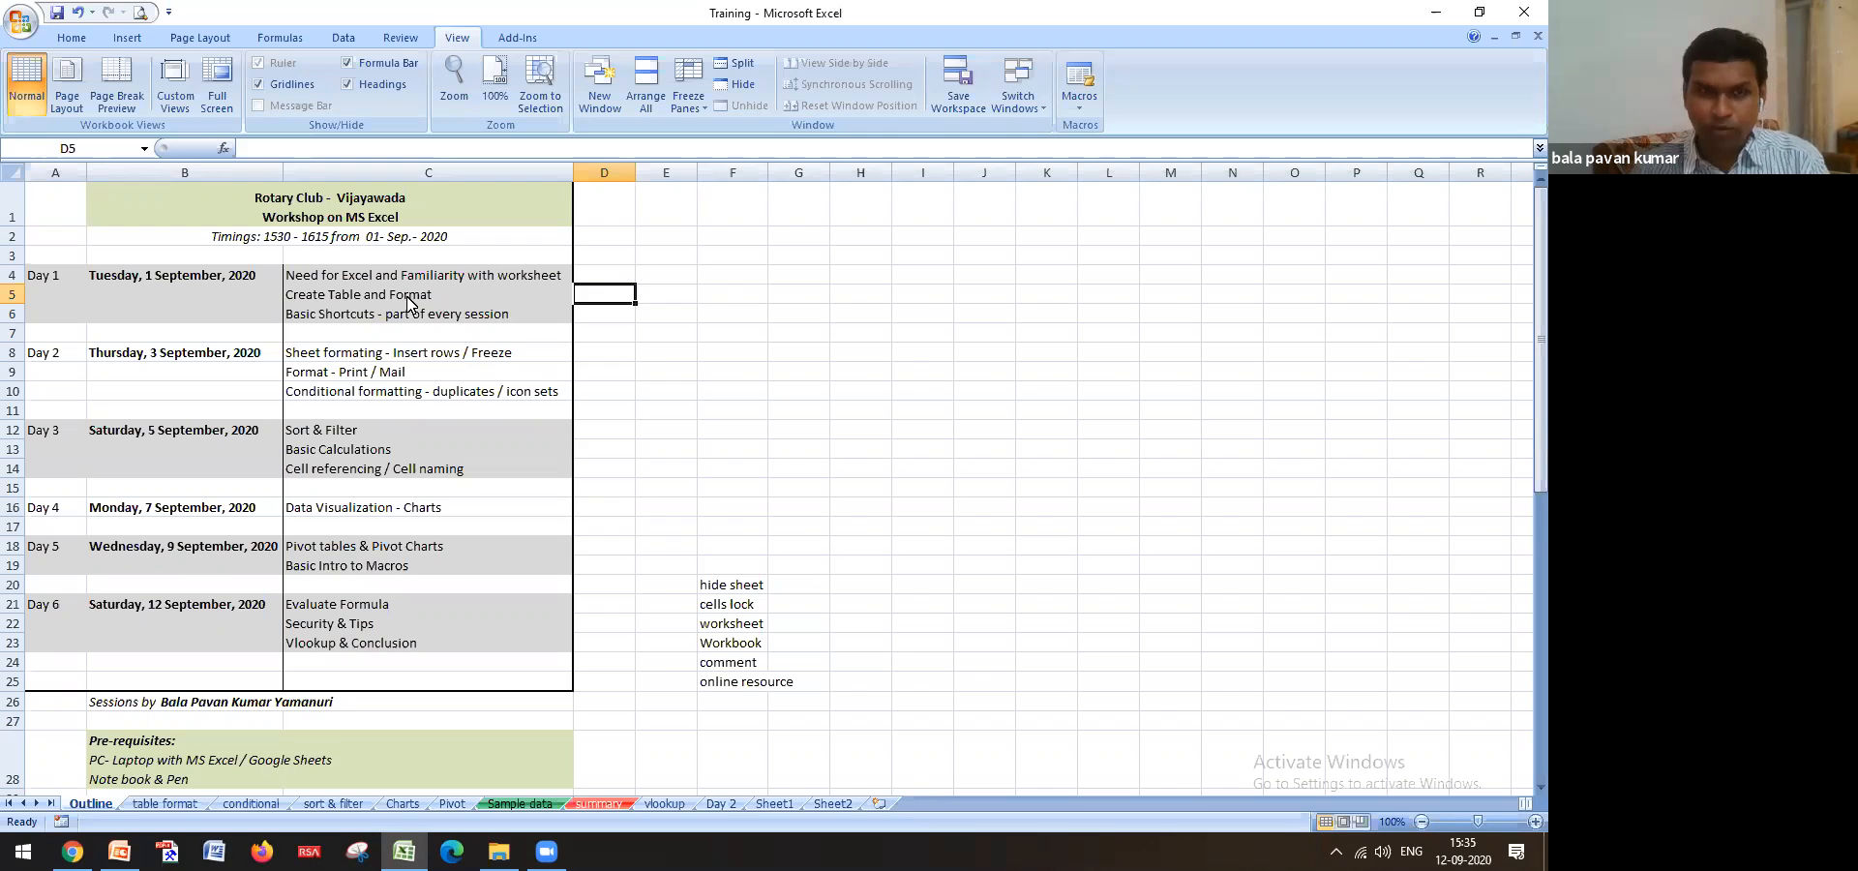
# Browse the Outline sheet's topics, from Create Table and Format down to conditional formatting
pyautogui.click(406, 296)
pyautogui.click(604, 293)
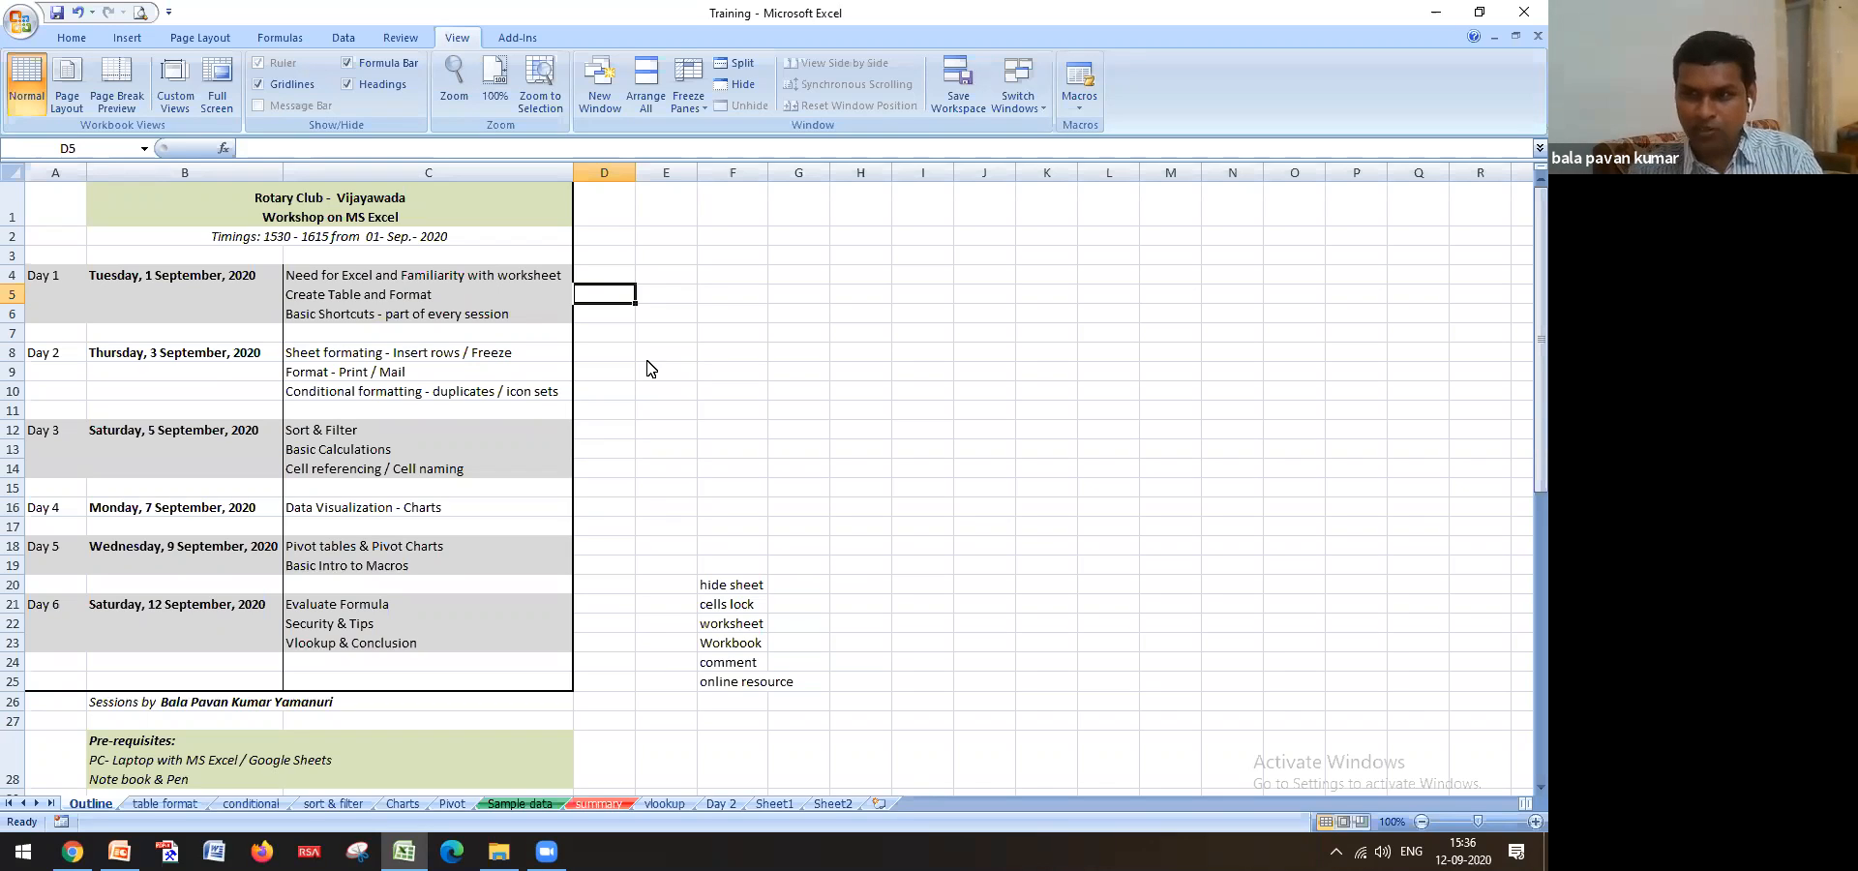
pyautogui.click(495, 294)
pyautogui.press('Right')
pyautogui.press('Left')
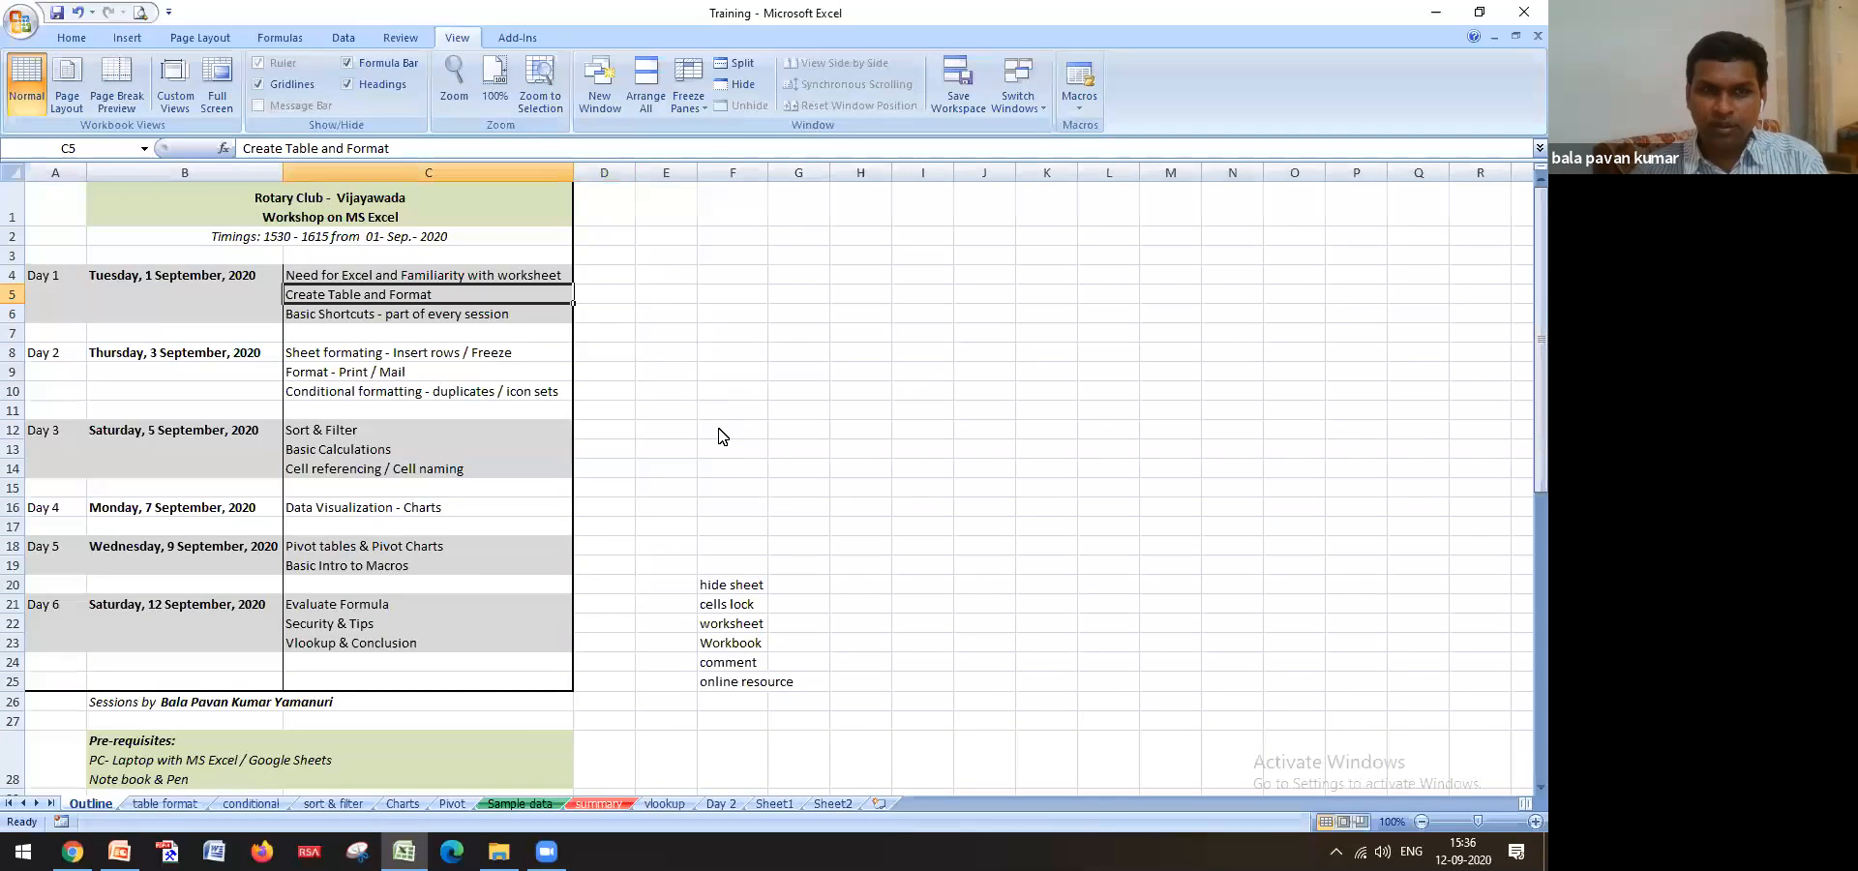
pyautogui.press('Down')
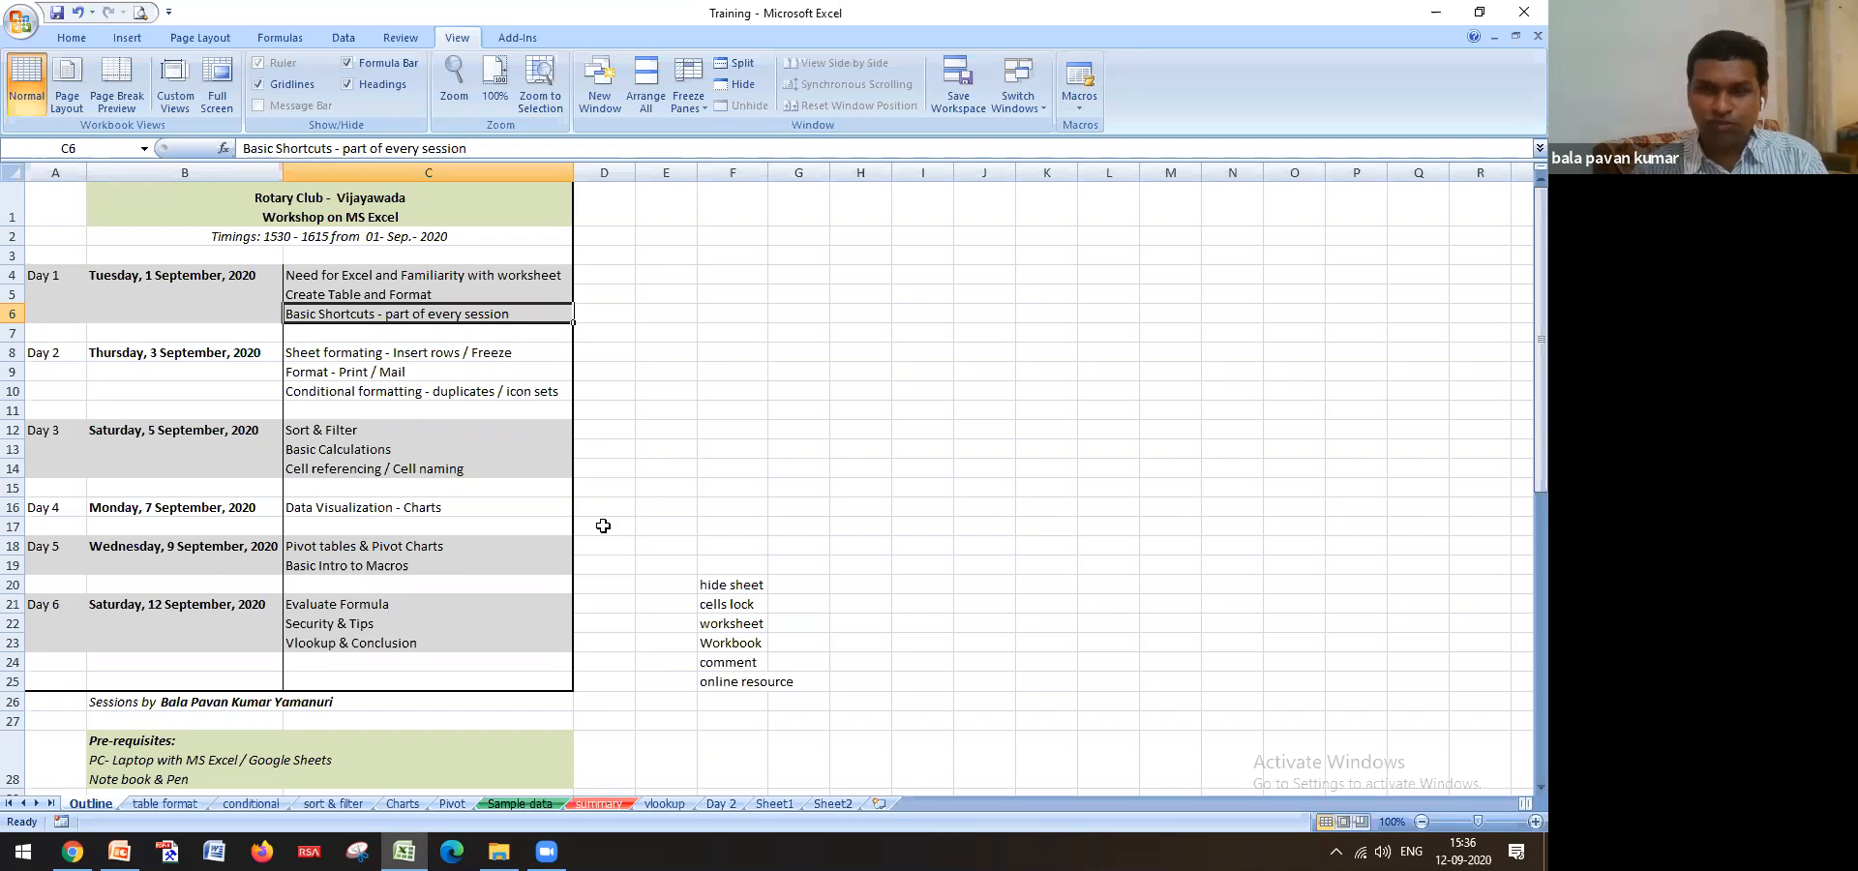
pyautogui.click(616, 348)
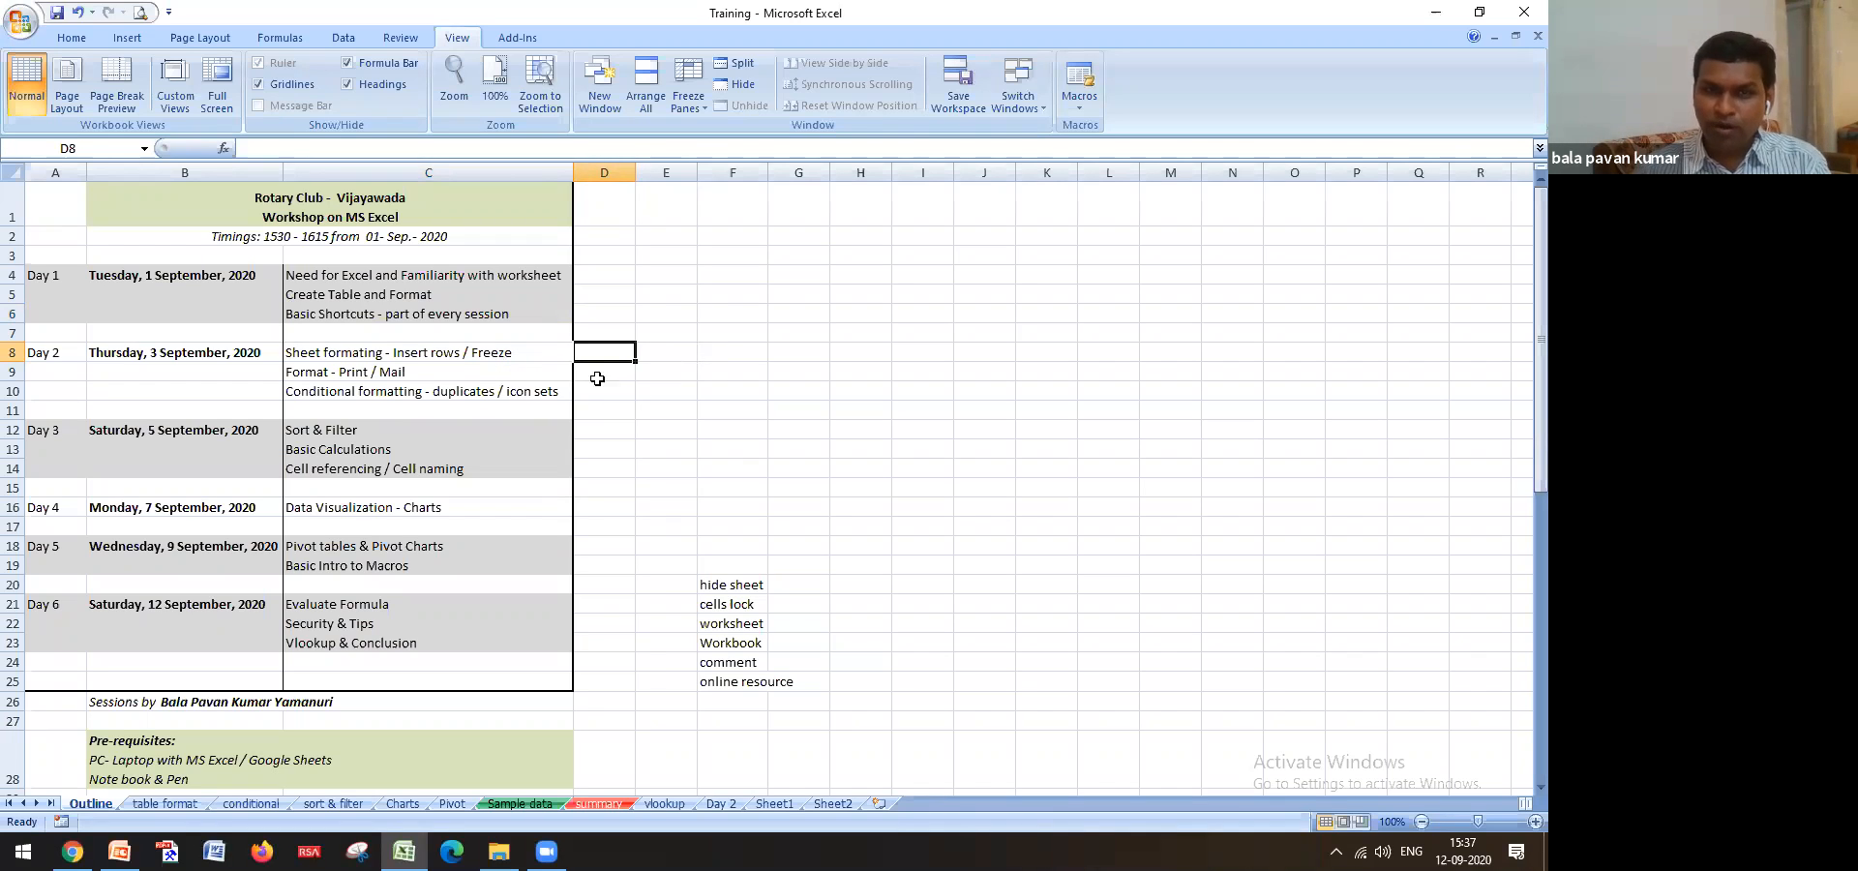
pyautogui.press('Return')
pyautogui.click(688, 367)
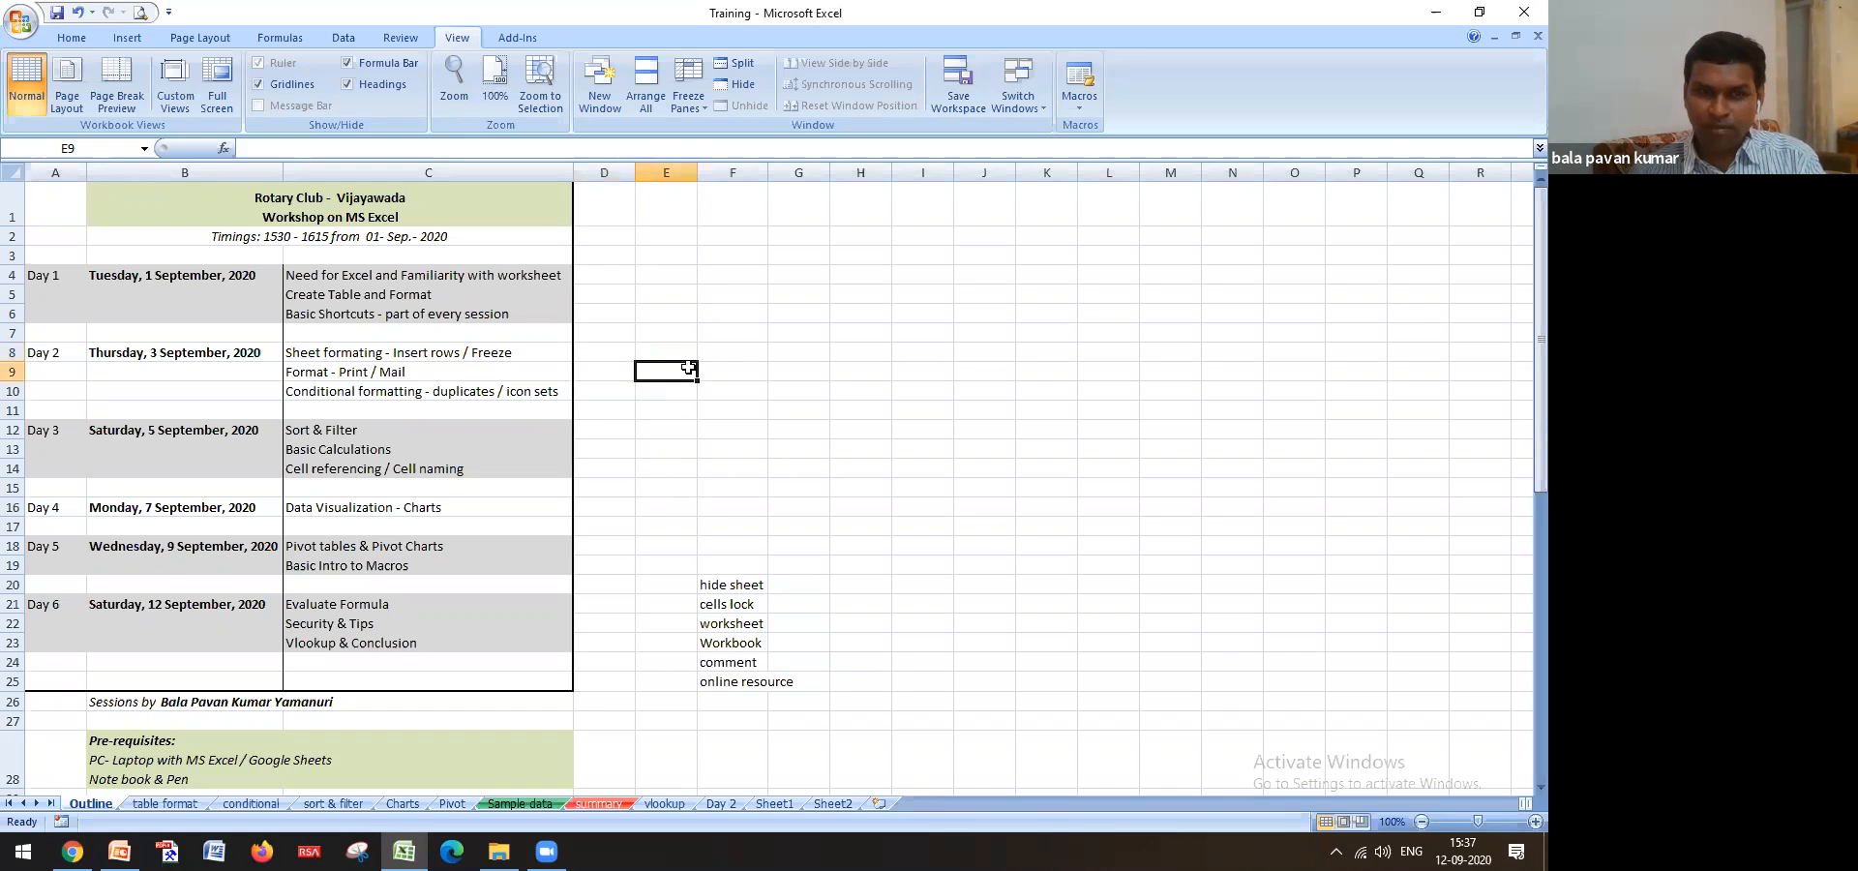
pyautogui.click(541, 369)
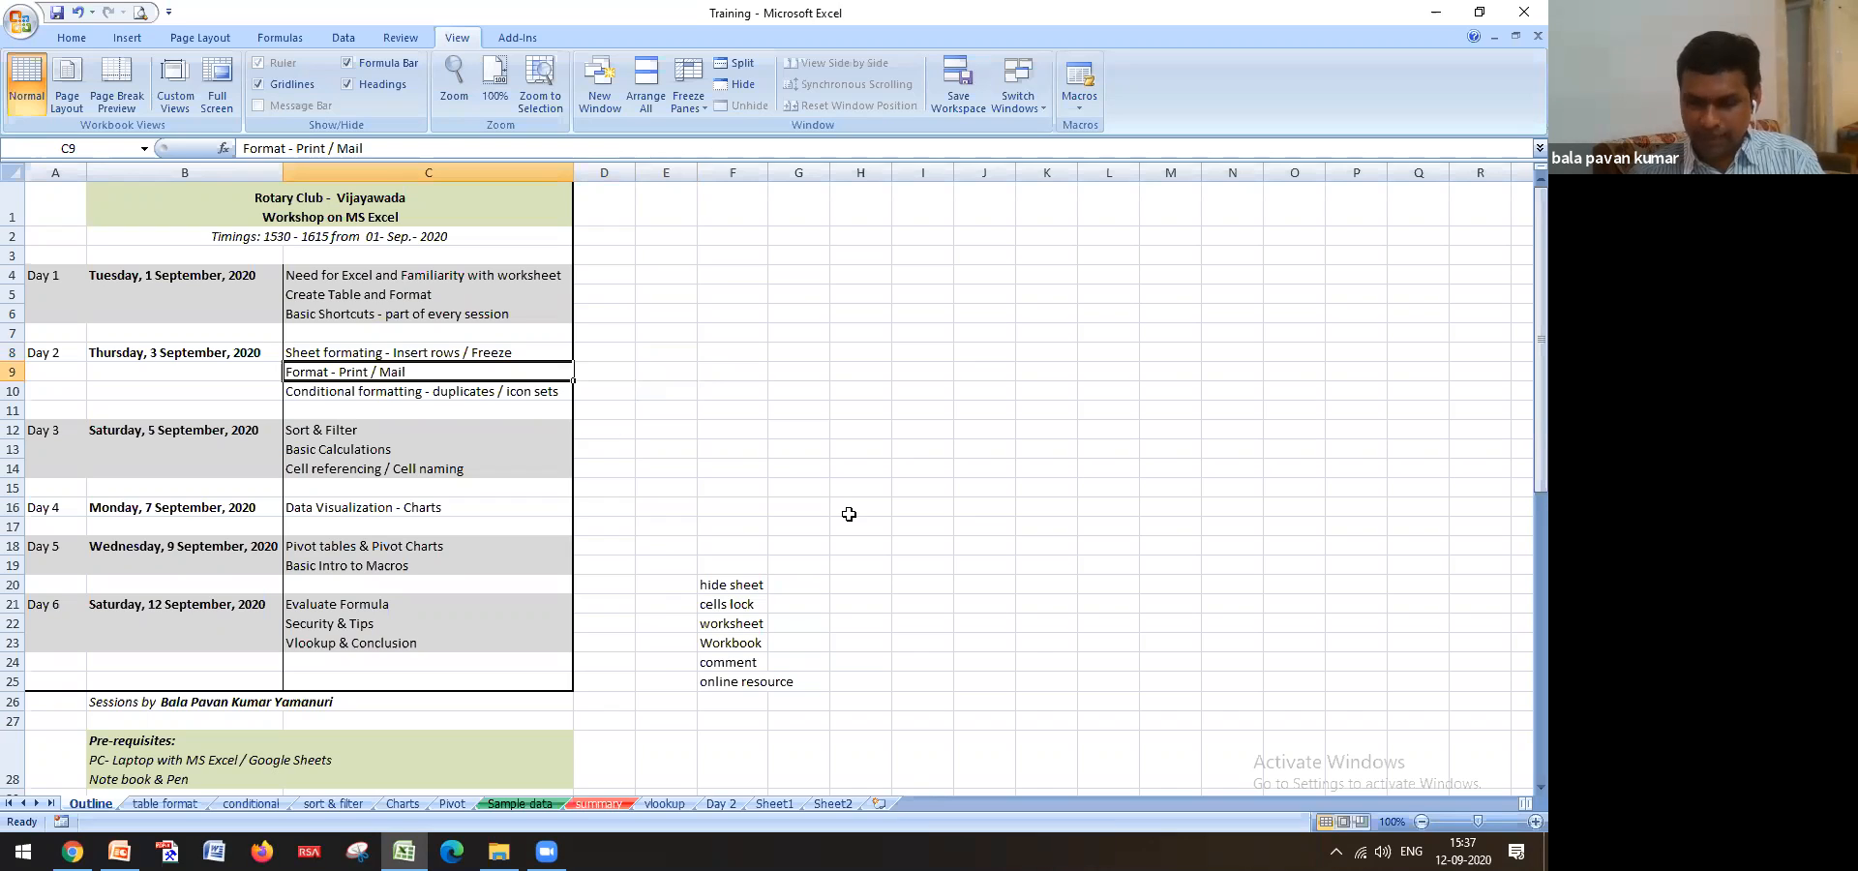
pyautogui.press('Right')
pyautogui.press('Right')
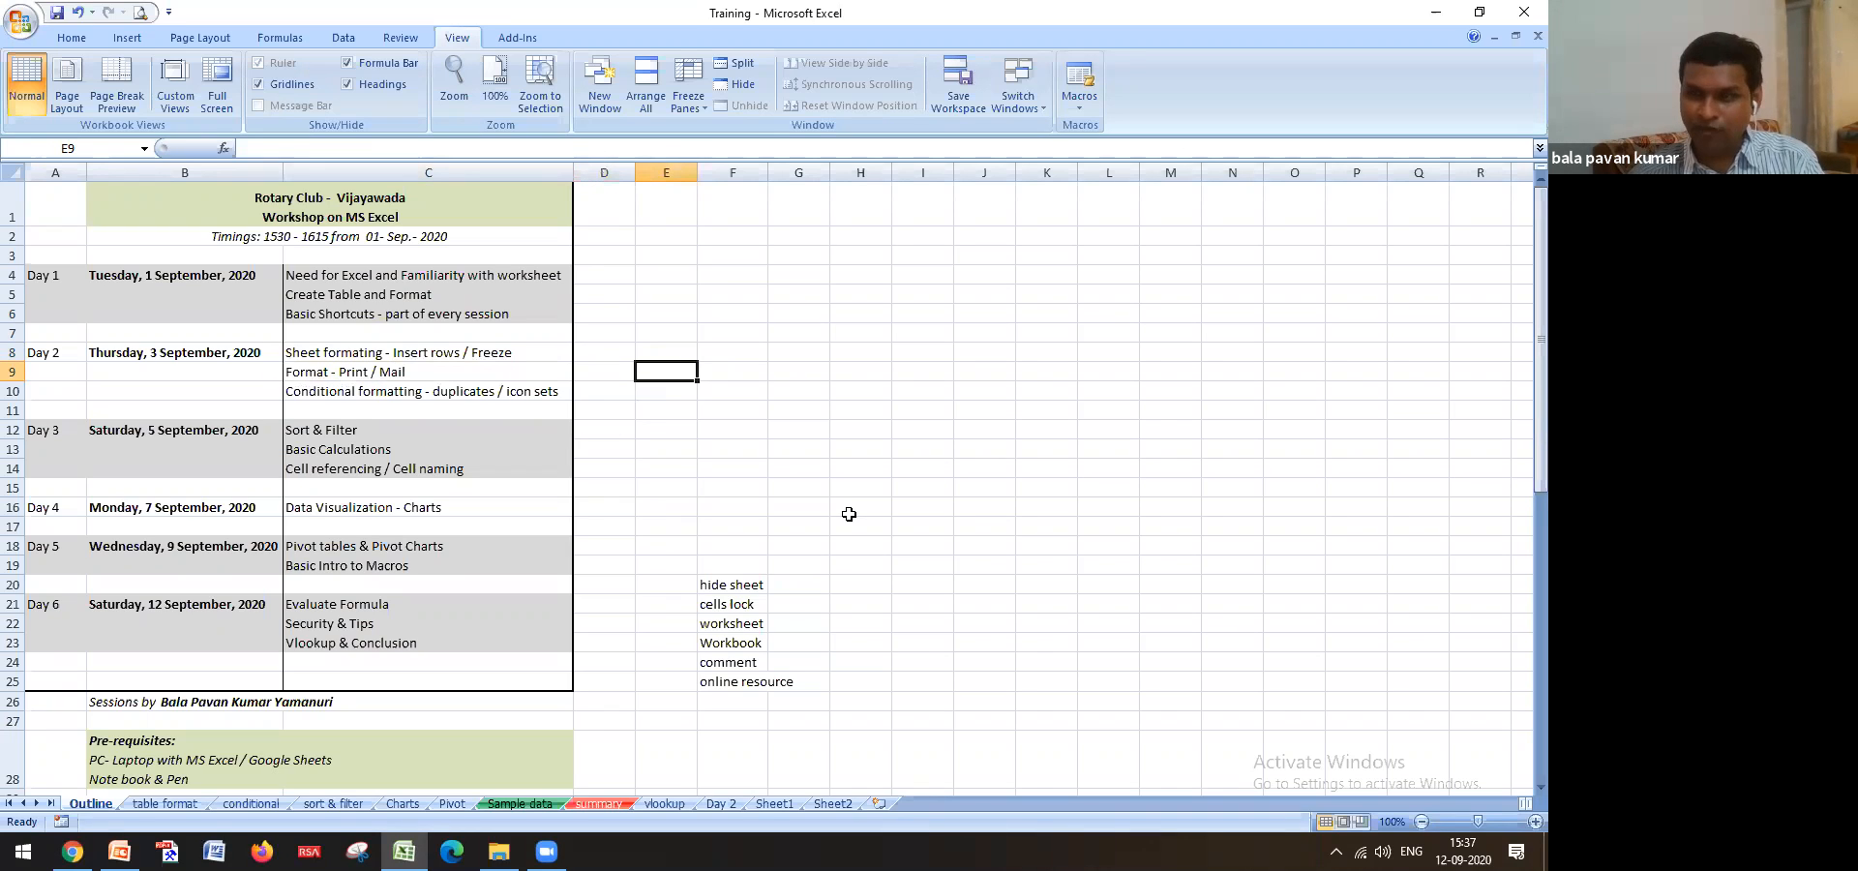
pyautogui.click(516, 380)
pyautogui.press('Down')
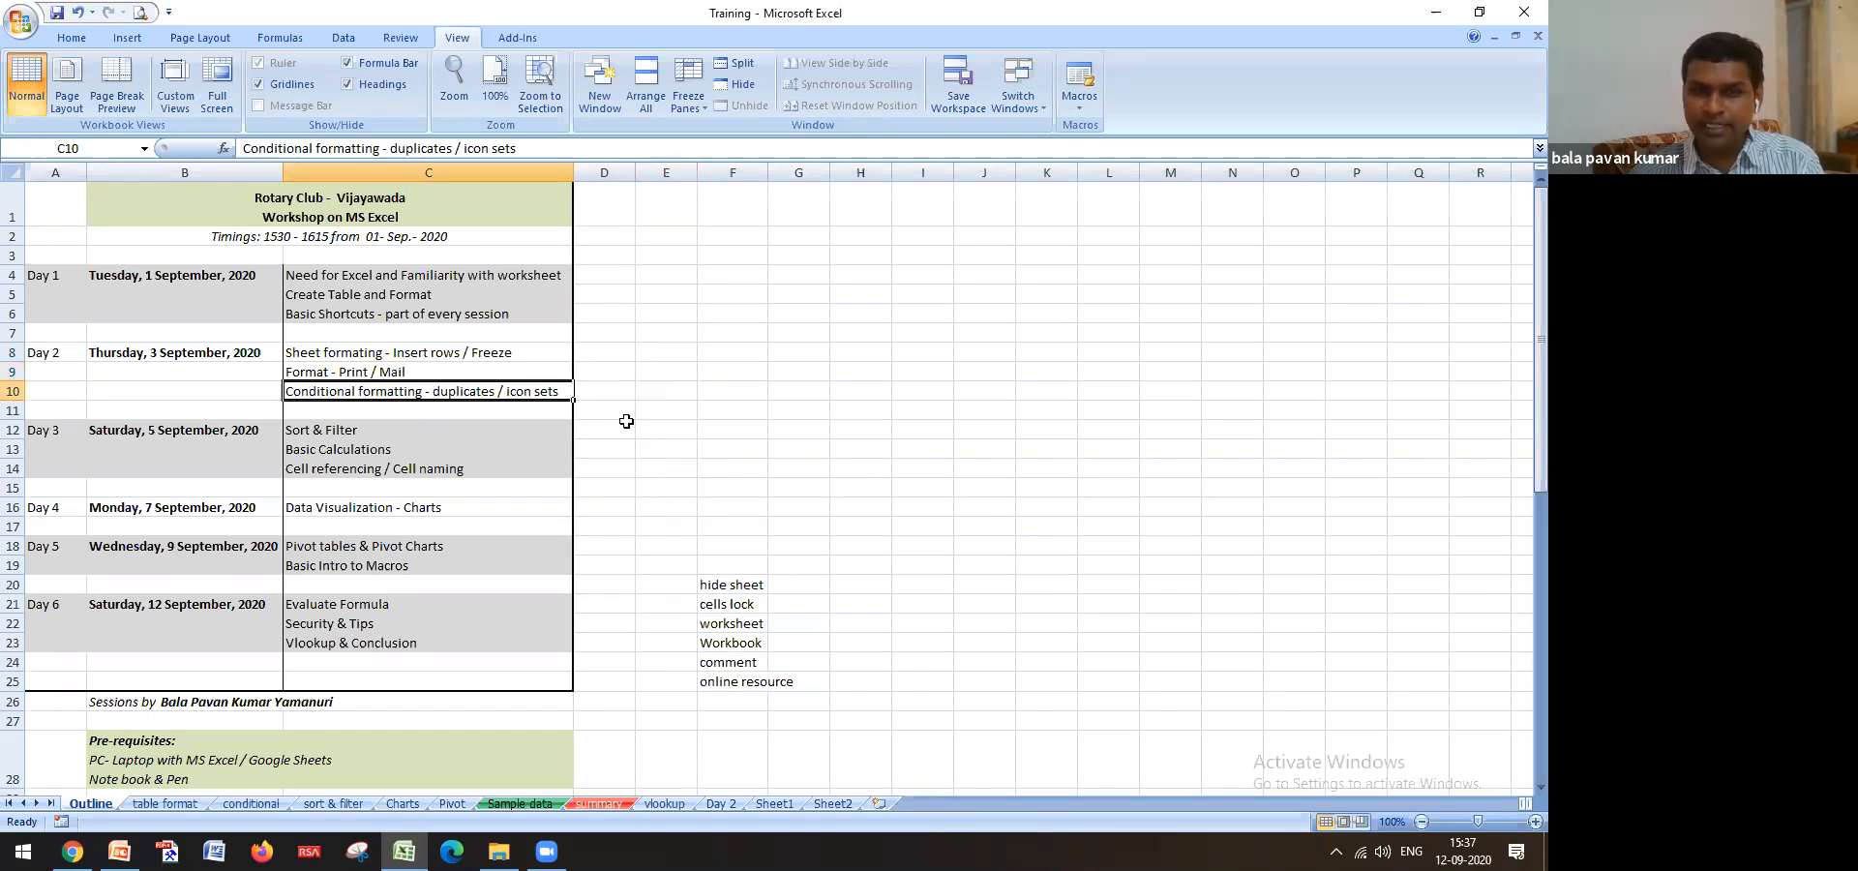
# Select the unformatted XYZ Marketing table (S4:U17) on the table format sheet
pyautogui.click(174, 803)
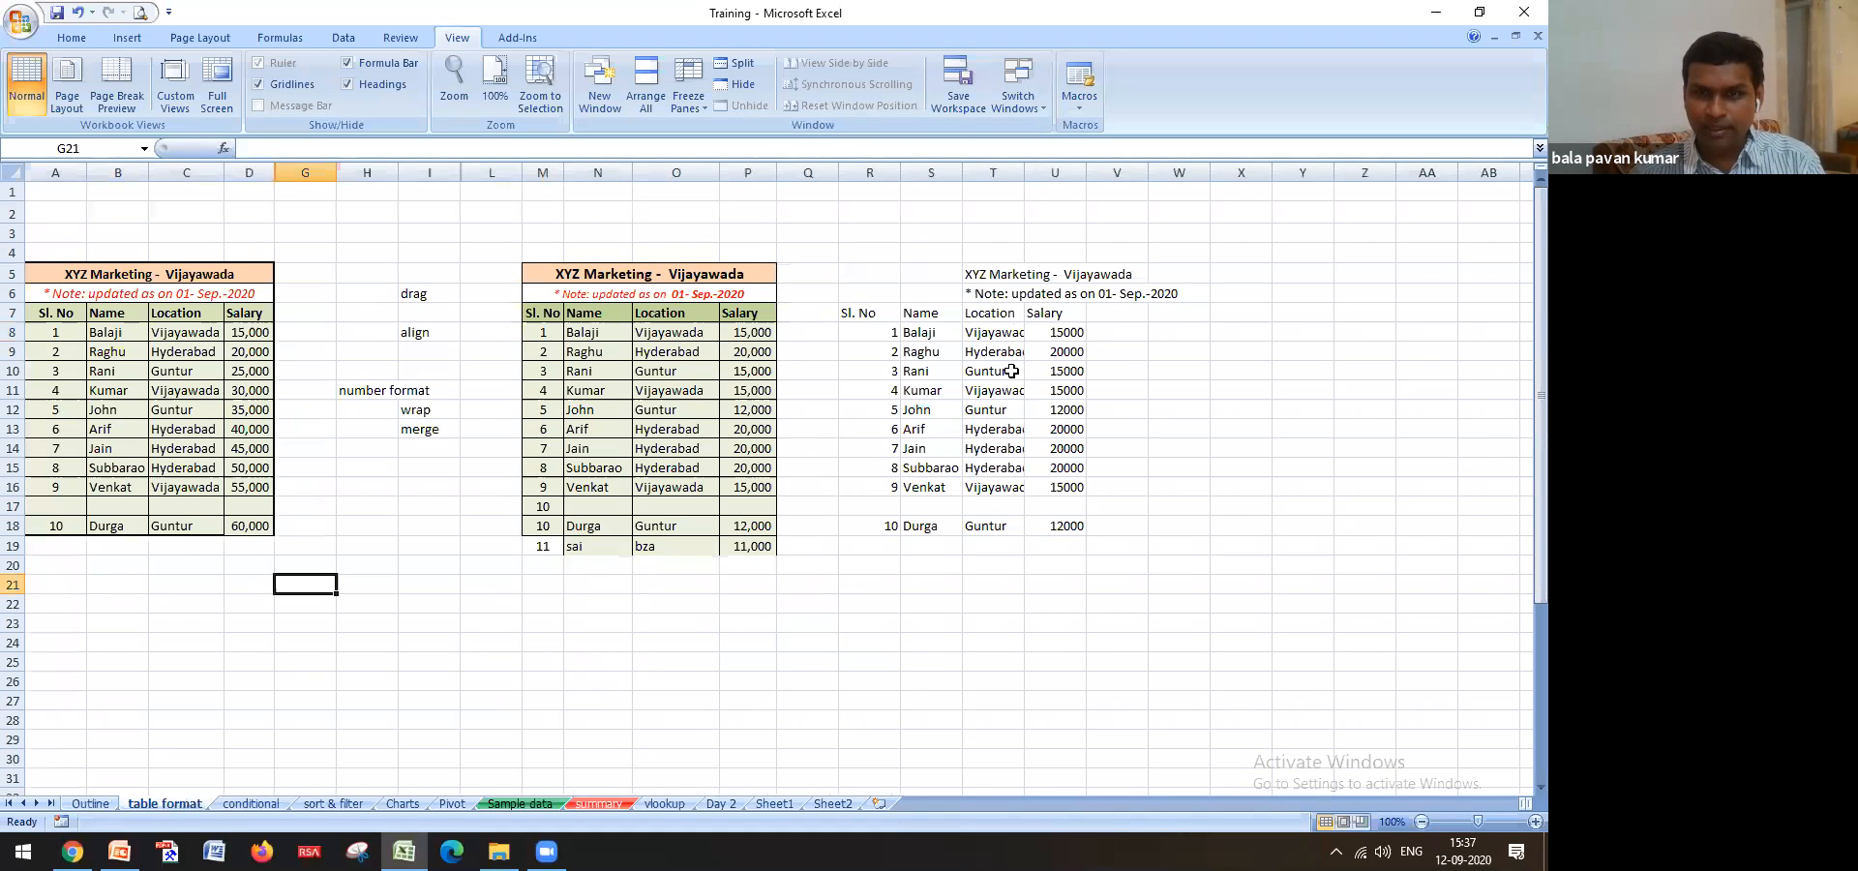
pyautogui.moveTo(901, 253); pyautogui.dragTo(1062, 502)
pyautogui.click(692, 391)
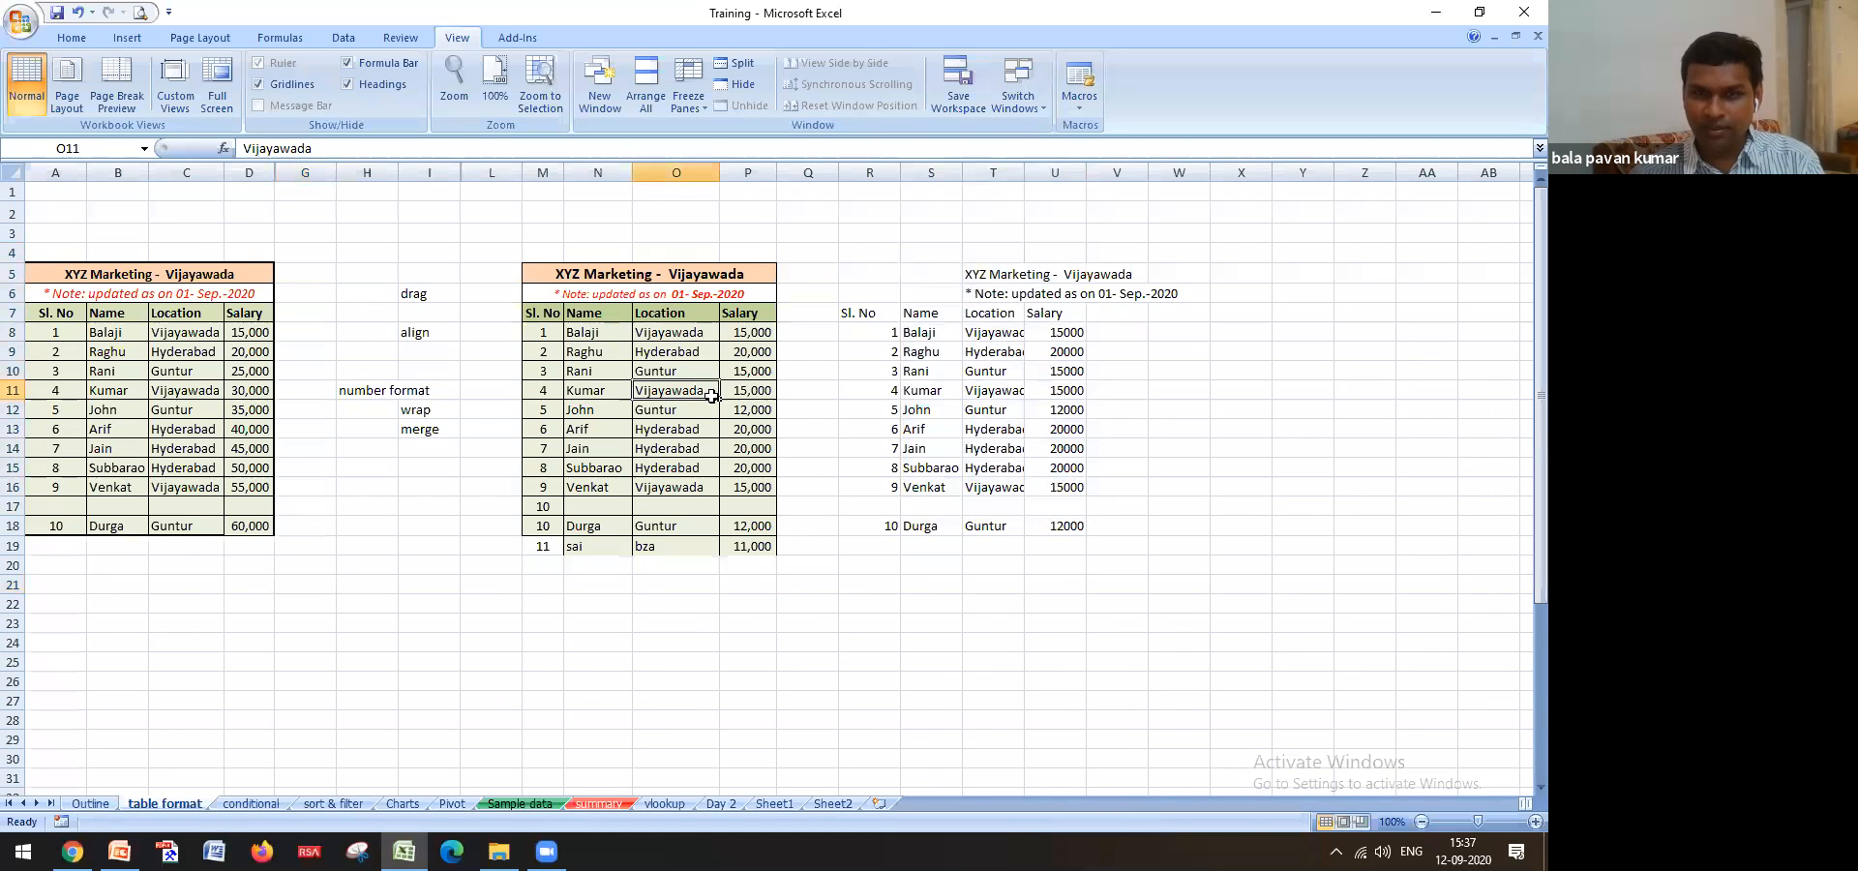
# On the conditional sheet, enter 1 in H5 to see it turn pink, then clear it
pyautogui.click(251, 804)
pyautogui.scroll(-3, 479, 419)
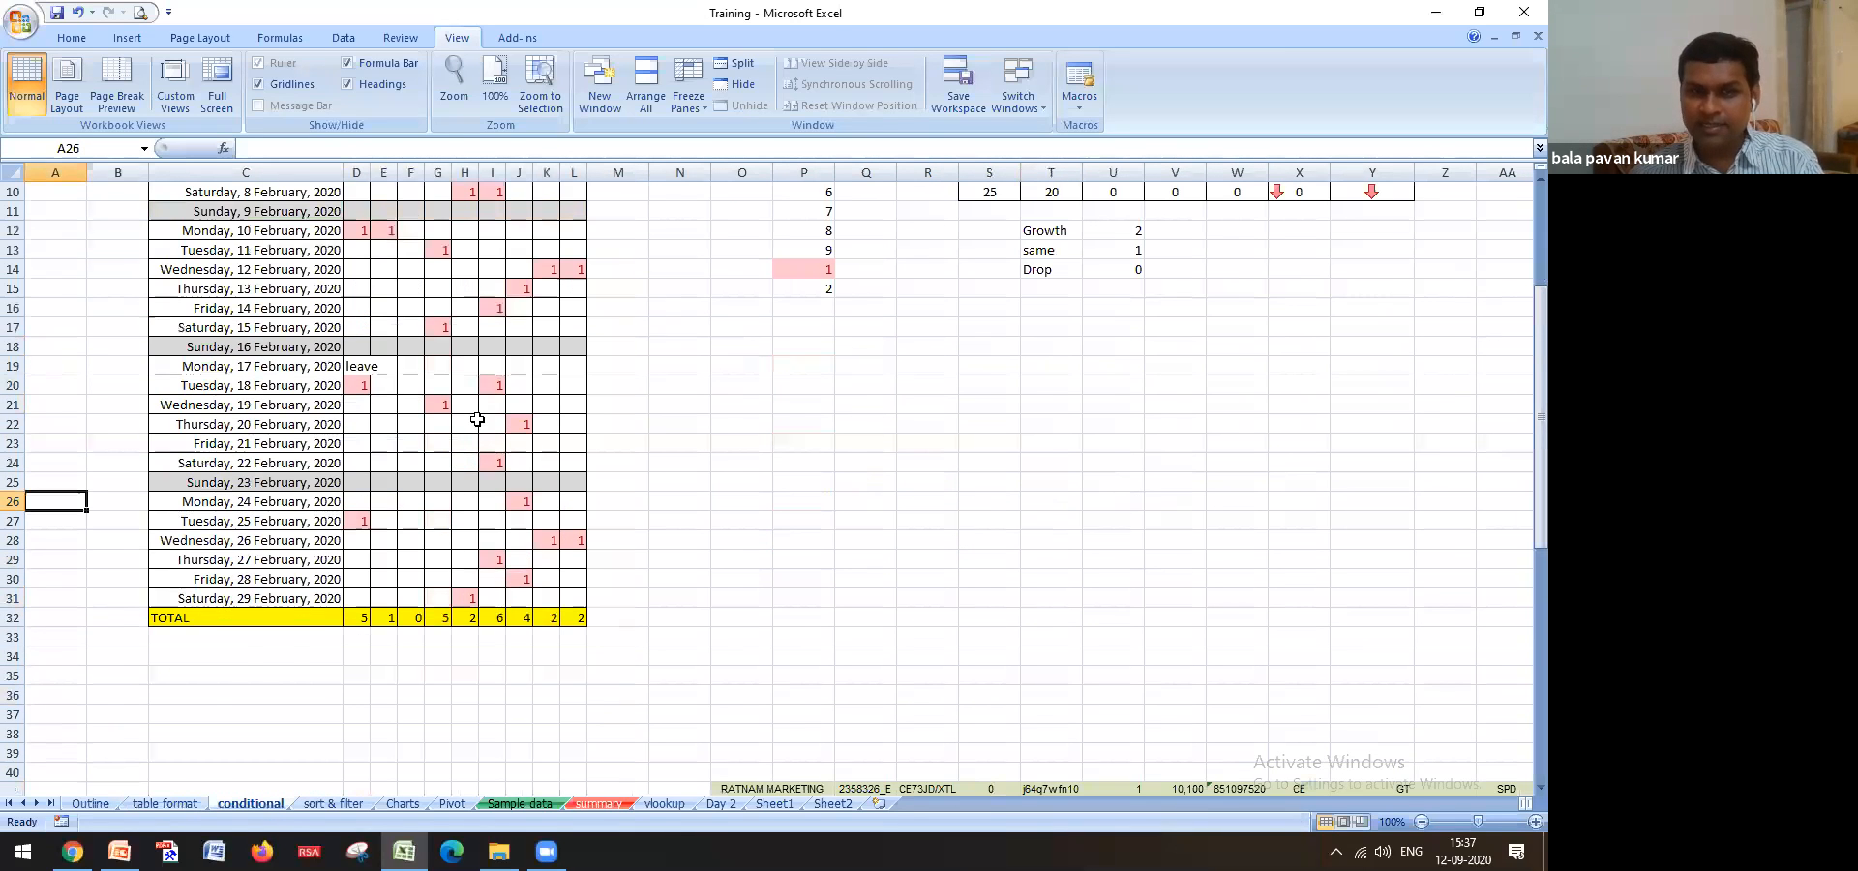
pyautogui.scroll(3, 477, 419)
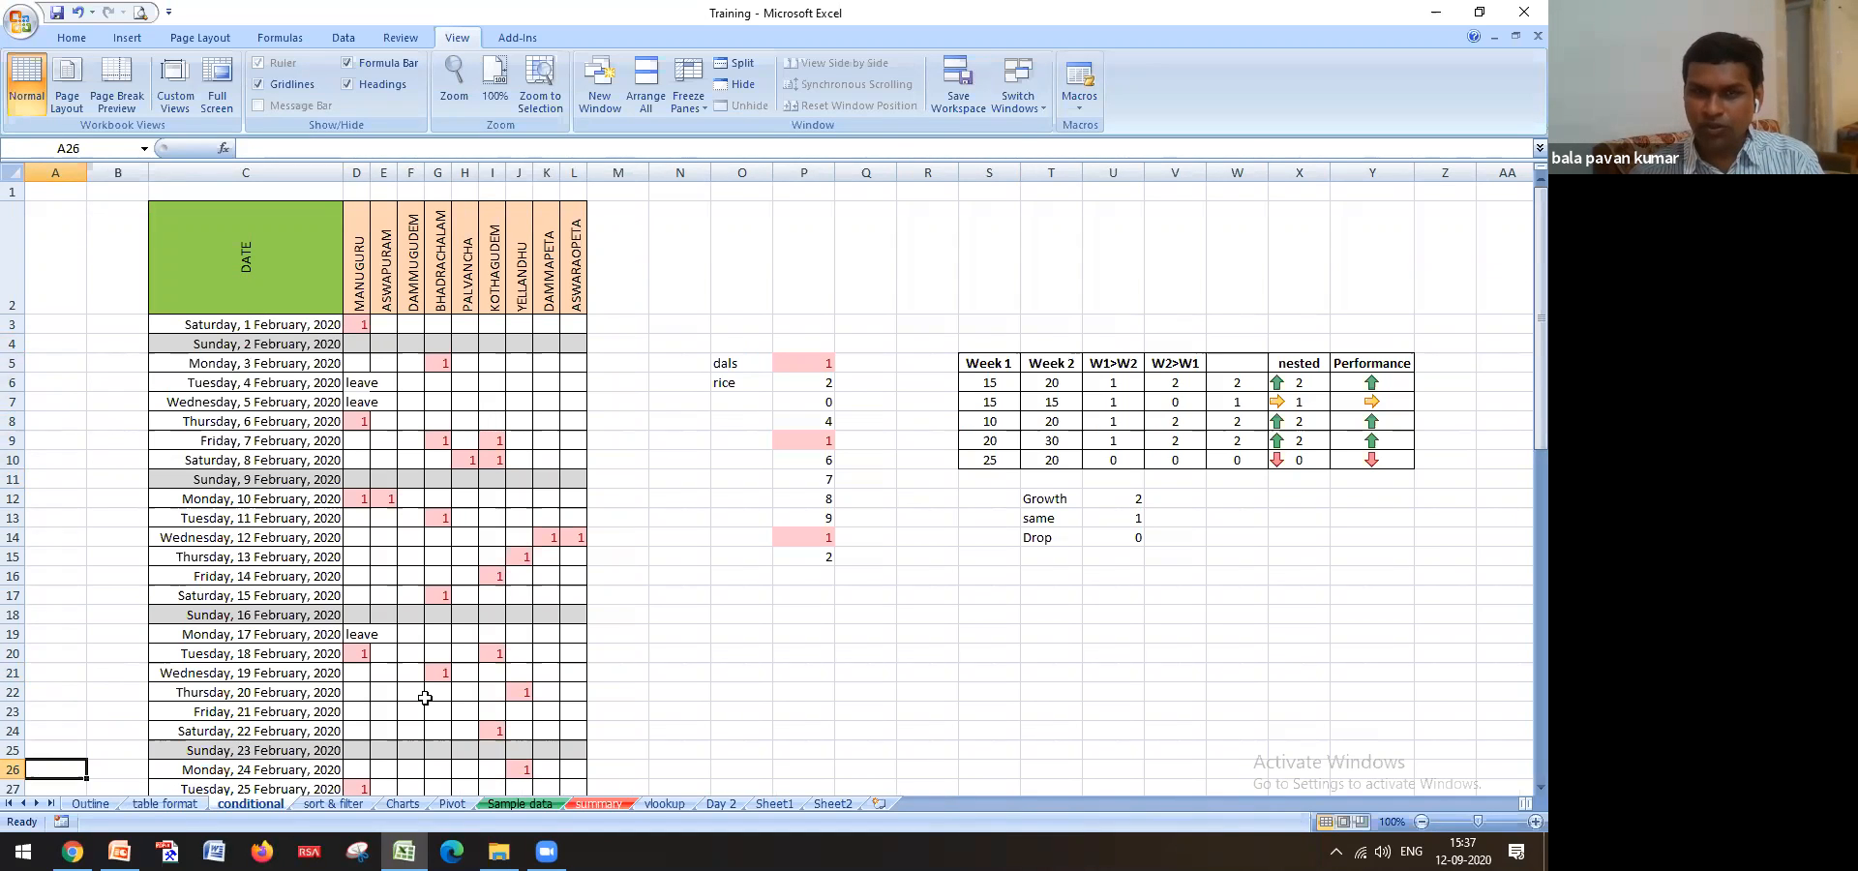
pyautogui.click(463, 364)
pyautogui.write('1')
pyautogui.press('Return')
pyautogui.press('Up')
pyautogui.press('Delete')
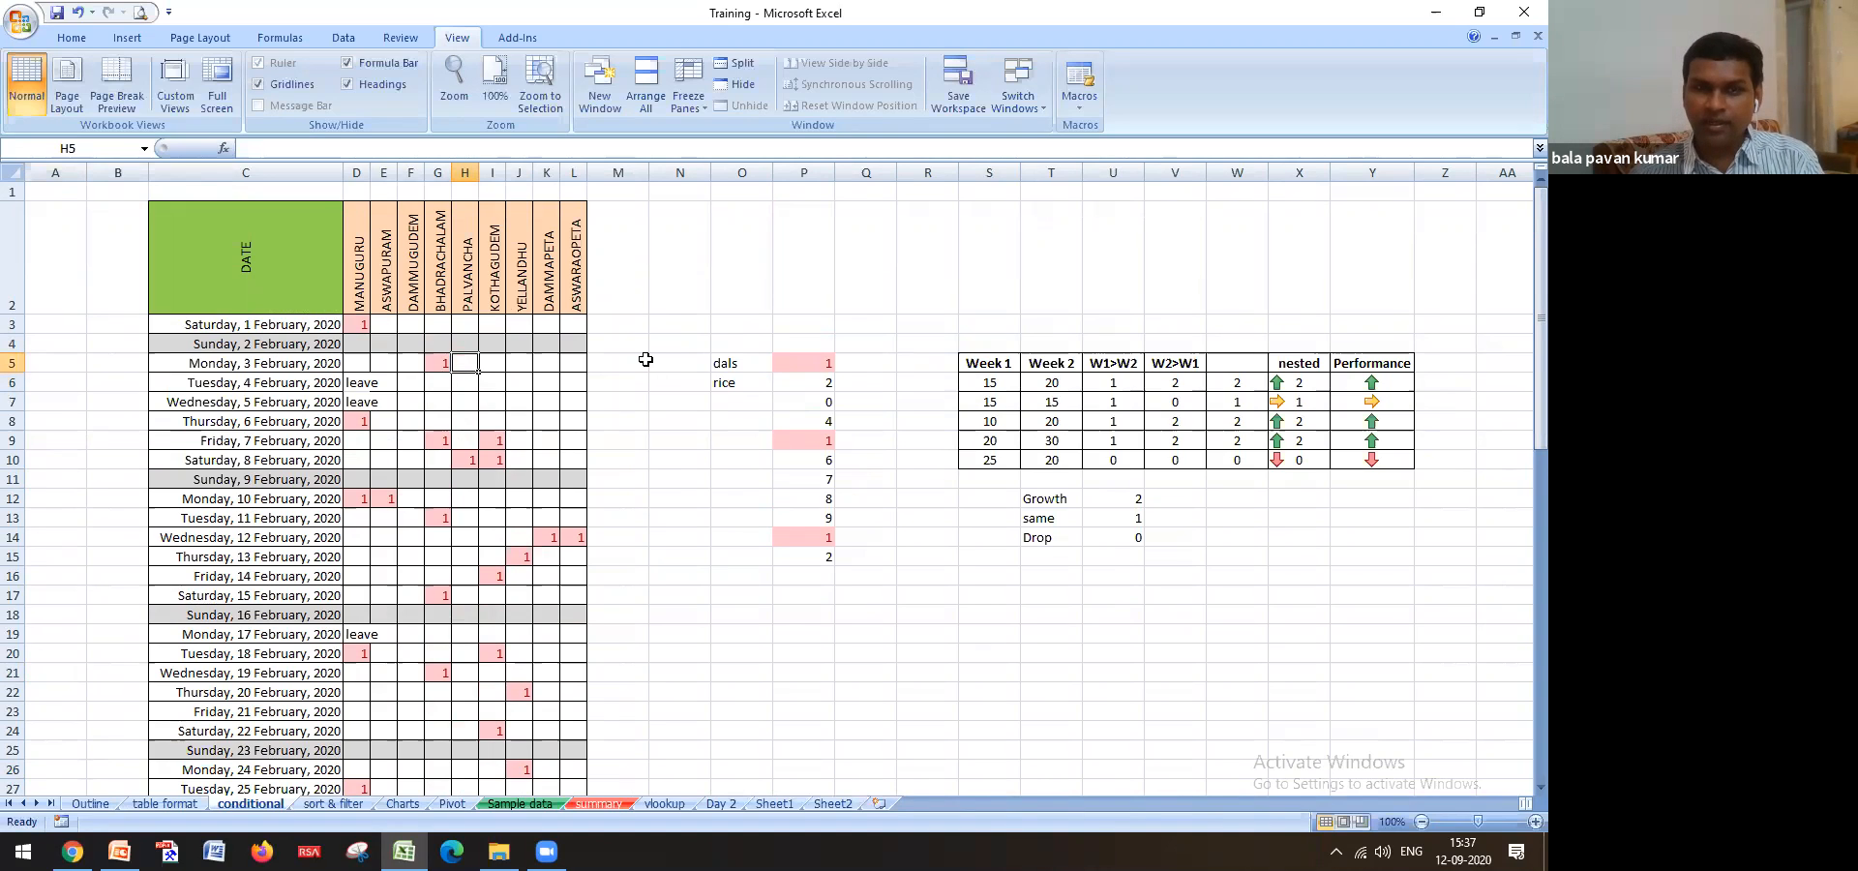
pyautogui.click(645, 360)
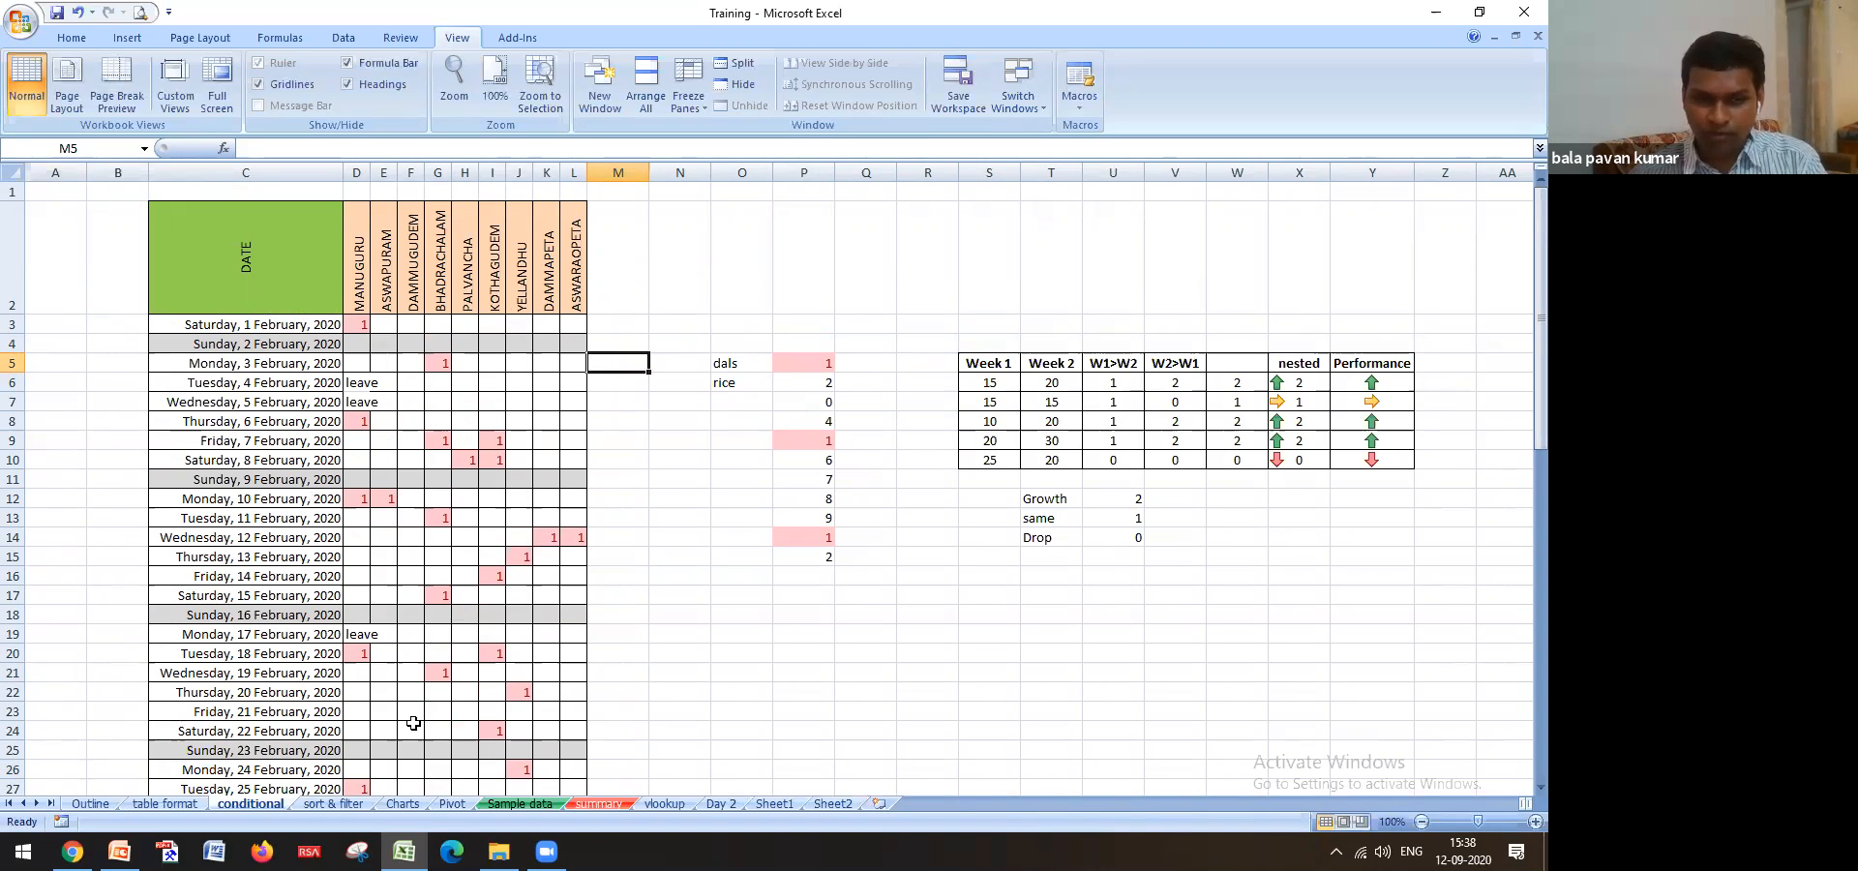
# Select the Sort & Filter and Basic Calculations topics on Outline, then open the sort & filter sheet
pyautogui.click(93, 805)
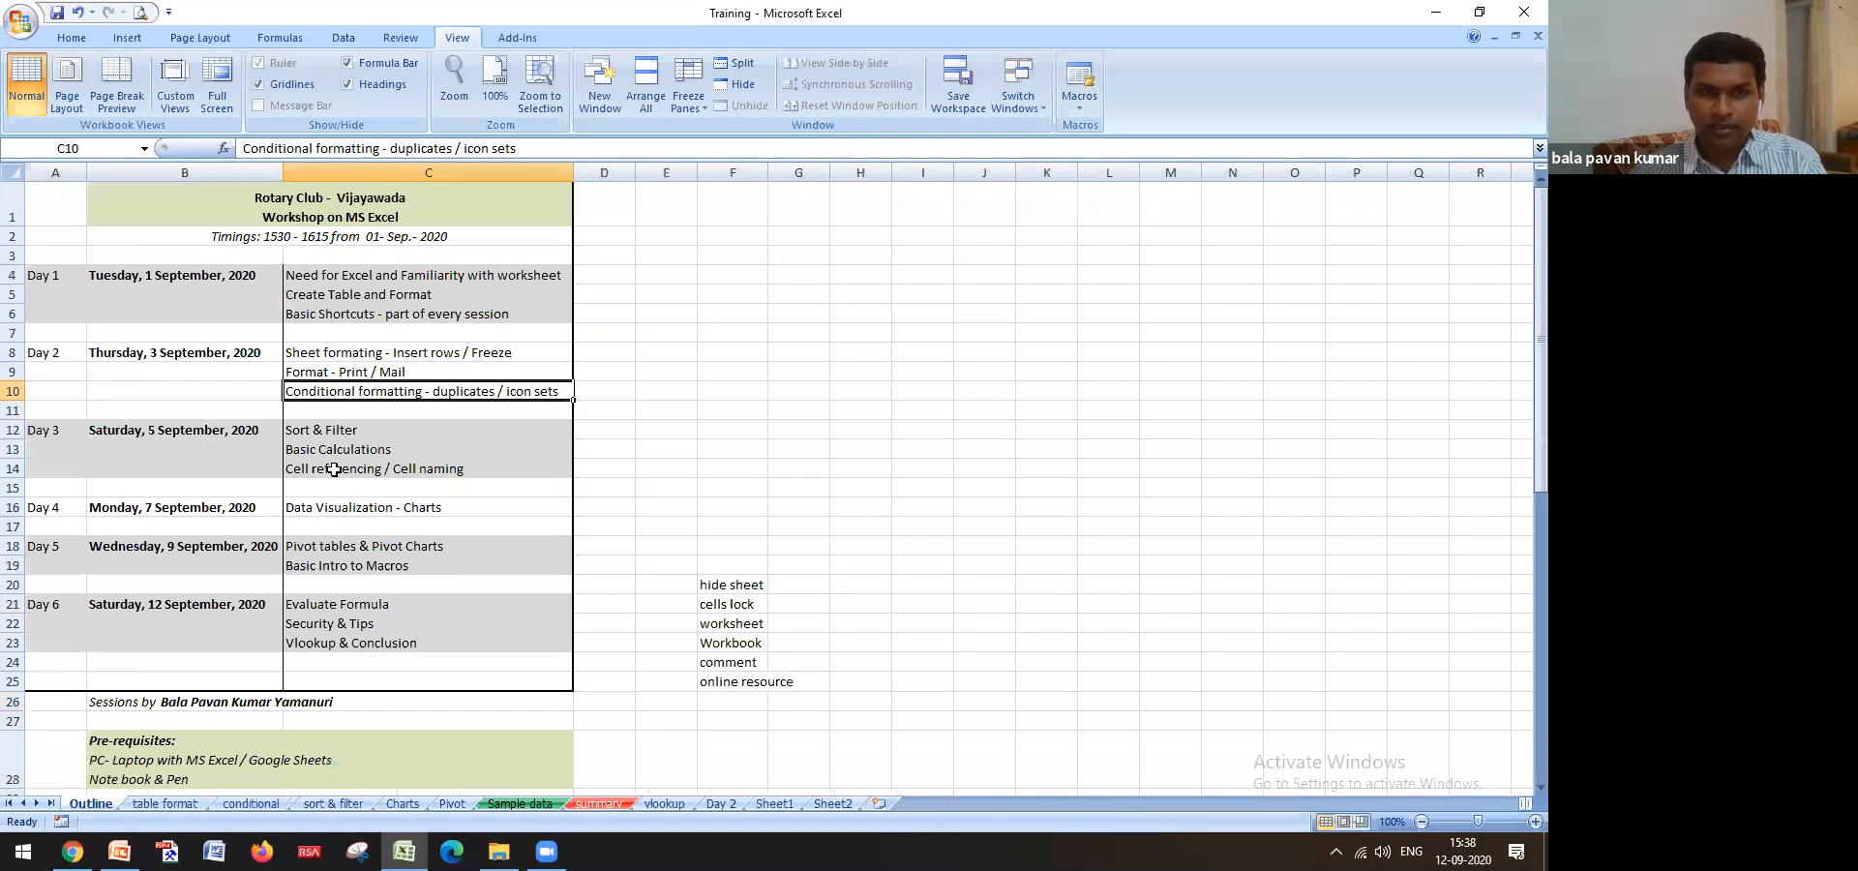
pyautogui.click(347, 431)
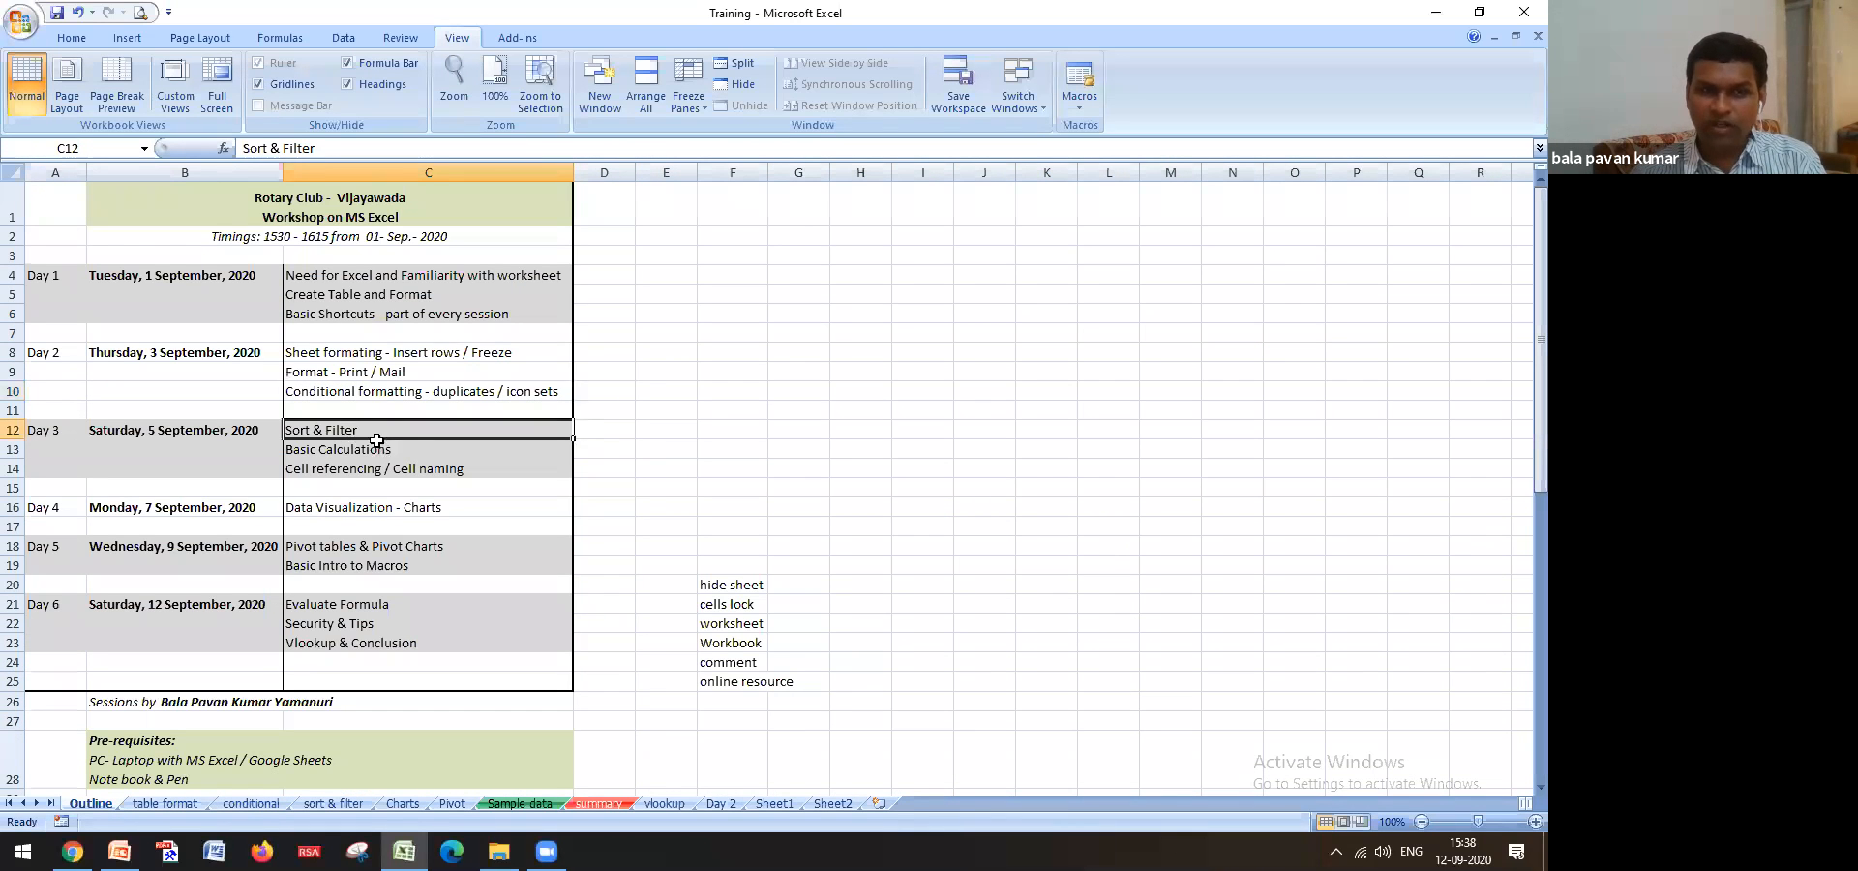
pyautogui.click(374, 450)
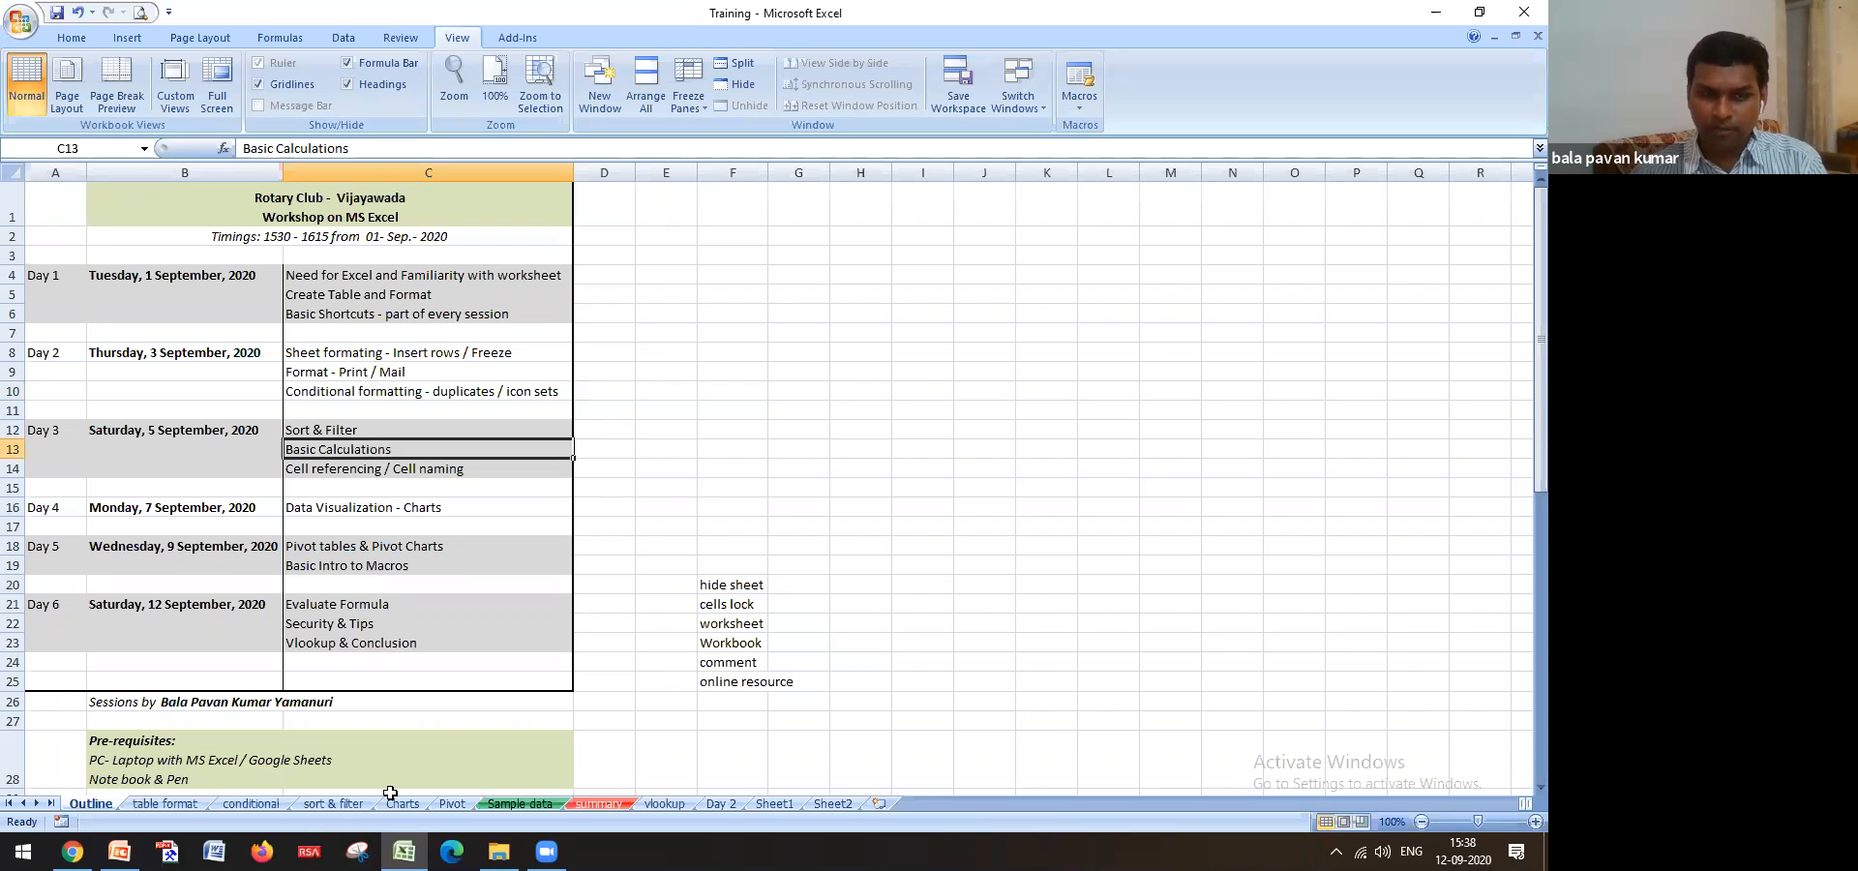
pyautogui.click(333, 805)
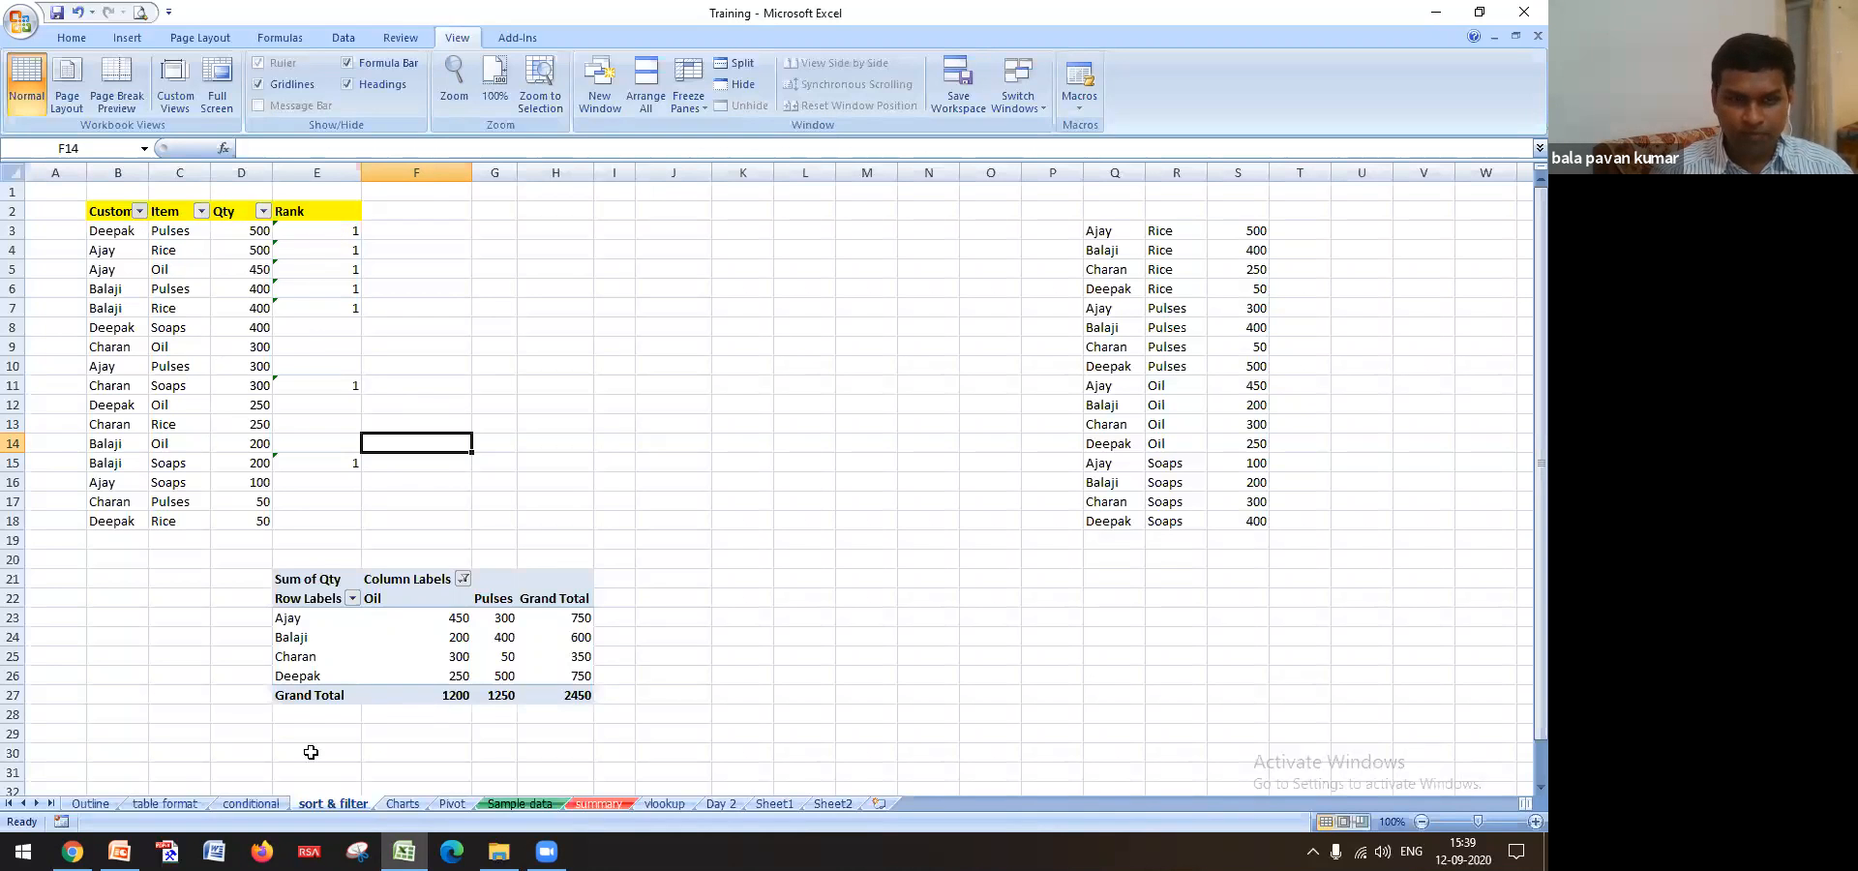
# Return to the Outline sheet and select the Cell referencing topic and empty cells G6 and H6
pyautogui.click(90, 804)
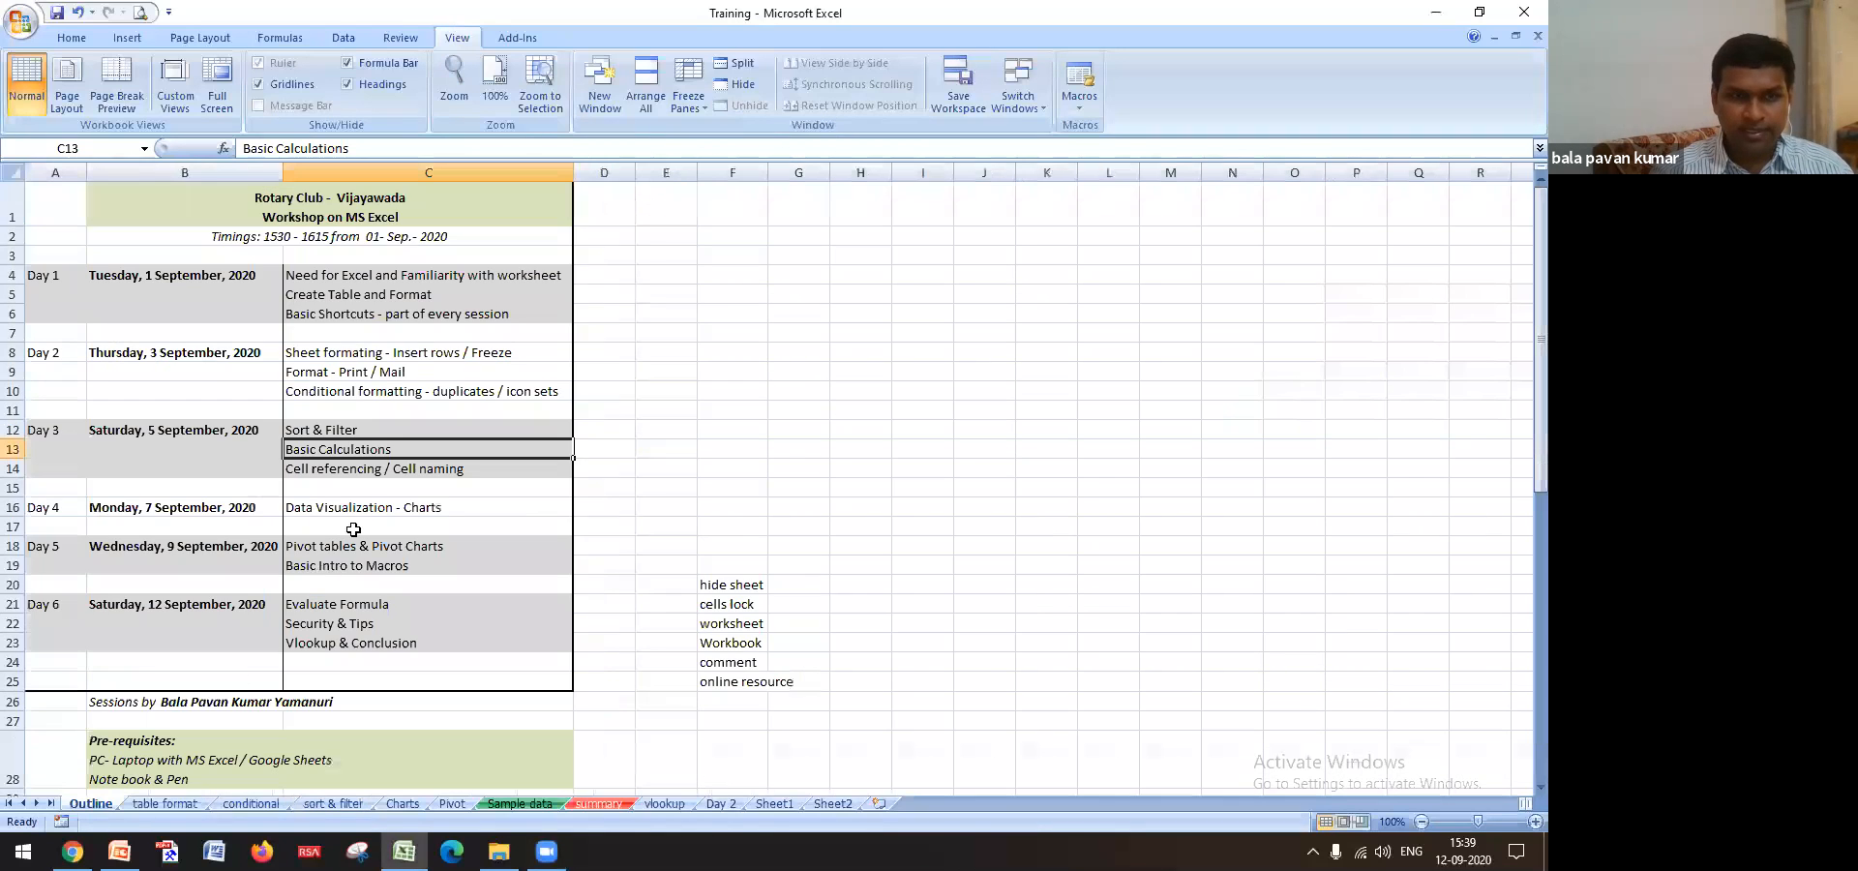
pyautogui.click(370, 471)
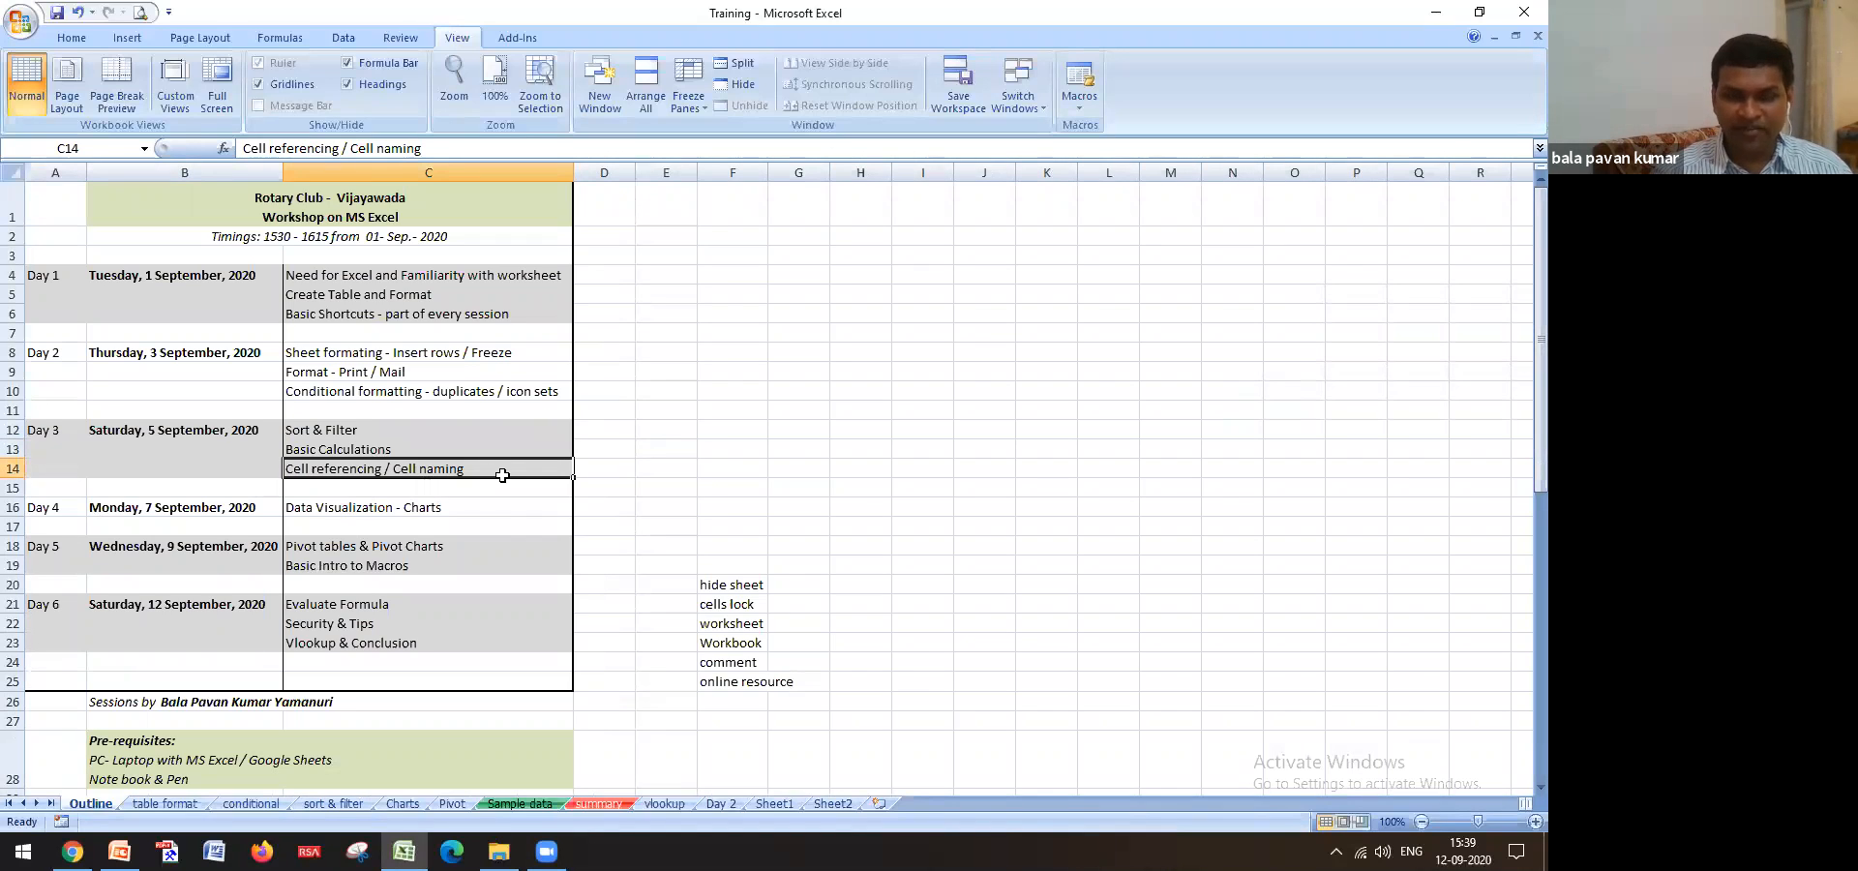
pyautogui.click(744, 336)
pyautogui.click(797, 316)
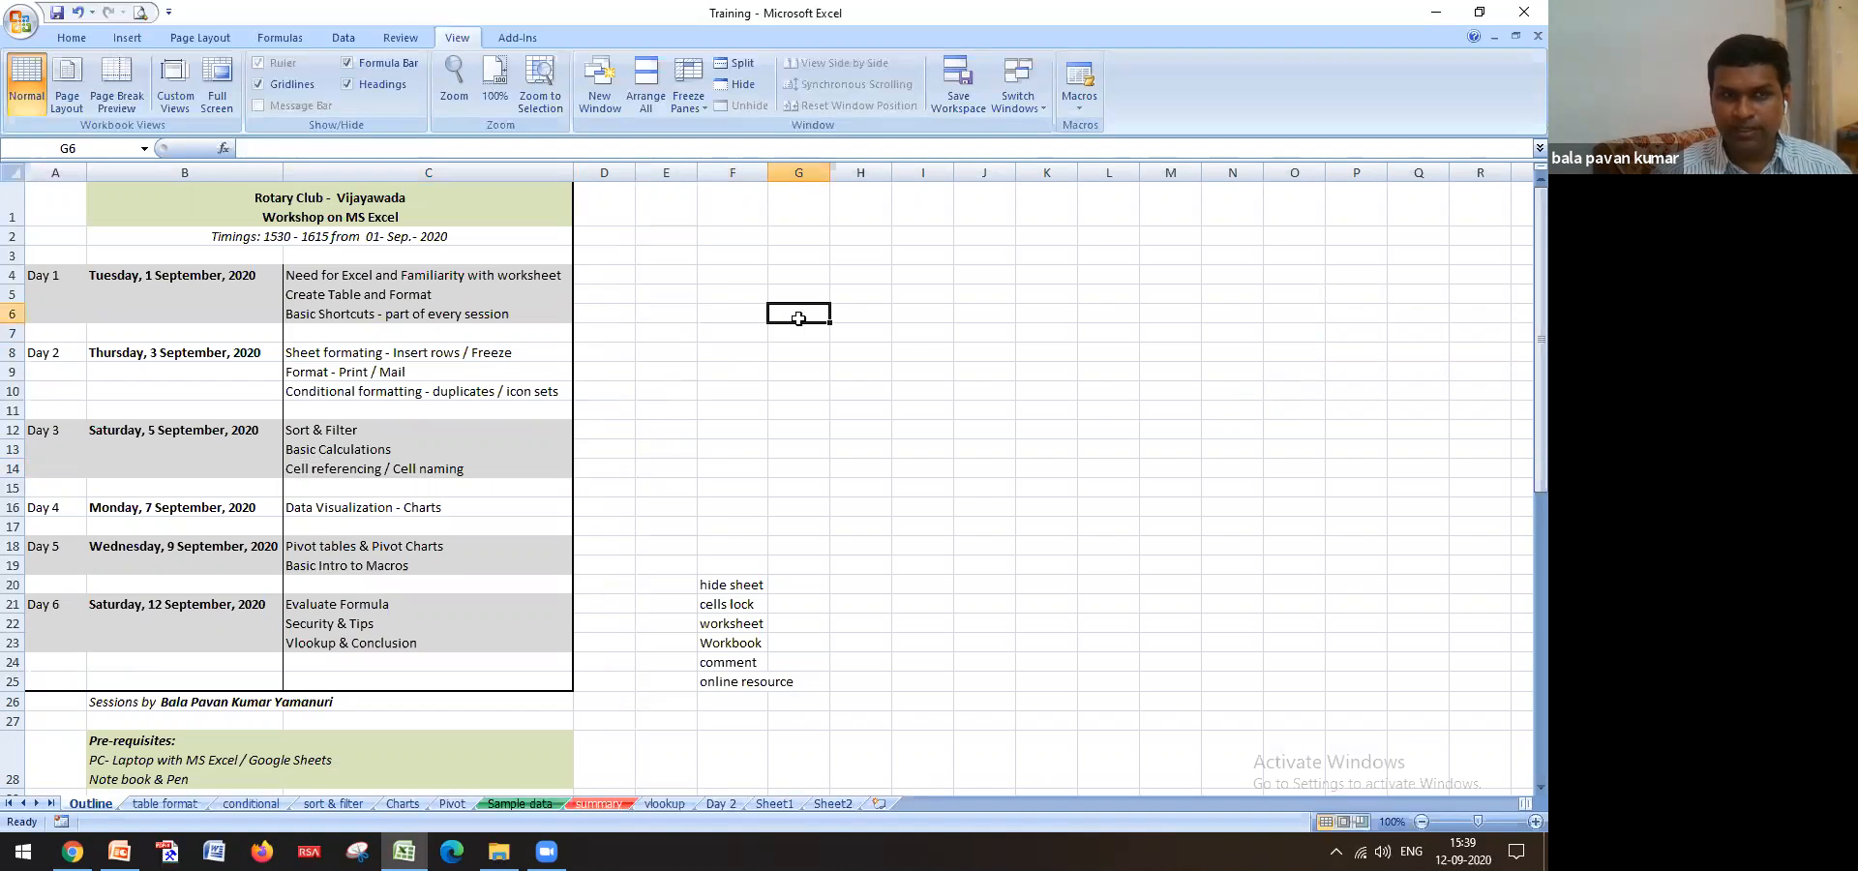
pyautogui.click(857, 311)
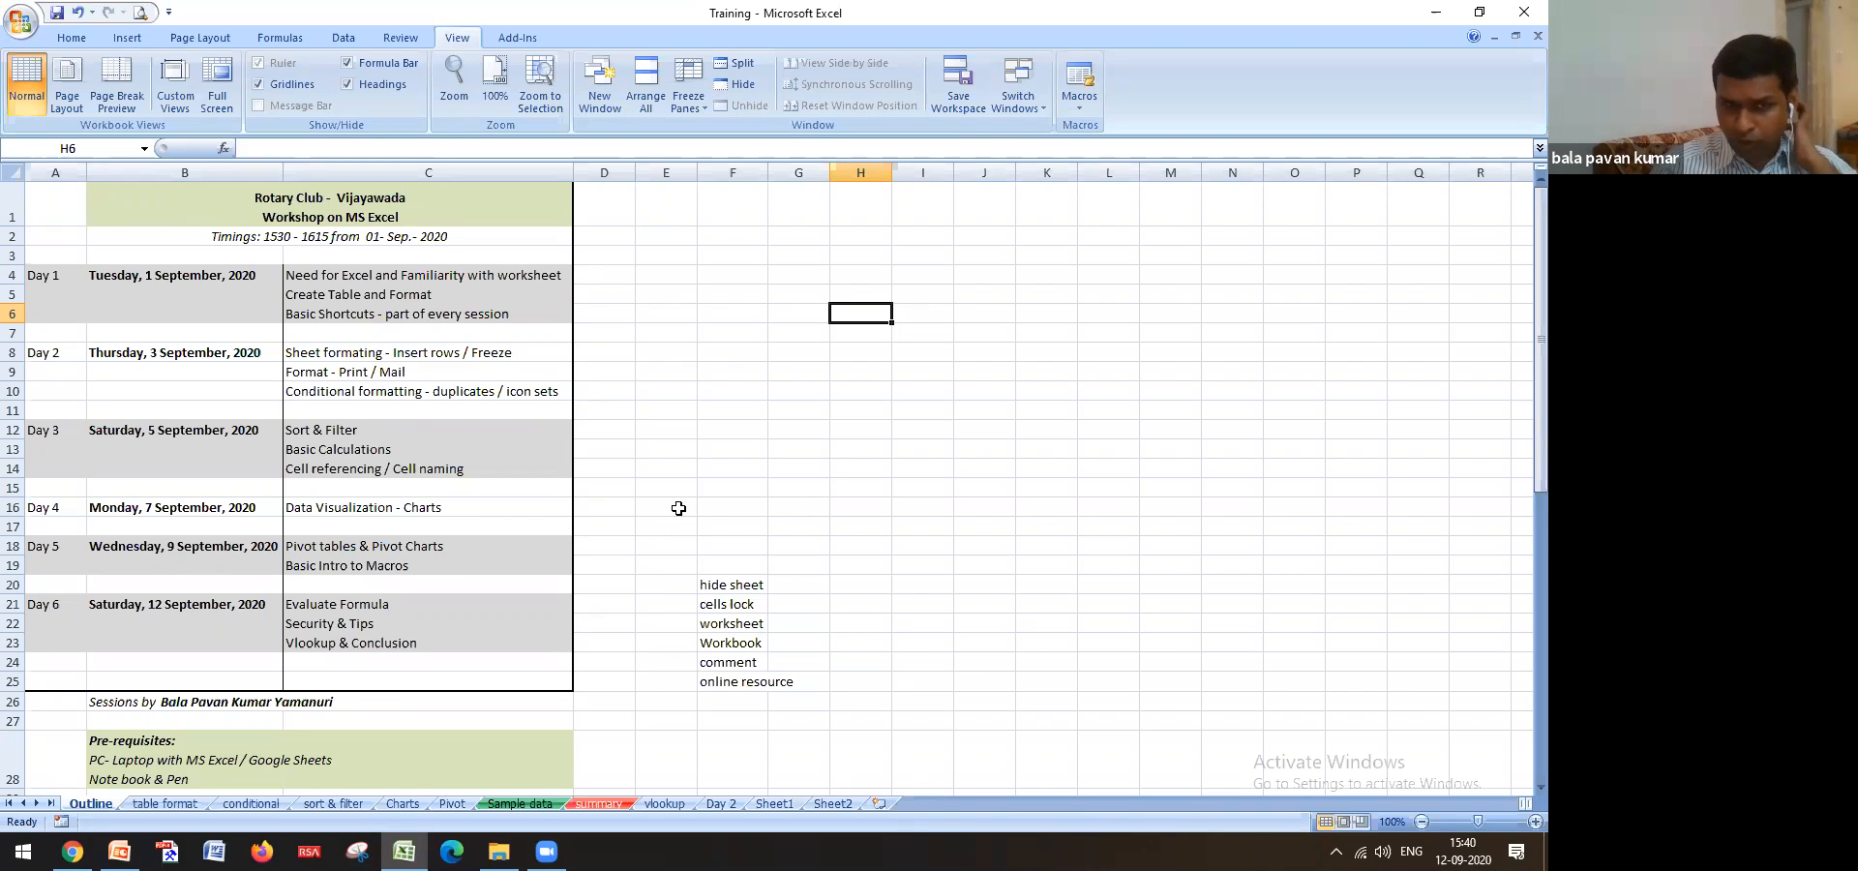
# Save the Training workbook, accepting the macros privacy warning and dismissing the follow-up error
pyautogui.hotkey('ctrl', 's')
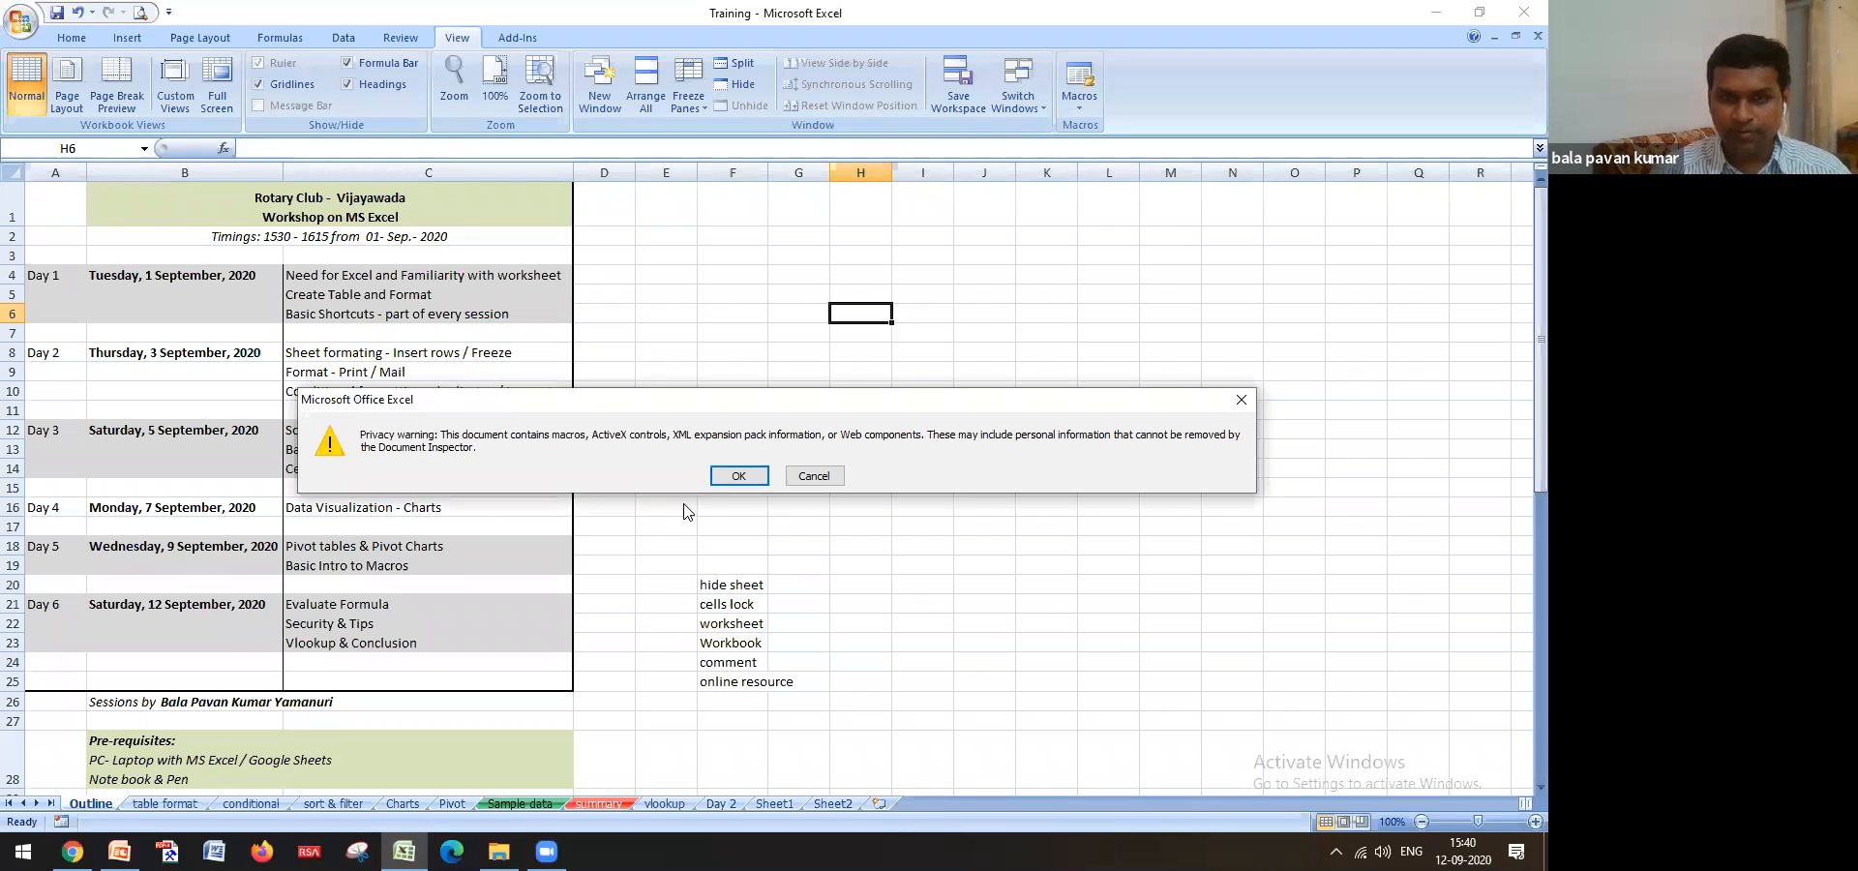
pyautogui.press('Return')
pyautogui.press('Return')
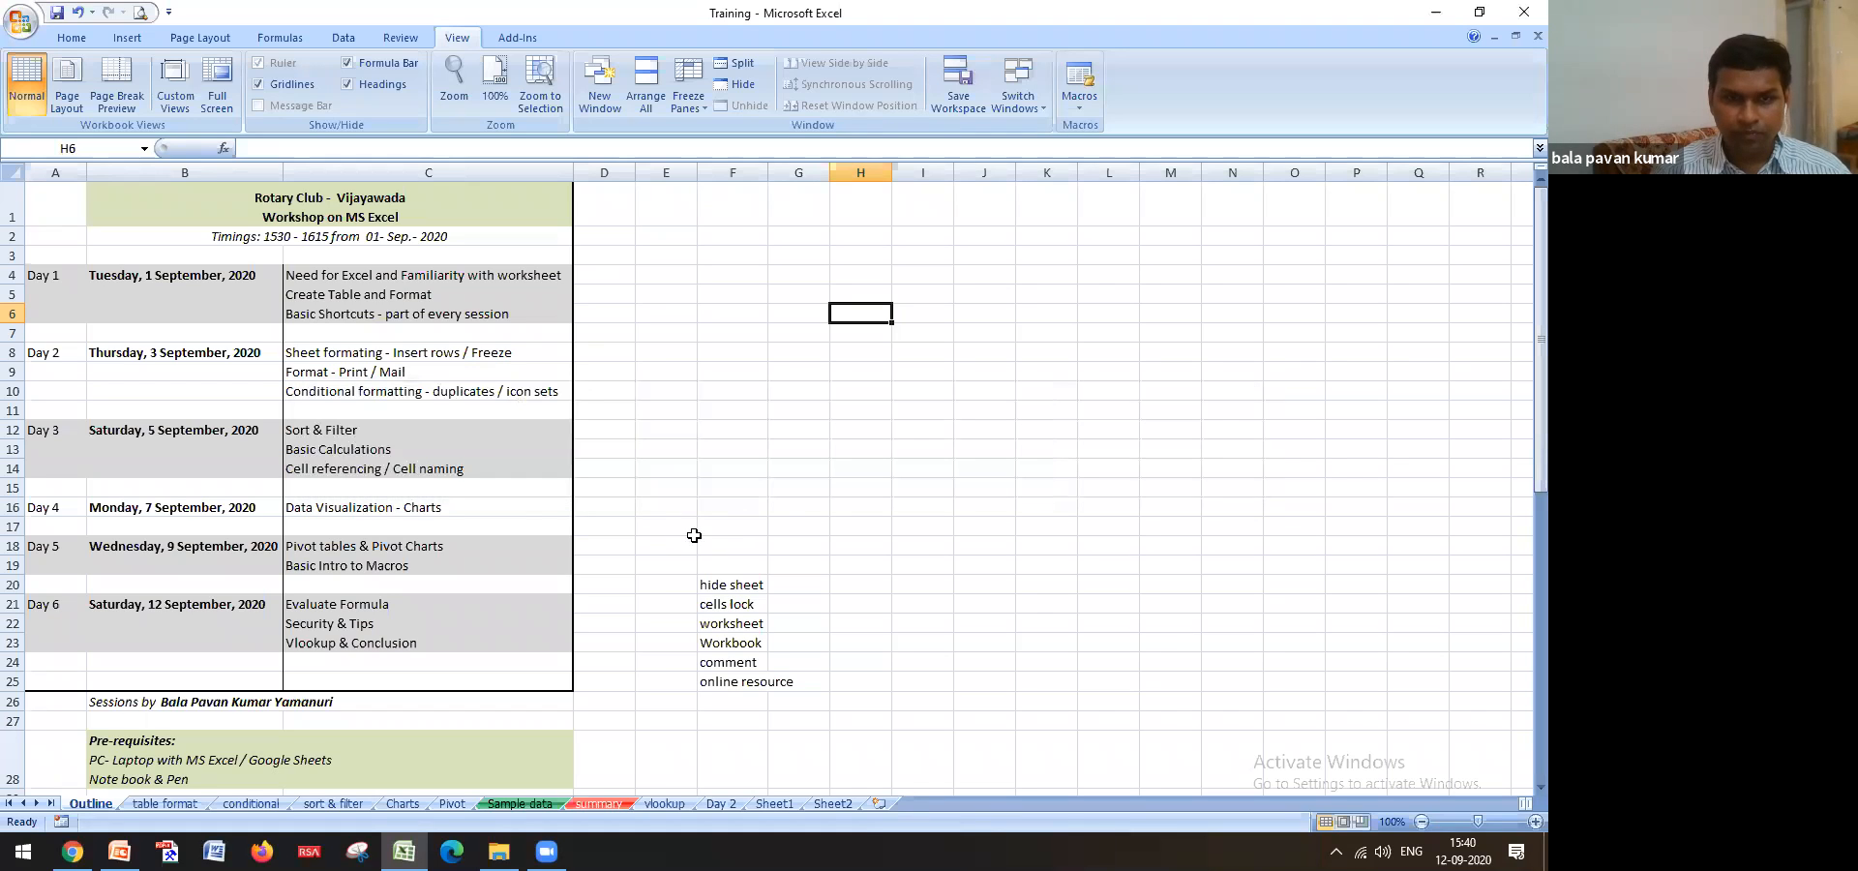
pyautogui.click(690, 535)
pyautogui.click(402, 513)
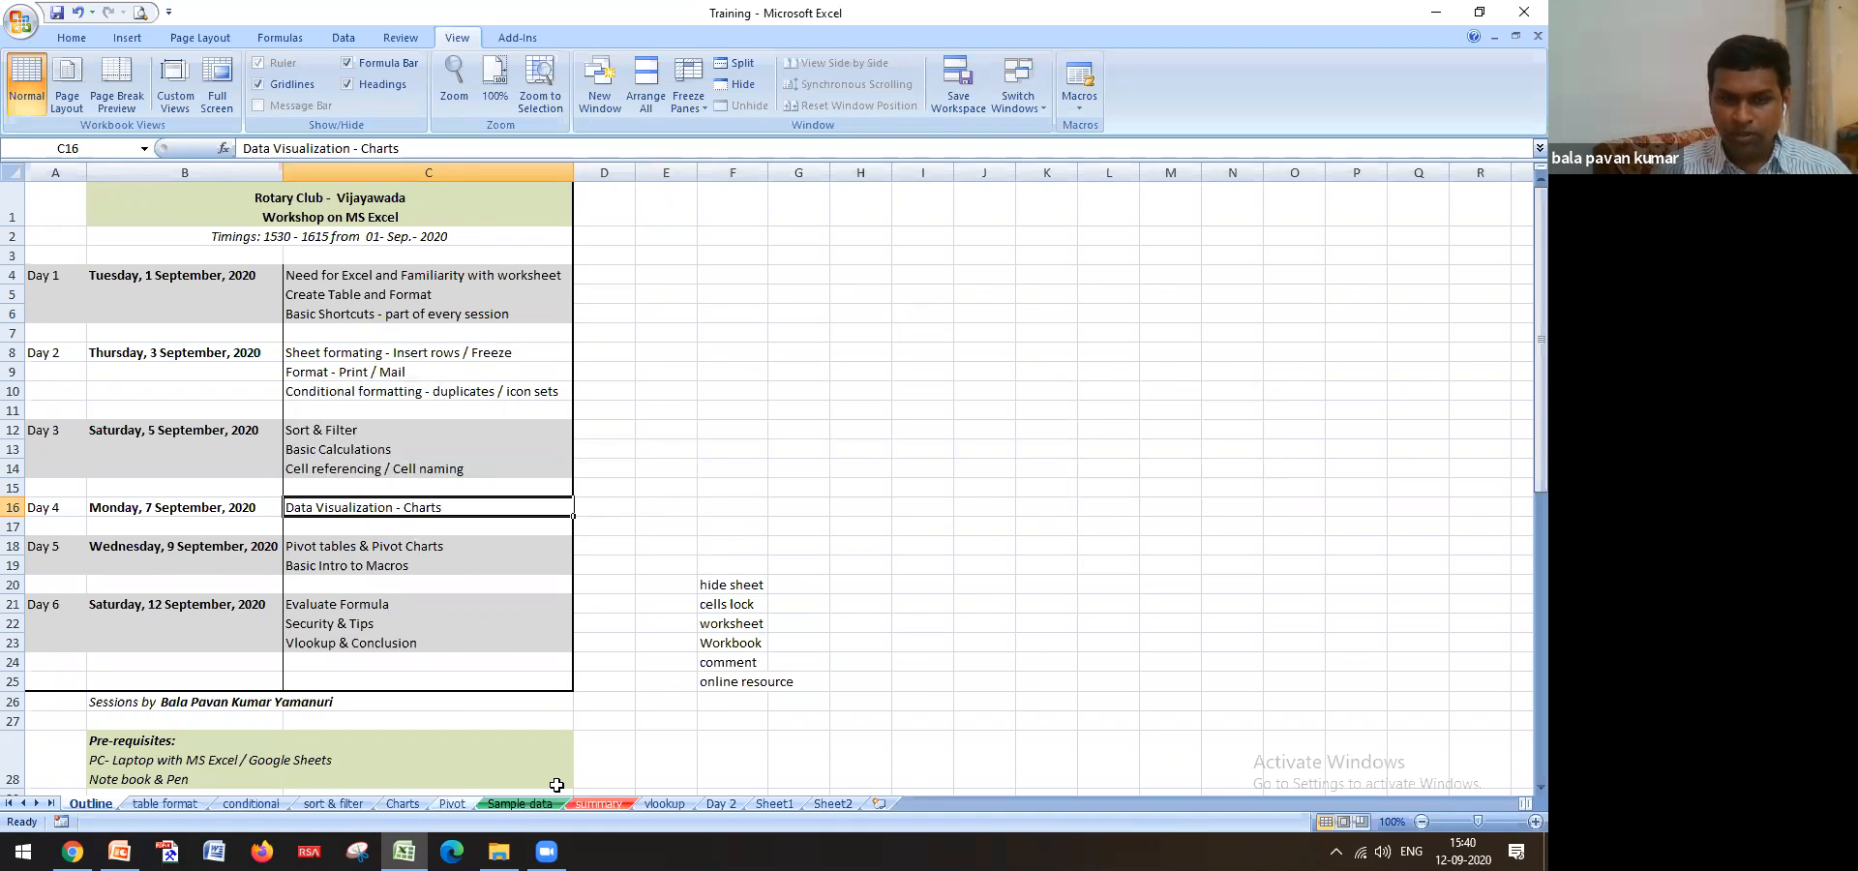
# Enlarge, reposition, then narrow the Hyderabad–Vijayawada monthly column chart on the Charts sheet
pyautogui.click(402, 803)
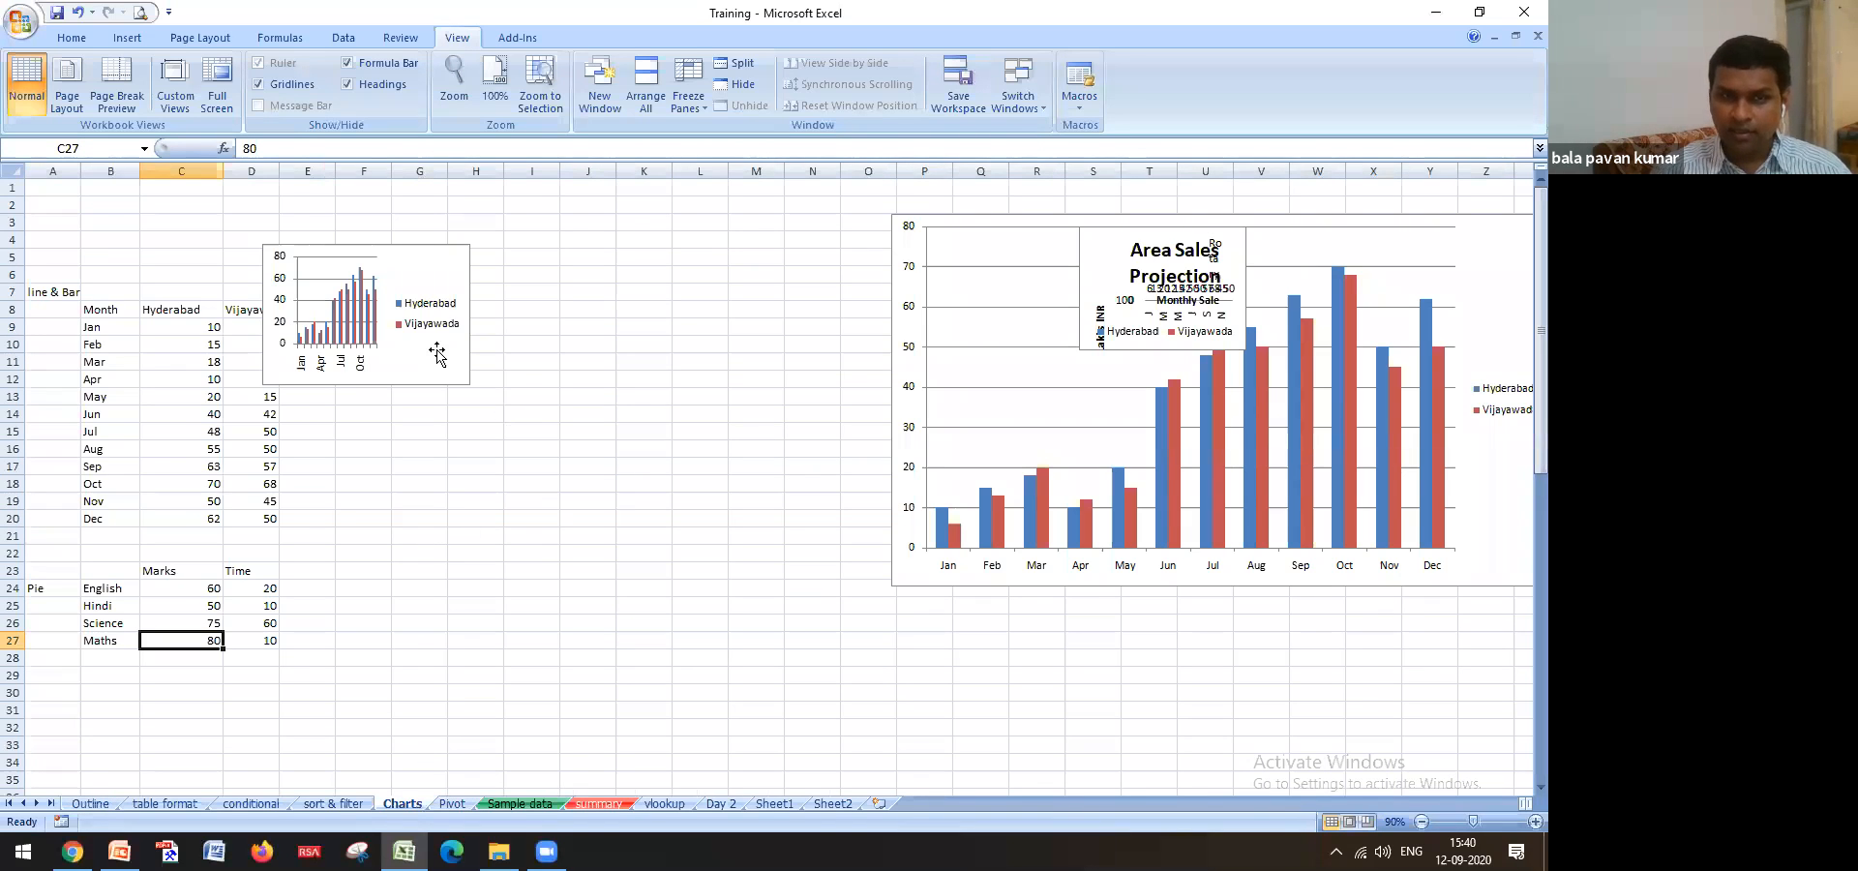
pyautogui.click(404, 356)
pyautogui.moveTo(467, 385); pyautogui.dragTo(822, 692)
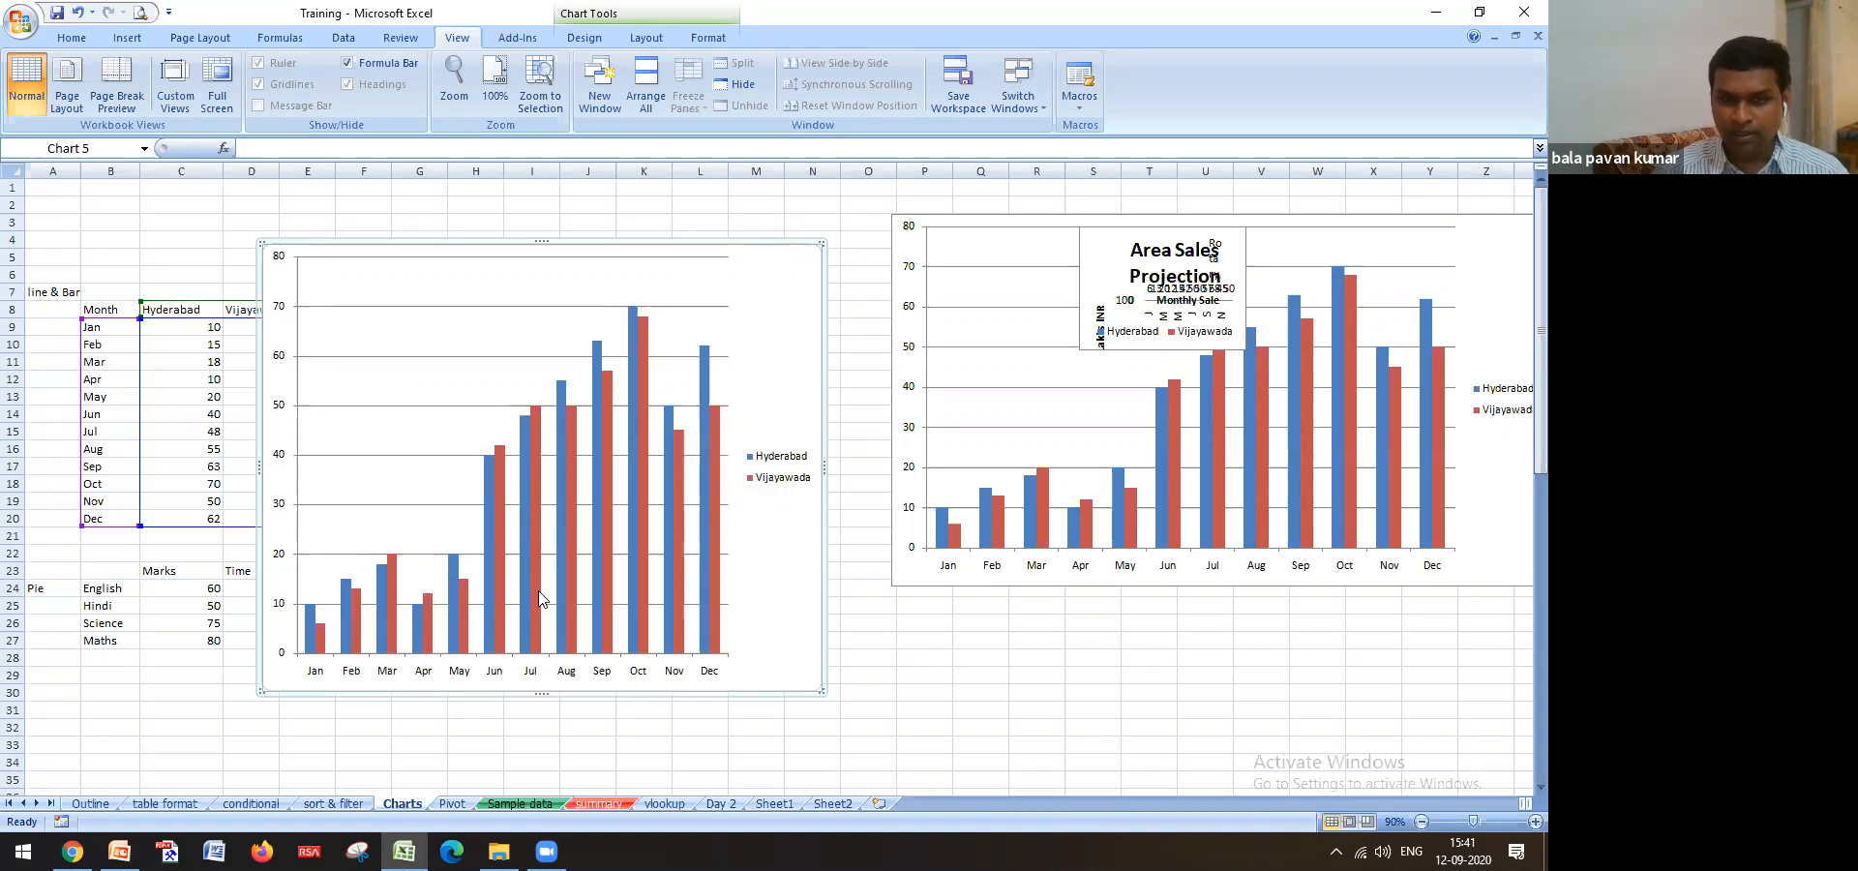
pyautogui.moveTo(540, 593)
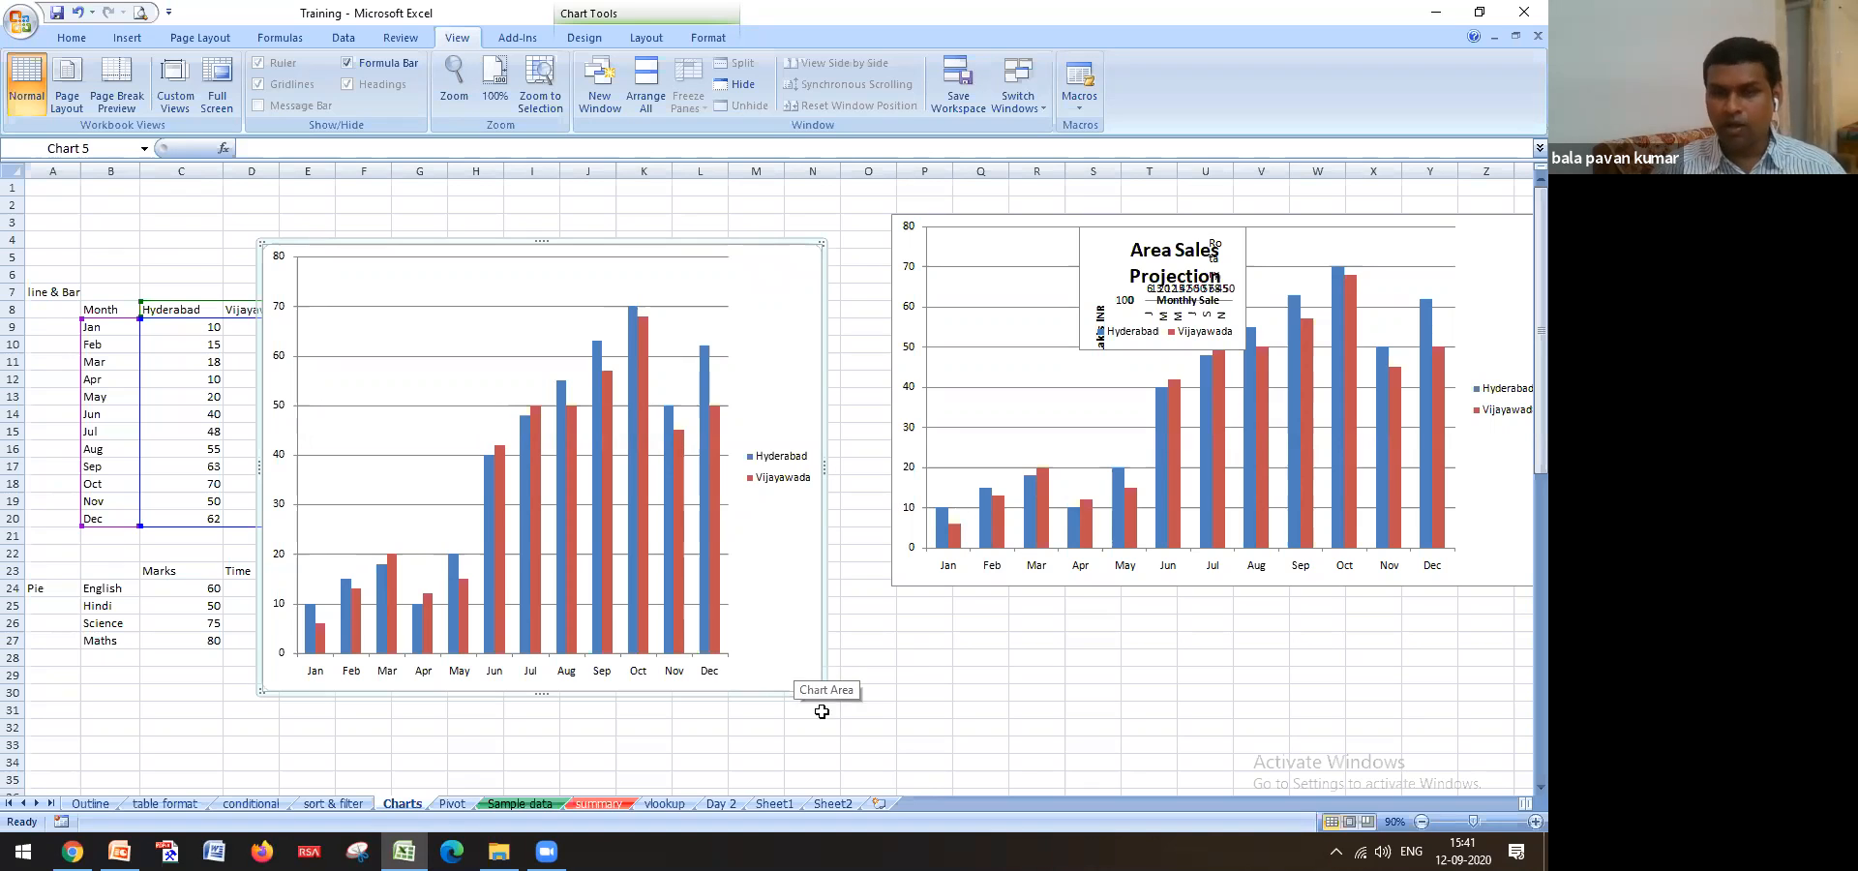
pyautogui.moveTo(822, 690); pyautogui.dragTo(819, 571)
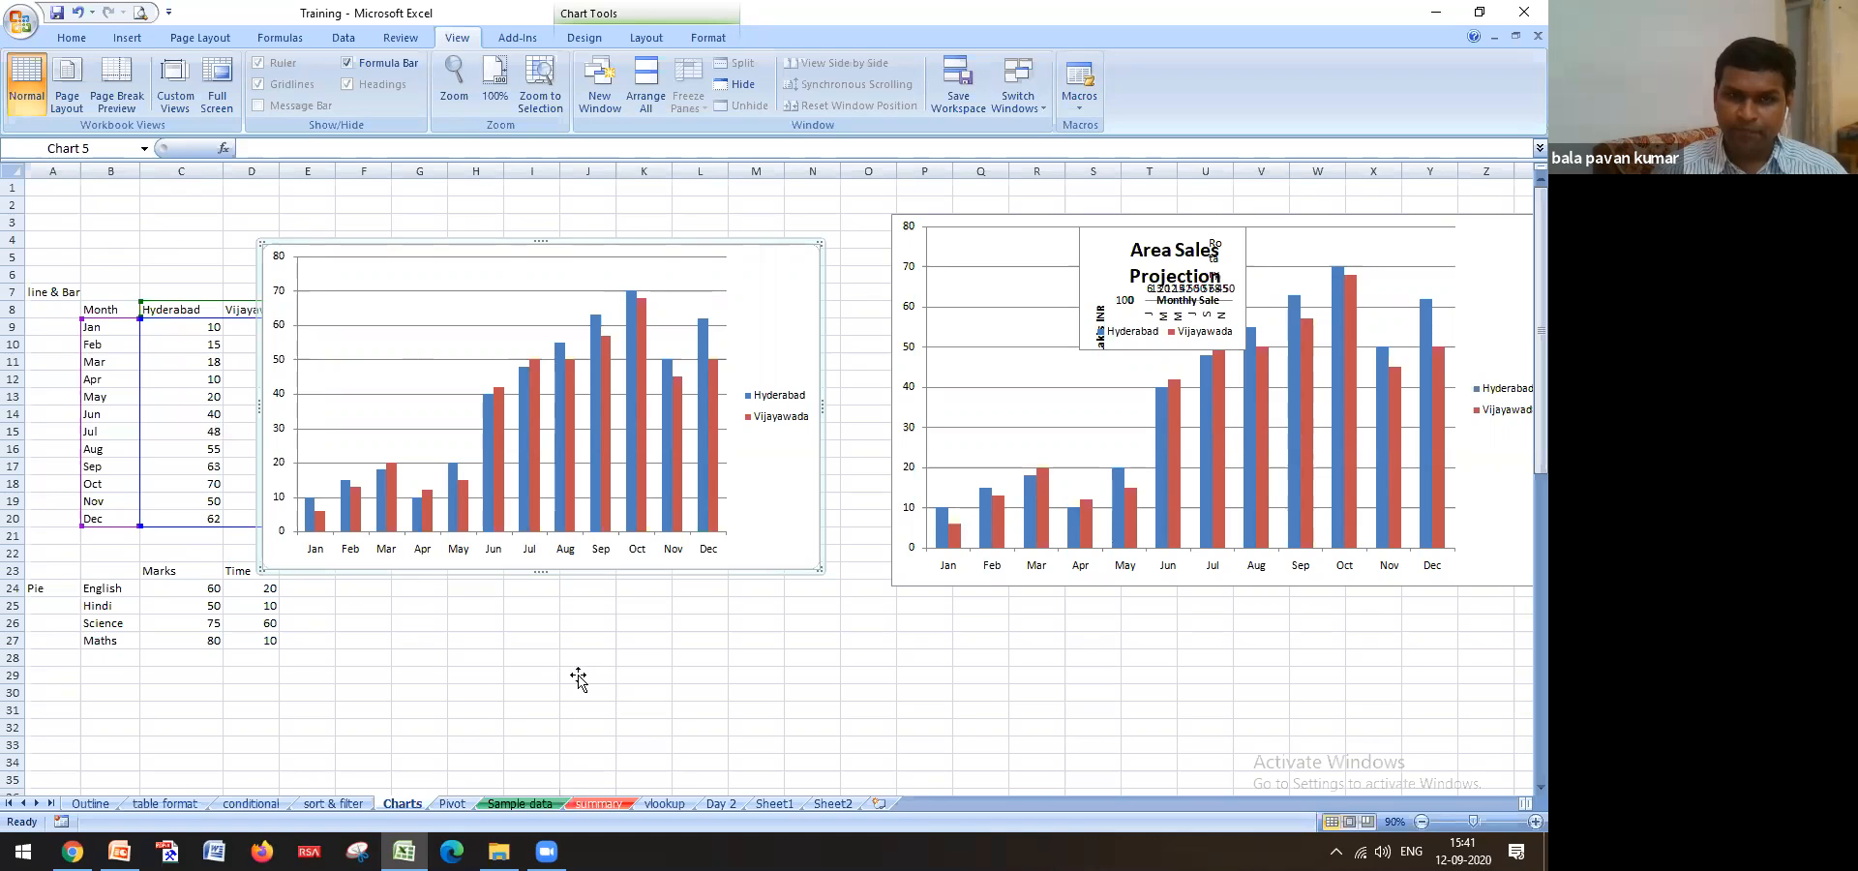
pyautogui.moveTo(659, 249); pyautogui.dragTo(757, 253)
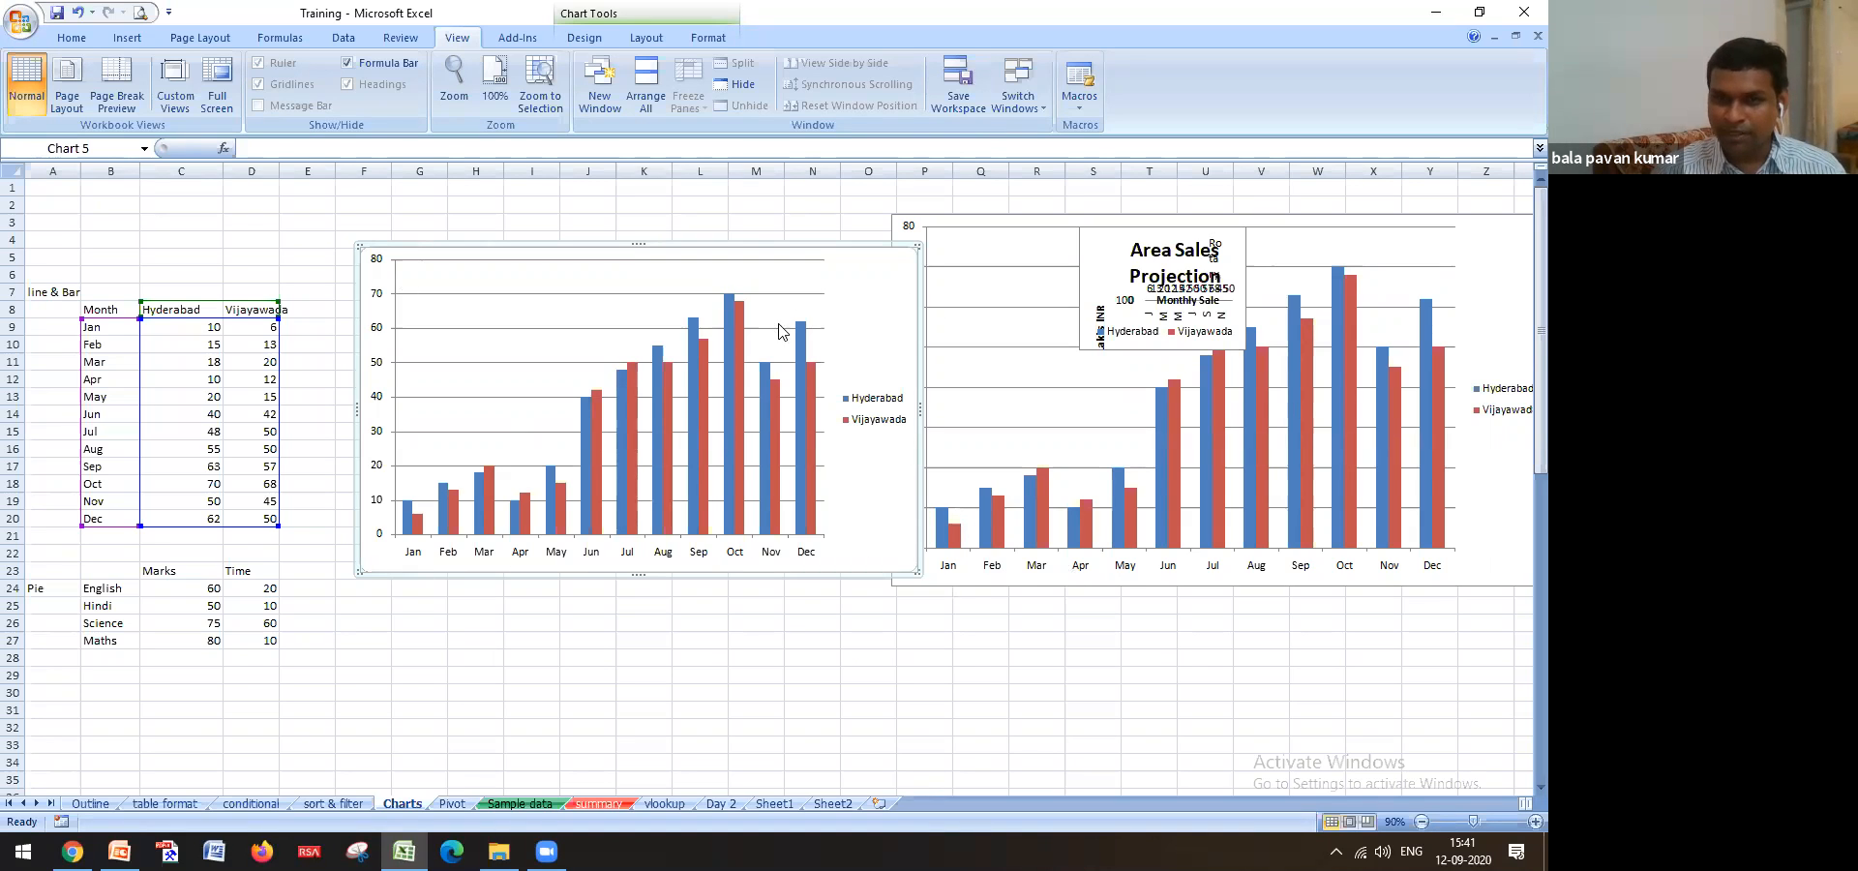
pyautogui.moveTo(747, 517)
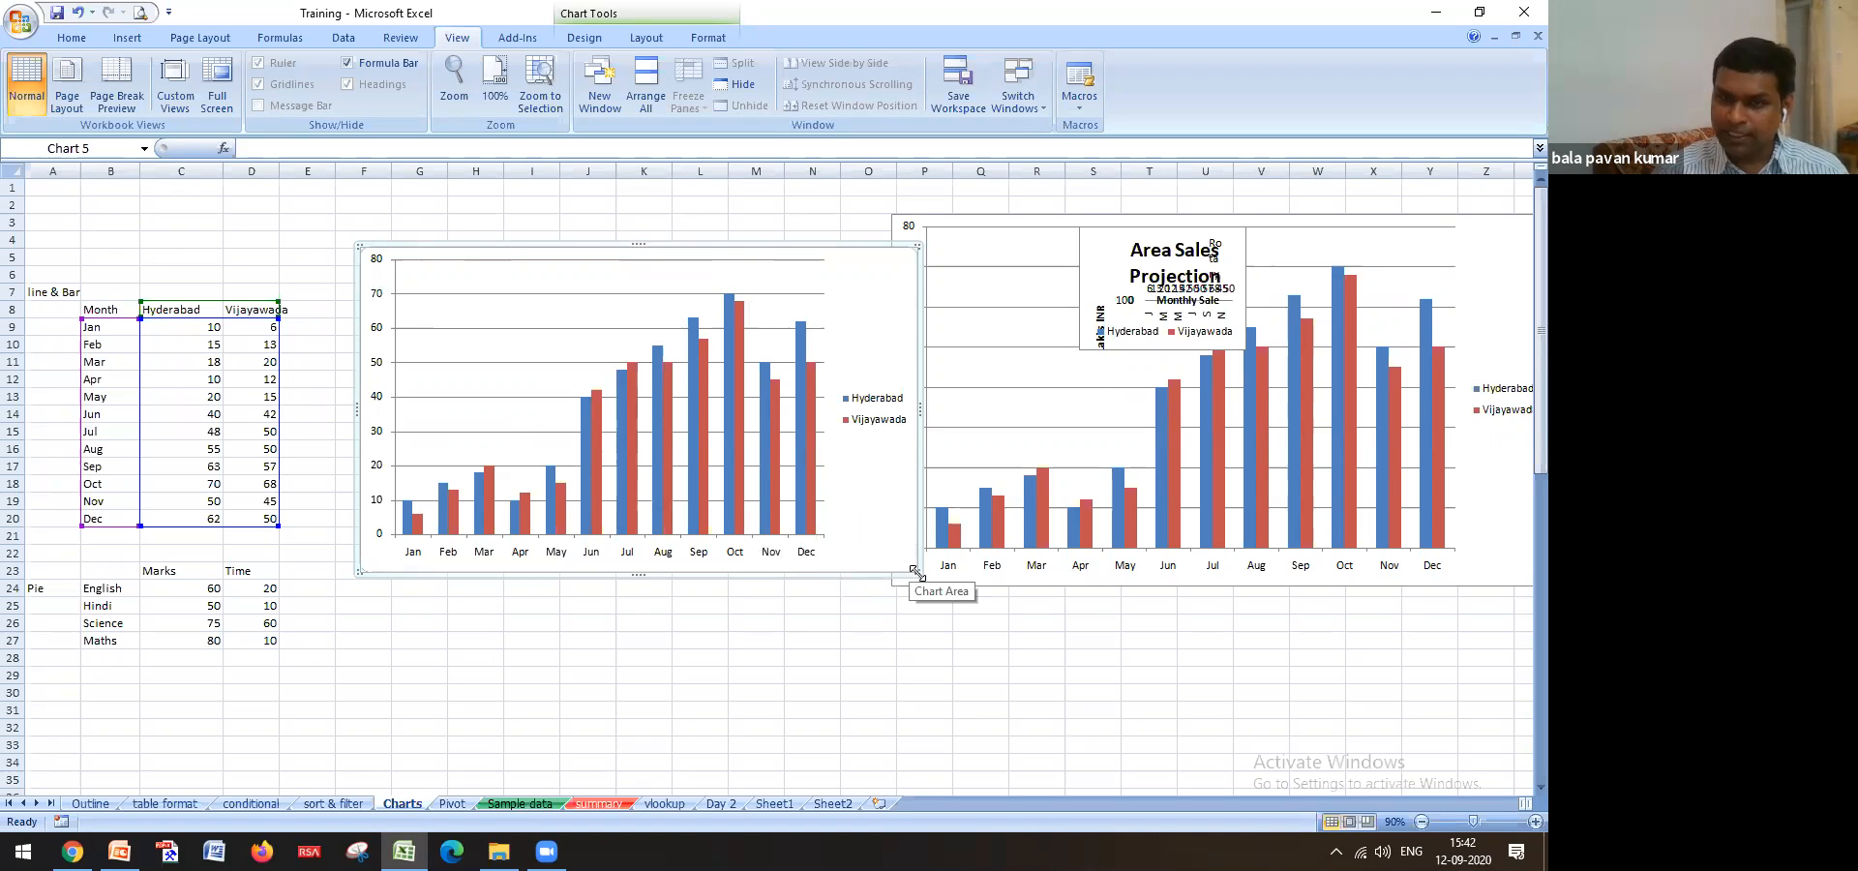
pyautogui.moveTo(913, 570); pyautogui.dragTo(868, 564)
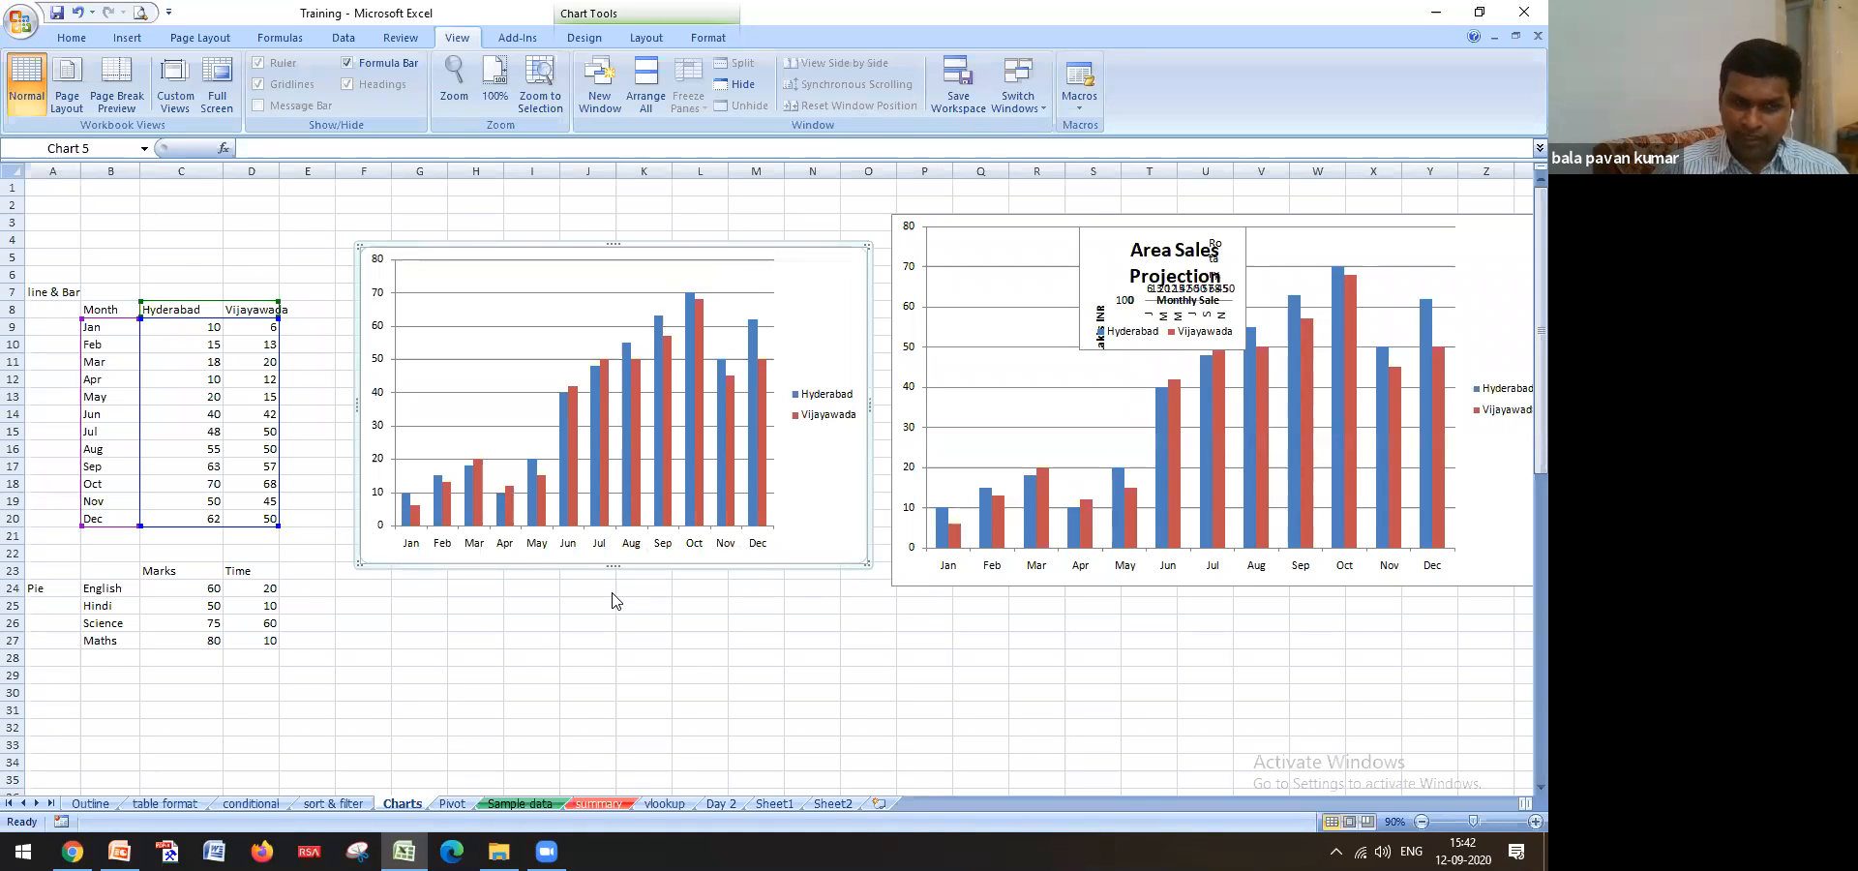
# Look over the Charts sheet again, then settle back on the Outline workshop schedule
pyautogui.click(90, 803)
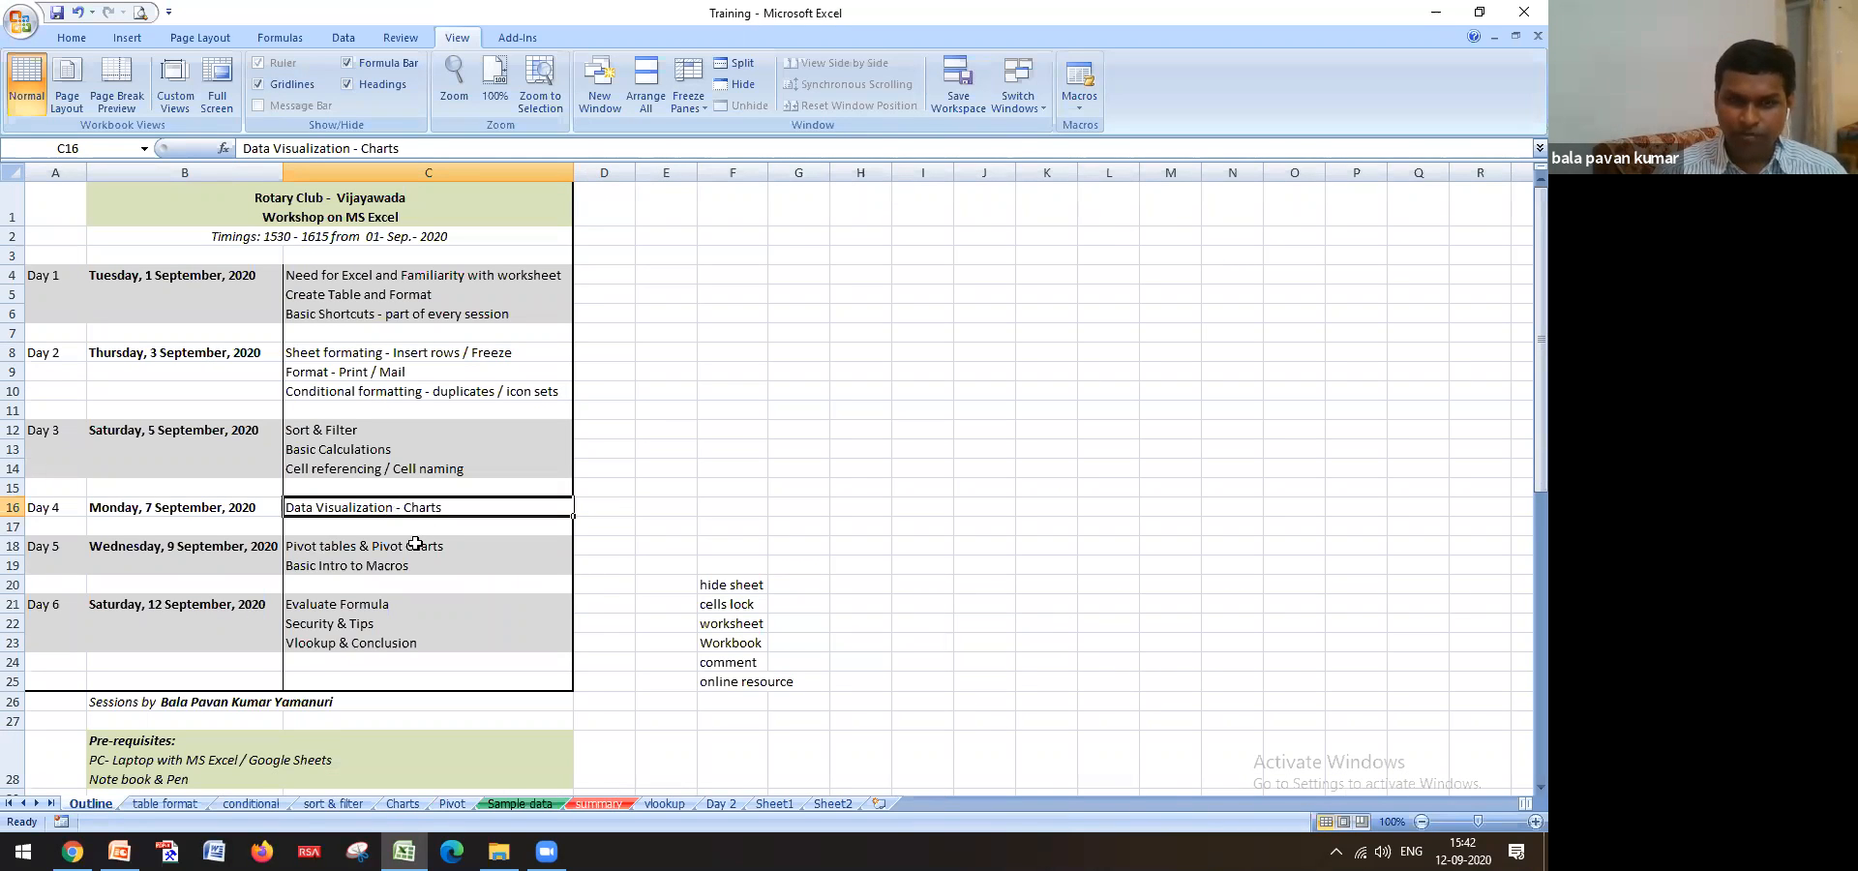
pyautogui.click(405, 803)
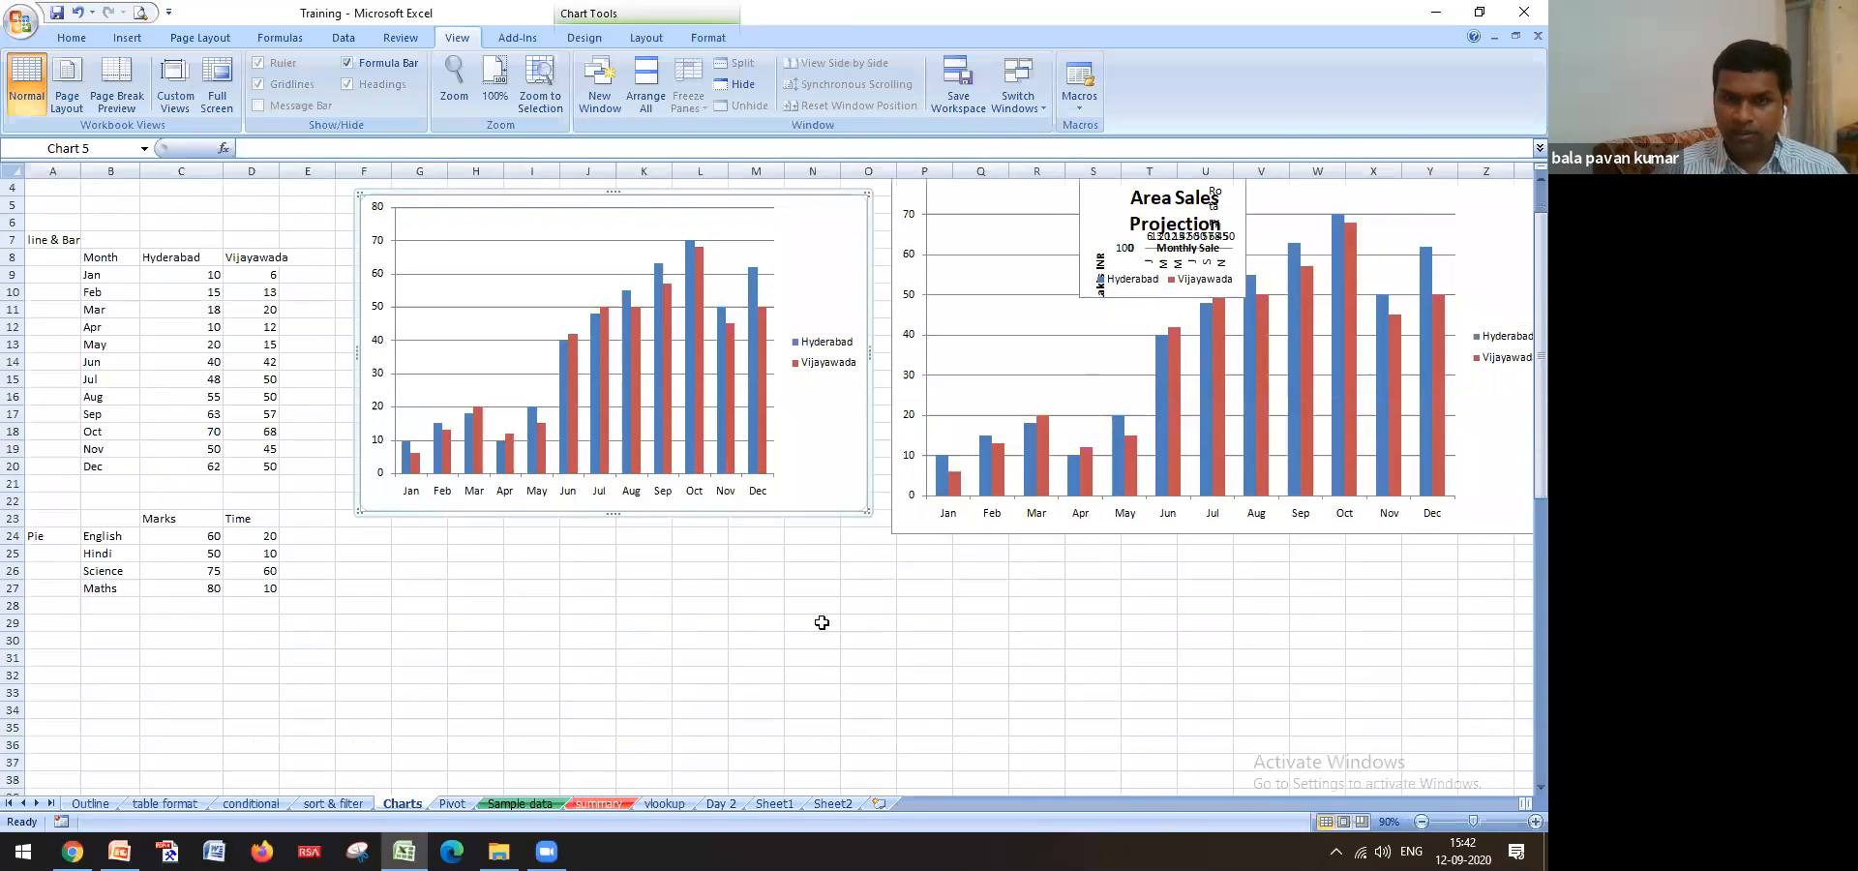
pyautogui.scroll(-12, 822, 622)
pyautogui.scroll(-4, 1028, 586)
pyautogui.scroll(3, 476, 592)
pyautogui.scroll(8, 475, 591)
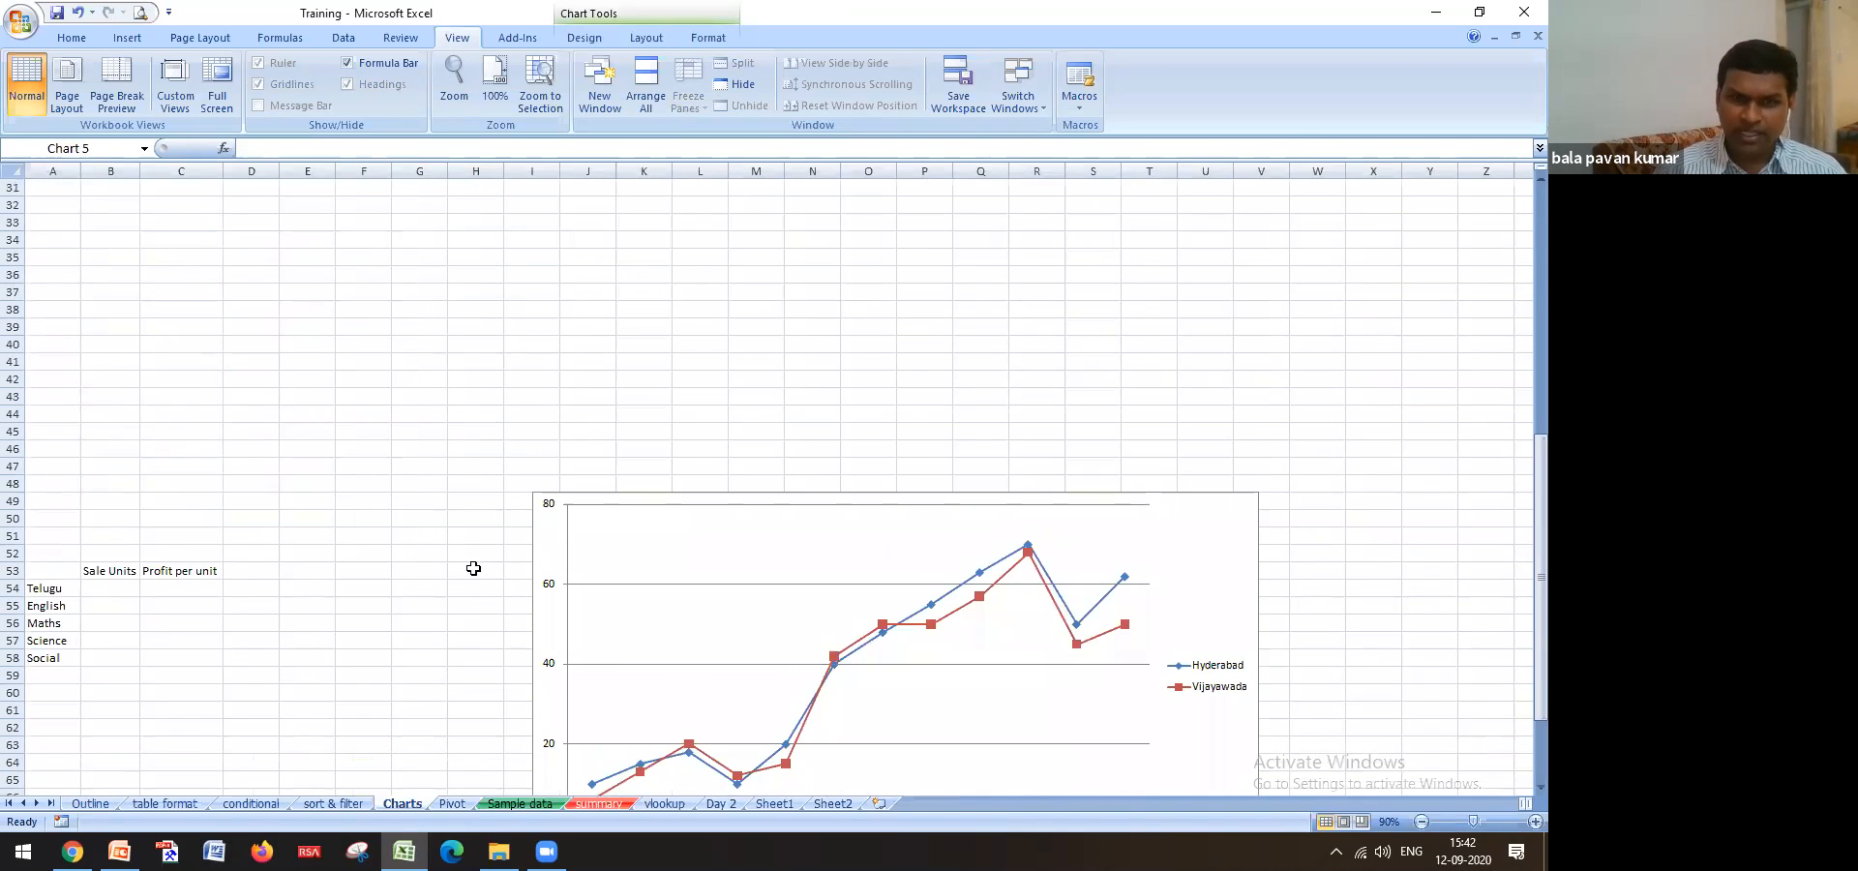
pyautogui.click(91, 804)
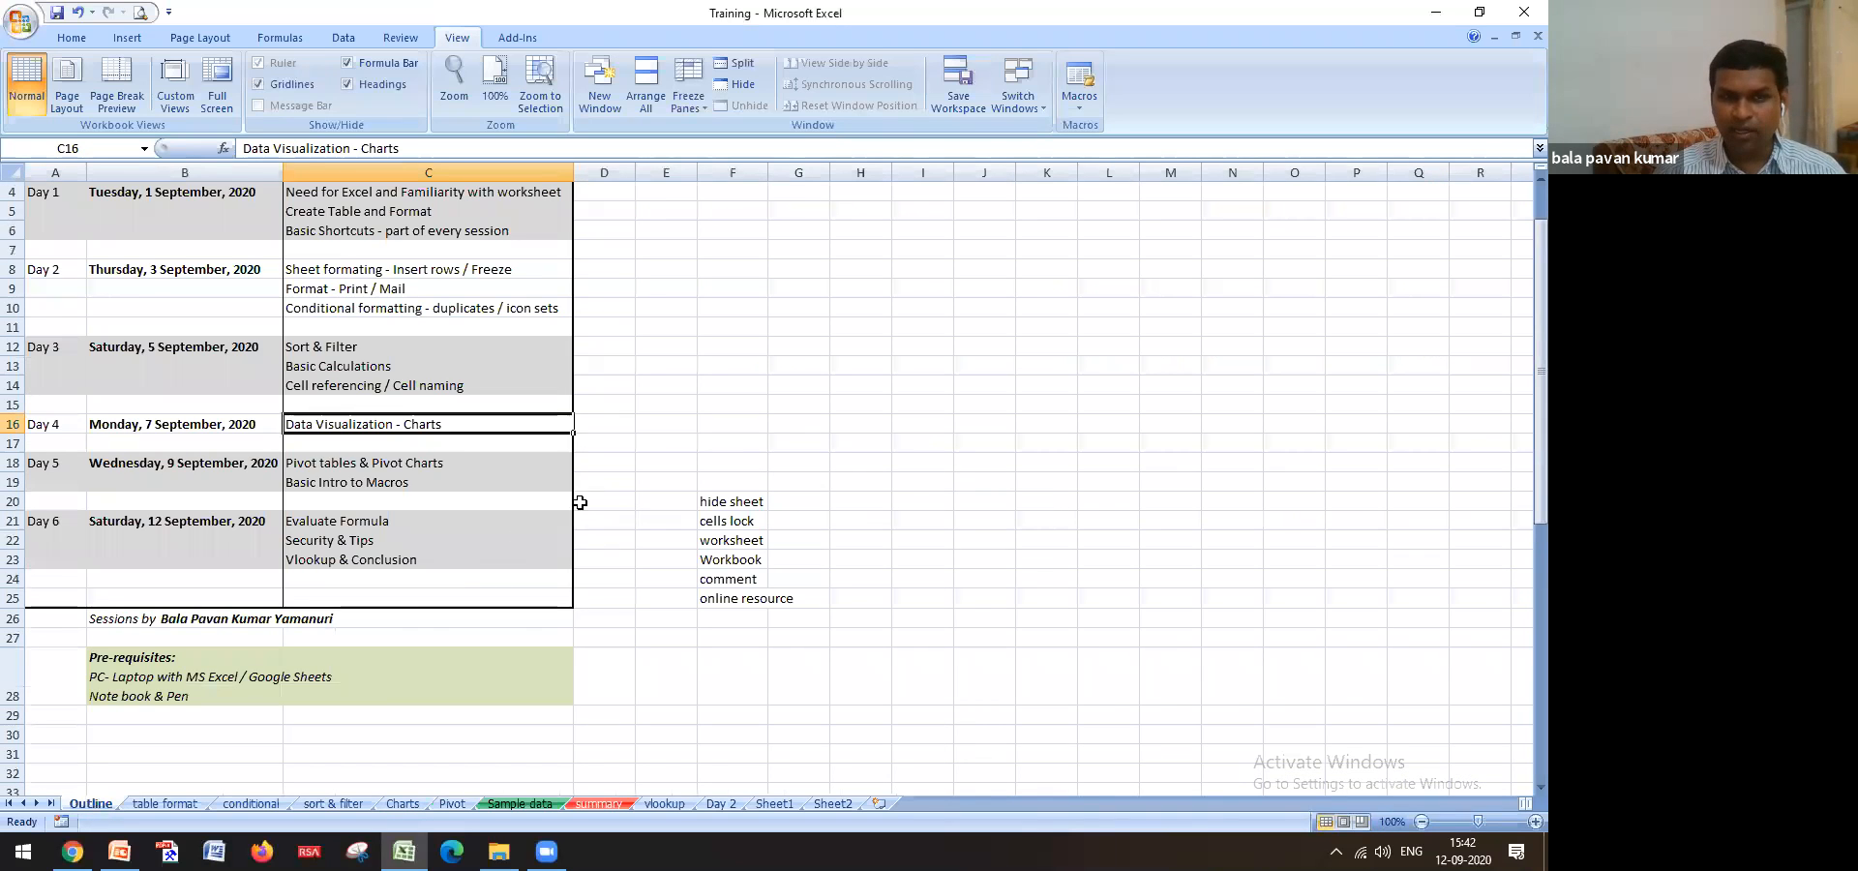
# Select the Pivot tables & Pivot Charts entry in C18, then switch to the Pivot sheet
pyautogui.click(332, 469)
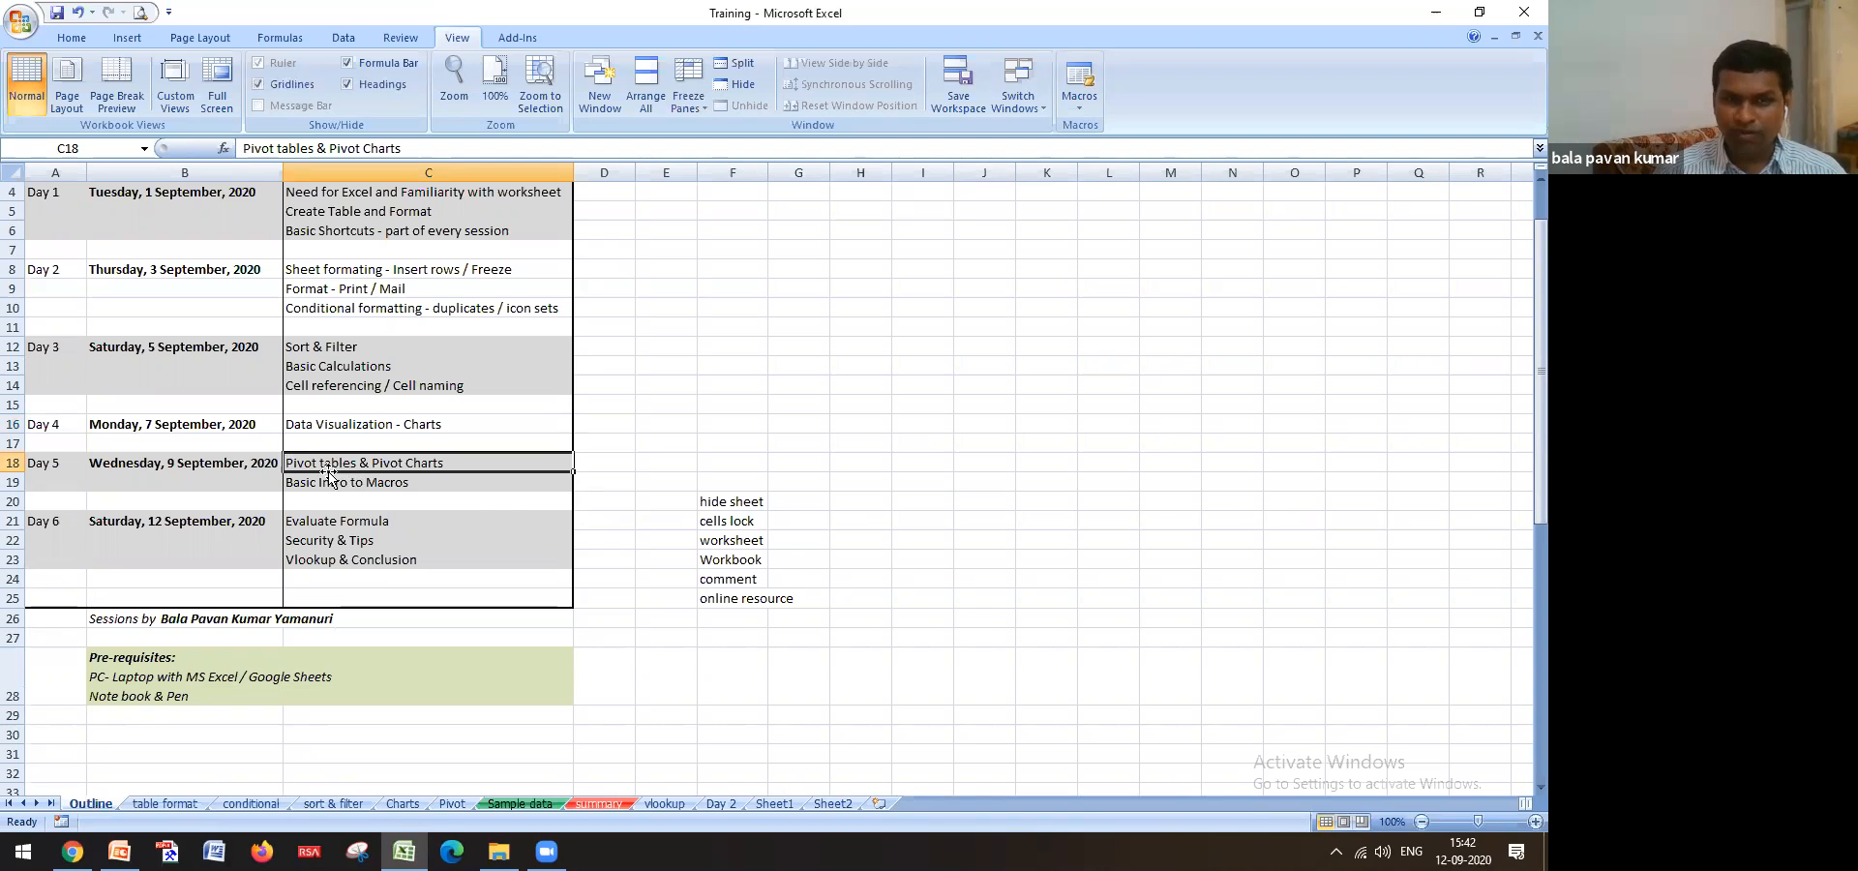
pyautogui.click(451, 803)
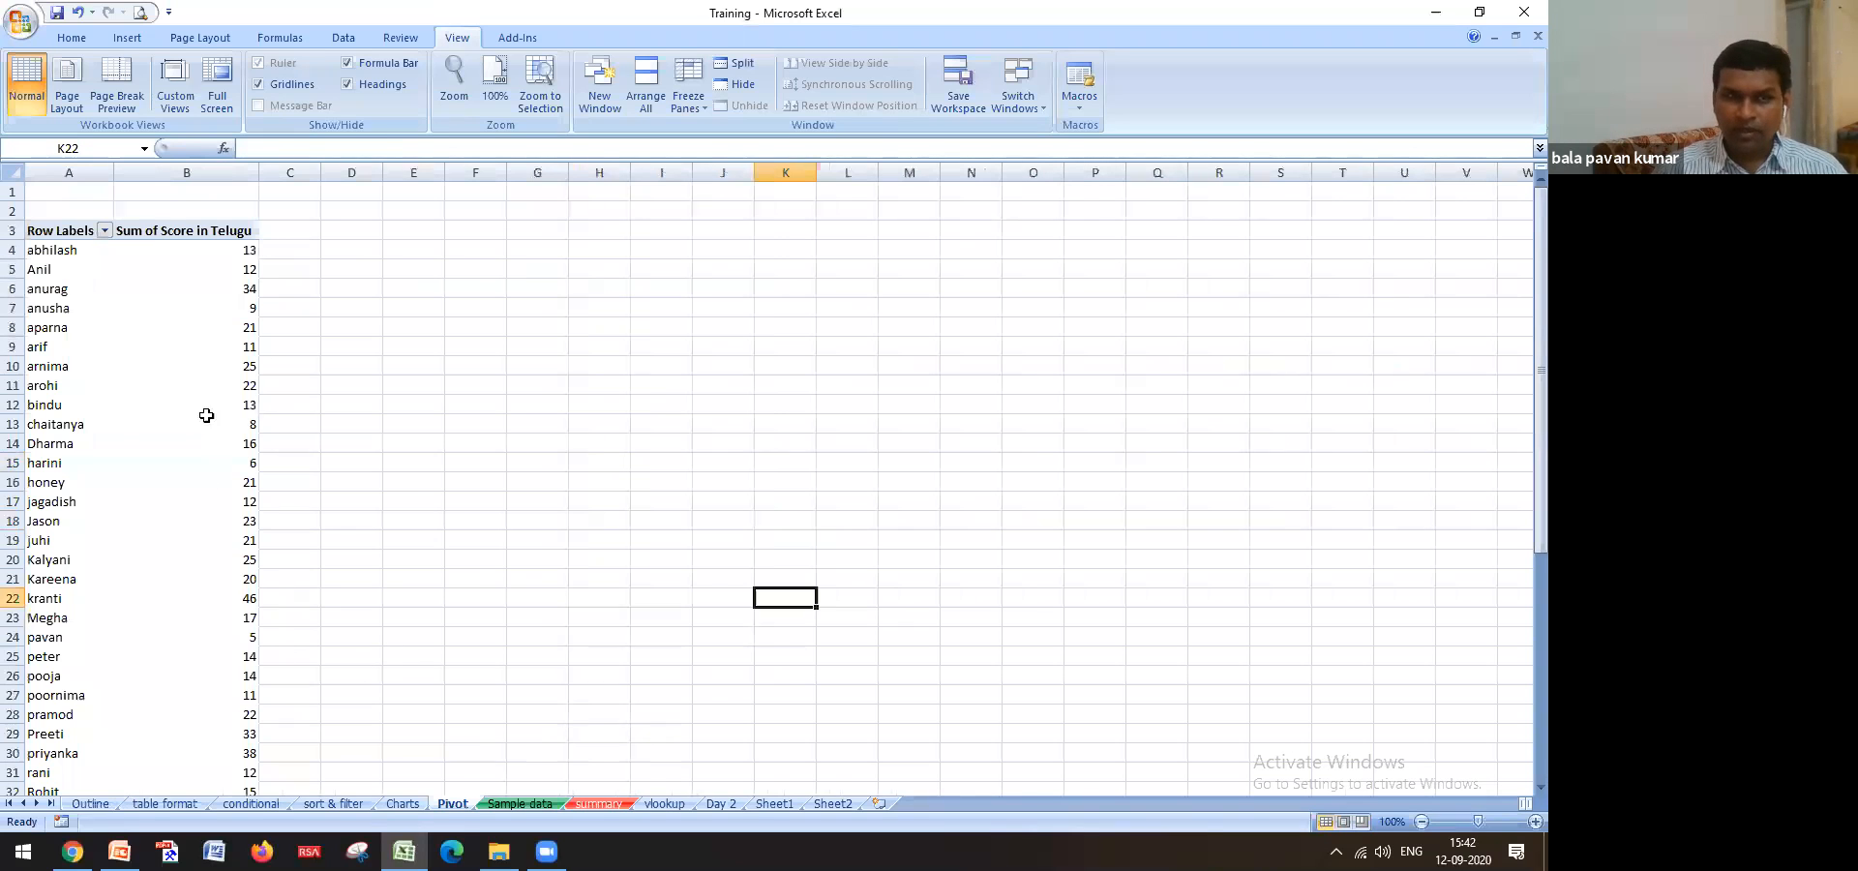
# Inspect values in the Sum of Score in Telugu pivot table, then return to Outline
pyautogui.click(192, 376)
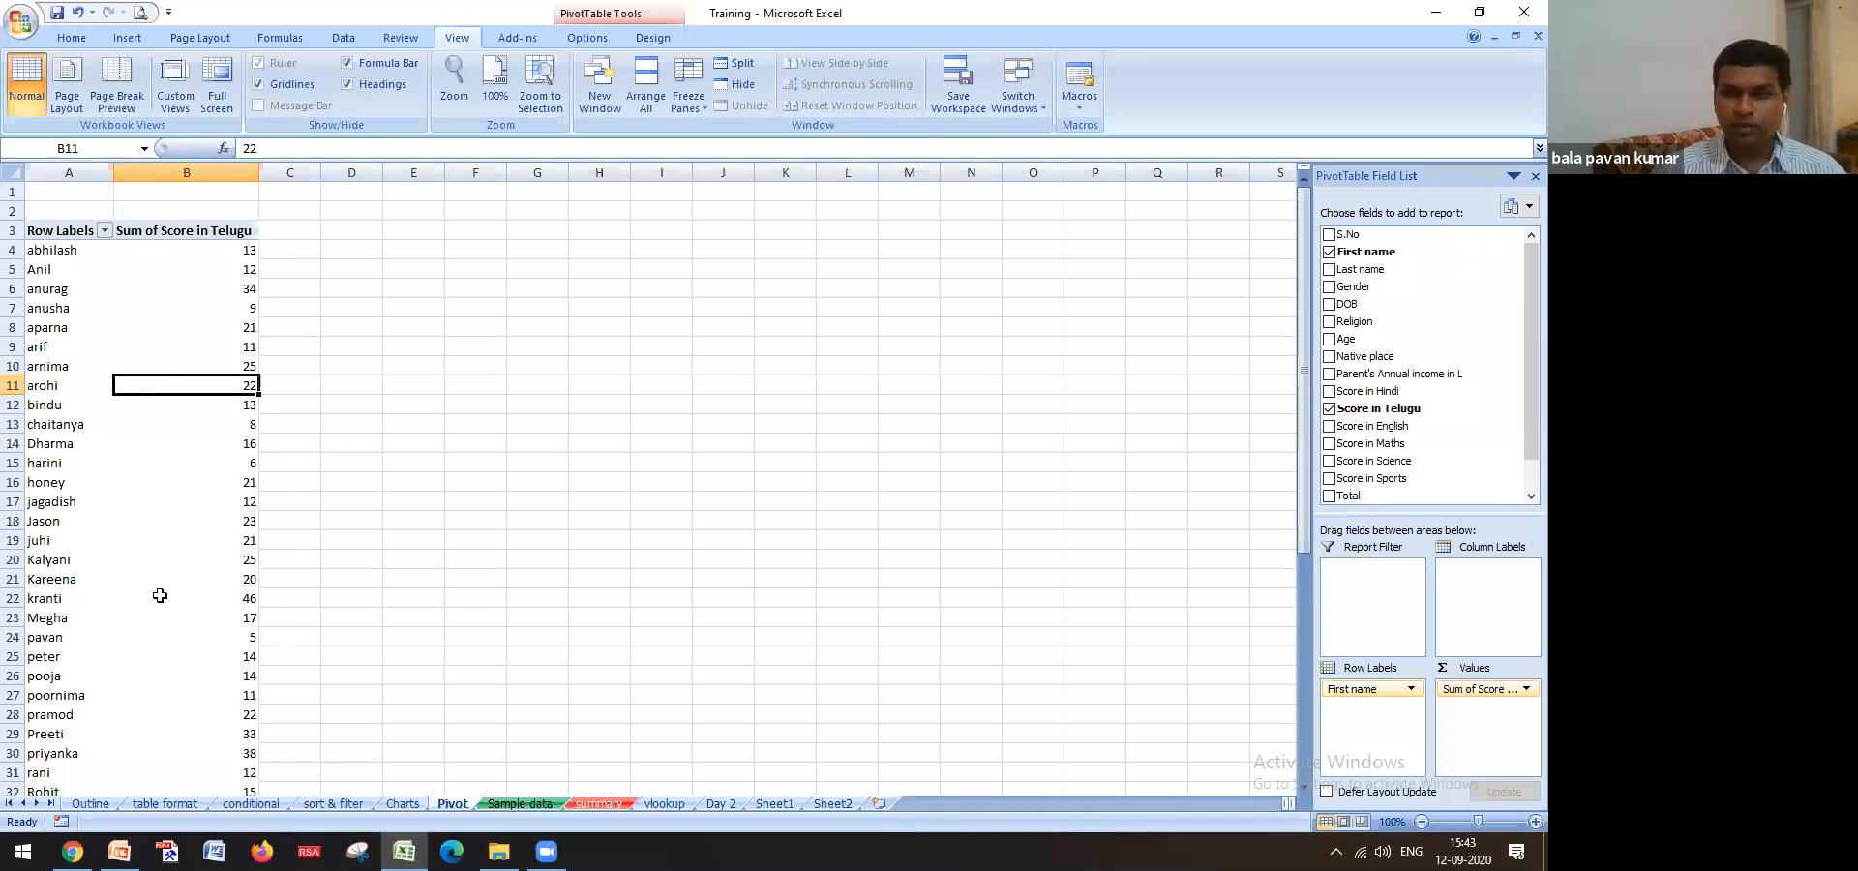
pyautogui.moveTo(160, 595)
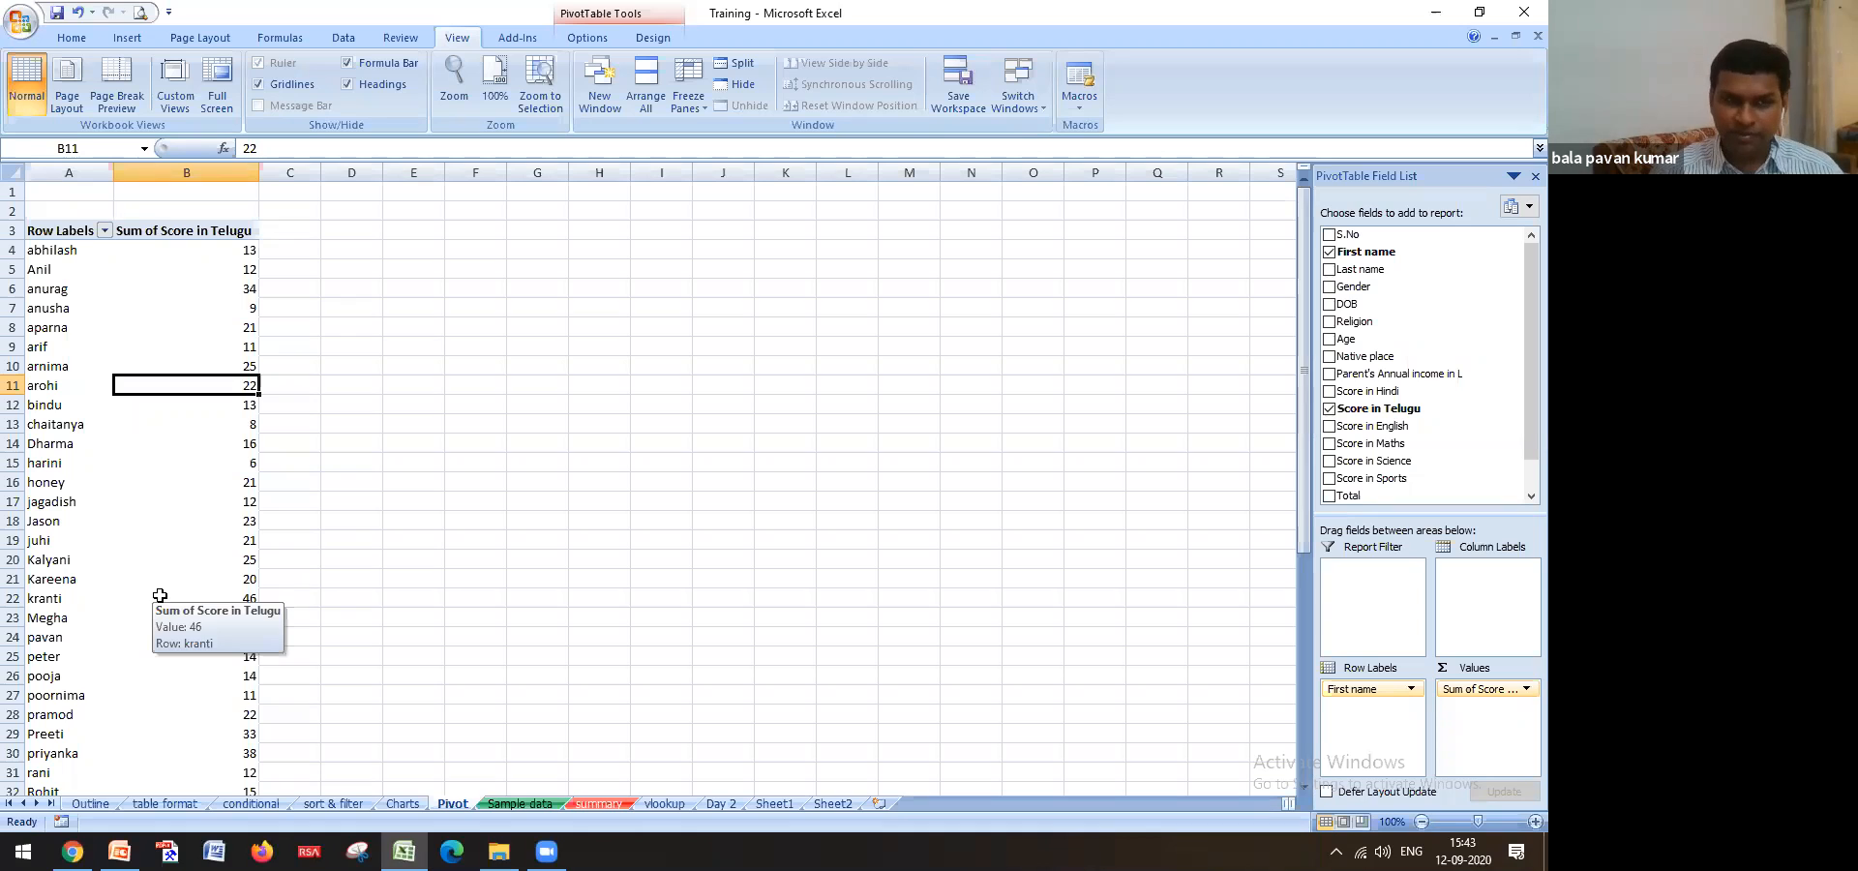
pyautogui.moveTo(148, 505)
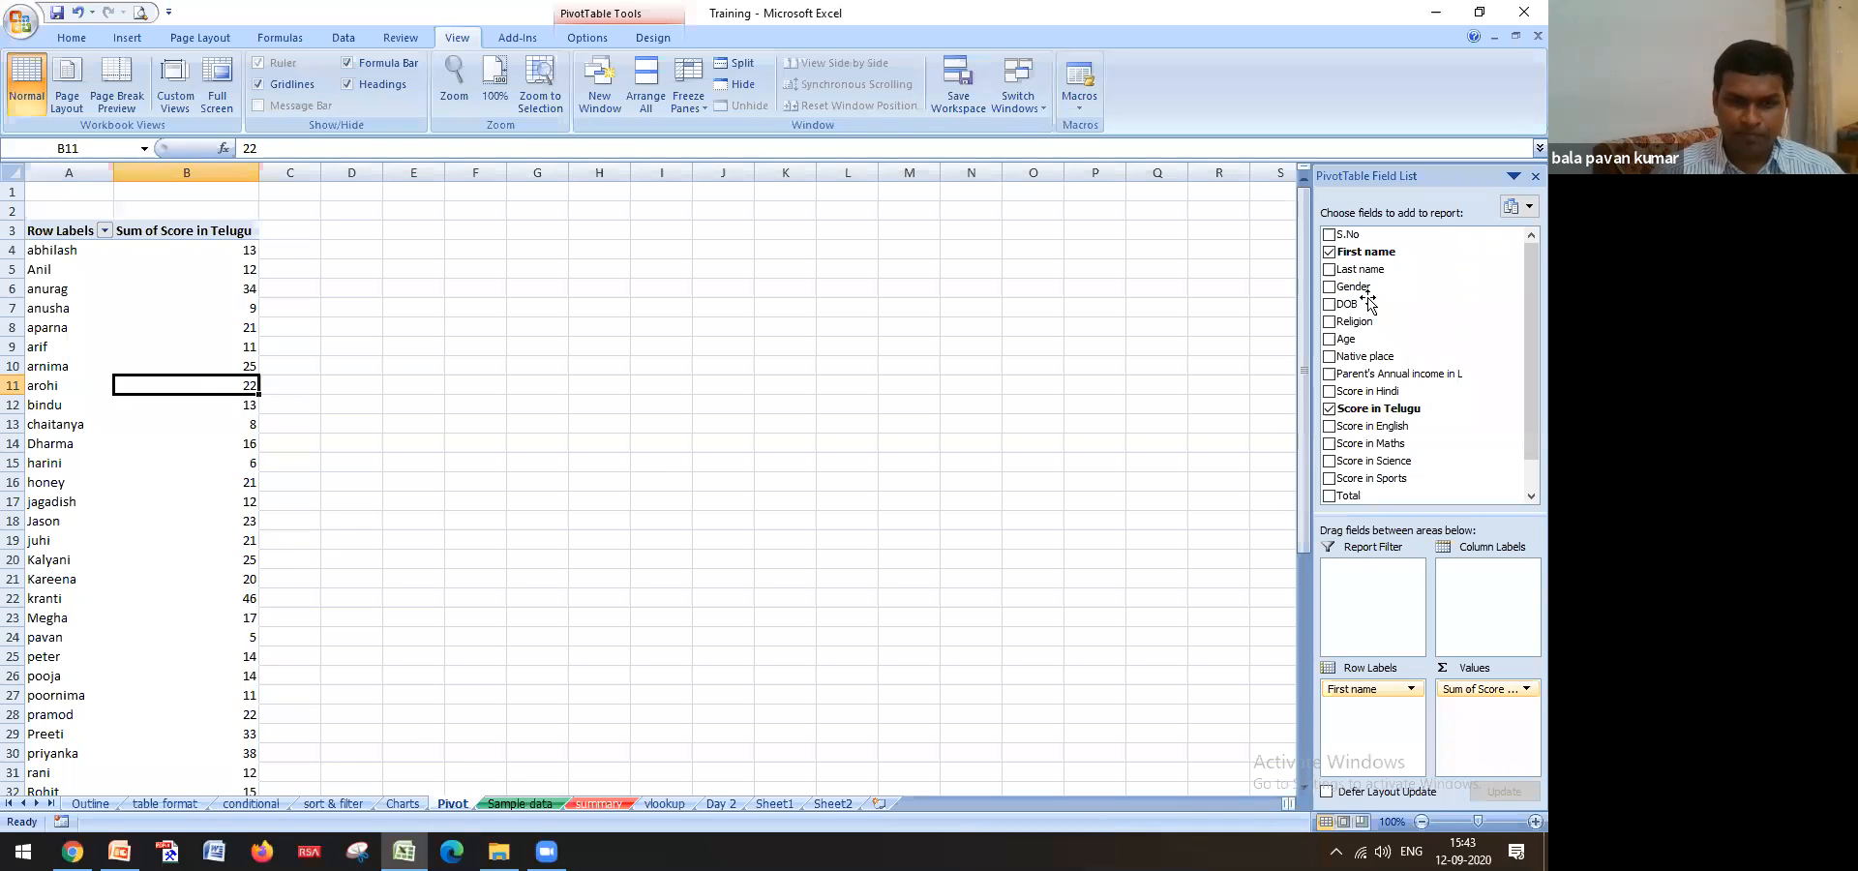
pyautogui.click(93, 803)
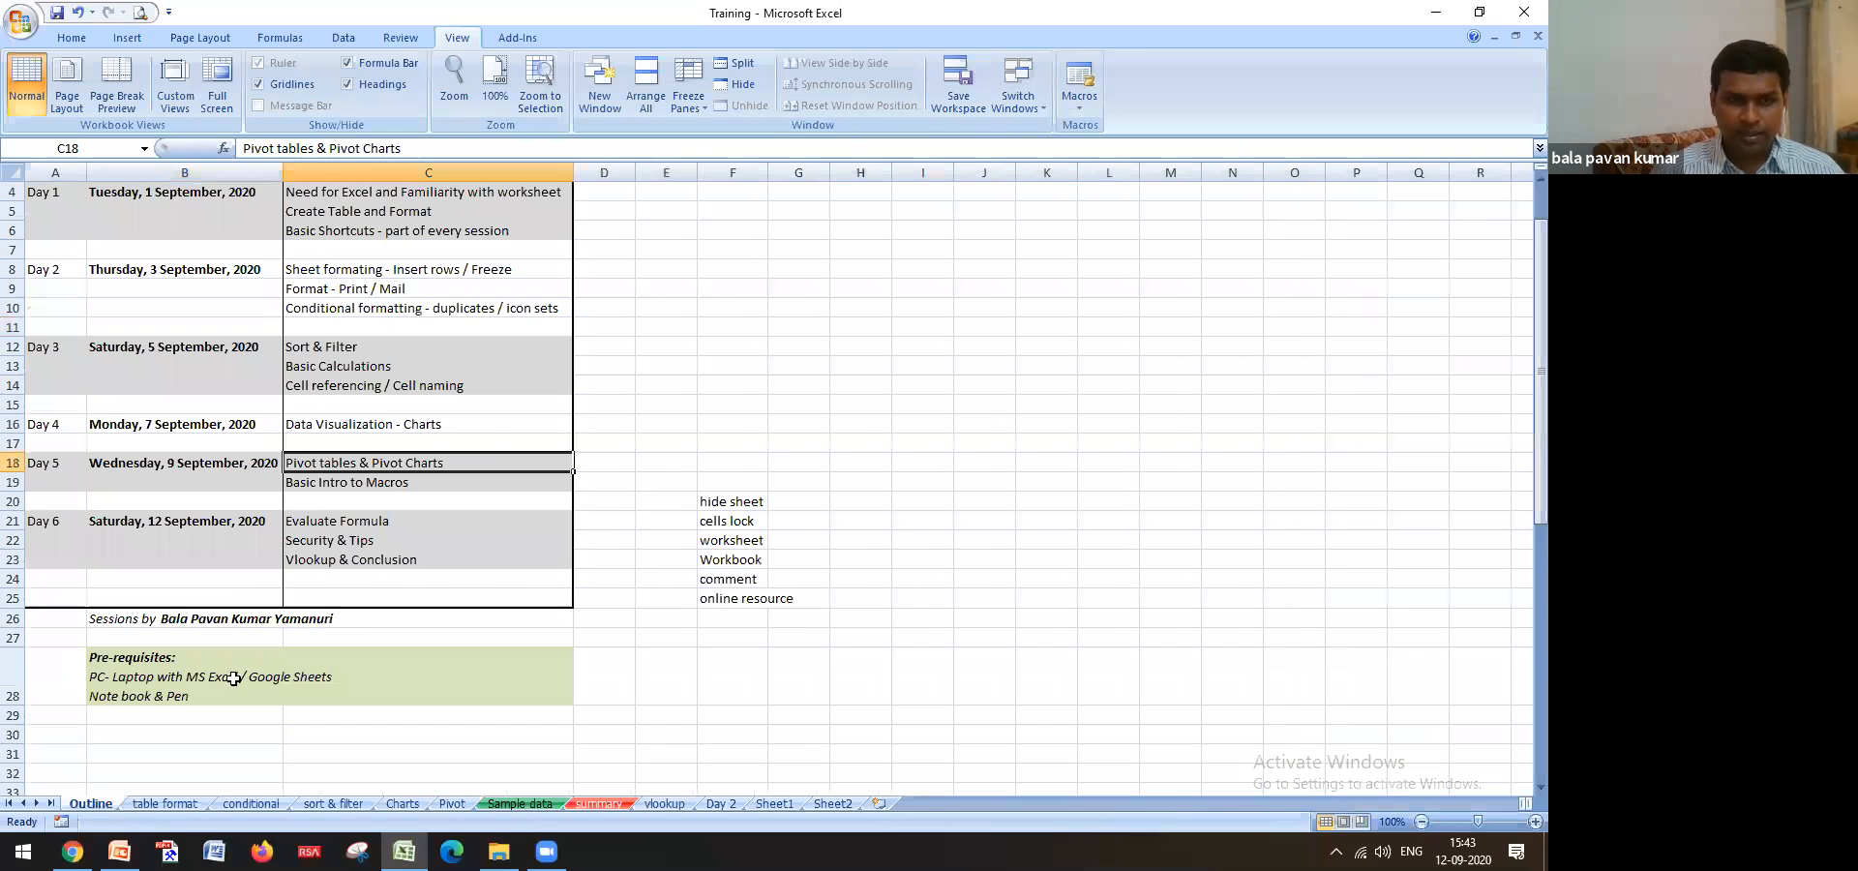
# Show the Insert ribbon from the Pivot sheet, then select Basic Intro to Macros in C19
pyautogui.click(452, 803)
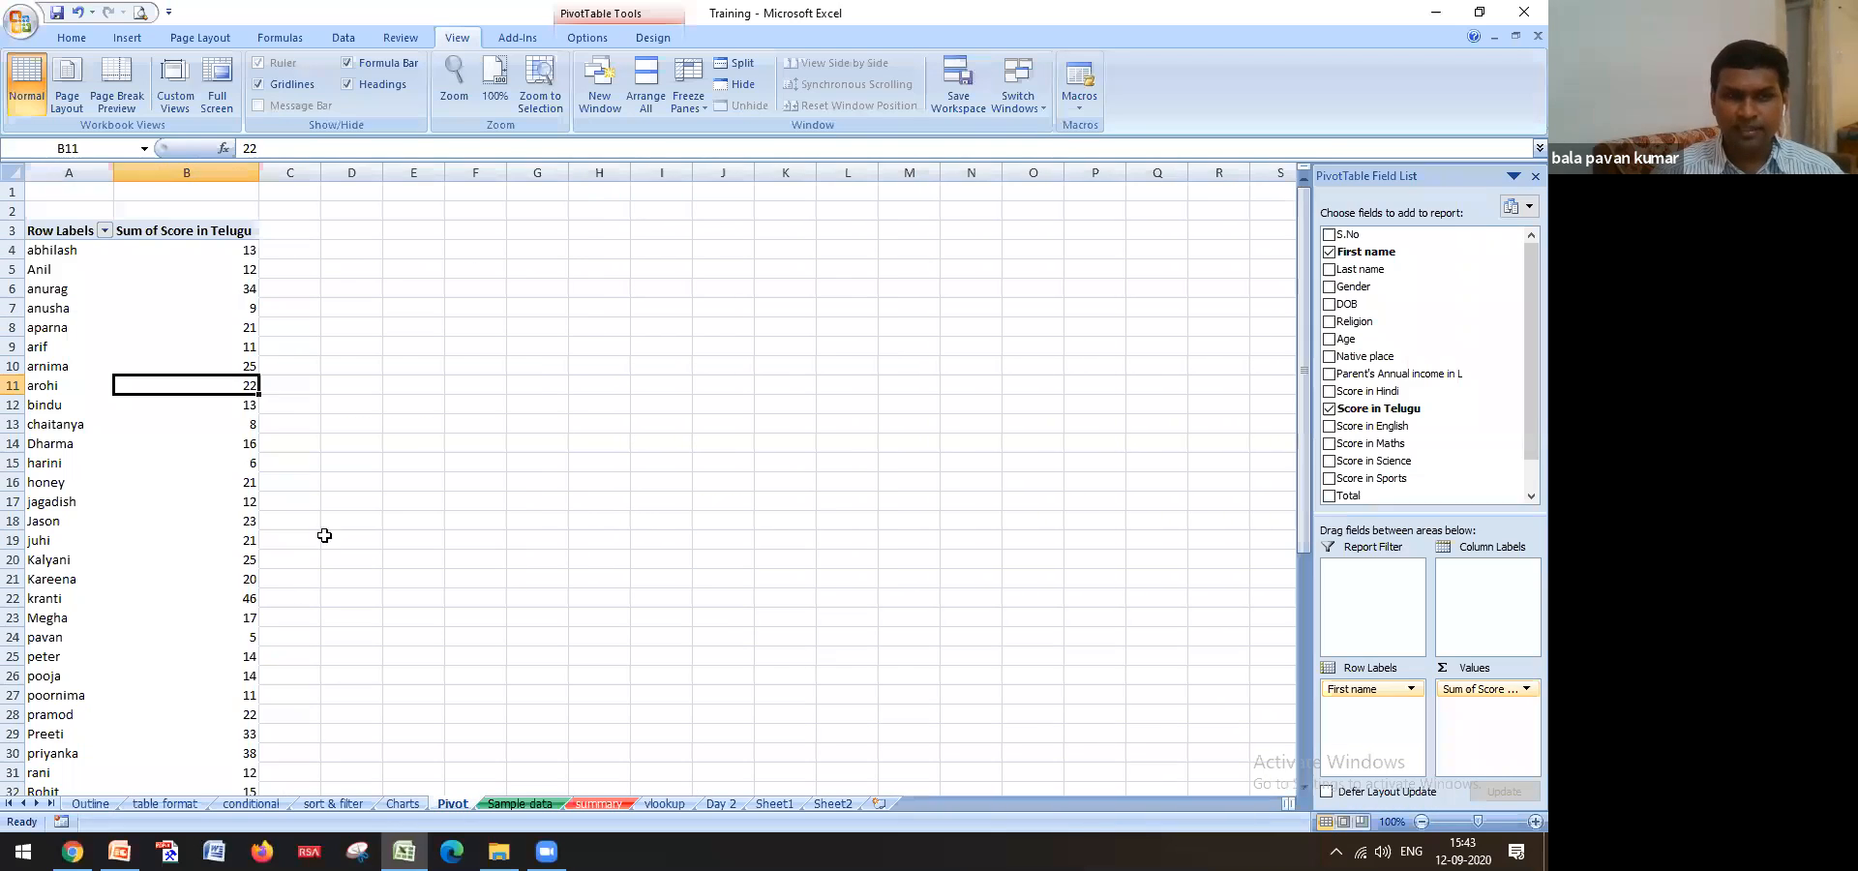
pyautogui.click(130, 45)
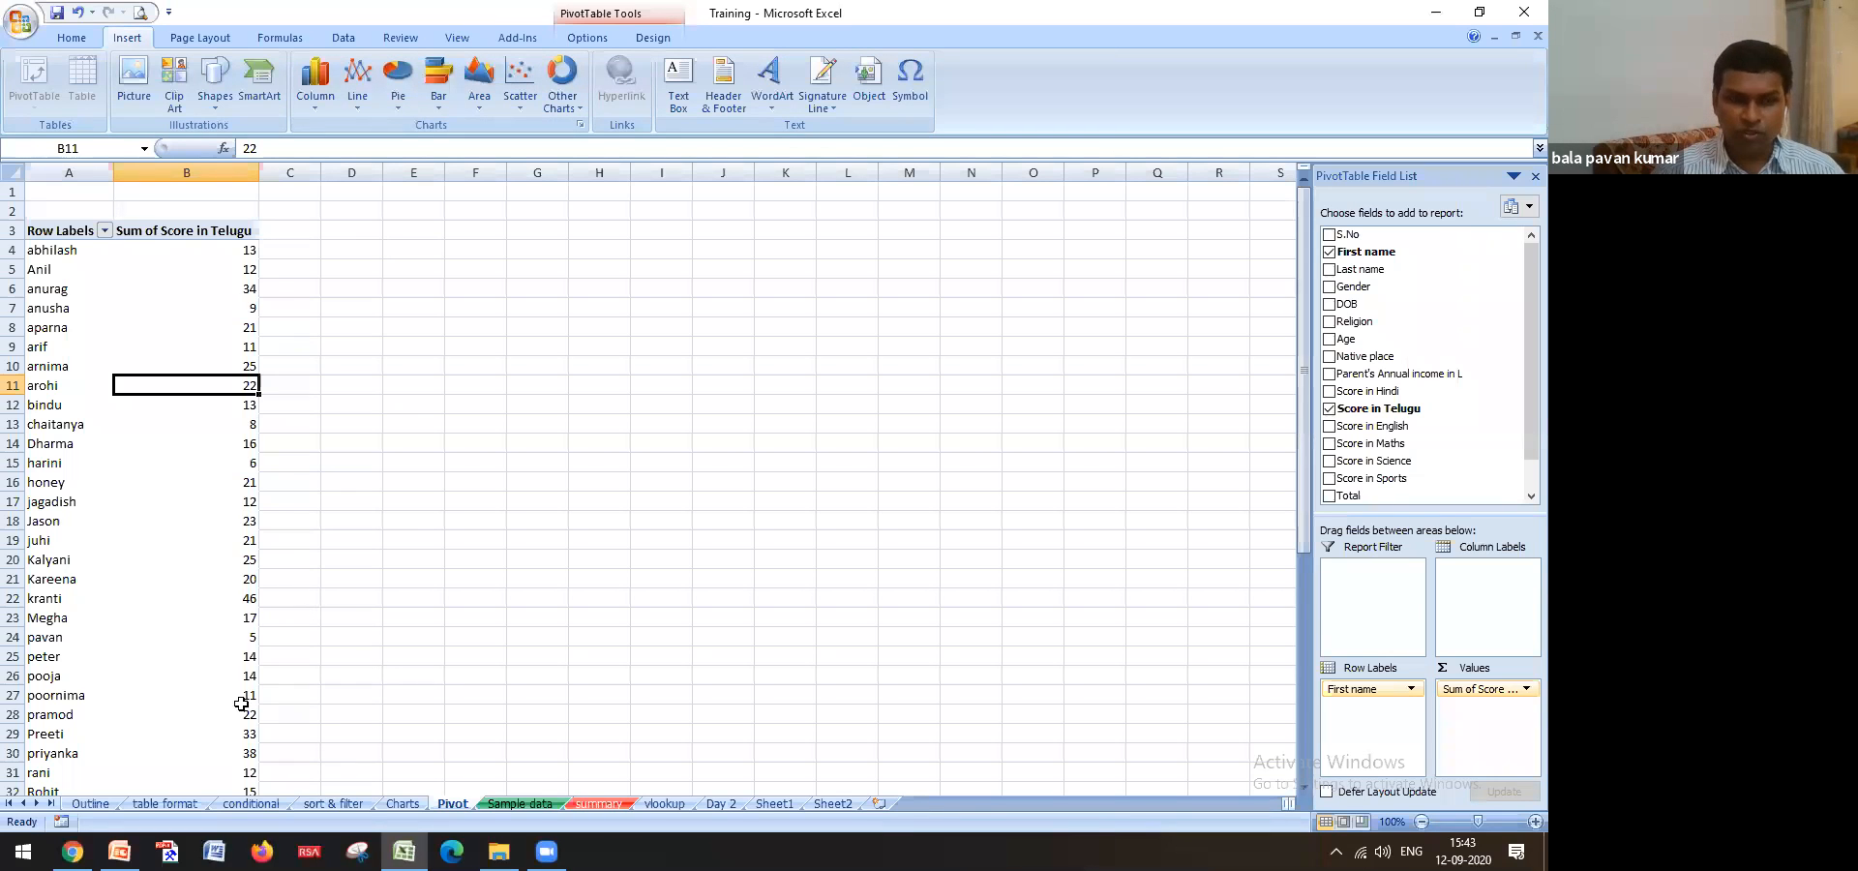
pyautogui.click(103, 803)
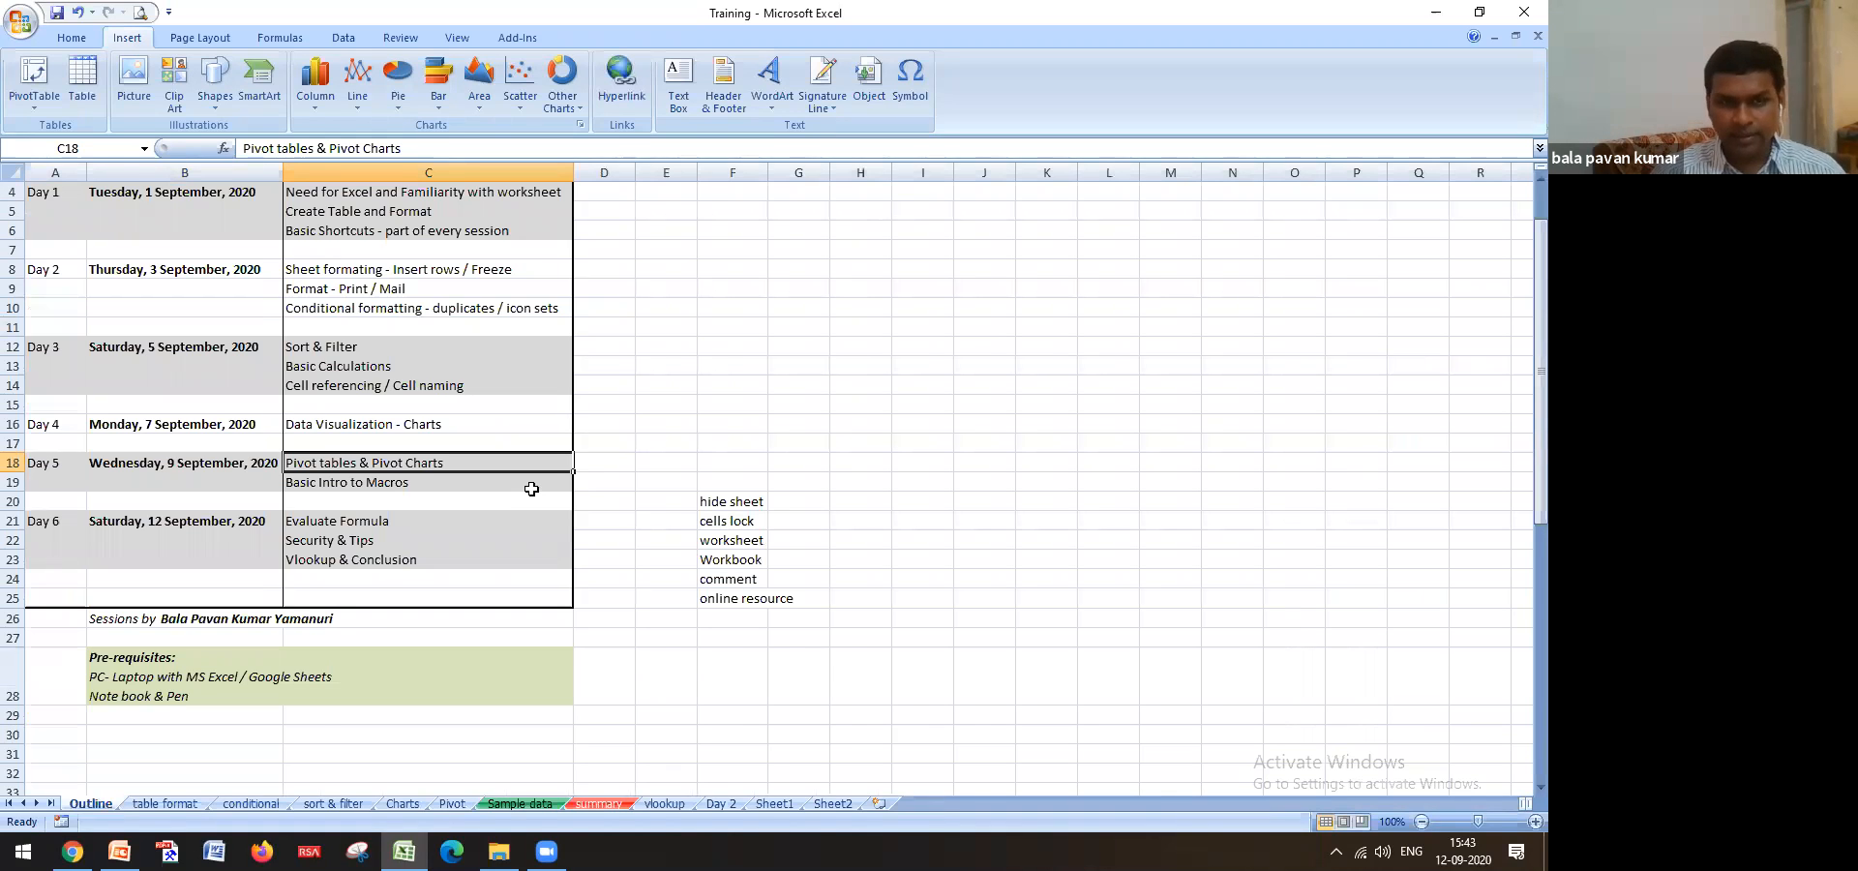
pyautogui.click(419, 483)
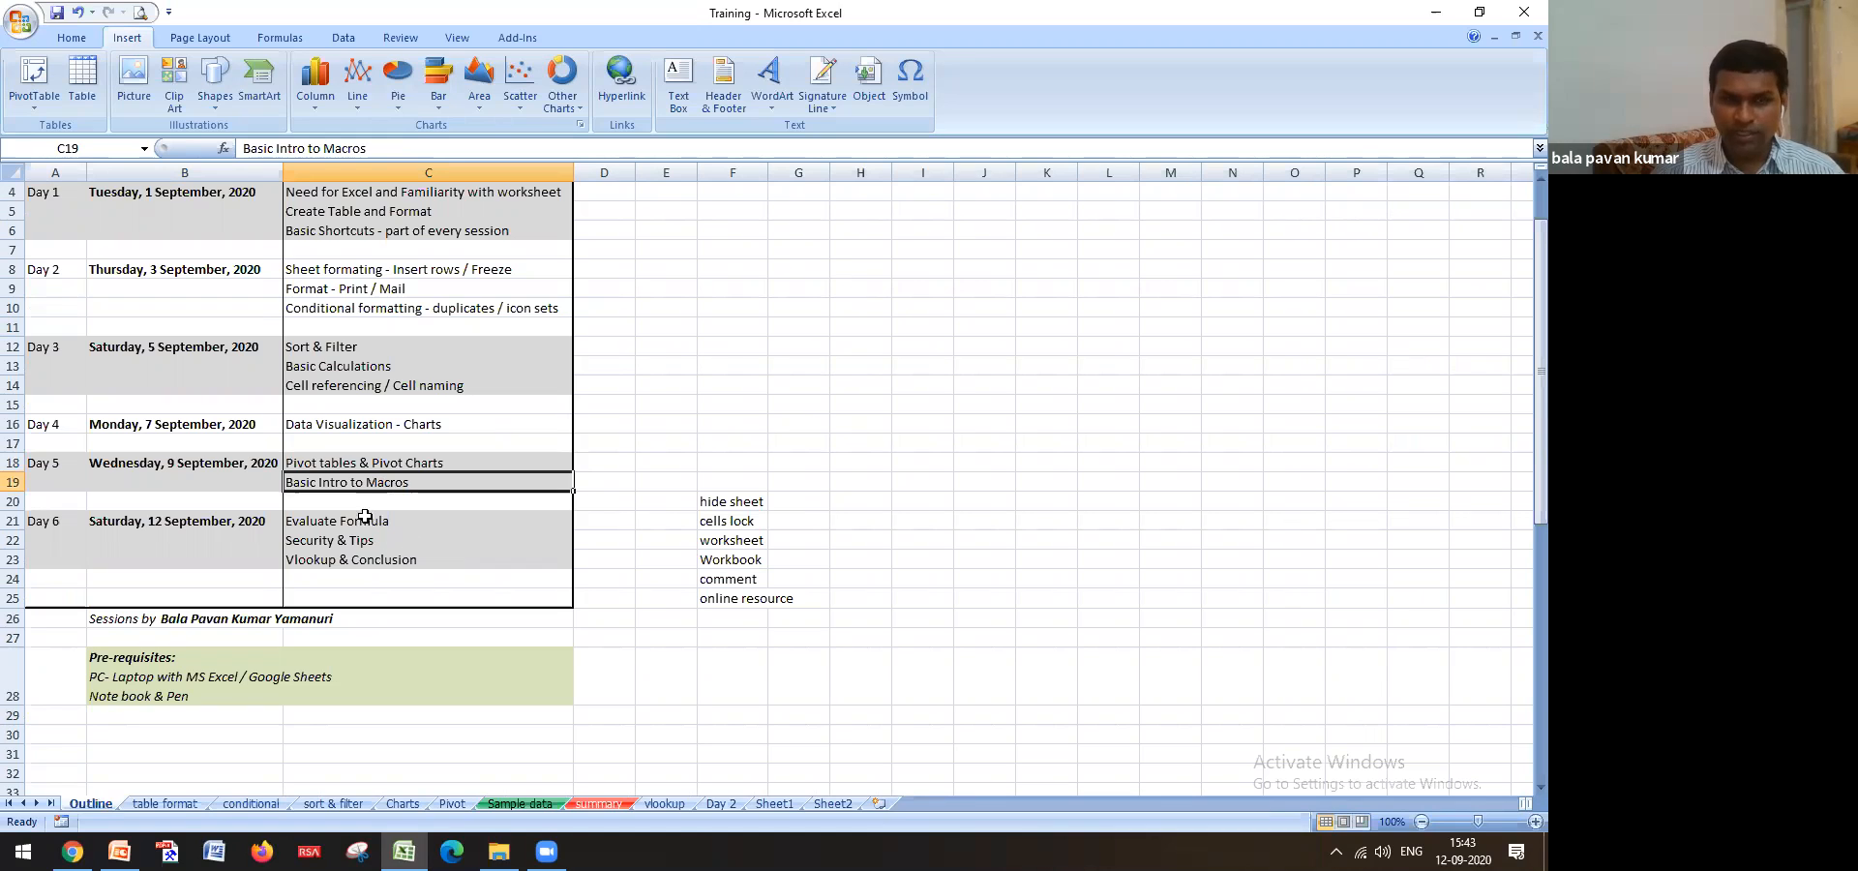
# Clear the Evaluate Formula entry from cell C21
pyautogui.click(392, 515)
pyautogui.press('Delete')
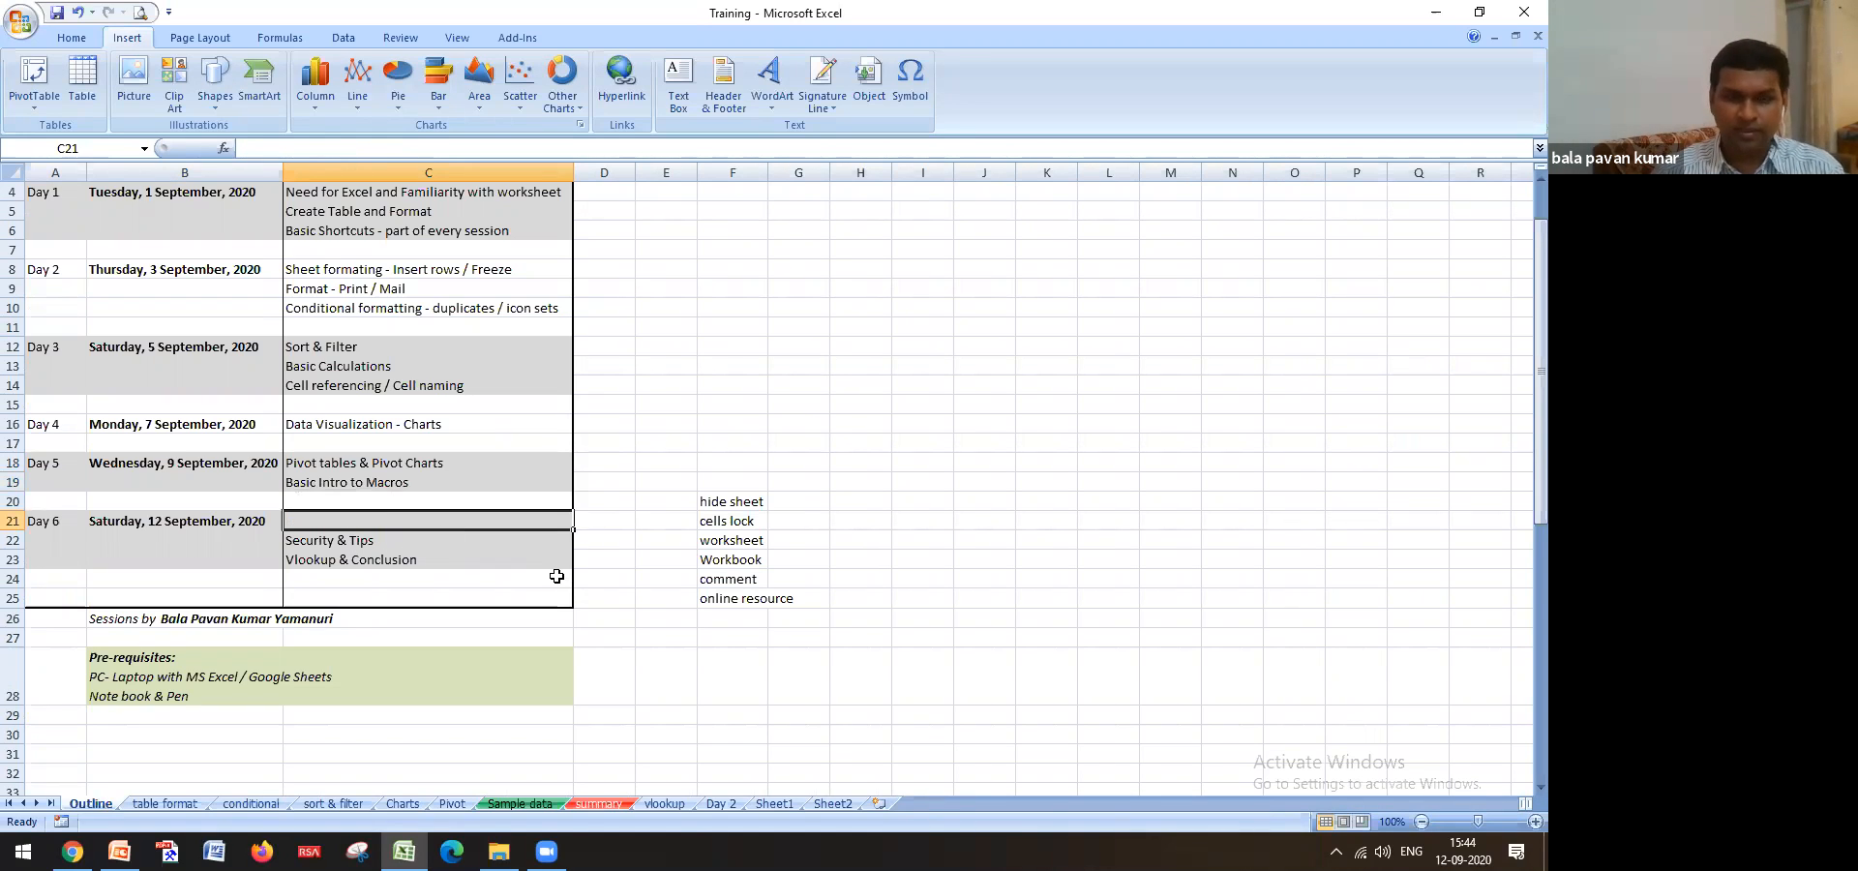
pyautogui.click(599, 538)
# Save the workbook, accepting the privacy warning
pyautogui.hotkey('ctrl', 's')
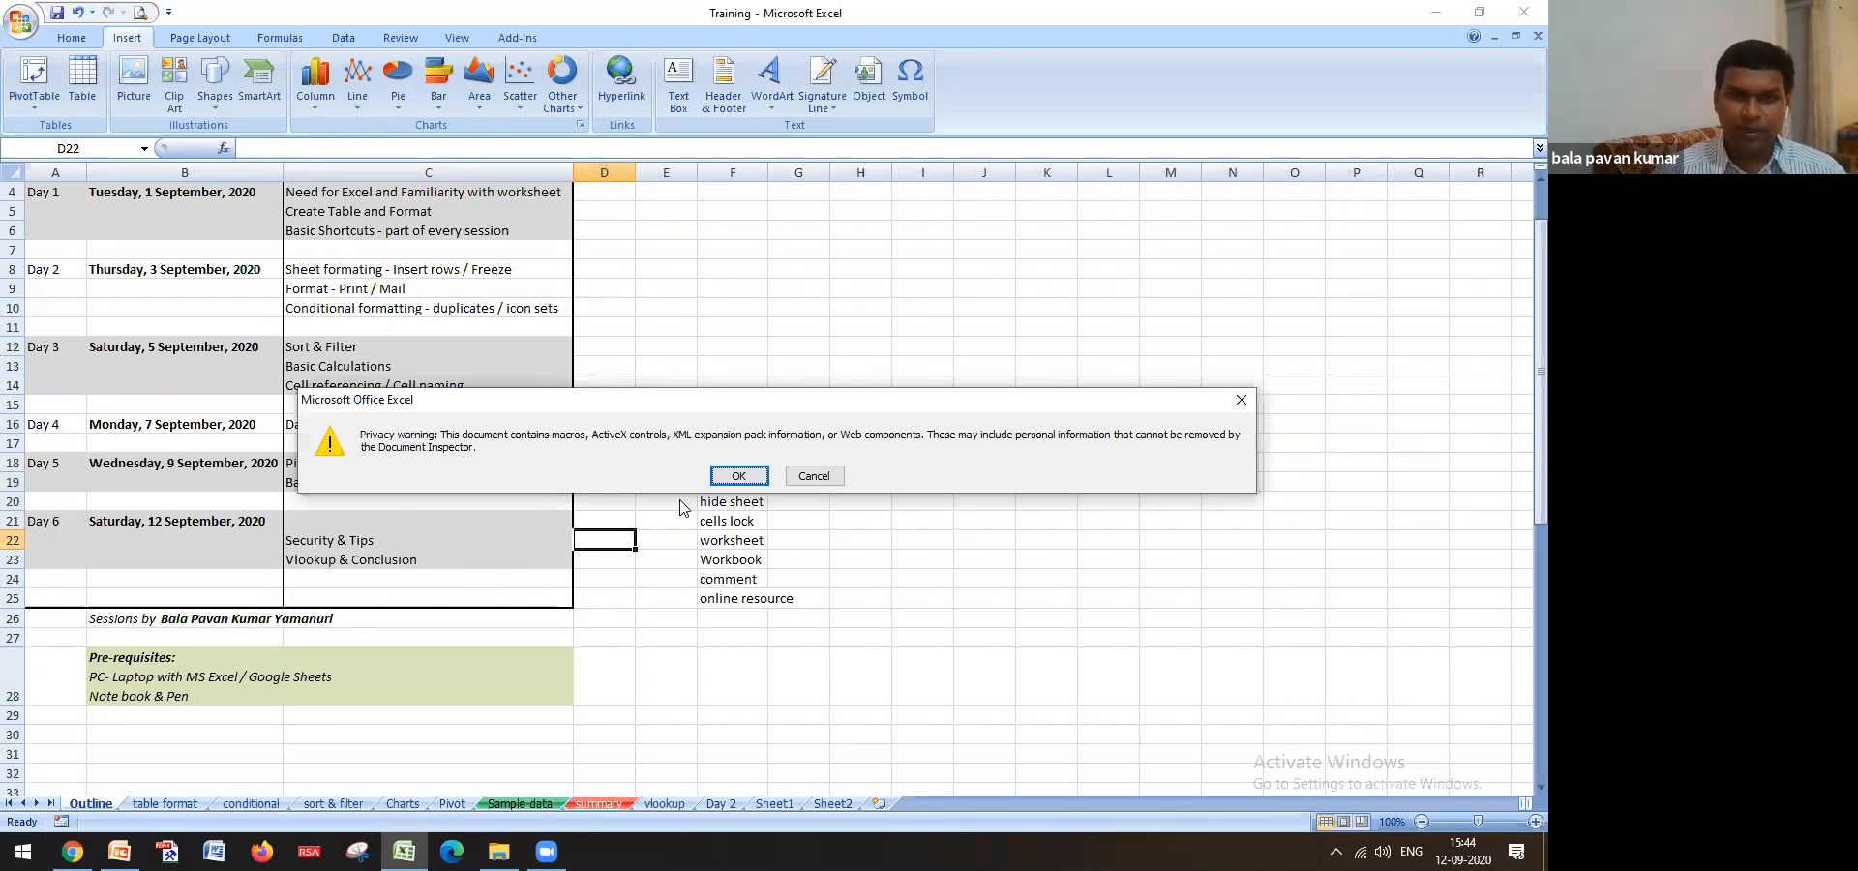
pyautogui.click(728, 477)
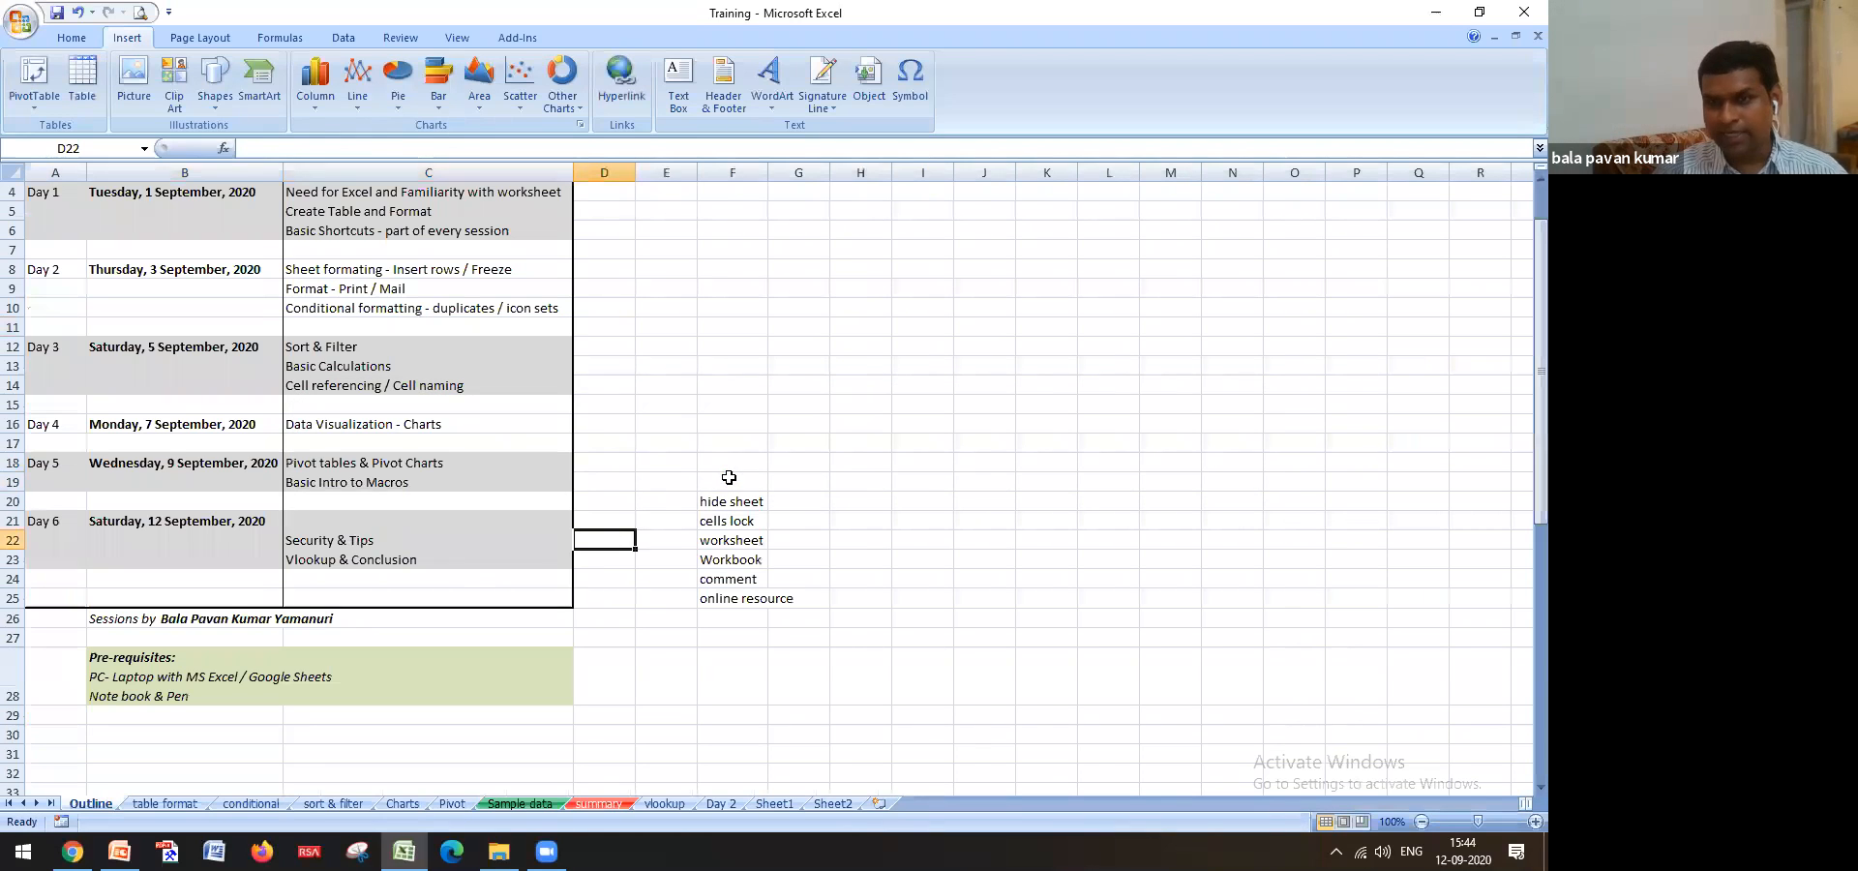
pyautogui.click(427, 523)
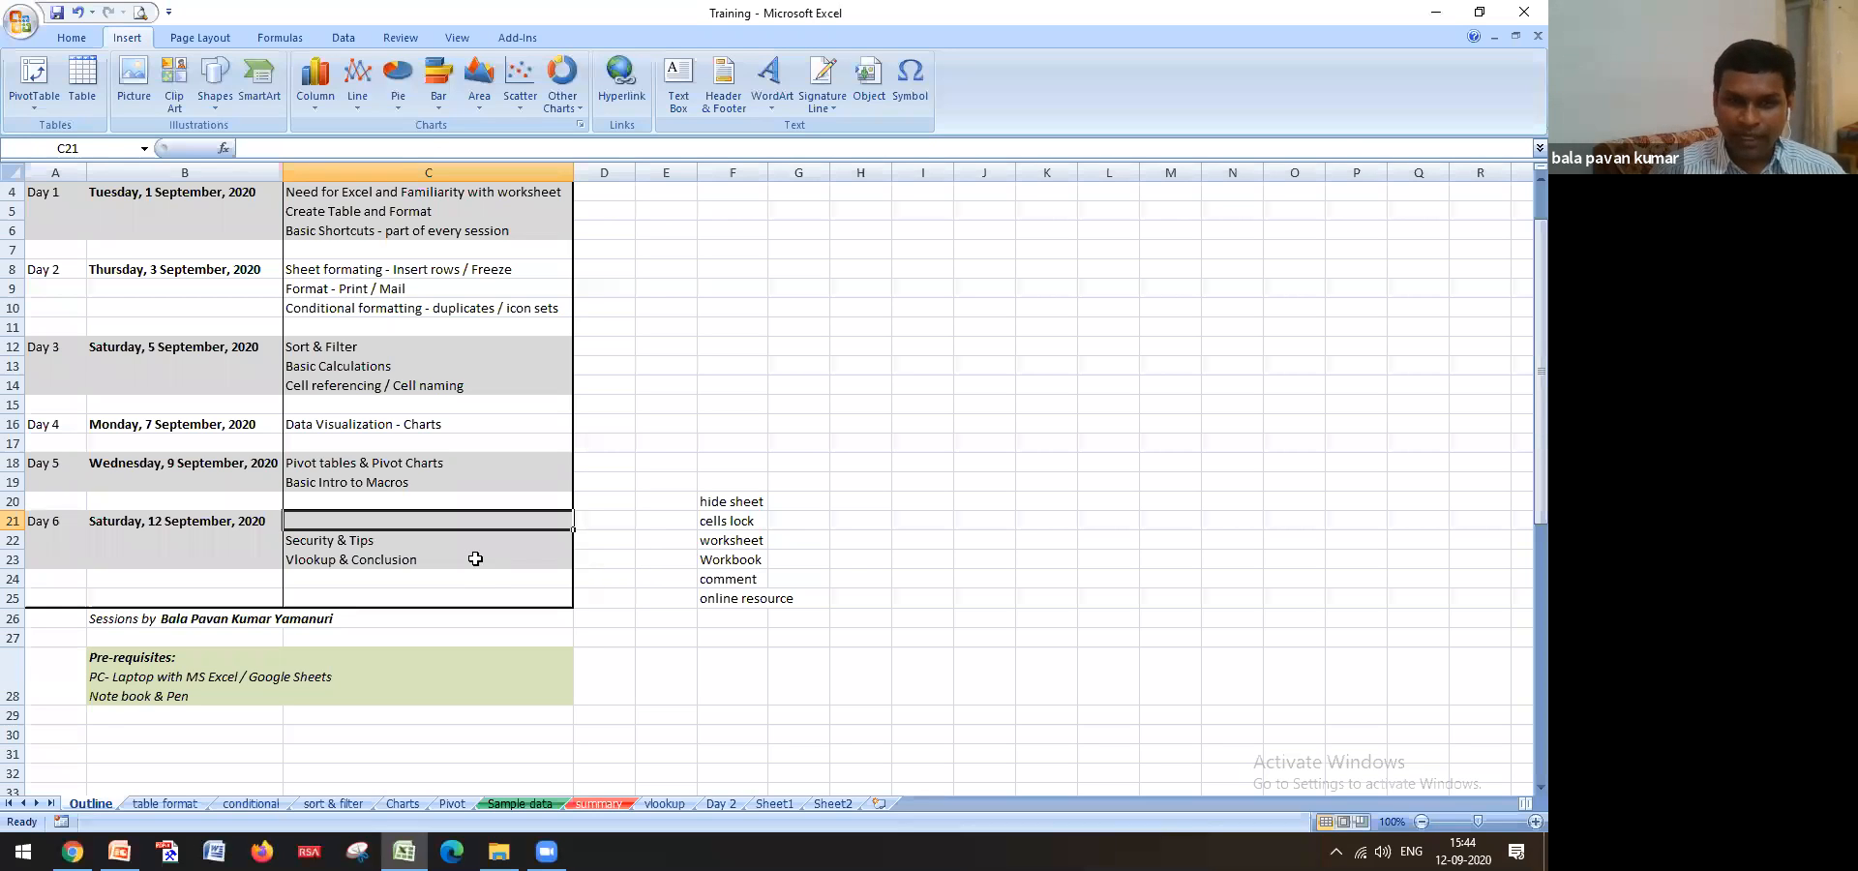
# Check the notes in F20 and F28, then switch to the Sample data sheet
pyautogui.click(737, 503)
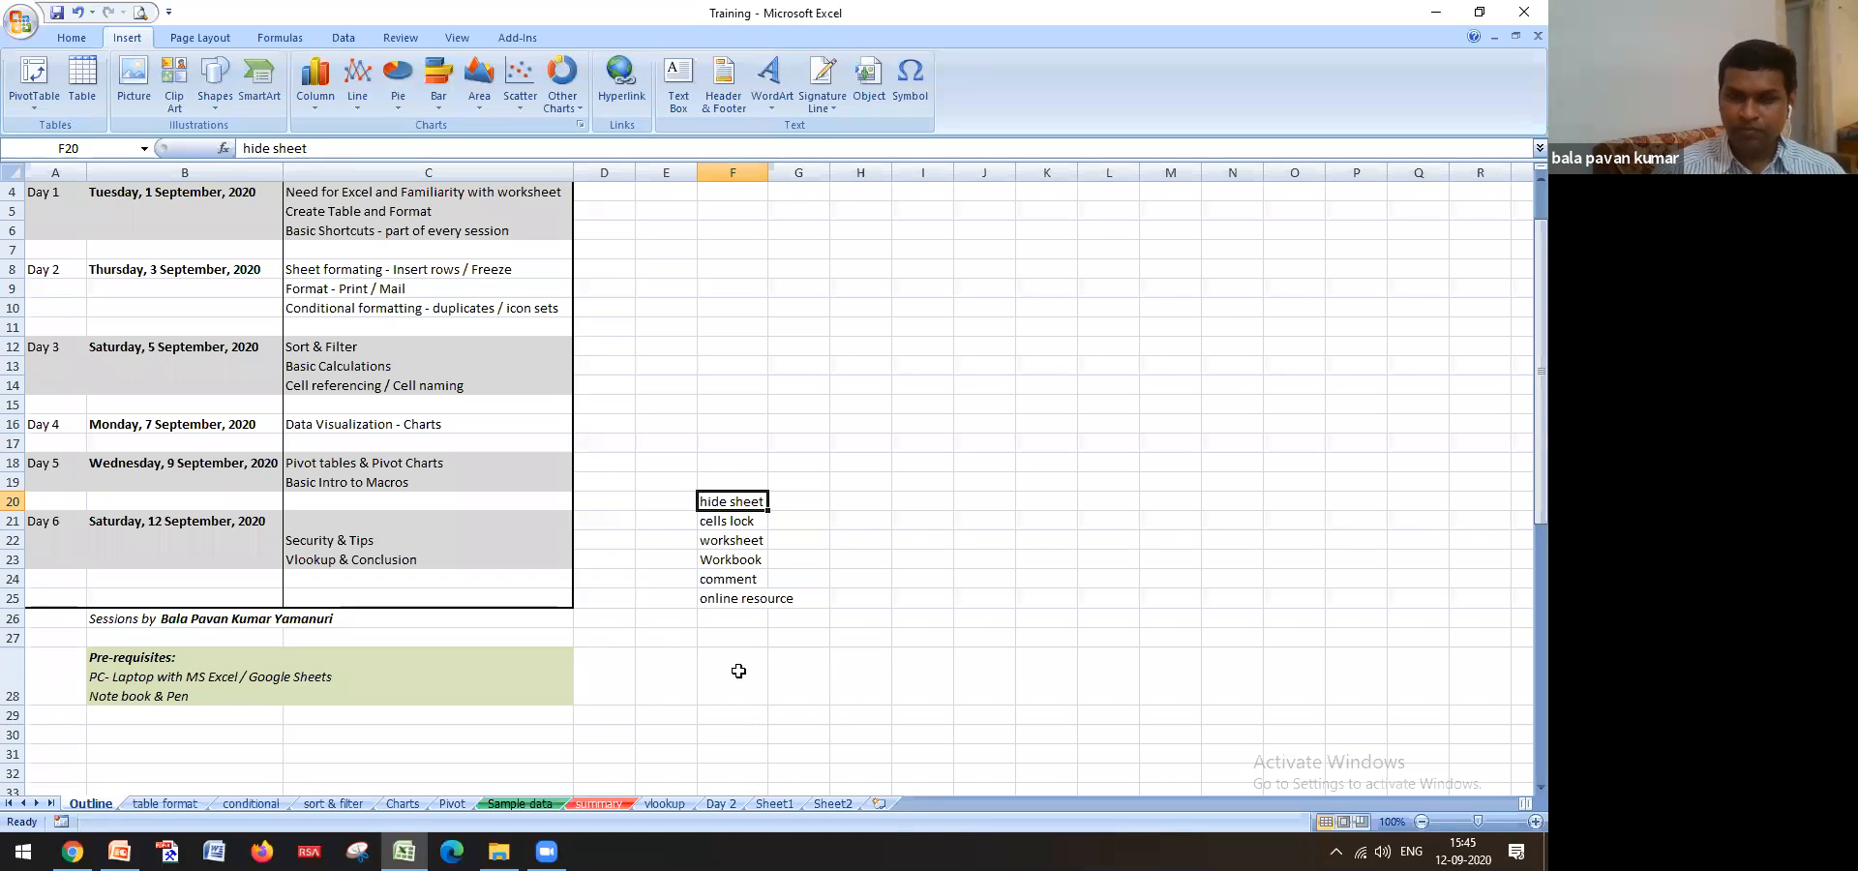
pyautogui.click(738, 671)
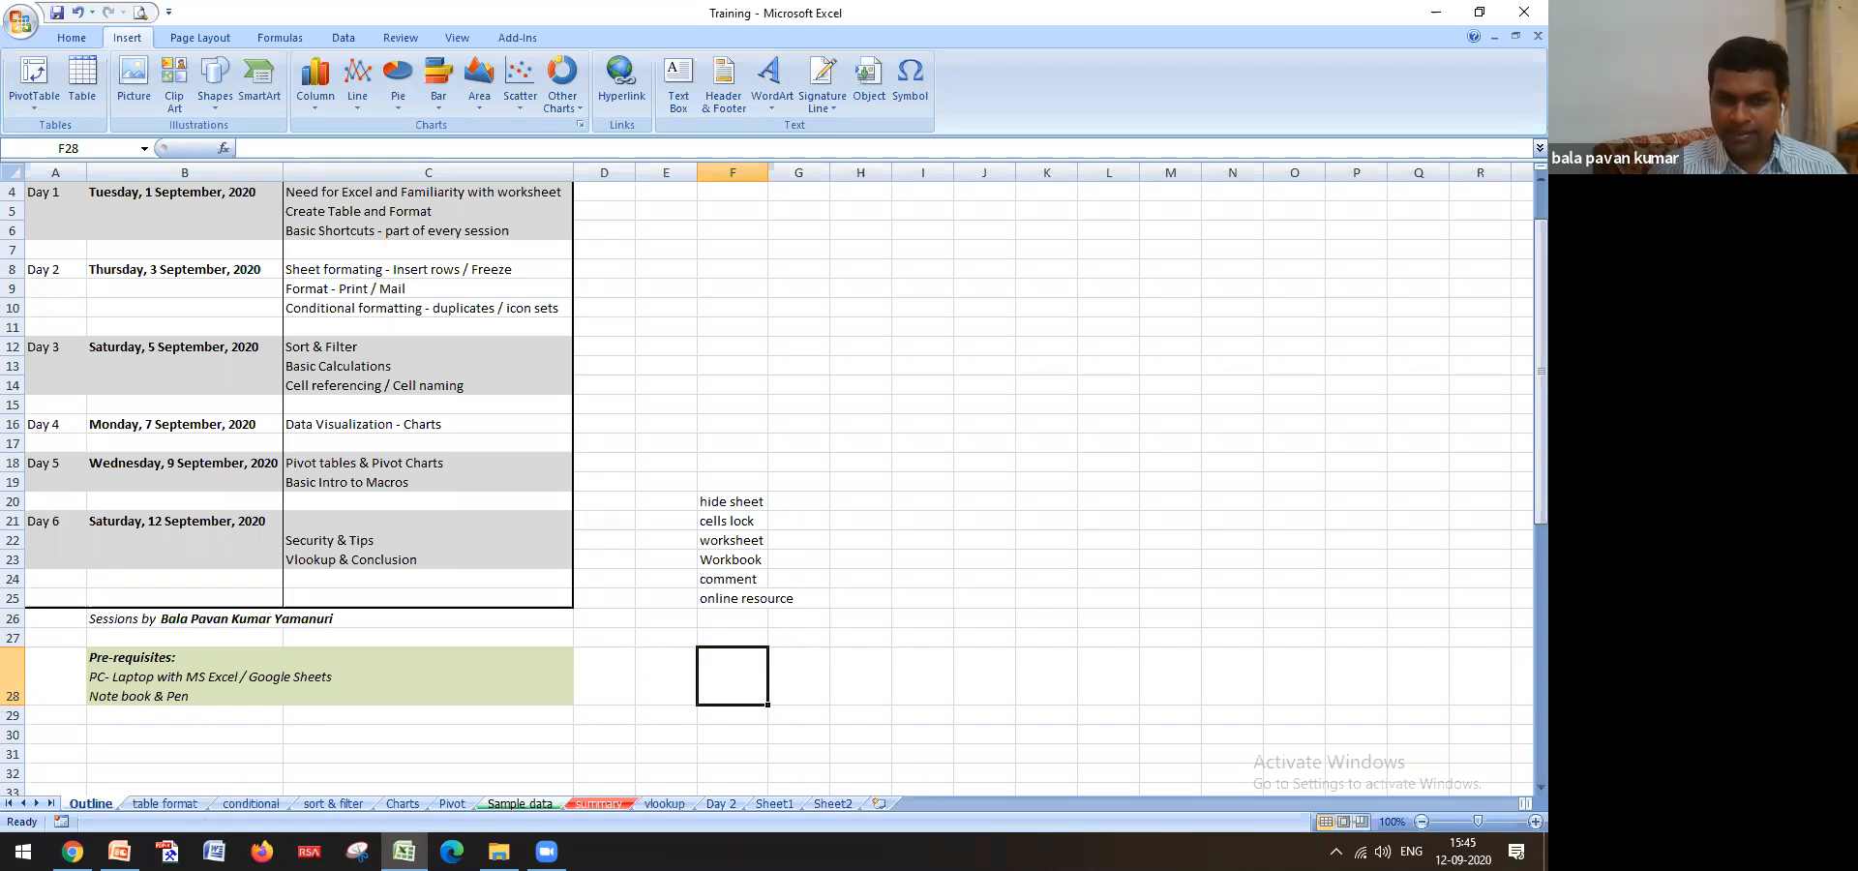
pyautogui.click(522, 805)
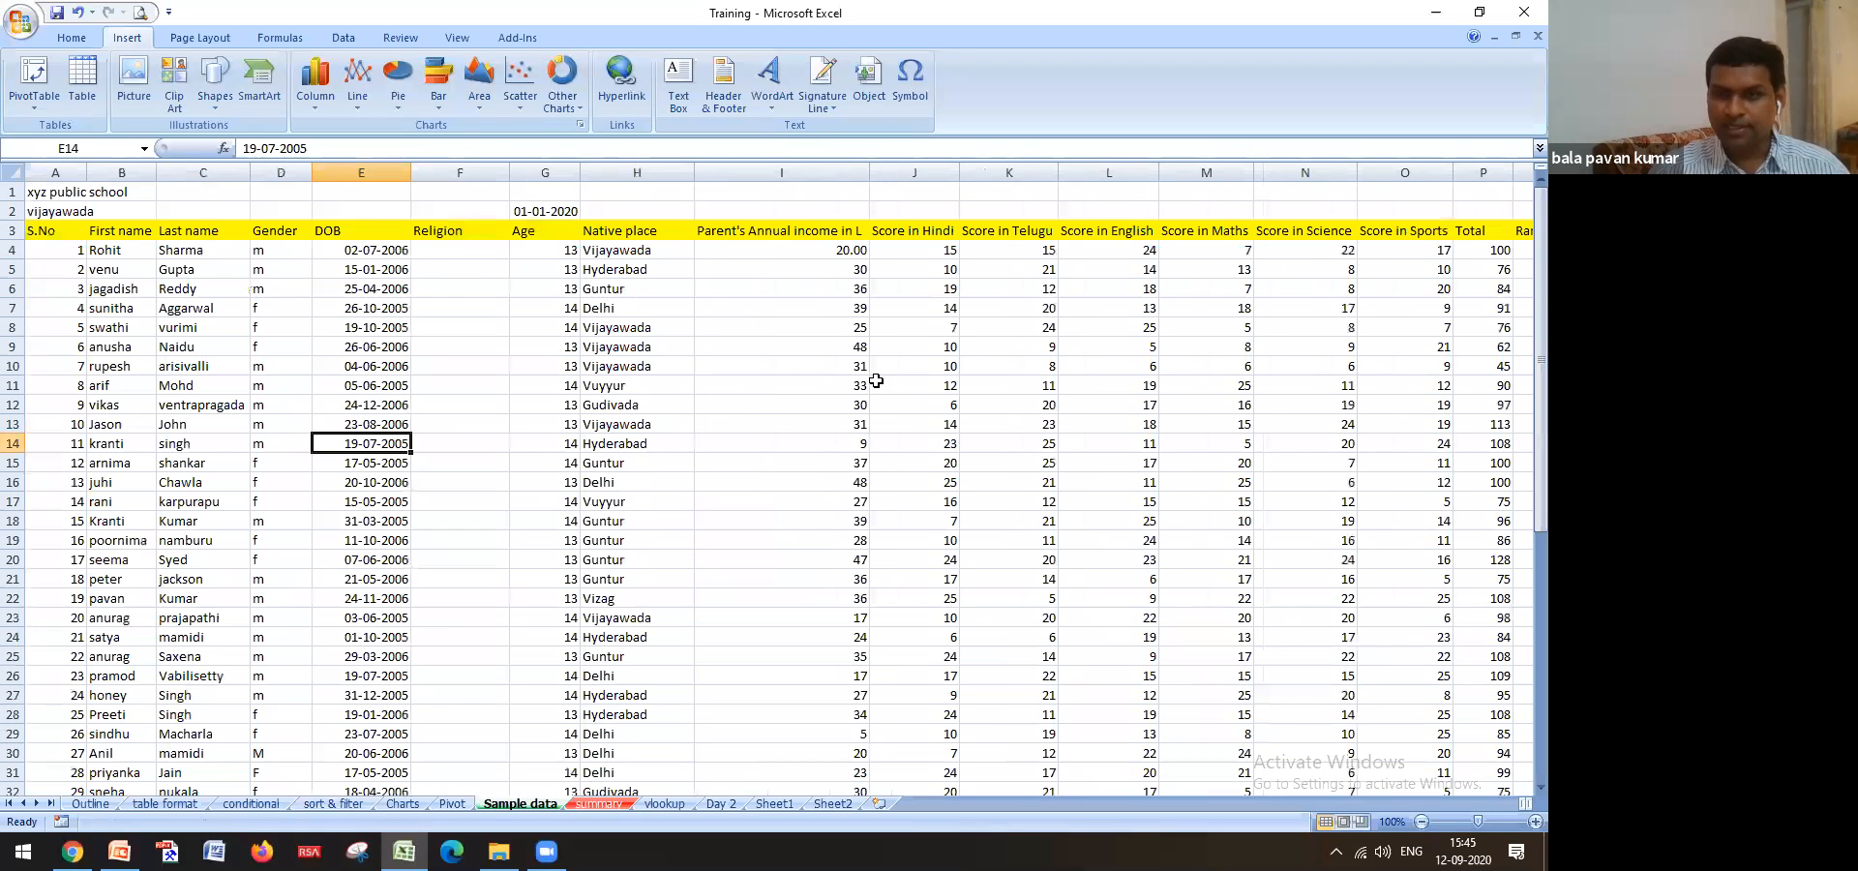
# After selecting H4 (Vijayawada), hide the Sample data sheet from its tab's right-click menu
pyautogui.click(646, 252)
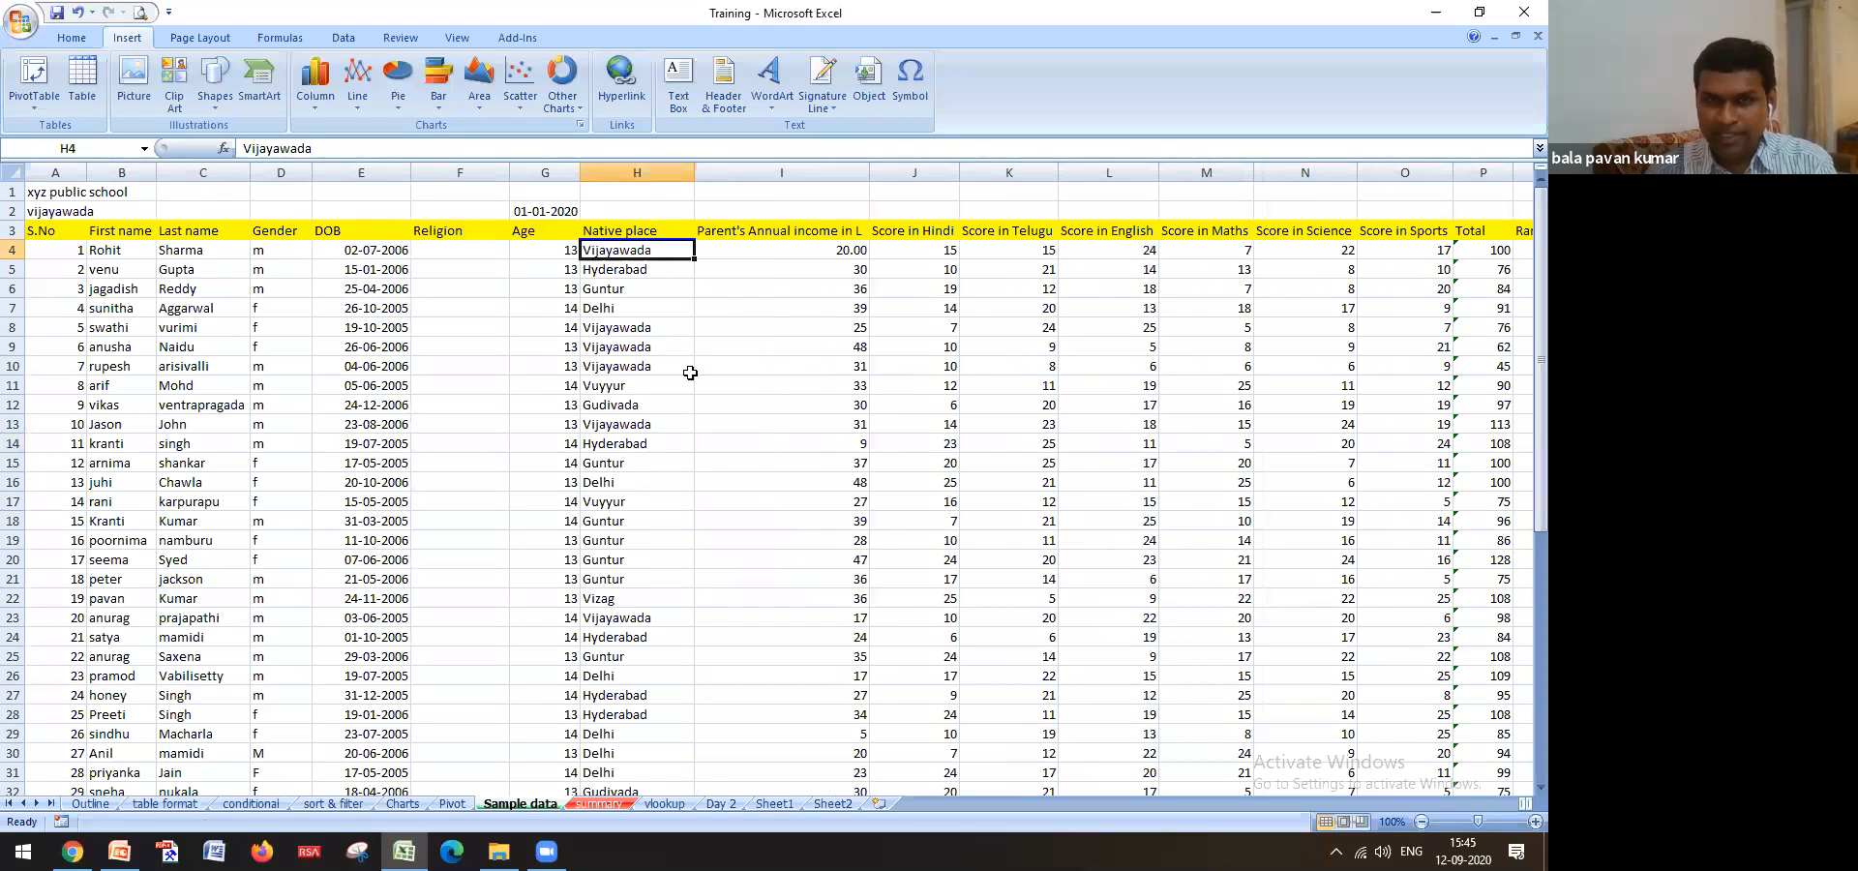
pyautogui.press('Right')
pyautogui.press('Right')
pyautogui.press('Left')
pyautogui.press('Left')
pyautogui.press('Left')
pyautogui.press('Left')
pyautogui.press('Left')
pyautogui.press('Left')
pyautogui.press('Left')
pyautogui.press('Left')
pyautogui.press('Left')
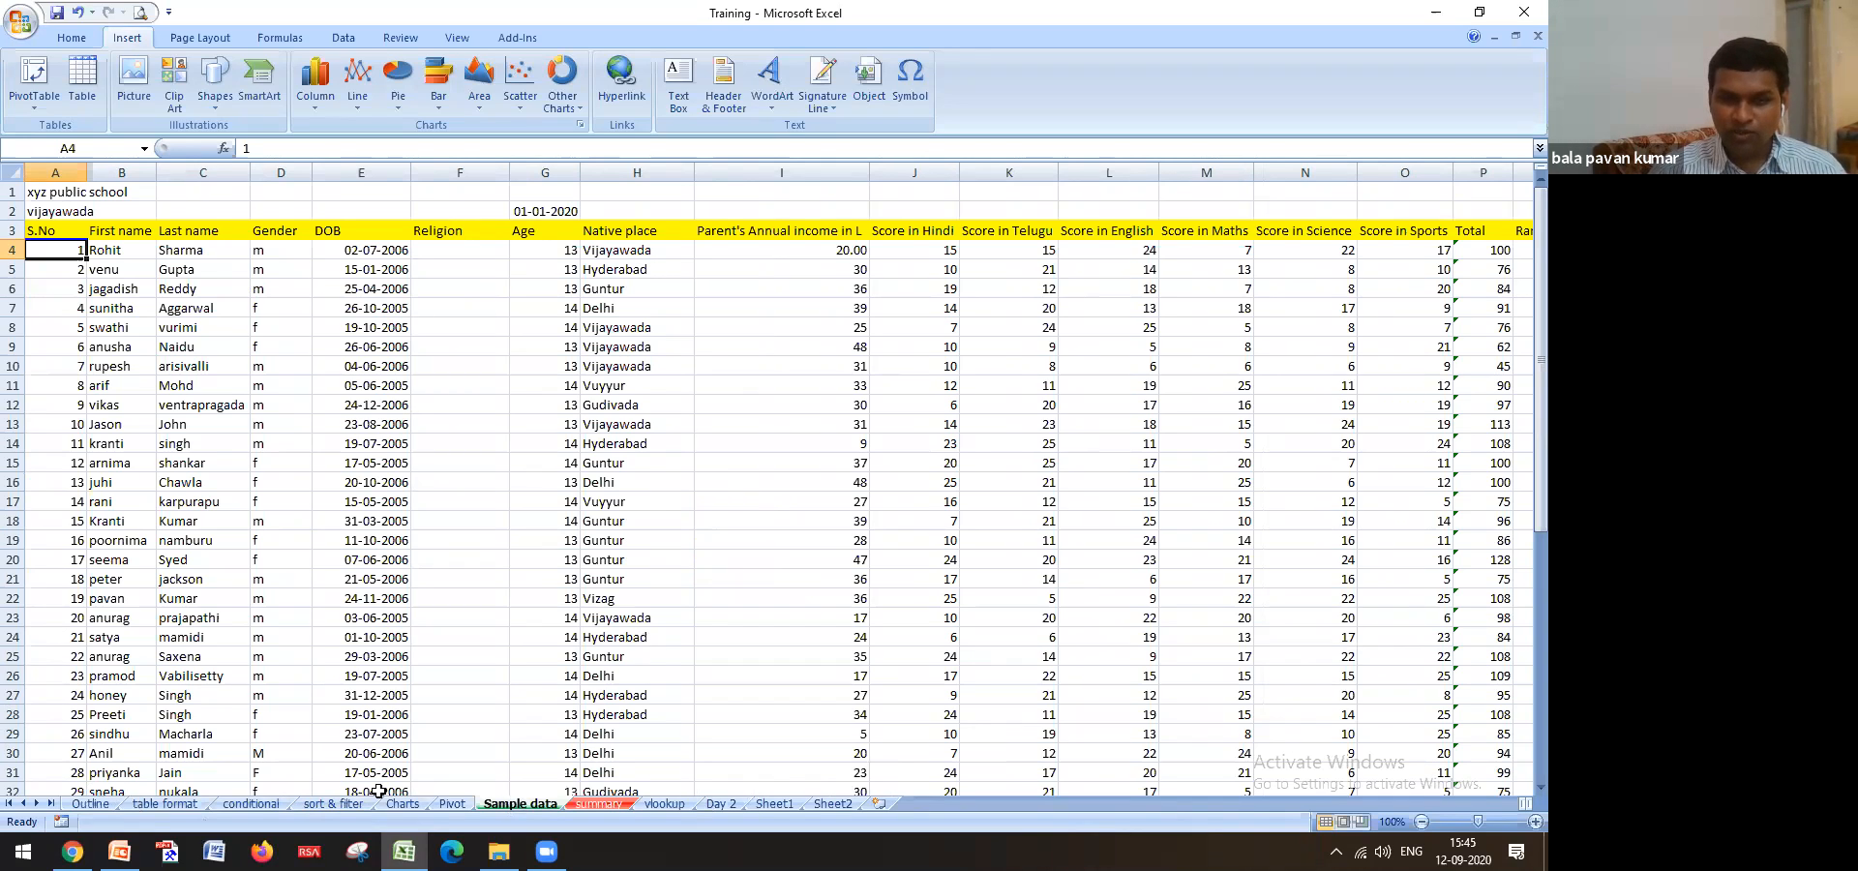
pyautogui.rightClick(534, 803)
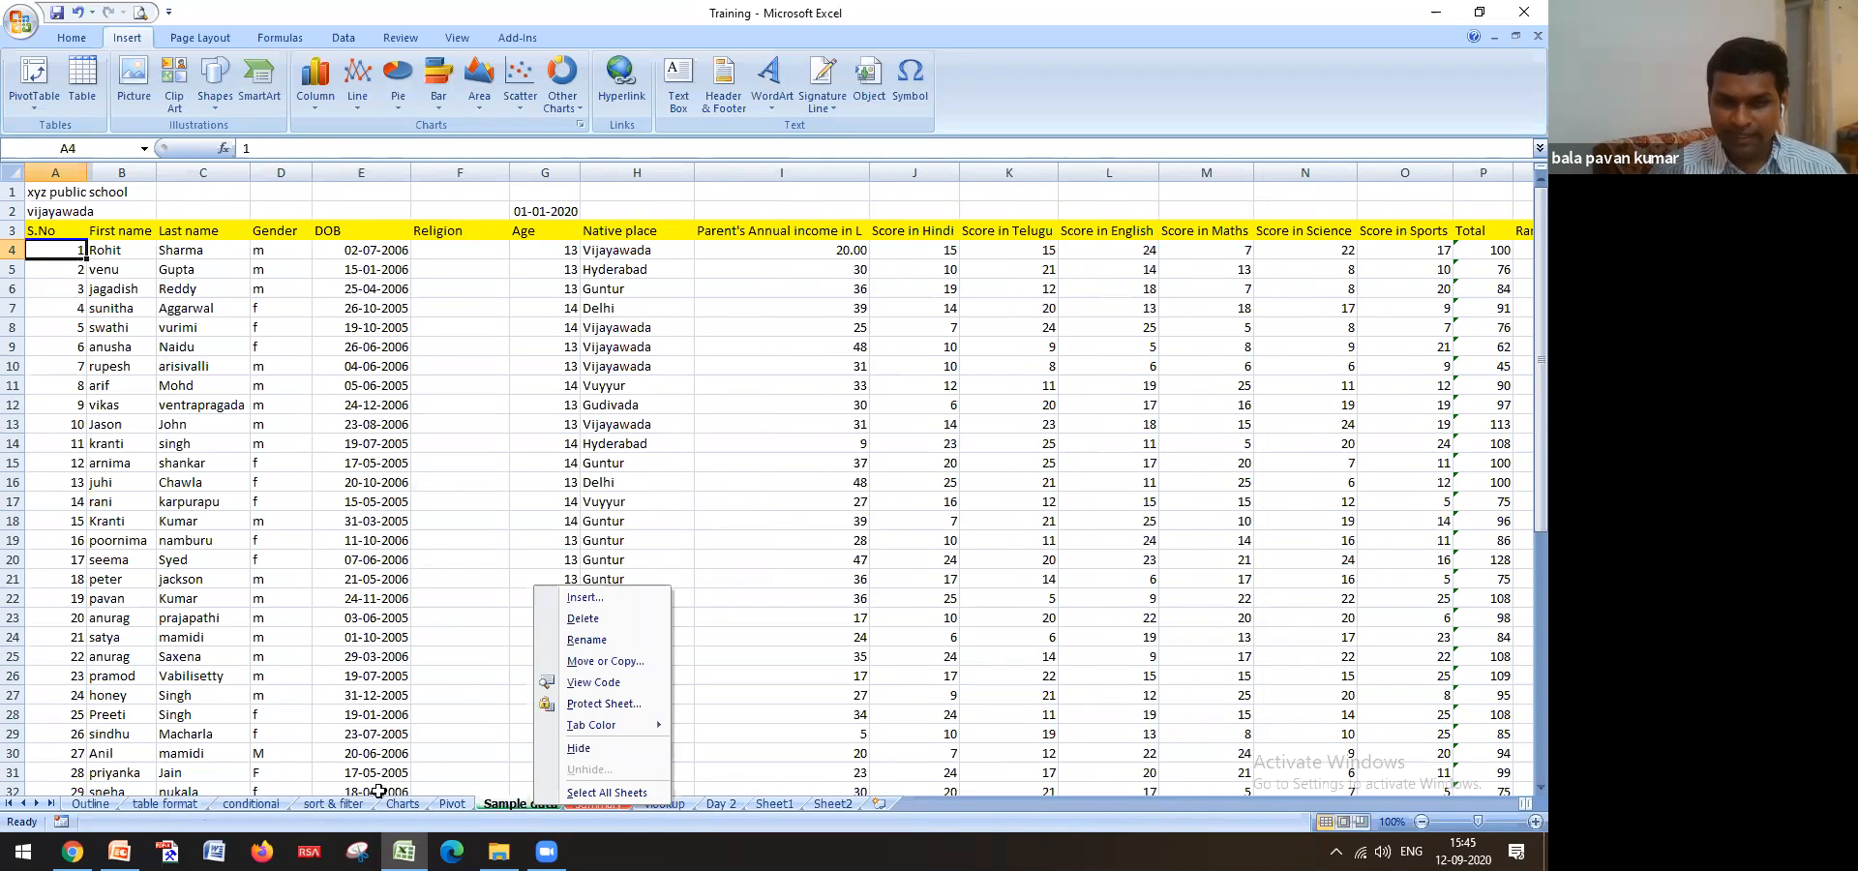
pyautogui.press('Escape')
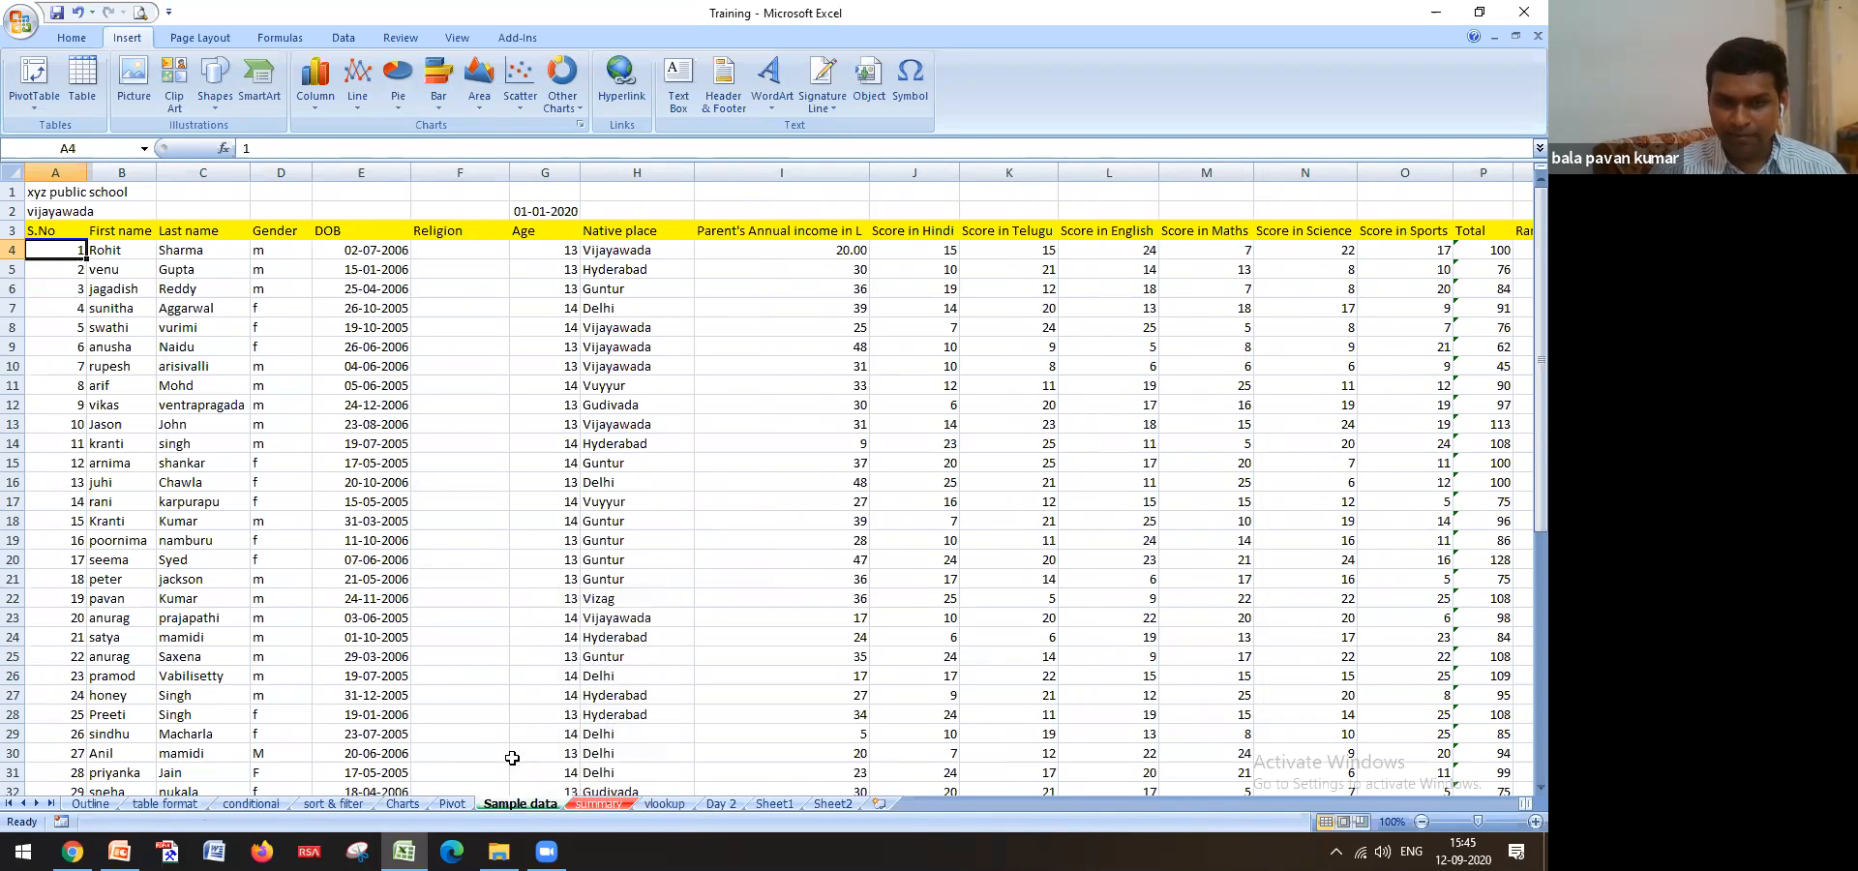
pyautogui.rightClick(528, 805)
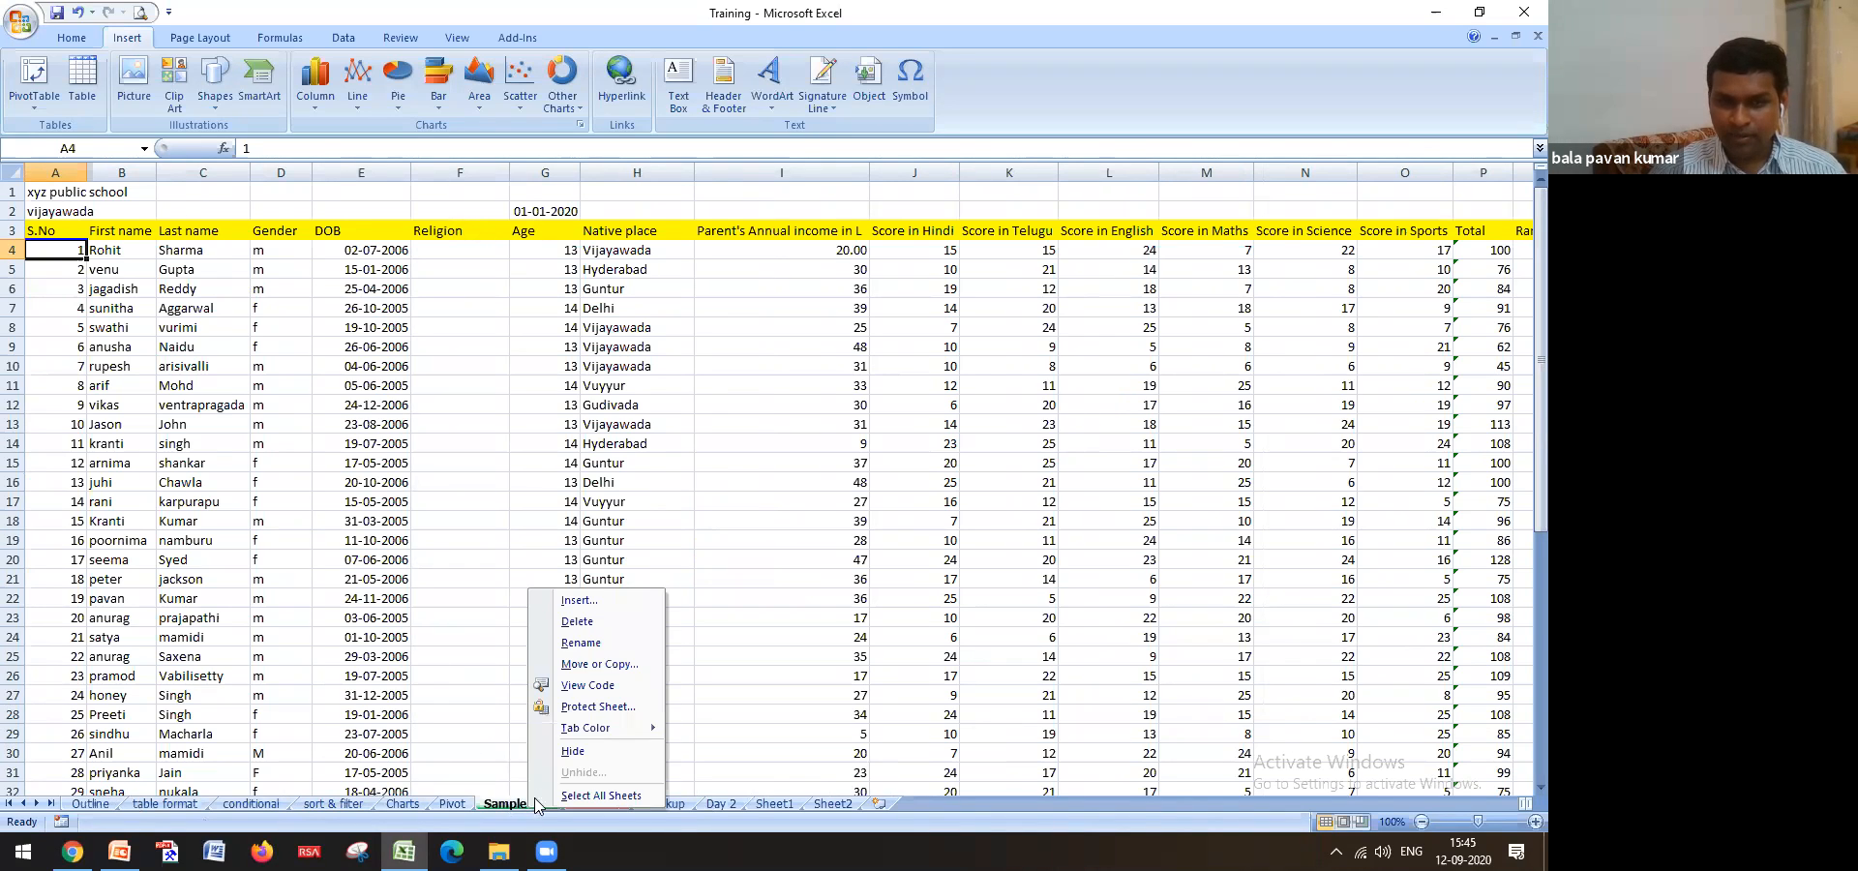
pyautogui.click(573, 752)
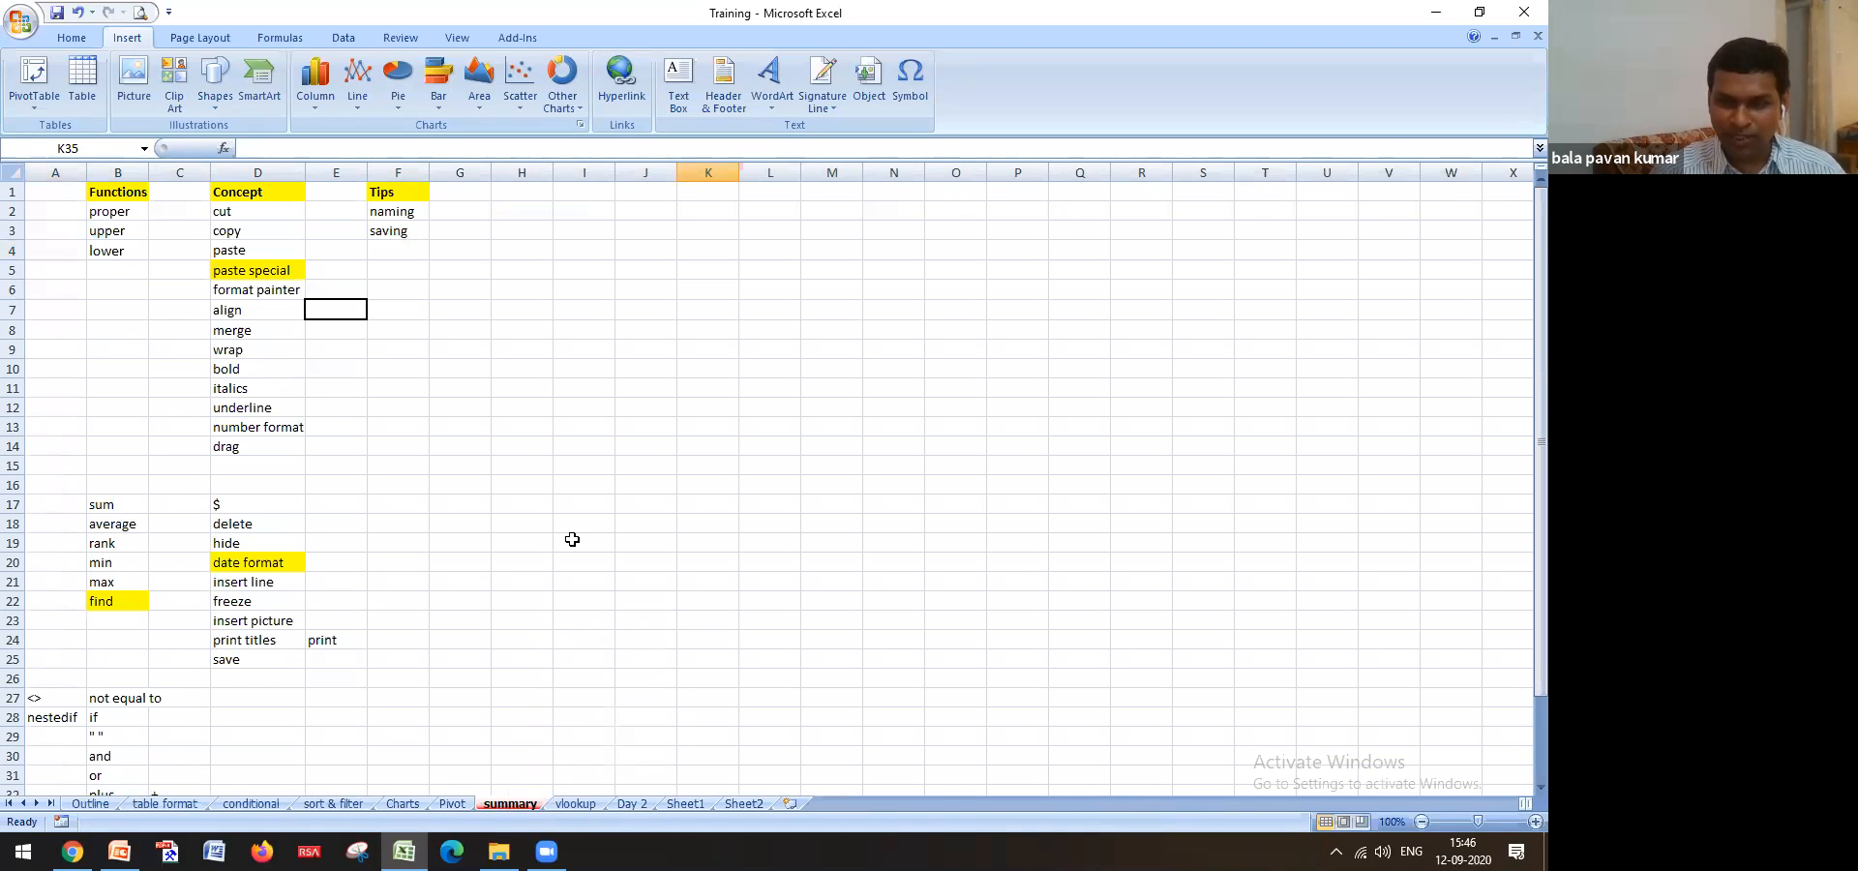
# Restore the hidden Sample data sheet from the Unhide list
pyautogui.rightClick(433, 806)
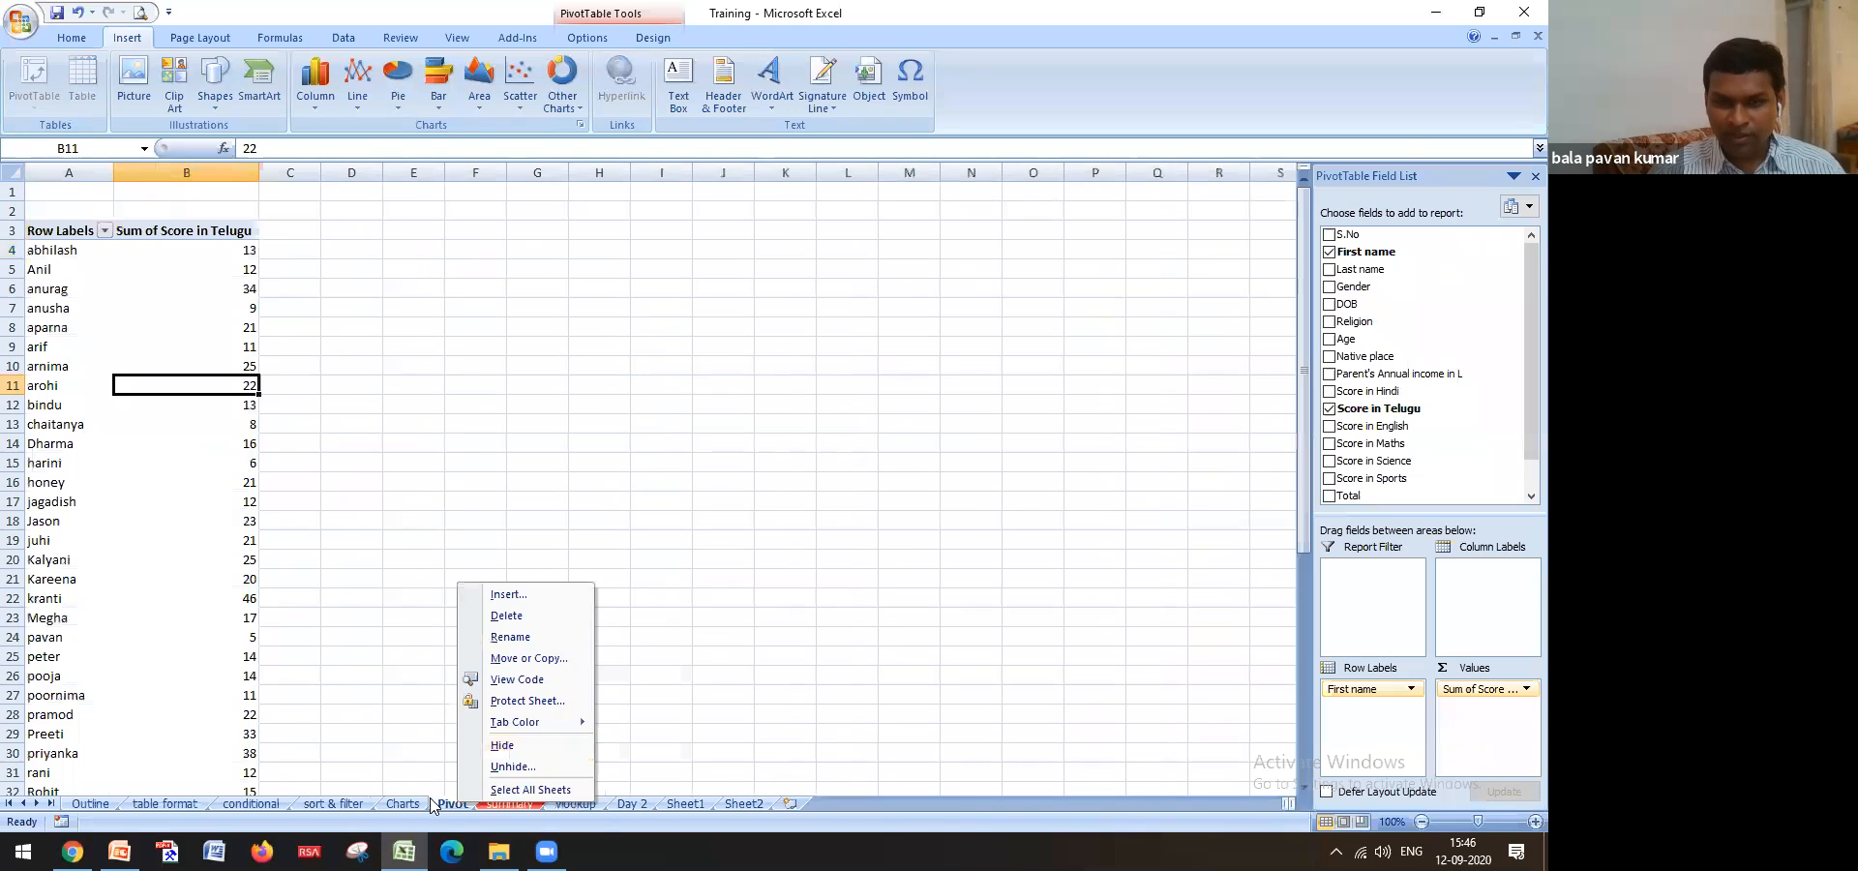
pyautogui.click(511, 770)
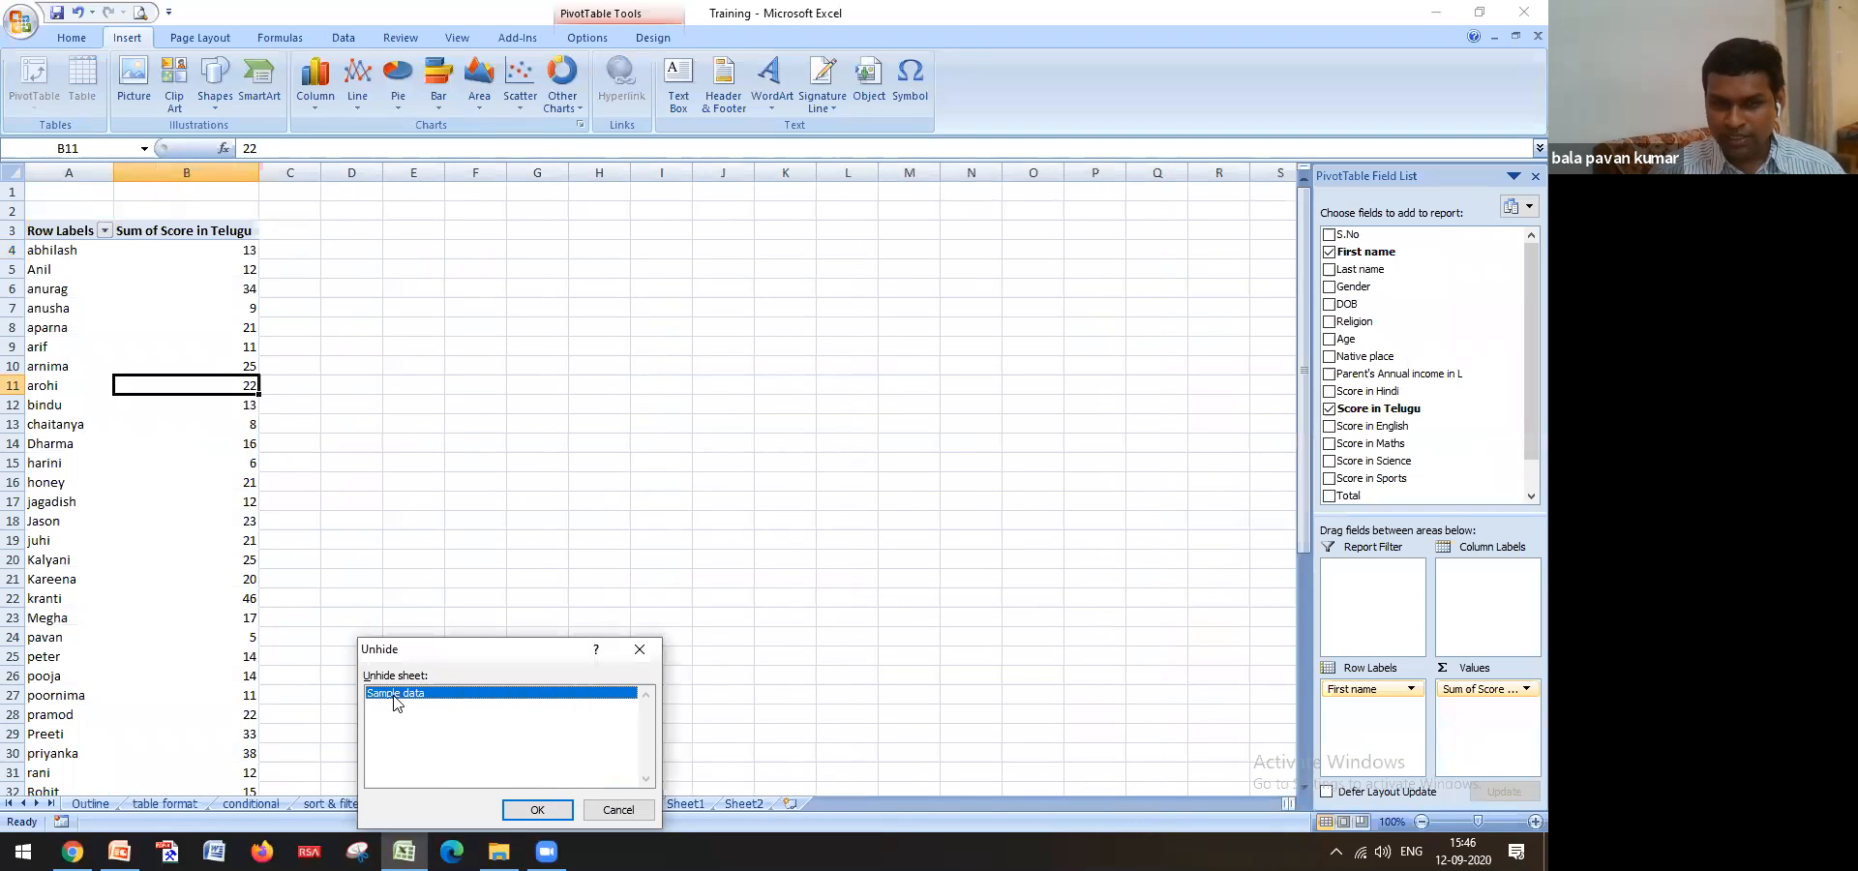
pyautogui.press('Return')
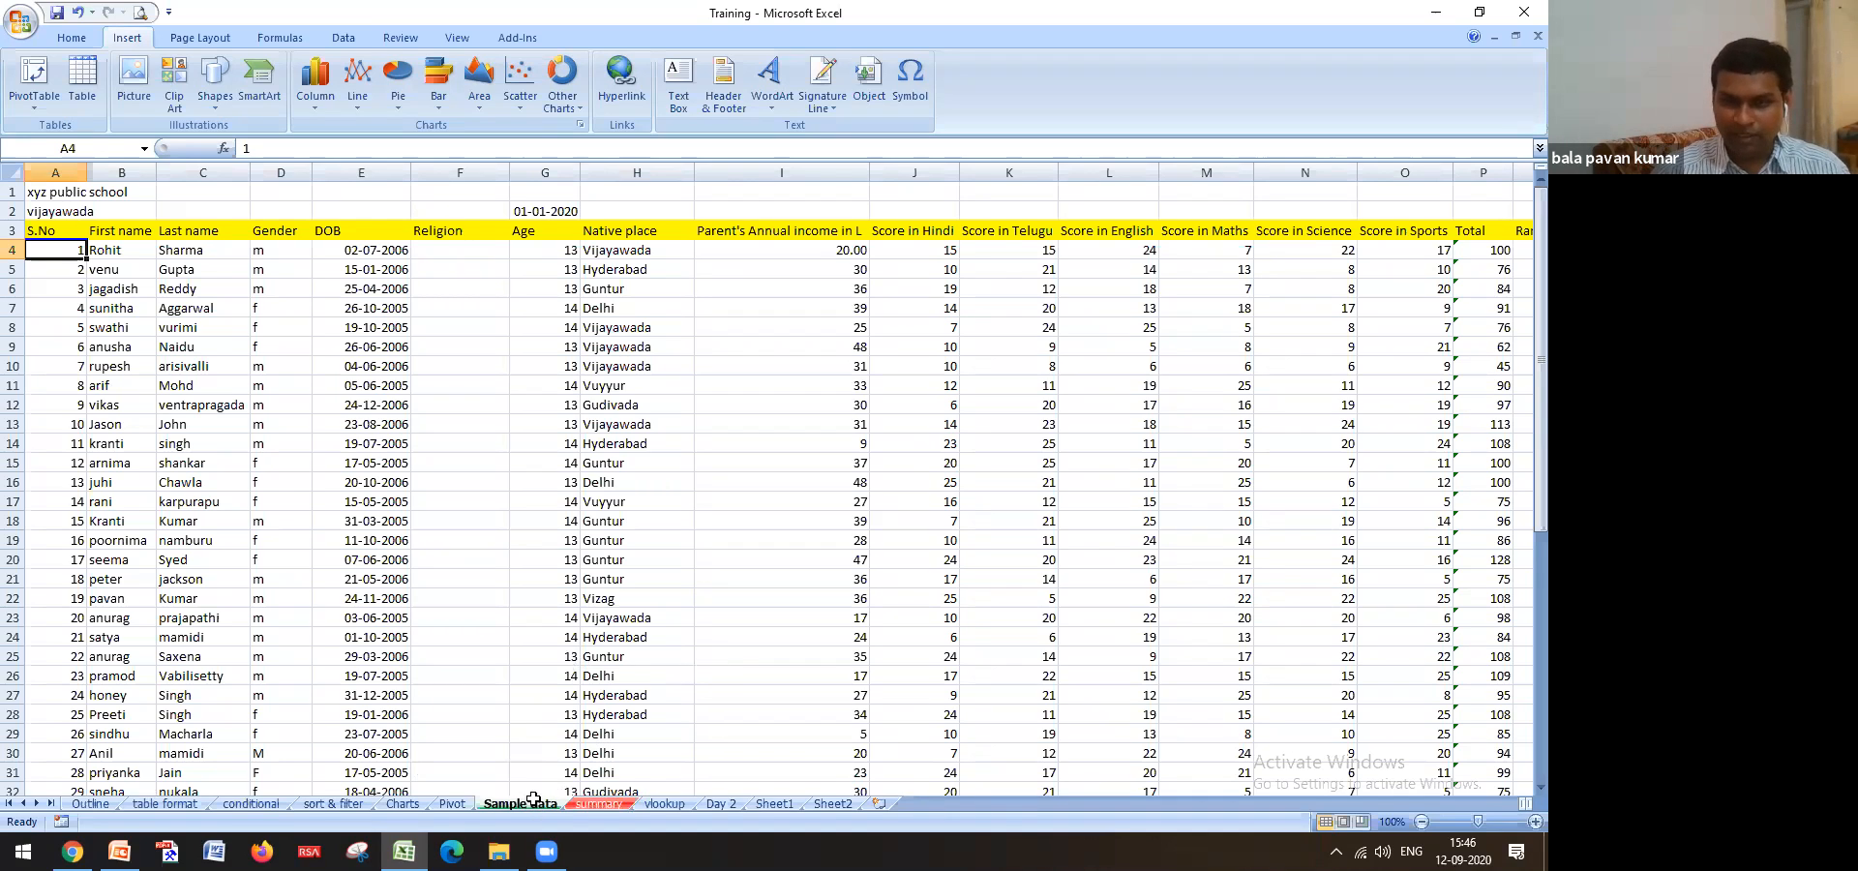
pyautogui.click(624, 563)
pyautogui.press('Delete')
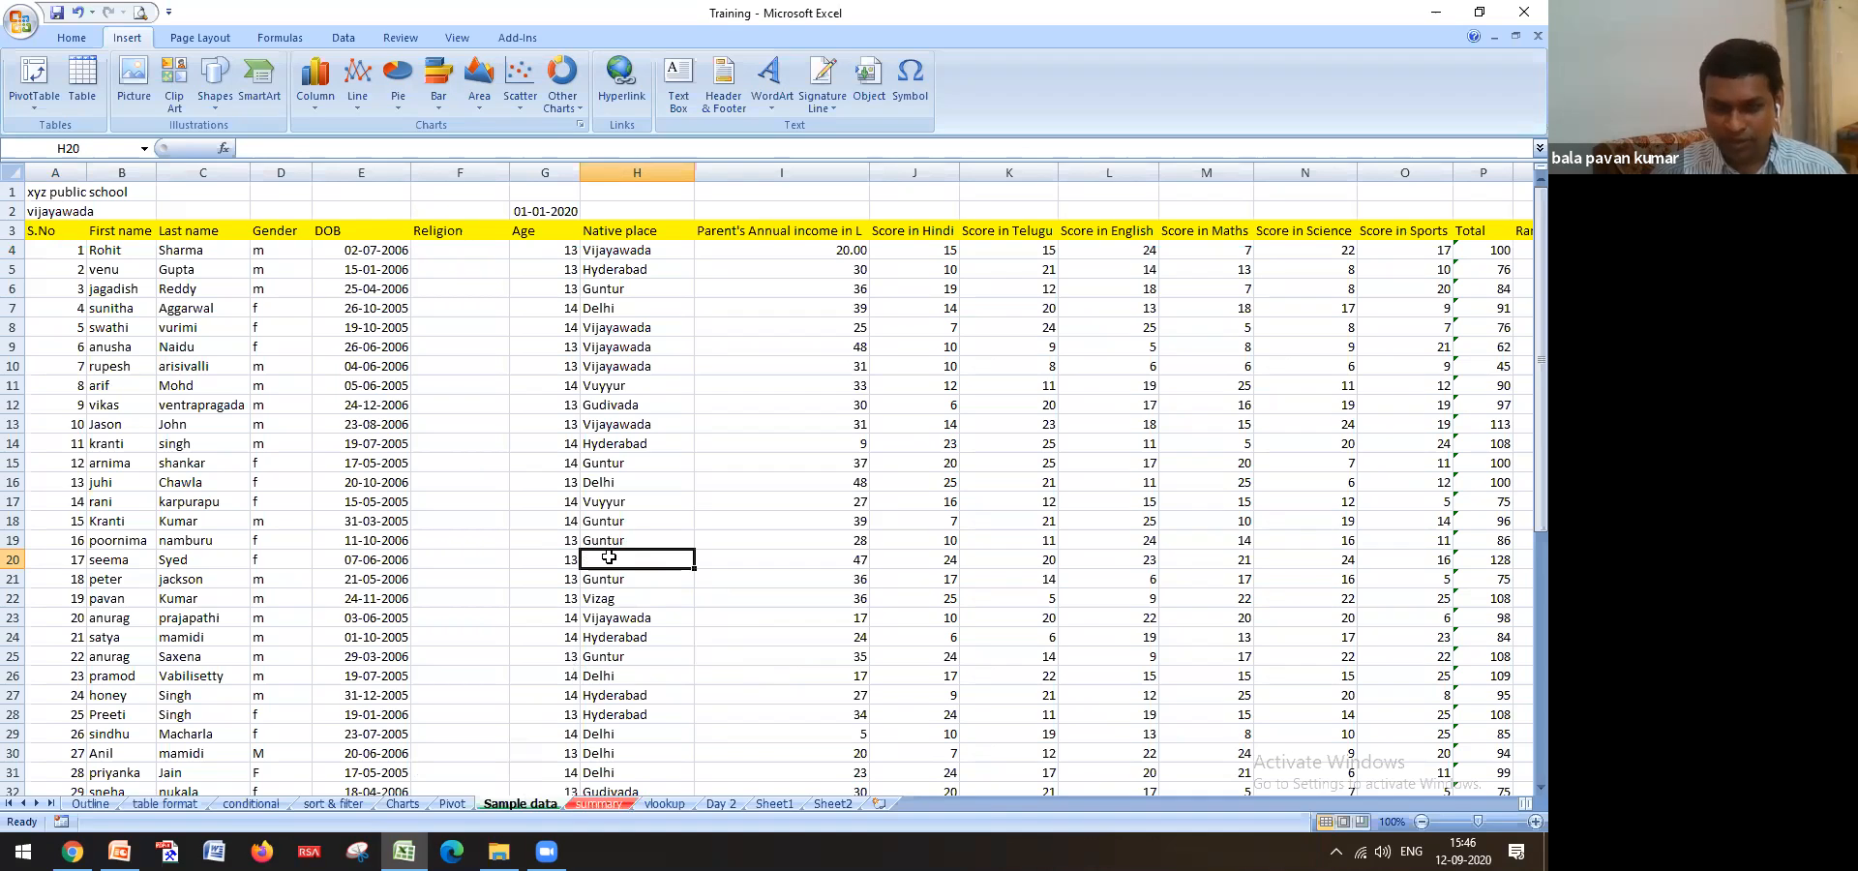
pyautogui.hotkey('ctrl', 'd')
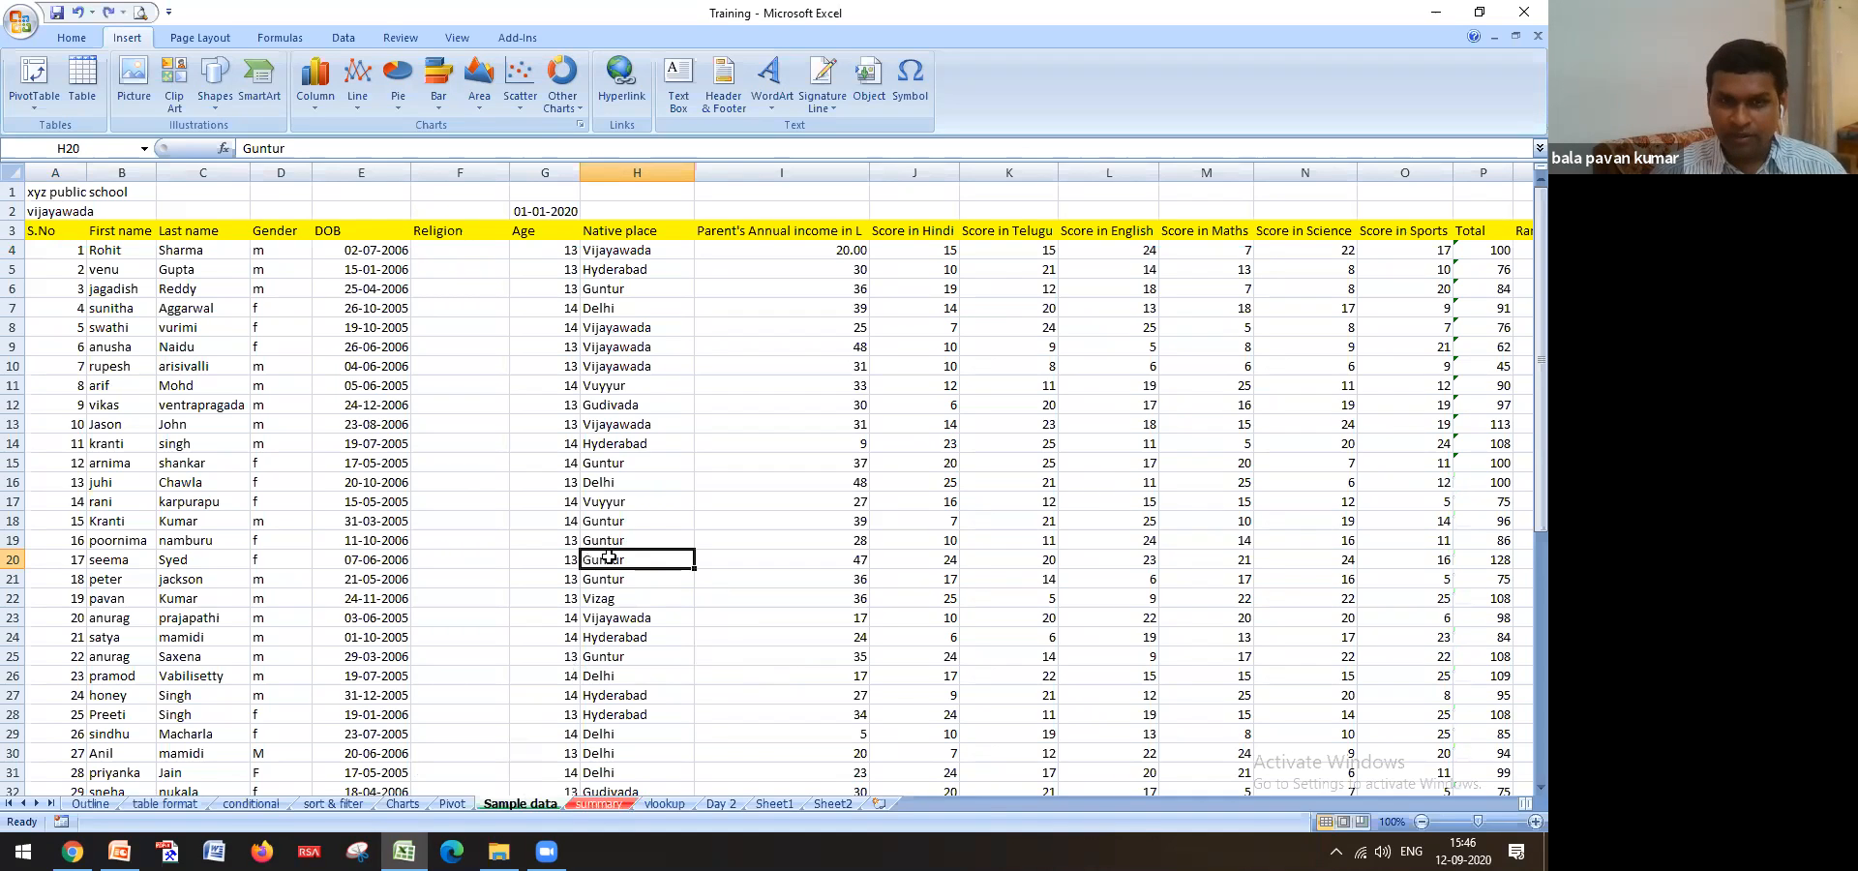
pyautogui.rightClick(547, 799)
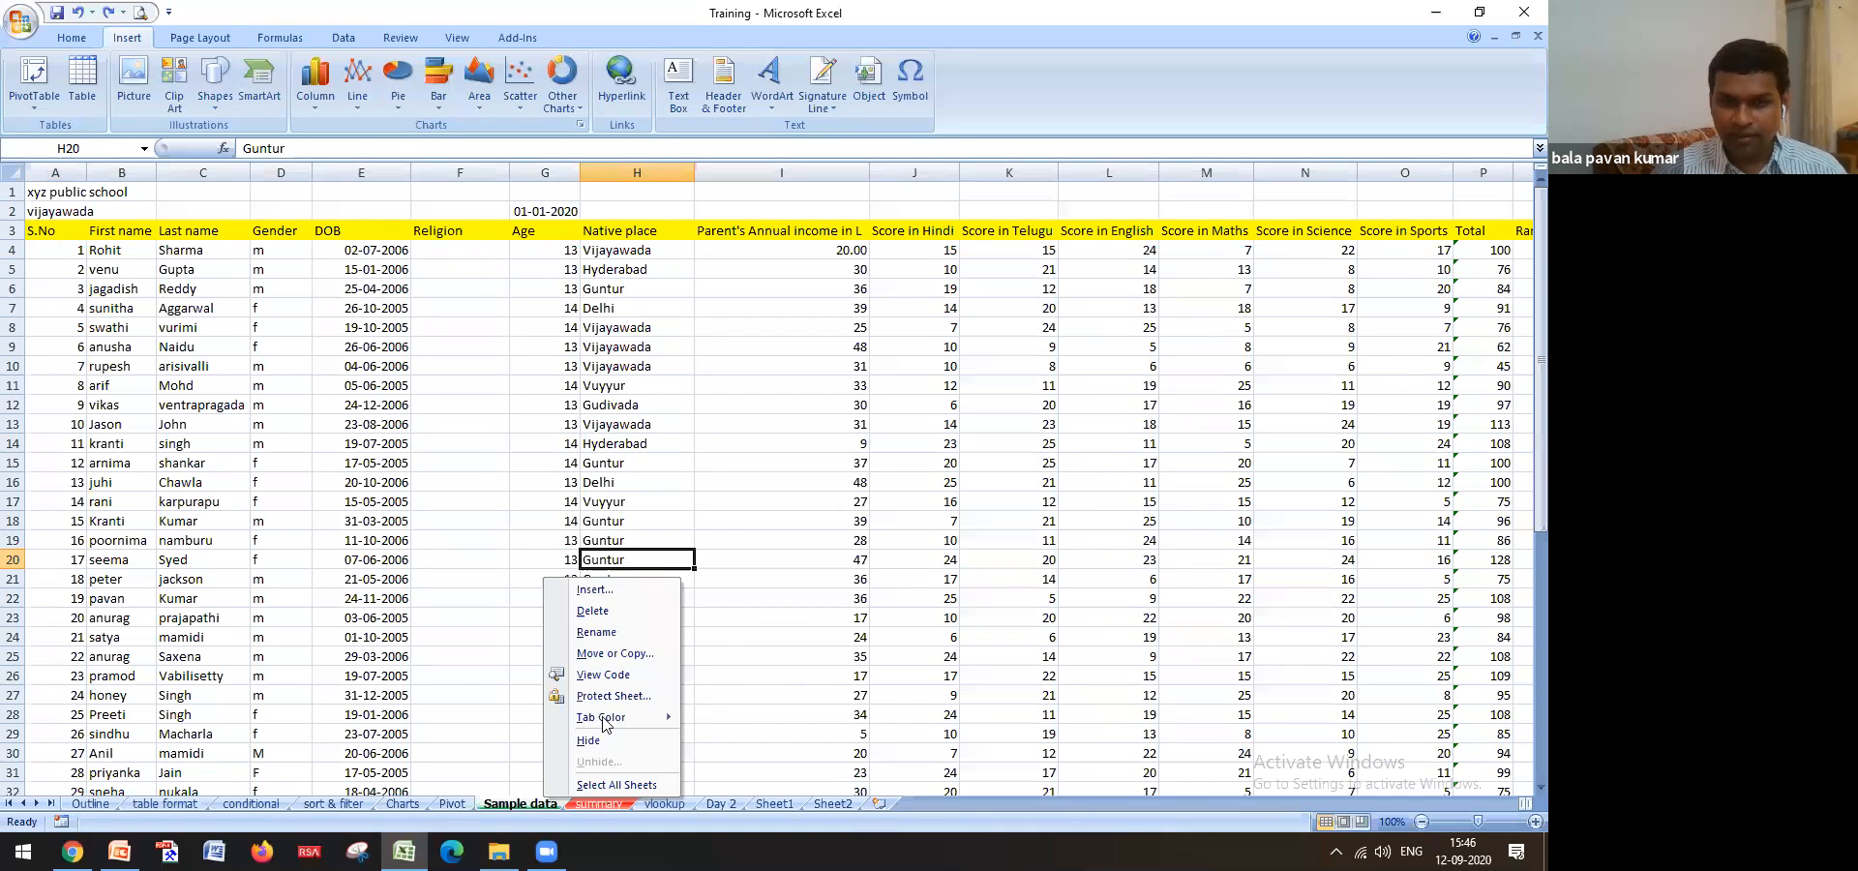
pyautogui.click(580, 802)
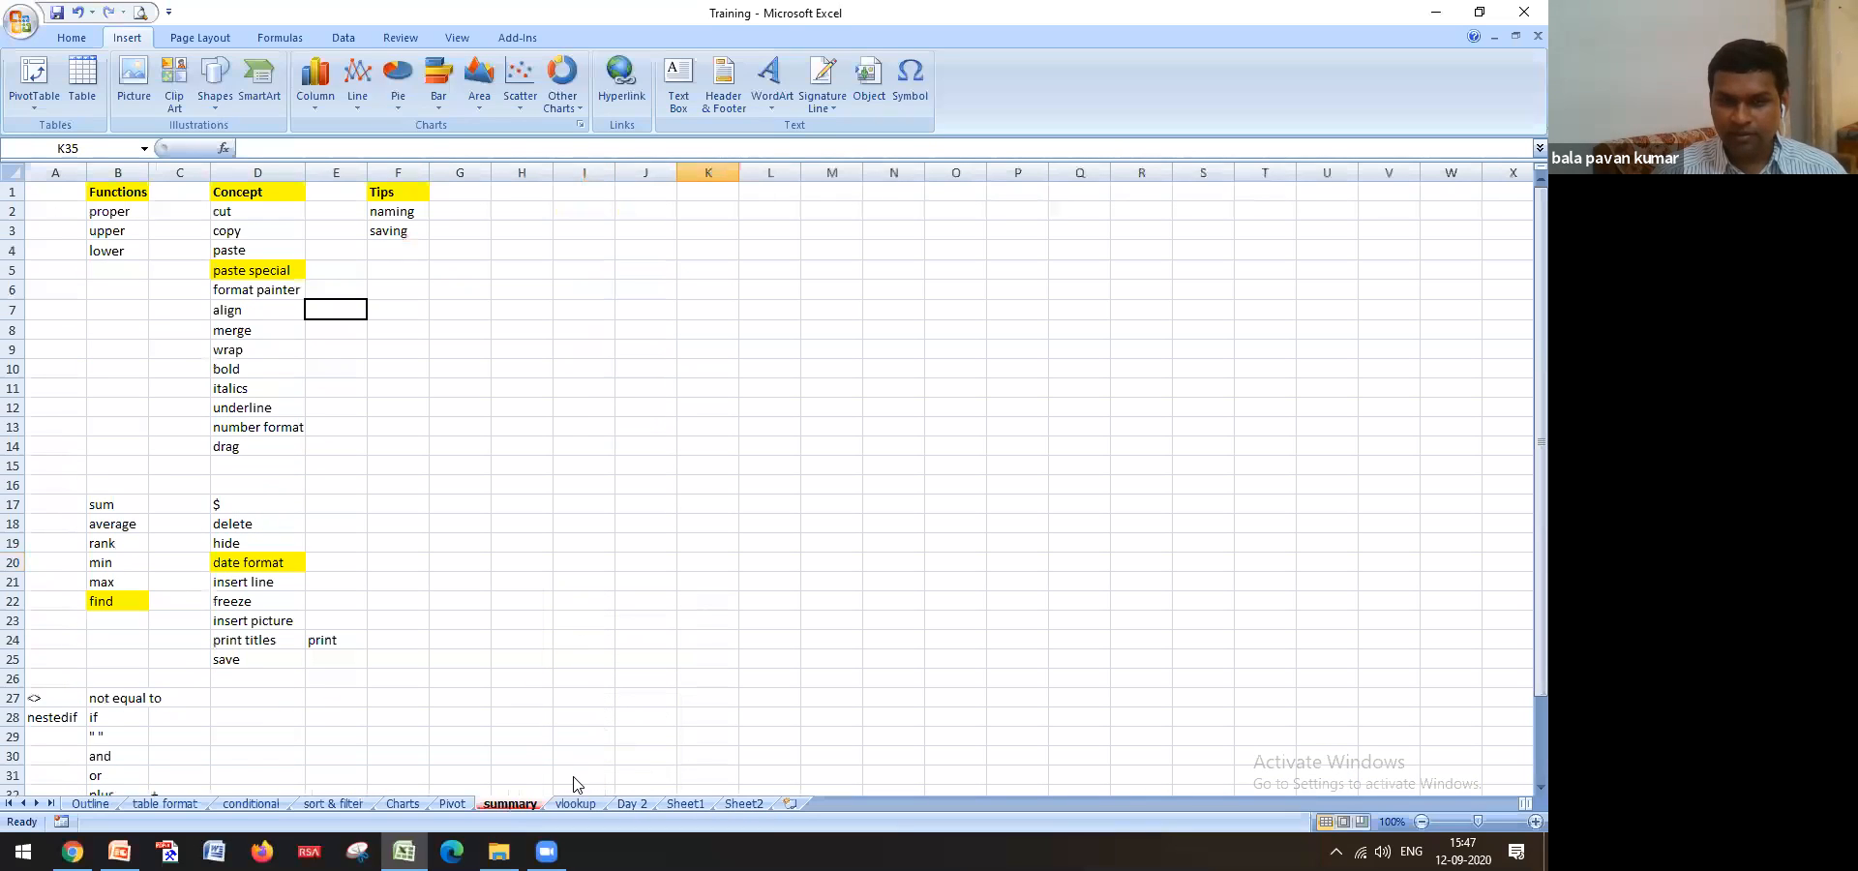
pyautogui.rightClick(523, 803)
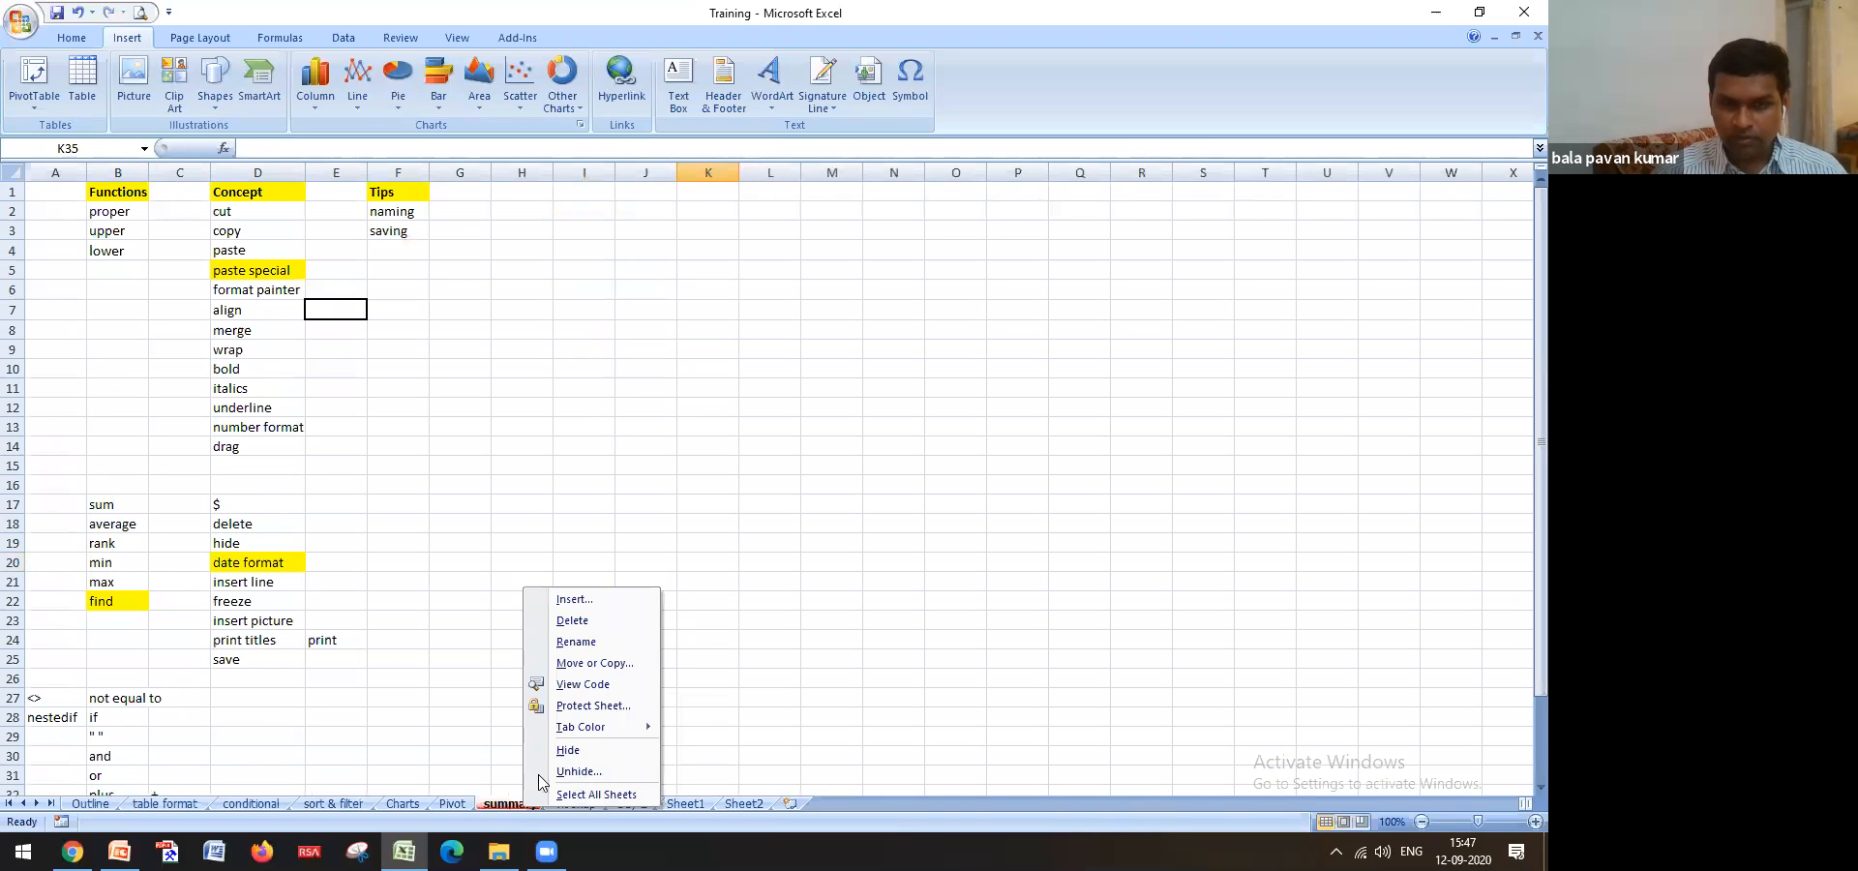
pyautogui.click(588, 771)
pyautogui.click(613, 810)
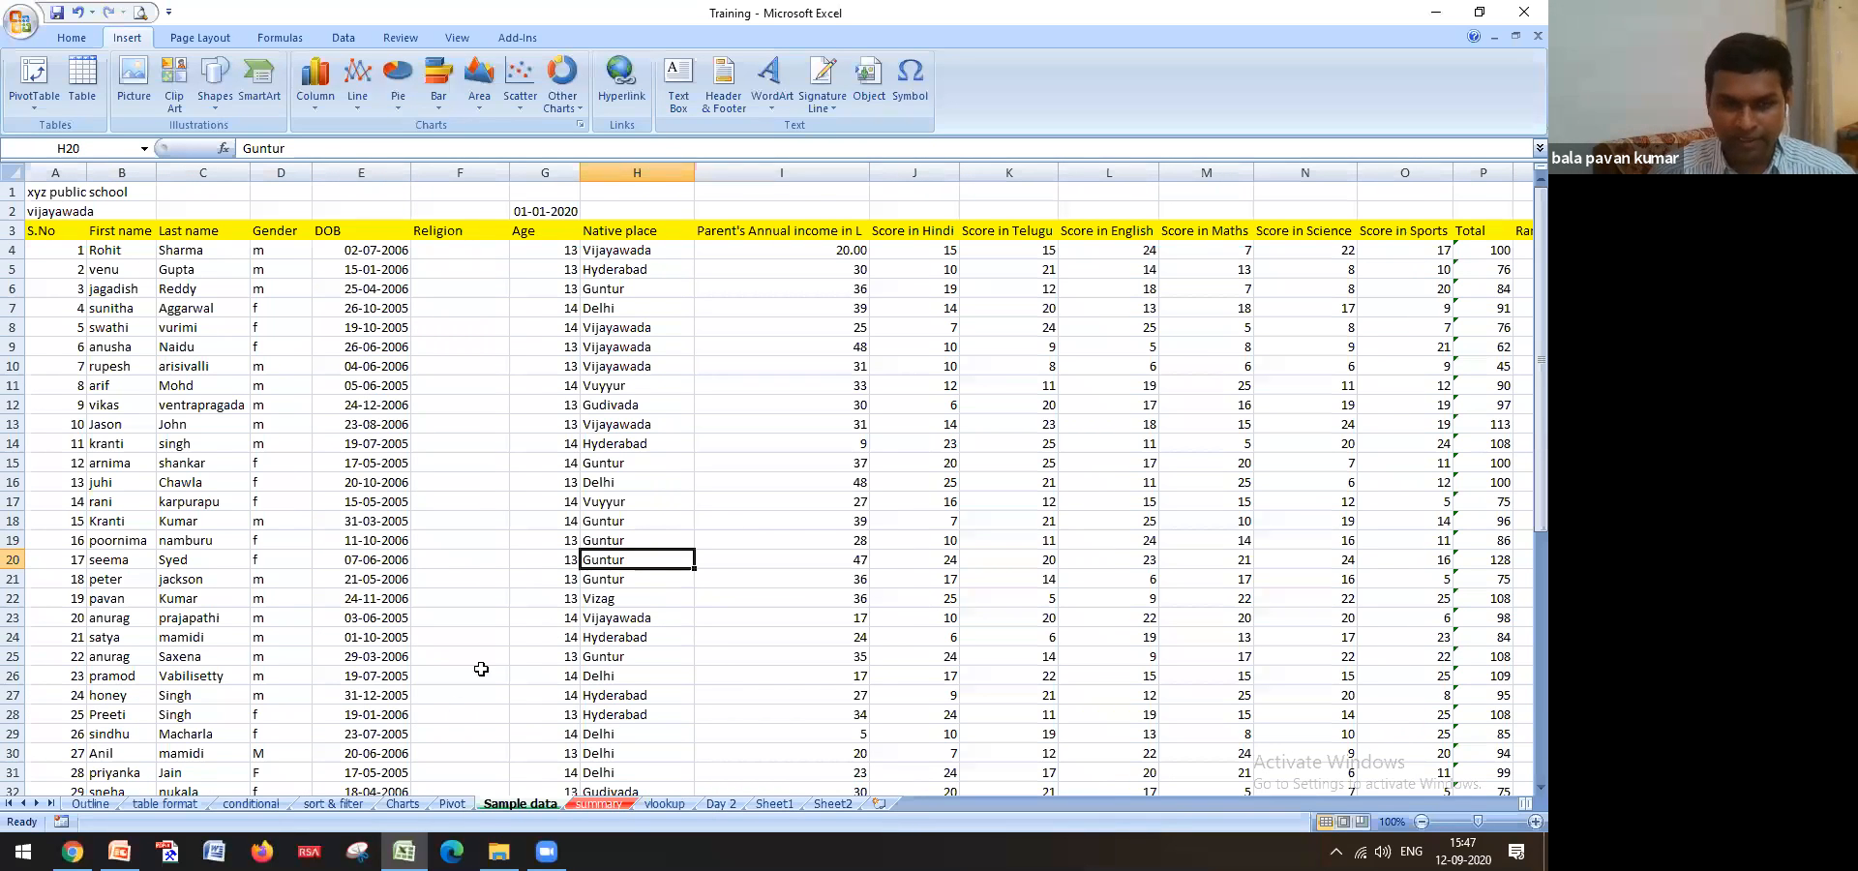
pyautogui.click(90, 804)
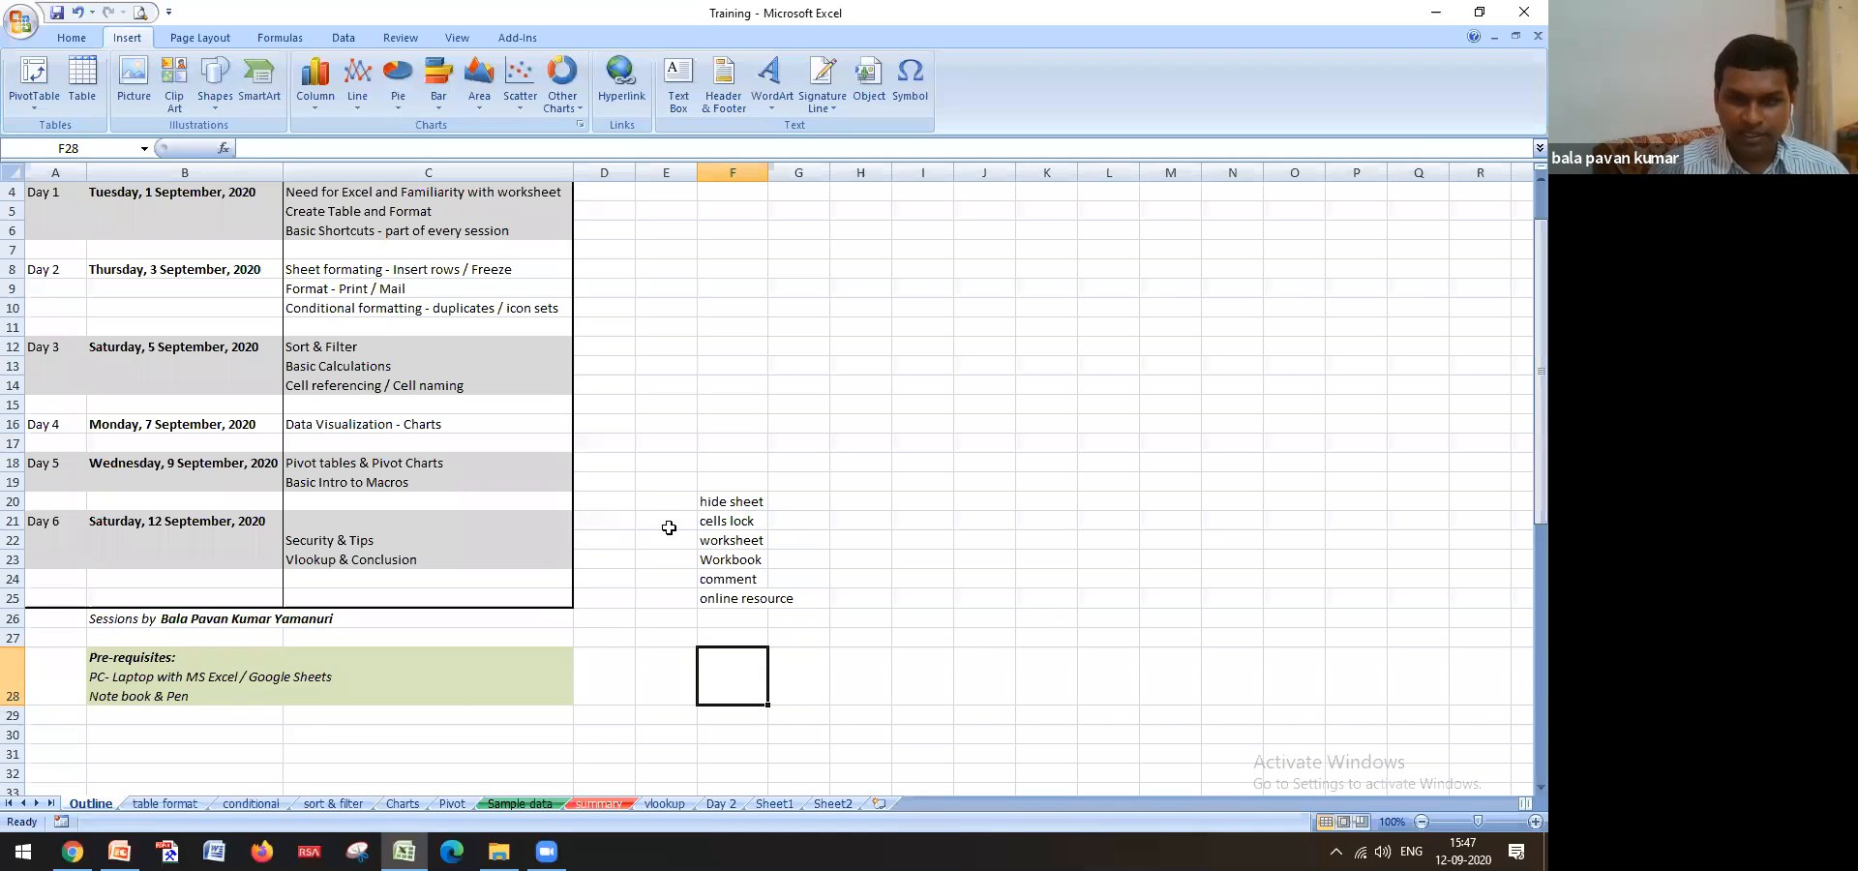
pyautogui.click(753, 541)
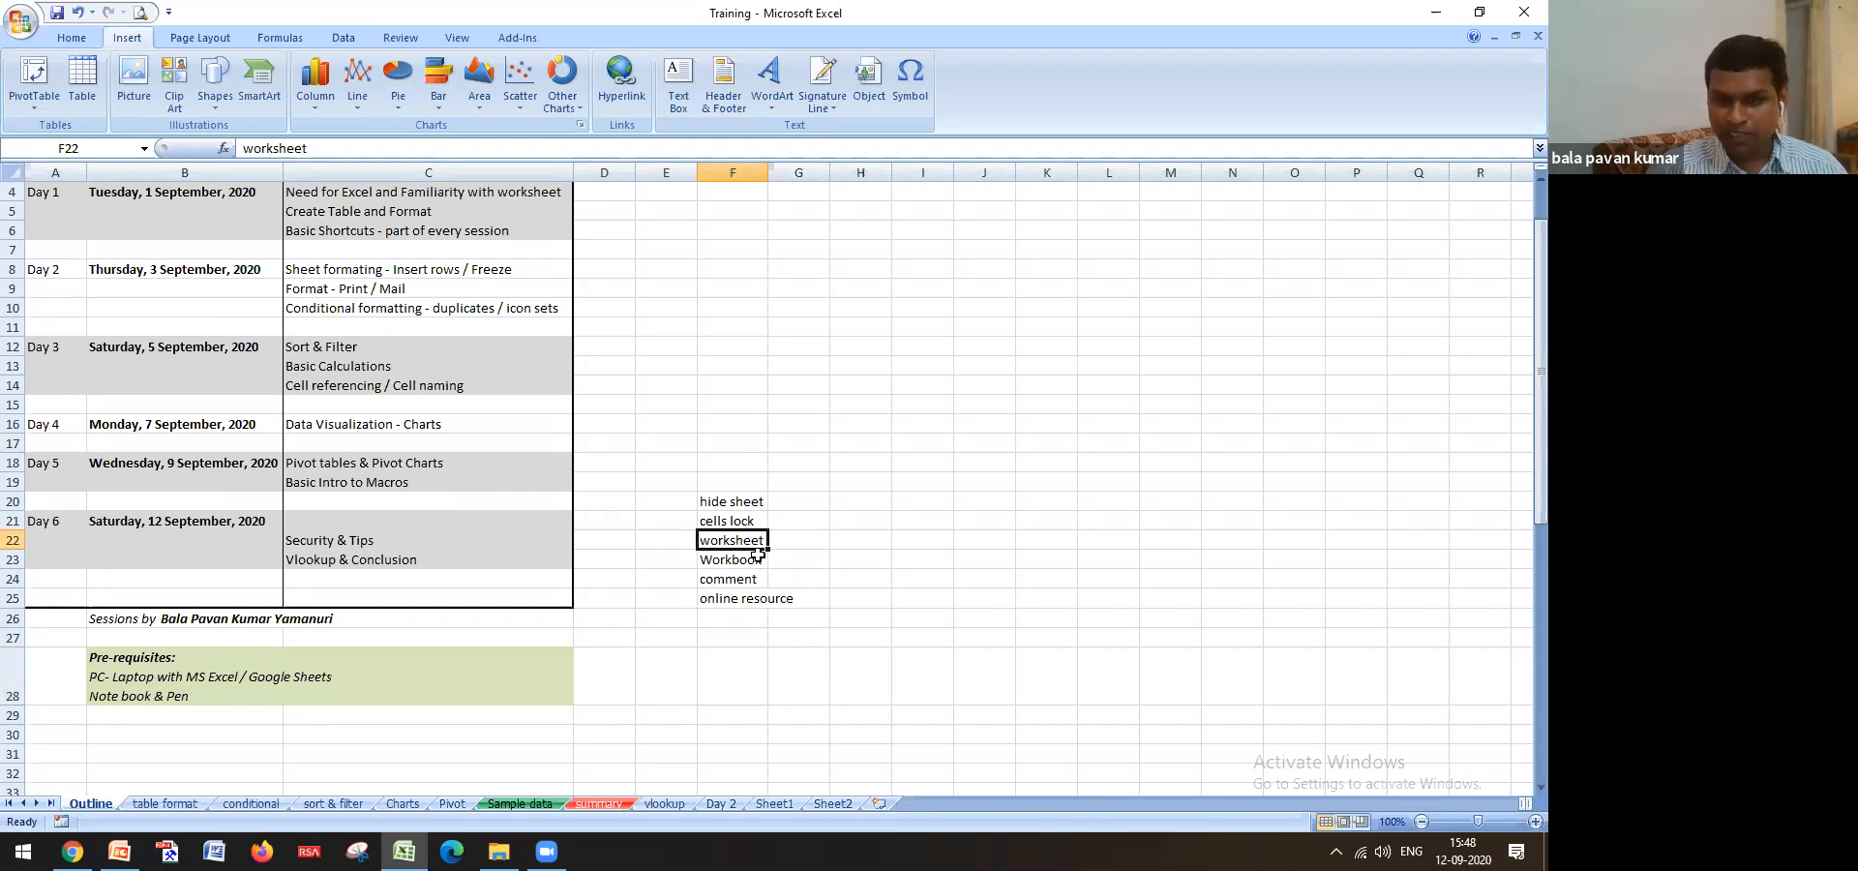
pyautogui.click(743, 521)
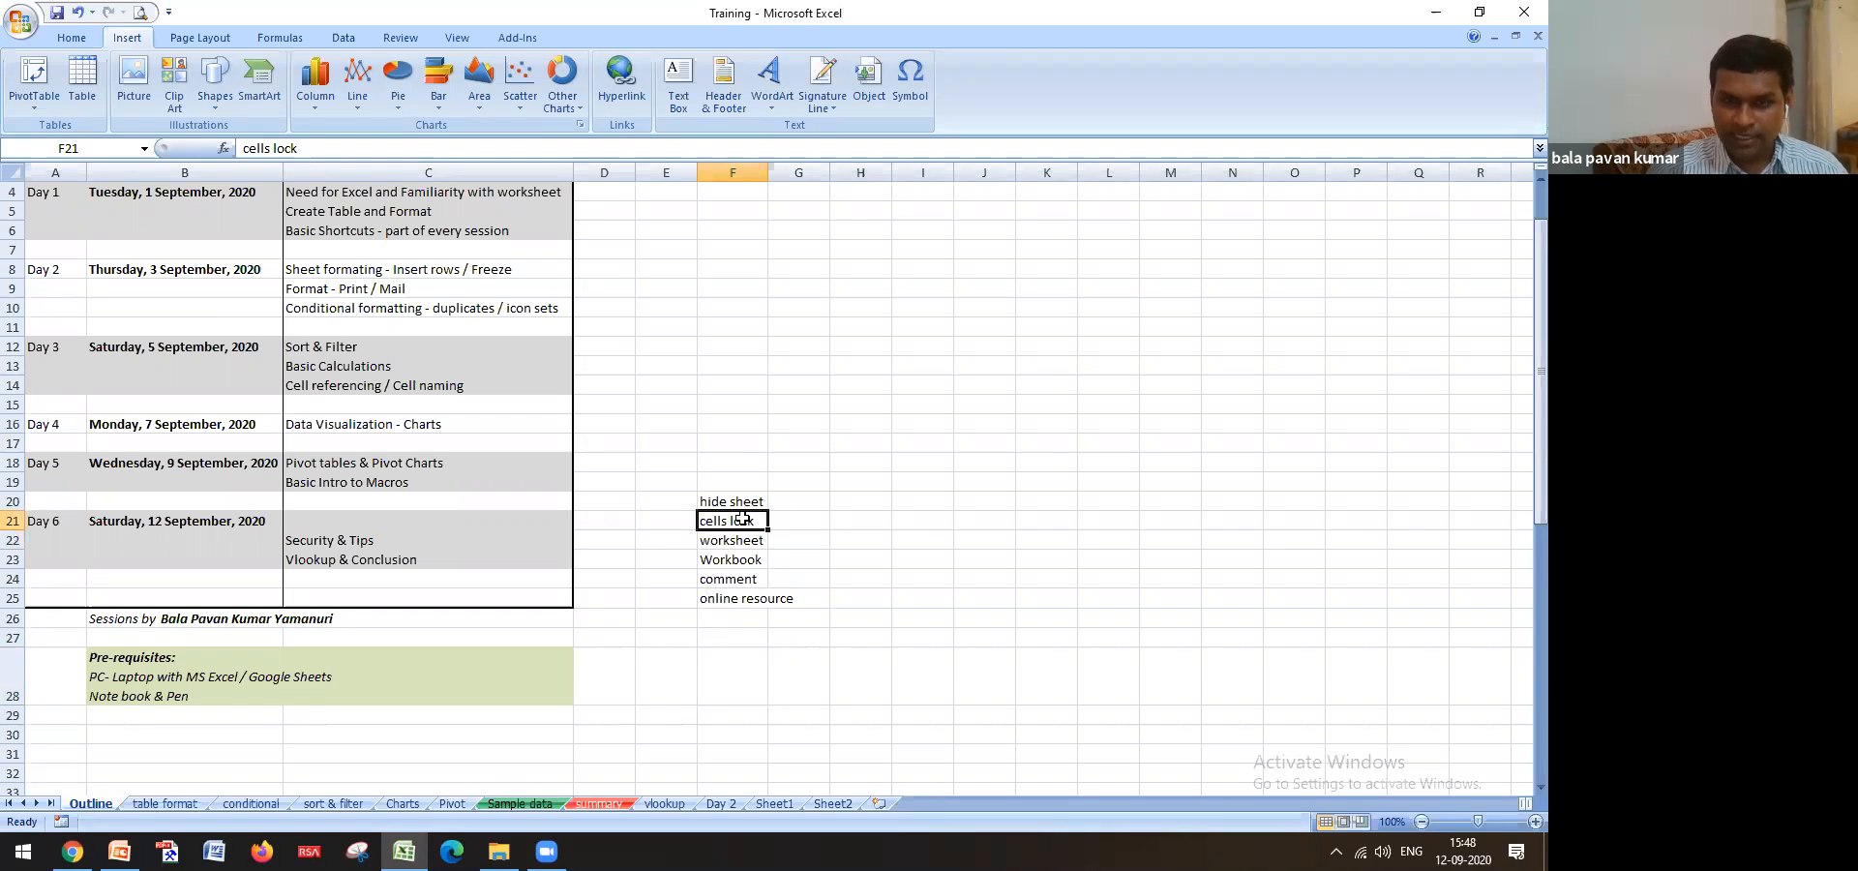
pyautogui.click(756, 540)
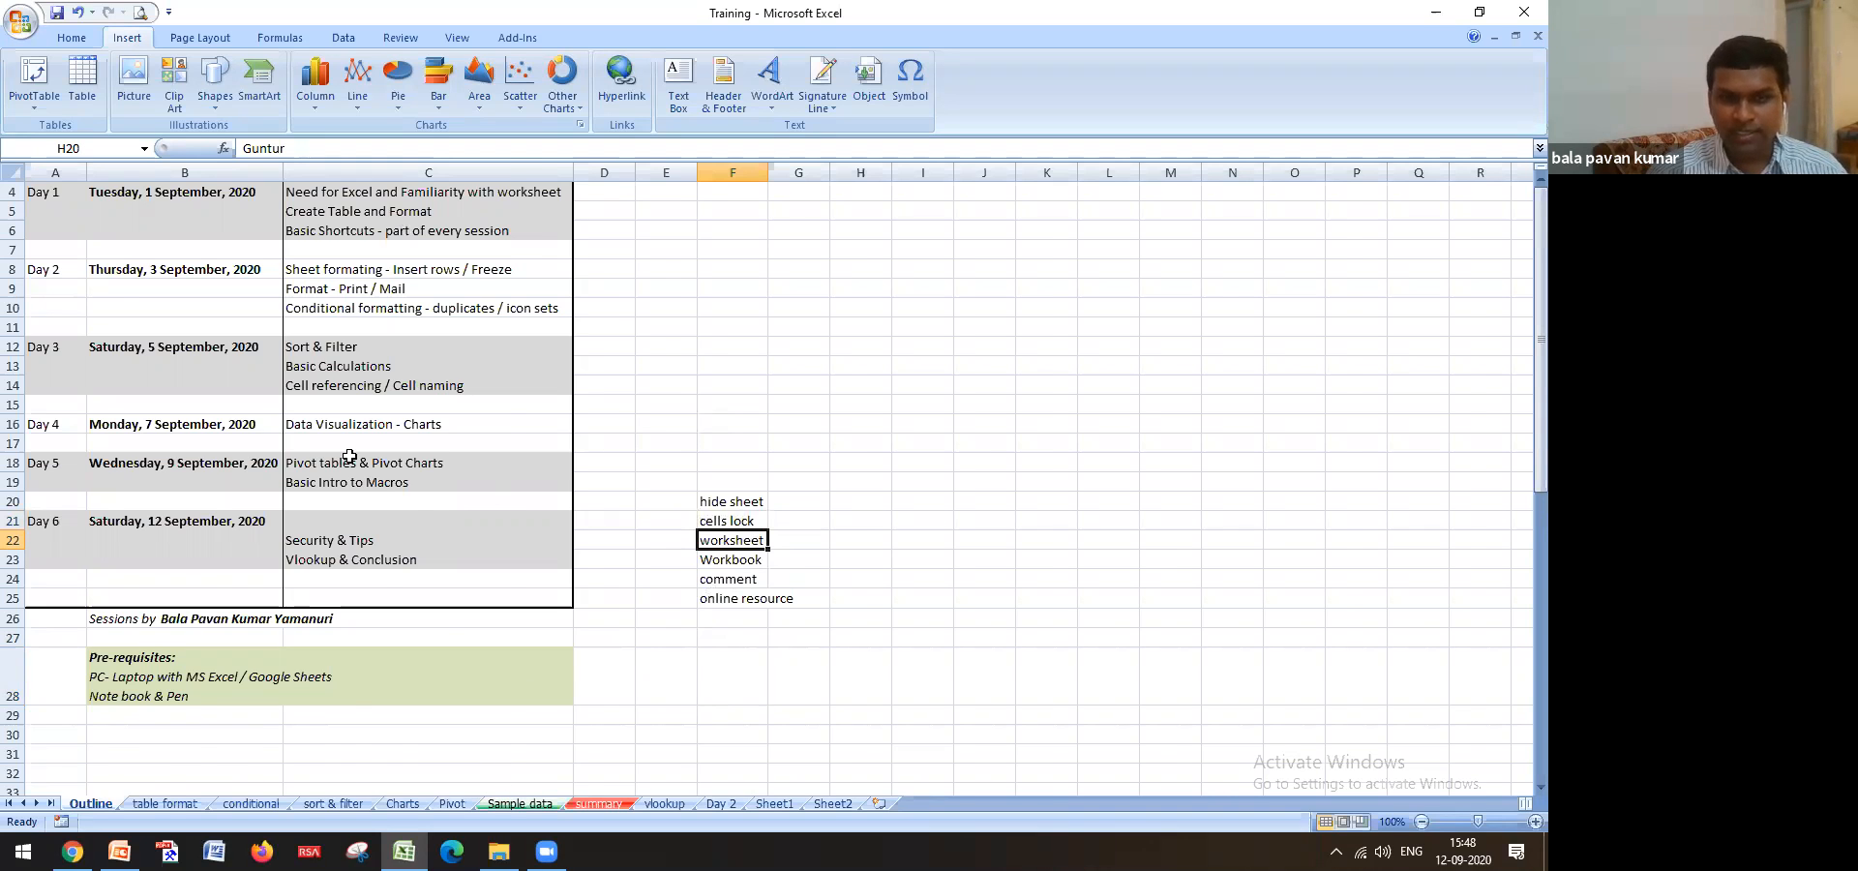
pyautogui.click(520, 804)
pyautogui.click(637, 541)
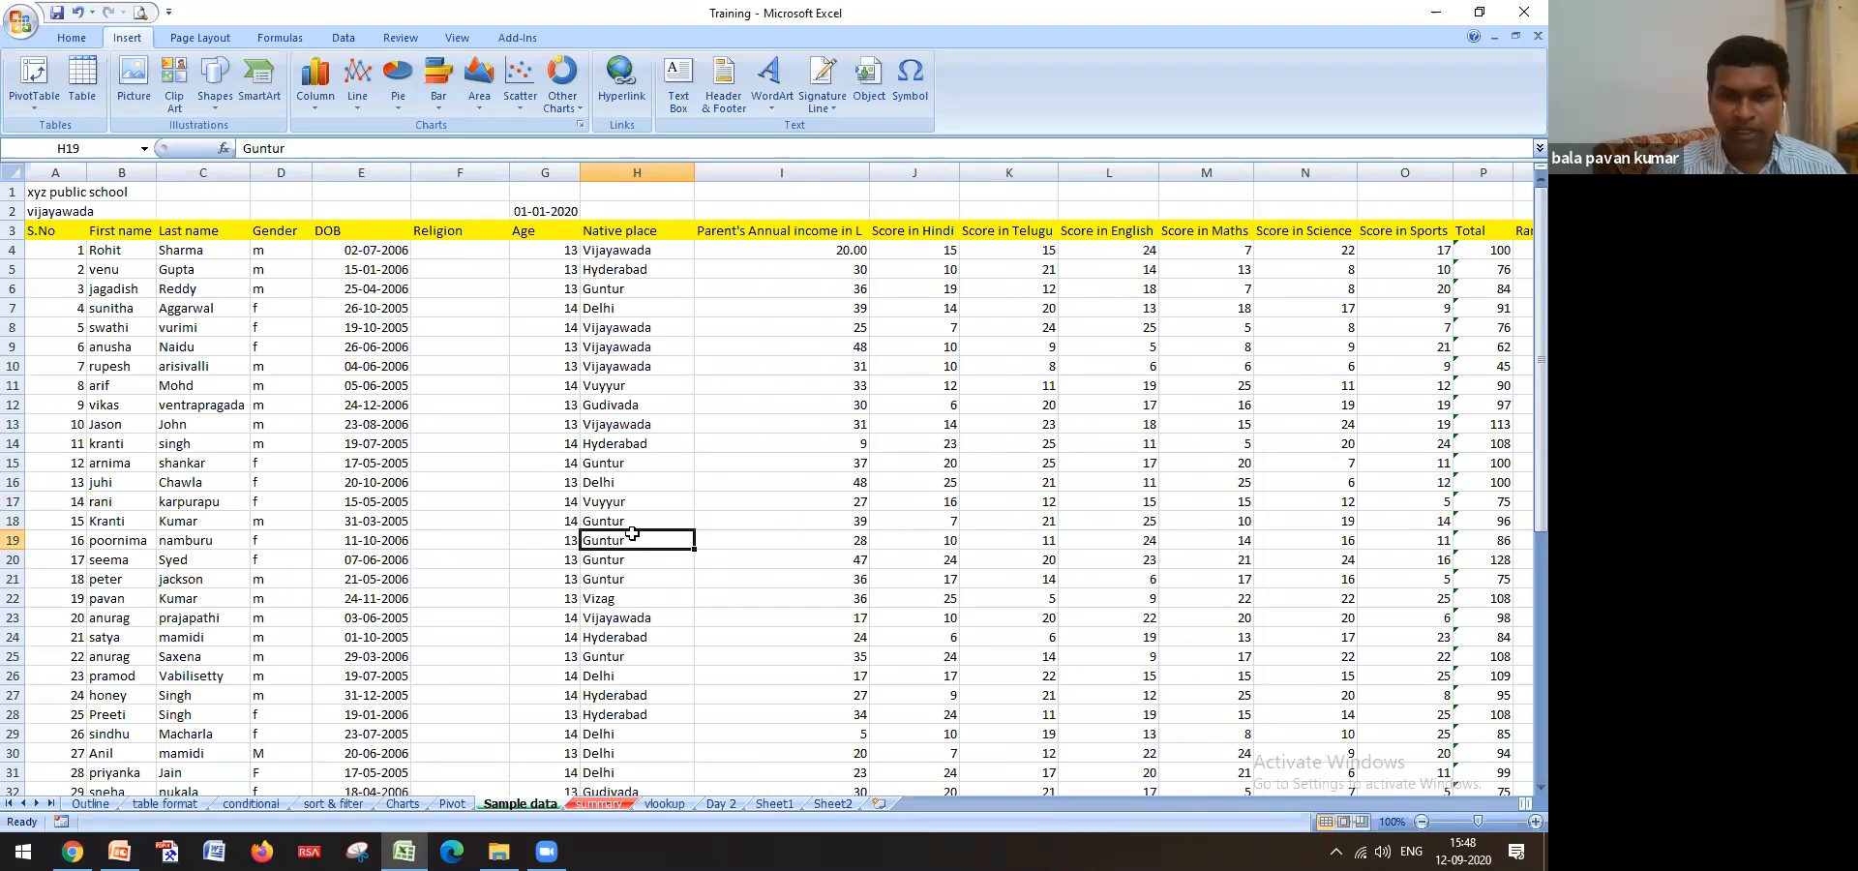
pyautogui.click(458, 41)
# Protect the Sample data sheet with a confirmed password, then test an edit with Delete
pyautogui.click(397, 39)
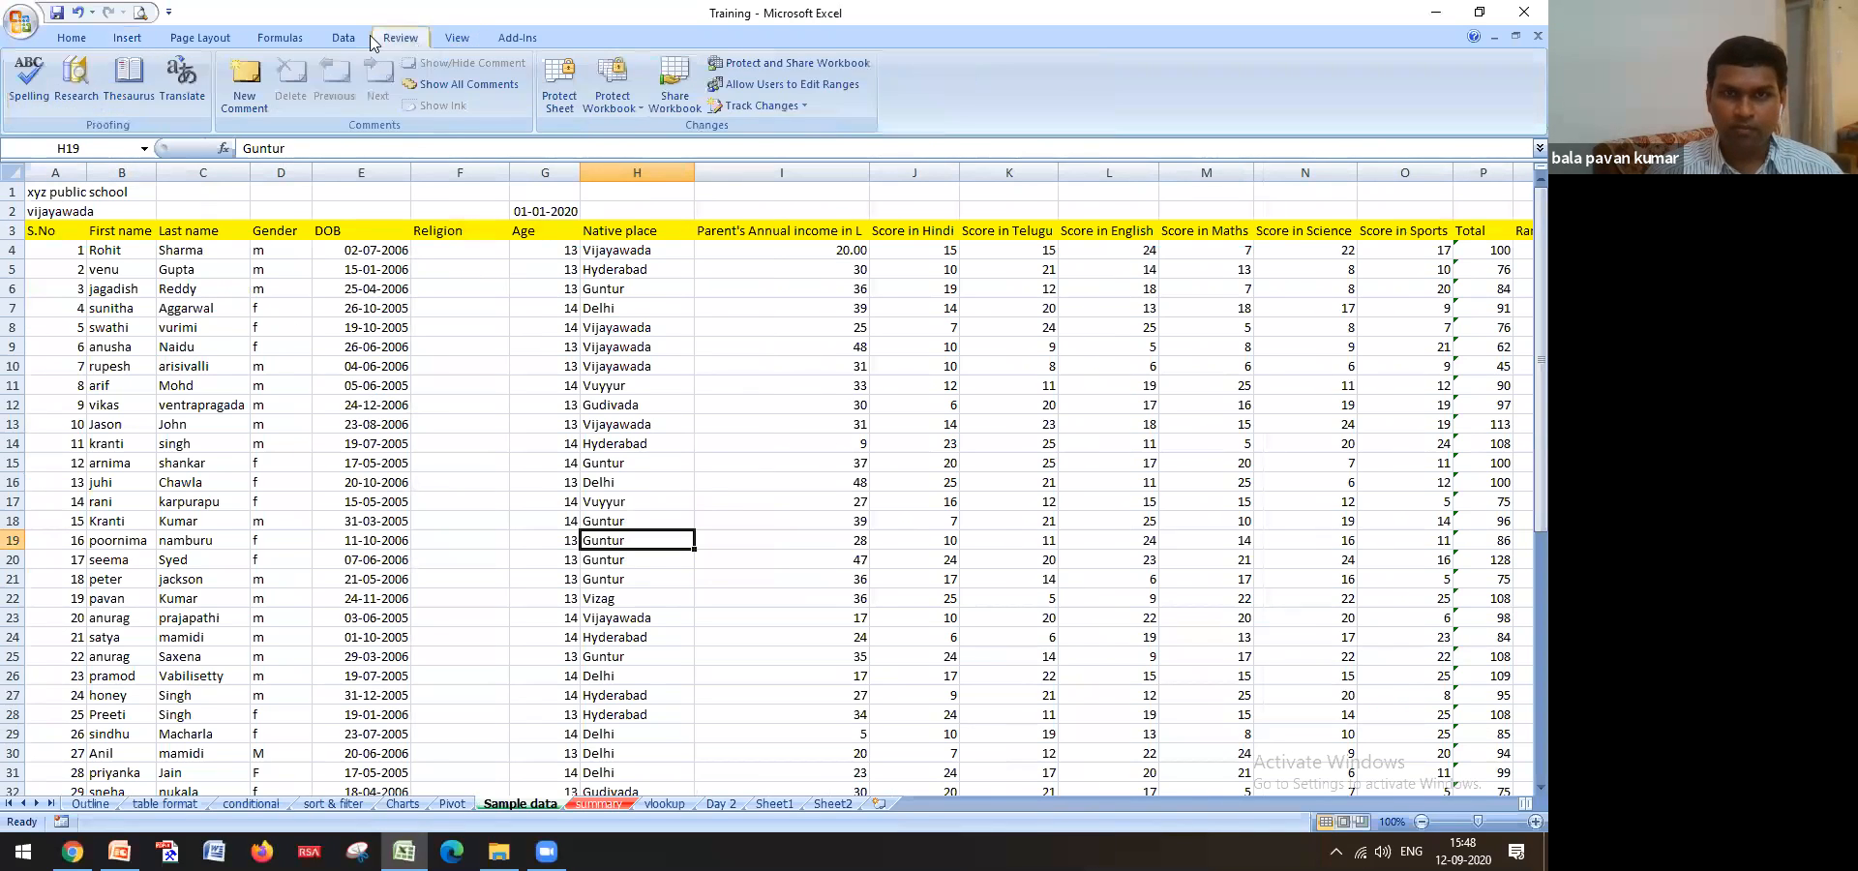
pyautogui.click(561, 104)
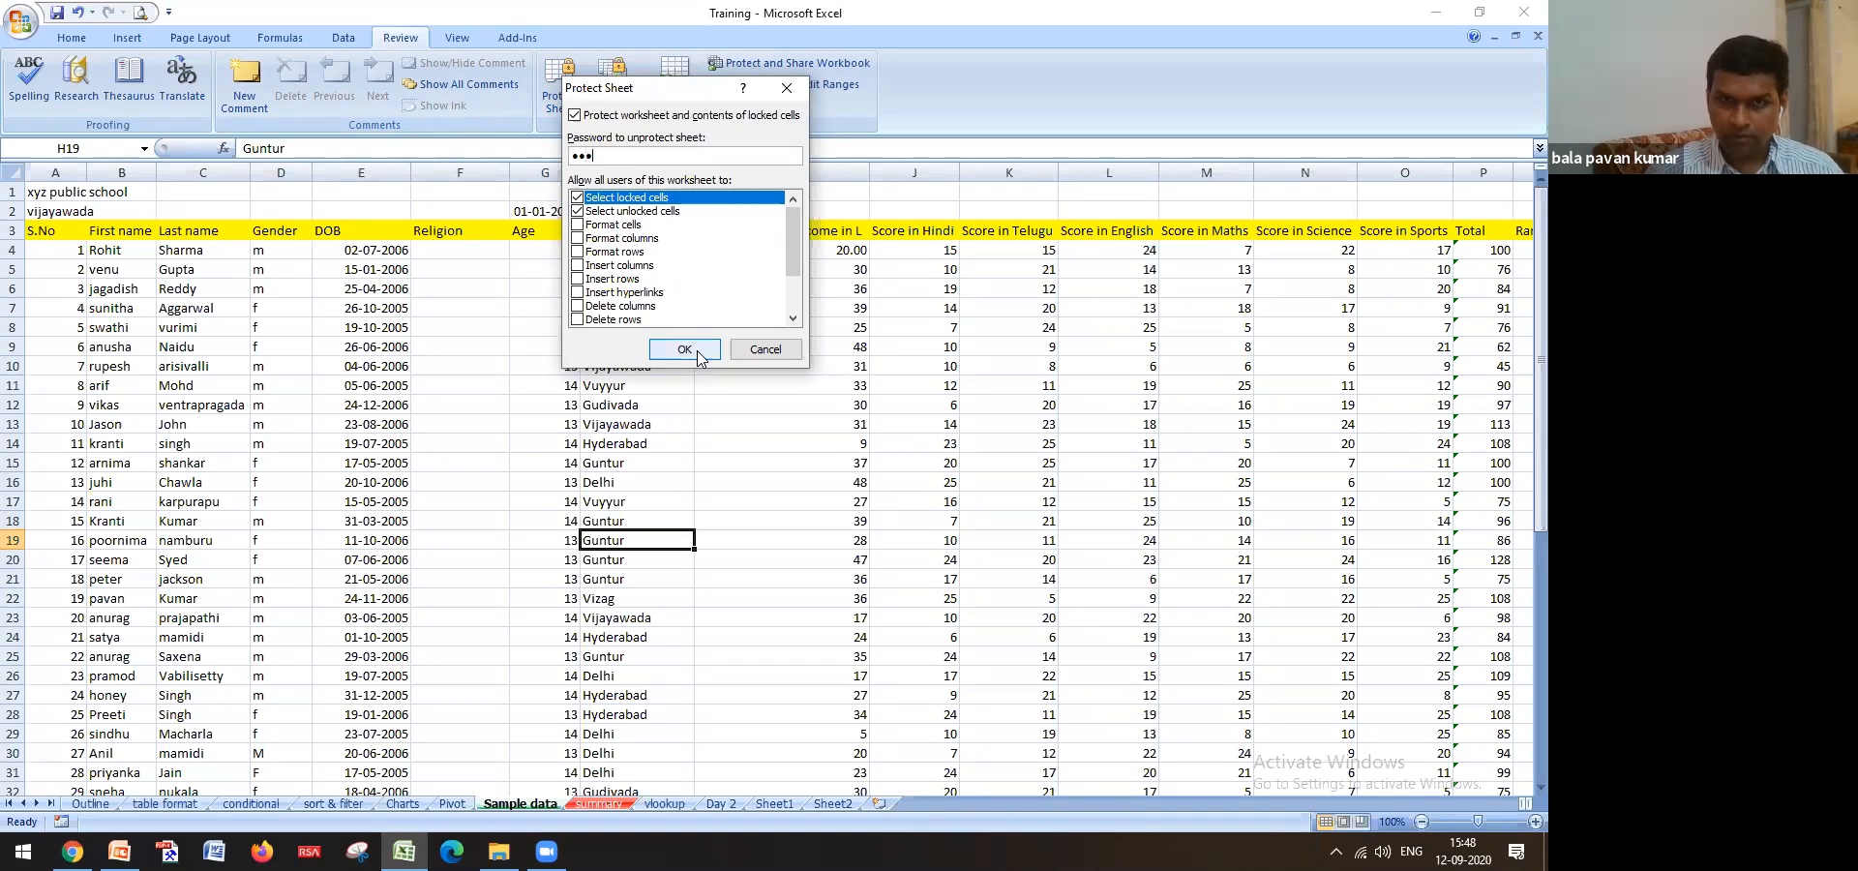
pyautogui.click(699, 353)
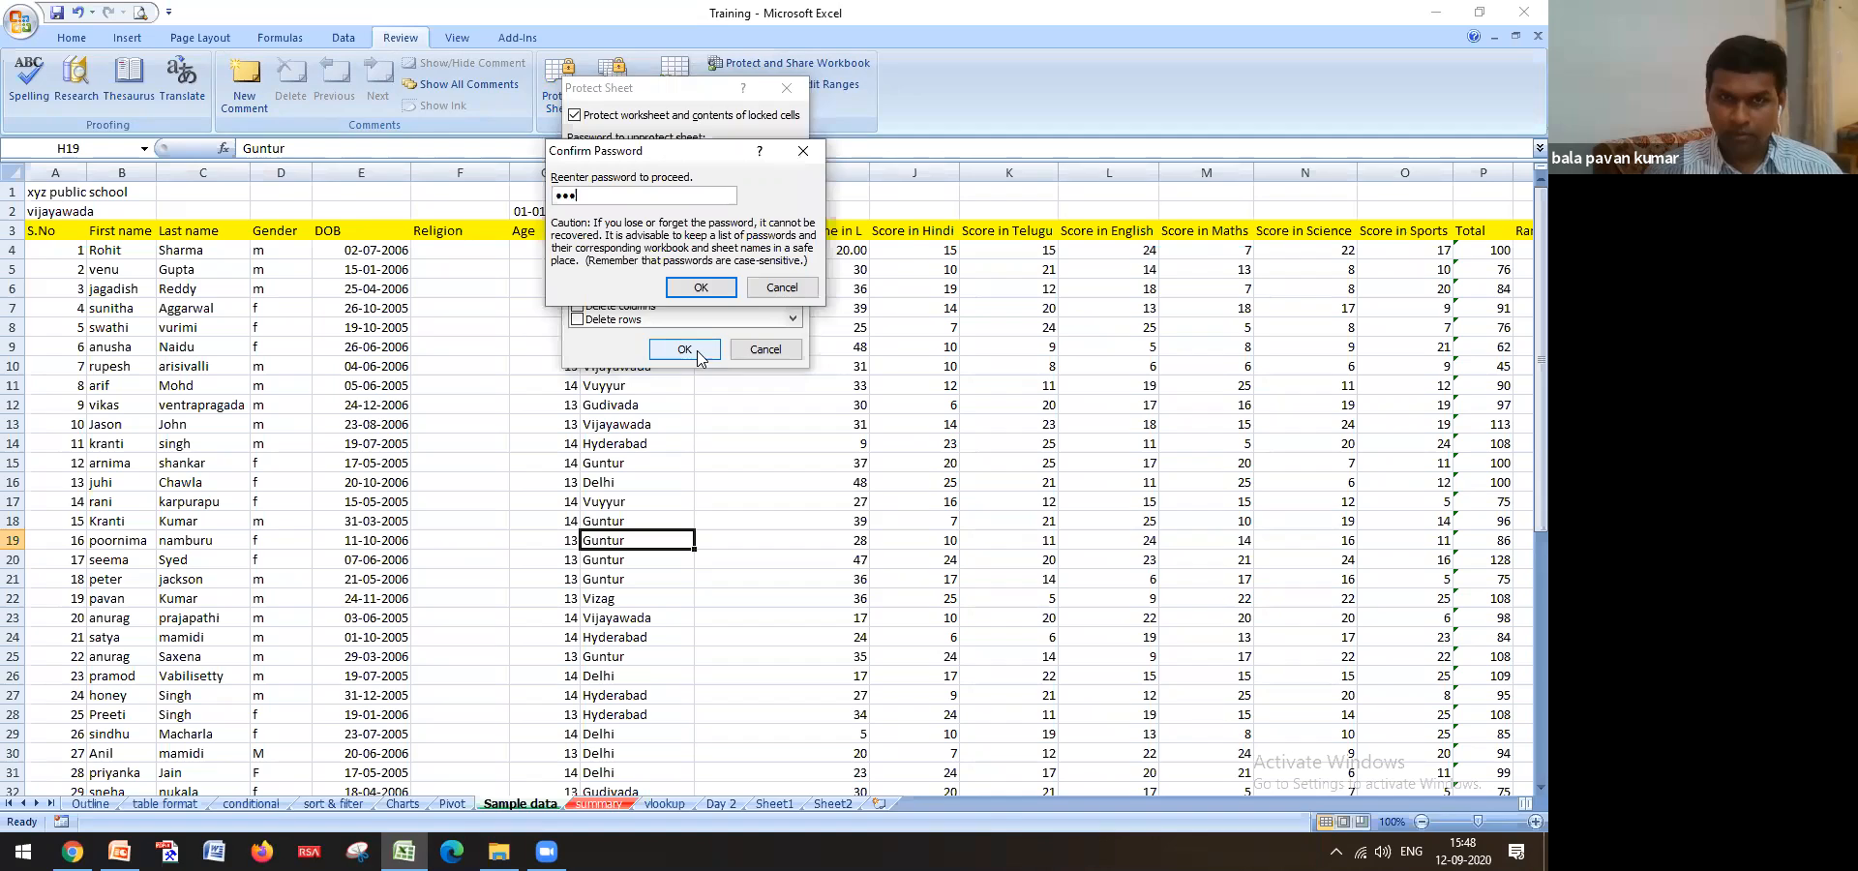
pyautogui.click(728, 288)
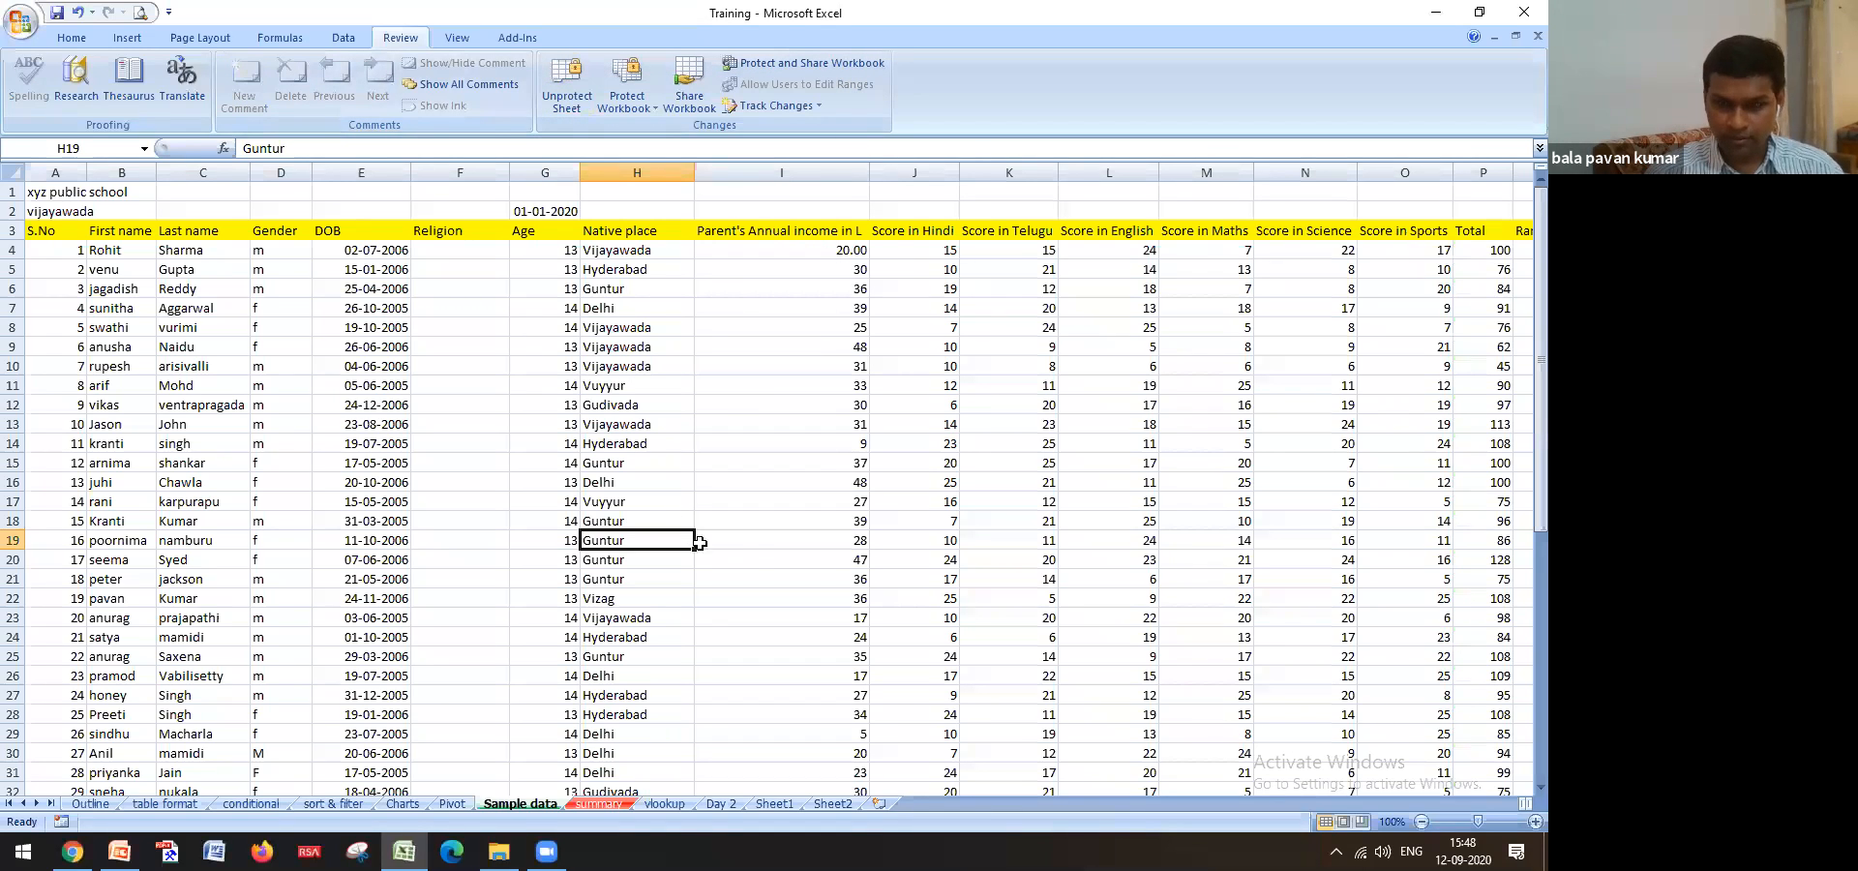
pyautogui.press('Delete')
pyautogui.click(767, 481)
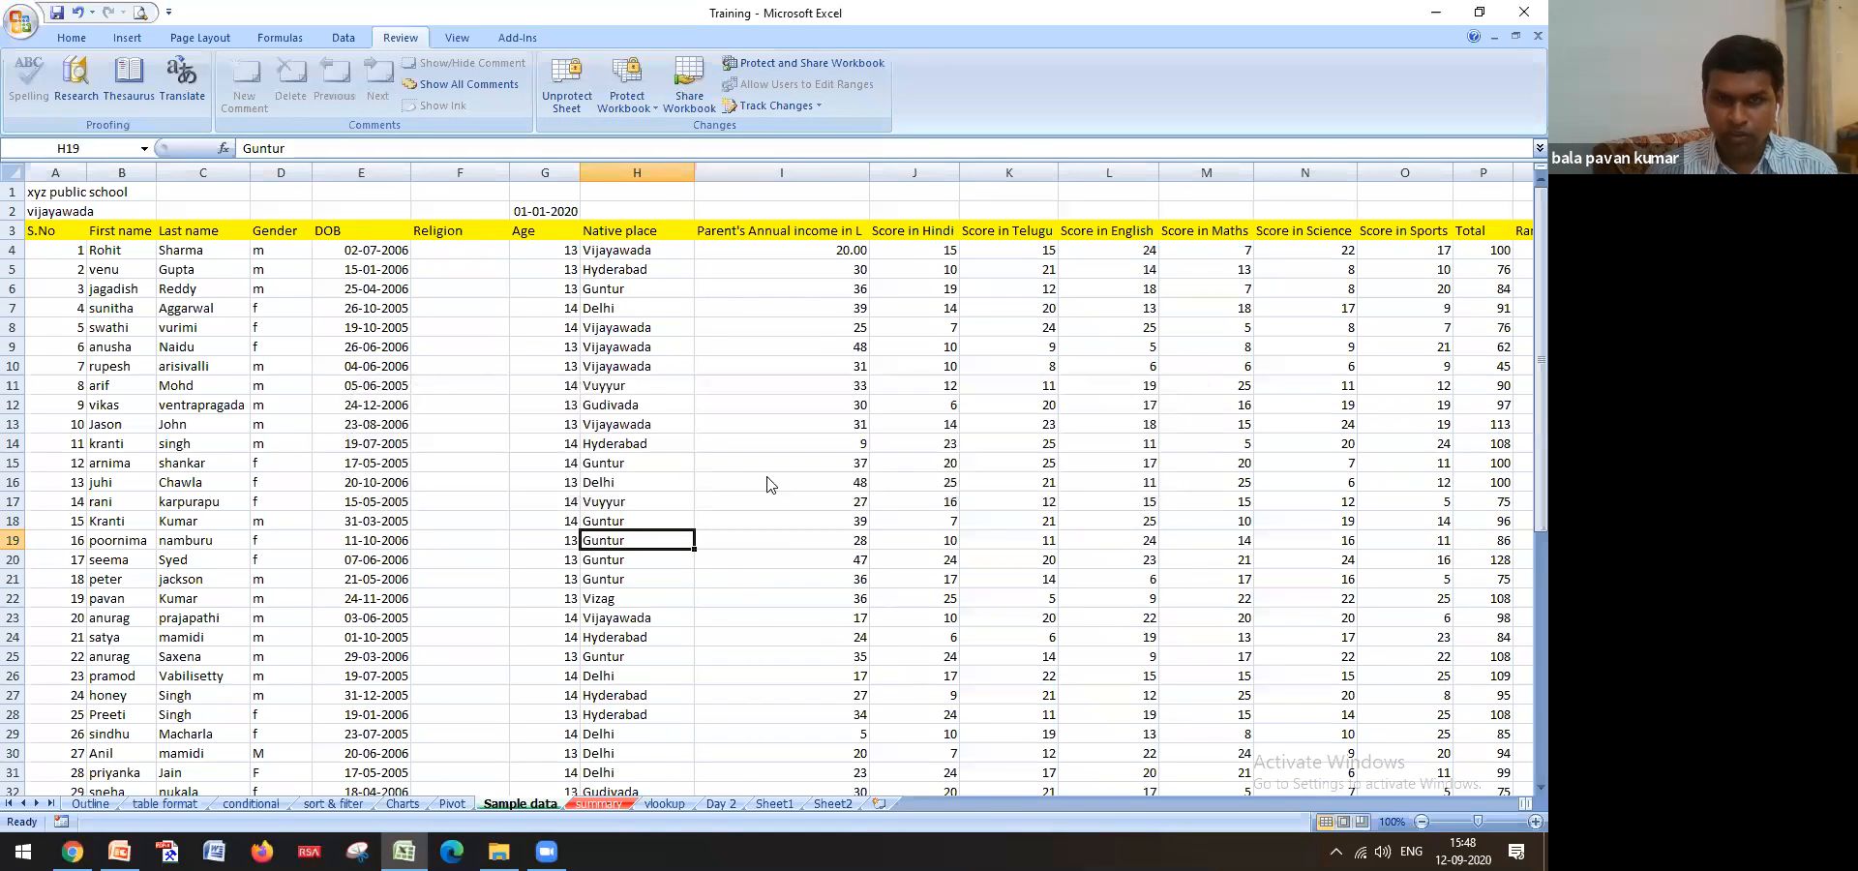
pyautogui.click(443, 438)
pyautogui.press('Delete')
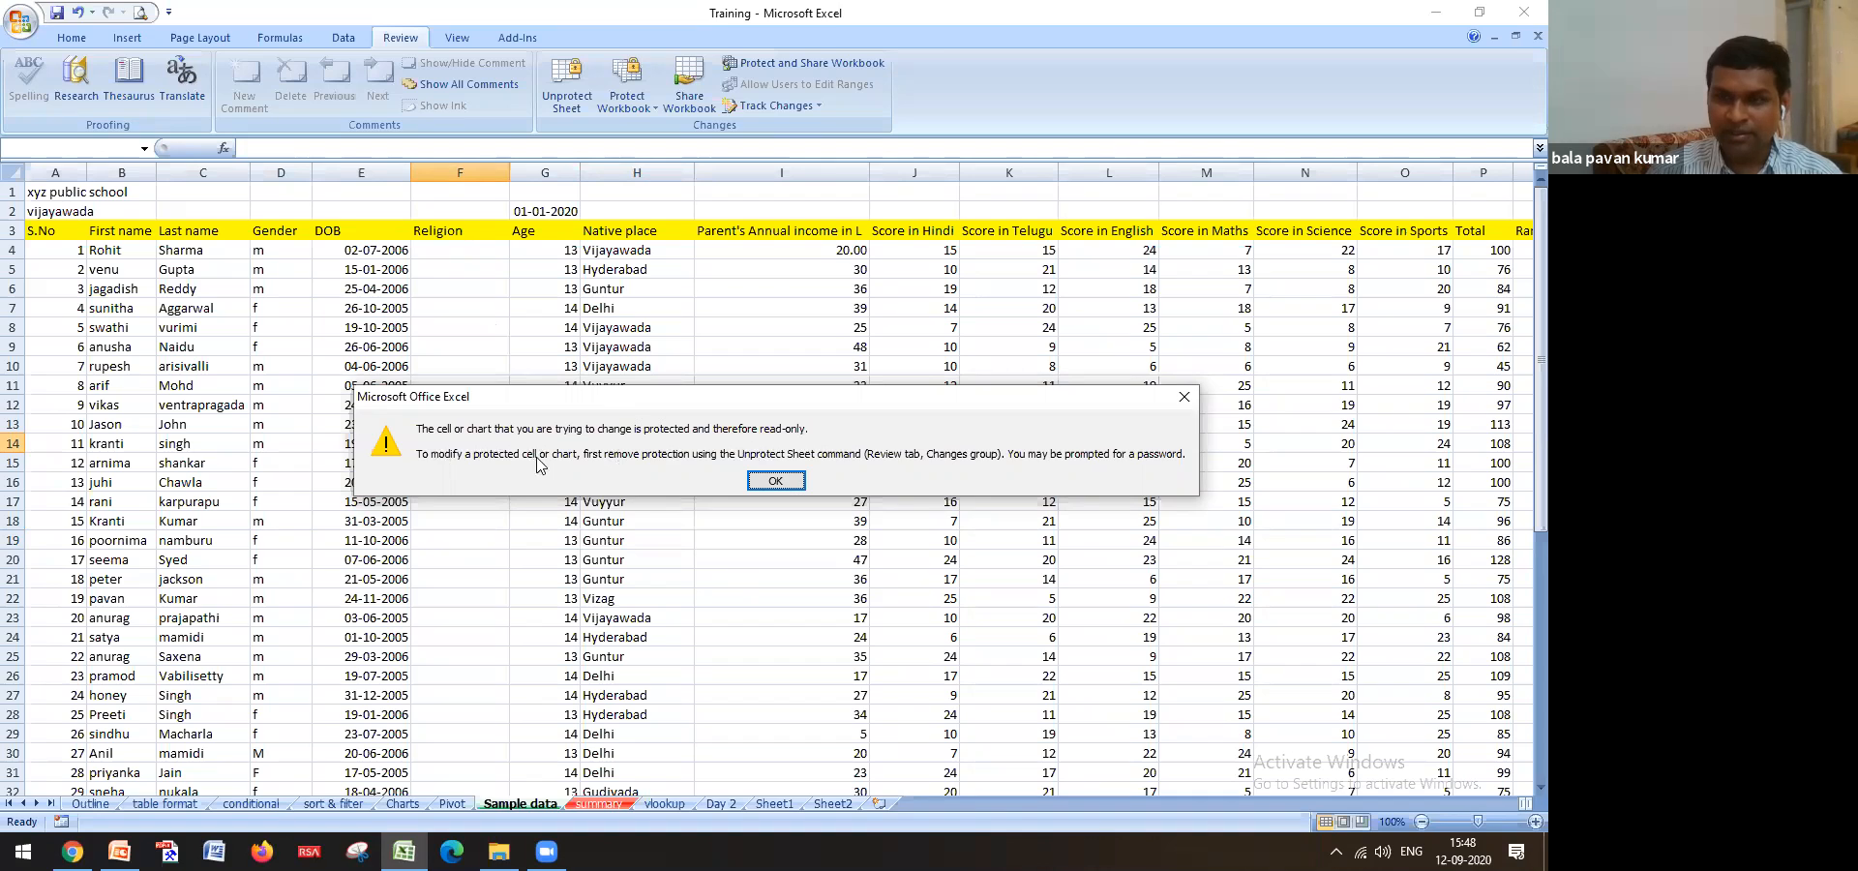
pyautogui.click(760, 480)
pyautogui.click(638, 446)
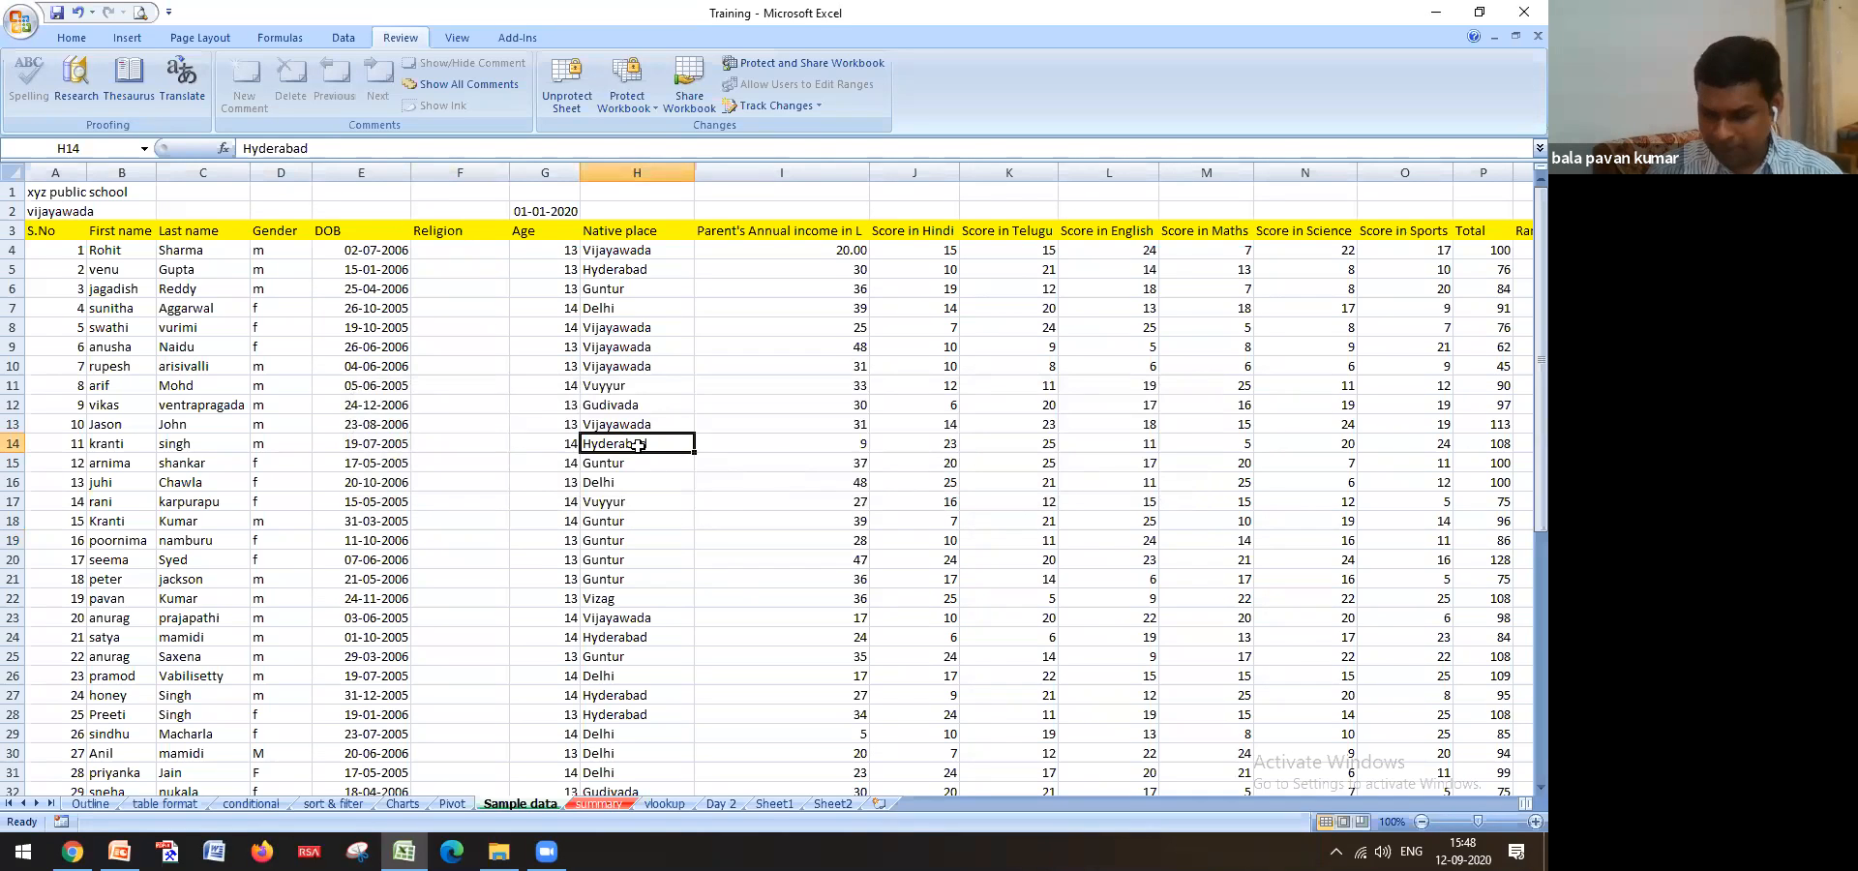
pyautogui.doubleClick(637, 446)
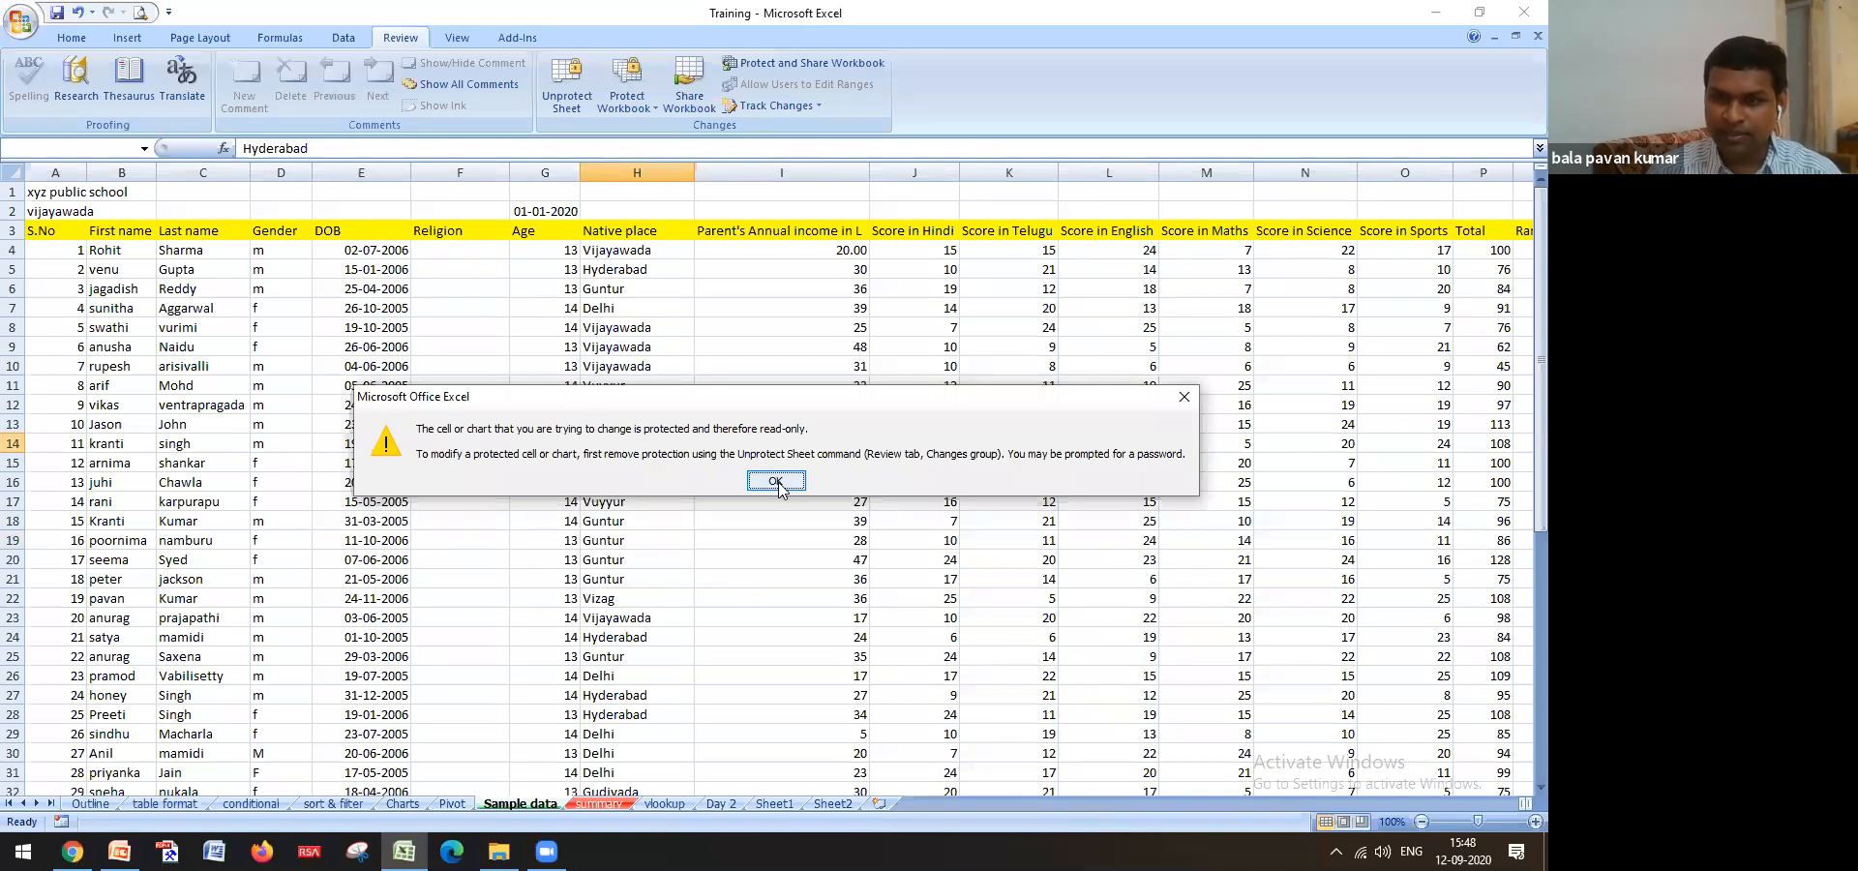
pyautogui.click(775, 481)
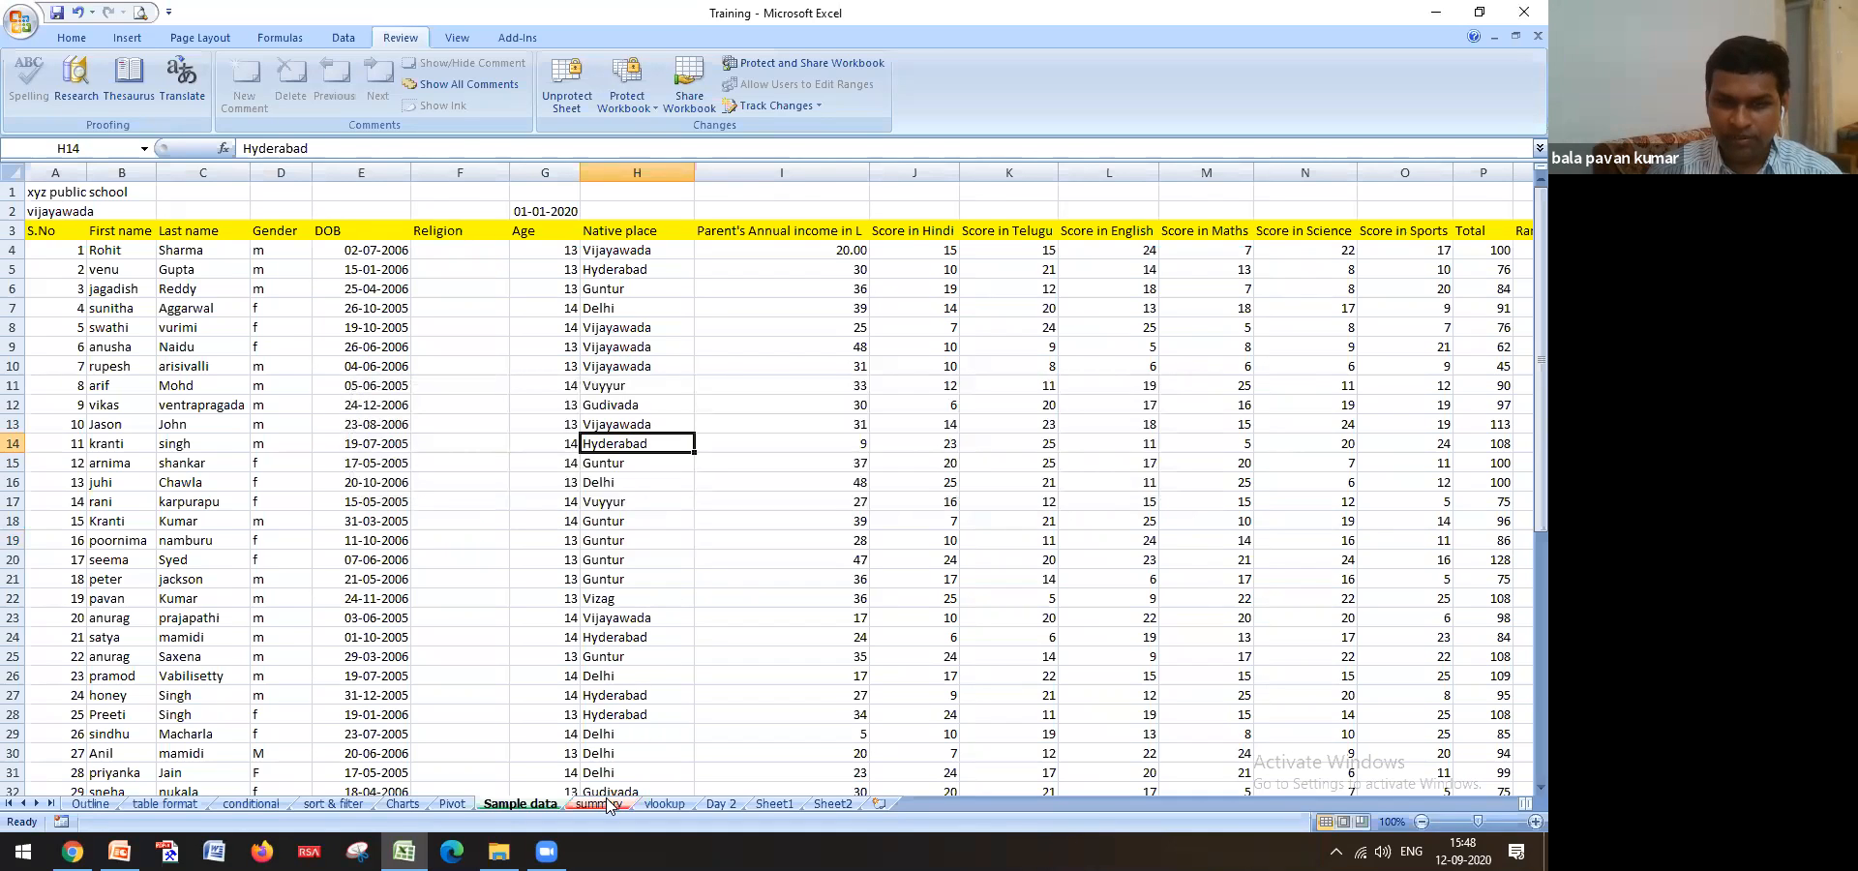
pyautogui.click(600, 803)
pyautogui.click(270, 406)
pyautogui.press('Delete')
pyautogui.hotkey('ctrl', 'z')
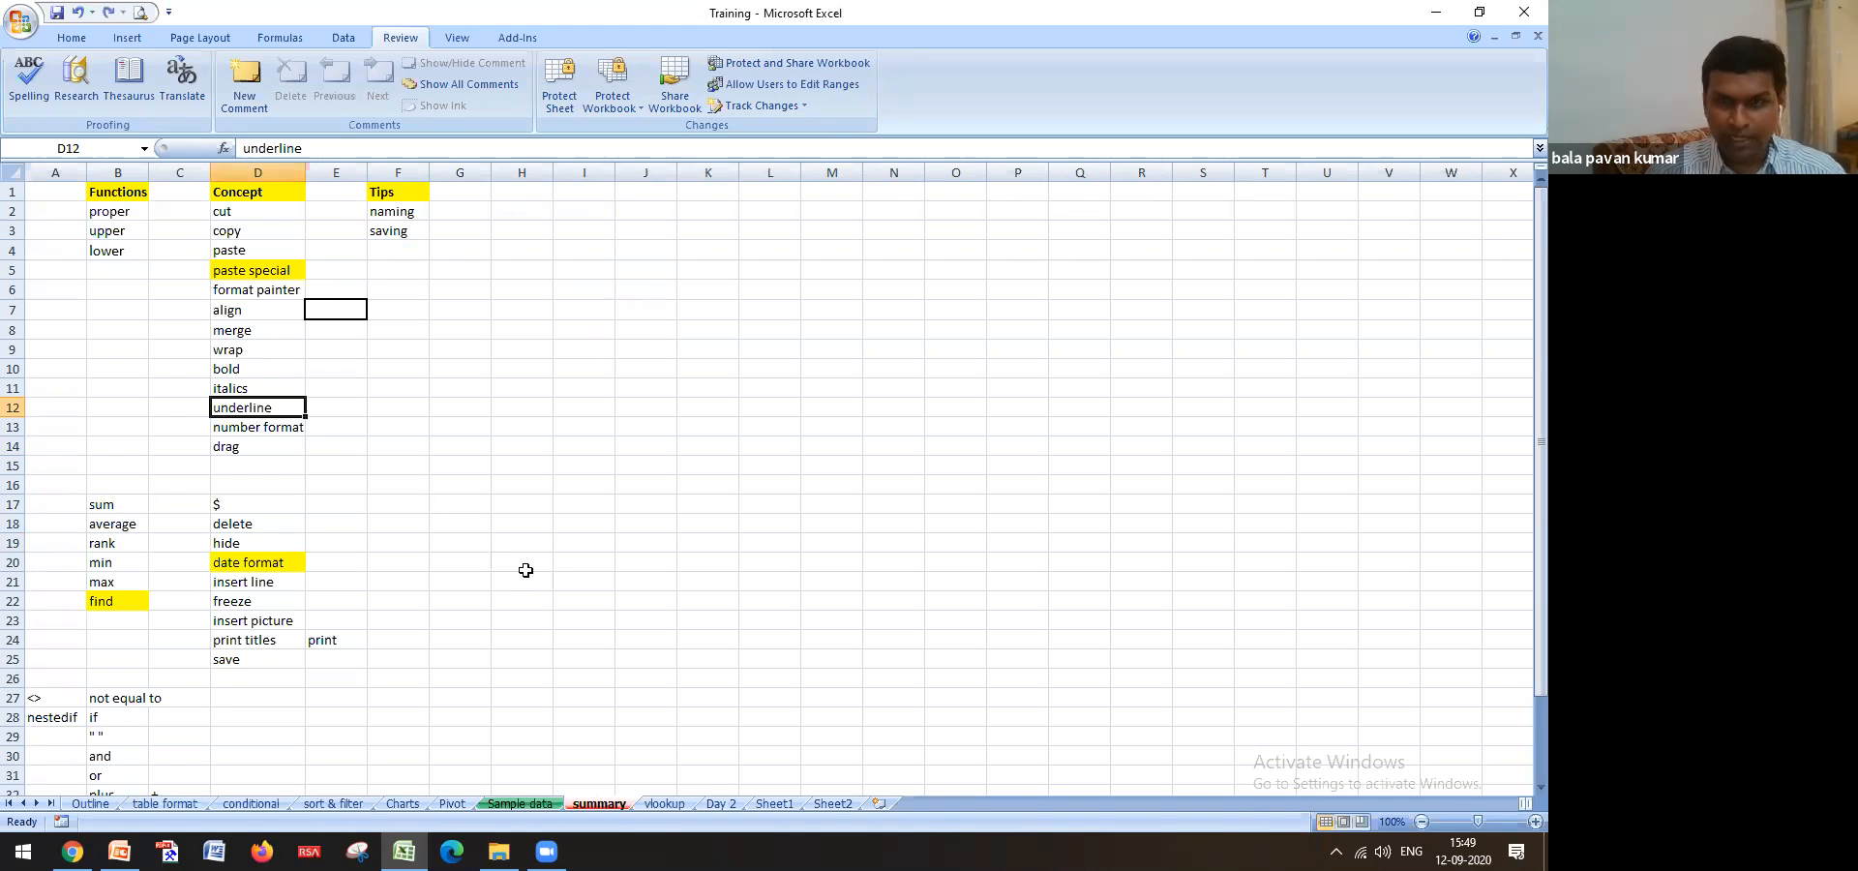
pyautogui.click(581, 799)
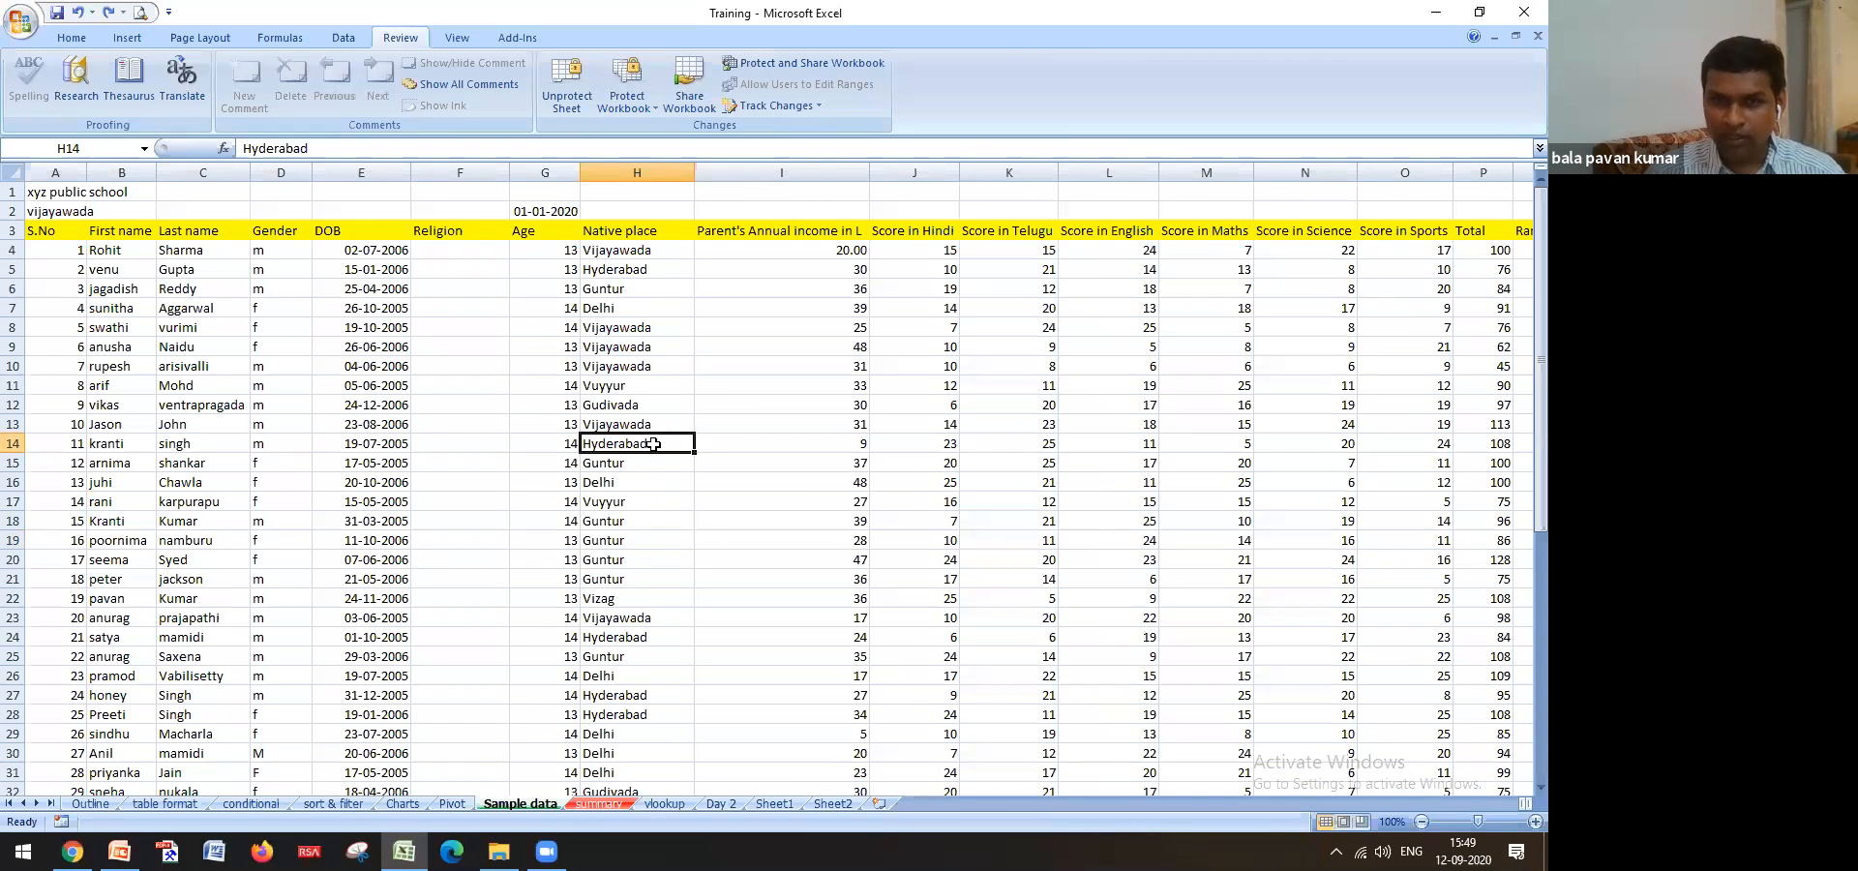
pyautogui.click(598, 483)
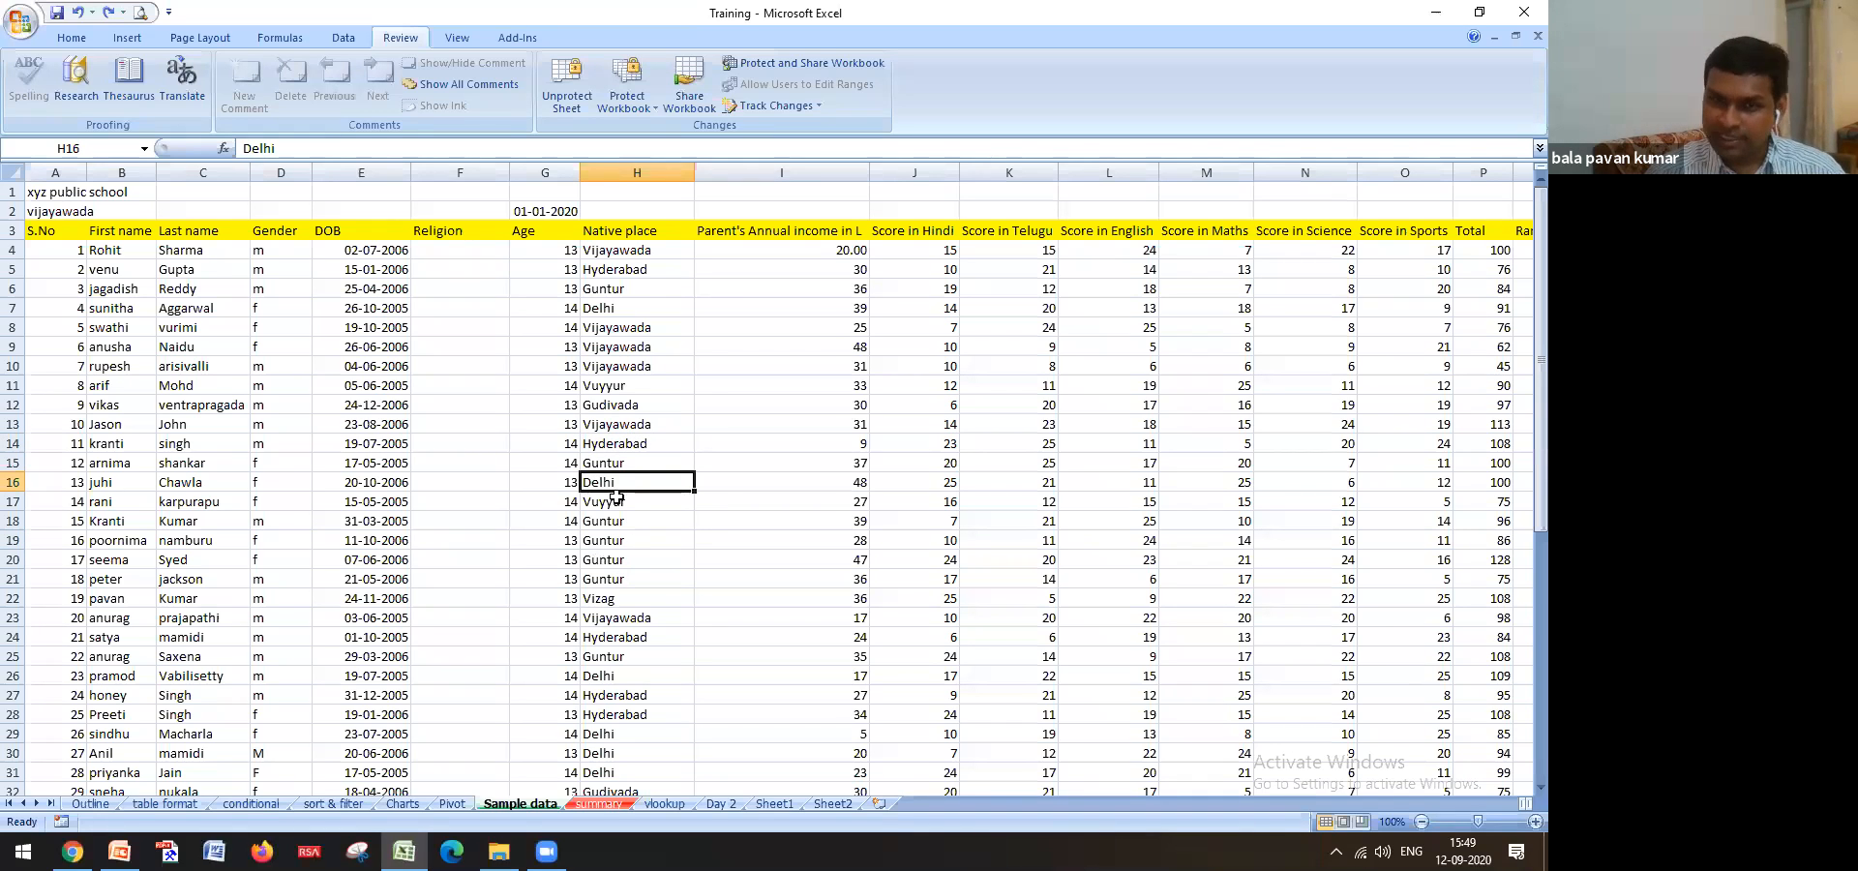
pyautogui.click(627, 444)
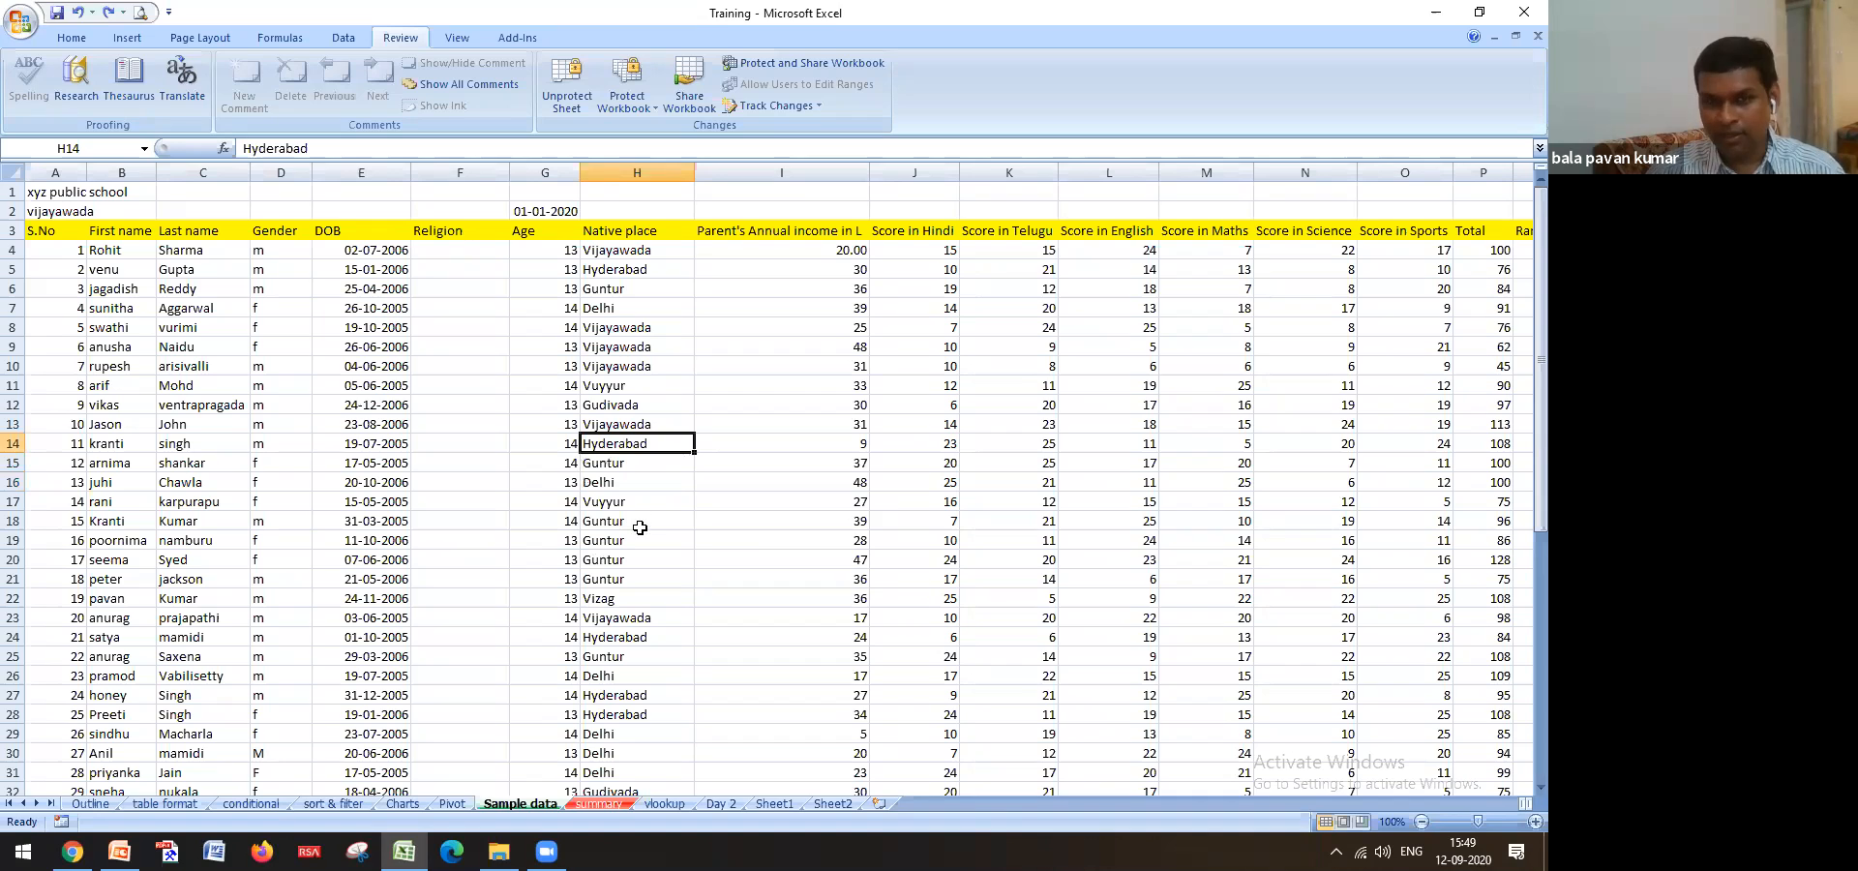
pyautogui.moveTo(624, 253); pyautogui.dragTo(620, 305)
pyautogui.hotkey('ctrl', 'c')
pyautogui.click(599, 803)
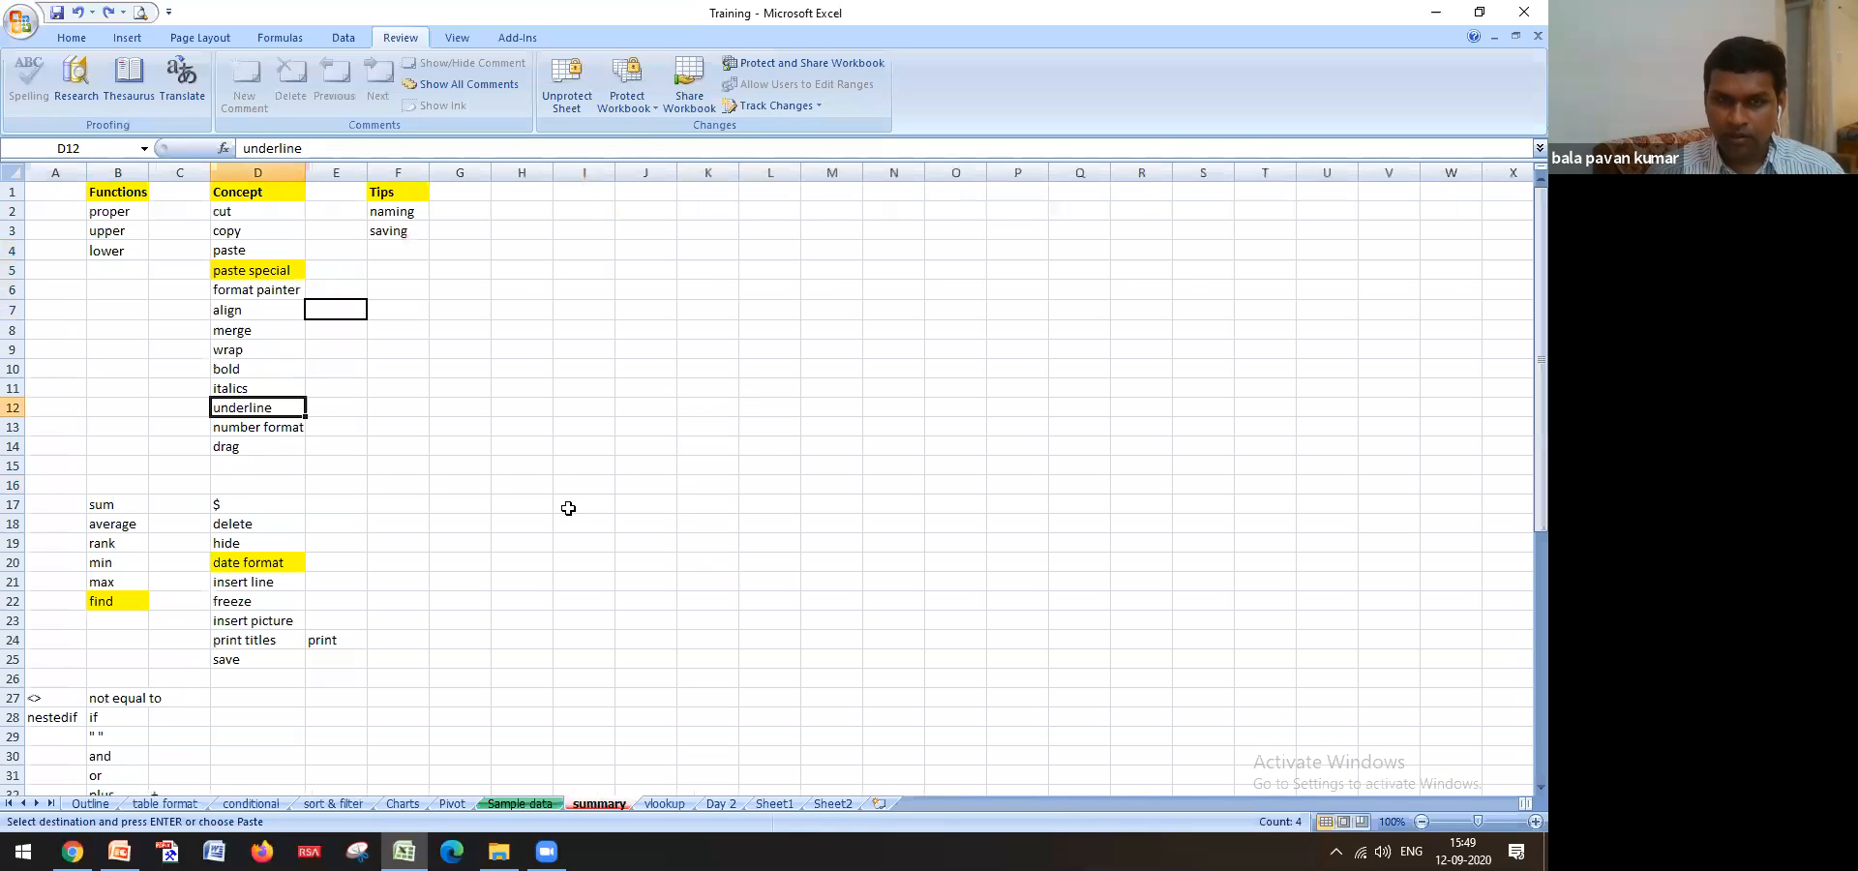
pyautogui.click(566, 505)
pyautogui.hotkey('ctrl', 'v')
pyautogui.hotkey('ctrl', 'z')
pyautogui.click(527, 803)
pyautogui.click(653, 407)
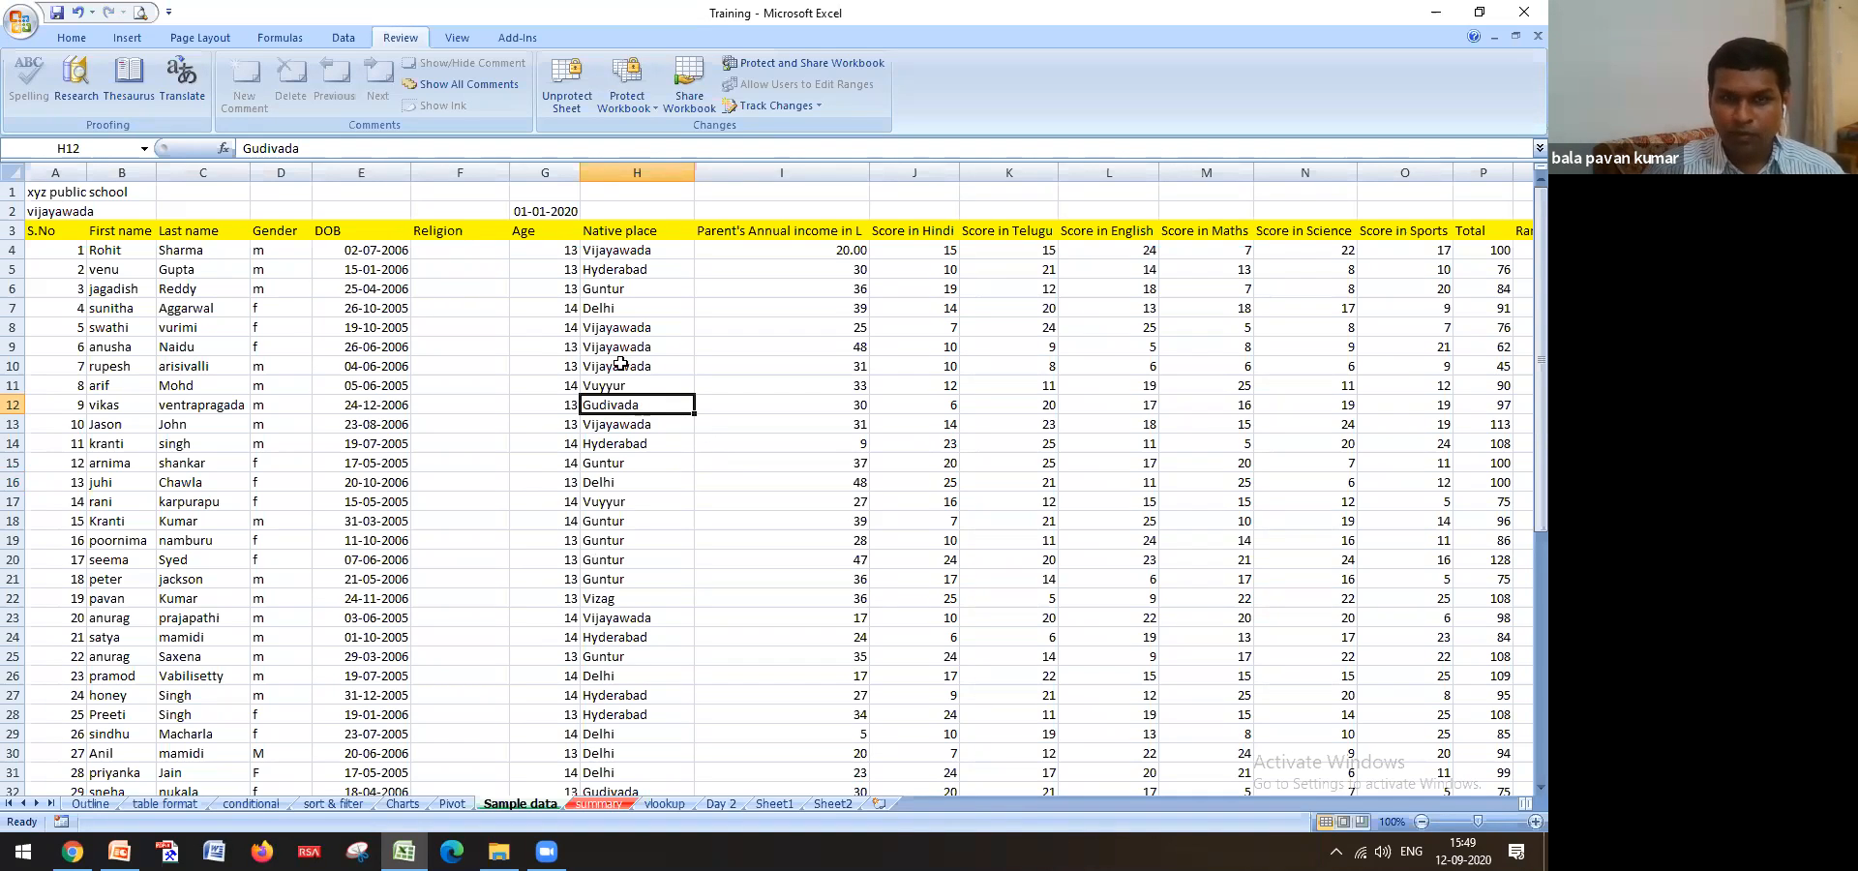
pyautogui.click(571, 392)
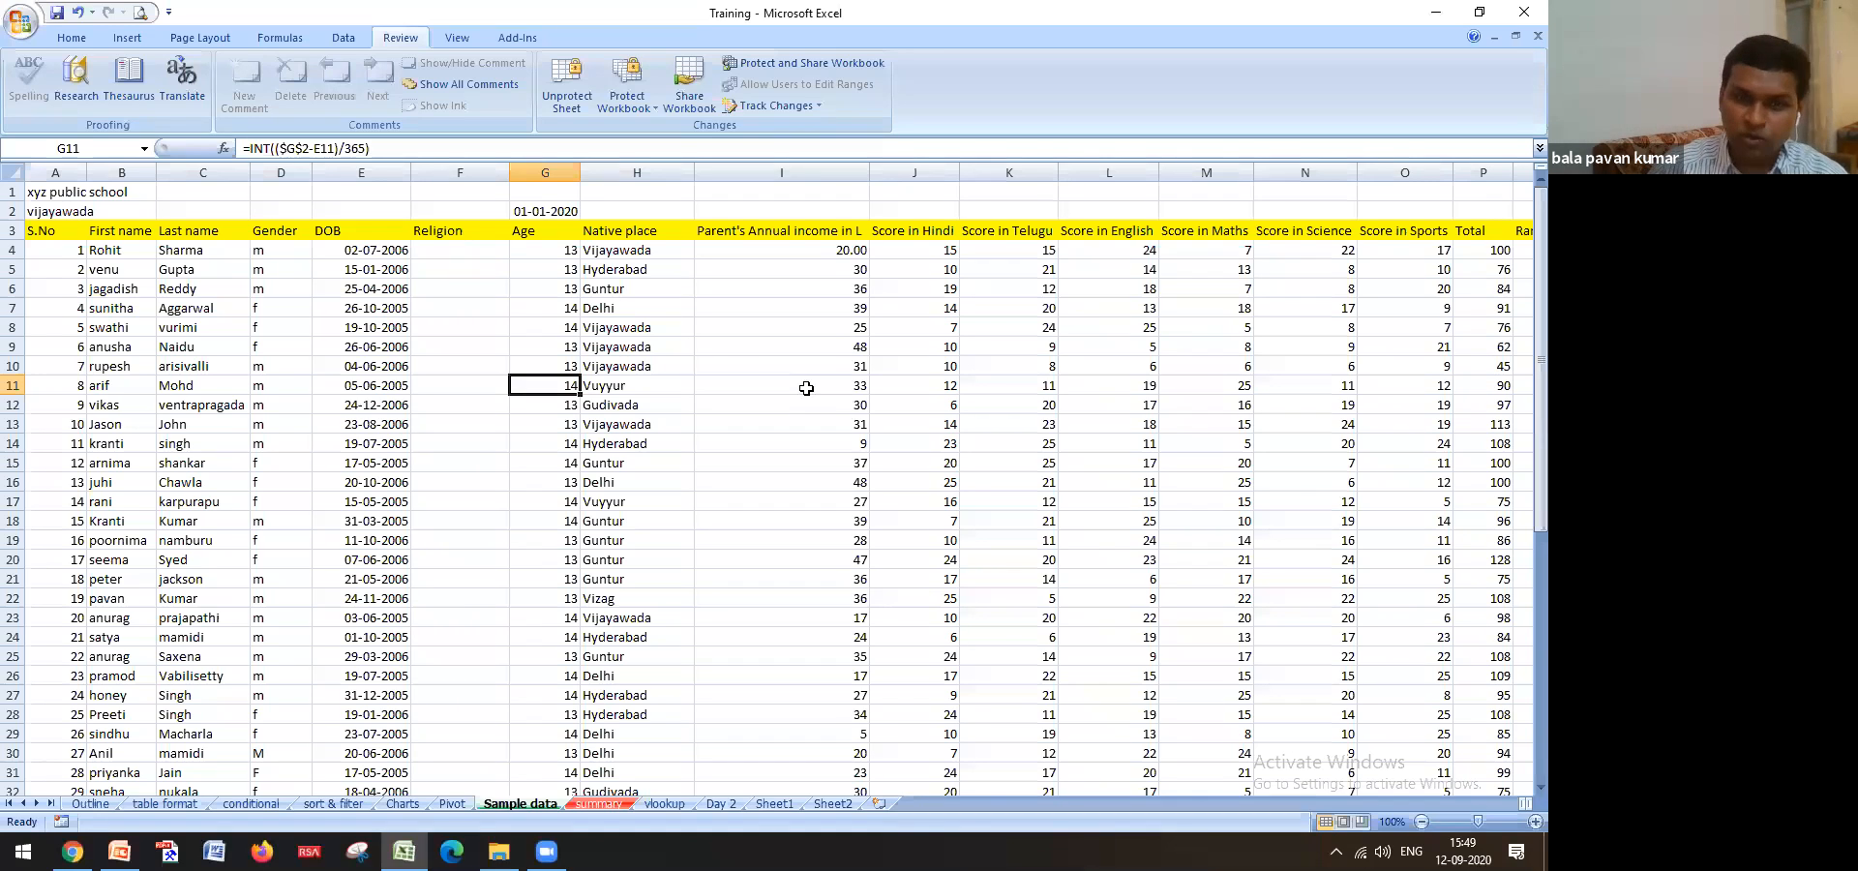
pyautogui.press('Right')
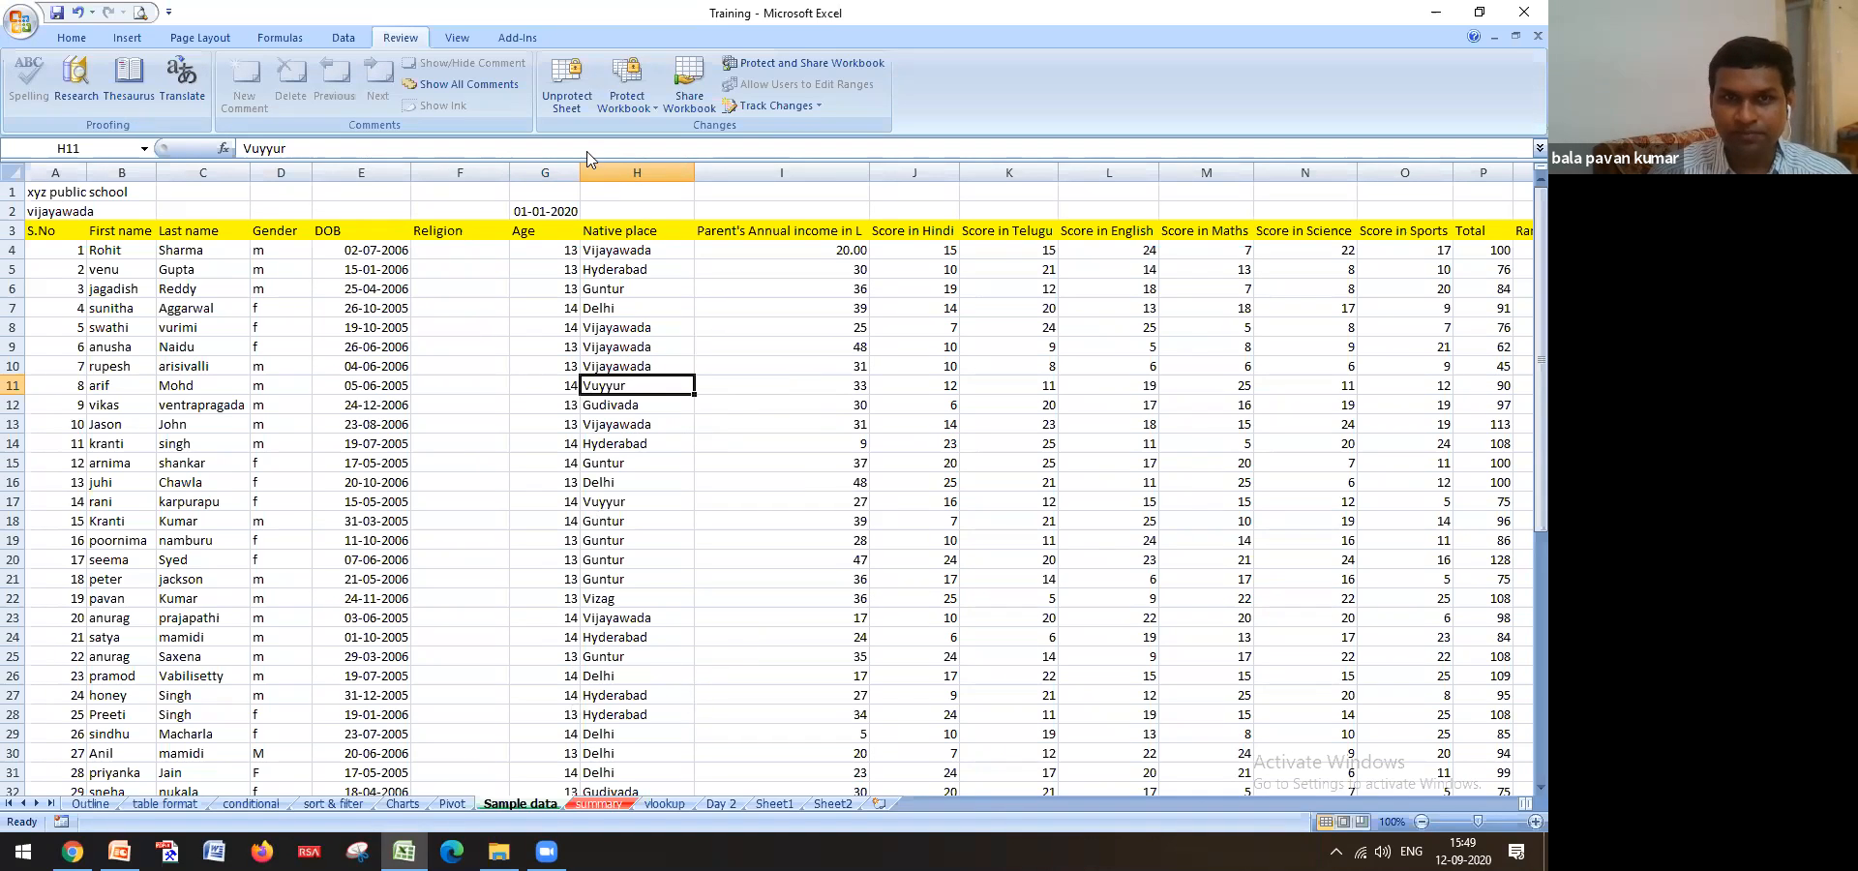
# Unprotect the Sample data sheet by entering its password, then select cell I13
pyautogui.click(586, 106)
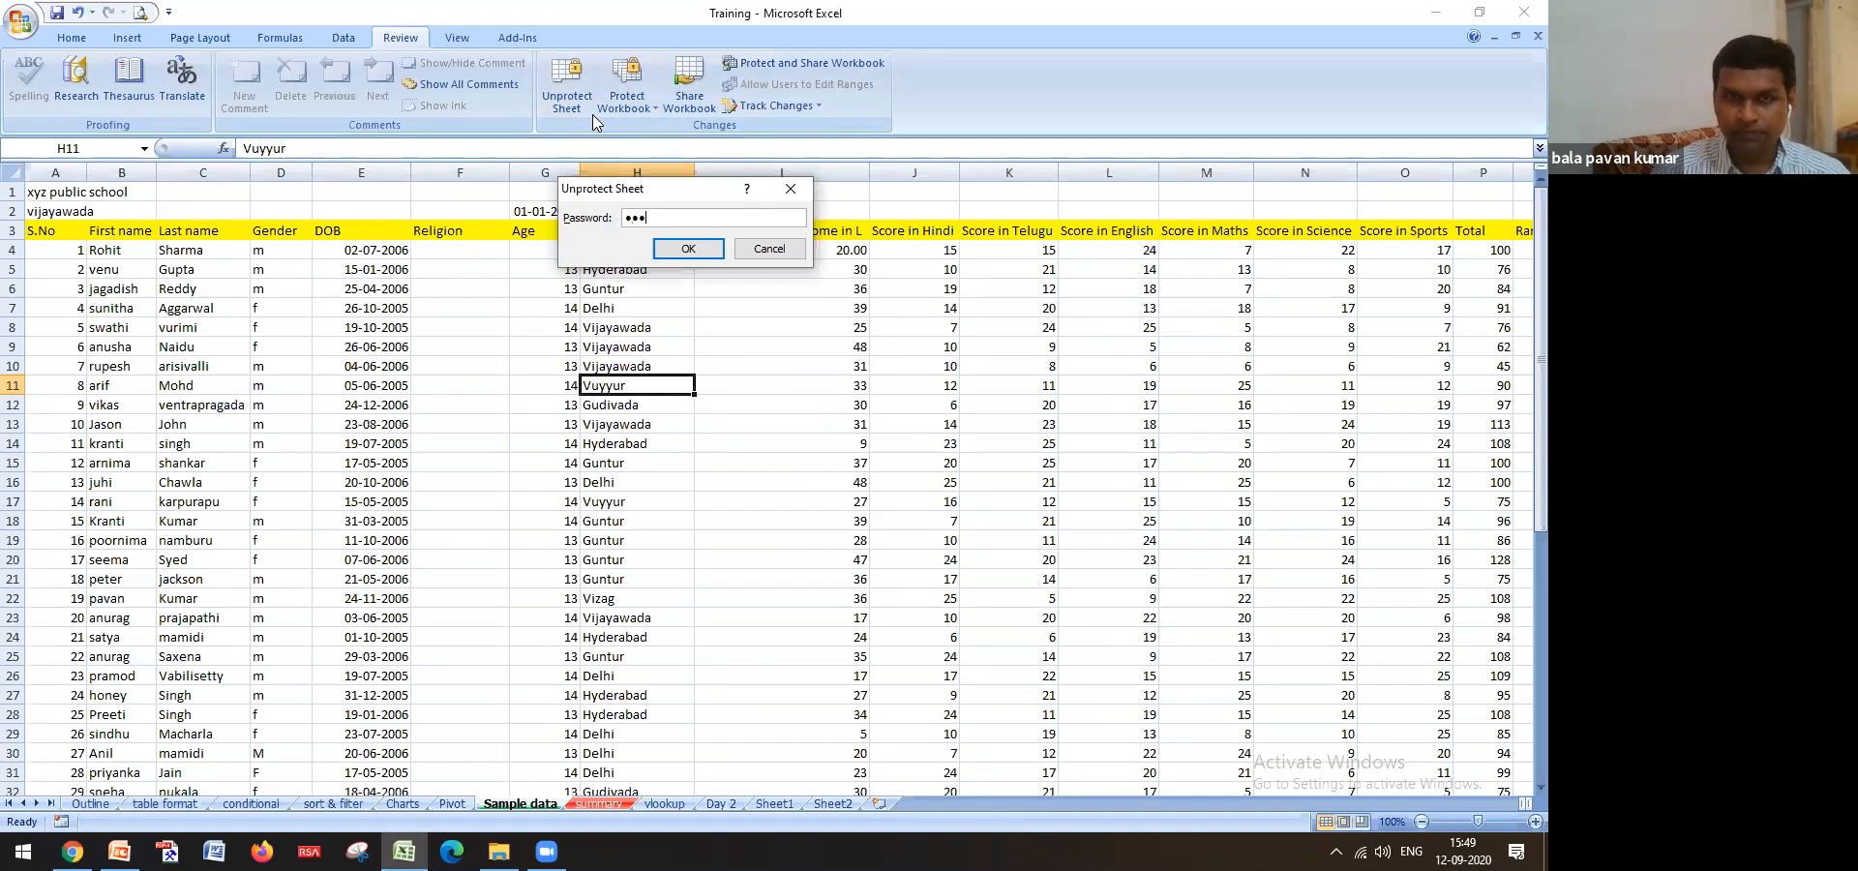
pyautogui.click(688, 248)
pyautogui.click(787, 427)
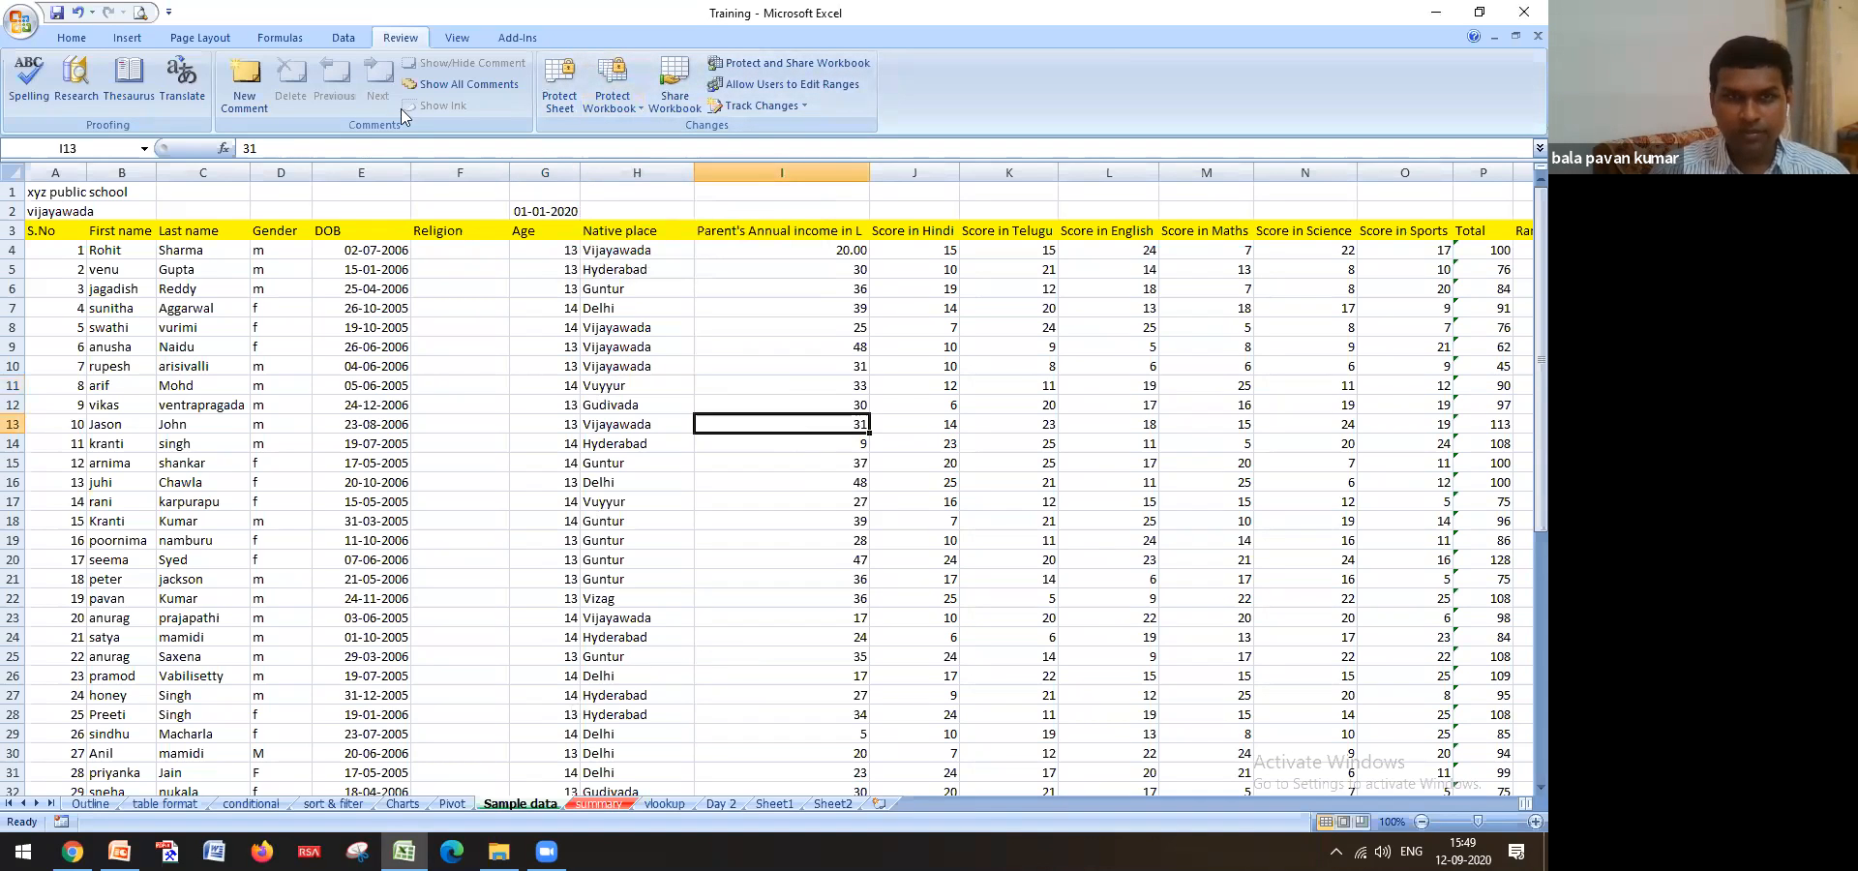
# Open the Protect Sheet dialog from the Review ribbon
pyautogui.click(85, 40)
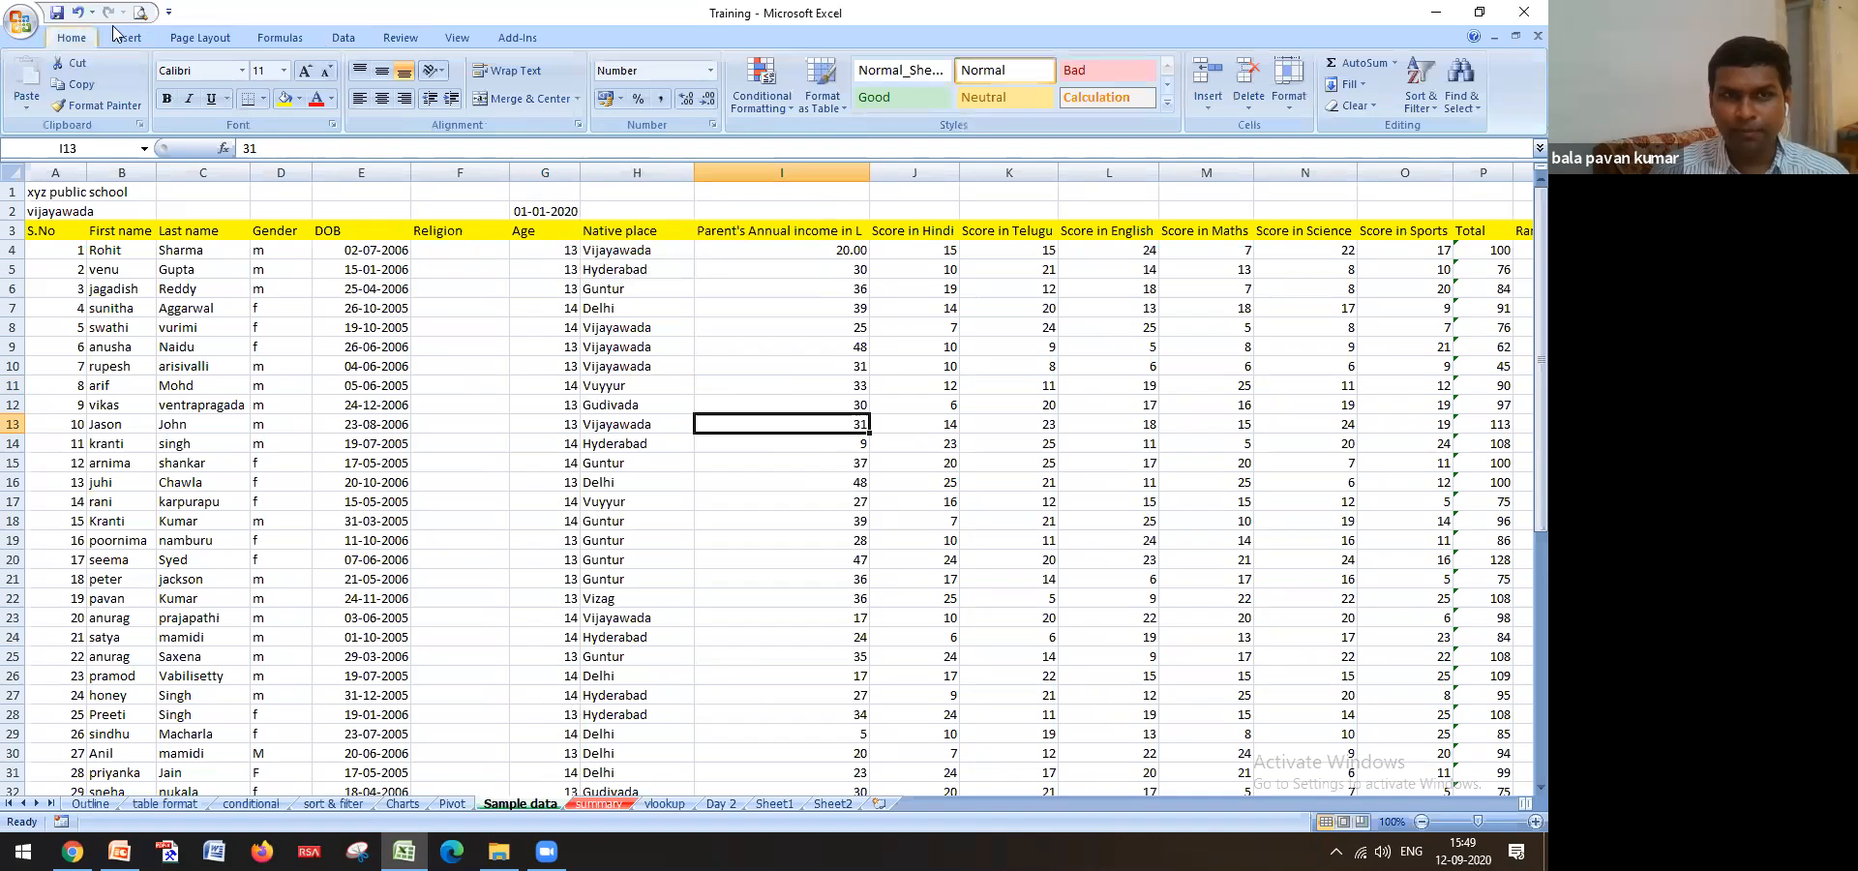
pyautogui.click(395, 36)
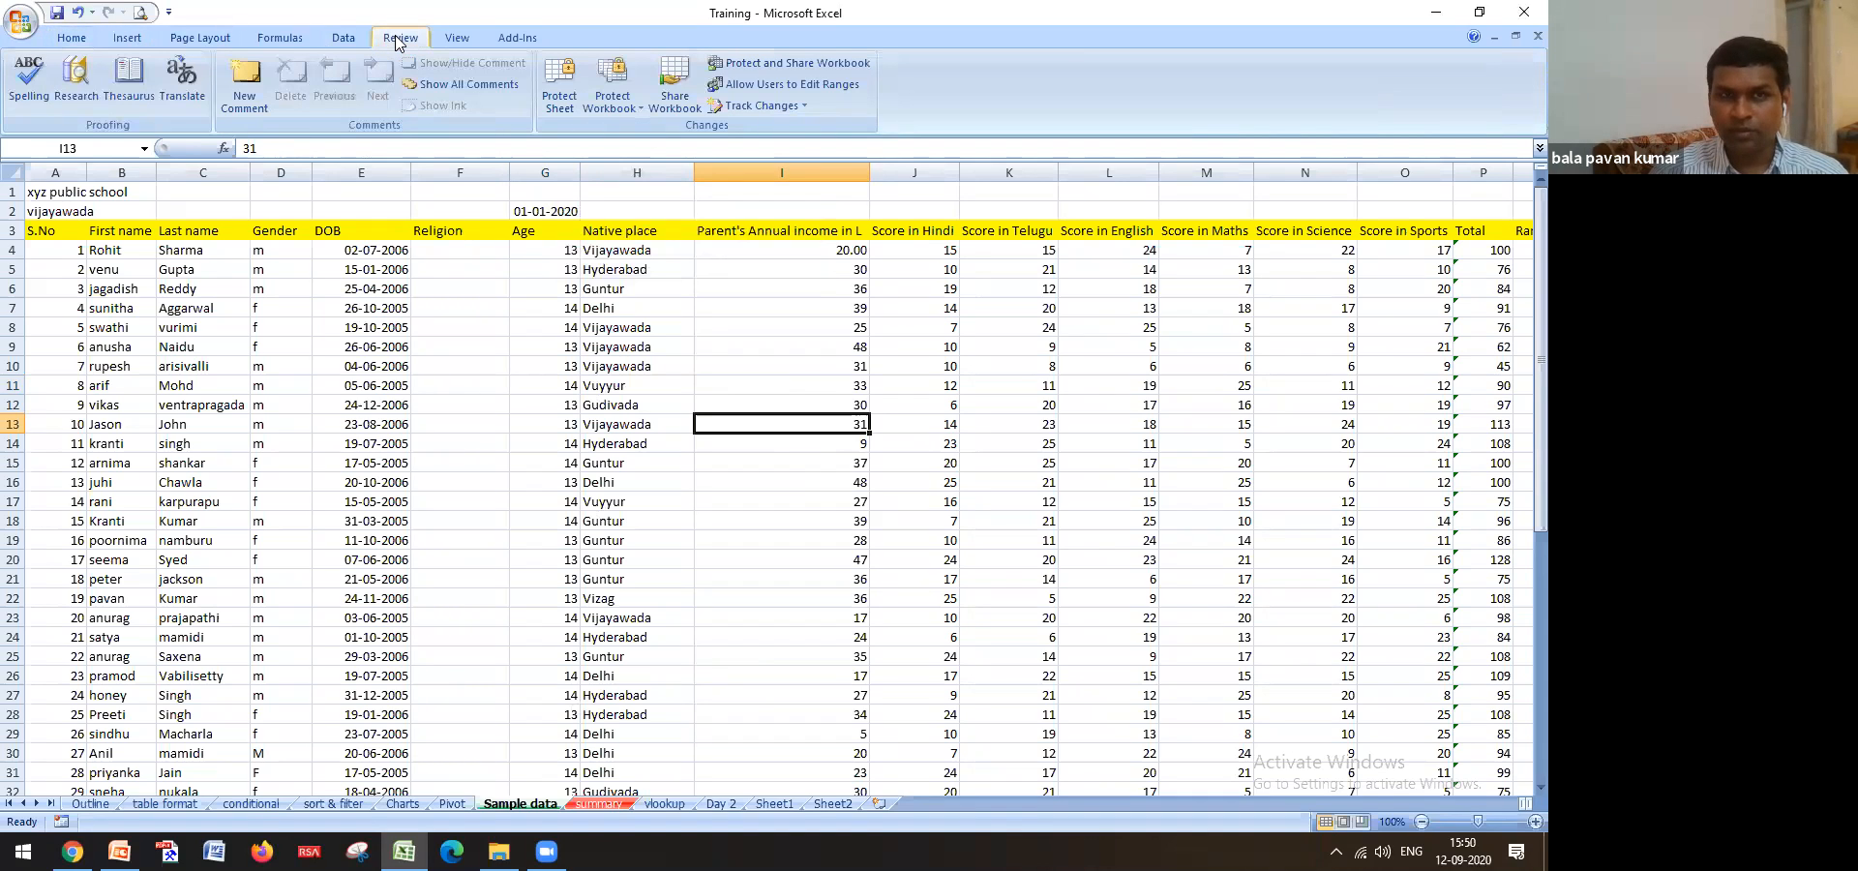
pyautogui.click(557, 104)
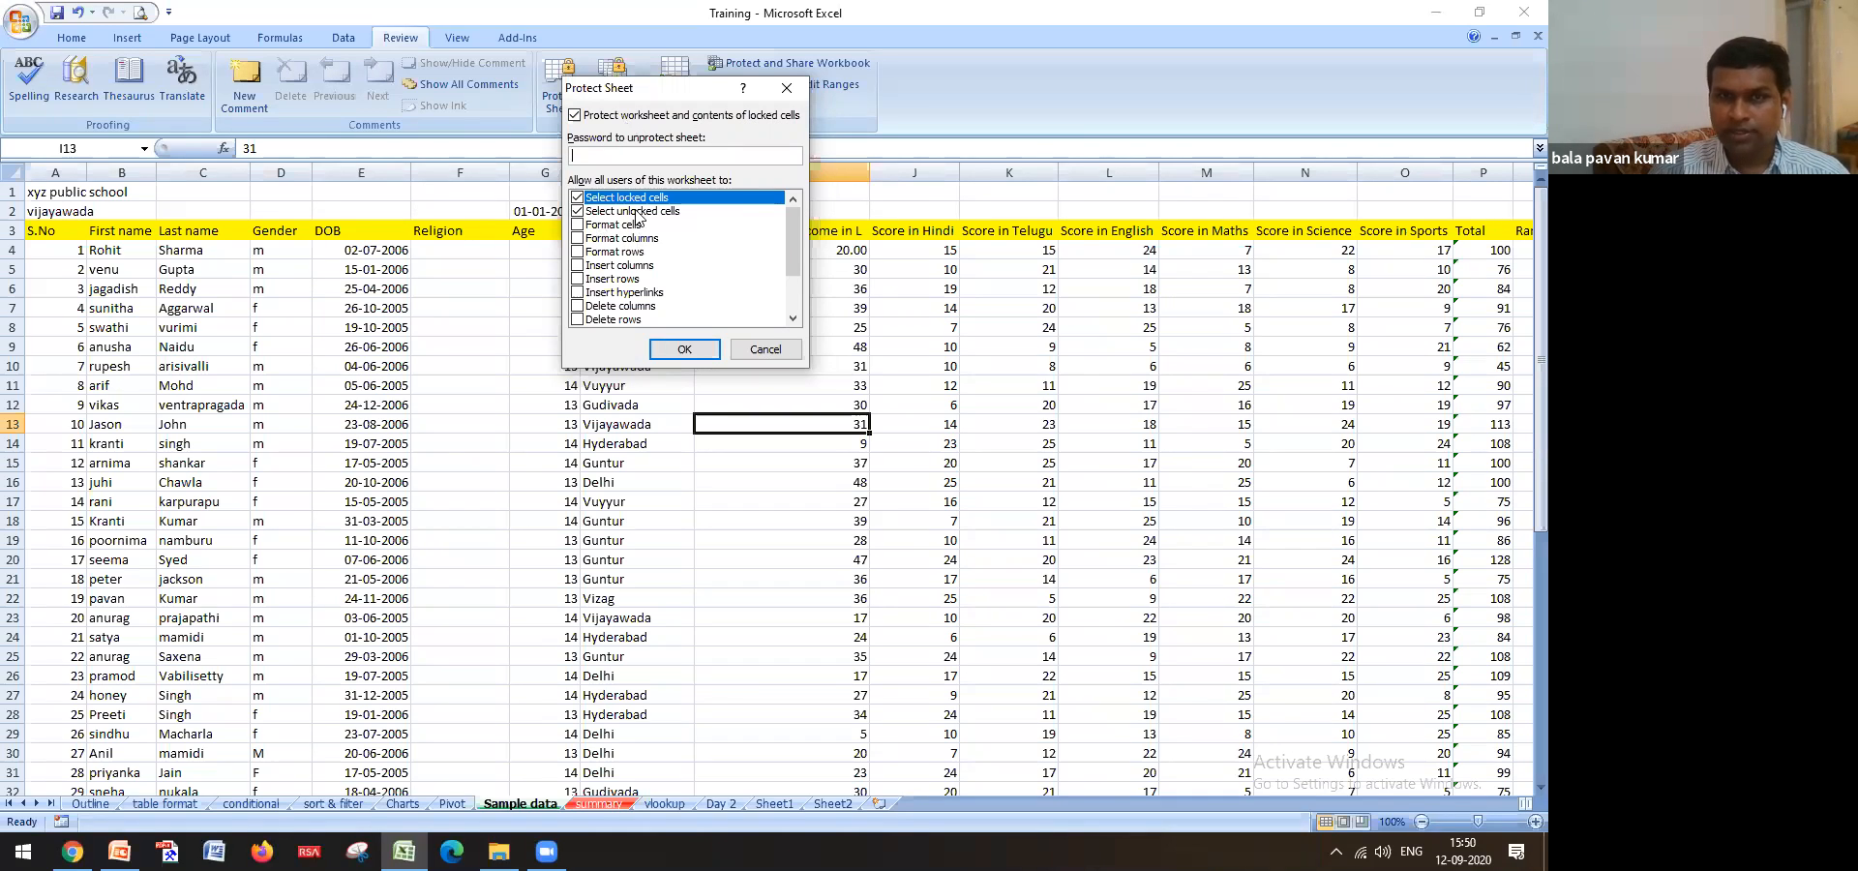
# Cancel the Protect Sheet dialog twice without applying protection, then go to the Outline sheet
pyautogui.moveTo(797, 223)
pyautogui.mouseDown()
pyautogui.moveTo(806, 270)
pyautogui.moveTo(794, 215)
pyautogui.mouseUp()
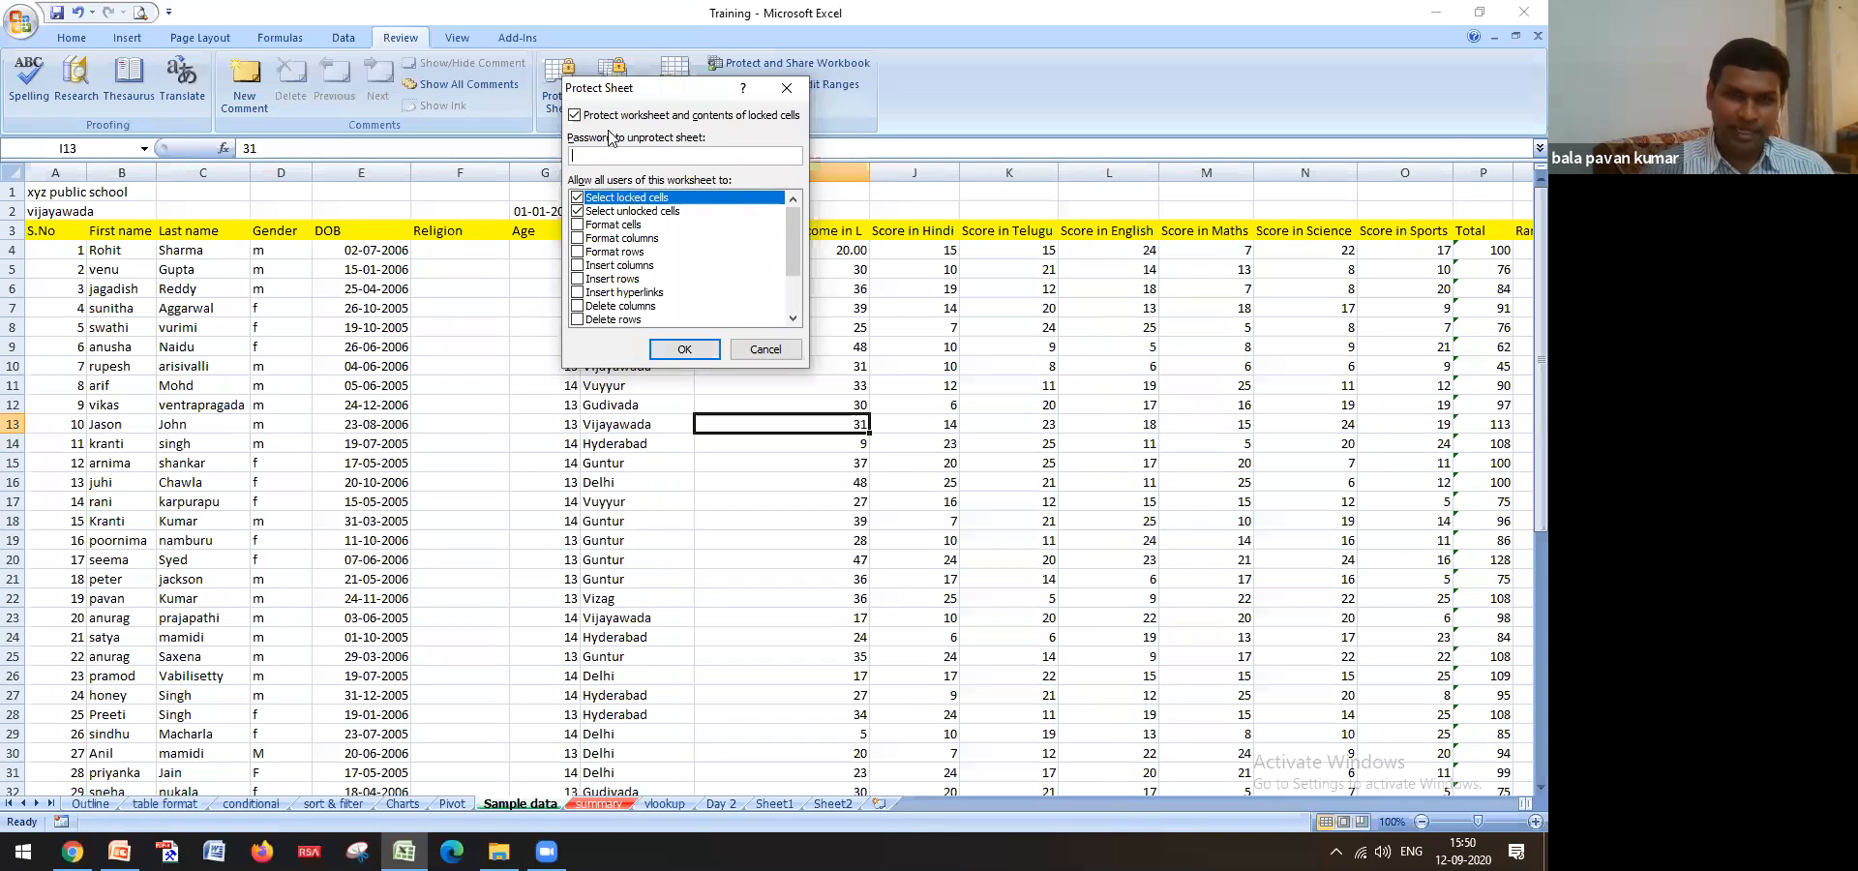
pyautogui.click(789, 352)
pyautogui.click(794, 385)
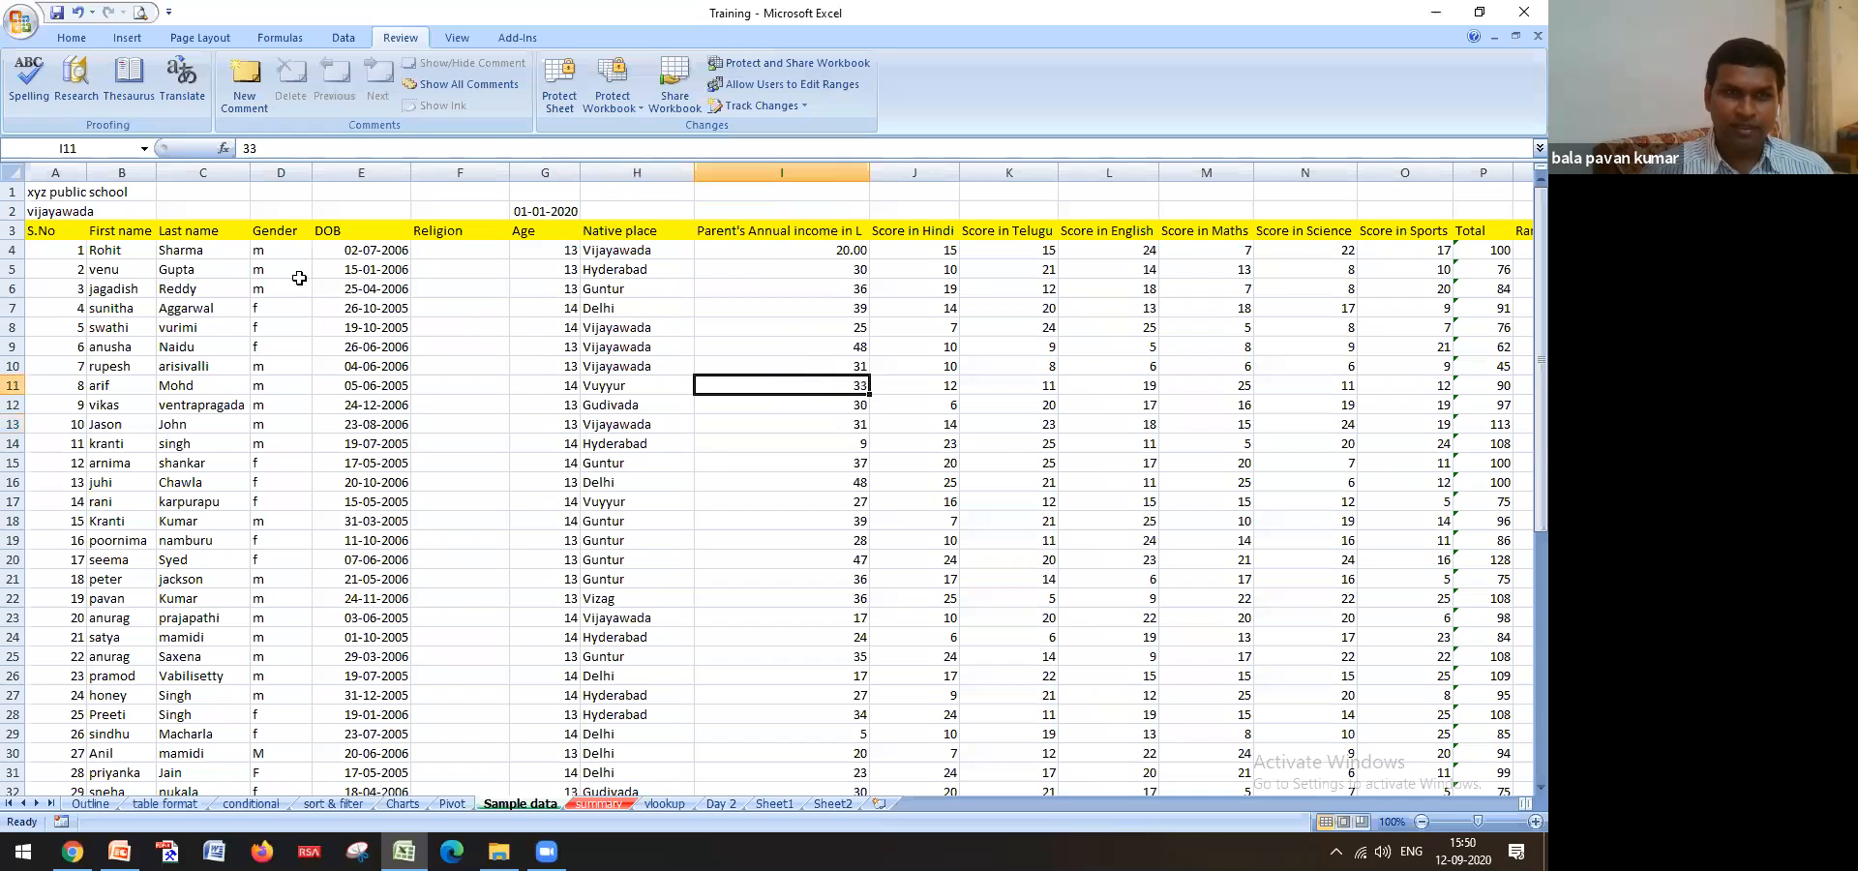
pyautogui.click(561, 104)
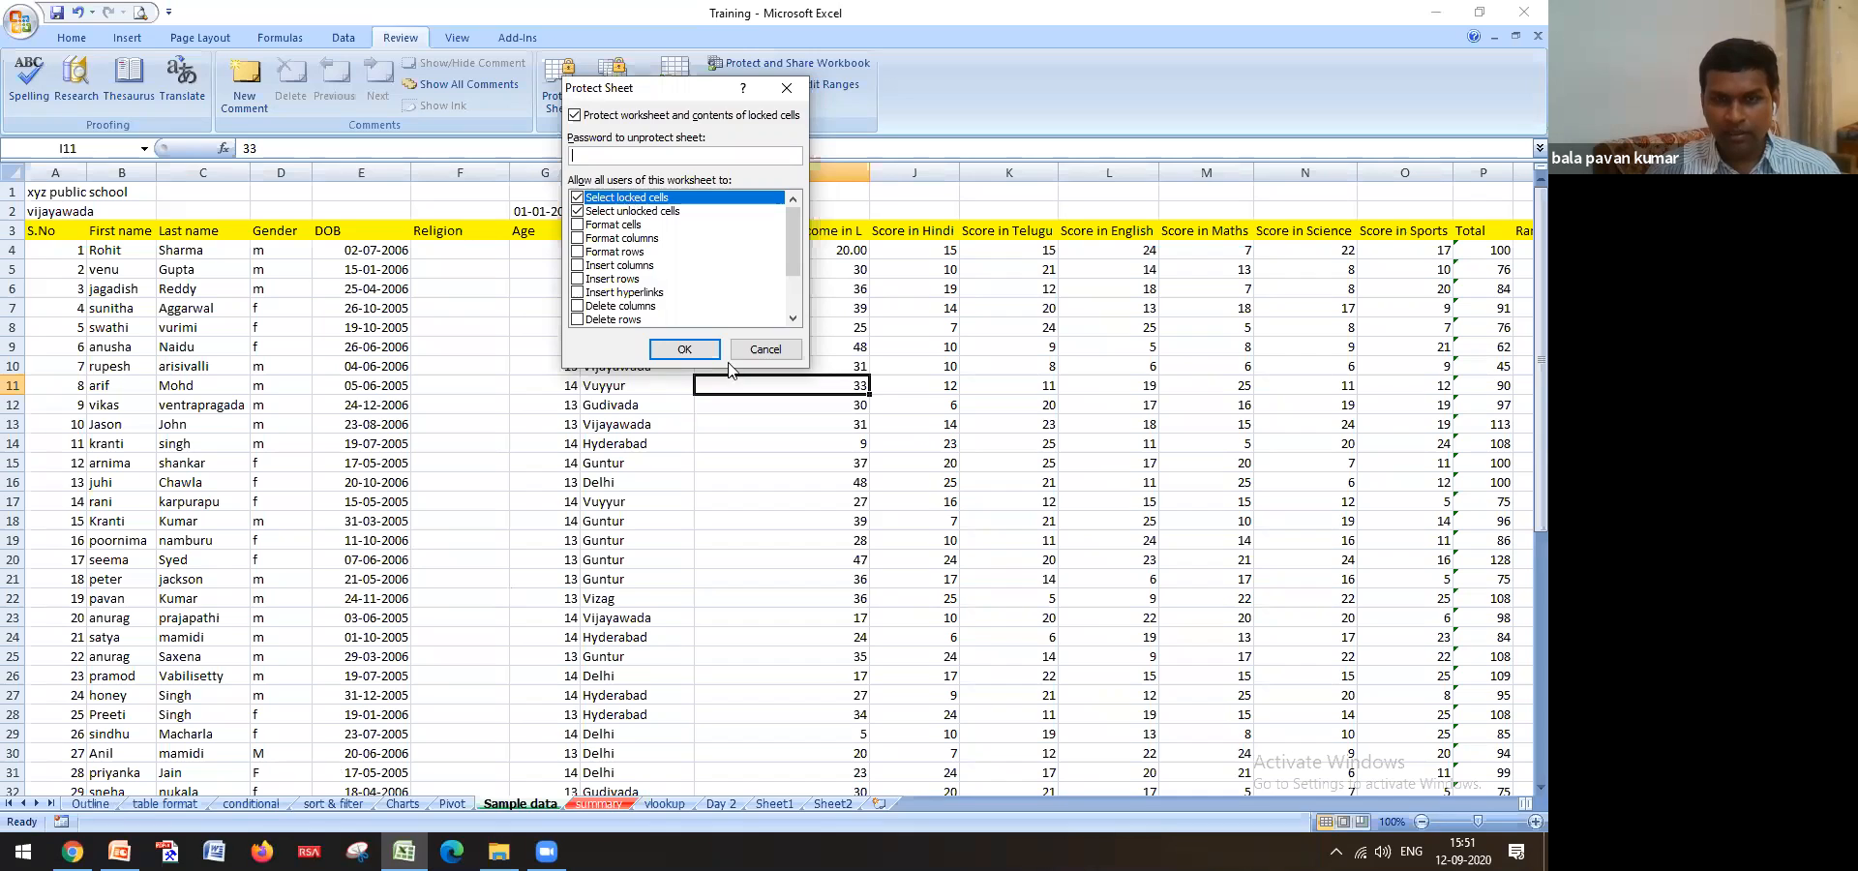
pyautogui.click(765, 349)
pyautogui.click(92, 803)
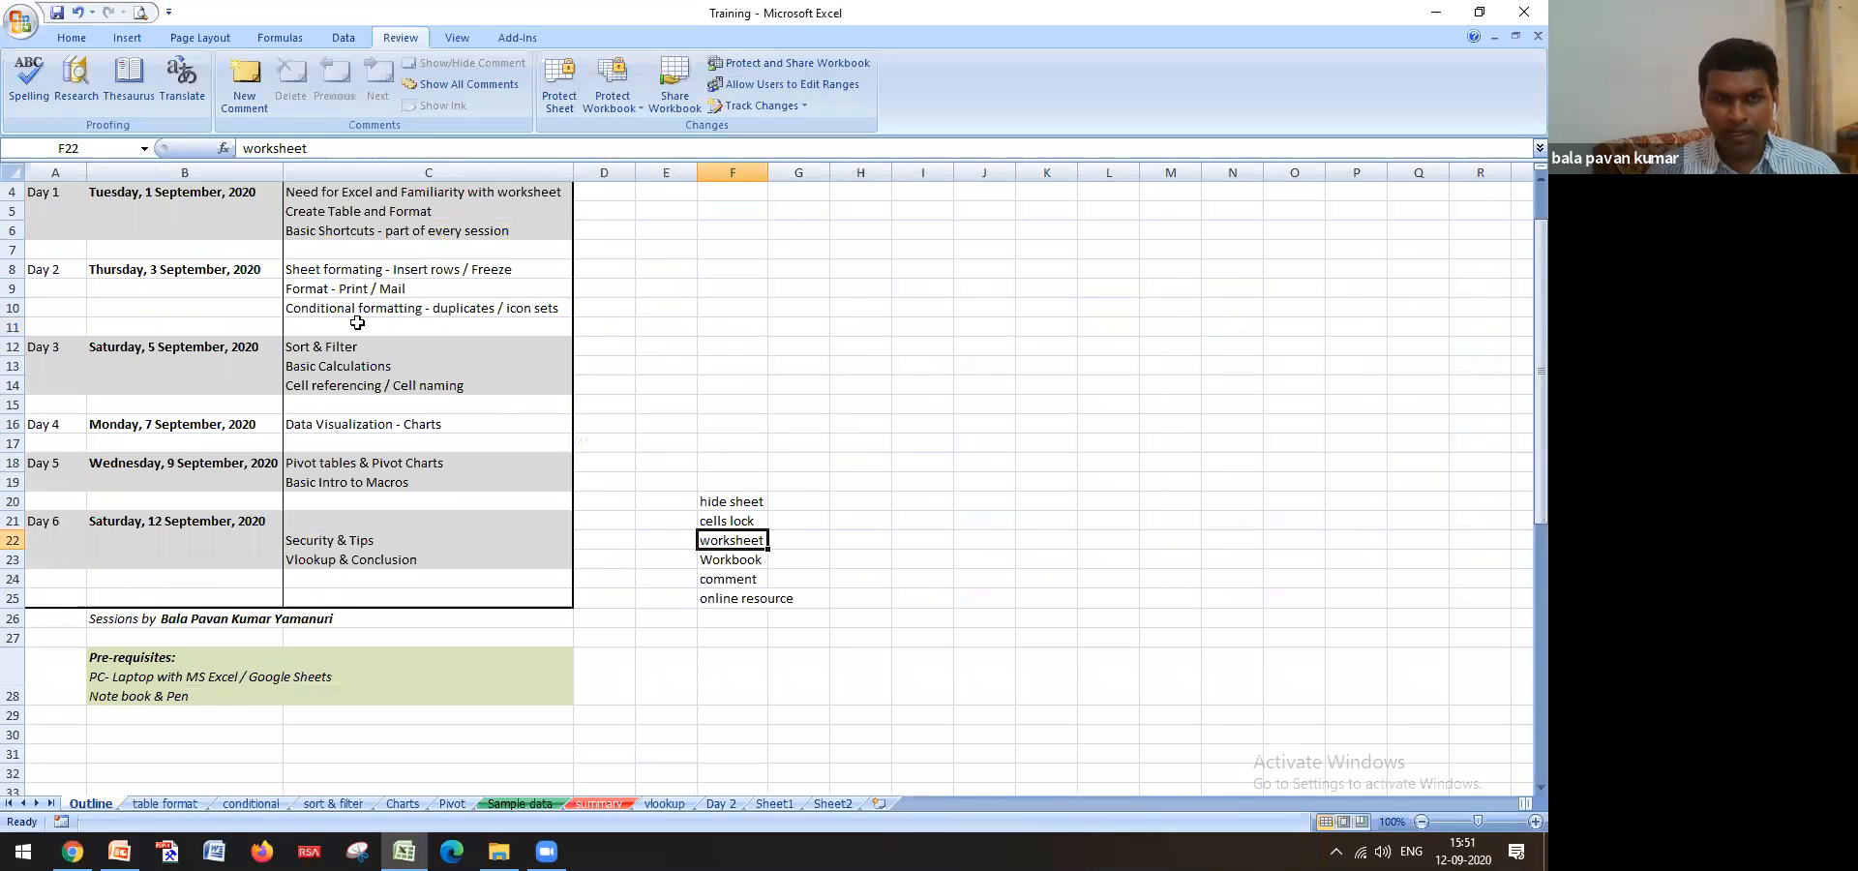
# Select the A1:C28 workshop schedule on Outline, then return to Sample data and select I21
pyautogui.scroll(1, 338, 329)
pyautogui.moveTo(39, 194); pyautogui.dragTo(466, 774)
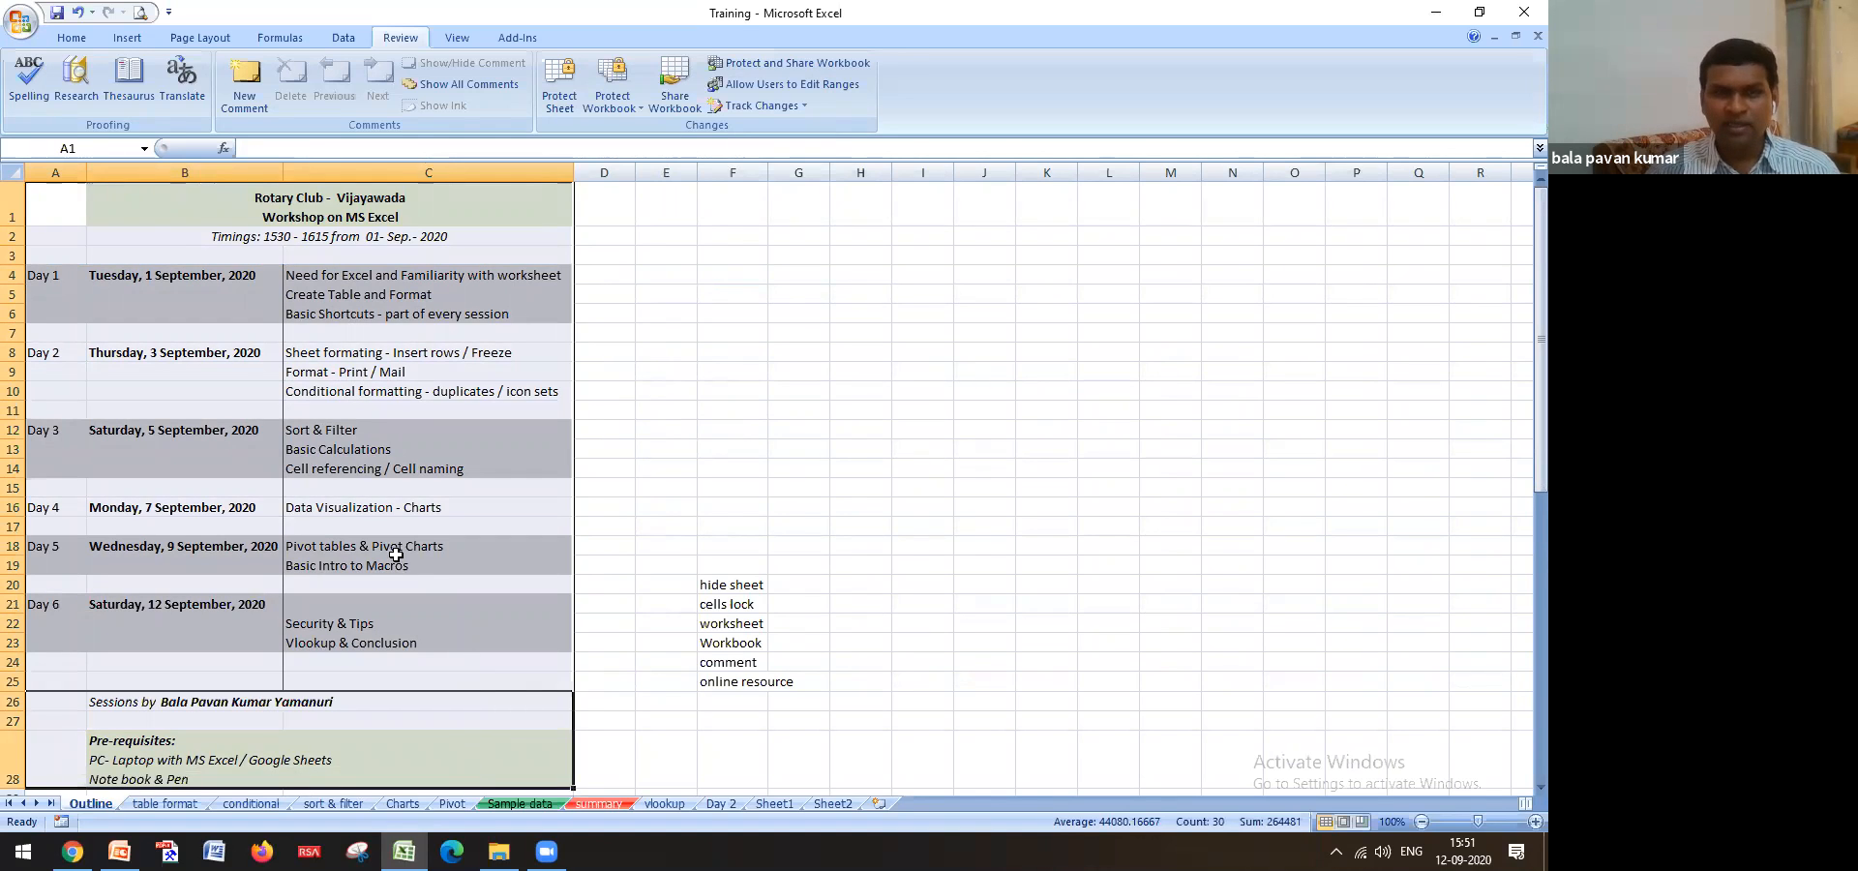
pyautogui.click(233, 386)
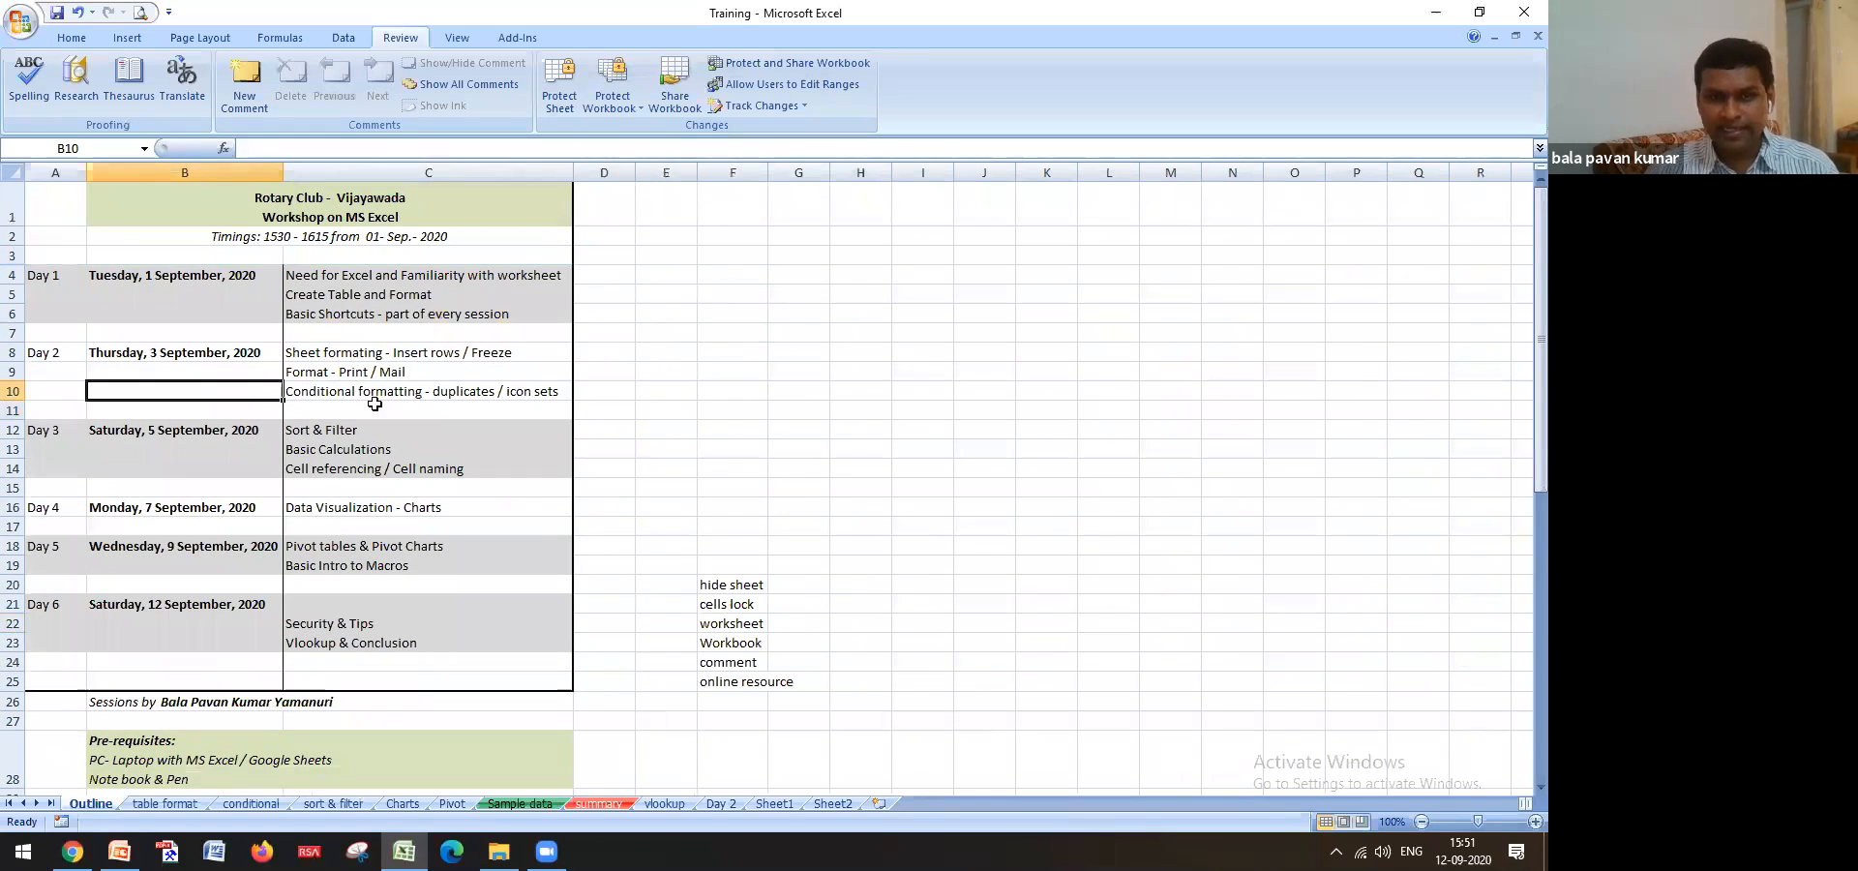
pyautogui.moveTo(55, 206); pyautogui.dragTo(394, 771)
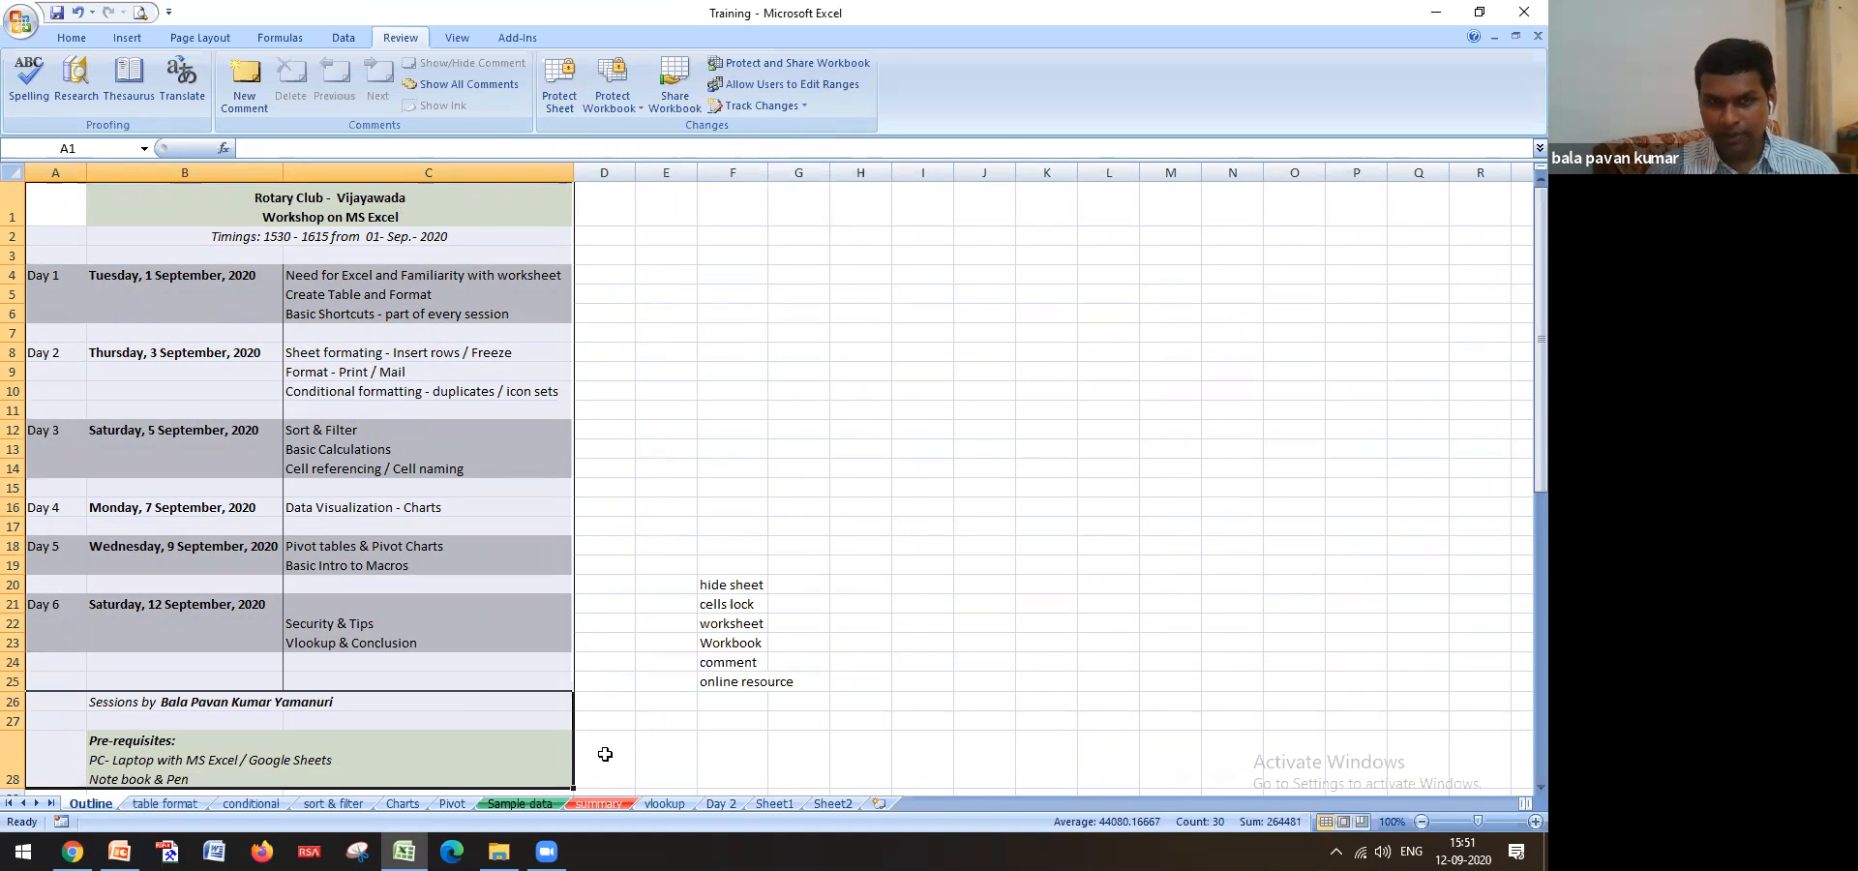
pyautogui.click(713, 422)
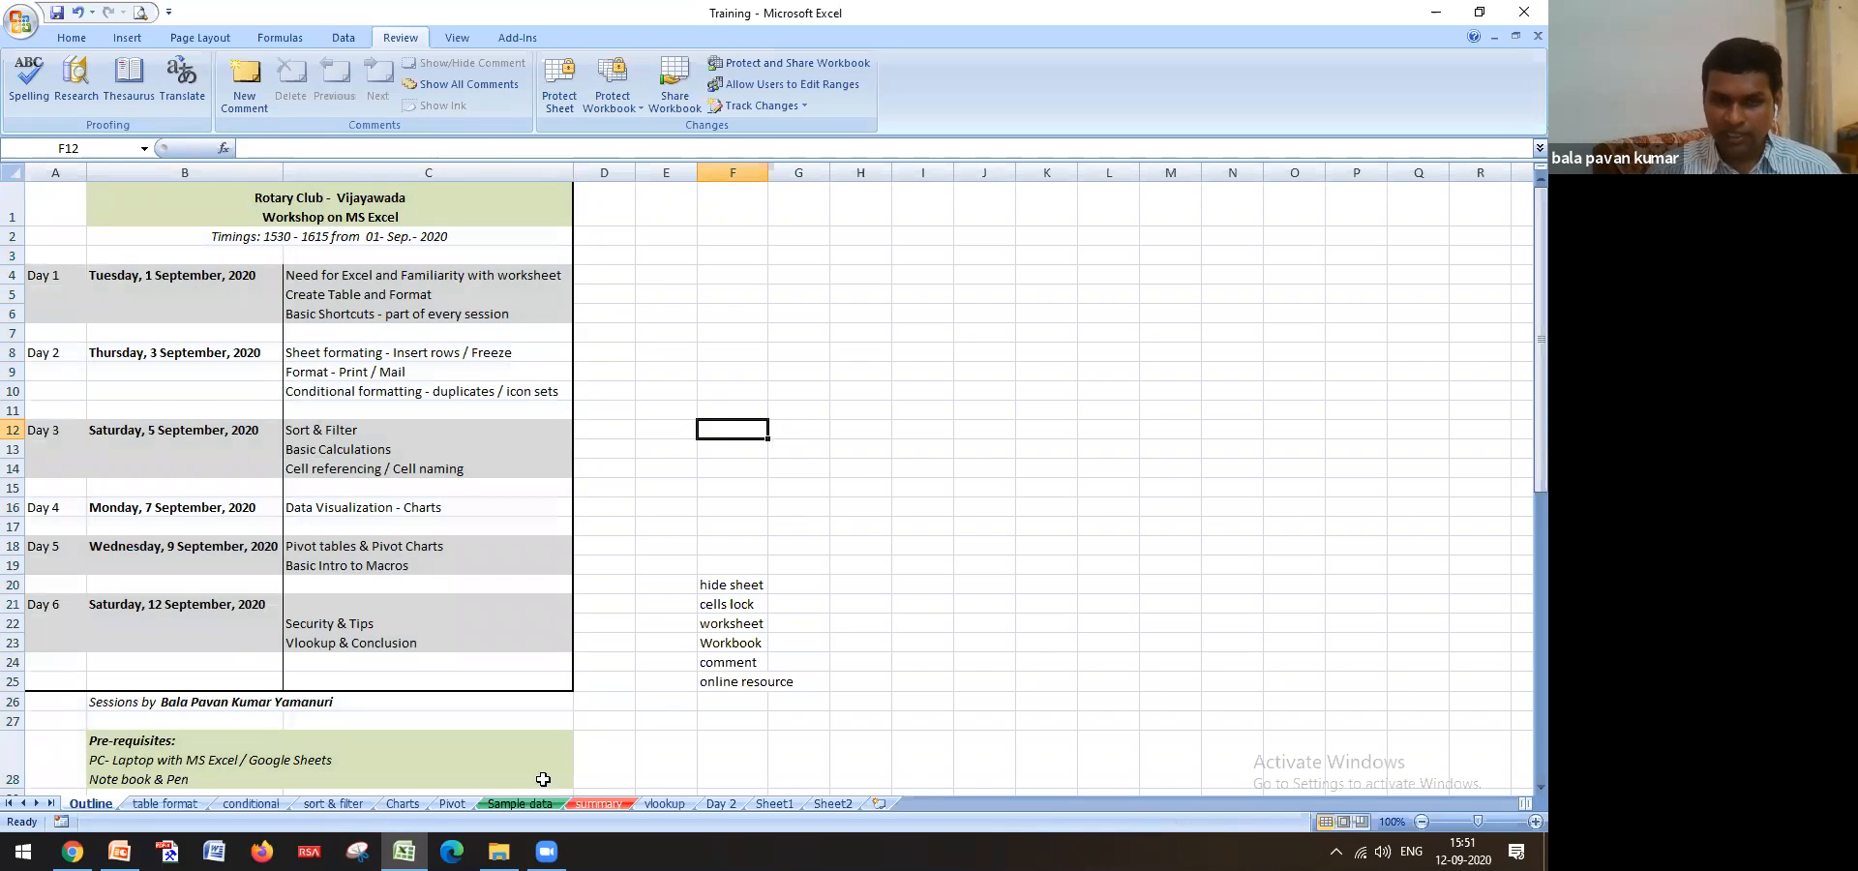
pyautogui.click(523, 803)
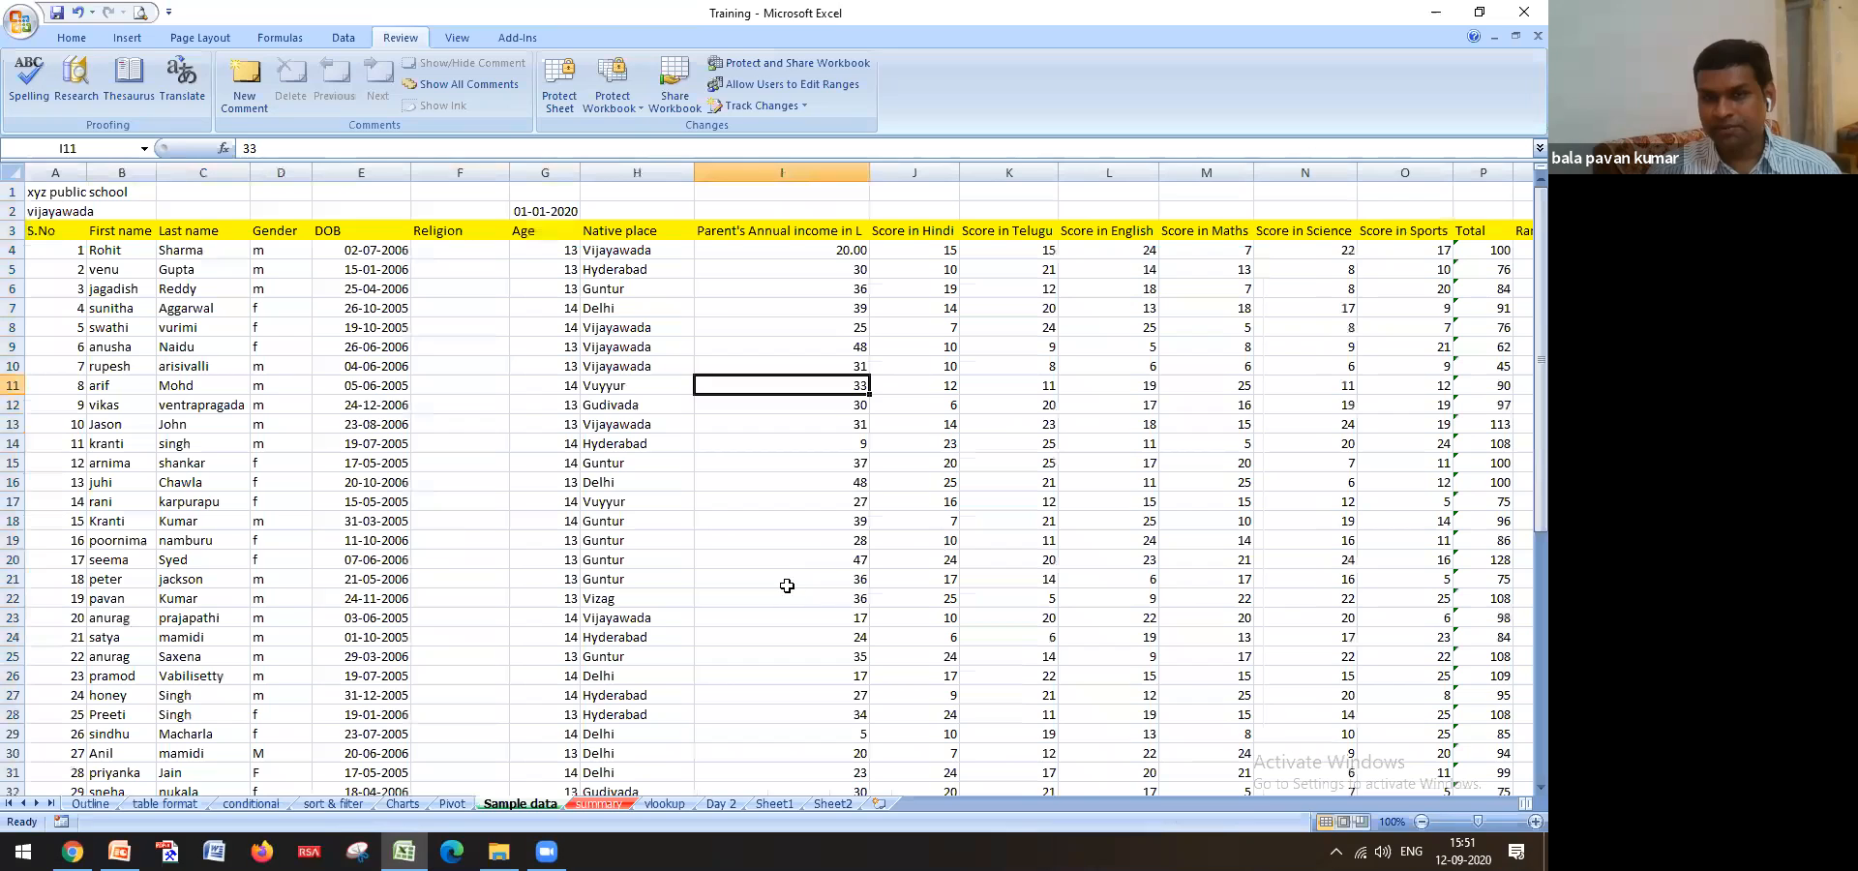
pyautogui.click(787, 585)
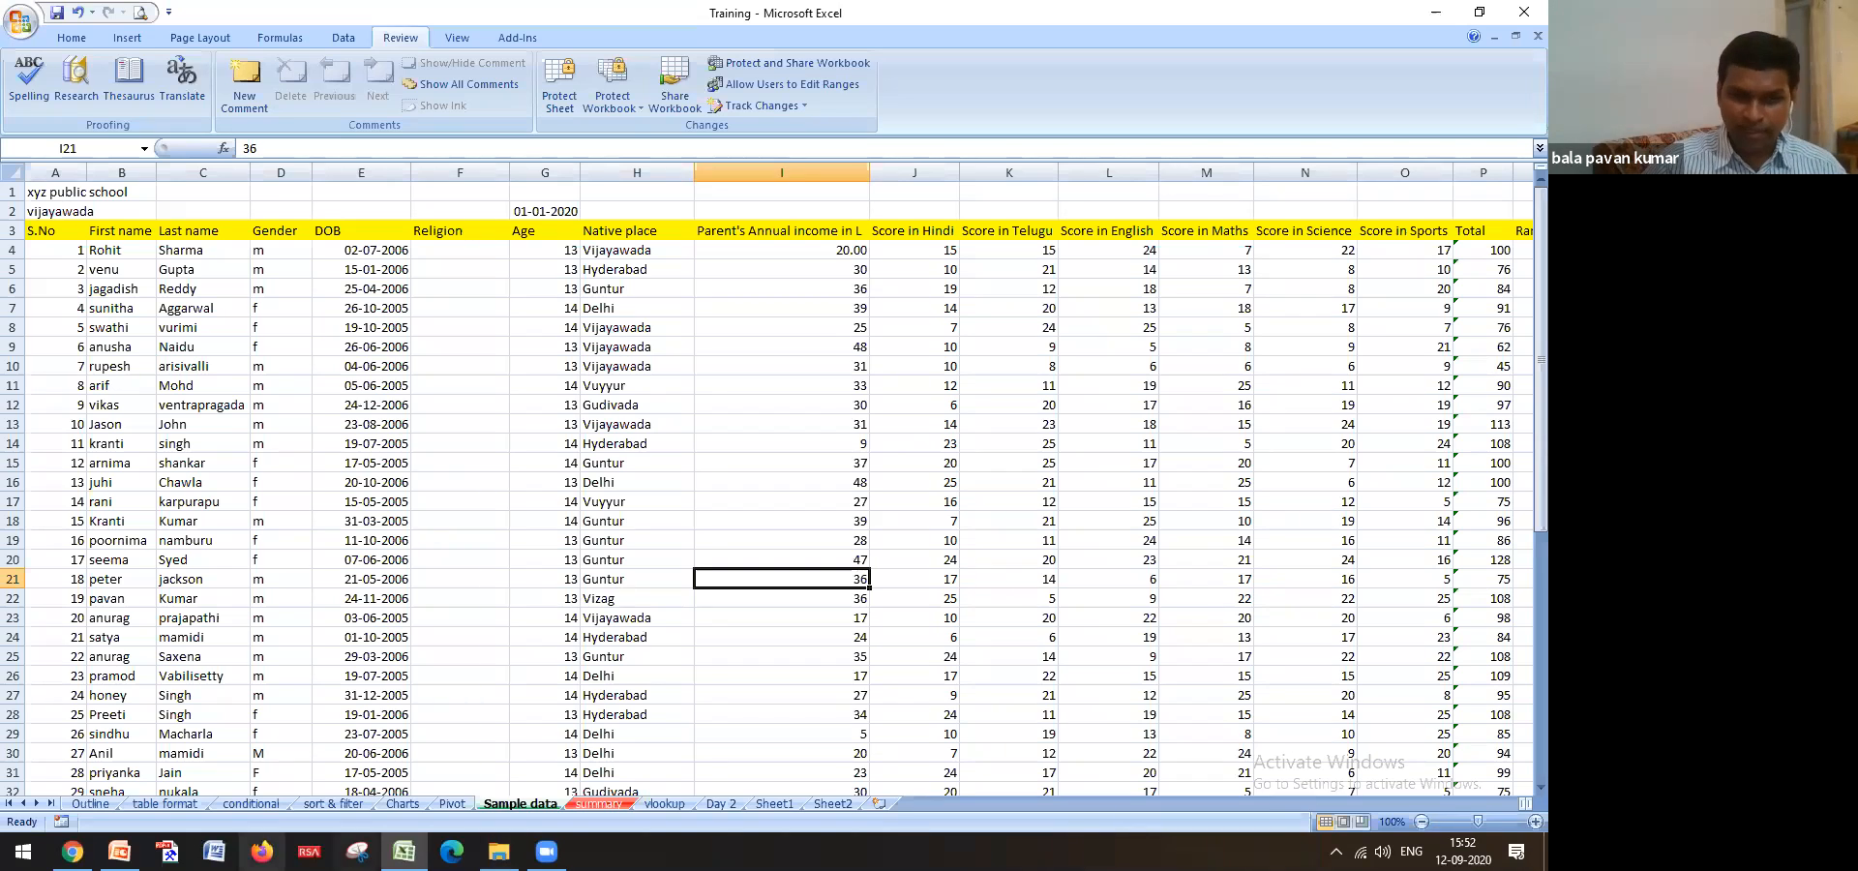
# Select cell I4 (20.00) and open the Protect Sheet dialog
pyautogui.moveTo(498, 851)
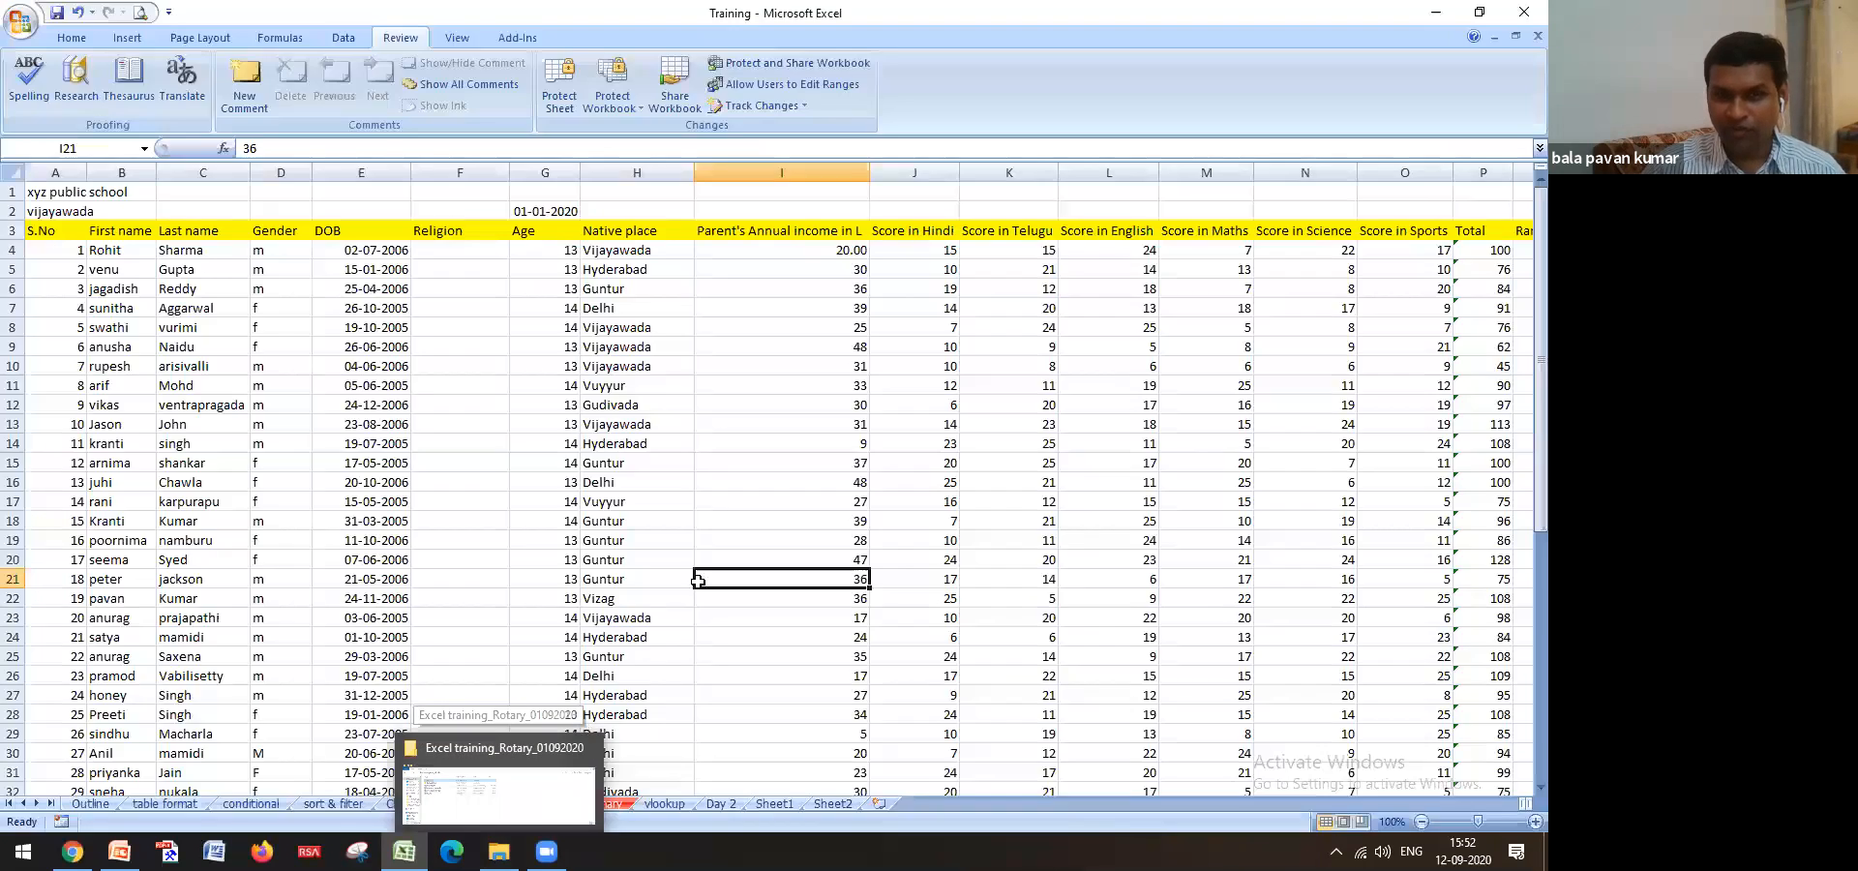
pyautogui.click(749, 258)
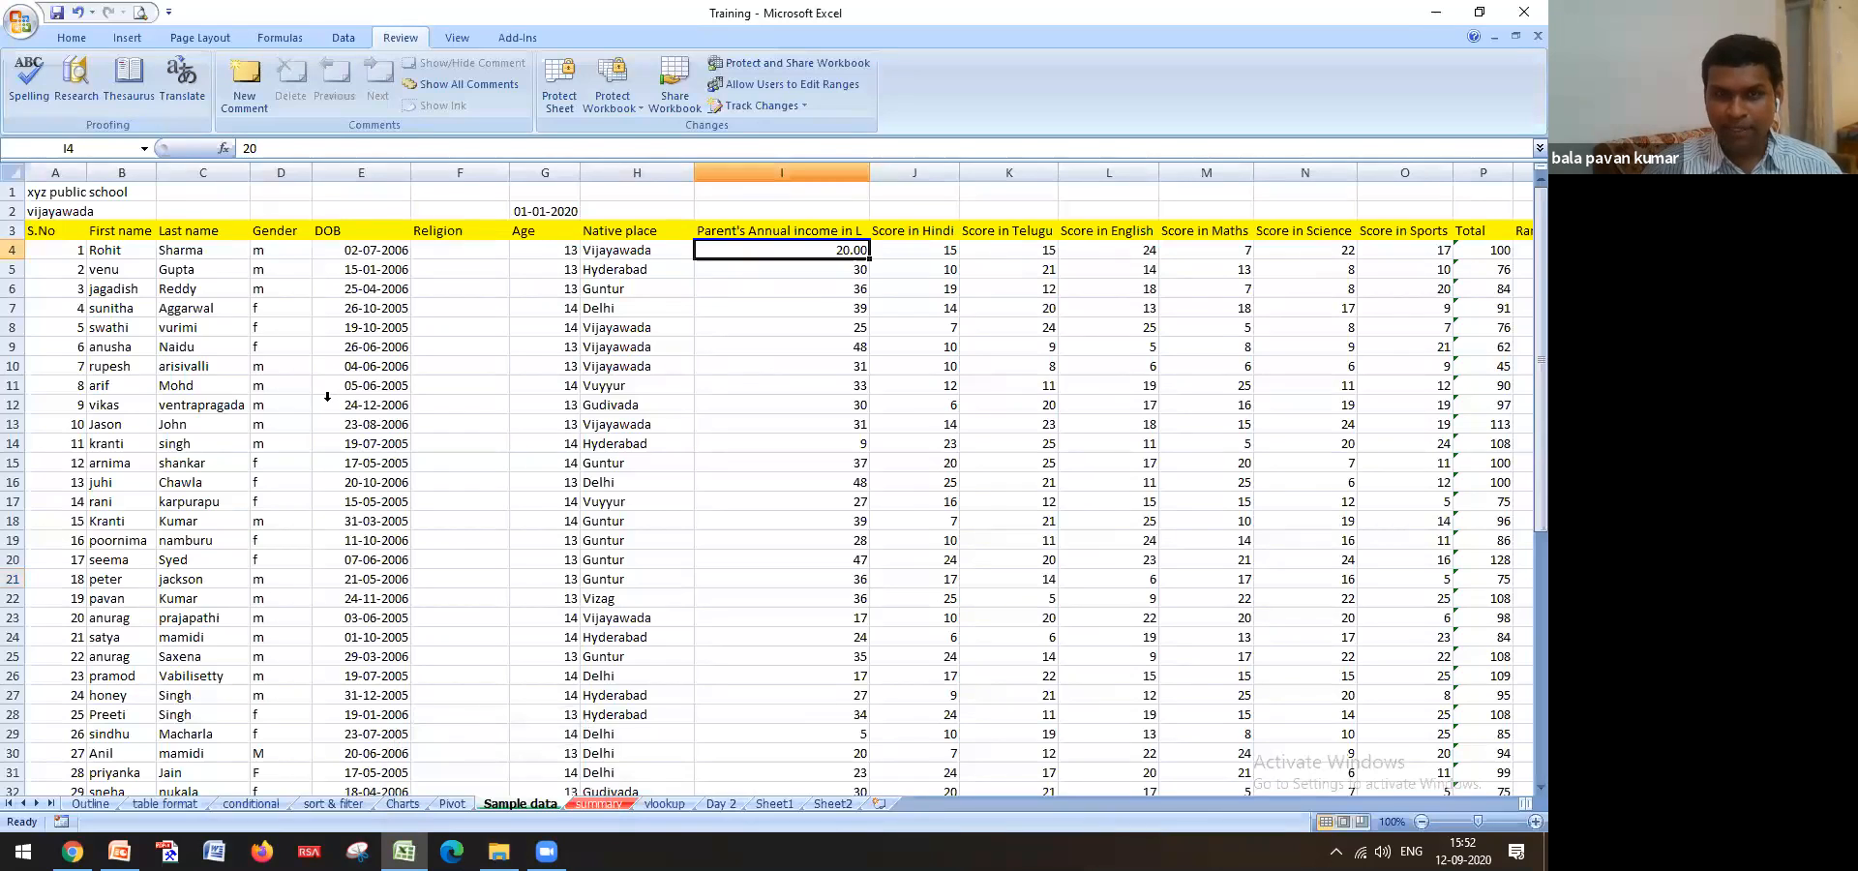
pyautogui.click(560, 85)
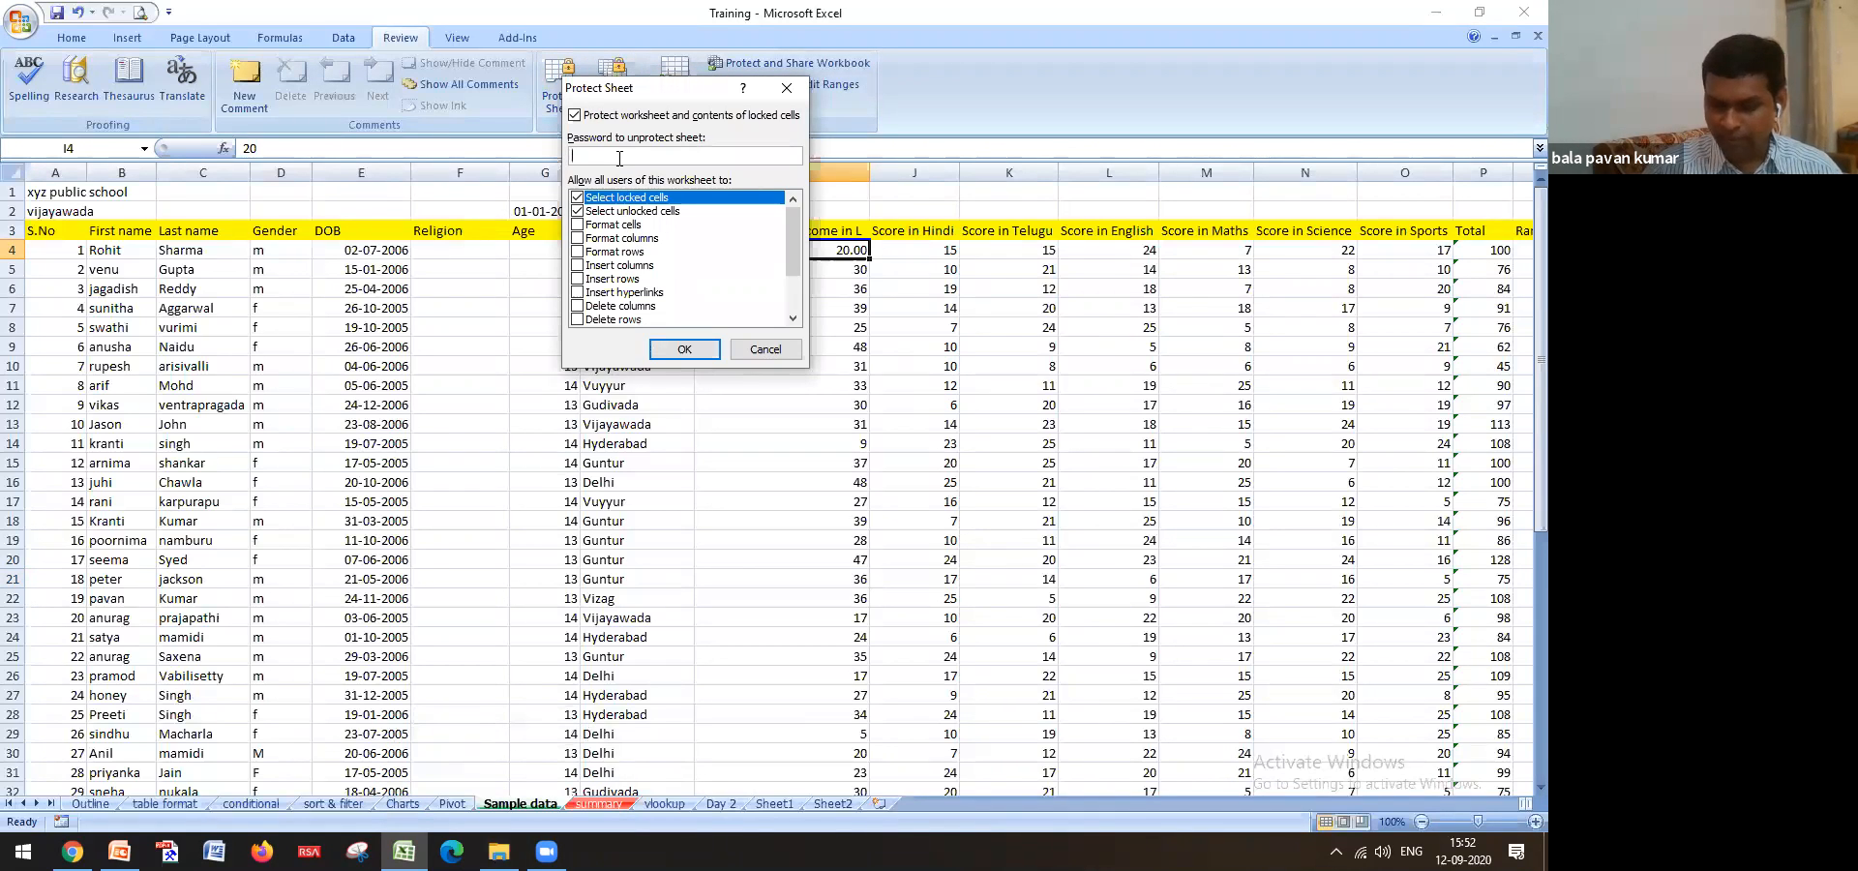
# Protect Sample data with a confirmed password, then verify deleting H12 and G2 is refused
pyautogui.click(694, 350)
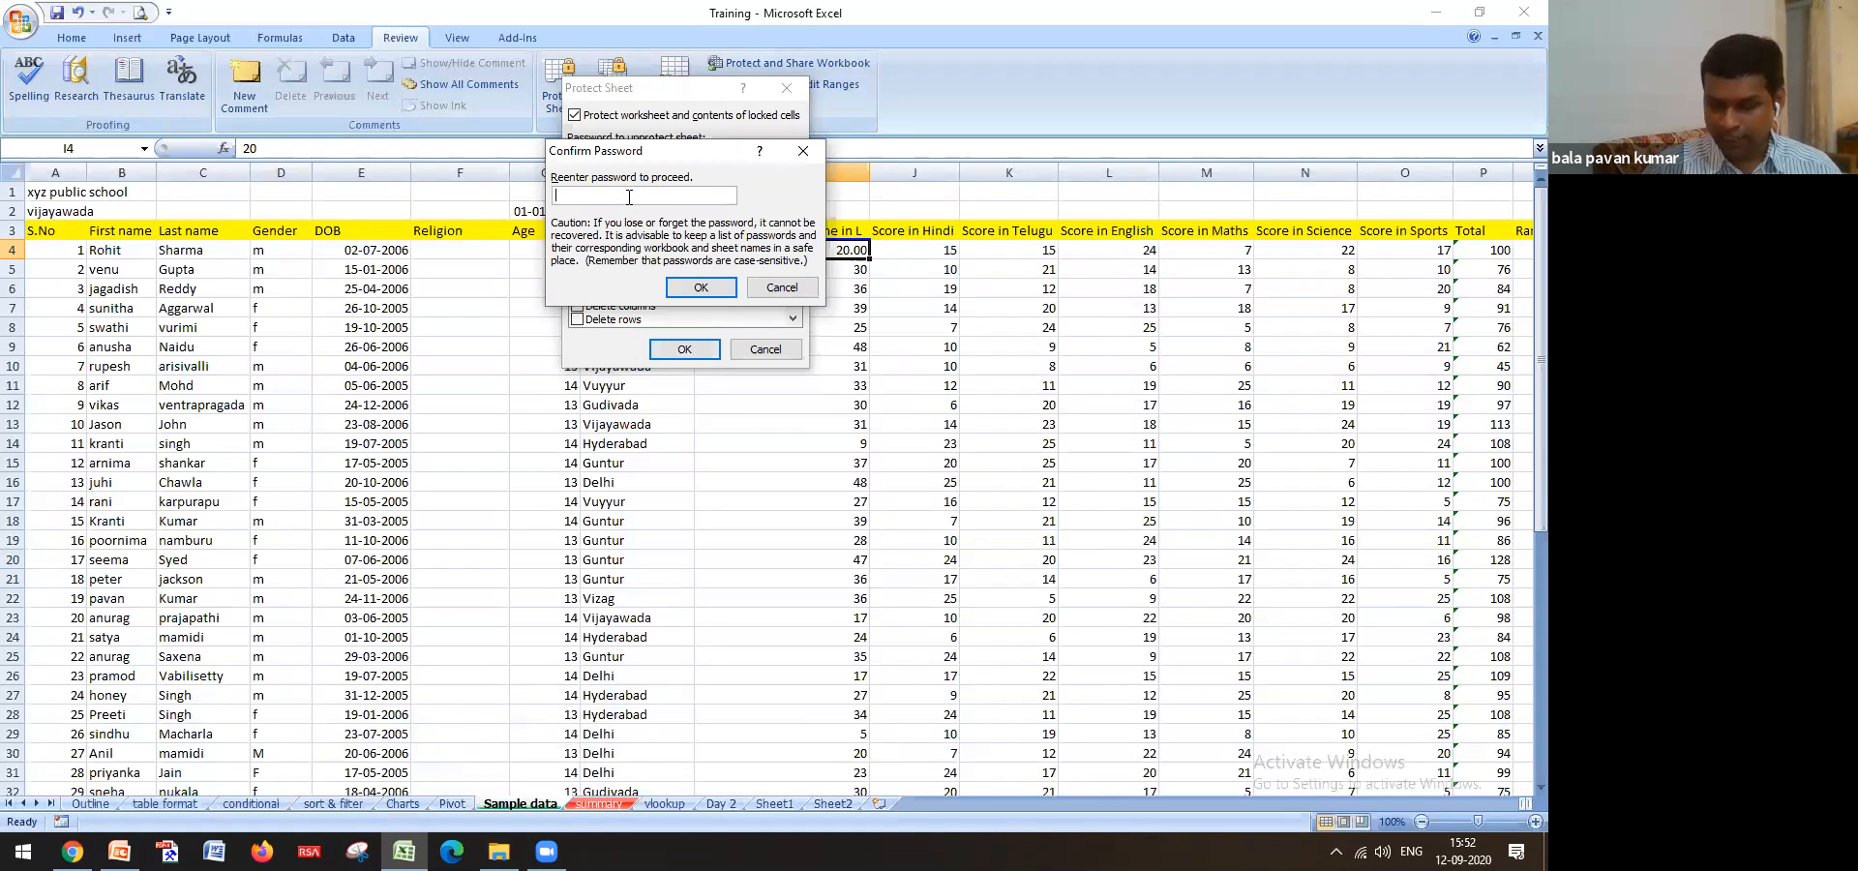
pyautogui.click(703, 288)
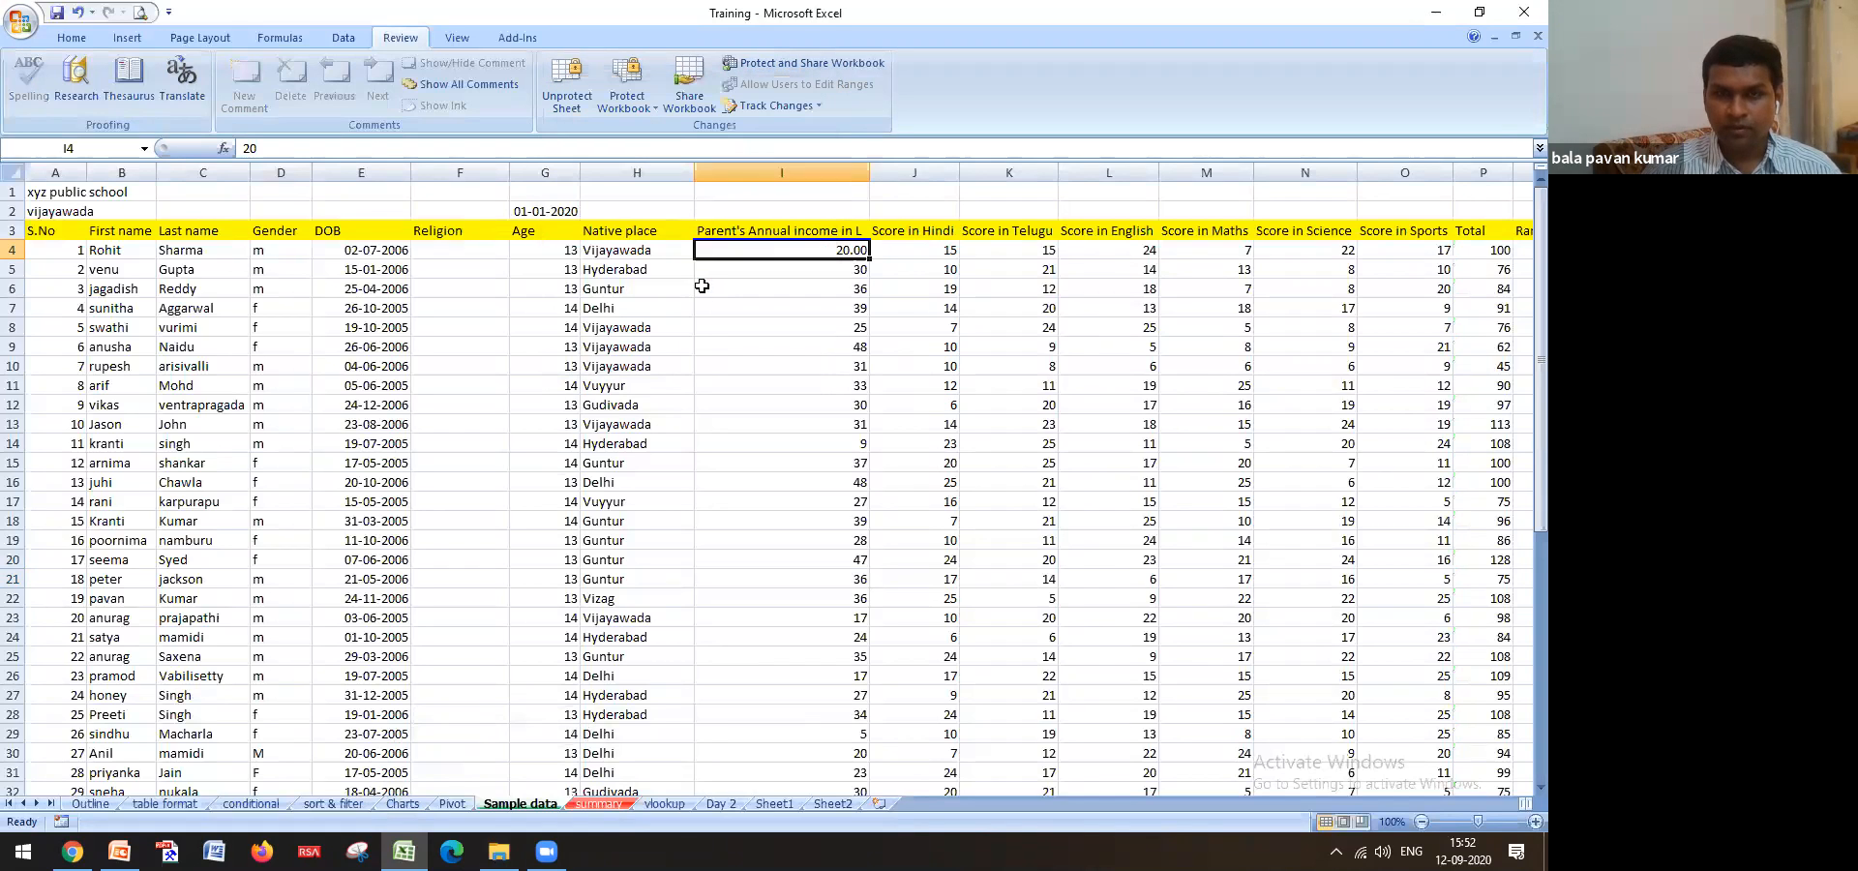
pyautogui.click(657, 402)
pyautogui.press('Delete')
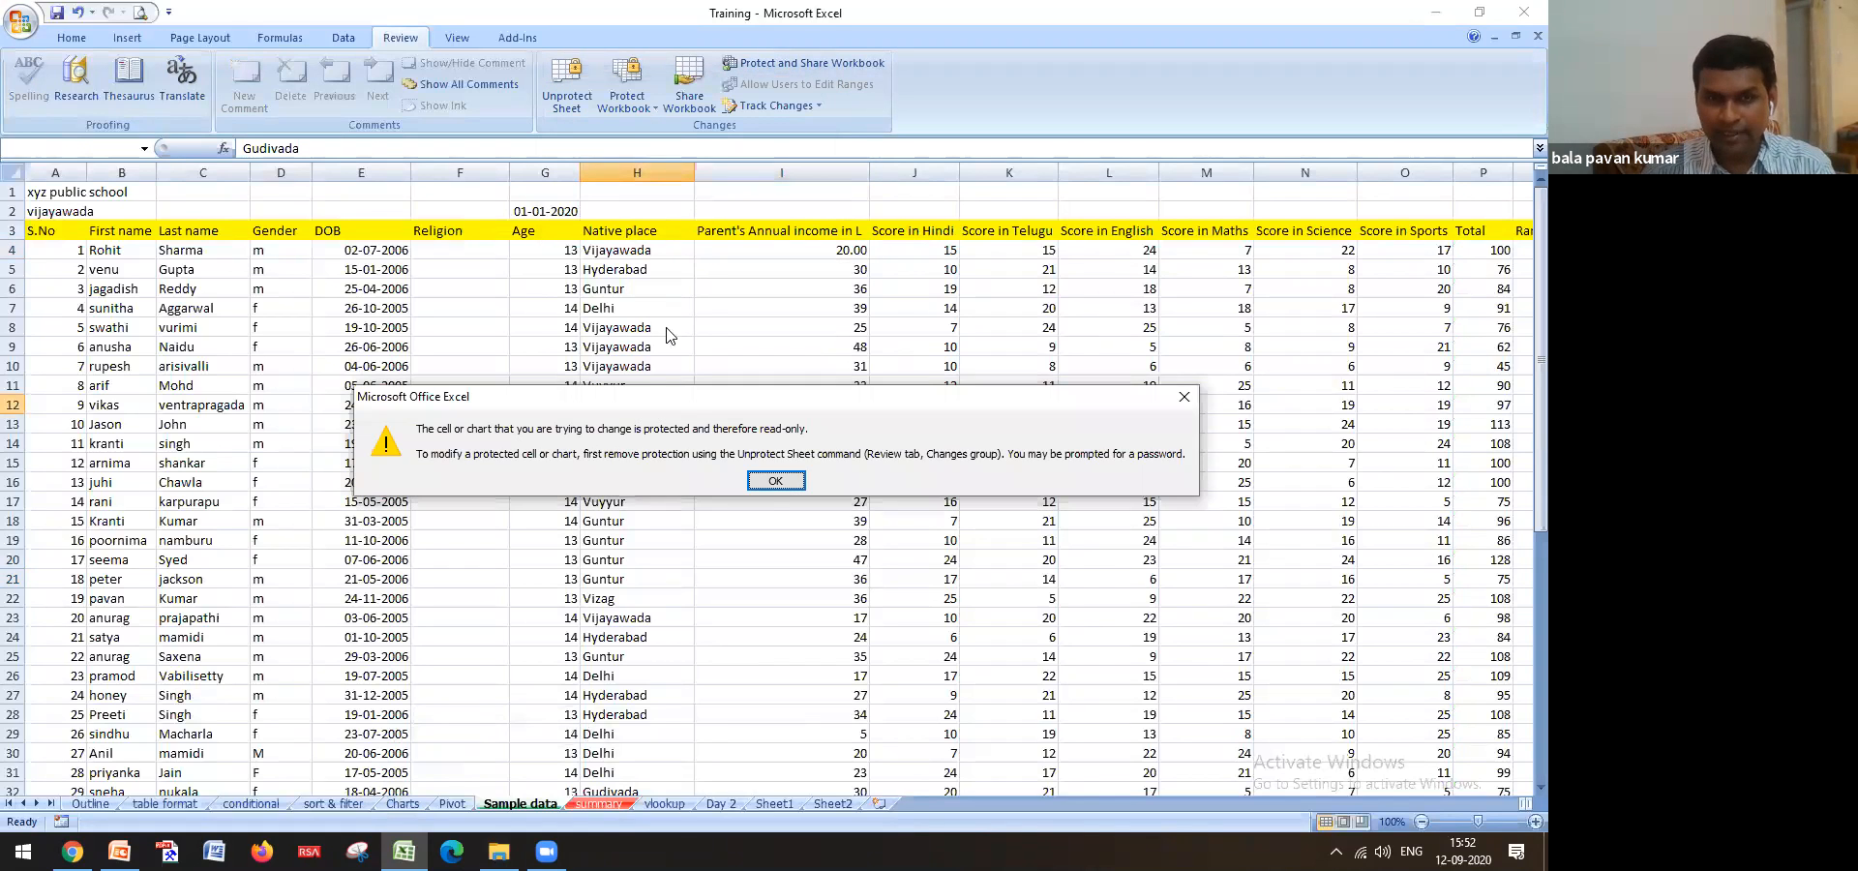
pyautogui.click(766, 482)
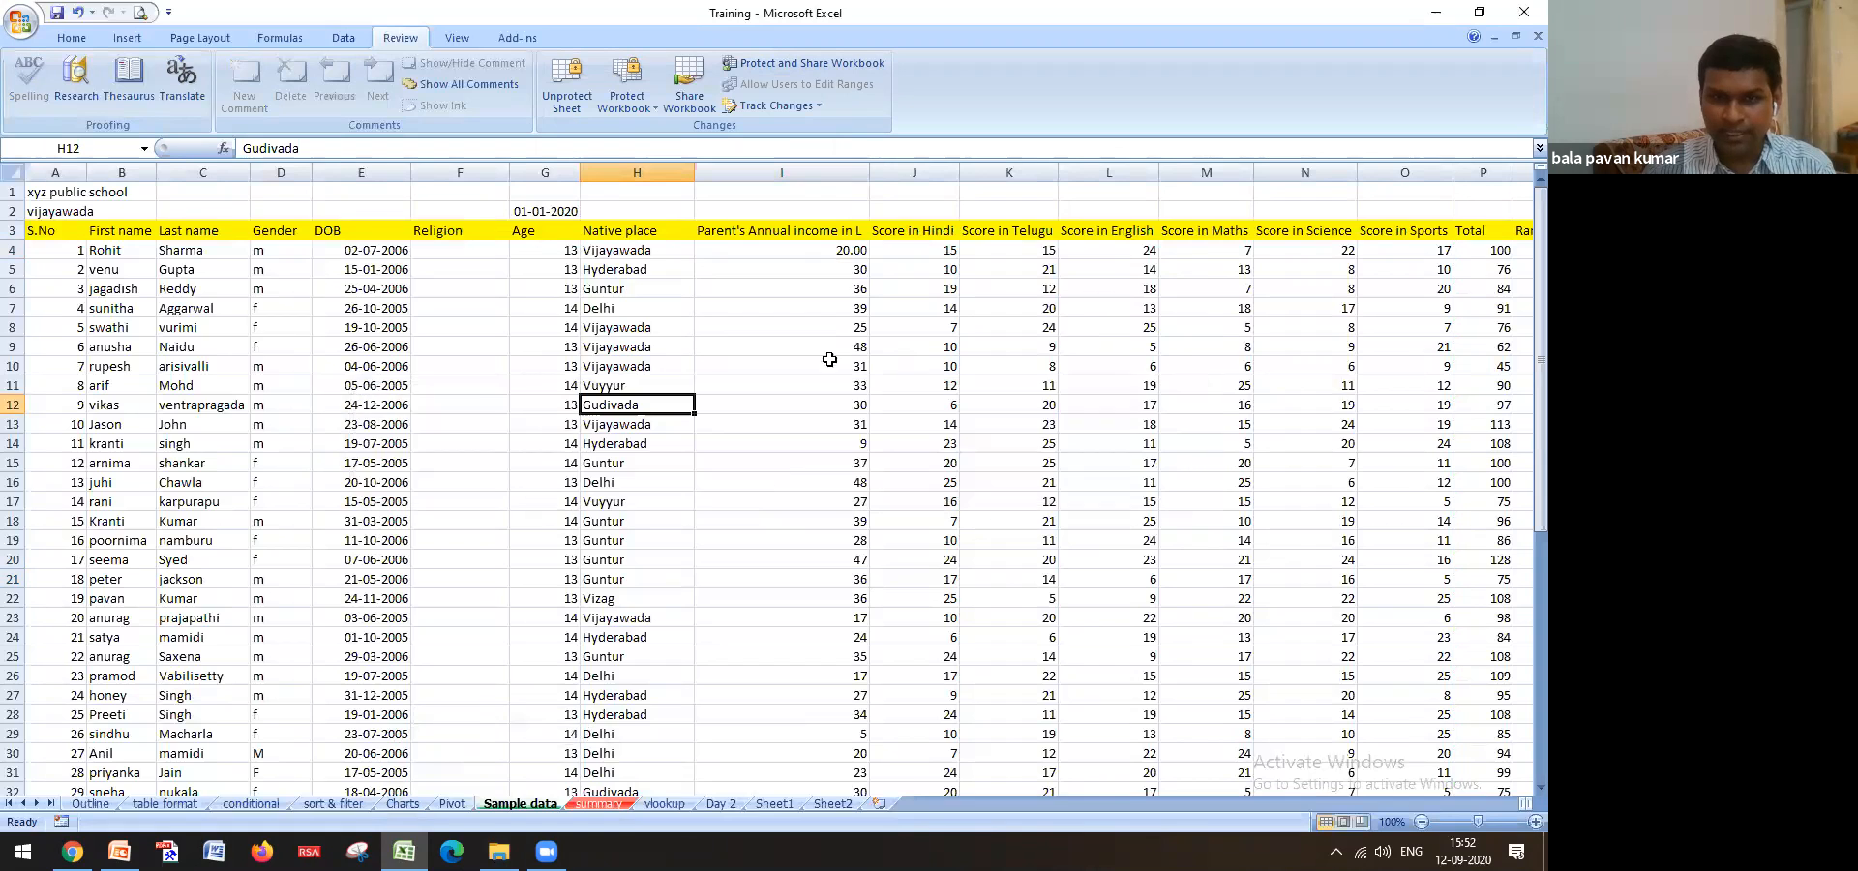
pyautogui.click(513, 213)
pyautogui.press('Delete')
pyautogui.click(770, 481)
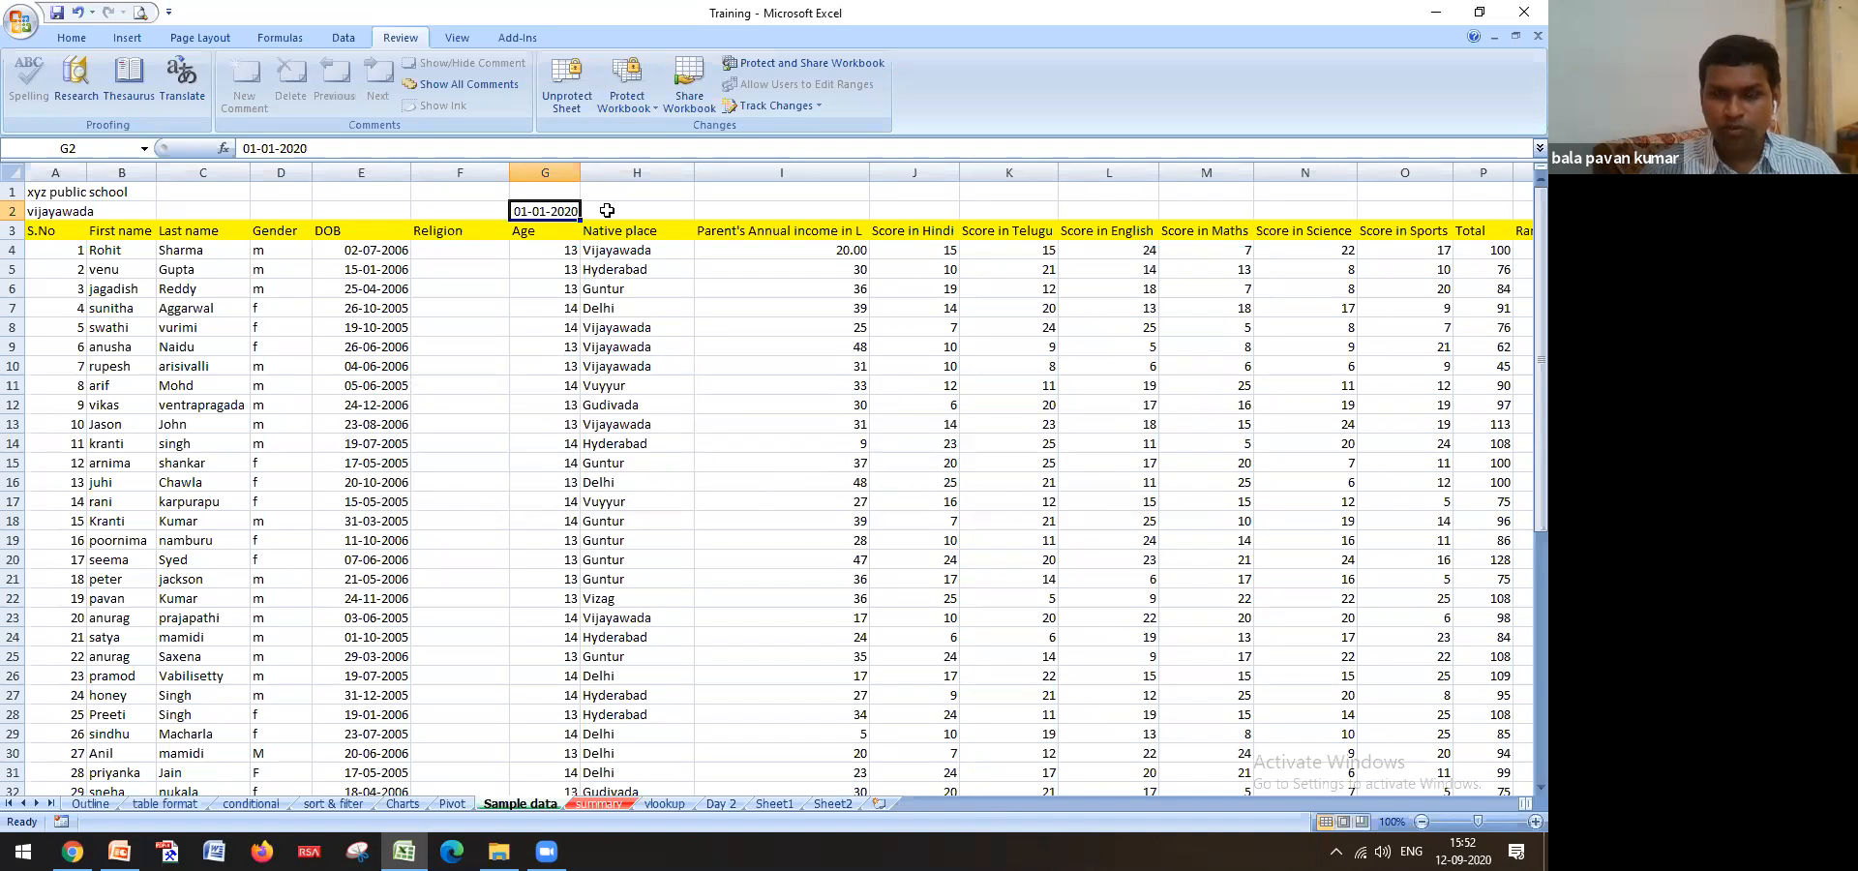
# Unprotect the Sample data sheet by entering its password
pyautogui.click(575, 87)
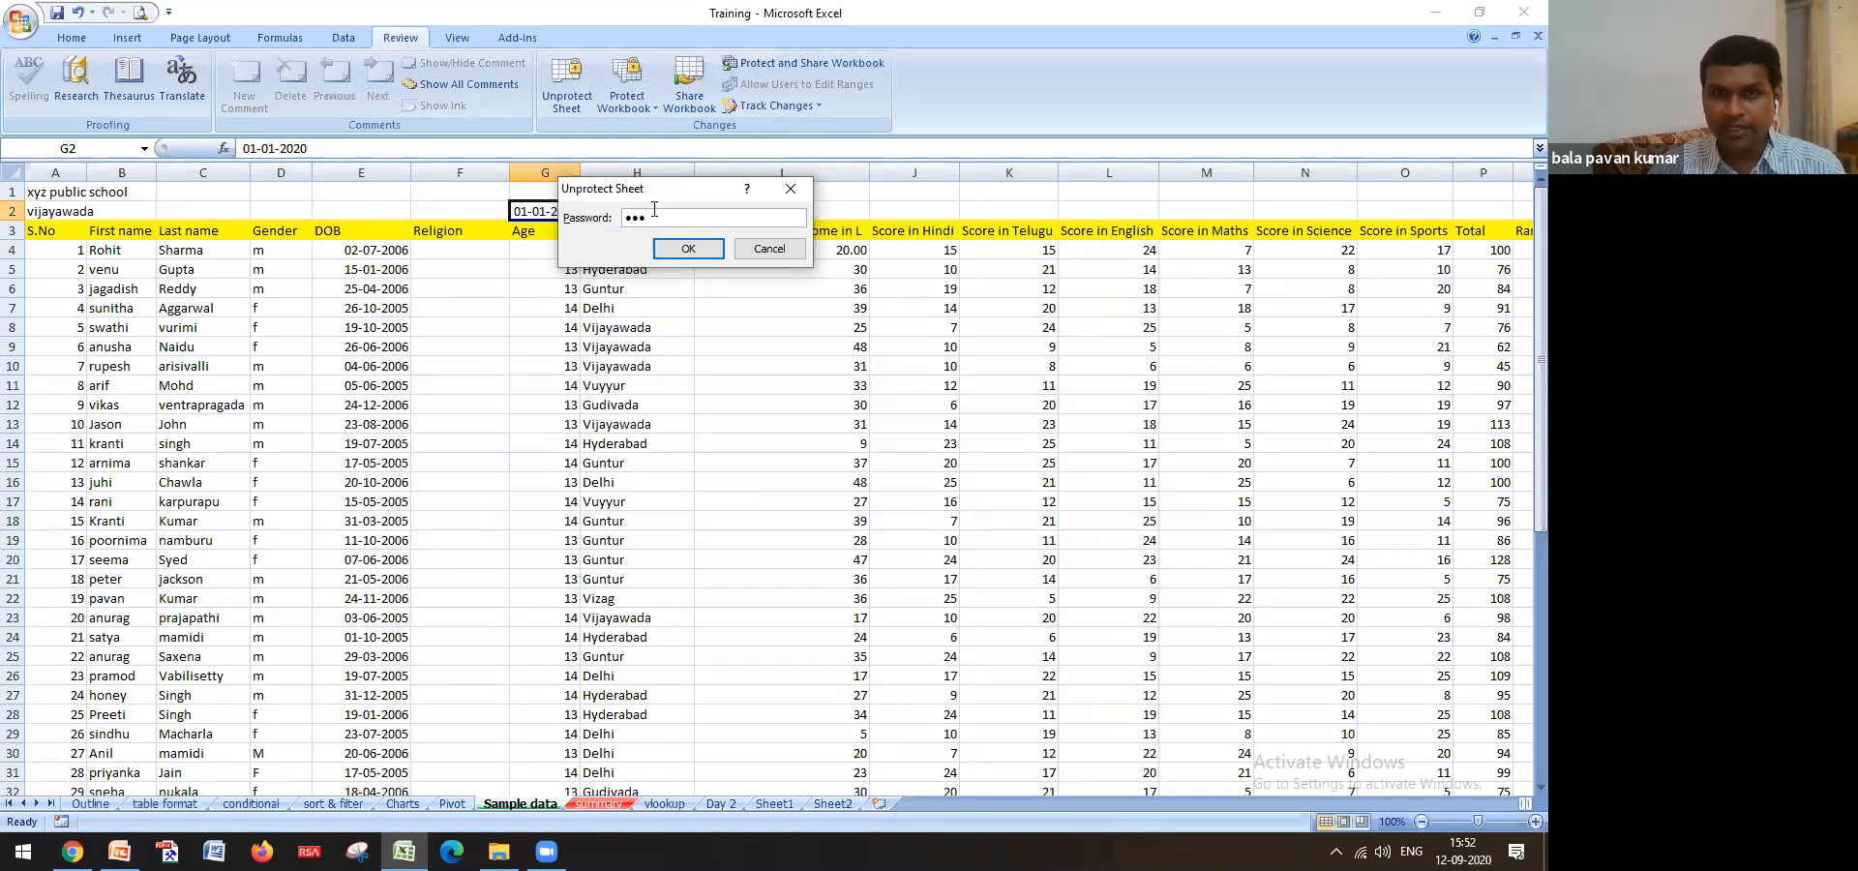
pyautogui.click(695, 249)
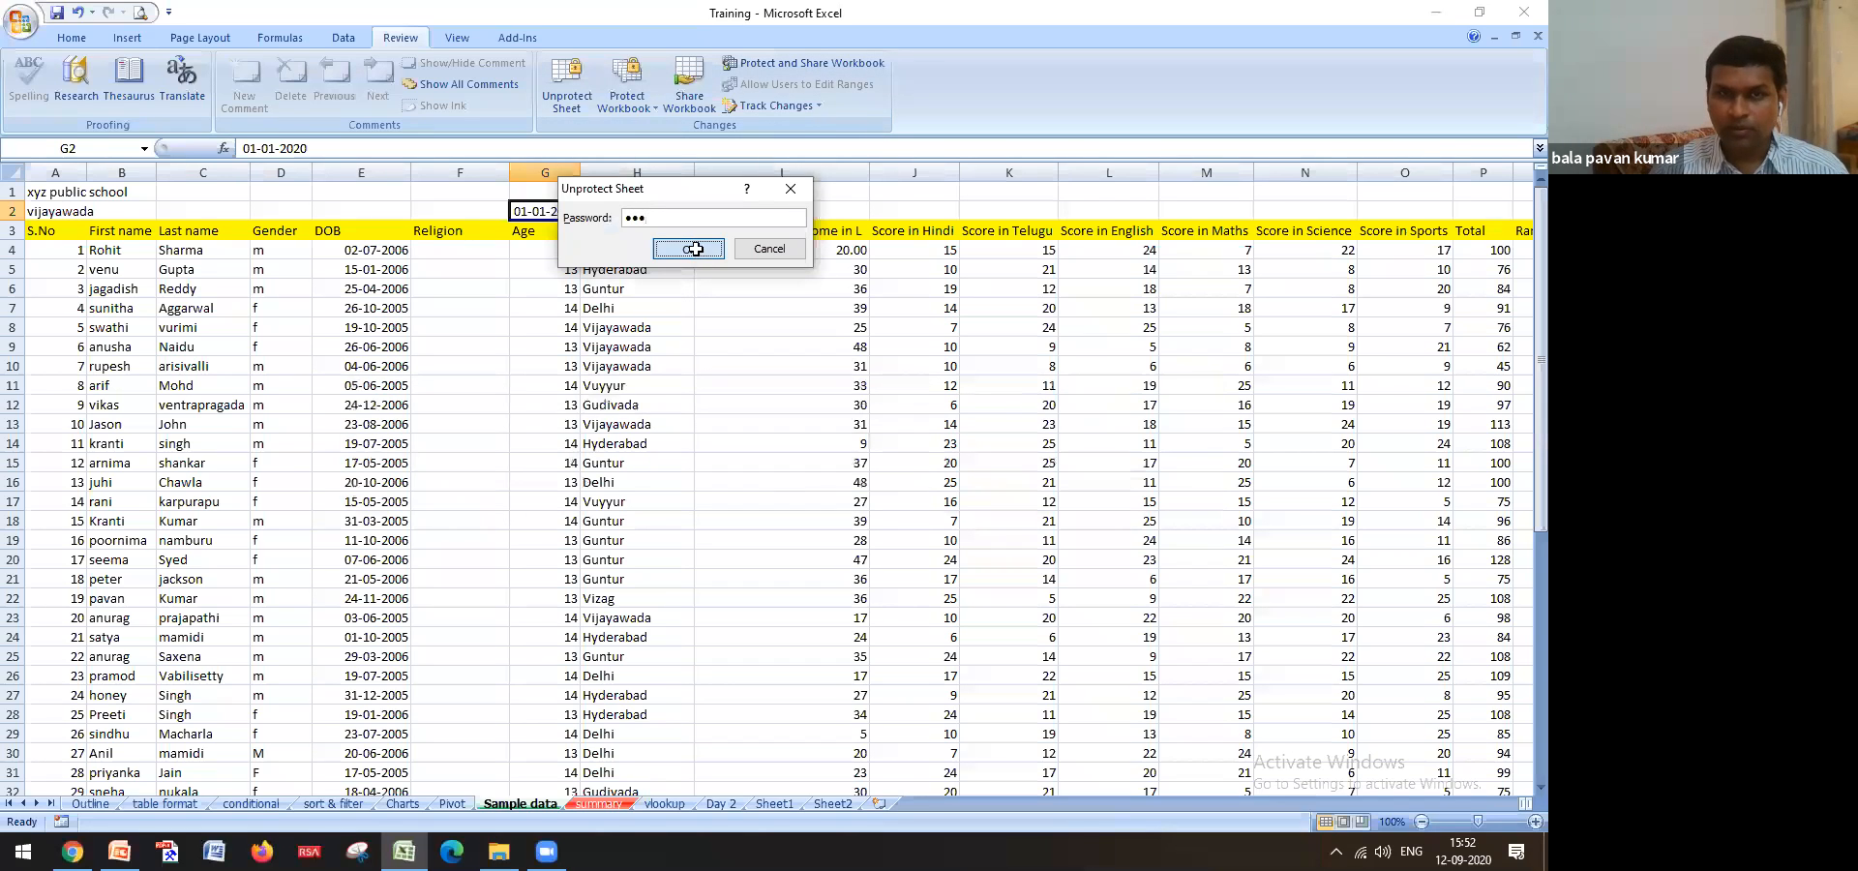
pyautogui.click(714, 365)
# Re-protect the sheet with a confirmed password, then switch to the Pivot sheet
pyautogui.click(563, 105)
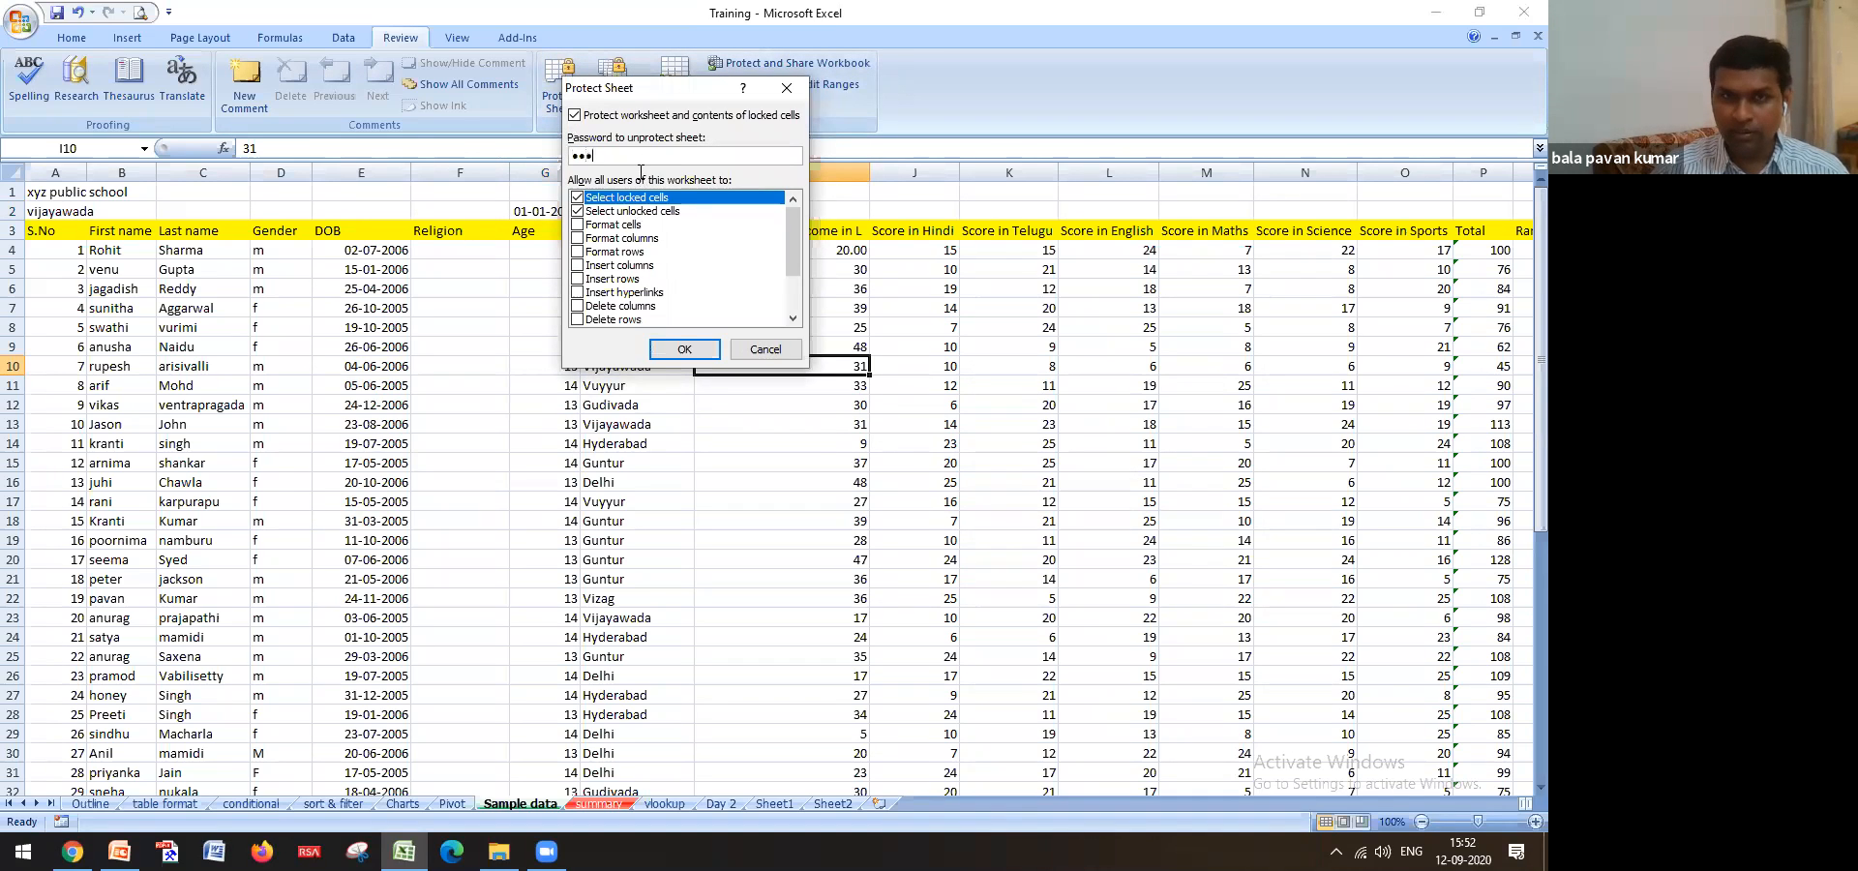
pyautogui.click(684, 348)
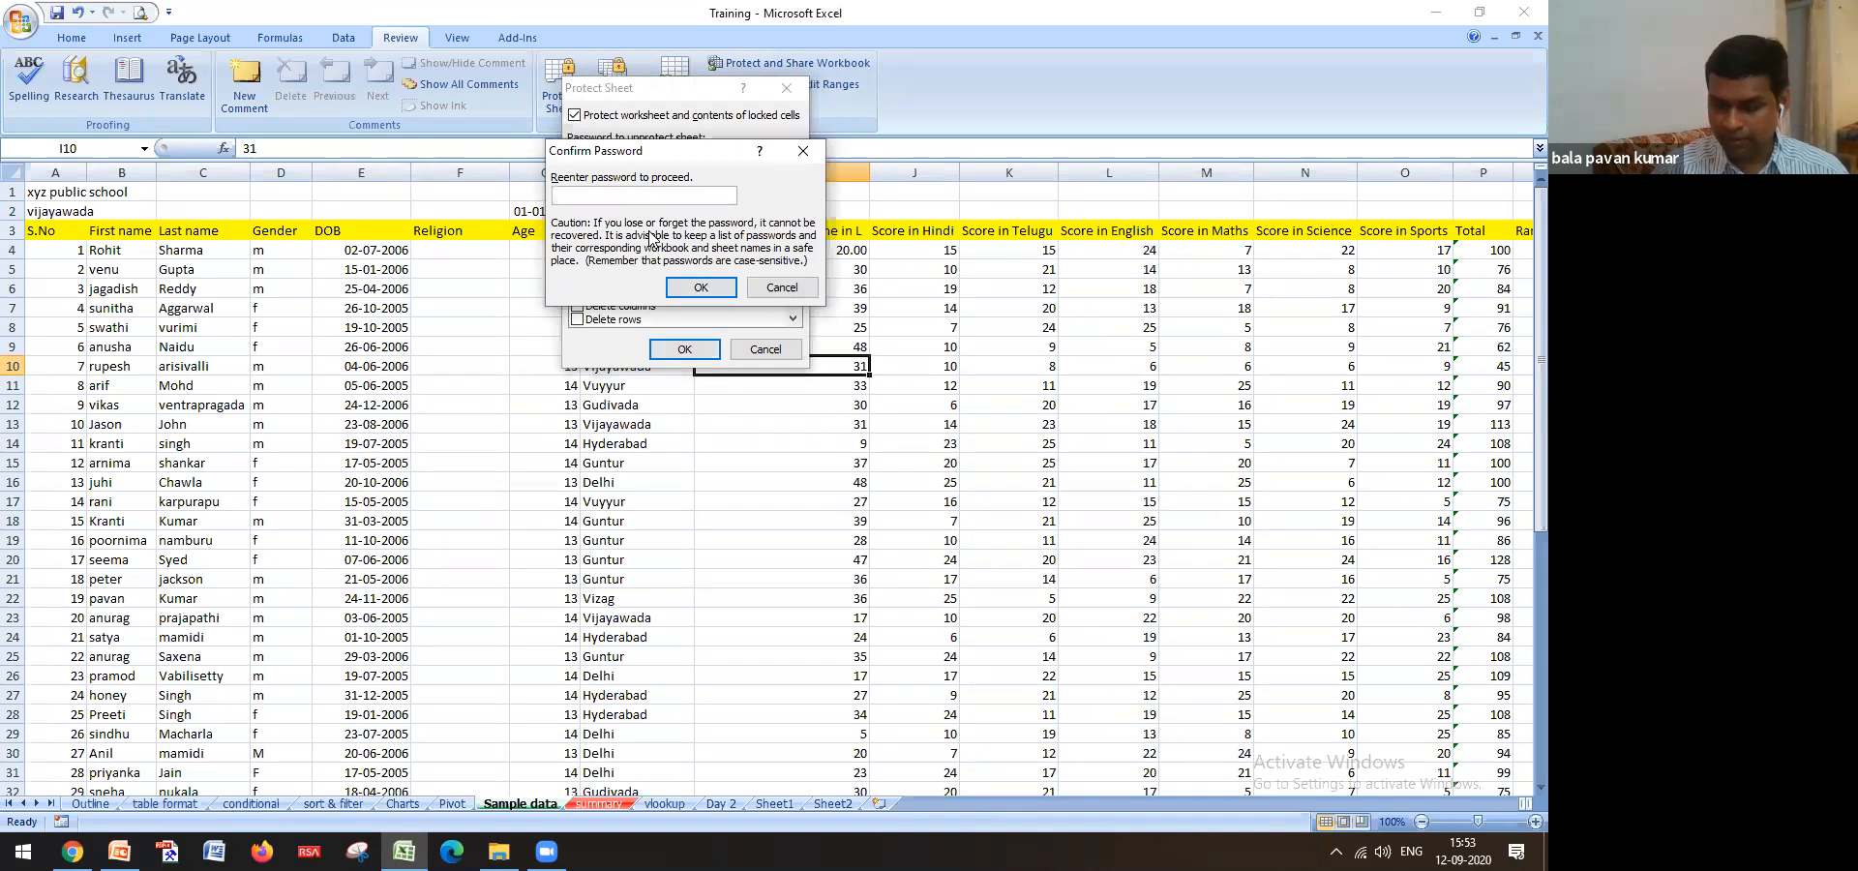
pyautogui.click(702, 288)
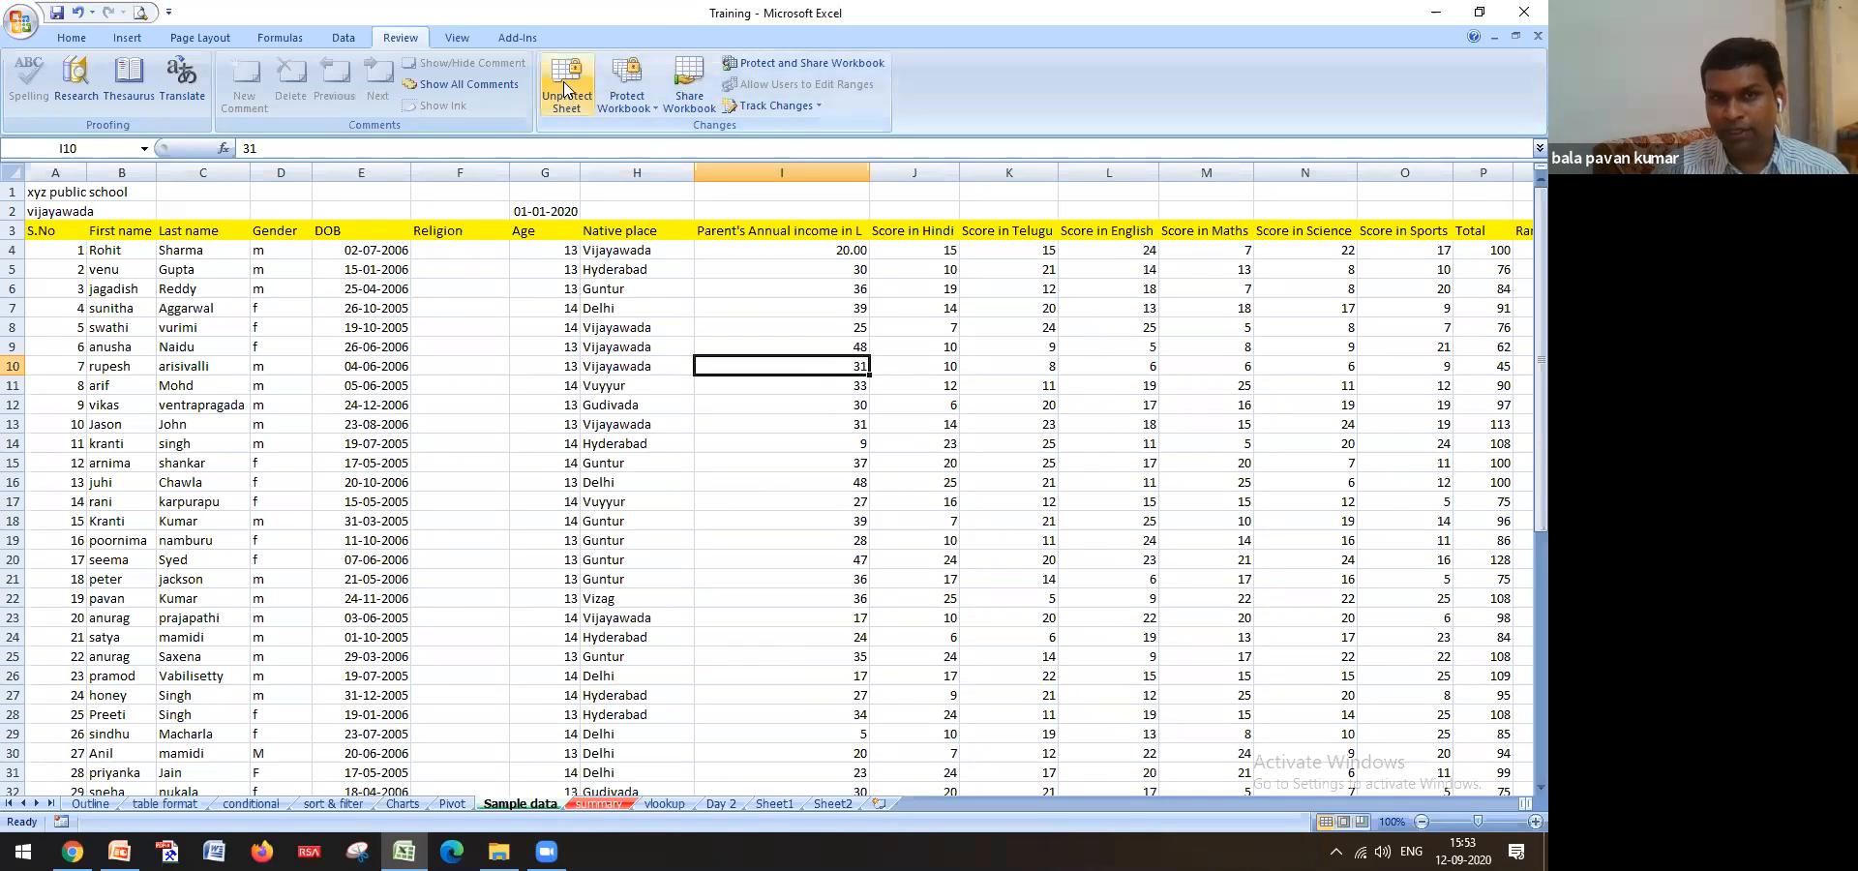
pyautogui.click(452, 804)
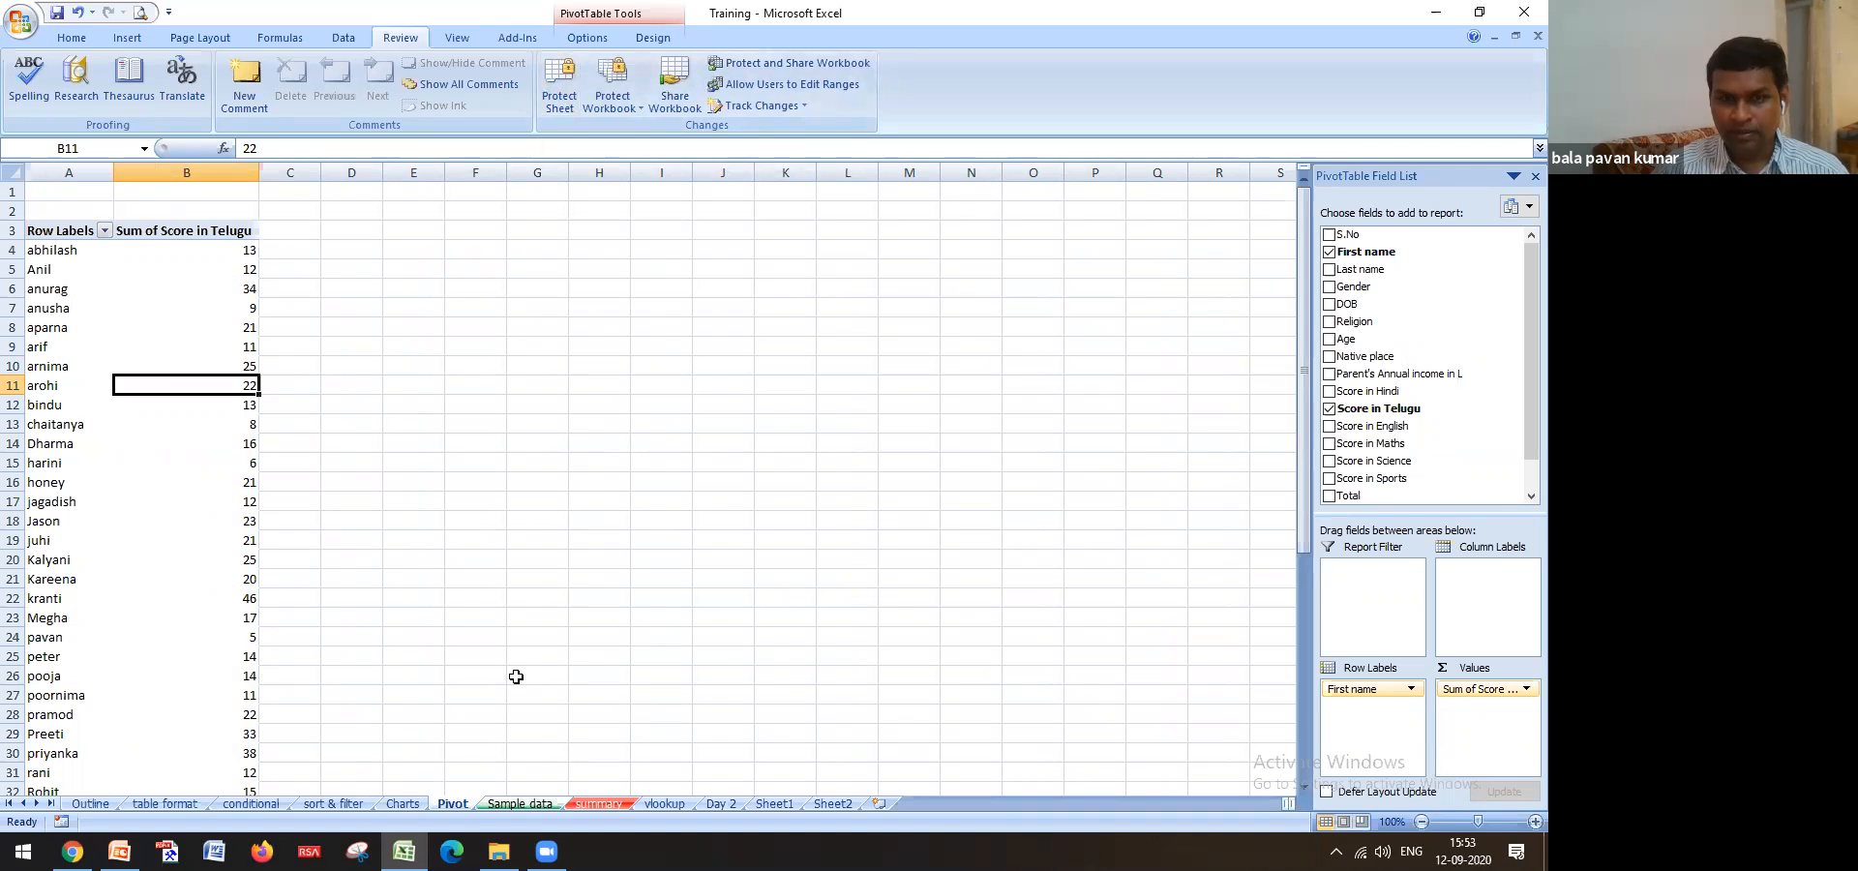
# Step through sheets with Ctrl+Page Up/Down and settle on the protected Sample data sheet
pyautogui.hotkey('ctrl', 'pagedown')
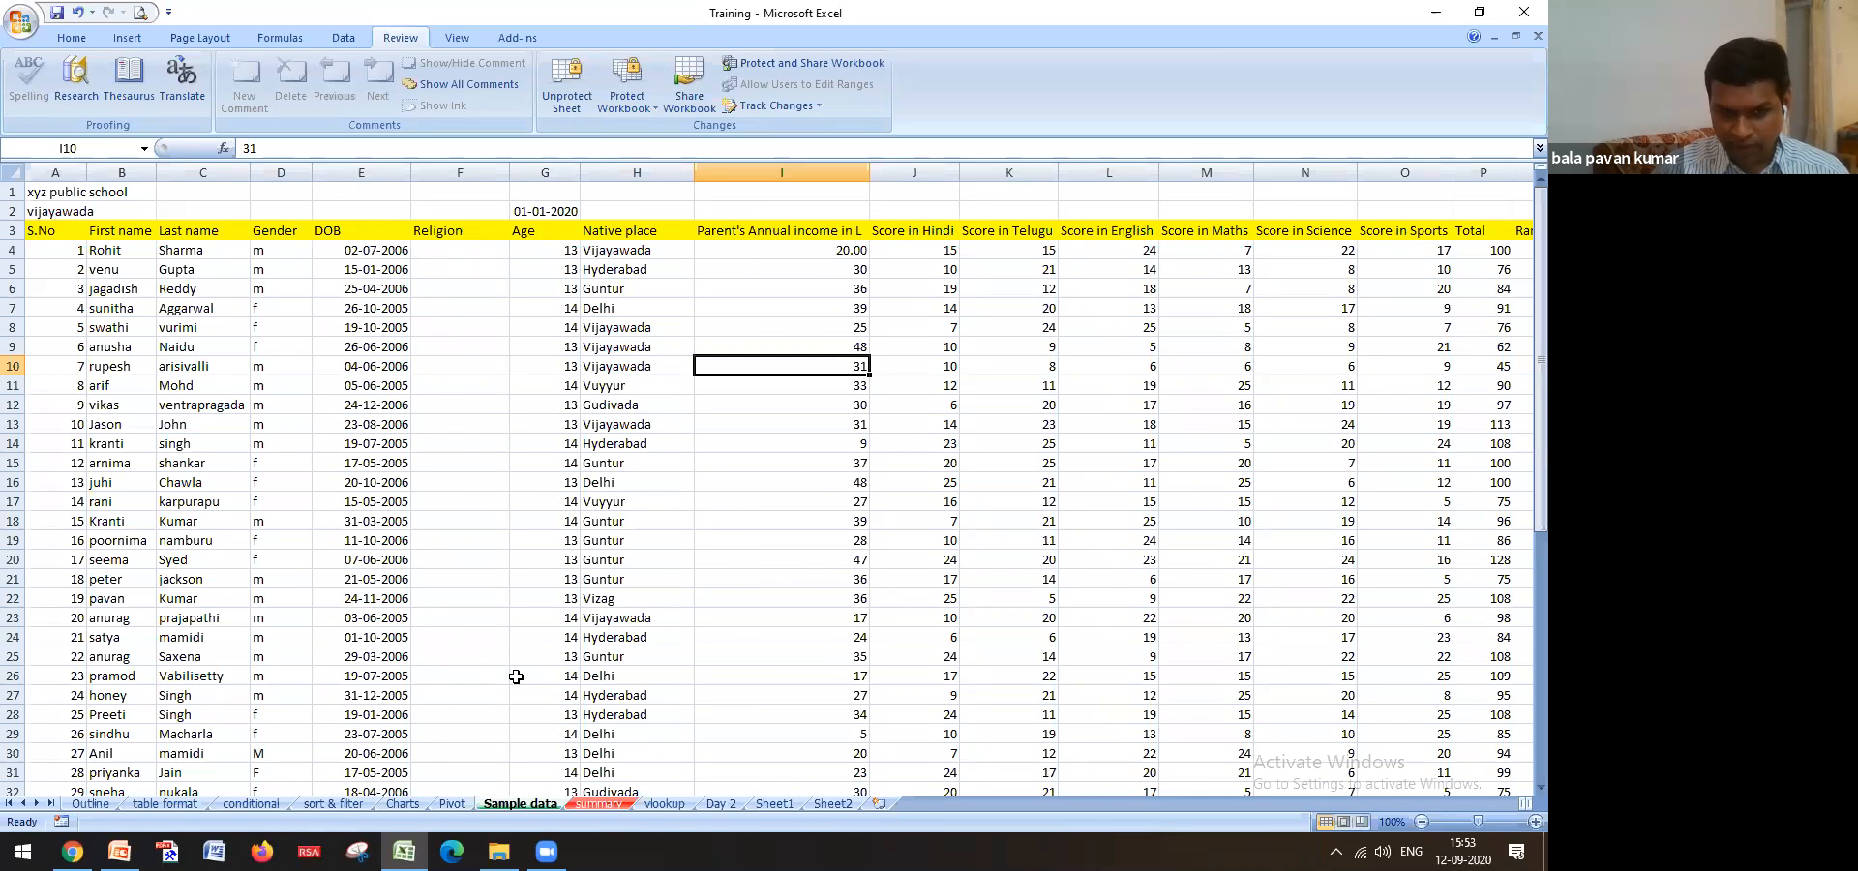
pyautogui.hotkey('ctrl', 'pageup')
pyautogui.hotkey('ctrl', 'pageup')
pyautogui.hotkey('ctrl', 'pagedown')
pyautogui.click(505, 804)
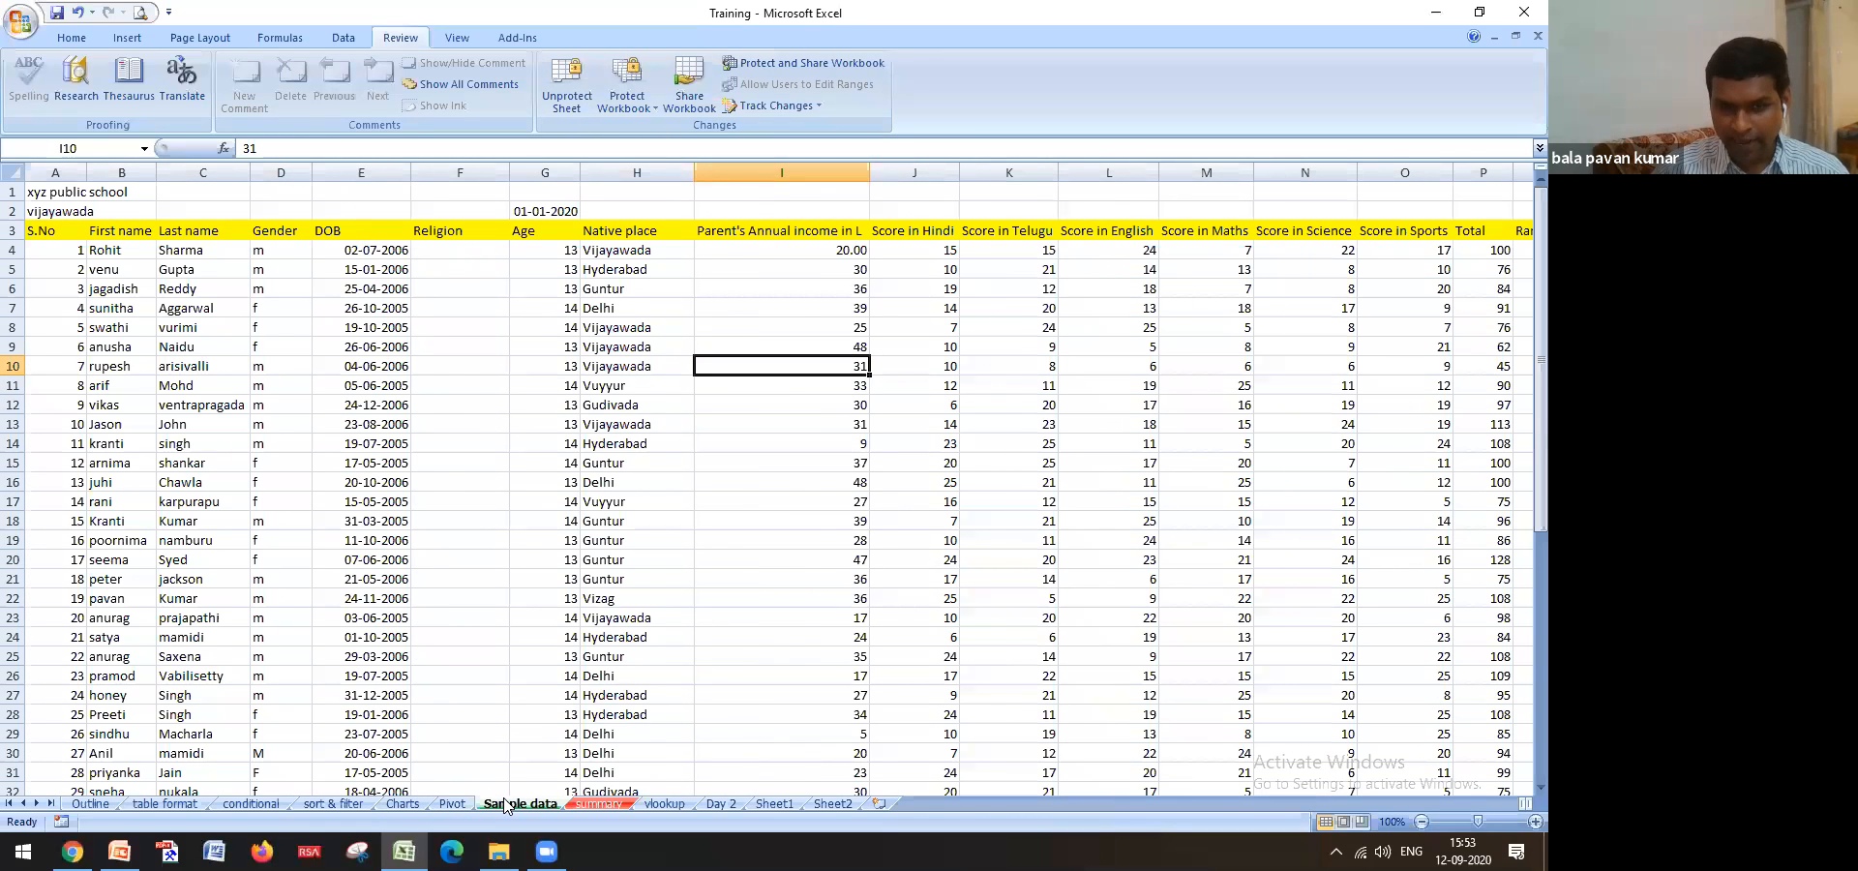
pyautogui.rightClick(505, 807)
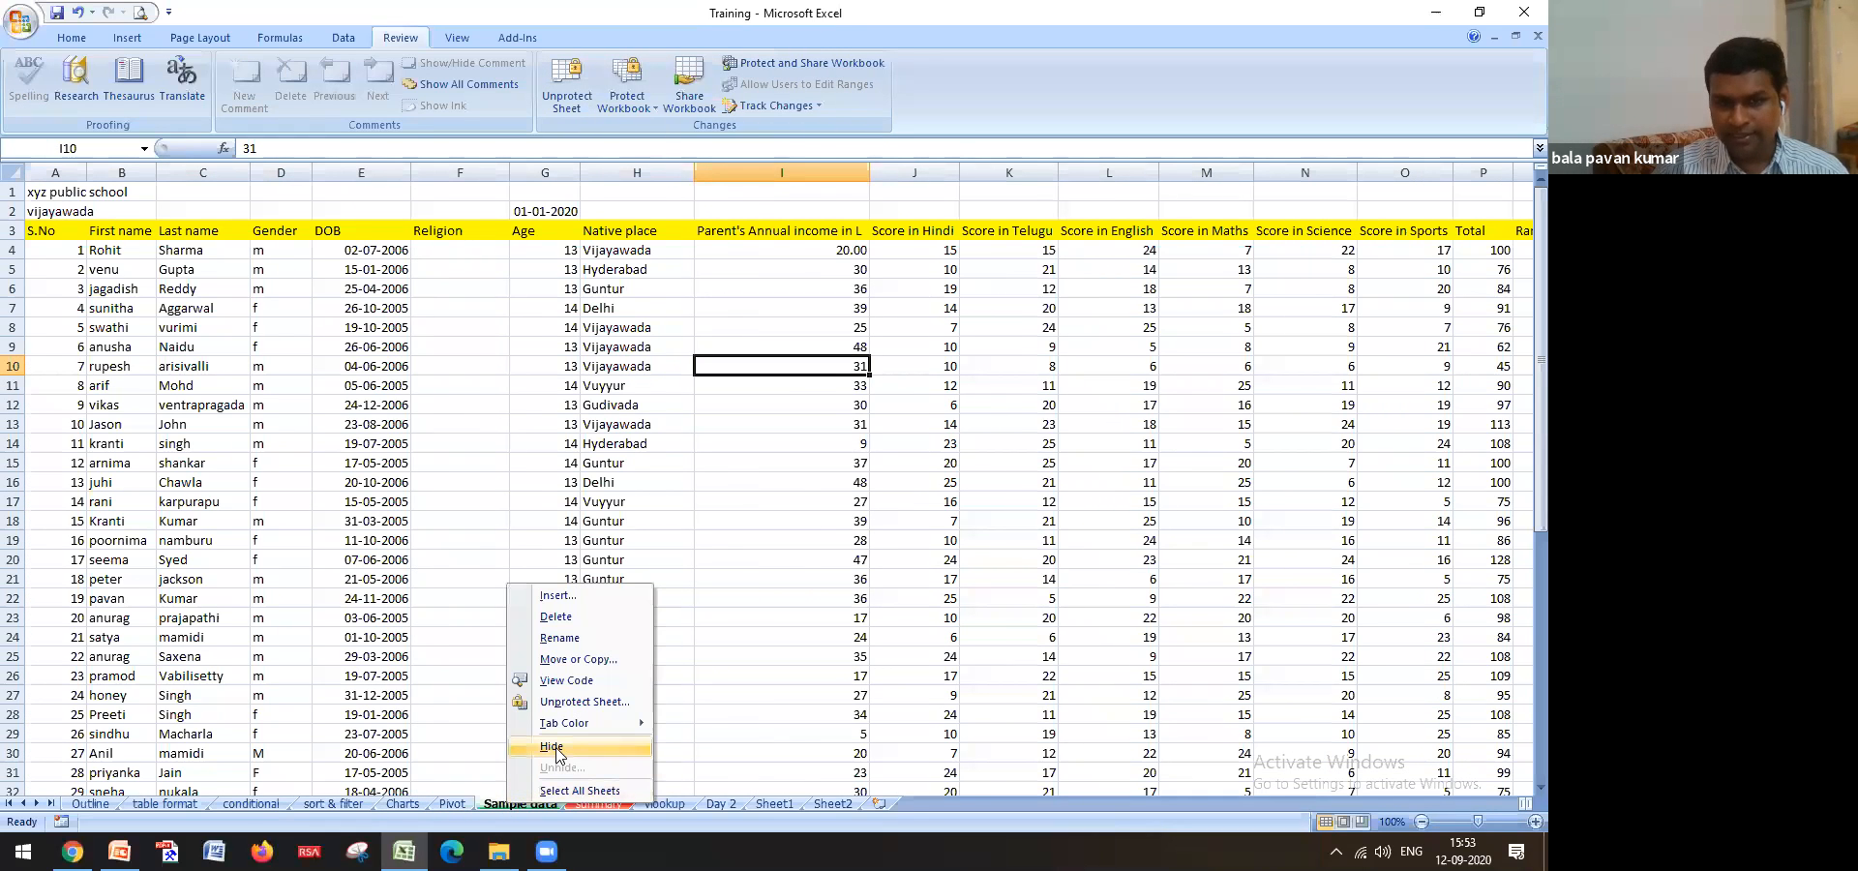
pyautogui.click(463, 741)
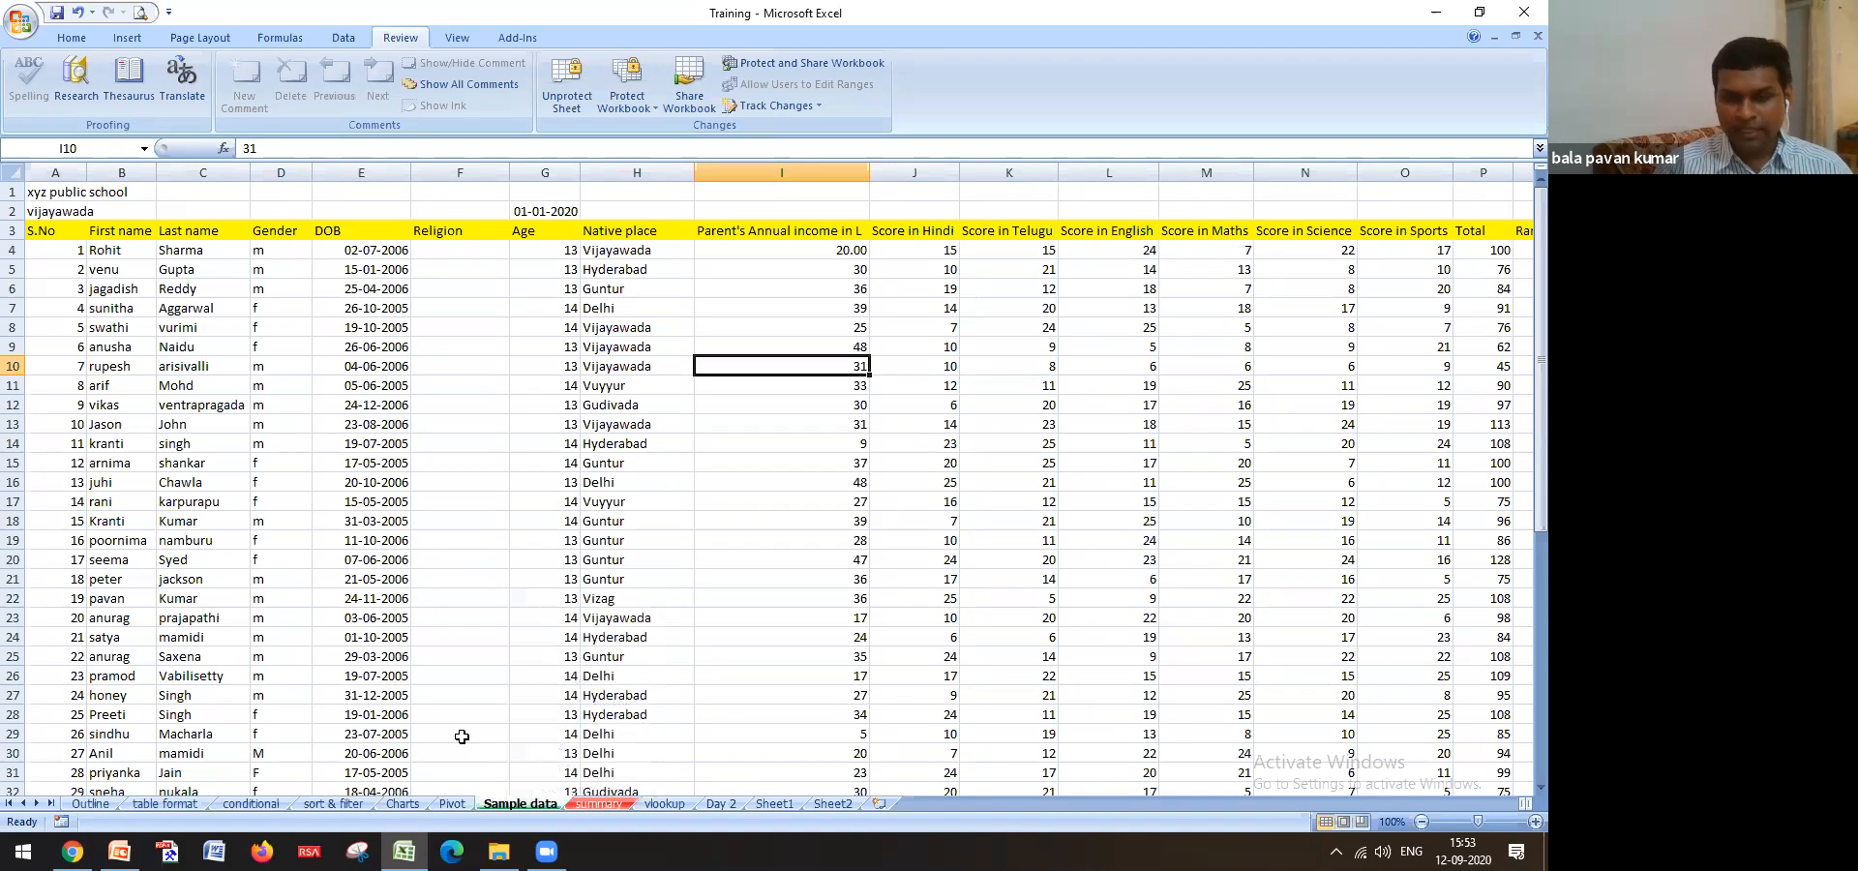
pyautogui.rightClick(465, 806)
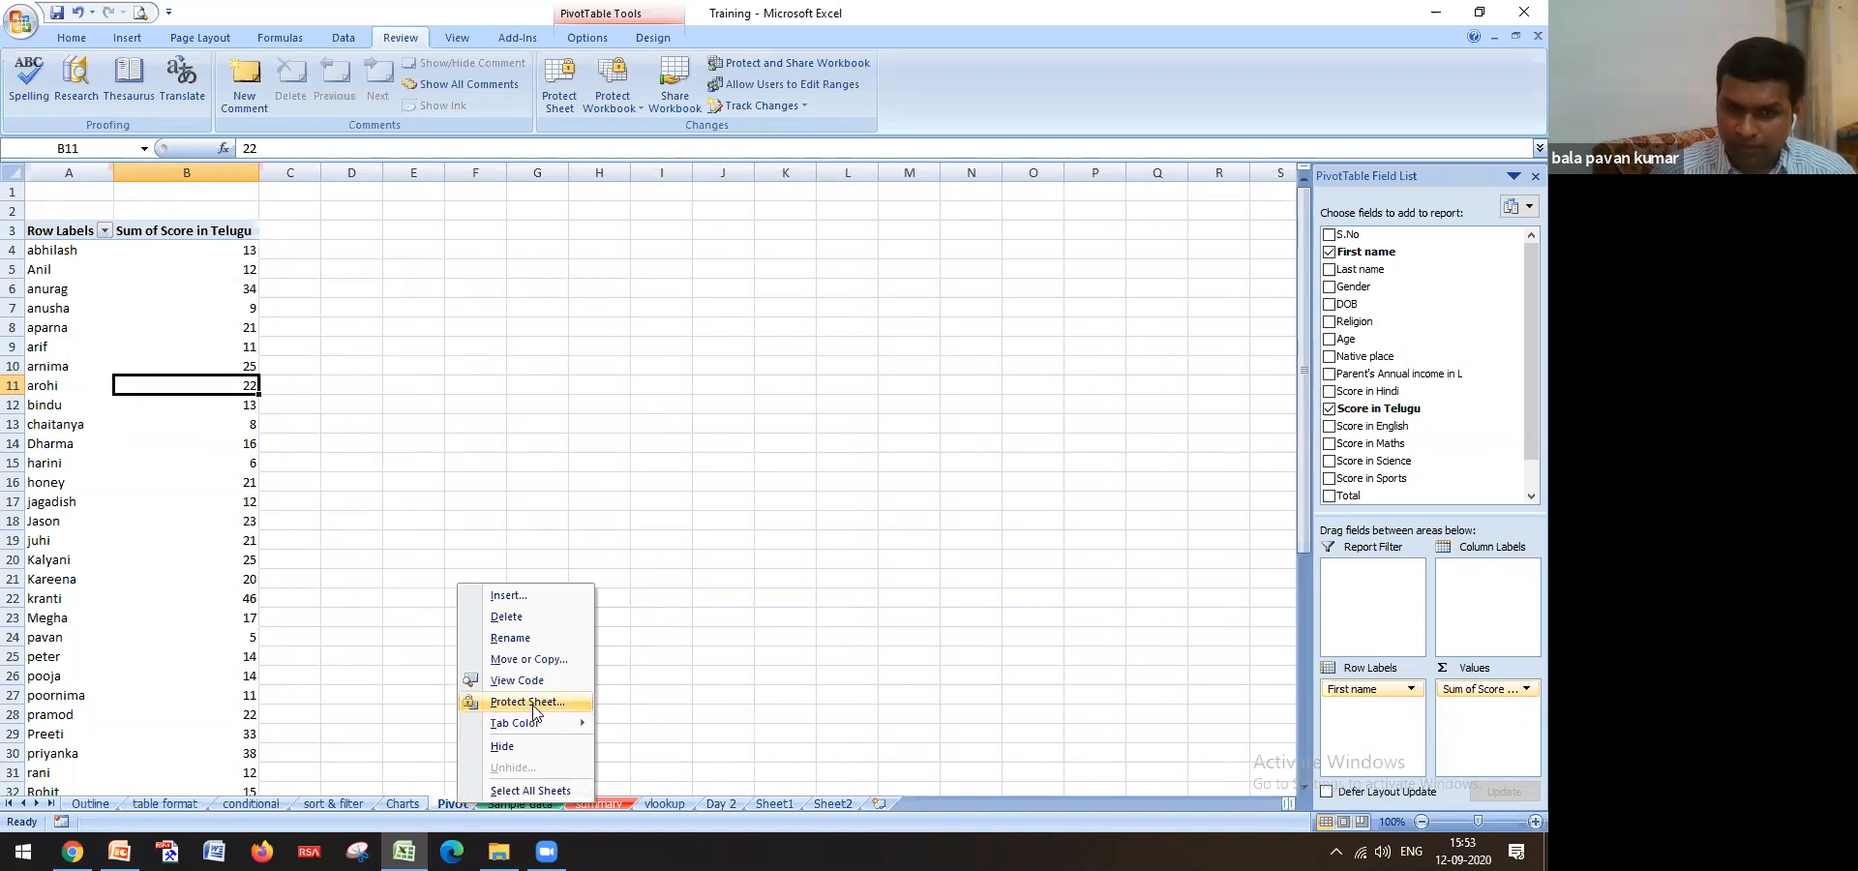
pyautogui.click(515, 807)
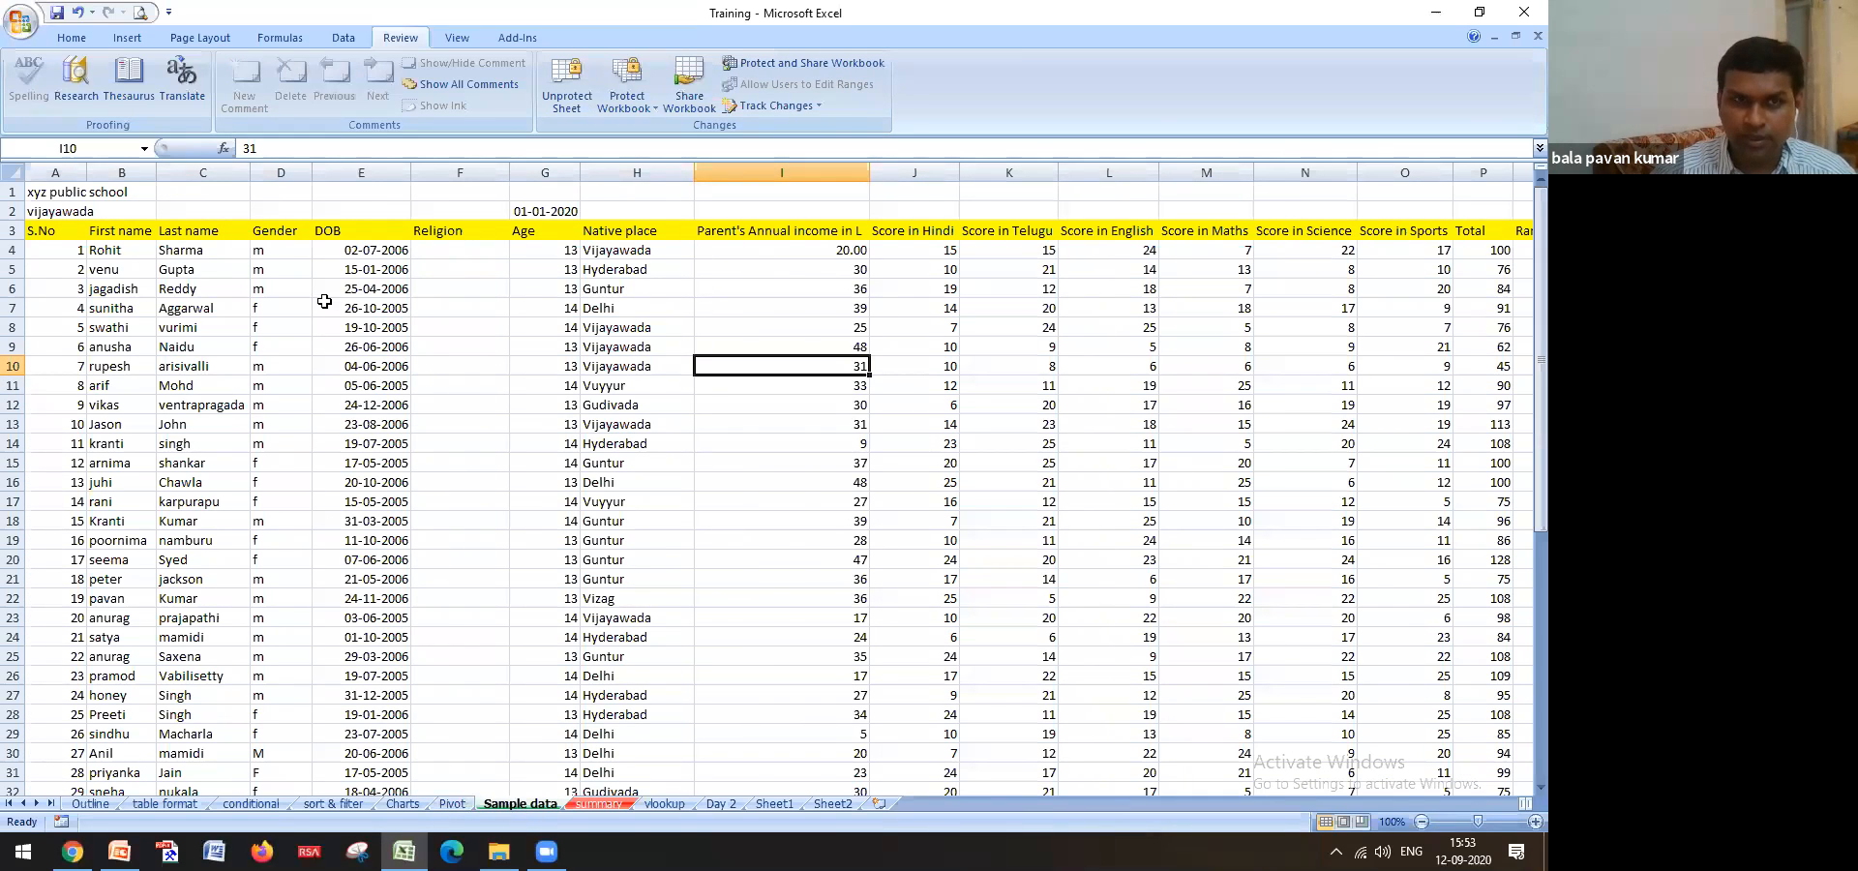
# Unprotect the Sample data sheet with its password
pyautogui.click(81, 40)
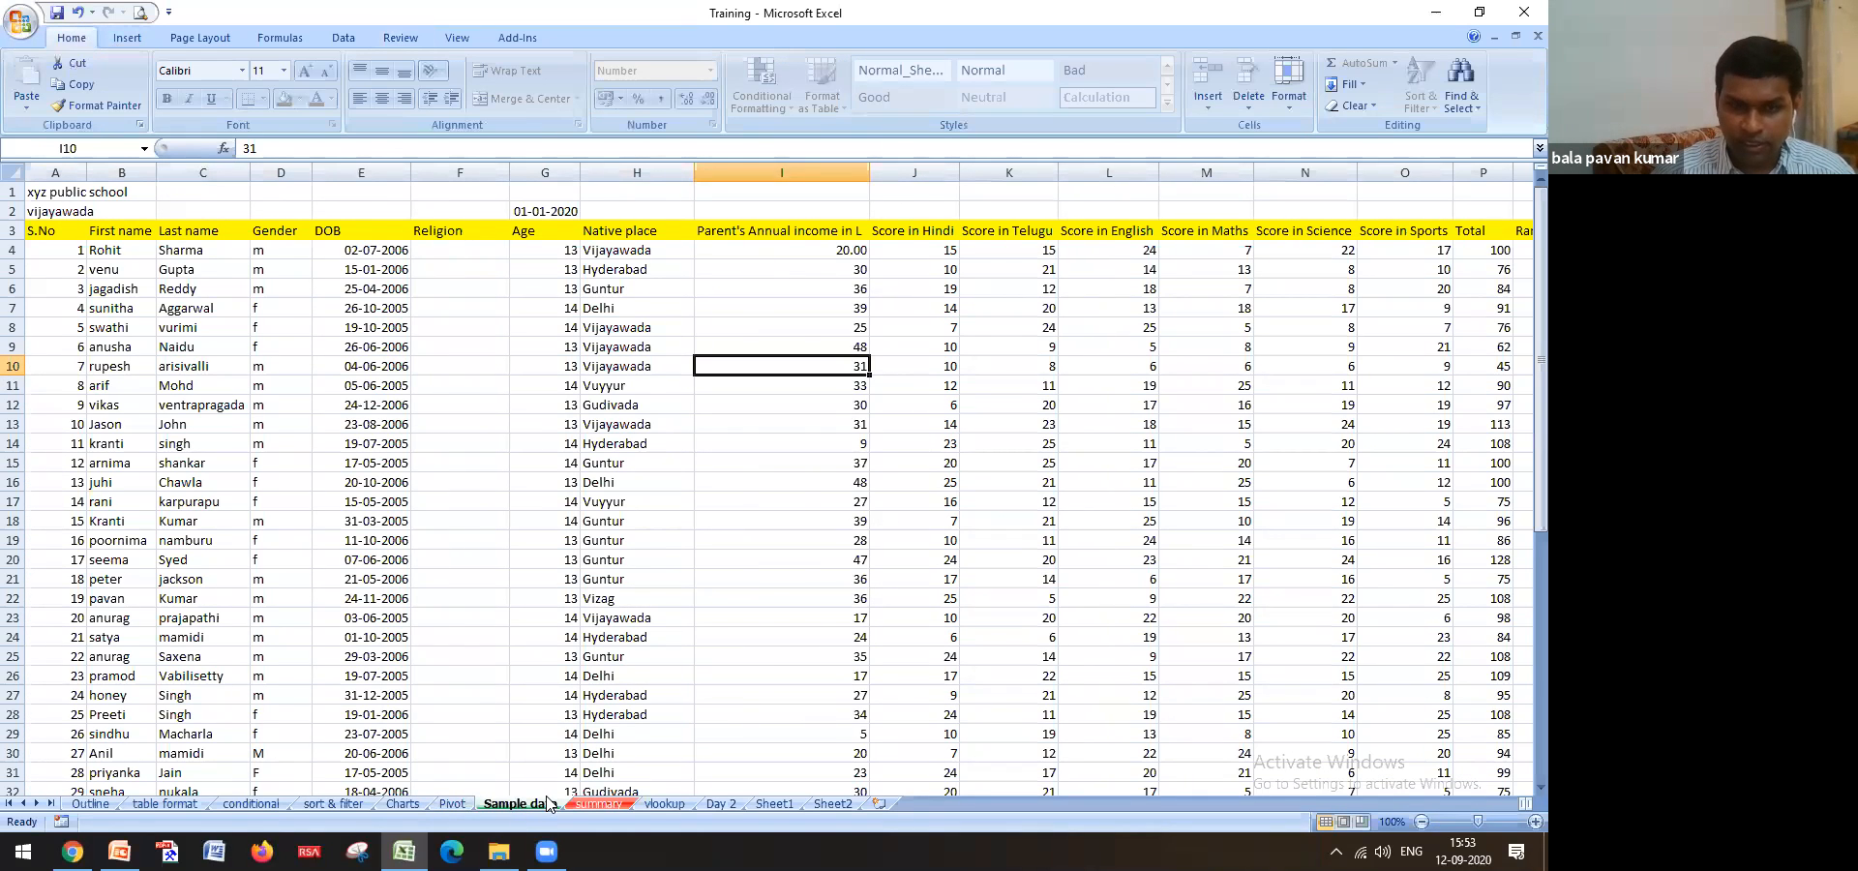
pyautogui.click(393, 39)
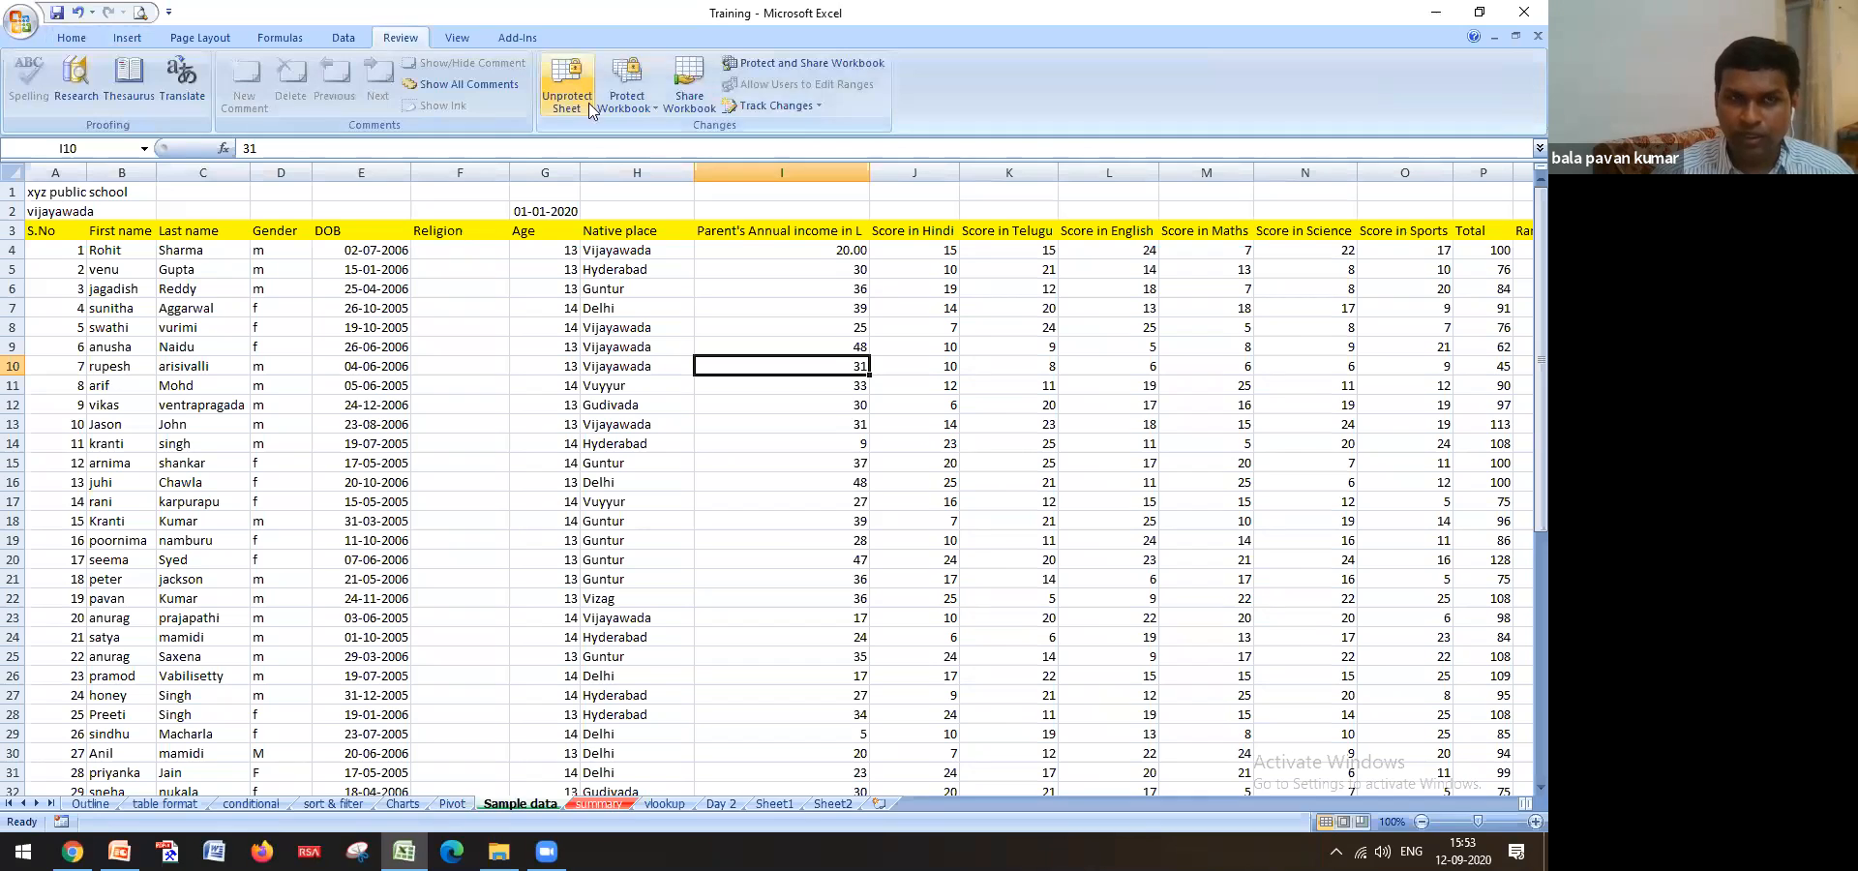
pyautogui.rightClick(541, 800)
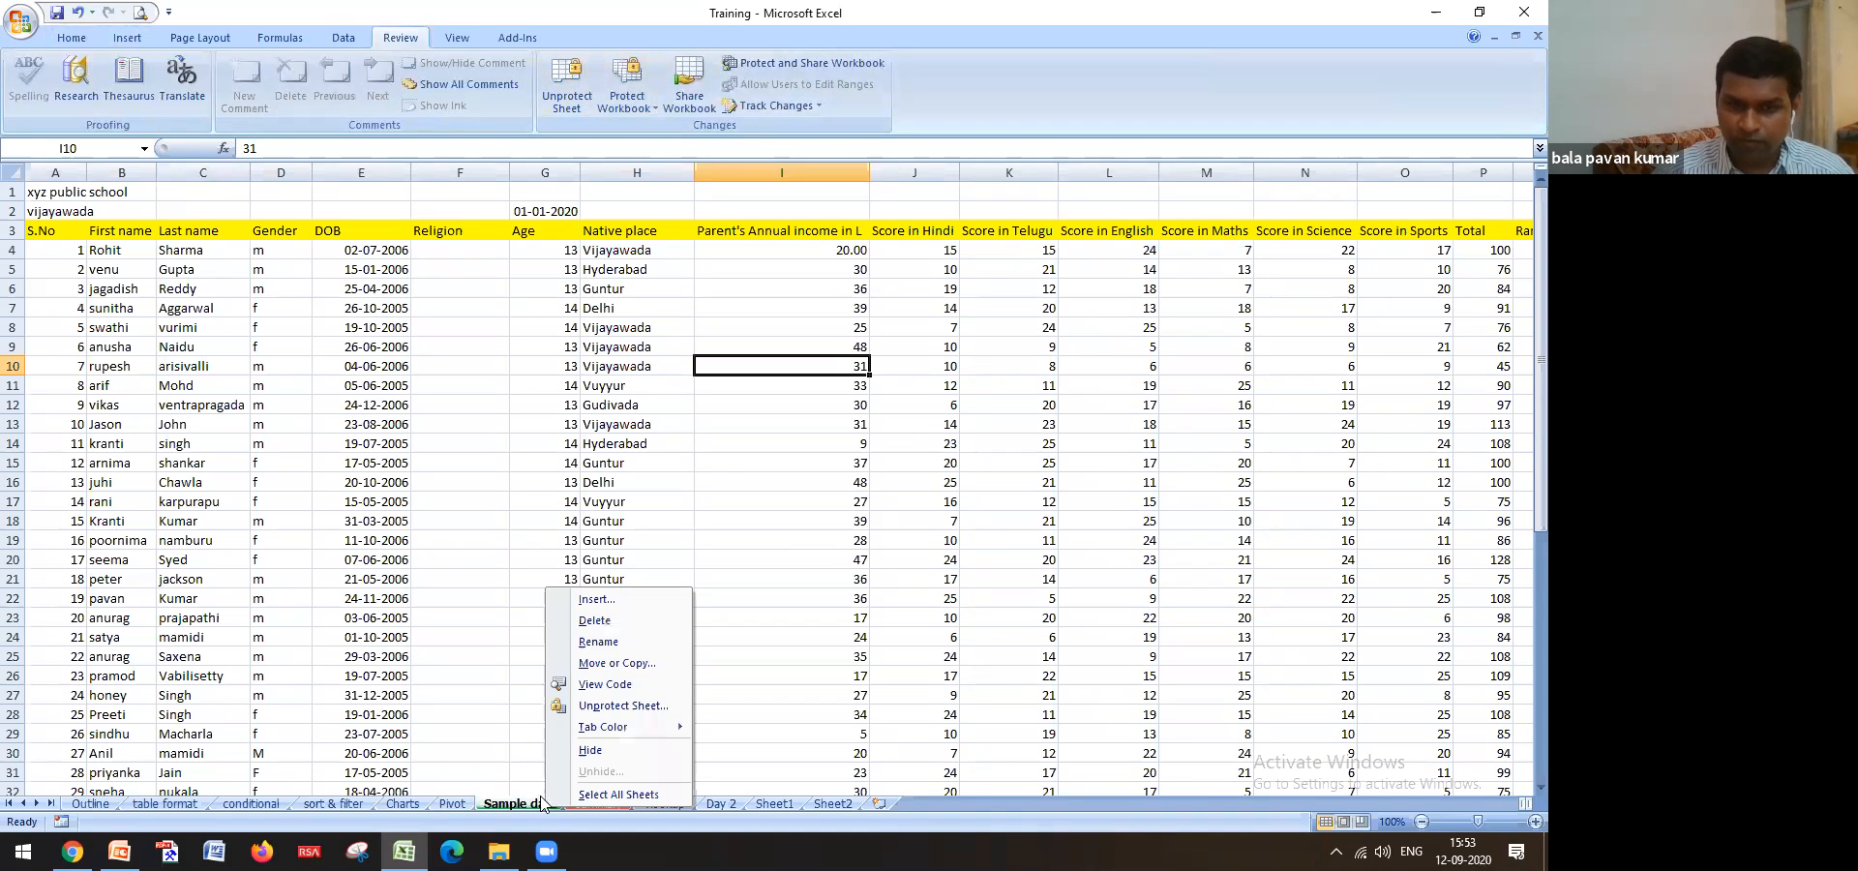
pyautogui.click(620, 706)
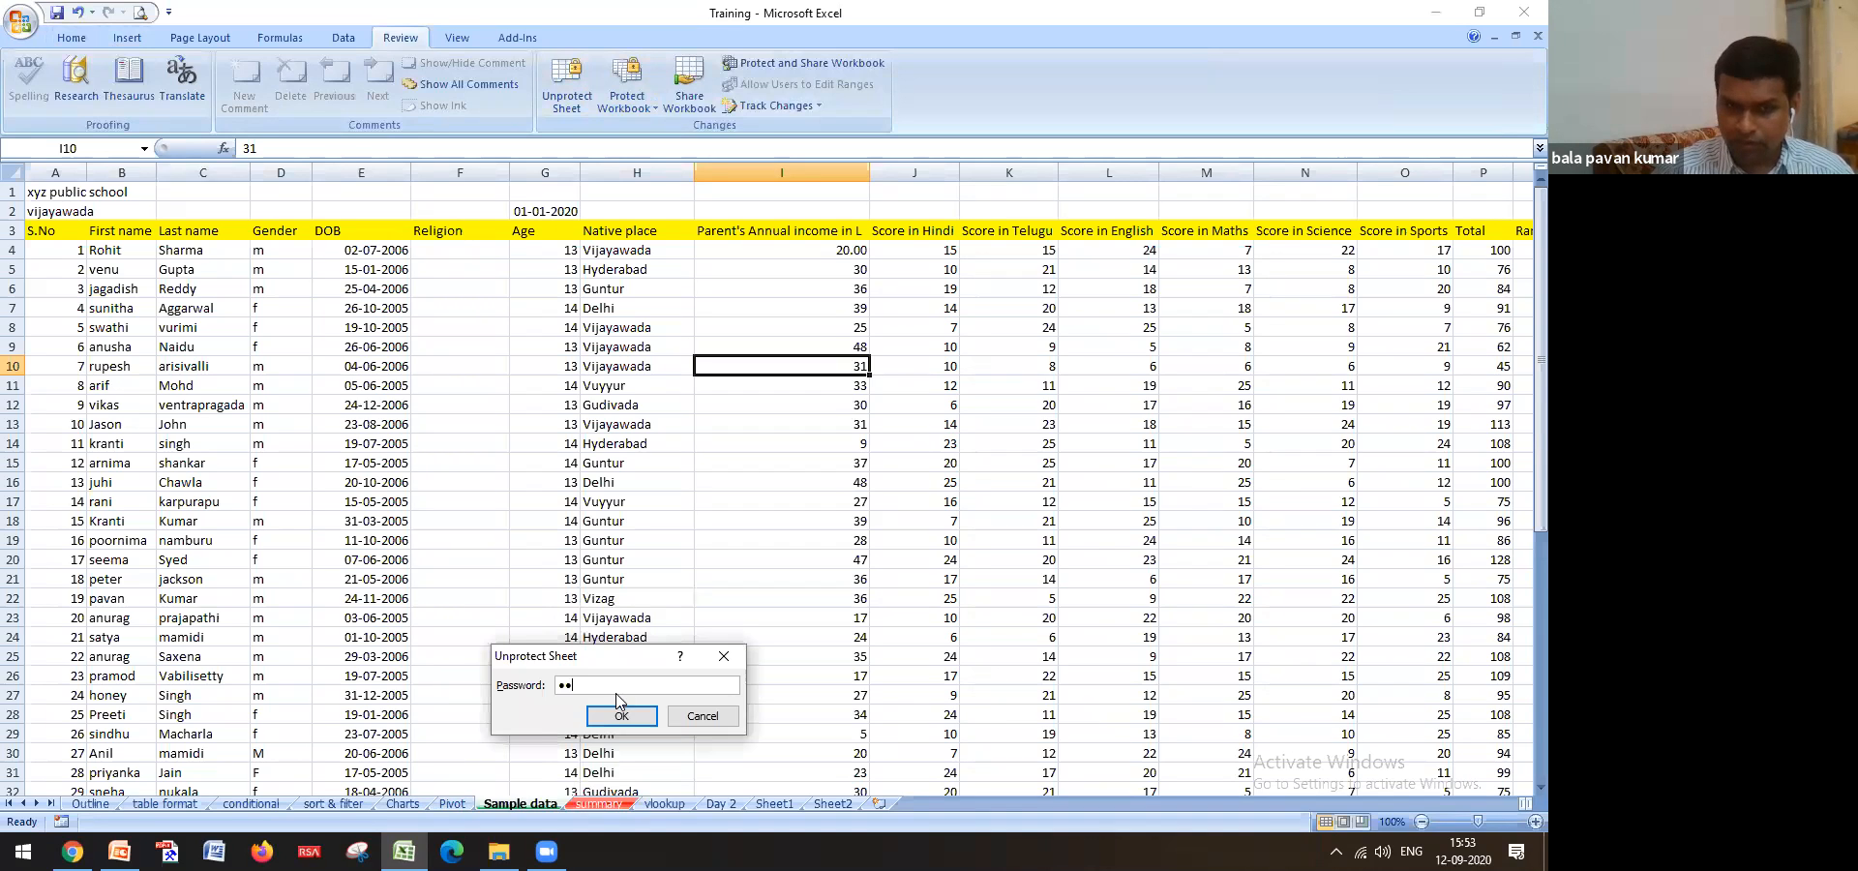
pyautogui.click(621, 714)
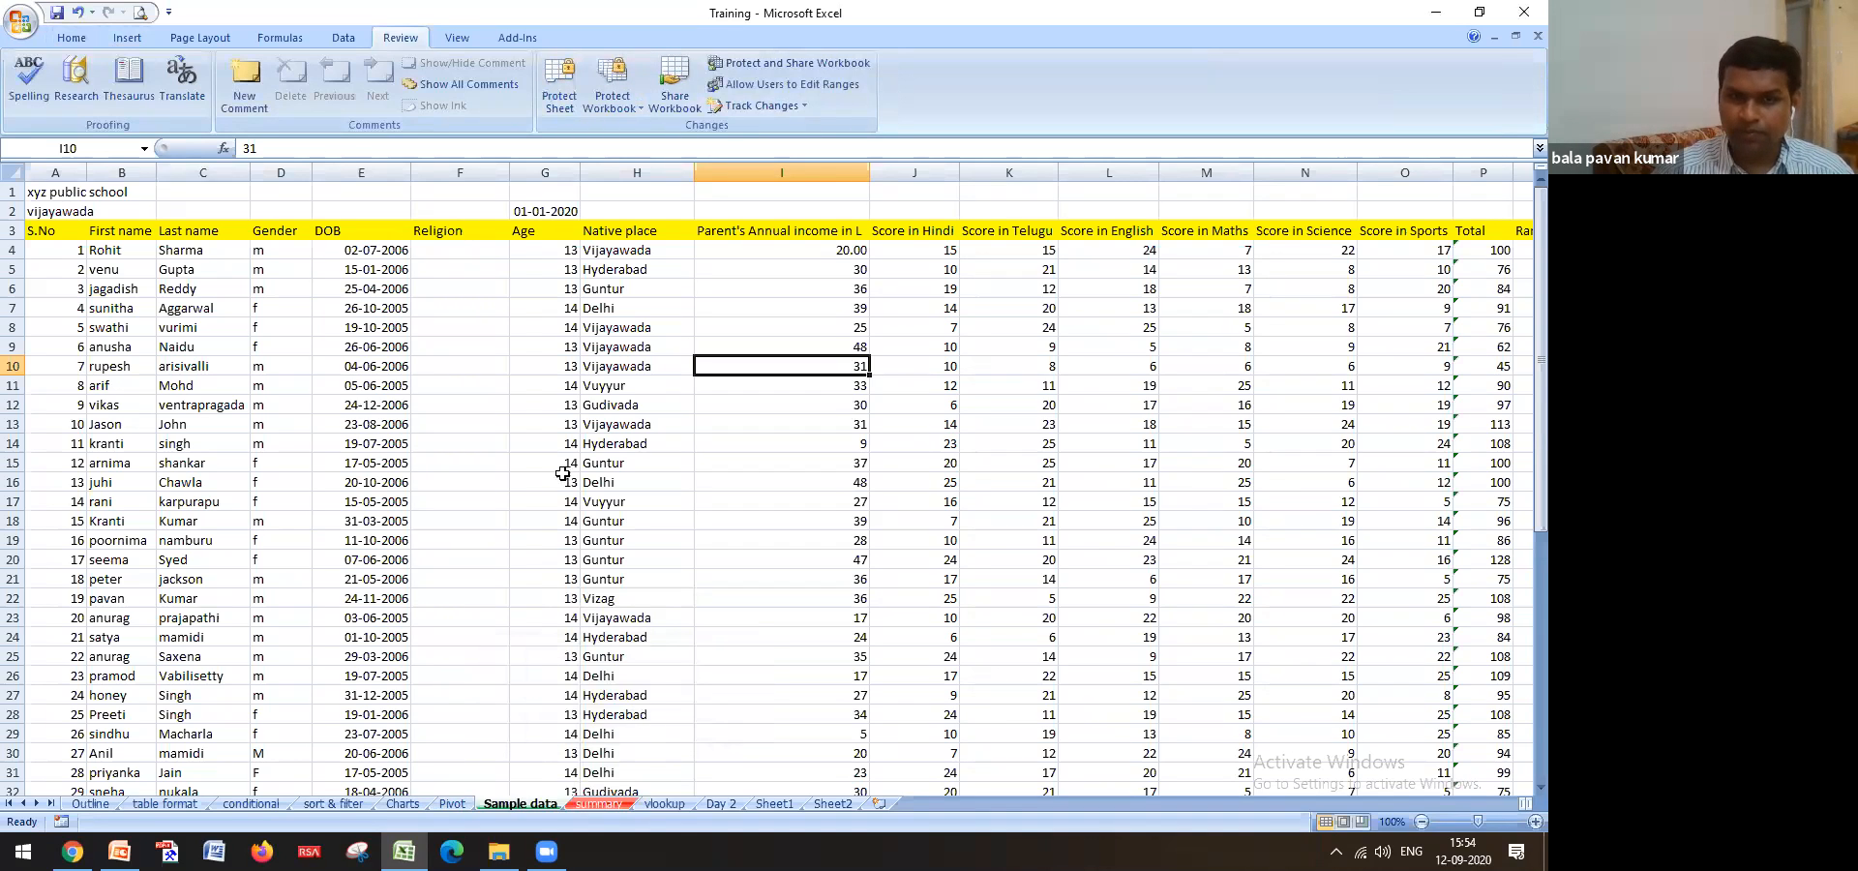
# Test that cells are editable by deleting the row 13 age, then undoing it
pyautogui.click(539, 429)
pyautogui.press('Delete')
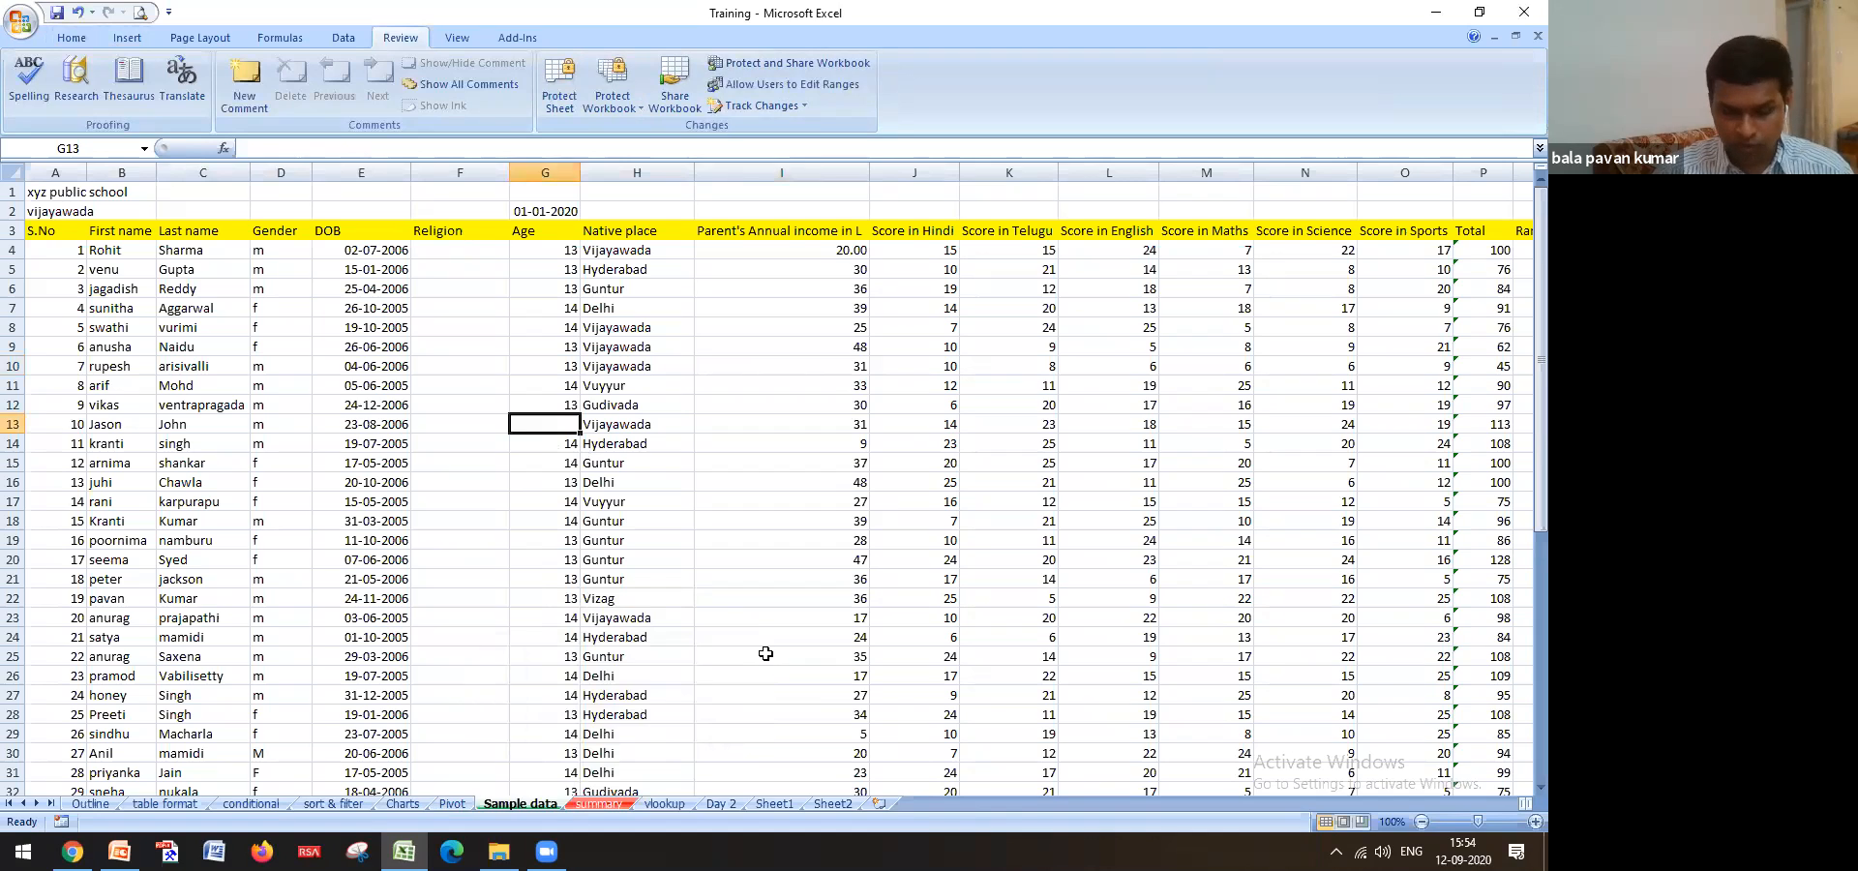
pyautogui.hotkey('ctrl', 'z')
pyautogui.click(739, 601)
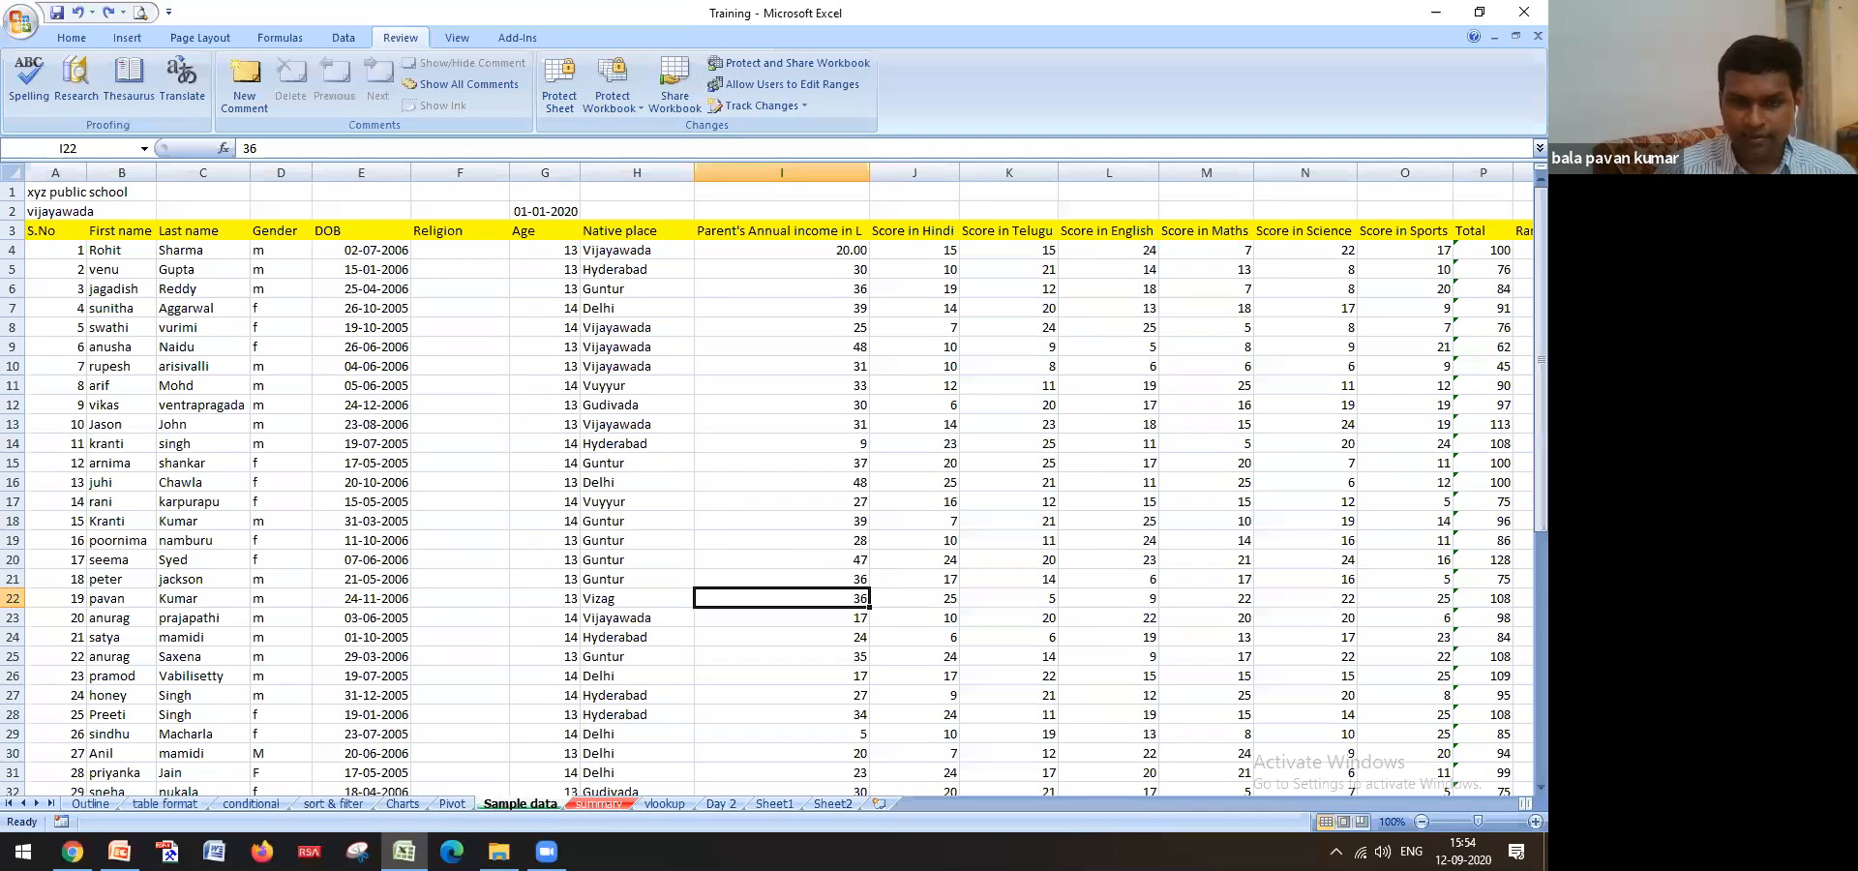
# Open the Invoice tax caluculation workbook from the Excel training files folder
pyautogui.click(498, 852)
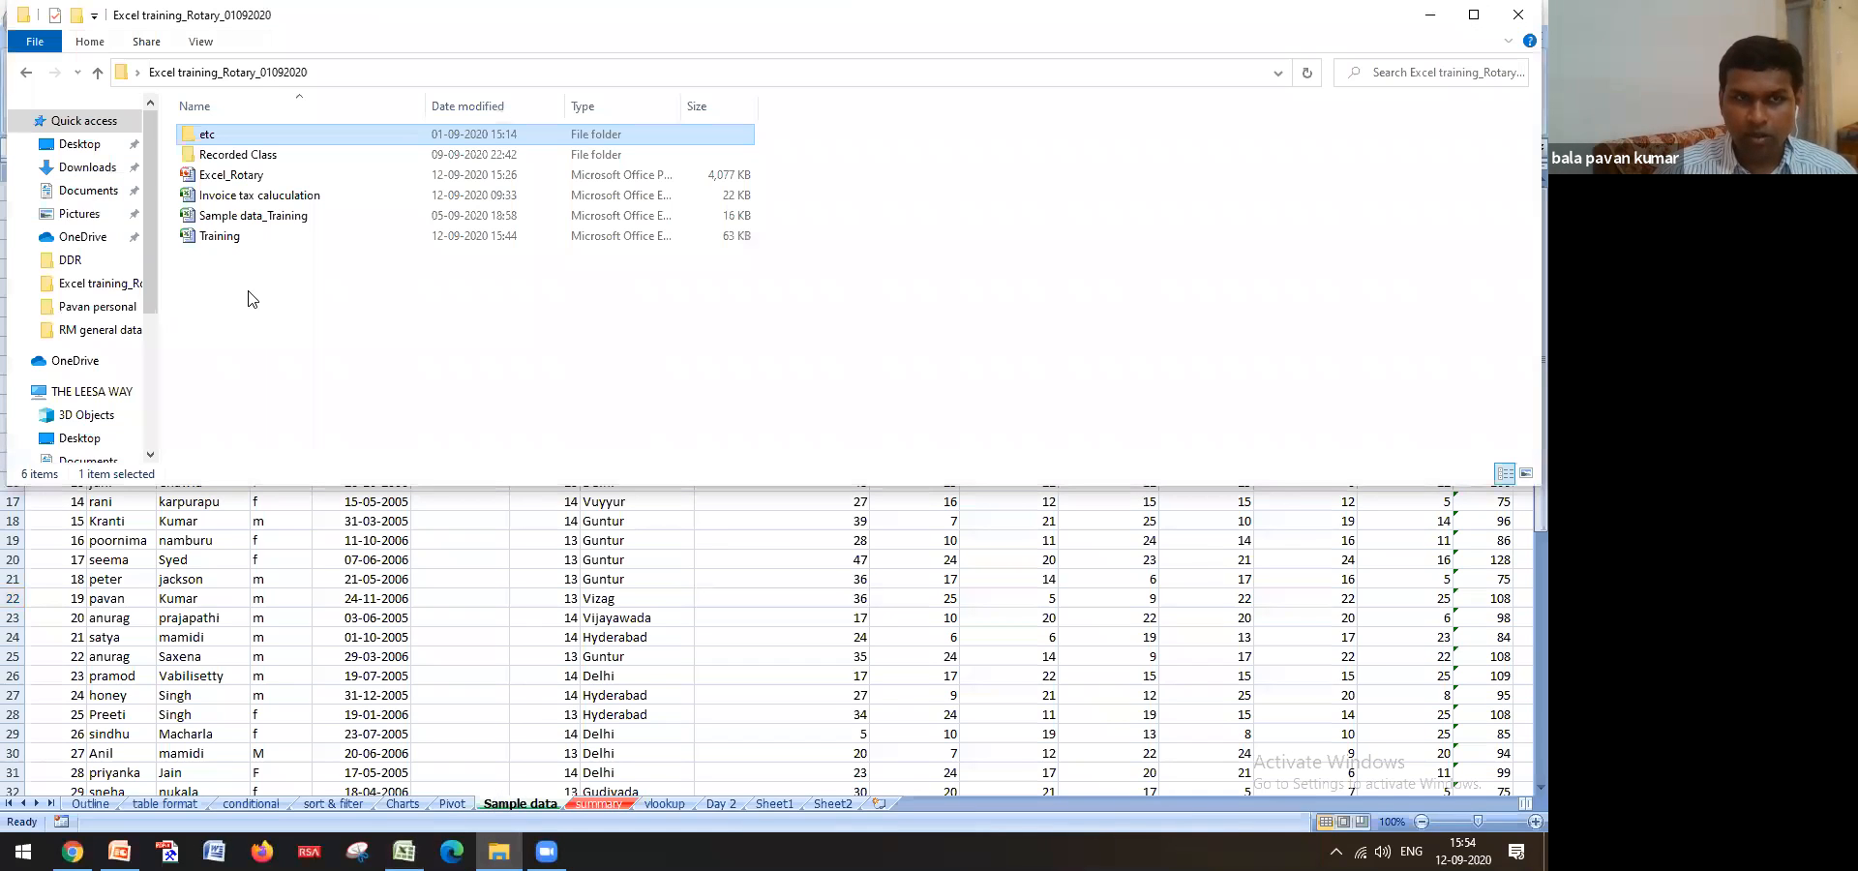
pyautogui.click(290, 198)
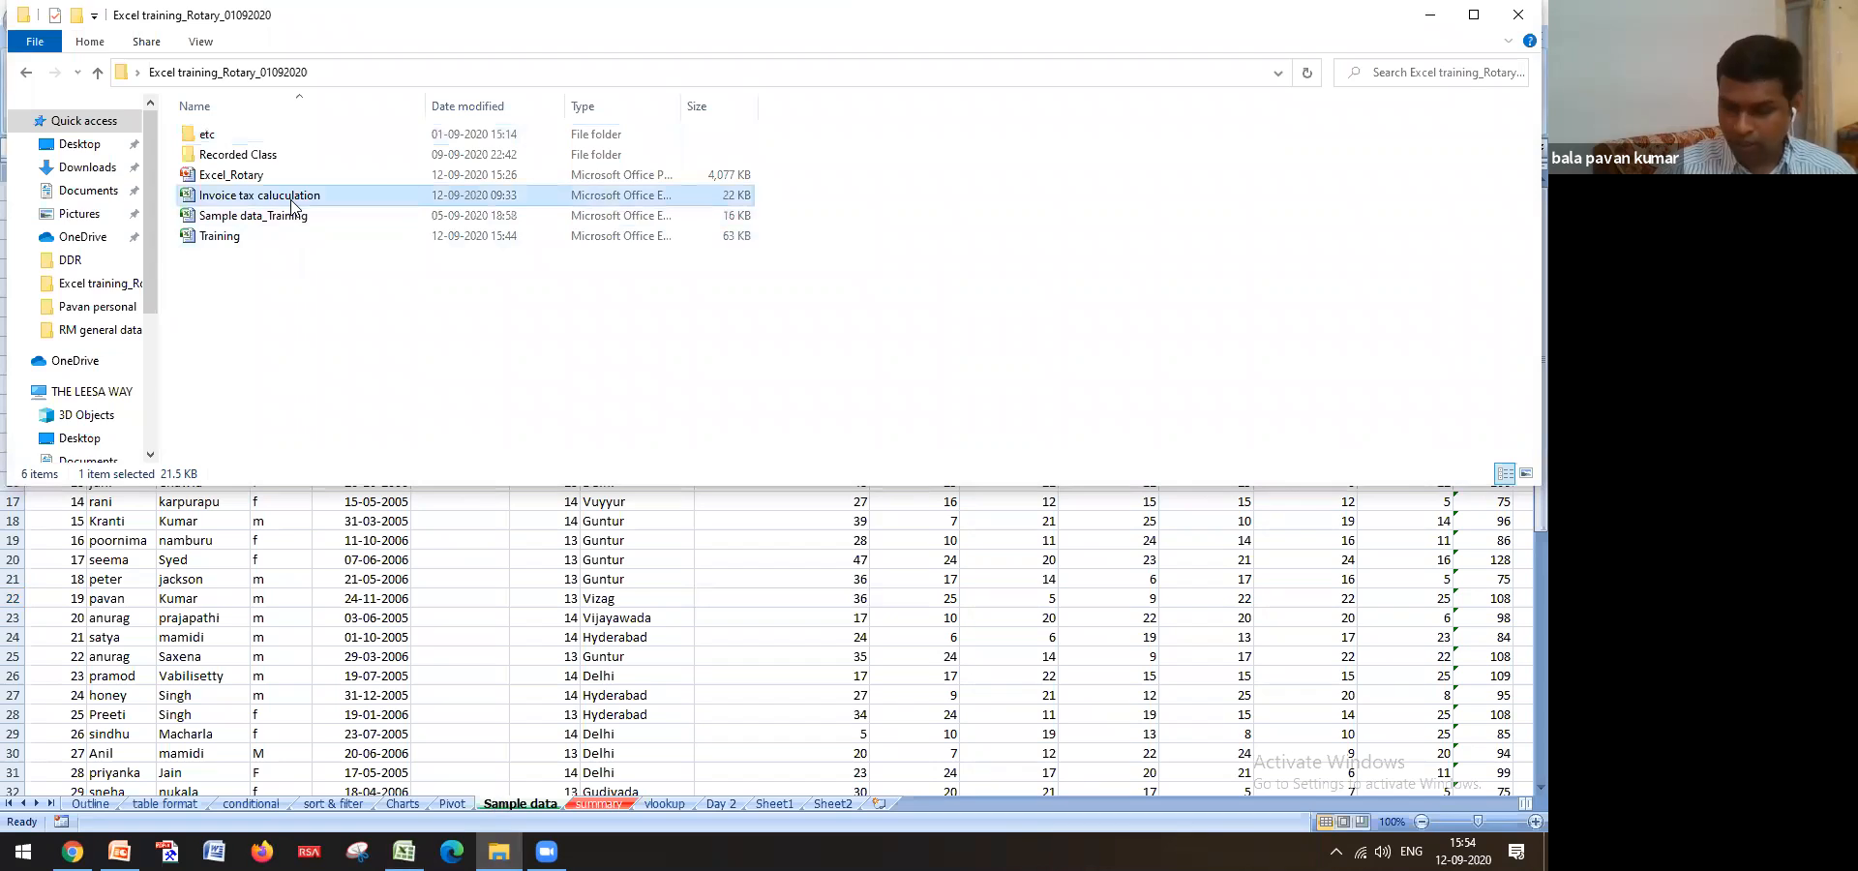
pyautogui.doubleClick(291, 197)
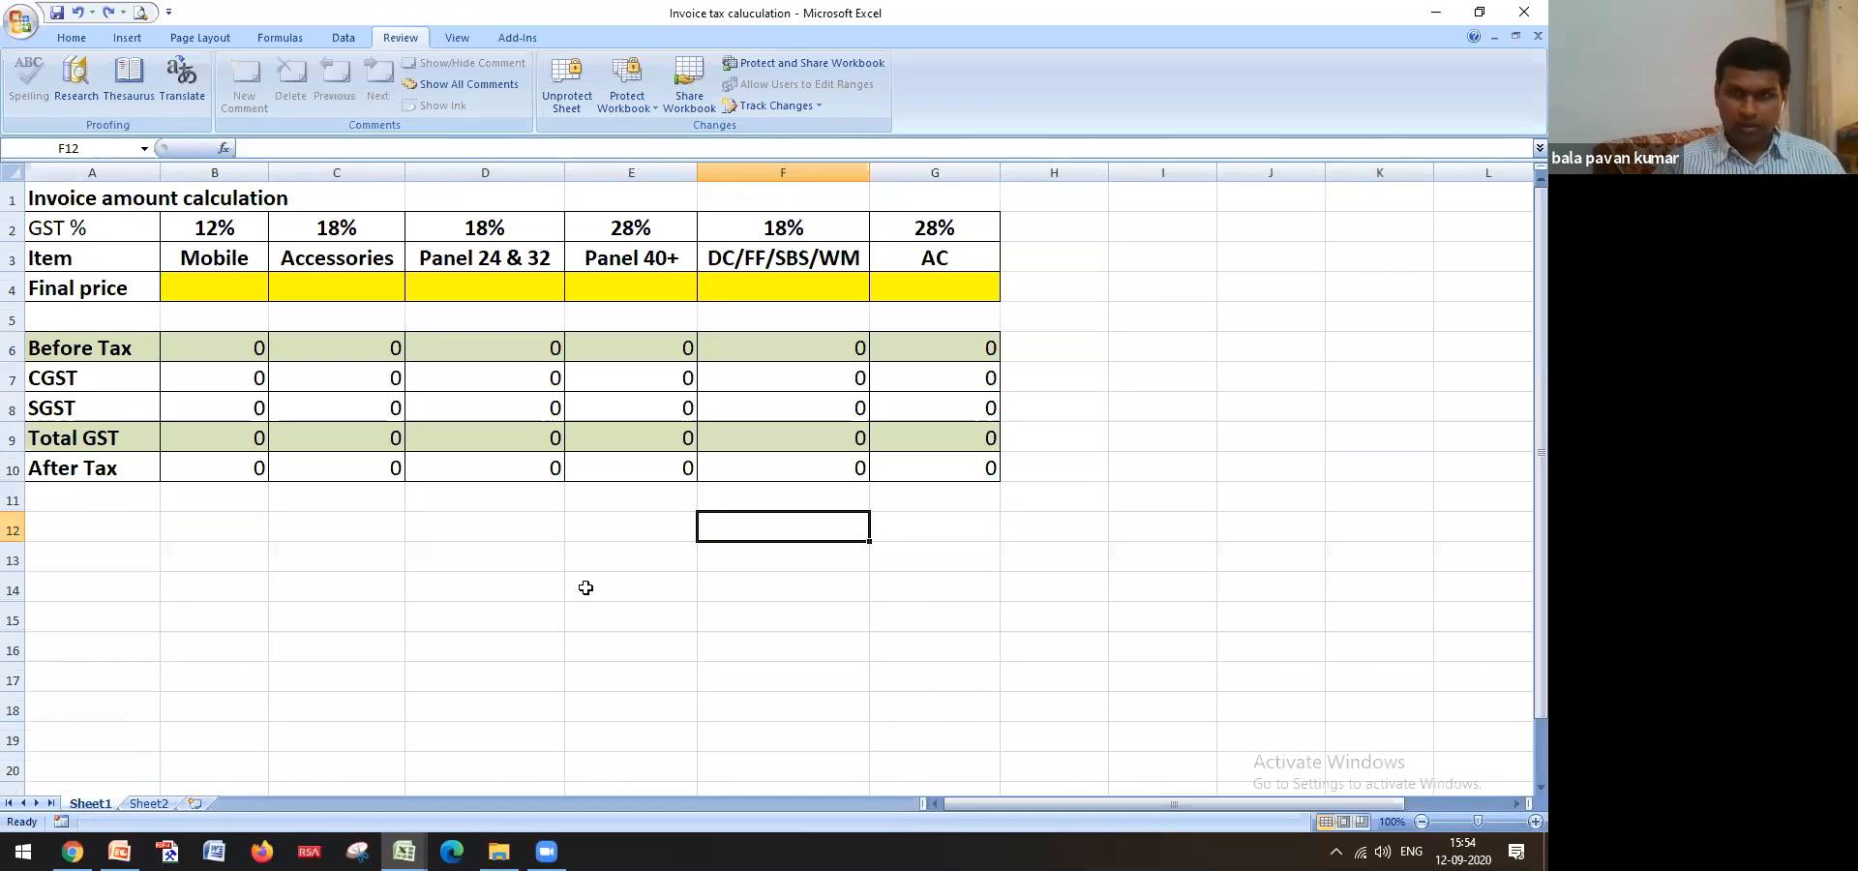
pyautogui.click(591, 593)
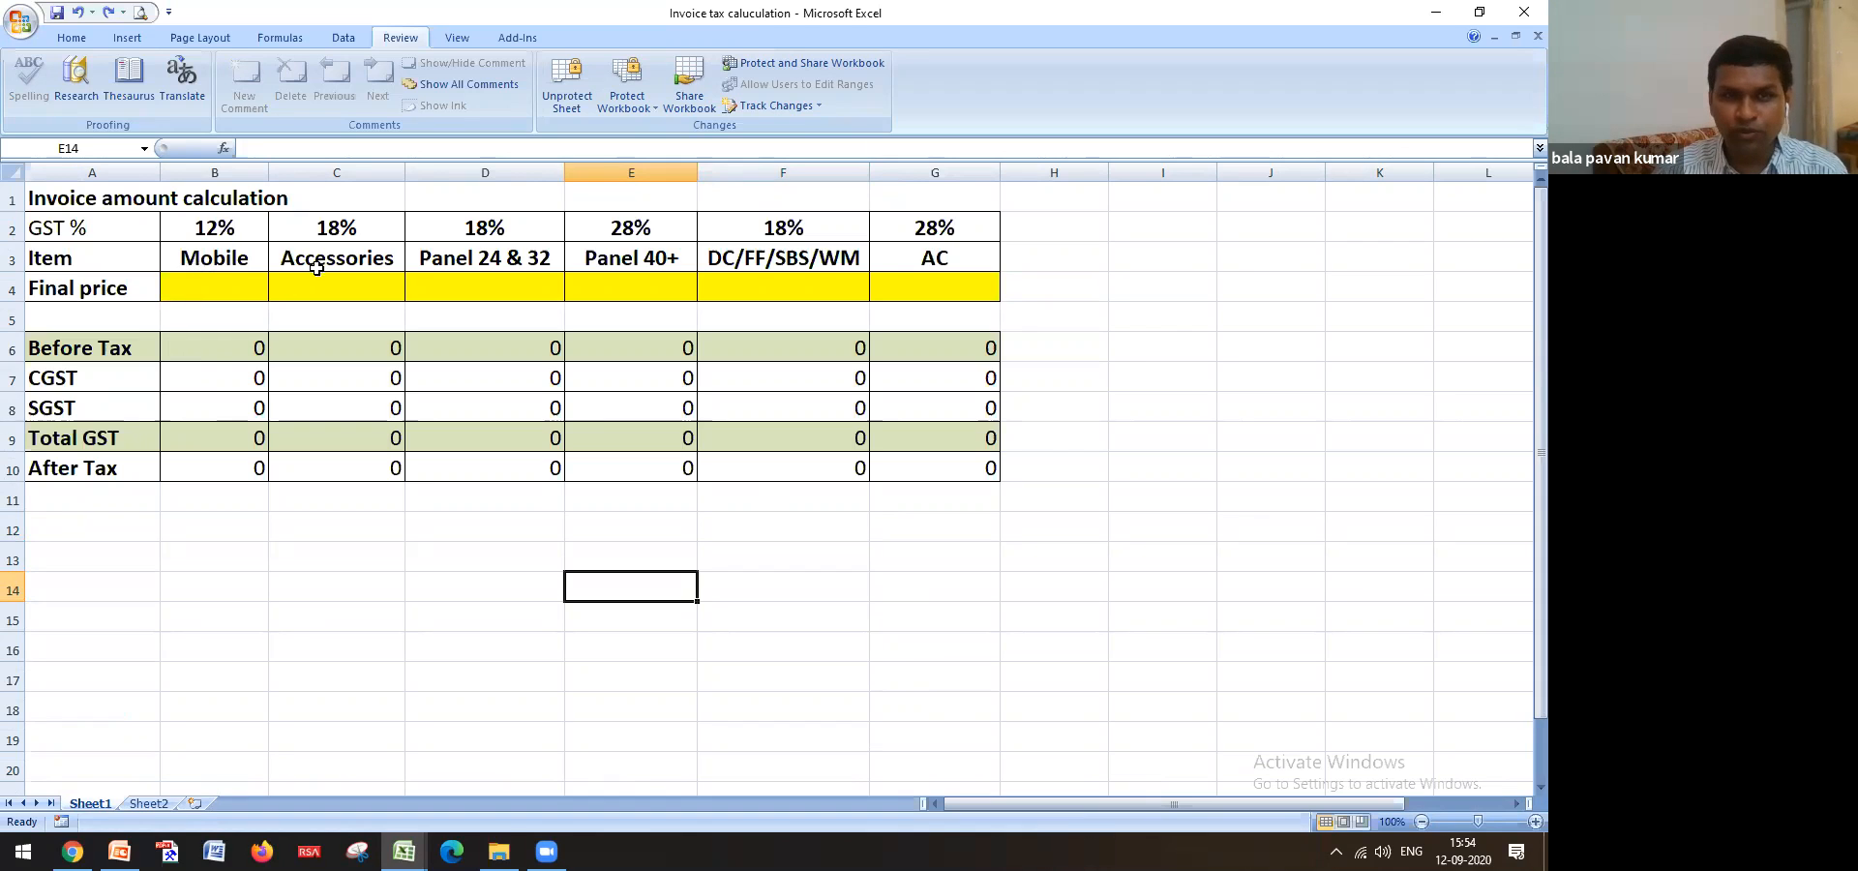
pyautogui.click(493, 266)
pyautogui.click(913, 267)
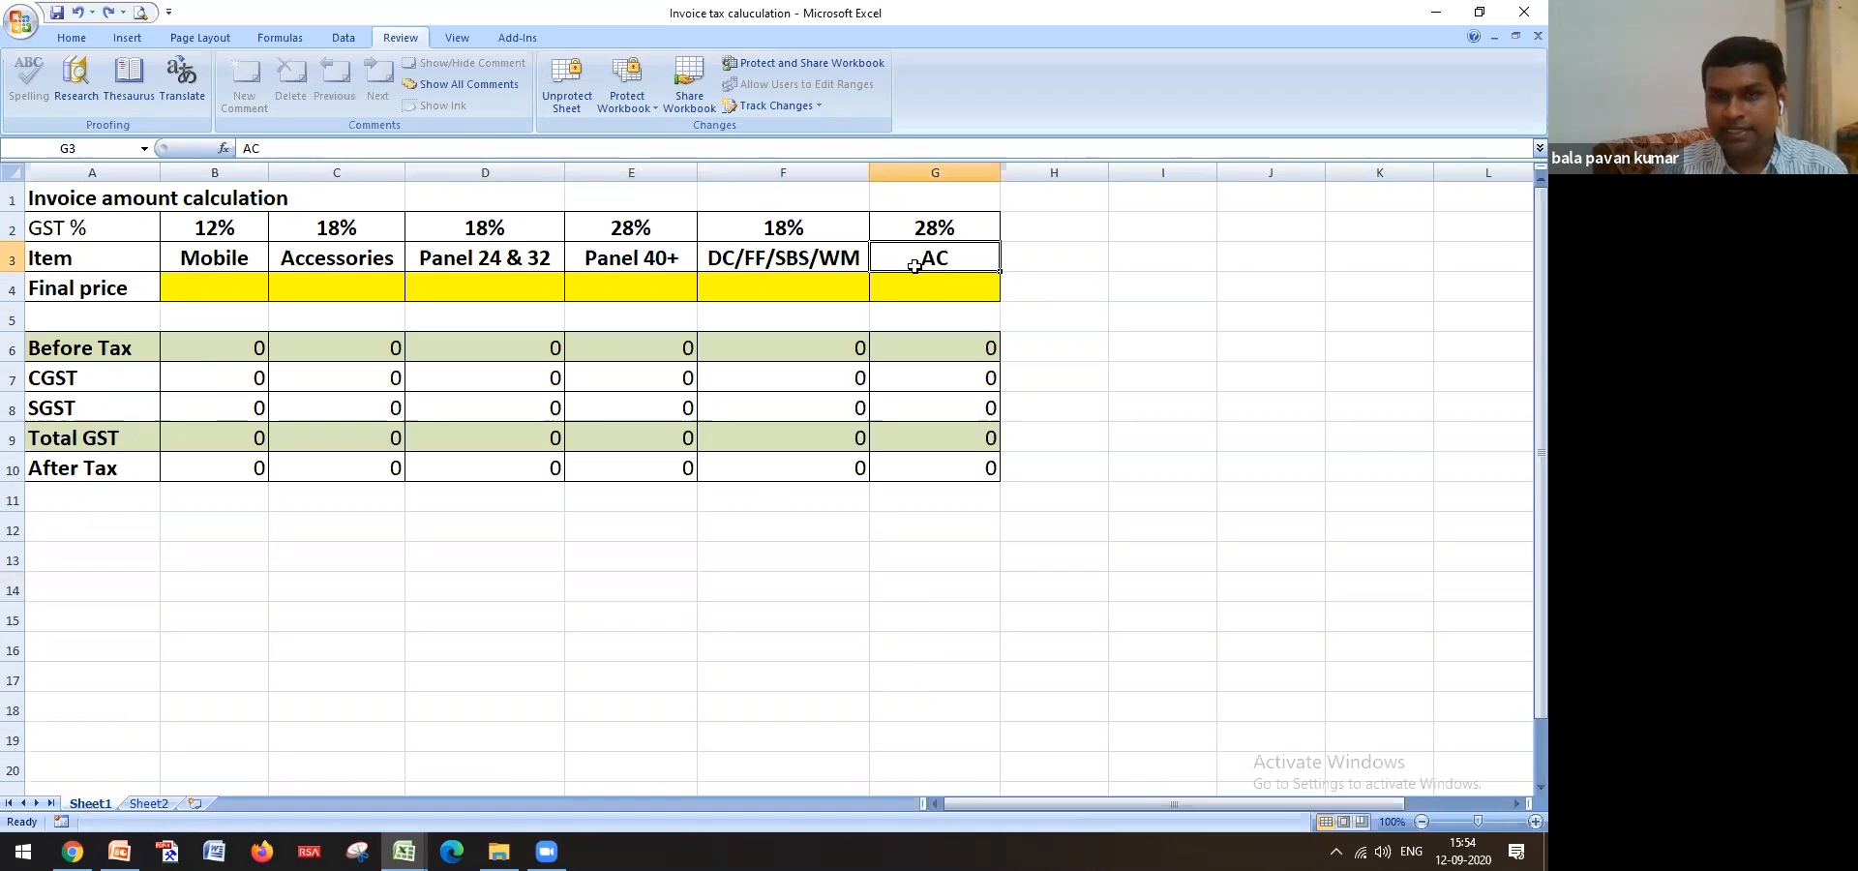
pyautogui.press('Up')
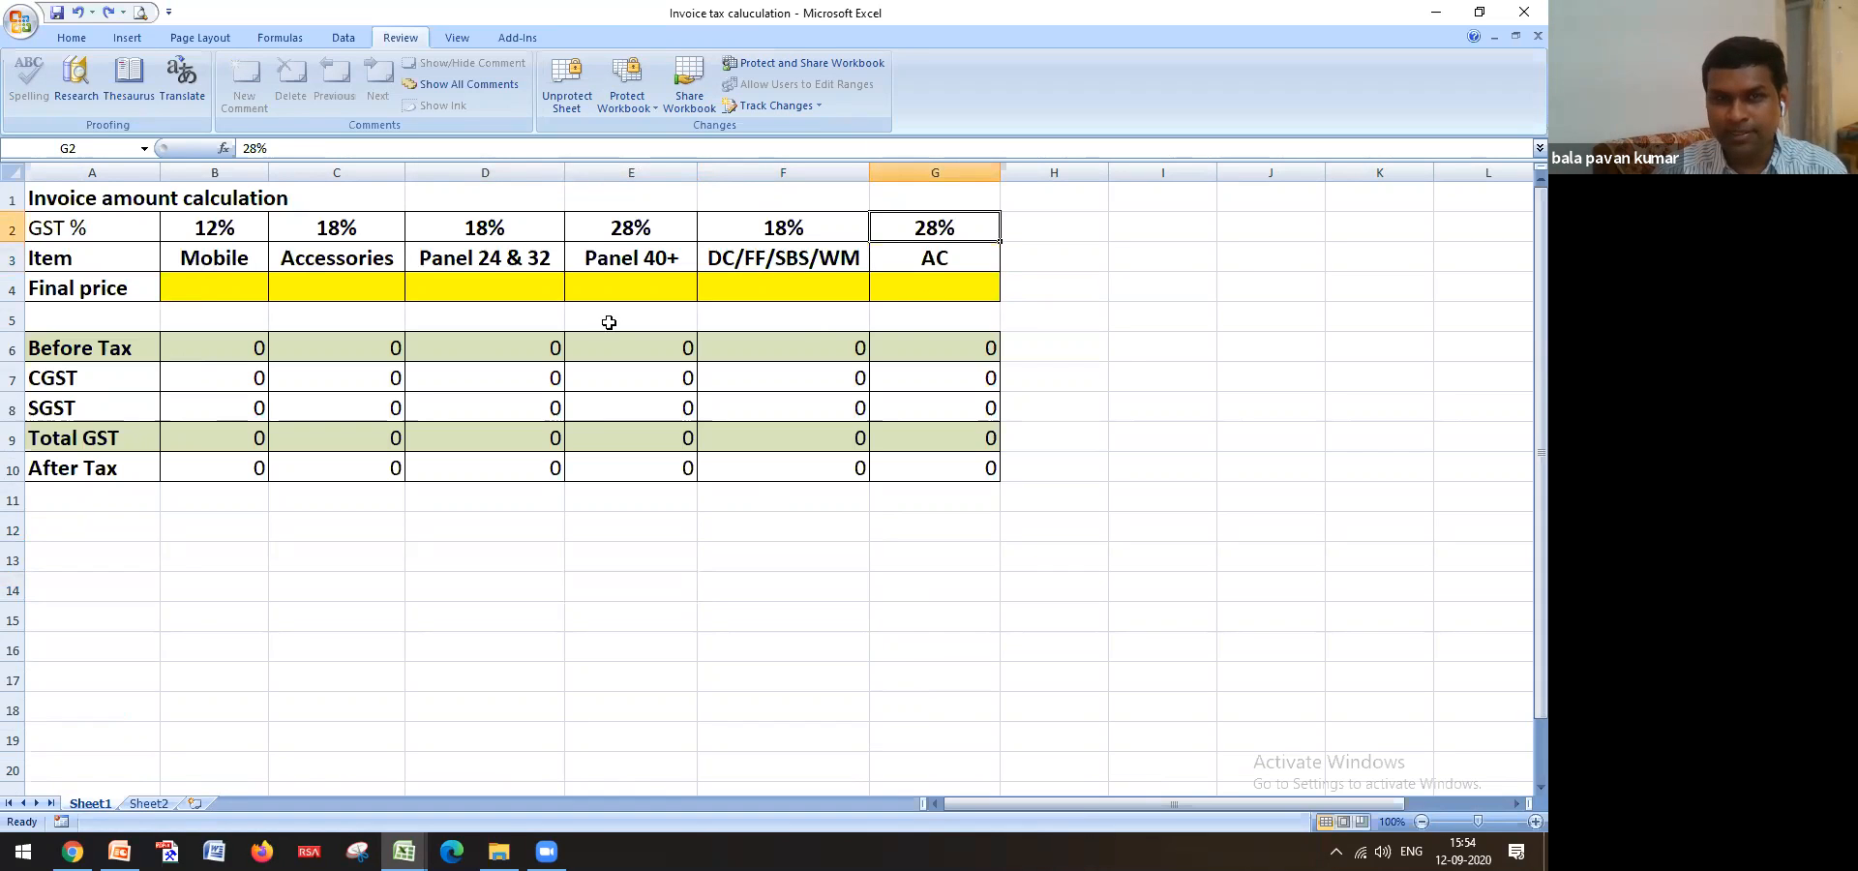
pyautogui.click(527, 264)
pyautogui.press('Up')
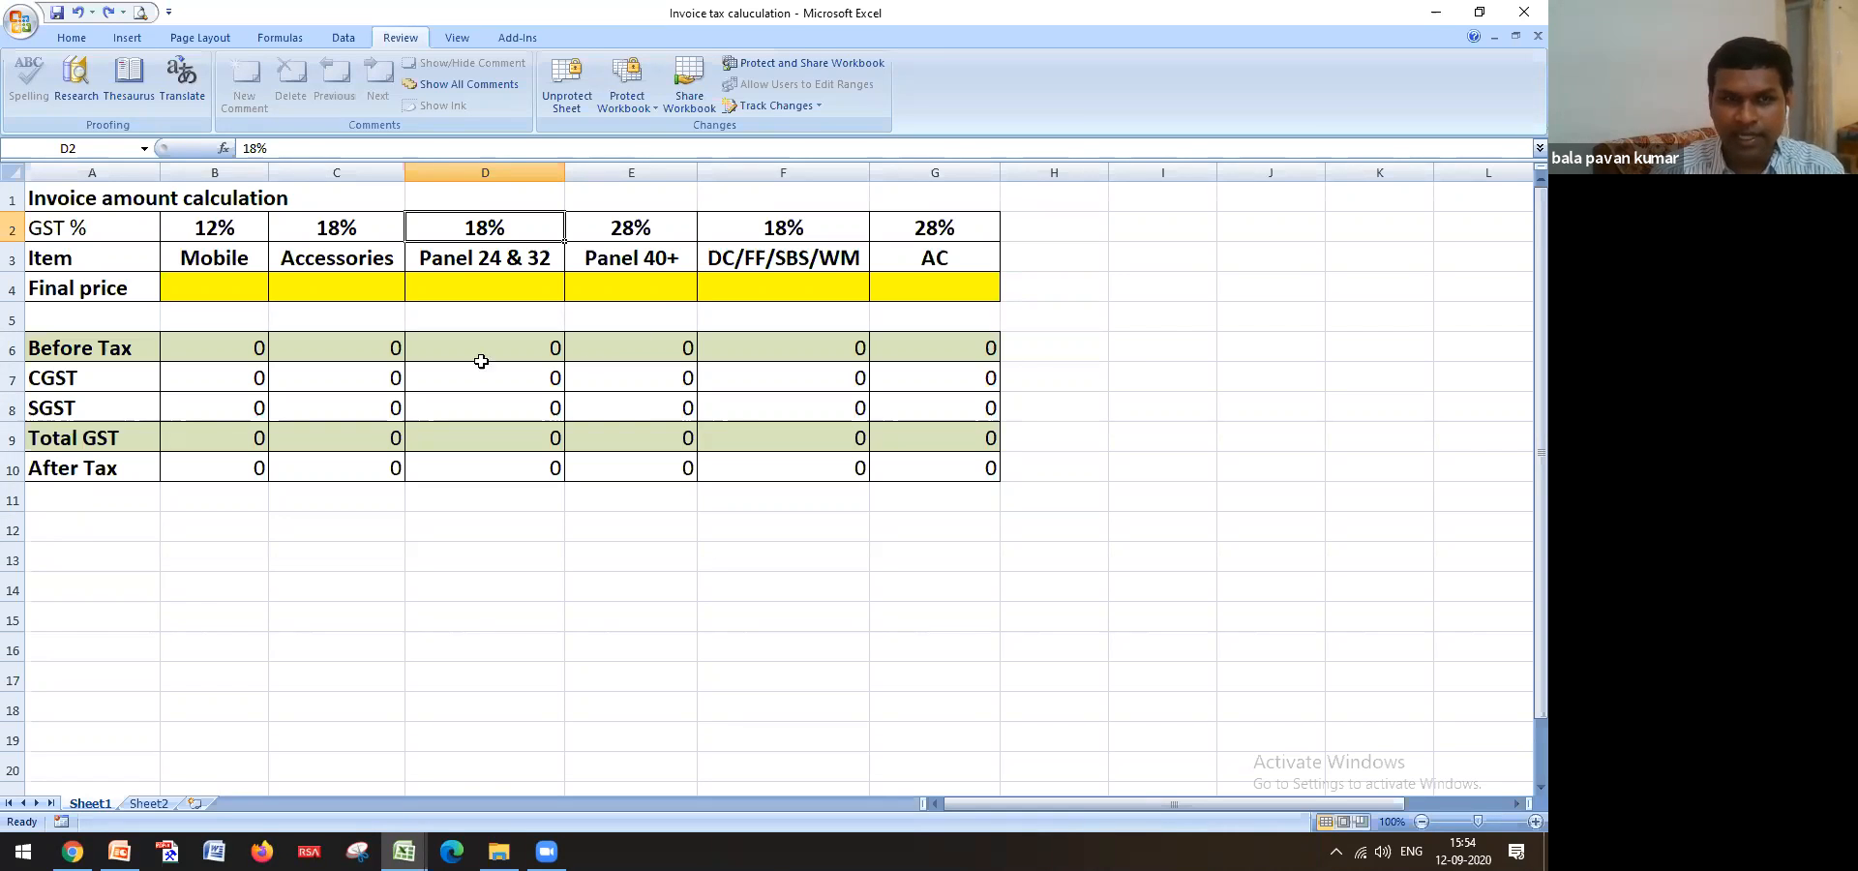
pyautogui.click(504, 289)
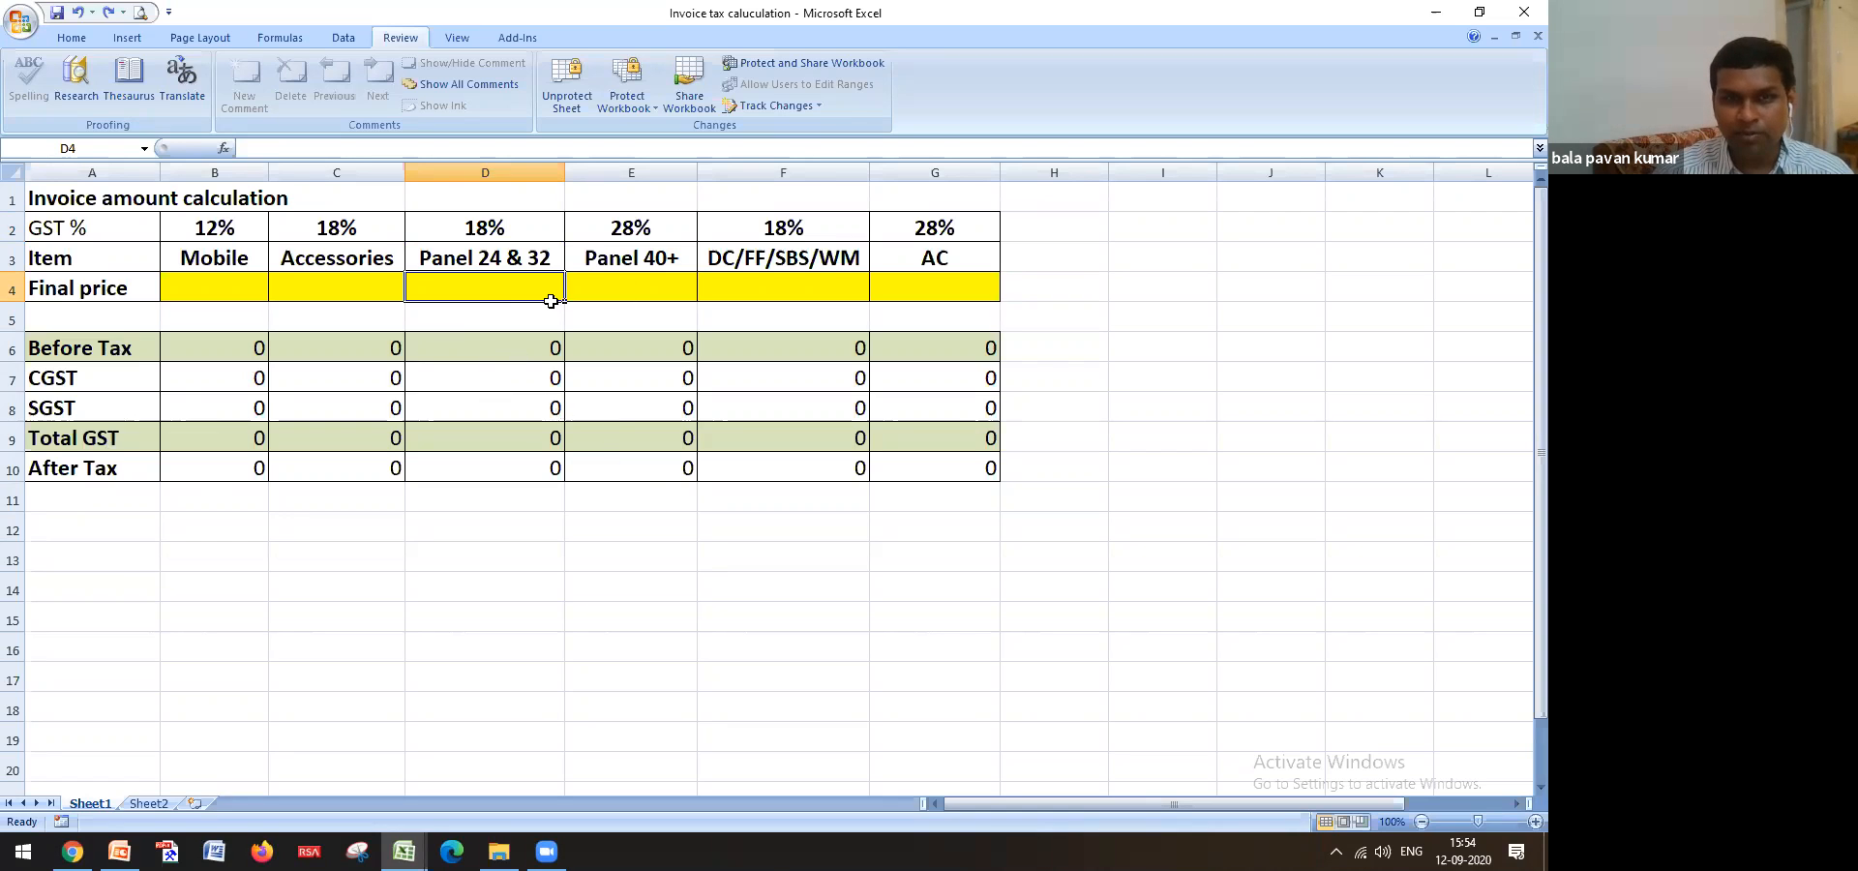
pyautogui.write('1000')
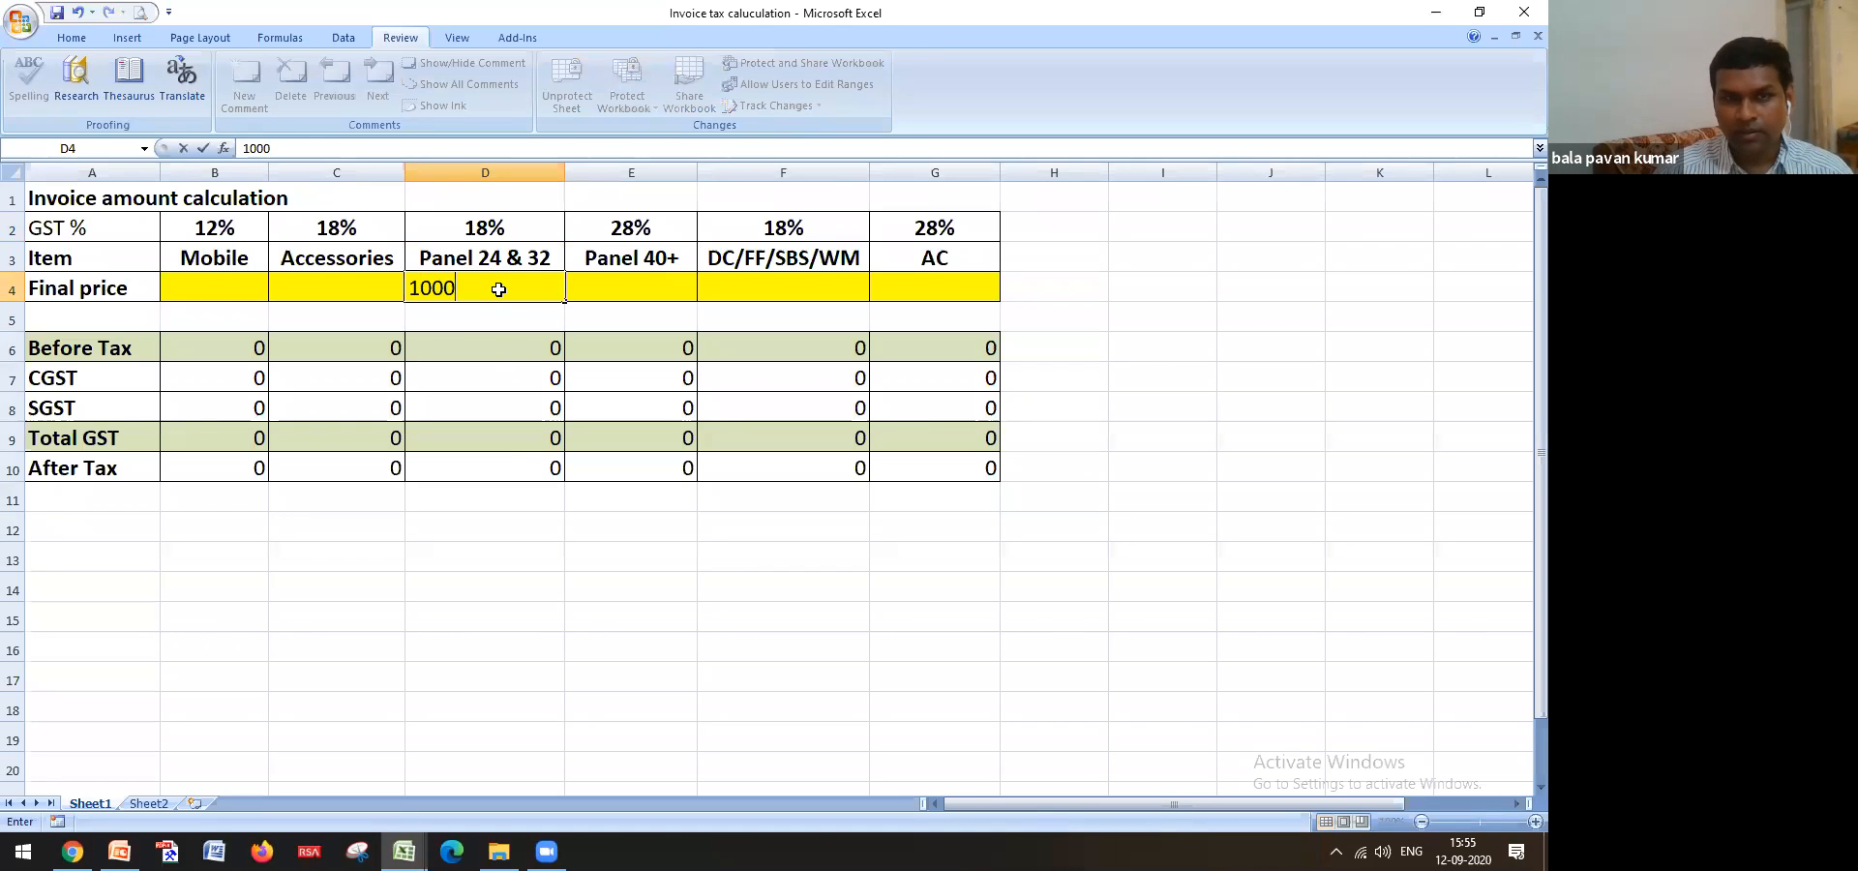
pyautogui.press('Return')
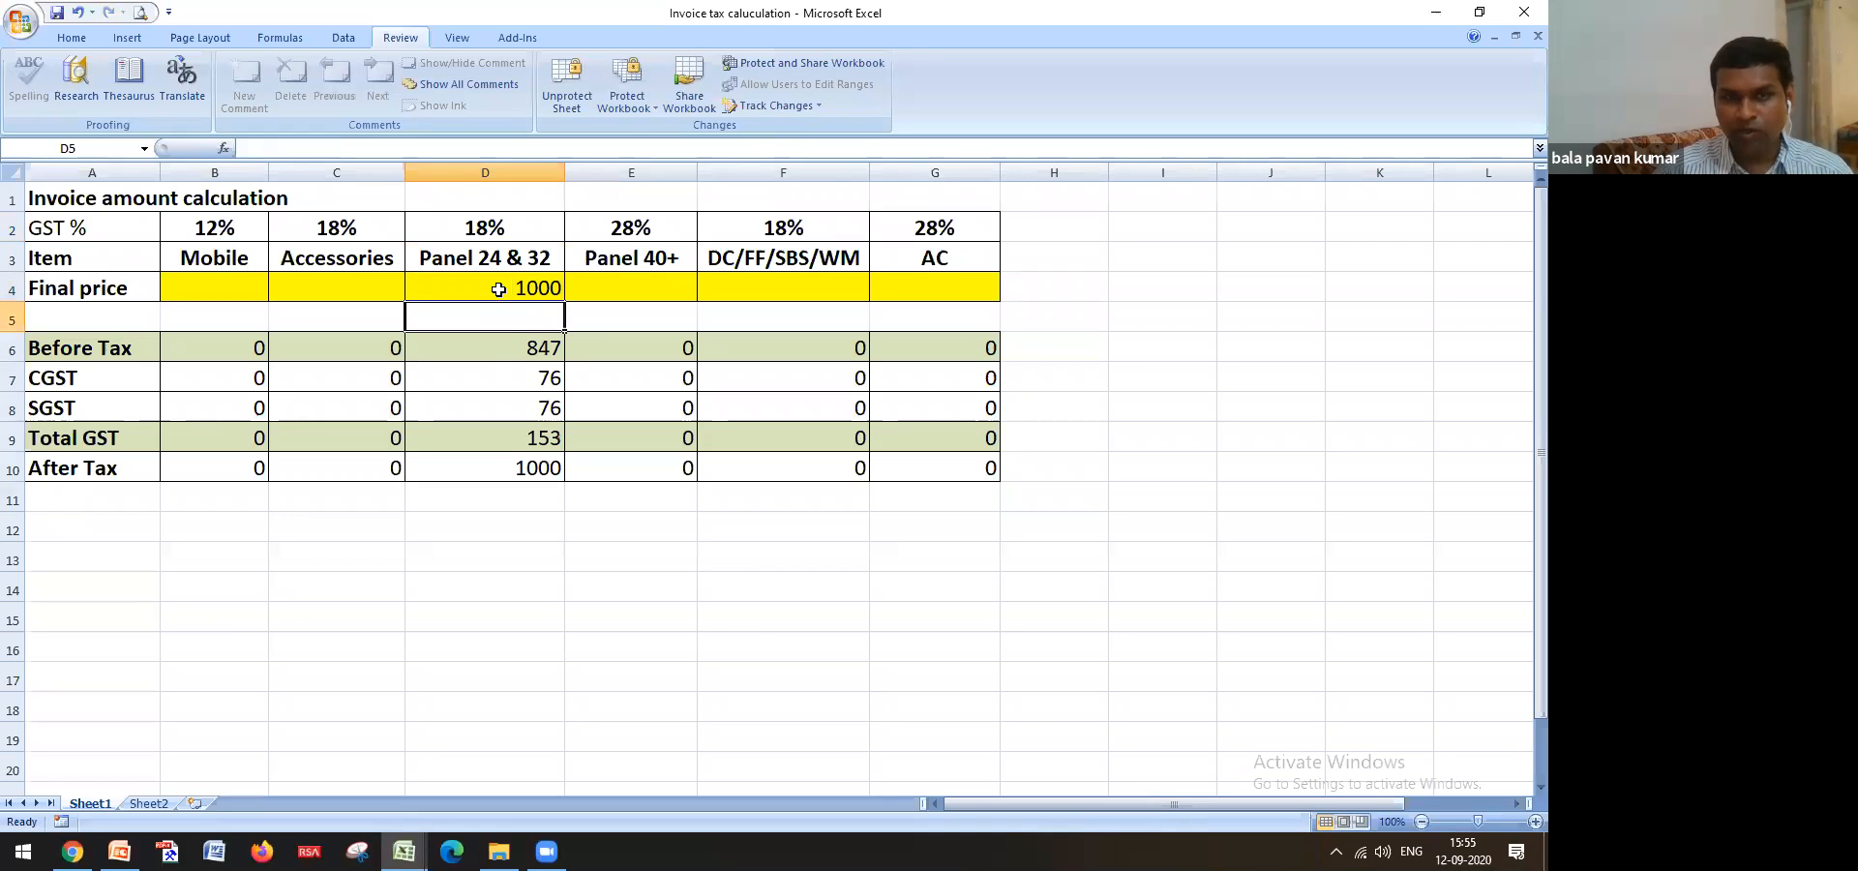
pyautogui.click(528, 350)
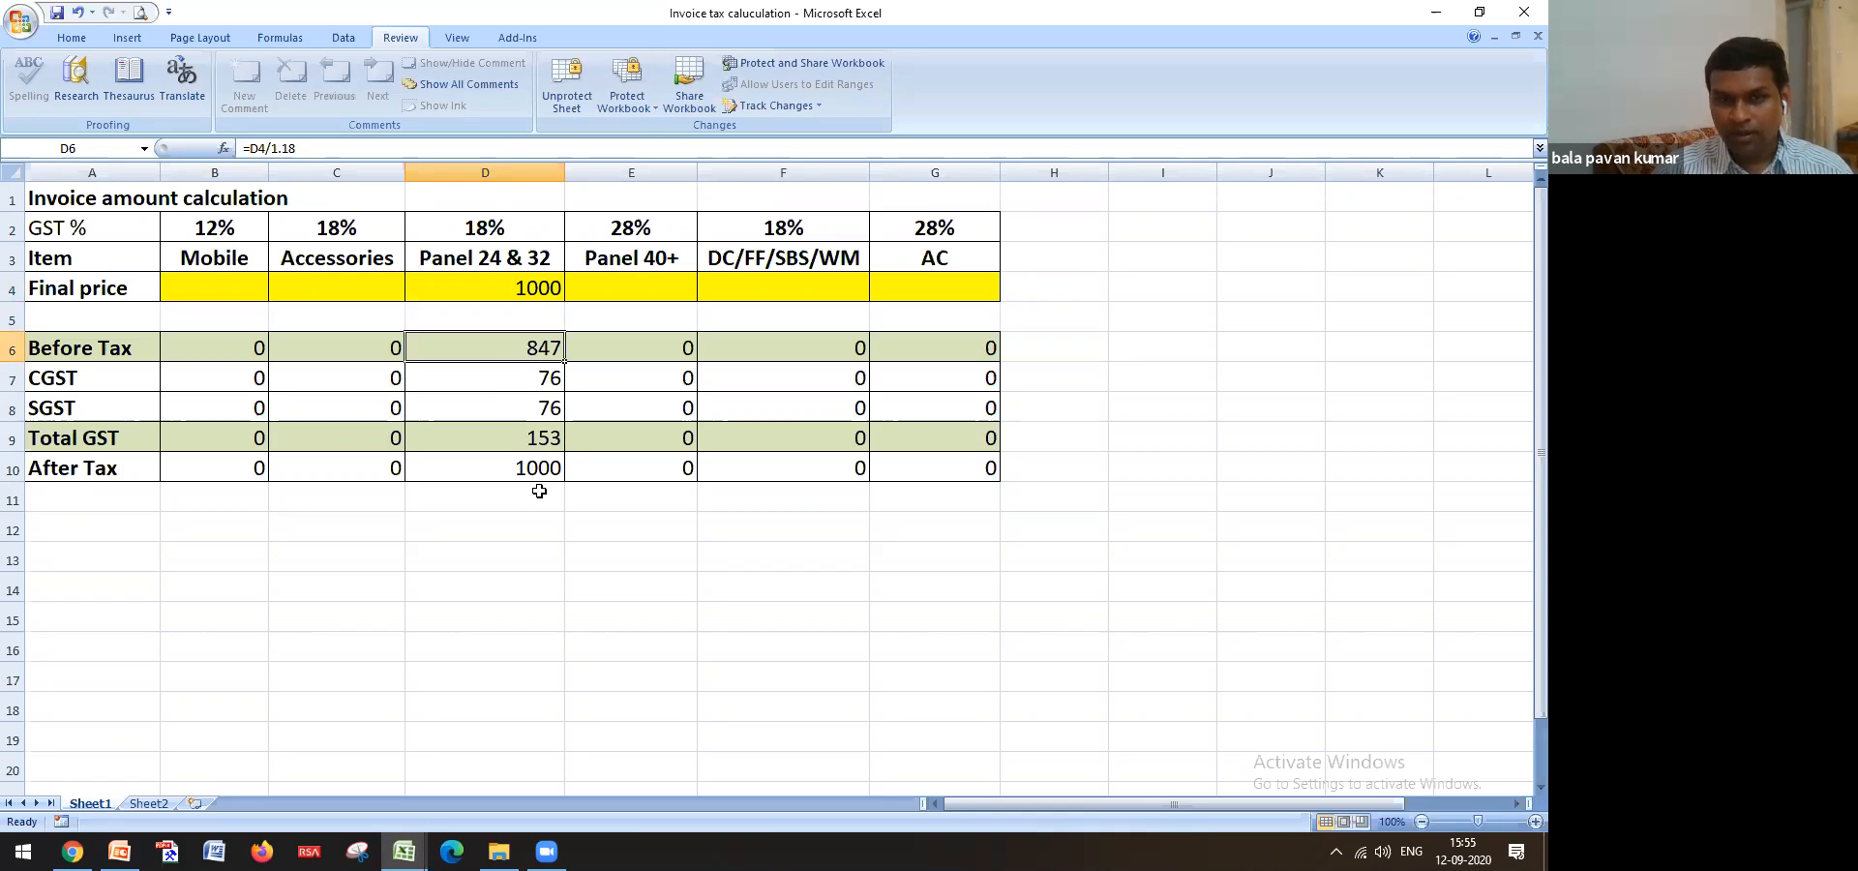
pyautogui.click(535, 287)
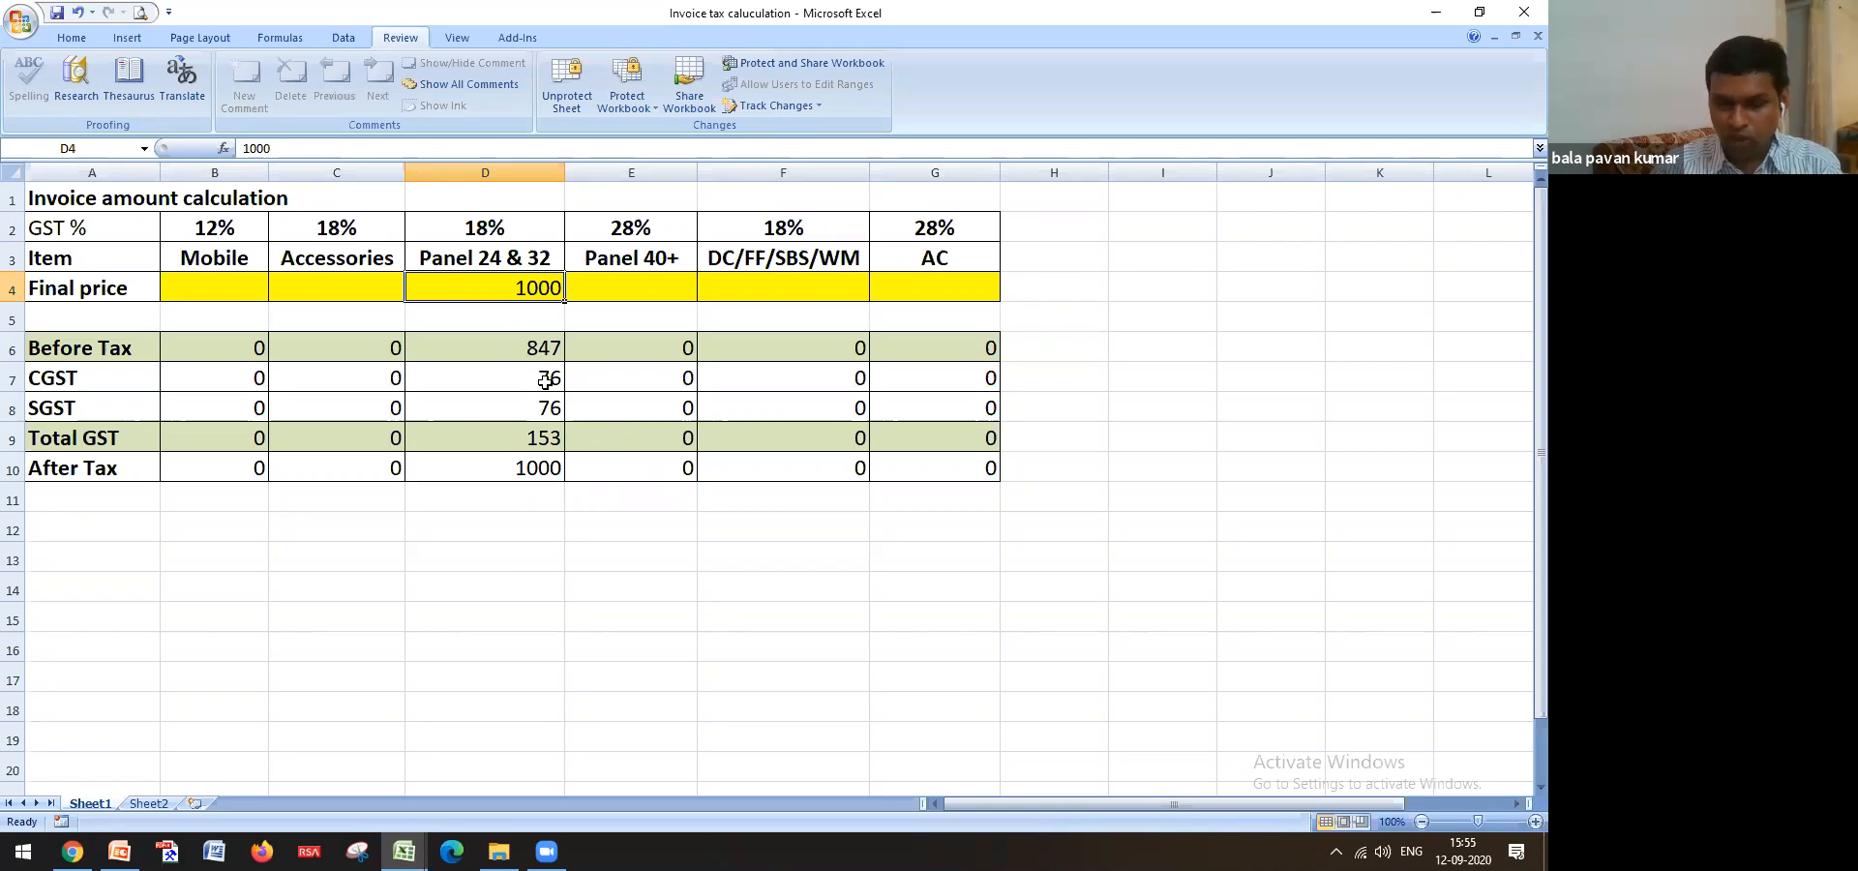
pyautogui.press('Delete')
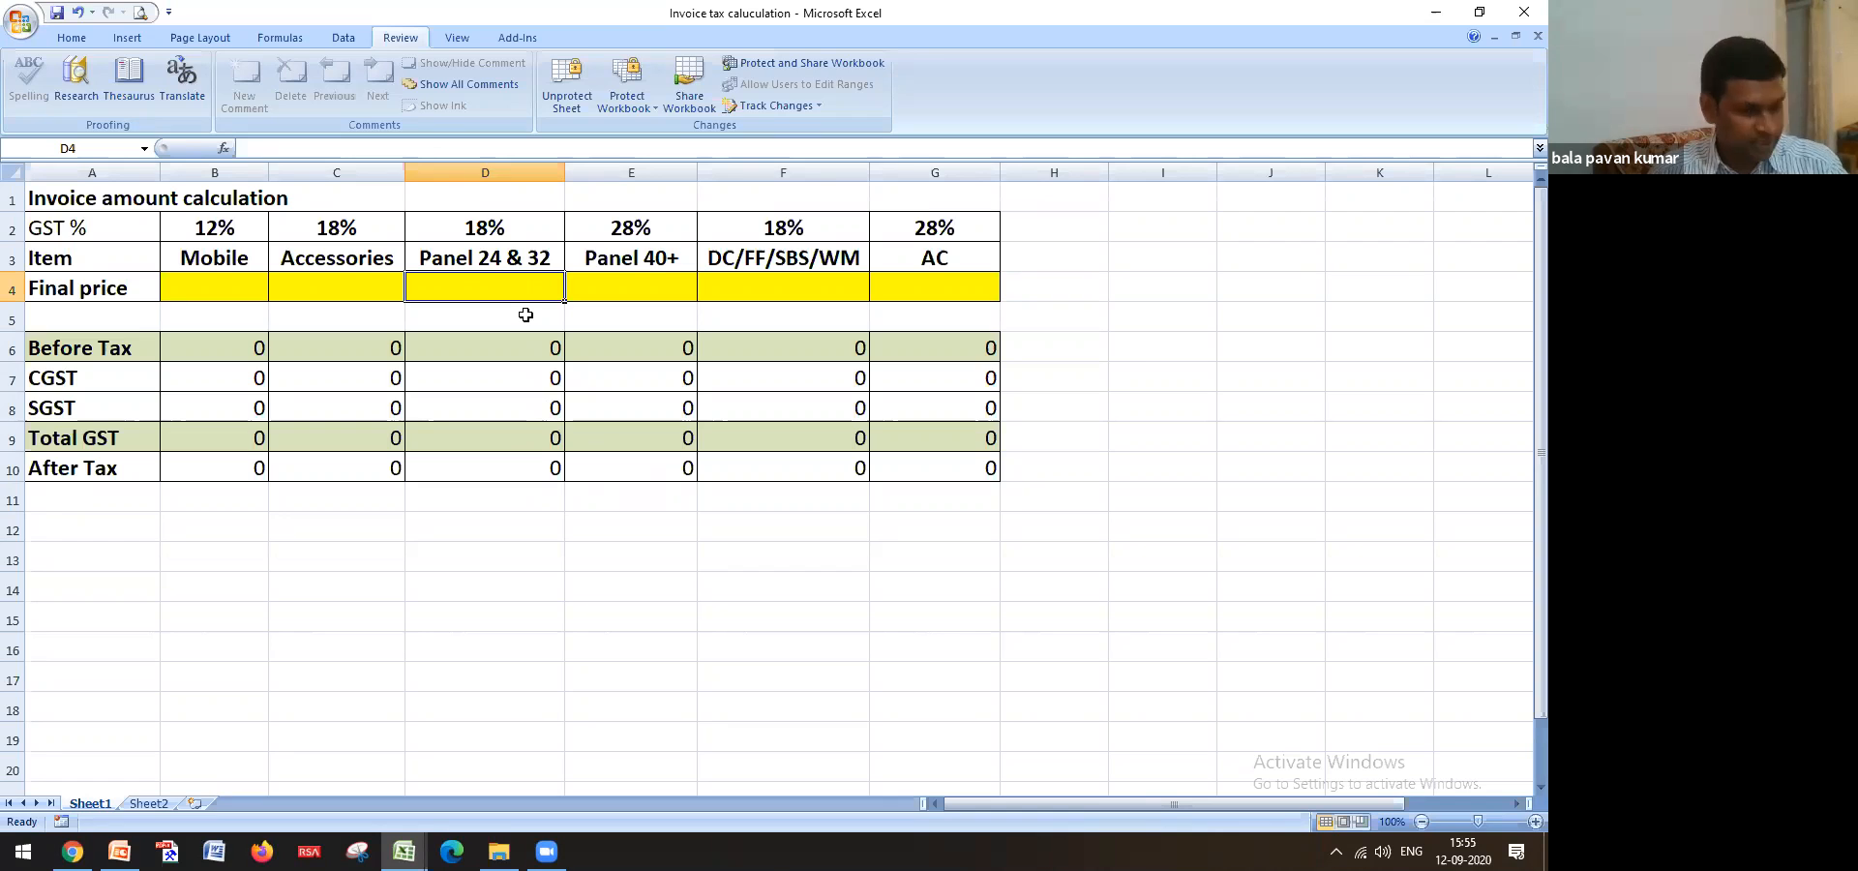
pyautogui.write('5000')
pyautogui.press('Return')
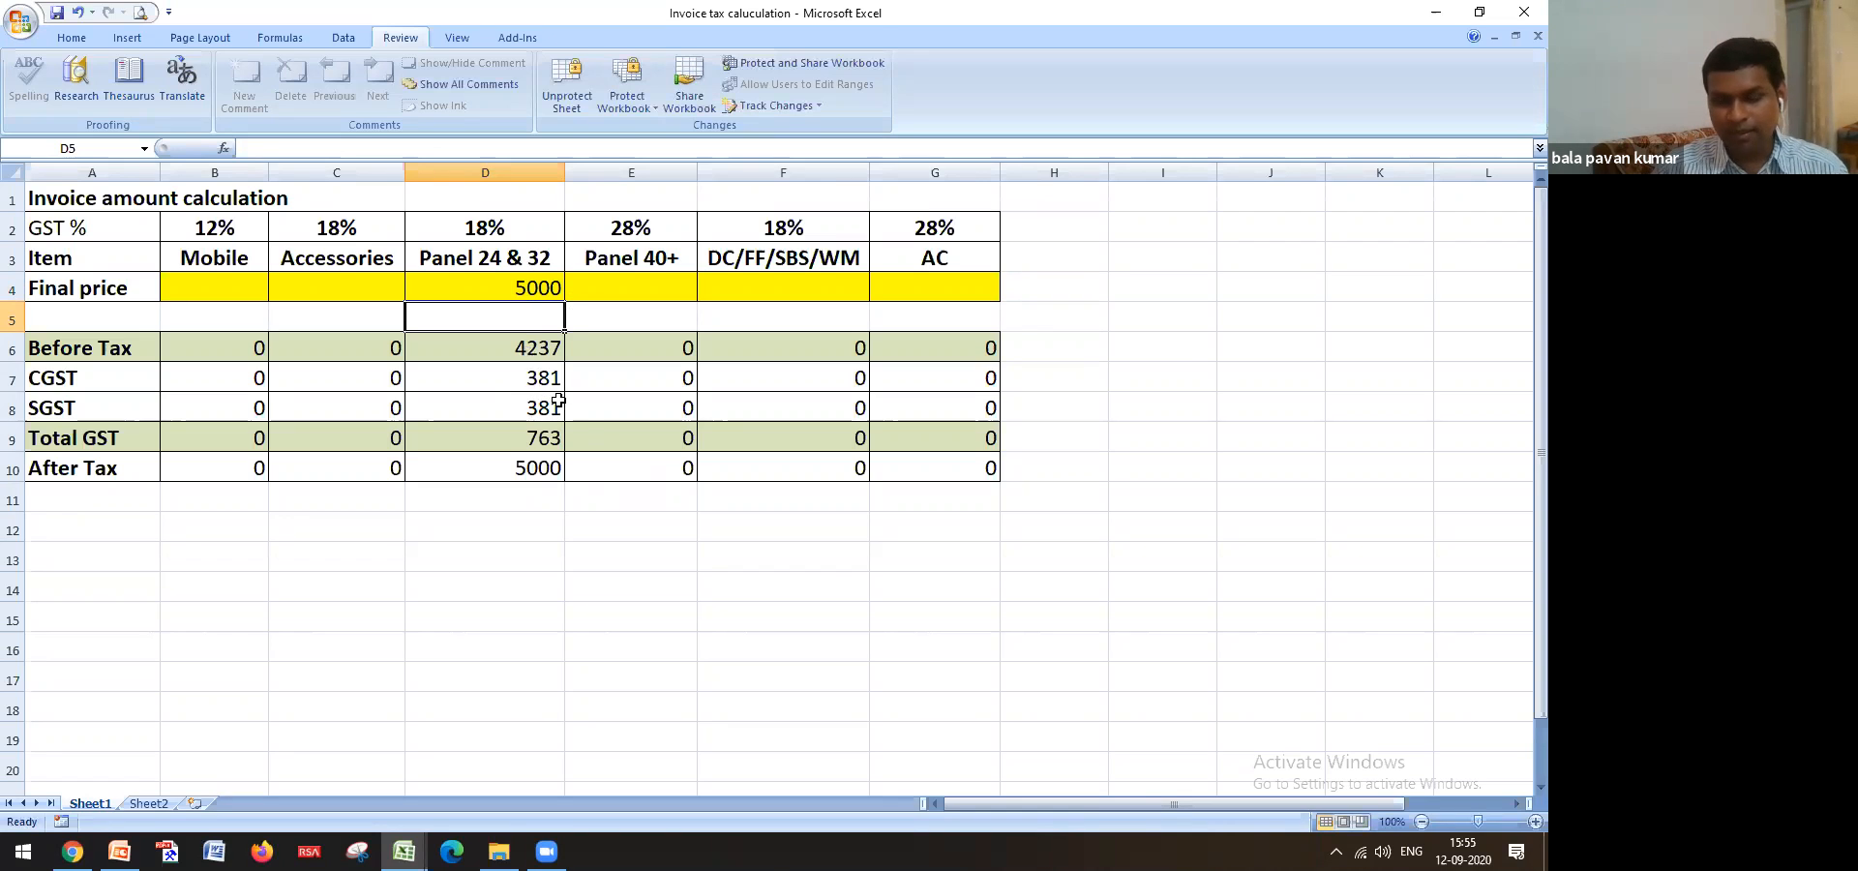
pyautogui.press('Up')
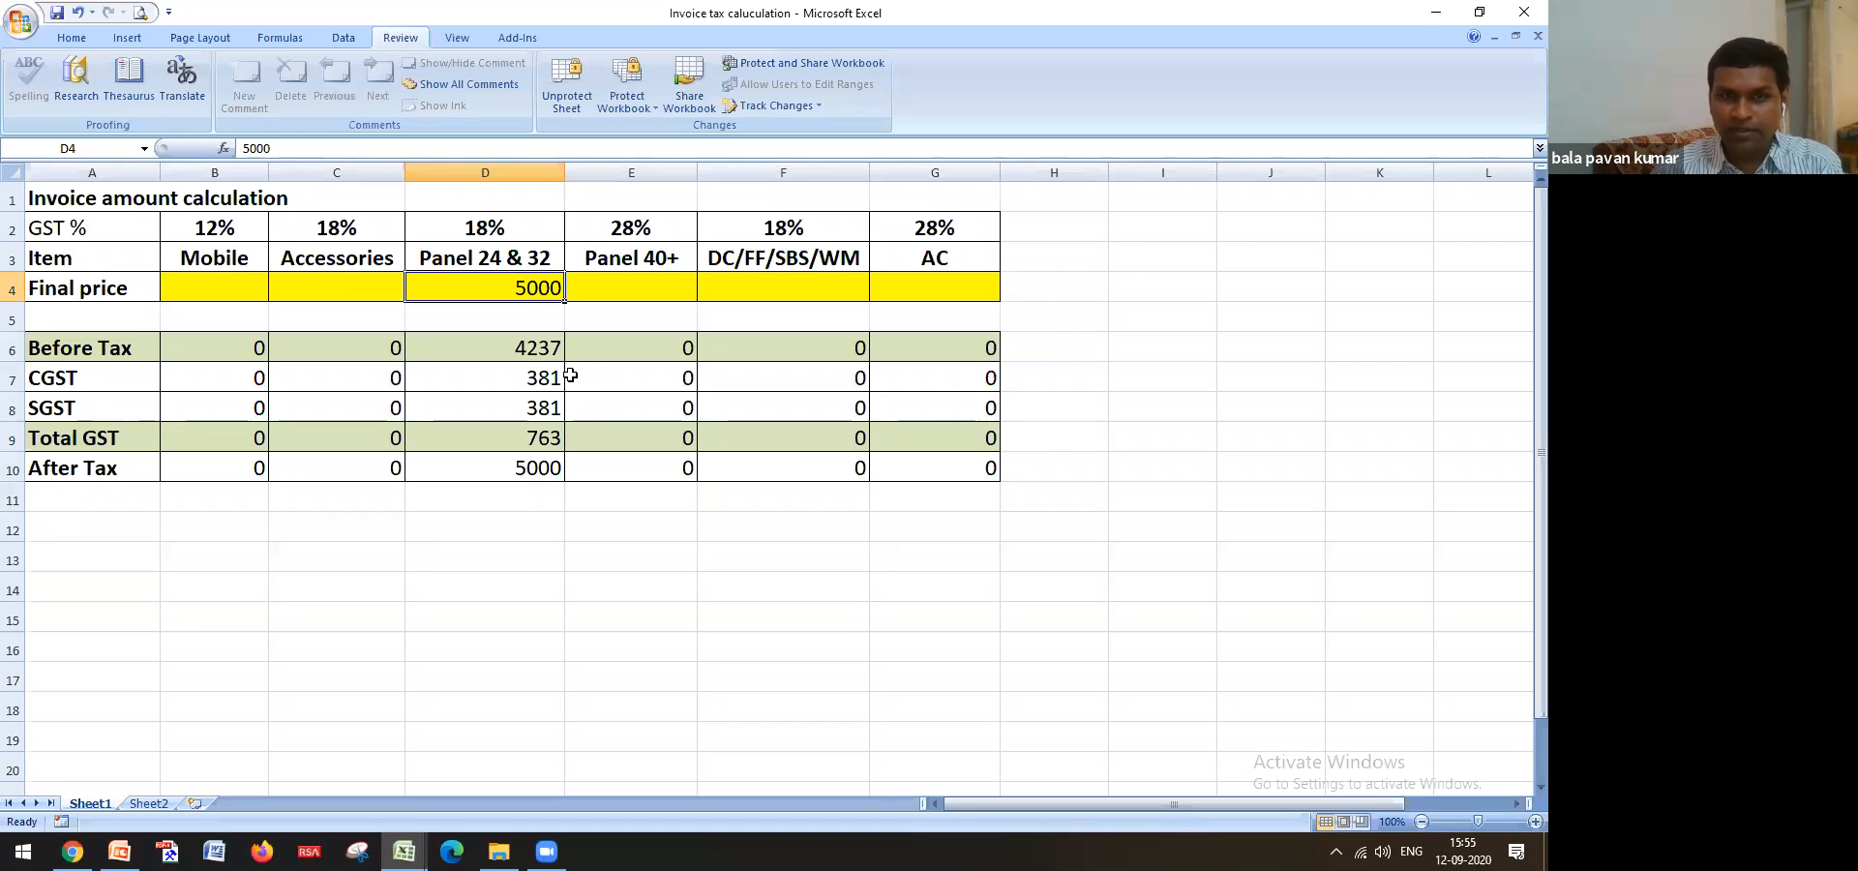
pyautogui.press('Delete')
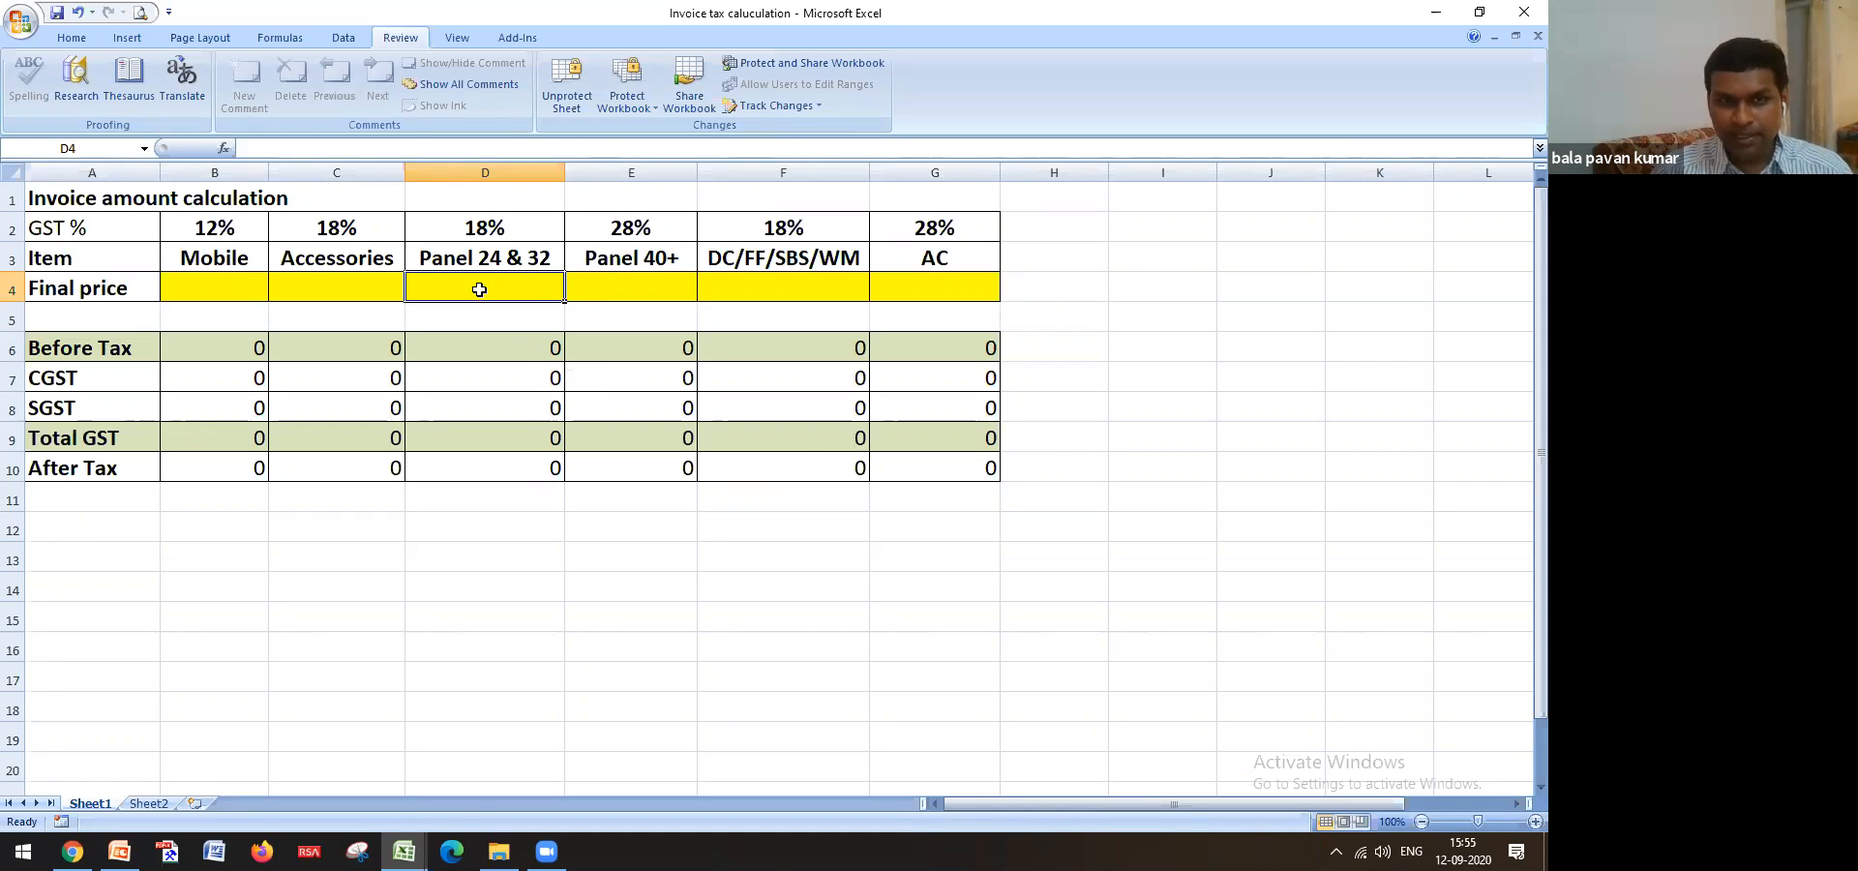
pyautogui.click(217, 285)
pyautogui.moveTo(218, 285); pyautogui.dragTo(888, 278)
# Confirm the DC/FF/SBS/WM item name is locked against deletion
pyautogui.click(746, 253)
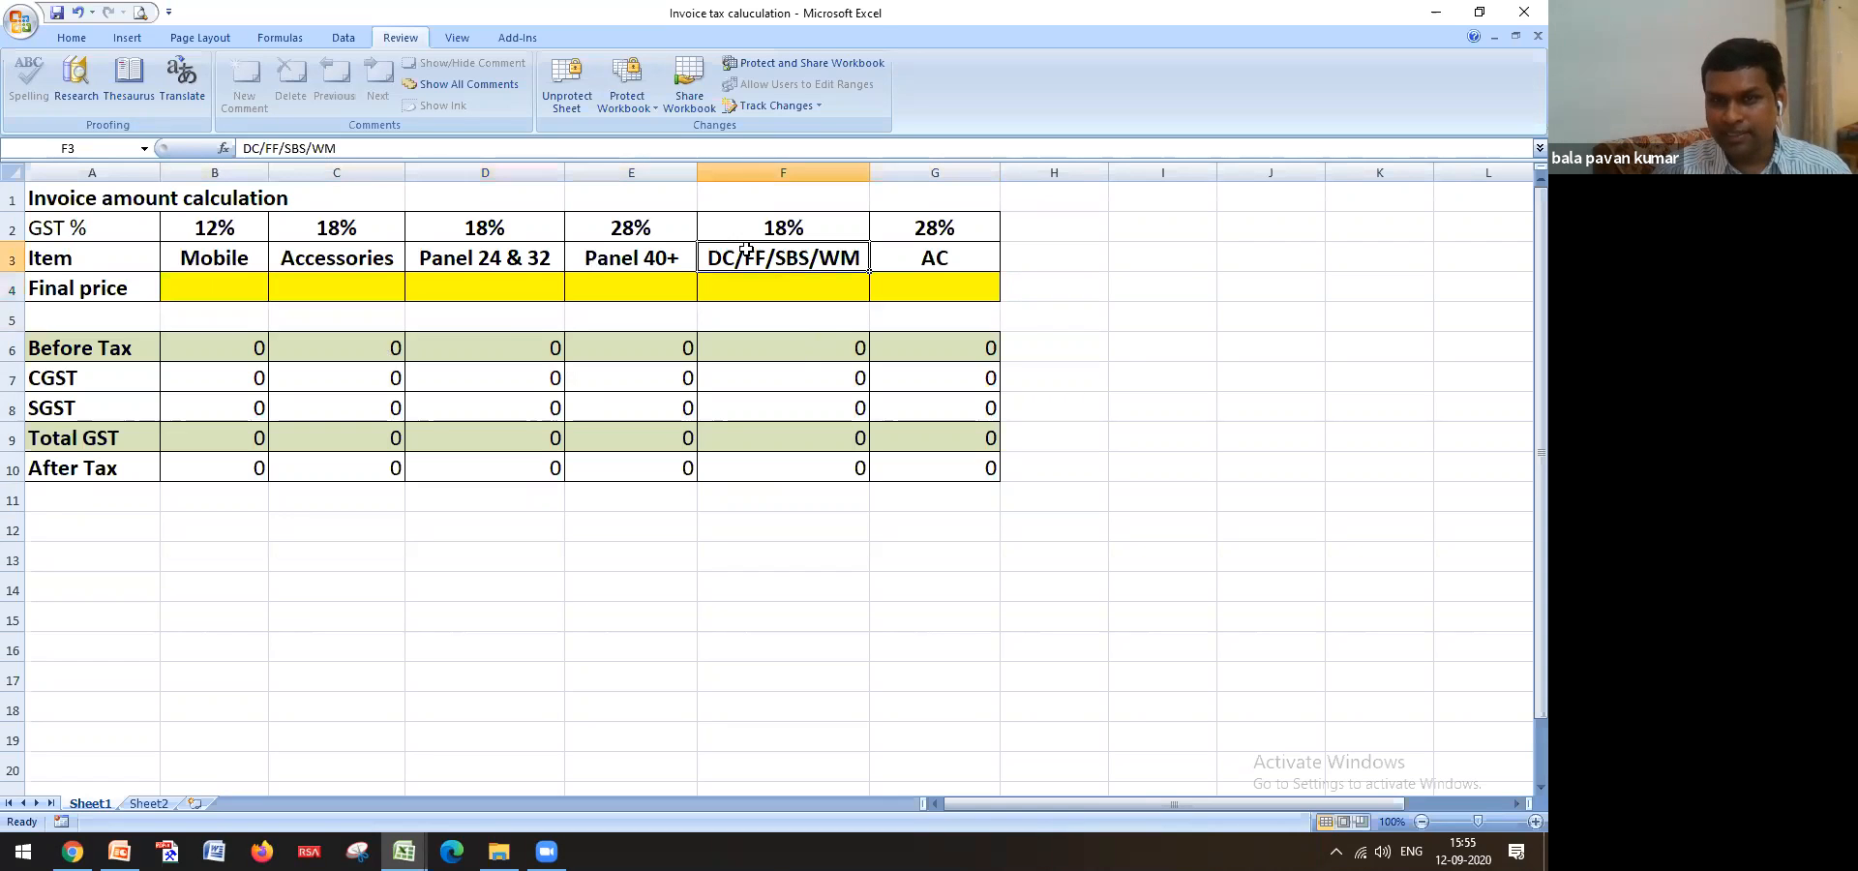
pyautogui.press('Delete')
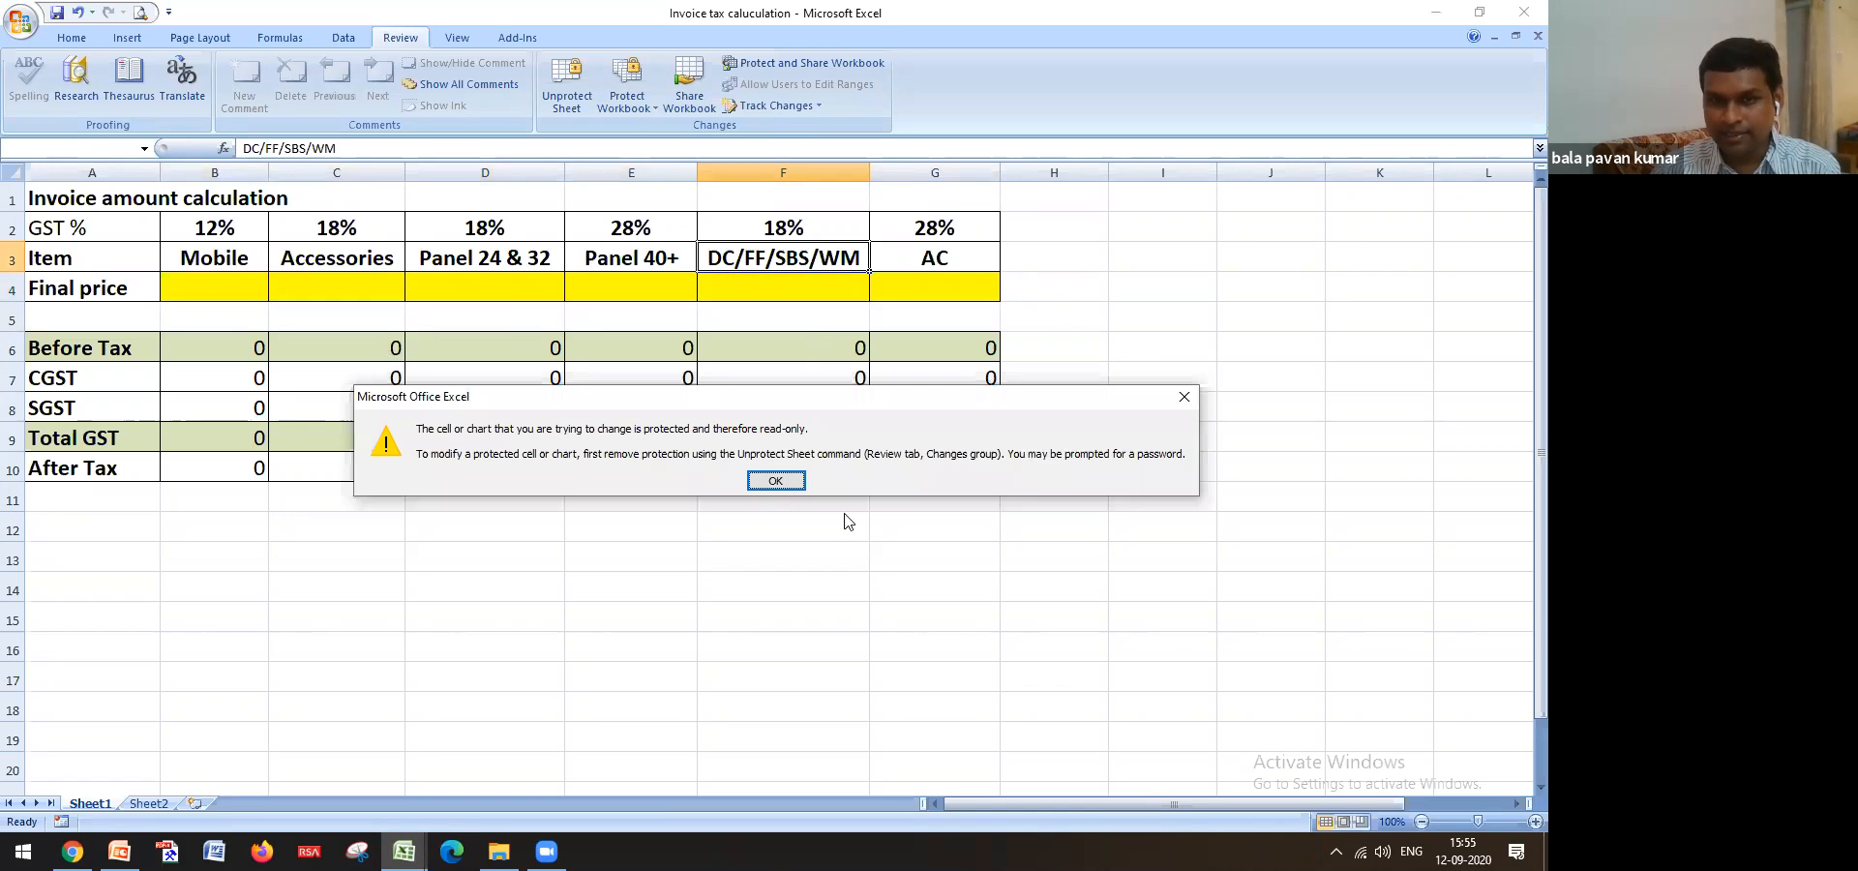
pyautogui.click(778, 487)
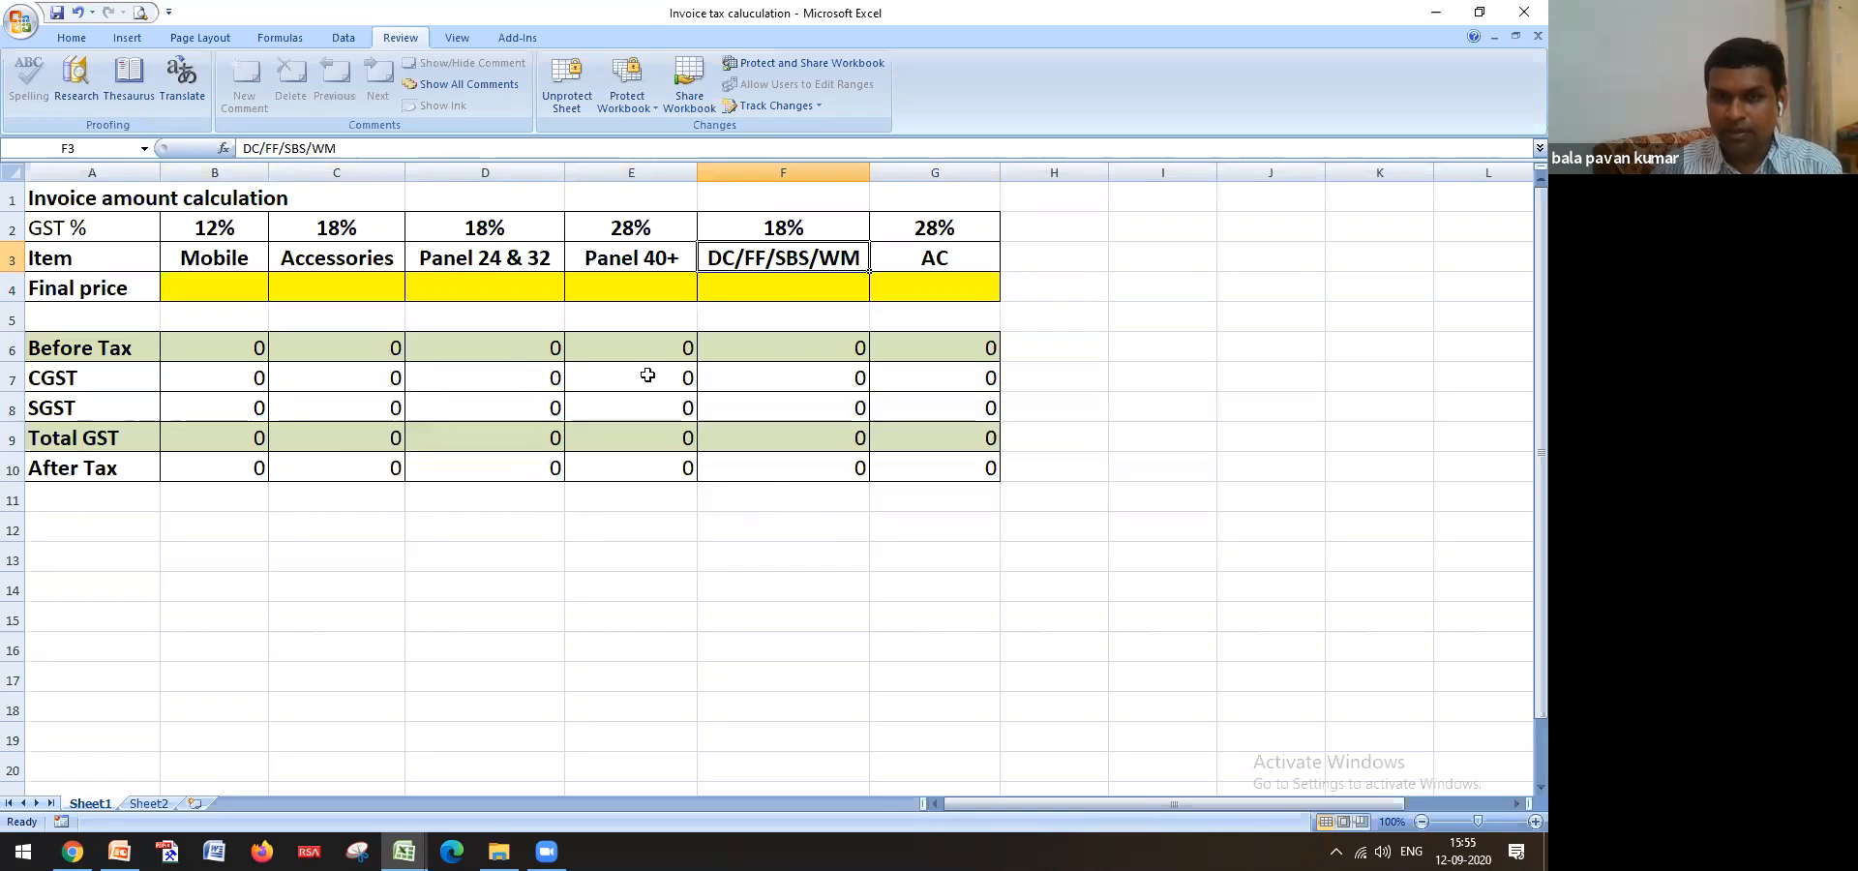
# Enter a test final price of 12 in the panel cell D4
pyautogui.click(472, 280)
pyautogui.click(520, 345)
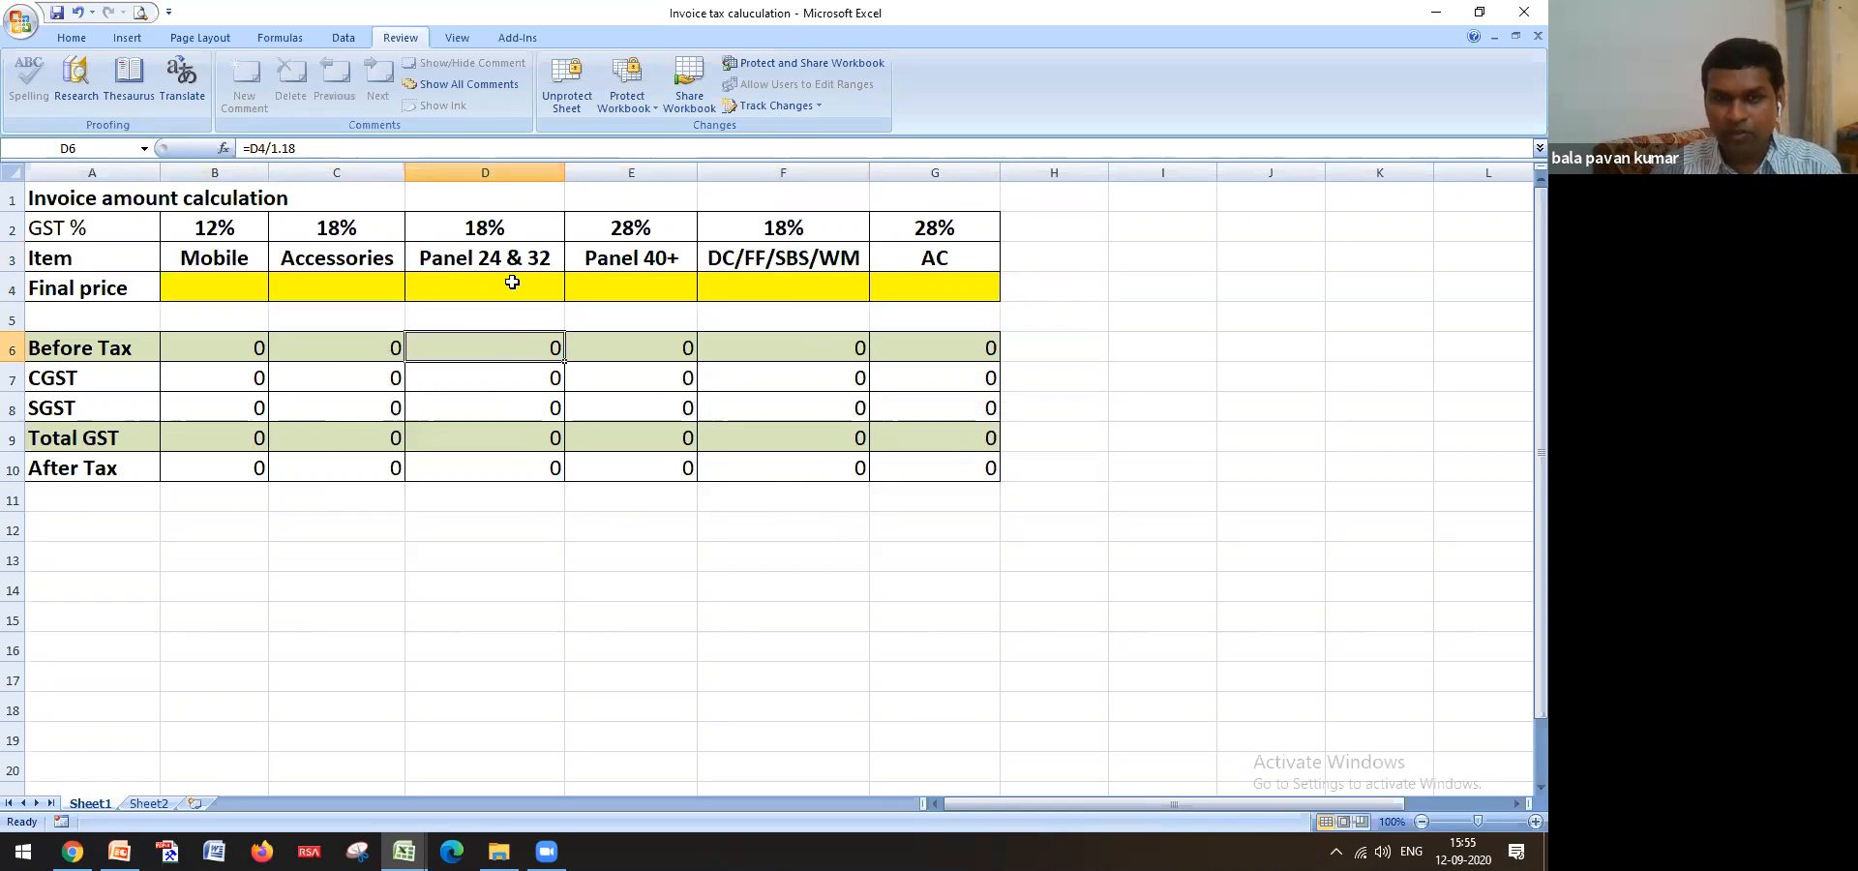
pyautogui.click(512, 282)
pyautogui.write('1')
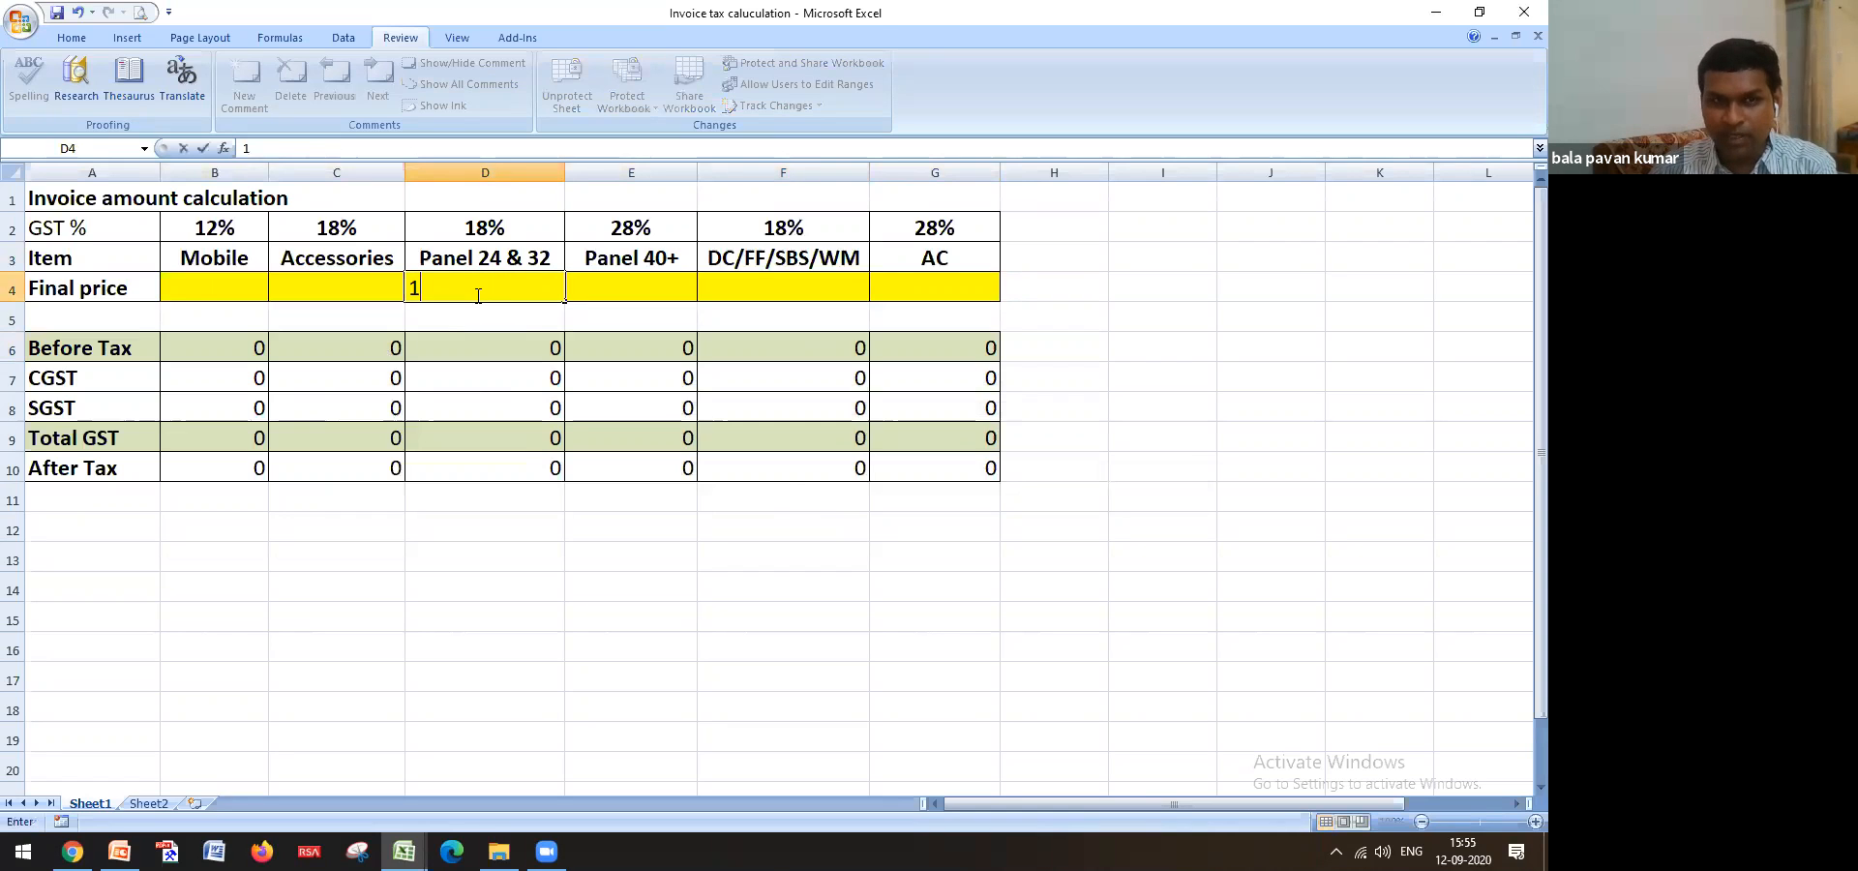
pyautogui.write('2')
pyautogui.press('Return')
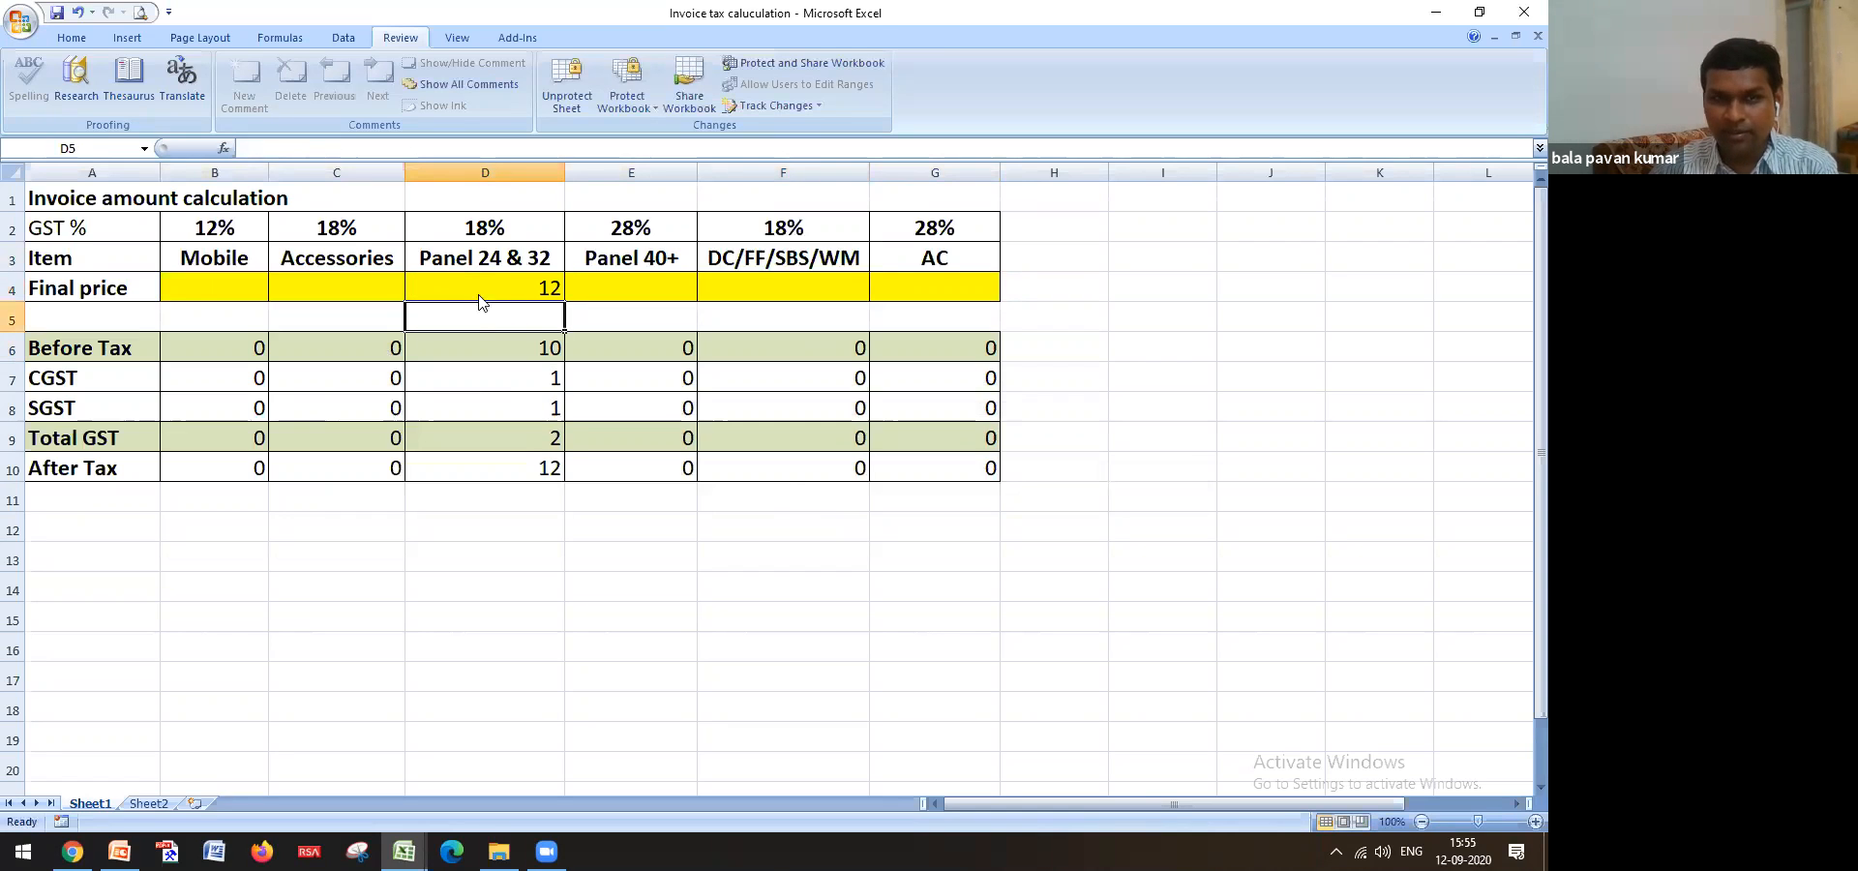
# Confirm the after-tax total D10 is locked, then clear the test price from D4
pyautogui.doubleClick(526, 469)
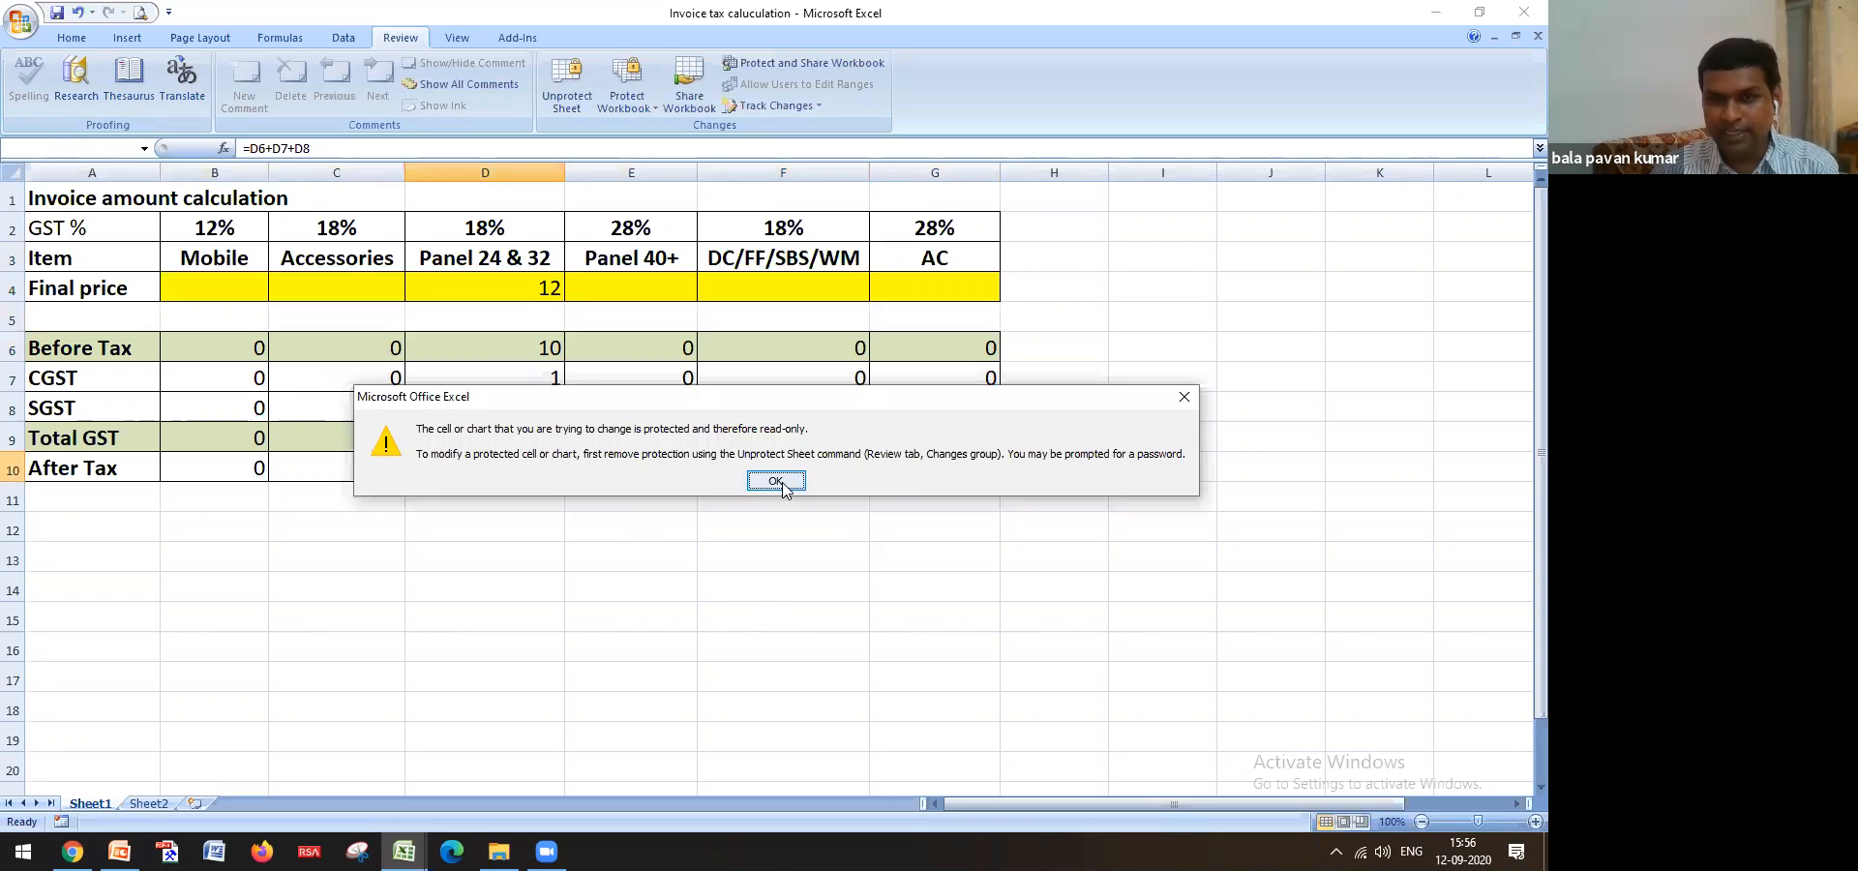
pyautogui.click(786, 492)
pyautogui.click(547, 291)
pyautogui.press('Delete')
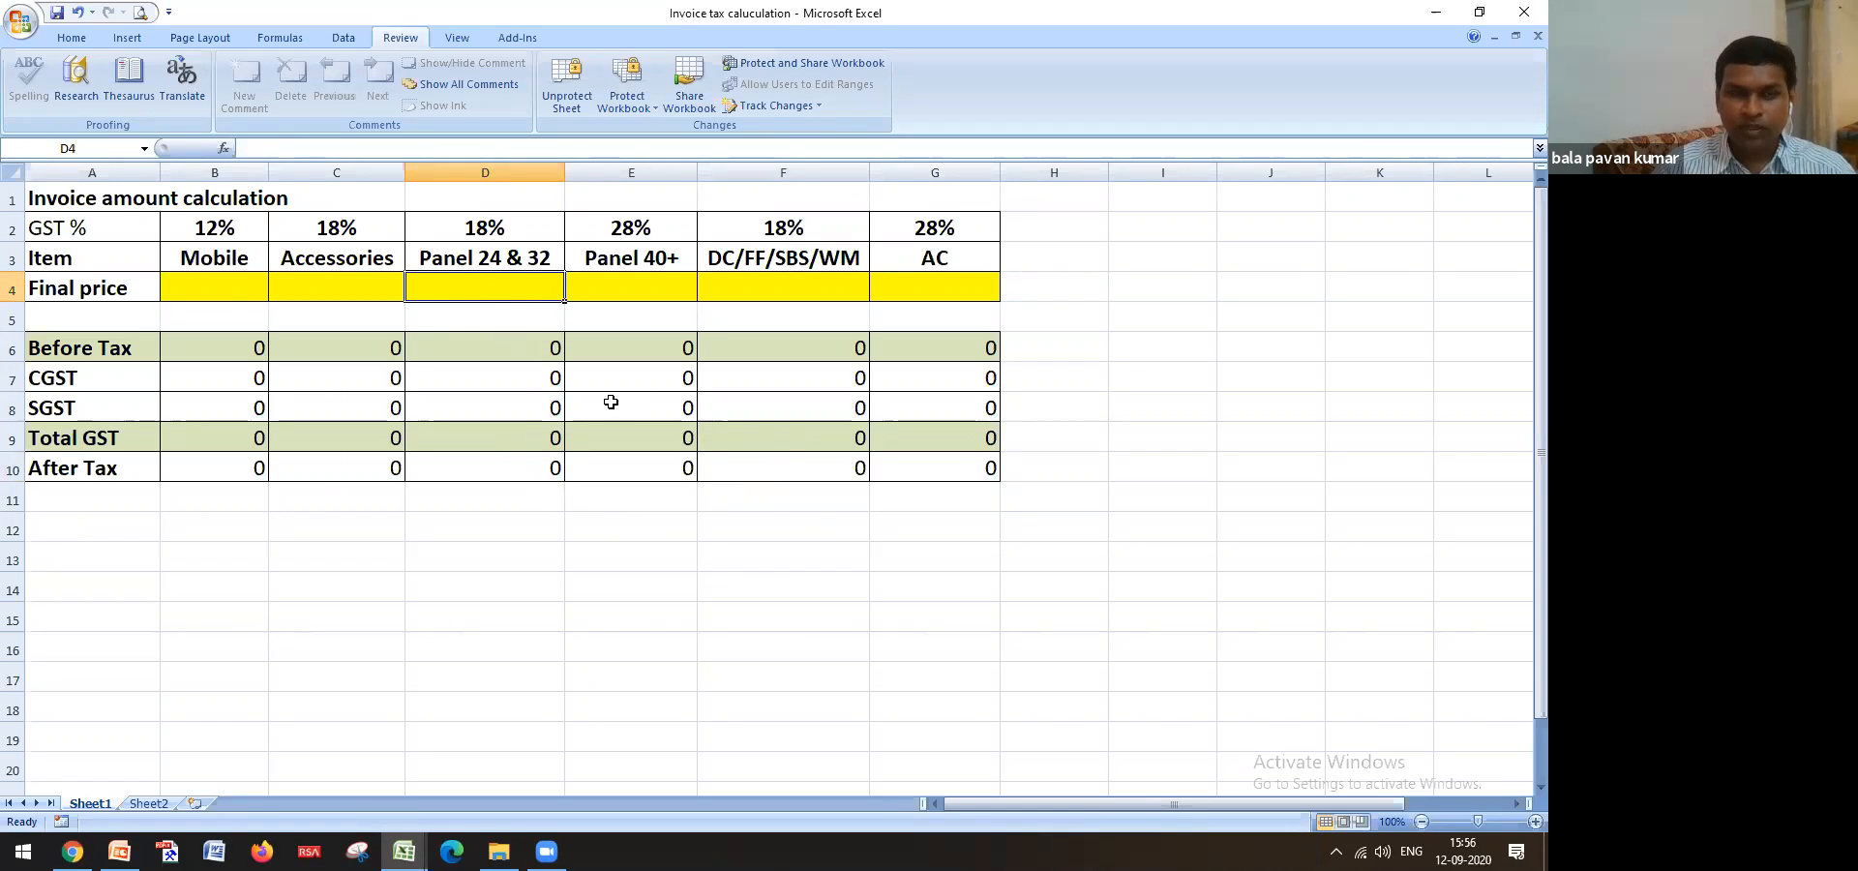
# Review the before-tax, CGST, SGST and after-tax formulas in D6, B6–B10, C4 and C6
pyautogui.click(444, 344)
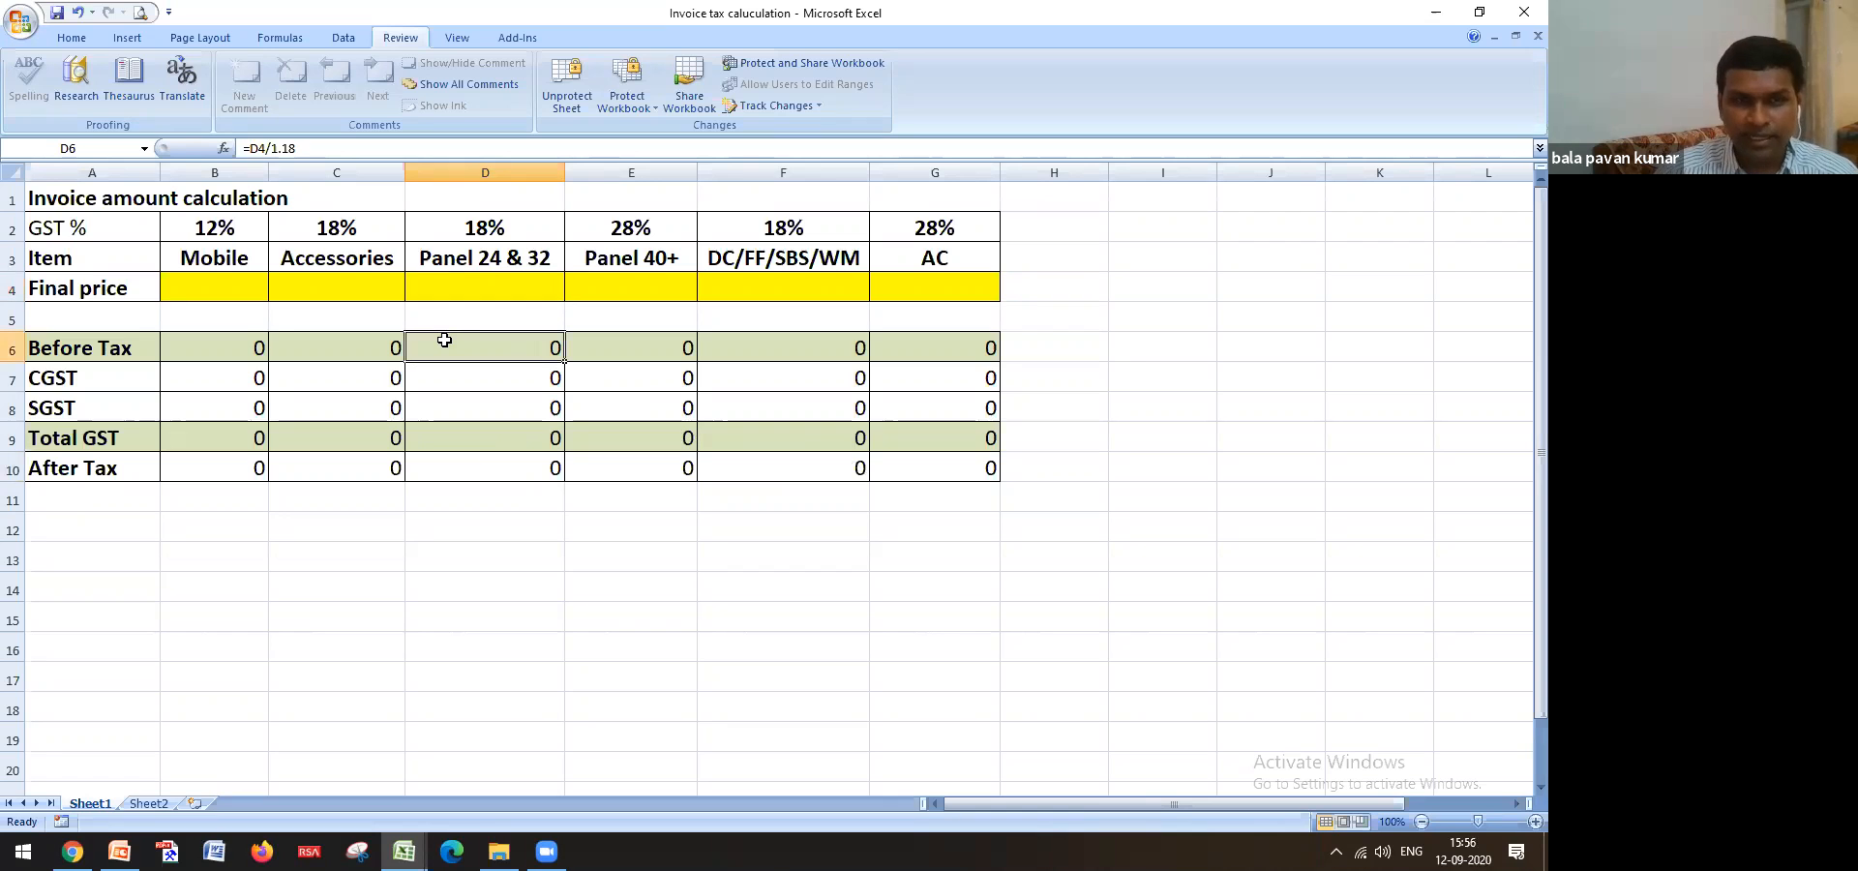
pyautogui.click(256, 352)
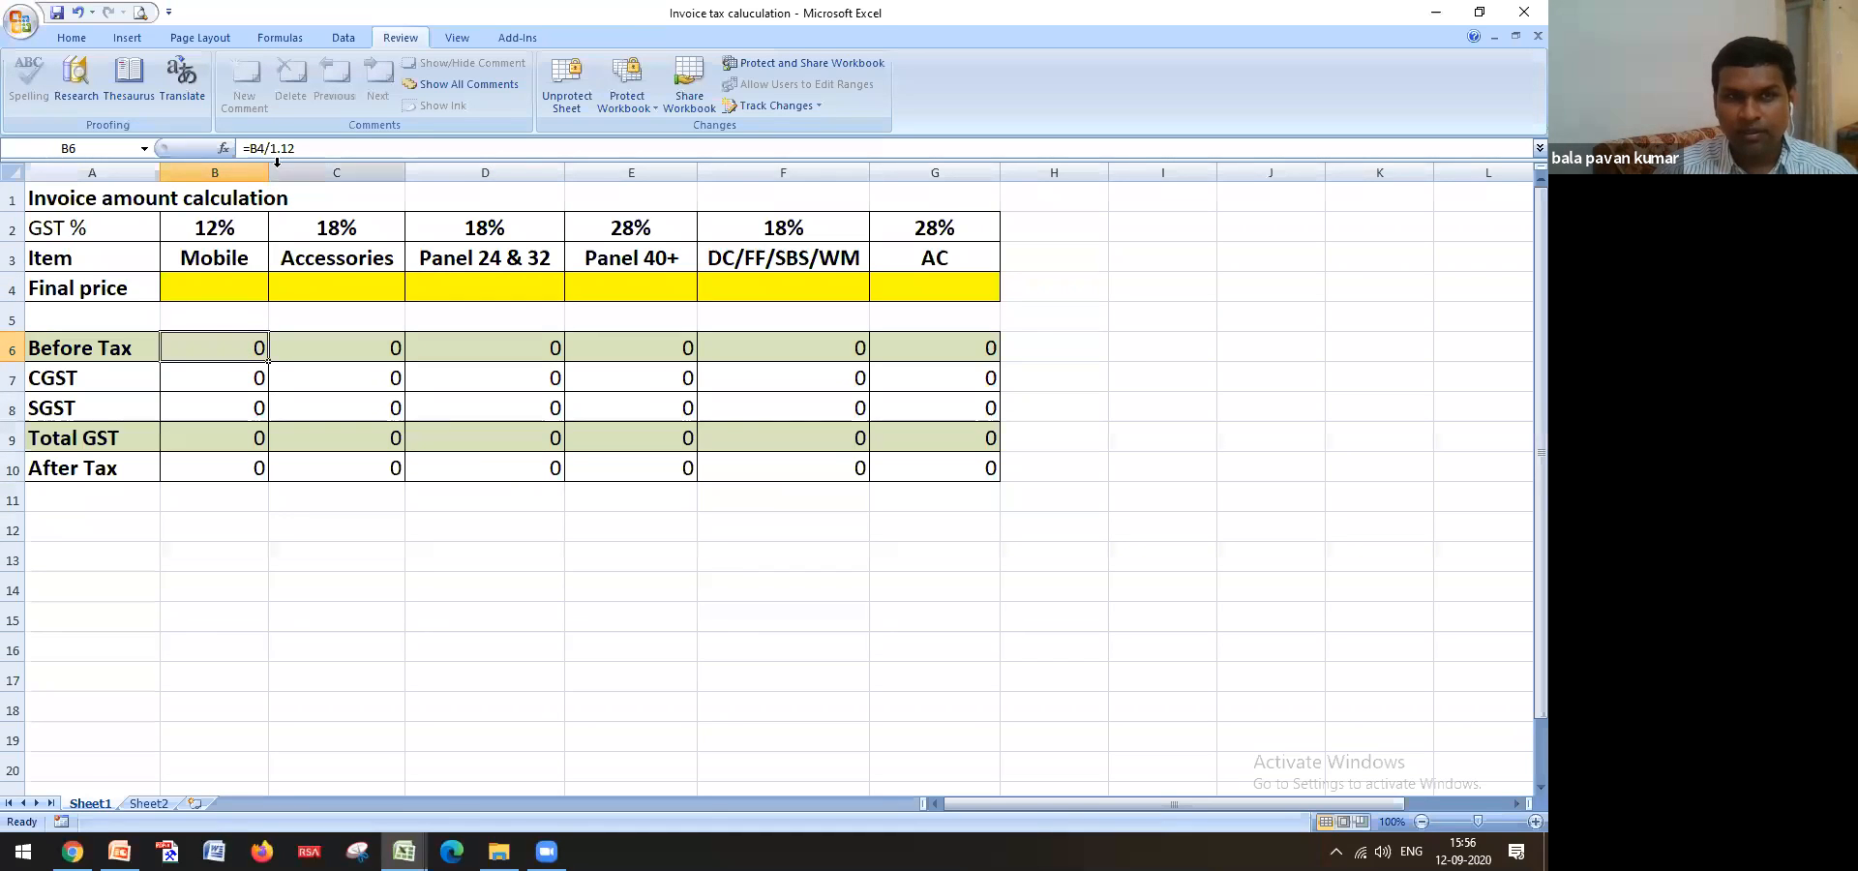
pyautogui.click(247, 388)
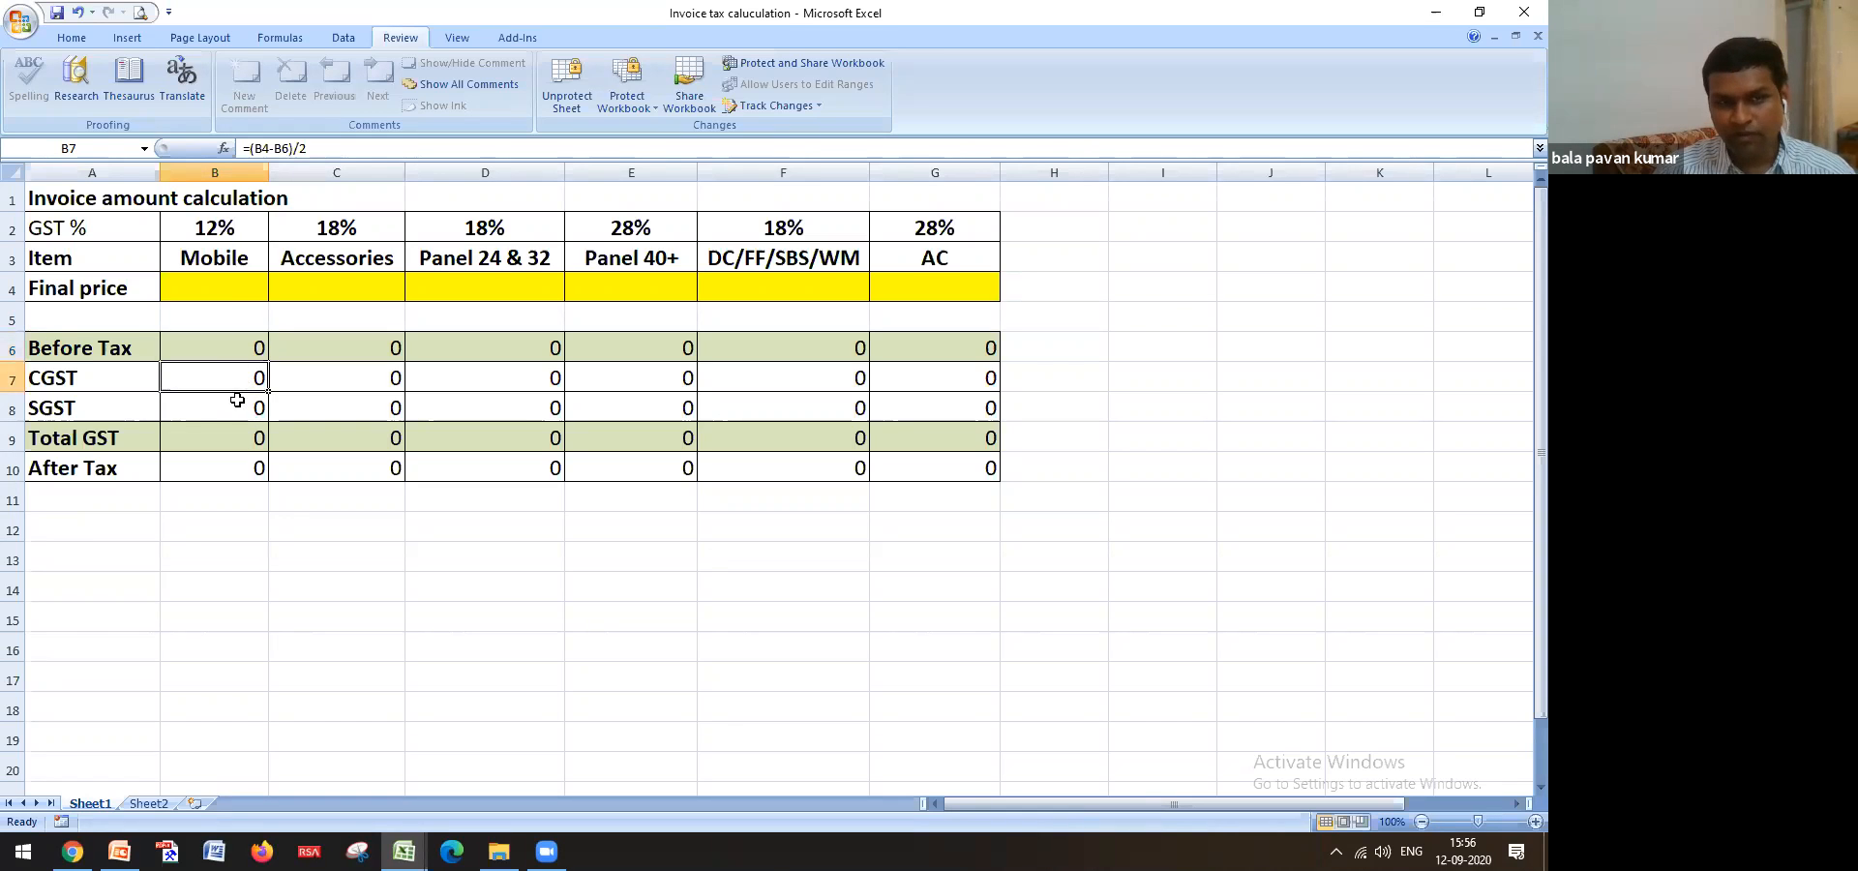
pyautogui.click(236, 411)
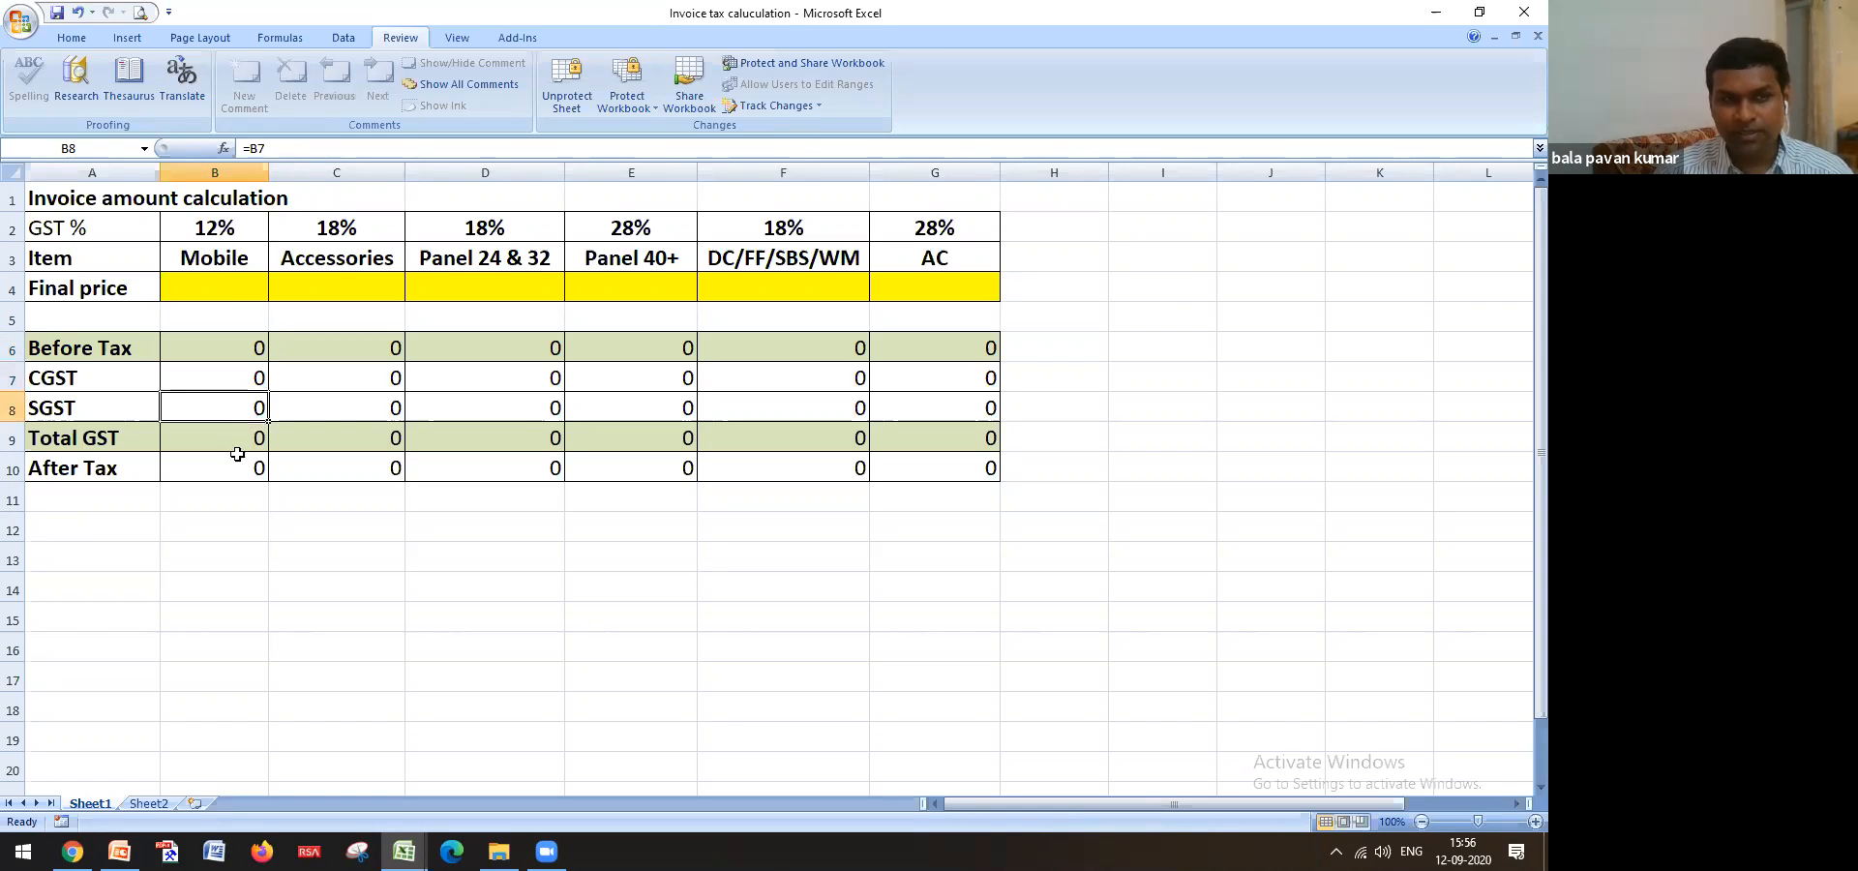
pyautogui.click(225, 448)
pyautogui.click(233, 461)
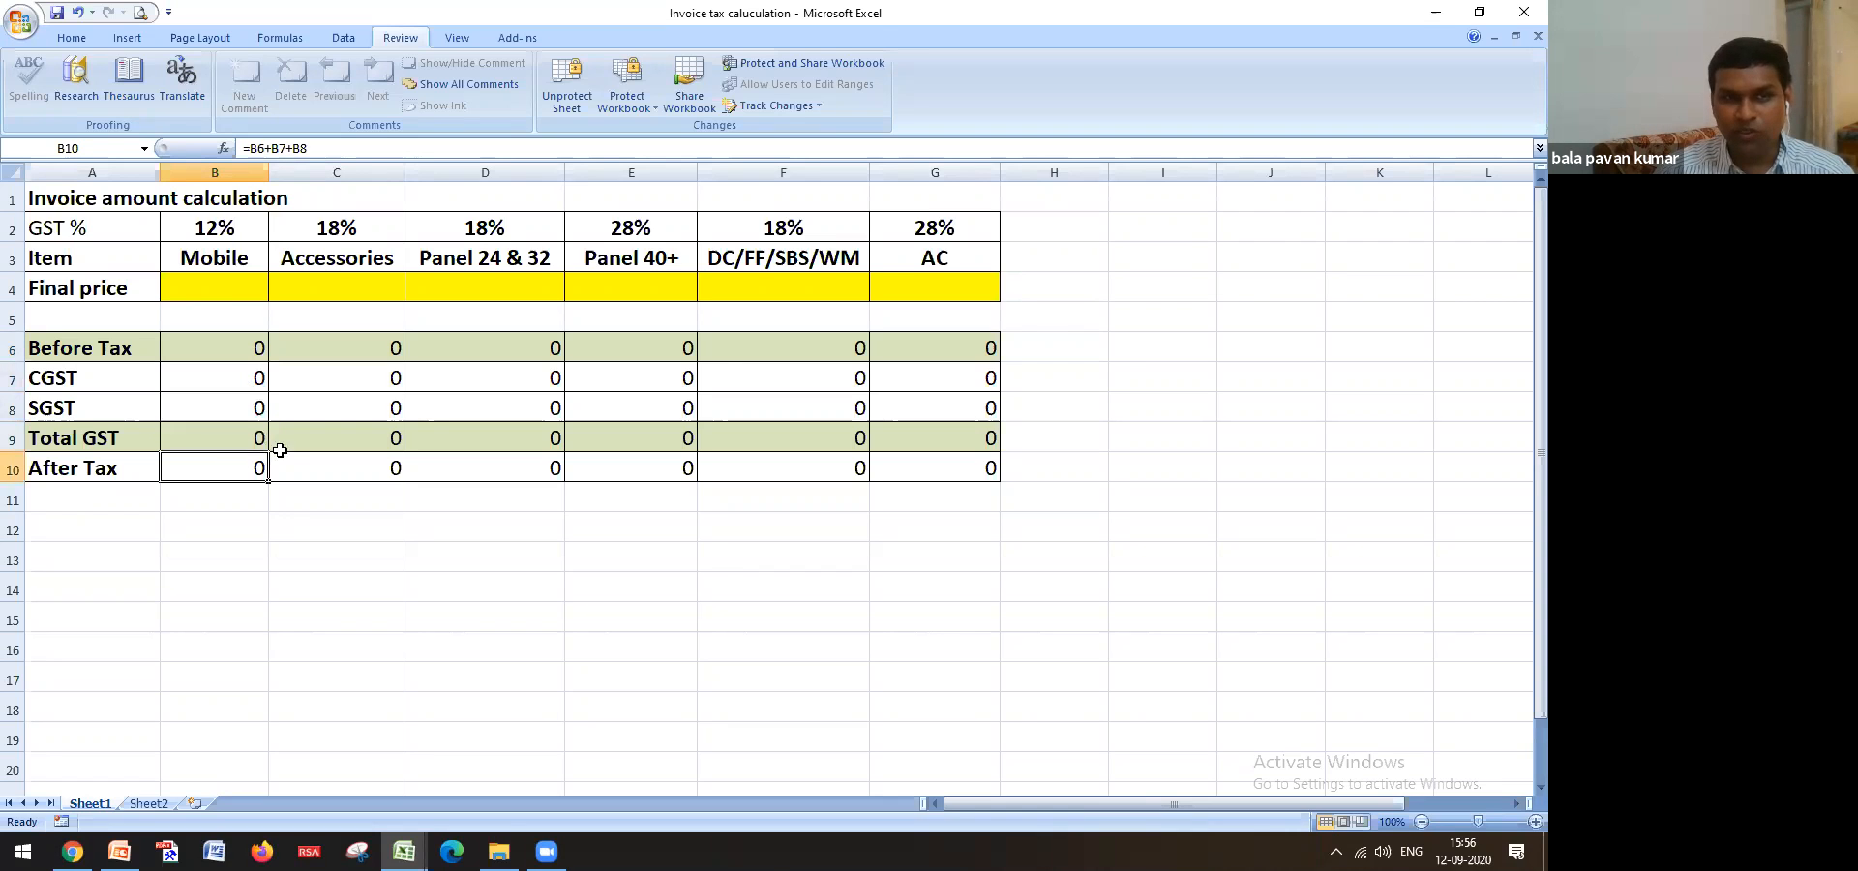
pyautogui.click(325, 291)
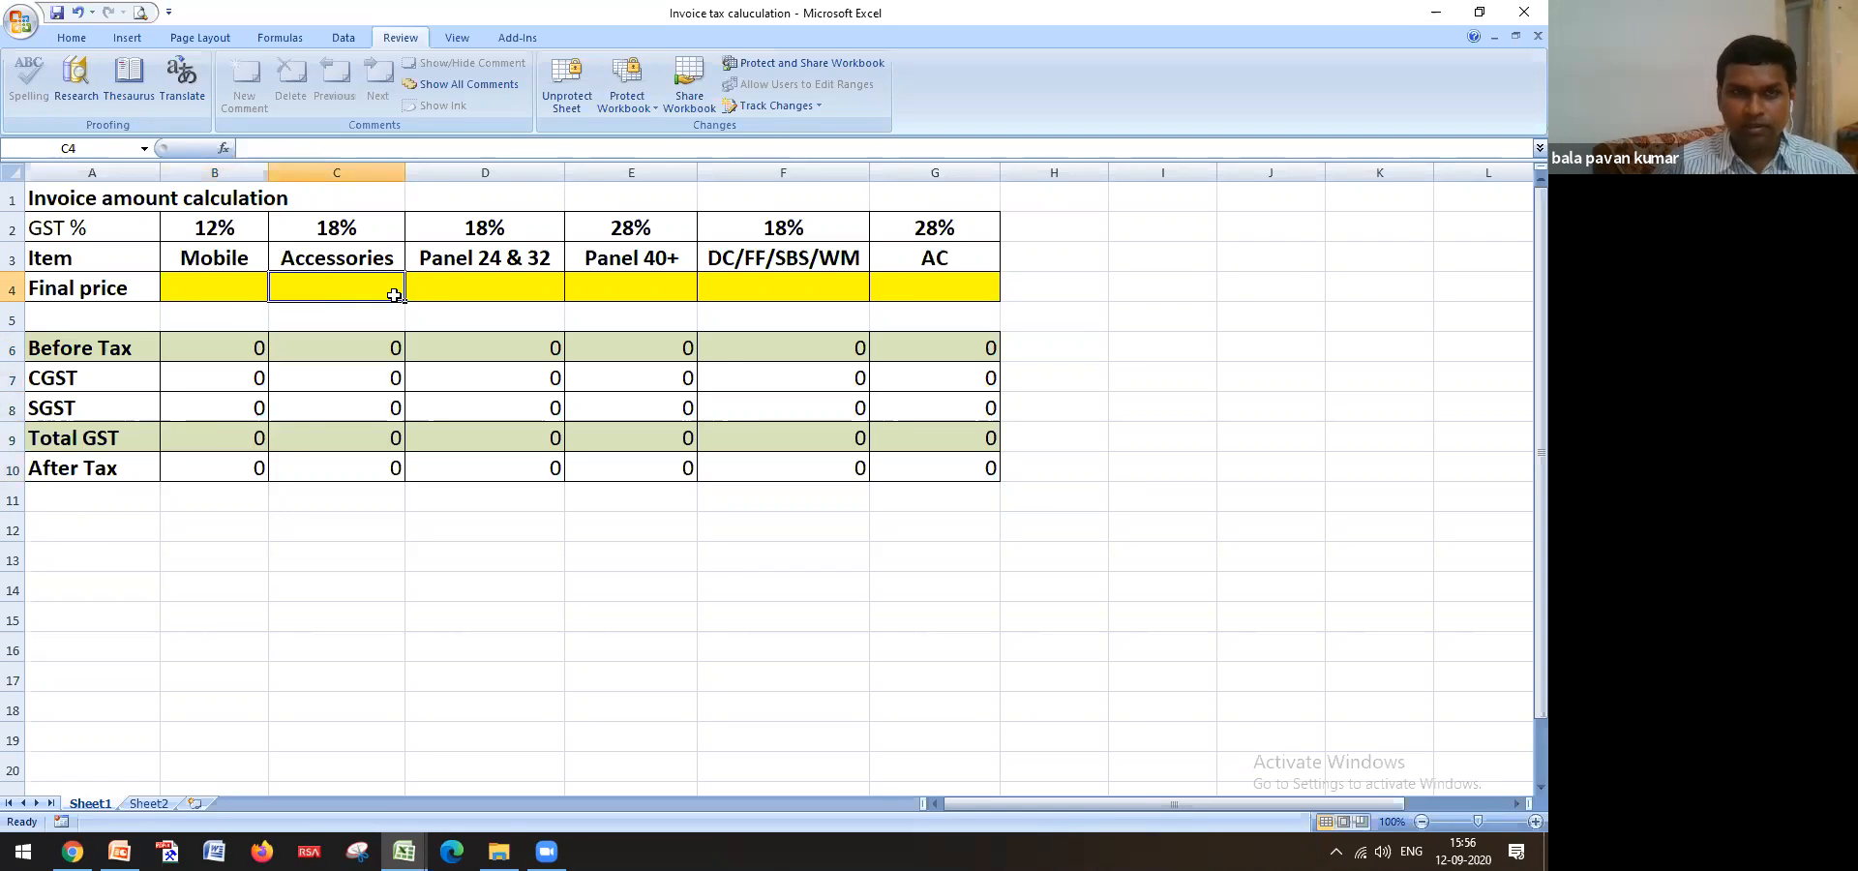
pyautogui.click(373, 350)
pyautogui.moveTo(78, 349); pyautogui.dragTo(903, 465)
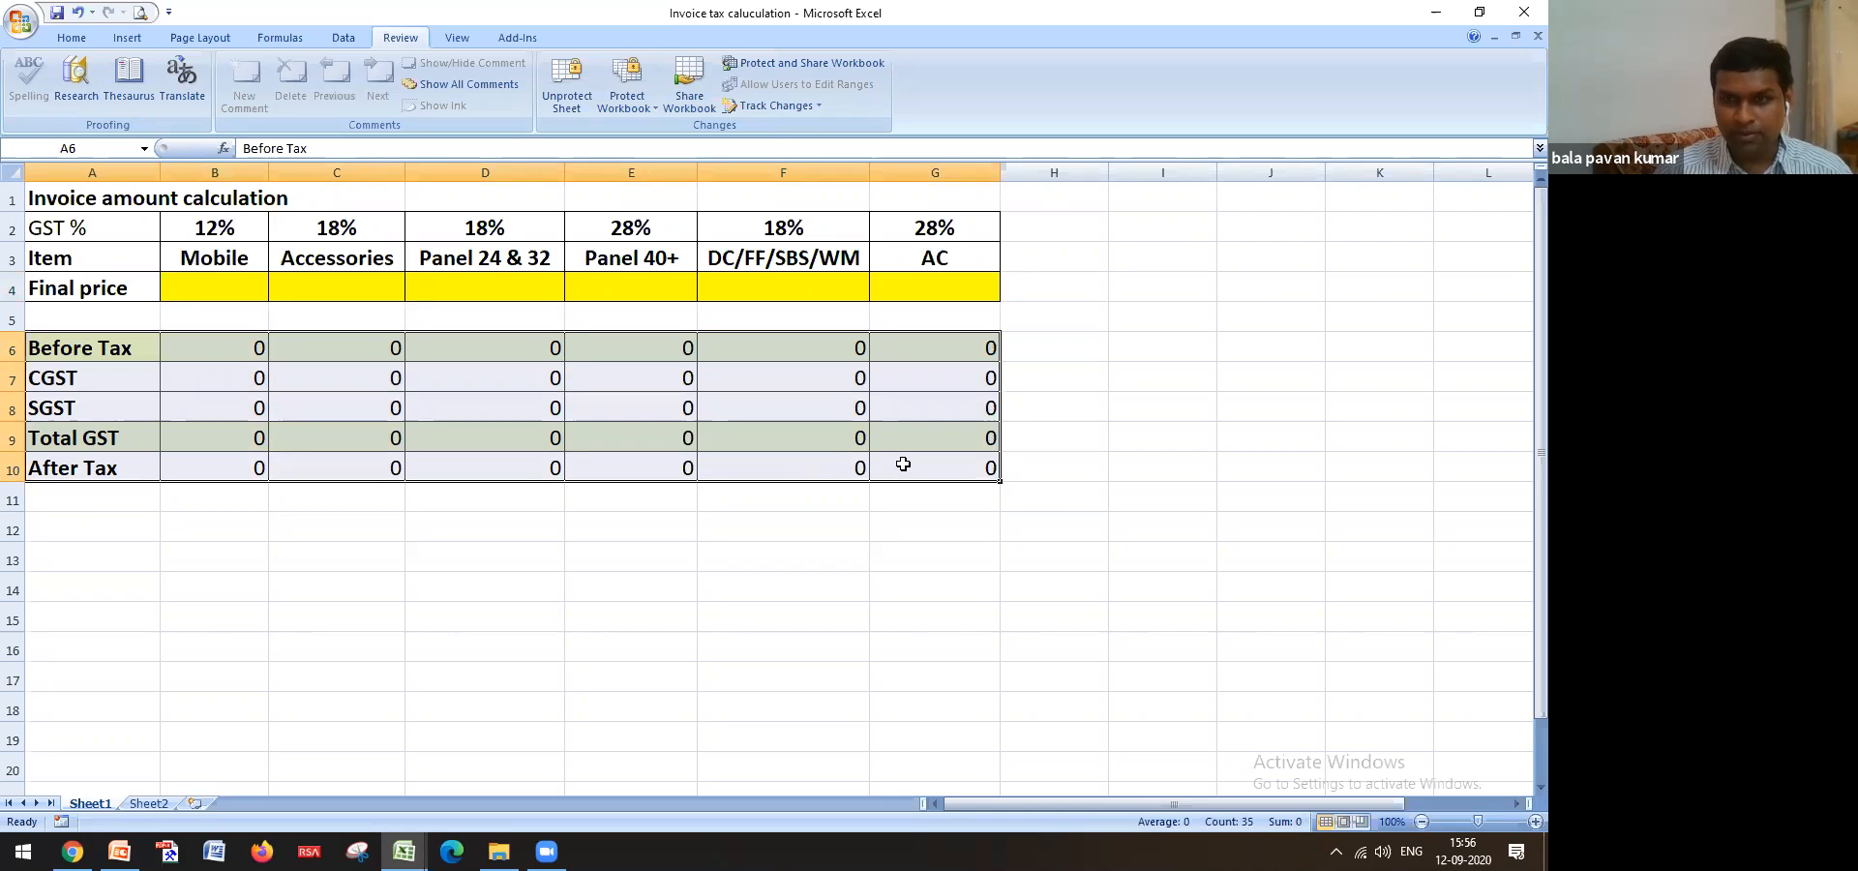
pyautogui.moveTo(66, 217); pyautogui.dragTo(897, 254)
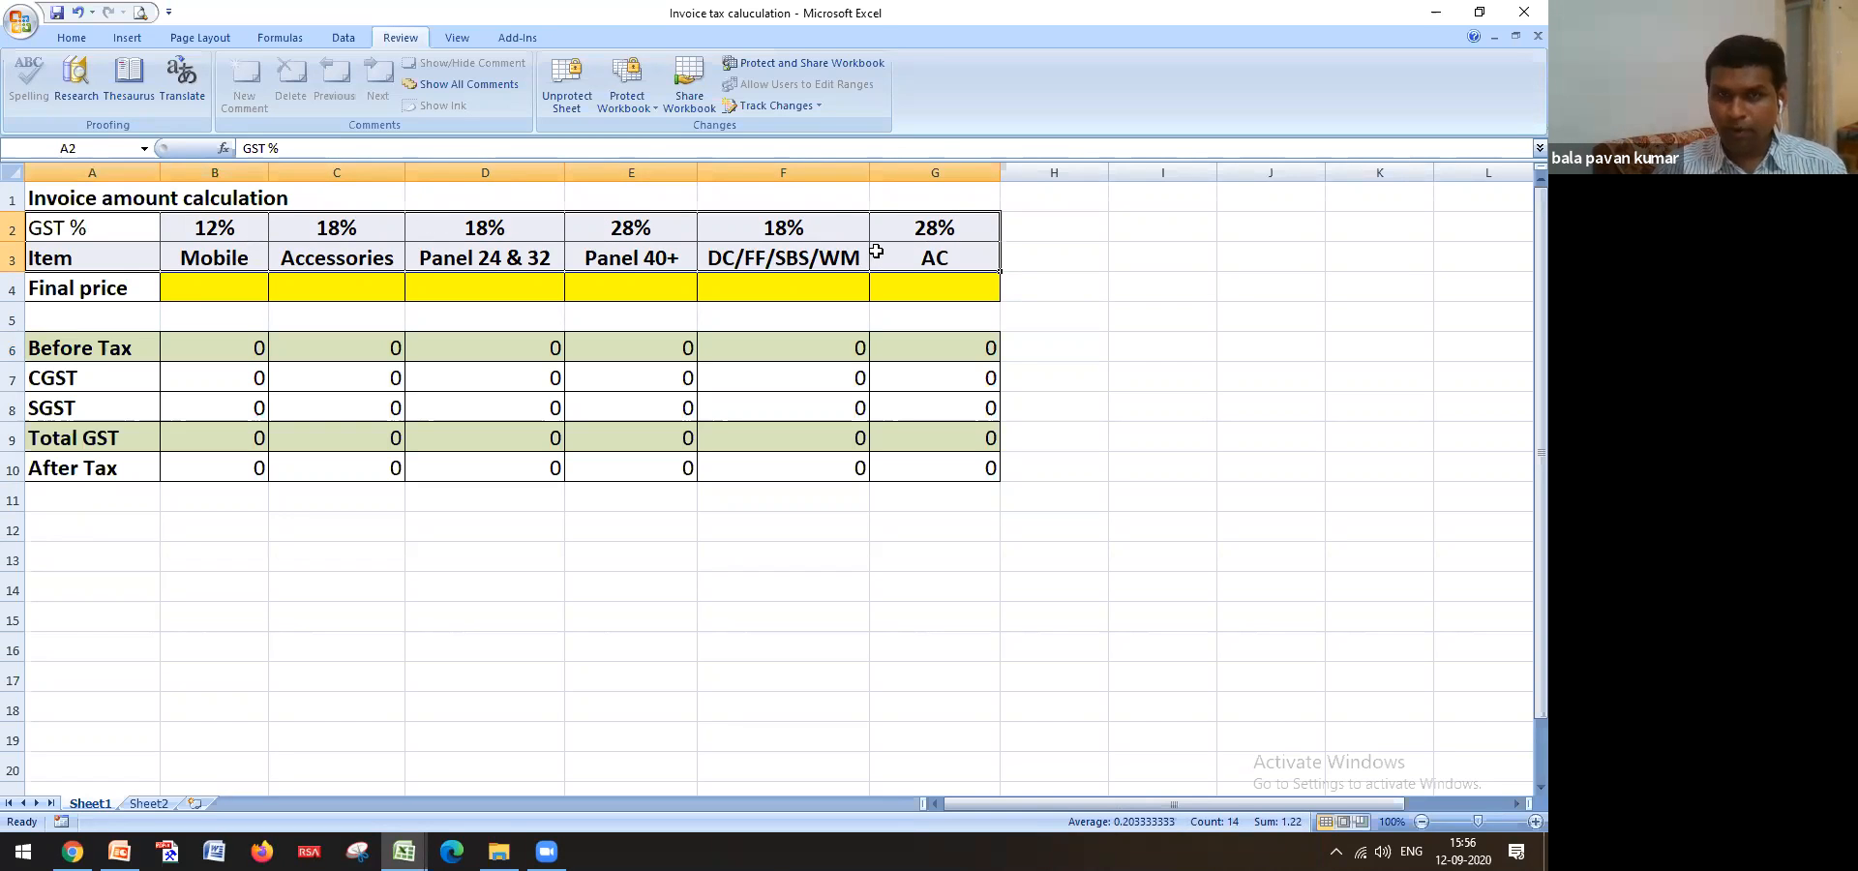
pyautogui.moveTo(175, 288); pyautogui.dragTo(892, 296)
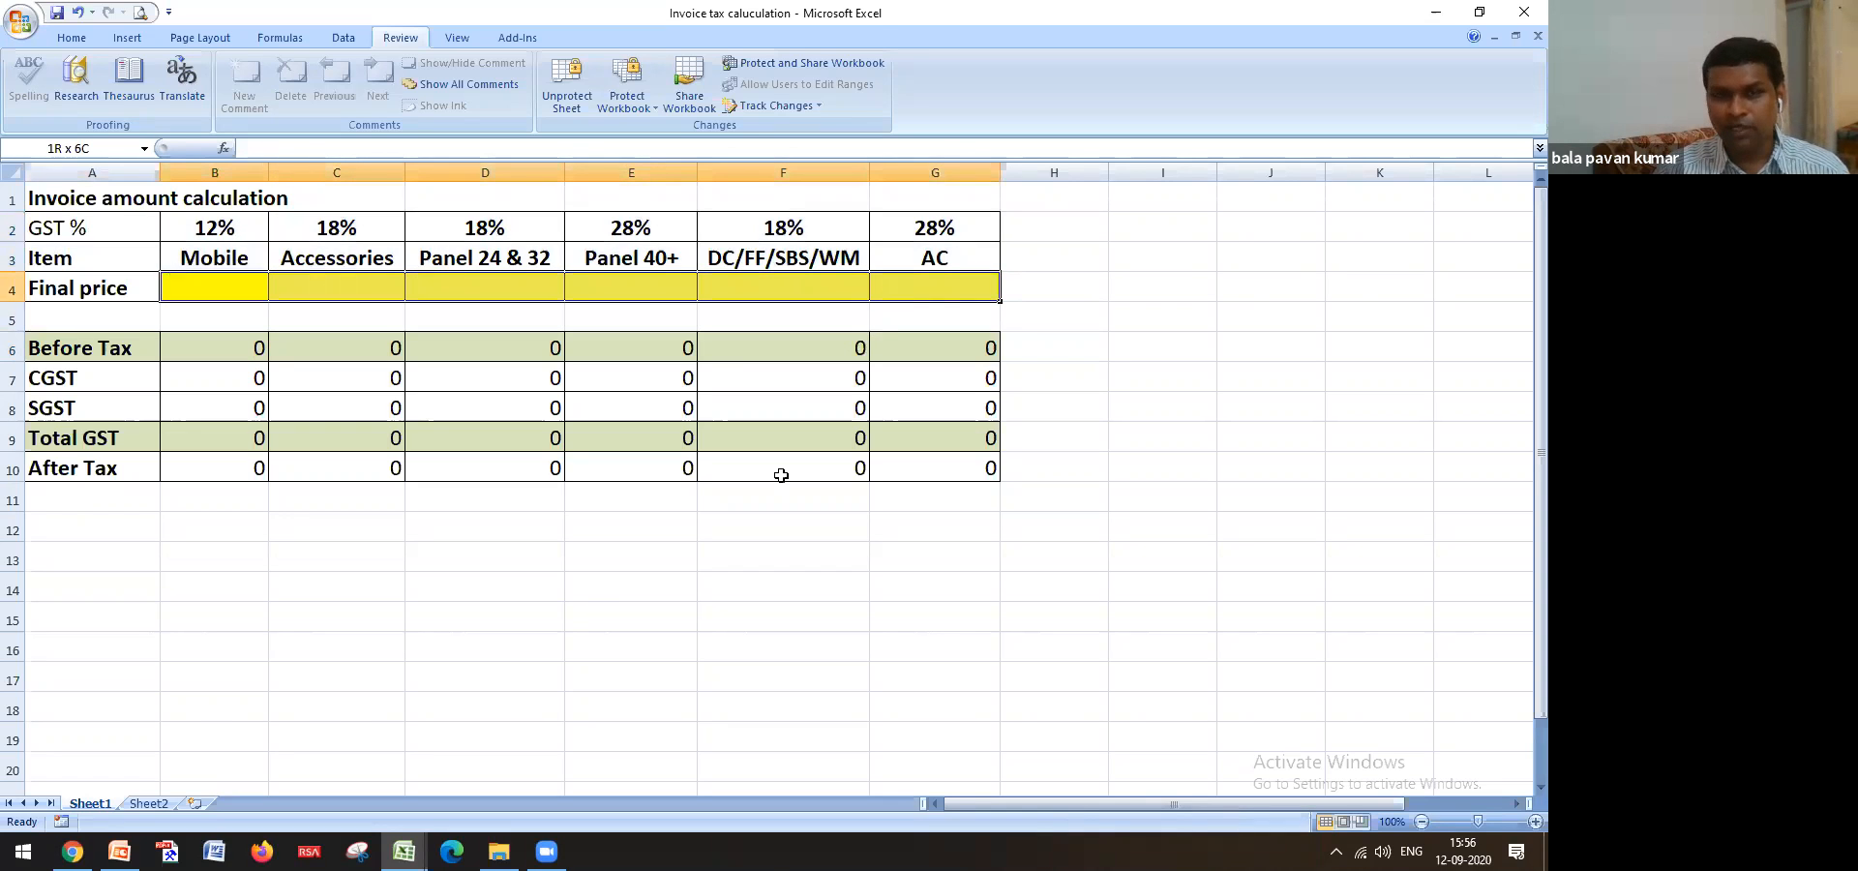
pyautogui.click(585, 619)
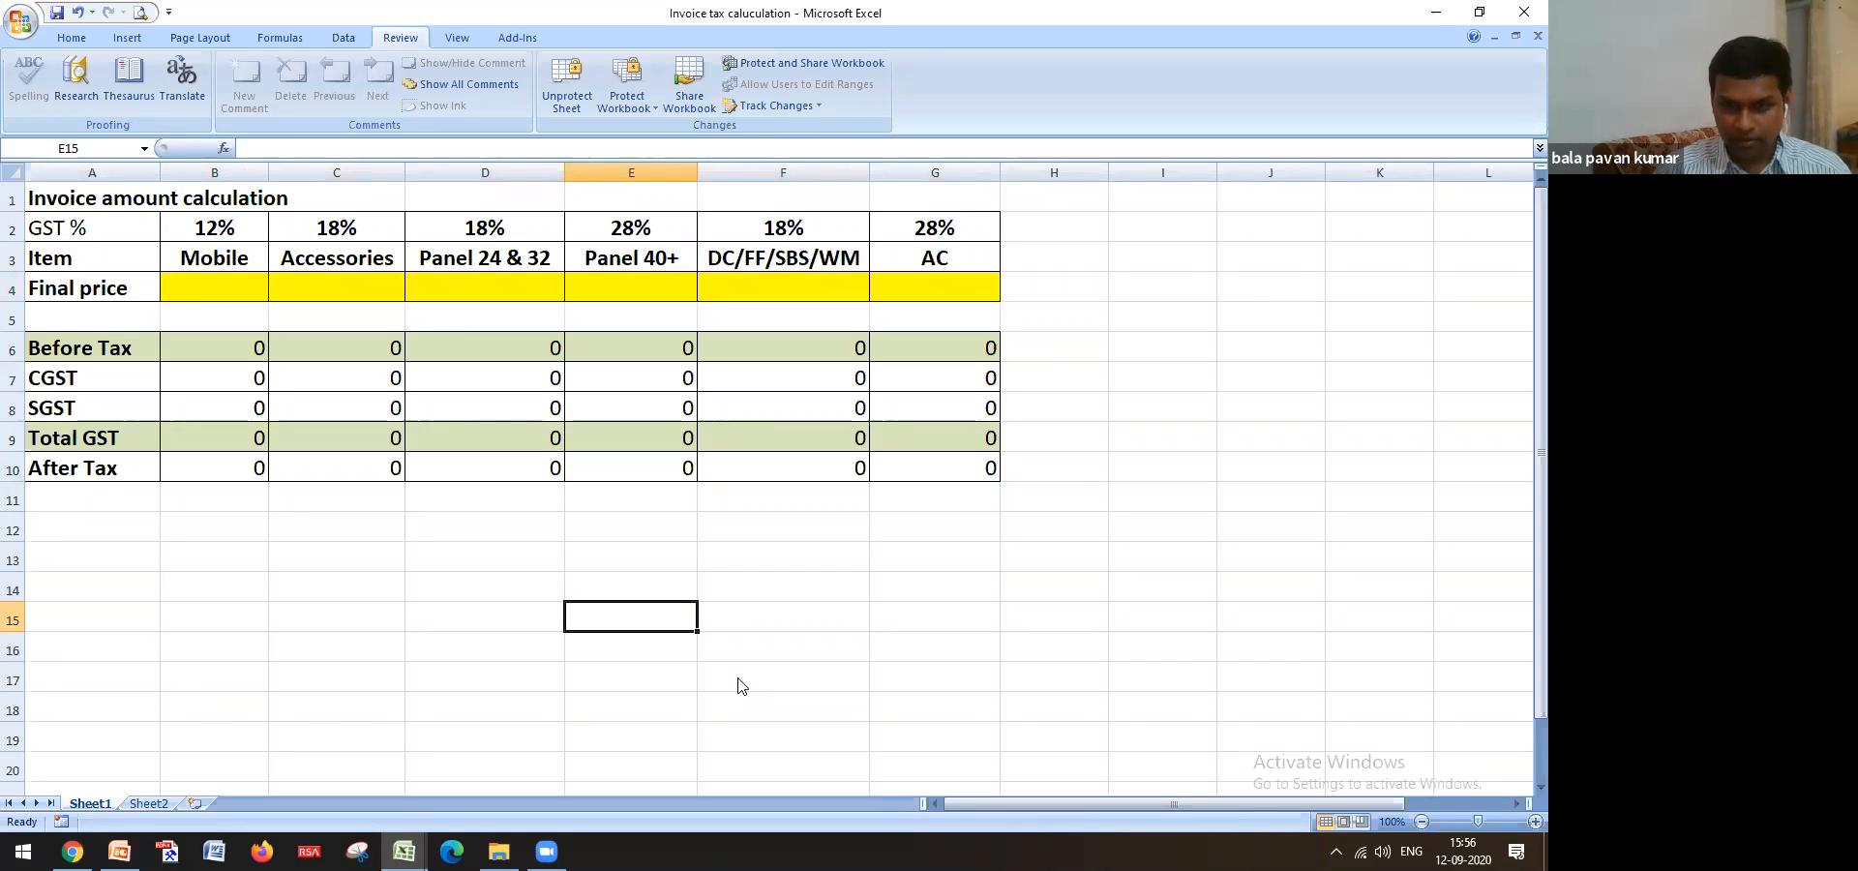
pyautogui.moveTo(401, 844)
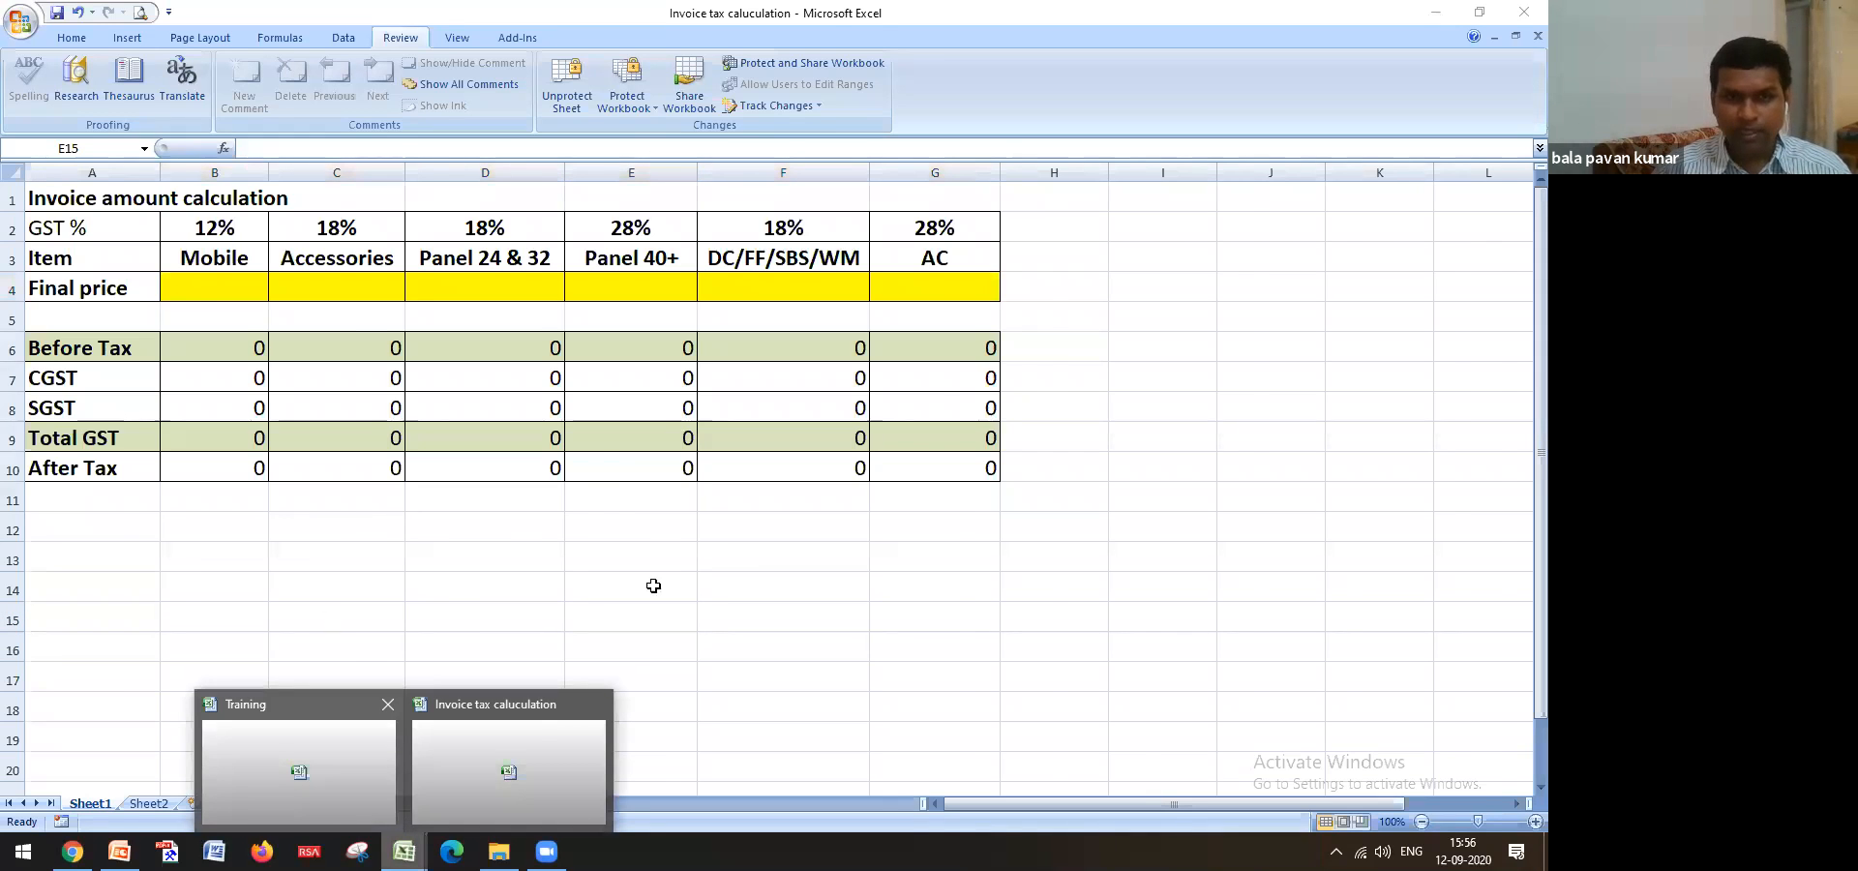
# Switch to the Training workbook and open, then cancel, Protect Sheet for the whole sheet
pyautogui.click(539, 721)
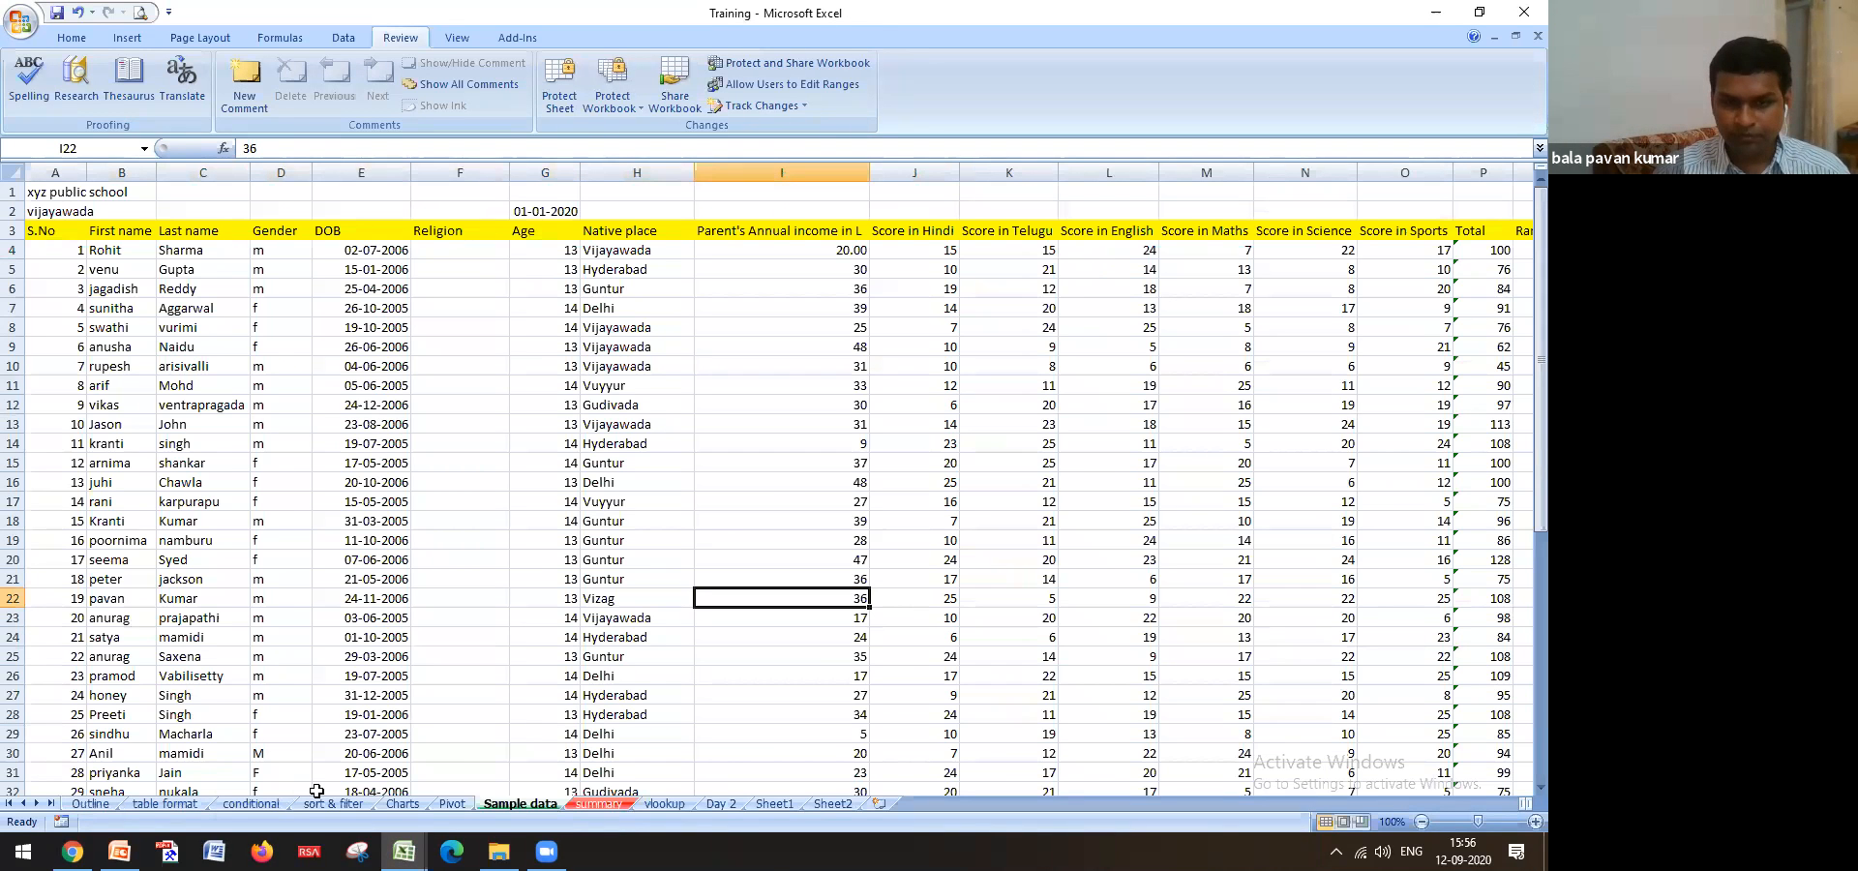
pyautogui.scroll(-3, 443, 586)
pyautogui.scroll(3, 443, 586)
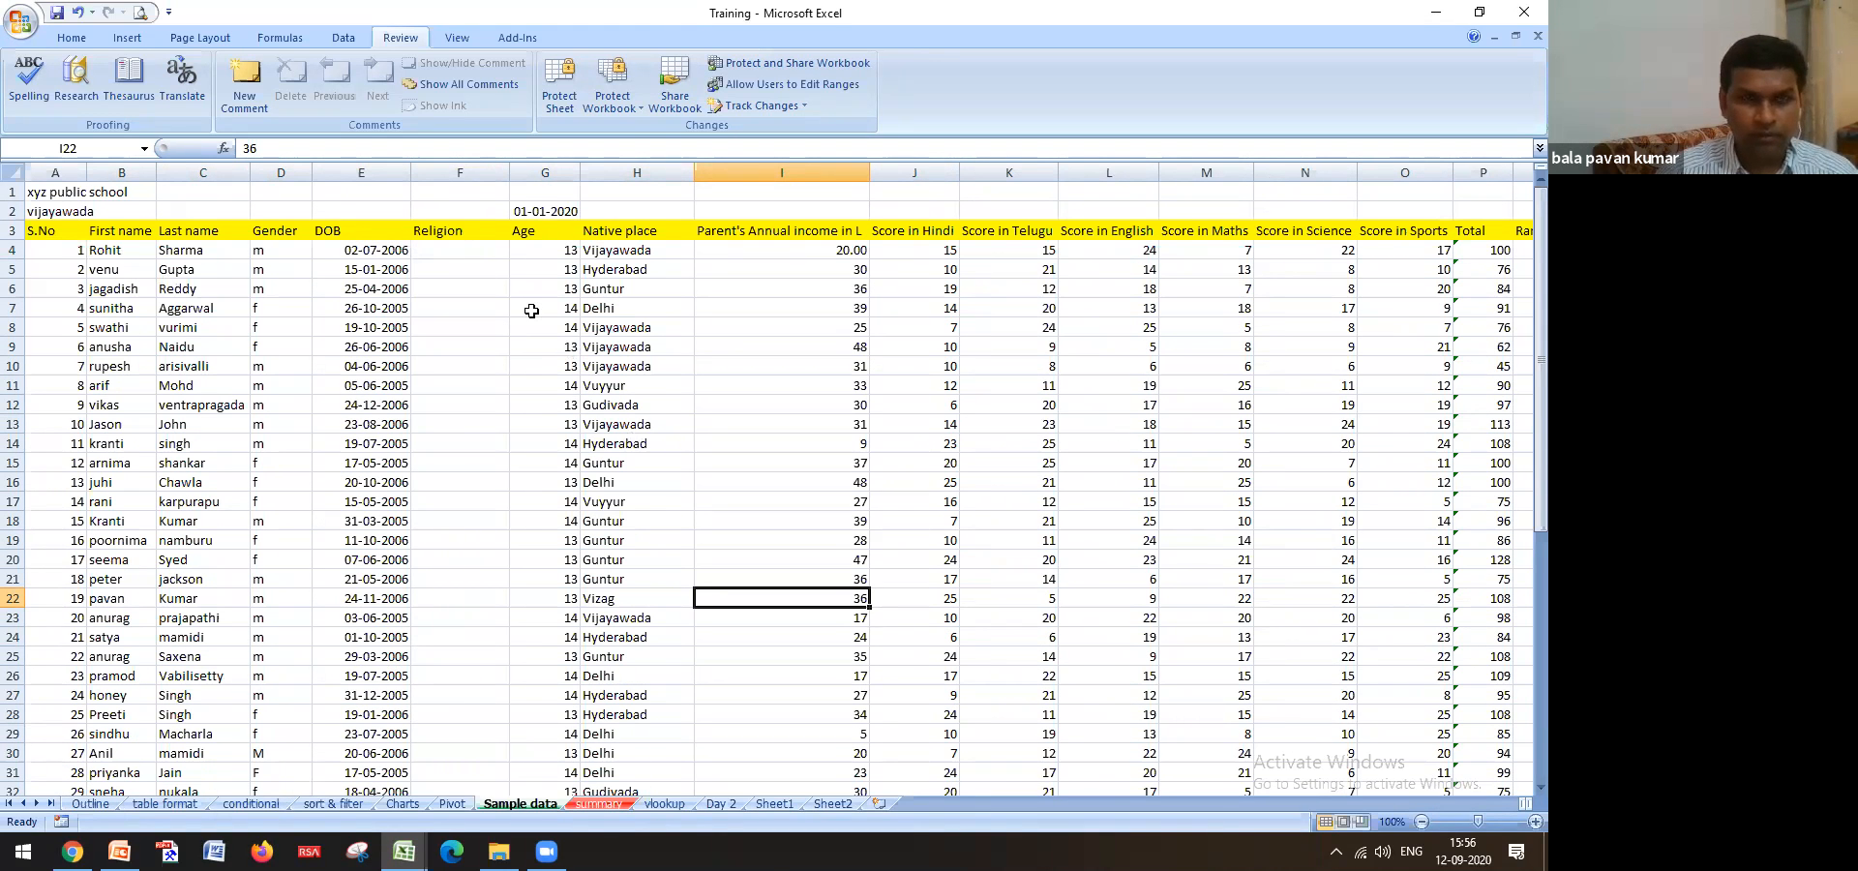
pyautogui.click(8, 171)
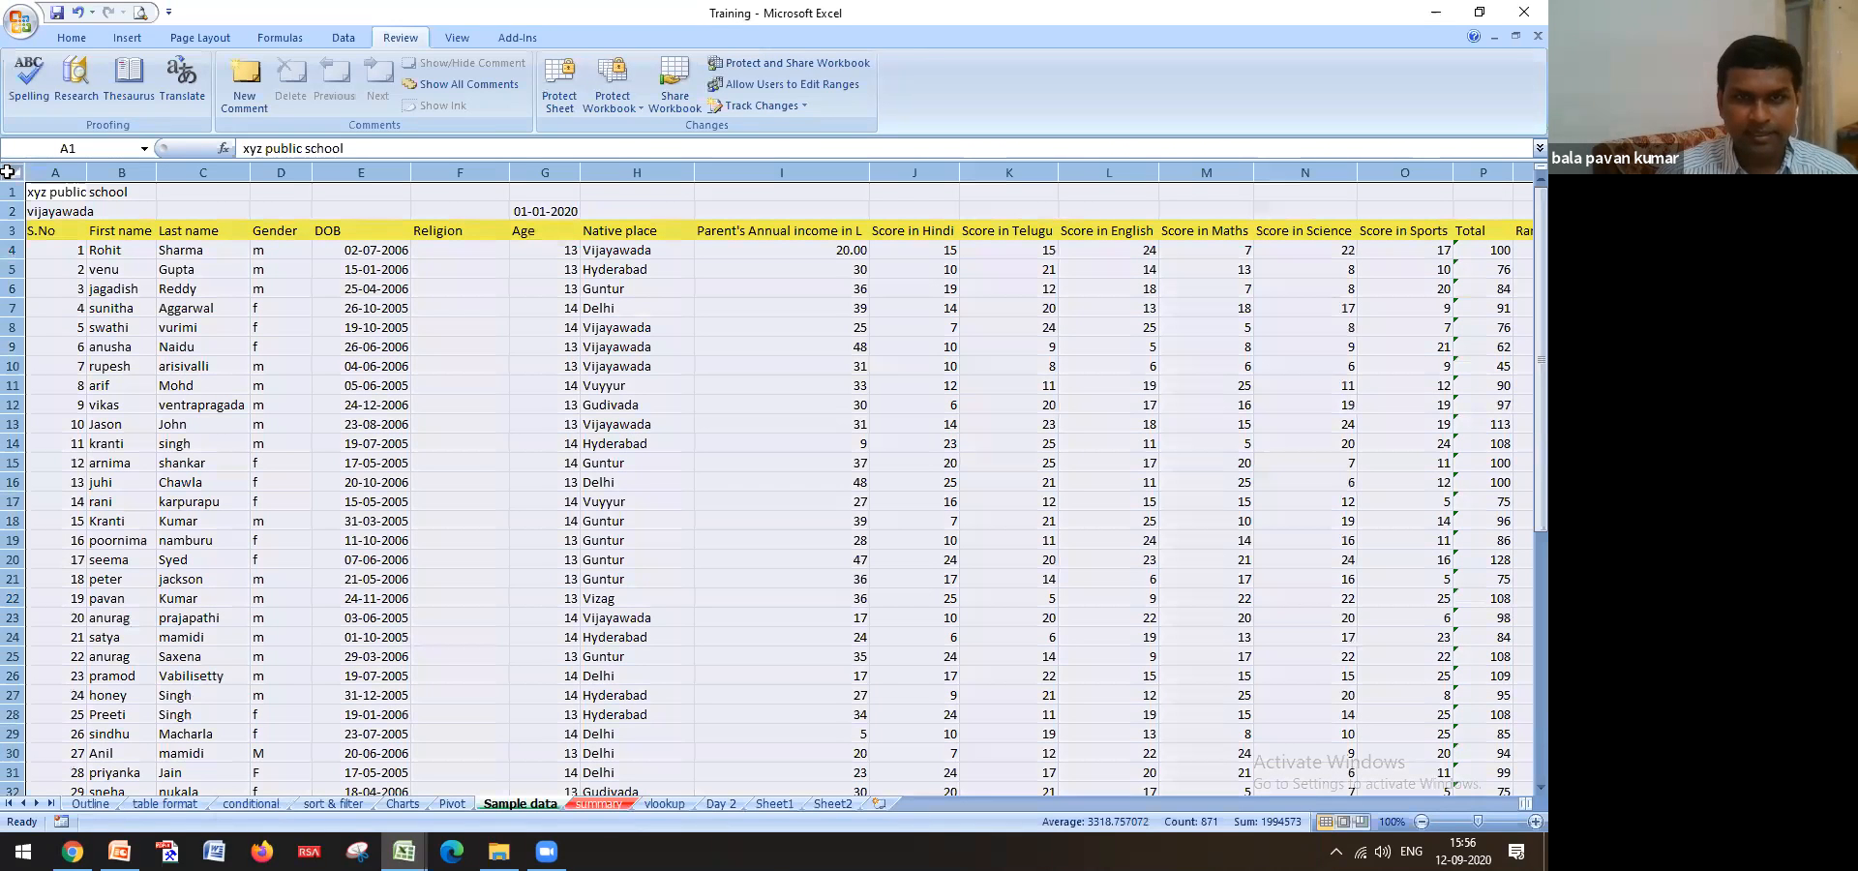
pyautogui.click(558, 101)
pyautogui.click(794, 356)
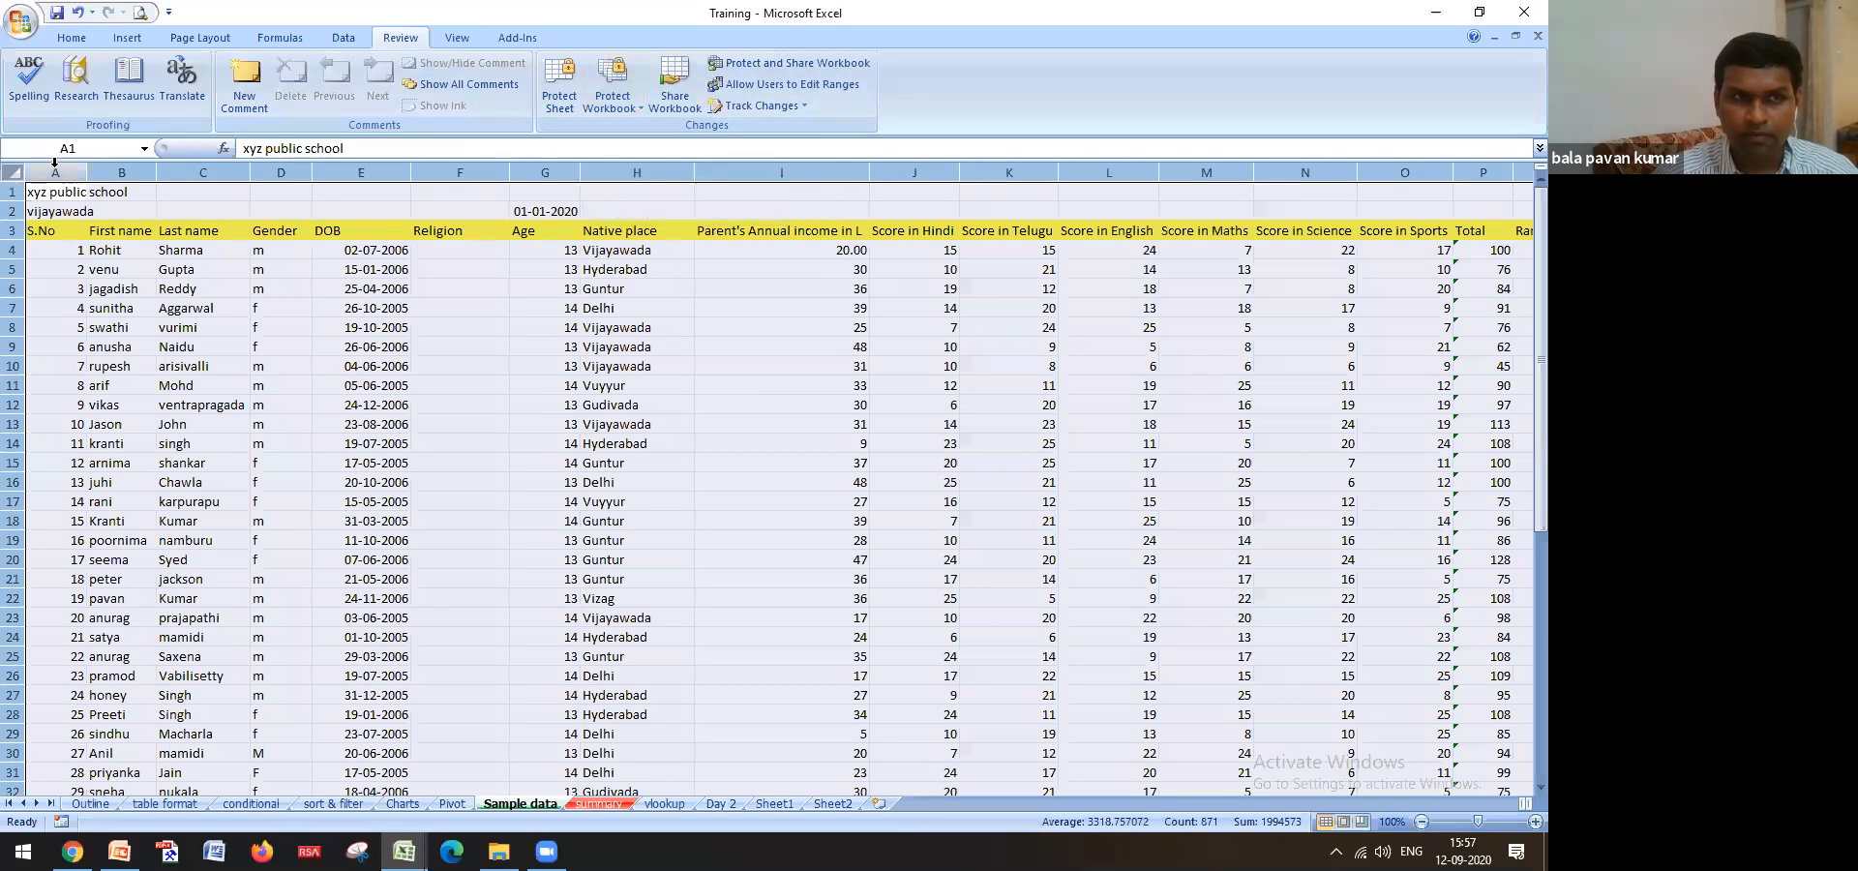
# Check the column options for columns A and E, then select the age formula cell G14
pyautogui.click(71, 38)
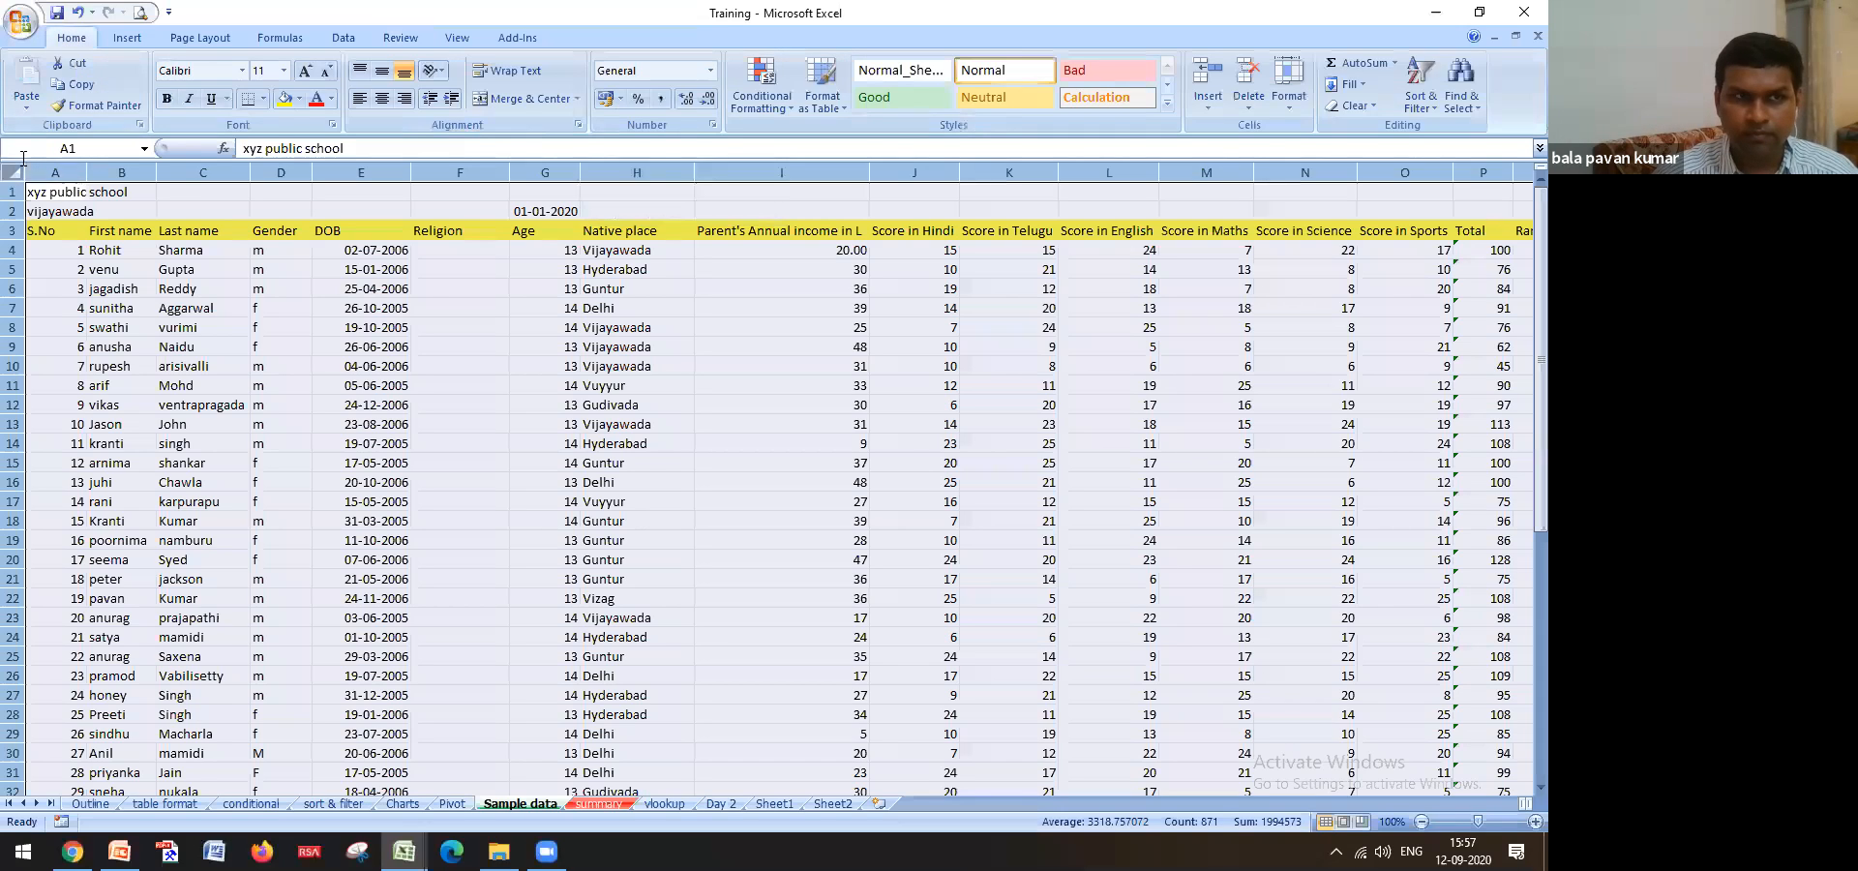
pyautogui.rightClick(37, 175)
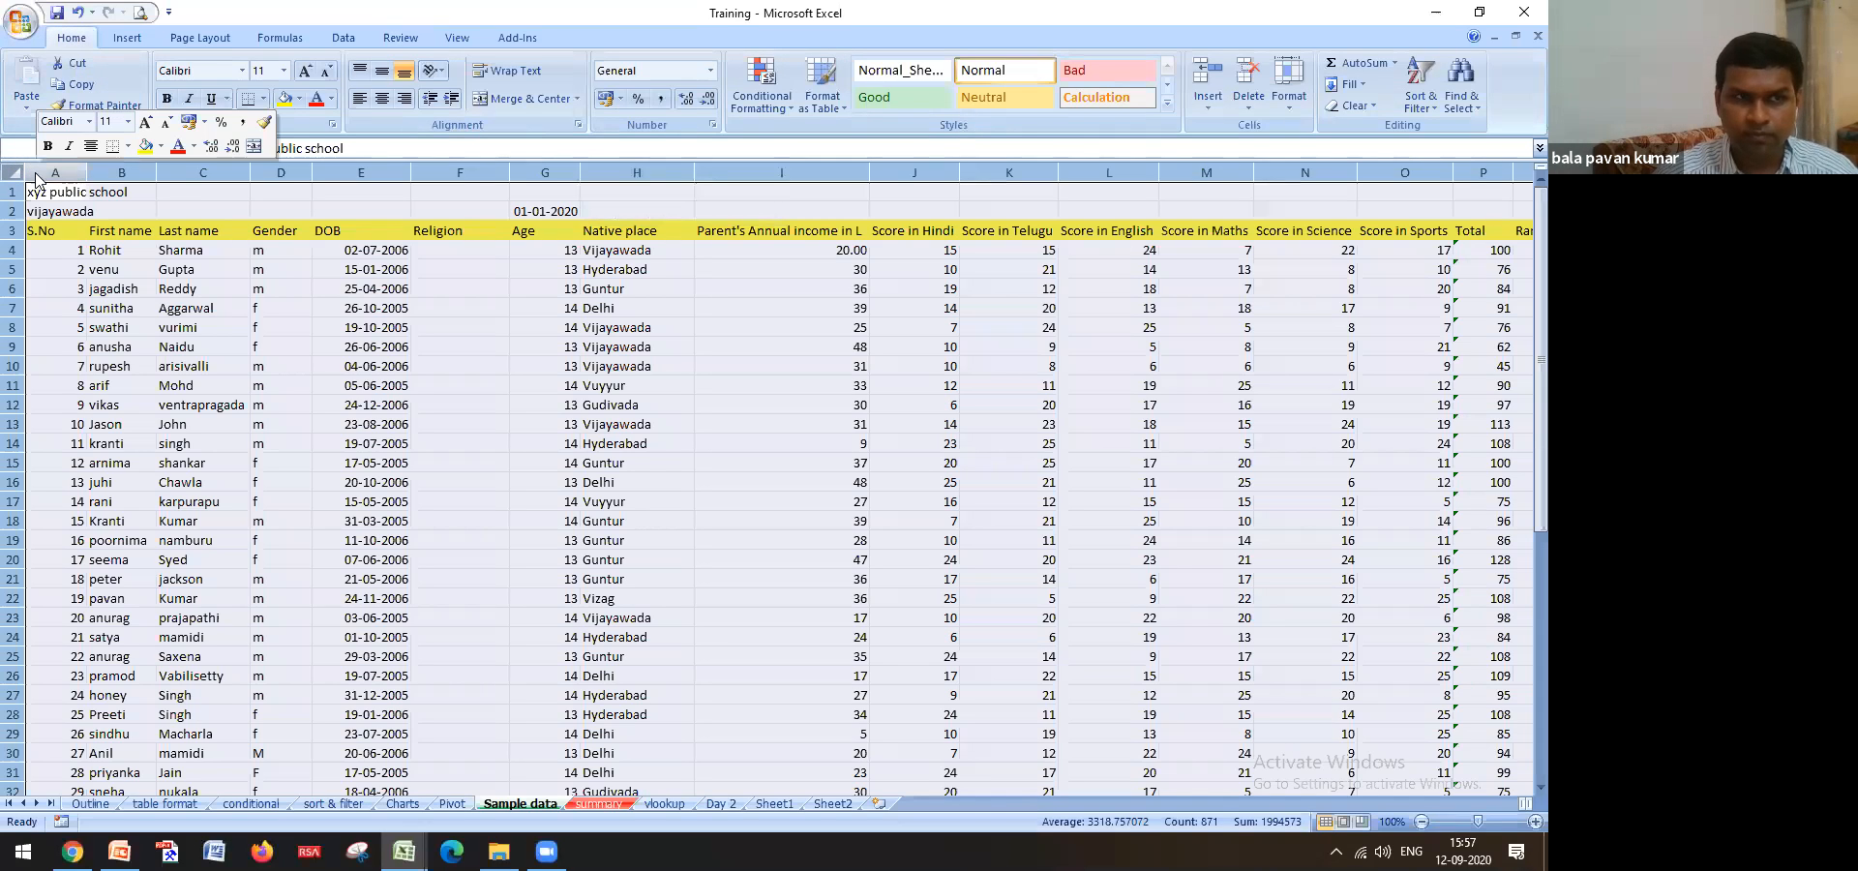
pyautogui.rightClick(324, 173)
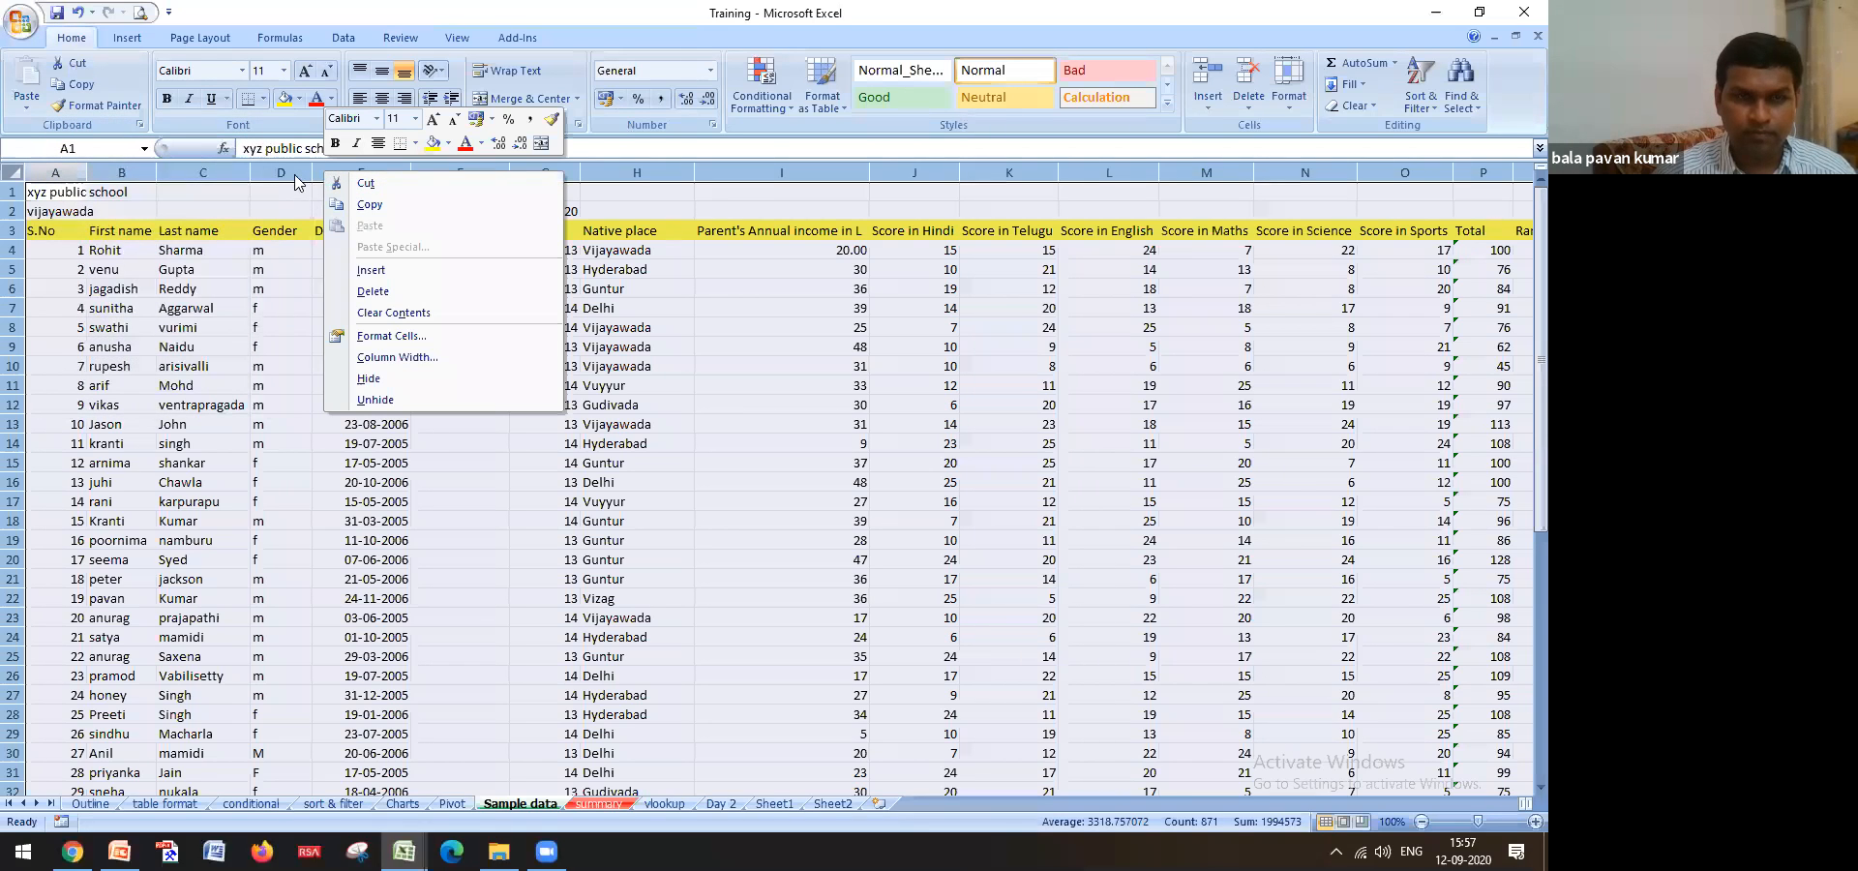
pyautogui.click(454, 501)
pyautogui.click(573, 447)
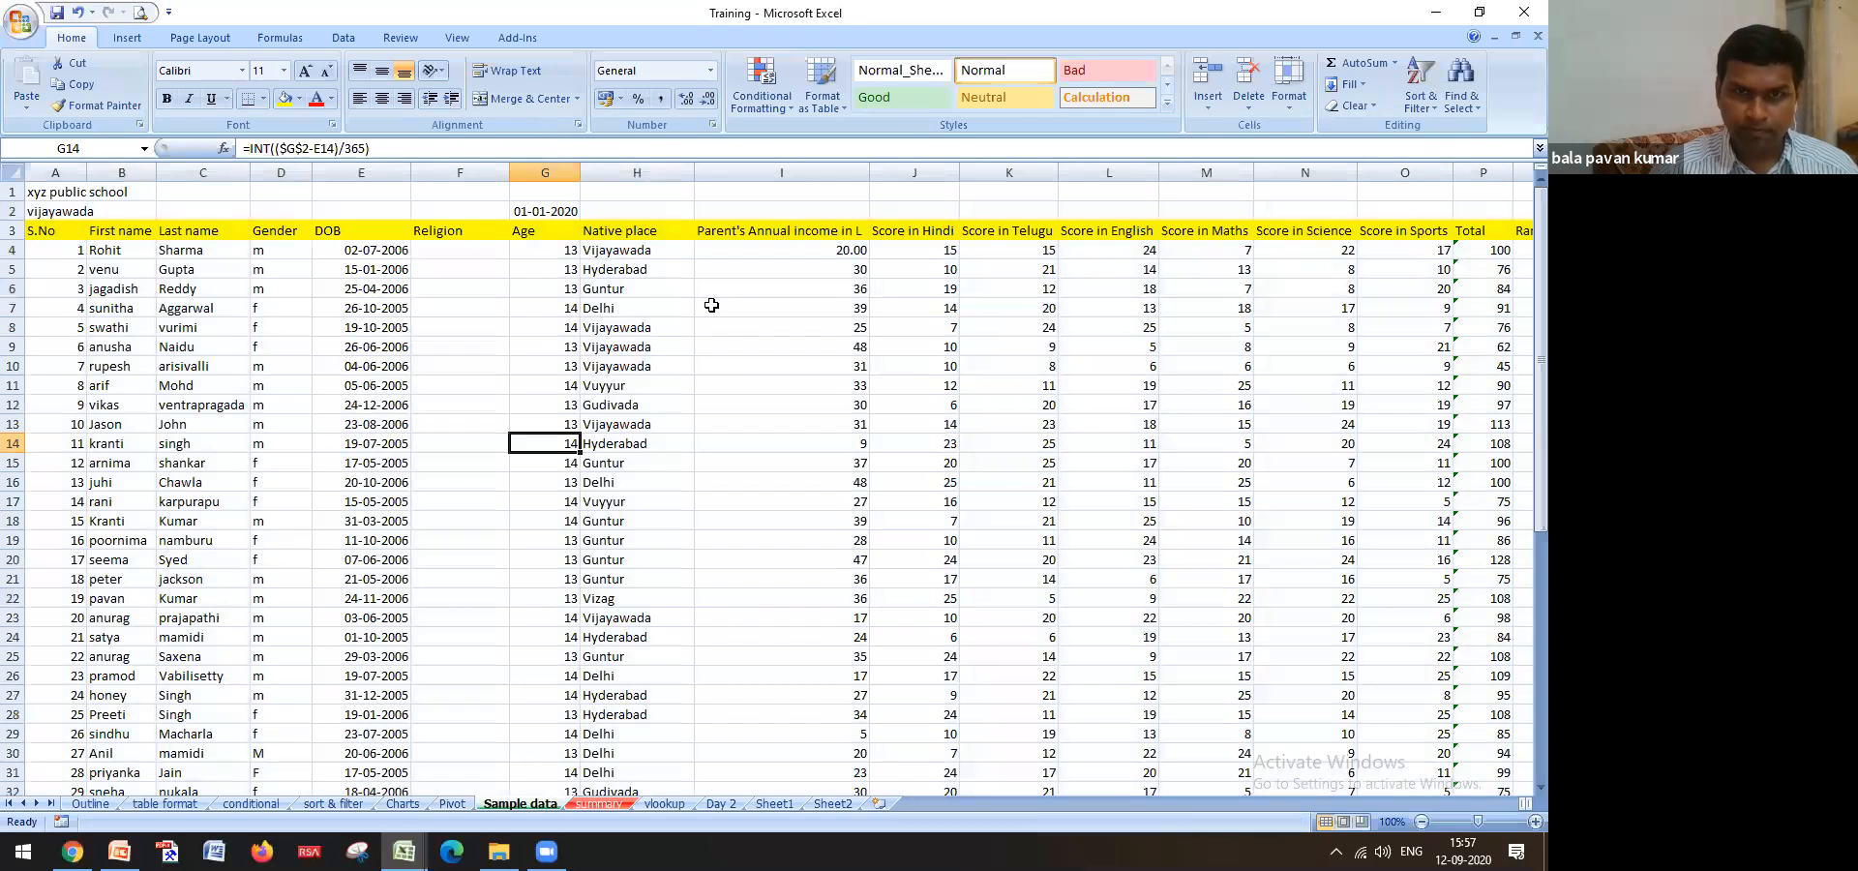
pyautogui.scroll(-2, 723, 376)
pyautogui.scroll(2, 723, 376)
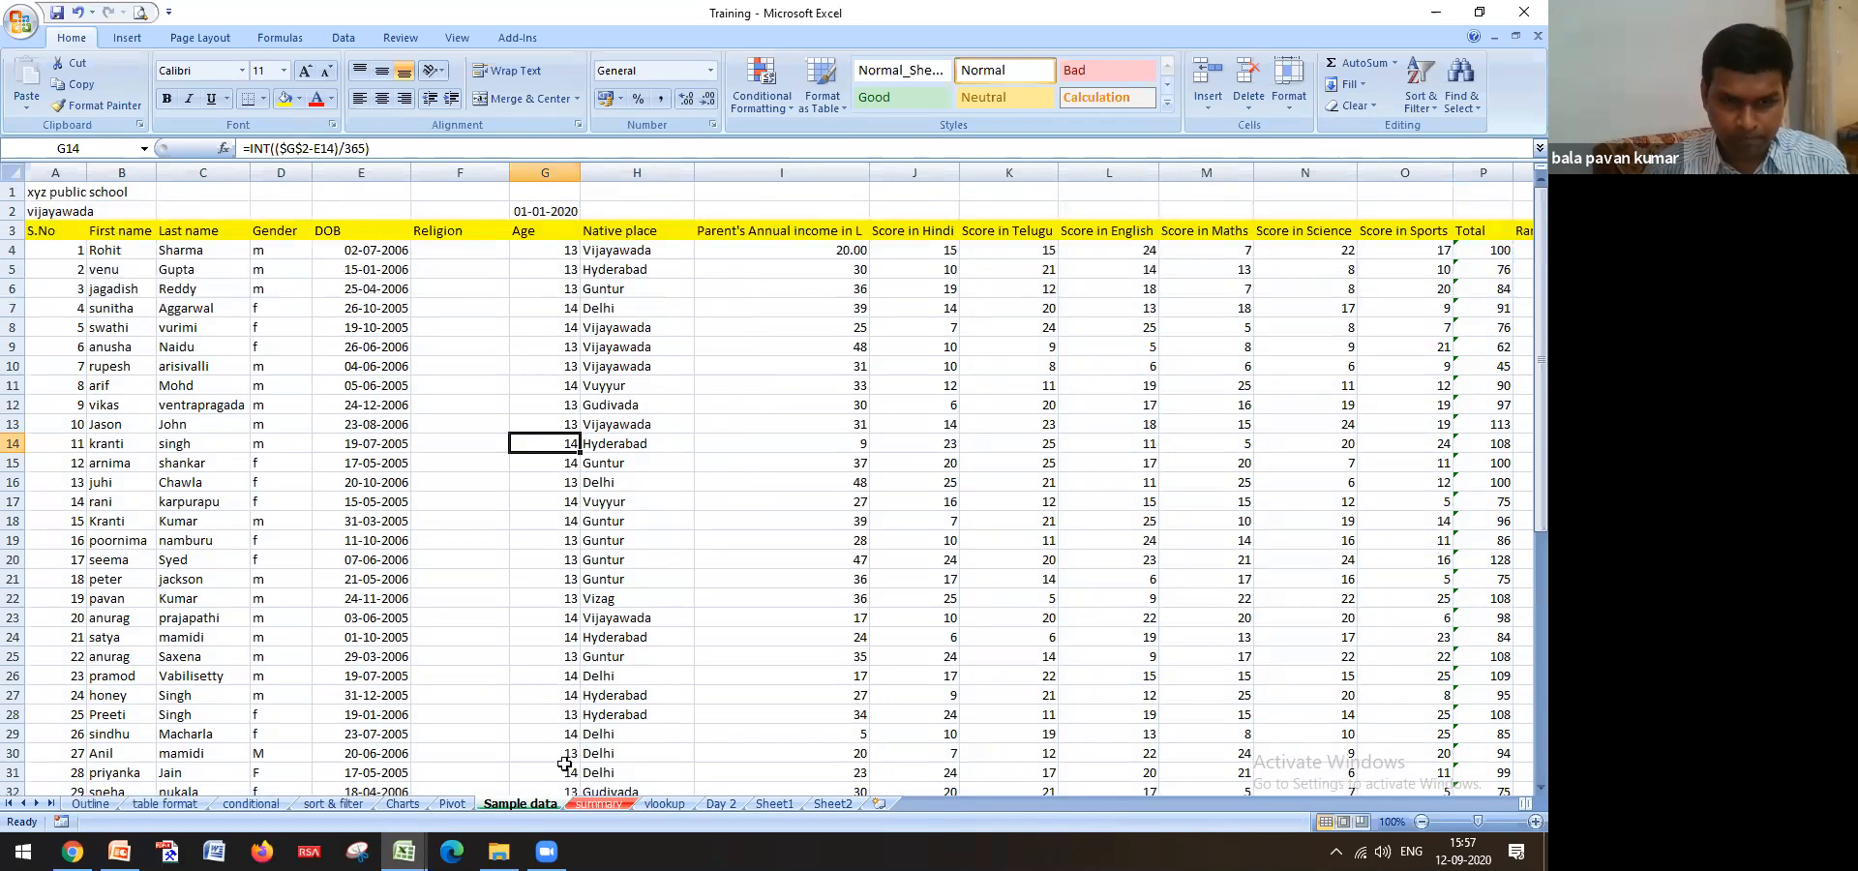
# Go through Day 2 and Sheet1 to Sheet2, select the A2:C9 scores table, then the whole sheet
pyautogui.click(721, 803)
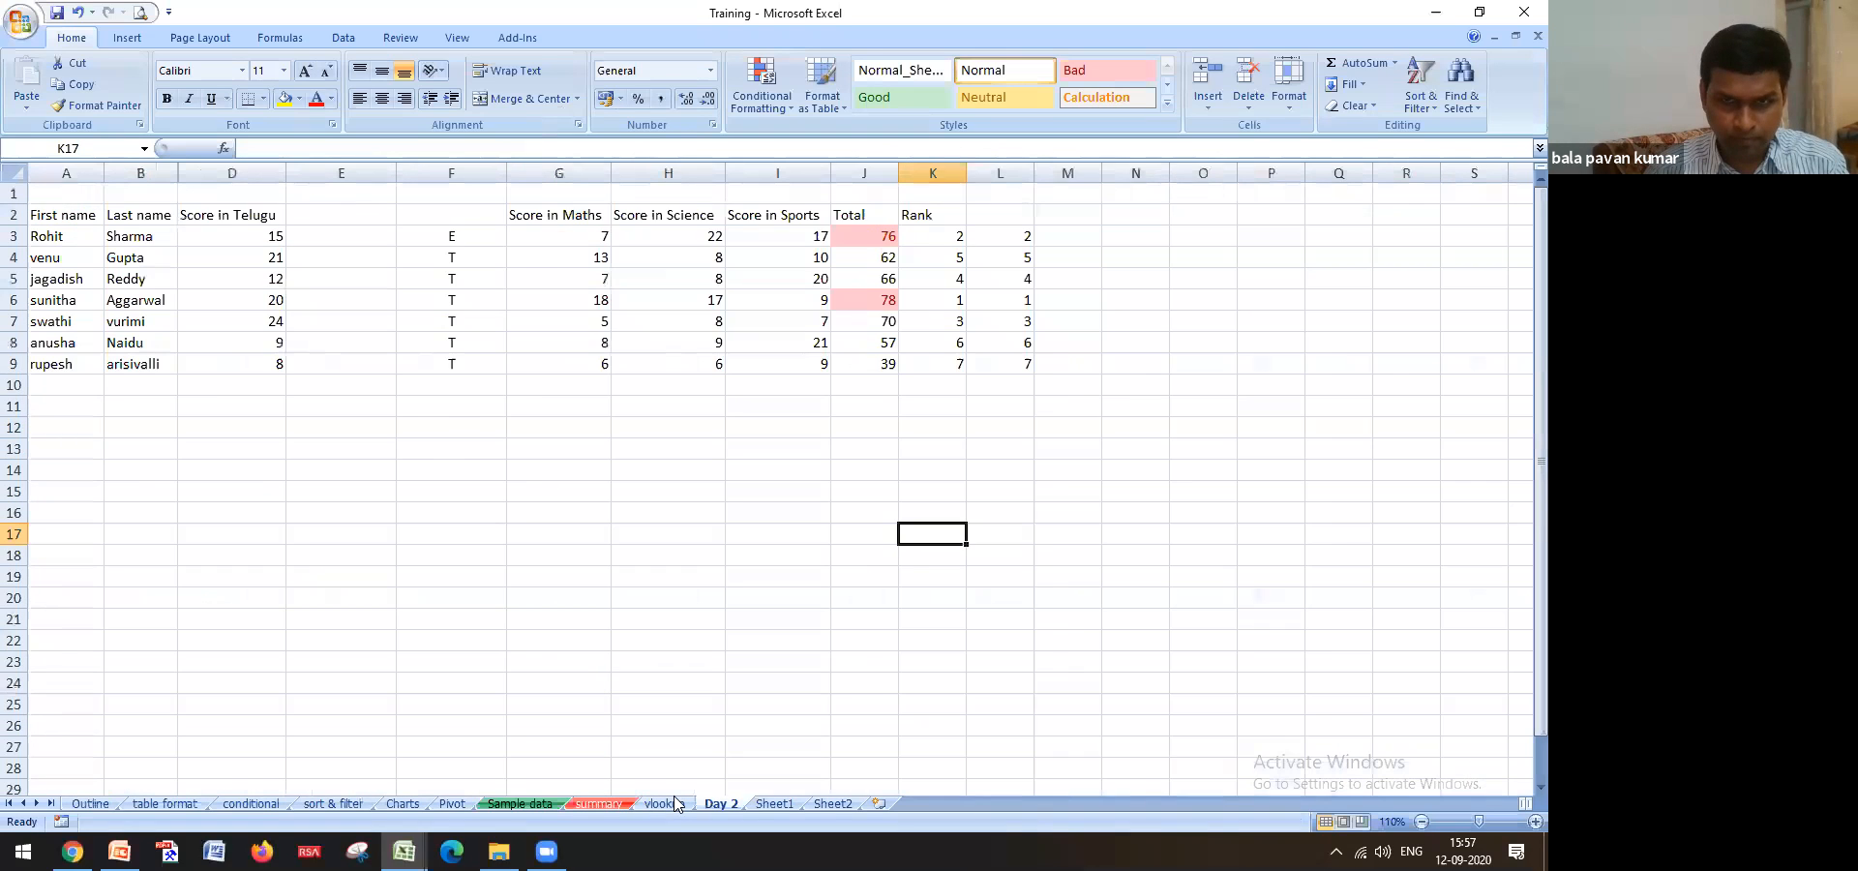
pyautogui.click(774, 804)
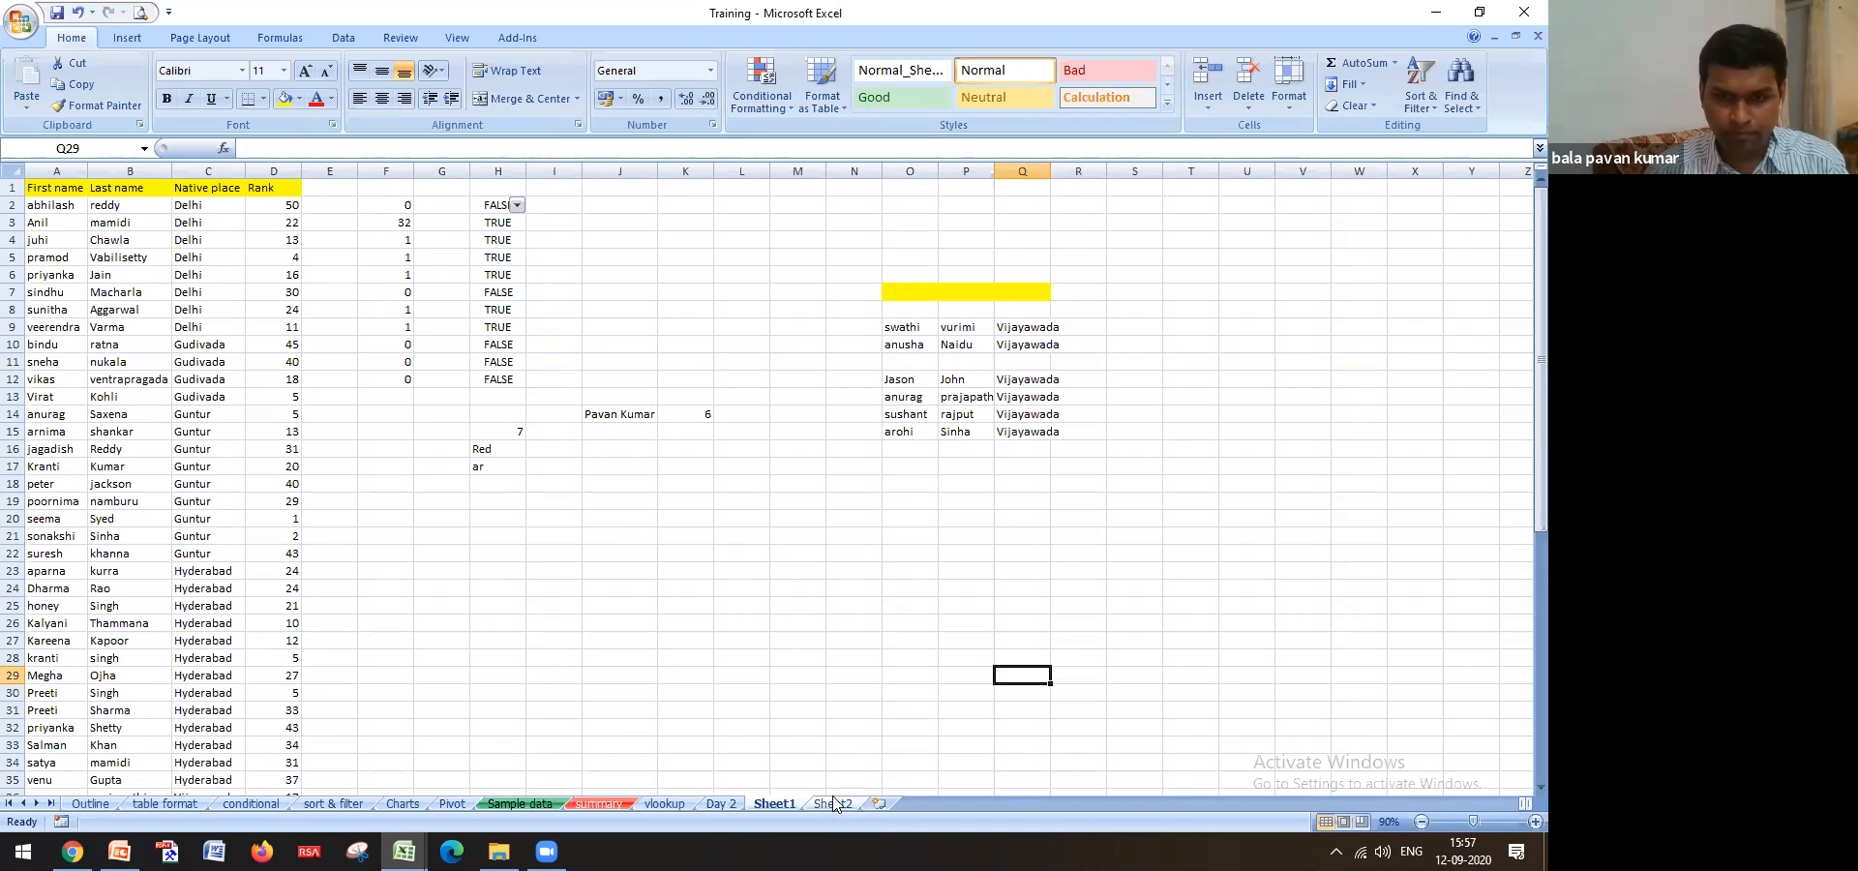
pyautogui.click(842, 804)
pyautogui.moveTo(38, 209); pyautogui.dragTo(183, 340)
pyautogui.click(11, 173)
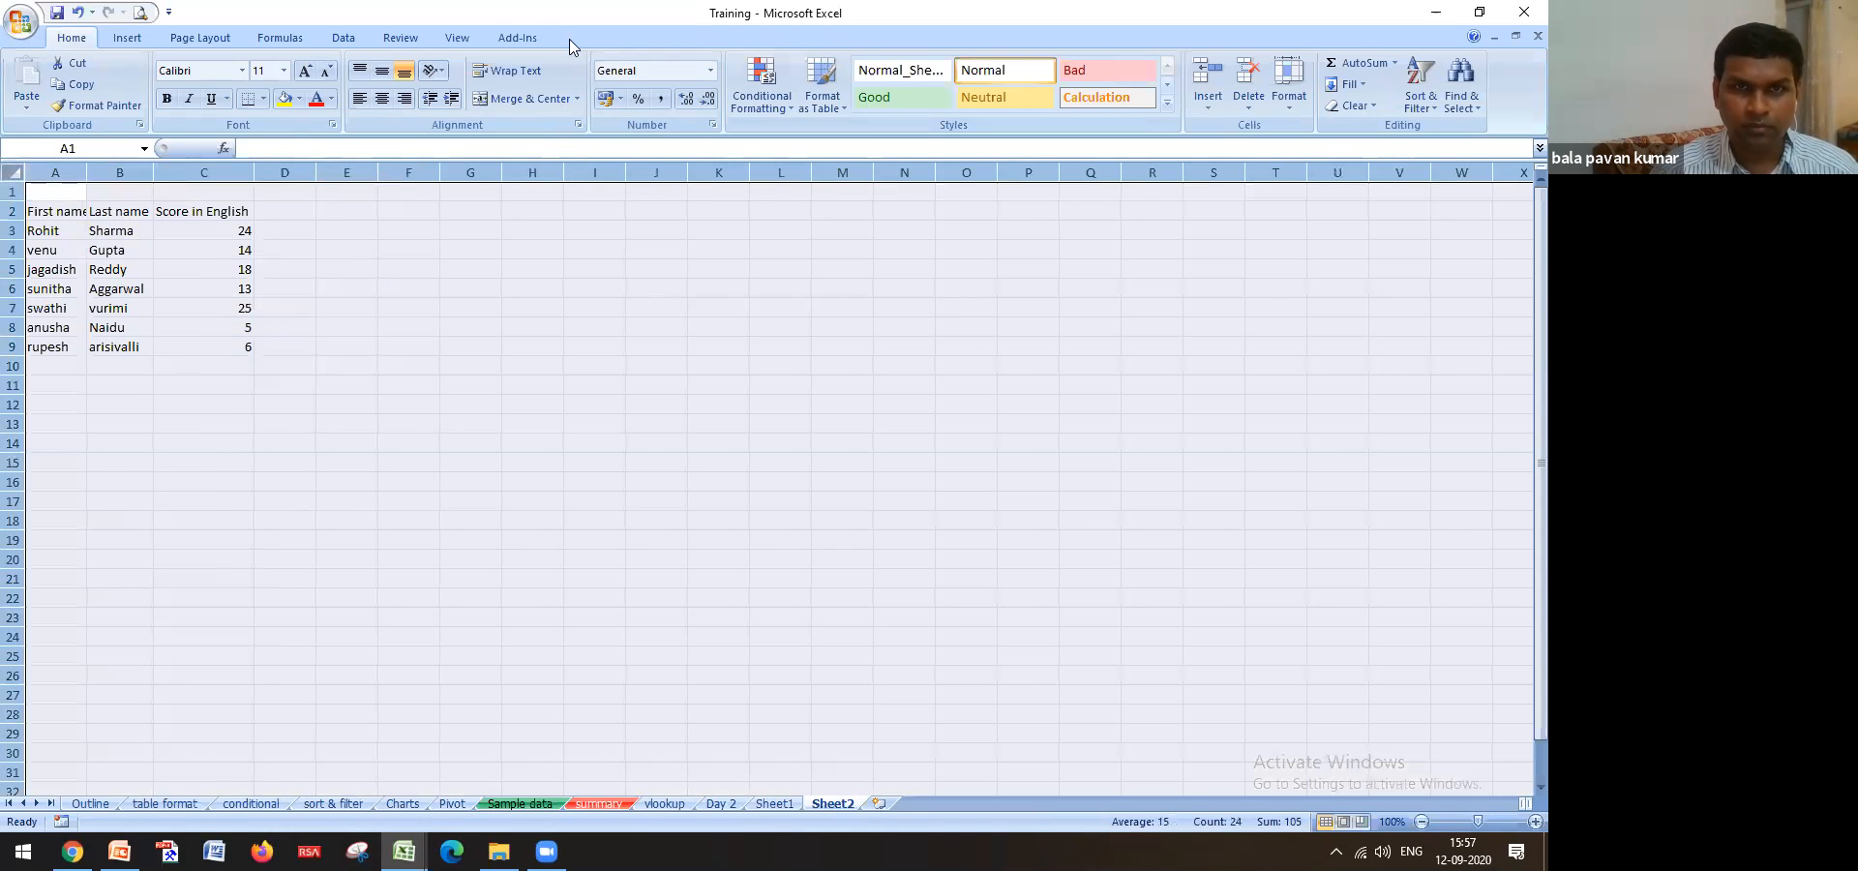
pyautogui.click(401, 38)
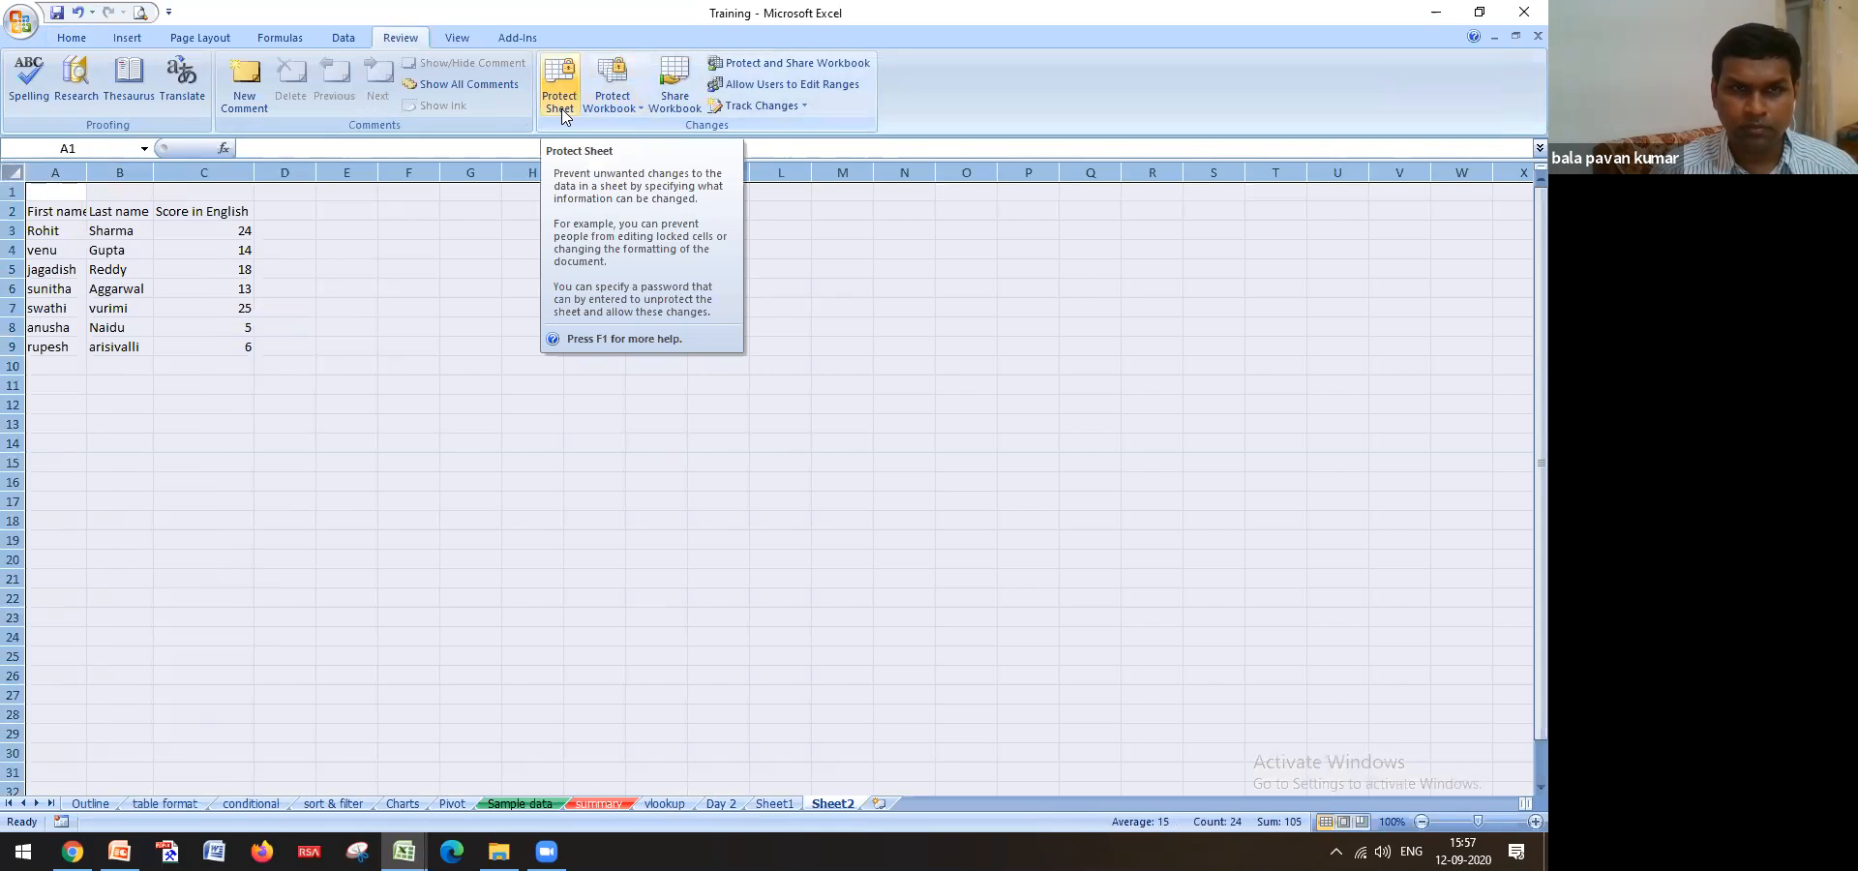
# Open and cancel Sheet2's protection settings, then select the A1:C9 scores table and return to Home
pyautogui.click(611, 103)
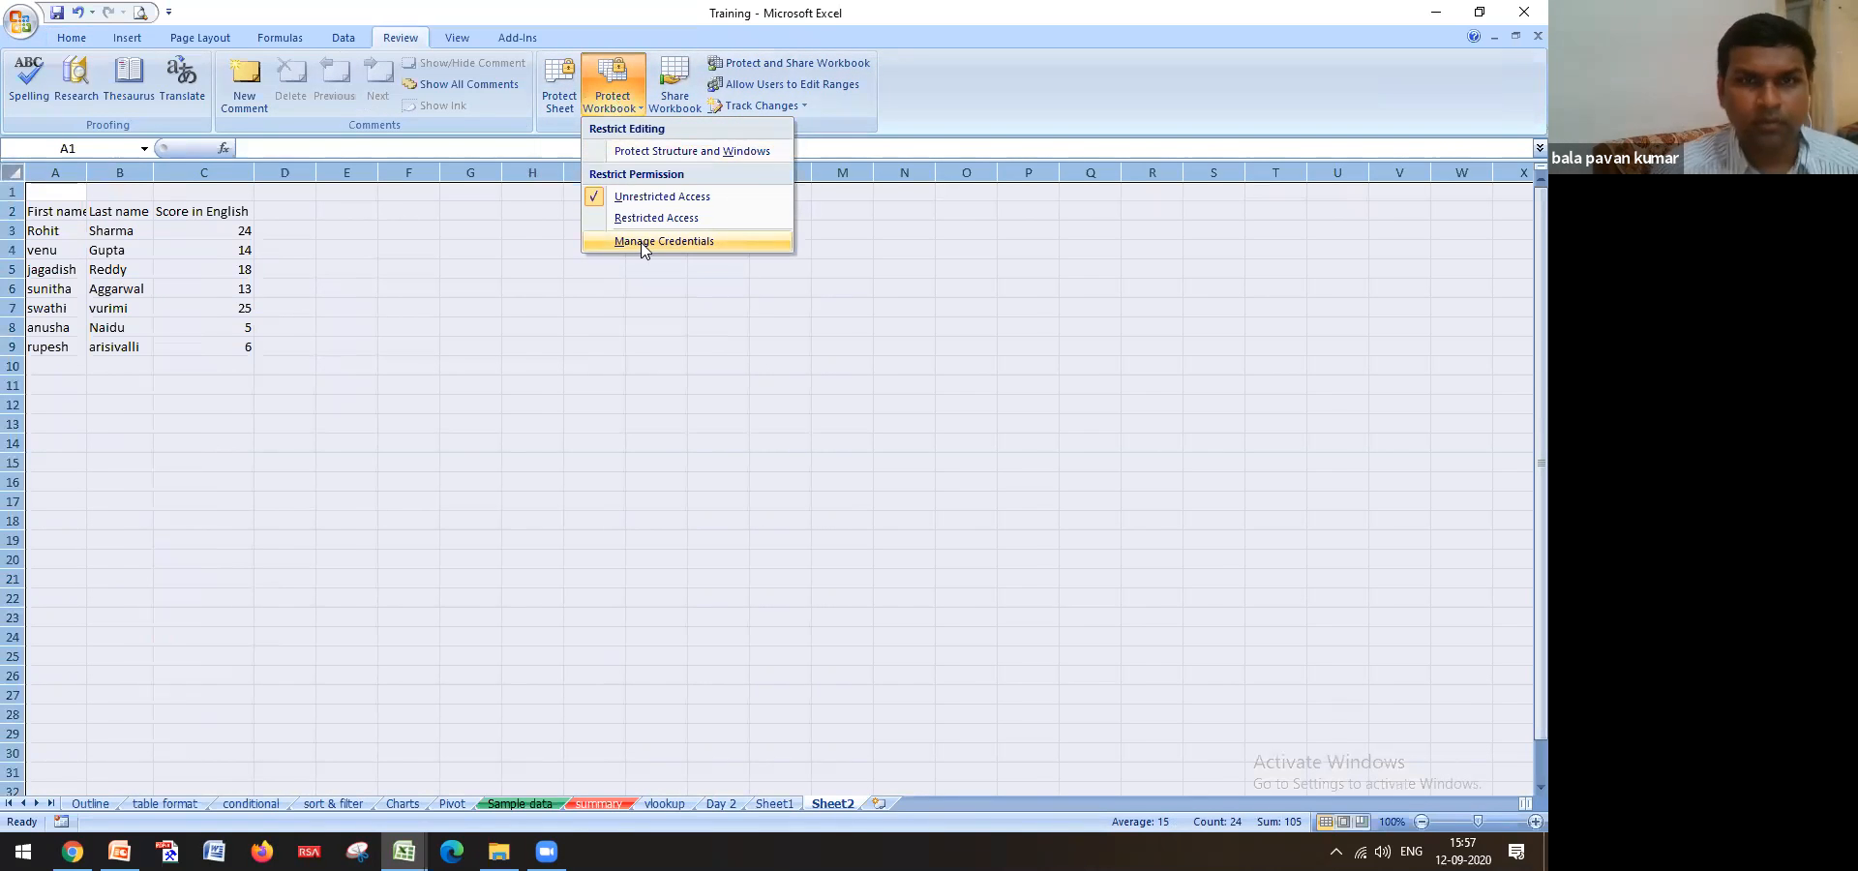
pyautogui.click(572, 111)
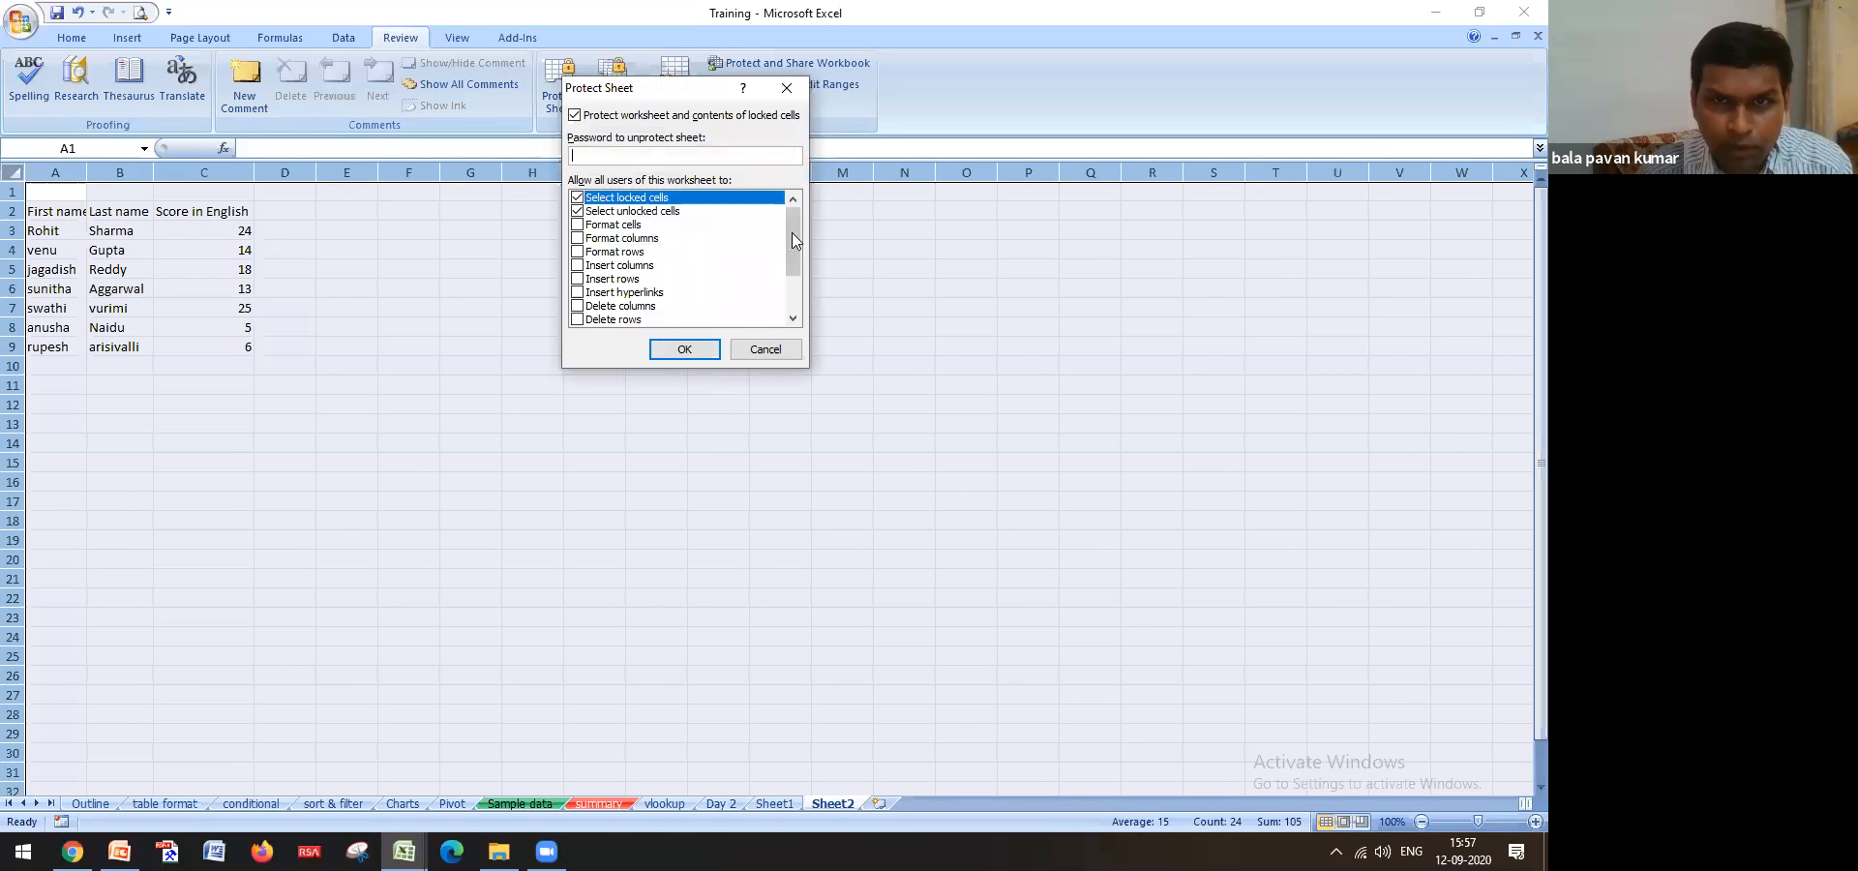
pyautogui.scroll(-2, 786, 273)
pyautogui.scroll(2, 777, 302)
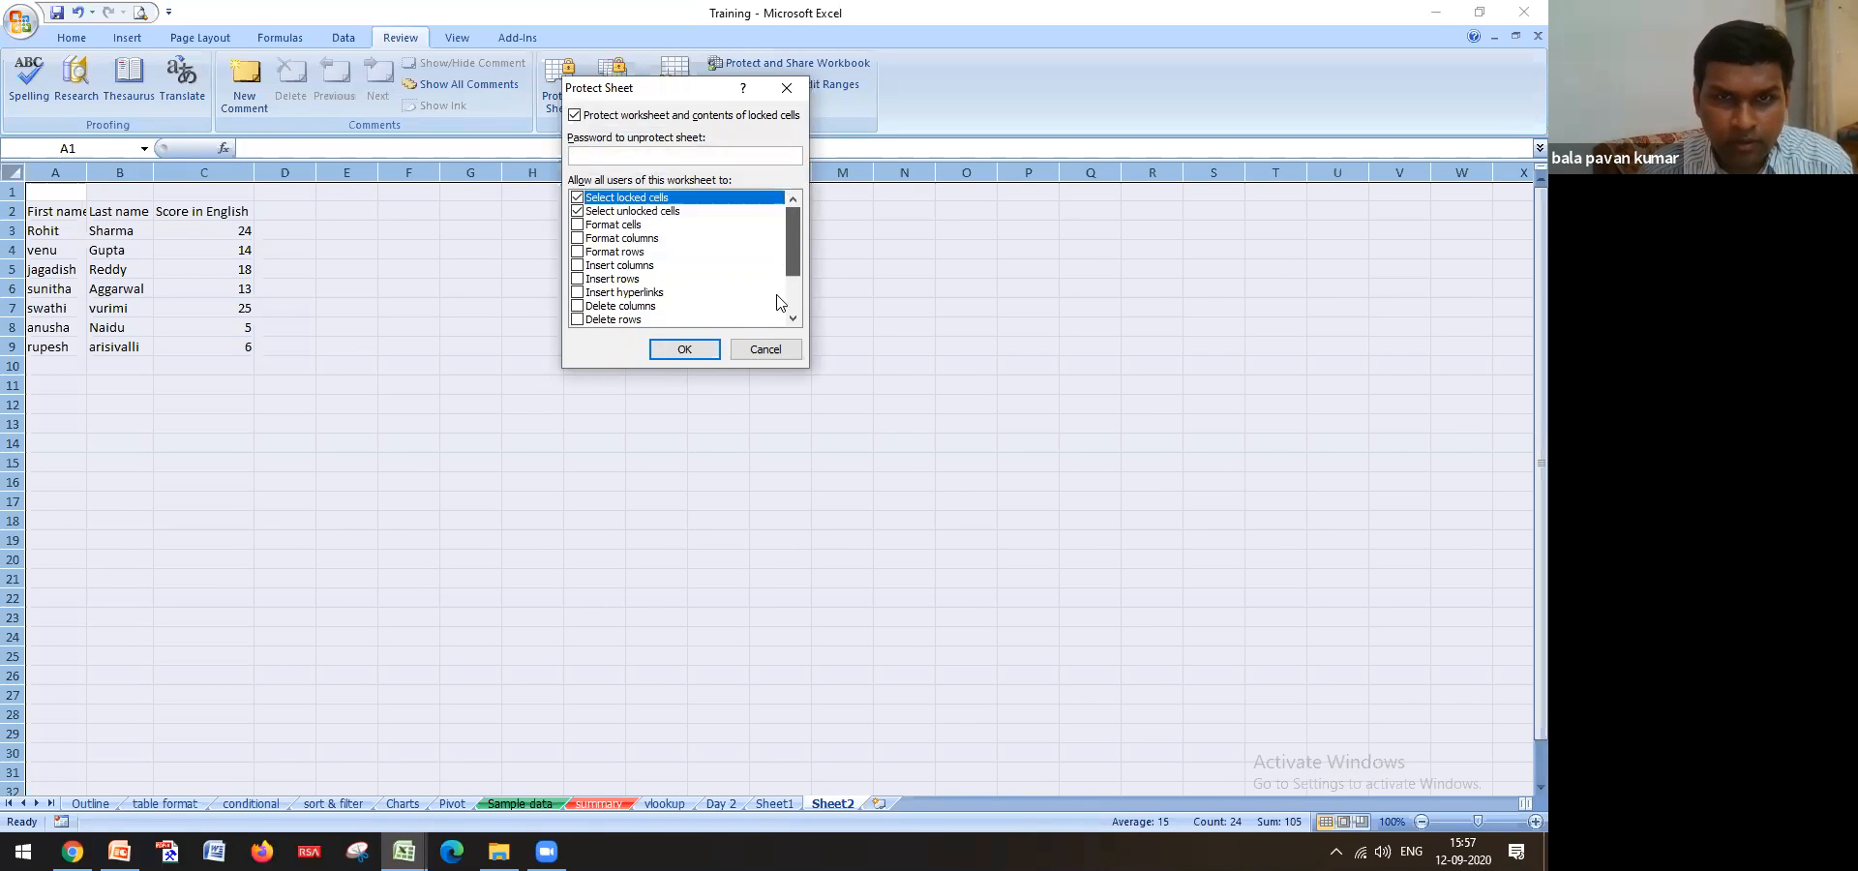
pyautogui.click(765, 349)
pyautogui.click(489, 407)
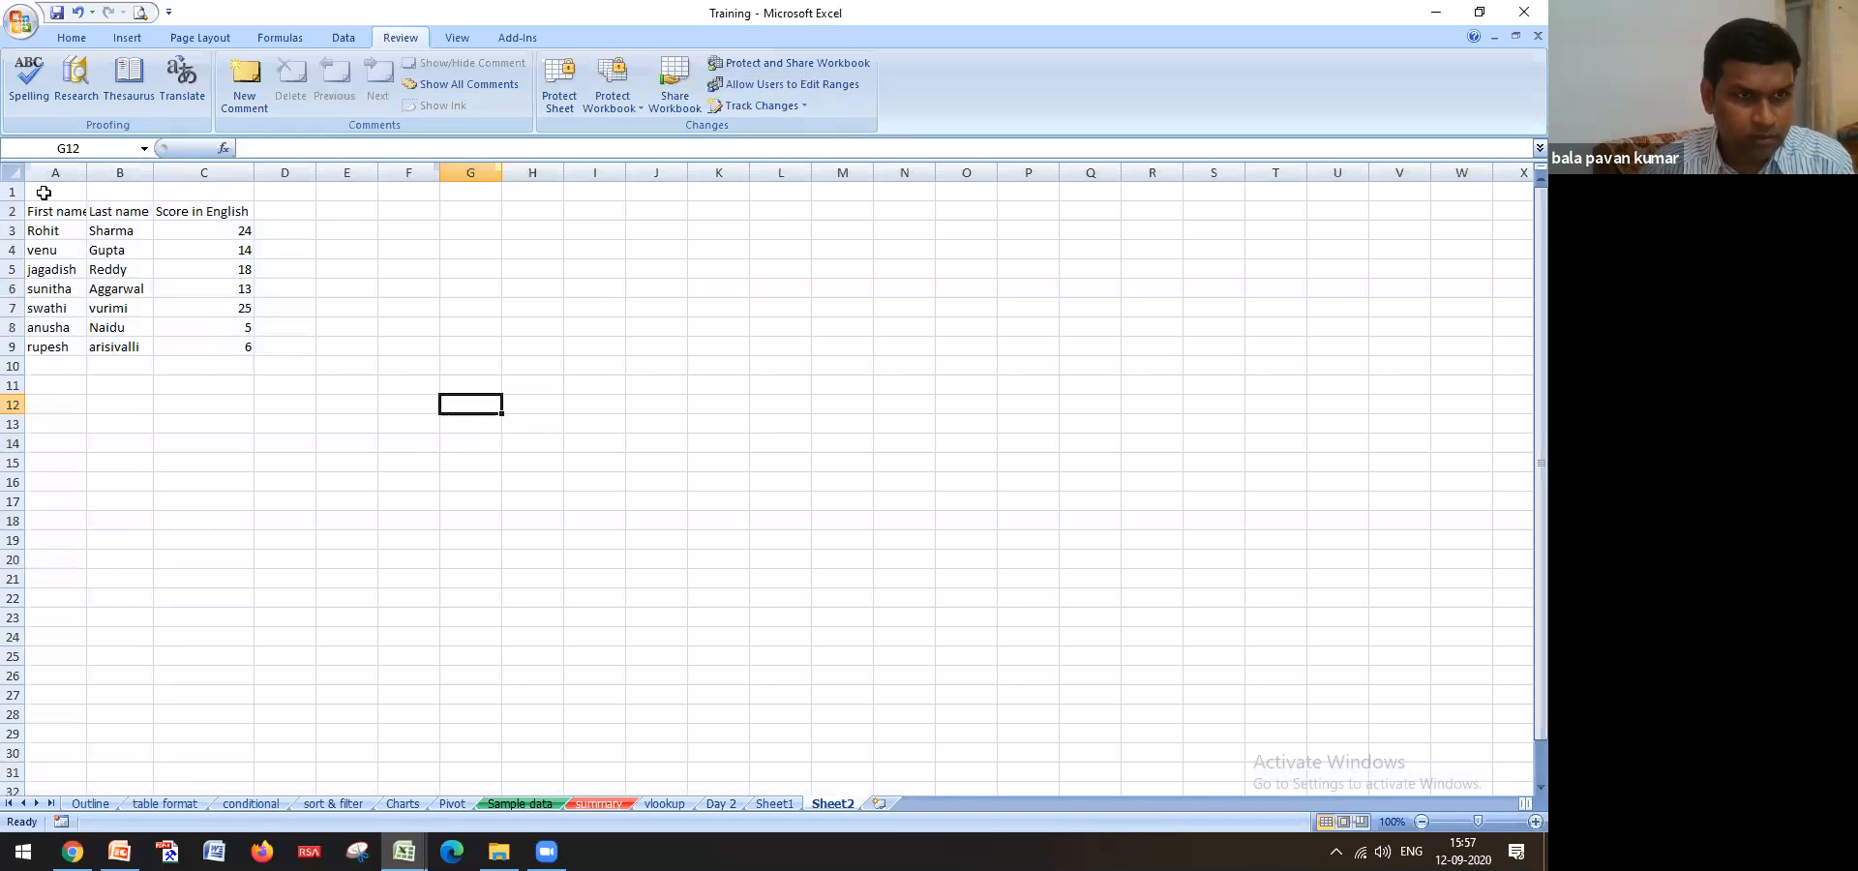
pyautogui.moveTo(44, 192); pyautogui.dragTo(230, 344)
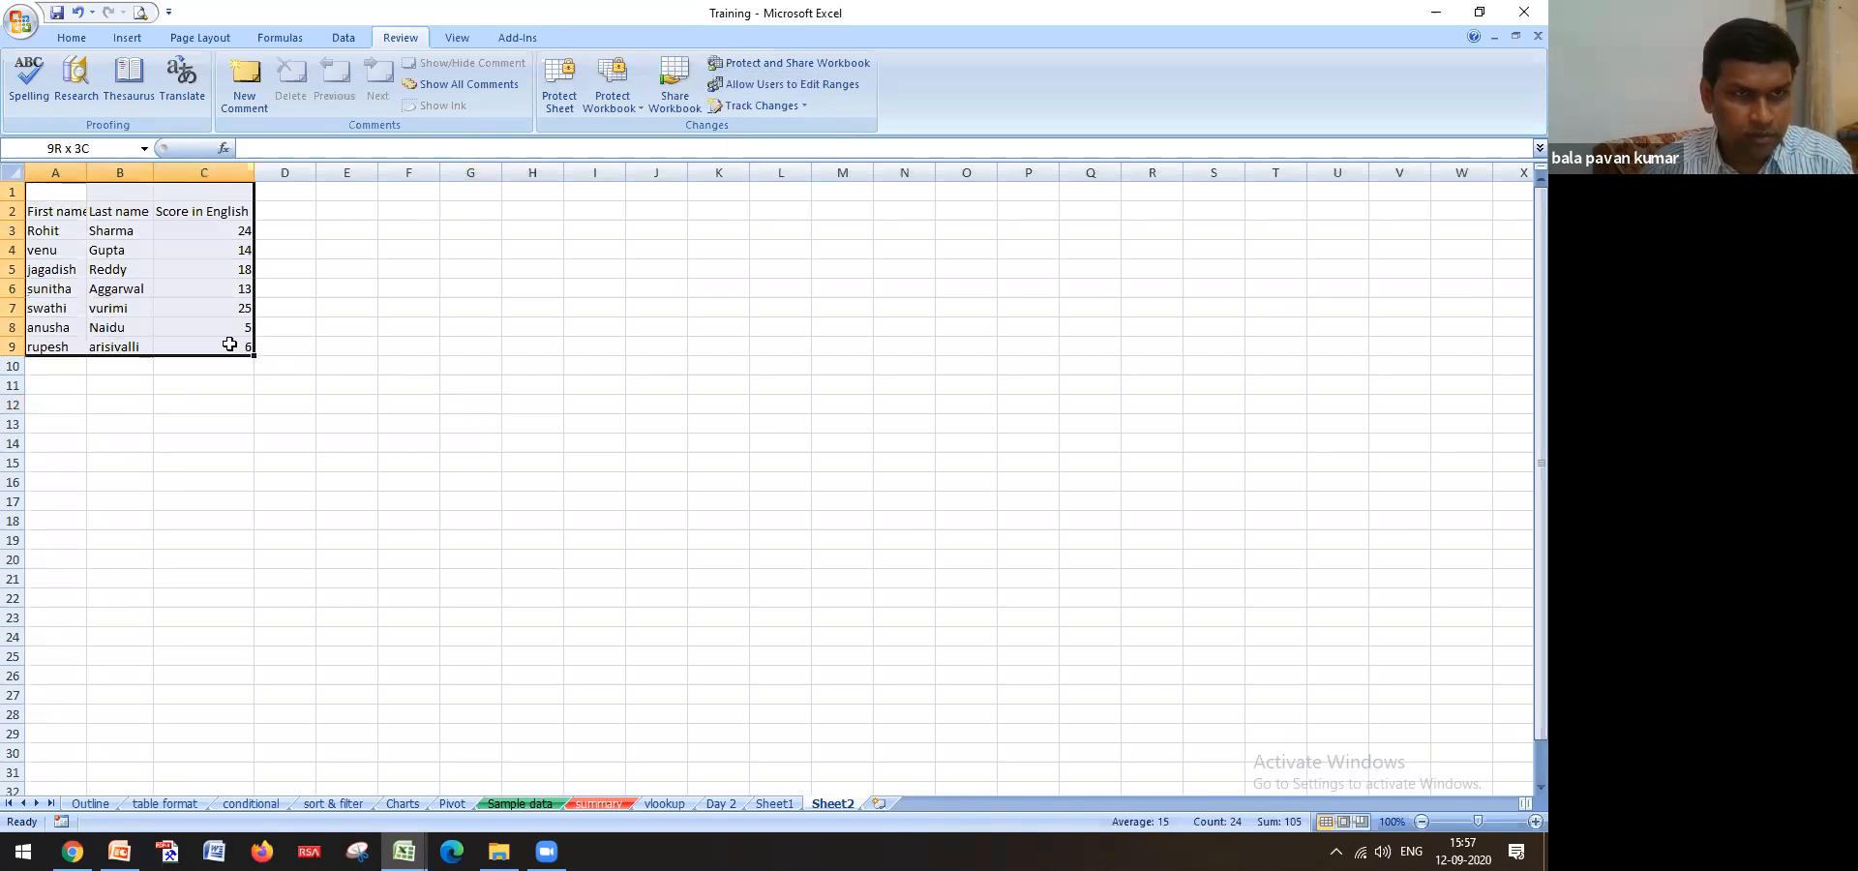
pyautogui.click(398, 362)
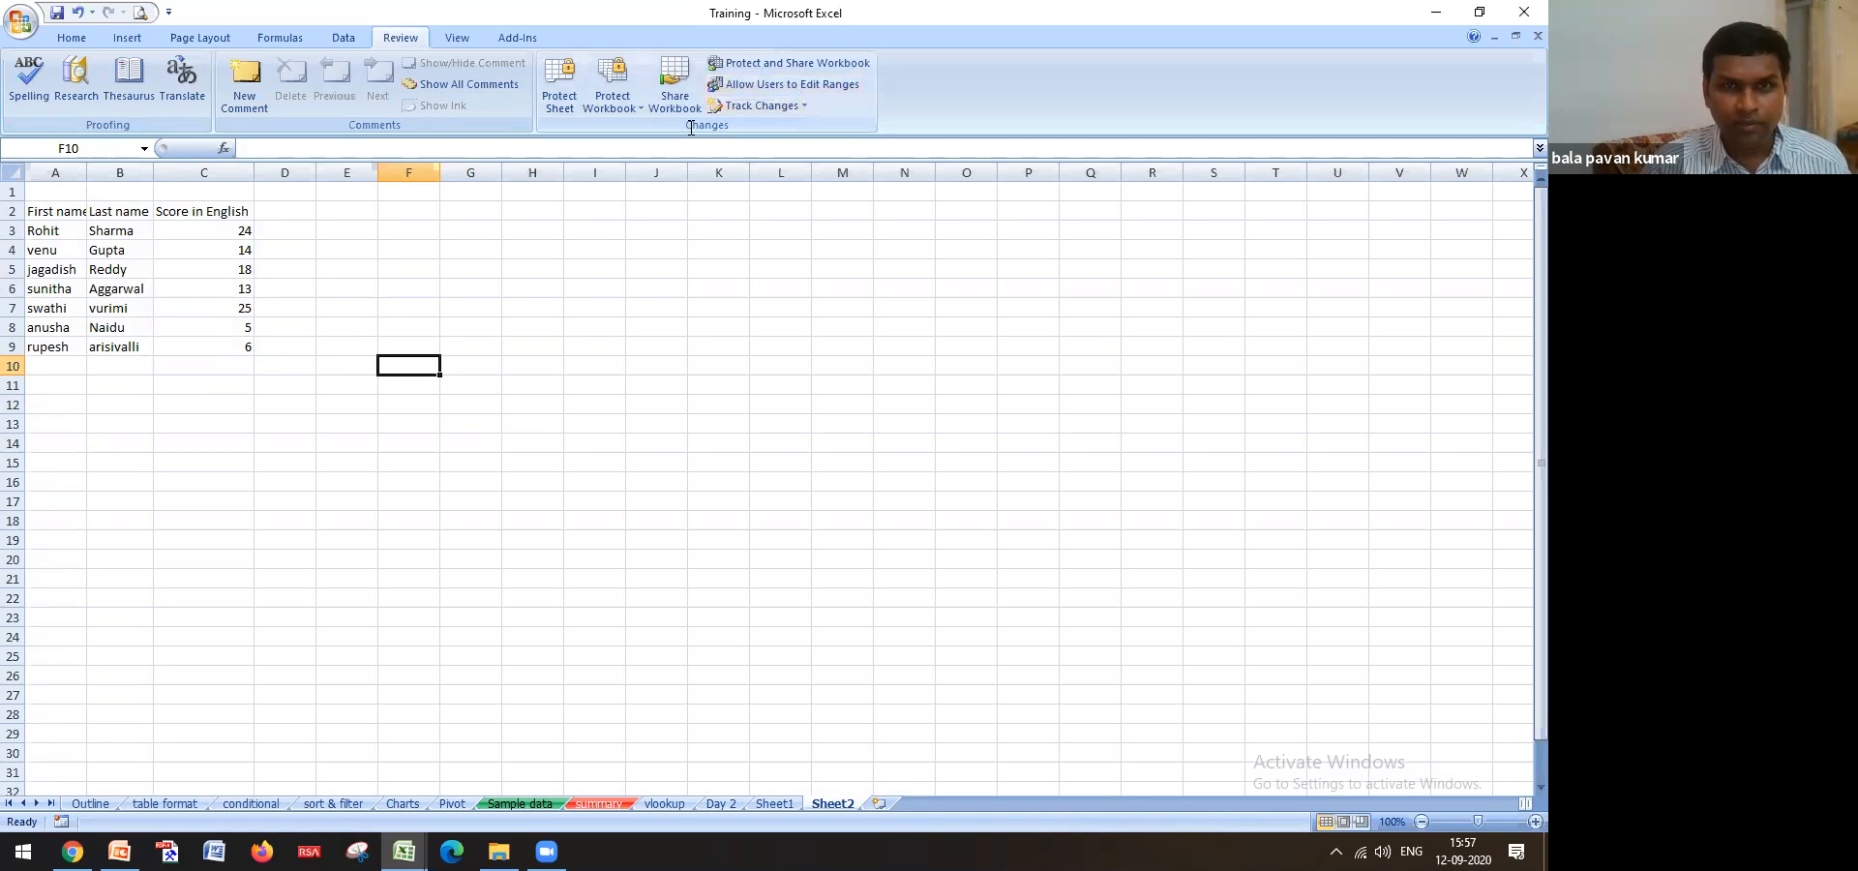
pyautogui.click(72, 39)
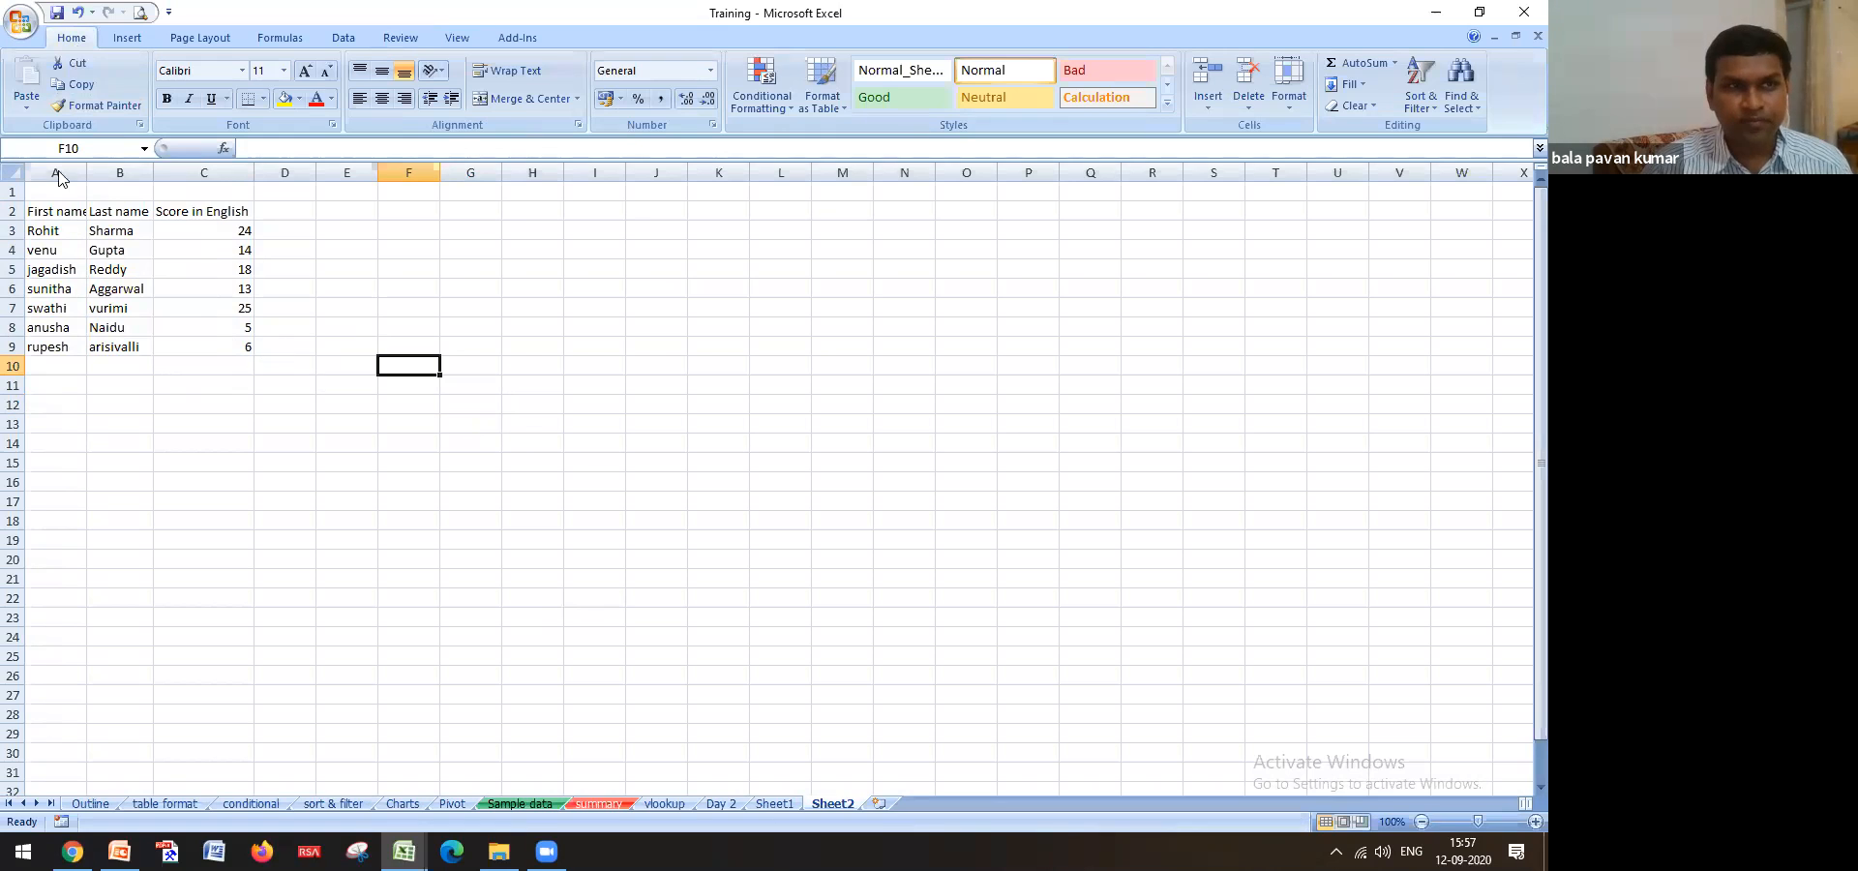
# Close the Training workbook, saving its changes and accepting the privacy warning
pyautogui.click(1522, 13)
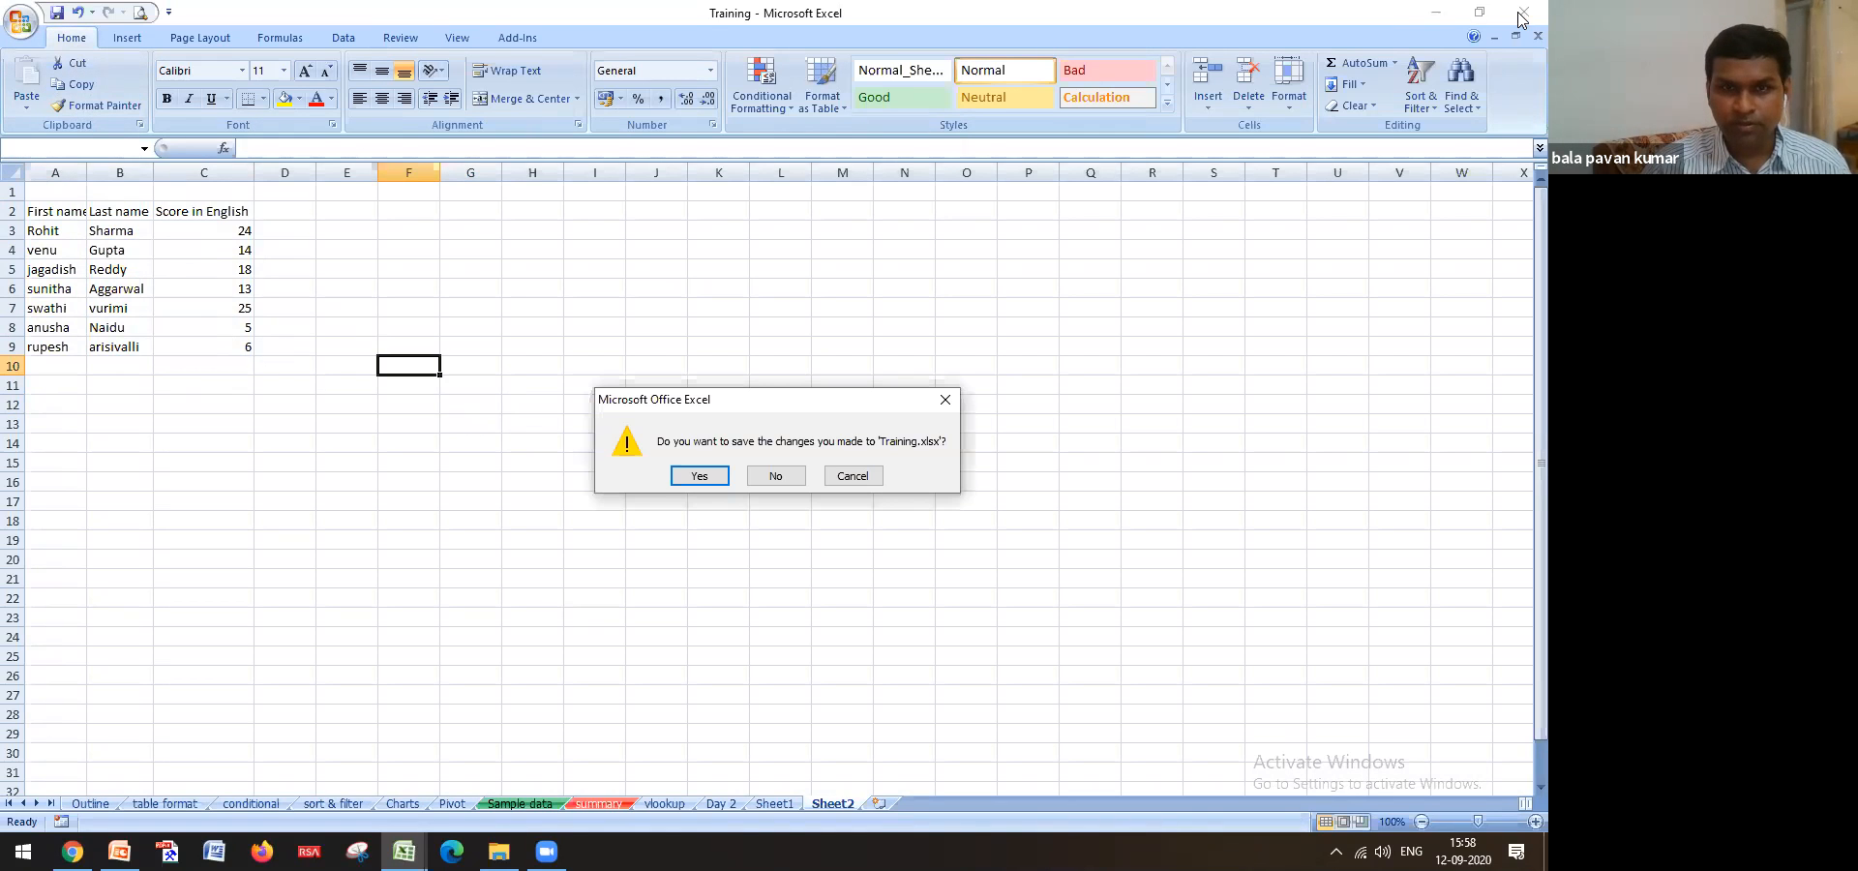
pyautogui.click(726, 477)
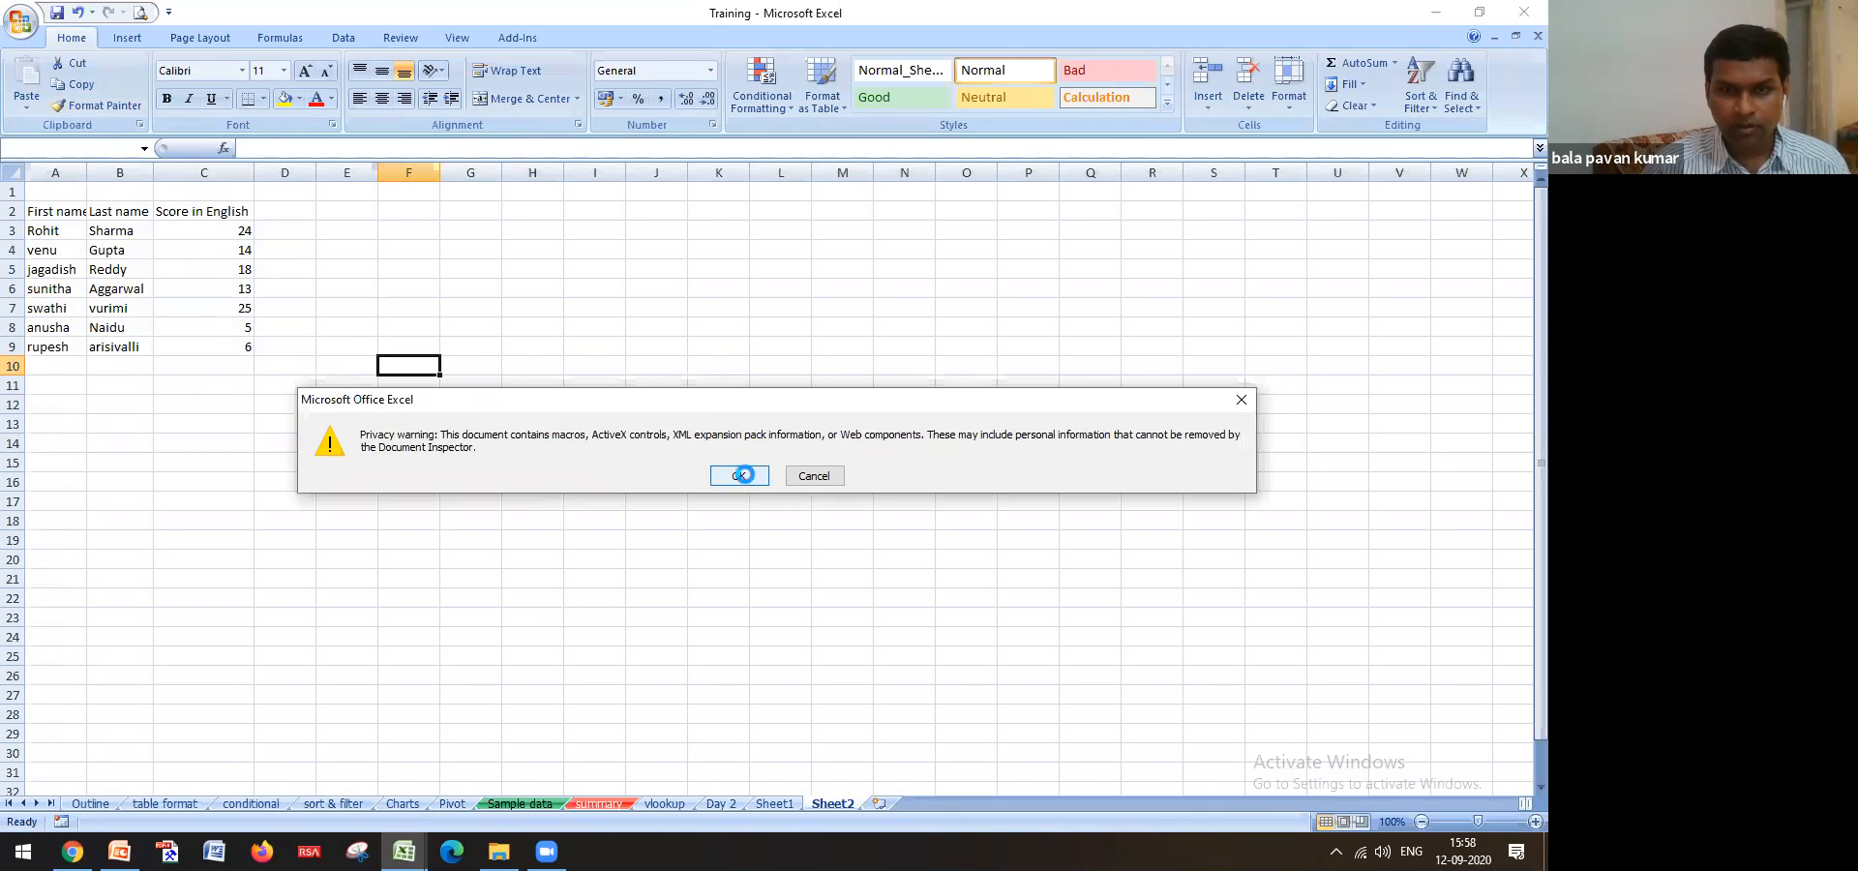
pyautogui.click(737, 473)
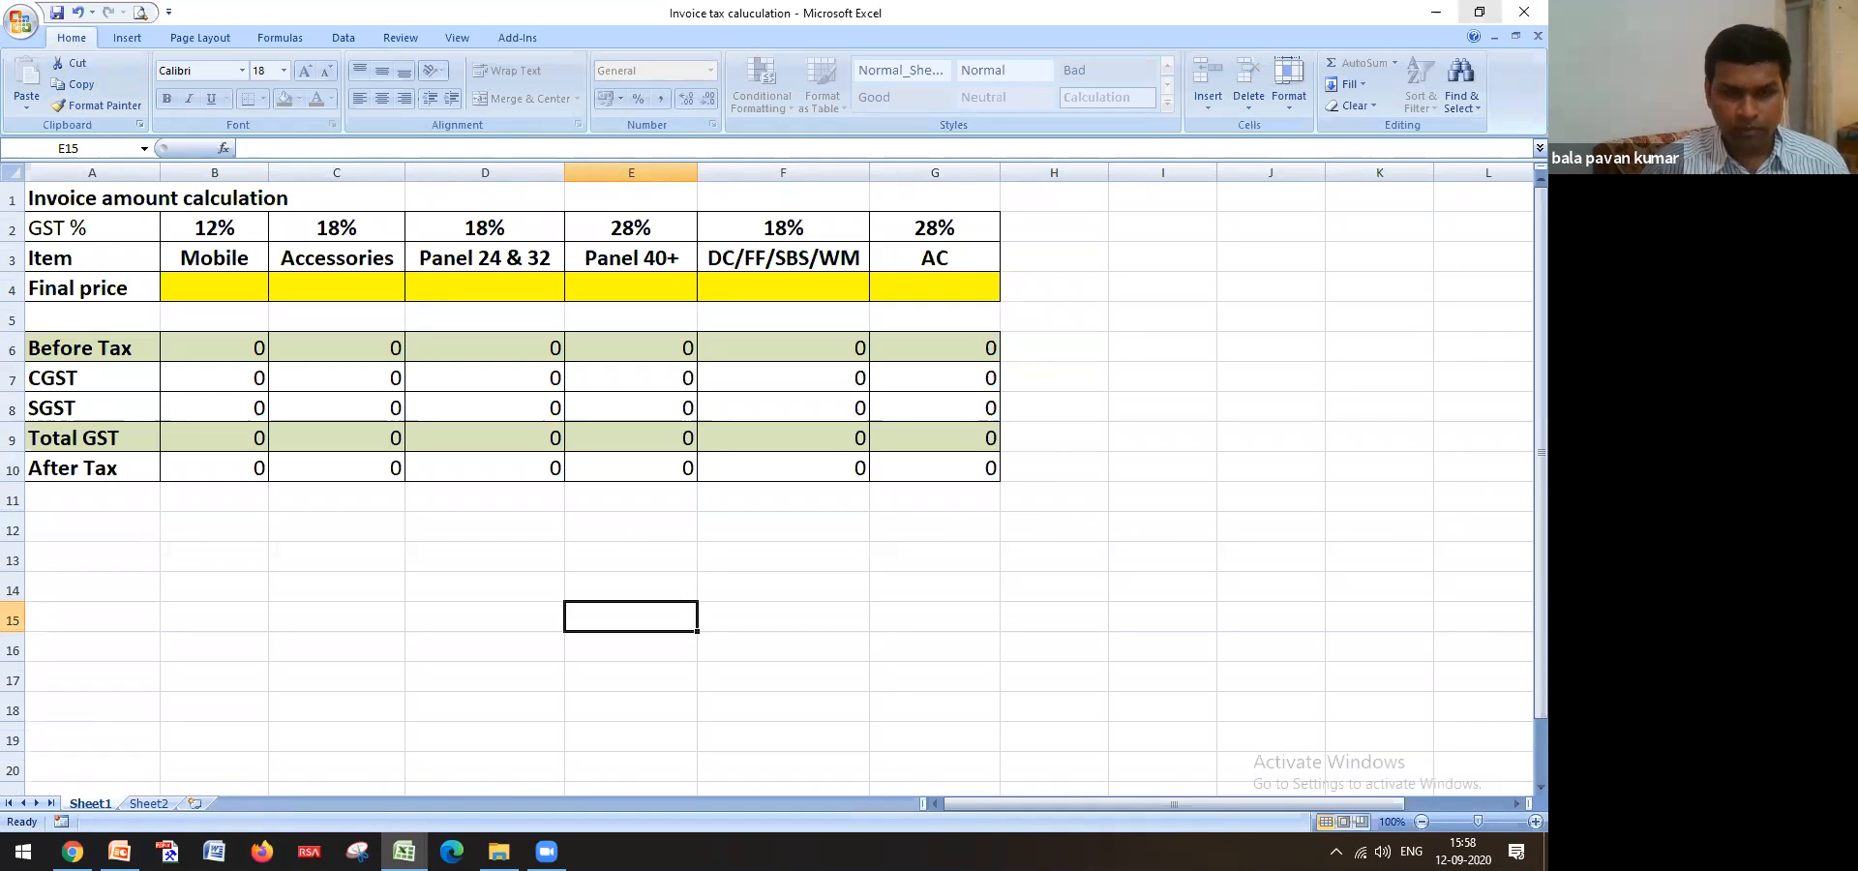
# Reopen Training.xlsx from the course folder in File Explorer
pyautogui.click(499, 852)
pyautogui.click(263, 322)
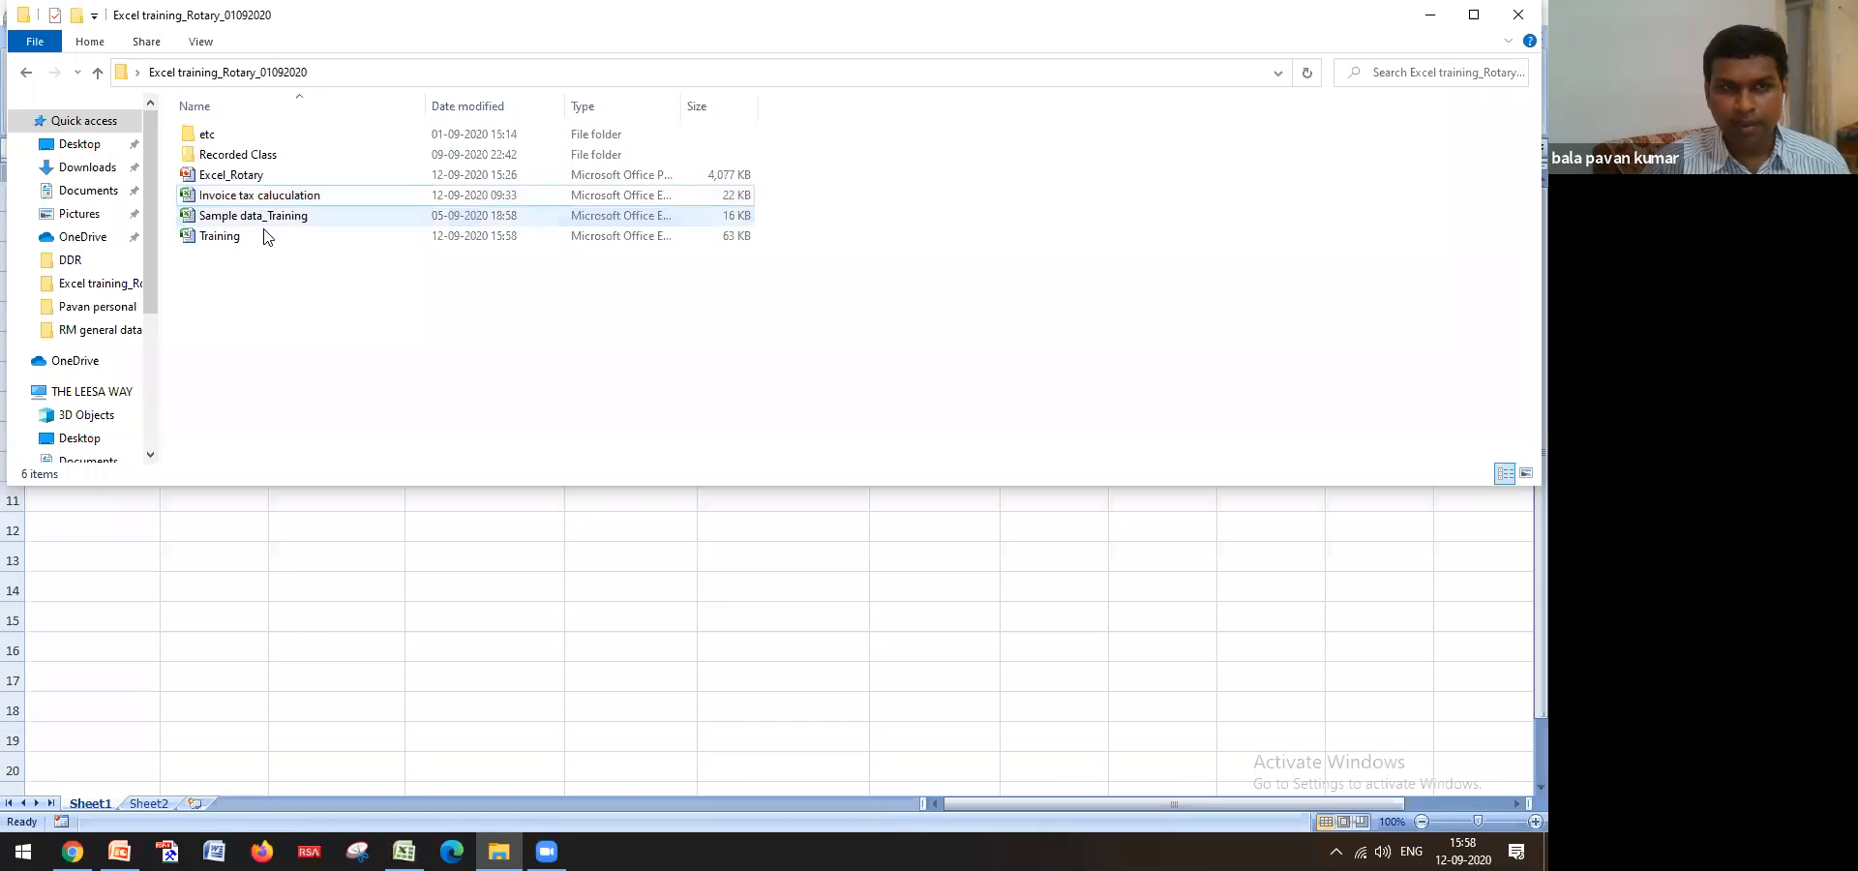
pyautogui.click(273, 217)
pyautogui.click(254, 237)
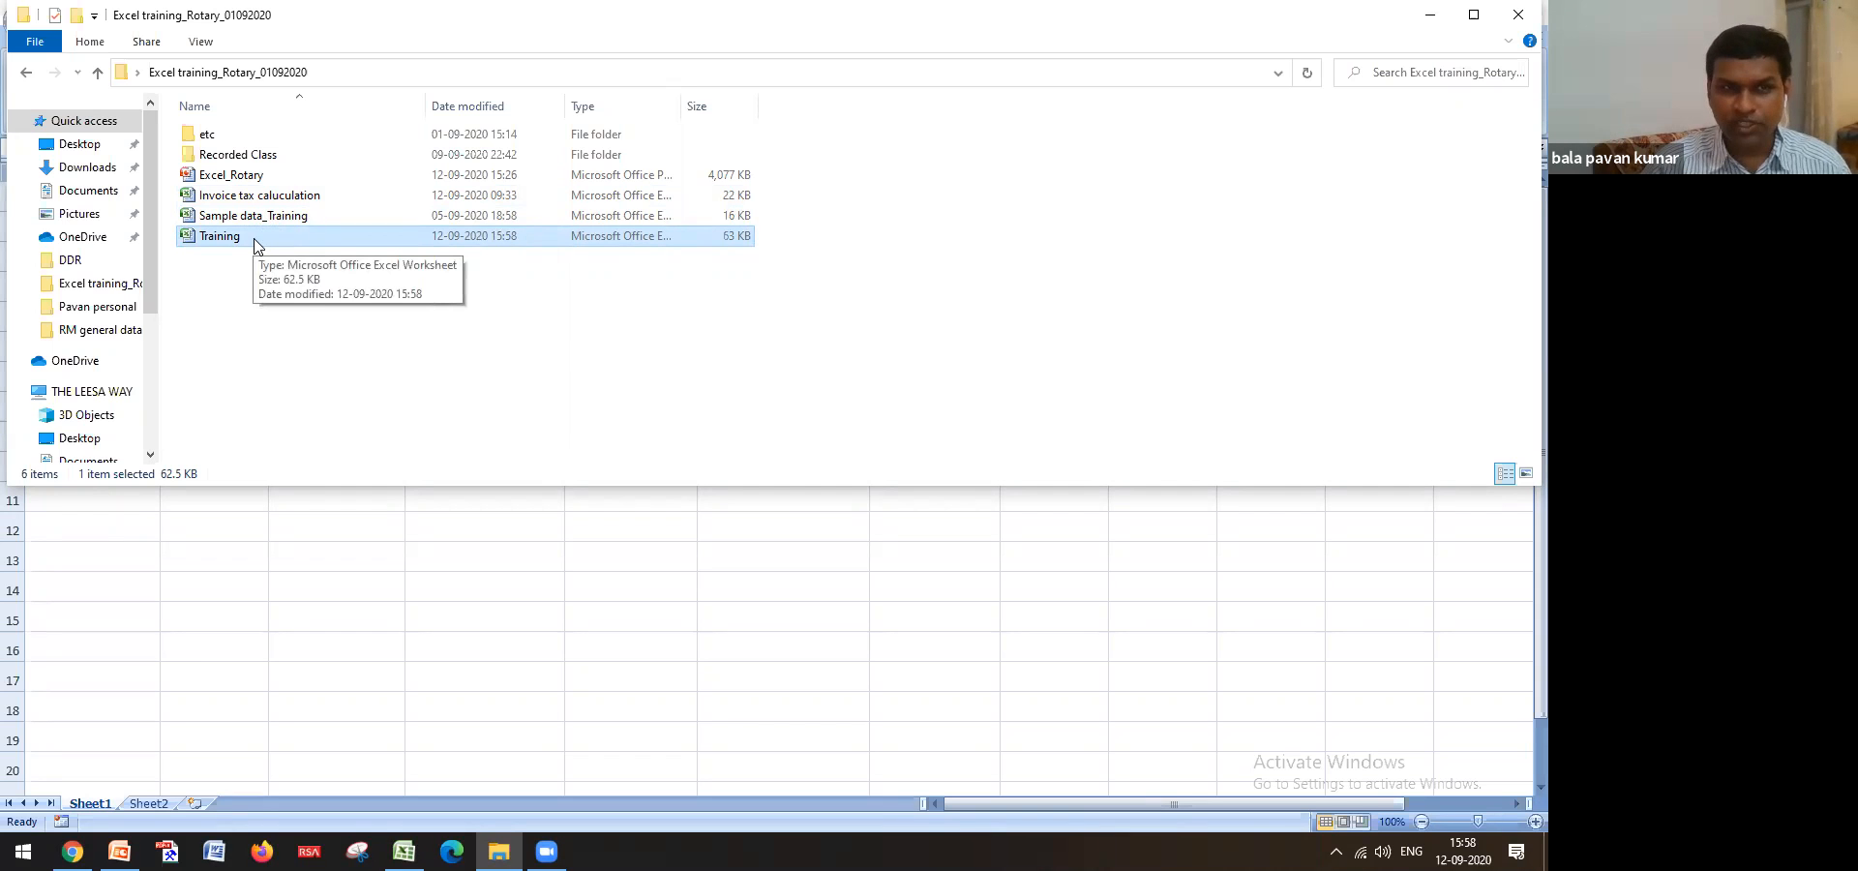
pyautogui.doubleClick(256, 242)
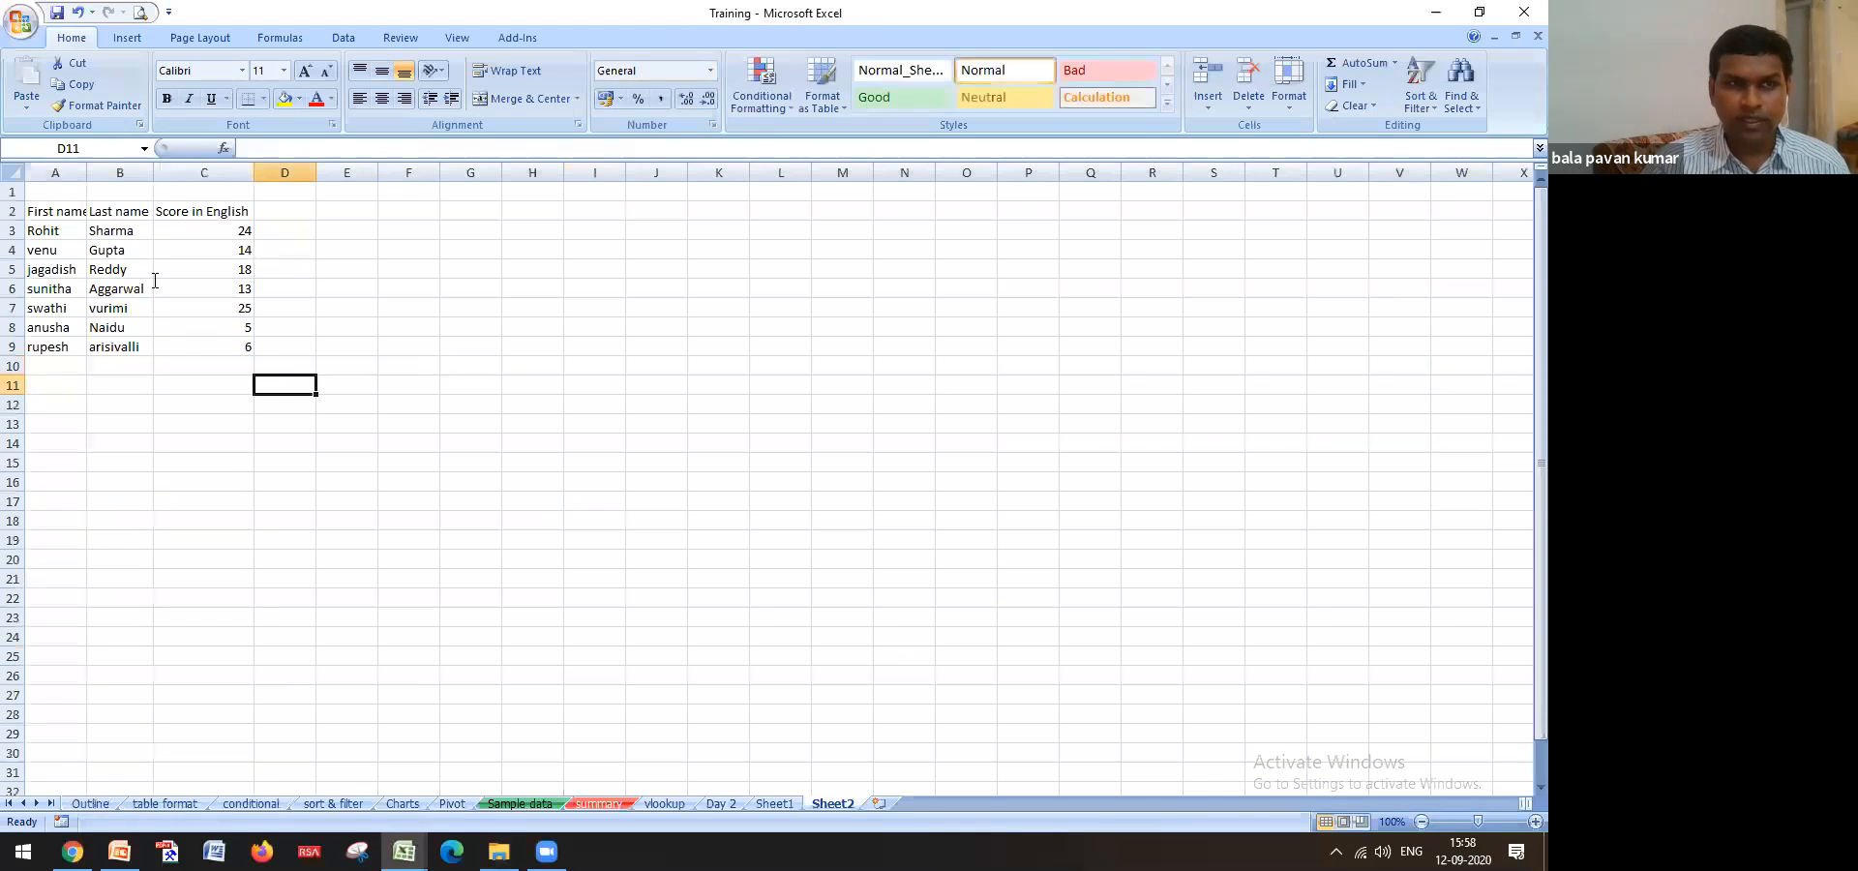
# Encrypt the Training workbook via Prepare > Encrypt Document, entering and confirming an open password
pyautogui.click(16, 27)
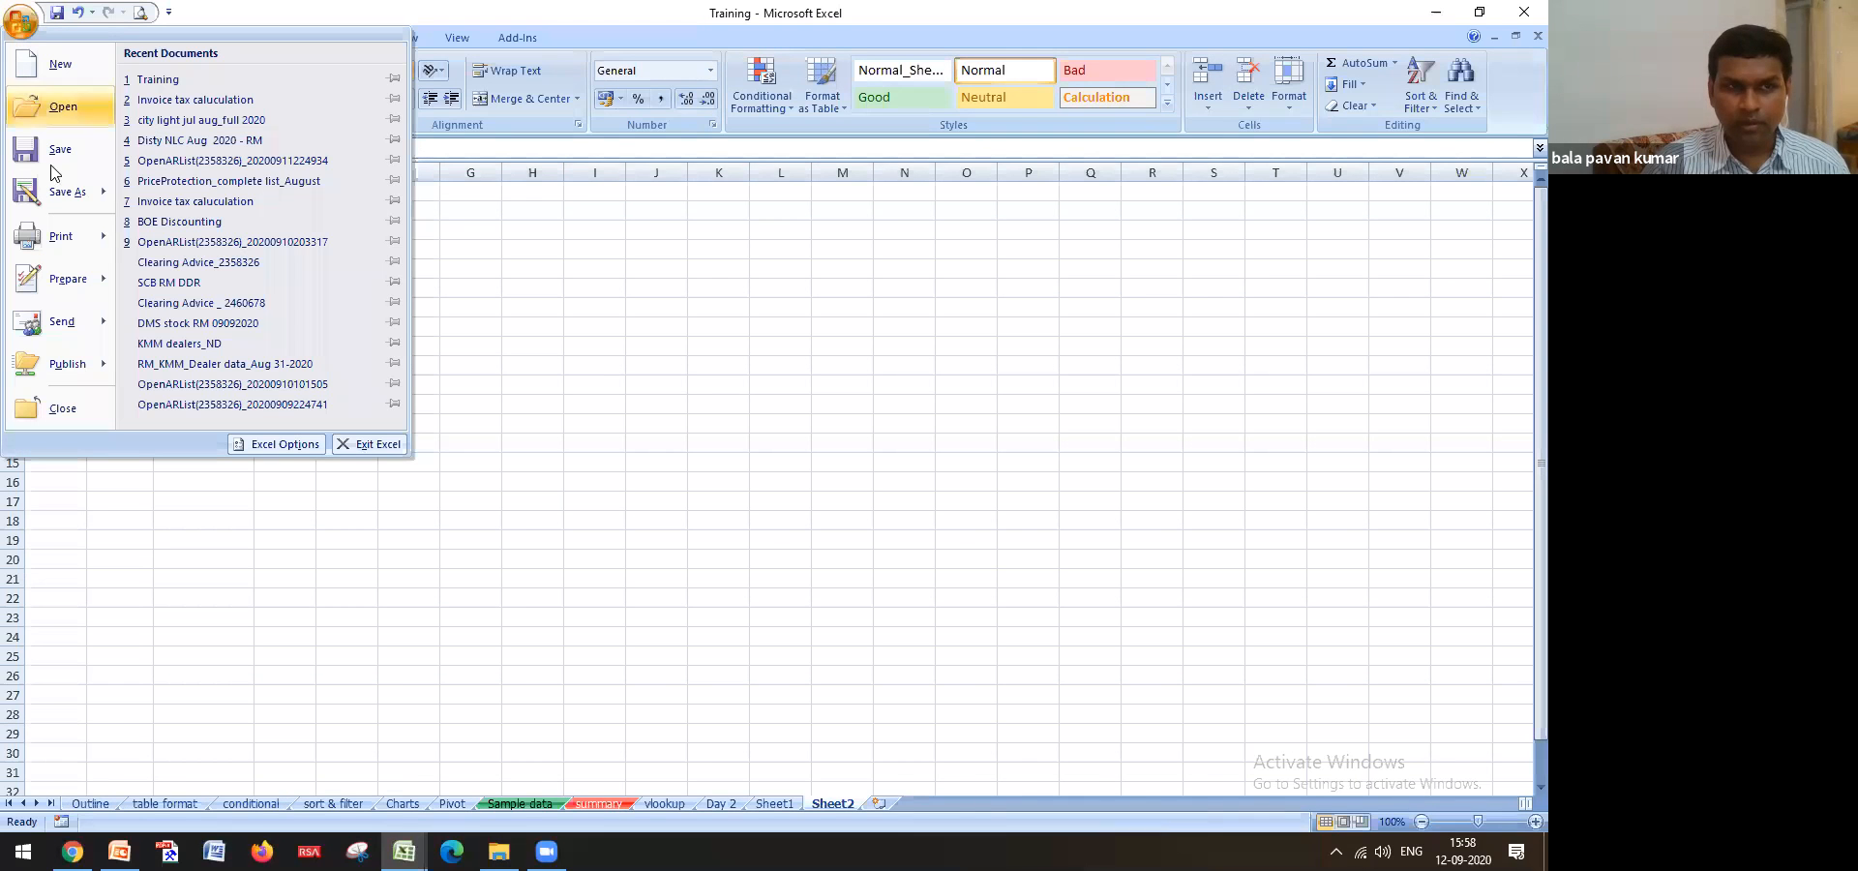
pyautogui.moveTo(66, 278)
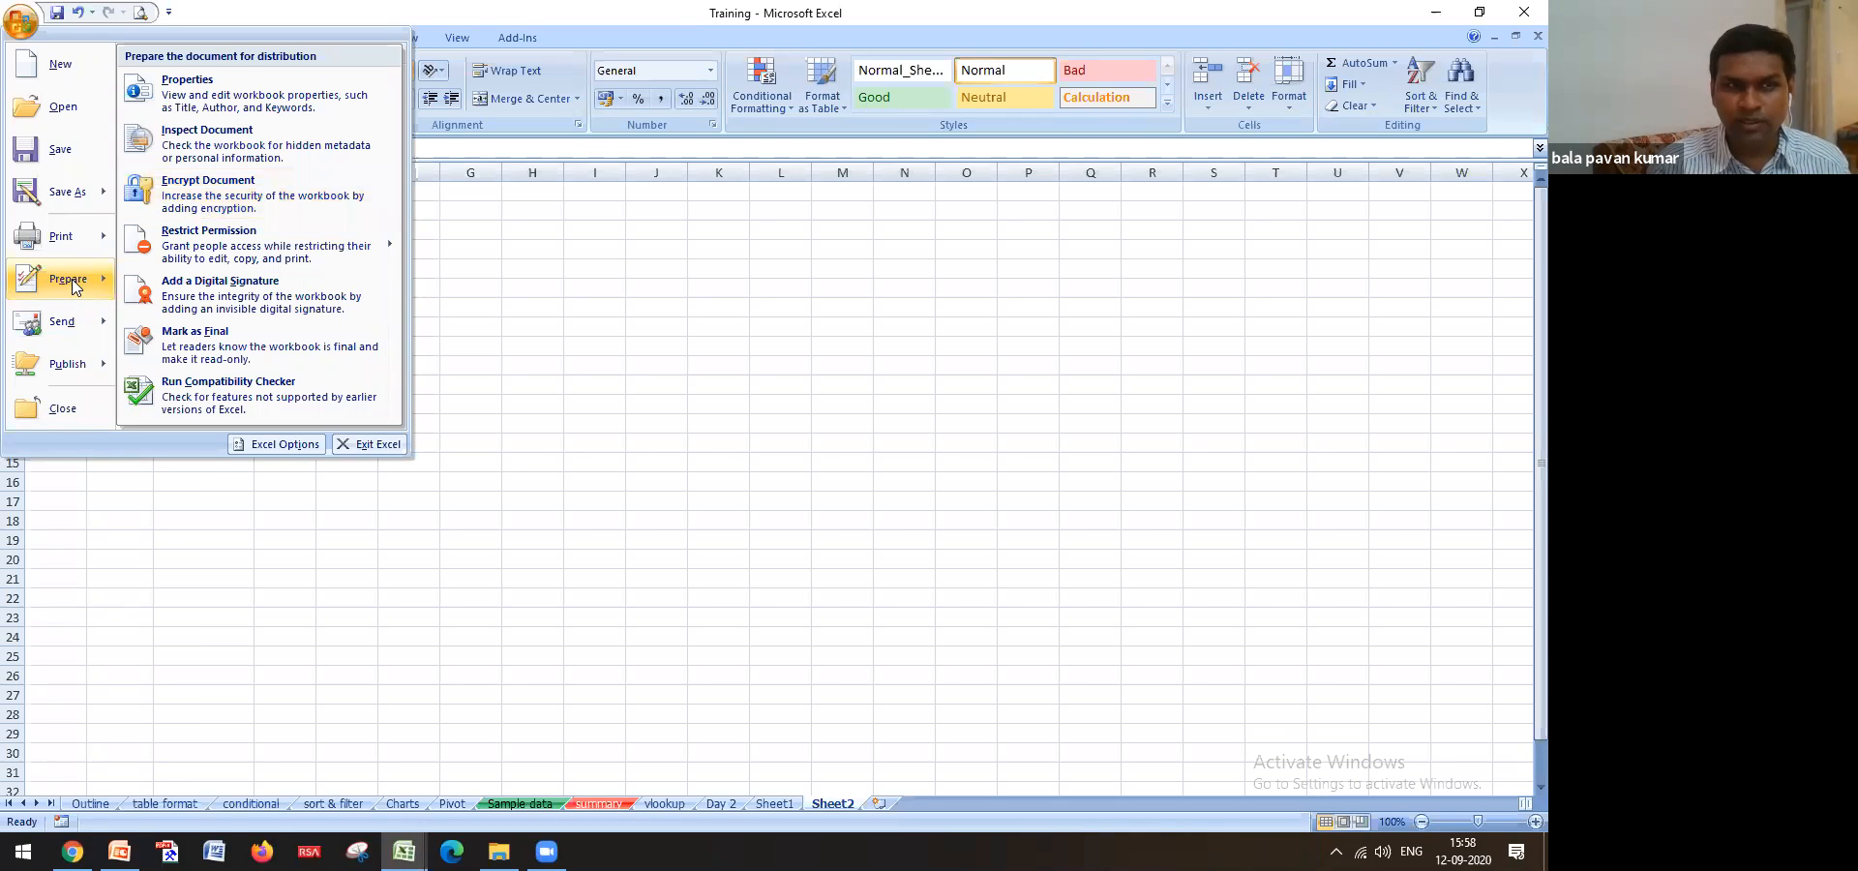
pyautogui.click(227, 185)
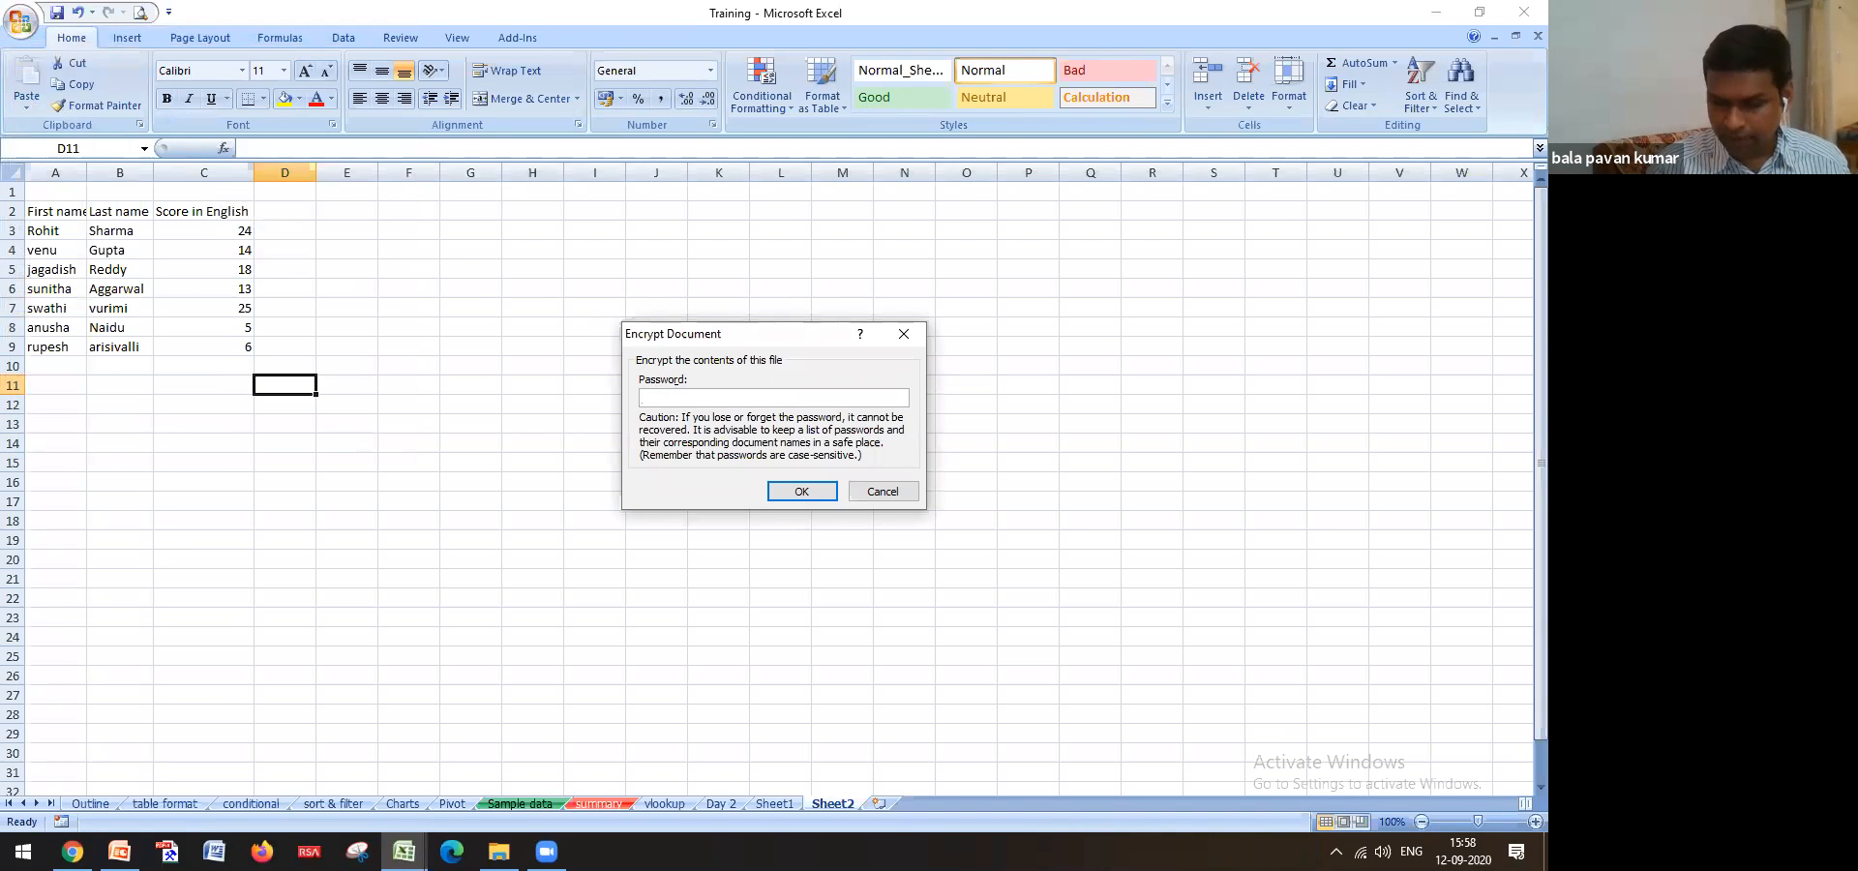
pyautogui.click(803, 491)
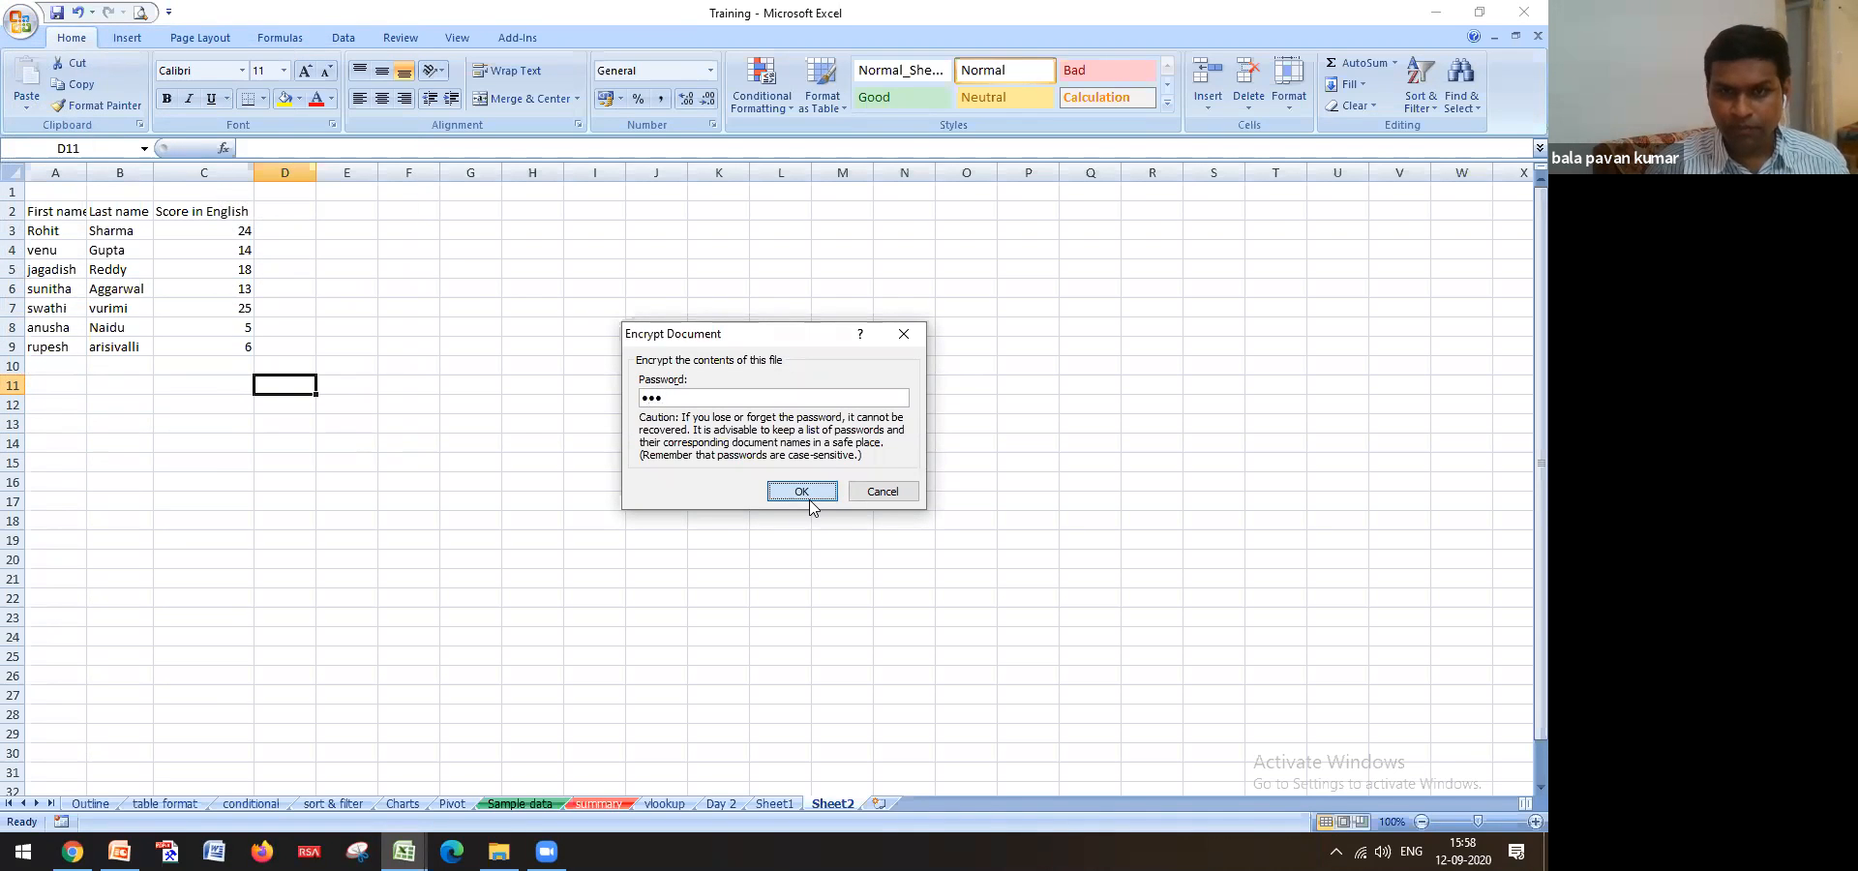
pyautogui.click(804, 493)
pyautogui.click(777, 467)
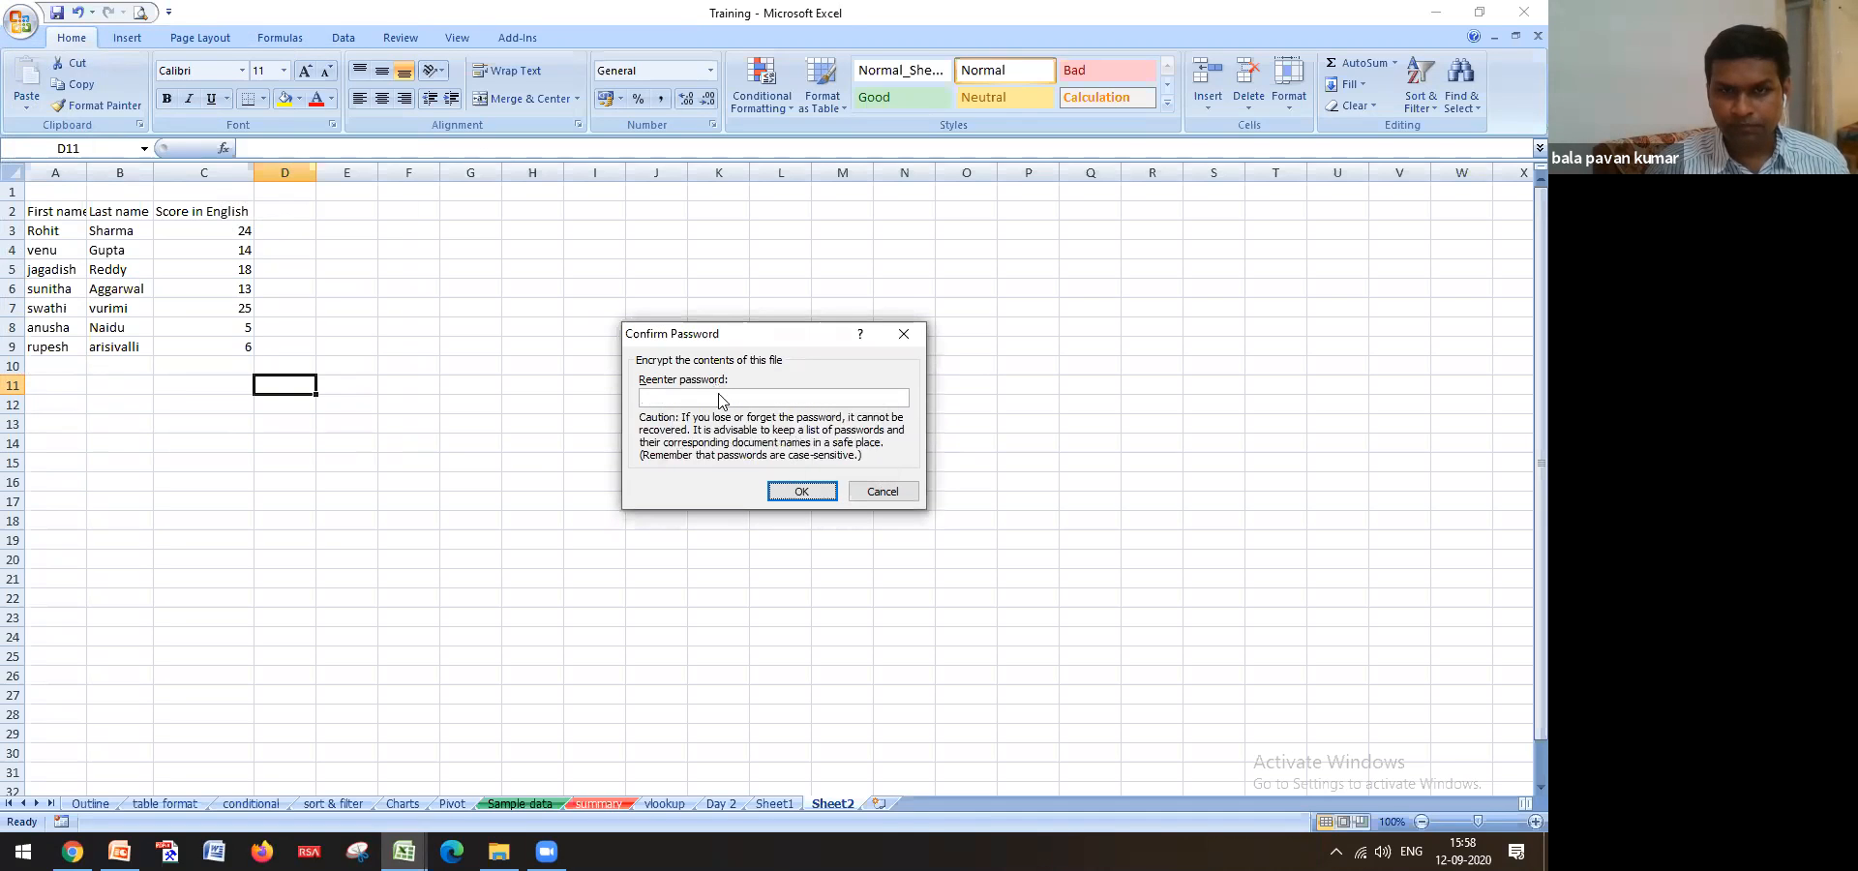
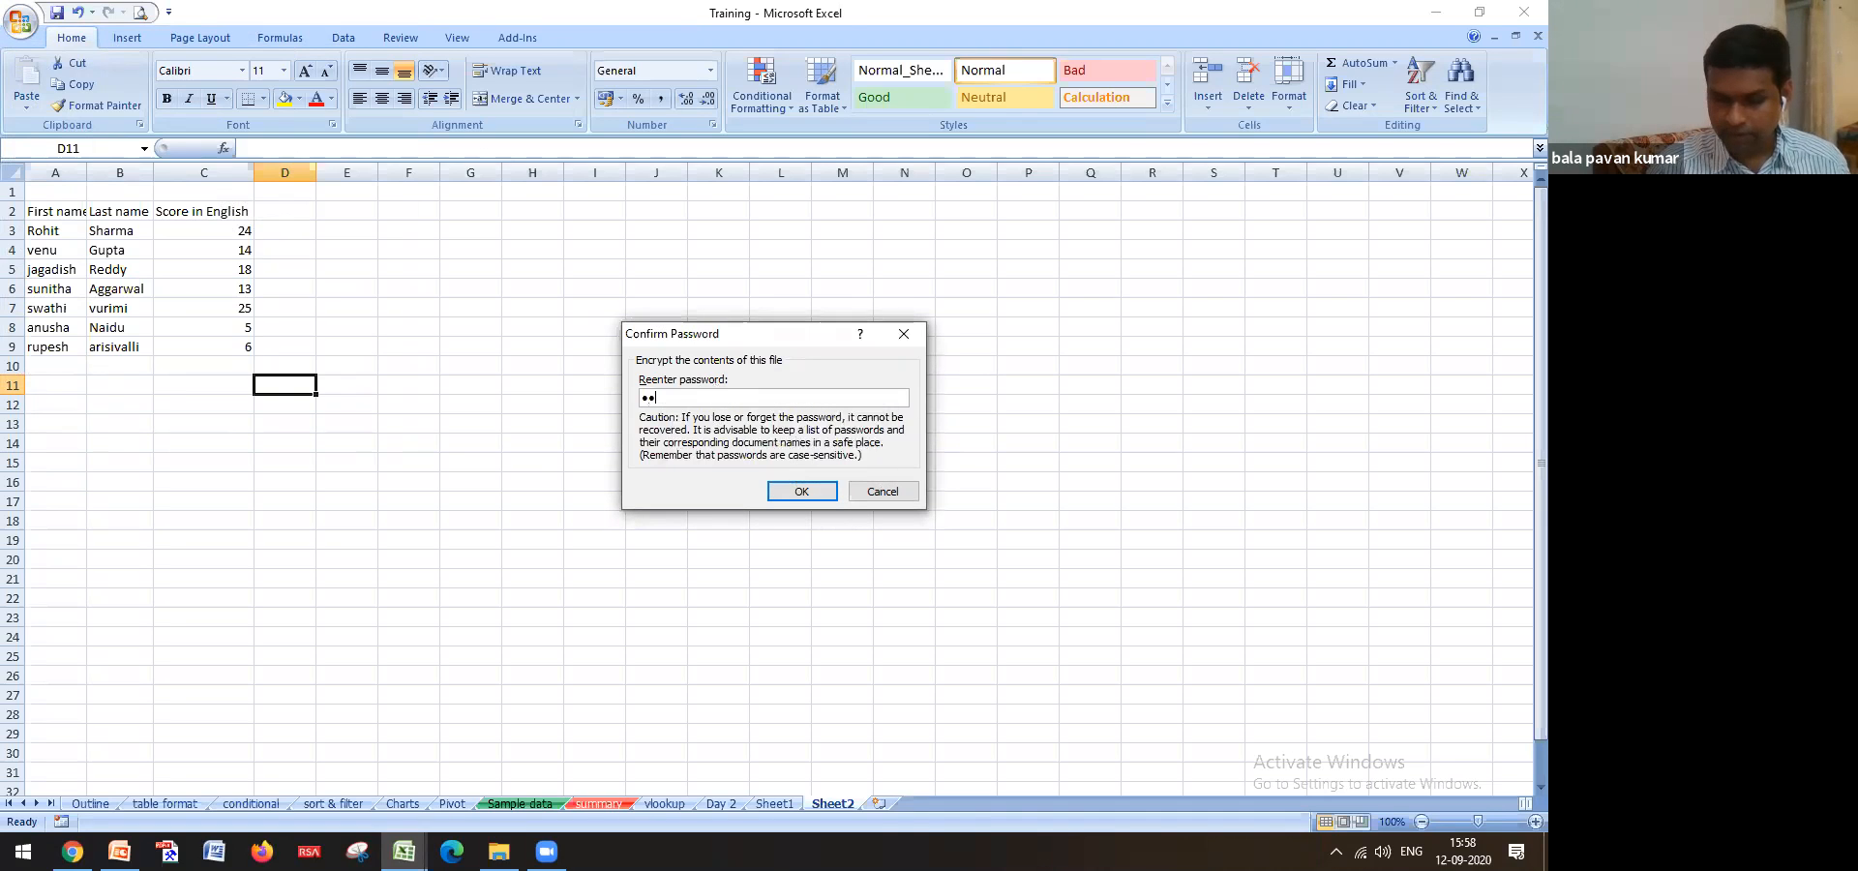
pyautogui.click(800, 490)
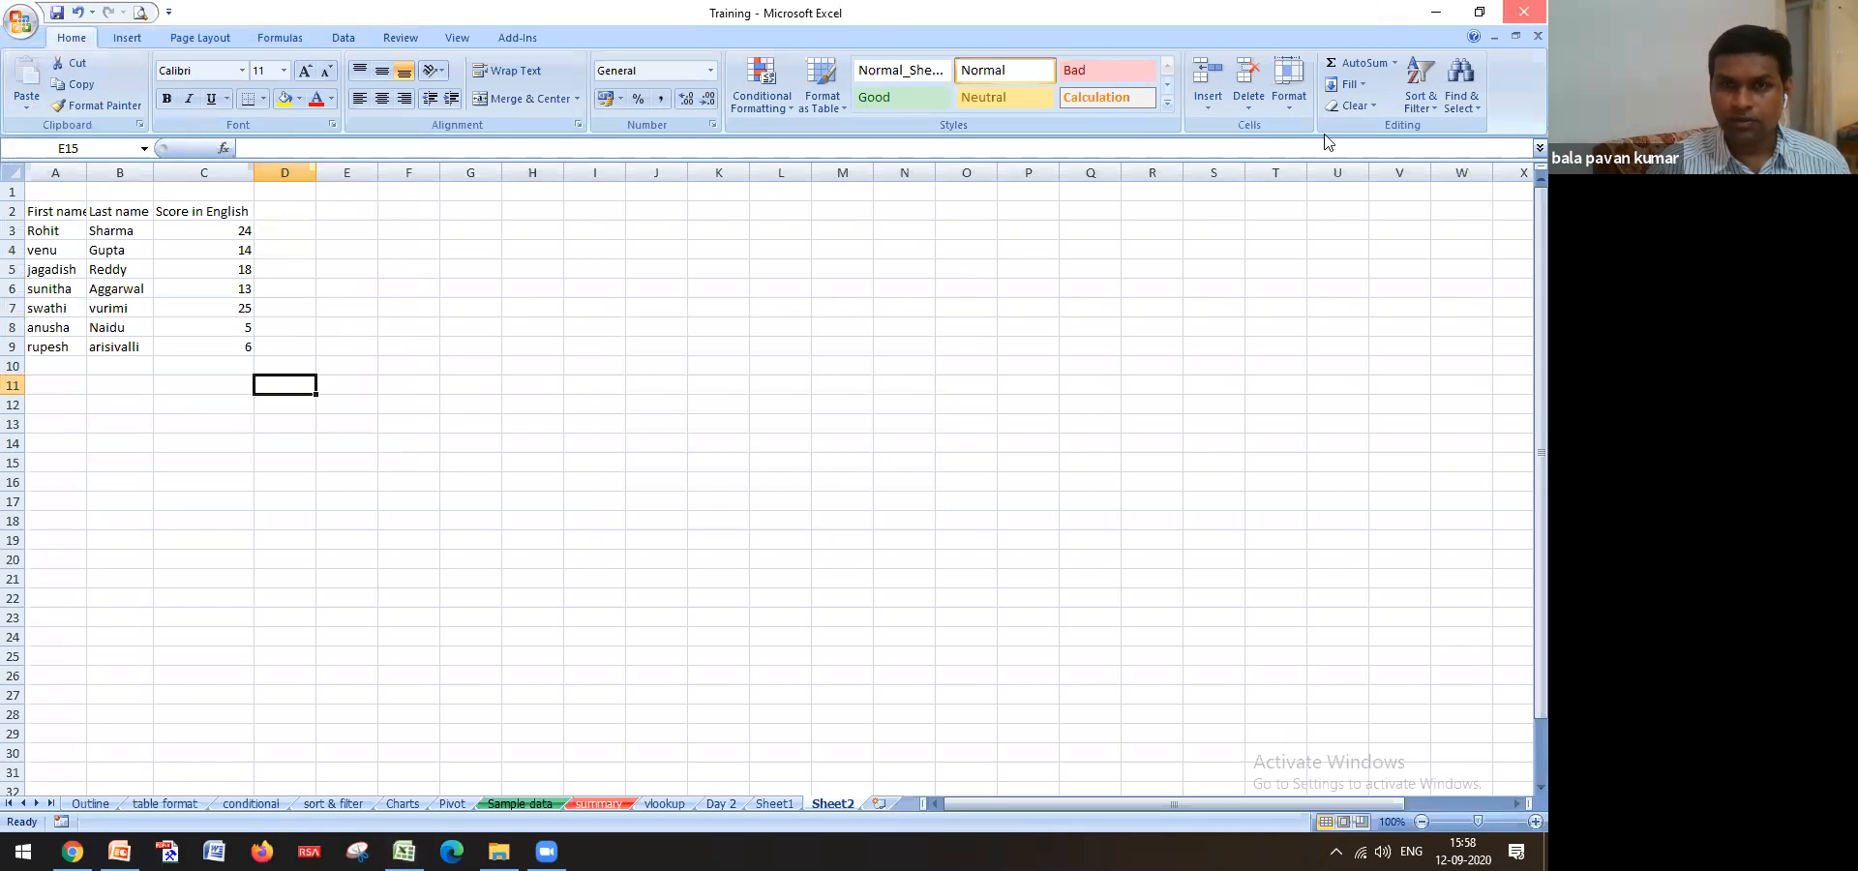
pyautogui.hotkey('alt', 'Tab')
# Reopen Training from File Explorer and enter its open password at the prompt
pyautogui.click(499, 851)
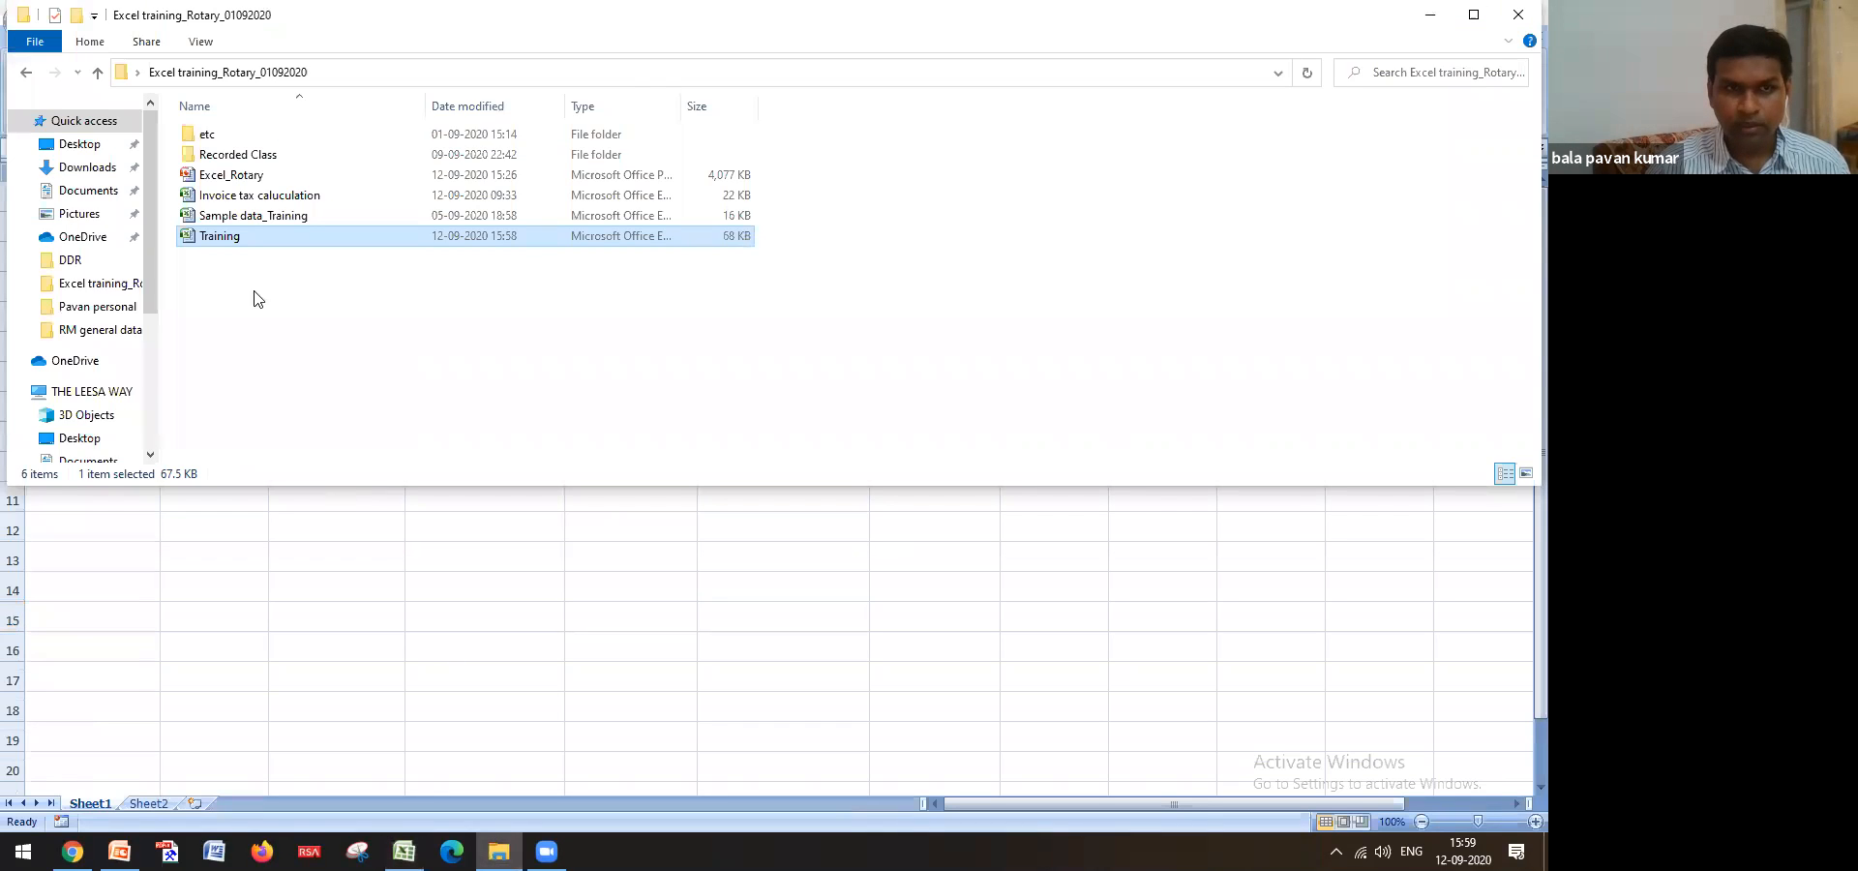
pyautogui.doubleClick(239, 237)
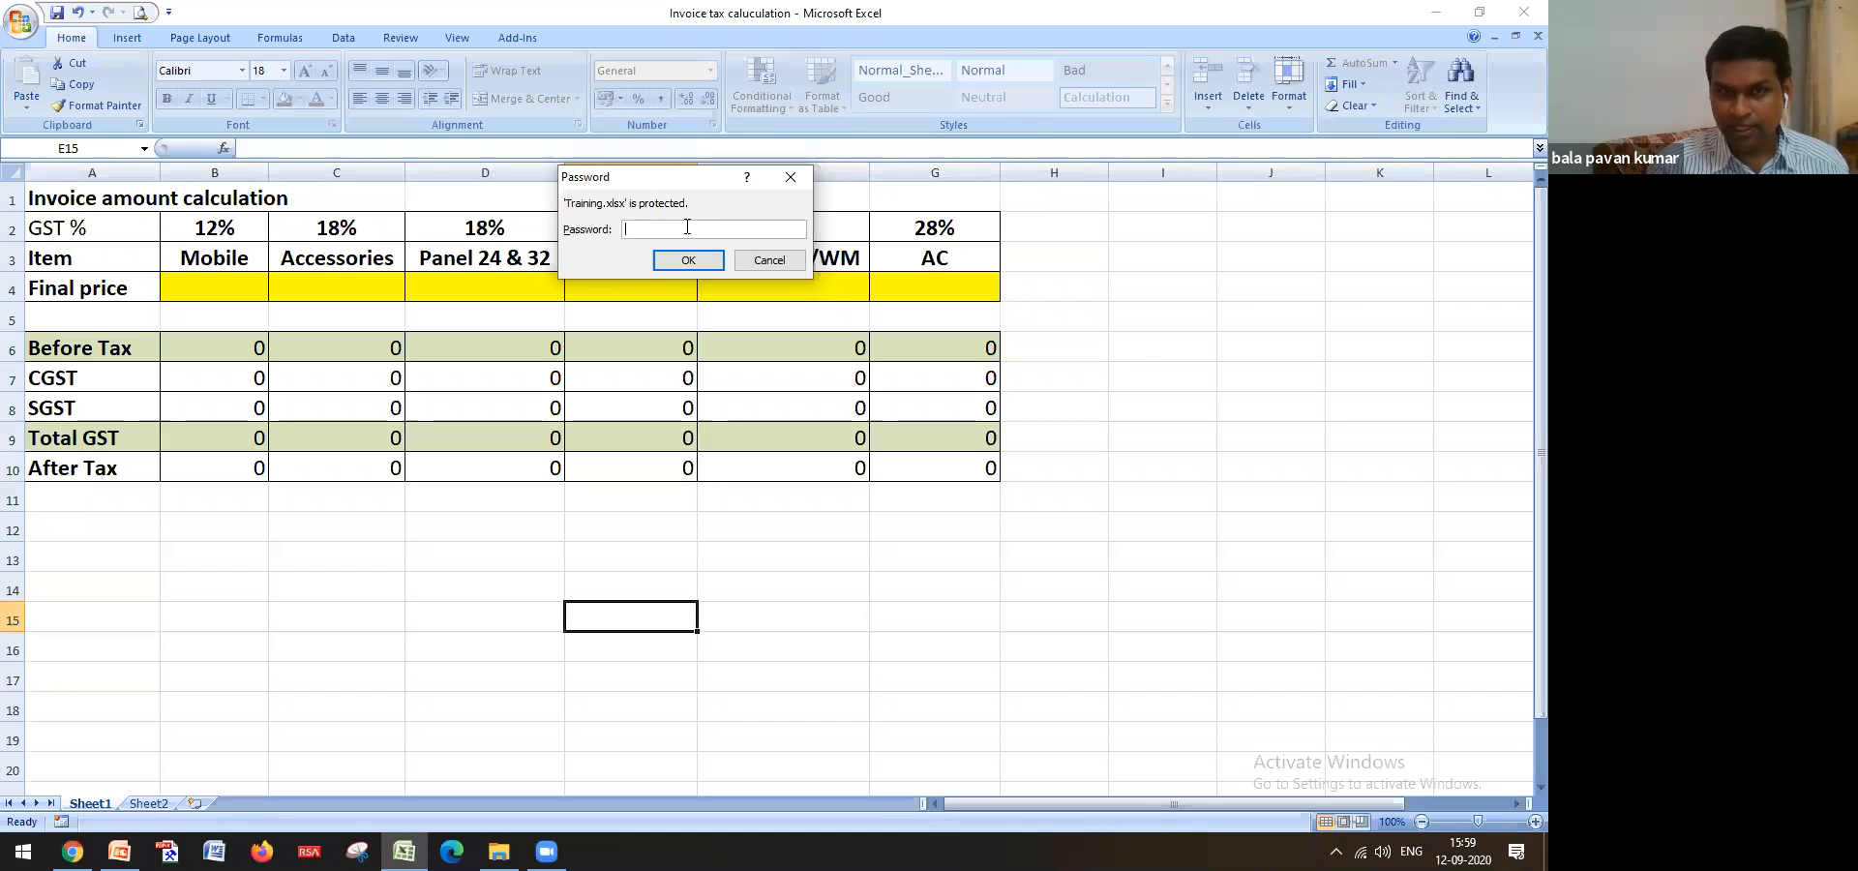
pyautogui.write('••')
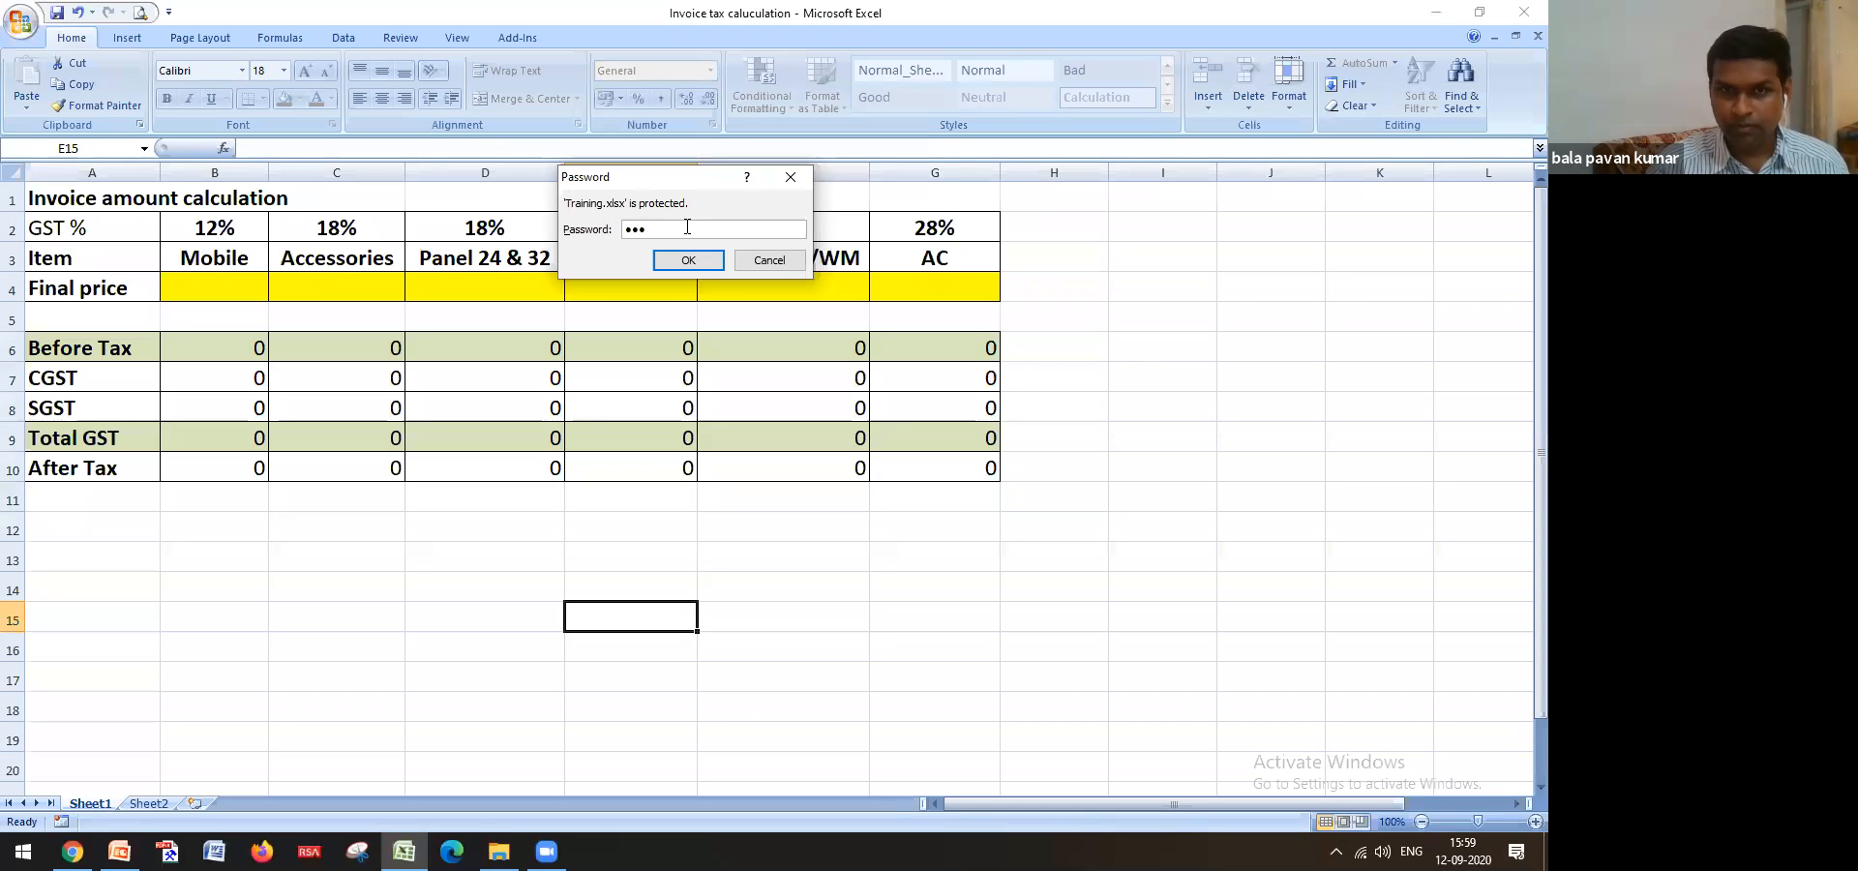
pyautogui.click(686, 260)
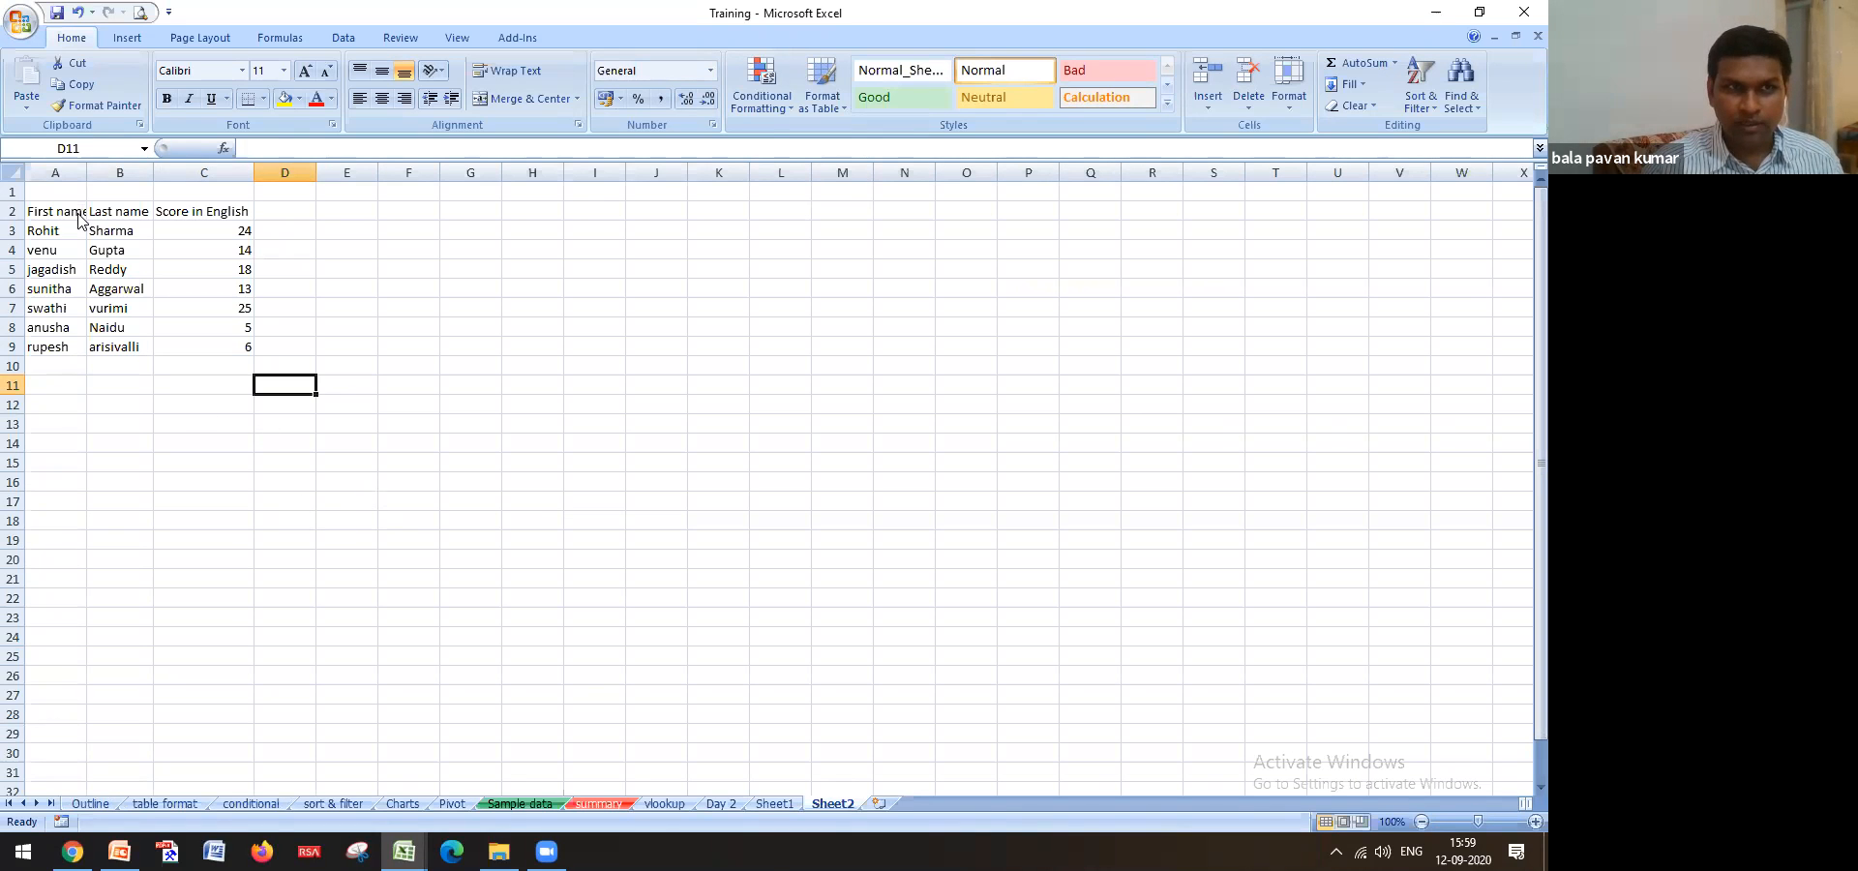
# Clear the open password in Encrypt Document so Training is no longer encrypted
pyautogui.click(16, 29)
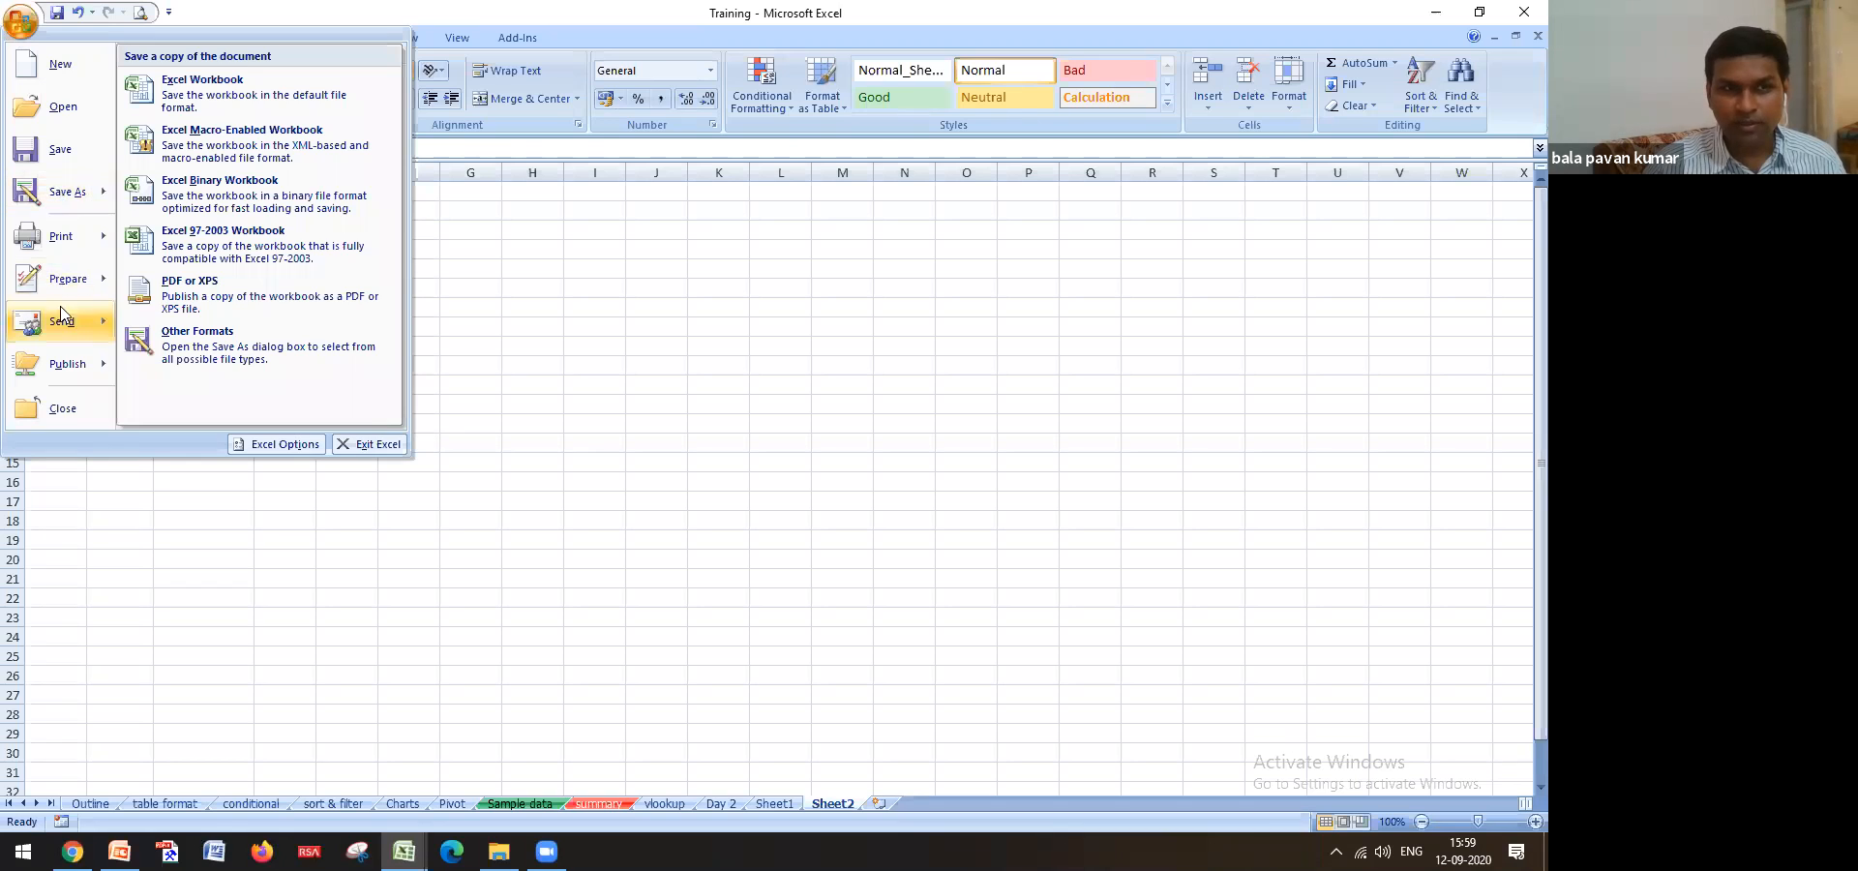
pyautogui.moveTo(67, 281)
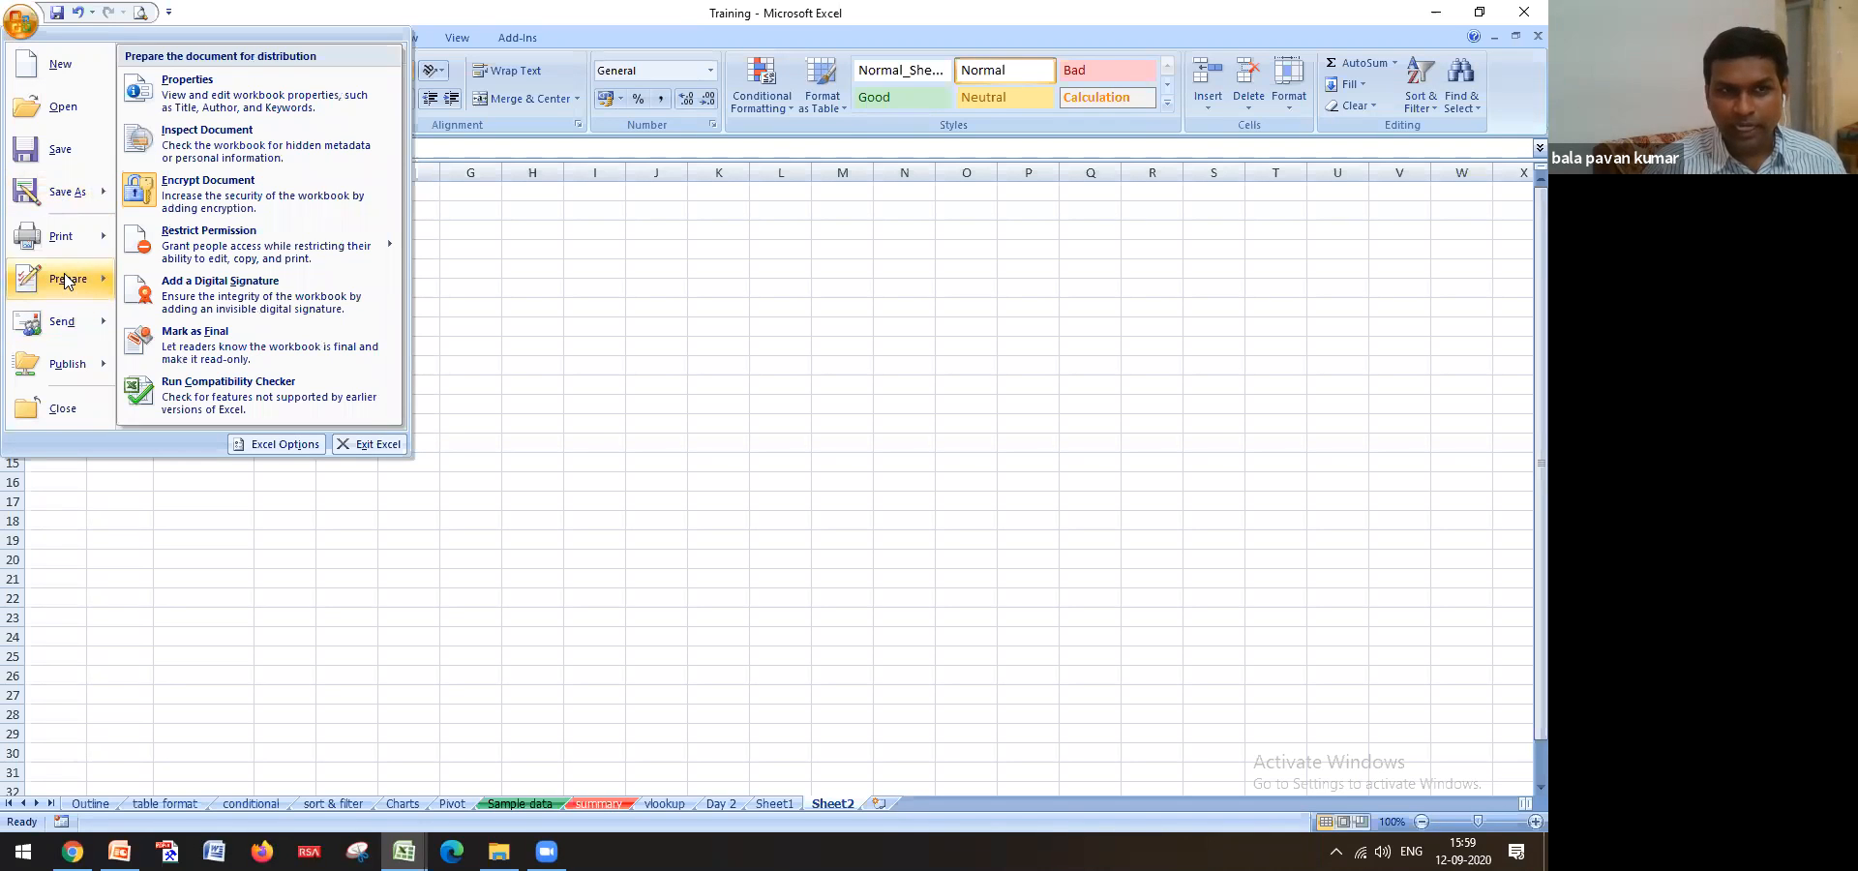
pyautogui.click(170, 209)
pyautogui.write('•••')
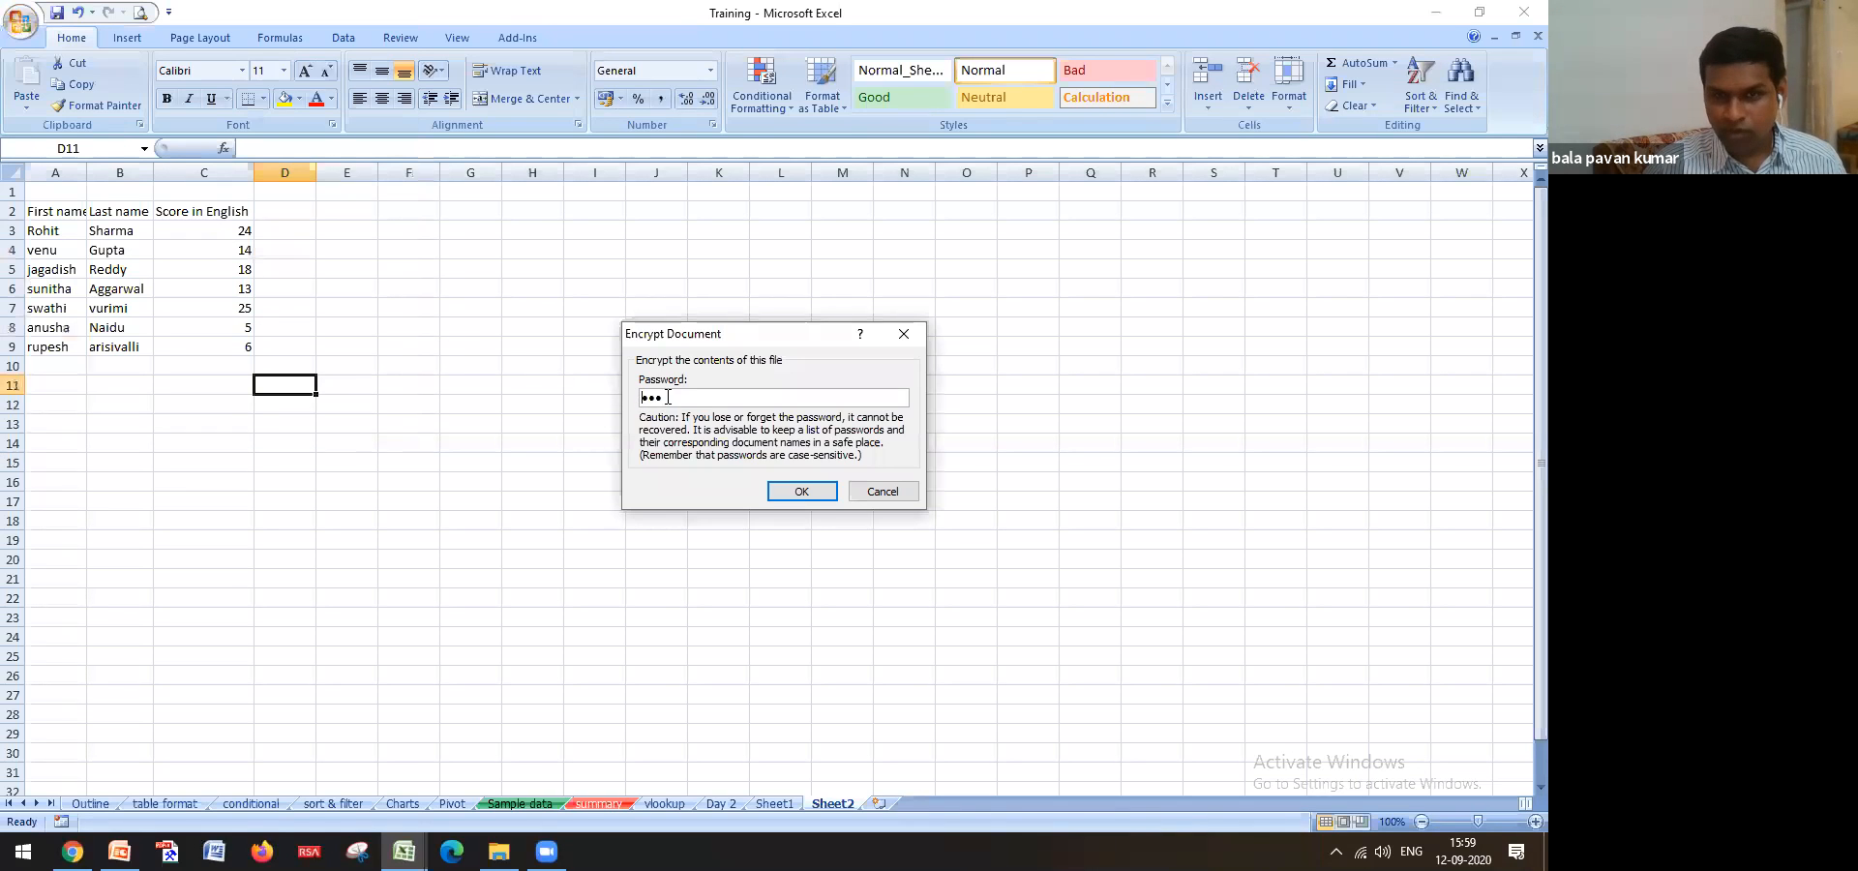
pyautogui.press('BackSpace')
pyautogui.press('BackSpace')
pyautogui.press('BackSpace')
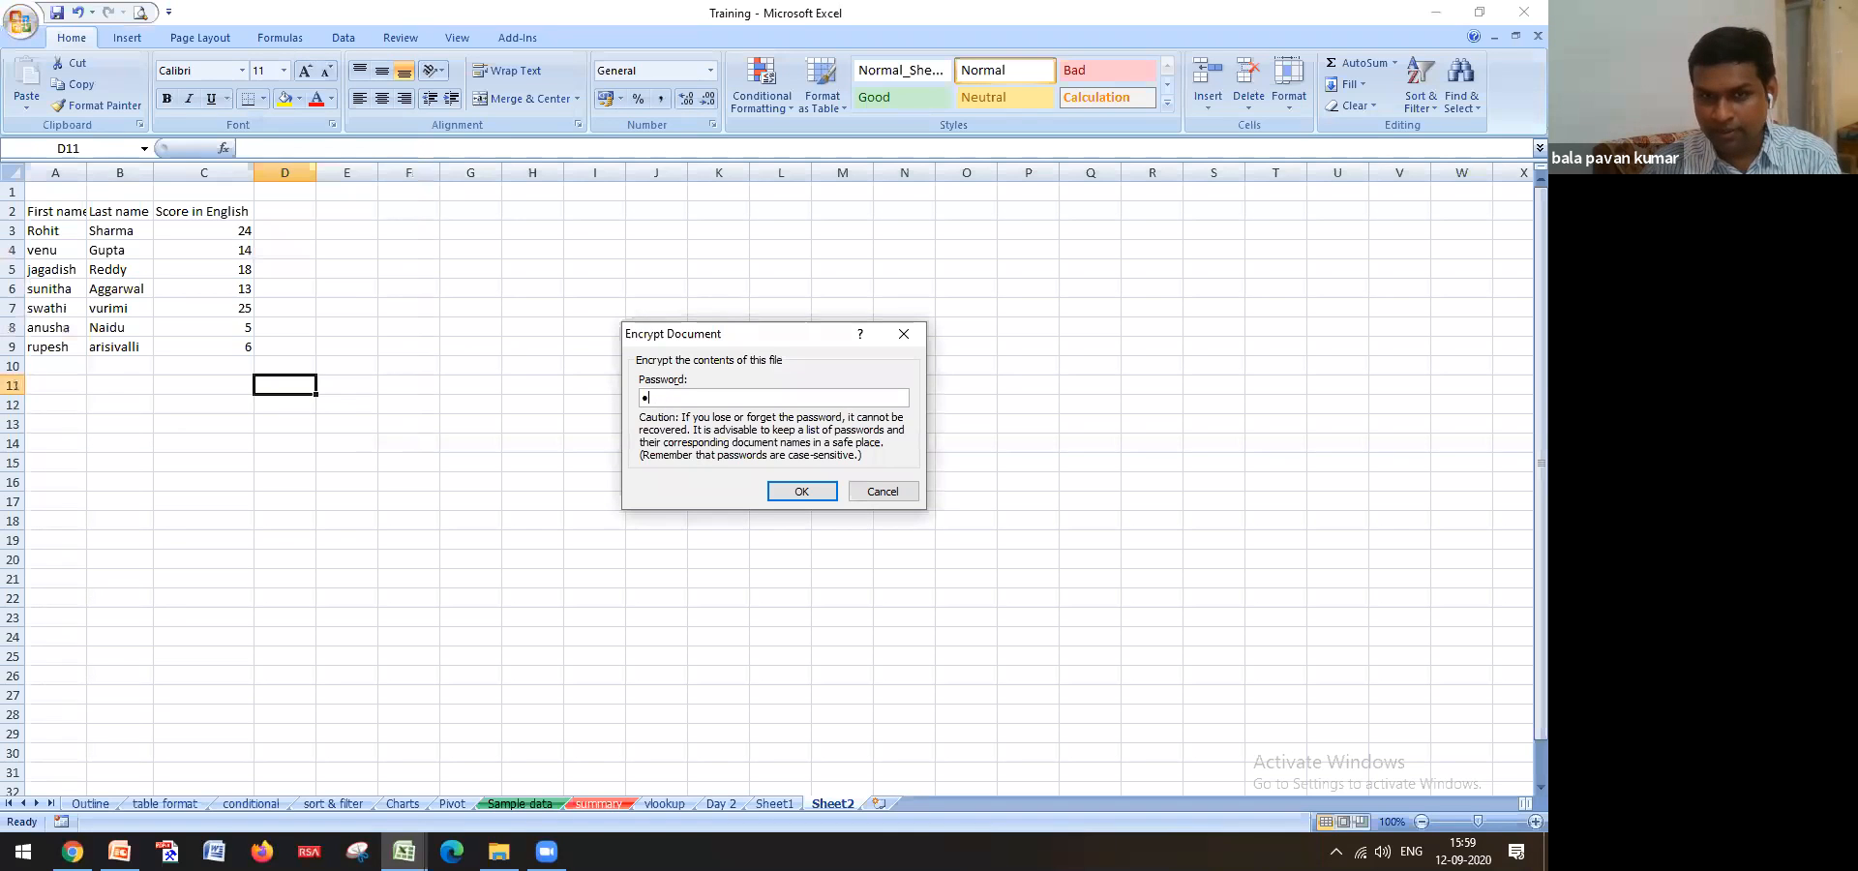
pyautogui.click(779, 491)
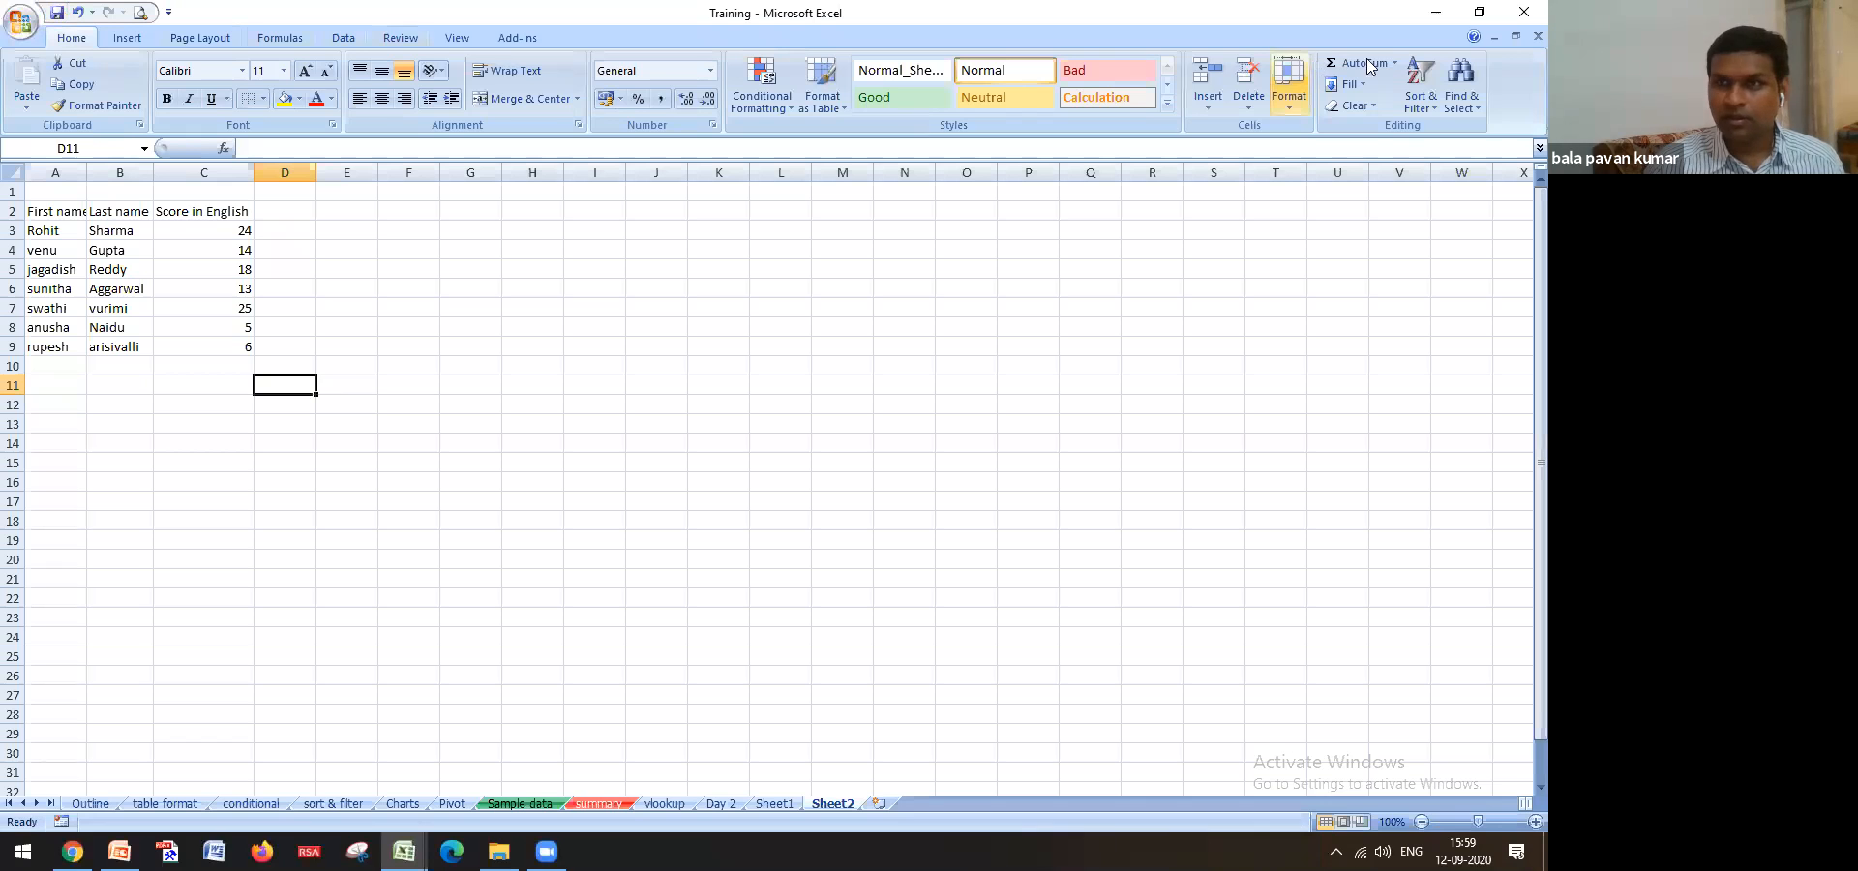
# Close Training and reopen it from File Explorer to check no password is asked
pyautogui.click(1520, 17)
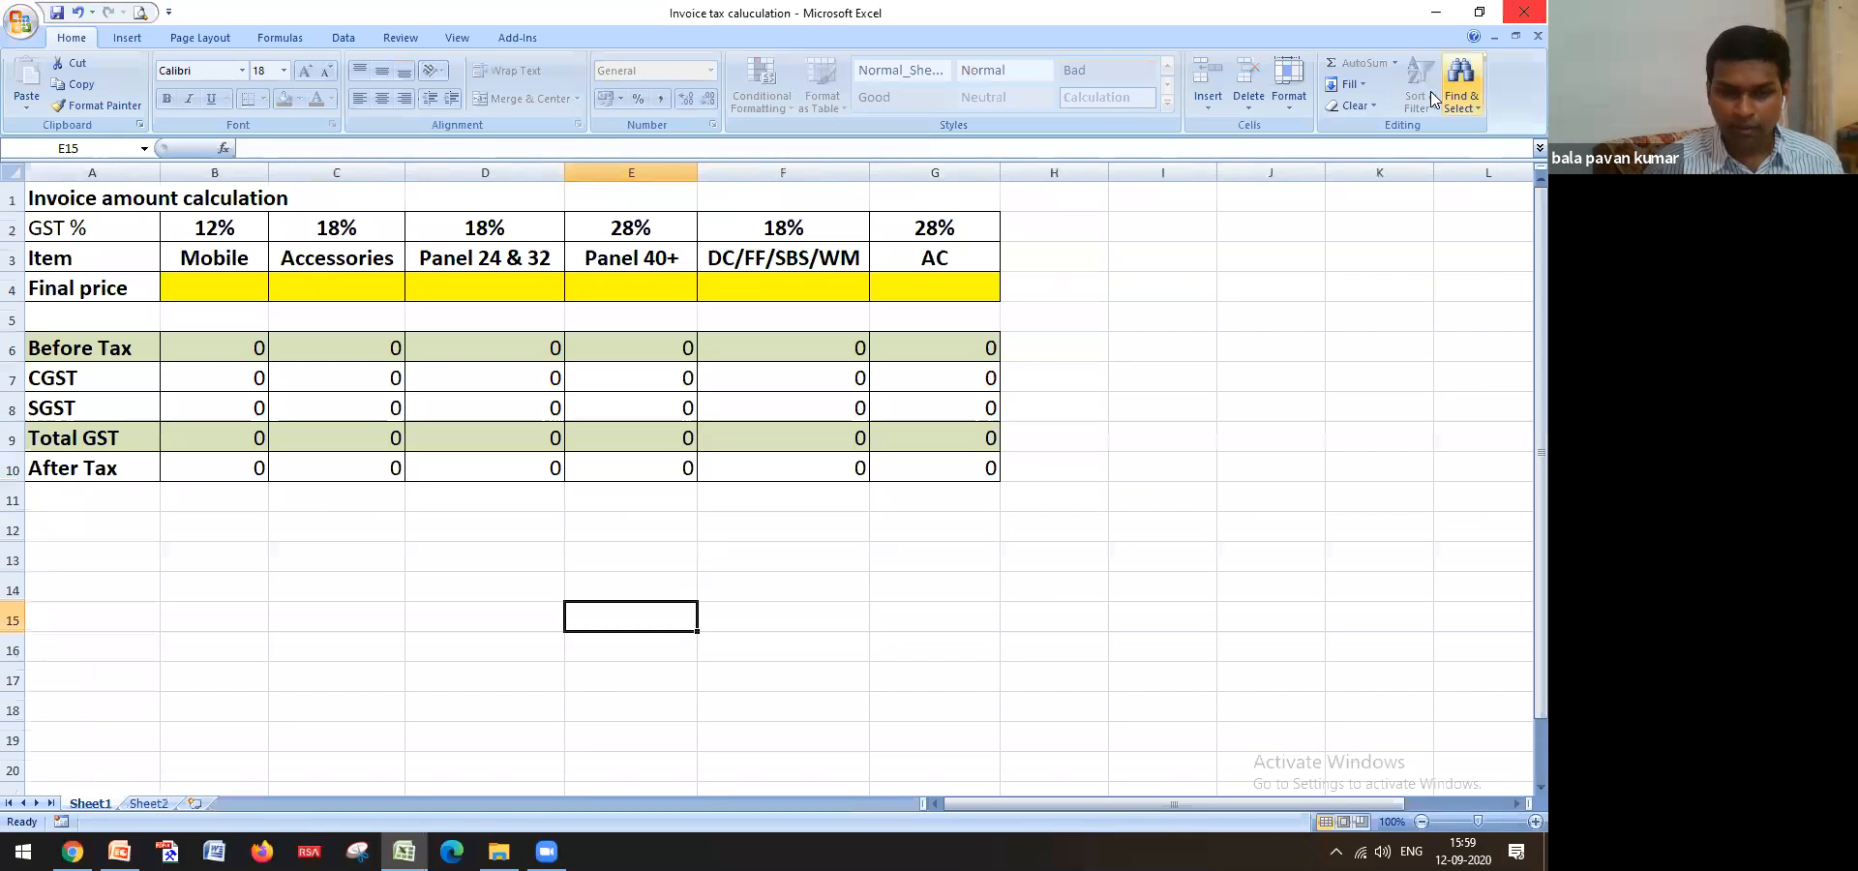
pyautogui.click(499, 851)
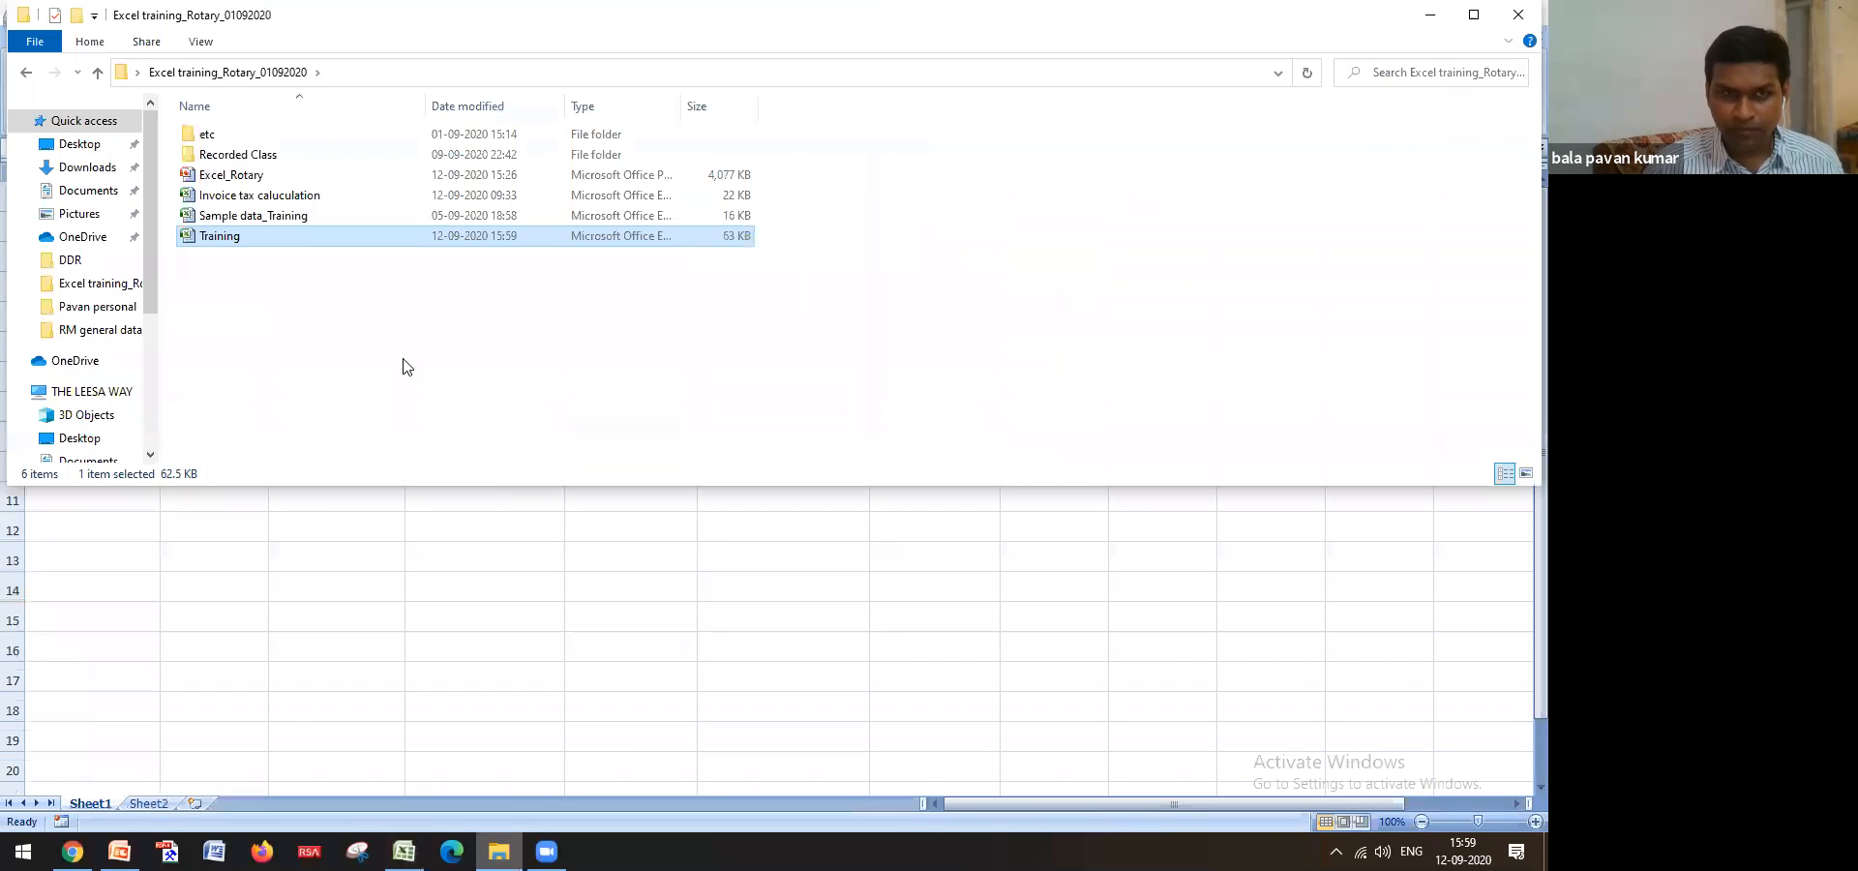
pyautogui.doubleClick(246, 244)
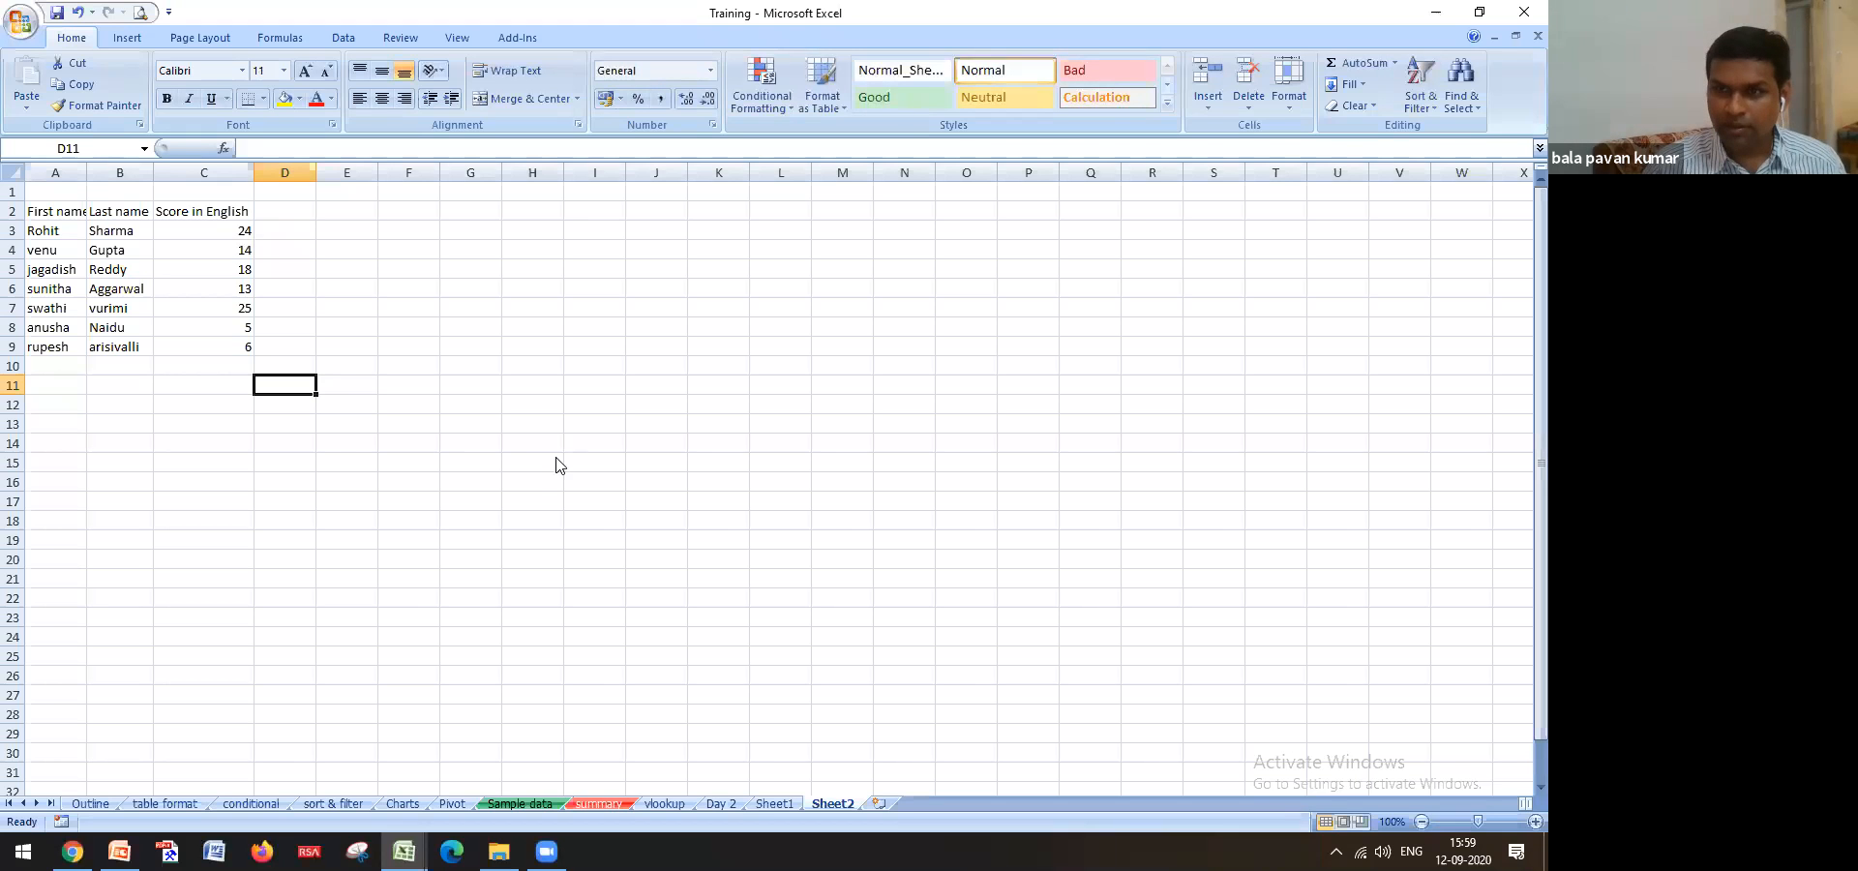
# Move from the table format sheet to the Outline sheet with the six-day workshop schedule
pyautogui.click(183, 805)
pyautogui.click(90, 805)
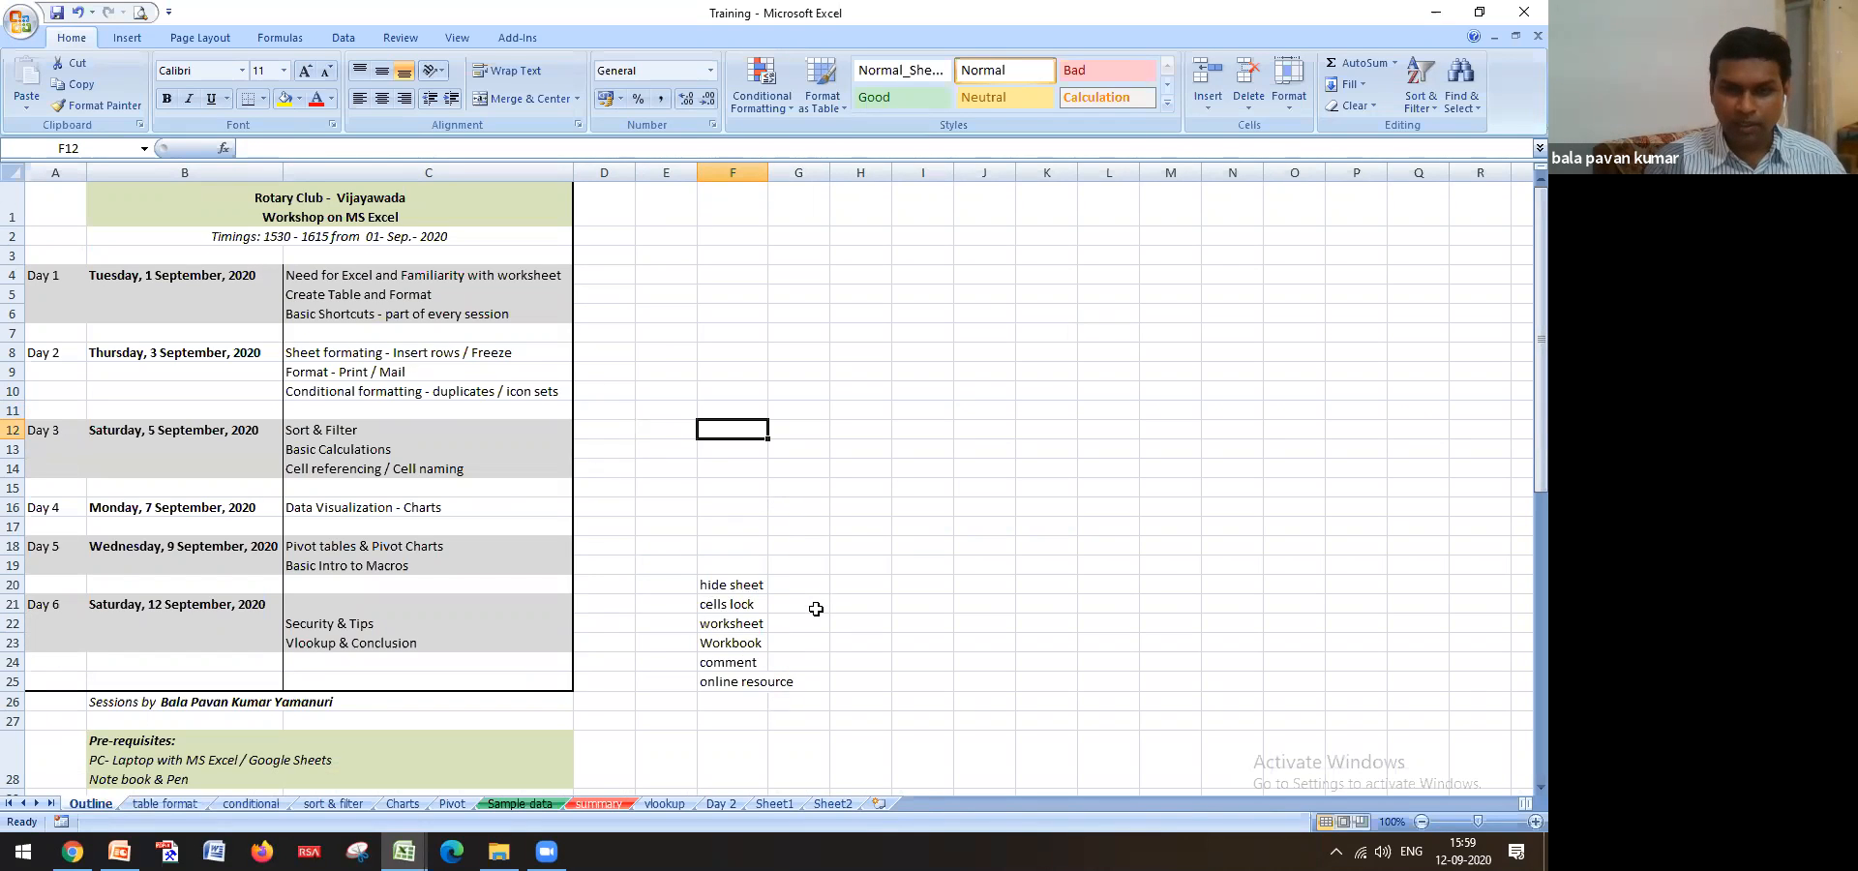
pyautogui.click(869, 564)
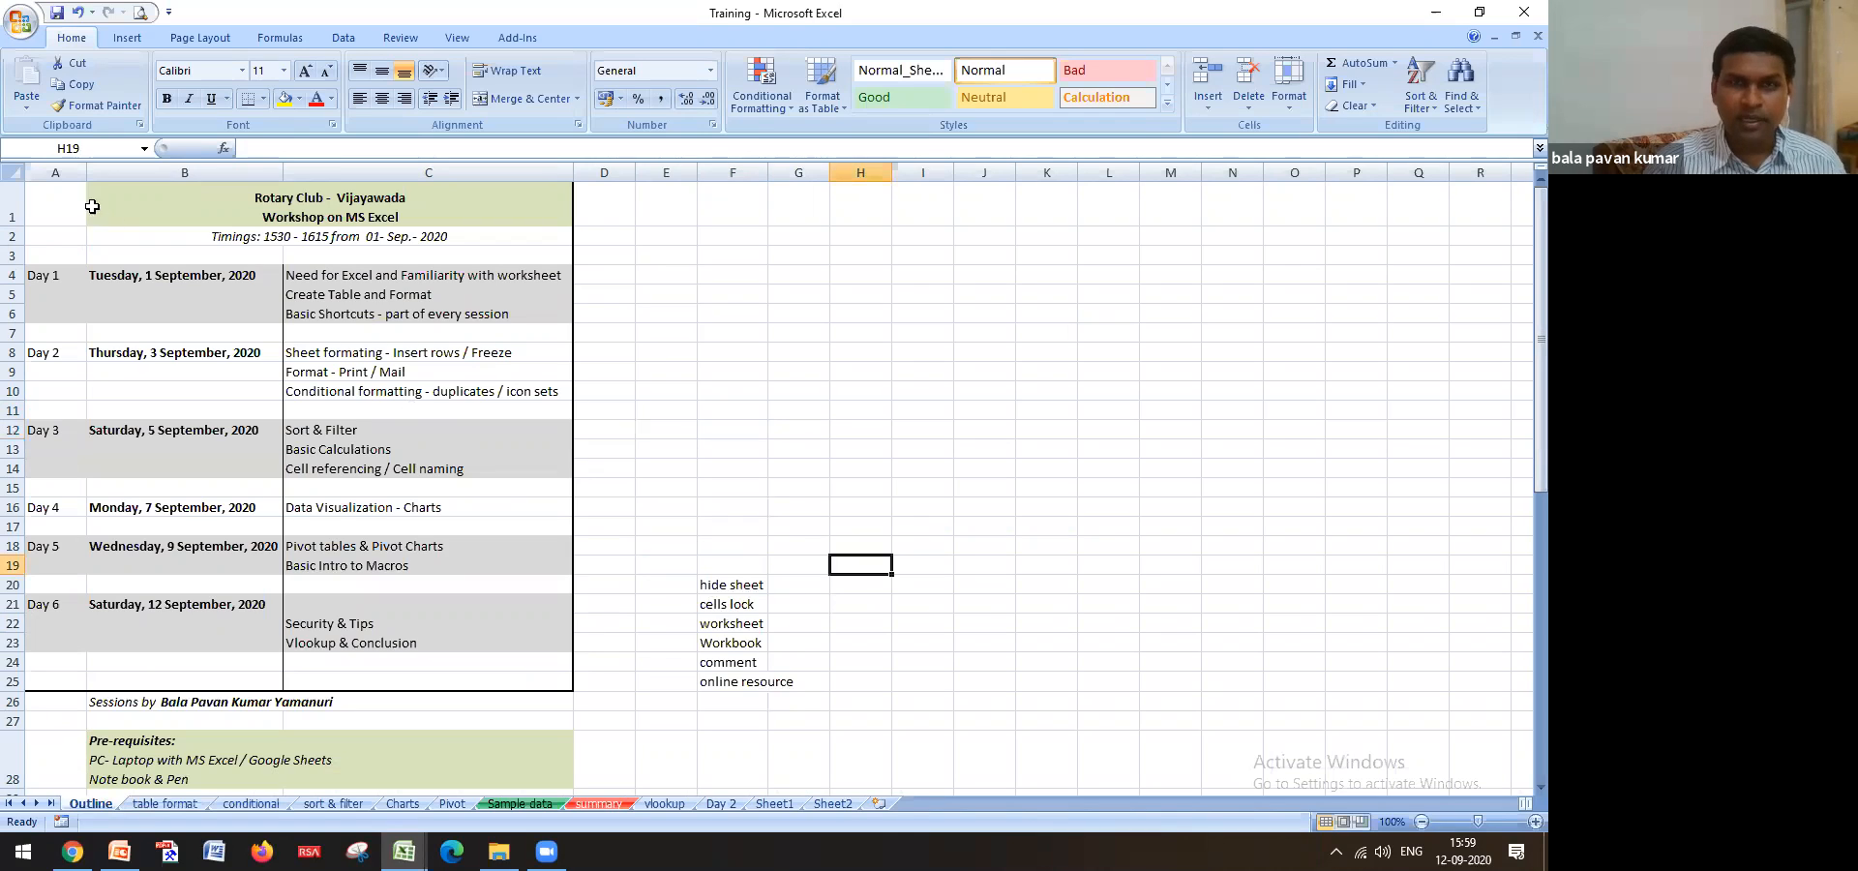
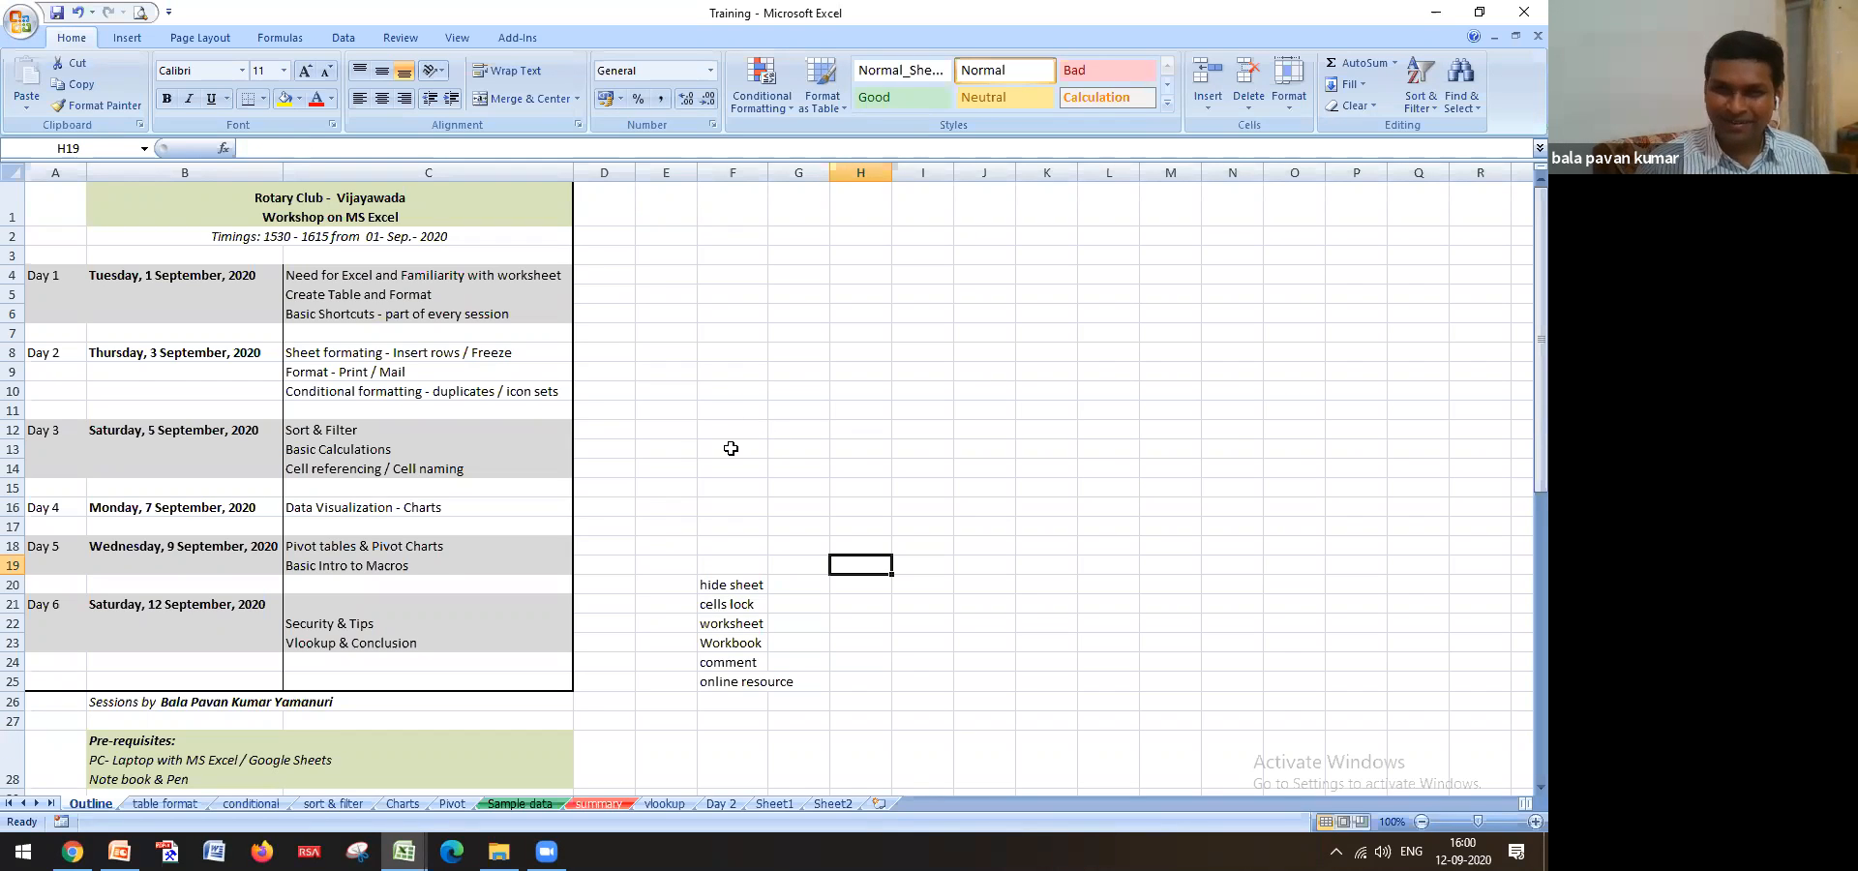
# Select the workshop outline range A1:C26 on the Outline sheet, then deselect it
pyautogui.click(731, 448)
pyautogui.moveTo(61, 193); pyautogui.dragTo(568, 684)
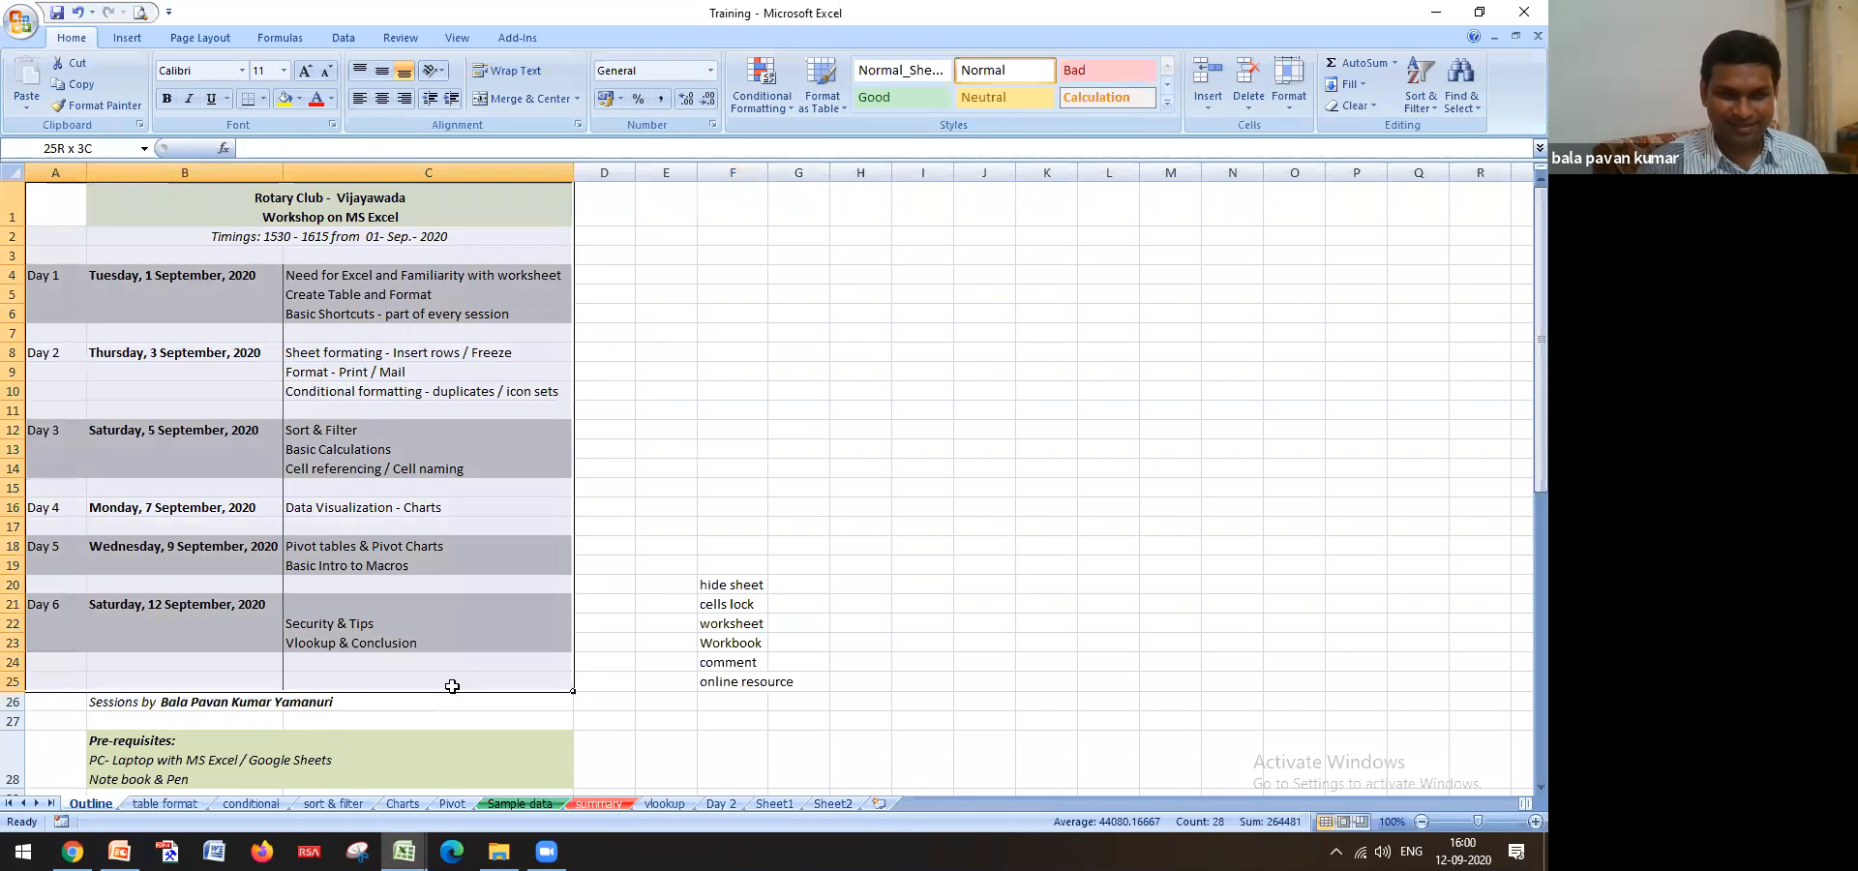
pyautogui.click(613, 721)
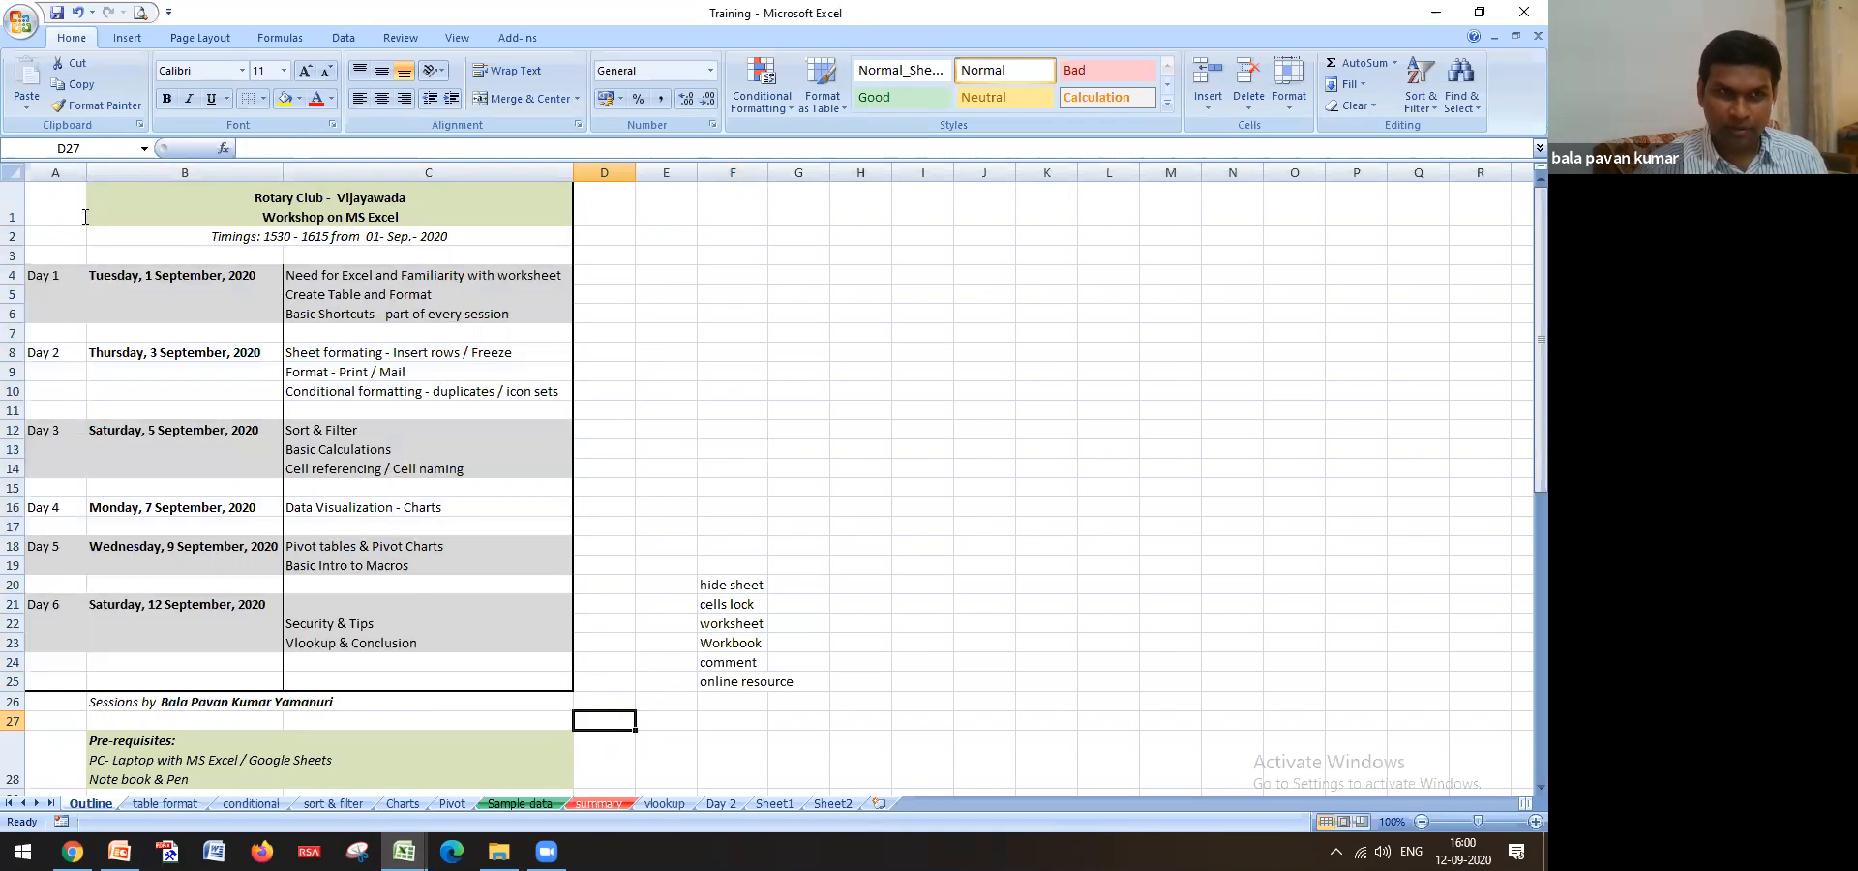
# Encrypt Training with an open password, confirming it, and close the workbook
pyautogui.click(20, 27)
pyautogui.moveTo(66, 279)
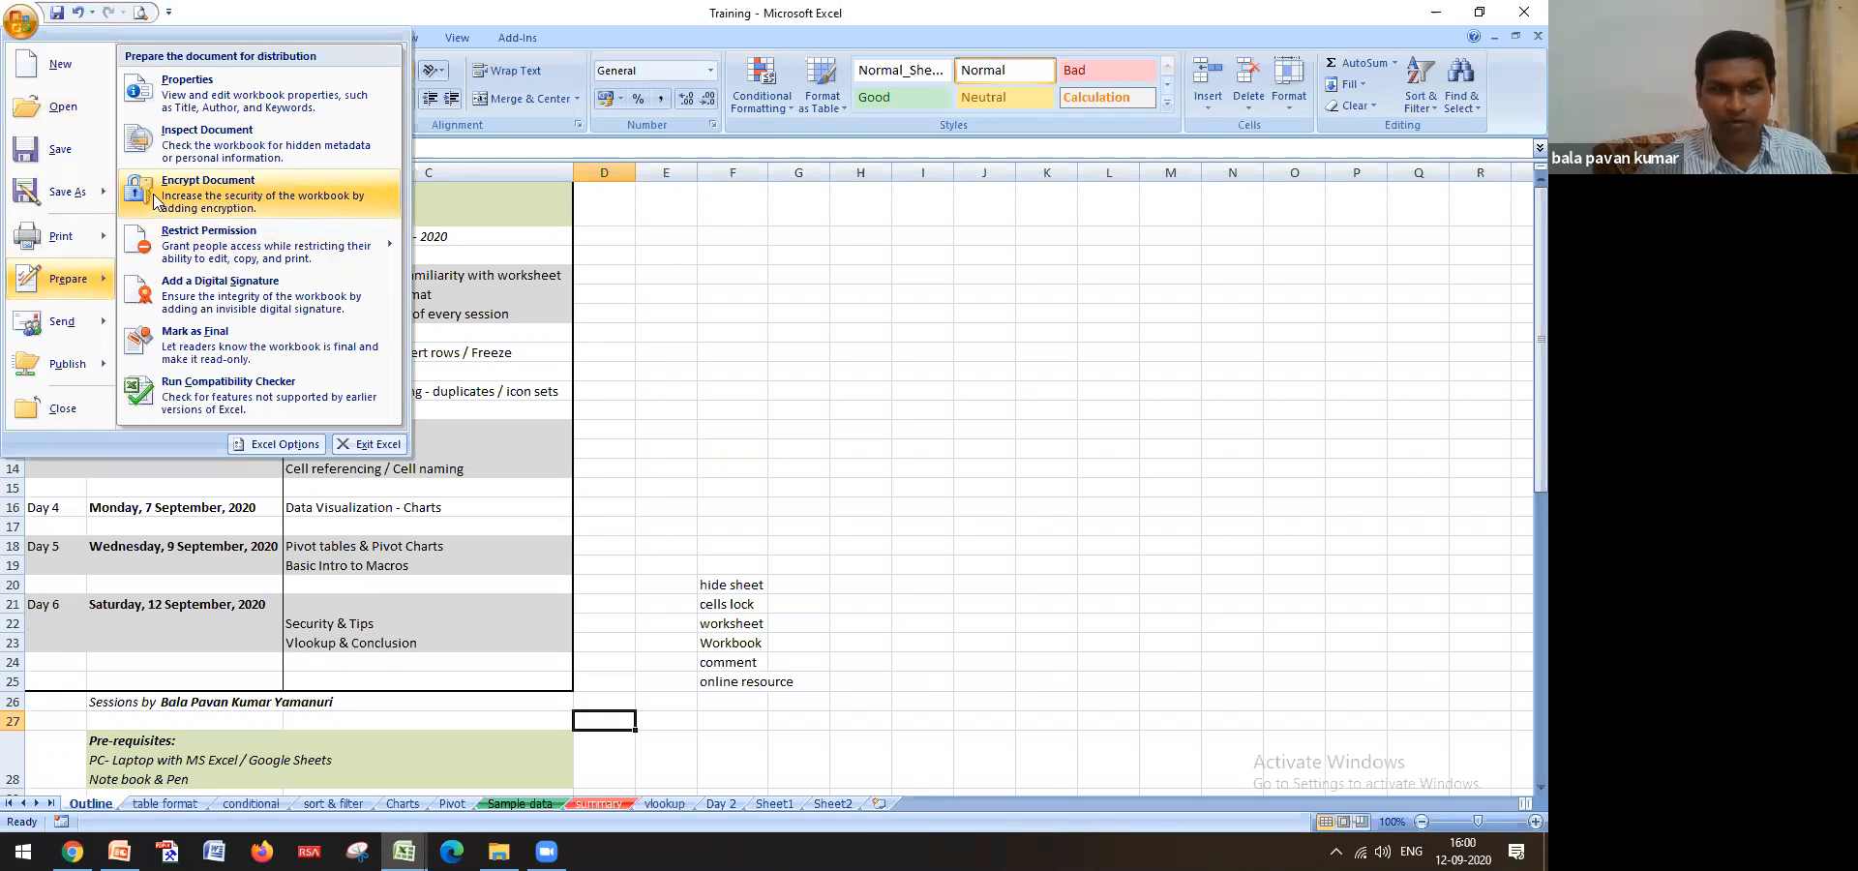
pyautogui.click(223, 191)
pyautogui.click(822, 493)
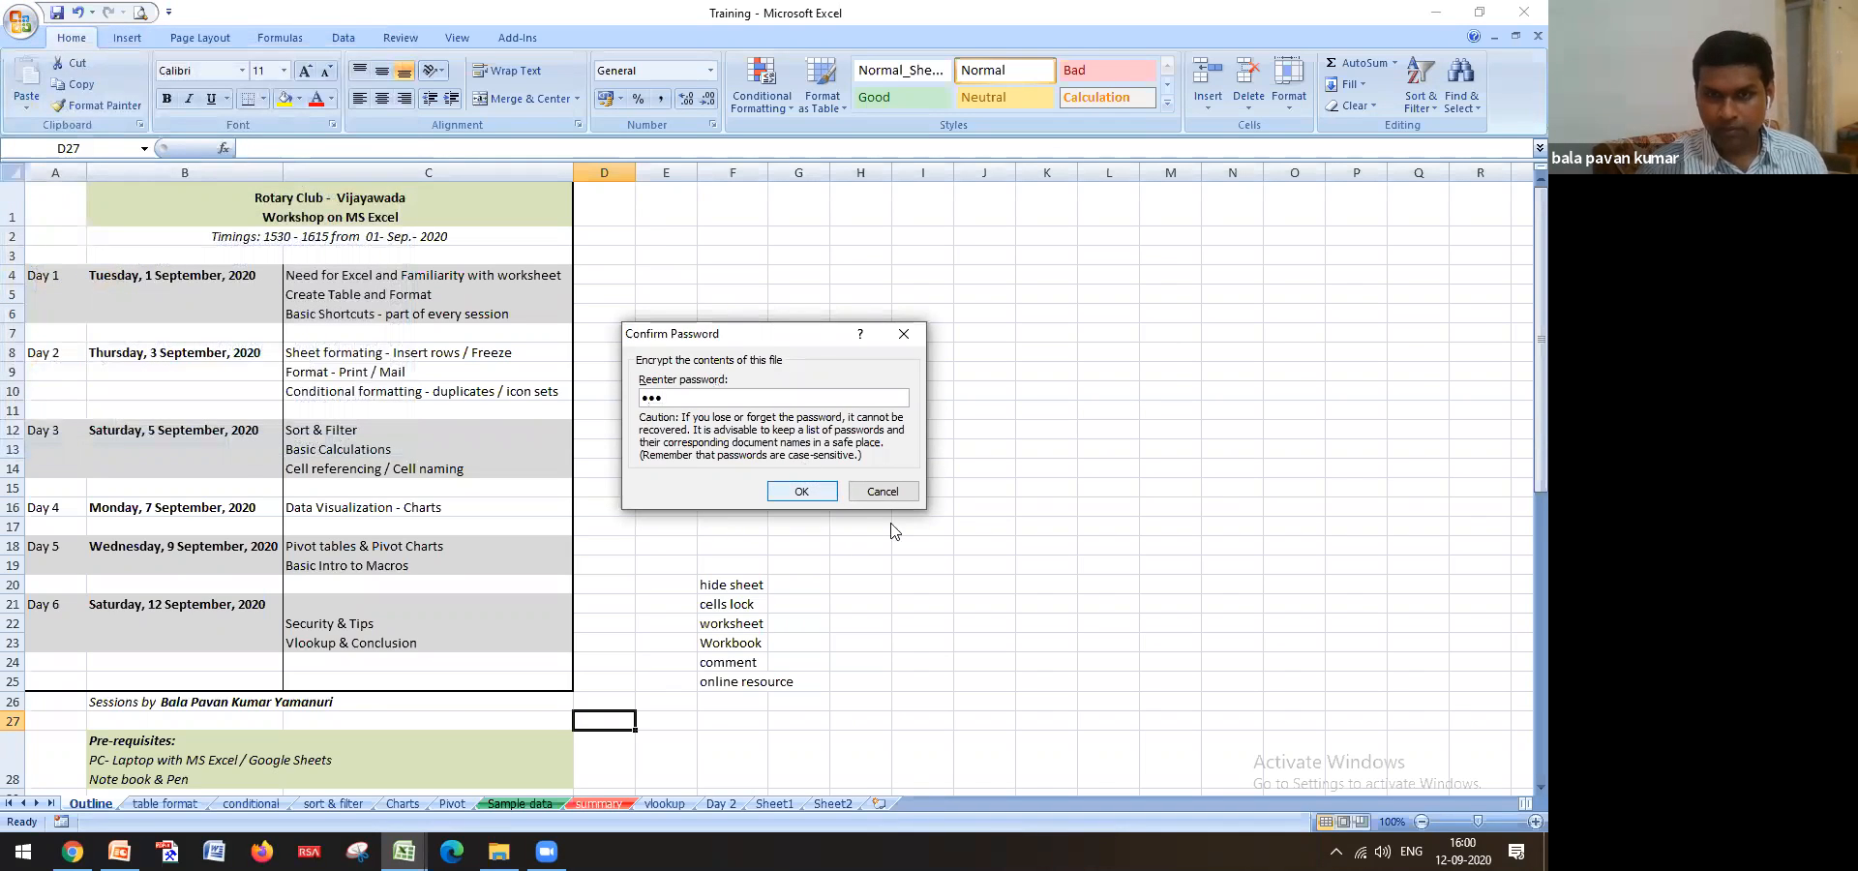
pyautogui.click(793, 493)
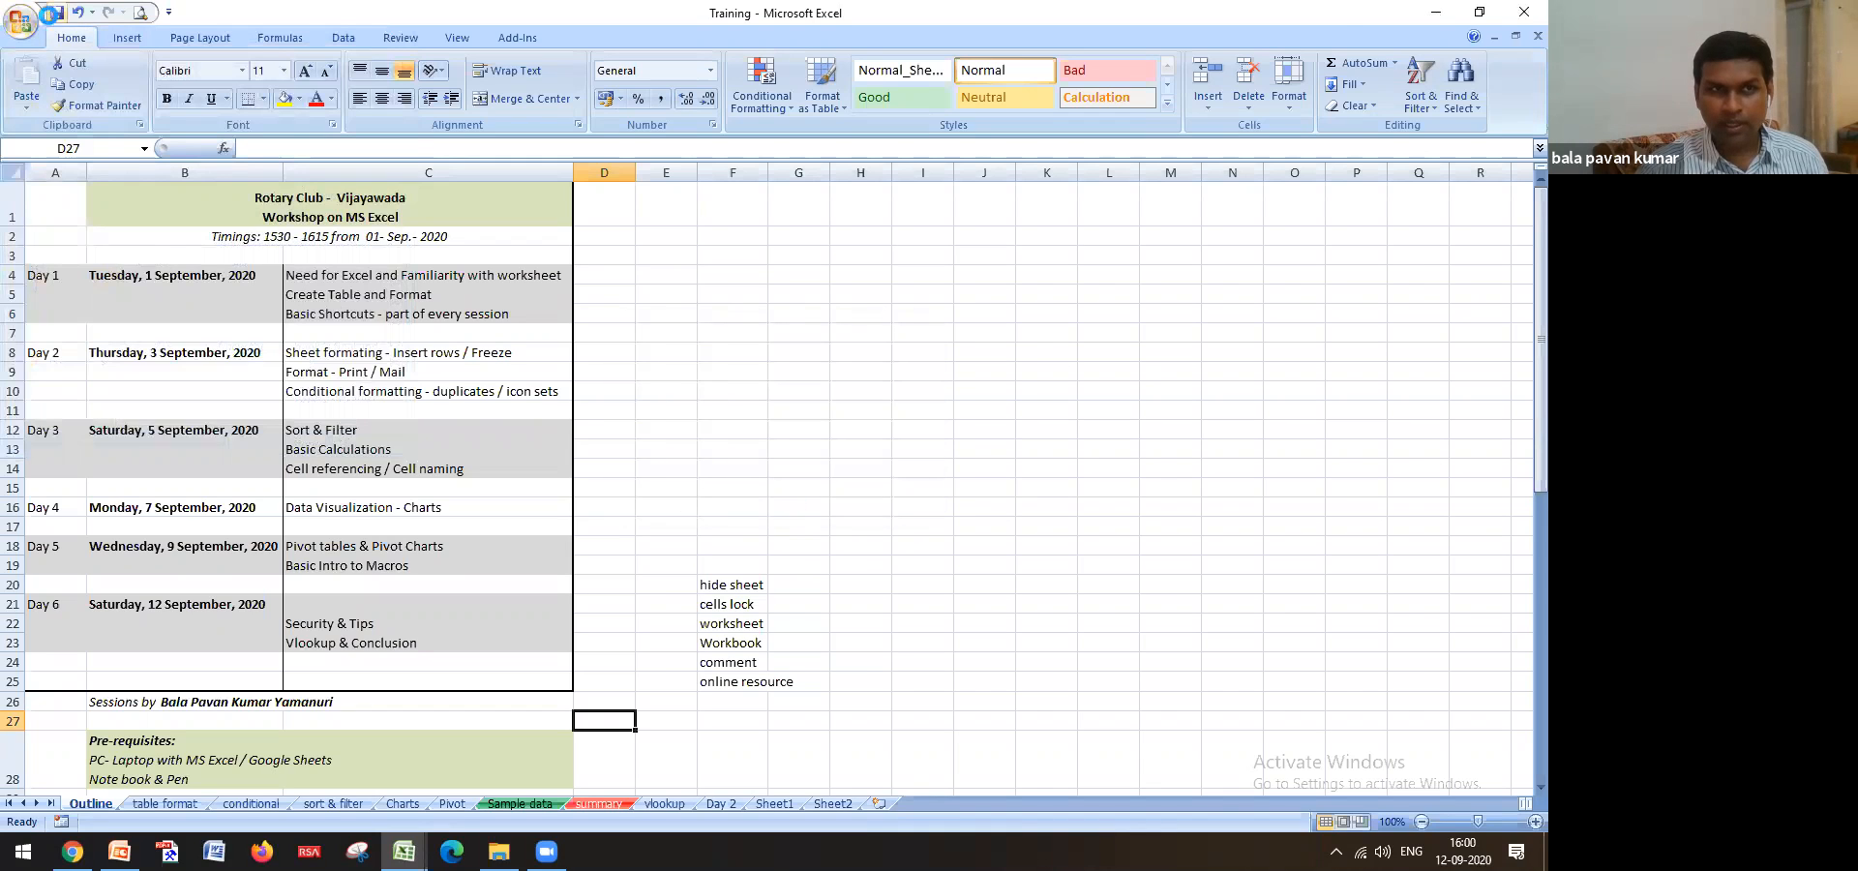
pyautogui.click(1522, 14)
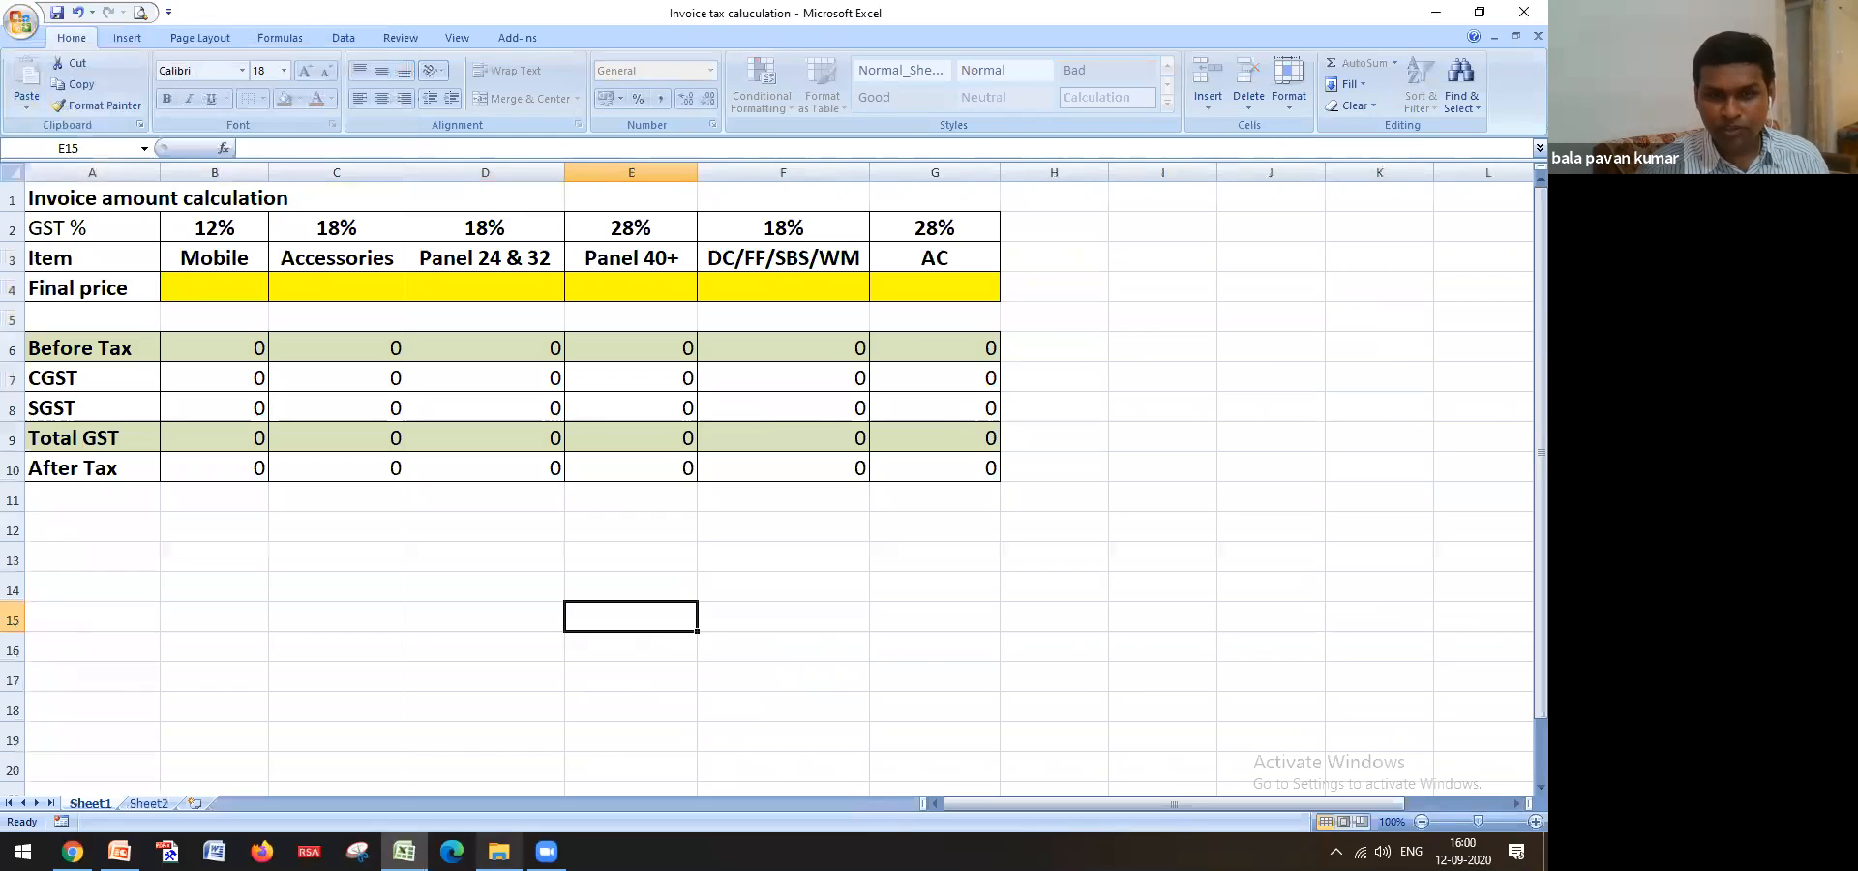
# Open Training from the training files folder and enter its open password
pyautogui.click(499, 852)
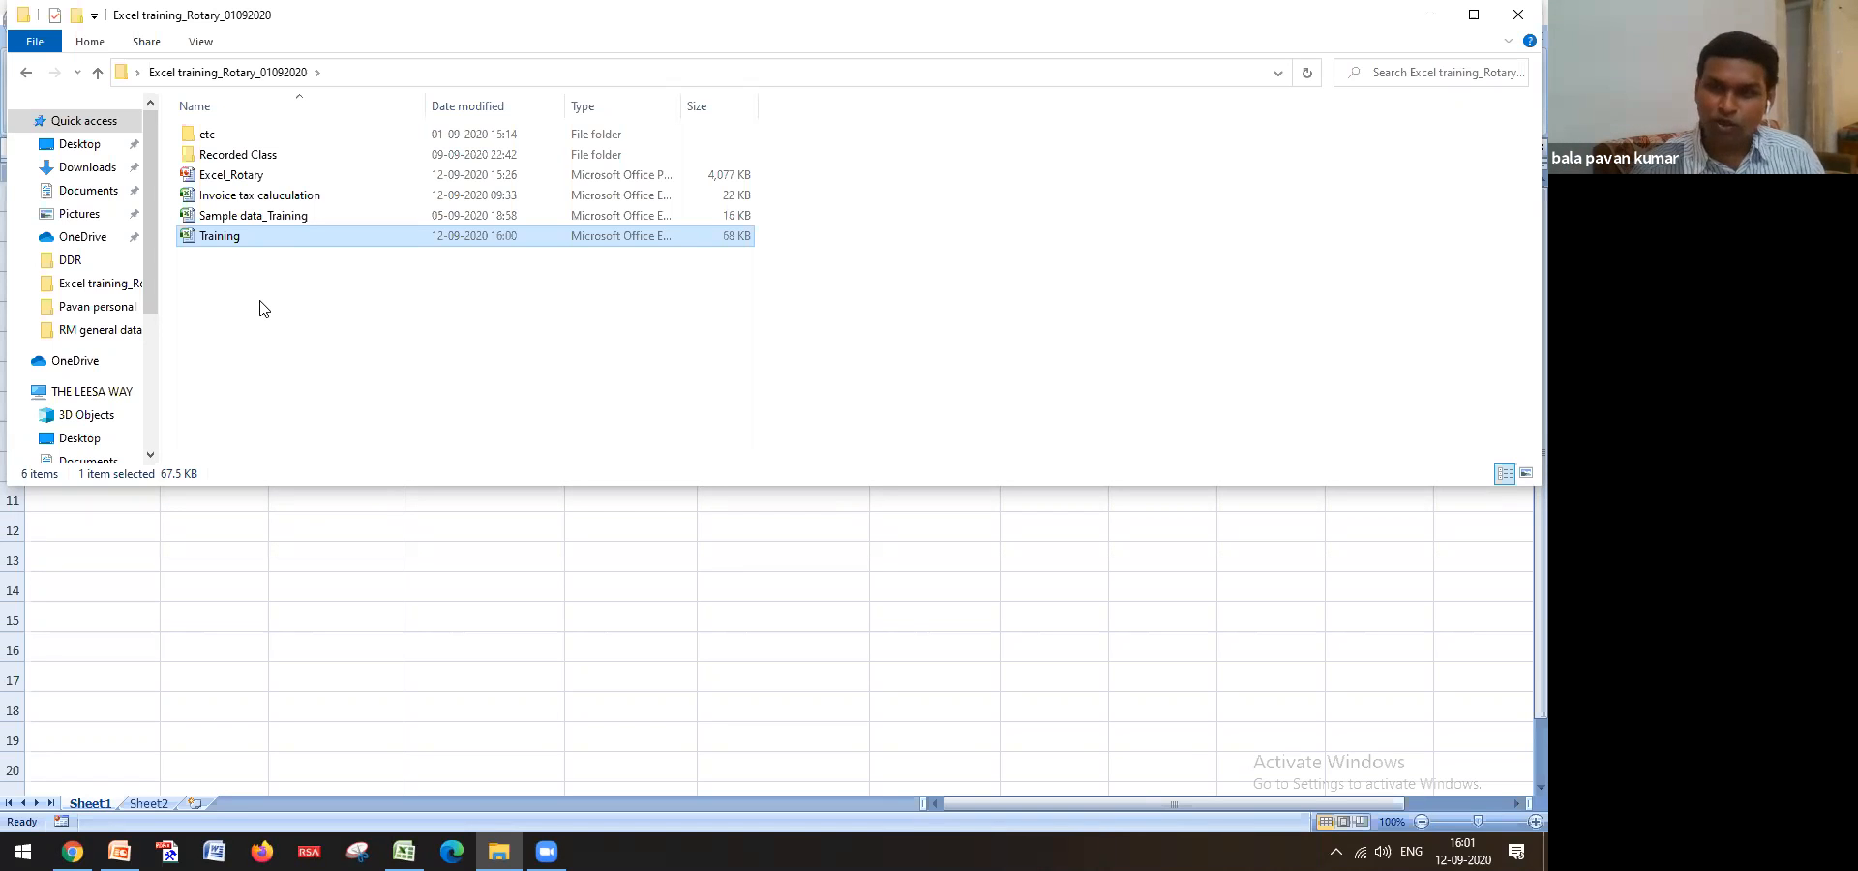
pyautogui.doubleClick(244, 238)
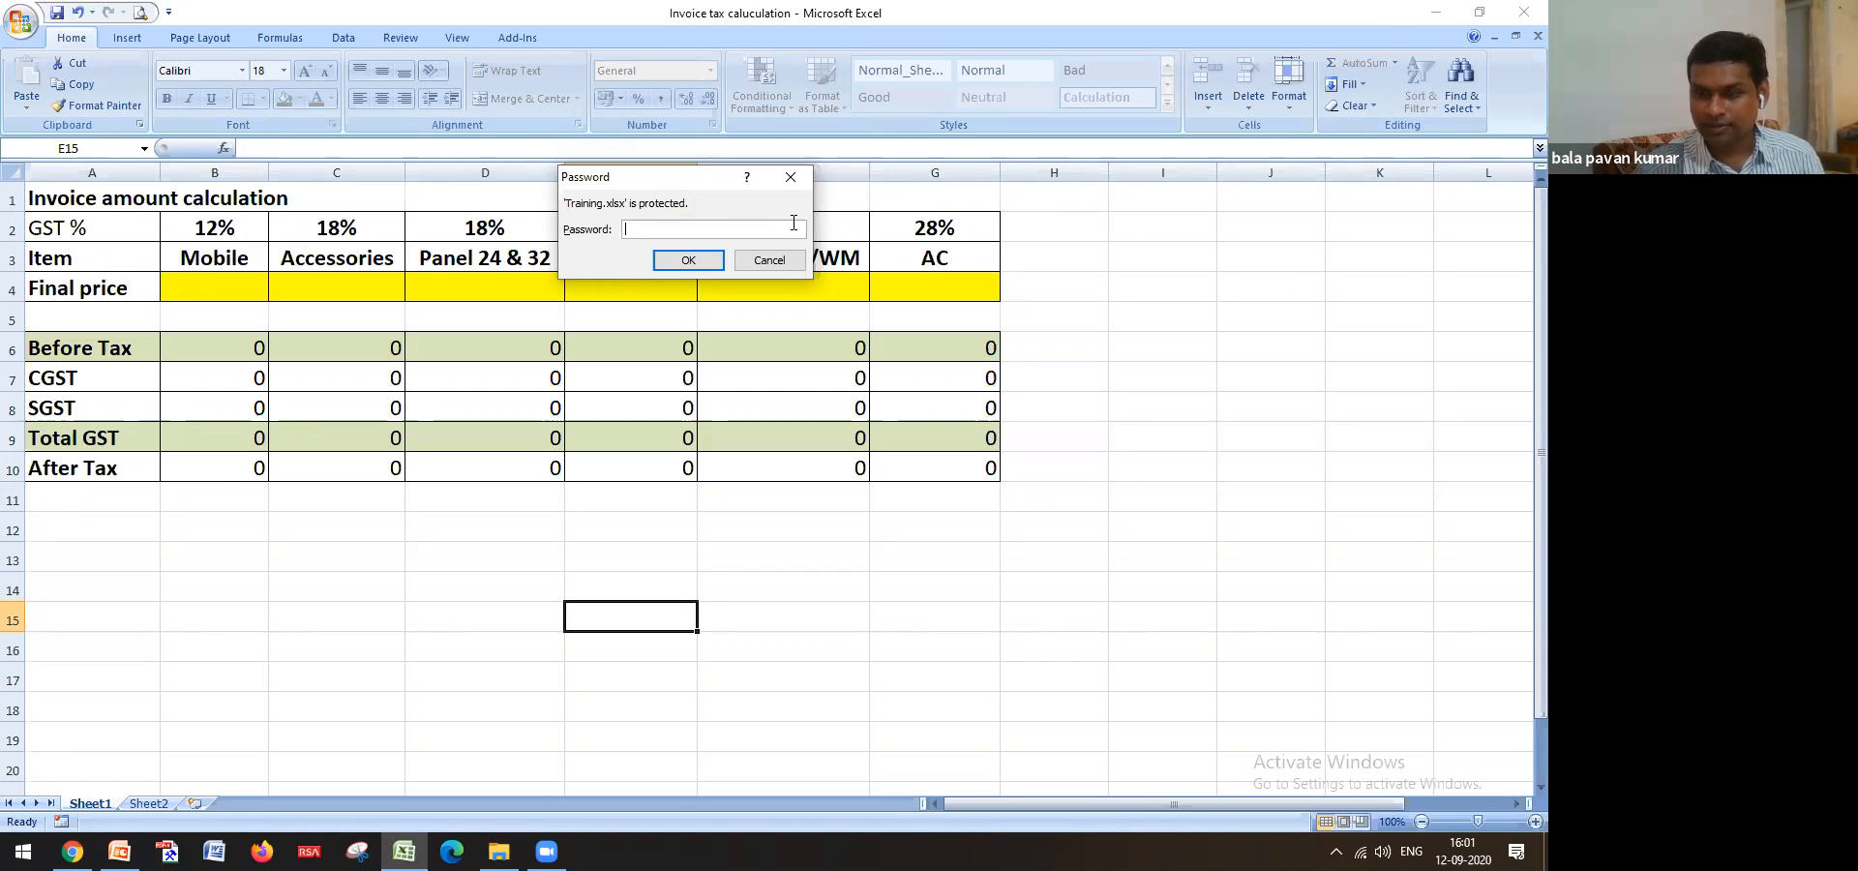
pyautogui.write('••')
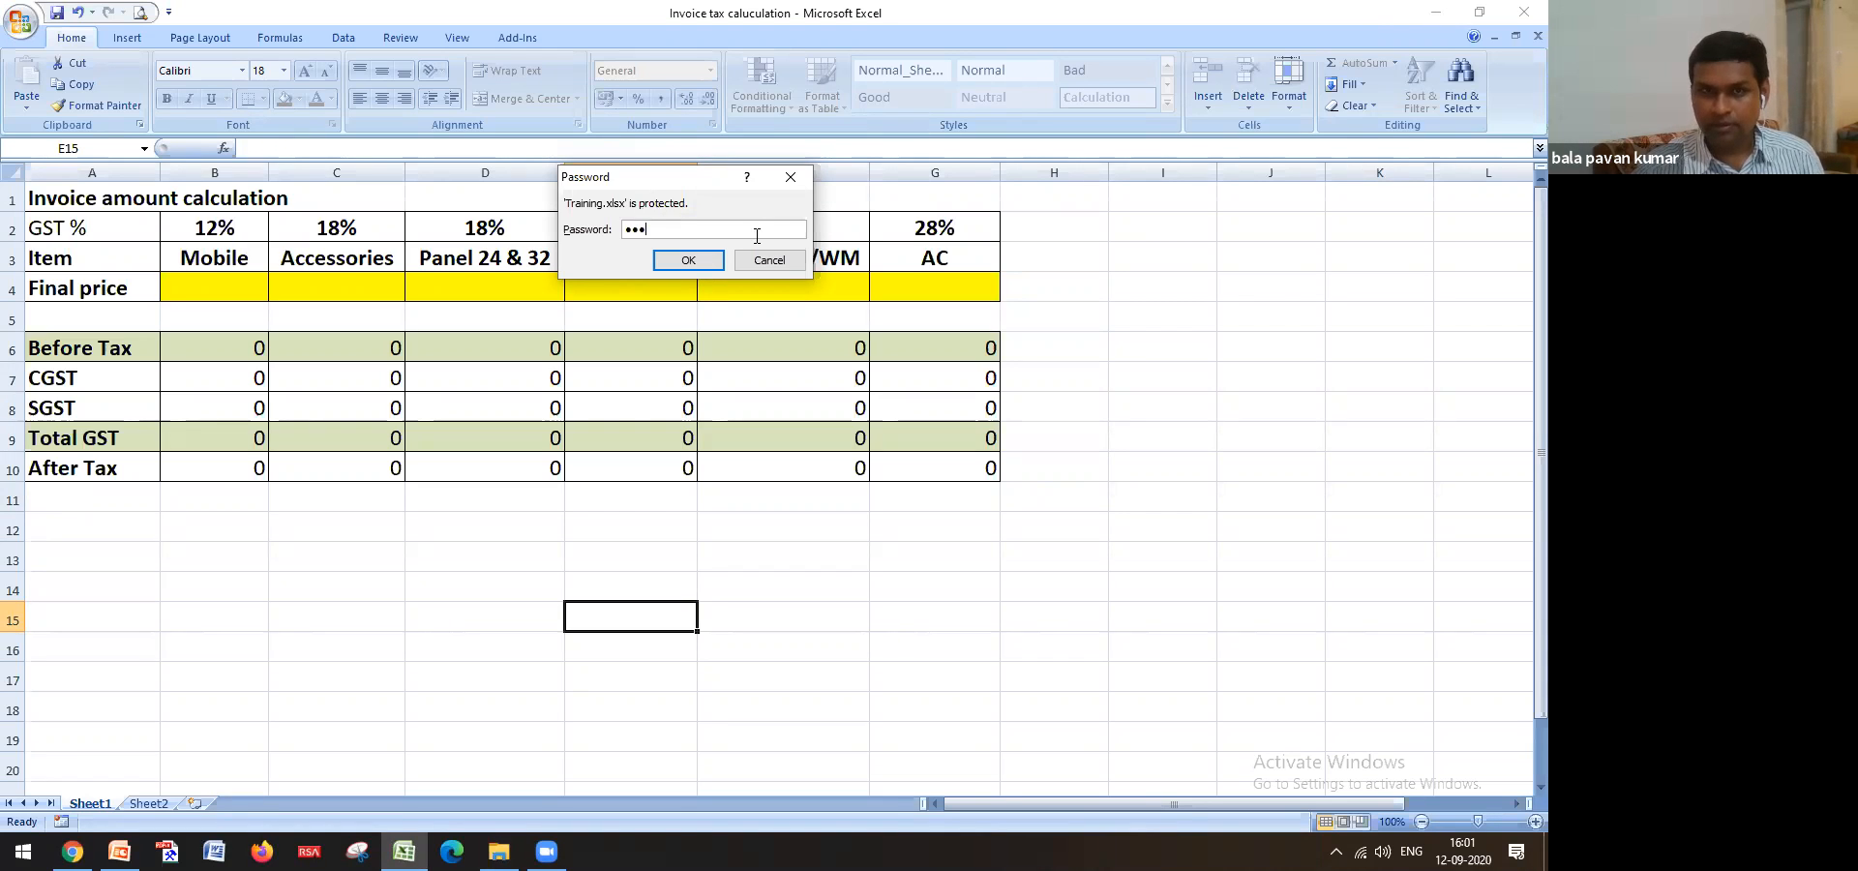
pyautogui.click(697, 260)
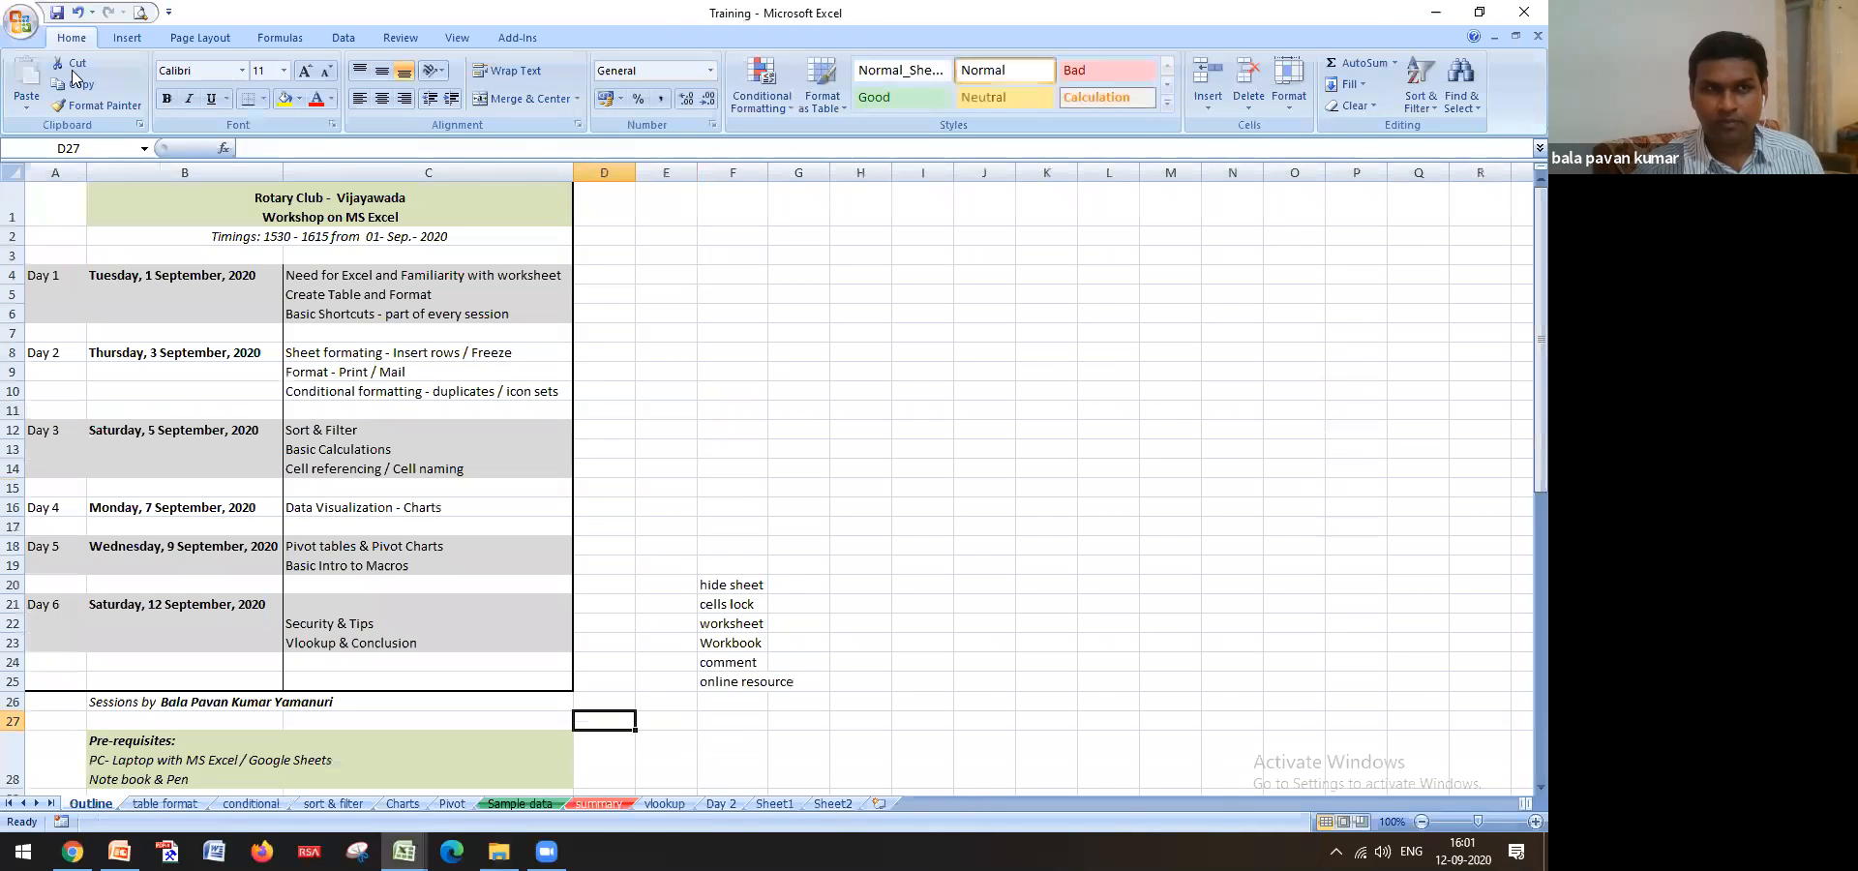
# Blank out the Encrypt Document password so Training is no longer encrypted
pyautogui.click(21, 20)
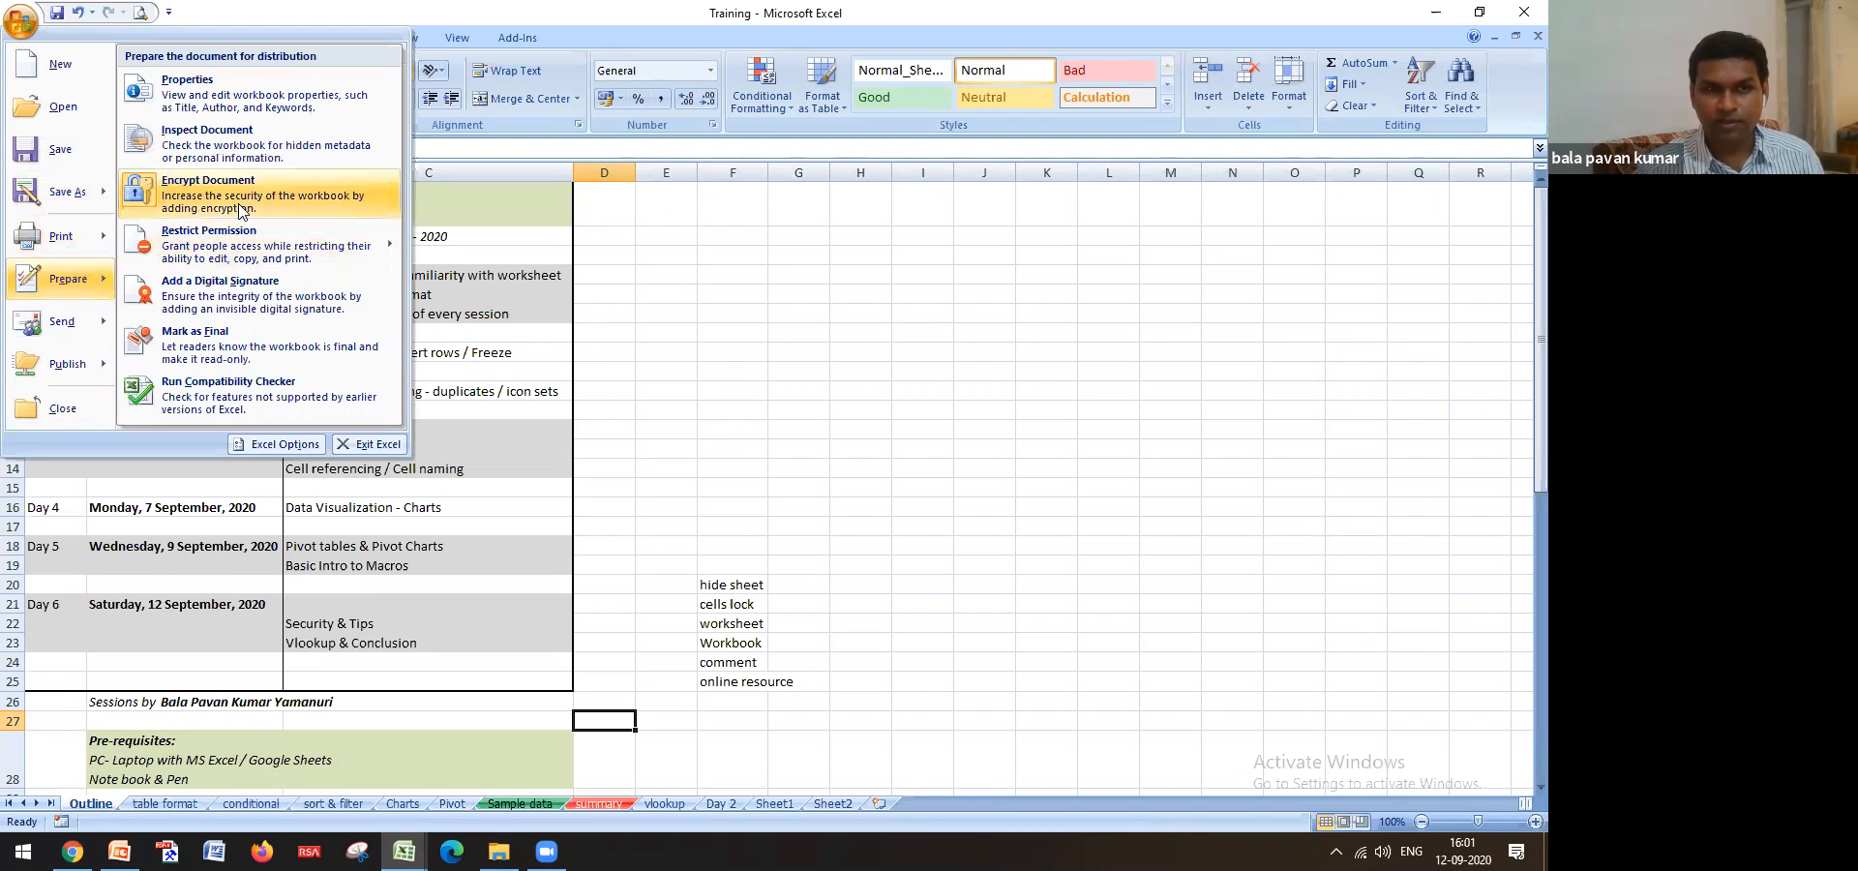
pyautogui.click(236, 213)
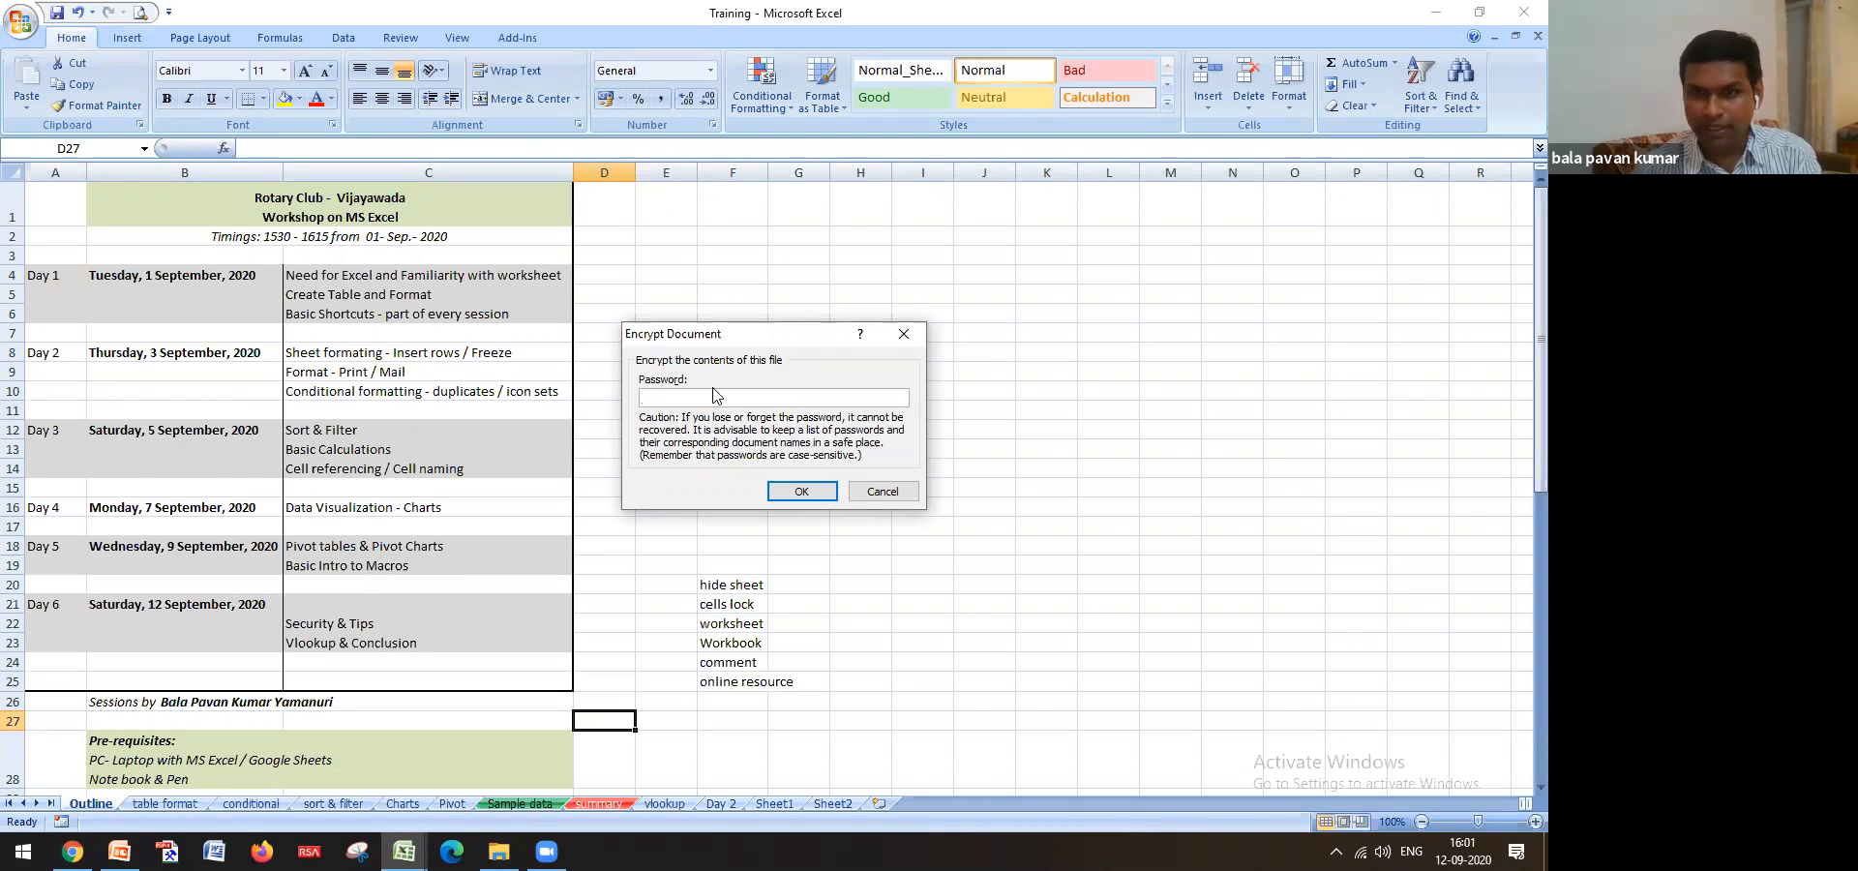
pyautogui.click(800, 495)
# Look over the Outline sheet topics around F20, then switch to Google Chrome
pyautogui.click(690, 454)
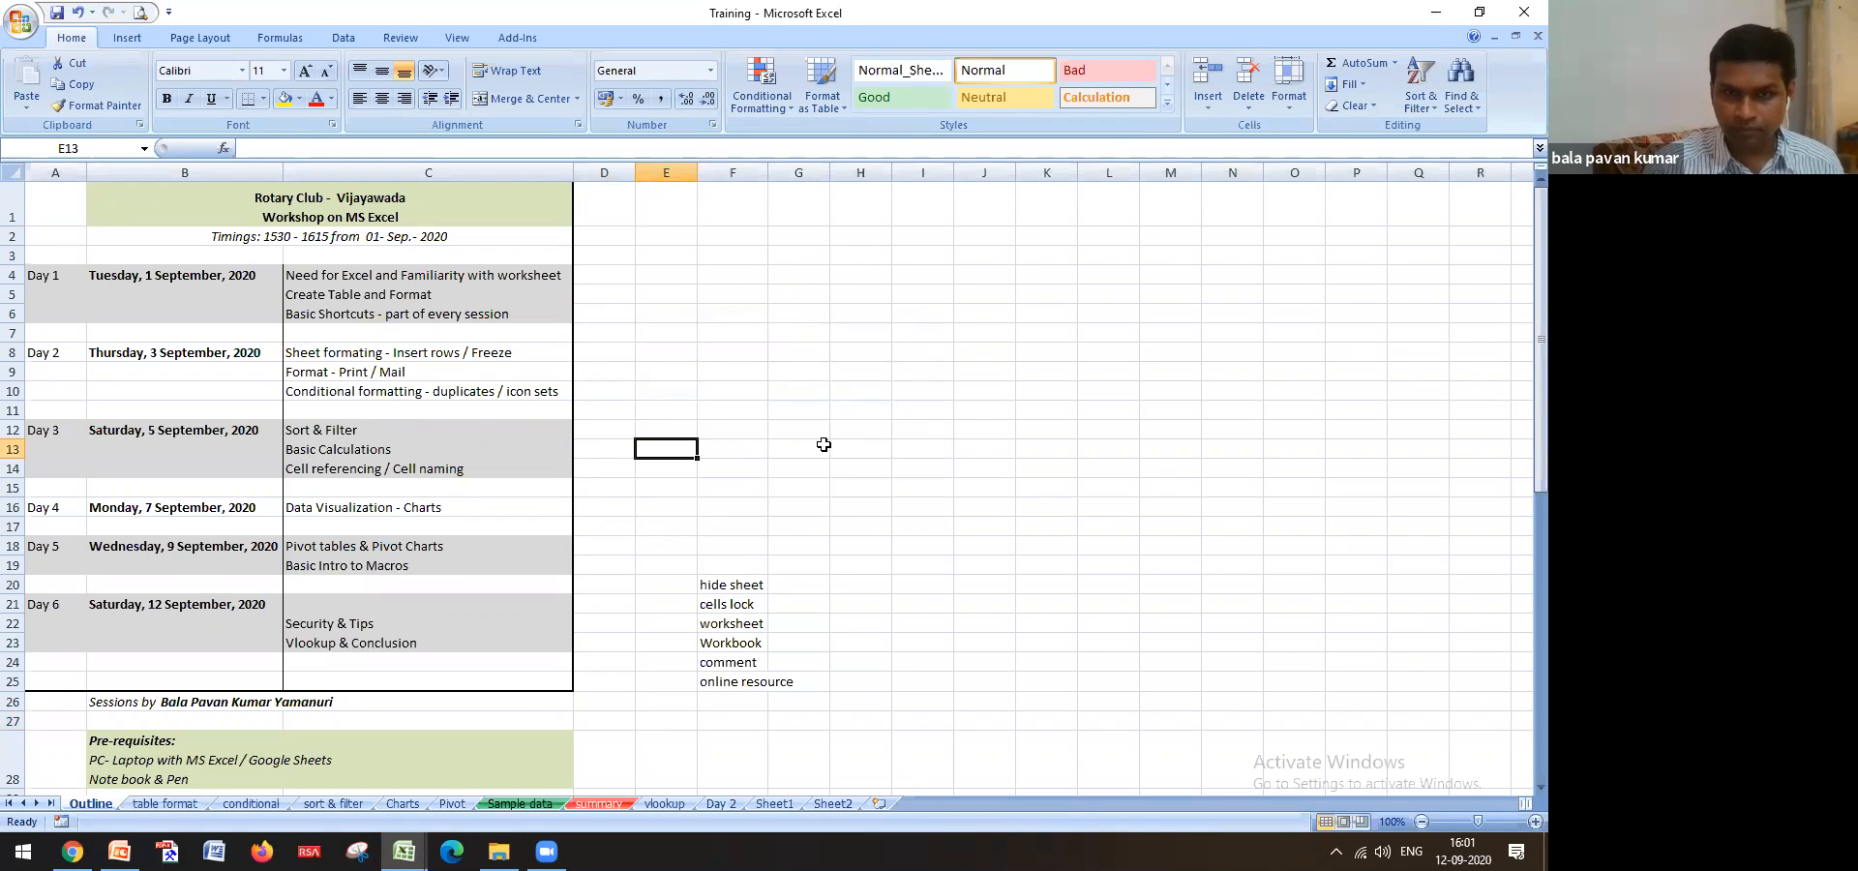
pyautogui.scroll(-3, 822, 439)
pyautogui.scroll(3, 822, 440)
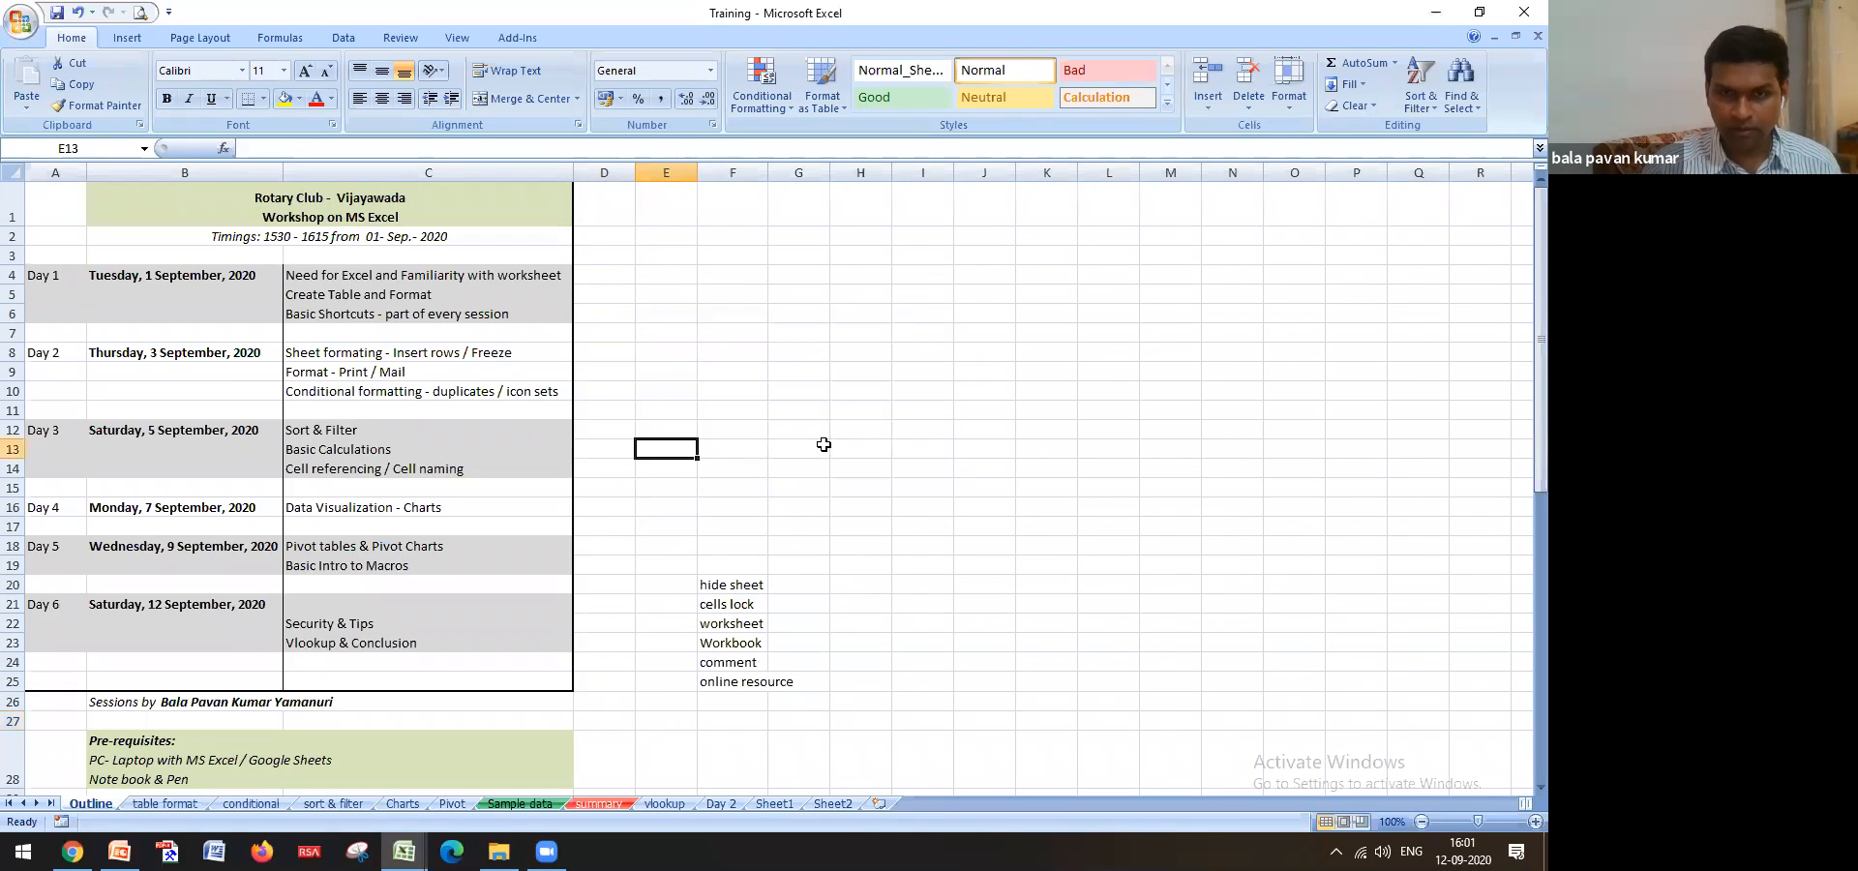
pyautogui.click(761, 585)
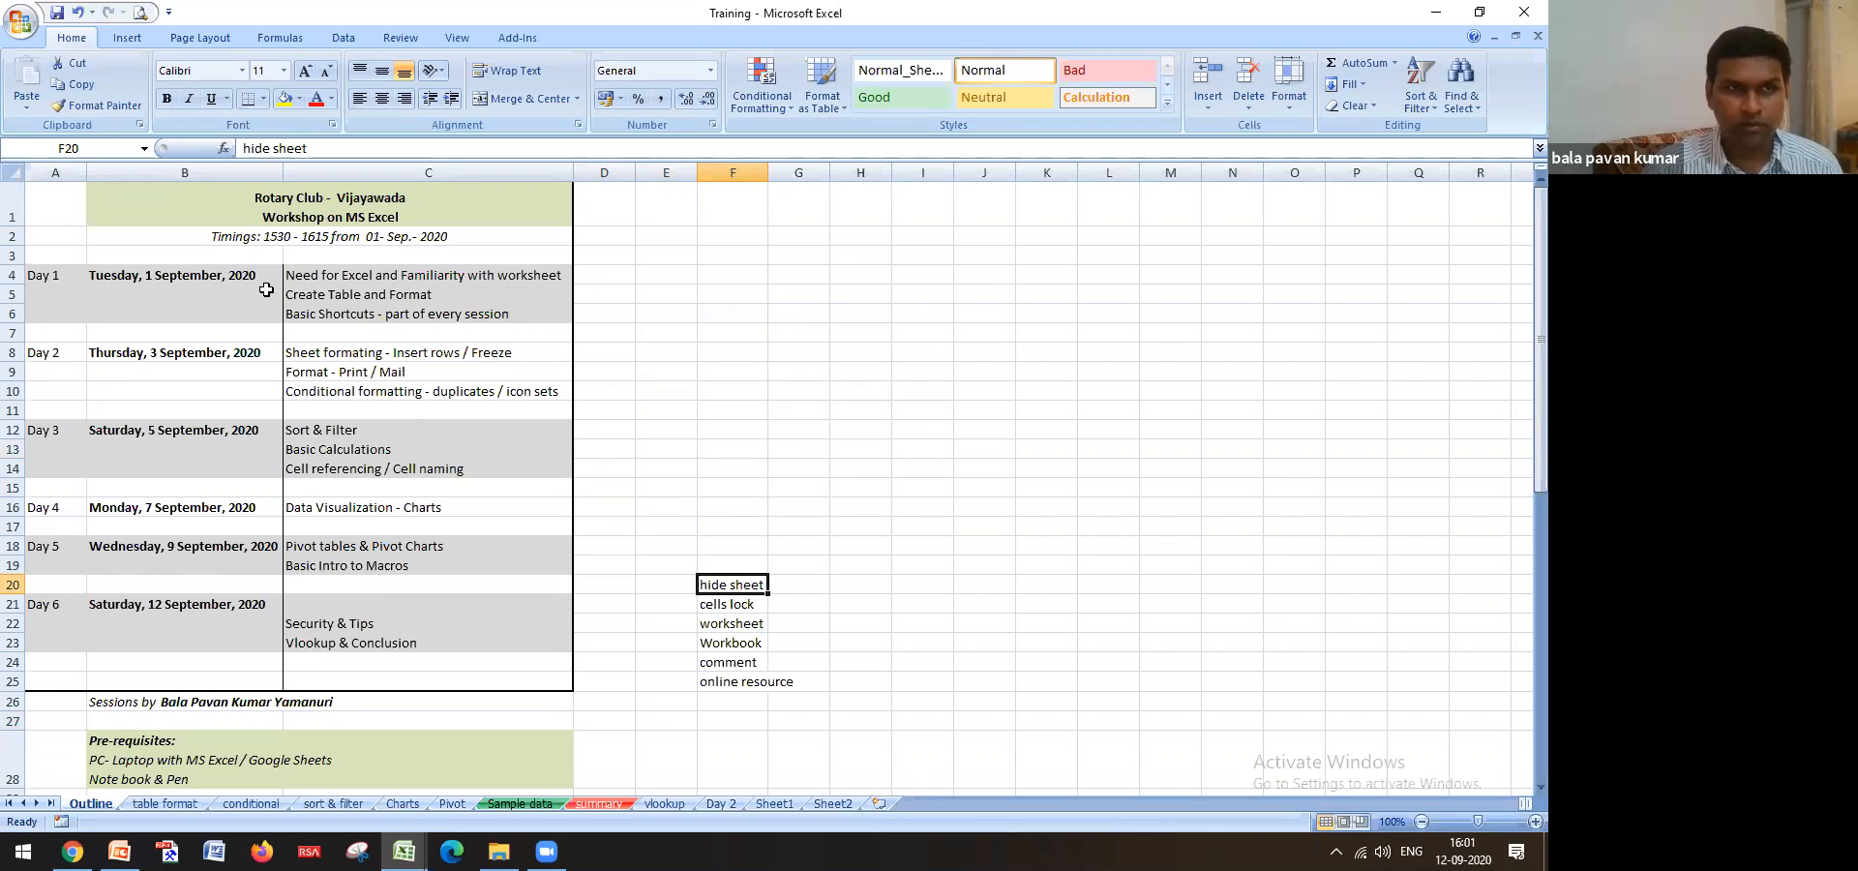
pyautogui.click(21, 21)
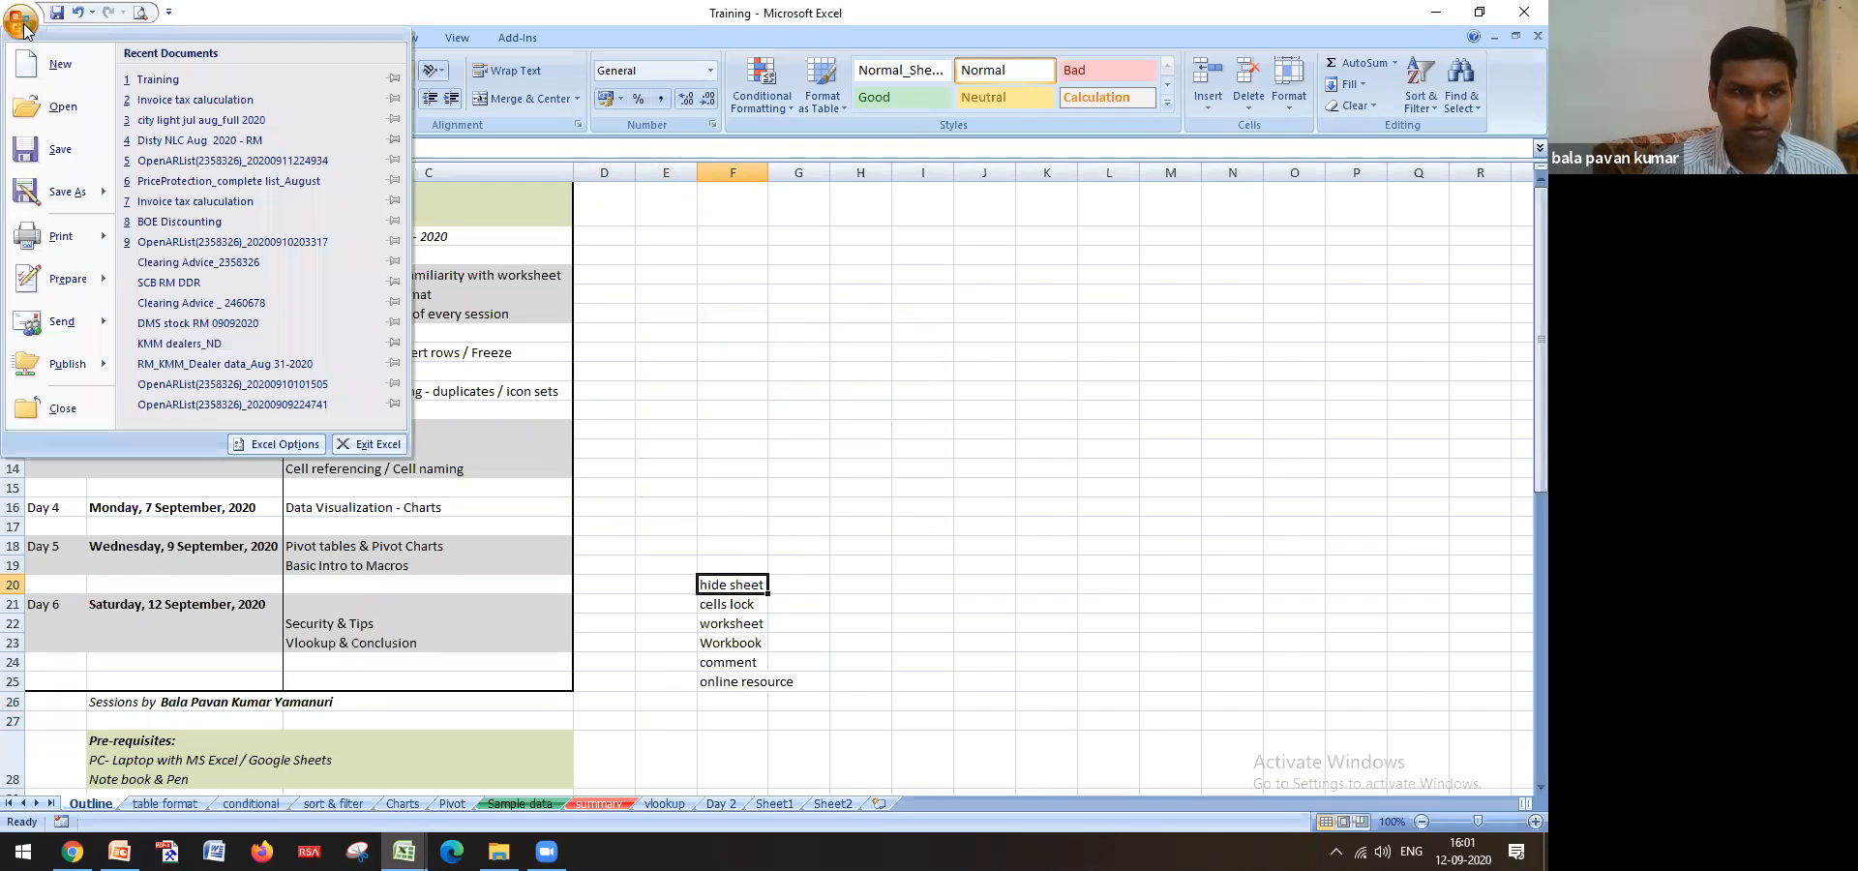
pyautogui.click(801, 432)
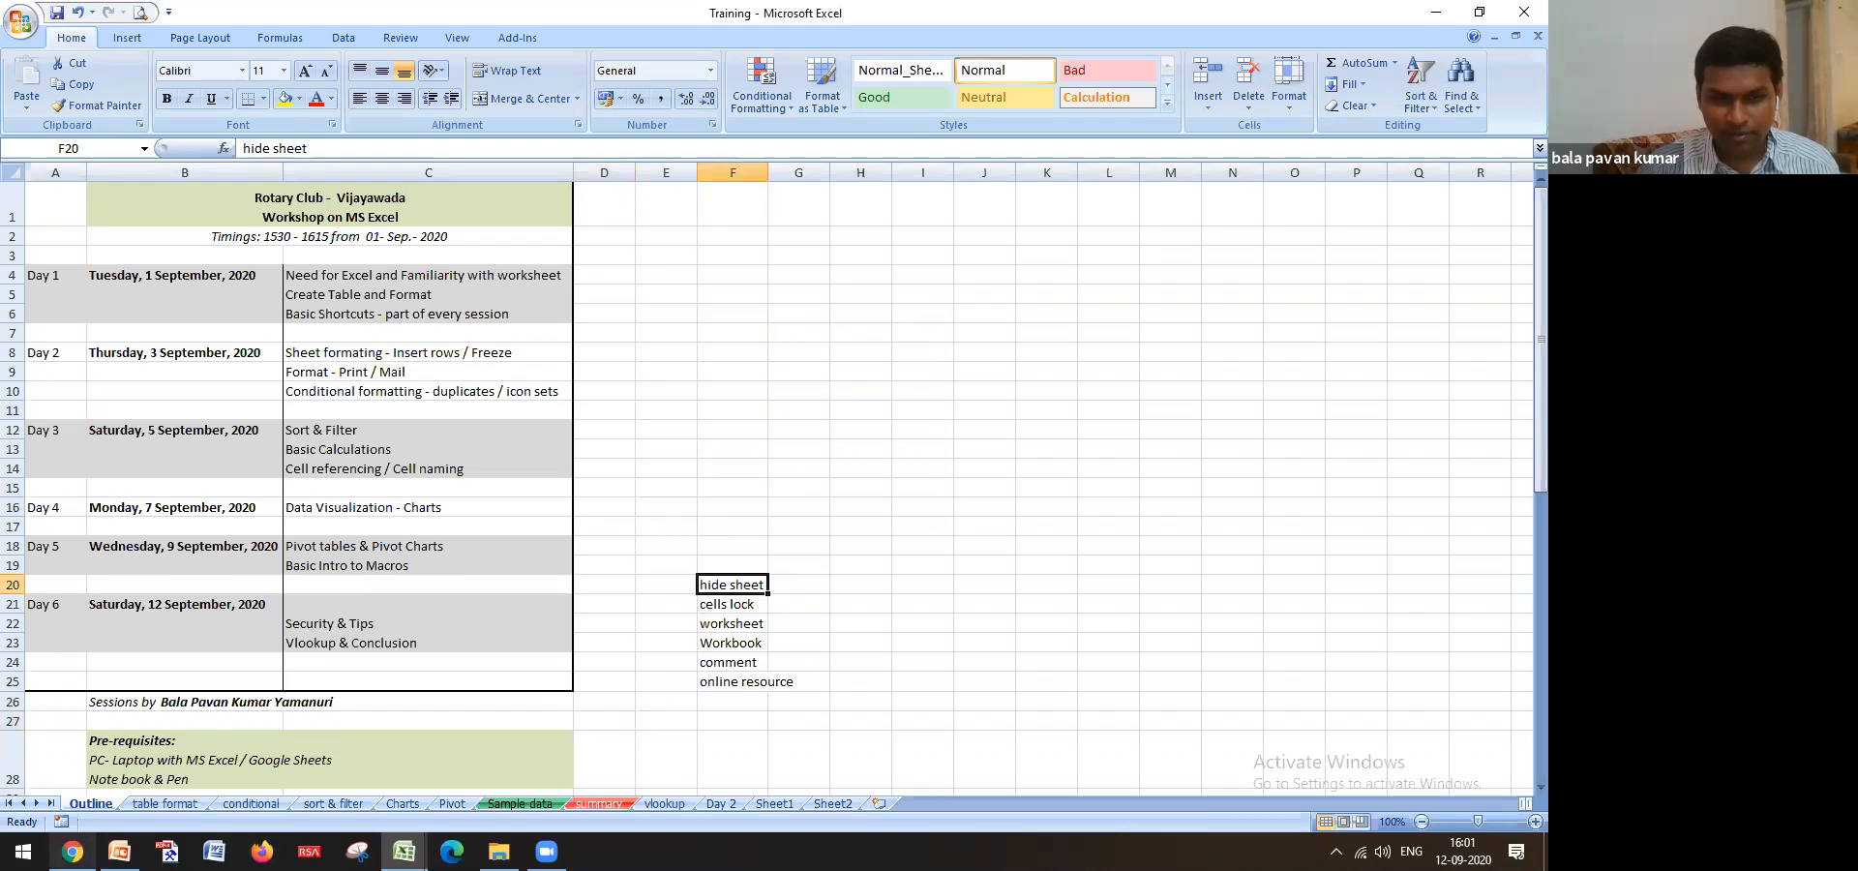
pyautogui.click(72, 852)
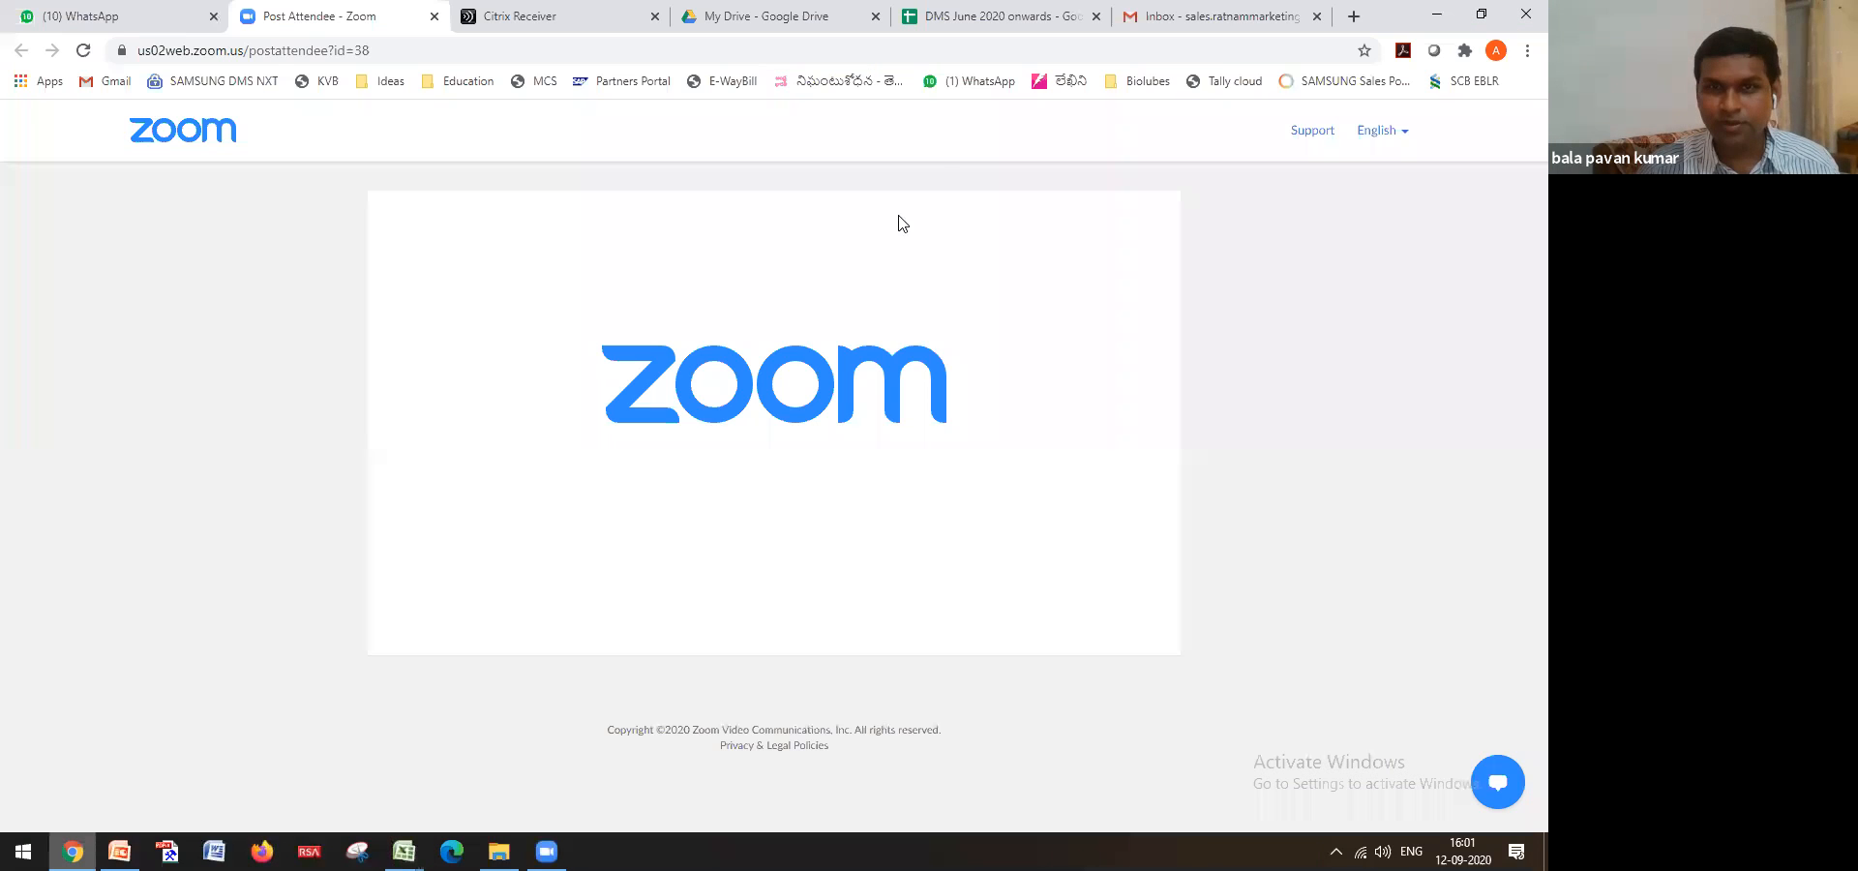
# Search Google for 'lock cells excel' in a new tab
pyautogui.click(1348, 18)
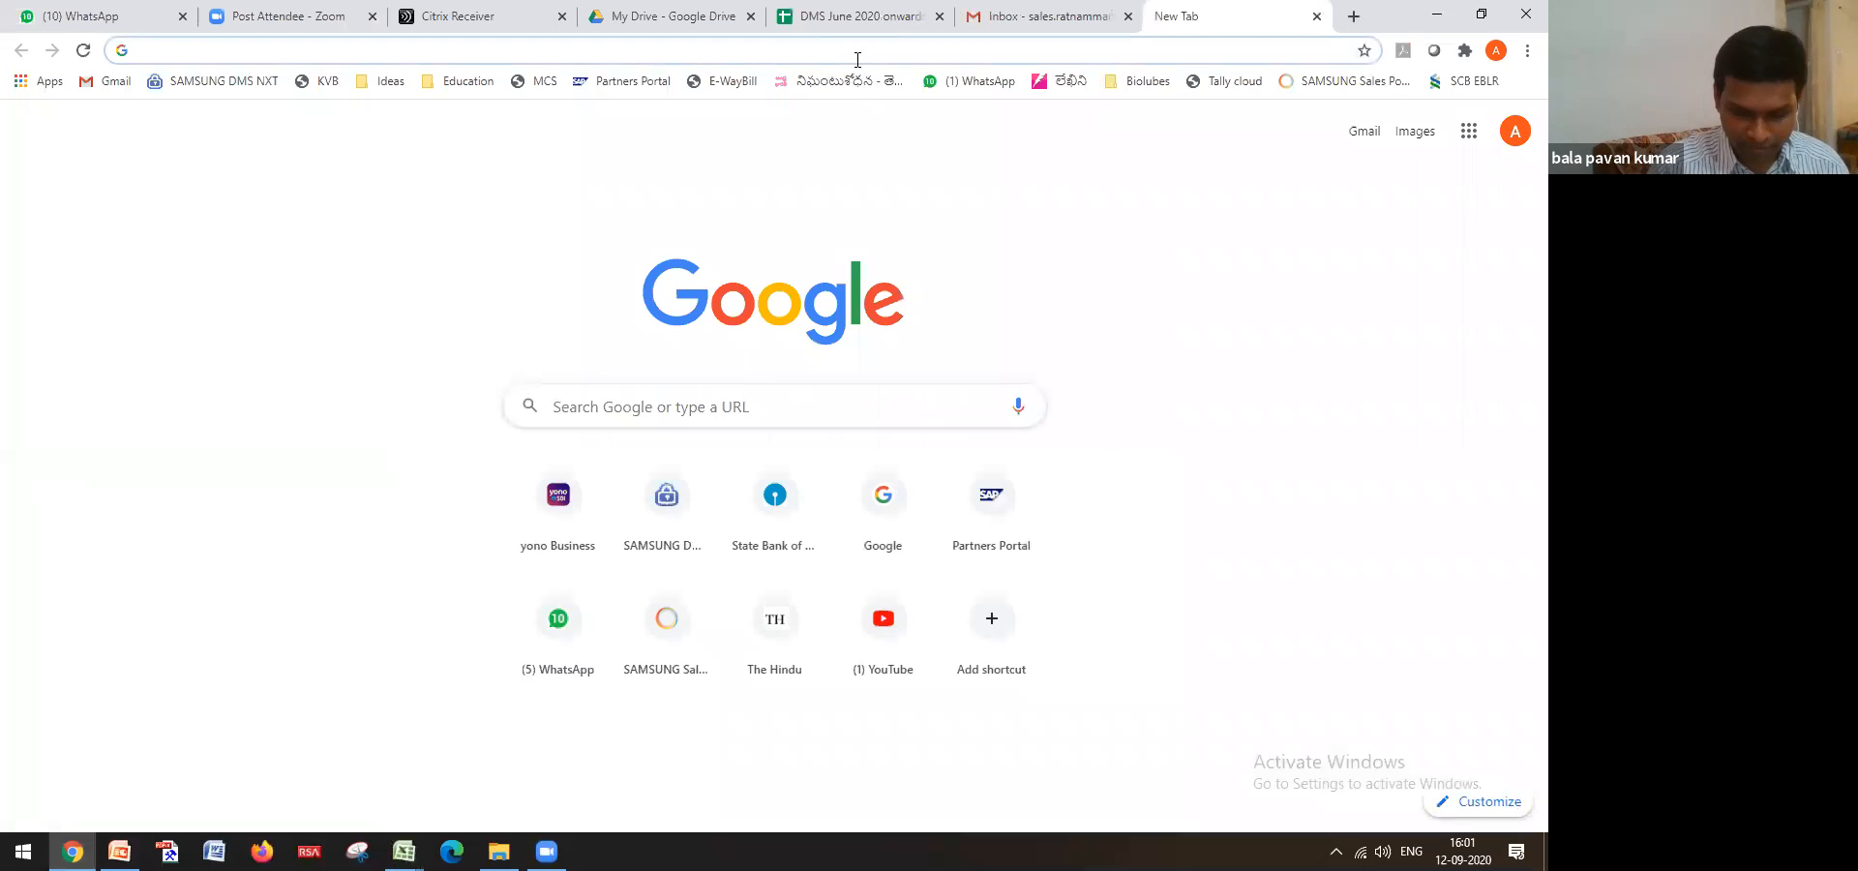
pyautogui.write('lo')
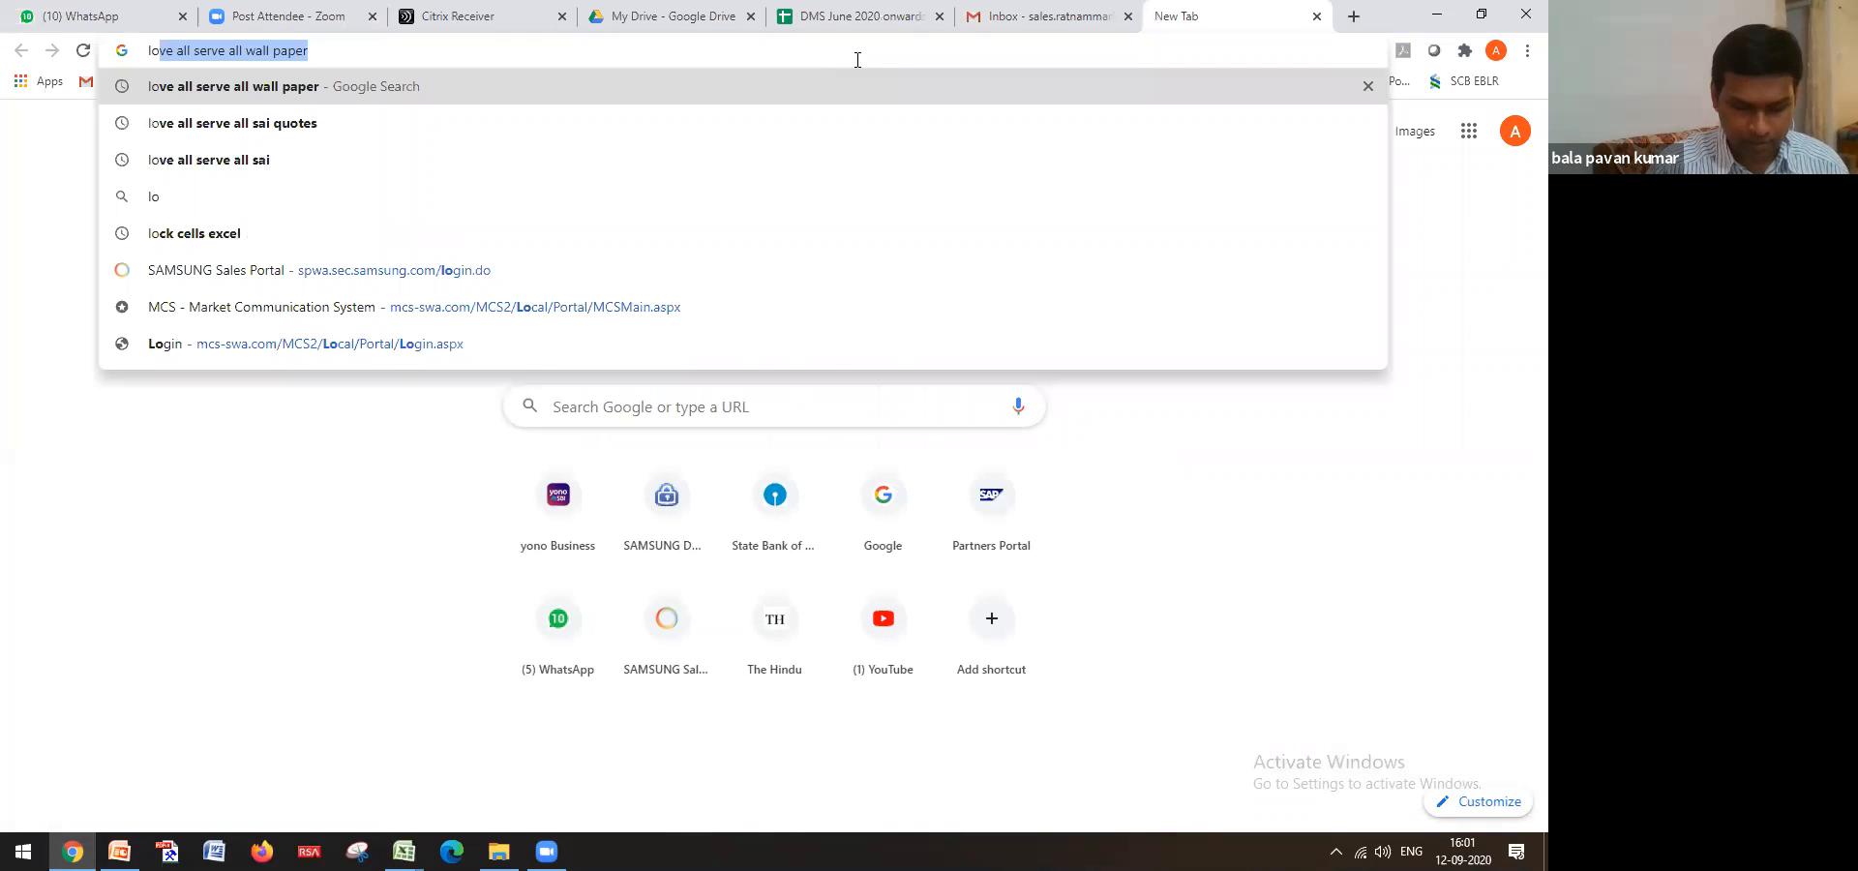
pyautogui.write('ck')
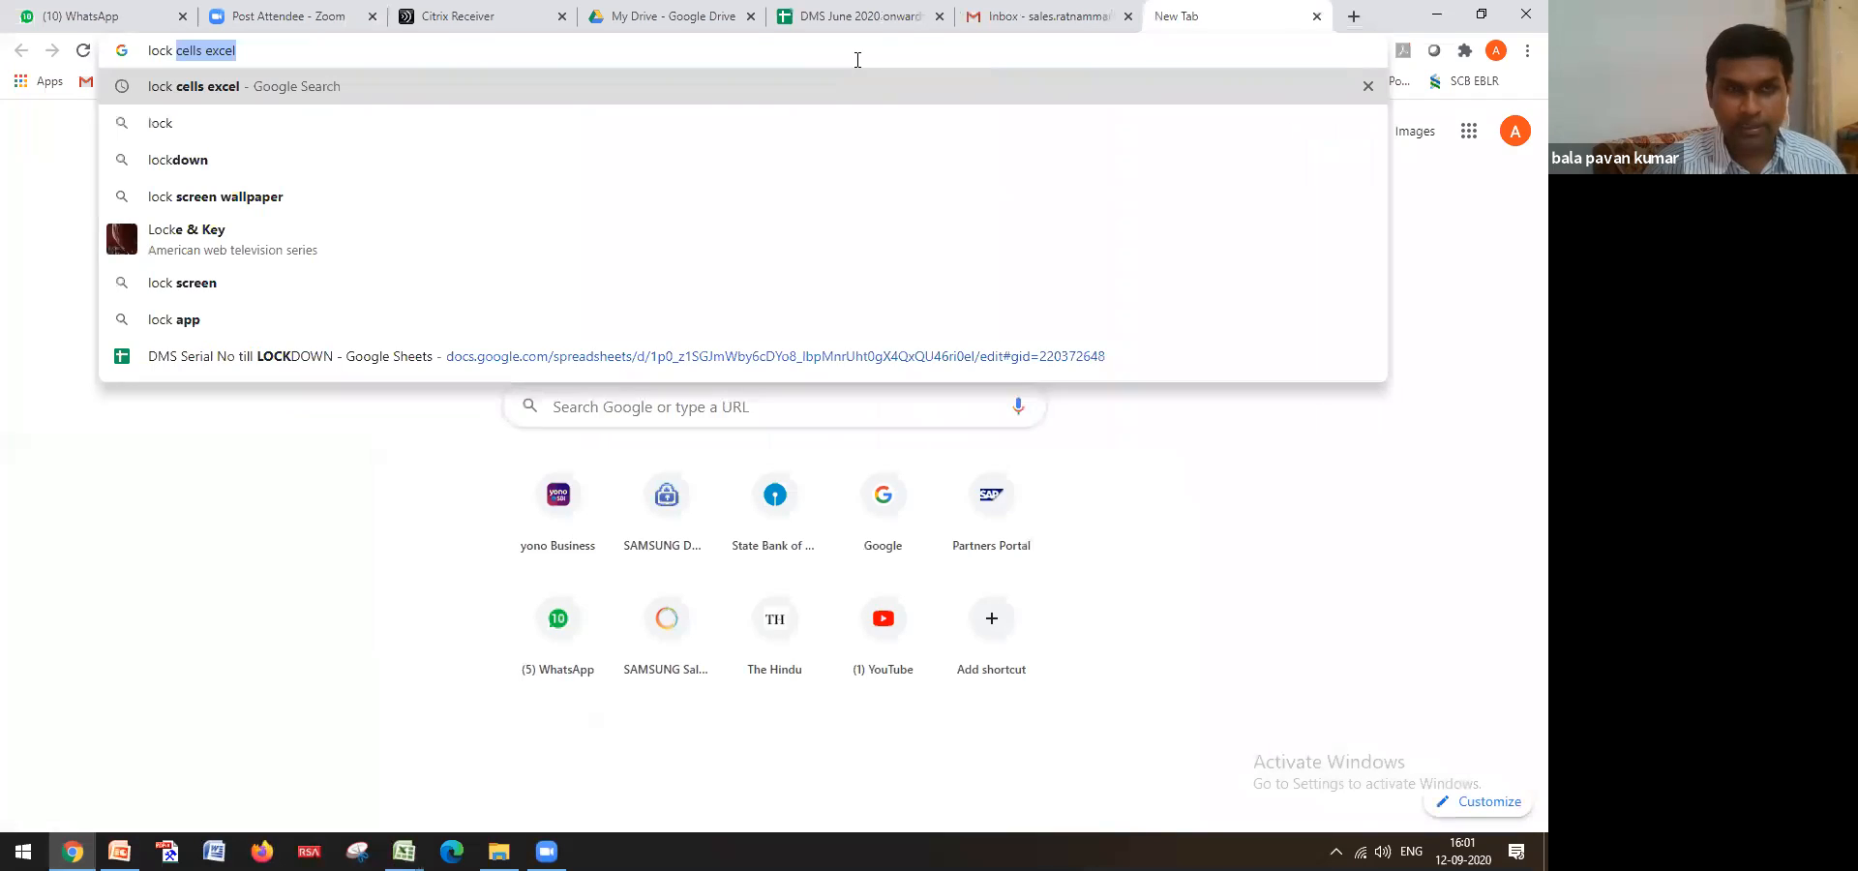
pyautogui.press('Return')
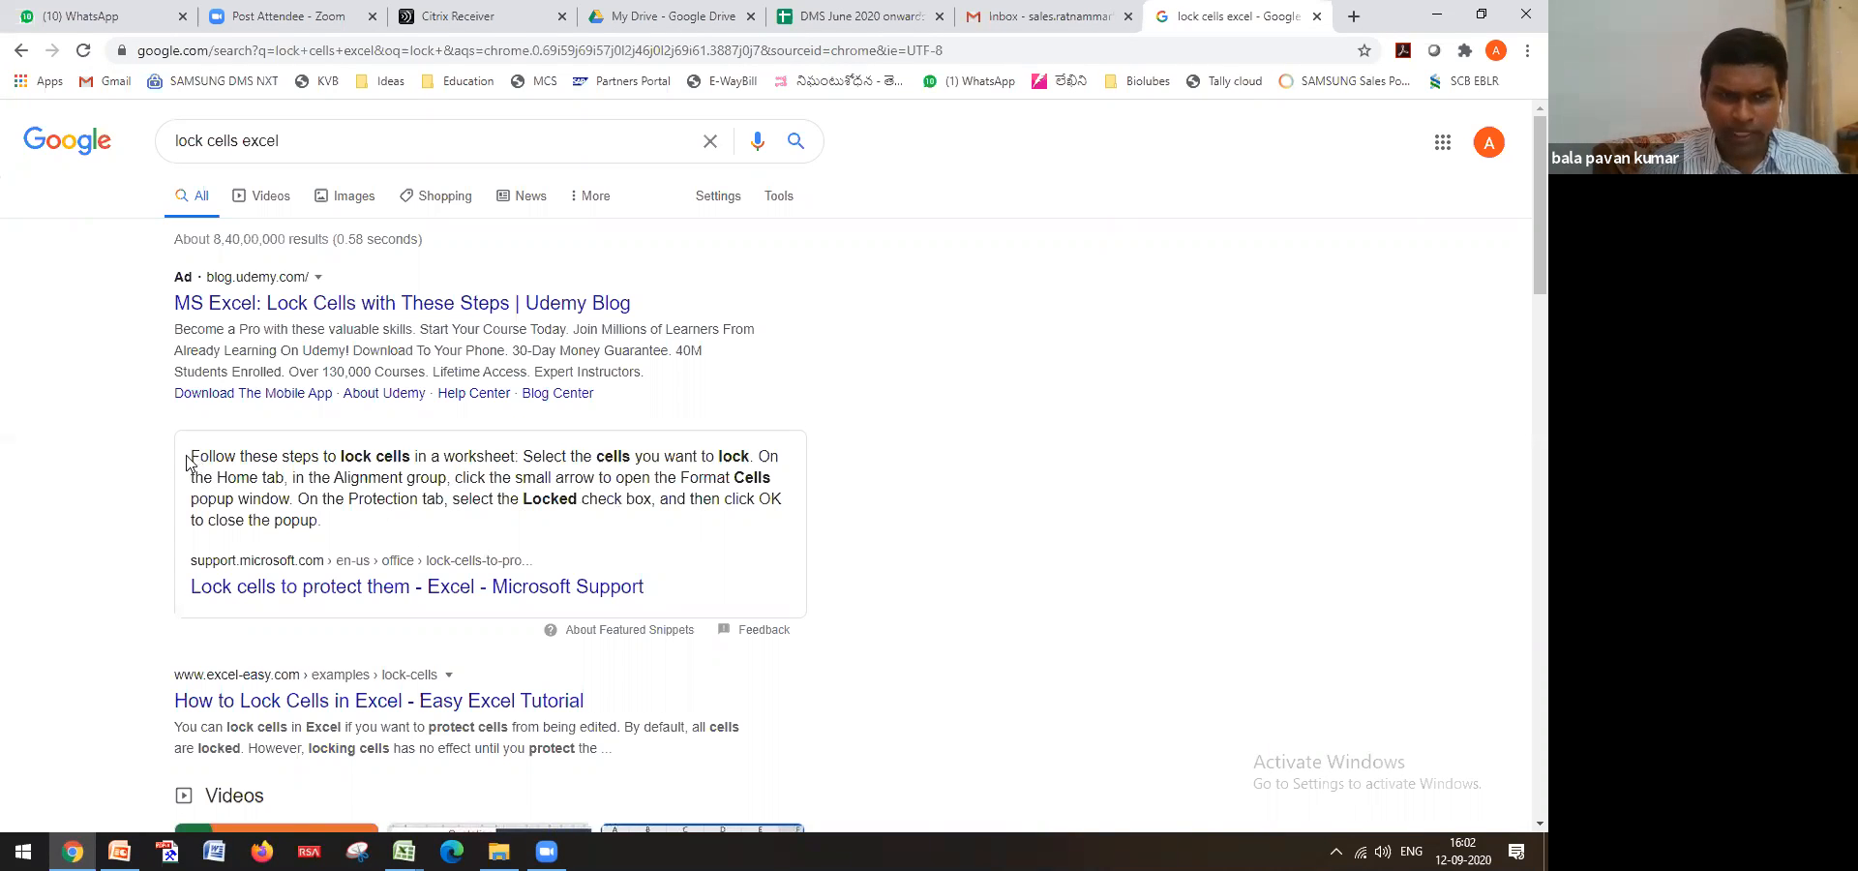
# Highlight the featured lock-cells instructions, then return to the Training workbook
pyautogui.moveTo(190, 463); pyautogui.dragTo(316, 522)
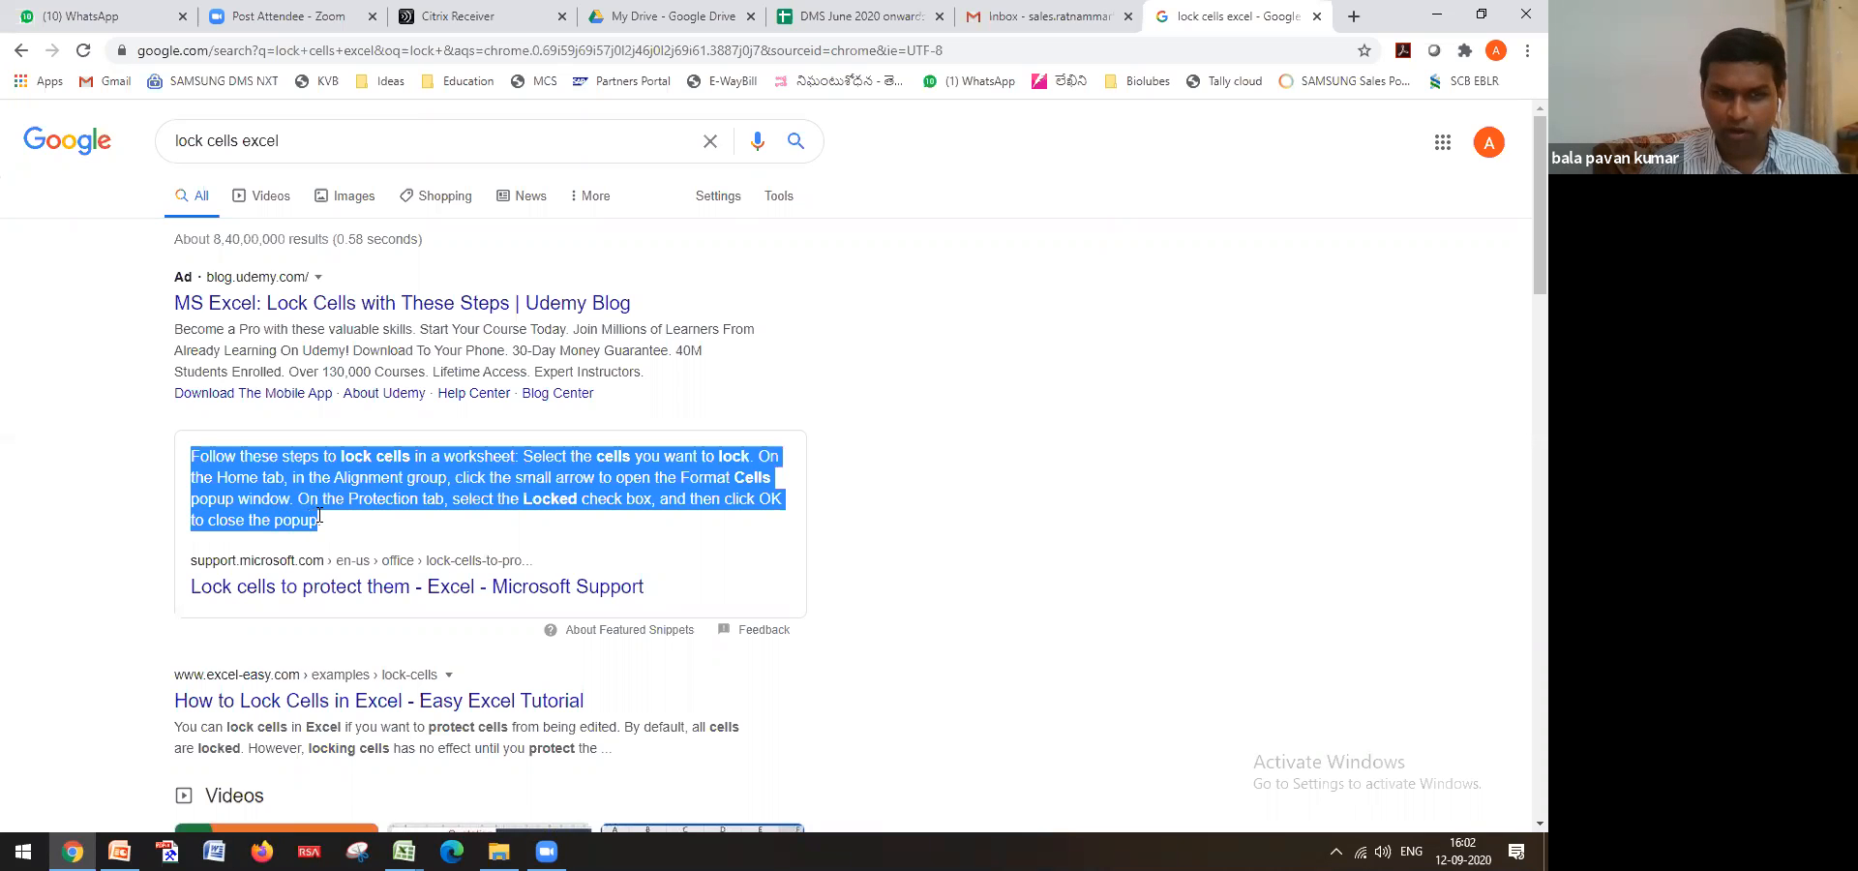
pyautogui.click(322, 523)
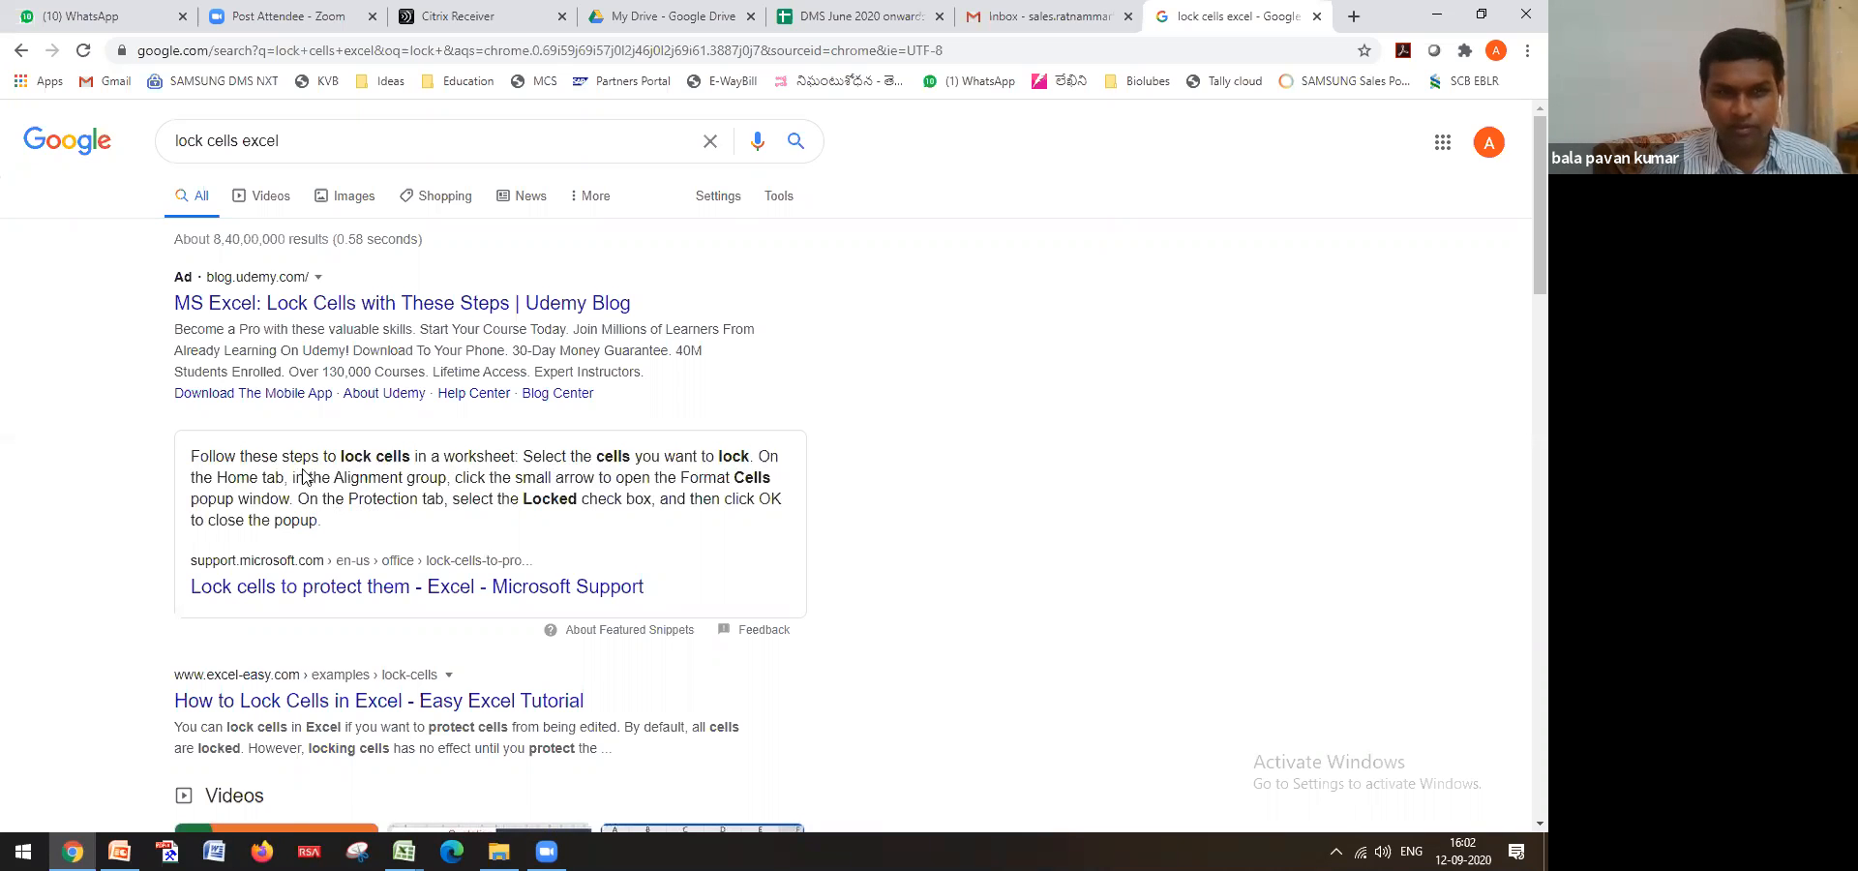
pyautogui.moveTo(341, 454); pyautogui.dragTo(620, 461)
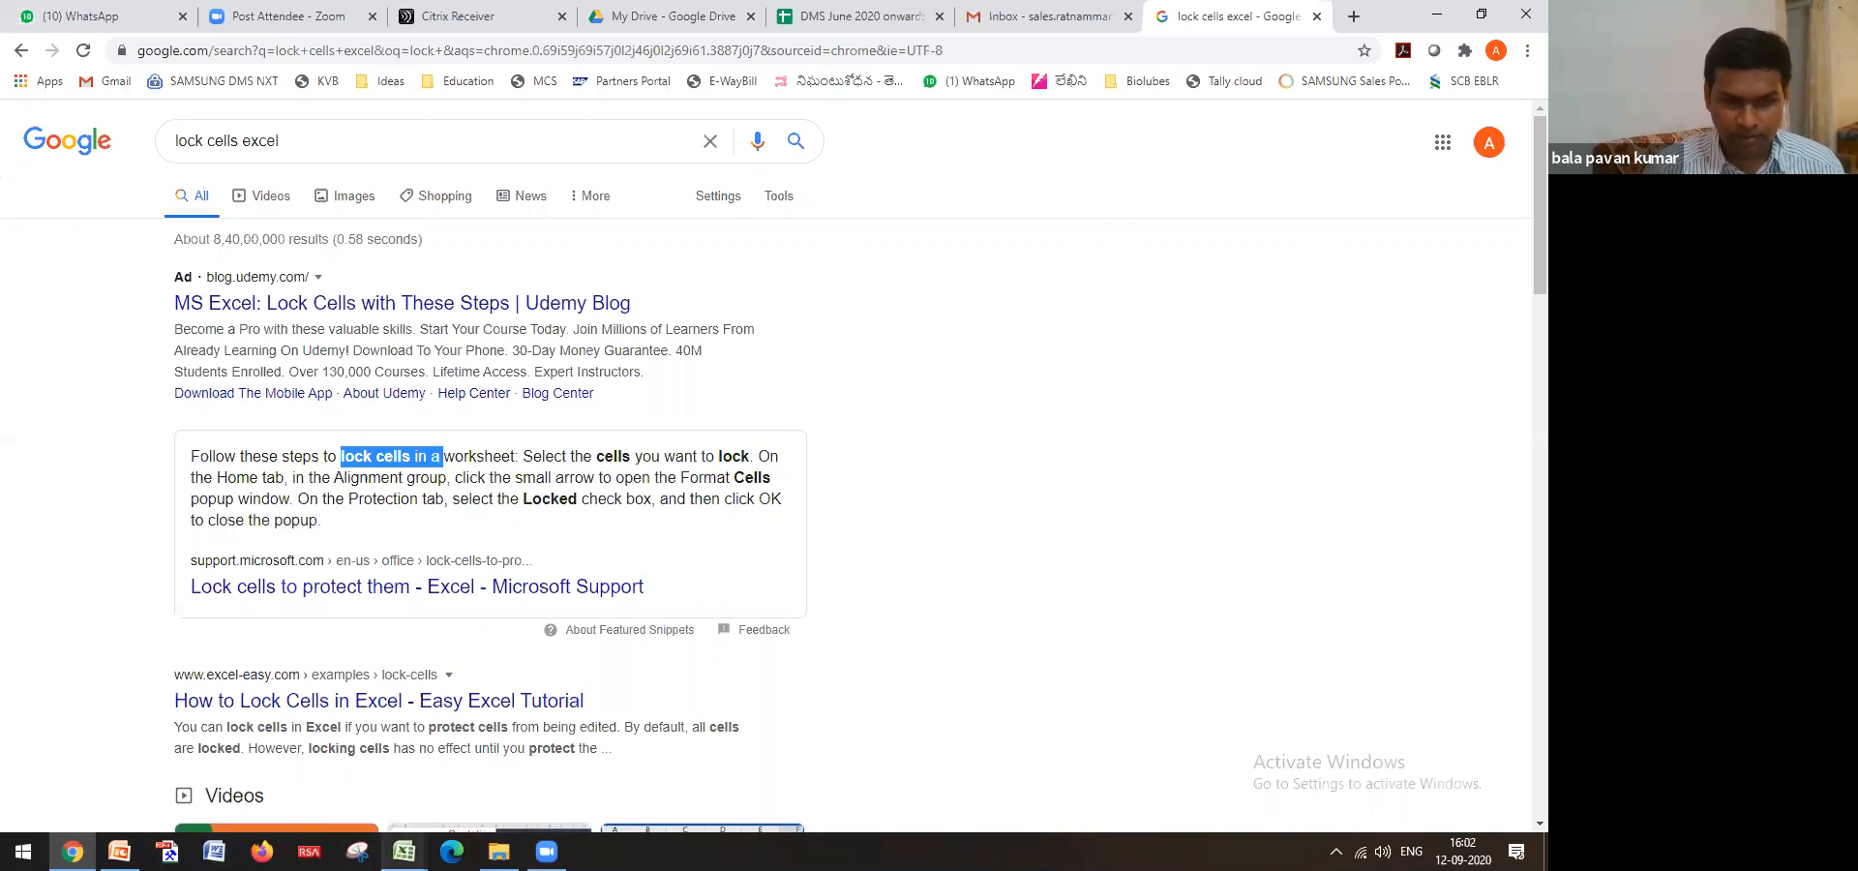
pyautogui.moveTo(404, 852)
pyautogui.click(465, 774)
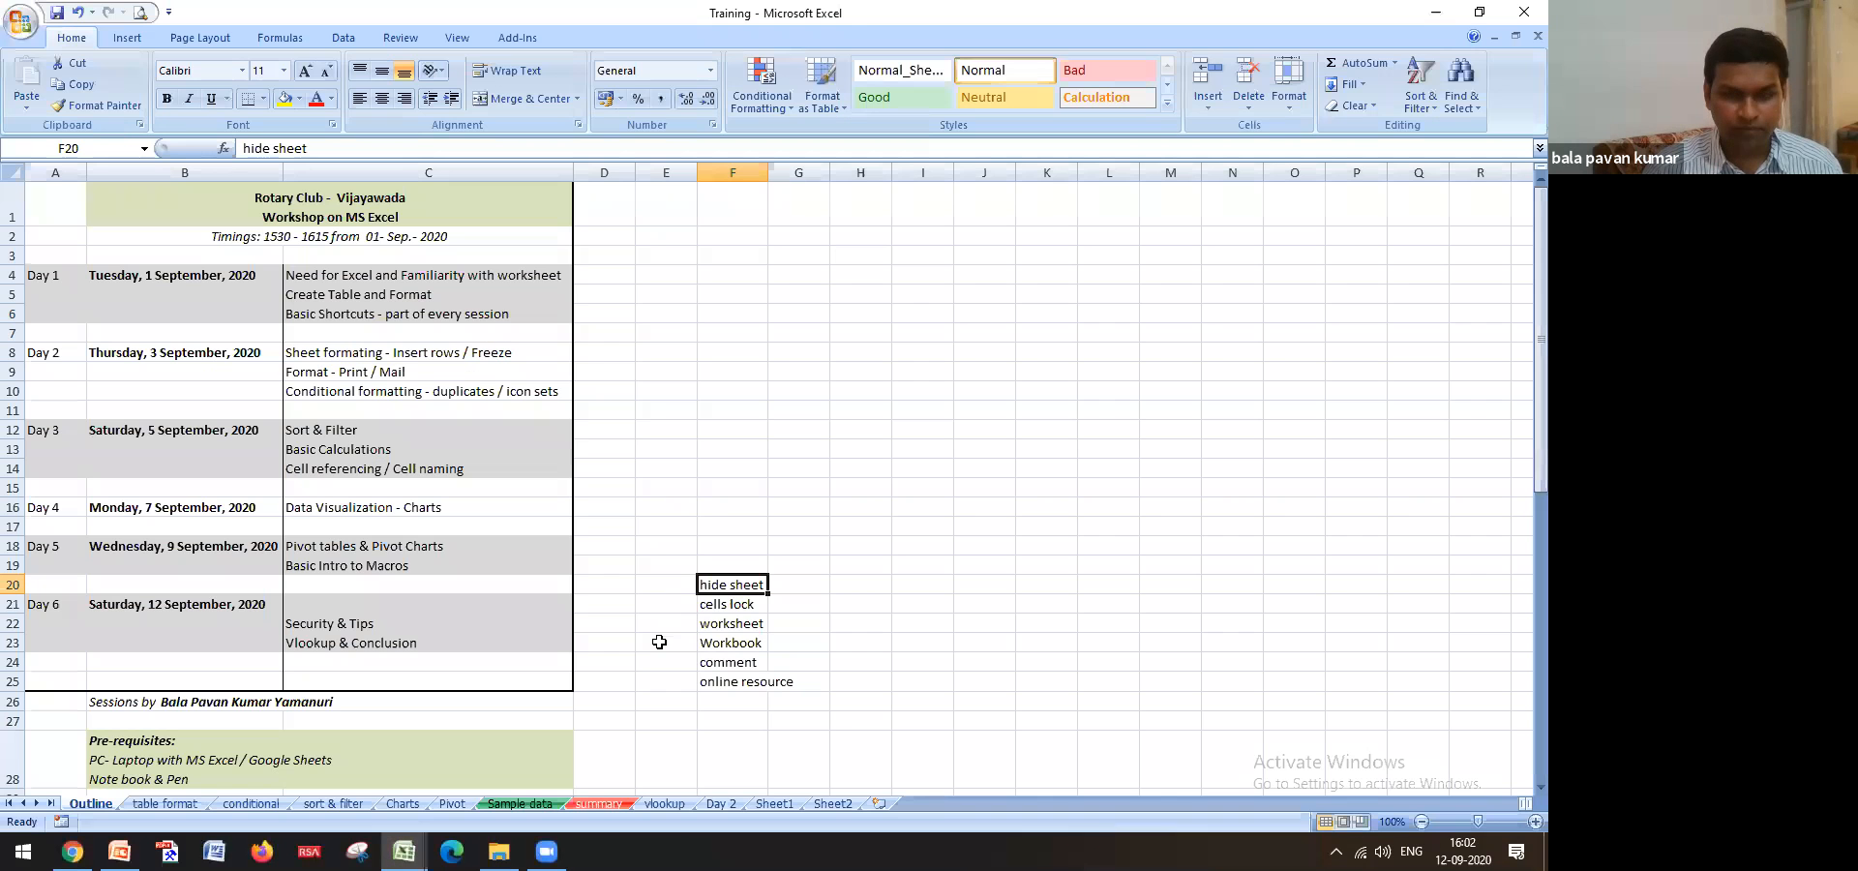
# Tick Locked on the Protection tab for topic cells F19:F25
pyautogui.moveTo(727, 558); pyautogui.dragTo(759, 682)
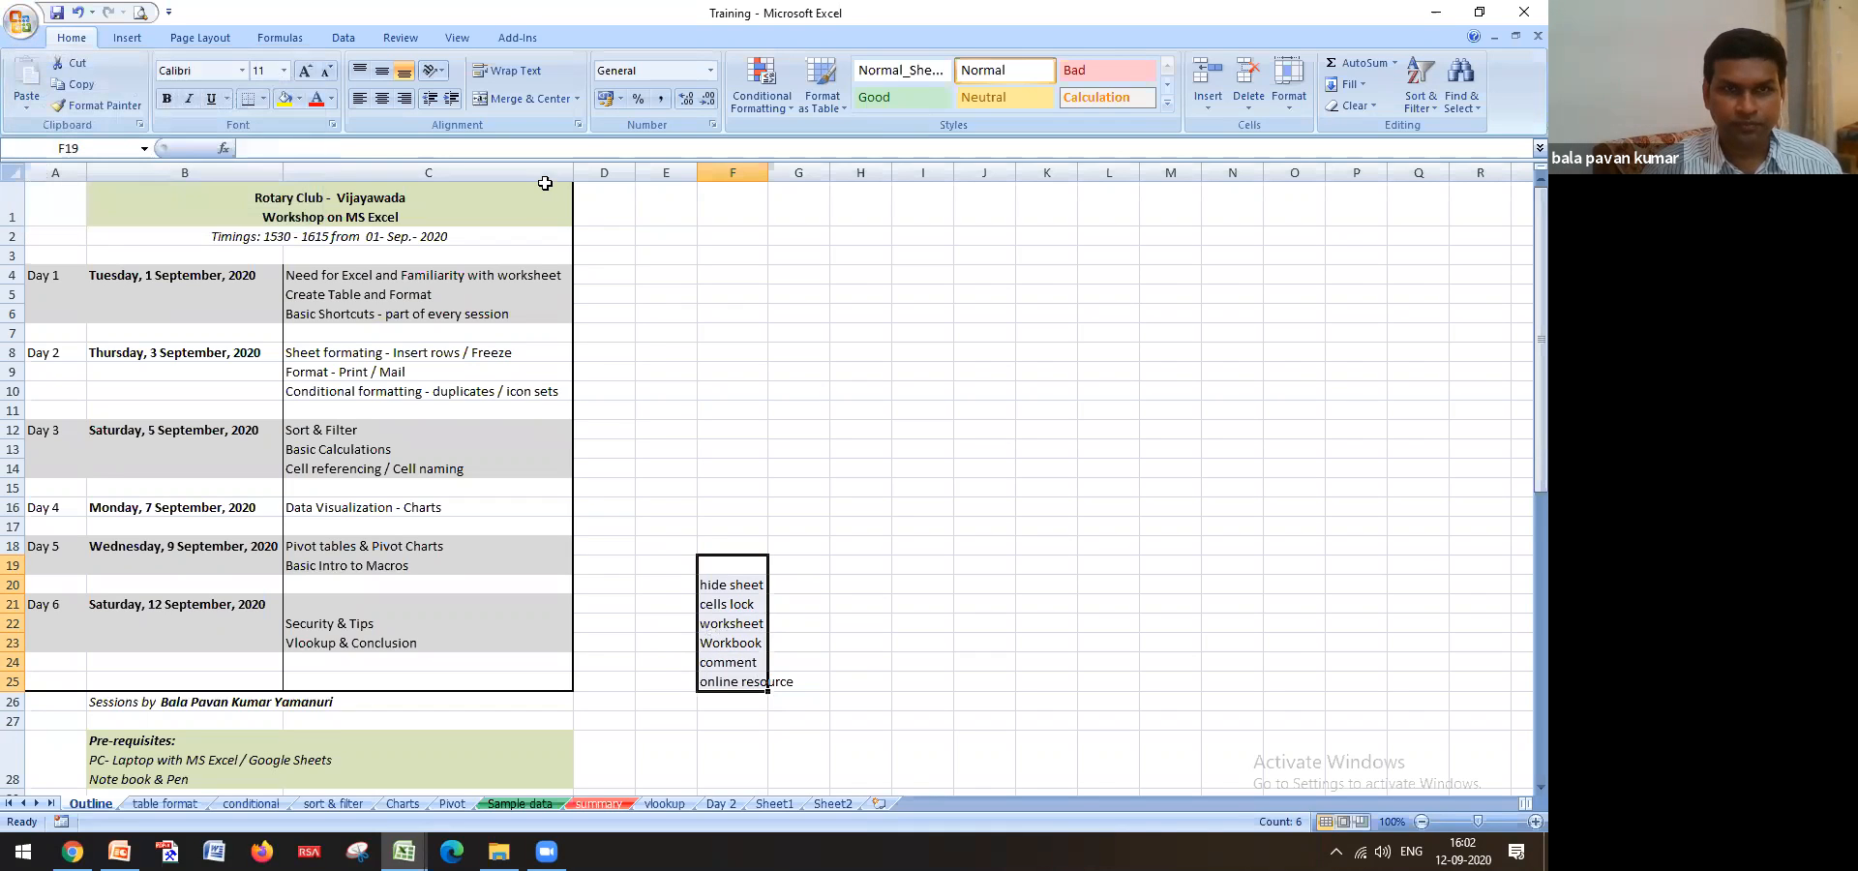
pyautogui.click(578, 129)
pyautogui.click(747, 47)
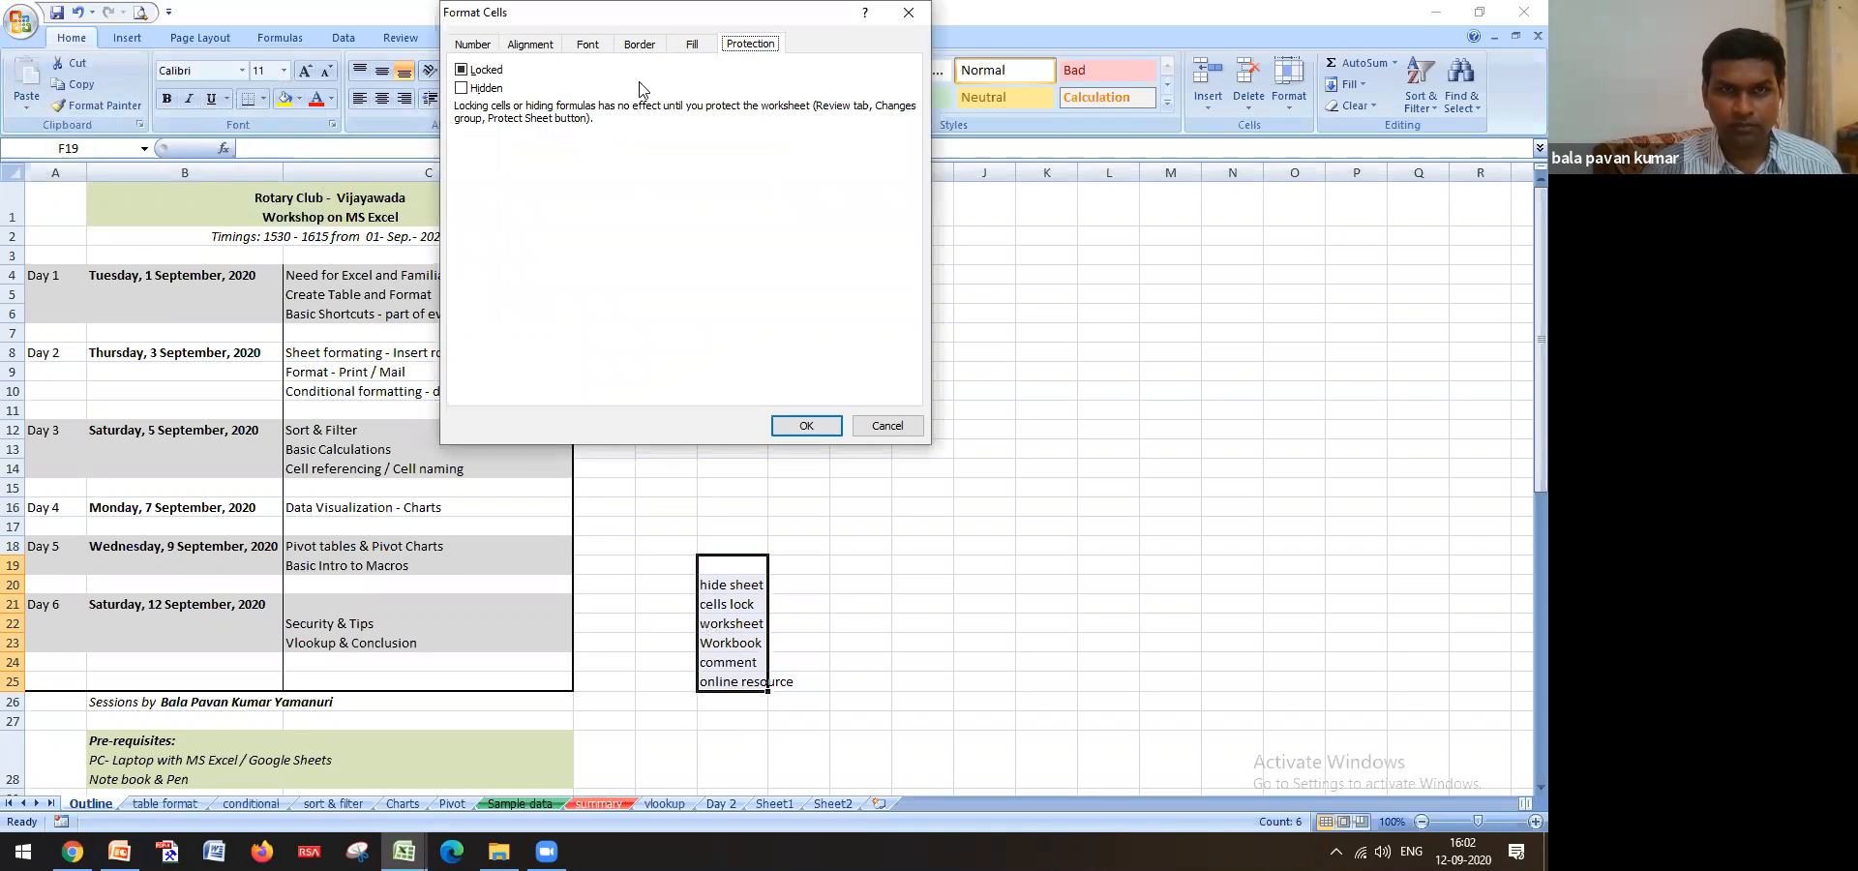
pyautogui.click(471, 73)
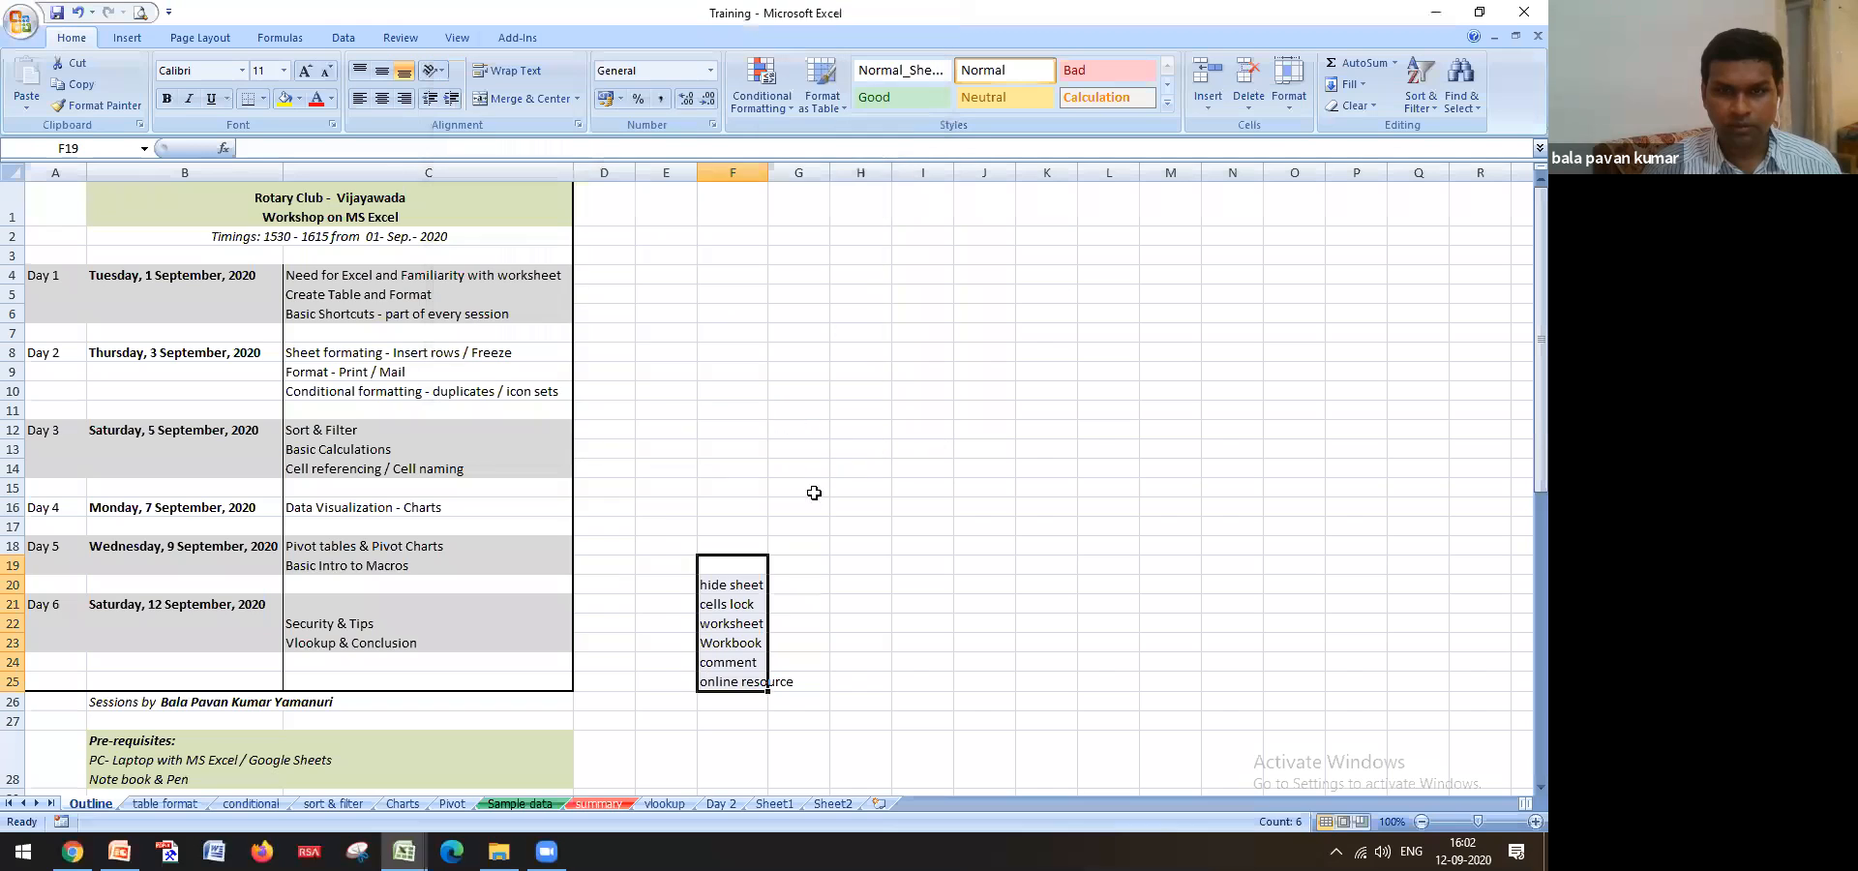
pyautogui.click(806, 426)
# Delete the 'hide sheet' text in F20, then undo to restore it
pyautogui.click(802, 501)
pyautogui.click(757, 582)
pyautogui.press('Delete')
pyautogui.hotkey('ctrl', 'z')
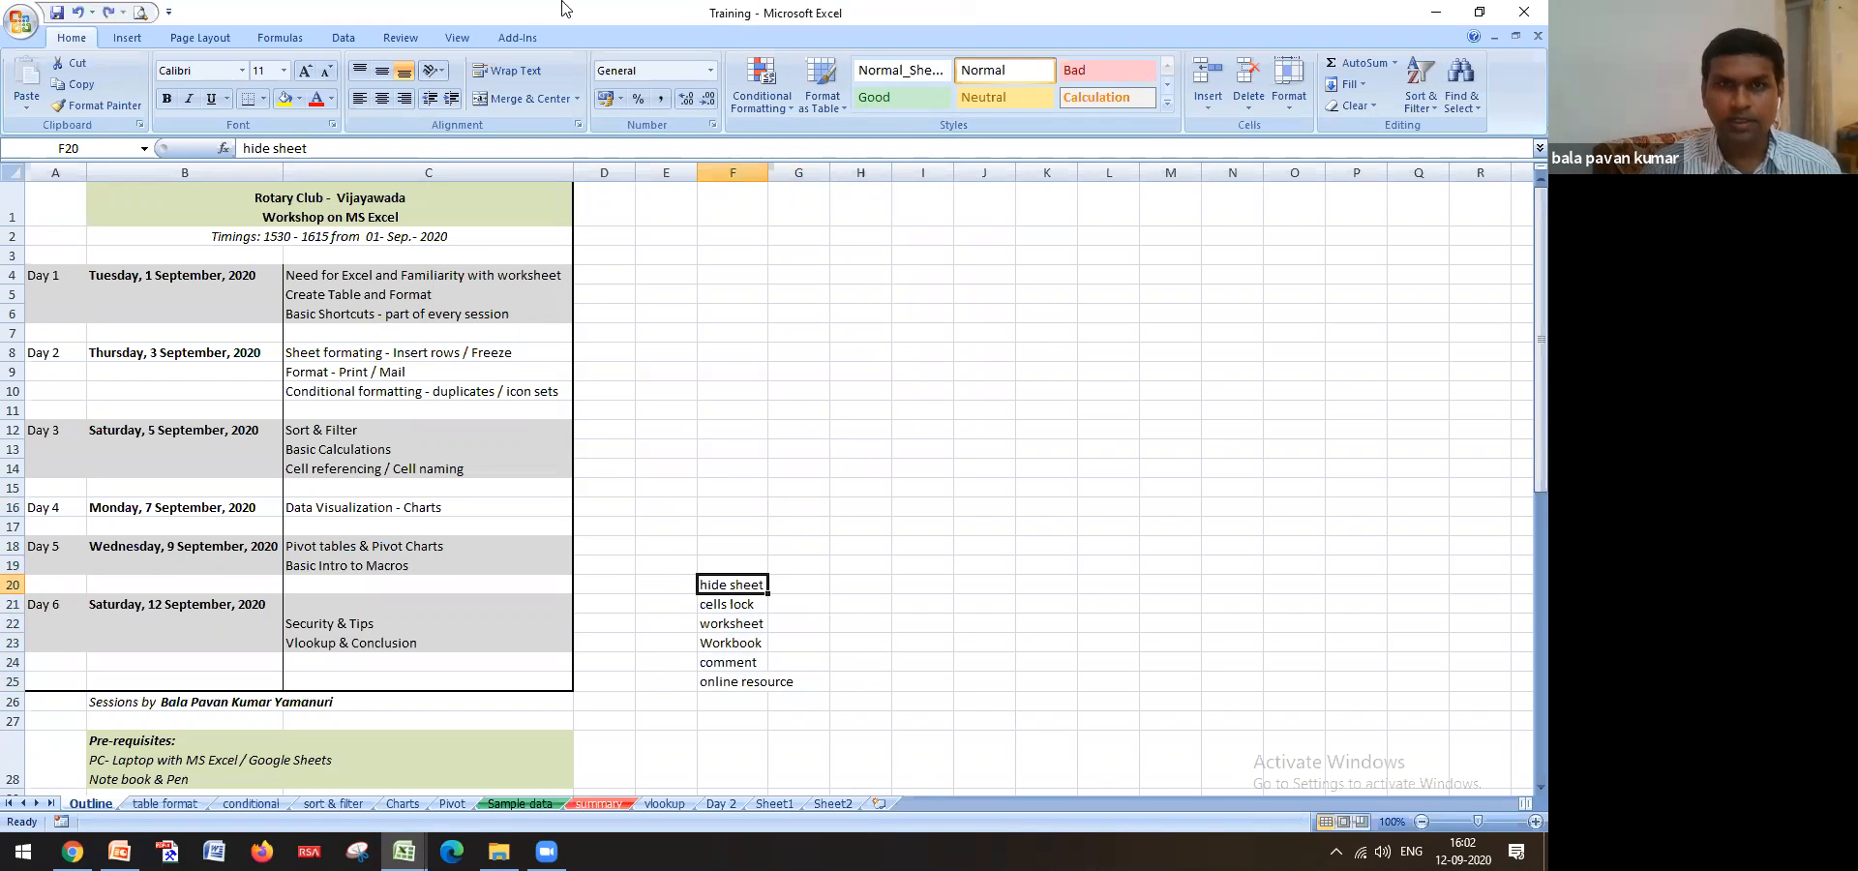
# Protect the Outline sheet with a password from the Review tab
pyautogui.click(400, 36)
pyautogui.click(571, 106)
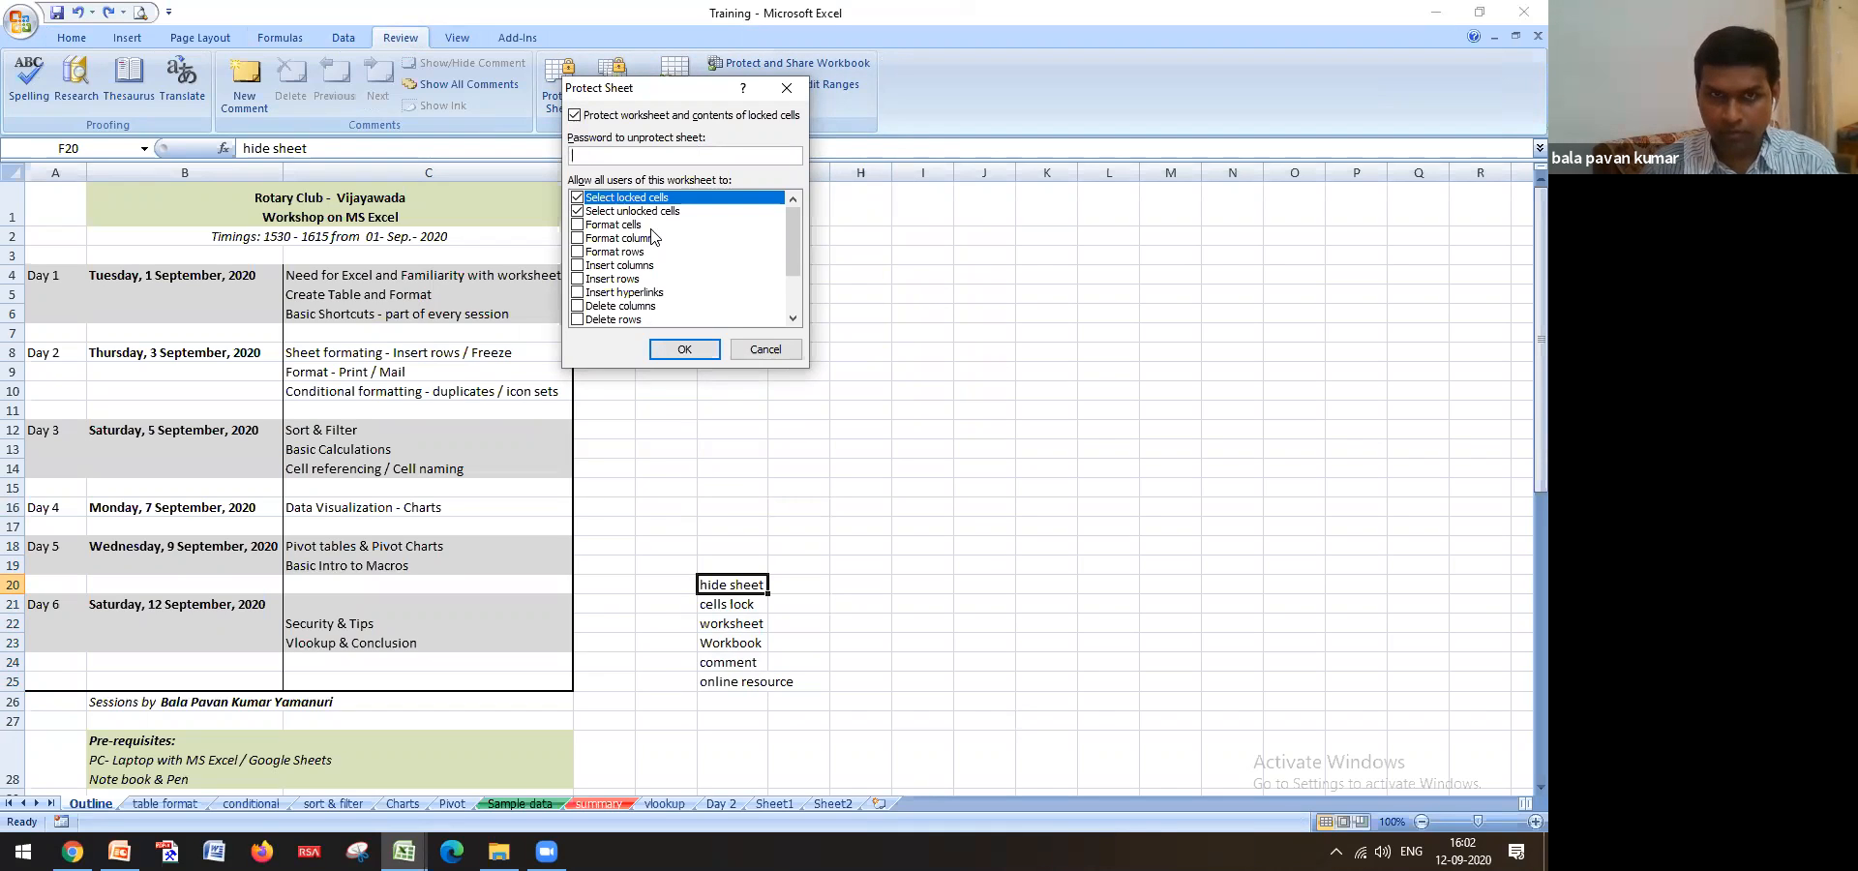
pyautogui.click(685, 348)
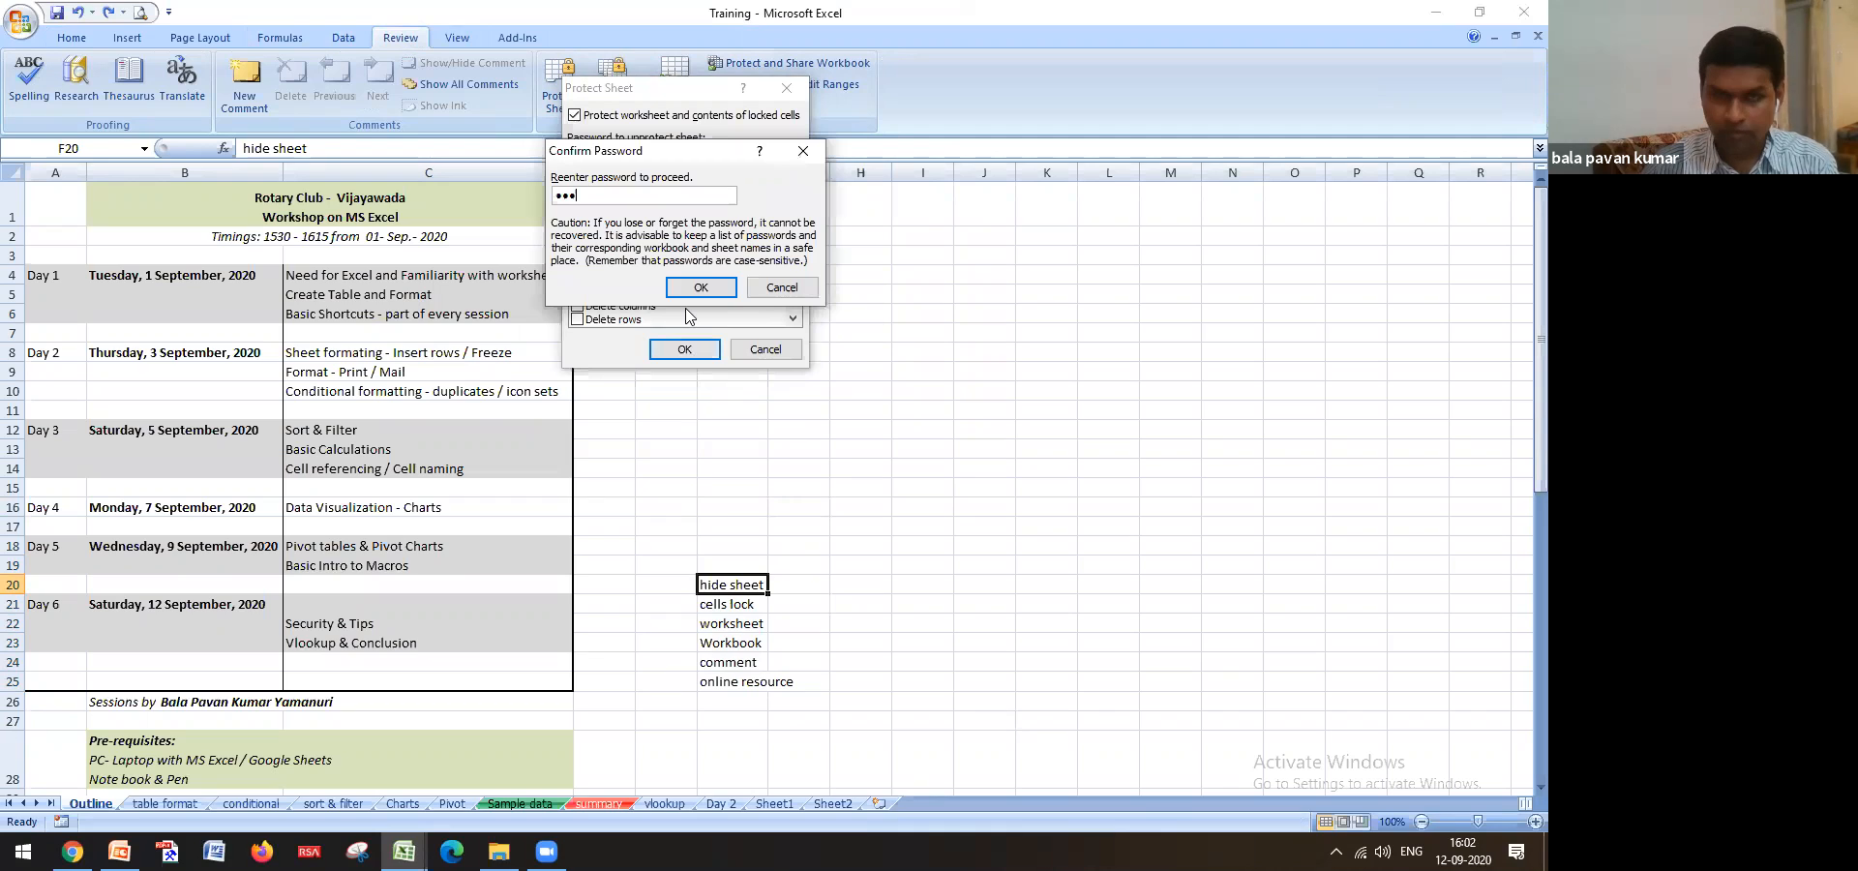
pyautogui.click(701, 287)
# Try deleting 'hide sheet' in F20 to check the locked cell refuses edits
pyautogui.click(754, 452)
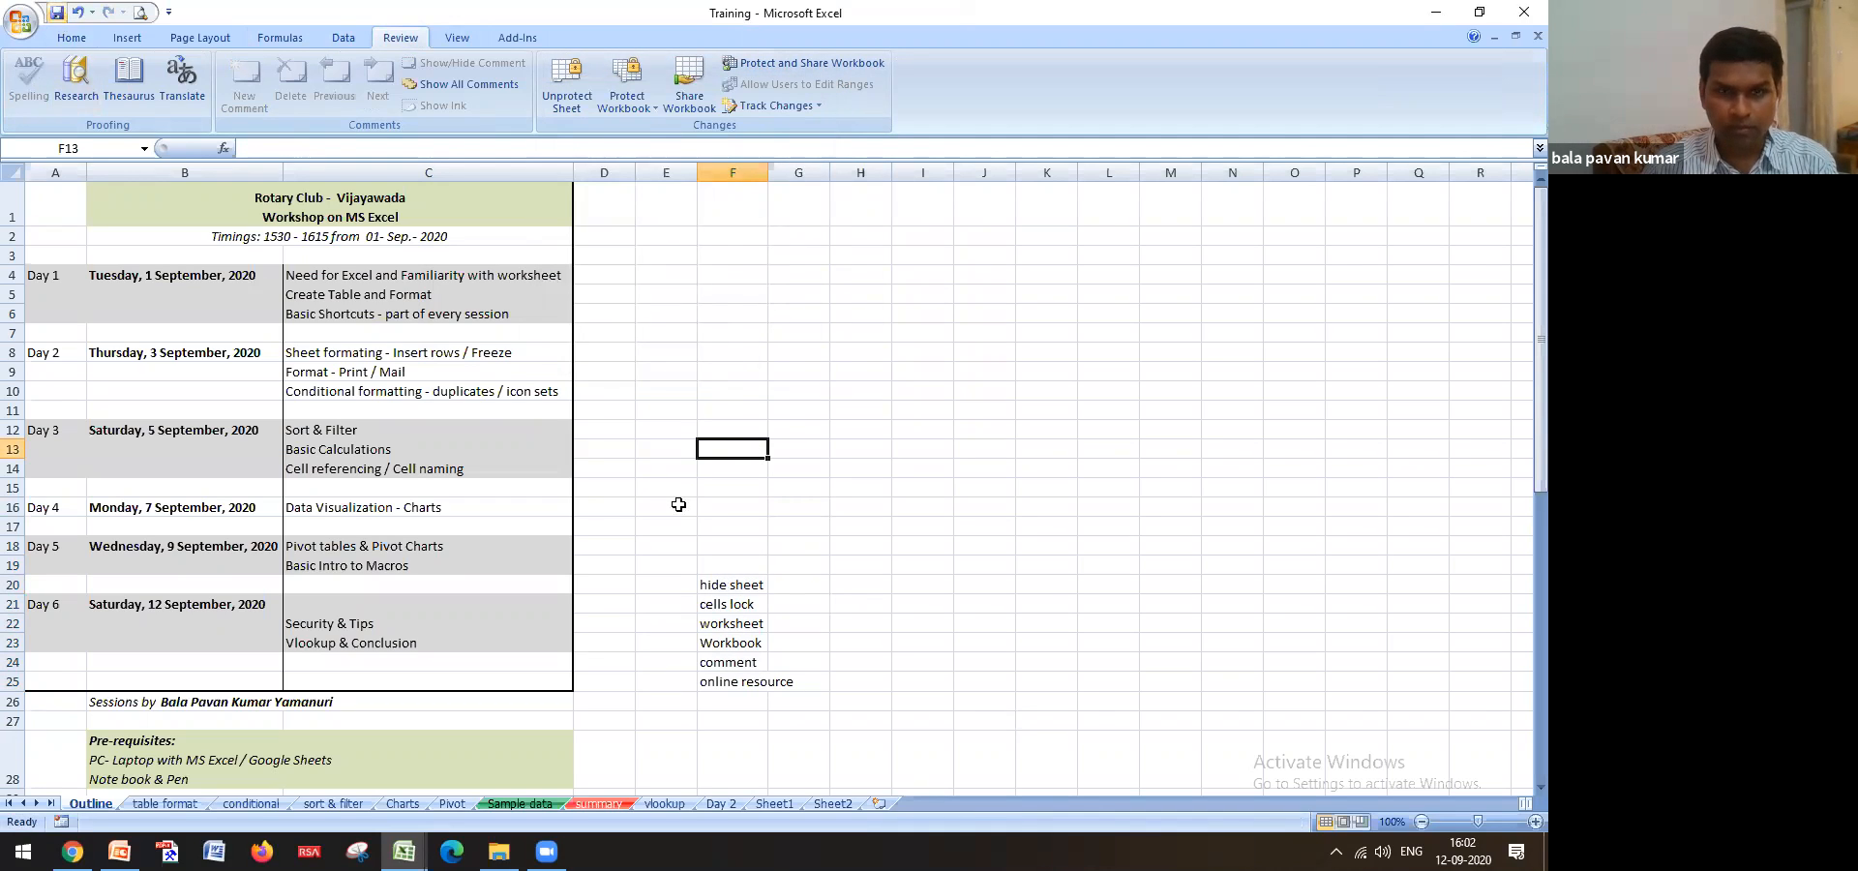
pyautogui.click(733, 592)
pyautogui.press('Delete')
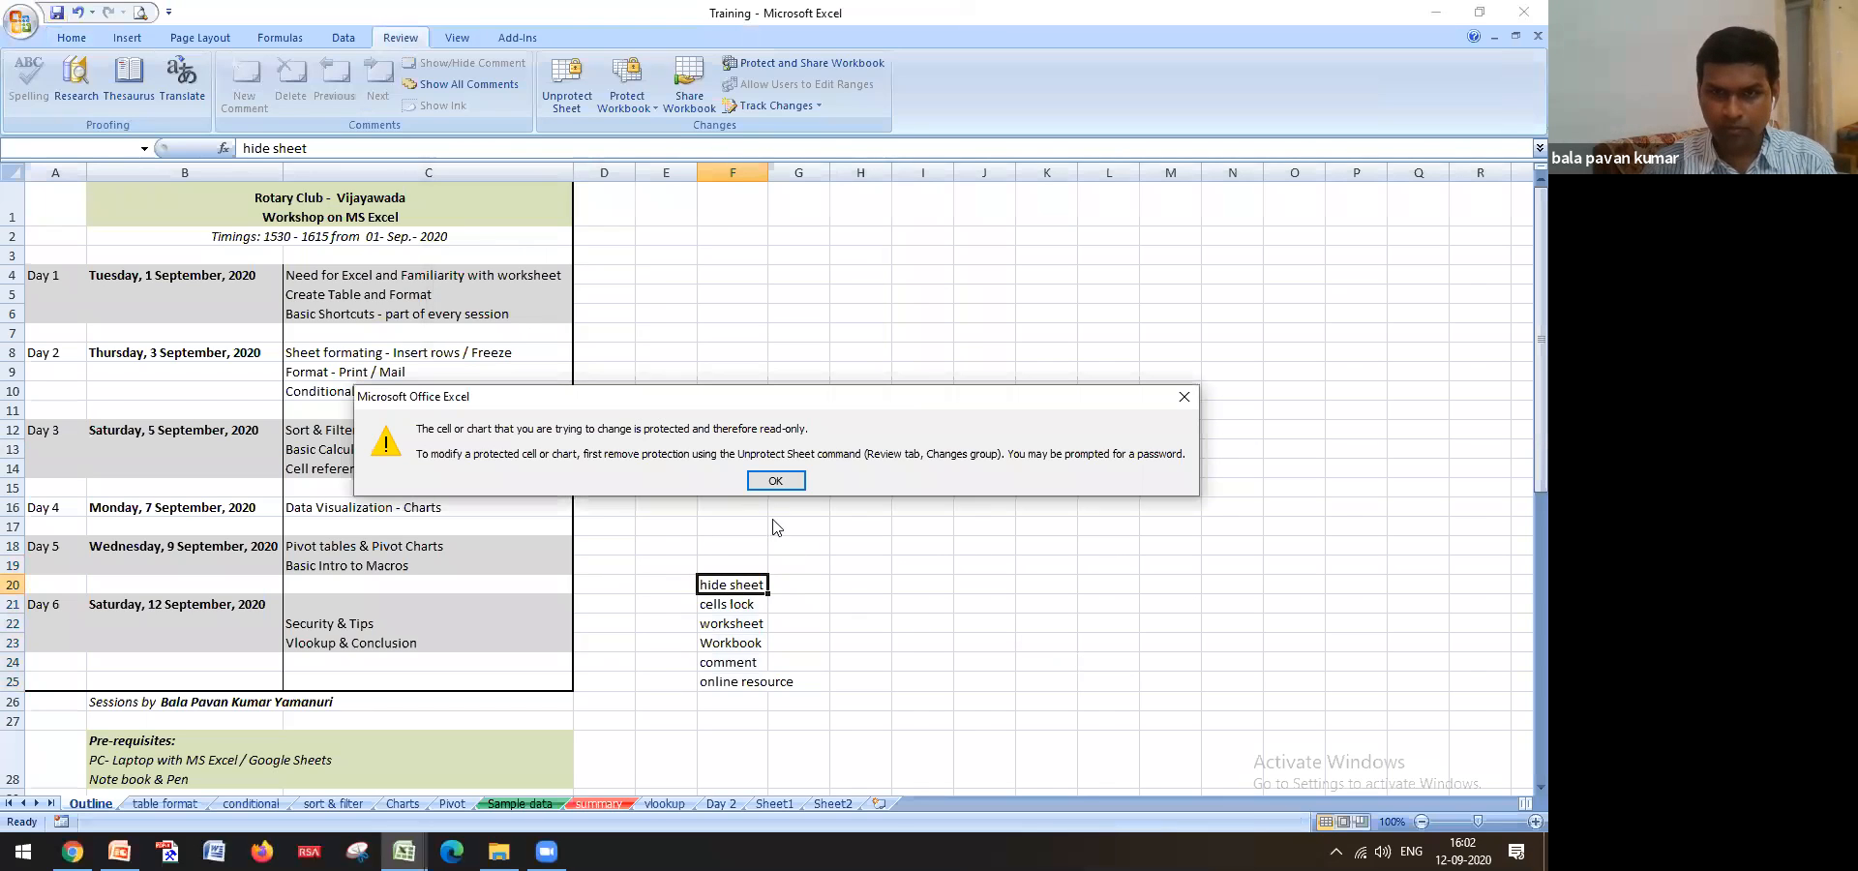
# Dismiss the warning, test entering 'aas' in unlocked F11, then clear it
pyautogui.click(776, 480)
pyautogui.click(746, 411)
pyautogui.write('aas')
pyautogui.hotkey('ctrl', 'Return')
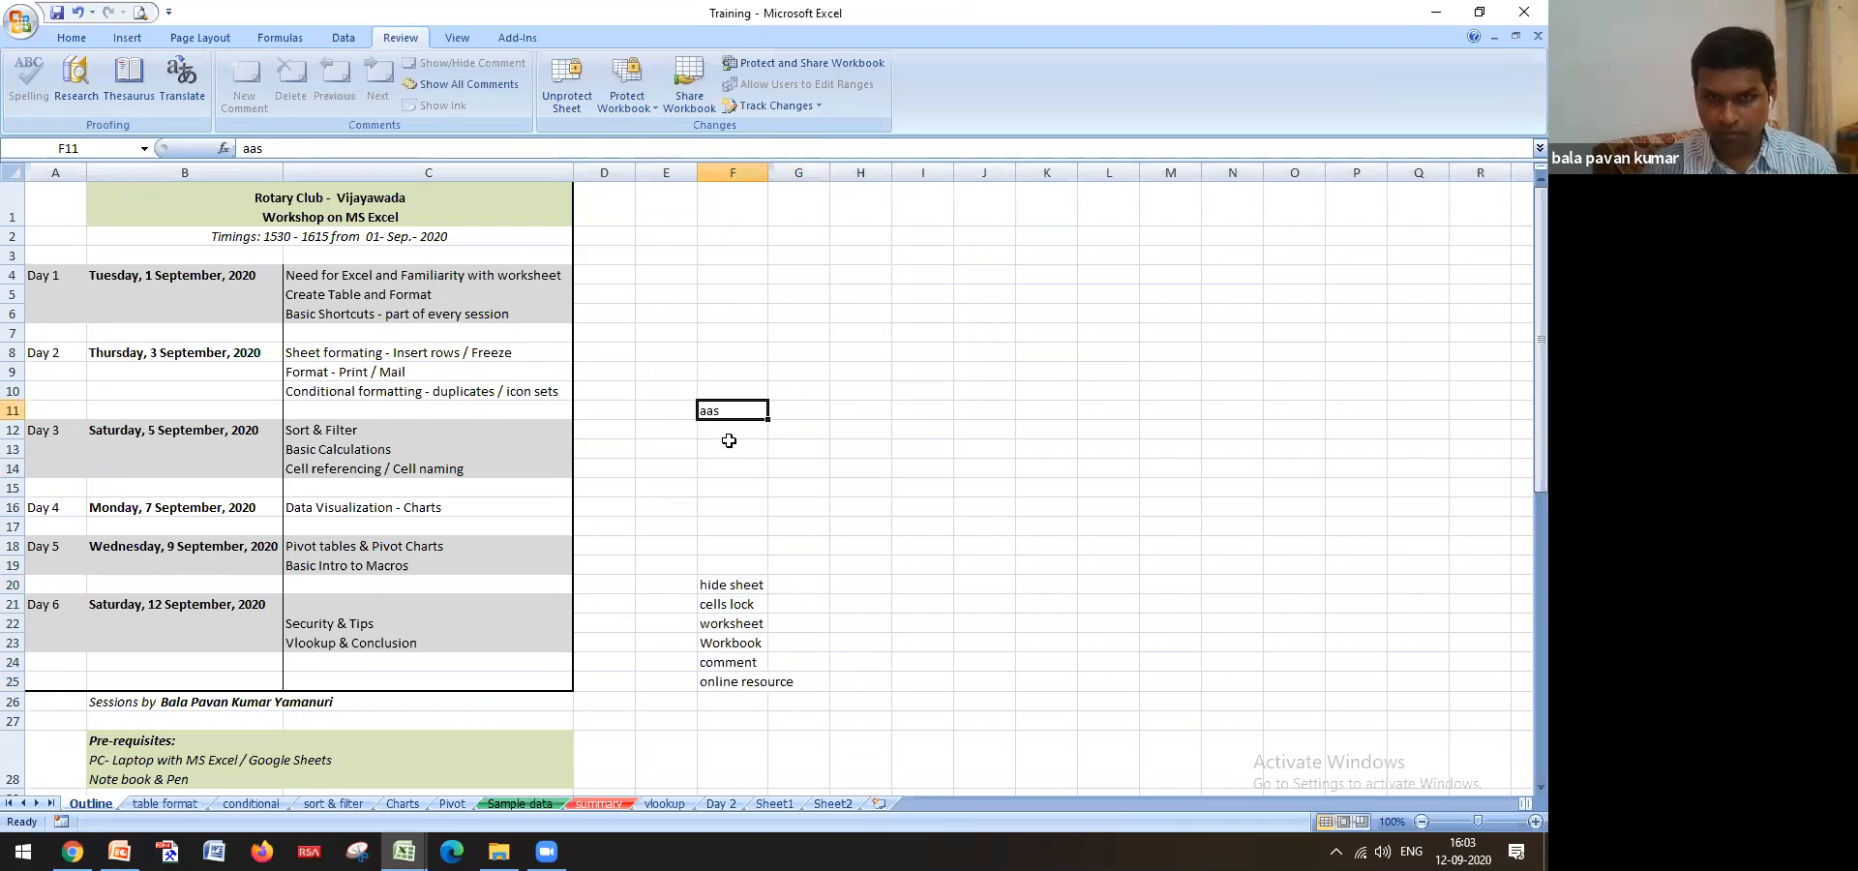
pyautogui.press('Delete')
# Enter 'asas' into F11 and F12, then switch to the Invoice tax calculation workbook
pyautogui.click(796, 504)
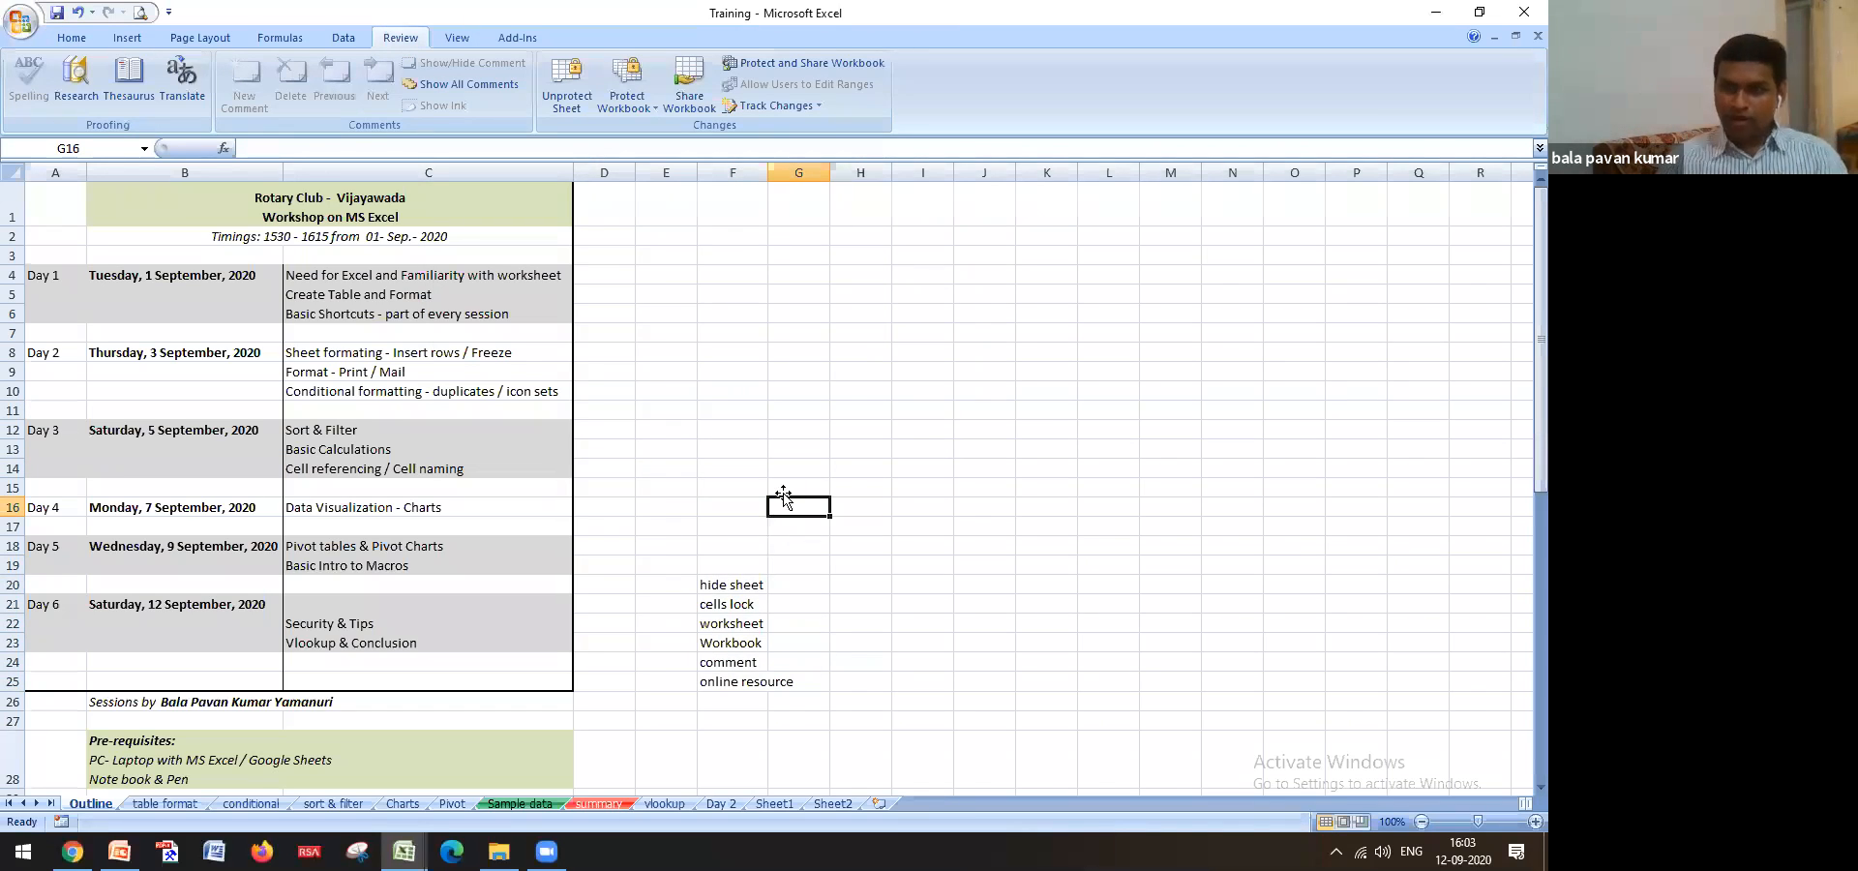
pyautogui.moveTo(725, 582); pyautogui.dragTo(741, 685)
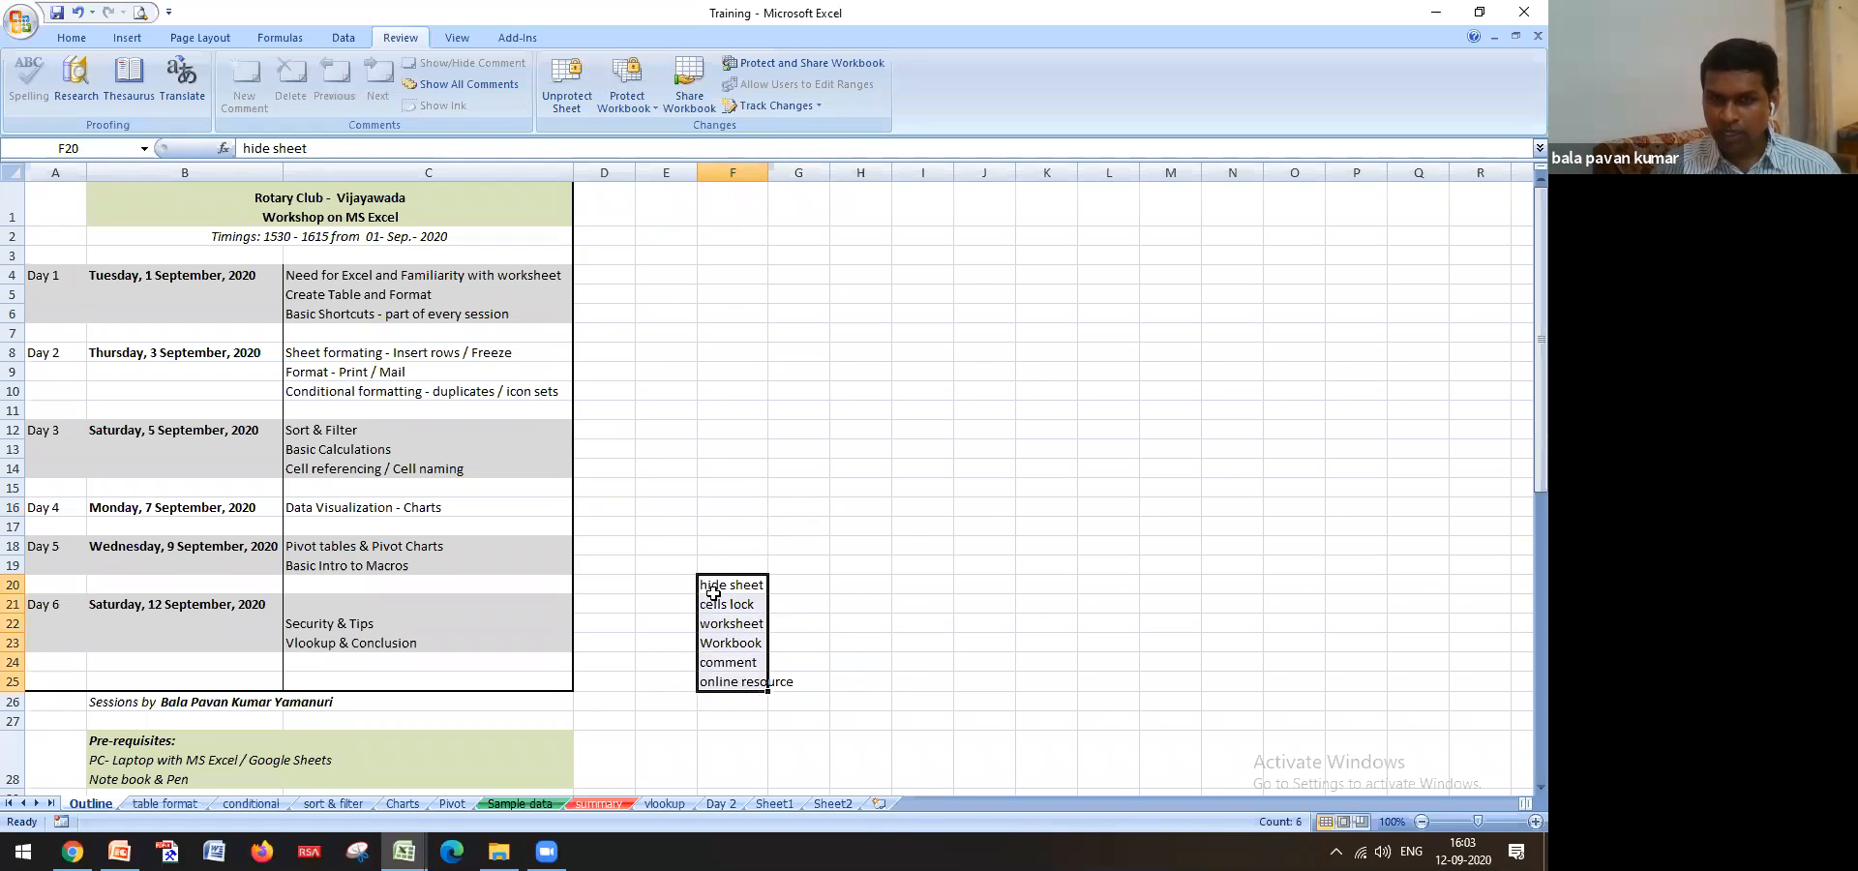
pyautogui.click(755, 402)
pyautogui.write('asas')
pyautogui.press('Return')
pyautogui.write('a')
pyautogui.press('Return')
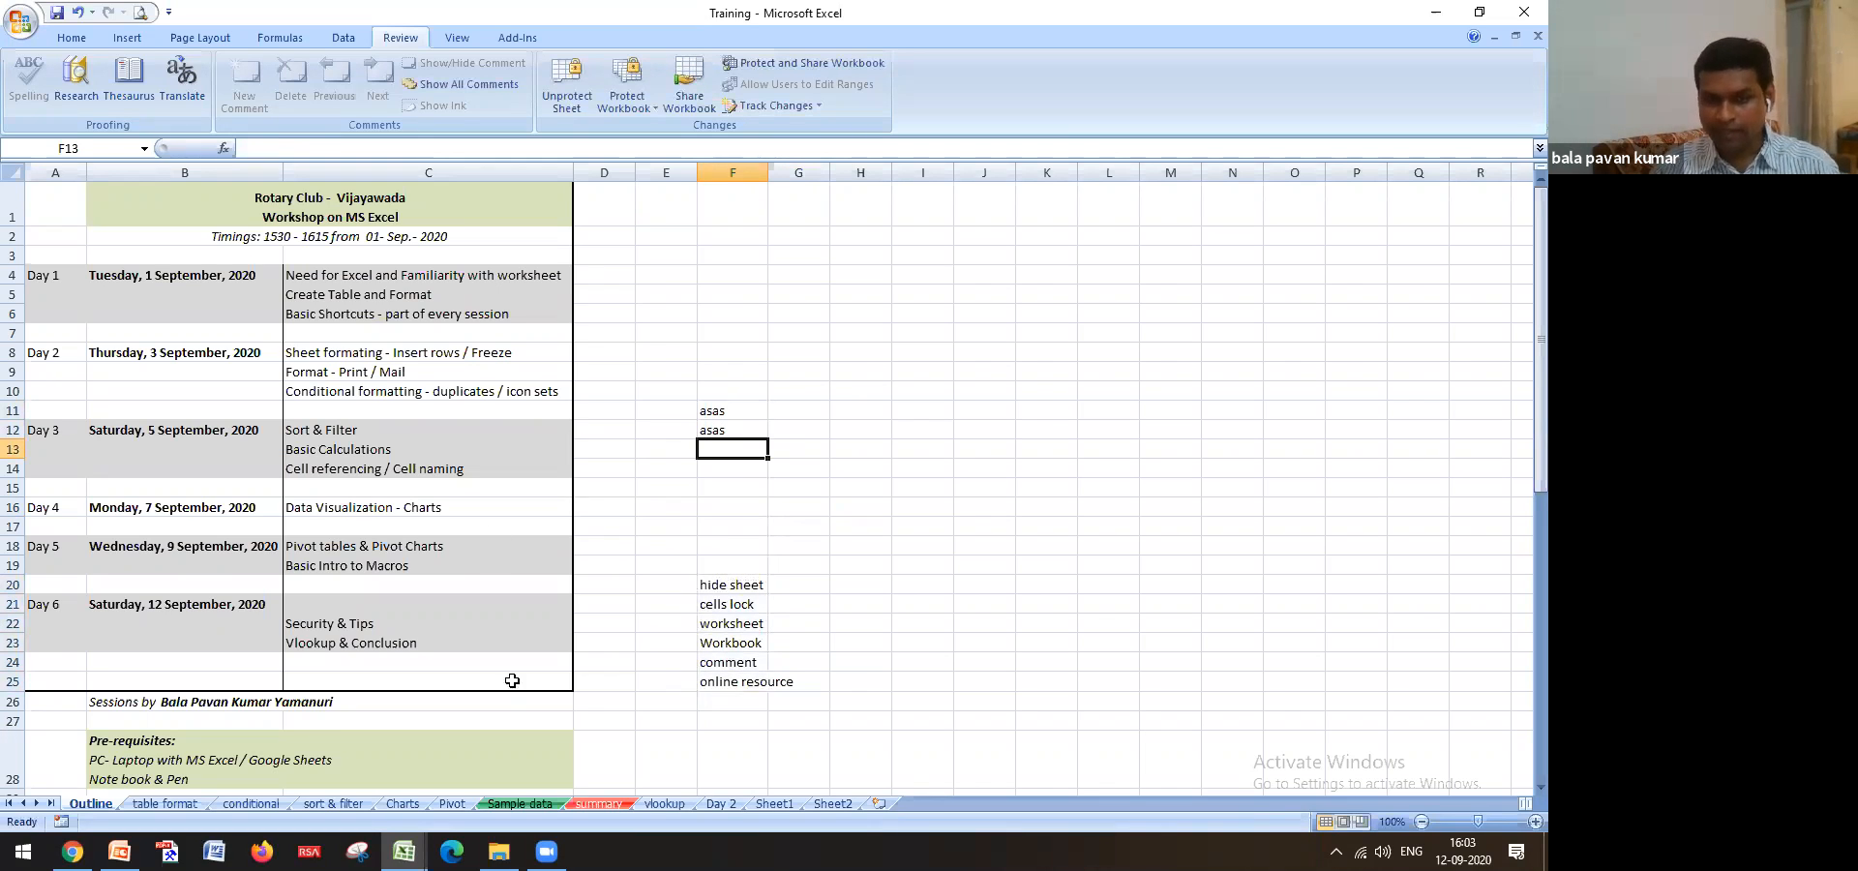
pyautogui.click(404, 852)
pyautogui.click(341, 775)
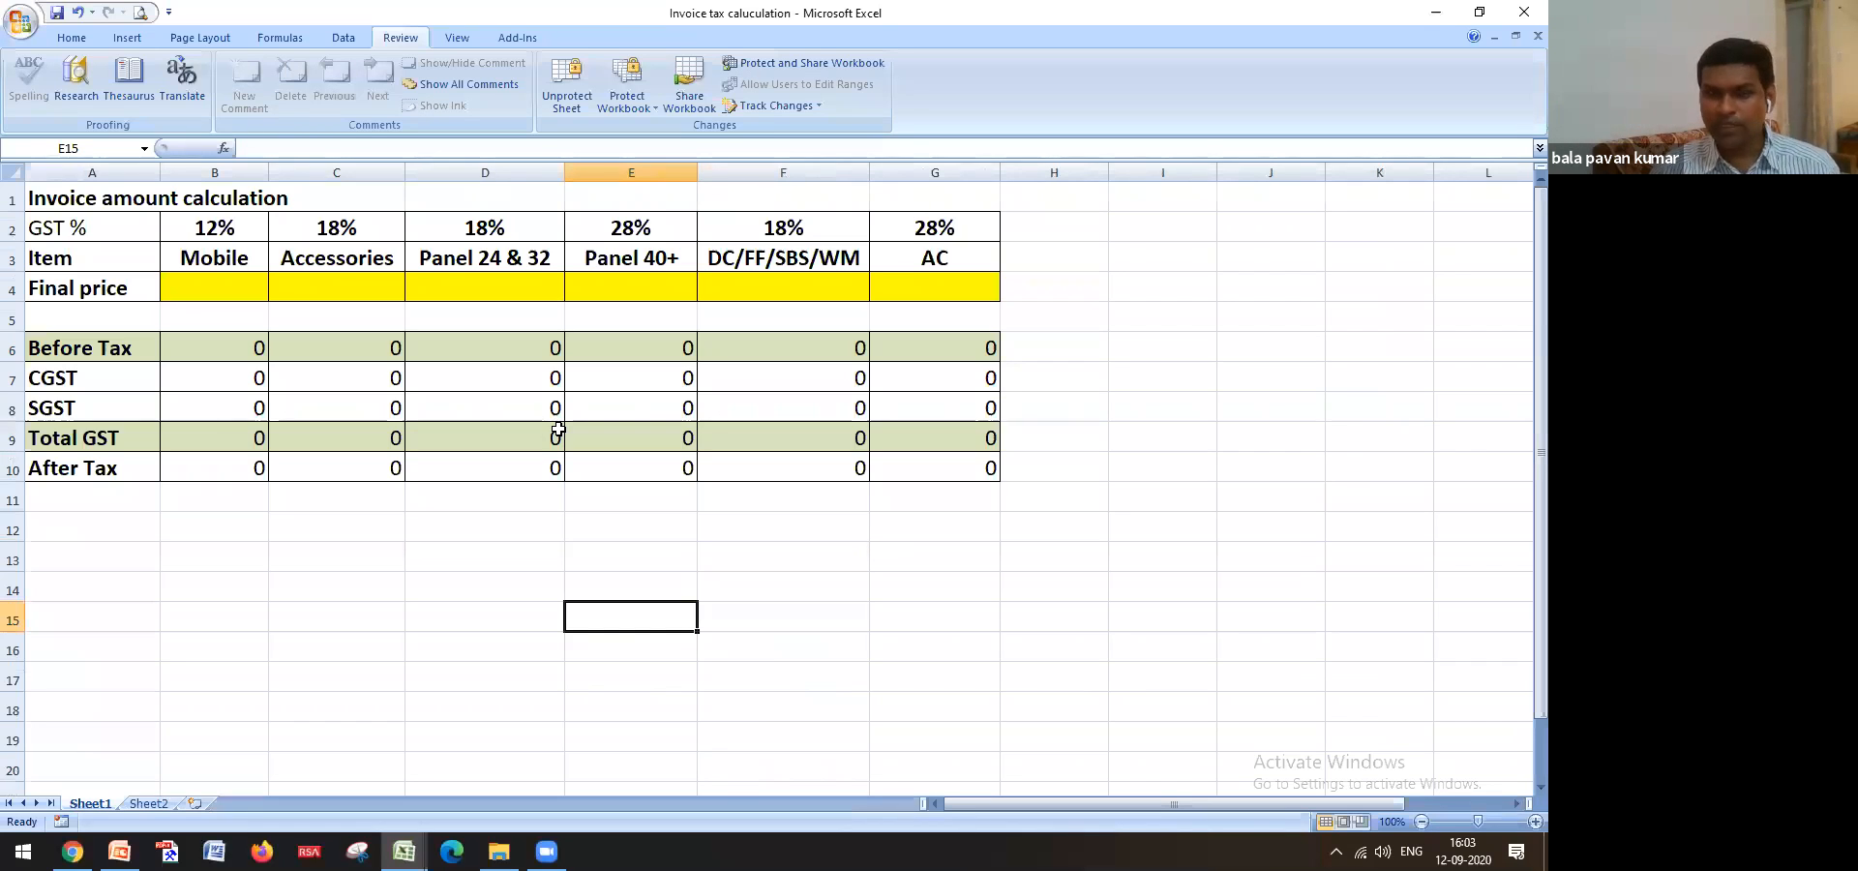
# Close Invoice tax calculation via the save prompt and review the asas cells F11:F12
pyautogui.click(1518, 25)
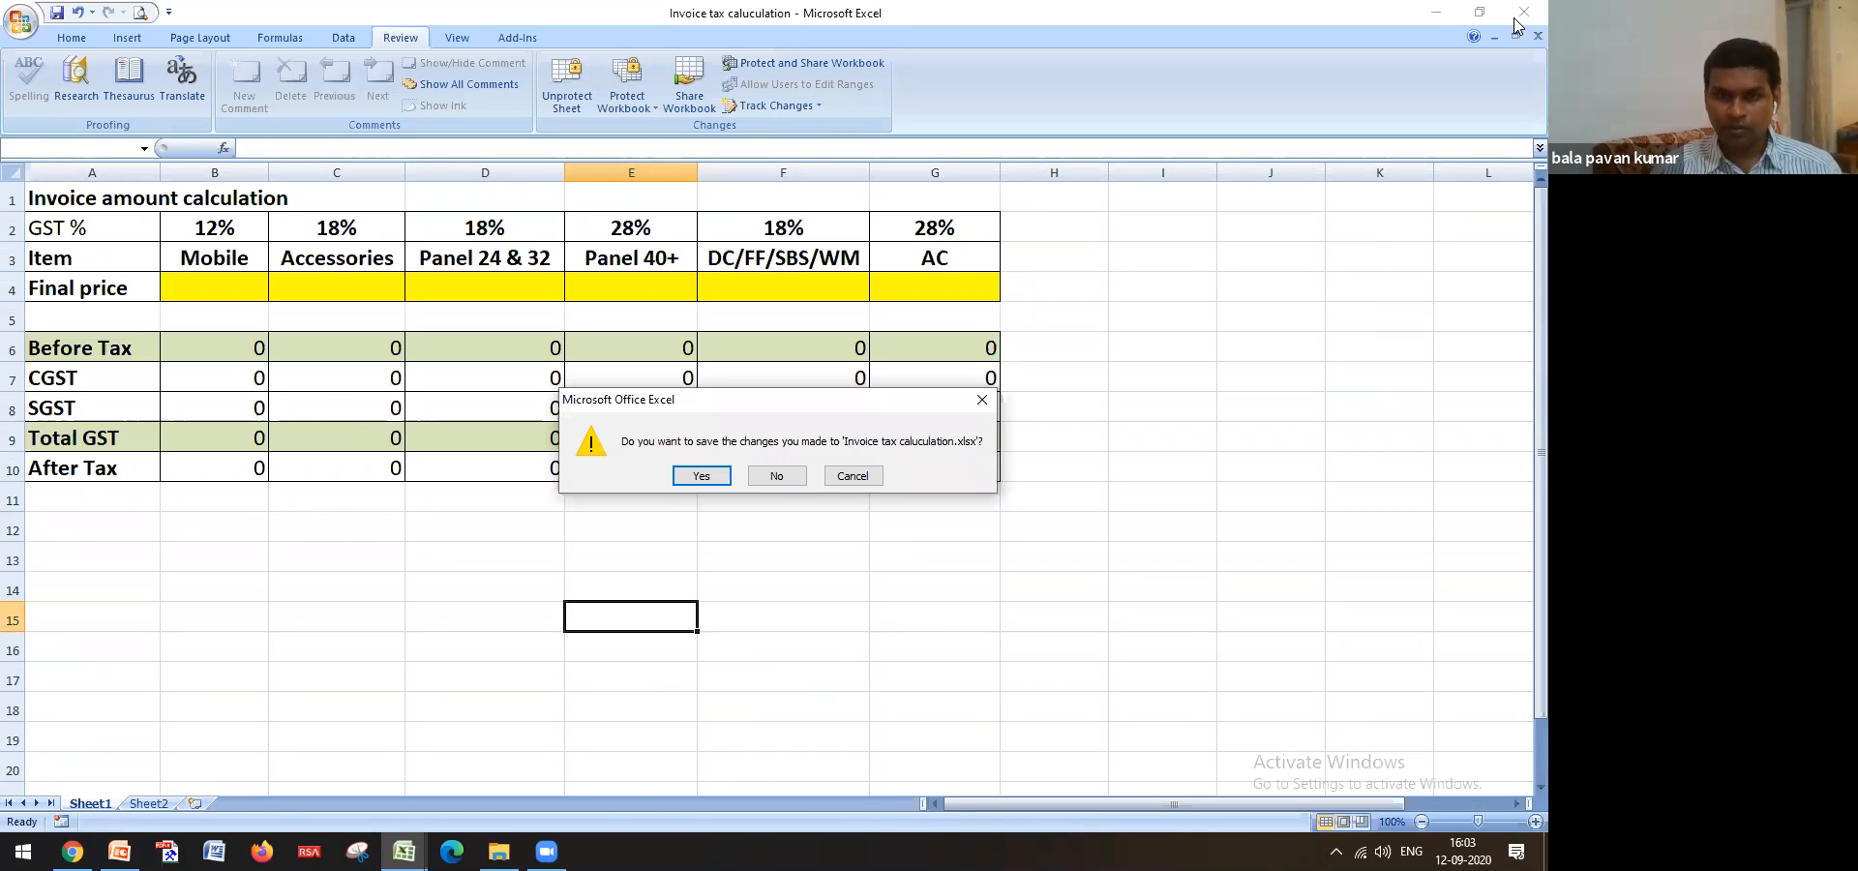
pyautogui.click(776, 475)
pyautogui.moveTo(746, 410); pyautogui.dragTo(746, 438)
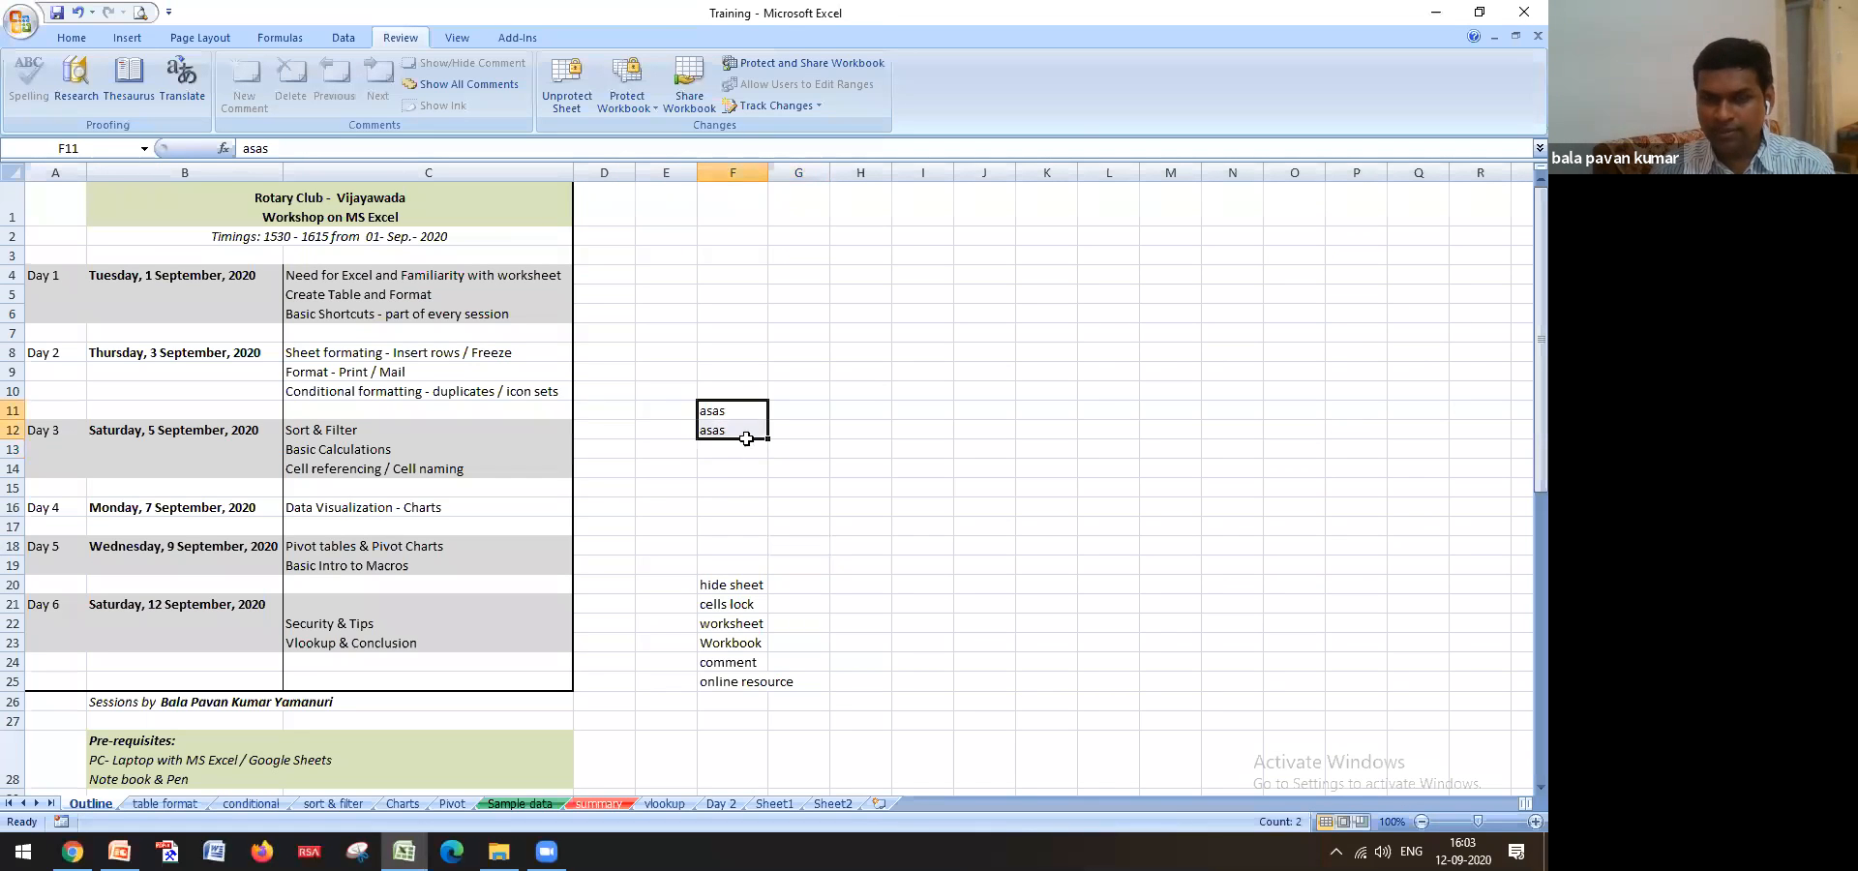
pyautogui.moveTo(739, 586); pyautogui.dragTo(760, 687)
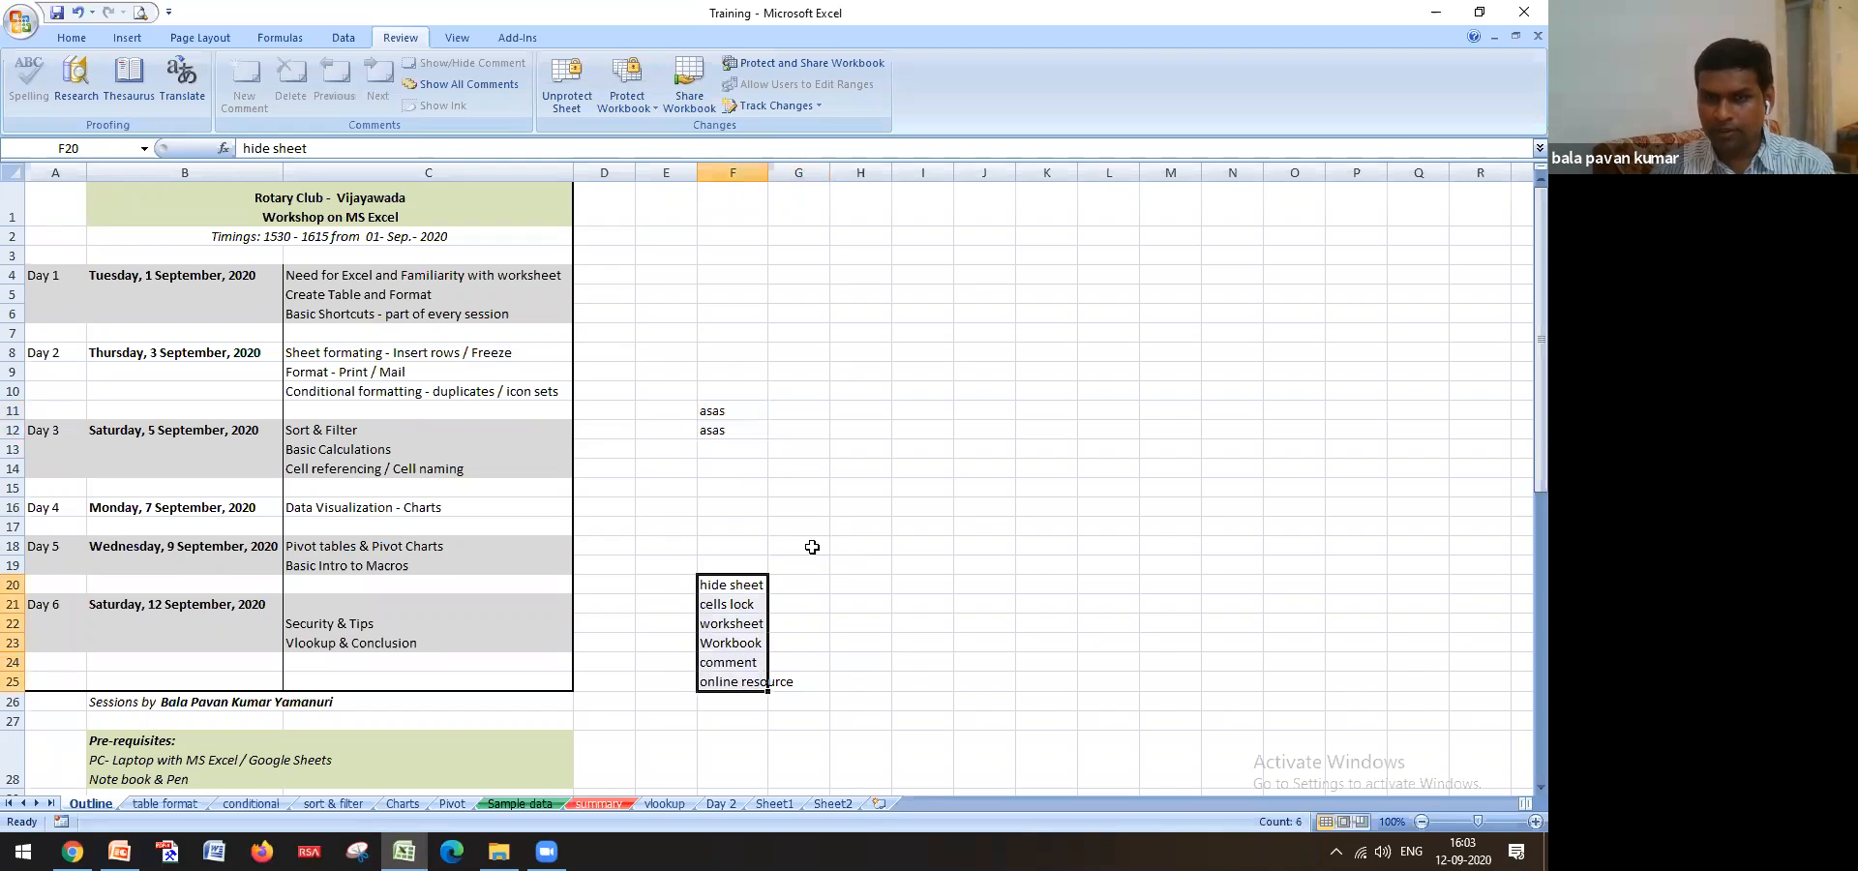
pyautogui.click(844, 561)
pyautogui.click(748, 433)
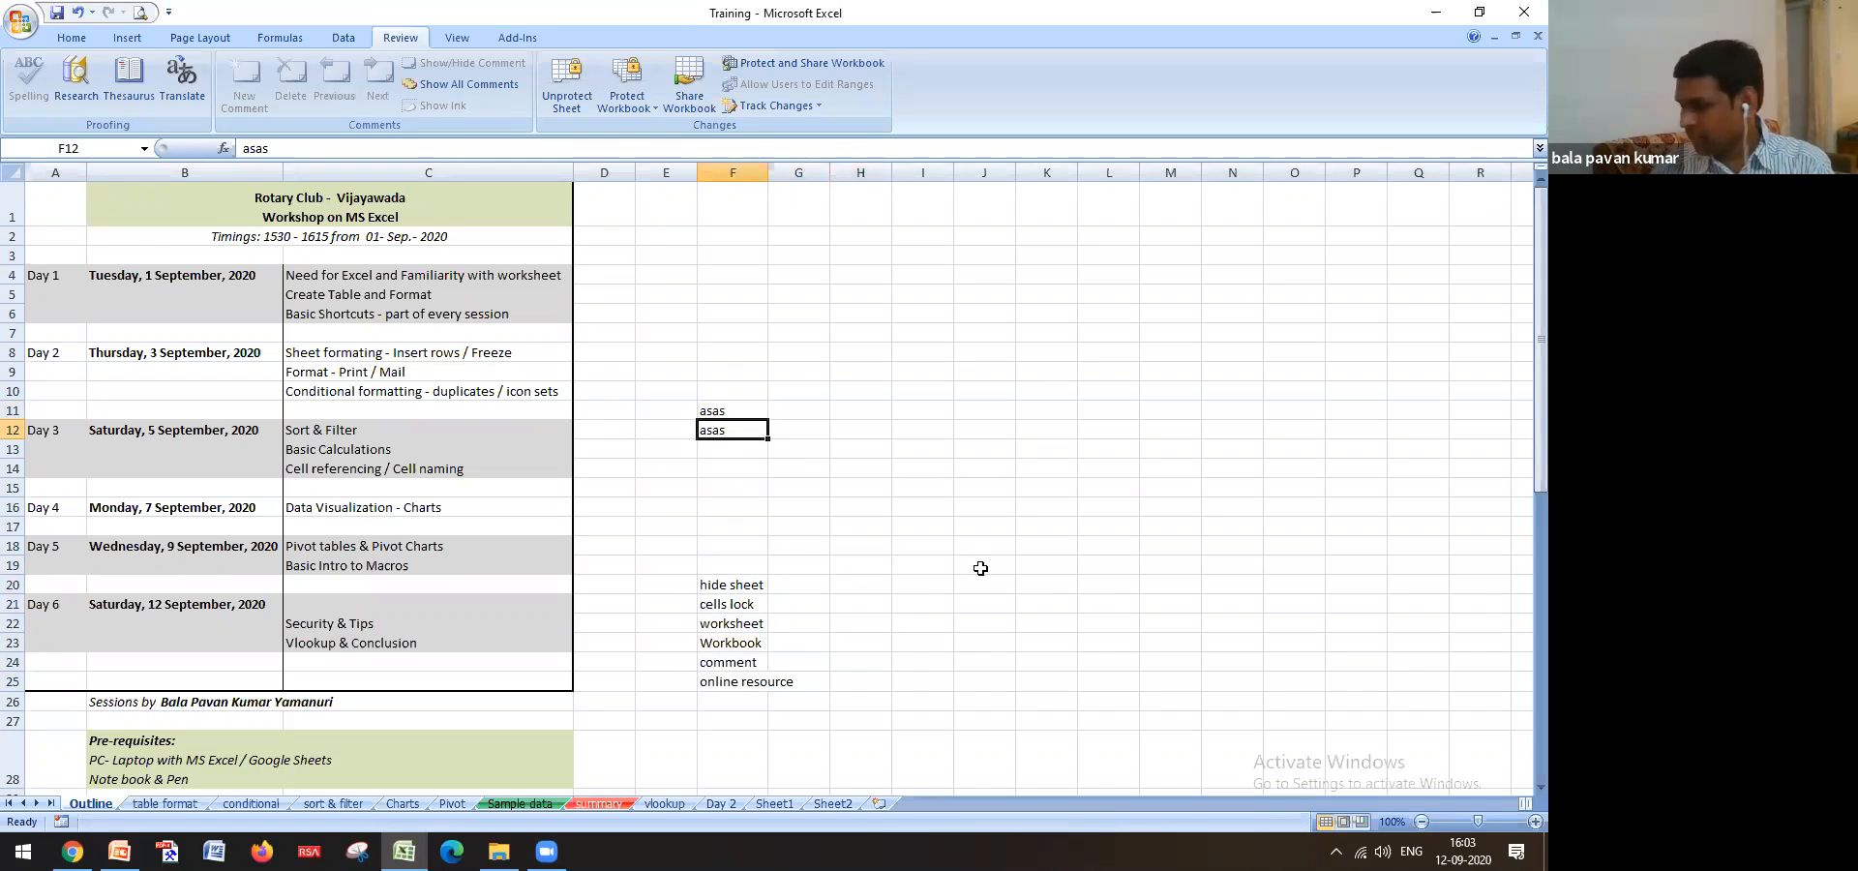
pyautogui.press('Delete')
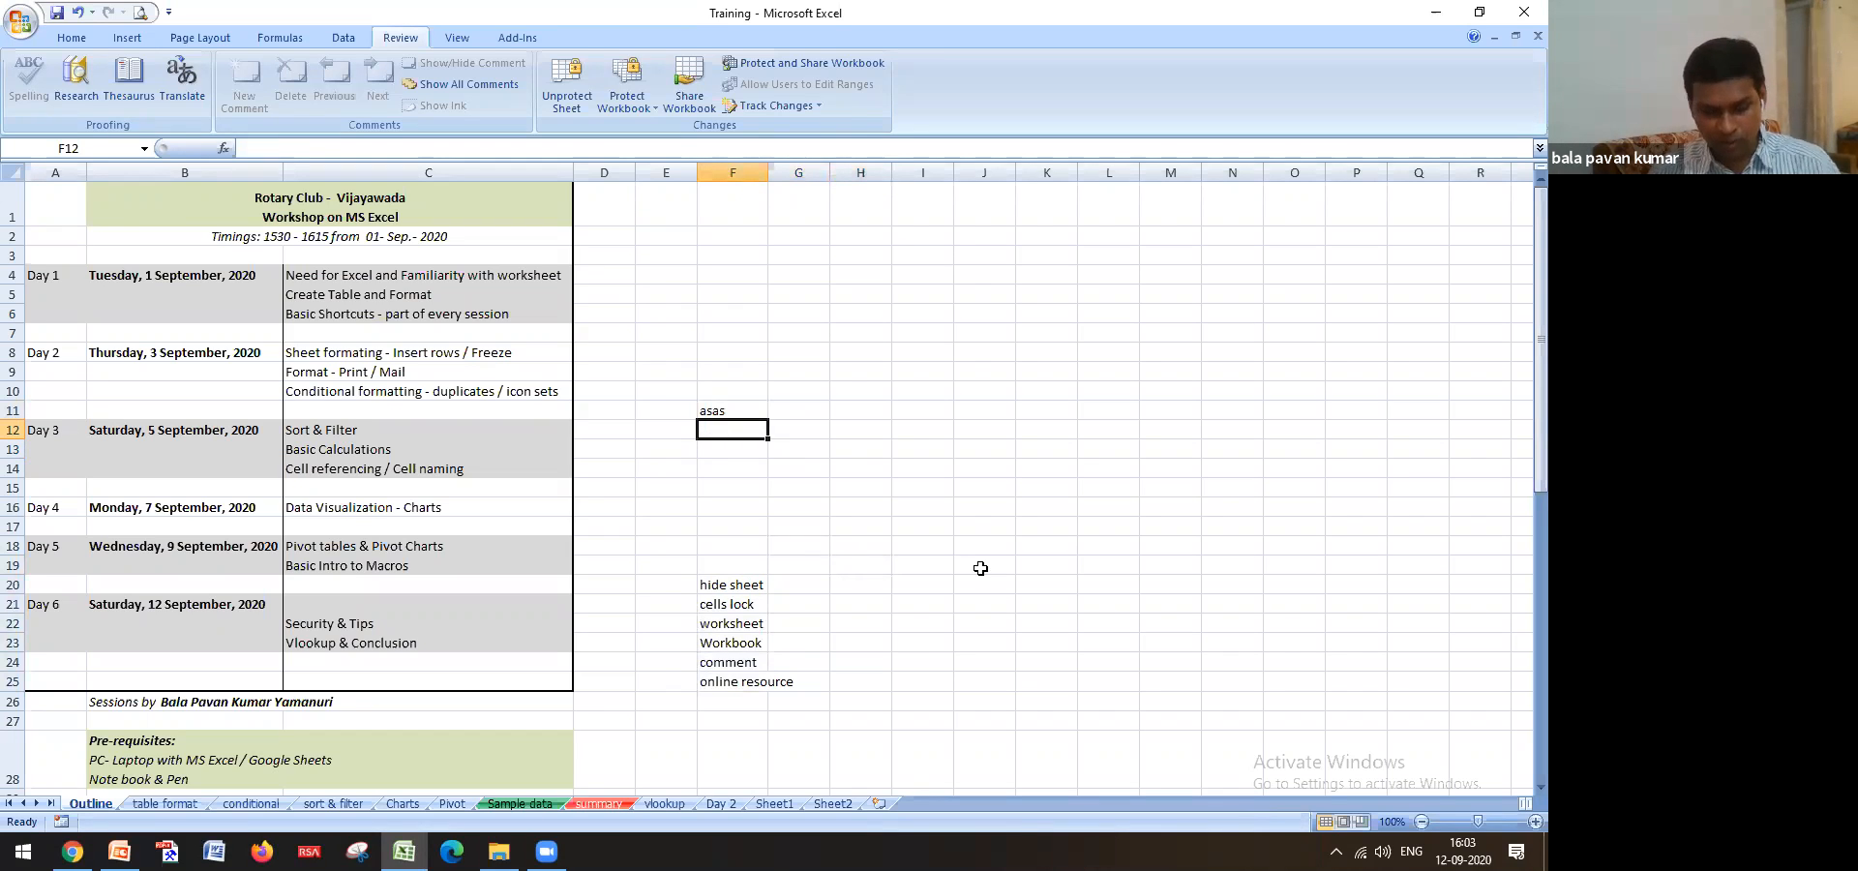
pyautogui.hotkey('ctrl', 'z')
pyautogui.click(736, 588)
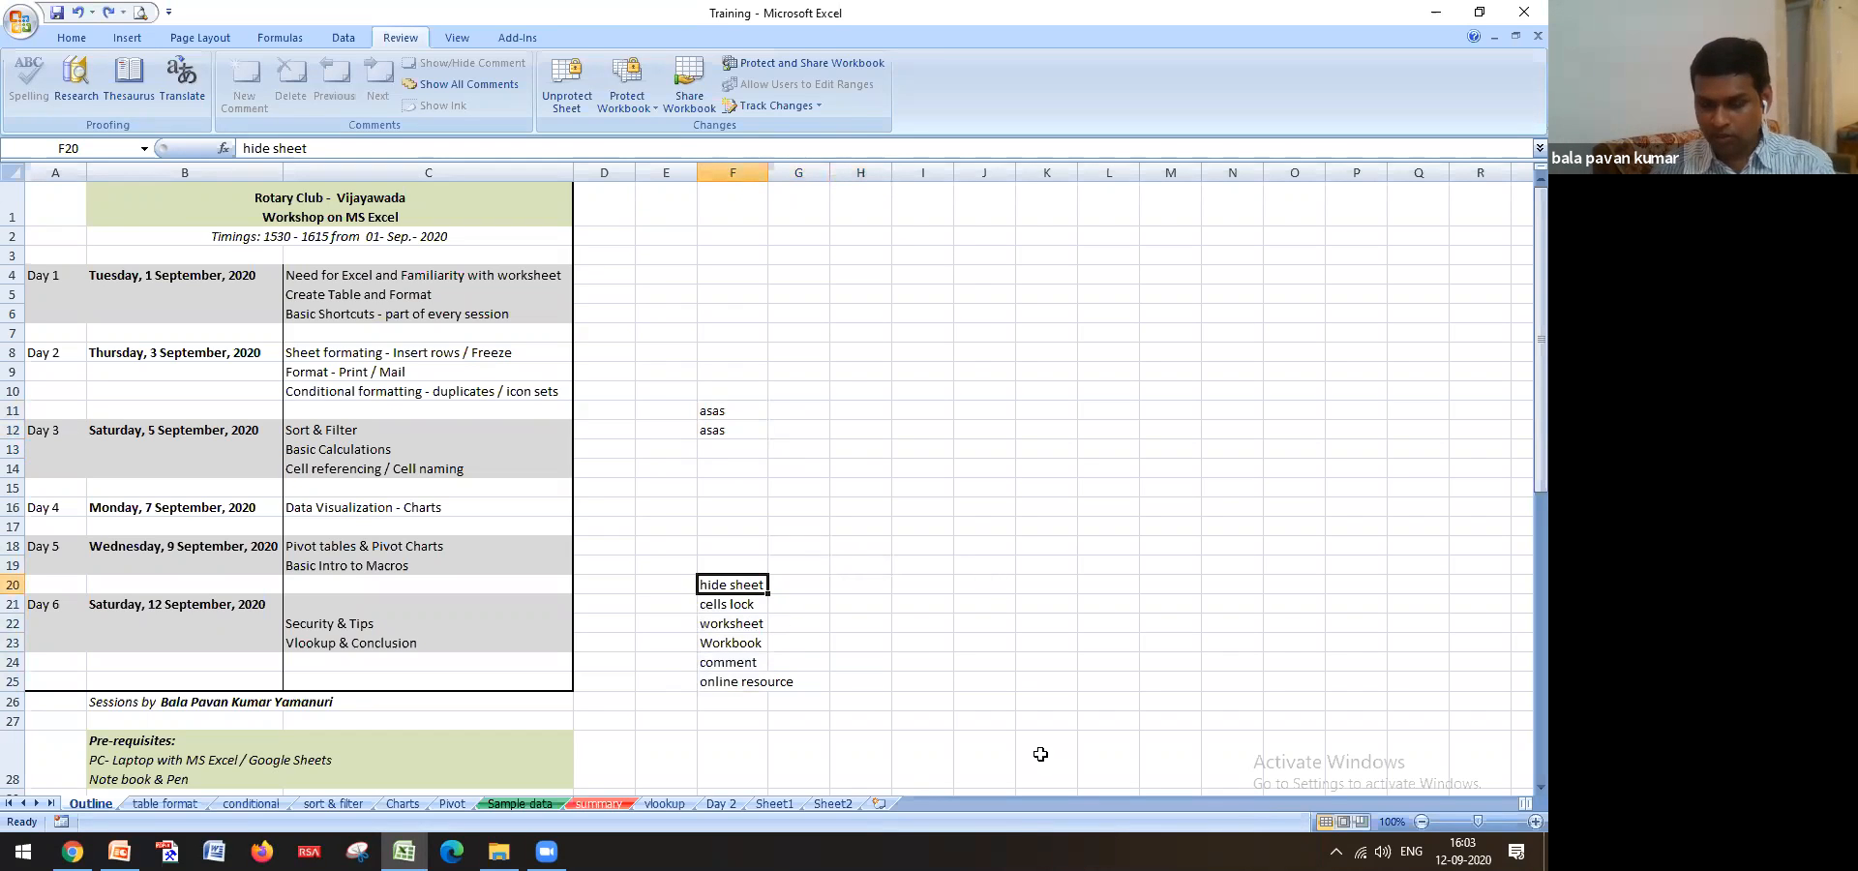
pyautogui.press('Delete')
pyautogui.click(772, 478)
pyautogui.click(748, 621)
pyautogui.press('Delete')
pyautogui.click(772, 478)
pyautogui.click(732, 680)
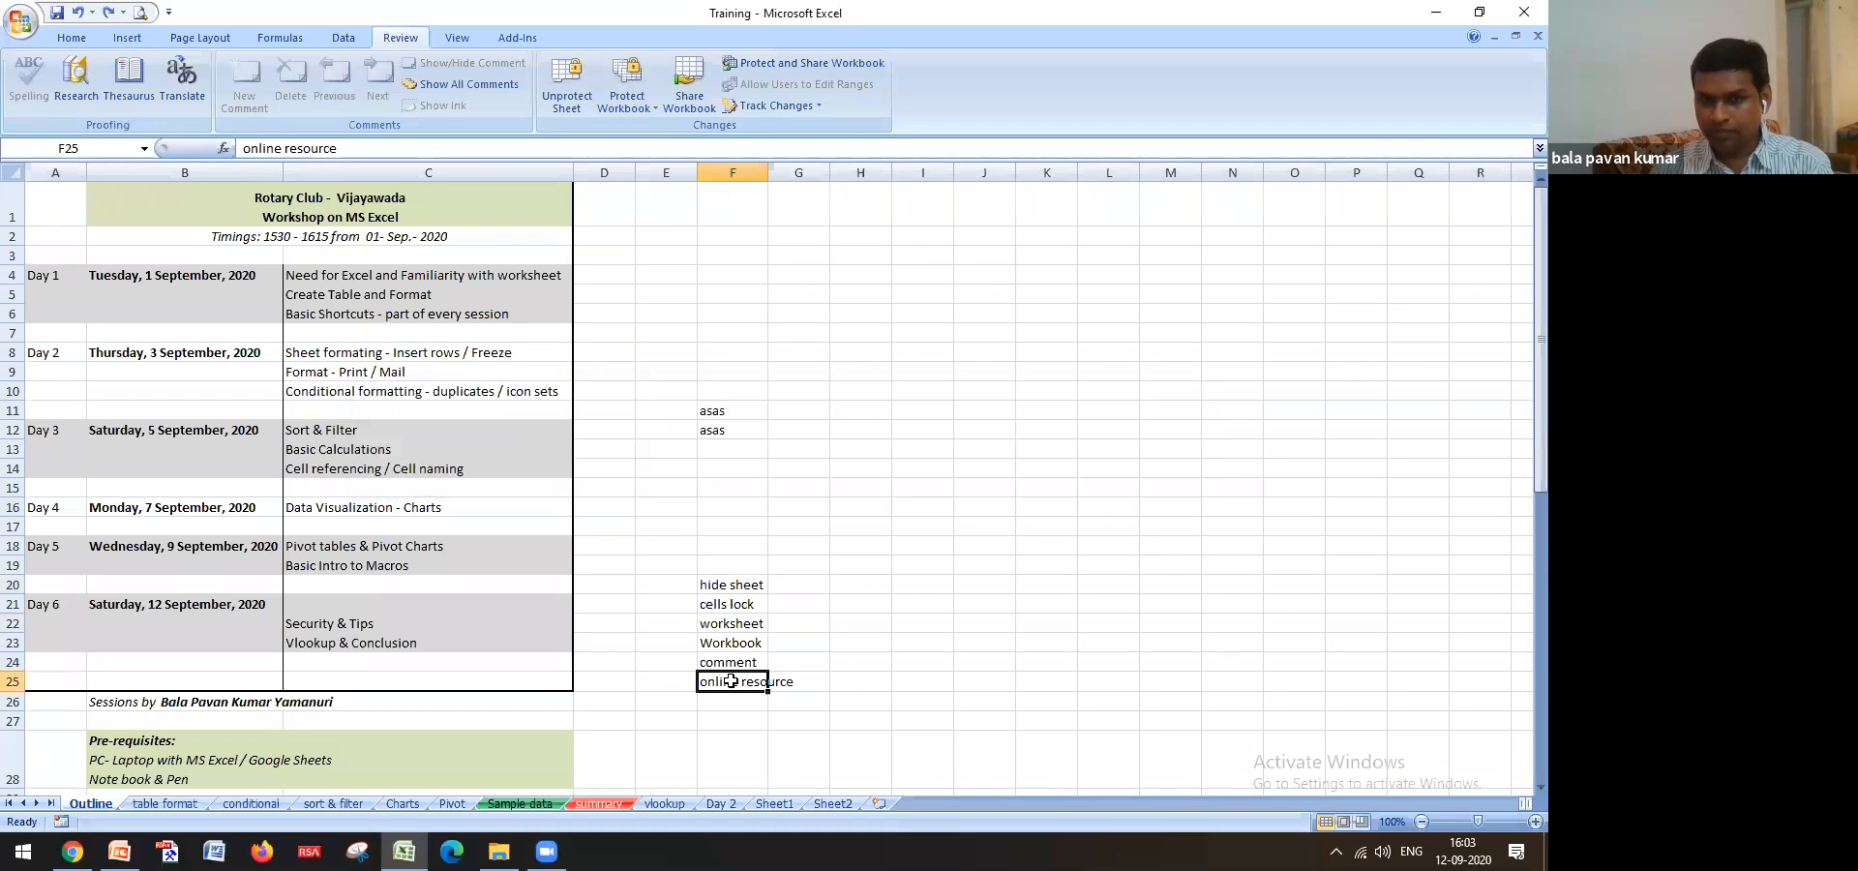
pyautogui.press('Delete')
pyautogui.click(775, 480)
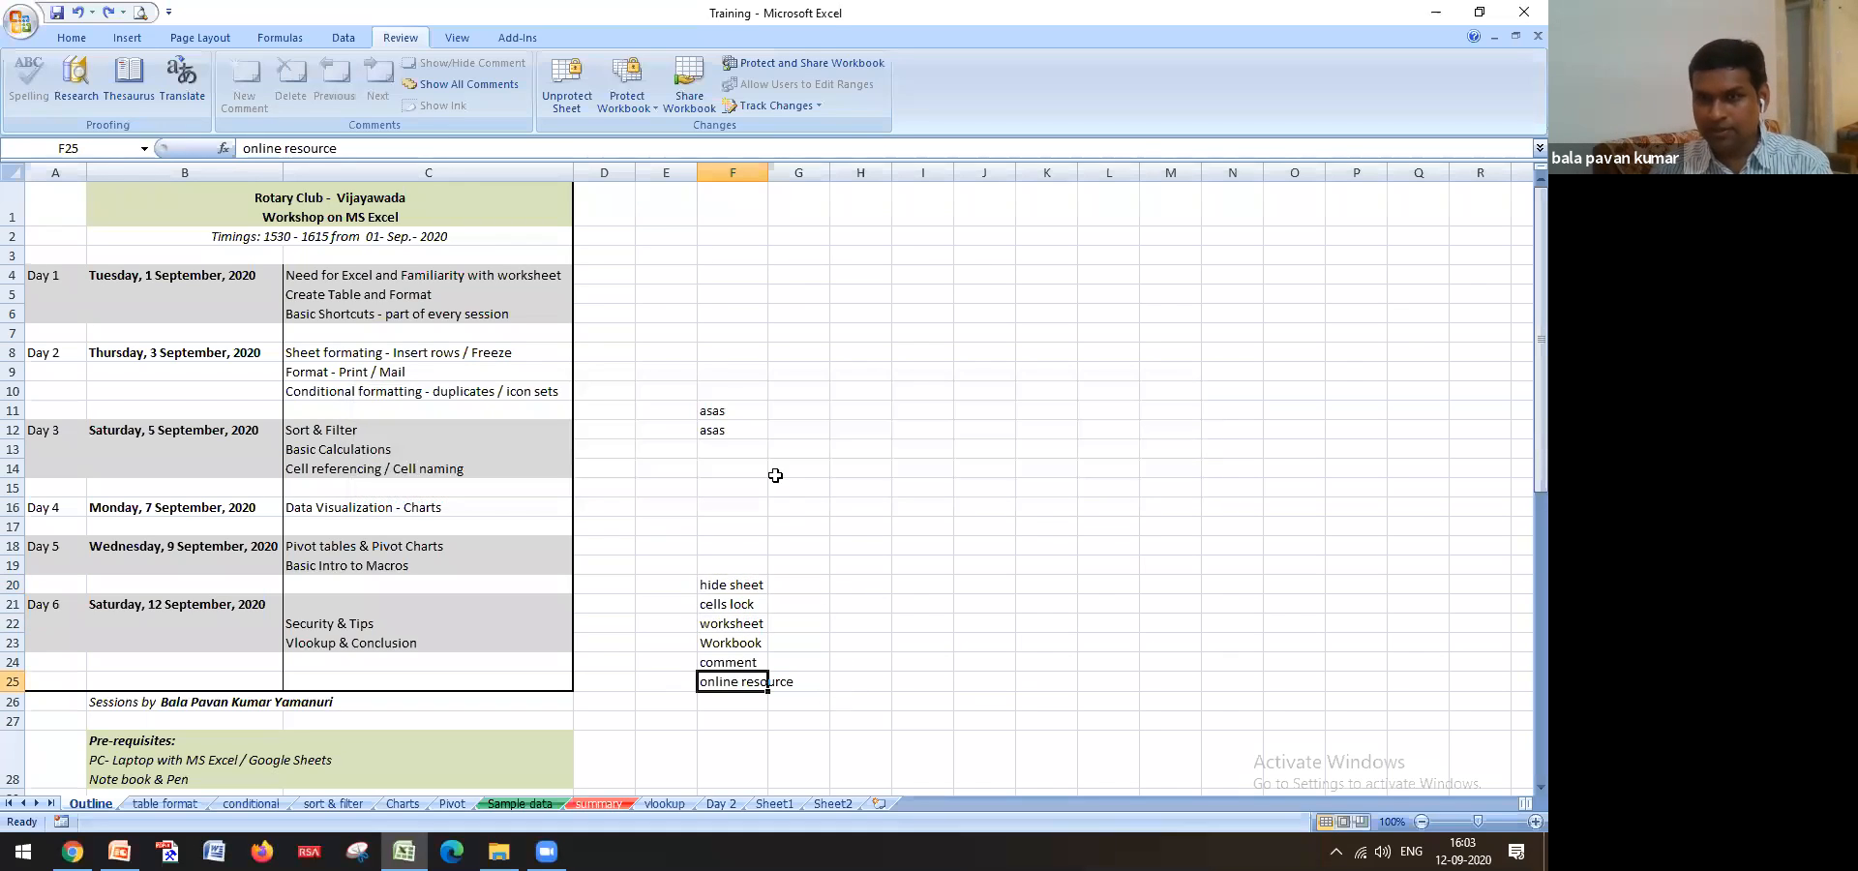
pyautogui.moveTo(748, 588); pyautogui.dragTo(733, 682)
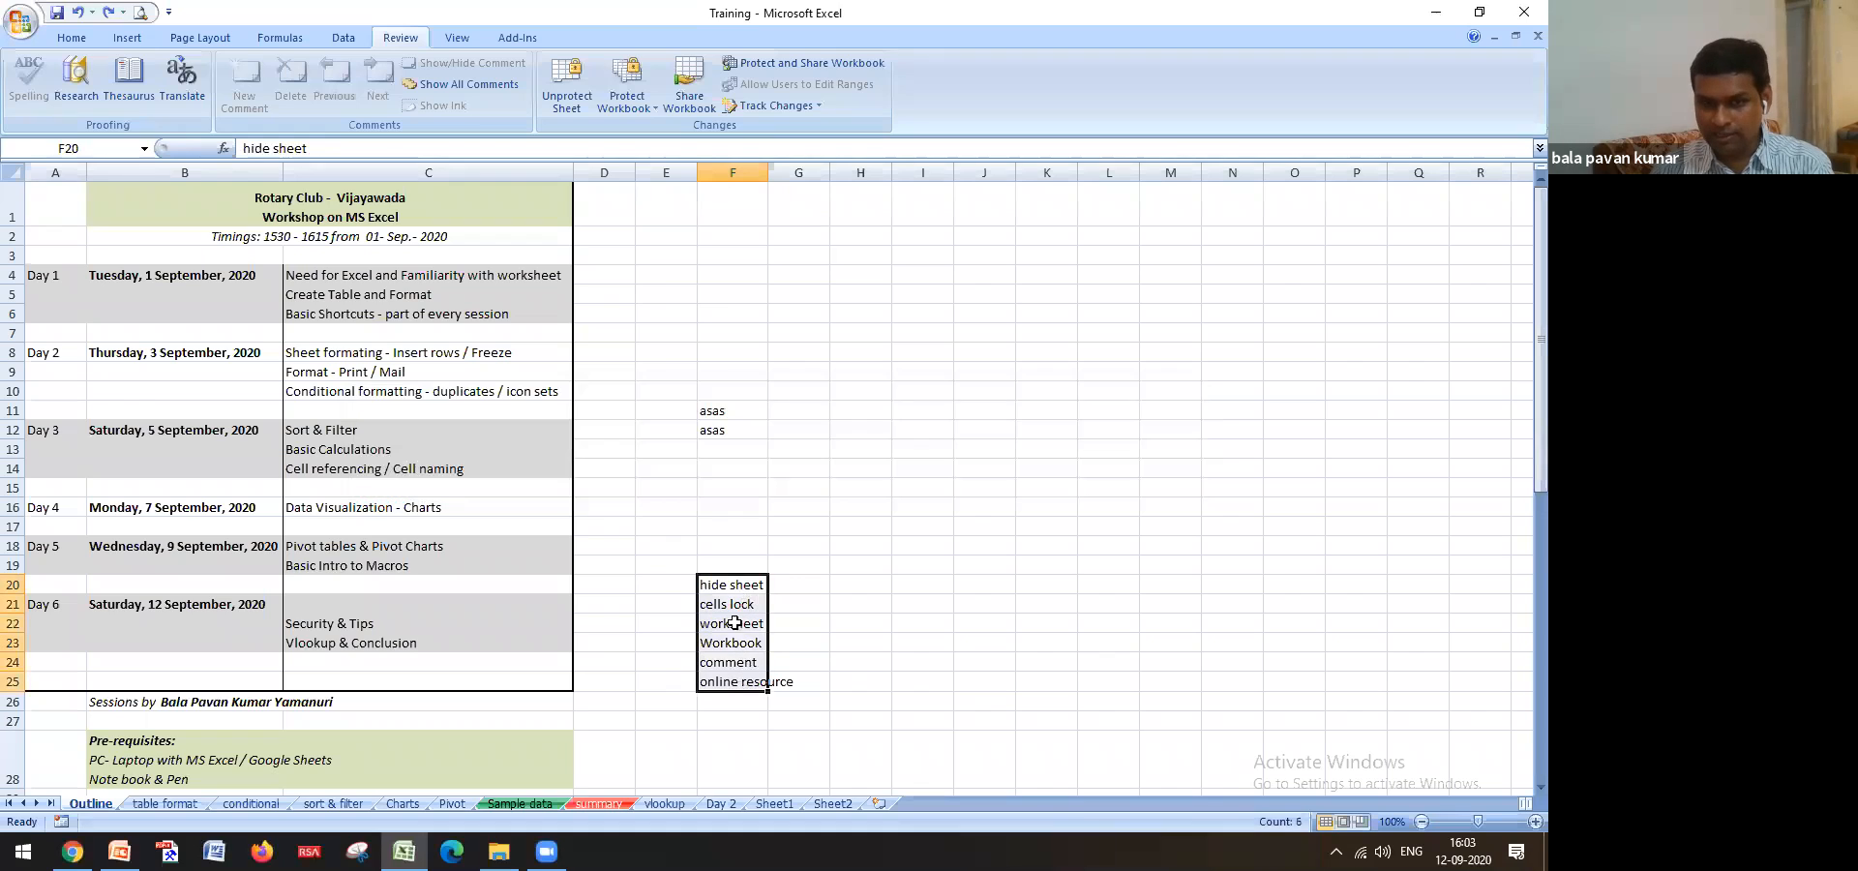
pyautogui.click(727, 562)
pyautogui.press('Delete')
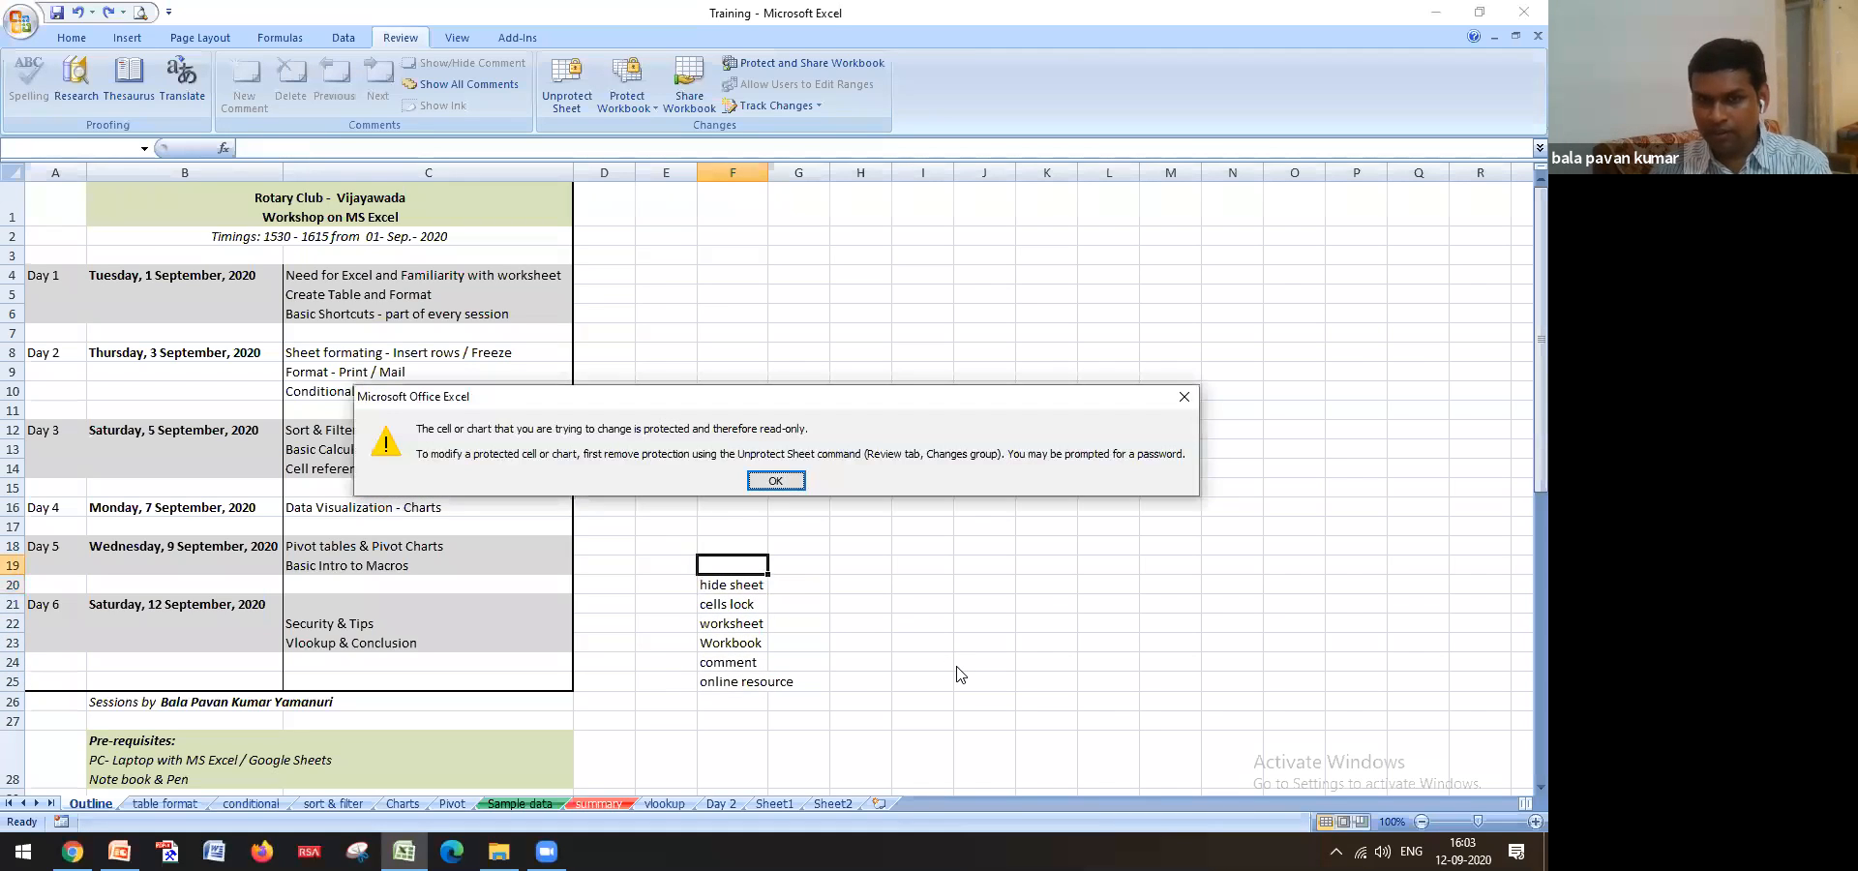
pyautogui.click(791, 484)
pyautogui.click(742, 544)
pyautogui.write('1')
pyautogui.press('Return')
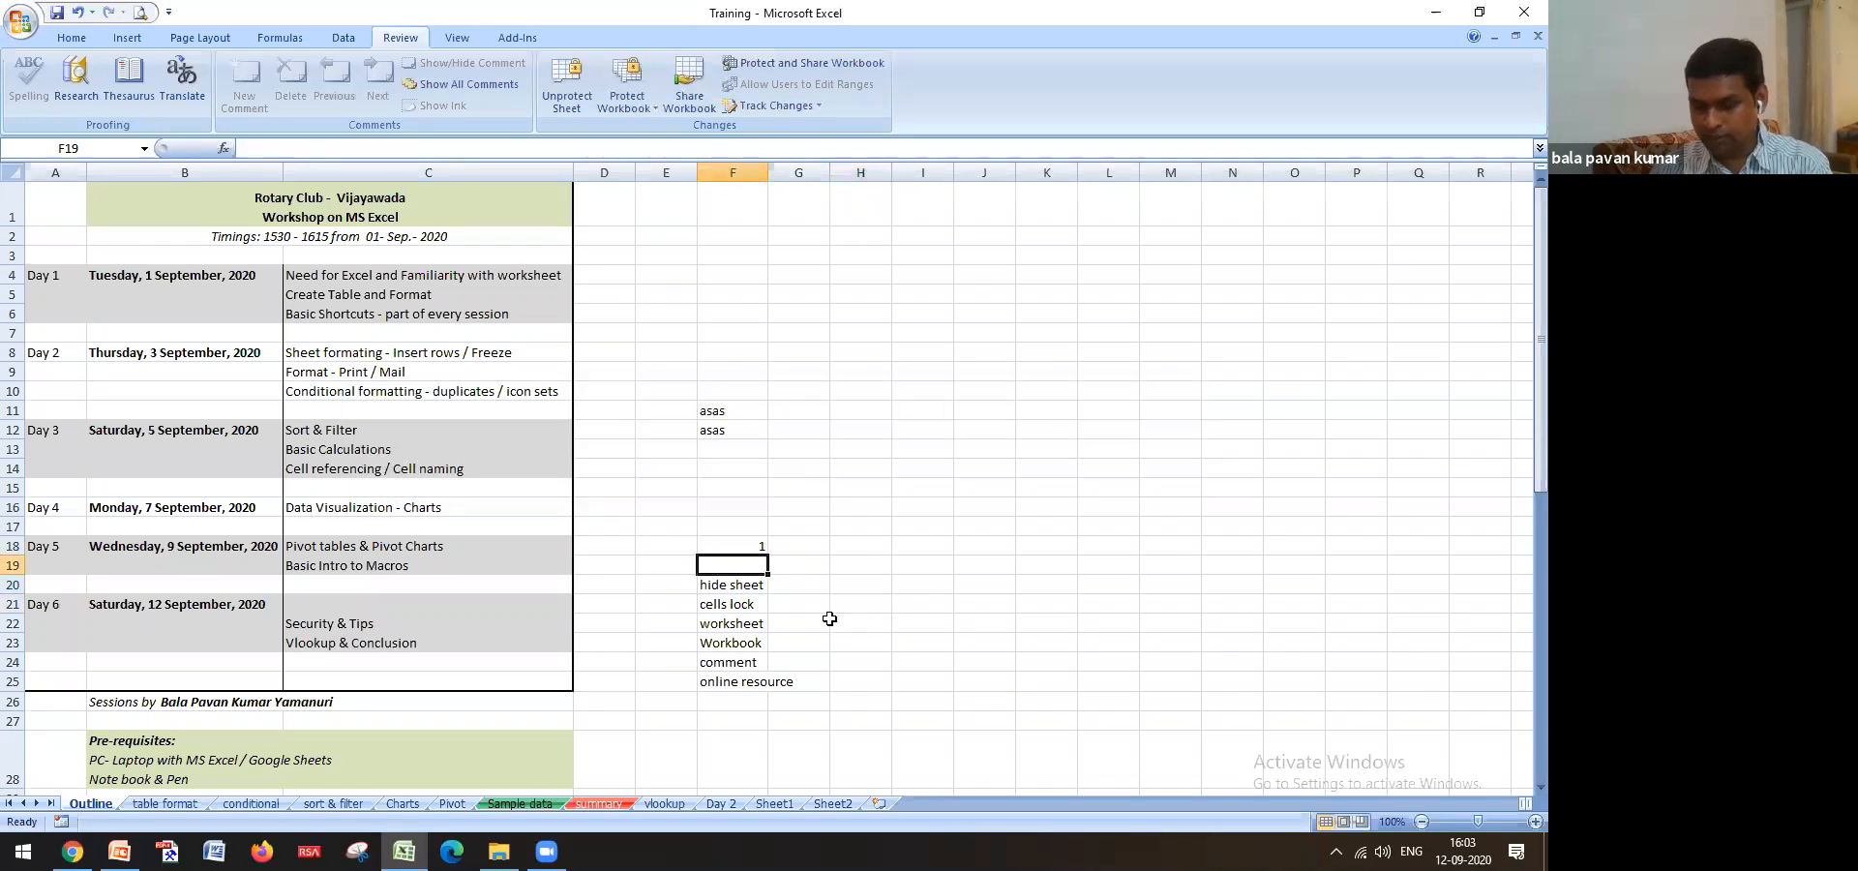
pyautogui.press('Up')
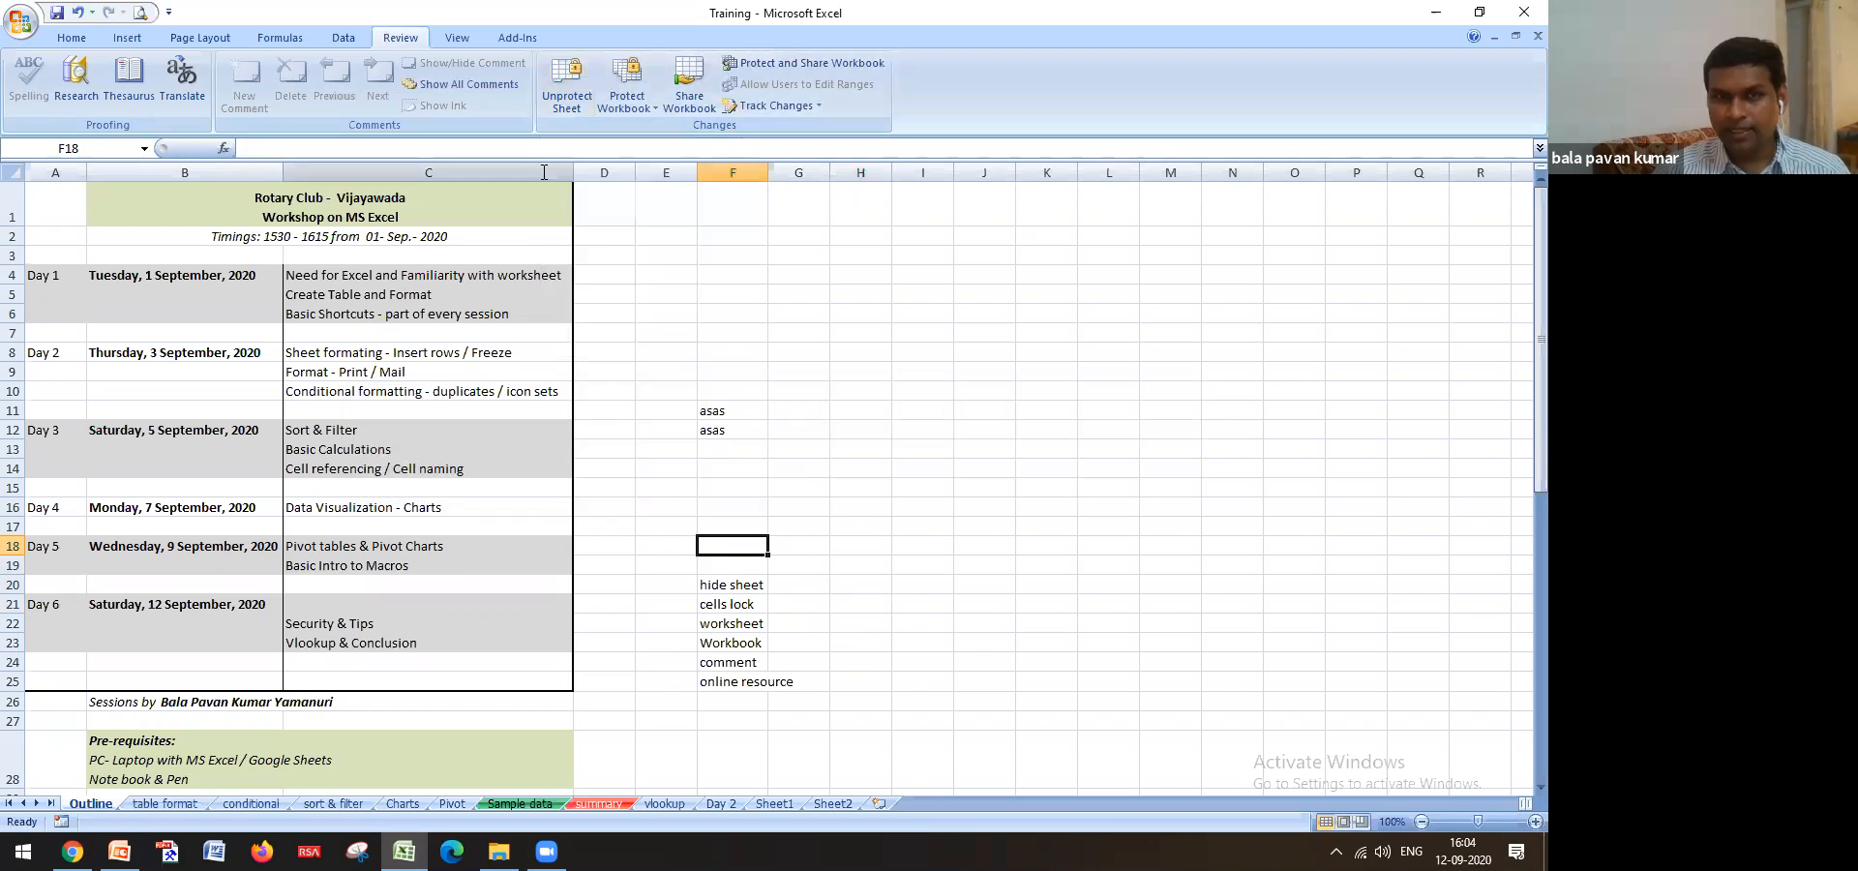
# Unprotect the Outline sheet by entering its protection password
pyautogui.click(559, 97)
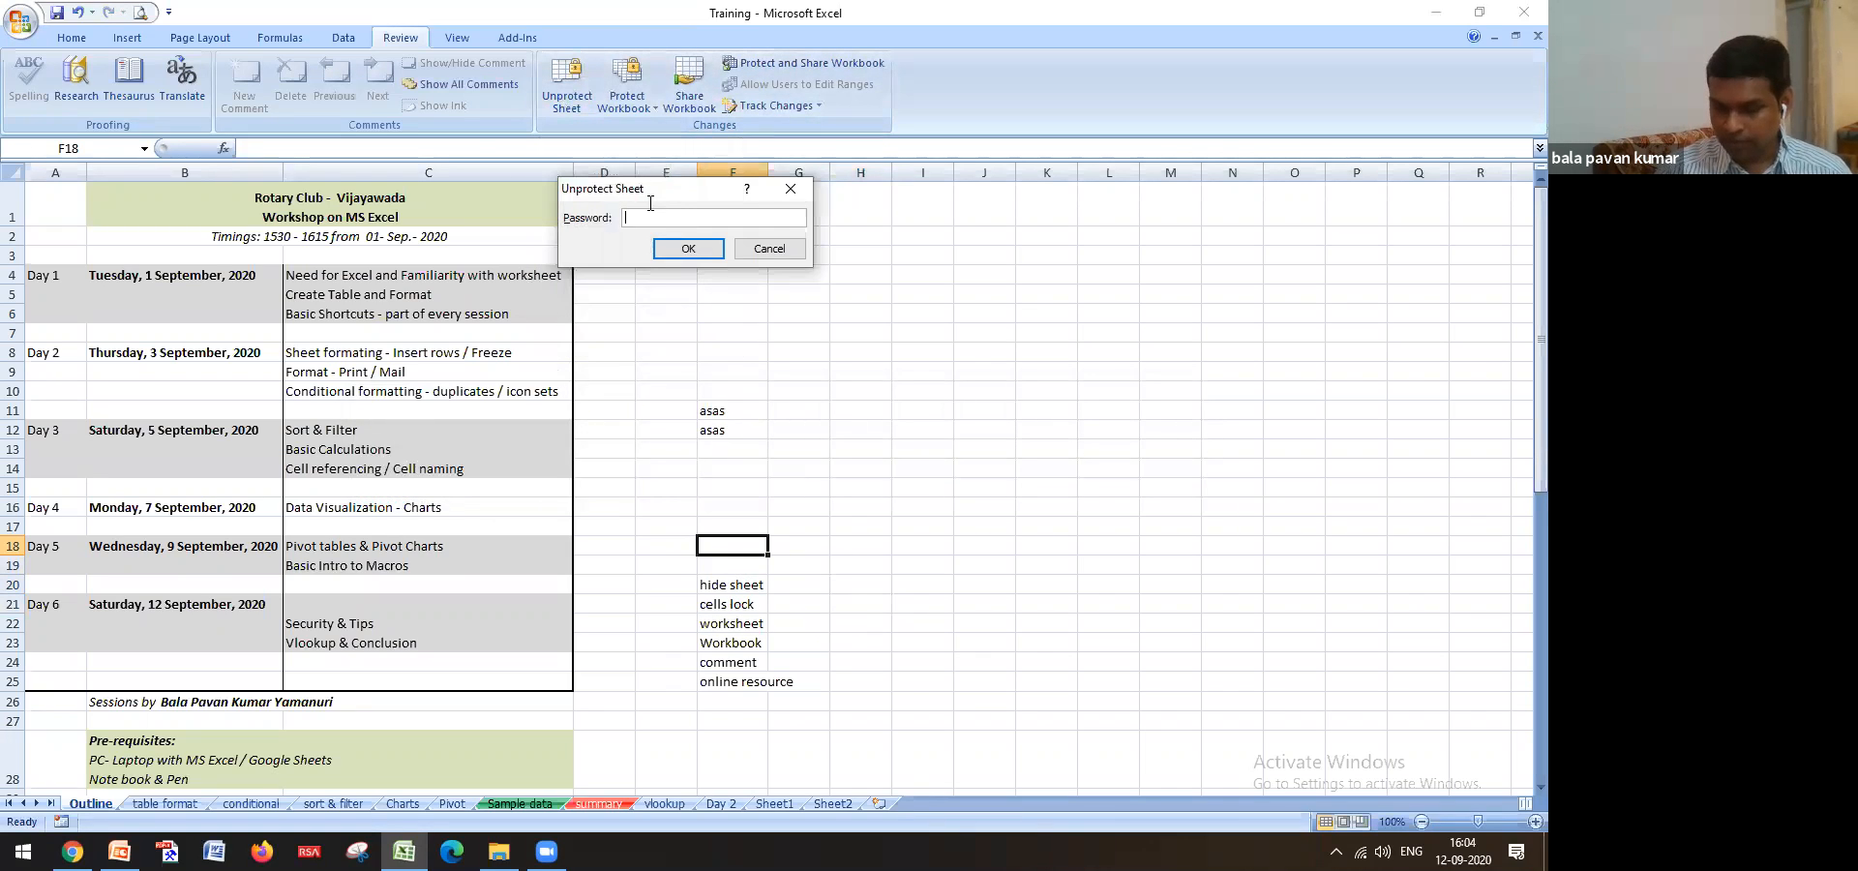
pyautogui.click(708, 247)
pyautogui.click(735, 294)
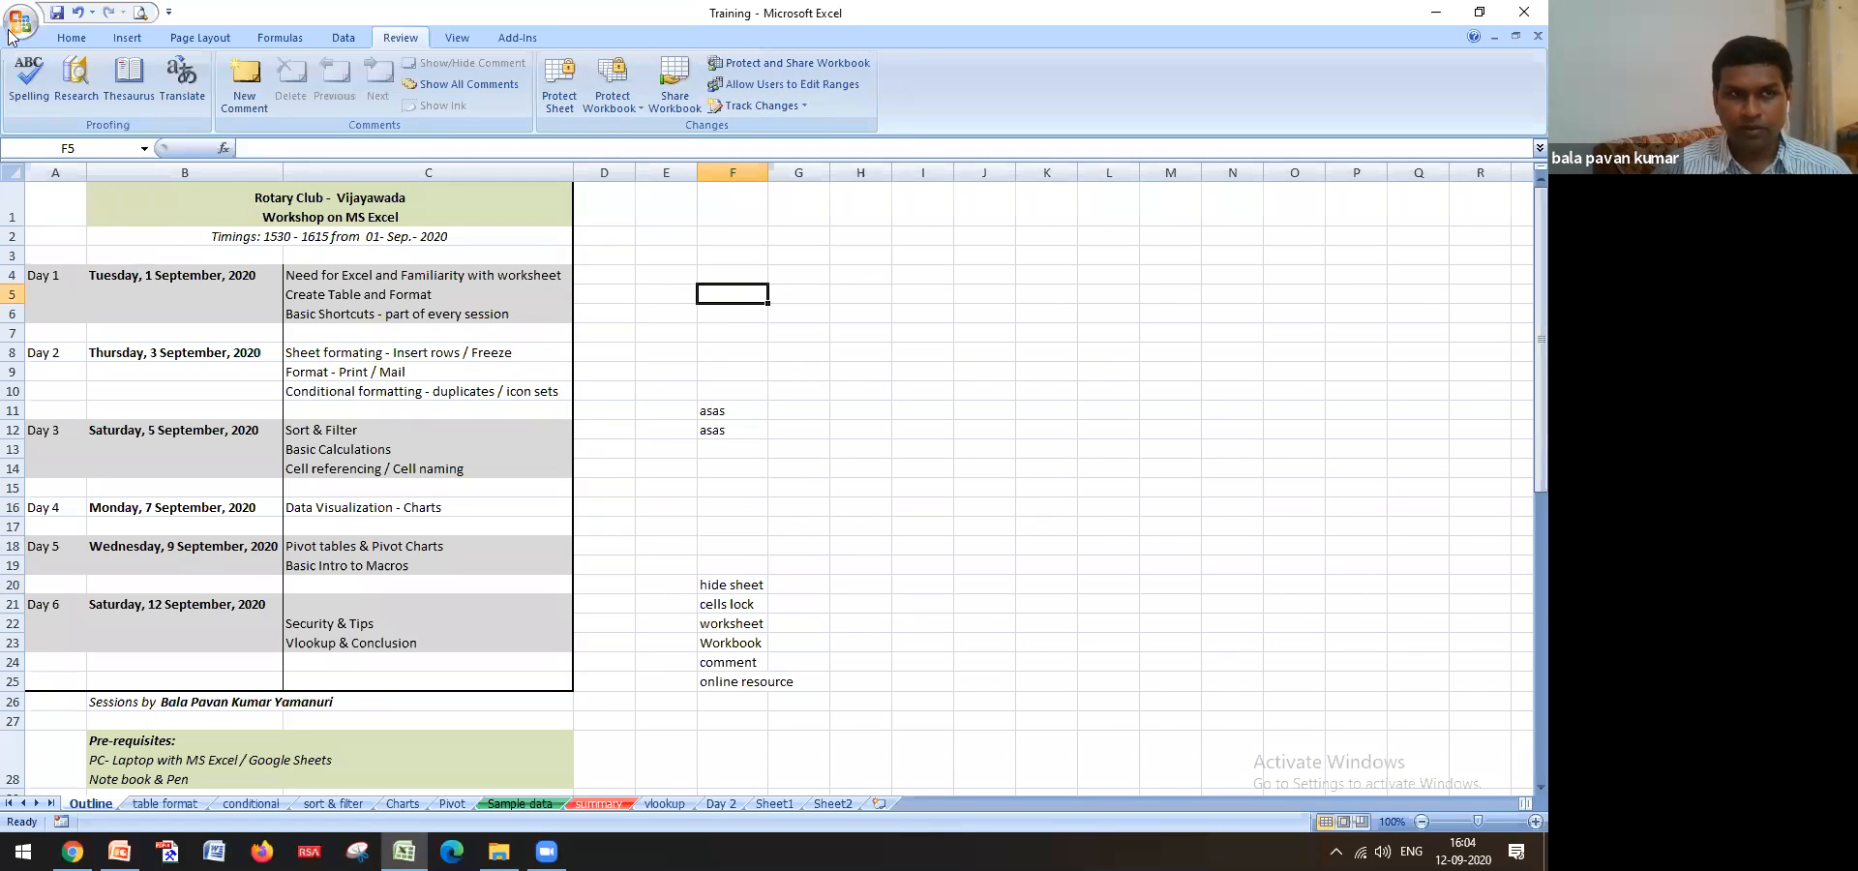
# Select topic cells F20:F25 and bring up their Format Cells dialog
pyautogui.moveTo(751, 586); pyautogui.dragTo(759, 677)
pyautogui.rightClick(734, 587)
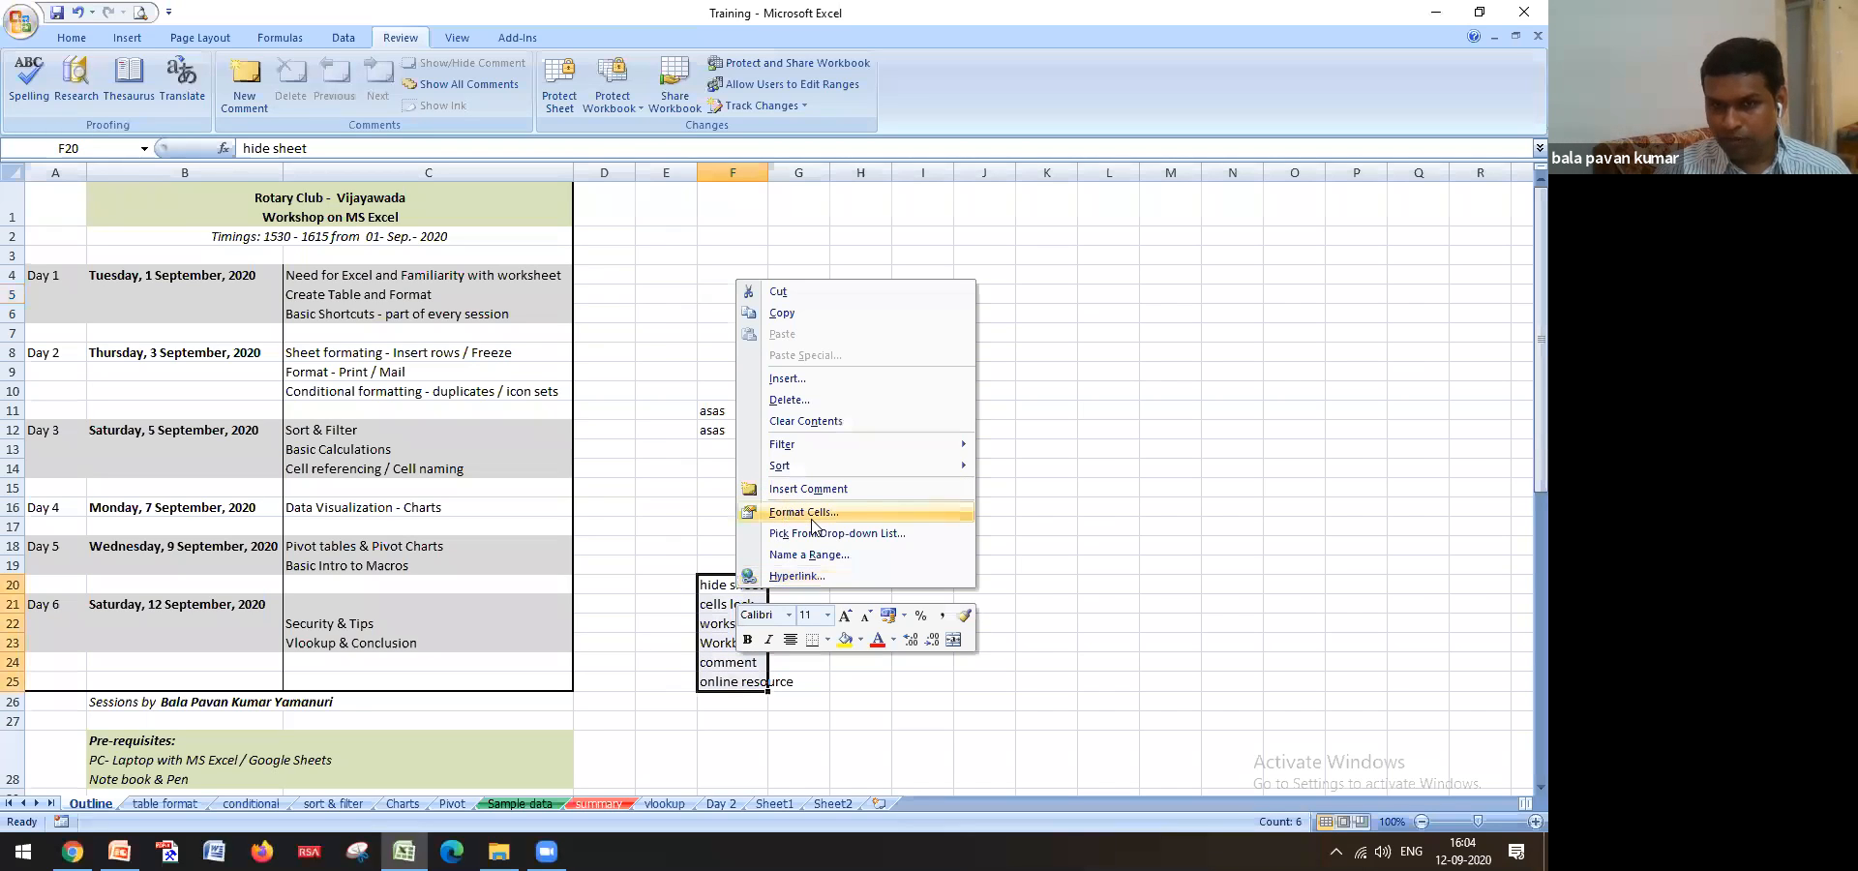
pyautogui.press('Escape')
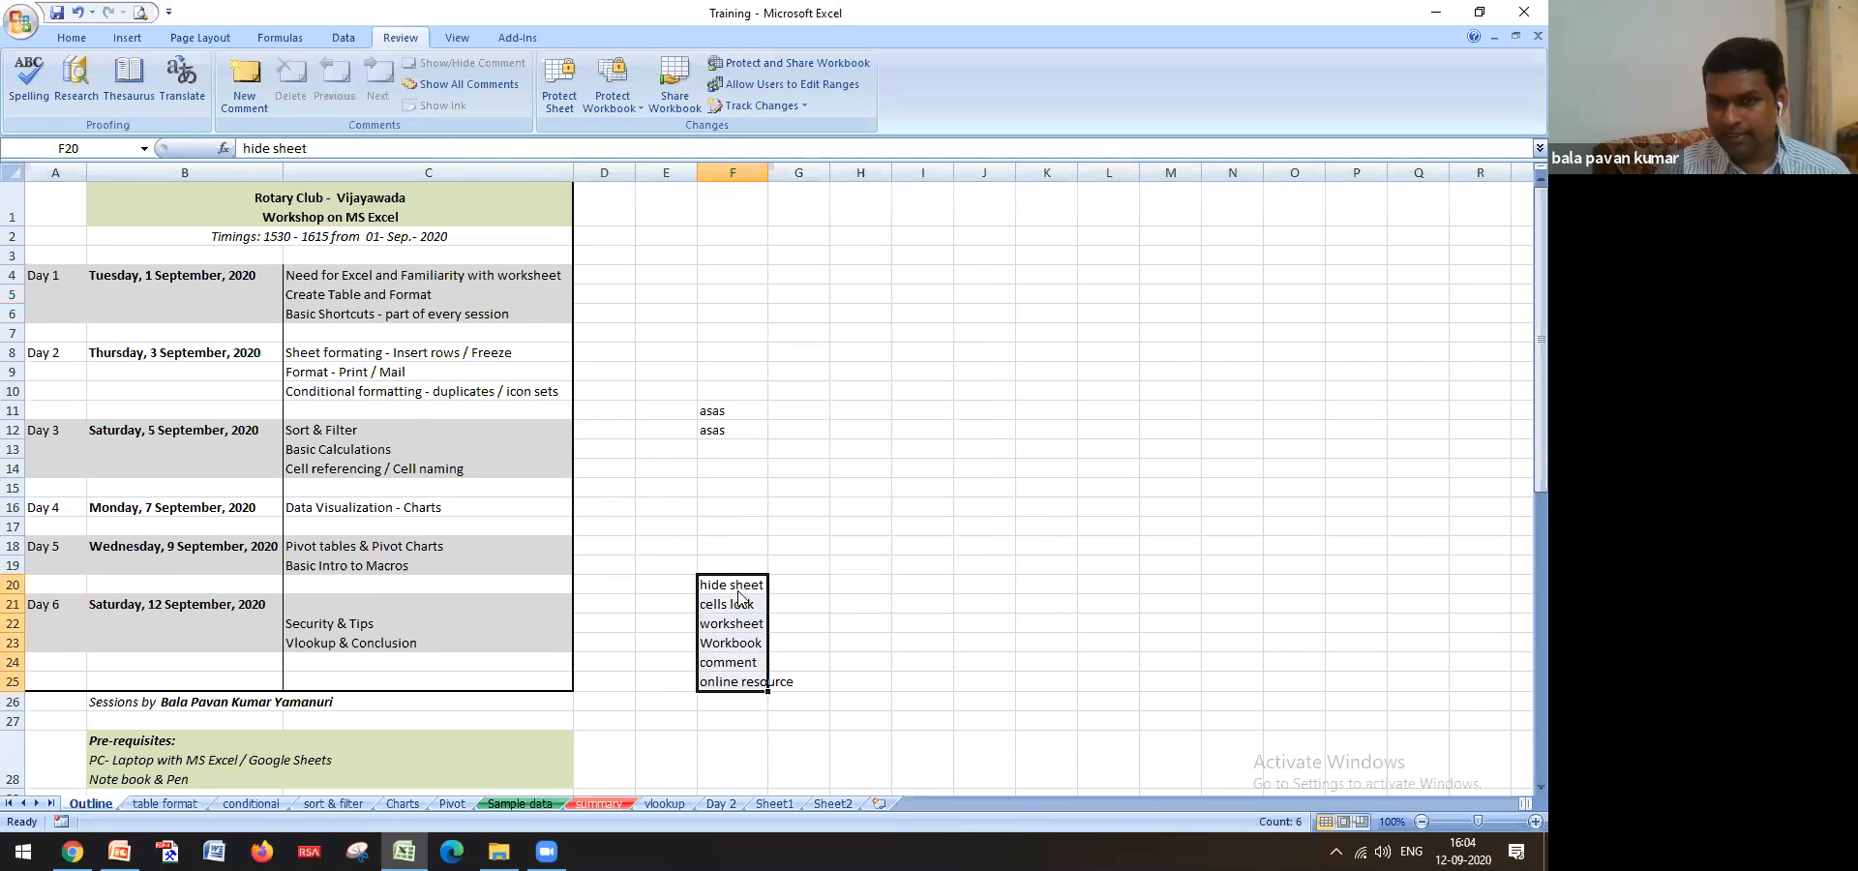
pyautogui.rightClick(738, 596)
pyautogui.click(805, 530)
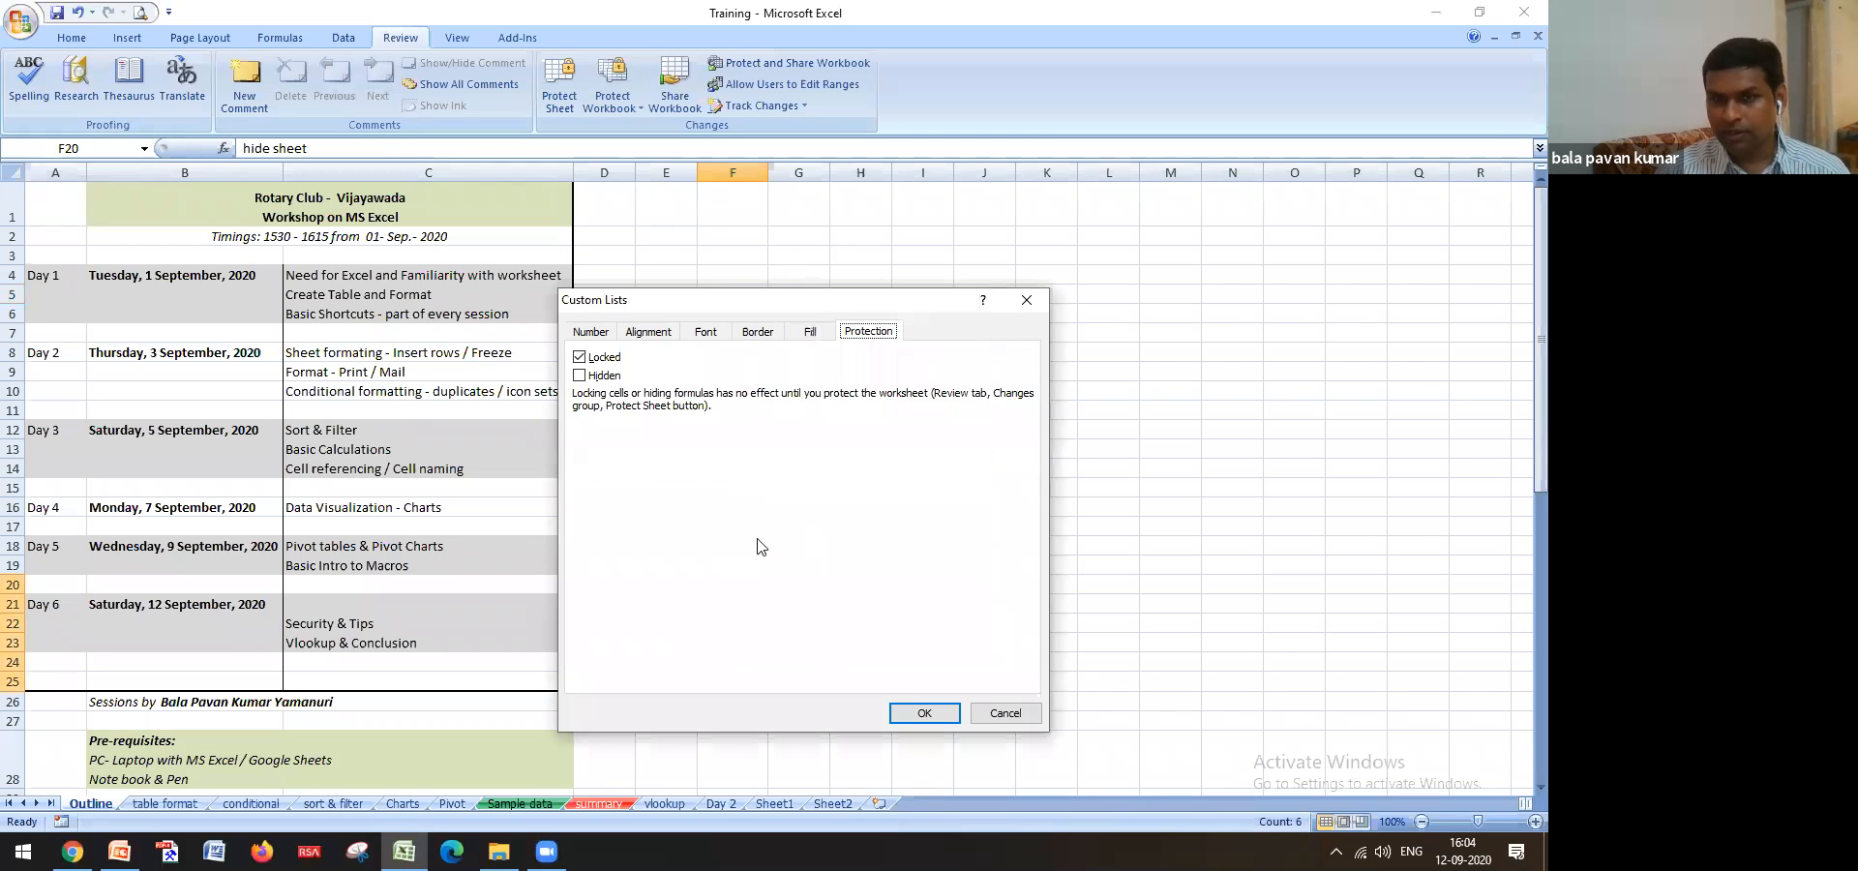
# Browse the Format Cells tabs, then untick Locked for F20:F25 on Protection
pyautogui.click(595, 334)
pyautogui.click(655, 334)
pyautogui.click(705, 333)
pyautogui.click(759, 333)
pyautogui.click(809, 333)
pyautogui.click(867, 333)
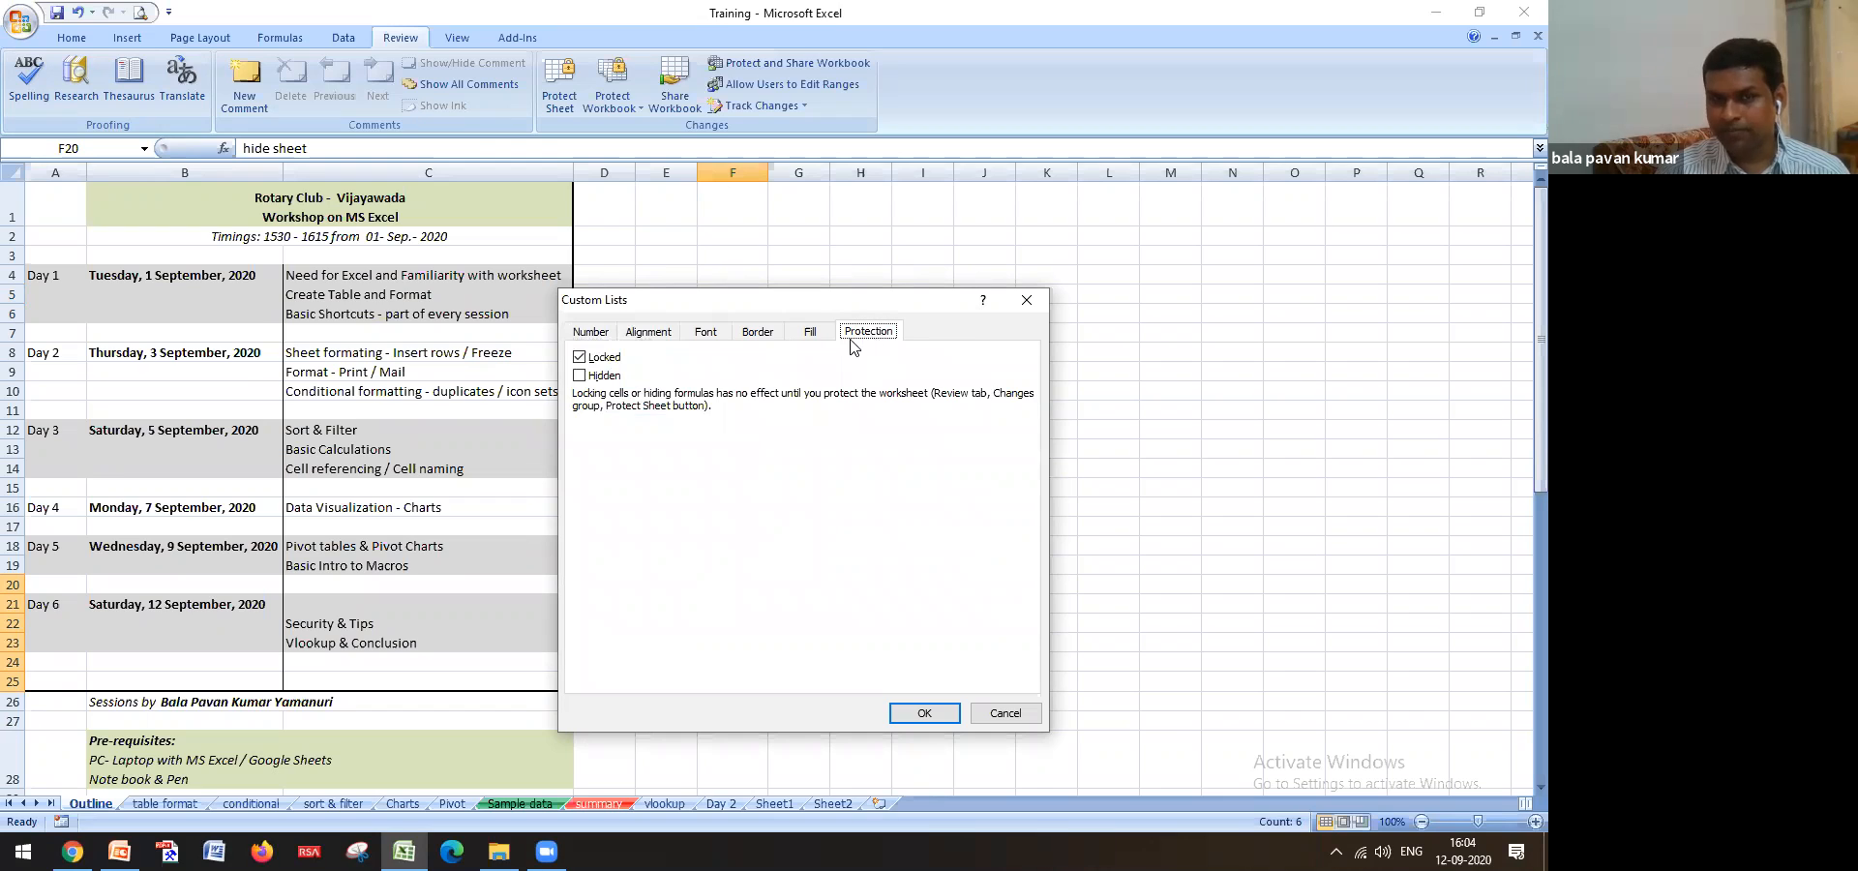
pyautogui.click(579, 360)
pyautogui.click(579, 358)
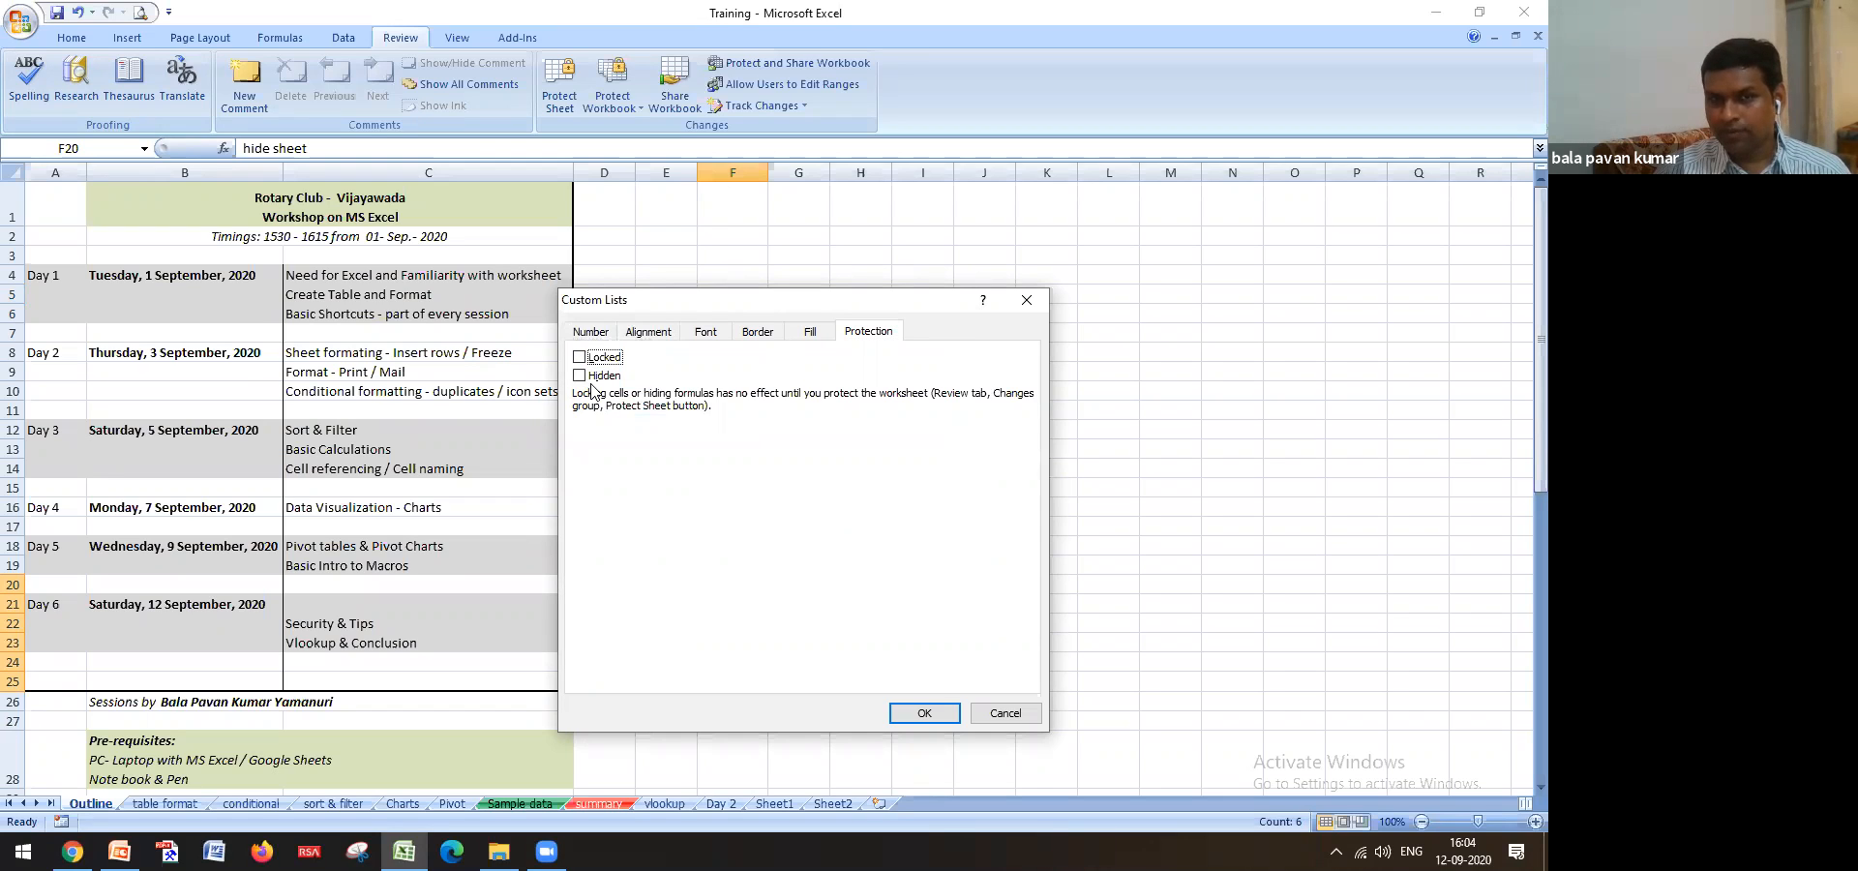
pyautogui.click(918, 713)
# Delete 'hide sheet' from F20 to confirm it is editable, then undo it
pyautogui.click(900, 668)
pyautogui.click(741, 588)
pyautogui.press('Delete')
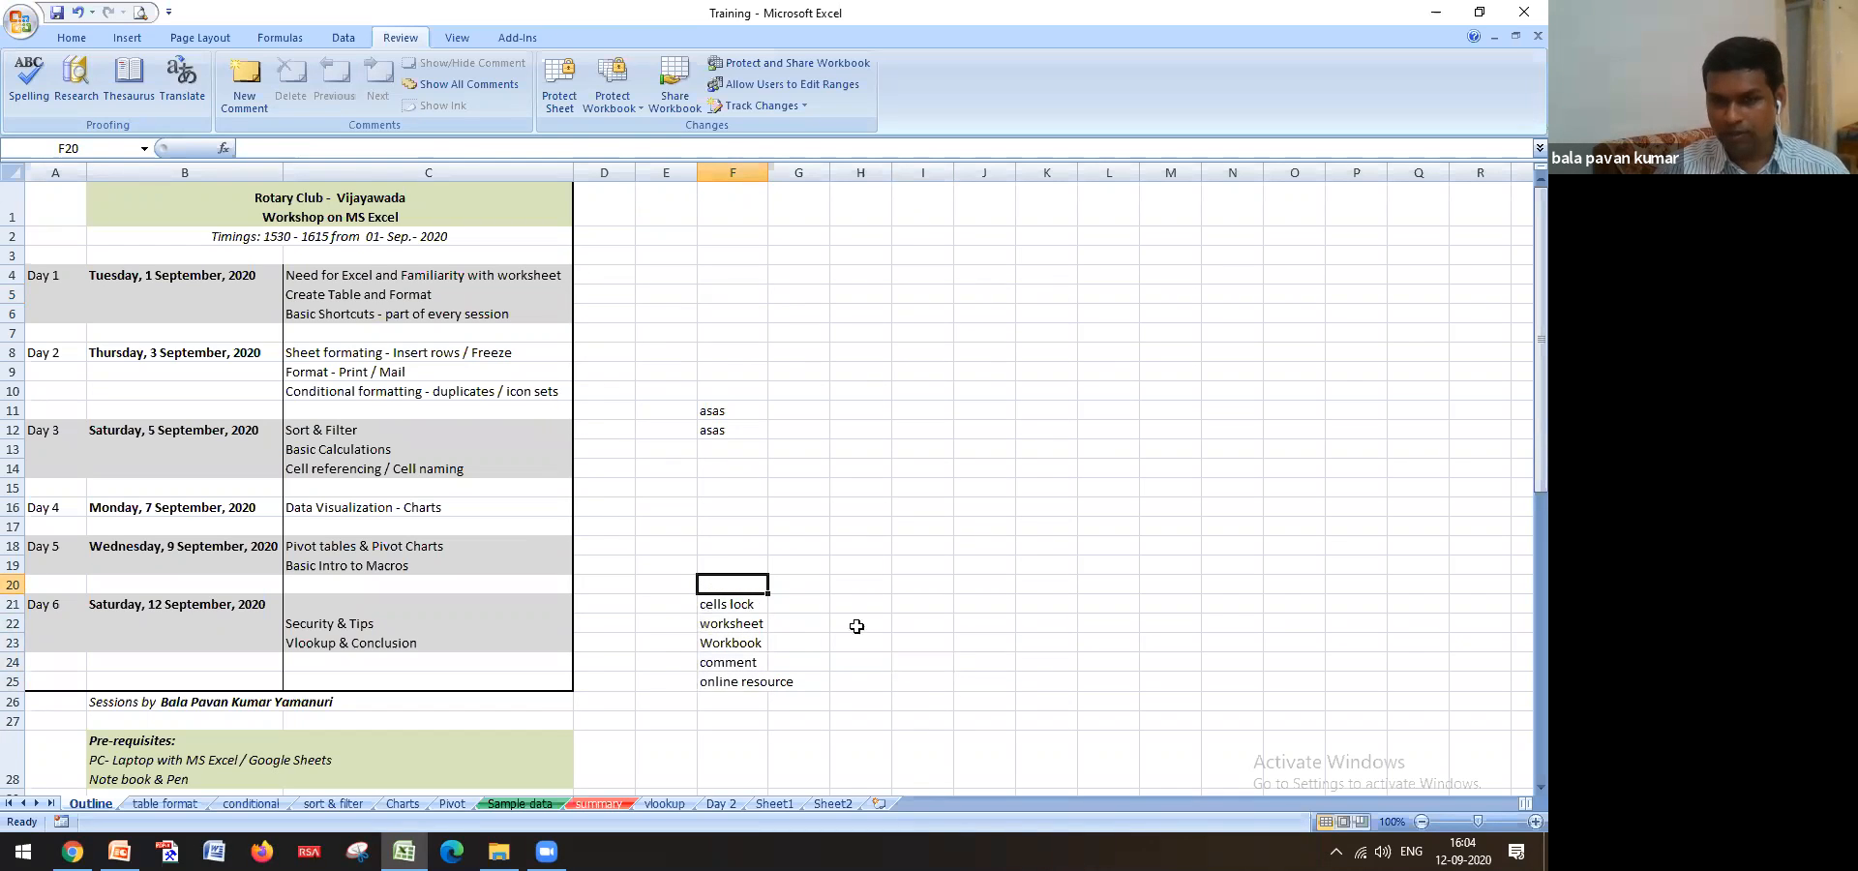
pyautogui.click(855, 625)
pyautogui.hotkey('ctrl', 'z')
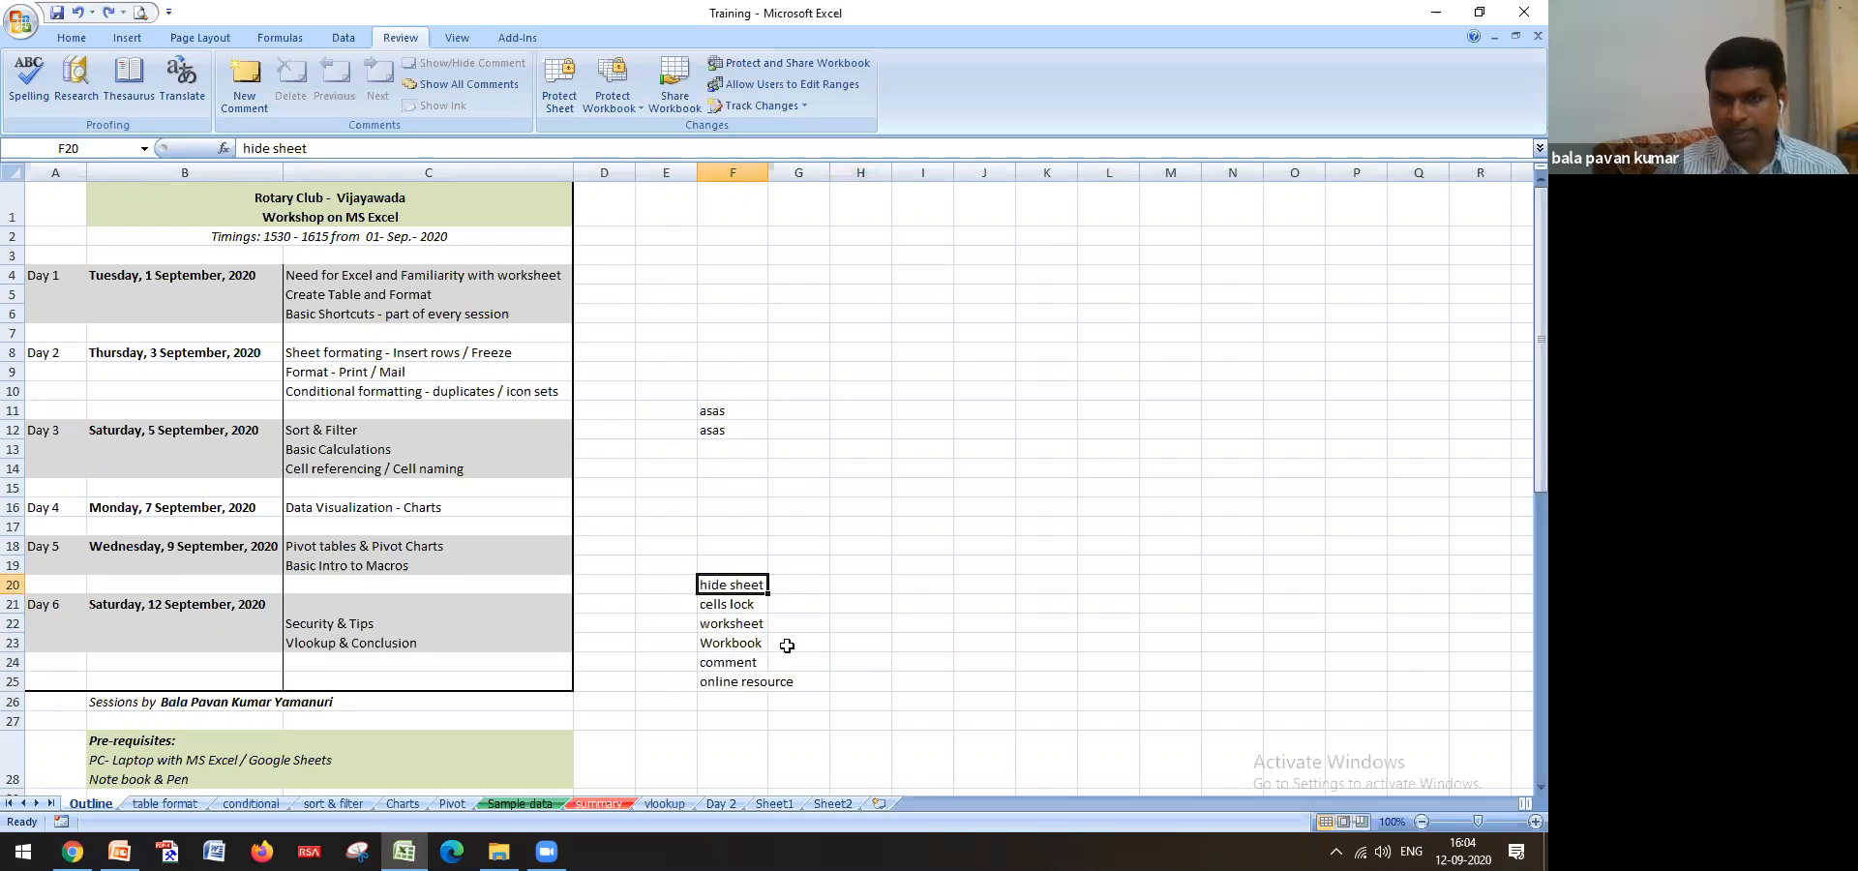
# Tick Locked for the topic cells F20:F24 in Format Cells Protection
pyautogui.moveTo(746, 587); pyautogui.dragTo(754, 677)
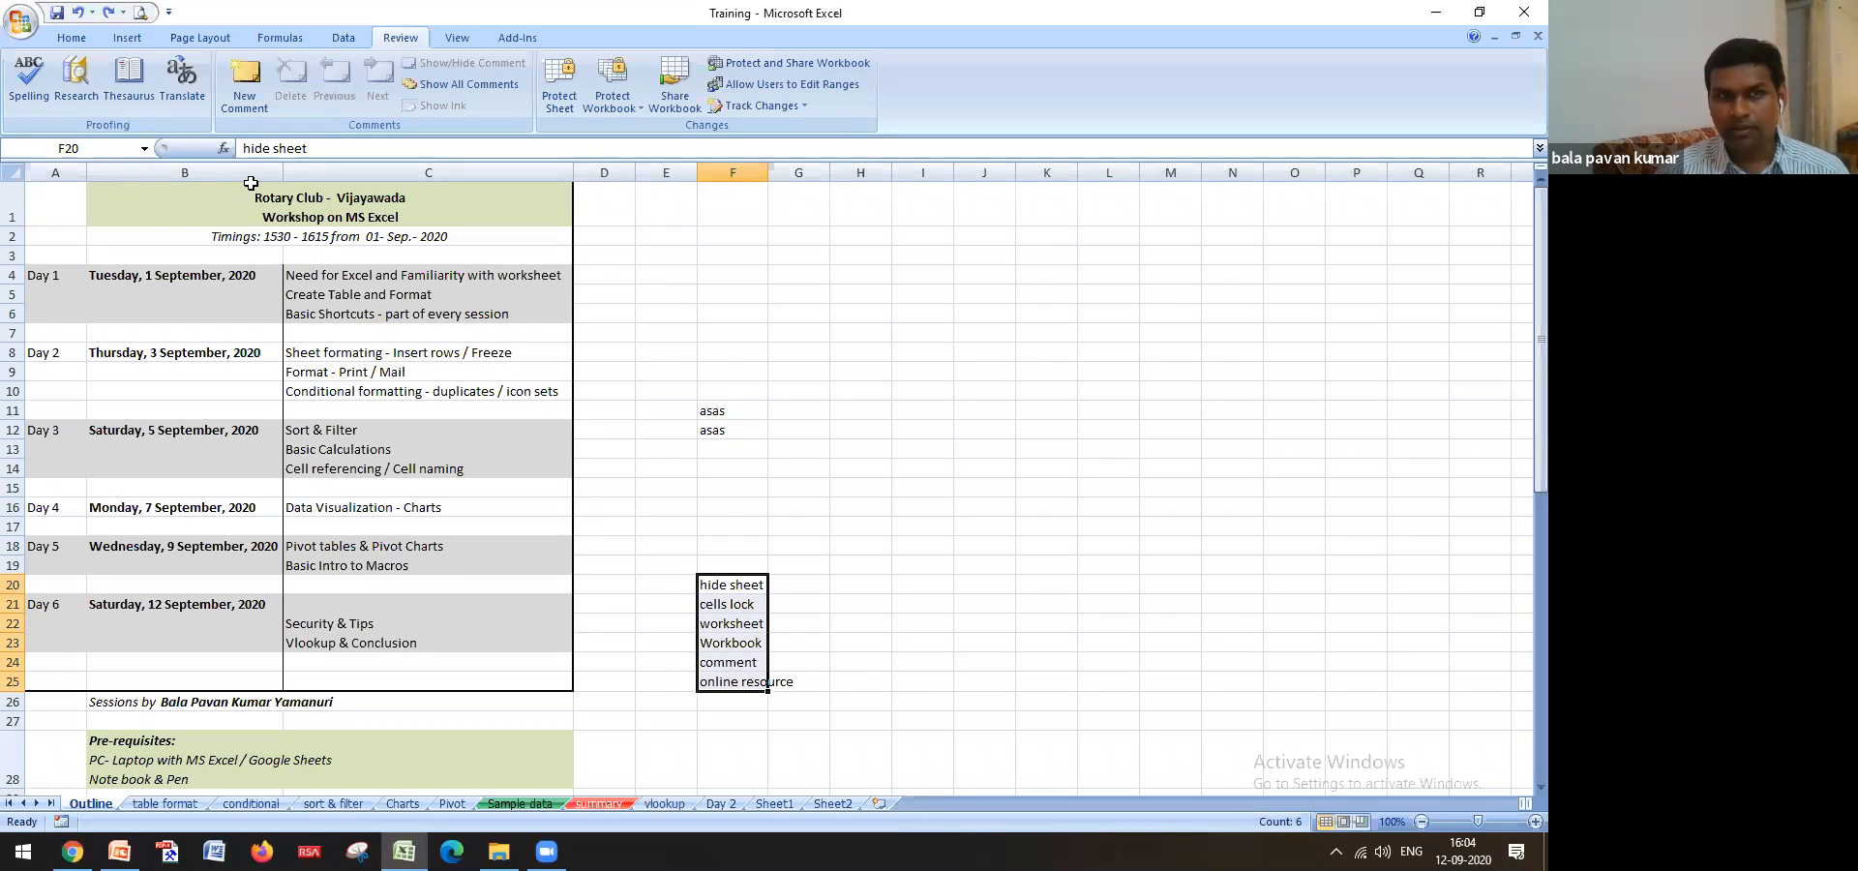
pyautogui.rightClick(748, 637)
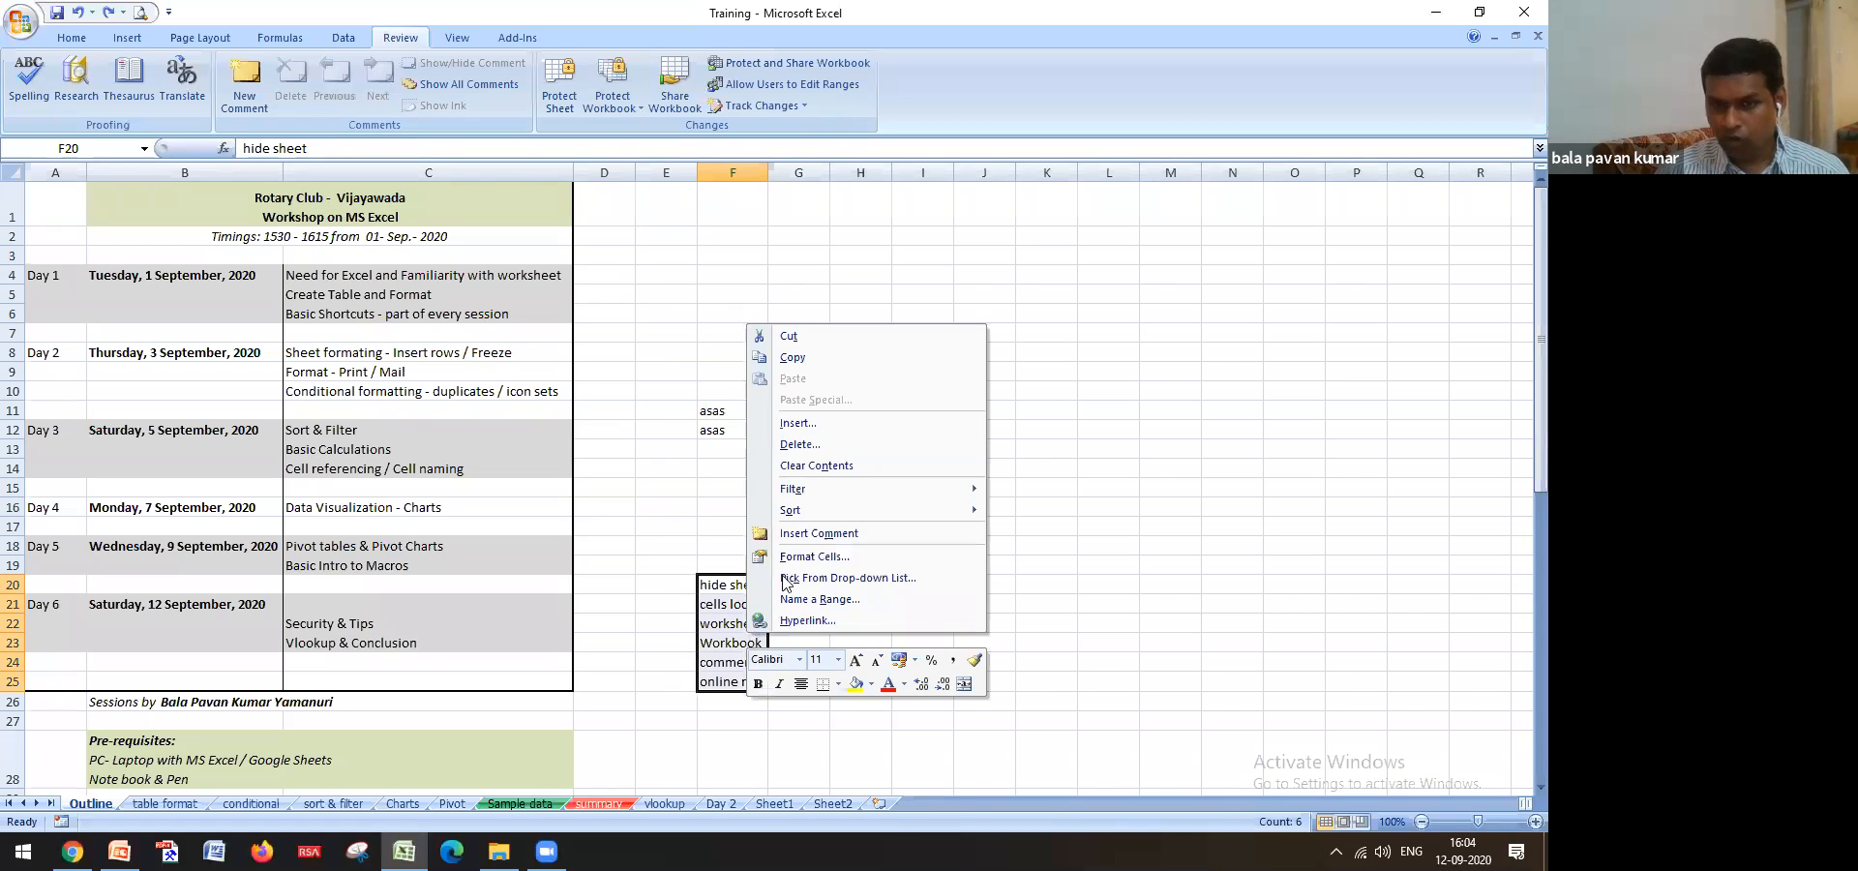
pyautogui.click(801, 557)
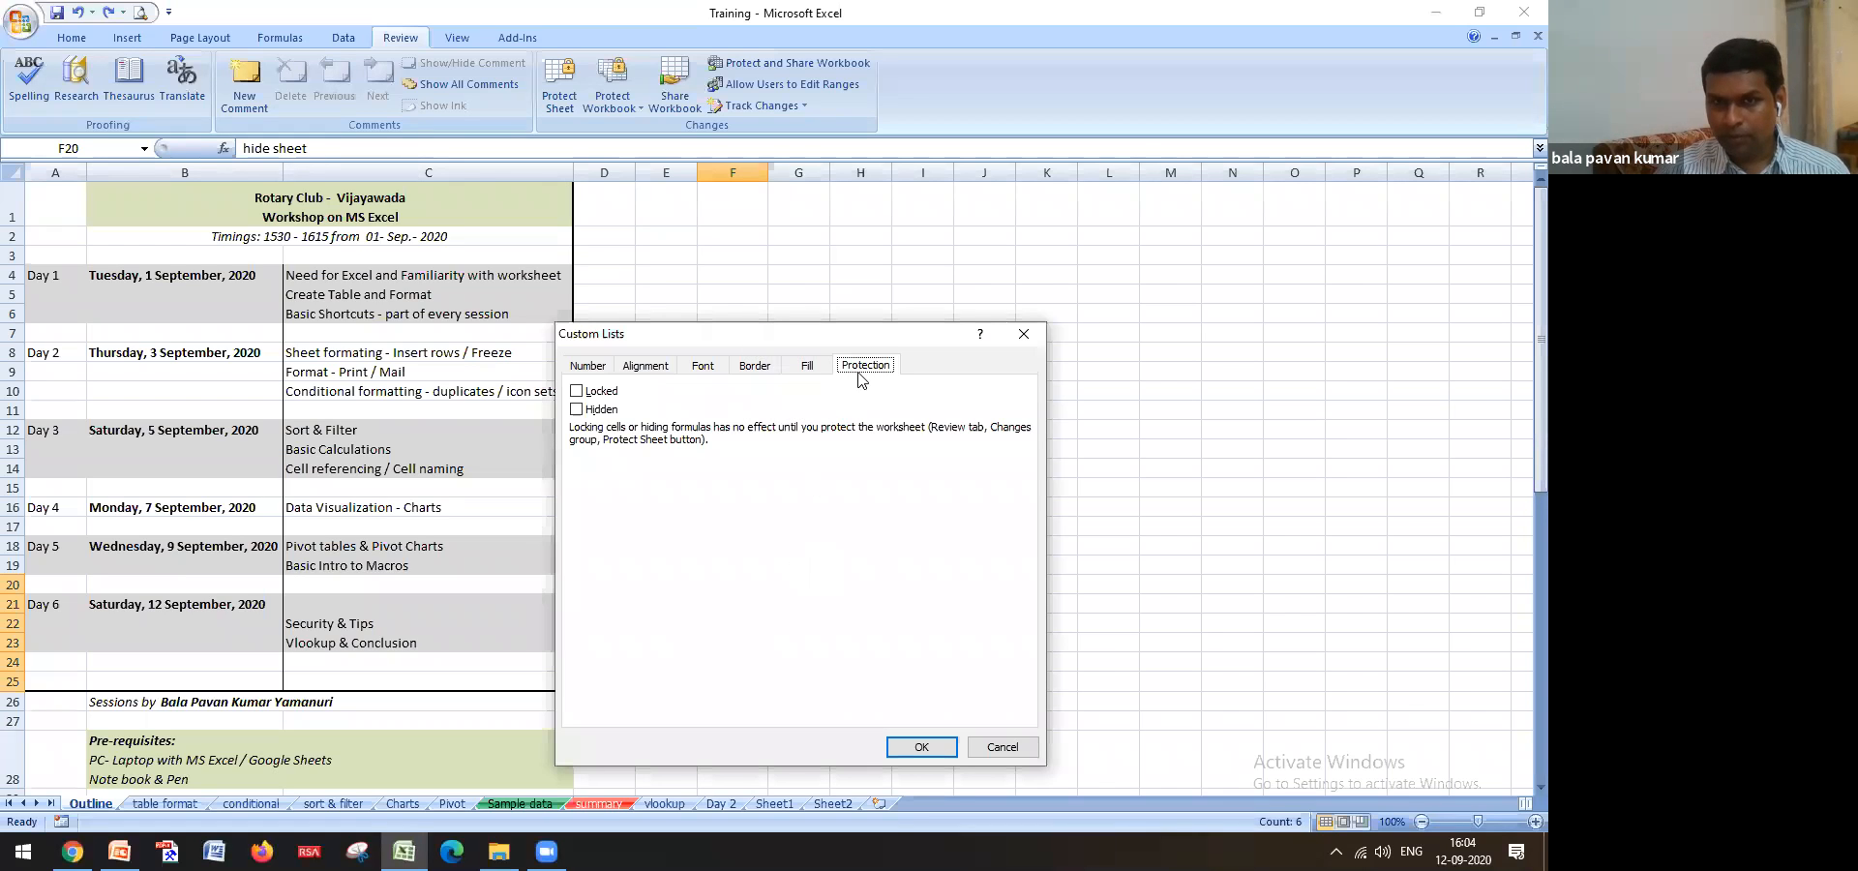
pyautogui.click(590, 366)
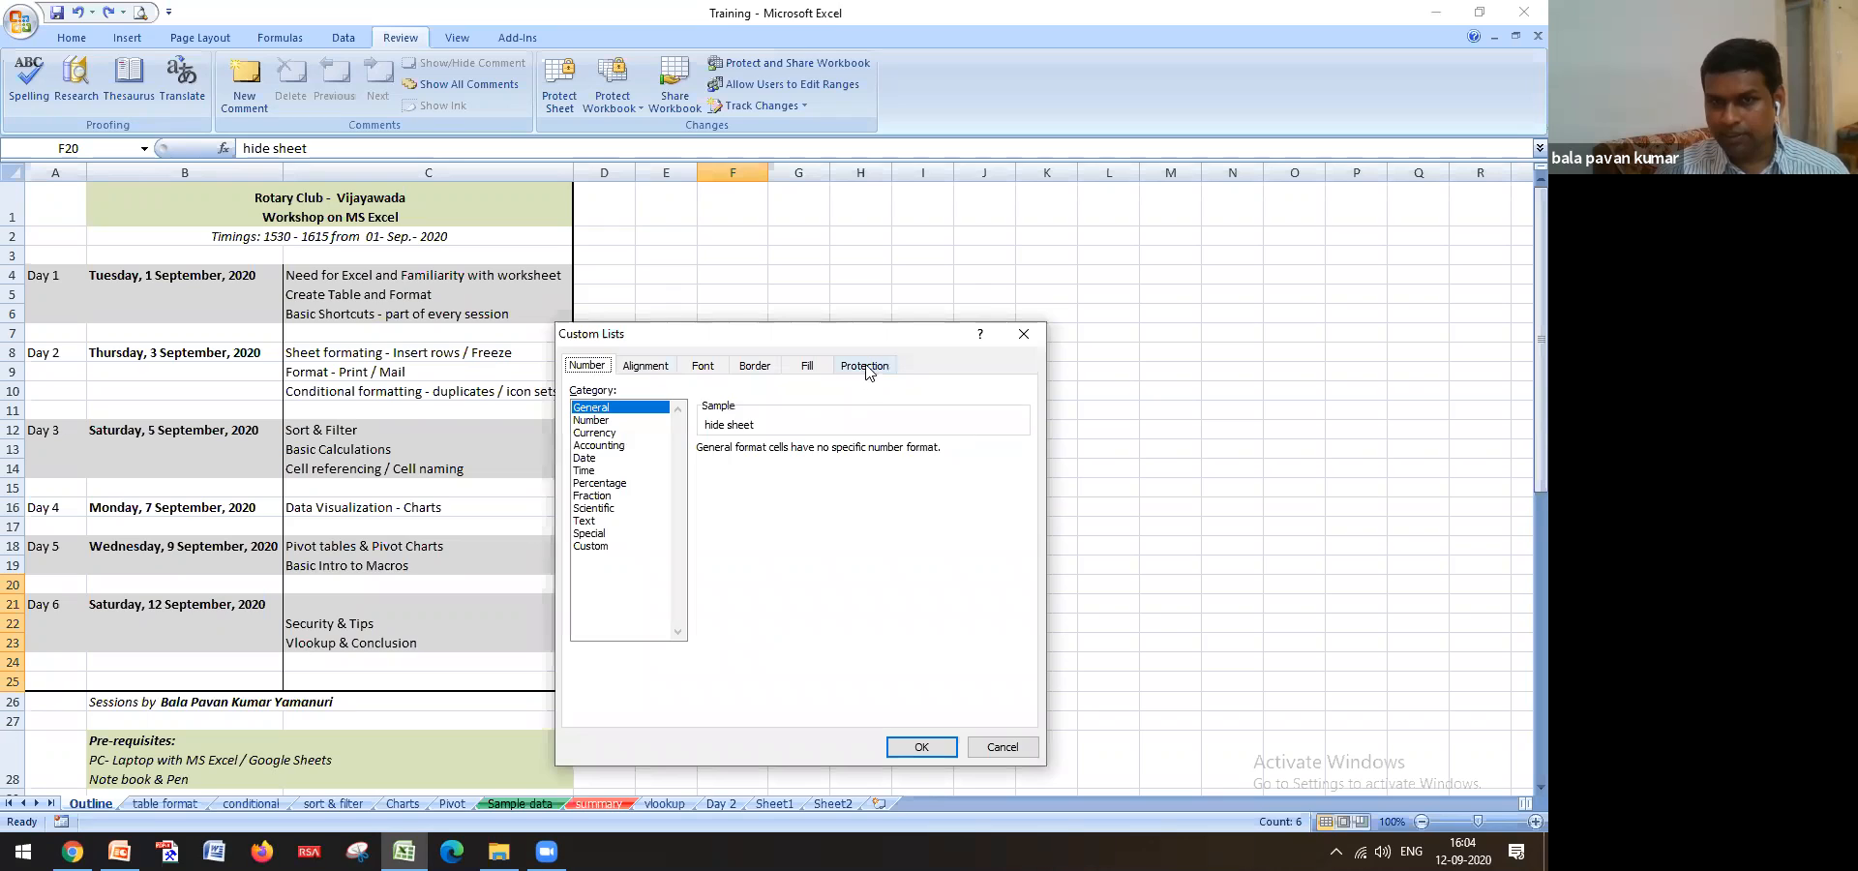
pyautogui.click(866, 368)
pyautogui.click(578, 392)
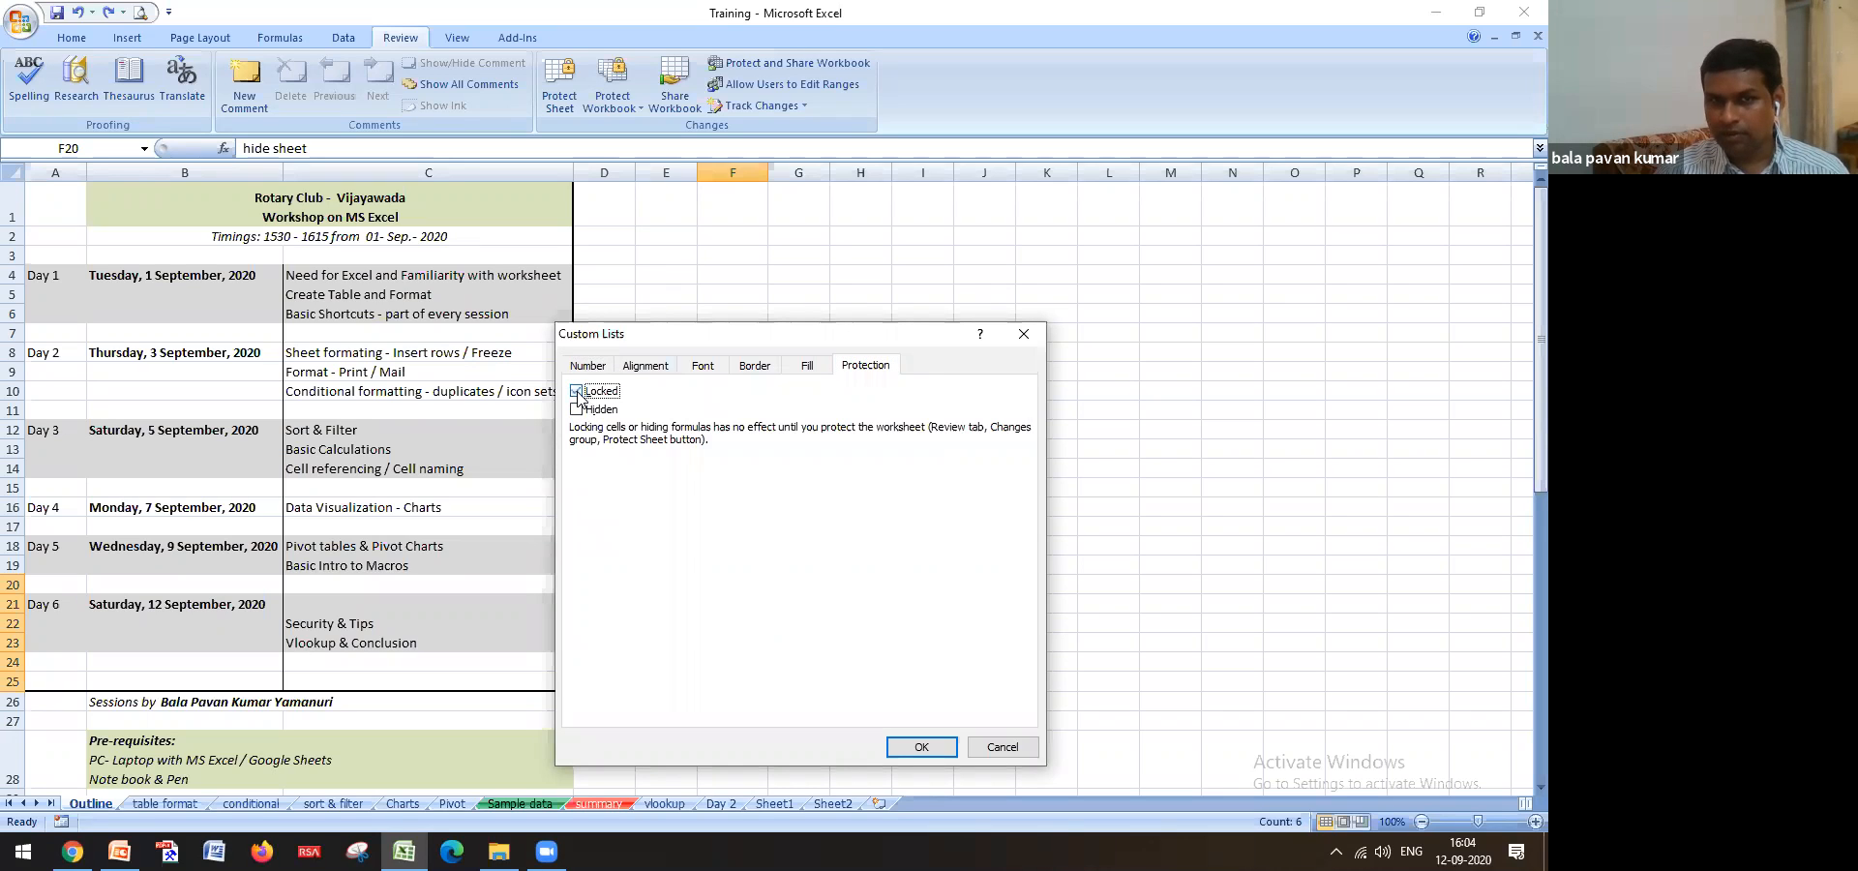
pyautogui.click(944, 745)
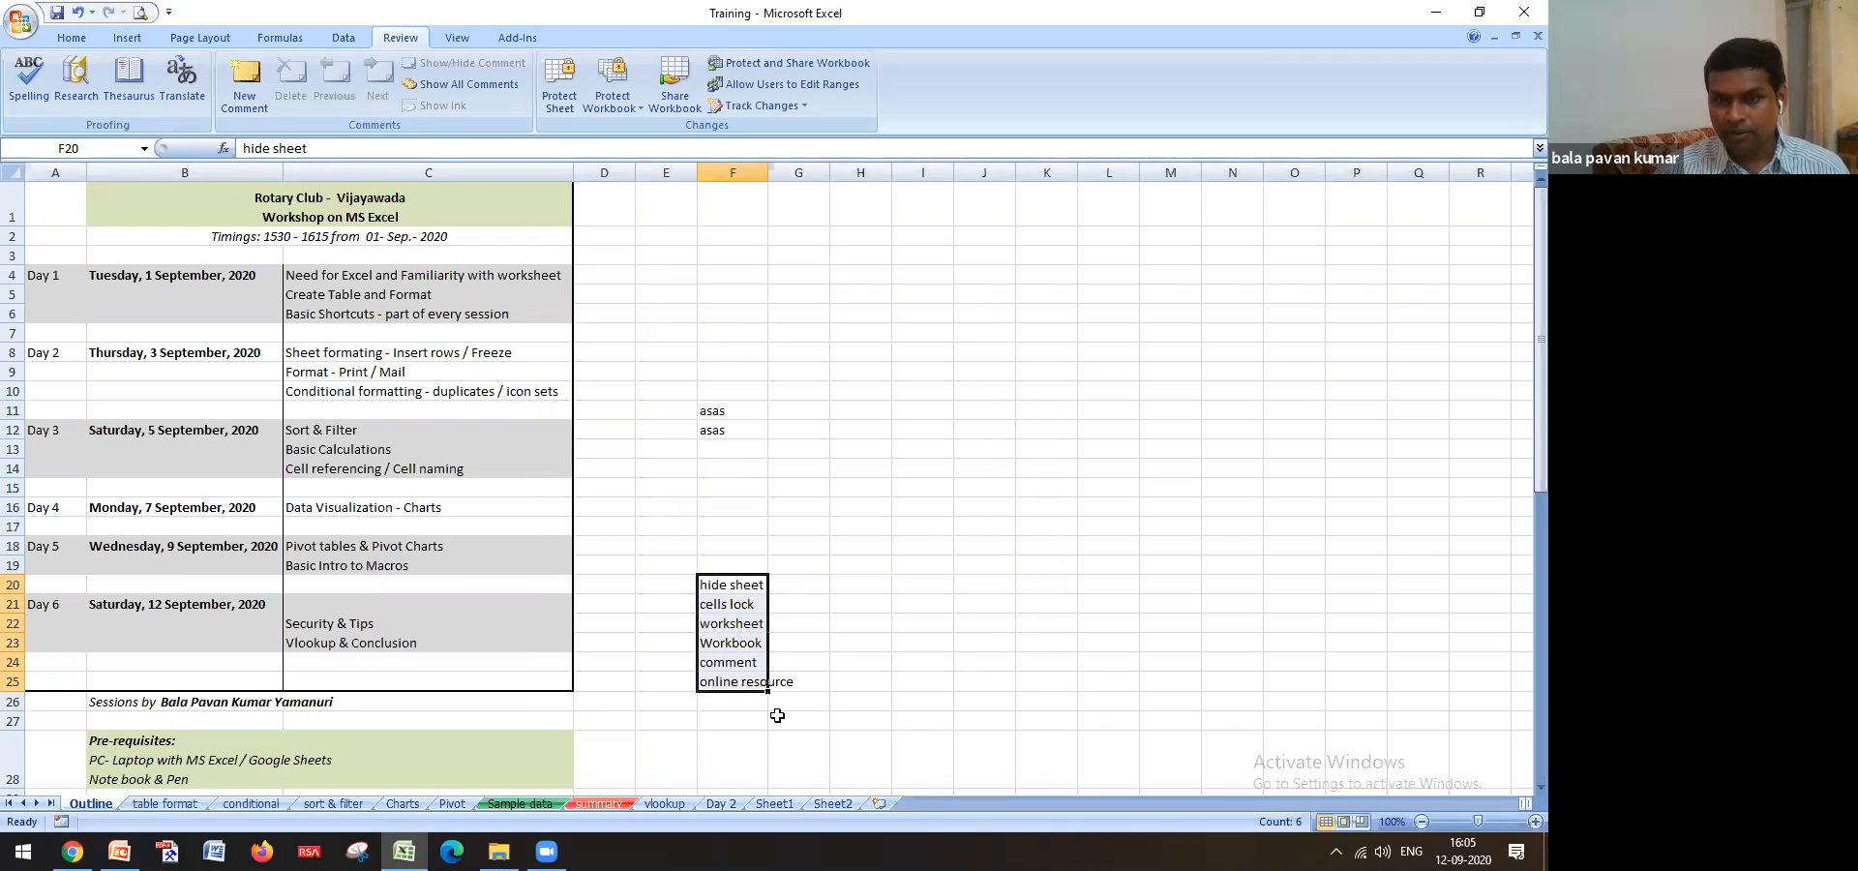
# Protect the Outline sheet with a password and confirm F20 refuses edits
pyautogui.click(563, 103)
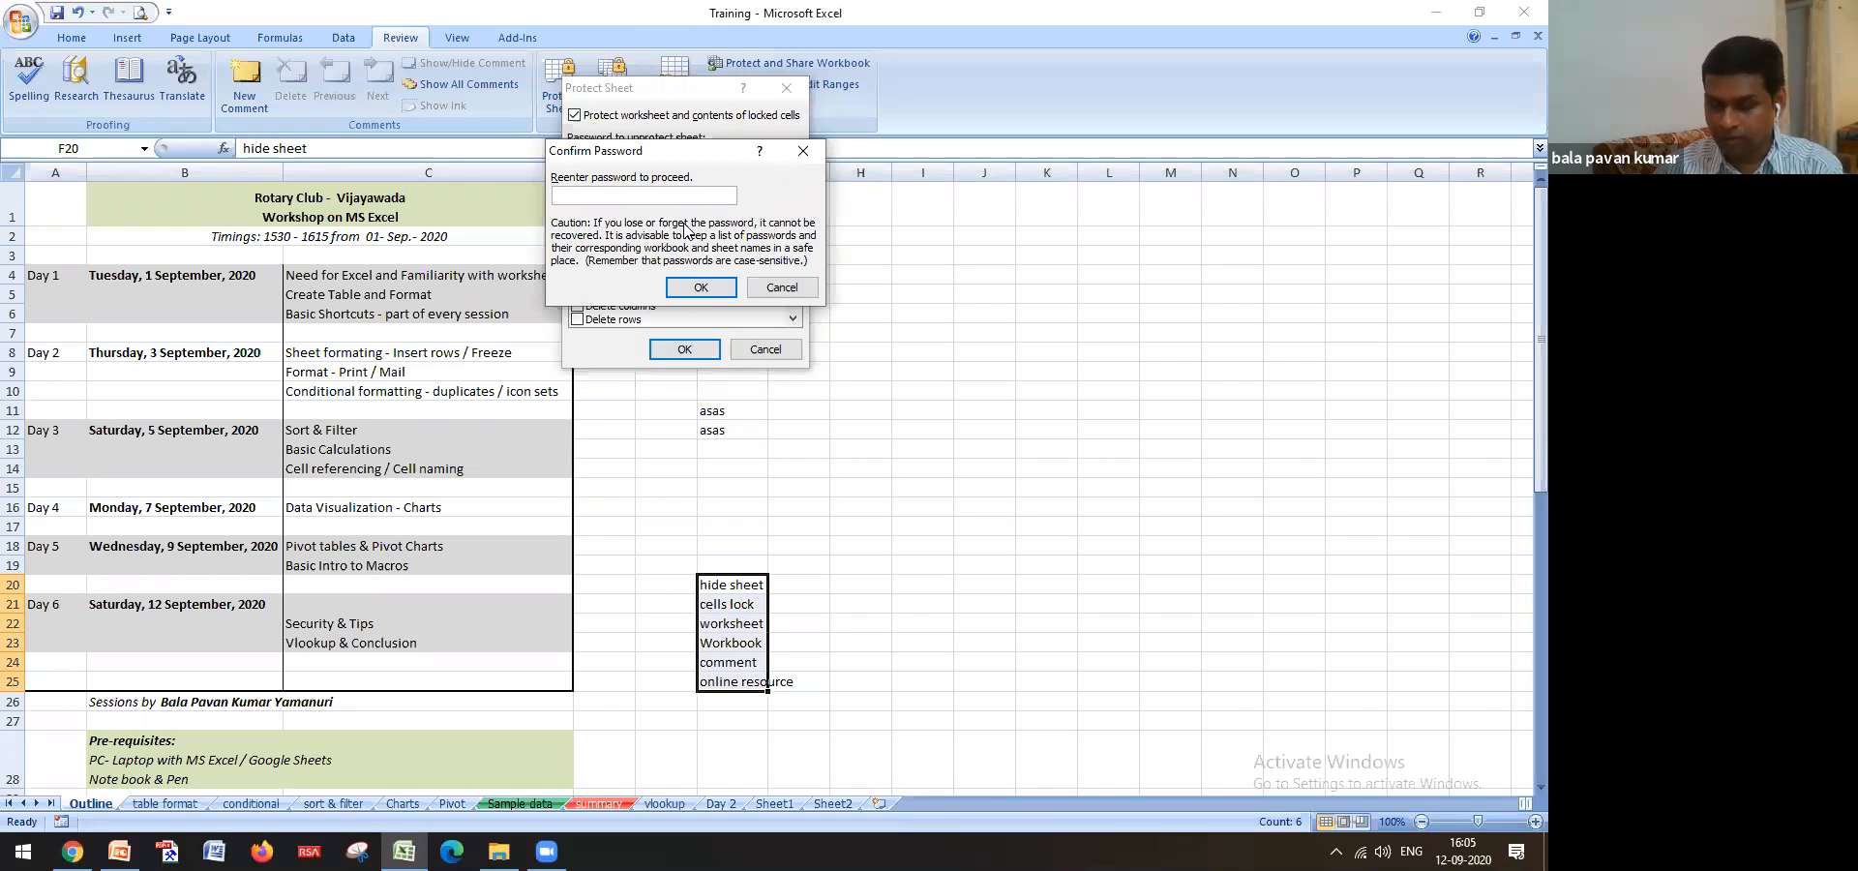
pyautogui.click(717, 290)
pyautogui.click(911, 529)
pyautogui.moveTo(735, 588); pyautogui.dragTo(752, 681)
pyautogui.click(740, 627)
pyautogui.click(739, 590)
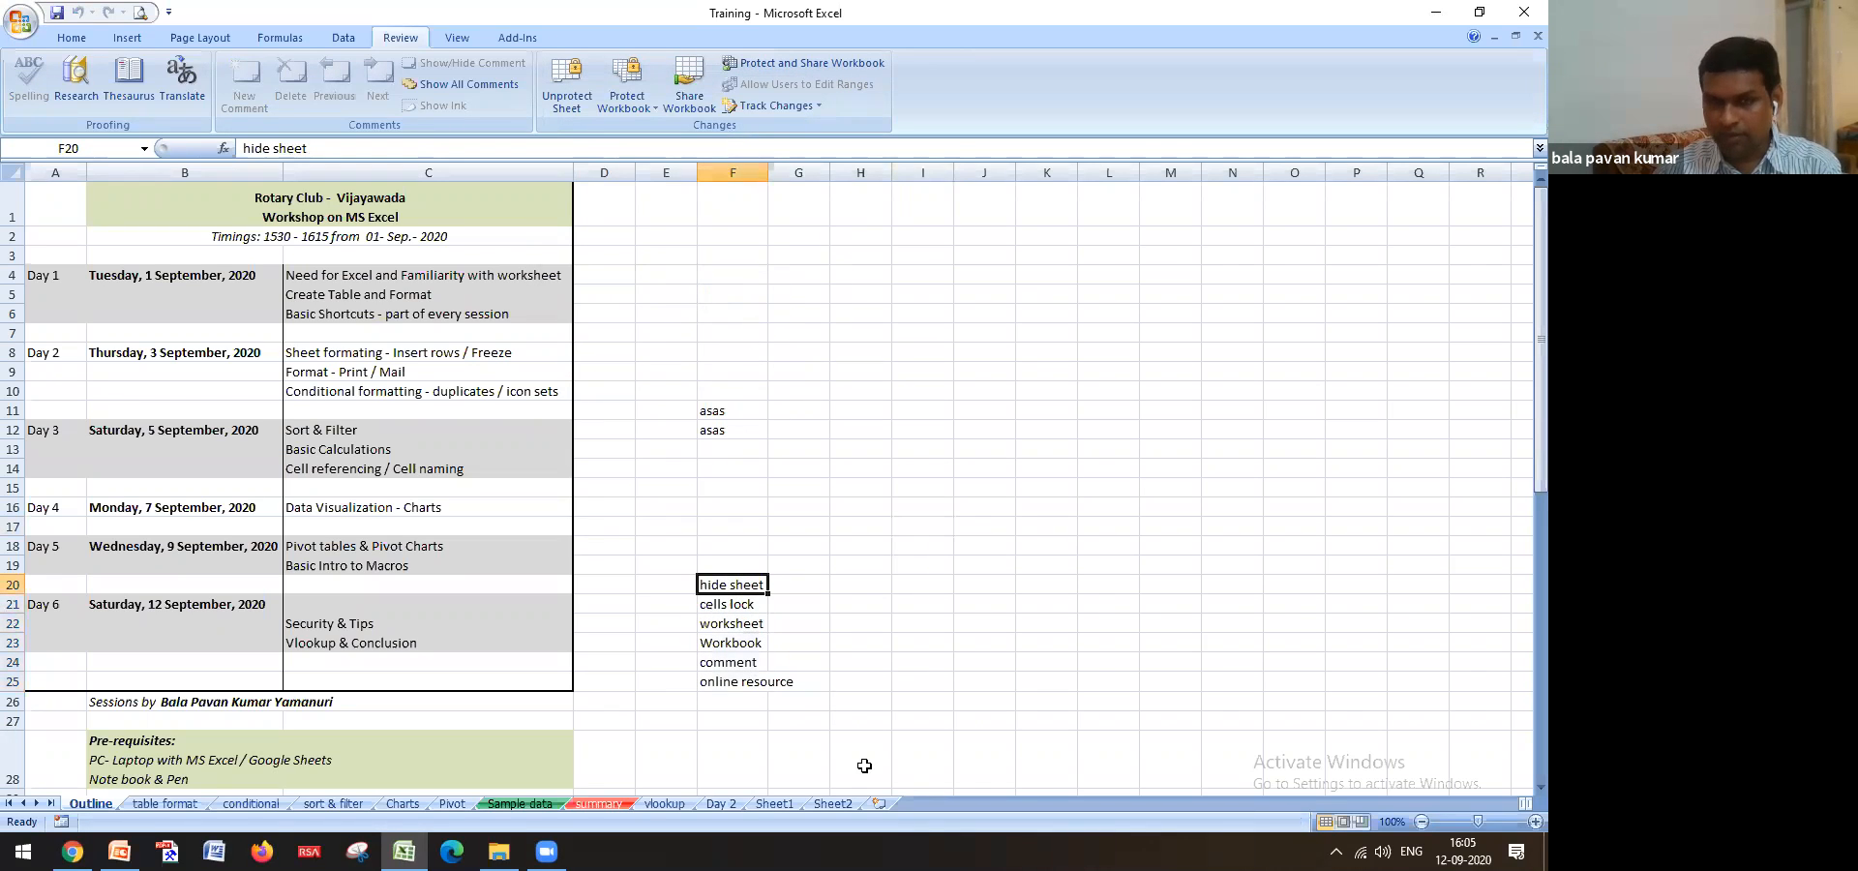
pyautogui.press('Delete')
pyautogui.click(775, 482)
# Clear asas from F12 and F11, recheck that F20 stays locked, then select column F
pyautogui.click(711, 429)
pyautogui.press('Delete')
pyautogui.click(745, 409)
pyautogui.press('Delete')
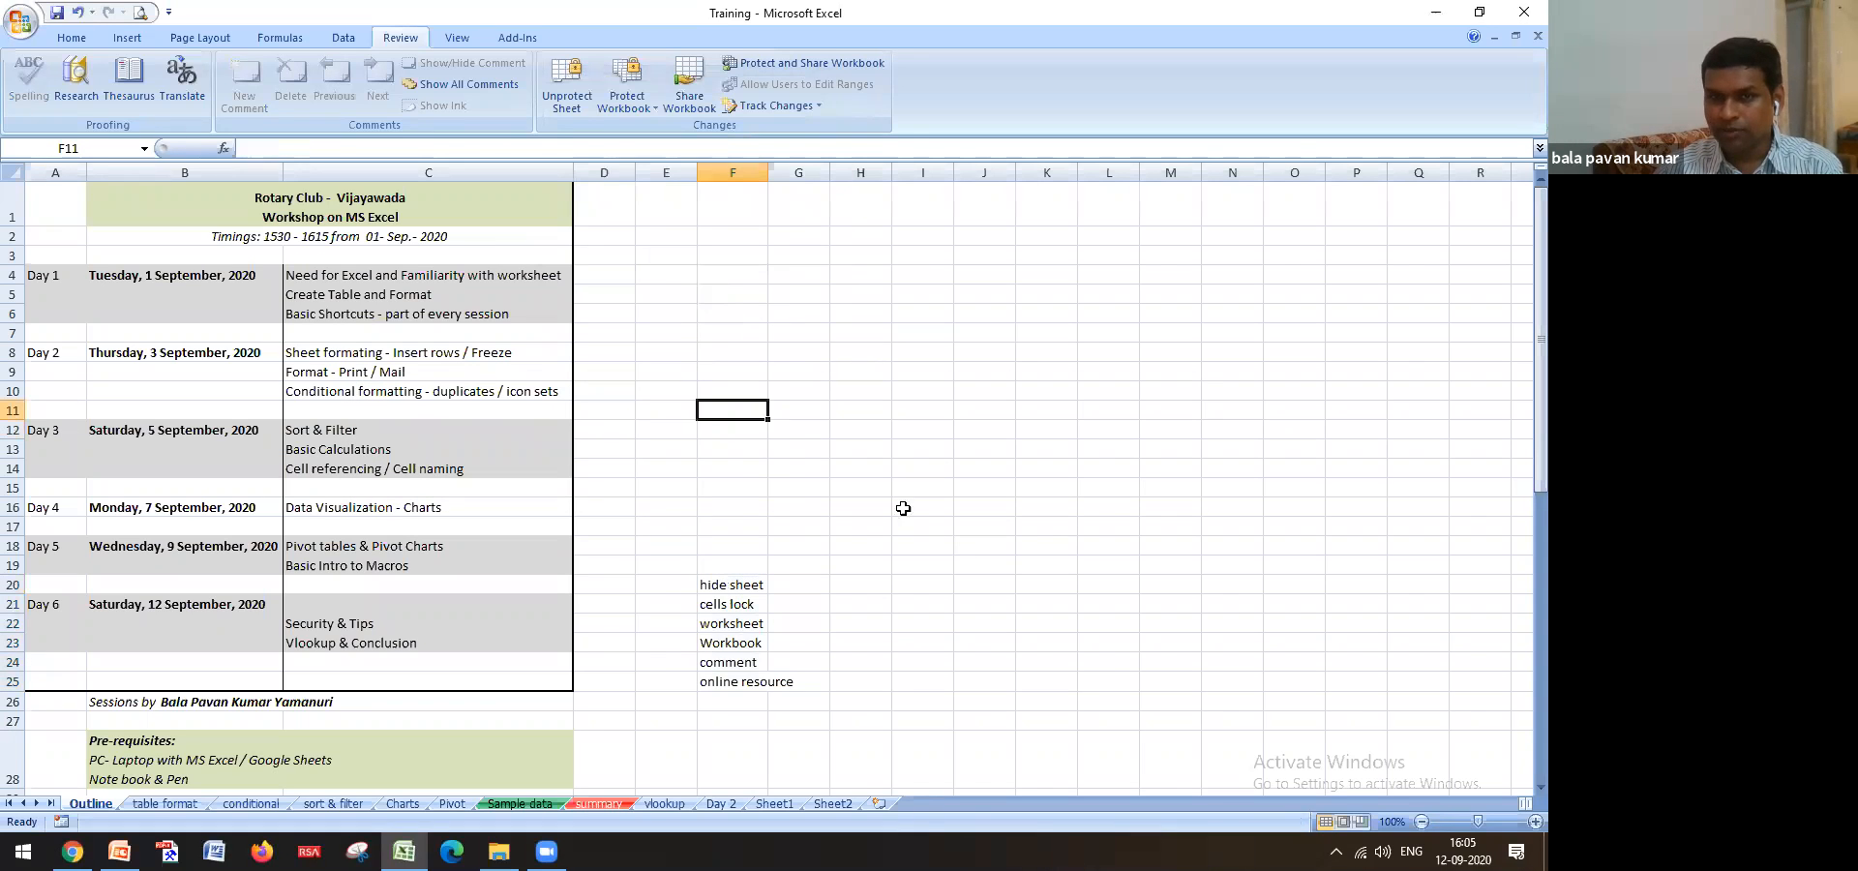
pyautogui.click(738, 588)
pyautogui.press('Delete')
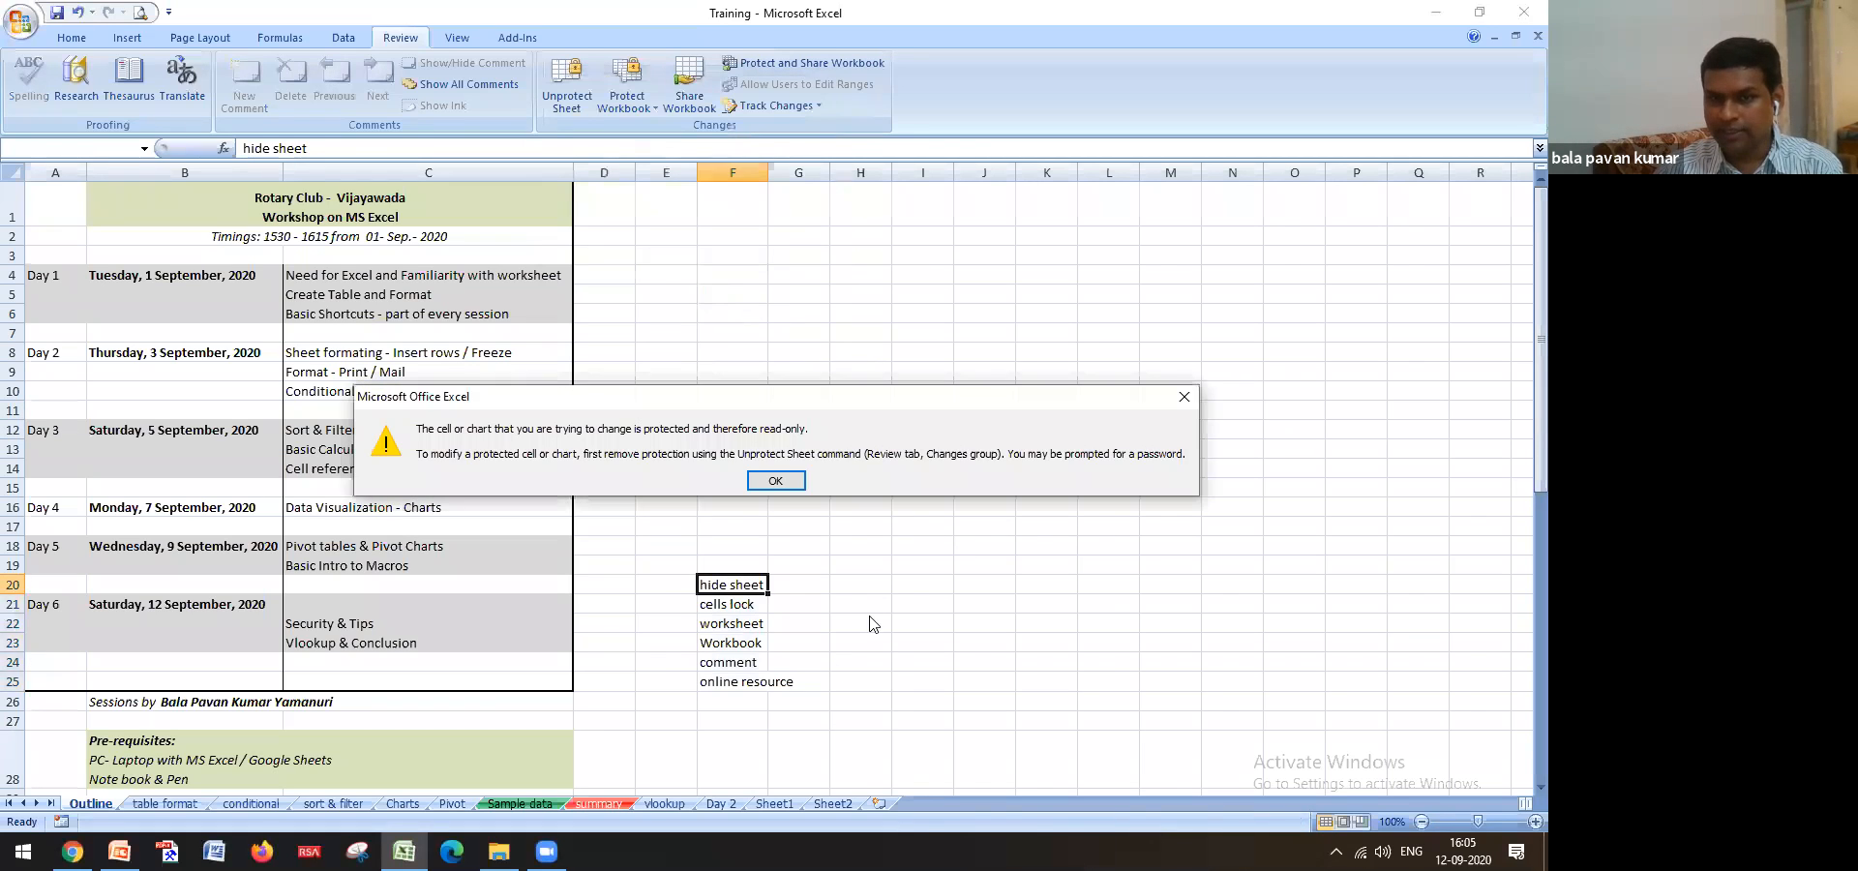
pyautogui.click(777, 481)
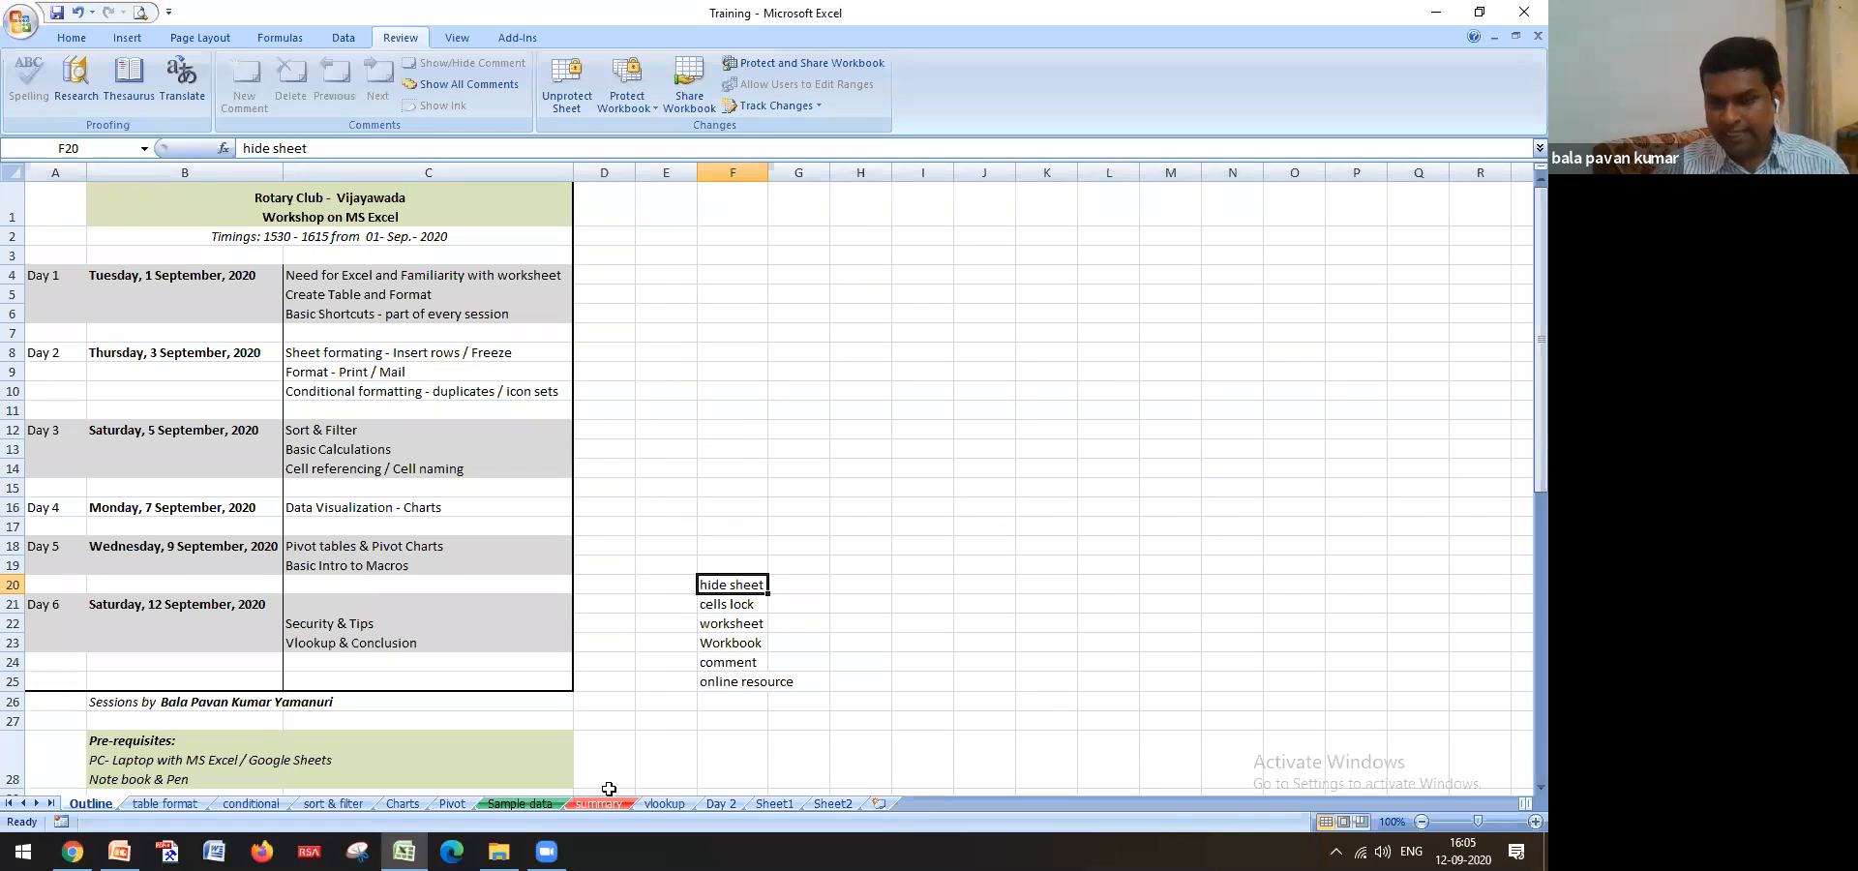
pyautogui.click(736, 170)
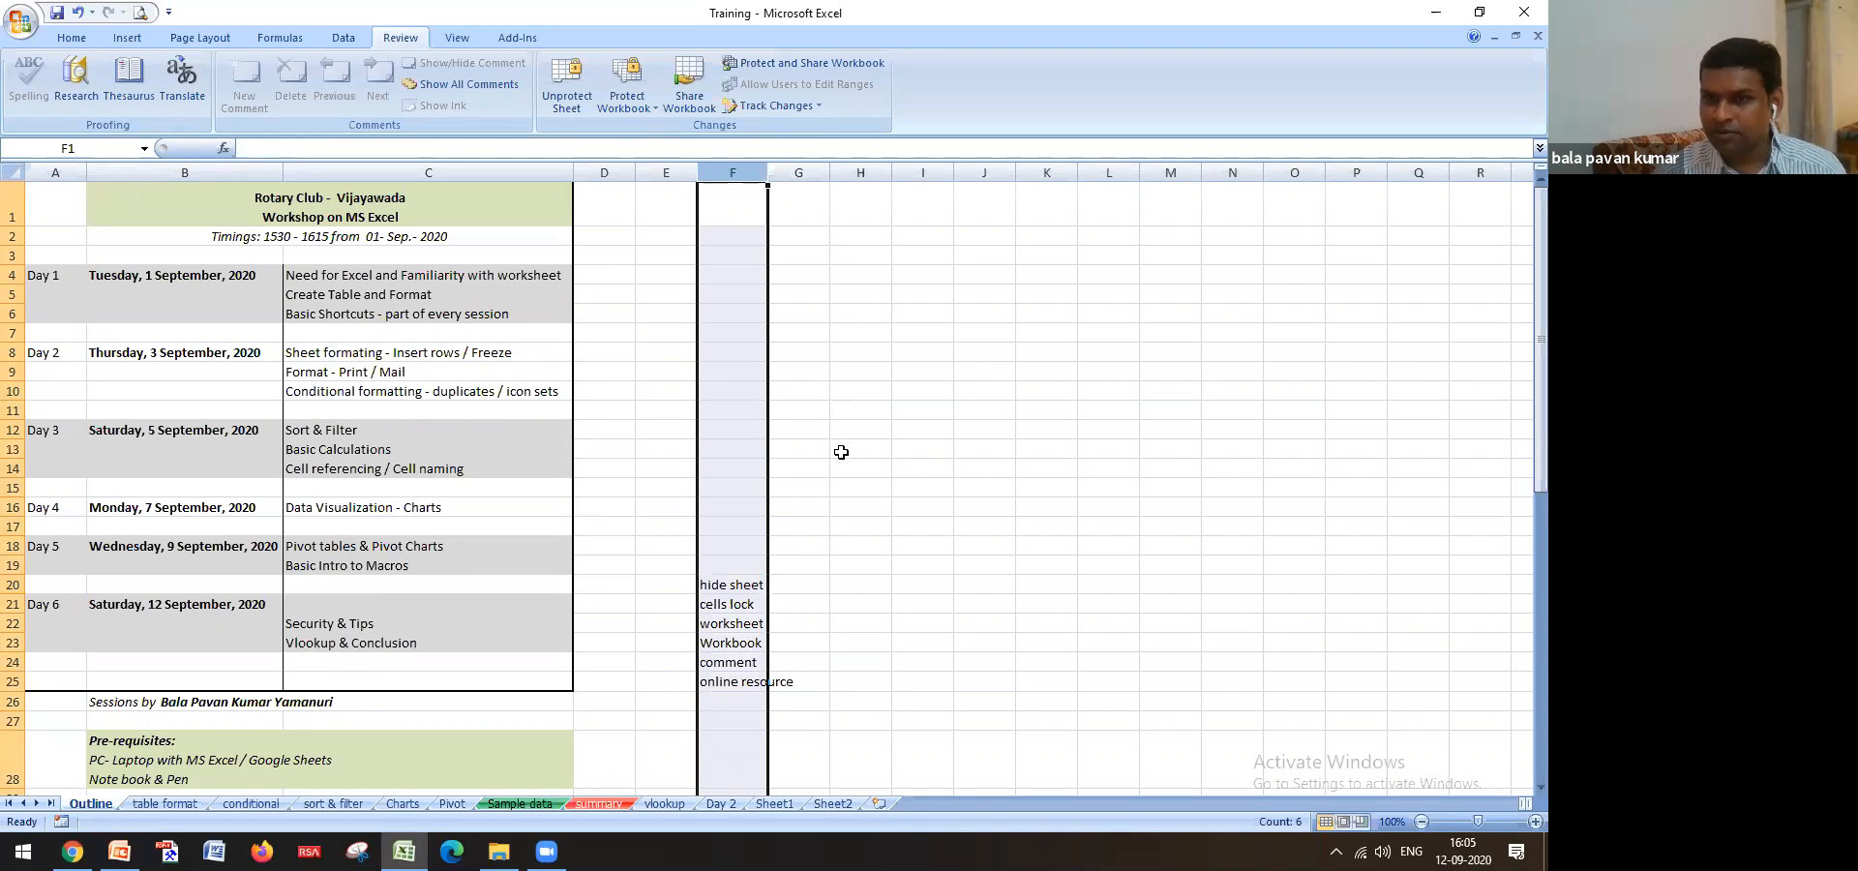
# Enter =TODAY() in F1 so it displays 12-09-2020
pyautogui.click(729, 213)
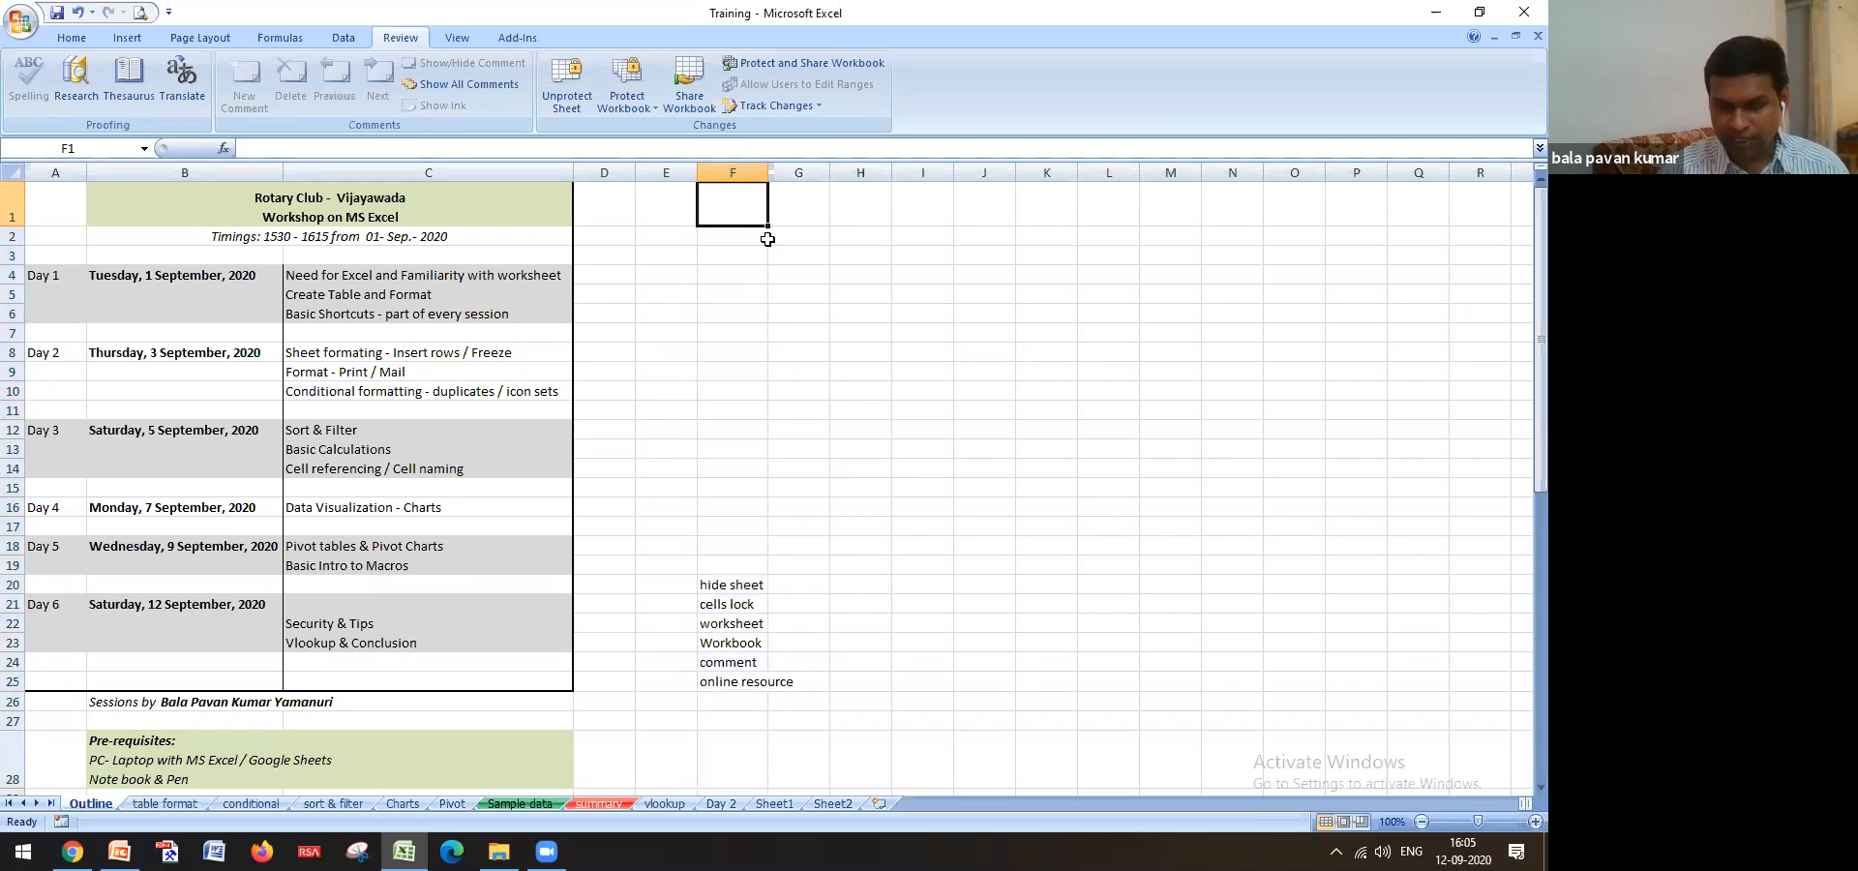
pyautogui.write('J')
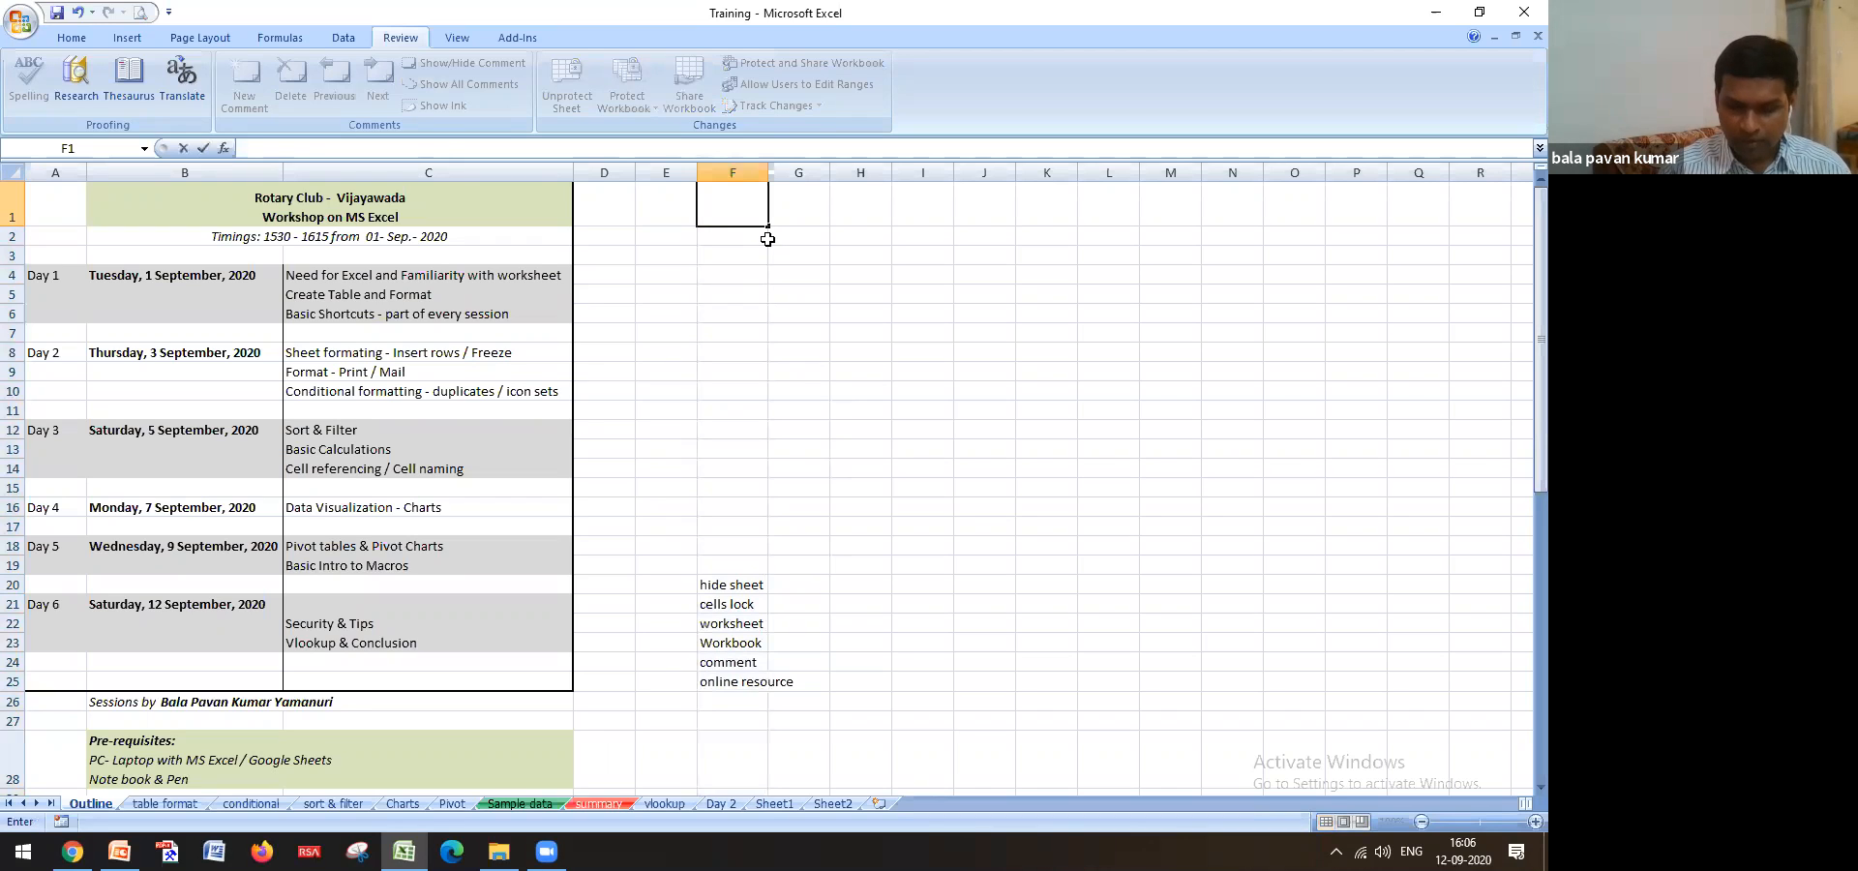
pyautogui.write('=to')
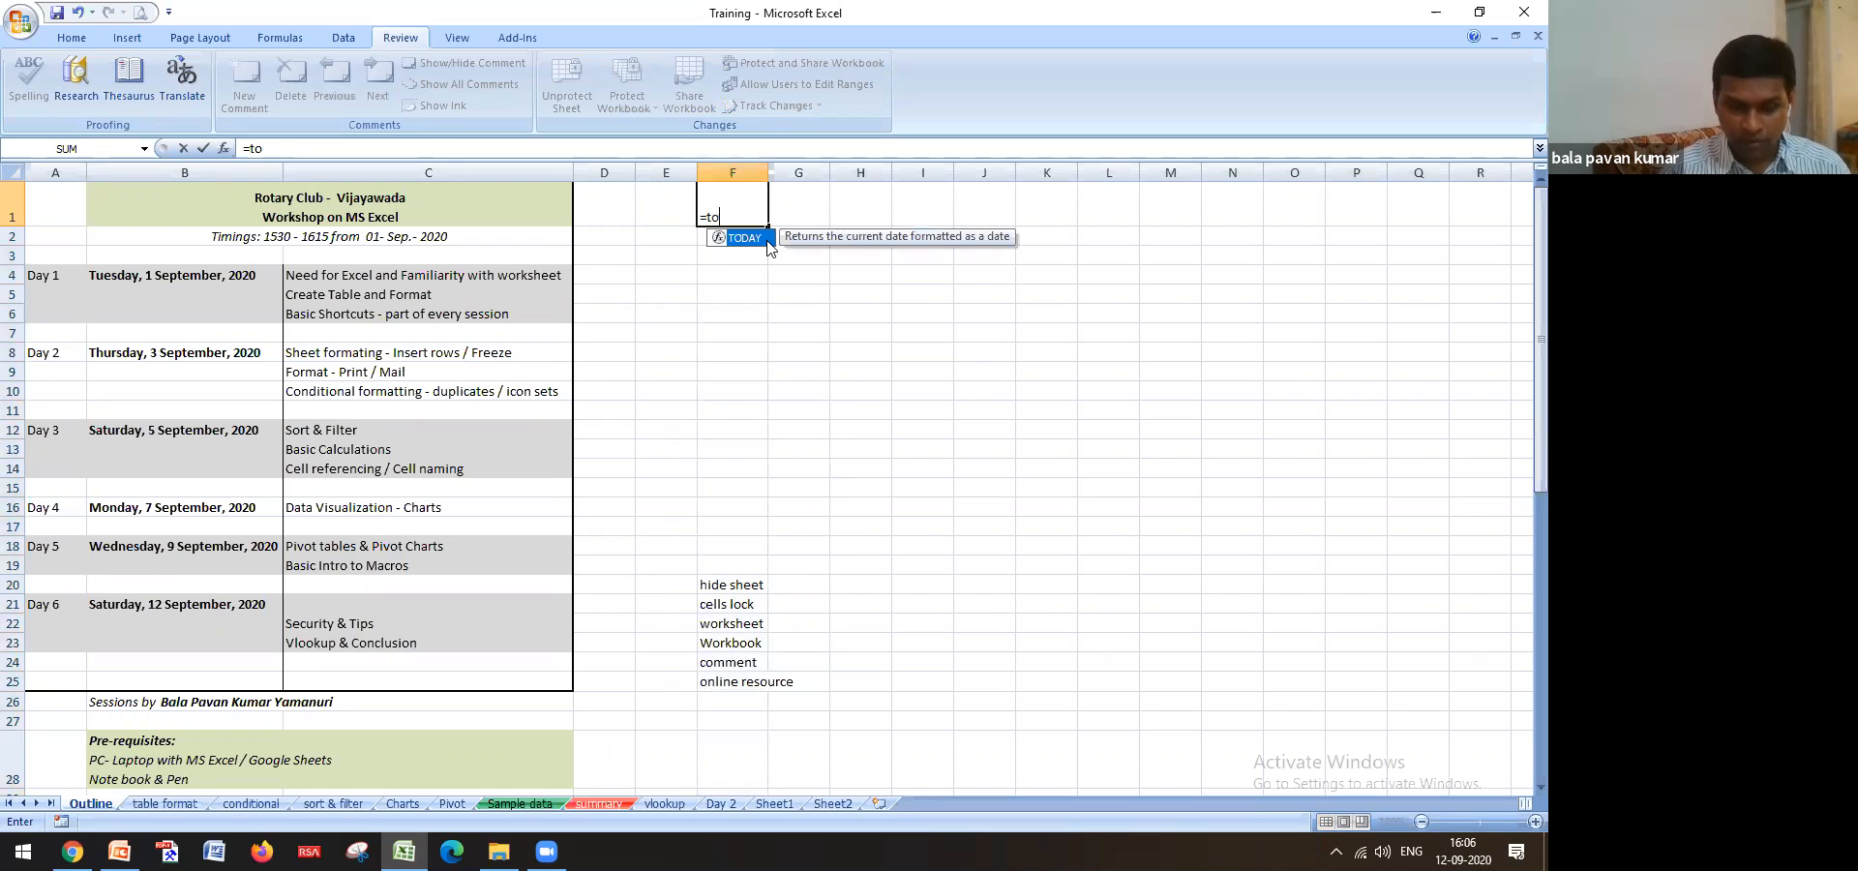
pyautogui.write('da')
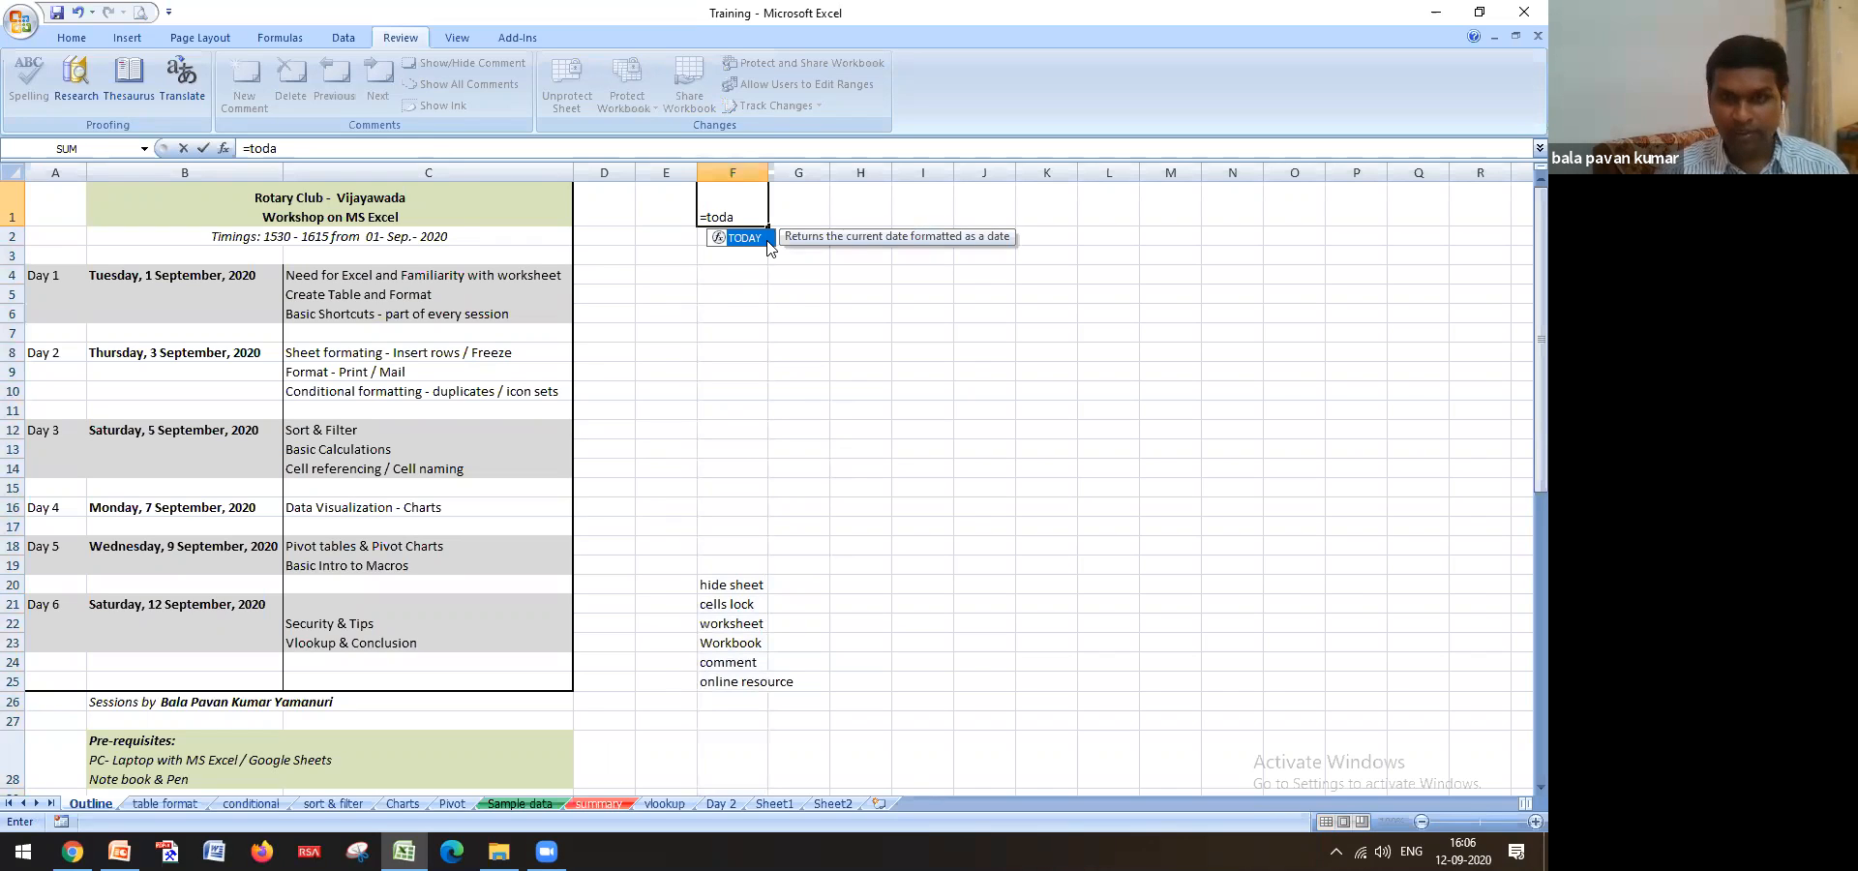
pyautogui.doubleClick(764, 238)
pyautogui.press('Return')
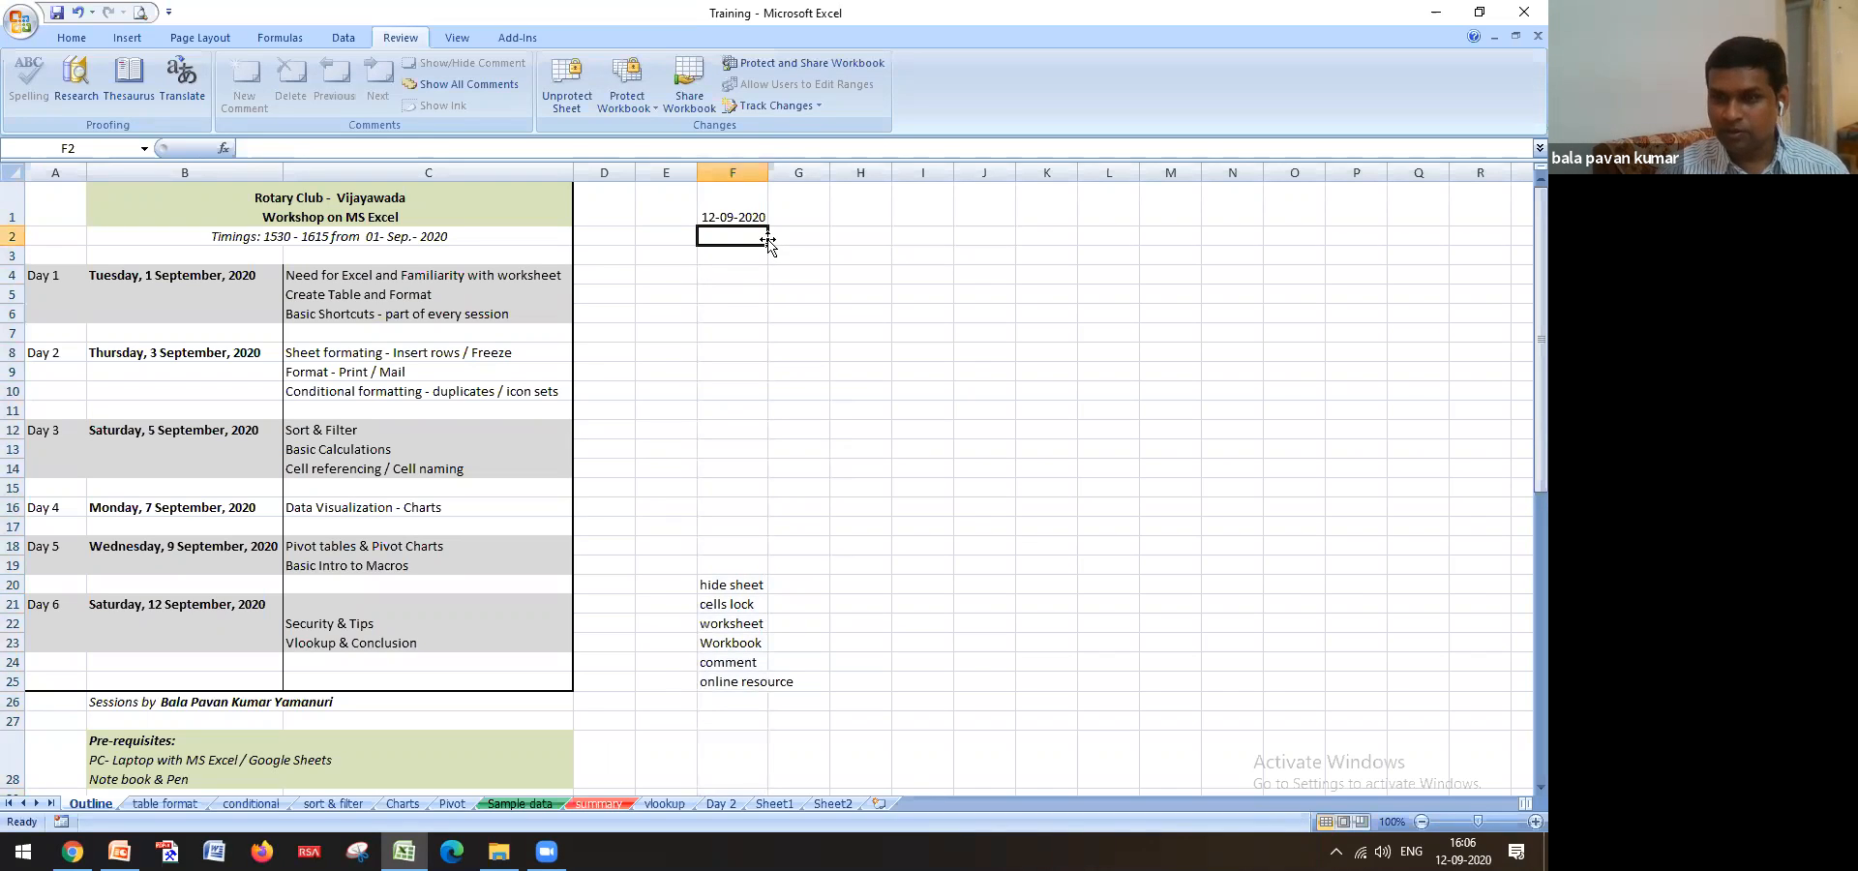
pyautogui.press('Up')
# Add next-day date formulas =F1+1 in G1 and =F1+2 in H1
pyautogui.press('Right')
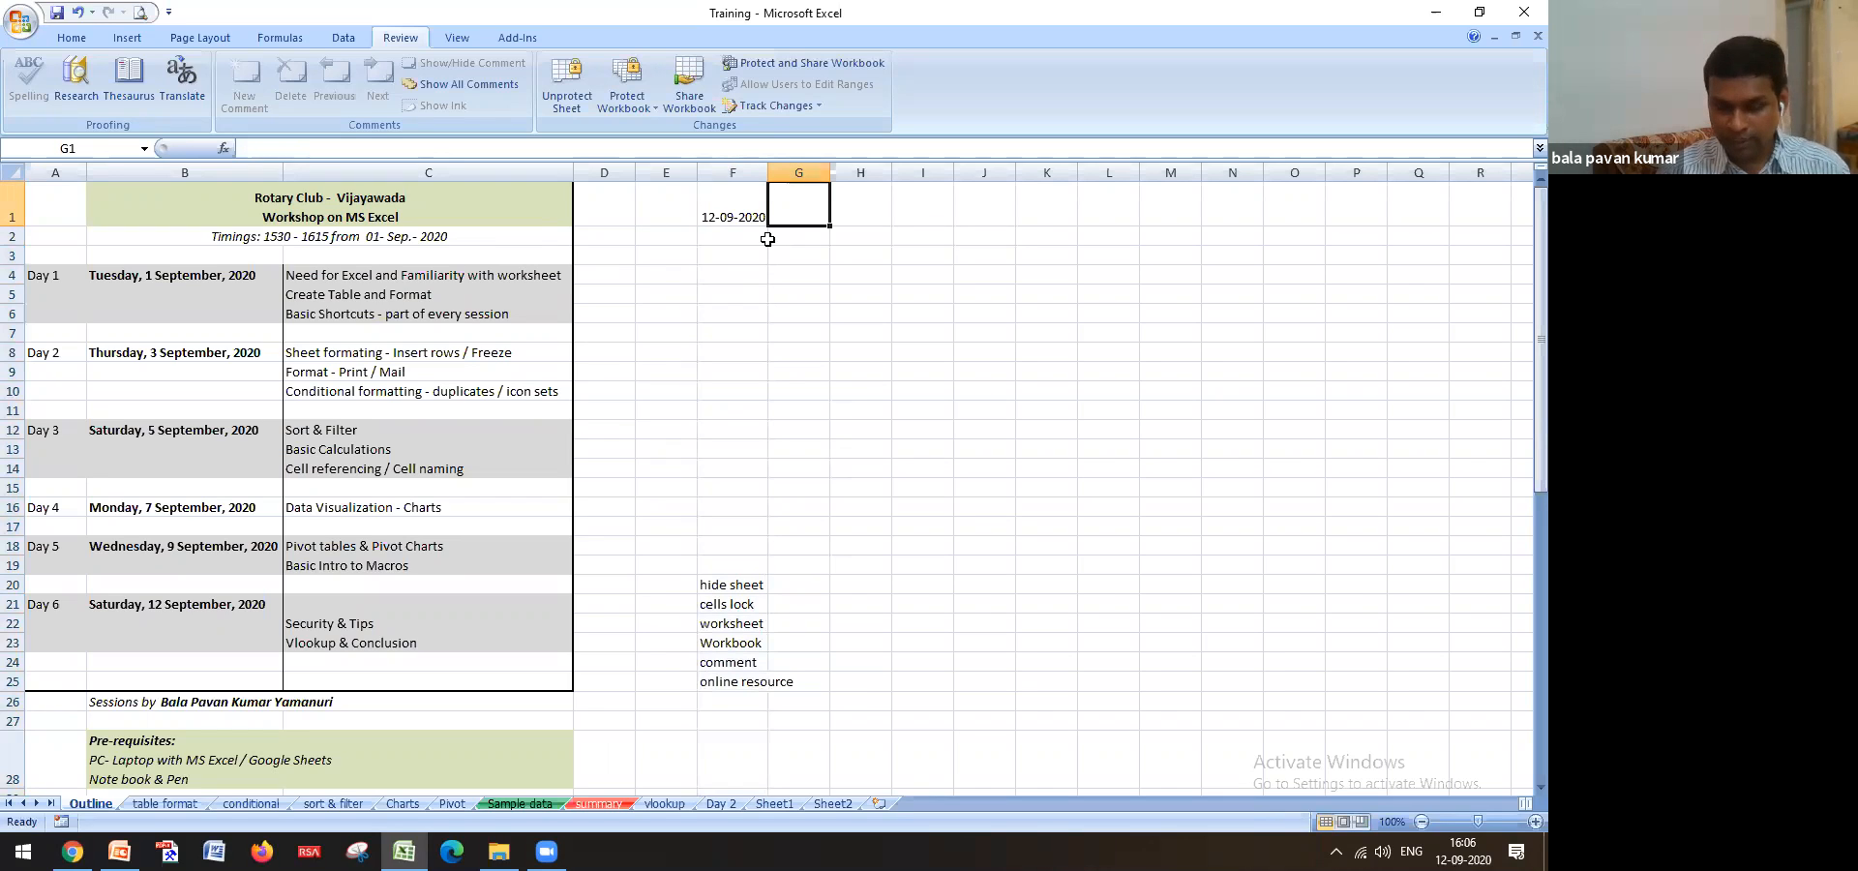
pyautogui.write('=')
pyautogui.press('Left')
pyautogui.write('+1')
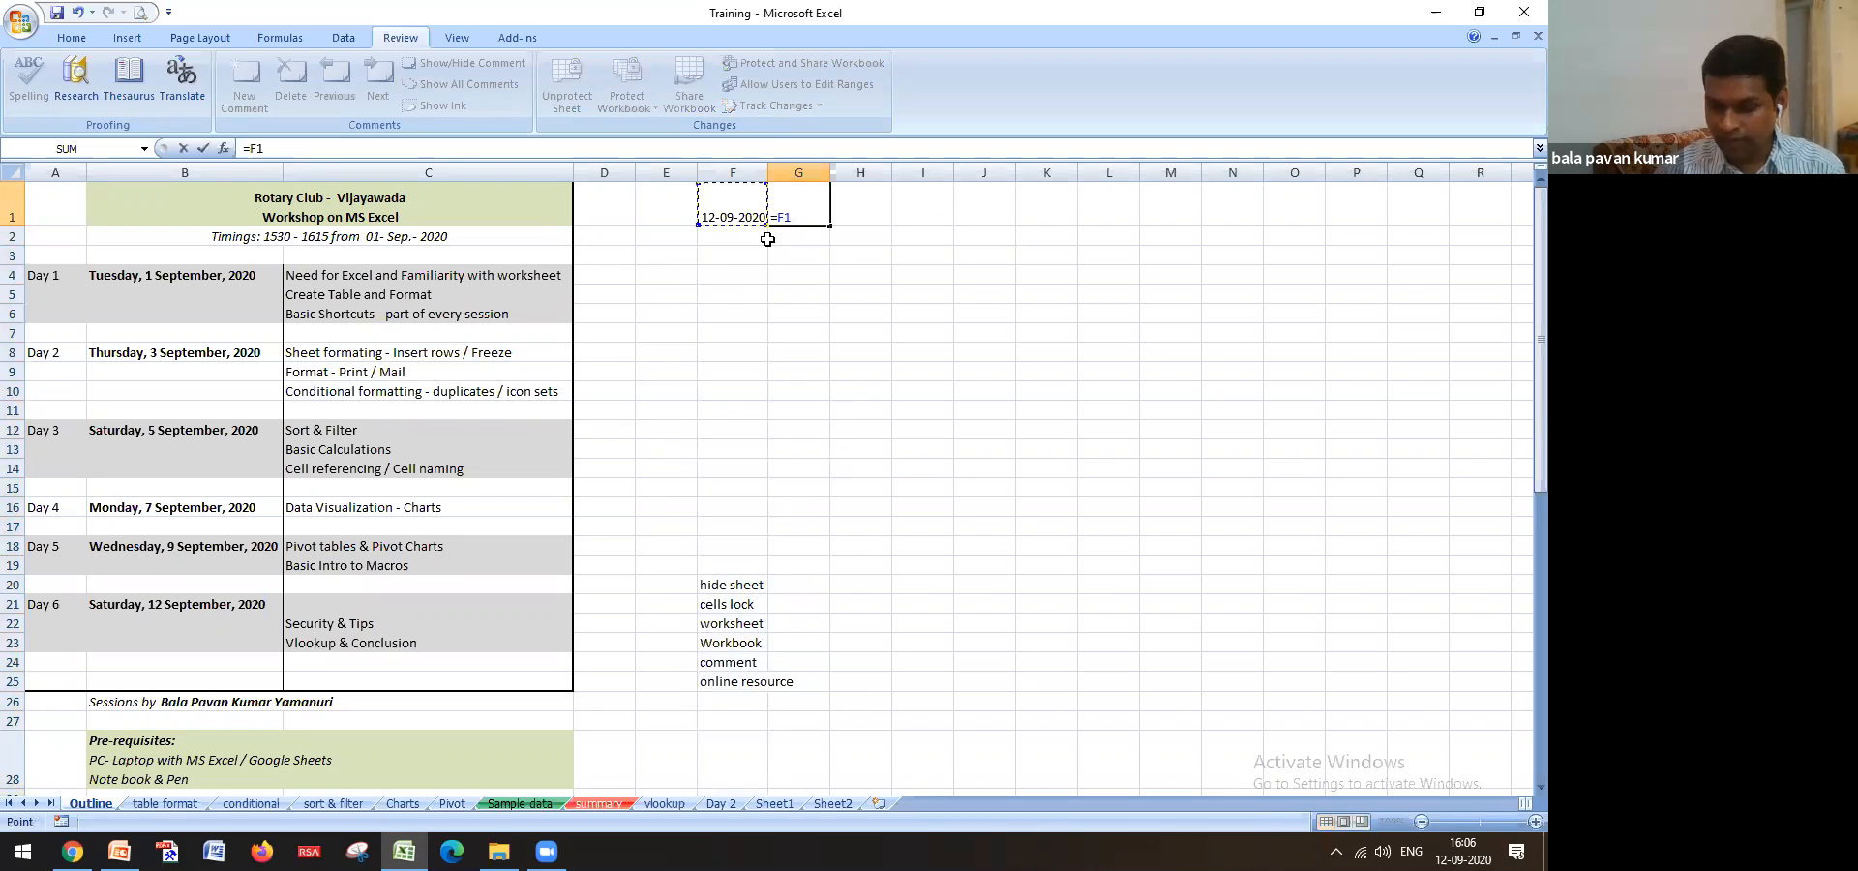
pyautogui.press('Return')
pyautogui.press('Up')
pyautogui.press('Right')
pyautogui.write('=')
pyautogui.press('Left')
pyautogui.press('Left')
pyautogui.write('+')
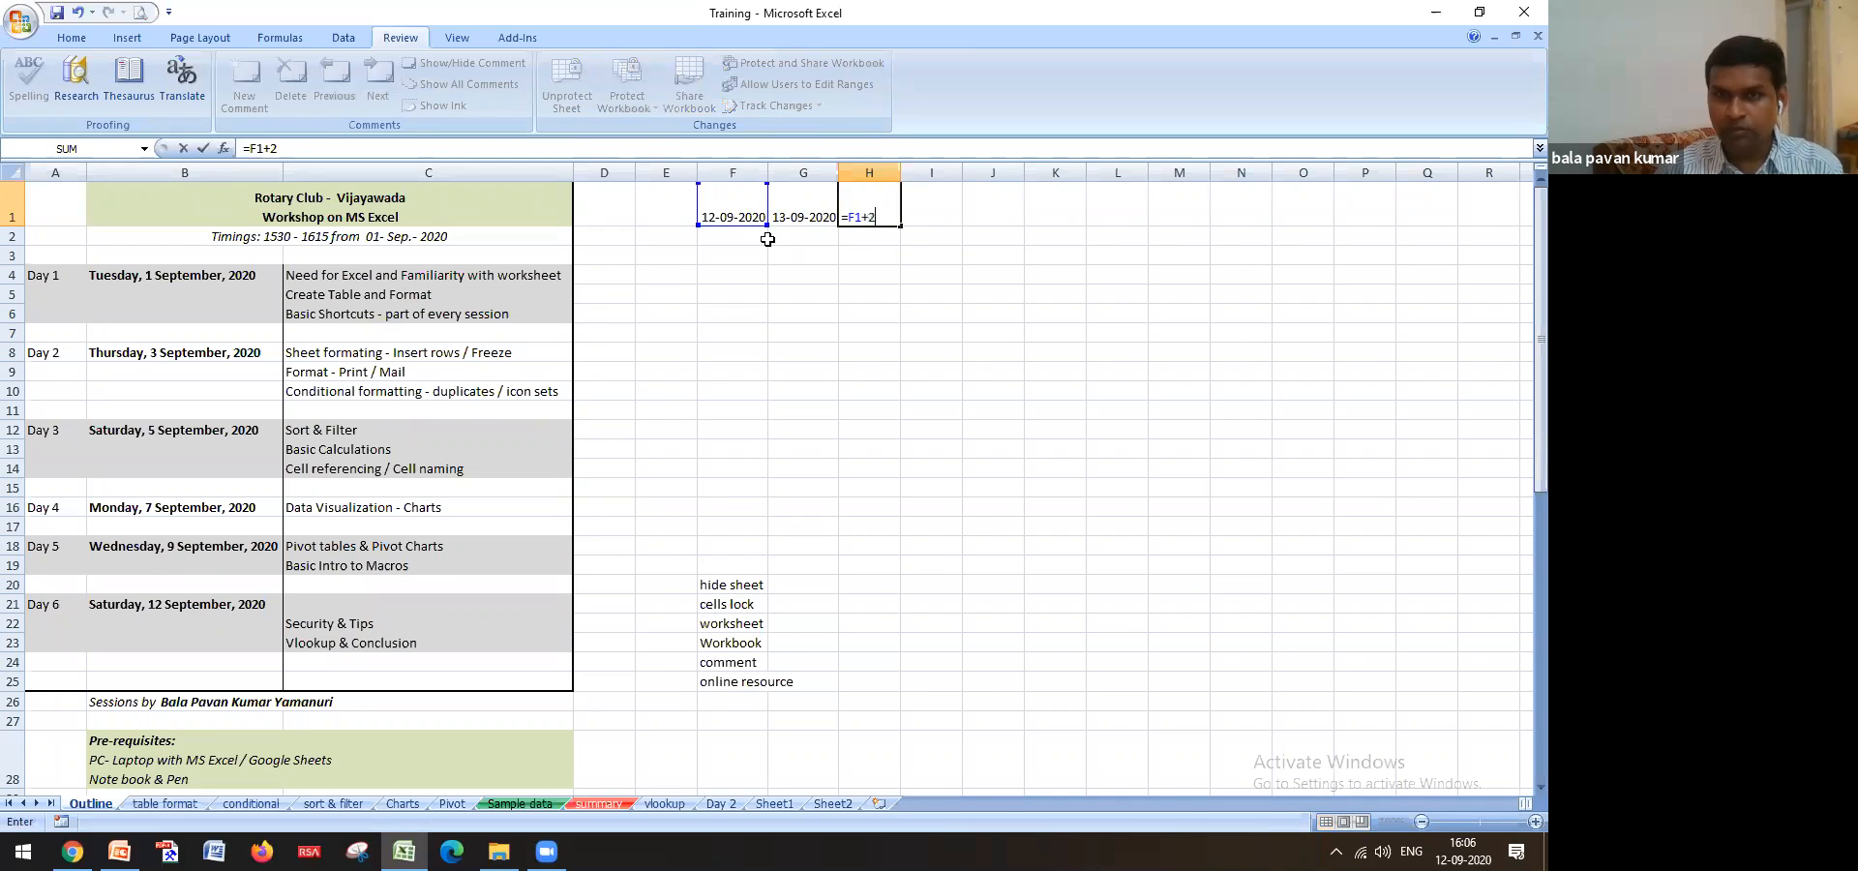
pyautogui.press('Return')
pyautogui.press('Up')
# Clear the test dates from H1 and G1, ending back on F1
pyautogui.press('Delete')
pyautogui.press('Left')
pyautogui.press('Delete')
pyautogui.press('Left')
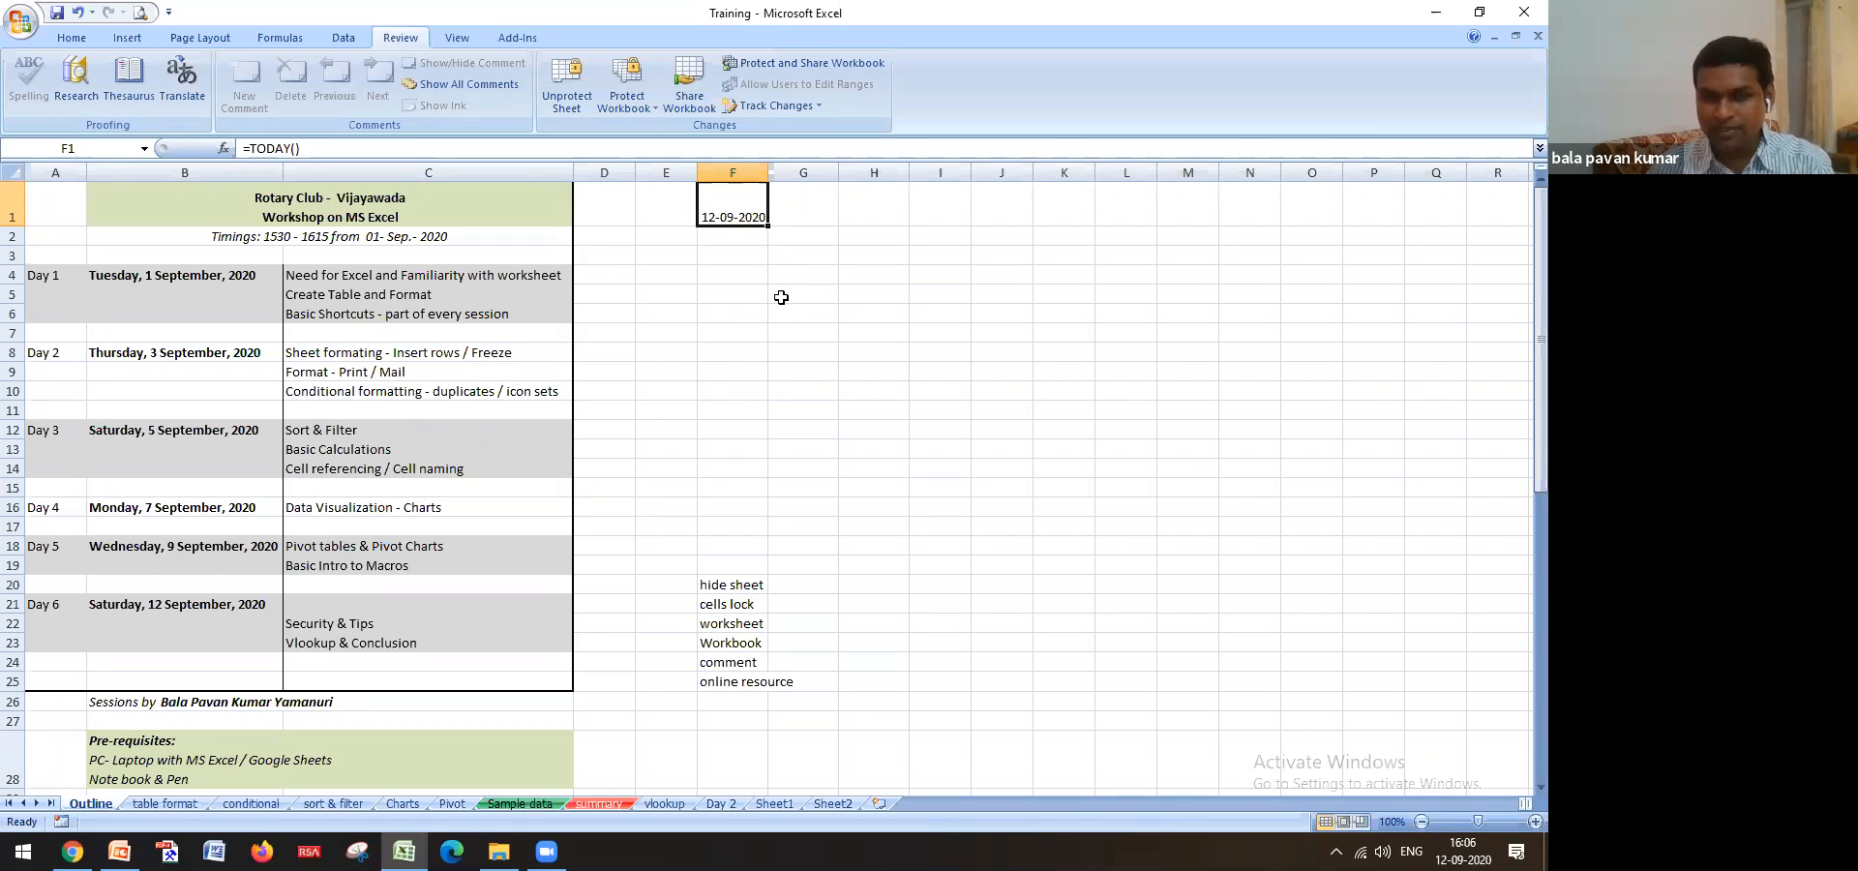
# Cancel the trial entry in G1 and delete today's date from F1
pyautogui.click(802, 215)
pyautogui.write('=yes')
pyautogui.press('BackSpace')
pyautogui.press('BackSpace')
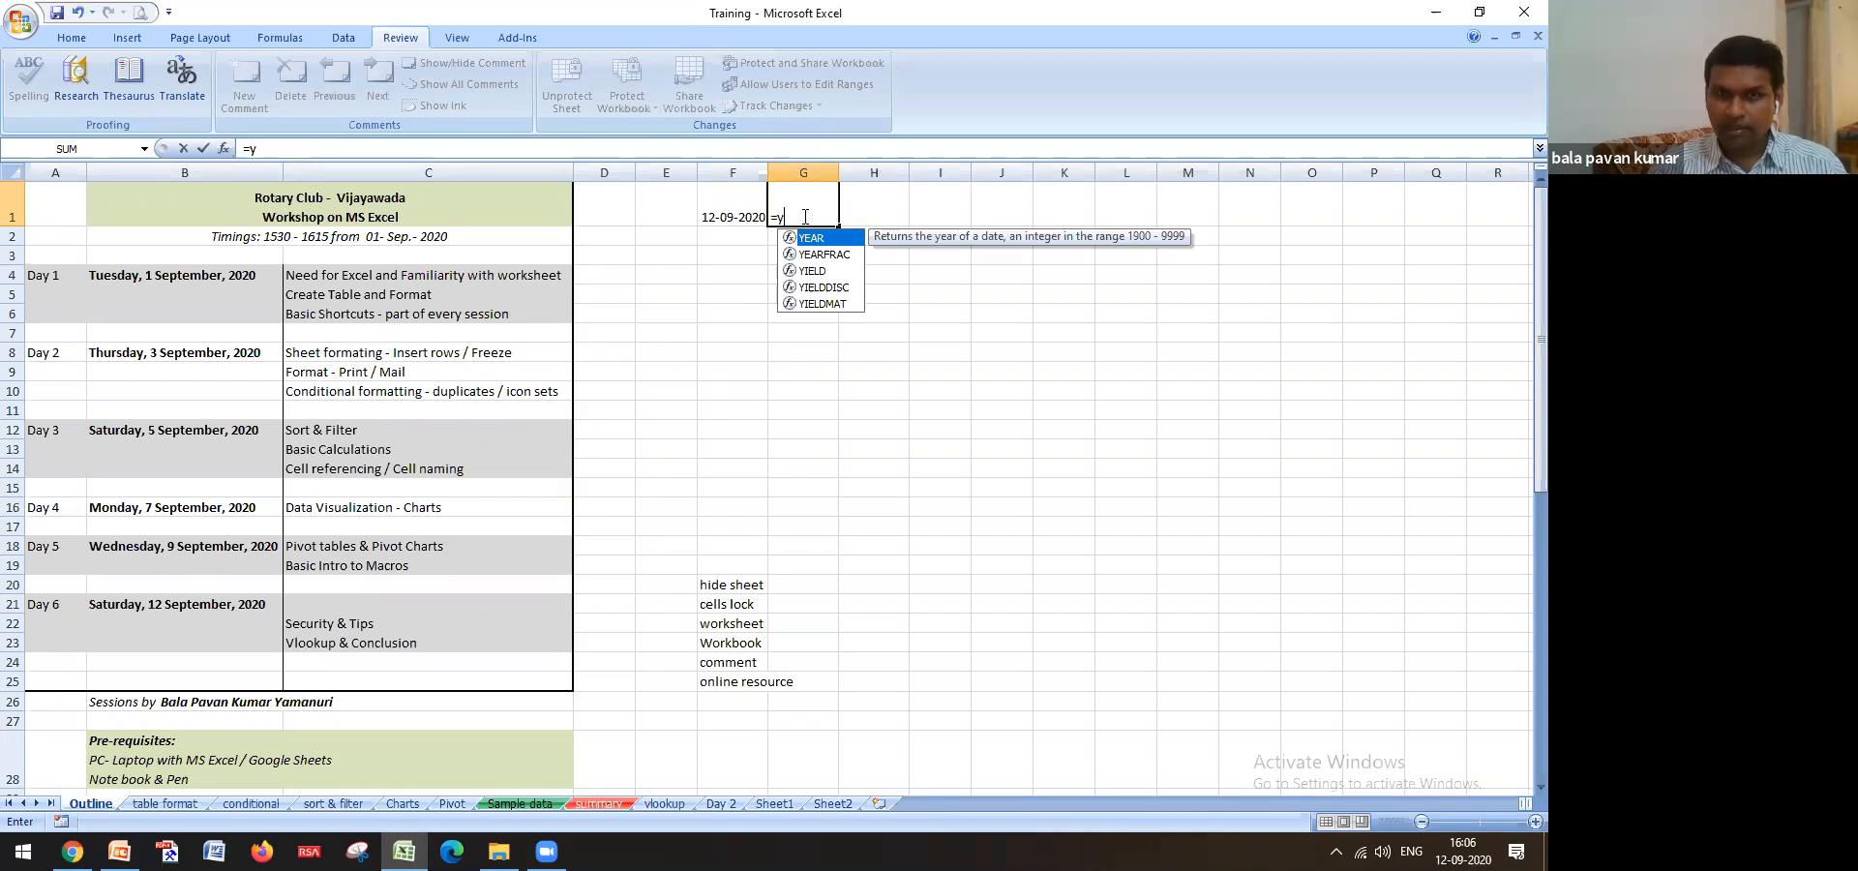
pyautogui.press('Escape')
pyautogui.press('Escape')
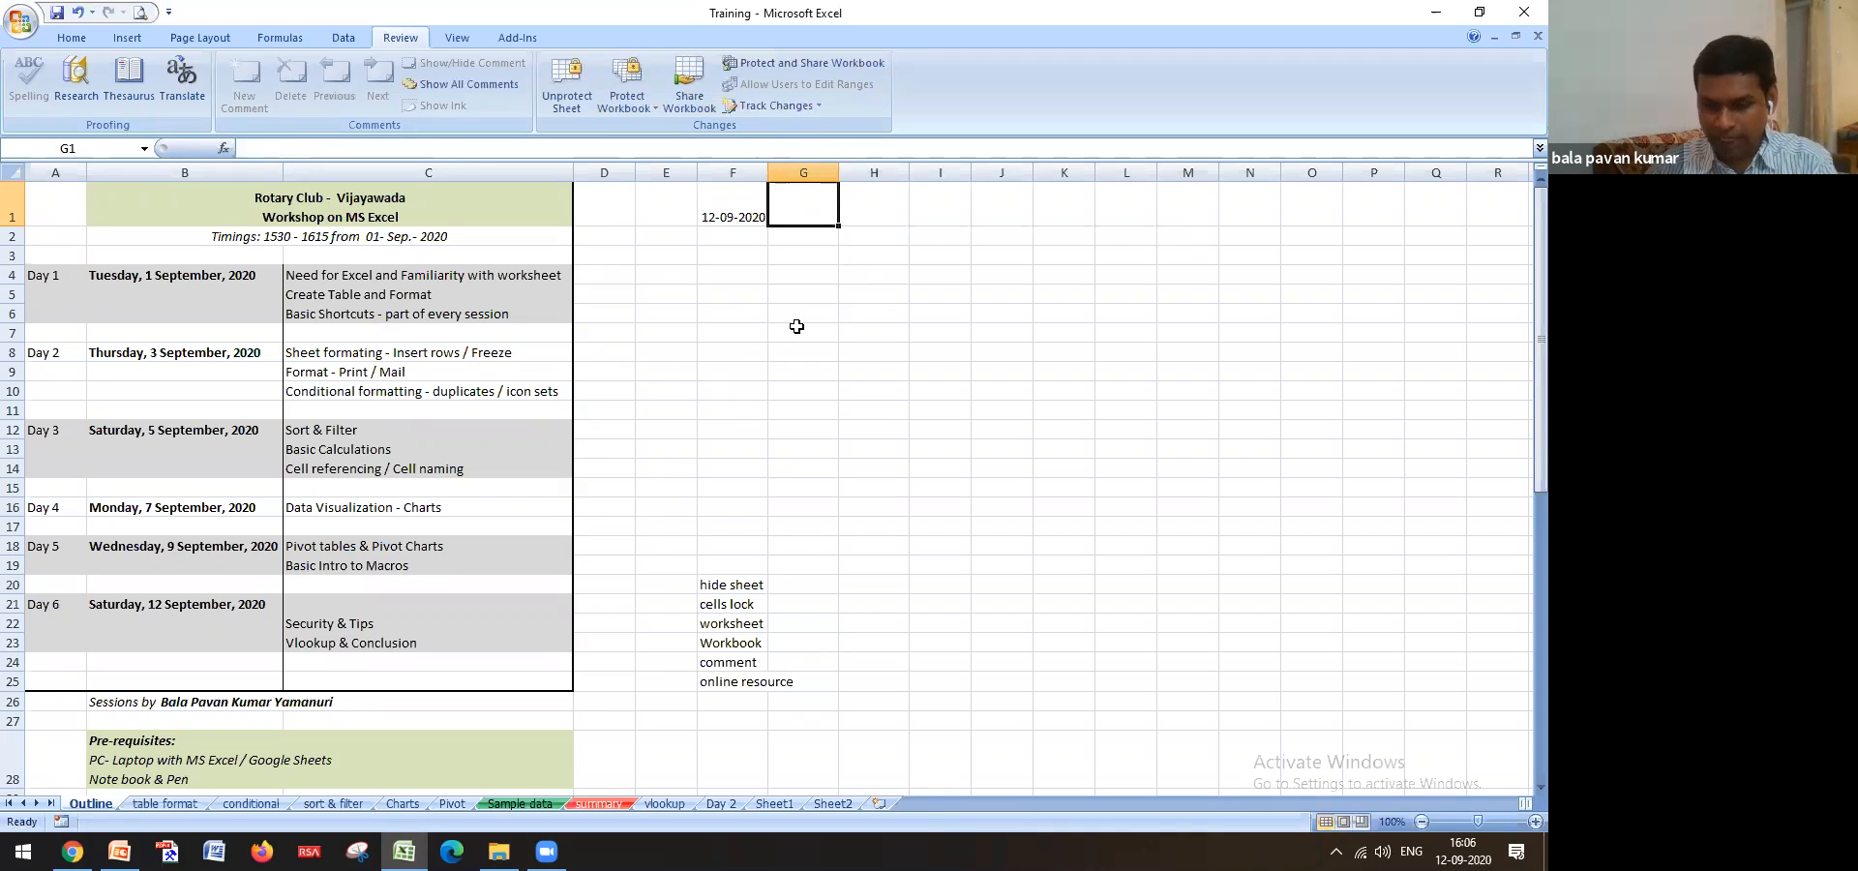
pyautogui.click(733, 214)
pyautogui.press('Delete')
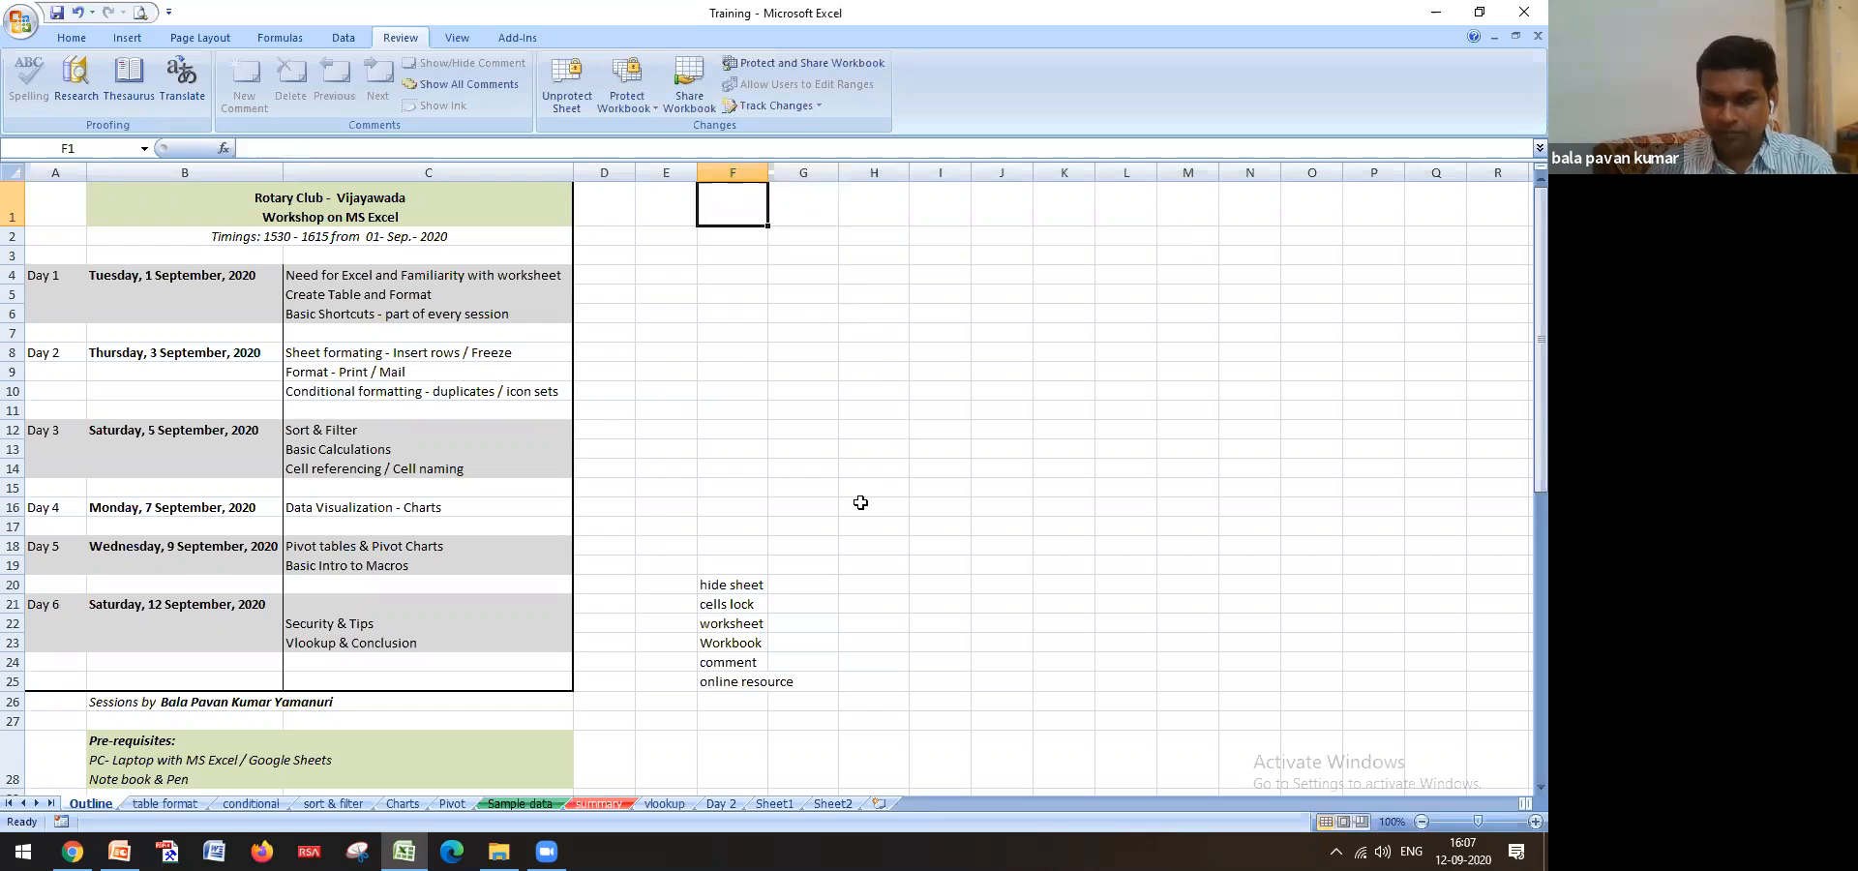
# Test the locked cell F20, dismiss the read-only warning, and cancel a trial entry in F7
pyautogui.click(718, 587)
pyautogui.press('Delete')
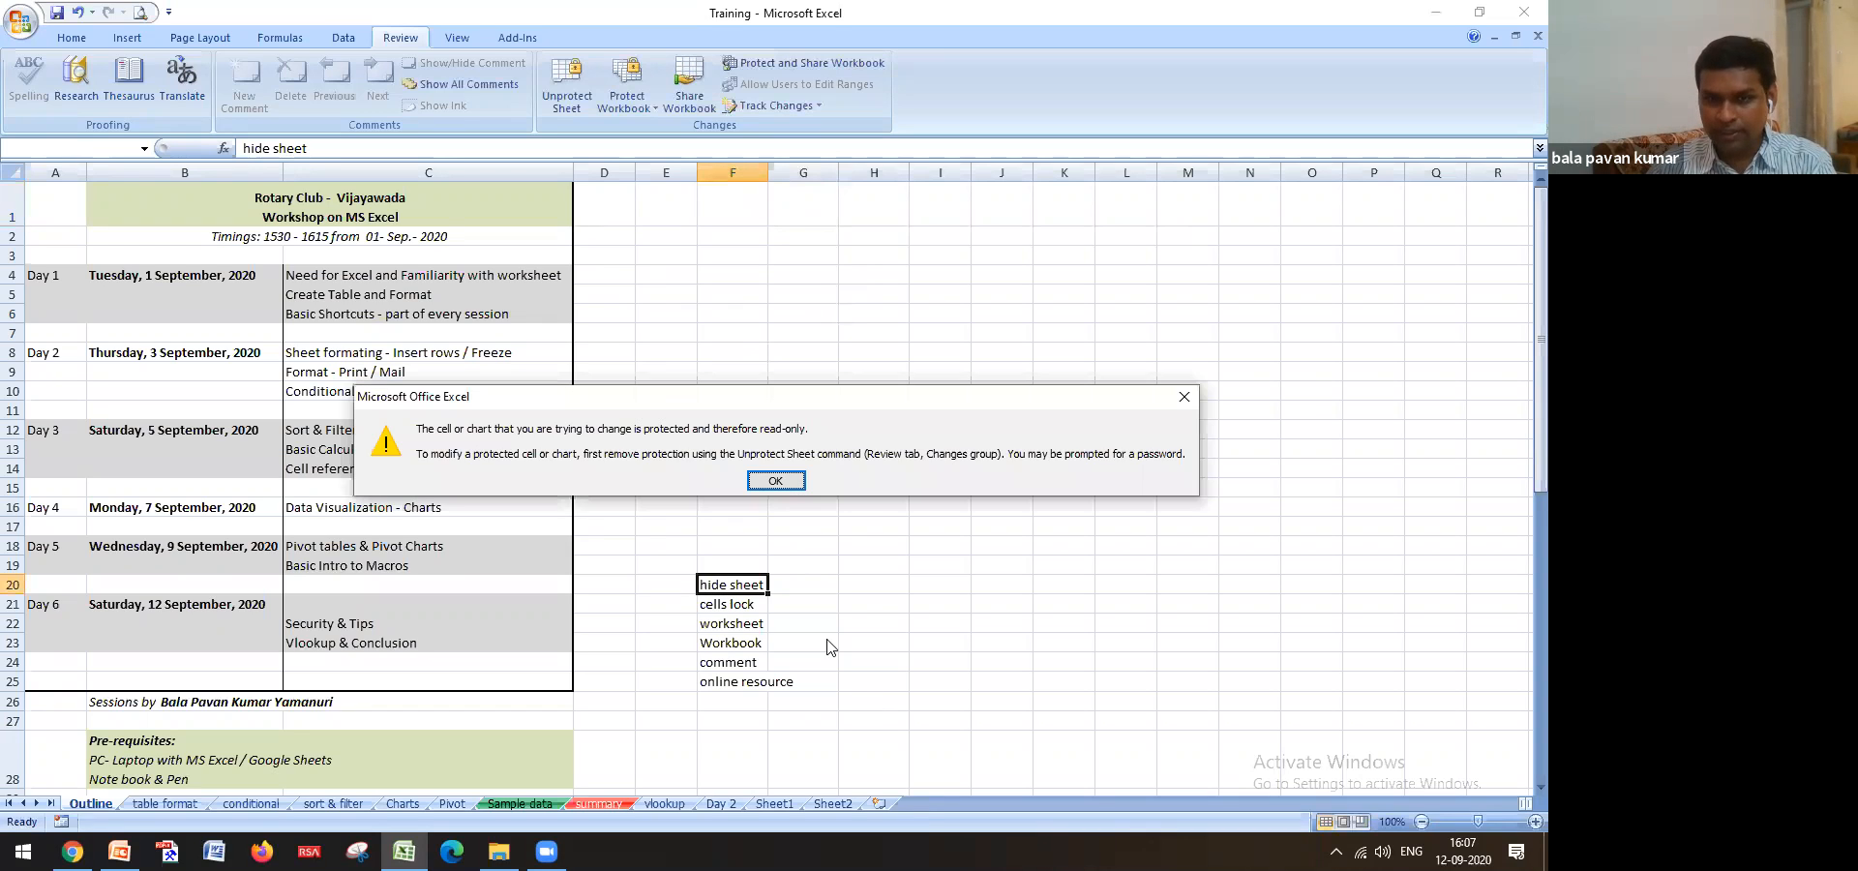
pyautogui.click(778, 481)
pyautogui.click(723, 329)
pyautogui.write('asa')
pyautogui.press('Escape')
pyautogui.click(732, 582)
pyautogui.press('Down')
pyautogui.press('Down')
pyautogui.press('Down')
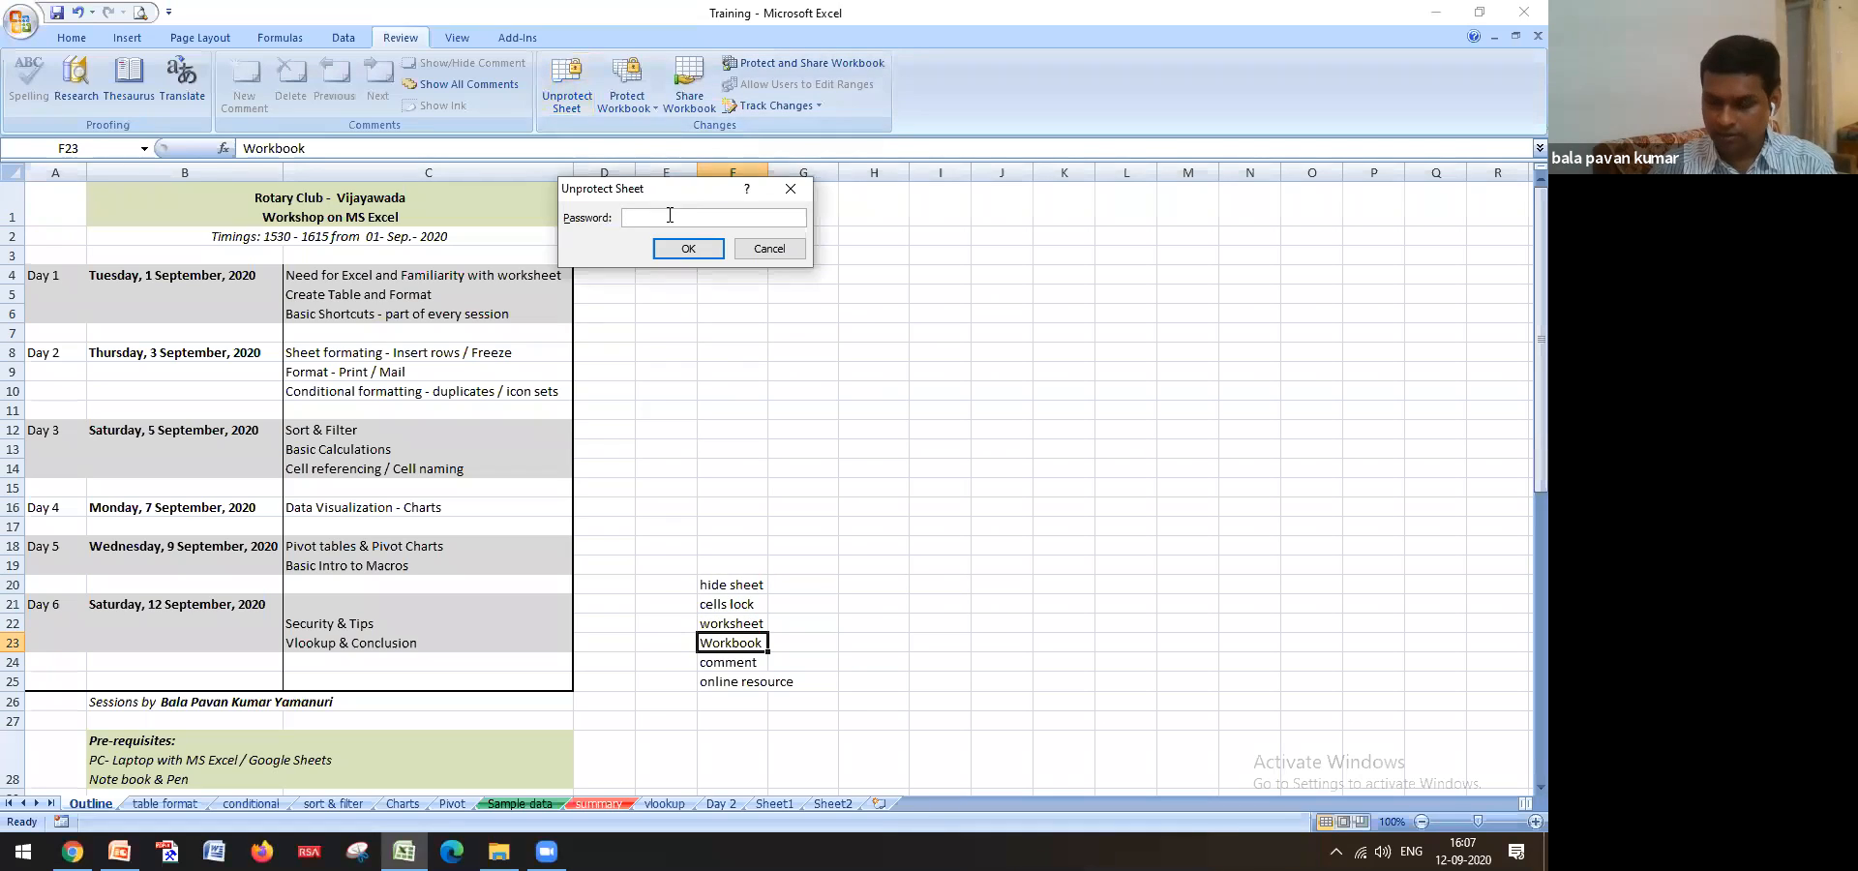
# Confirm unprotecting the sheet, then select G7, F6, E7 and E8 to check they are editable
pyautogui.press('Return')
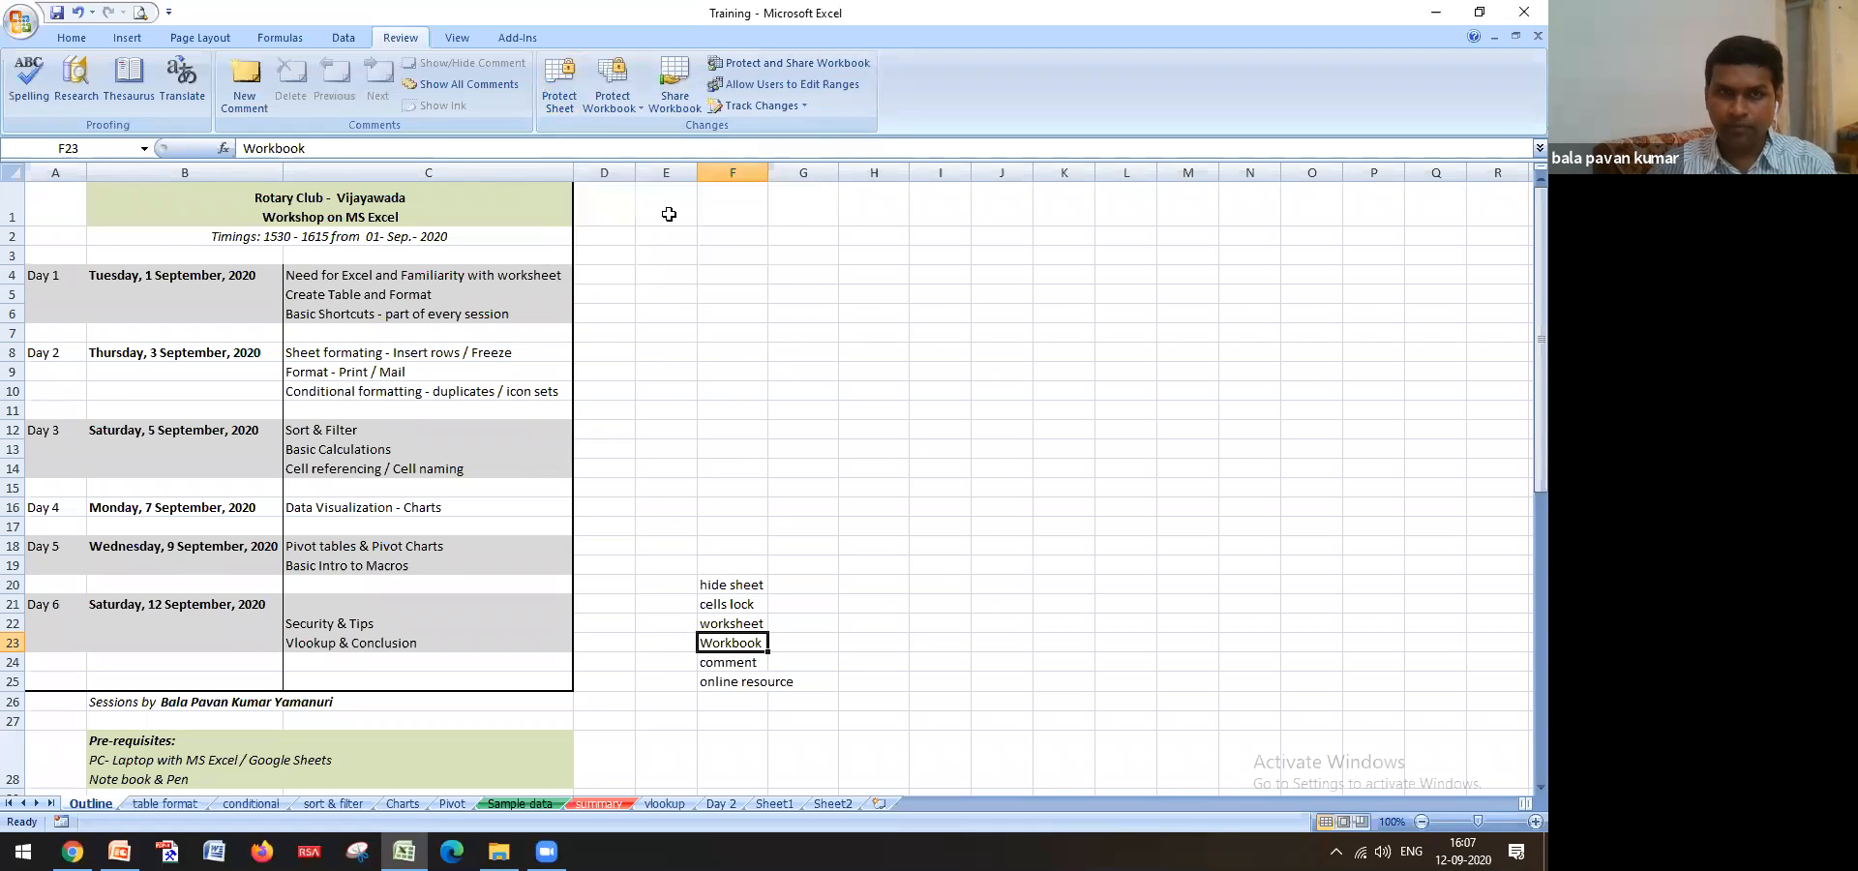
pyautogui.click(775, 333)
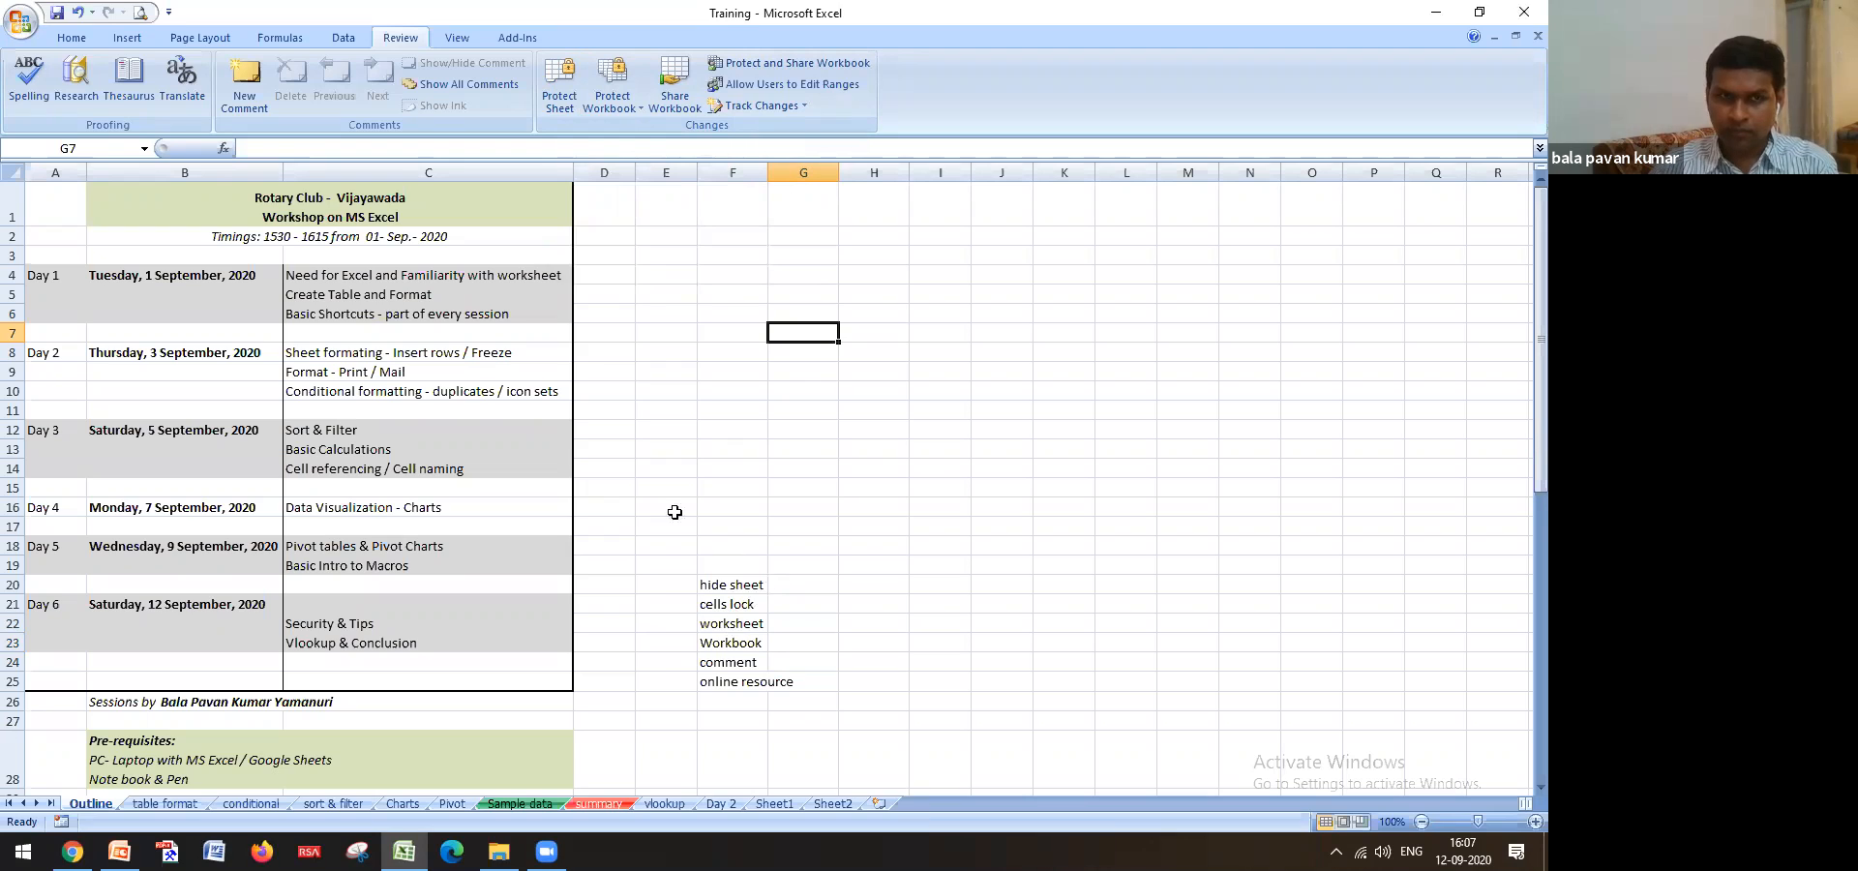
pyautogui.click(724, 315)
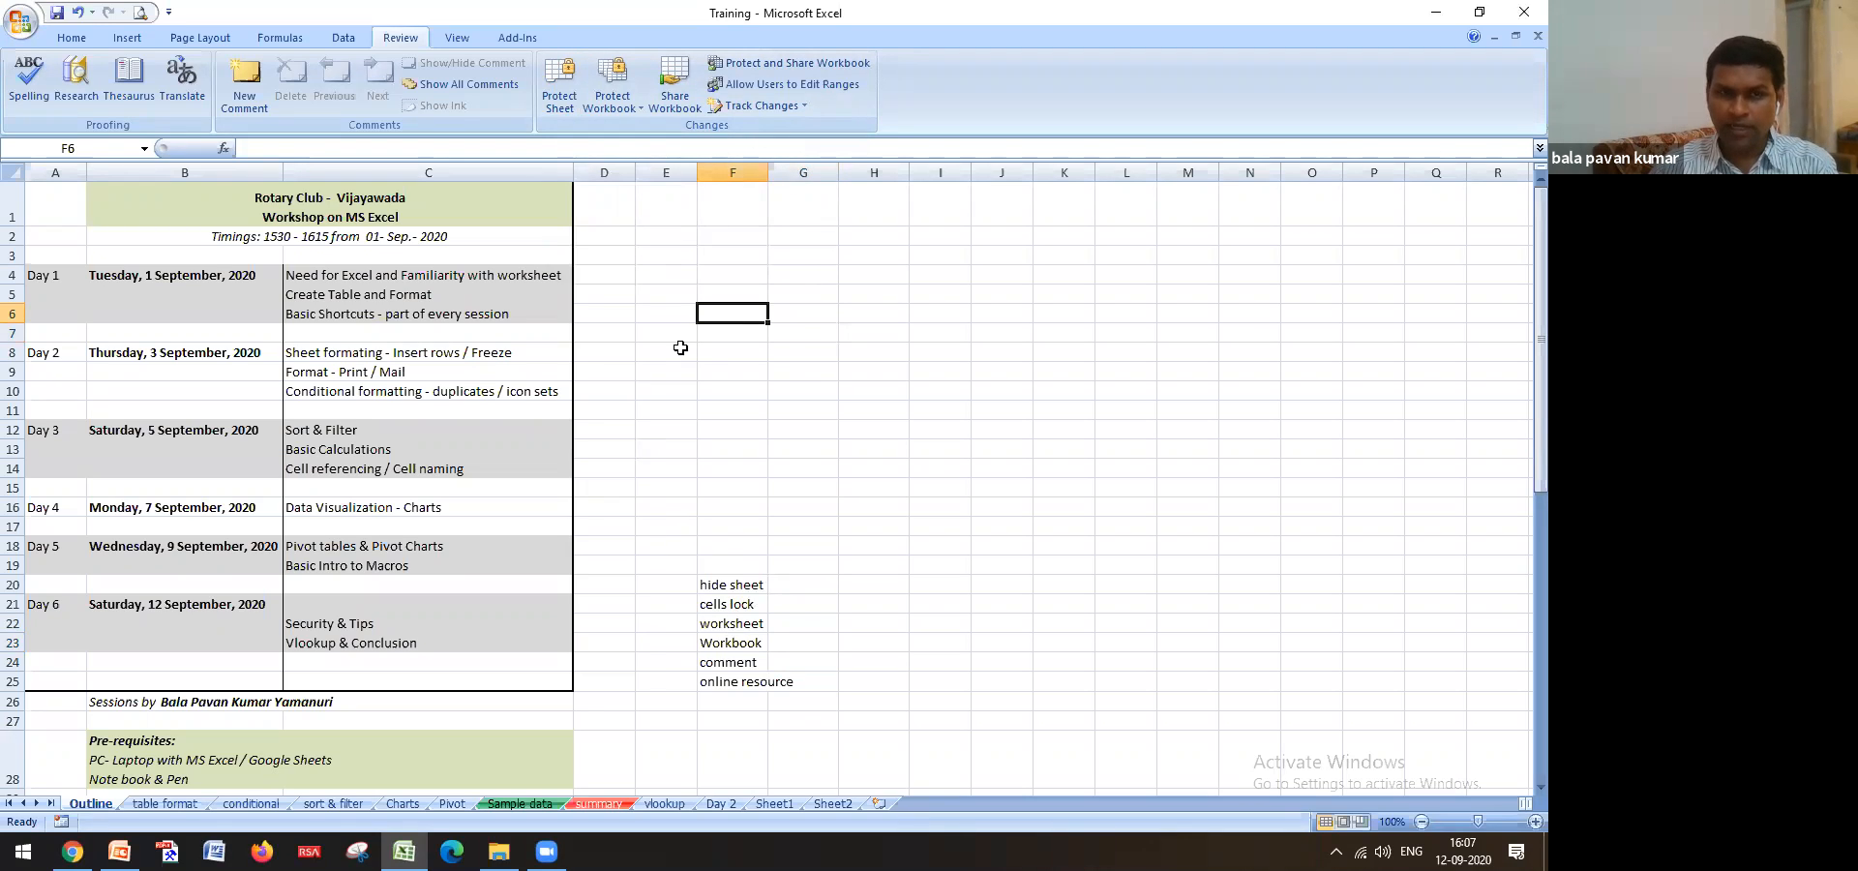
pyautogui.click(645, 330)
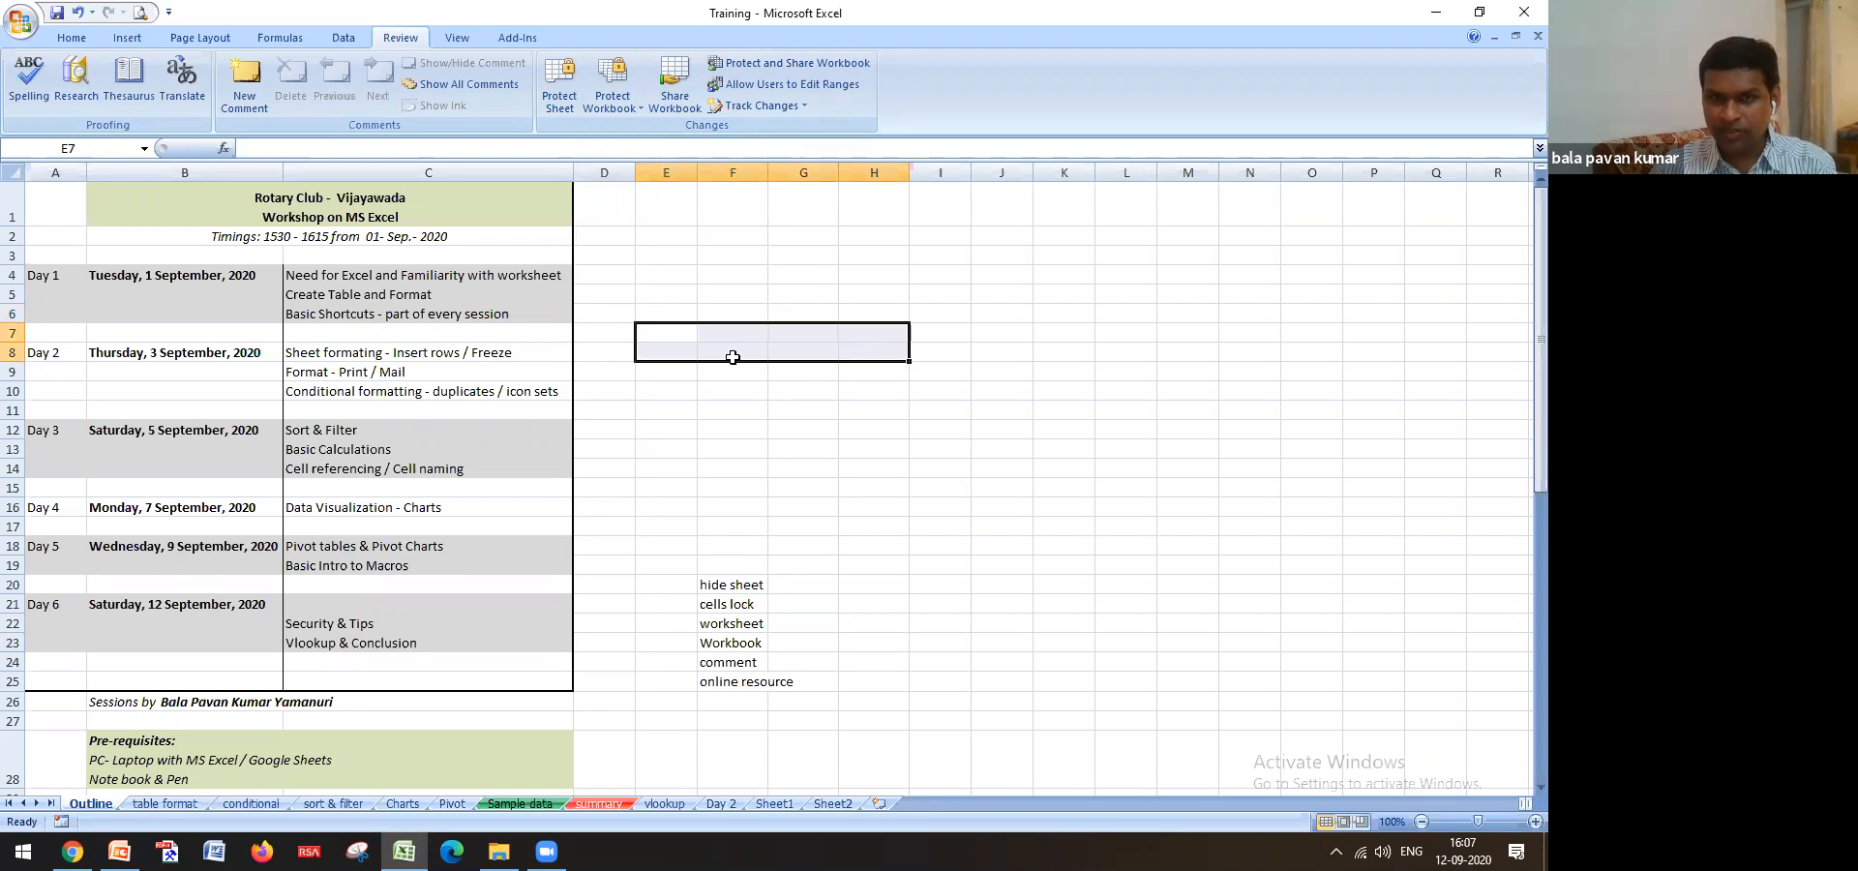
pyautogui.click(669, 350)
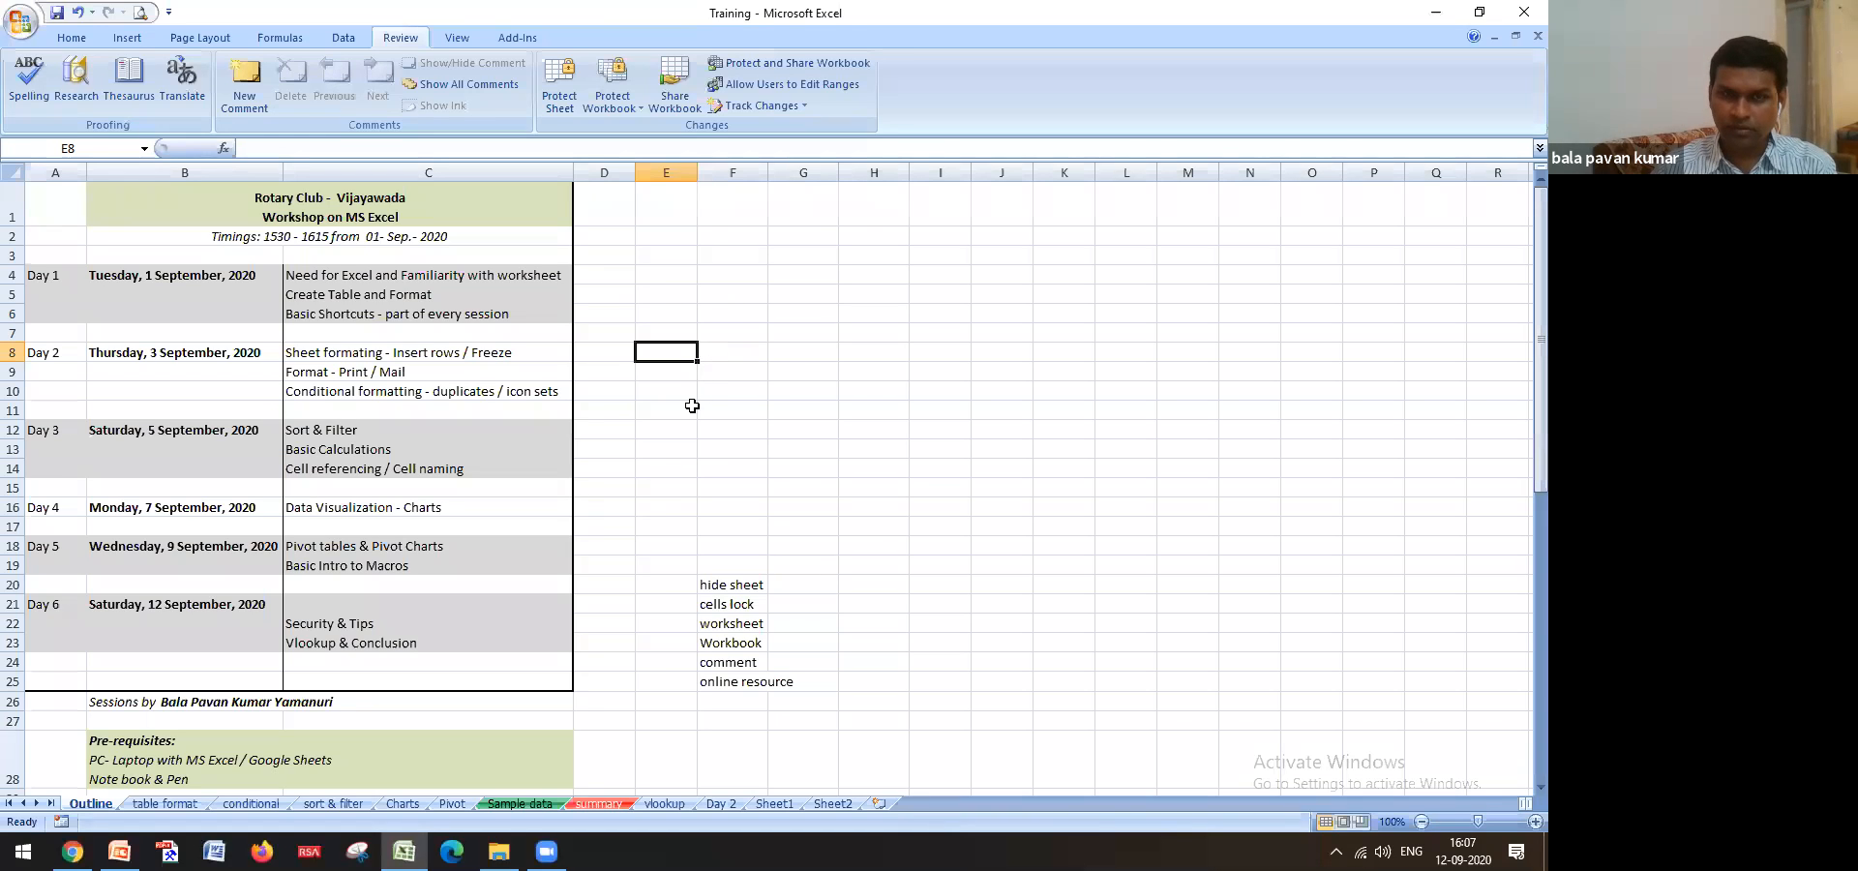
pyautogui.click(847, 804)
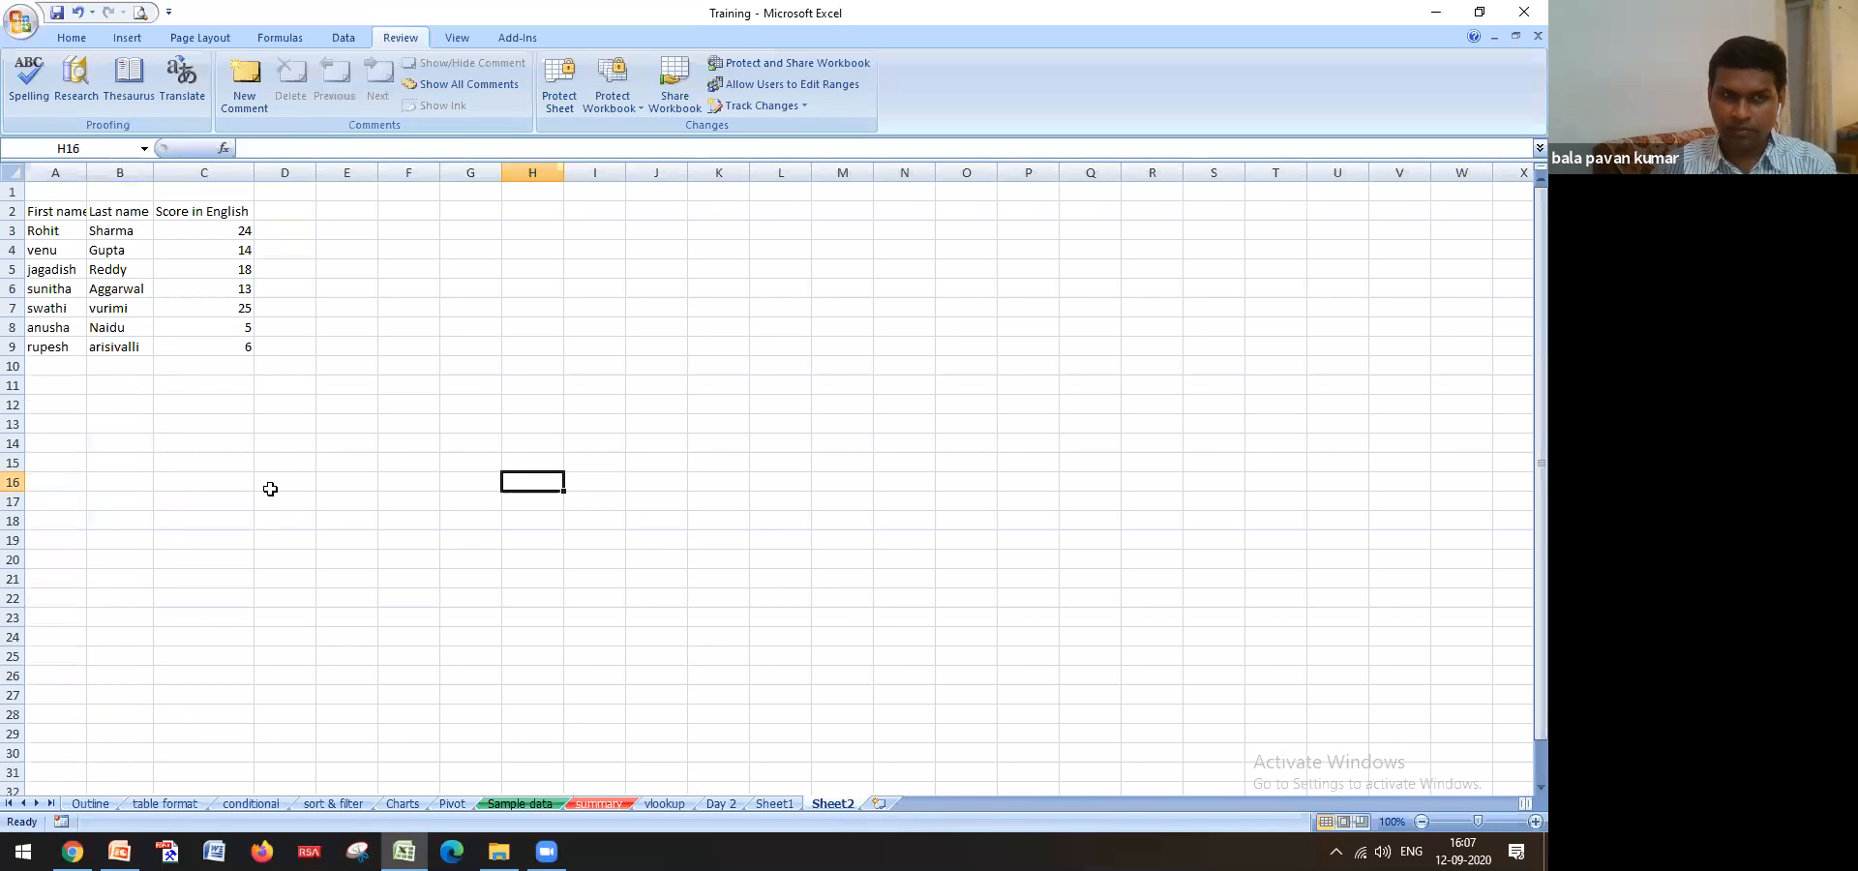
pyautogui.click(77, 402)
pyautogui.write('100')
pyautogui.click(236, 572)
pyautogui.click(34, 403)
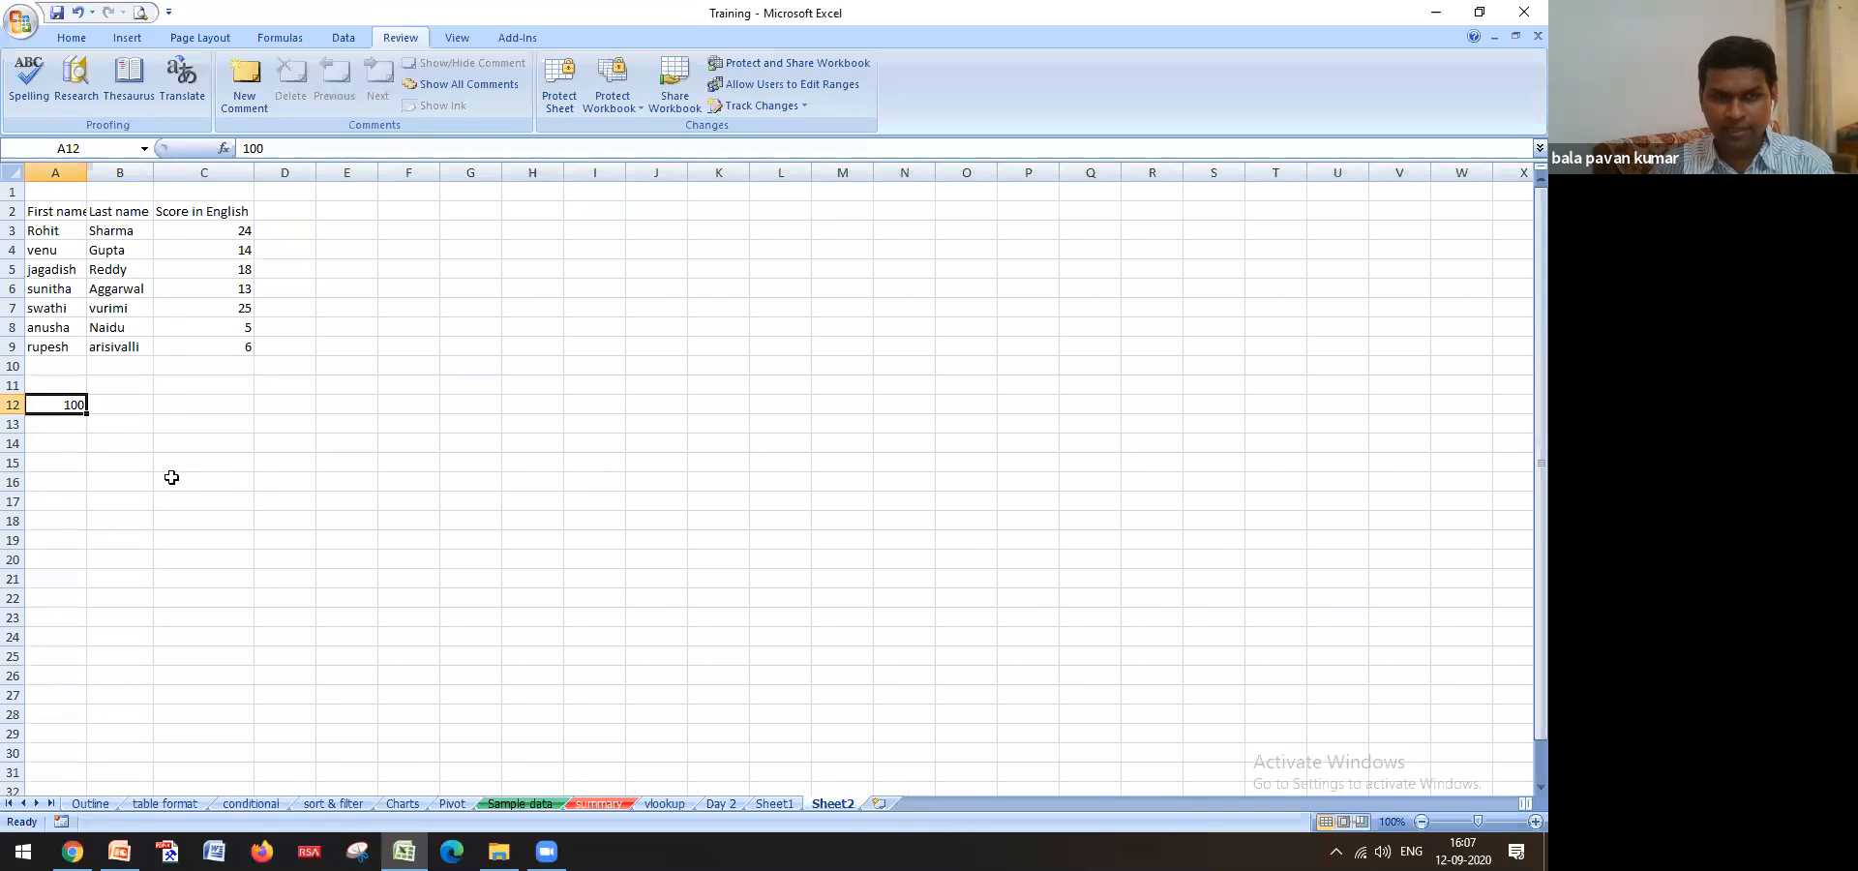
pyautogui.click(14, 405)
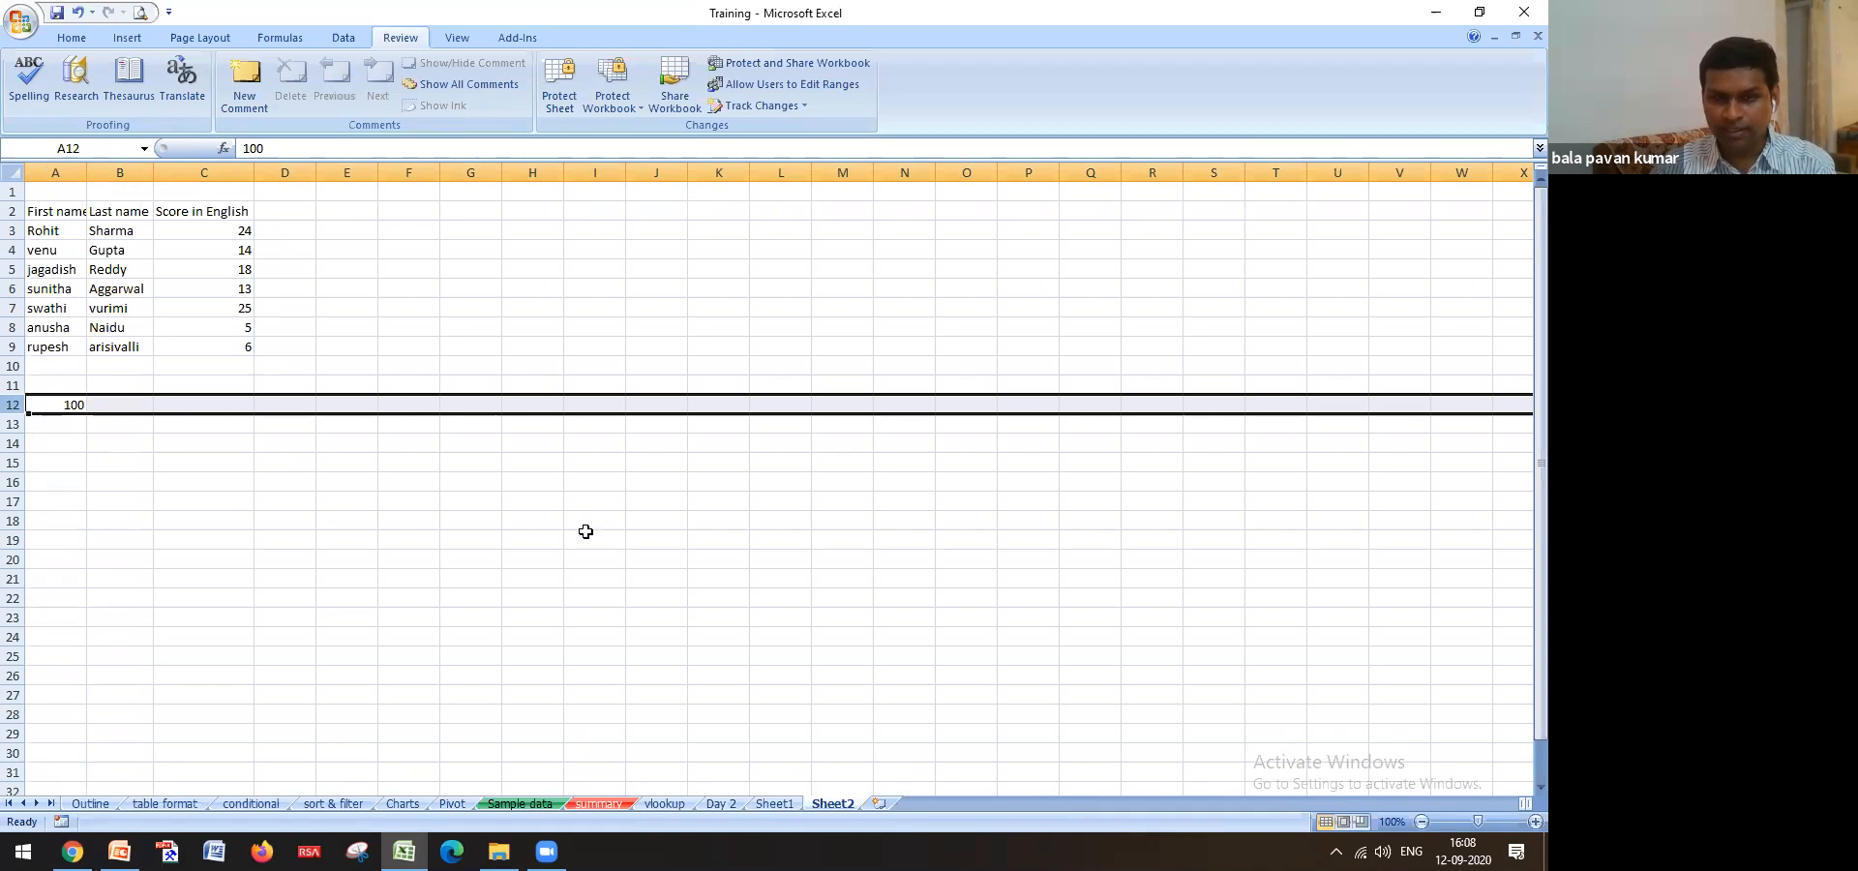
pyautogui.click(879, 803)
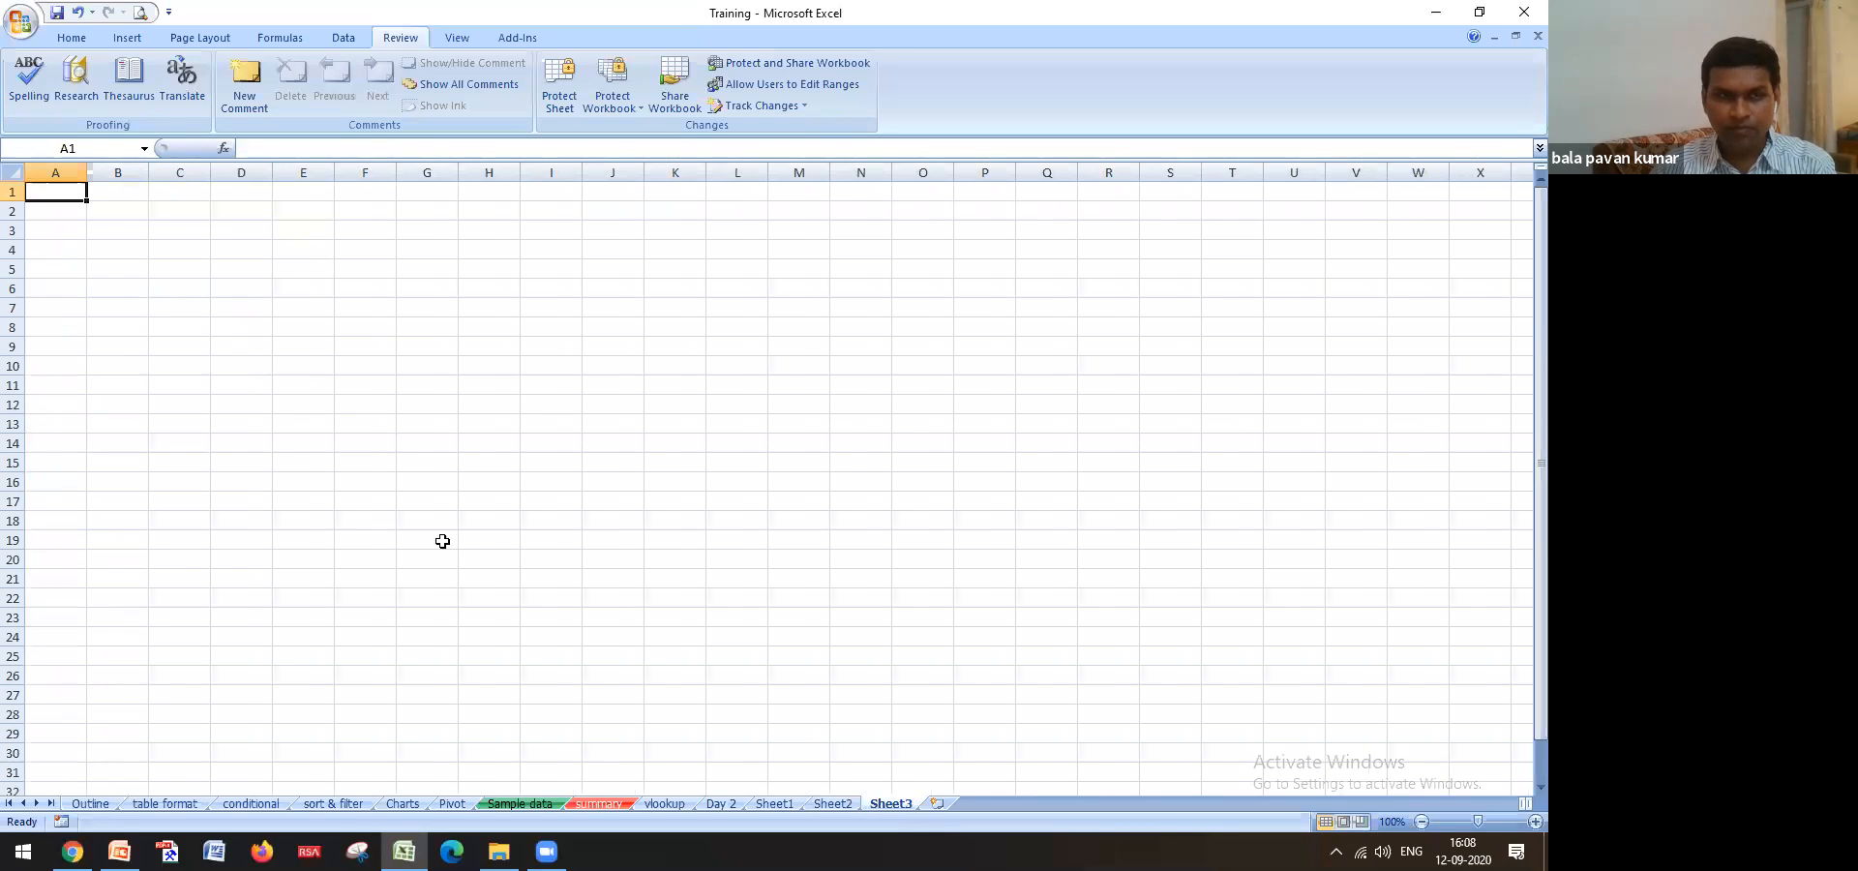
pyautogui.click(55, 409)
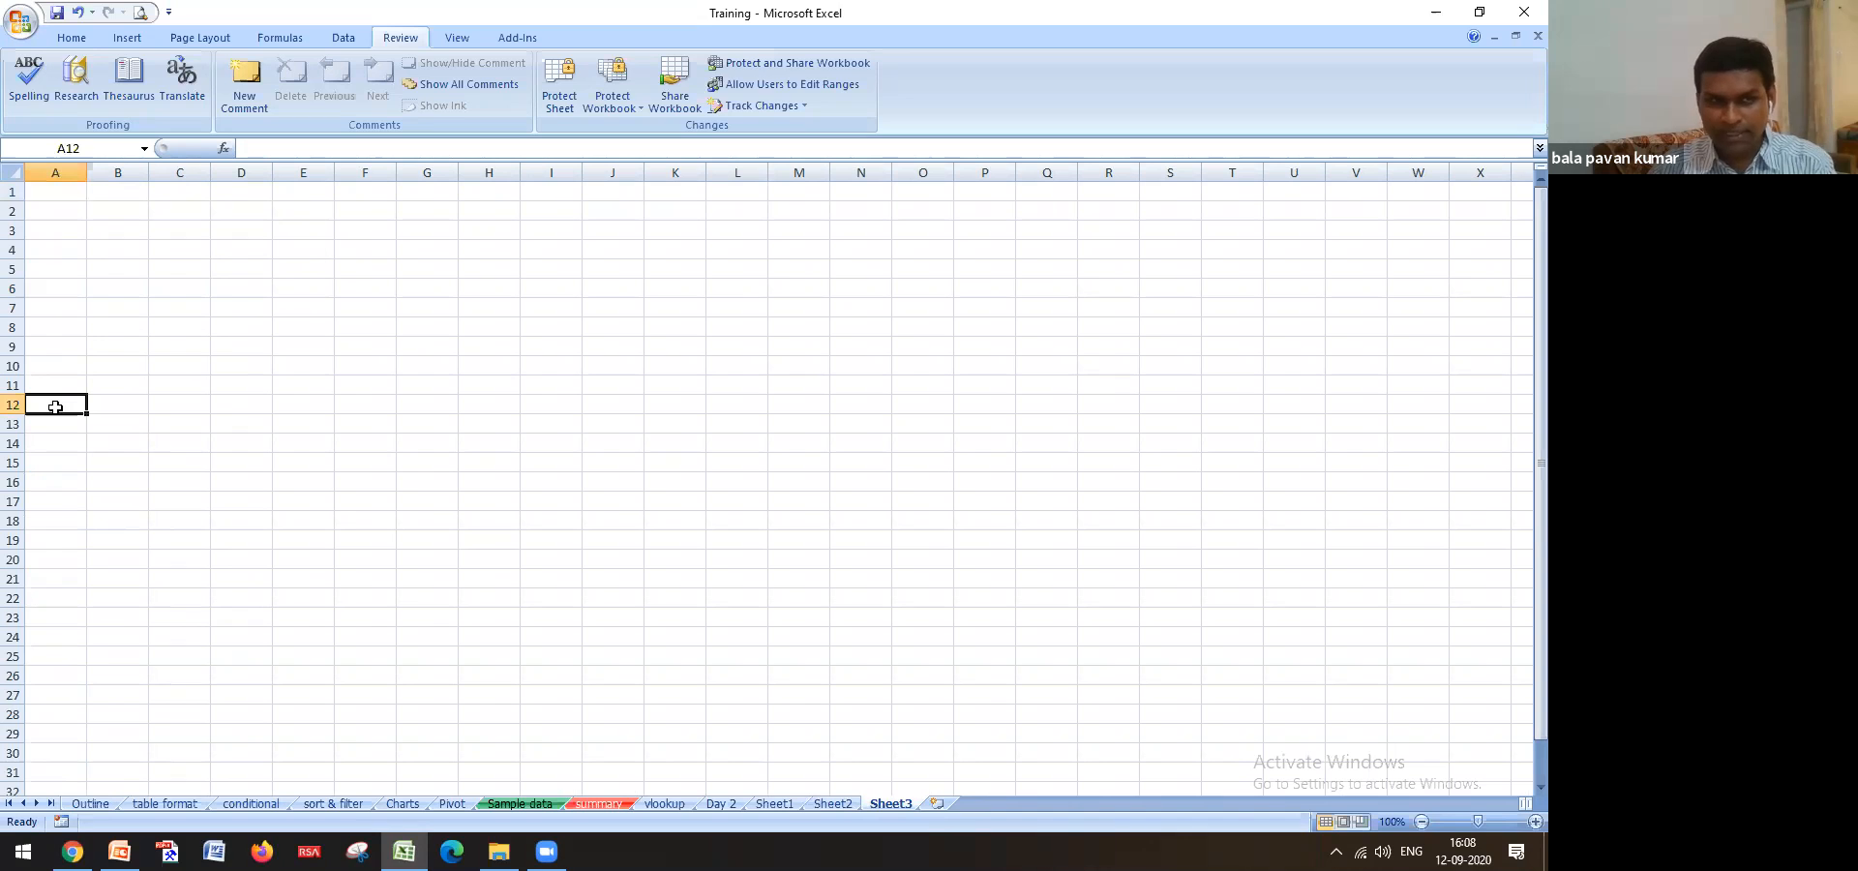
pyautogui.write('=')
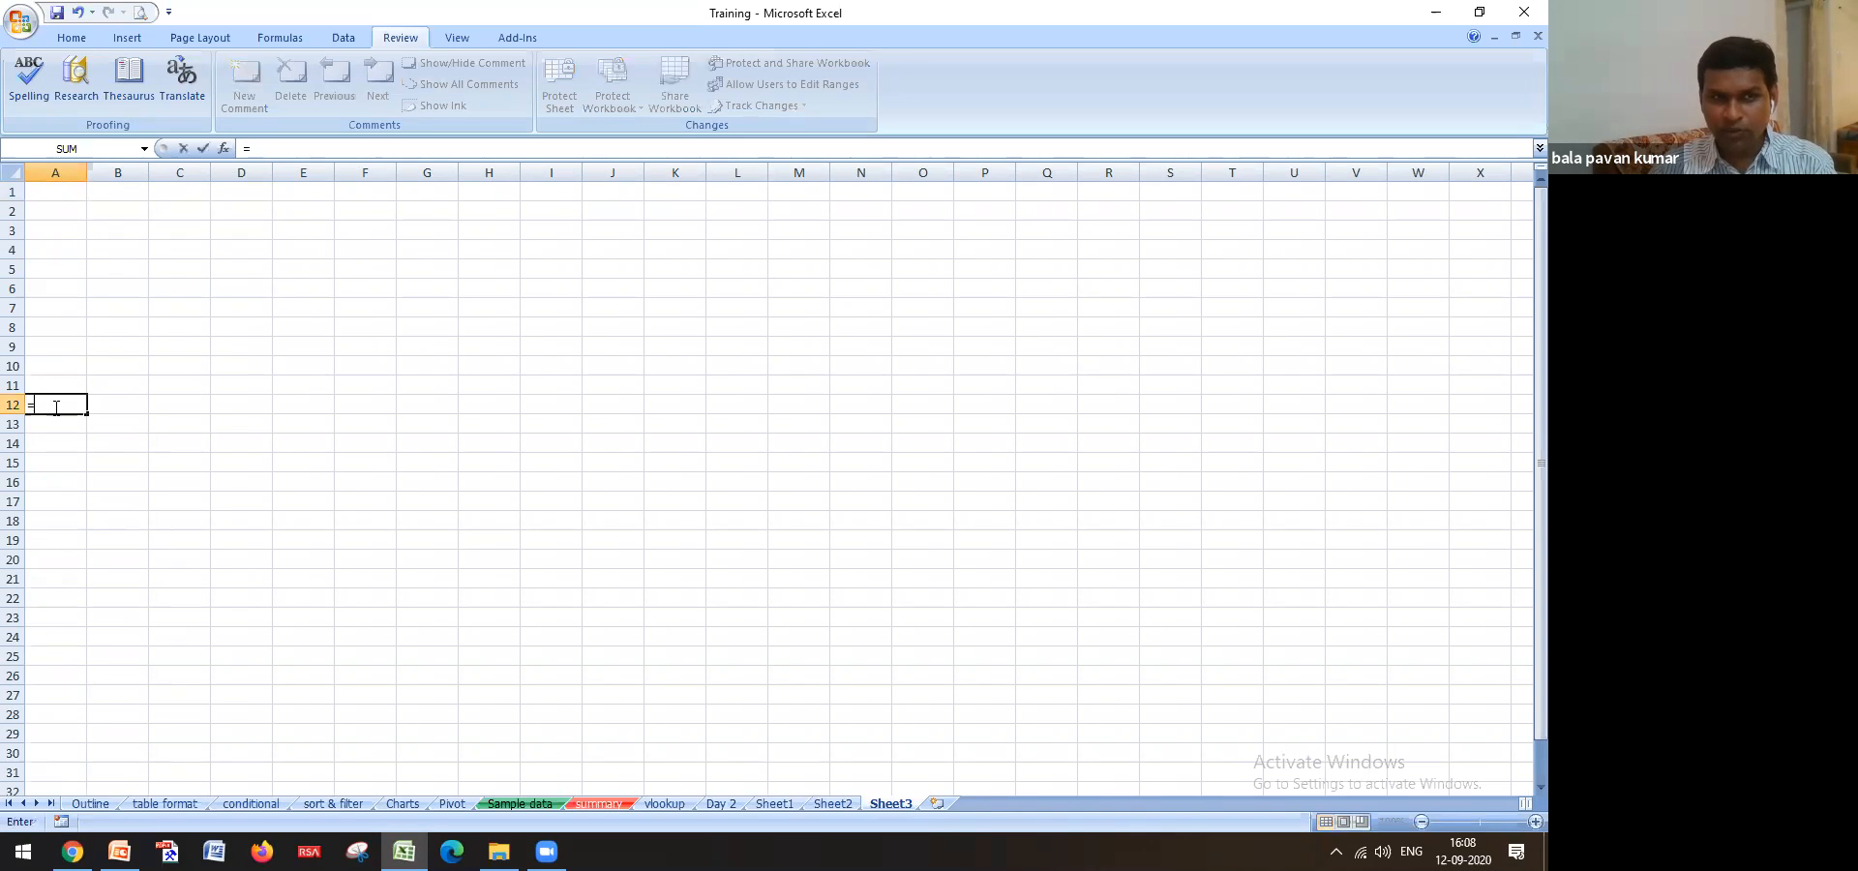
pyautogui.click(825, 800)
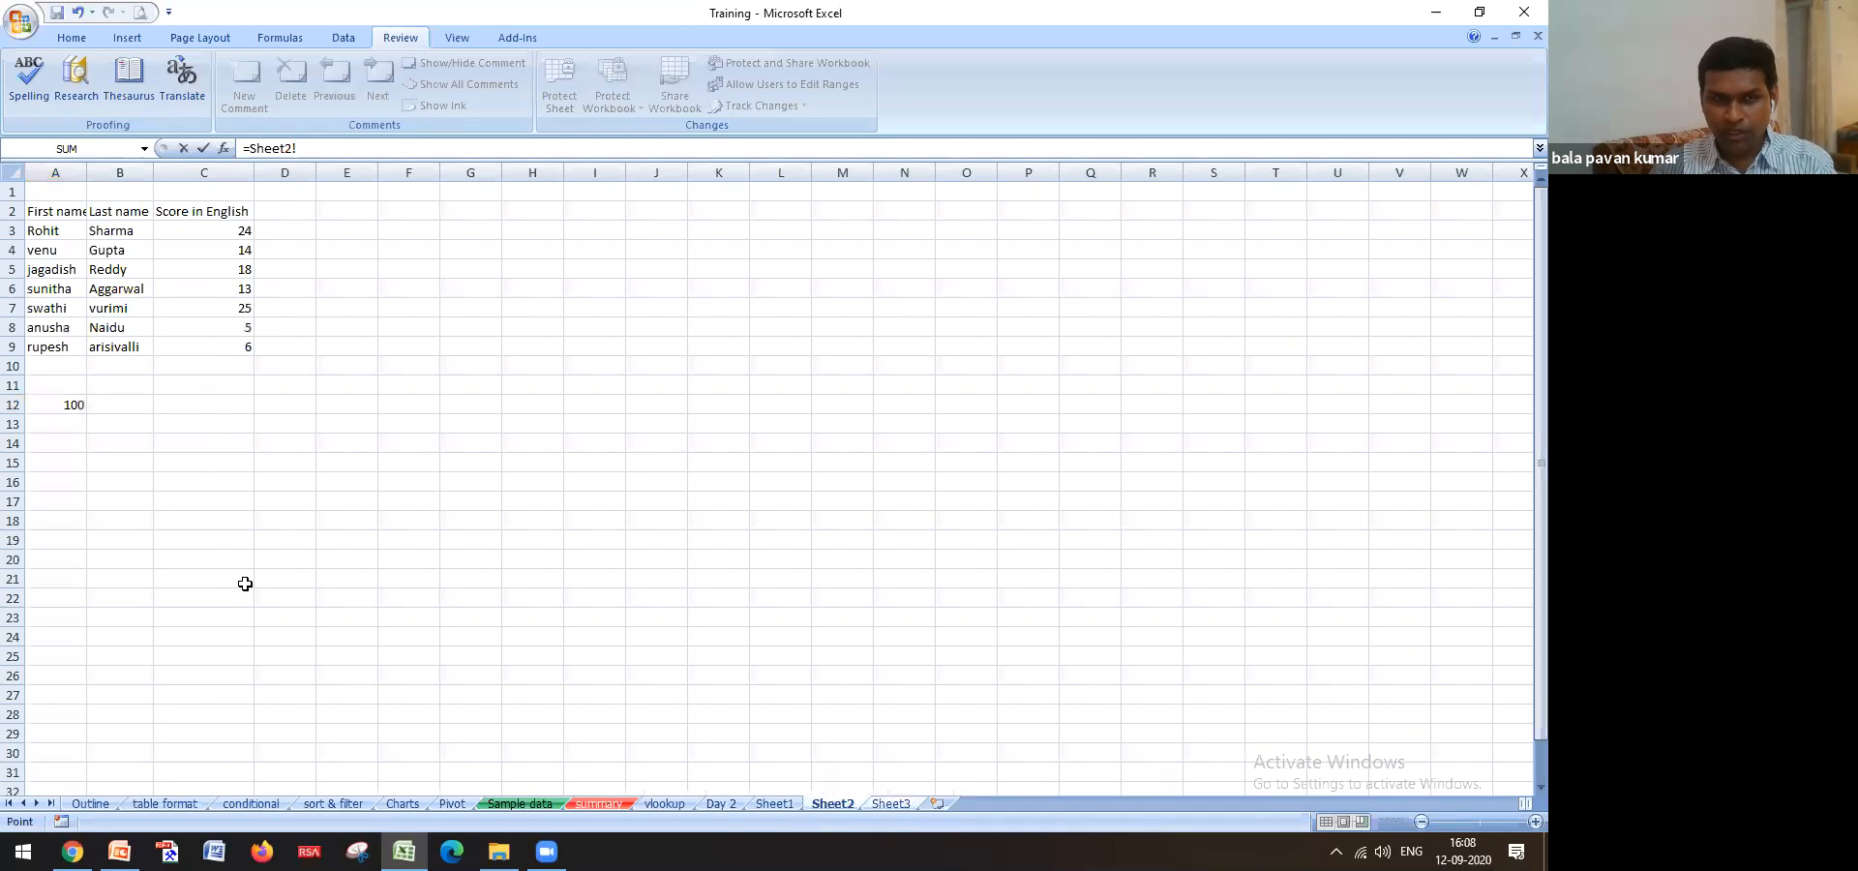
pyautogui.click(71, 405)
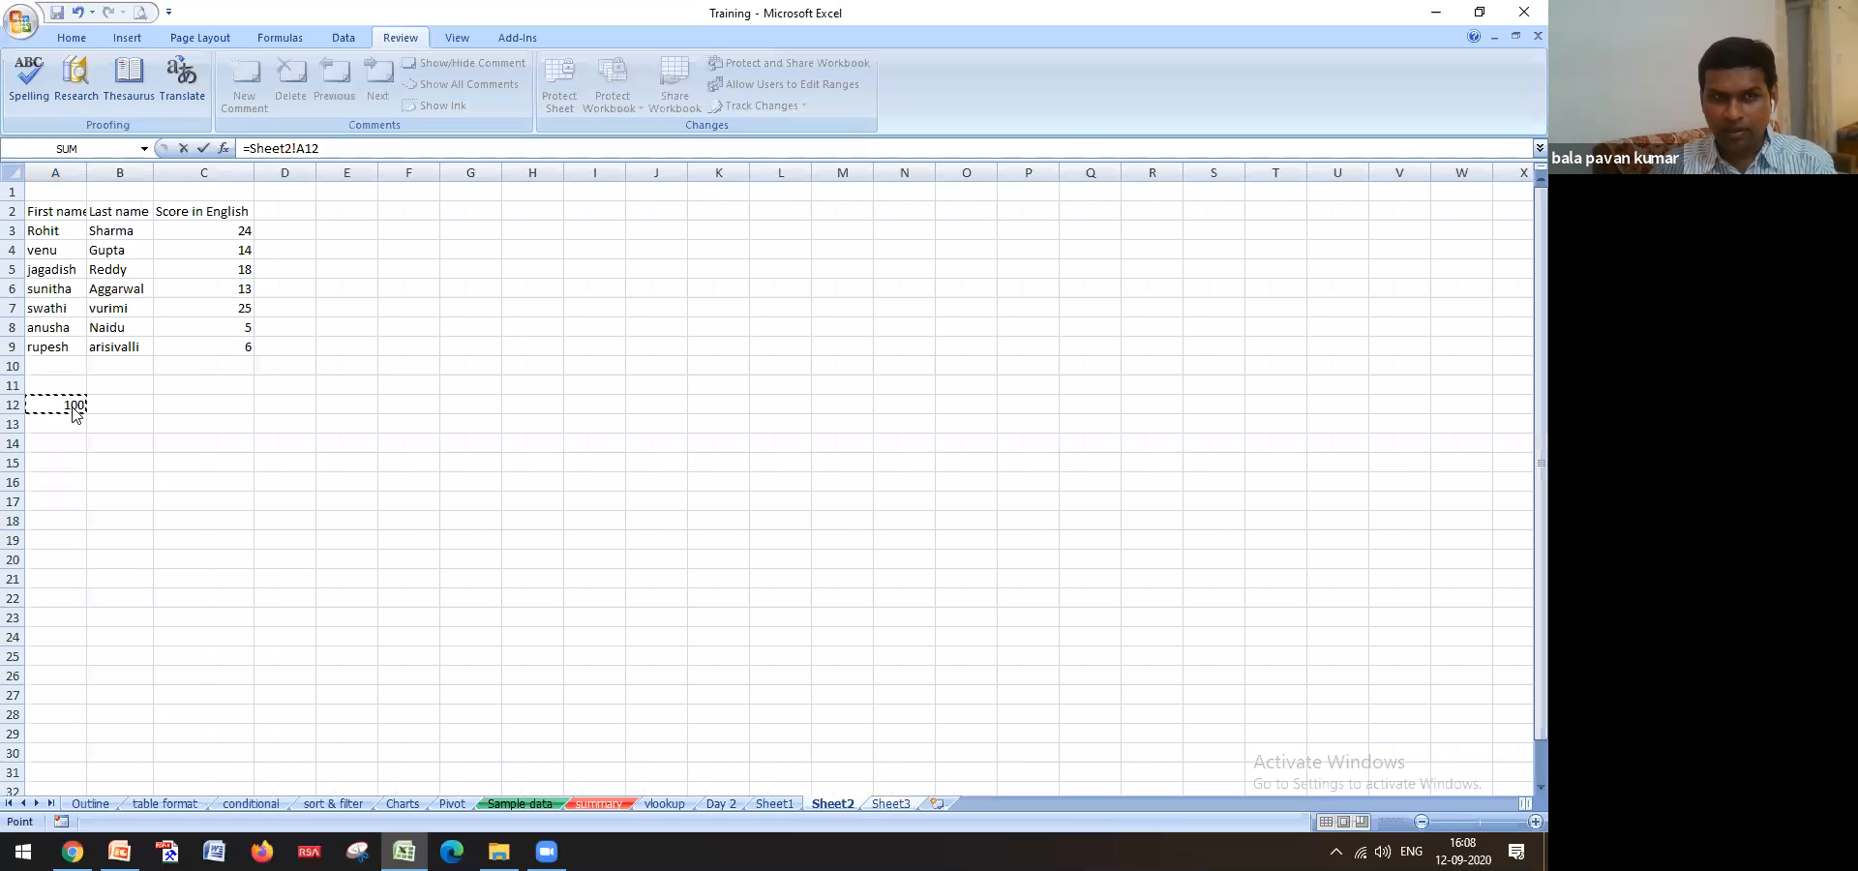
pyautogui.write('+1')
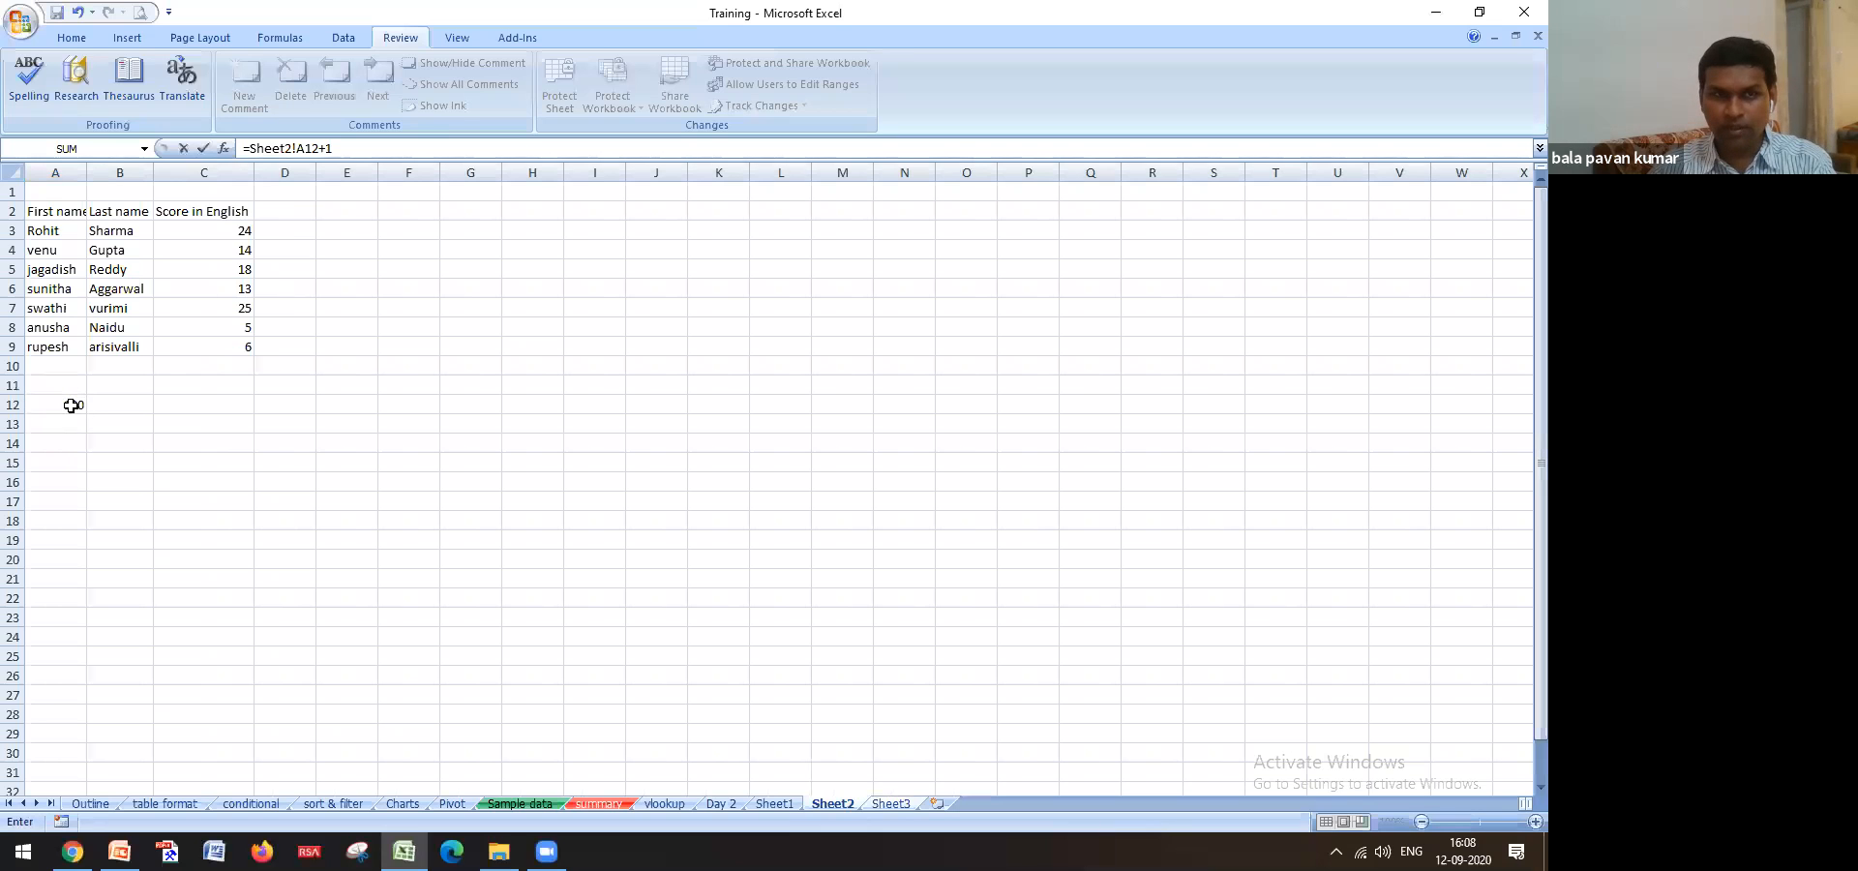
pyautogui.press('Return')
pyautogui.click(53, 406)
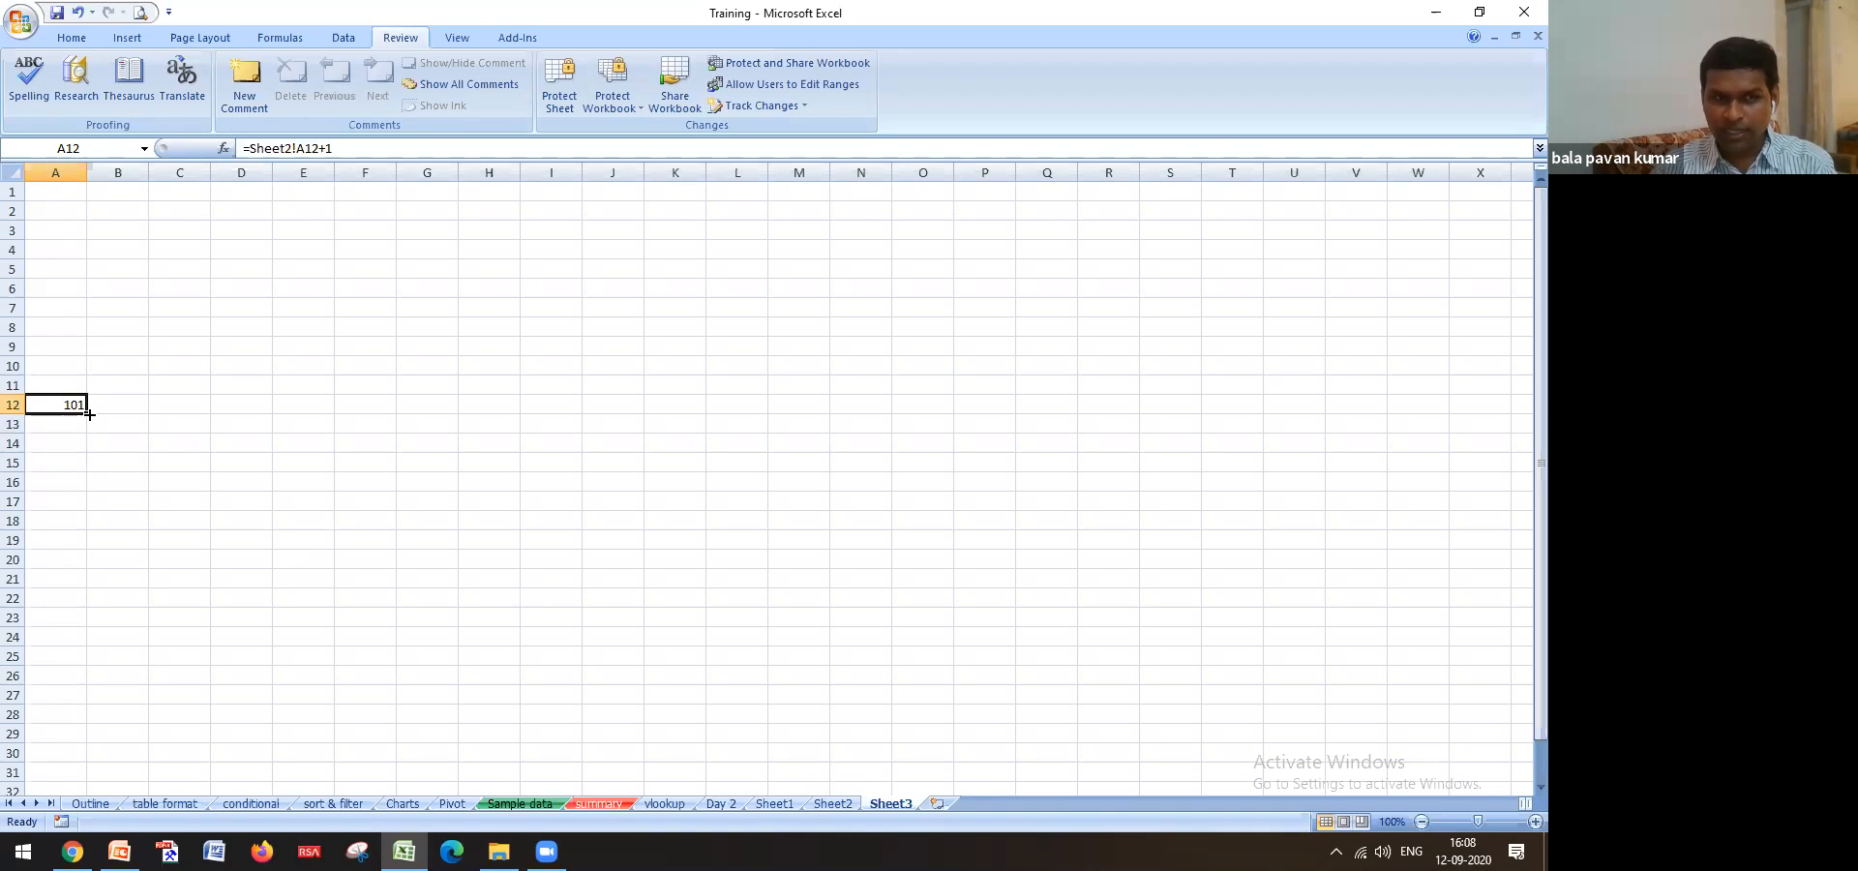
pyautogui.moveTo(88, 413); pyautogui.dragTo(88, 490)
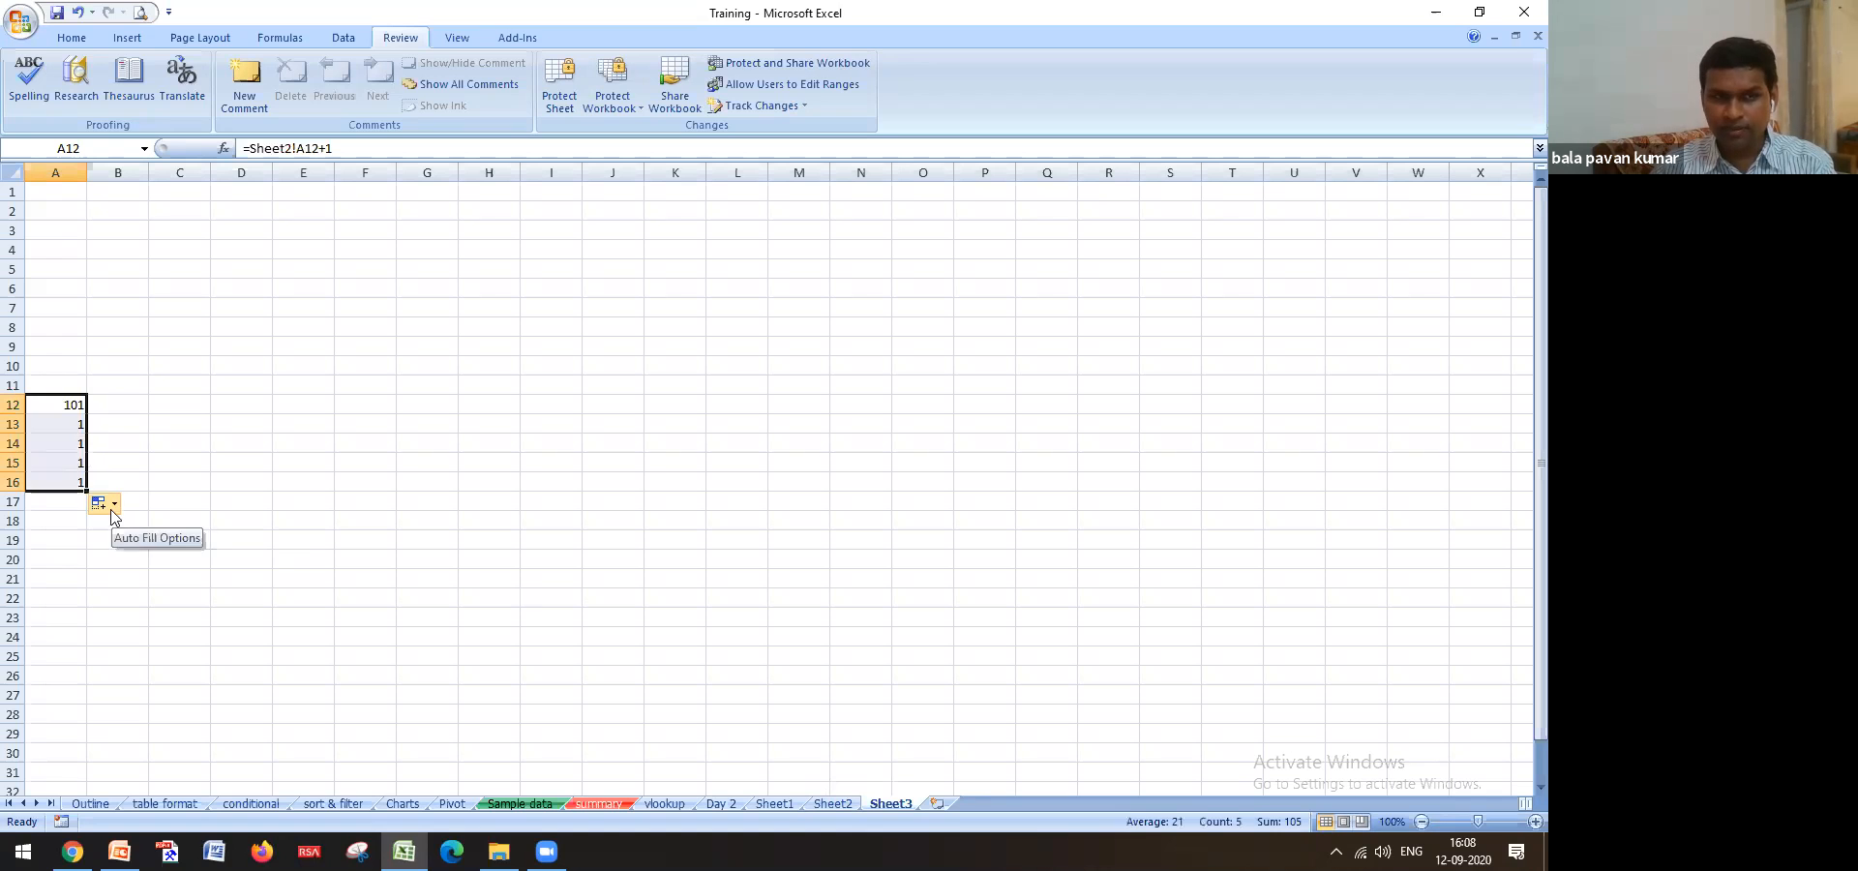
pyautogui.click(114, 504)
pyautogui.click(179, 426)
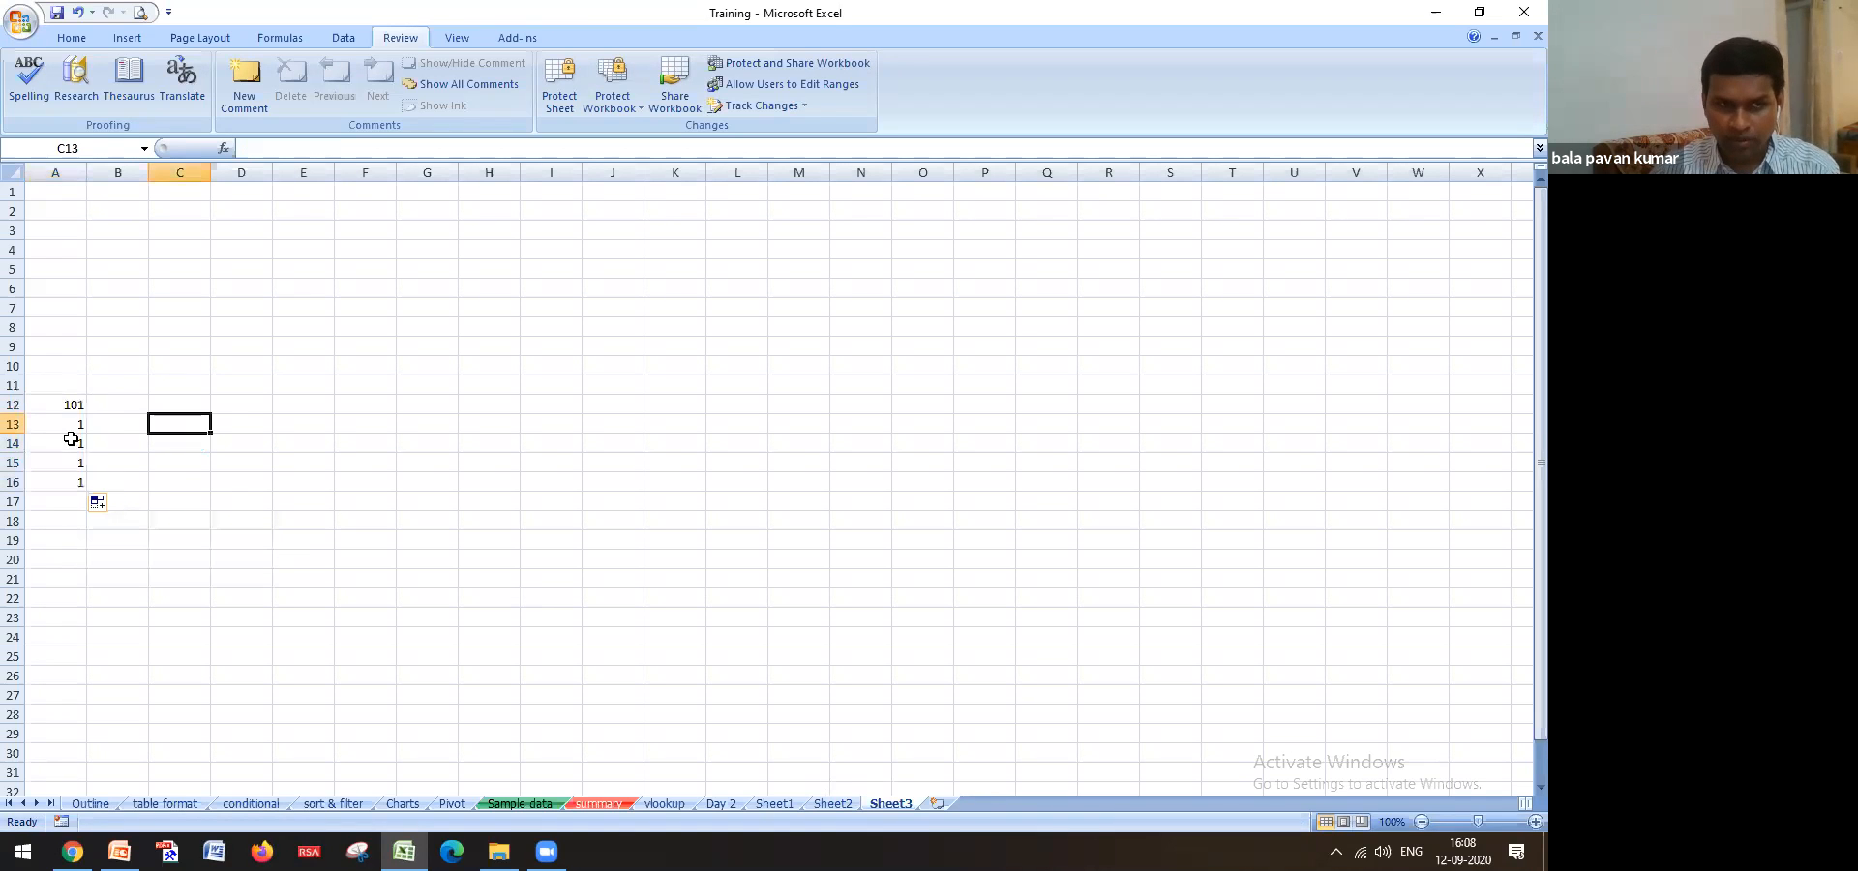
pyautogui.moveTo(70, 426); pyautogui.dragTo(70, 484)
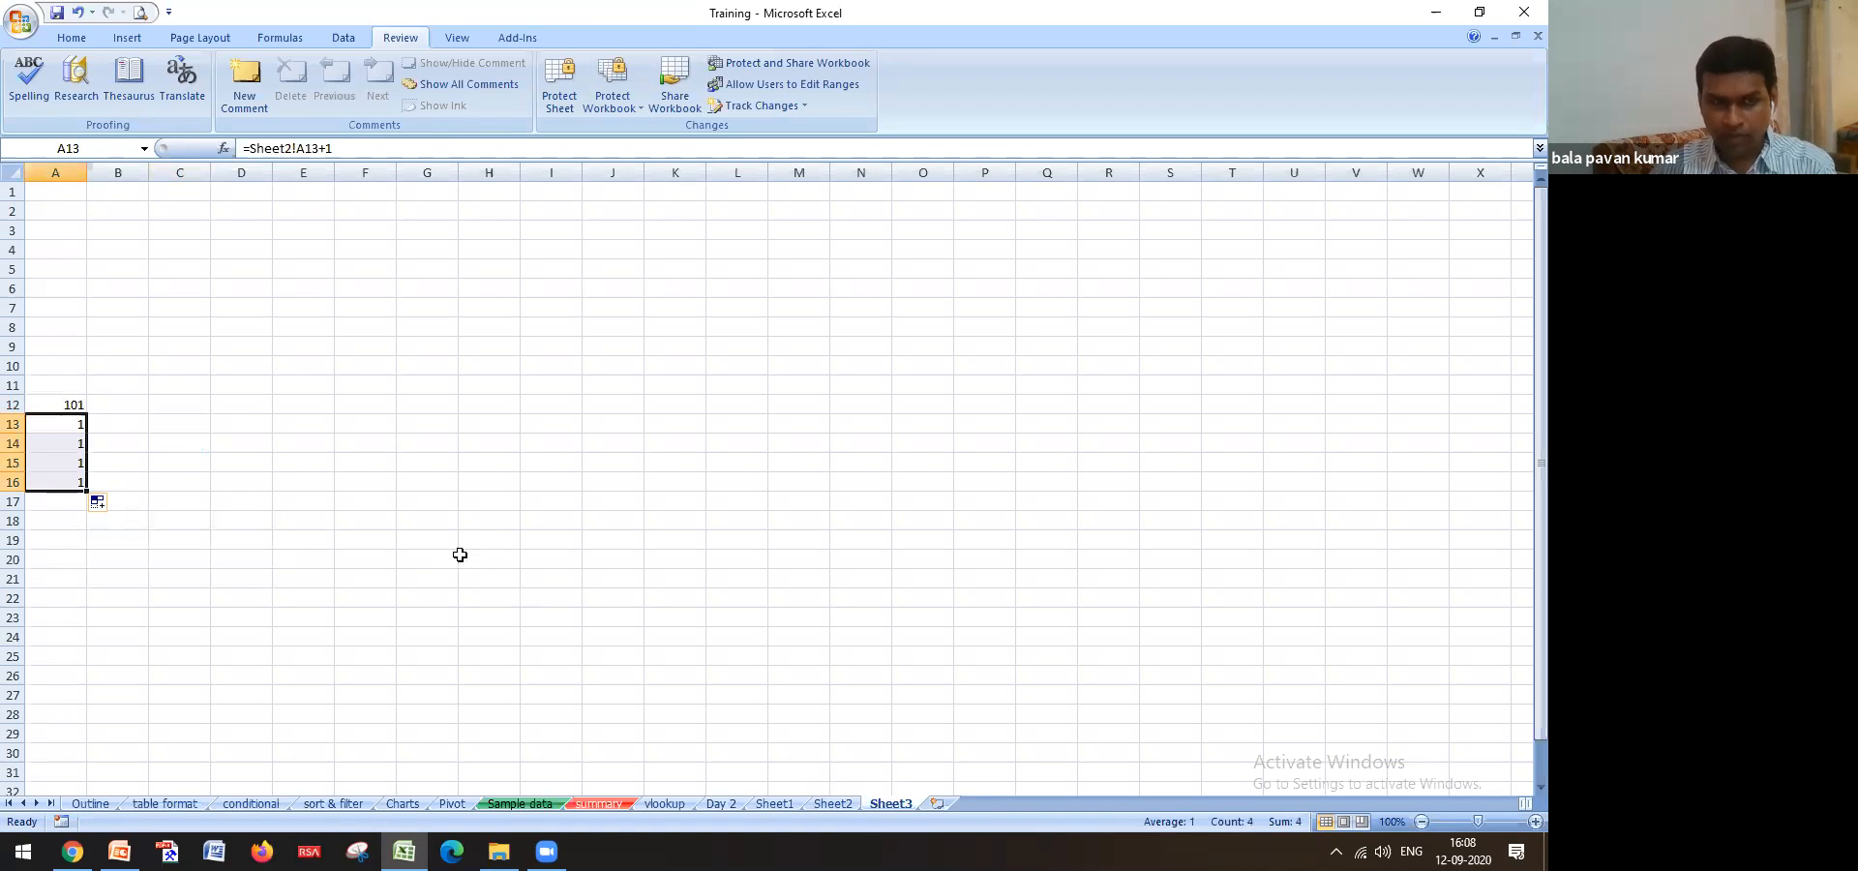
pyautogui.press('Delete')
pyautogui.click(551, 559)
pyautogui.click(60, 404)
pyautogui.press('Delete')
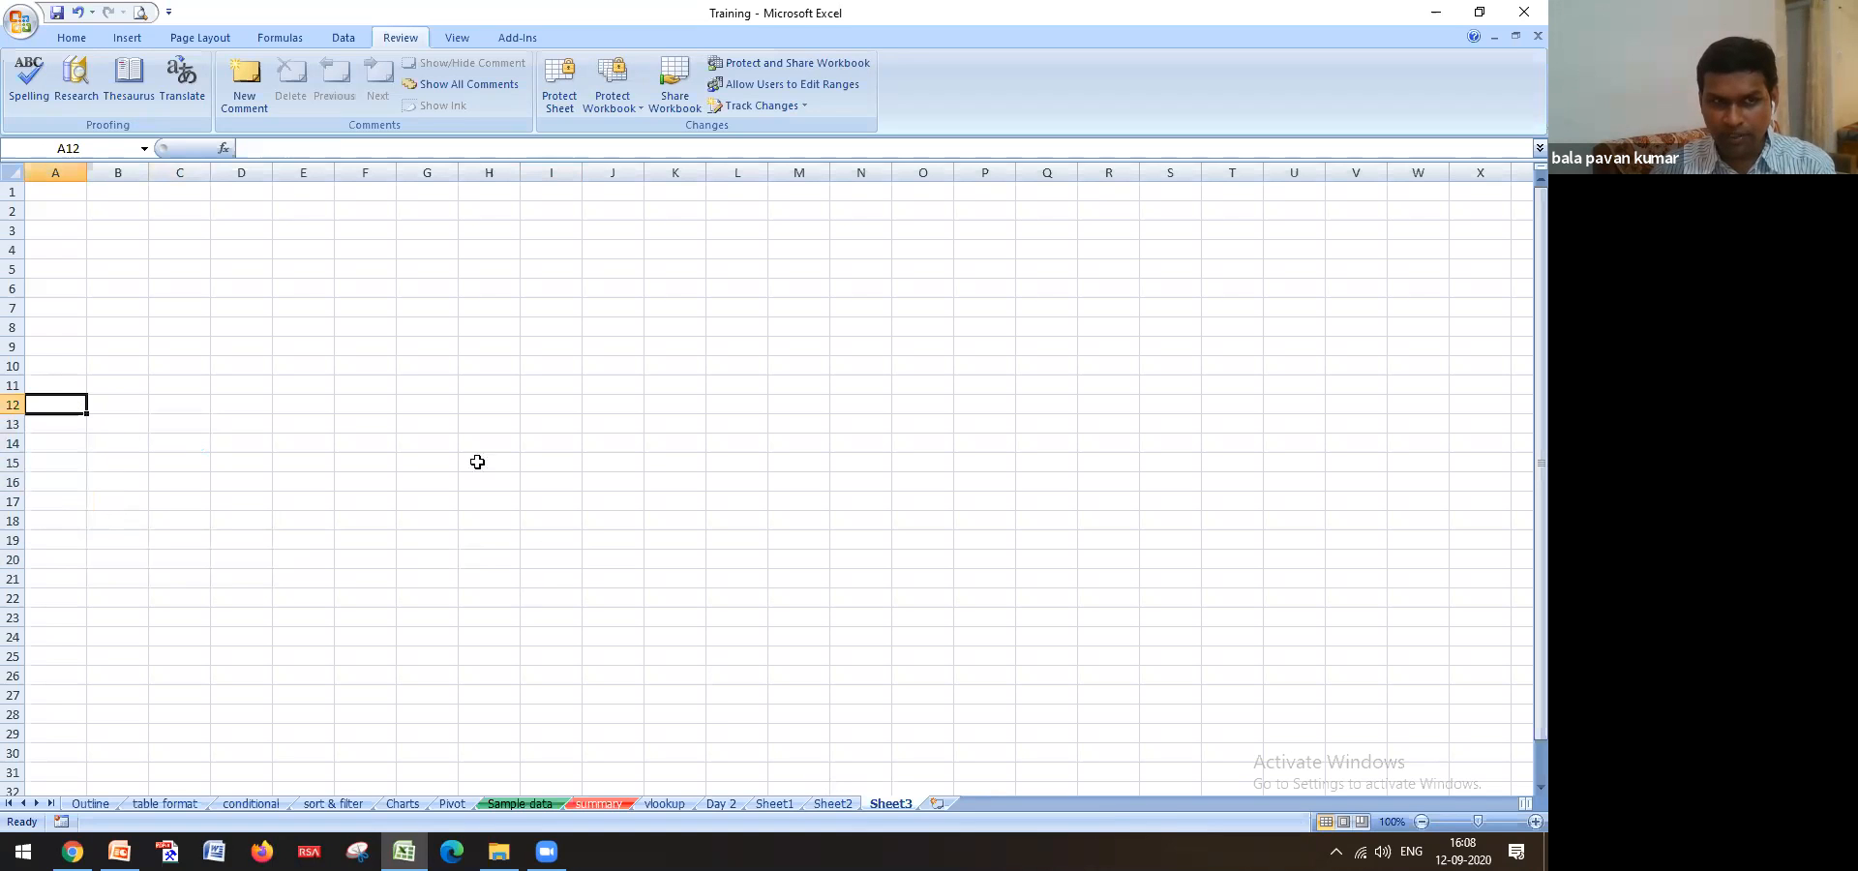
pyautogui.click(73, 403)
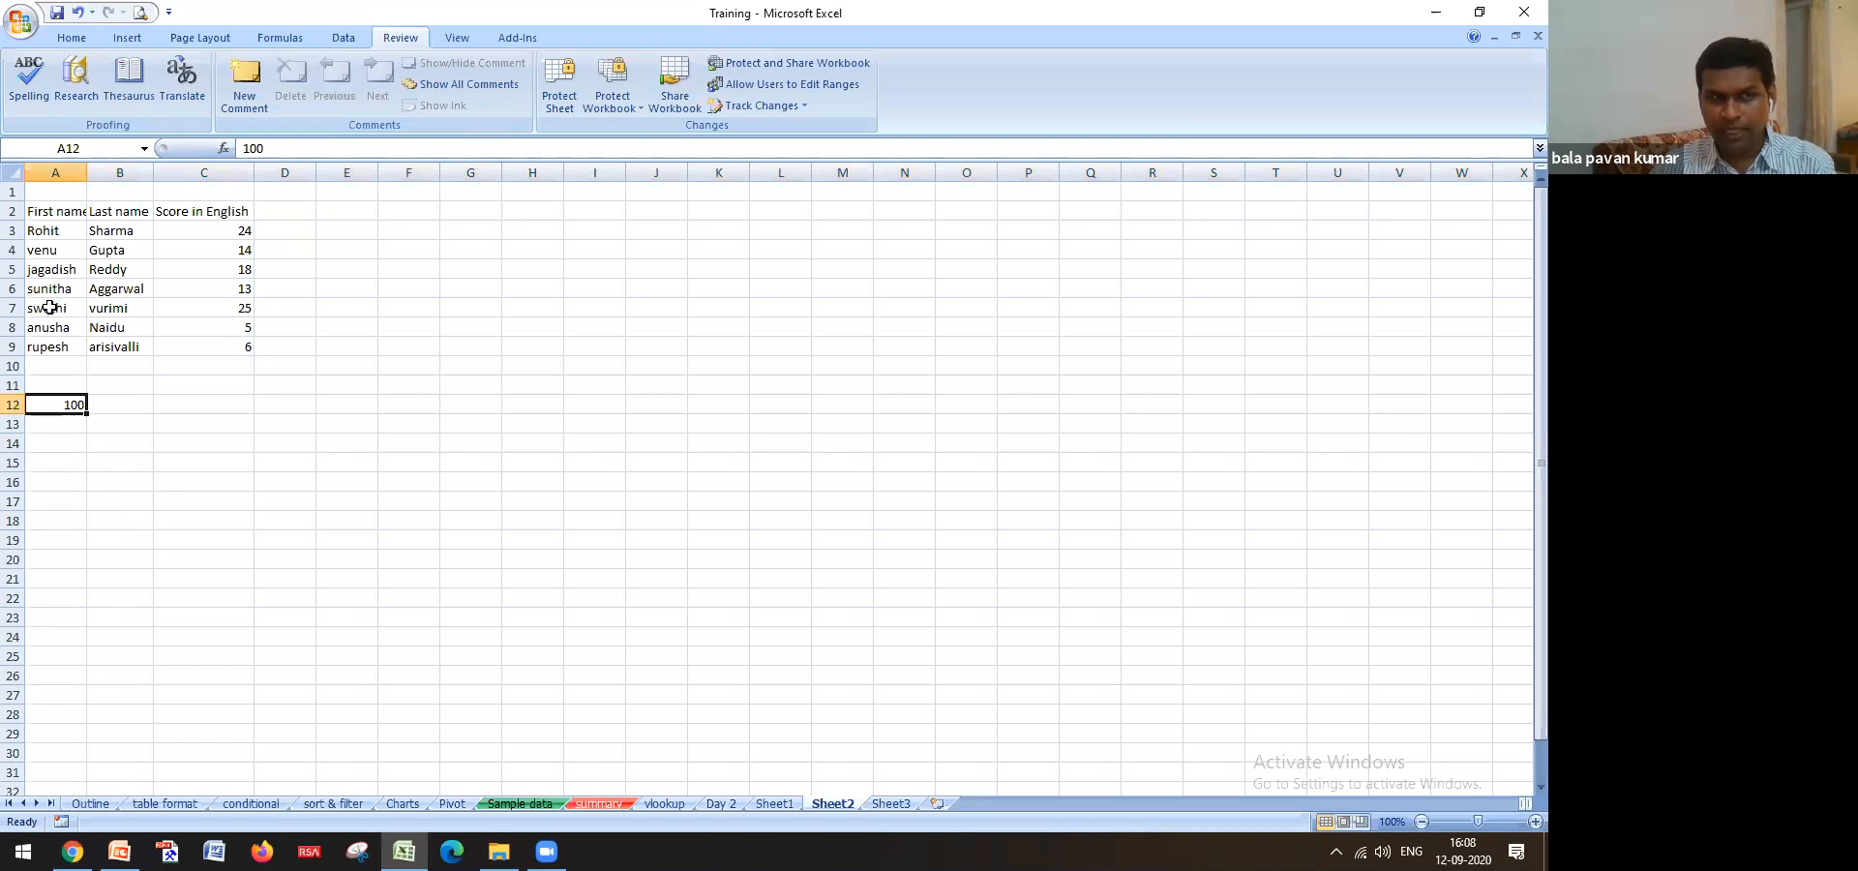
pyautogui.click(888, 802)
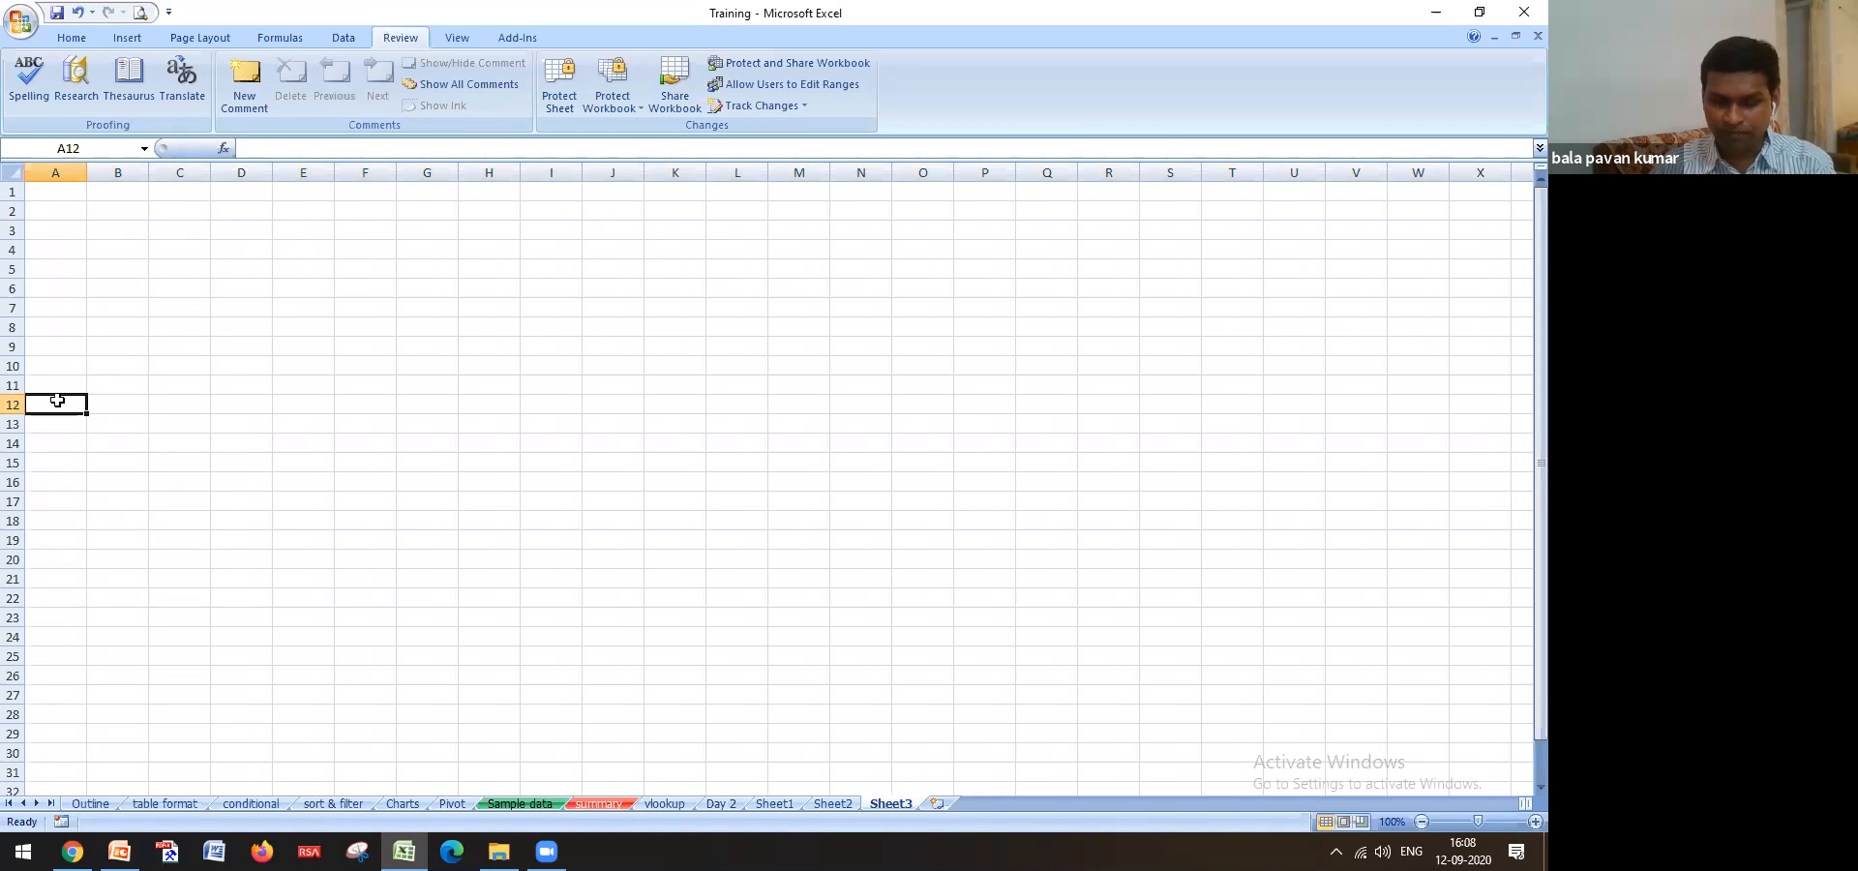
pyautogui.write('=')
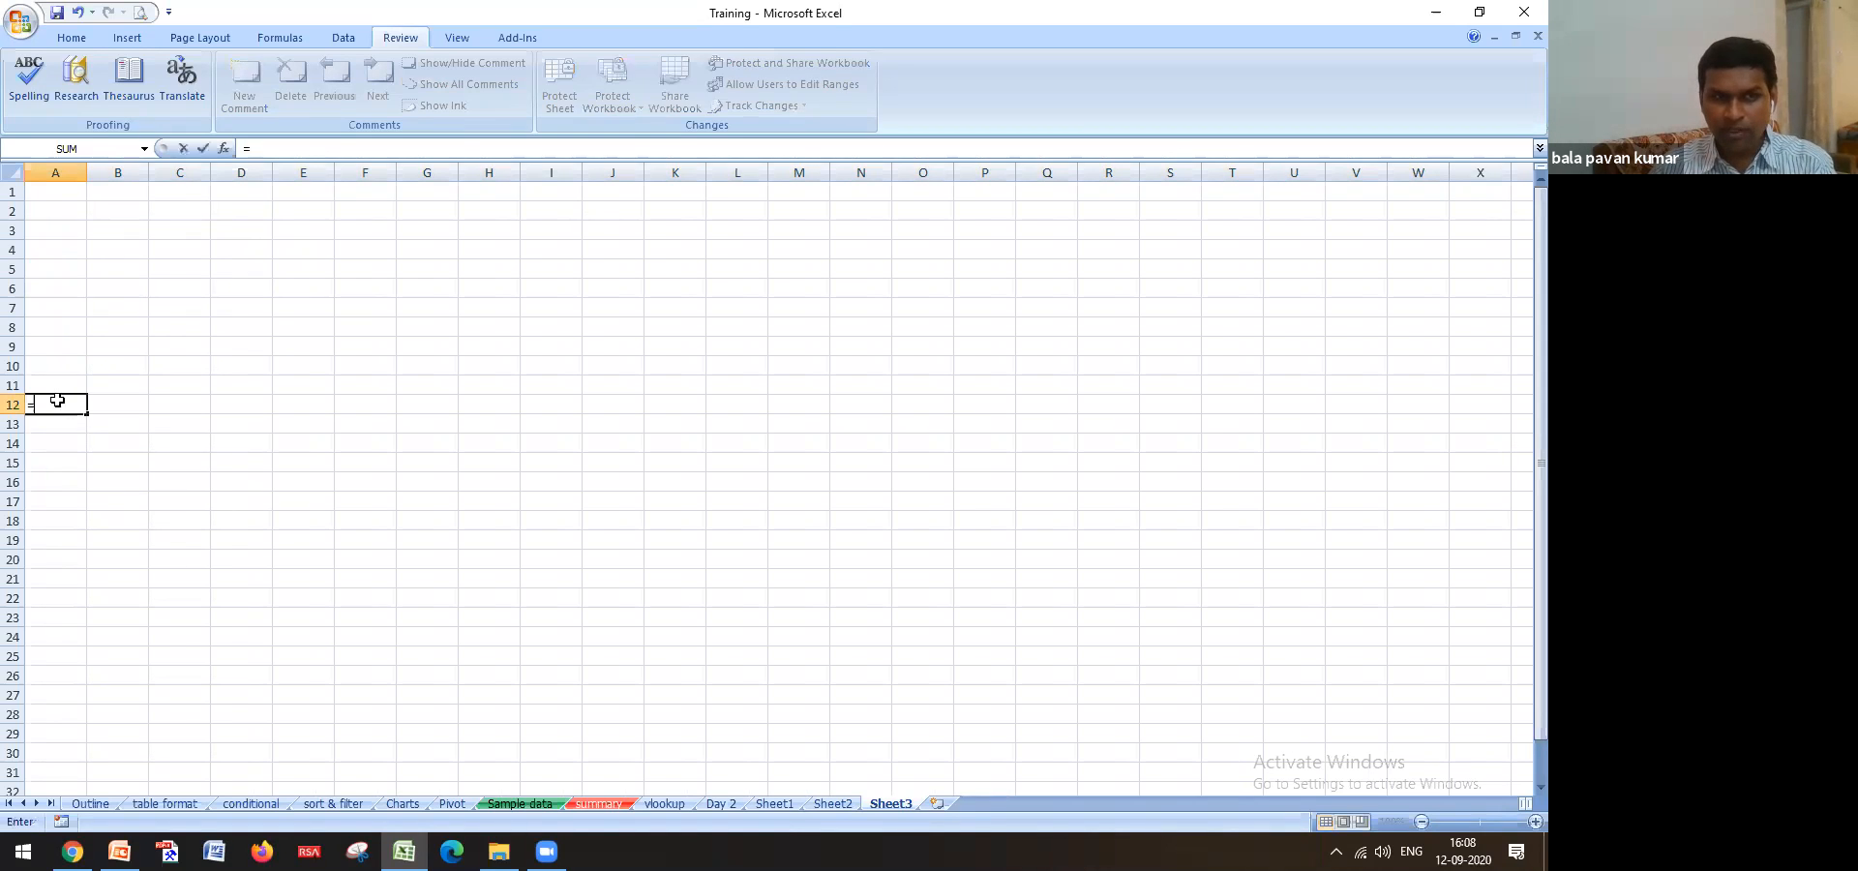
pyautogui.click(833, 802)
pyautogui.click(78, 406)
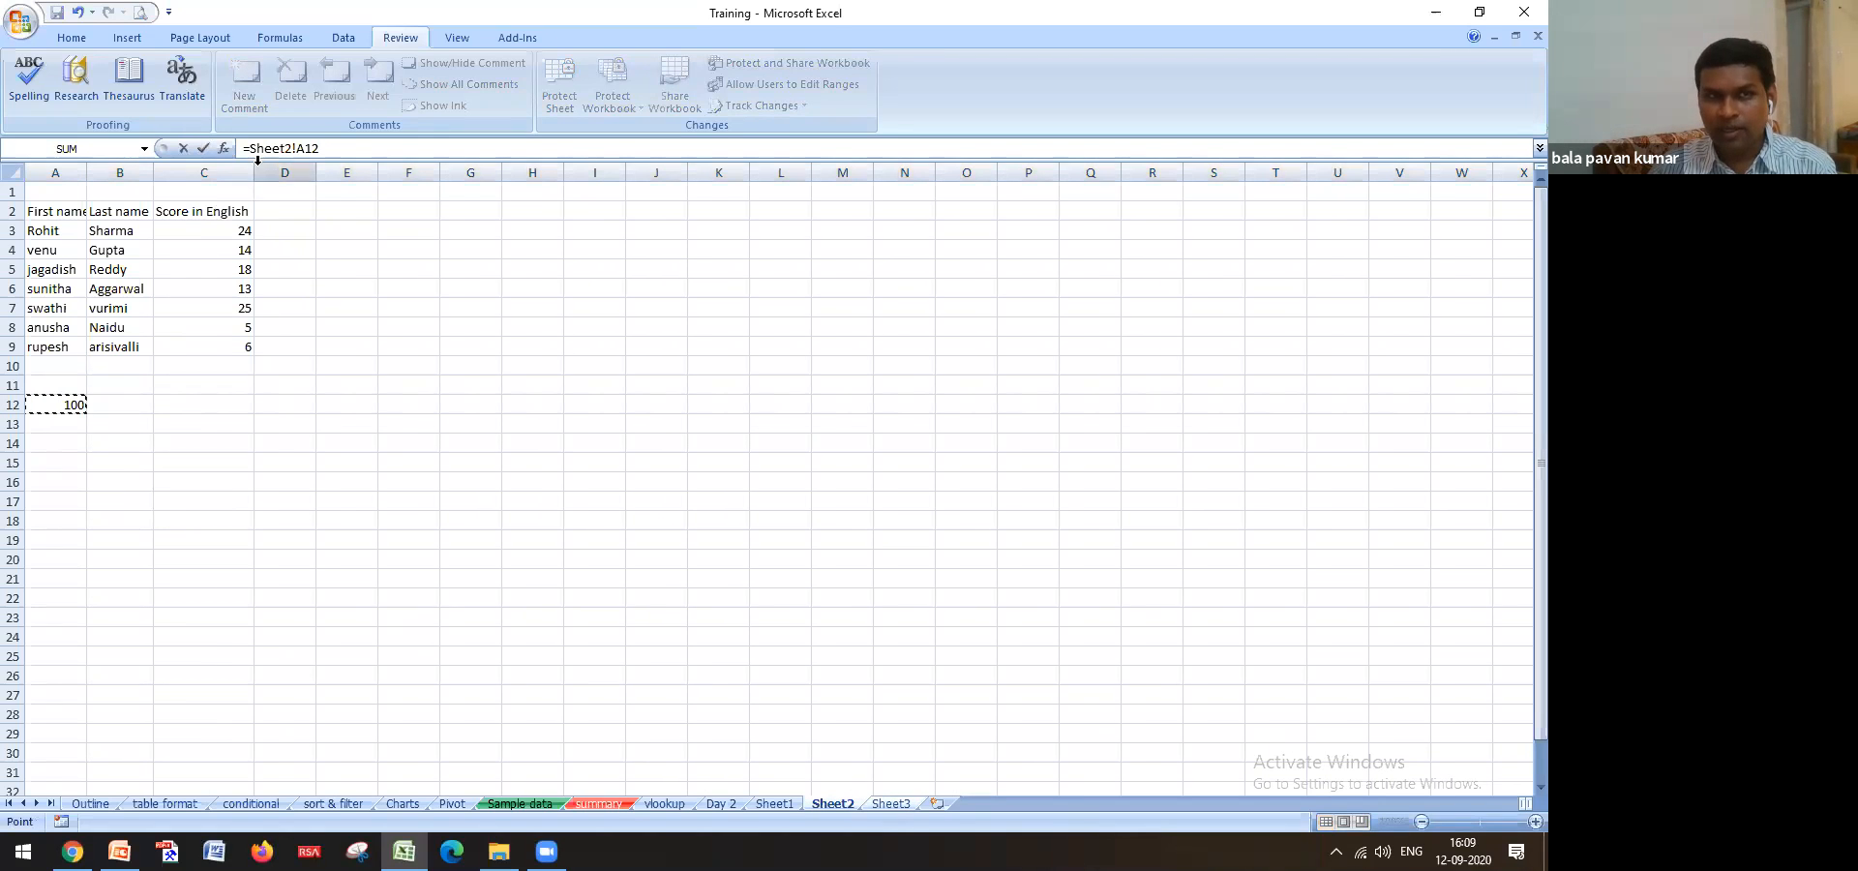
pyautogui.press('Return')
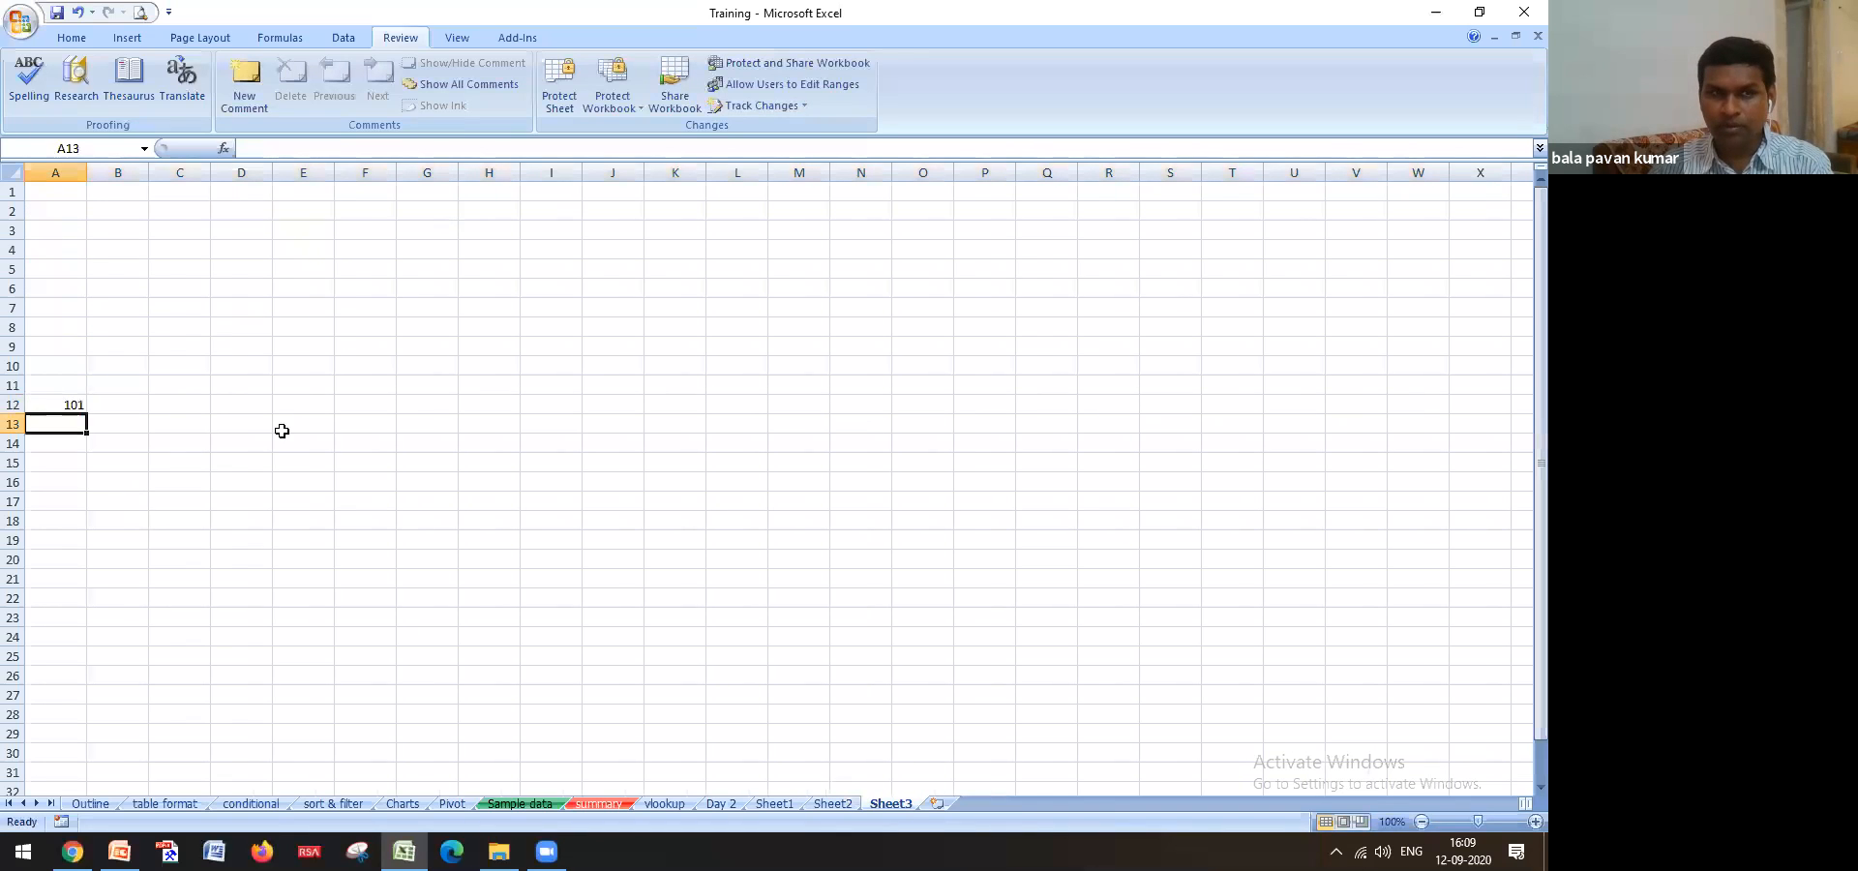
pyautogui.click(75, 410)
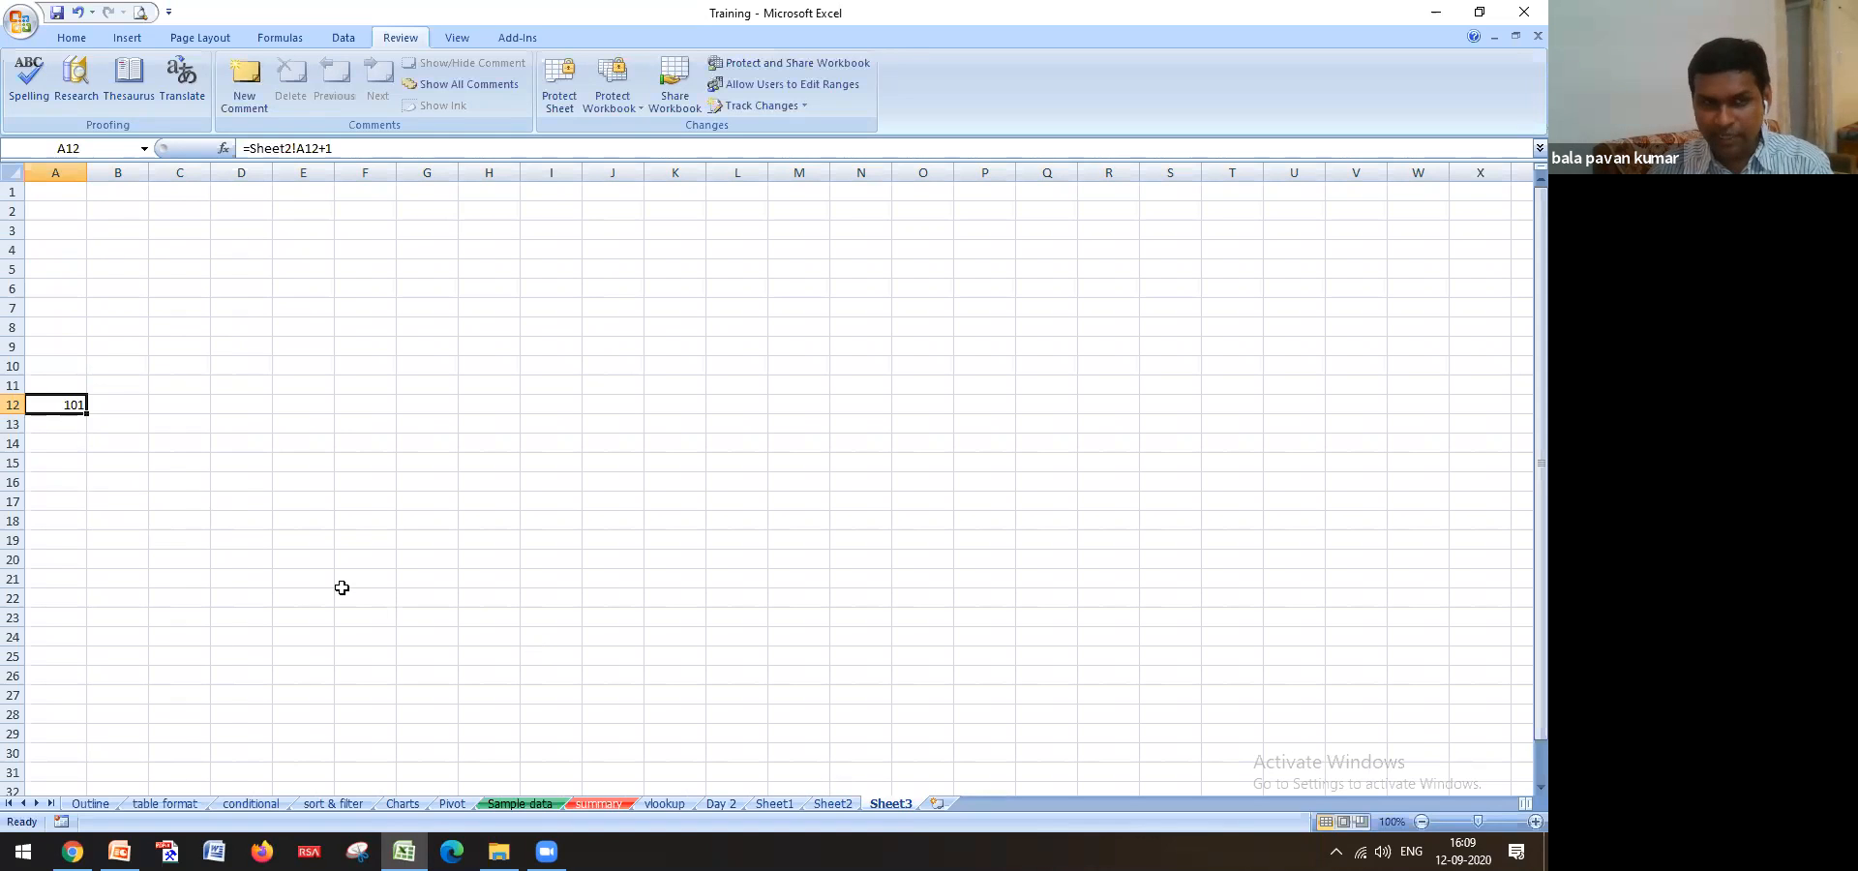
pyautogui.write('=')
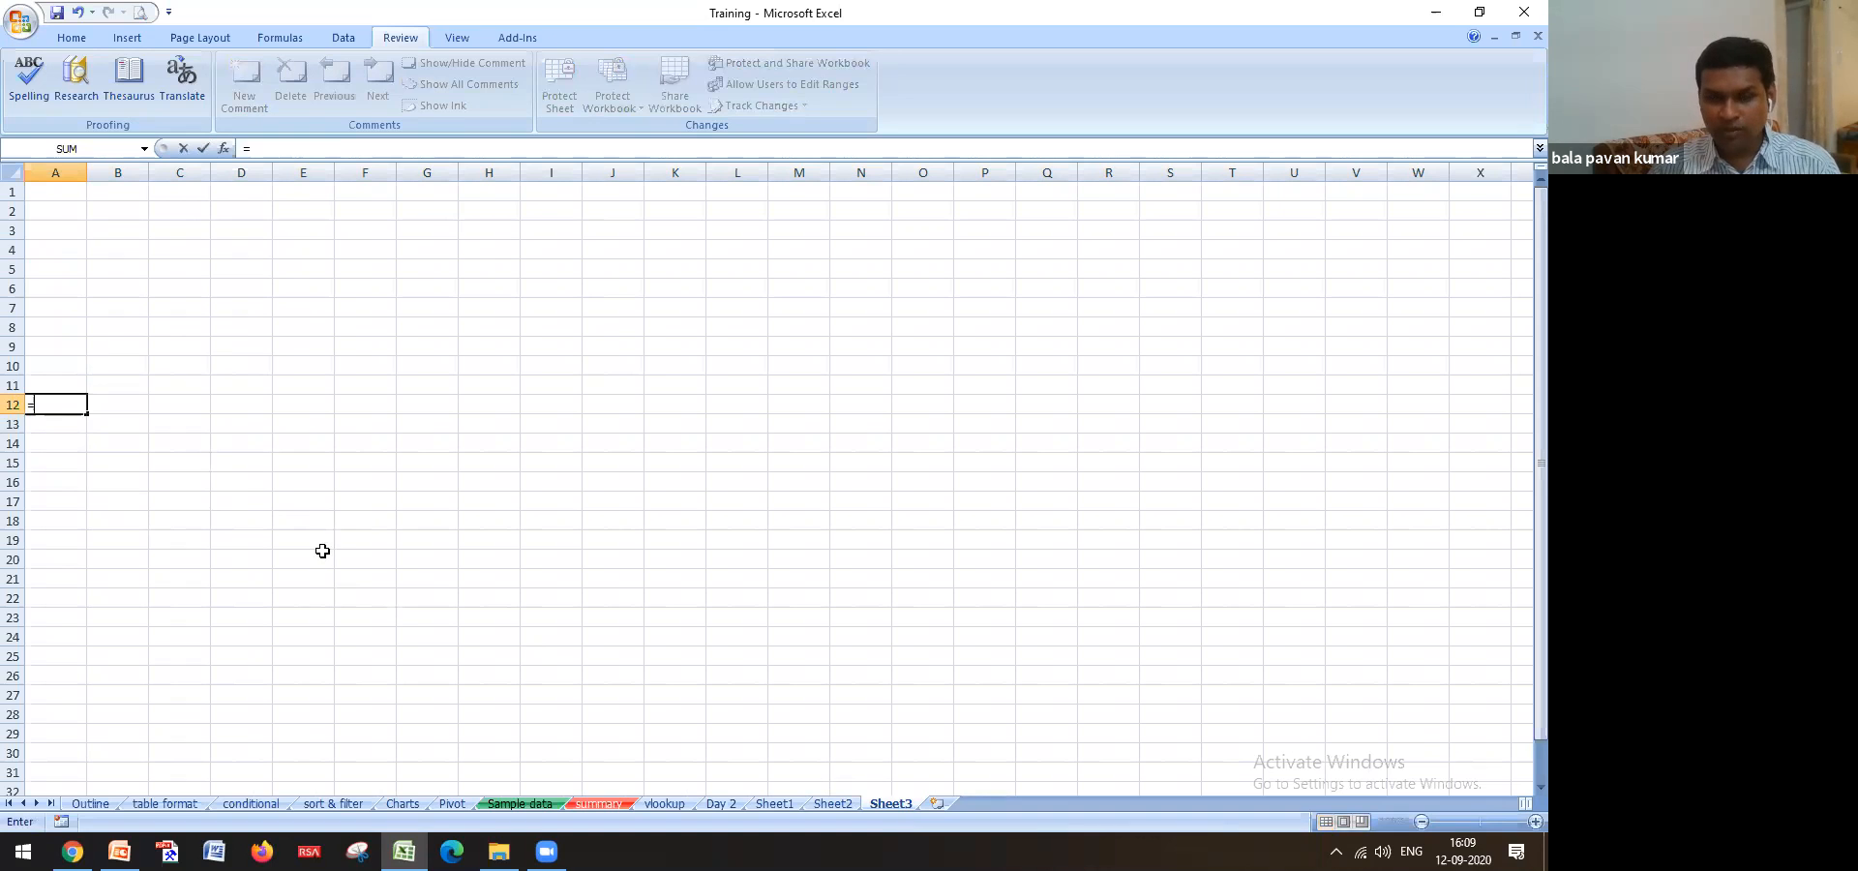
pyautogui.click(839, 798)
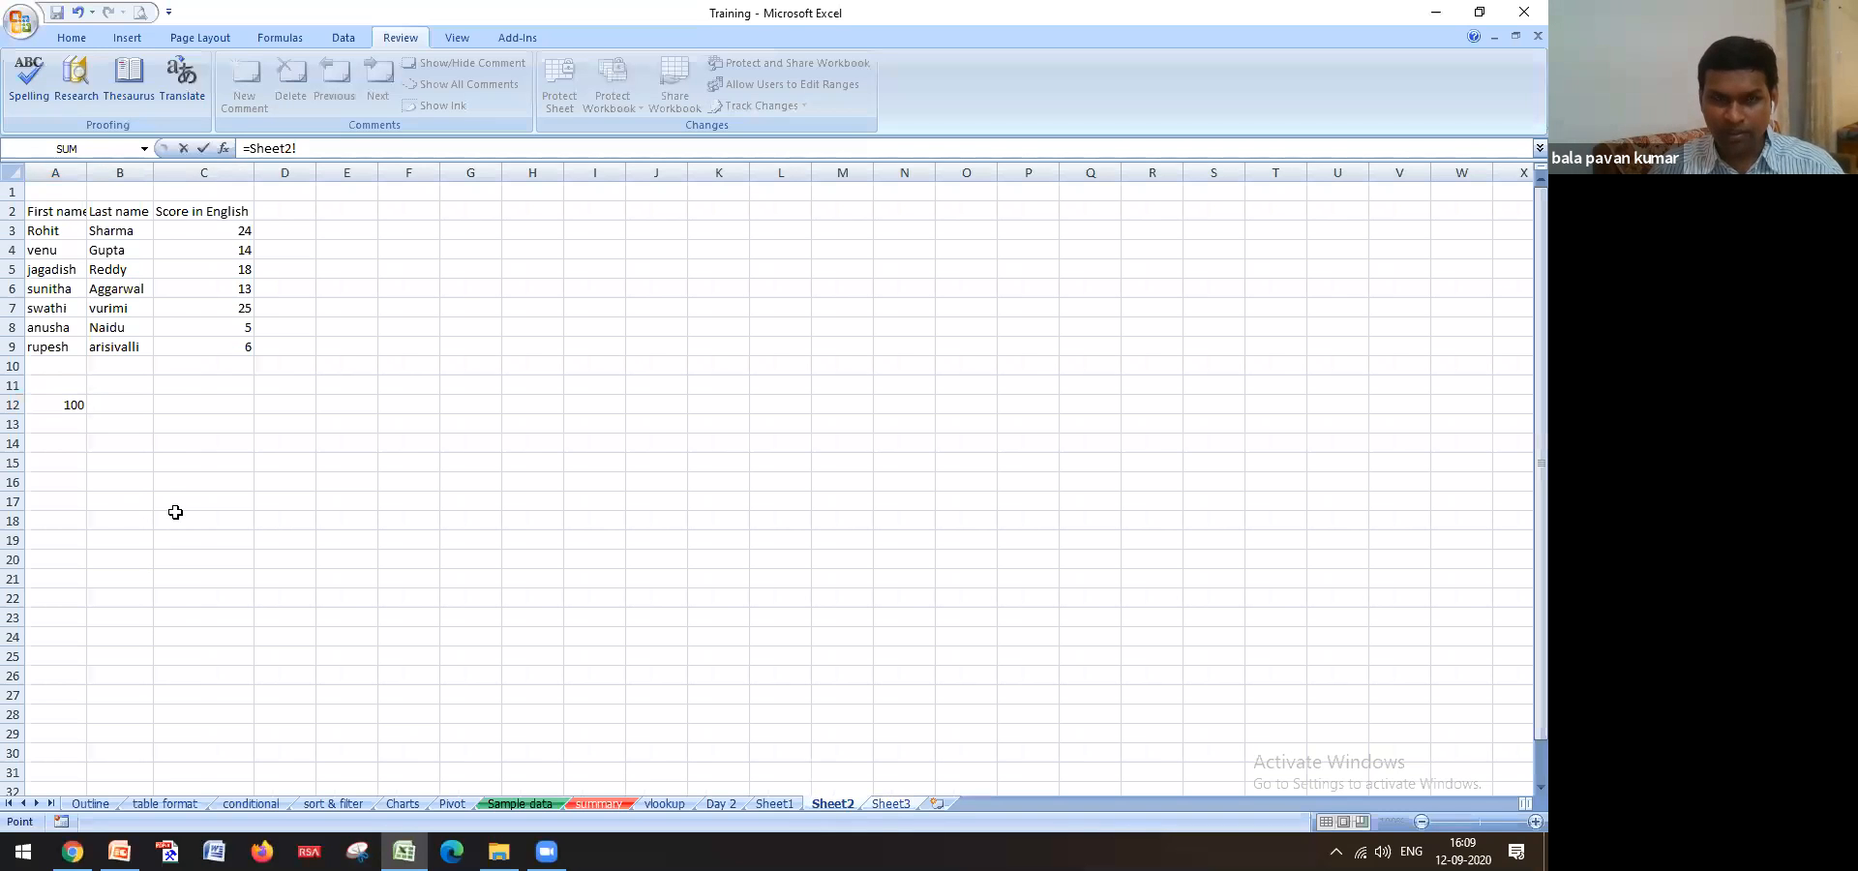
pyautogui.press('Escape')
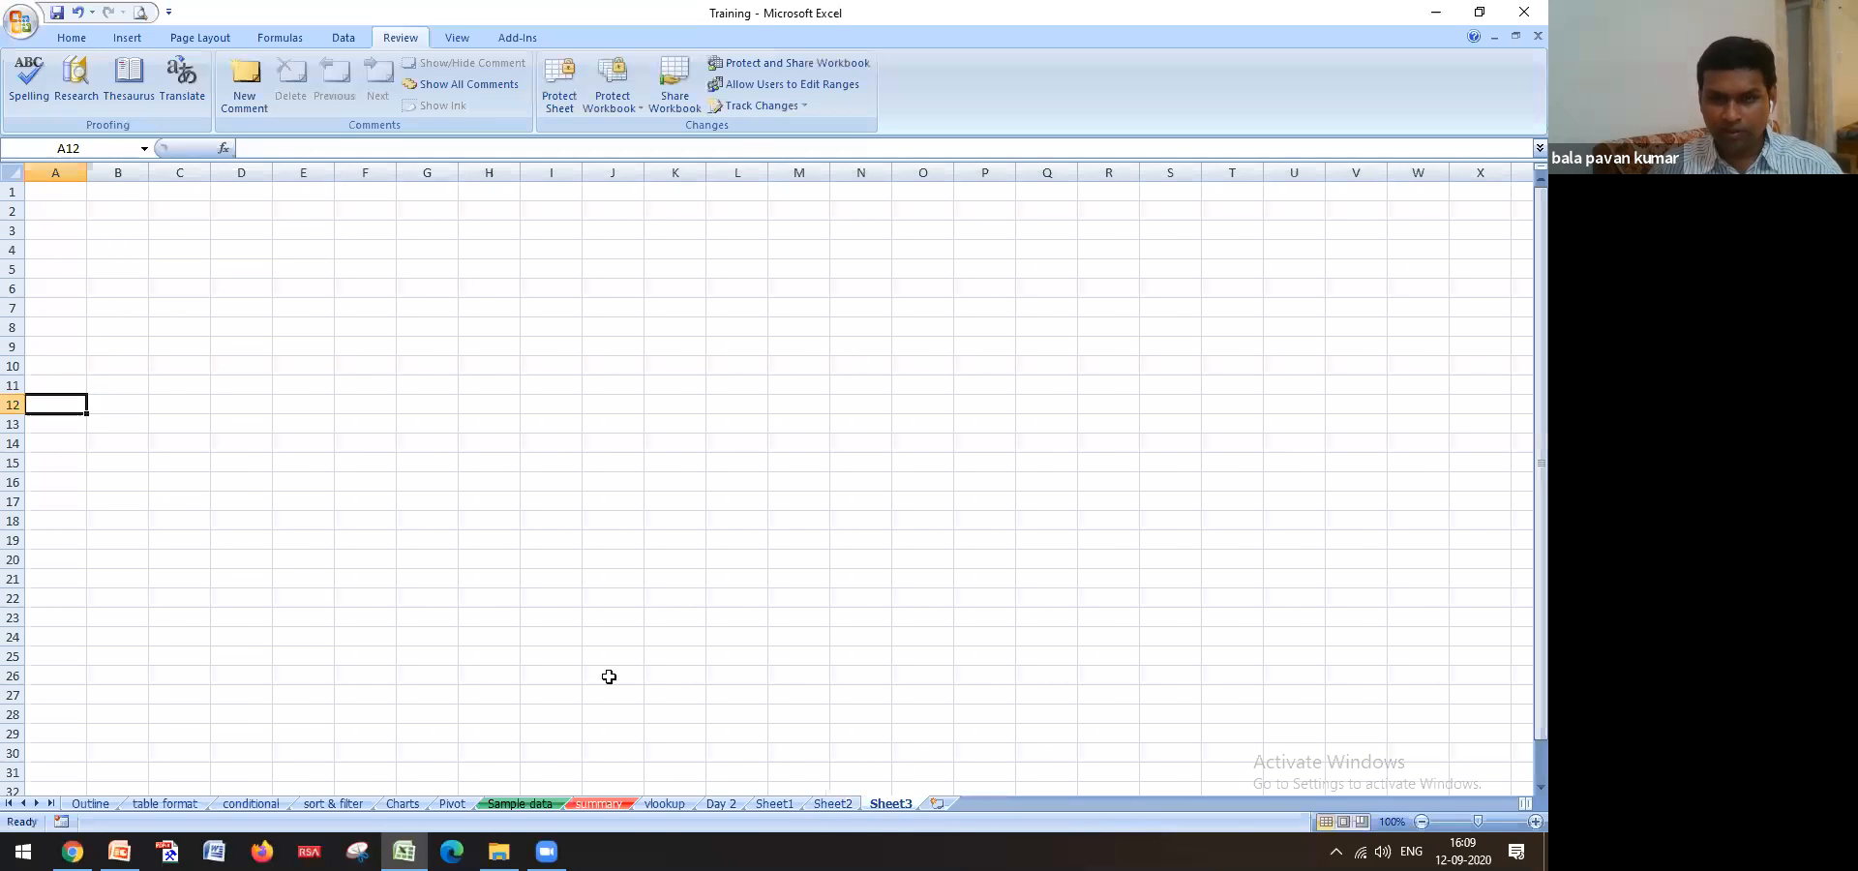
# Rename the Sheet2 tab to invoice
pyautogui.doubleClick(819, 801)
pyautogui.write('nivoi')
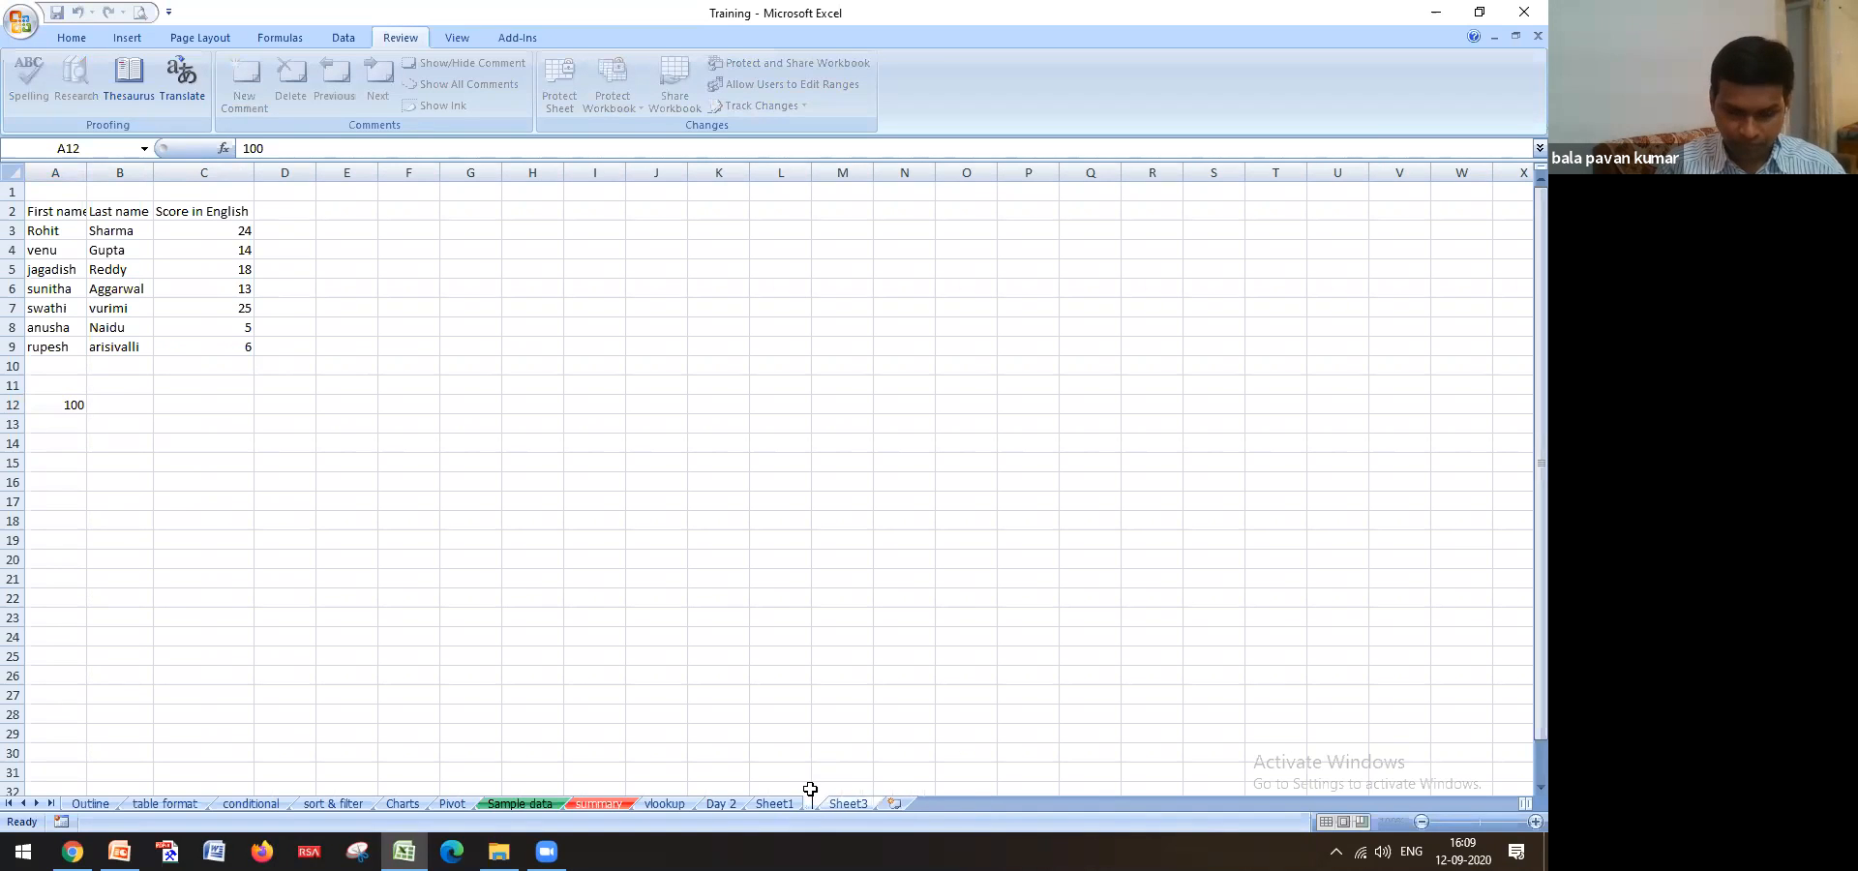
pyautogui.write('ce')
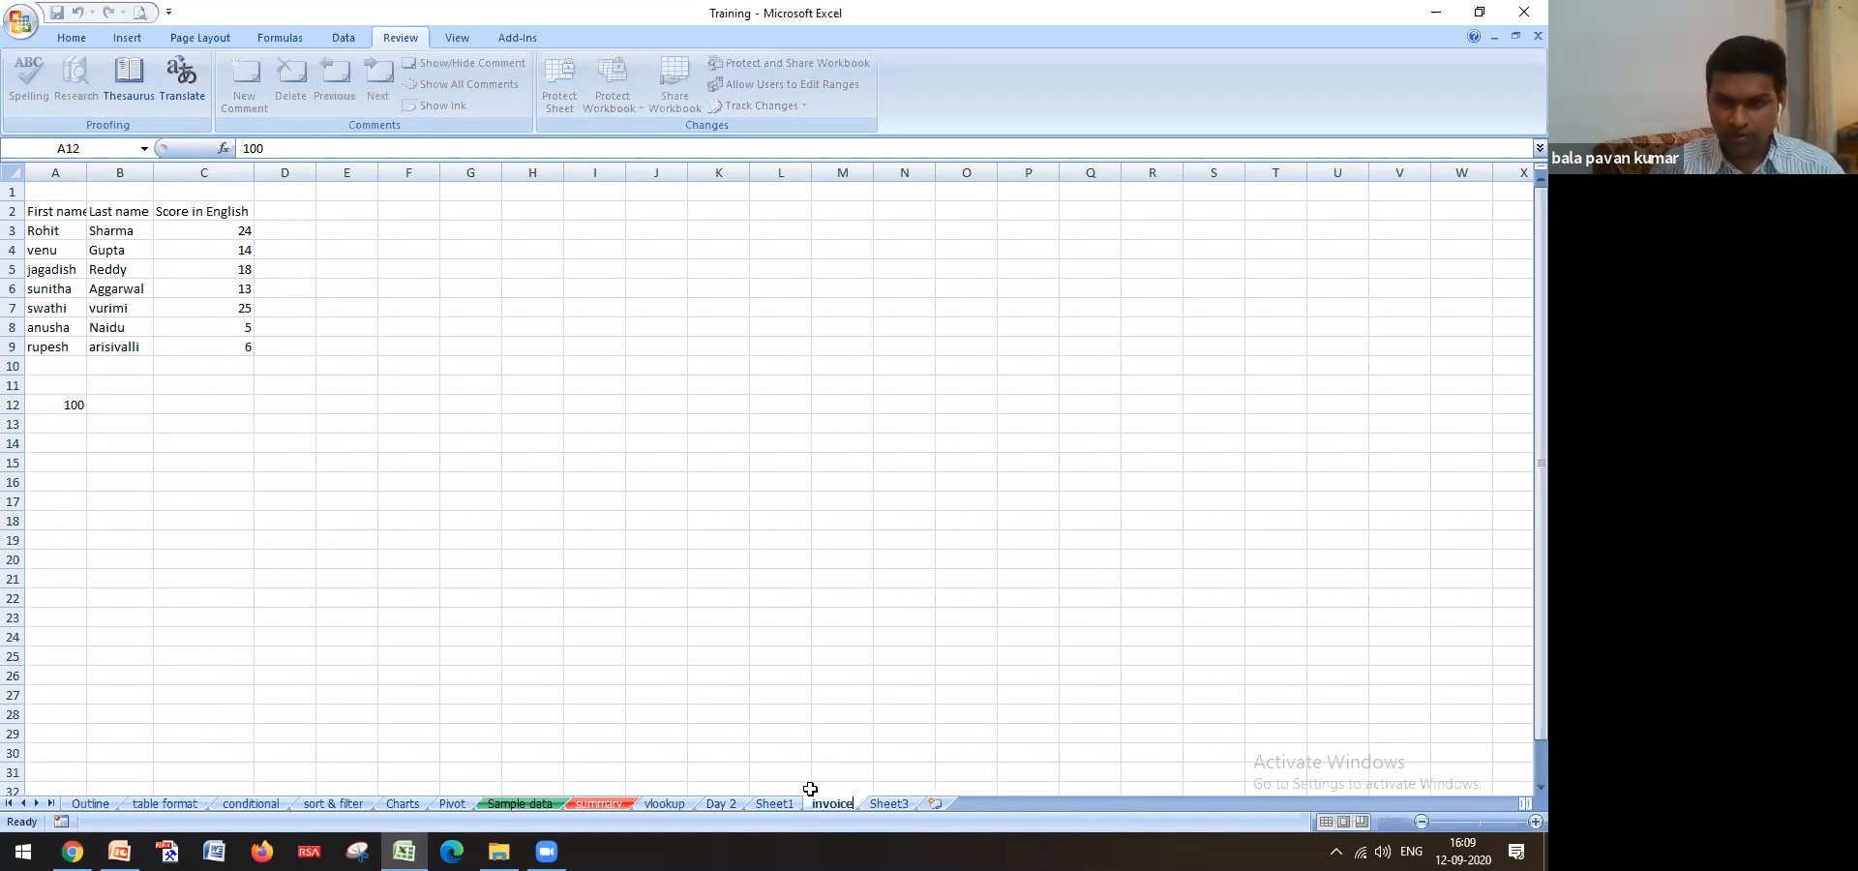
pyautogui.click(762, 691)
# In Sheet3 A12, enter =invoice!A12+1 so it shows 101
pyautogui.click(63, 406)
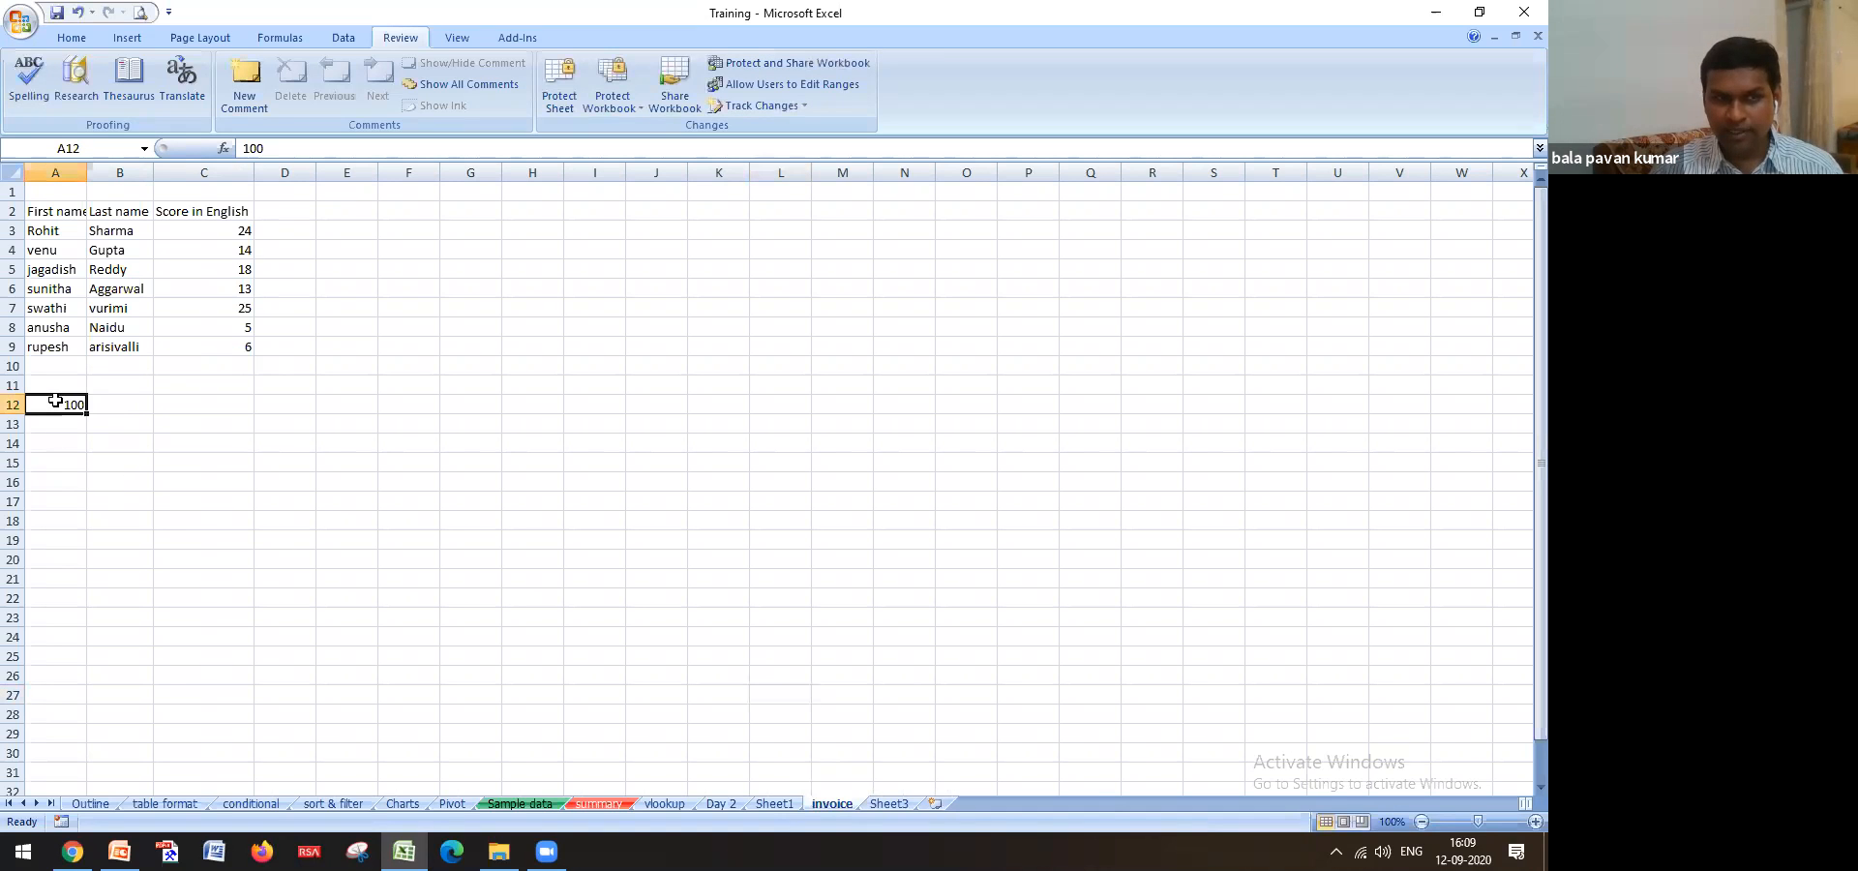
pyautogui.click(890, 802)
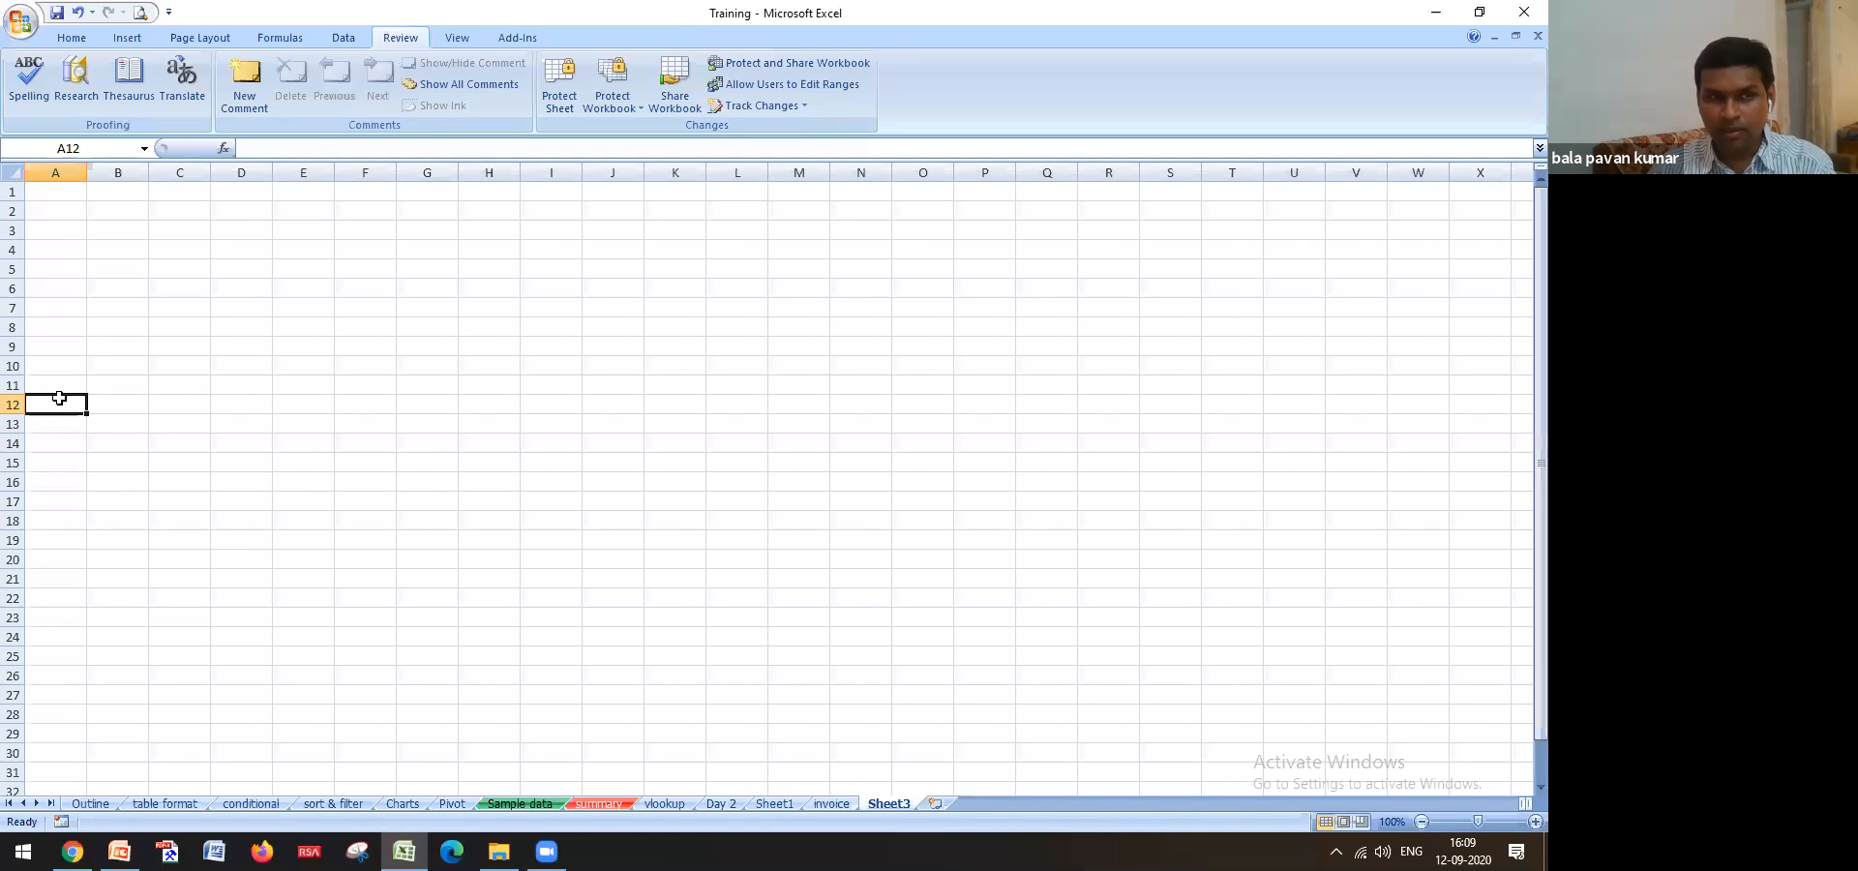
pyautogui.write('=')
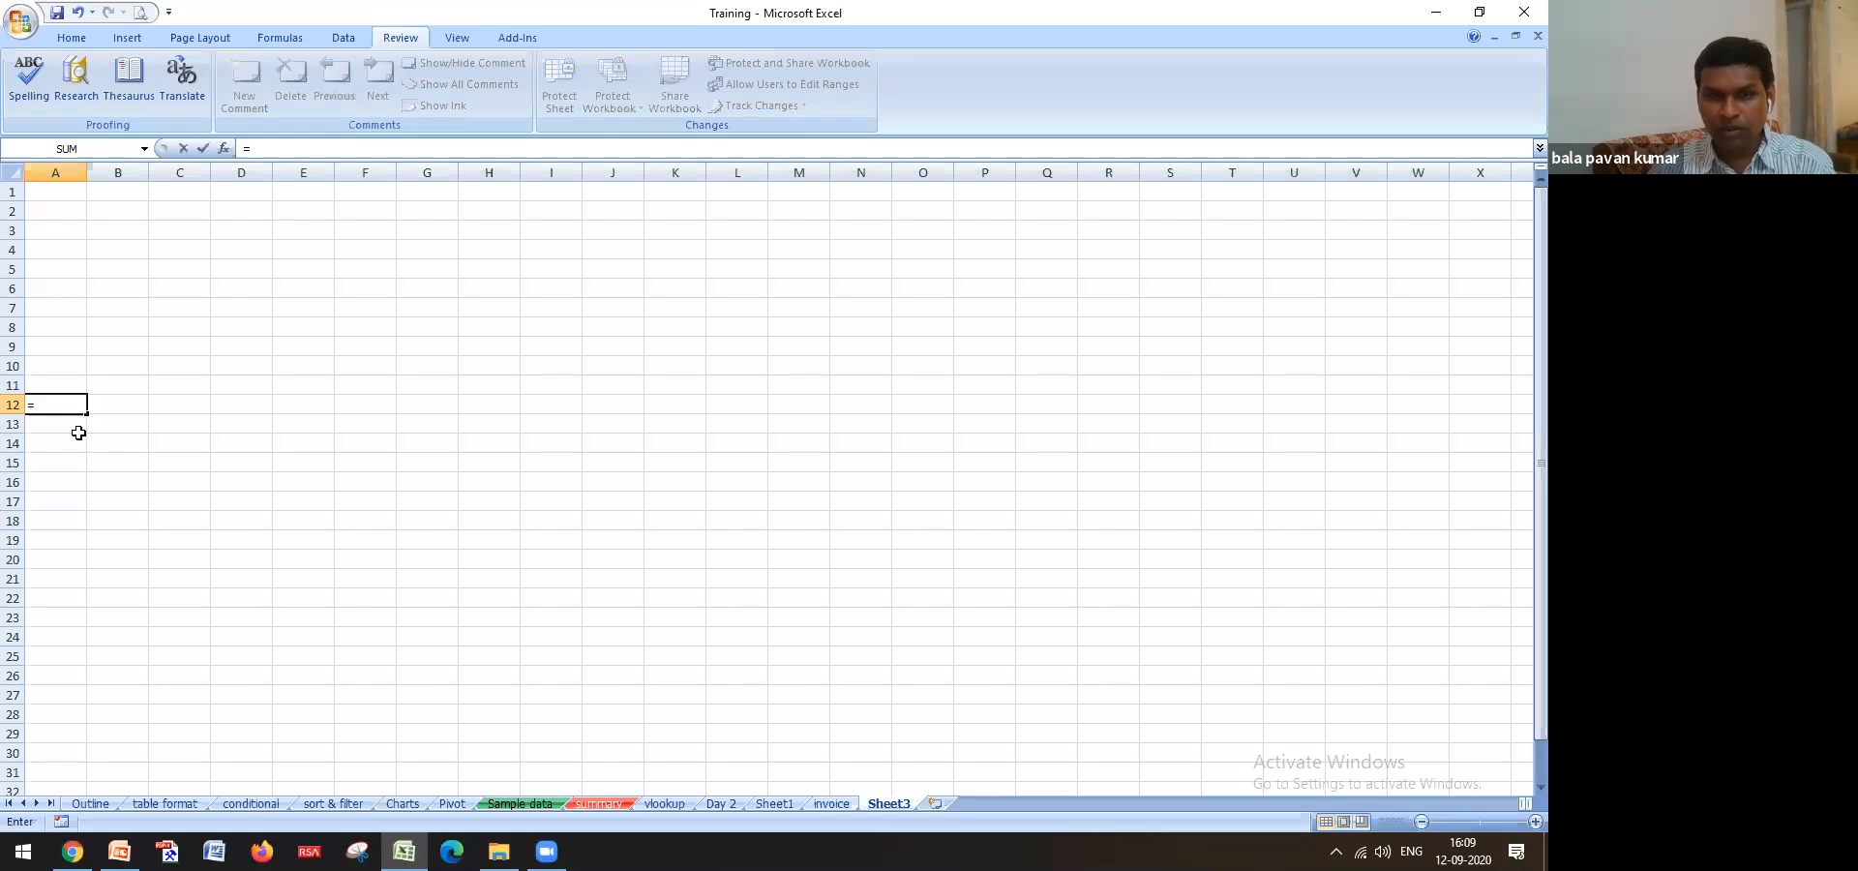
pyautogui.click(816, 801)
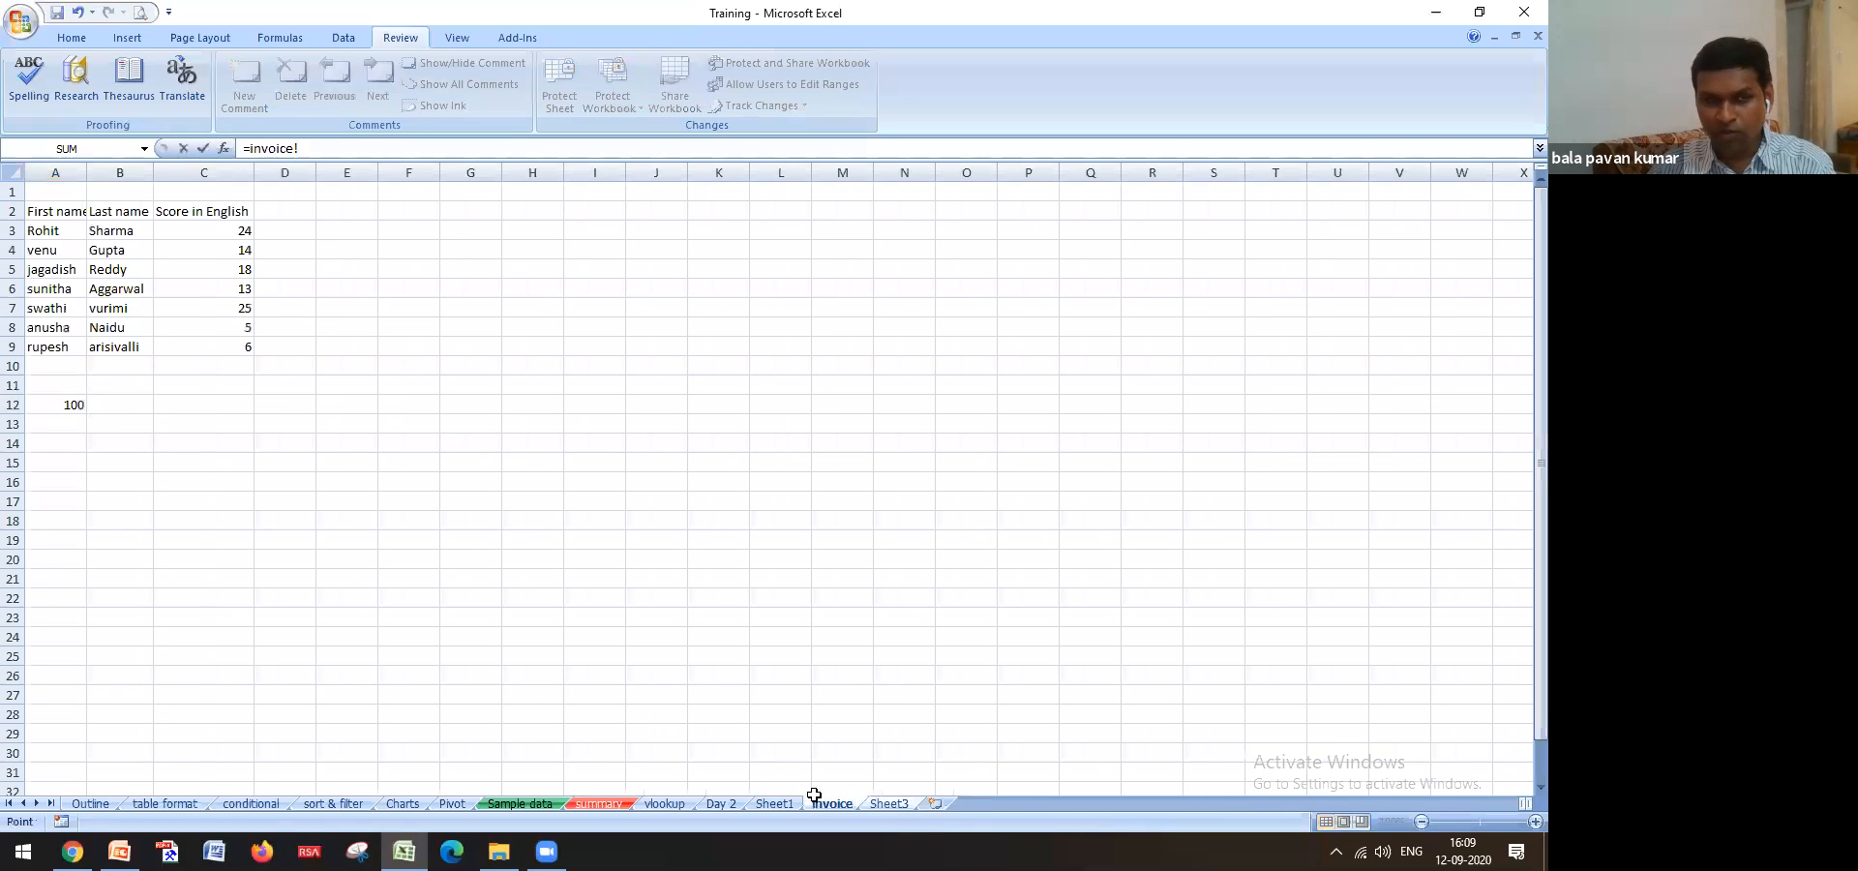
pyautogui.click(49, 406)
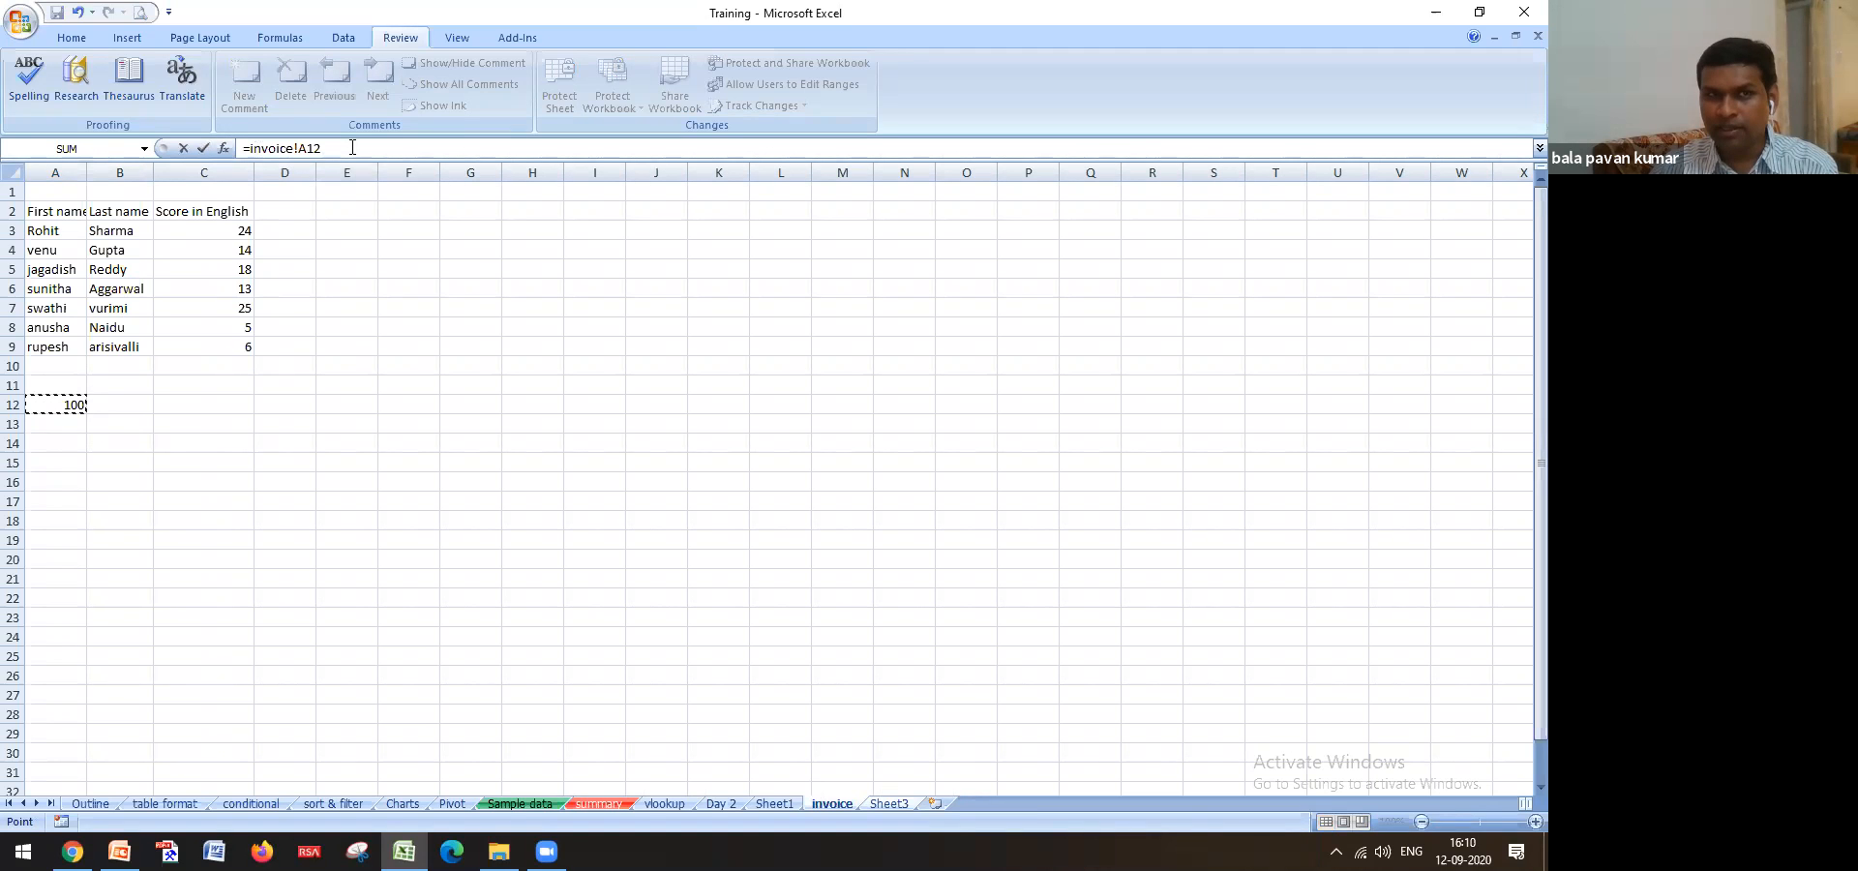
pyautogui.press('Return')
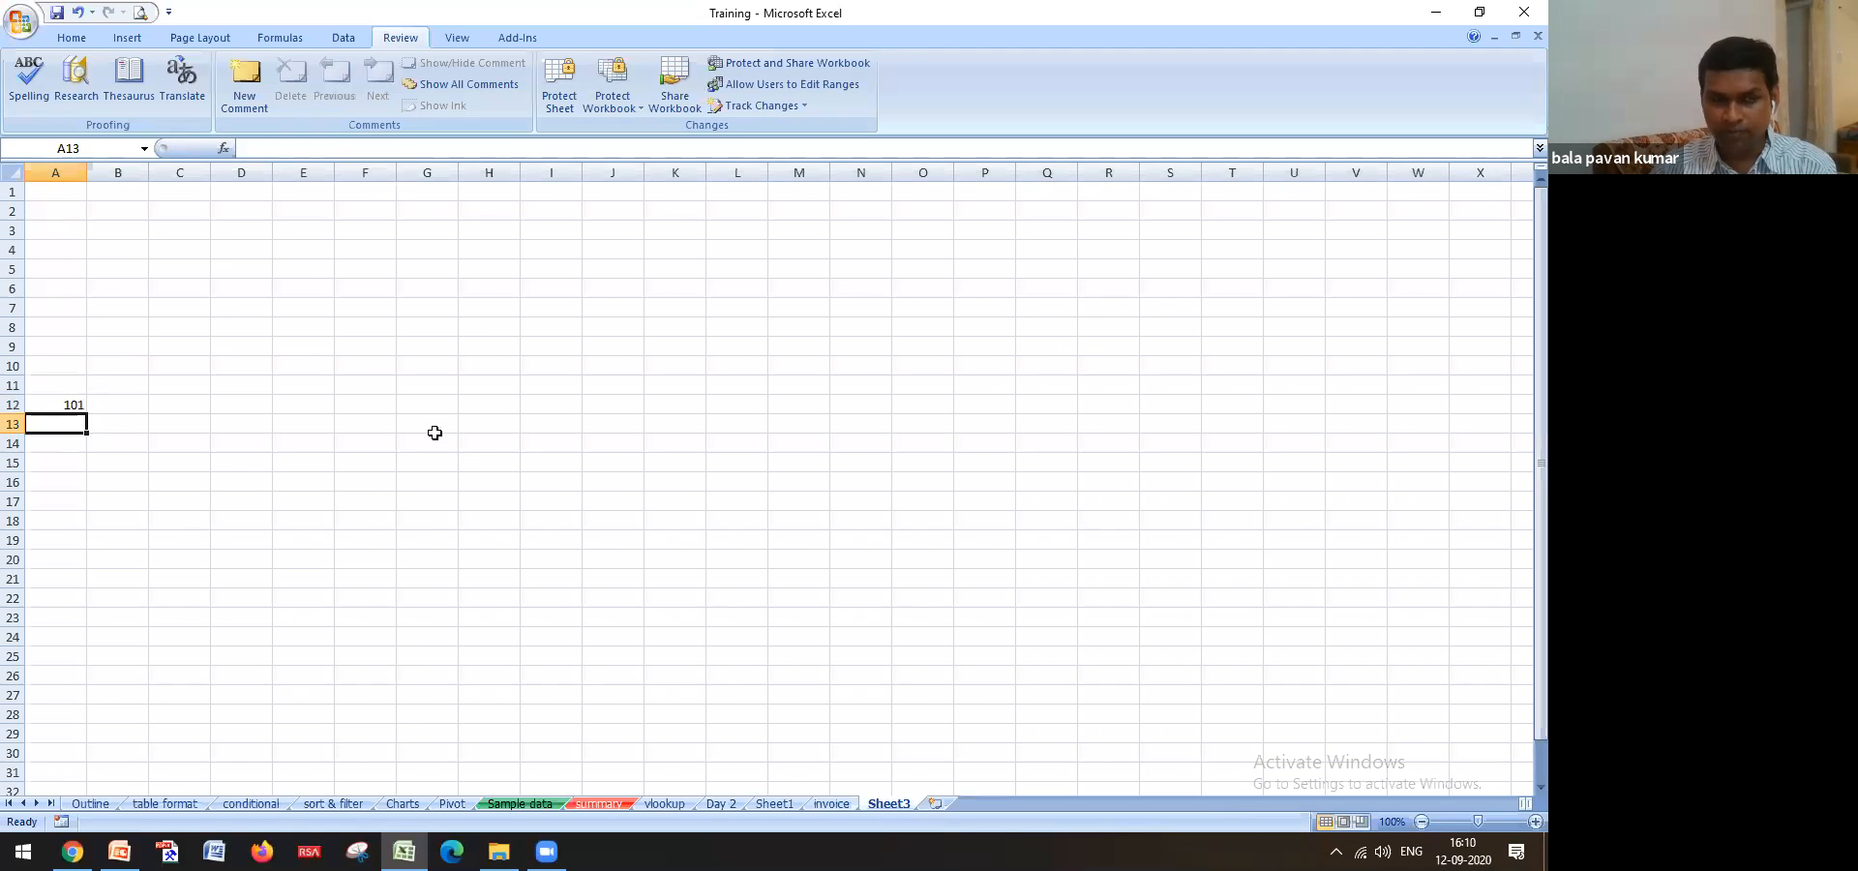
pyautogui.press('Up')
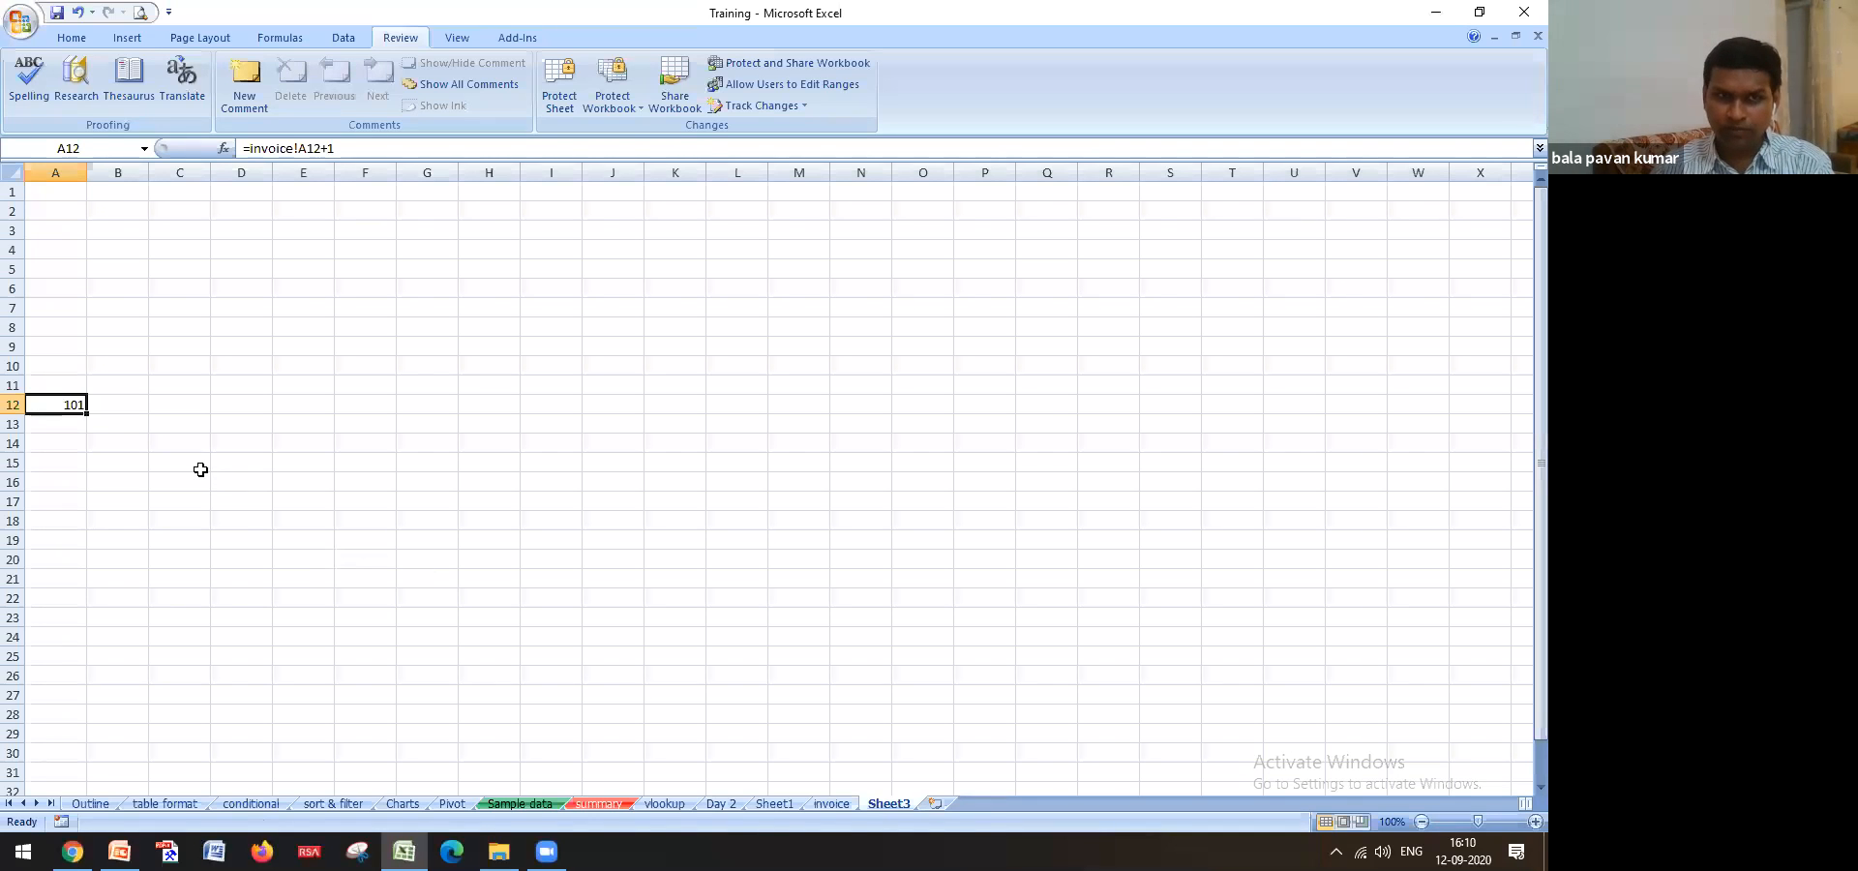
# Clear the formula from Sheet3's A12 and review A12's value of 100 on the invoice sheet
pyautogui.press('Delete')
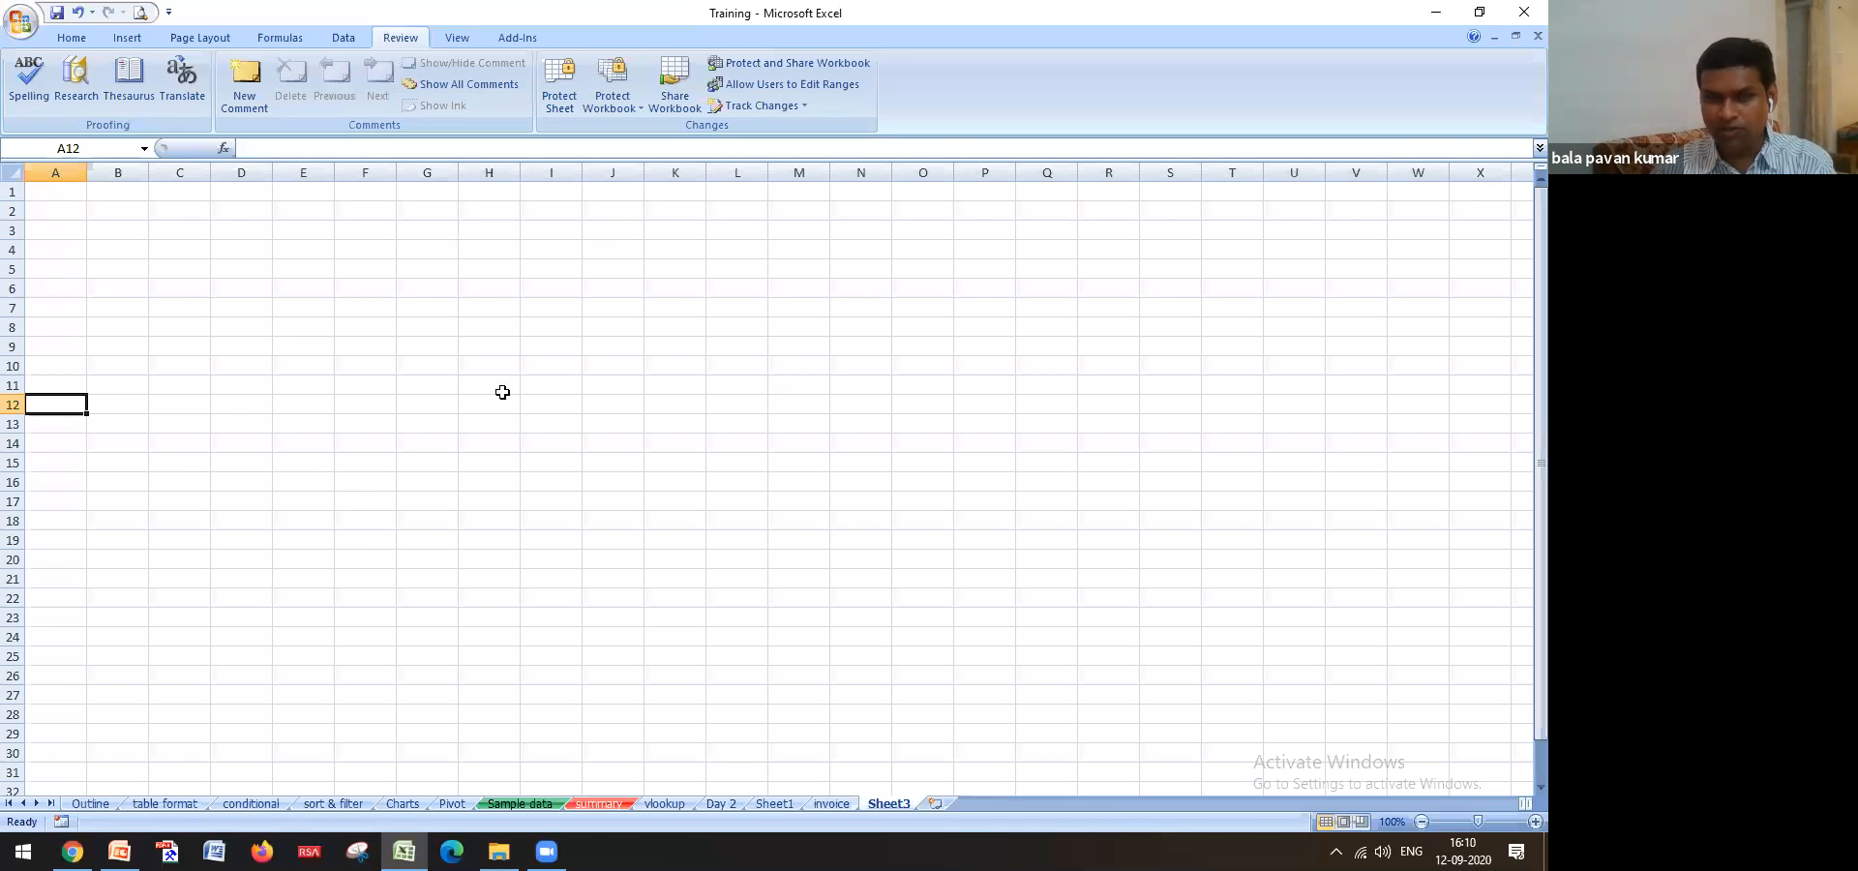
pyautogui.click(58, 195)
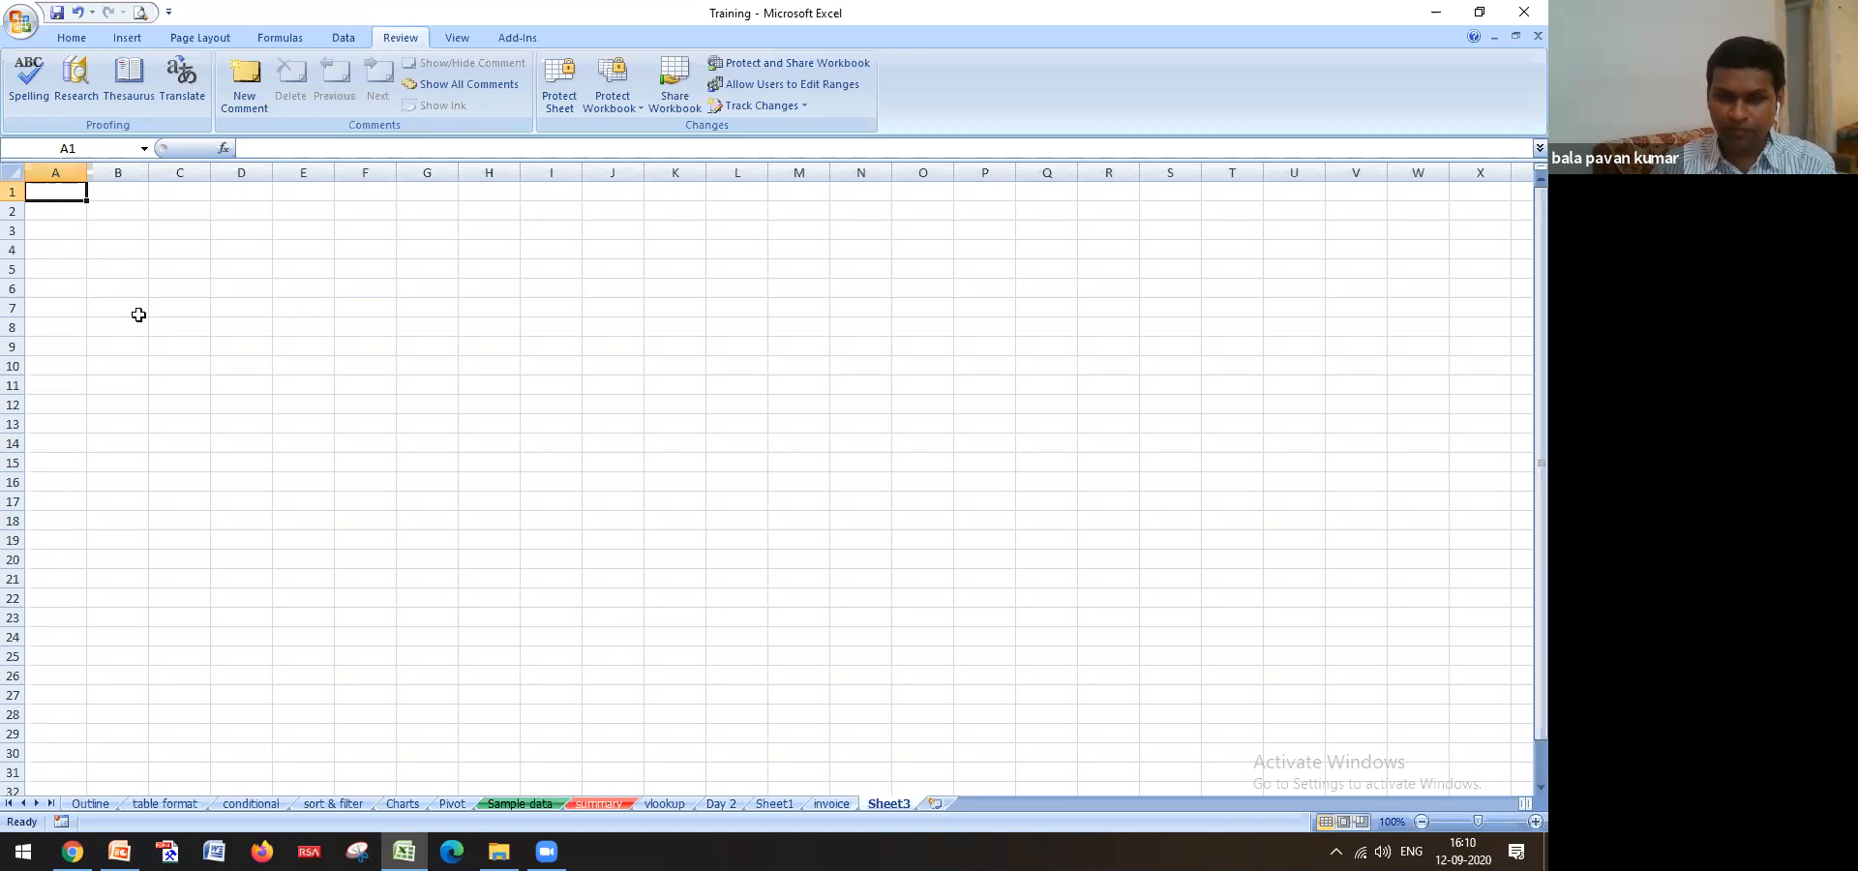
pyautogui.click(831, 801)
pyautogui.click(213, 488)
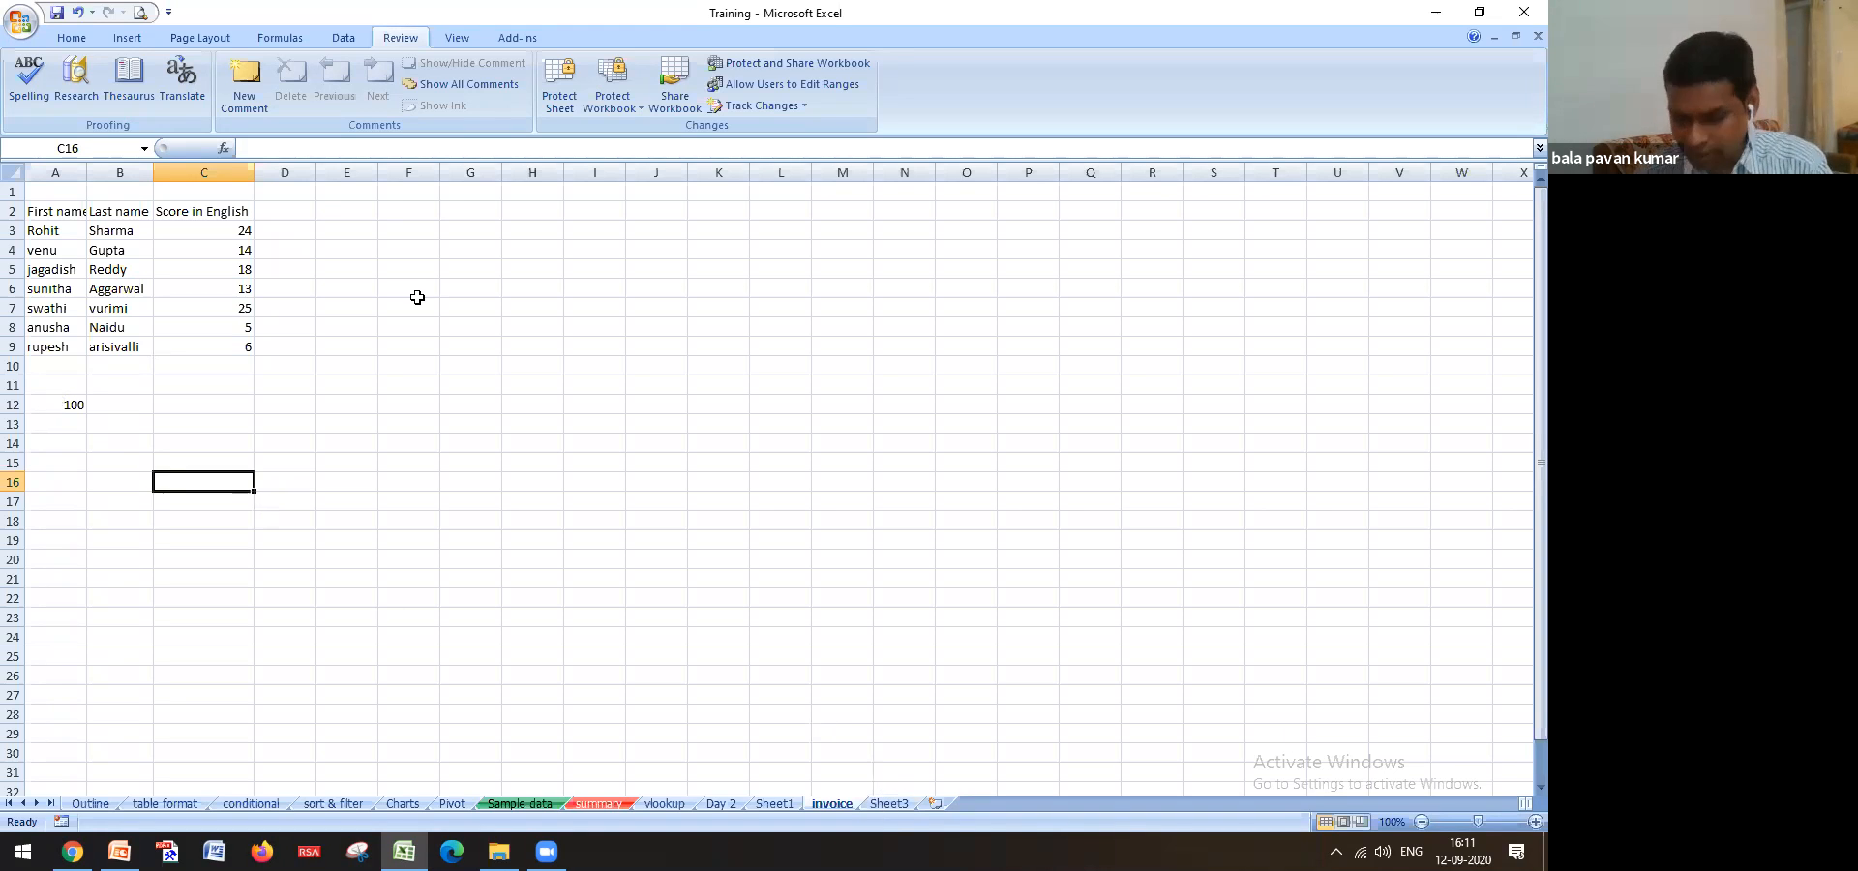
pyautogui.click(70, 404)
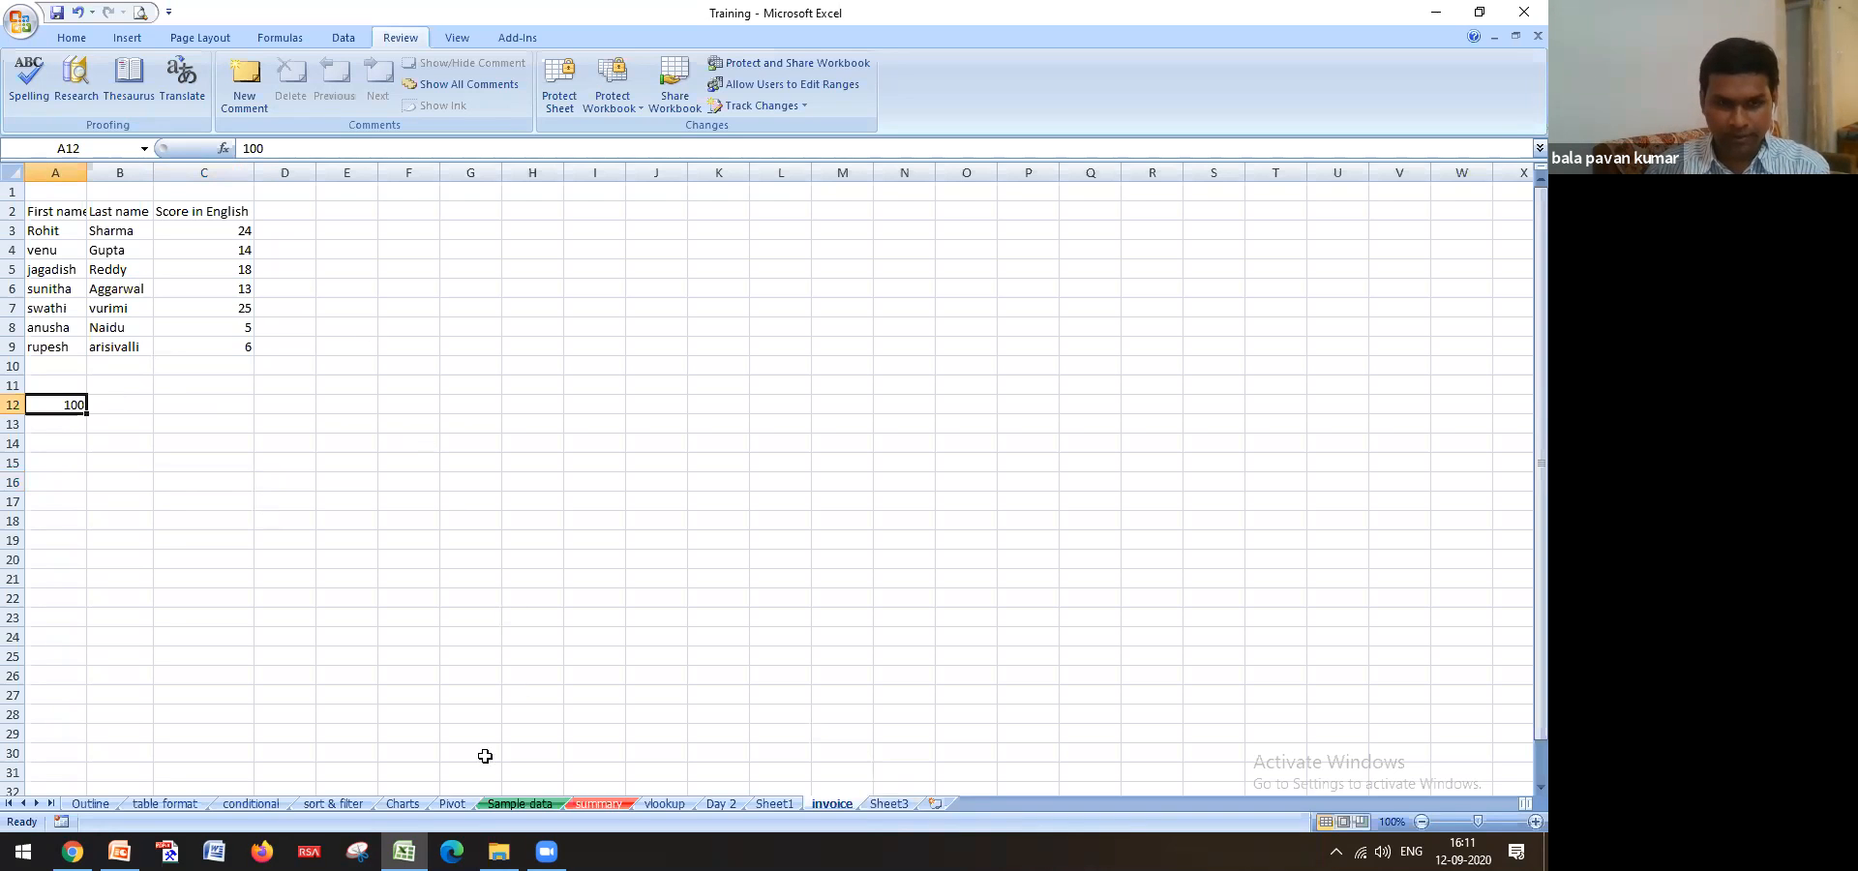
# On the Outline sheet, select the topic list in F20:F24
pyautogui.click(95, 804)
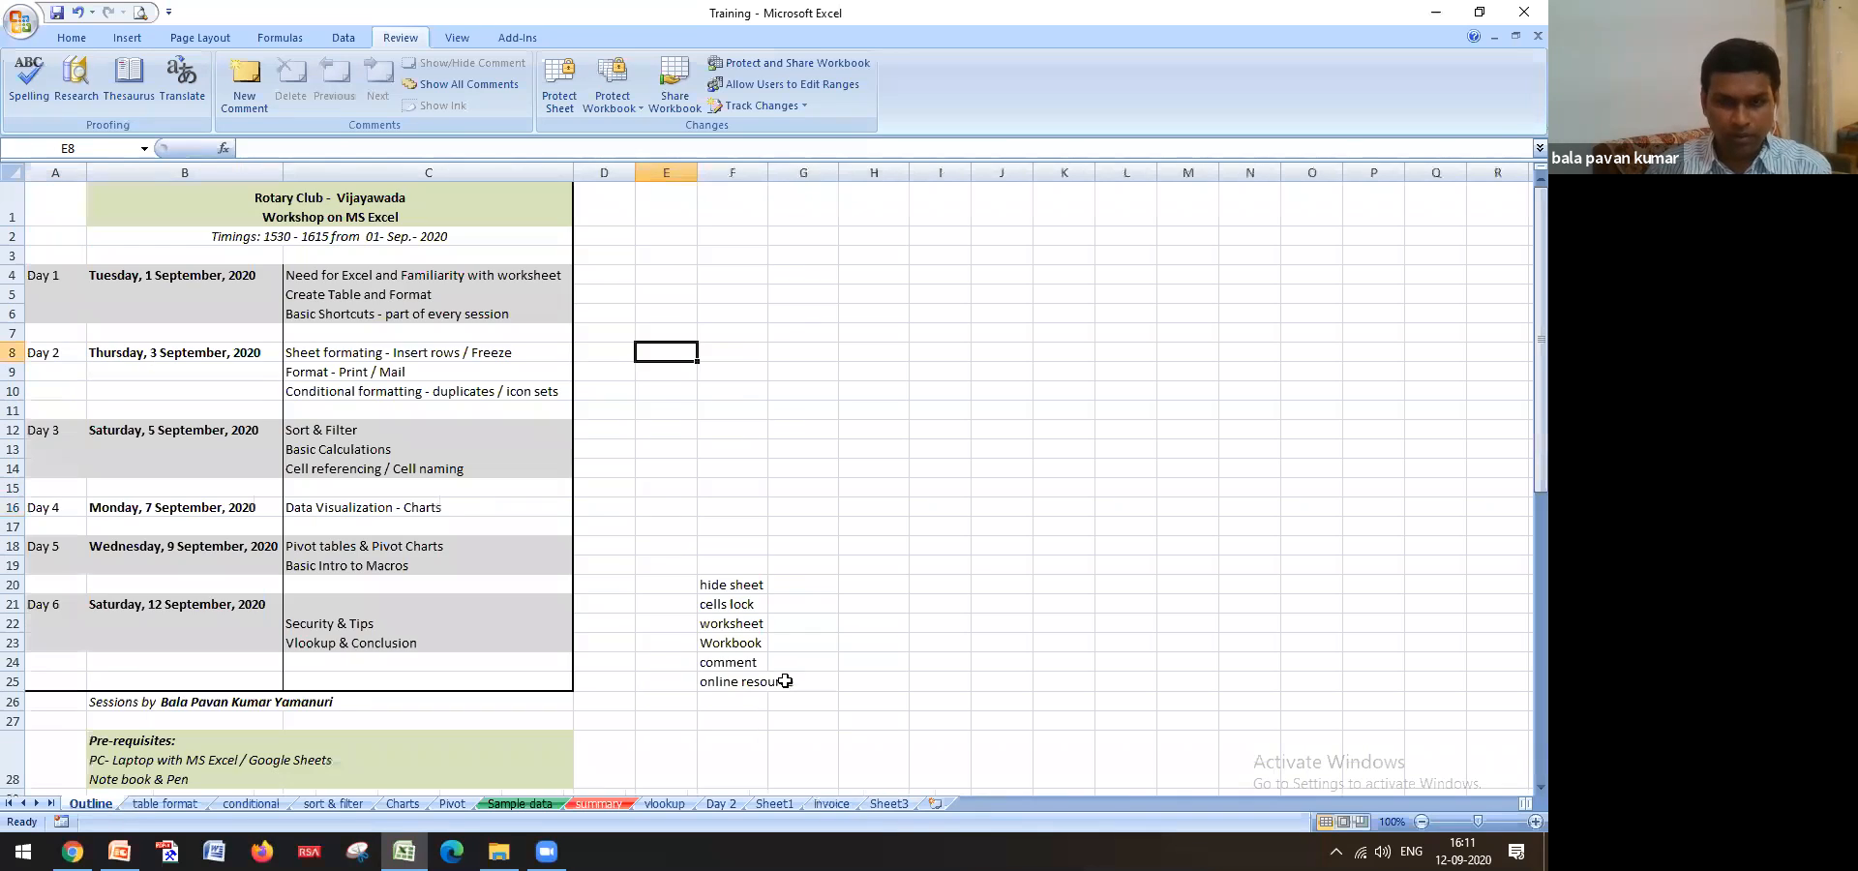
pyautogui.moveTo(727, 586); pyautogui.dragTo(741, 666)
pyautogui.click(829, 623)
# Pick the comment topic in F24, then select the dates of birth E4 and E6 on Sample data
pyautogui.click(747, 662)
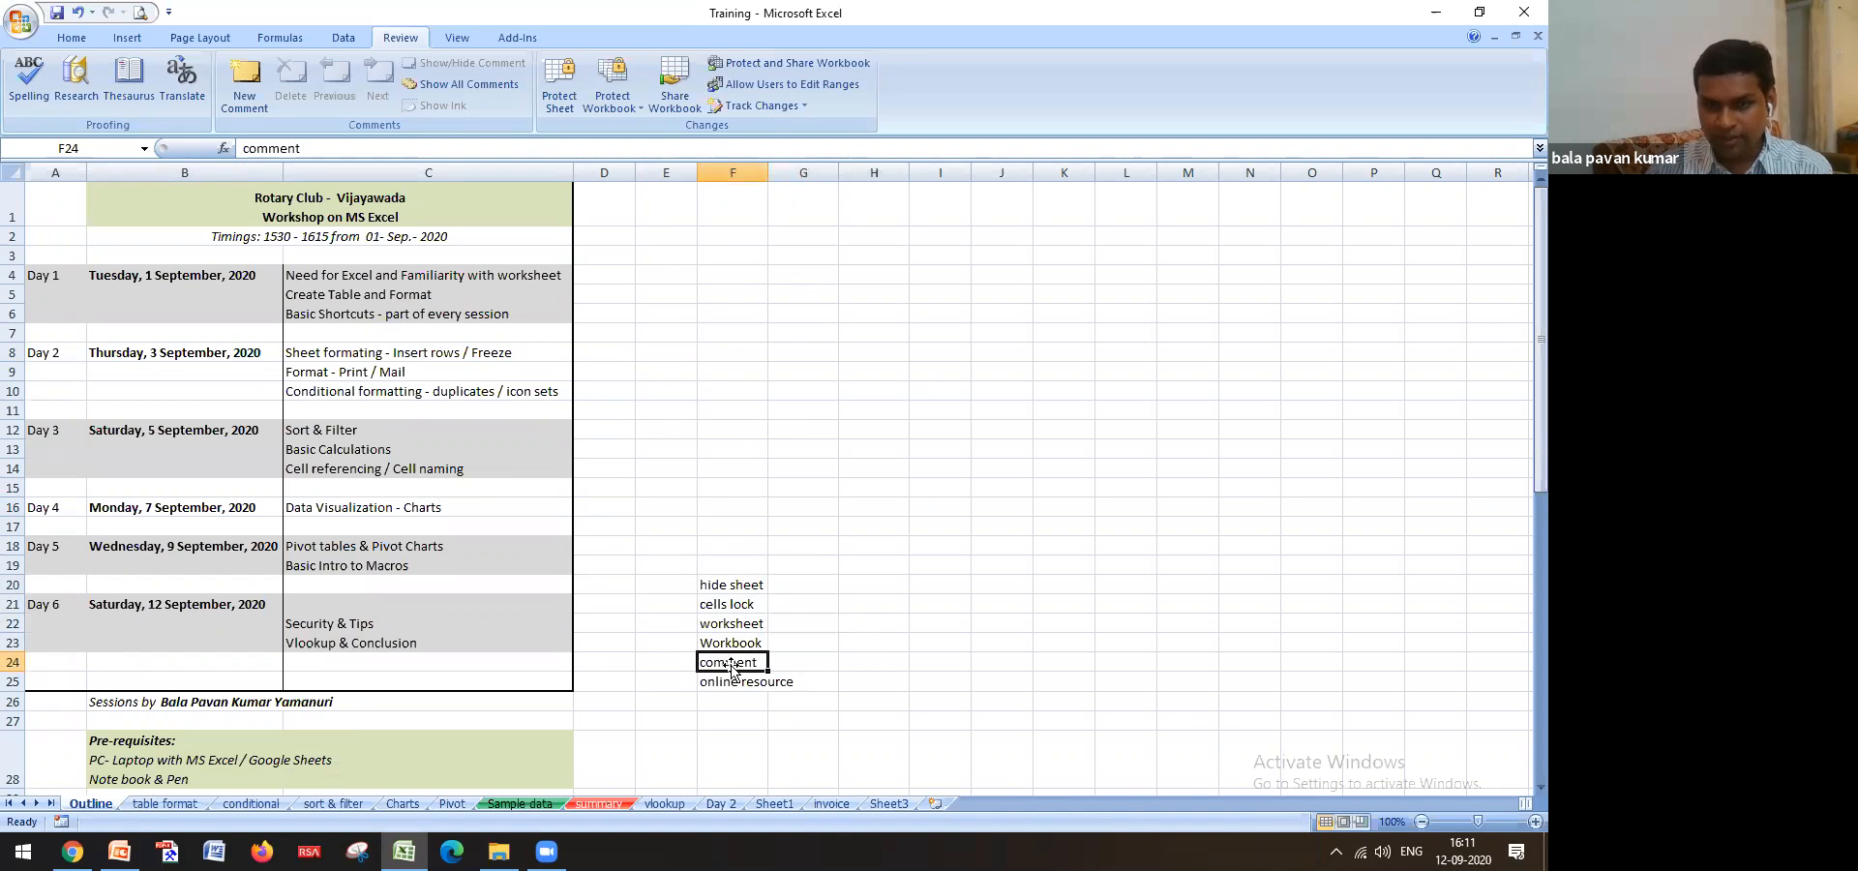
pyautogui.click(547, 802)
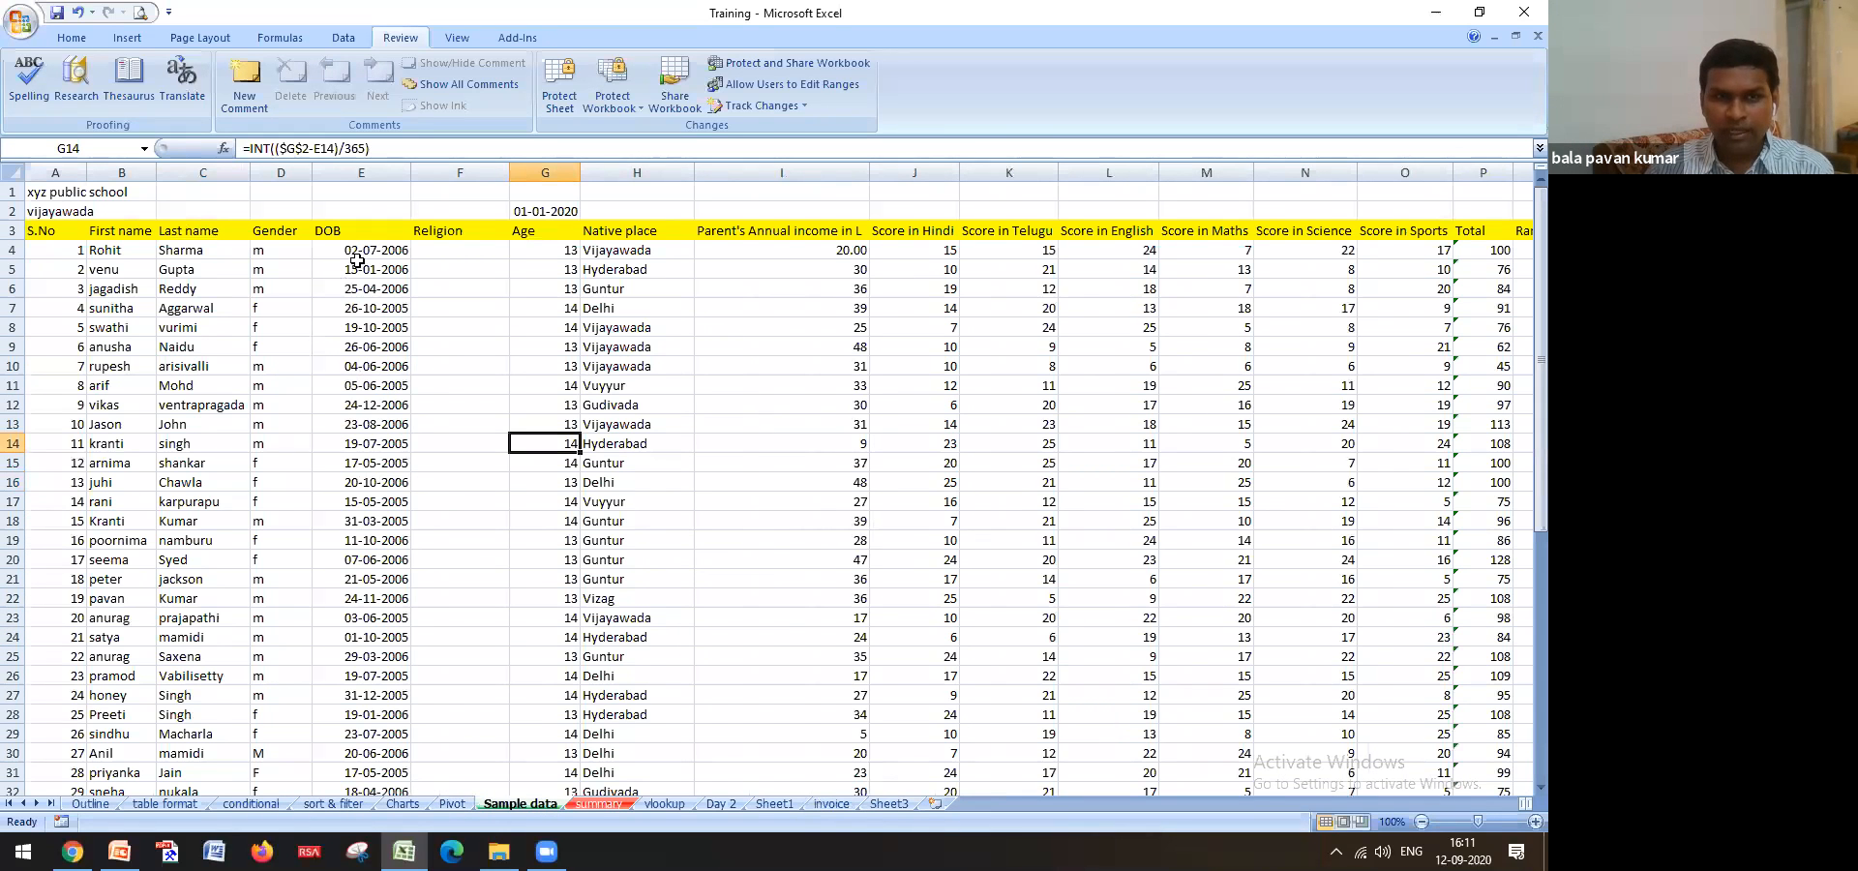
pyautogui.click(360, 250)
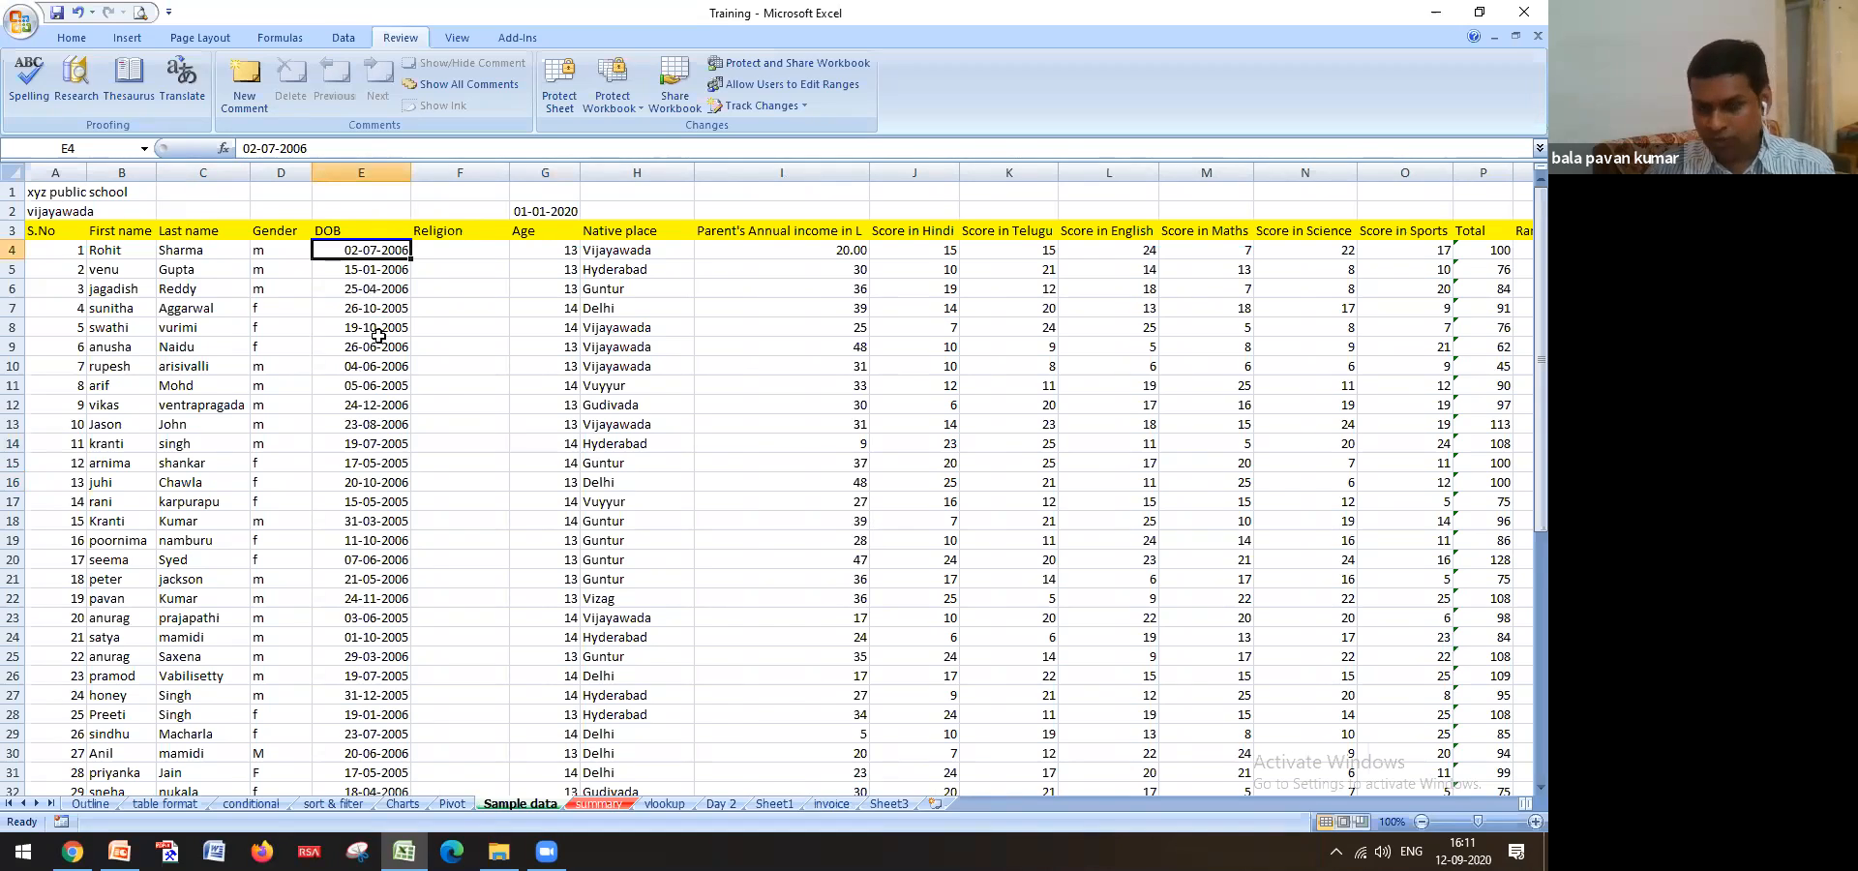
pyautogui.press('Down')
pyautogui.press('Down')
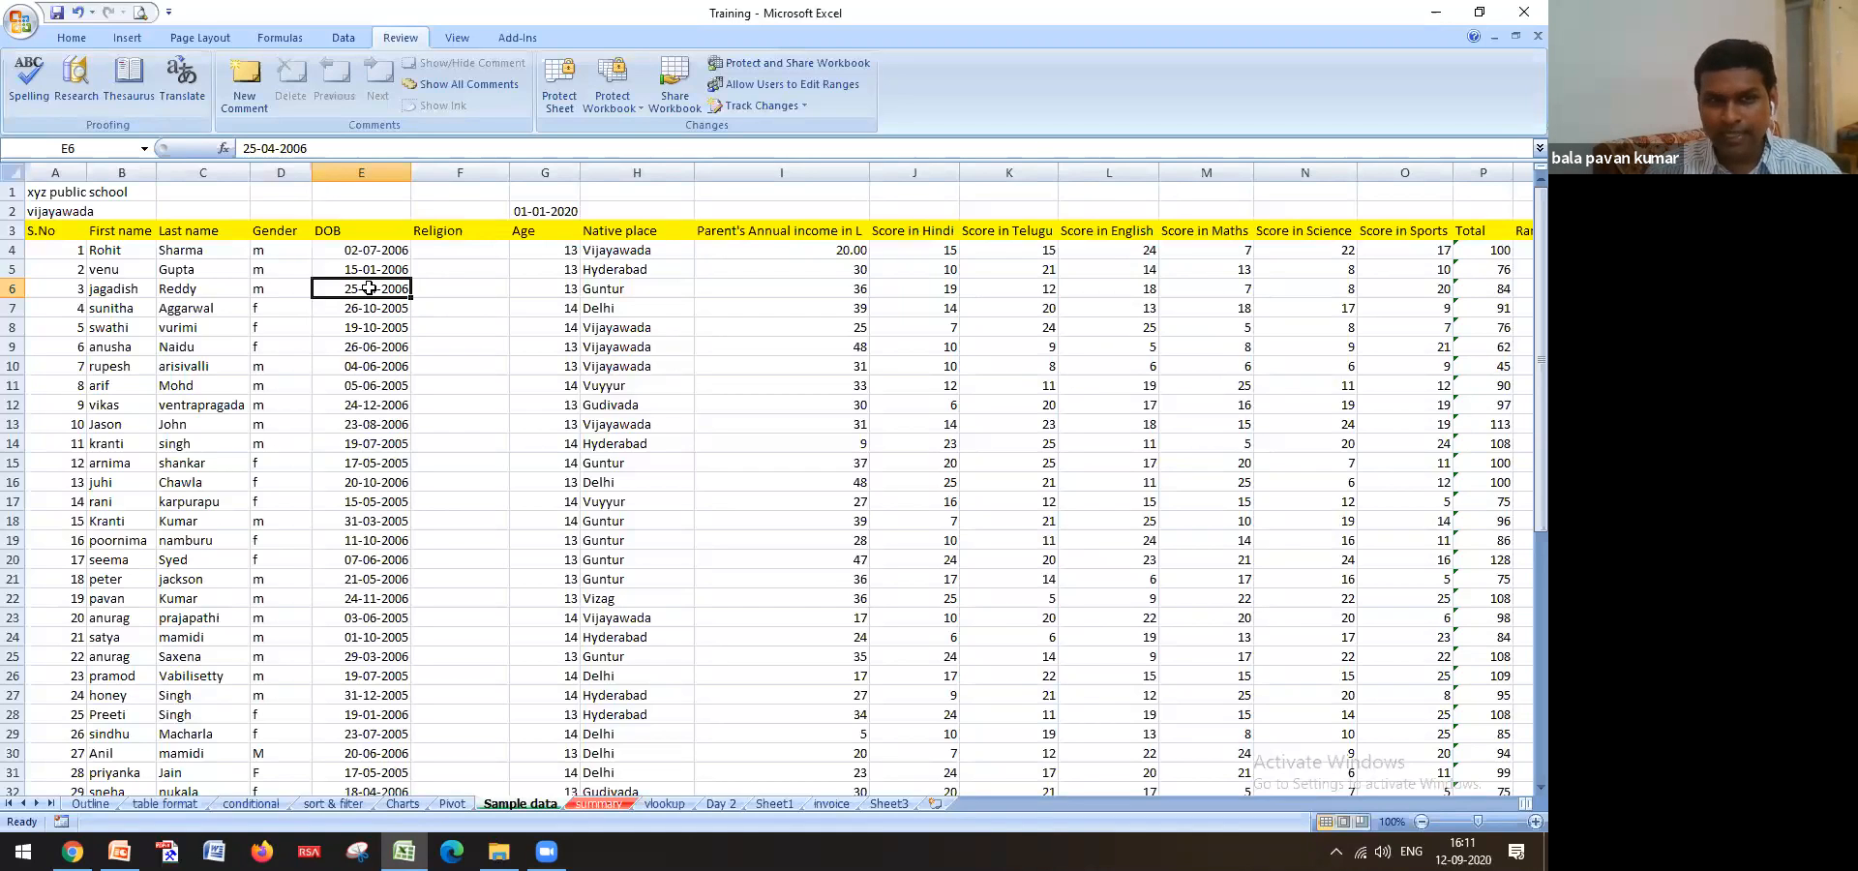
# Add the comment 'aasasas' to date-of-birth cell E6
pyautogui.rightClick(368, 287)
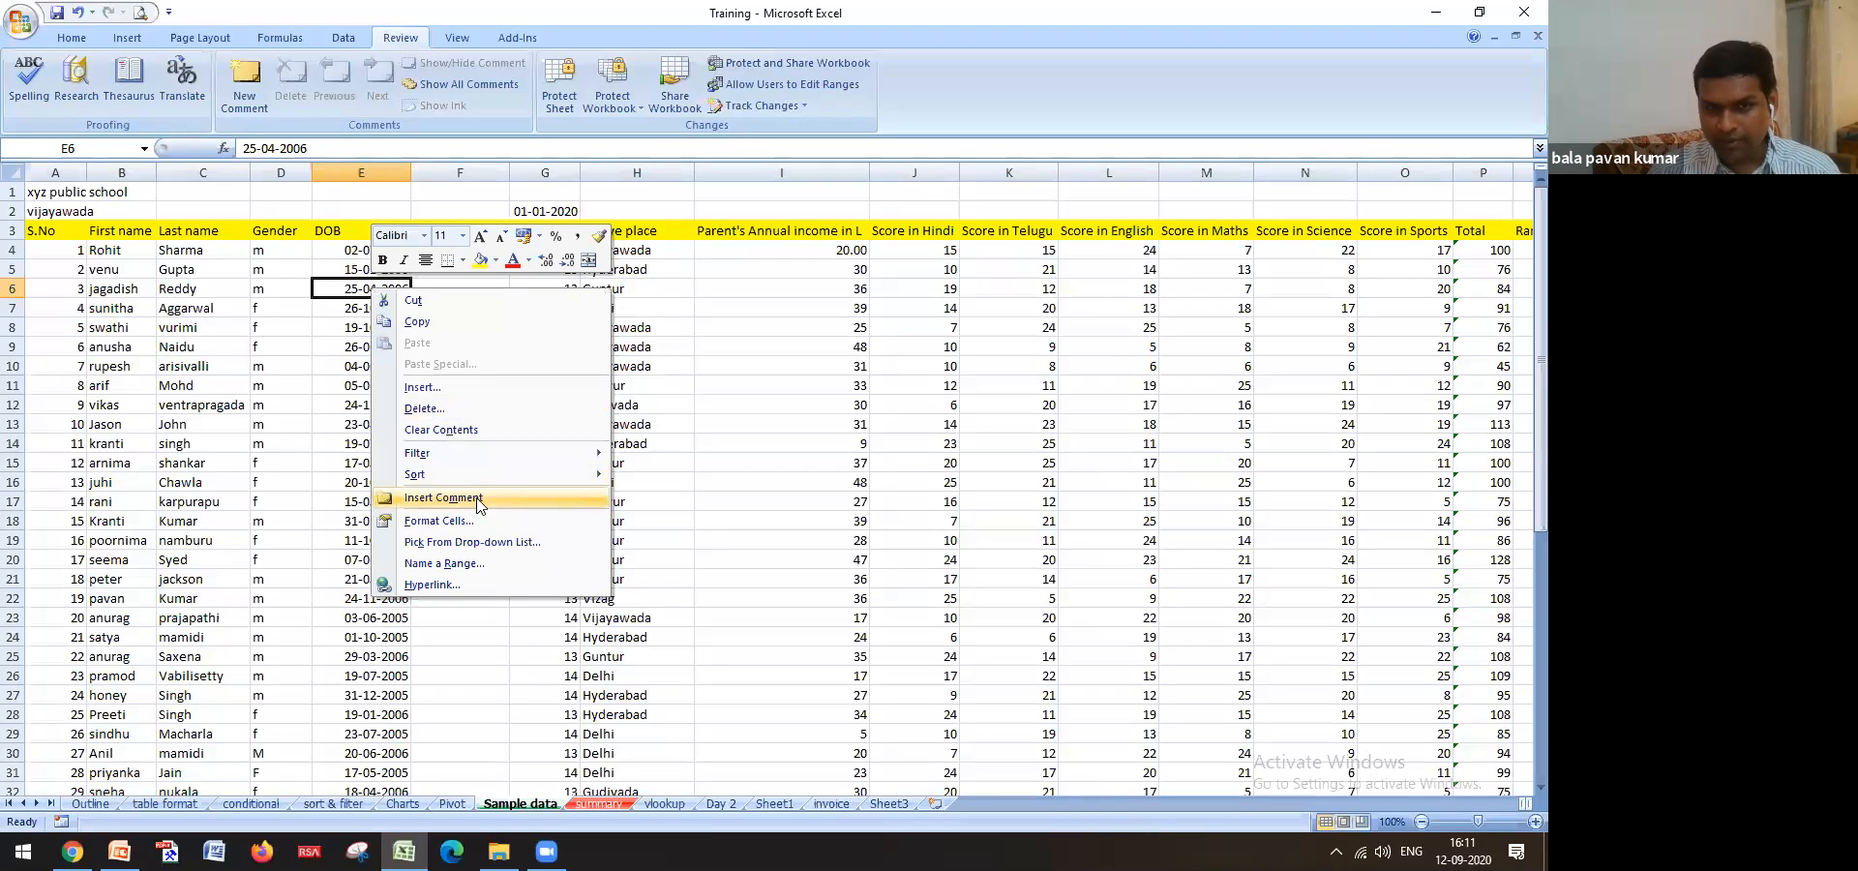
pyautogui.click(475, 498)
pyautogui.write('aasasas')
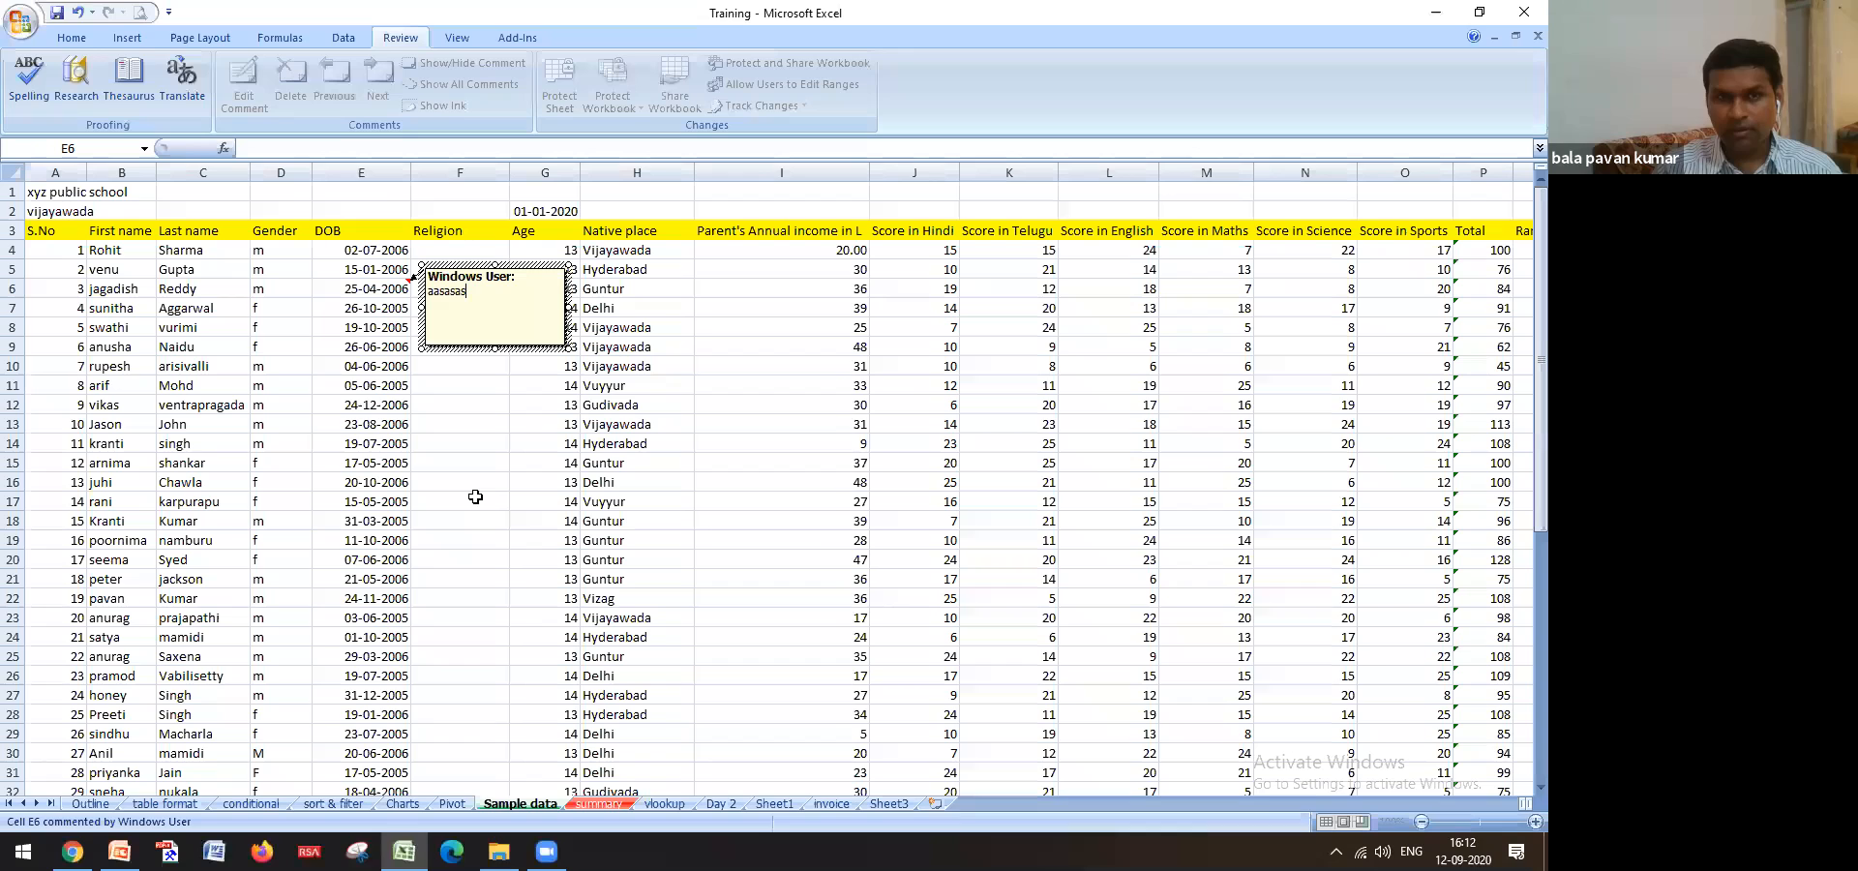
pyautogui.click(476, 498)
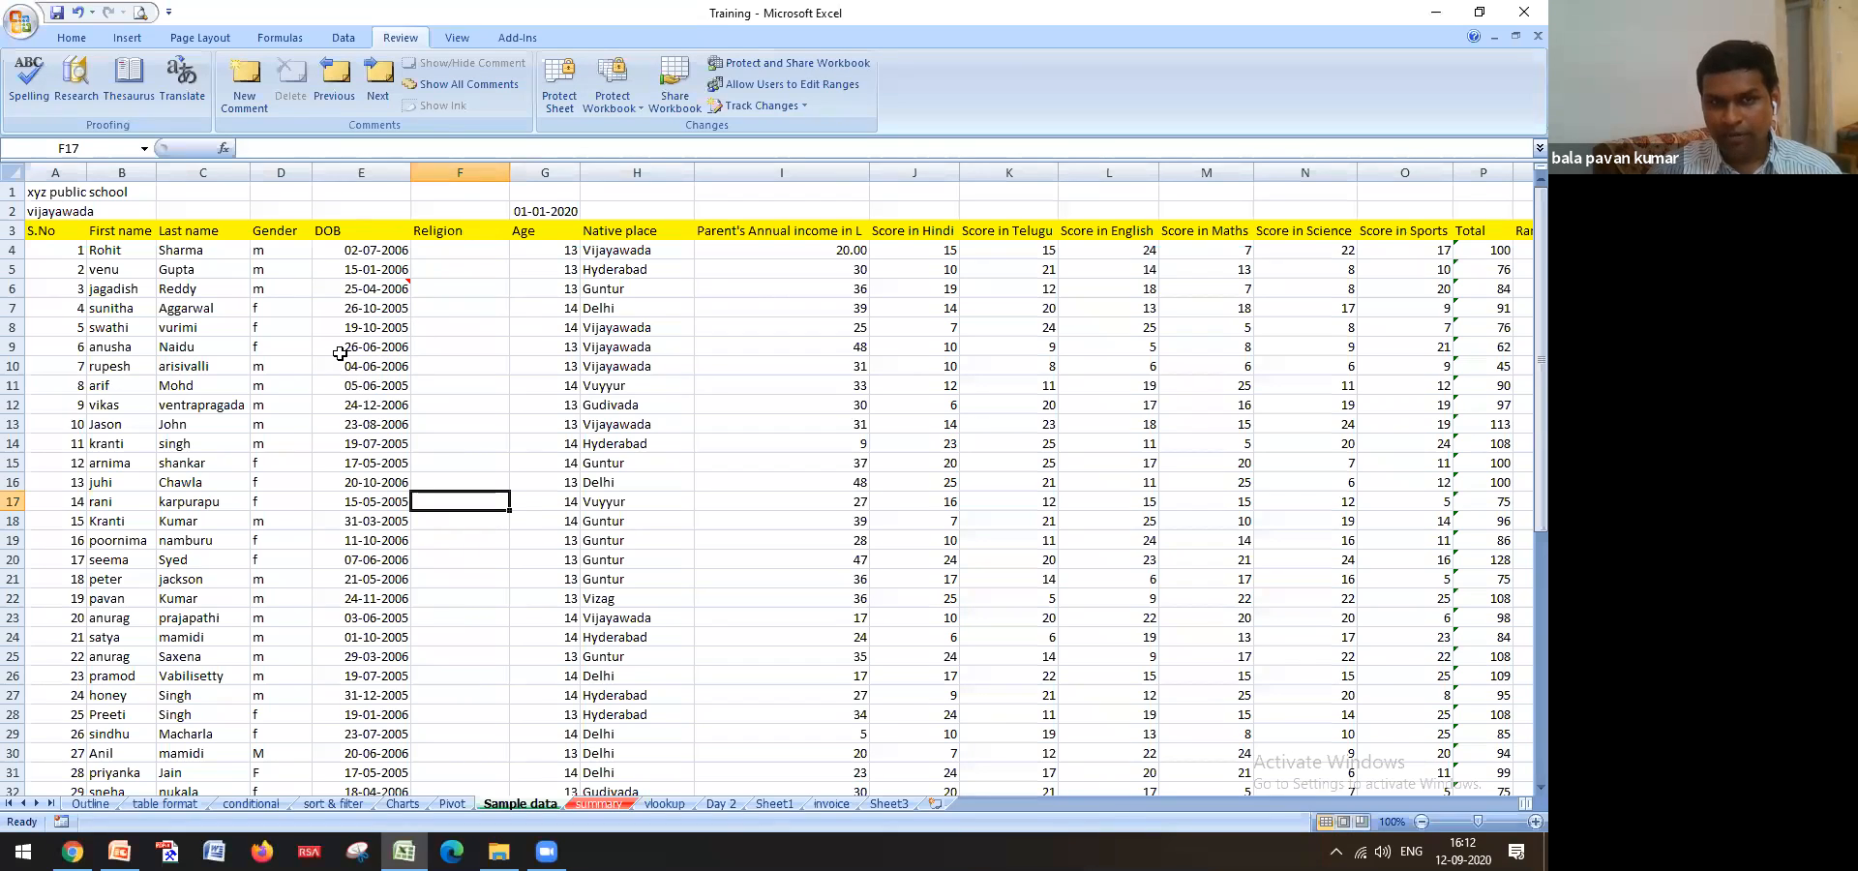
# Zoom the sheet in to 140% and reselect the commented cell E6
pyautogui.moveTo(368, 282)
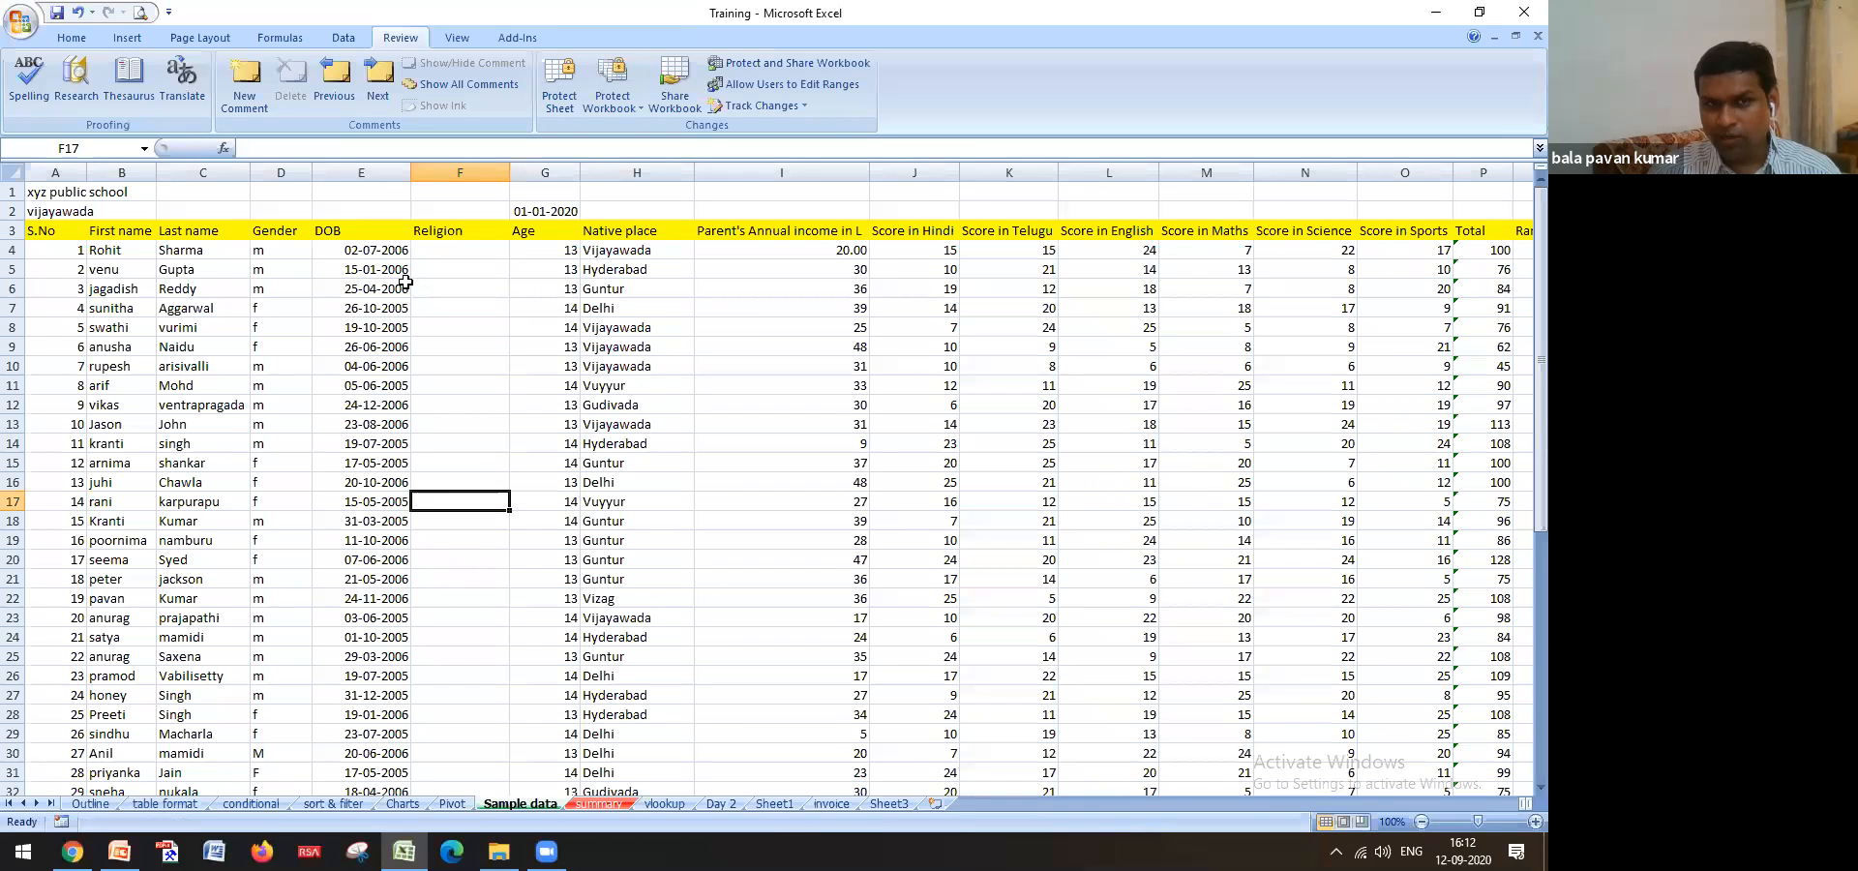
pyautogui.click(1518, 824)
pyautogui.click(1517, 824)
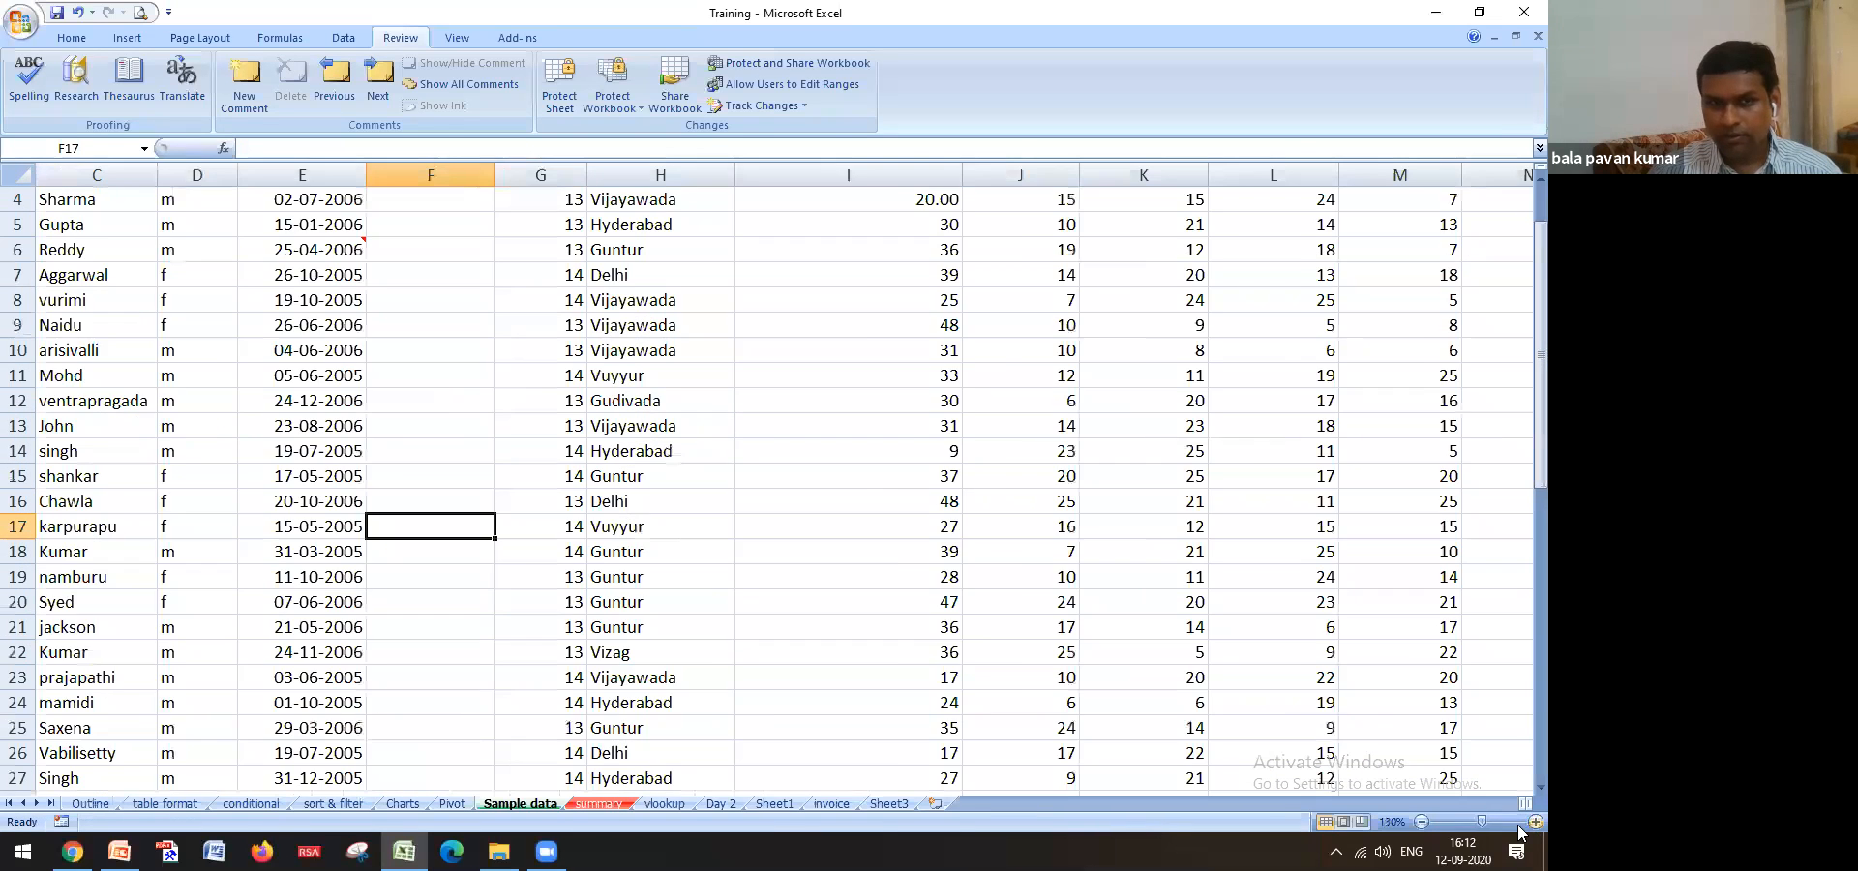
pyautogui.click(1518, 824)
pyautogui.click(1518, 824)
pyautogui.moveTo(255, 337)
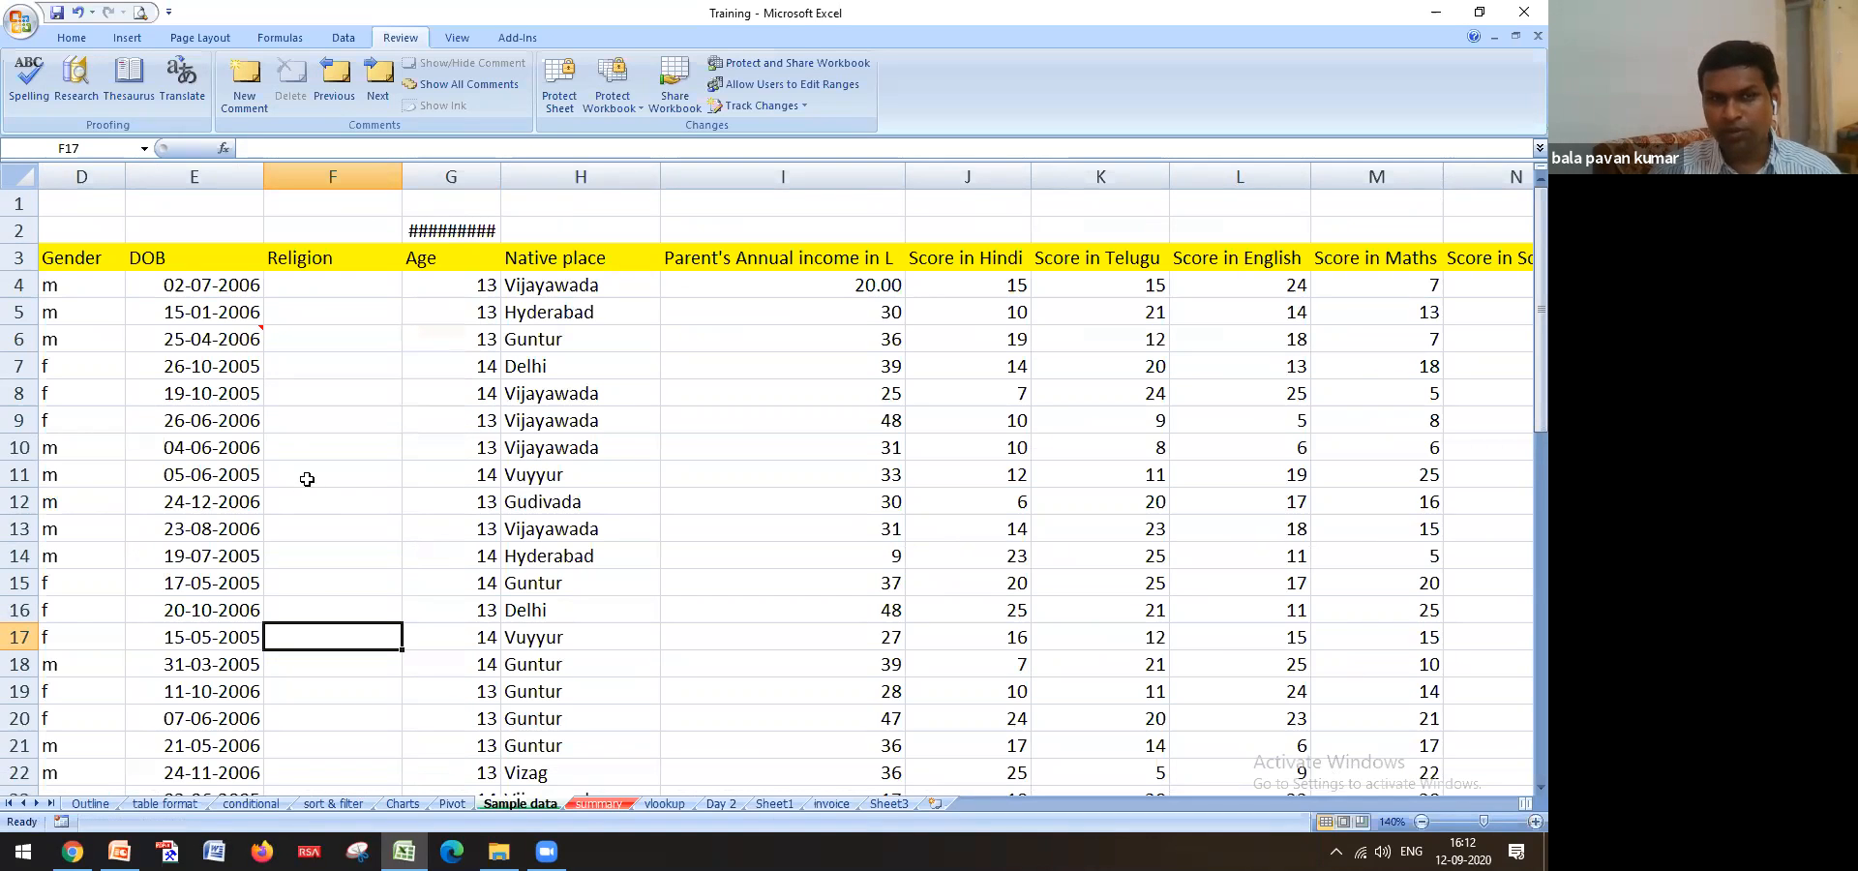
pyautogui.click(219, 340)
# Replace E6's comment text 'aasasas' with 'not submitted'
pyautogui.rightClick(223, 342)
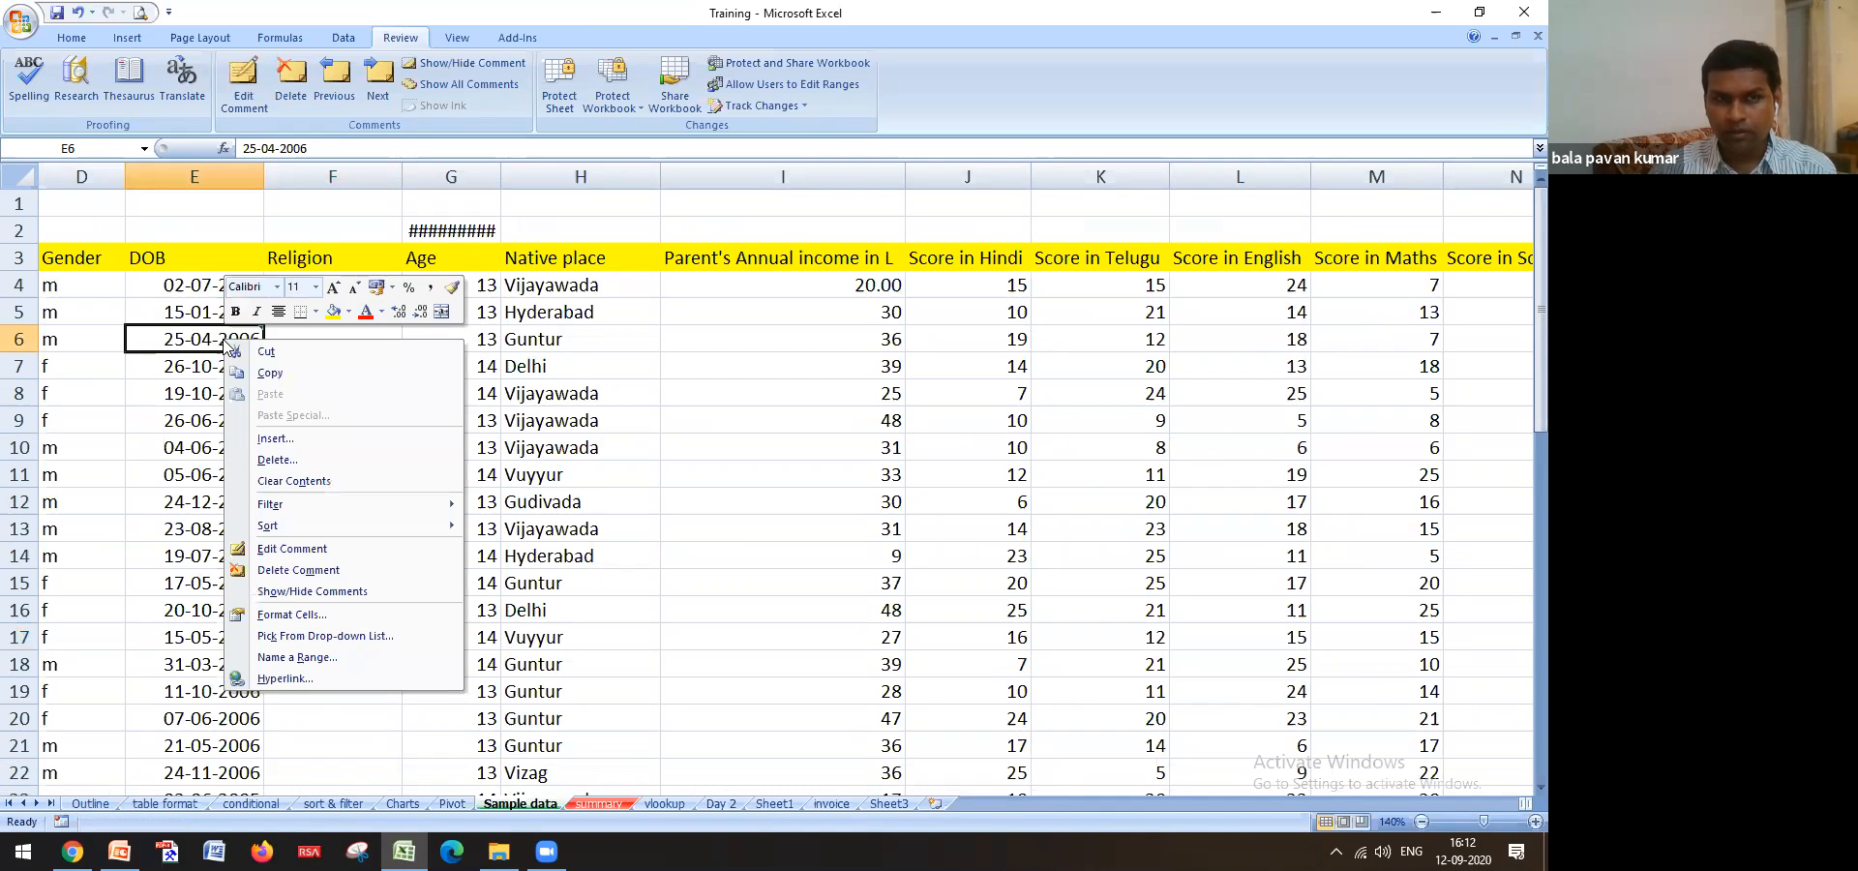
pyautogui.click(291, 549)
pyautogui.moveTo(346, 343); pyautogui.dragTo(288, 344)
pyautogui.write('not submitted')
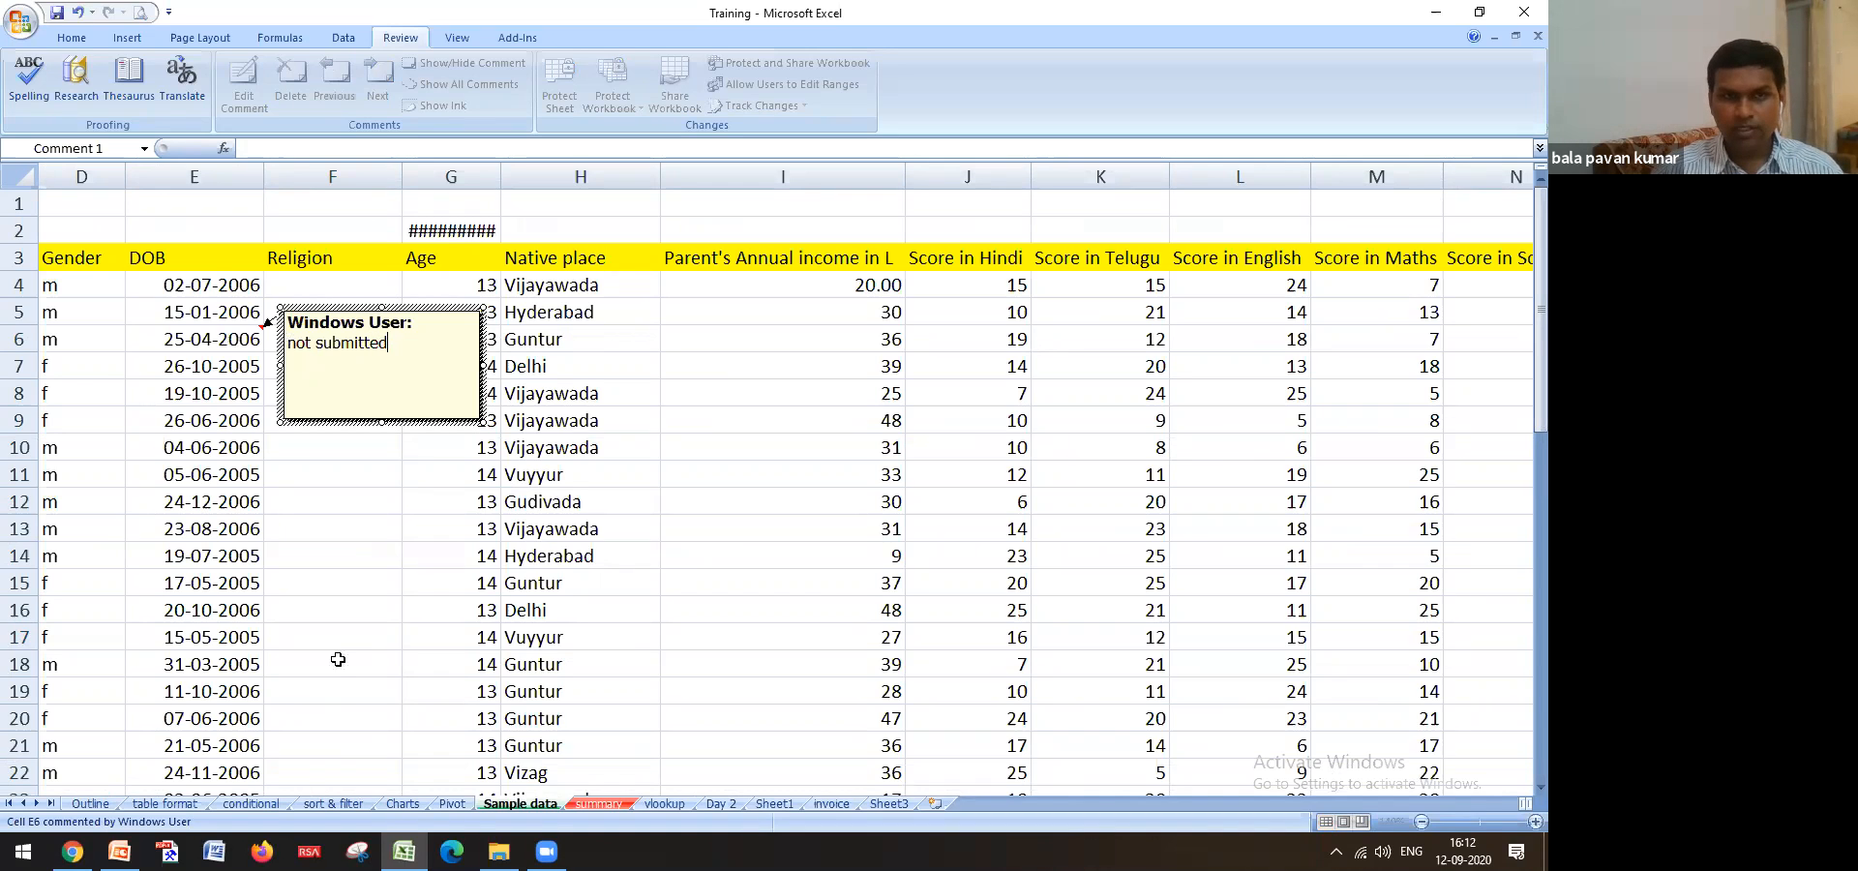
pyautogui.click(338, 659)
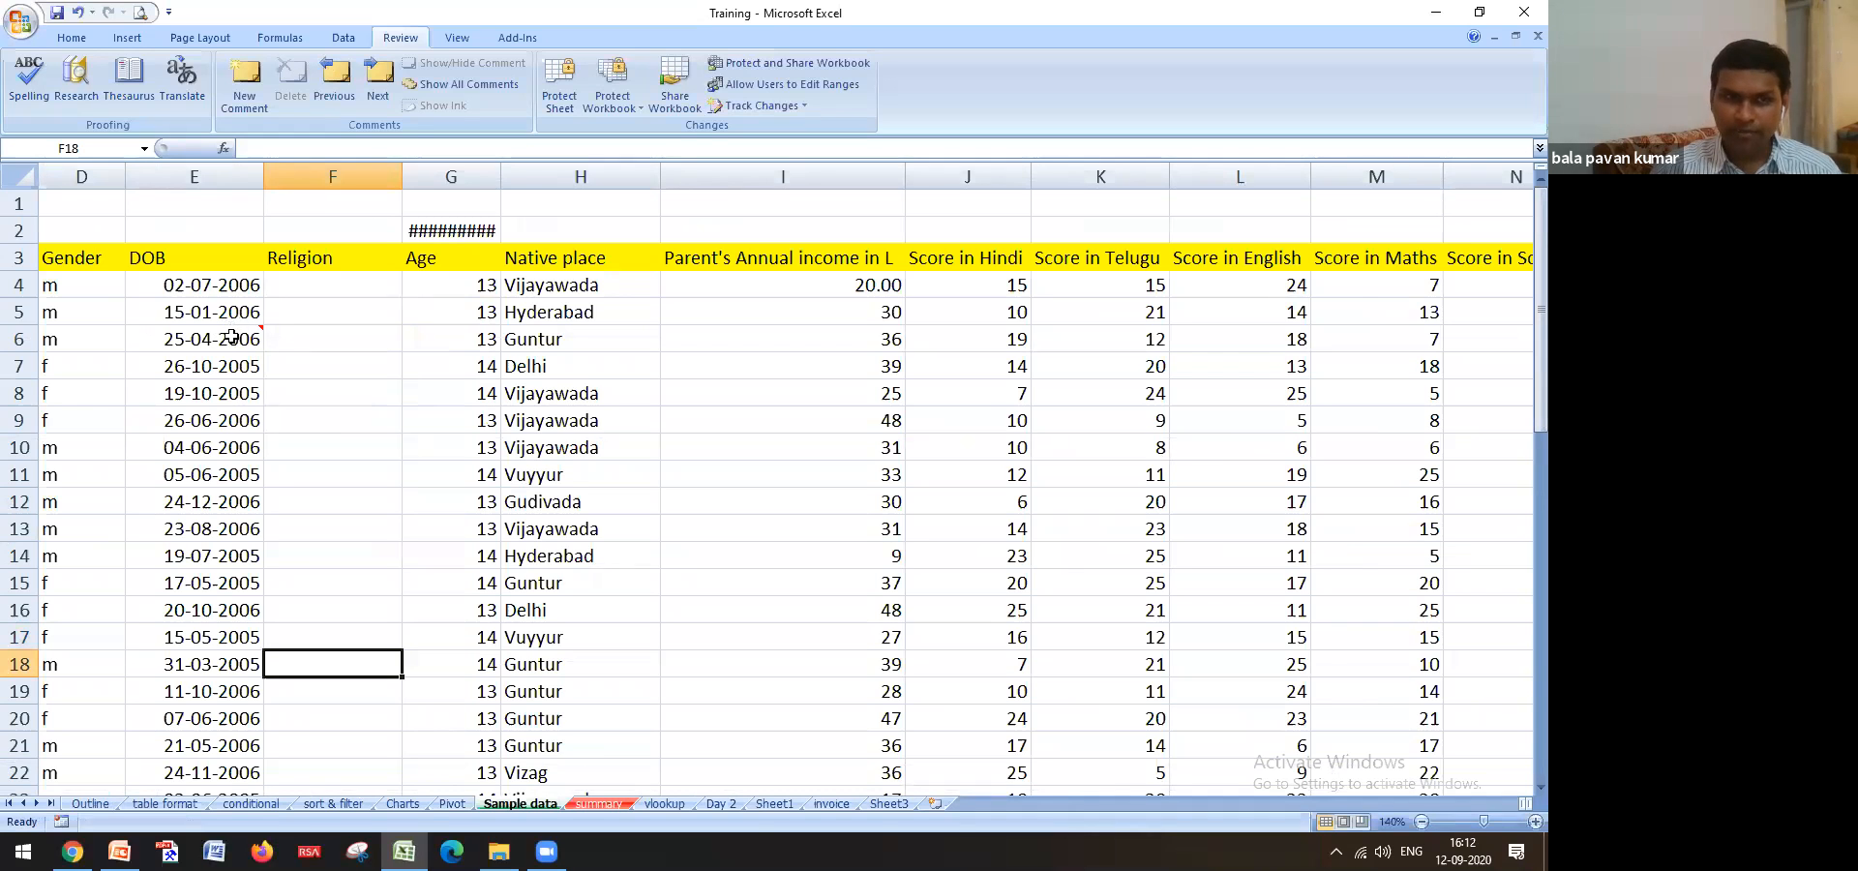
# Zoom back out to 110%, check E6's comment, and return to the Outline sheet
pyautogui.click(1421, 822)
pyautogui.click(1422, 822)
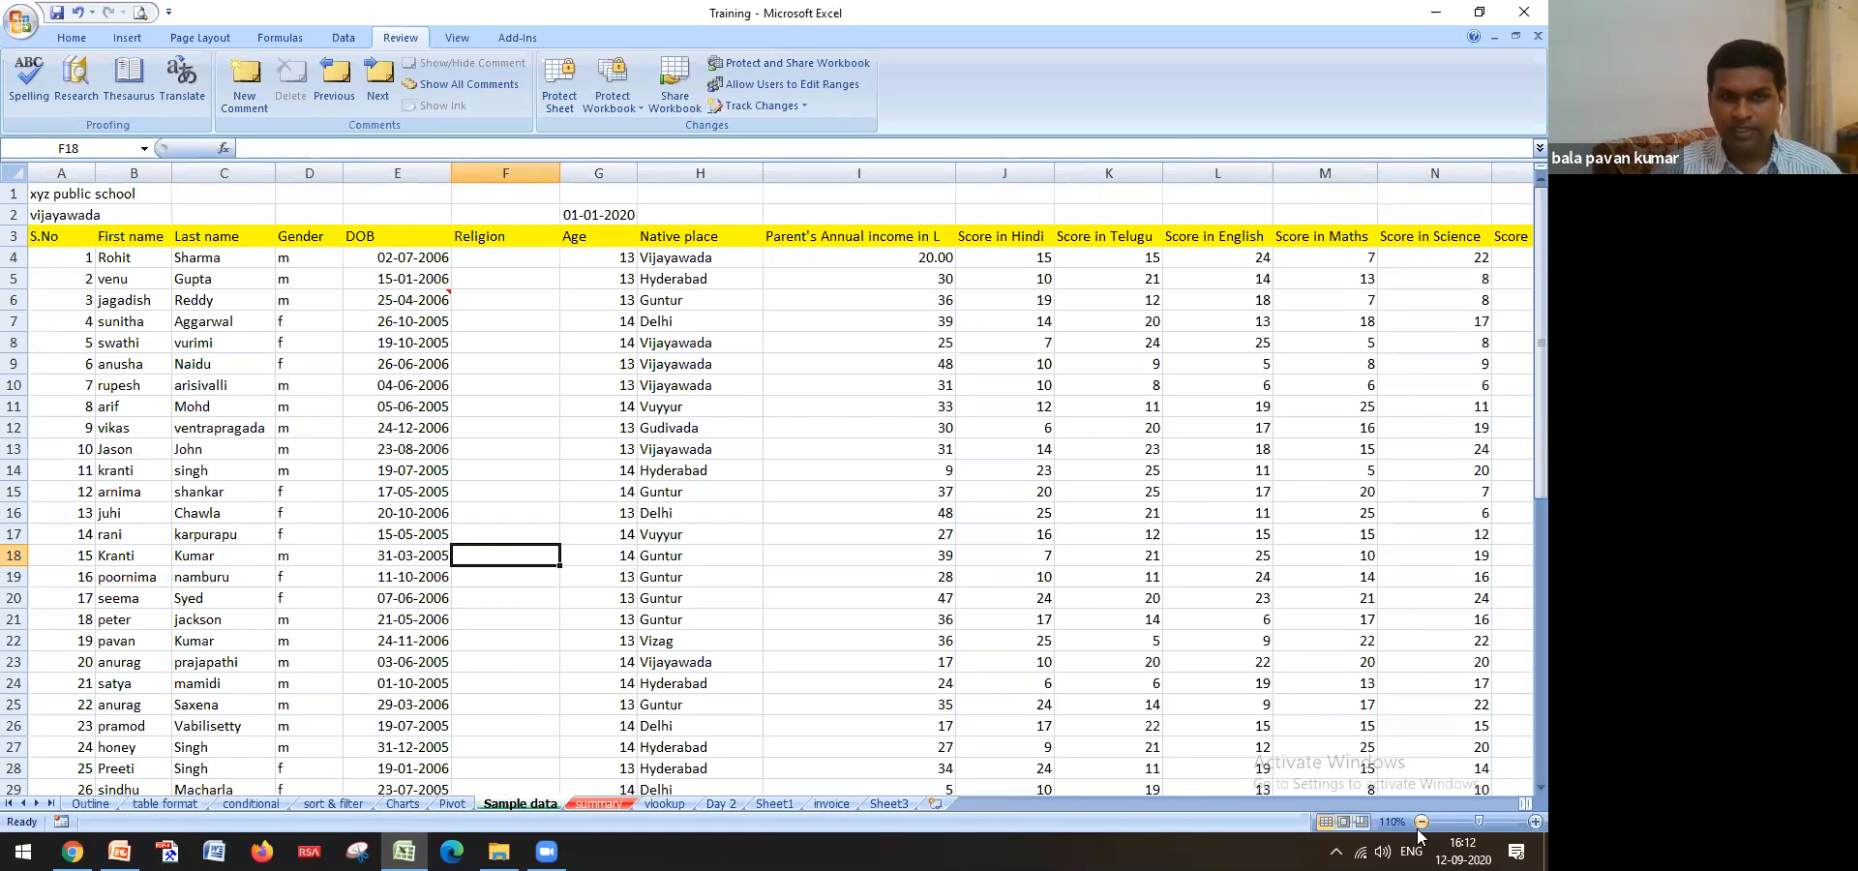
pyautogui.rightClick(429, 300)
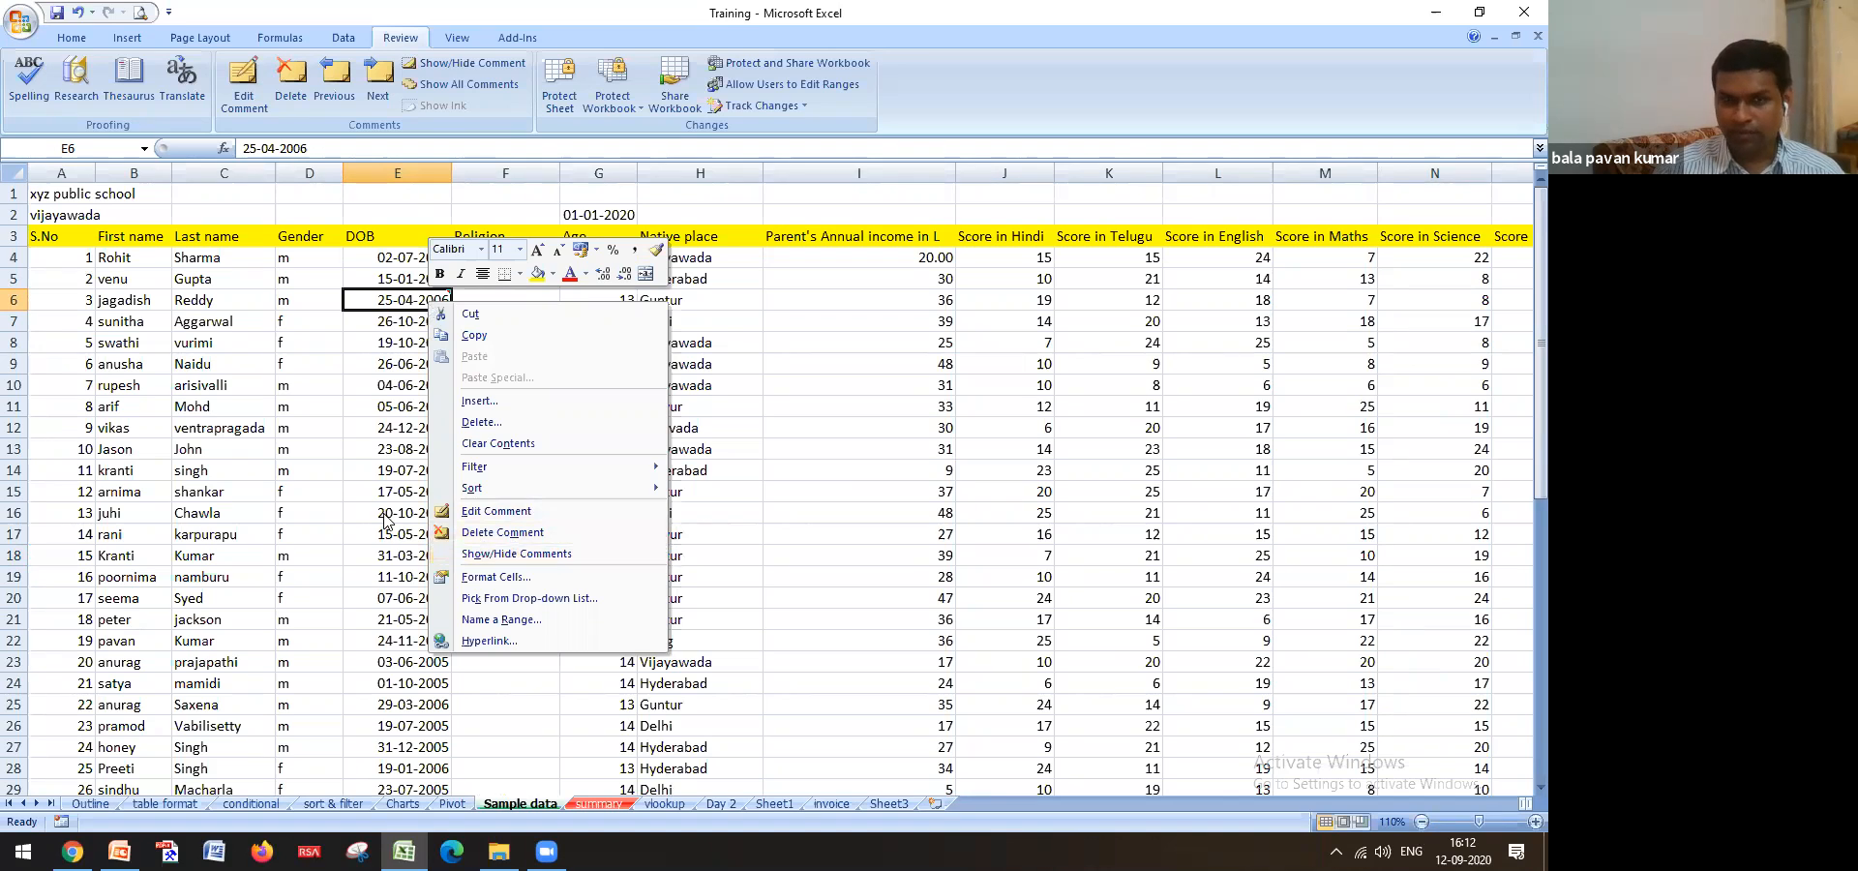
pyautogui.click(393, 354)
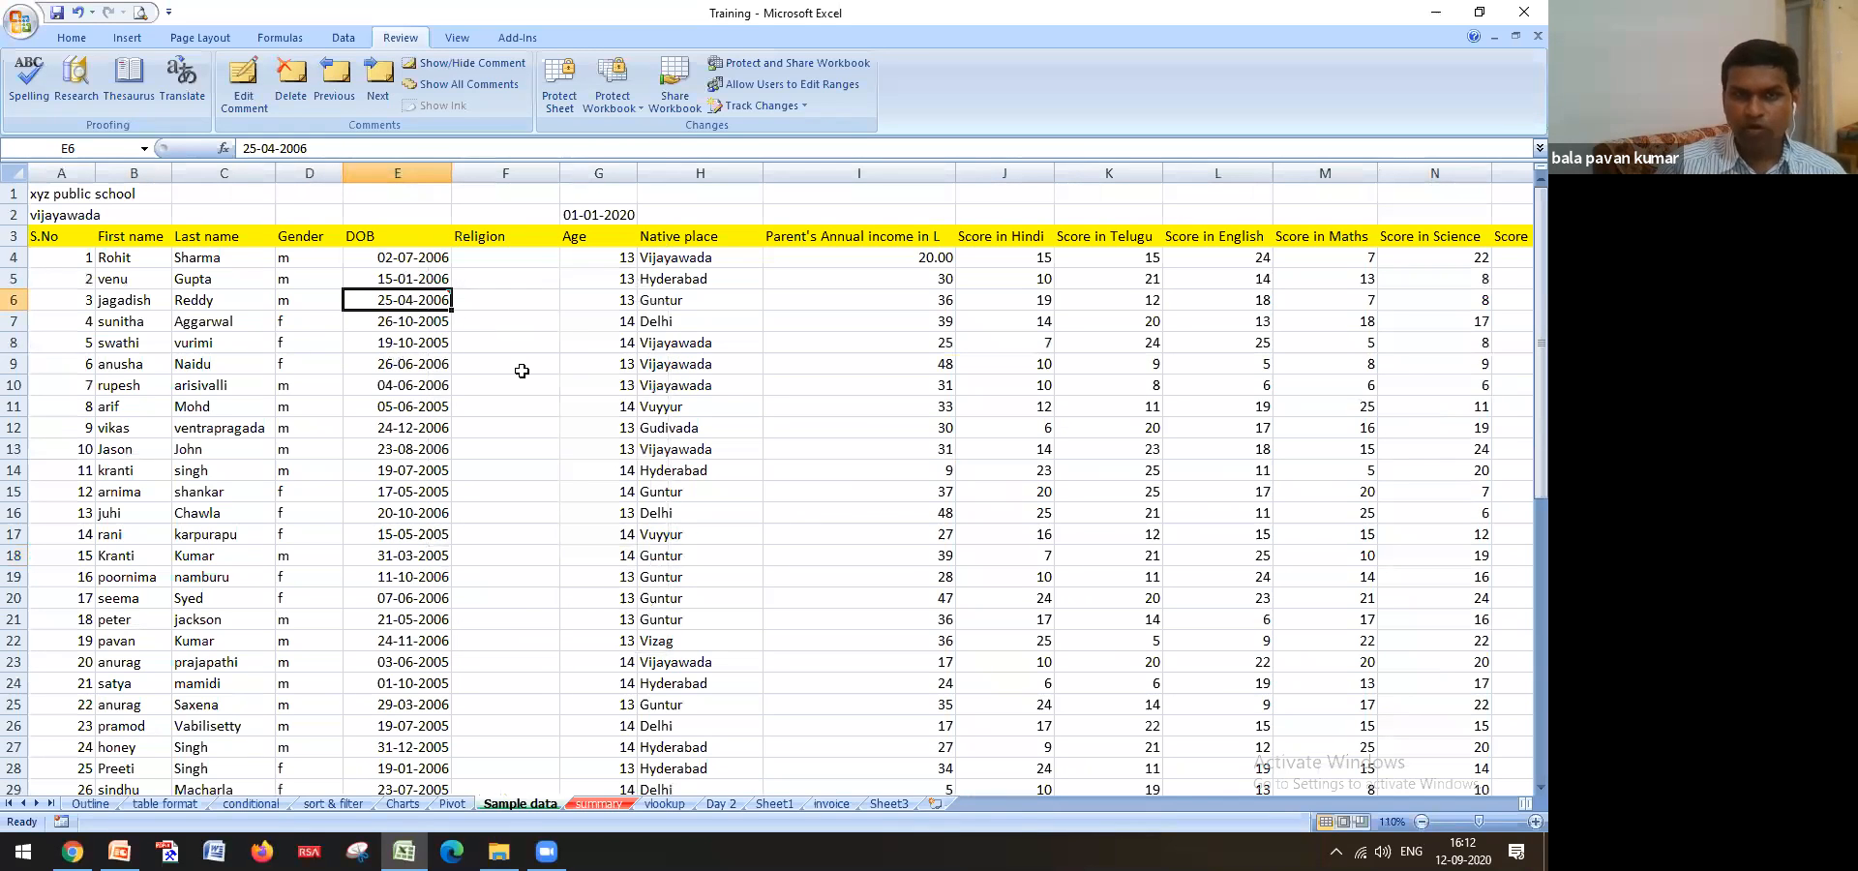
pyautogui.click(519, 364)
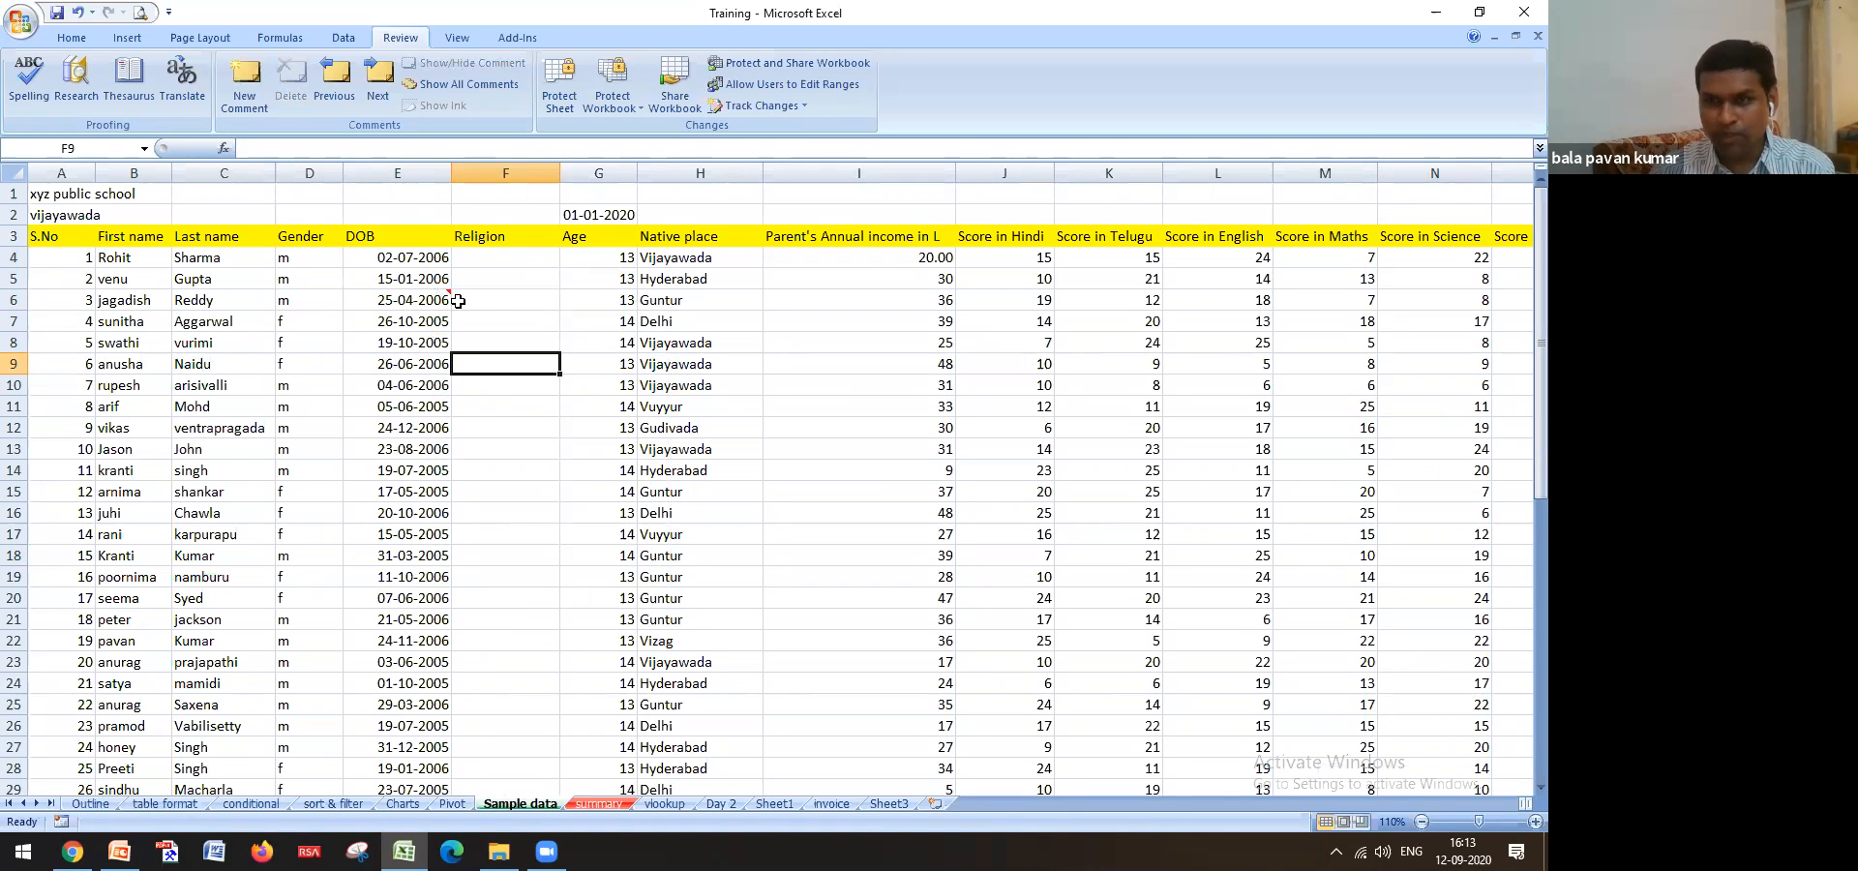
pyautogui.moveTo(432, 297)
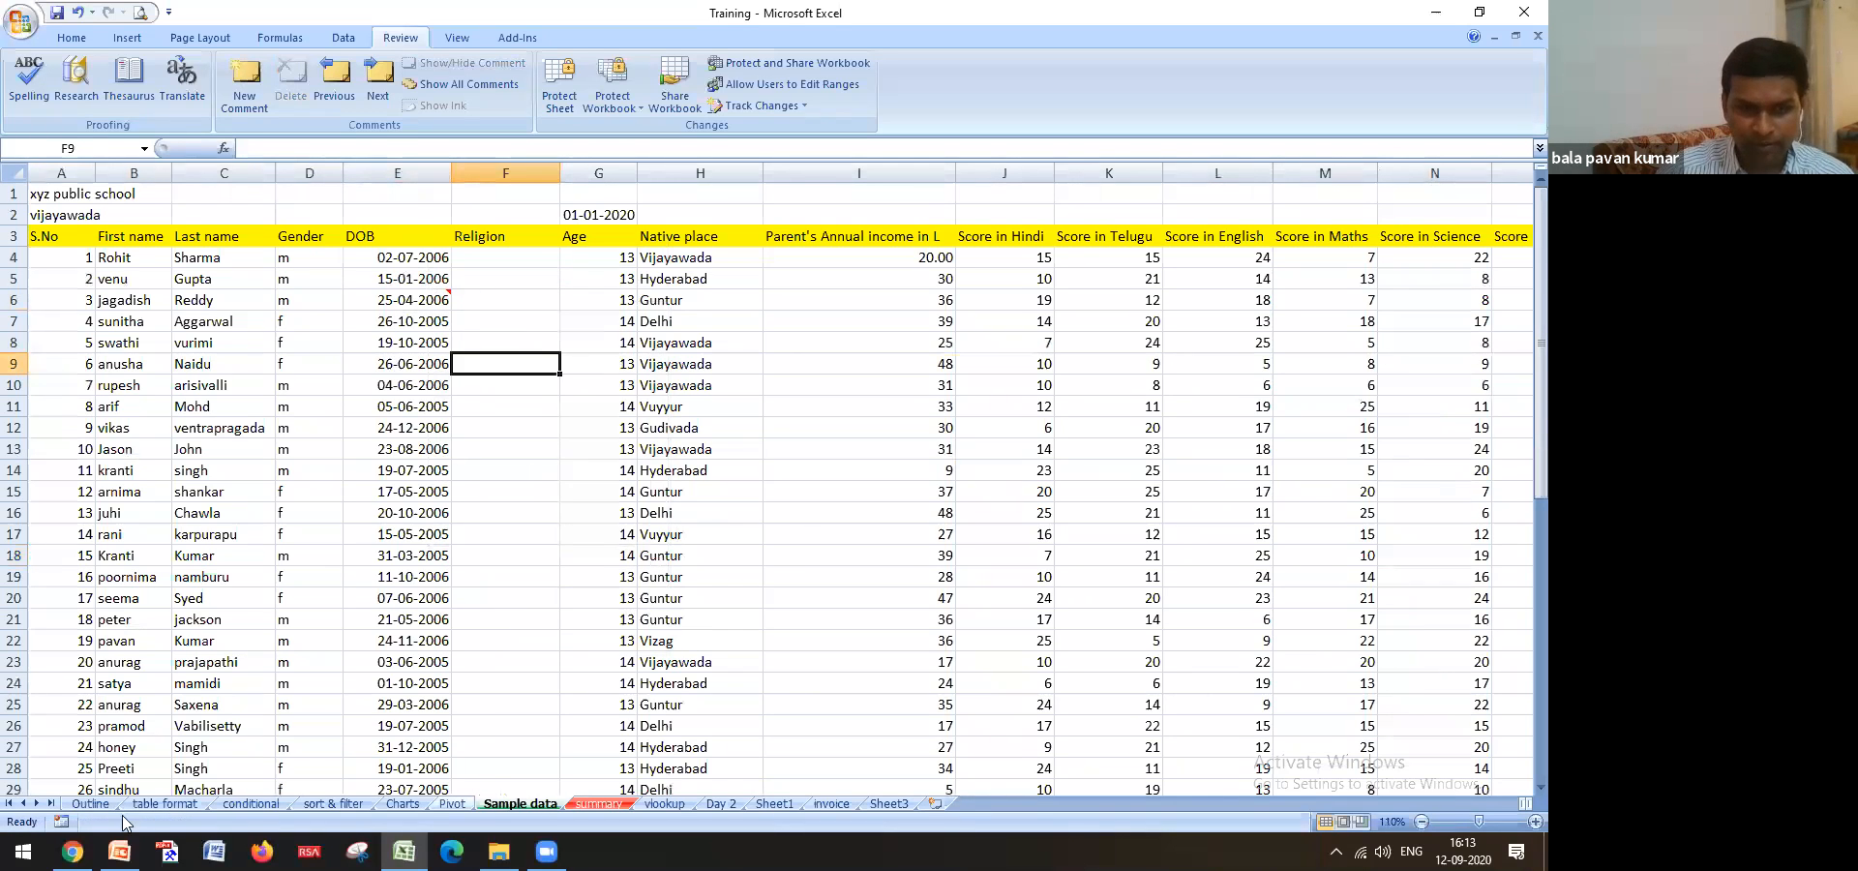
pyautogui.click(91, 803)
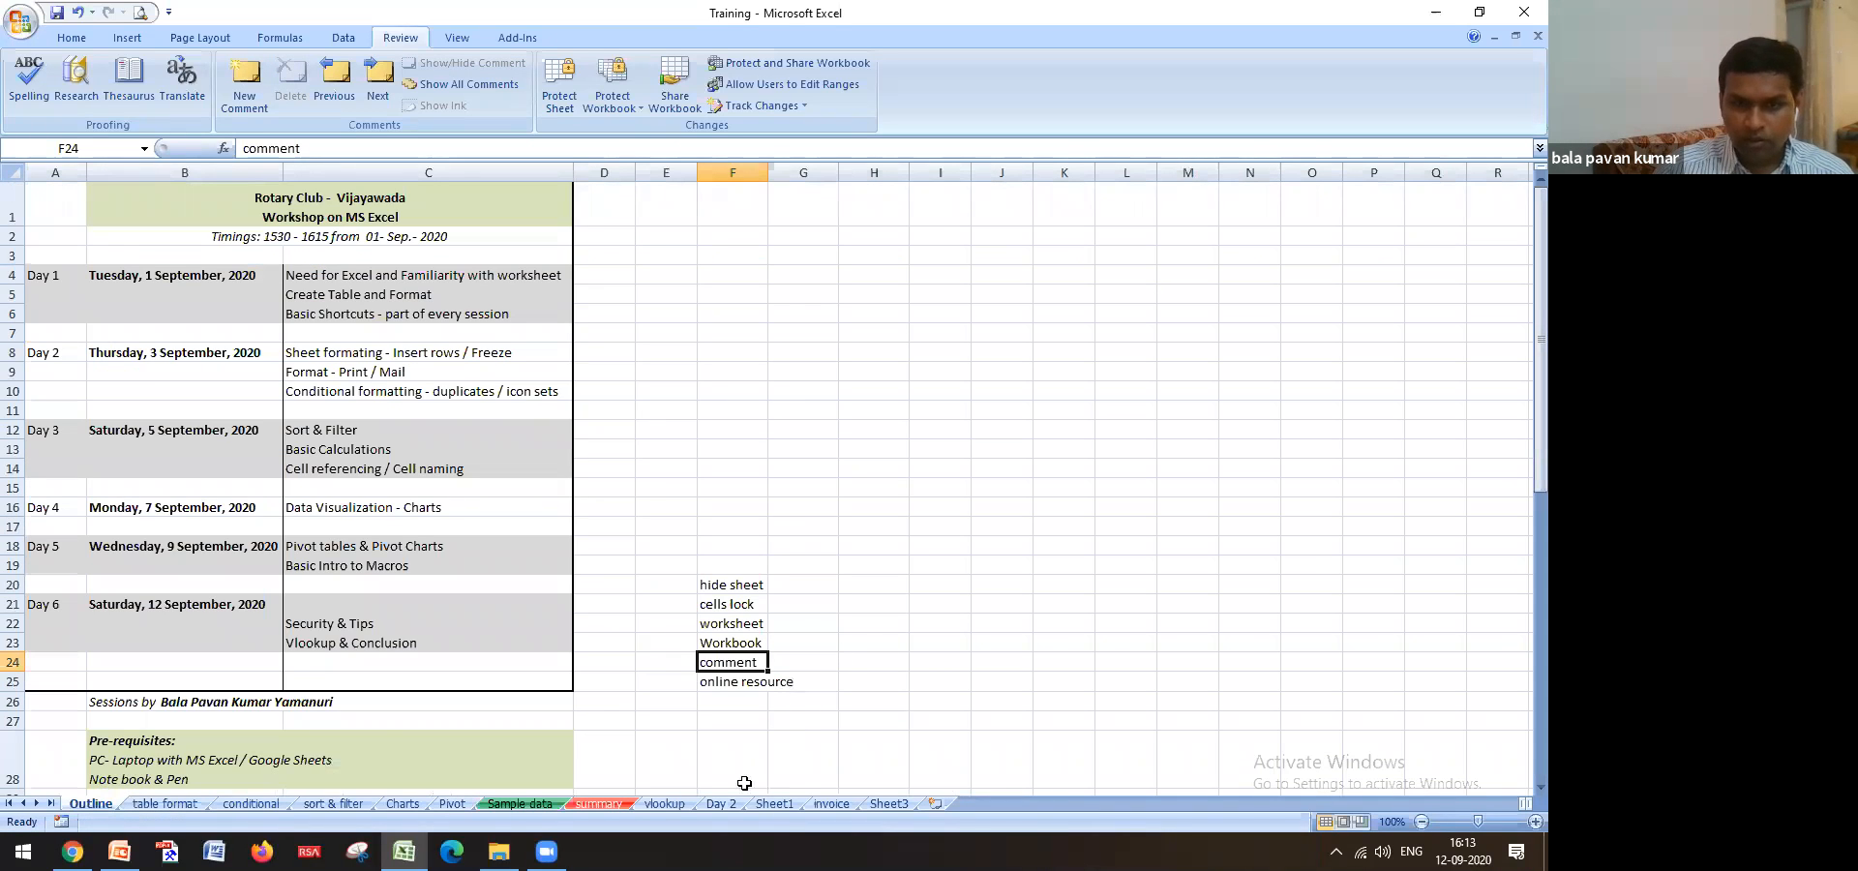
# Browse the summary, Sample data and Sheet3 tabs, finishing on the vlookup sheet
pyautogui.click(665, 804)
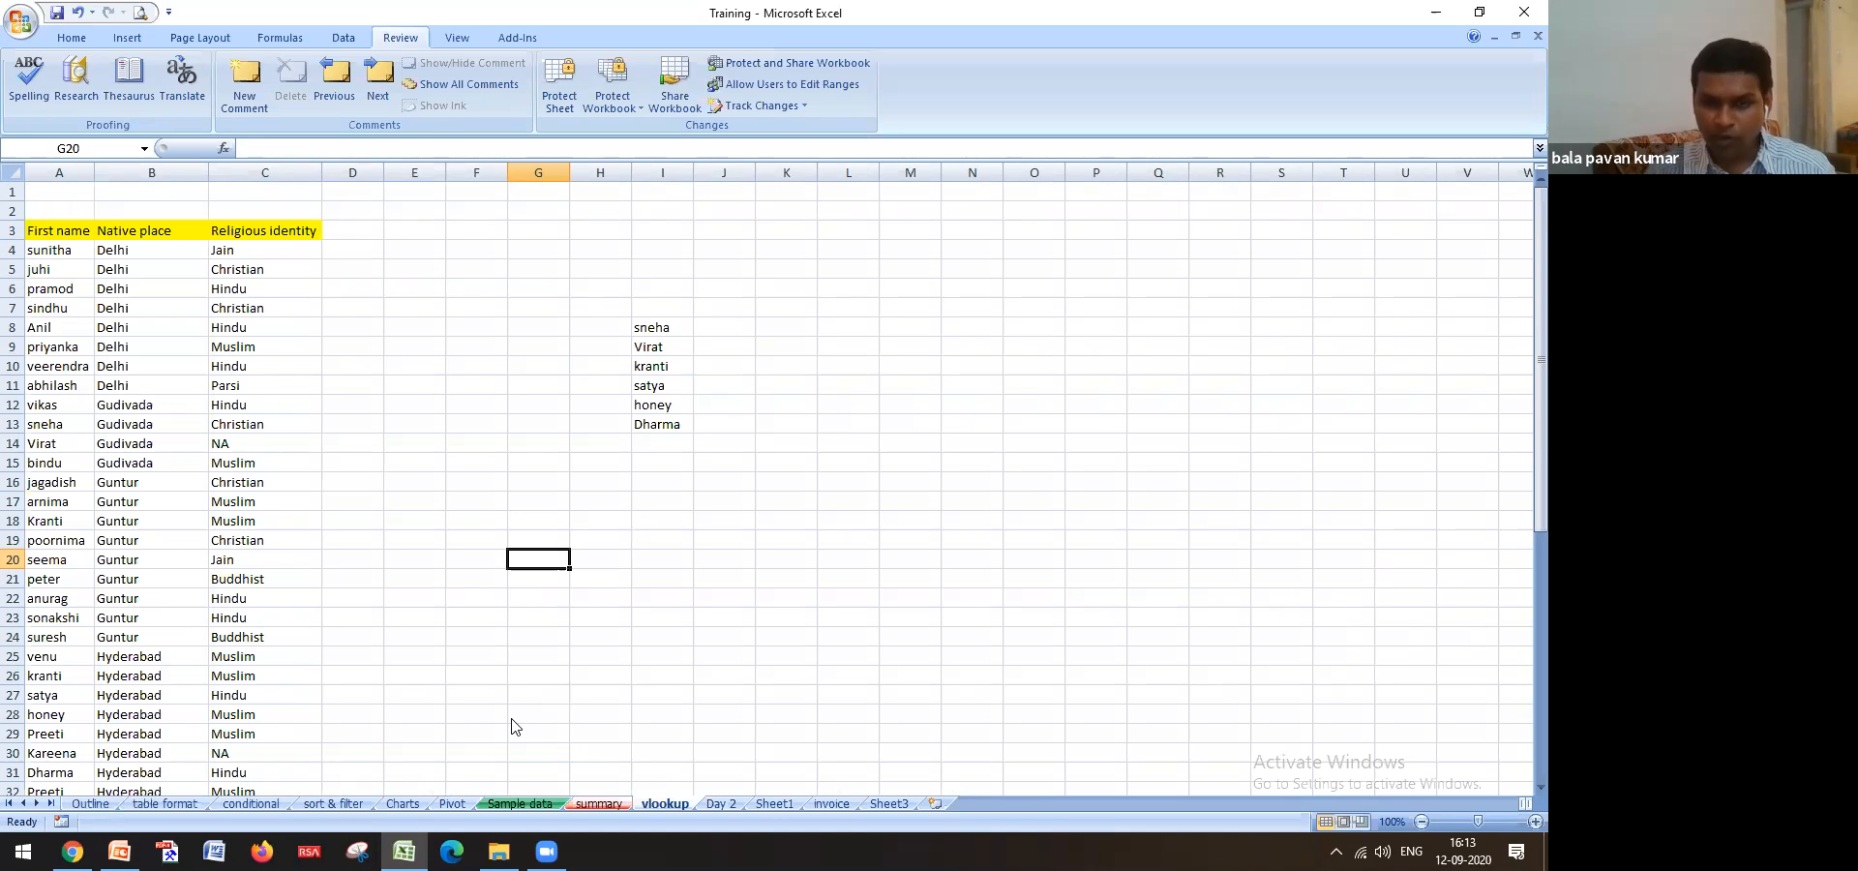
pyautogui.click(592, 803)
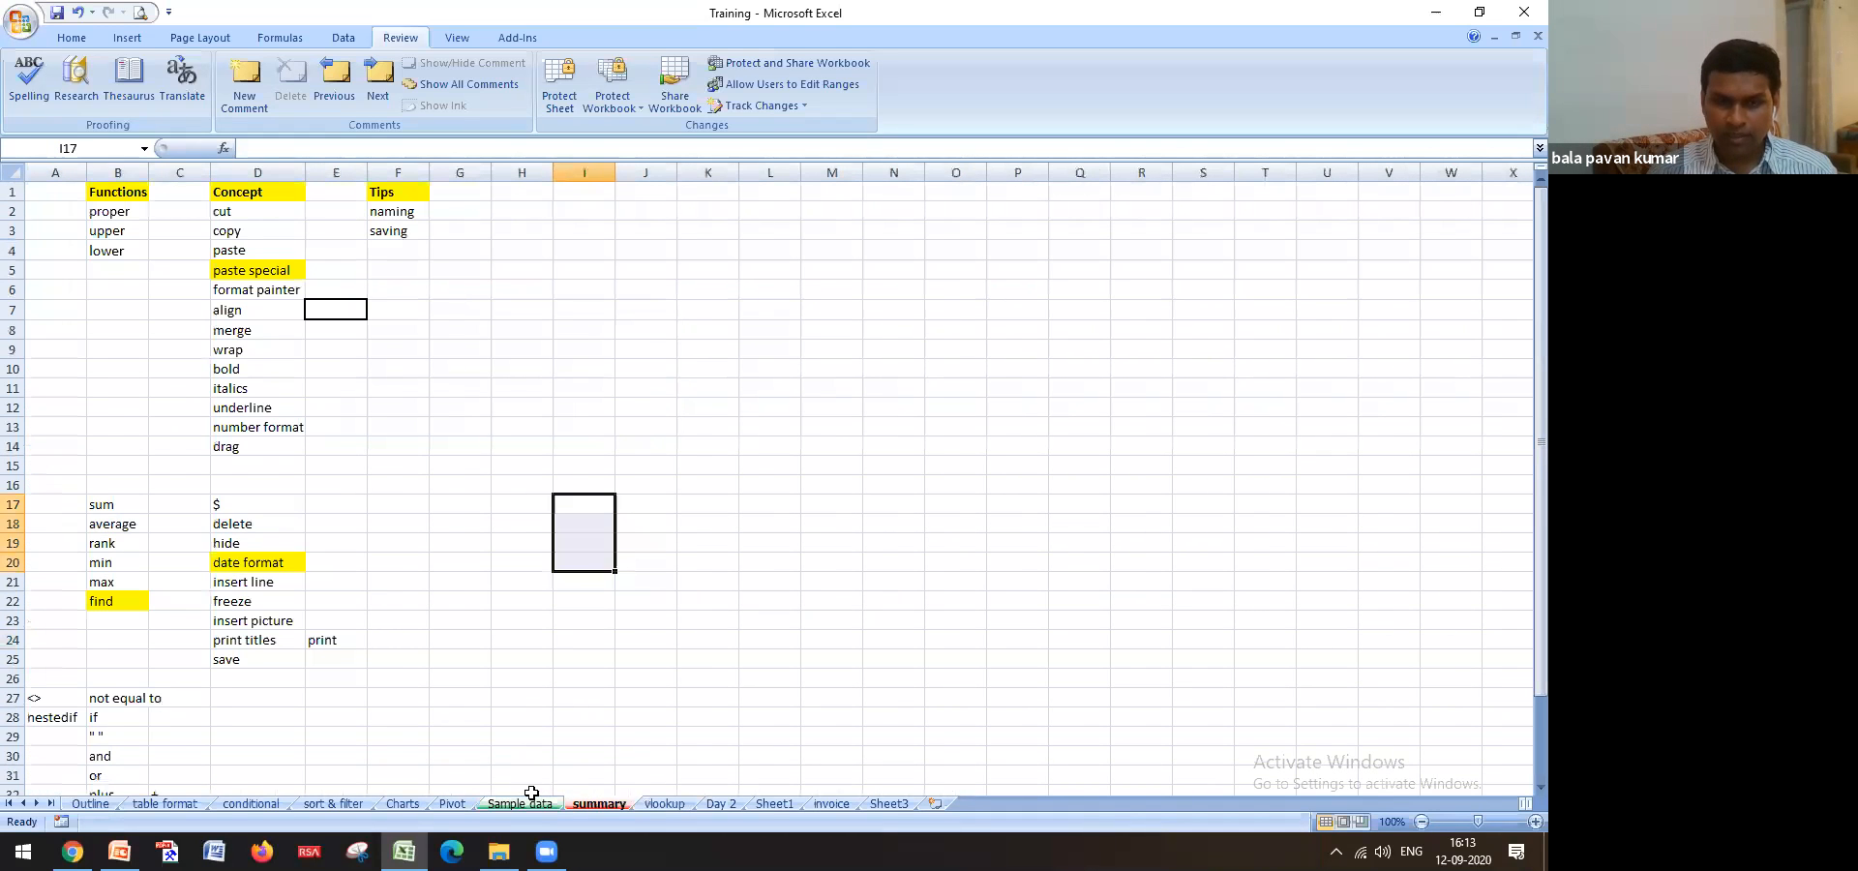
pyautogui.click(527, 803)
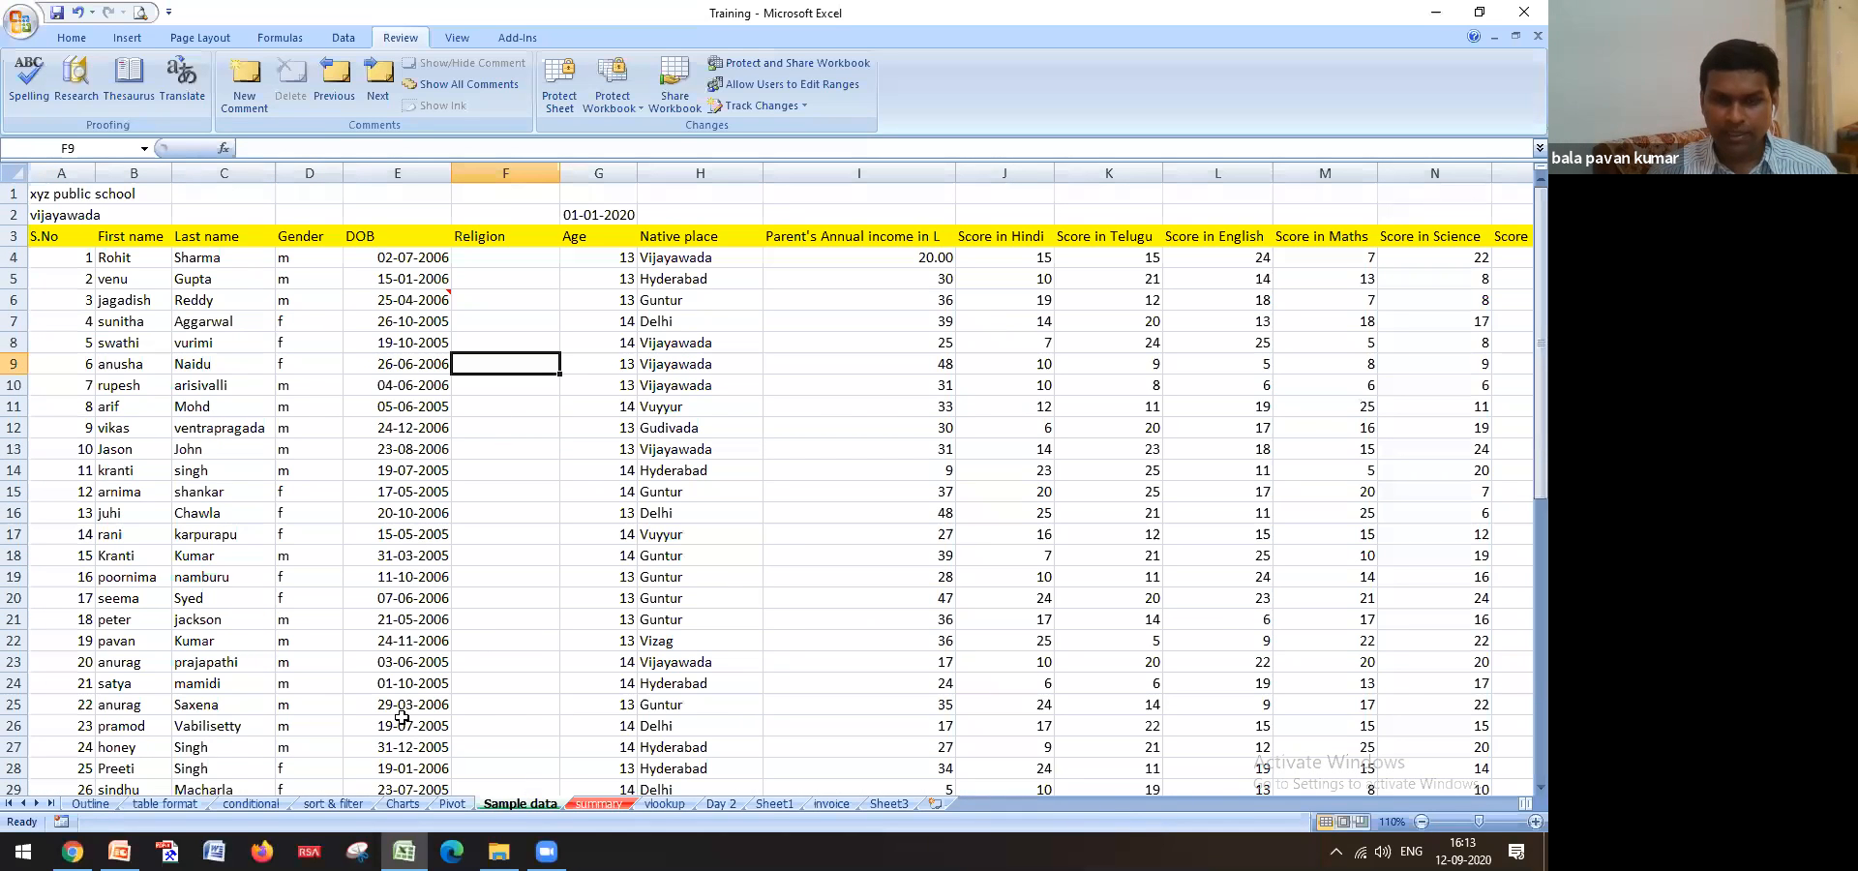
pyautogui.click(73, 239)
pyautogui.press('Right')
pyautogui.press('Right')
pyautogui.press('Right')
pyautogui.press('Right')
pyautogui.press('Right')
pyautogui.press('Right')
pyautogui.press('Right')
pyautogui.press('Right')
pyautogui.press('Right')
pyautogui.press('Right')
pyautogui.press('Right')
pyautogui.press('Right')
pyautogui.press('Right')
pyautogui.press('Right')
pyautogui.press('Right')
pyautogui.press('Right')
pyautogui.press('Right')
pyautogui.press('Left')
pyautogui.press('Left')
pyautogui.press('Left')
pyautogui.press('Left')
pyautogui.press('Left')
pyautogui.press('Left')
pyautogui.press('Left')
pyautogui.press('Left')
pyautogui.press('Left')
pyautogui.press('Left')
pyautogui.press('Left')
pyautogui.press('Left')
pyautogui.press('Left')
pyautogui.press('Left')
pyautogui.press('Left')
pyautogui.press('Left')
pyautogui.press('Left')
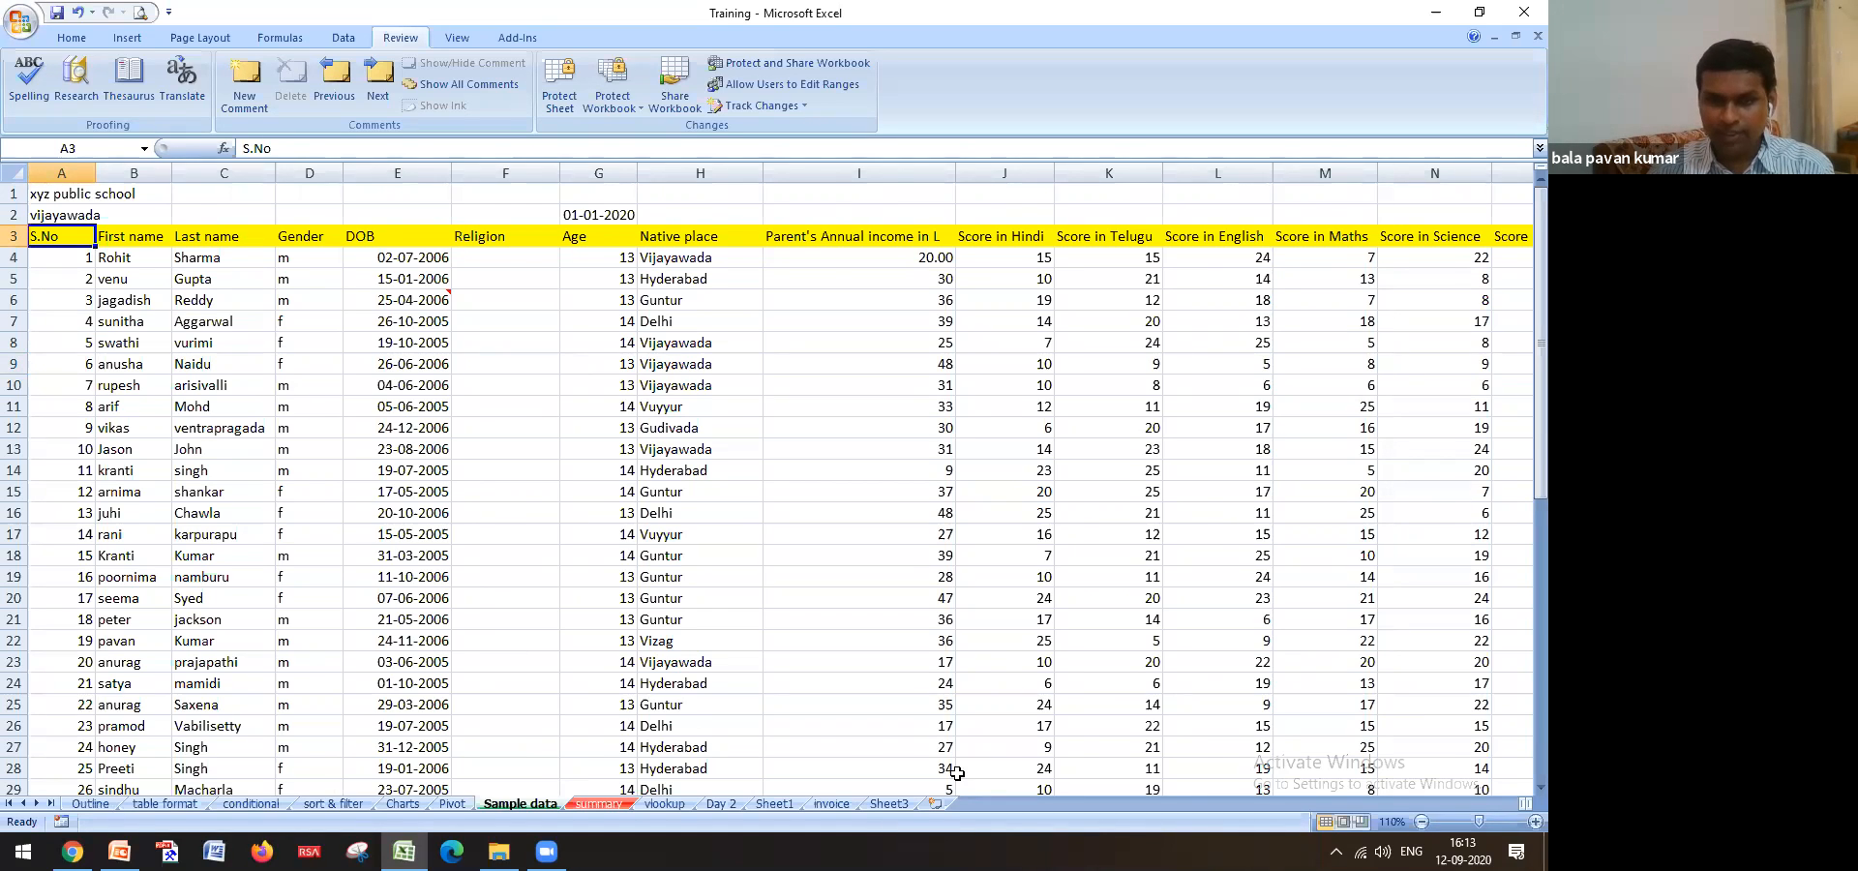
pyautogui.click(890, 805)
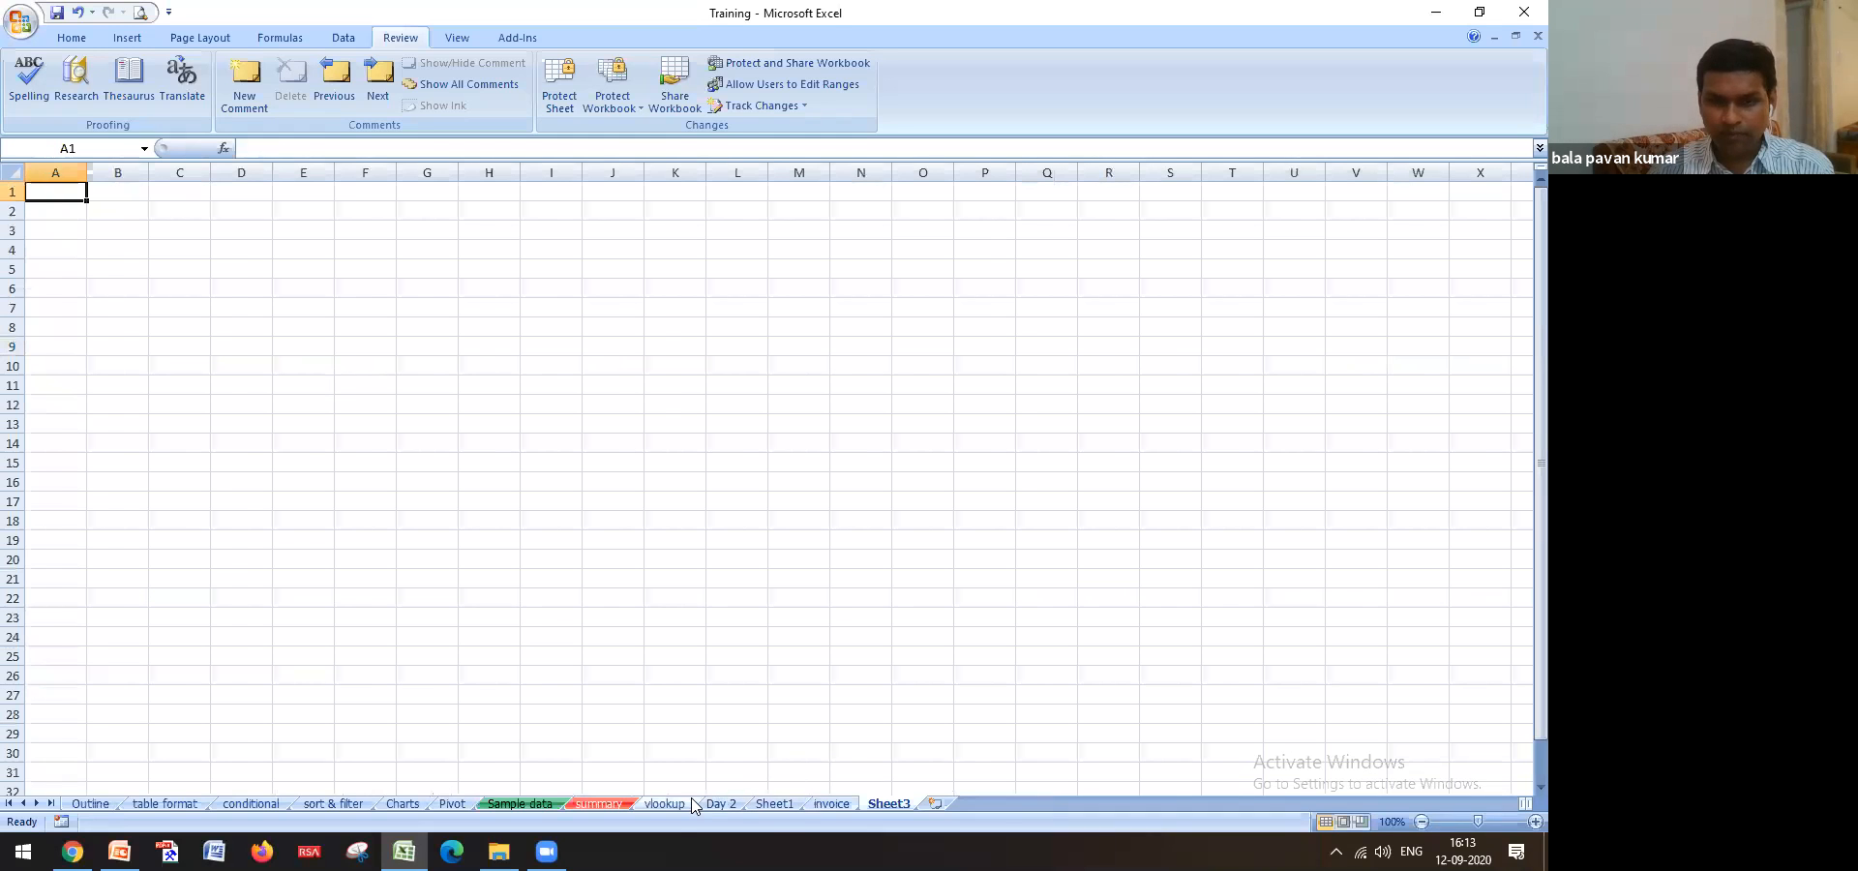
pyautogui.click(665, 804)
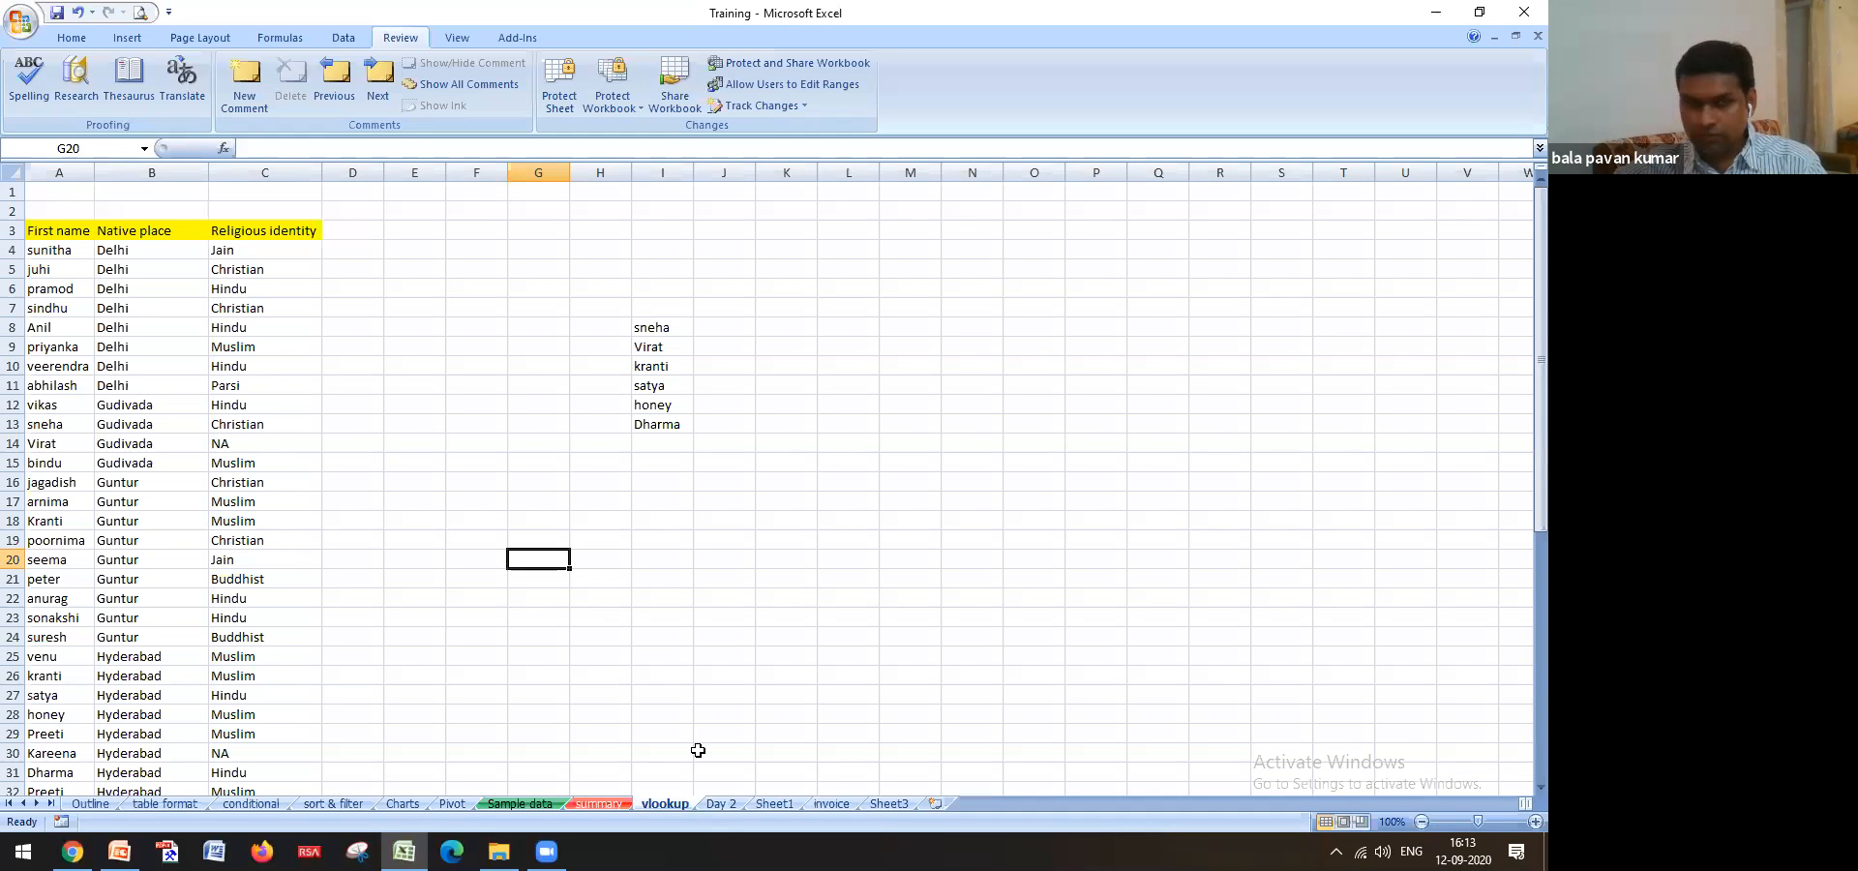
# Copy the name Virat from I9 on the vlookup sheet
pyautogui.click(662, 328)
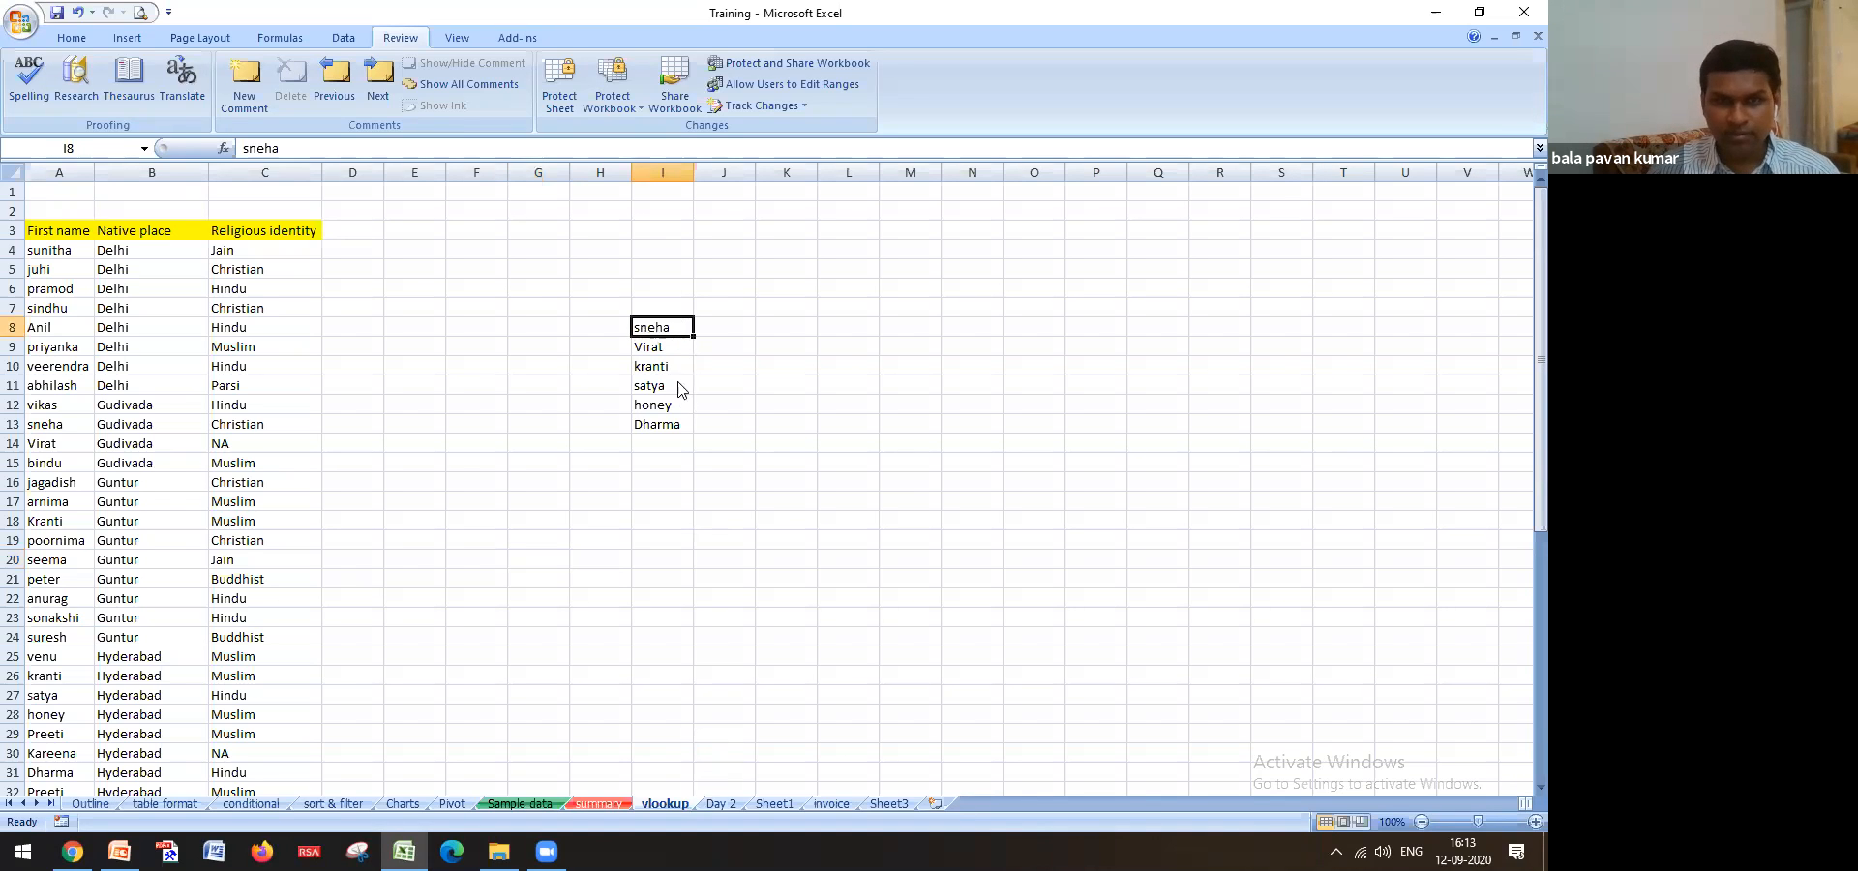
pyautogui.click(658, 347)
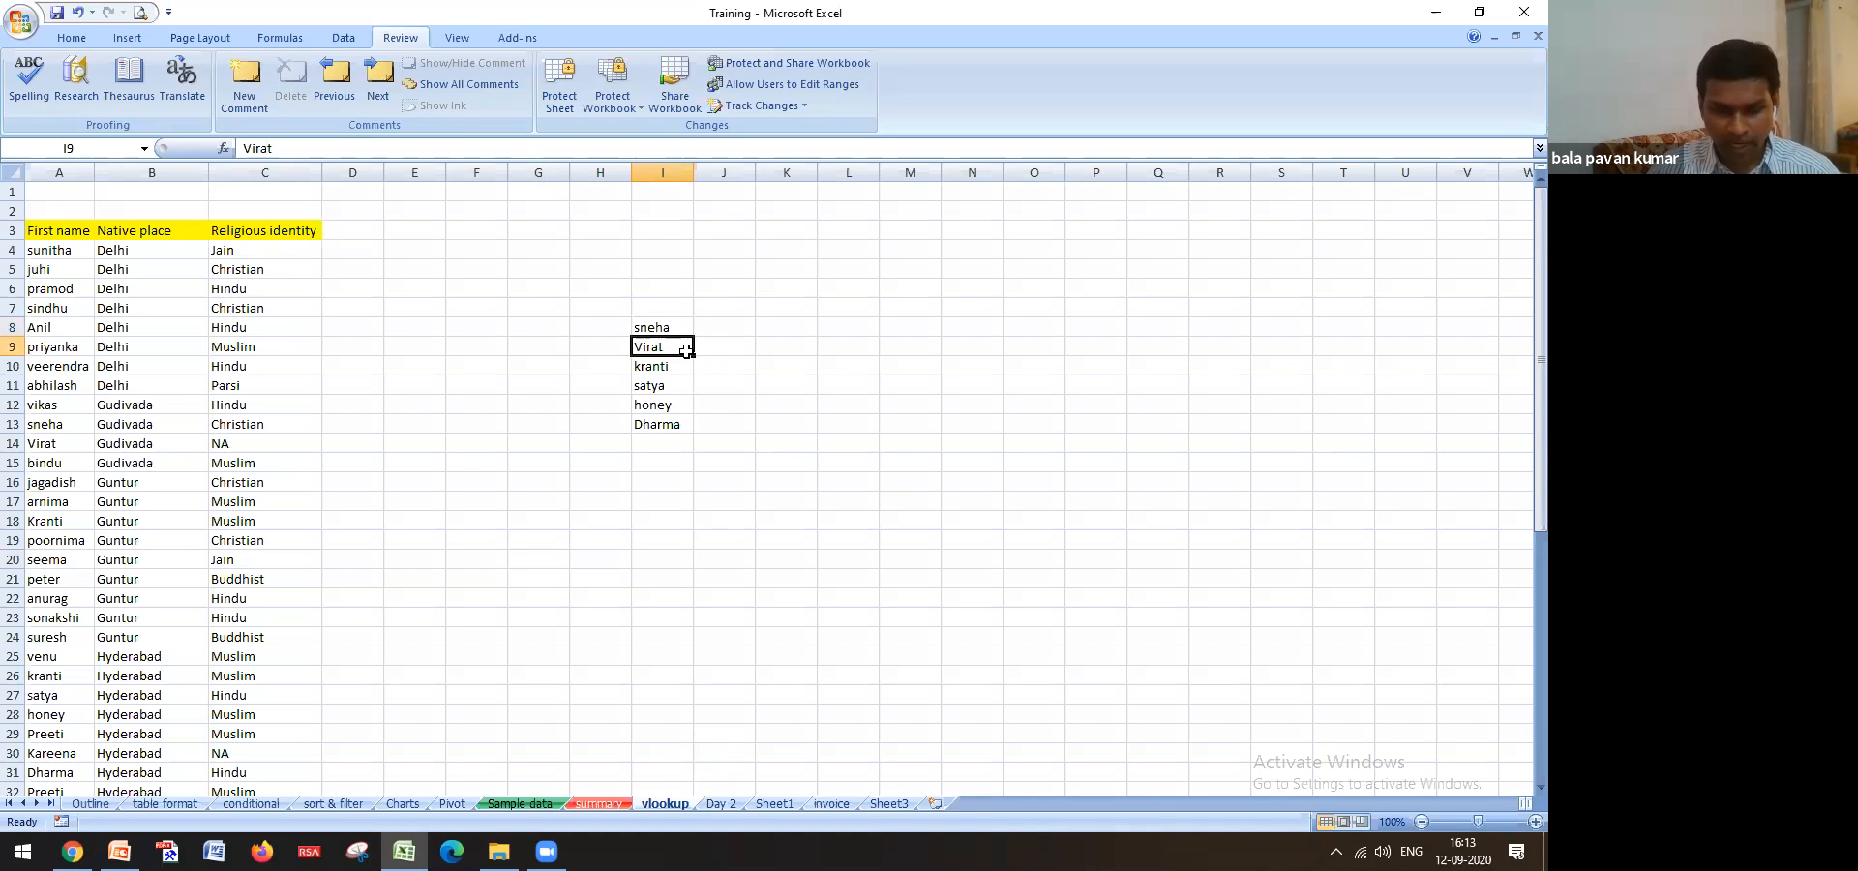
pyautogui.hotkey('ctrl', 'c')
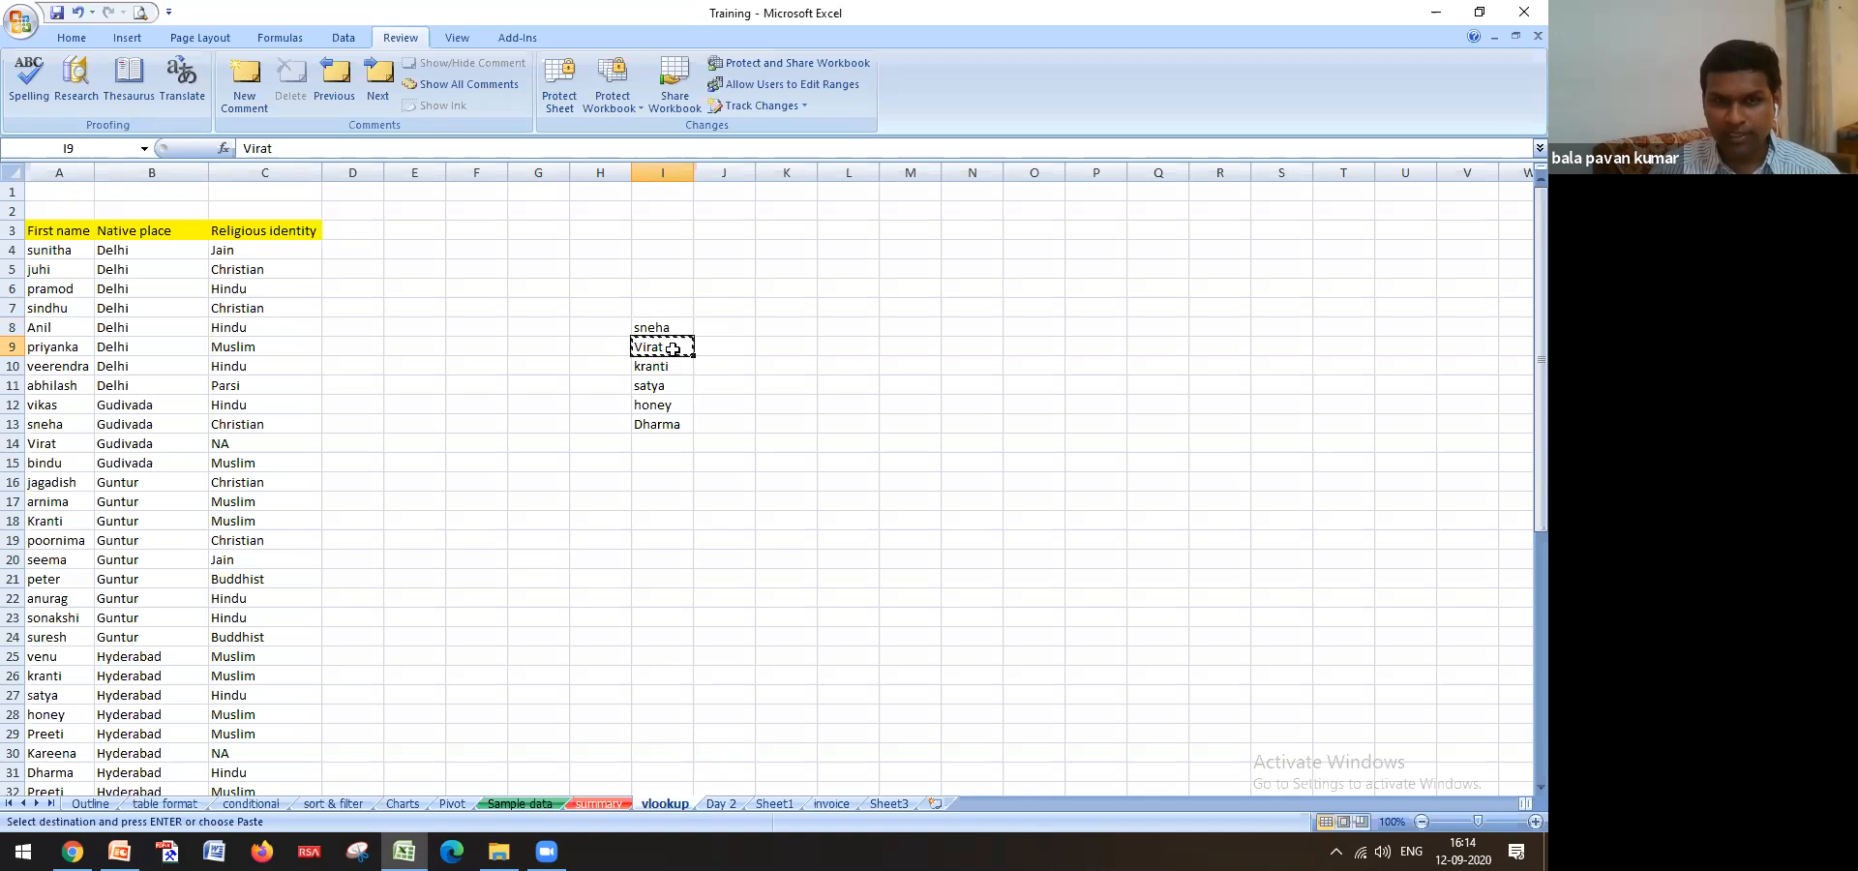
# Find Virat on the Sample data sheet and copy his date of birth from E49
pyautogui.click(527, 804)
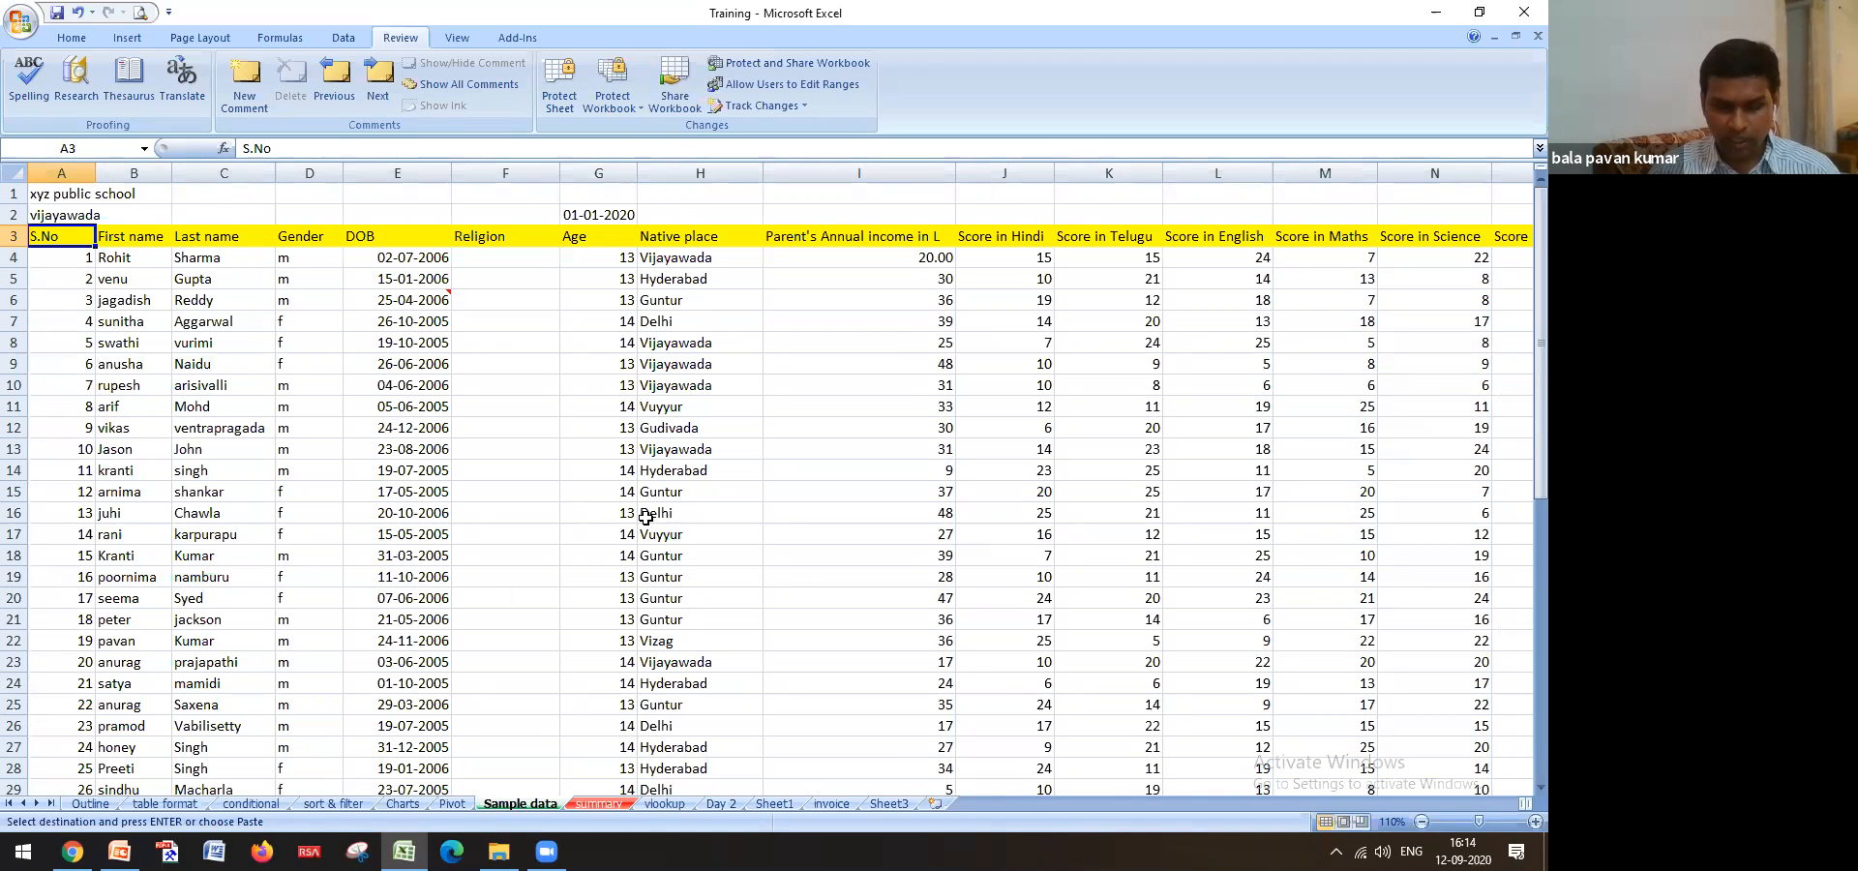
pyautogui.hotkey('ctrl', 'f')
pyautogui.write('Virat')
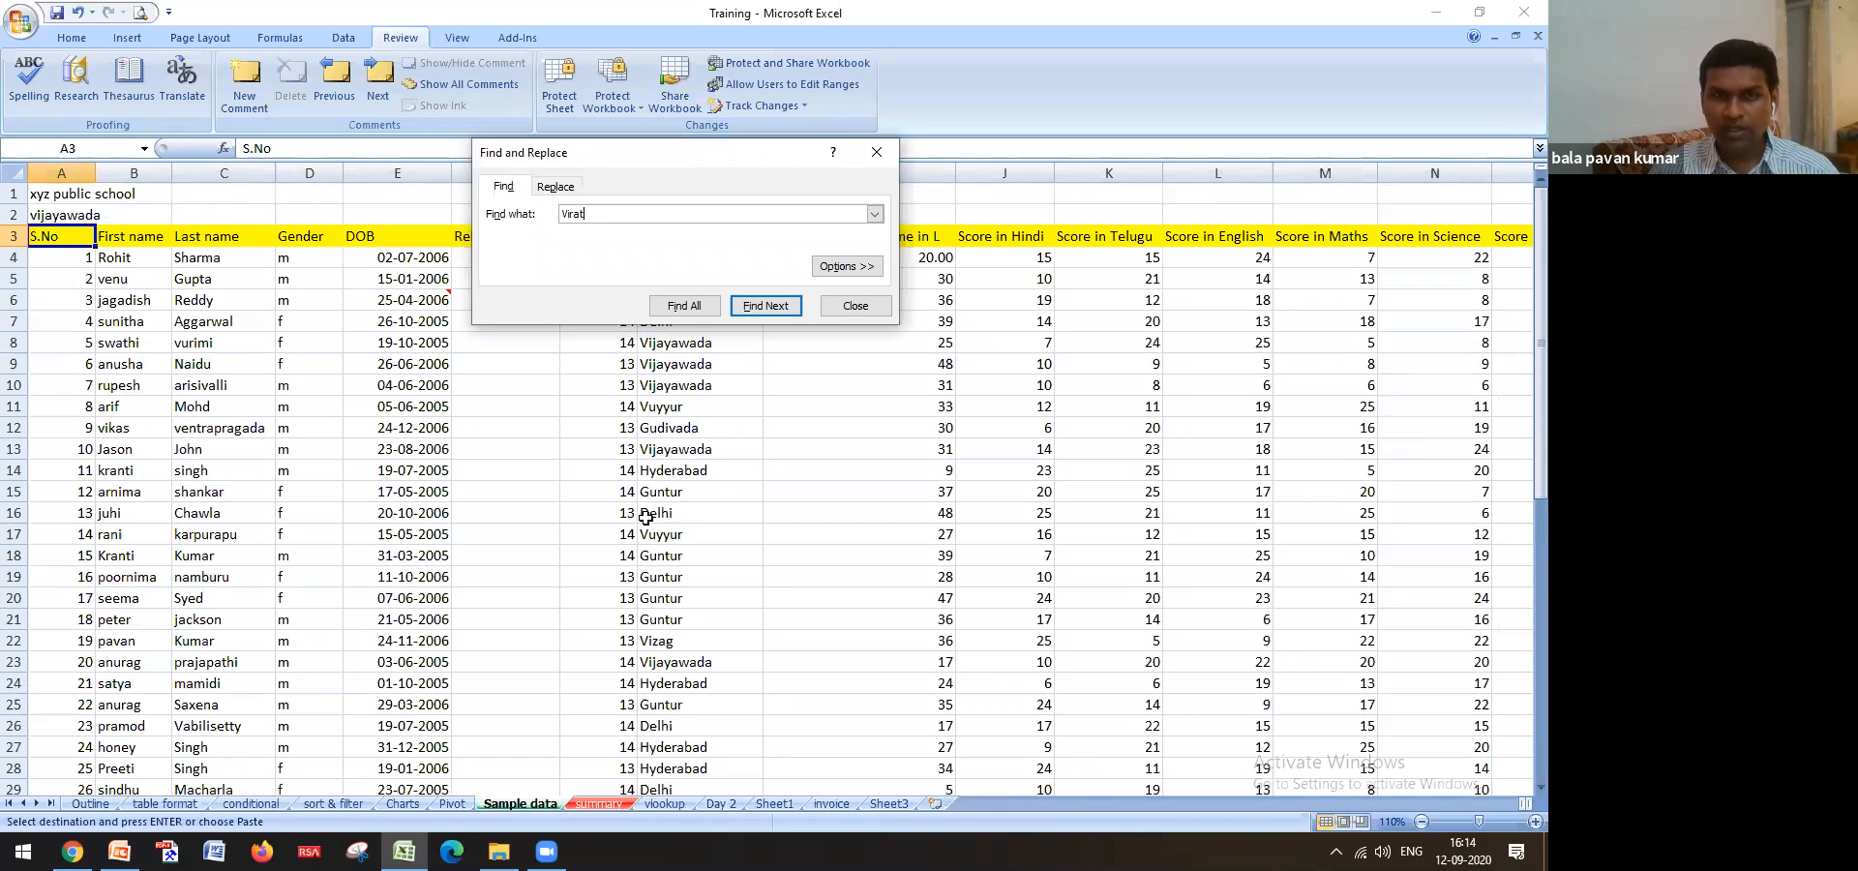
pyautogui.click(691, 308)
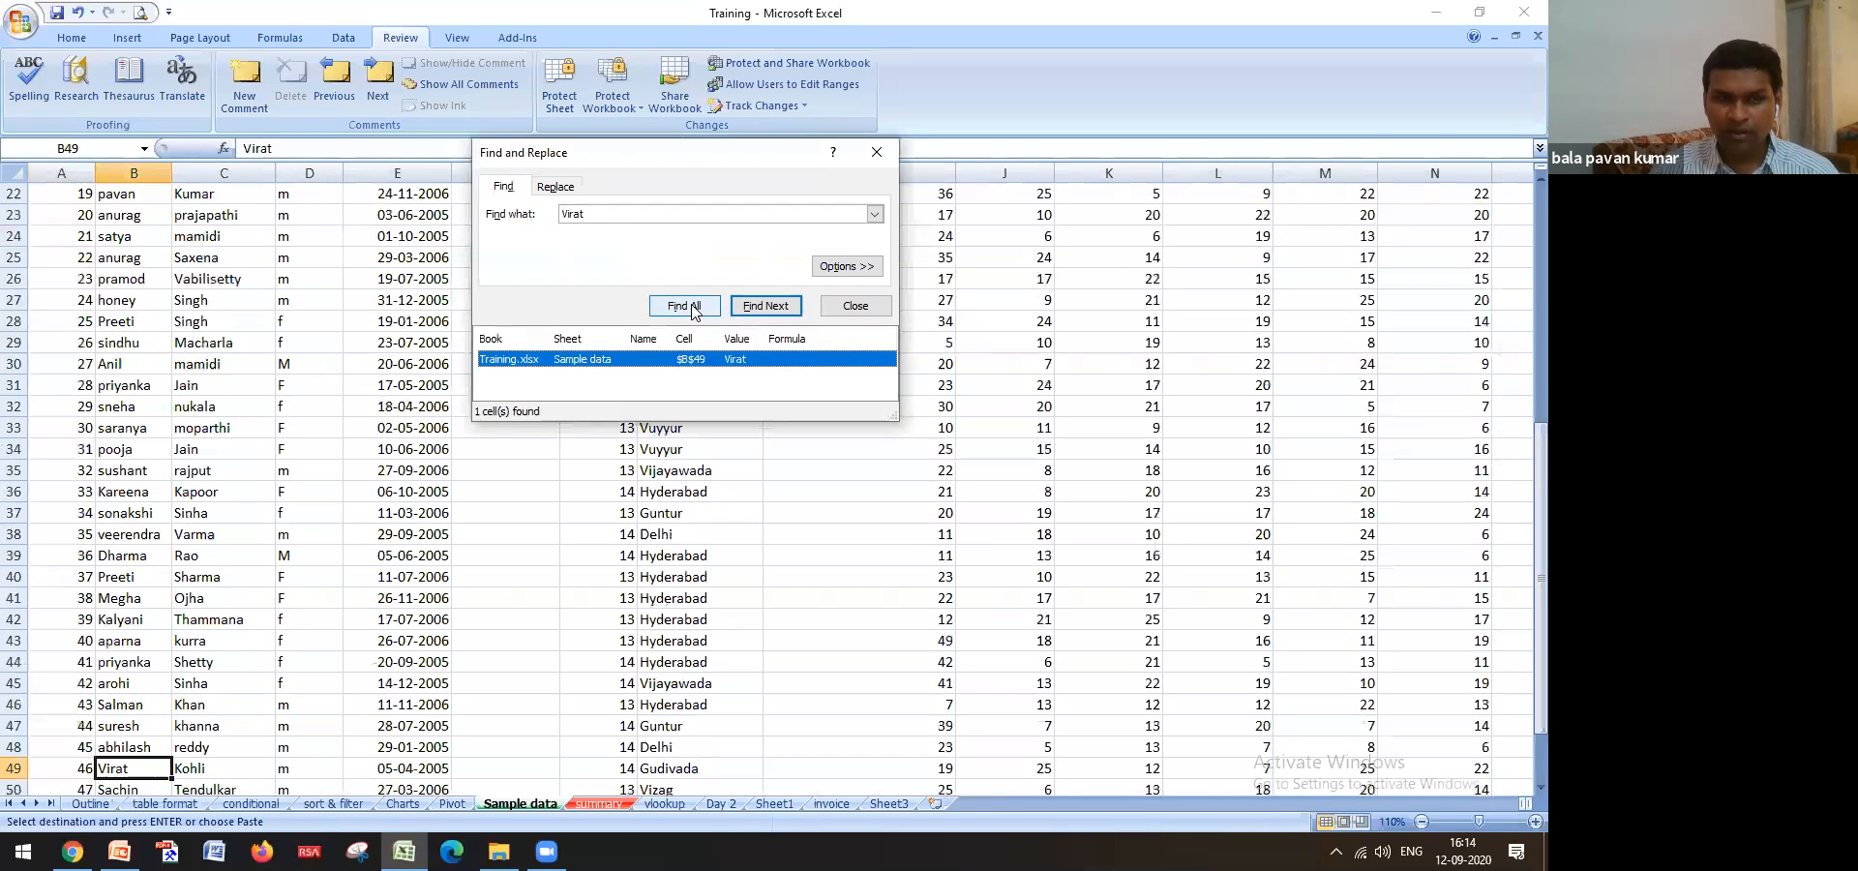
pyautogui.click(418, 765)
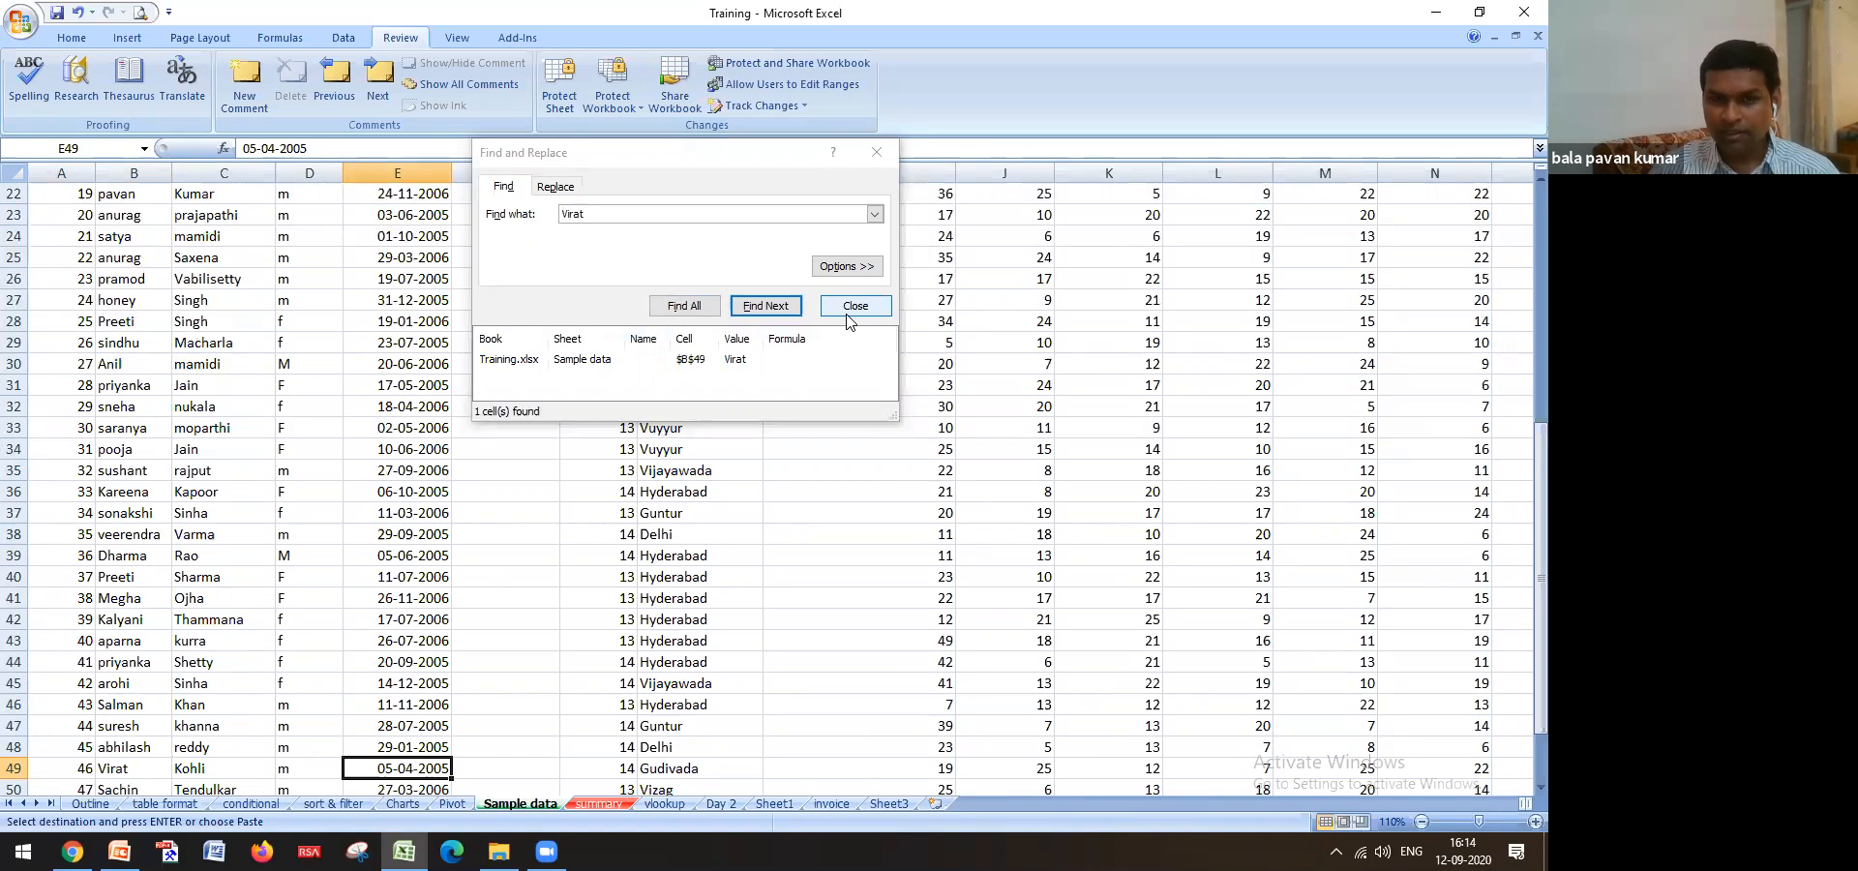
pyautogui.hotkey('ctrl', 'c')
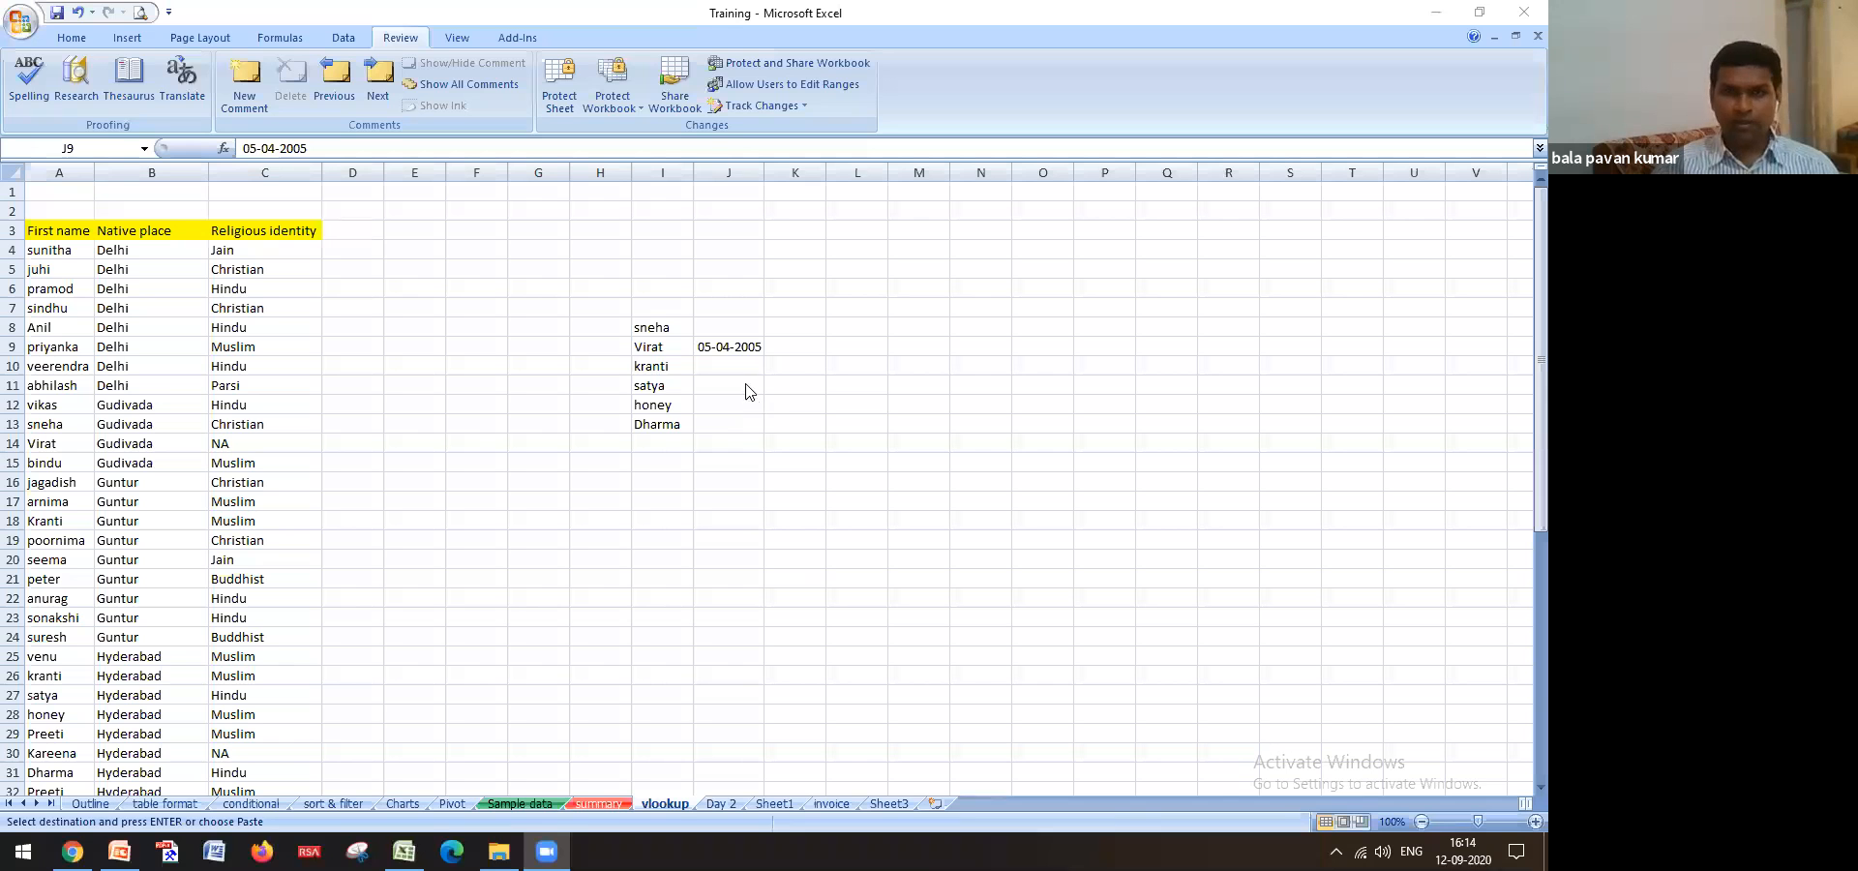
# Delete the pasted date from J9 on the vlookup sheet and return to Sample data
pyautogui.click(741, 350)
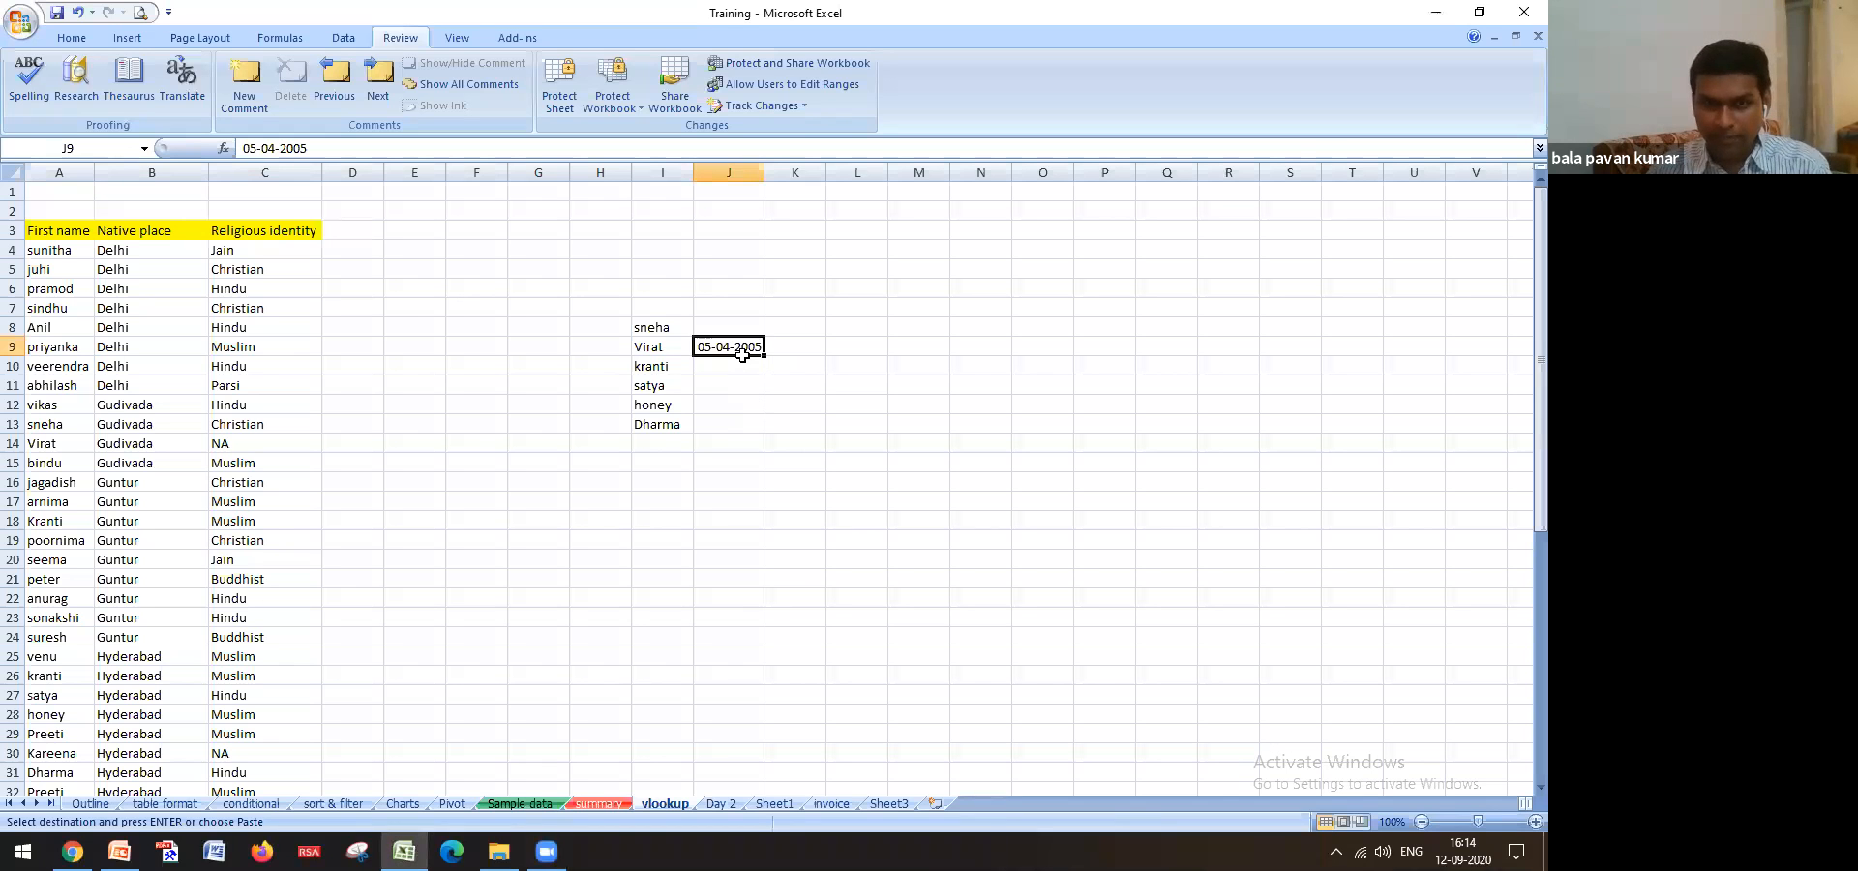
pyautogui.press('Delete')
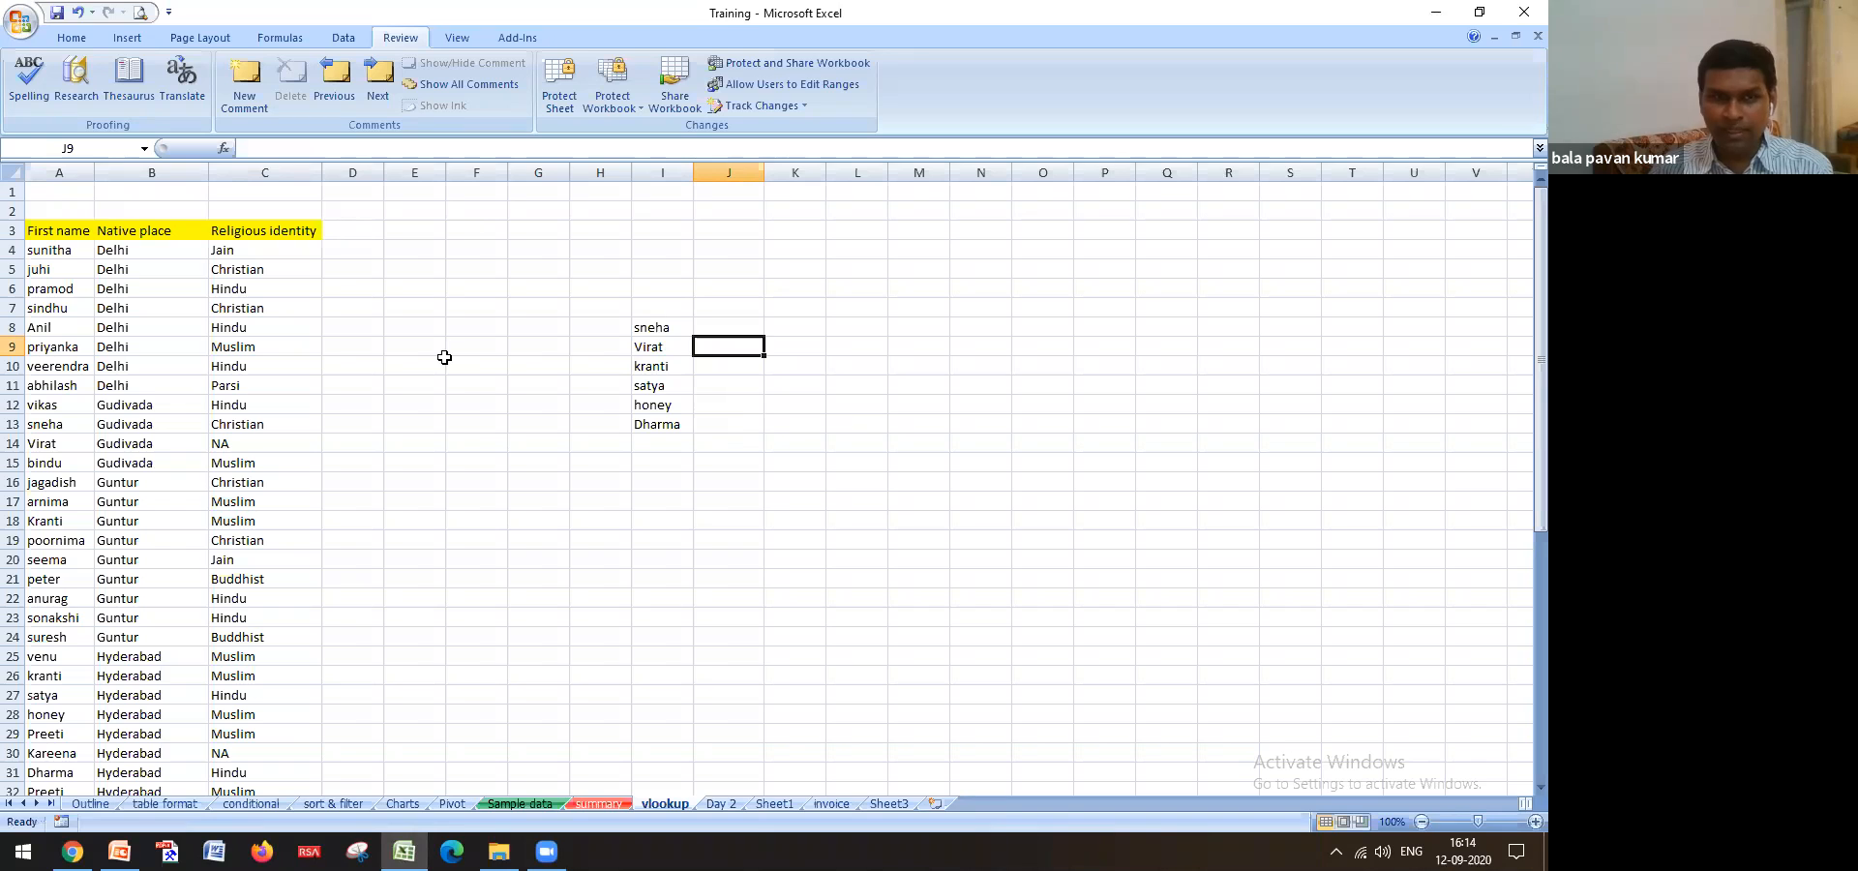
pyautogui.moveTo(658, 327); pyautogui.dragTo(681, 426)
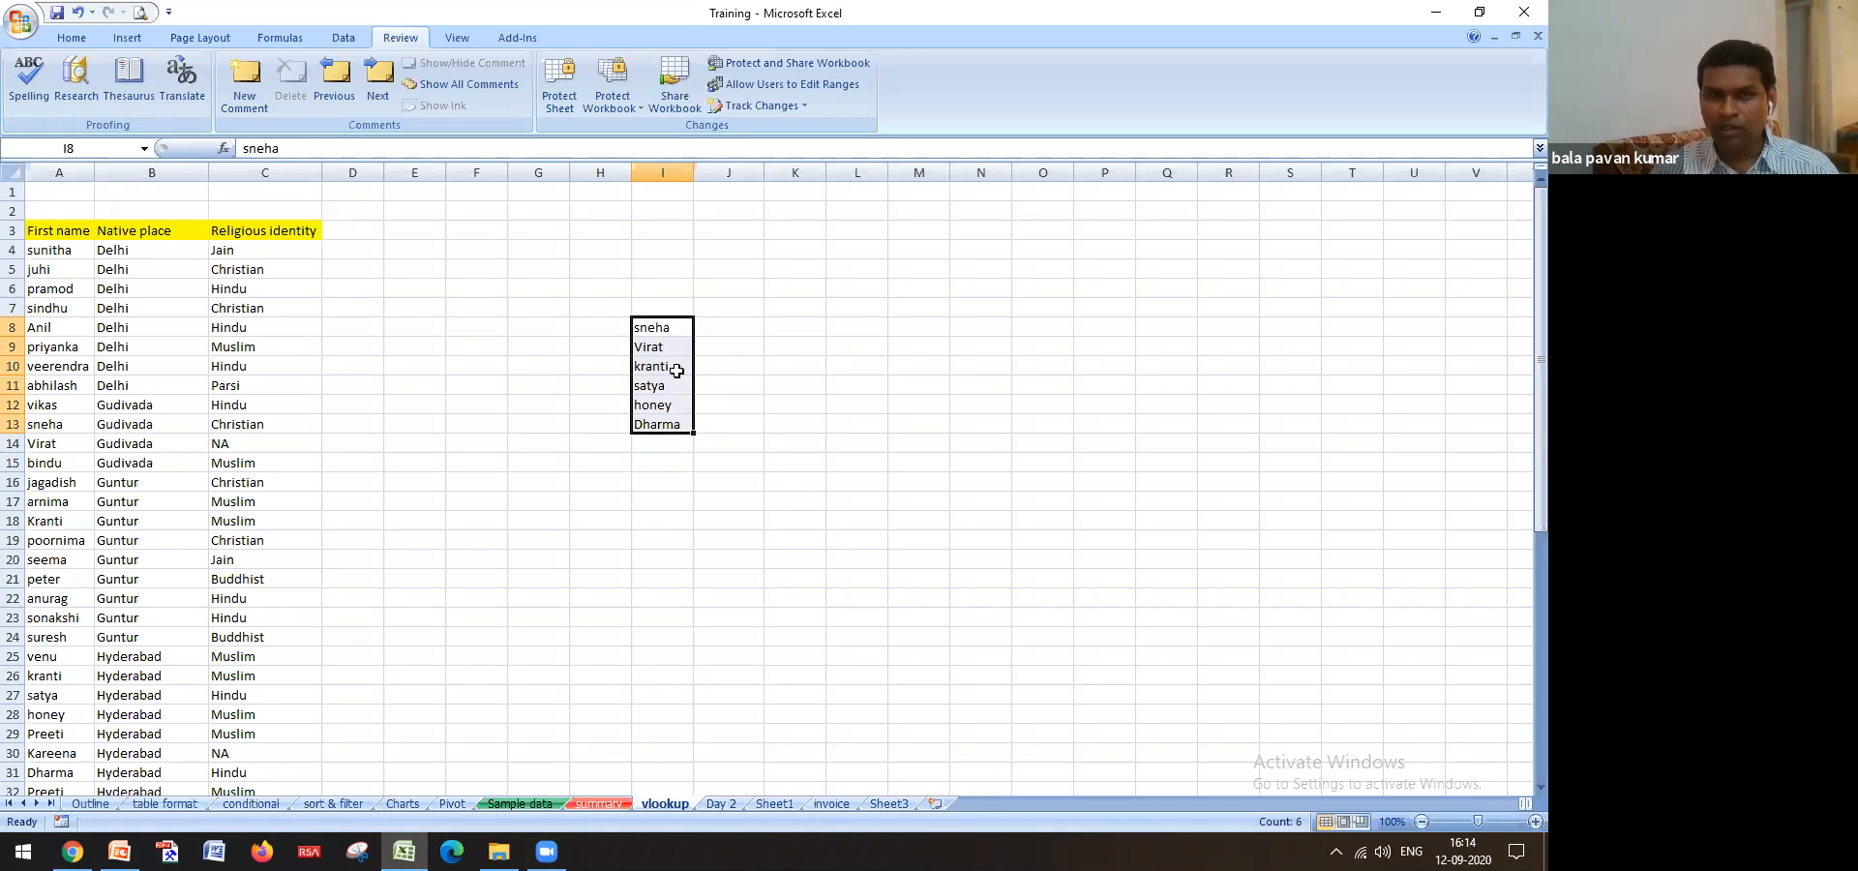
pyautogui.click(652, 483)
pyautogui.click(527, 803)
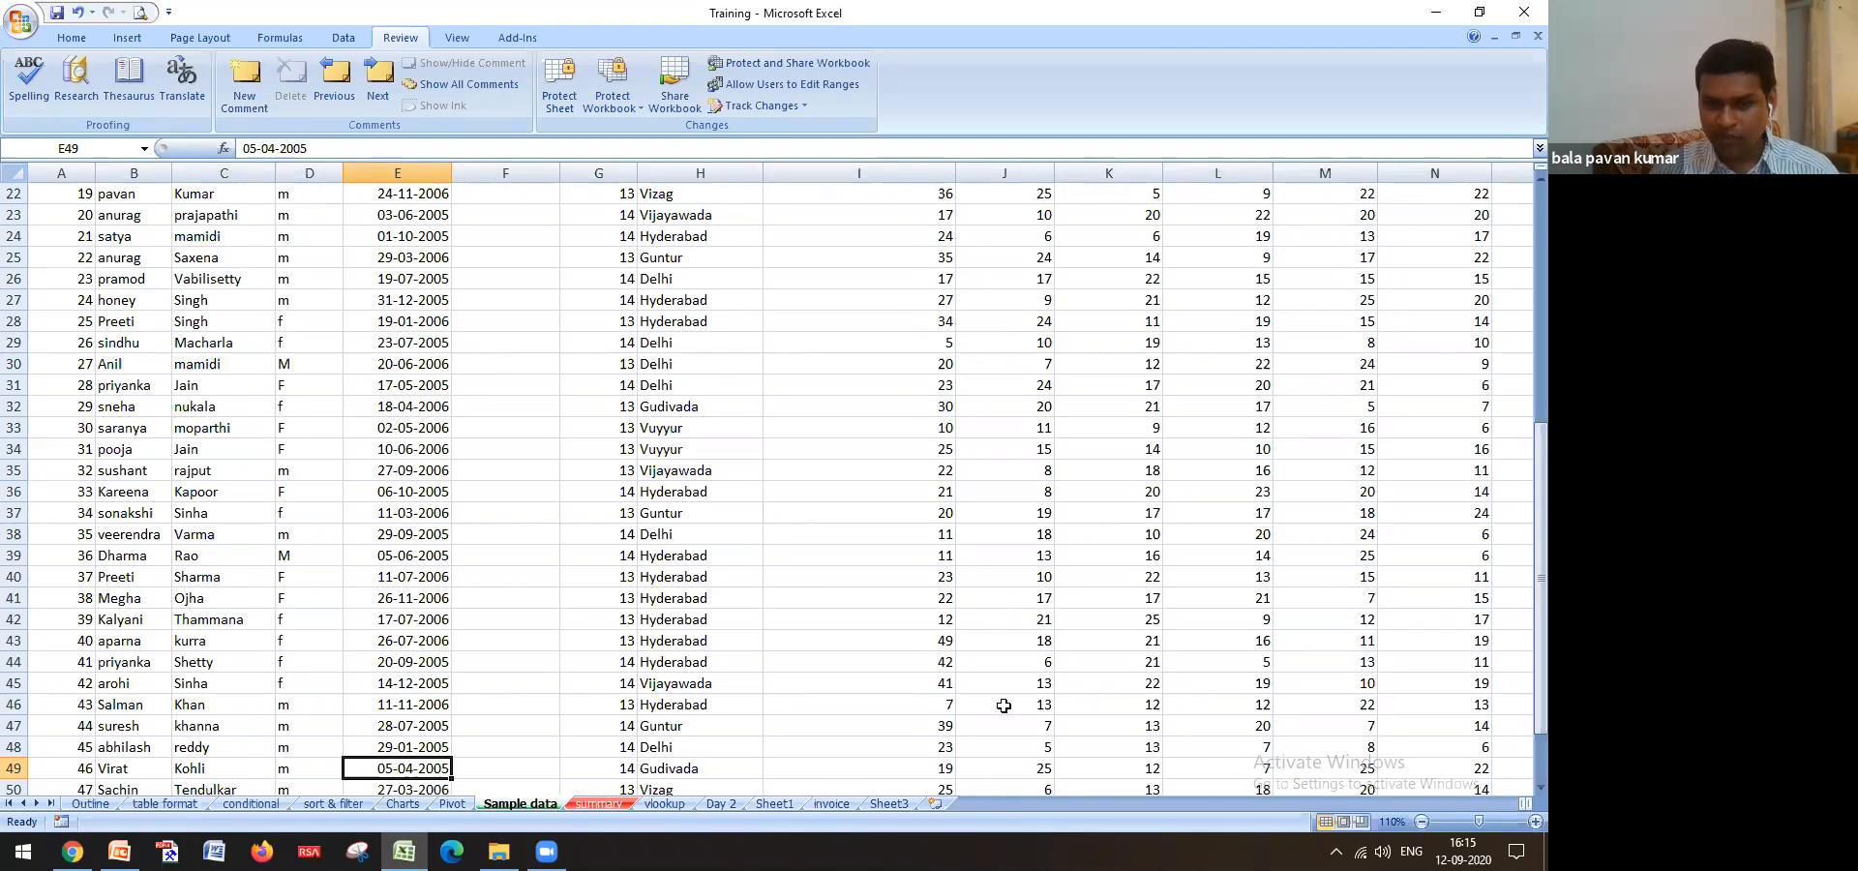
# Leave the Sample data sheet and go back to the vlookup sheet
pyautogui.click(869, 595)
pyautogui.scroll(-4, 697, 351)
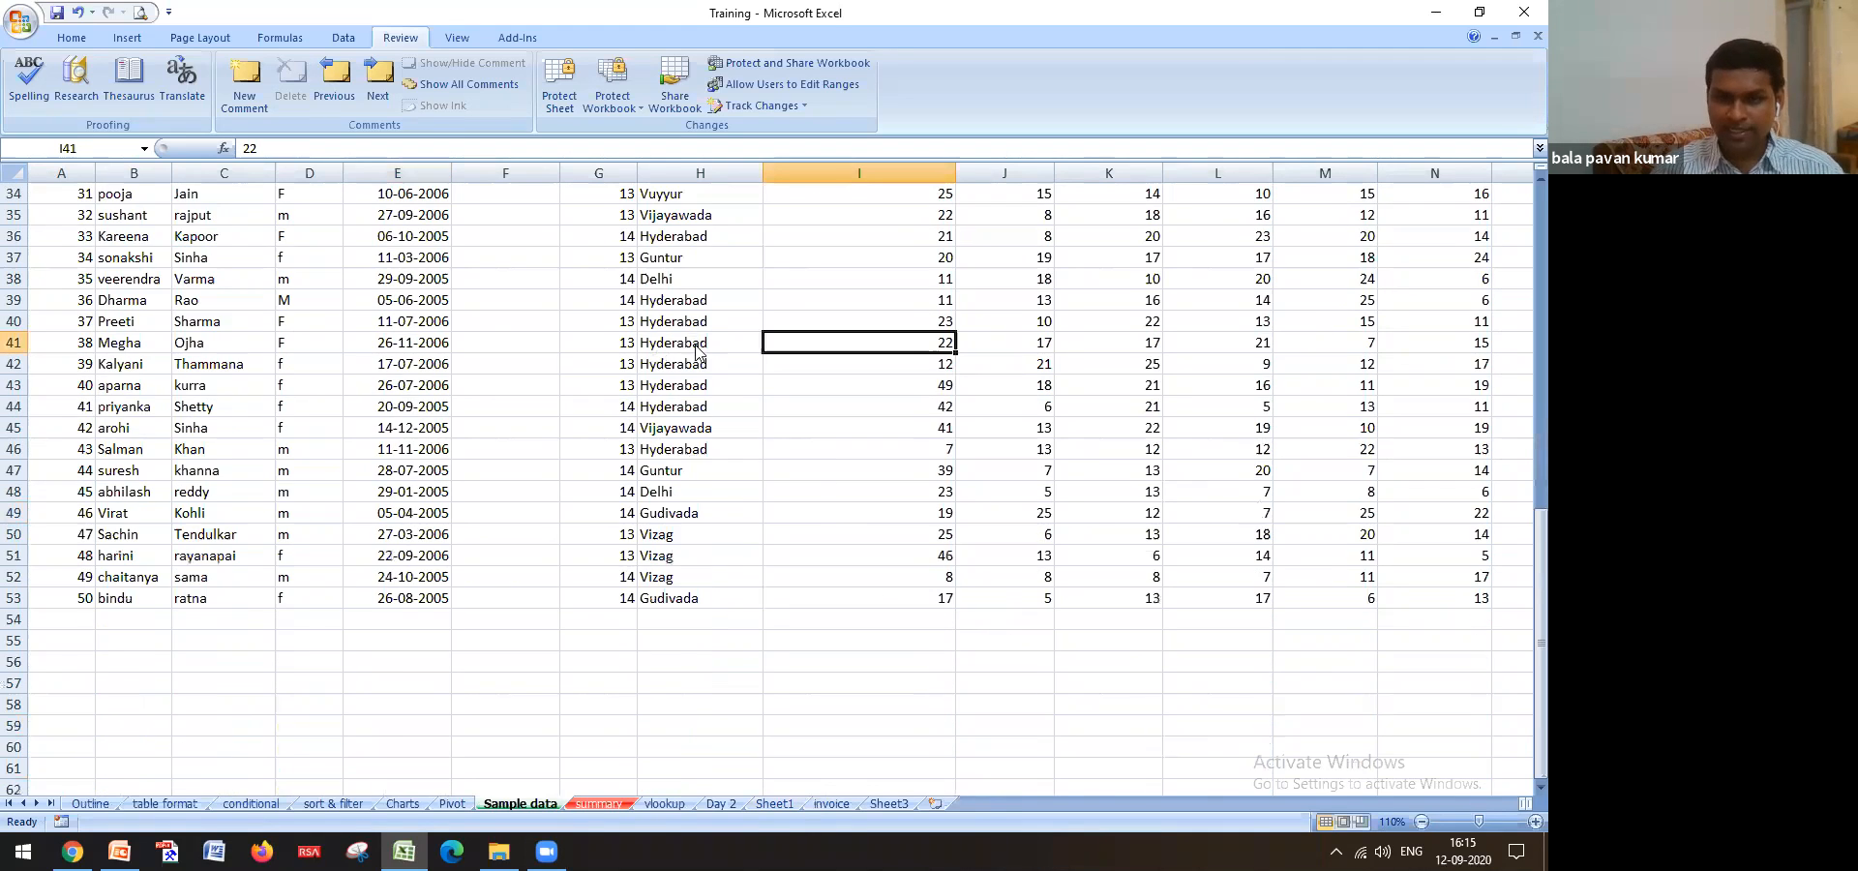
pyautogui.scroll(3, 697, 352)
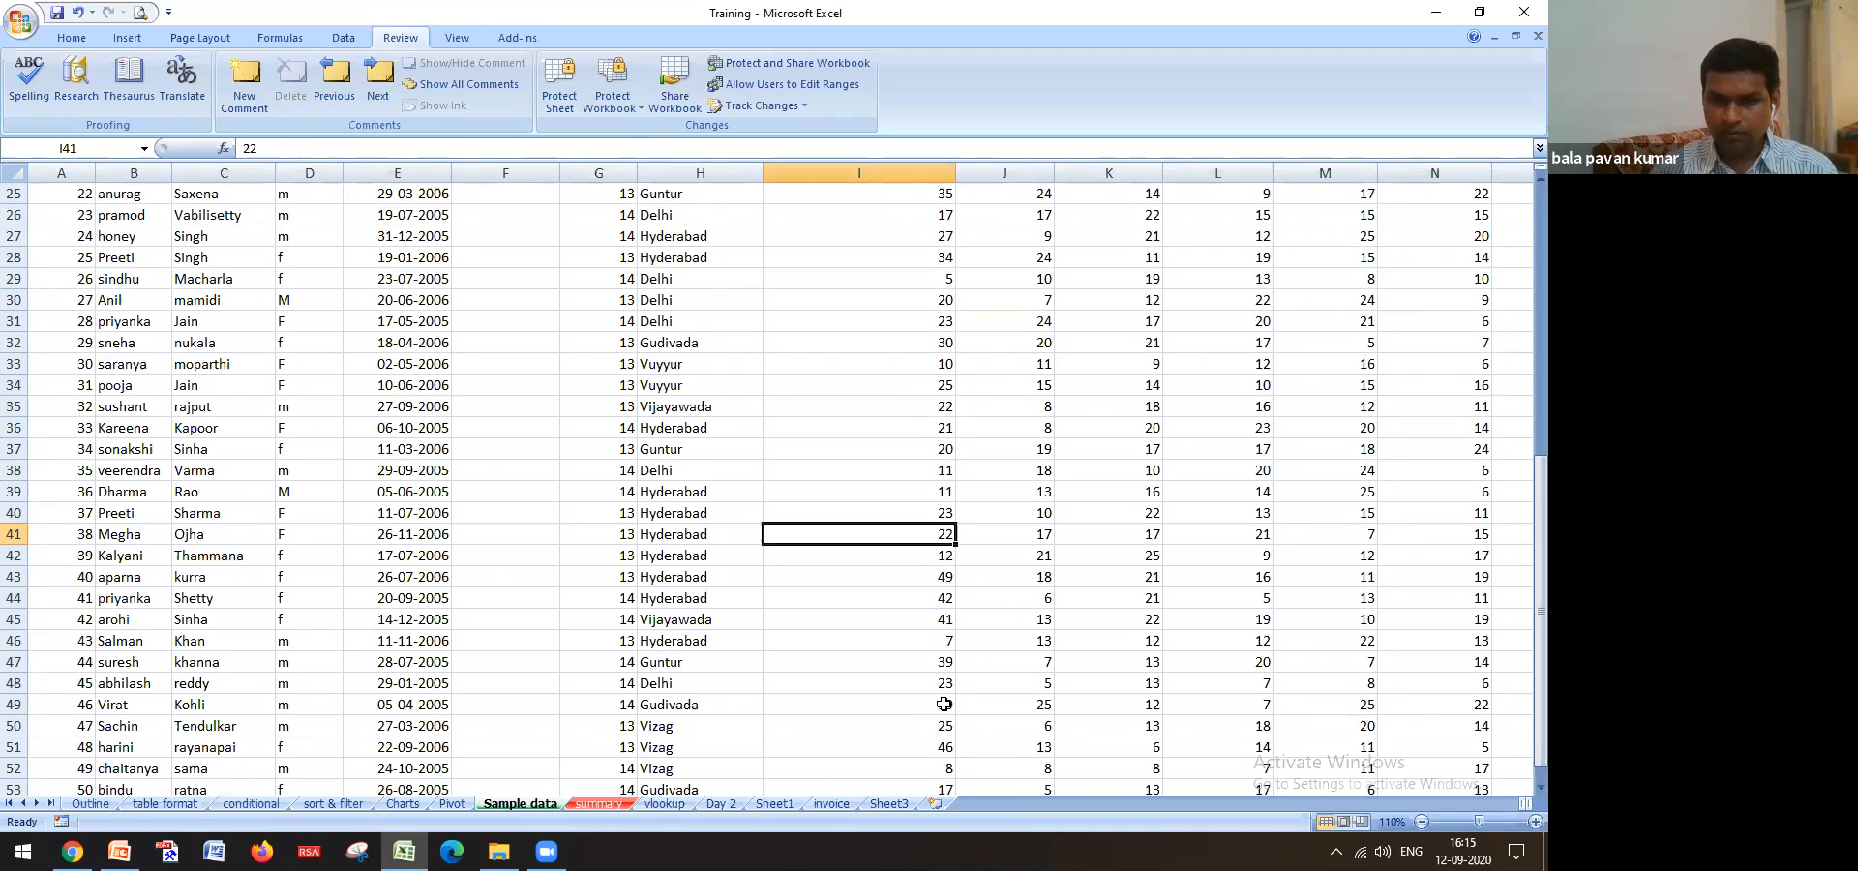
pyautogui.hotkey('alt', 'Tab')
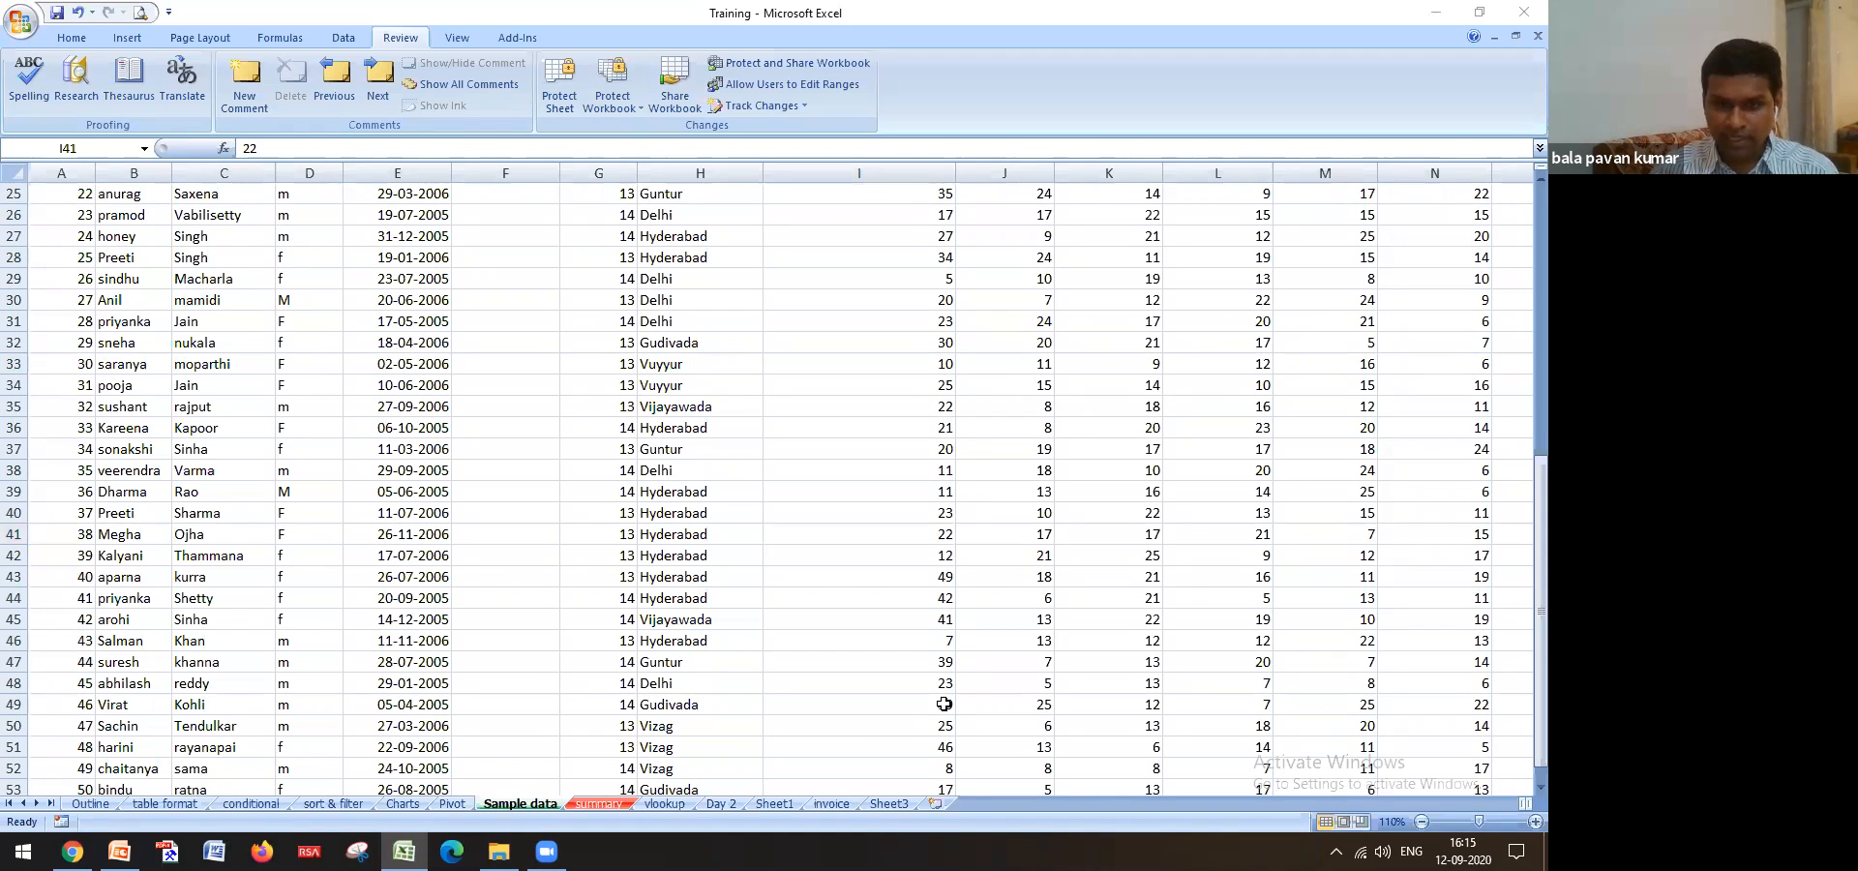
pyautogui.click(764, 804)
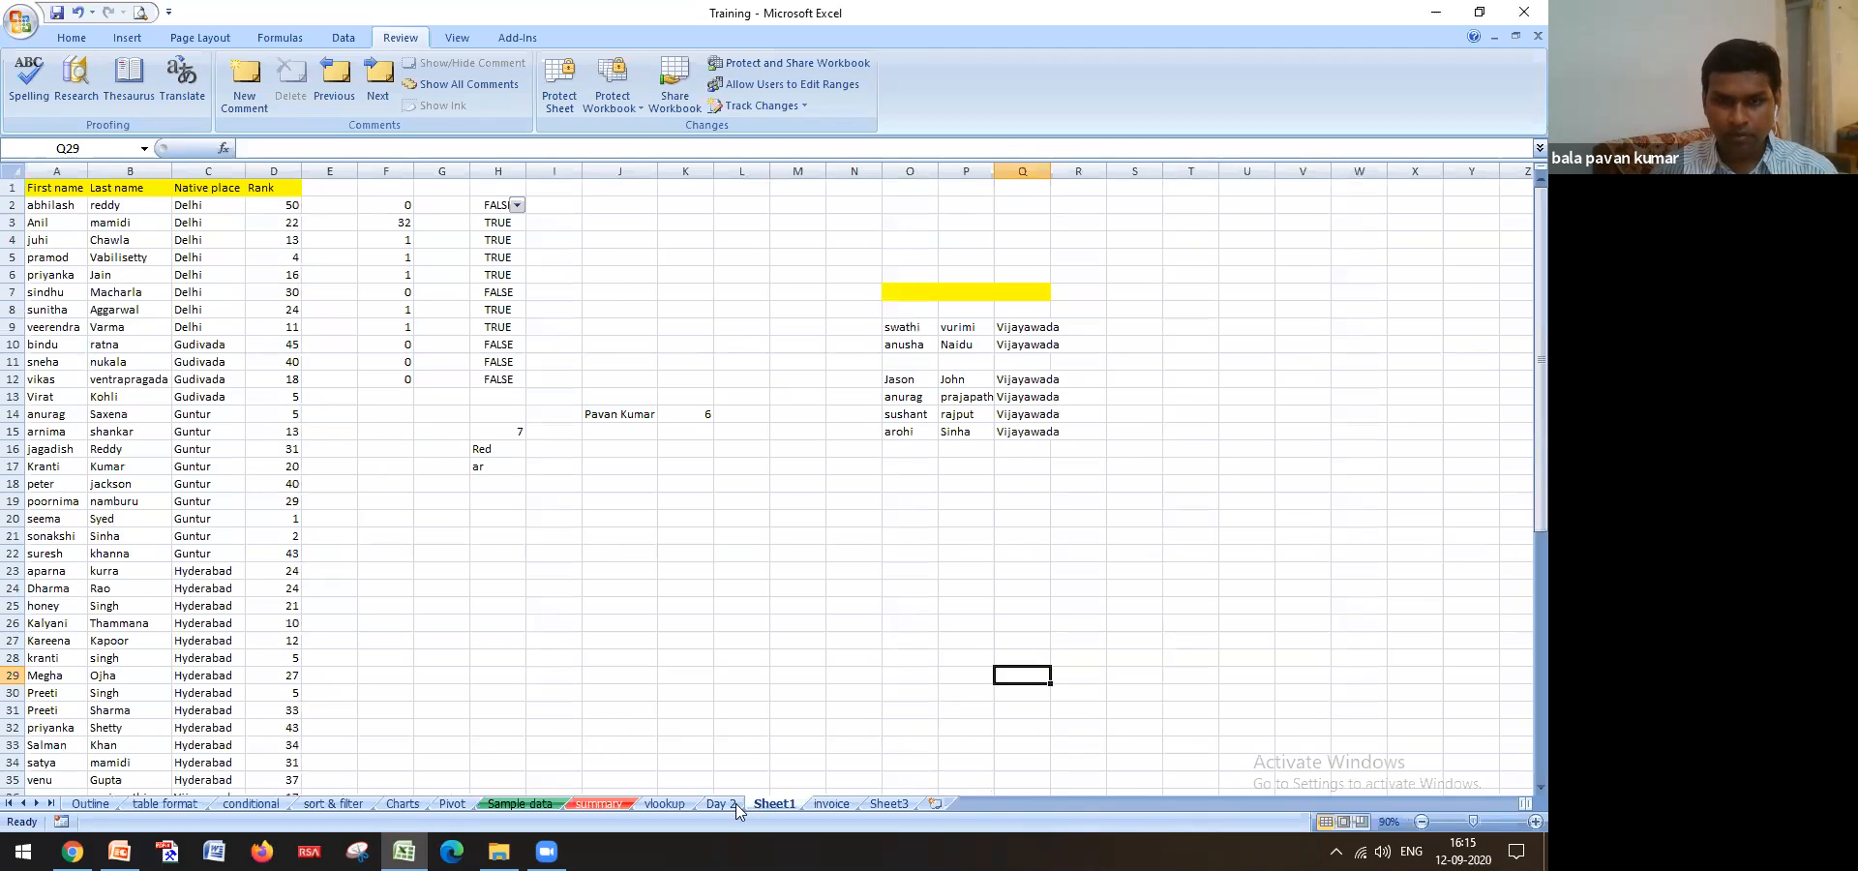
pyautogui.click(662, 803)
# Copy Virat from I9 and open Find on the Sample data sheet
pyautogui.click(679, 350)
pyautogui.click(740, 340)
pyautogui.press('Left')
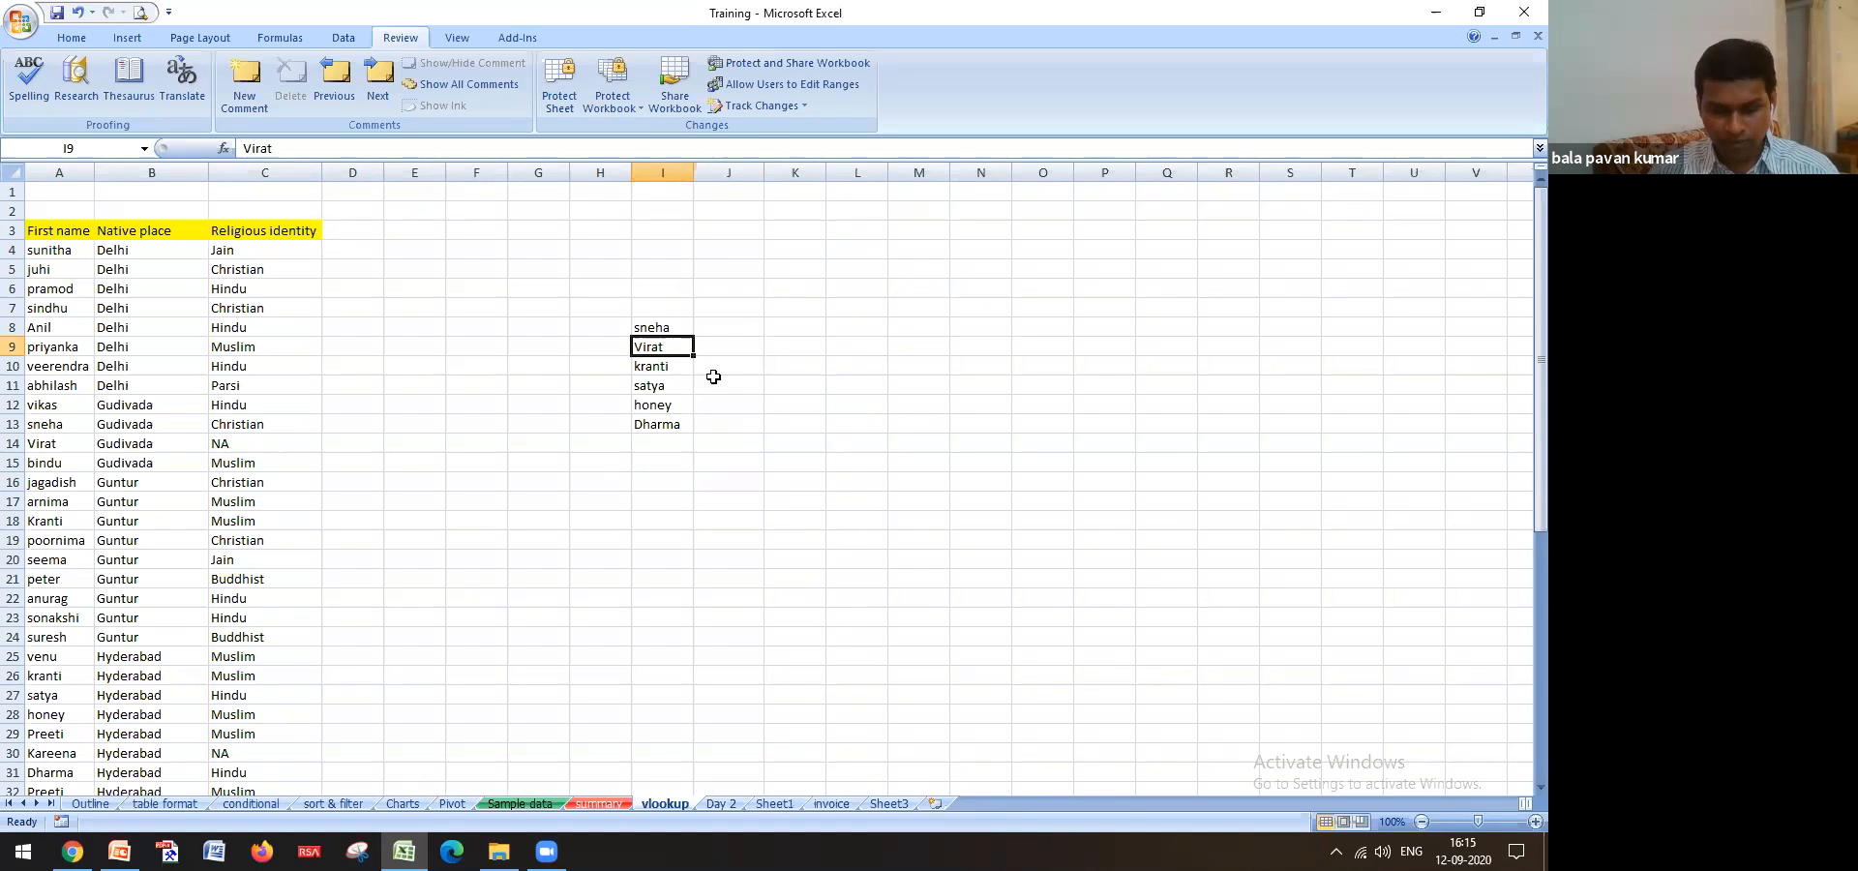
pyautogui.hotkey('ctrl', 'c')
pyautogui.click(520, 803)
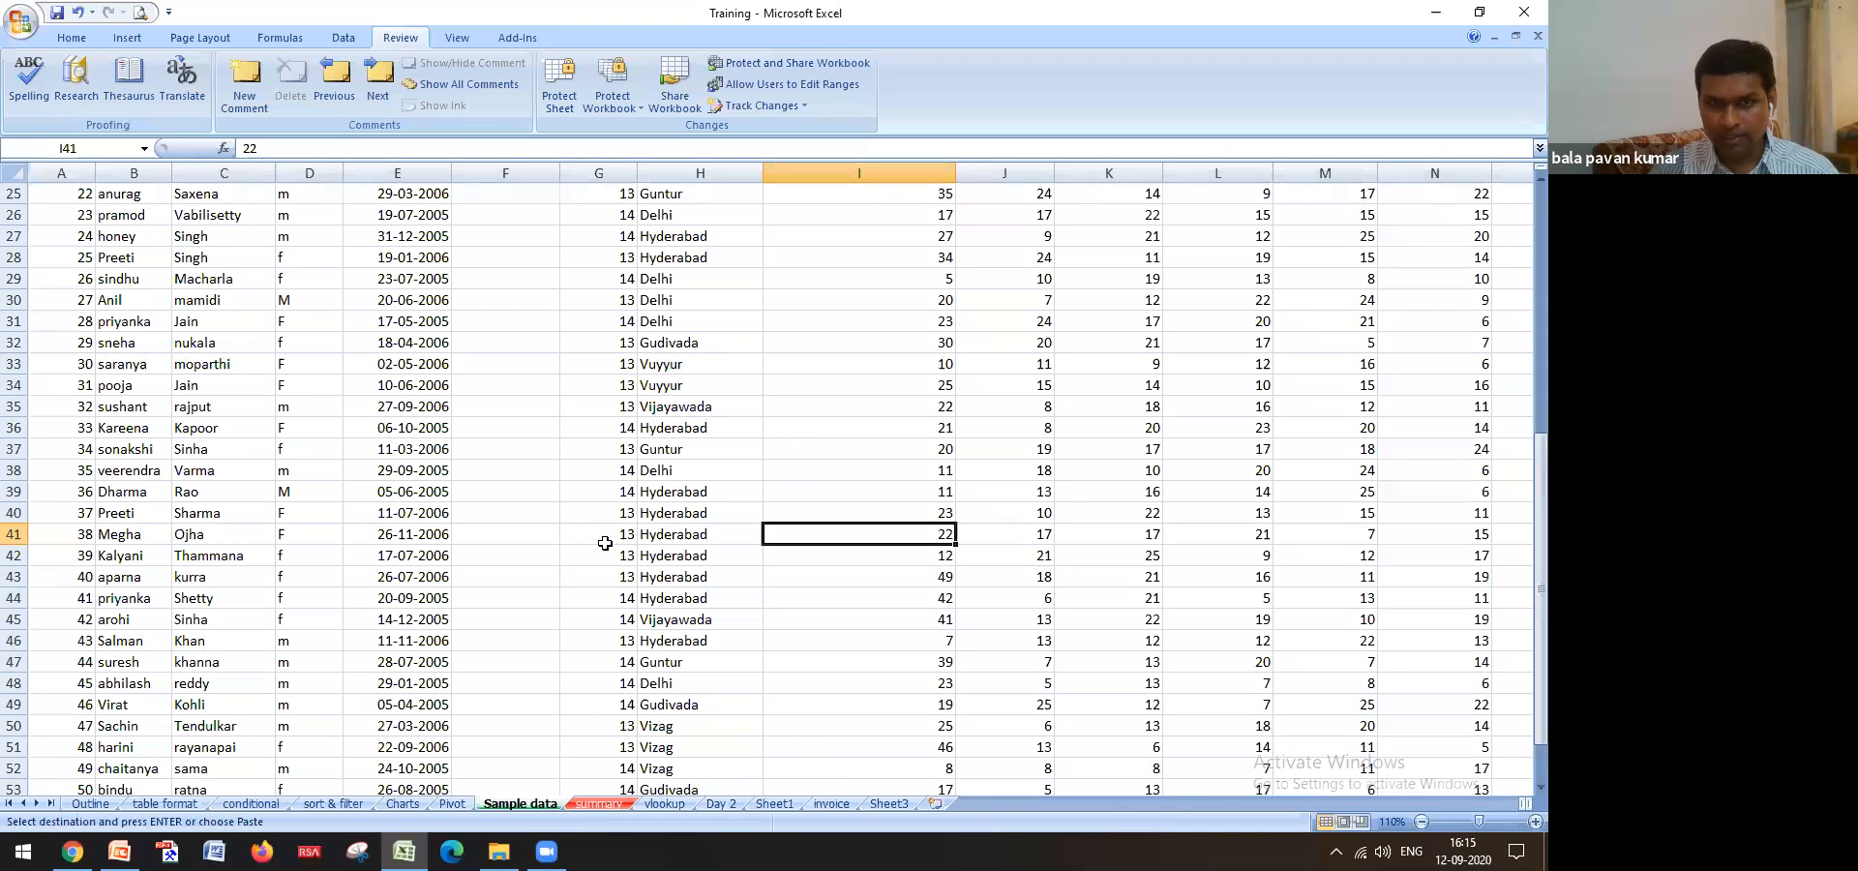
pyautogui.hotkey('ctrl', 'f')
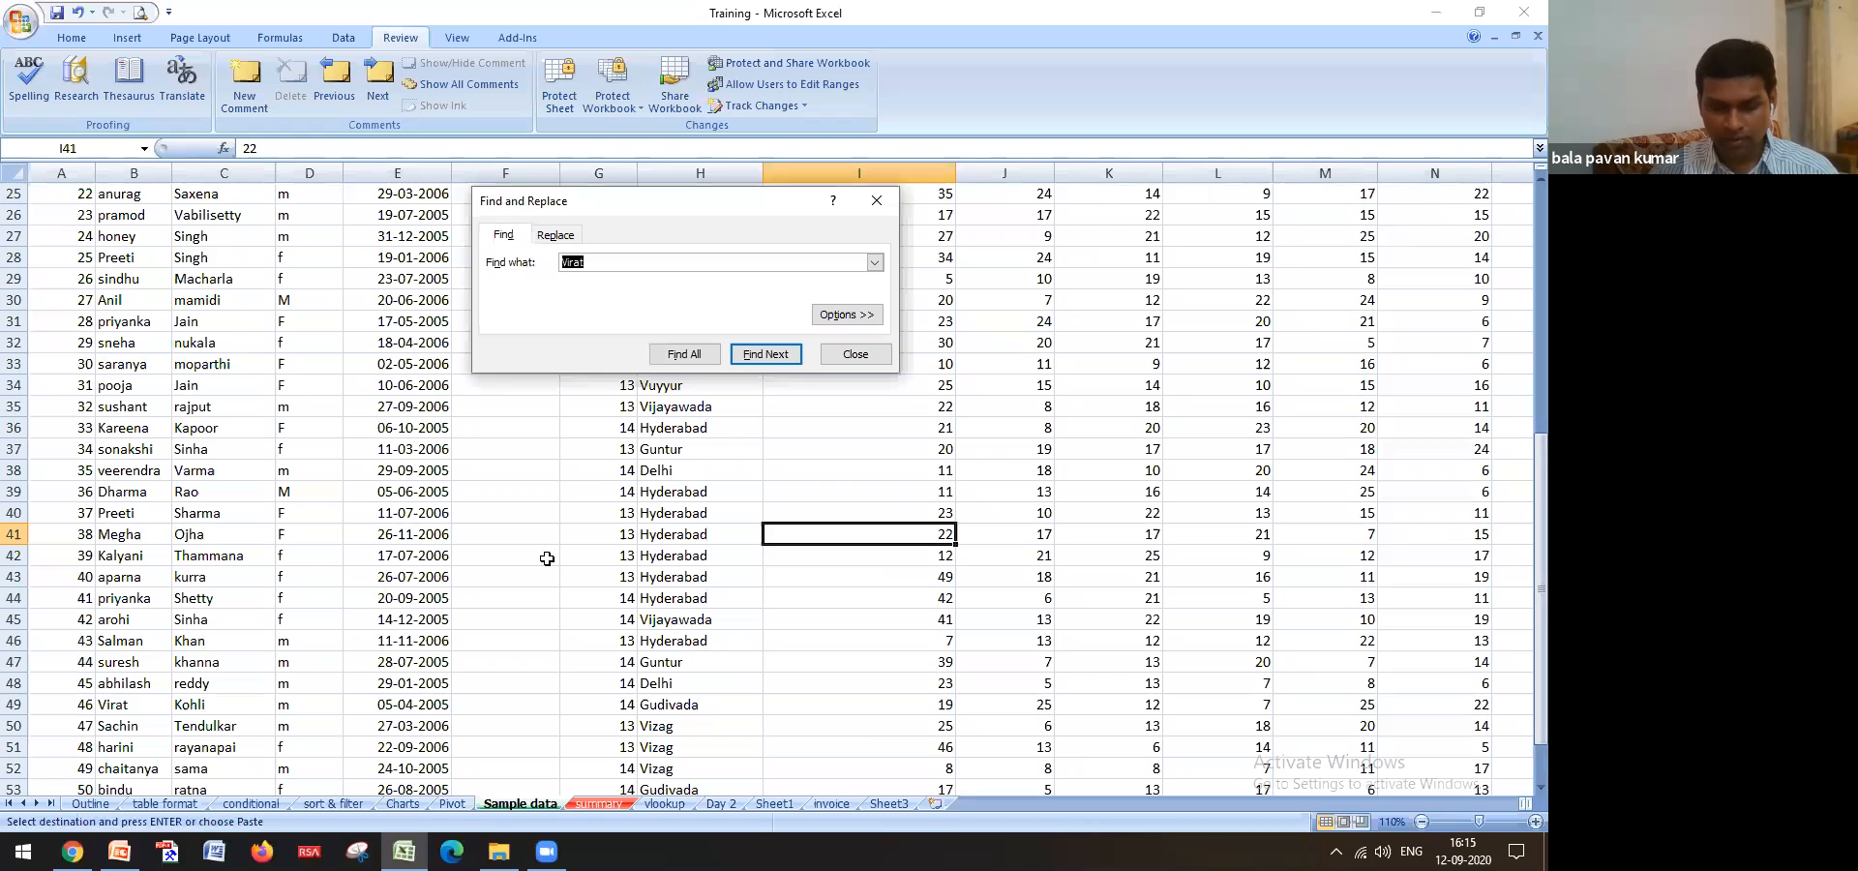
pyautogui.hotkey('ctrl', 'v')
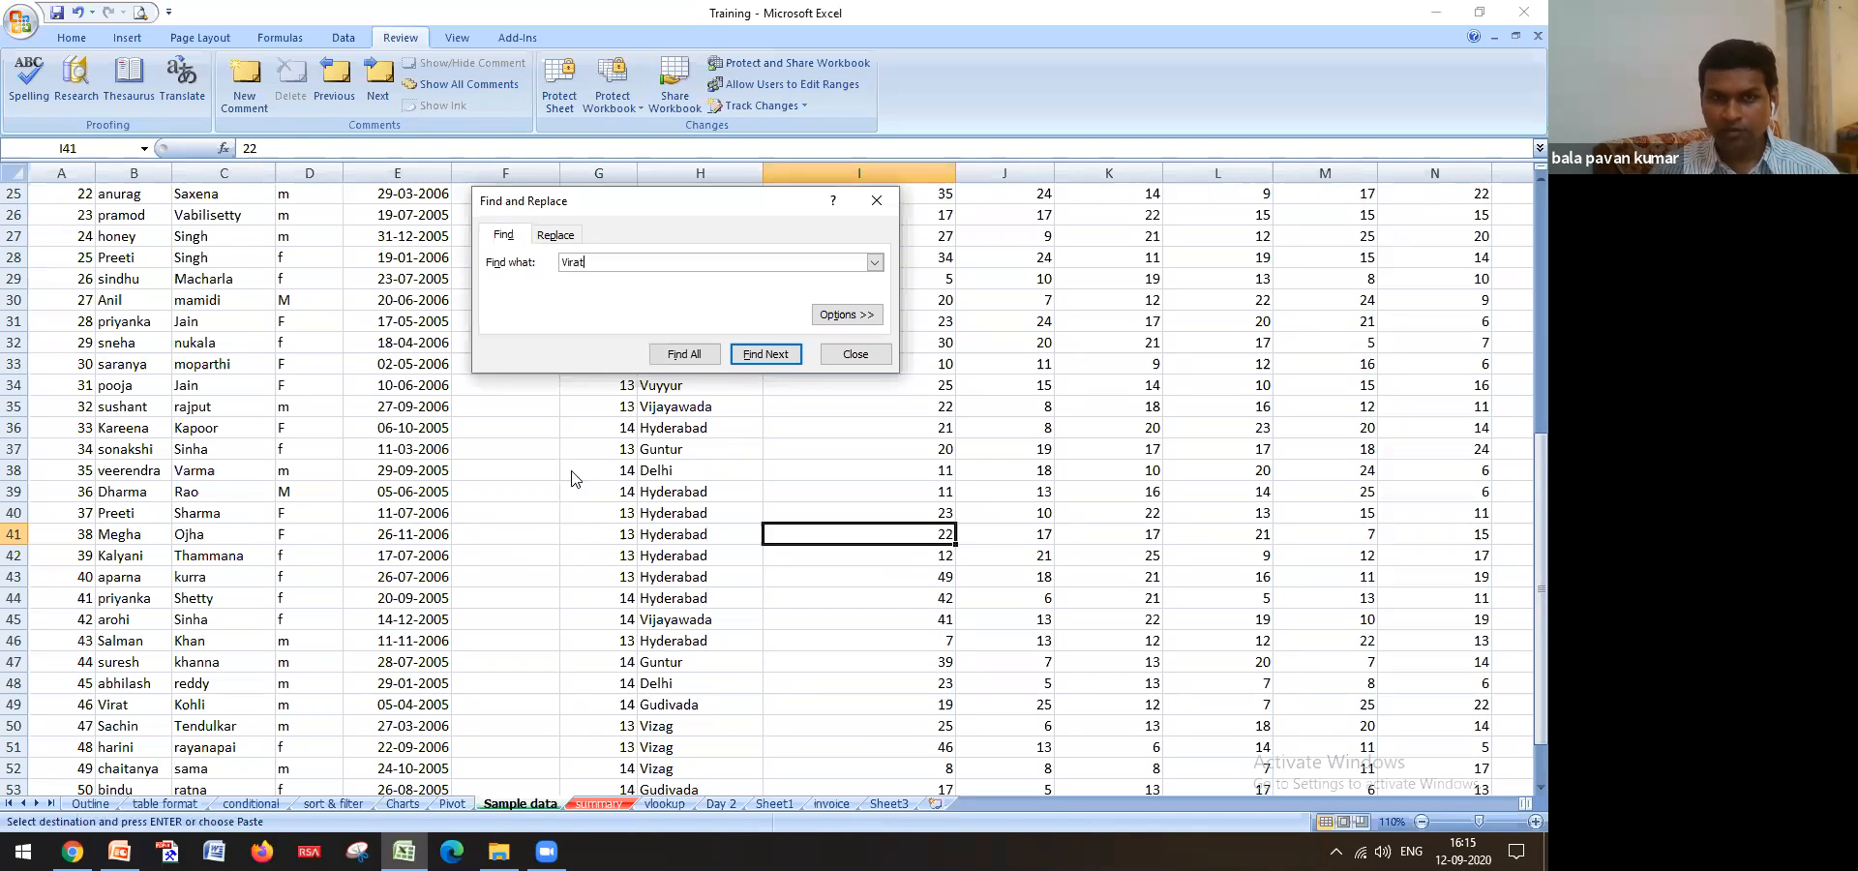
pyautogui.click(693, 366)
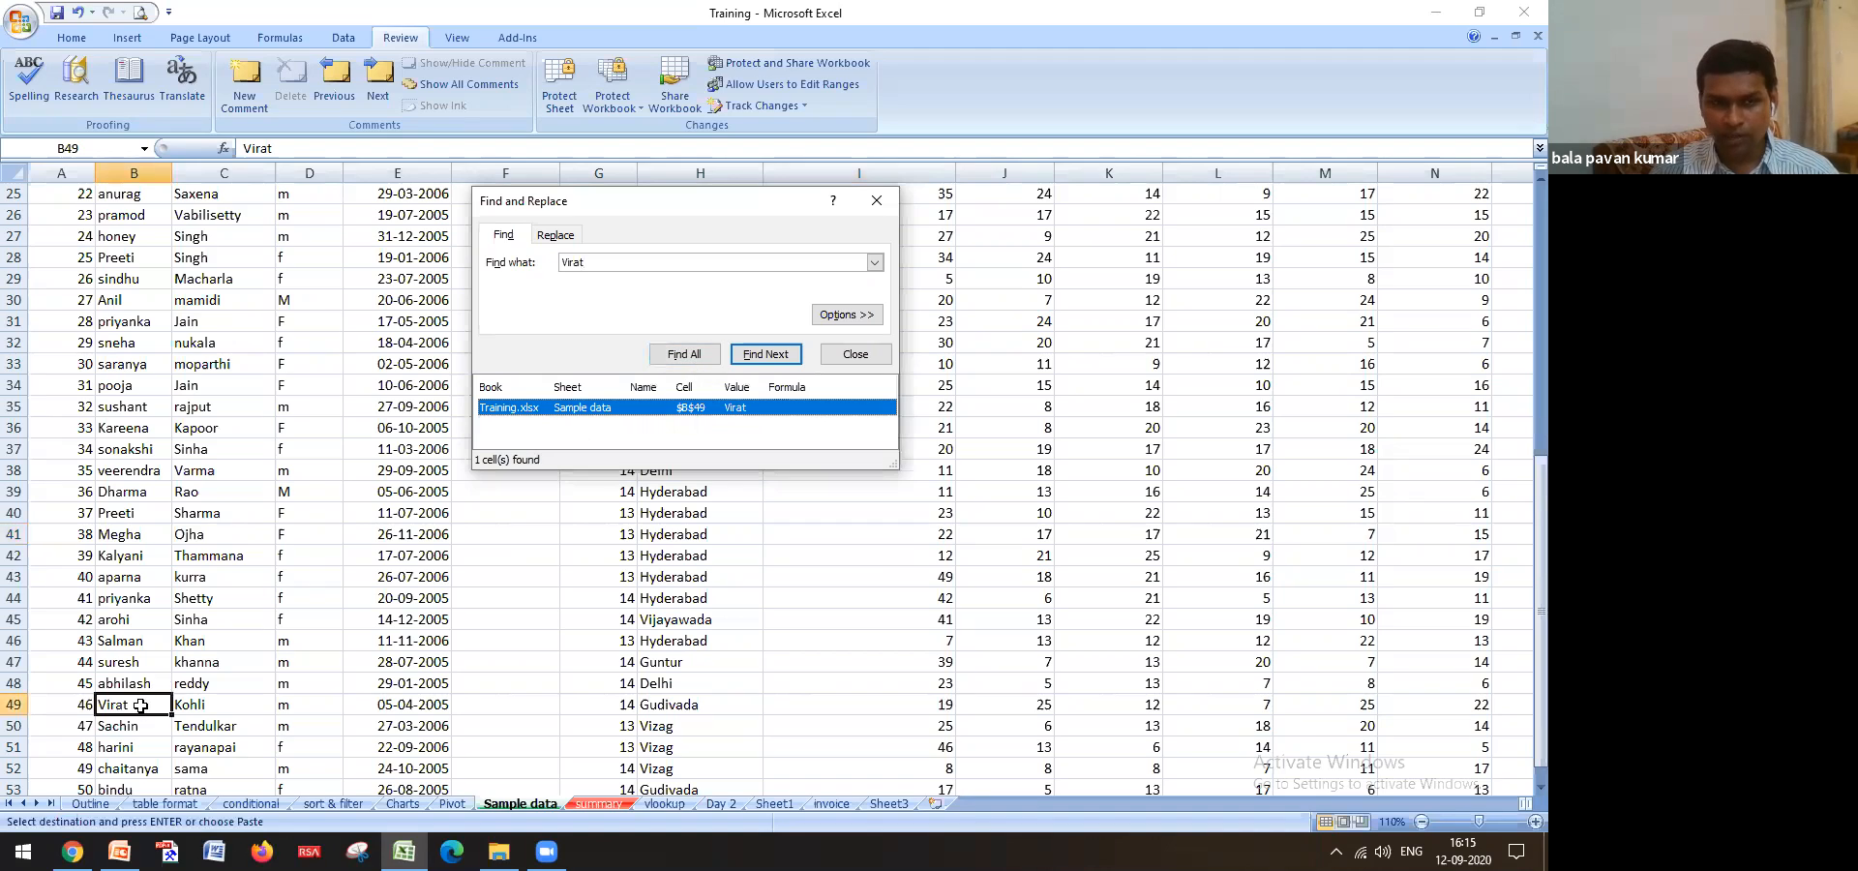
pyautogui.click(392, 708)
pyautogui.hotkey('ctrl', 'c')
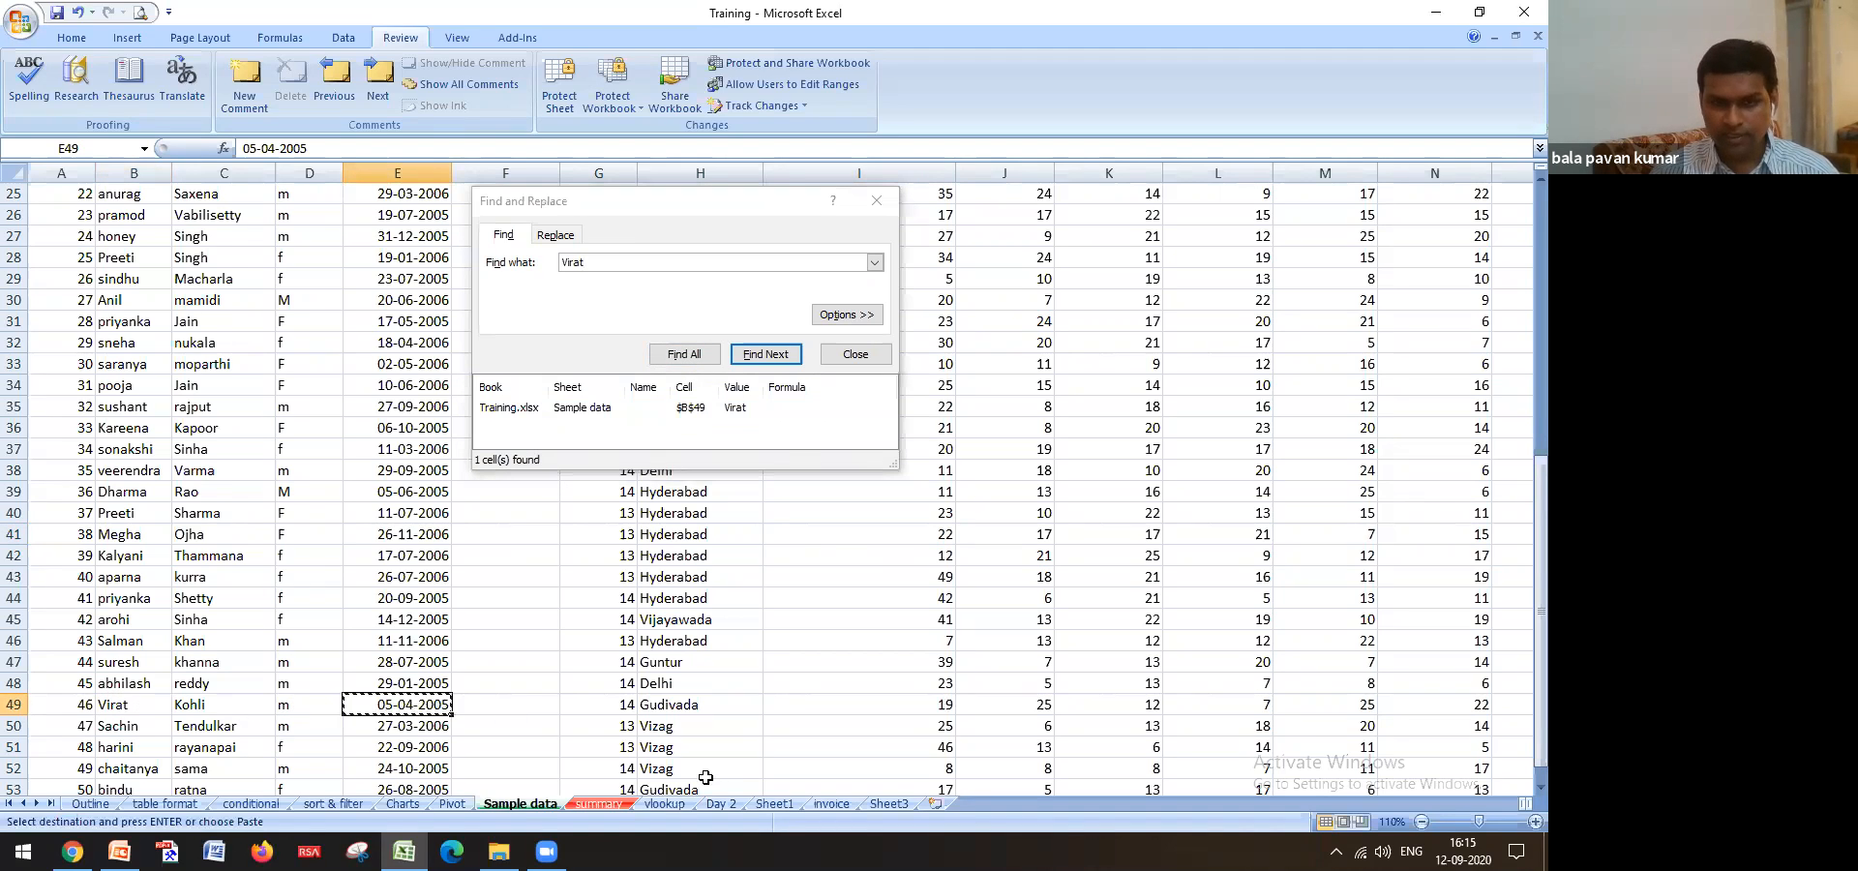
pyautogui.click(666, 802)
pyautogui.click(733, 347)
pyautogui.hotkey('ctrl', 'v')
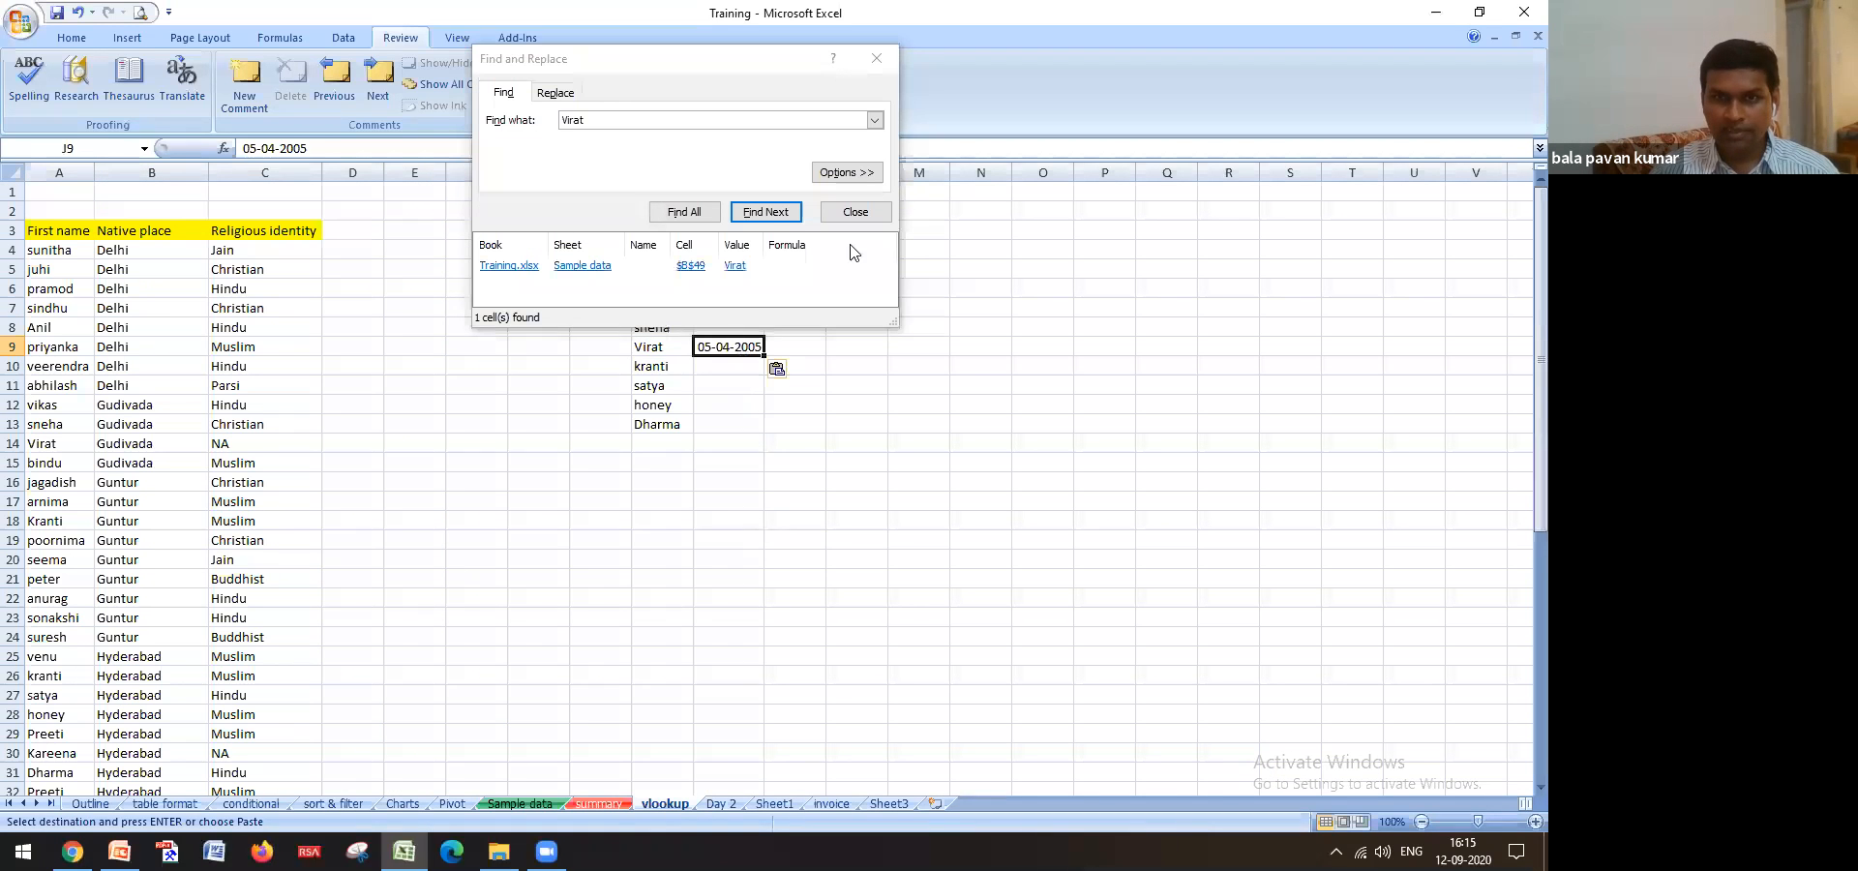
pyautogui.click(854, 212)
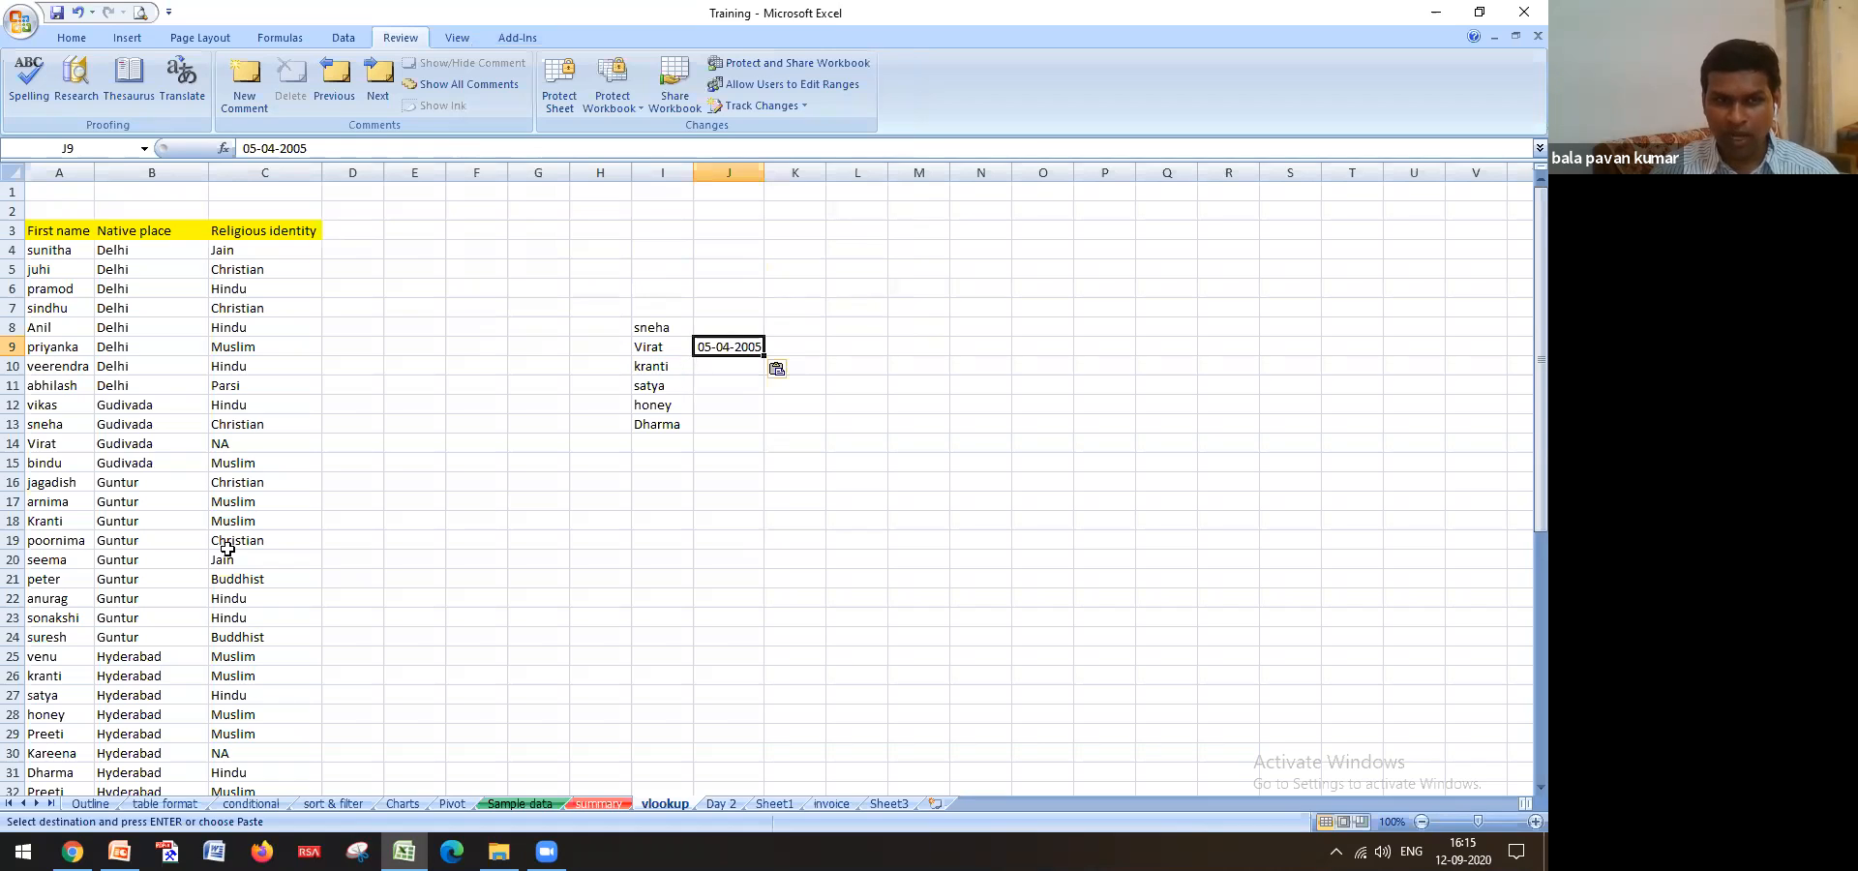
# Check the pasted date in J9 against the Sample data sheet
pyautogui.moveTo(666, 329); pyautogui.dragTo(683, 415)
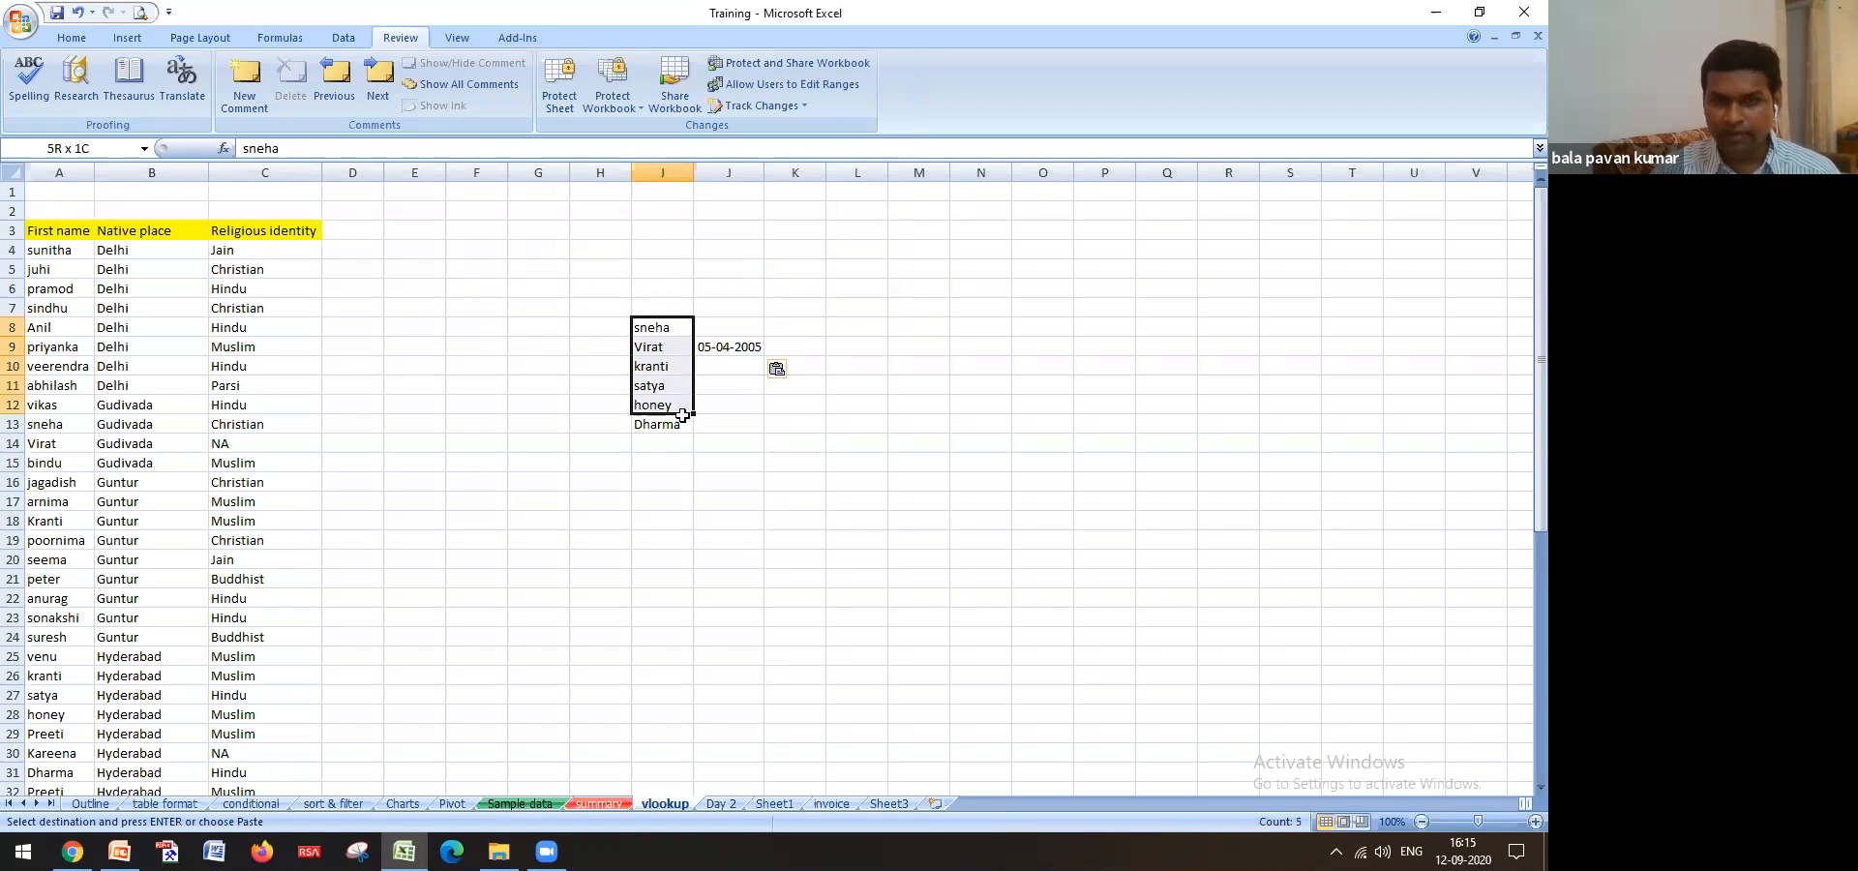
pyautogui.click(733, 349)
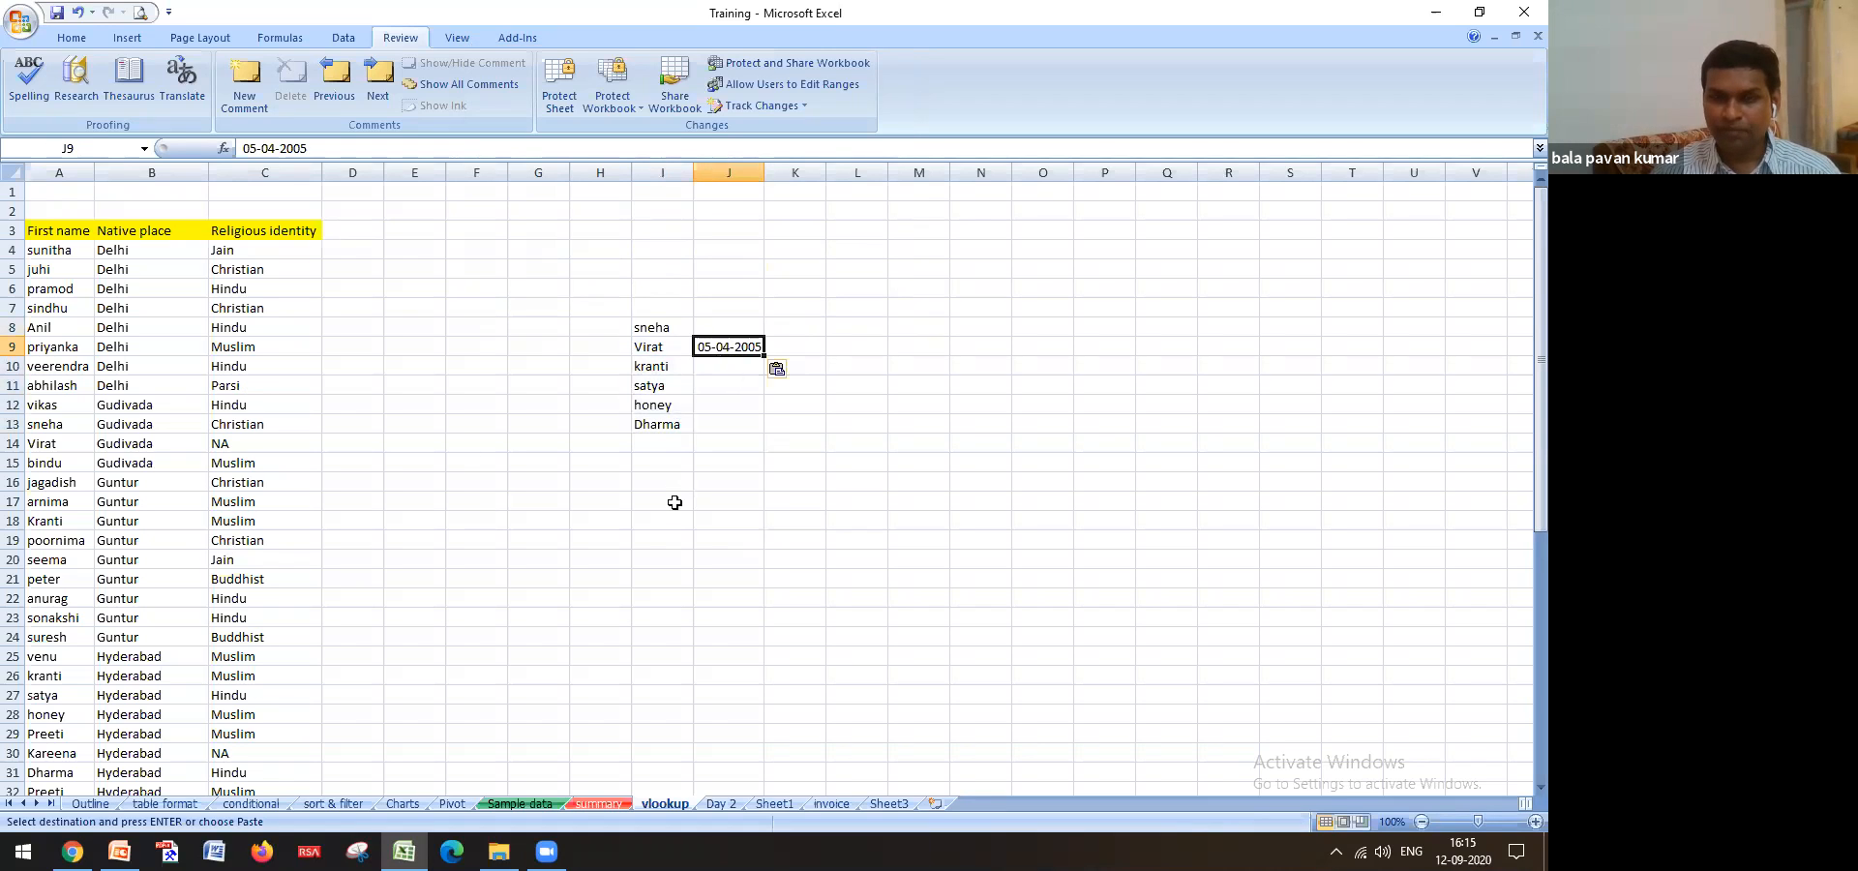
pyautogui.click(520, 803)
pyautogui.scroll(6, 464, 436)
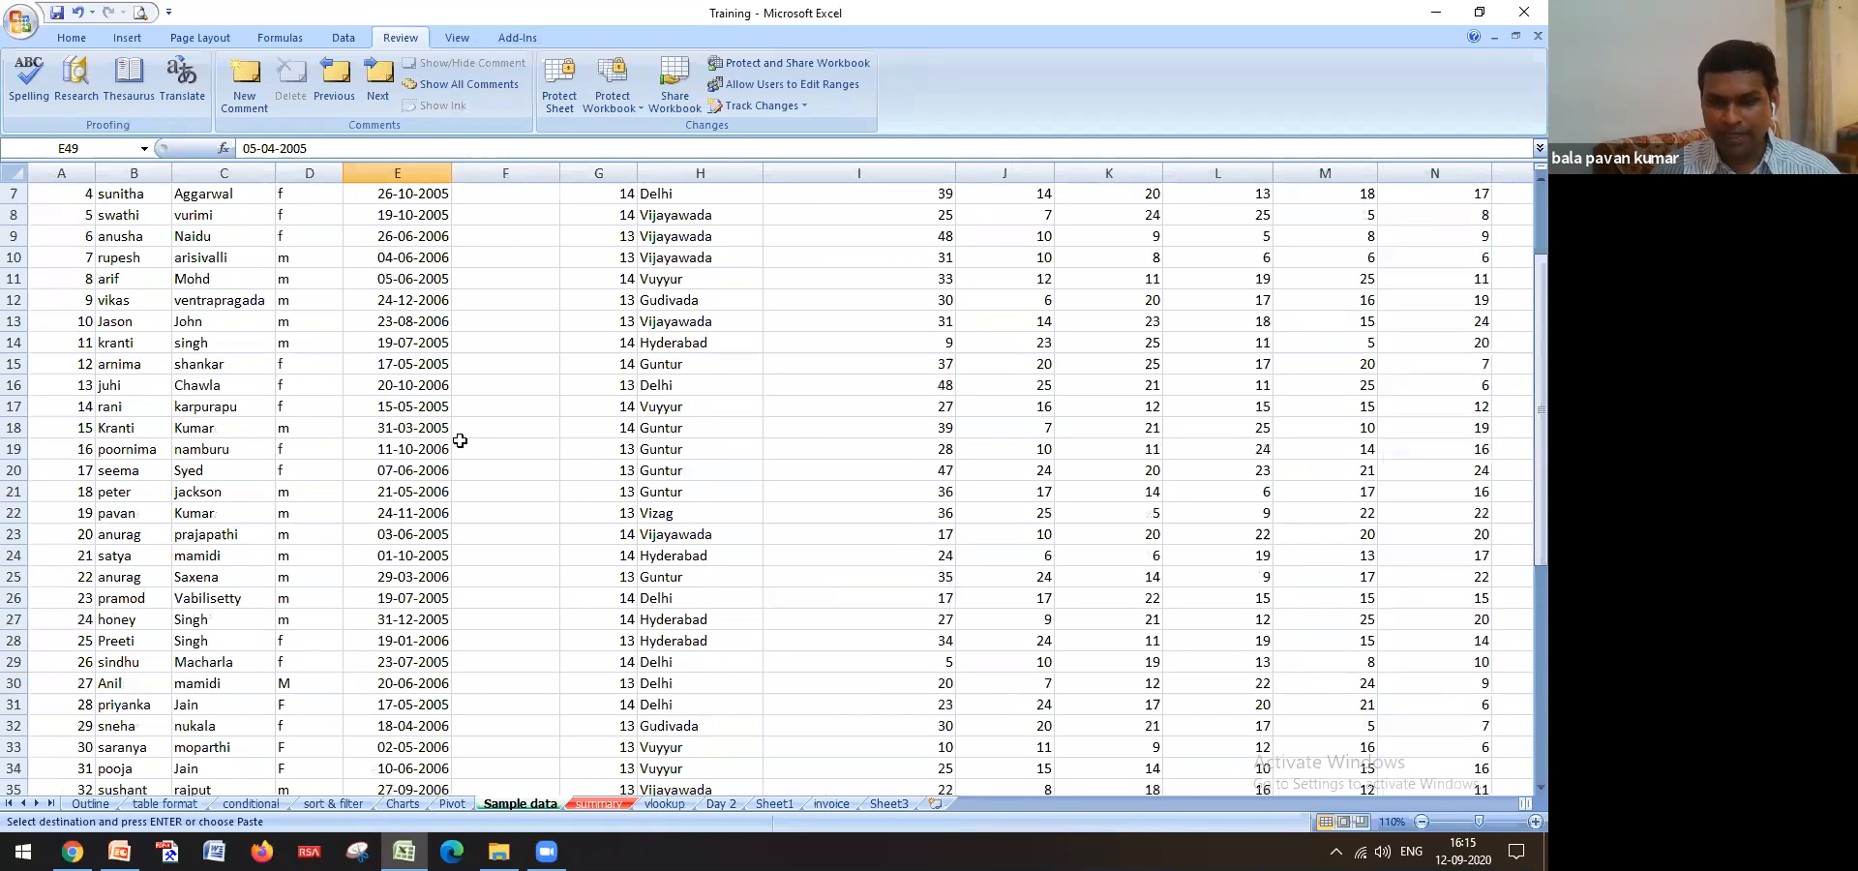
pyautogui.scroll(2, 460, 440)
pyautogui.click(663, 804)
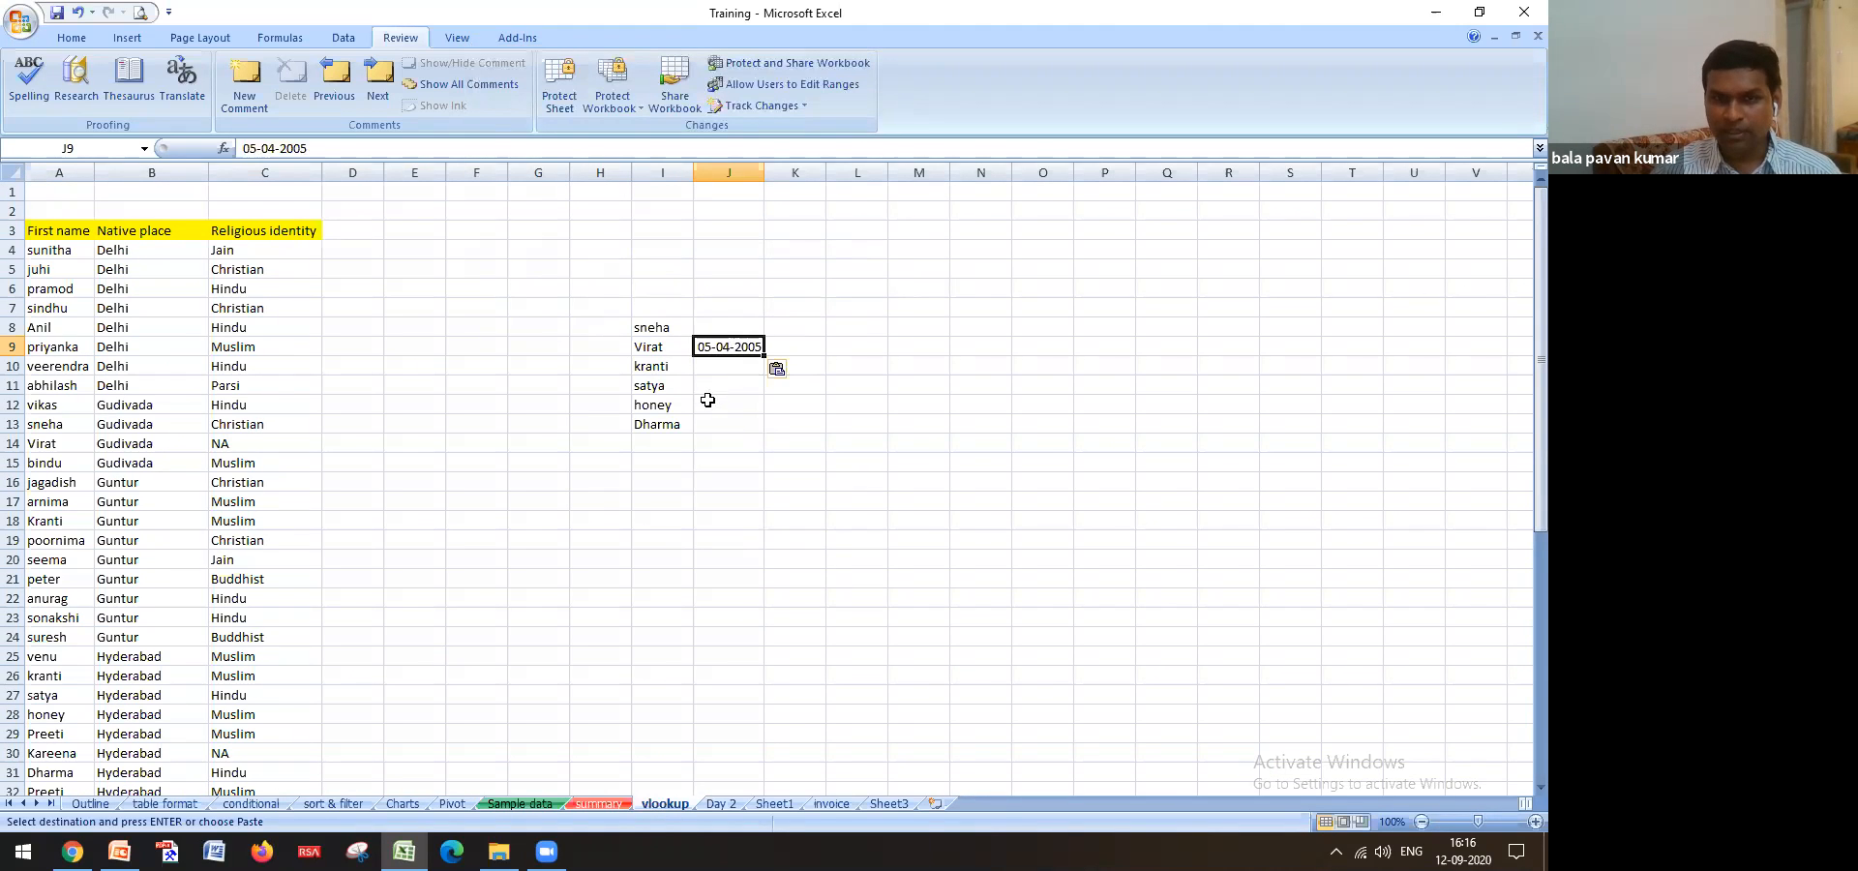
pyautogui.click(666, 369)
pyautogui.hotkey('ctrl', 'c')
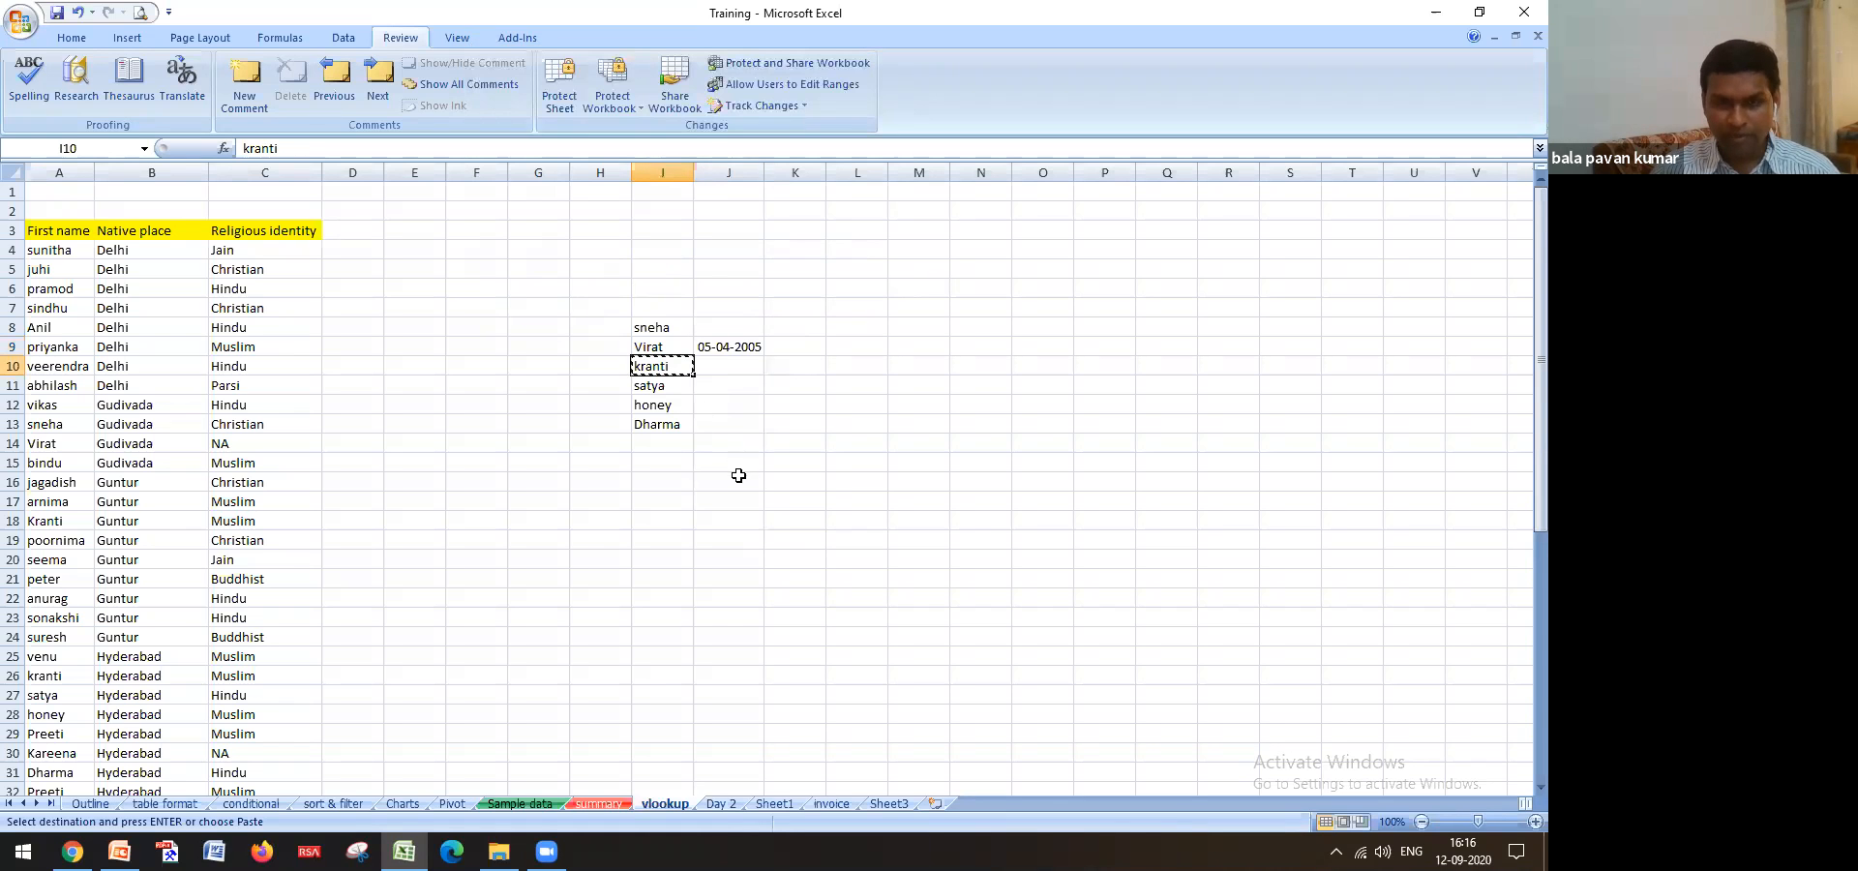
pyautogui.click(529, 805)
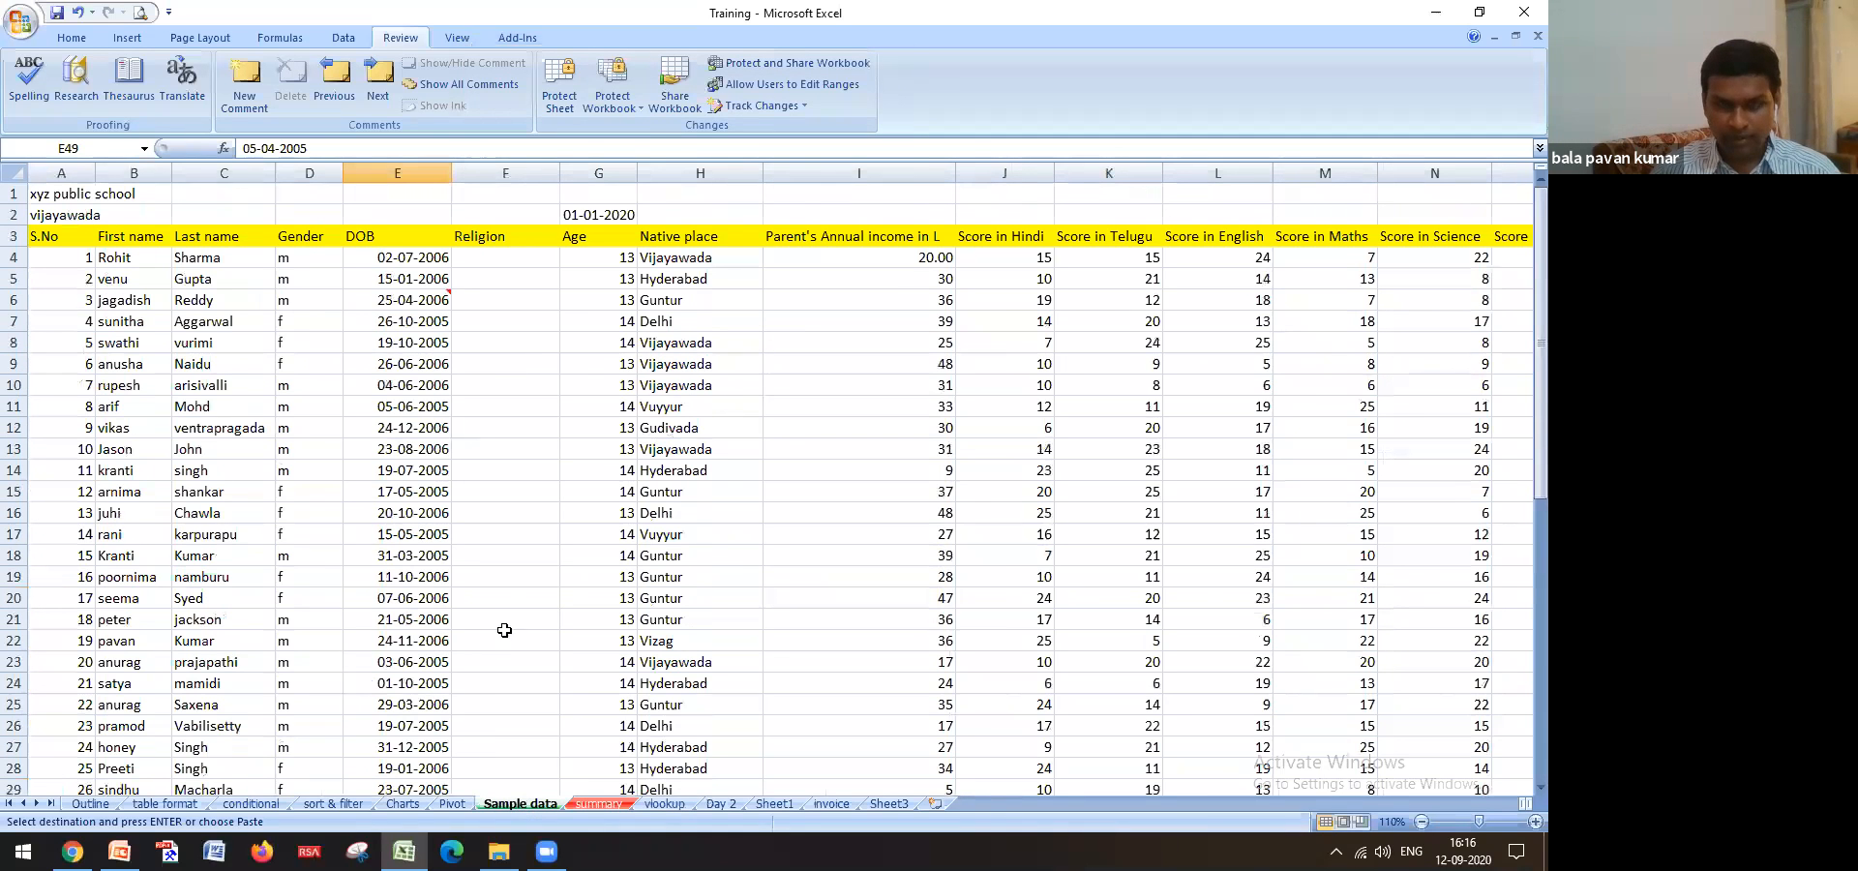
pyautogui.hotkey('ctrl', 'f')
pyautogui.hotkey('ctrl', 'v')
pyautogui.click(684, 260)
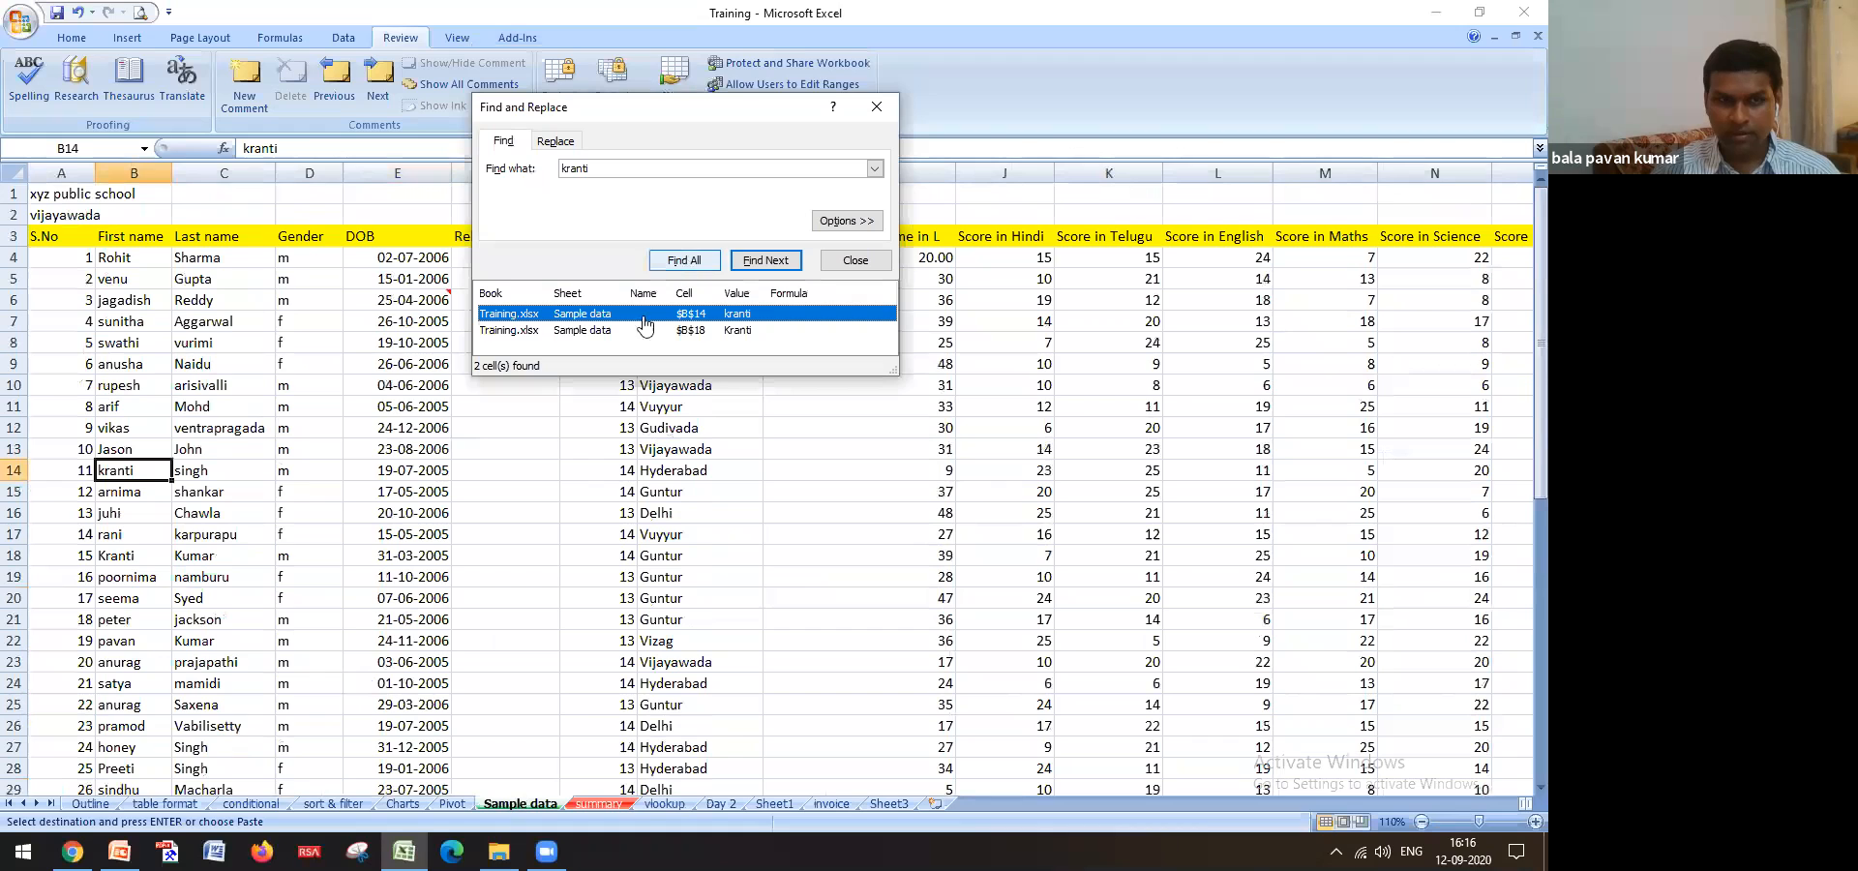
pyautogui.click(426, 469)
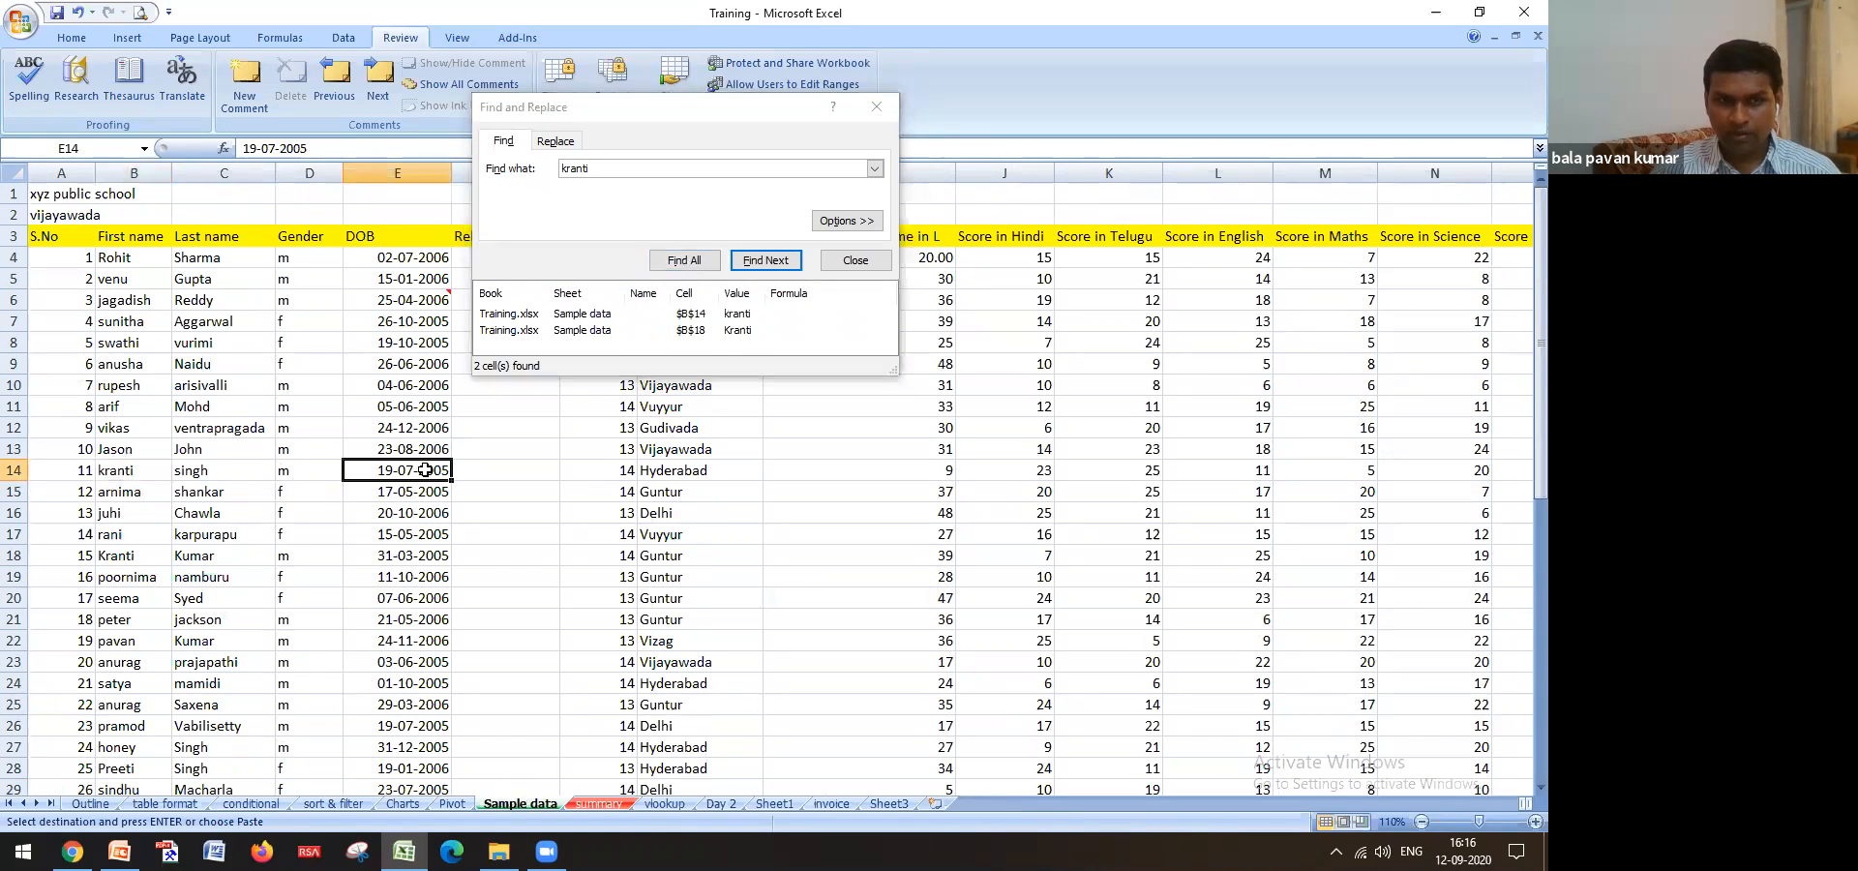
pyautogui.click(665, 803)
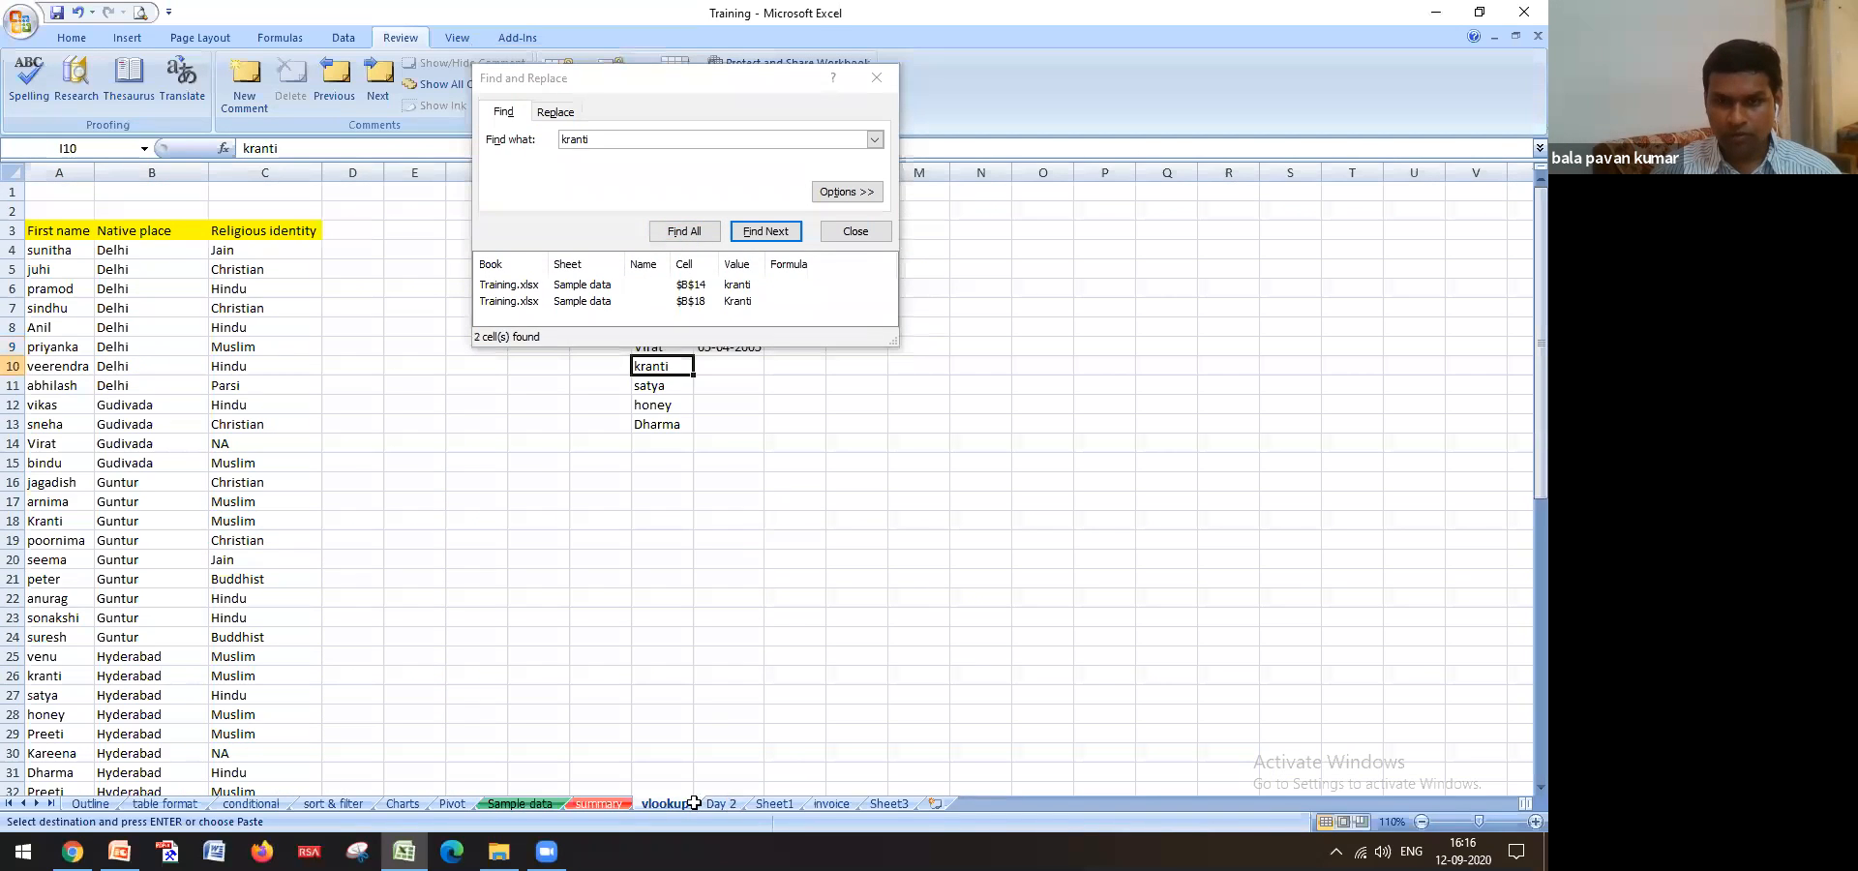
pyautogui.click(741, 361)
pyautogui.hotkey('ctrl', 'v')
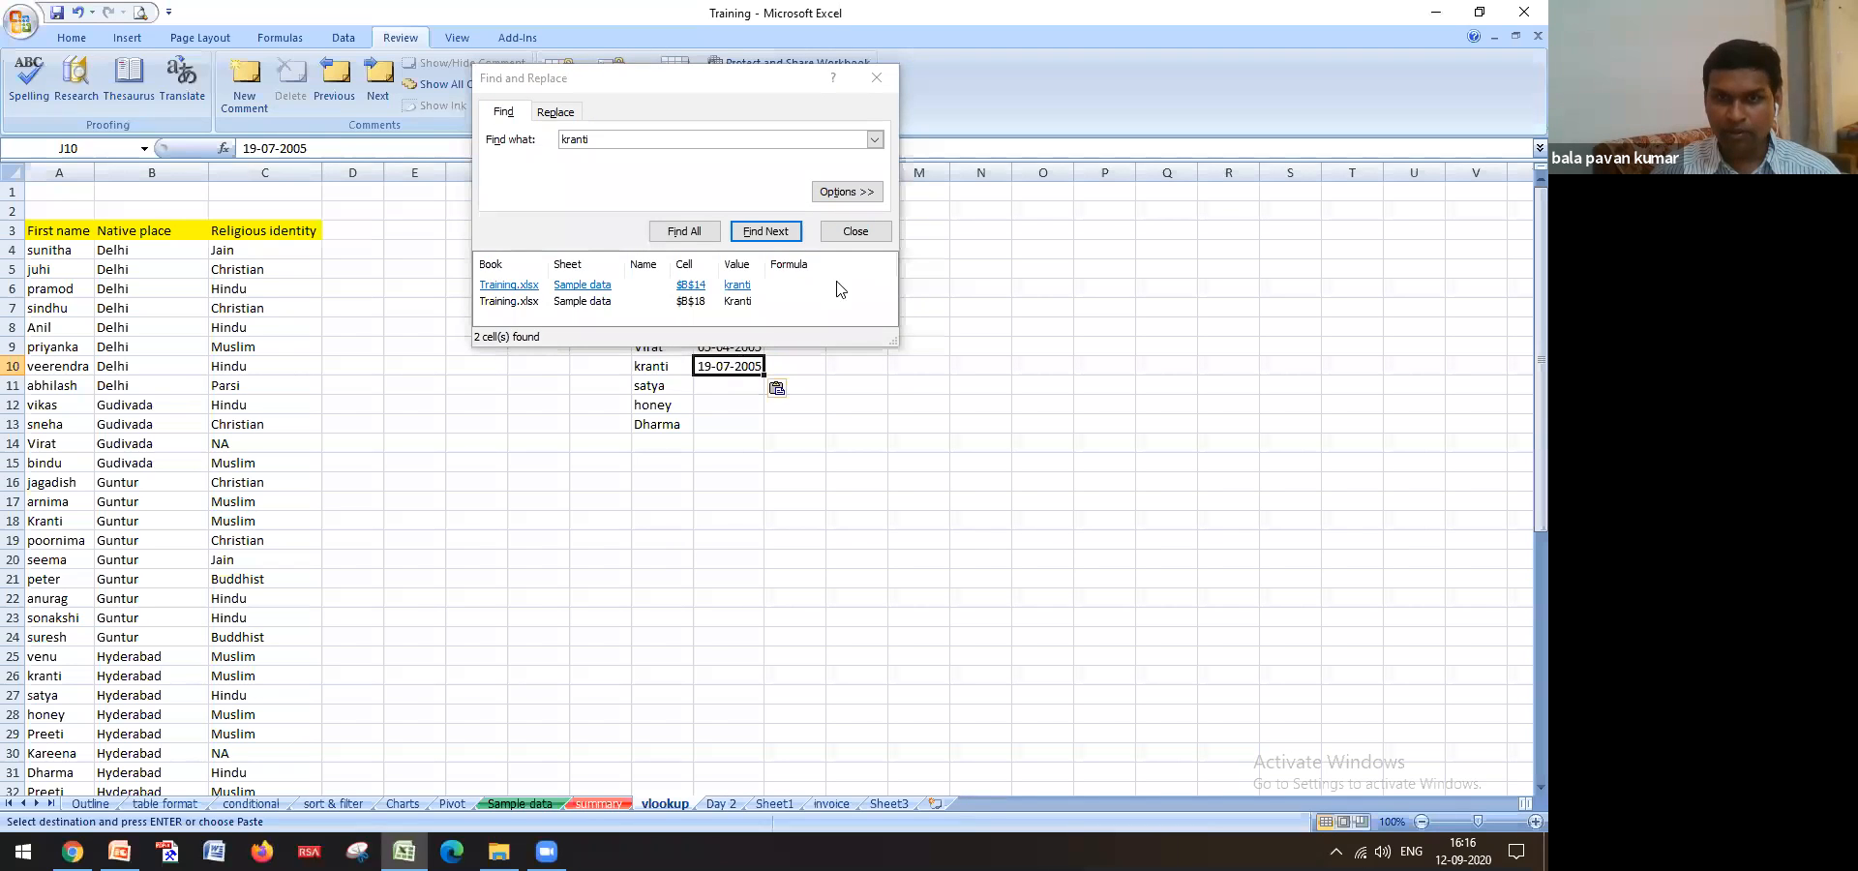
pyautogui.click(851, 234)
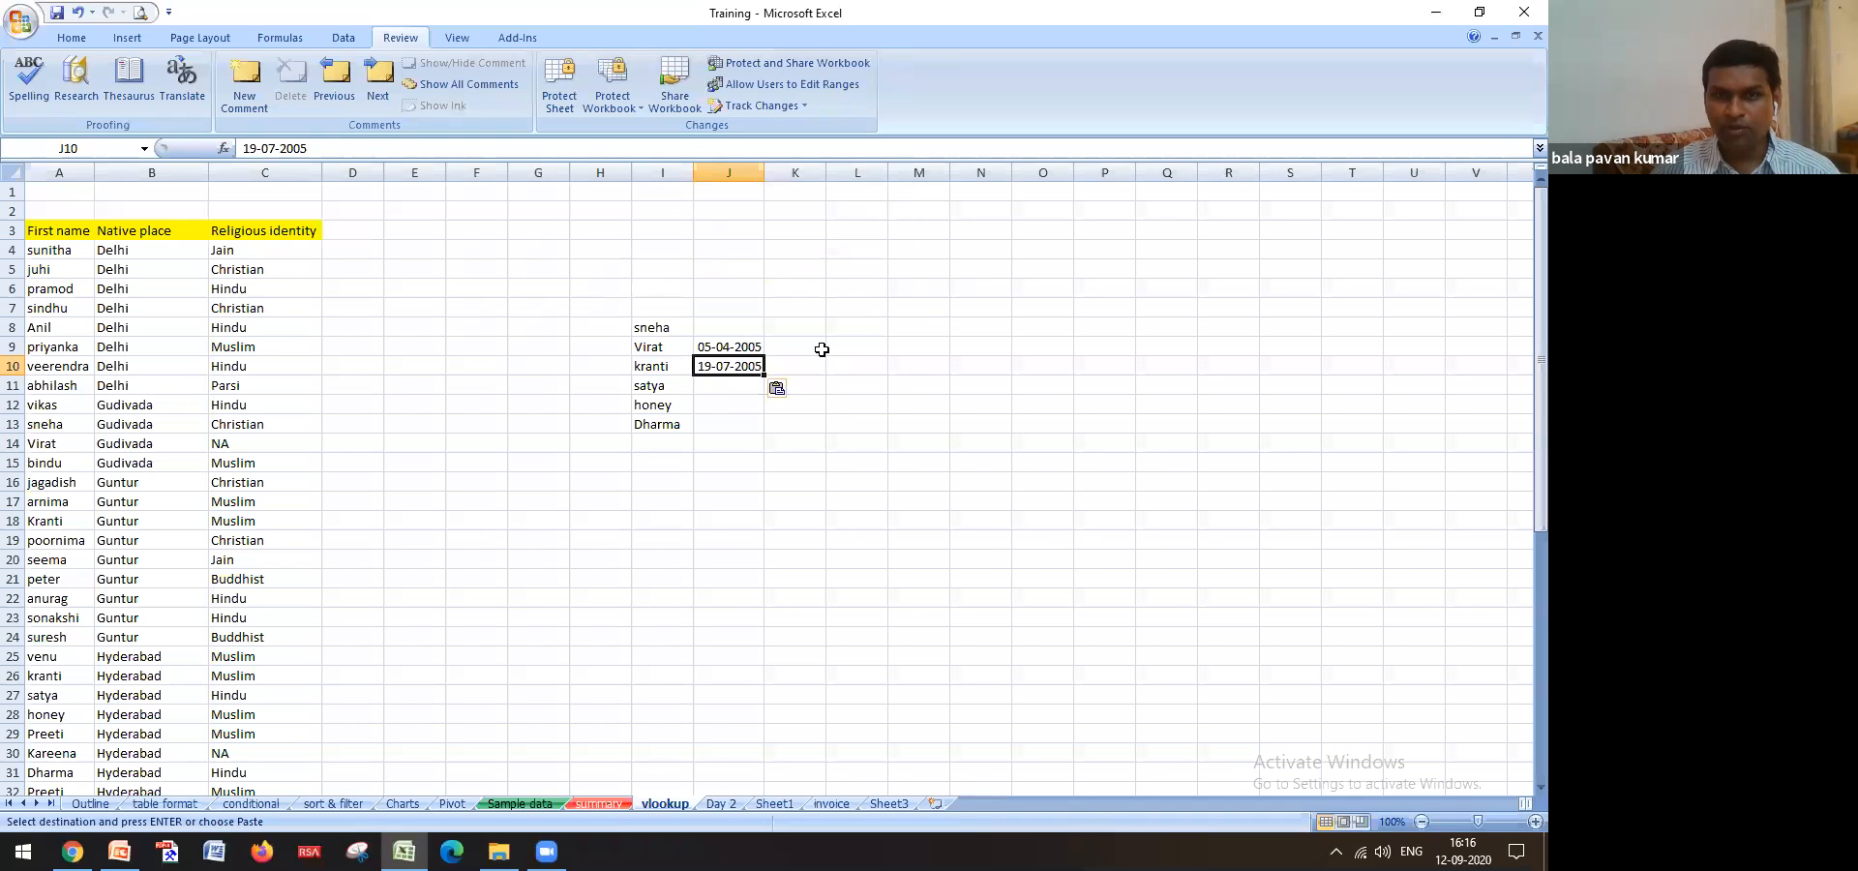
# Copy the name Virat from I9 and switch to the Sample data sheet
pyautogui.click(735, 346)
pyautogui.click(795, 351)
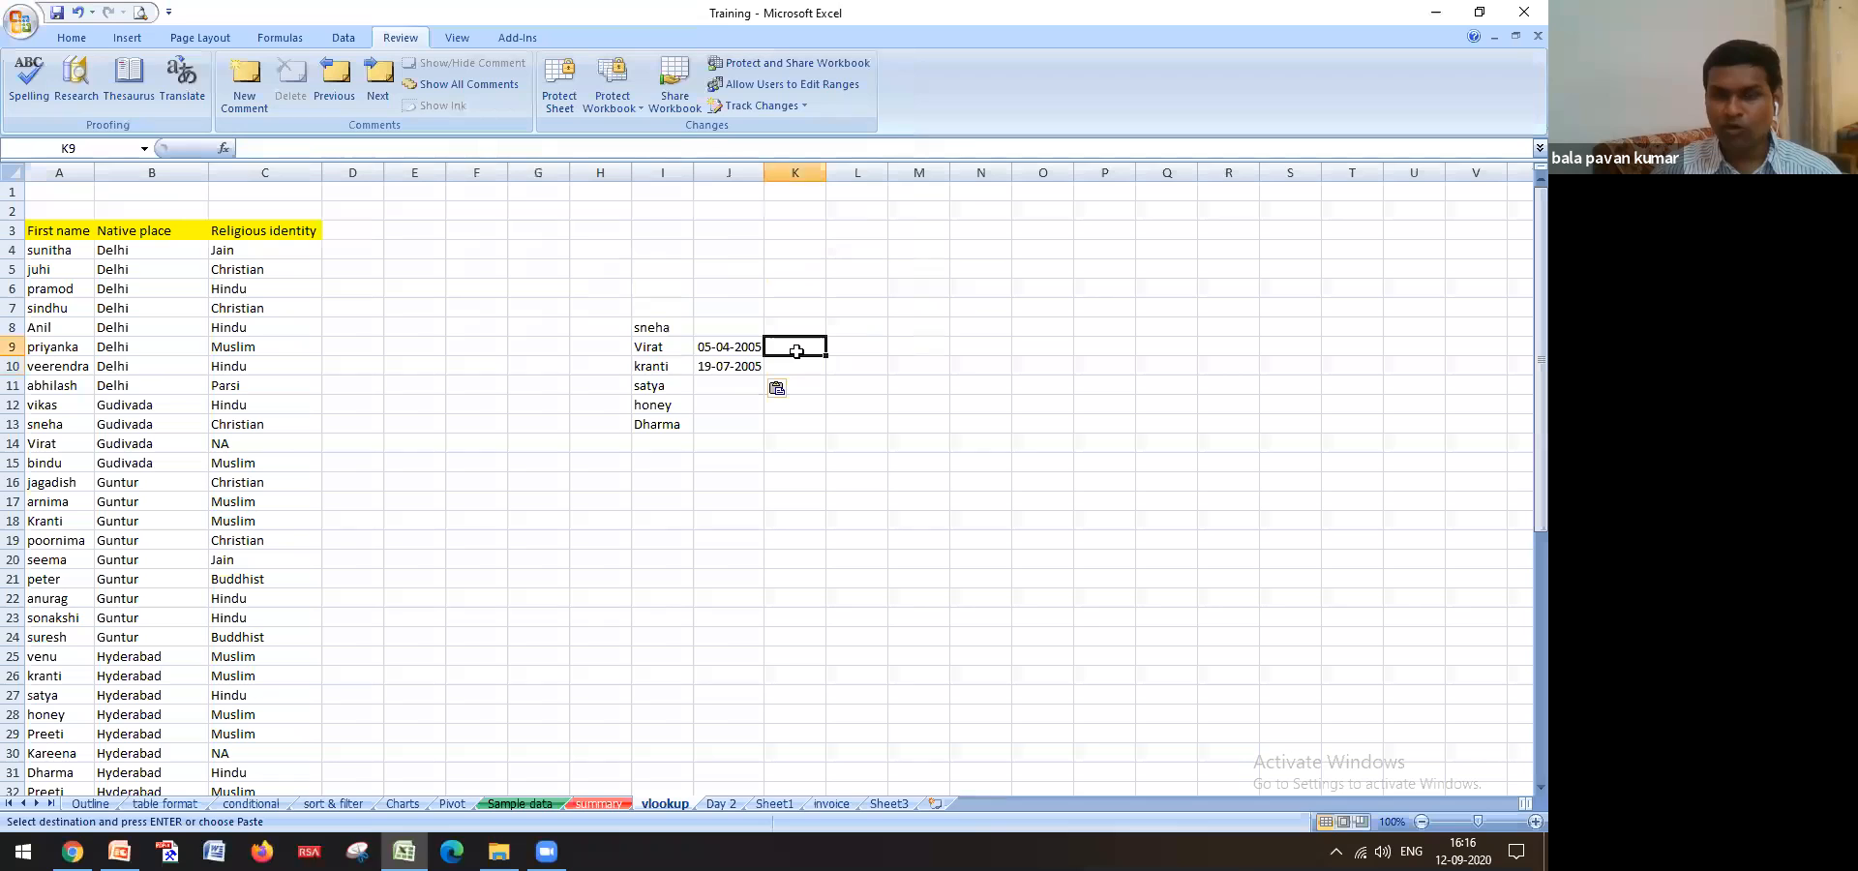
pyautogui.click(675, 346)
pyautogui.hotkey('ctrl', 'c')
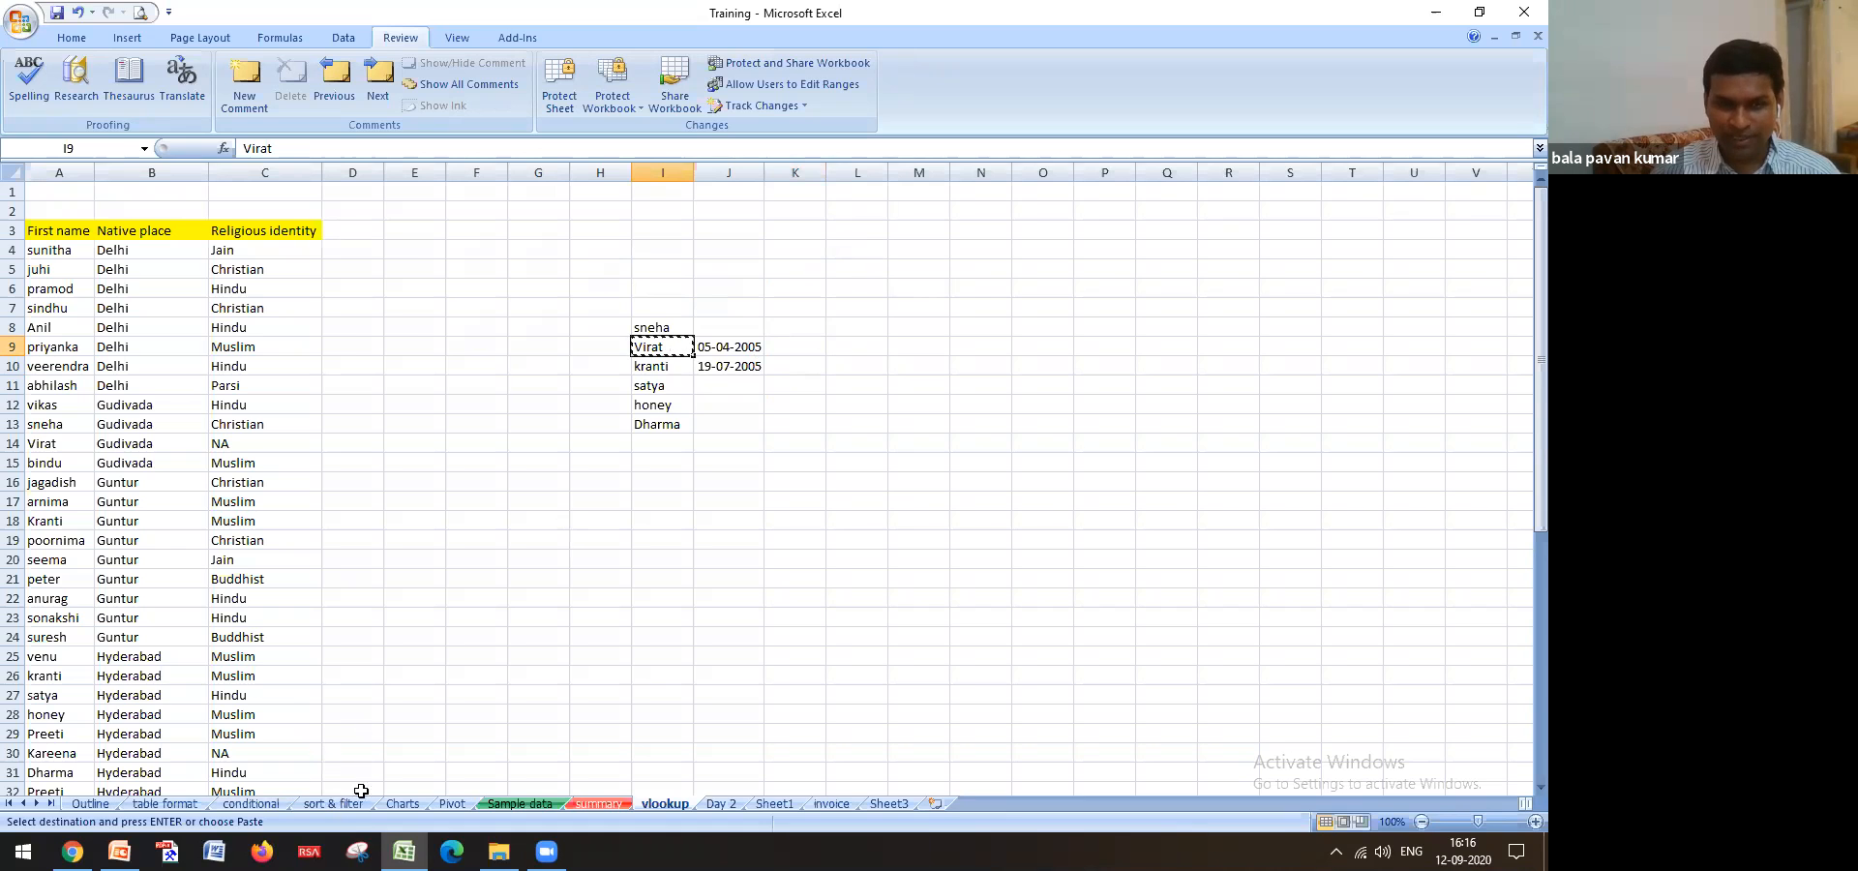
pyautogui.click(502, 805)
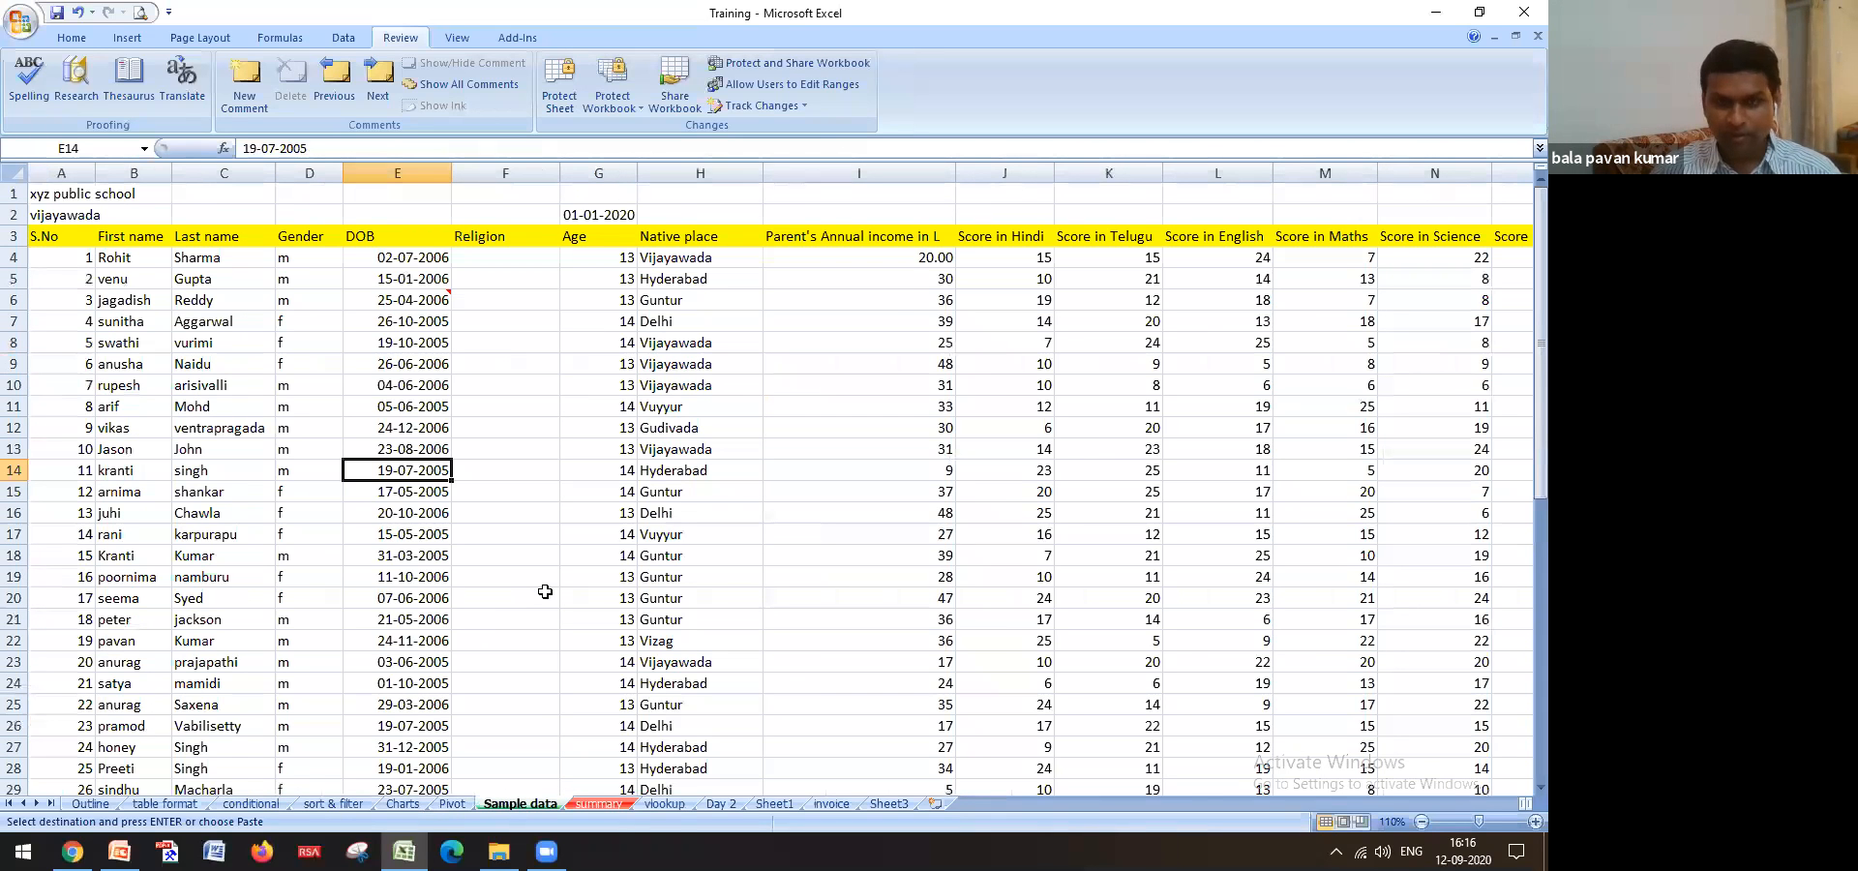
# Find Virat on Sample data and paste his place Gudivada into K9
pyautogui.hotkey('ctrl', 'f')
pyautogui.hotkey('ctrl', 'v')
pyautogui.click(684, 279)
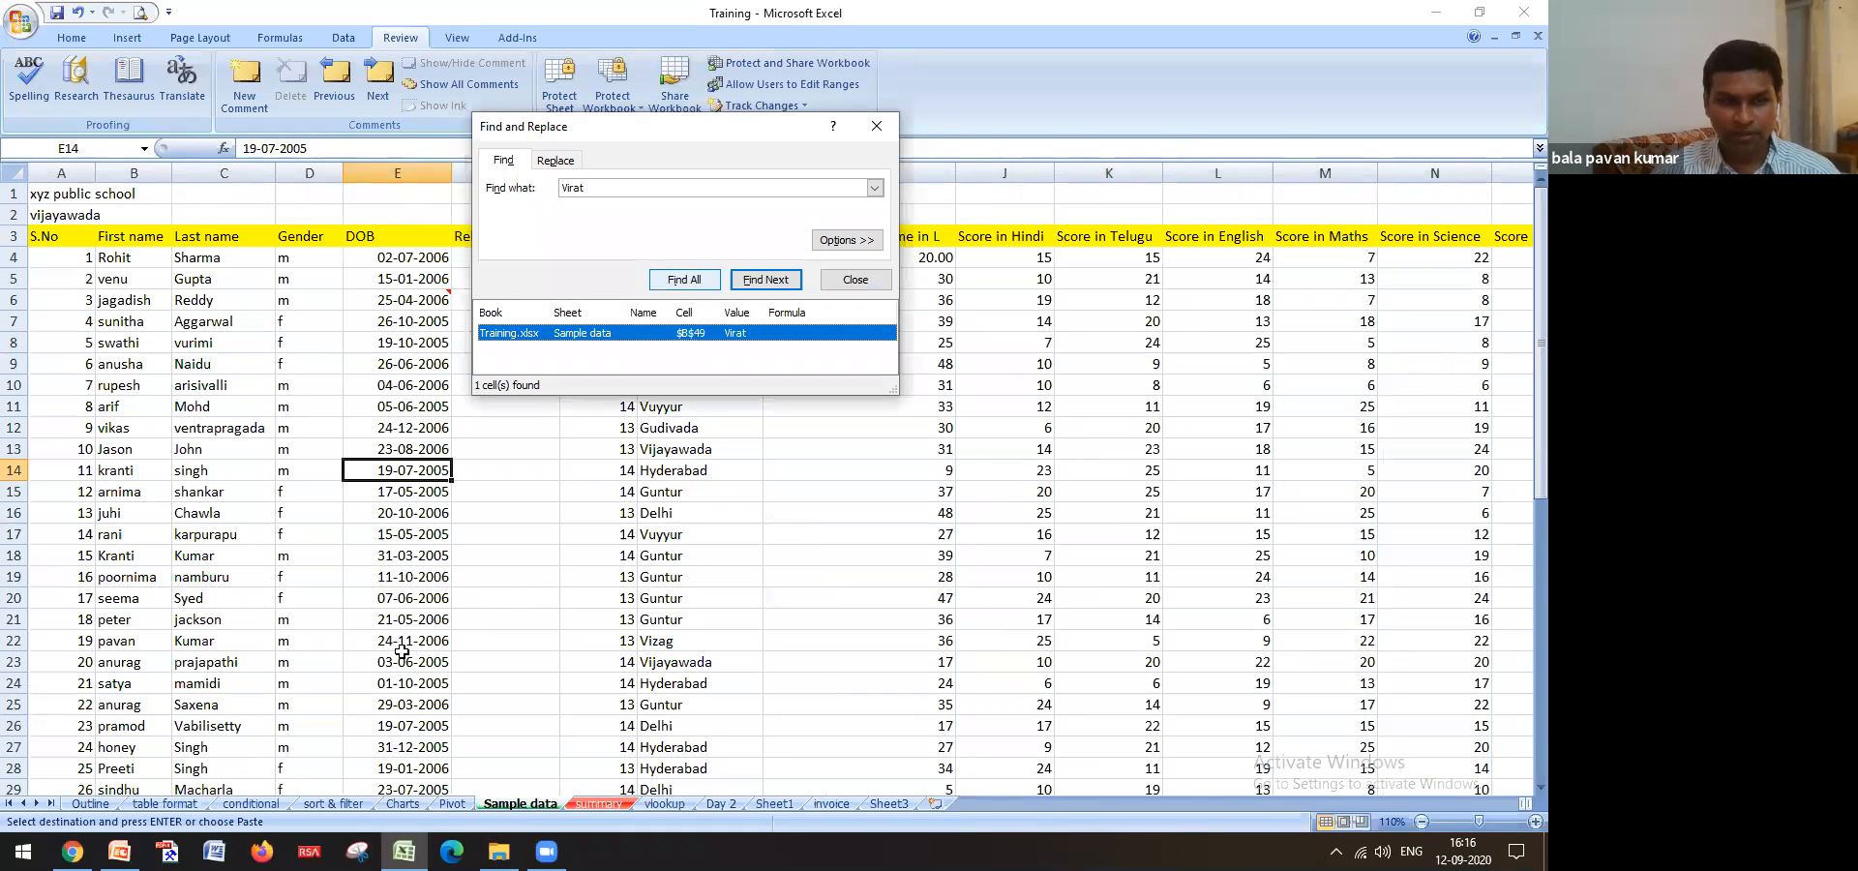
pyautogui.click(678, 768)
pyautogui.hotkey('ctrl', 'c')
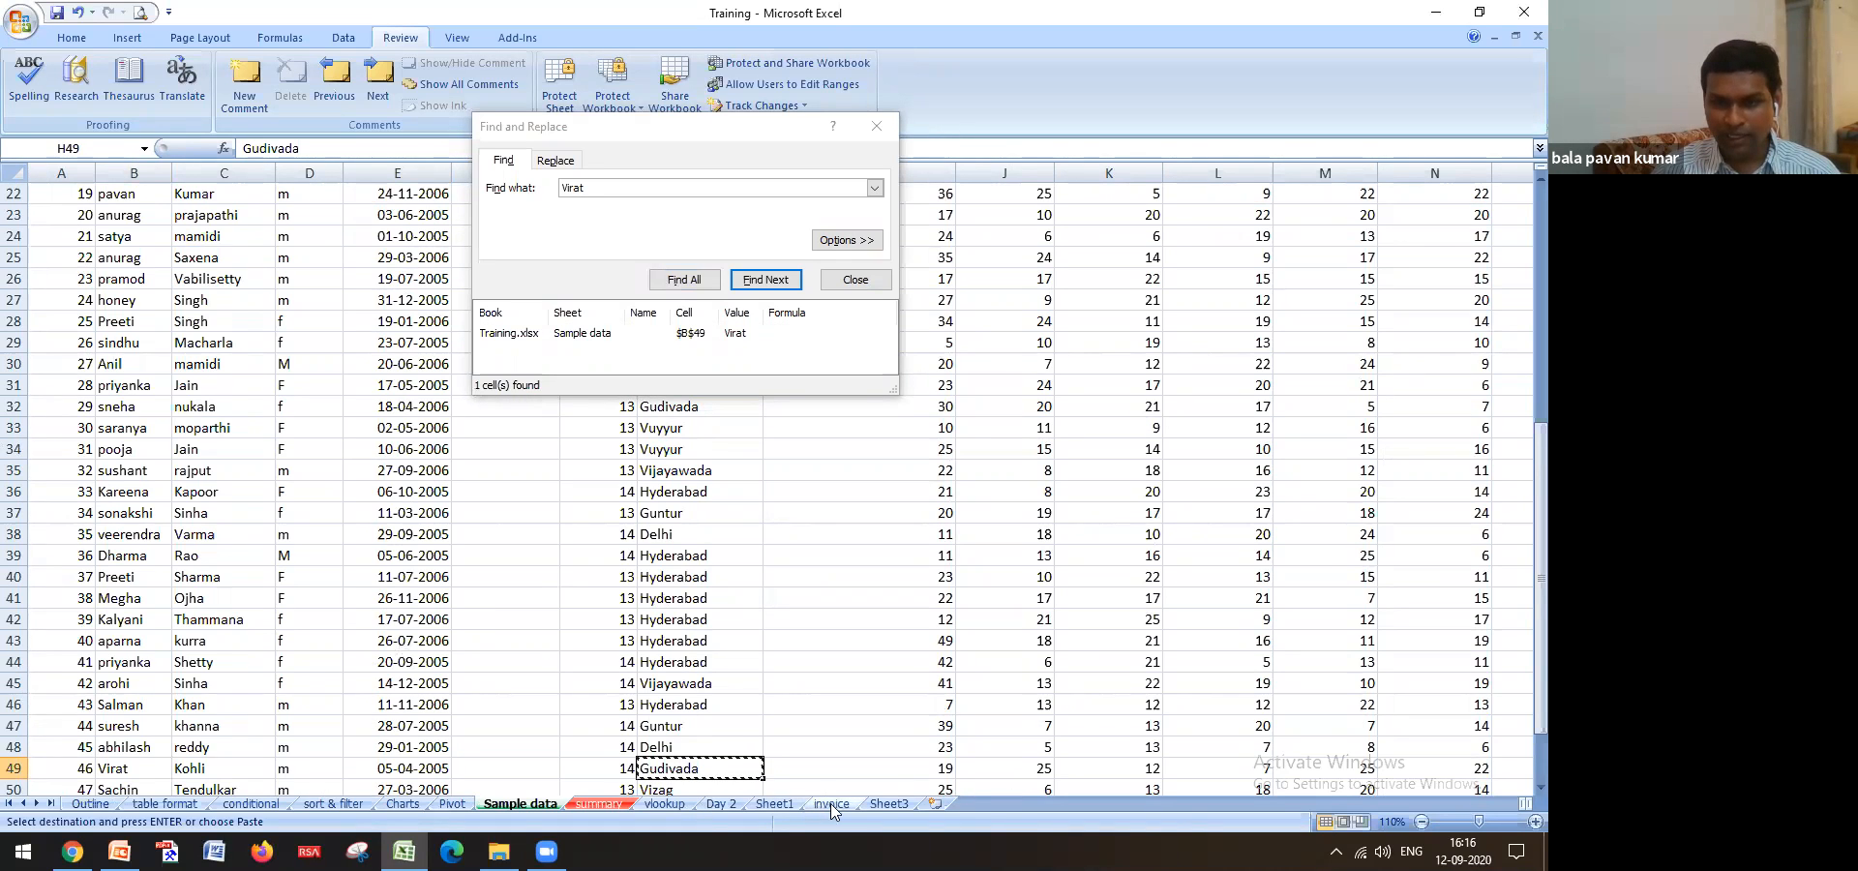
pyautogui.click(664, 803)
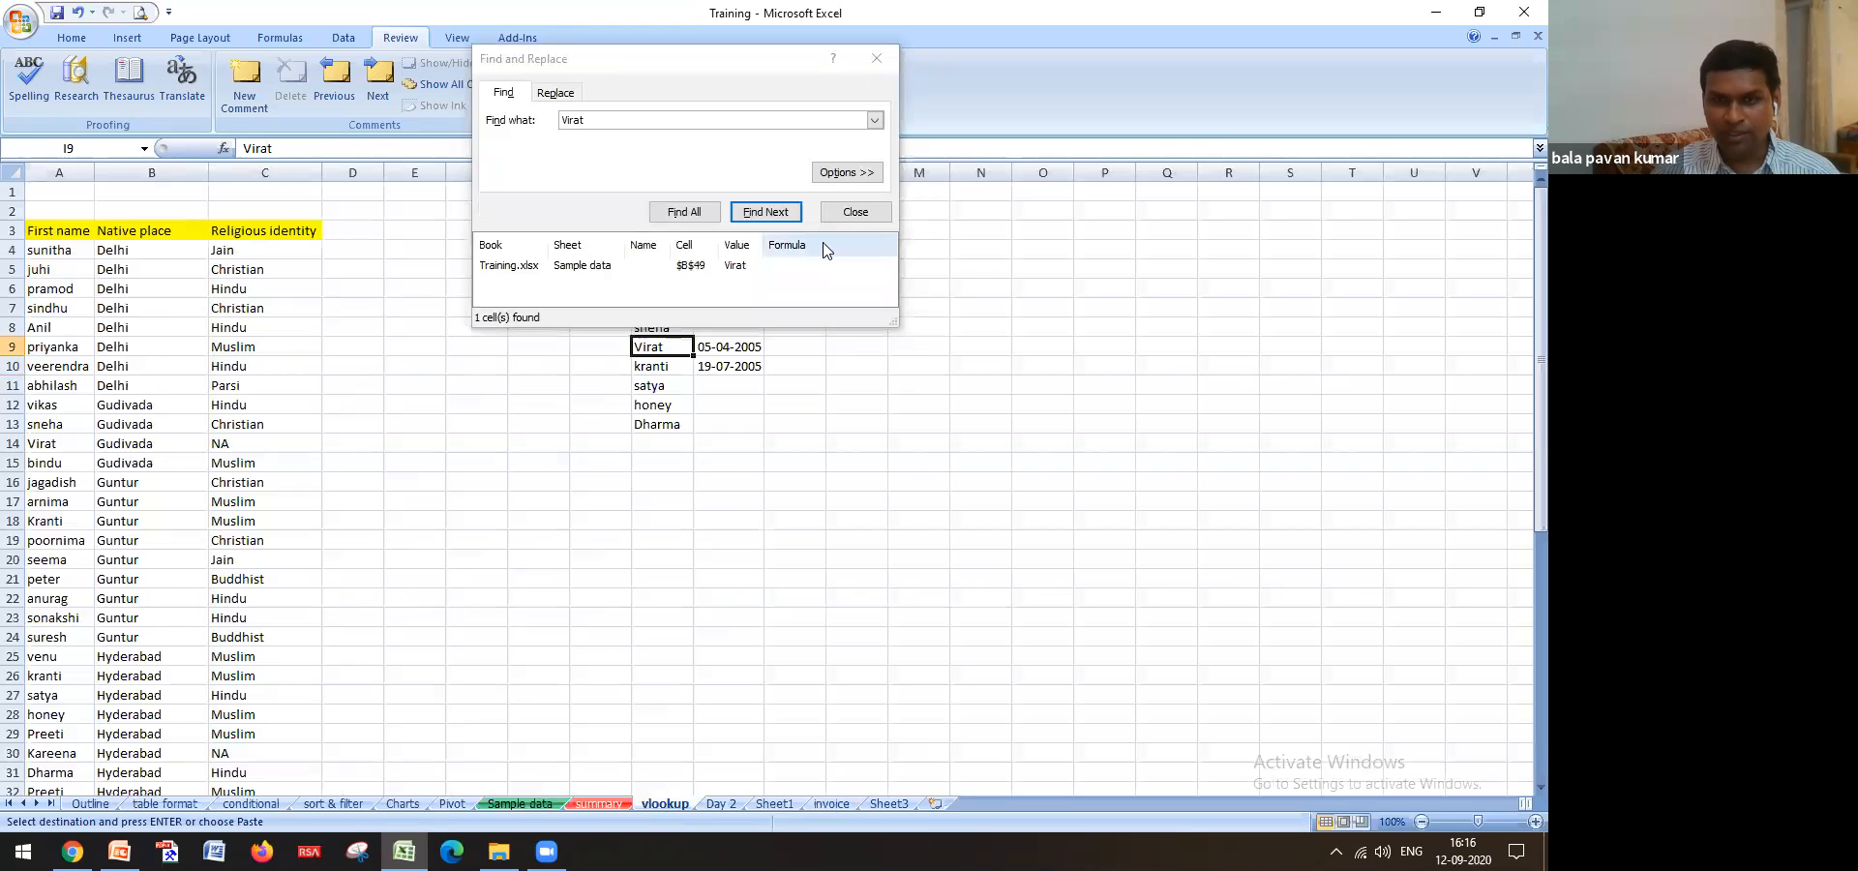
pyautogui.click(838, 210)
pyautogui.click(814, 349)
pyautogui.hotkey('ctrl', 'v')
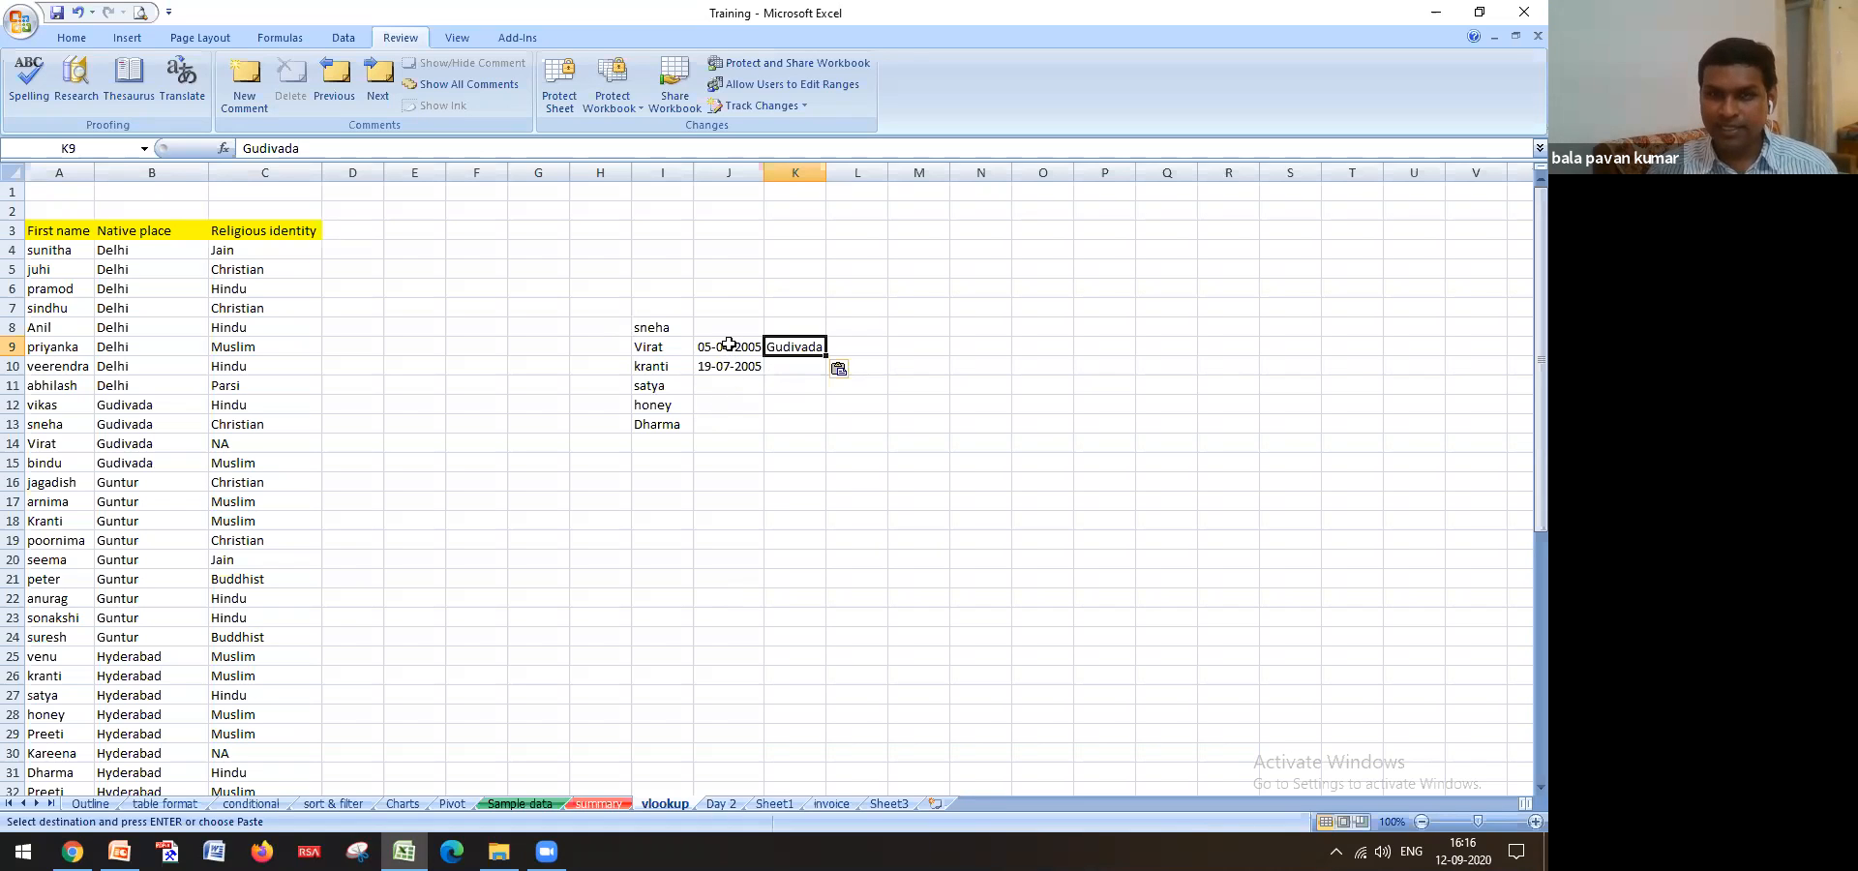
# Delete the hand-copied values in J9:K10, leaving only the names
pyautogui.moveTo(729, 338); pyautogui.dragTo(765, 372)
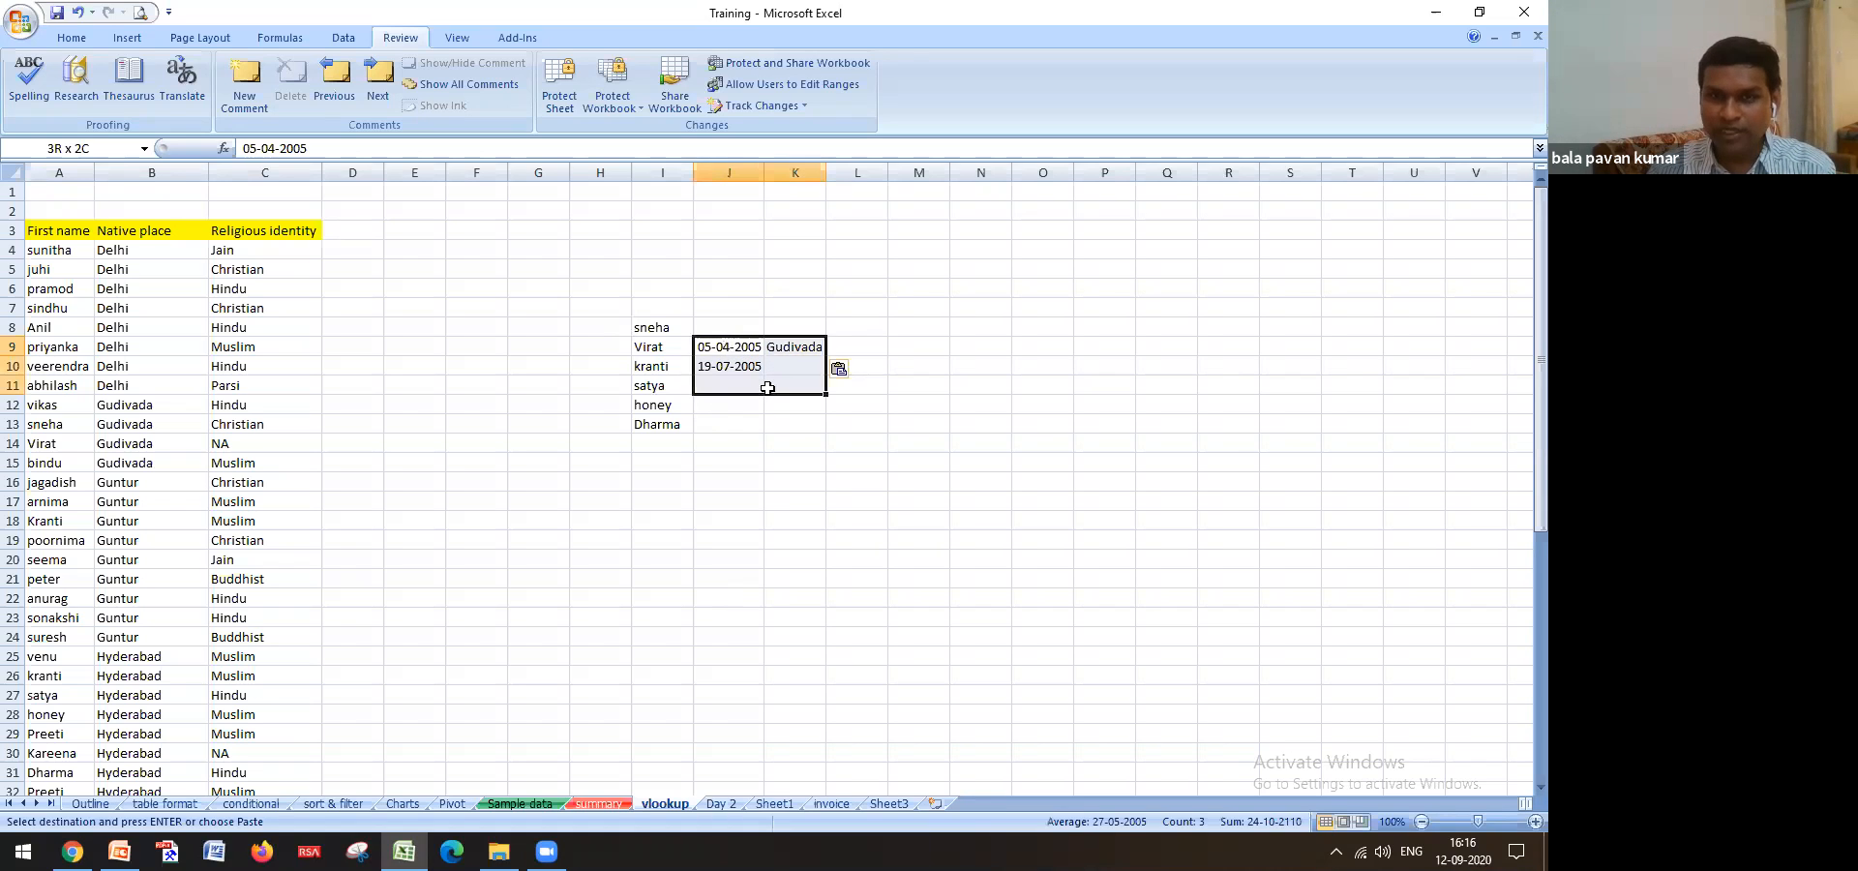
pyautogui.press('Delete')
pyautogui.click(722, 344)
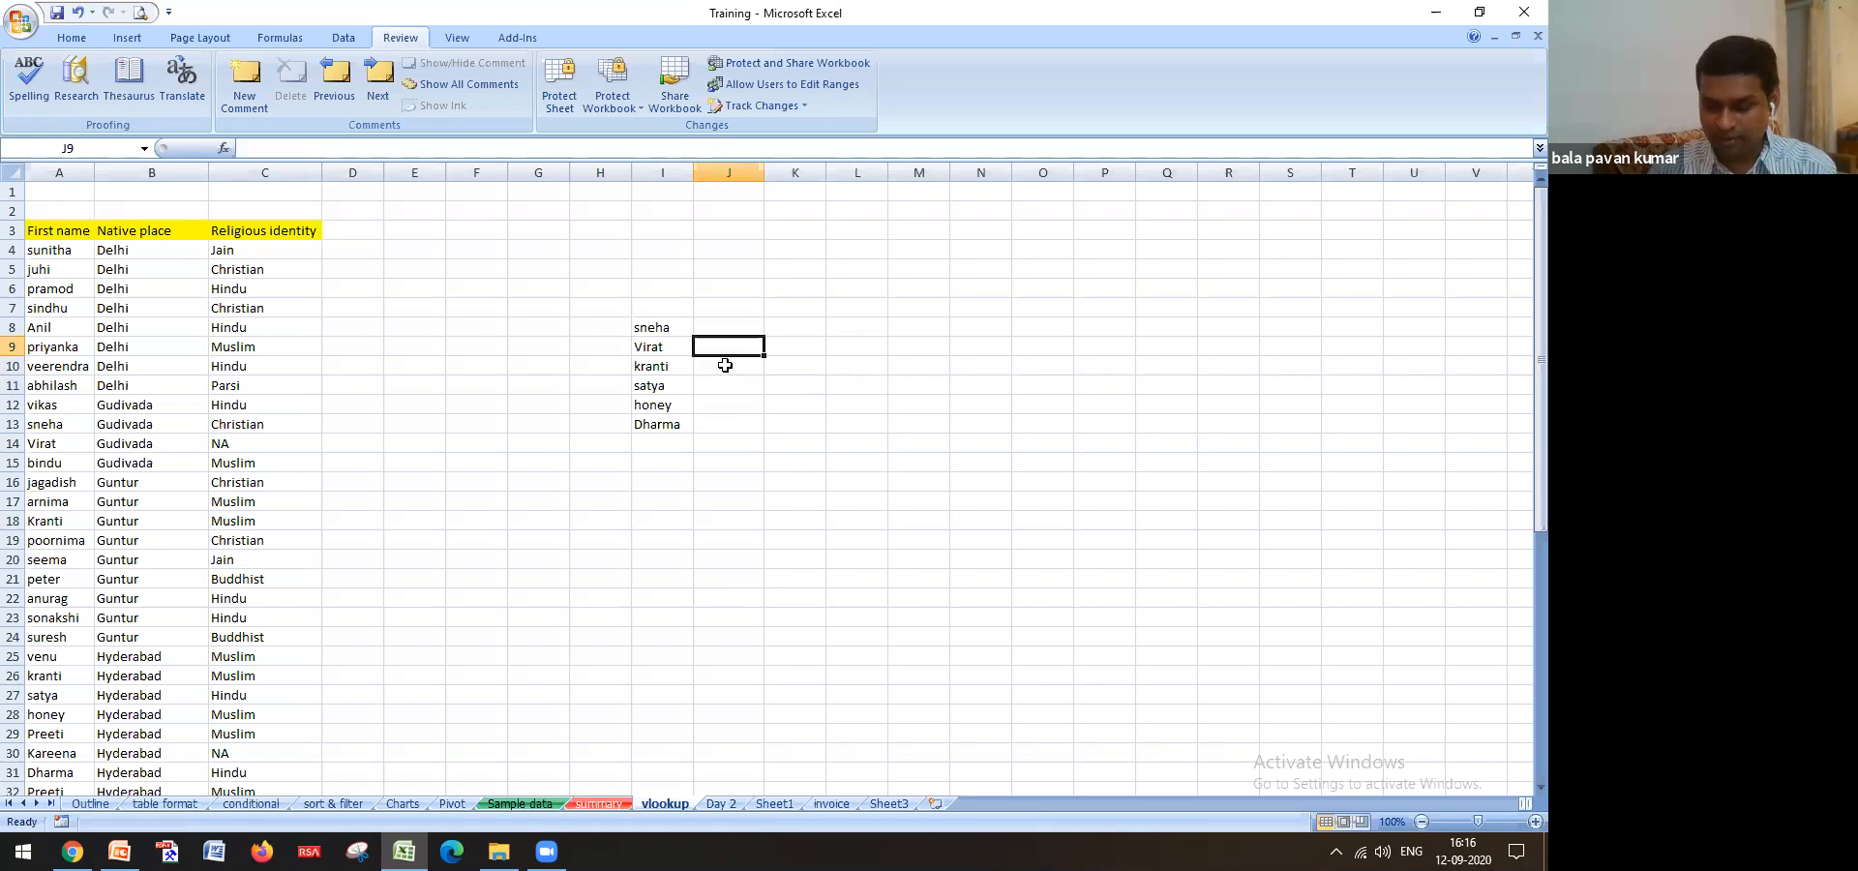
pyautogui.click(668, 349)
pyautogui.click(542, 805)
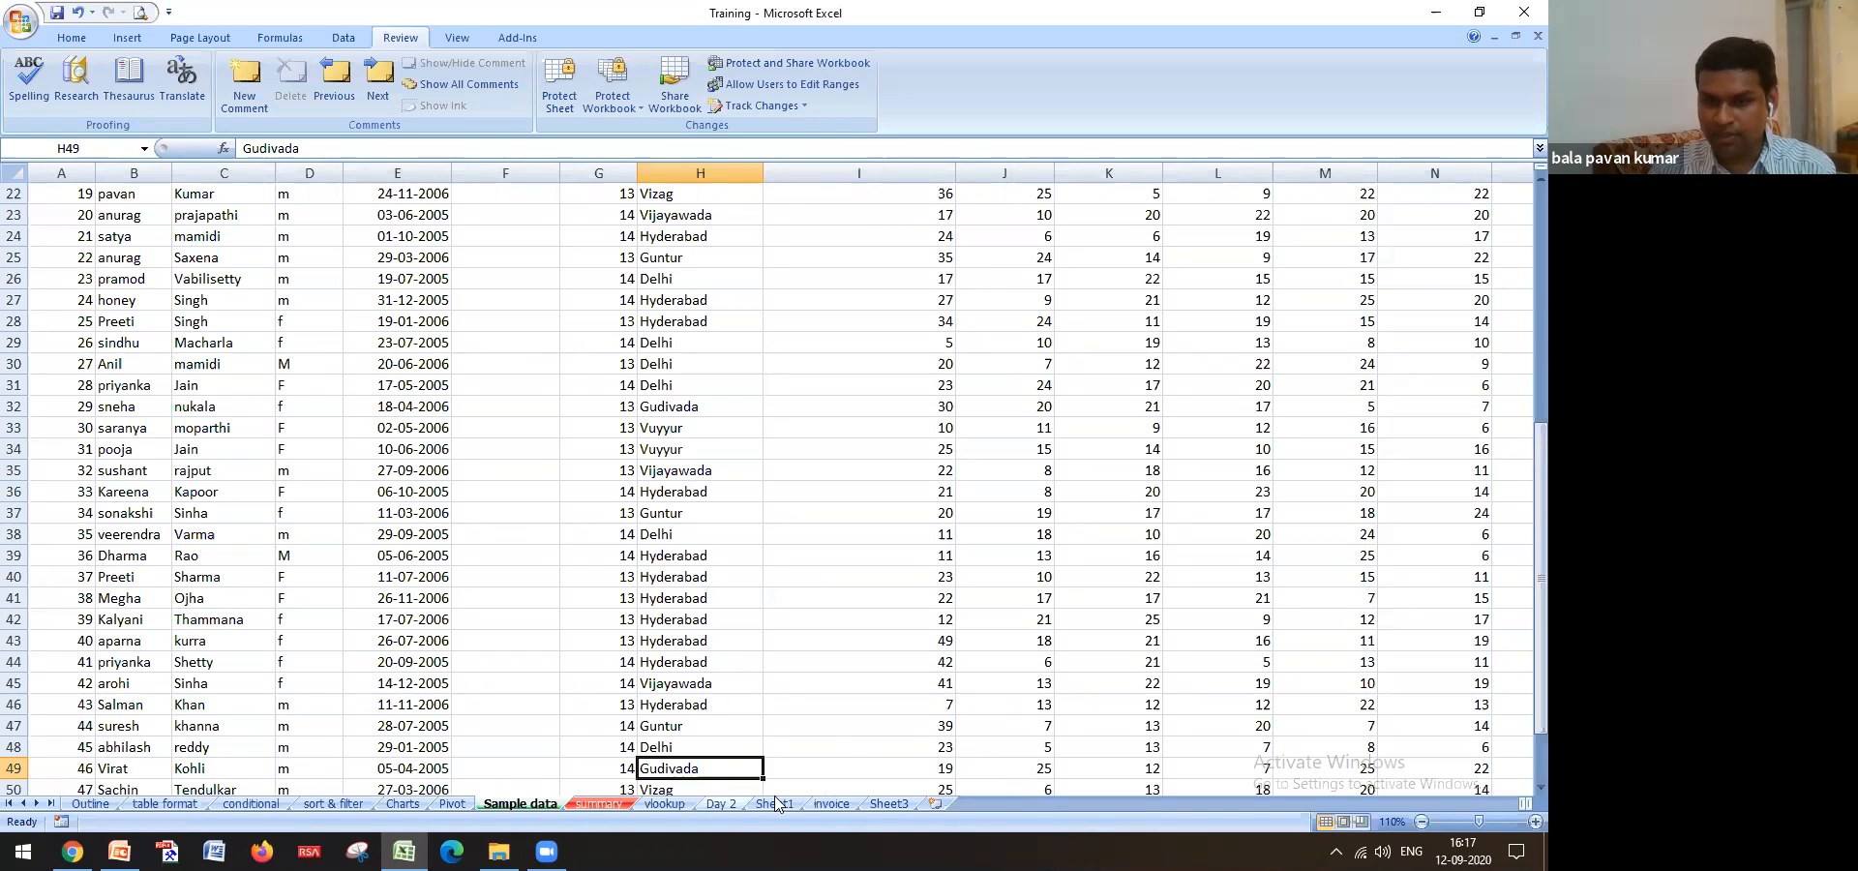
pyautogui.click(661, 804)
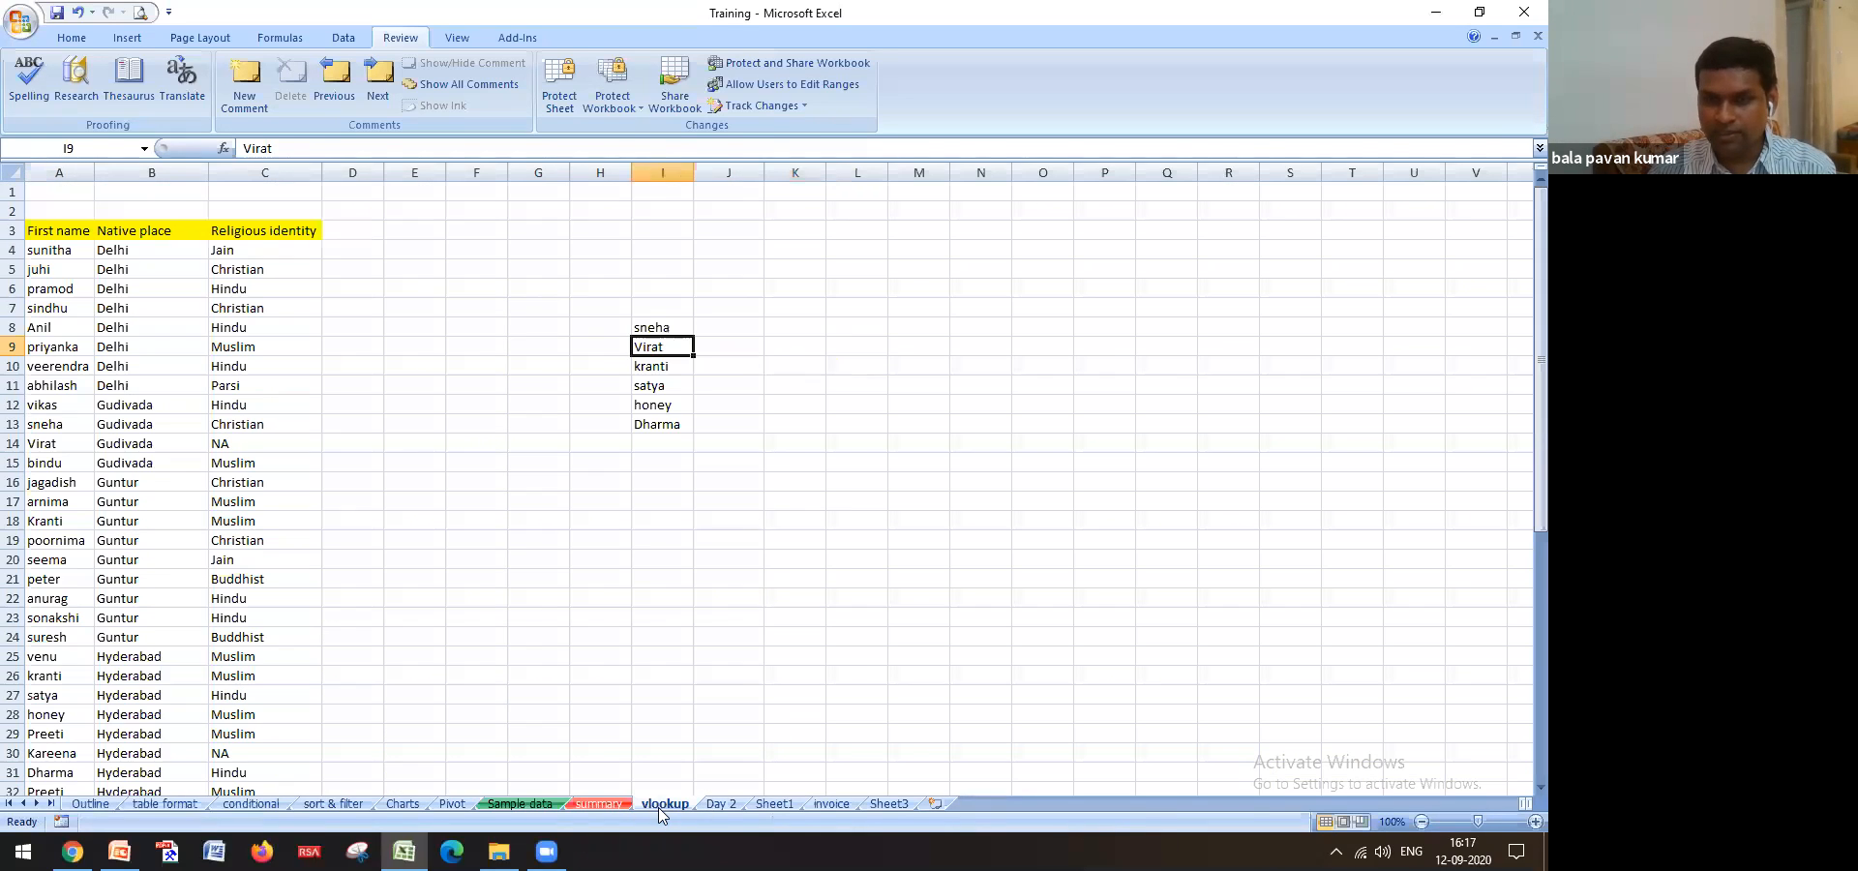
# Start a VLOOKUP in J9 using Virat in I9 as the lookup value
pyautogui.click(736, 348)
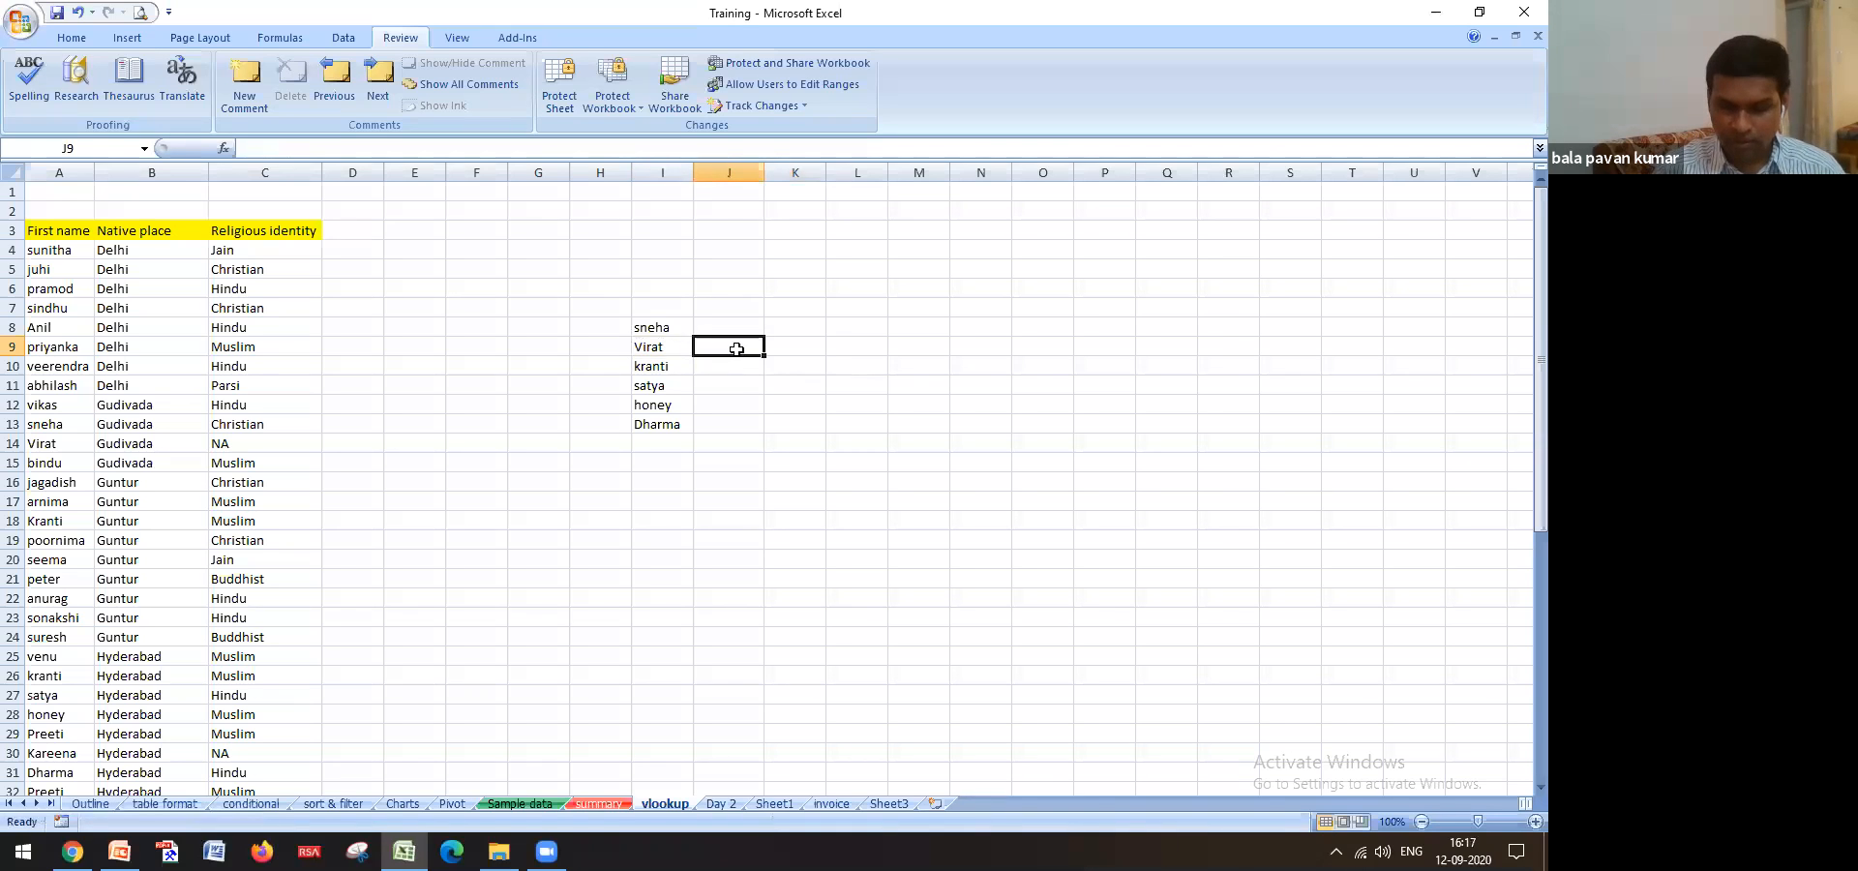
pyautogui.write('=')
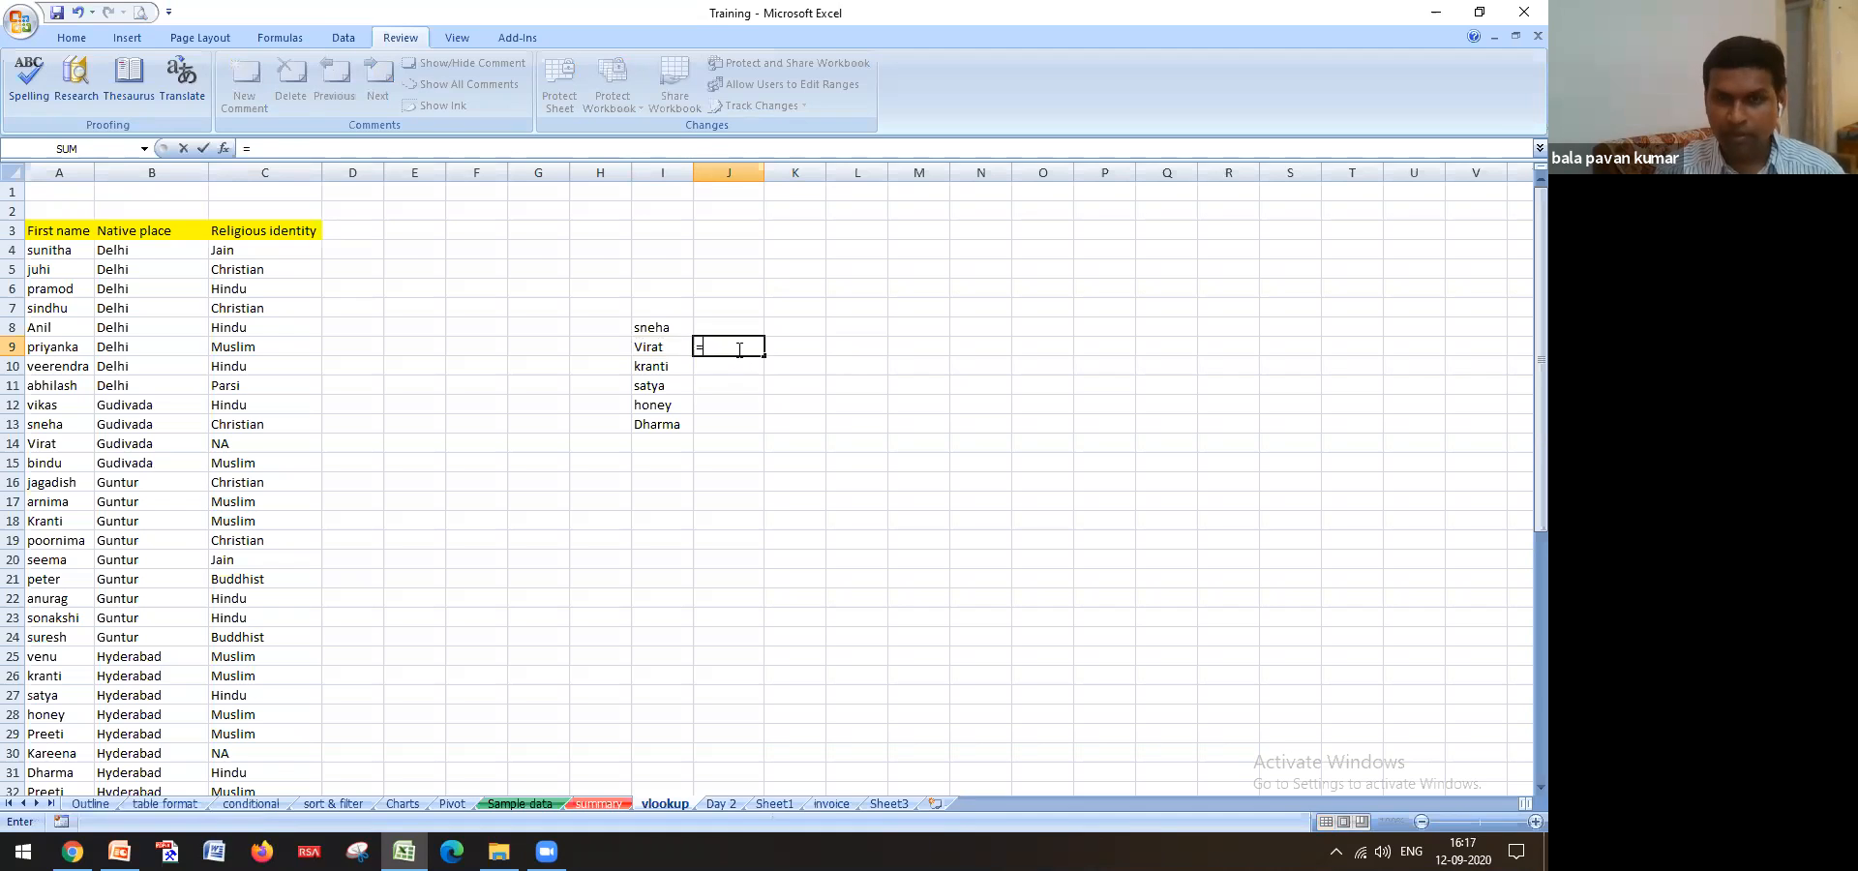
pyautogui.write('vlo')
pyautogui.press('Tab')
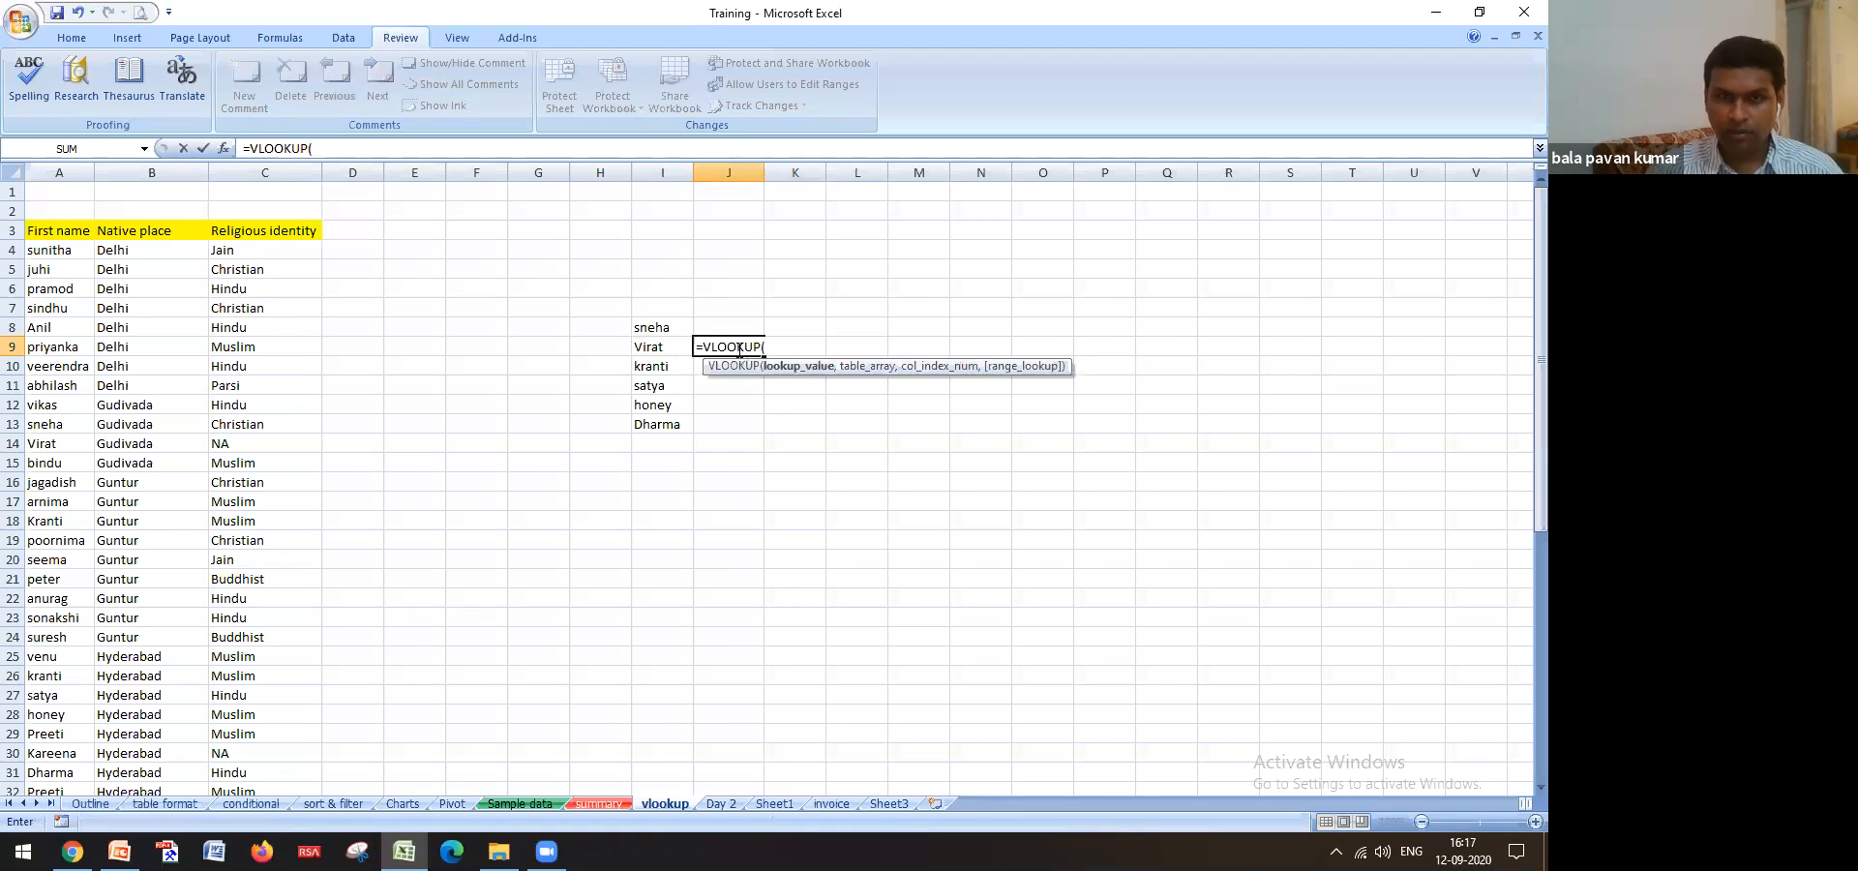
pyautogui.click(680, 348)
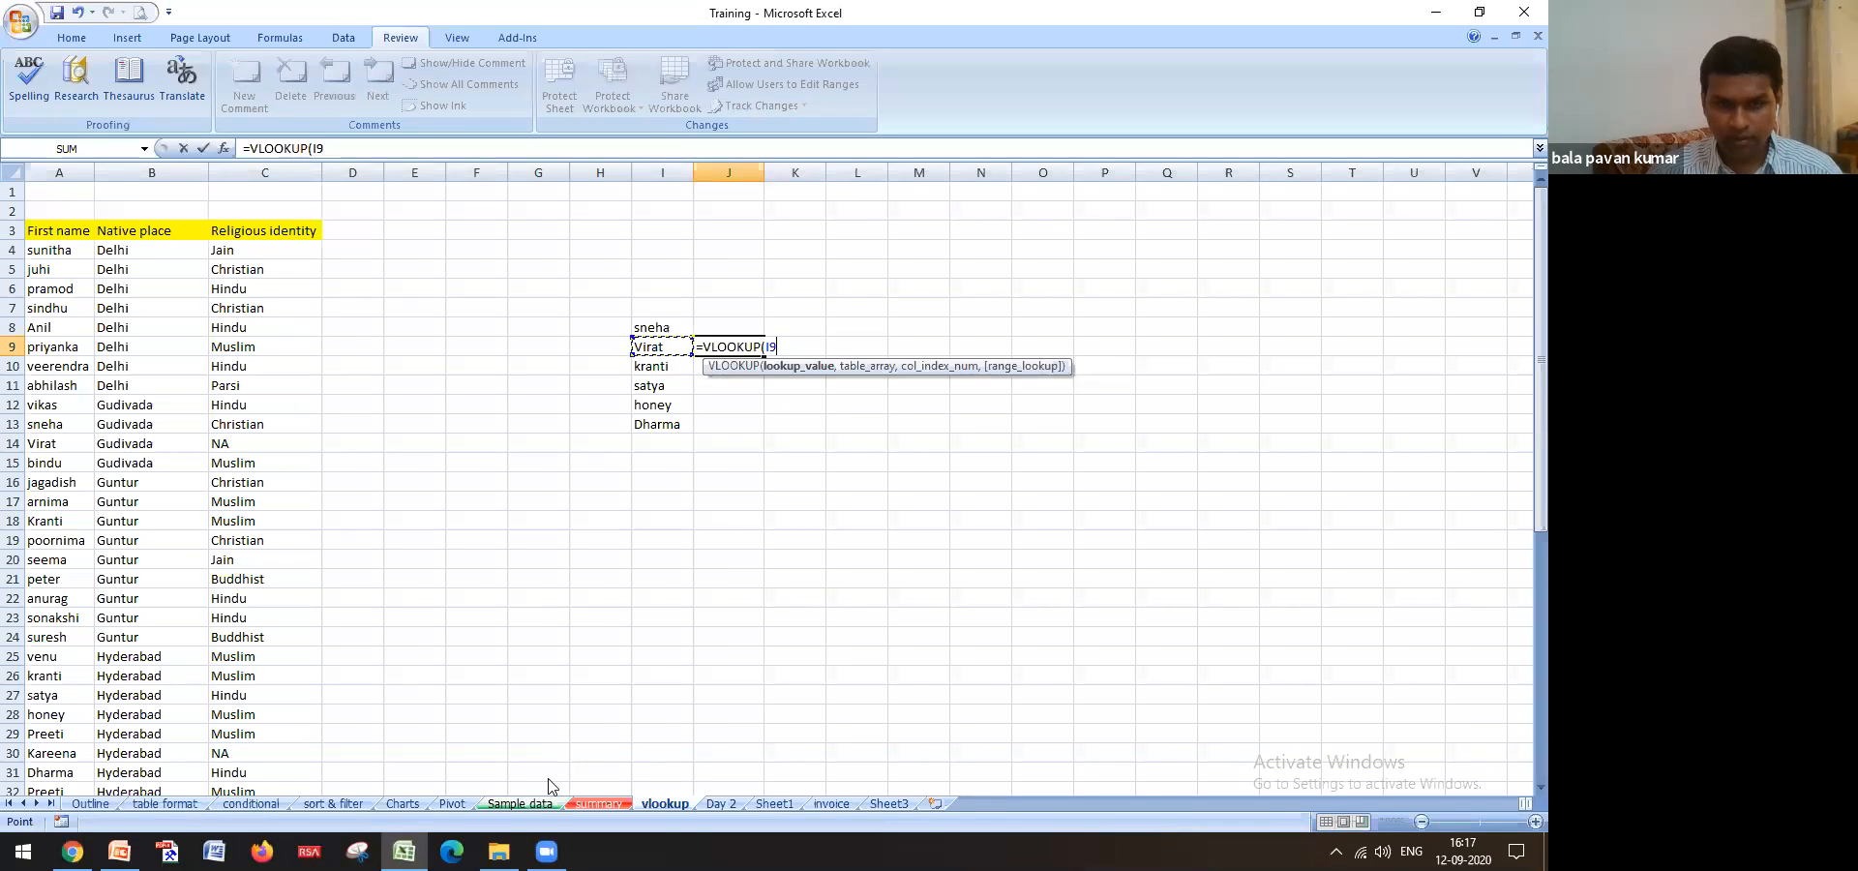
# Set the table to Sample data's B4:H53 and make it absolute
pyautogui.click(519, 805)
pyautogui.scroll(7, 165, 407)
pyautogui.click(126, 256)
pyautogui.hotkey('shift', 'Right')
pyautogui.hotkey('shift', 'Right')
pyautogui.hotkey('shift', 'Right')
pyautogui.hotkey('shift', 'Right')
pyautogui.hotkey('shift', 'Right')
pyautogui.hotkey('shift', 'Right')
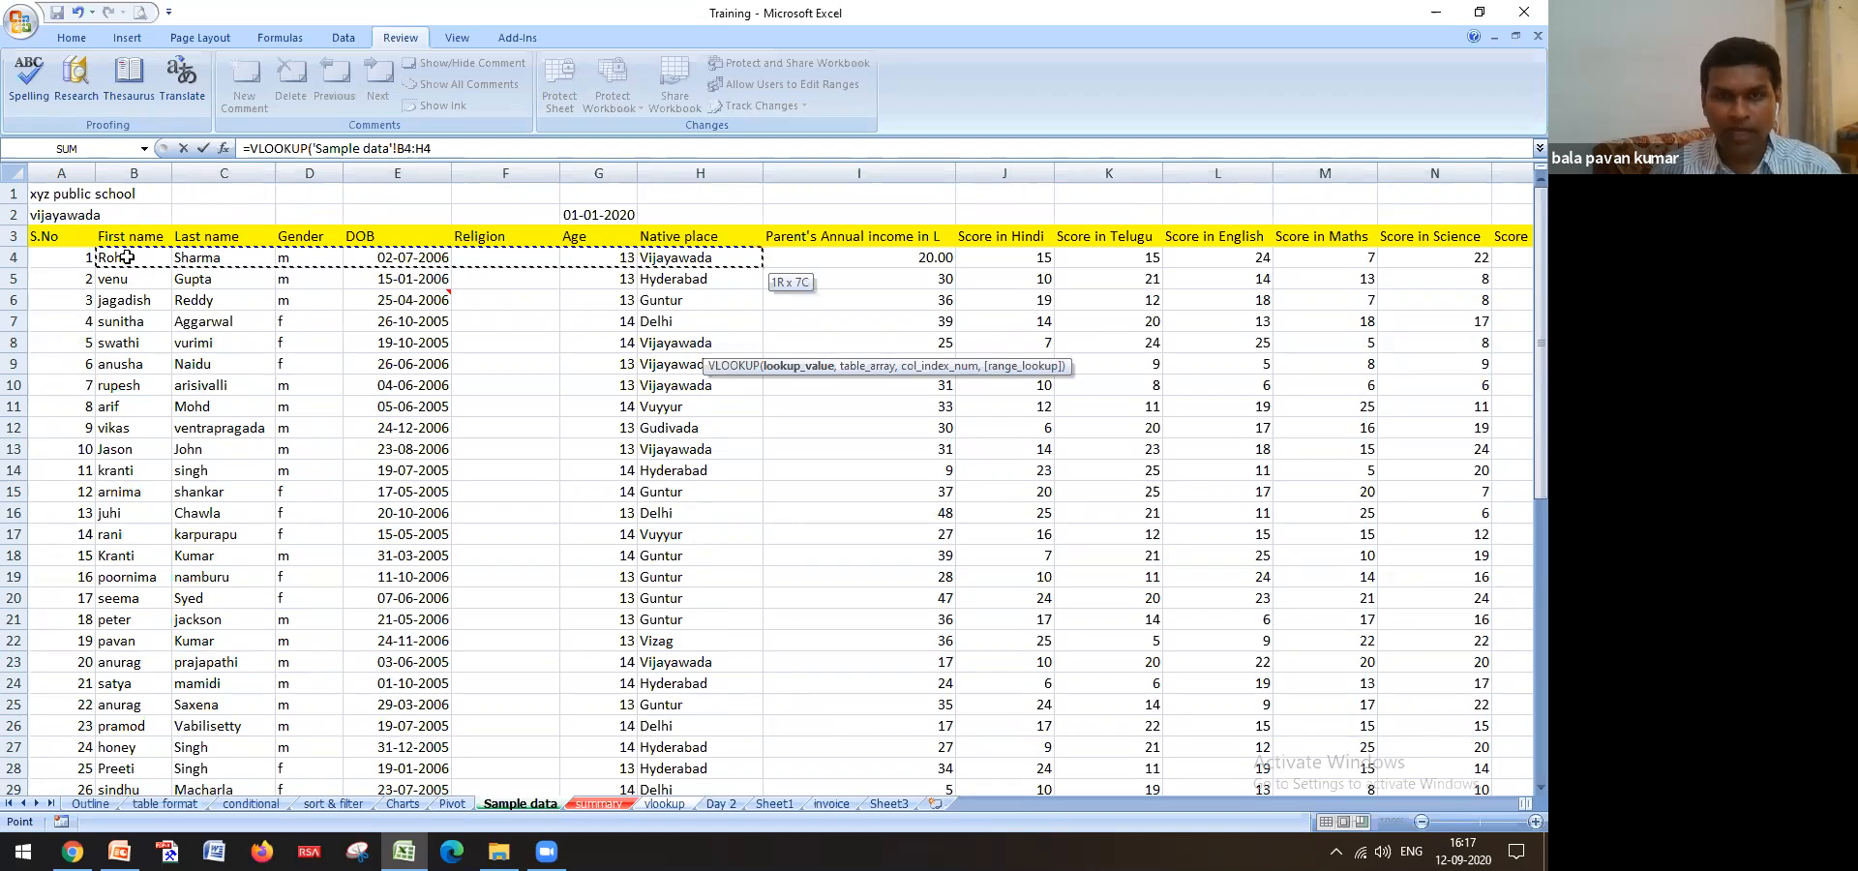
pyautogui.hotkey('ctrl', 'shift', 'Down')
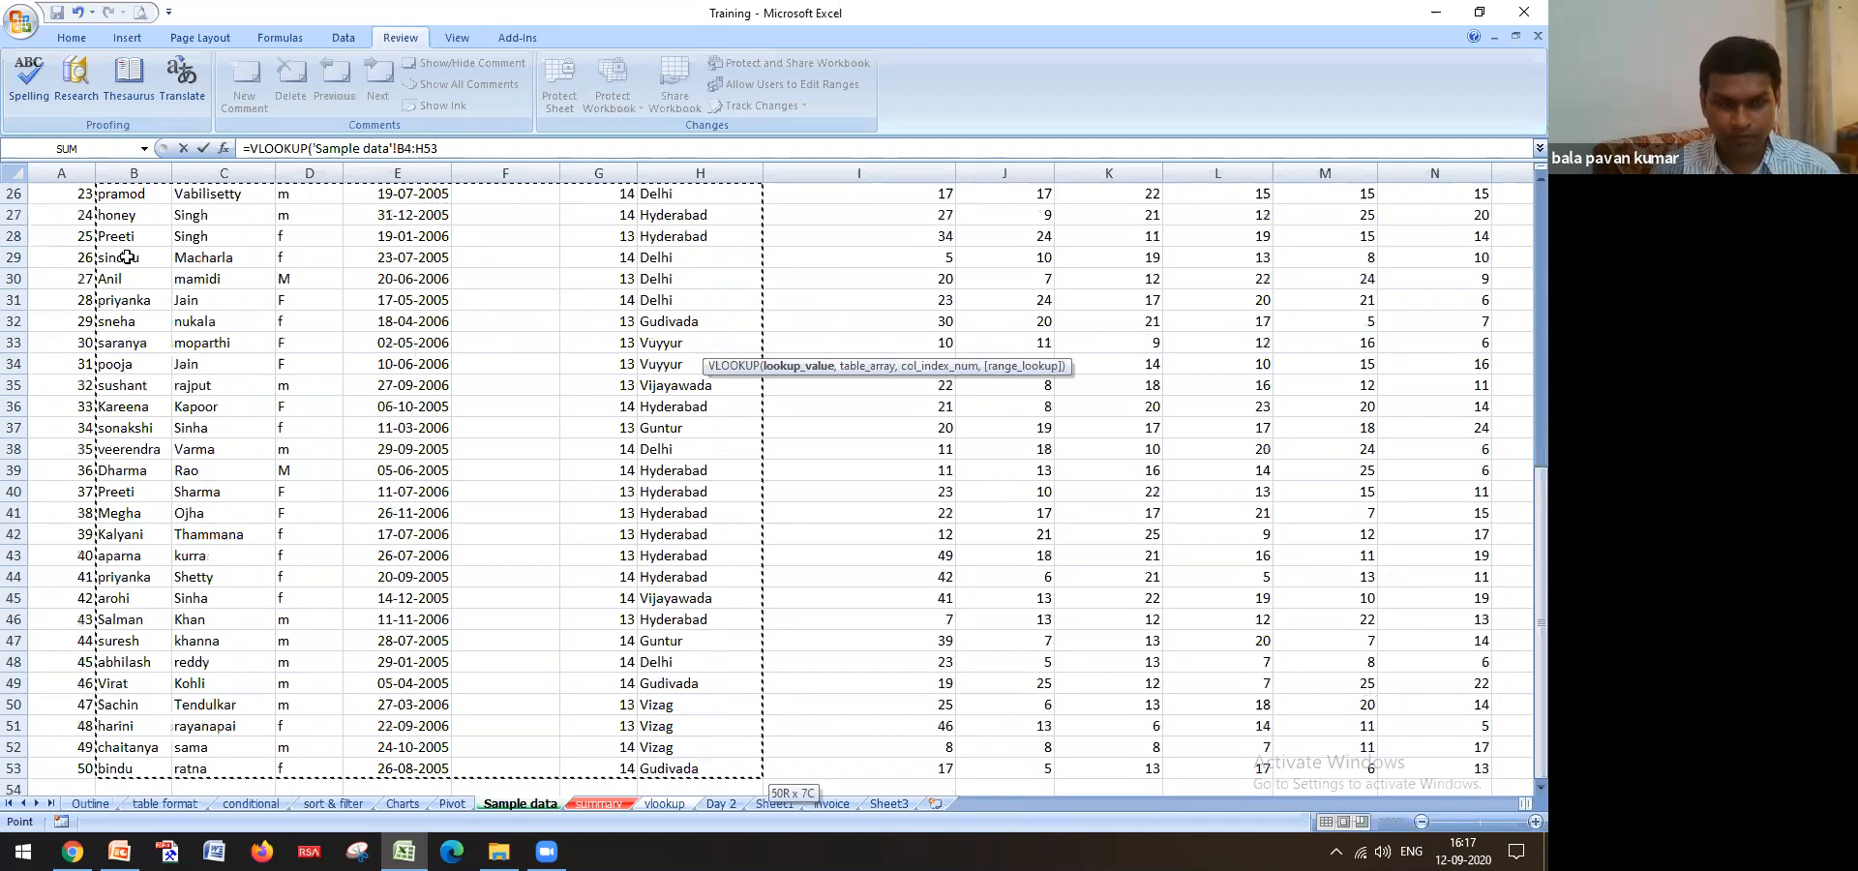
pyautogui.press('F5')
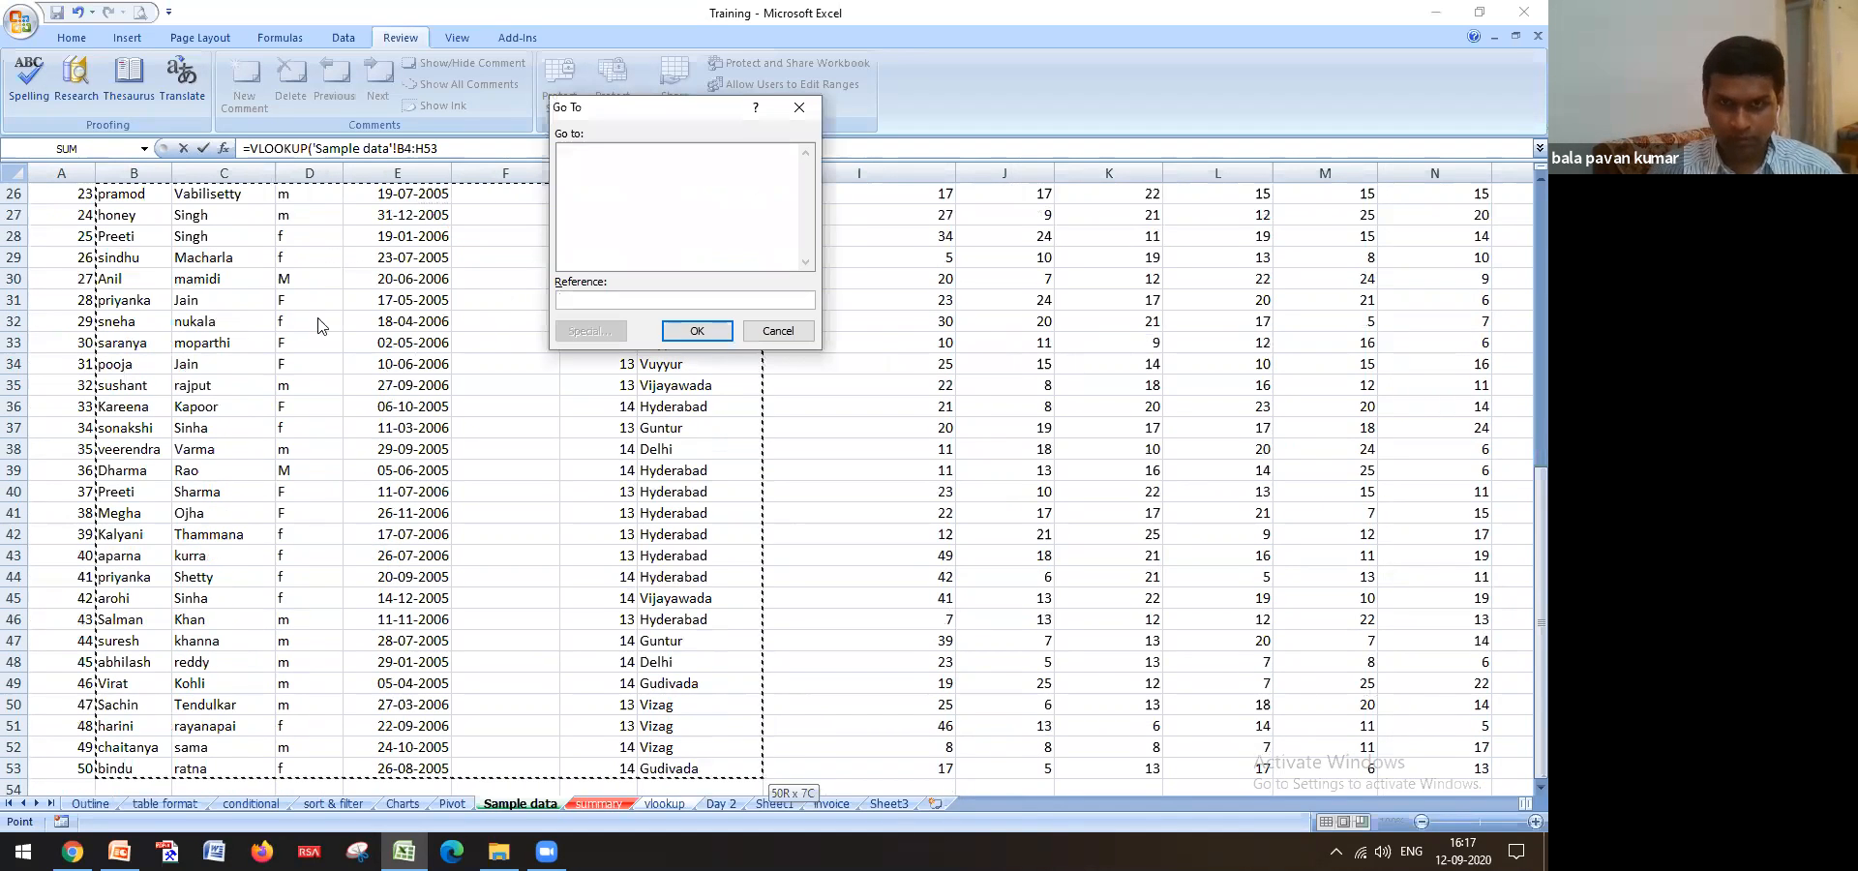
pyautogui.click(778, 331)
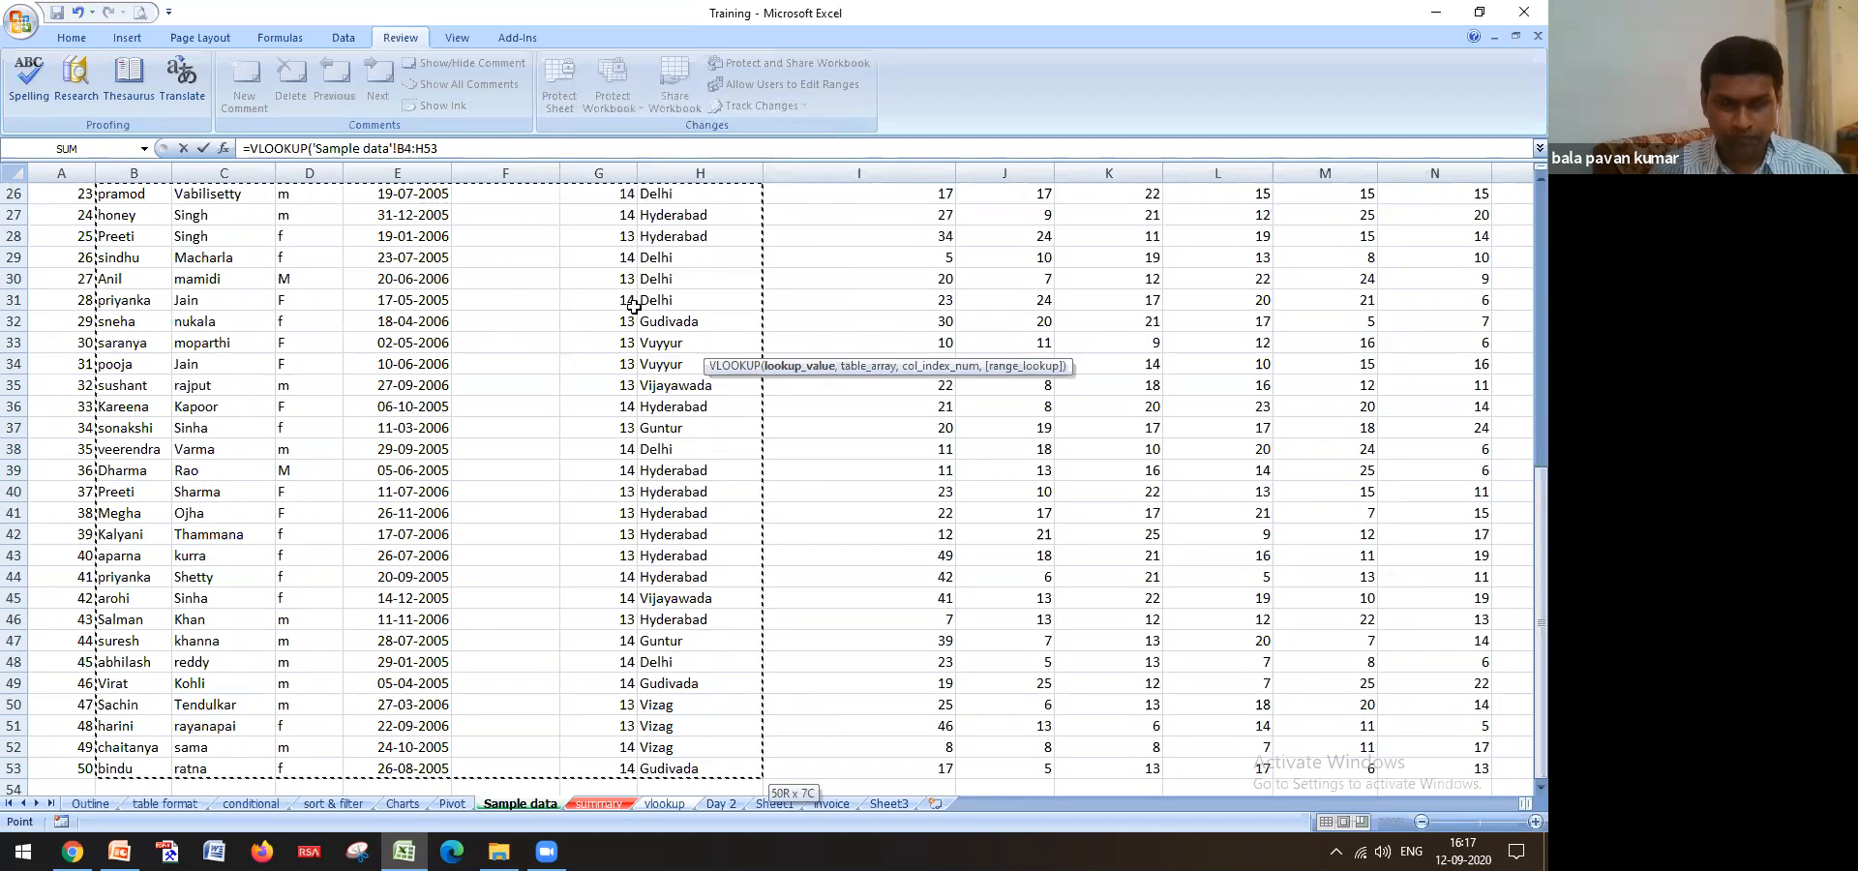
pyautogui.press('F4')
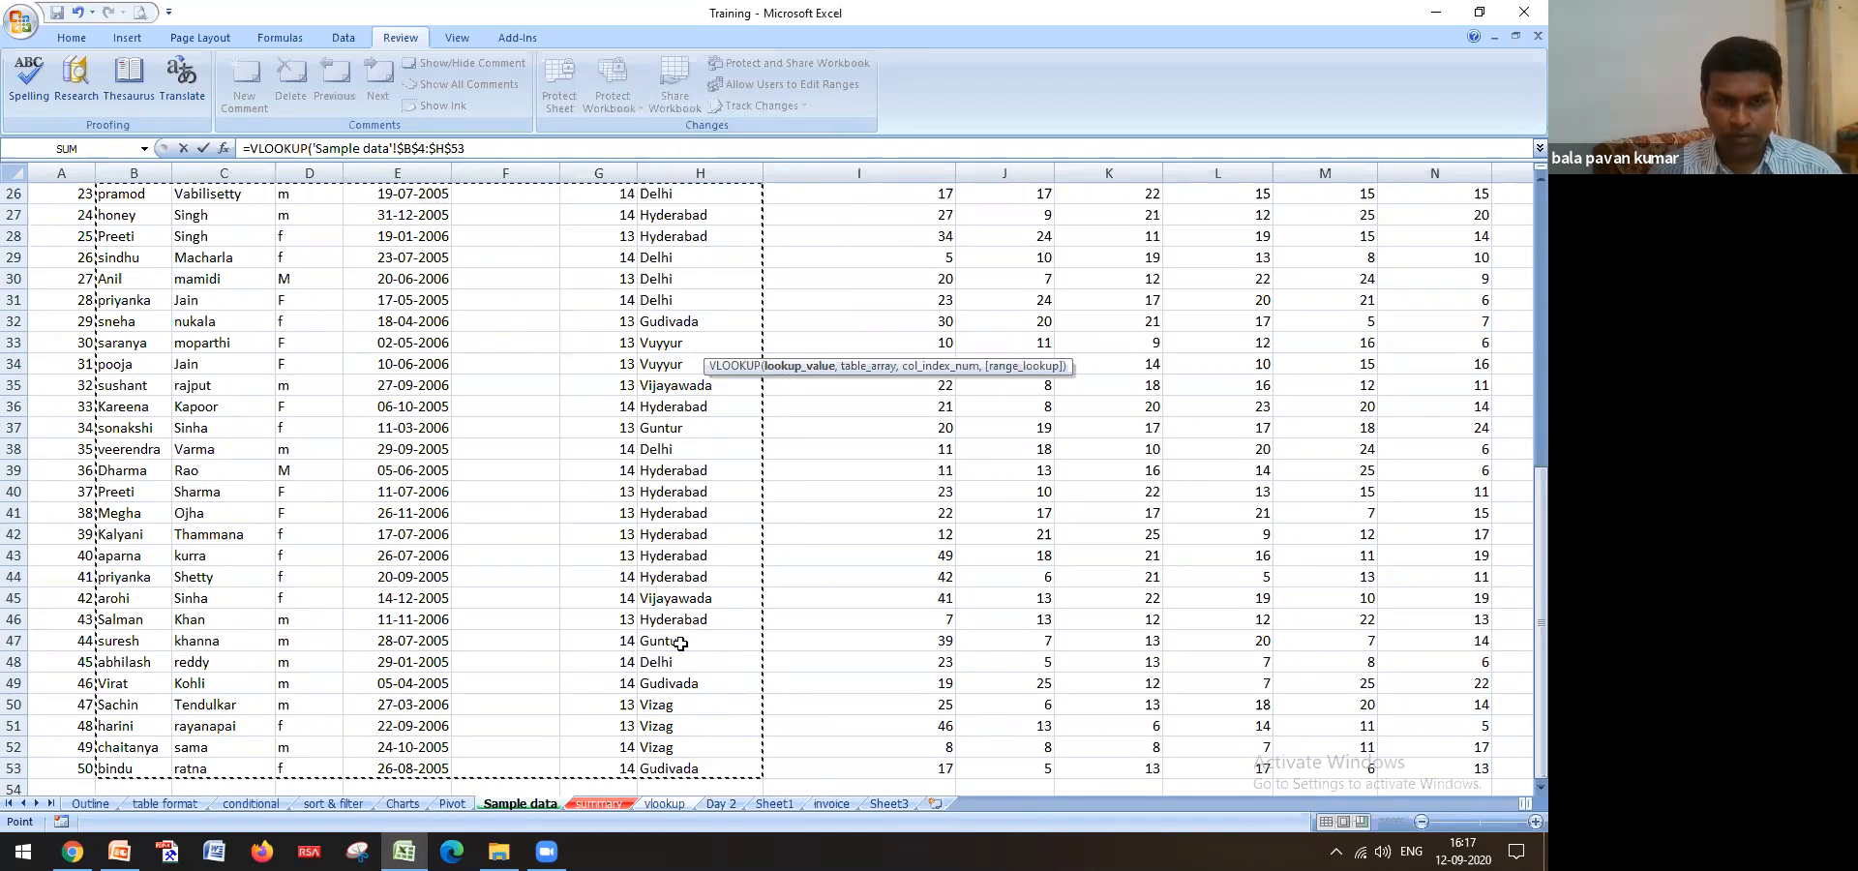
# Finish J9's VLOOKUP with column 7, exact match, then delete its #VALUE! result
pyautogui.write(',70')
pyautogui.press('Return')
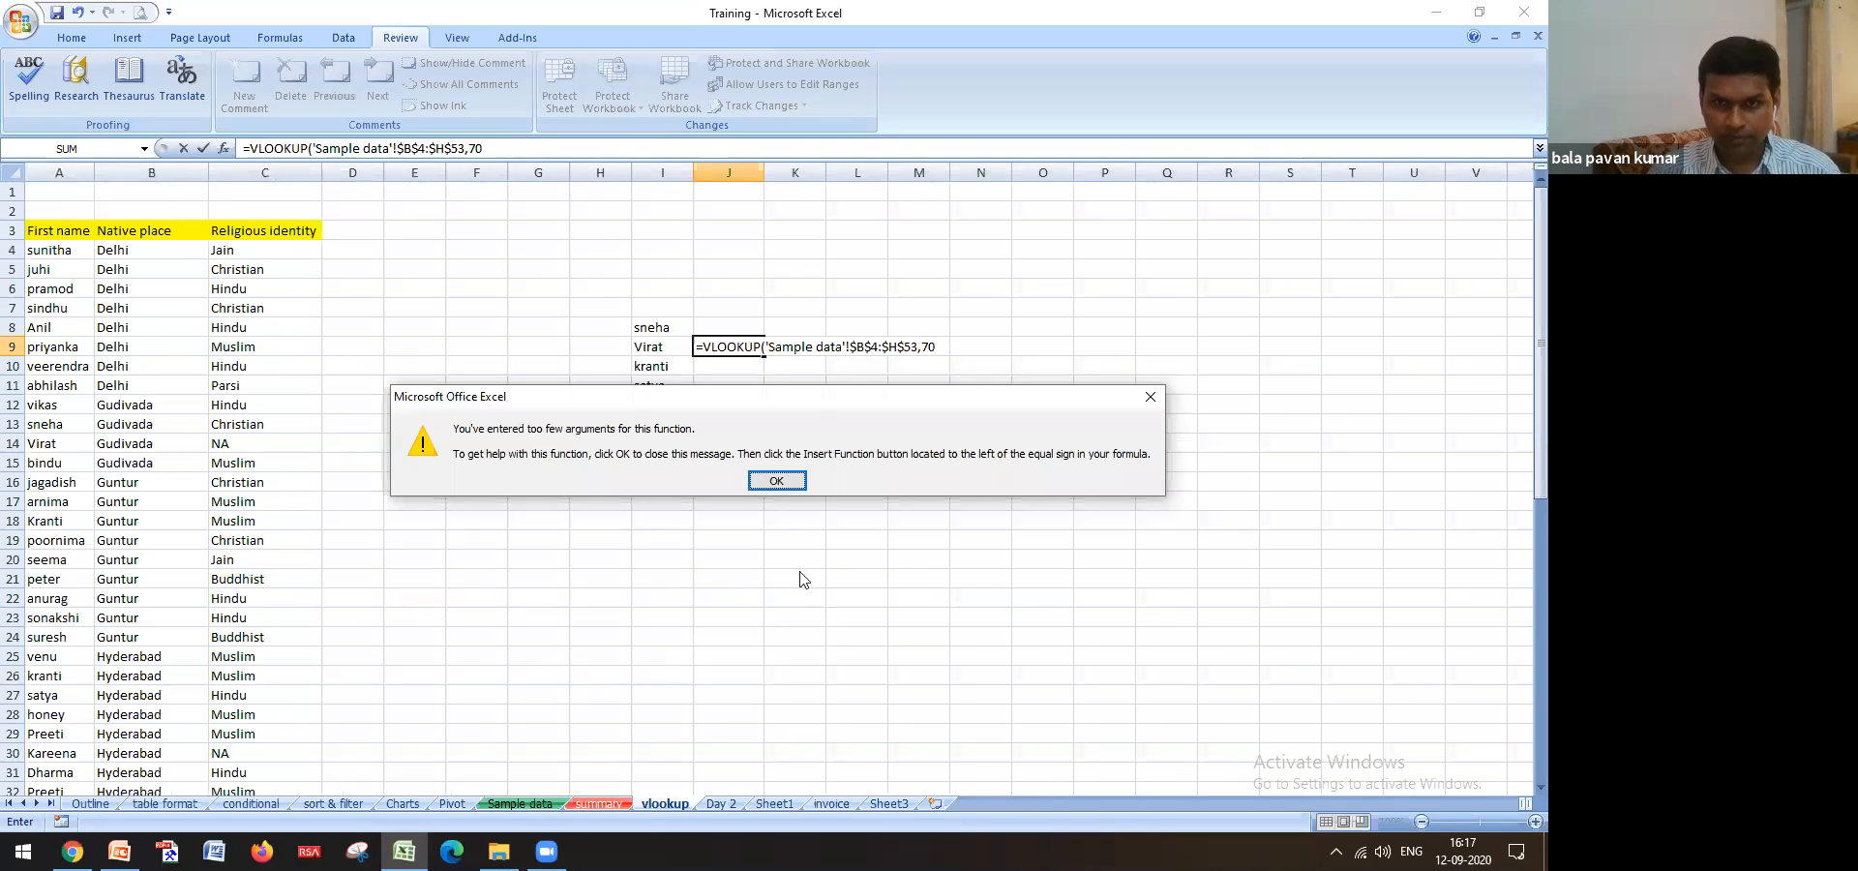
pyautogui.click(777, 481)
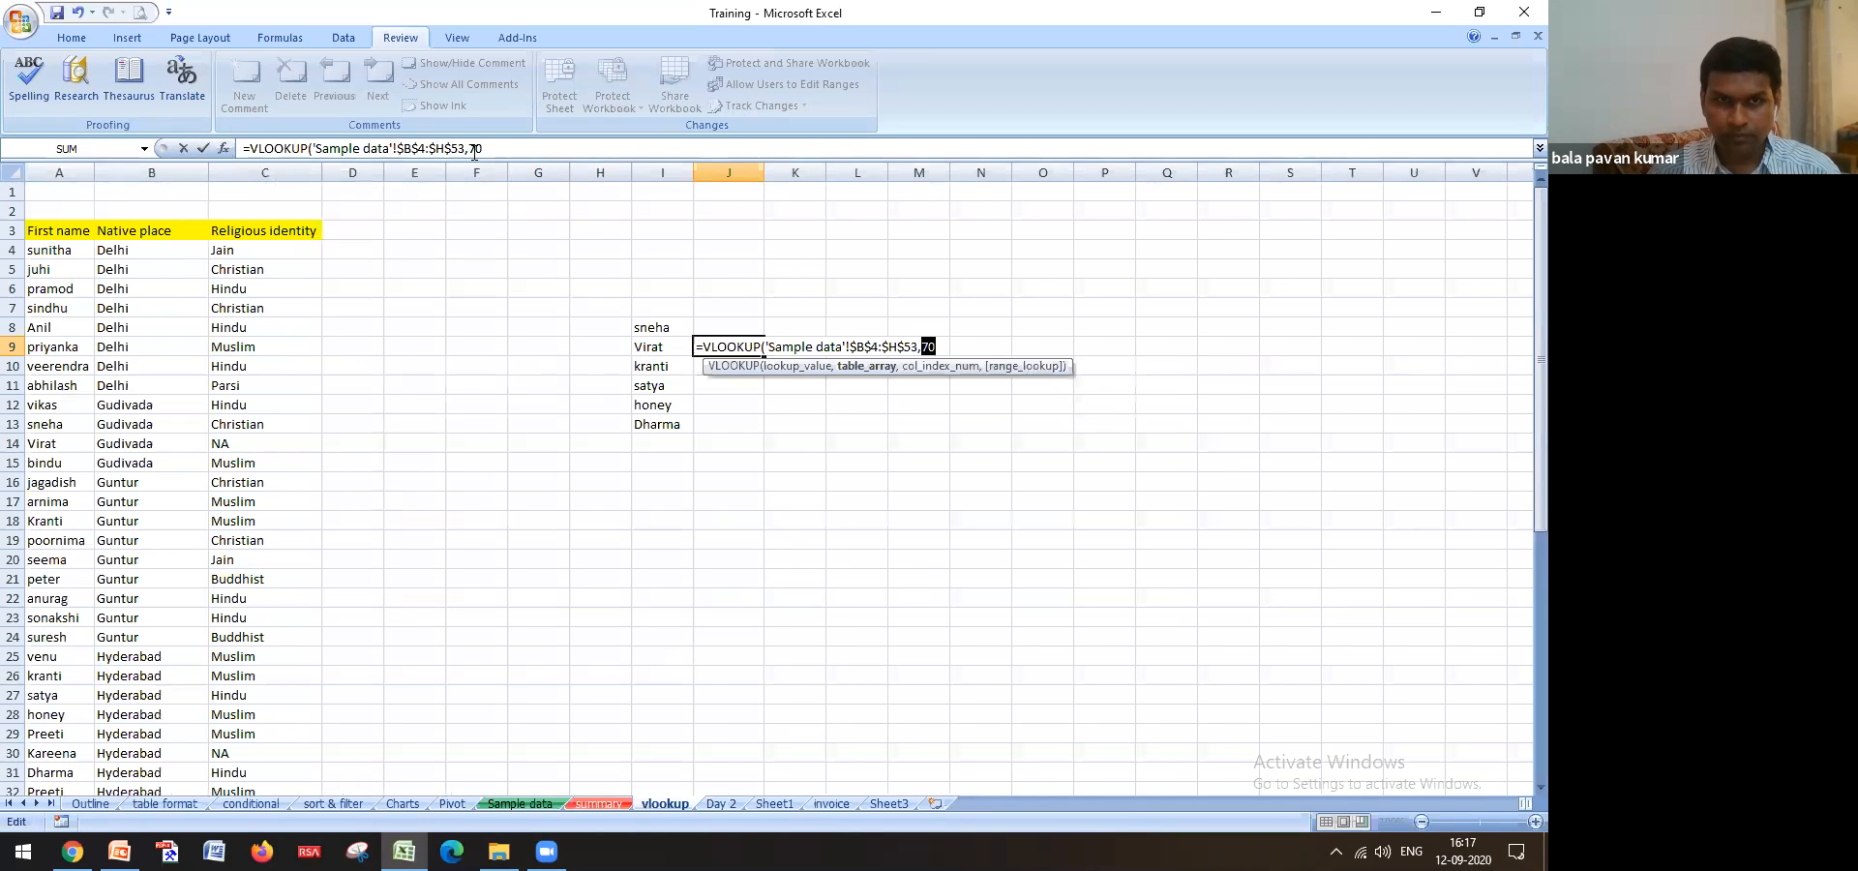
pyautogui.click(549, 148)
pyautogui.write(',')
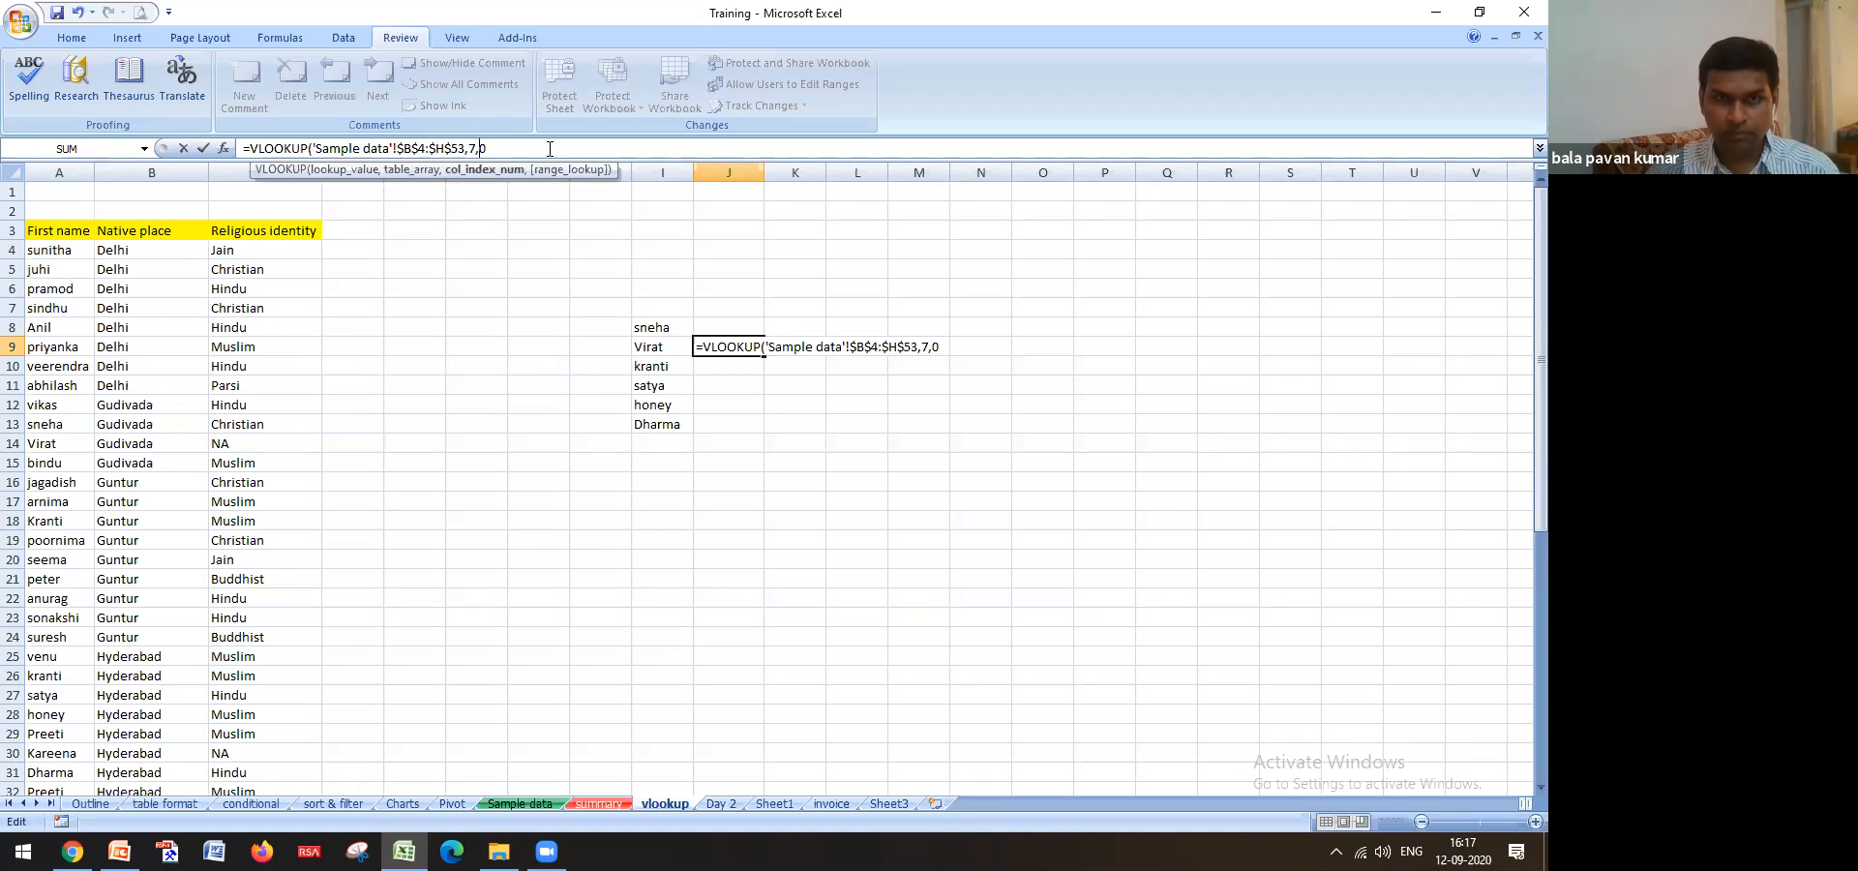
pyautogui.press('Return')
pyautogui.press('Up')
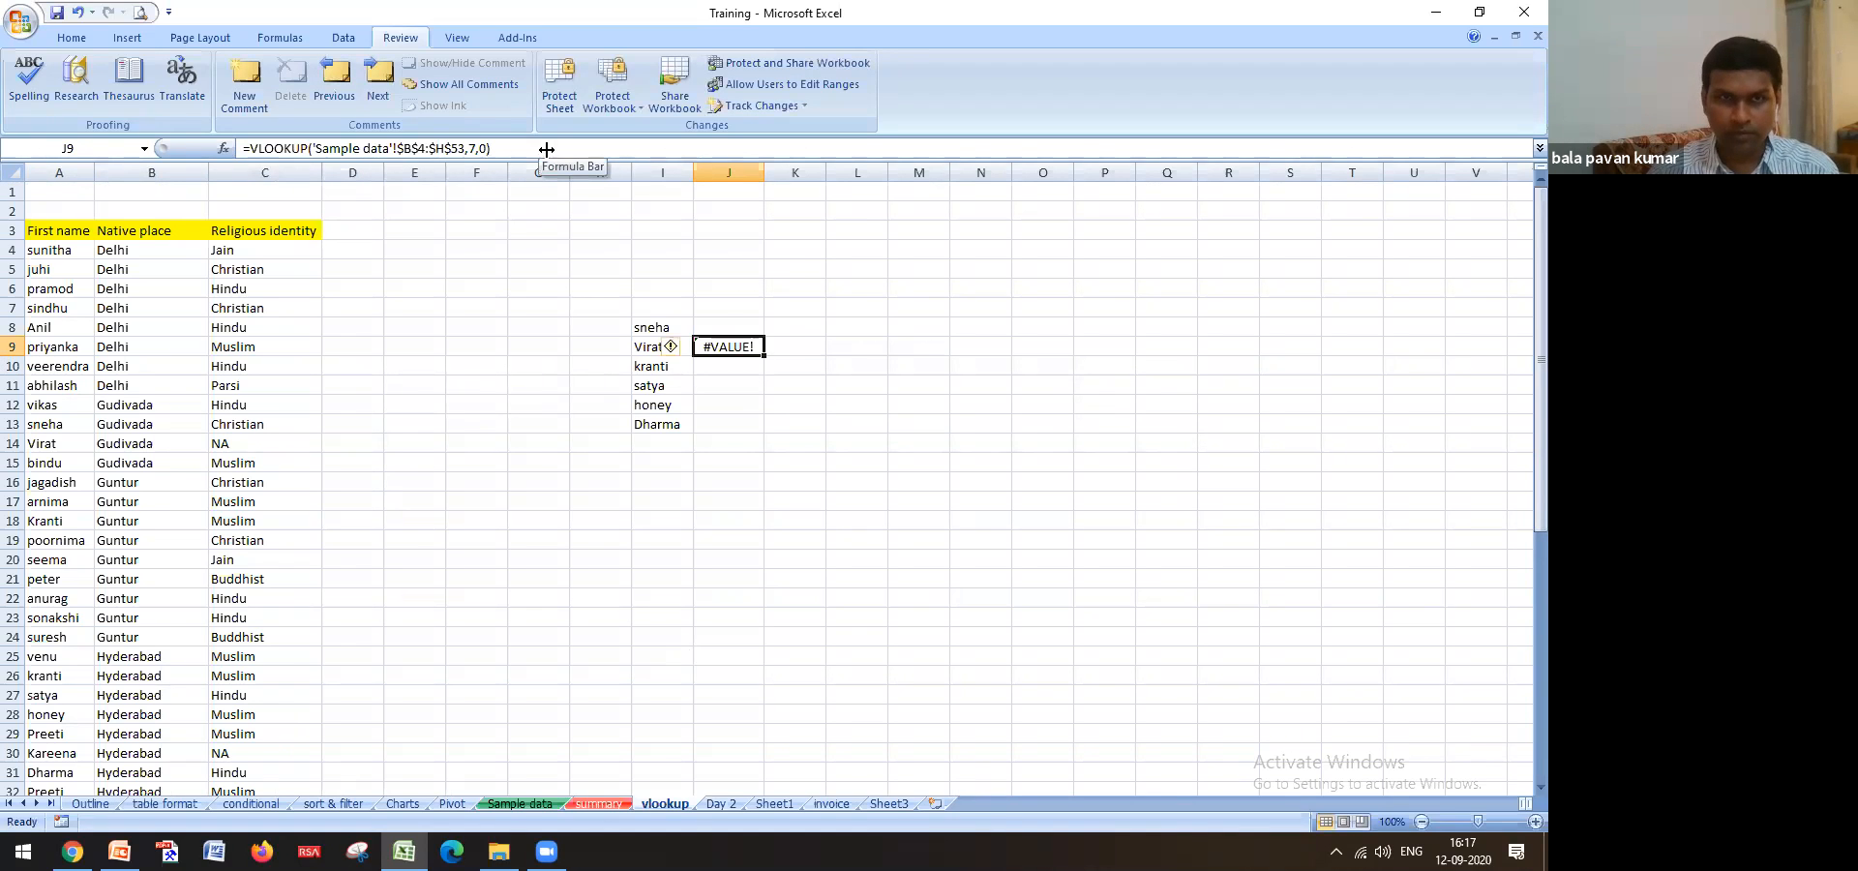
pyautogui.click(466, 148)
pyautogui.press('Right')
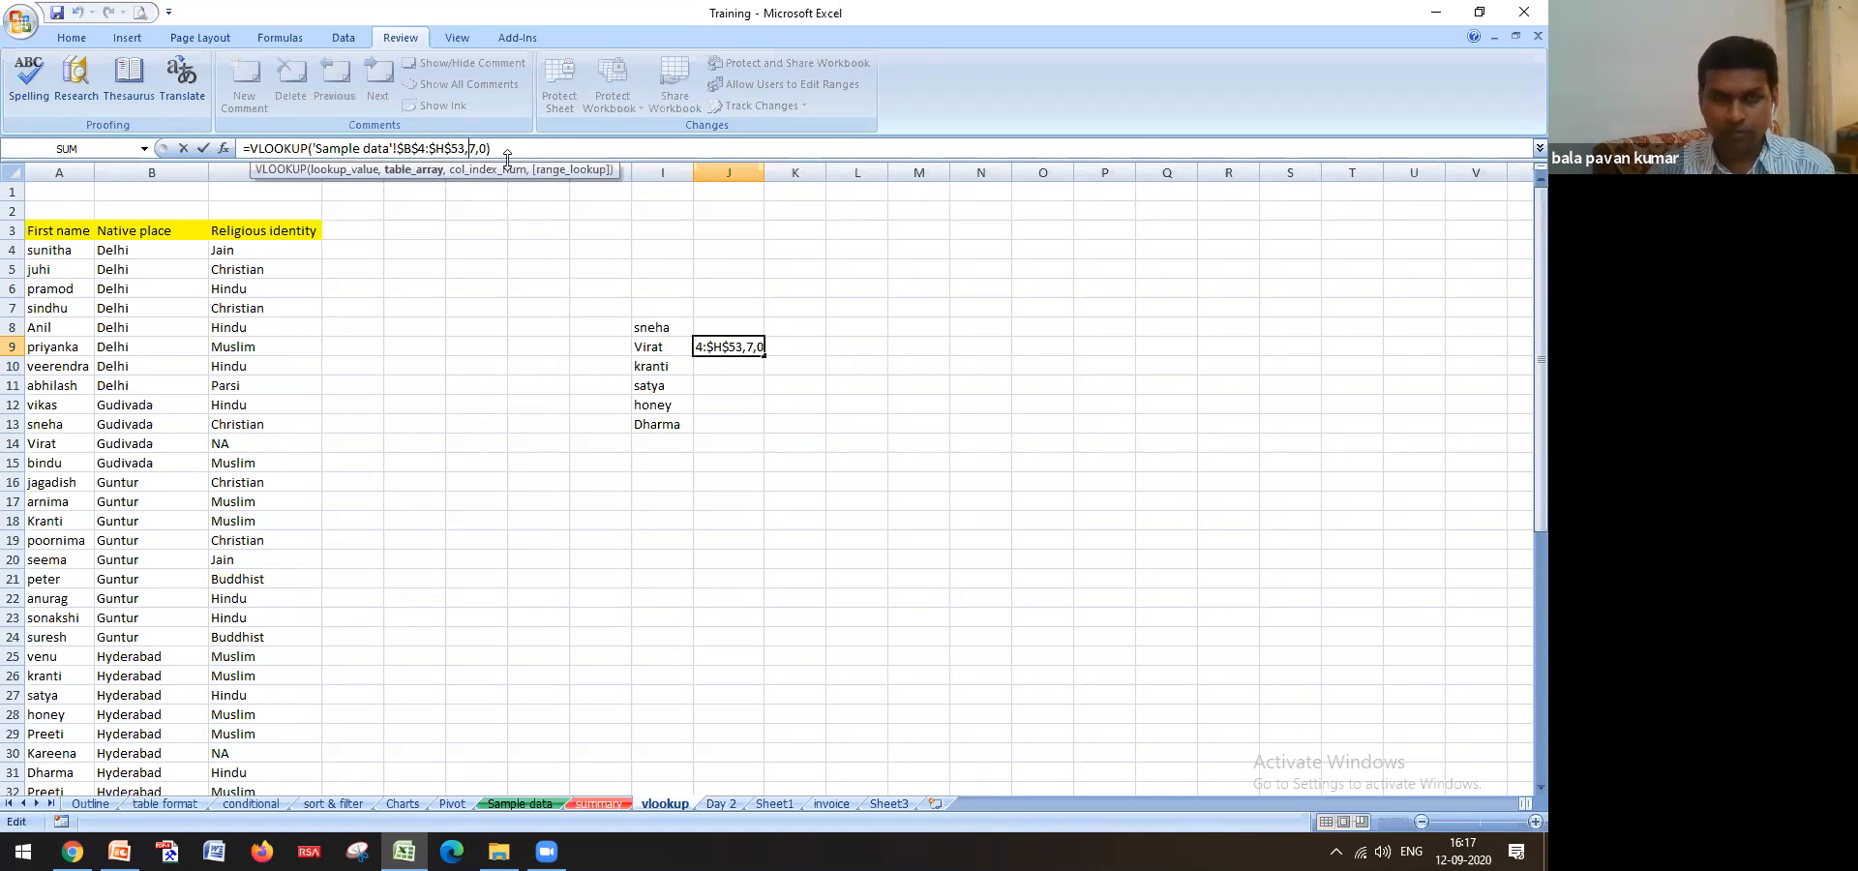
pyautogui.hotkey('ctrl', 'Return')
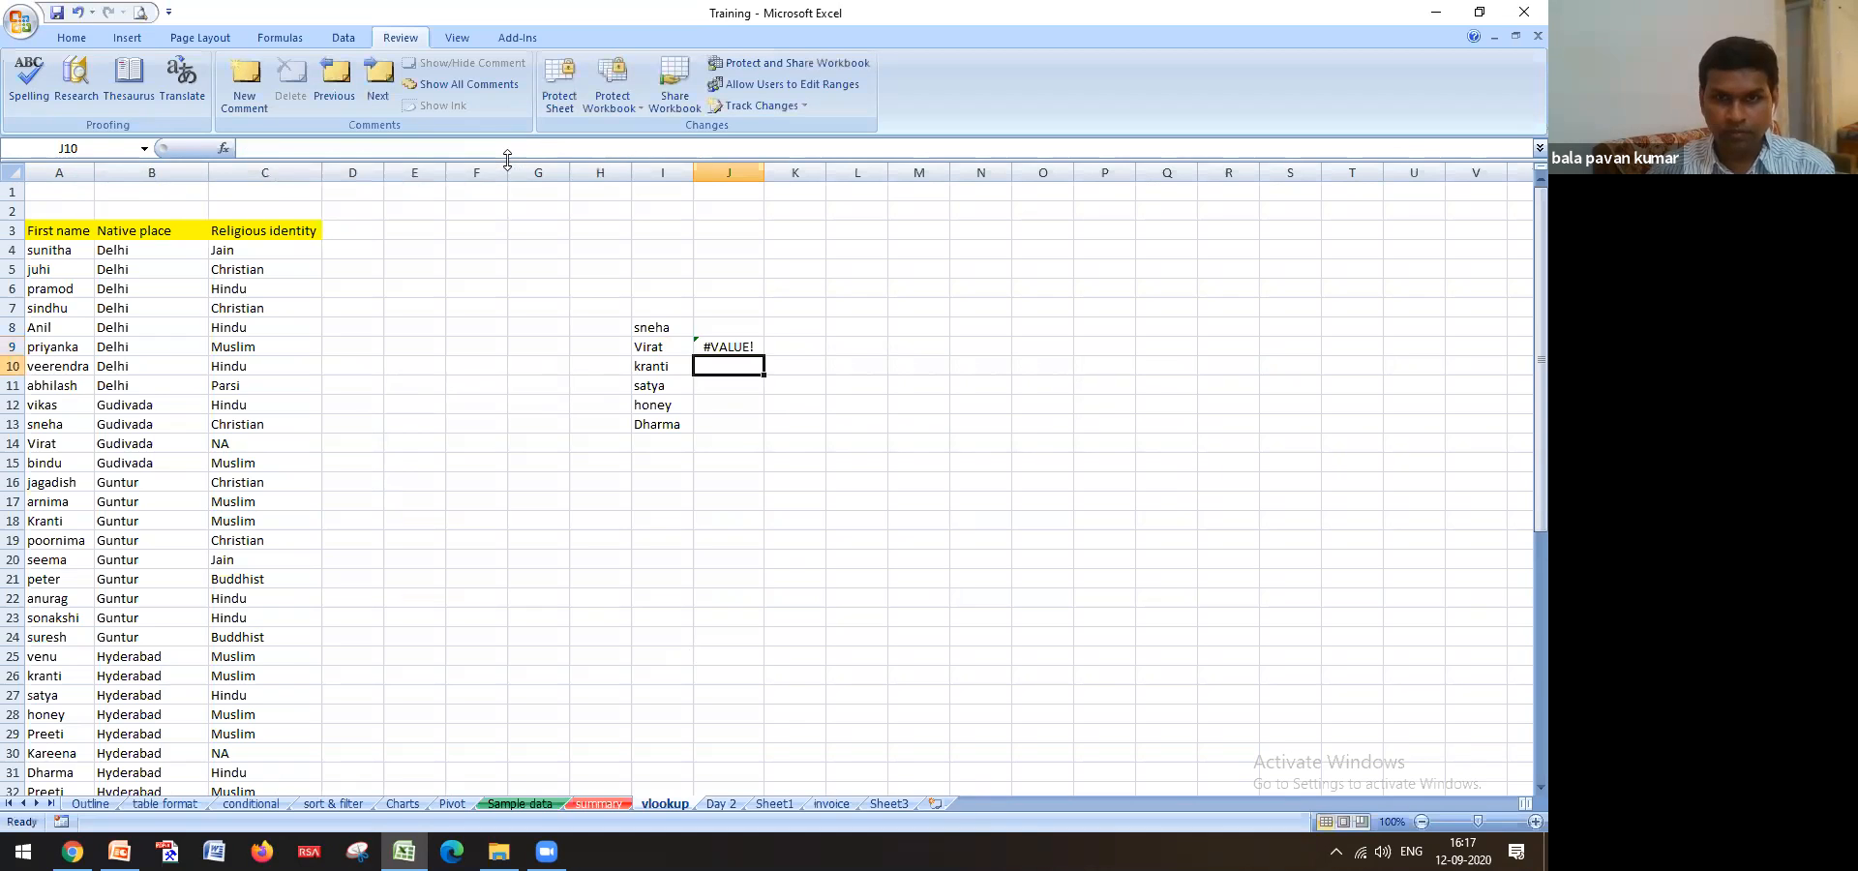
pyautogui.press('Delete')
# Enter =VLOOKUP(I9,'Sample data'!$B$4:$H$53,7,0) in J9, returning Gudivada
pyautogui.write('=')
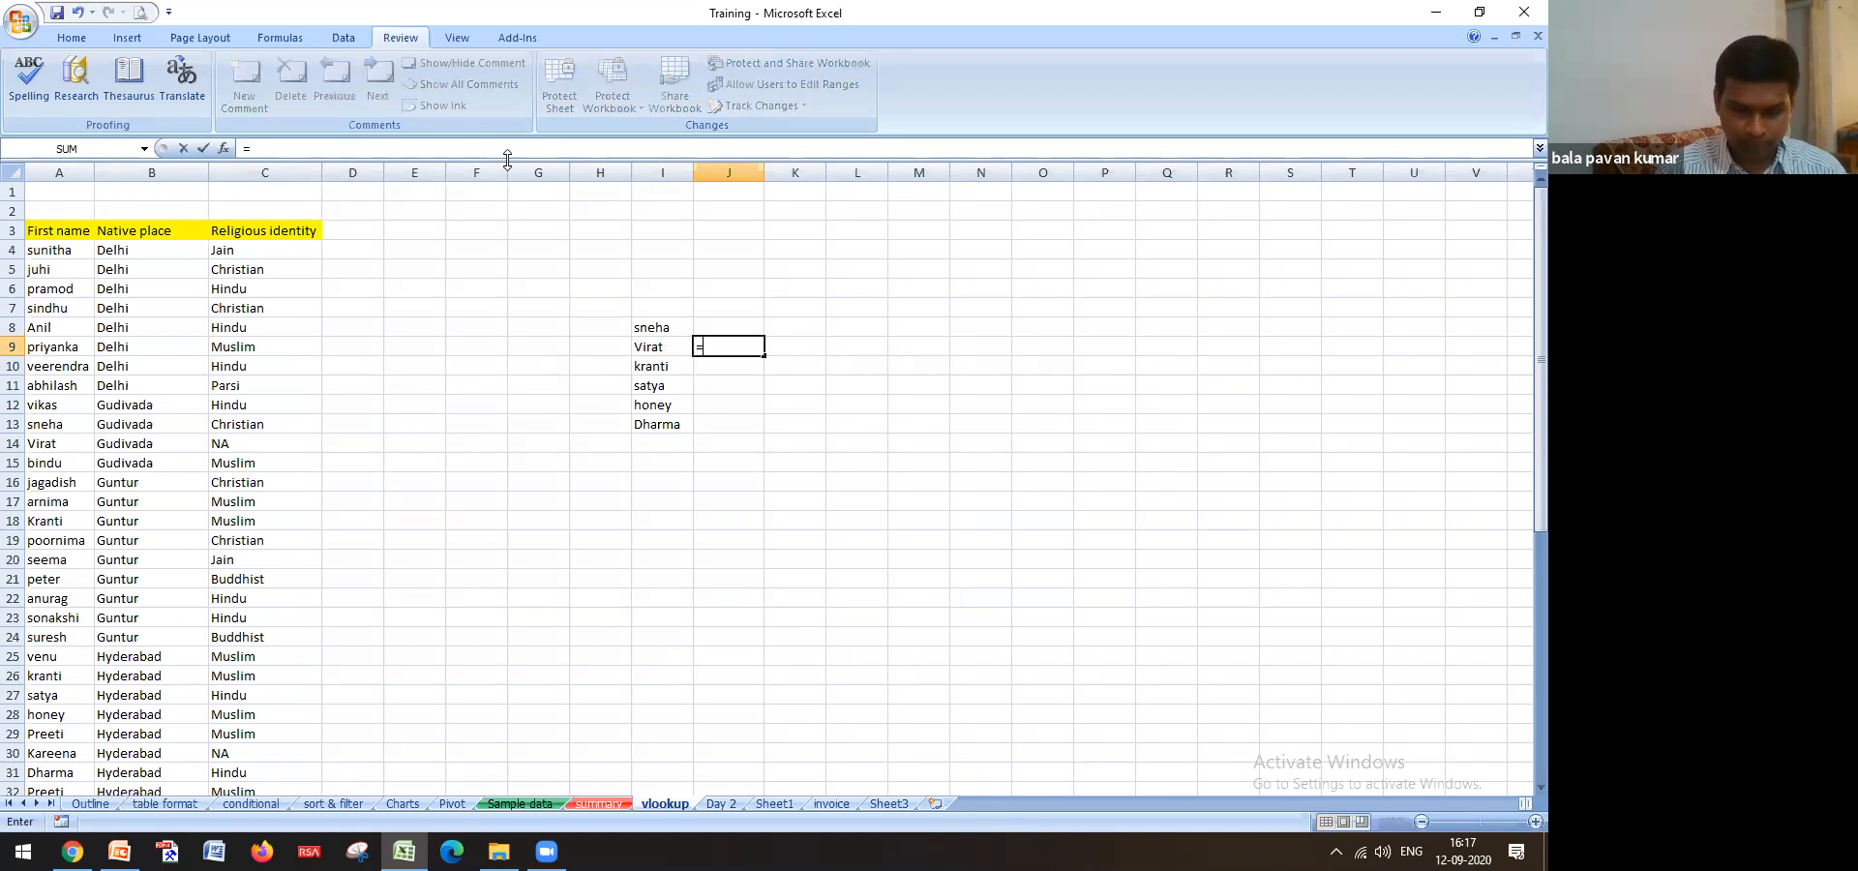
pyautogui.write('VLOOKUP(')
pyautogui.click(666, 347)
pyautogui.write(',')
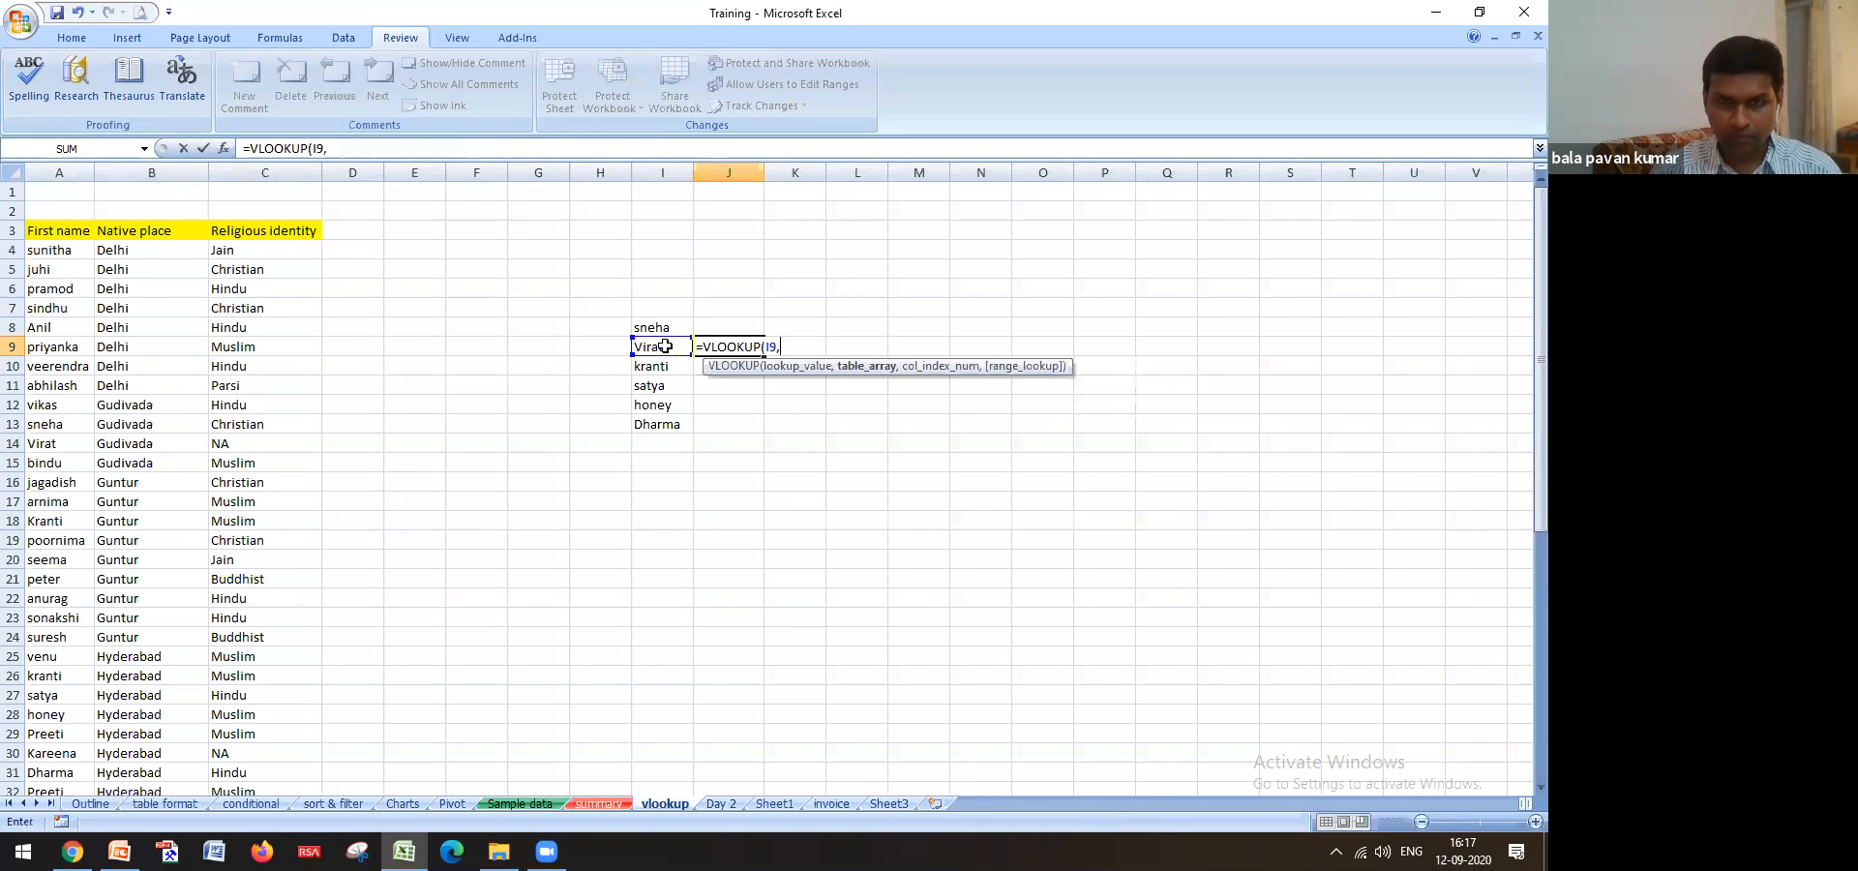
pyautogui.click(508, 806)
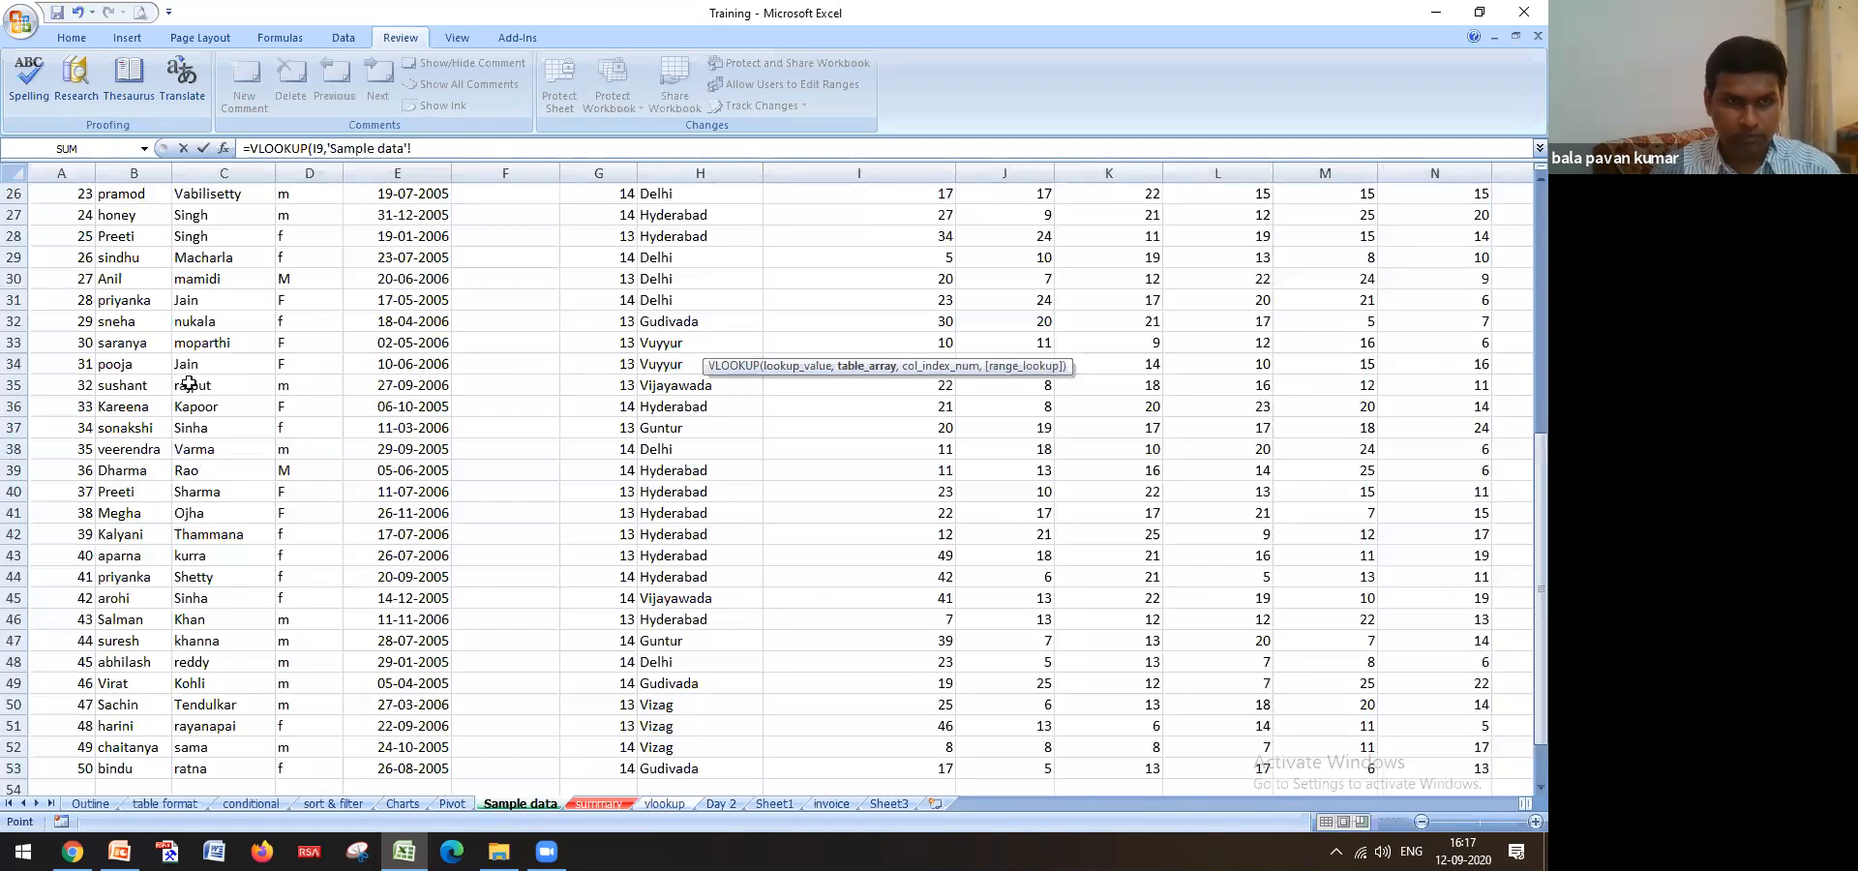
pyautogui.scroll(8, 189, 383)
pyautogui.click(132, 258)
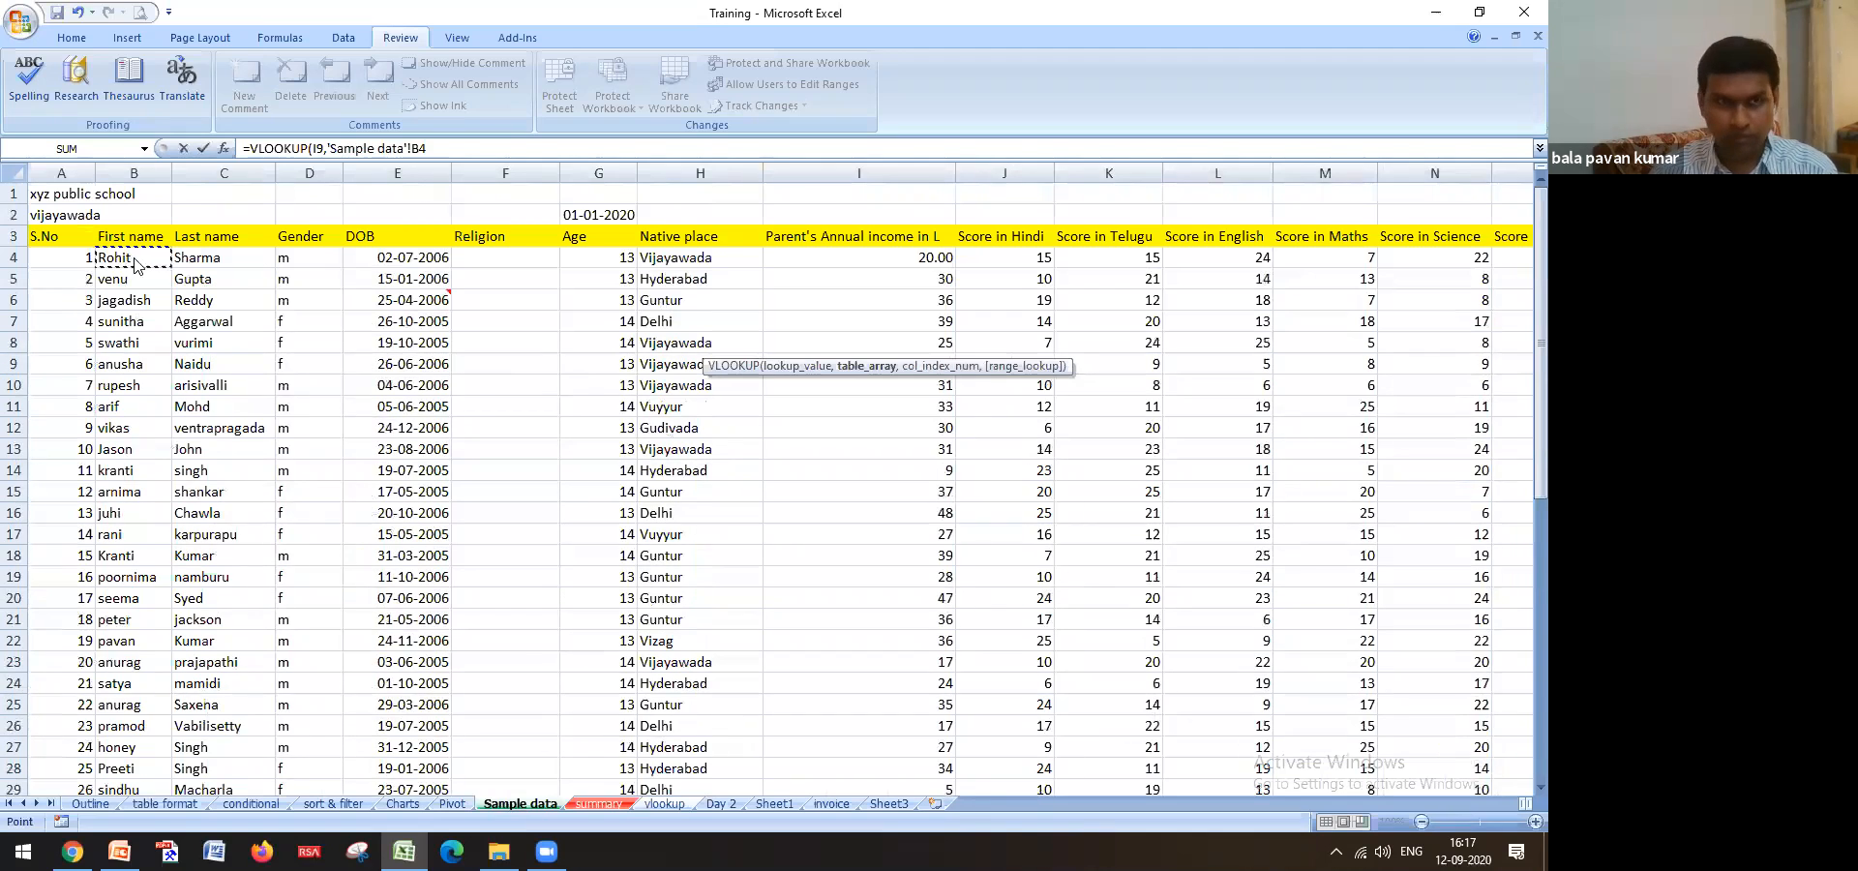
pyautogui.moveTo(135, 261); pyautogui.dragTo(760, 264)
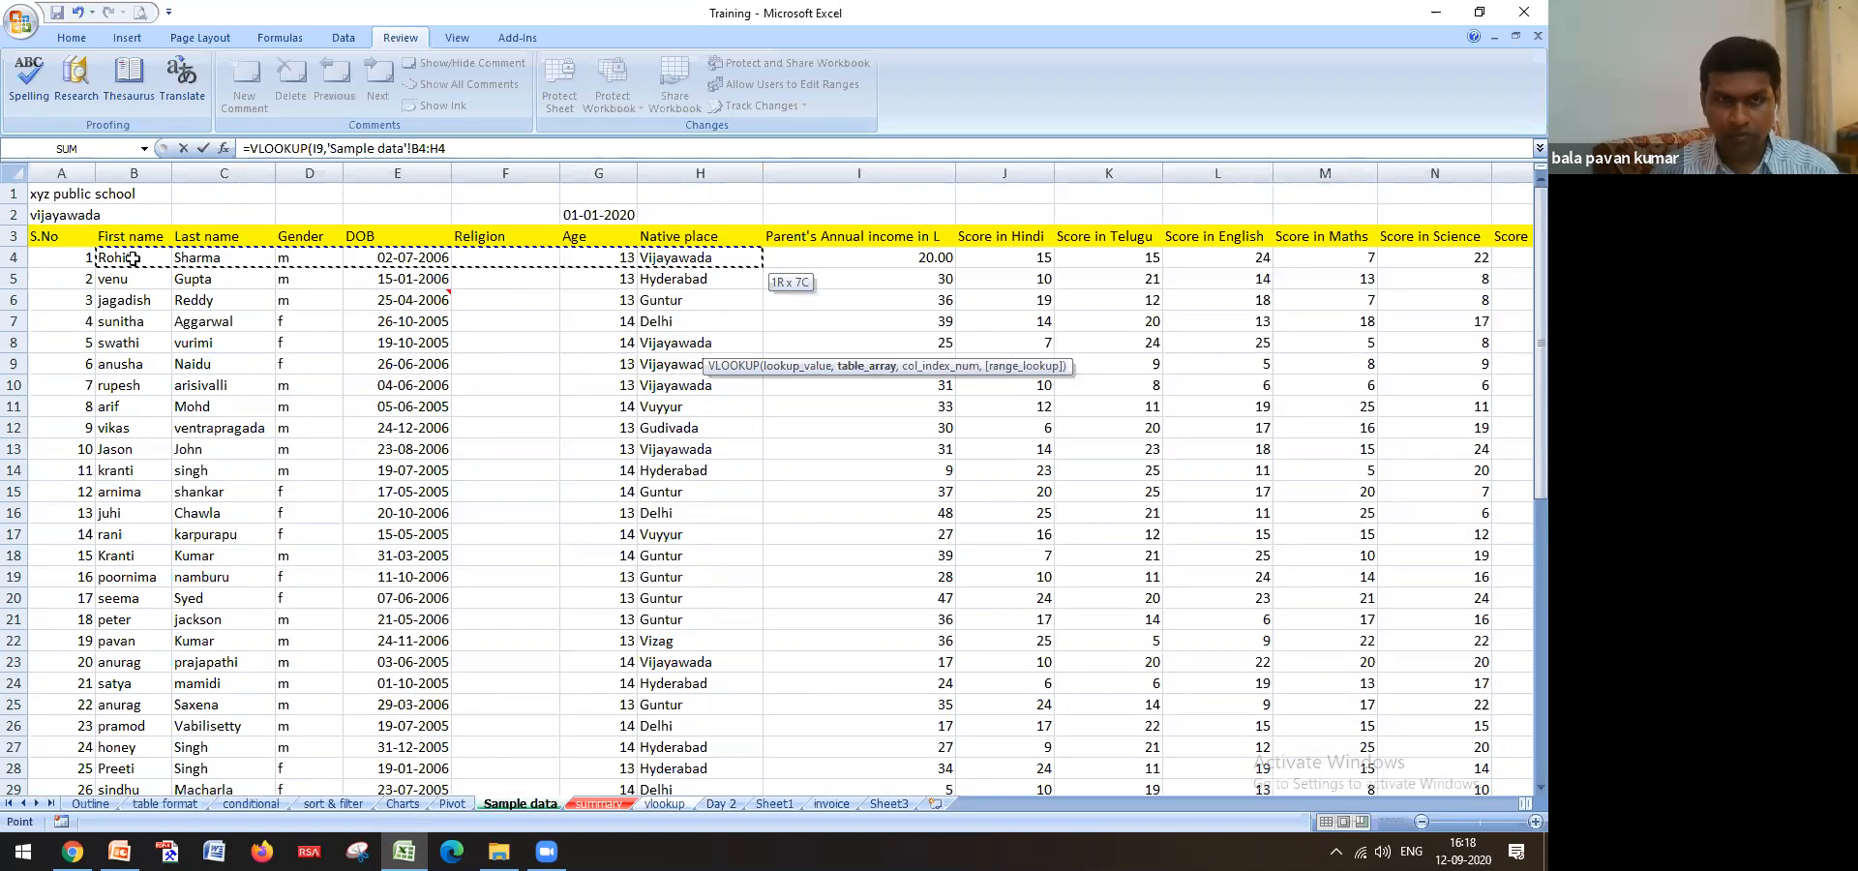
pyautogui.hotkey('ctrl', 'shift', 'Down')
pyautogui.press('F4')
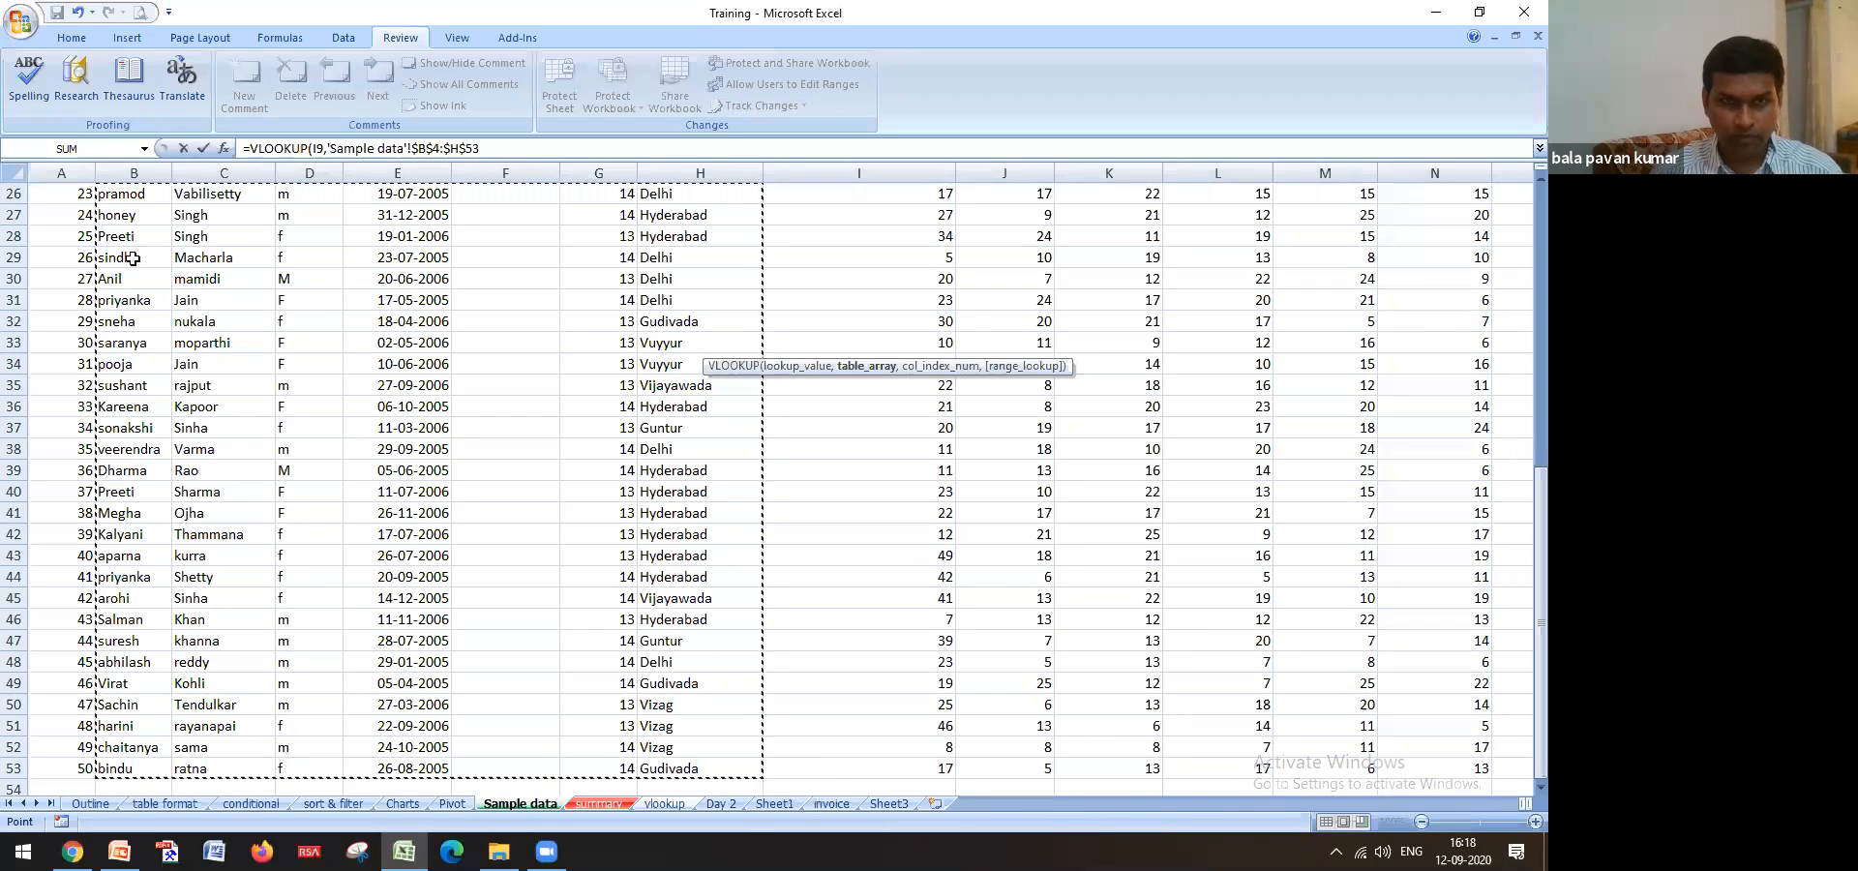
pyautogui.write(',7,')
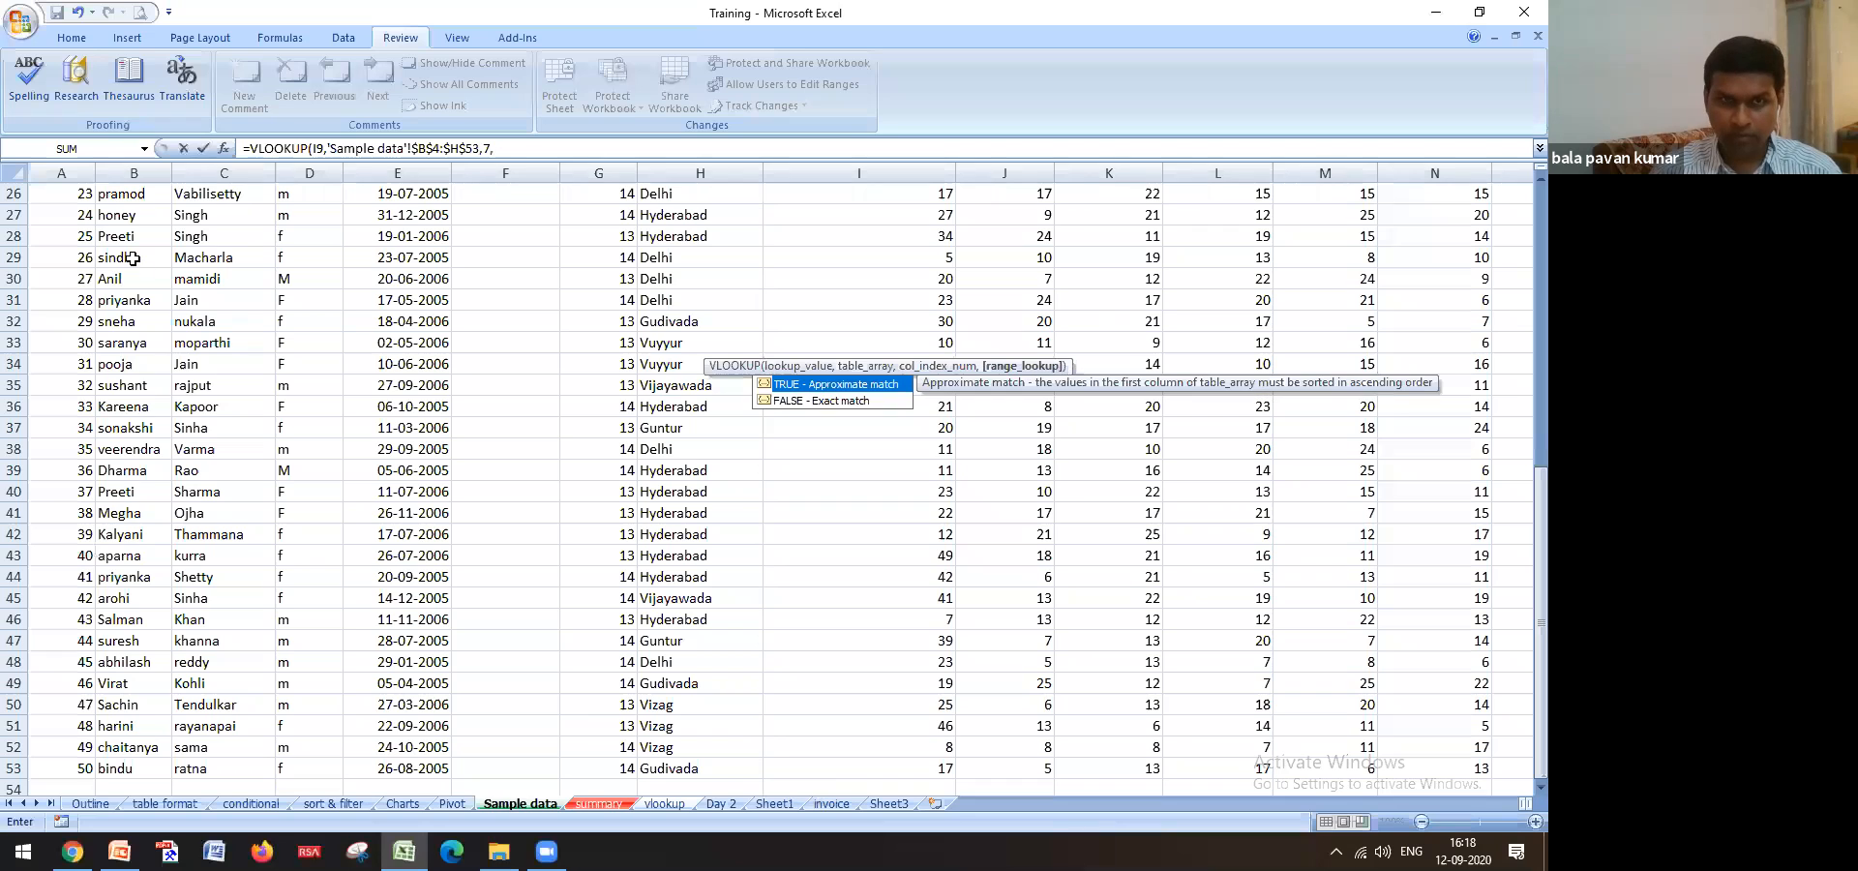
pyautogui.write('0')
pyautogui.press('Return')
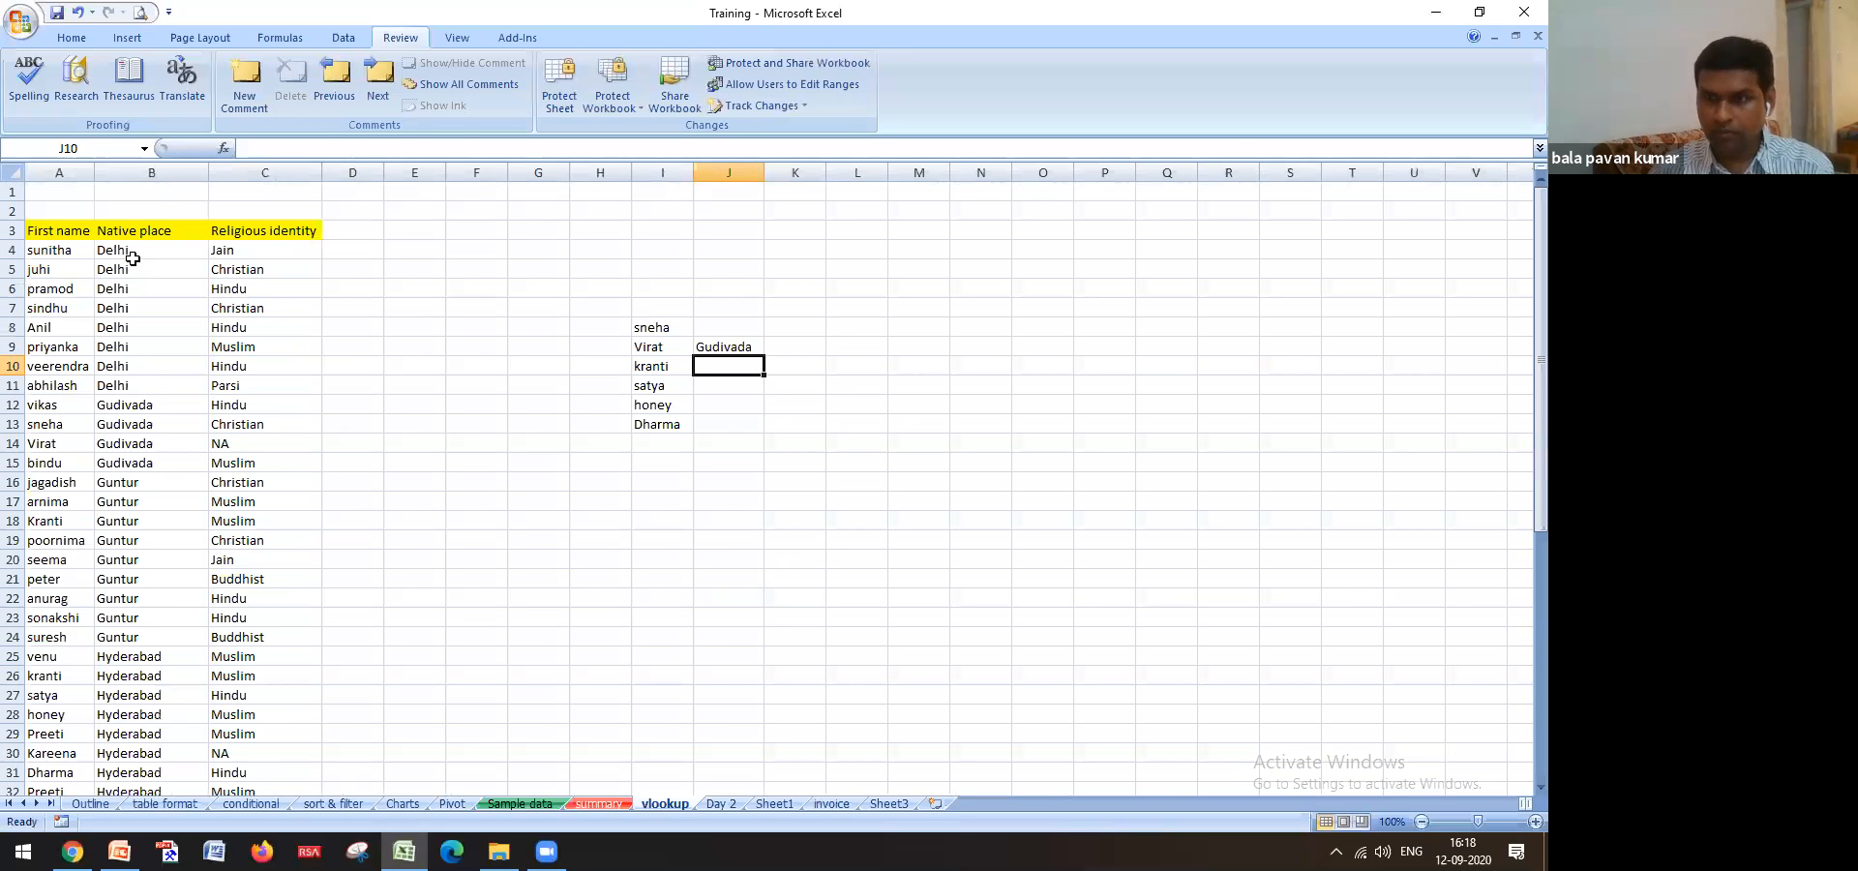
pyautogui.press('Up')
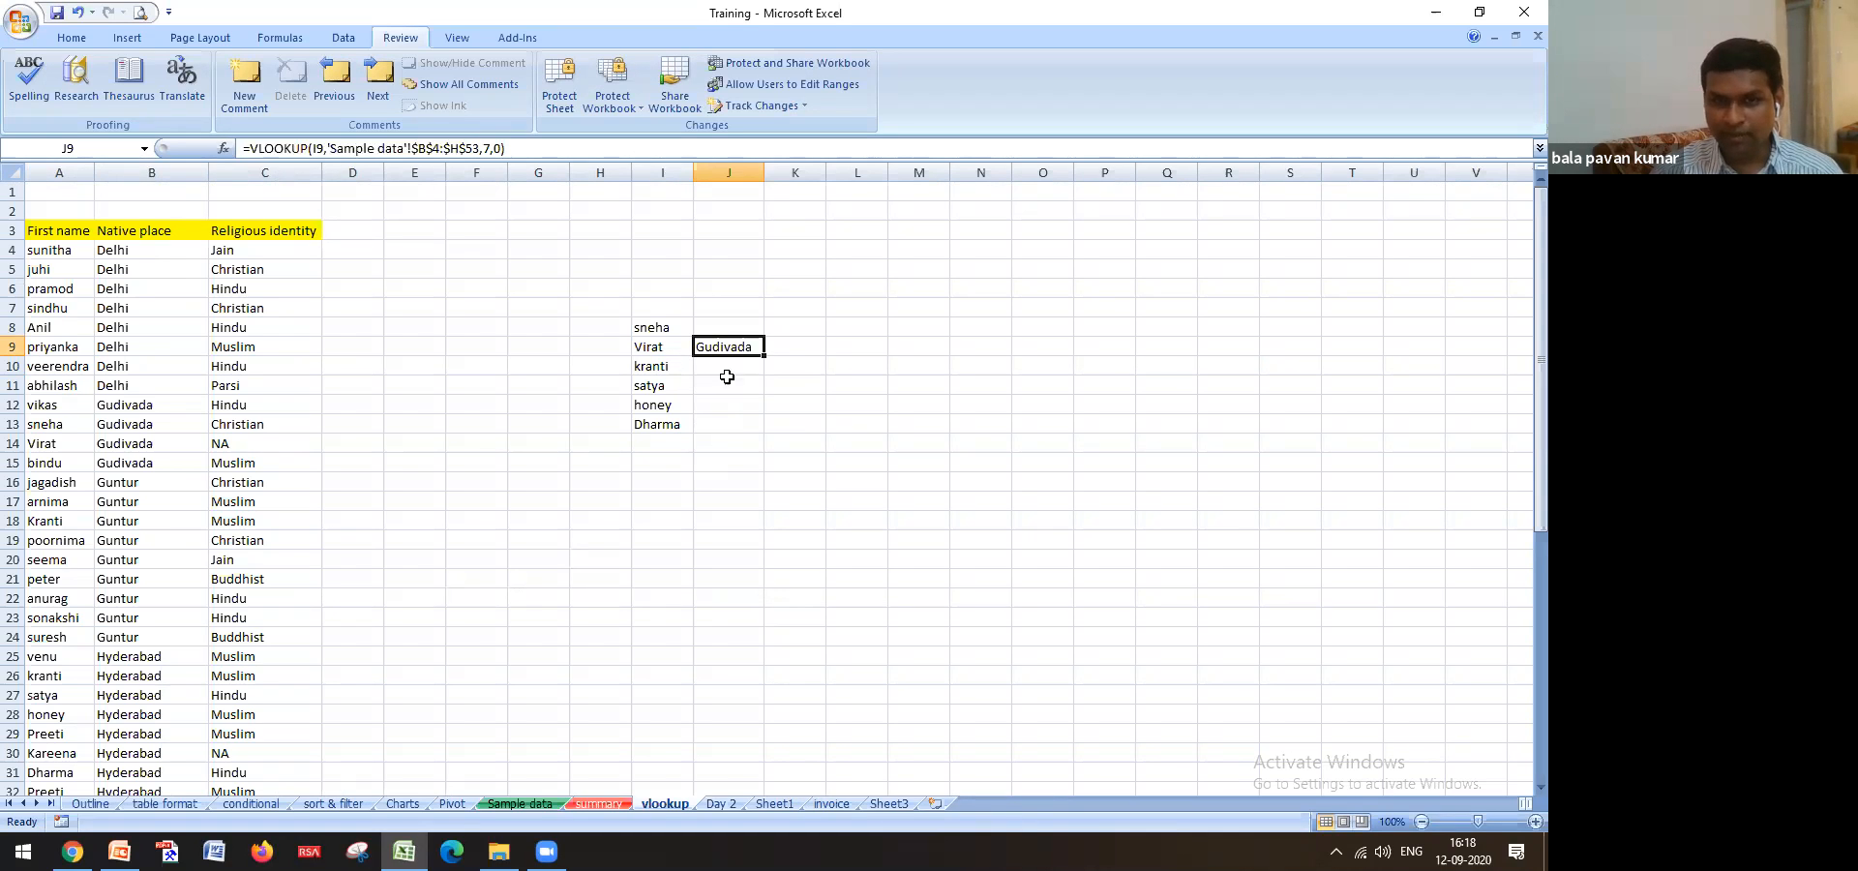
# Fill J9's place lookup down to J13 for kranti, satya, honey and Dharma
pyautogui.doubleClick(764, 355)
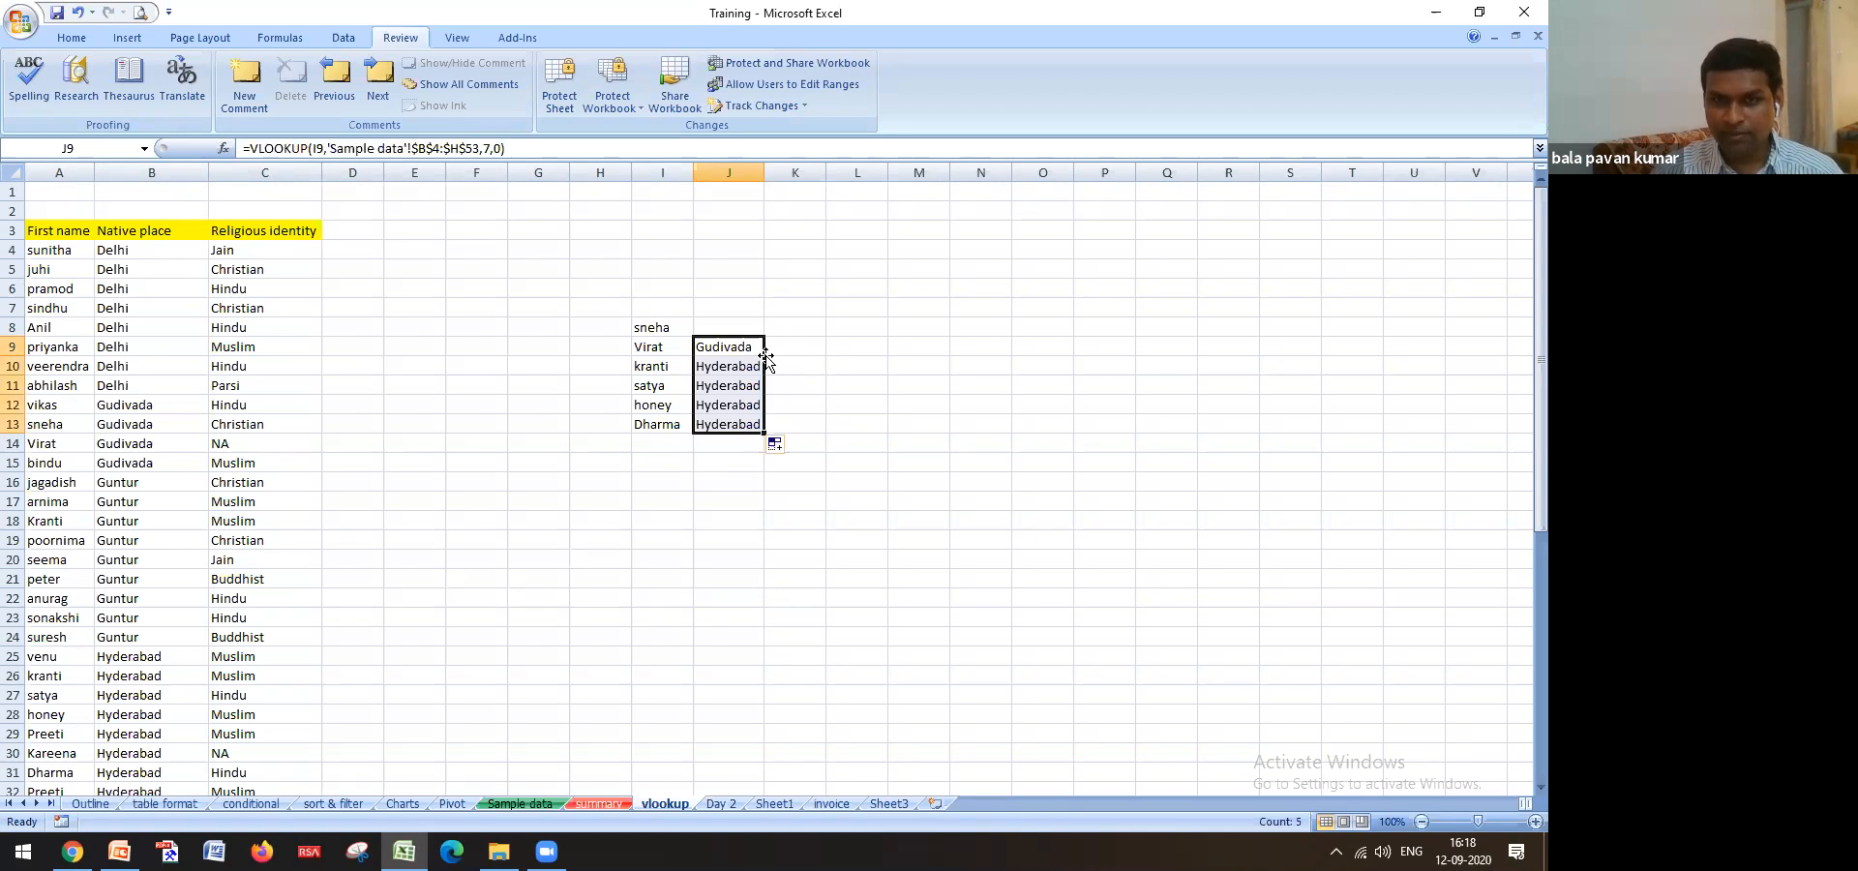
pyautogui.click(857, 549)
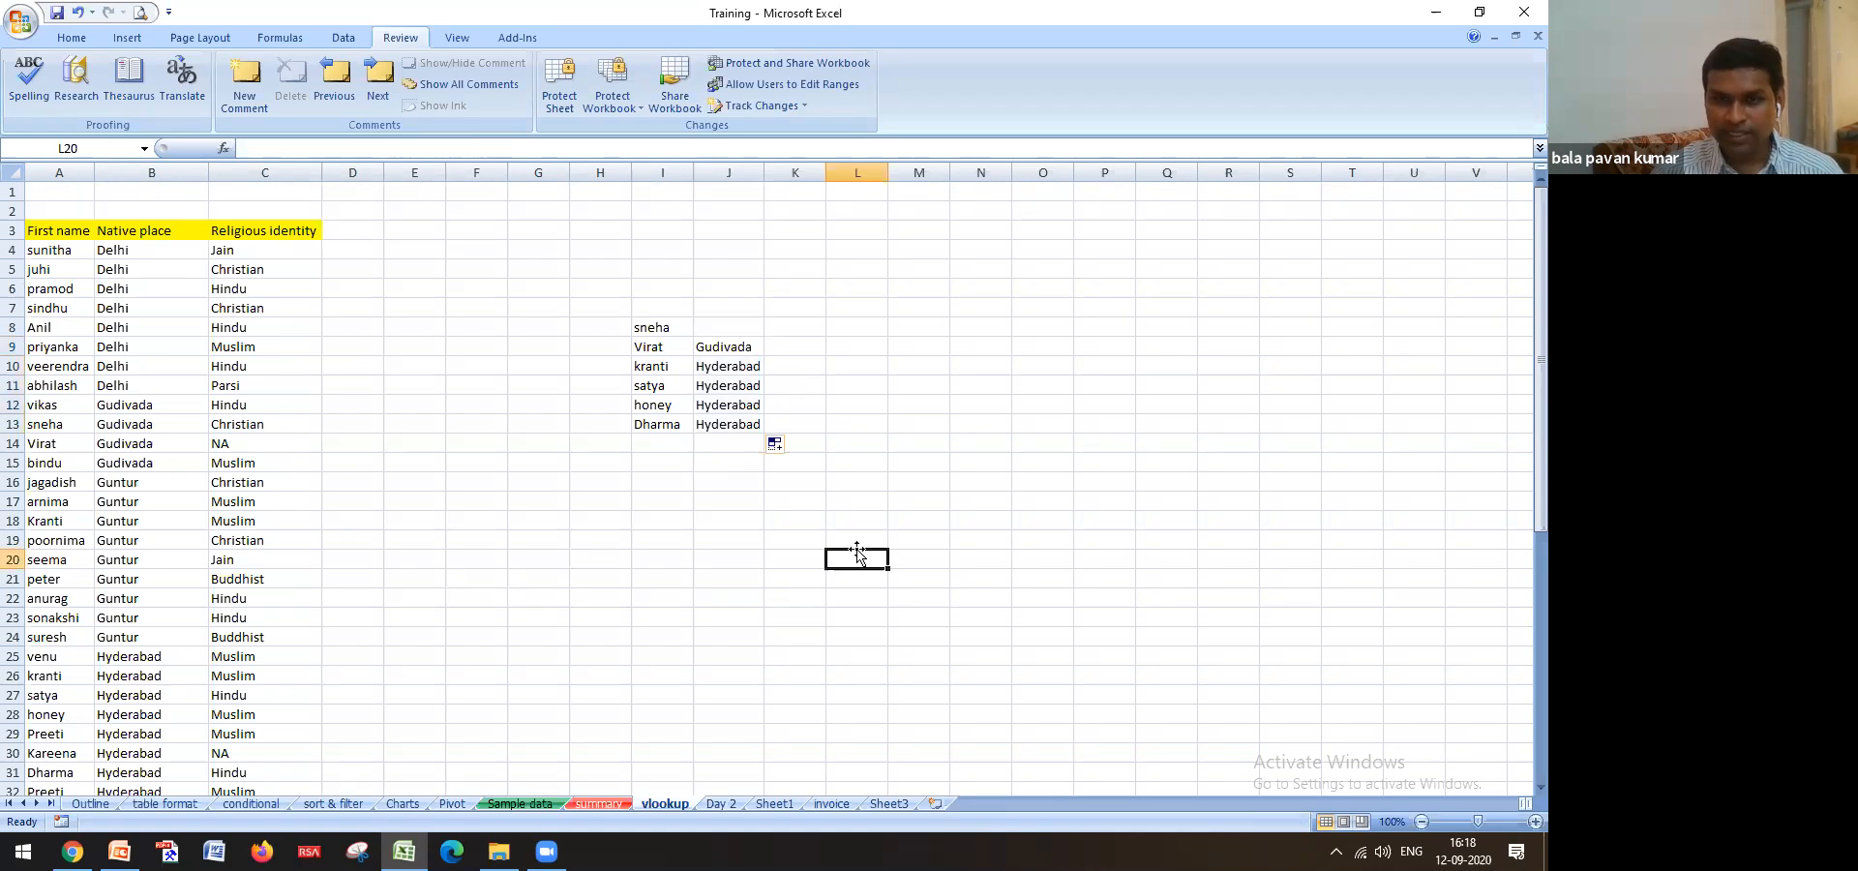
pyautogui.click(658, 432)
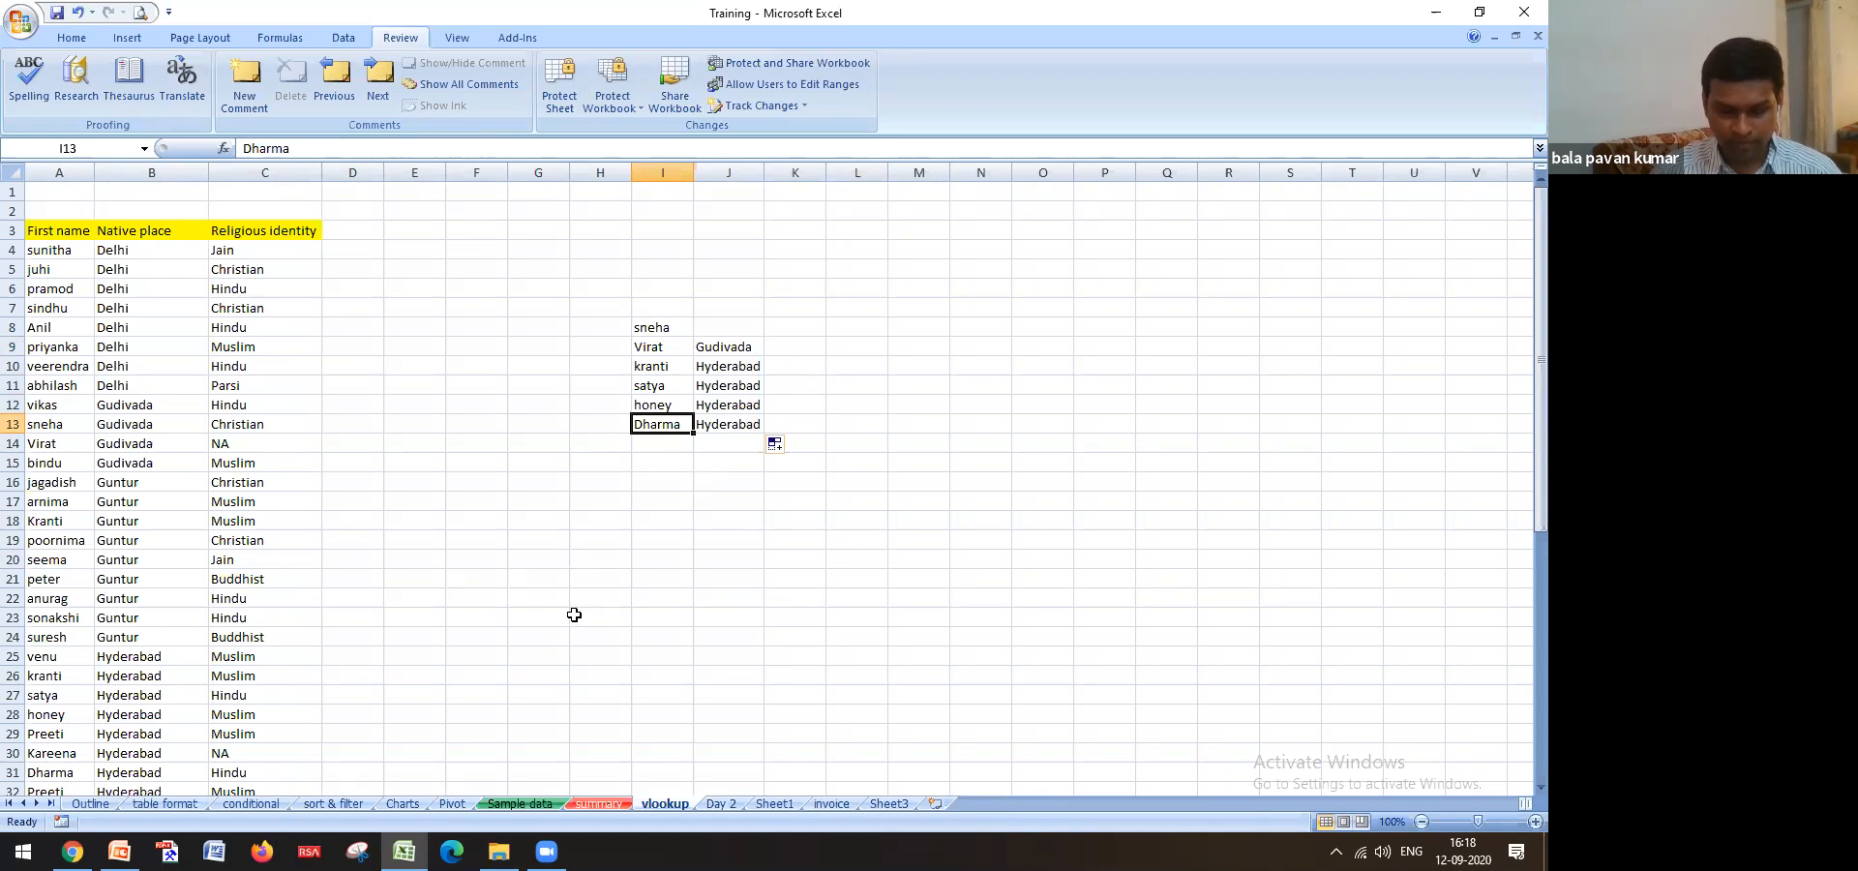
pyautogui.hotkey('ctrl', 'c')
pyautogui.click(520, 804)
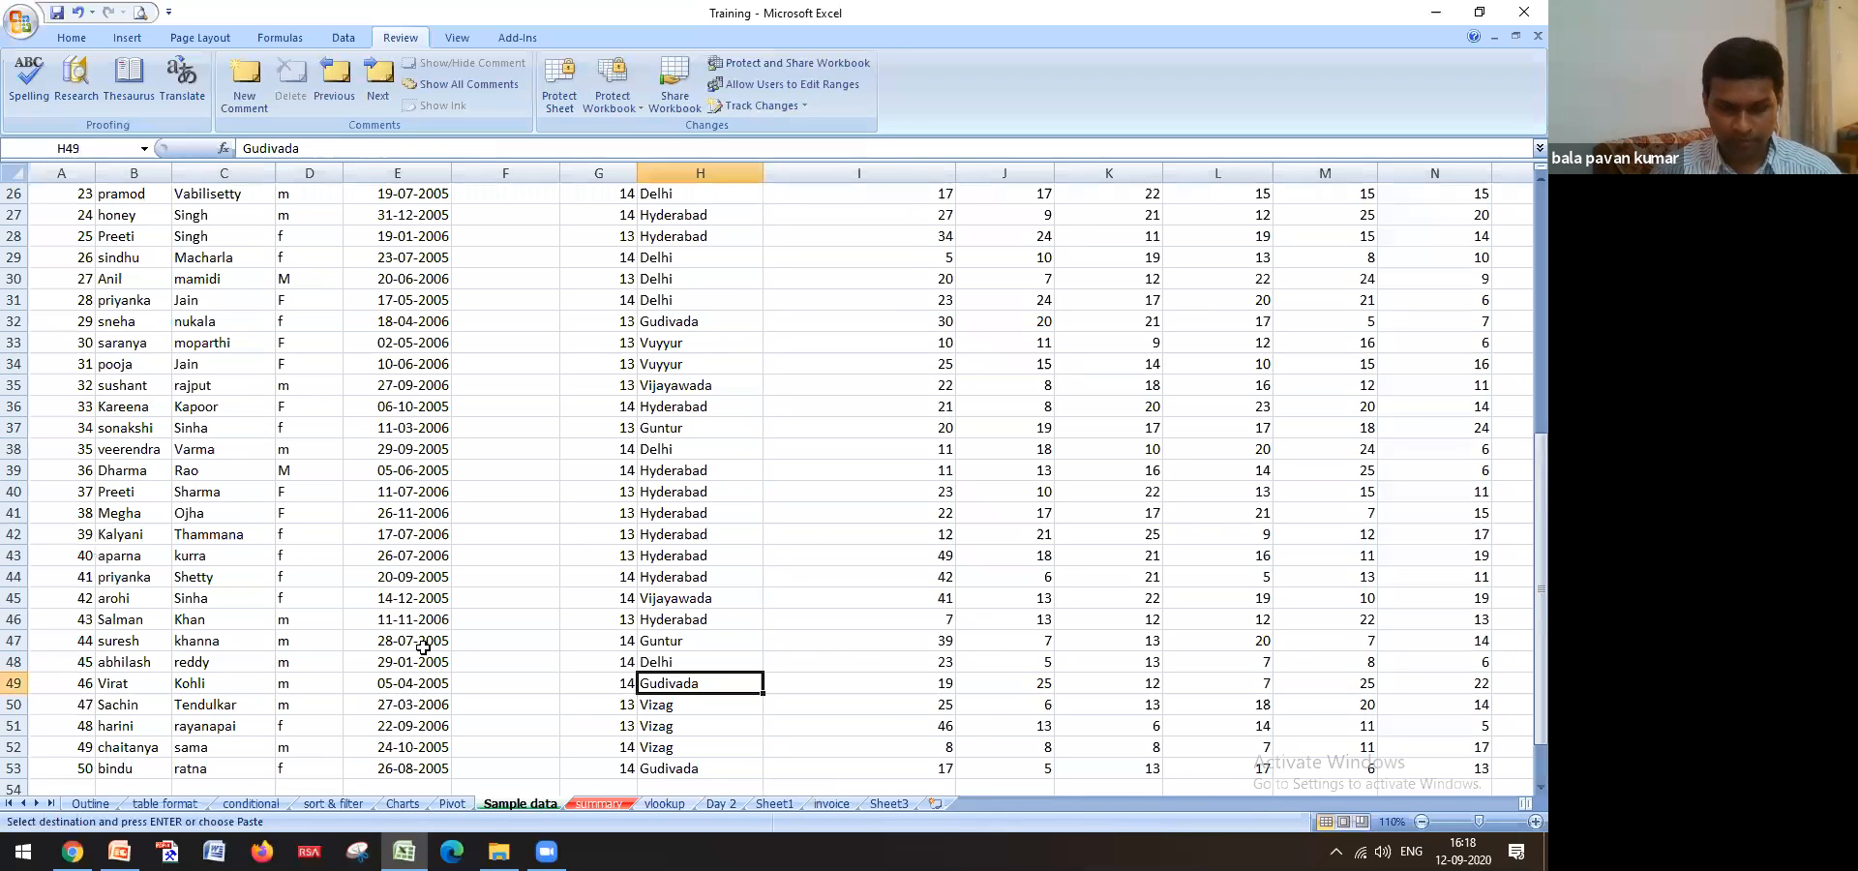
pyautogui.hotkey('ctrl', 'f')
pyautogui.hotkey('ctrl', 'v')
pyautogui.press('Return')
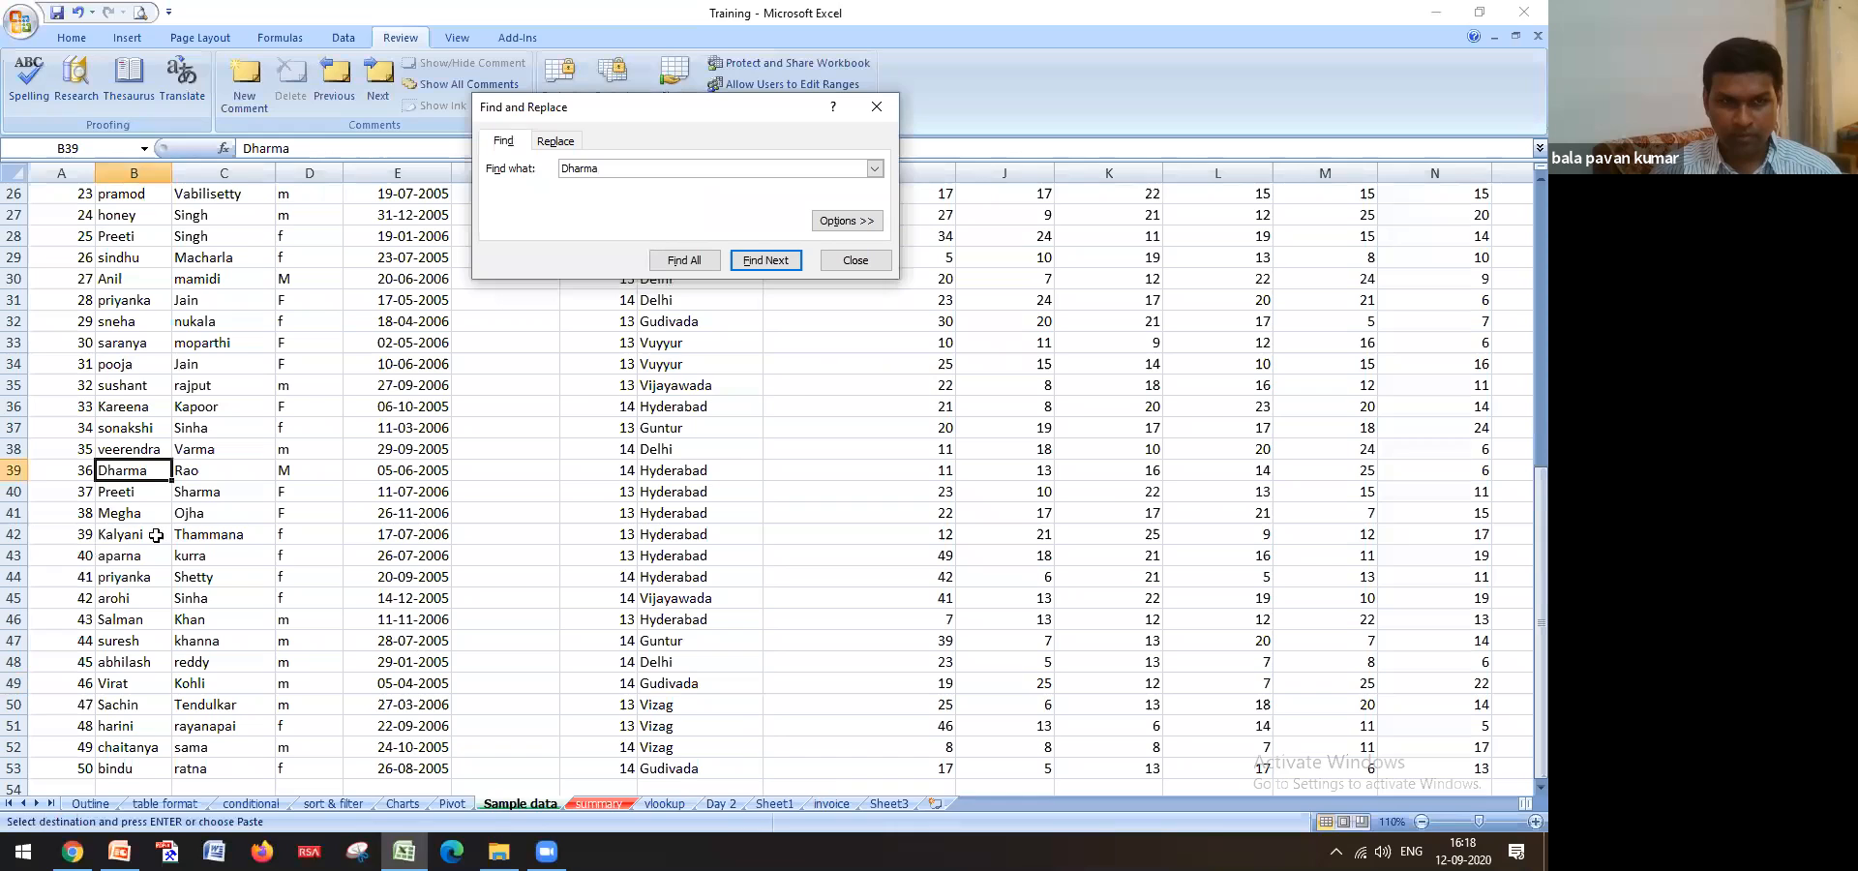
pyautogui.click(14, 471)
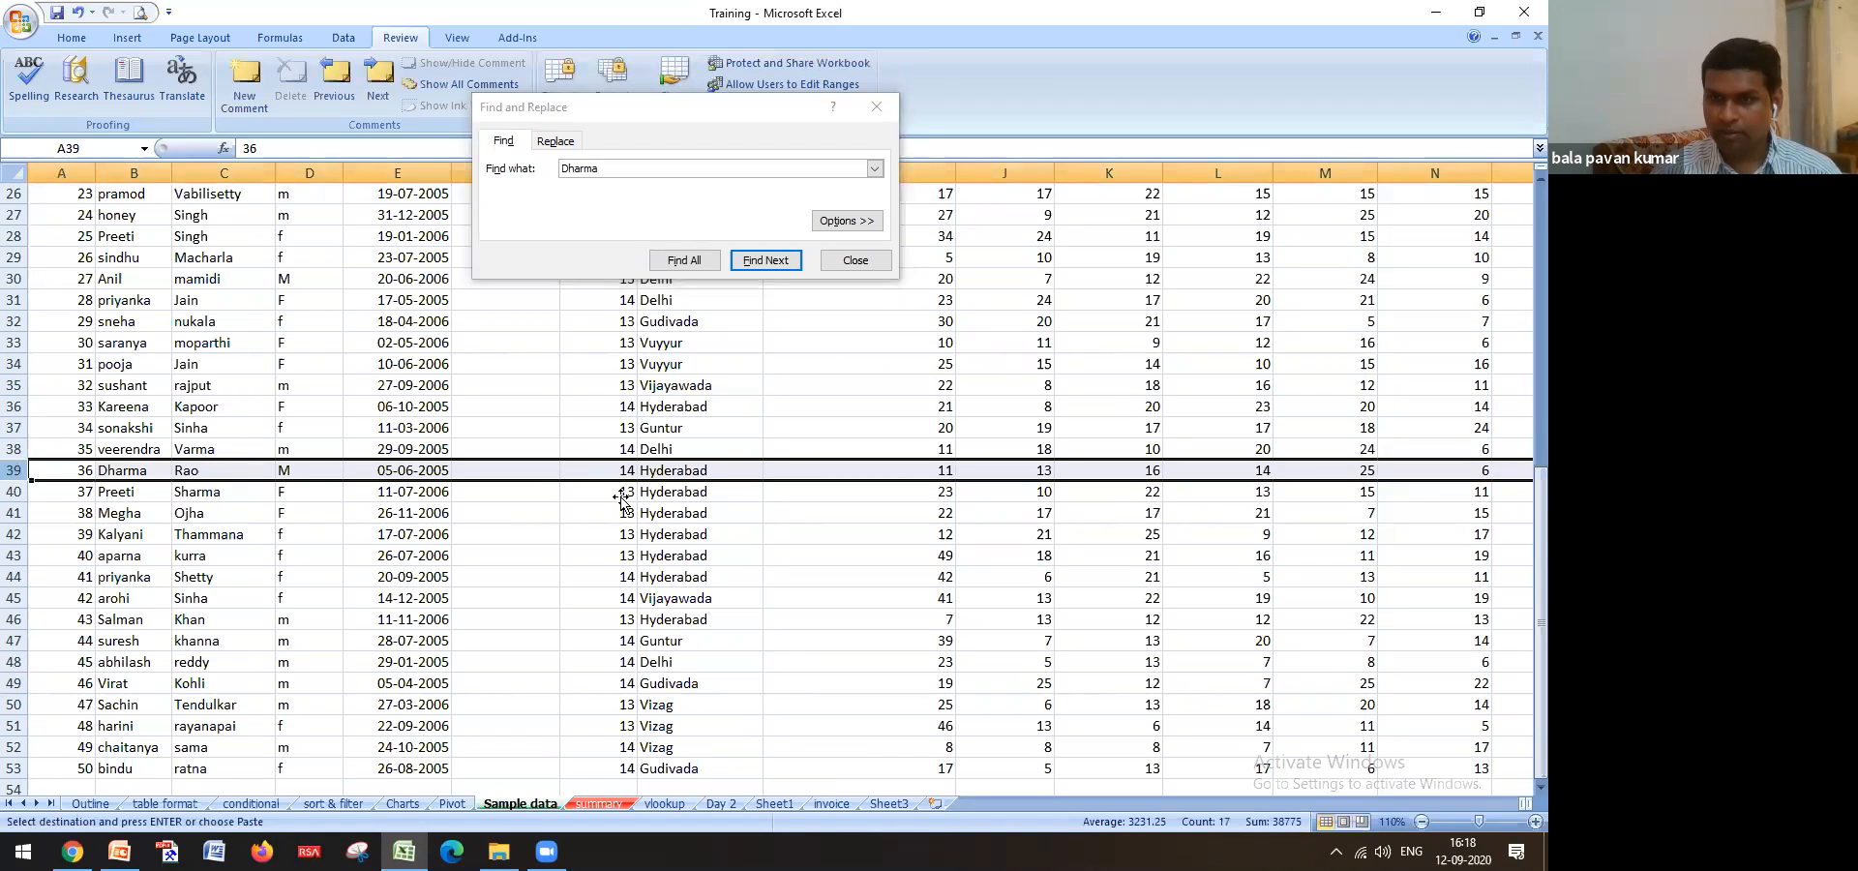
pyautogui.click(856, 260)
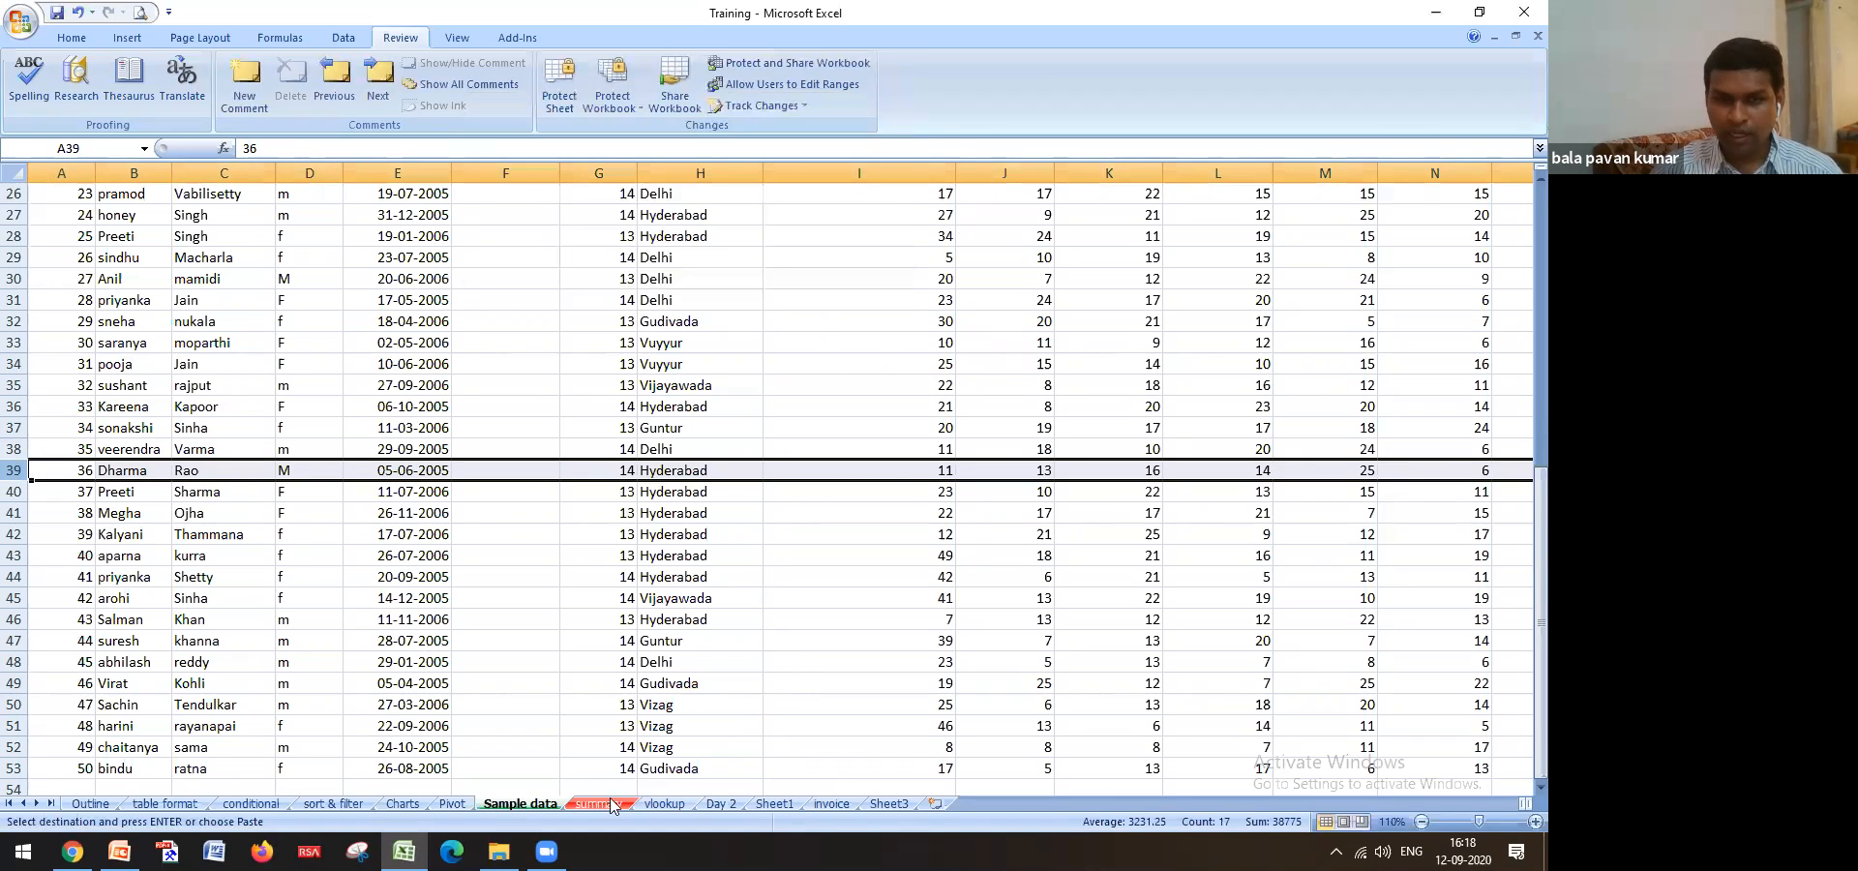
pyautogui.click(769, 803)
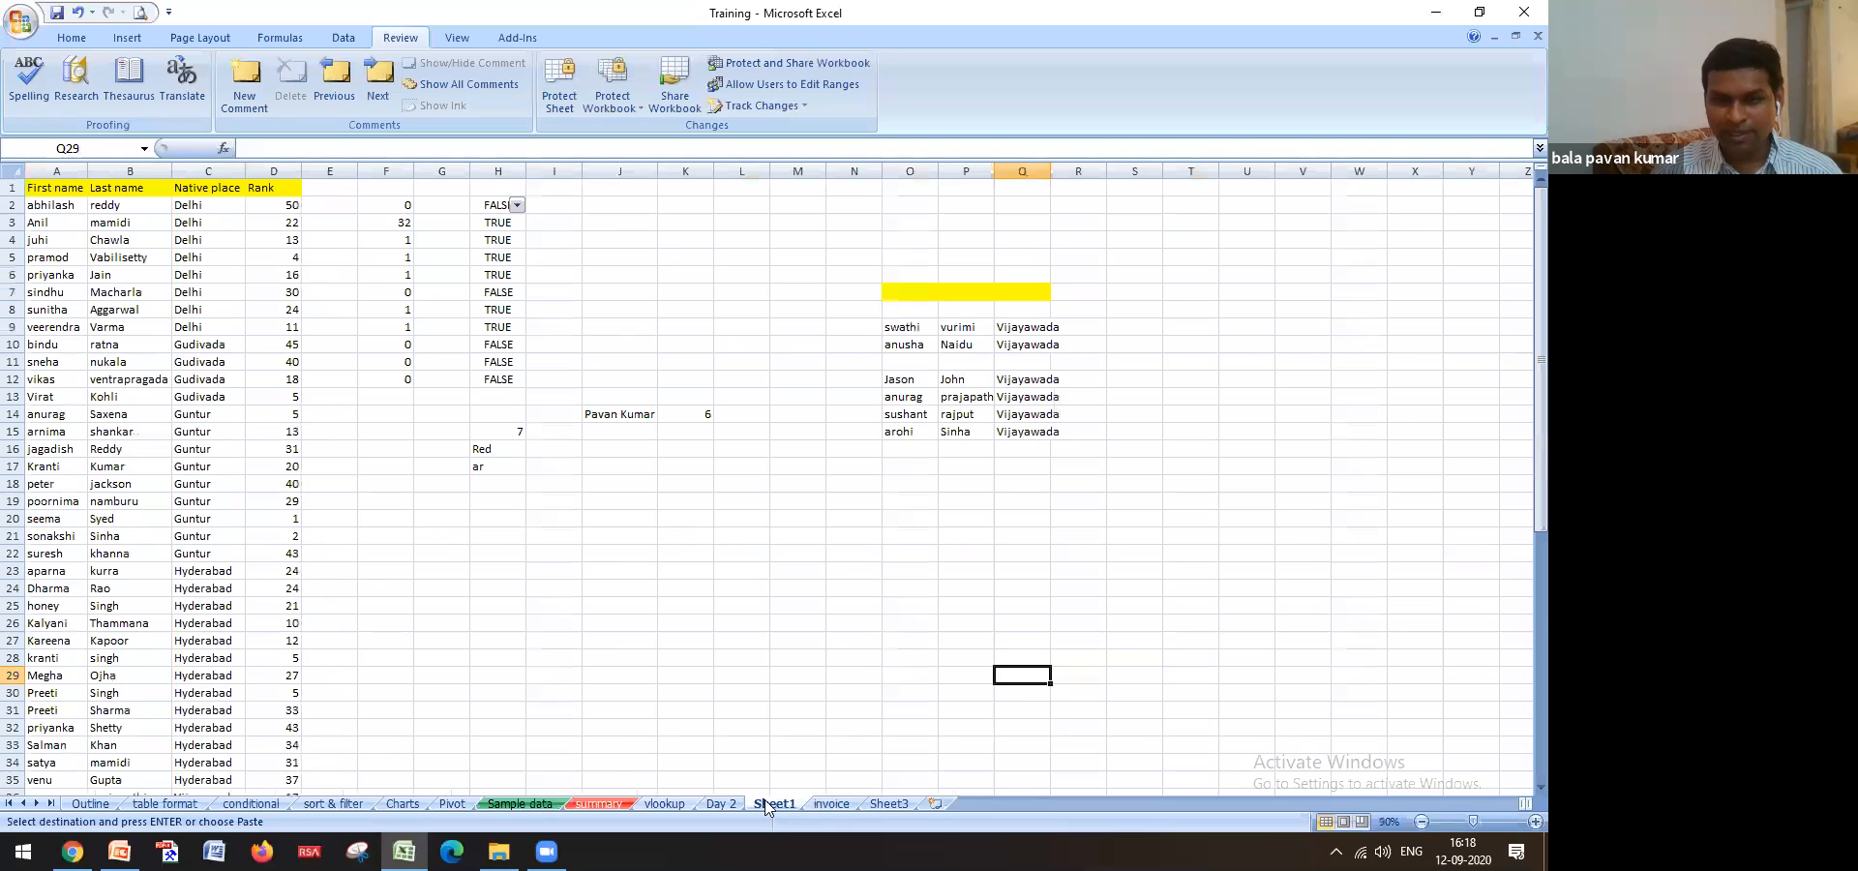
pyautogui.click(665, 803)
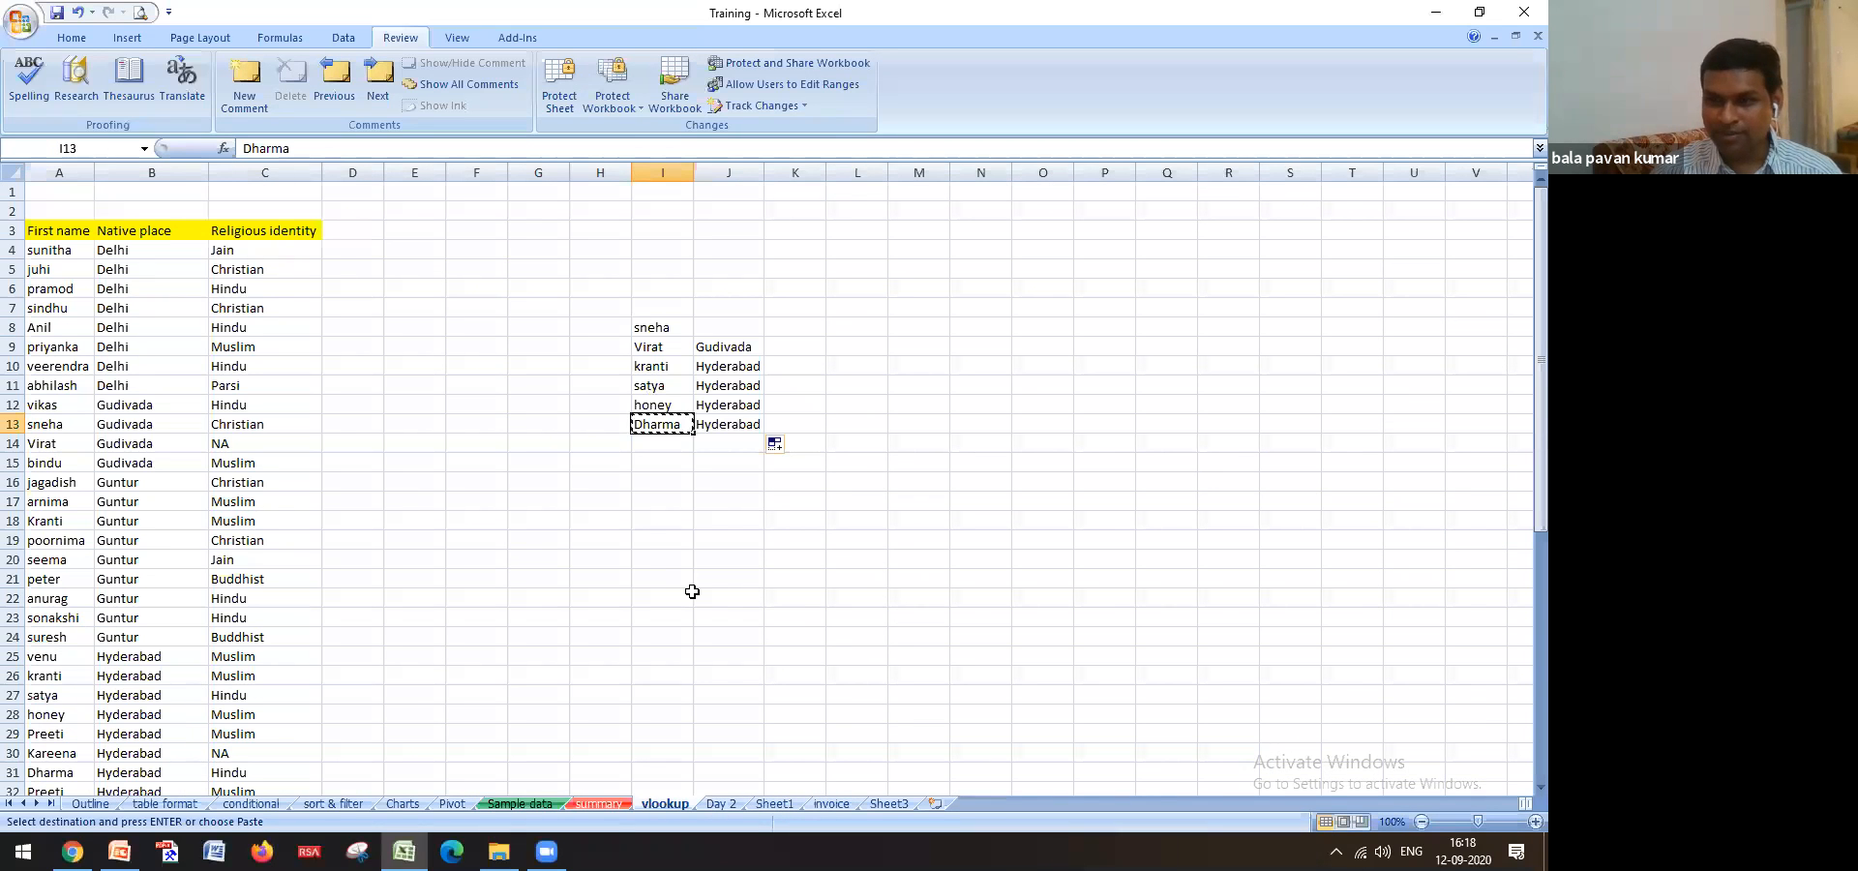
pyautogui.click(513, 804)
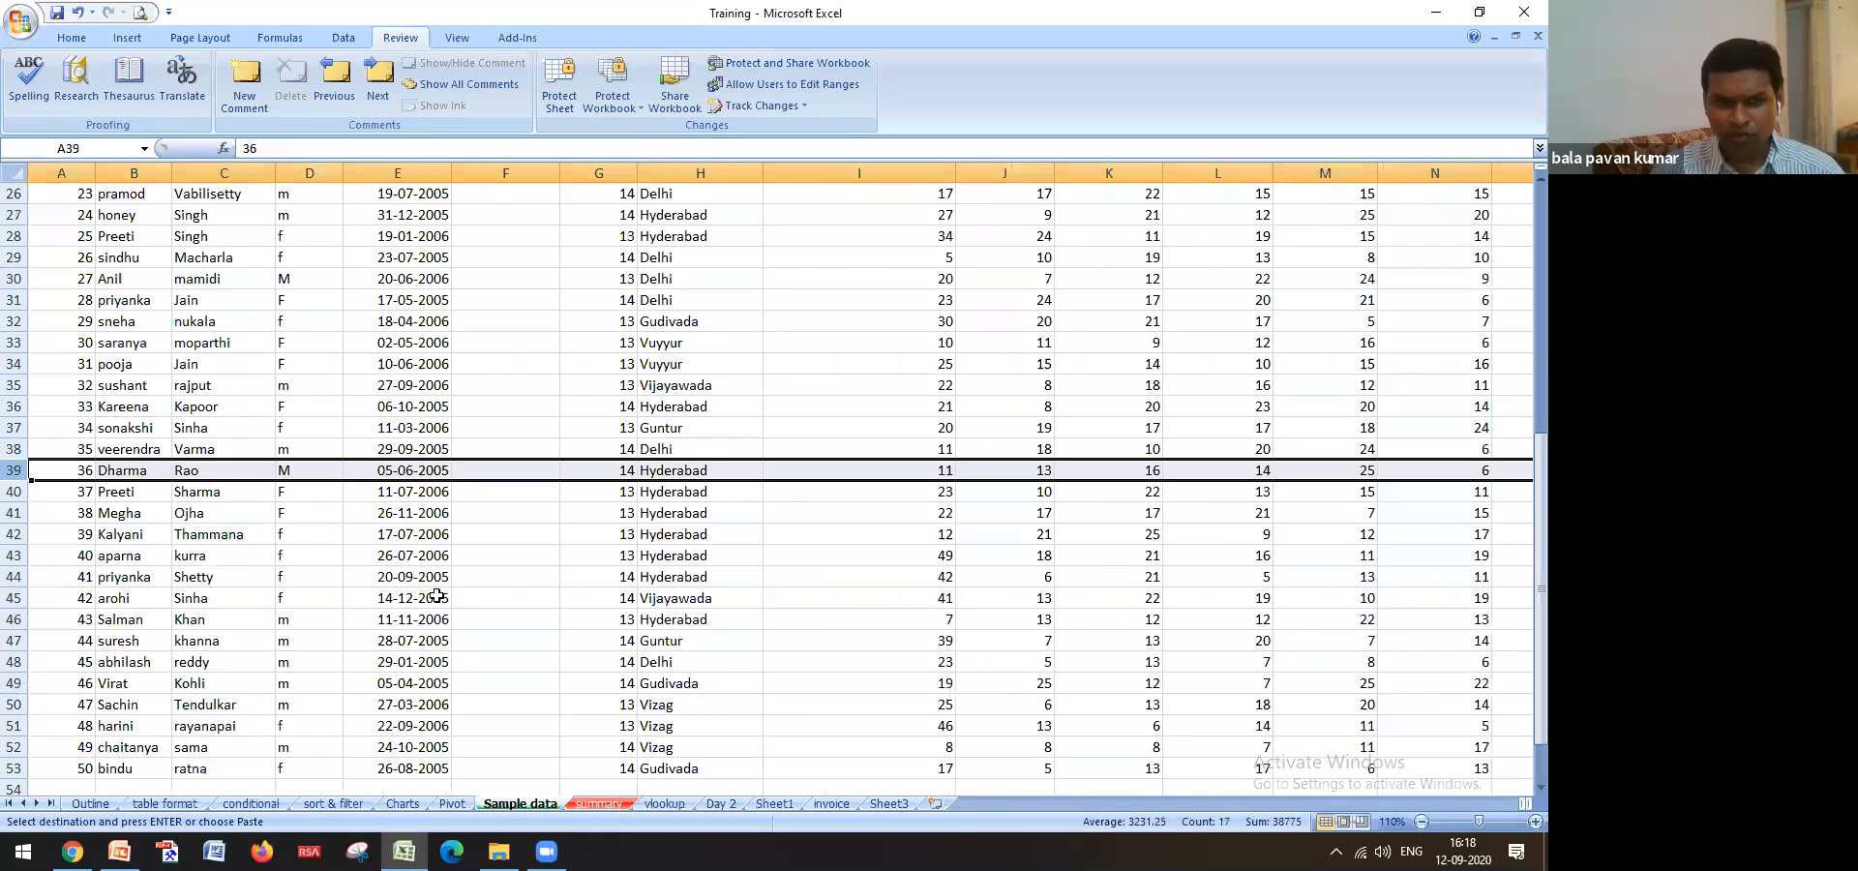
pyautogui.click(438, 663)
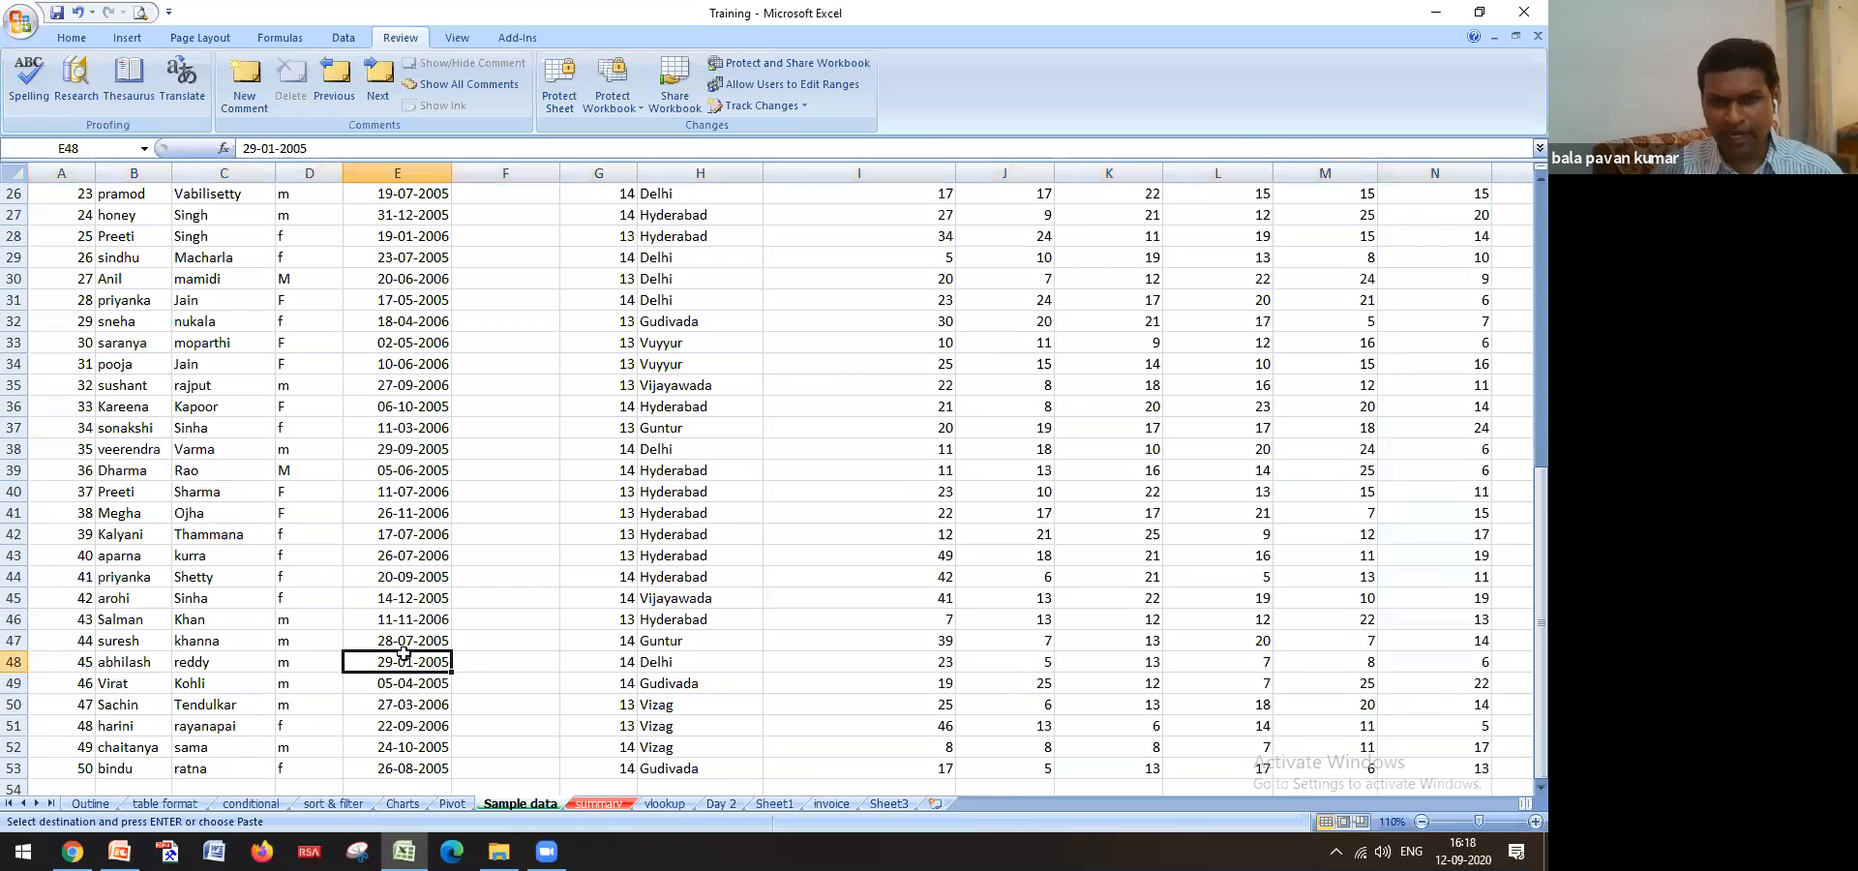
pyautogui.click(665, 804)
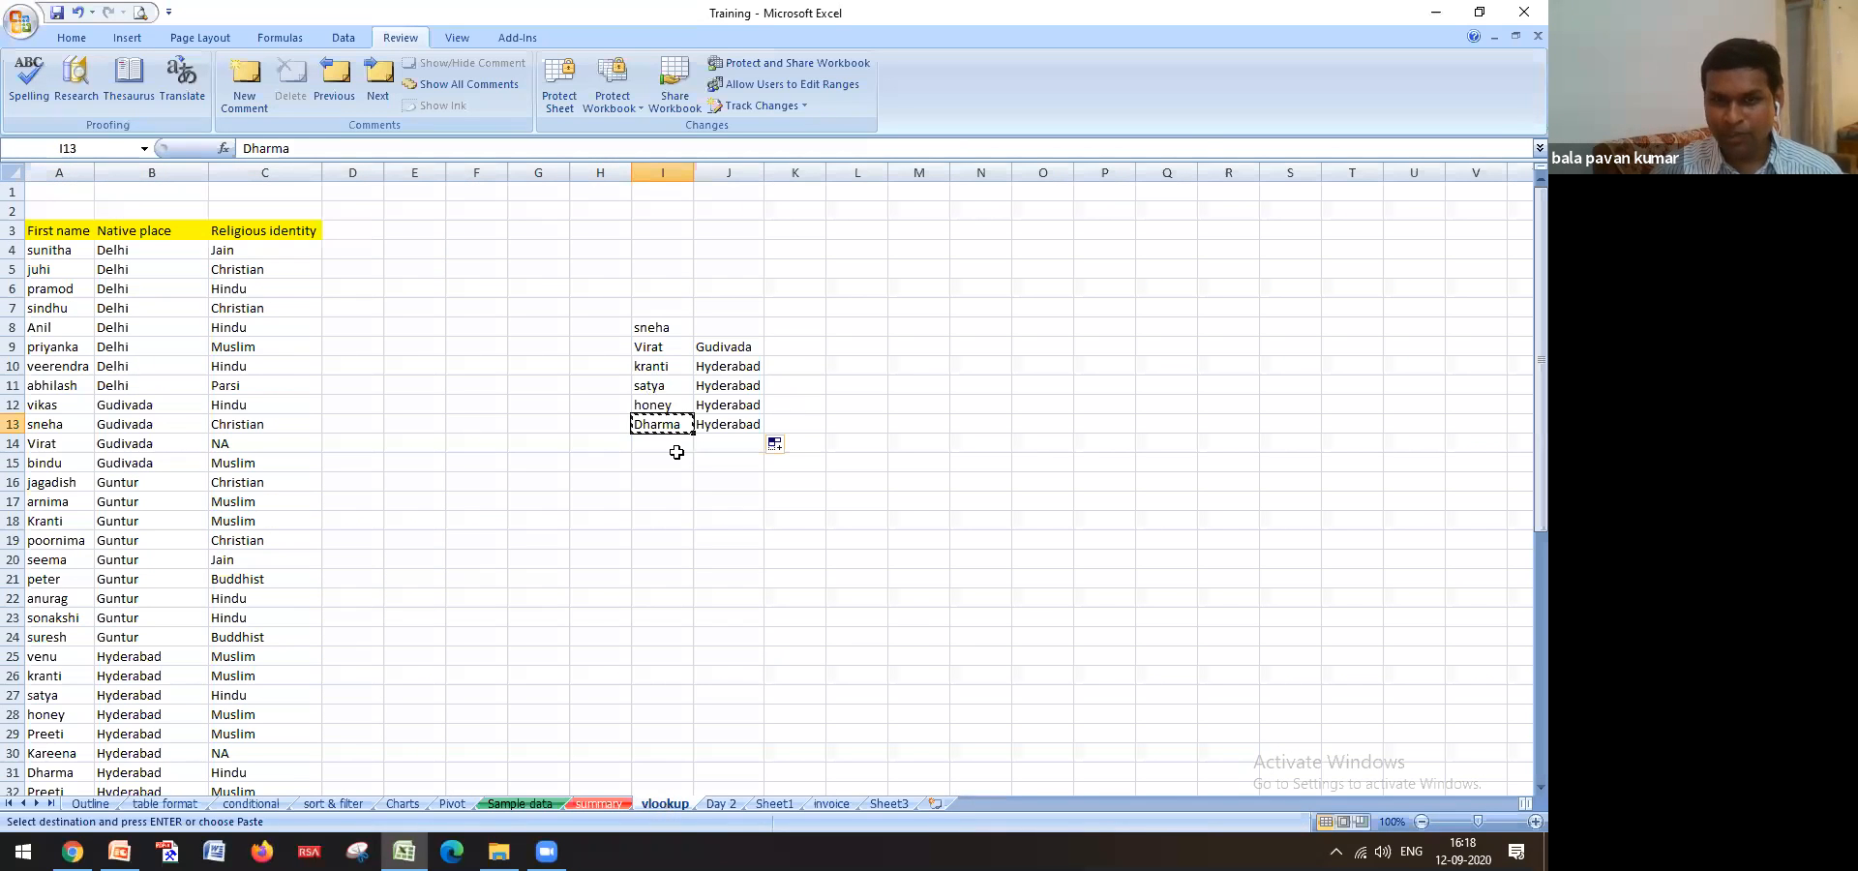
pyautogui.click(744, 348)
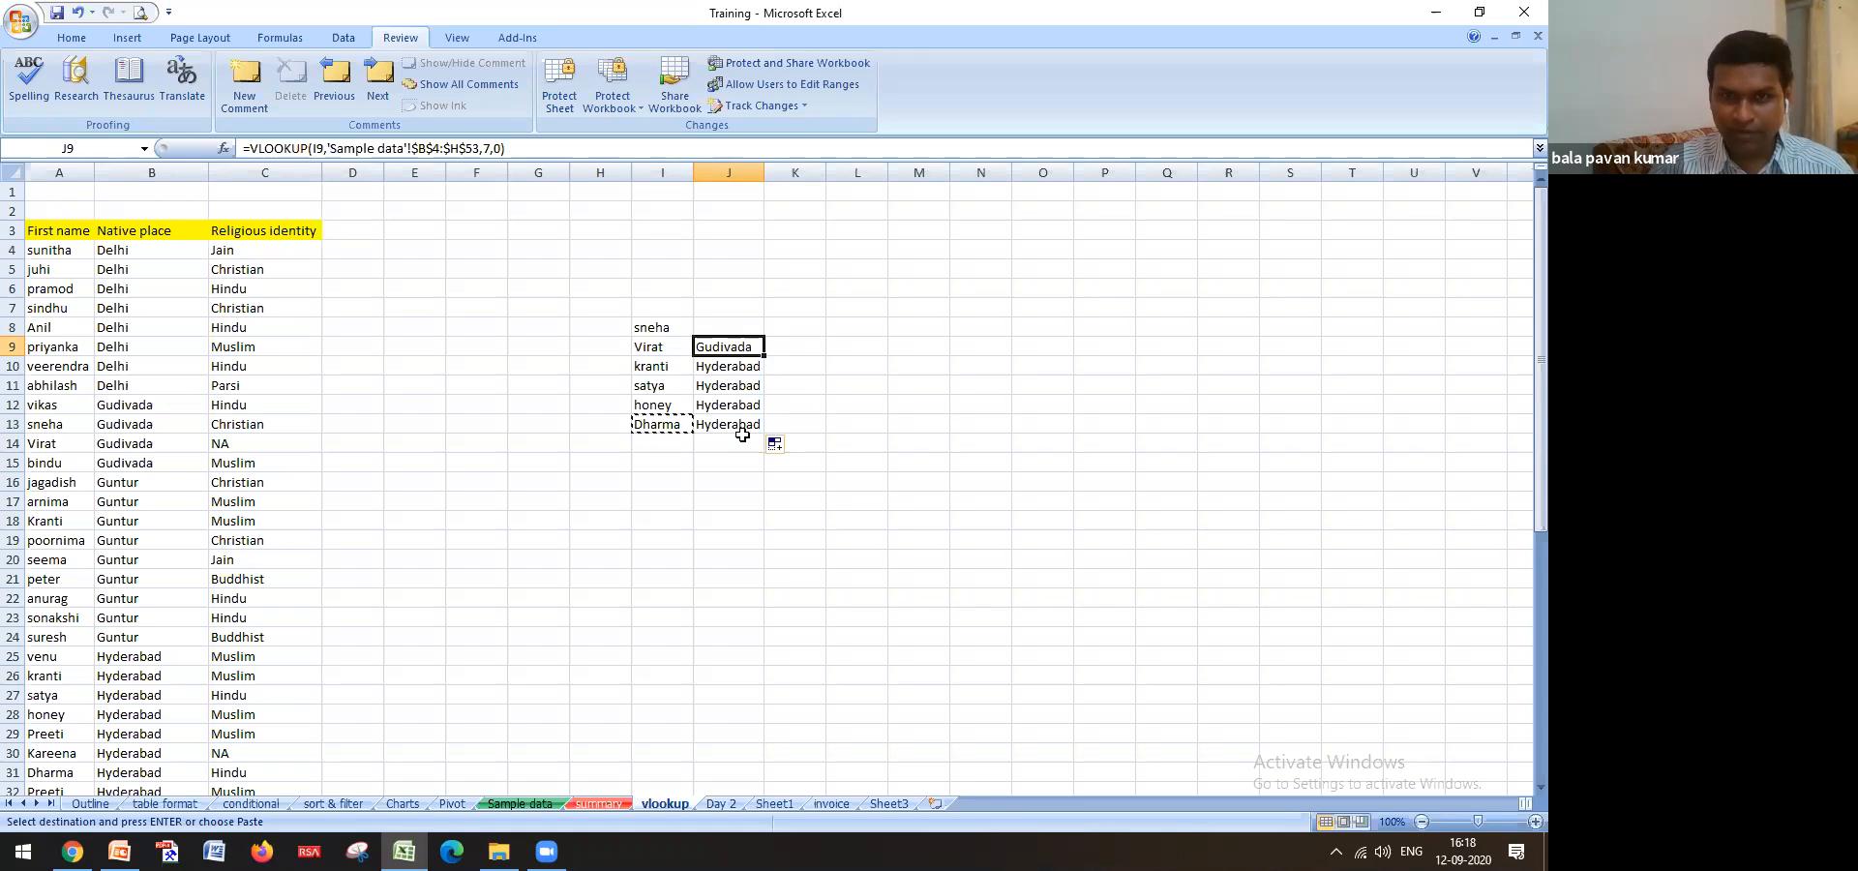
# Clear the looked-up places from J9:J14 beside Virat through Dharma
pyautogui.click(731, 335)
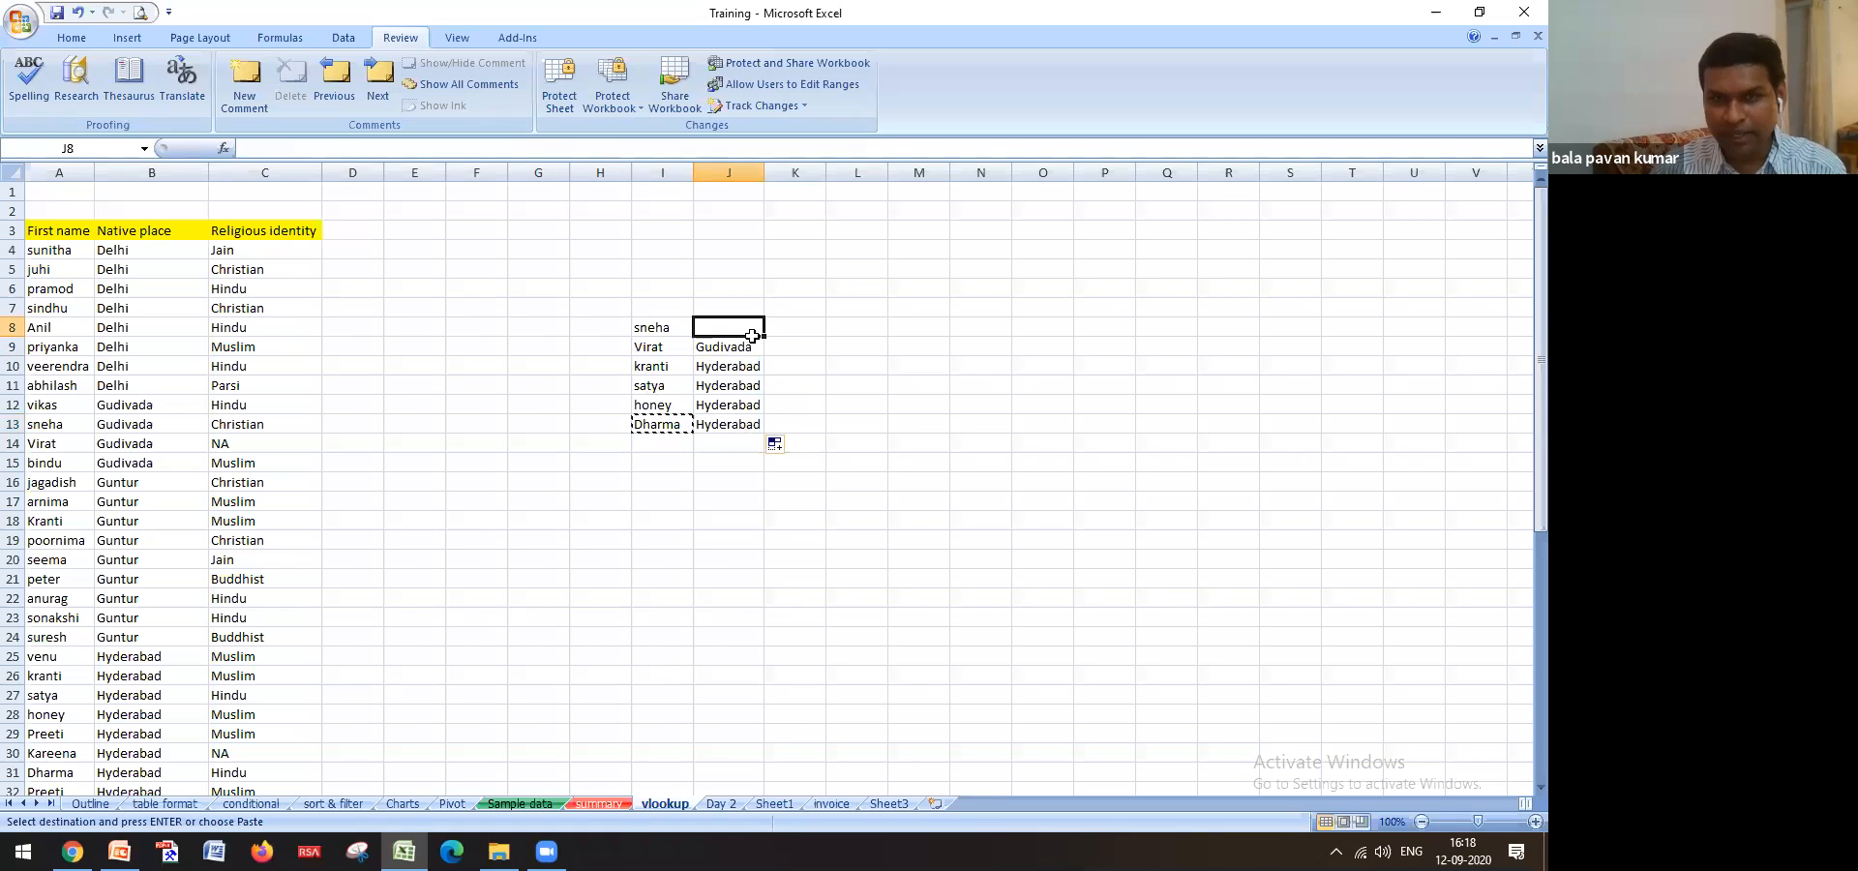
pyautogui.moveTo(743, 347); pyautogui.dragTo(755, 443)
pyautogui.press('Delete')
pyautogui.click(748, 531)
# Check the Sample data sheet, then return to J9 beside Virat on the vlookup sheet
pyautogui.click(725, 351)
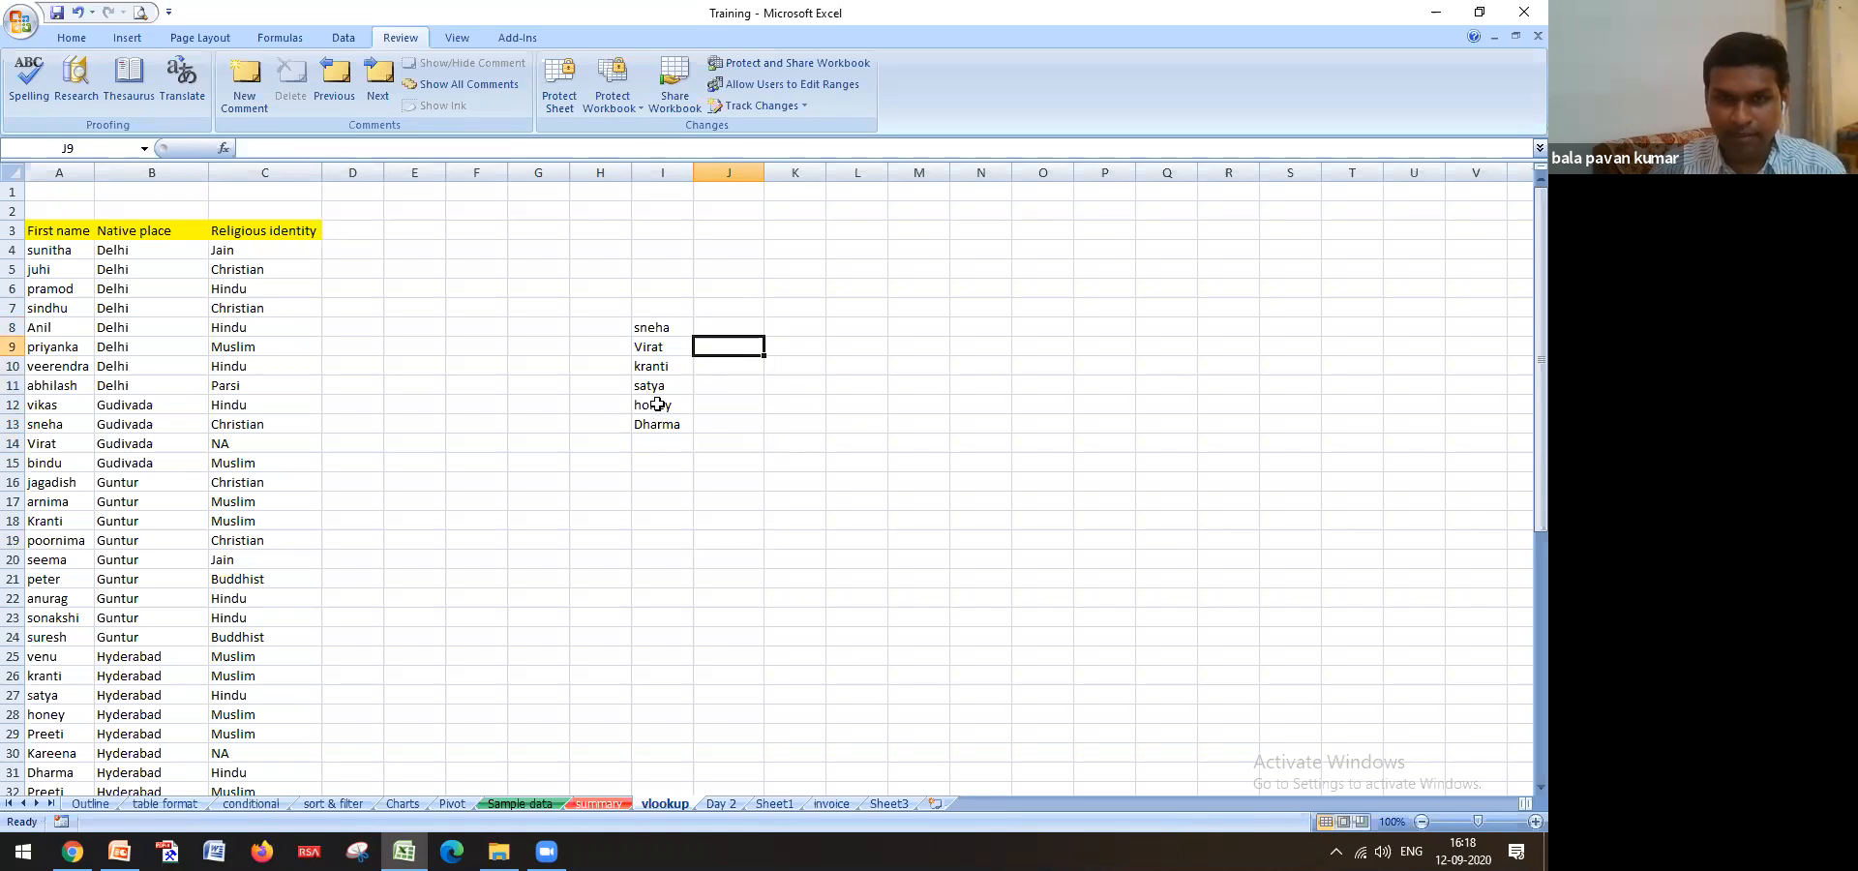
pyautogui.click(643, 350)
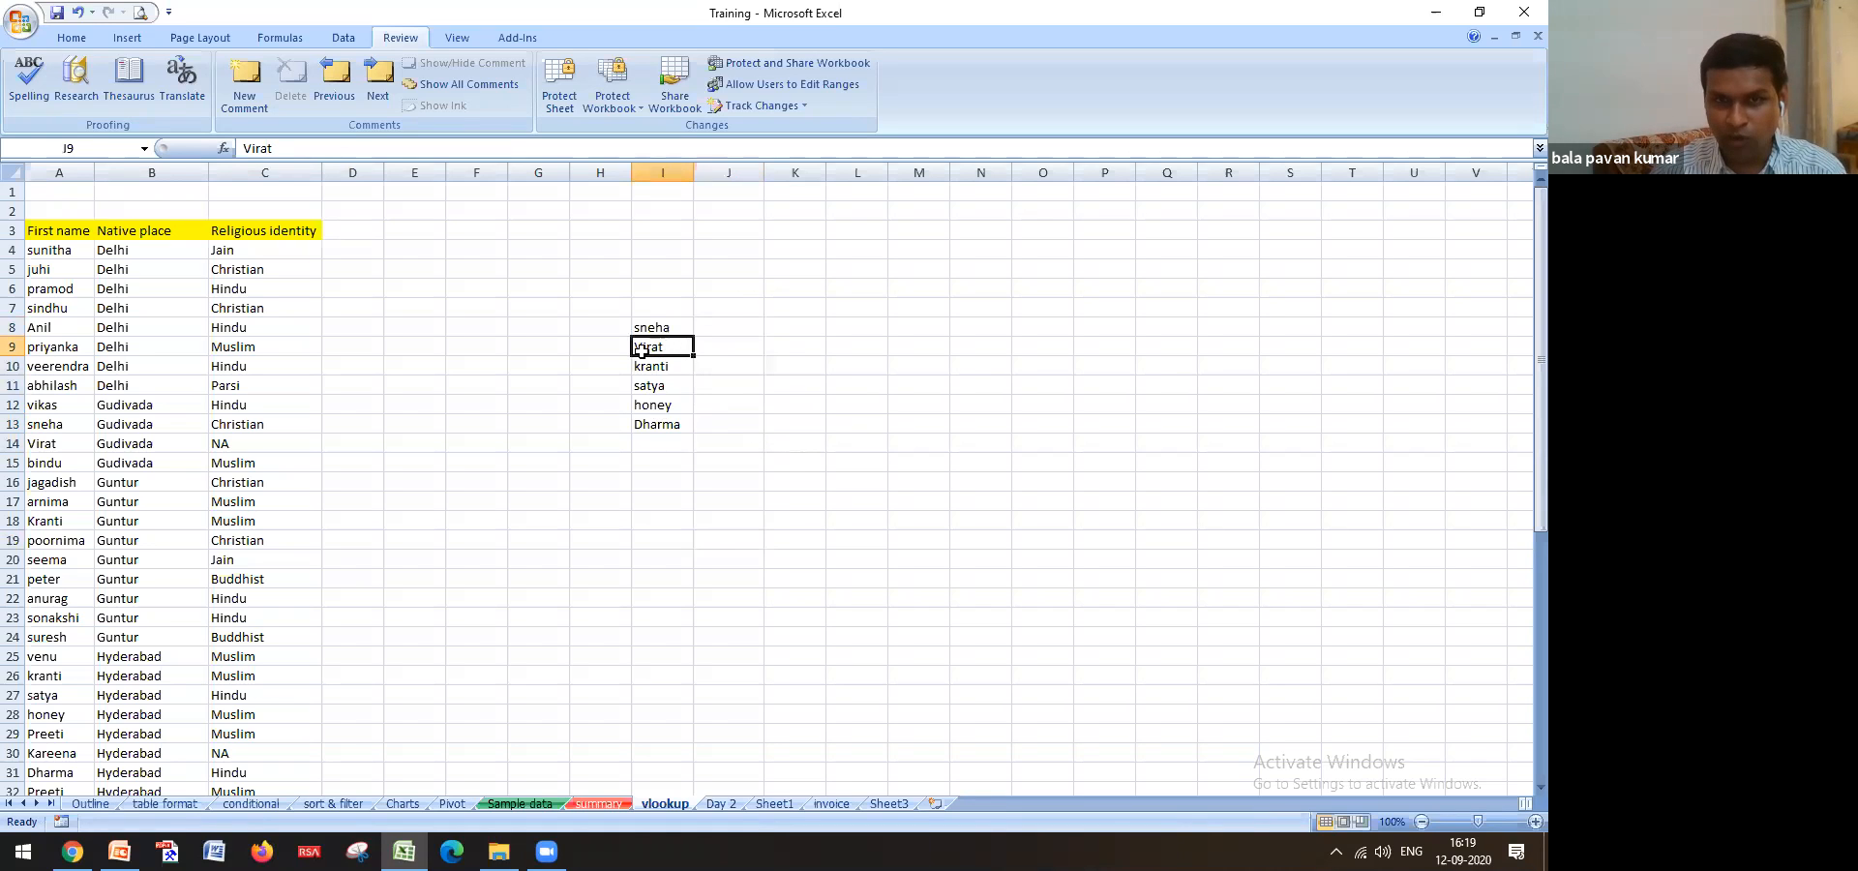
pyautogui.click(539, 806)
pyautogui.scroll(9, 142, 301)
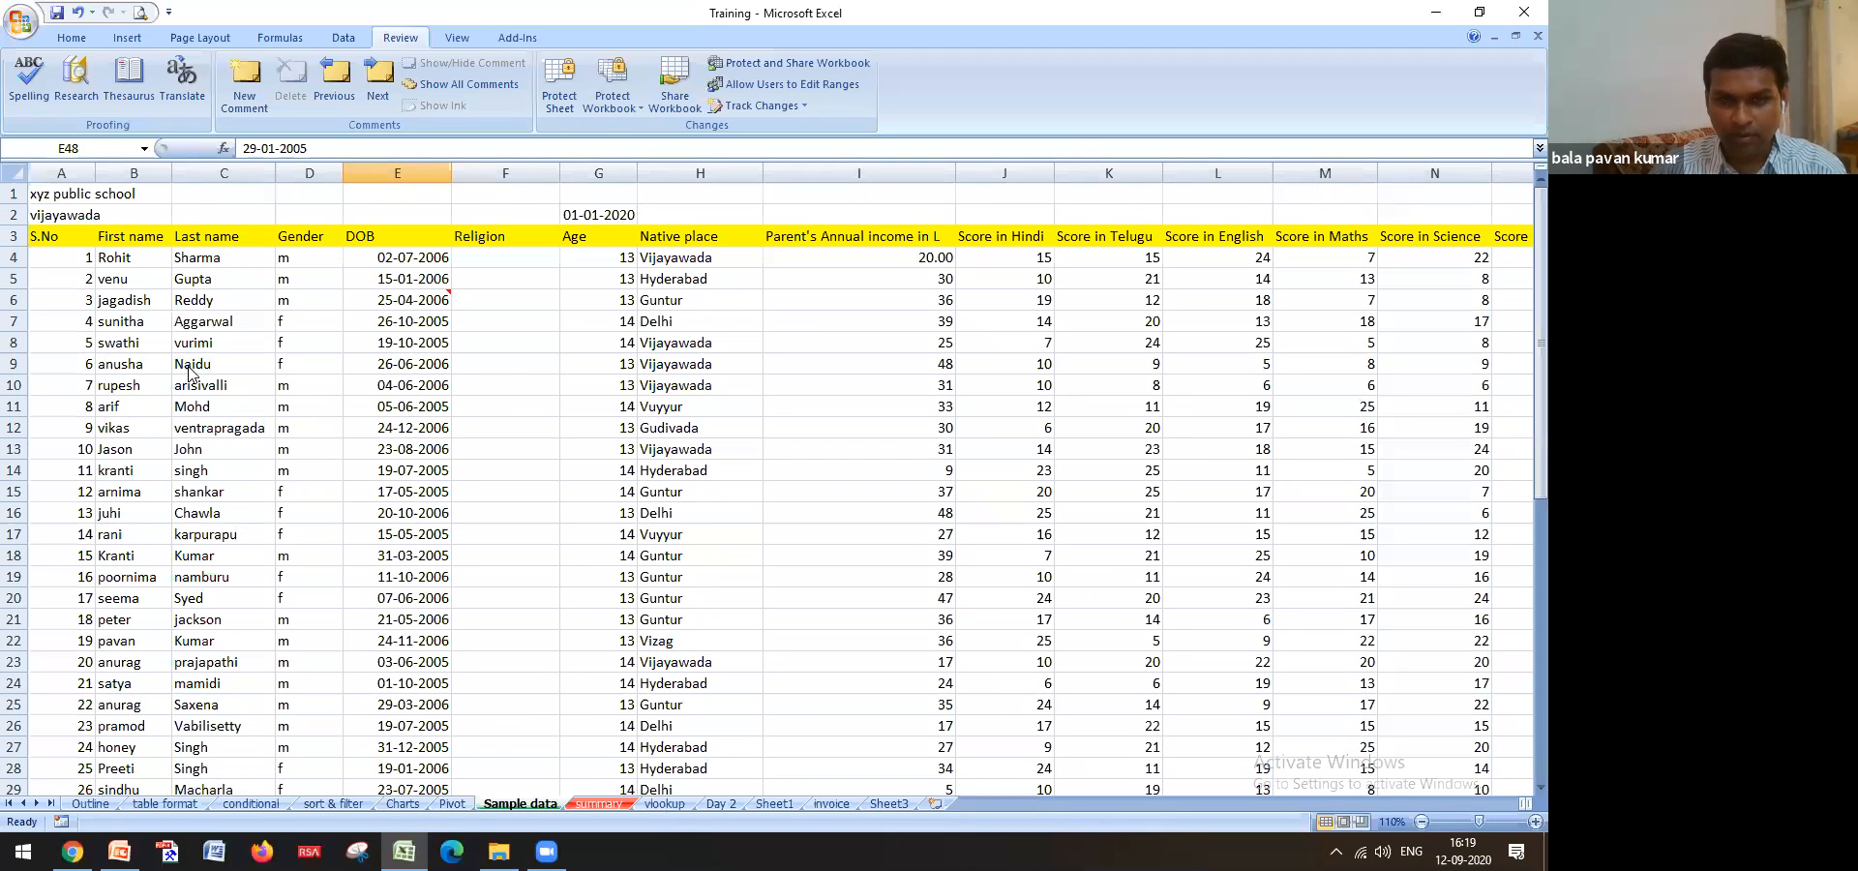
pyautogui.click(665, 804)
pyautogui.press('Right')
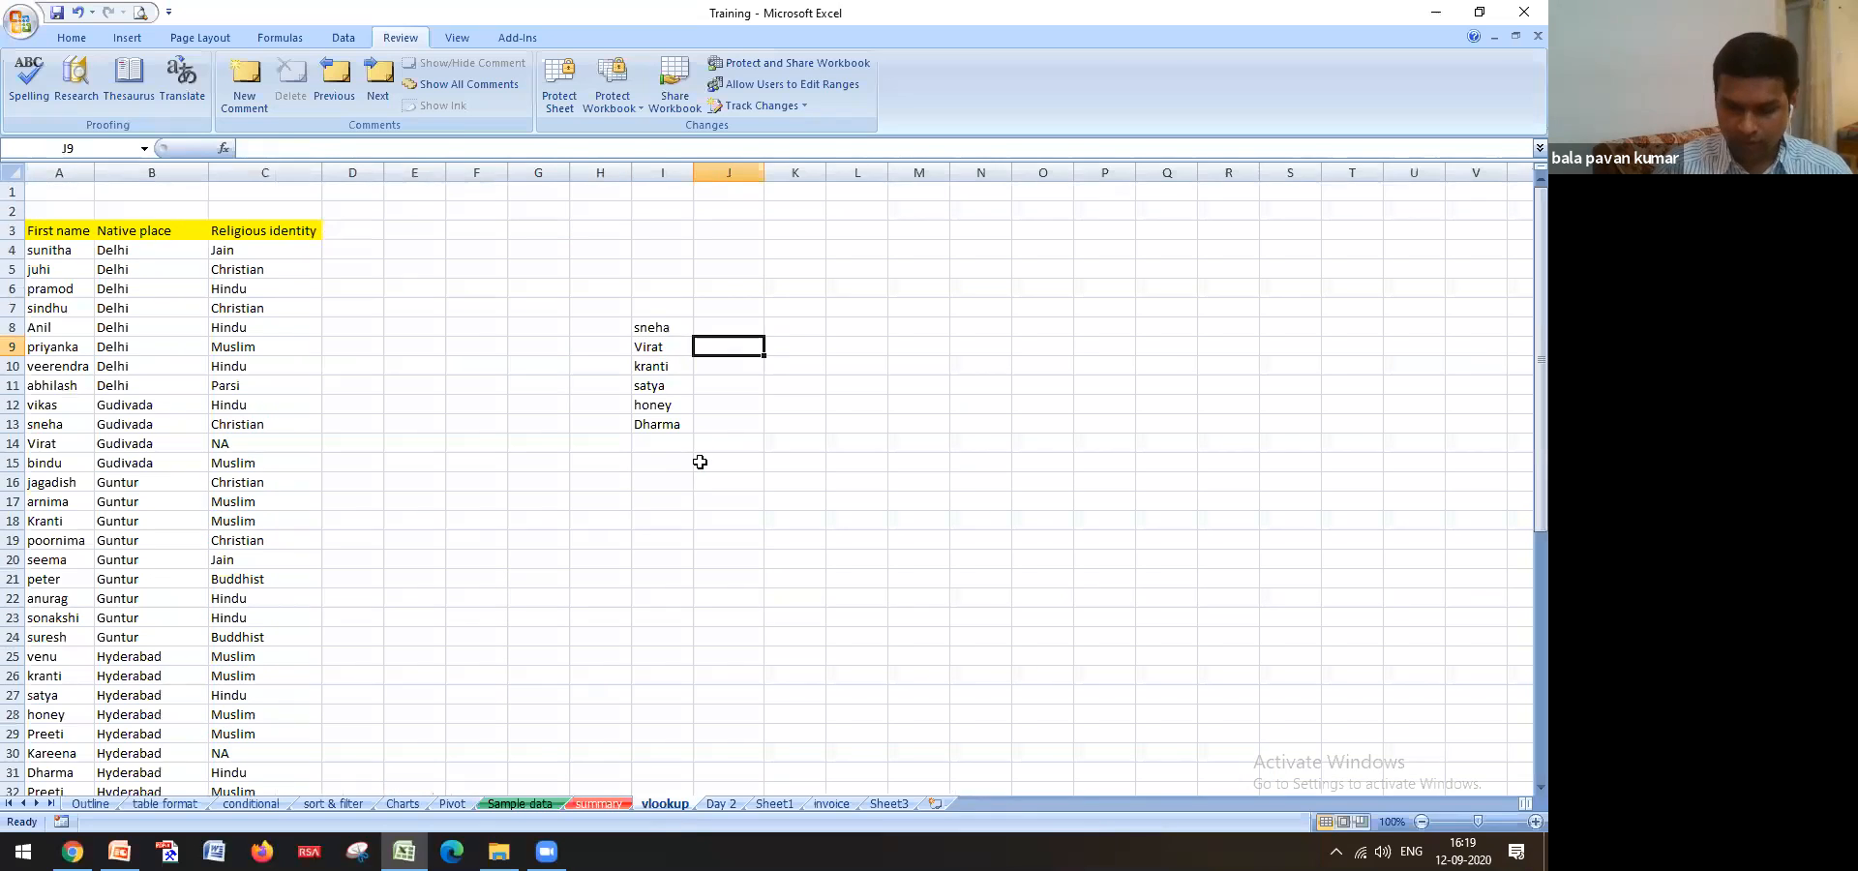
# Start a VLOOKUP in J9 with I9 as lookup value, reaching into Sample data for its table
pyautogui.write('=')
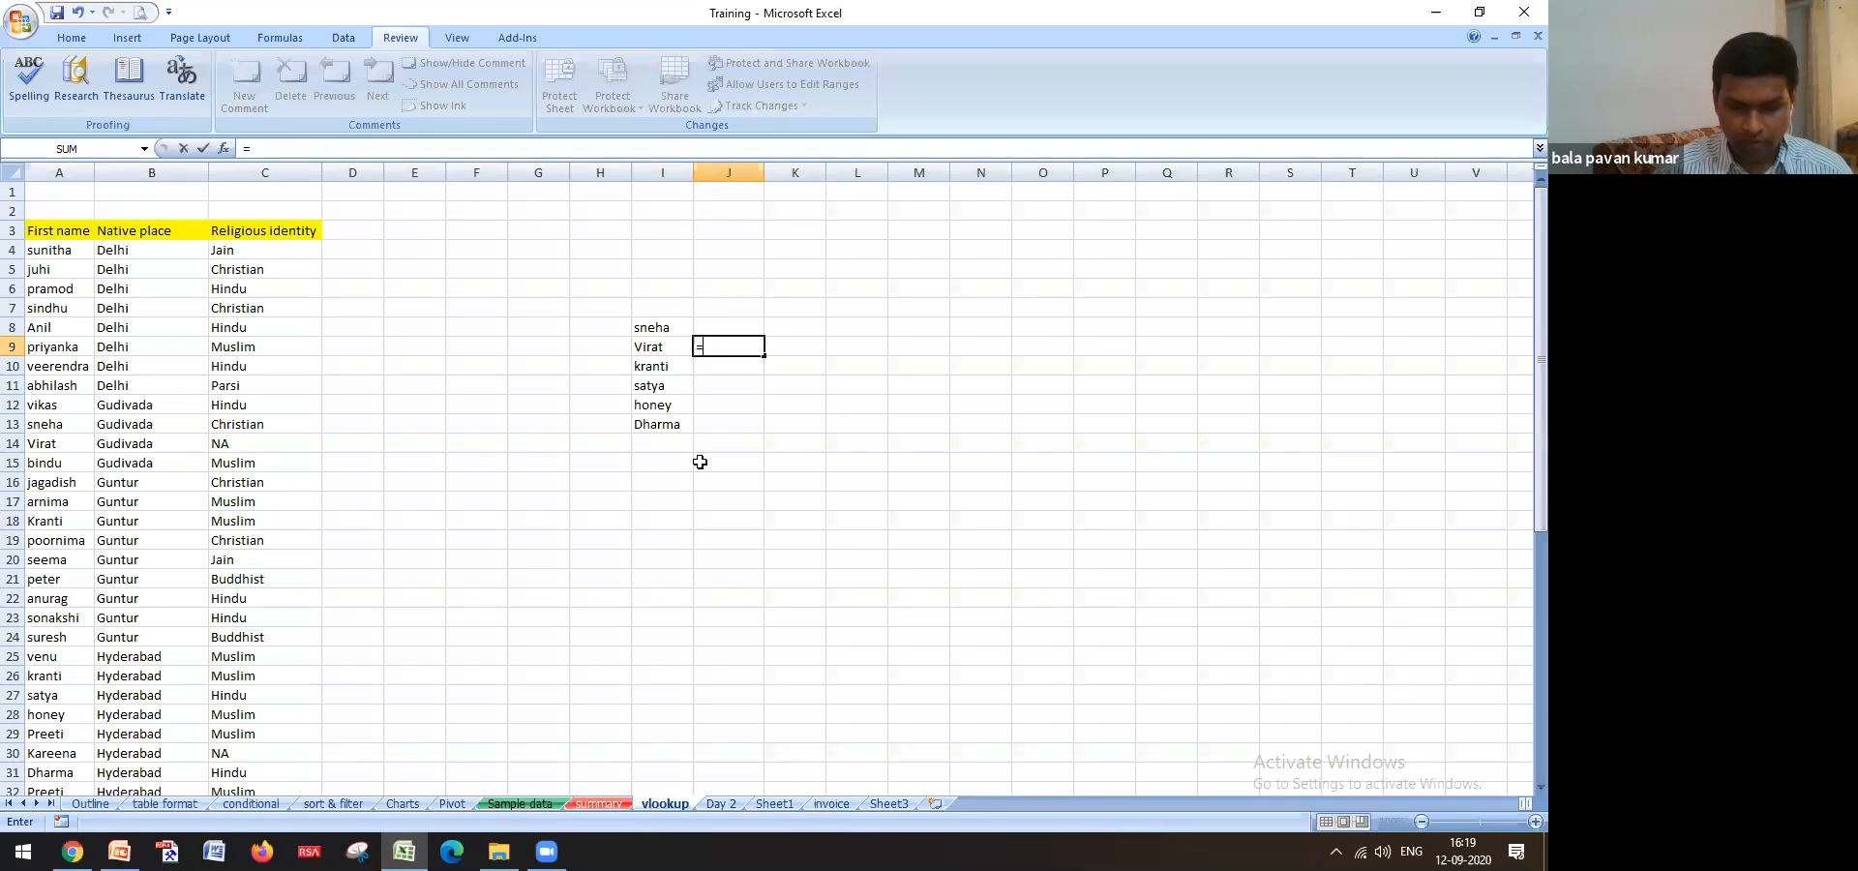
pyautogui.write('vlo')
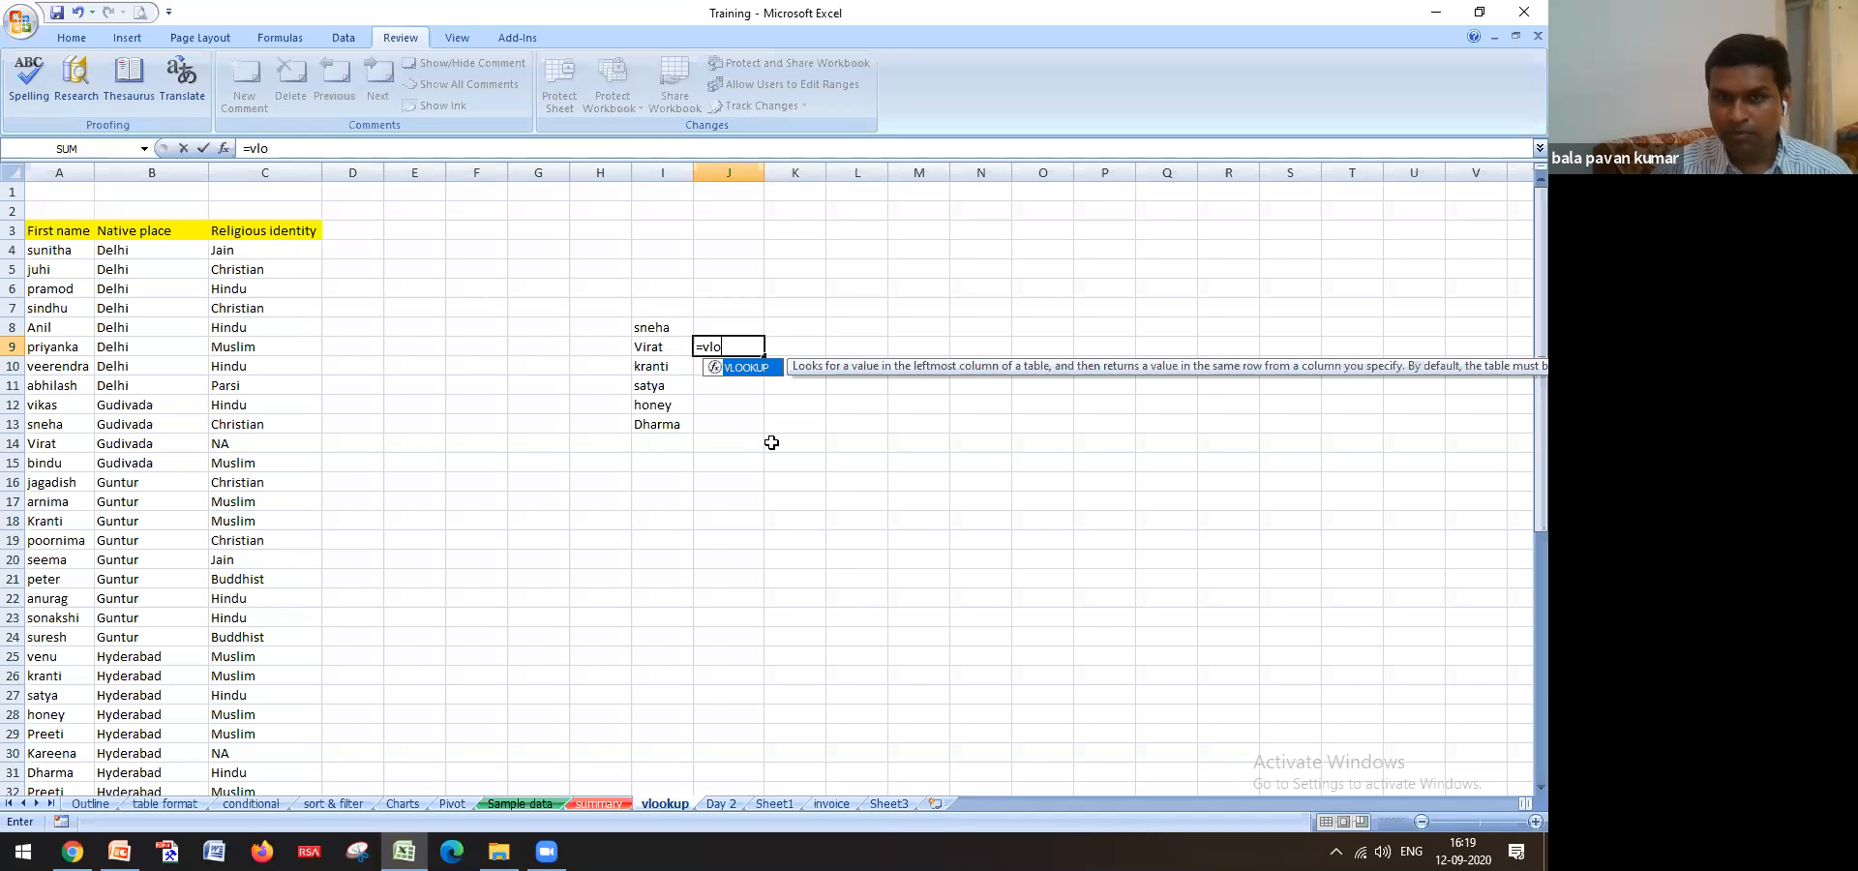
pyautogui.press('Tab')
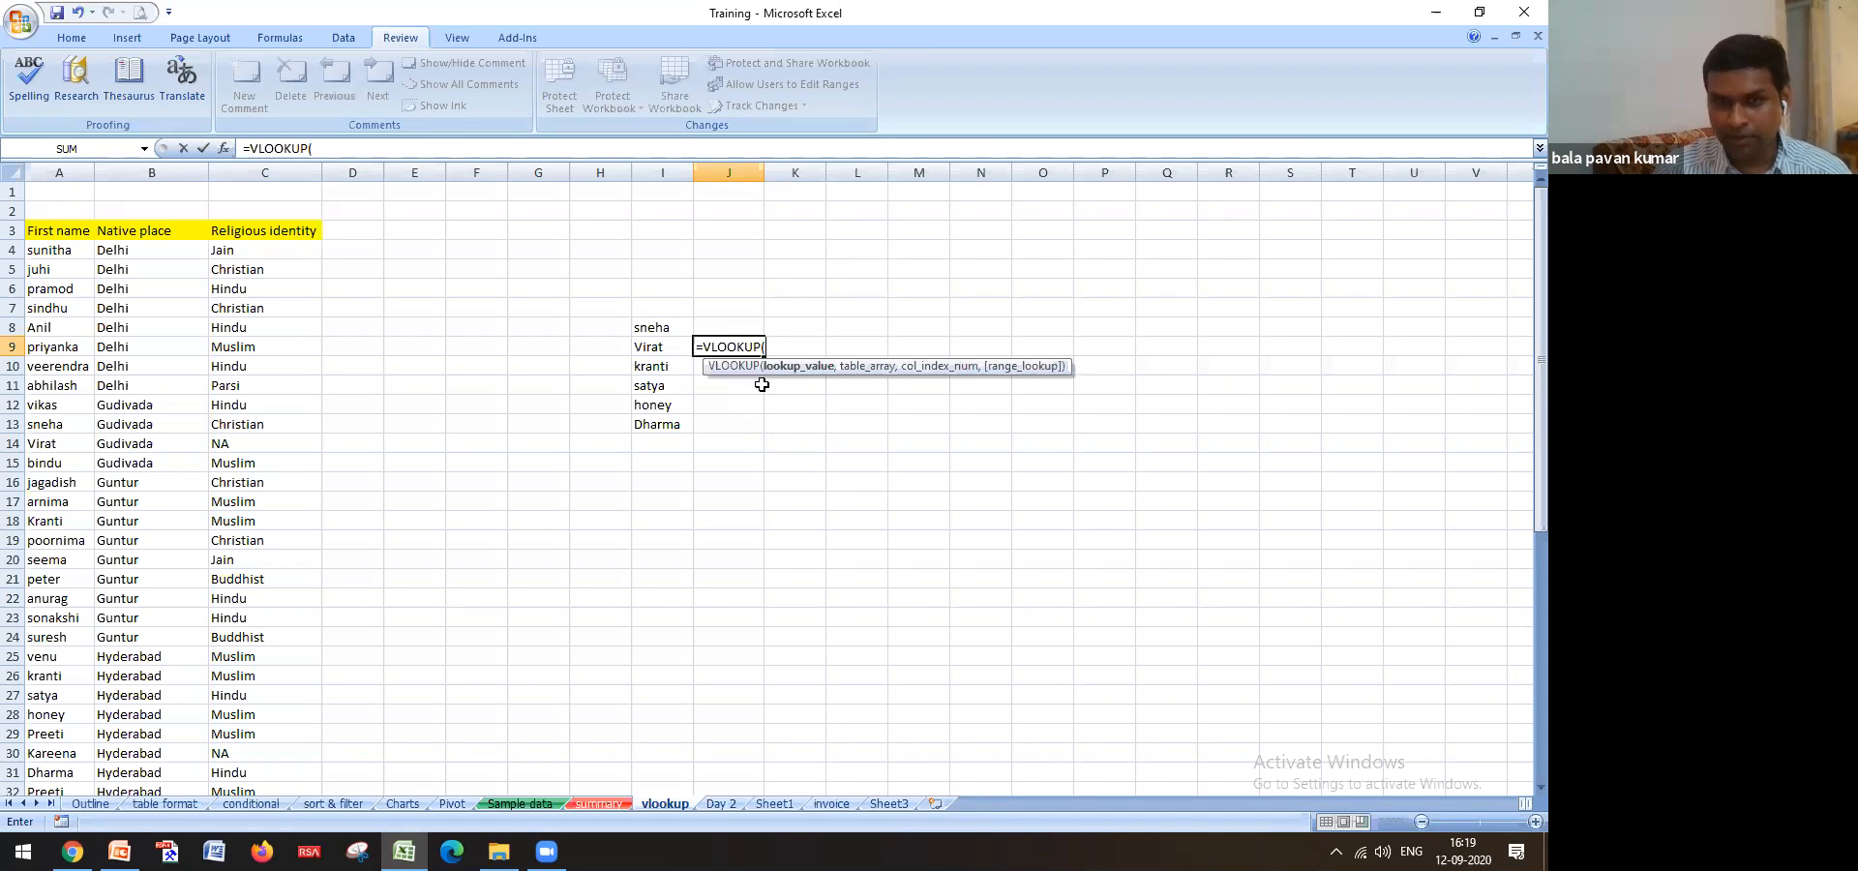
pyautogui.click(678, 347)
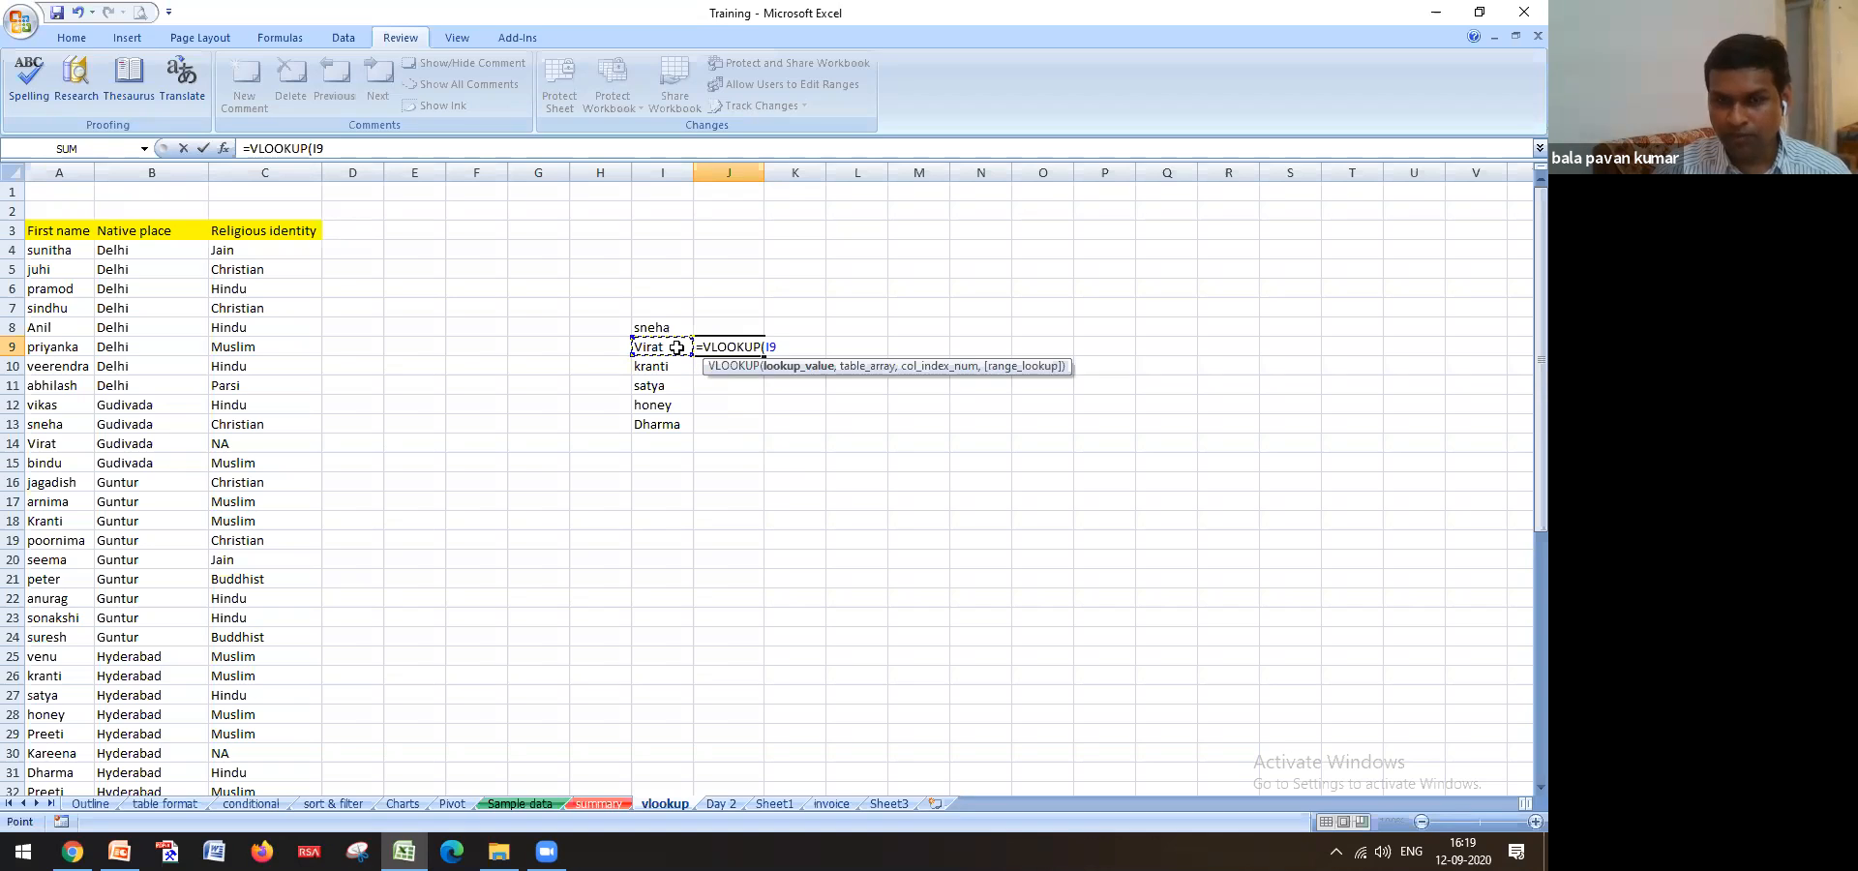
pyautogui.write(',')
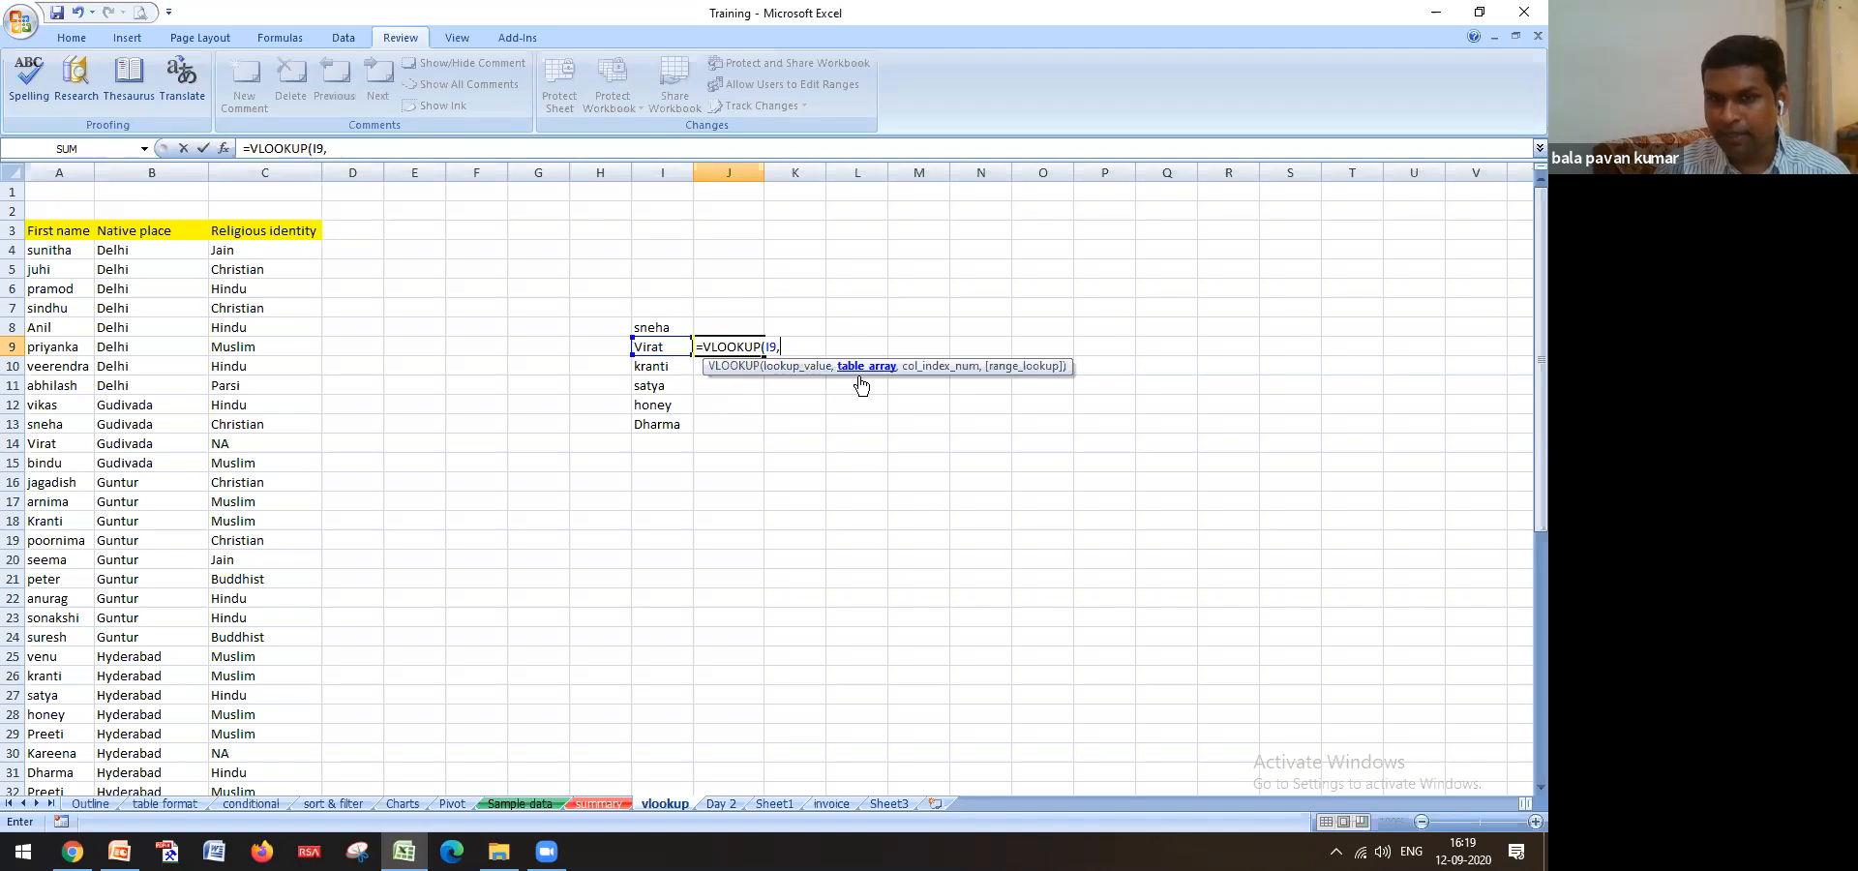
pyautogui.click(535, 809)
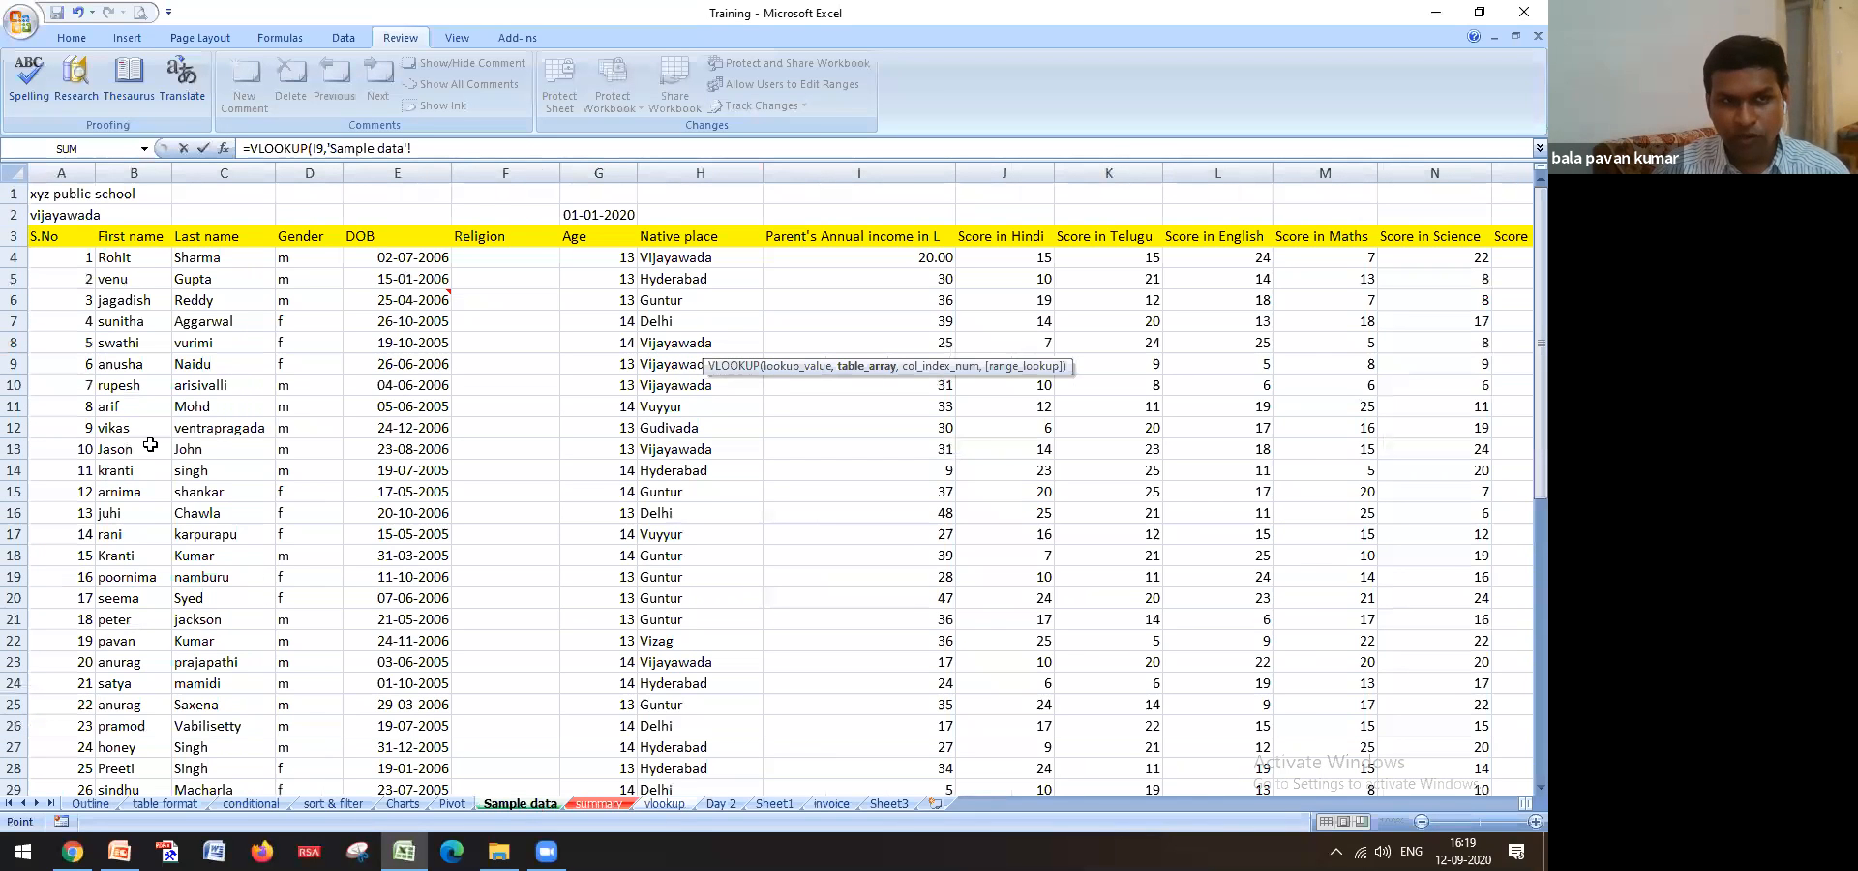
# Select Sample data B4:H53, first name through native place, as the VLOOKUP table range
pyautogui.click(134, 256)
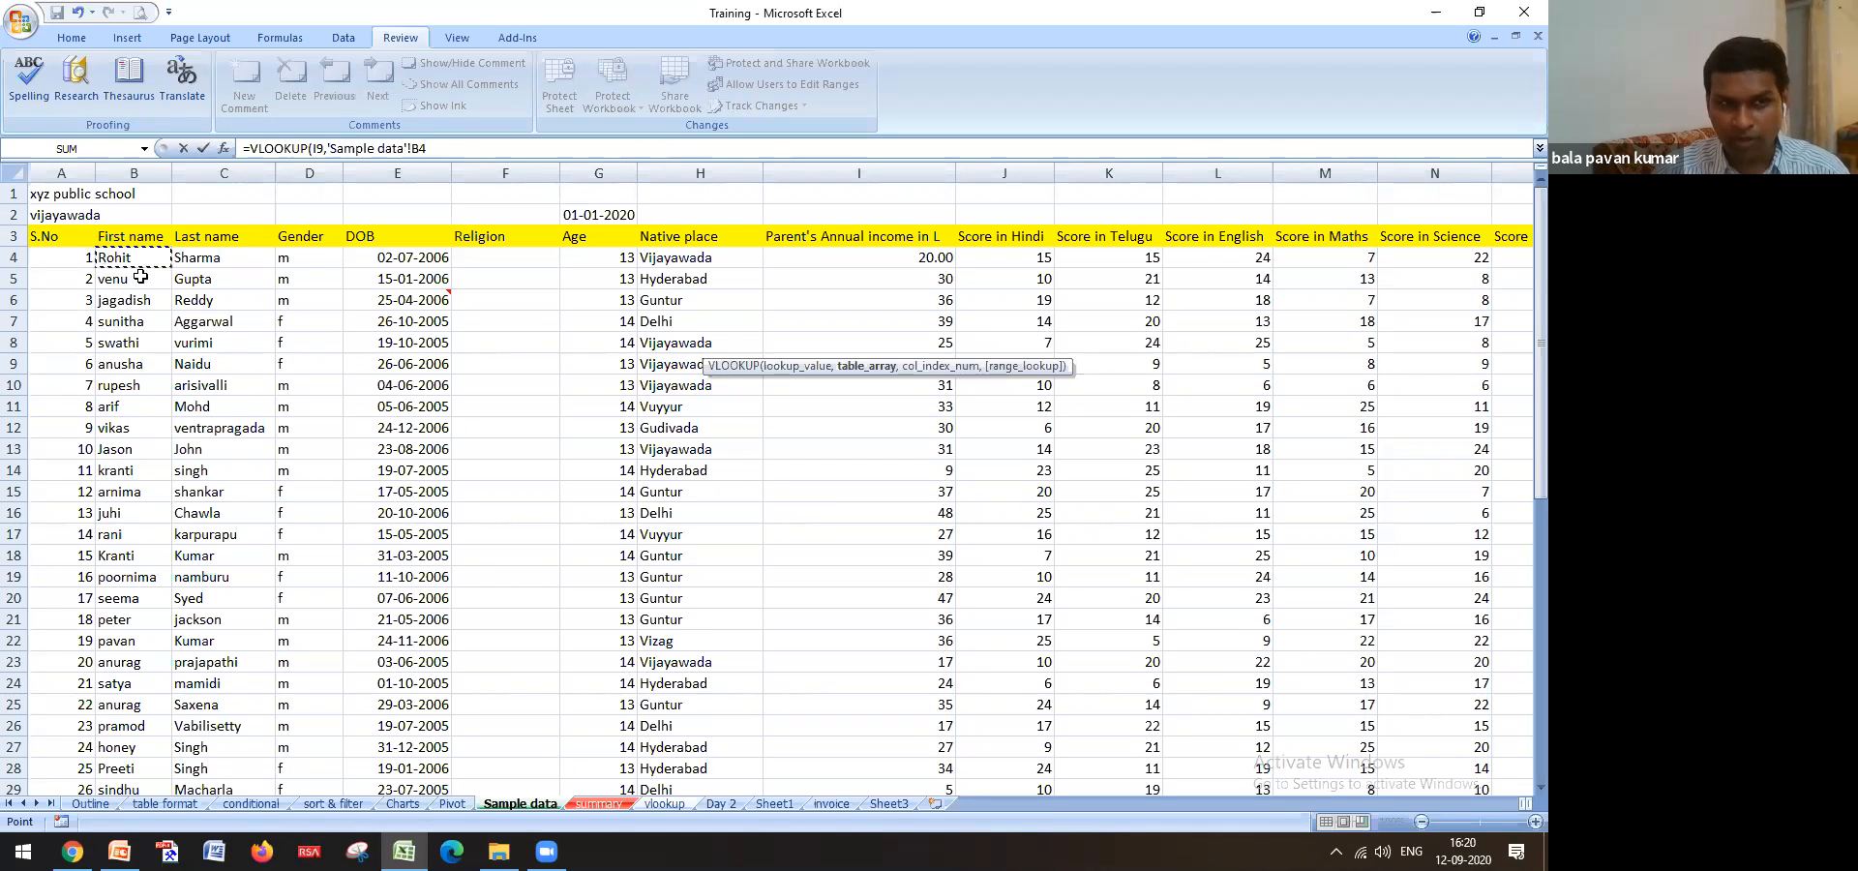
pyautogui.hotkey('shift', 'Right')
pyautogui.hotkey('shift', 'Right')
pyautogui.hotkey('shift', 'Right')
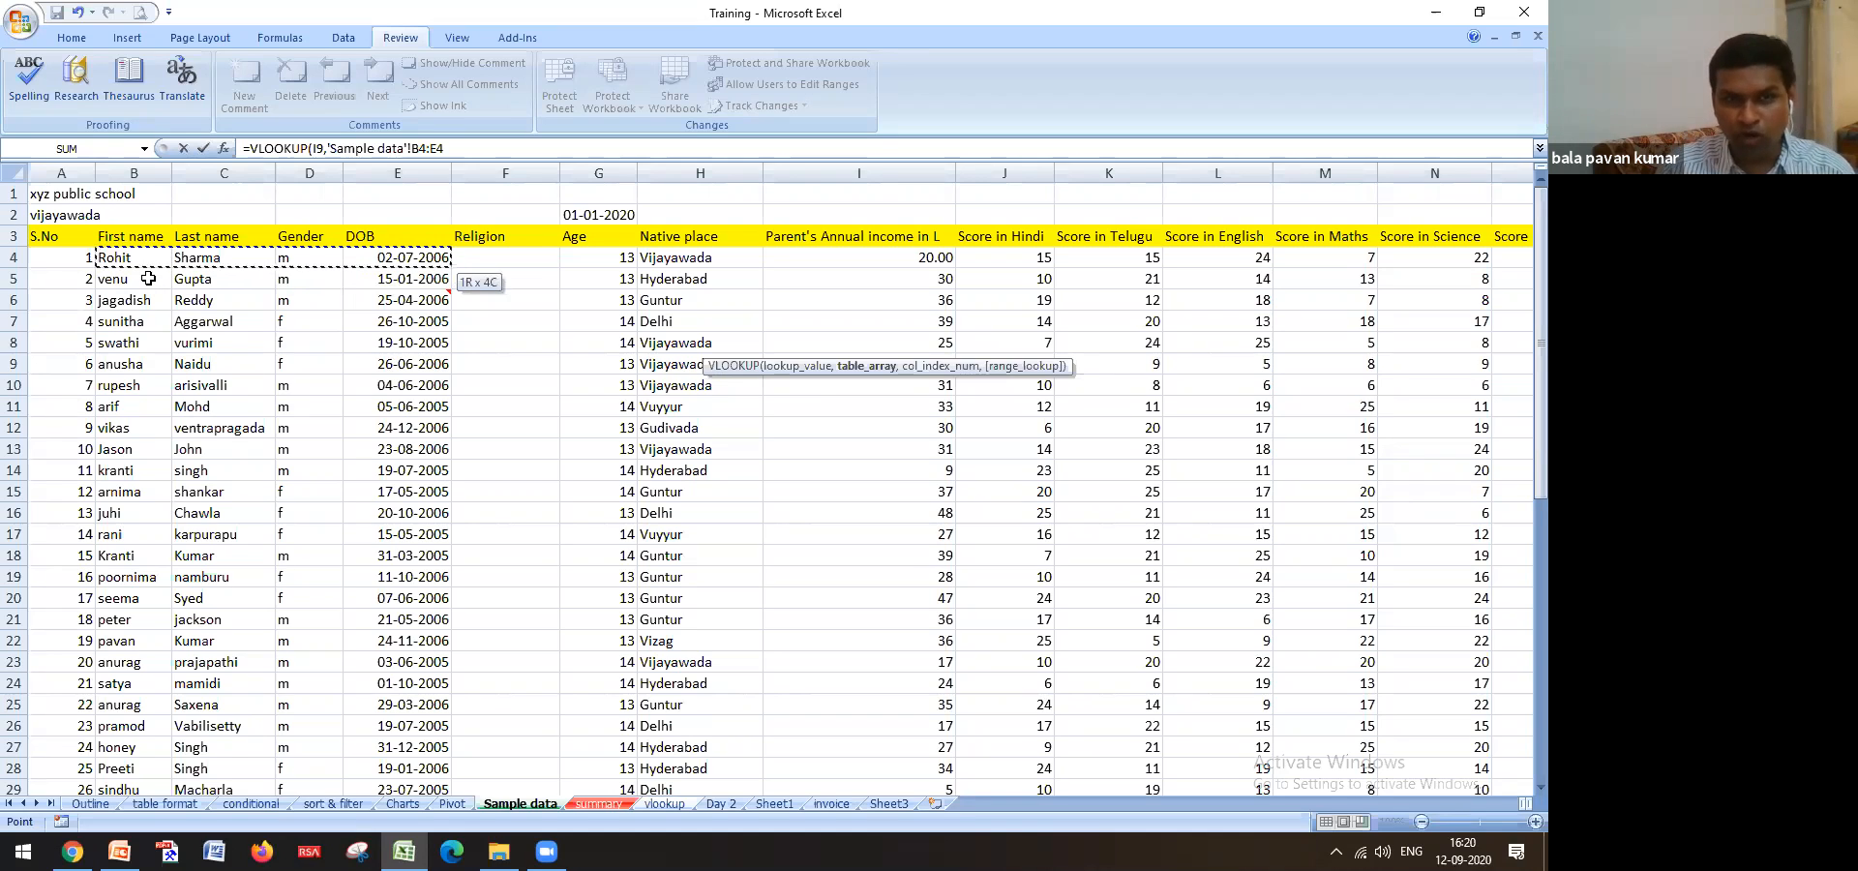
pyautogui.hotkey('shift', 'Down')
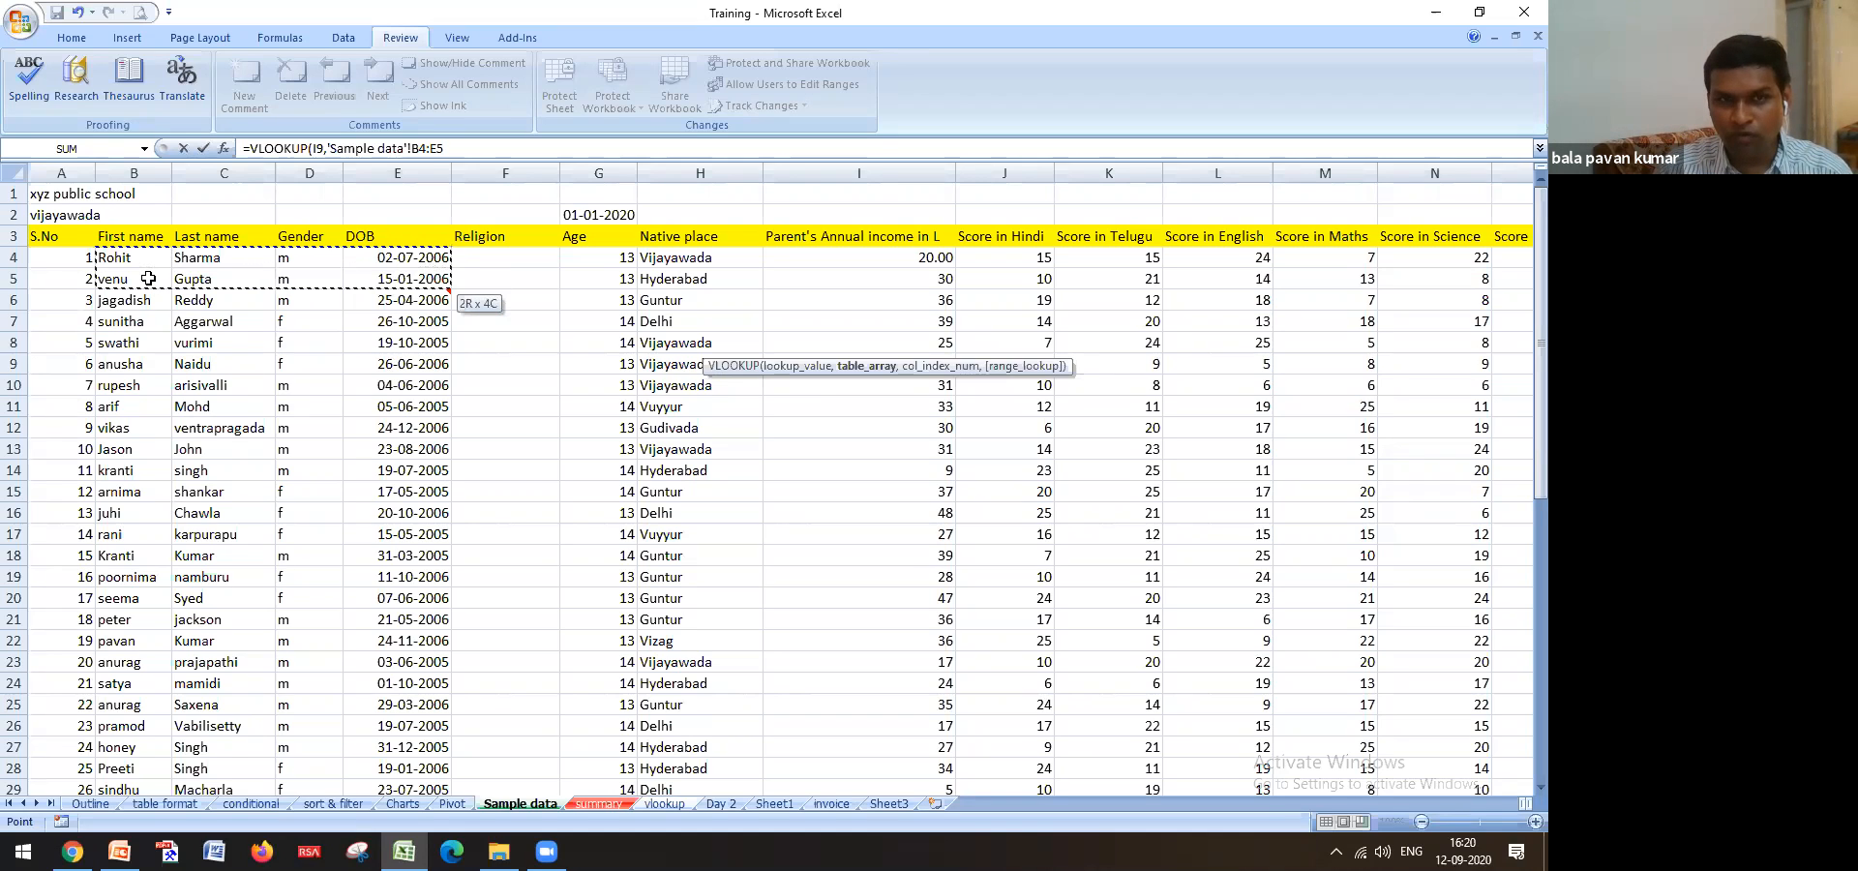
pyautogui.hotkey('shift', 'Right')
pyautogui.hotkey('shift', 'Right')
pyautogui.hotkey('shift', 'Right')
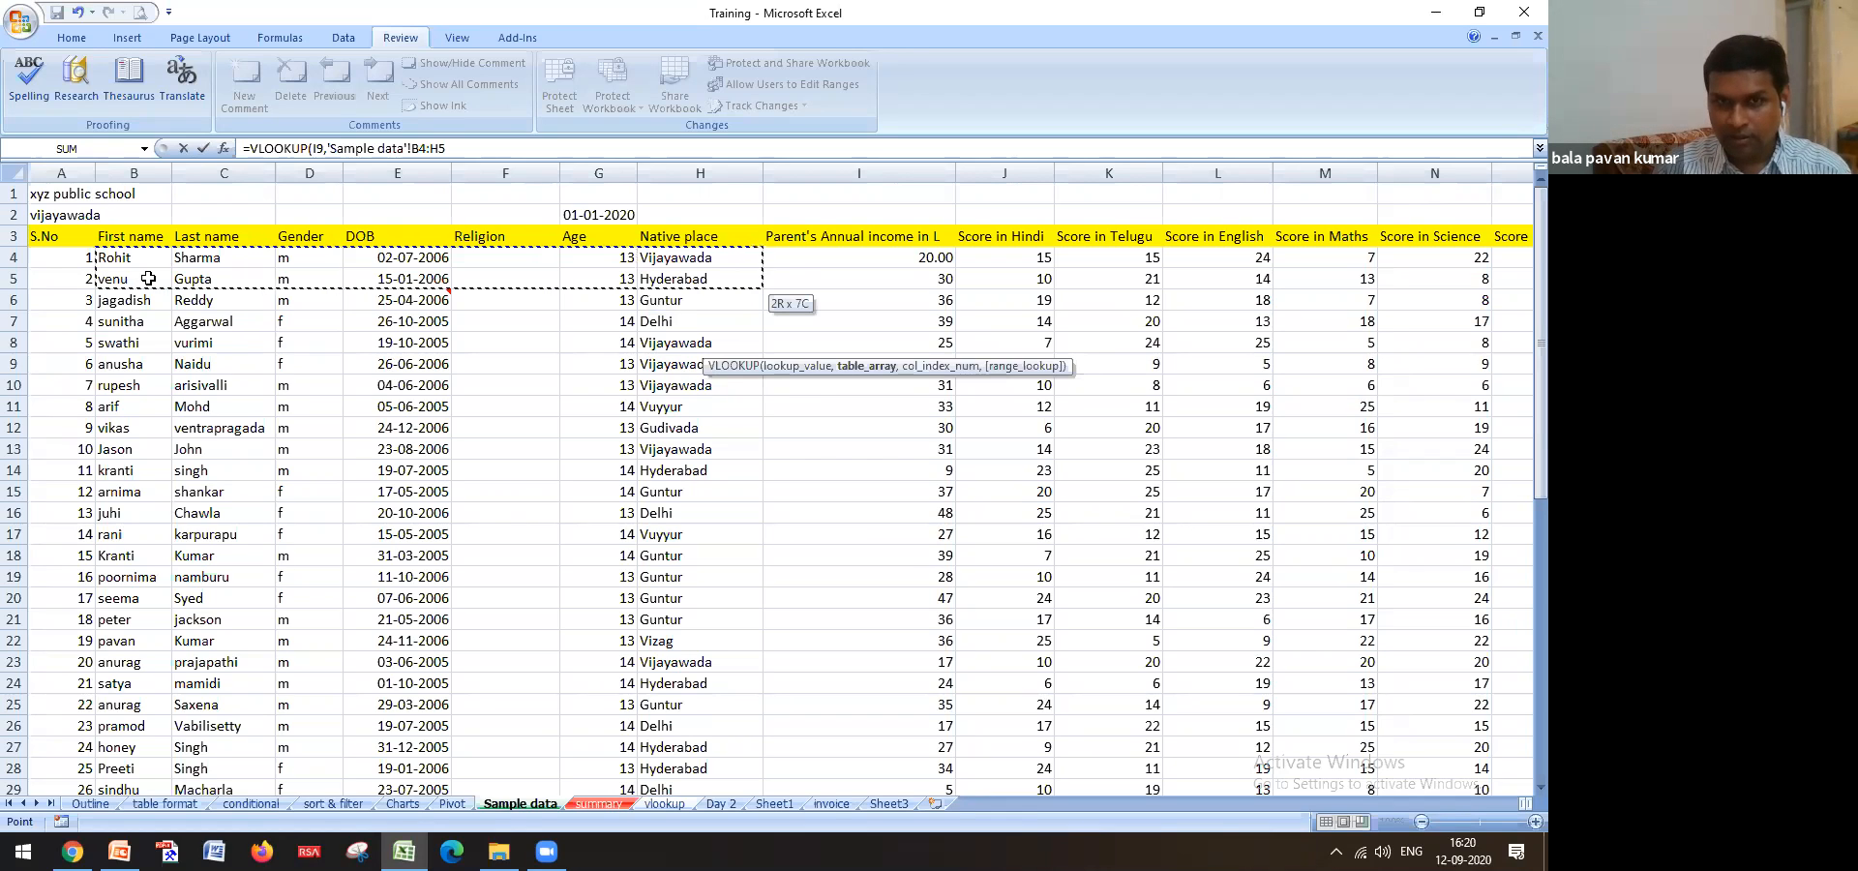
pyautogui.hotkey('shift', 'Down')
pyautogui.hotkey('shift', 'Down')
pyautogui.hotkey('shift', 'Down')
pyautogui.hotkey('shift', 'Down')
pyautogui.hotkey('shift', 'Down')
pyautogui.hotkey('shift', 'Down')
pyautogui.hotkey('shift', 'Down')
pyautogui.hotkey('shift', 'Down')
pyautogui.hotkey('shift', 'Down')
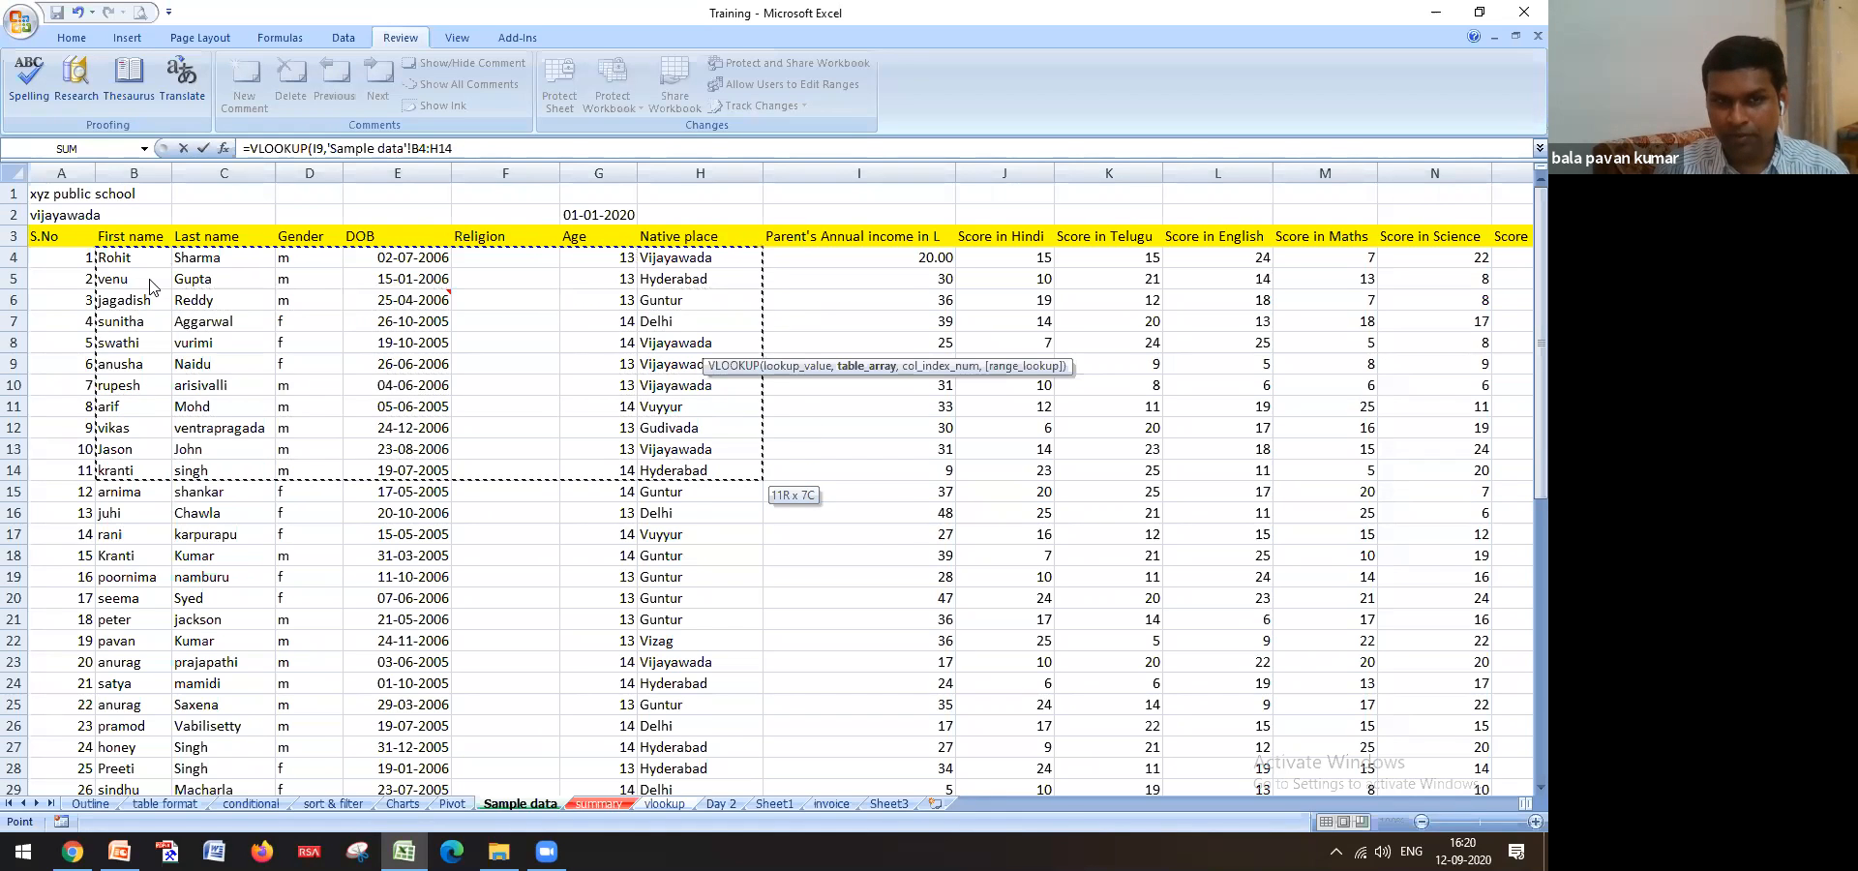
pyautogui.hotkey('ctrl', 'shift', 'Down')
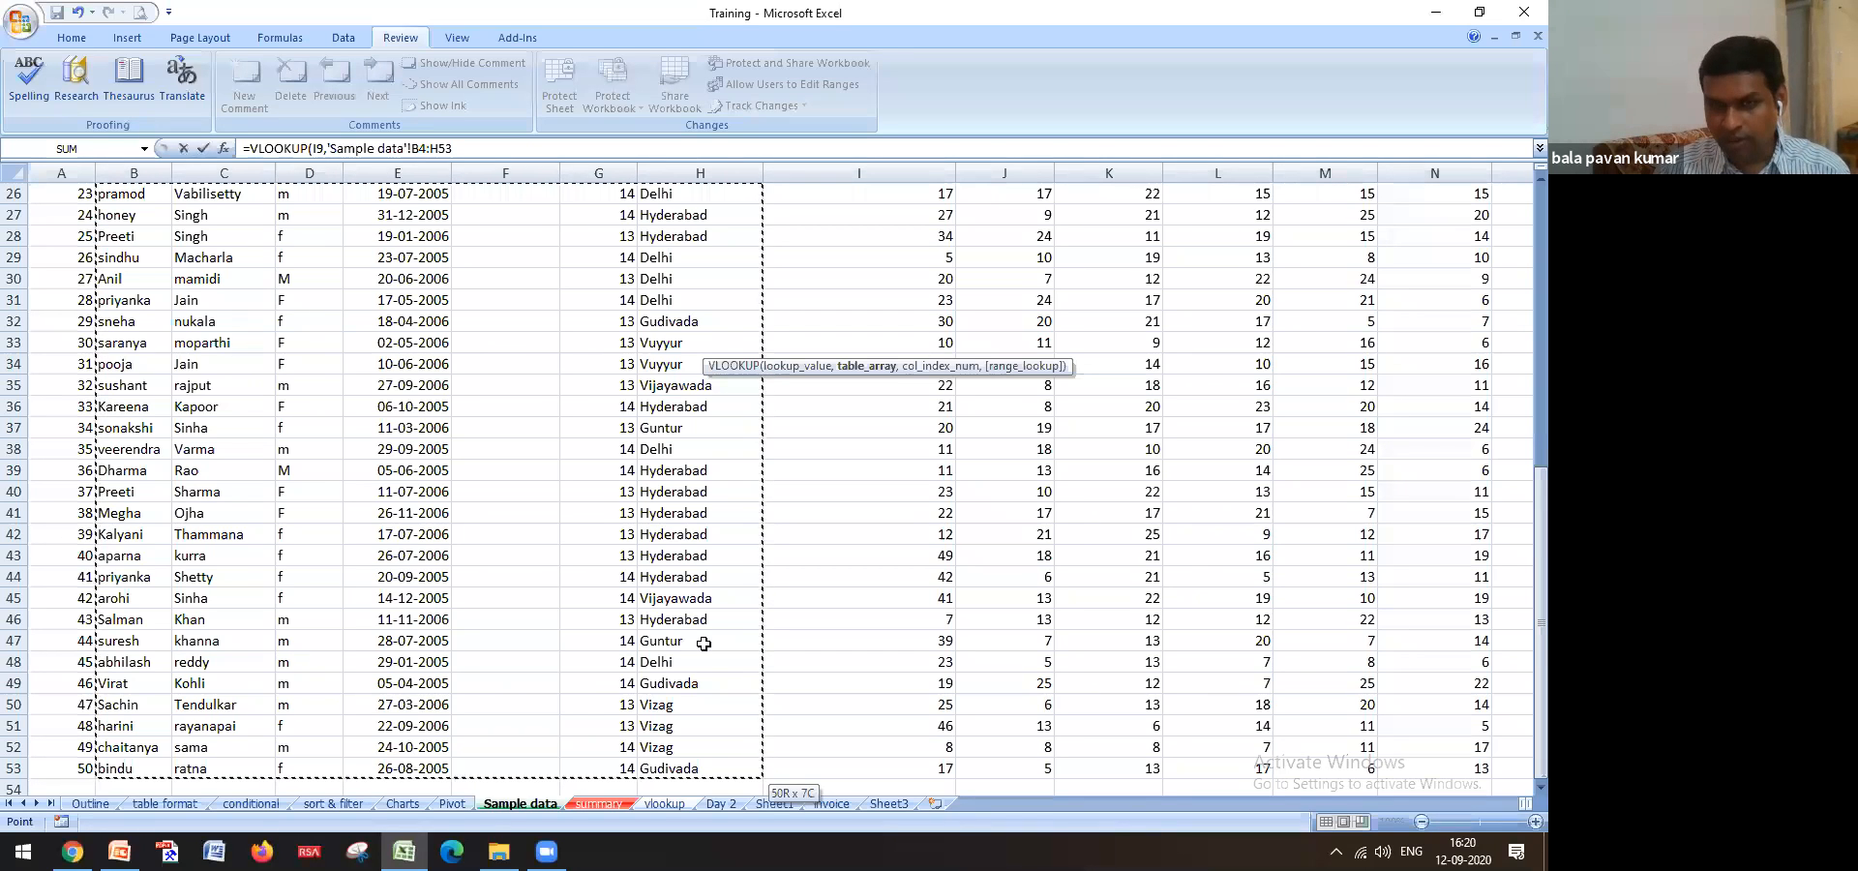
pyautogui.scroll(8, 704, 644)
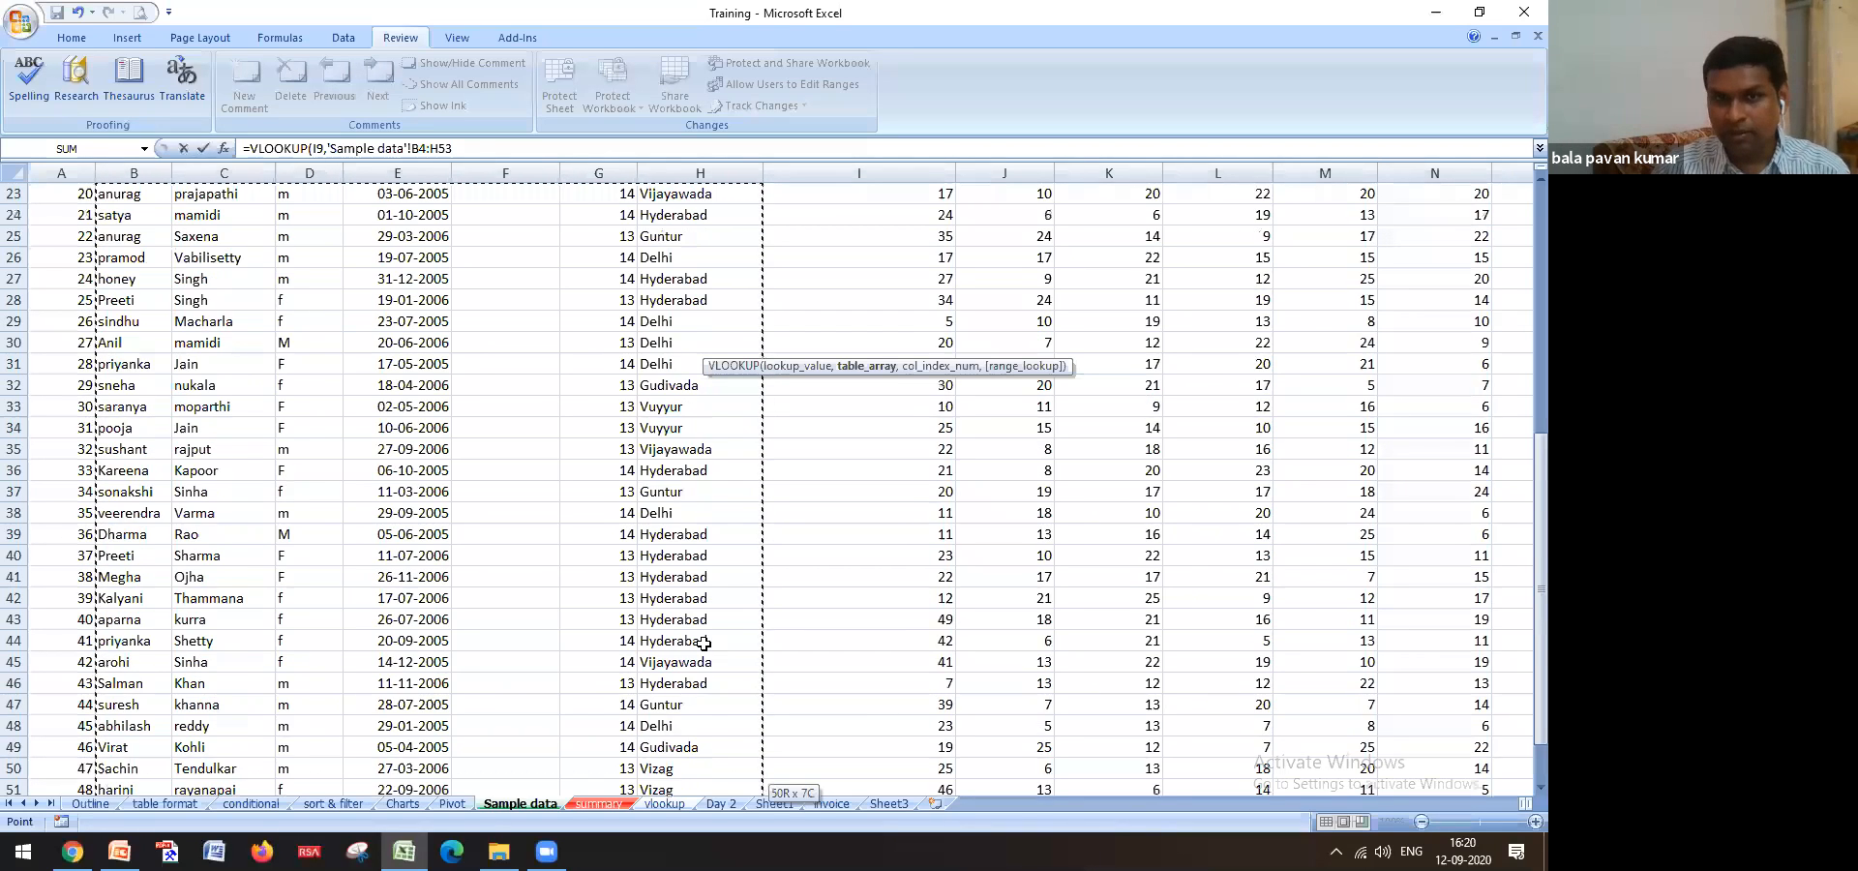
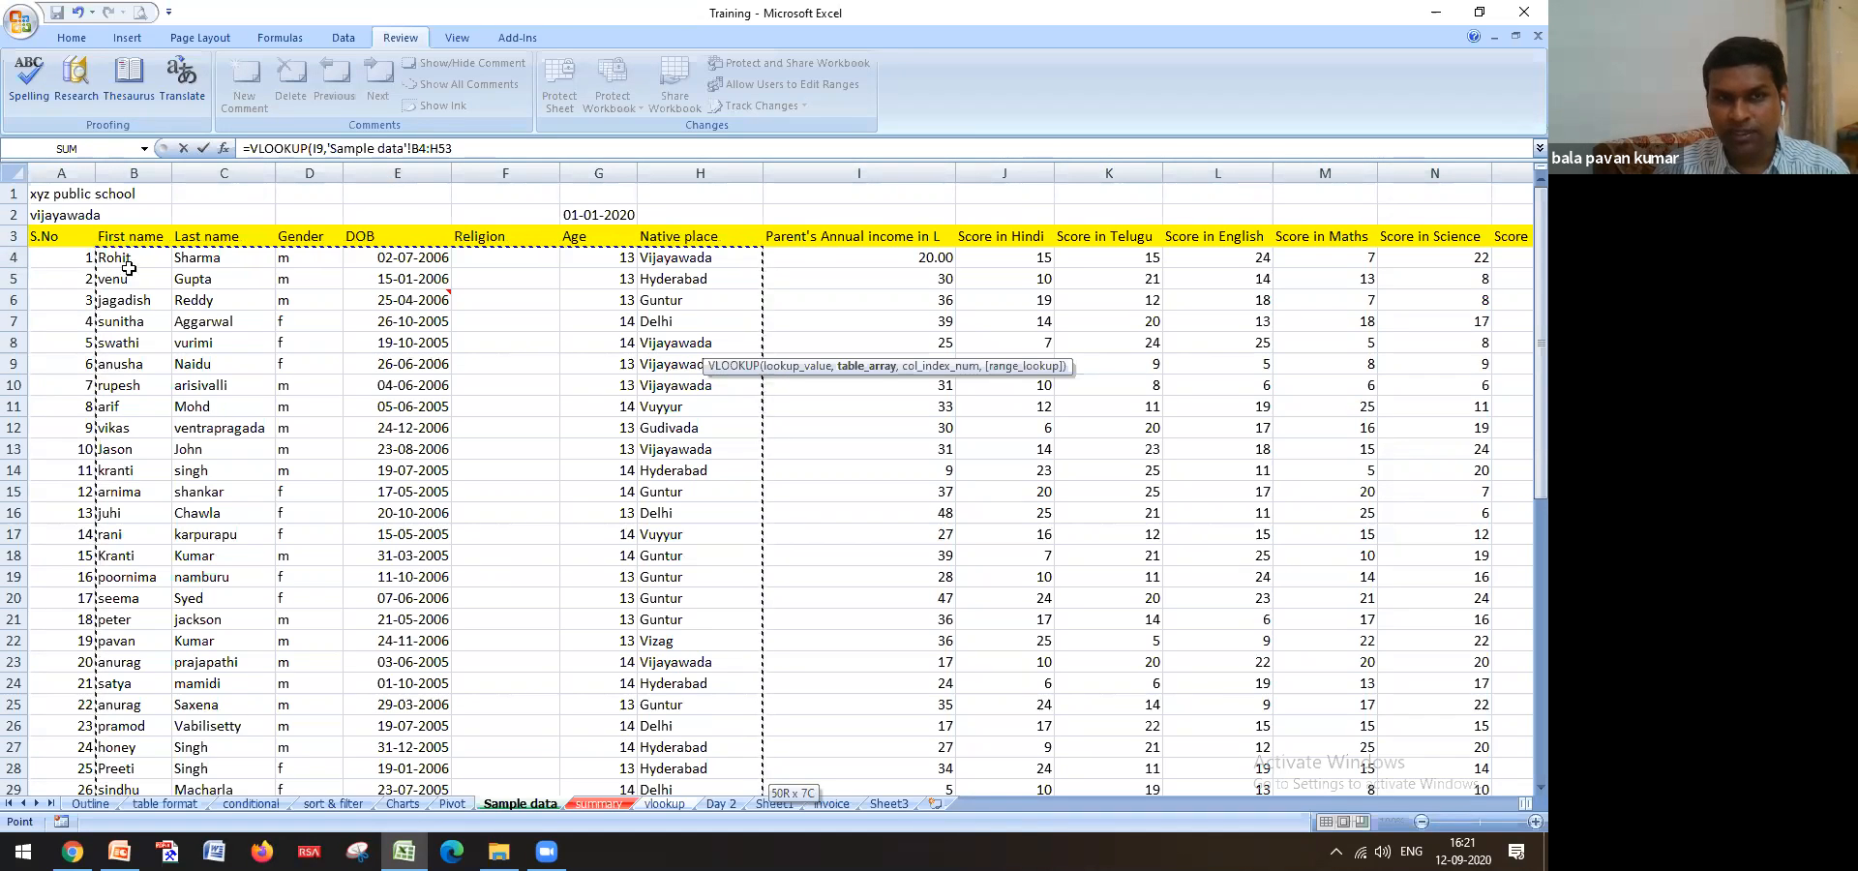
# Finish J9 as =VLOOKUP(I9,'Sample data'!B4:H53,7,TRUE), returning Gudivada for Virat
pyautogui.scroll(-6, 584, 344)
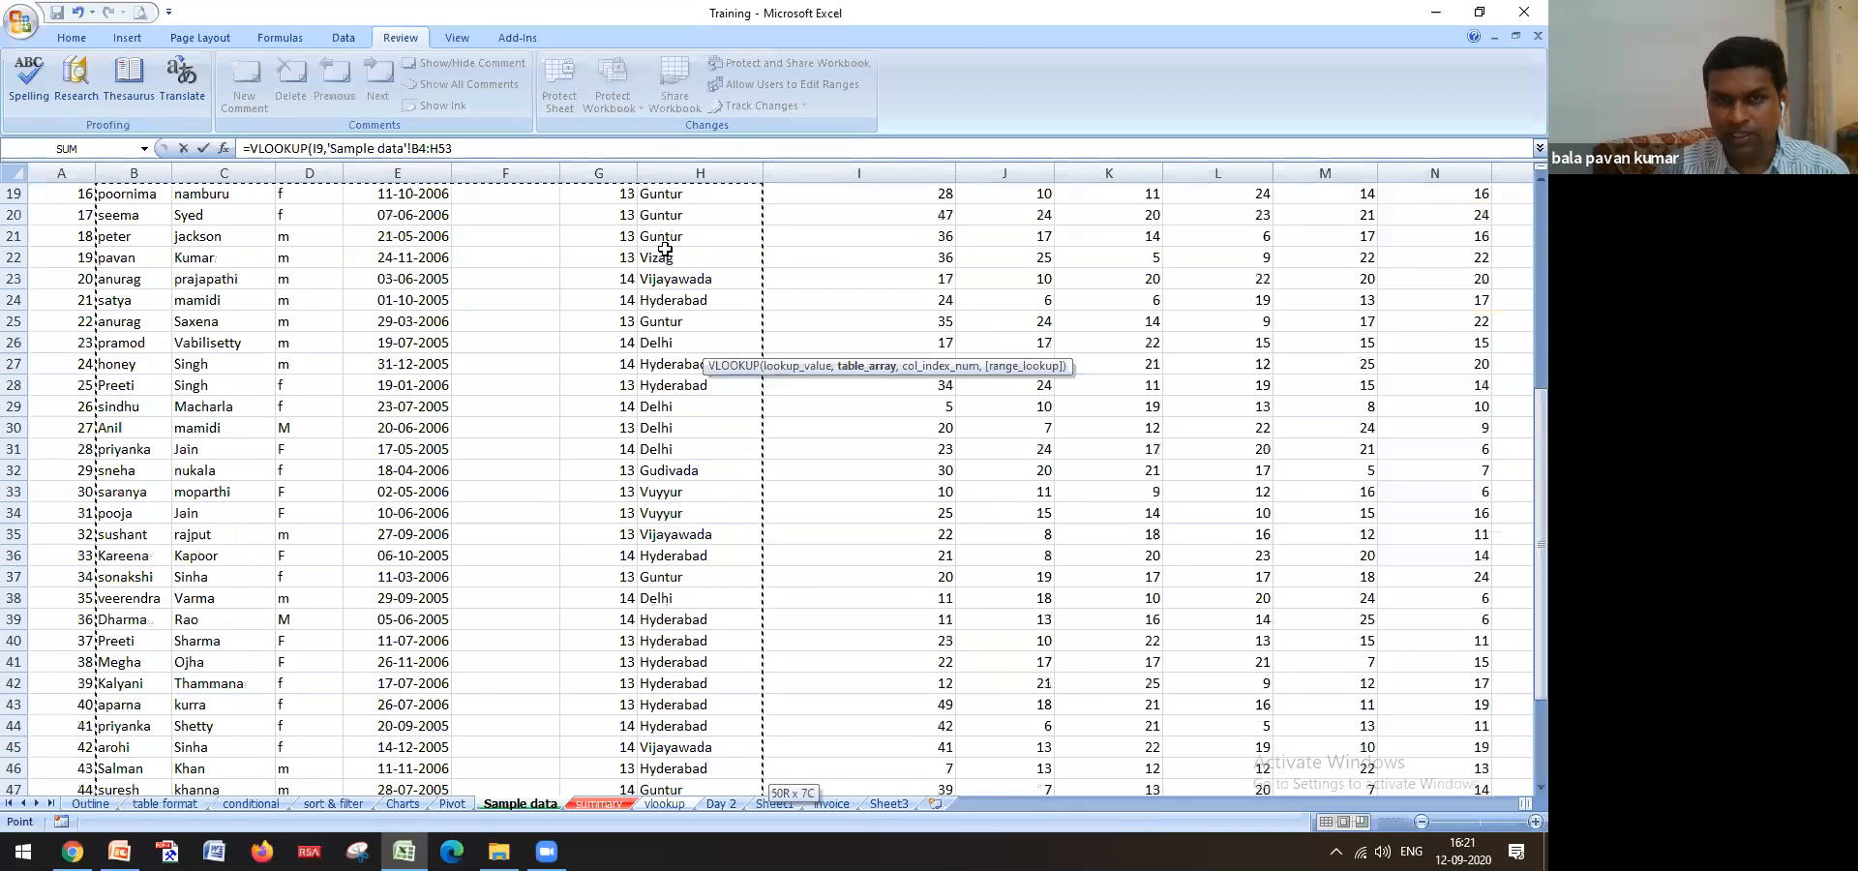
pyautogui.scroll(-8, 86, 229)
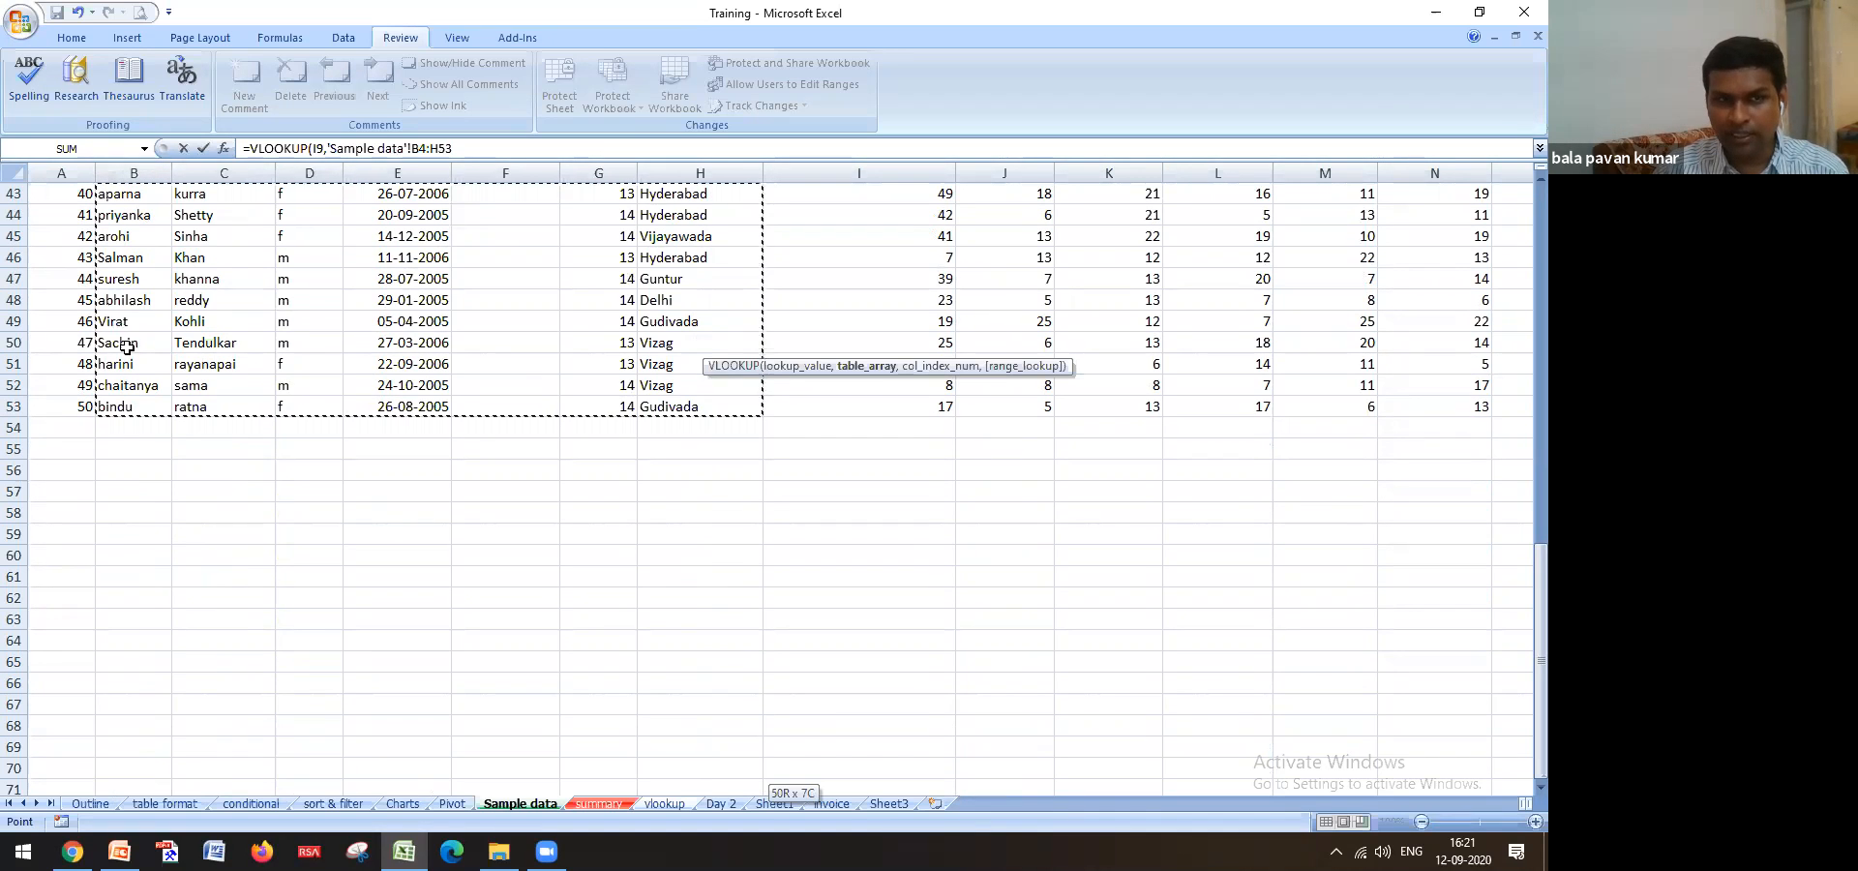
pyautogui.scroll(14, 693, 522)
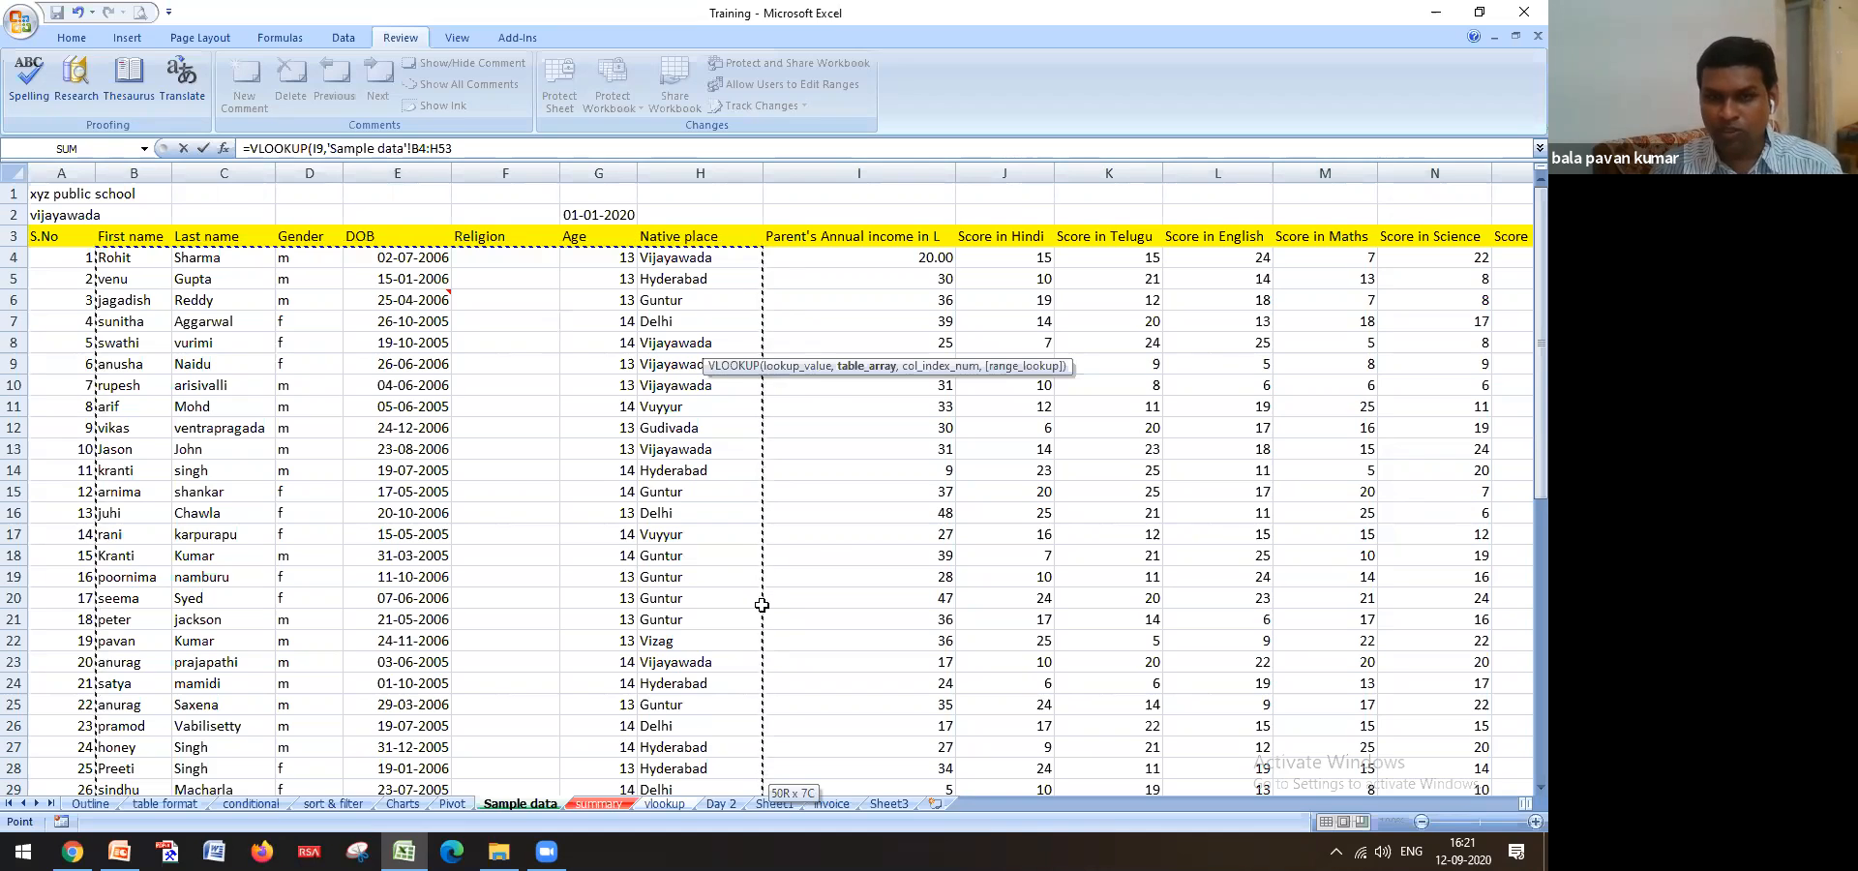
pyautogui.click(459, 147)
pyautogui.write(',')
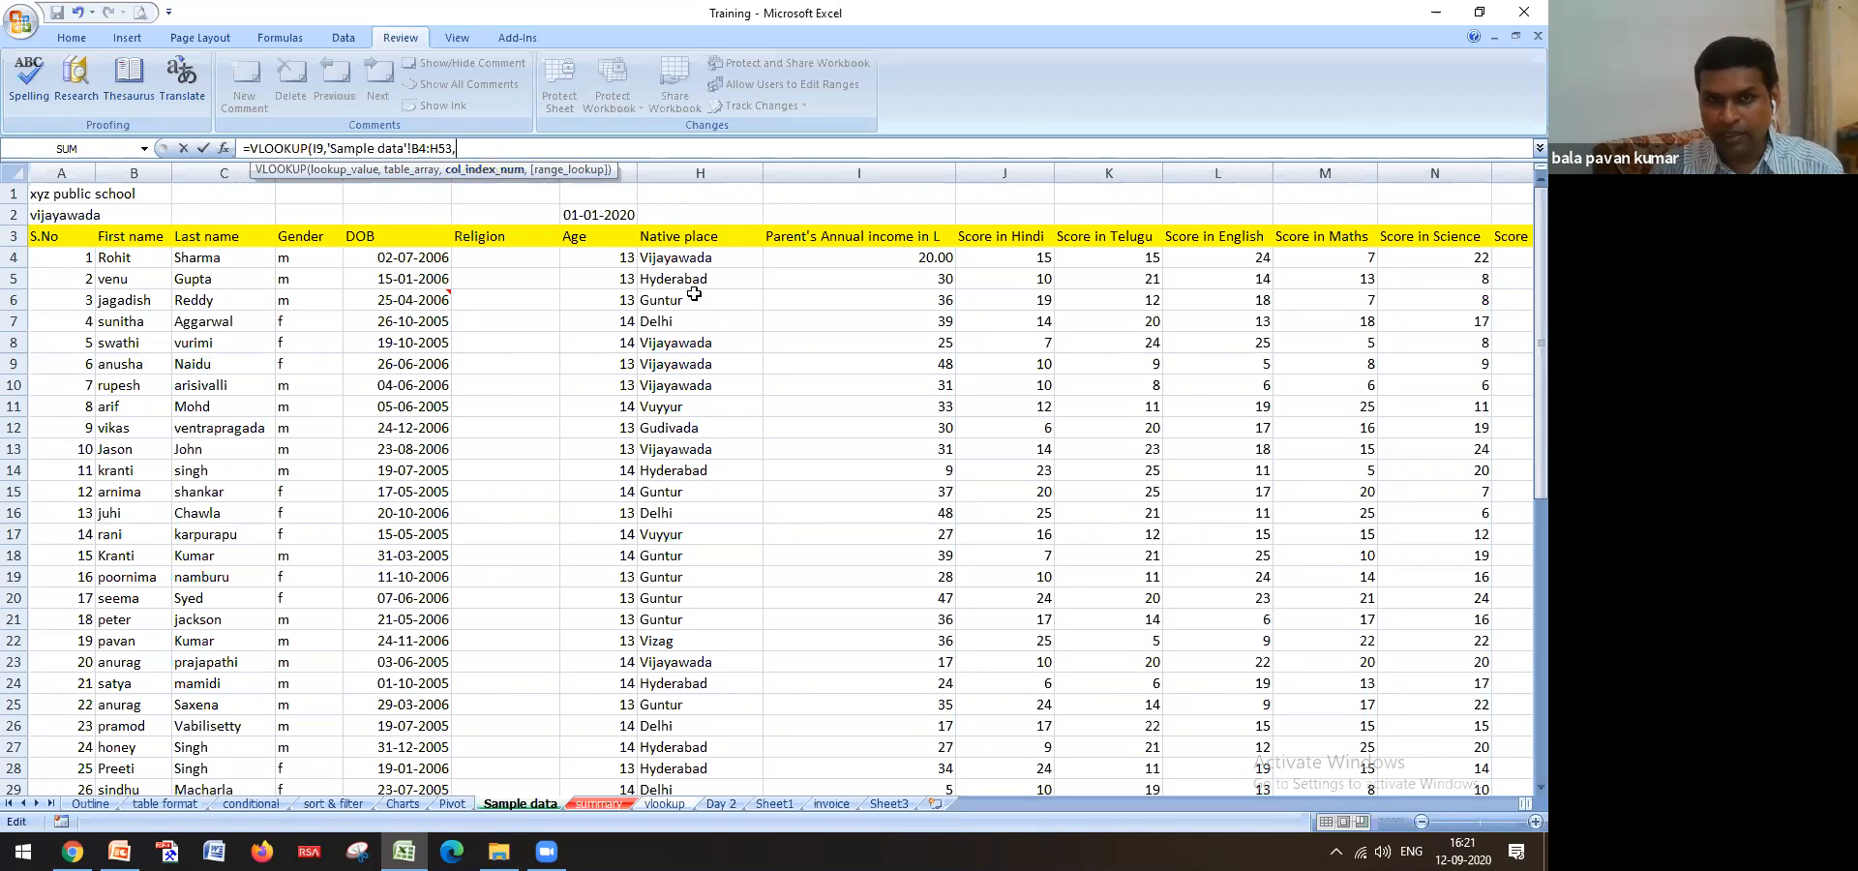
pyautogui.press('BackSpace')
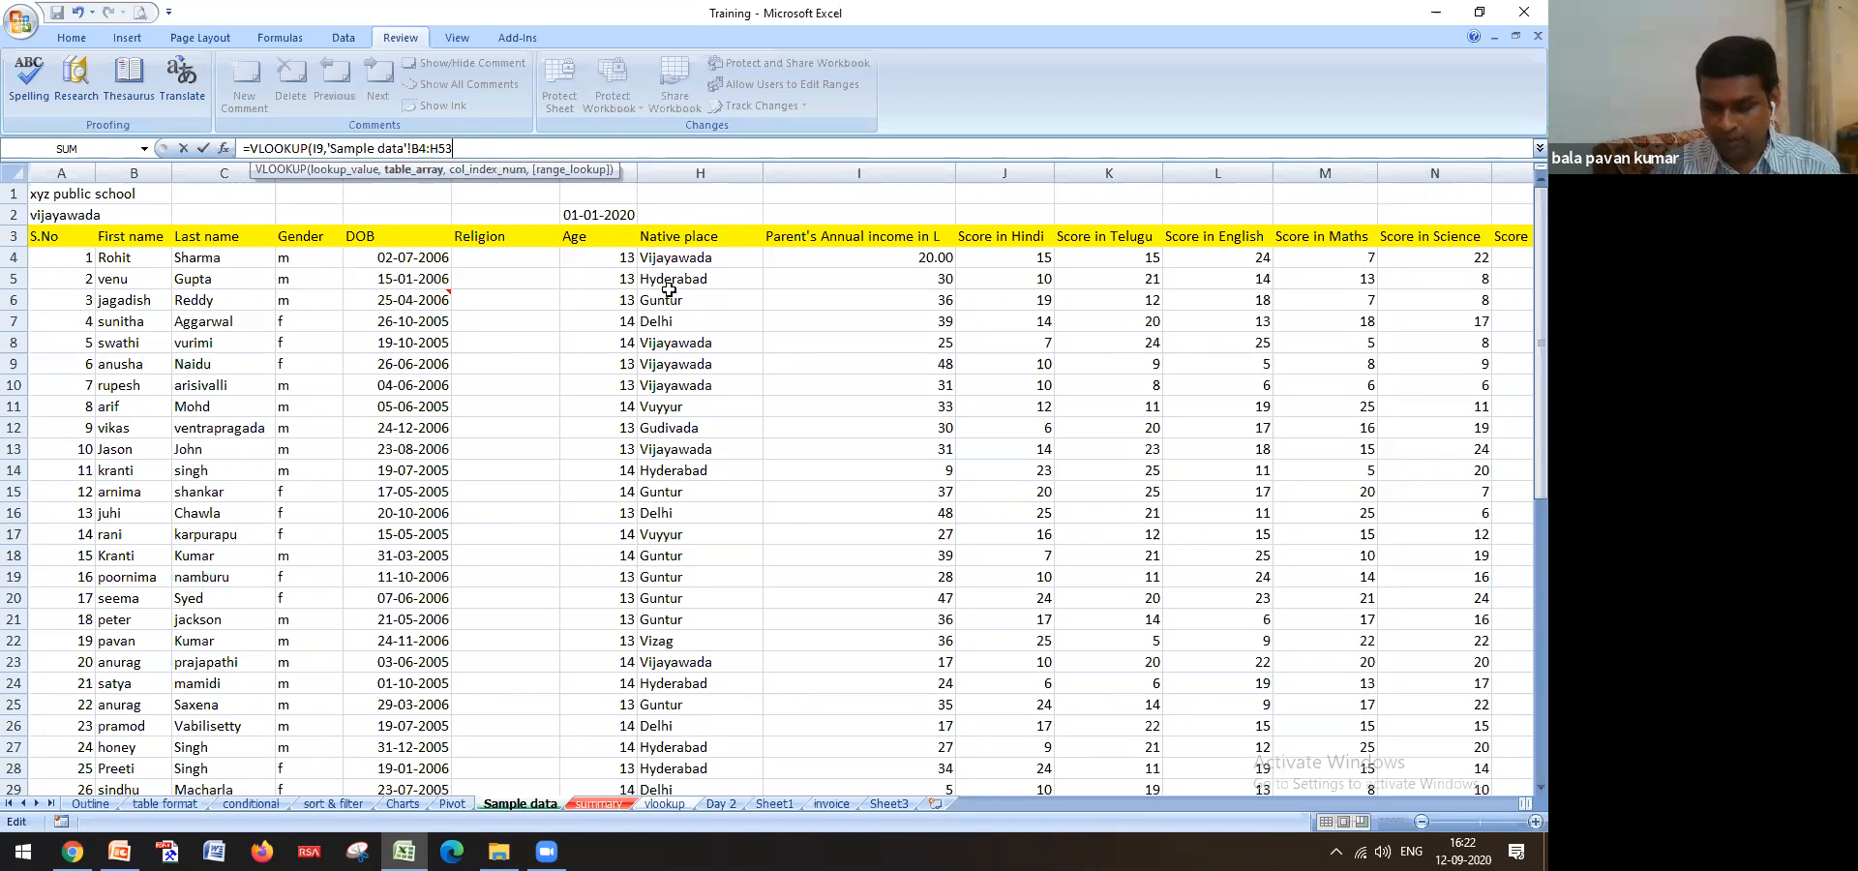
pyautogui.write(',')
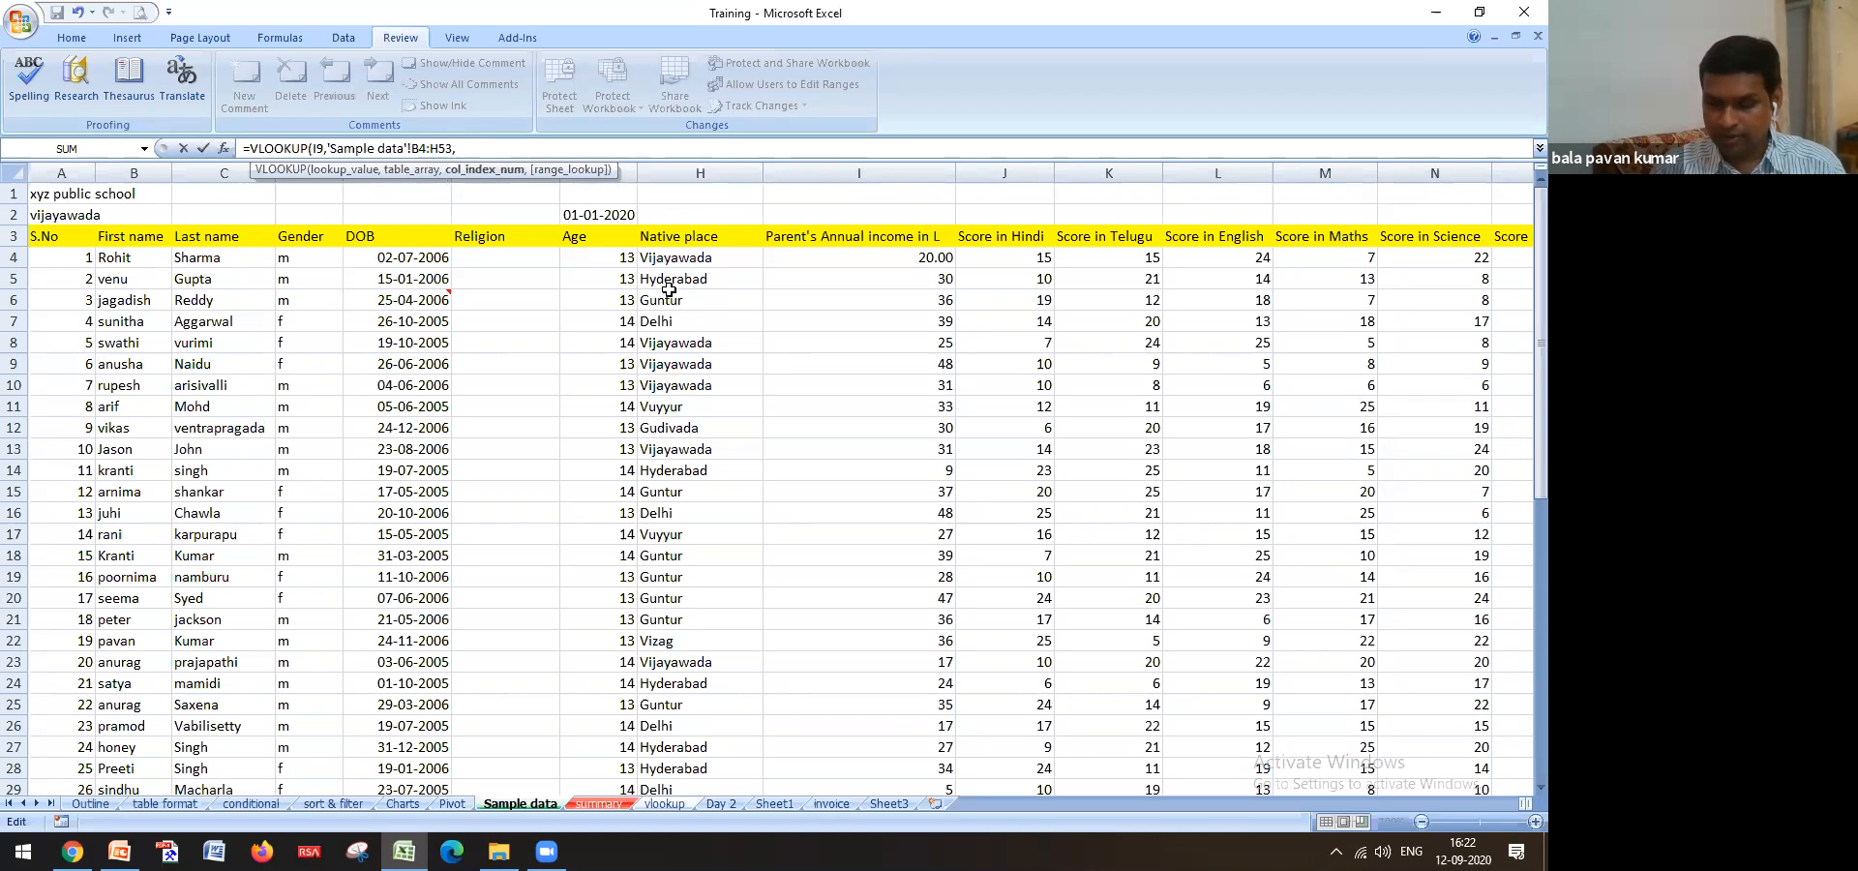
pyautogui.write('7,0')
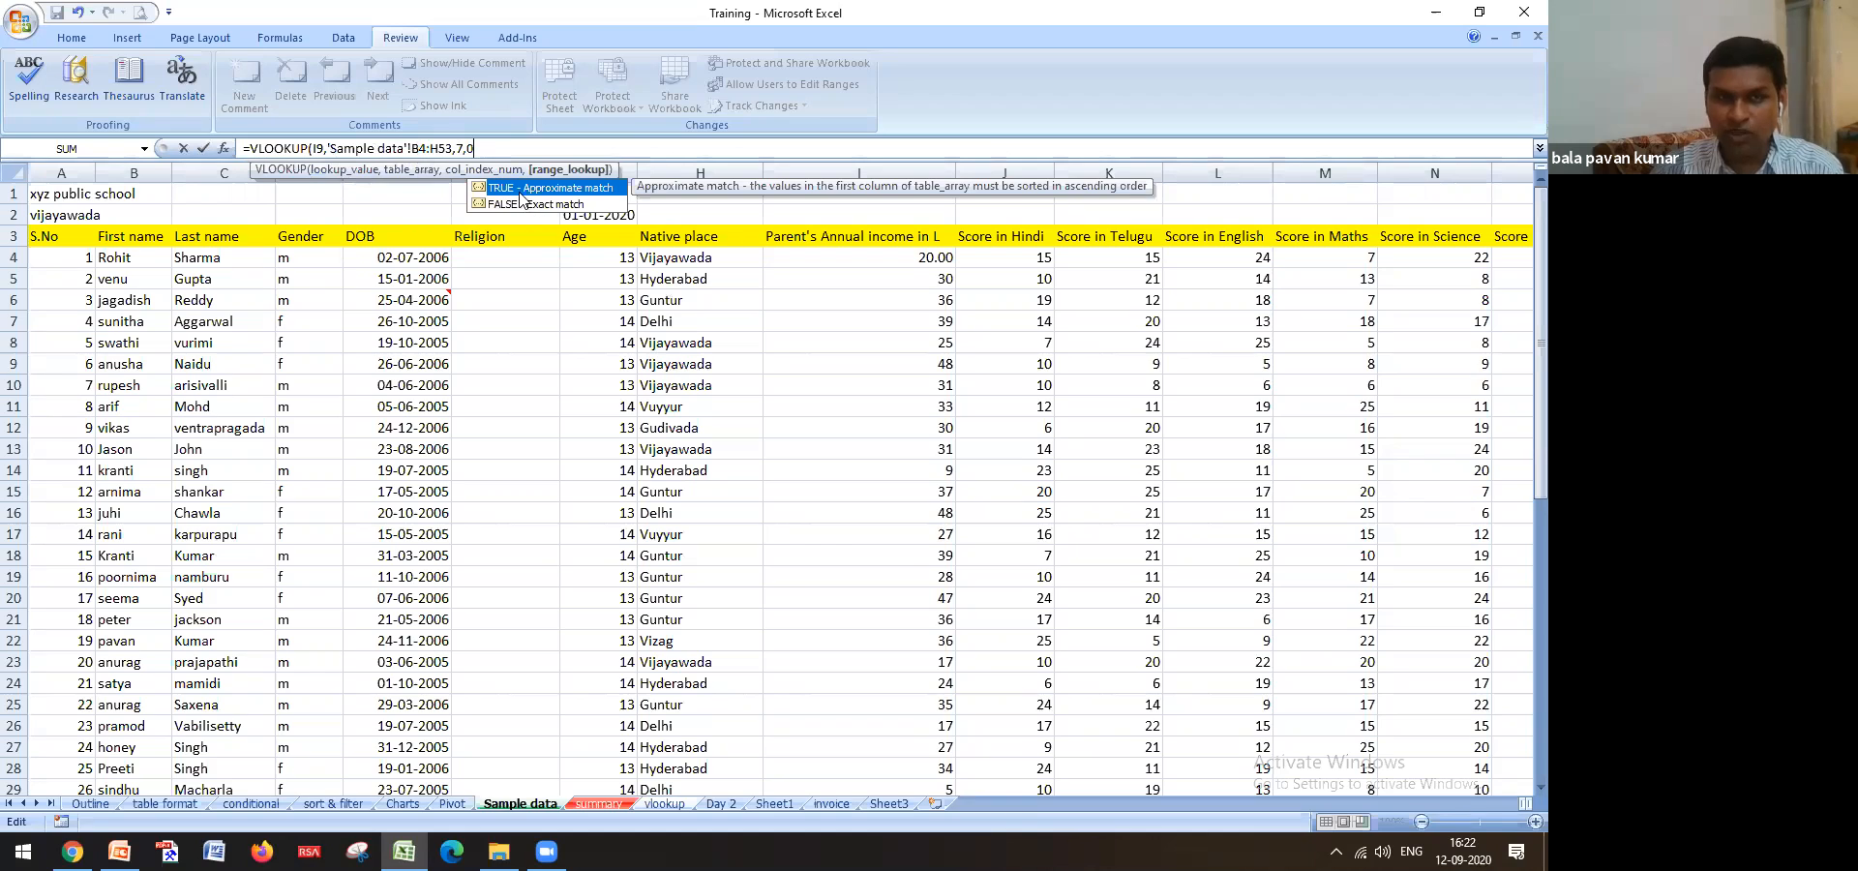
pyautogui.press('BackSpace')
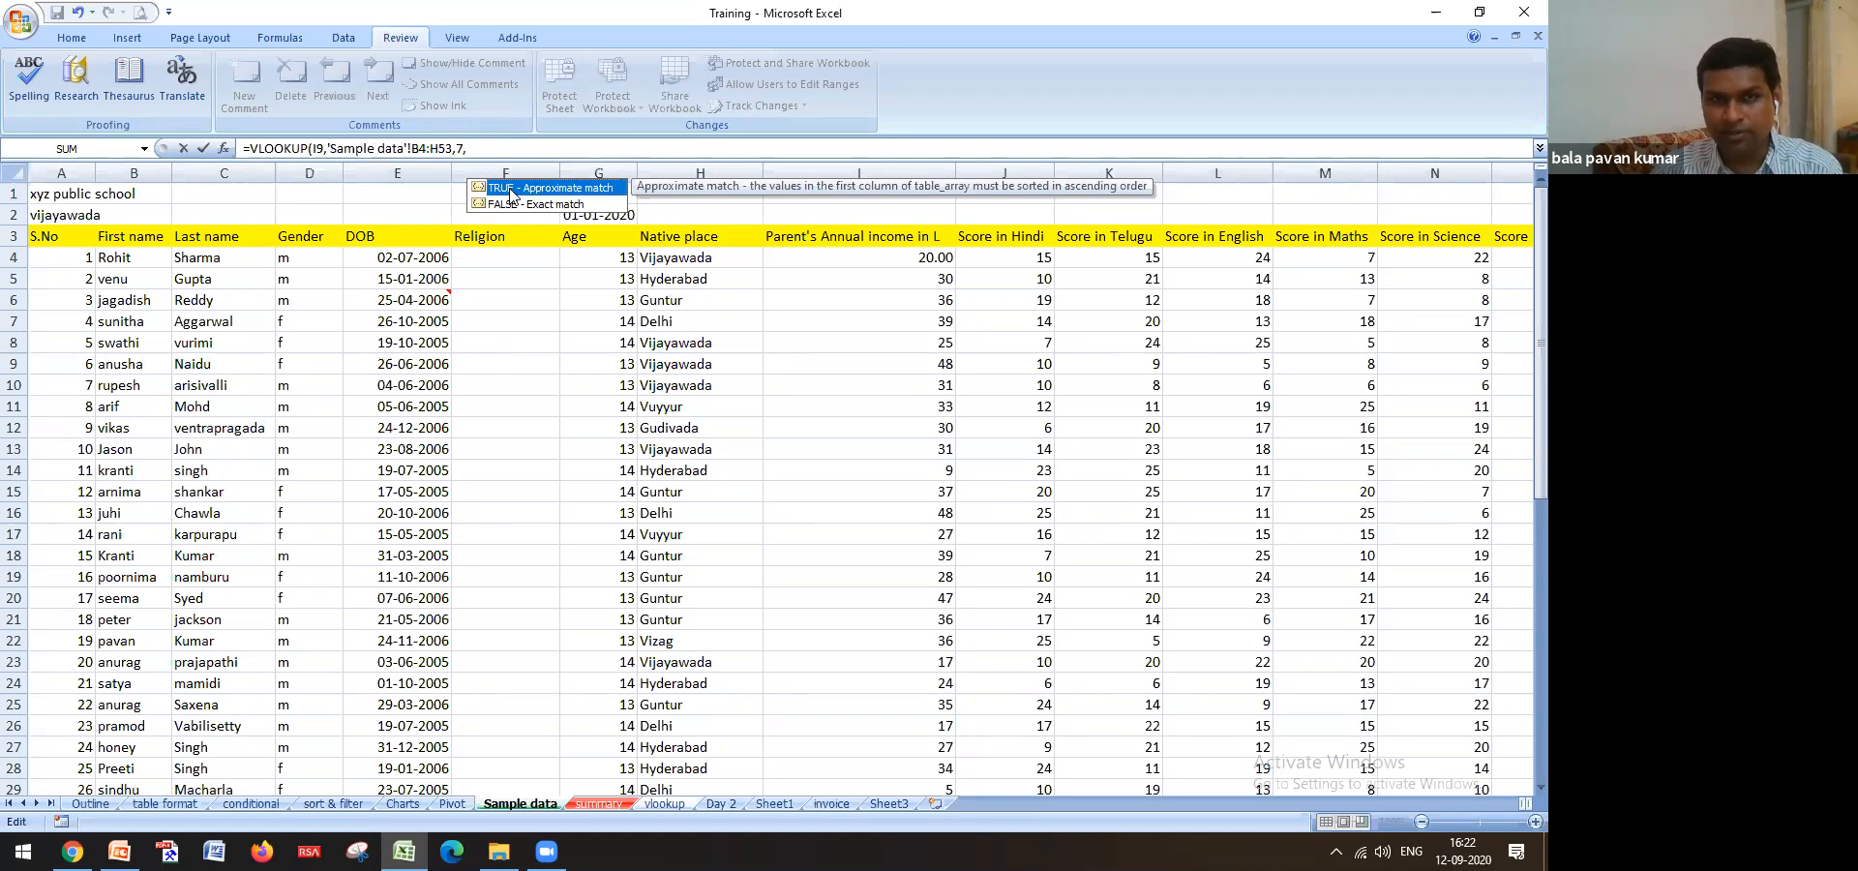
pyautogui.doubleClick(476, 186)
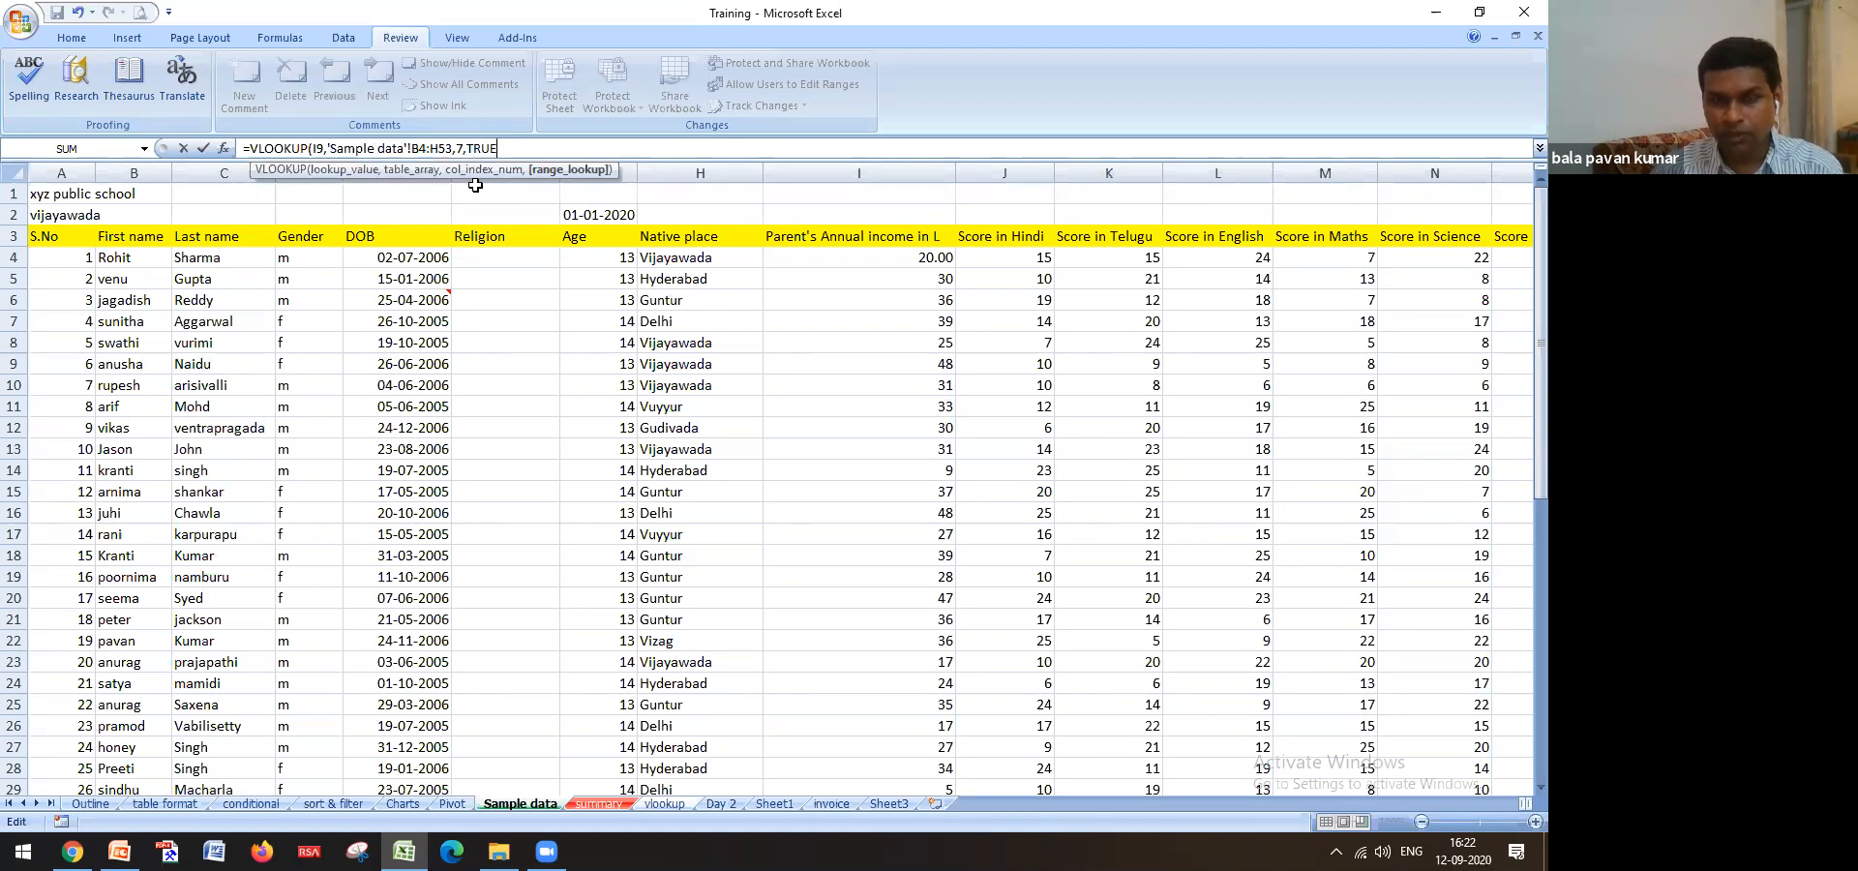
pyautogui.press('Return')
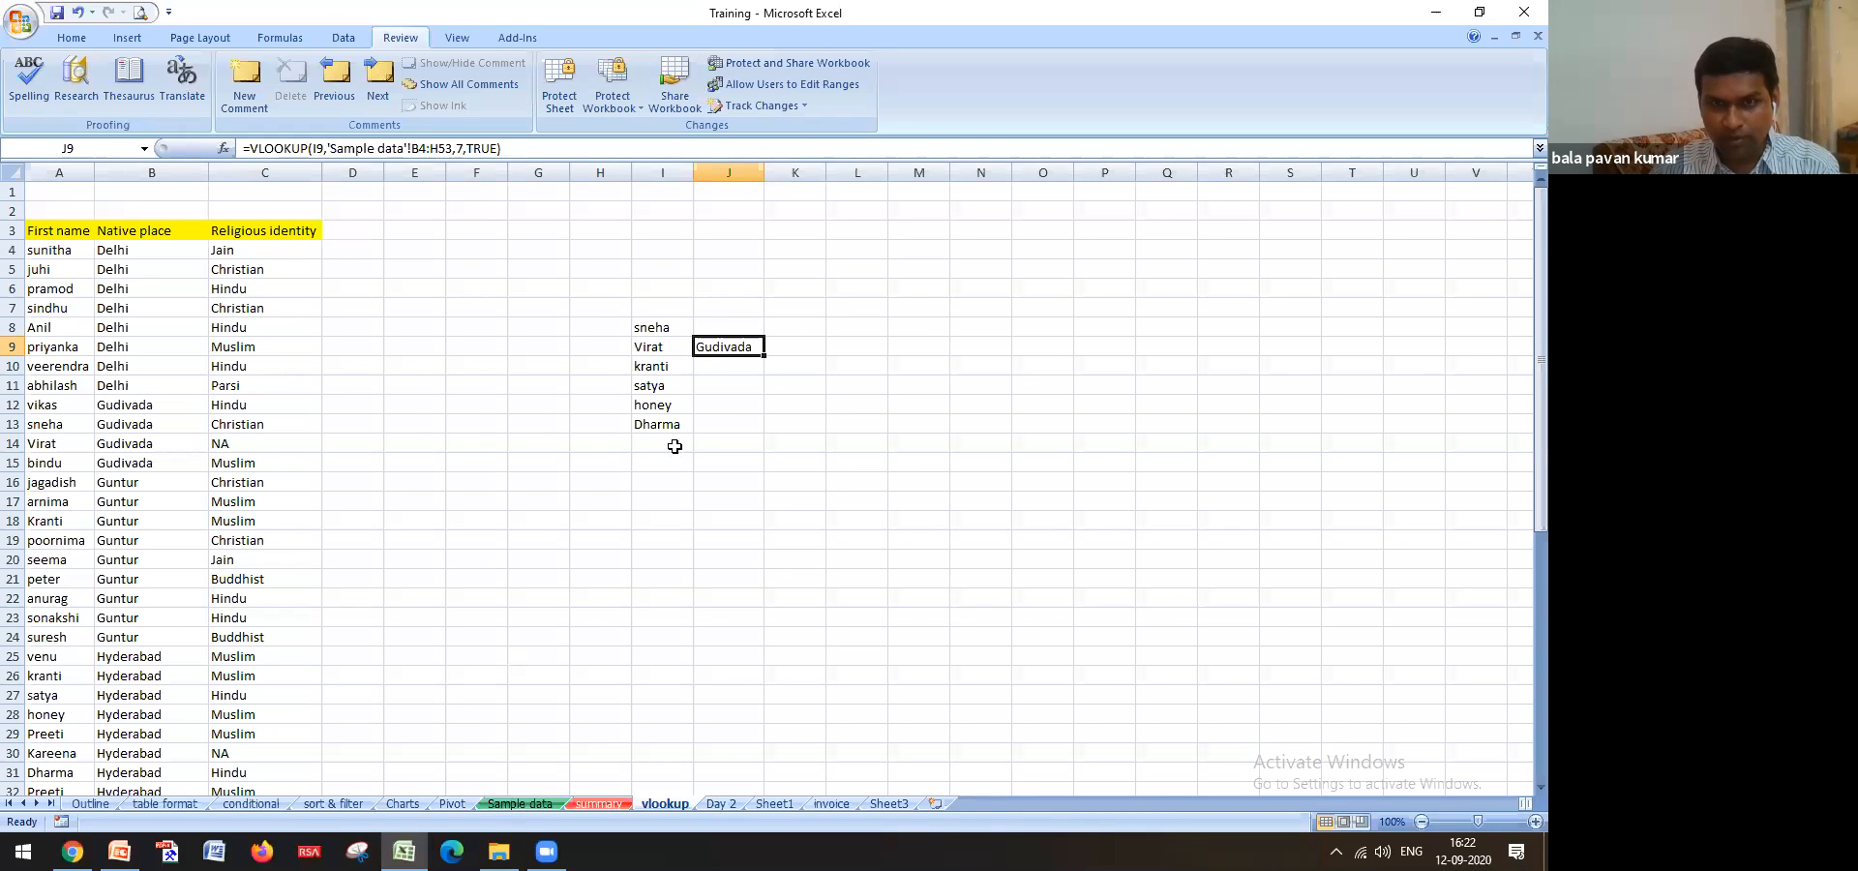
pyautogui.click(521, 803)
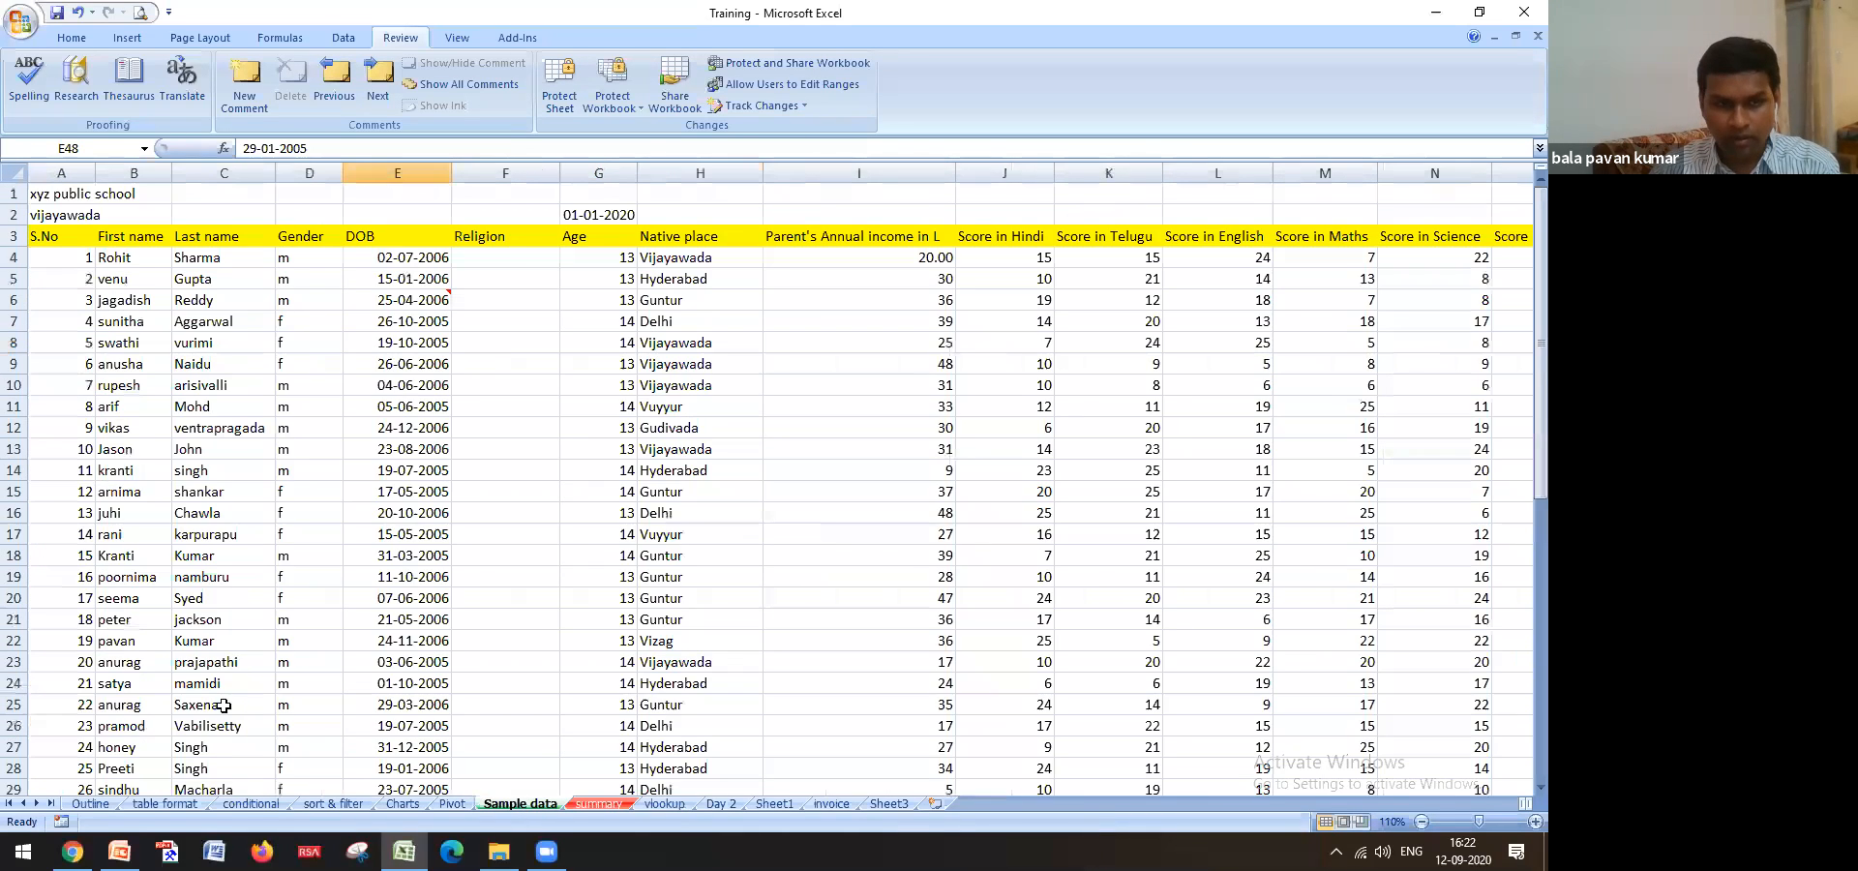
pyautogui.scroll(-11, 223, 687)
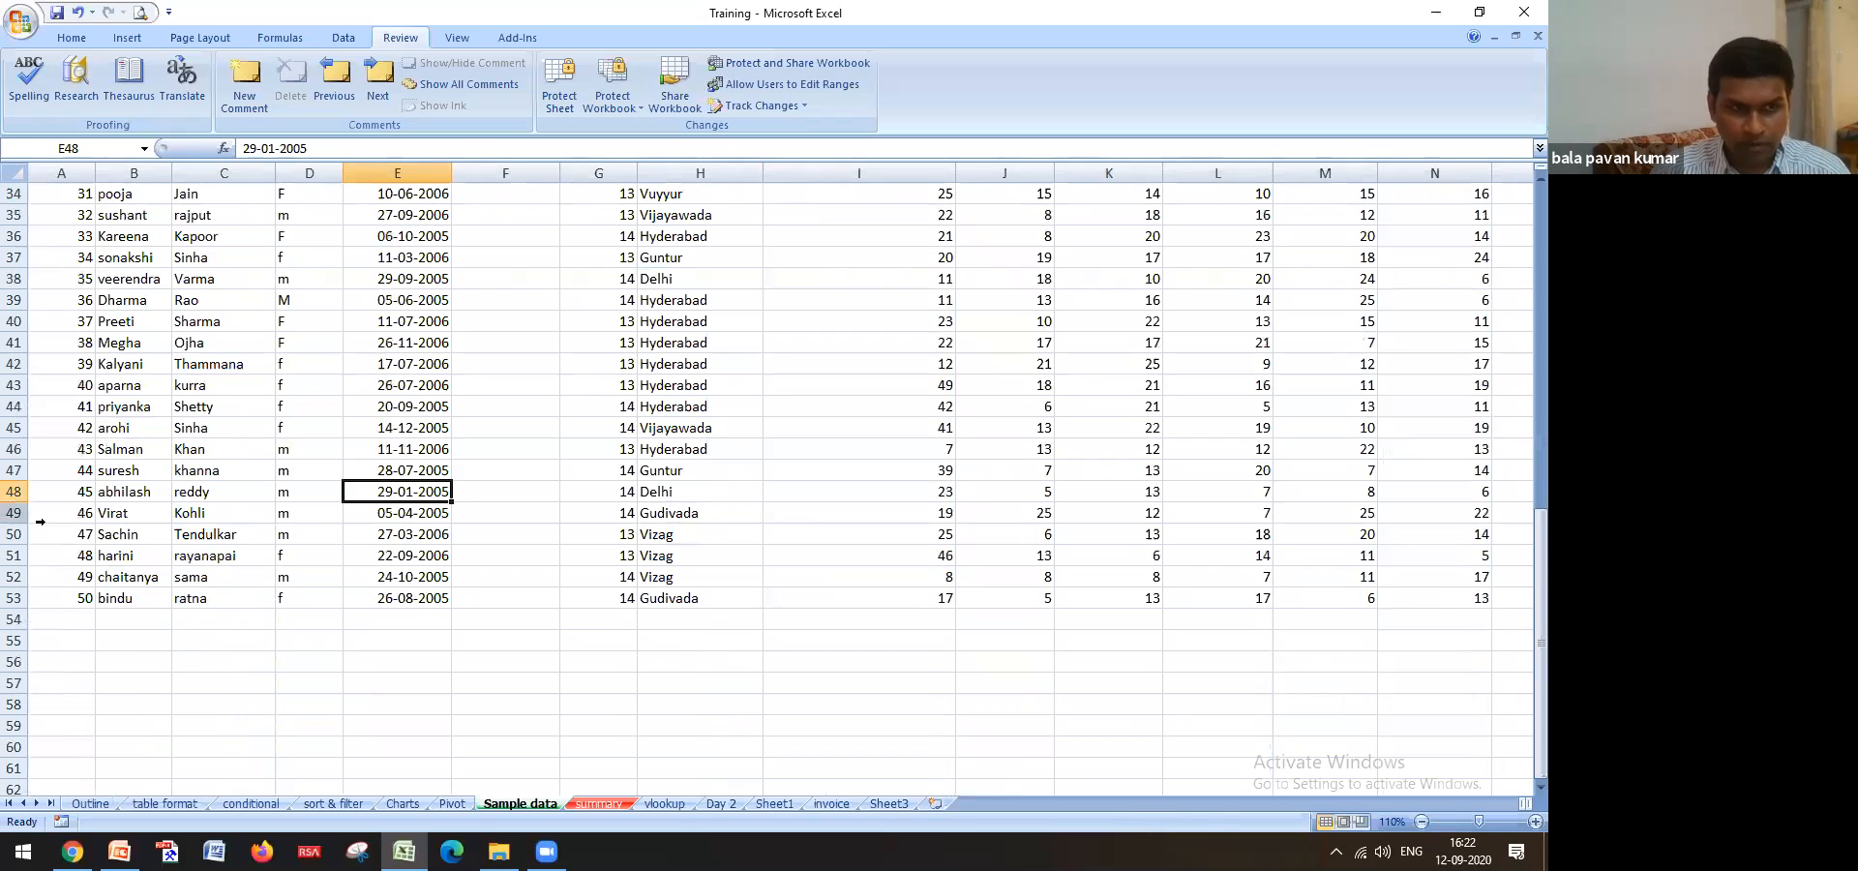
pyautogui.click(14, 514)
pyautogui.click(117, 513)
pyautogui.moveTo(117, 513); pyautogui.dragTo(667, 515)
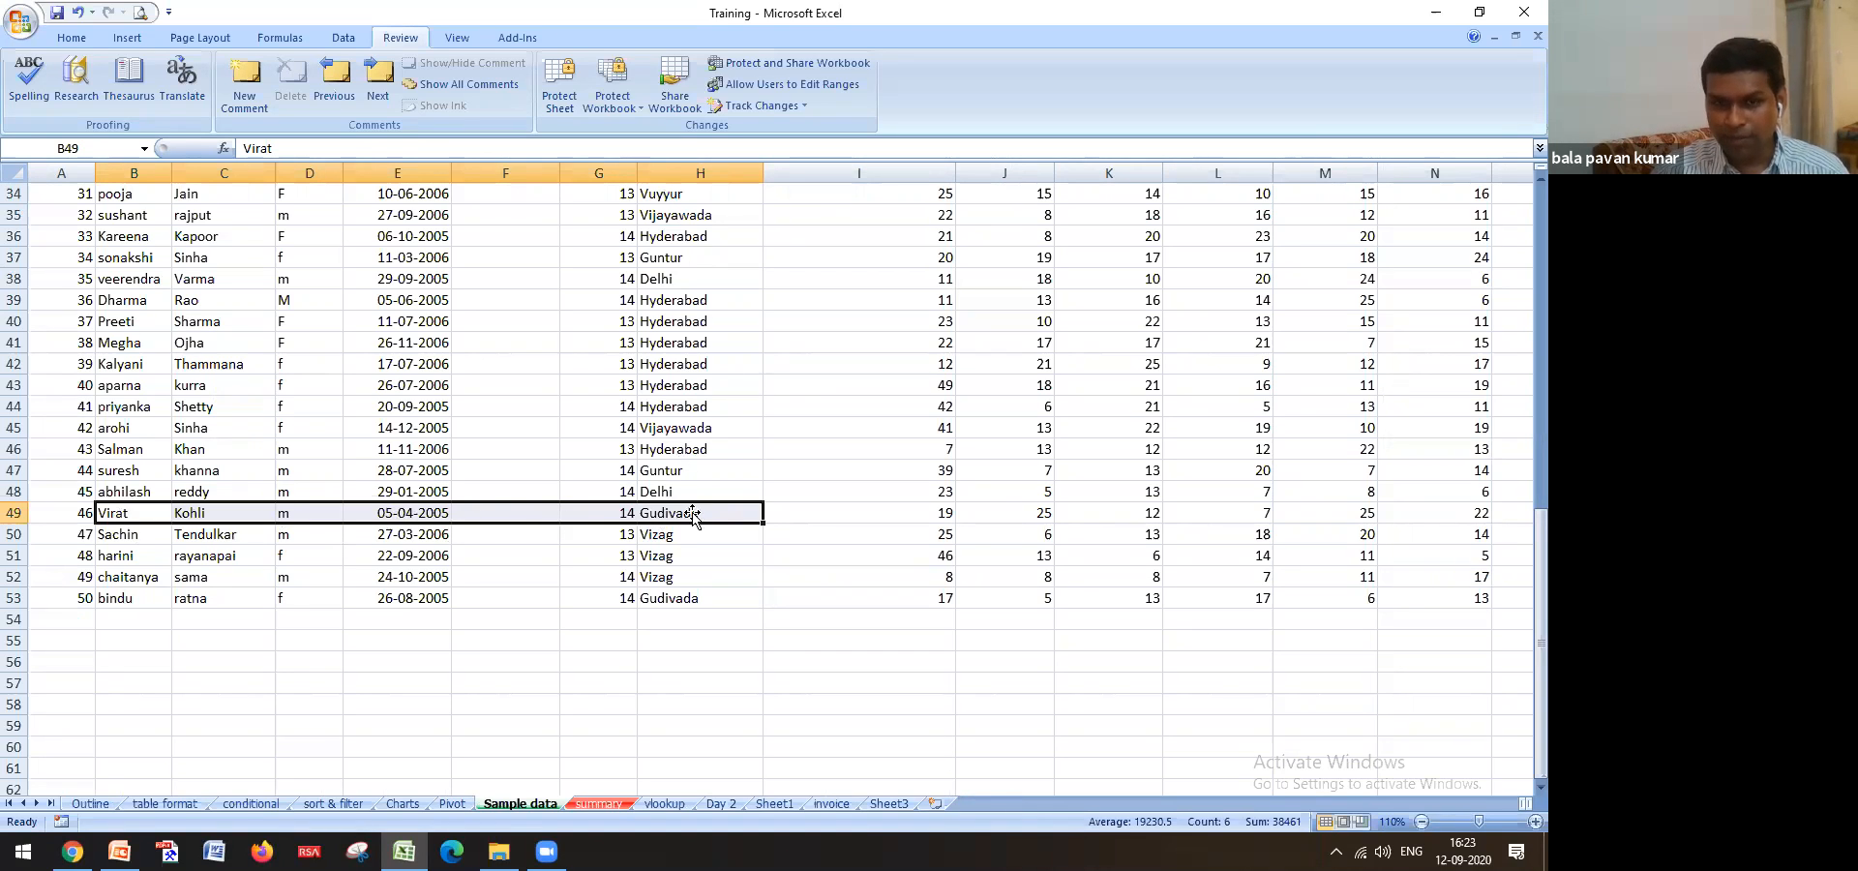
pyautogui.click(664, 803)
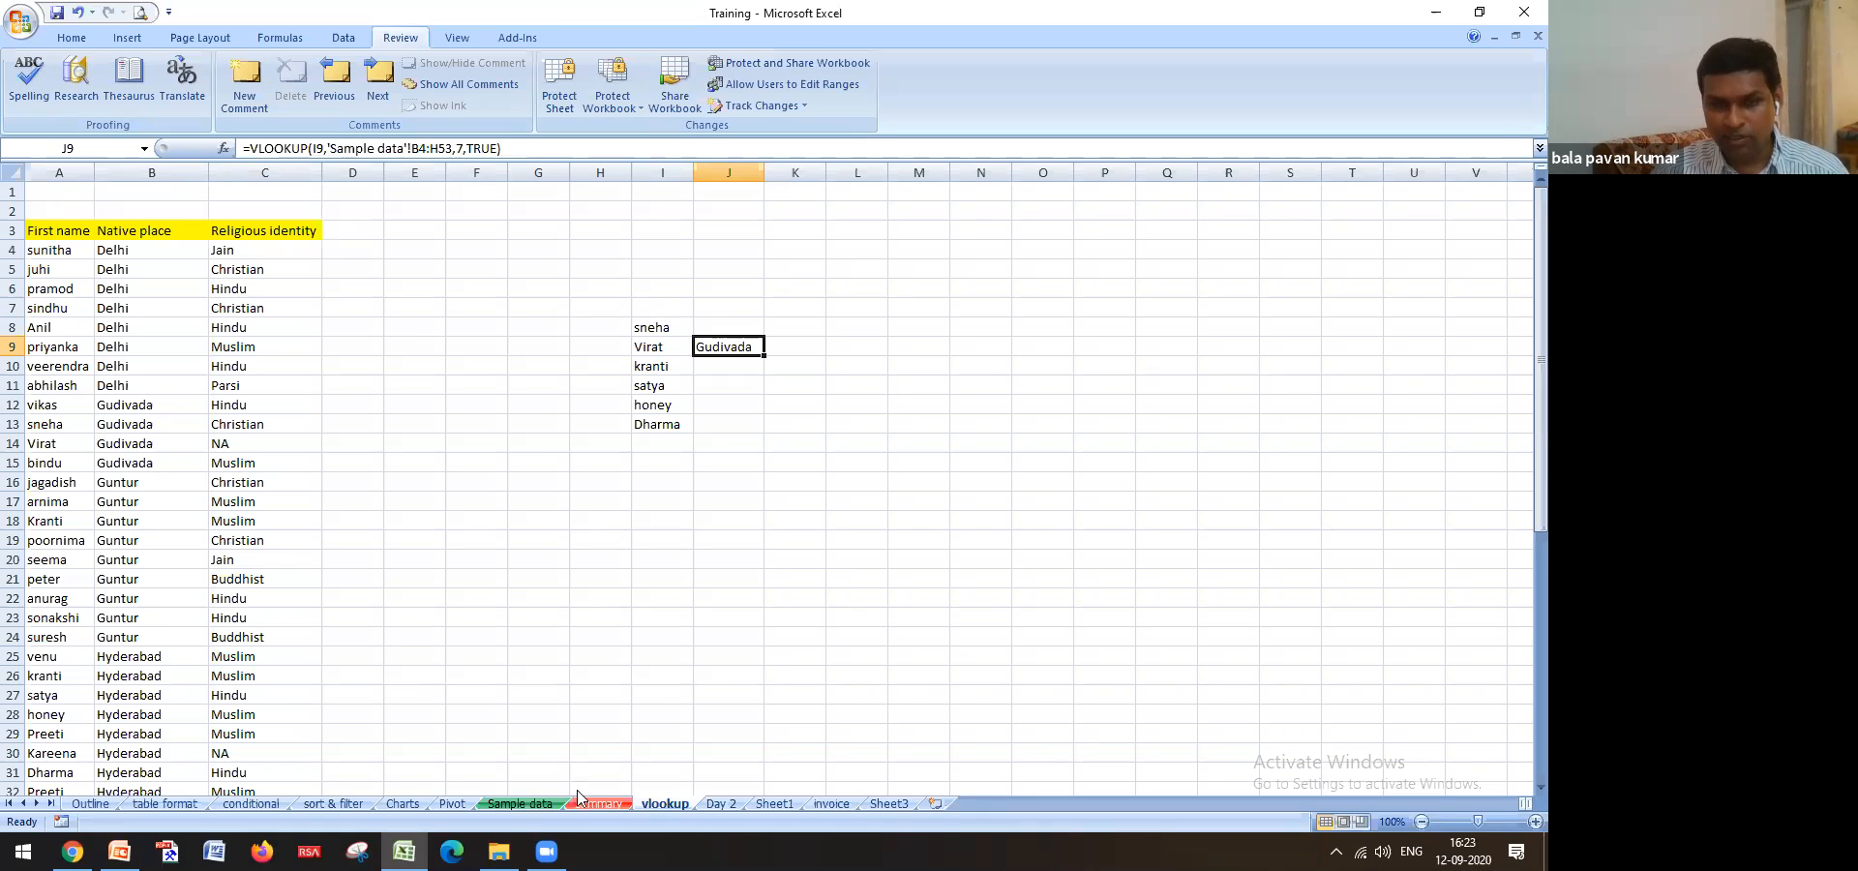
pyautogui.click(515, 803)
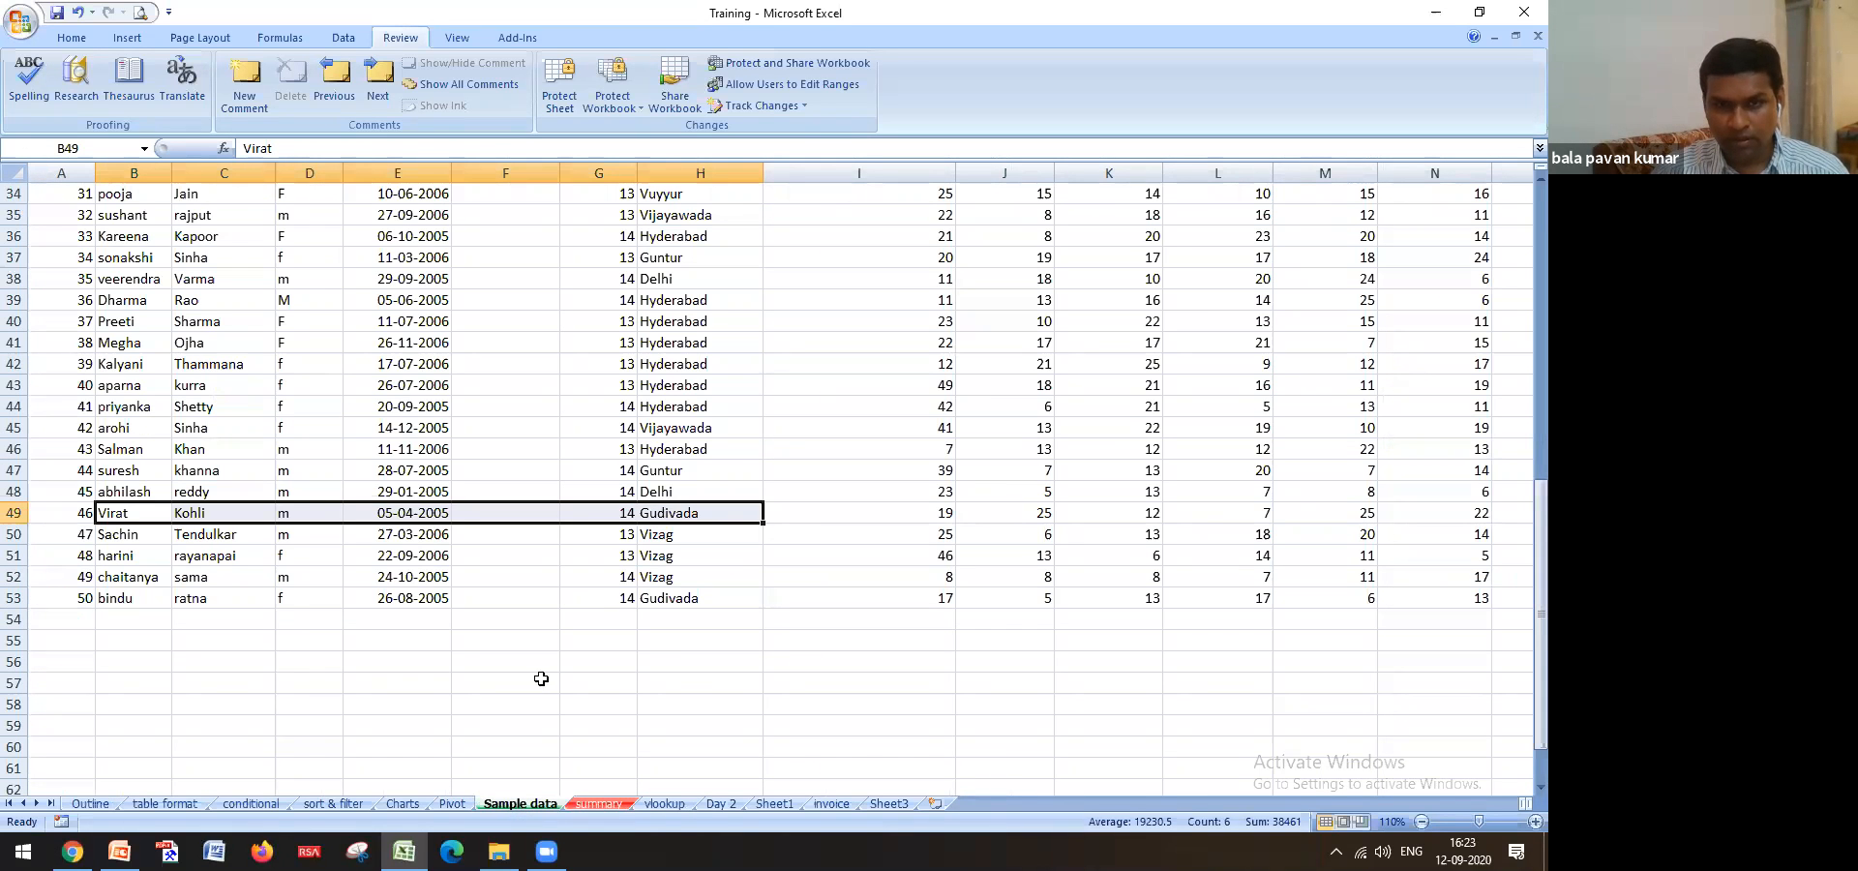
pyautogui.scroll(11, 615, 528)
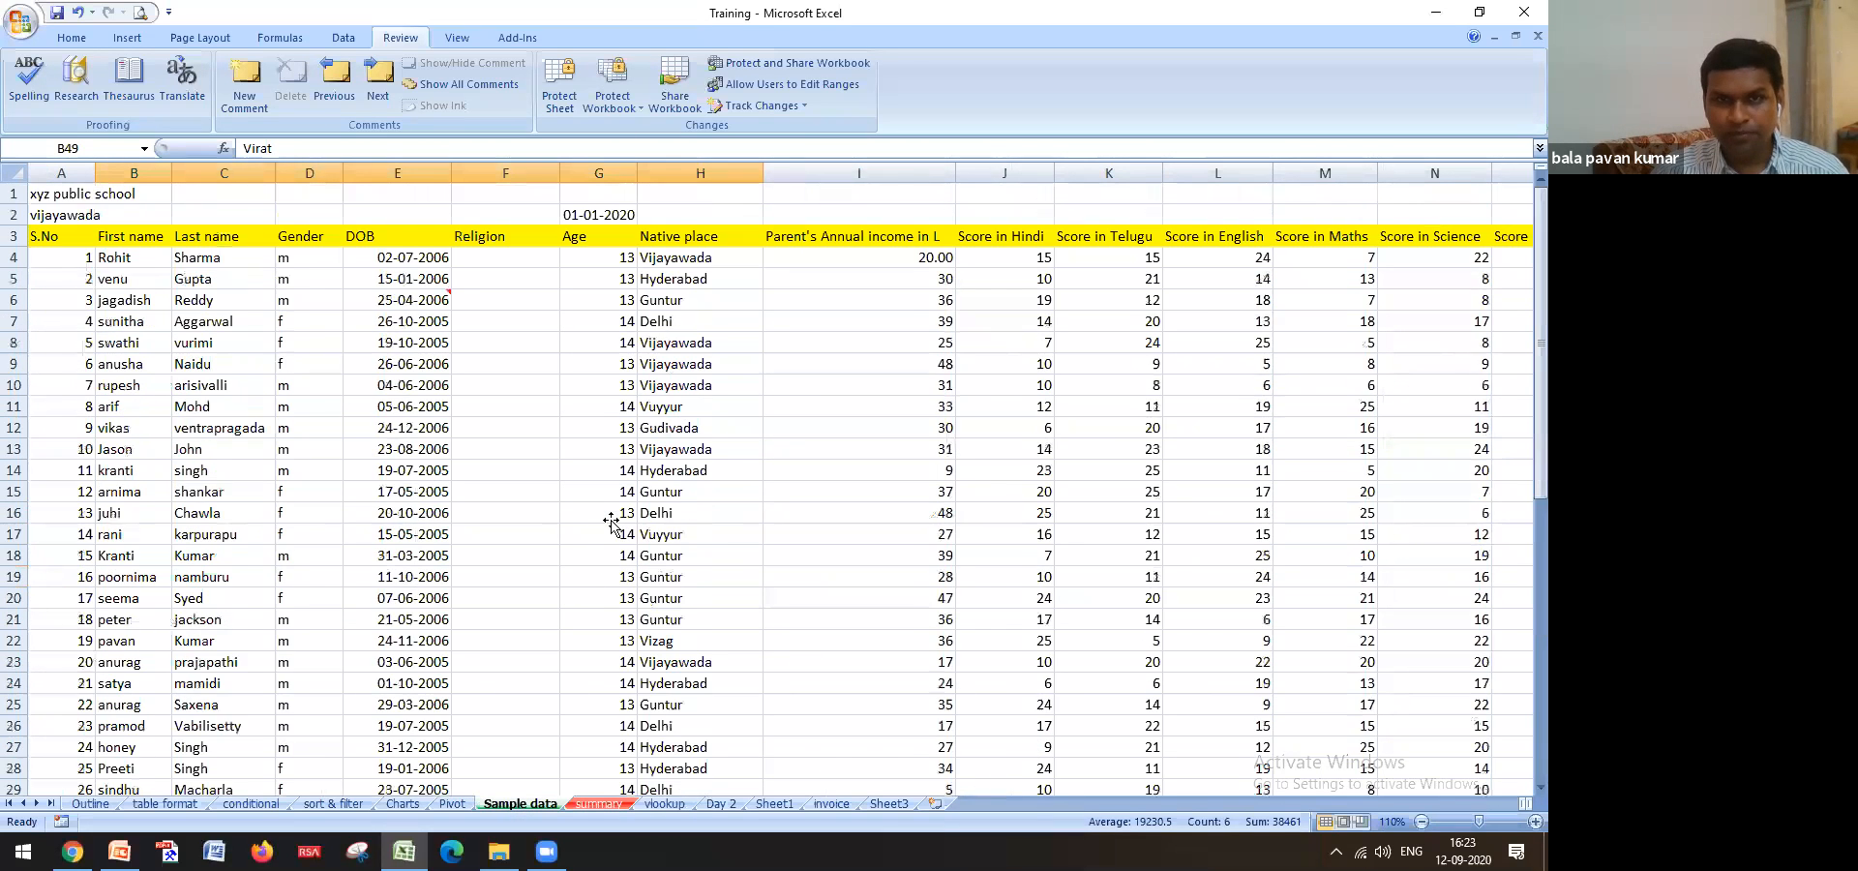
pyautogui.scroll(-12, 629, 443)
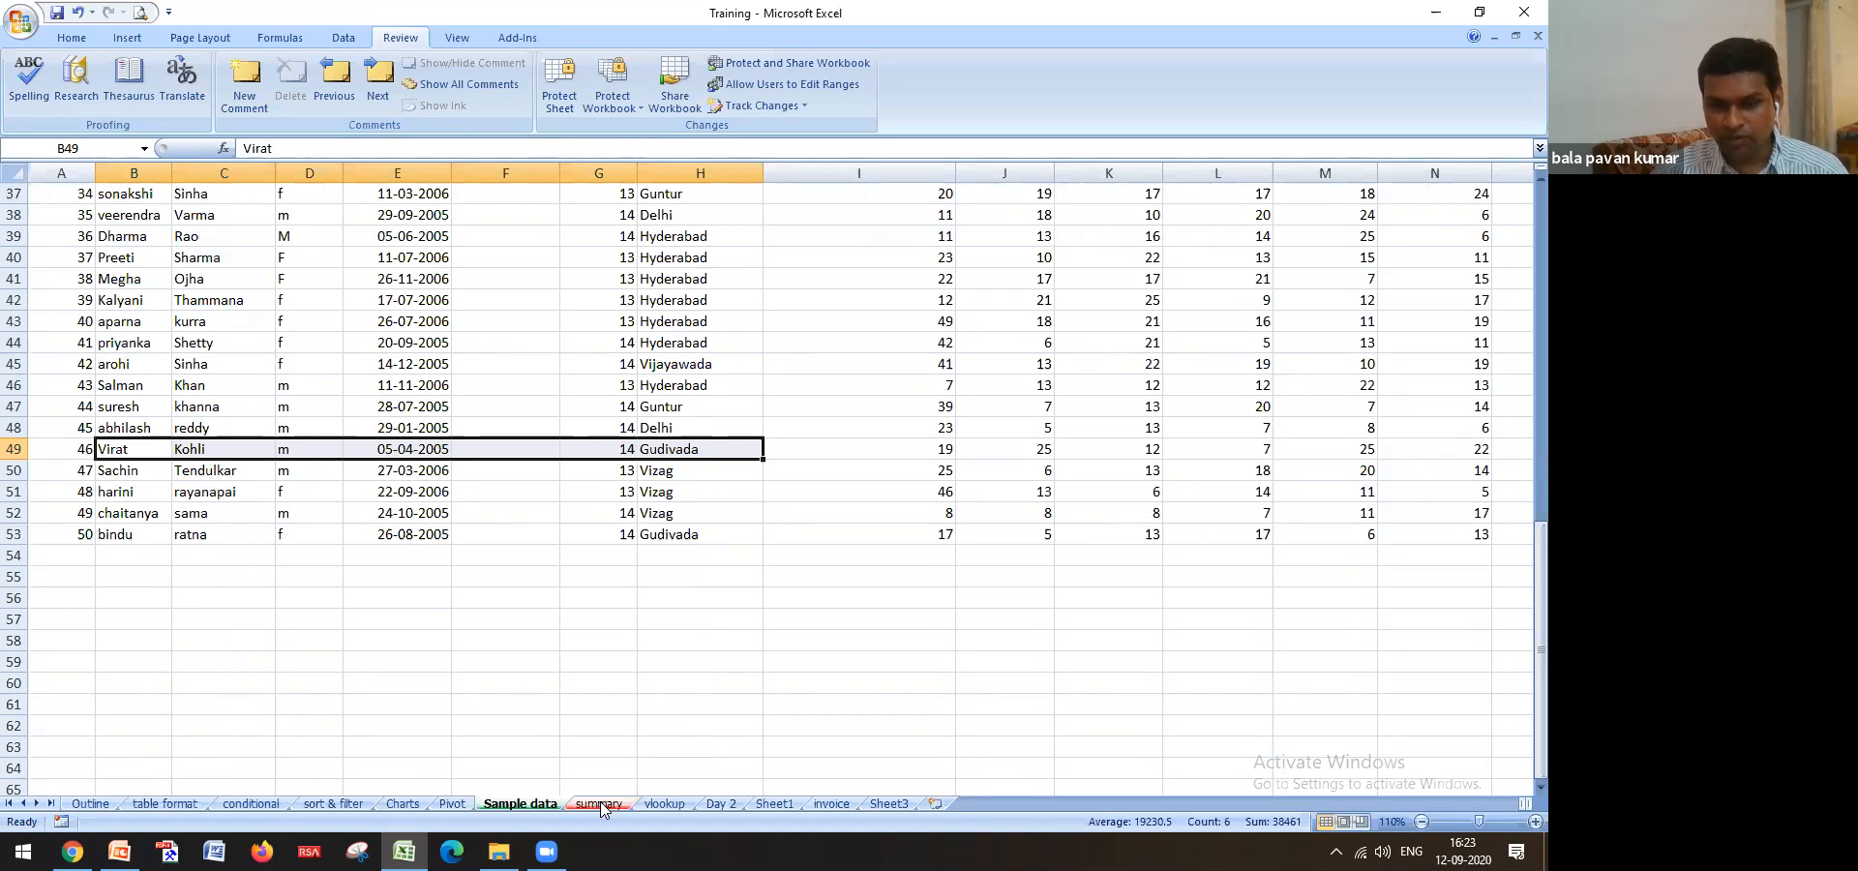
pyautogui.click(666, 805)
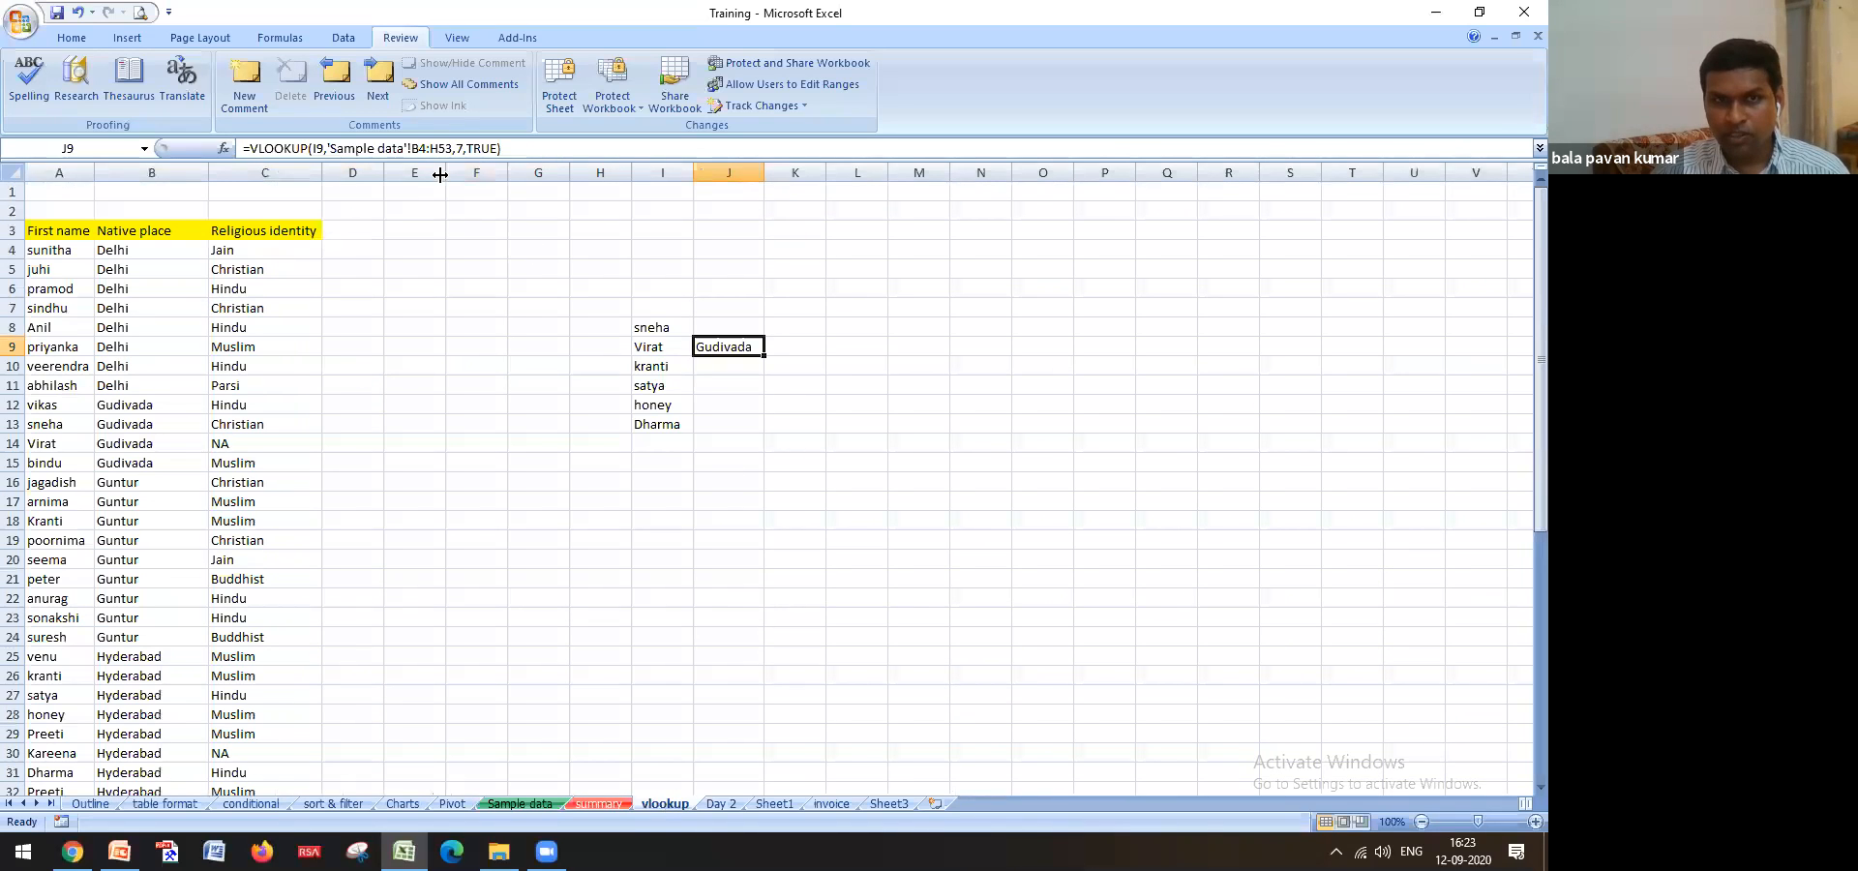
# Switch J9's lookup to column index 2 for last names and fill it down to J13
pyautogui.click(455, 149)
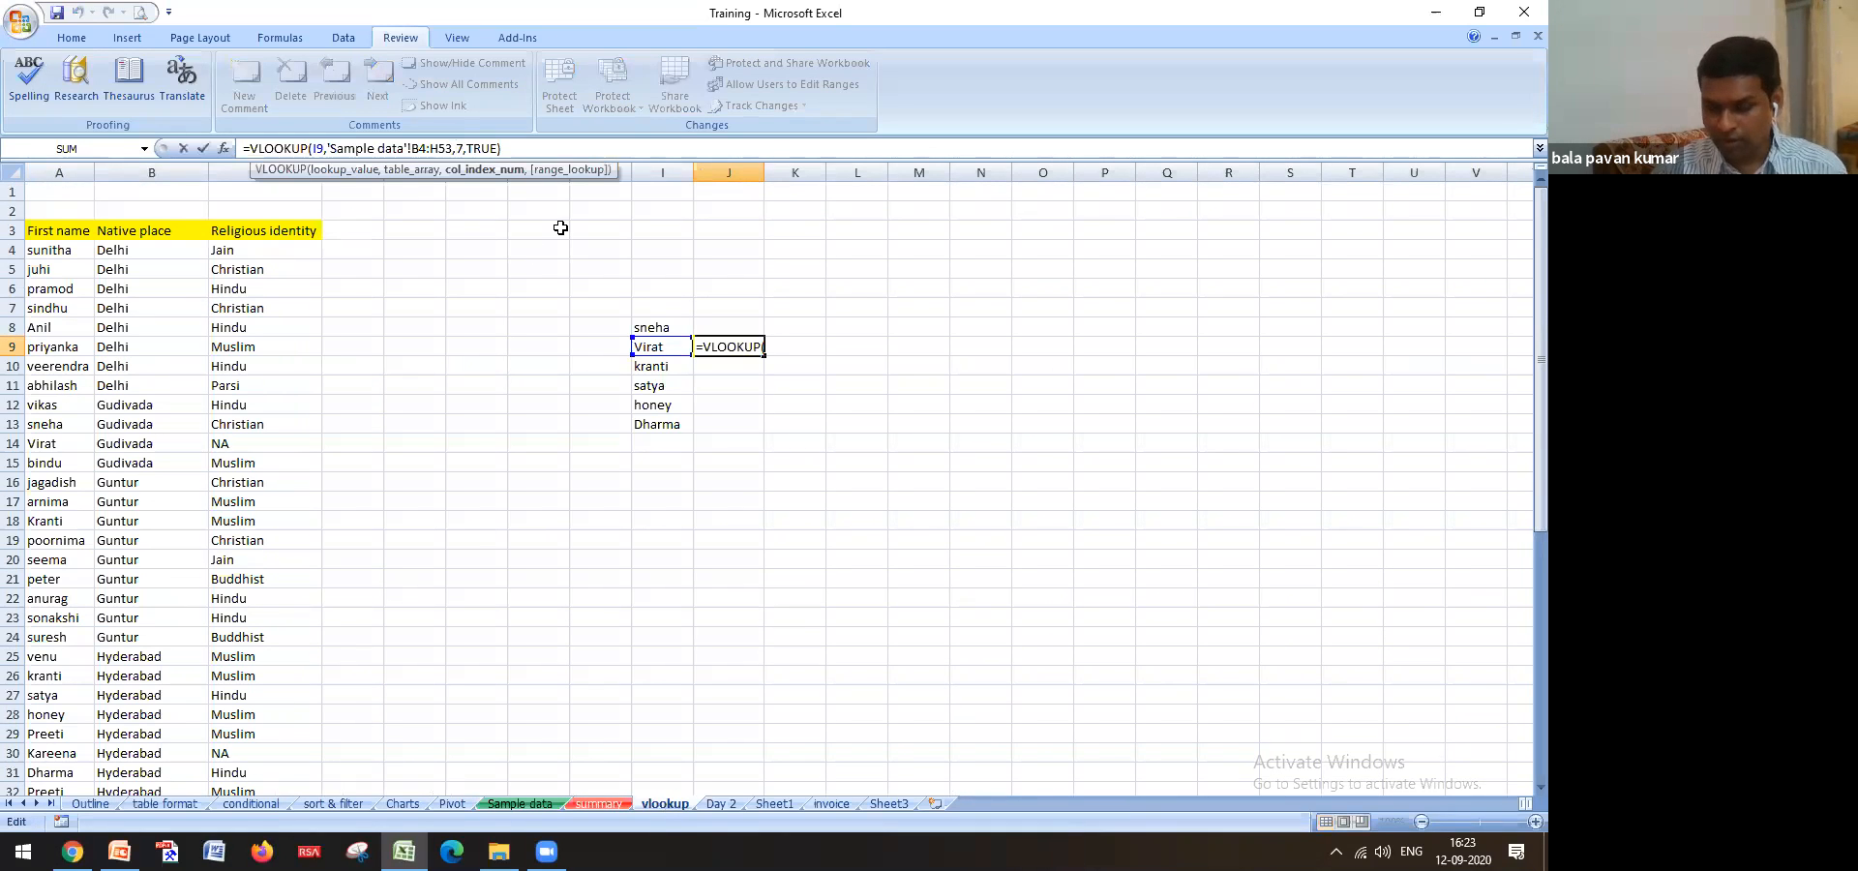
pyautogui.press('Return')
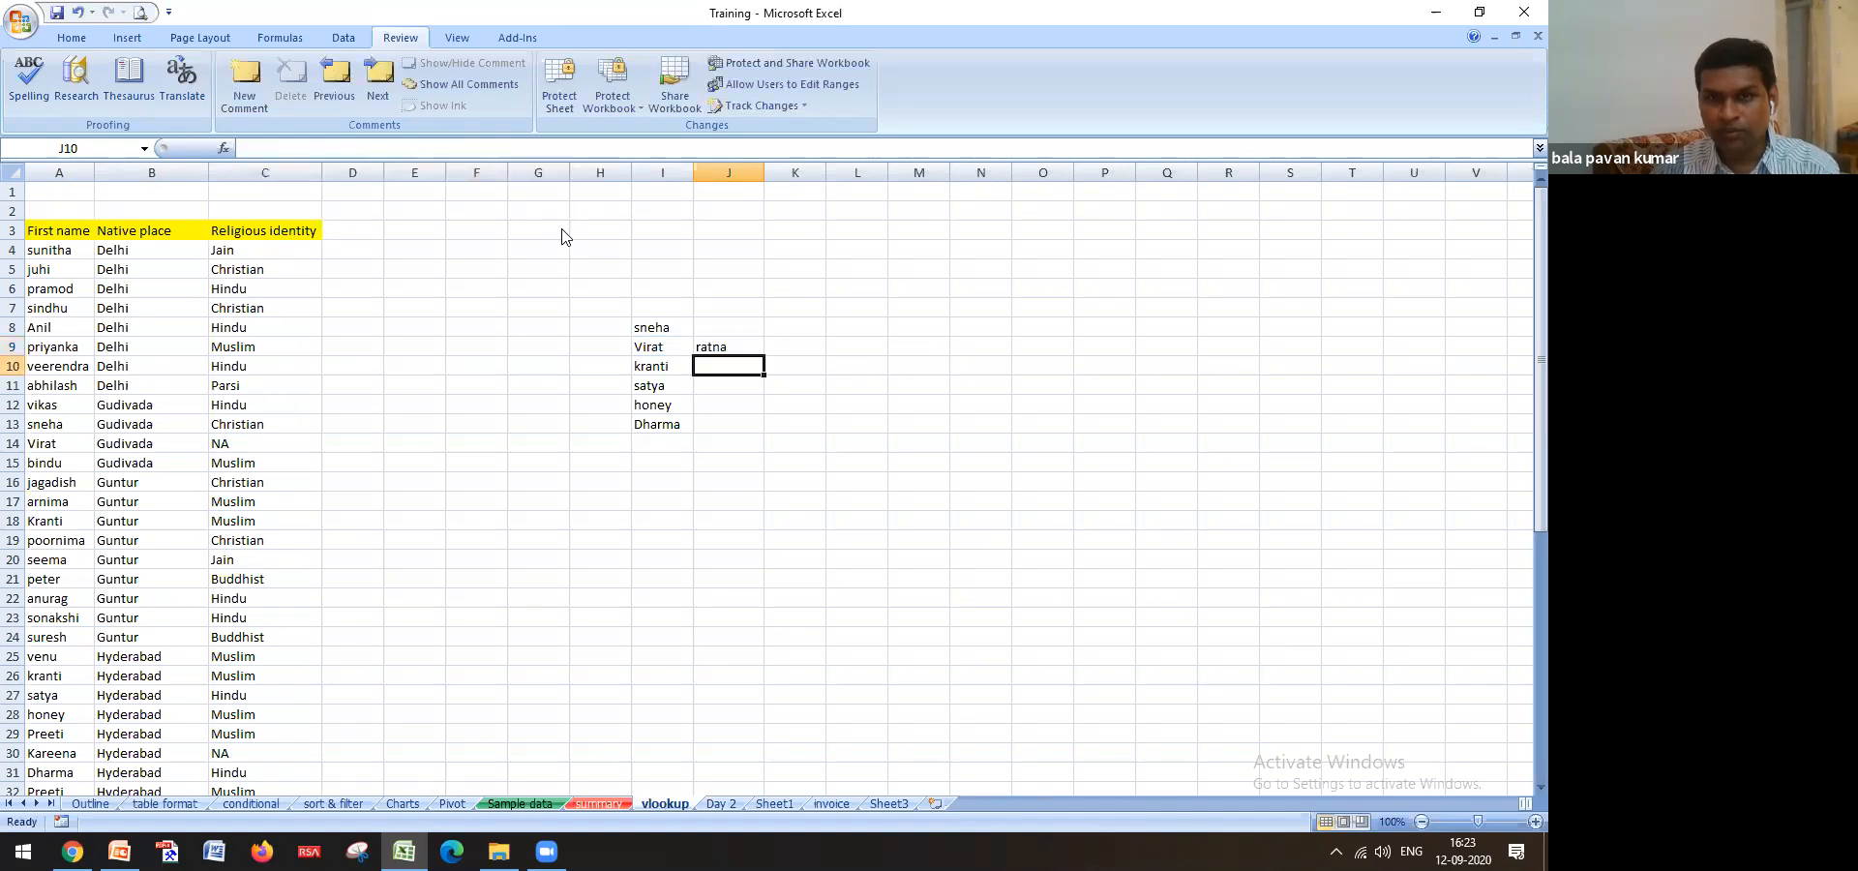
pyautogui.press('Up')
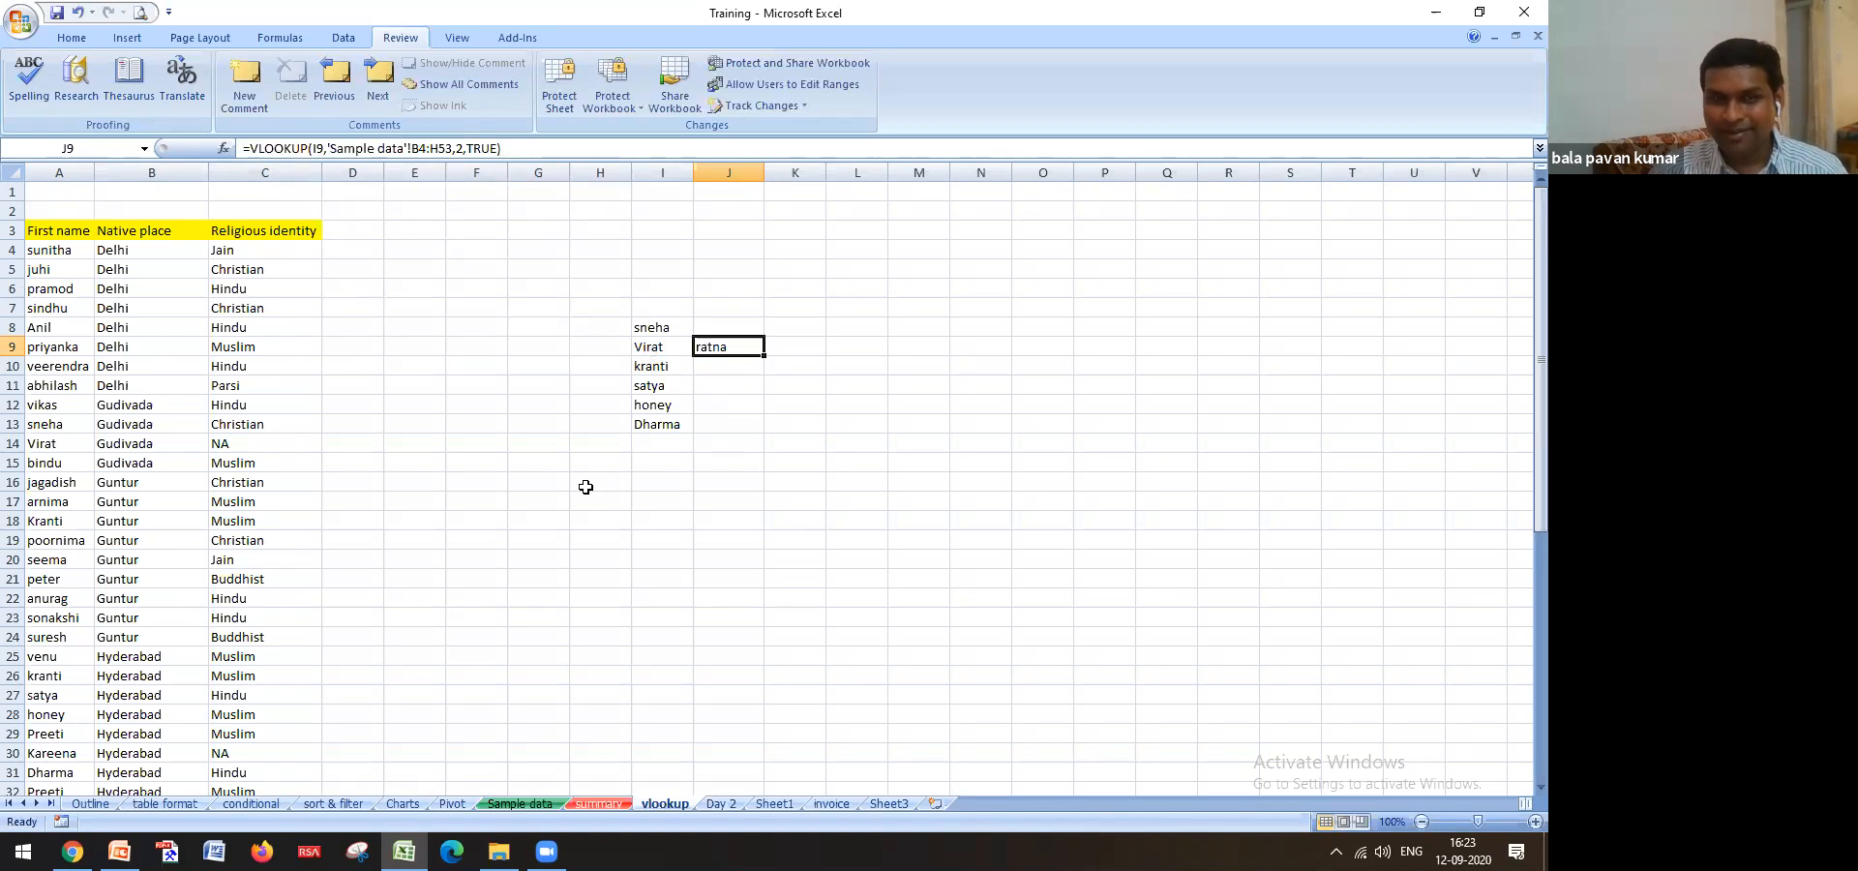
pyautogui.moveTo(764, 356); pyautogui.dragTo(764, 430)
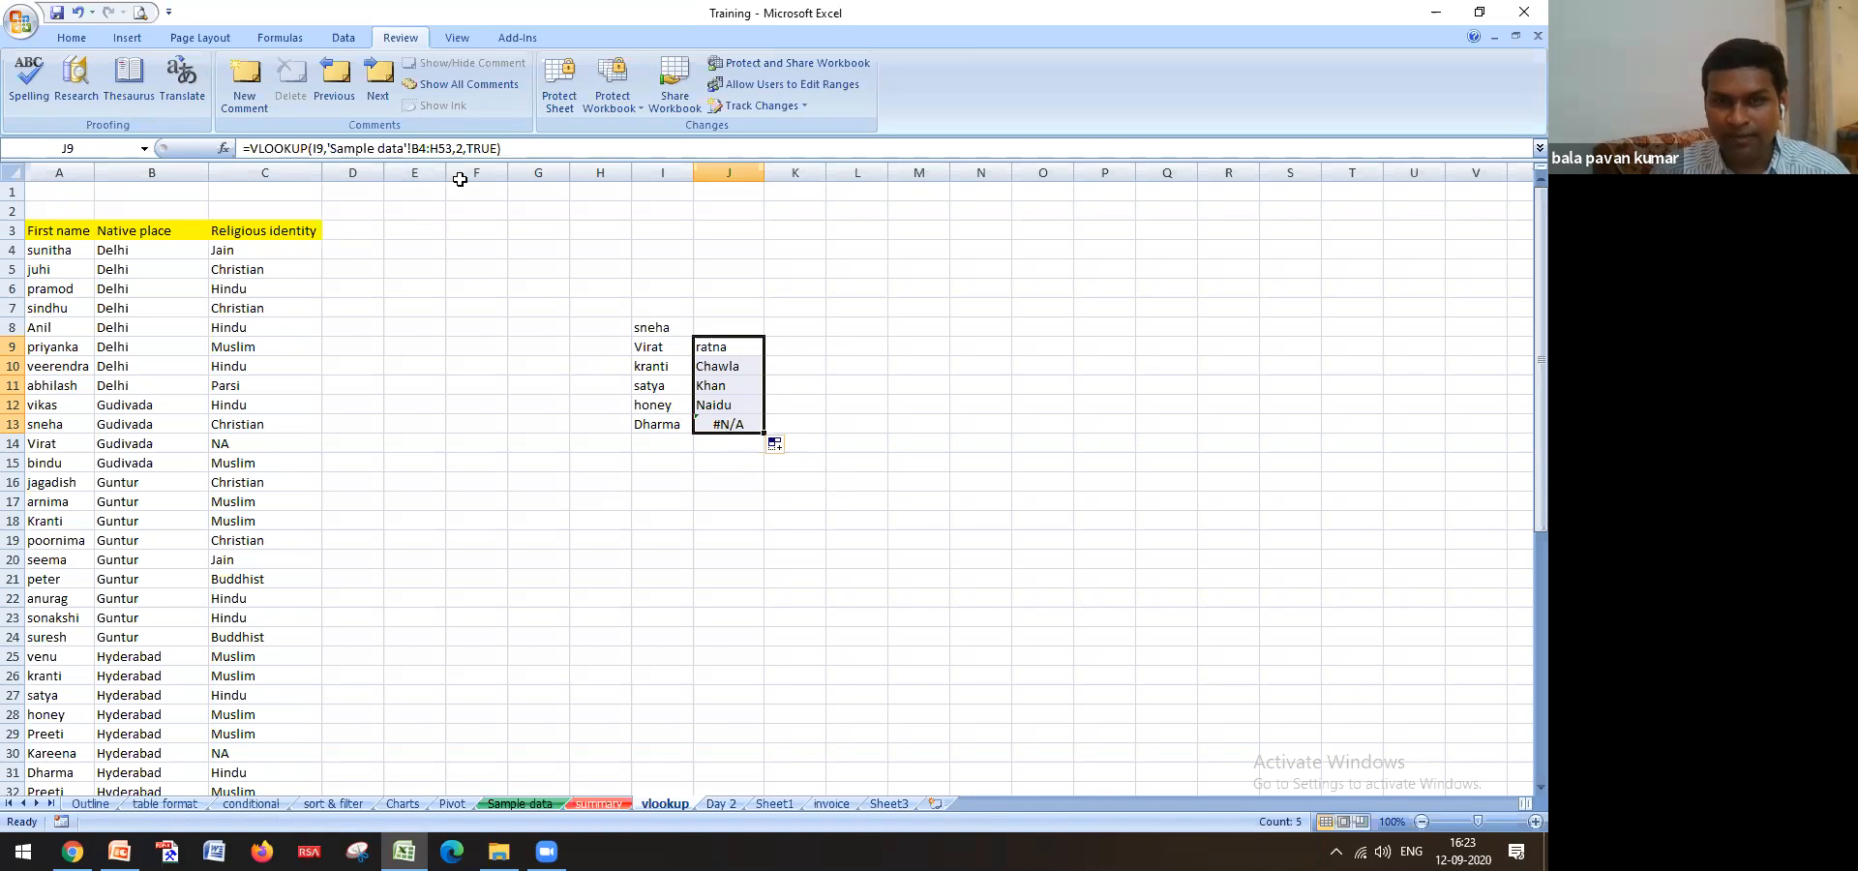
pyautogui.click(722, 351)
pyautogui.click(424, 145)
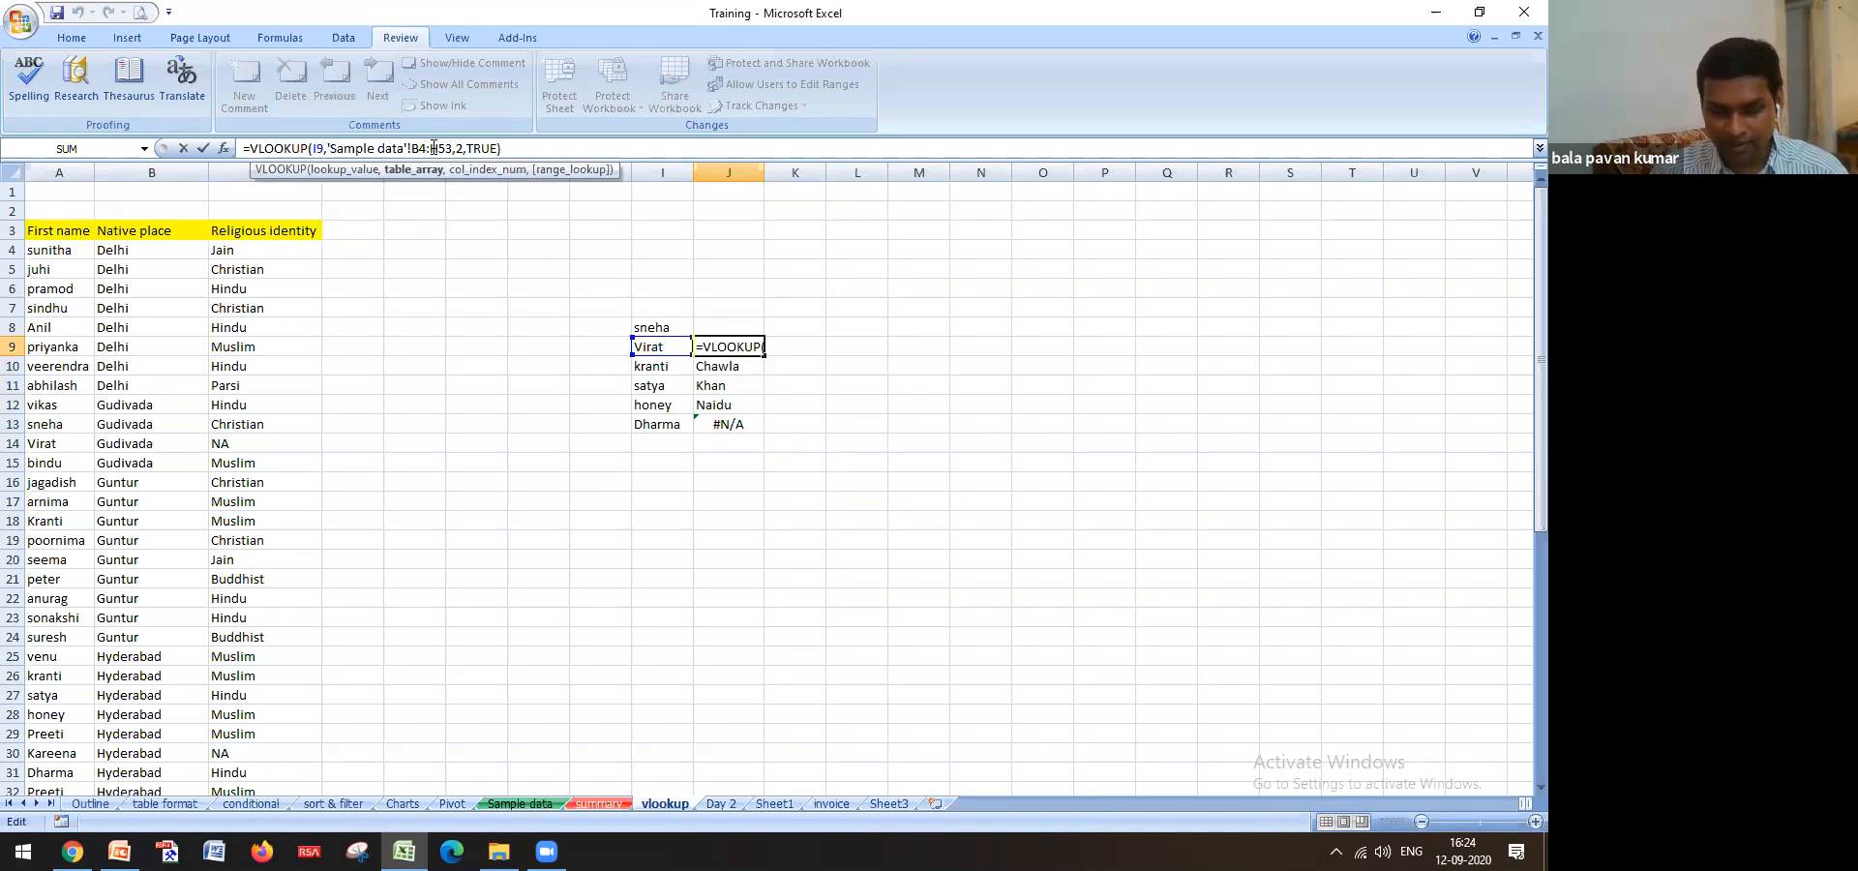
# Lock J9's table range as $B$4:$H$53 and refill the lookup down to J13
pyautogui.press('F4')
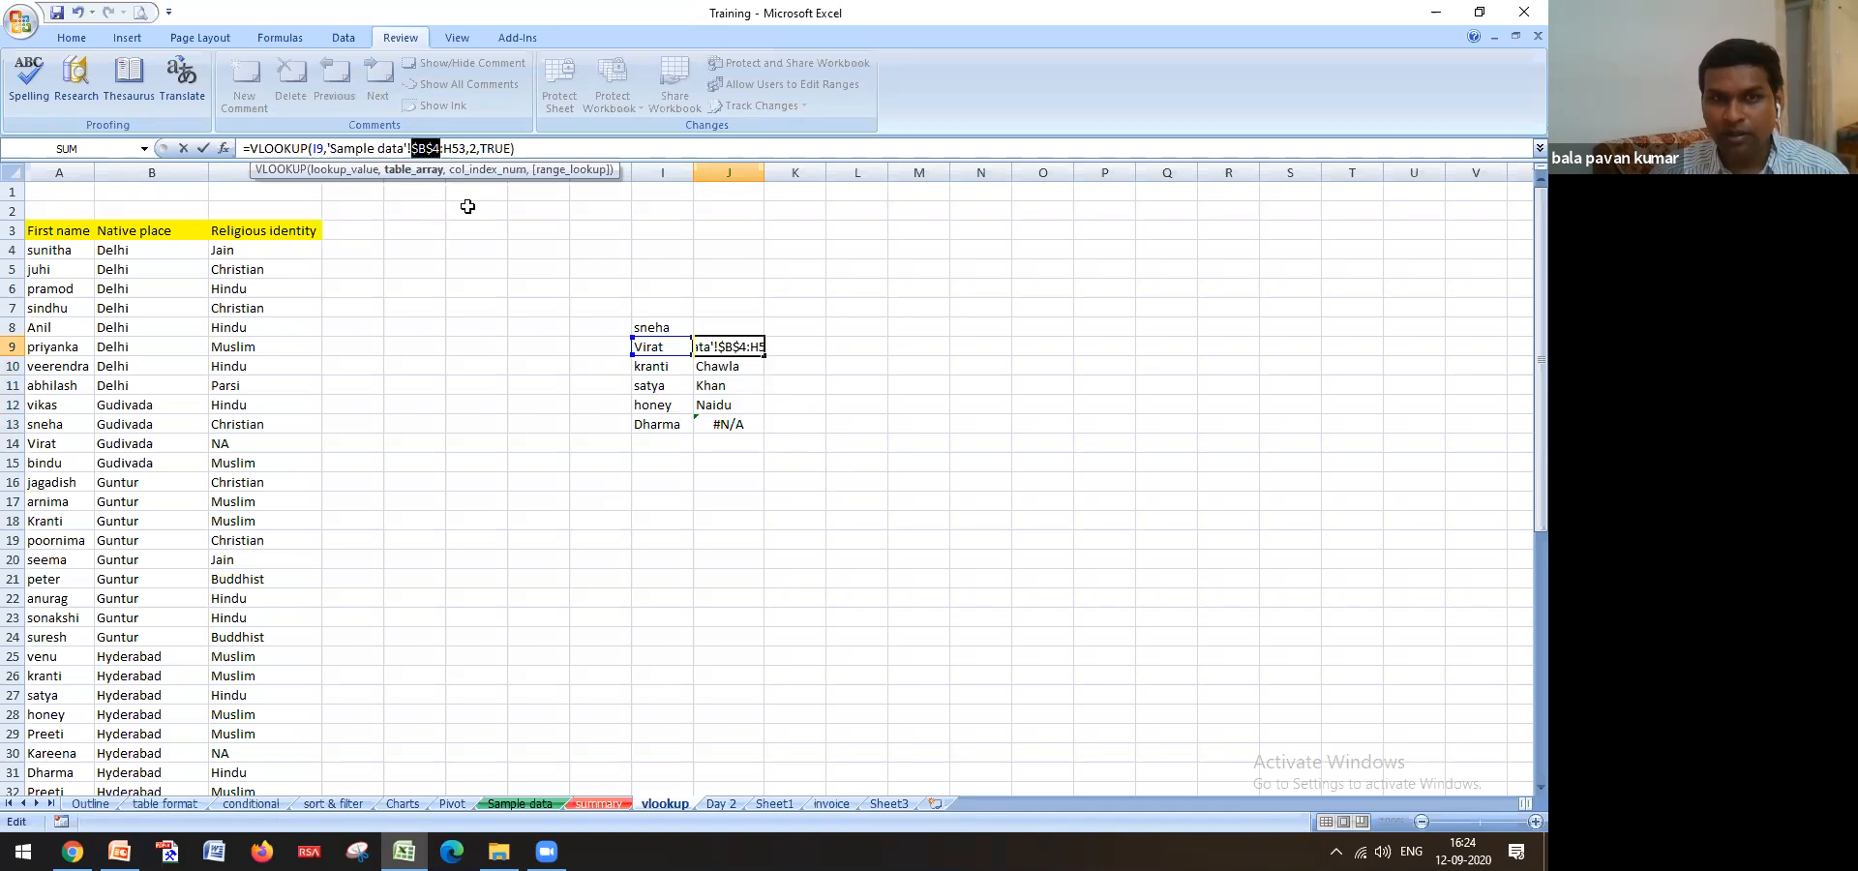
pyautogui.click(455, 147)
pyautogui.press('F4')
pyautogui.press('Return')
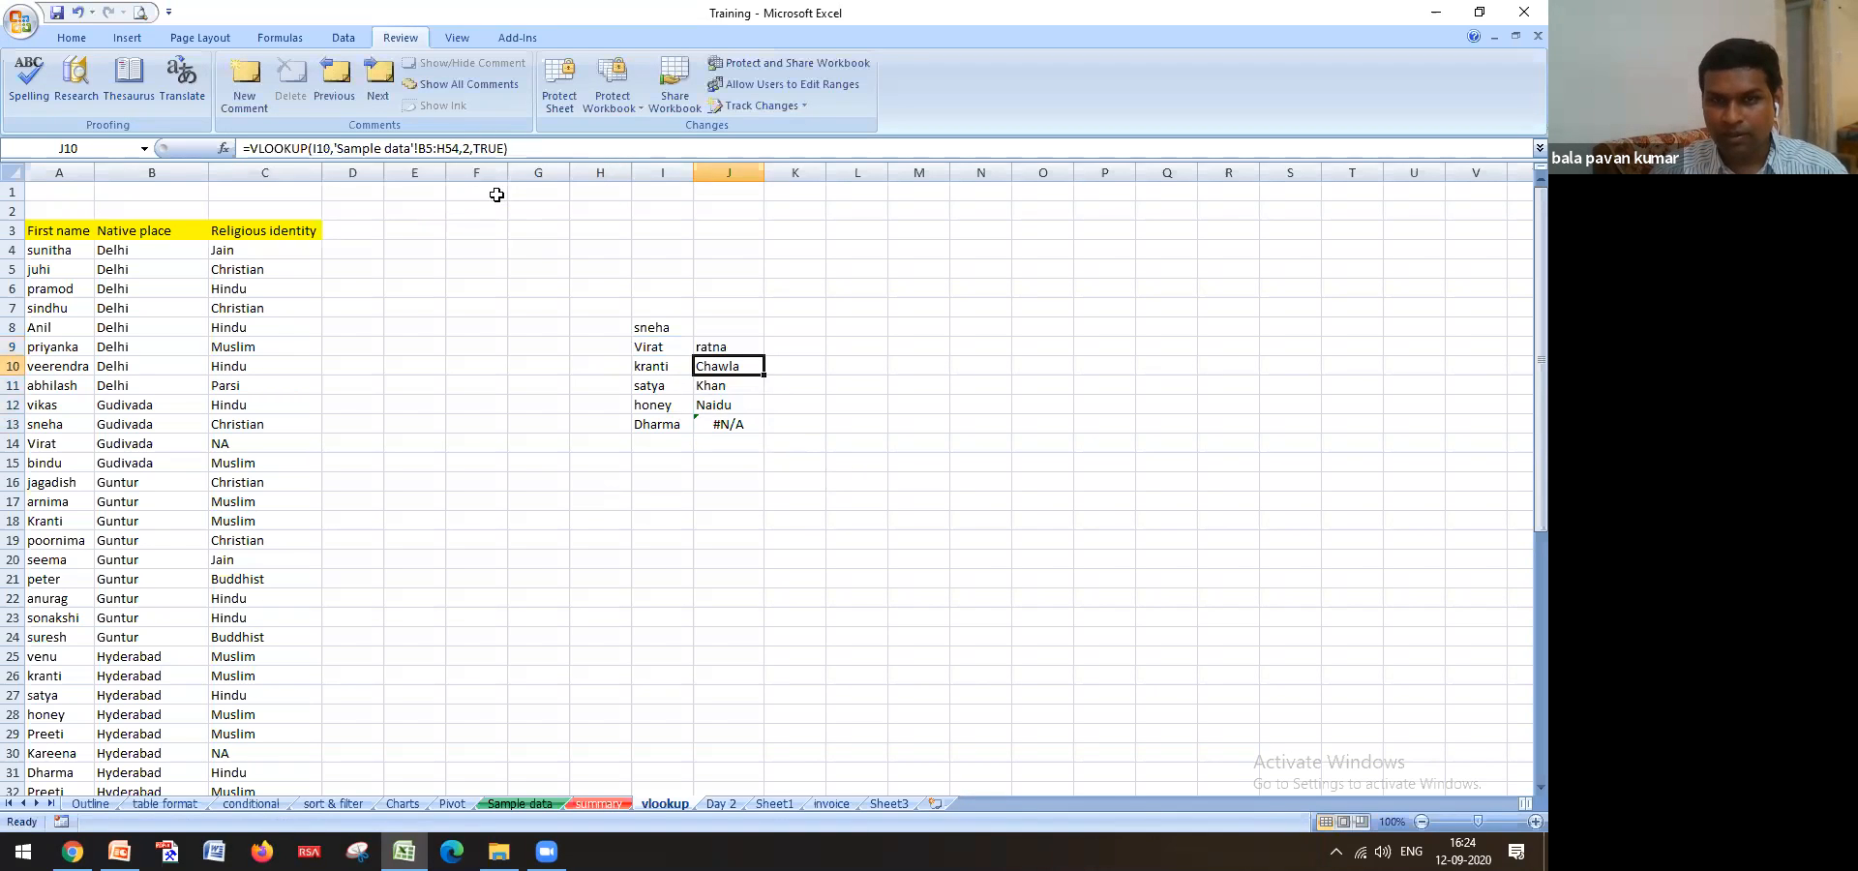
pyautogui.click(732, 353)
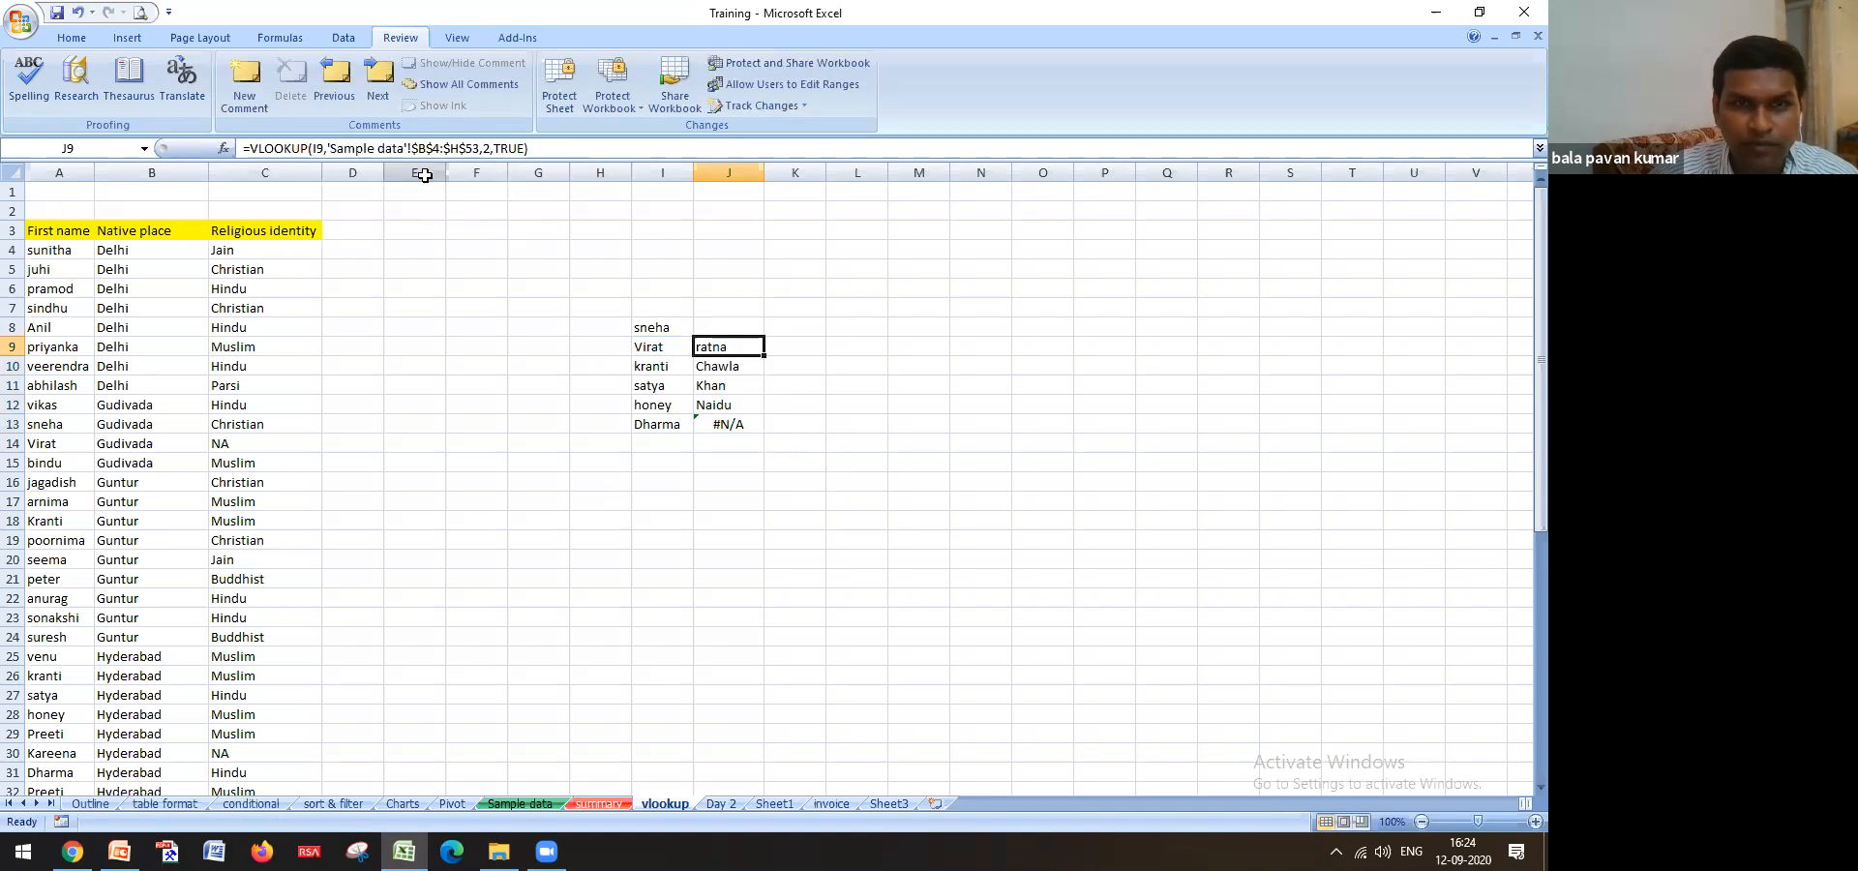
pyautogui.doubleClick(763, 357)
pyautogui.click(721, 344)
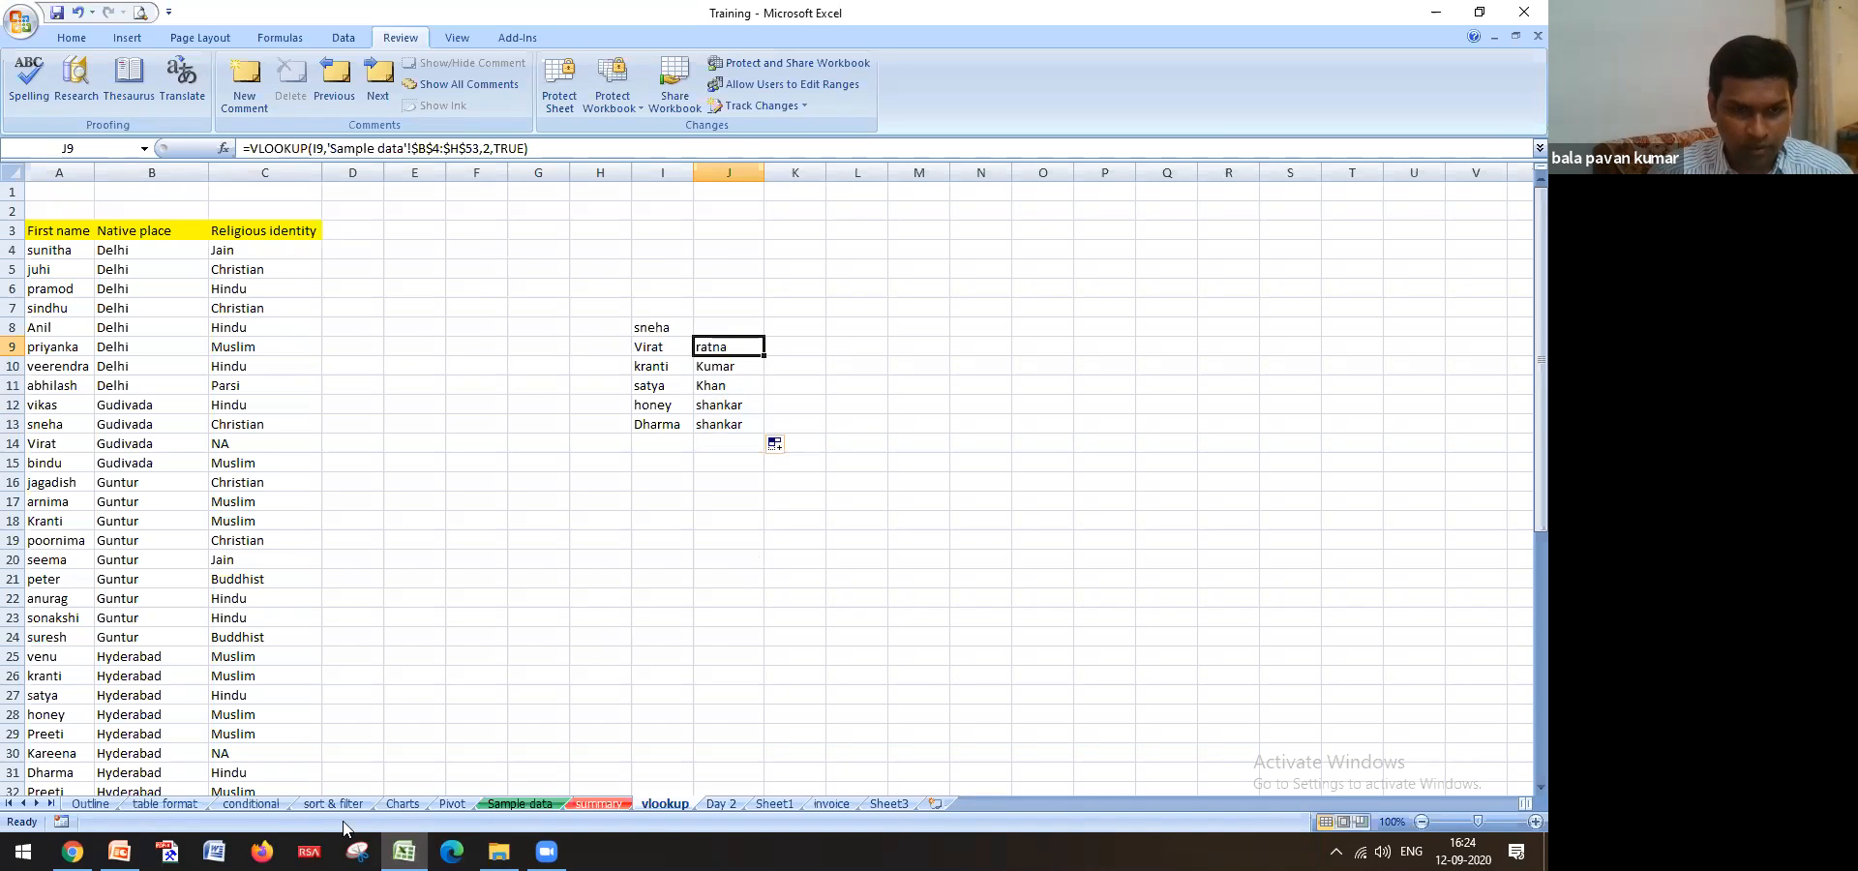
# Check the surname ratna in C53 on Sample data, then return to the vlookup sheet
pyautogui.click(503, 805)
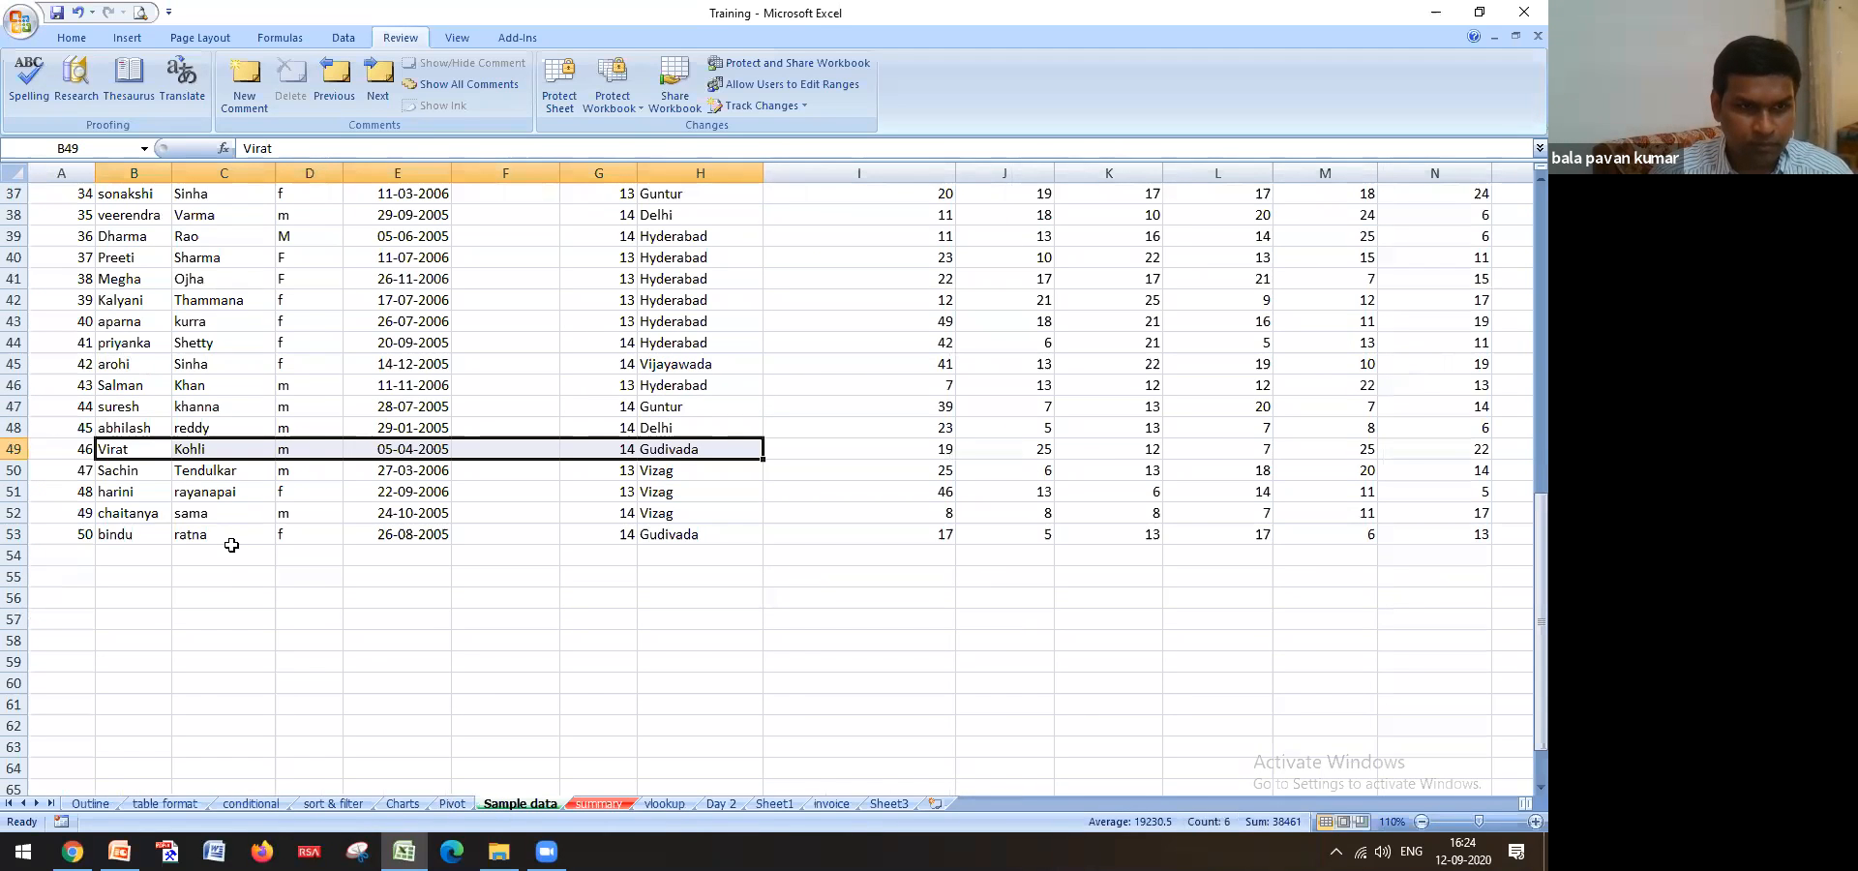
pyautogui.click(227, 538)
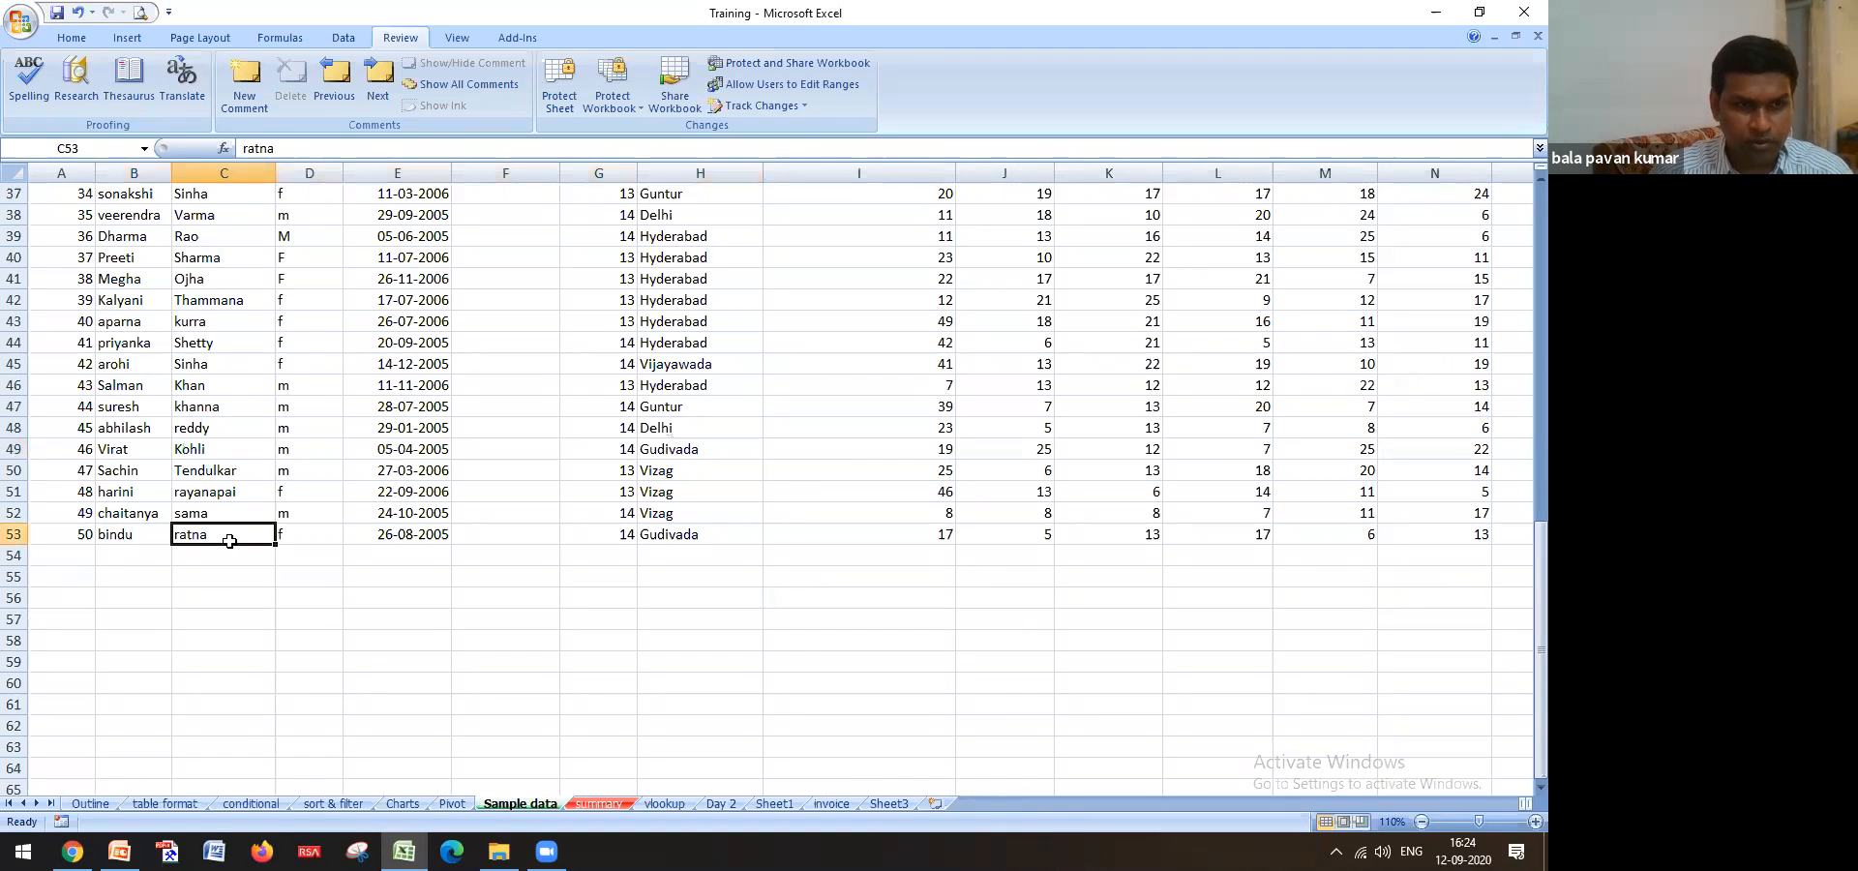
pyautogui.click(660, 805)
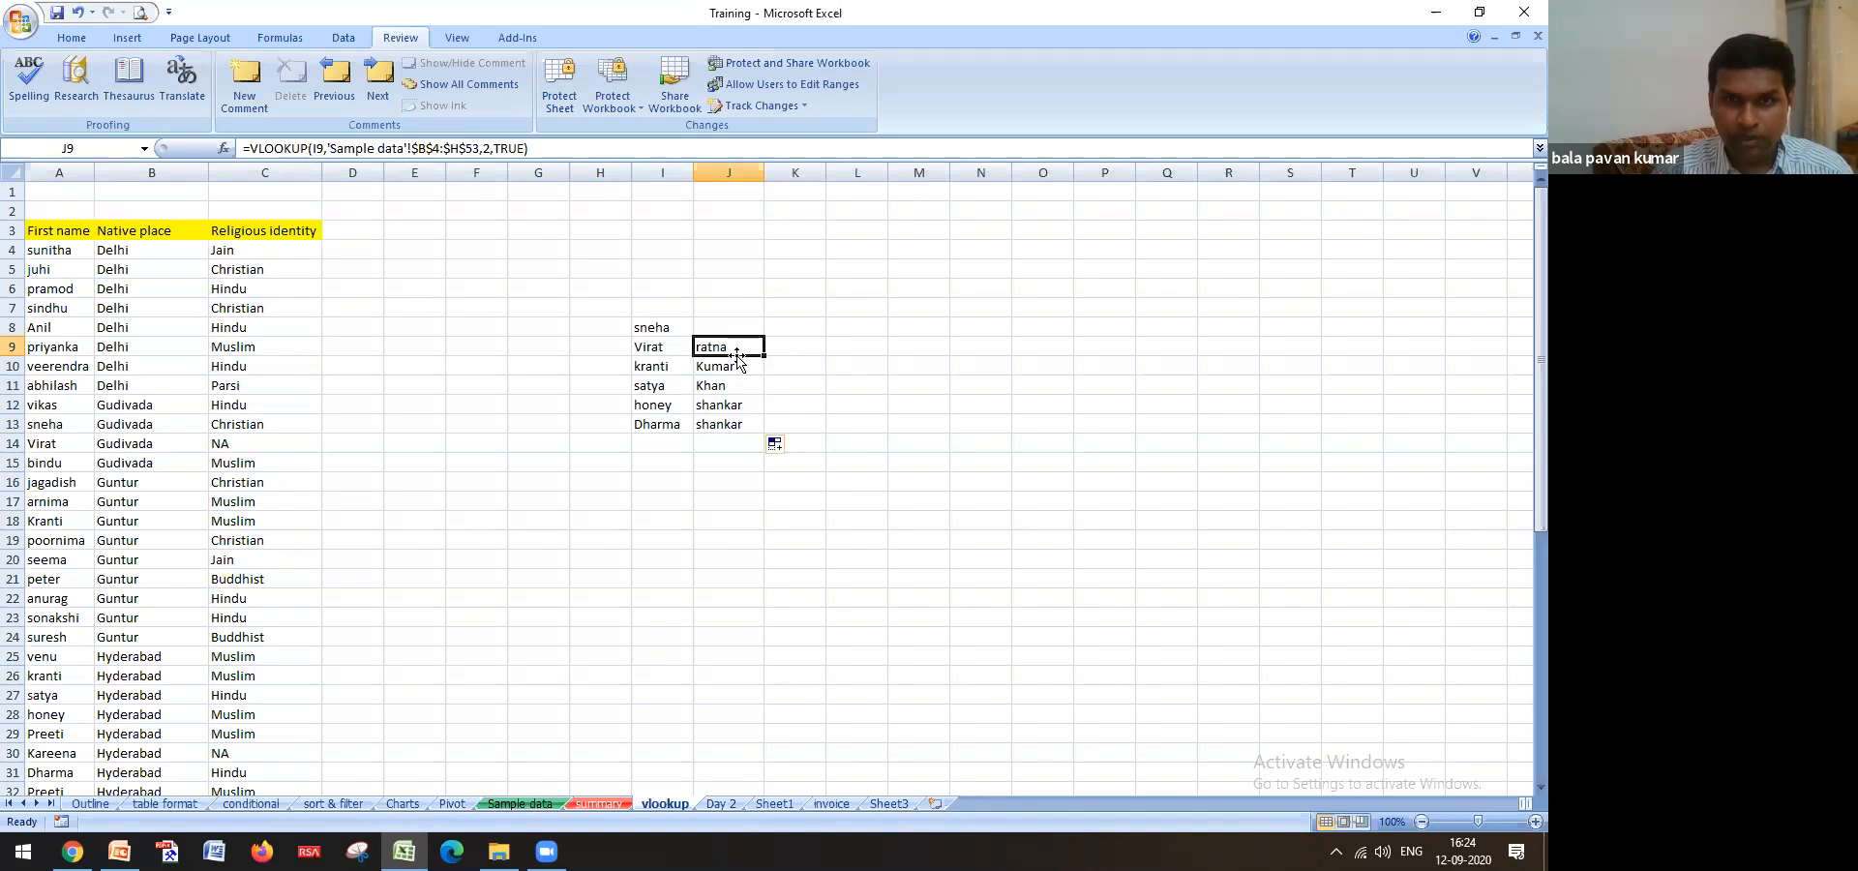
# Start a new VLOOKUP in J9 with Virat in I9 as the lookup value
pyautogui.write('=vlo')
pyautogui.press('Tab')
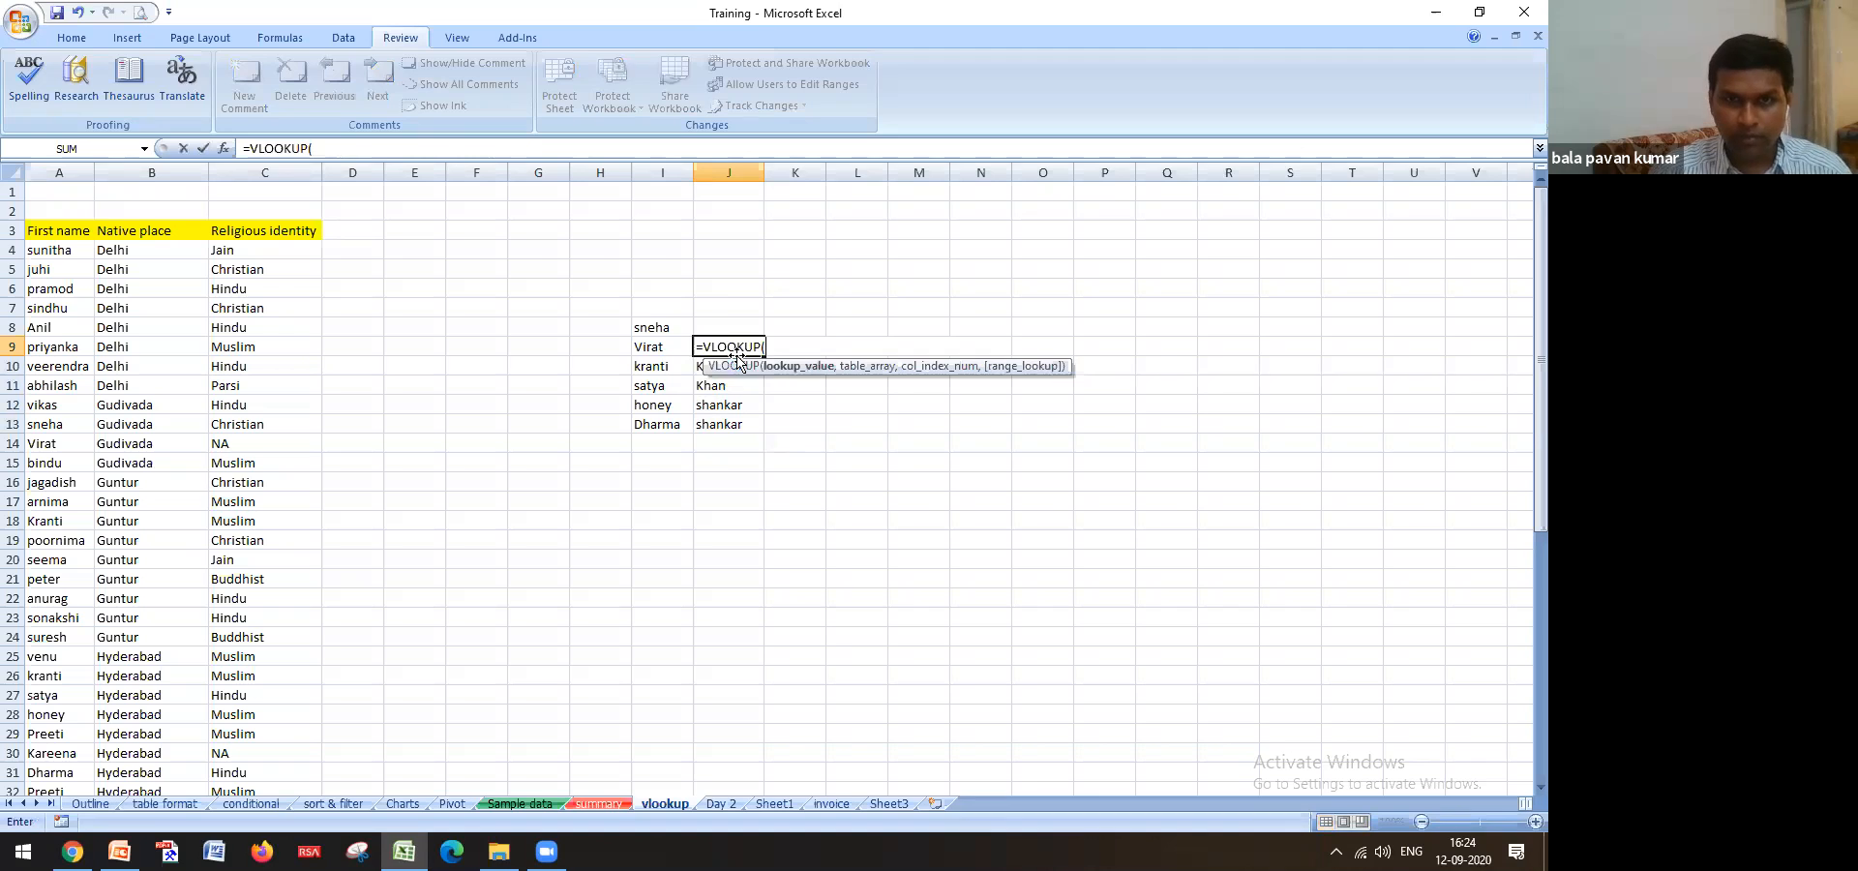
pyautogui.click(638, 355)
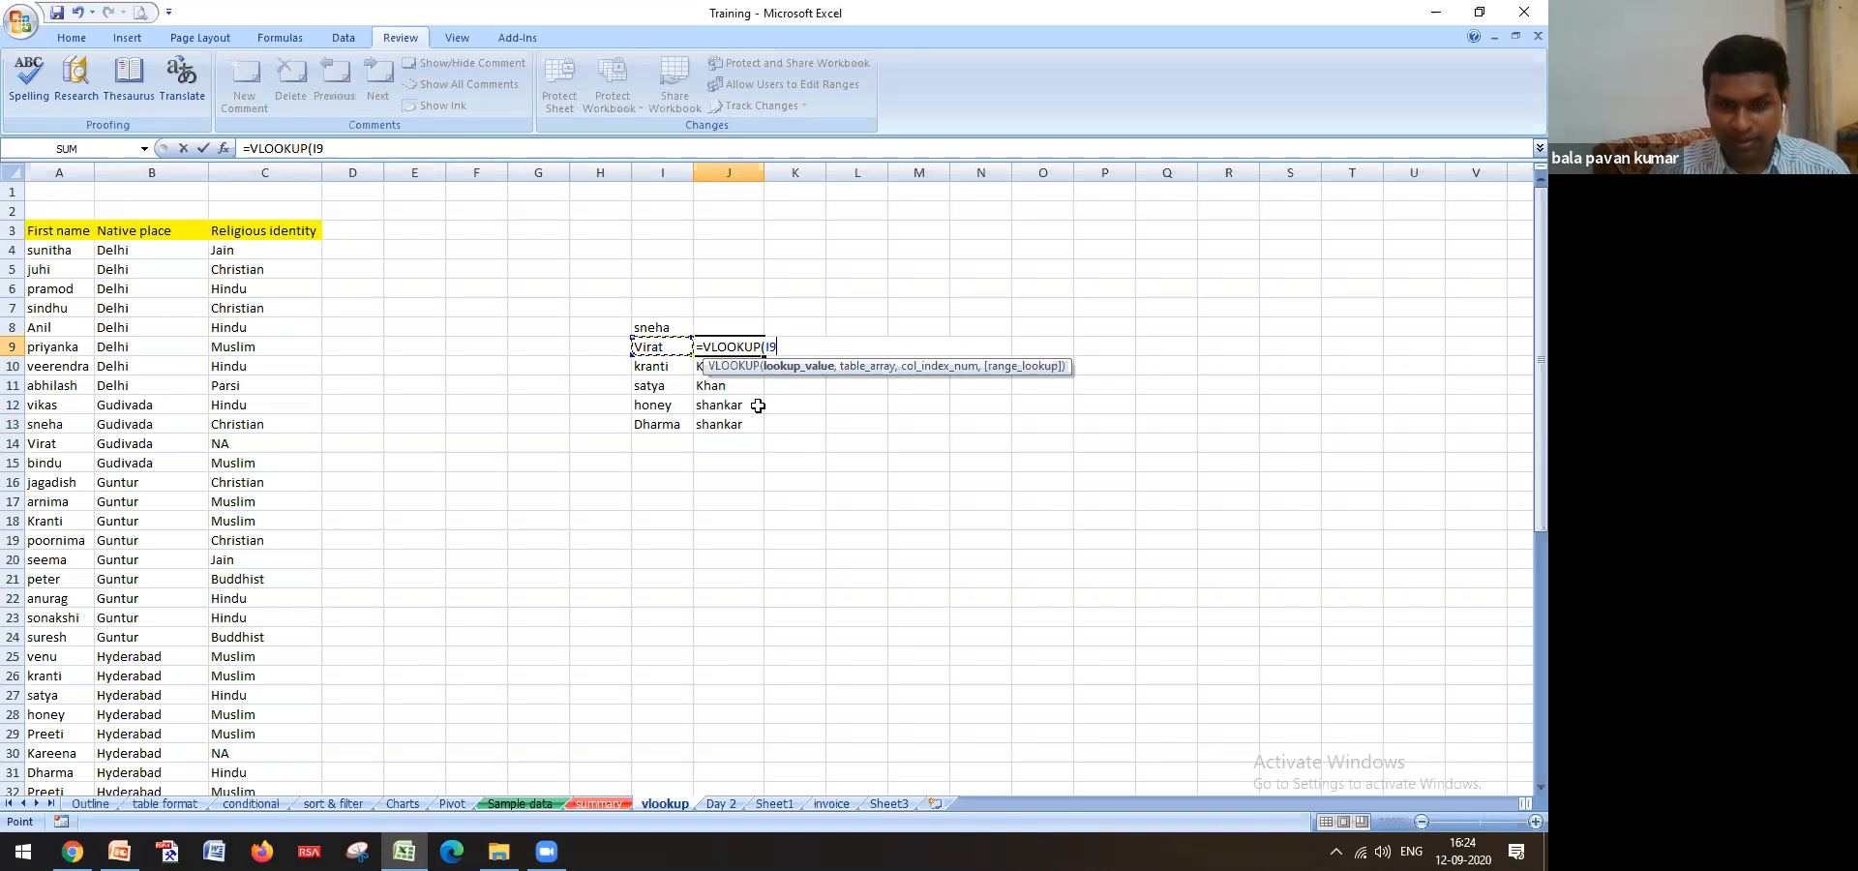
pyautogui.write(',')
# Use the absolute Sample data range $B$4:$H$53 with column 7 and enter the formula
pyautogui.click(520, 803)
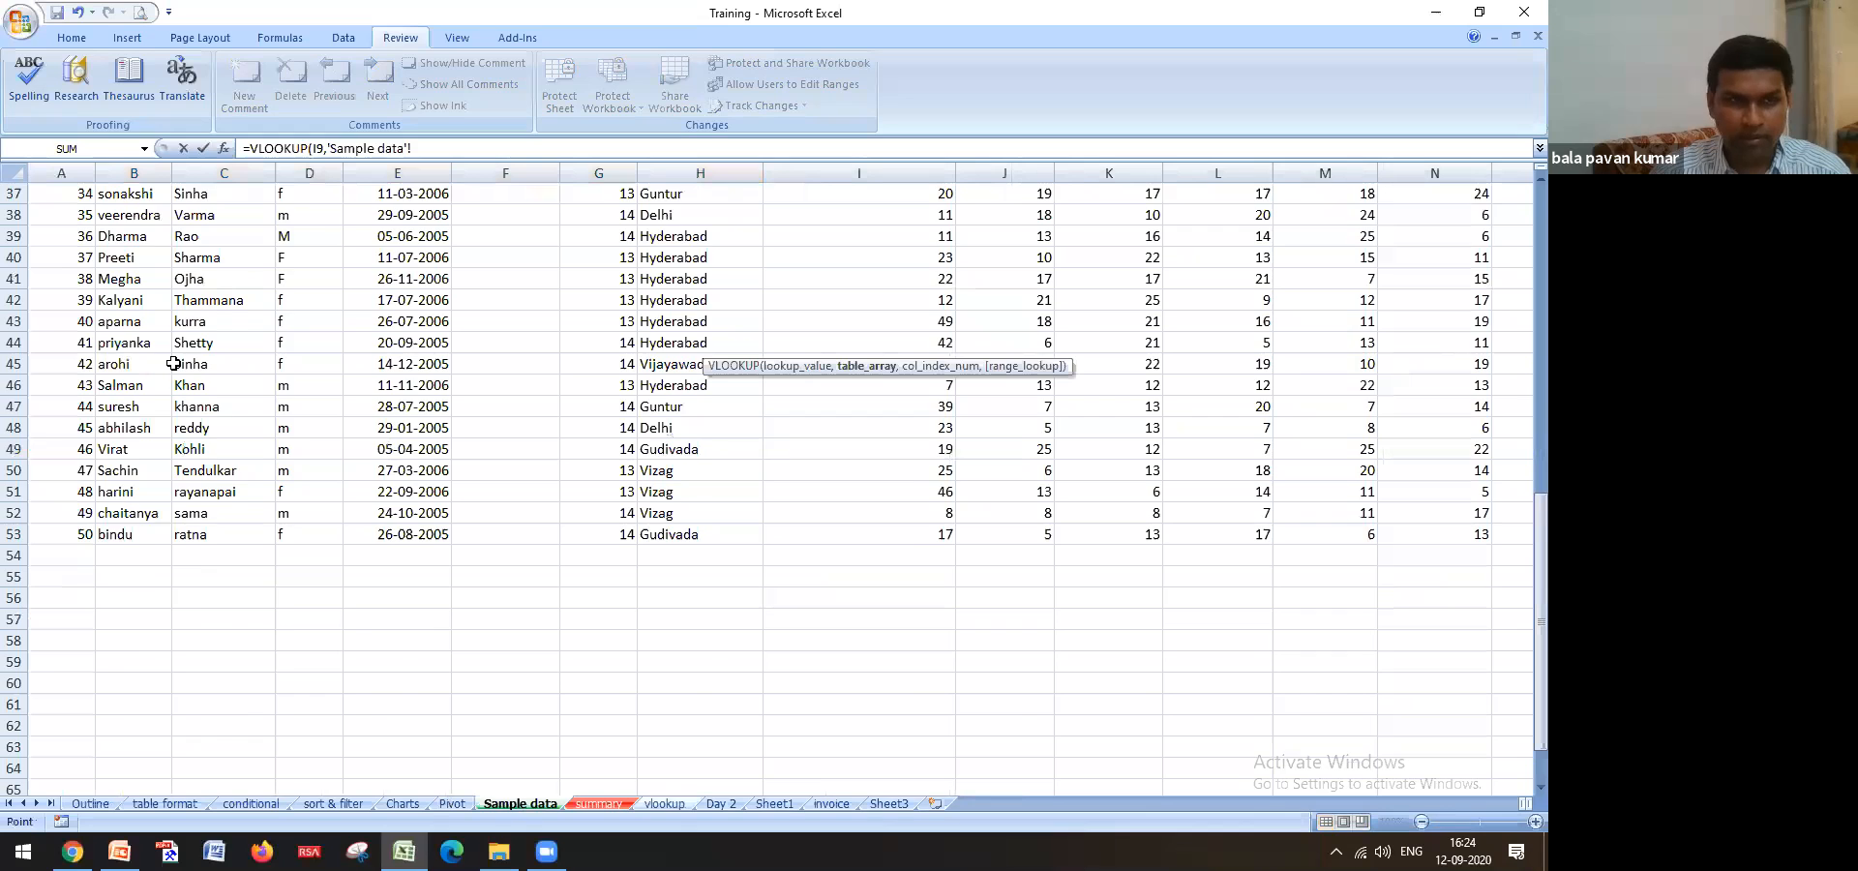
pyautogui.scroll(12, 174, 363)
pyautogui.click(143, 257)
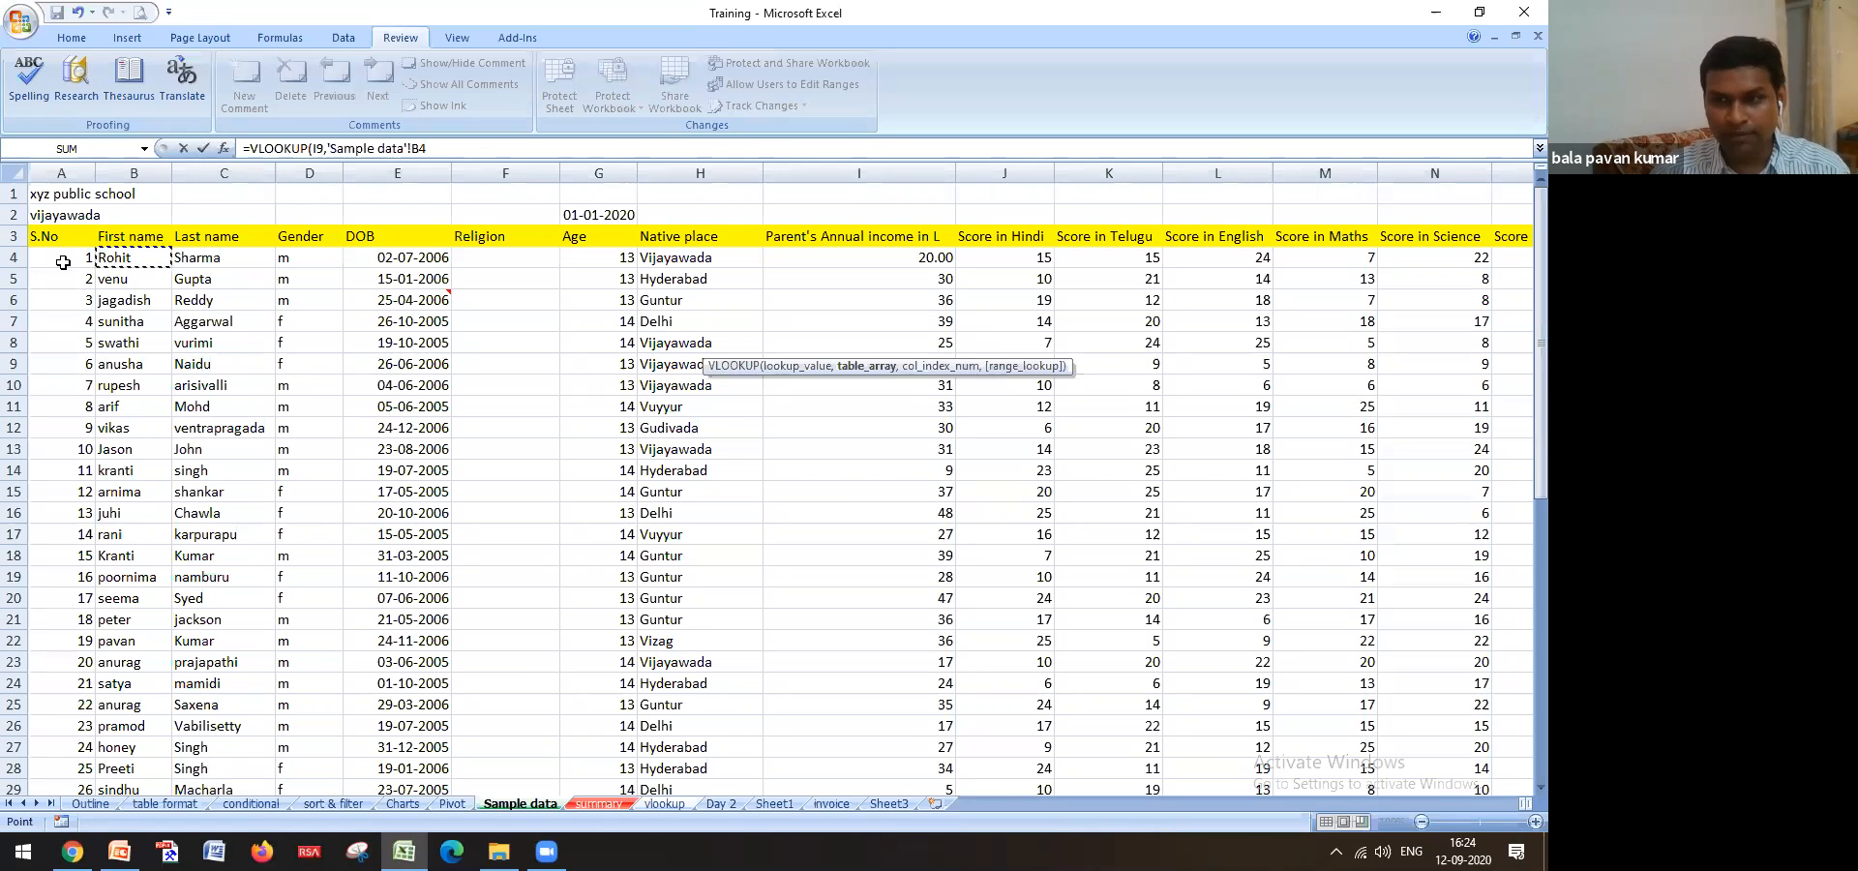
pyautogui.hotkey('shift', 'Right')
pyautogui.hotkey('shift', 'Right')
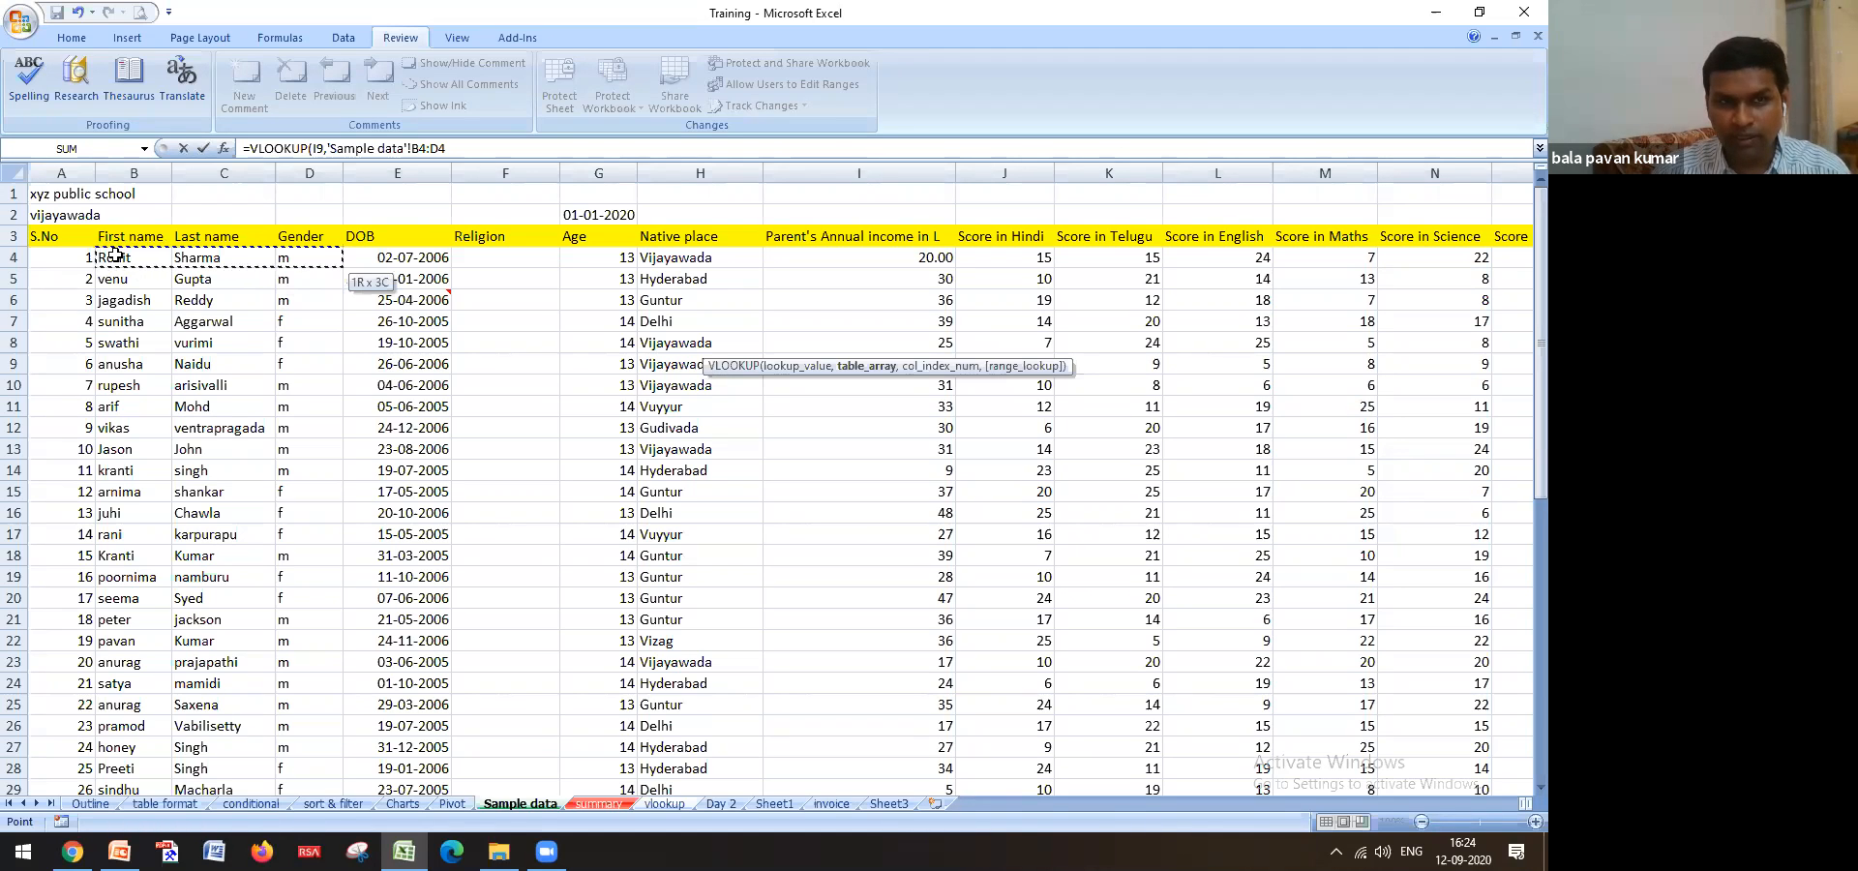
pyautogui.hotkey('shift', 'Right')
pyautogui.hotkey('shift', 'Right')
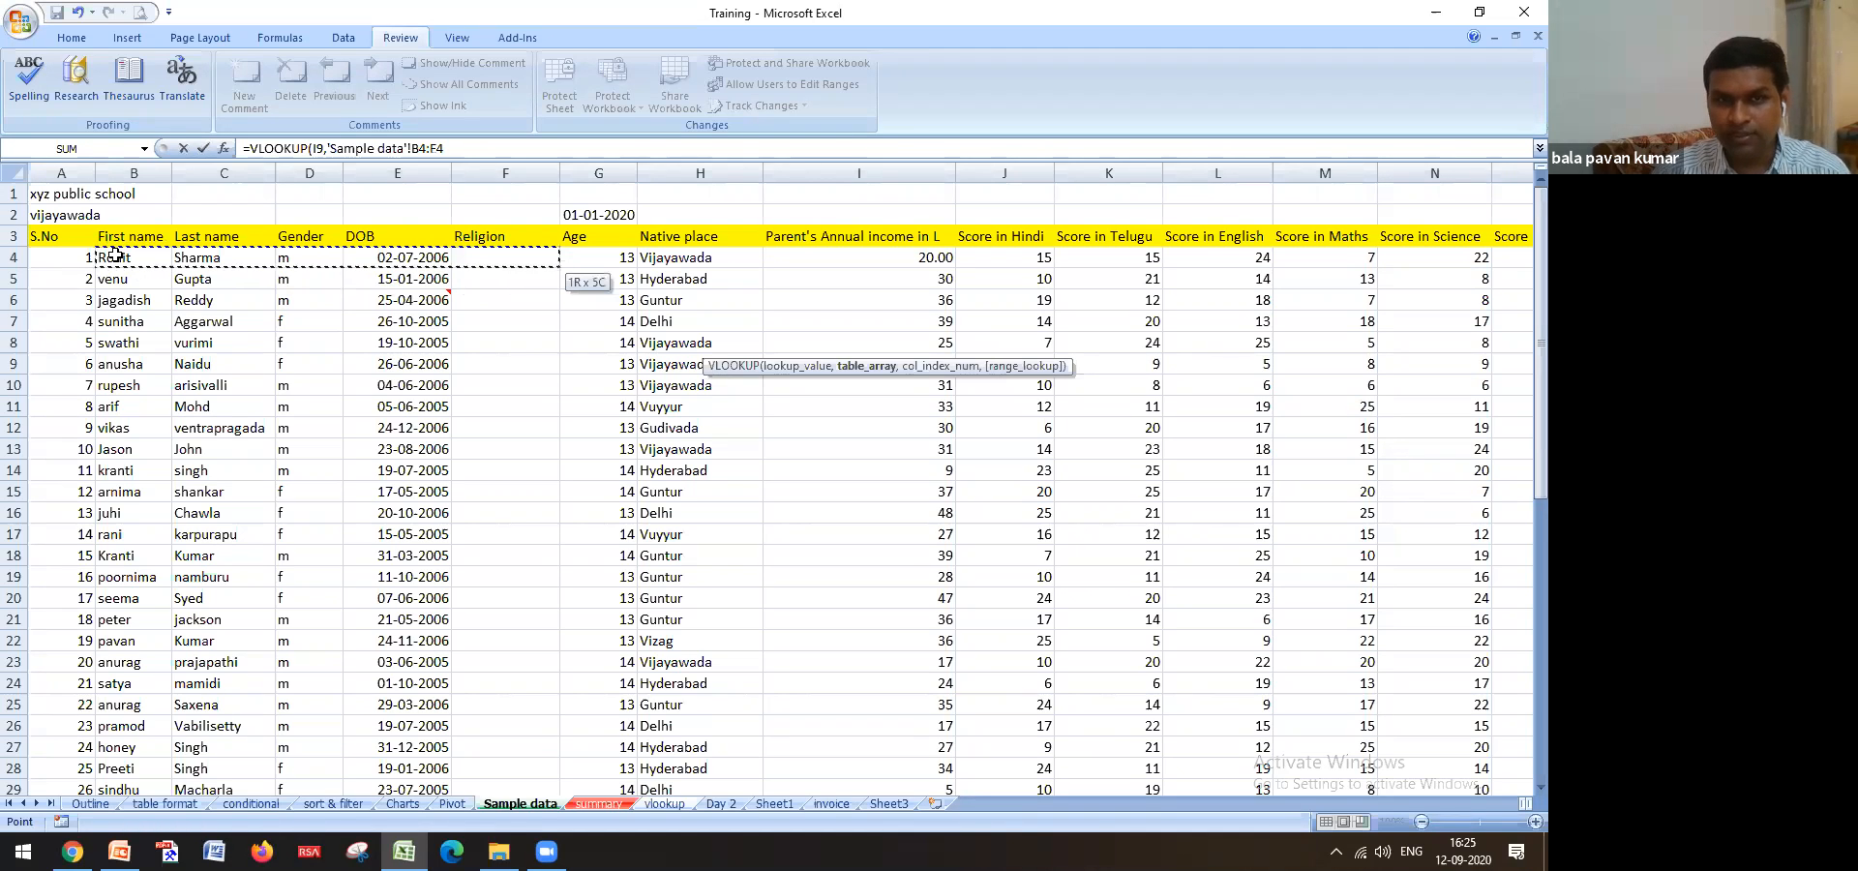
pyautogui.hotkey('shift', 'Right')
pyautogui.hotkey('shift', 'Right')
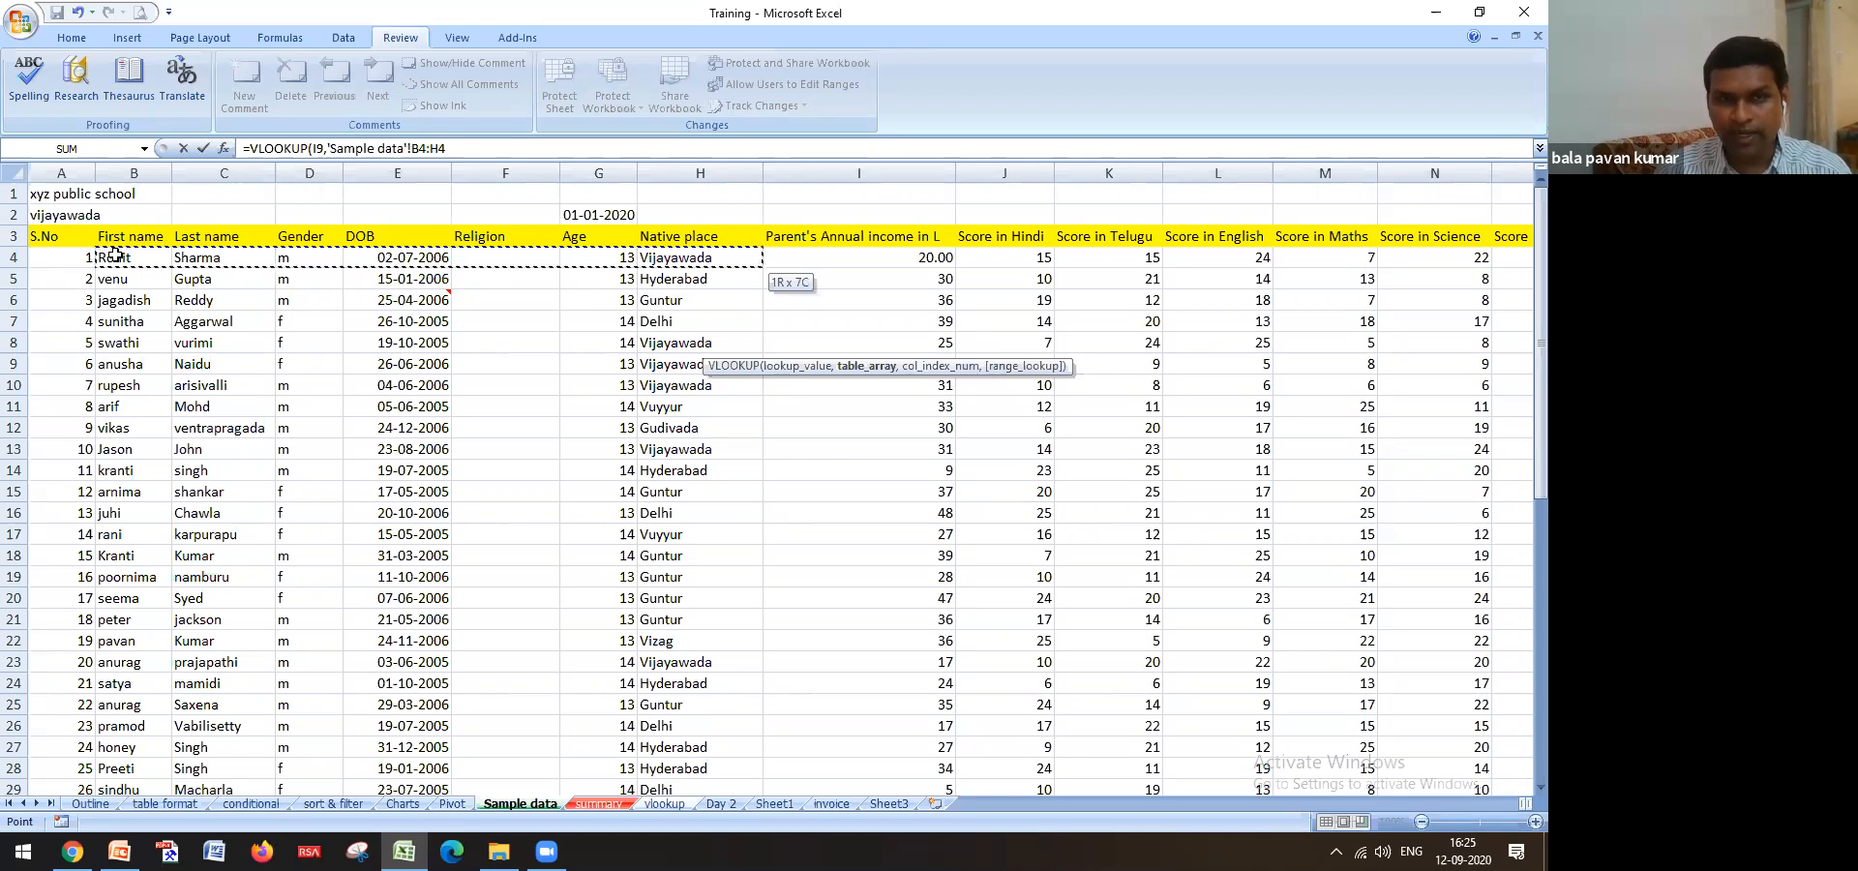
pyautogui.hotkey('ctrl', 'shift', 'Down')
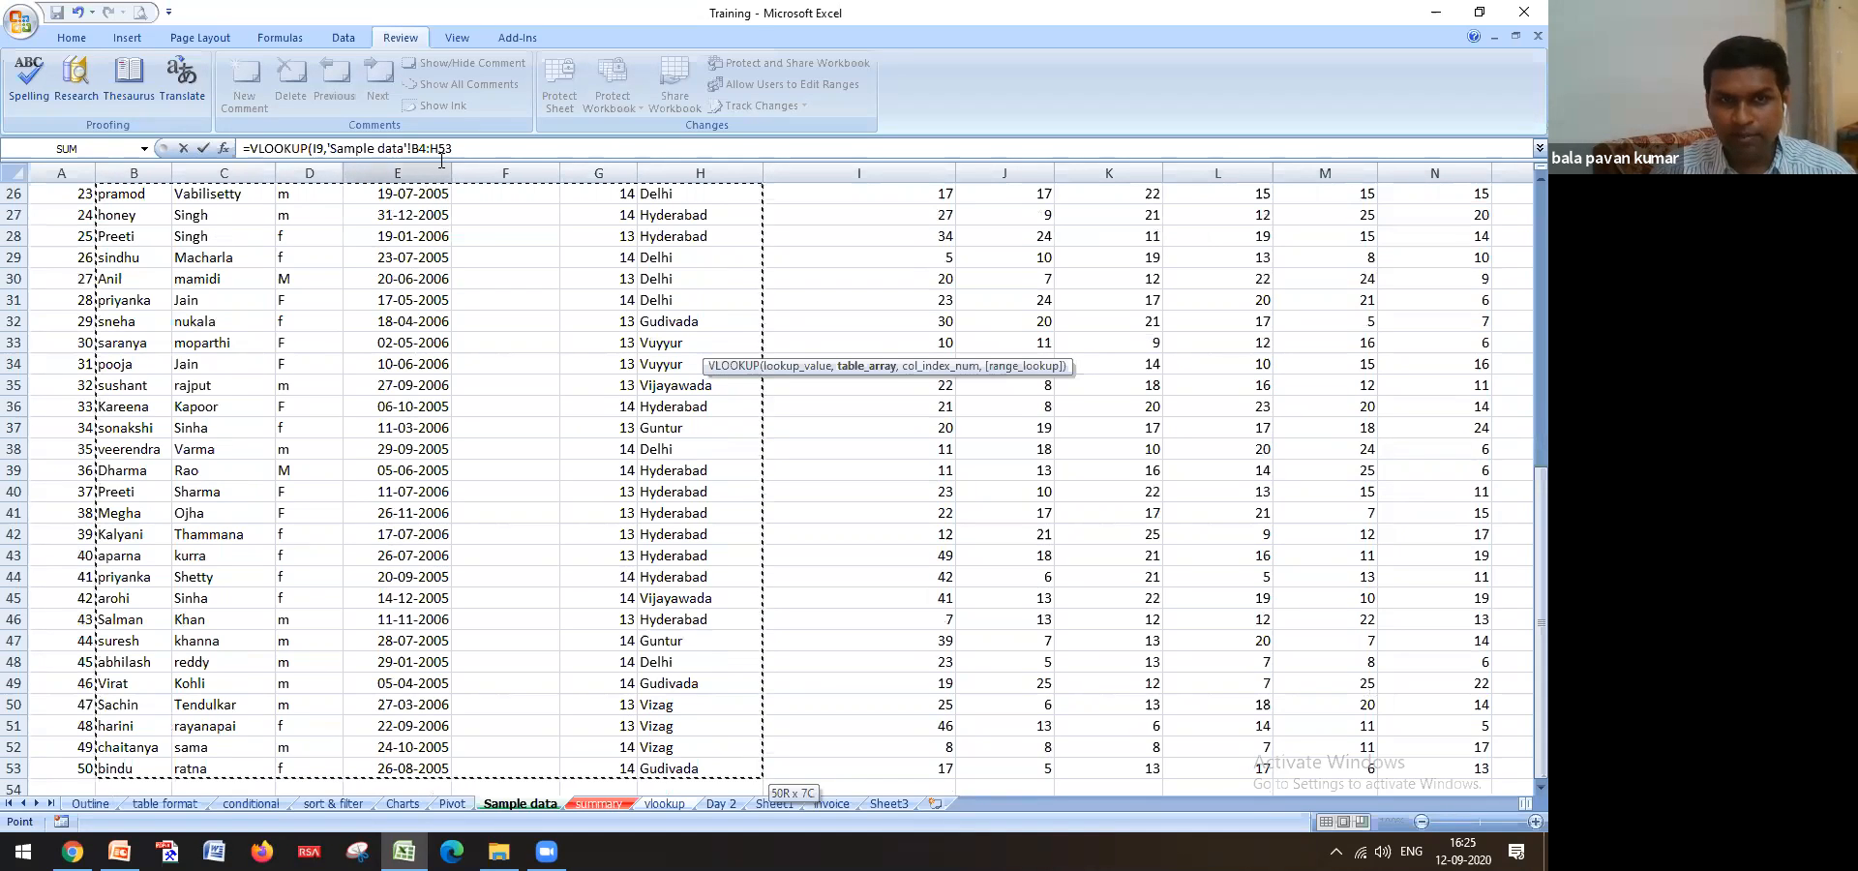
pyautogui.press('F4')
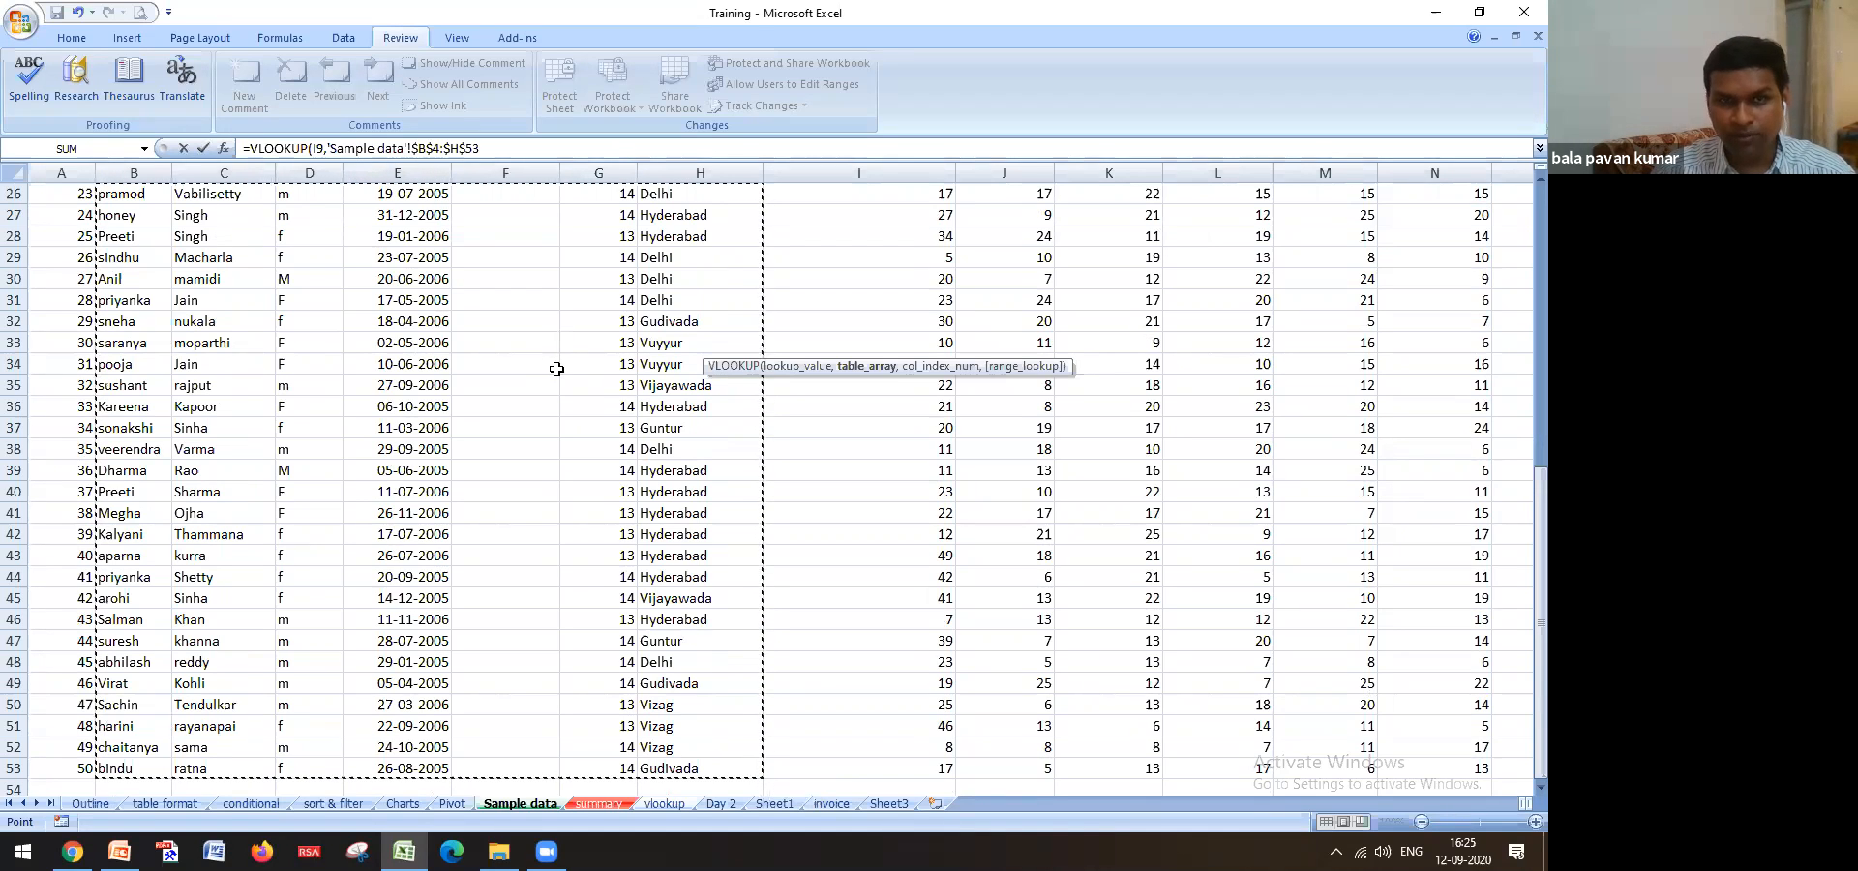
pyautogui.write(',')
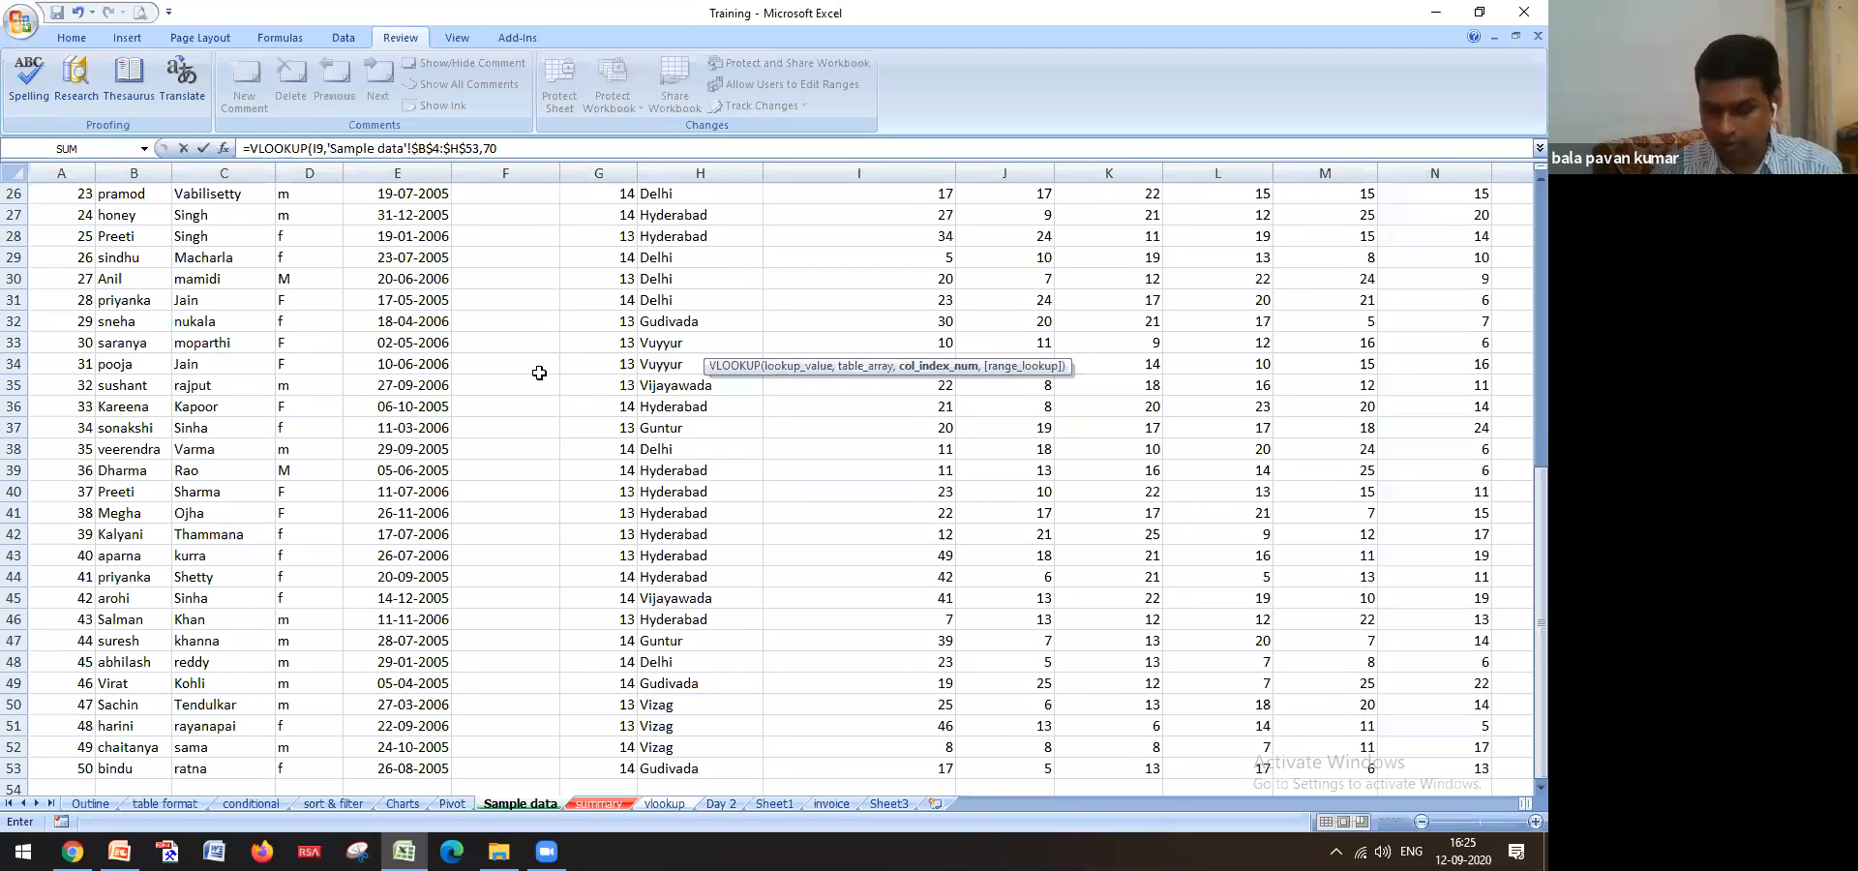
pyautogui.write('7,')
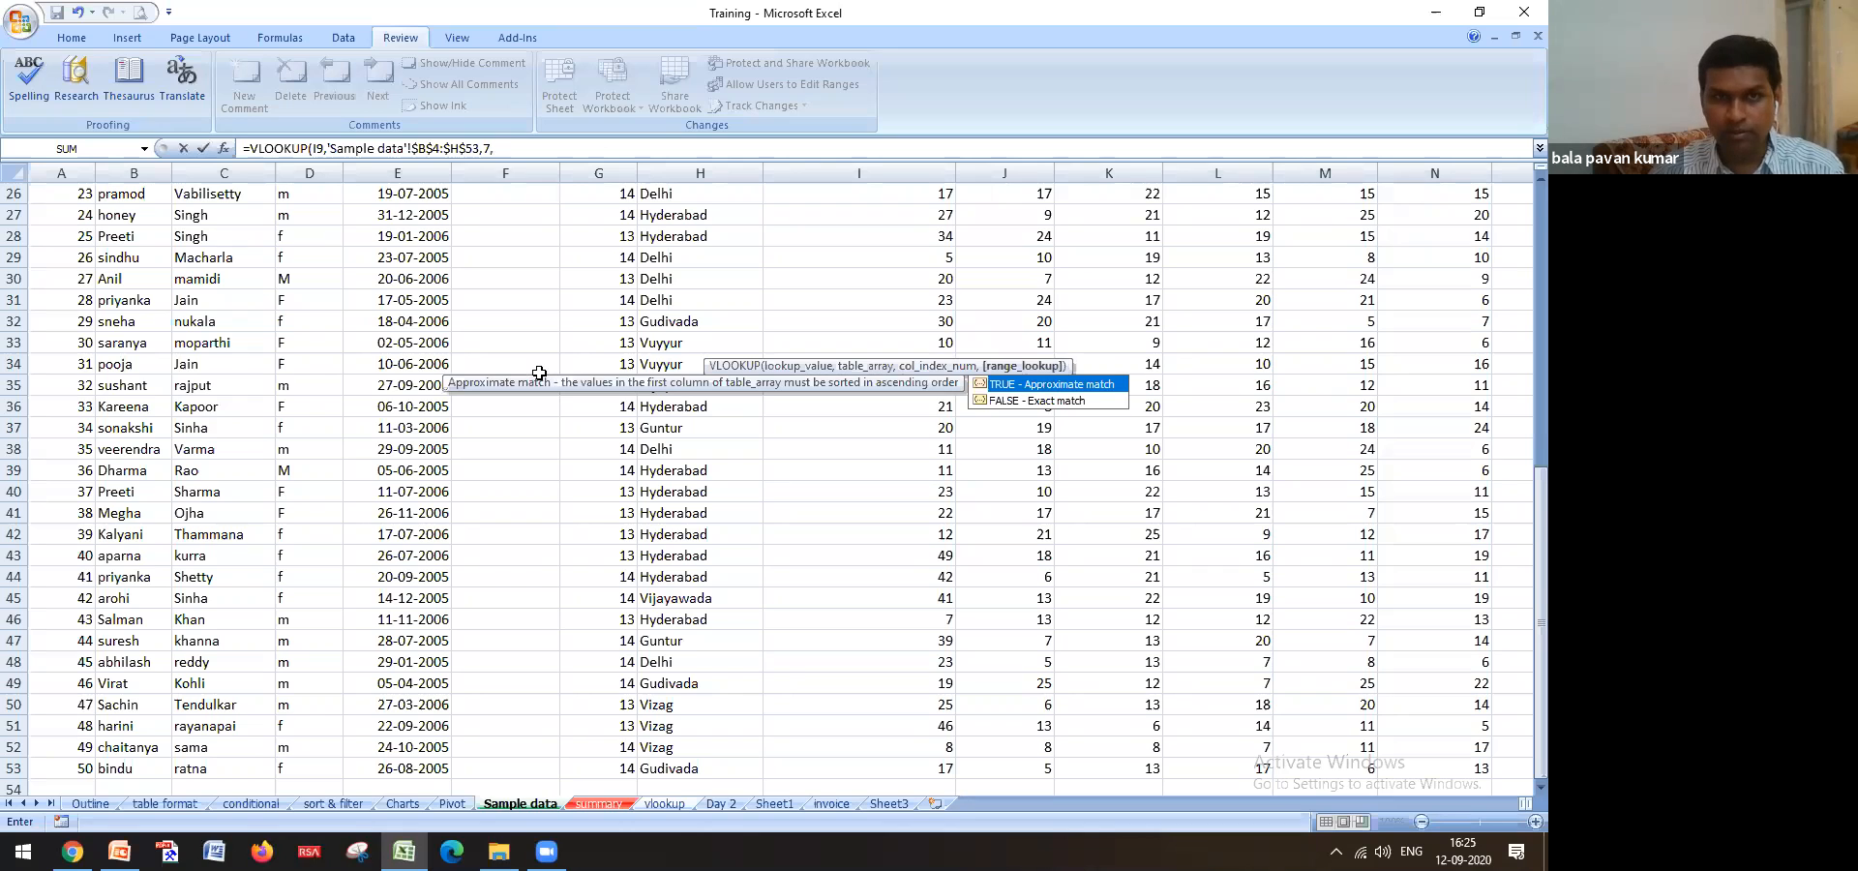
pyautogui.press('Return')
# Copy the J9 lookup down to J13
pyautogui.click(728, 347)
pyautogui.doubleClick(764, 355)
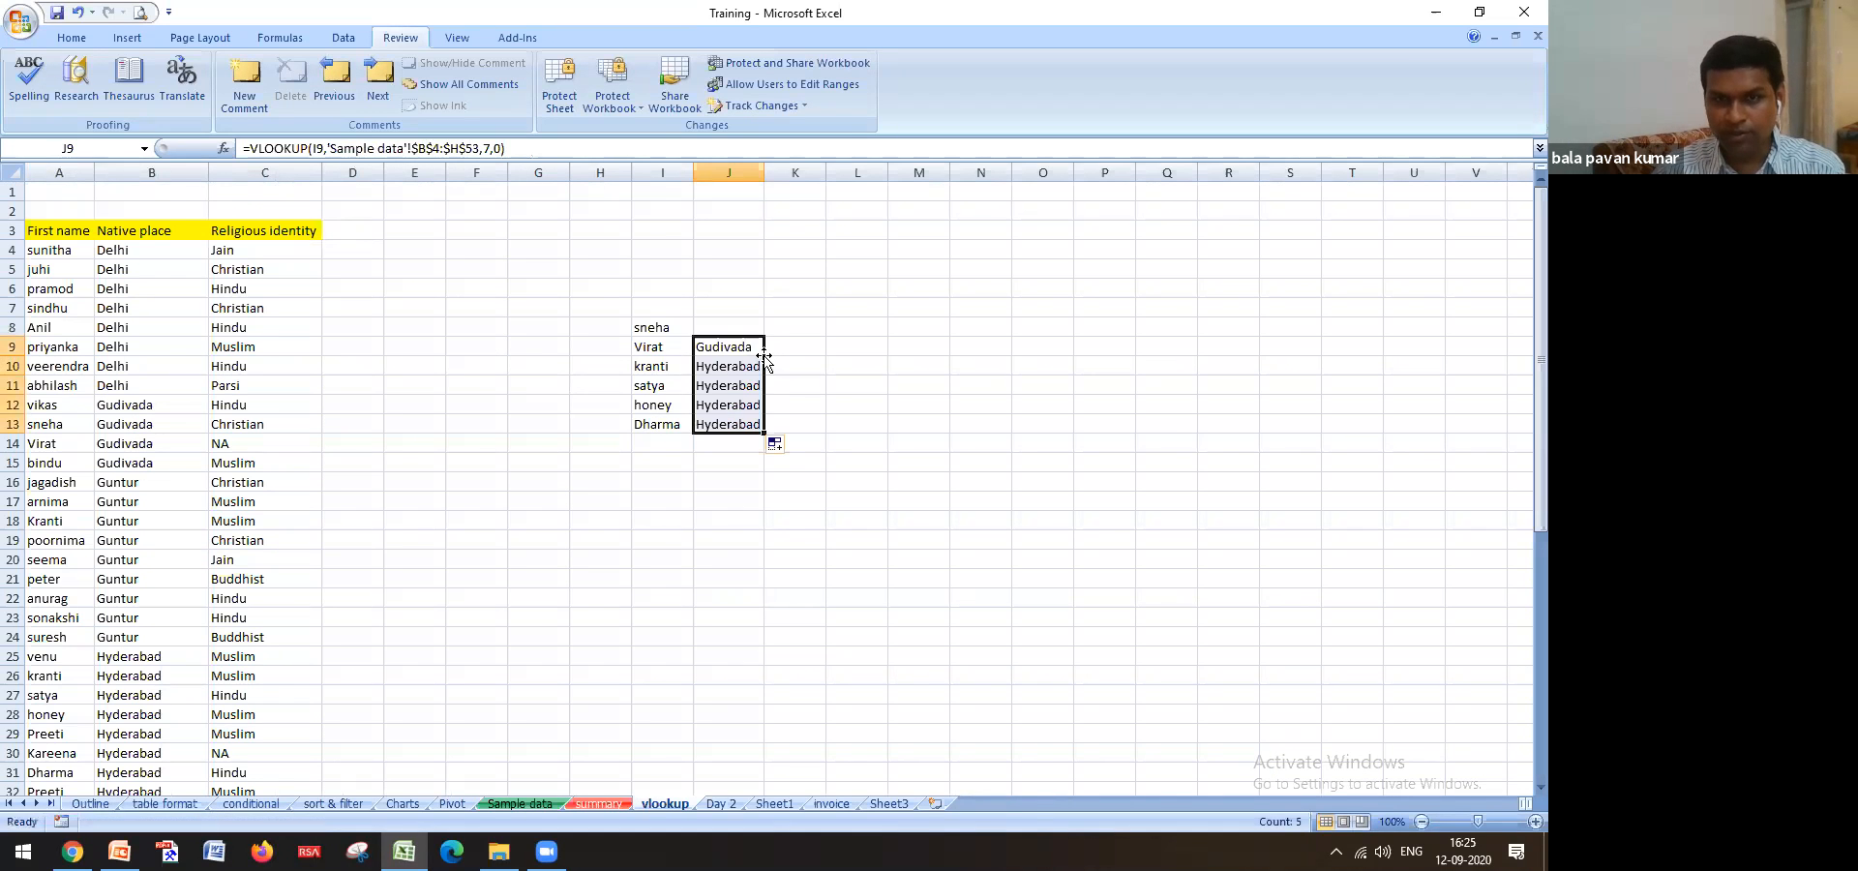
pyautogui.click(720, 350)
# Change J9 to an exact-match column 2 lookup returning Kohli, and refill to J13
pyautogui.click(501, 149)
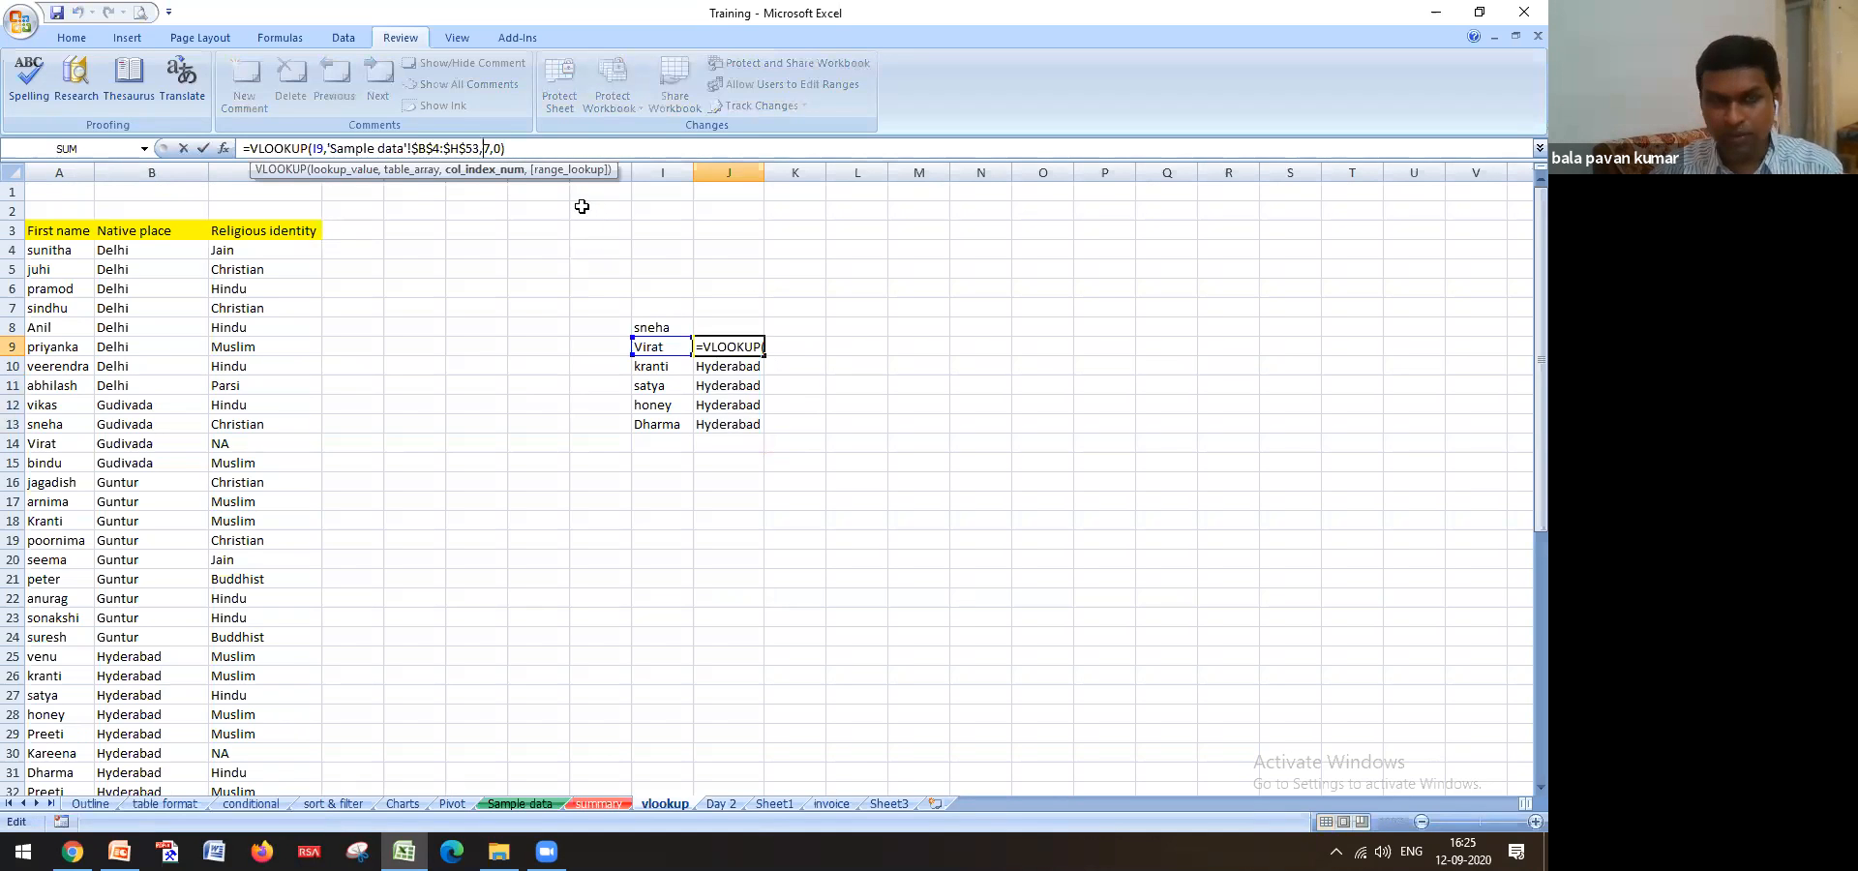
pyautogui.press('Delete')
pyautogui.press('Return')
pyautogui.press('Up')
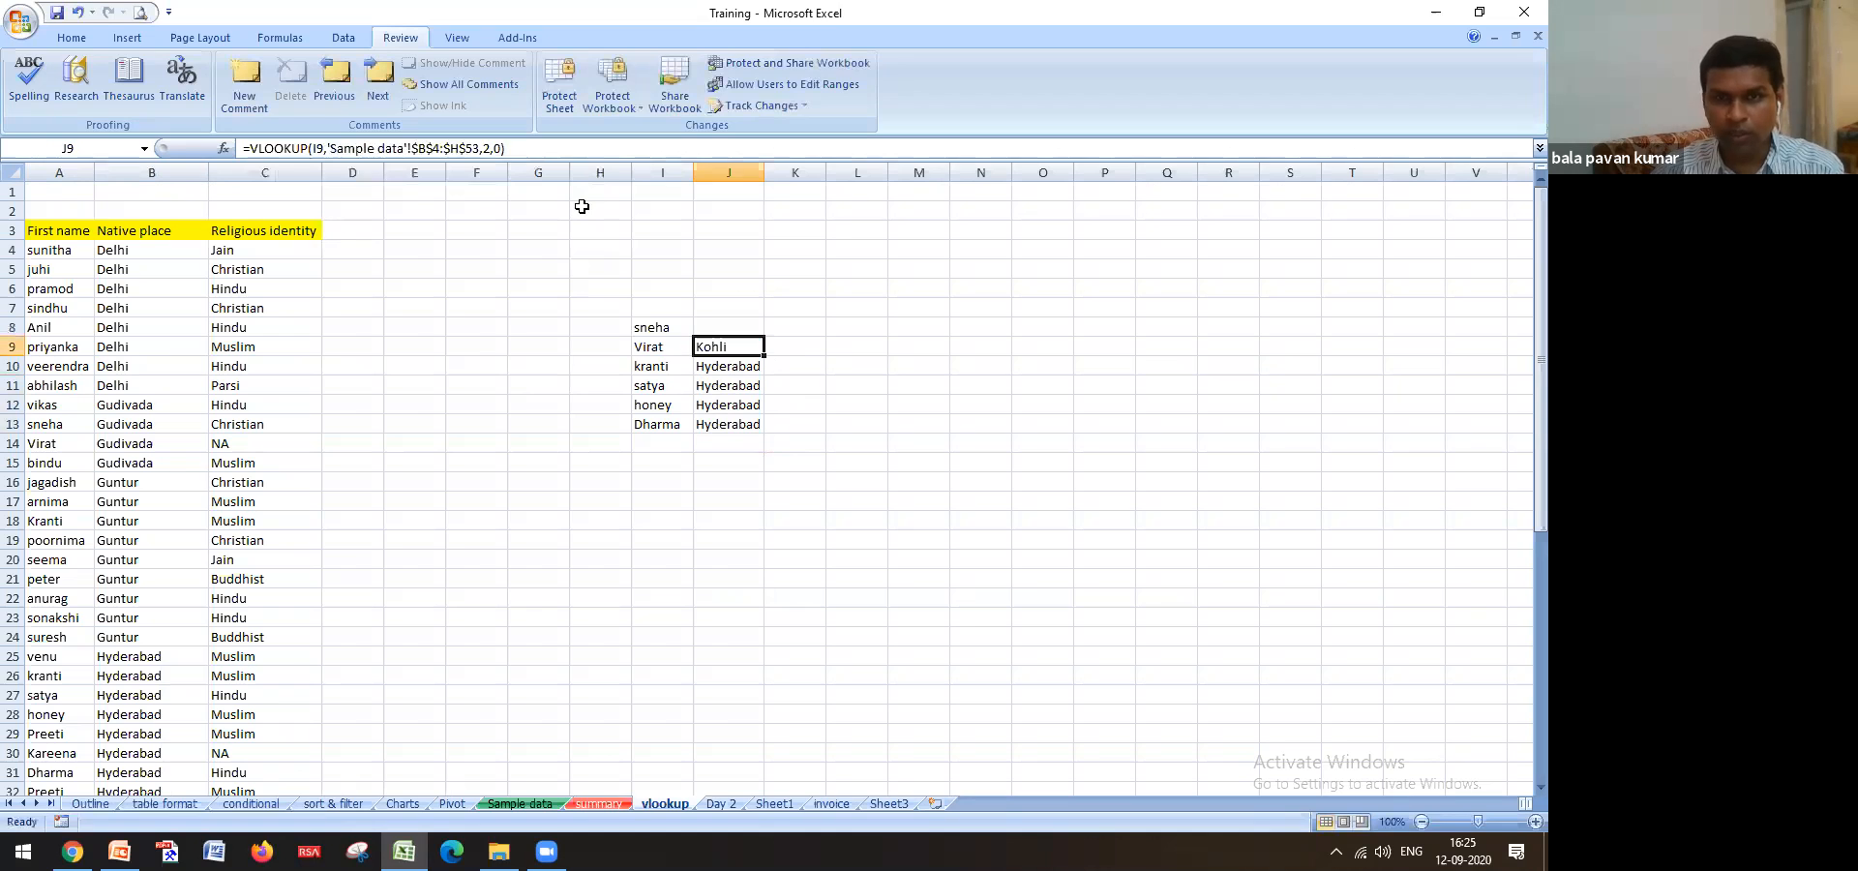
pyautogui.doubleClick(765, 352)
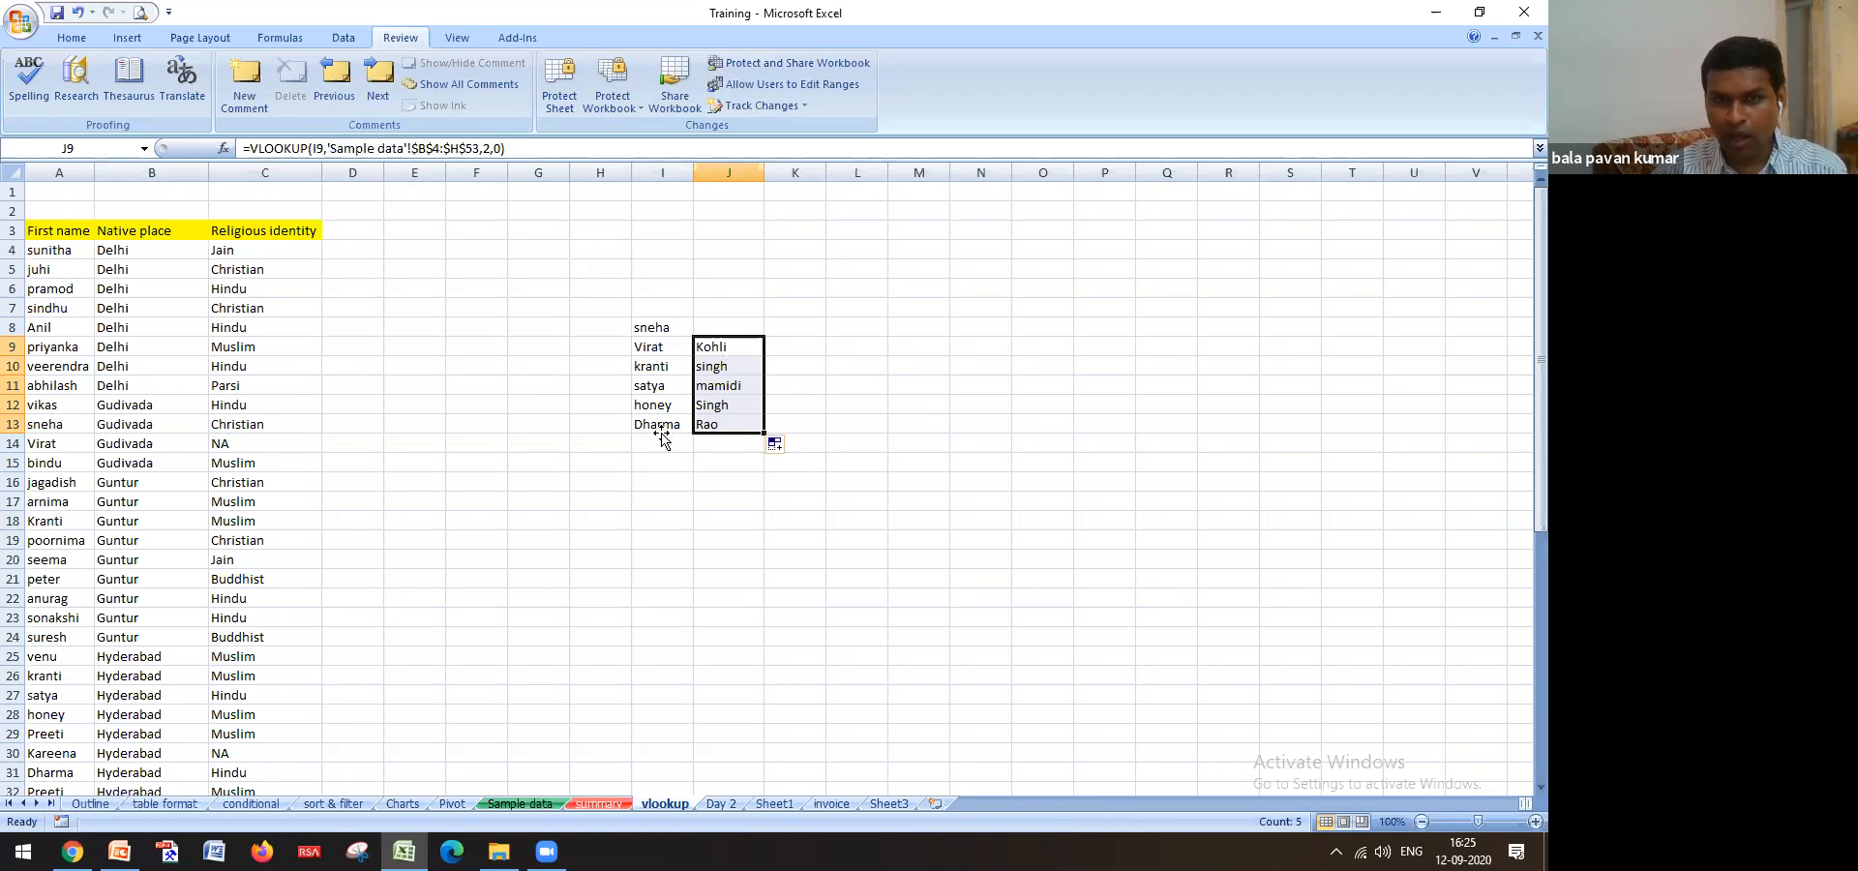
# Check Dharma's row 39 on Sample data, then return to J9 on the vlookup sheet
pyautogui.click(521, 804)
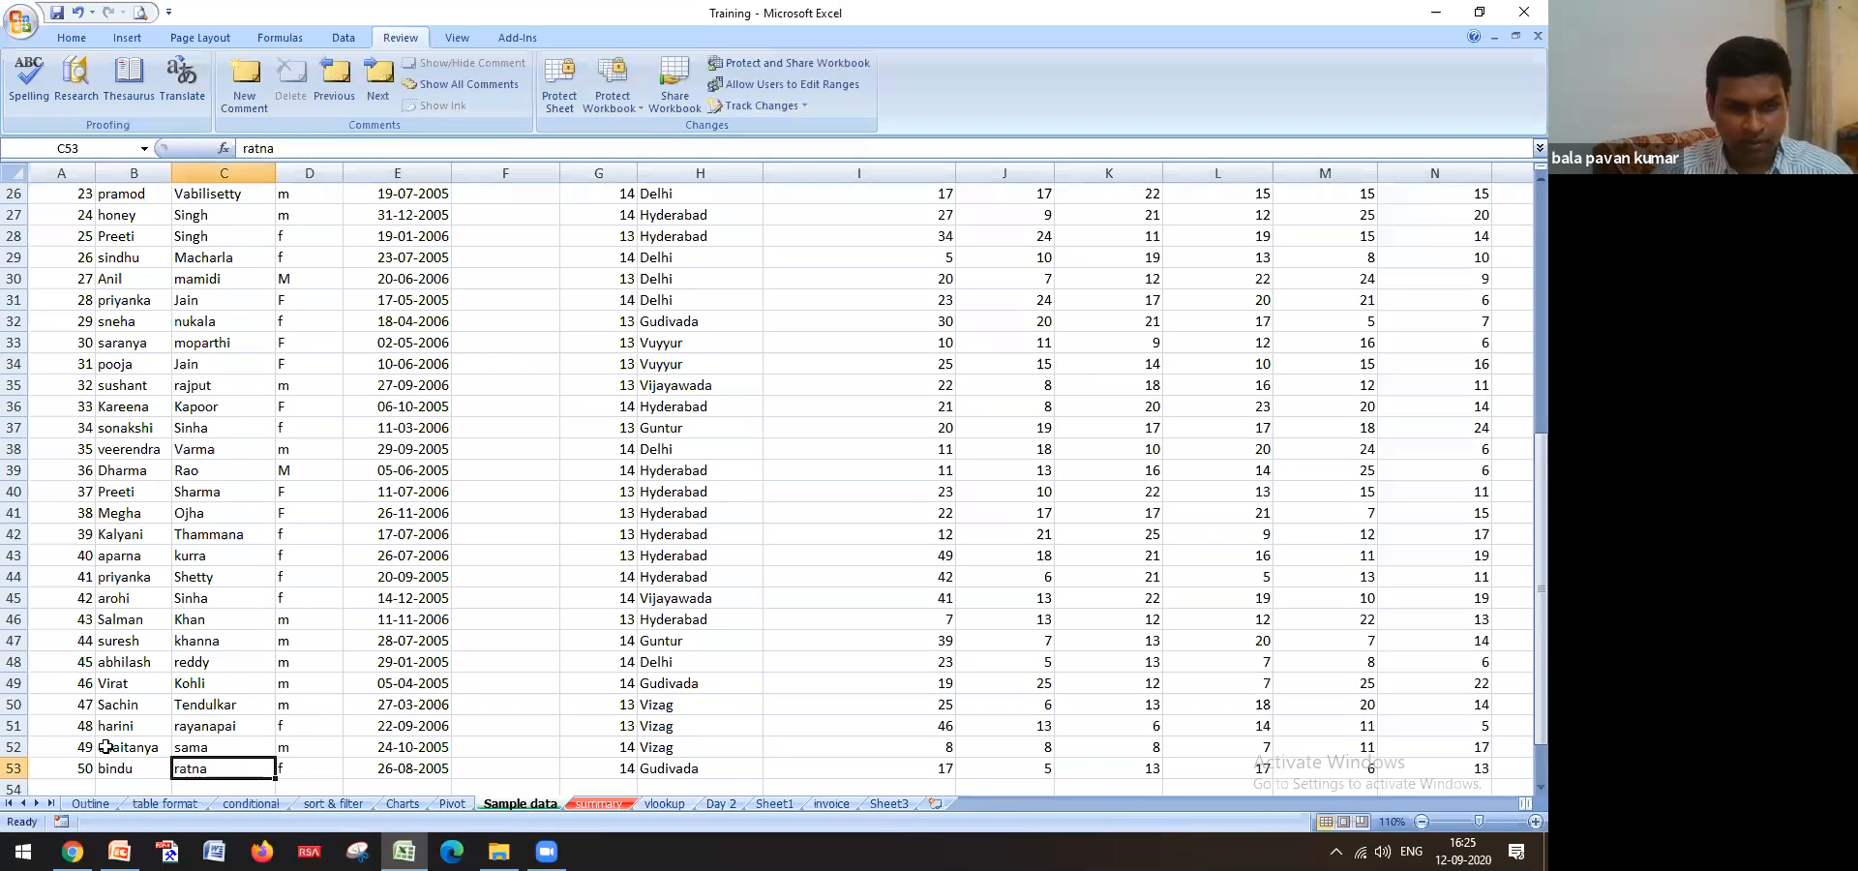
pyautogui.click(12, 471)
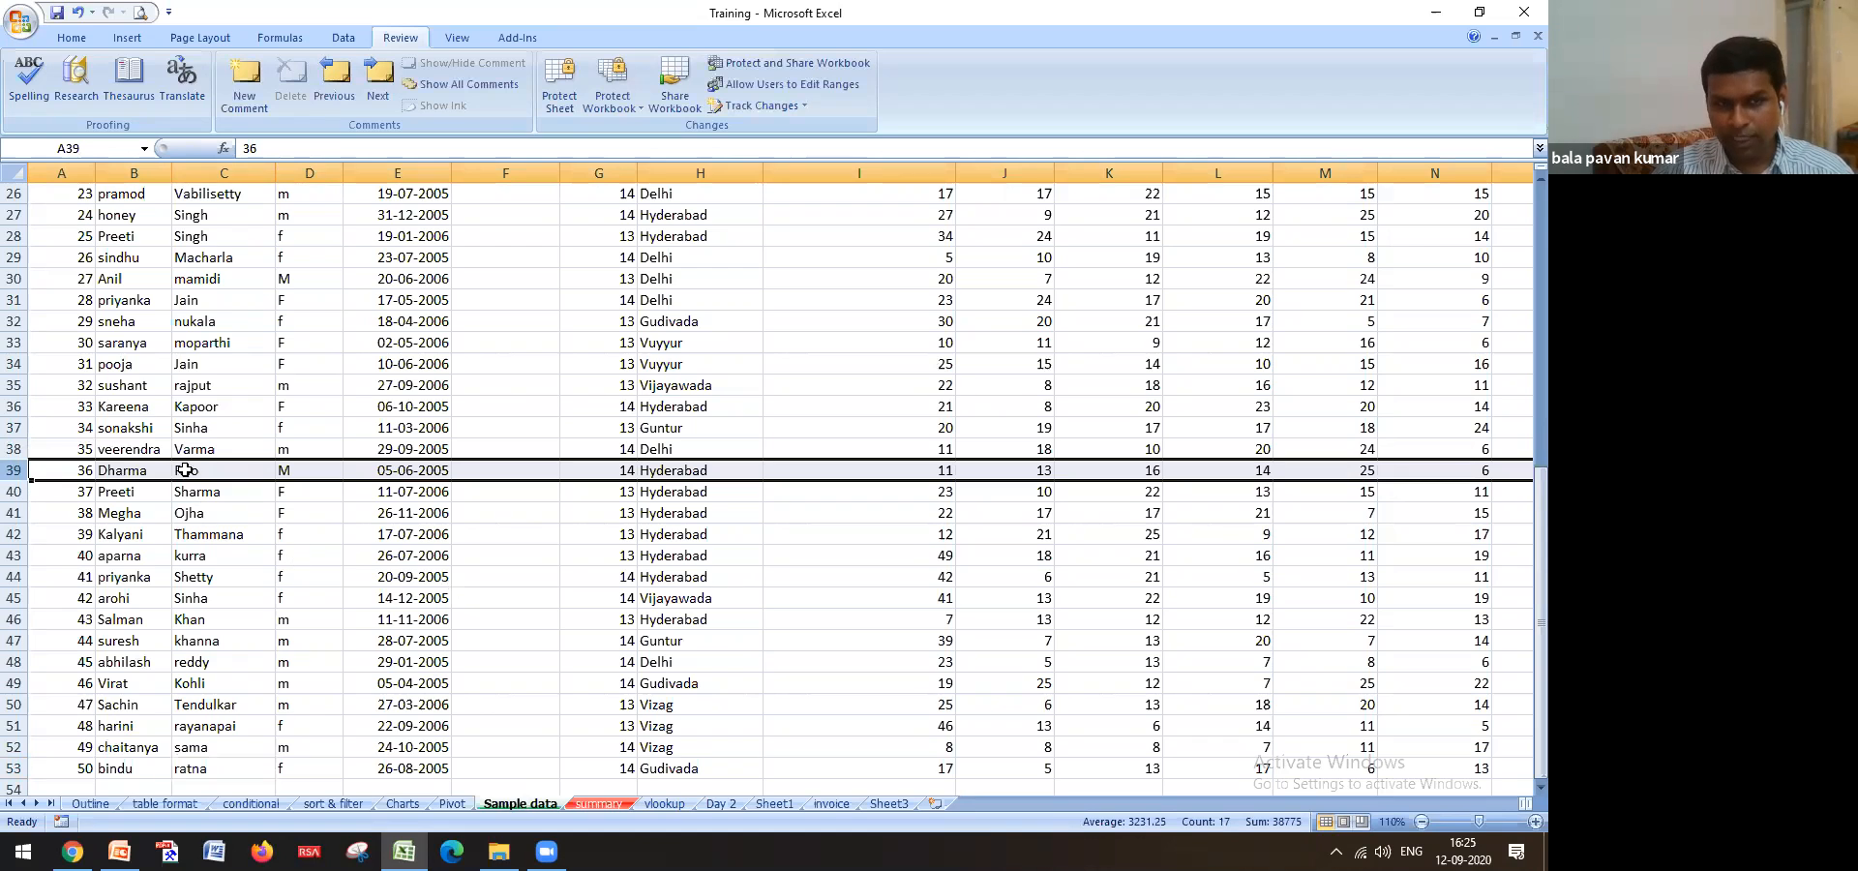
pyautogui.click(664, 809)
pyautogui.click(728, 351)
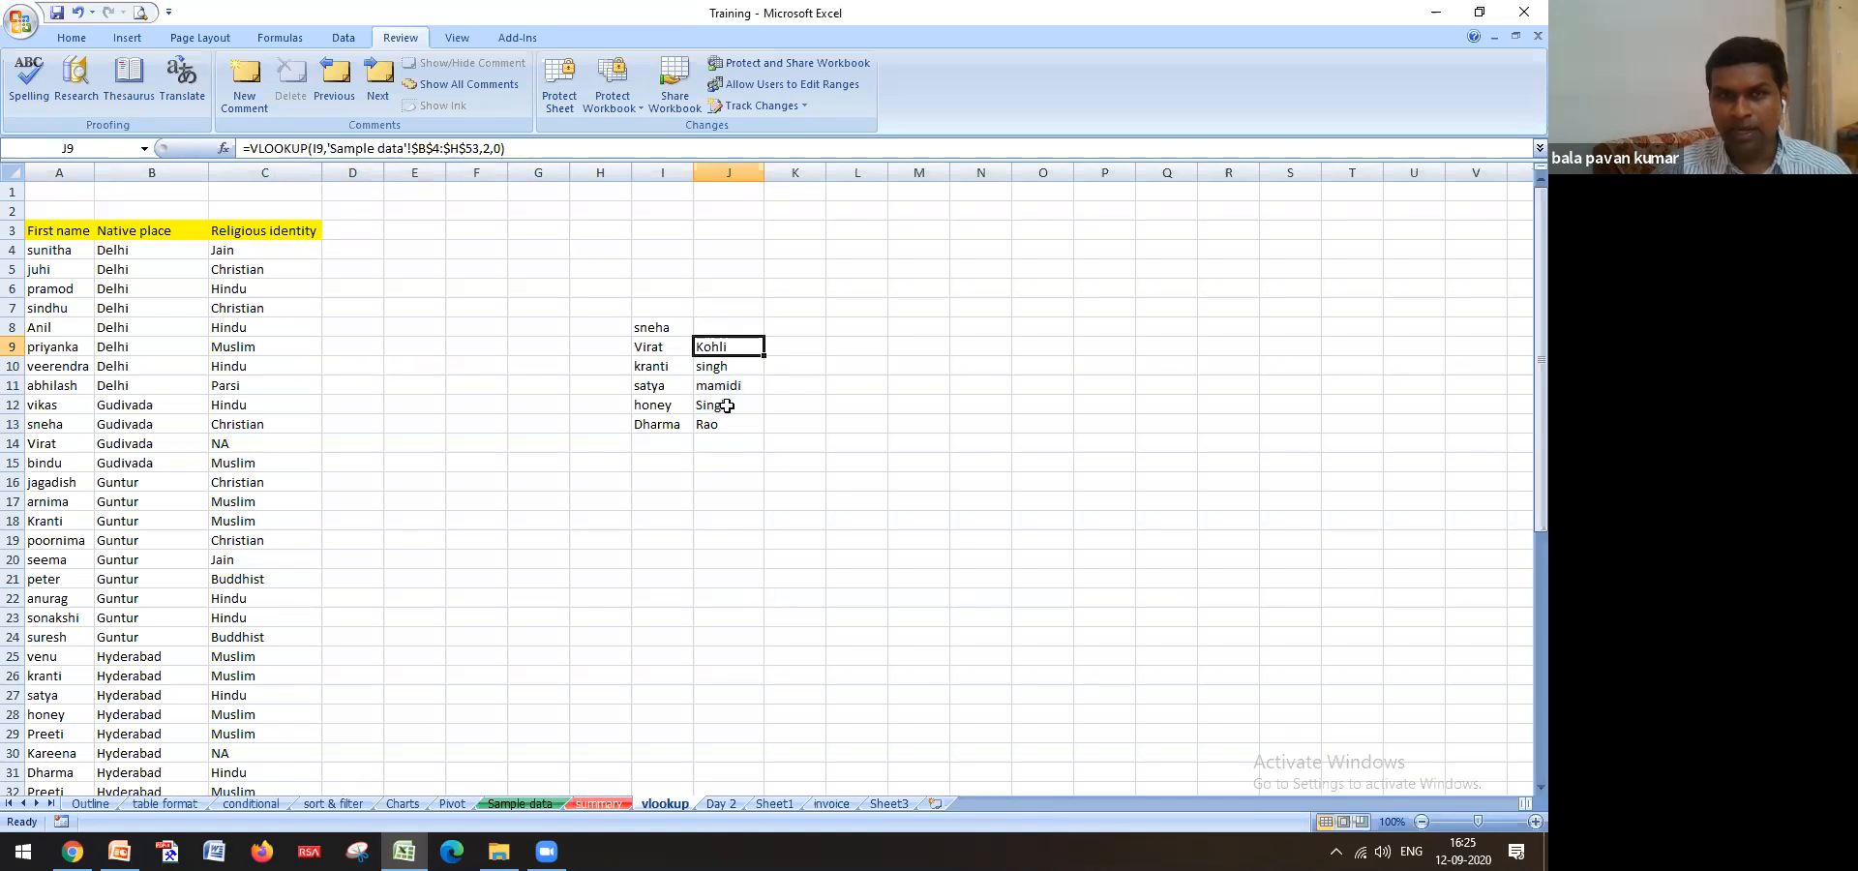
# Change J9's column index to 3 for gender and fill it down to J13
pyautogui.click(484, 148)
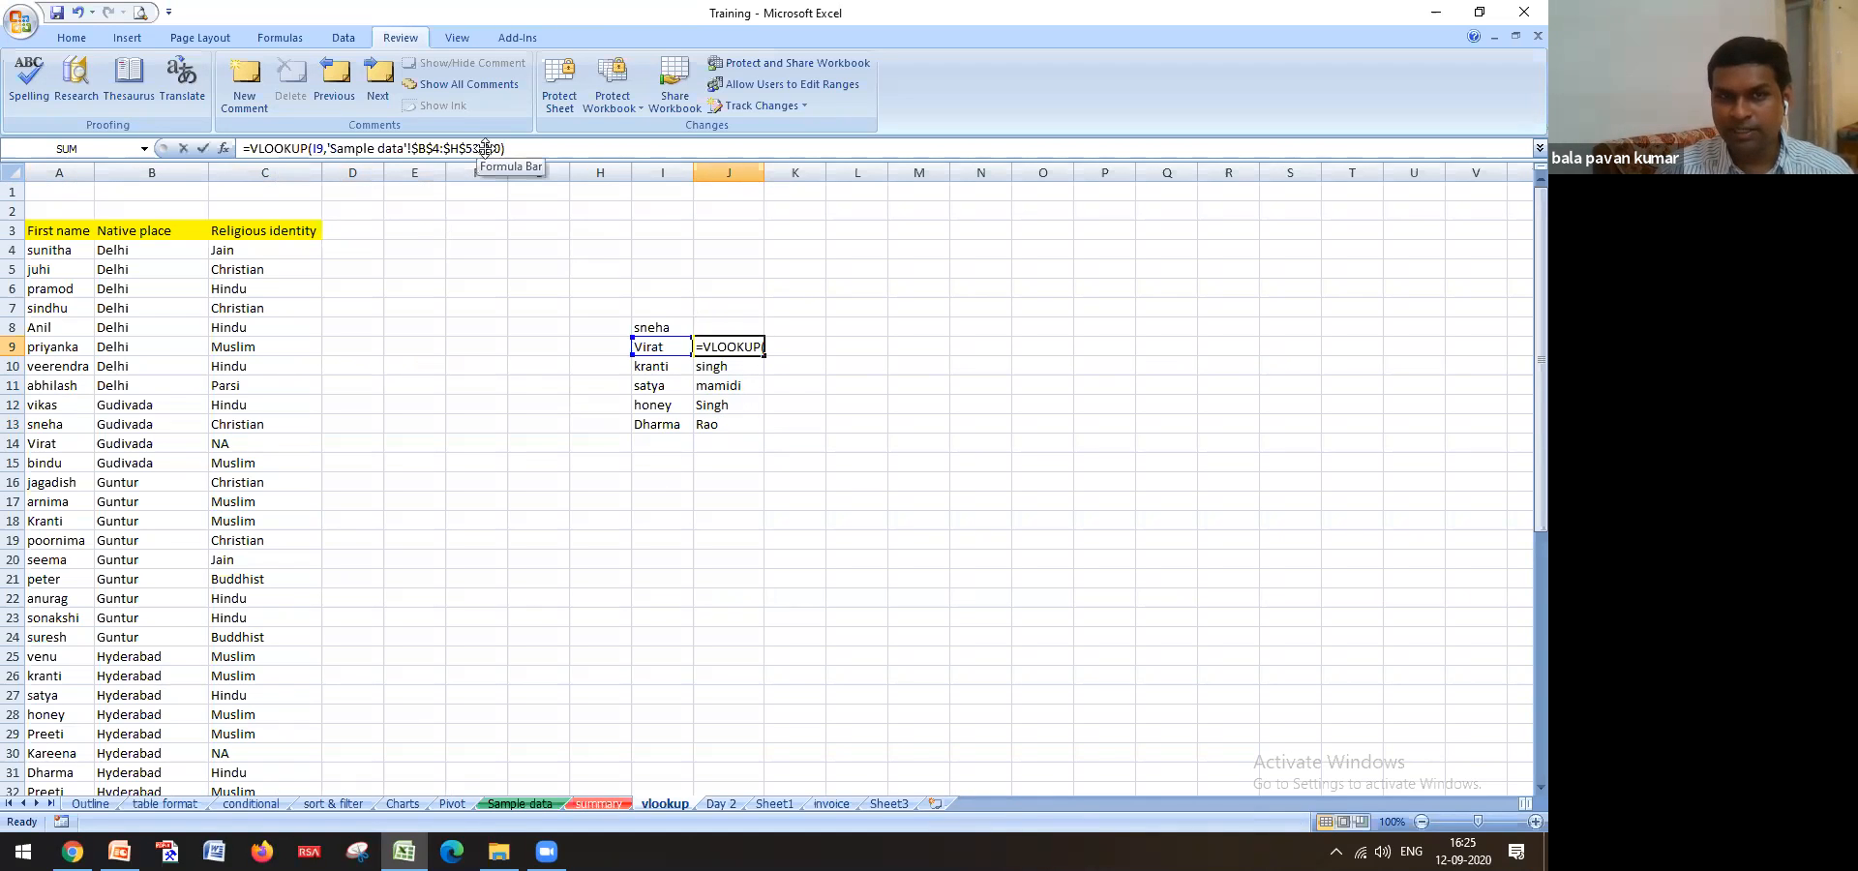
pyautogui.press('Delete')
pyautogui.write('3')
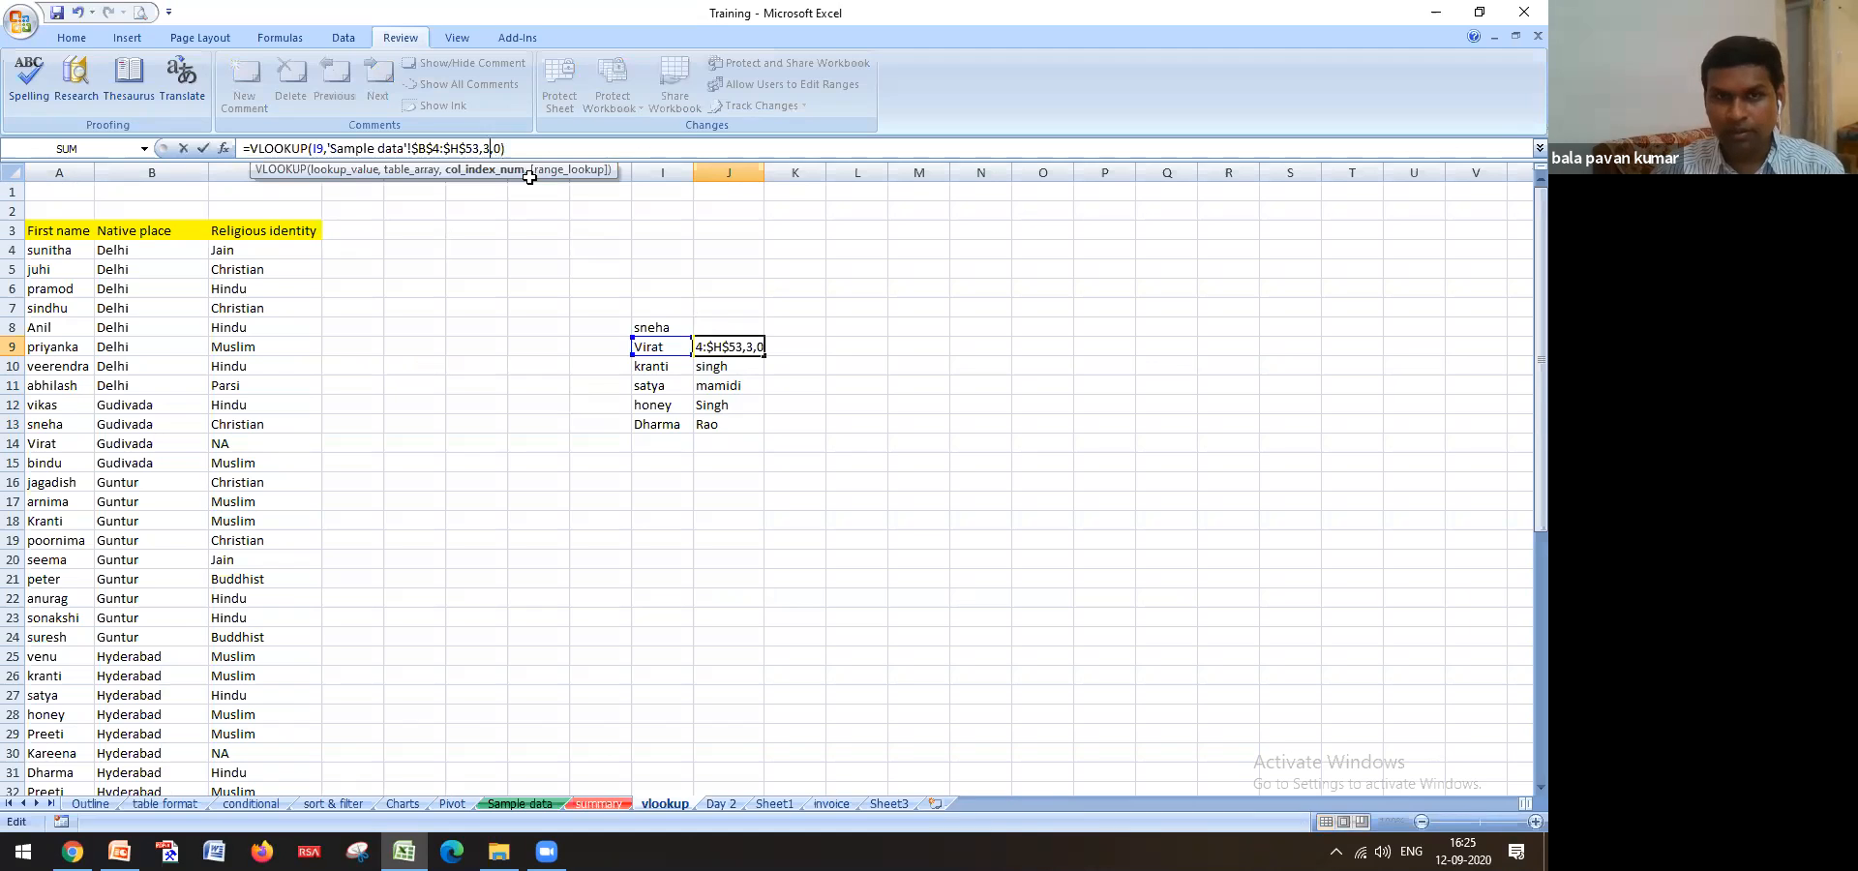
pyautogui.press('Return')
pyautogui.press('Up')
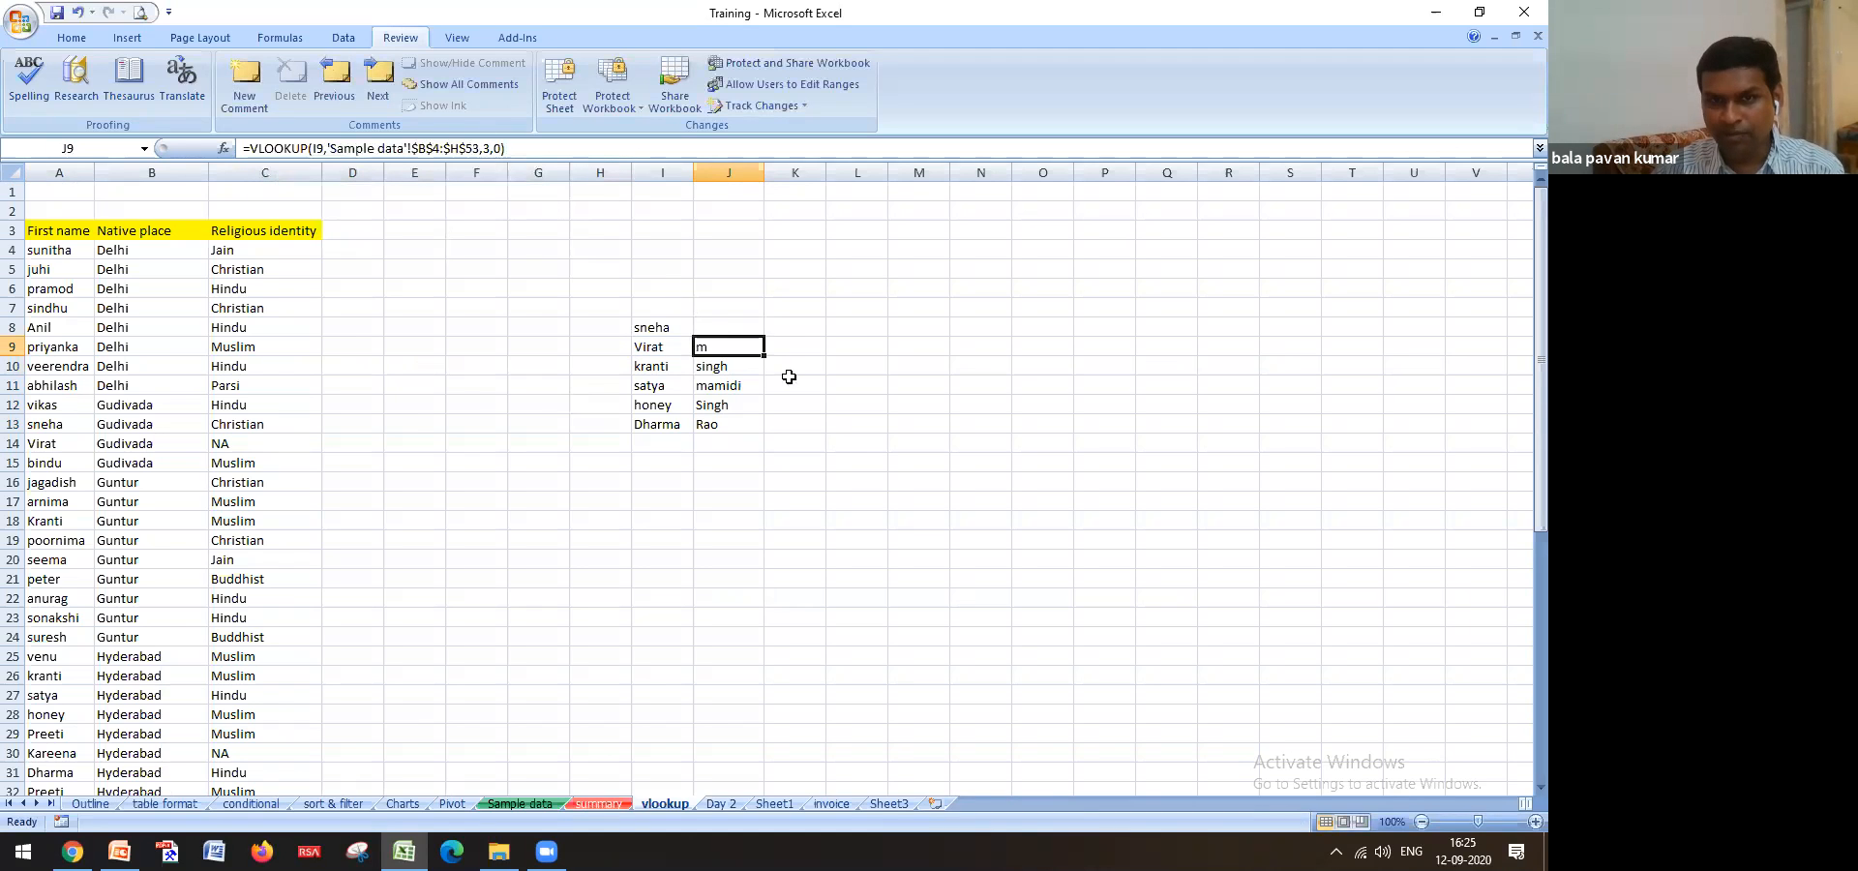
pyautogui.doubleClick(764, 356)
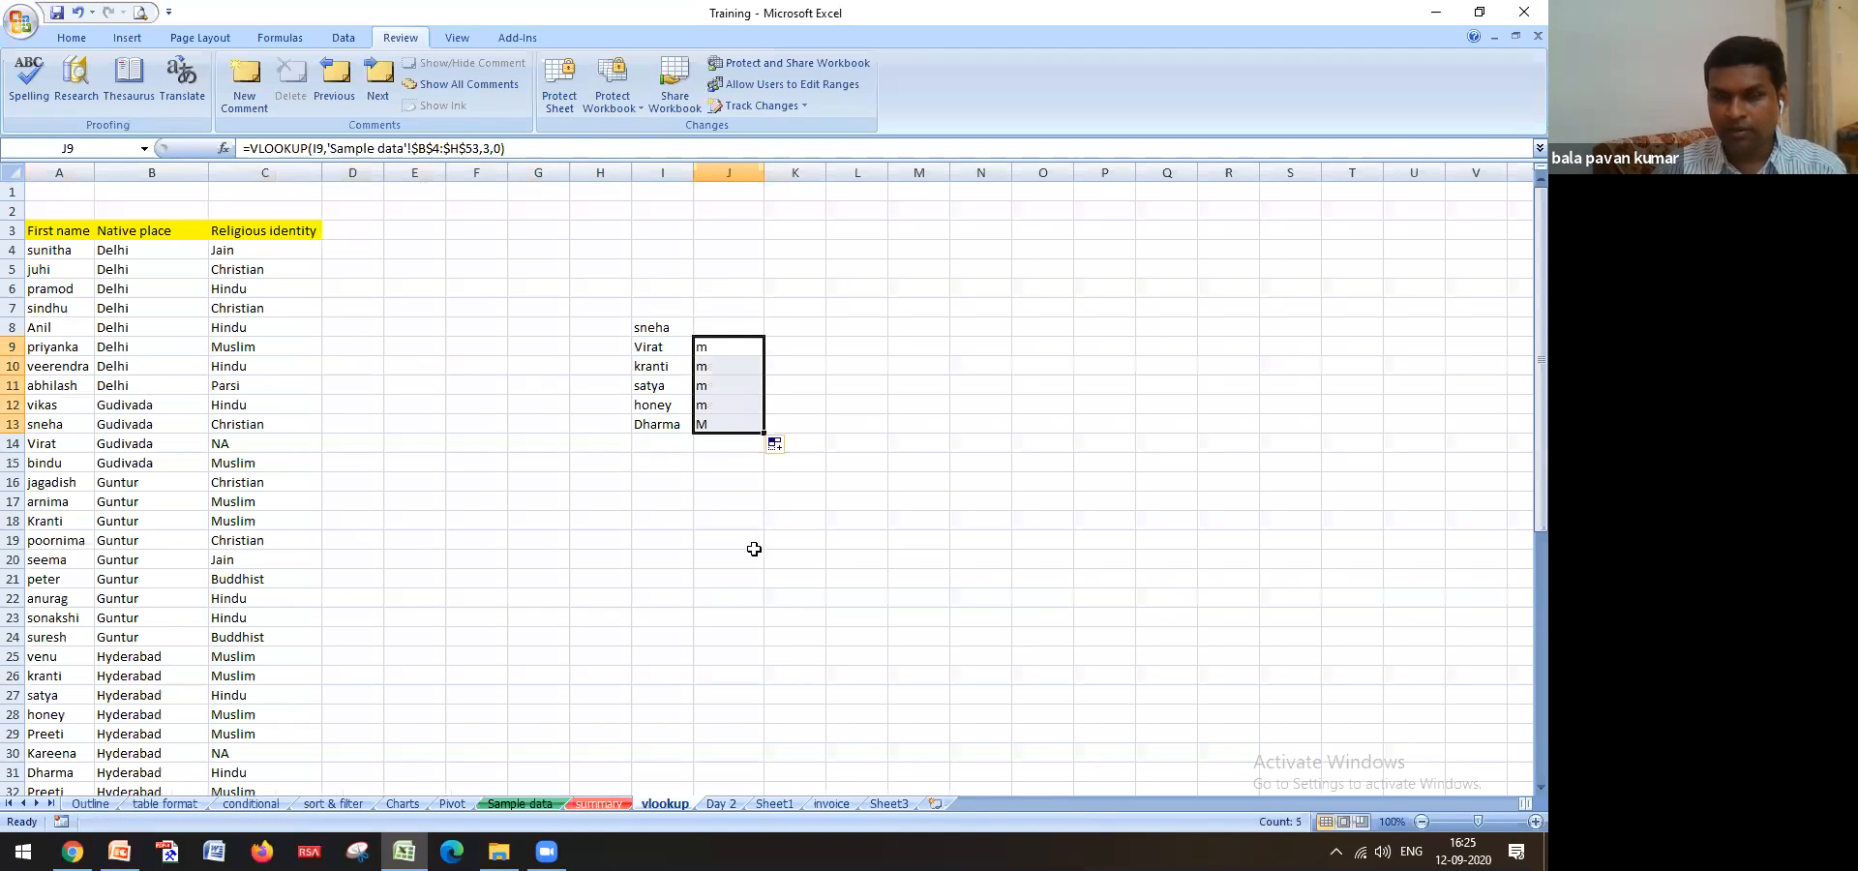
pyautogui.click(726, 350)
# Copy the J9 gender lookup into J8 so sneha shows f
pyautogui.hotkey('ctrl', 'c')
pyautogui.press('Up')
pyautogui.hotkey('ctrl', 'v')
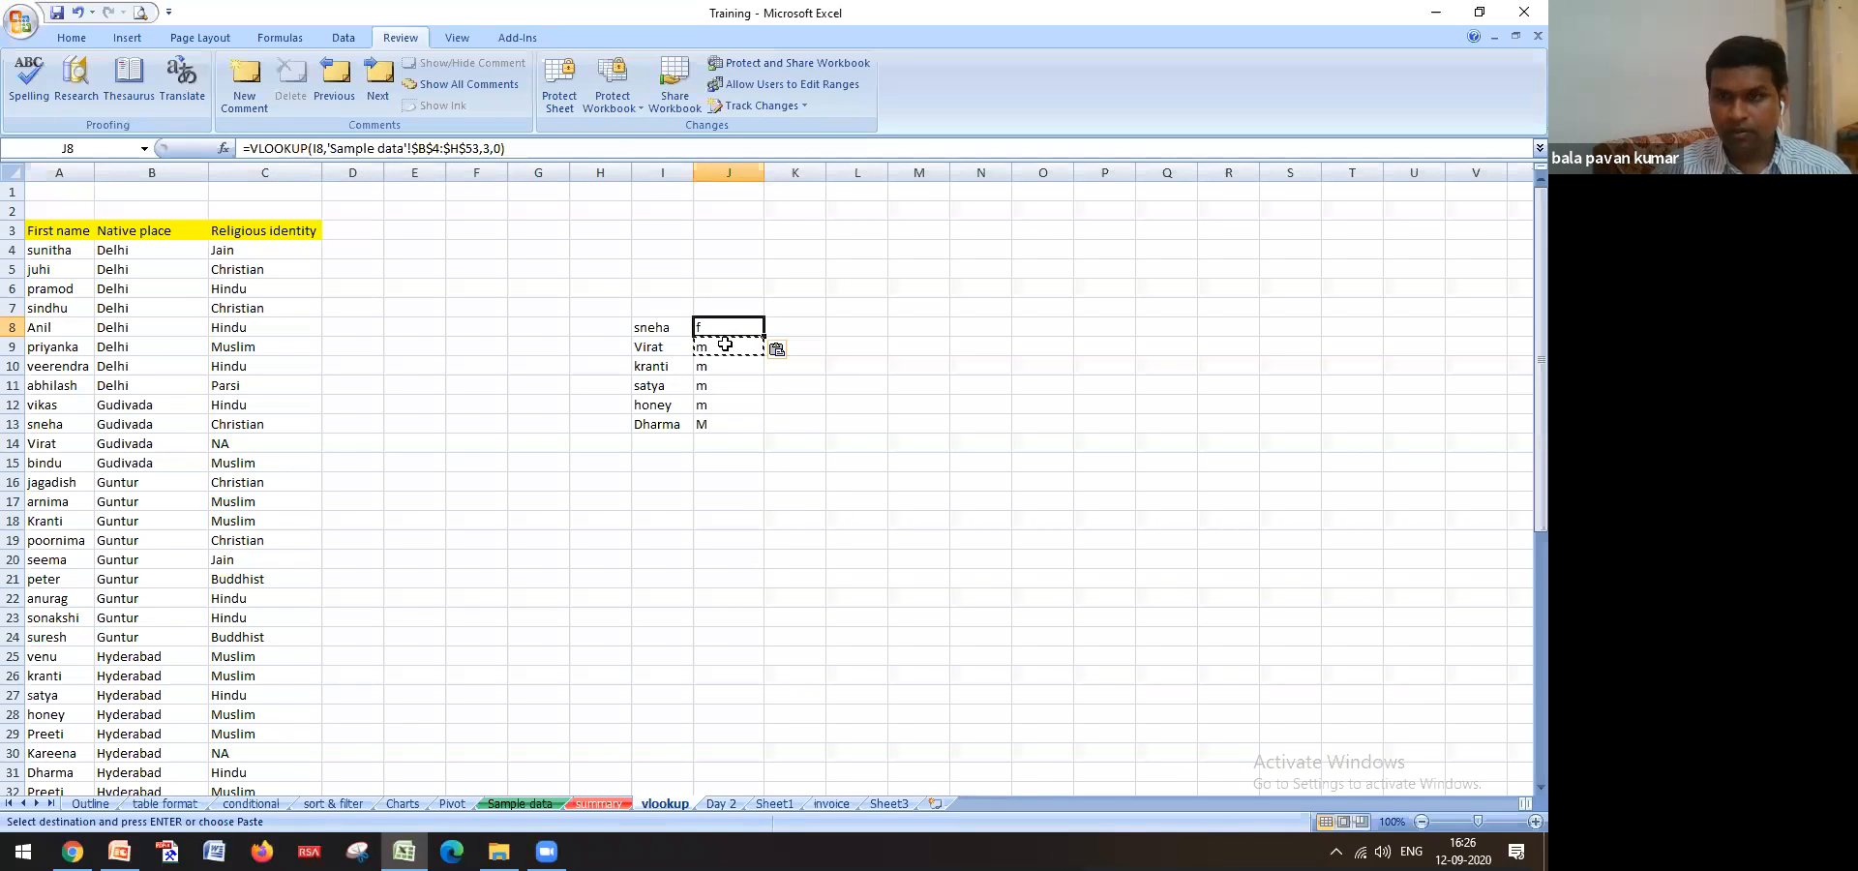
pyautogui.click(744, 463)
pyautogui.press('Escape')
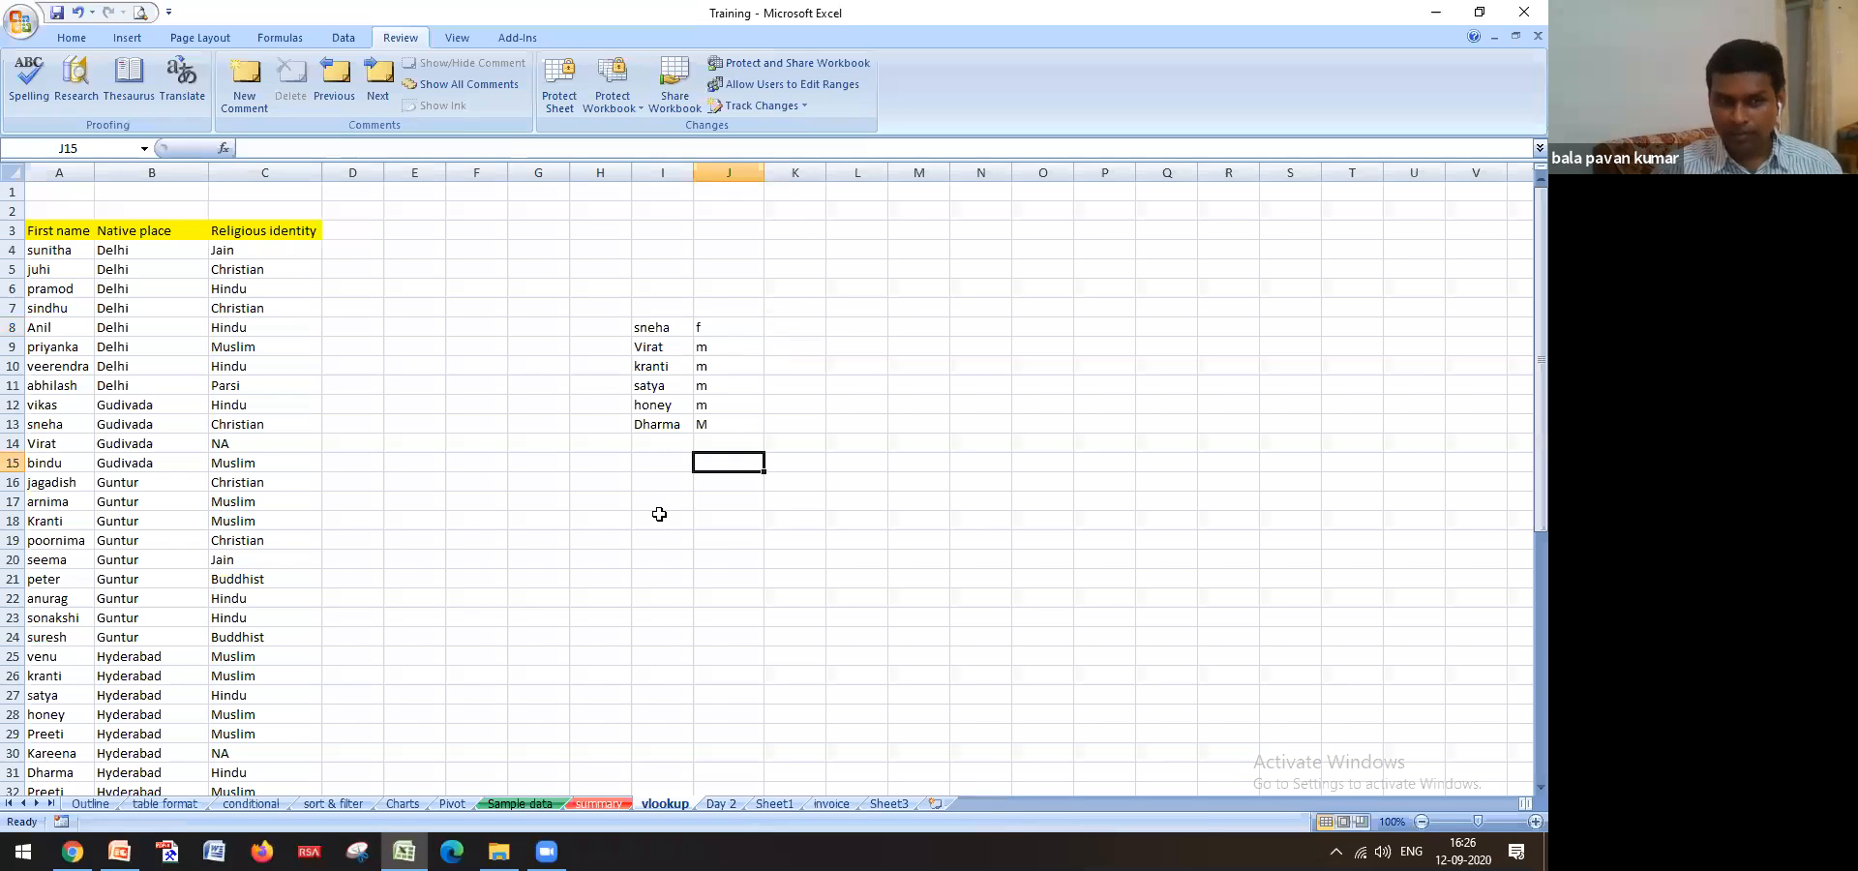
pyautogui.click(709, 328)
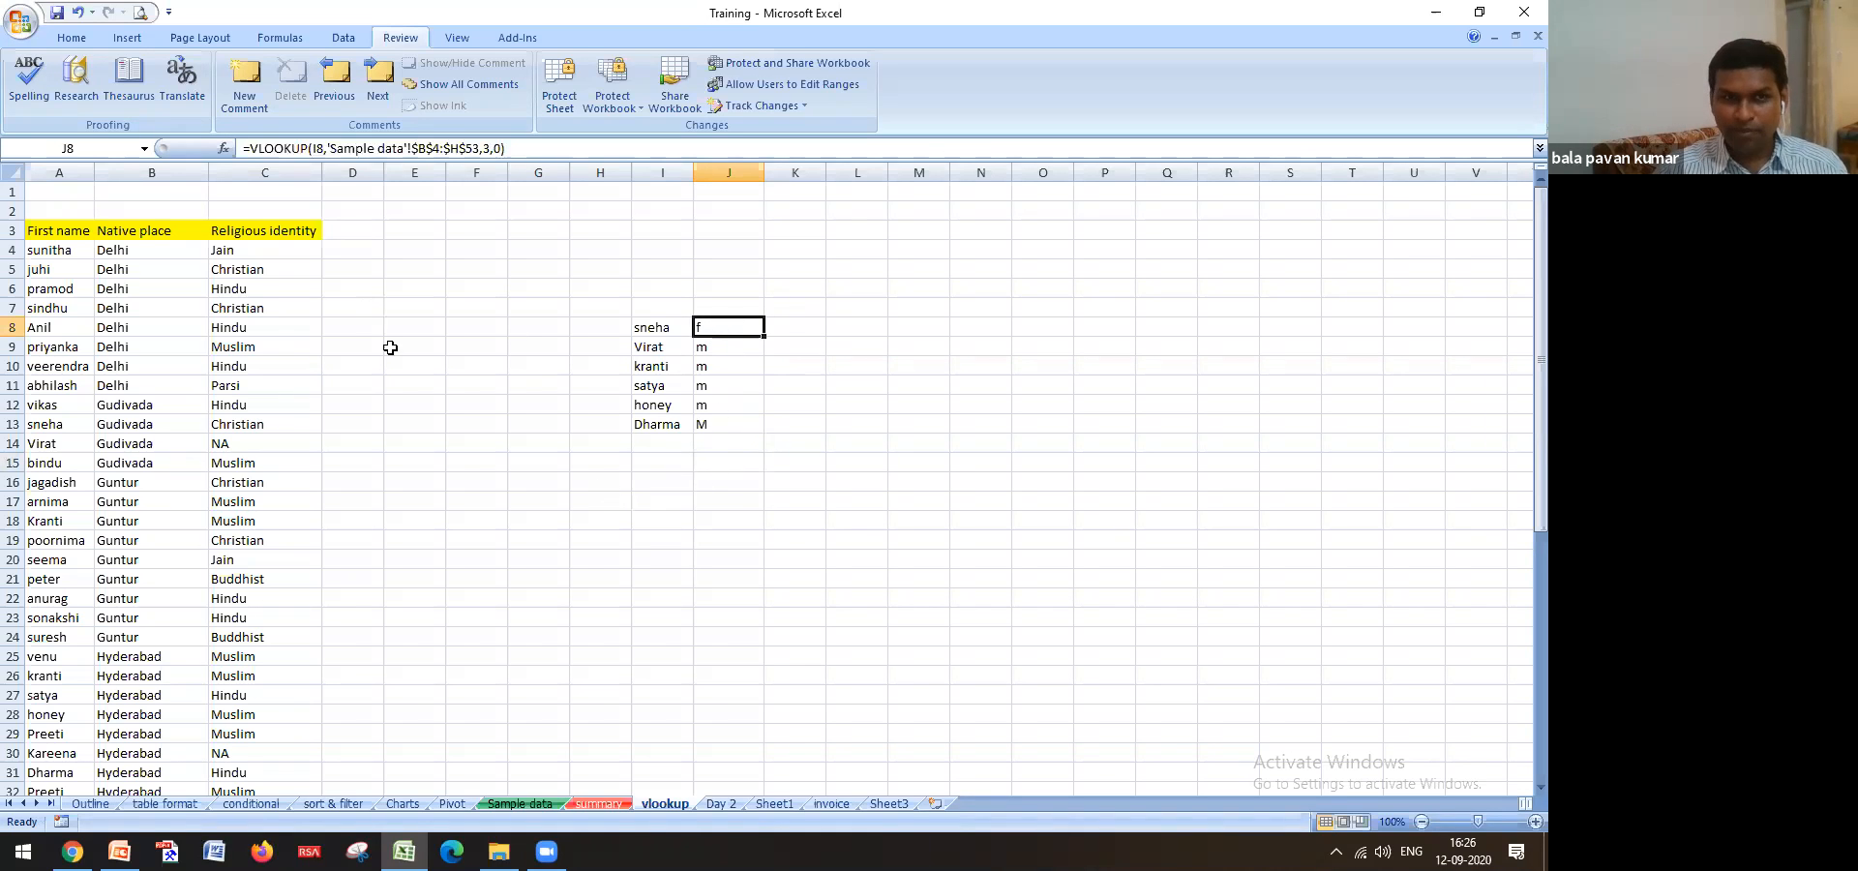
# Review sunitha's entry and the Religious identity column C on the vlookup sheet
pyautogui.scroll(-4, 363, 360)
pyautogui.scroll(4, 361, 357)
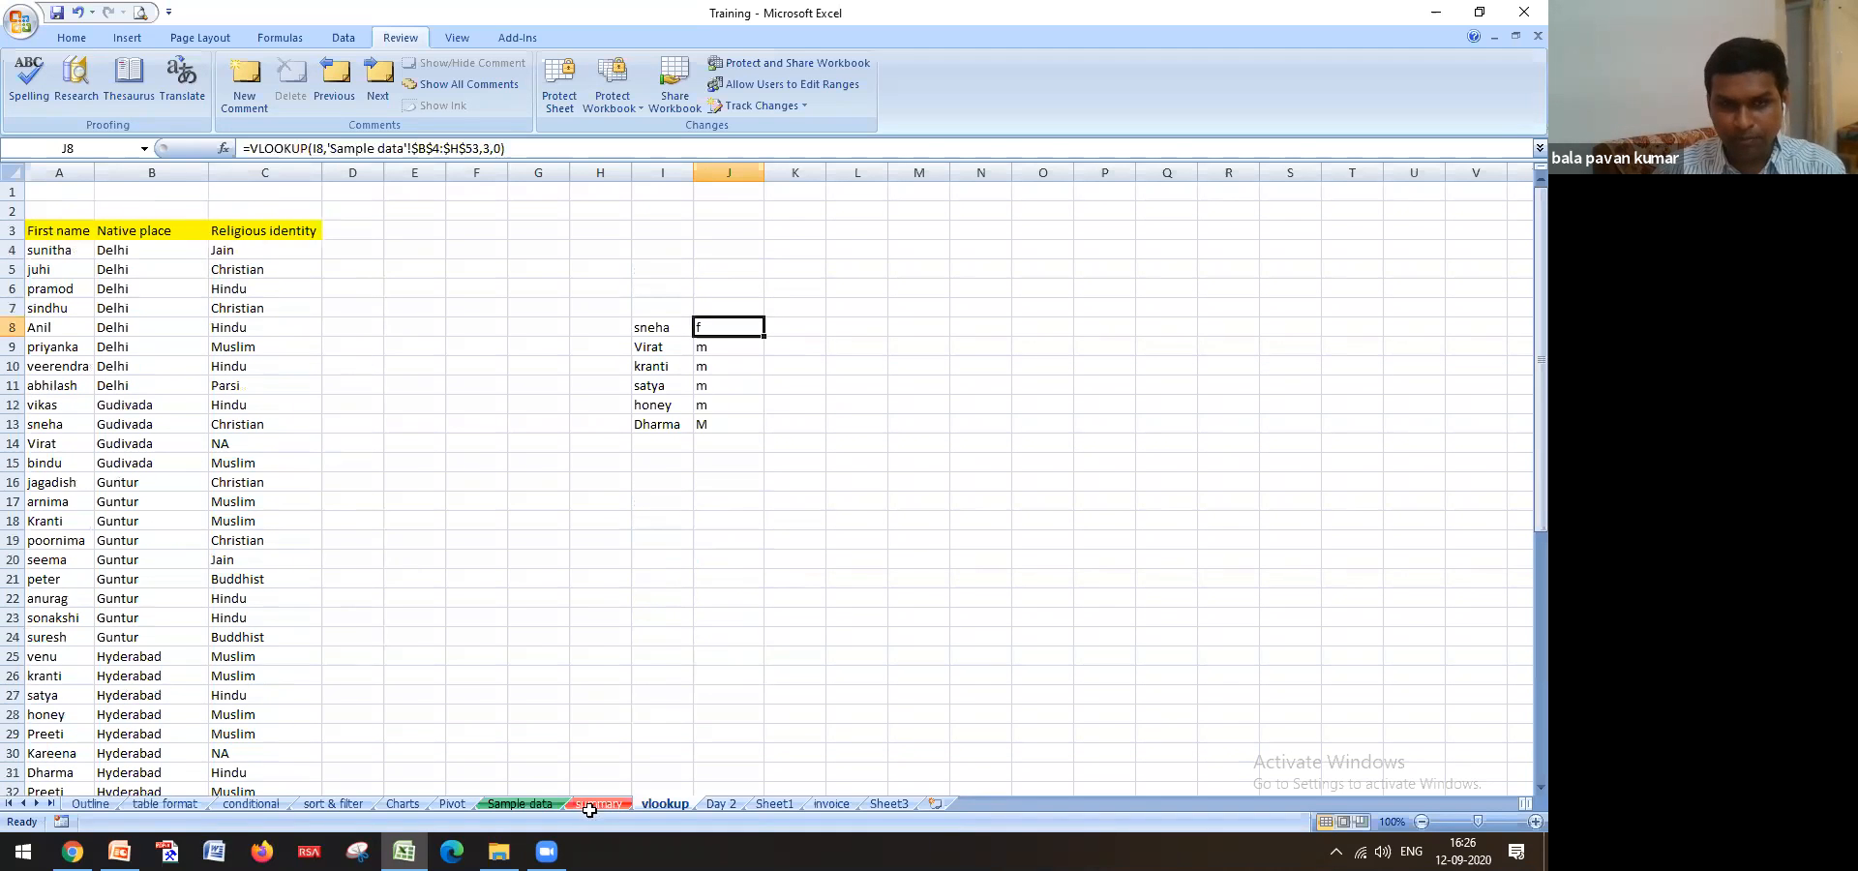
pyautogui.click(69, 256)
pyautogui.scroll(-13, 110, 310)
pyautogui.scroll(13, 125, 332)
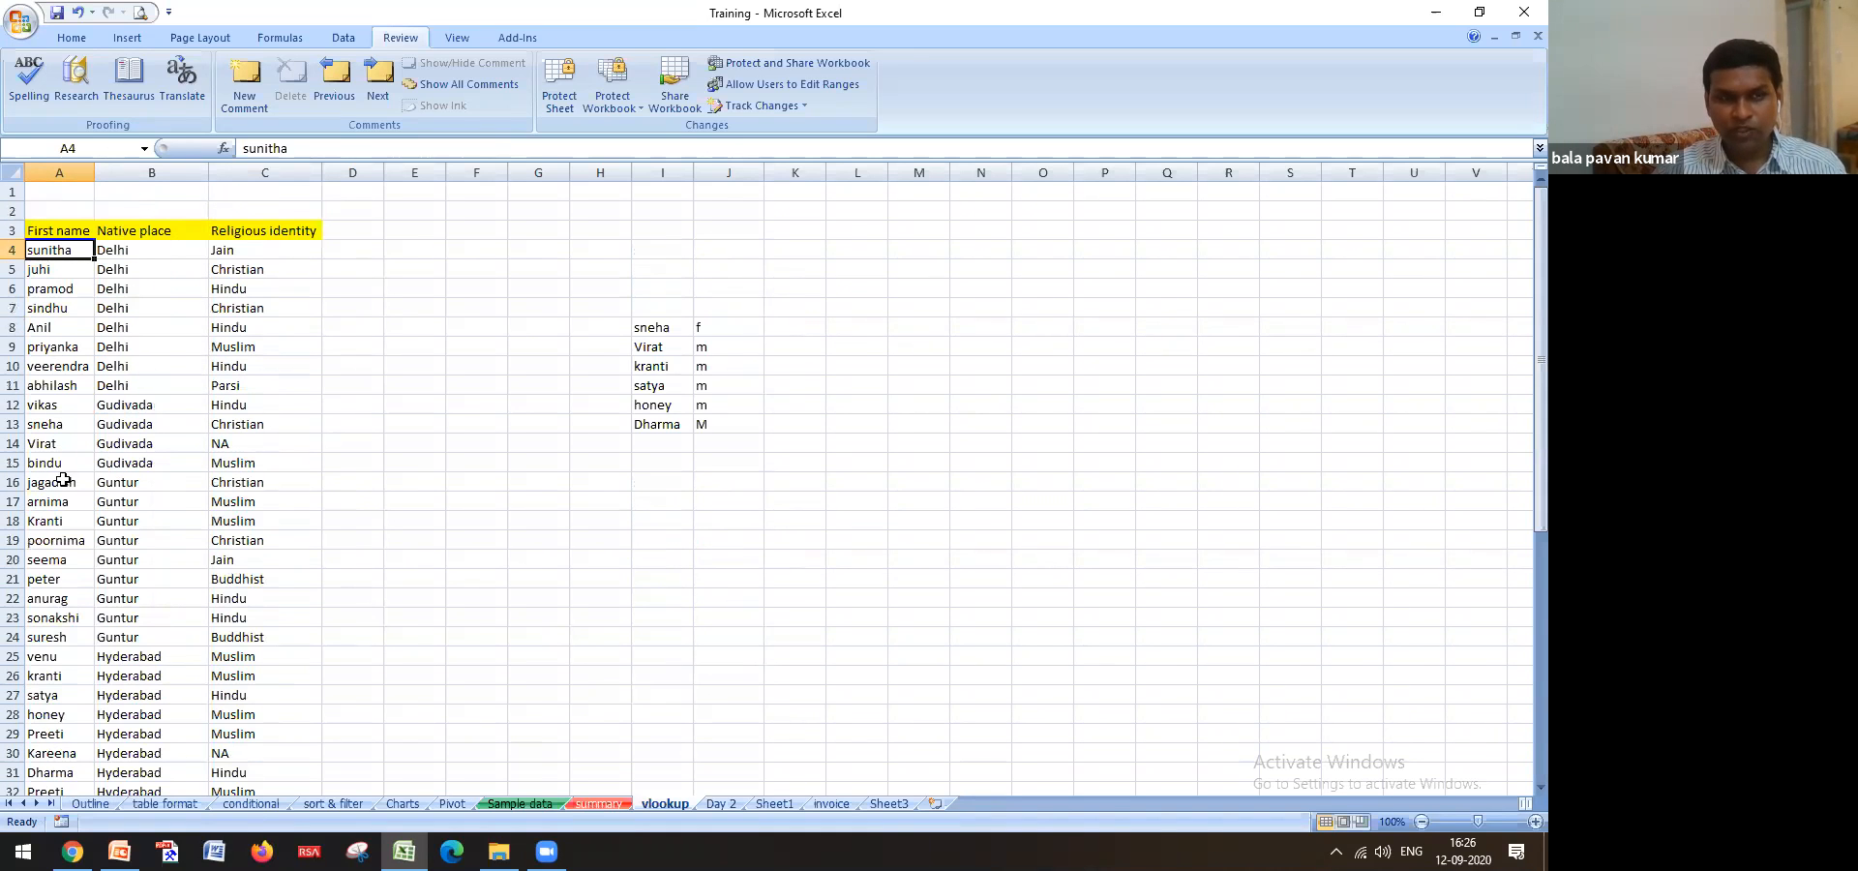
pyautogui.click(256, 251)
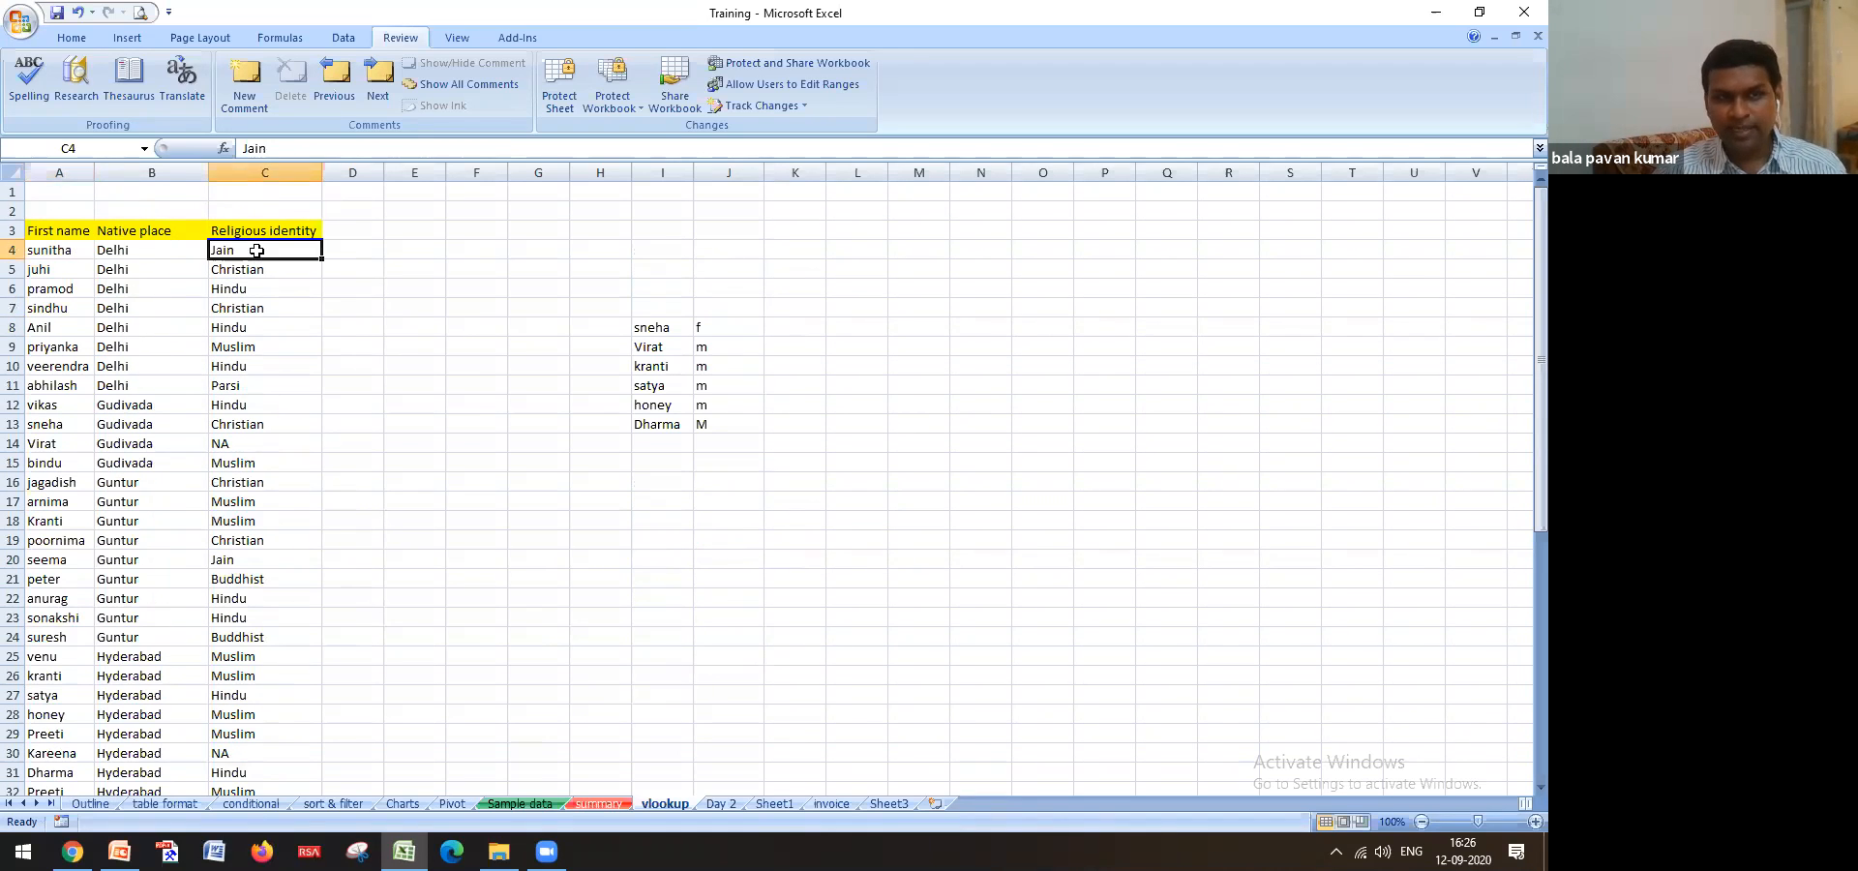
pyautogui.click(349, 251)
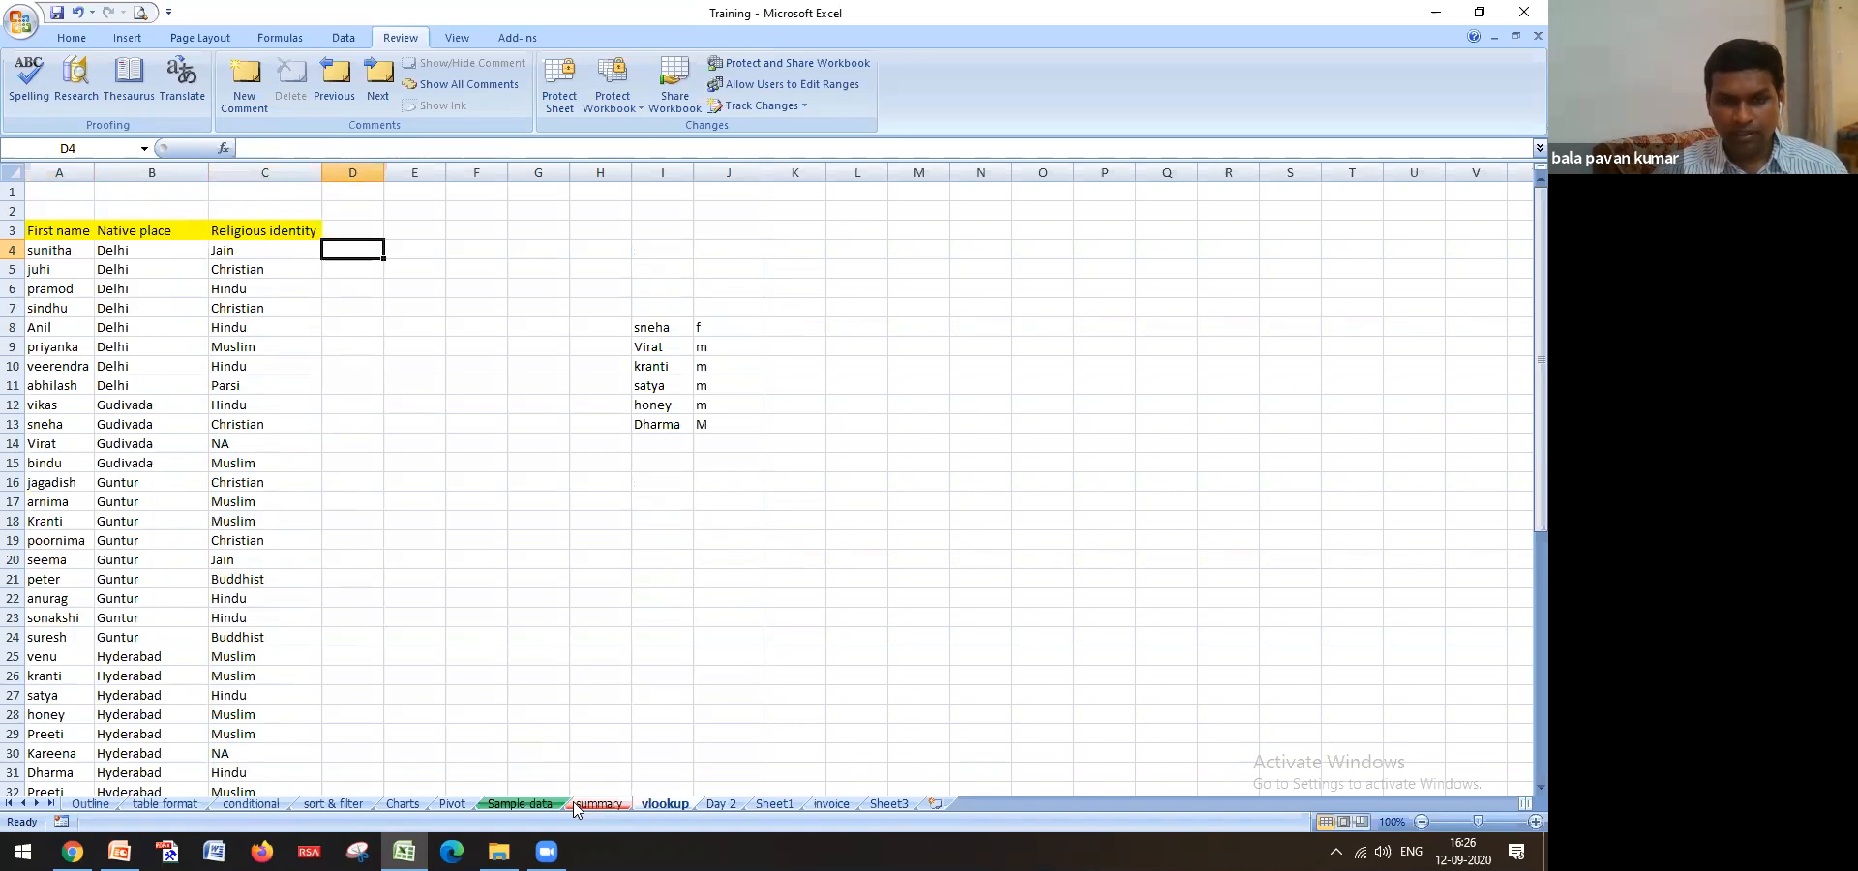
pyautogui.click(265, 179)
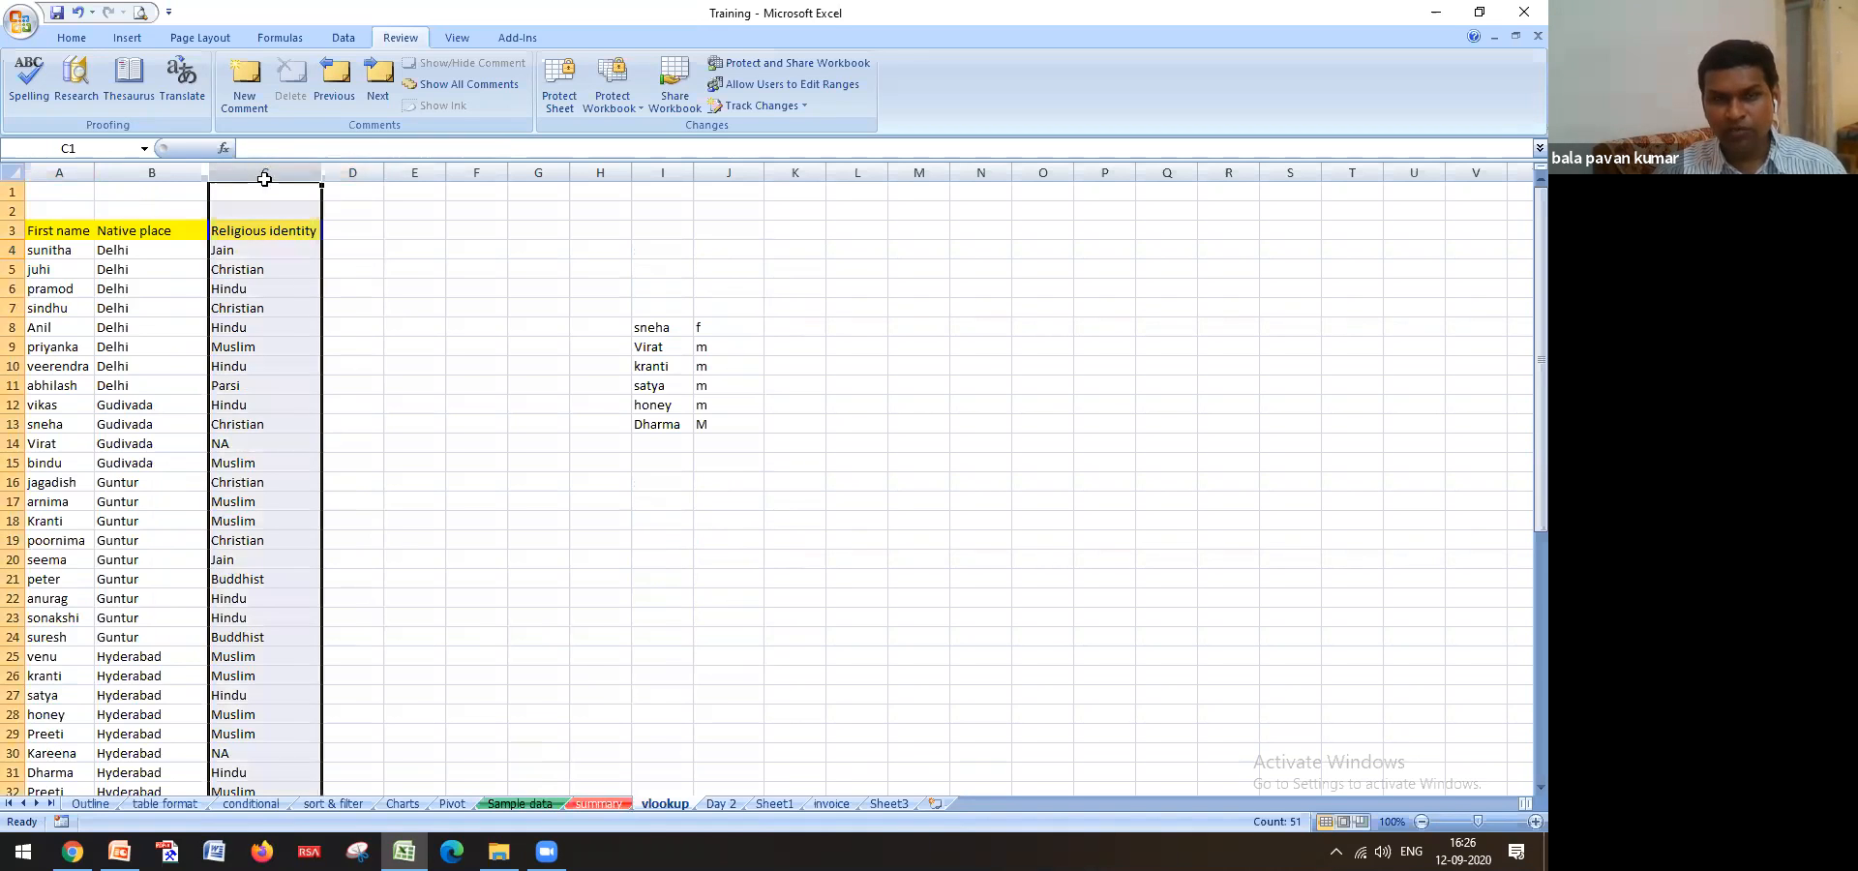
# Compare Rohit's empty Religion cell F4 with the vlookup list, then begin a formula in F4
pyautogui.click(519, 803)
pyautogui.scroll(7, 290, 455)
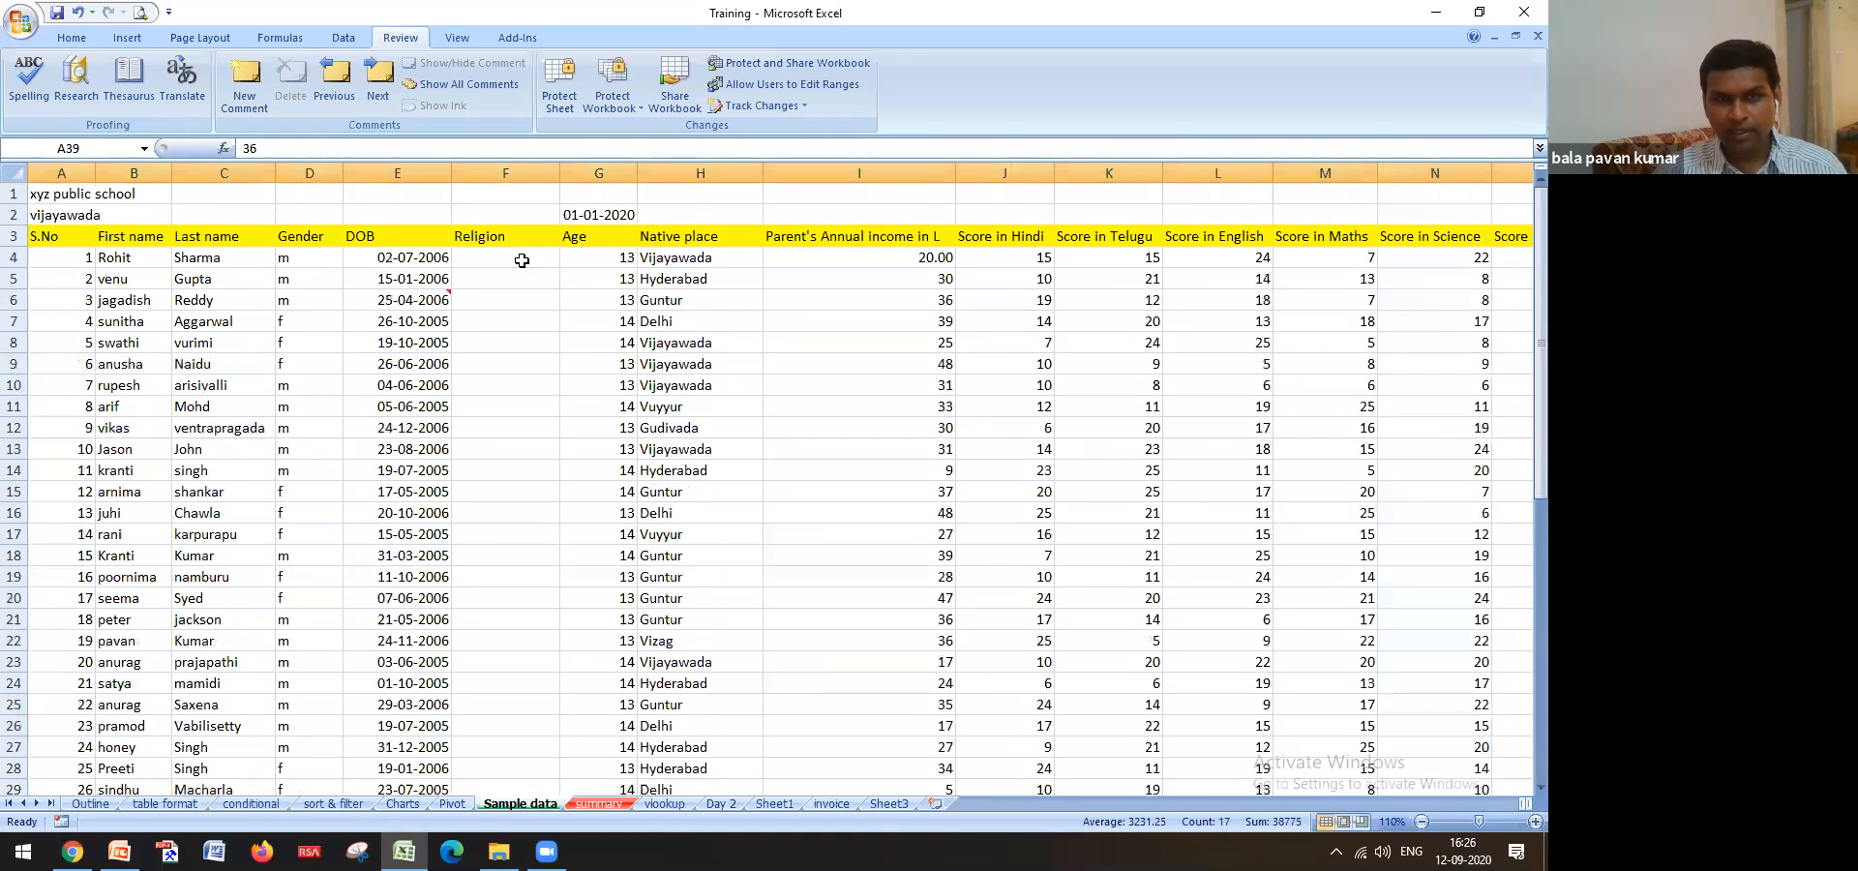
pyautogui.click(522, 260)
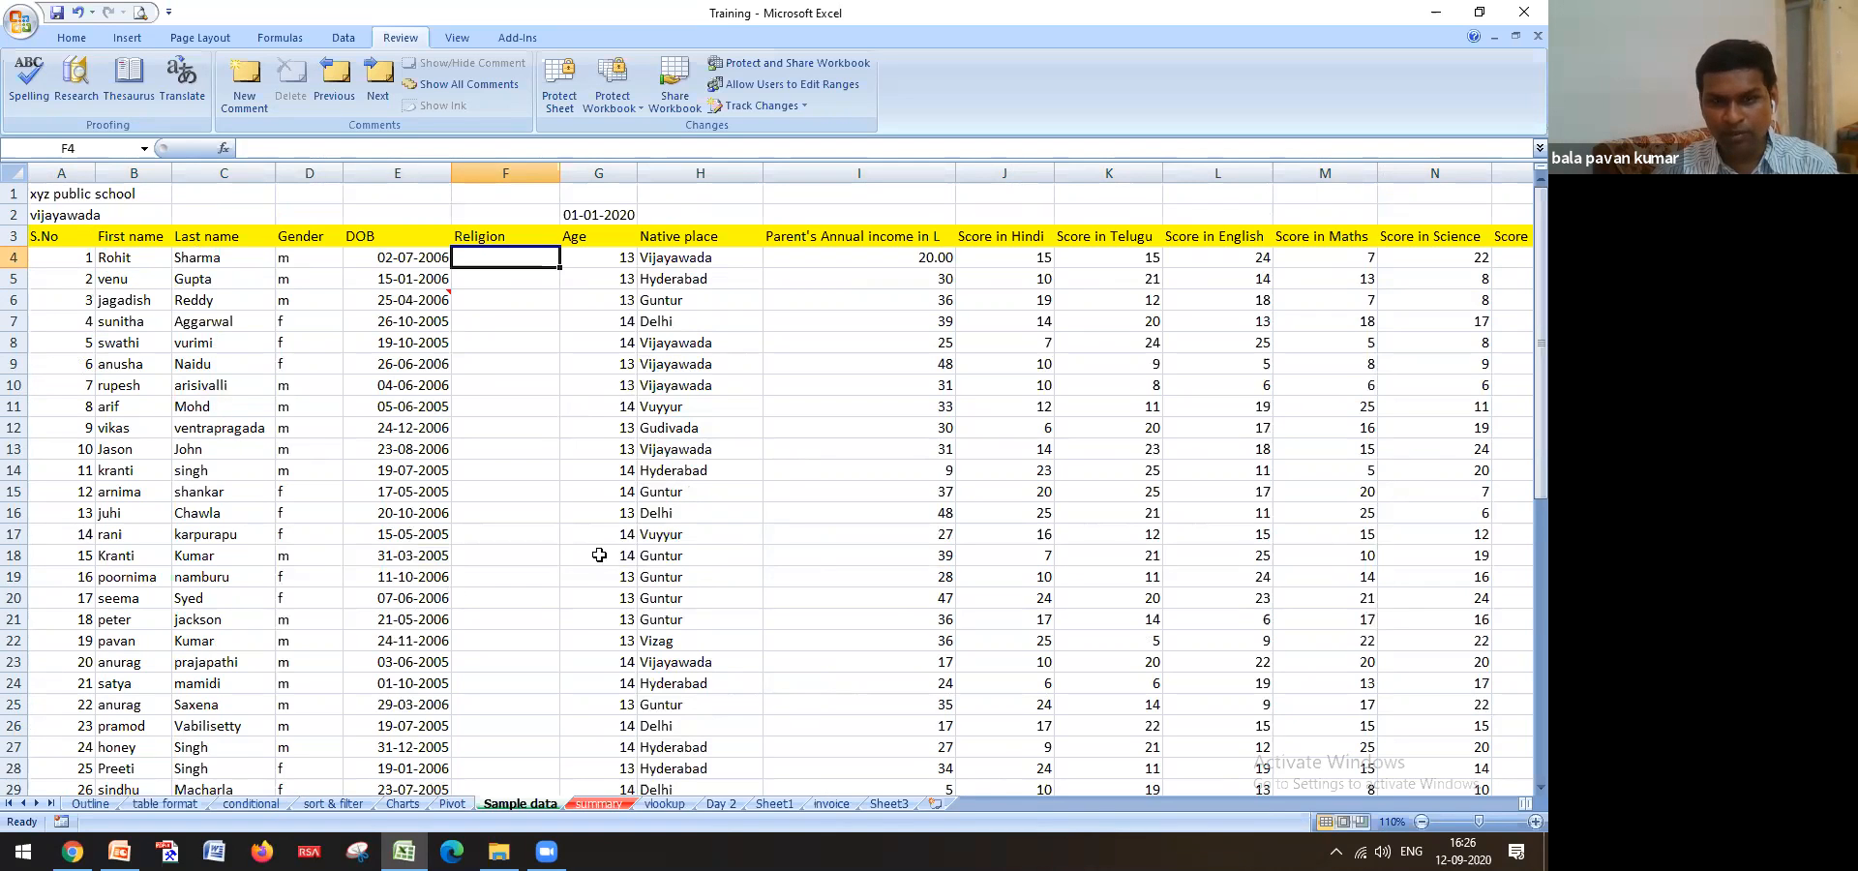
pyautogui.click(666, 803)
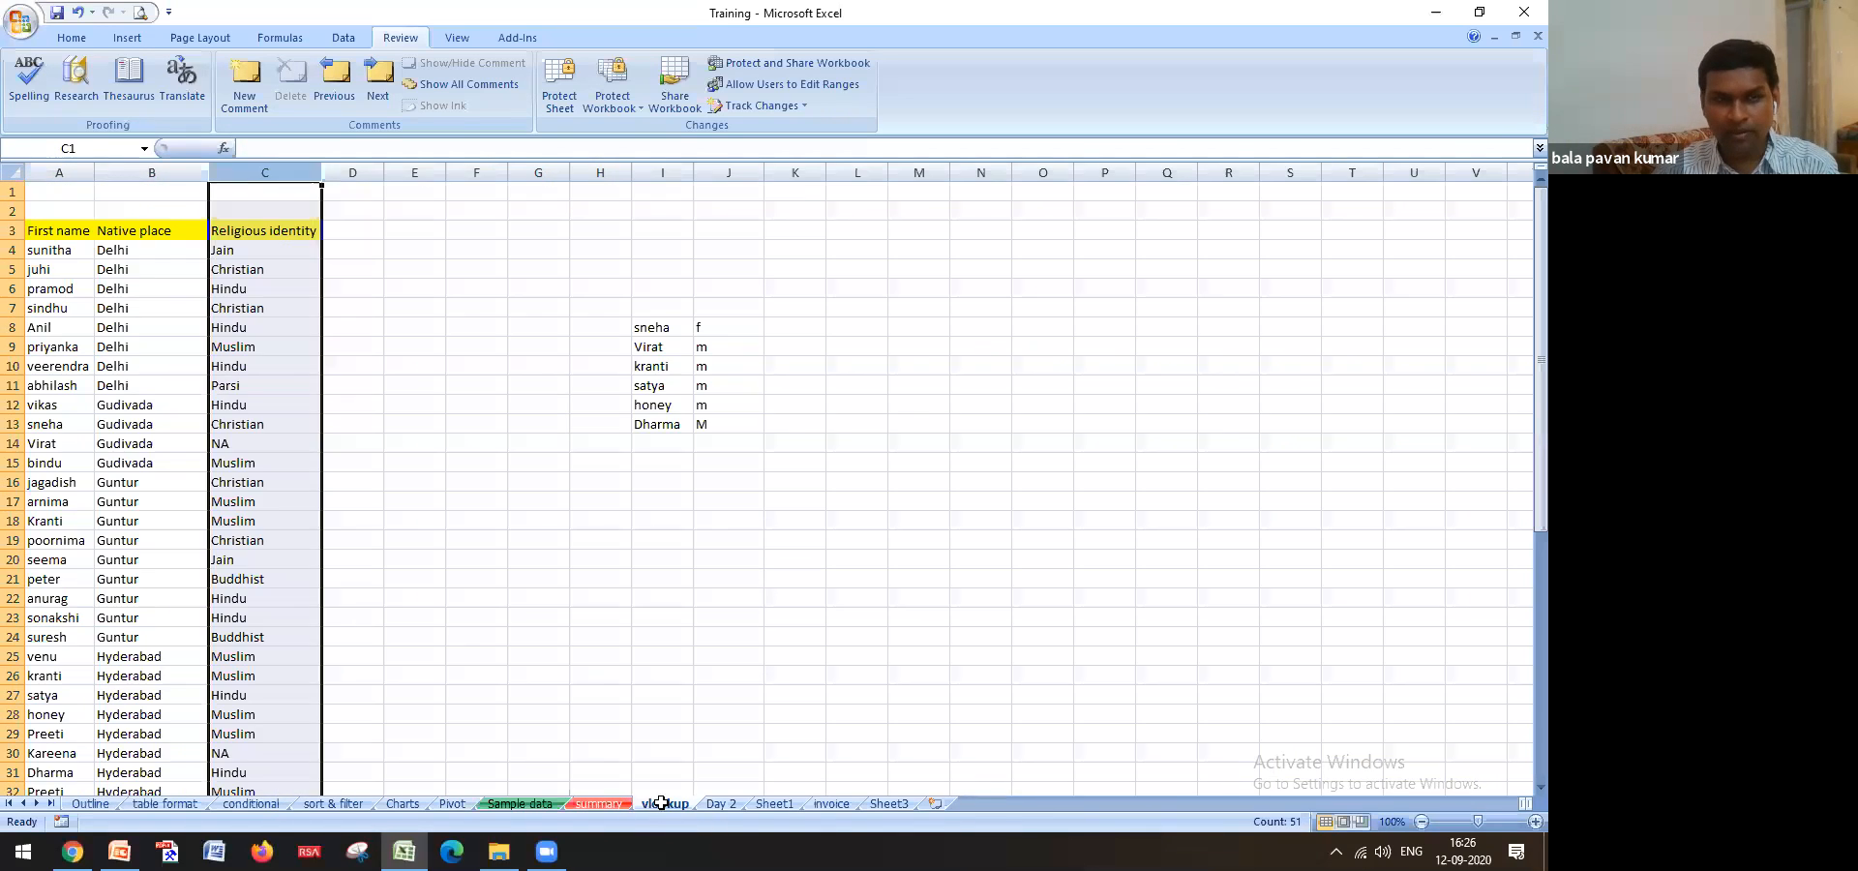
pyautogui.click(64, 250)
pyautogui.click(60, 267)
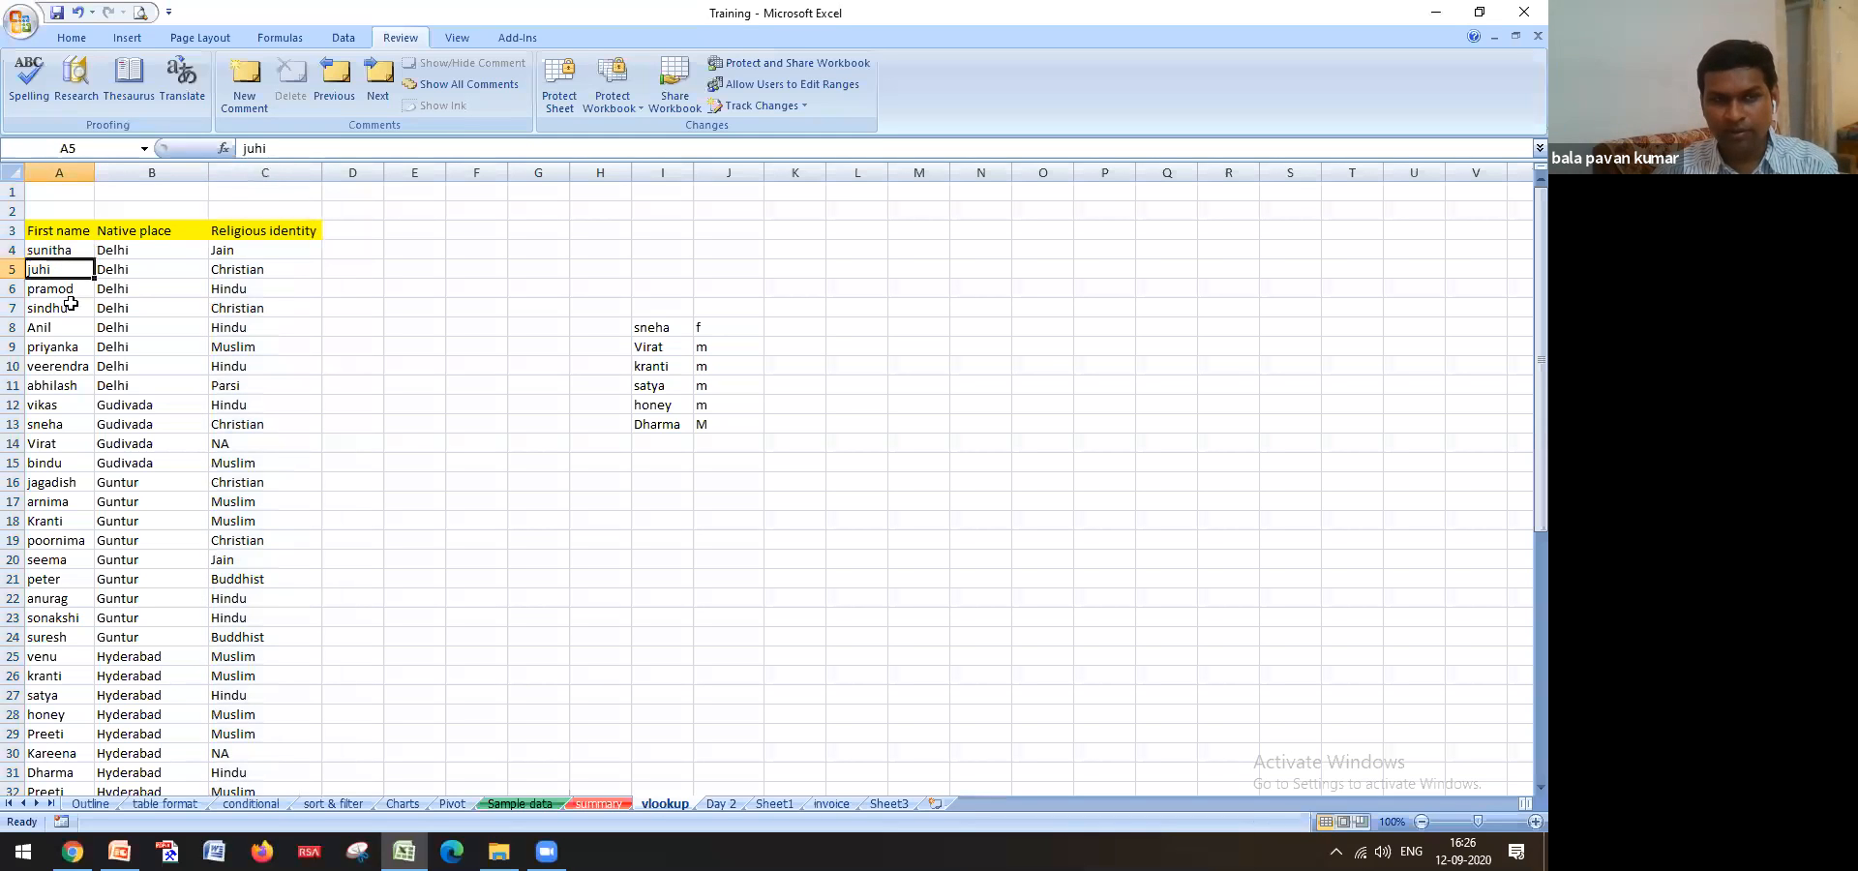
pyautogui.scroll(-5, 95, 579)
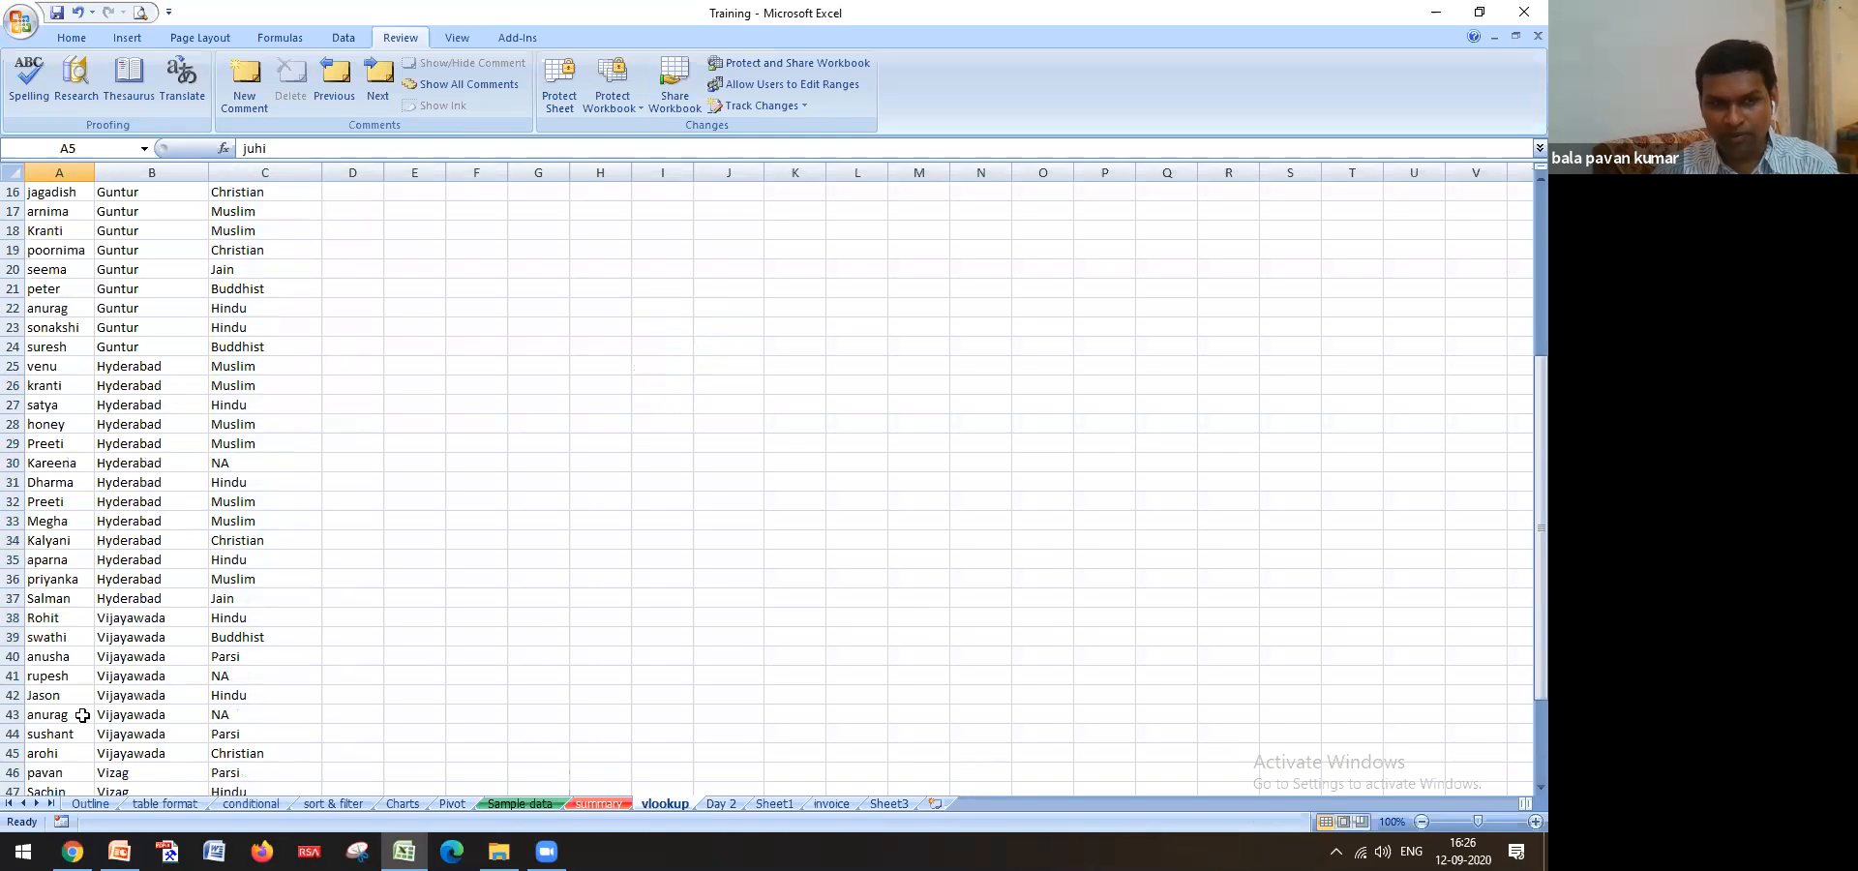
pyautogui.click(85, 619)
pyautogui.scroll(5, 136, 642)
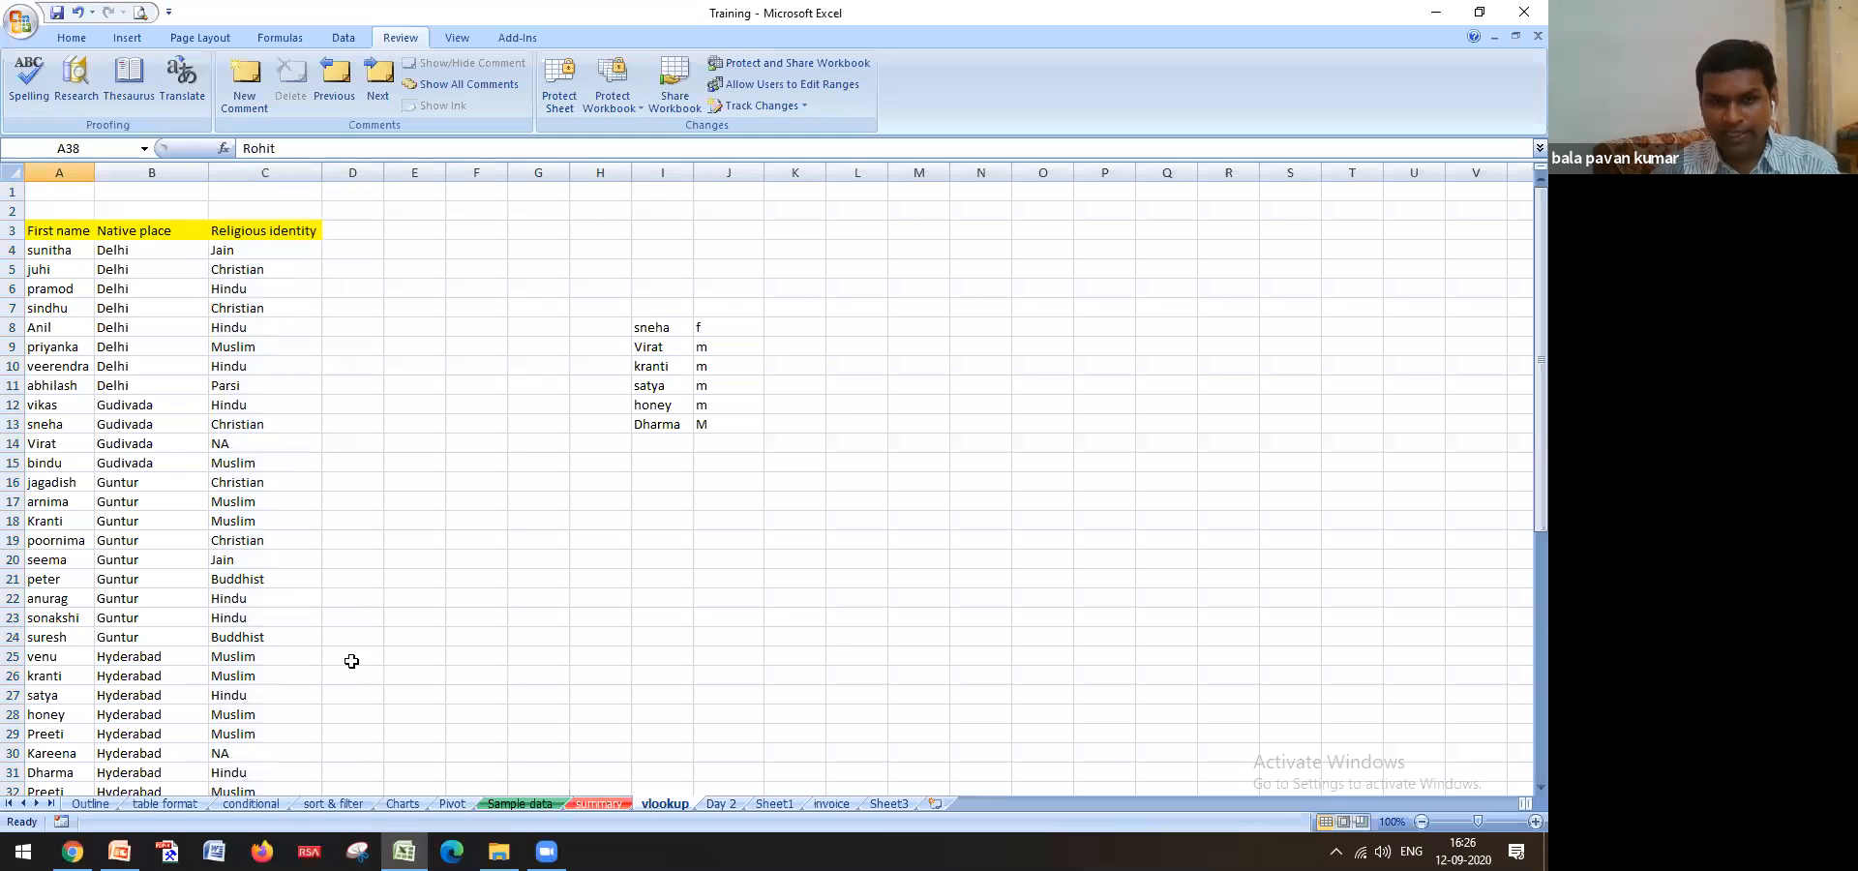
pyautogui.click(520, 804)
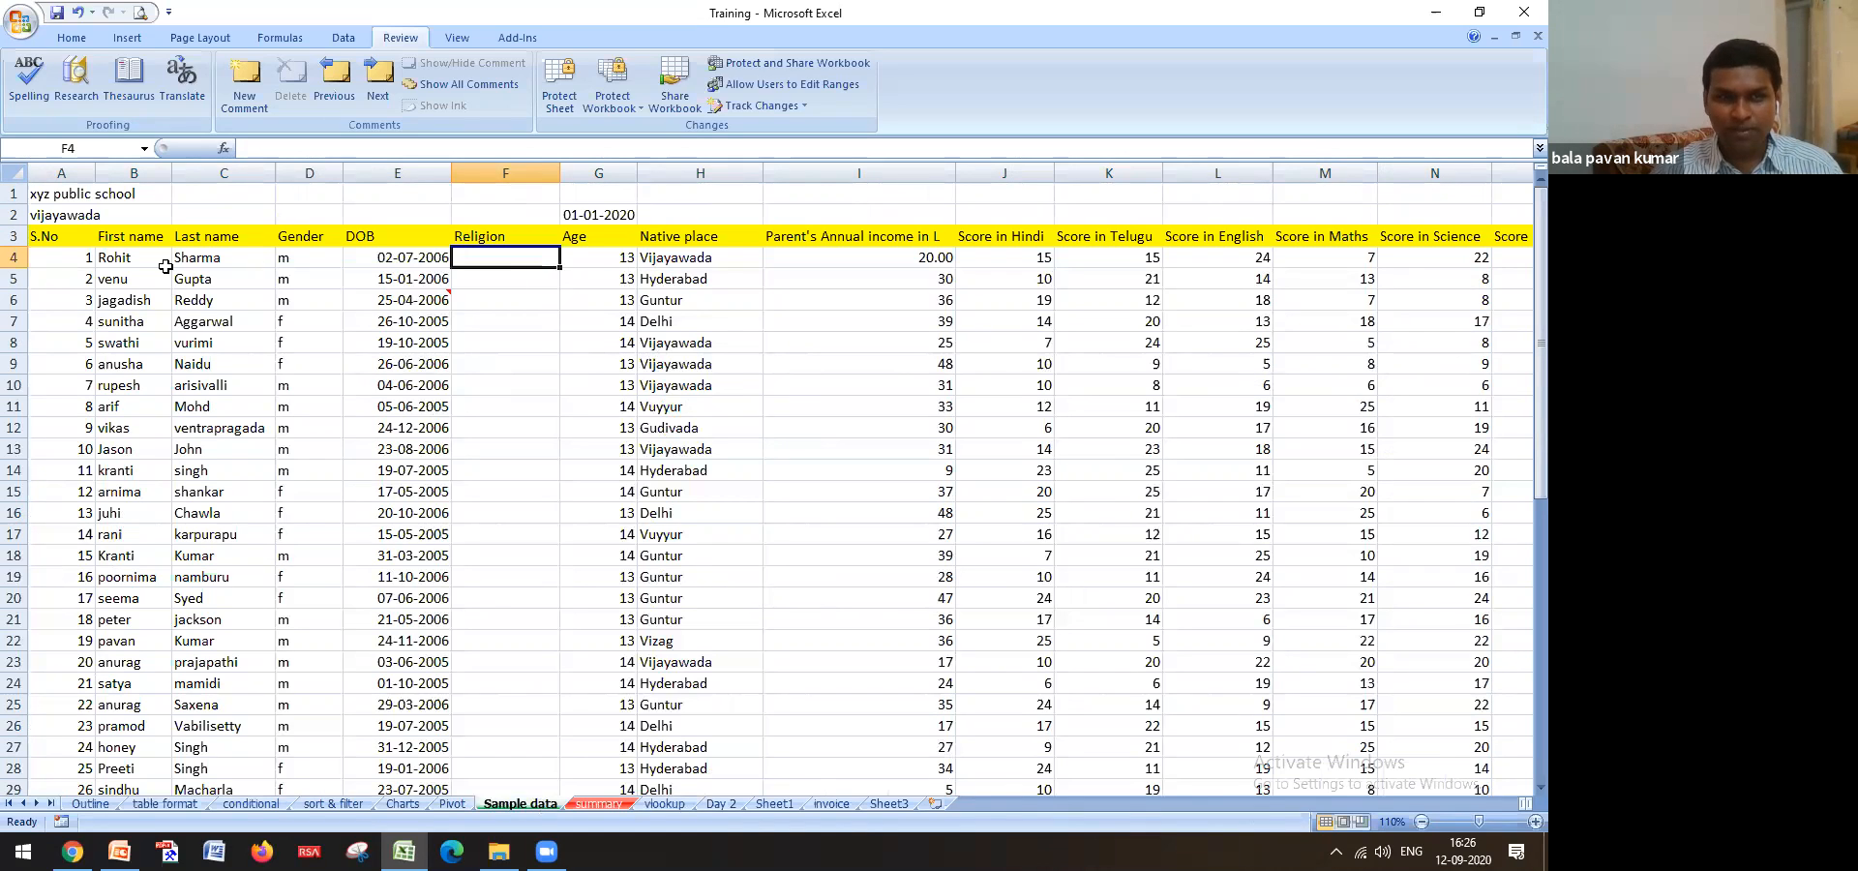
pyautogui.click(664, 803)
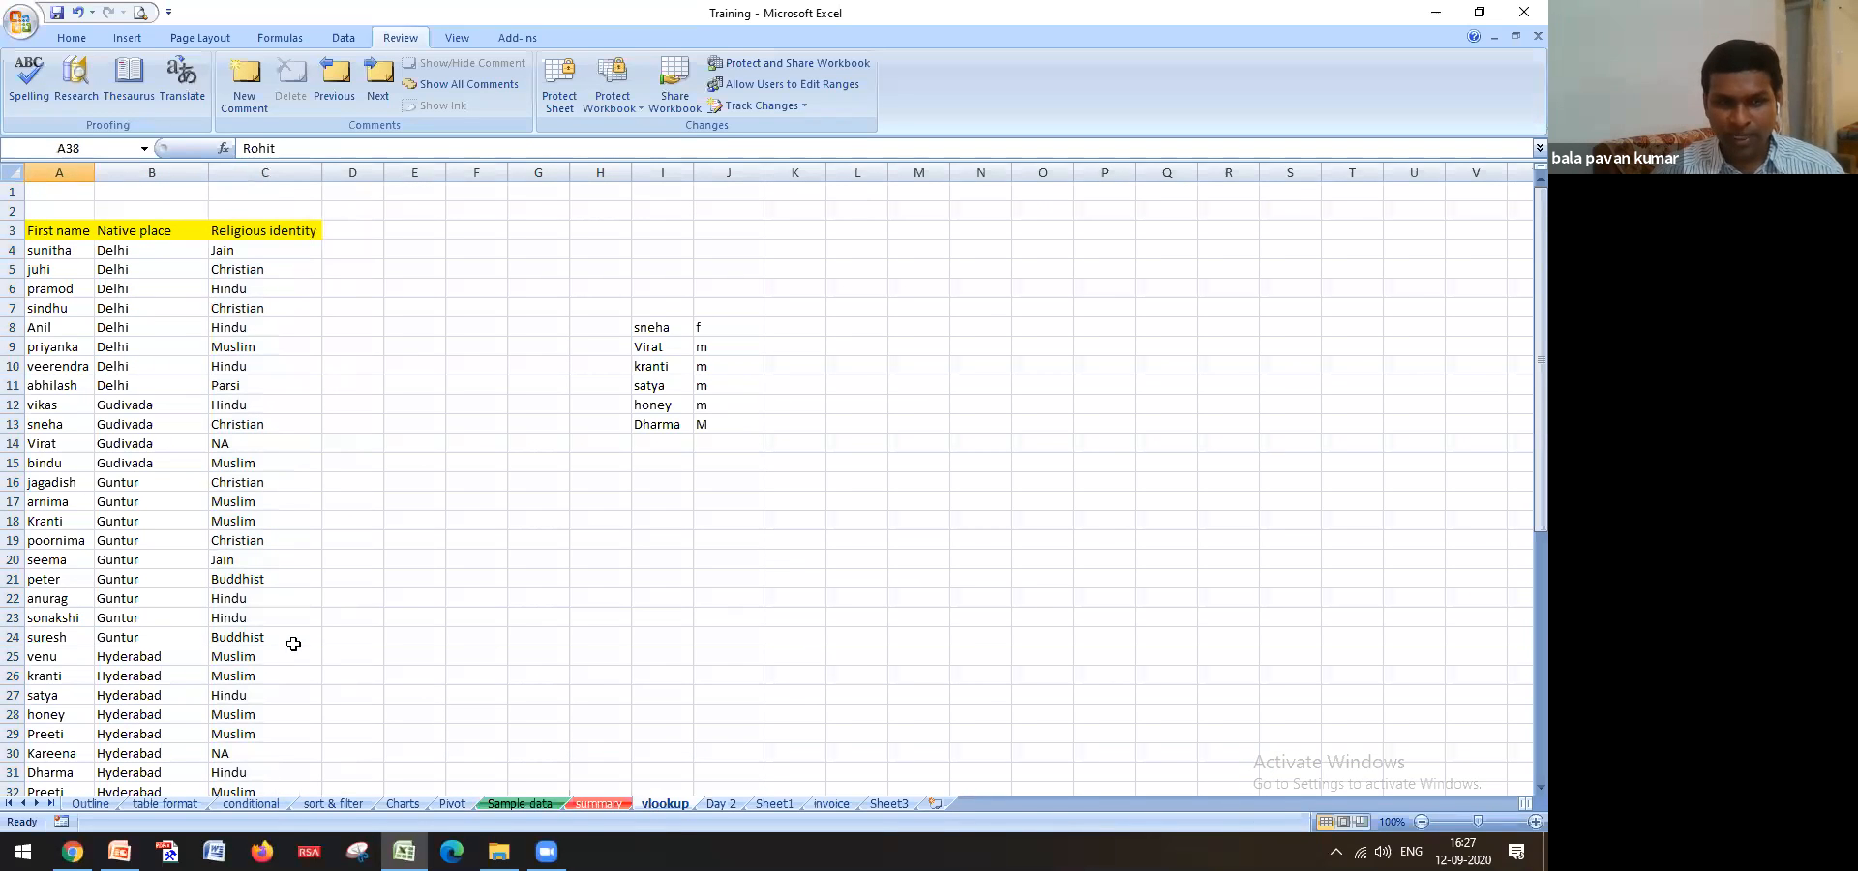
pyautogui.click(521, 803)
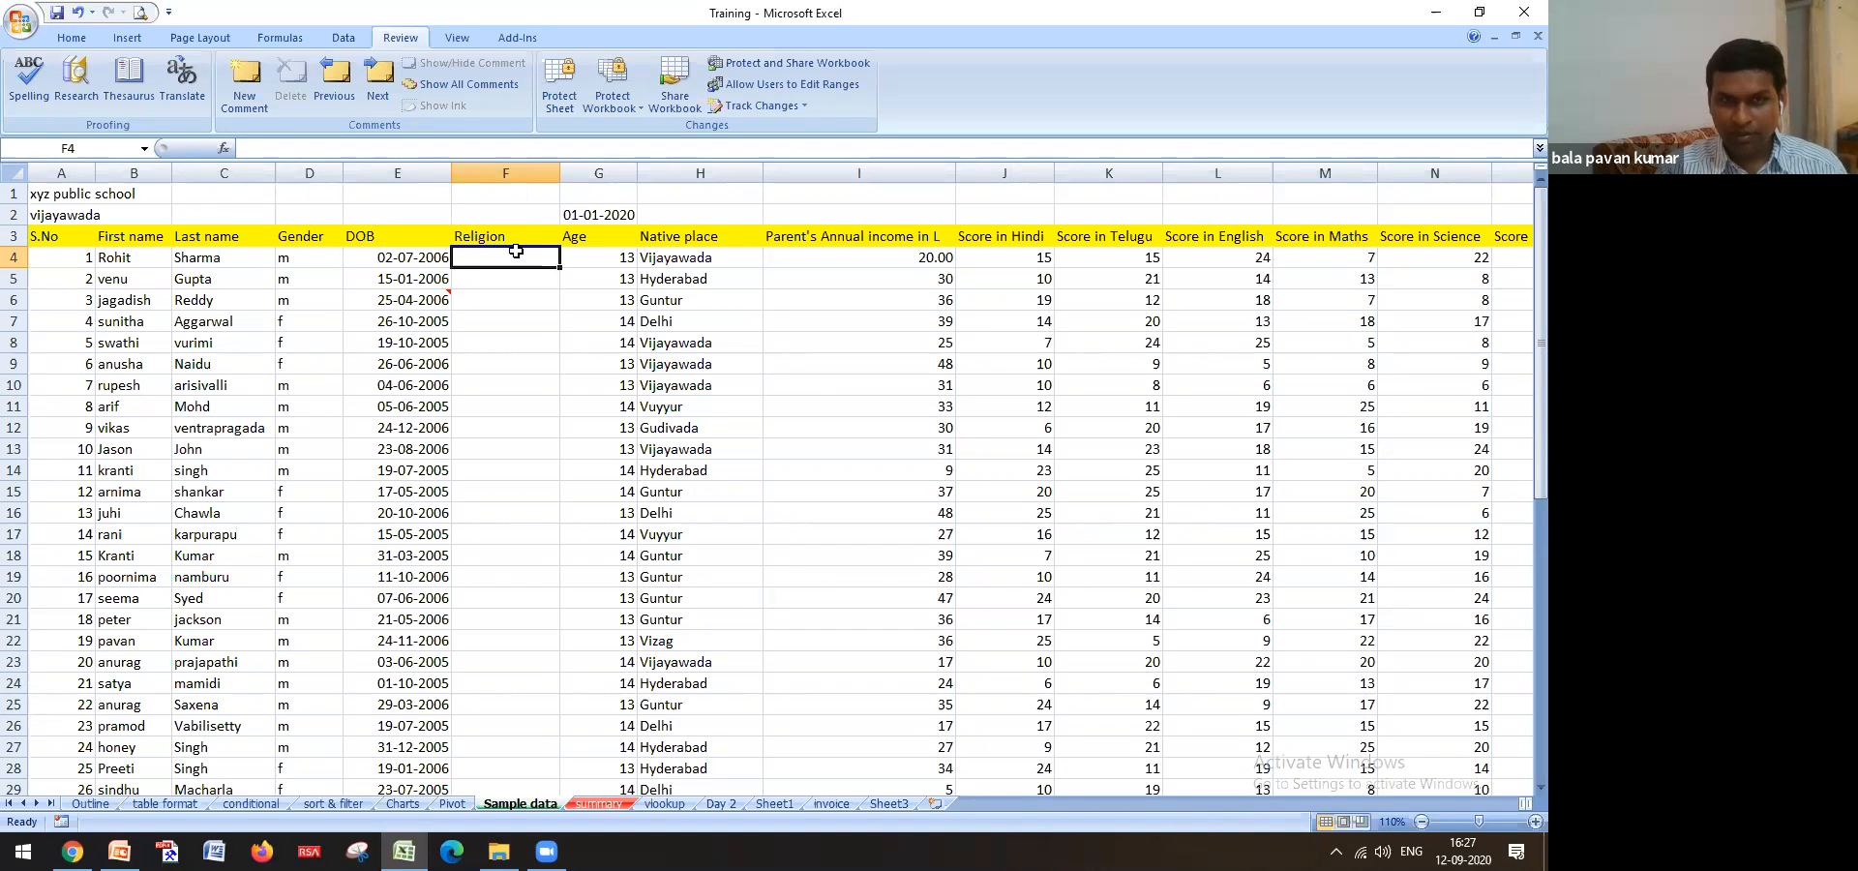
pyautogui.write('=')
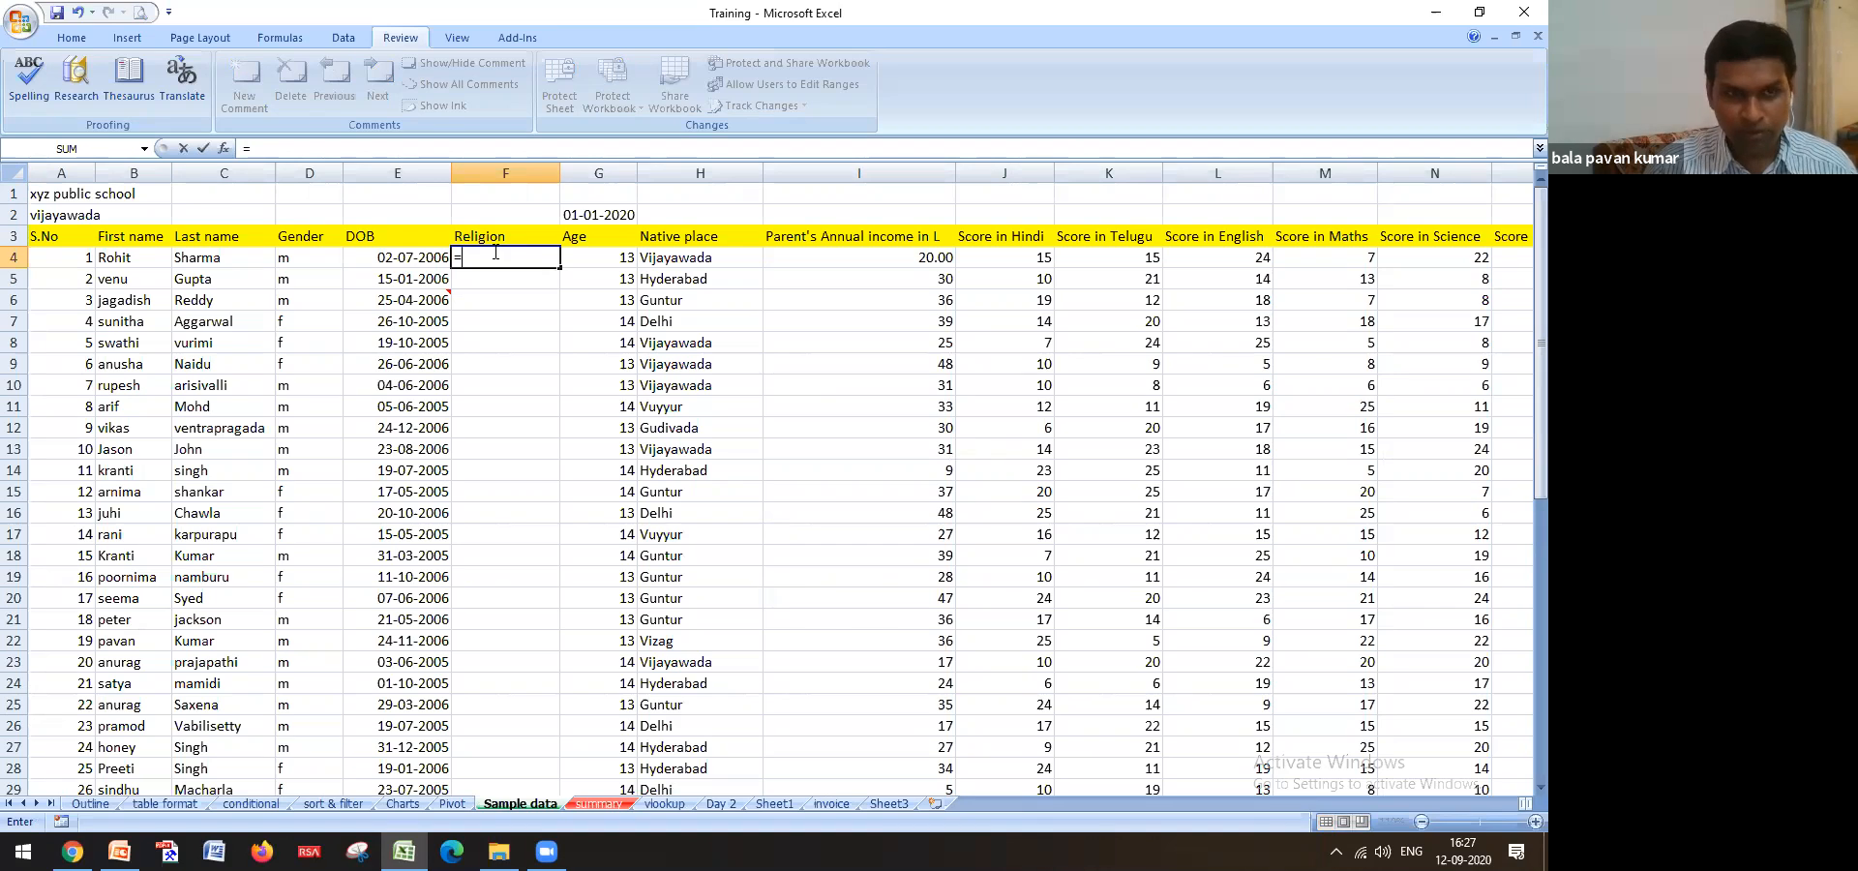
# Enter =VLOOKUP(B4,vlookup!$A$4:$C$53,3,0) in F4 so Rohit's religion shows Hindu
pyautogui.write('VLOOKUP(')
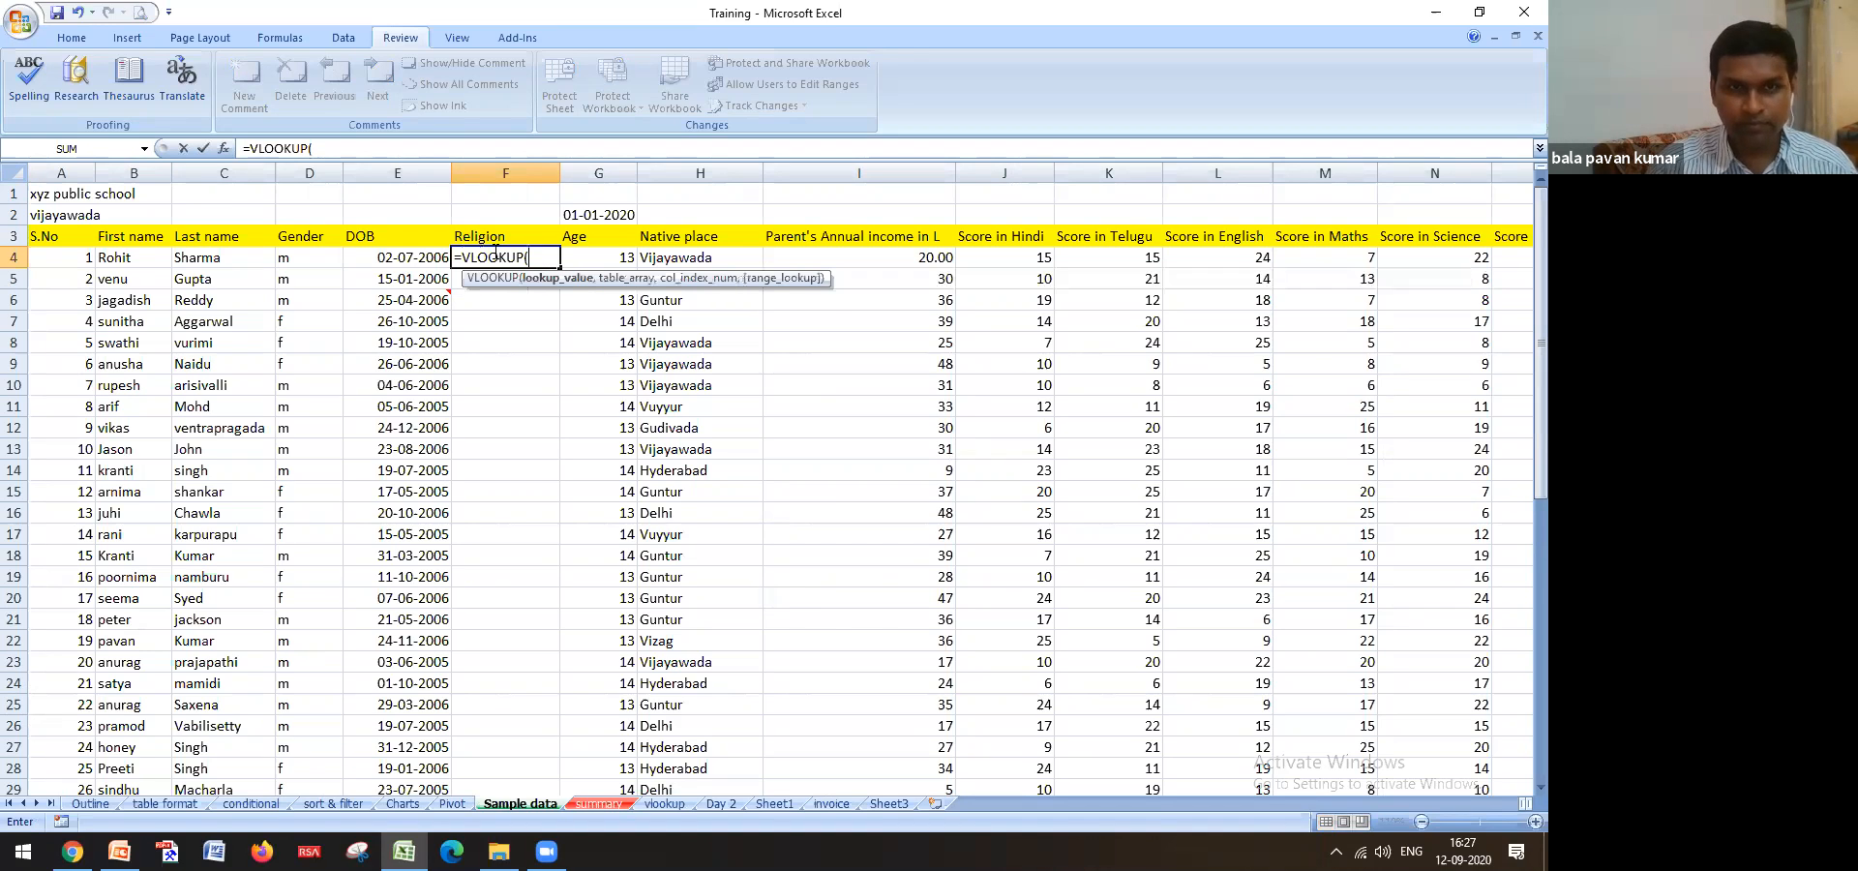
pyautogui.click(152, 256)
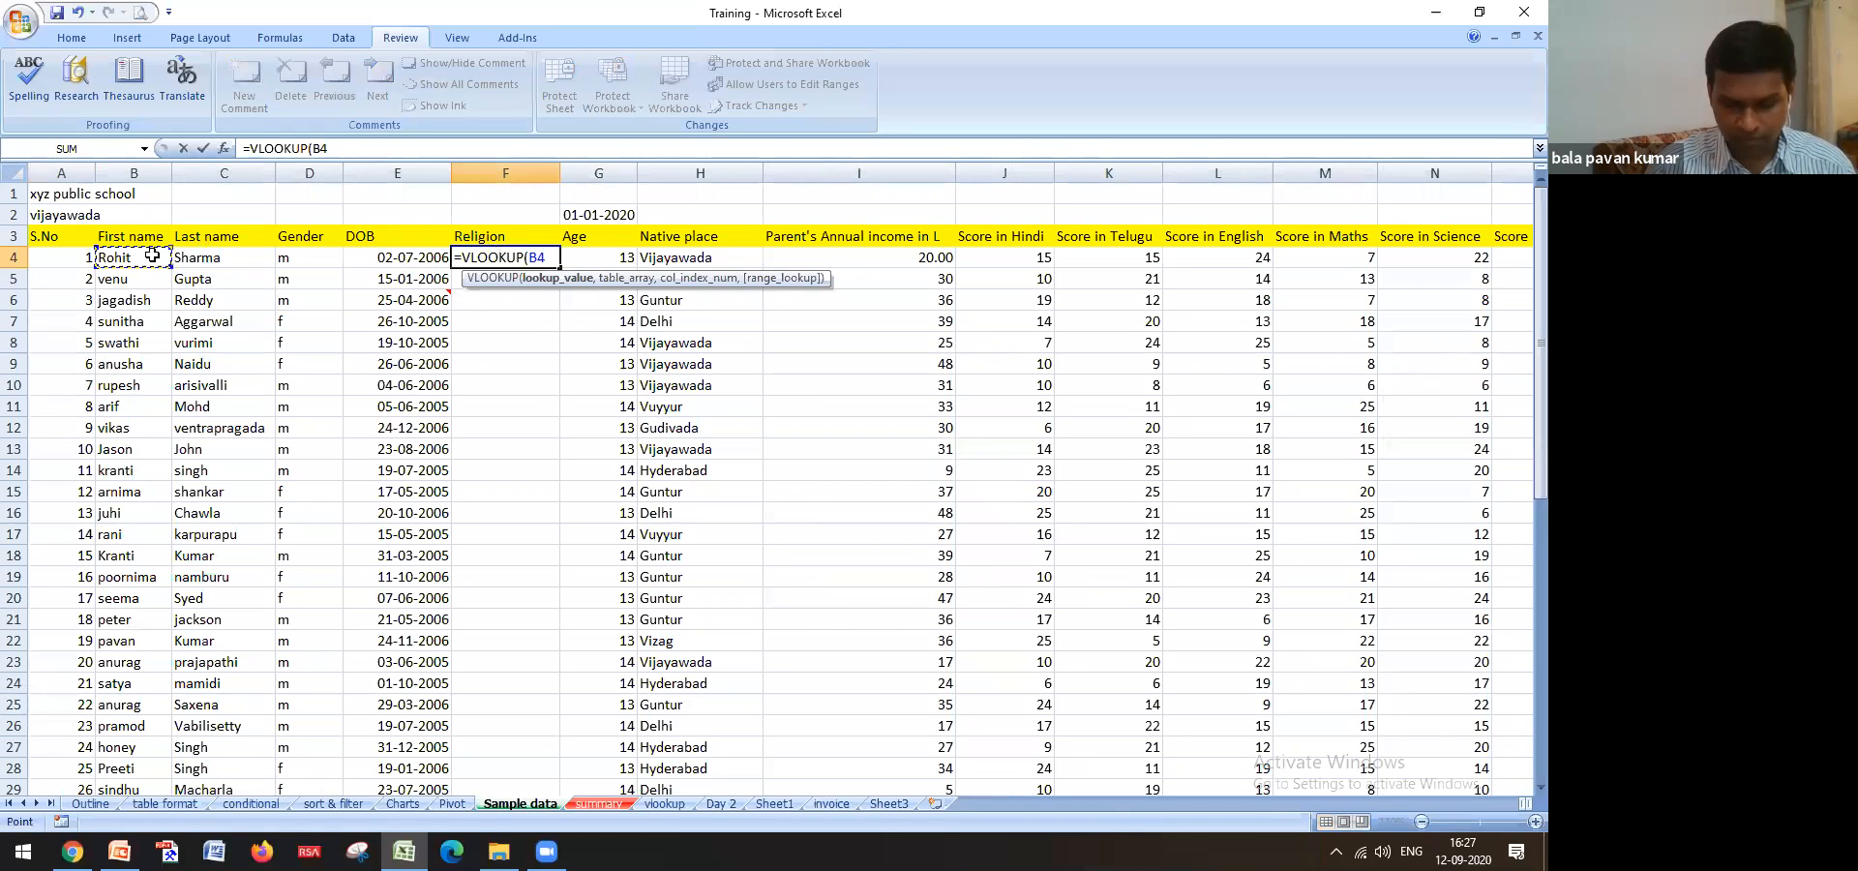
pyautogui.write(',')
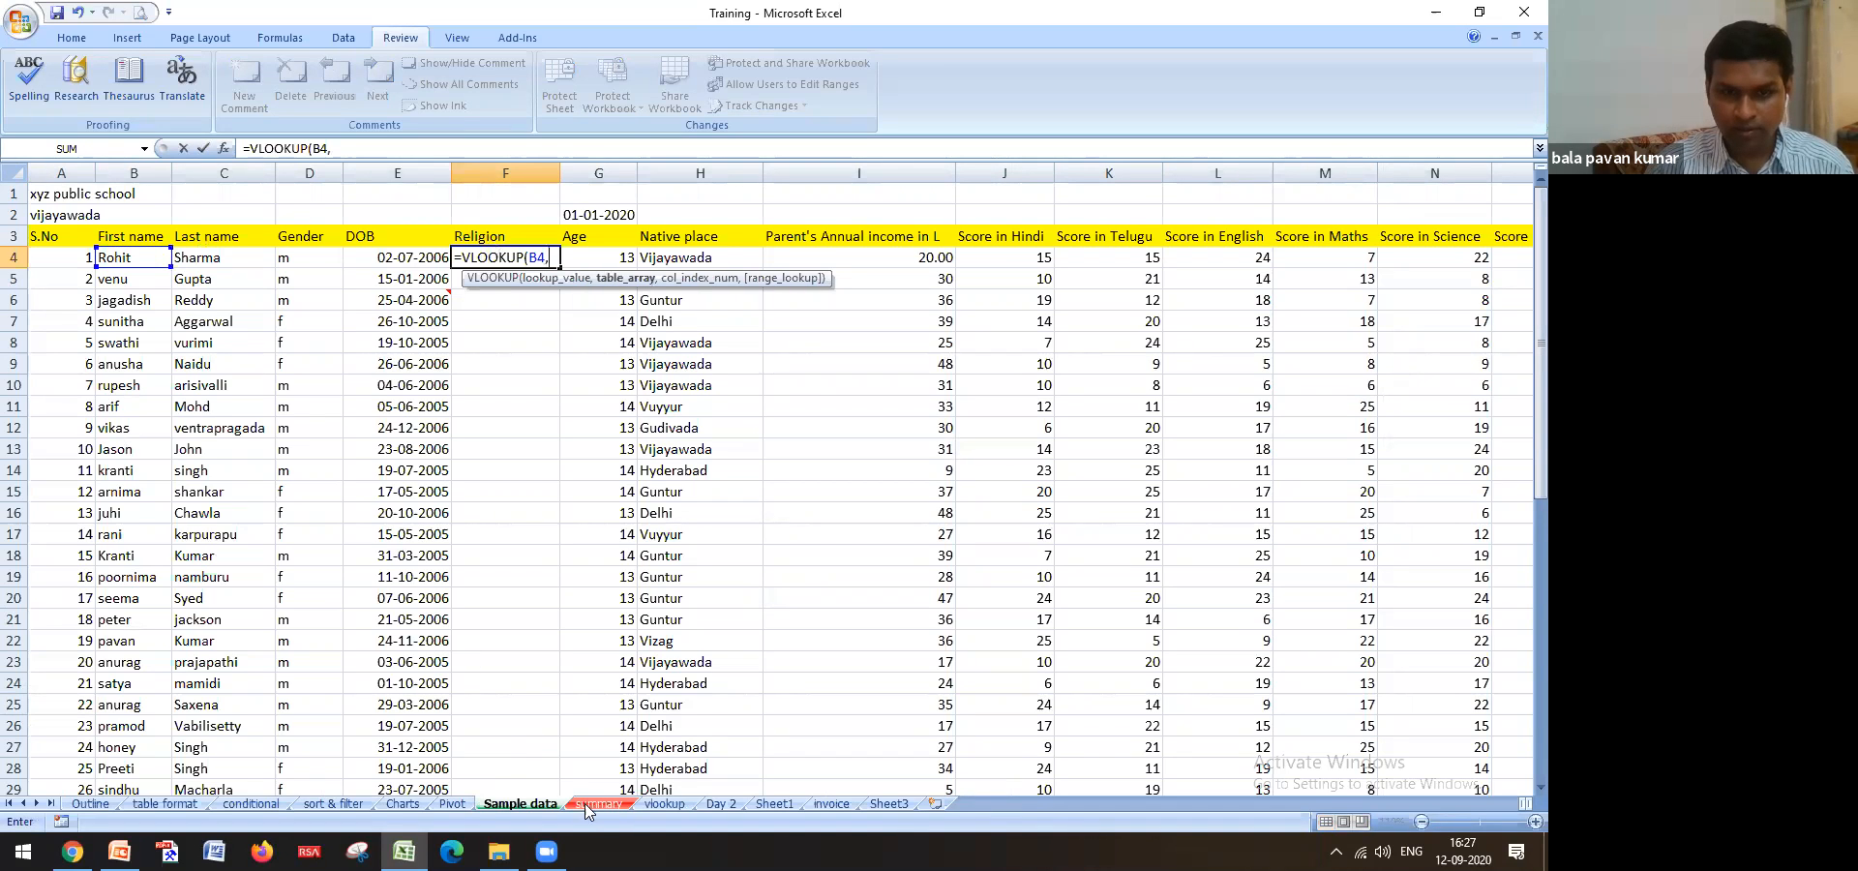
pyautogui.click(664, 805)
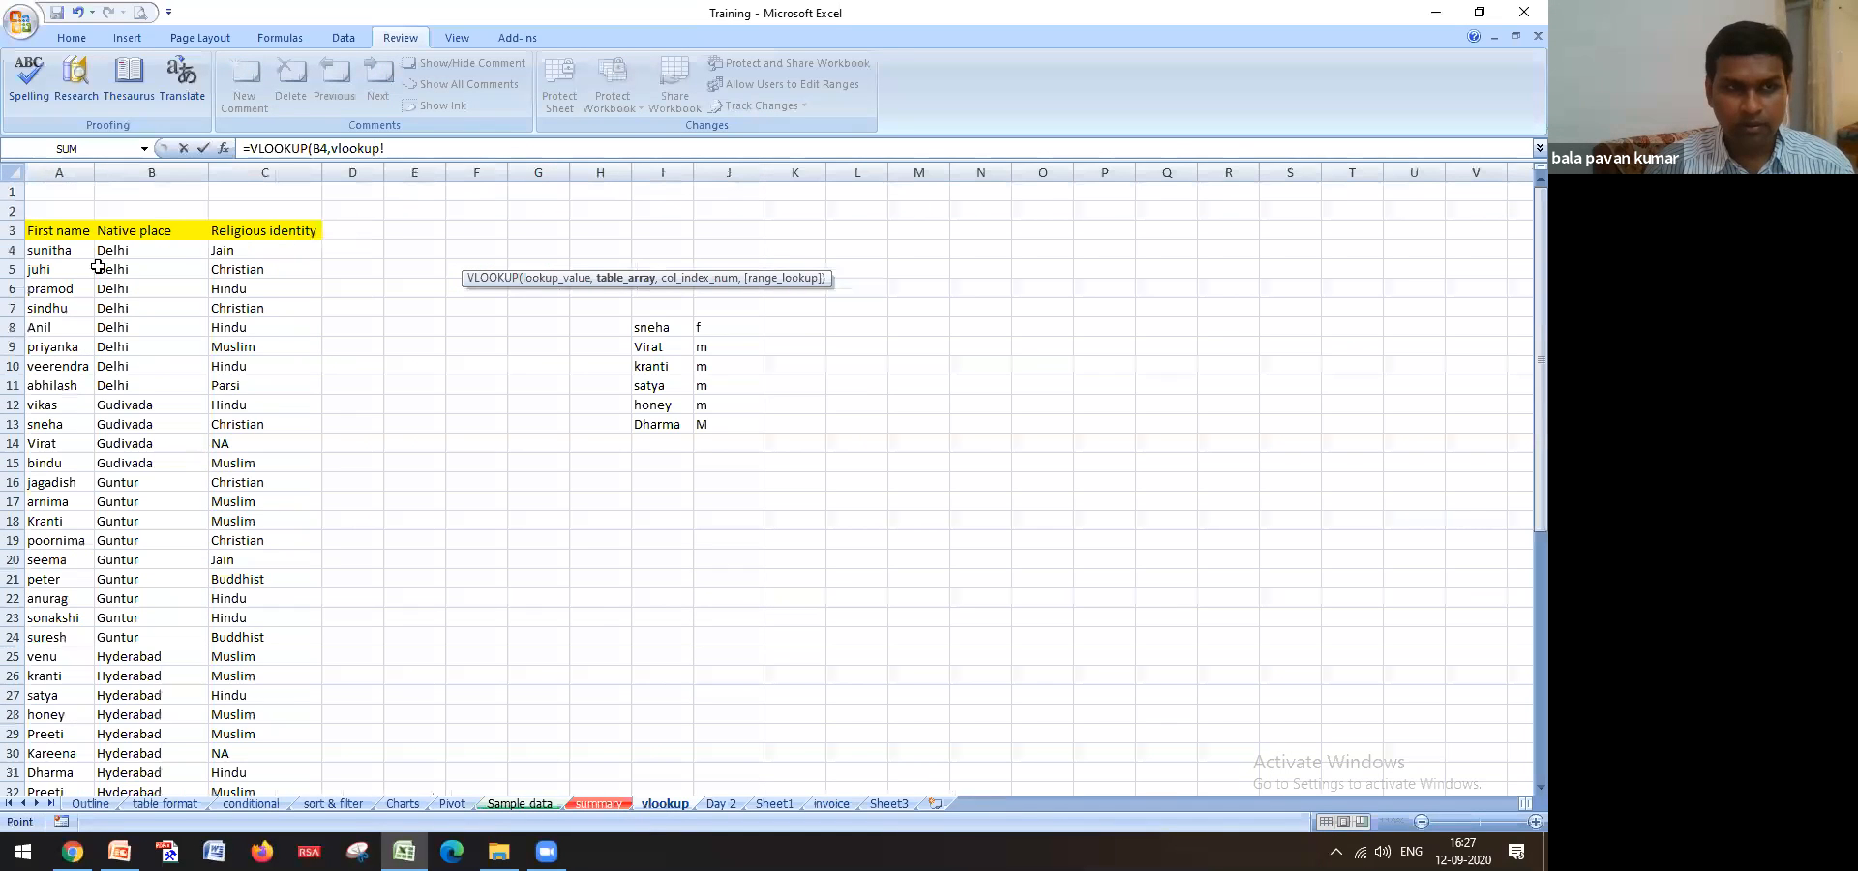
pyautogui.moveTo(72, 251); pyautogui.dragTo(264, 250)
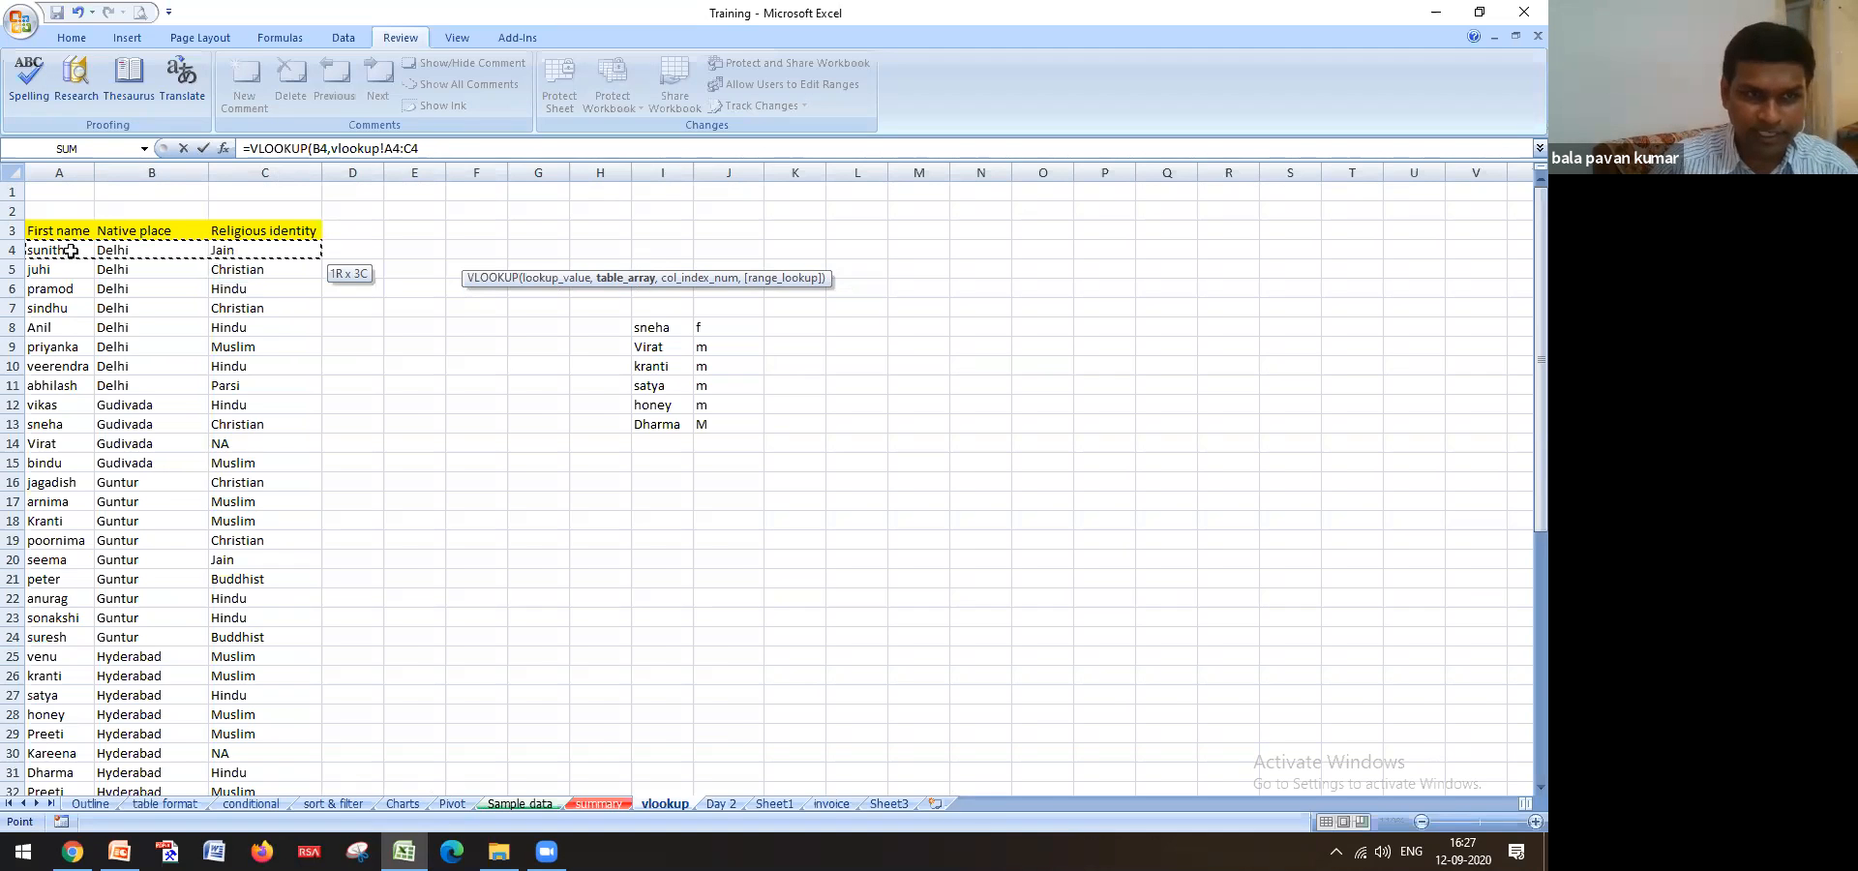
pyautogui.click(72, 250)
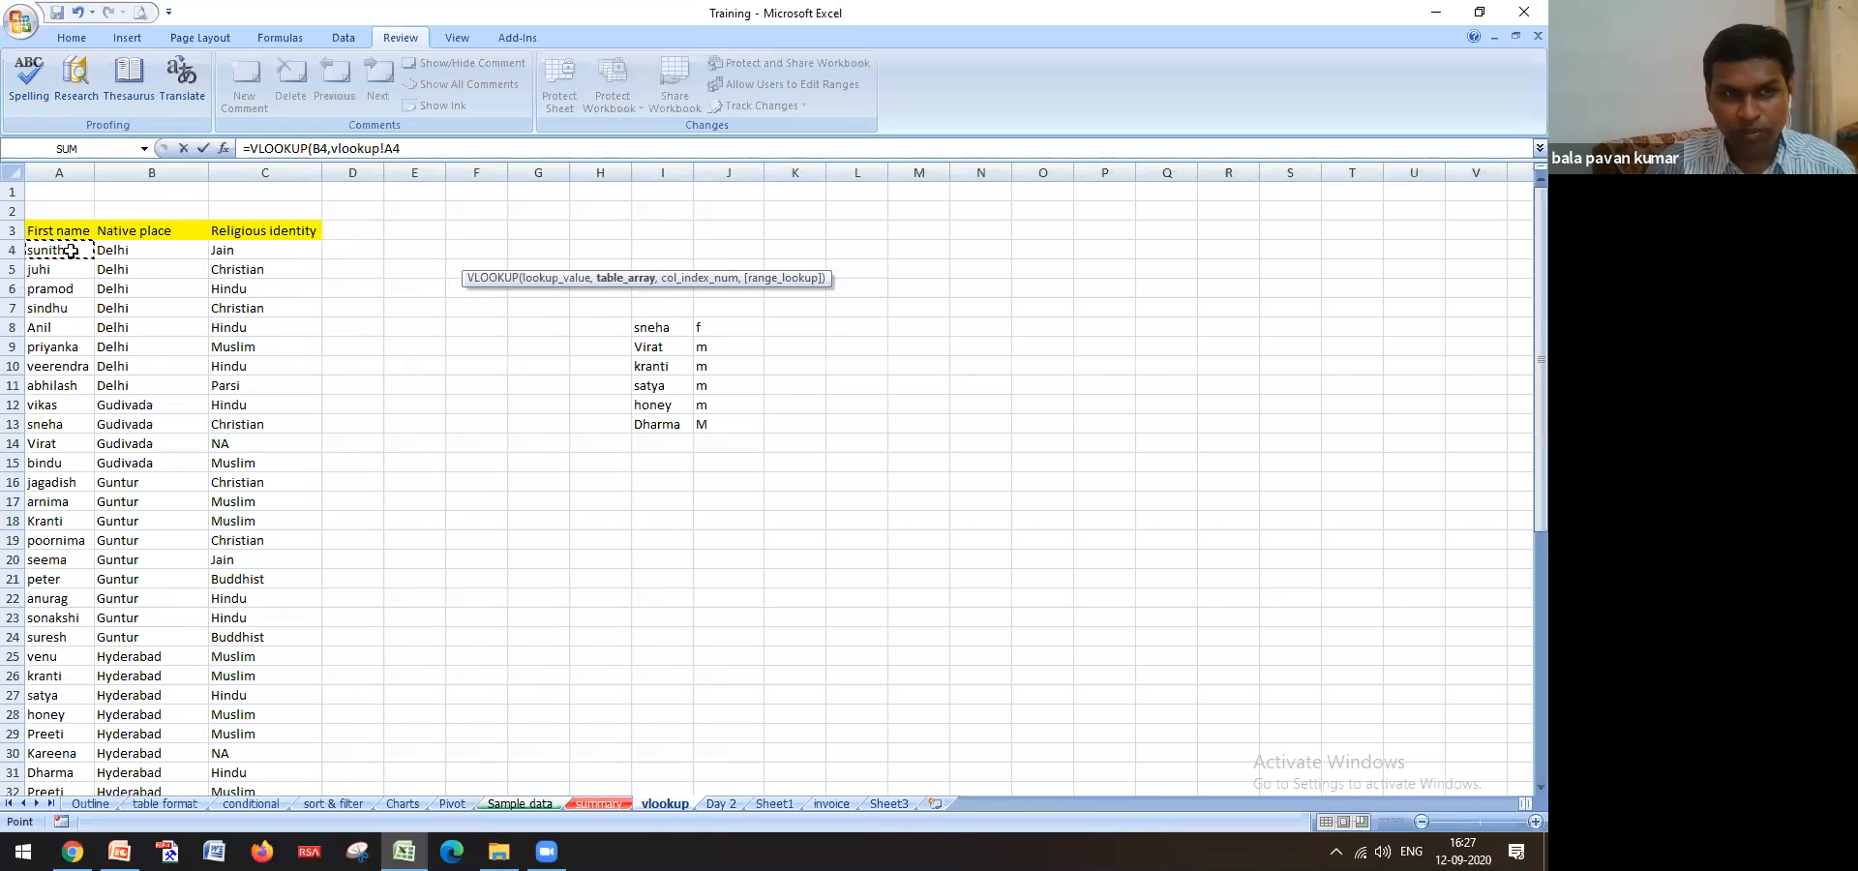
pyautogui.hotkey('shift', 'Right')
pyautogui.hotkey('shift', 'Right')
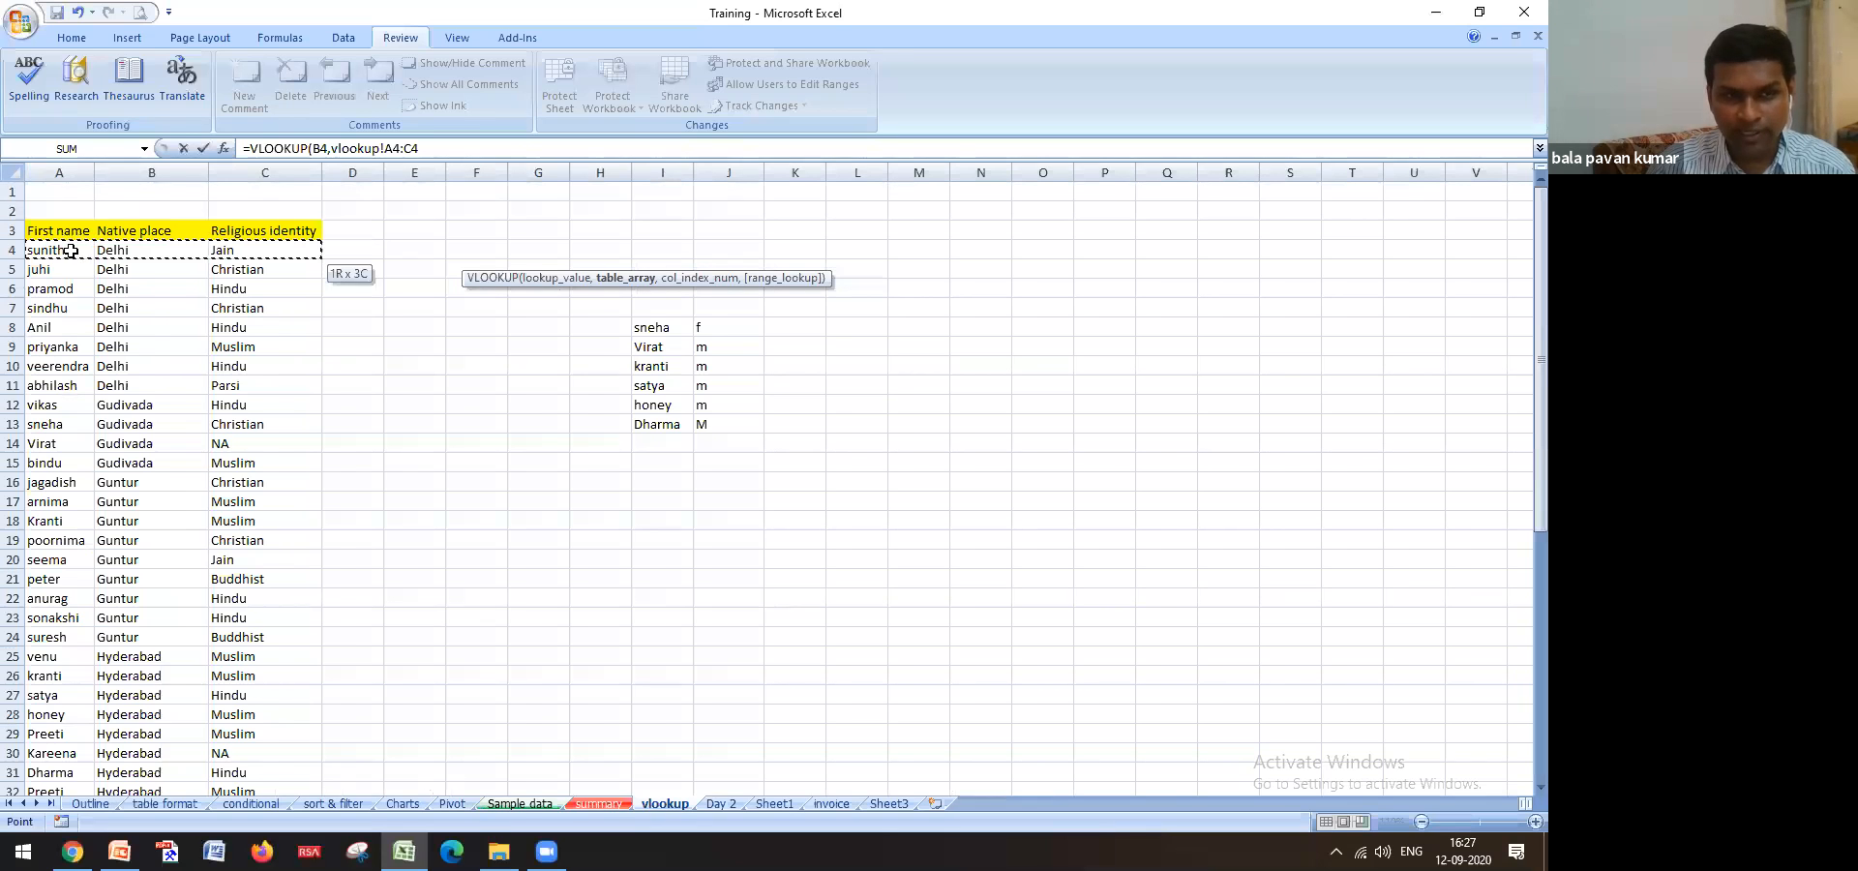
pyautogui.hotkey('ctrl', 'shift', 'Down')
pyautogui.press('F4')
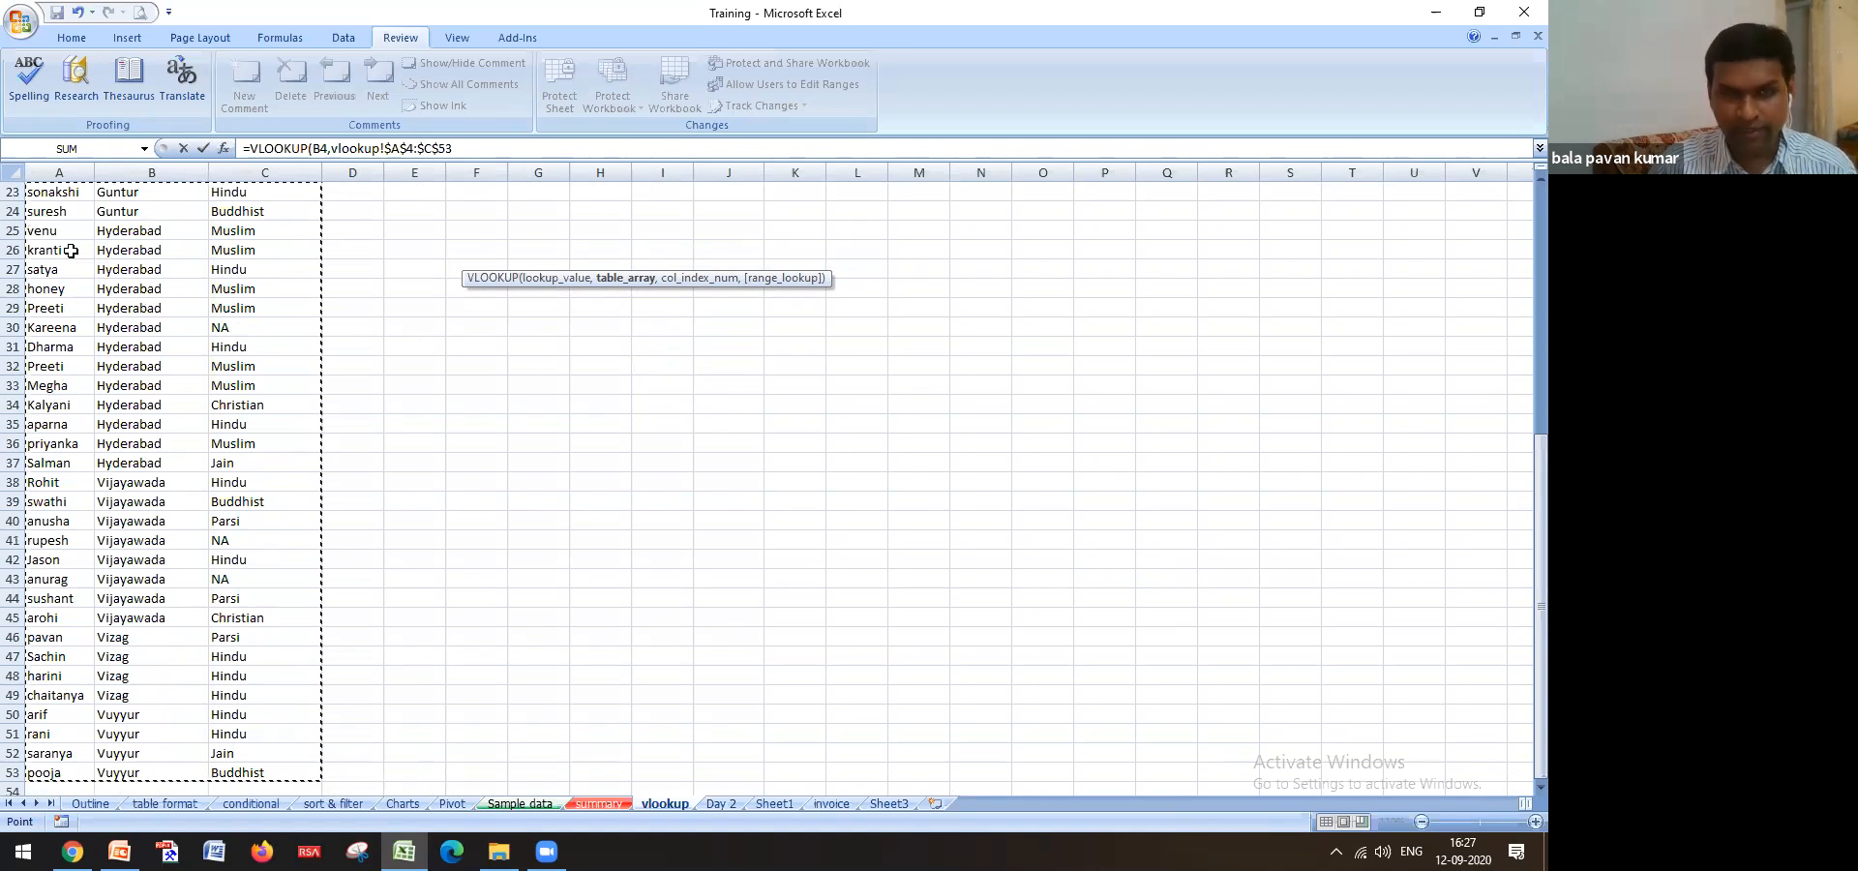
pyautogui.write(',3')
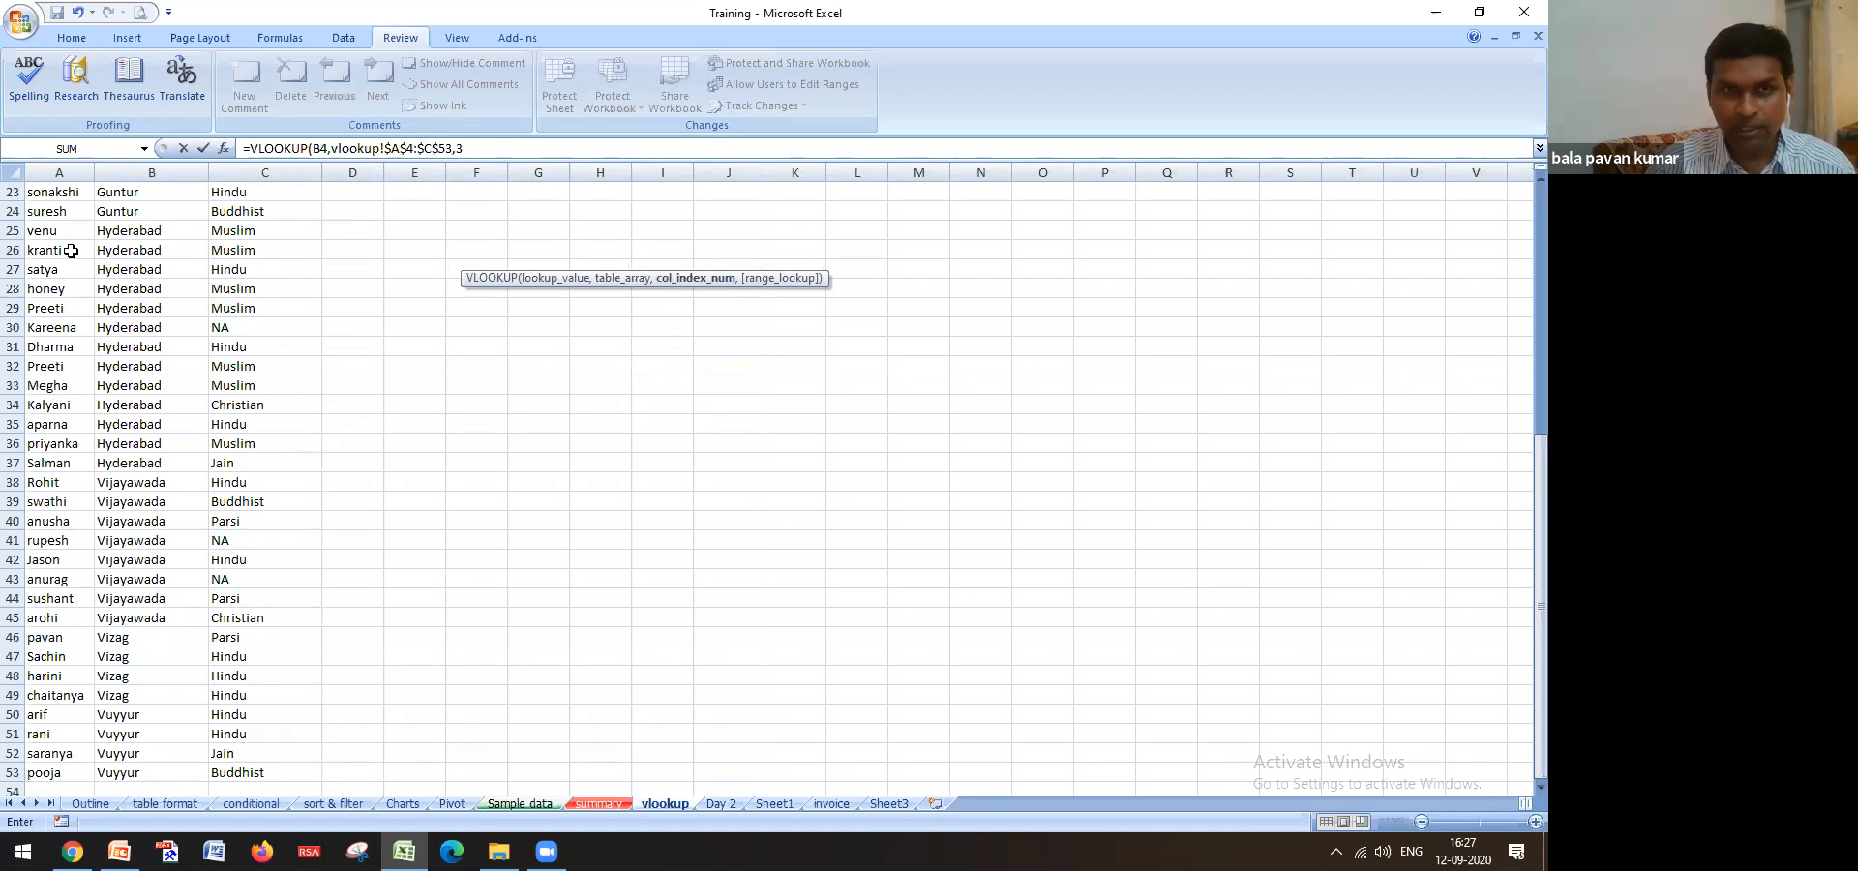
pyautogui.write(',0')
pyautogui.press('Return')
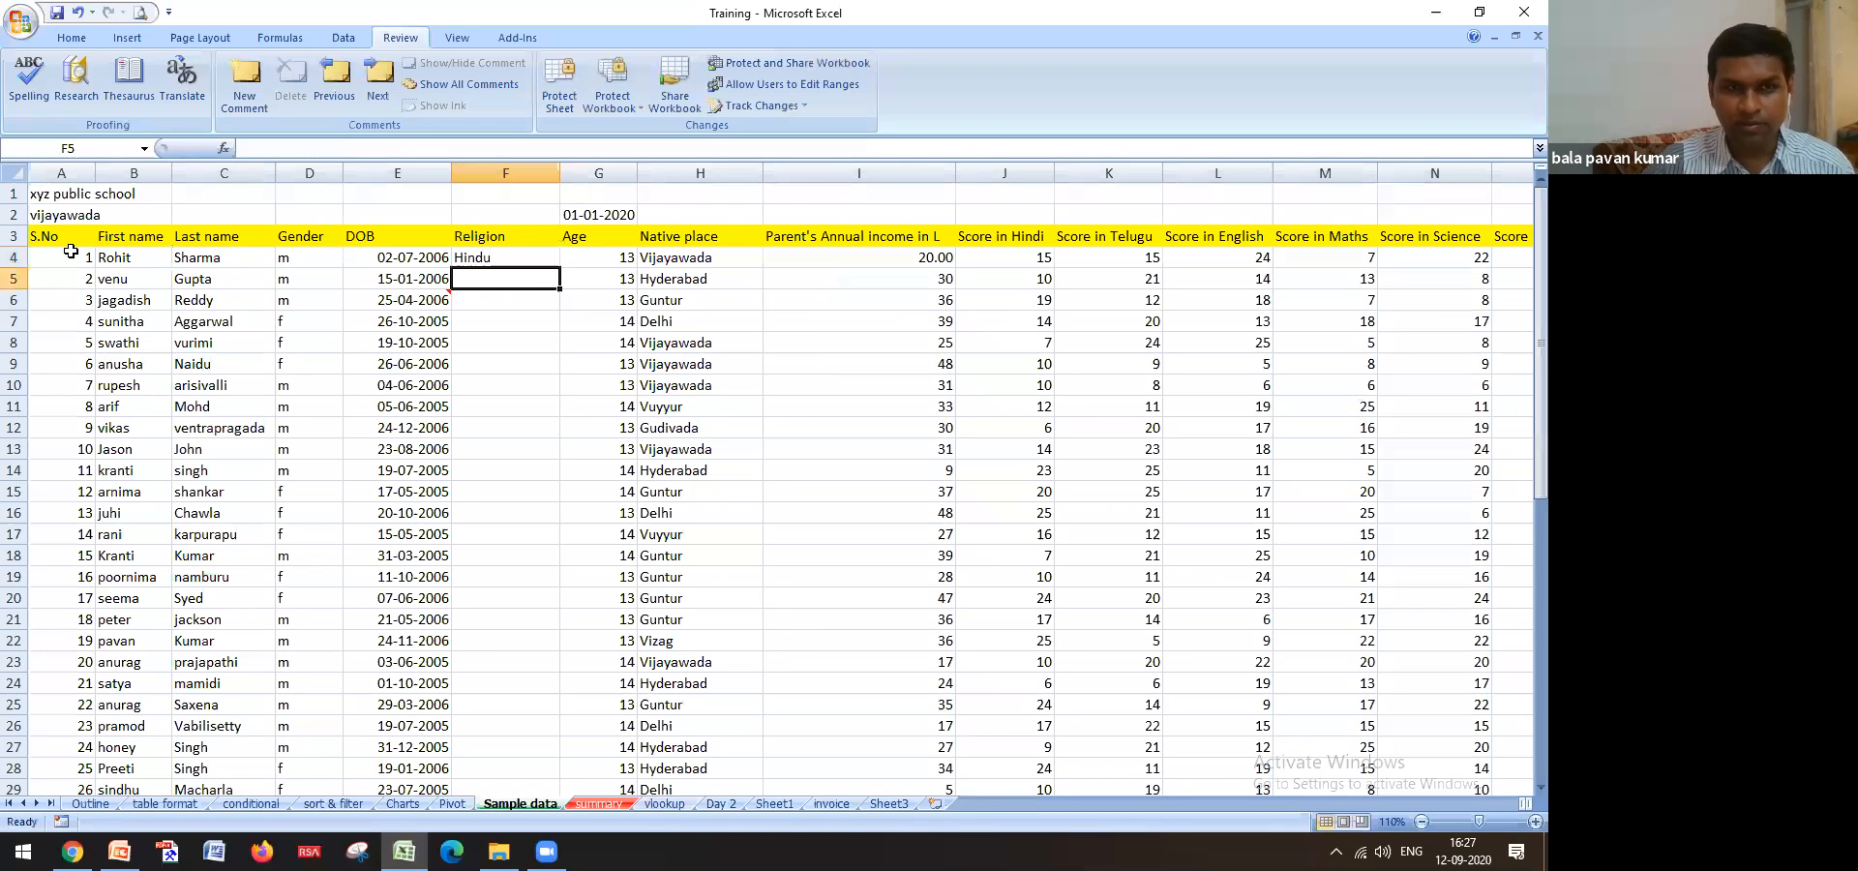
pyautogui.click(478, 262)
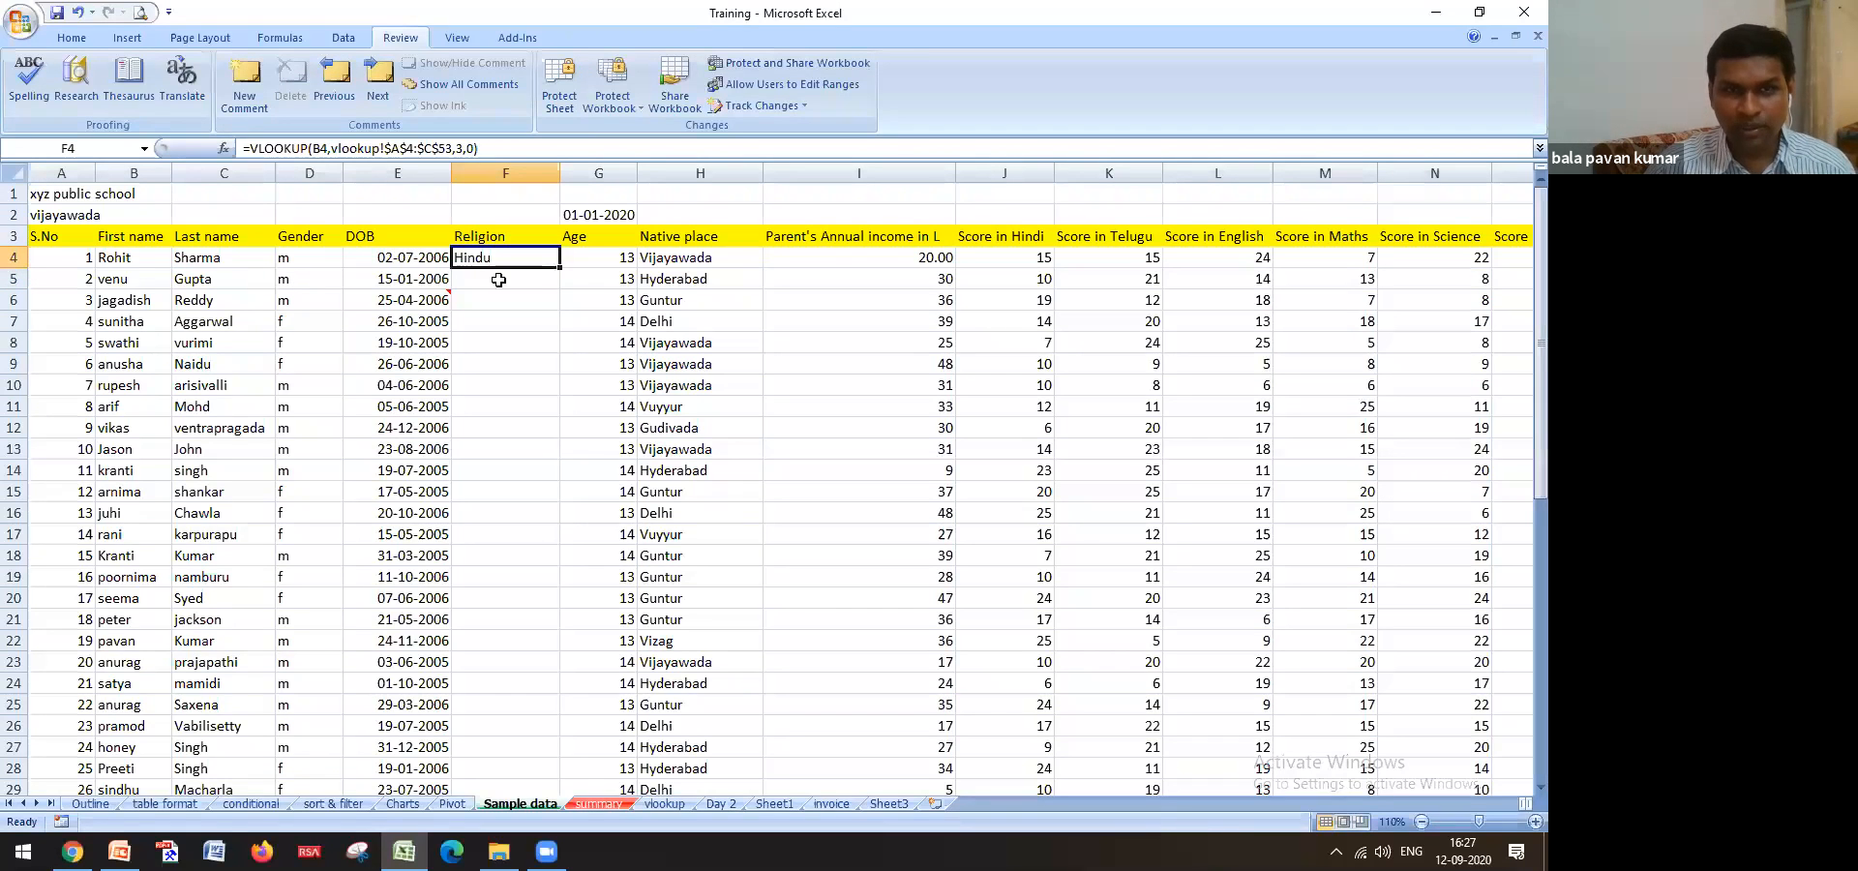
# Fill the F4 religion lookup down to F53 and check rupesh's NA result in F10
pyautogui.doubleClick(560, 264)
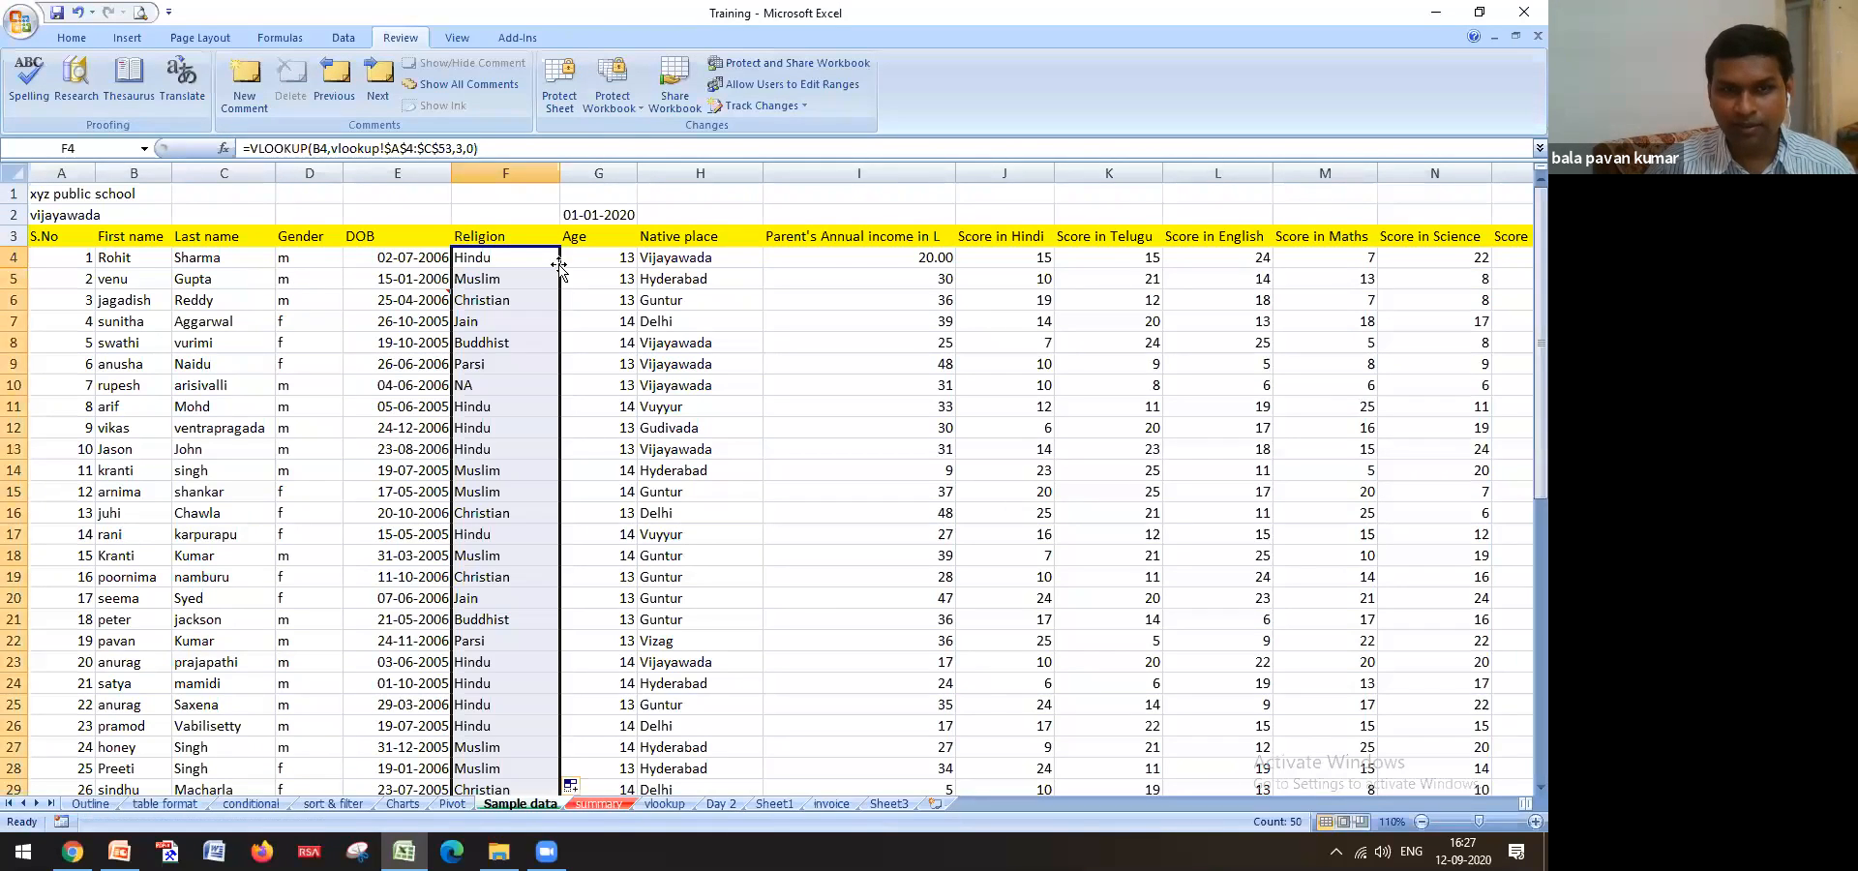
pyautogui.scroll(-12, 481, 333)
pyautogui.scroll(10, 503, 426)
pyautogui.scroll(2, 504, 432)
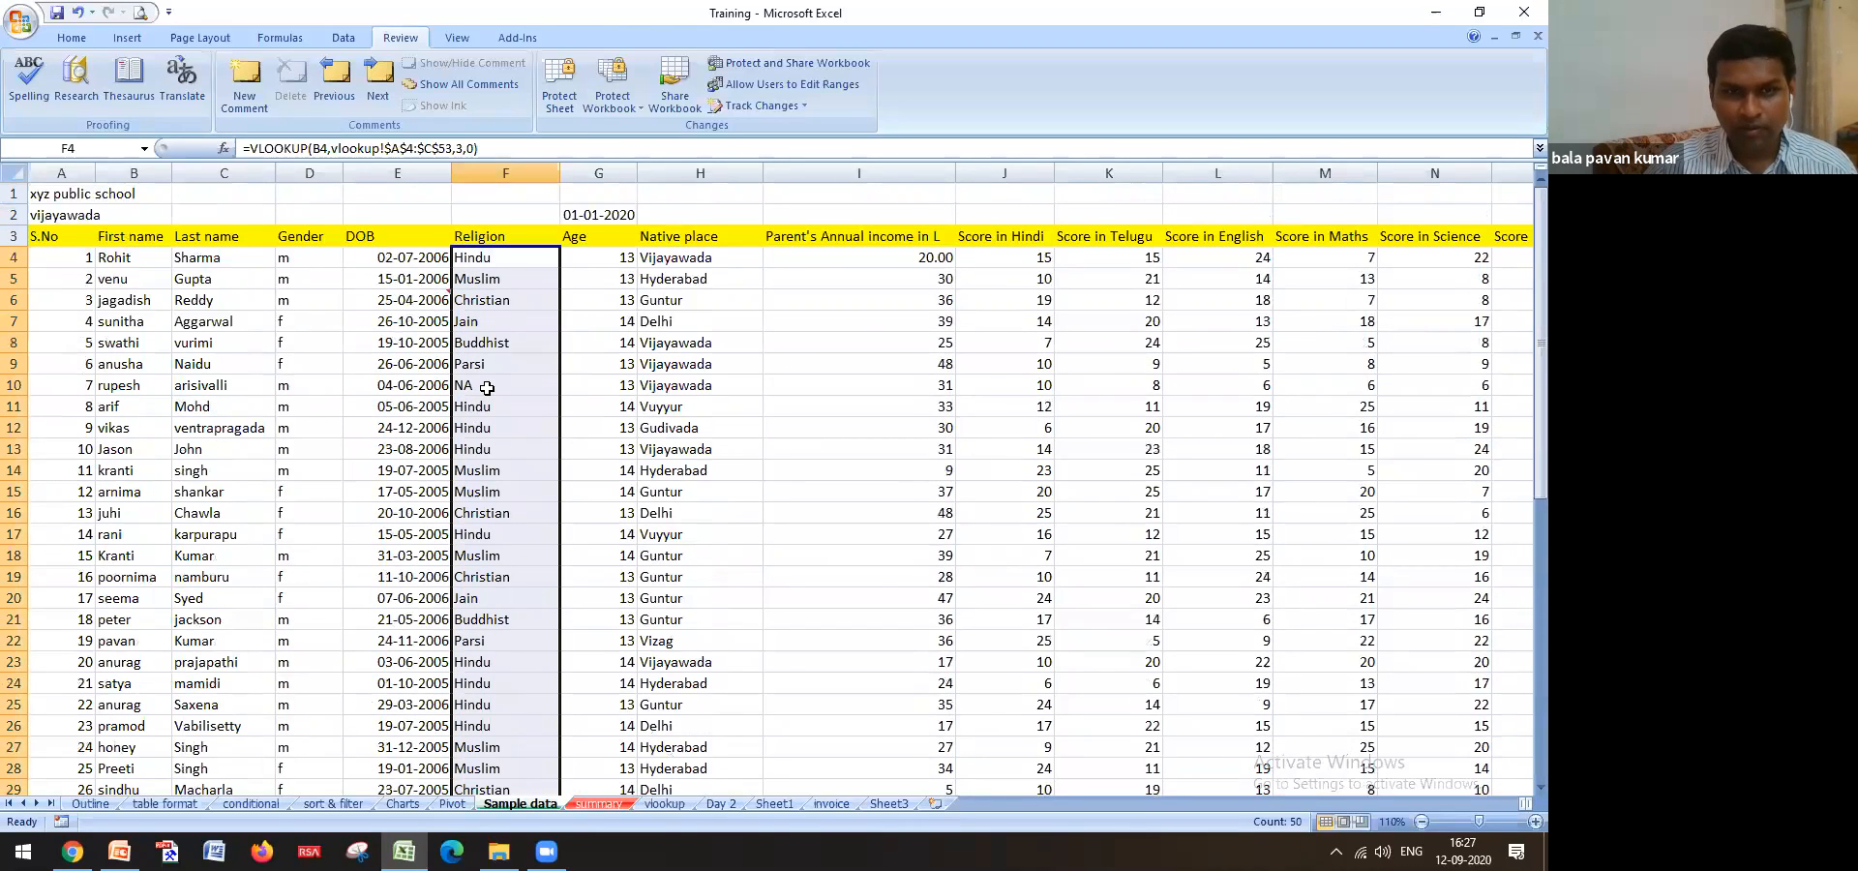
pyautogui.click(145, 388)
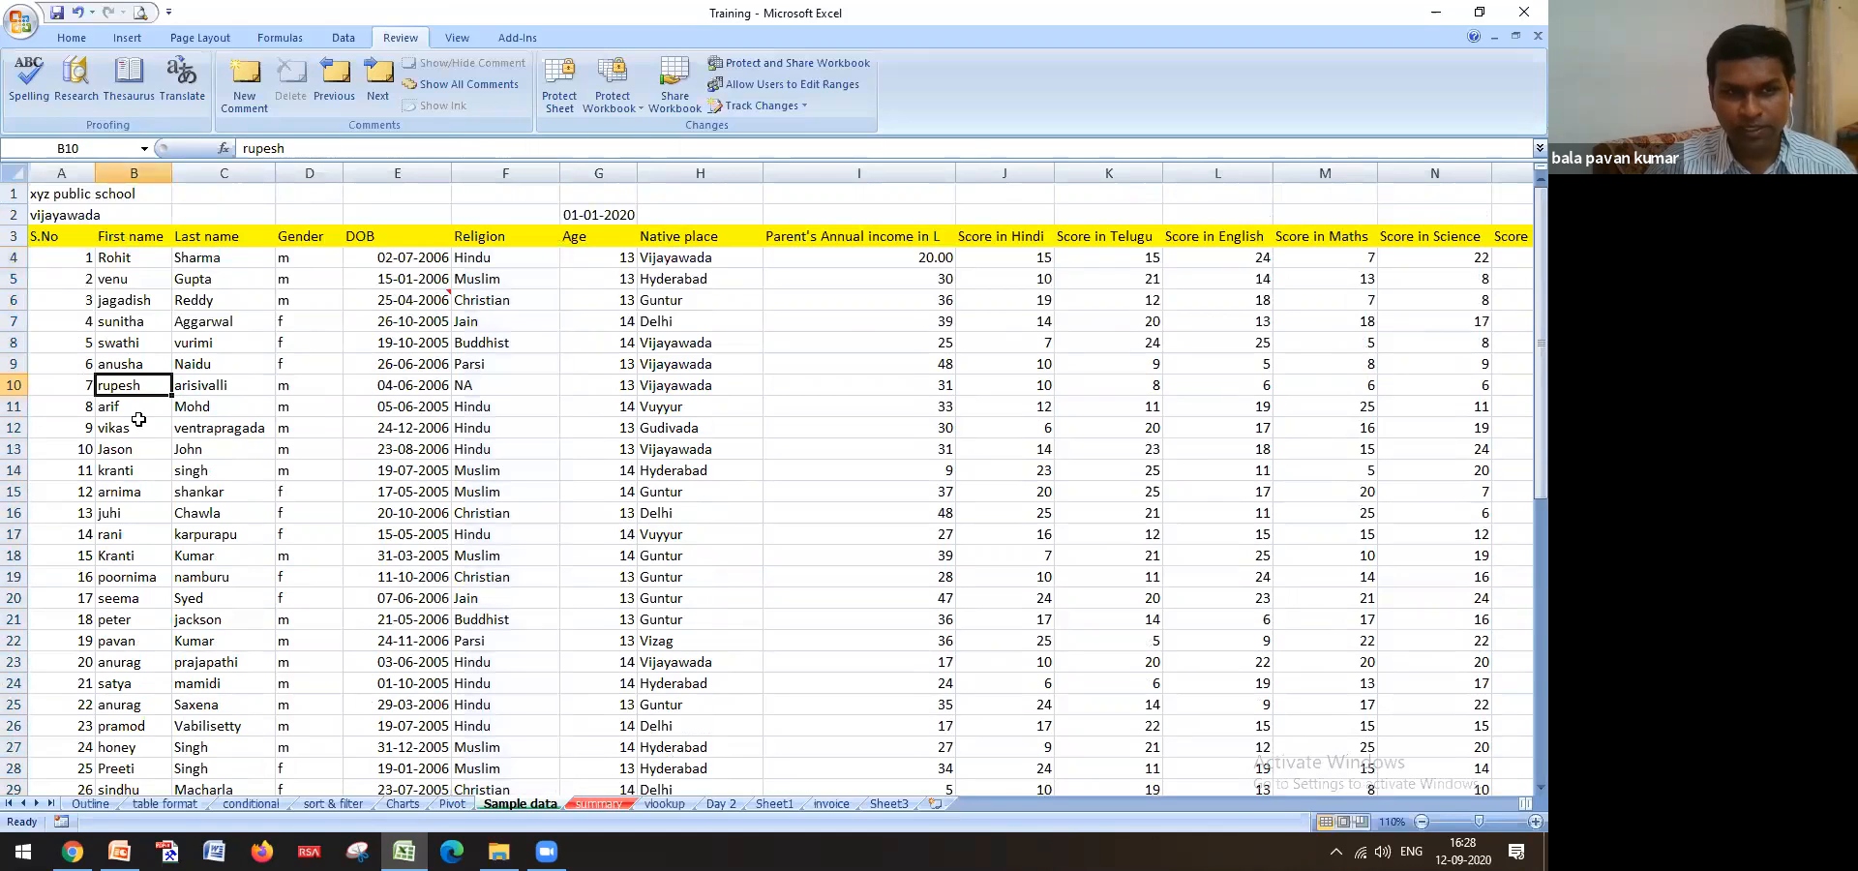
pyautogui.click(477, 389)
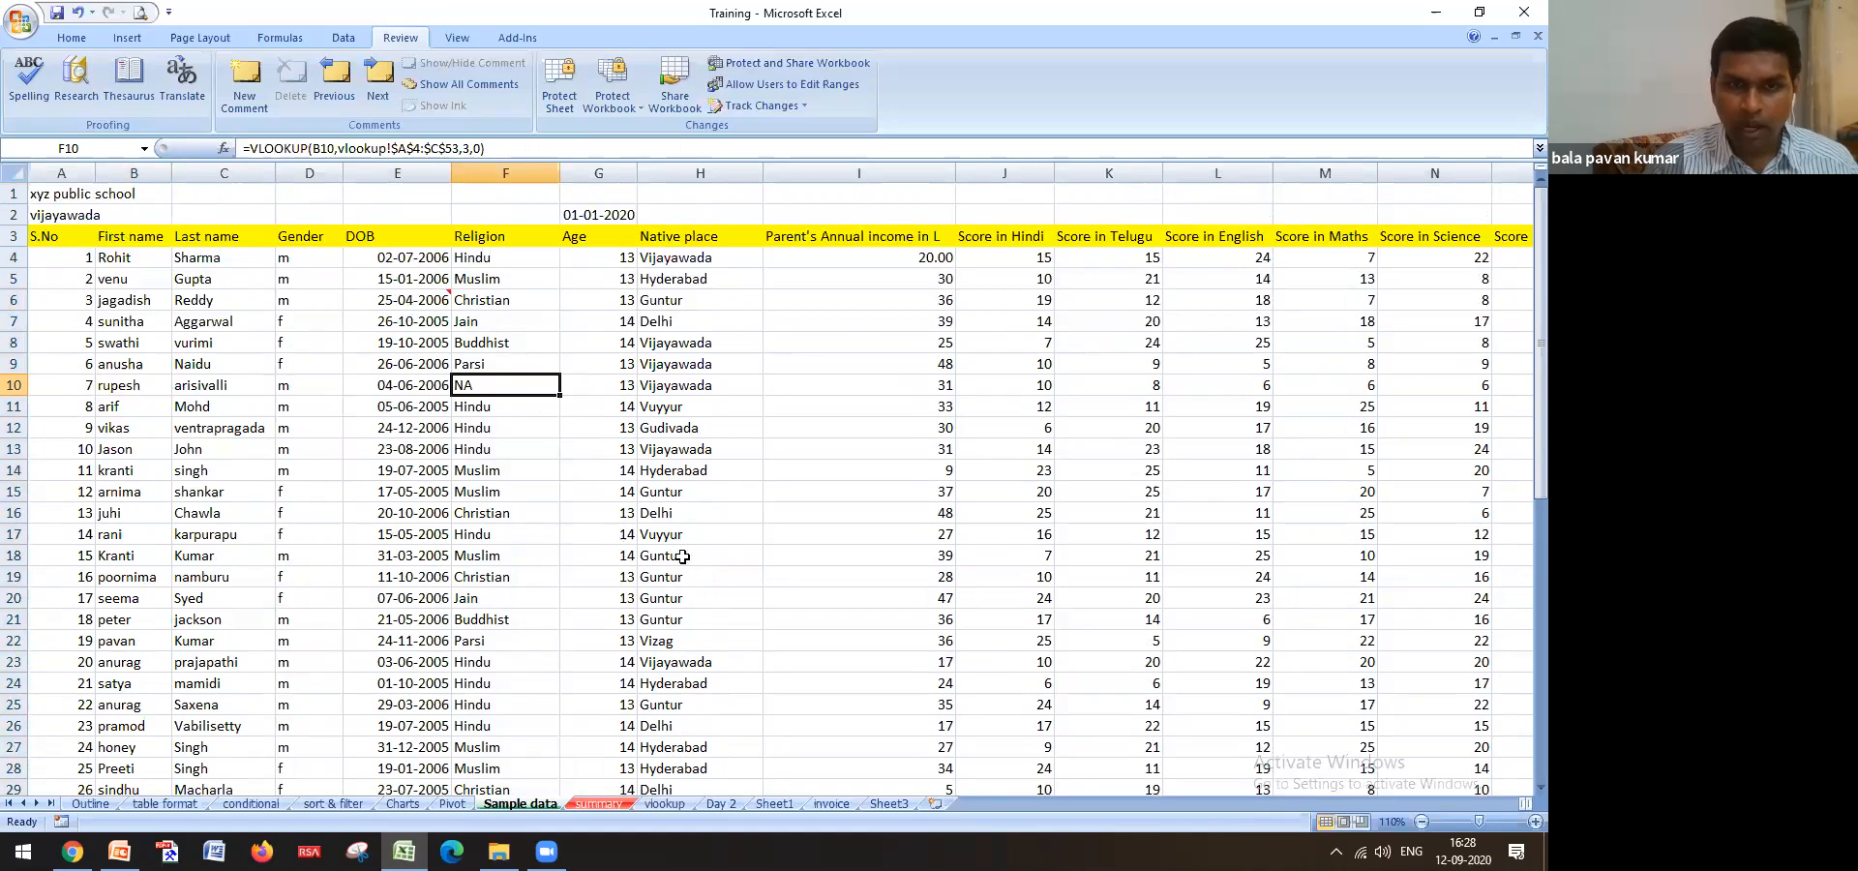
# Re-enter F10's lookup on the vlookup table, confirming NA, then recheck F4's formula
pyautogui.press('ctrl+super+o')
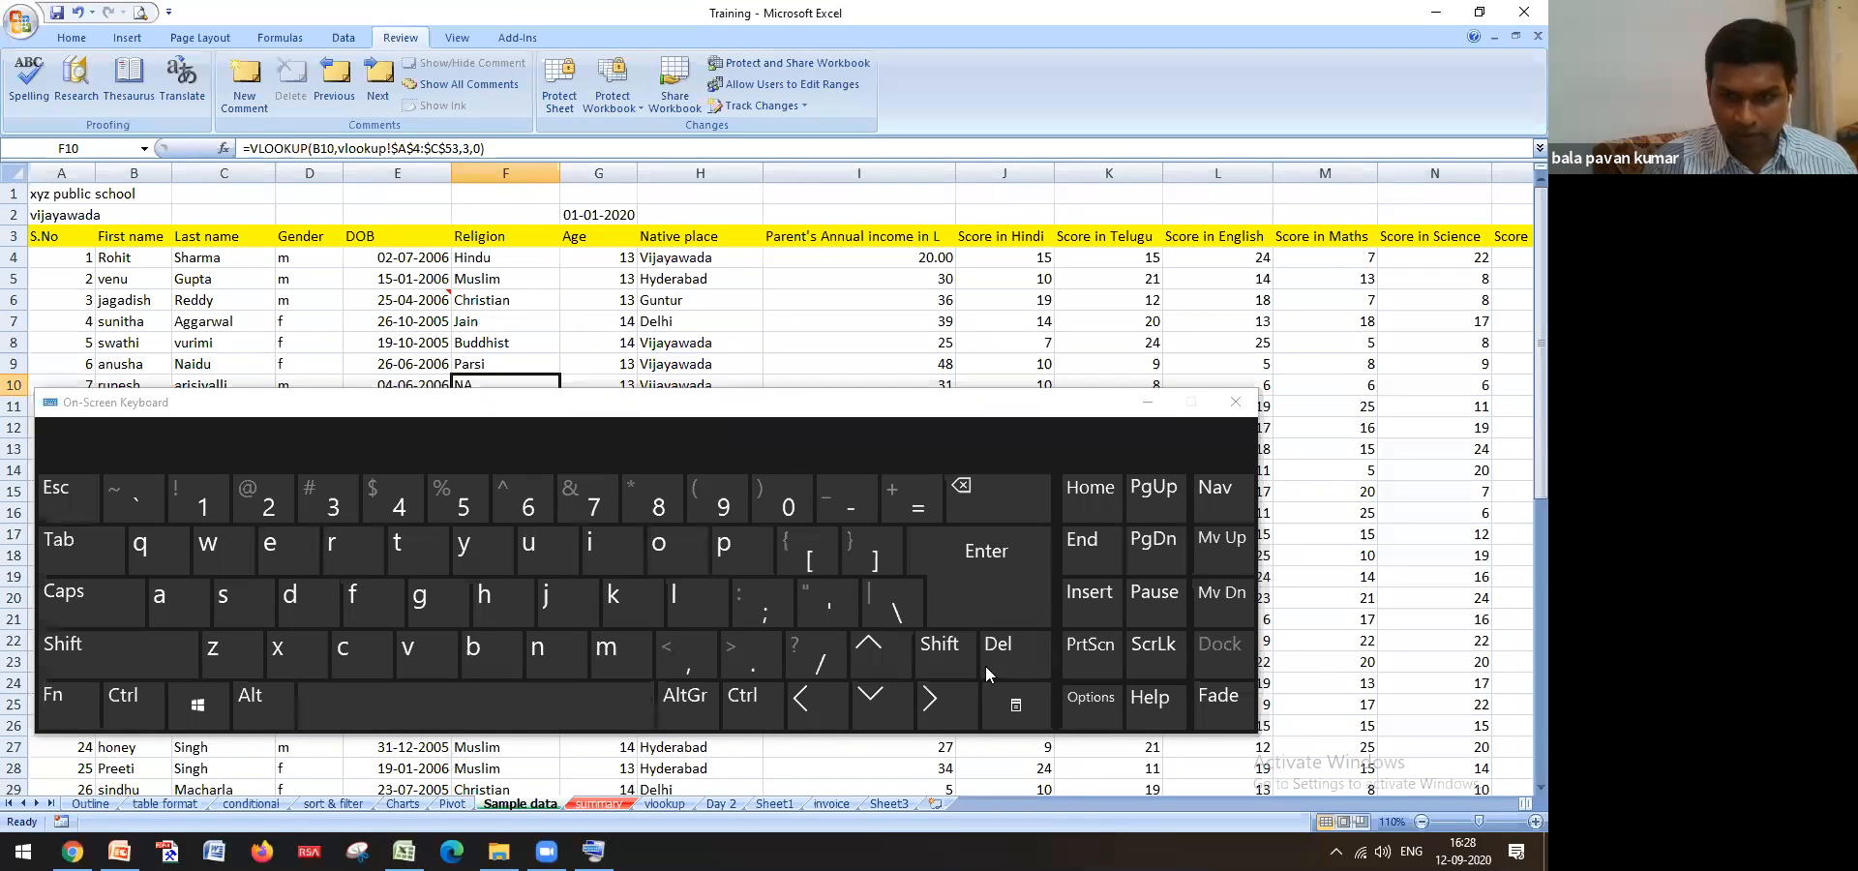
pyautogui.click(1236, 402)
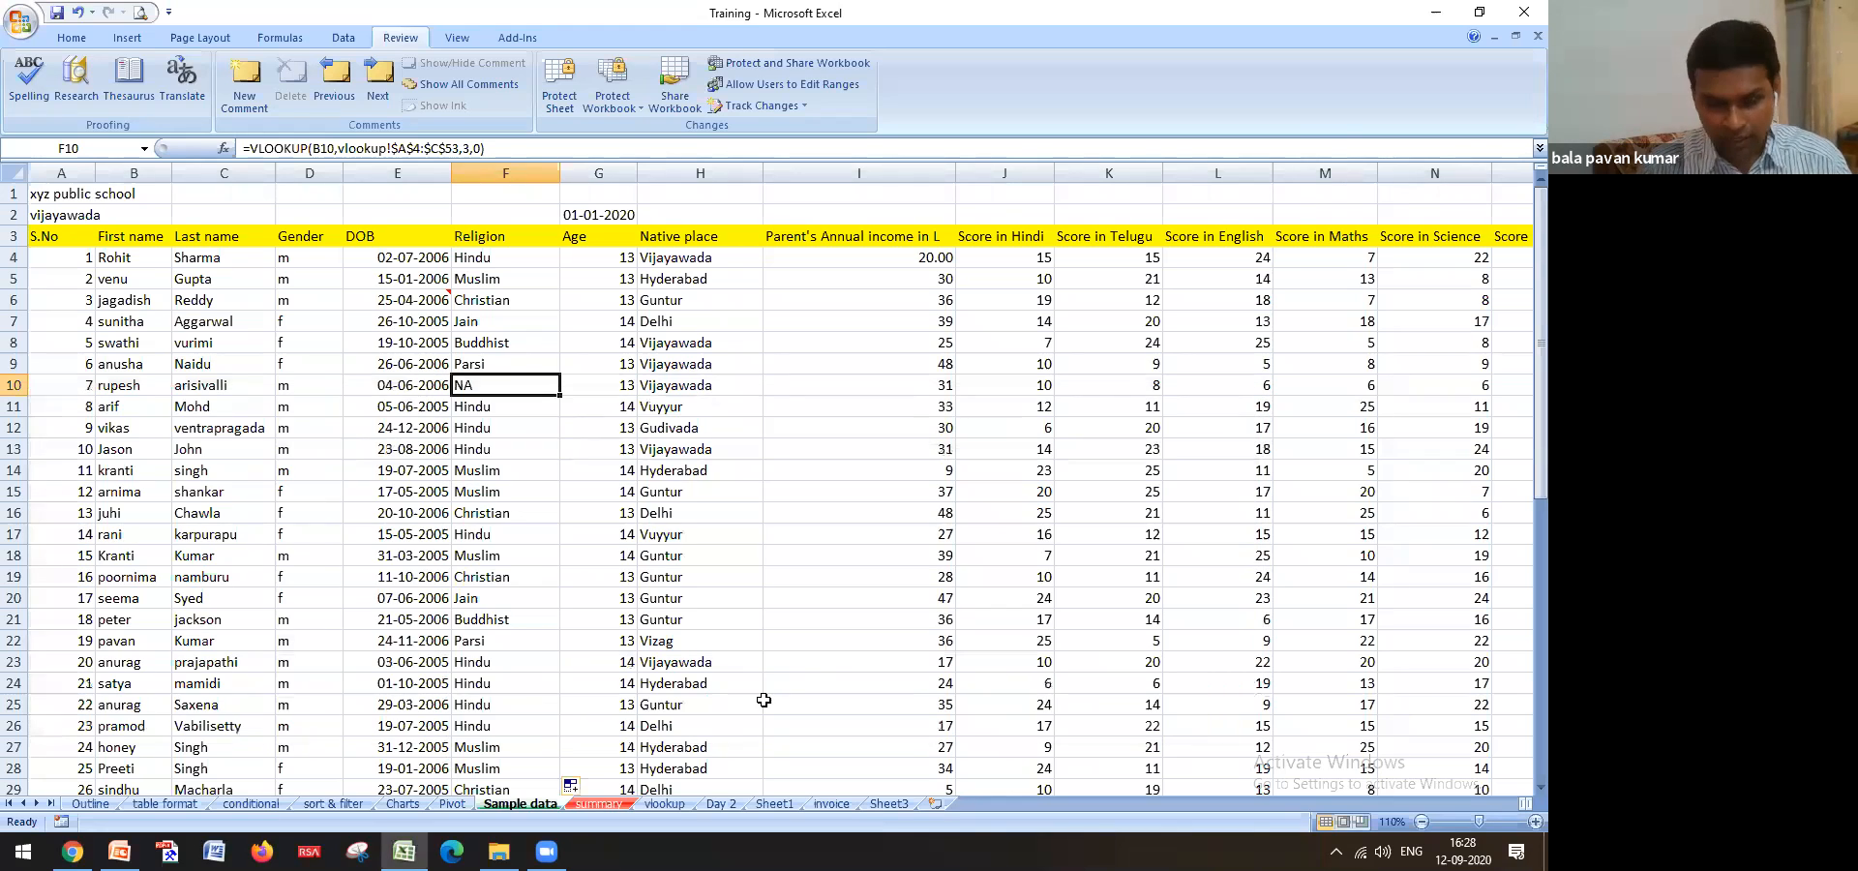
pyautogui.click(397, 148)
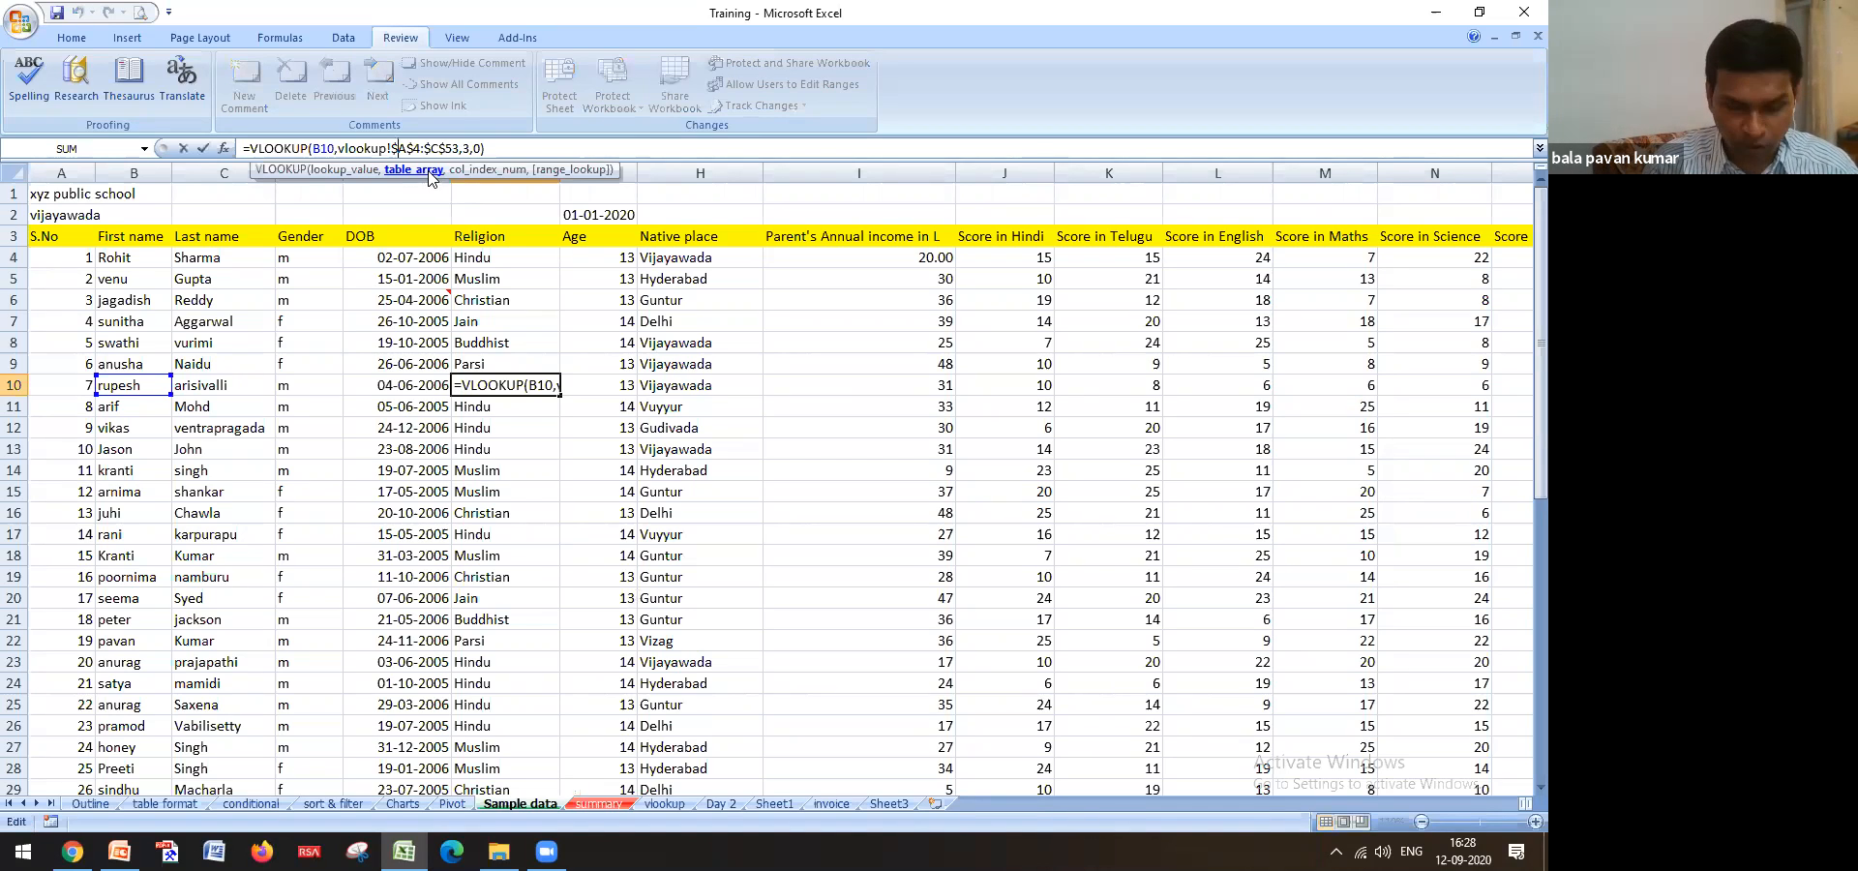
pyautogui.press('F4')
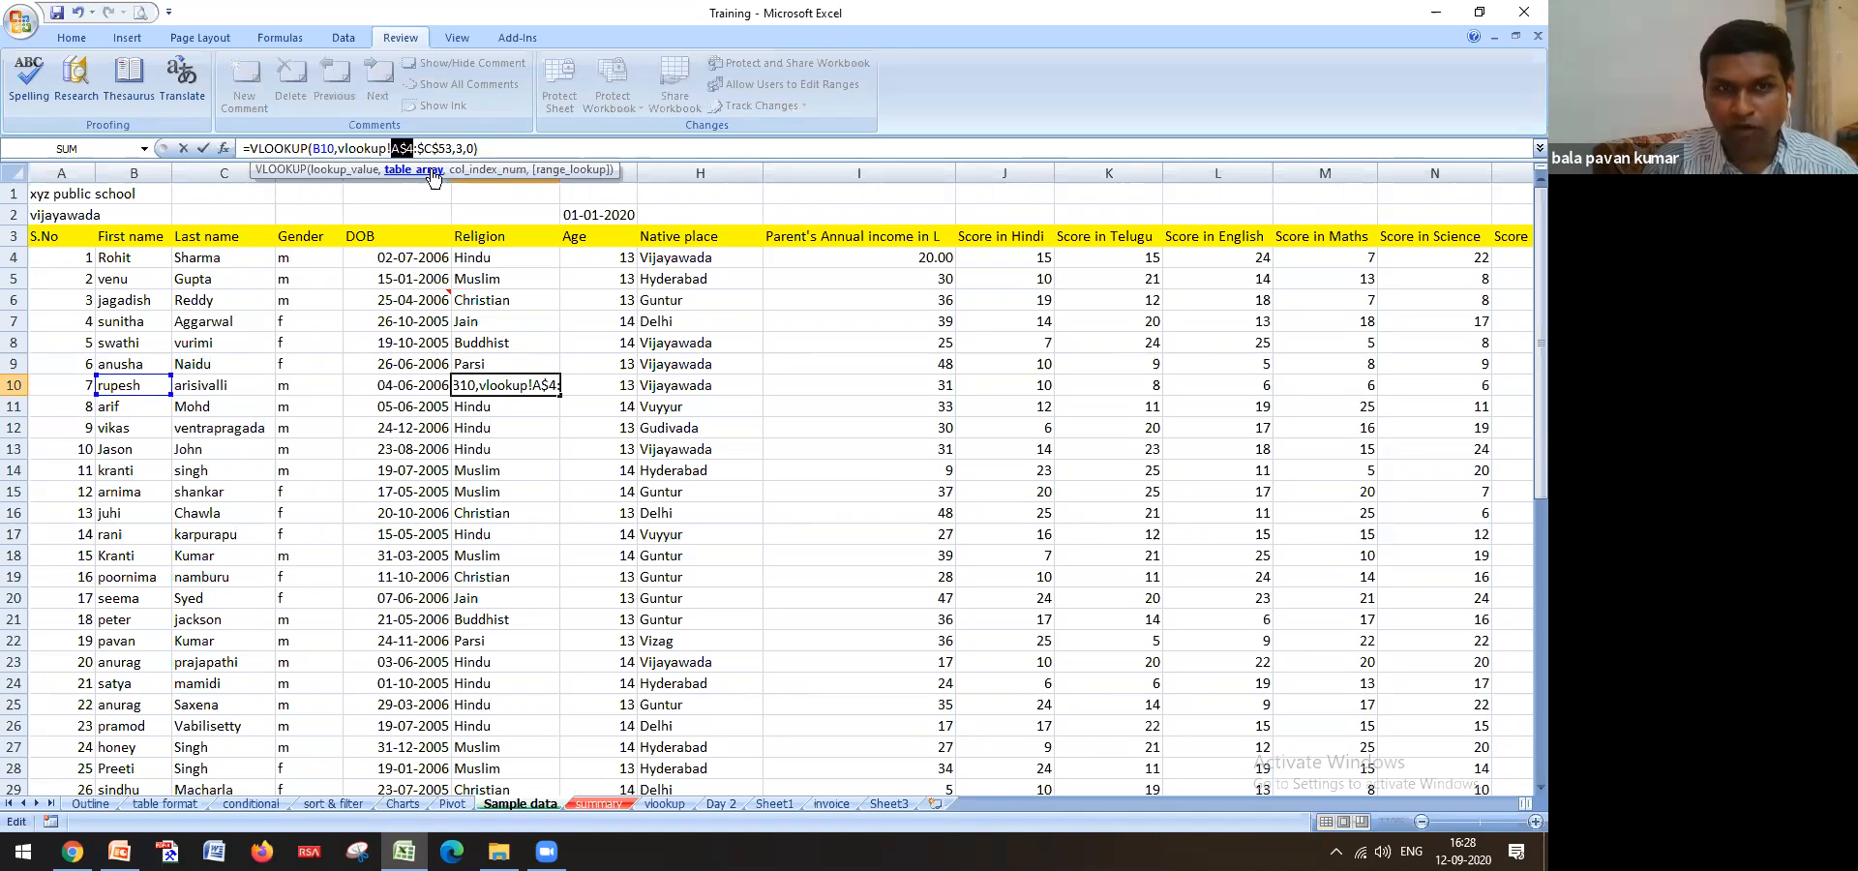
pyautogui.press('F4')
pyautogui.press('F4')
pyautogui.press('F4')
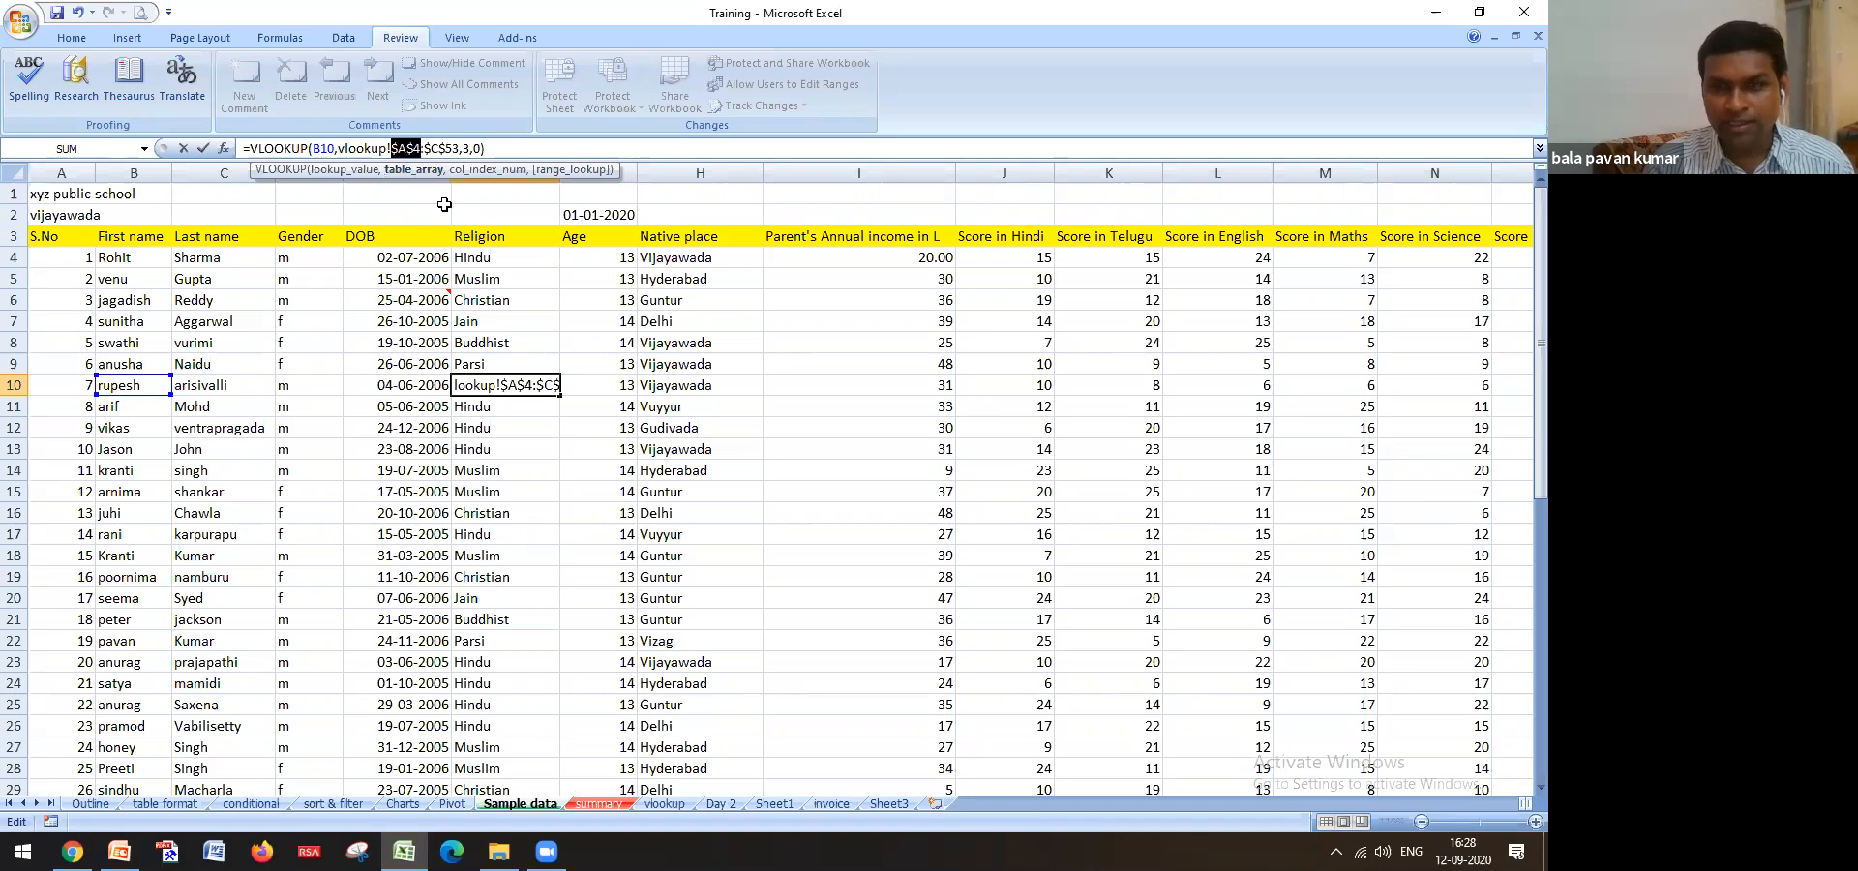
pyautogui.press('Return')
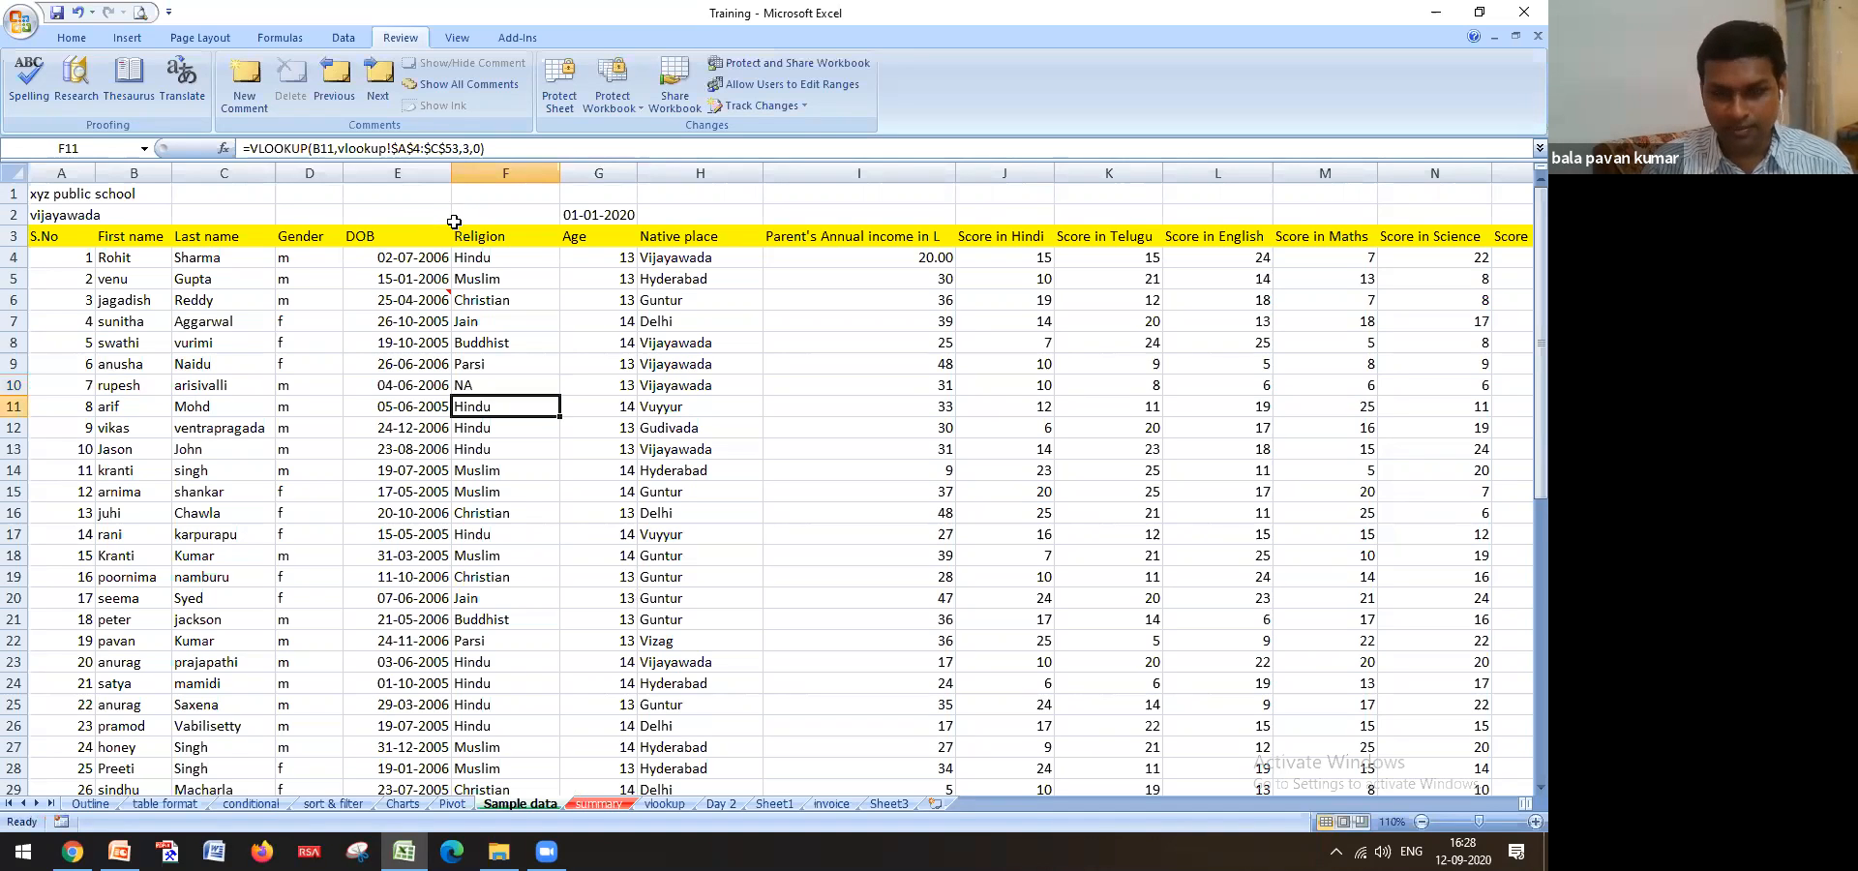
pyautogui.press('Up')
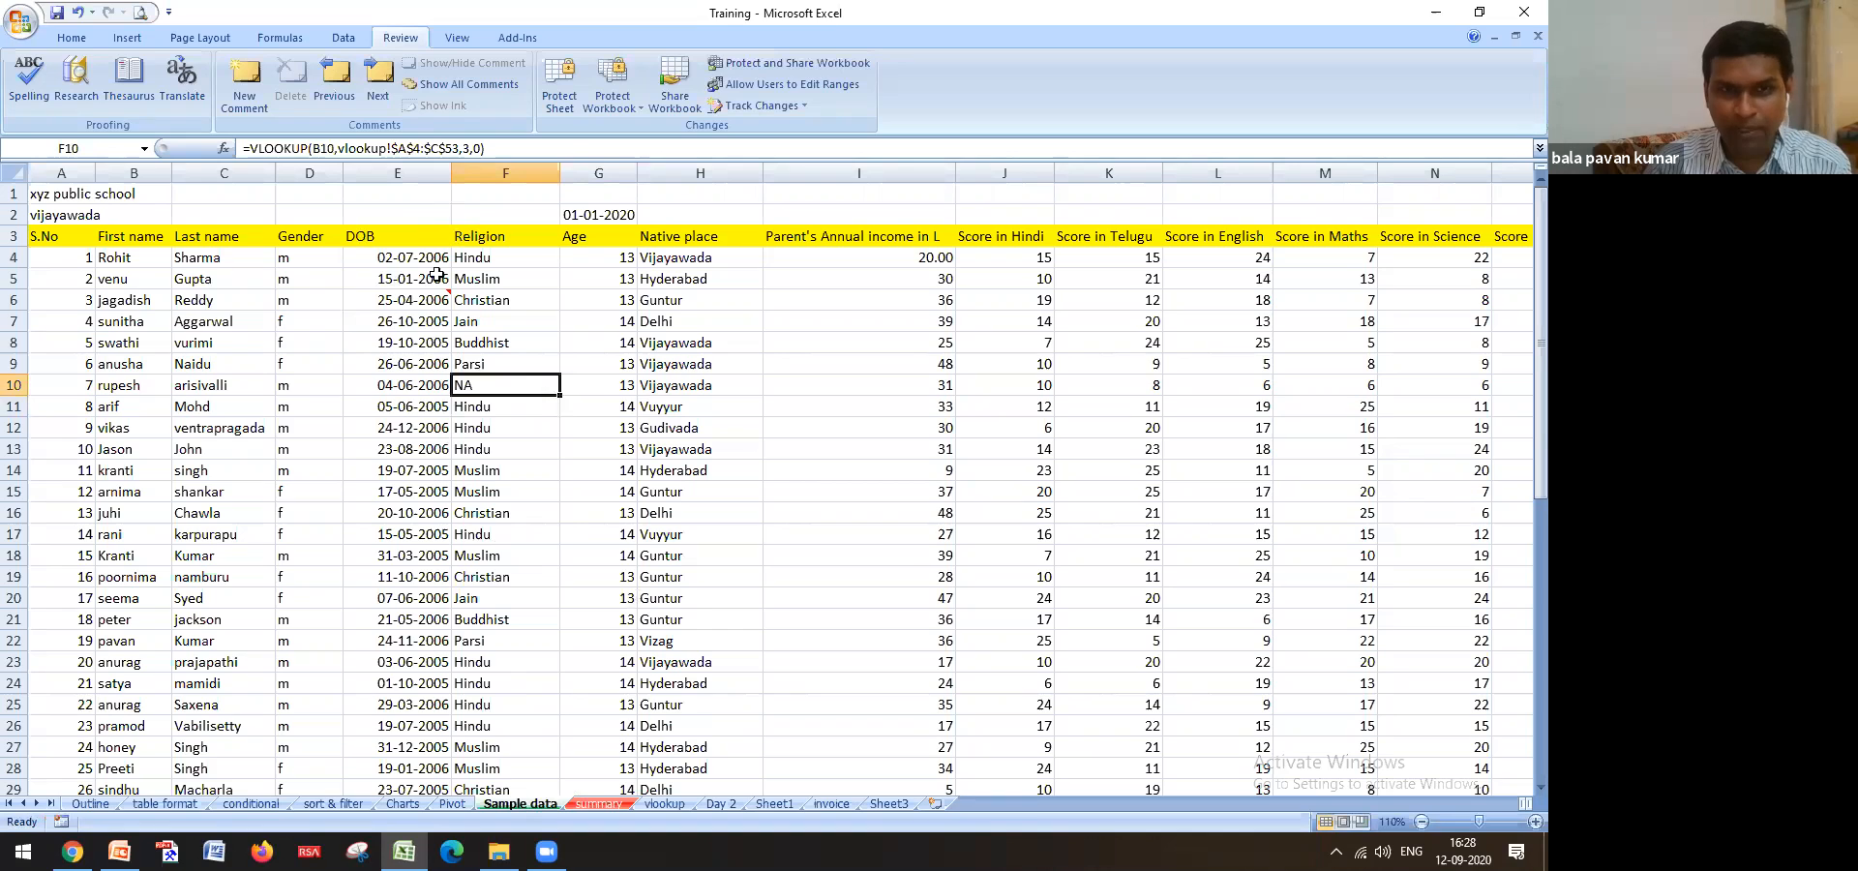
pyautogui.click(472, 262)
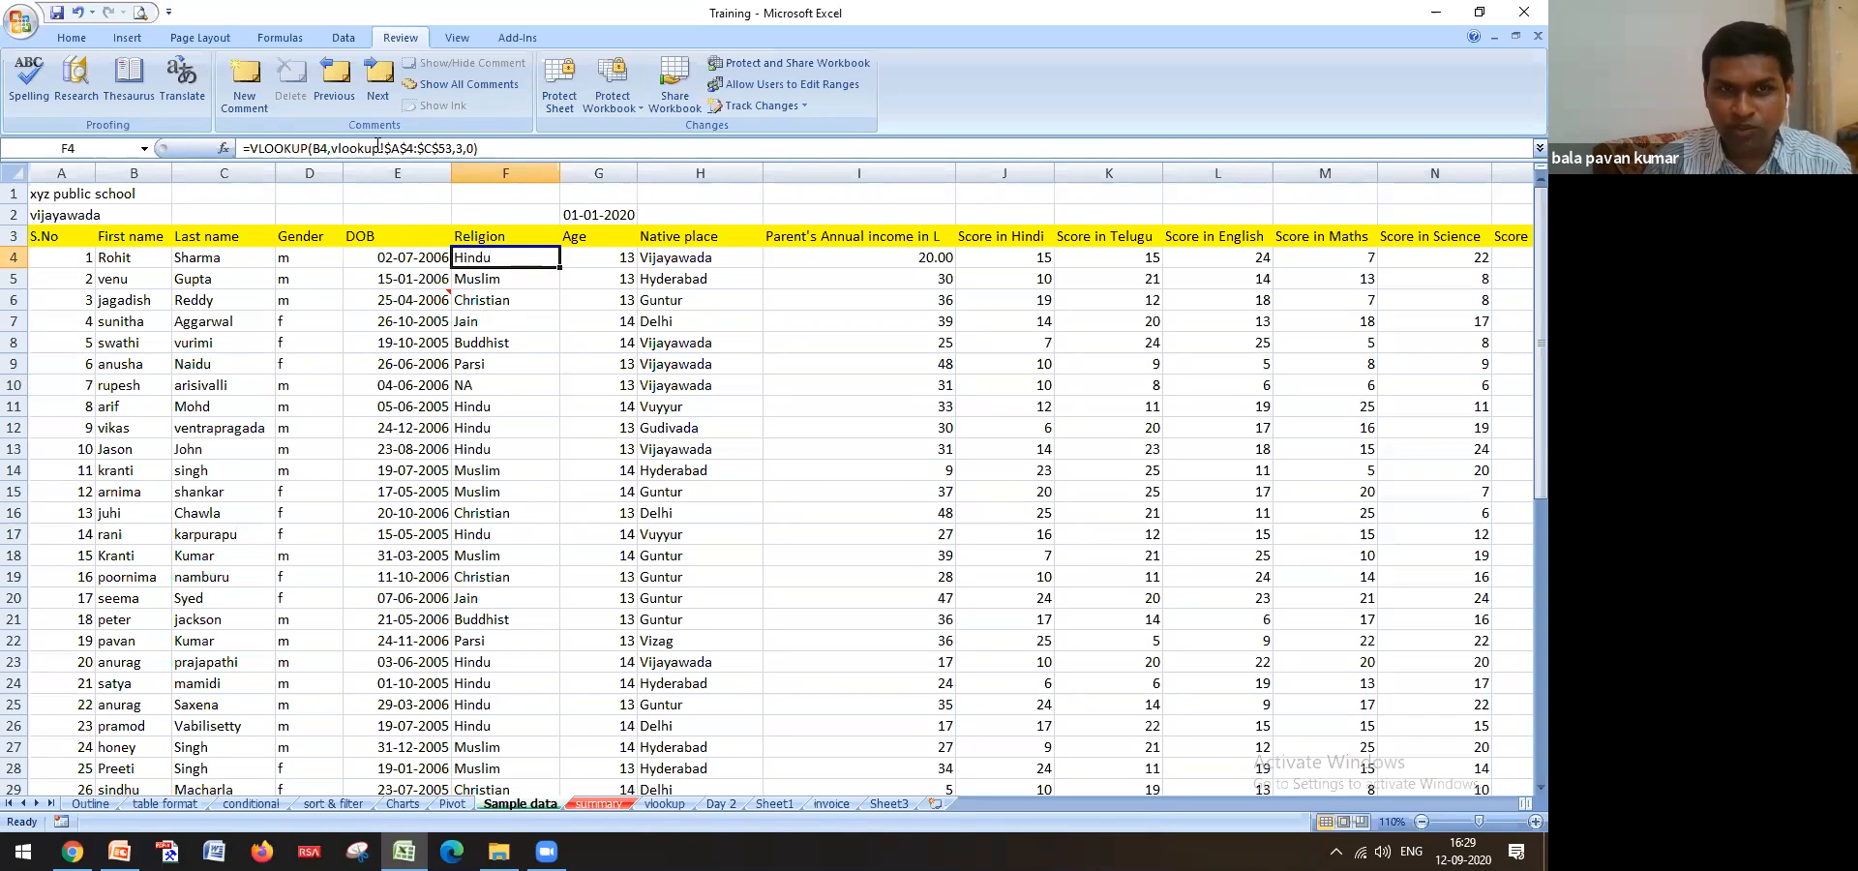
# Rename the vlookup sheet to 'religion' and return to Sample data
pyautogui.click(661, 804)
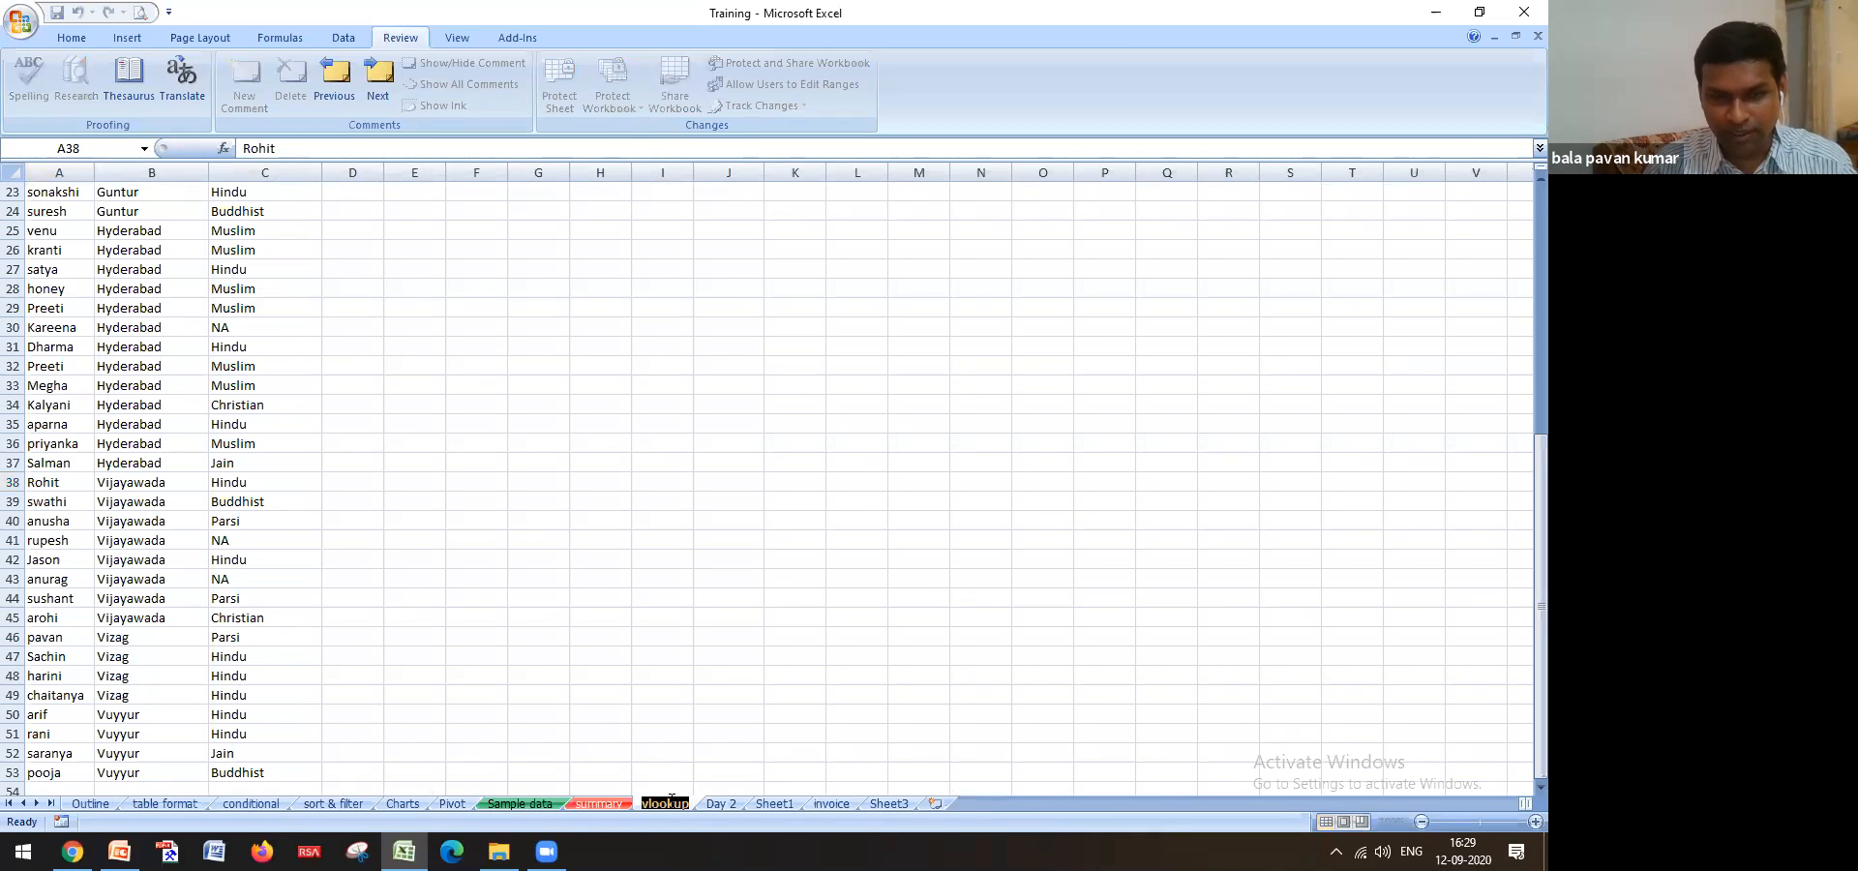
pyautogui.write('religion')
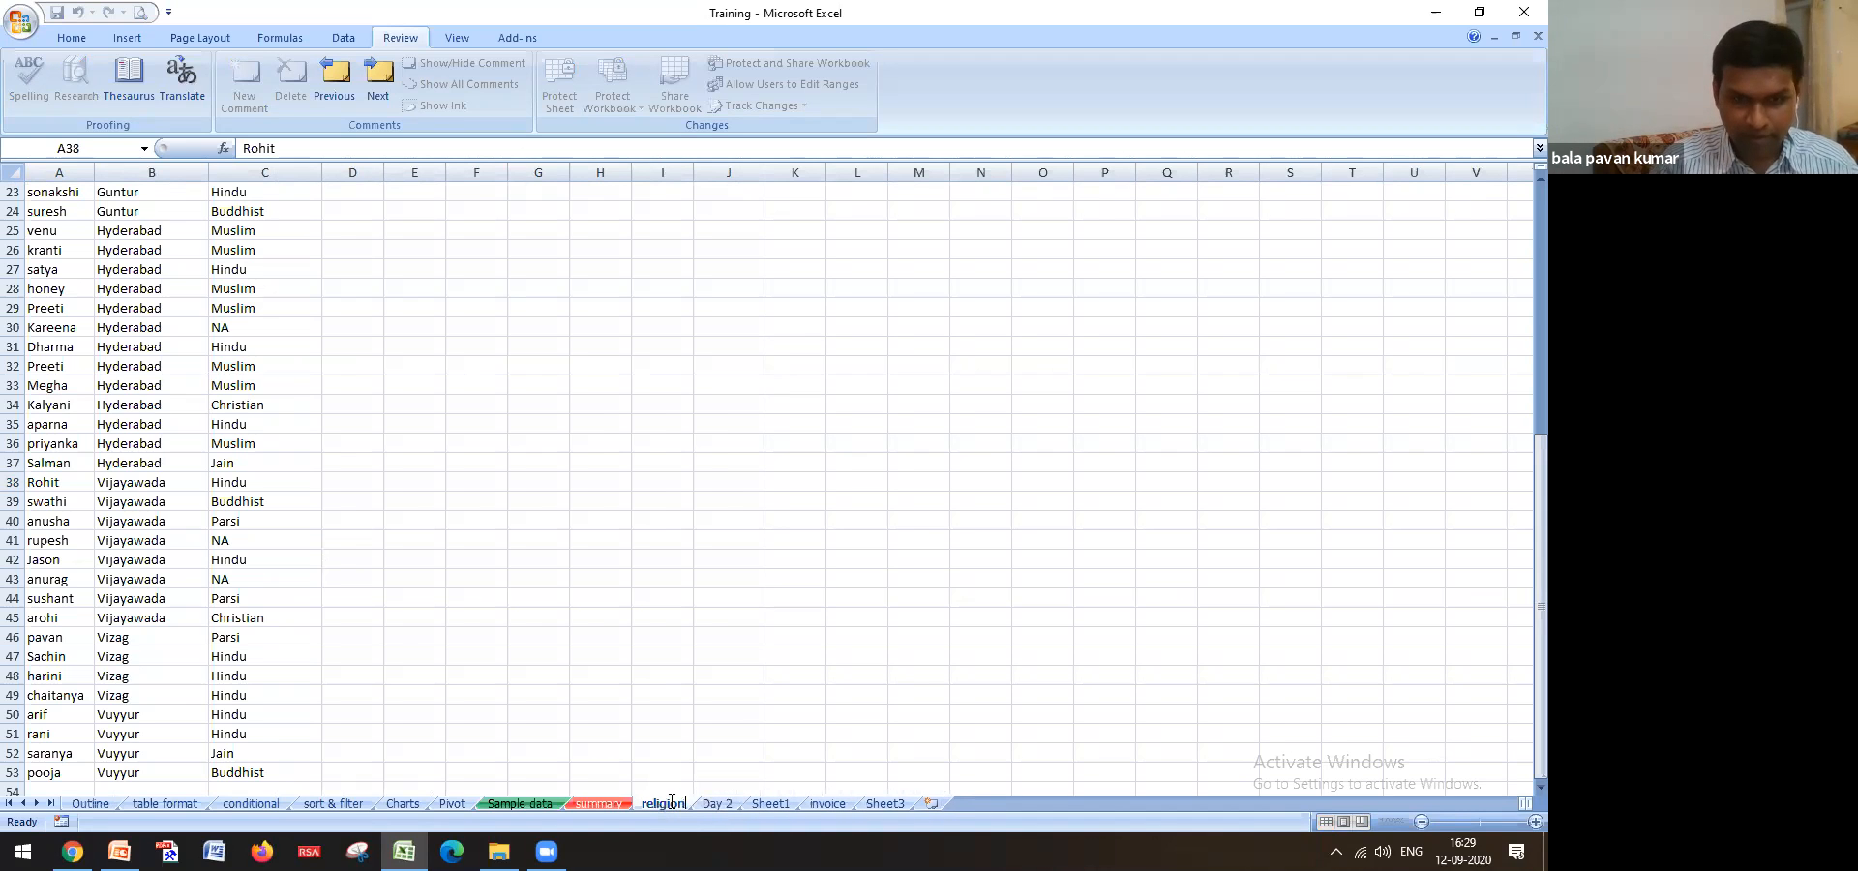
pyautogui.click(716, 697)
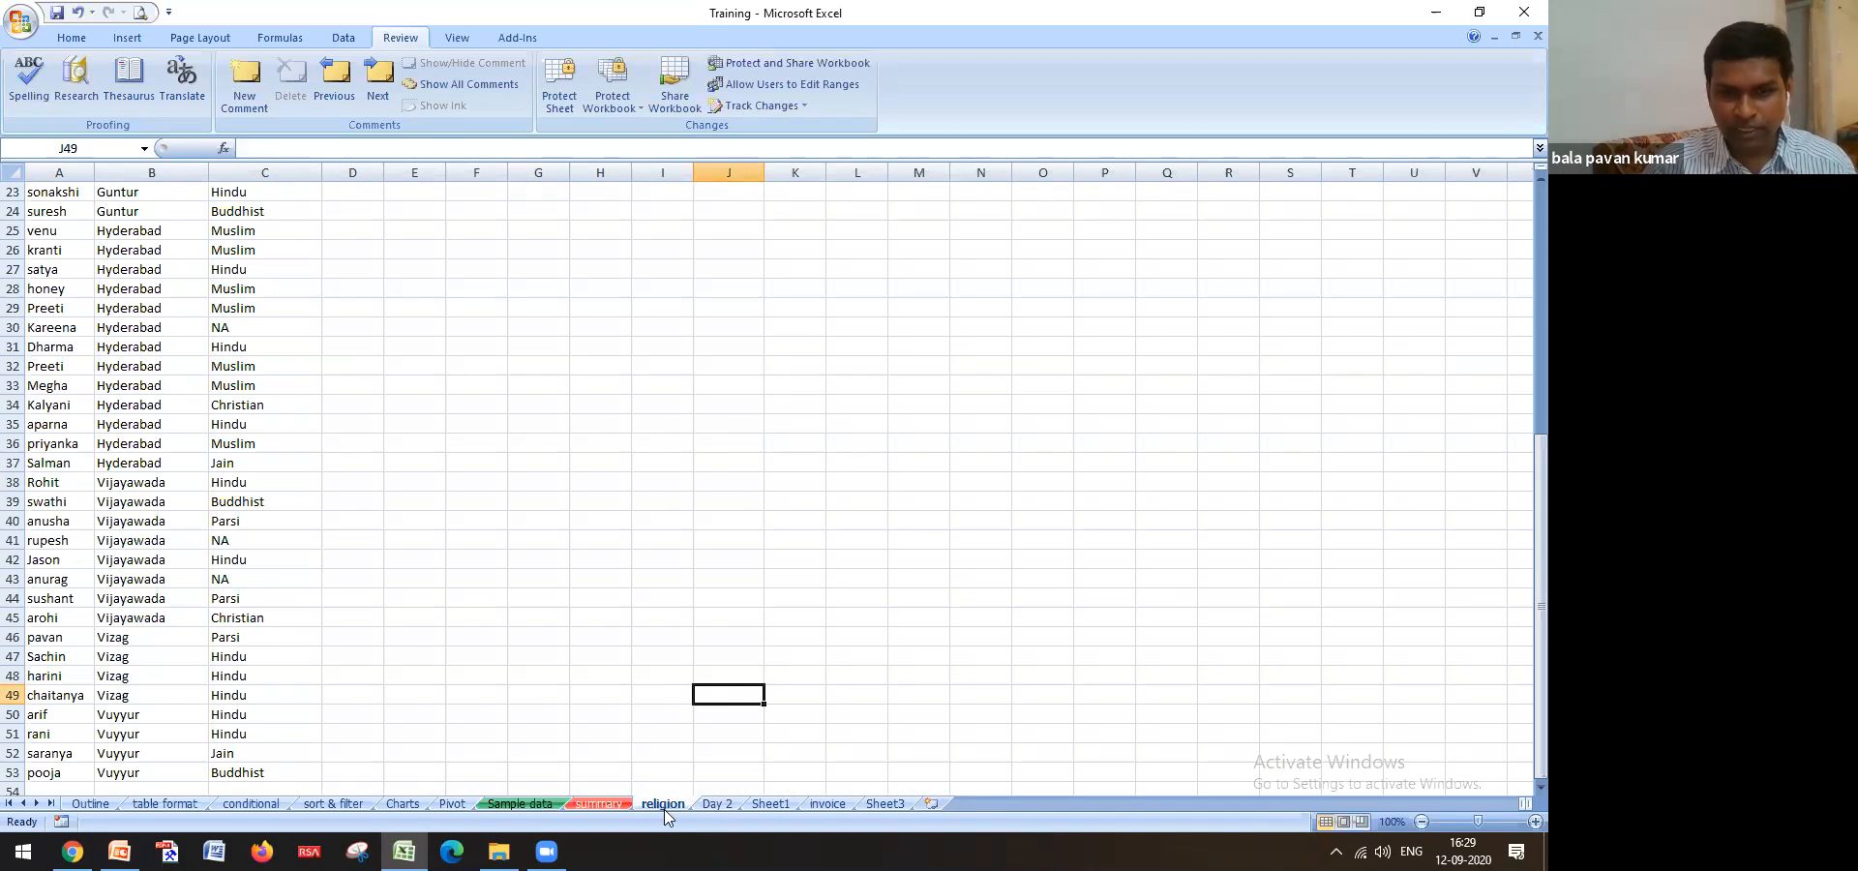
pyautogui.click(520, 804)
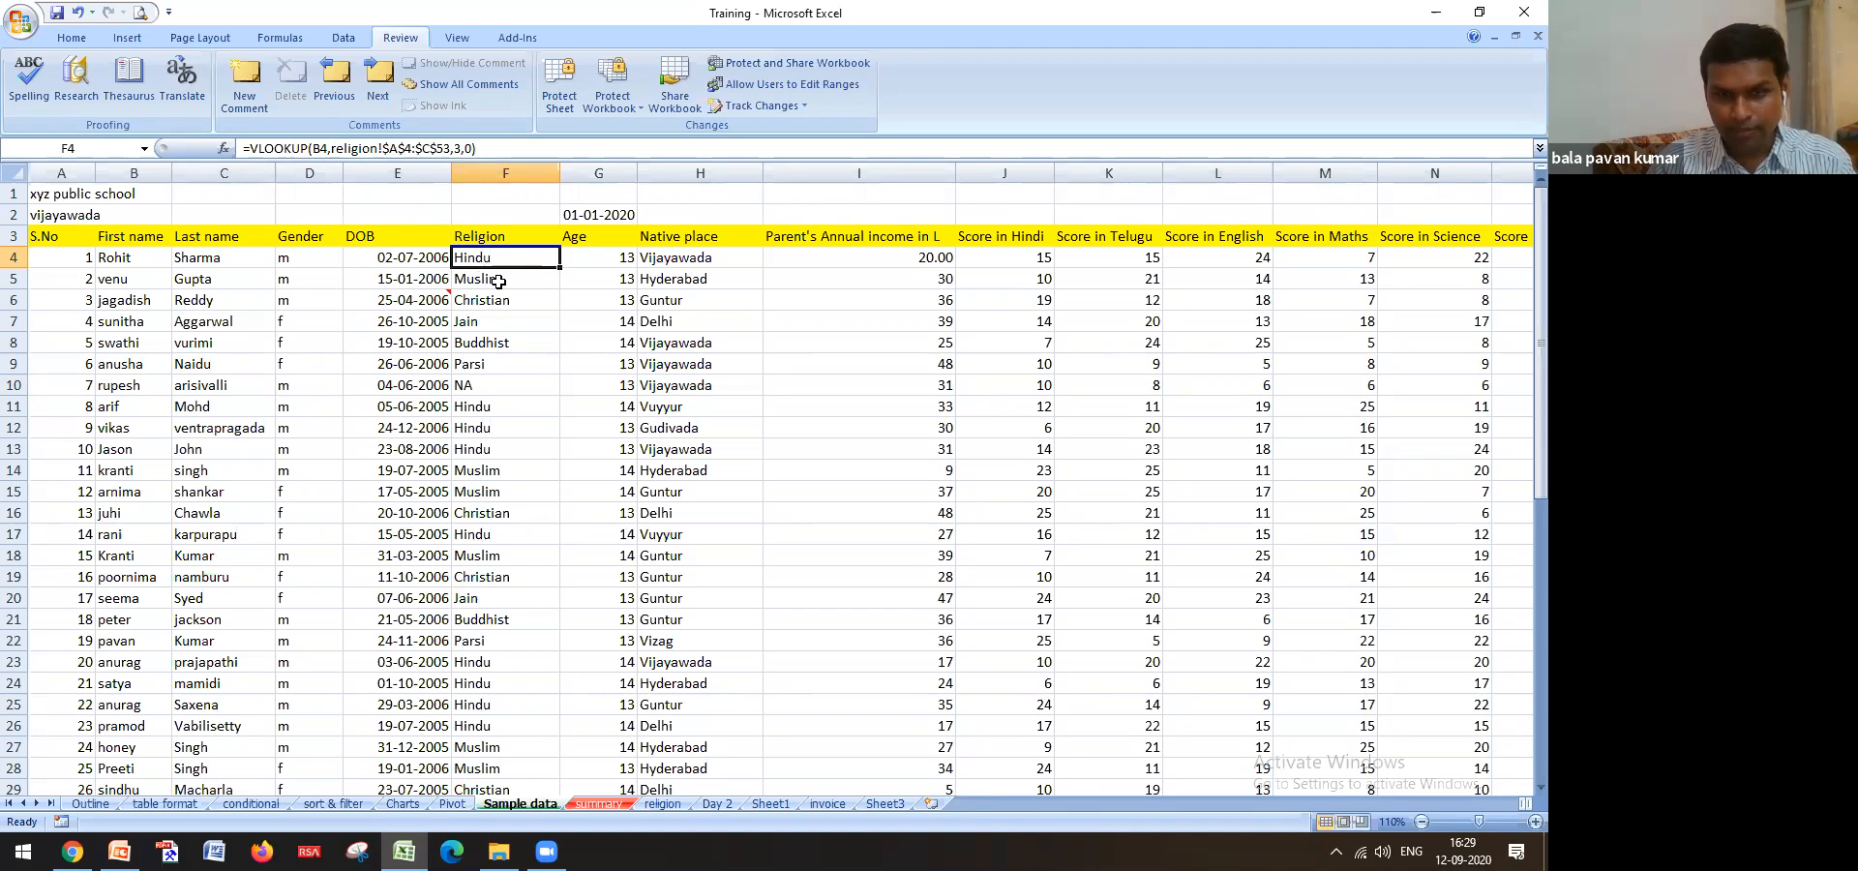
pyautogui.click(641, 803)
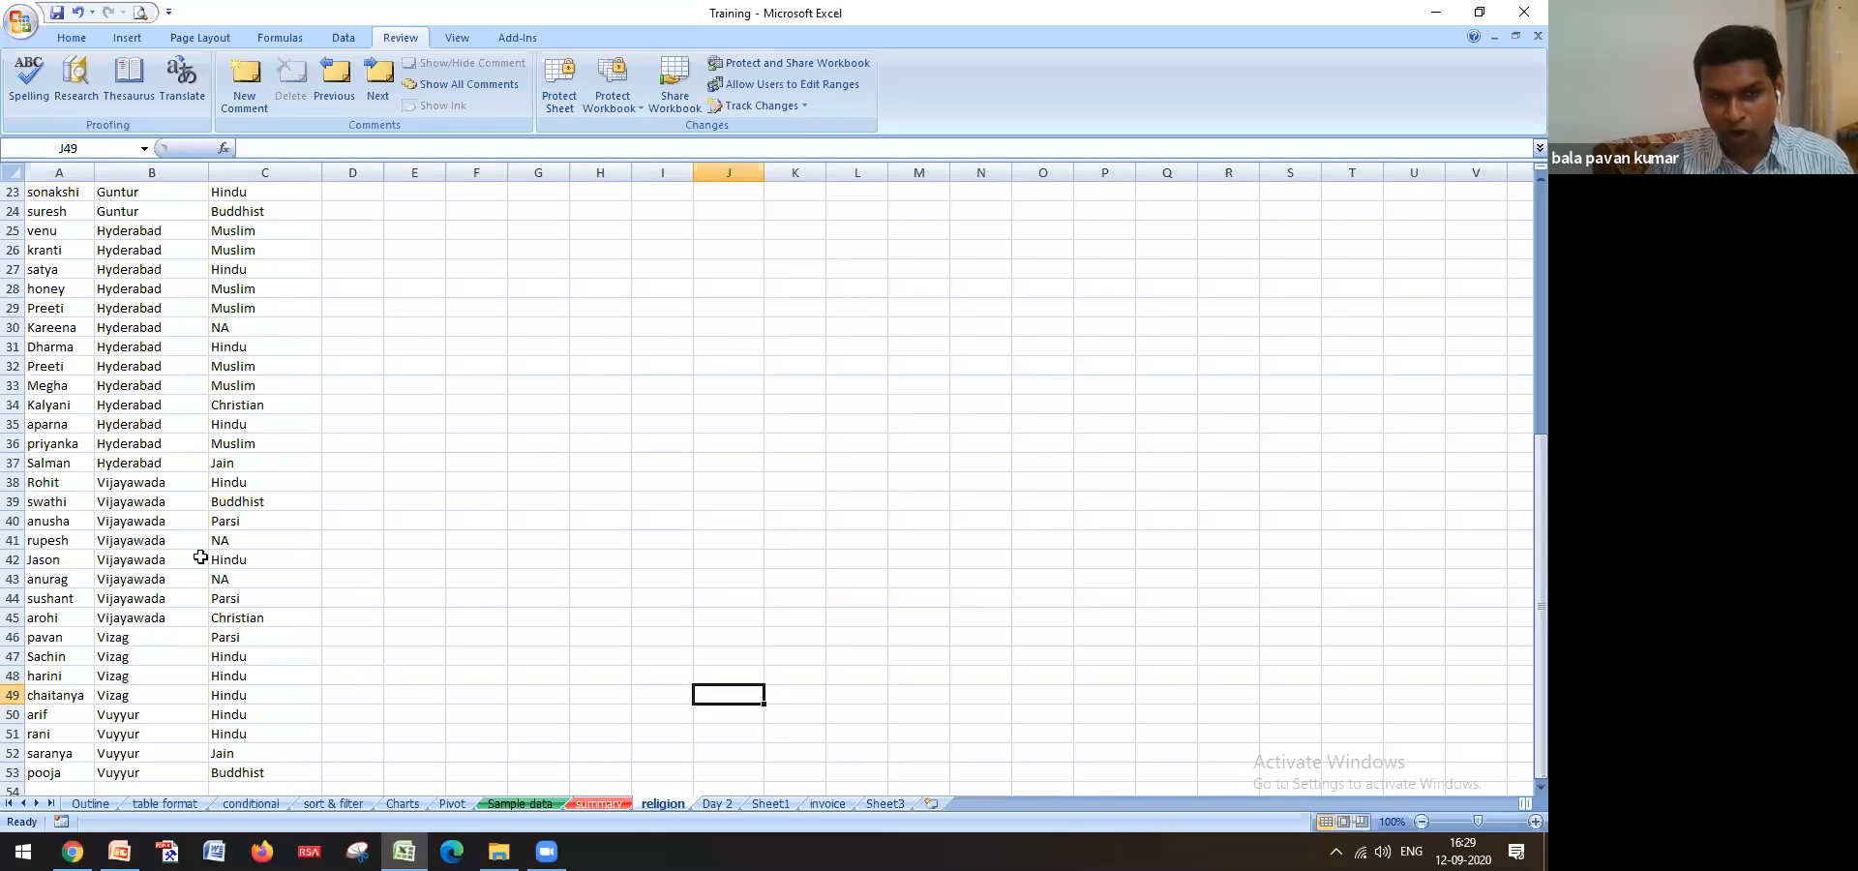
pyautogui.click(493, 801)
pyautogui.keyDown('ctrl'); pyautogui.scroll(1, 366, 210); pyautogui.keyUp('ctrl')
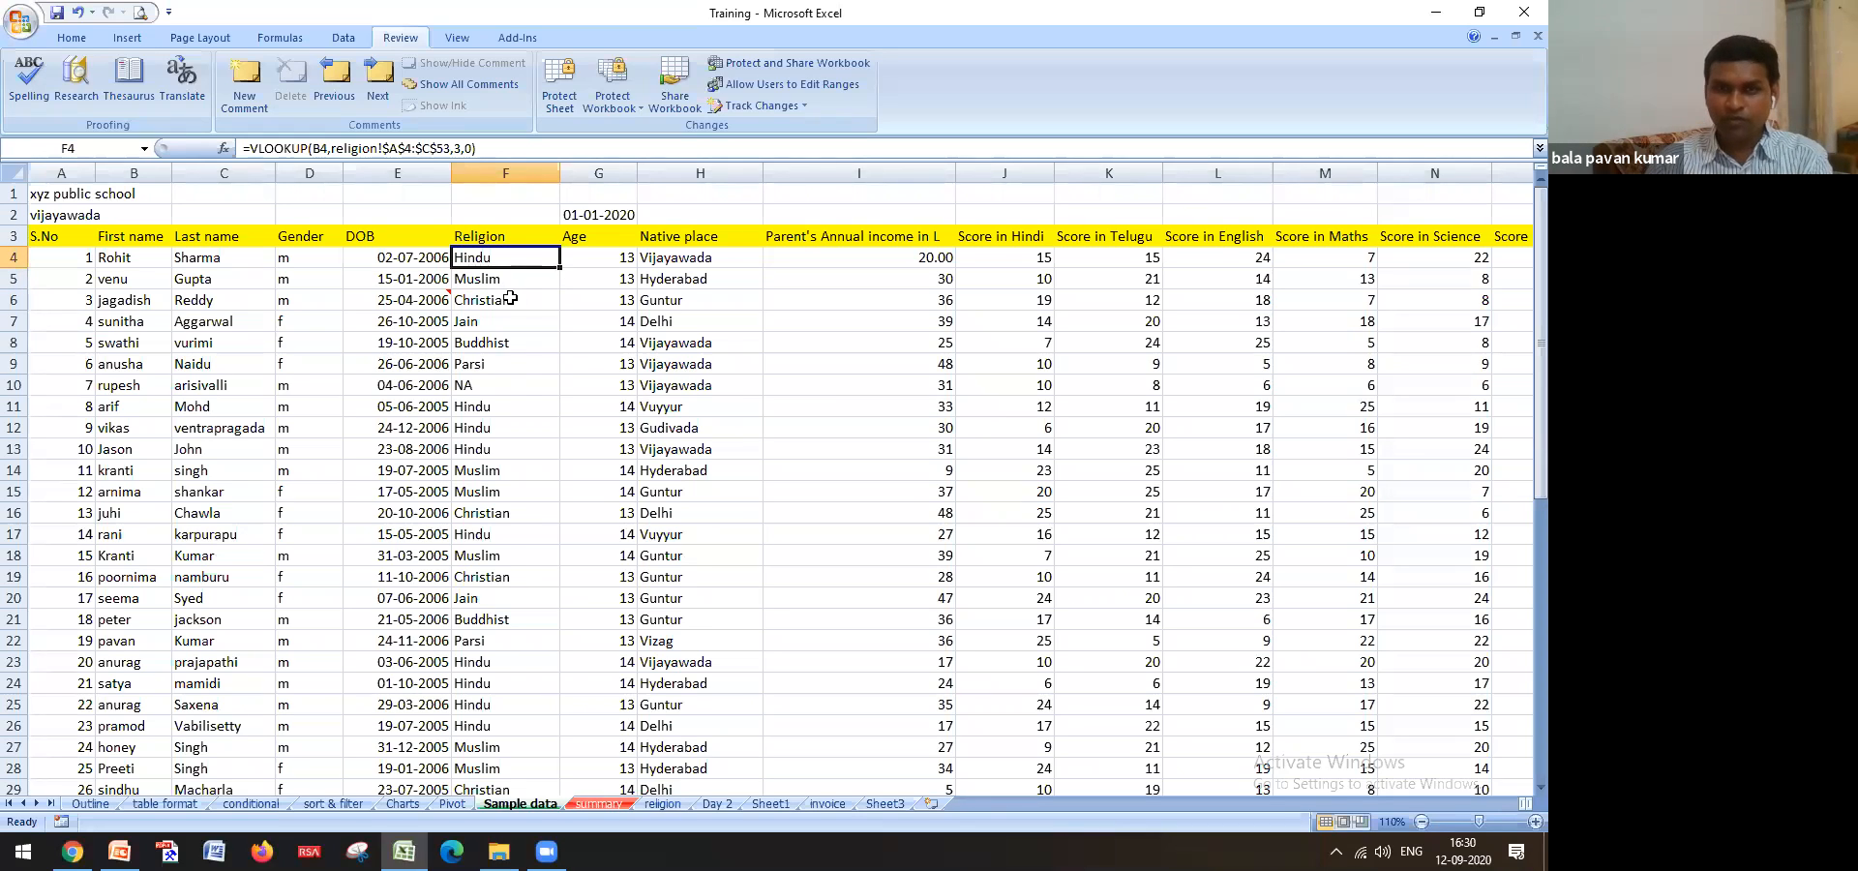
pyautogui.moveTo(124, 259); pyautogui.dragTo(183, 604)
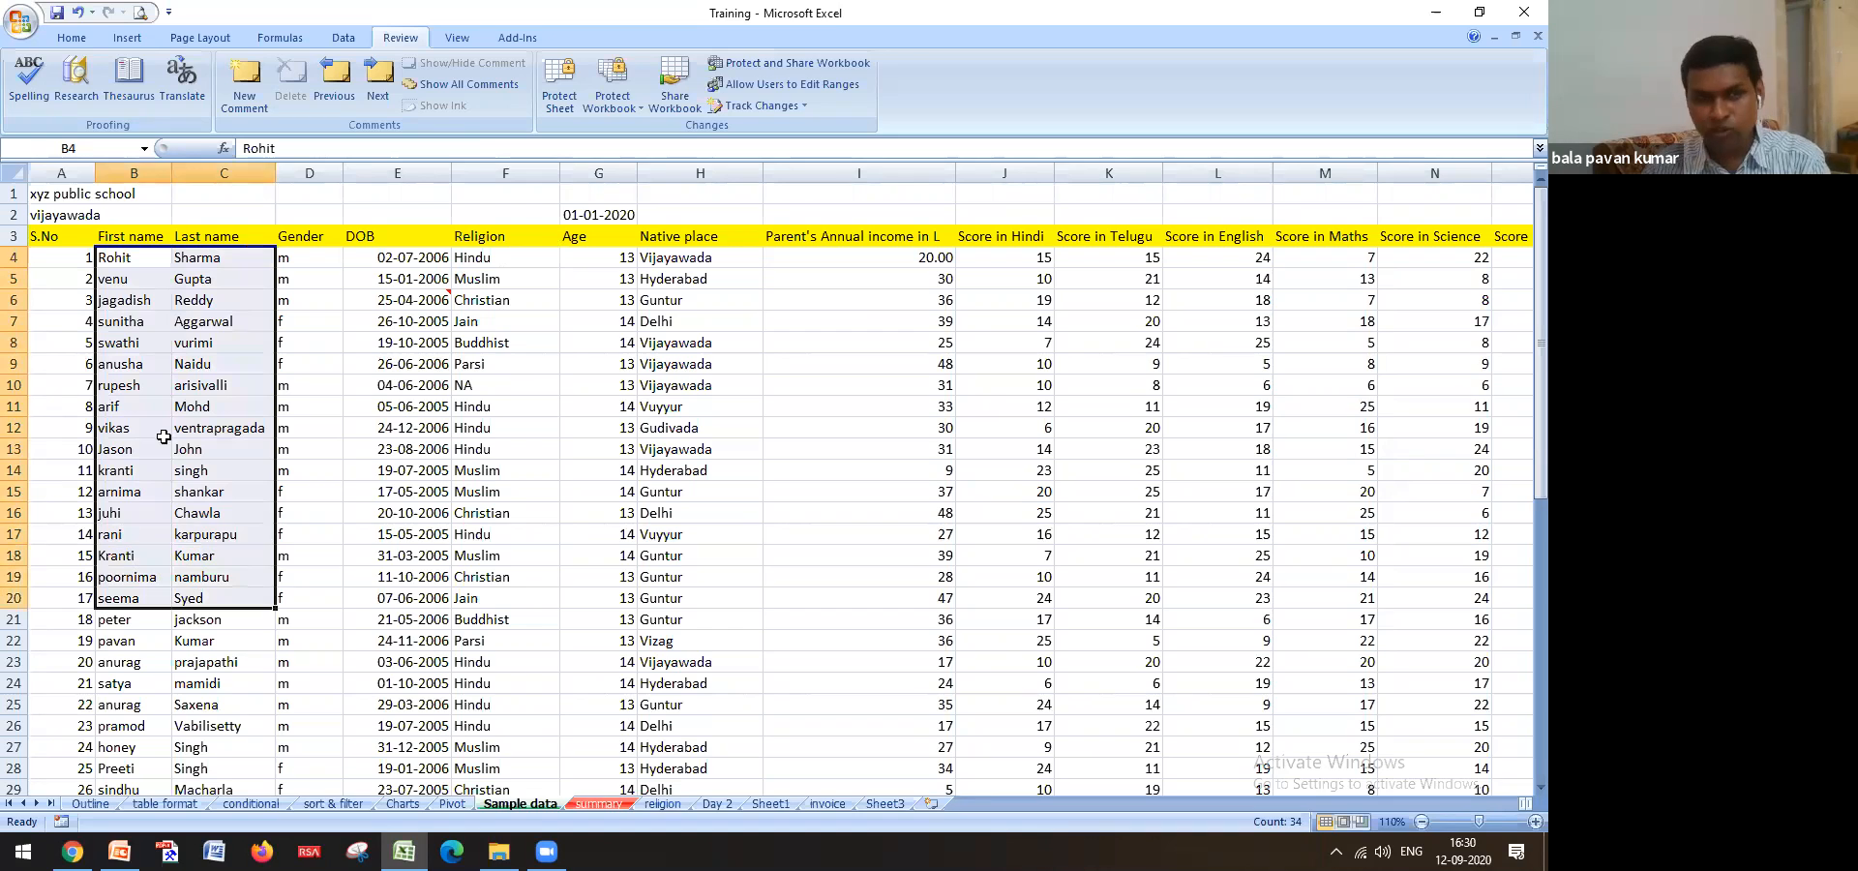
pyautogui.click(140, 258)
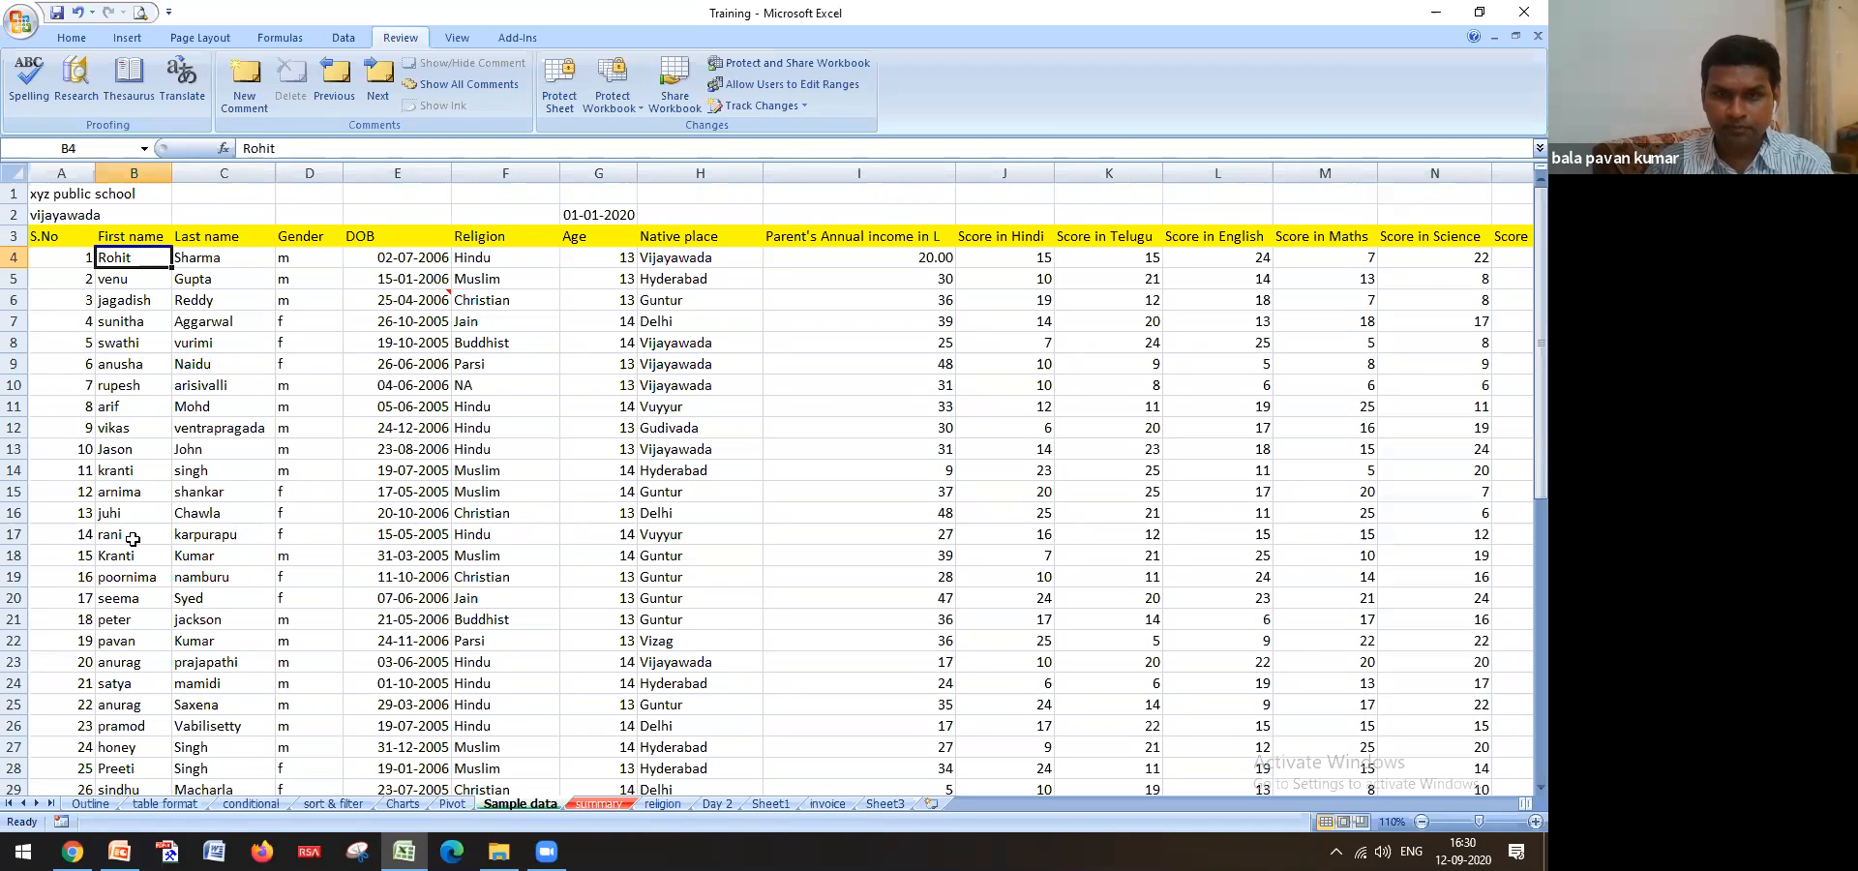
pyautogui.click(547, 852)
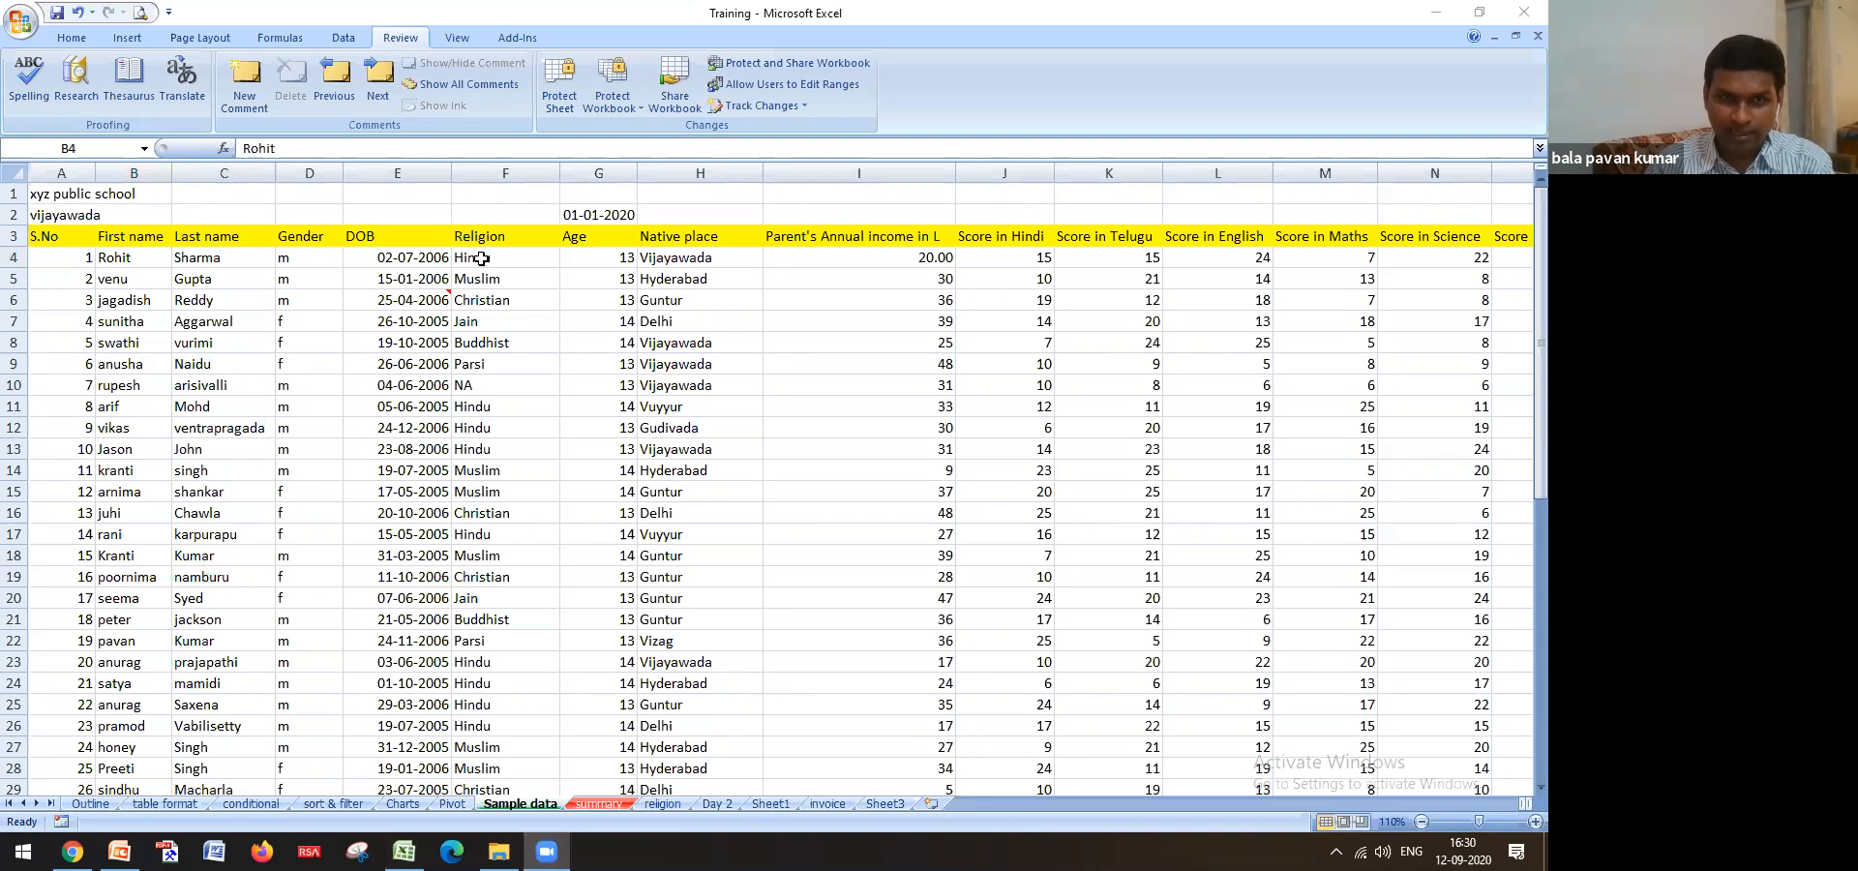
pyautogui.scroll(-4, 426, 601)
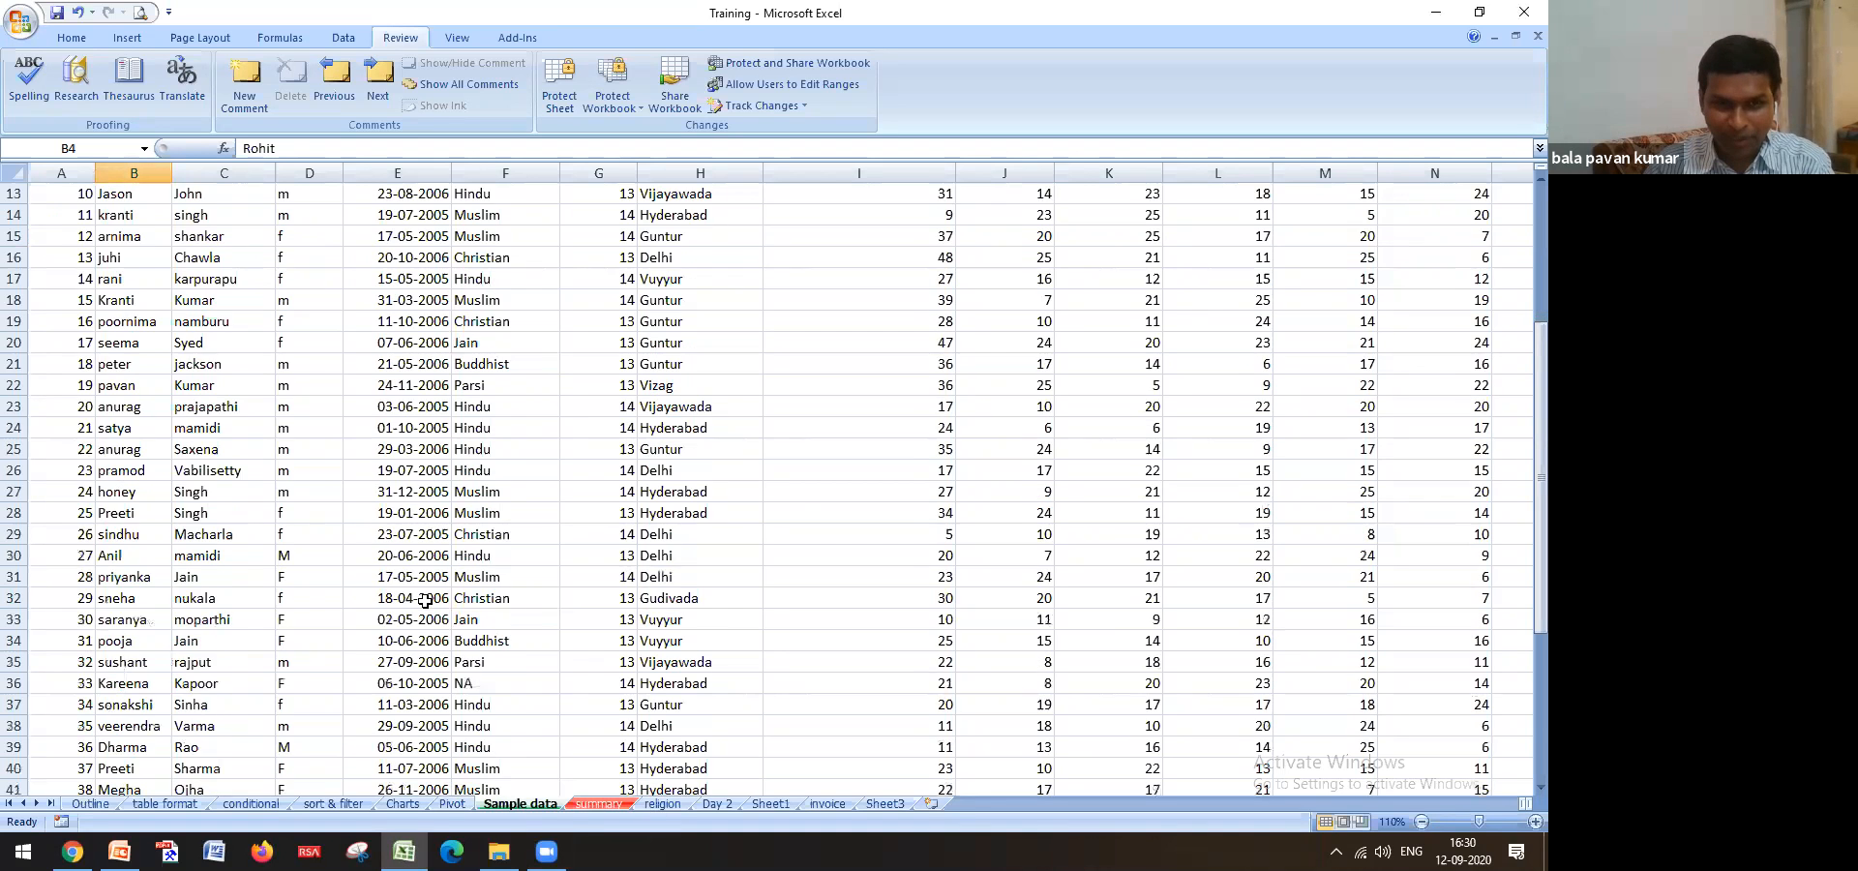
pyautogui.scroll(-8, 426, 601)
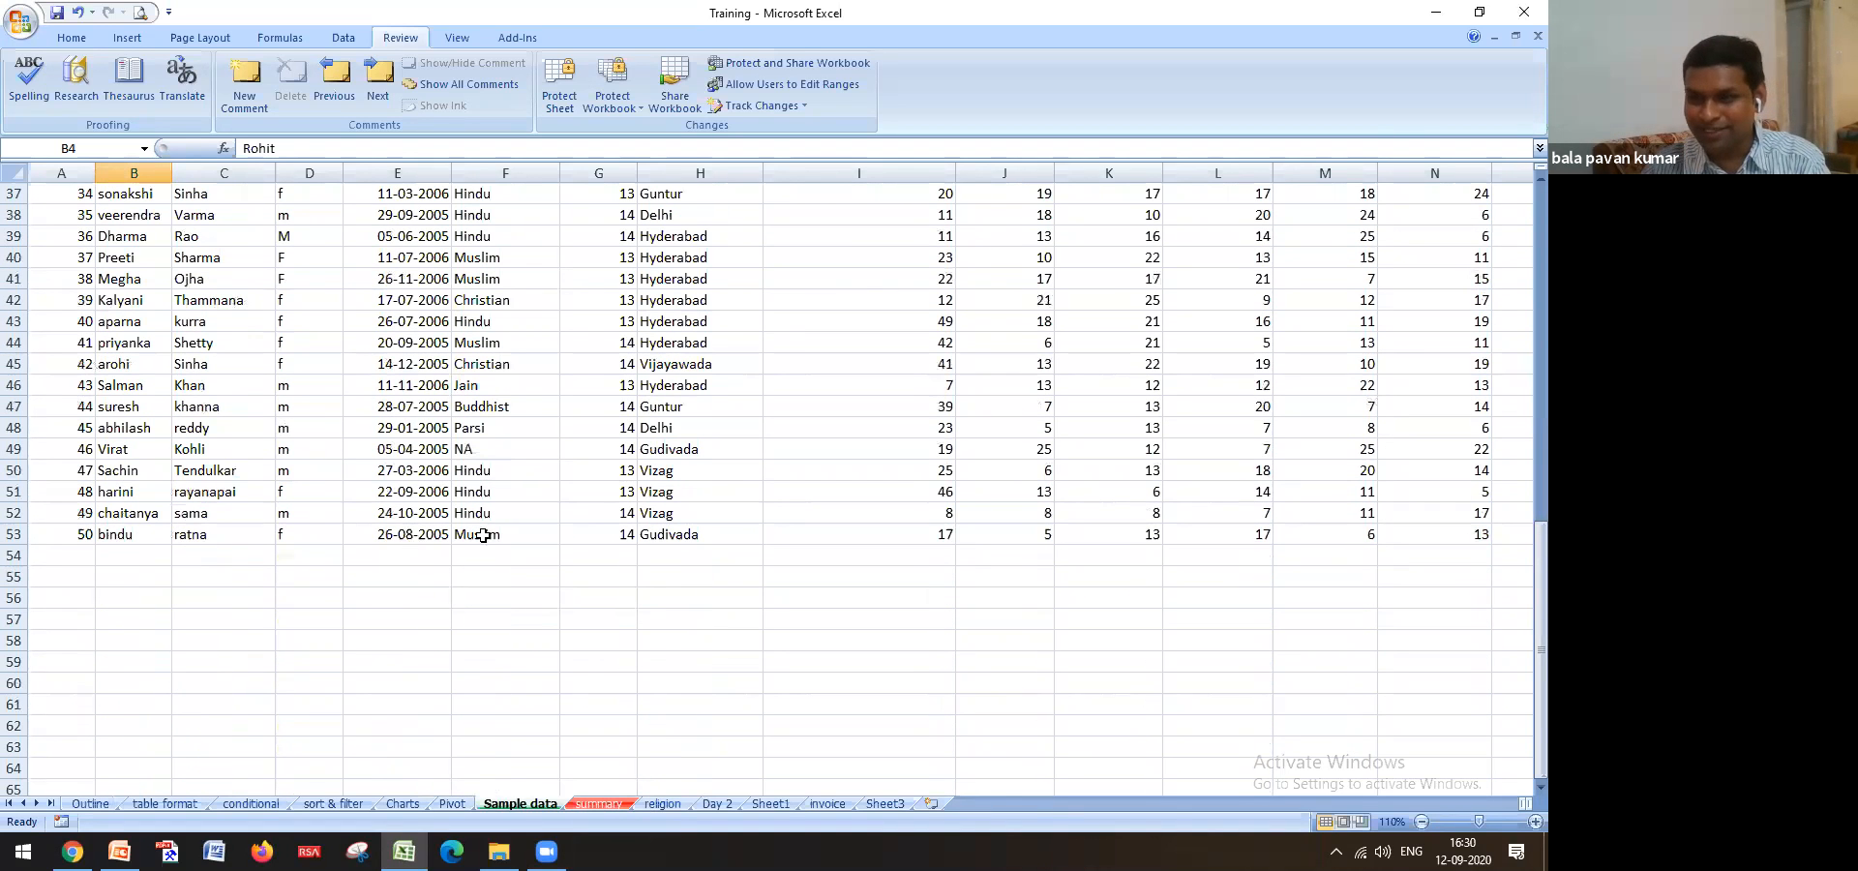
pyautogui.scroll(10, 553, 528)
pyautogui.scroll(2, 553, 528)
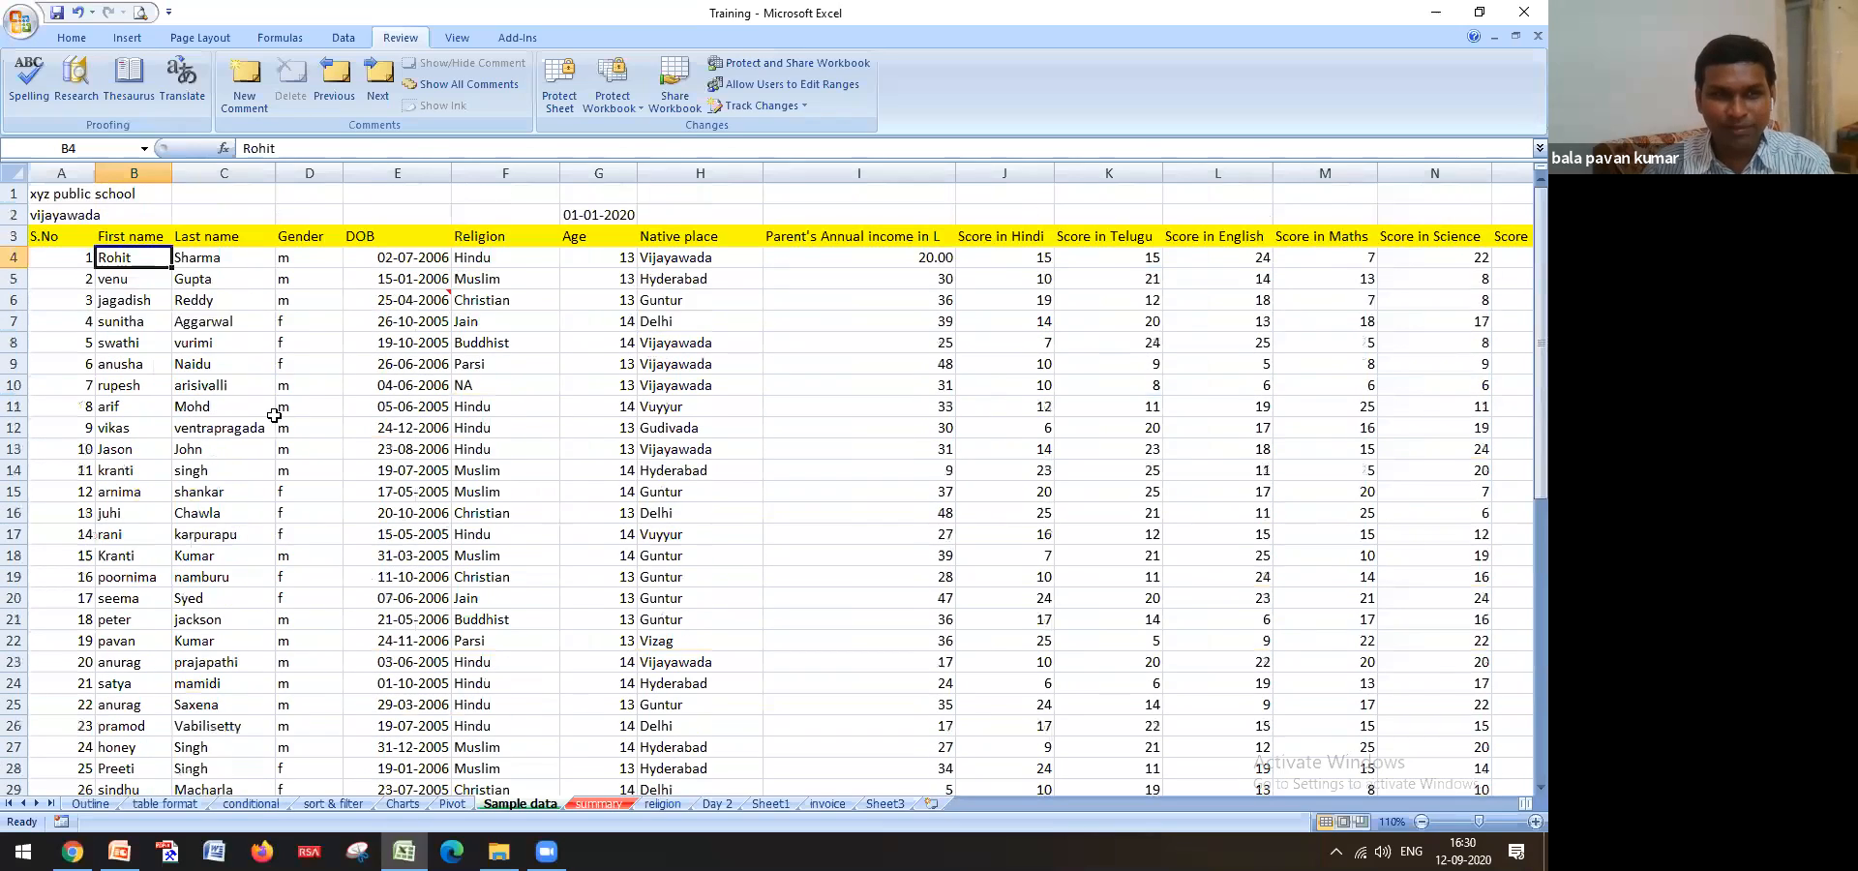
pyautogui.scroll(-4, 148, 560)
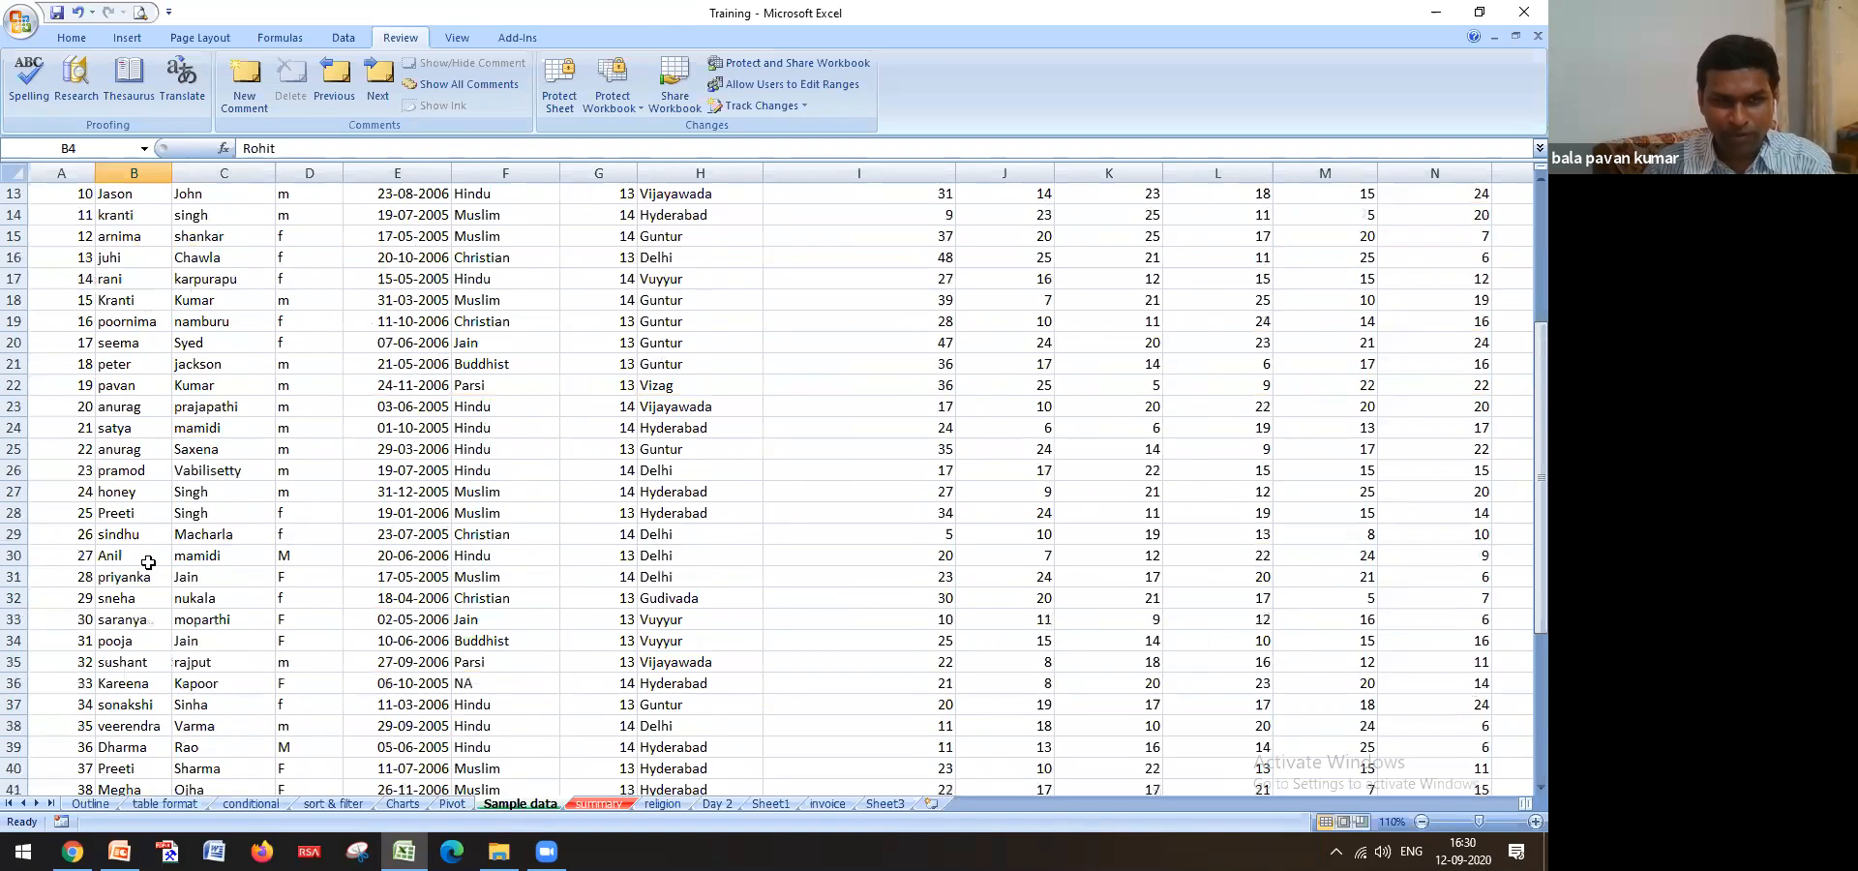
pyautogui.scroll(4, 155, 542)
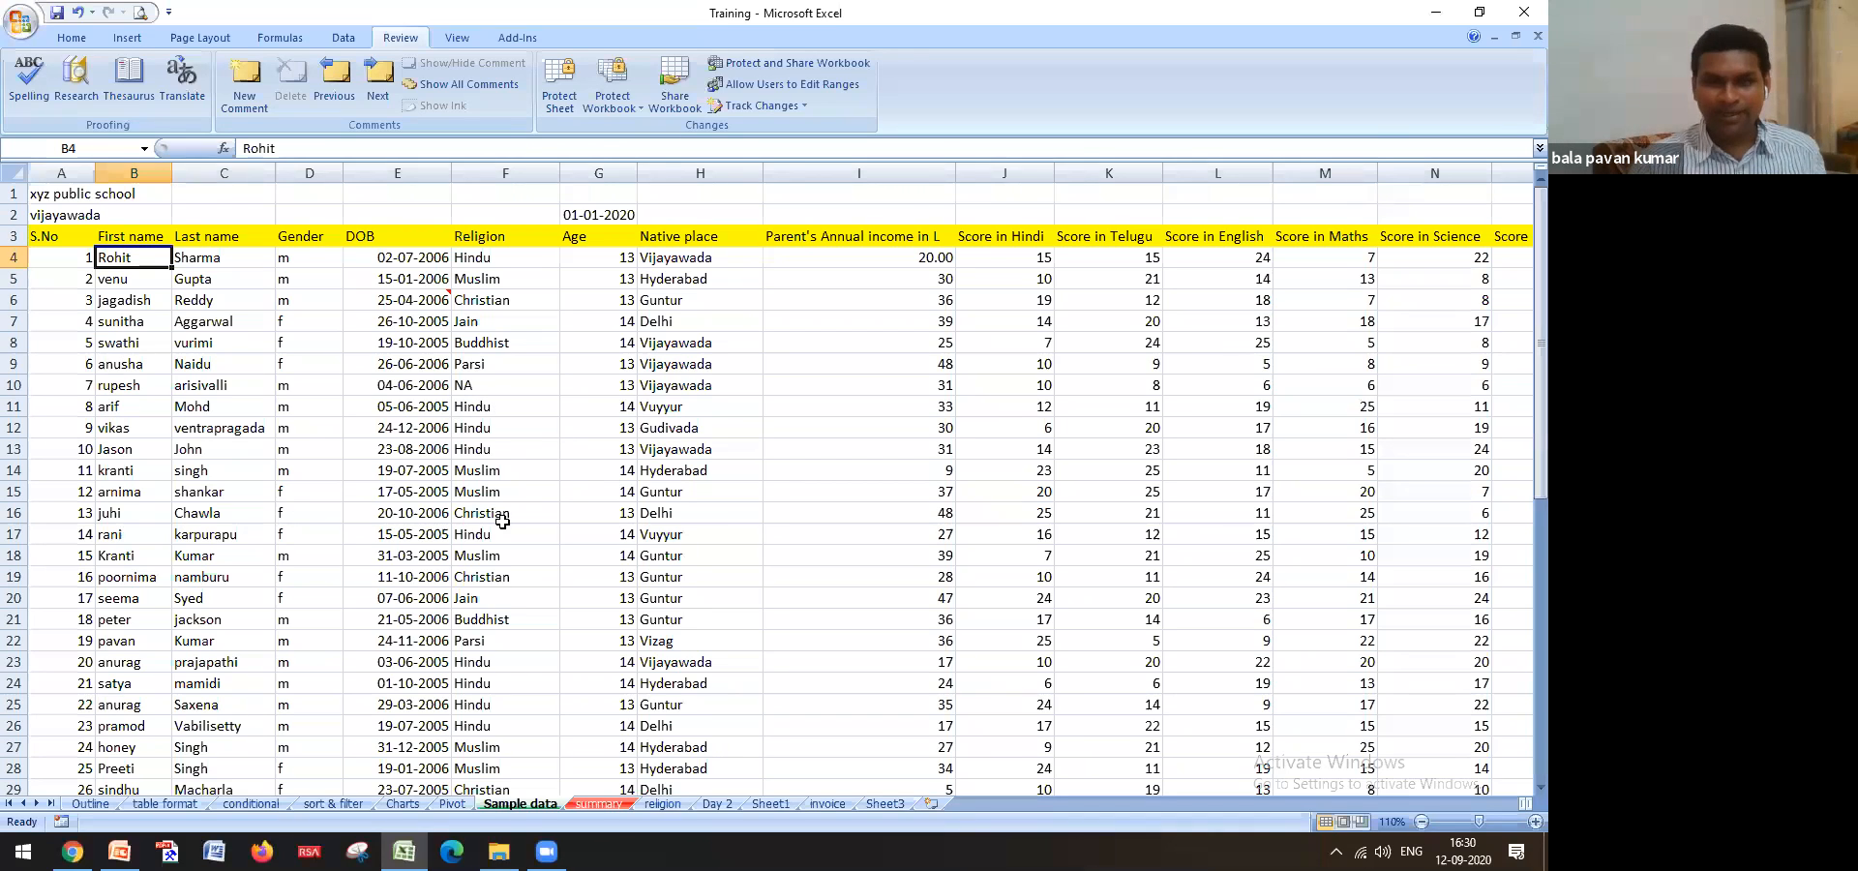
pyautogui.click(487, 493)
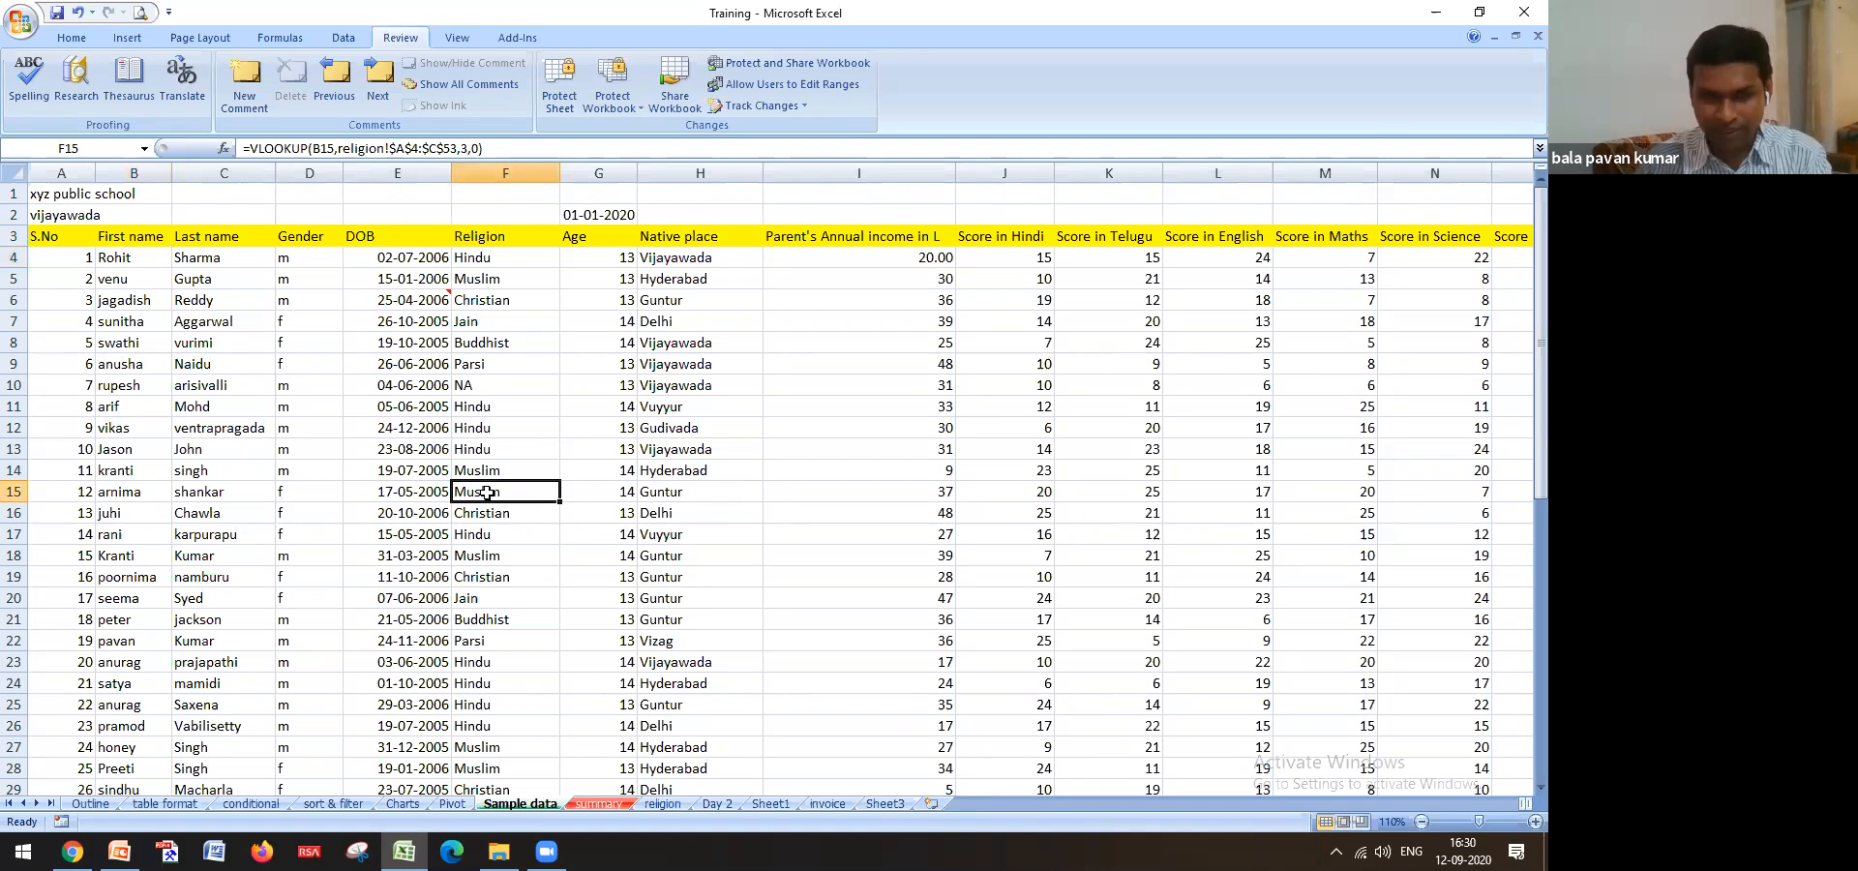
pyautogui.press('Left')
pyautogui.press('Left')
pyautogui.press('Left')
pyautogui.press('Left')
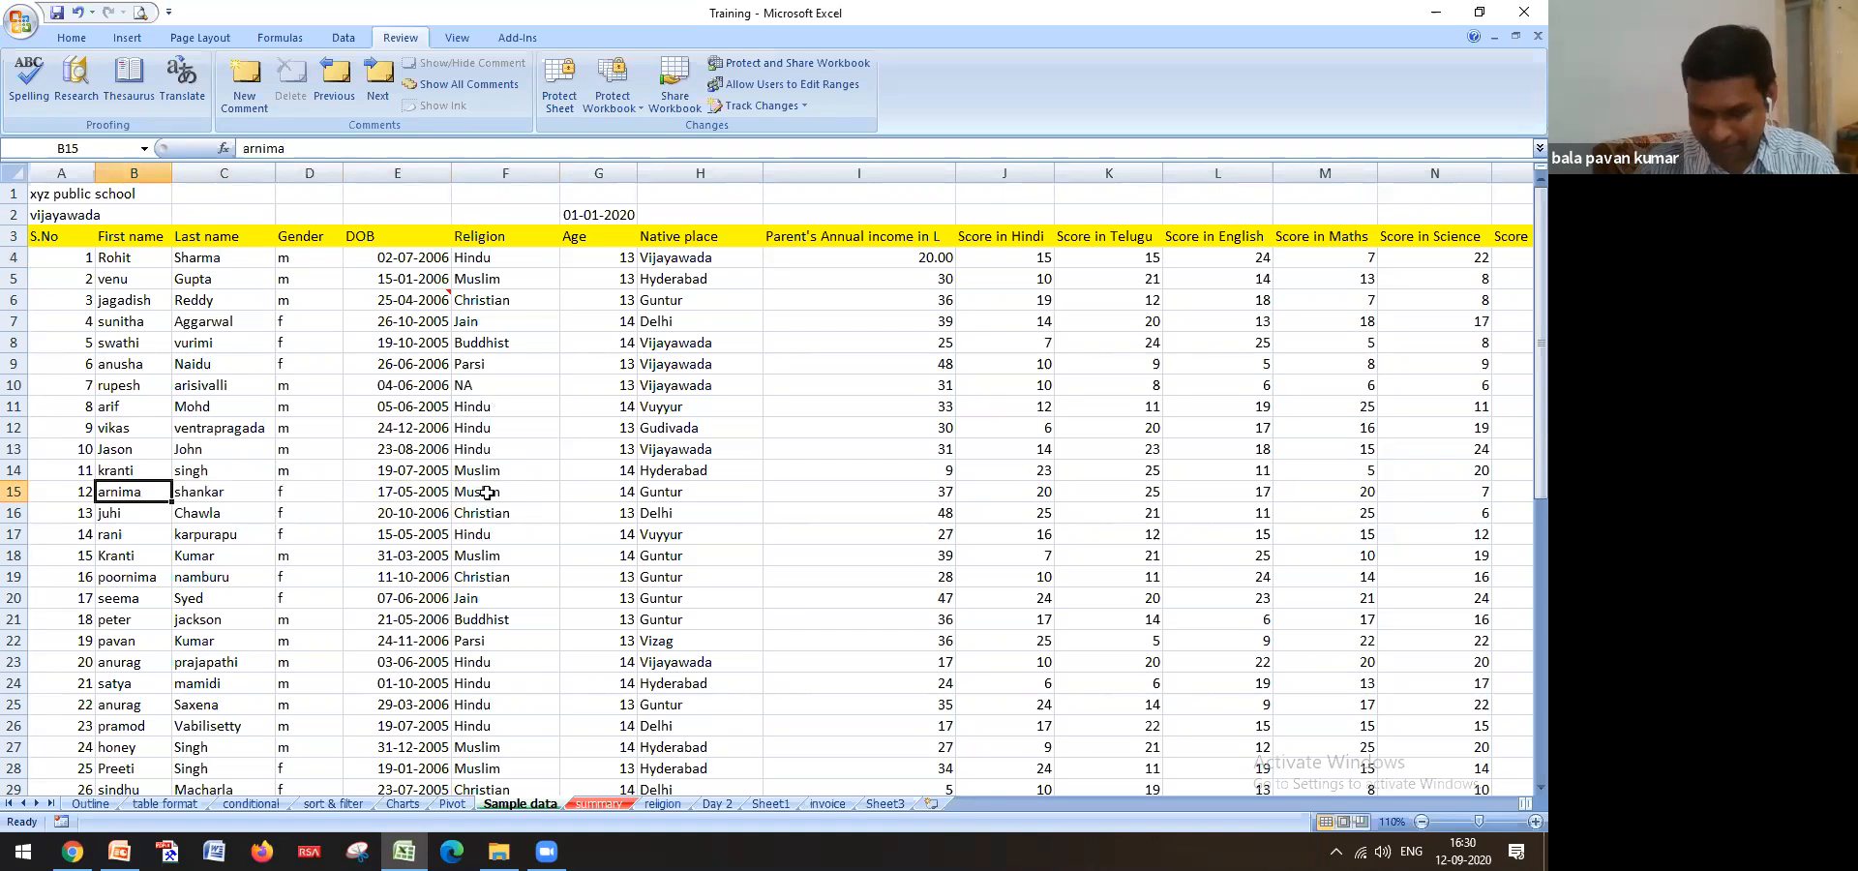
pyautogui.scroll(-11, 139, 342)
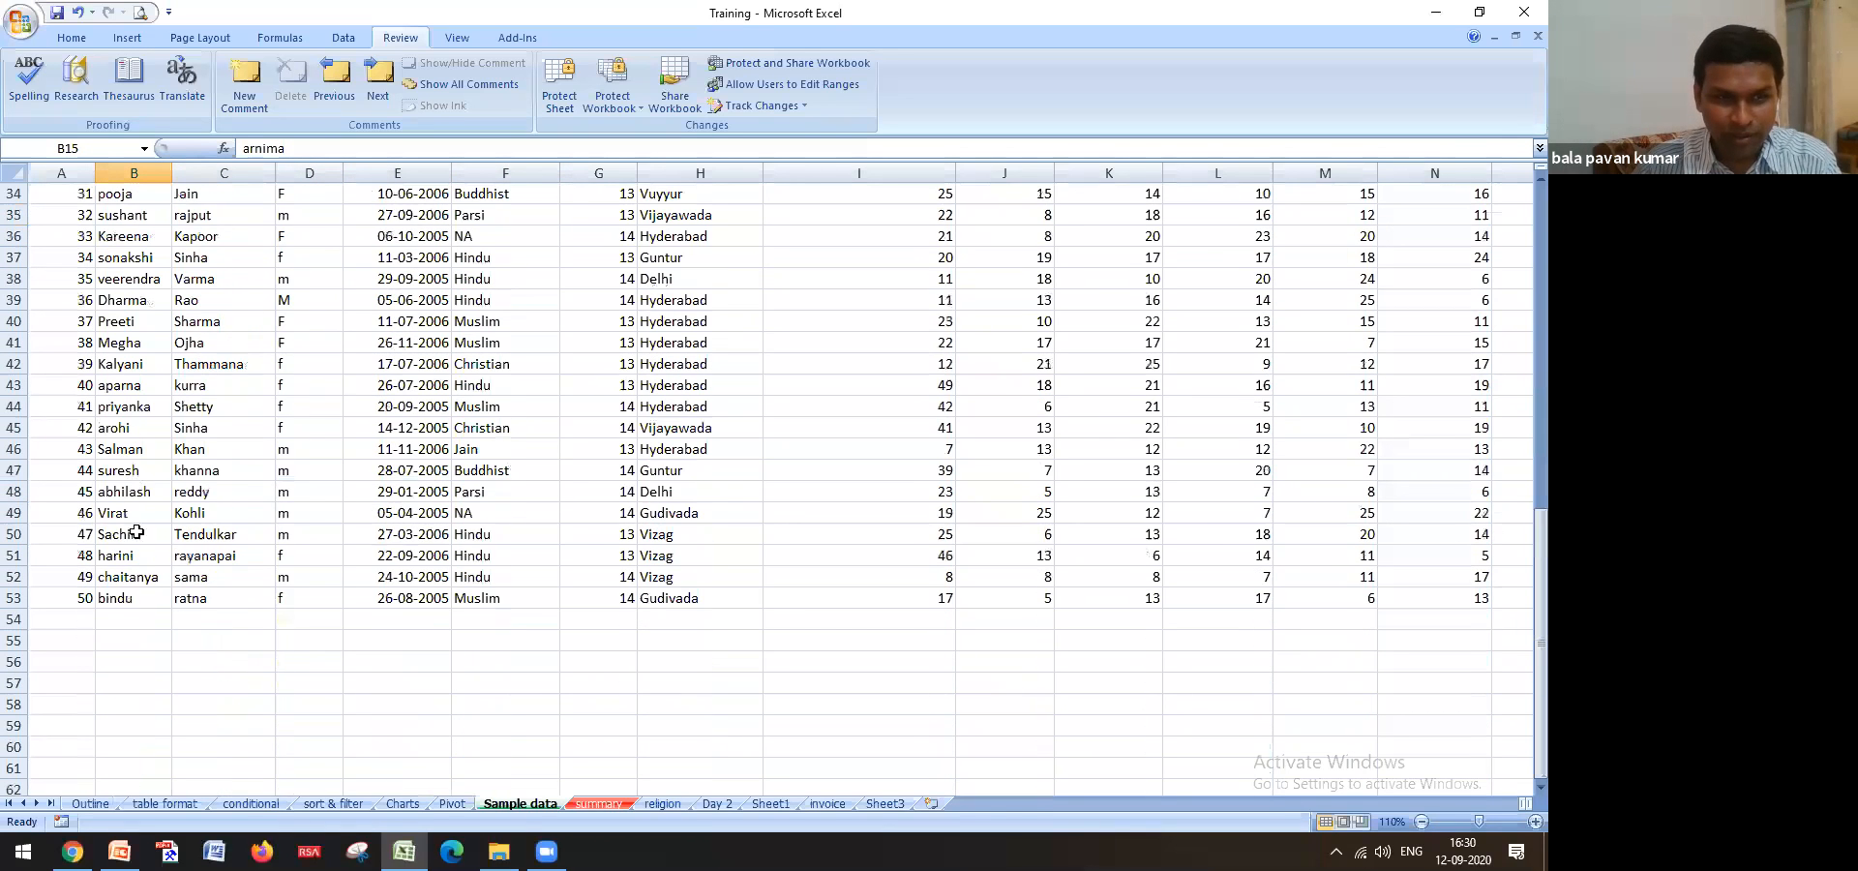
pyautogui.scroll(11, 134, 304)
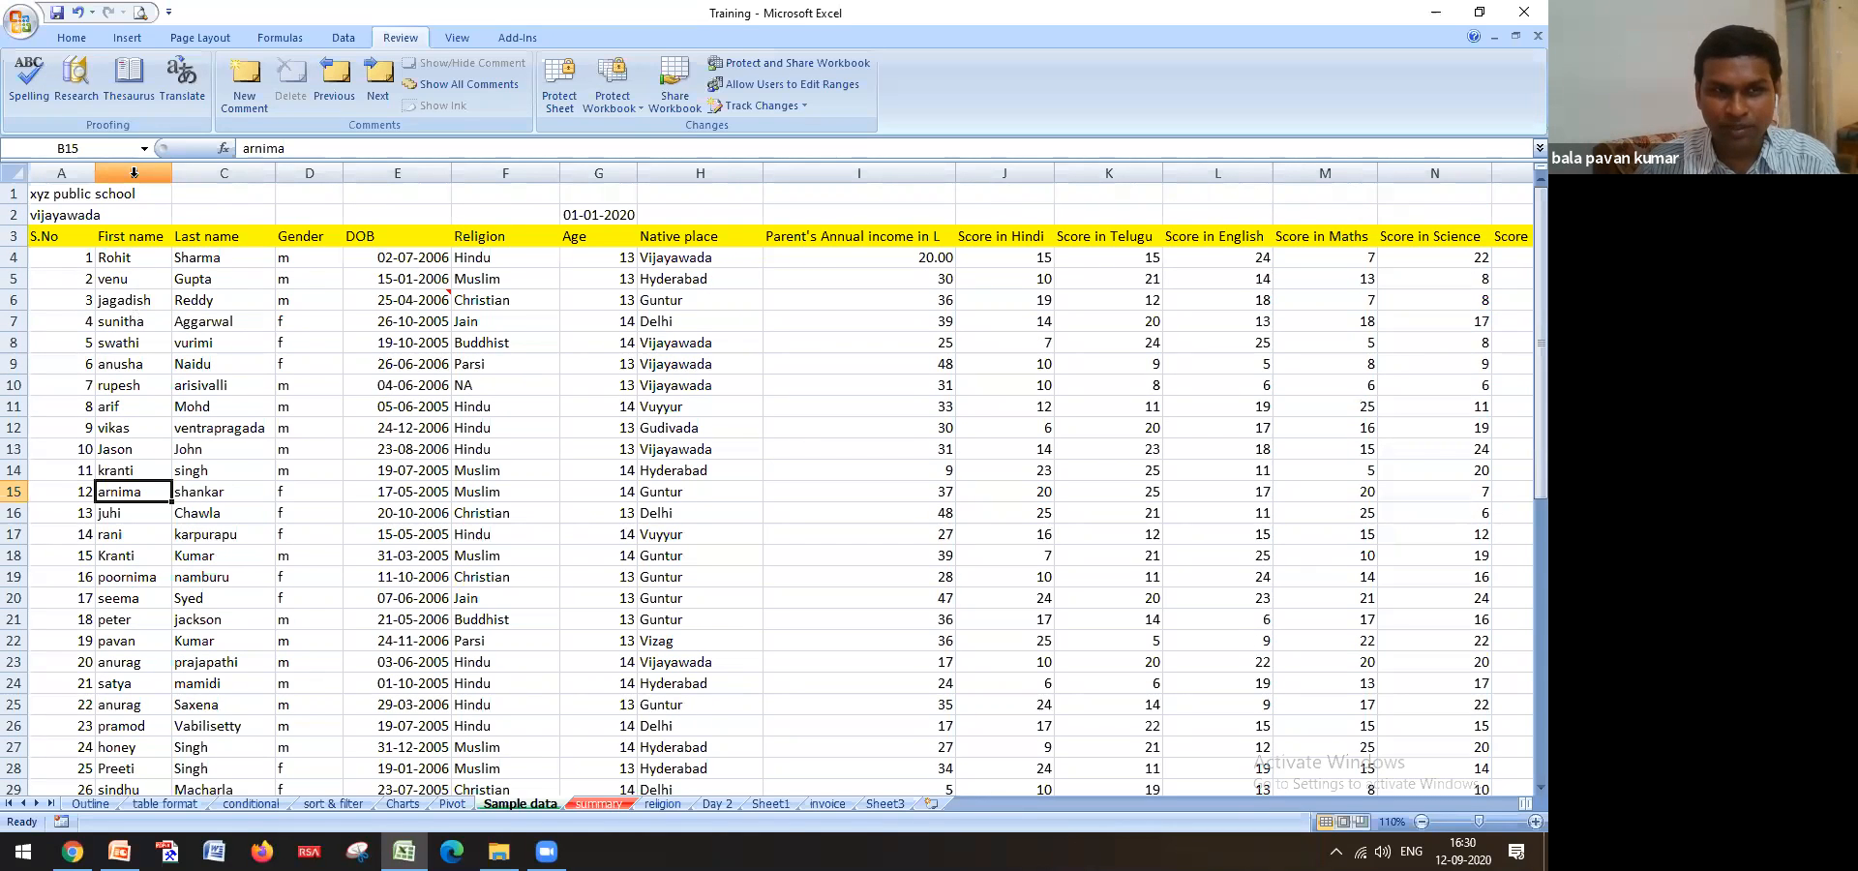
# Apply a Duplicate Values conditional format with light red fill to column B
pyautogui.click(133, 173)
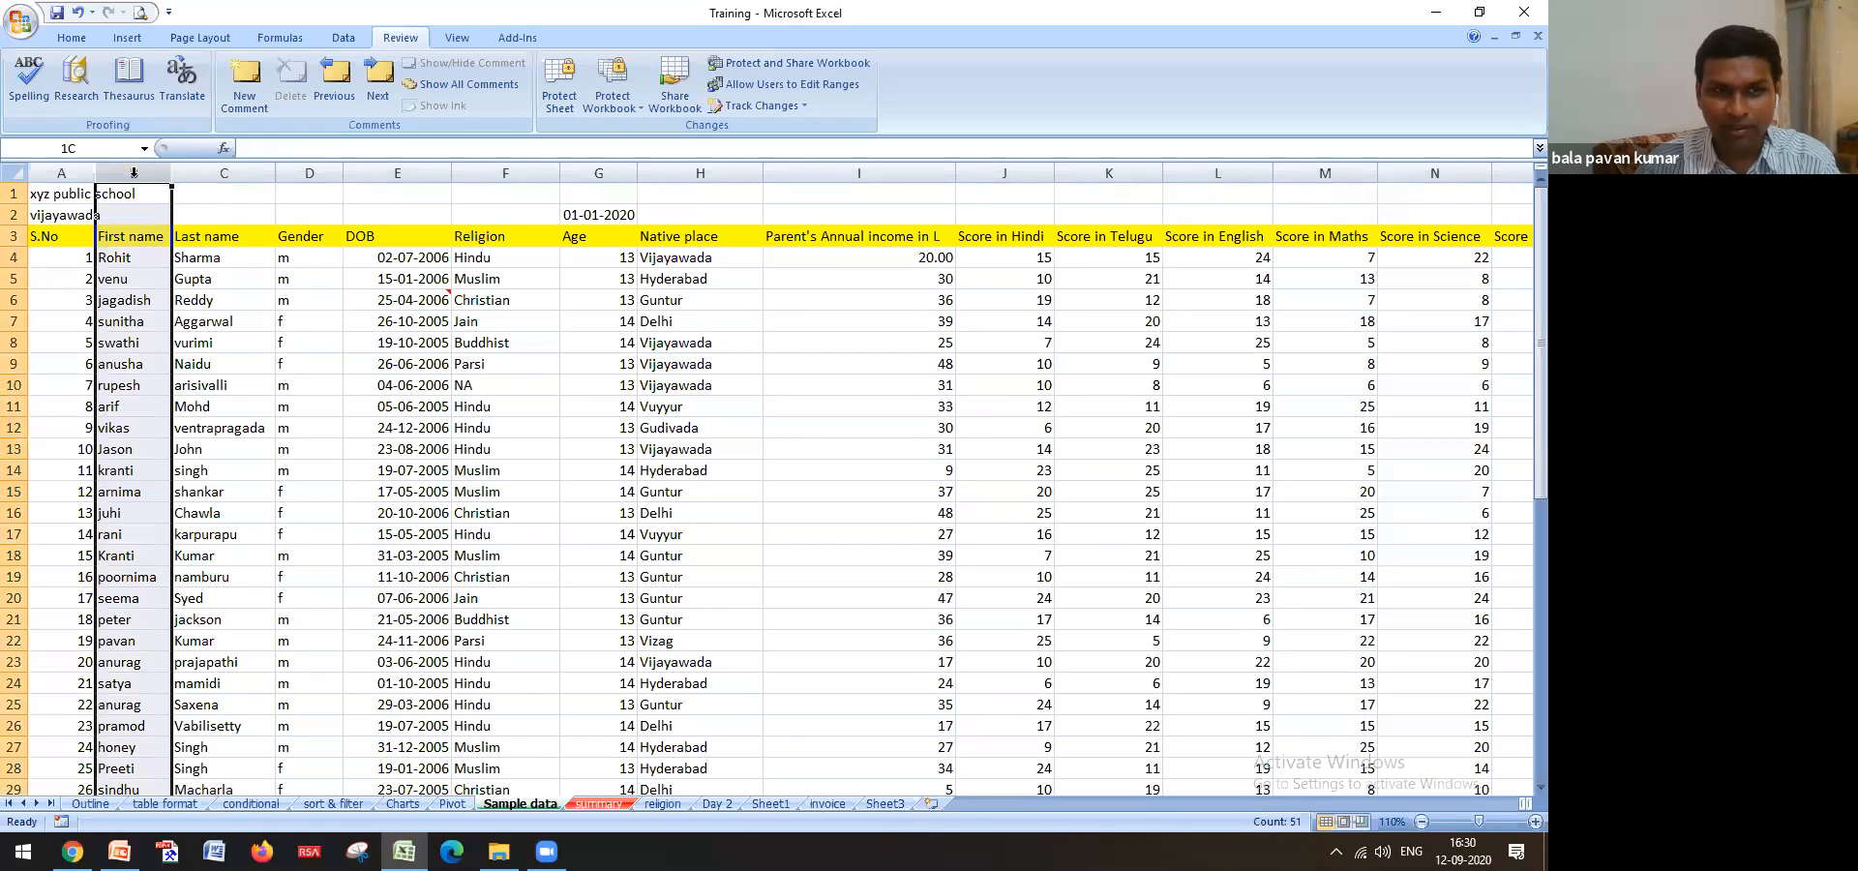
pyautogui.click(64, 37)
pyautogui.click(770, 104)
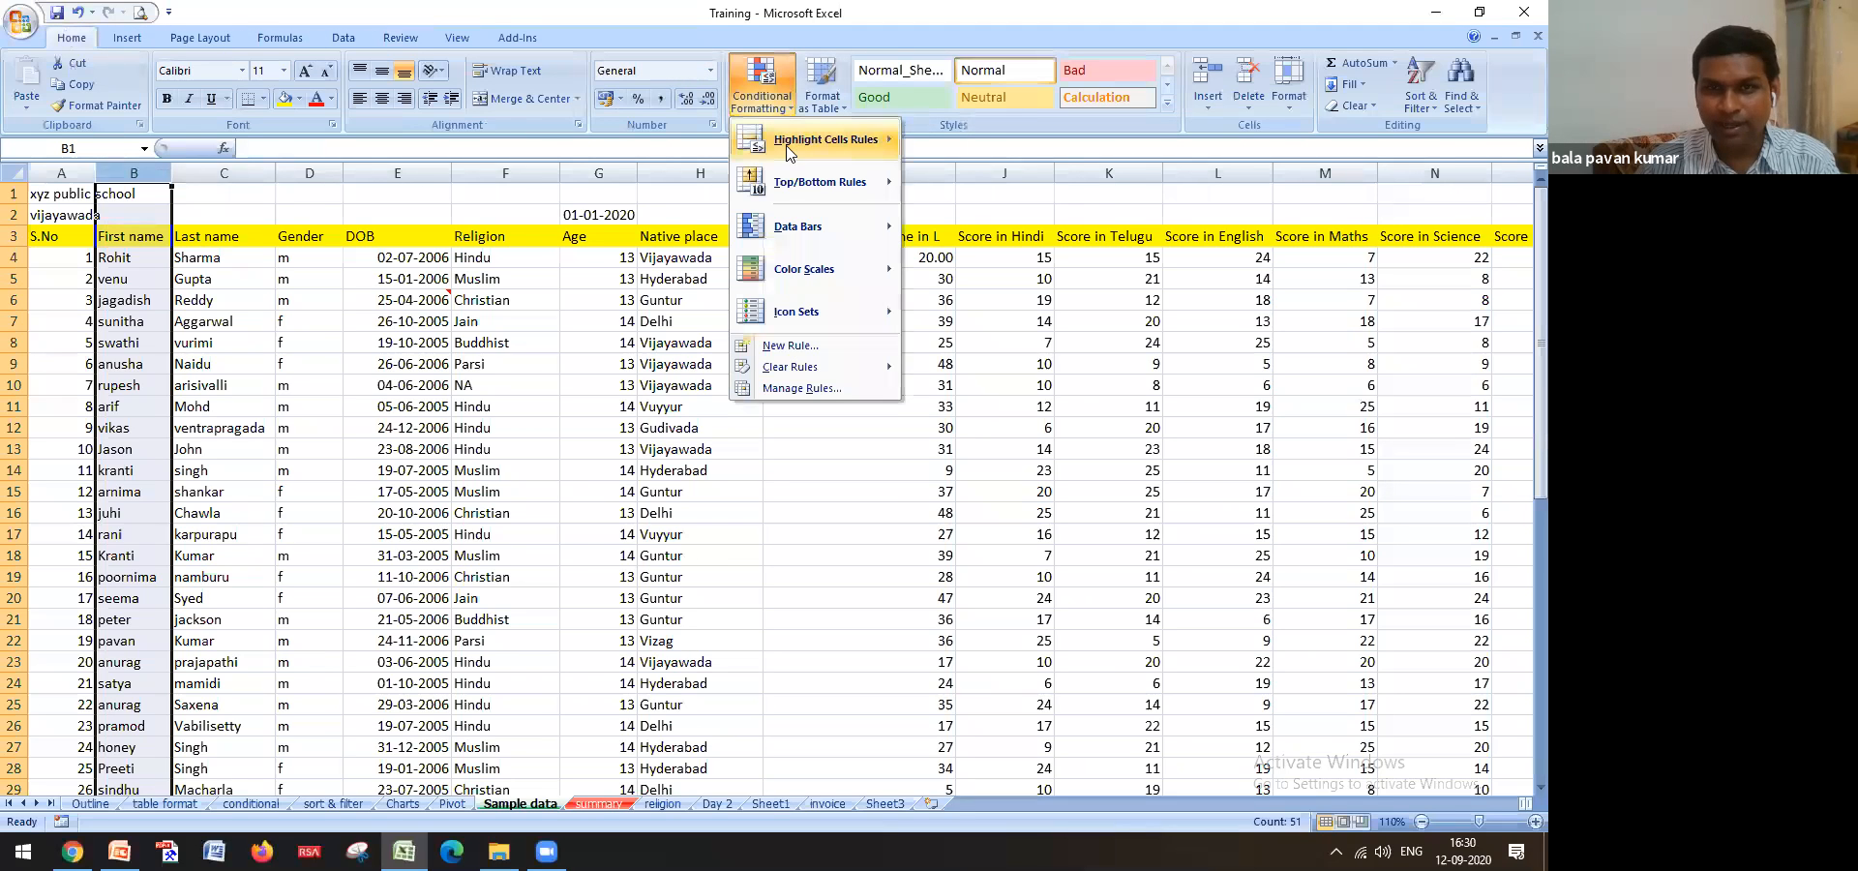
pyautogui.moveTo(787, 152)
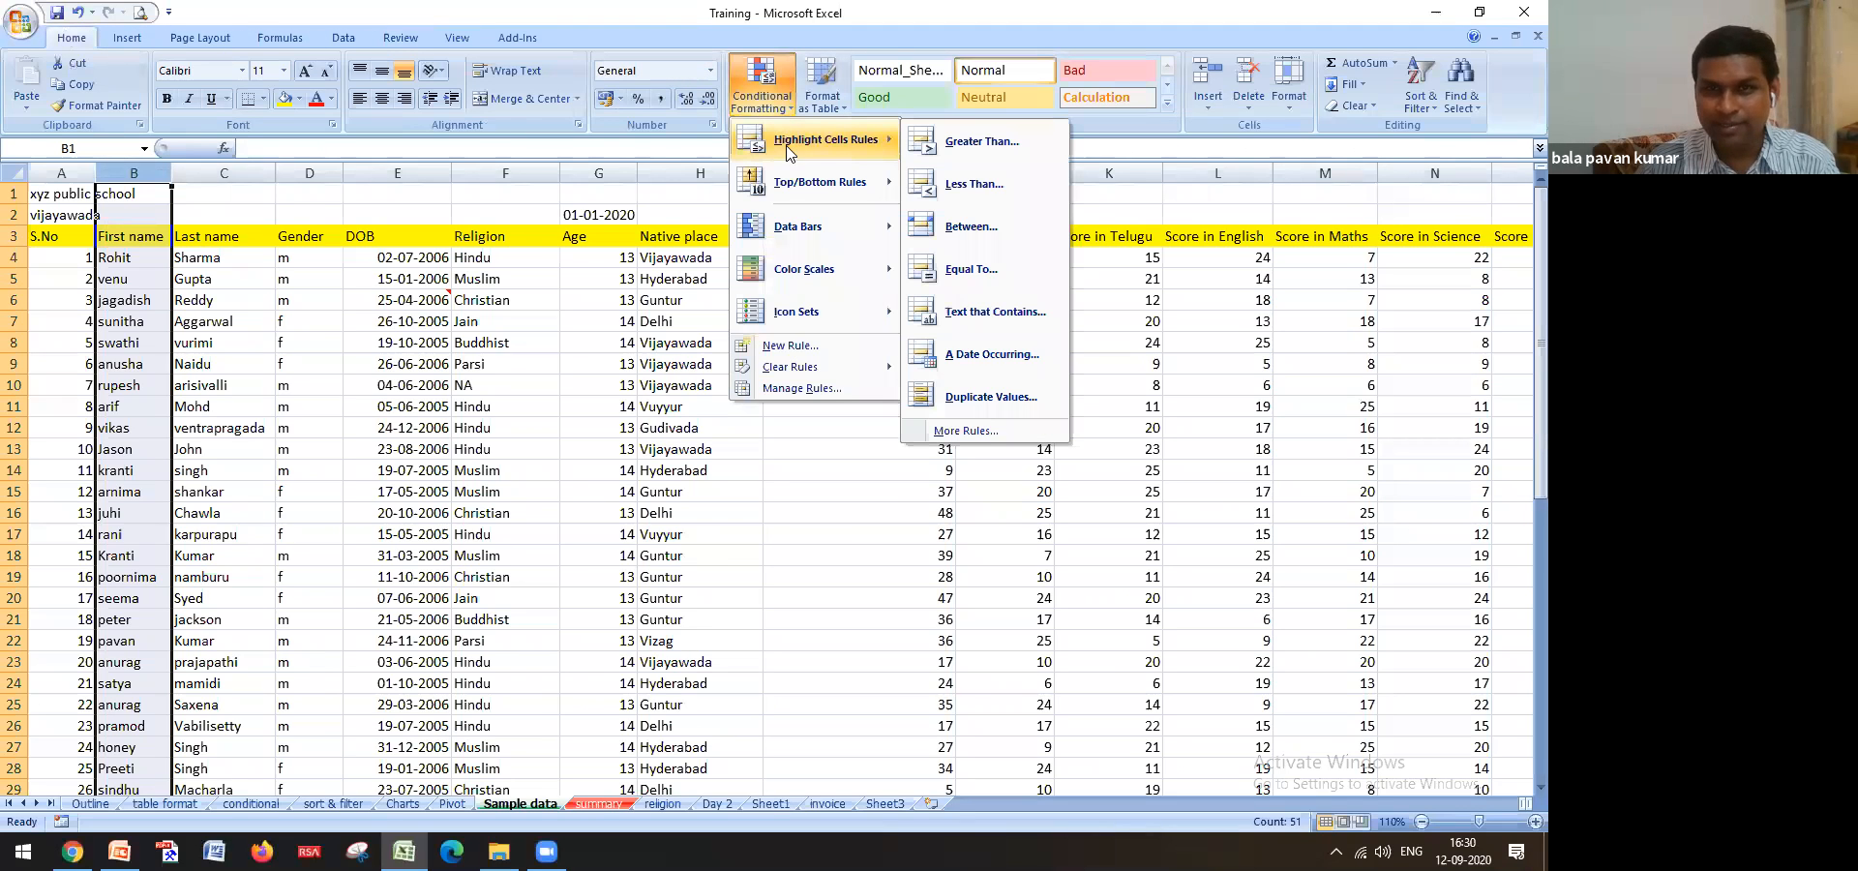
pyautogui.click(1026, 404)
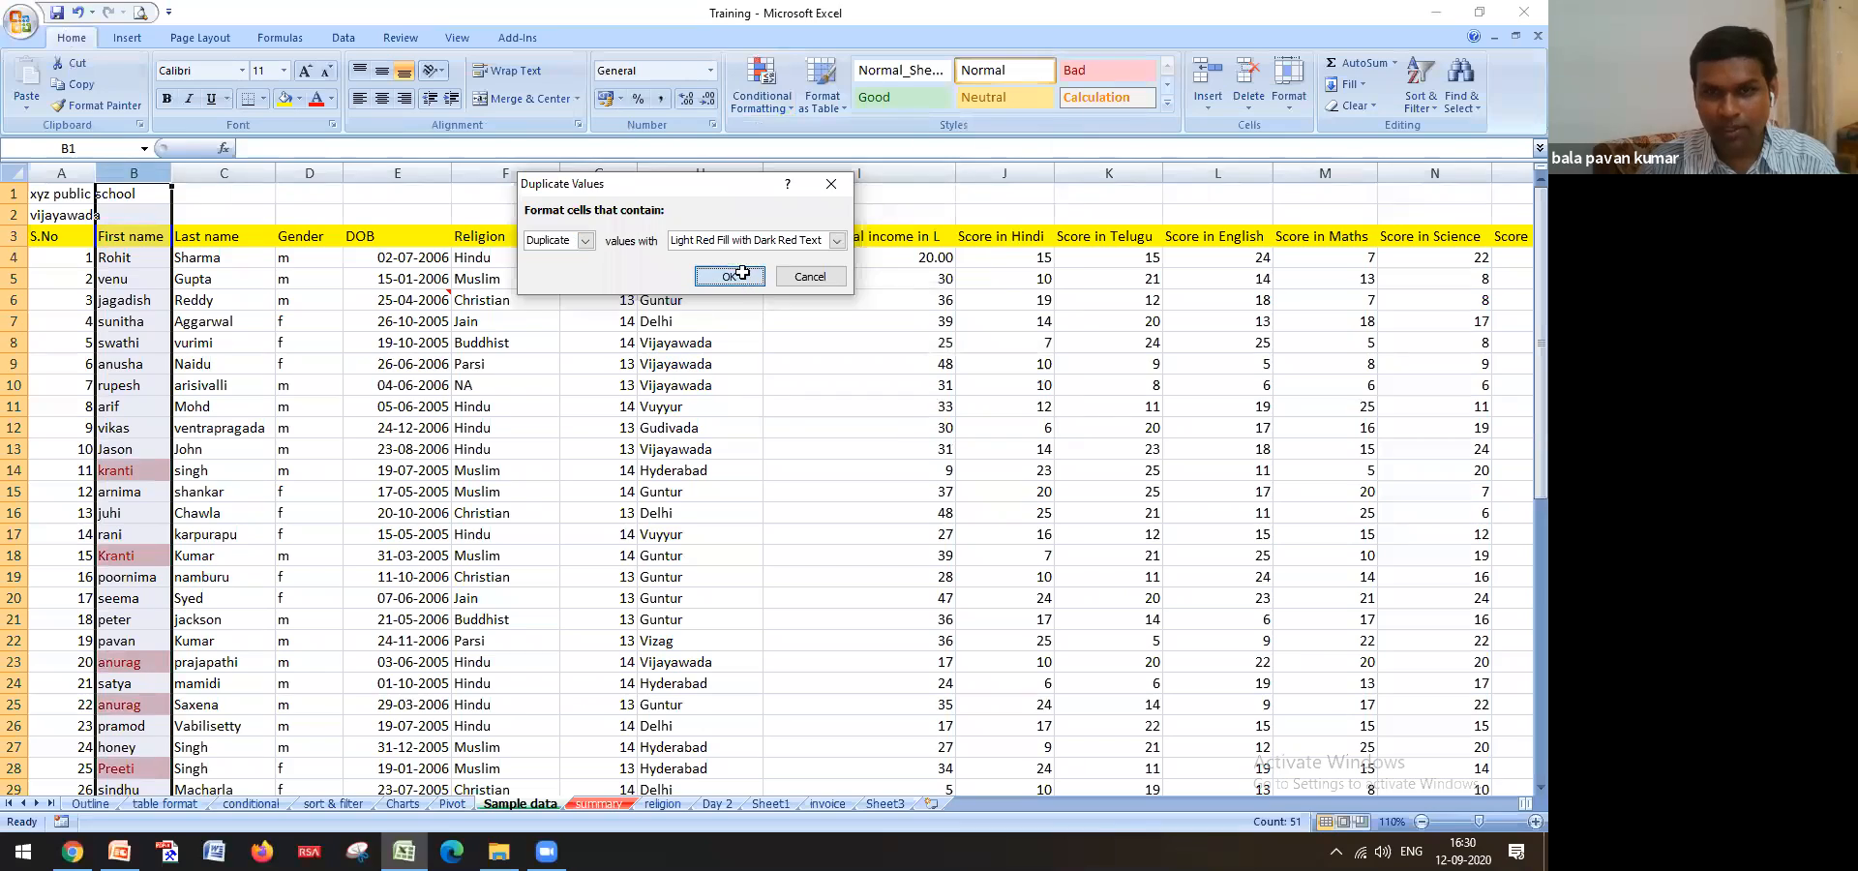
pyautogui.click(730, 280)
# Review the flagged names and select kranti's first and last name in row 14
pyautogui.scroll(-9, 135, 503)
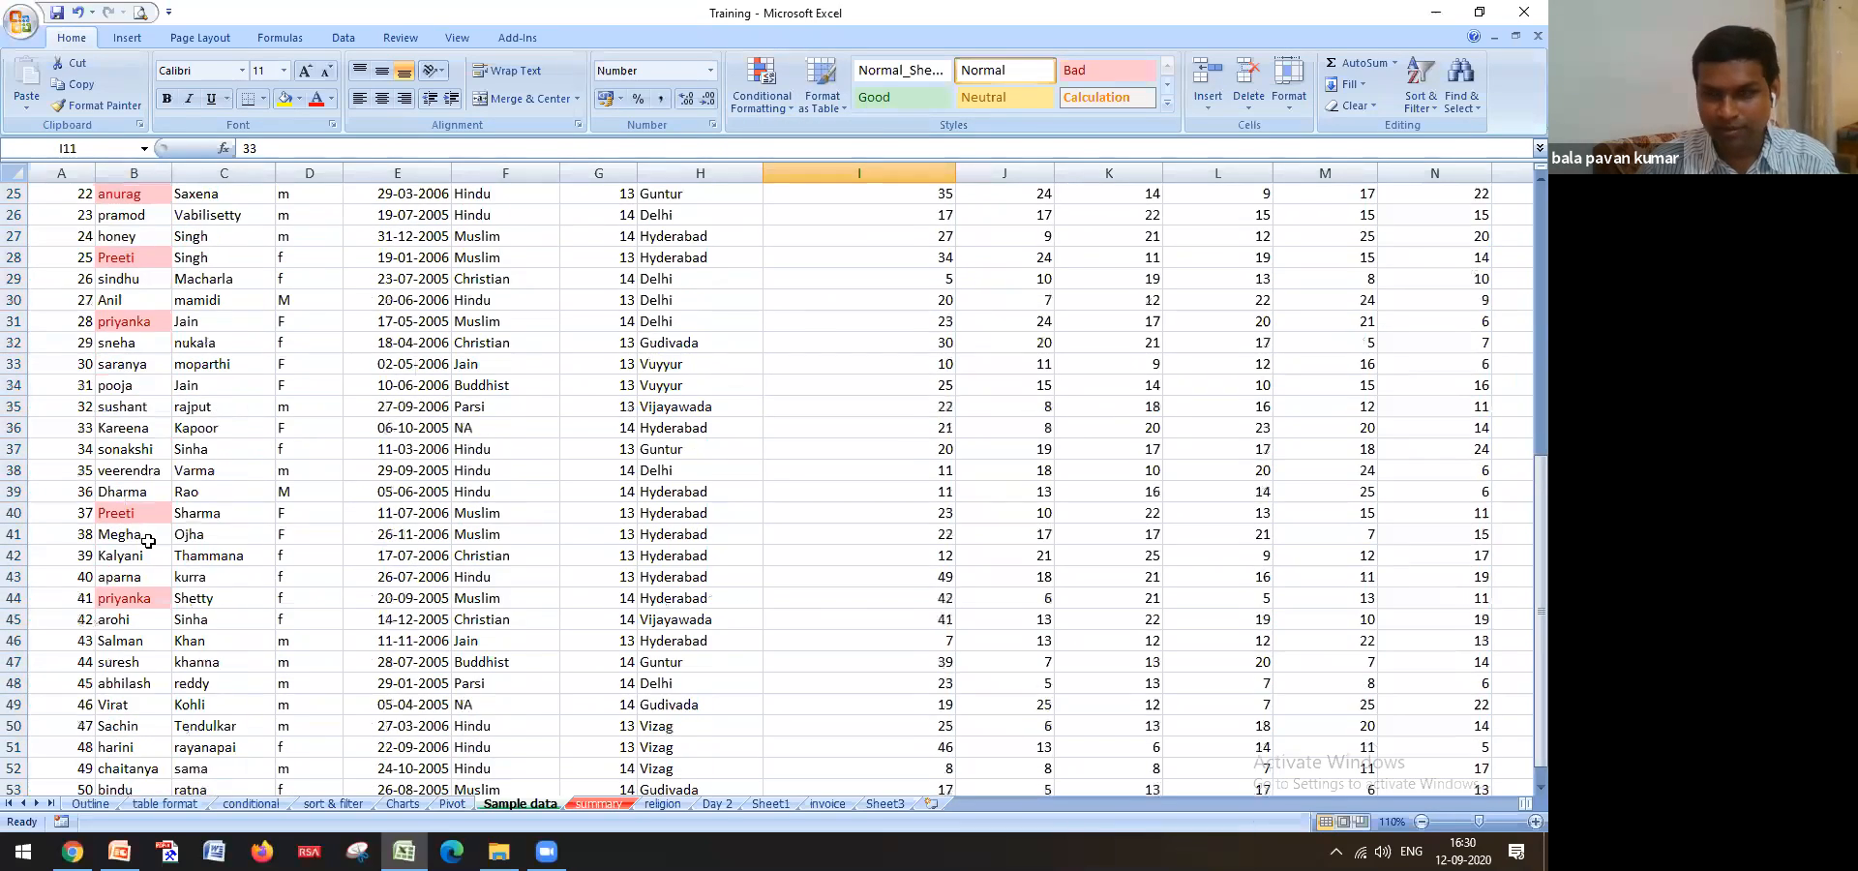
pyautogui.scroll(6, 152, 546)
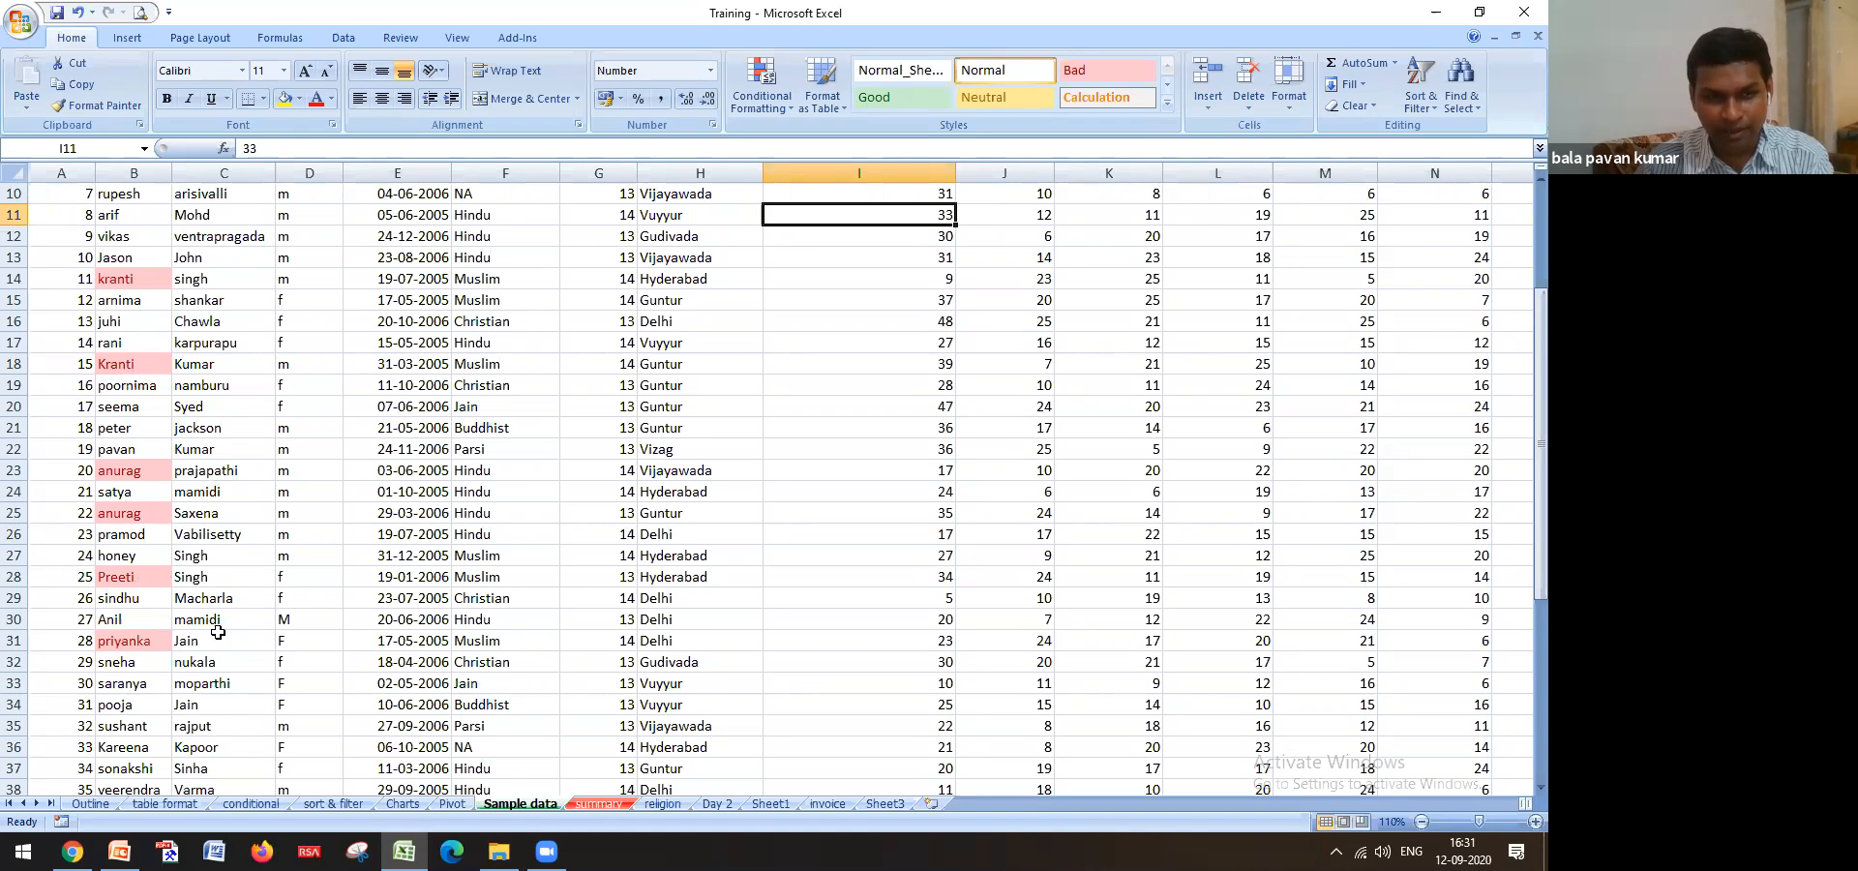
pyautogui.scroll(-4, 218, 633)
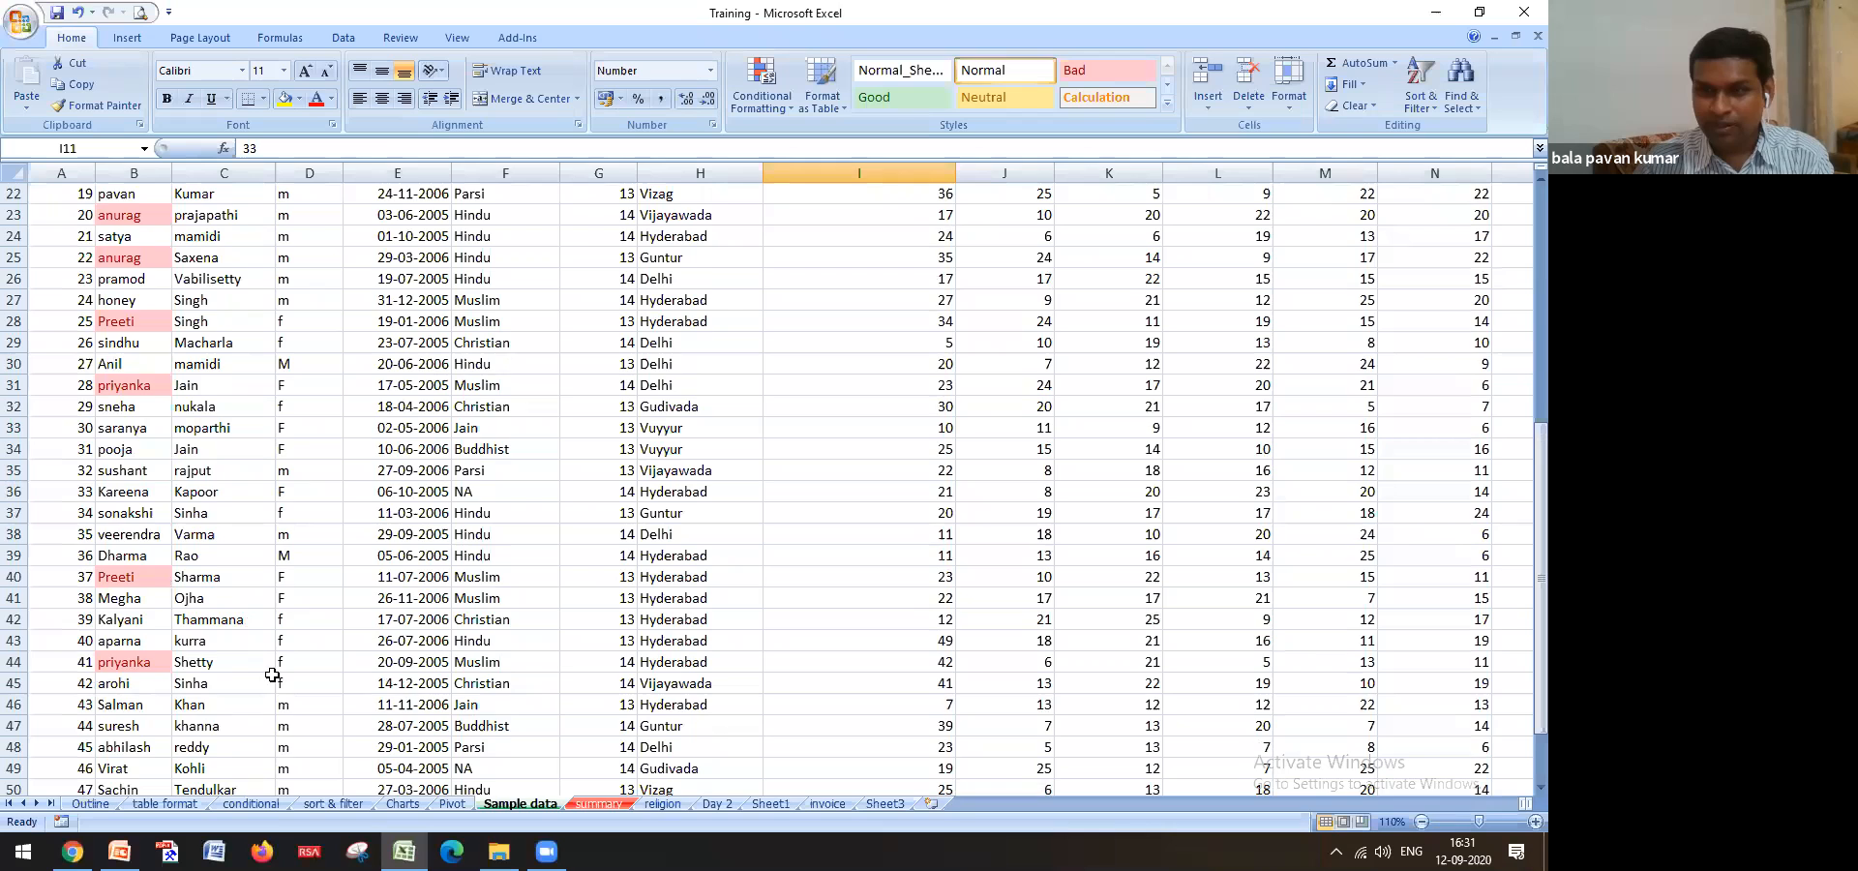
pyautogui.scroll(6, 273, 675)
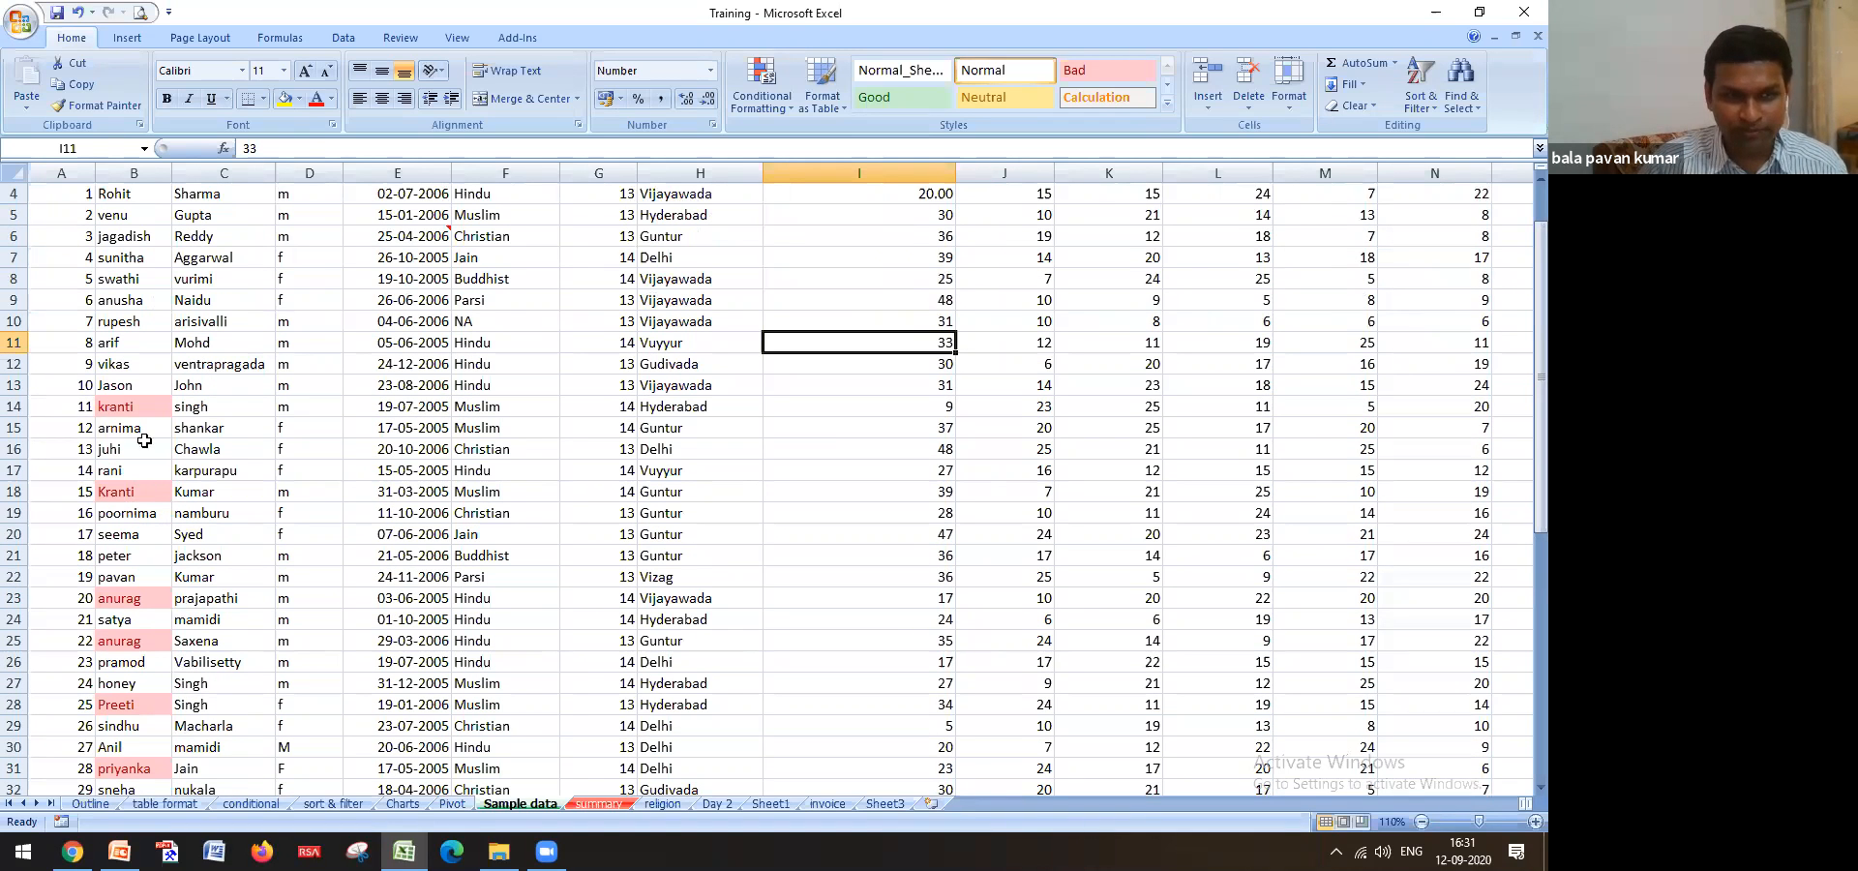
pyautogui.moveTo(142, 407); pyautogui.dragTo(227, 403)
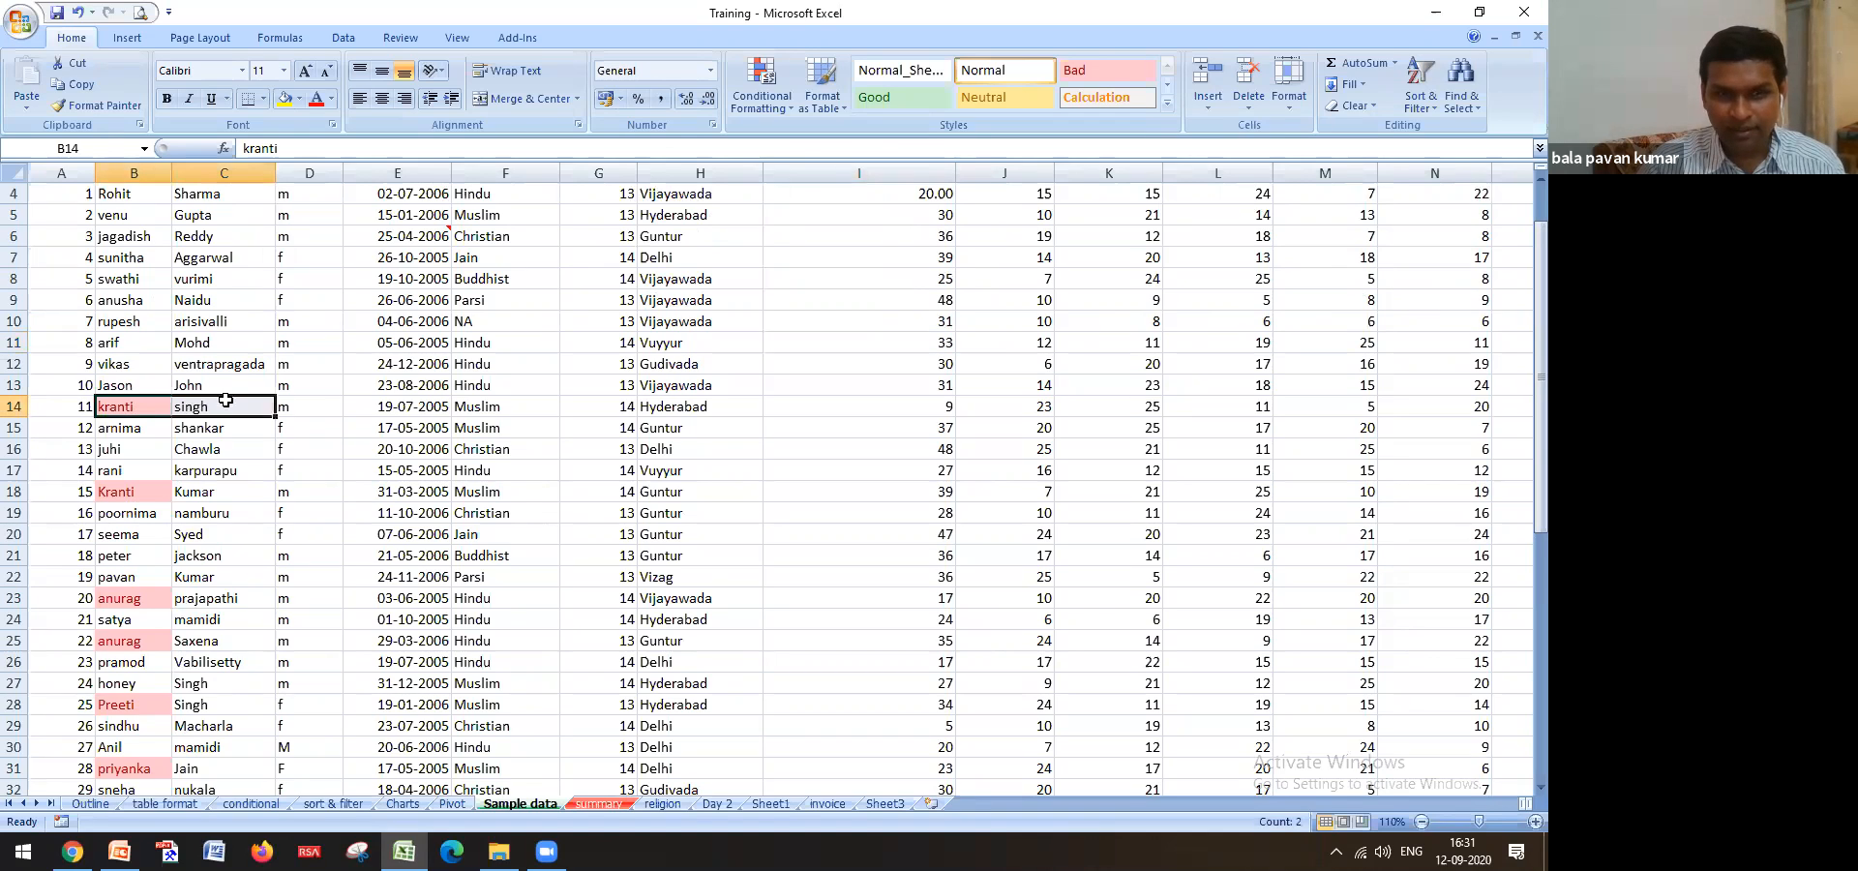
pyautogui.click(542, 413)
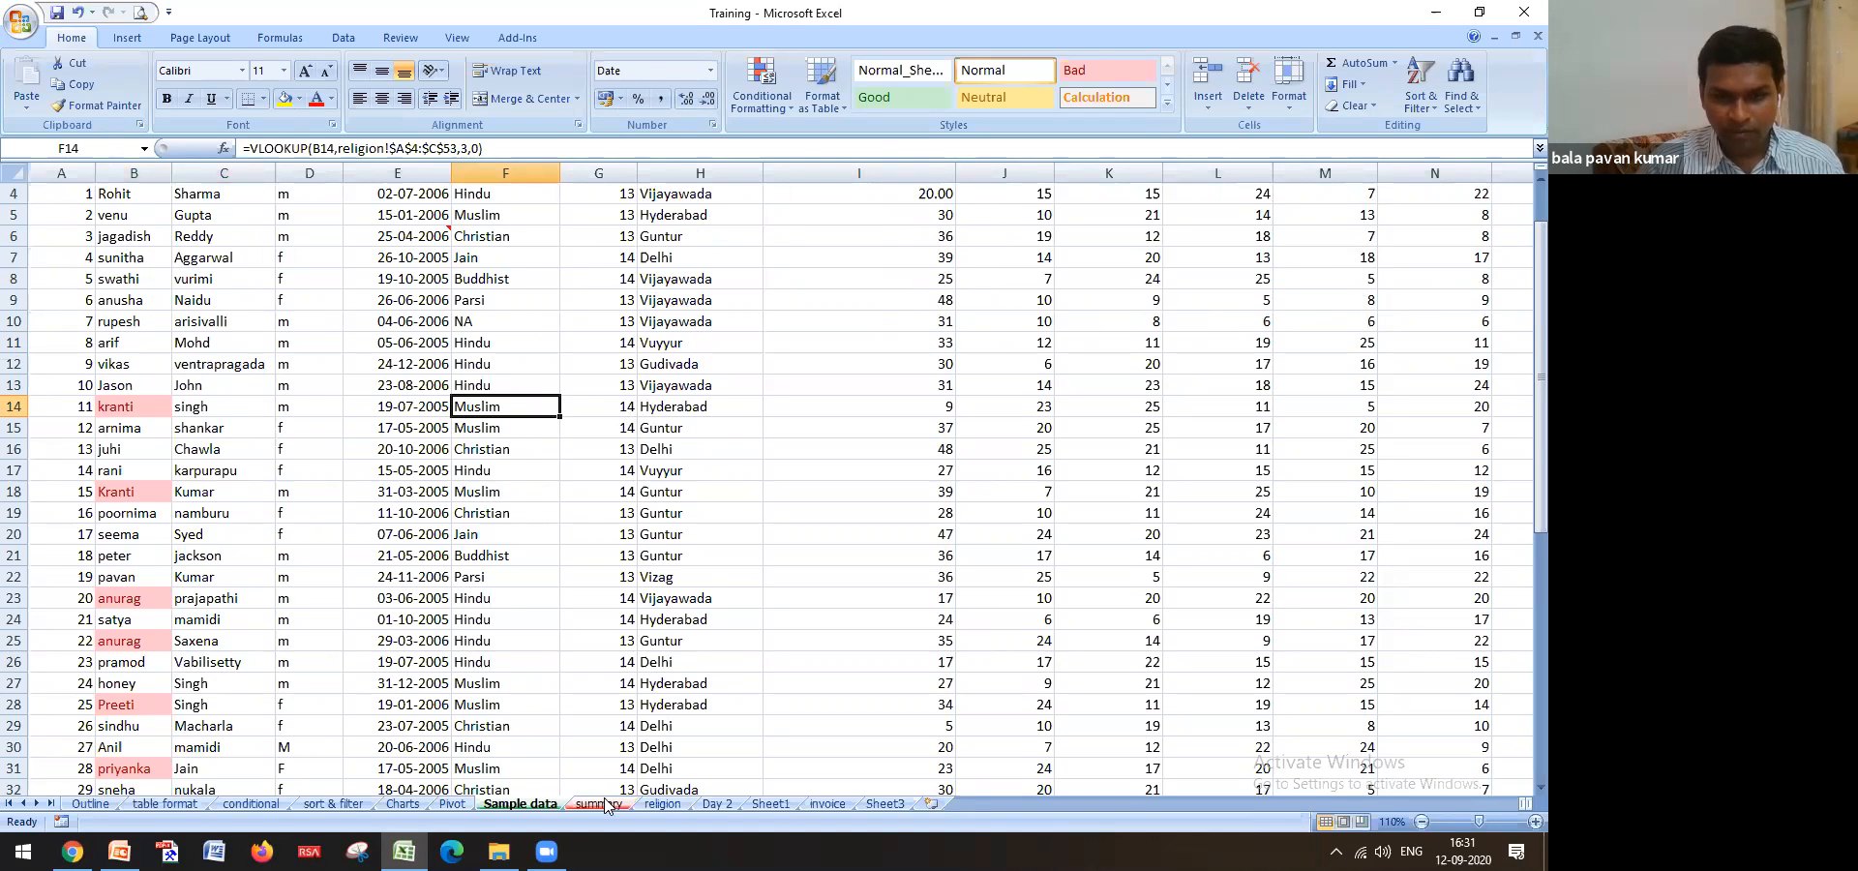
pyautogui.click(662, 805)
pyautogui.click(365, 575)
pyautogui.scroll(7, 285, 534)
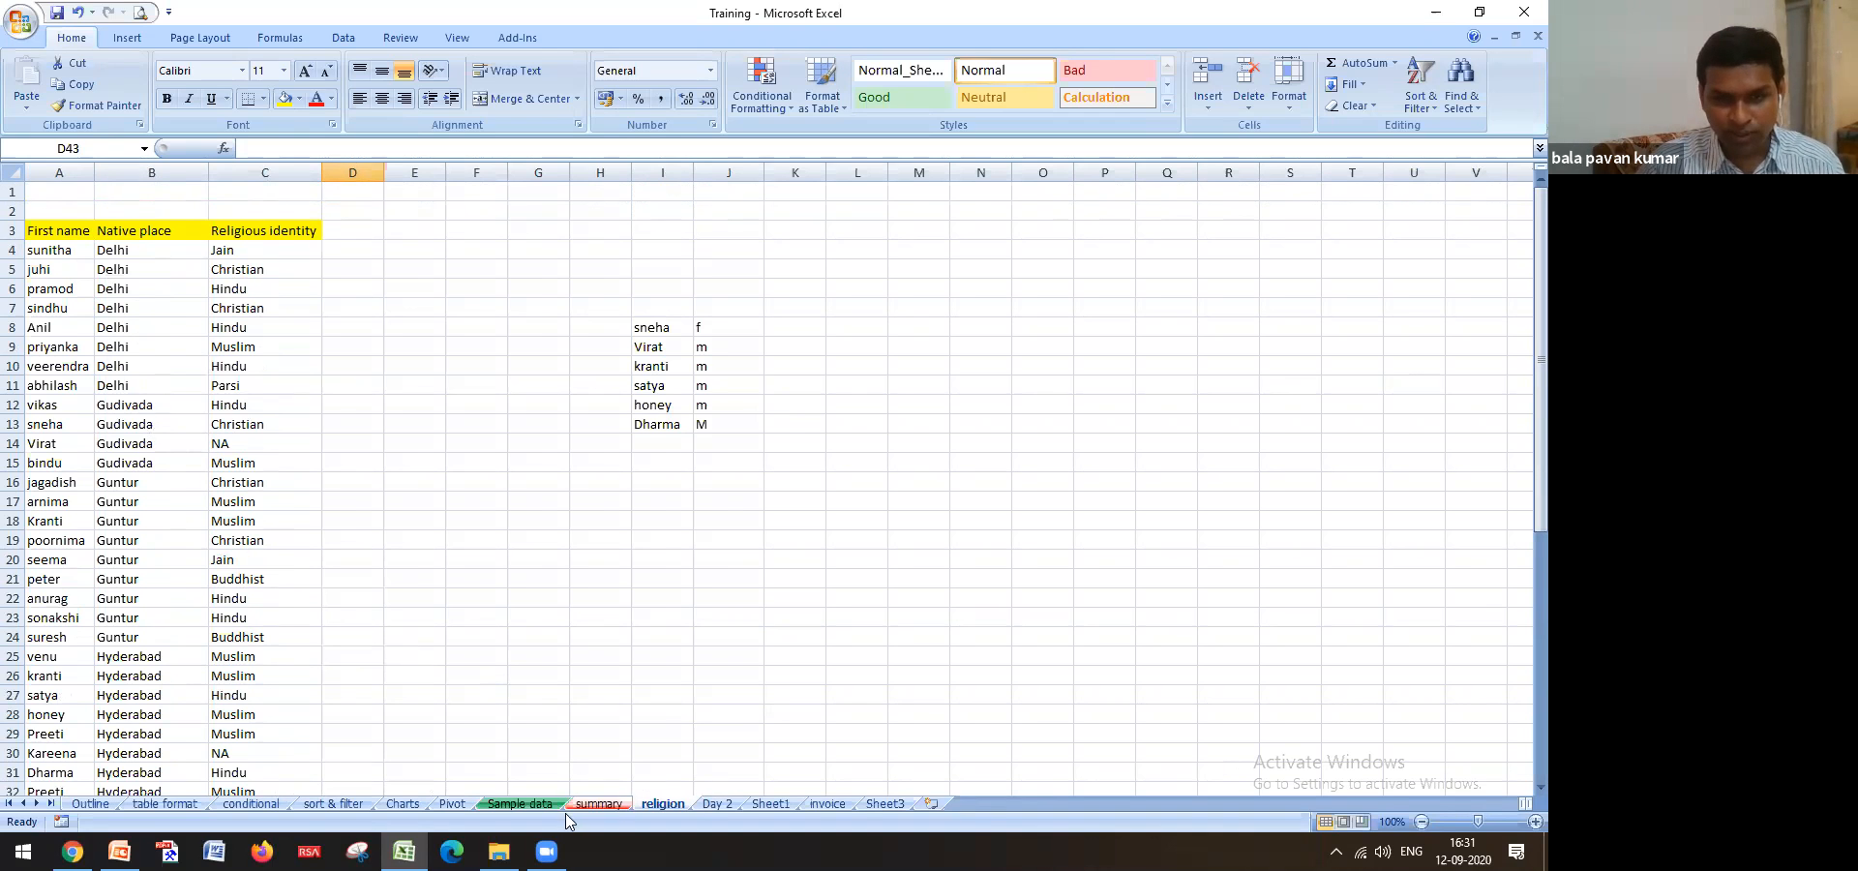
pyautogui.click(520, 804)
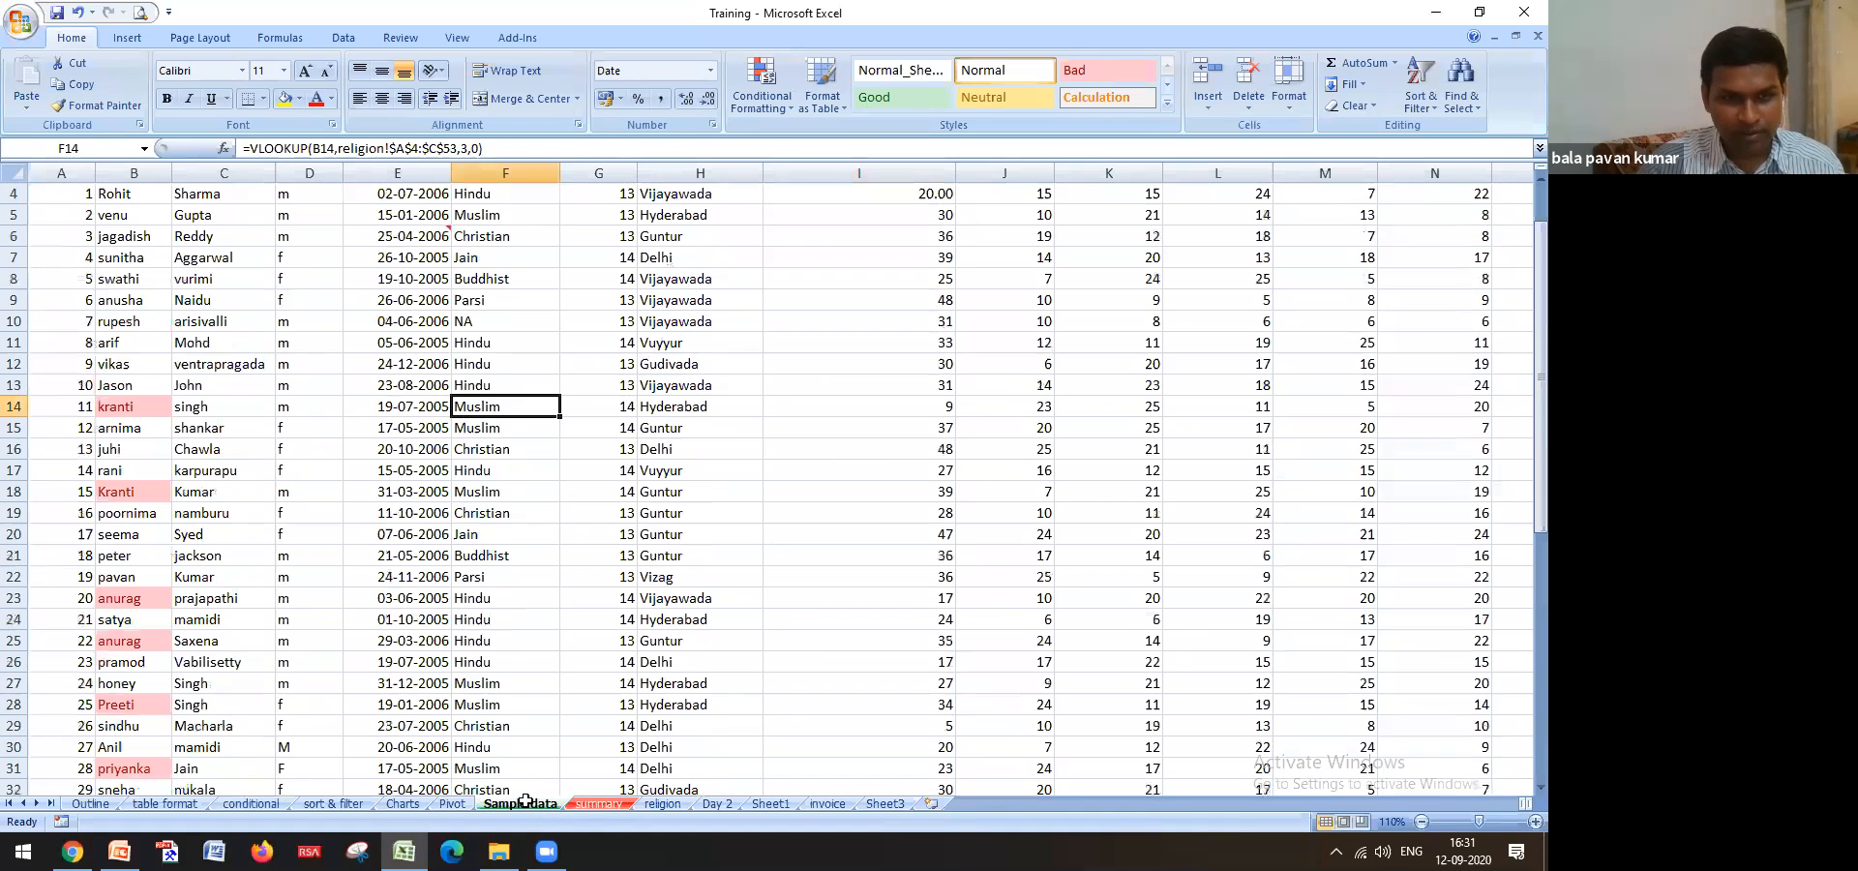
pyautogui.click(15, 407)
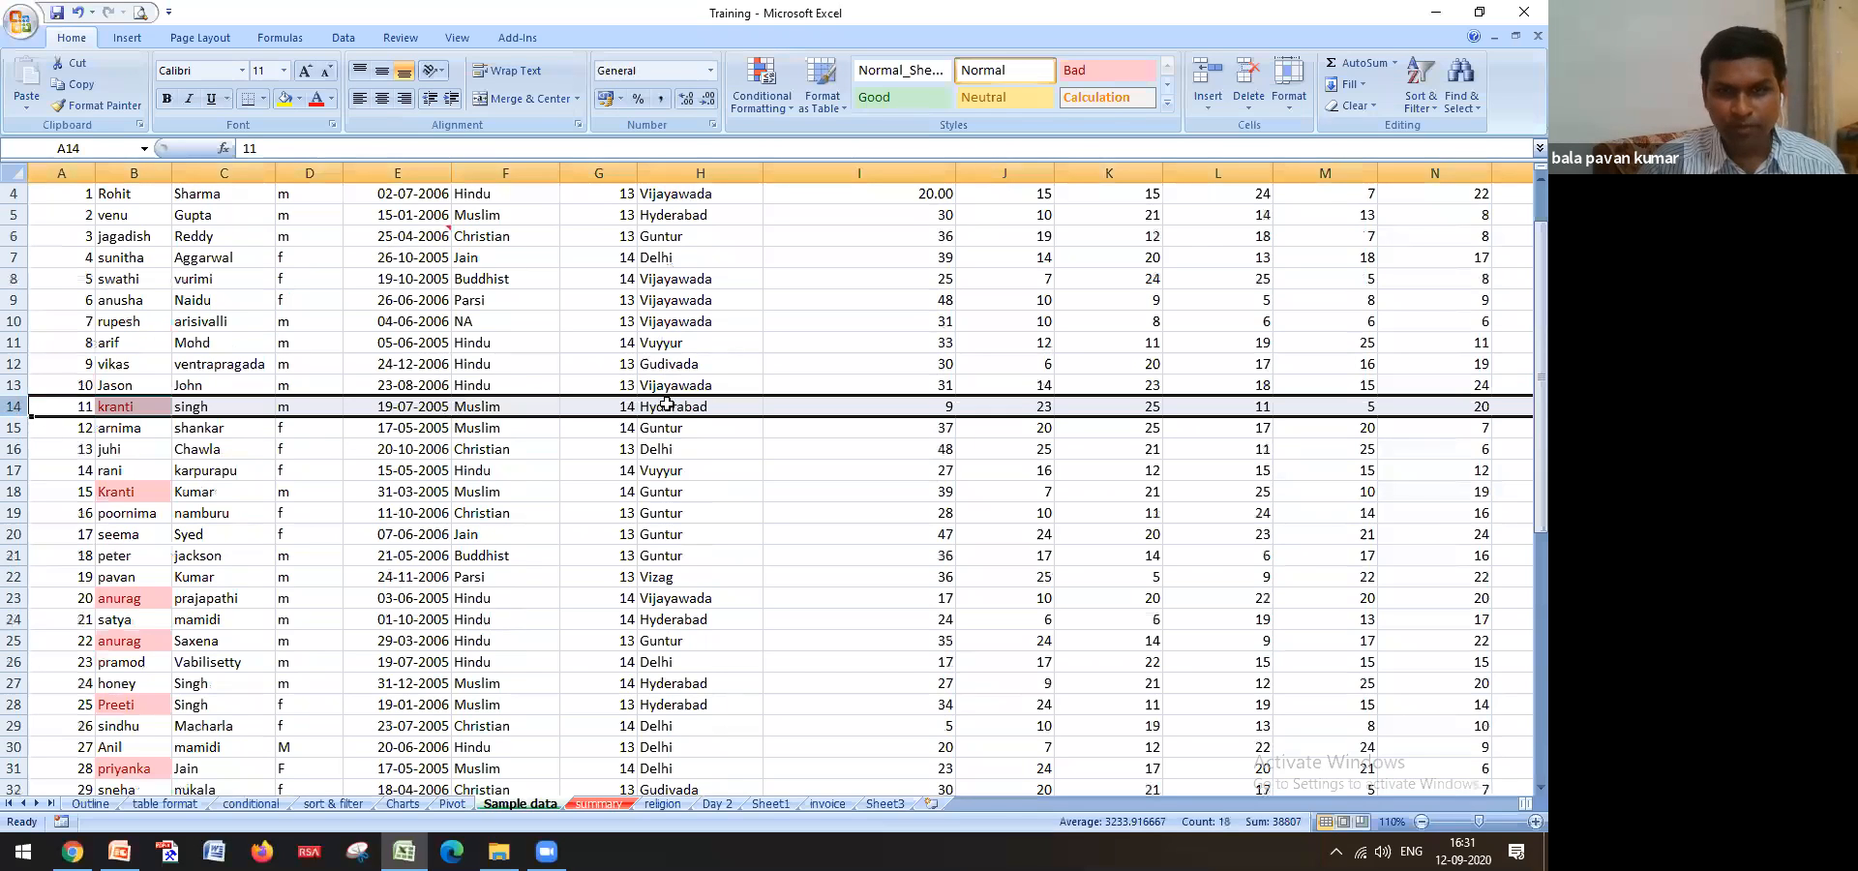
pyautogui.click(597, 804)
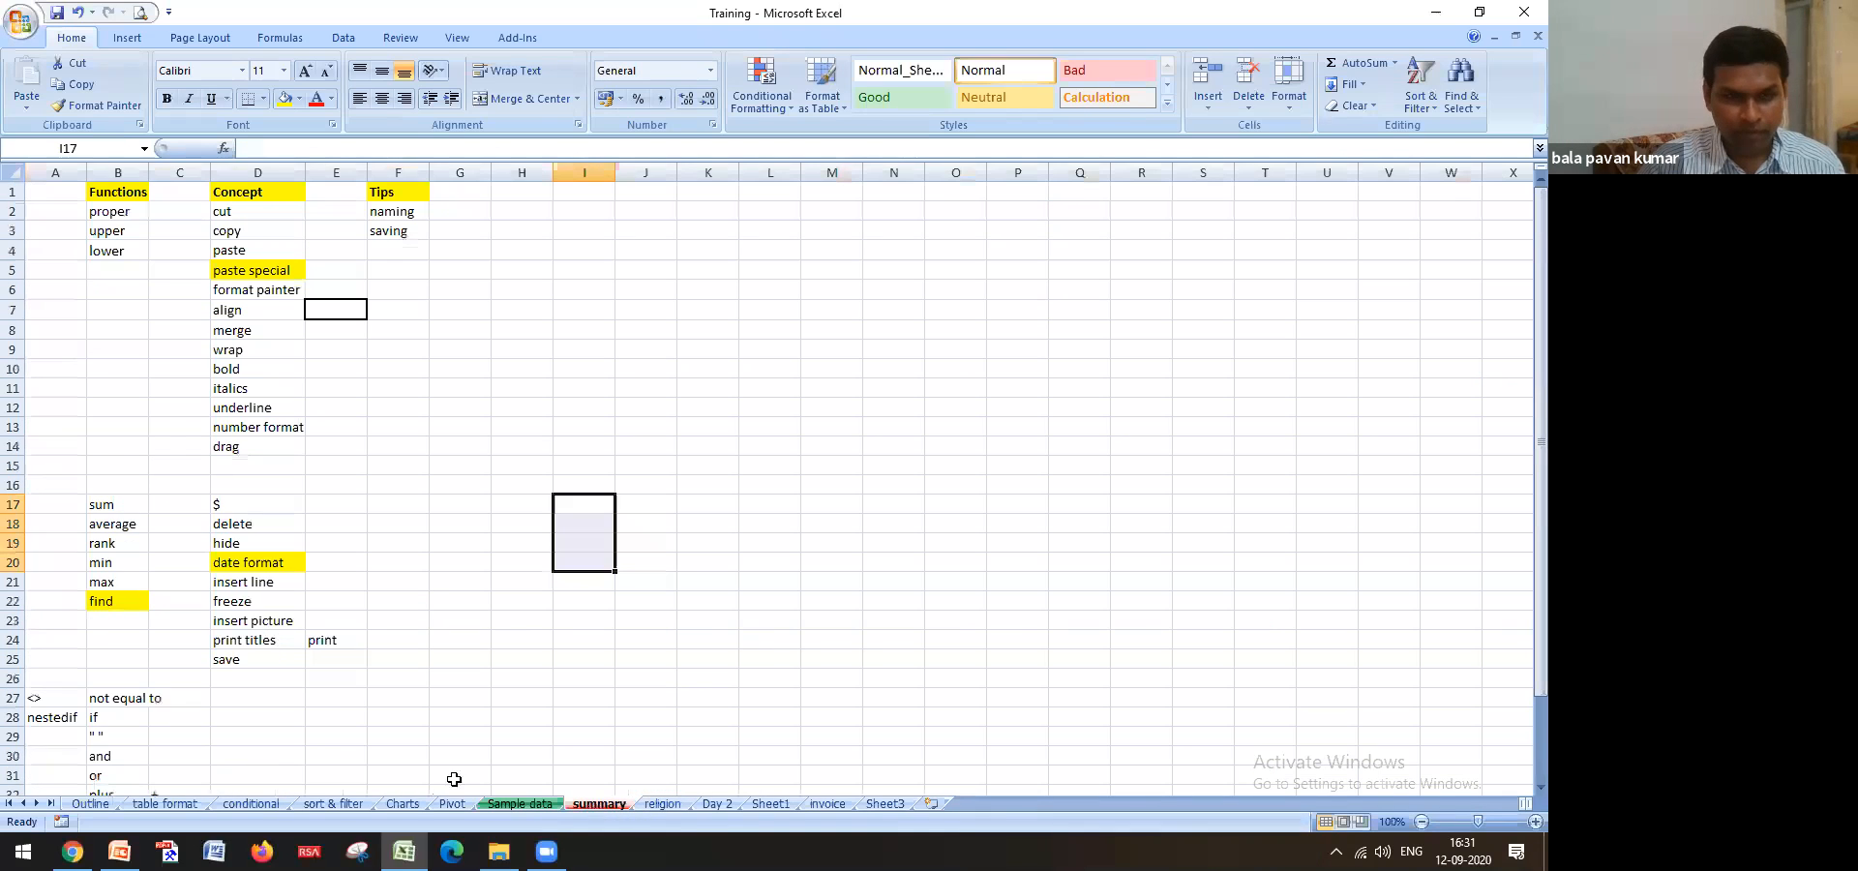
pyautogui.click(651, 804)
pyautogui.click(144, 481)
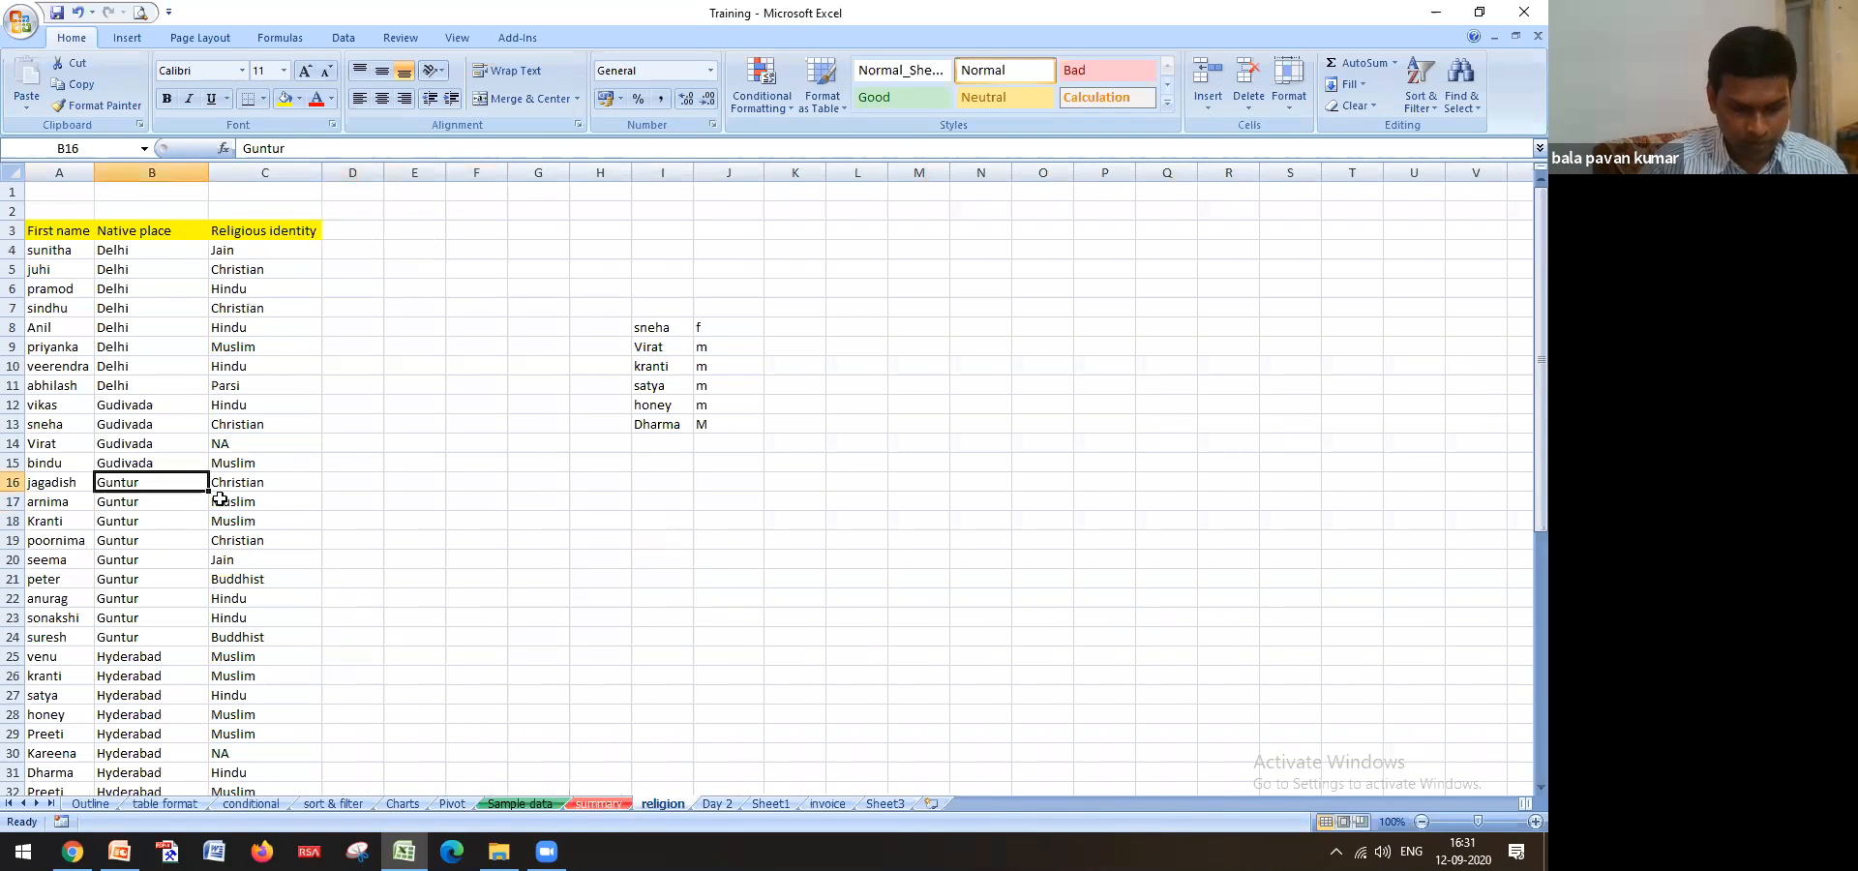
pyautogui.hotkey('ctrl', 'f')
pyautogui.write('kranti')
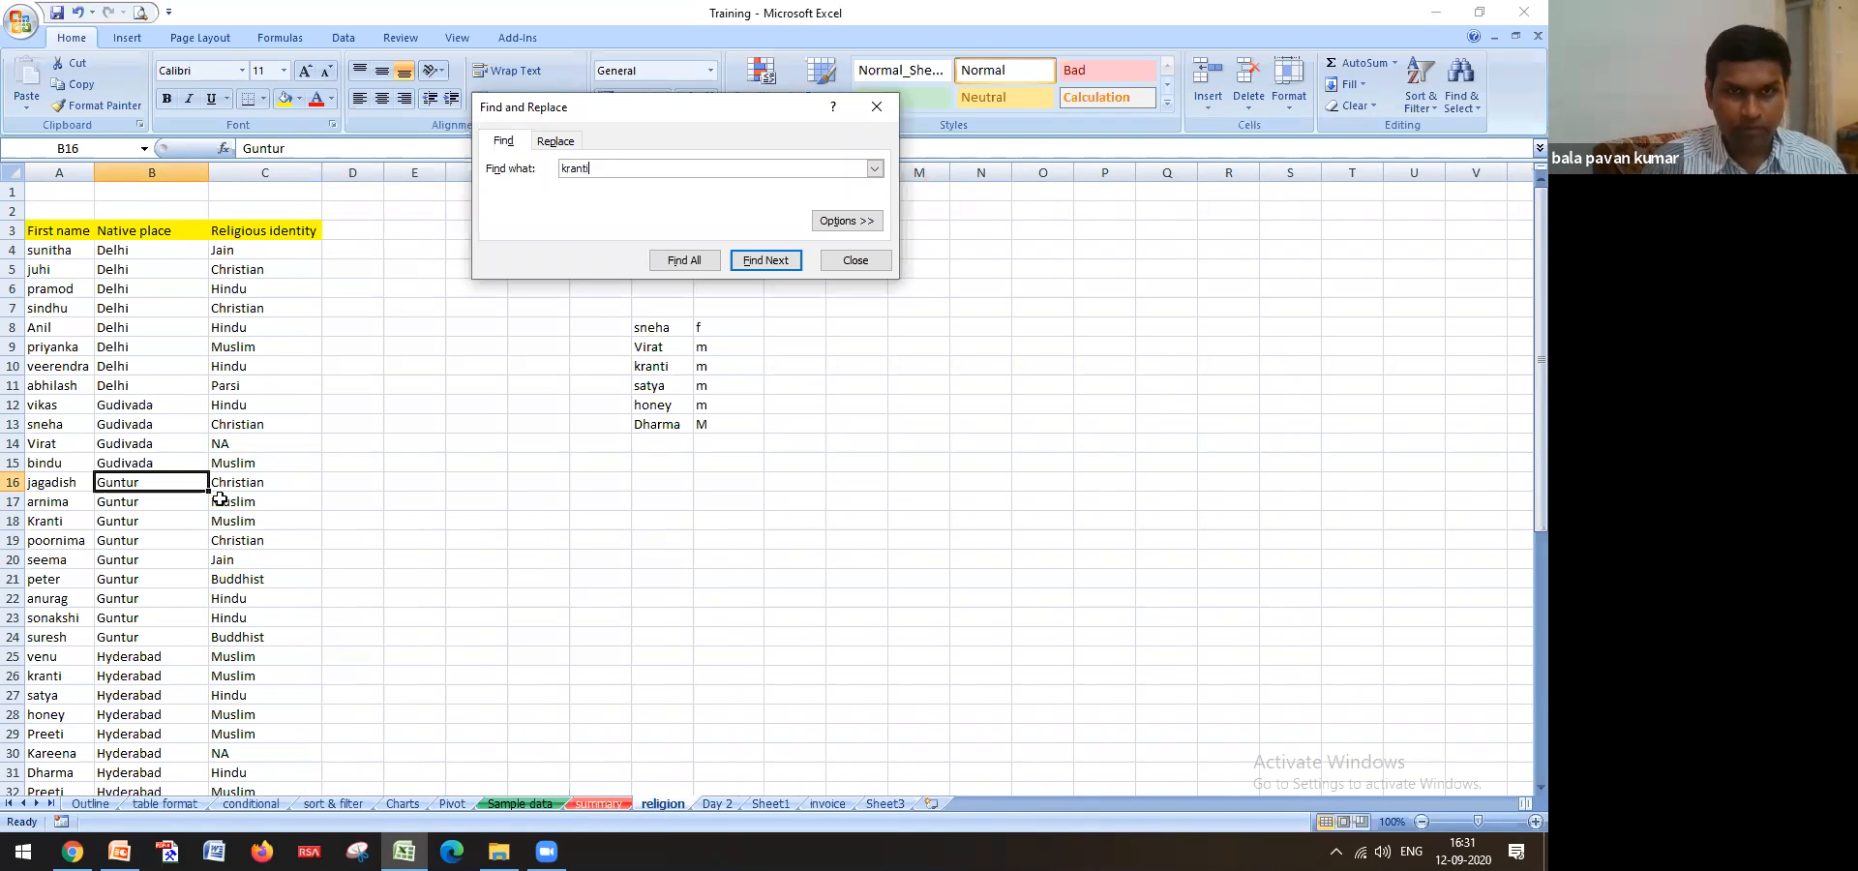
pyautogui.press('Return')
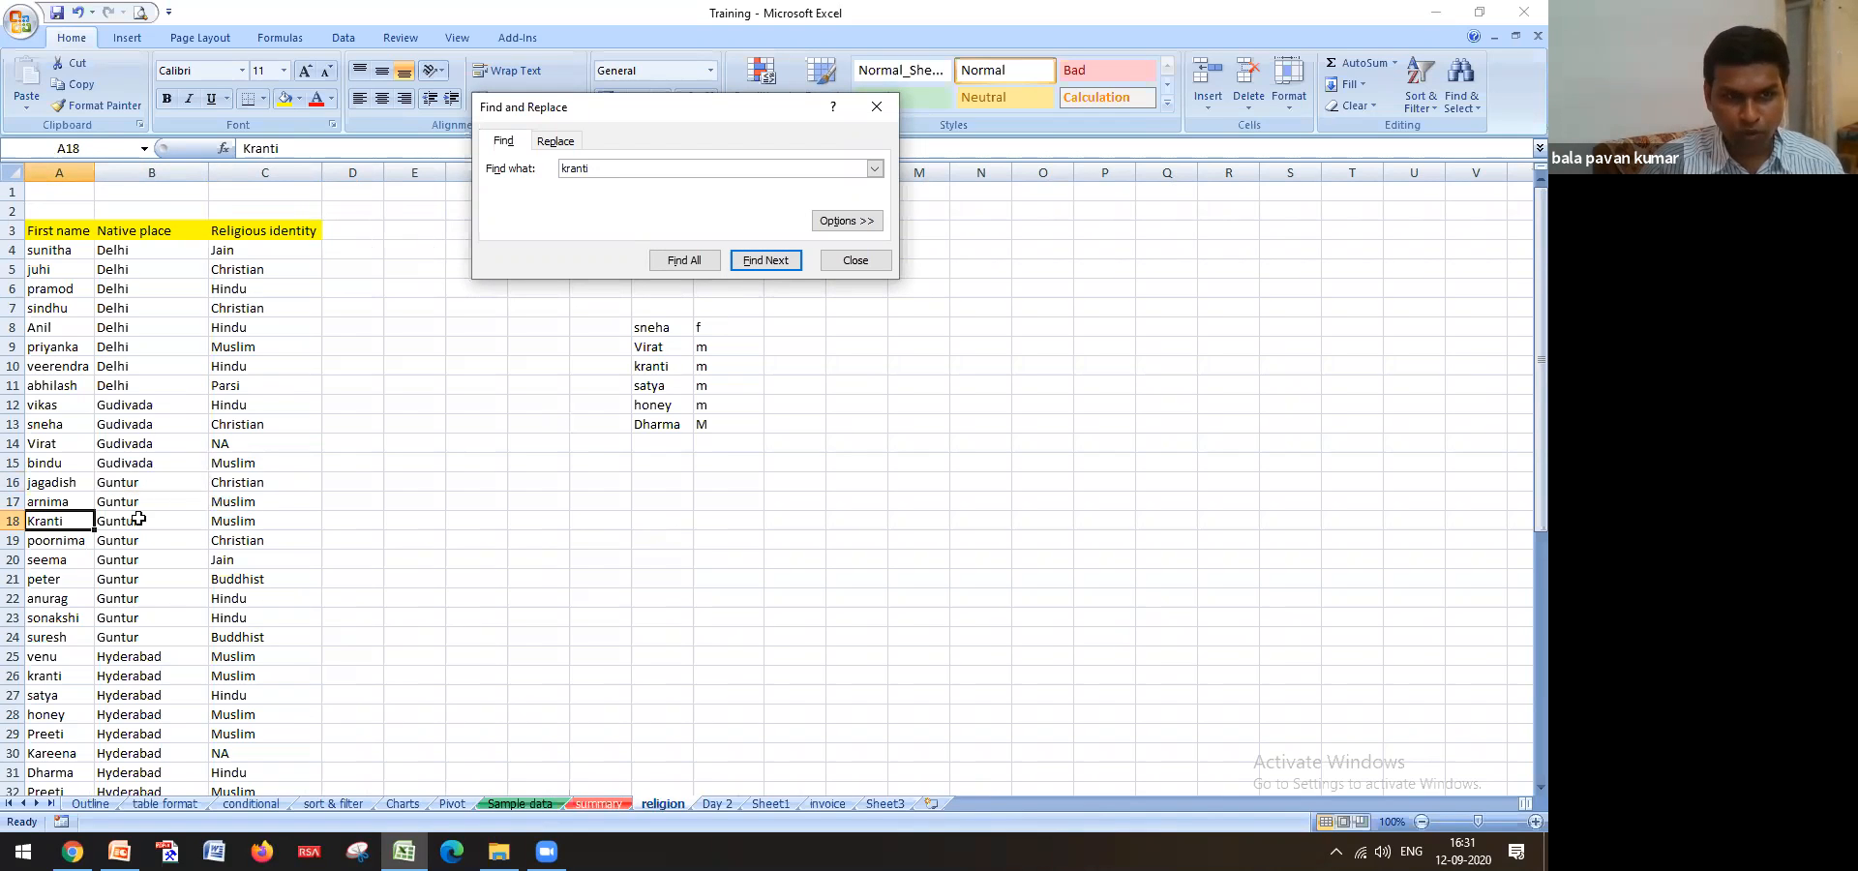
pyautogui.click(764, 263)
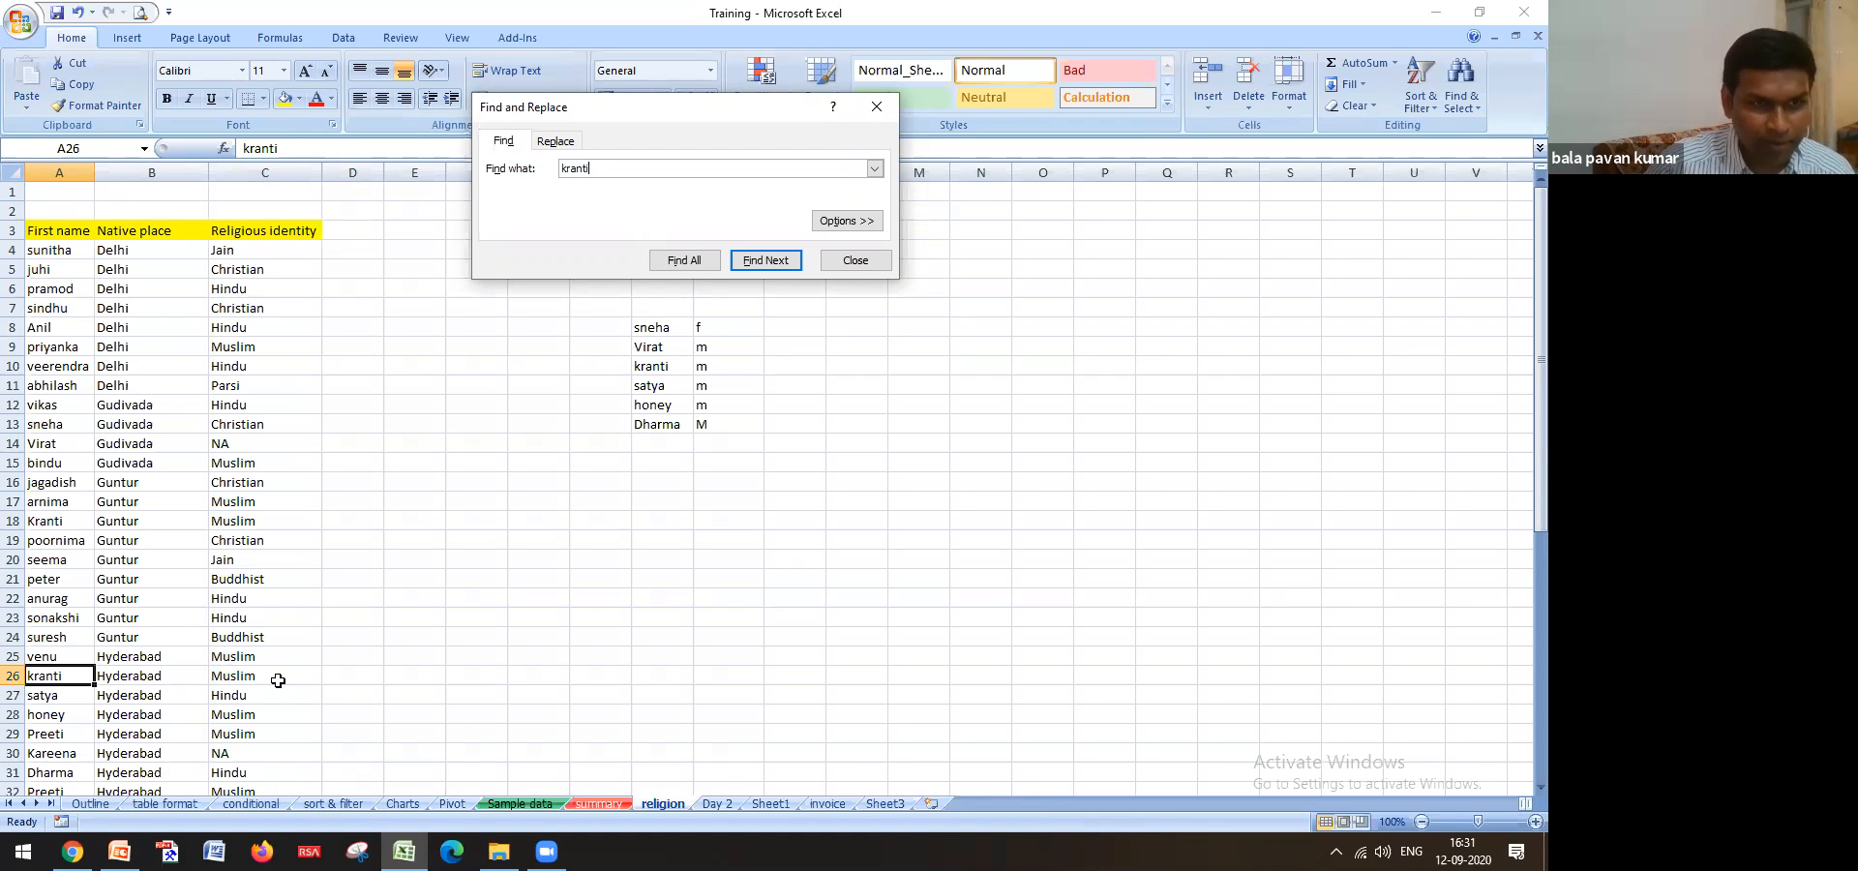
pyautogui.click(855, 259)
pyautogui.click(521, 804)
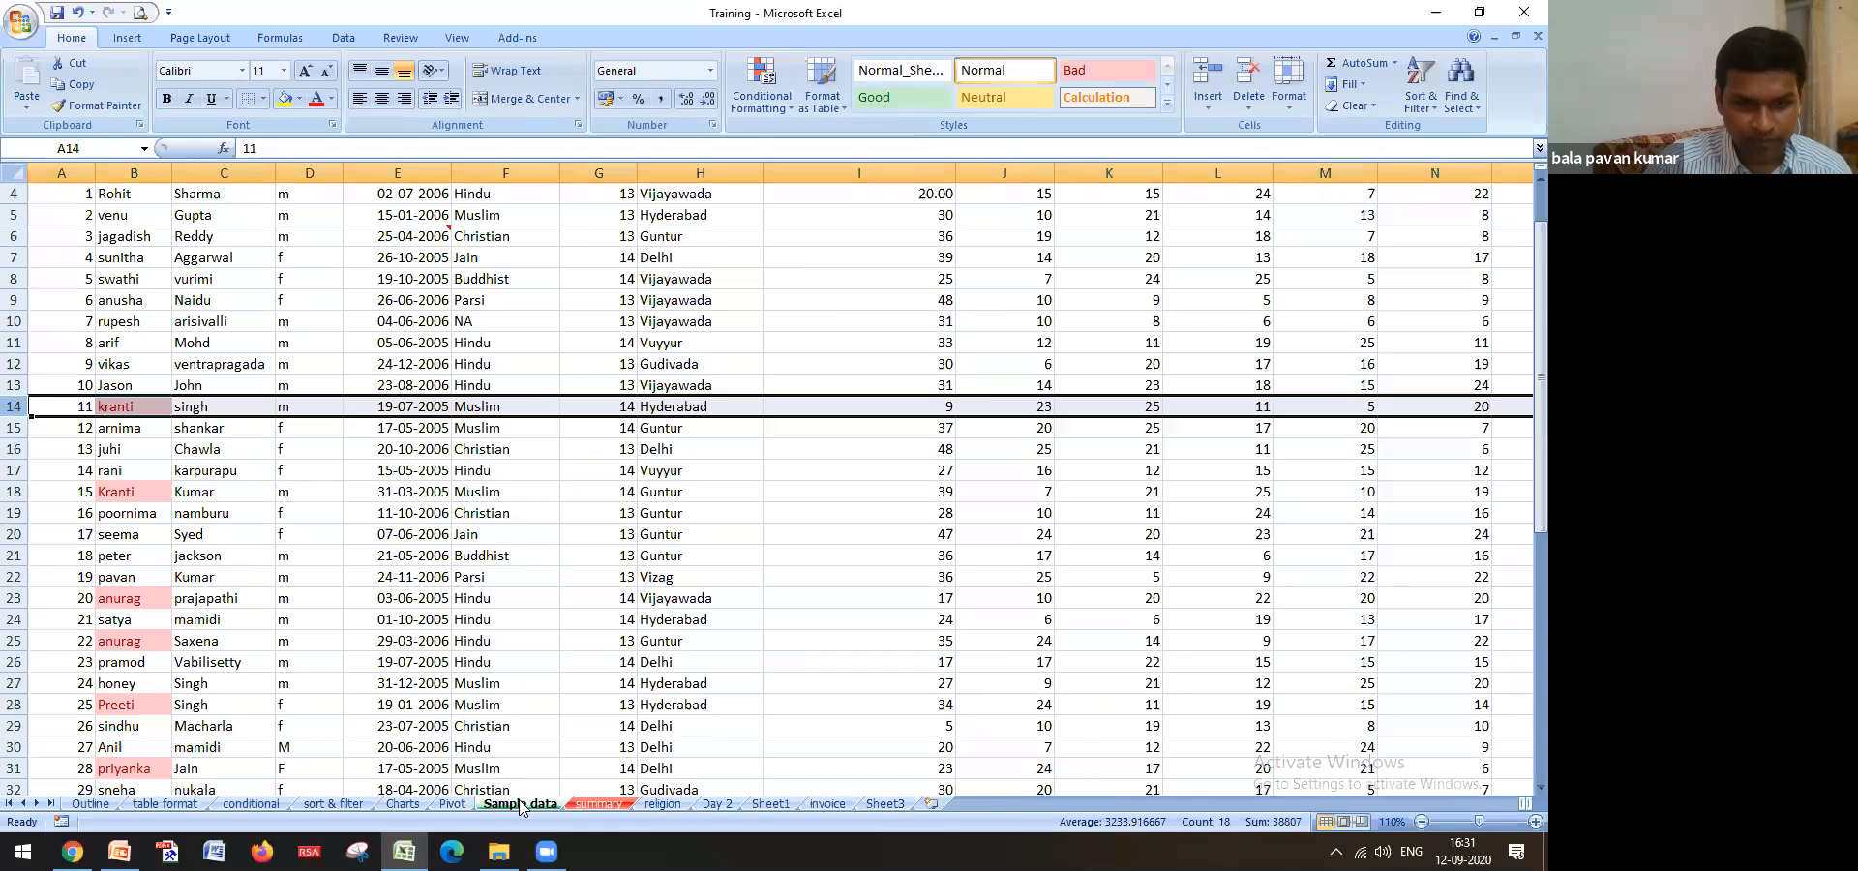
pyautogui.click(14, 598)
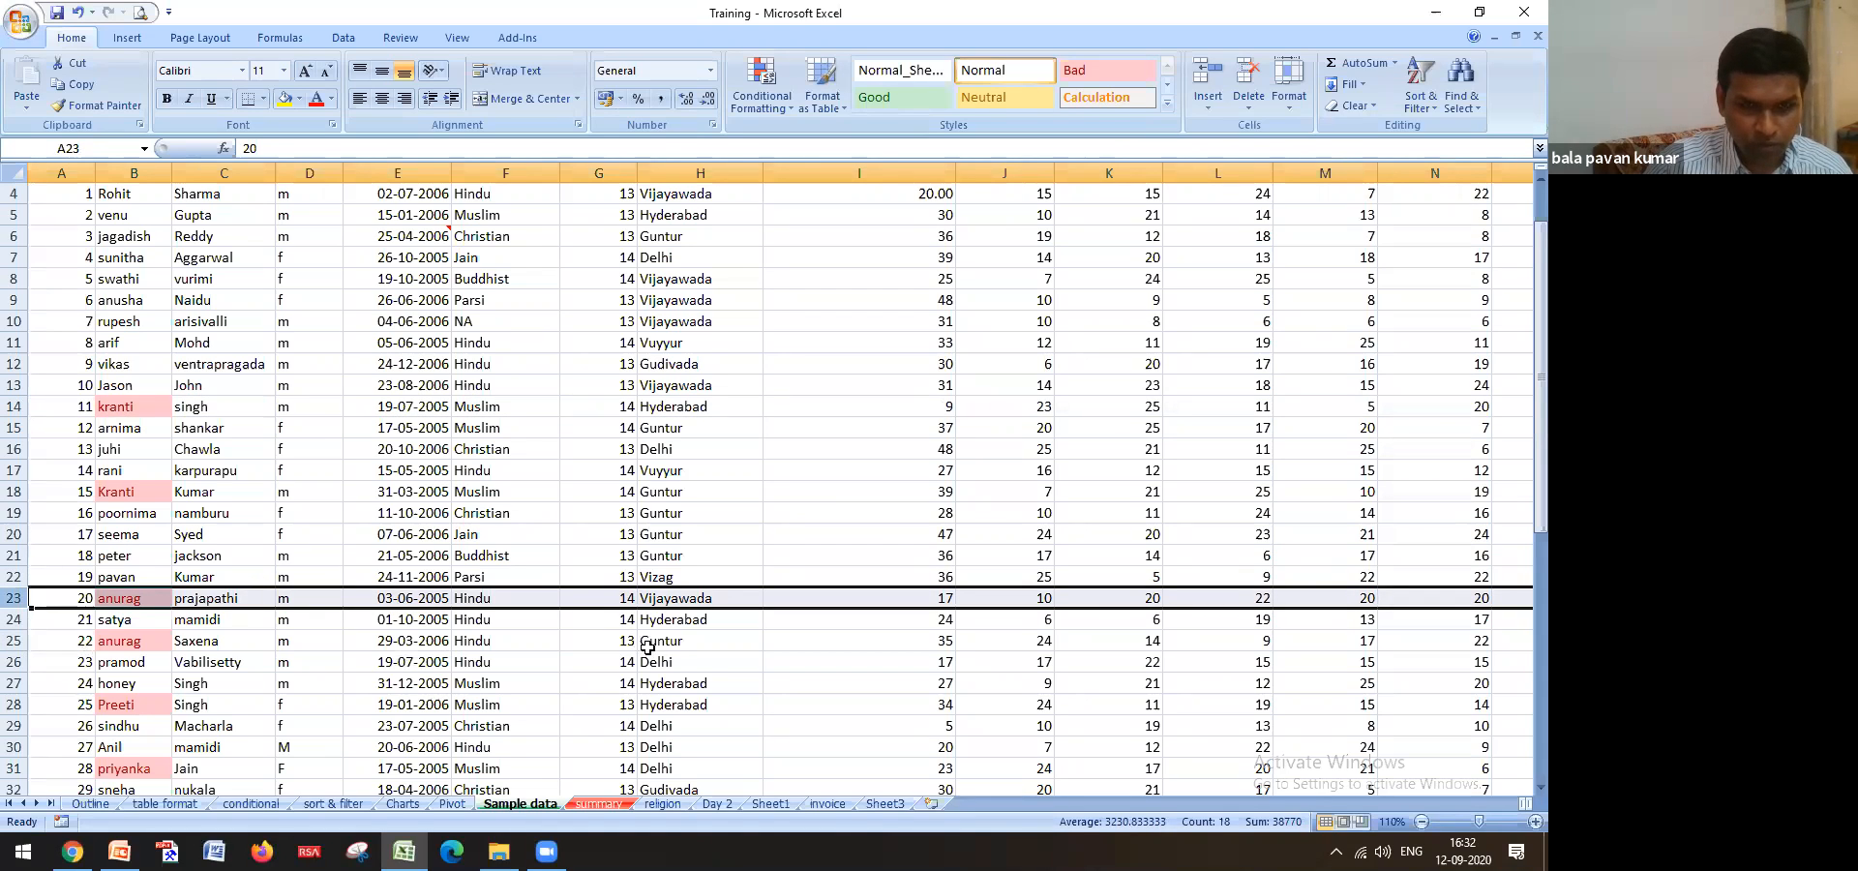
pyautogui.scroll(-3, 20, 513)
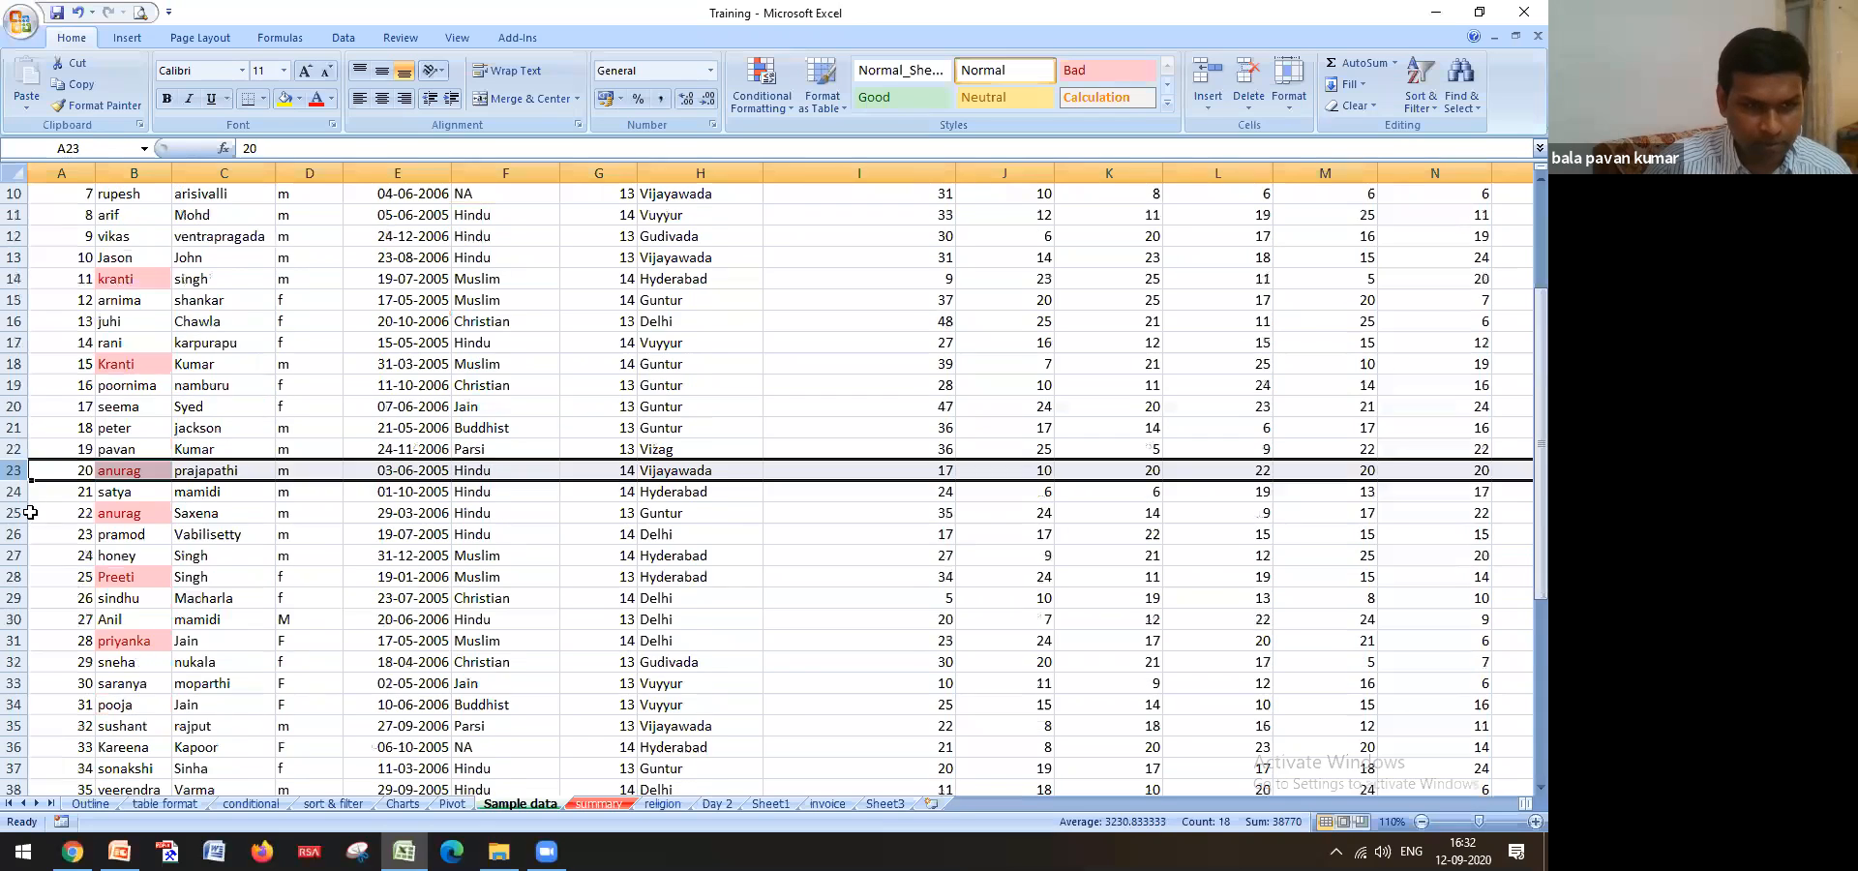
pyautogui.click(14, 513)
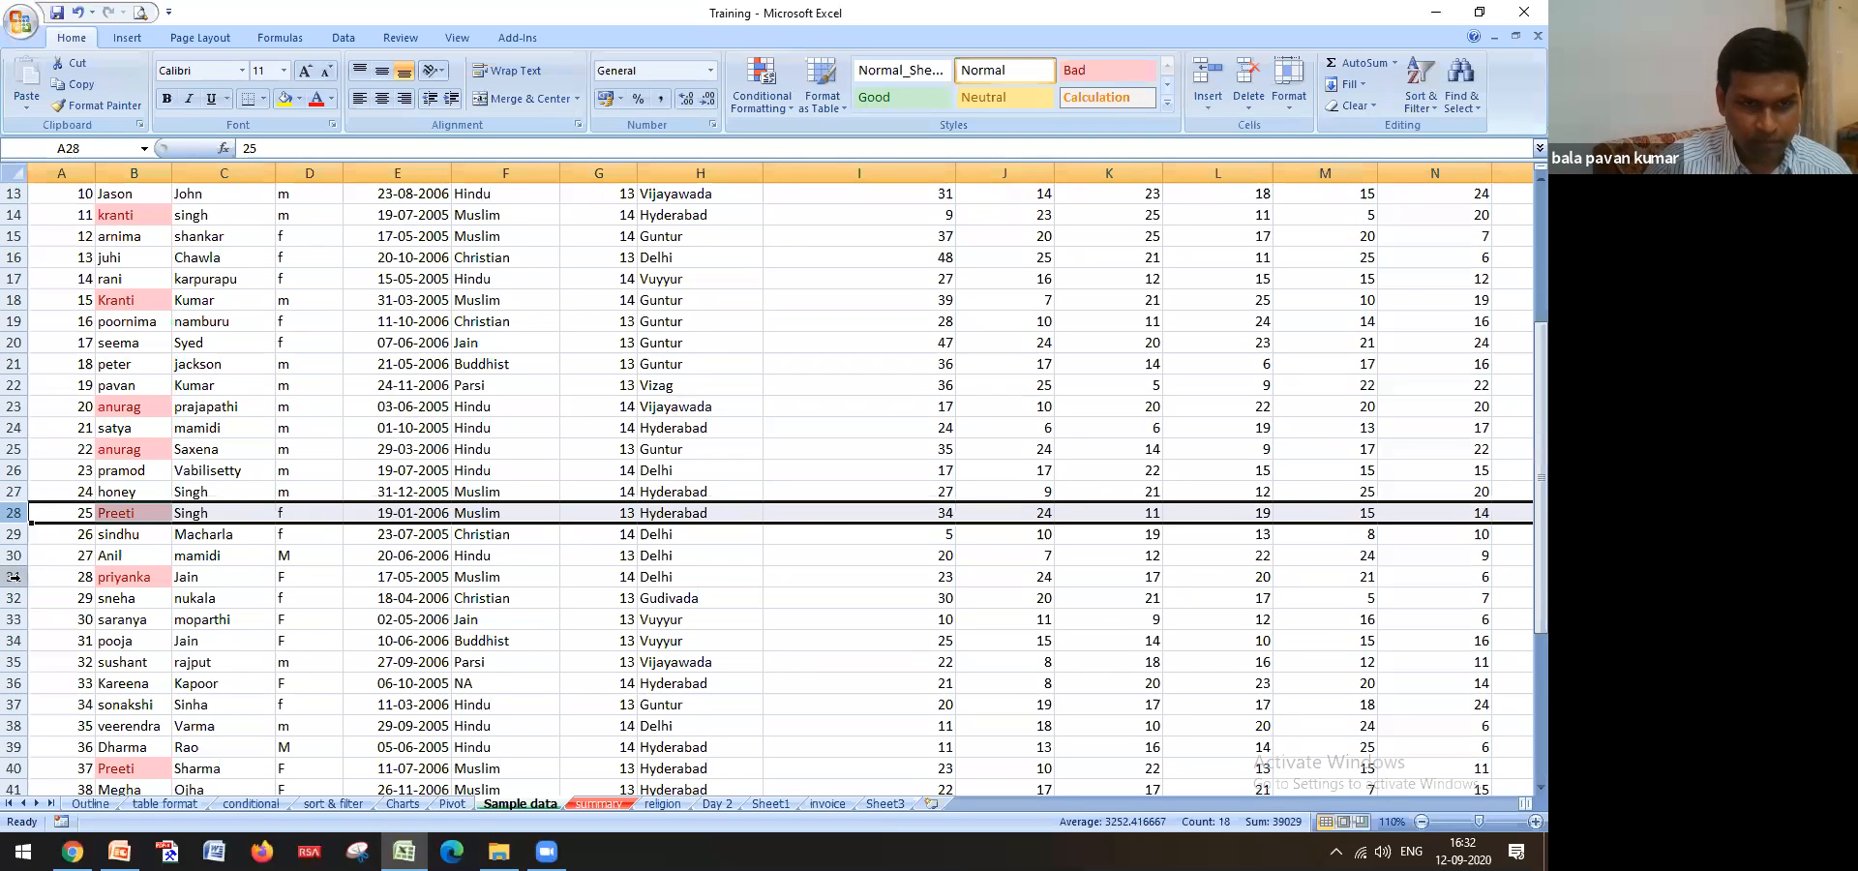
pyautogui.scroll(-3, 14, 581)
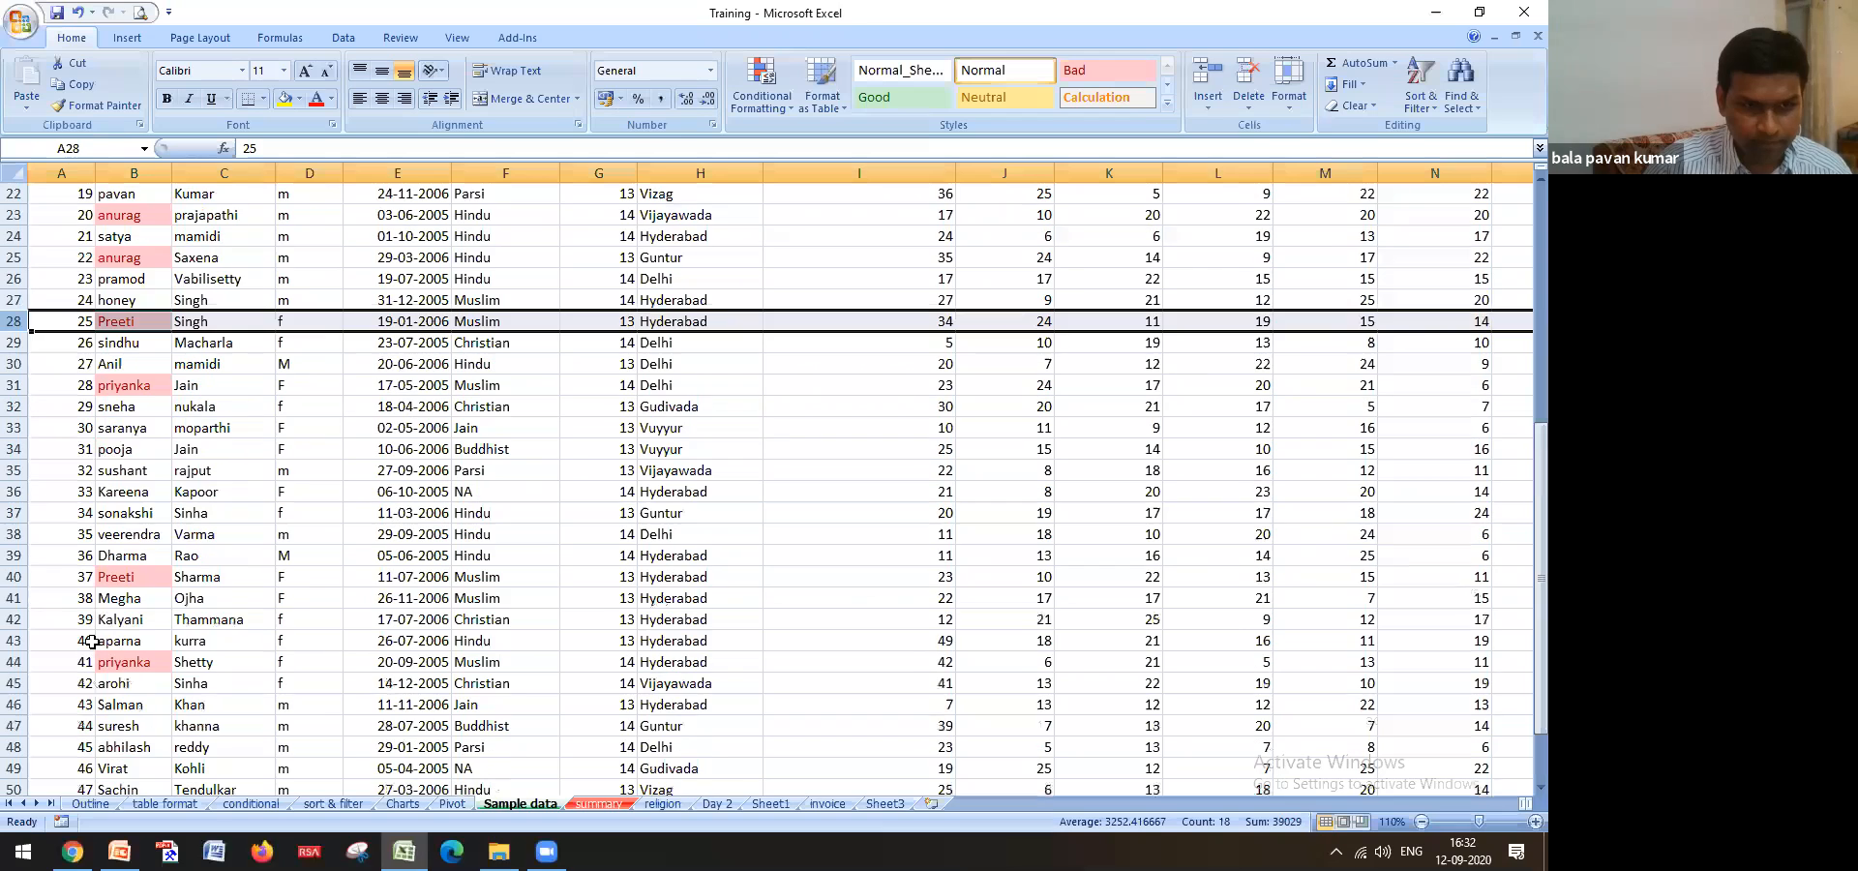
pyautogui.click(14, 385)
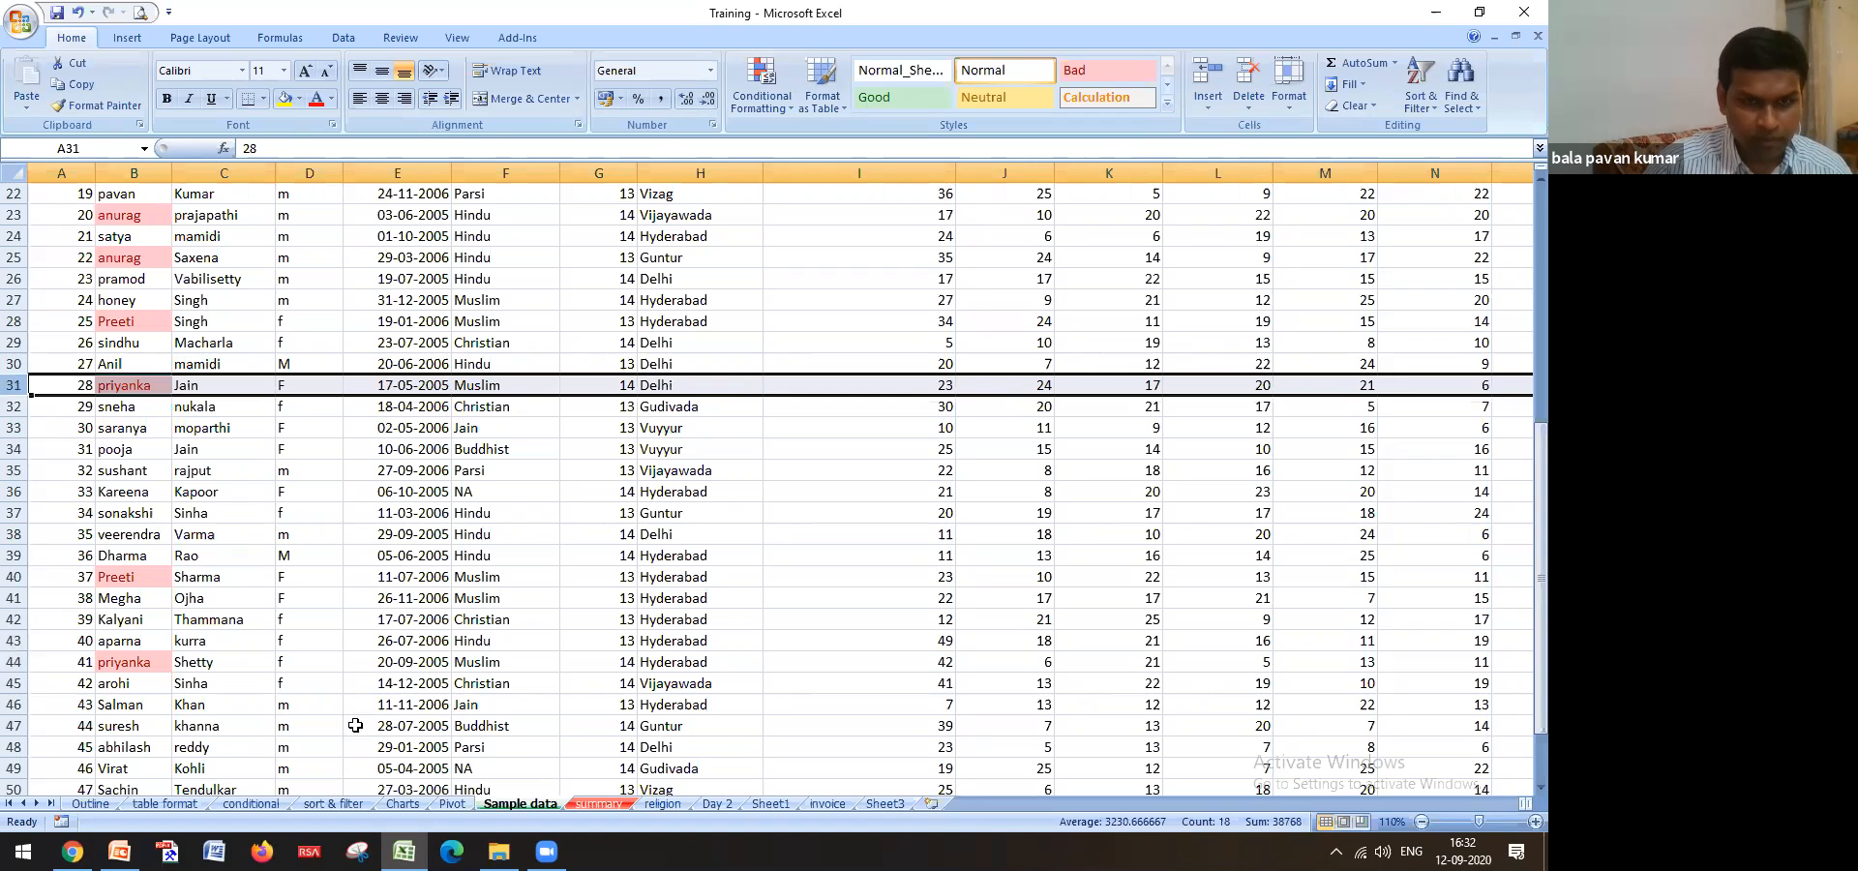
# On the religion sheet, enter hindu as the Hyderabad kranti's religion
pyautogui.click(573, 805)
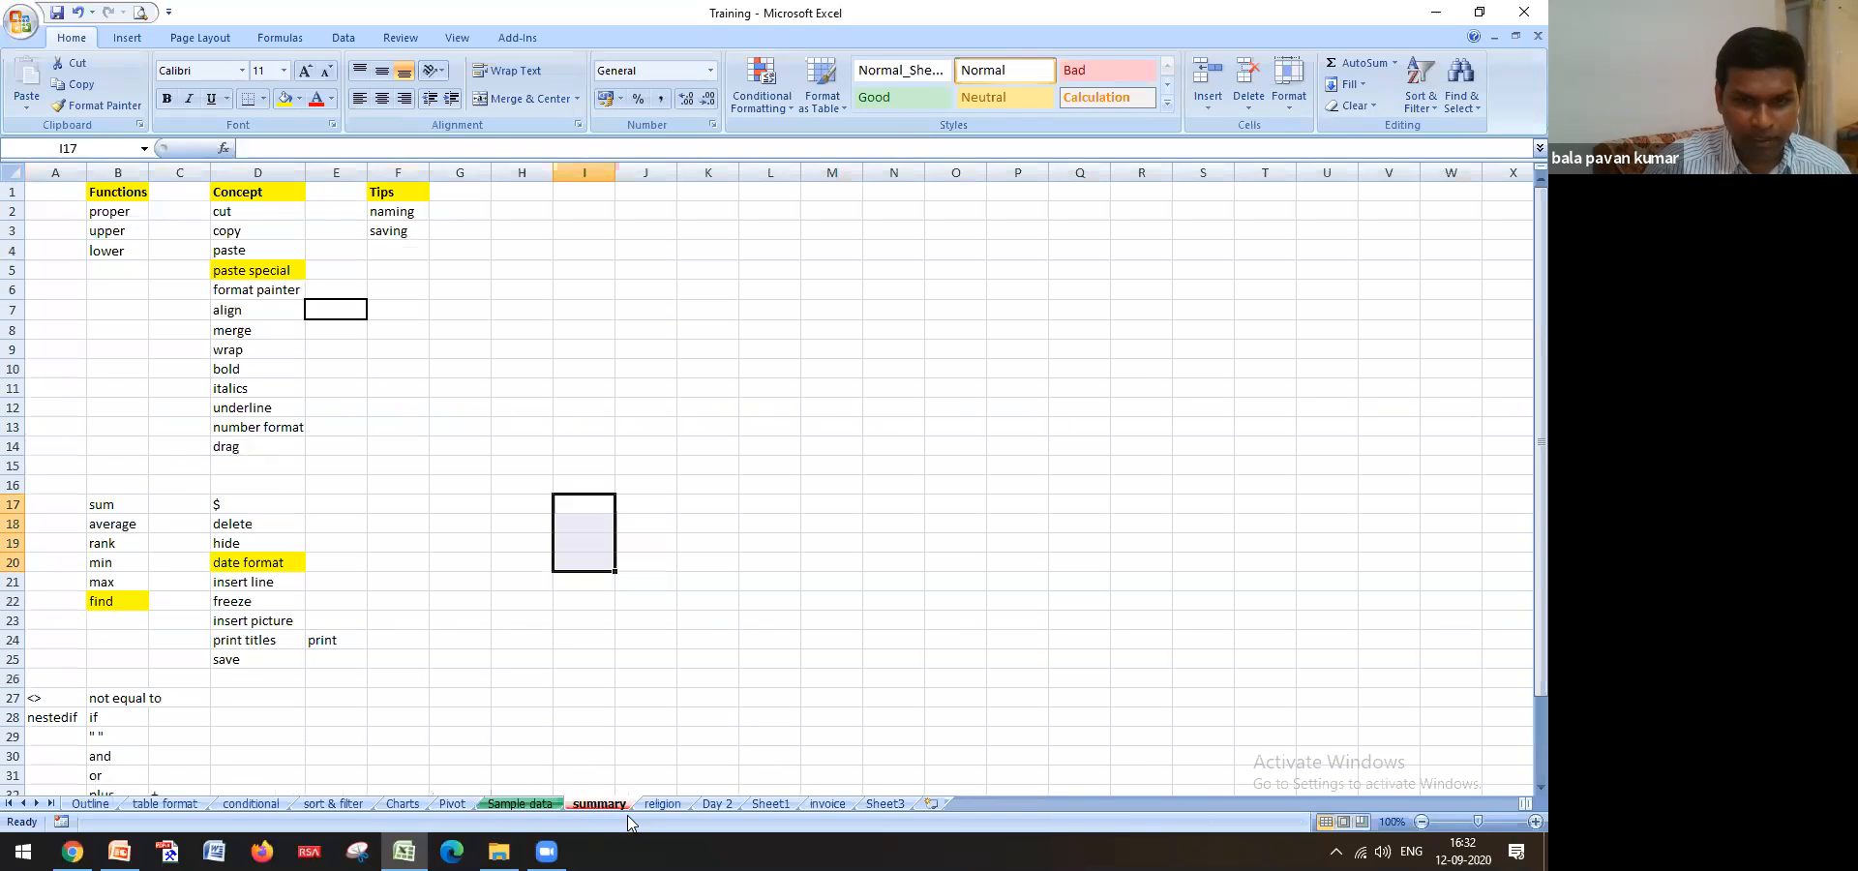
pyautogui.click(662, 804)
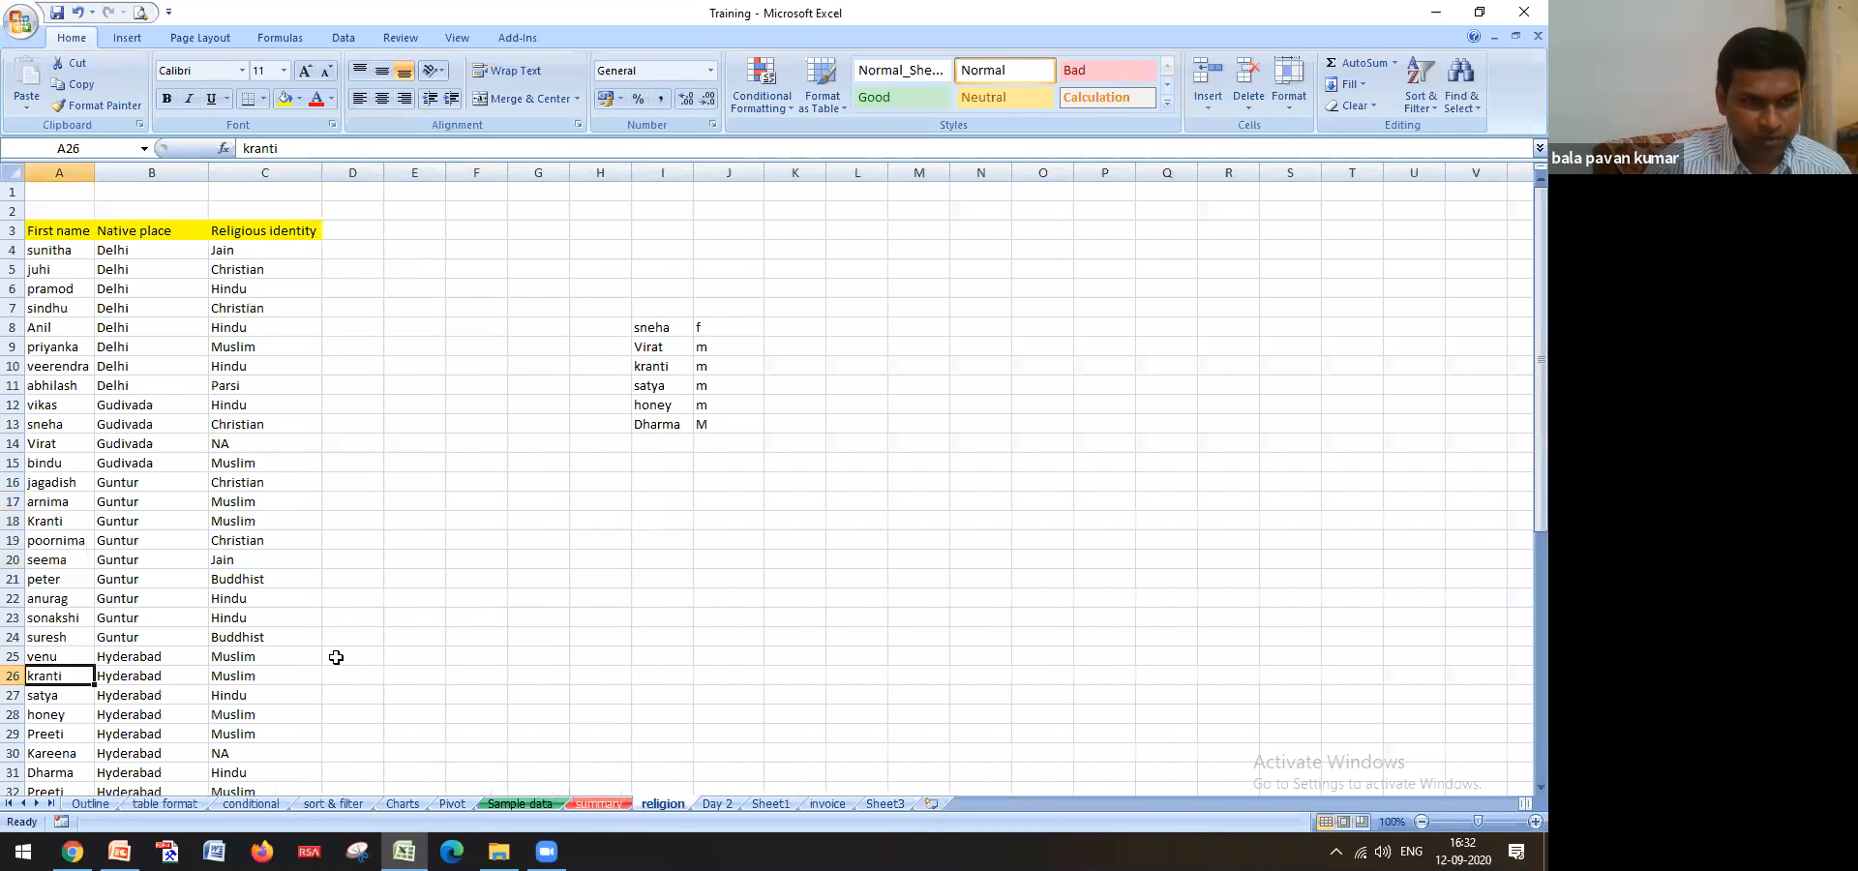
pyautogui.click(254, 676)
pyautogui.write('hindu')
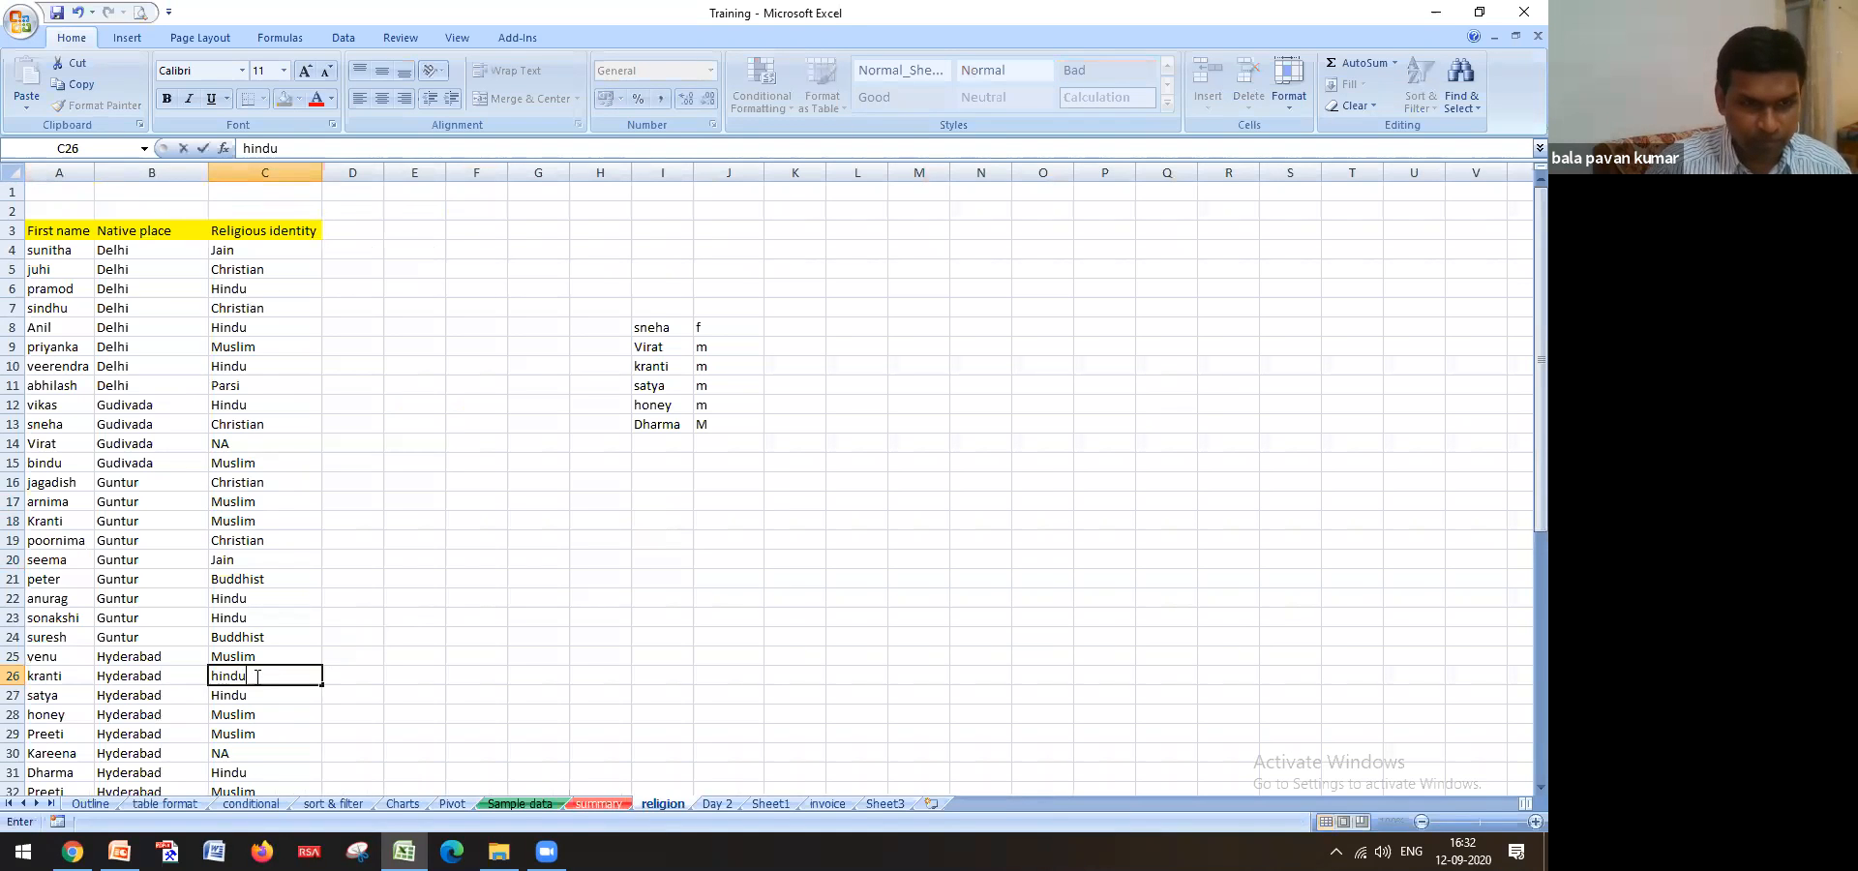
pyautogui.press('Return')
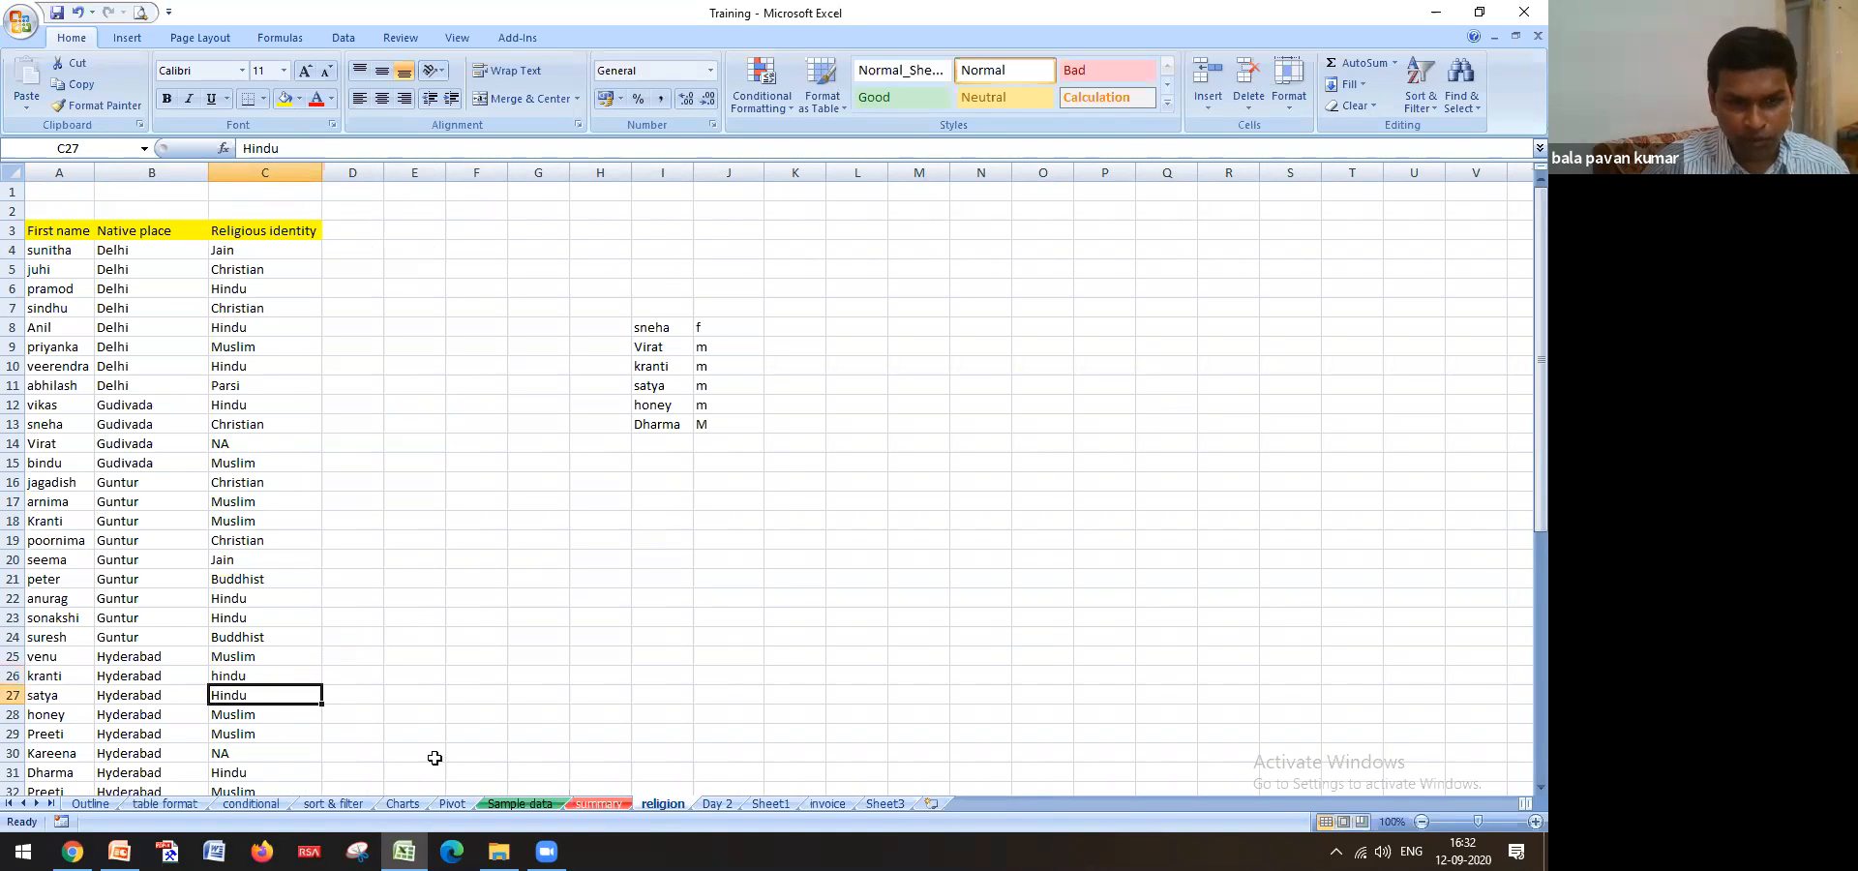
# Back on Sample data, check kranti's looked-up religion in F14
pyautogui.click(520, 804)
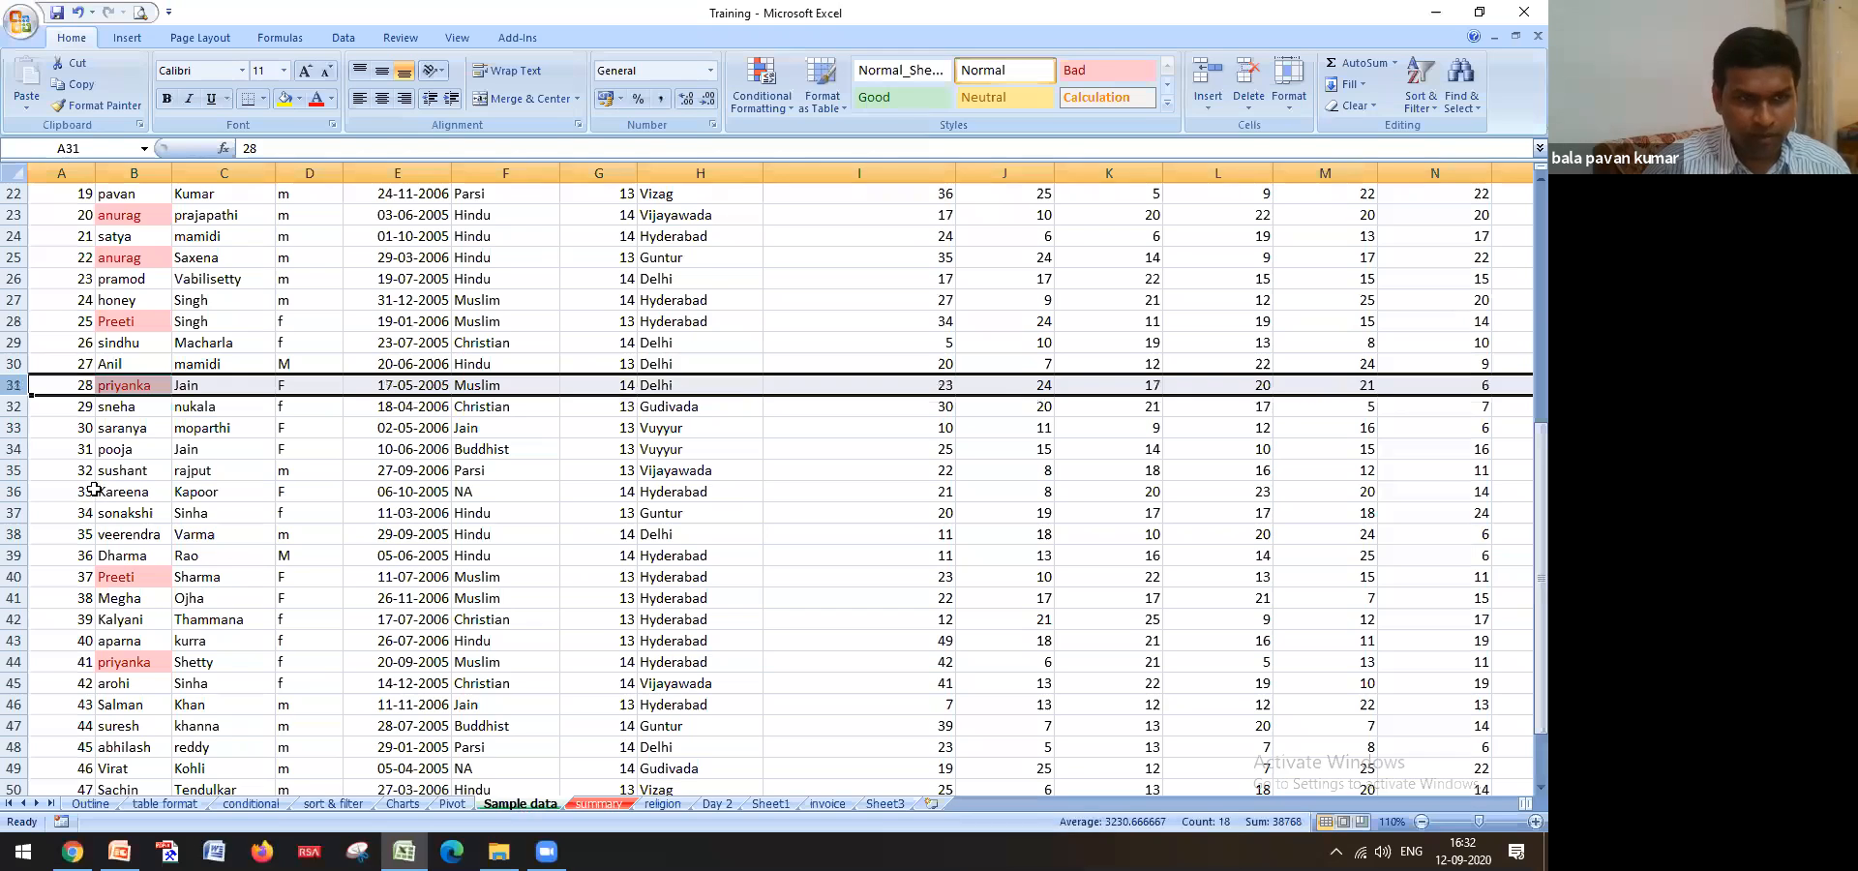
pyautogui.scroll(6, 97, 489)
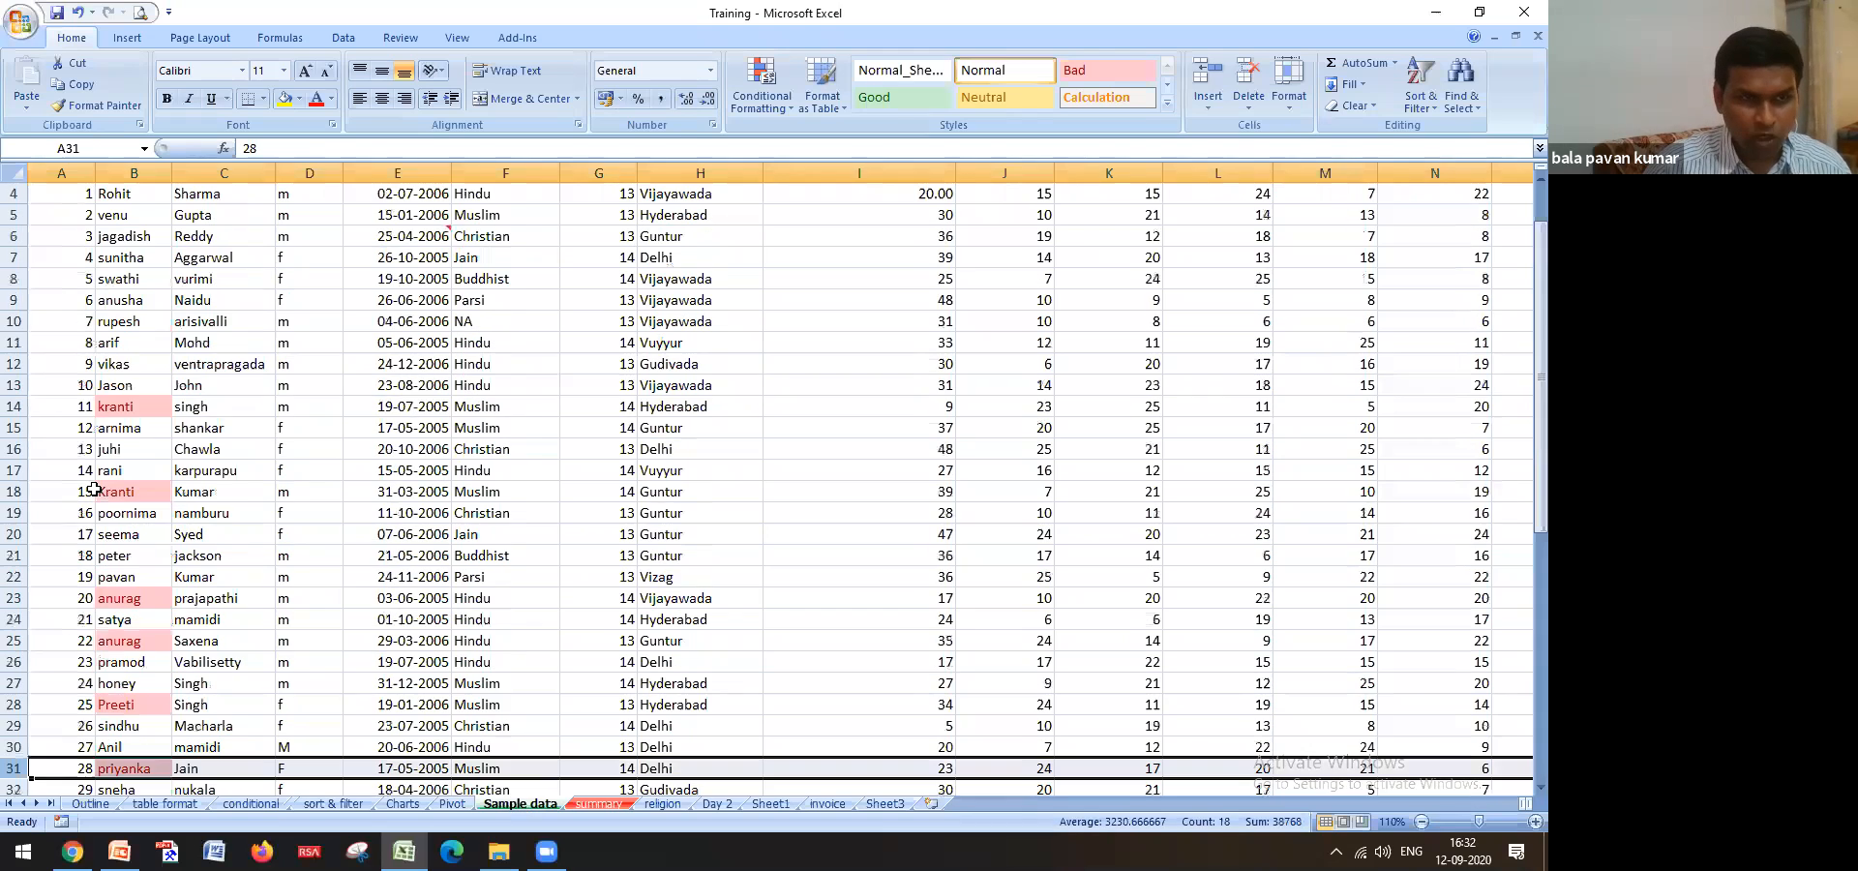
pyautogui.click(139, 412)
pyautogui.click(488, 416)
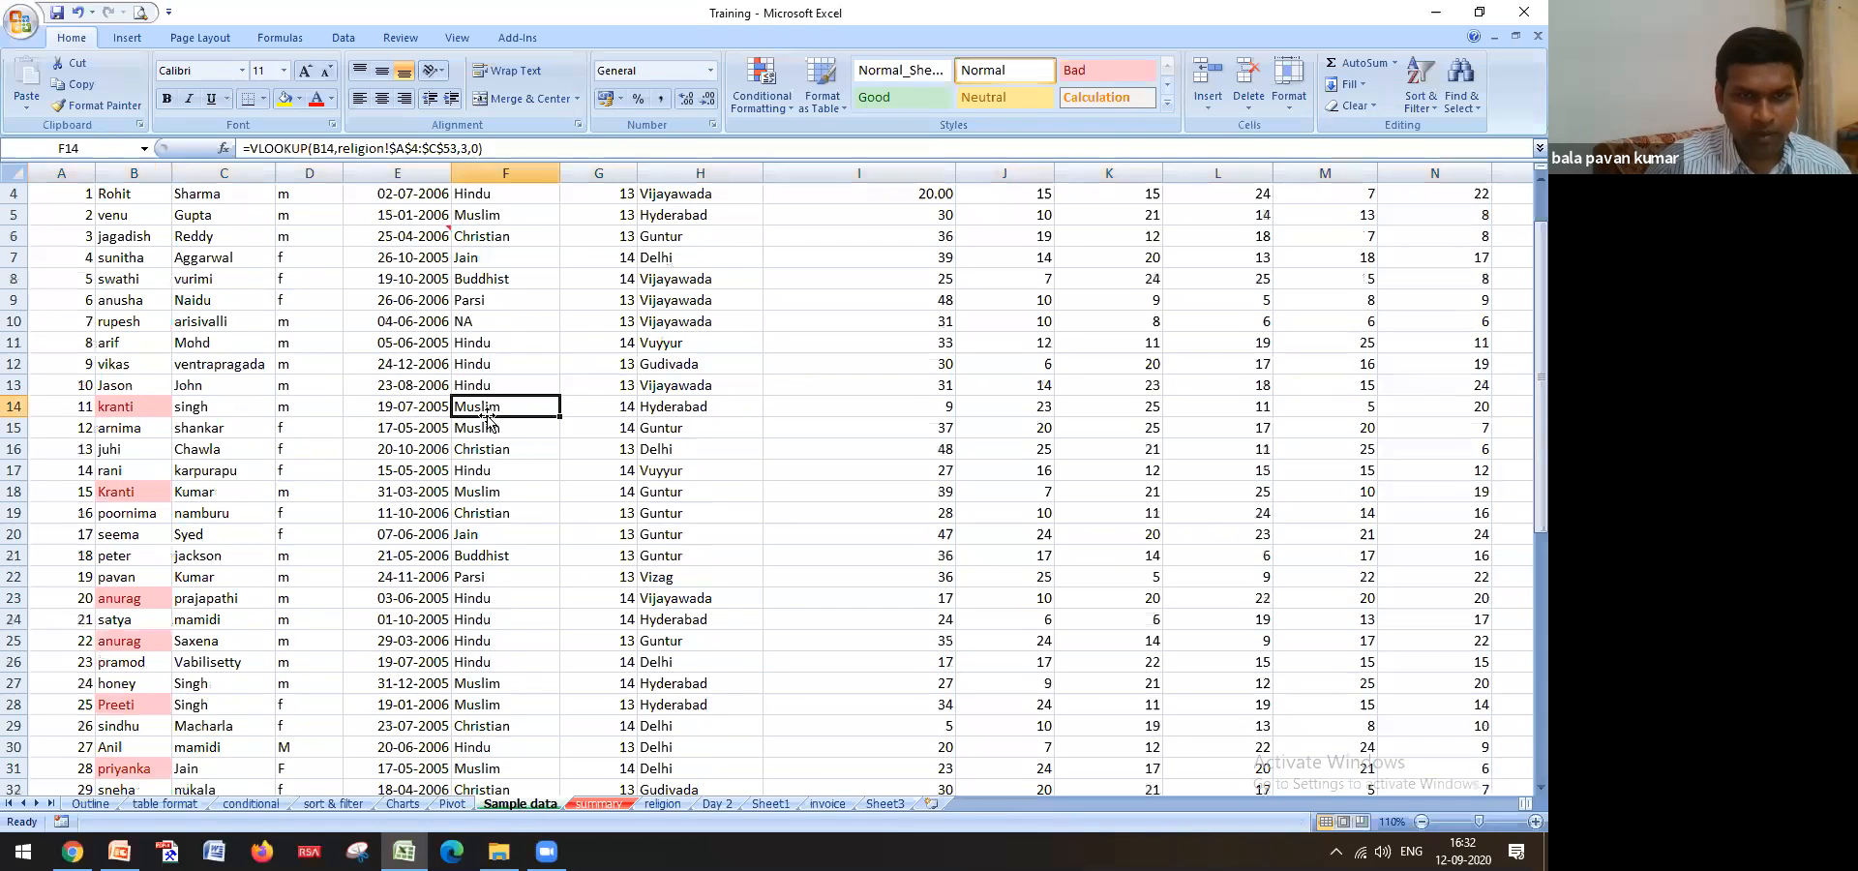
pyautogui.scroll(1, 508, 443)
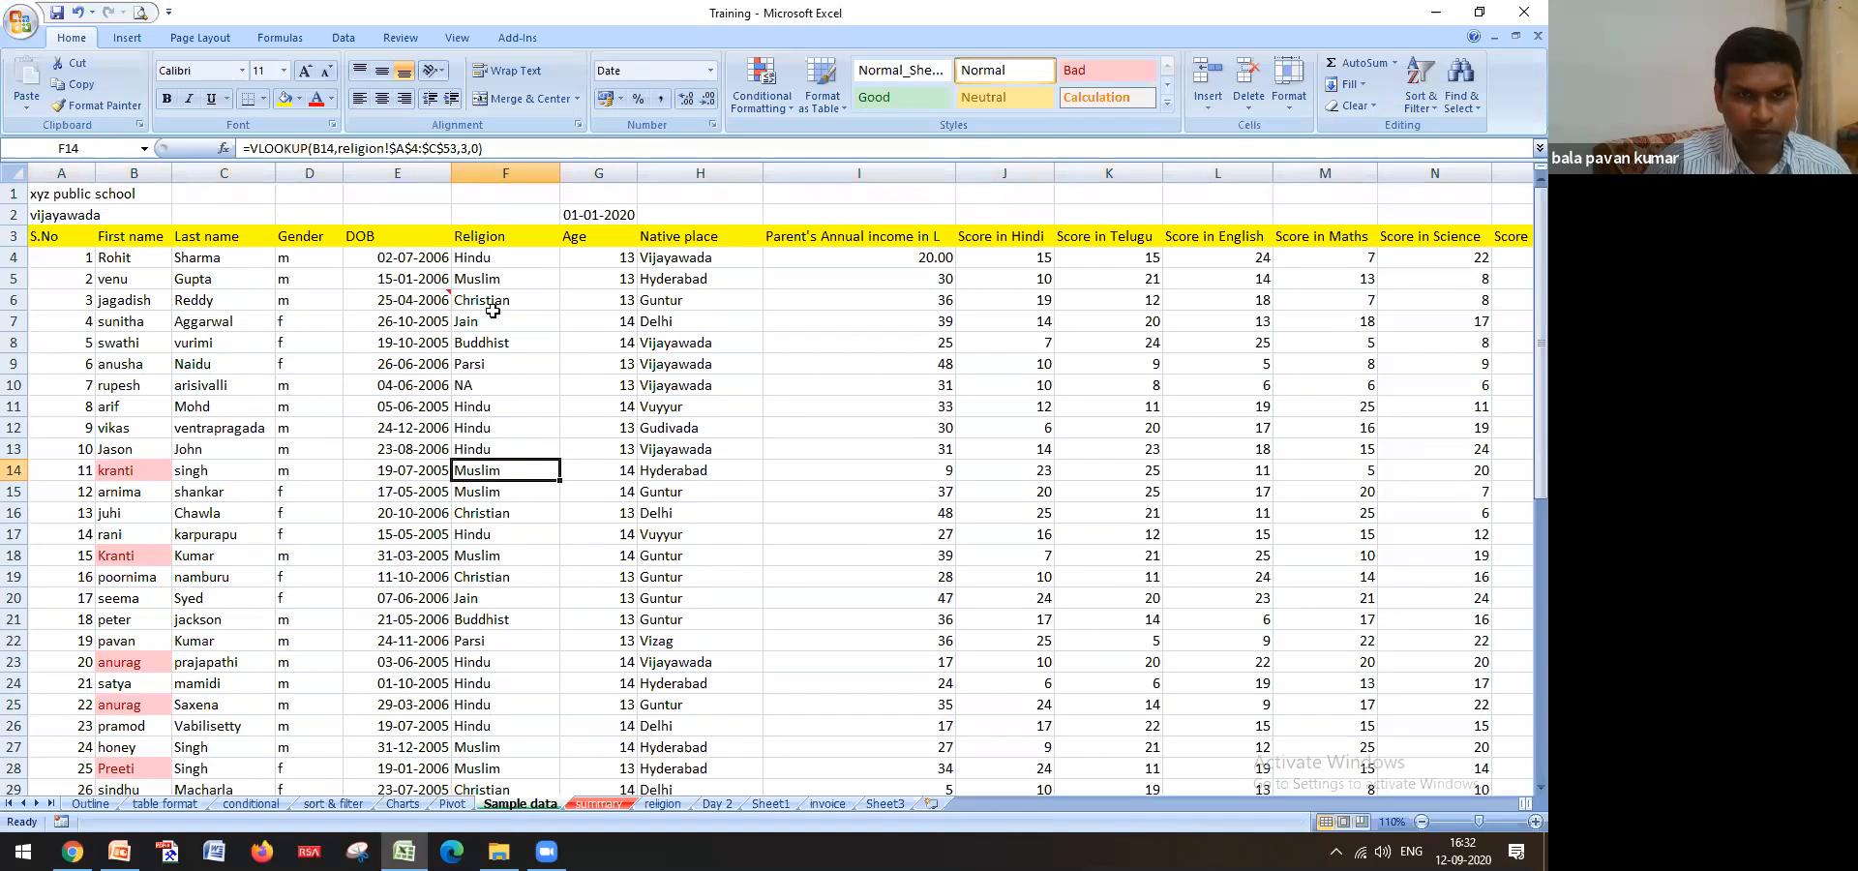
# Copy the F4 Religion lookup down to row 53 and recheck kranti in rows 14 and 18
pyautogui.click(505, 259)
pyautogui.doubleClick(560, 269)
pyautogui.scroll(-3, 543, 642)
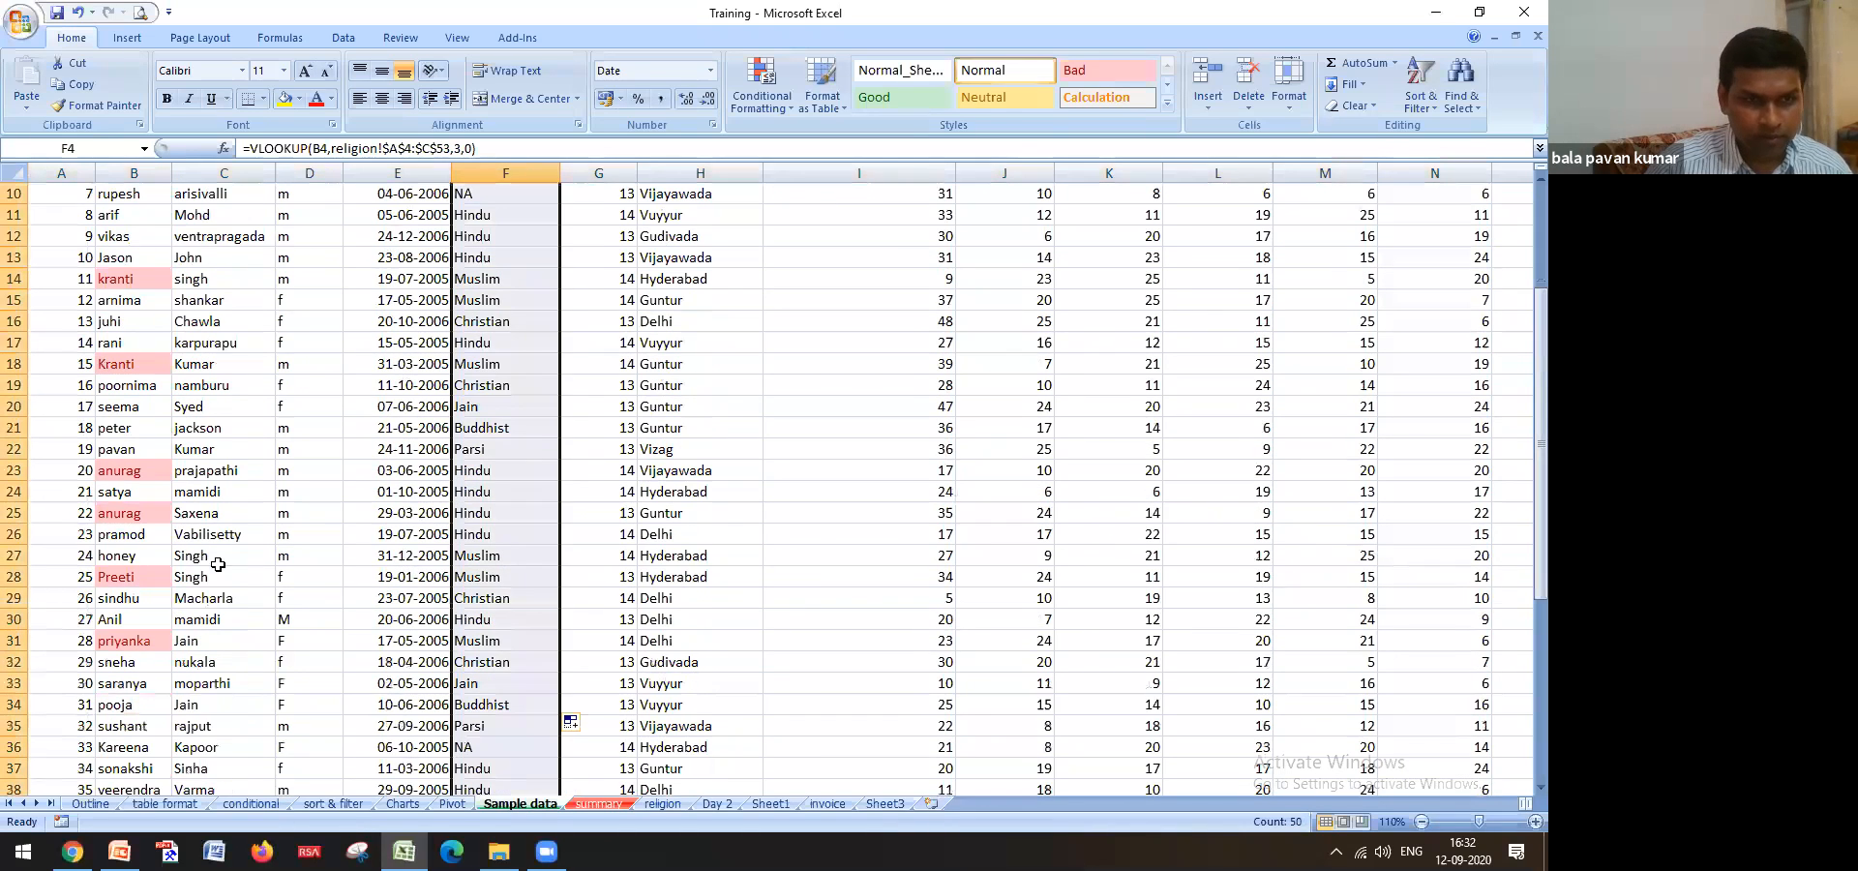
pyautogui.click(124, 371)
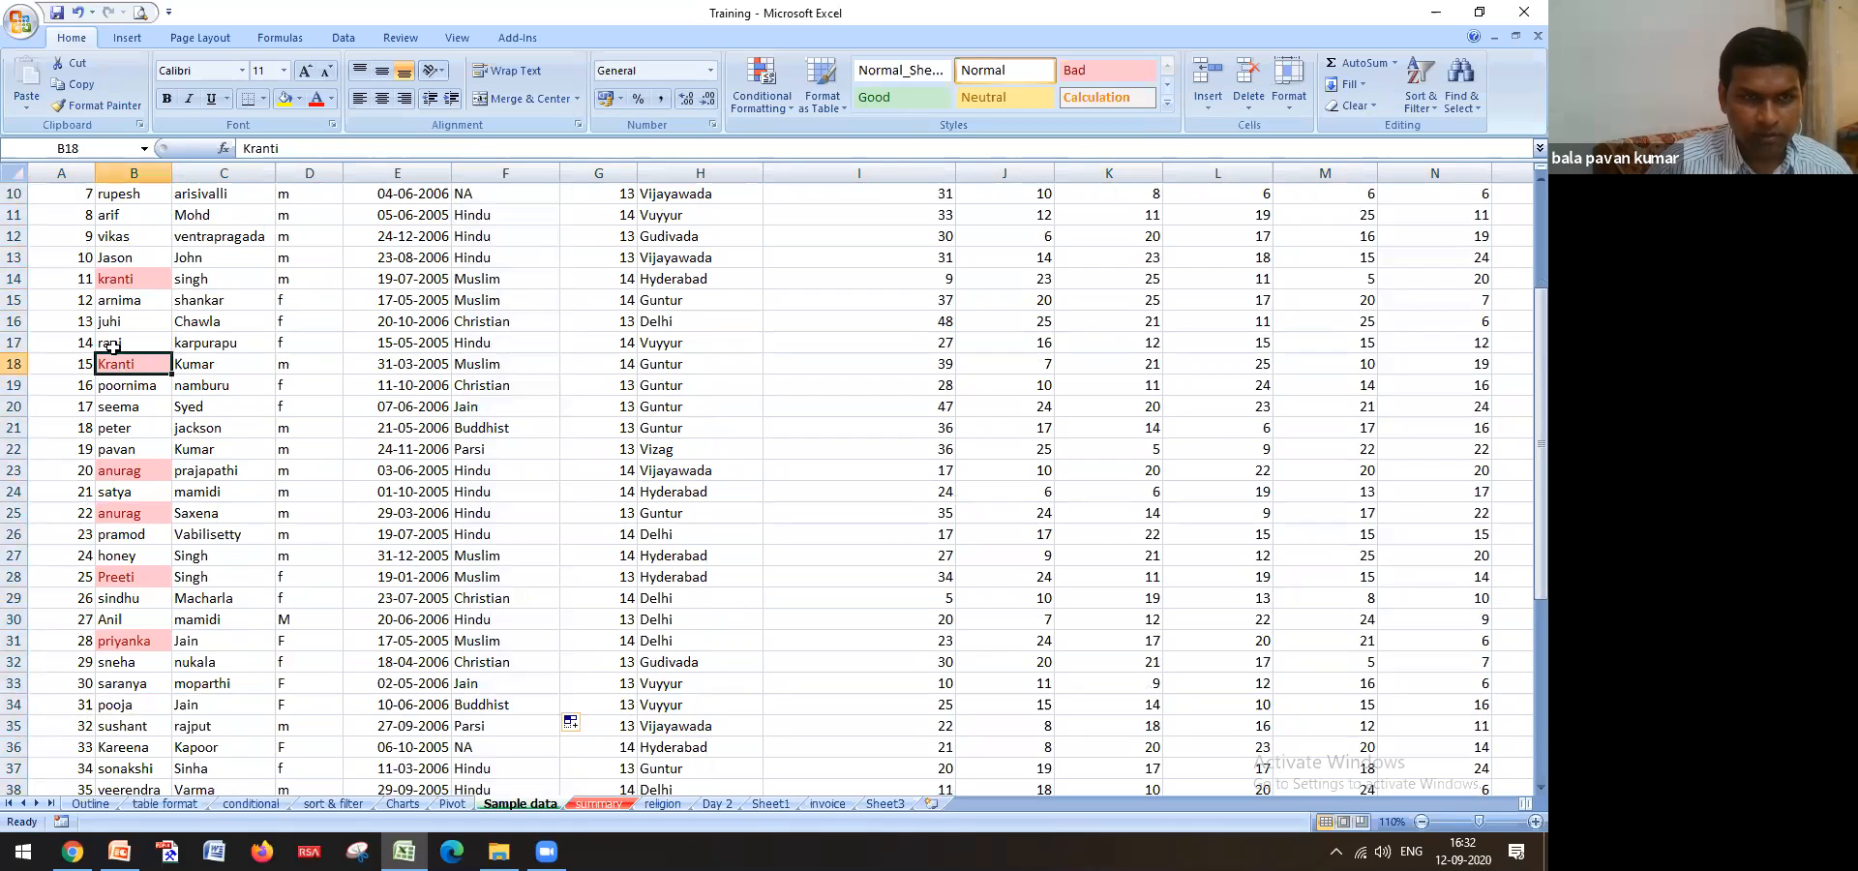
pyautogui.click(20, 279)
pyautogui.click(476, 277)
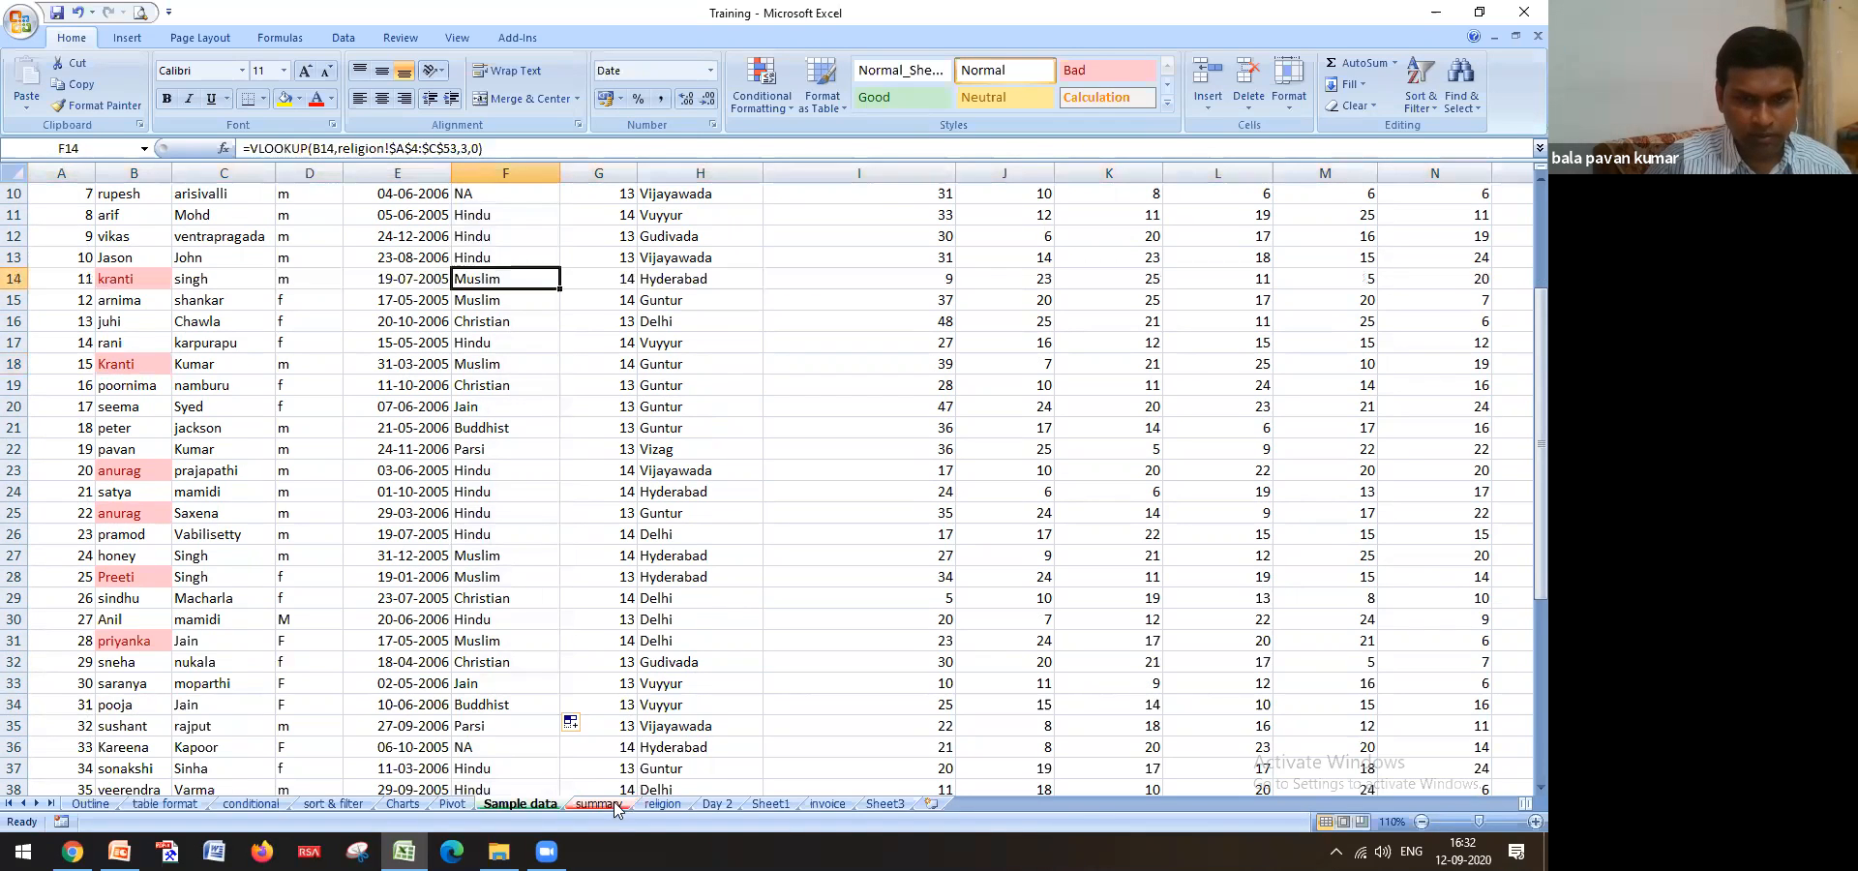
pyautogui.scroll(3, 572, 558)
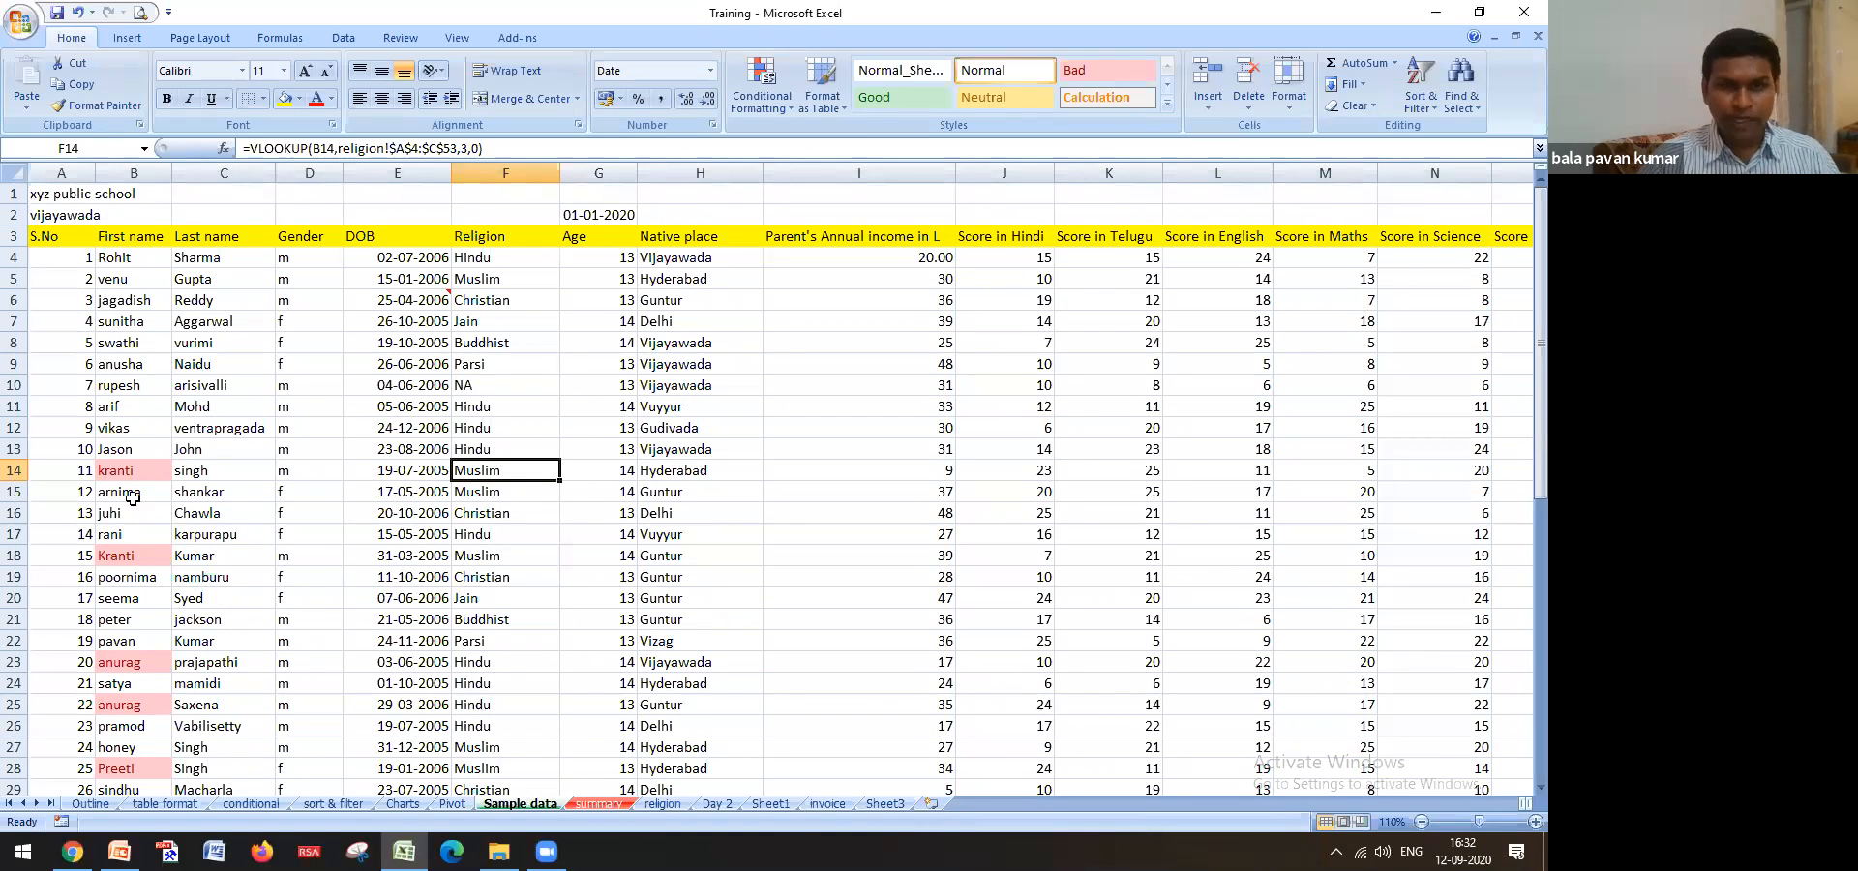
pyautogui.click(142, 469)
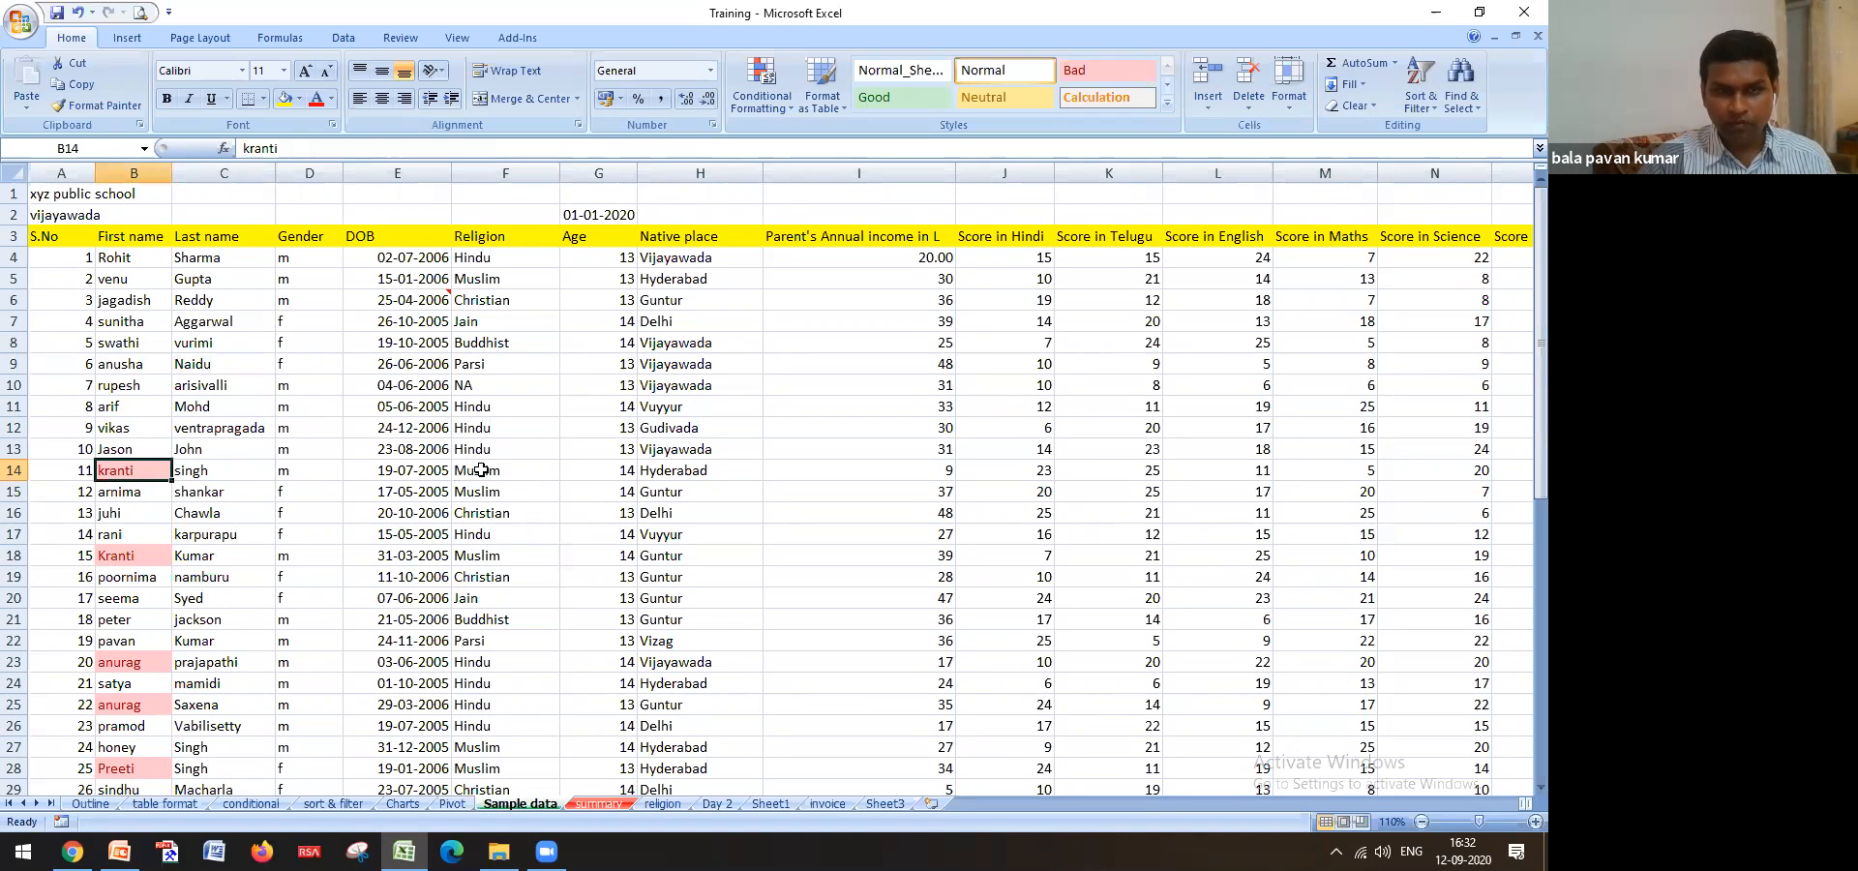
pyautogui.click(664, 803)
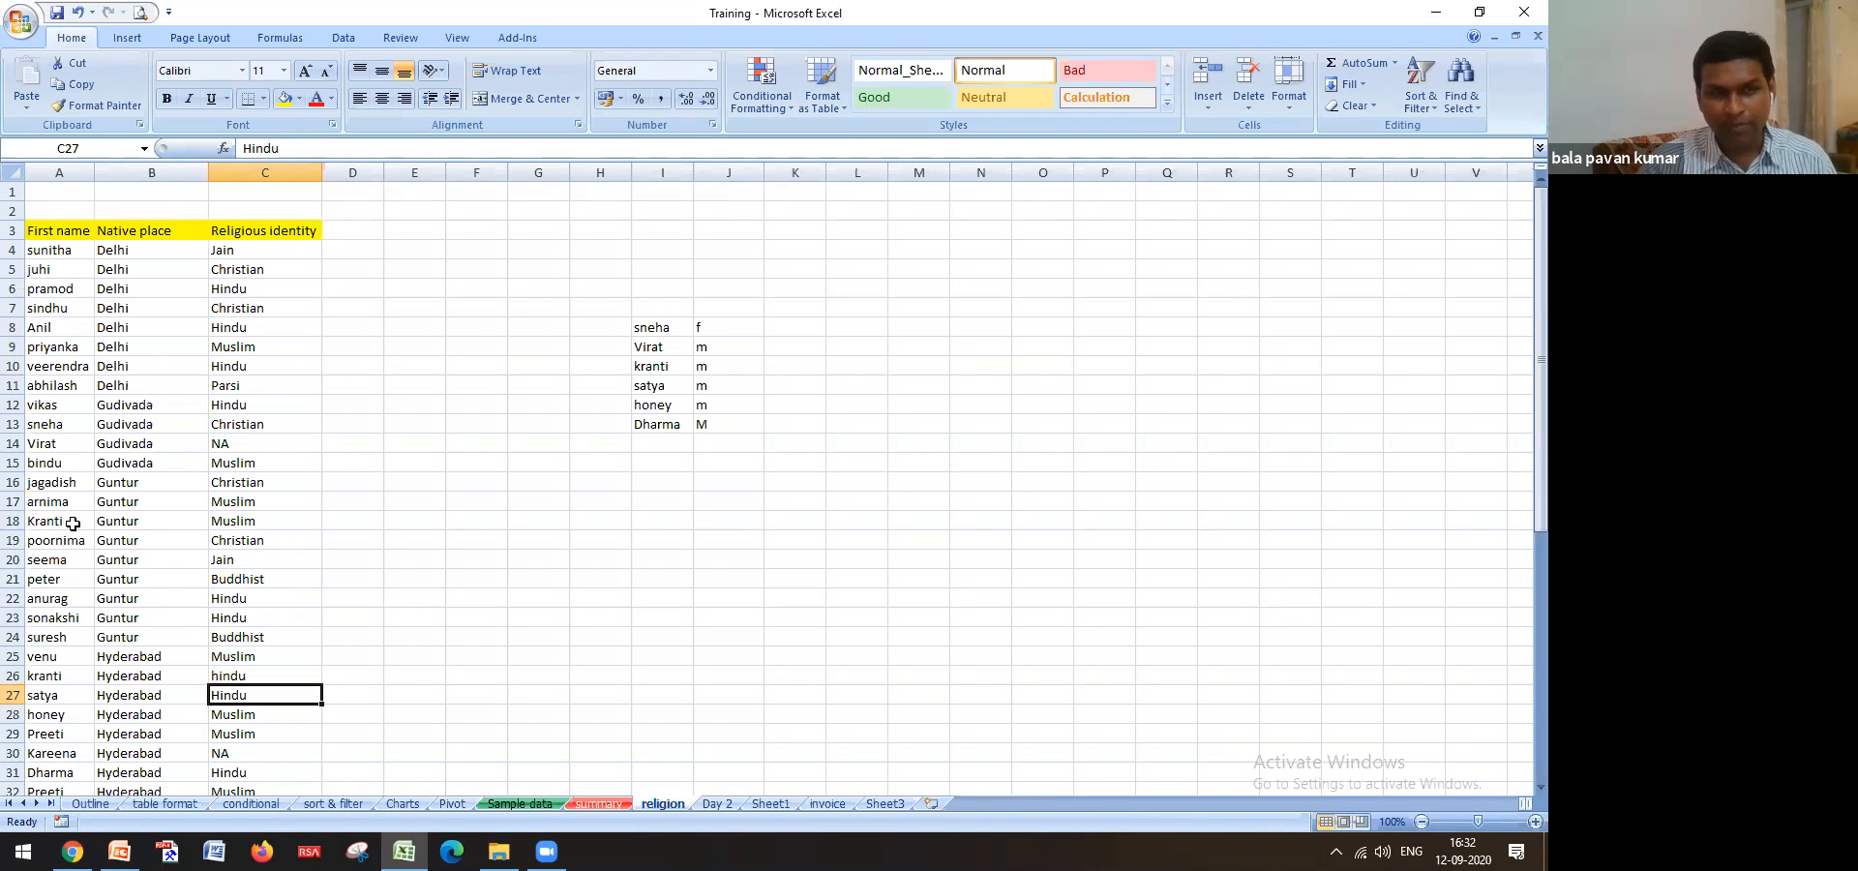
pyautogui.click(520, 803)
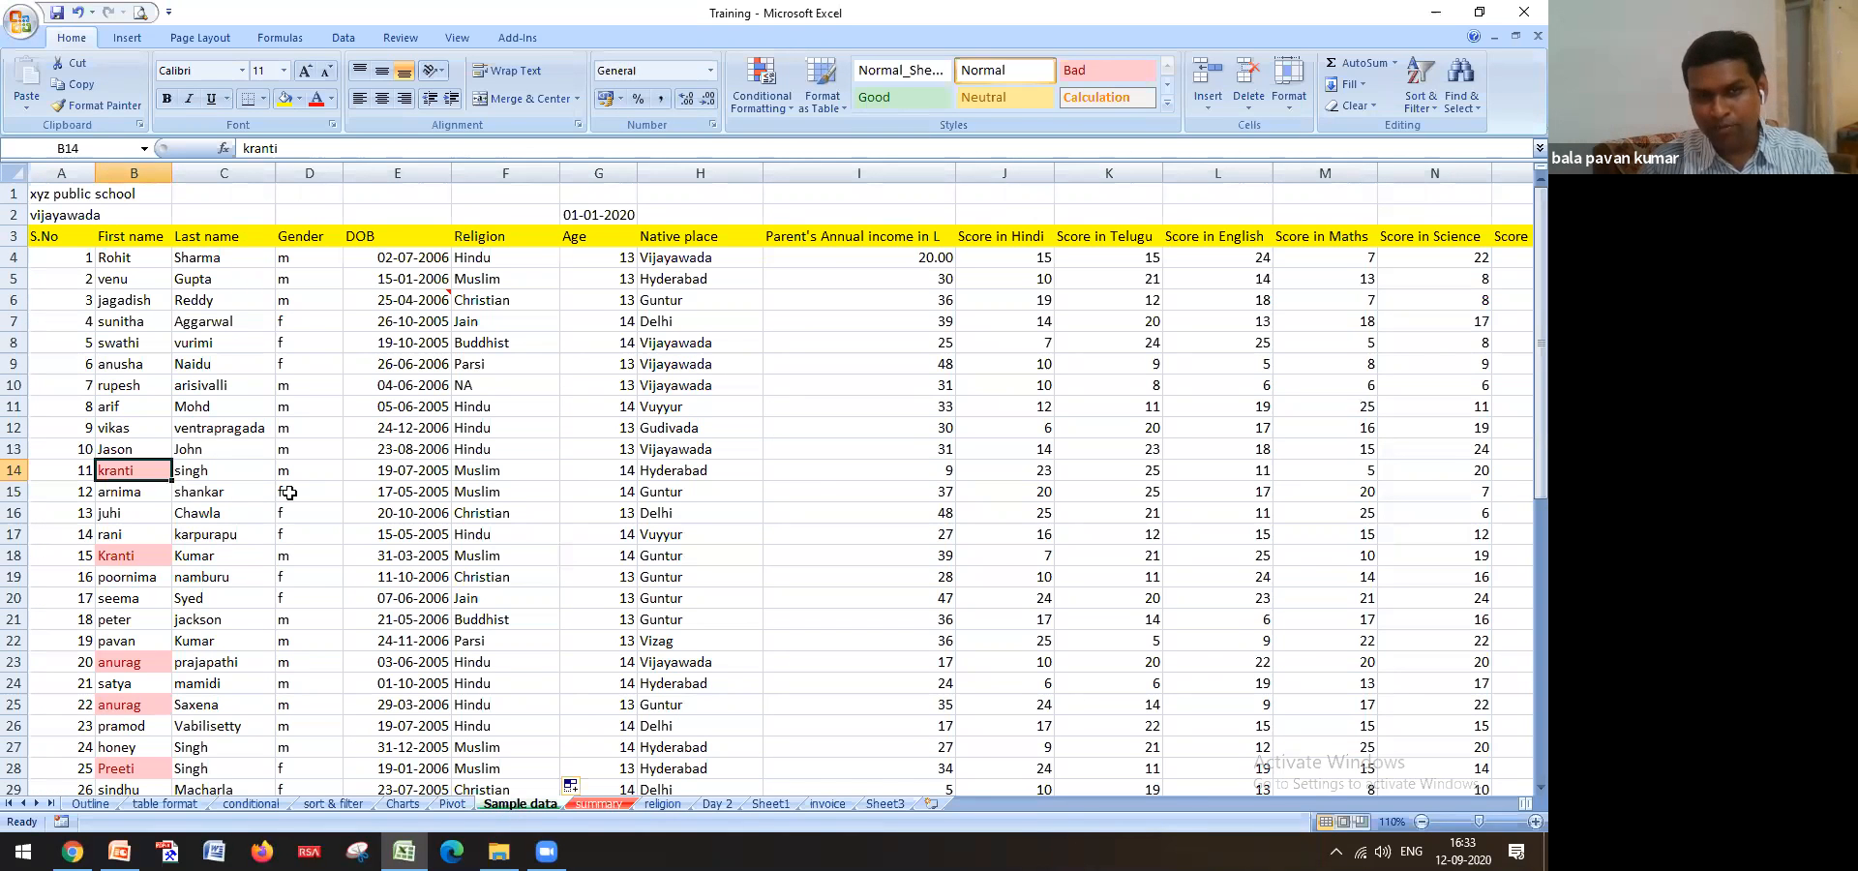
pyautogui.click(139, 258)
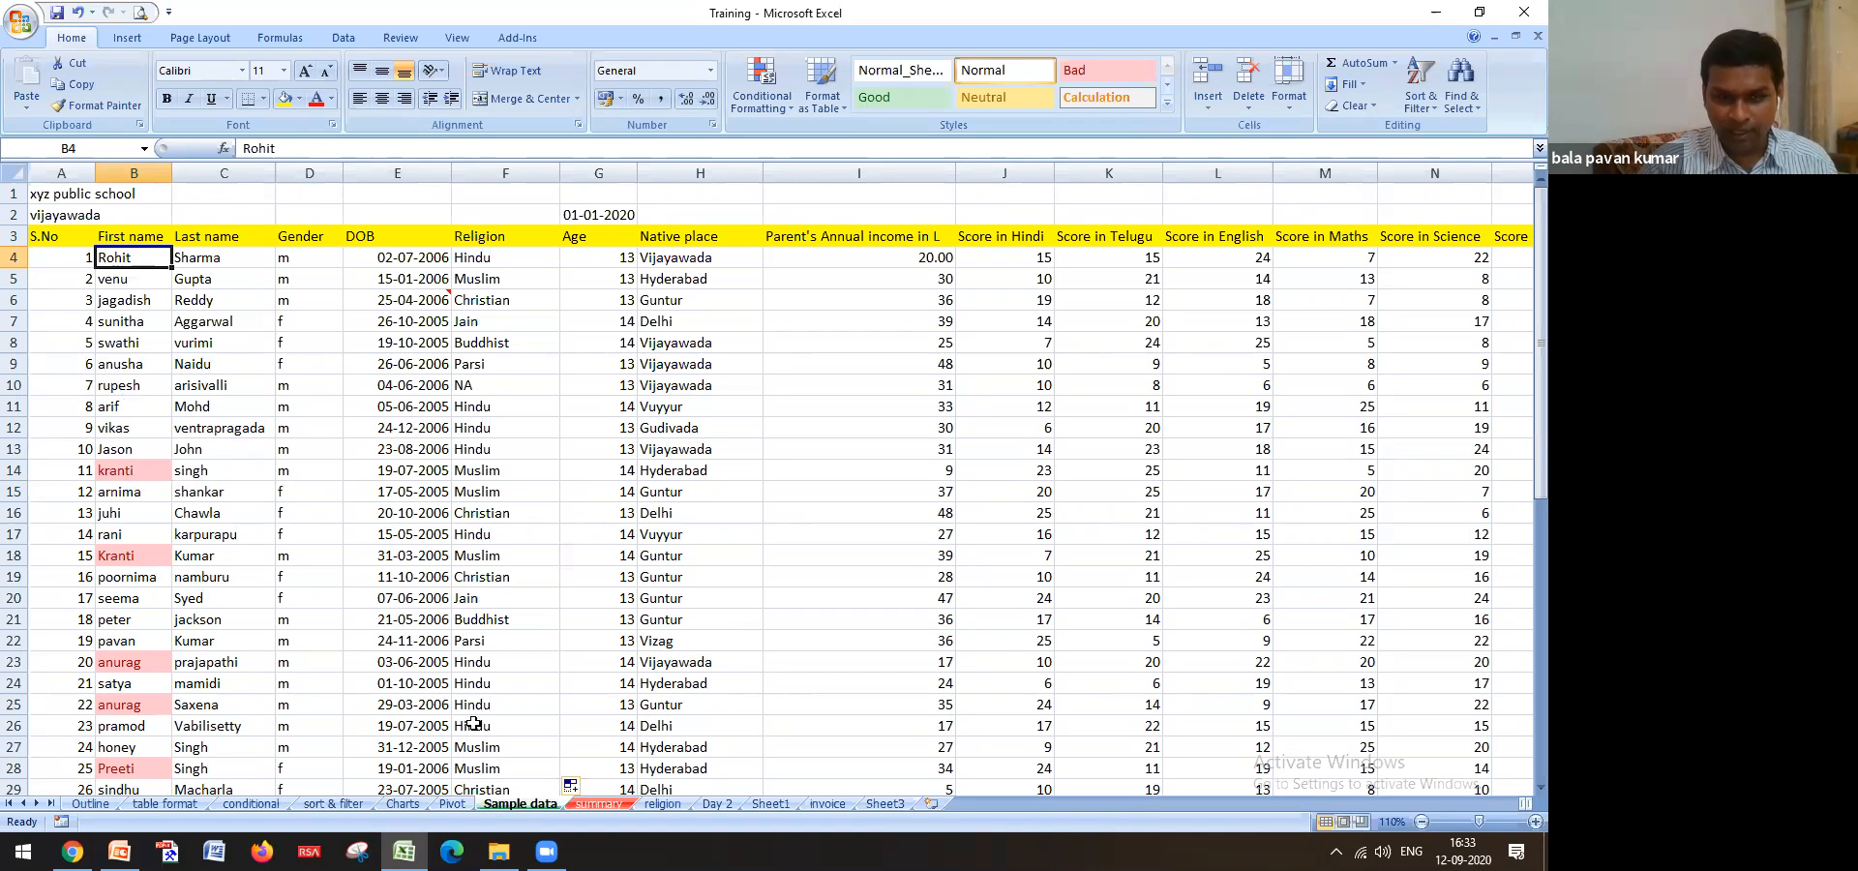
pyautogui.click(647, 805)
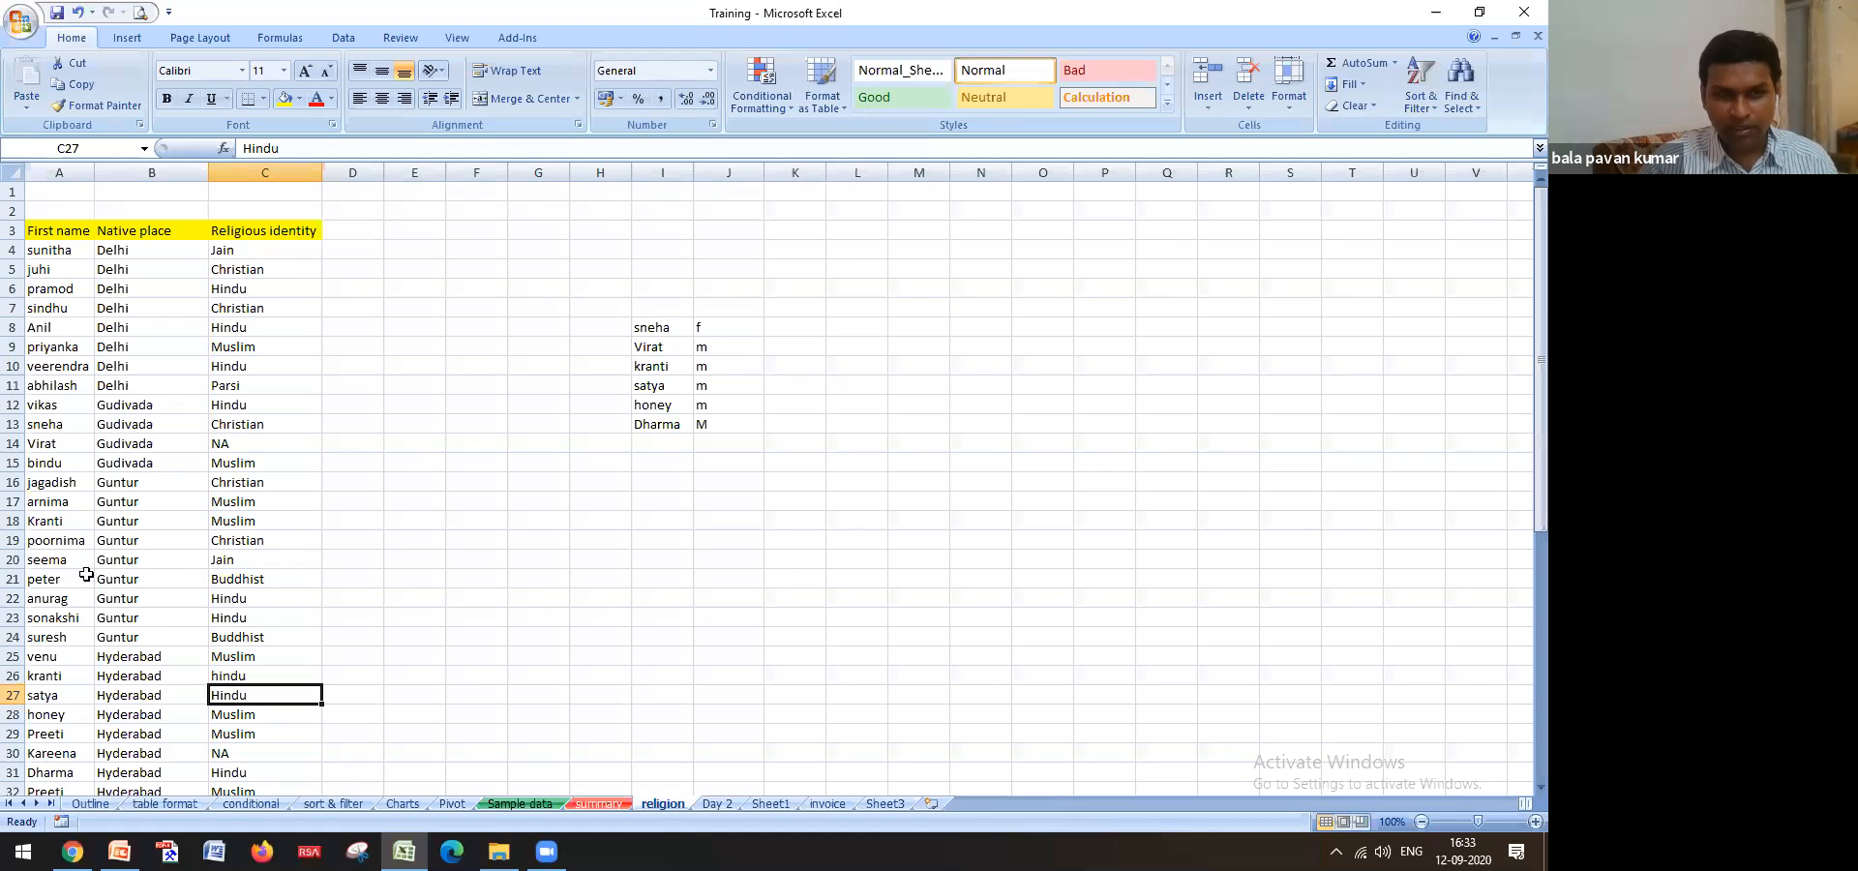
pyautogui.click(60, 406)
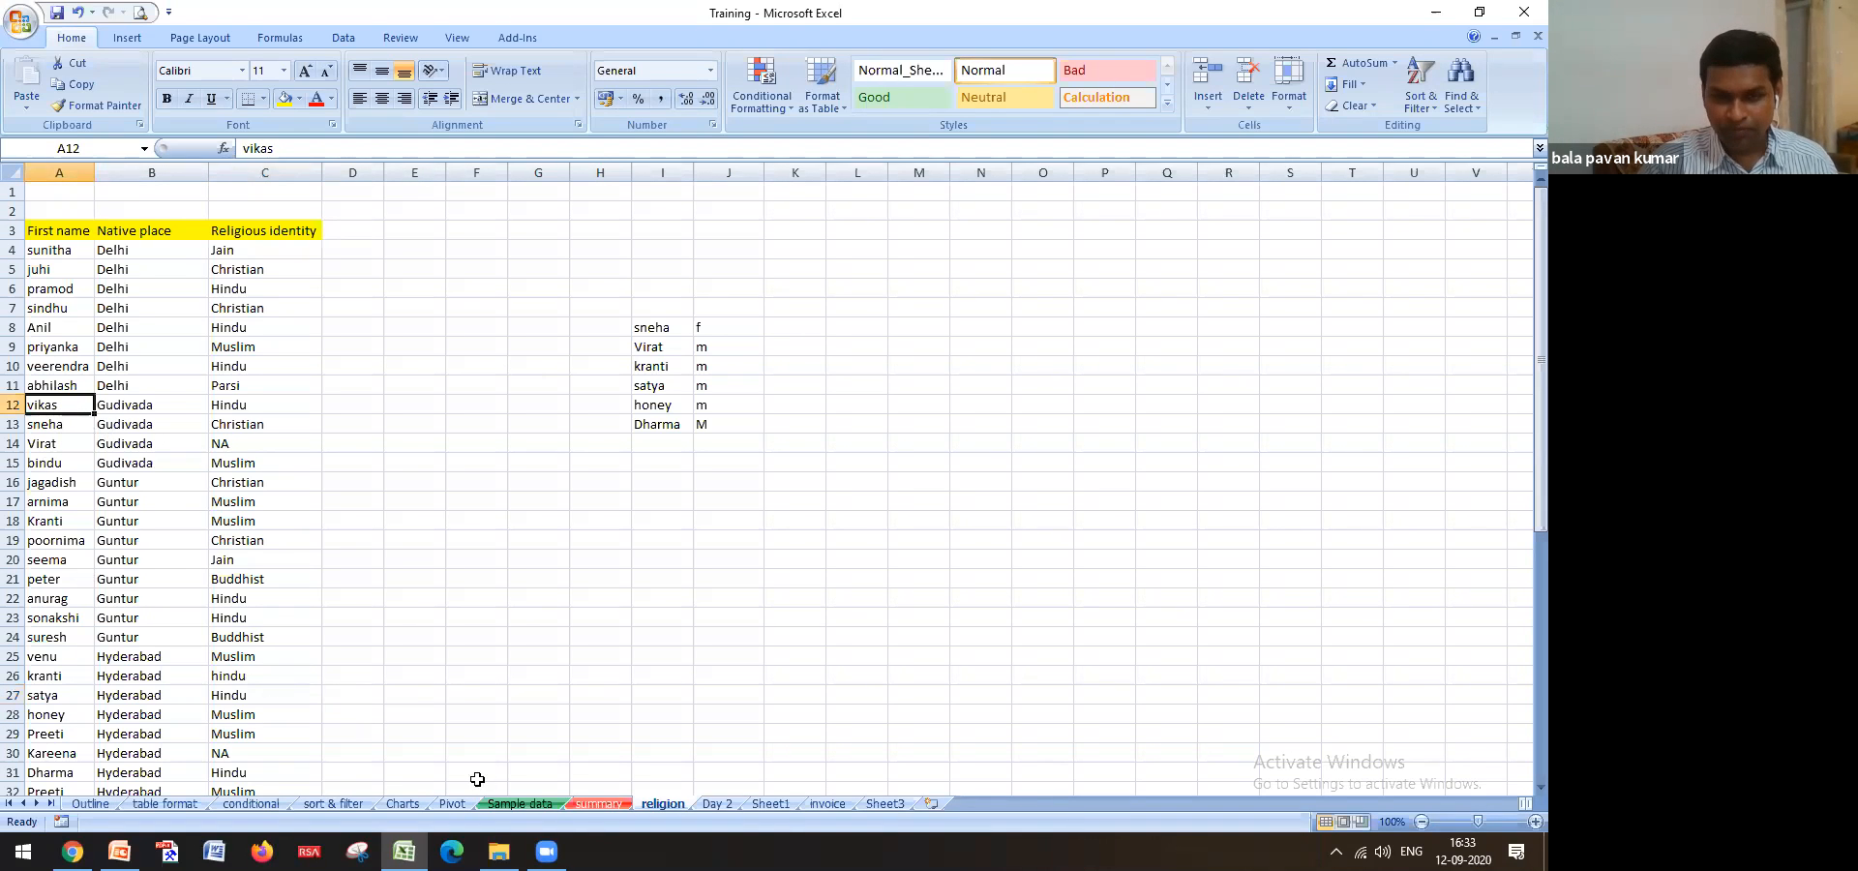
pyautogui.click(513, 804)
pyautogui.click(140, 472)
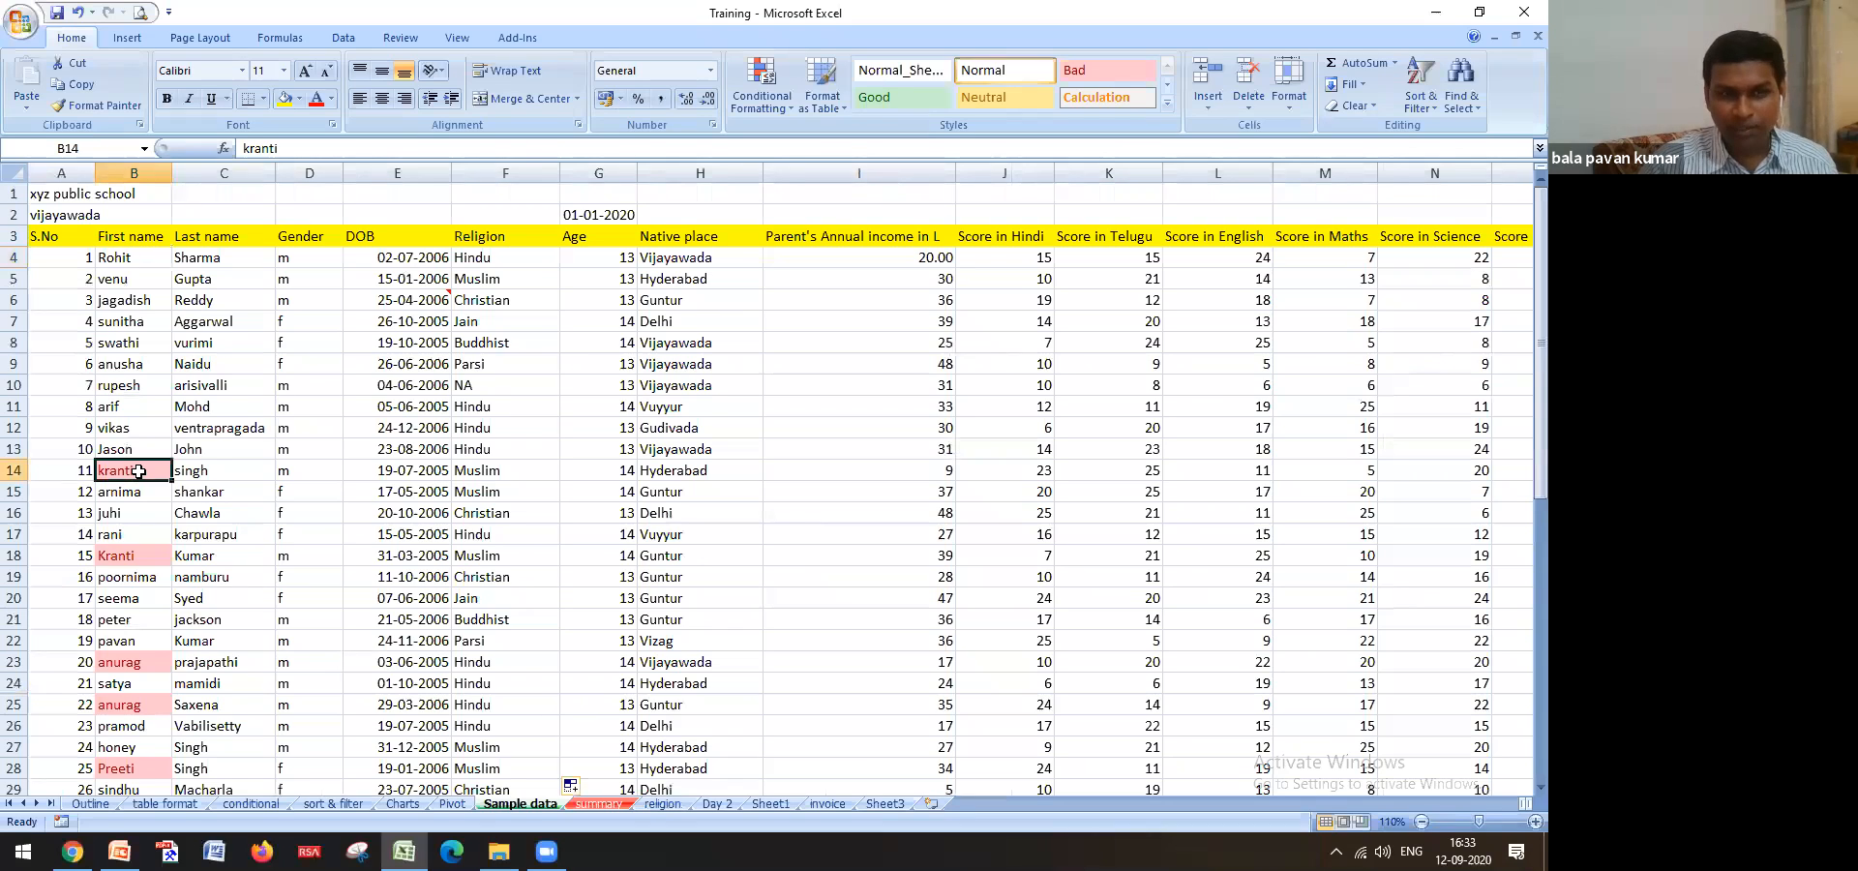
pyautogui.click(679, 471)
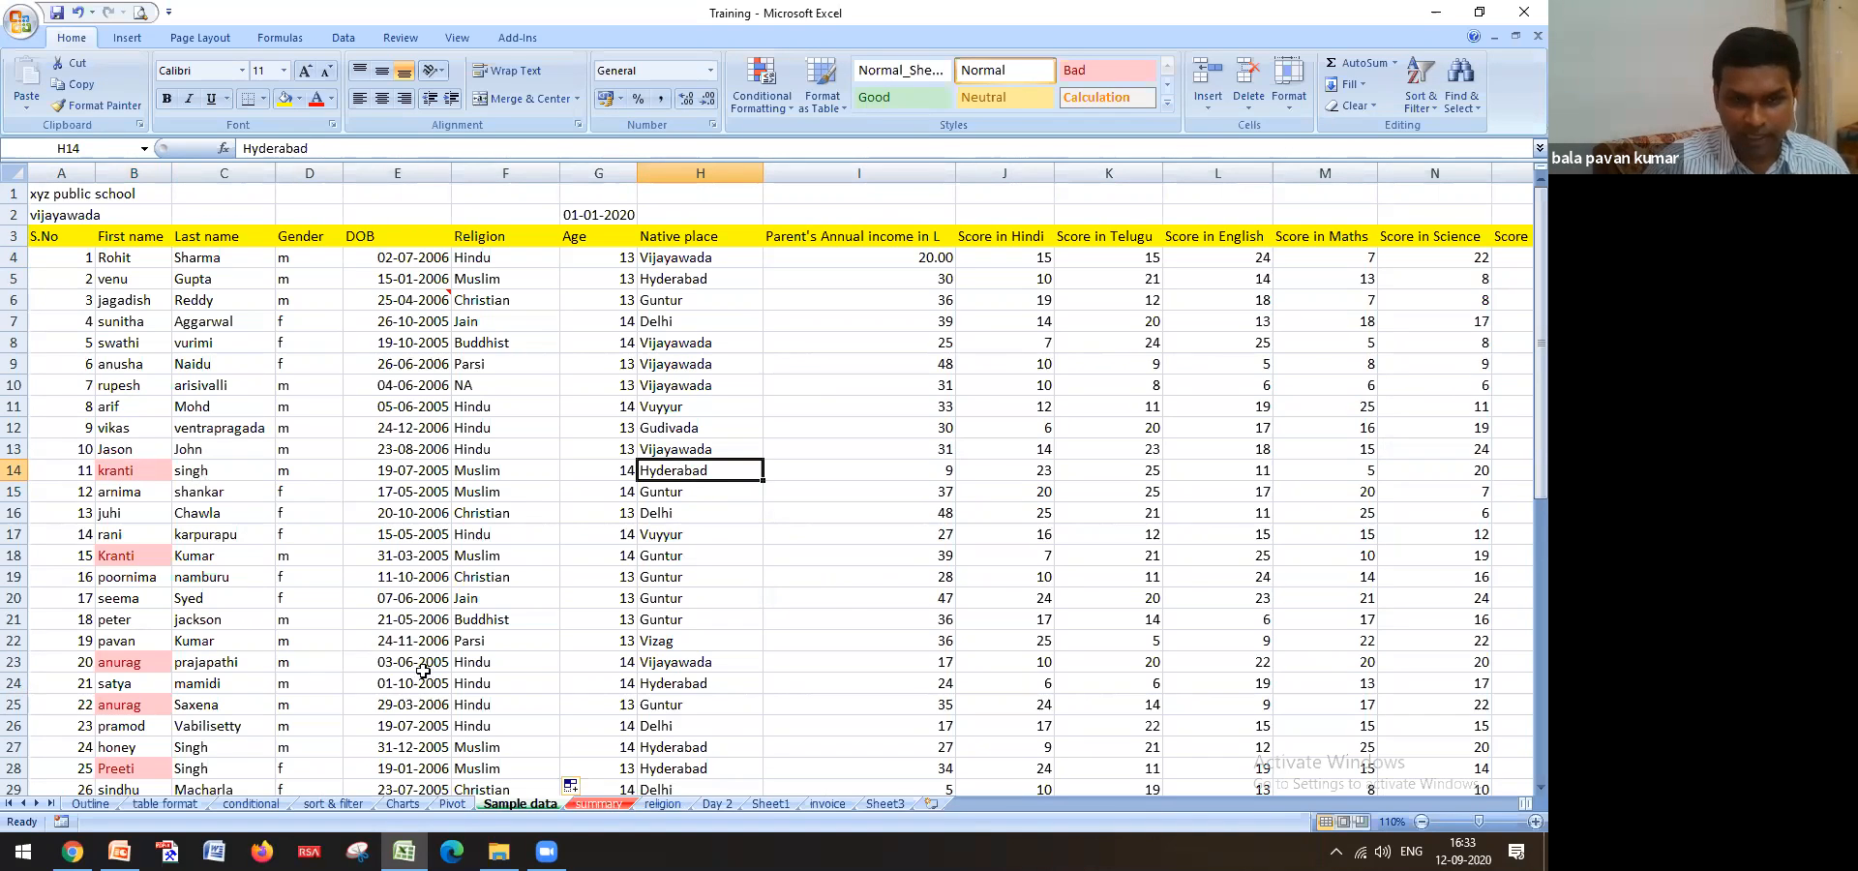
pyautogui.click(663, 804)
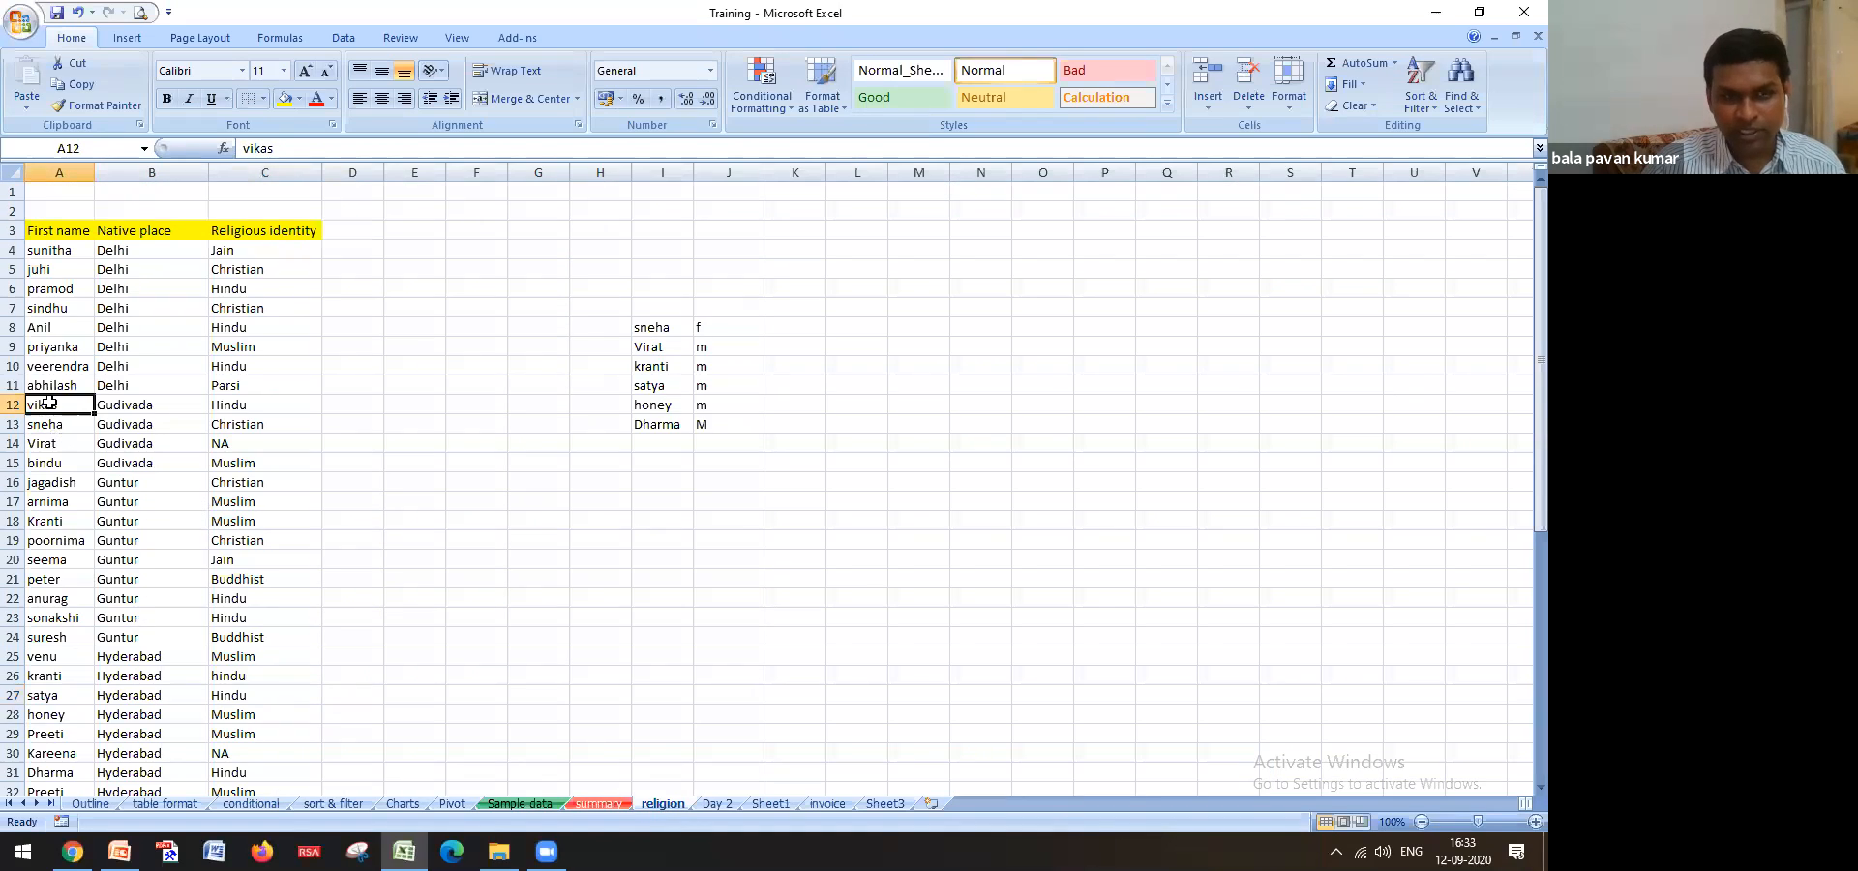
pyautogui.moveTo(98, 400); pyautogui.dragTo(198, 400)
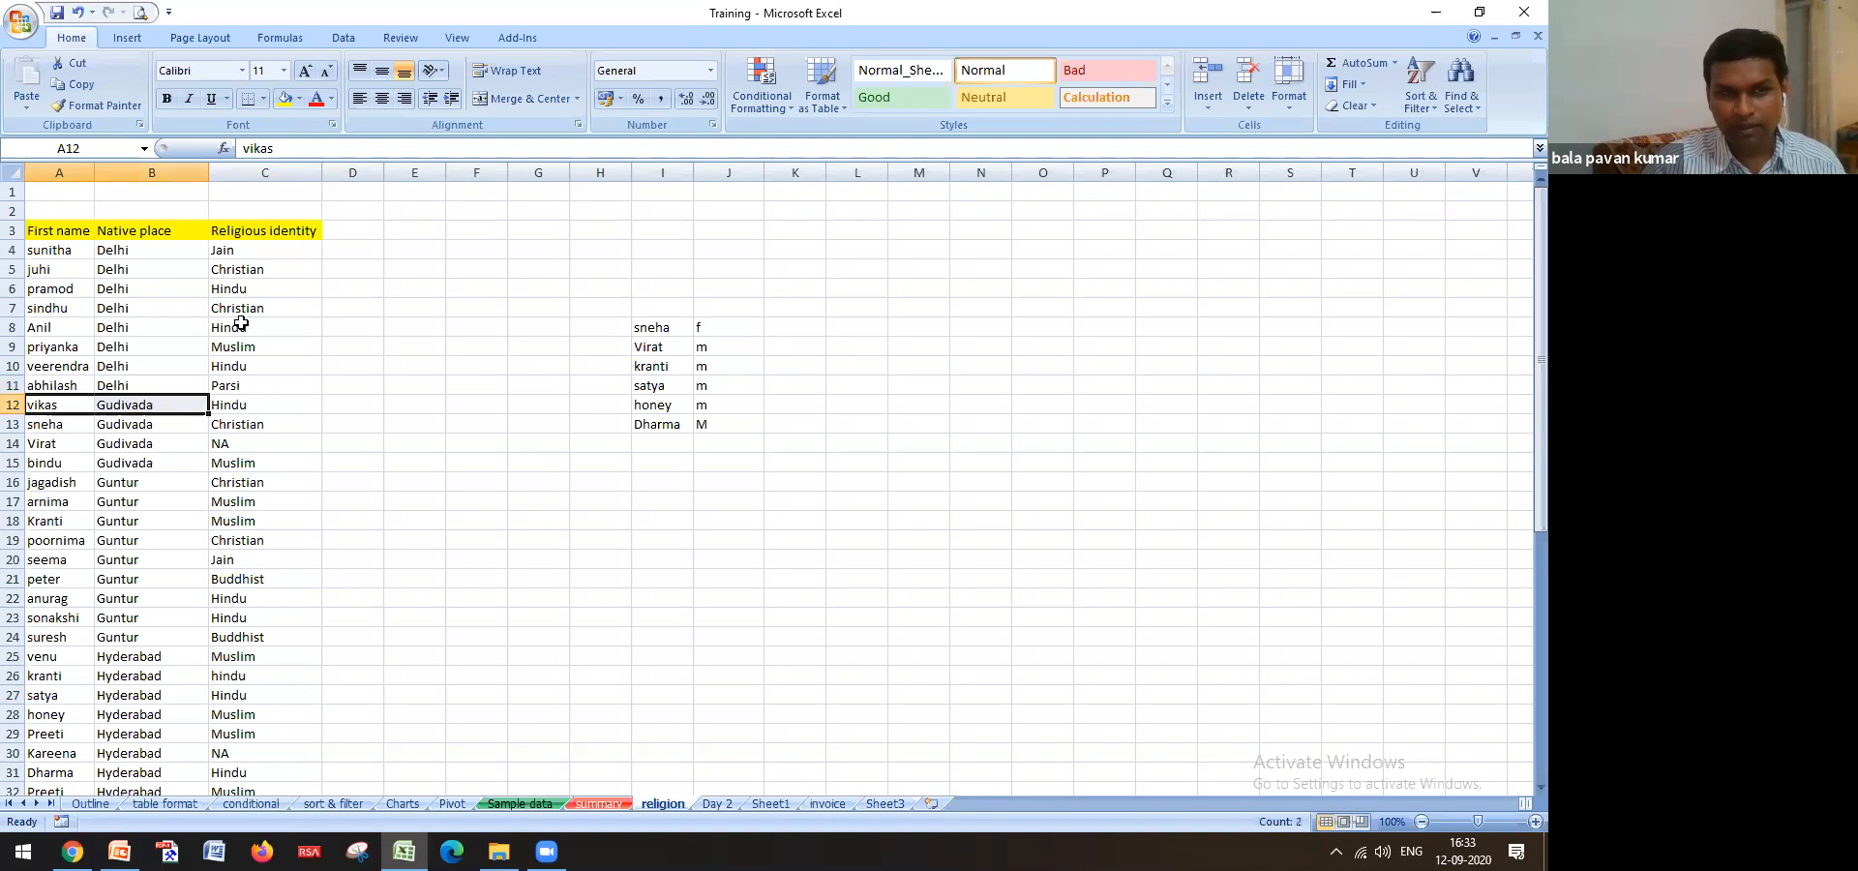
pyautogui.click(230, 173)
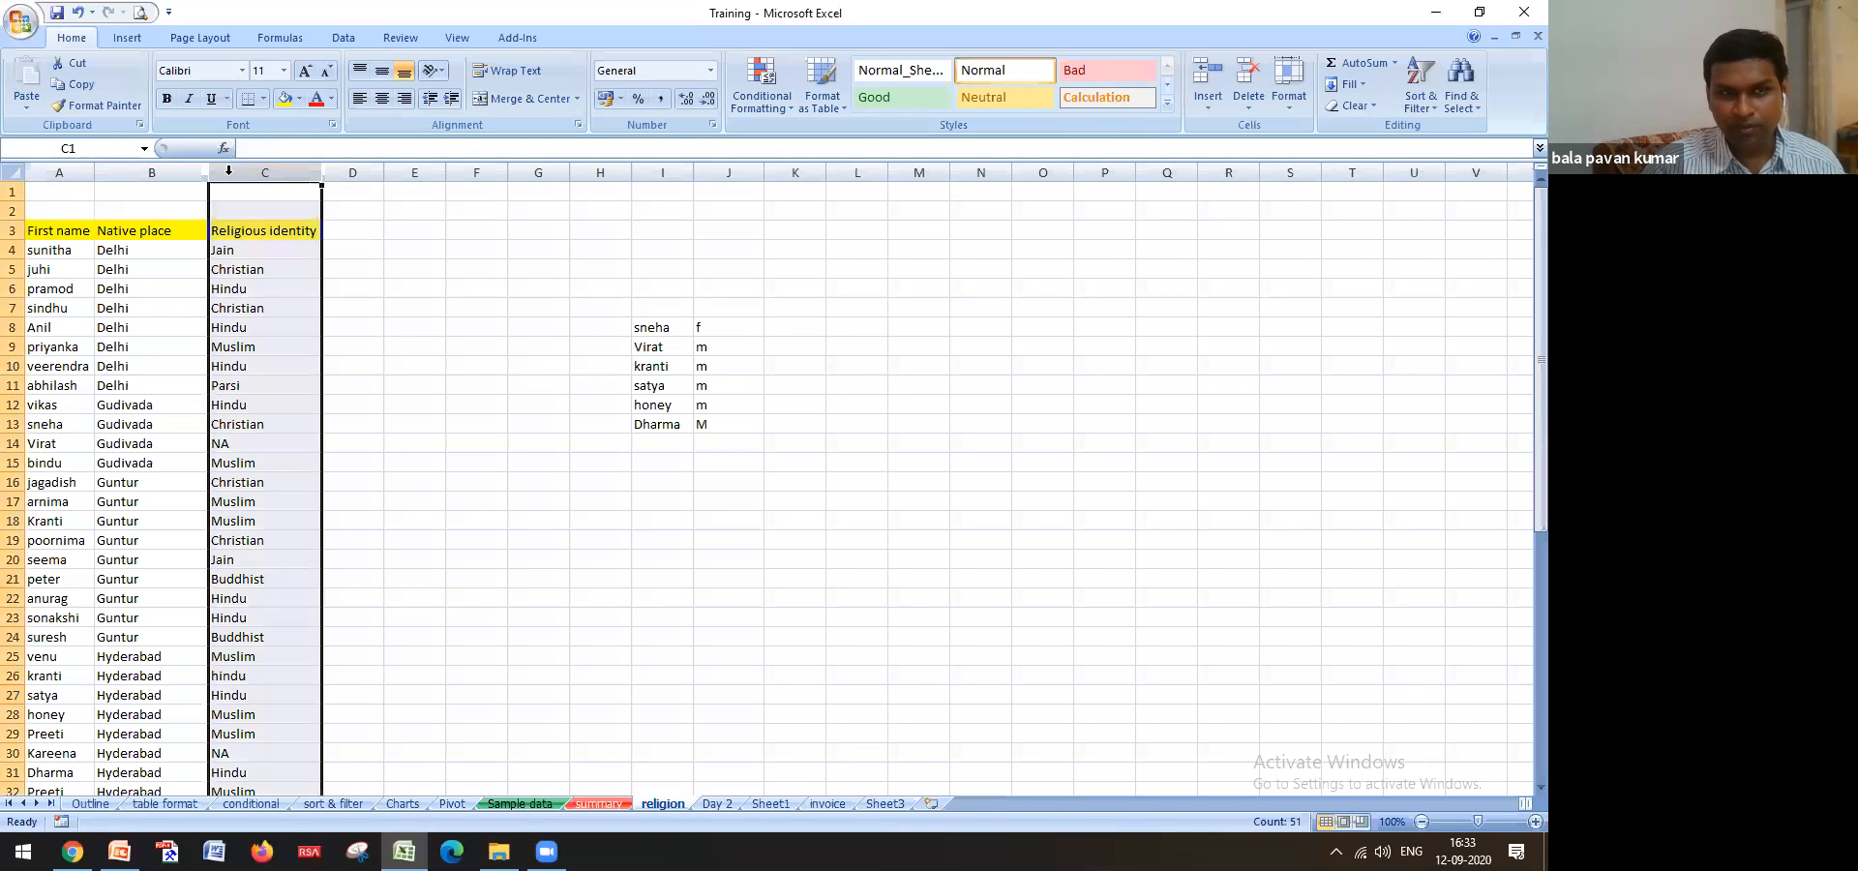
pyautogui.click(68, 406)
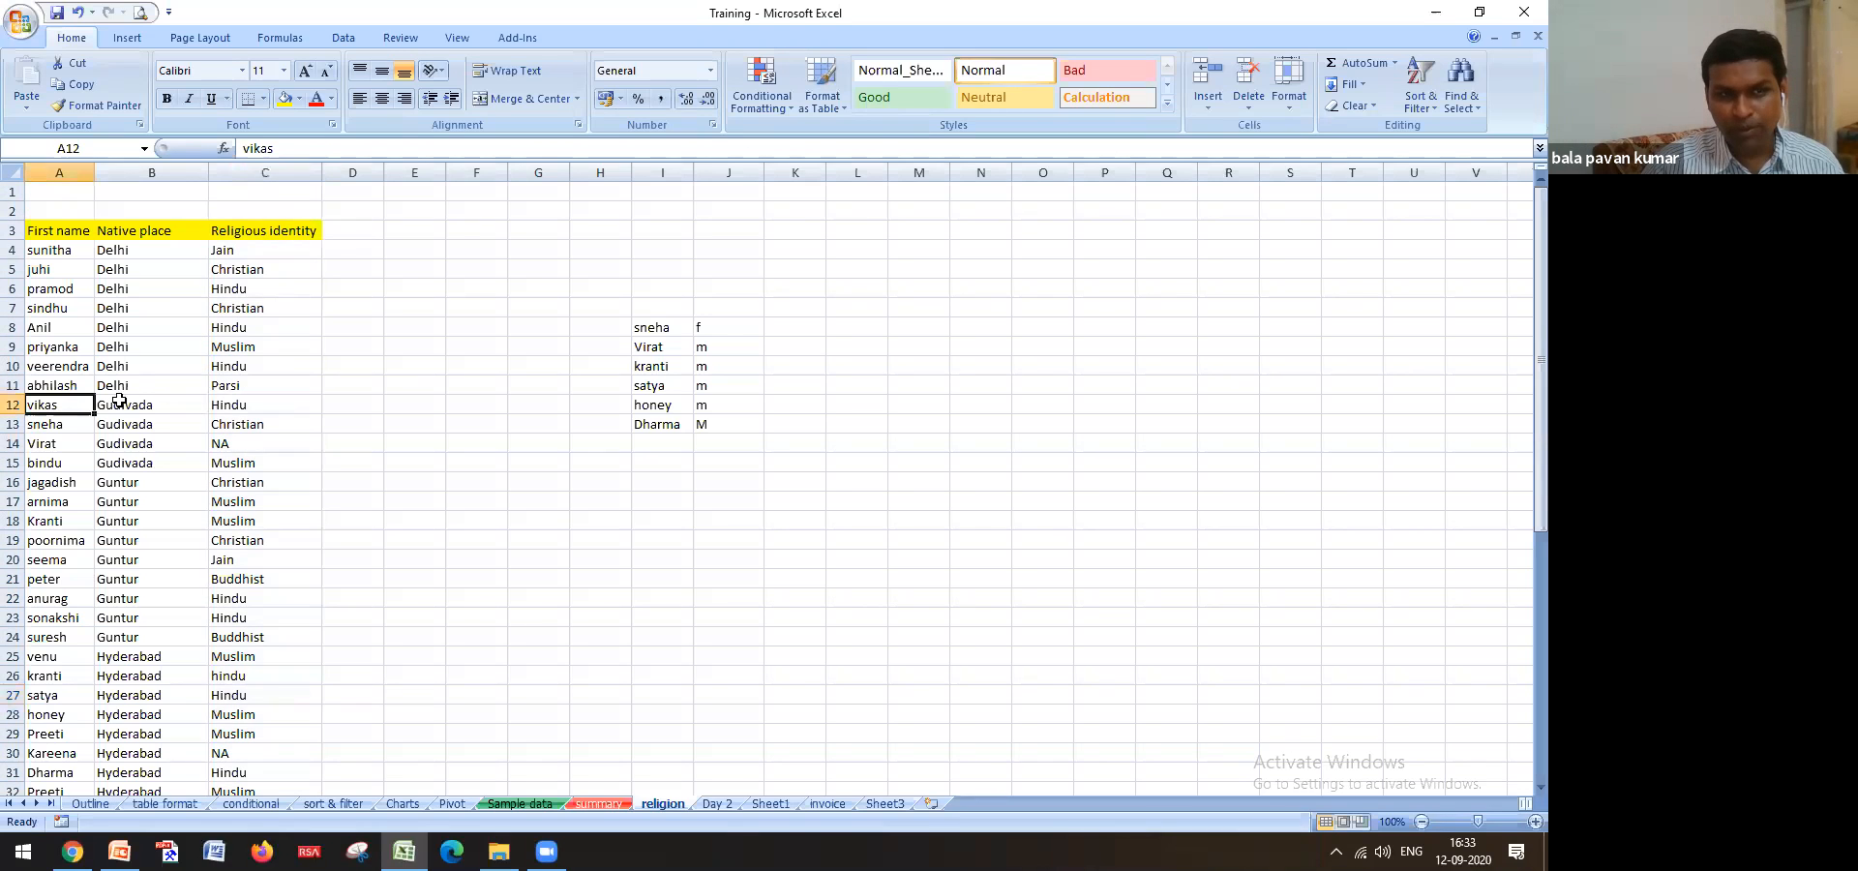
pyautogui.click(538, 804)
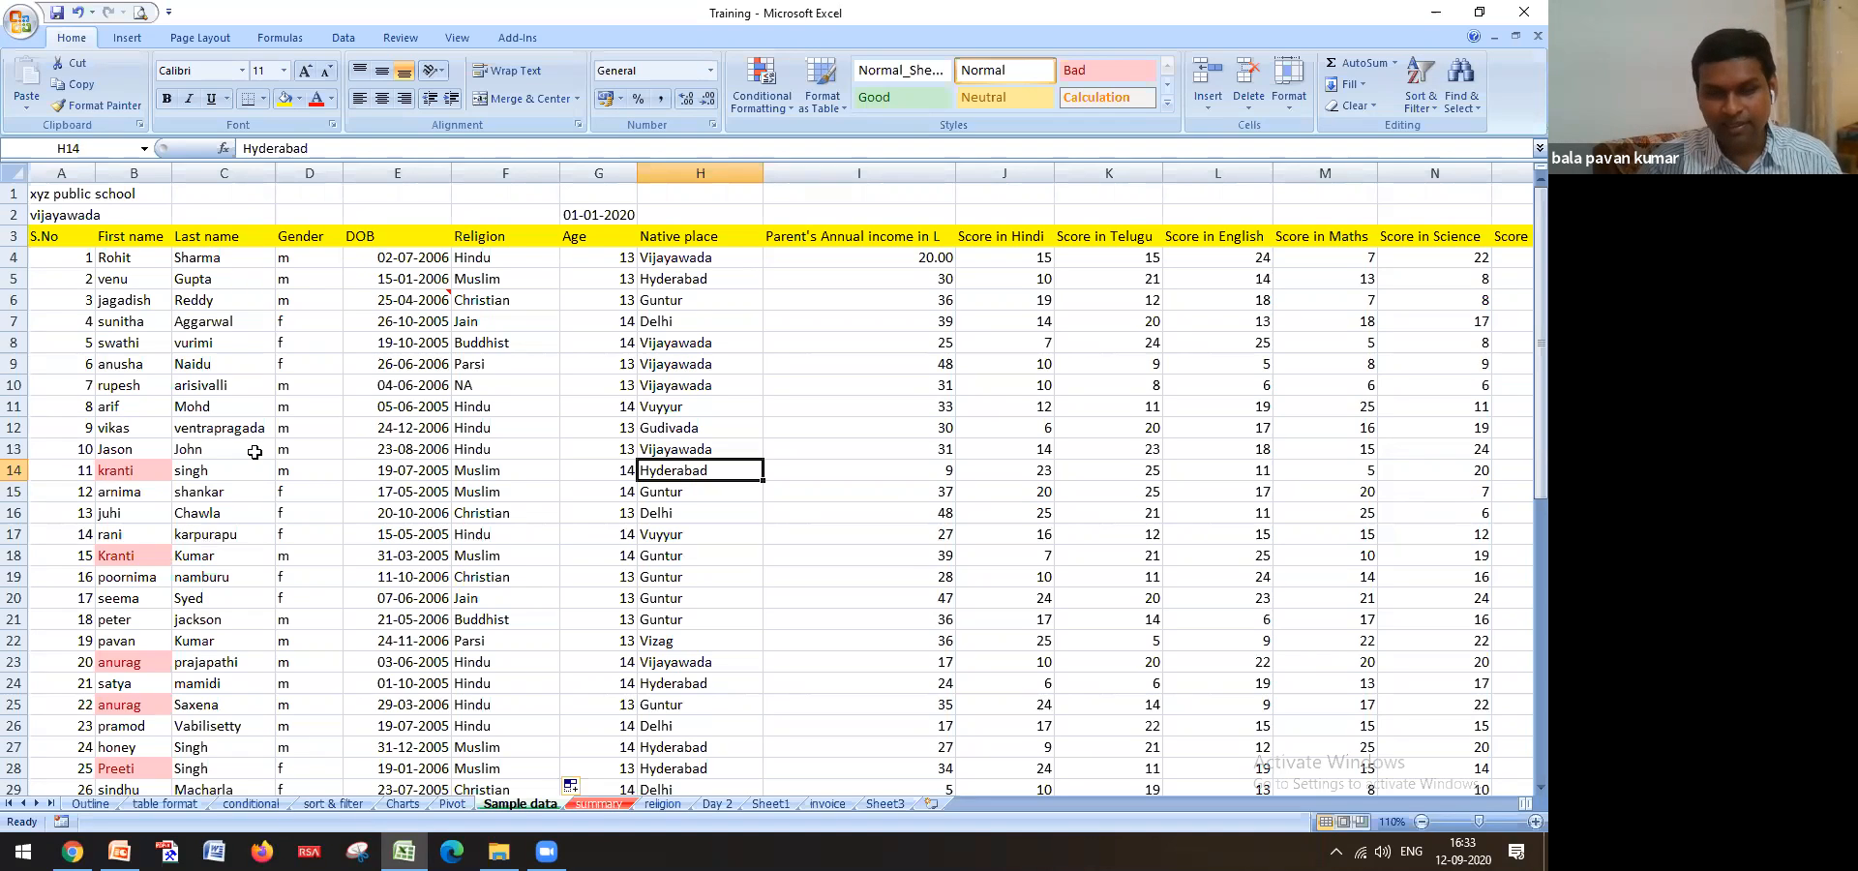
# Insert an empty column B on Sample data, shifting First name to column C
pyautogui.click(151, 173)
pyautogui.rightClick(153, 178)
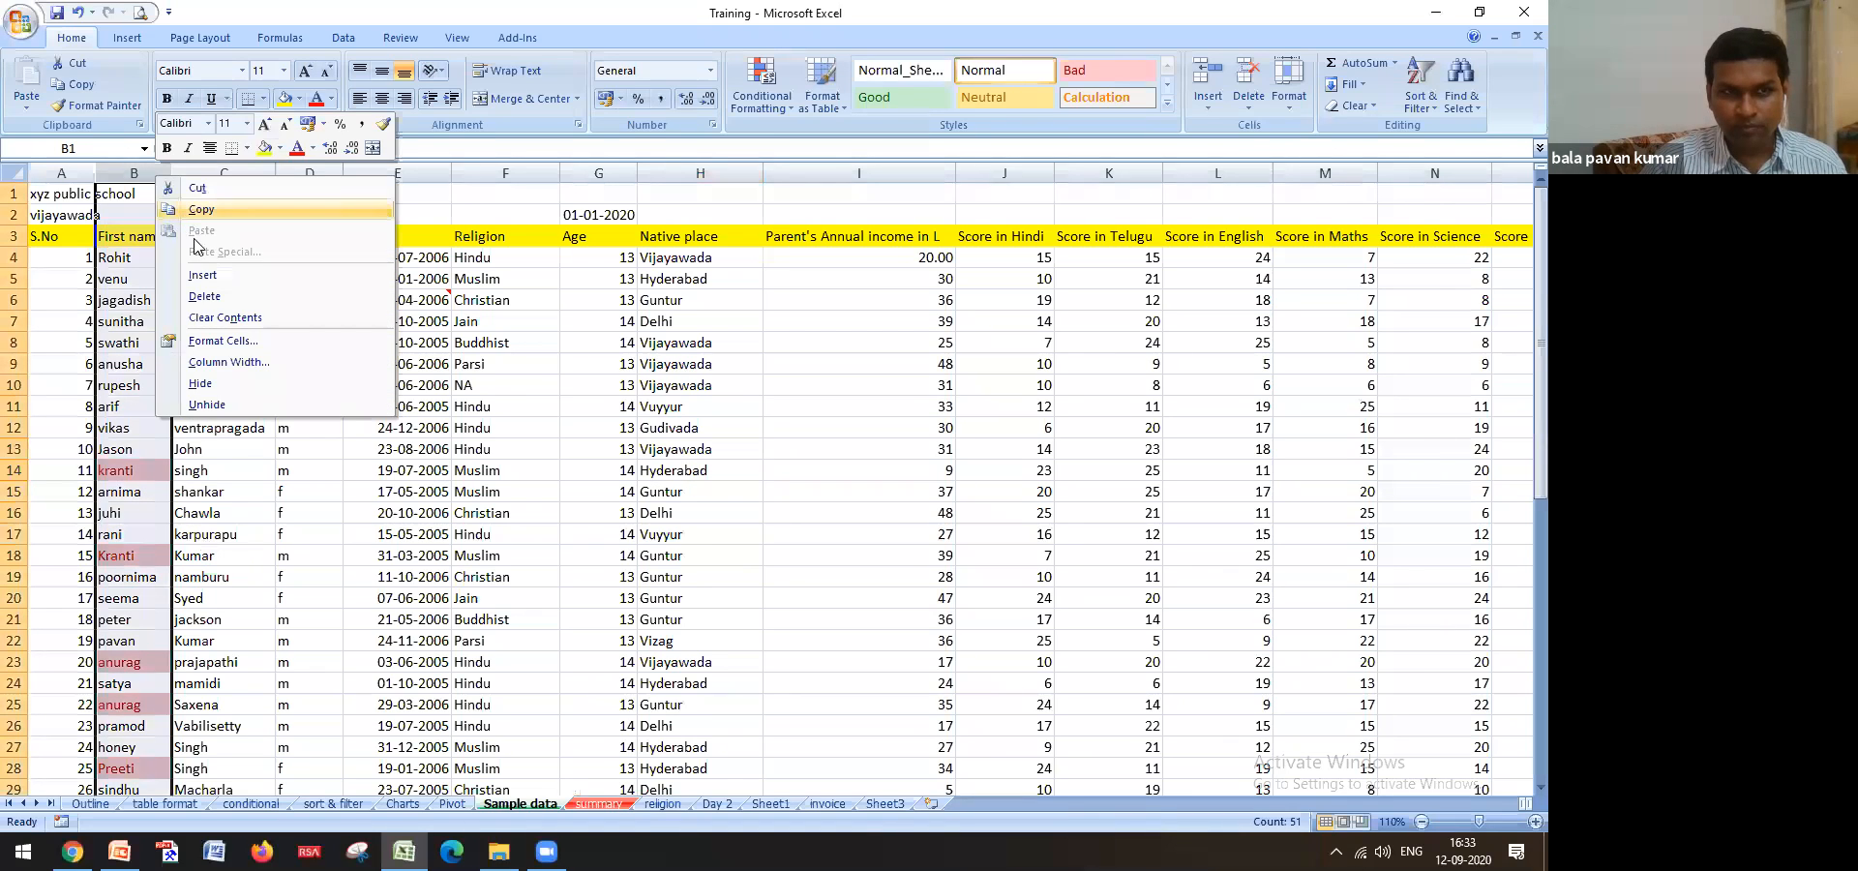
pyautogui.click(198, 273)
pyautogui.click(149, 258)
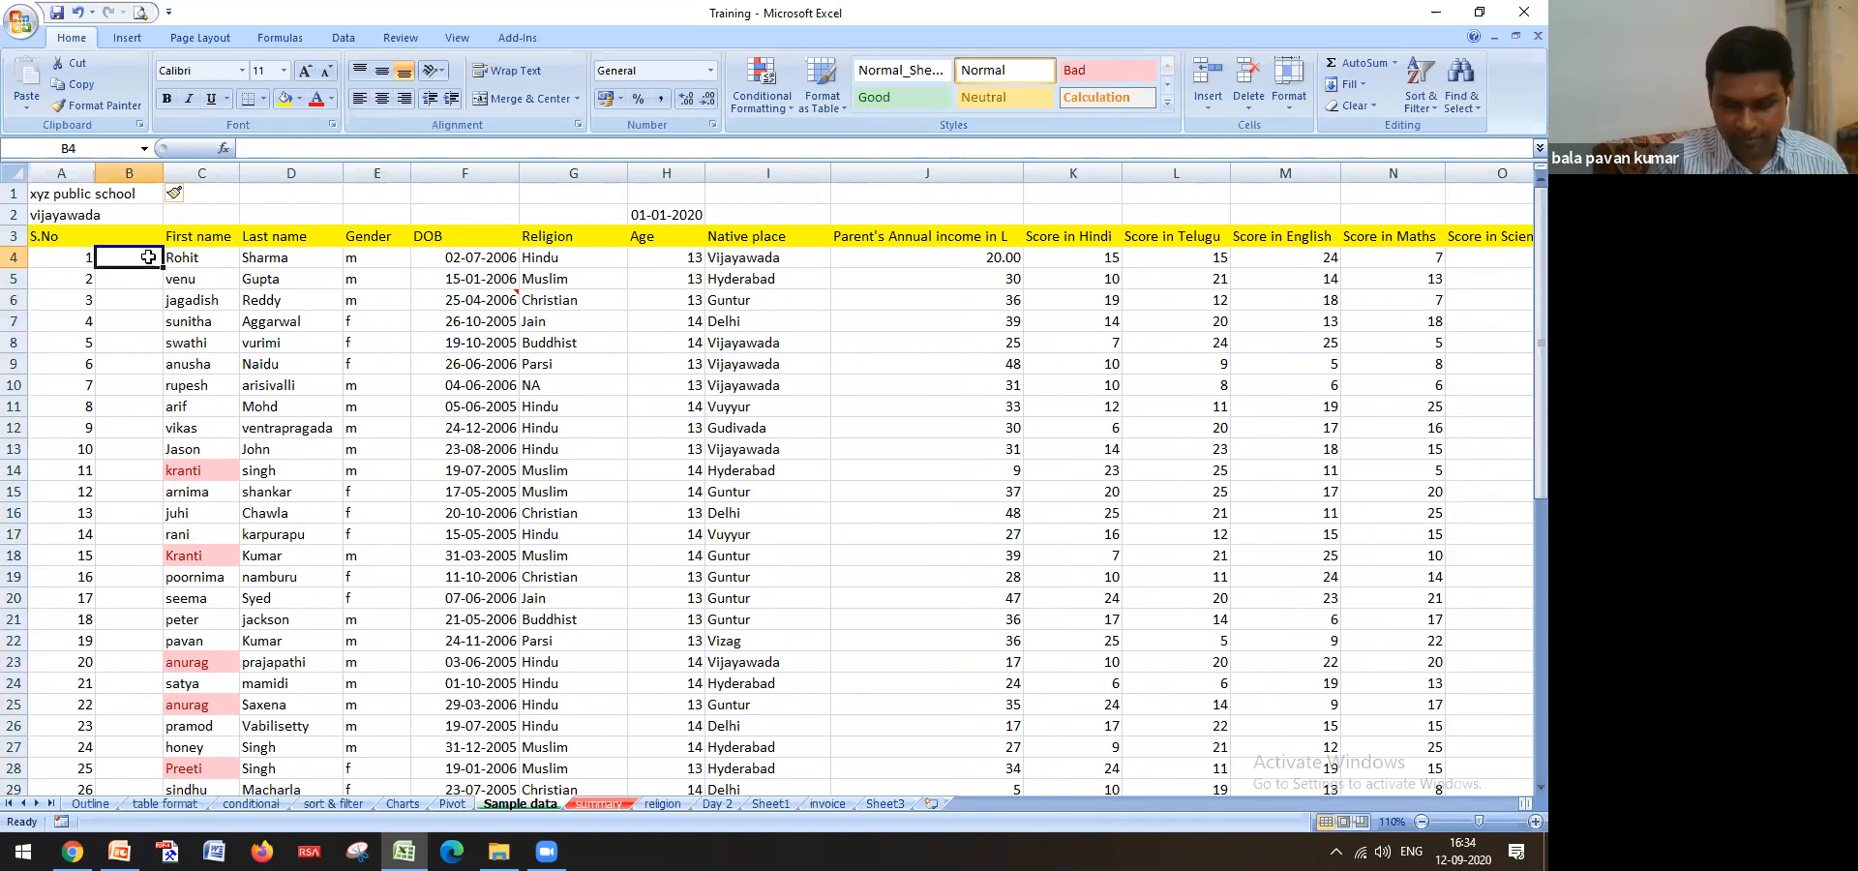
# Abandon an incomplete CONCATENATE entry in B4 and widen column B
pyautogui.write('=')
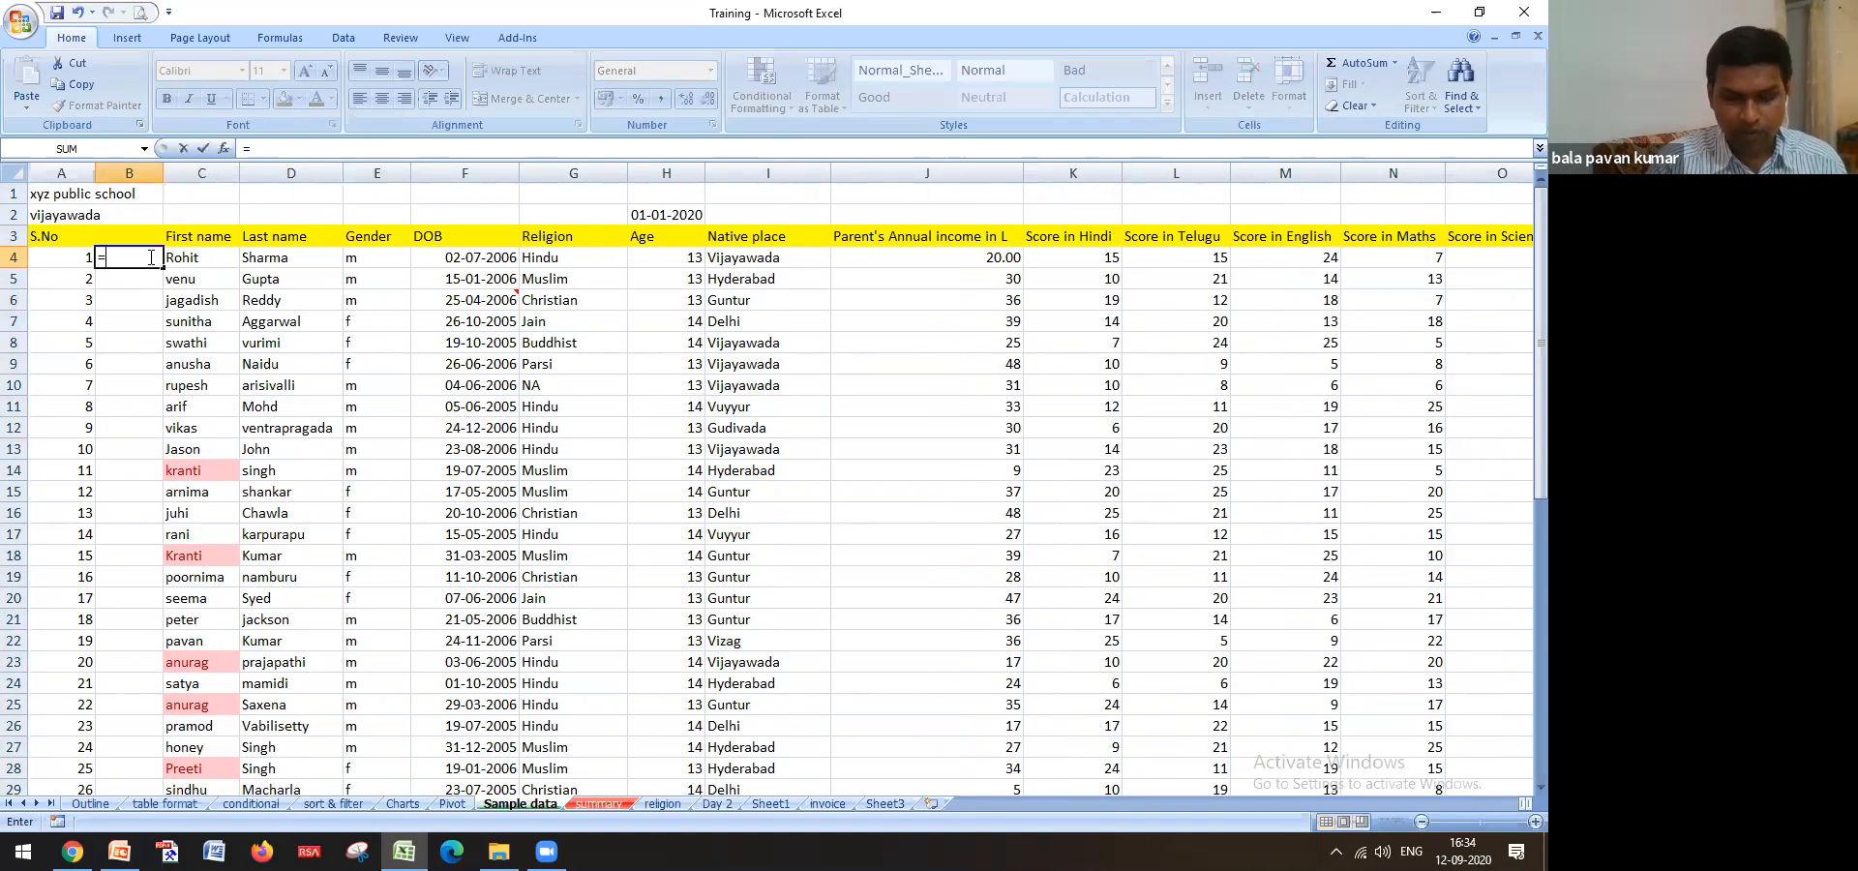
pyautogui.write('con')
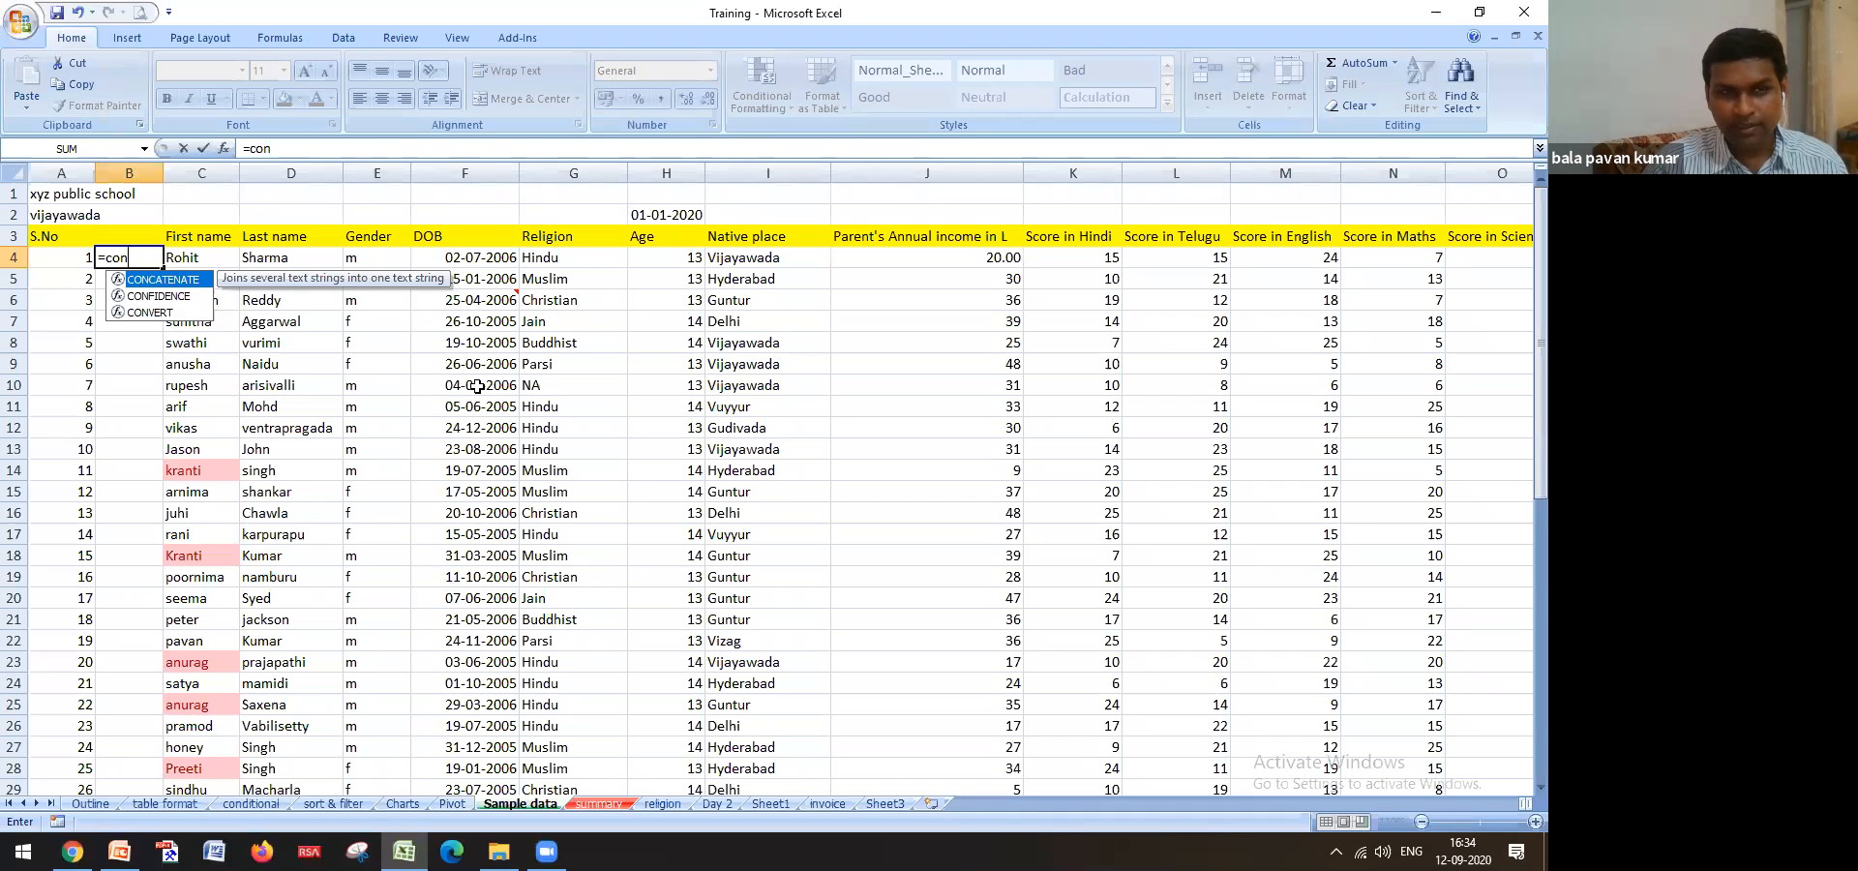
pyautogui.press('Tab')
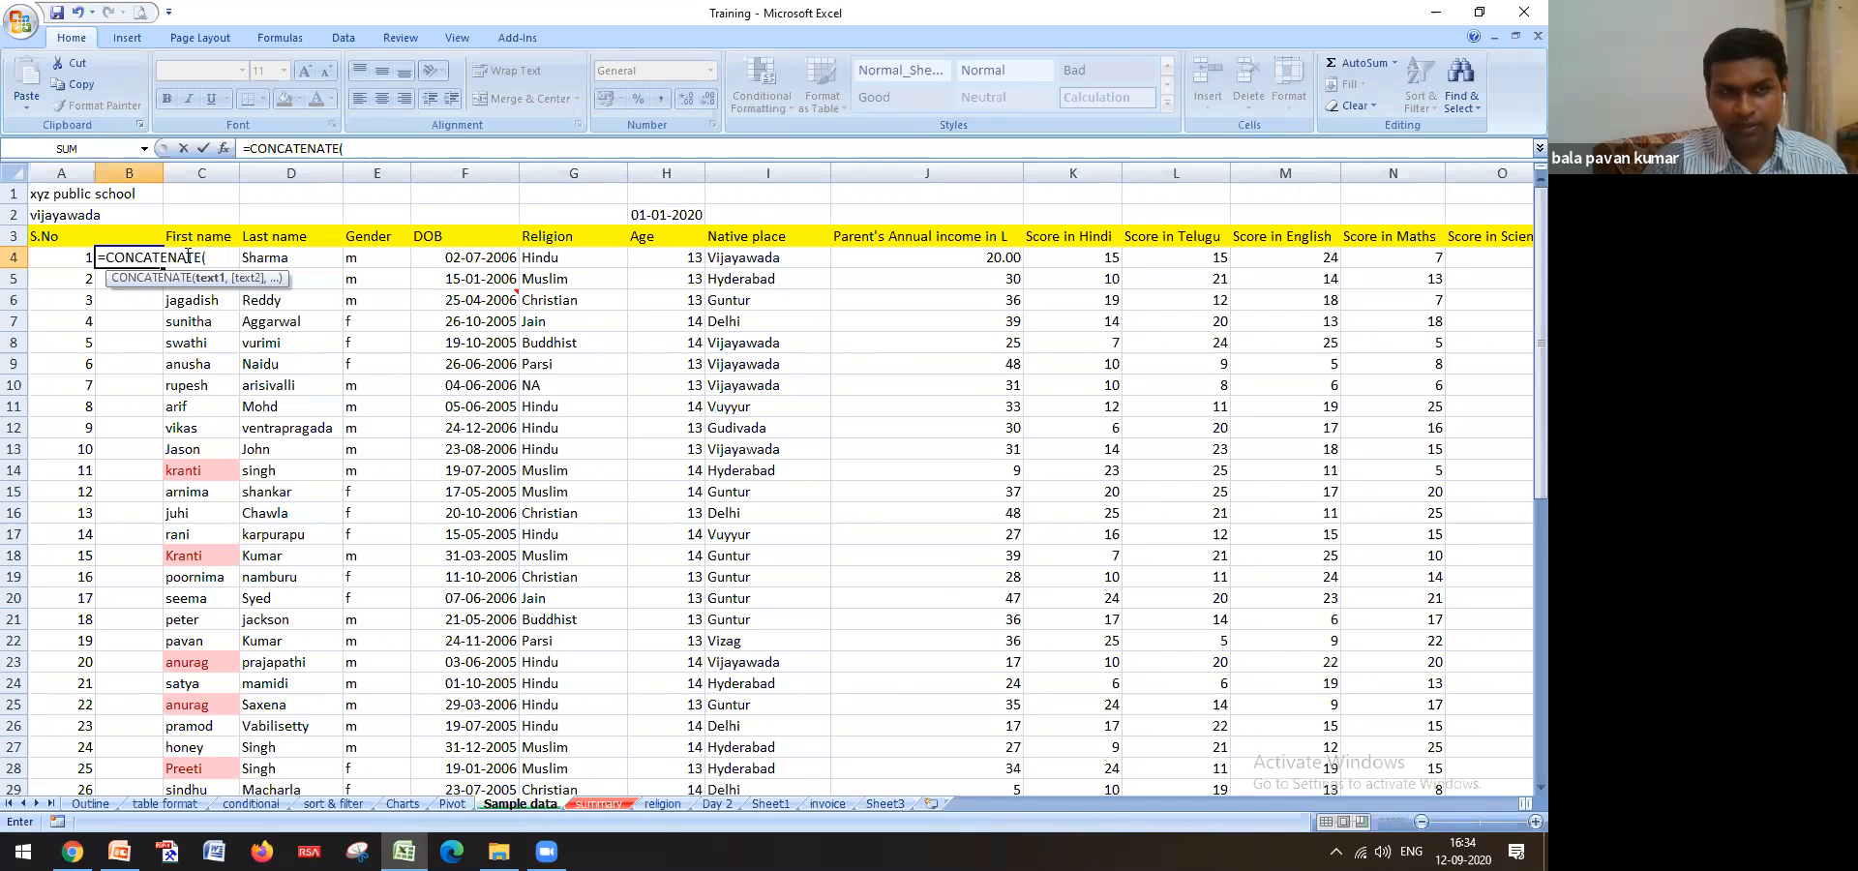
pyautogui.press('Return')
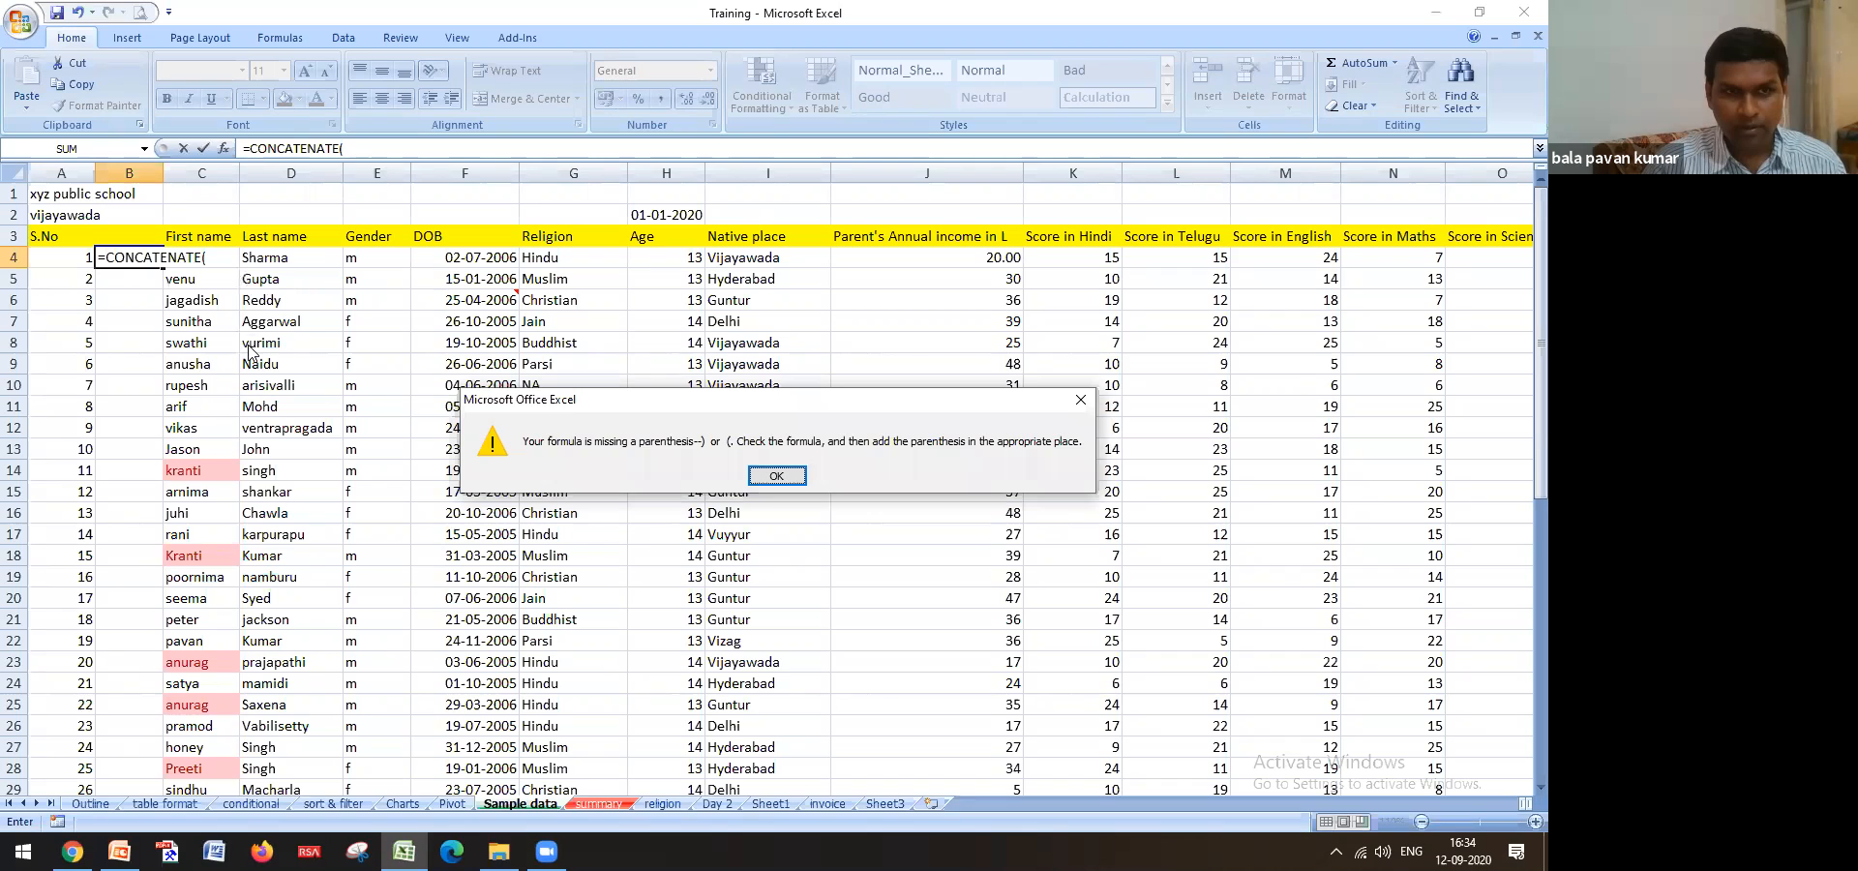
pyautogui.click(755, 478)
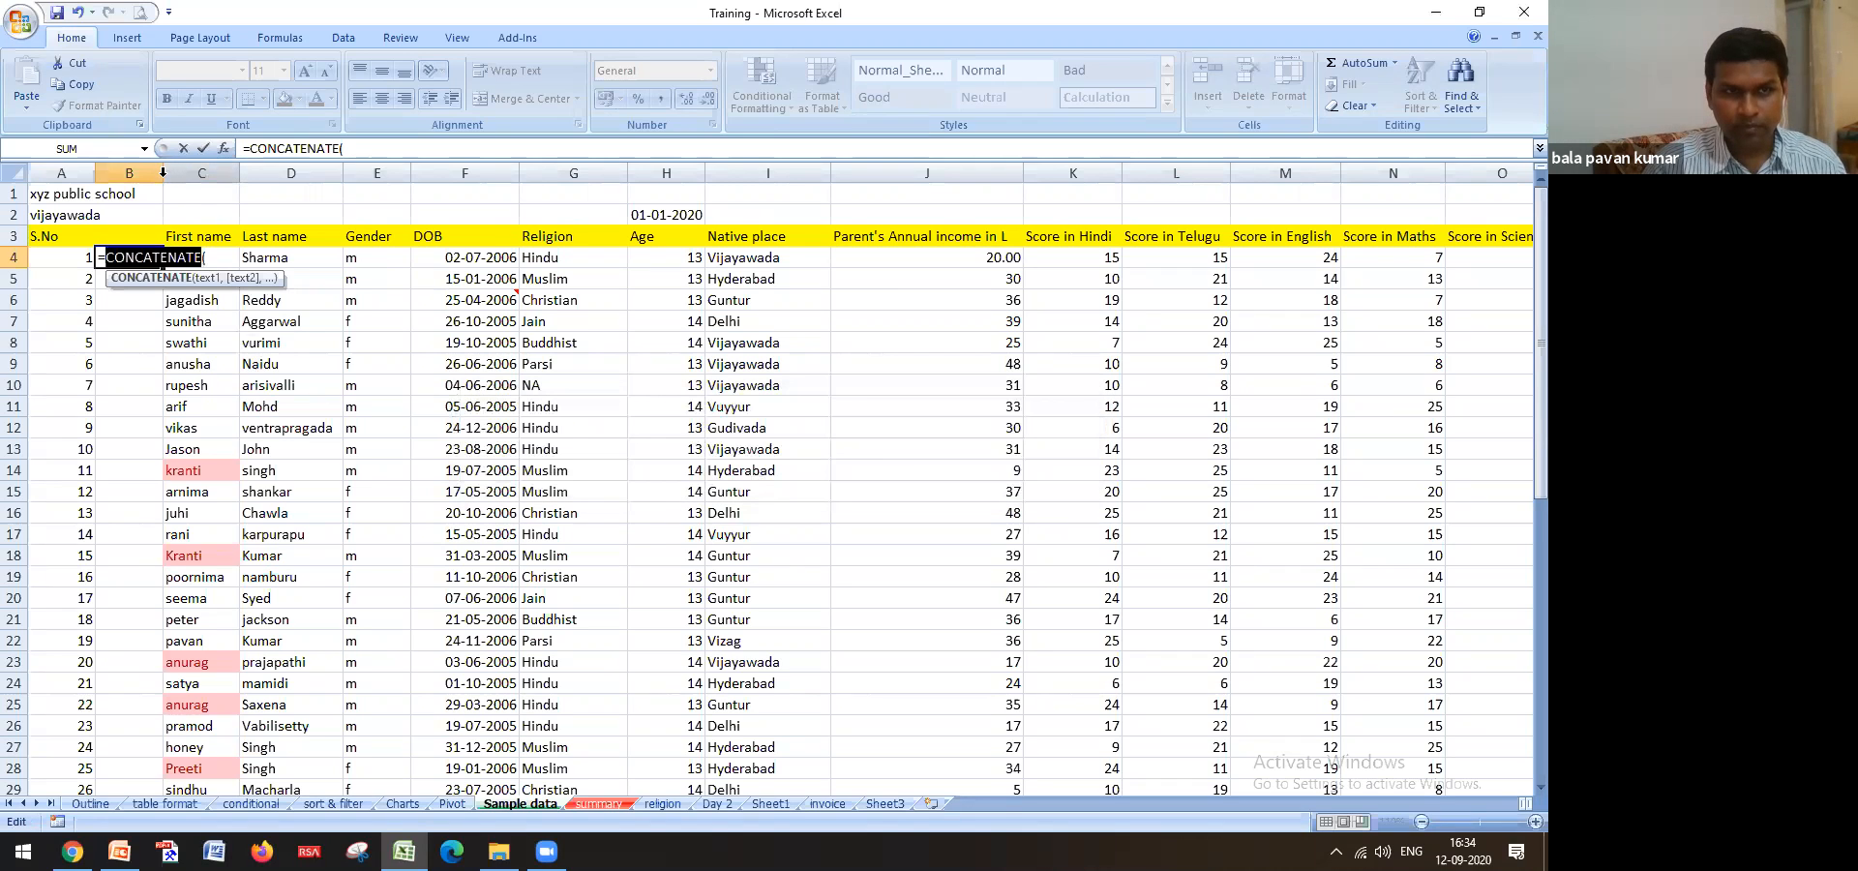
pyautogui.press('Escape')
pyautogui.moveTo(166, 169); pyautogui.dragTo(282, 170)
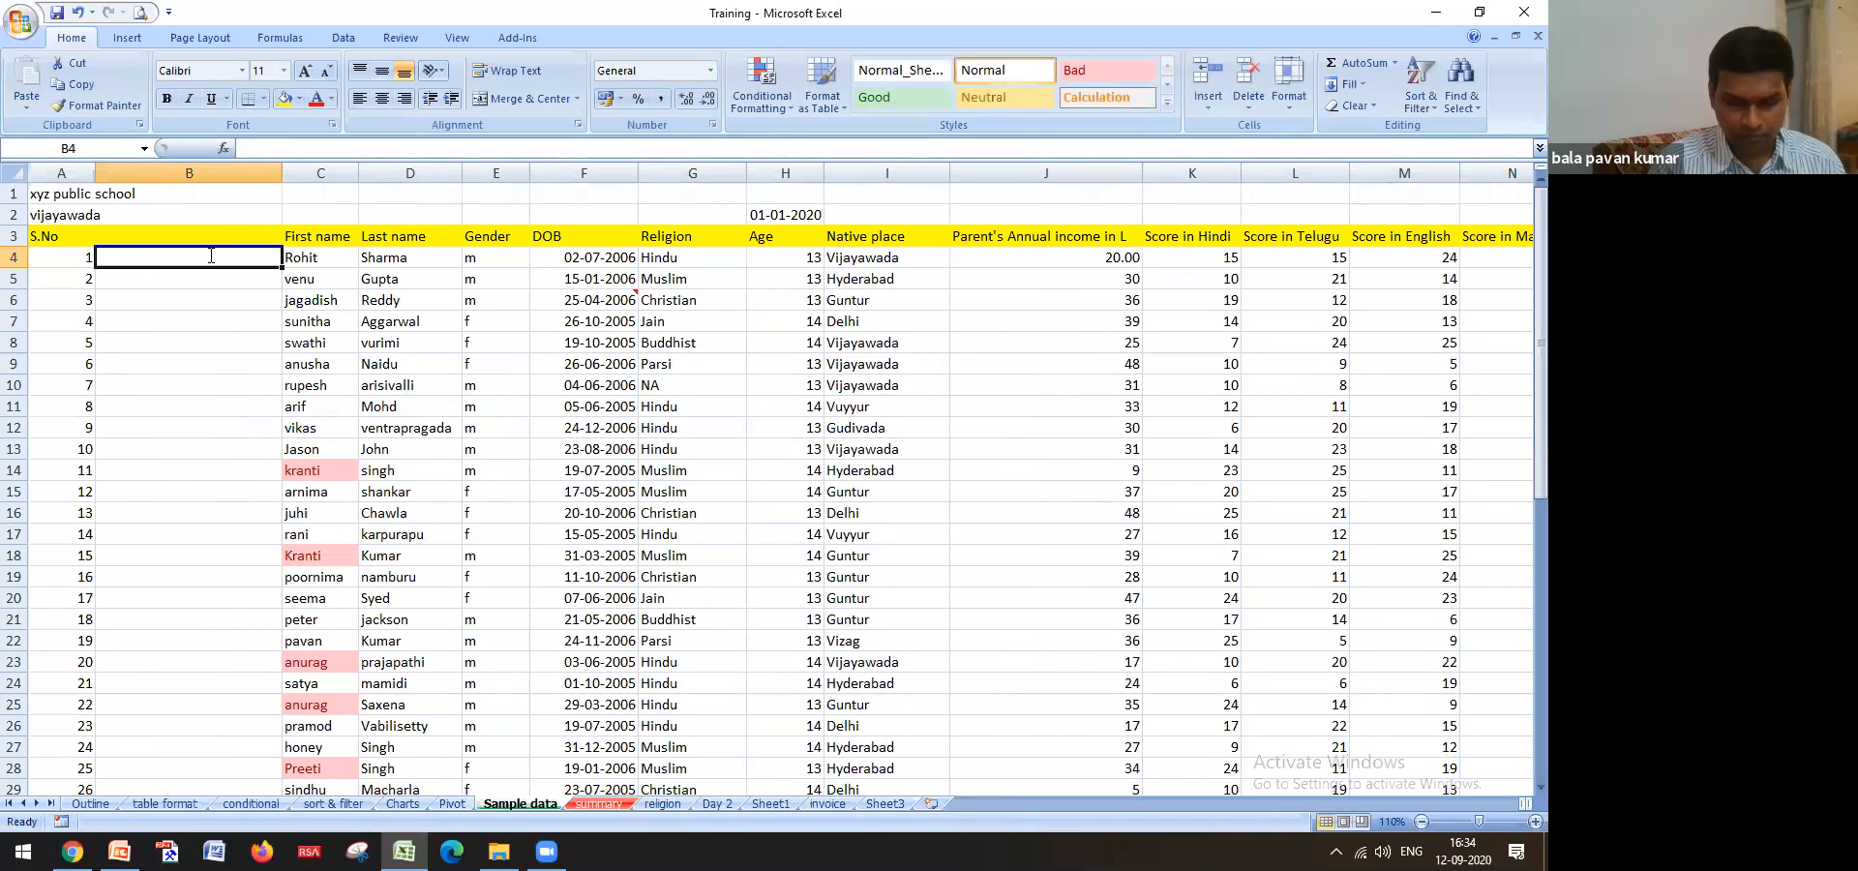
# Enter =CONCATENATE(C4," ",I4) in B4, giving Rohit Vijayawada
pyautogui.write('=con')
pyautogui.press('Tab')
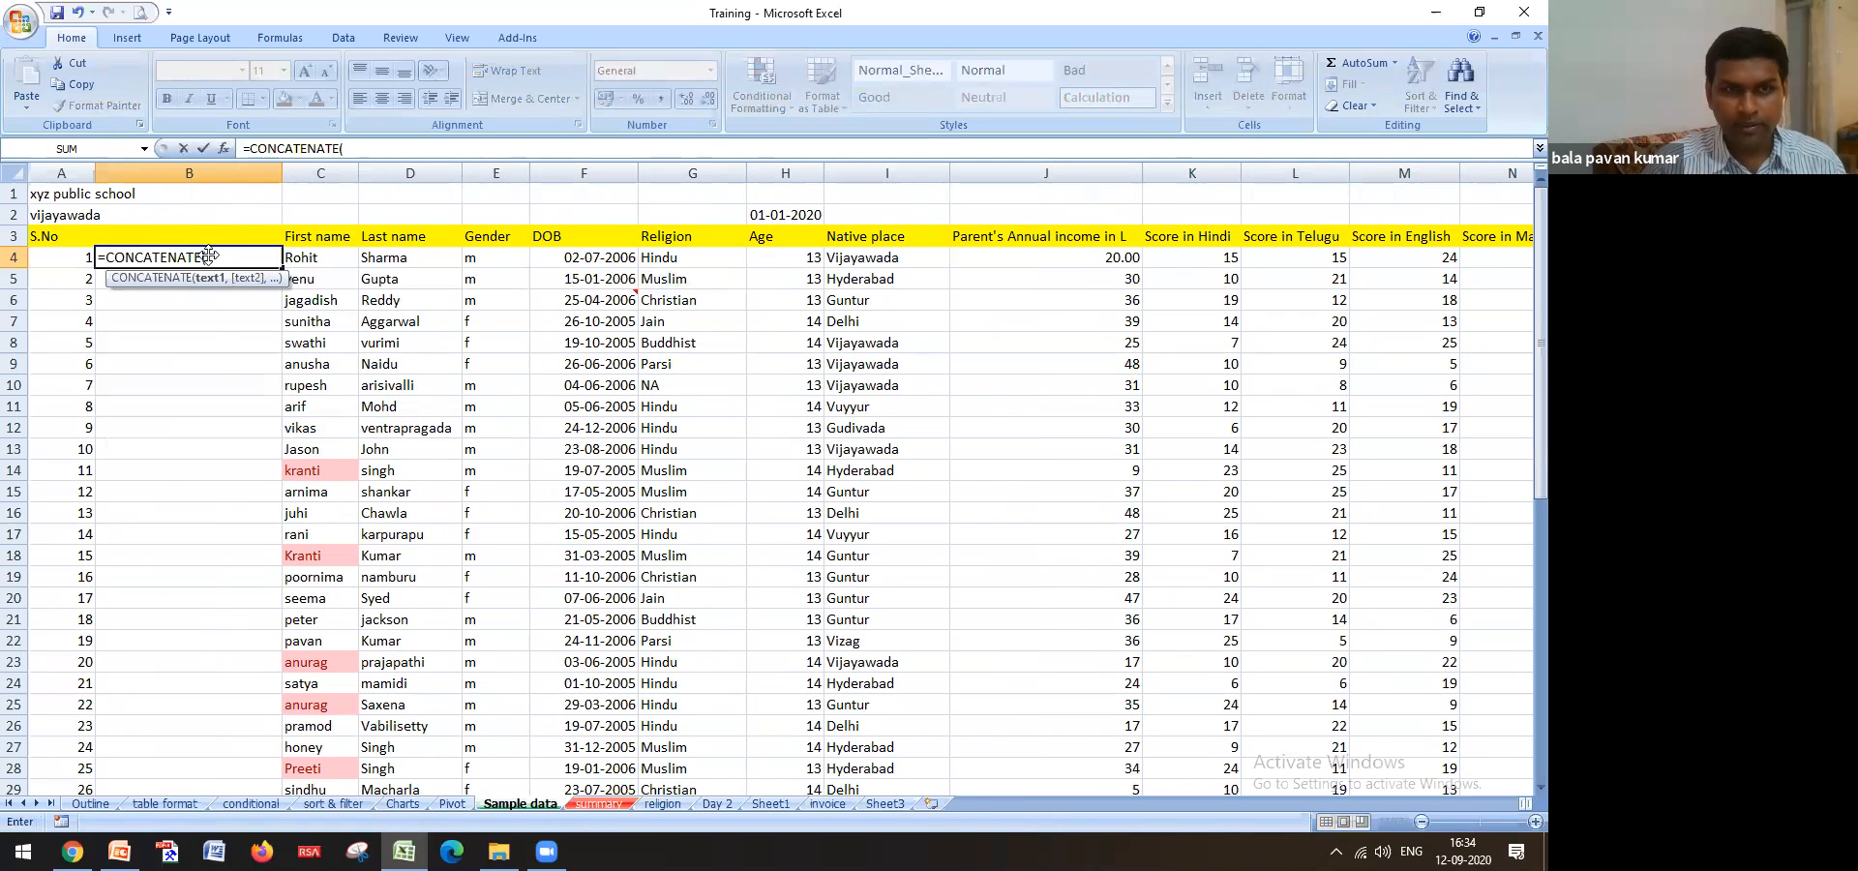
pyautogui.click(341, 259)
pyautogui.write(',')
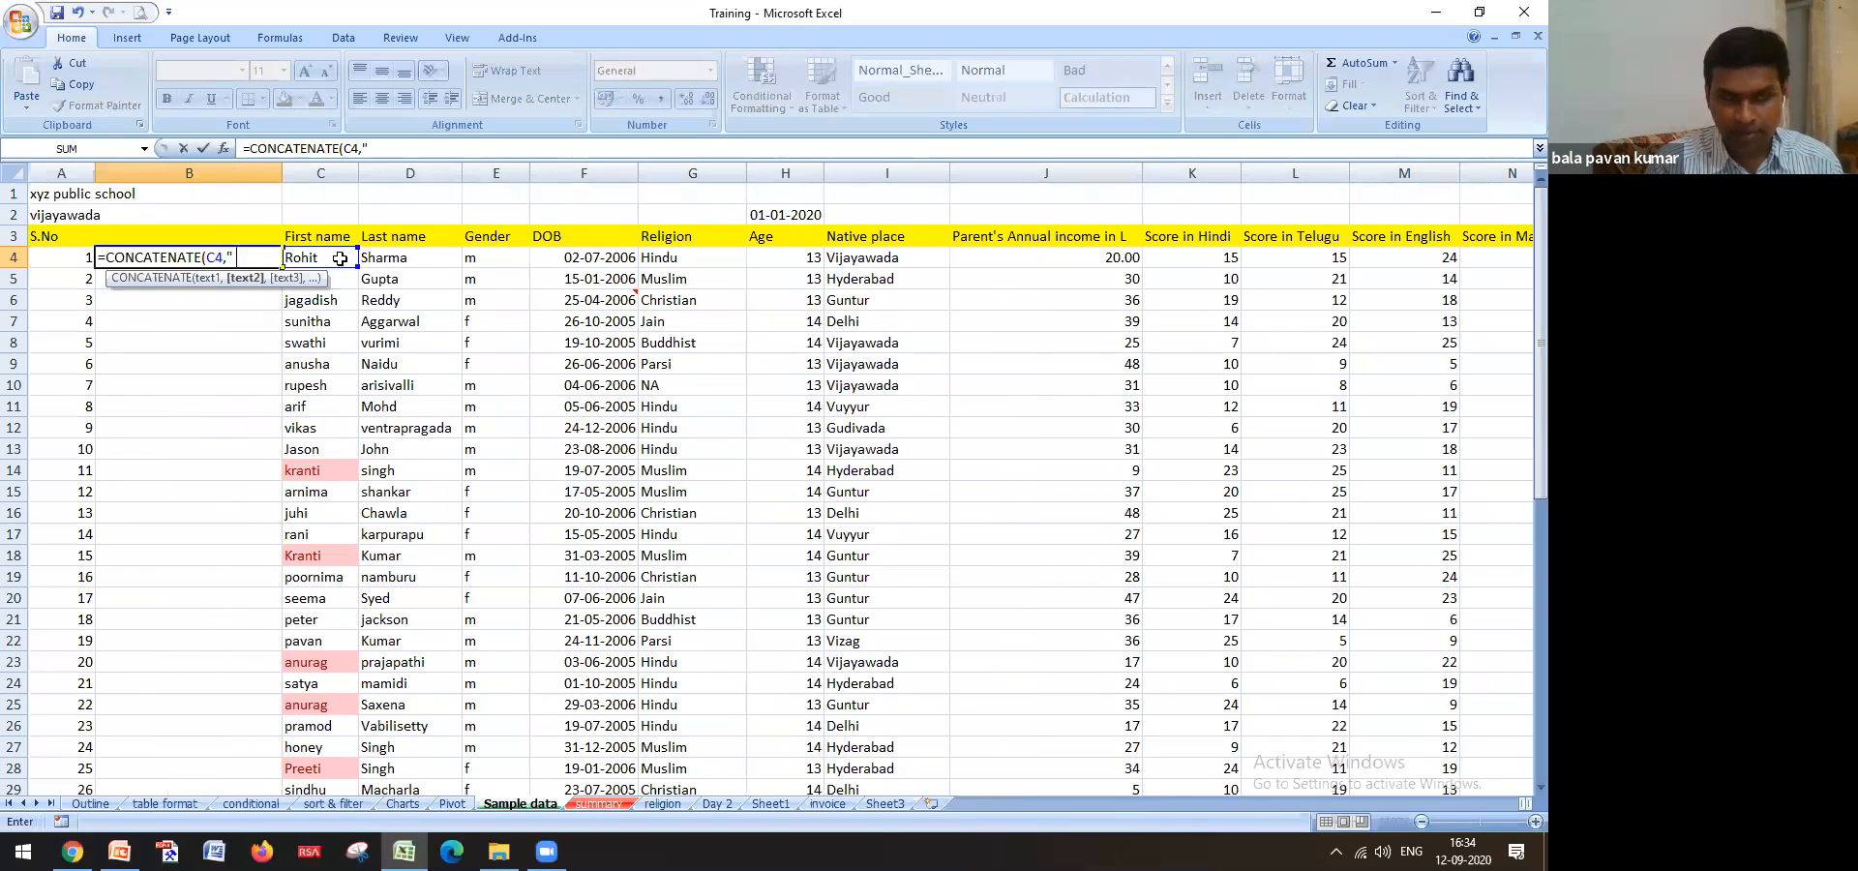
pyautogui.write(',')
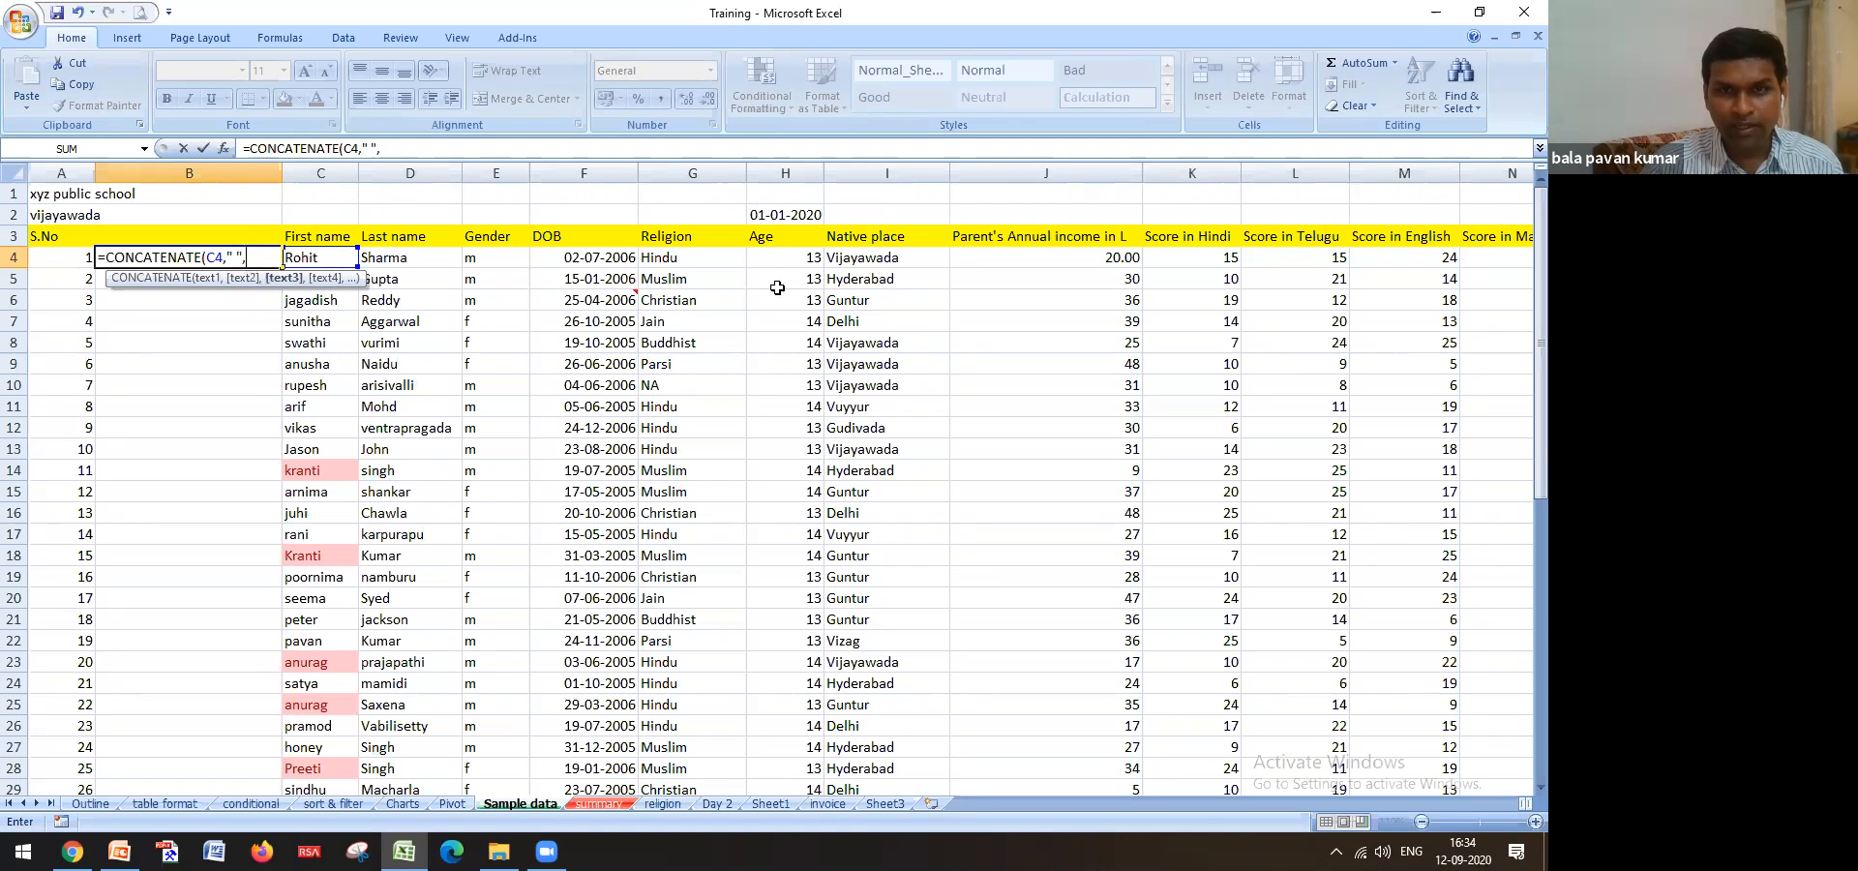
pyautogui.click(860, 262)
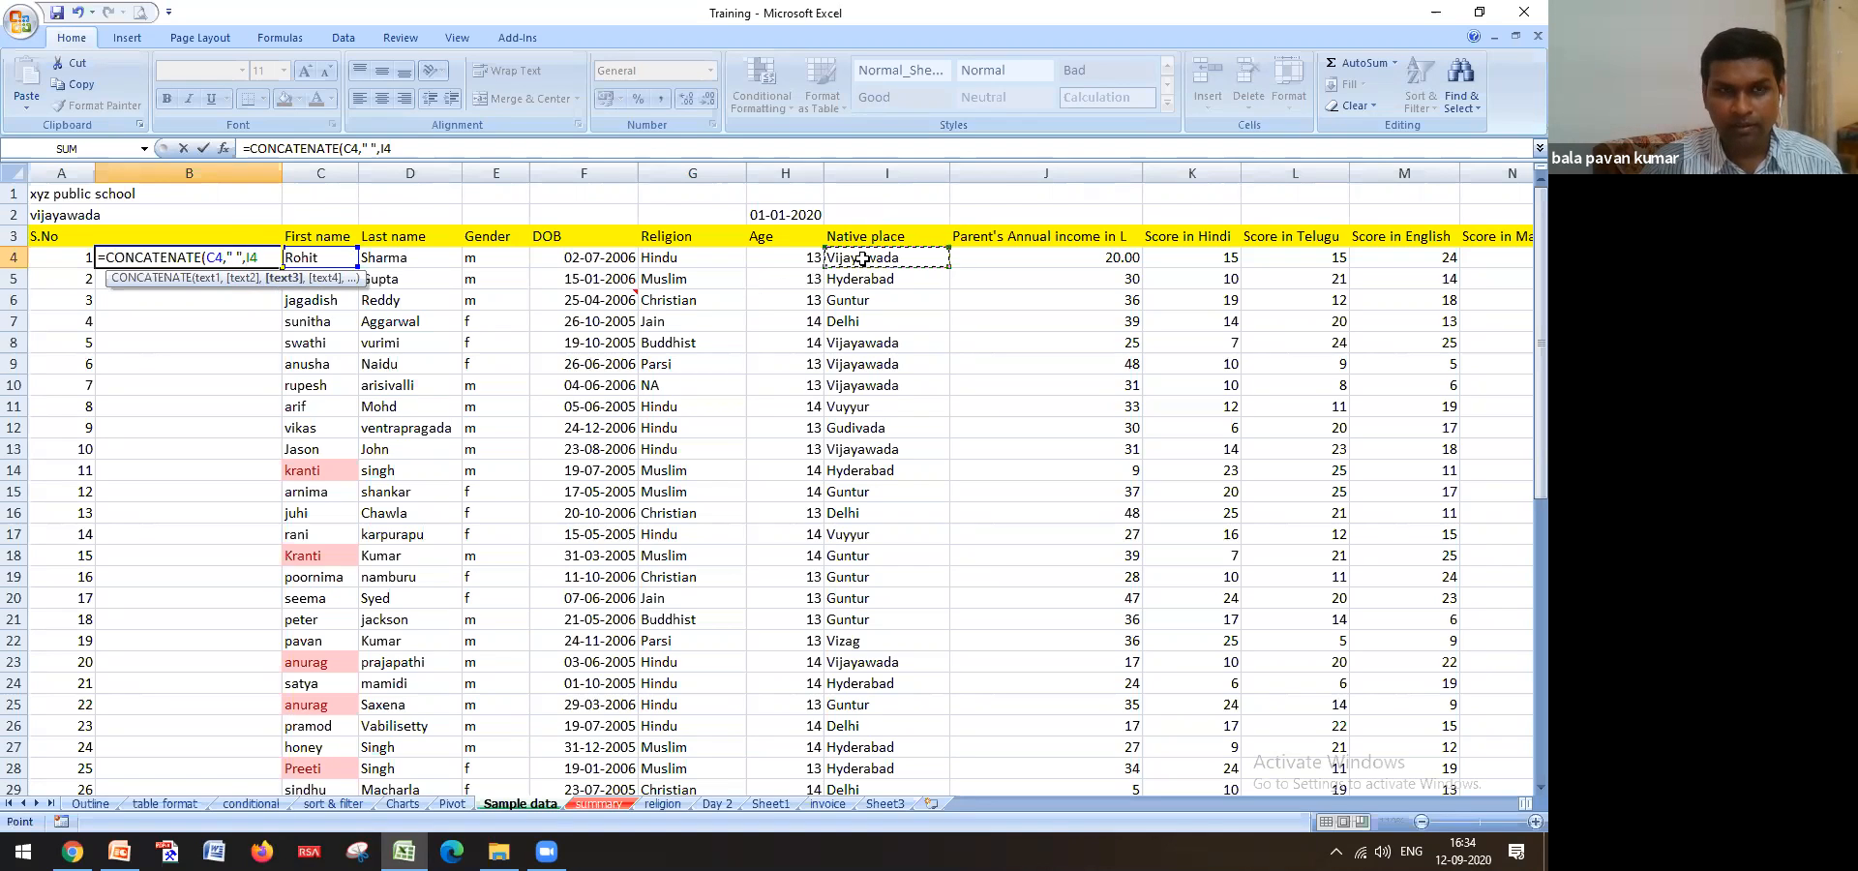
pyautogui.press('Return')
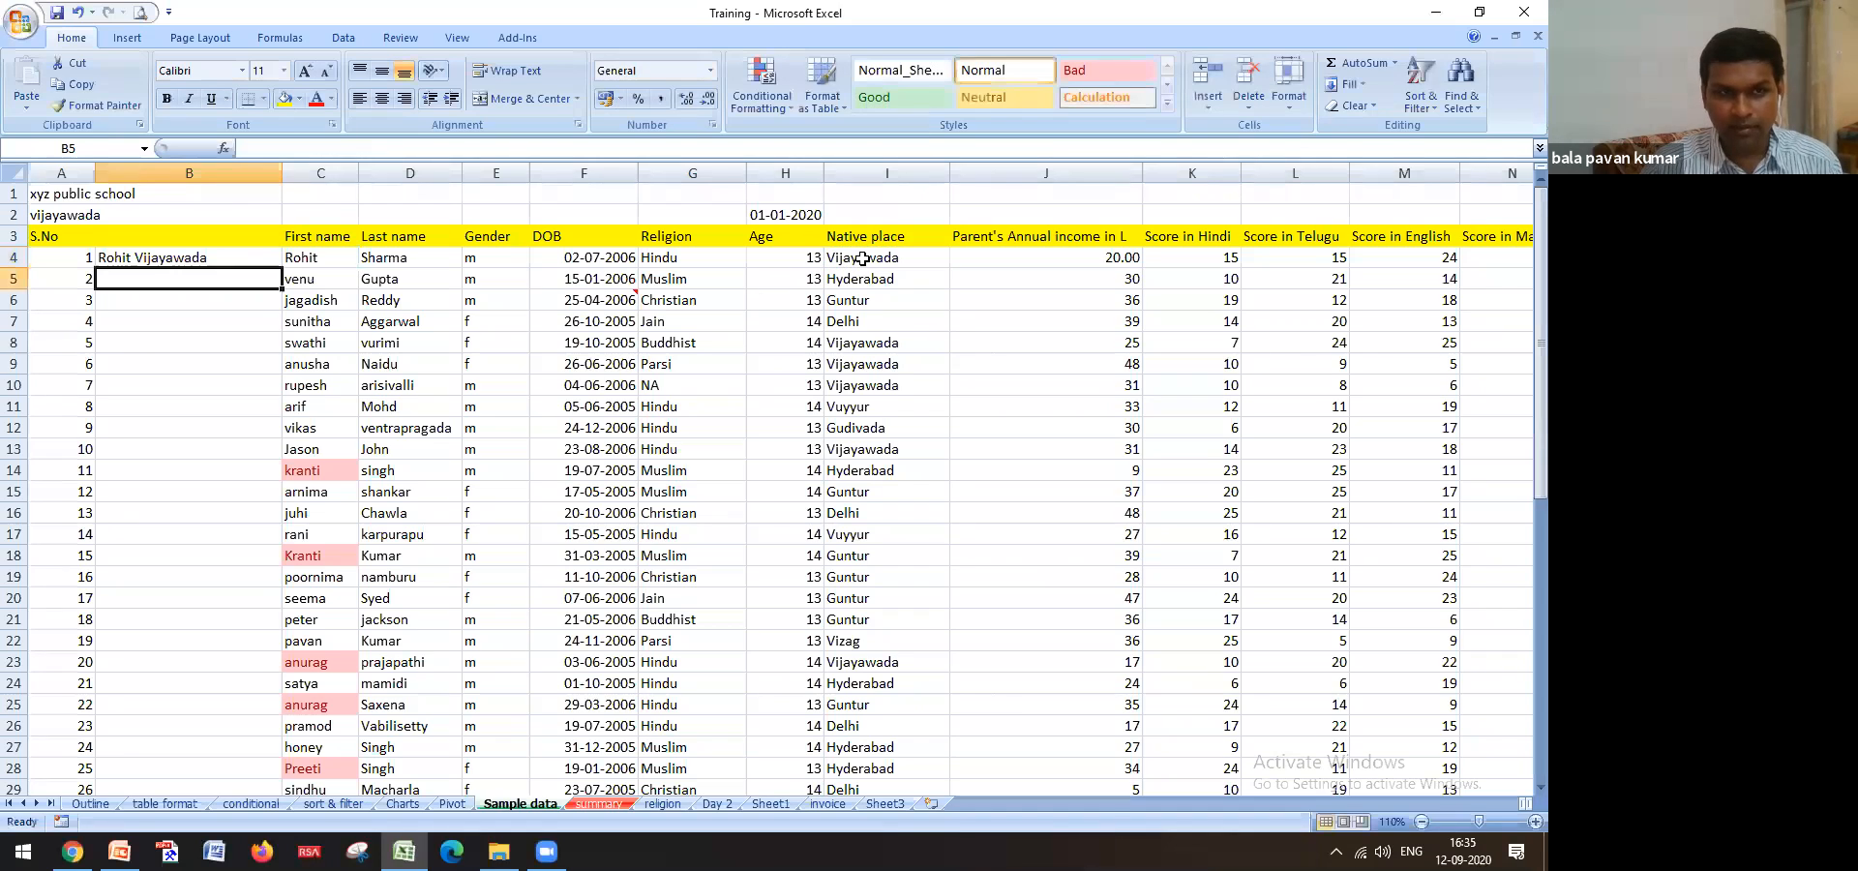
pyautogui.press('Up')
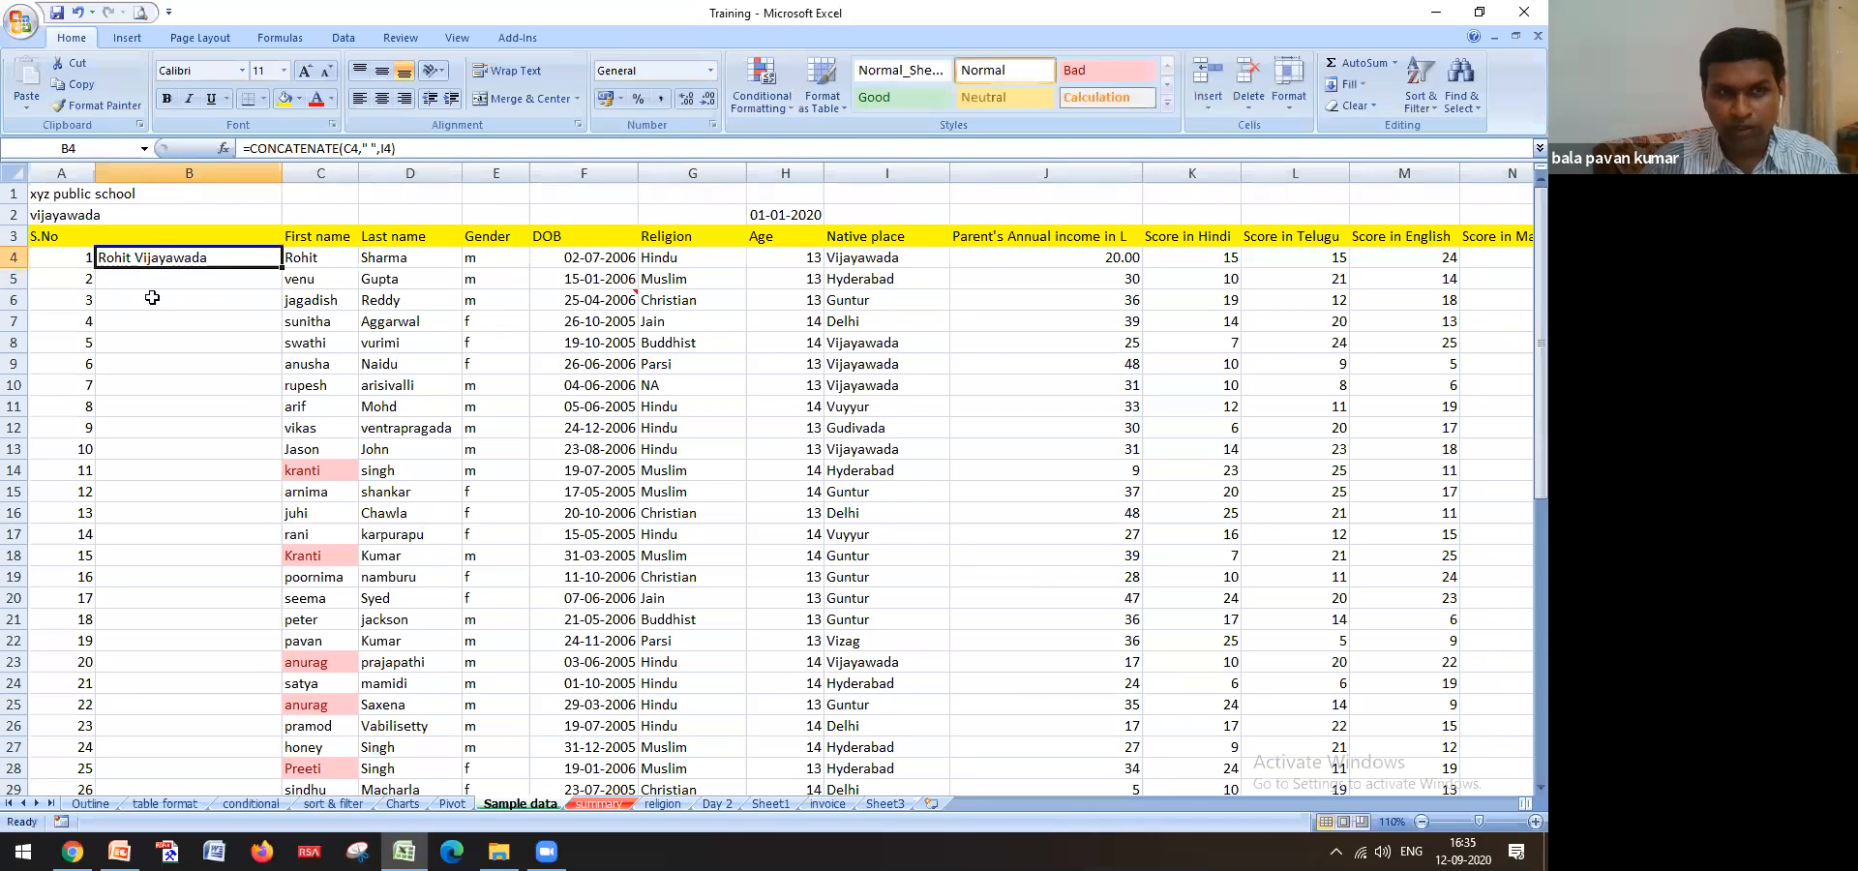
pyautogui.doubleClick(283, 267)
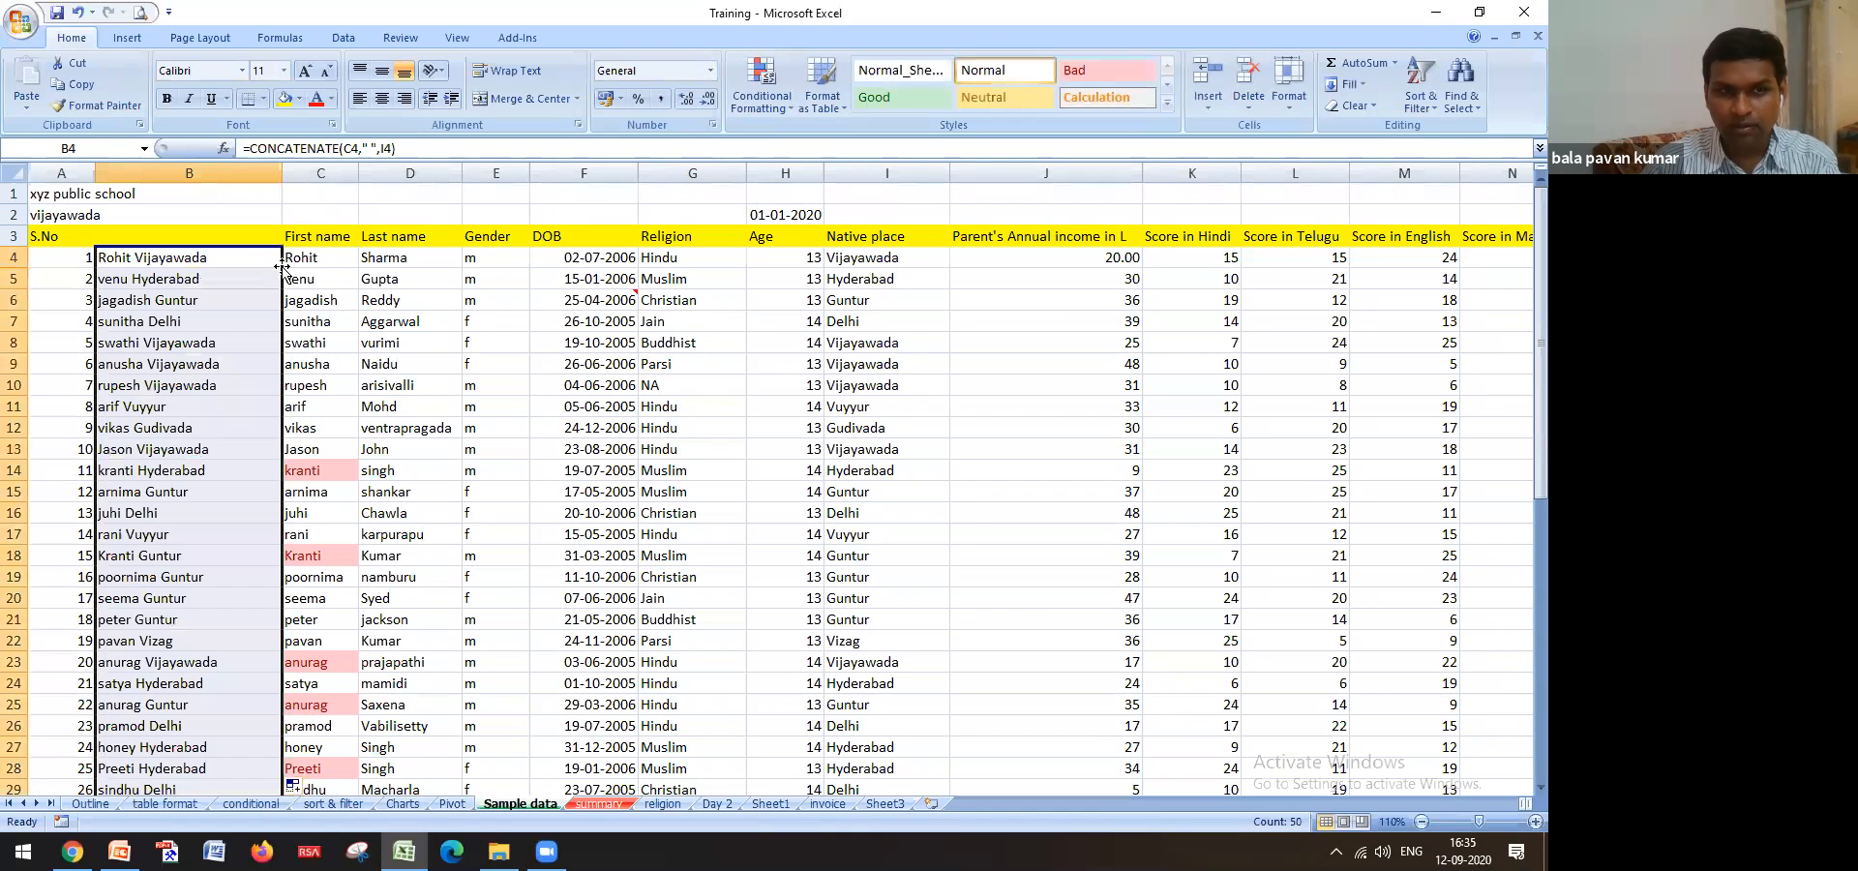
pyautogui.click(198, 280)
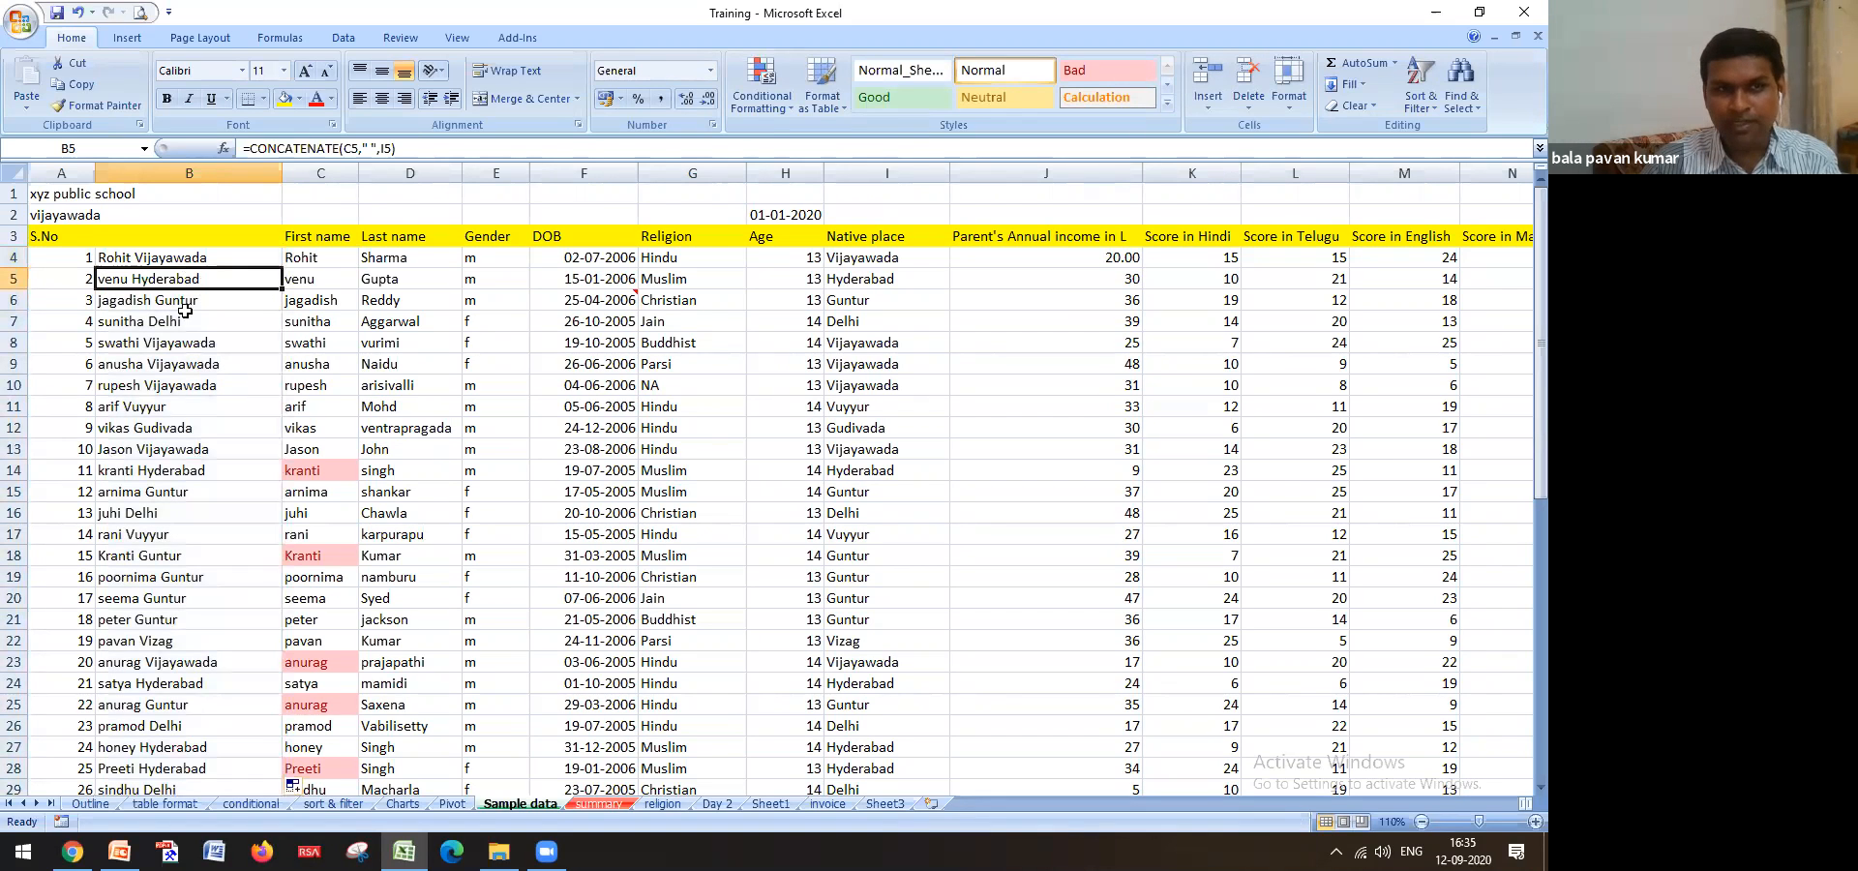
pyautogui.click(158, 469)
pyautogui.click(175, 554)
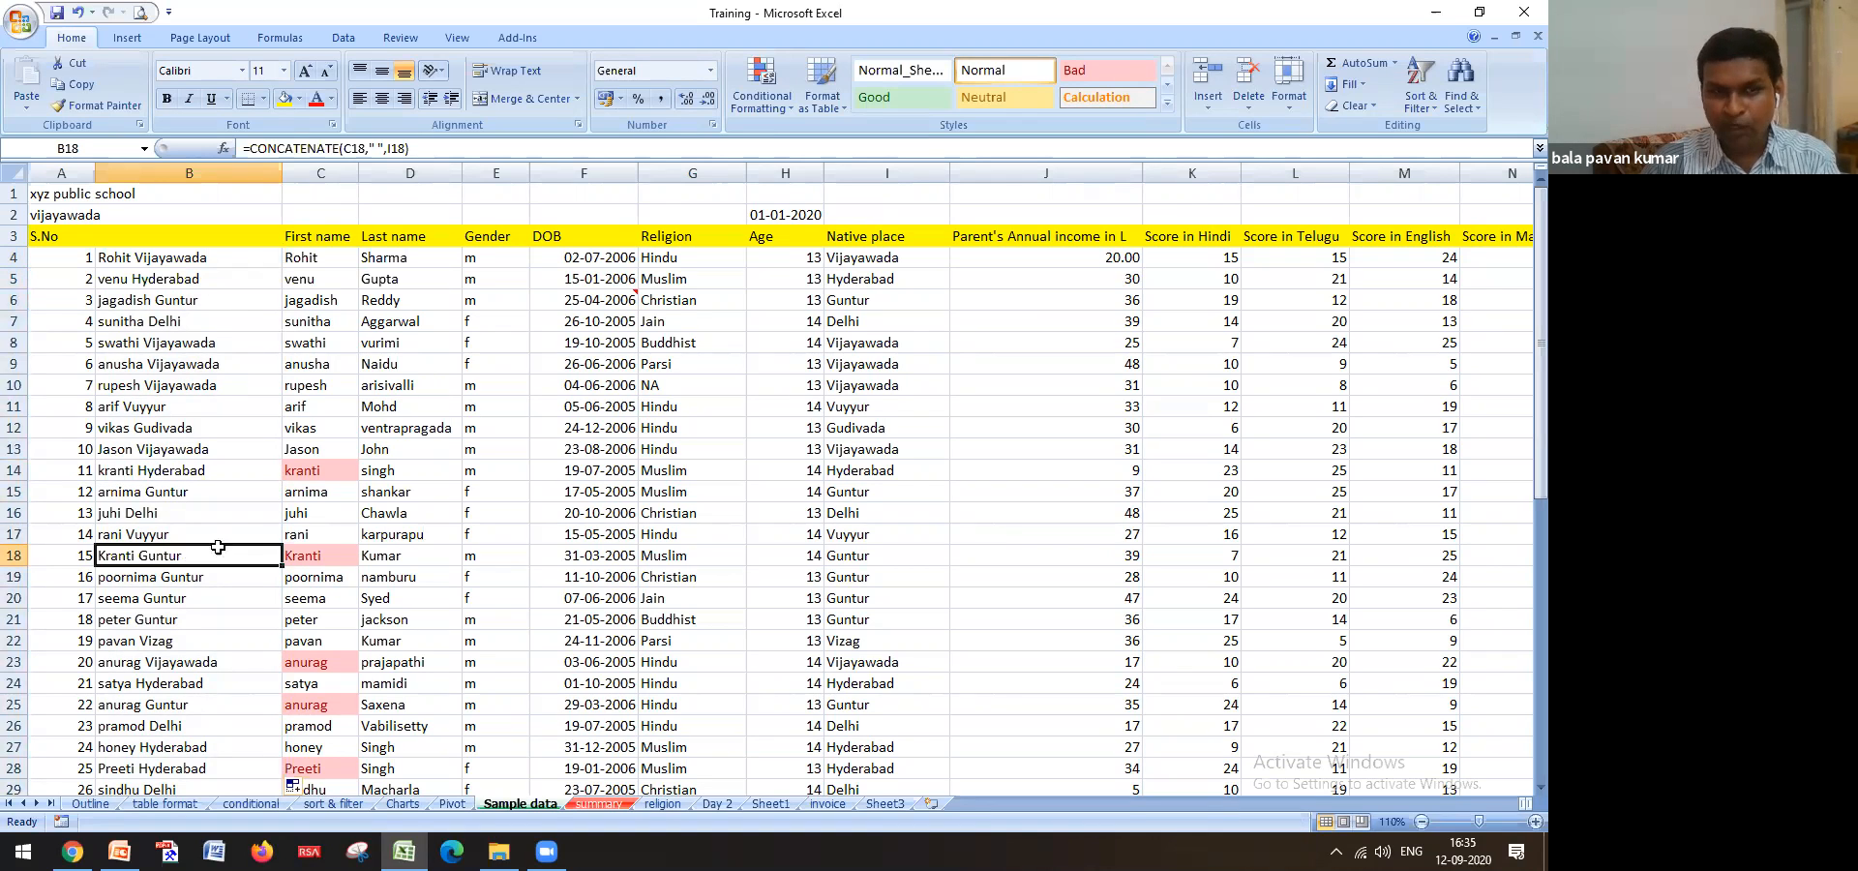
pyautogui.click(152, 470)
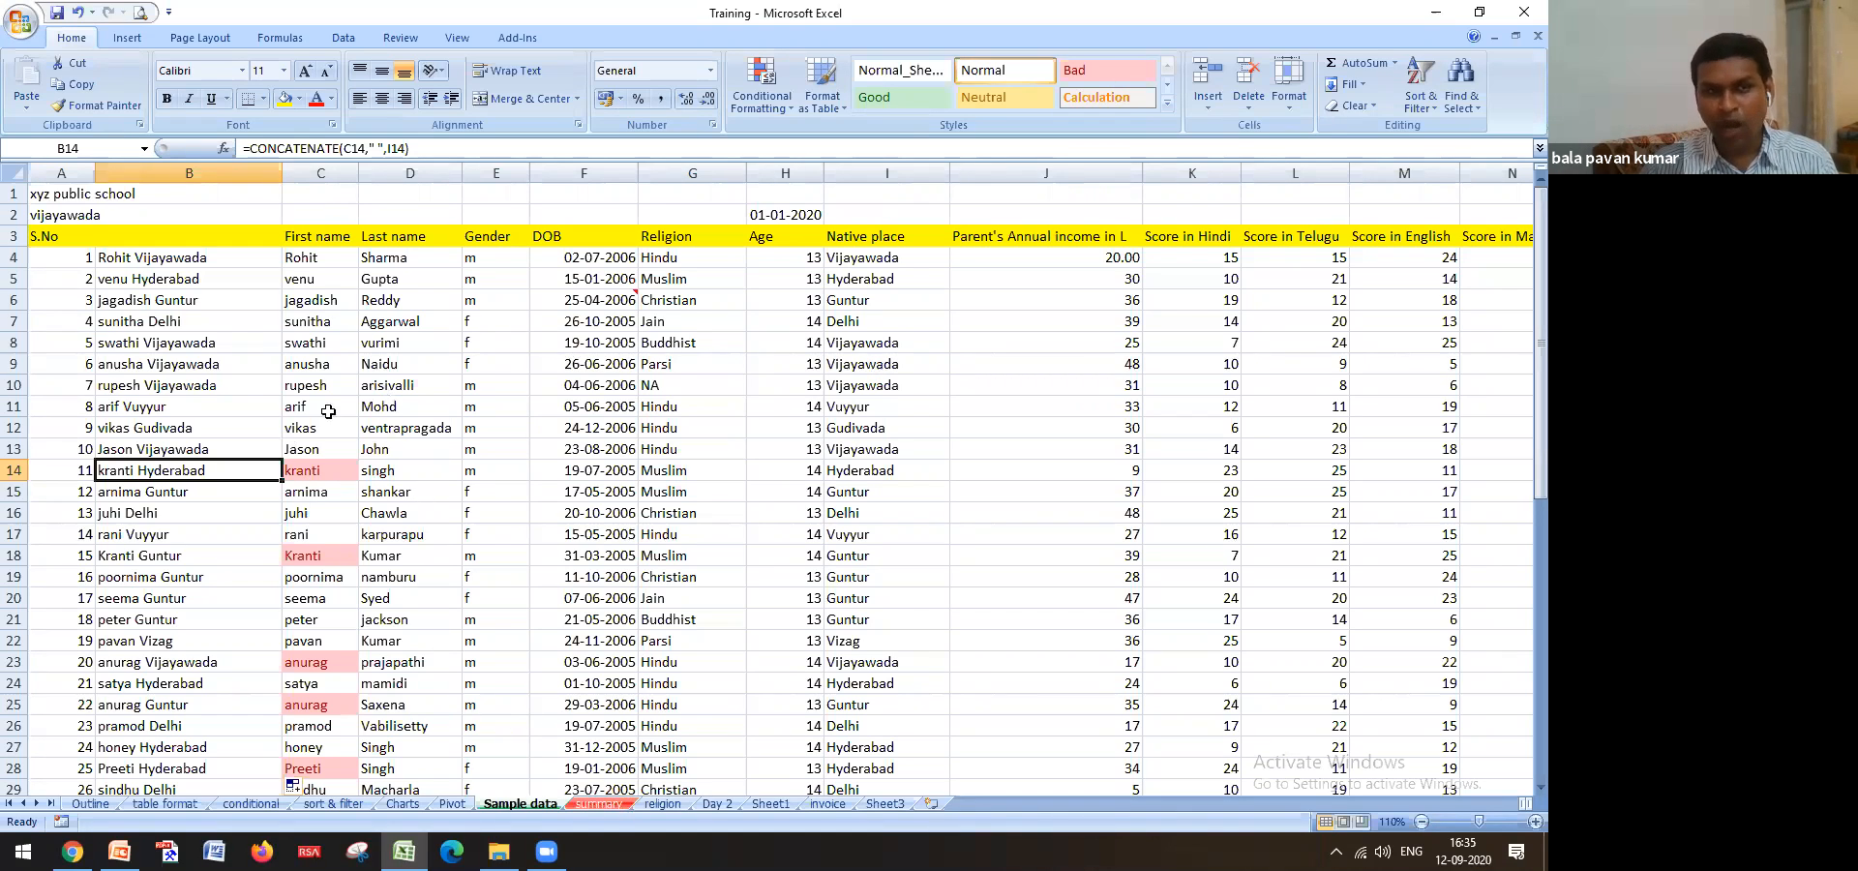
pyautogui.click(657, 806)
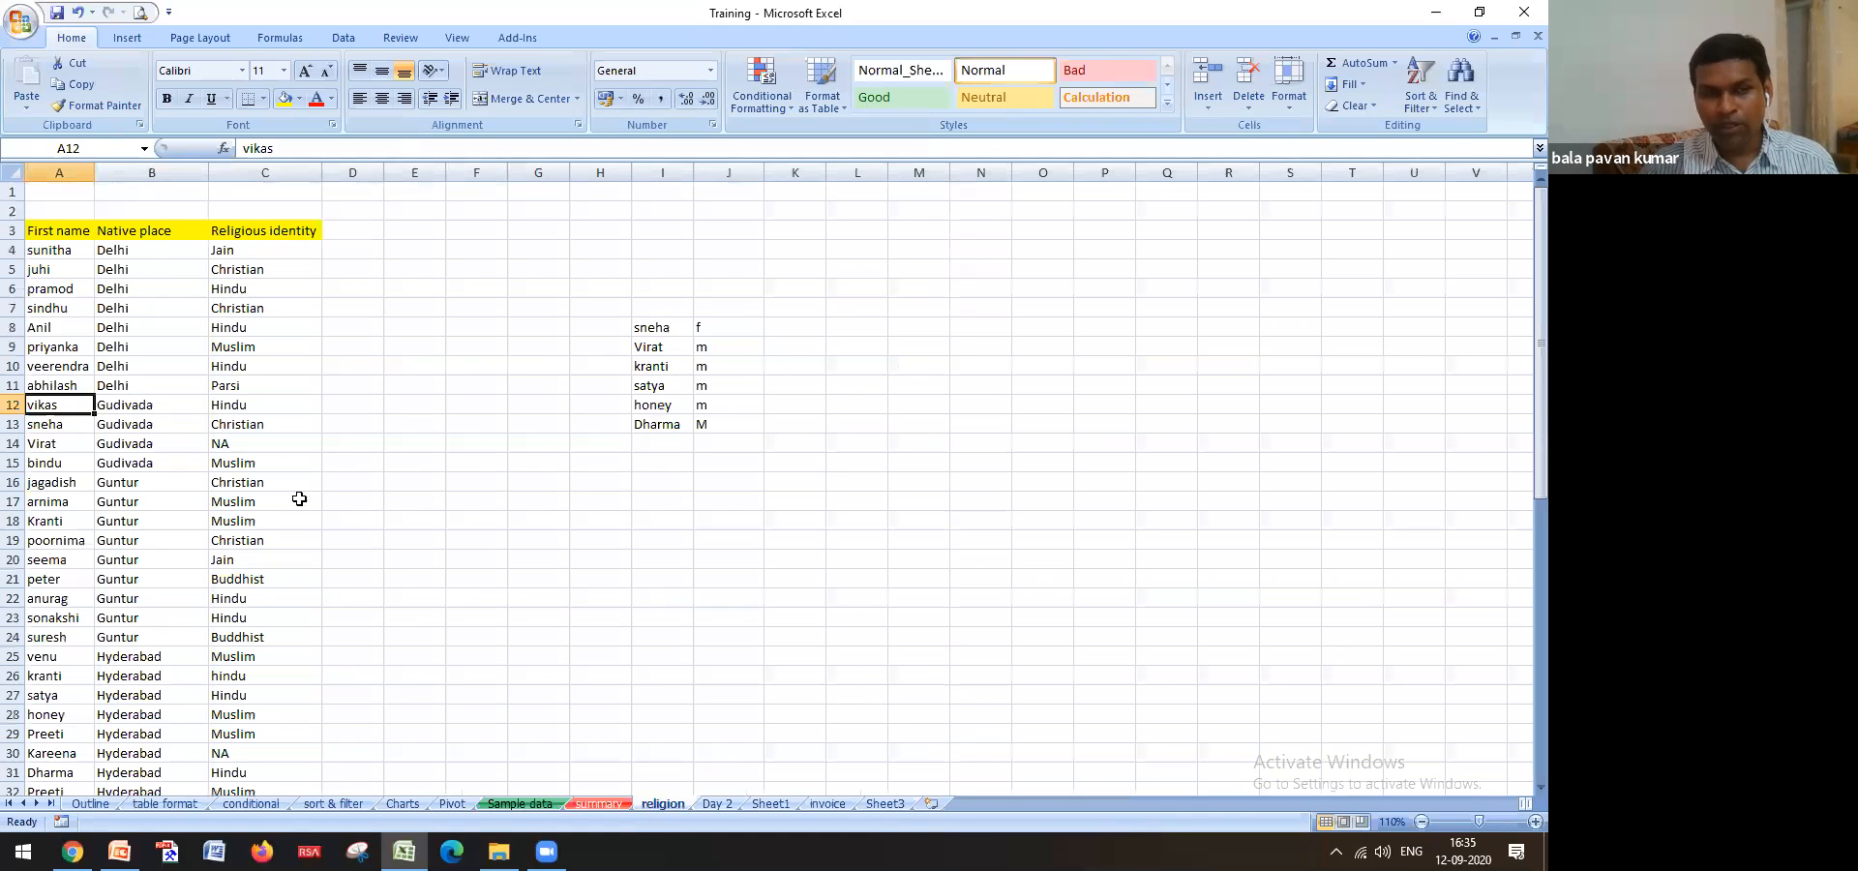
pyautogui.click(158, 254)
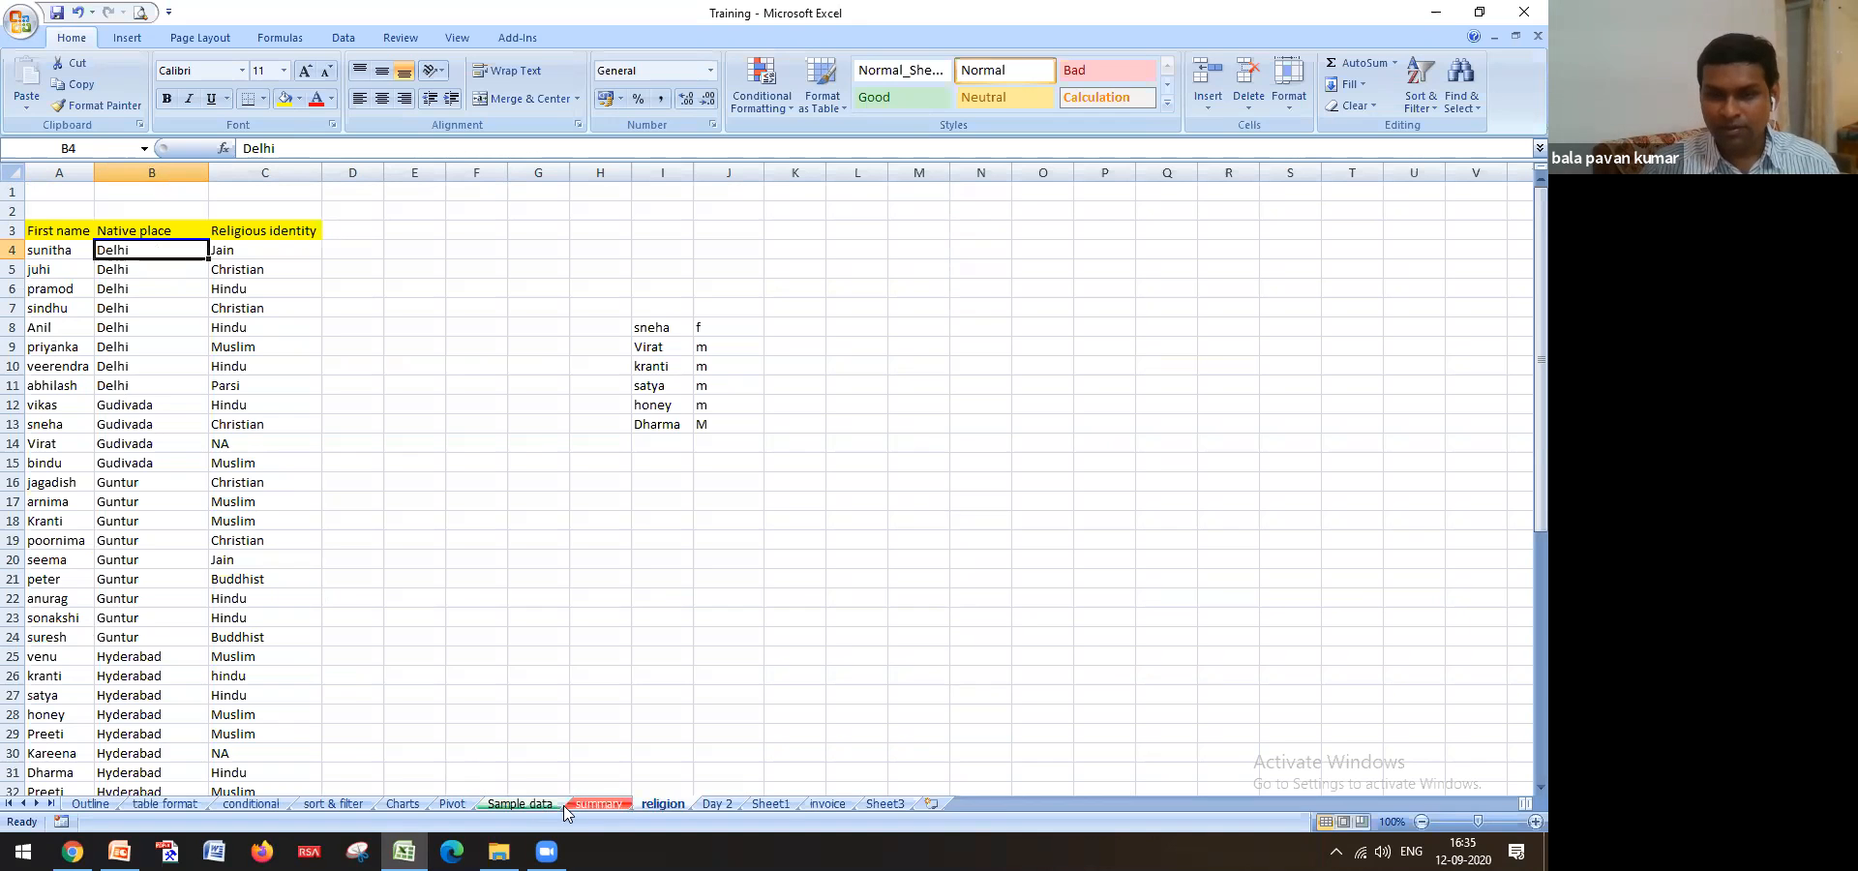
pyautogui.click(521, 804)
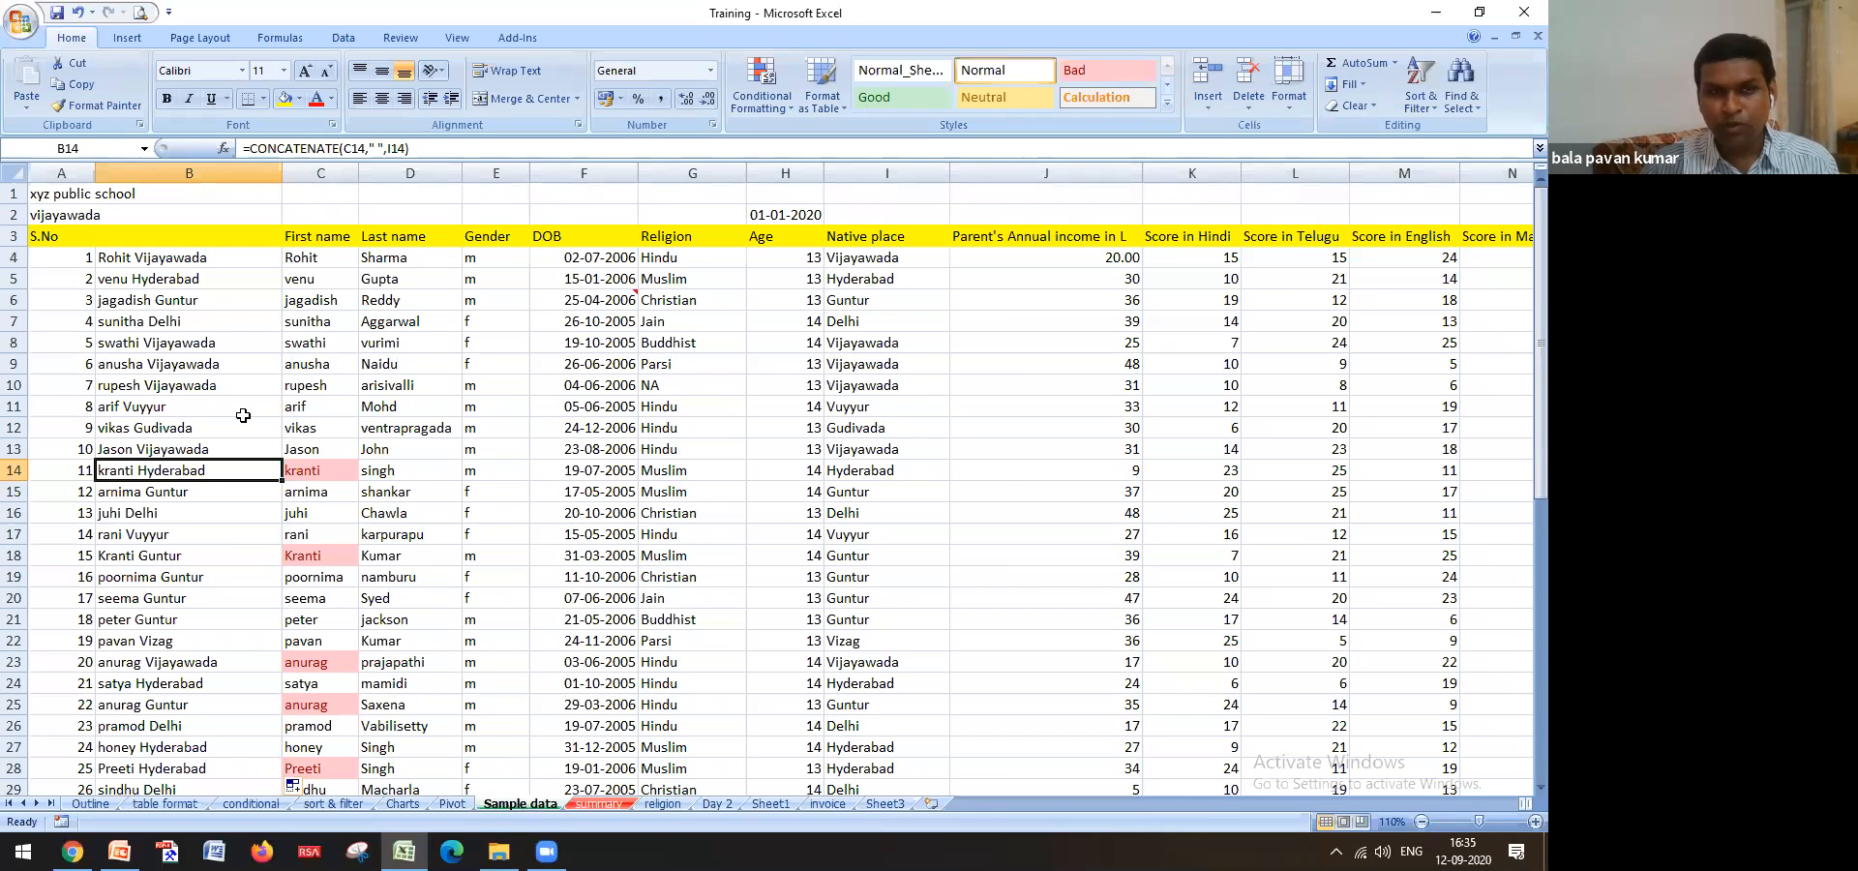
pyautogui.click(170, 262)
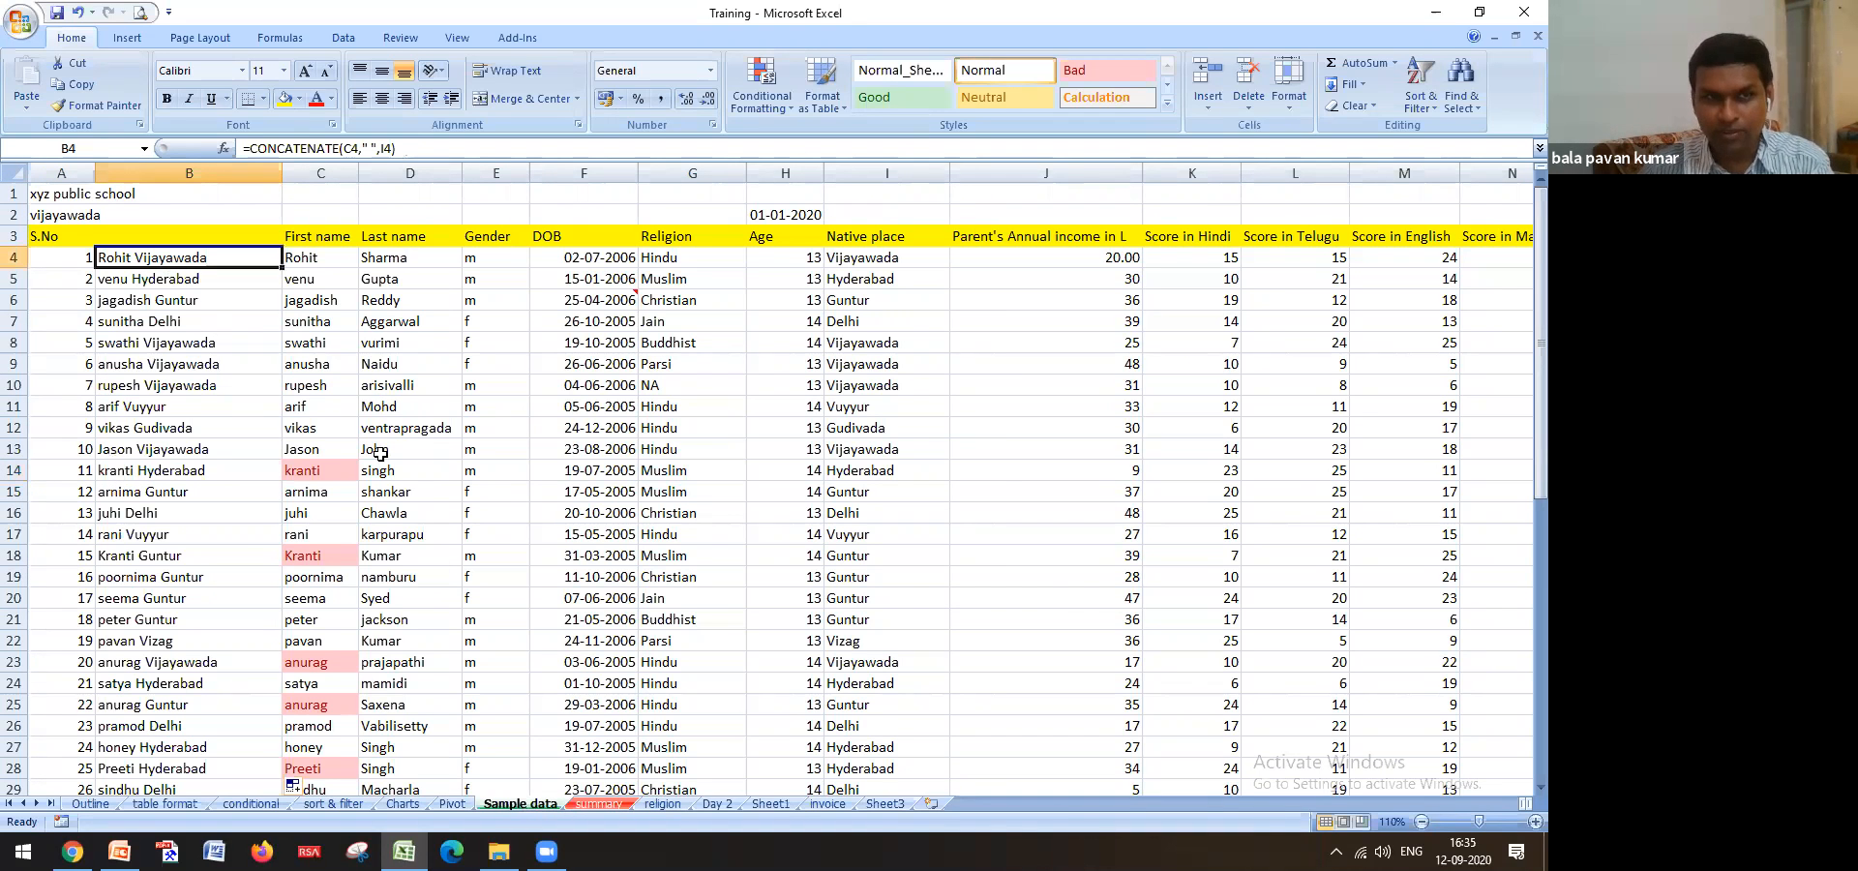
pyautogui.click(213, 311)
pyautogui.click(221, 380)
pyautogui.press('Up')
pyautogui.press('Up')
pyautogui.press('Up')
pyautogui.press('Up')
pyautogui.press('Up')
pyautogui.press('Up')
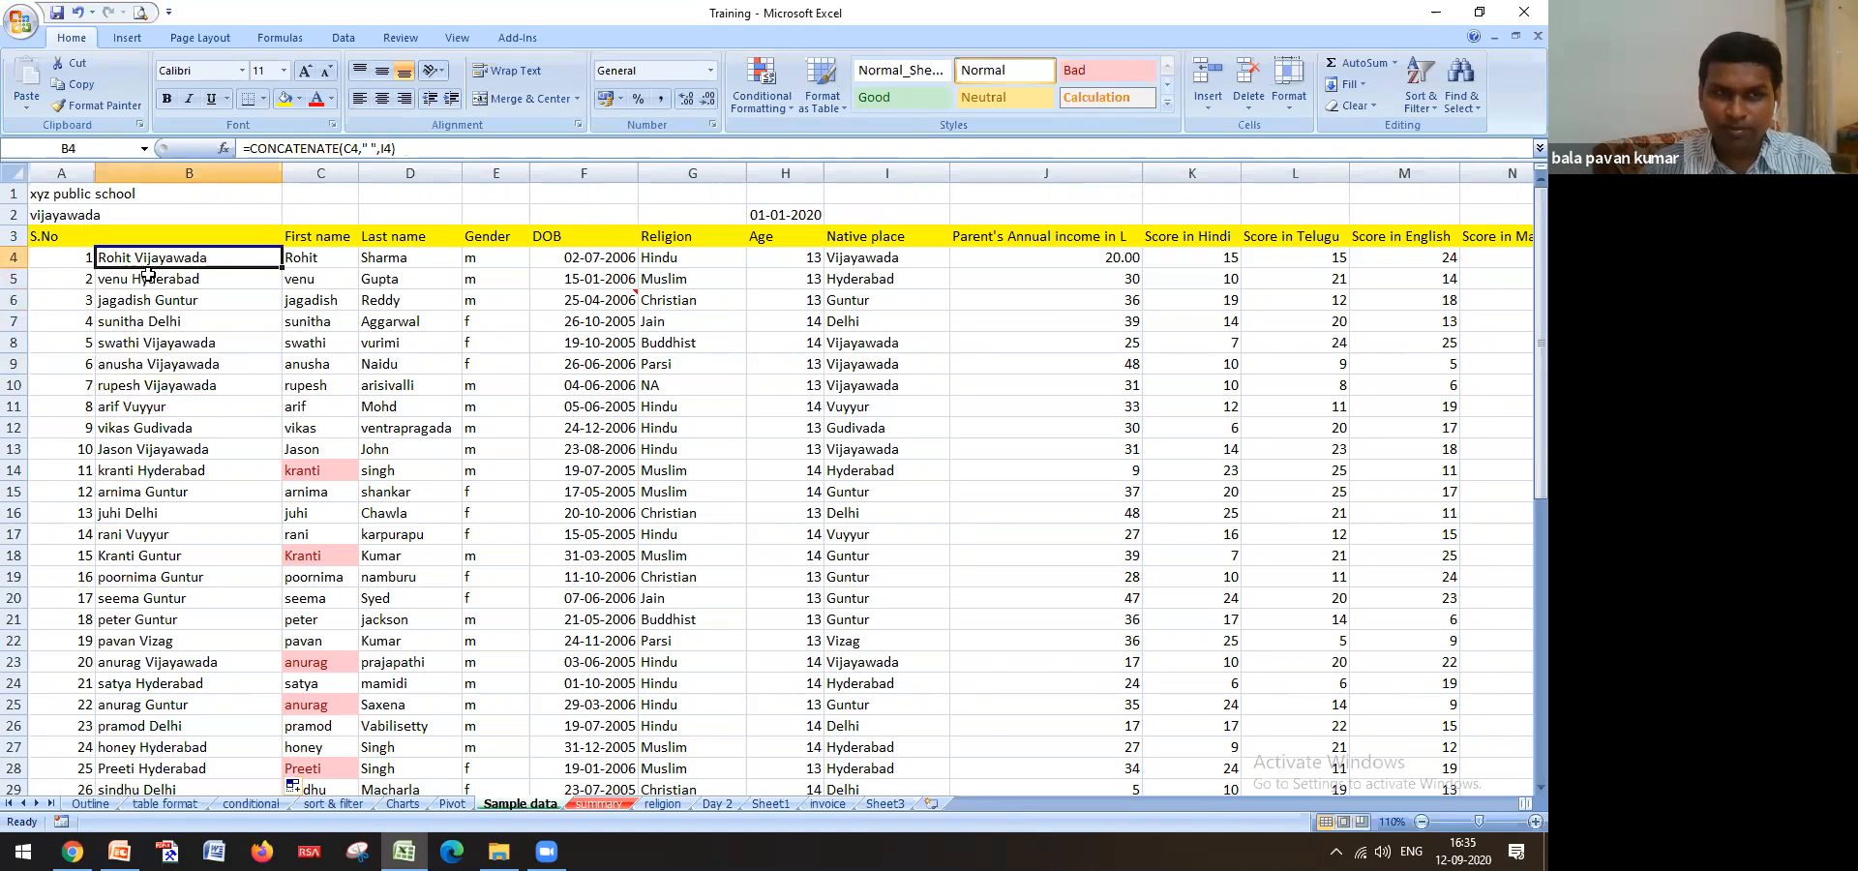
pyautogui.click(662, 805)
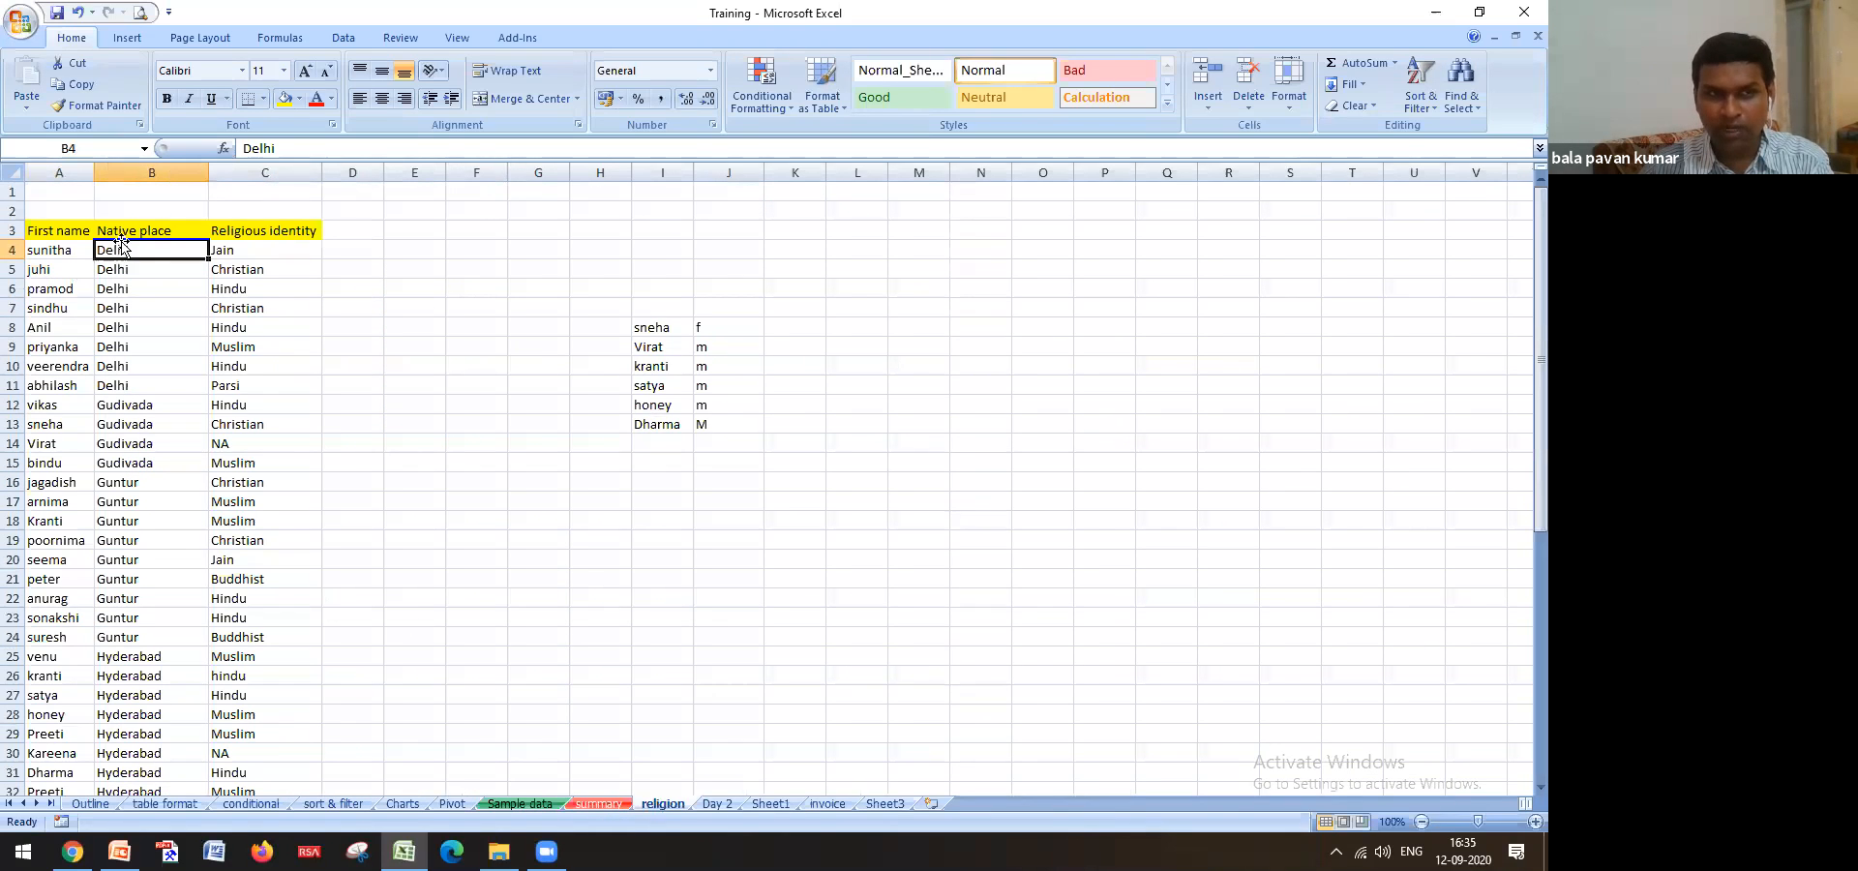
# Insert a new blank column A on the religion sheet and widen it
pyautogui.rightClick(58, 174)
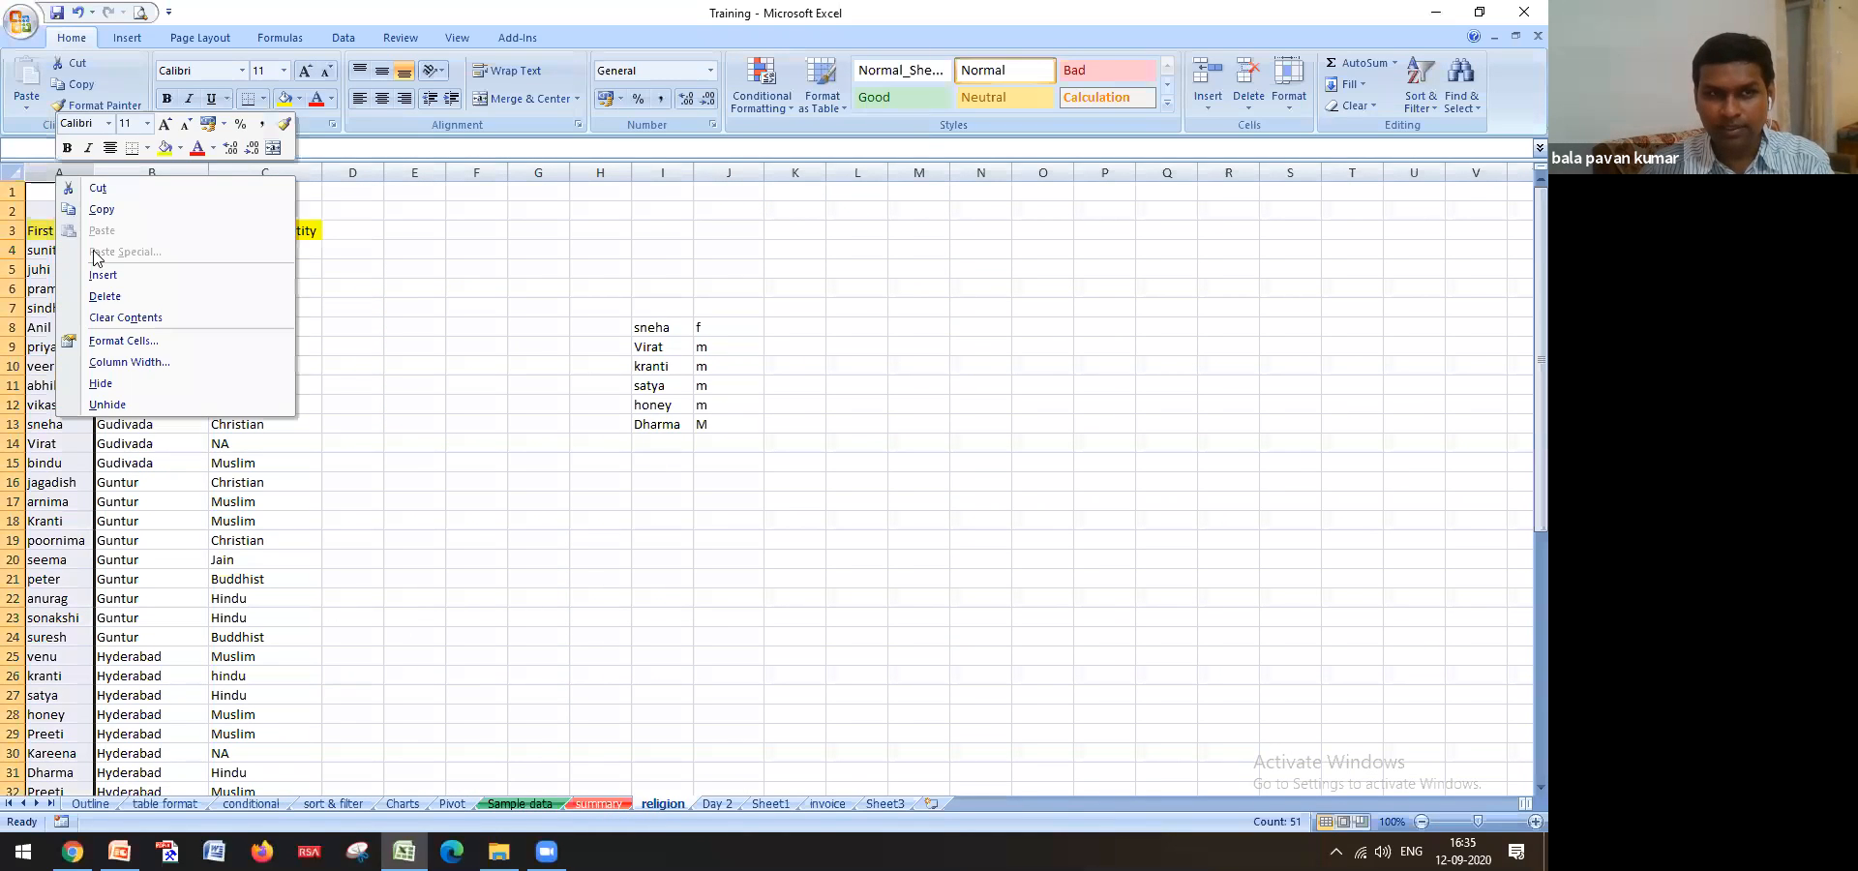
pyautogui.click(102, 275)
pyautogui.click(63, 244)
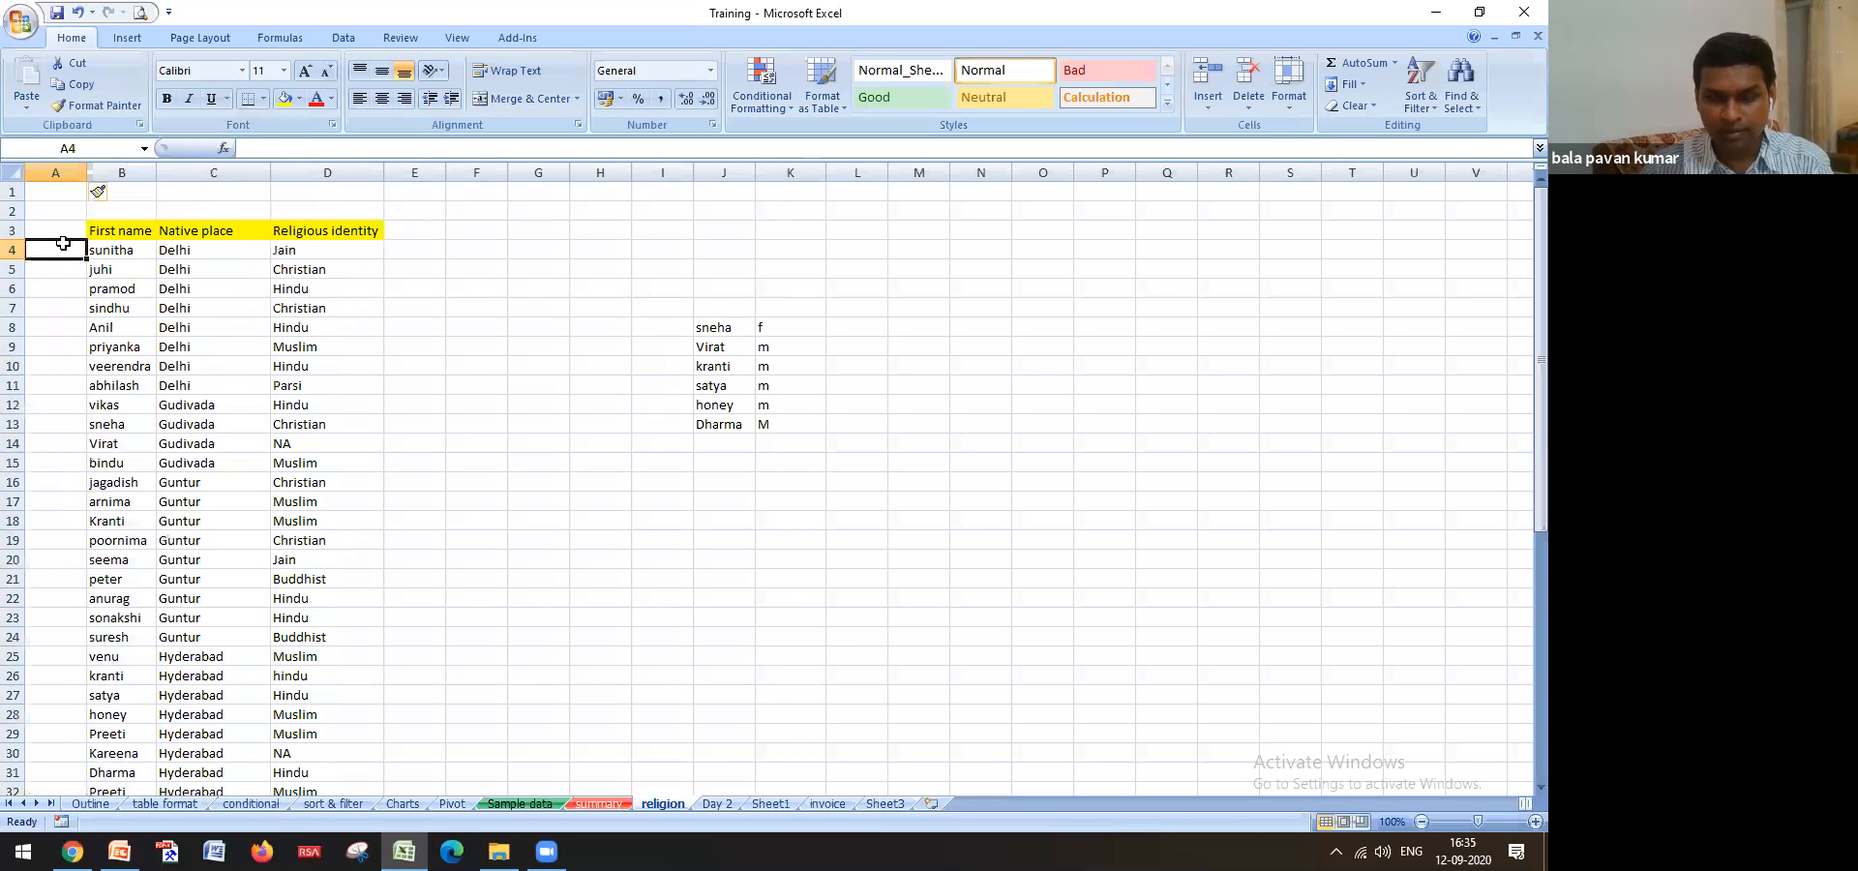
pyautogui.moveTo(86, 172); pyautogui.dragTo(171, 188)
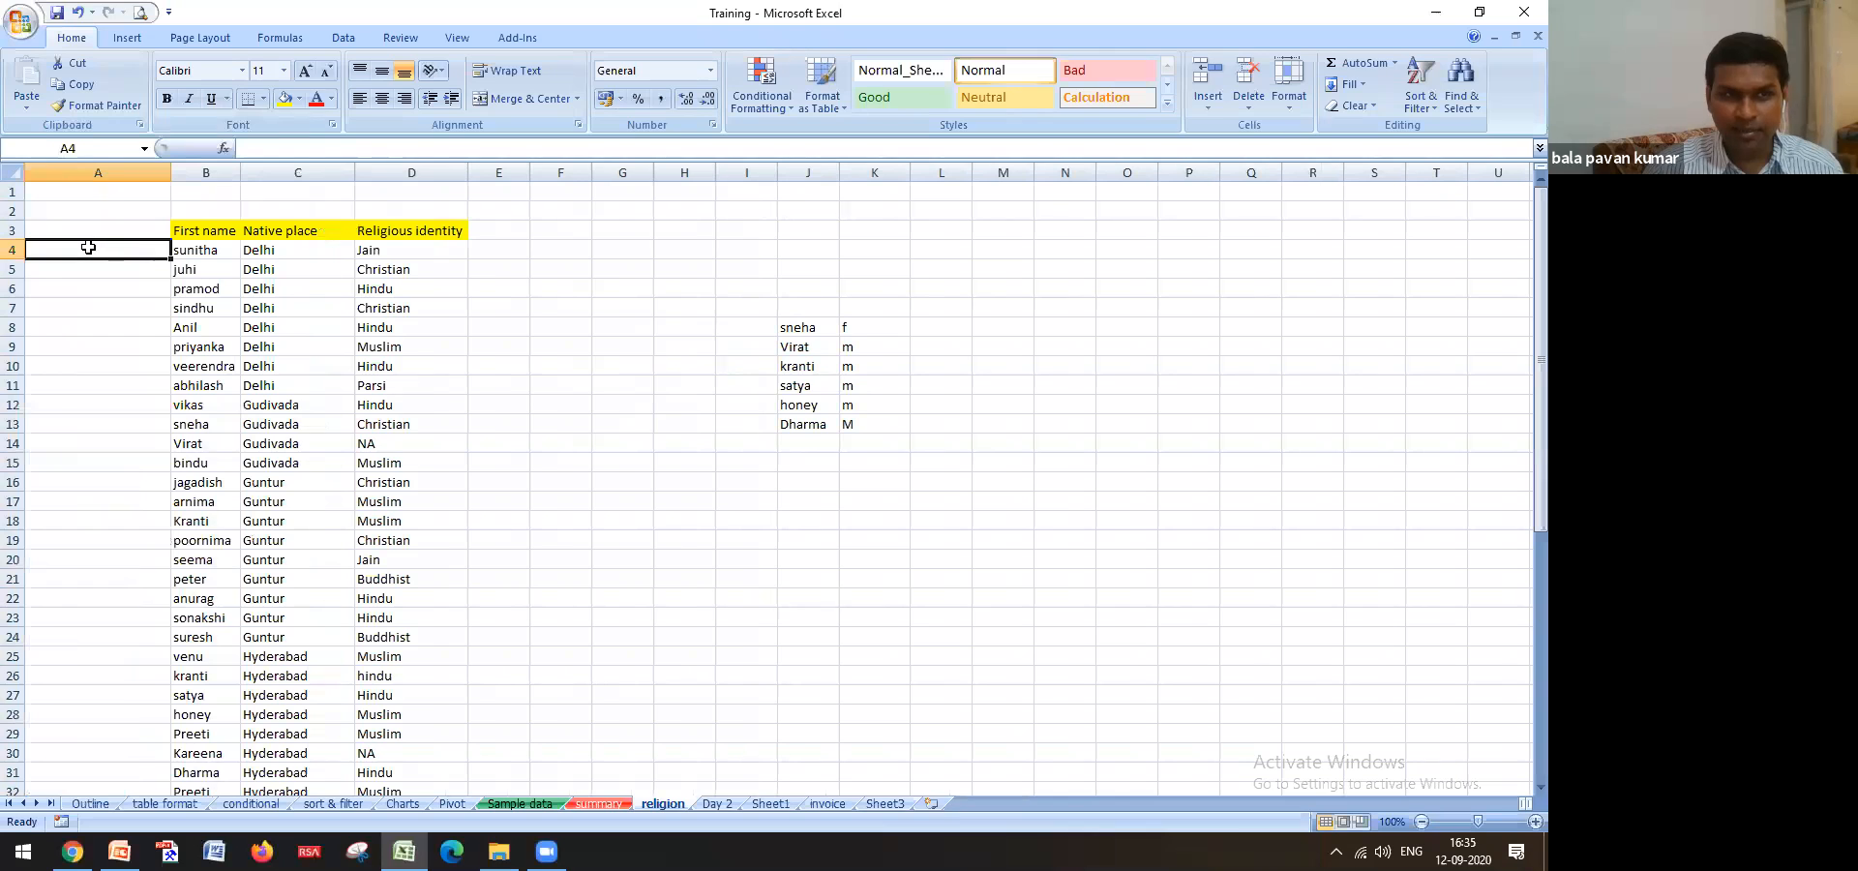
# In A4, enter a CONCATENATE formula joining B4 and C4 with a hyphen separator
pyautogui.write('=con')
pyautogui.press('Tab')
pyautogui.moveTo(193, 251); pyautogui.dragTo(194, 251)
pyautogui.press('BackSpace')
pyautogui.write(',')
pyautogui.press('BackSpace')
pyautogui.press('BackSpace')
pyautogui.press('BackSpace')
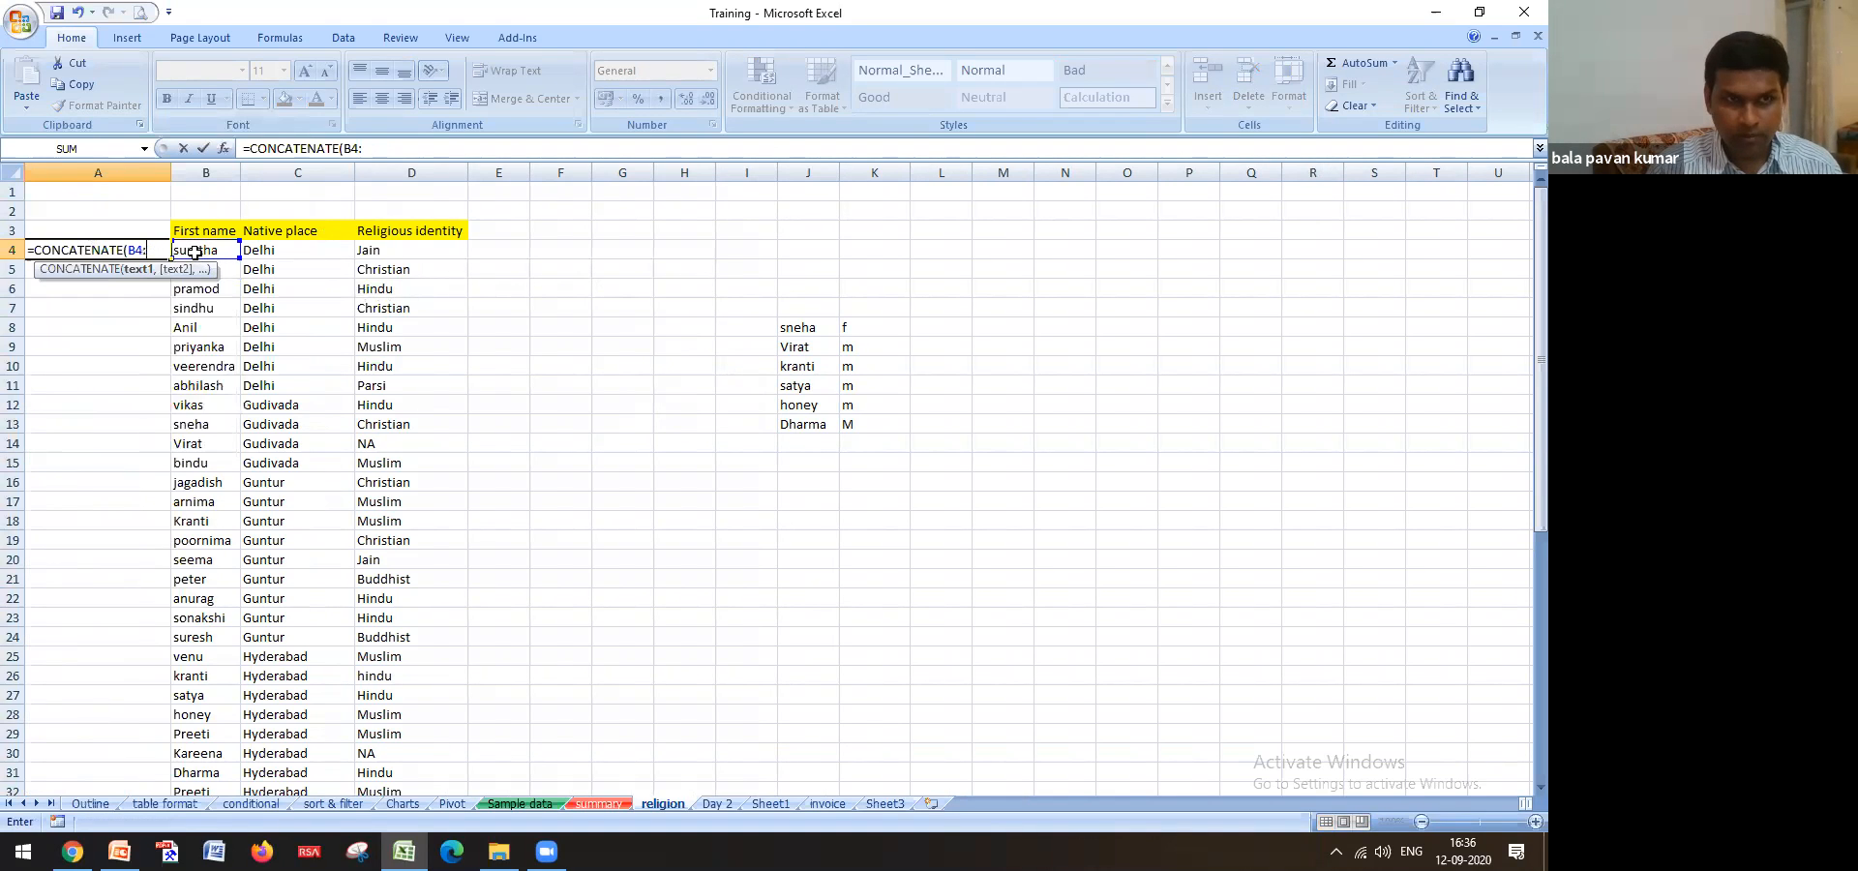
pyautogui.write(',"')
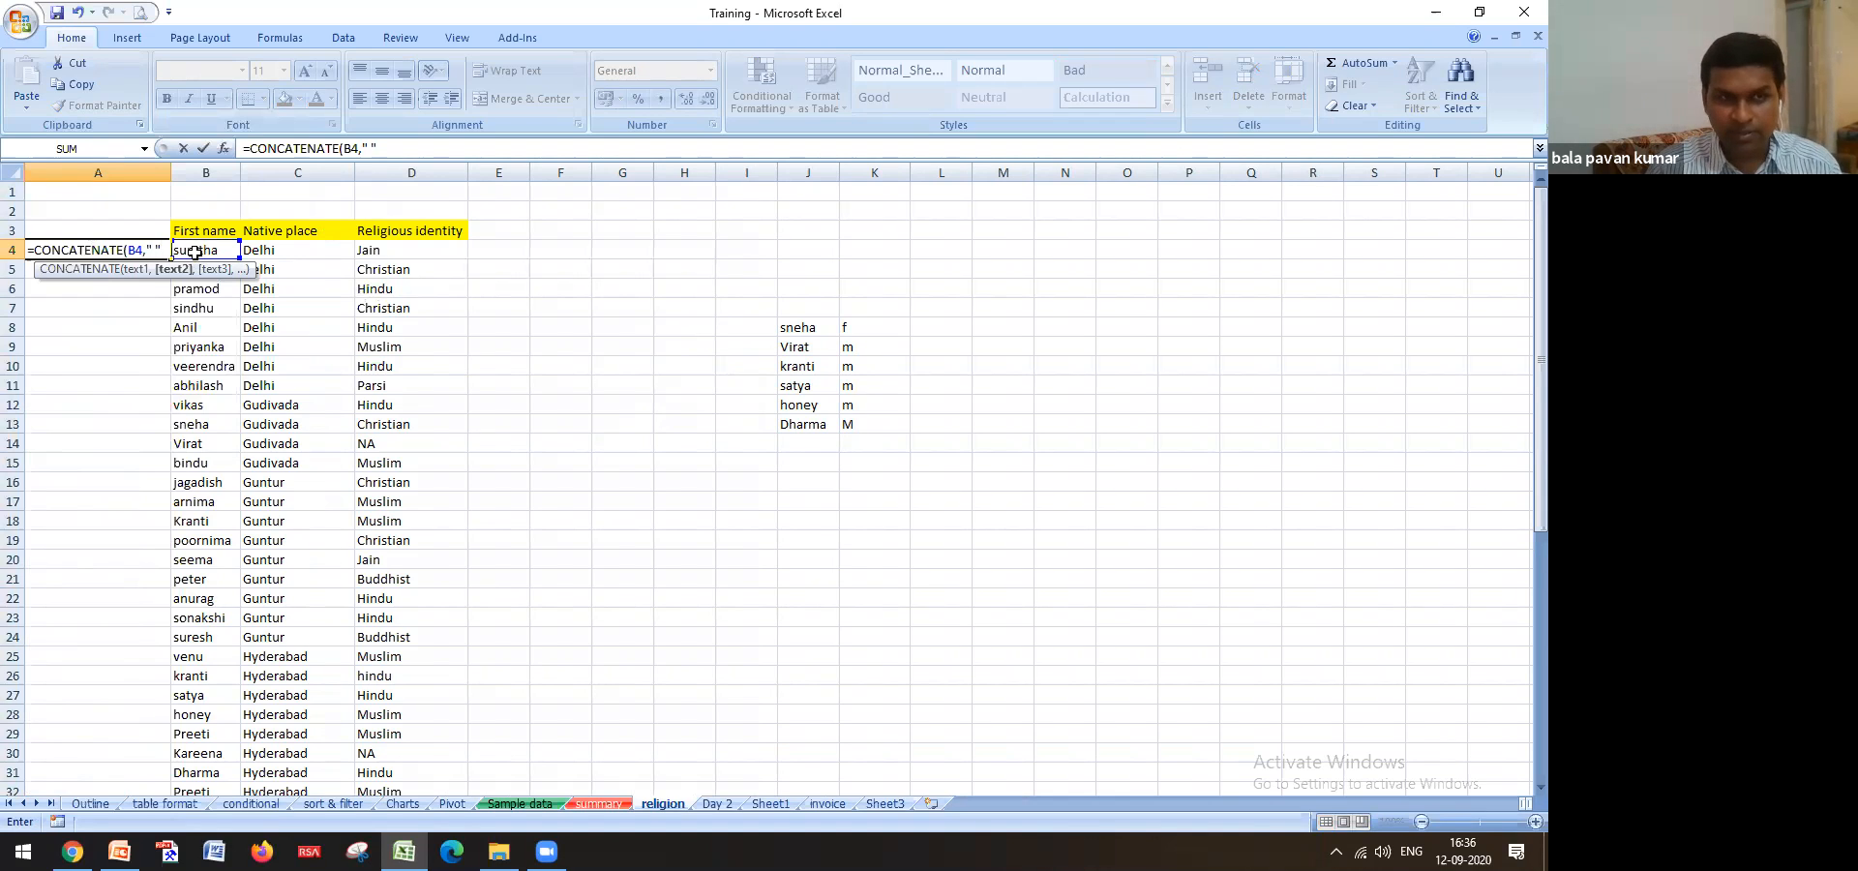
pyautogui.write('-')
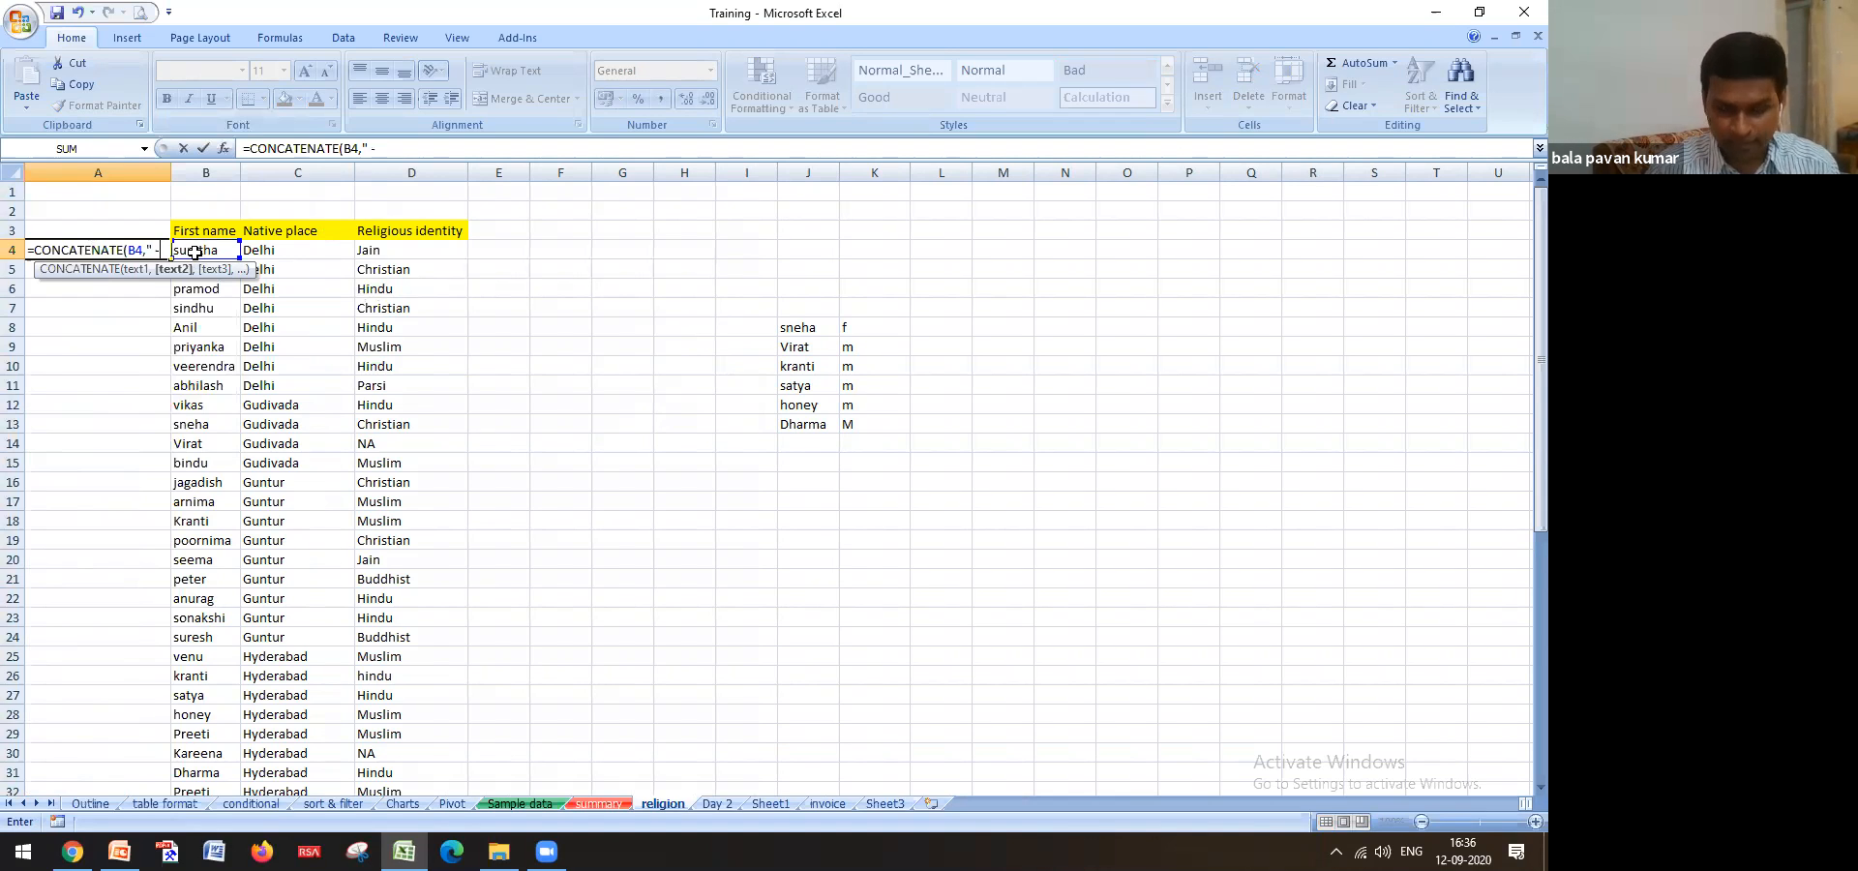
pyautogui.write('",')
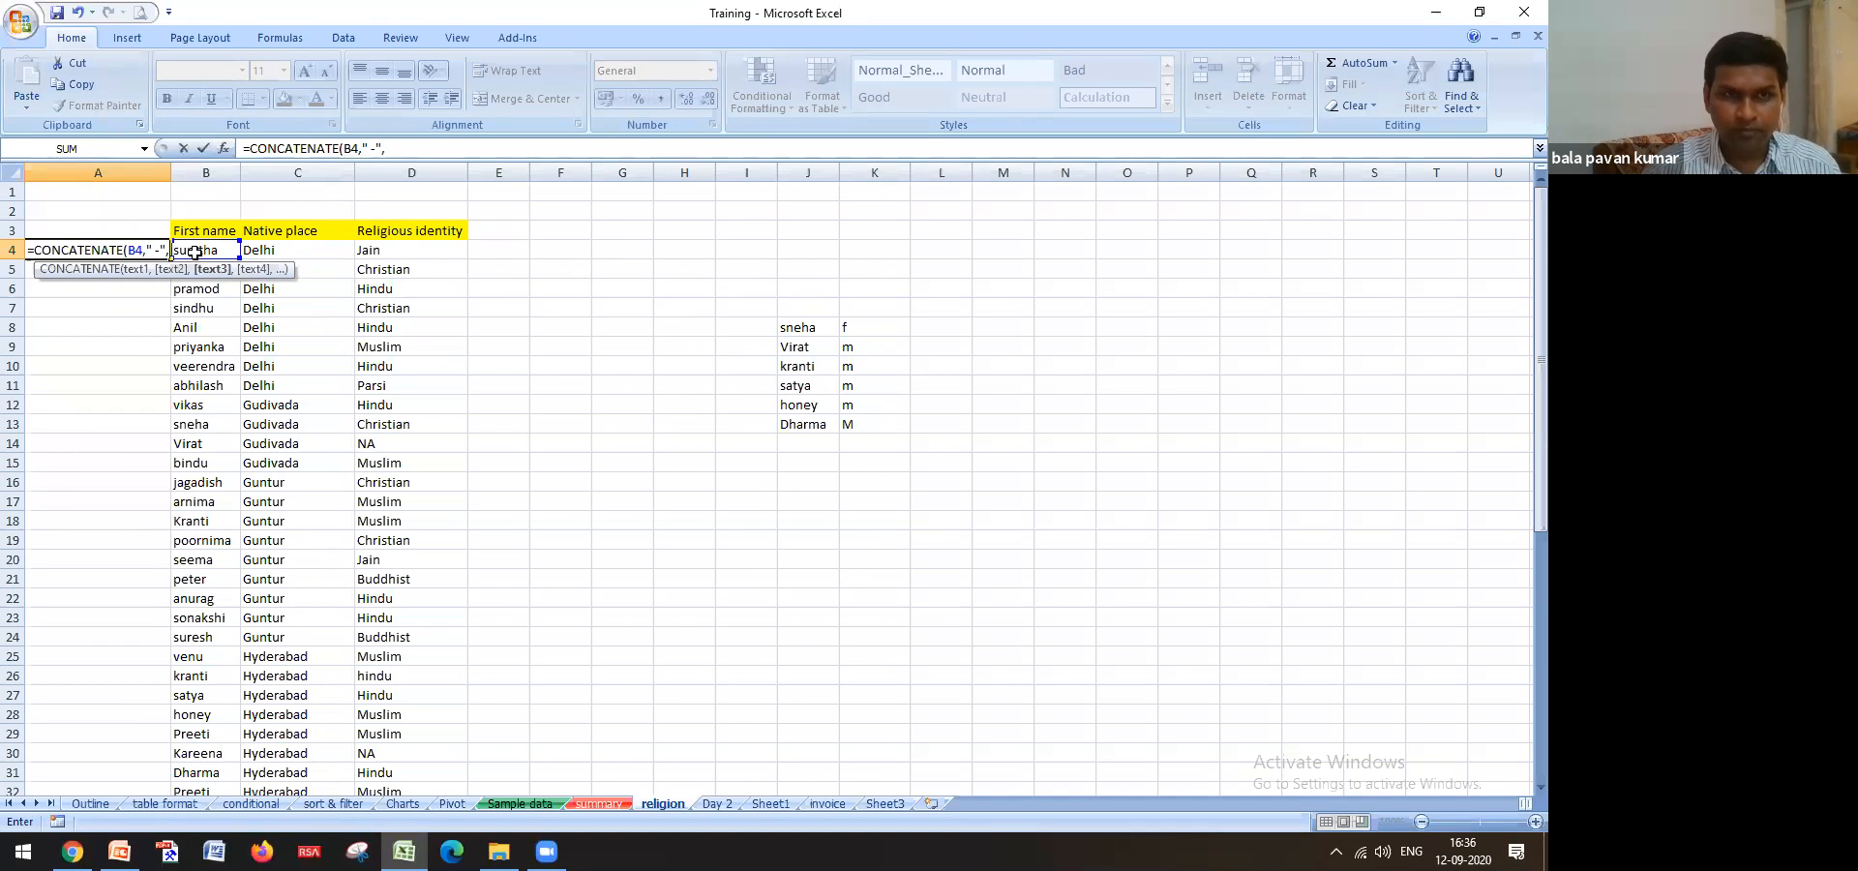
pyautogui.click(330, 251)
pyautogui.press('Return')
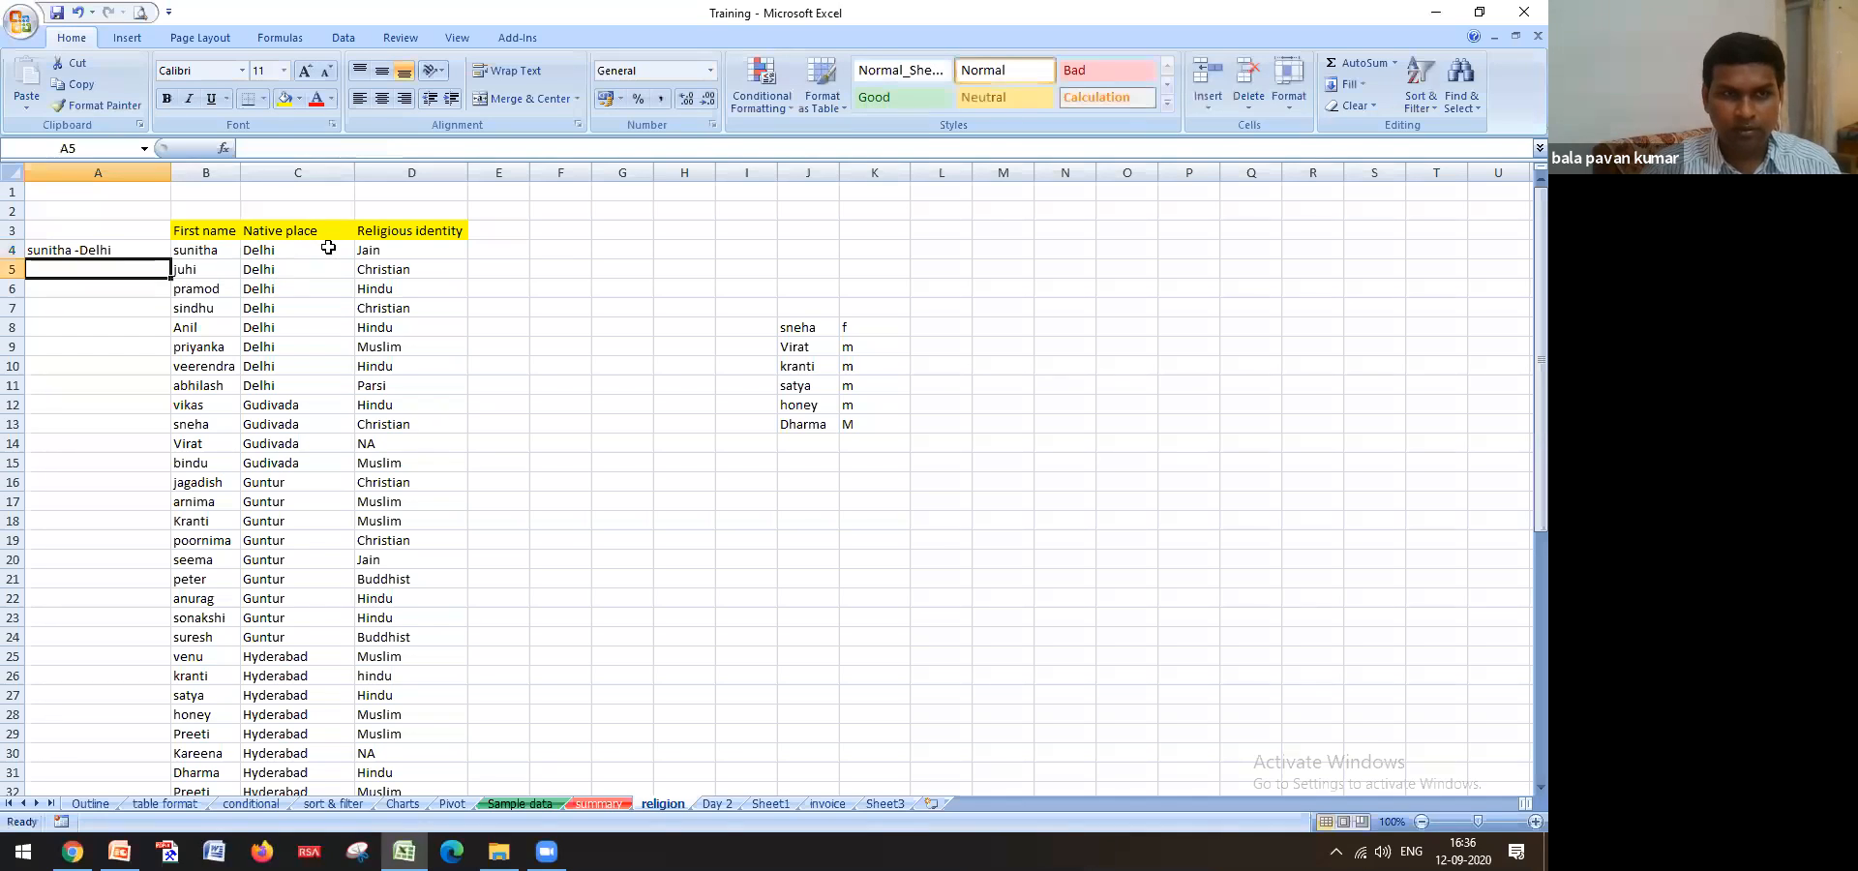
# Edit A4 to use a space instead of the hyphen: =CONCATENATE(B4," ",C4)
pyautogui.click(113, 254)
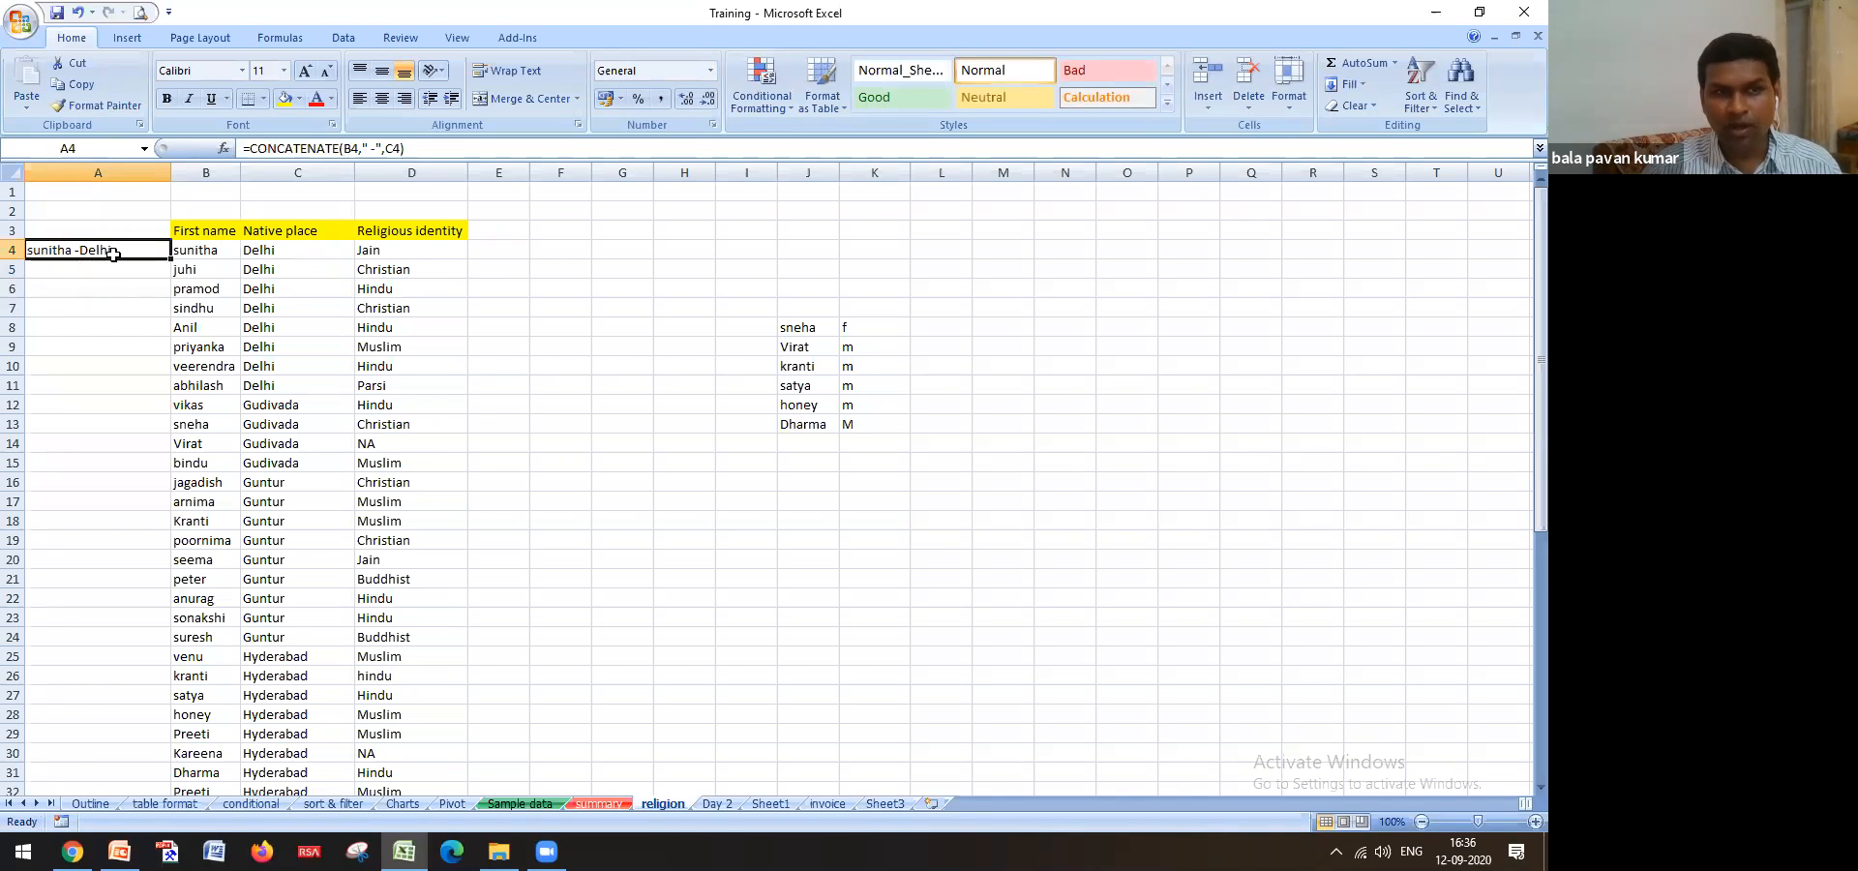
pyautogui.doubleClick(113, 254)
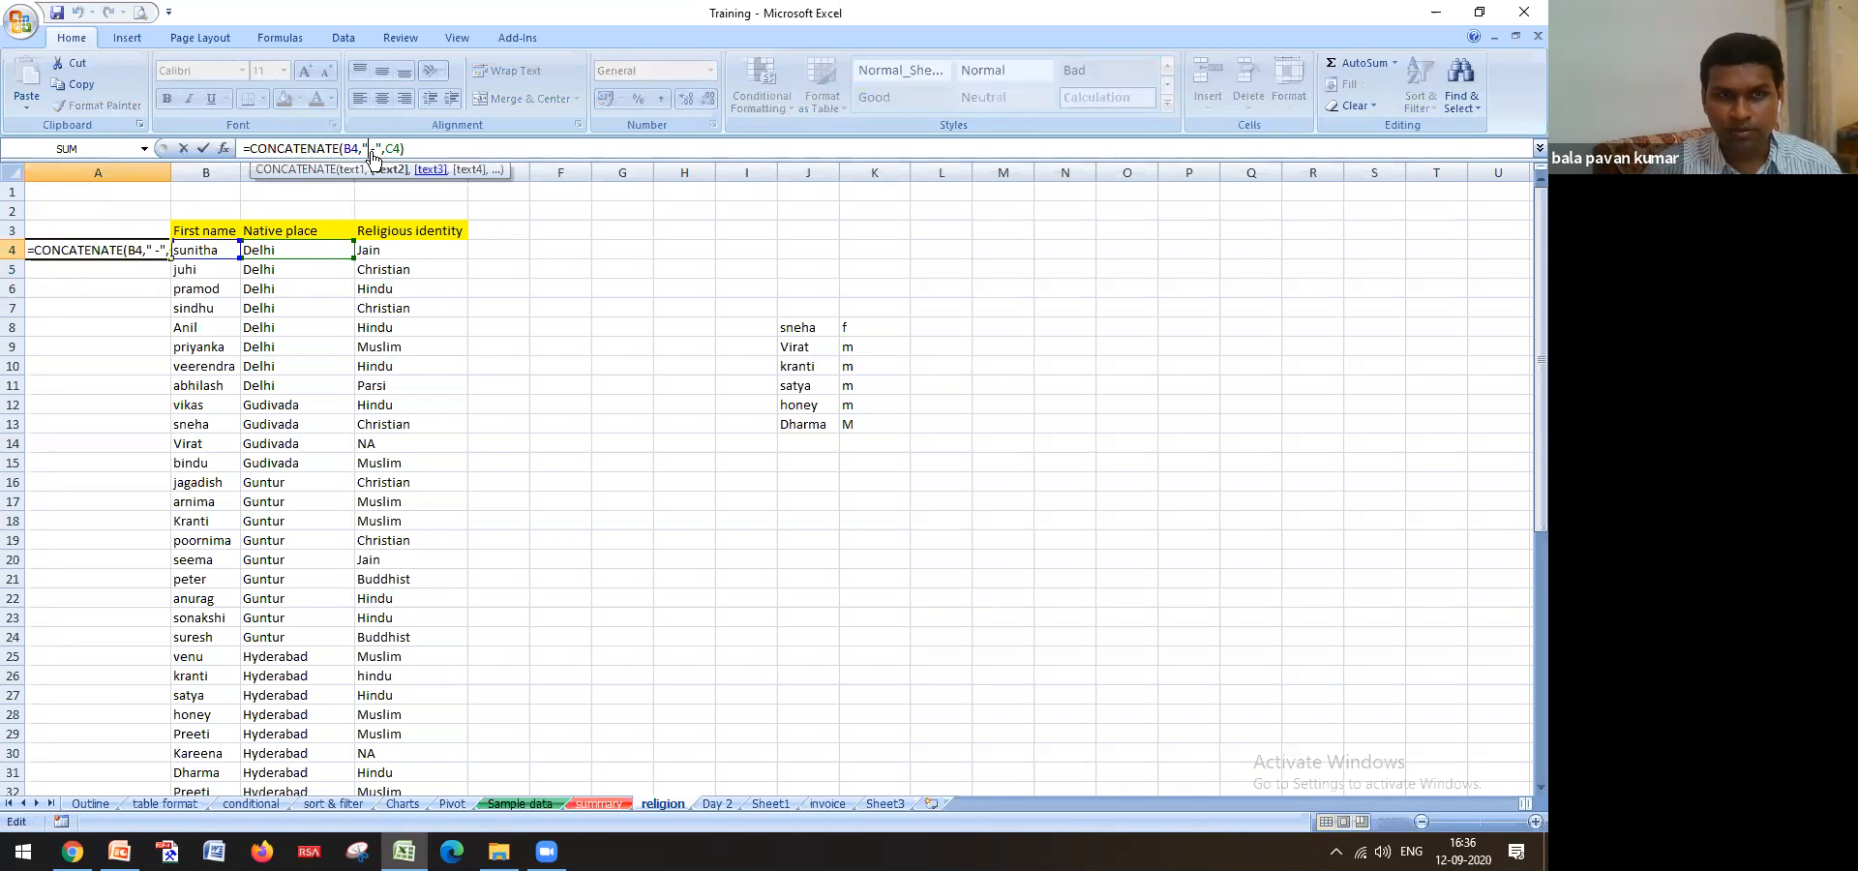
pyautogui.press('BackSpace')
pyautogui.press('Delete')
pyautogui.press('Return')
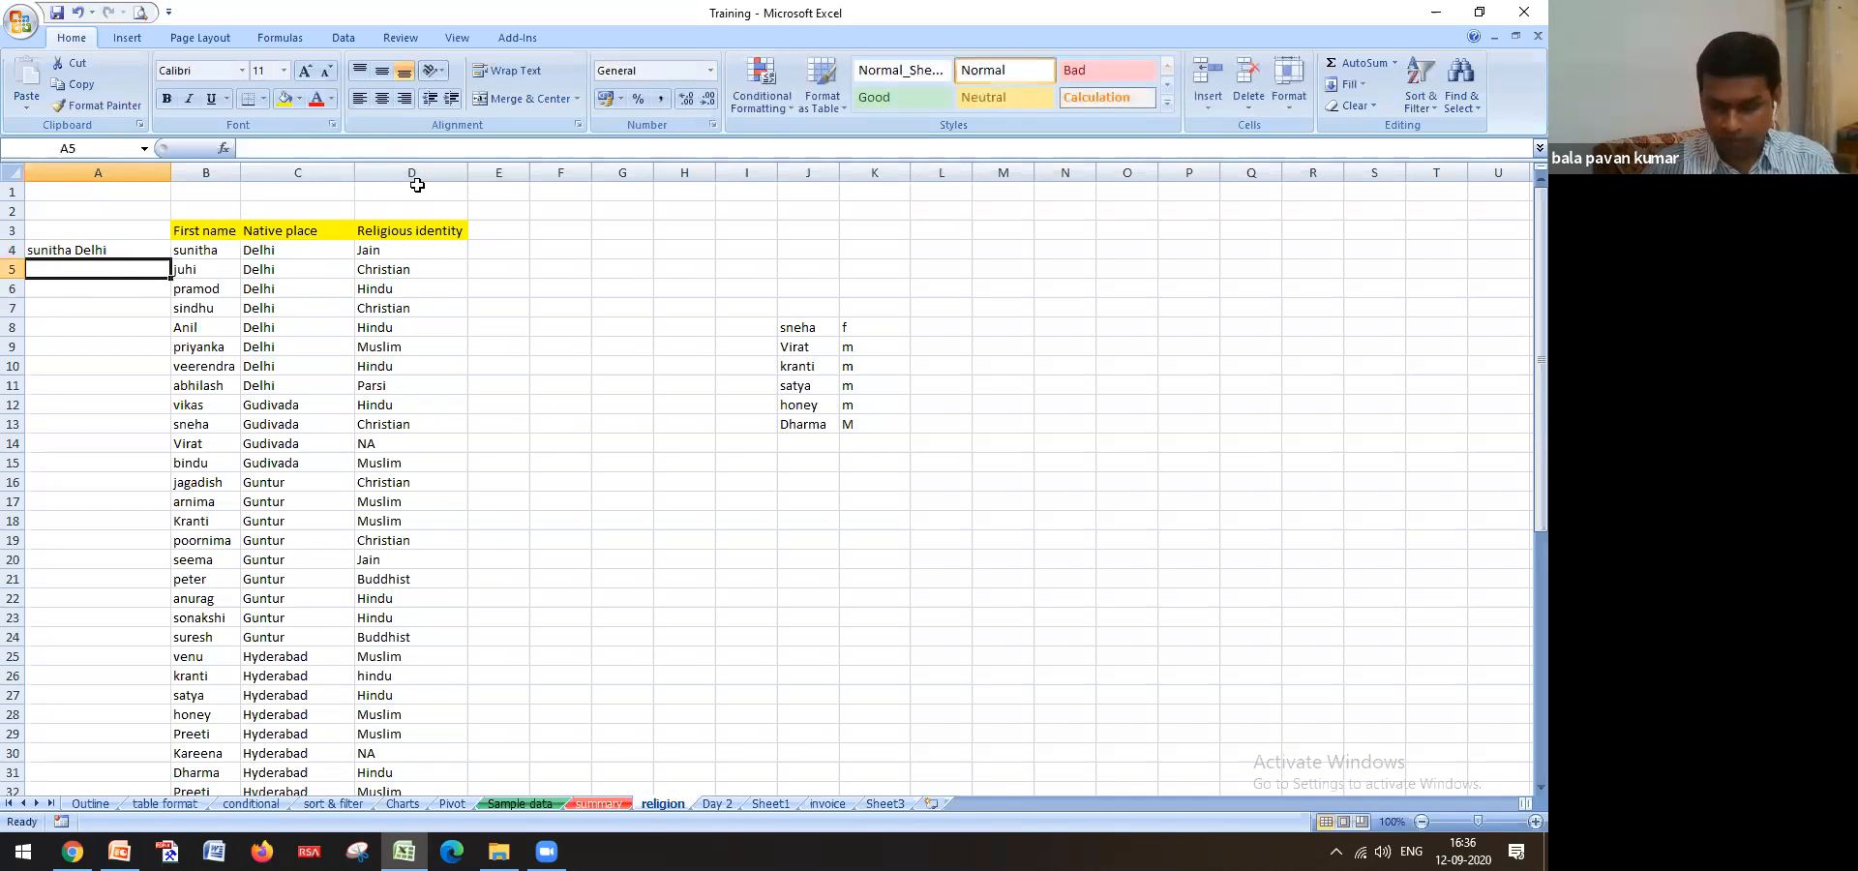
pyautogui.press('Up')
# Fill the A4 key formula down column A through row 53
pyautogui.moveTo(171, 258); pyautogui.dragTo(172, 258)
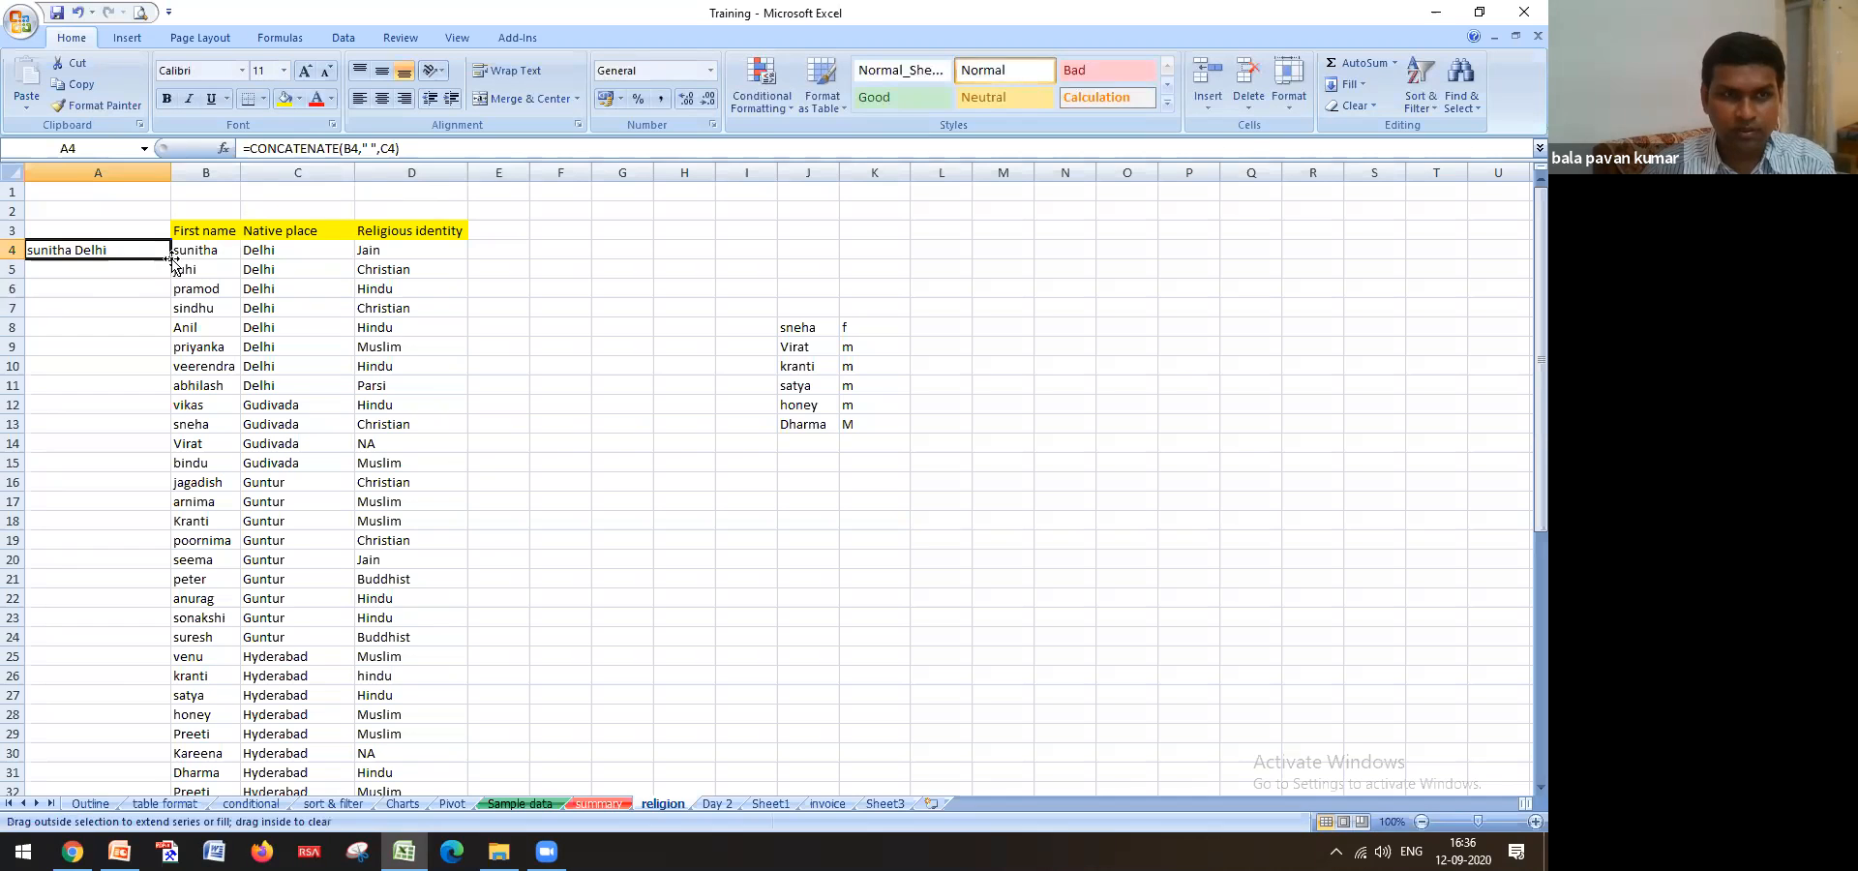
pyautogui.doubleClick(171, 259)
pyautogui.scroll(-10, 103, 498)
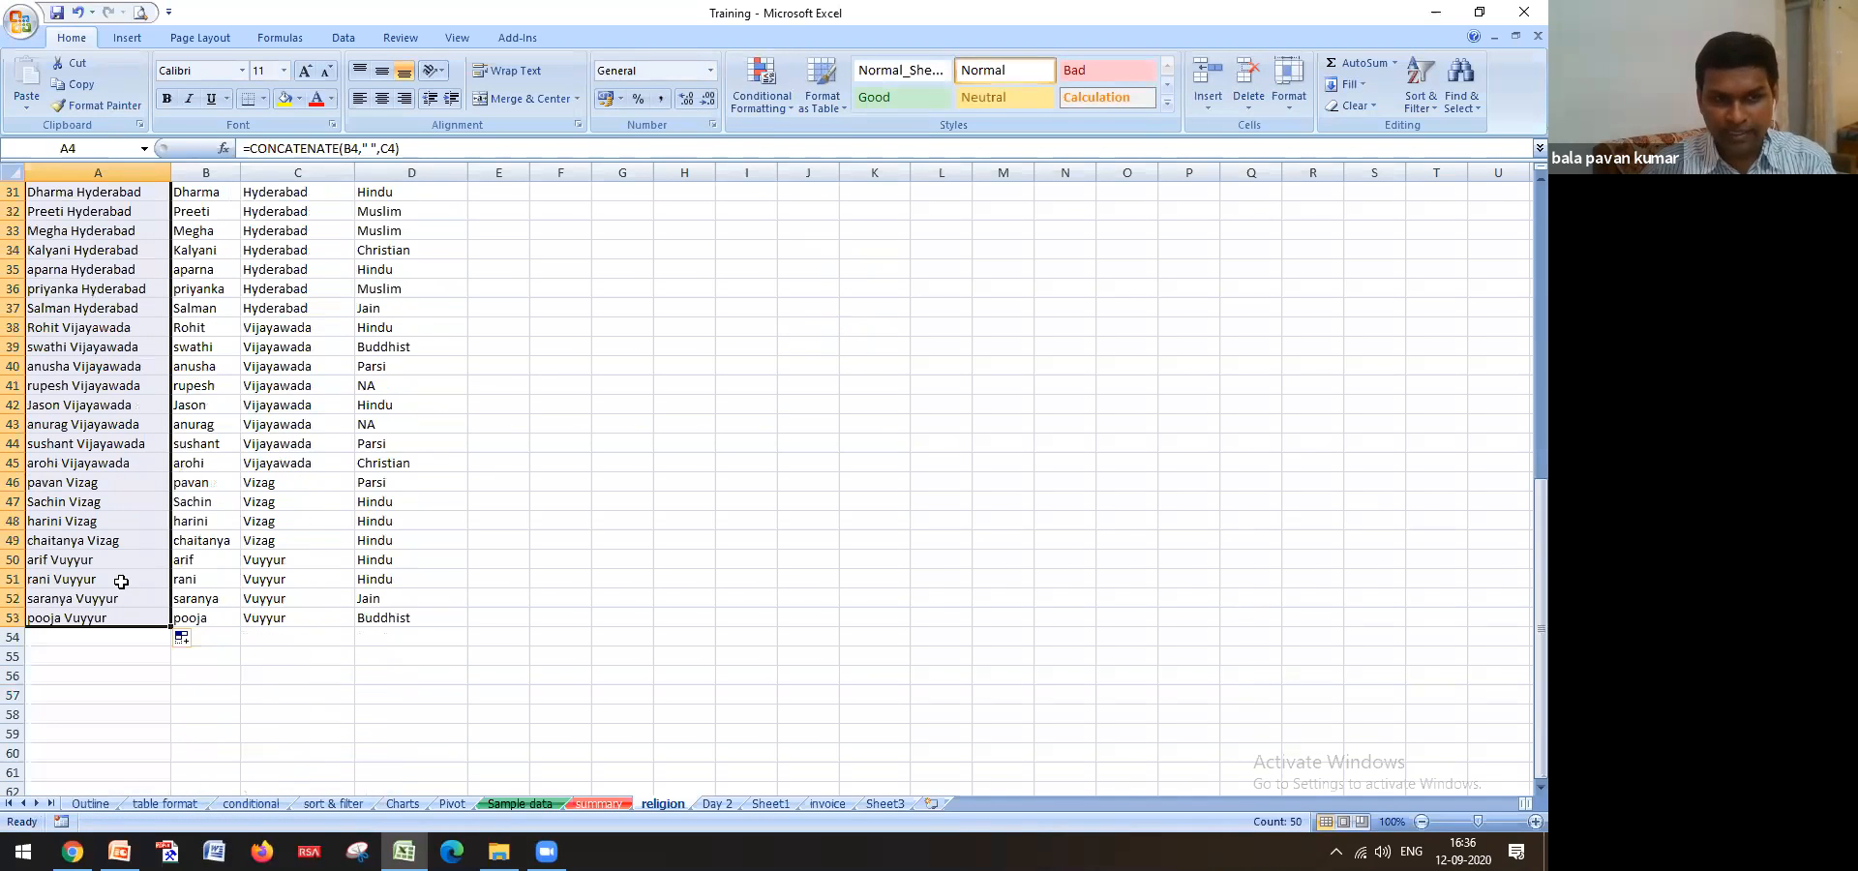
pyautogui.scroll(8, 94, 480)
pyautogui.scroll(2, 94, 480)
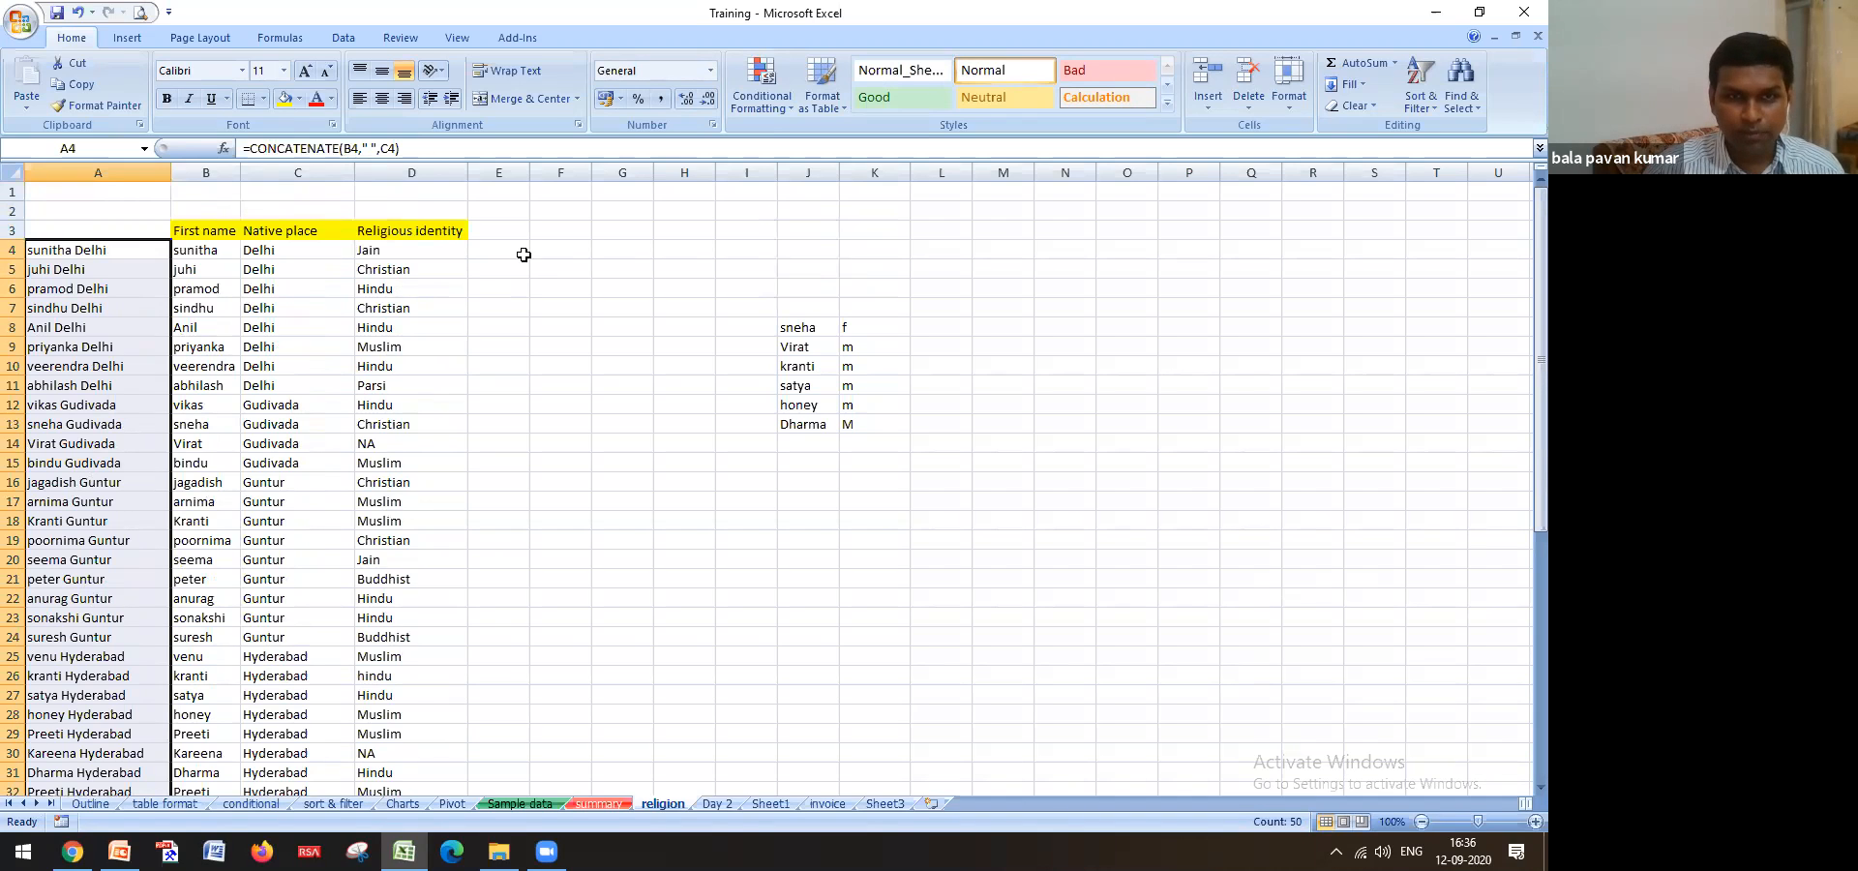
pyautogui.click(622, 307)
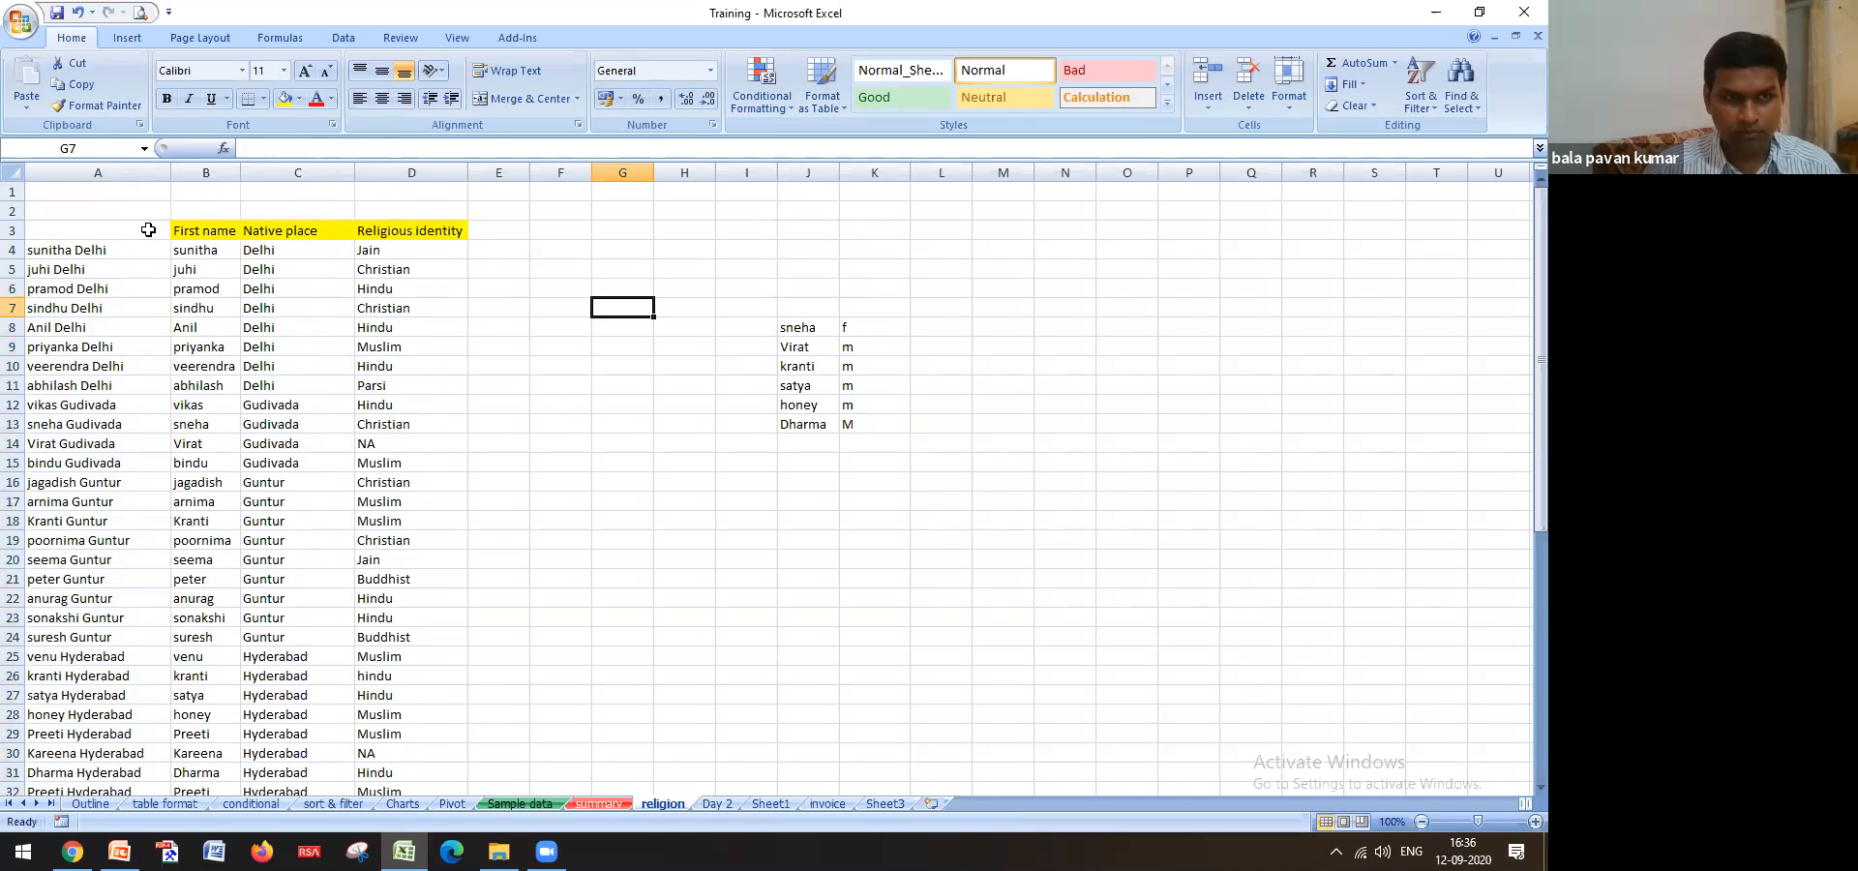
# Return to Sample data and select G4 under Religion
pyautogui.click(592, 804)
pyautogui.click(540, 807)
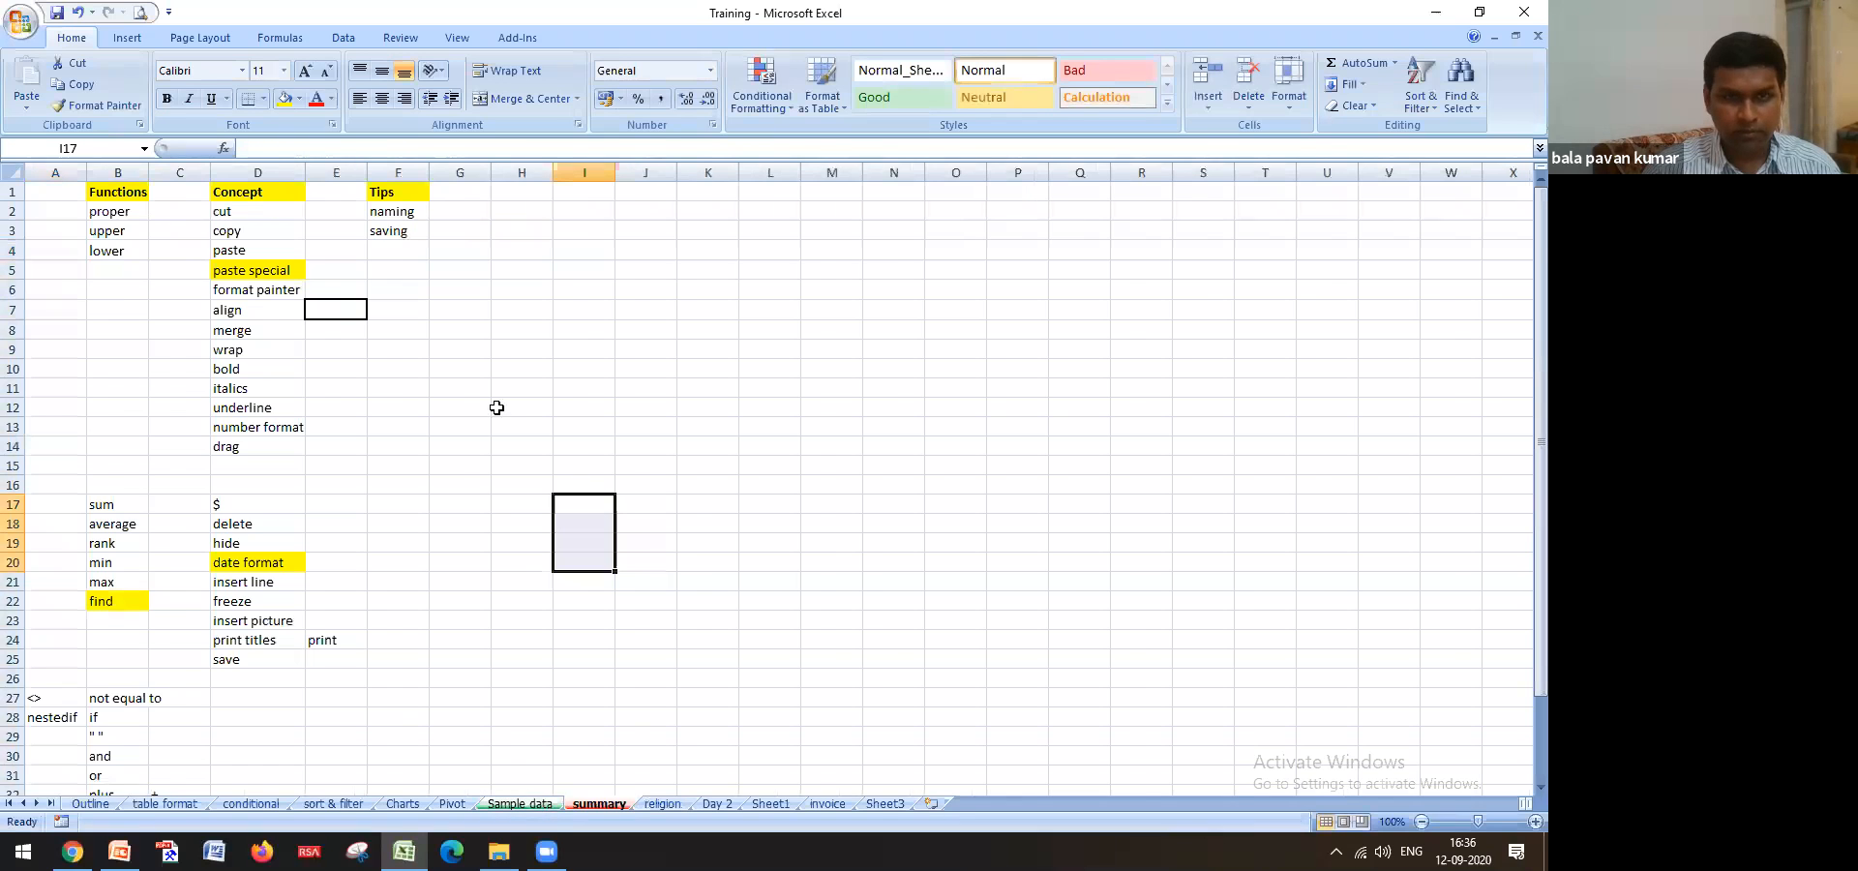
pyautogui.click(690, 256)
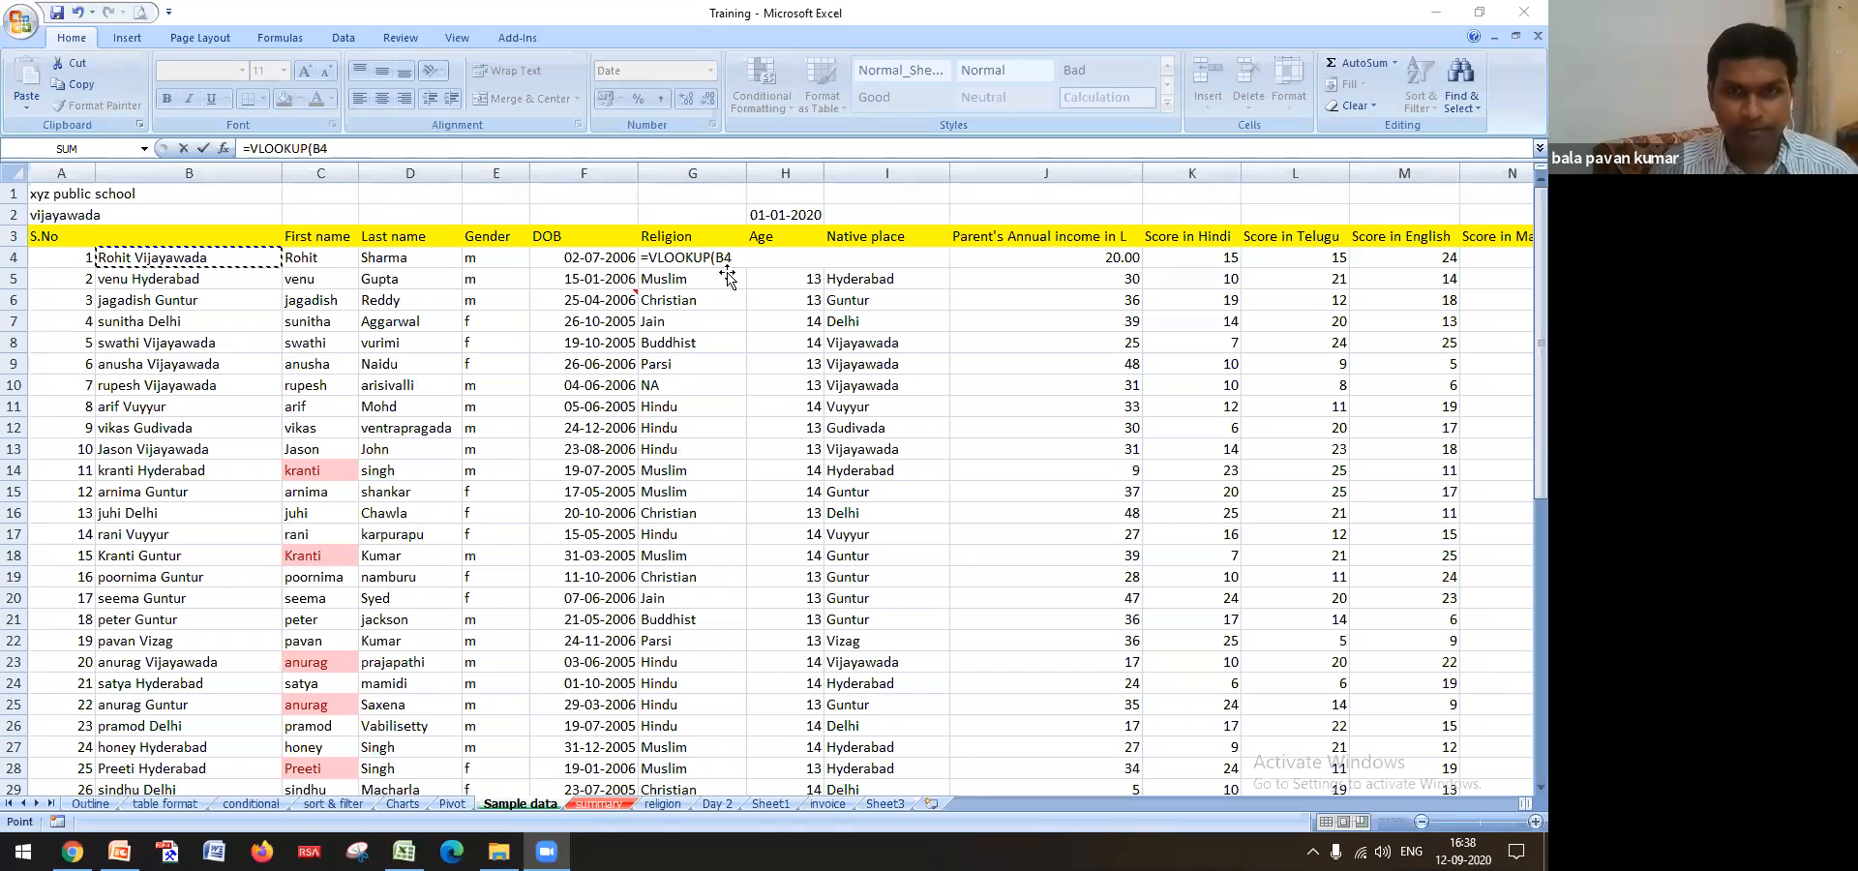
# Enter =VLOOKUP(B4,religion!$A$4:$D$53,4,0) in G4
pyautogui.press('Escape')
pyautogui.write('=vlo')
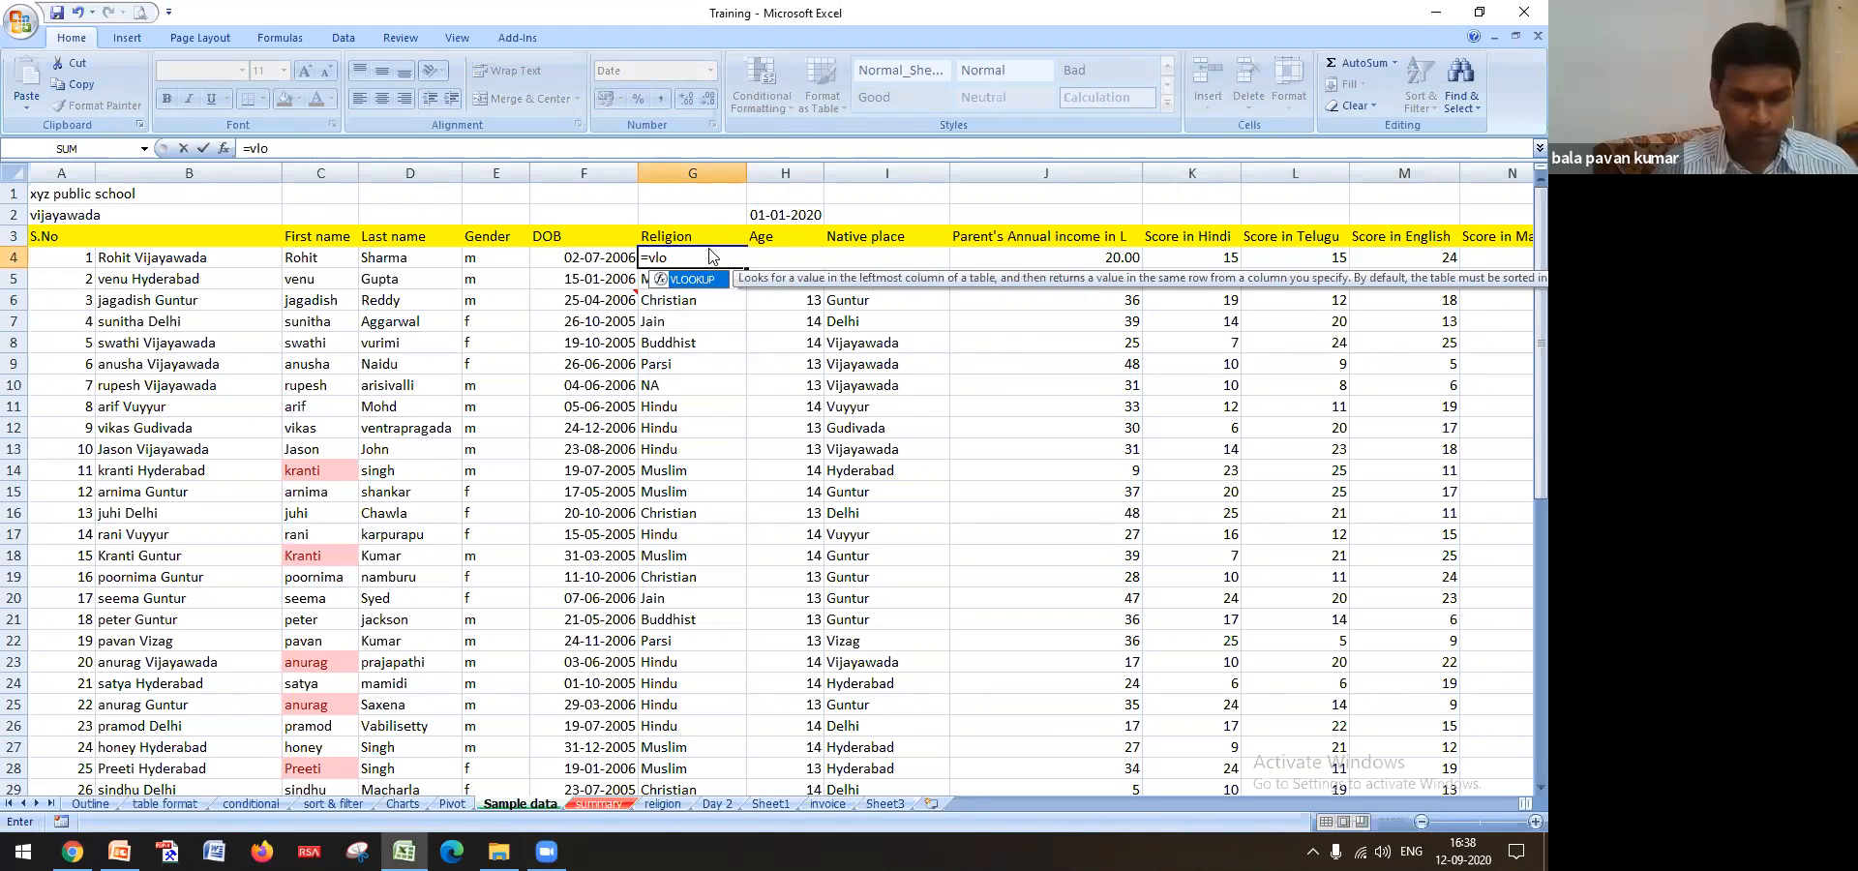
pyautogui.press('Tab')
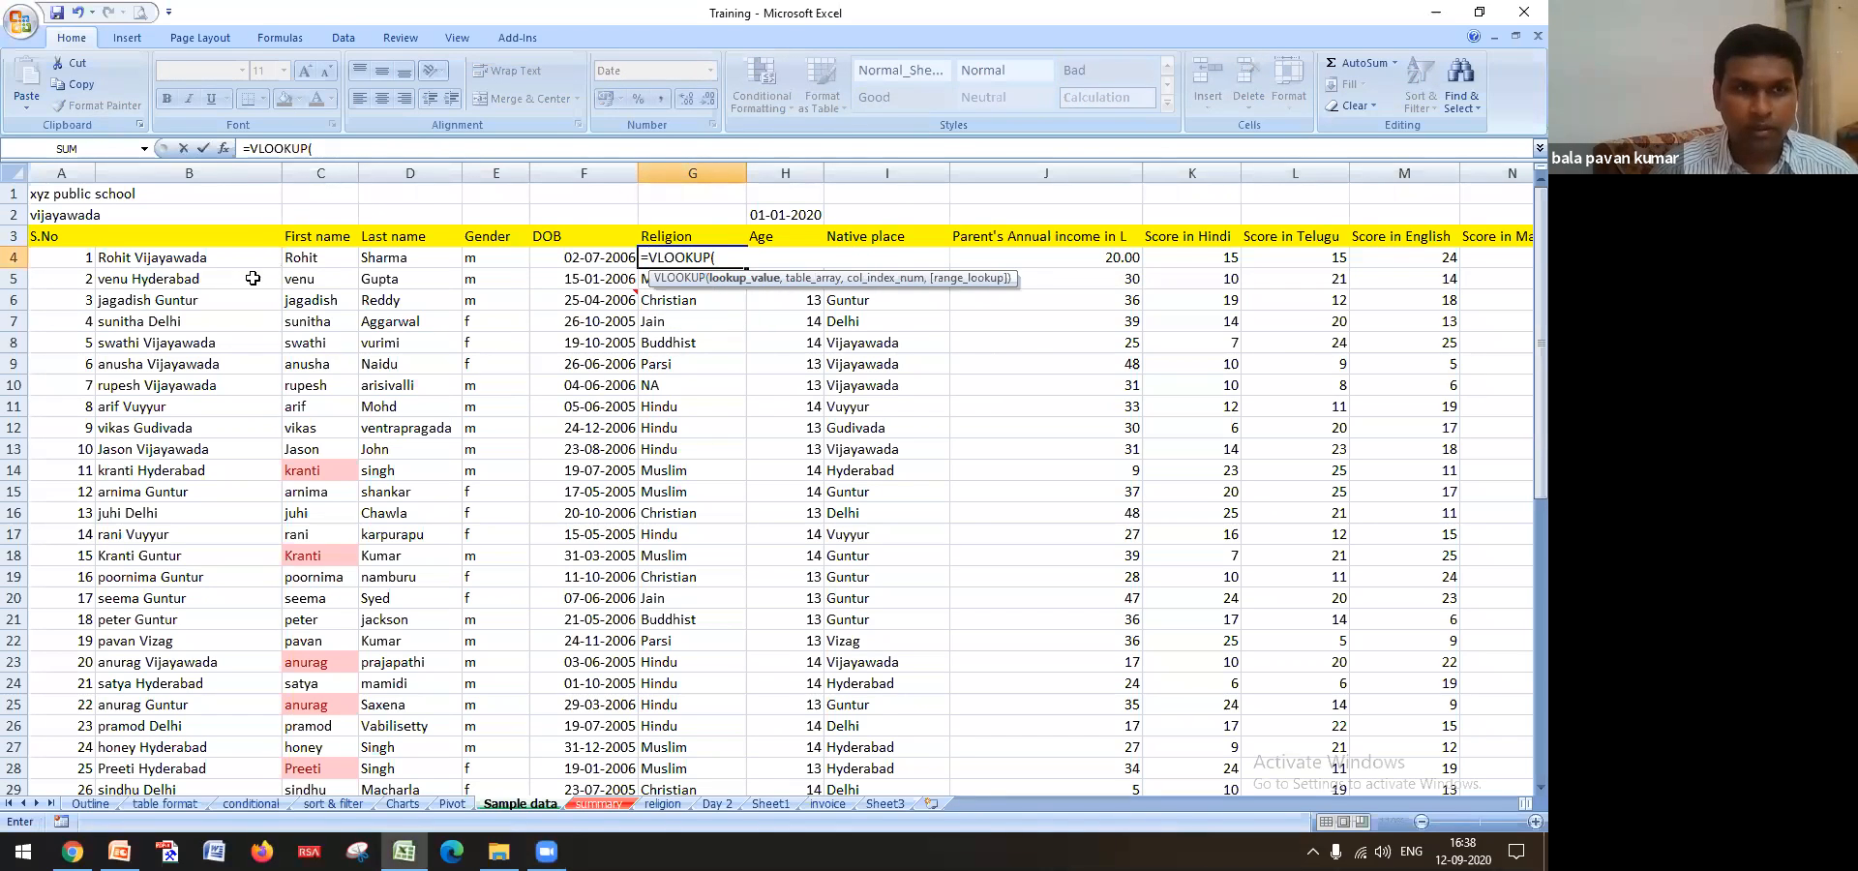
pyautogui.click(237, 261)
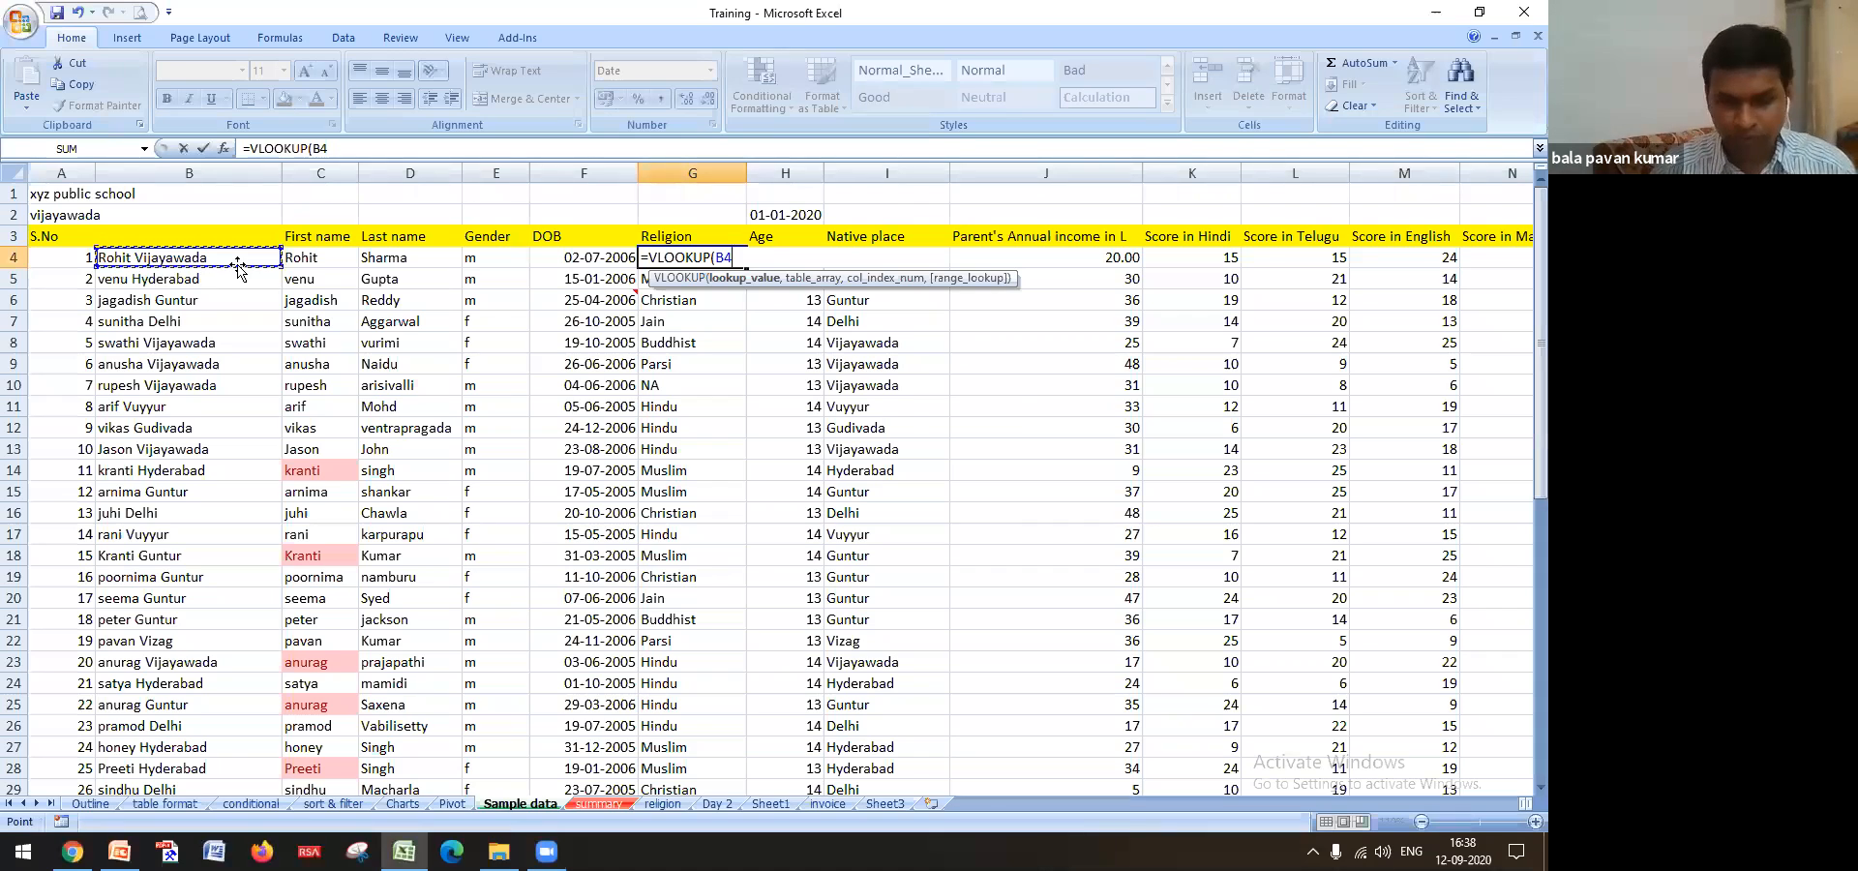
pyautogui.write(',')
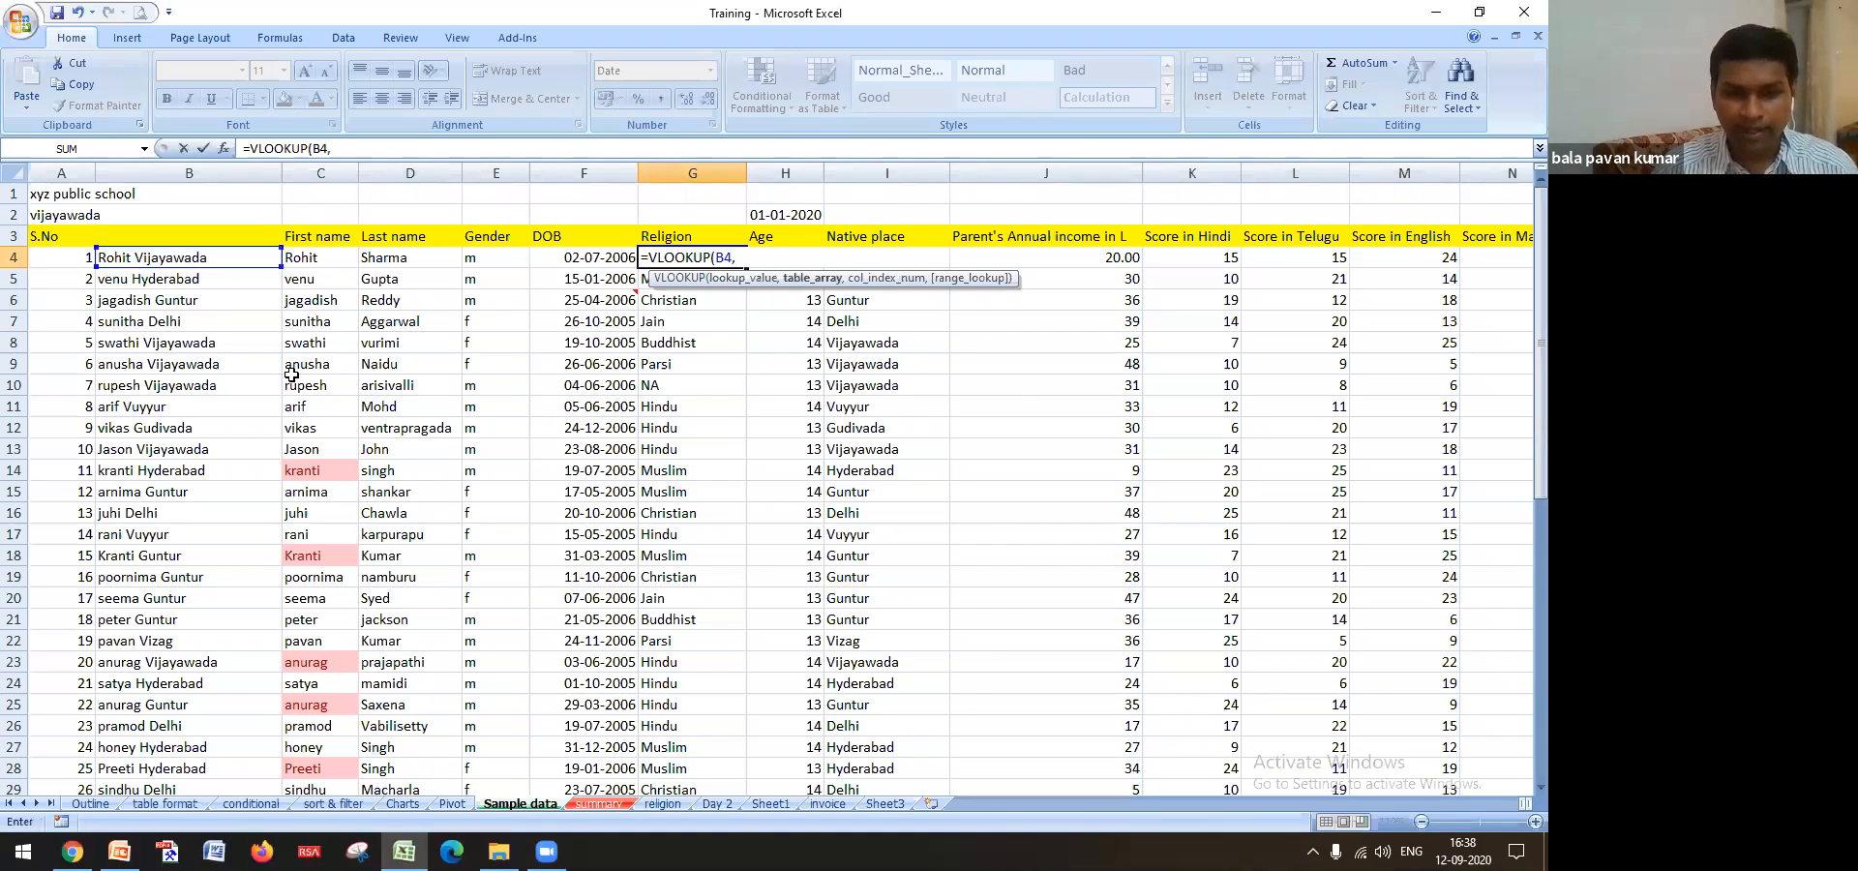
pyautogui.click(651, 807)
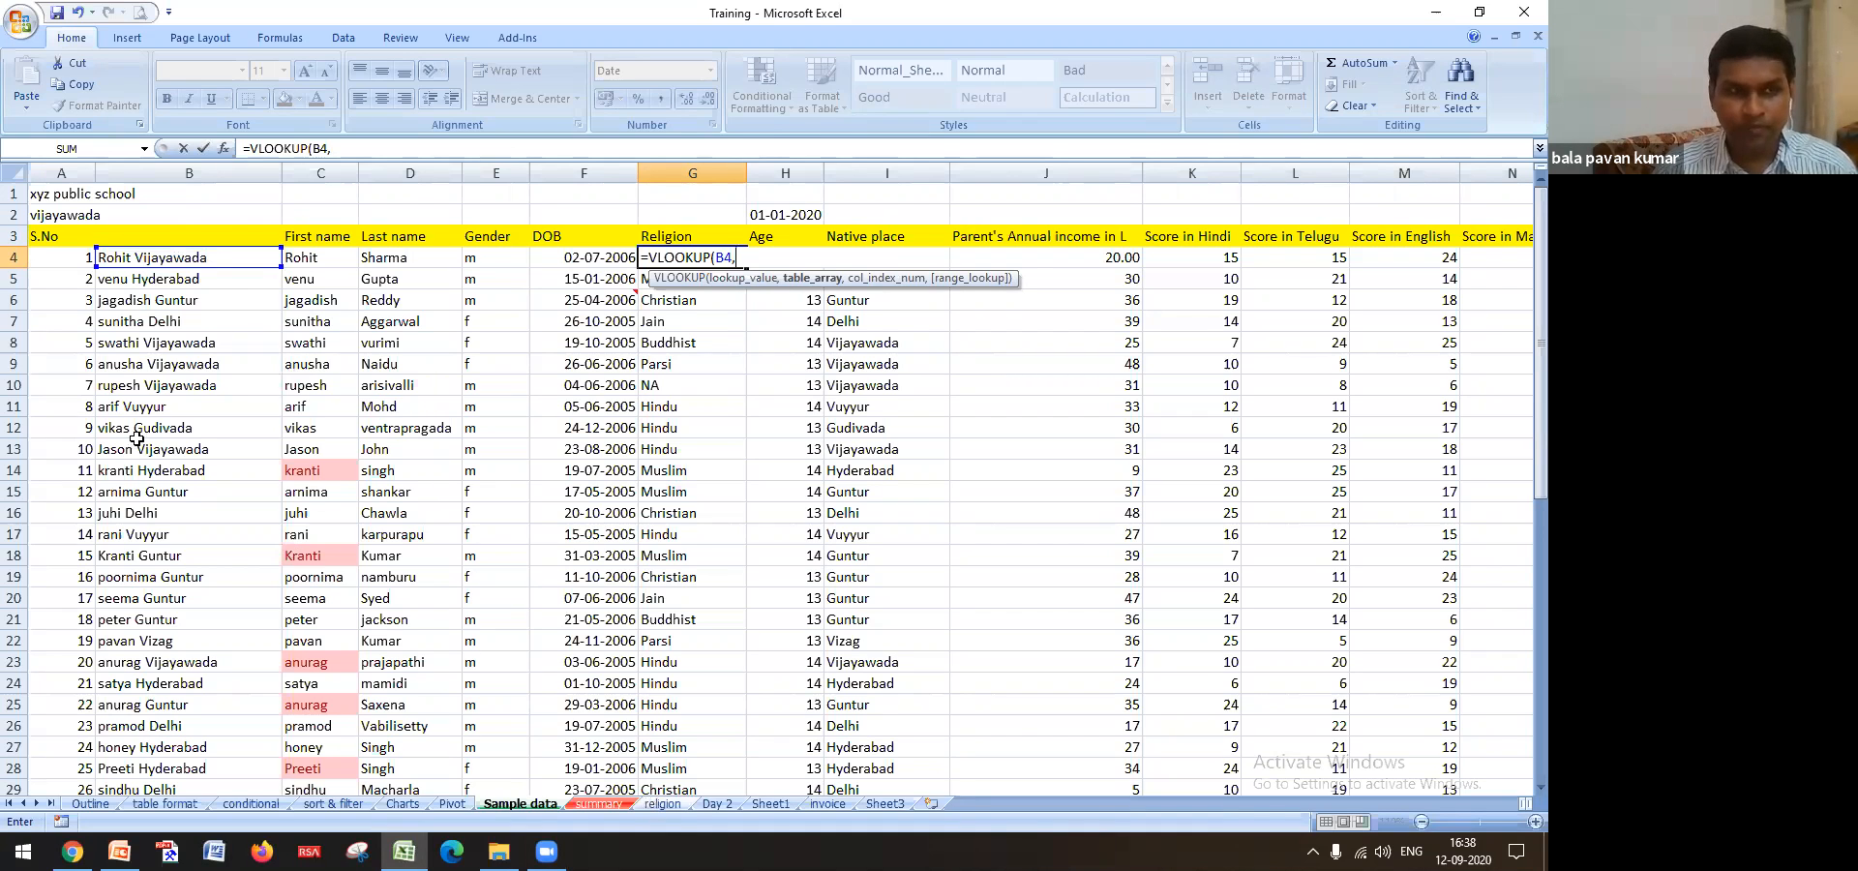
pyautogui.click(106, 251)
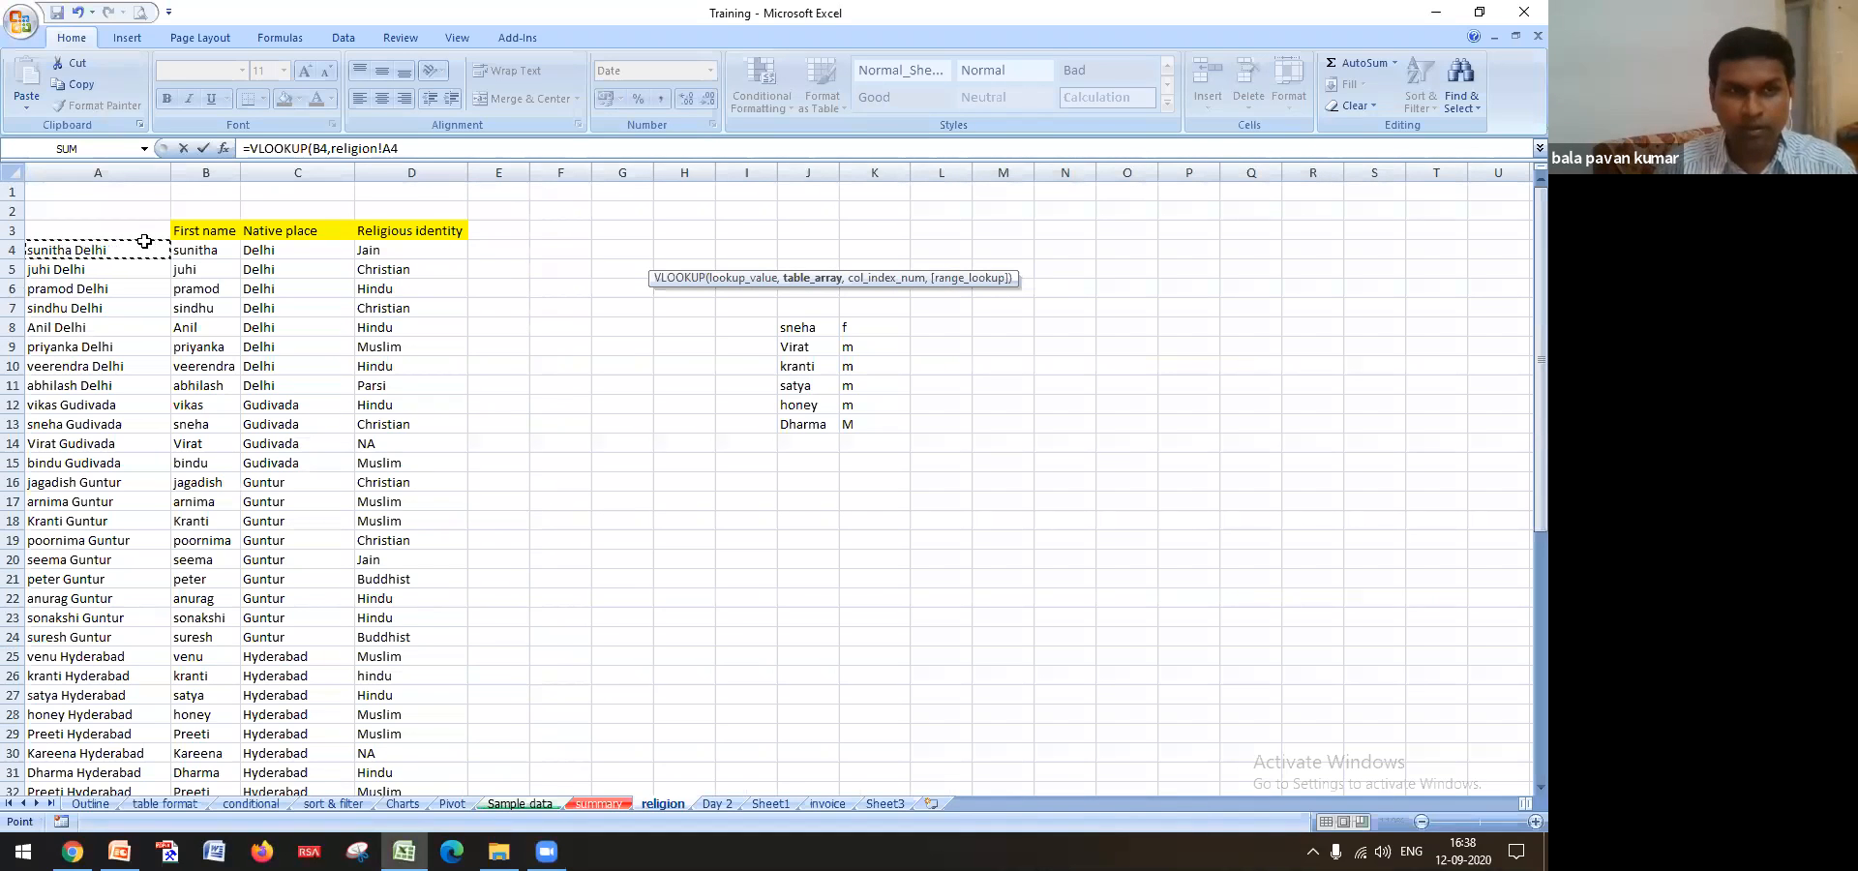
pyautogui.hotkey('shift', 'Right')
pyautogui.hotkey('shift', 'Right')
pyautogui.hotkey('shift', 'Right')
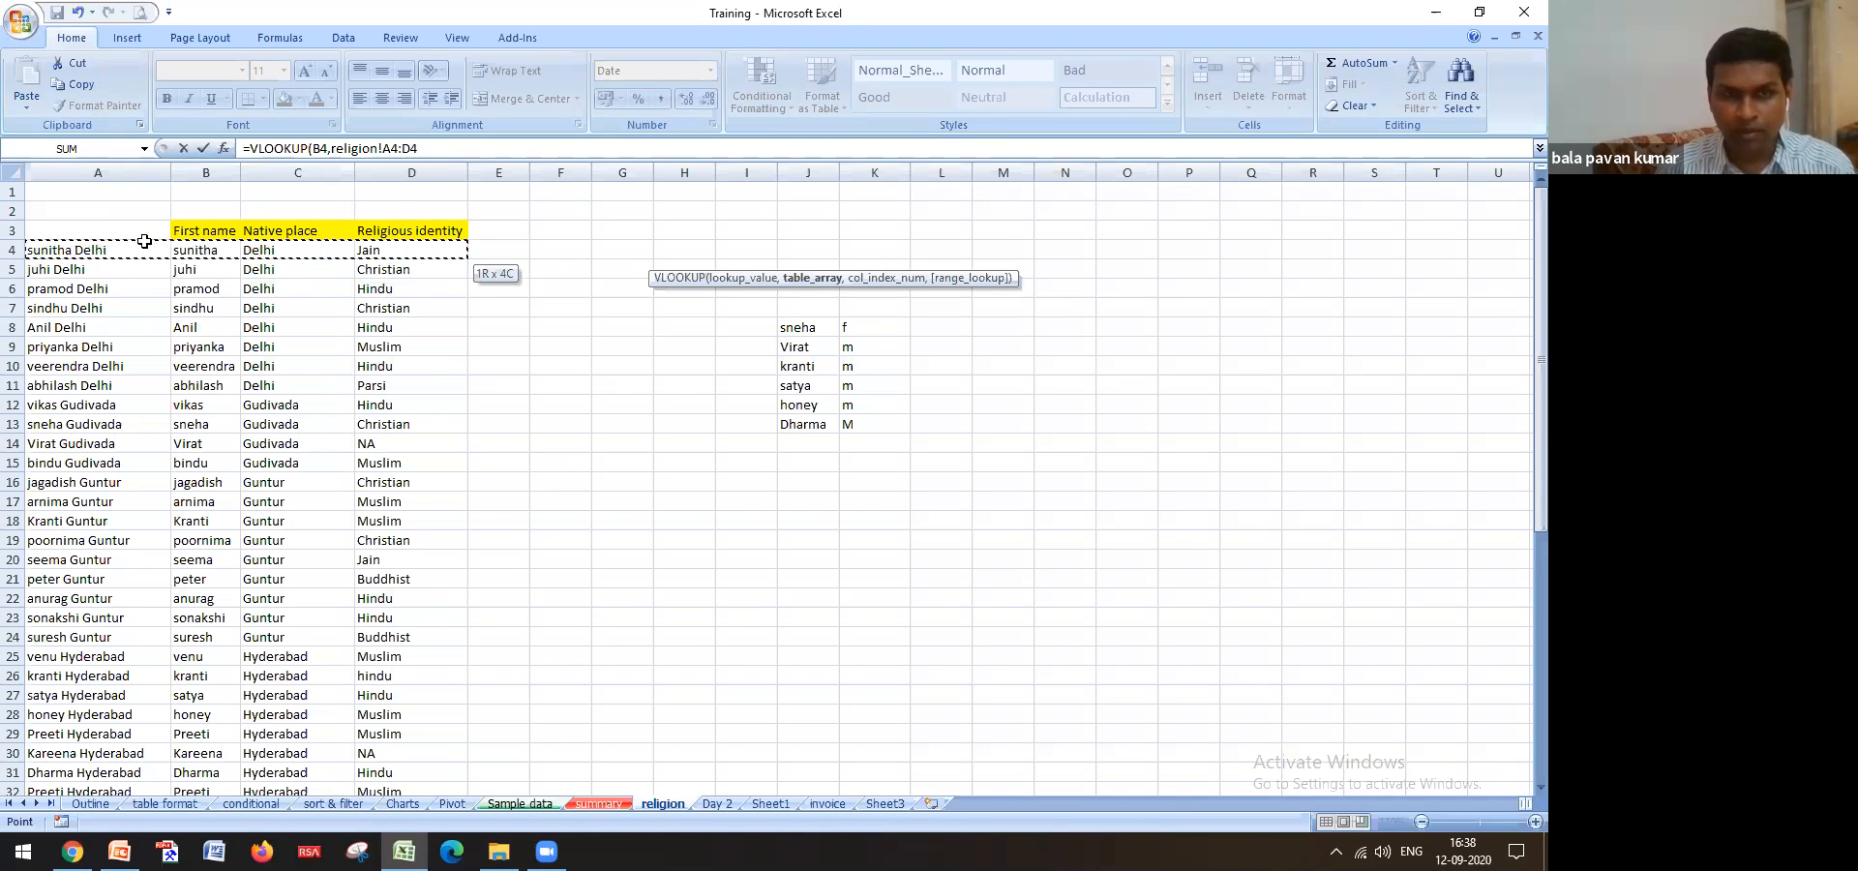
pyautogui.hotkey('ctrl', 'shift', 'Down')
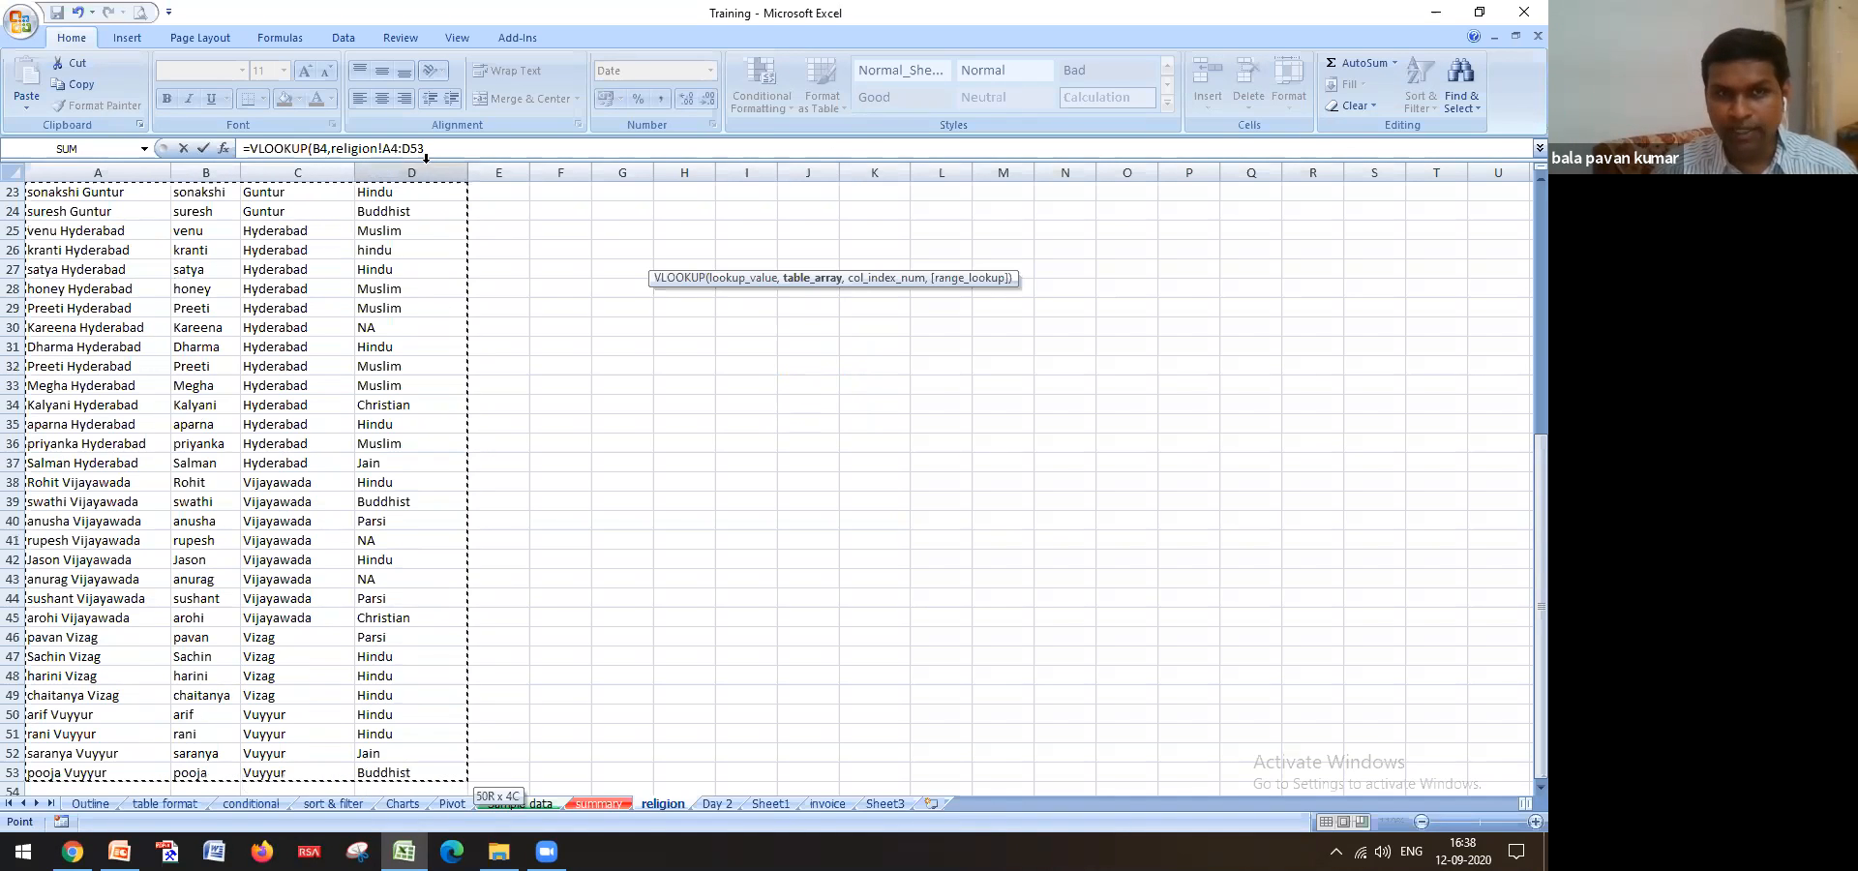
pyautogui.press('F4')
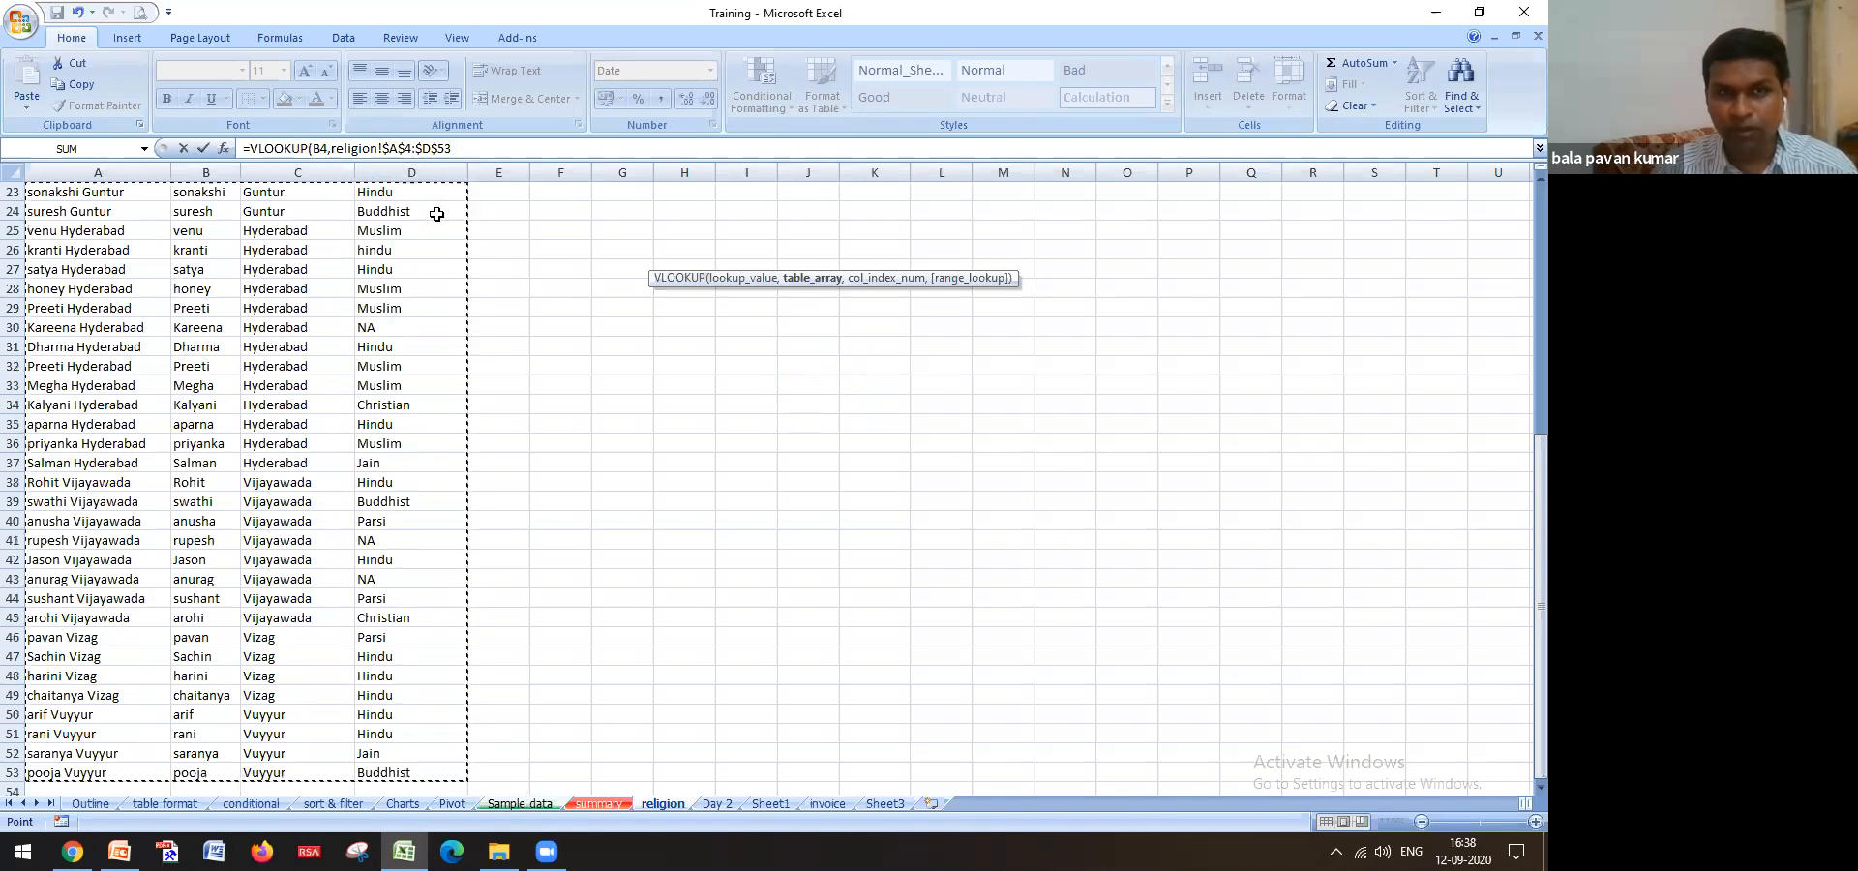
pyautogui.click(473, 148)
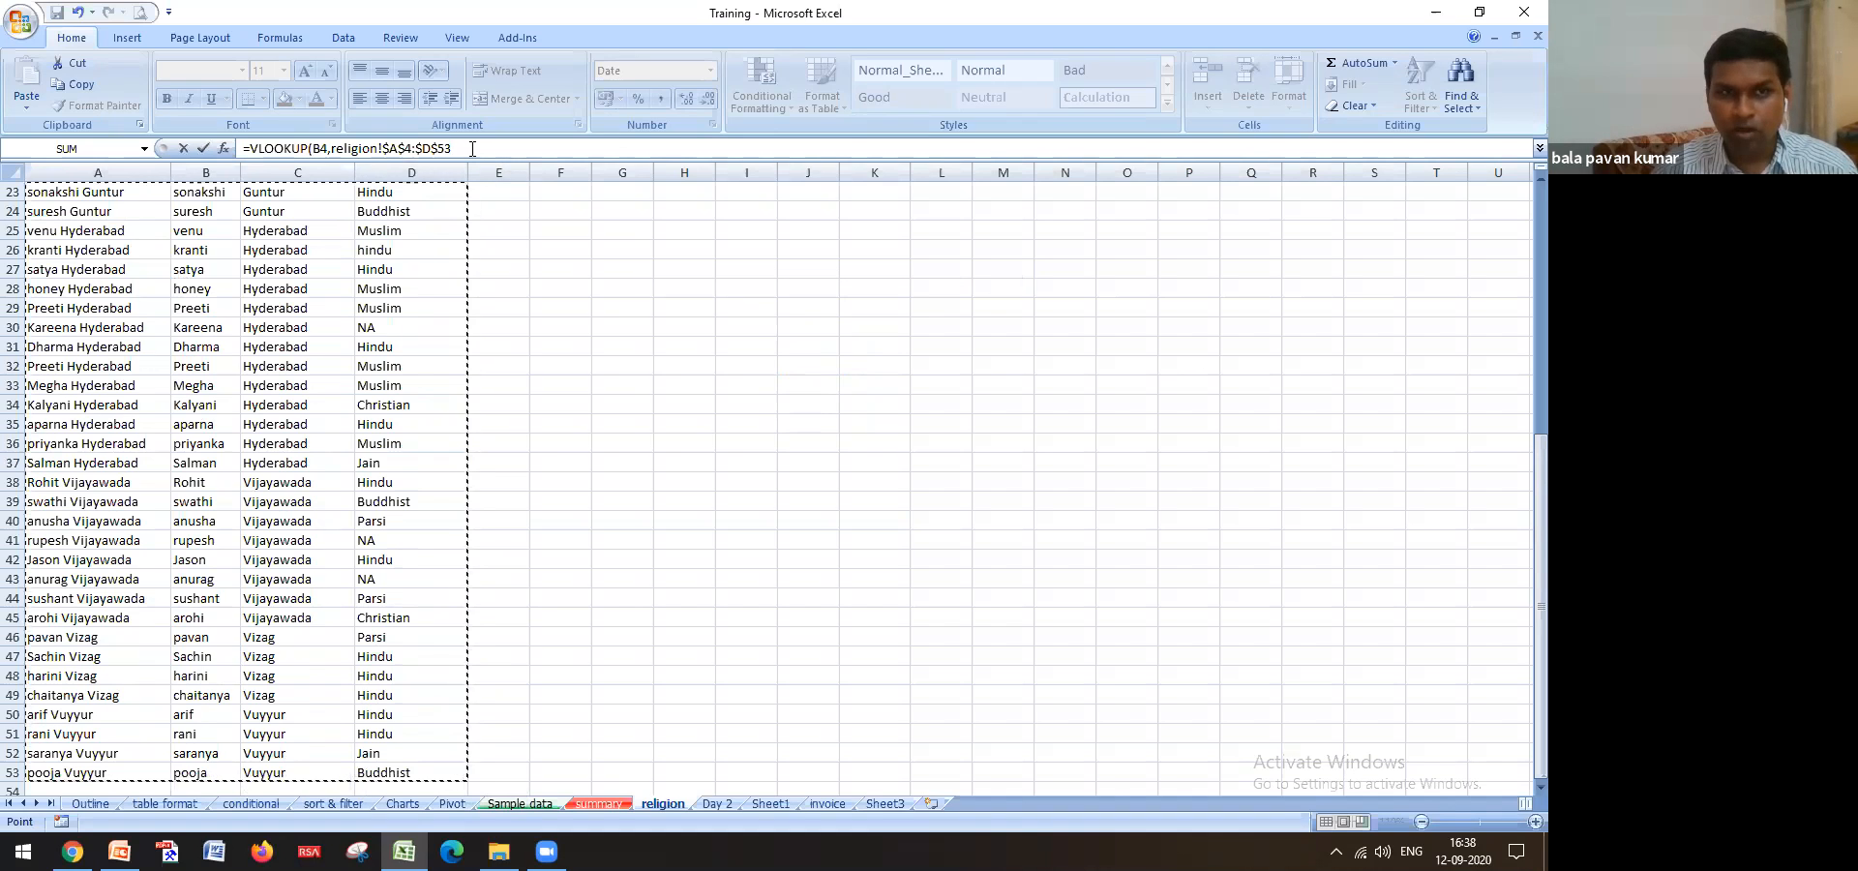
pyautogui.write(',4')
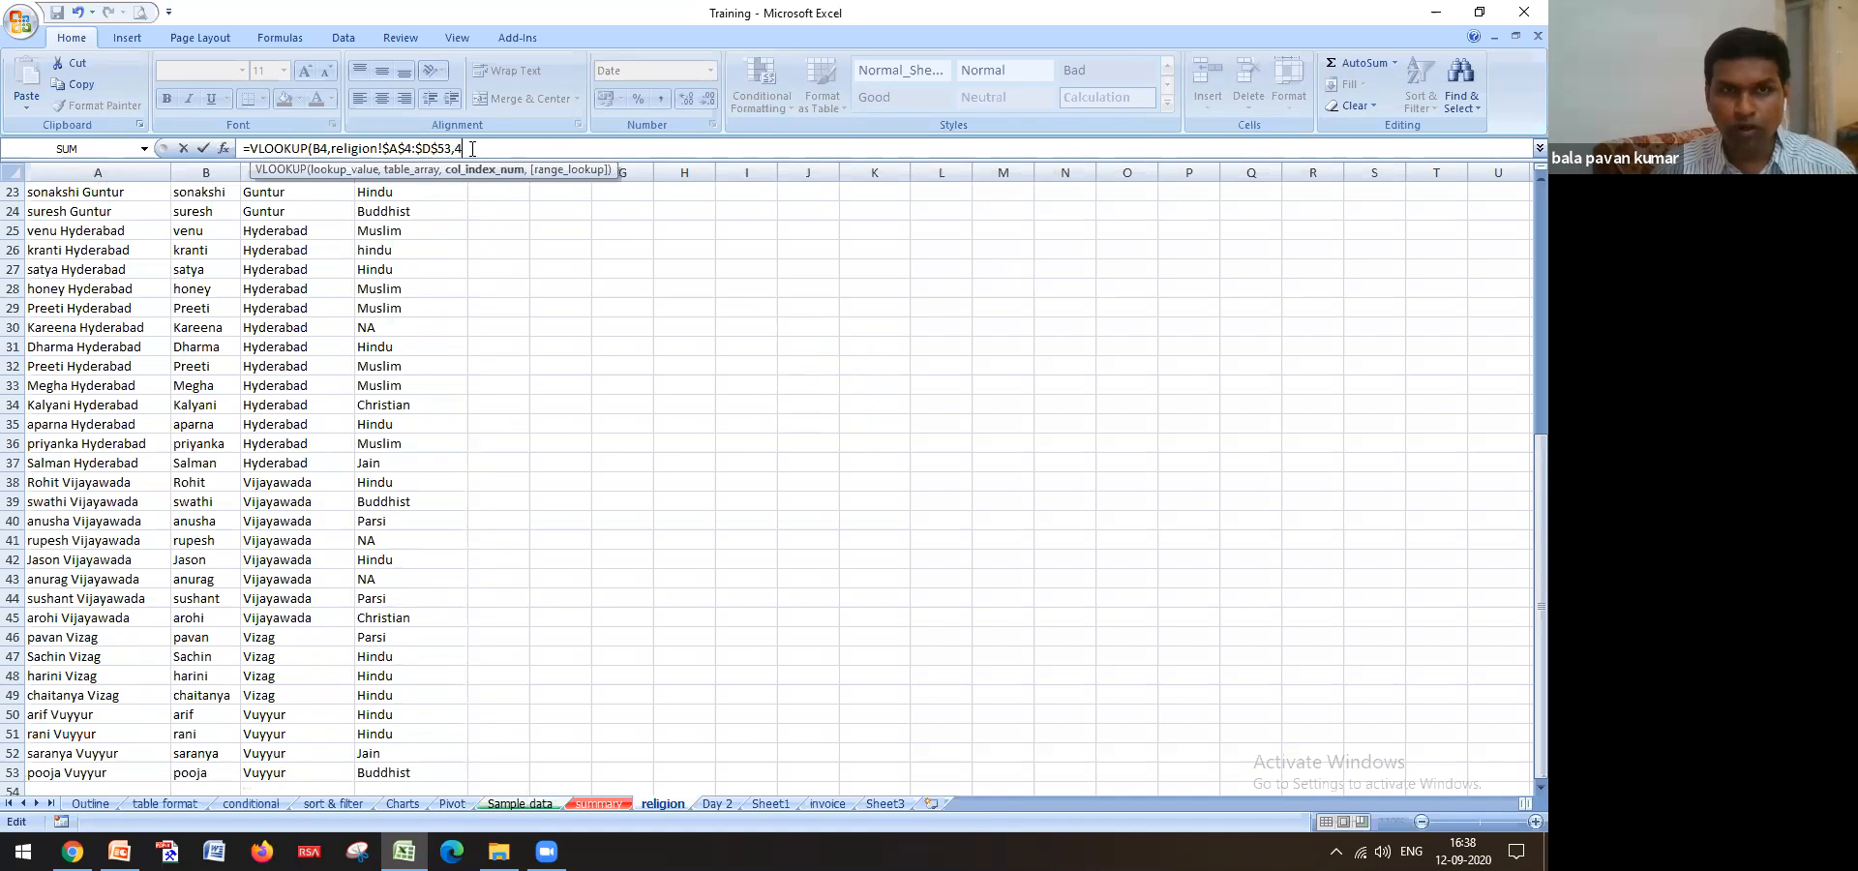
pyautogui.write(',')
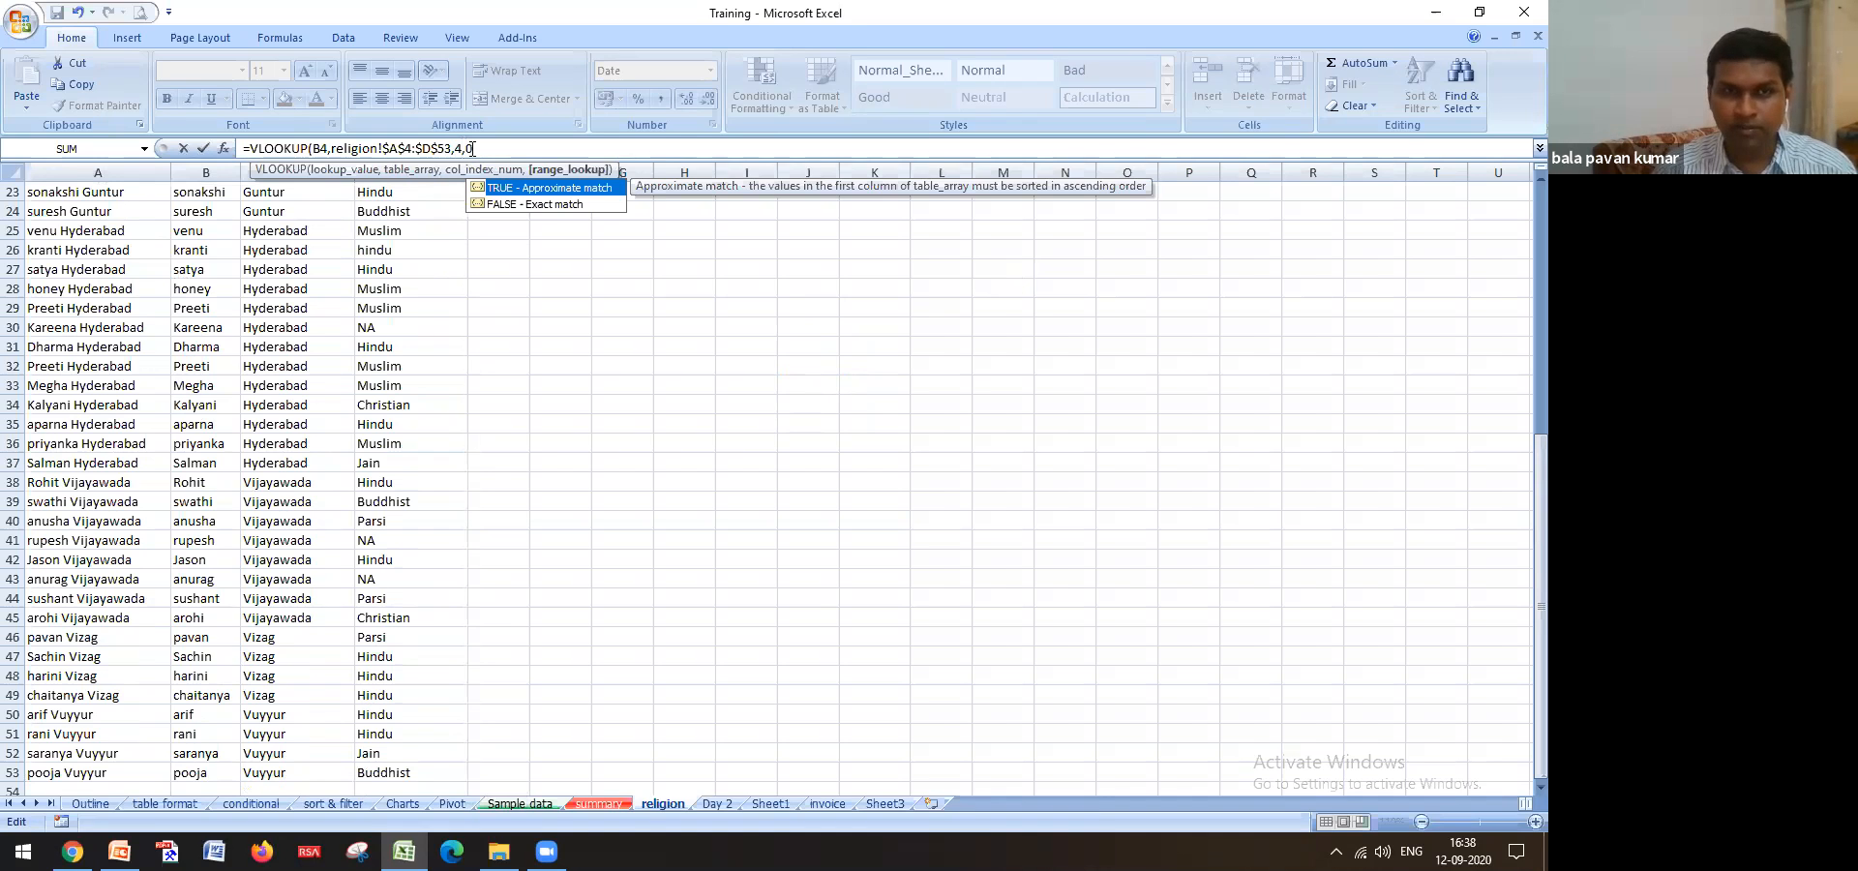
pyautogui.write('0')
pyautogui.press('Return')
# Copy the lookup down to row 53, compare both kranti rows, then open religion
pyautogui.press('Up')
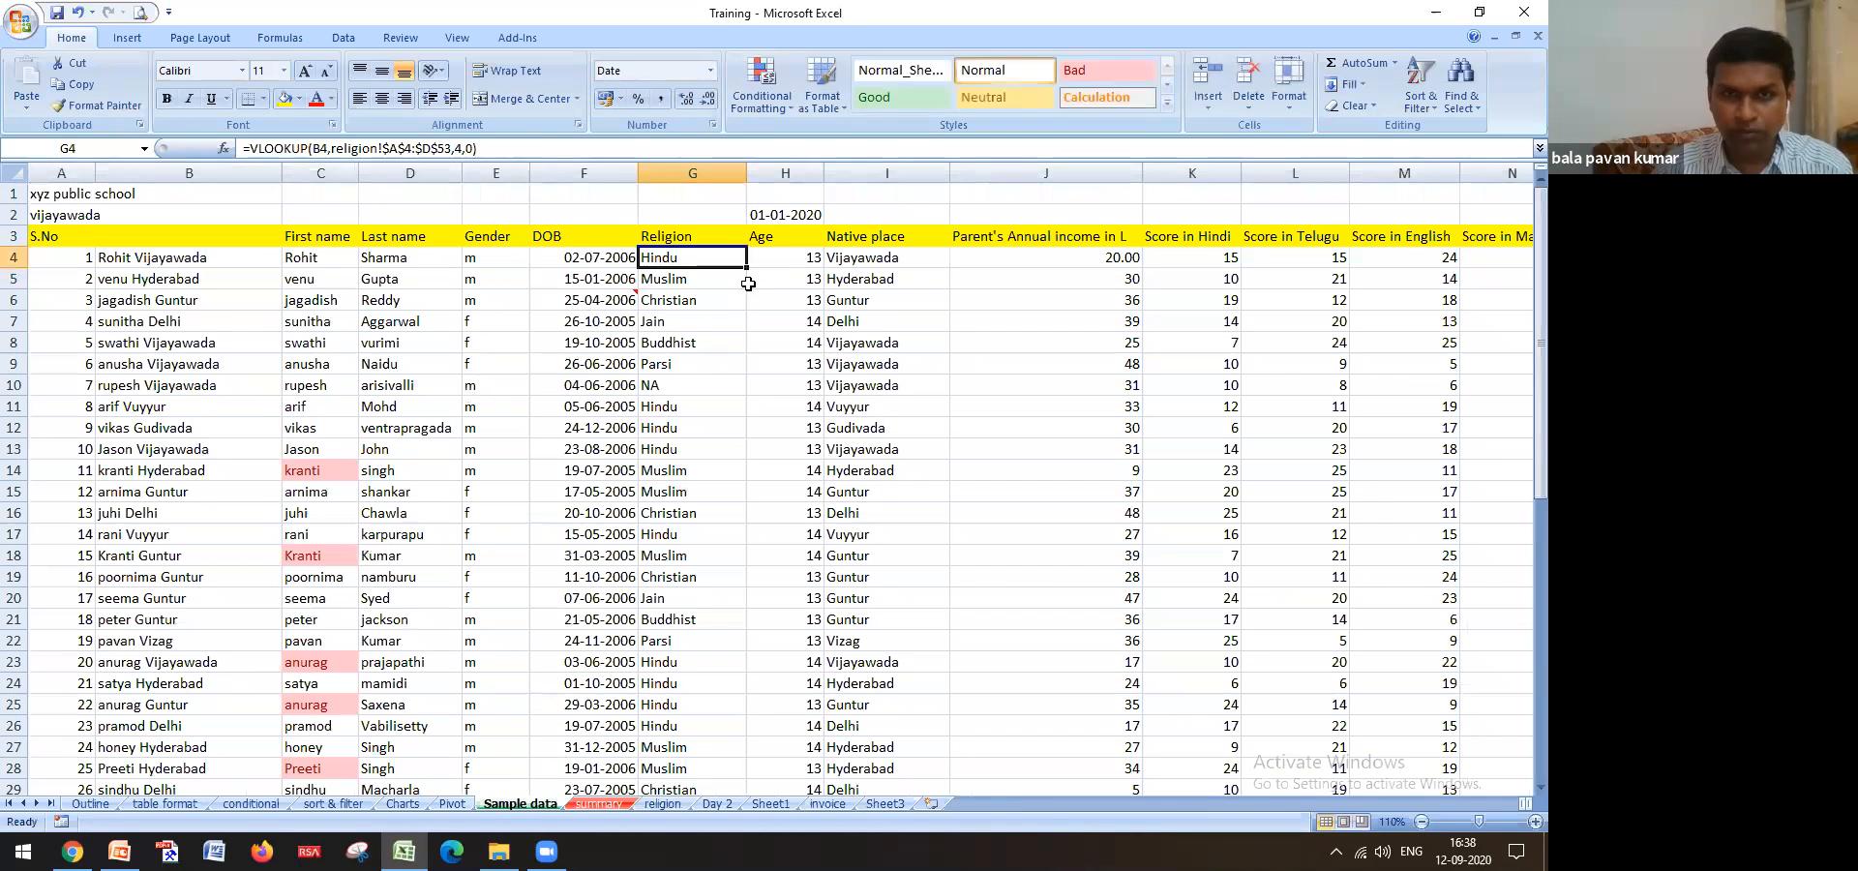
pyautogui.doubleClick(746, 266)
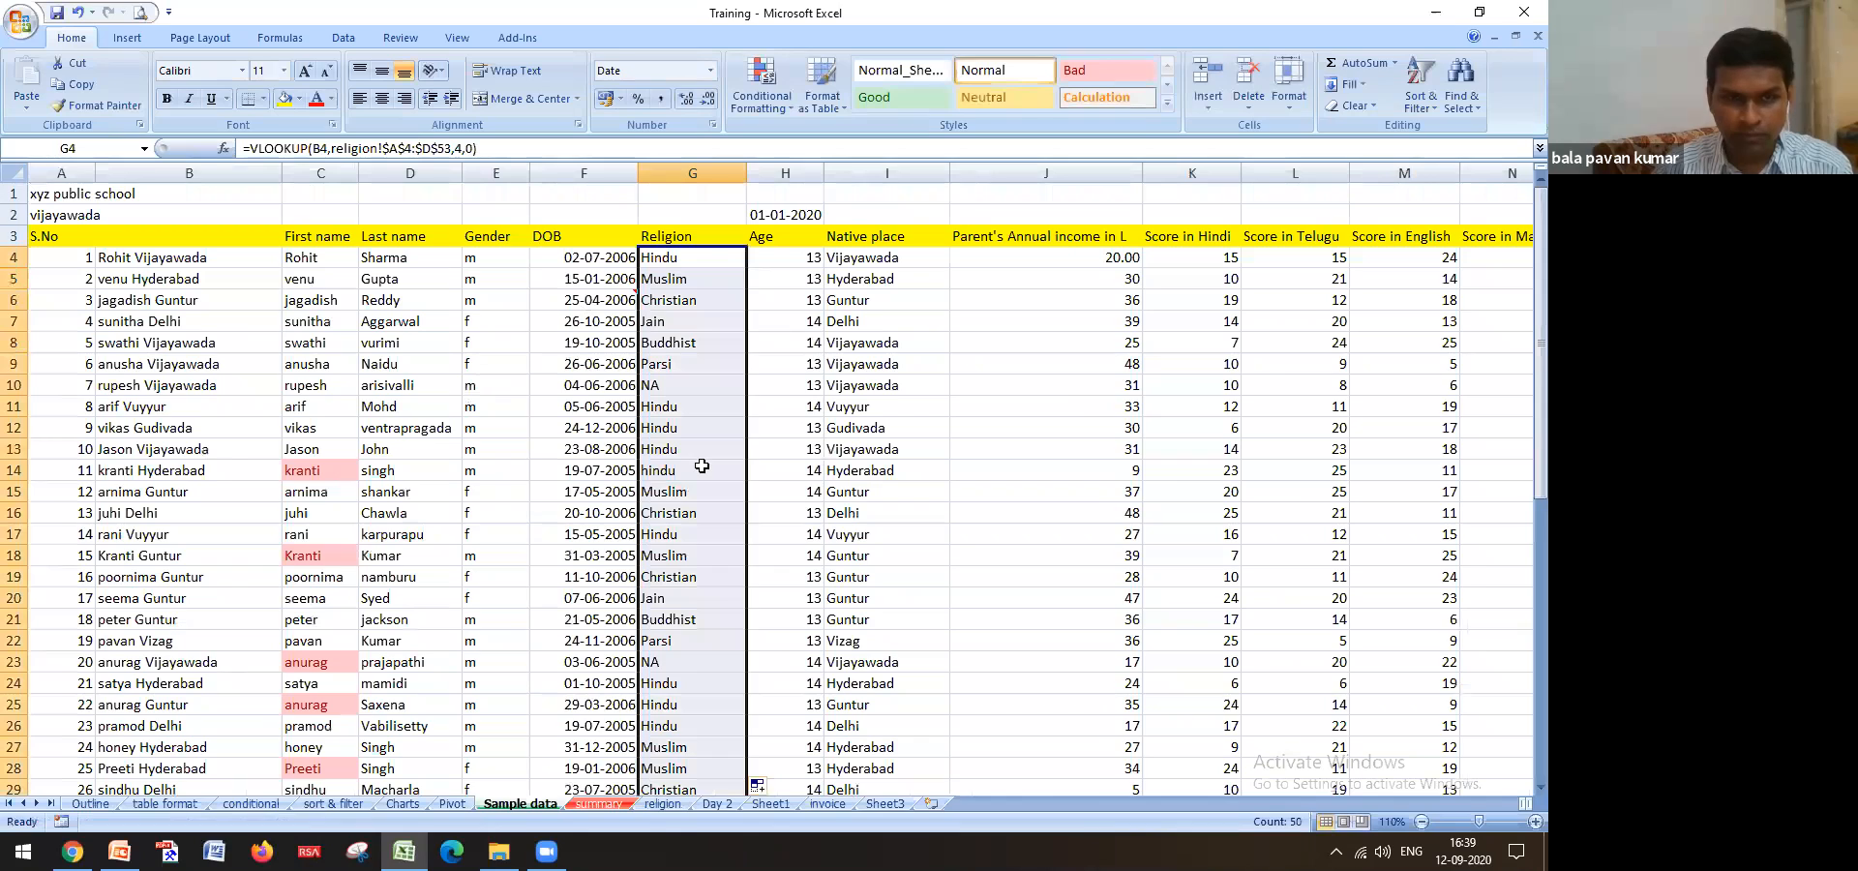
pyautogui.scroll(-6, 701, 467)
pyautogui.scroll(-6, 701, 466)
pyautogui.scroll(1, 342, 506)
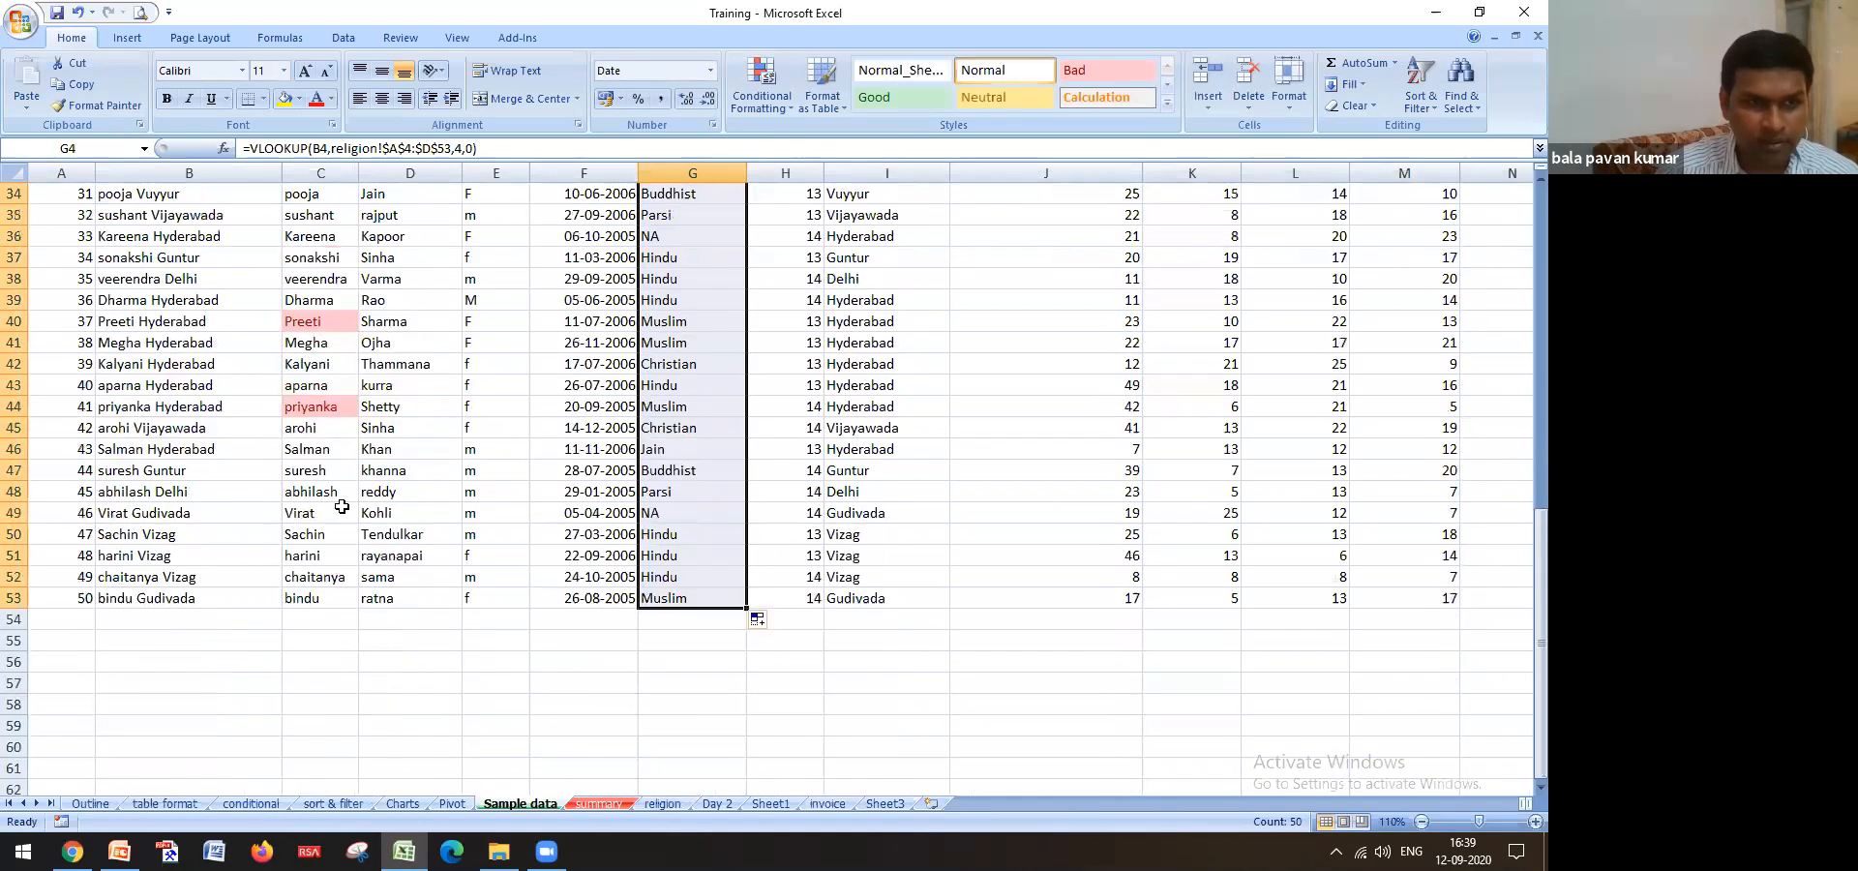
pyautogui.scroll(10, 342, 506)
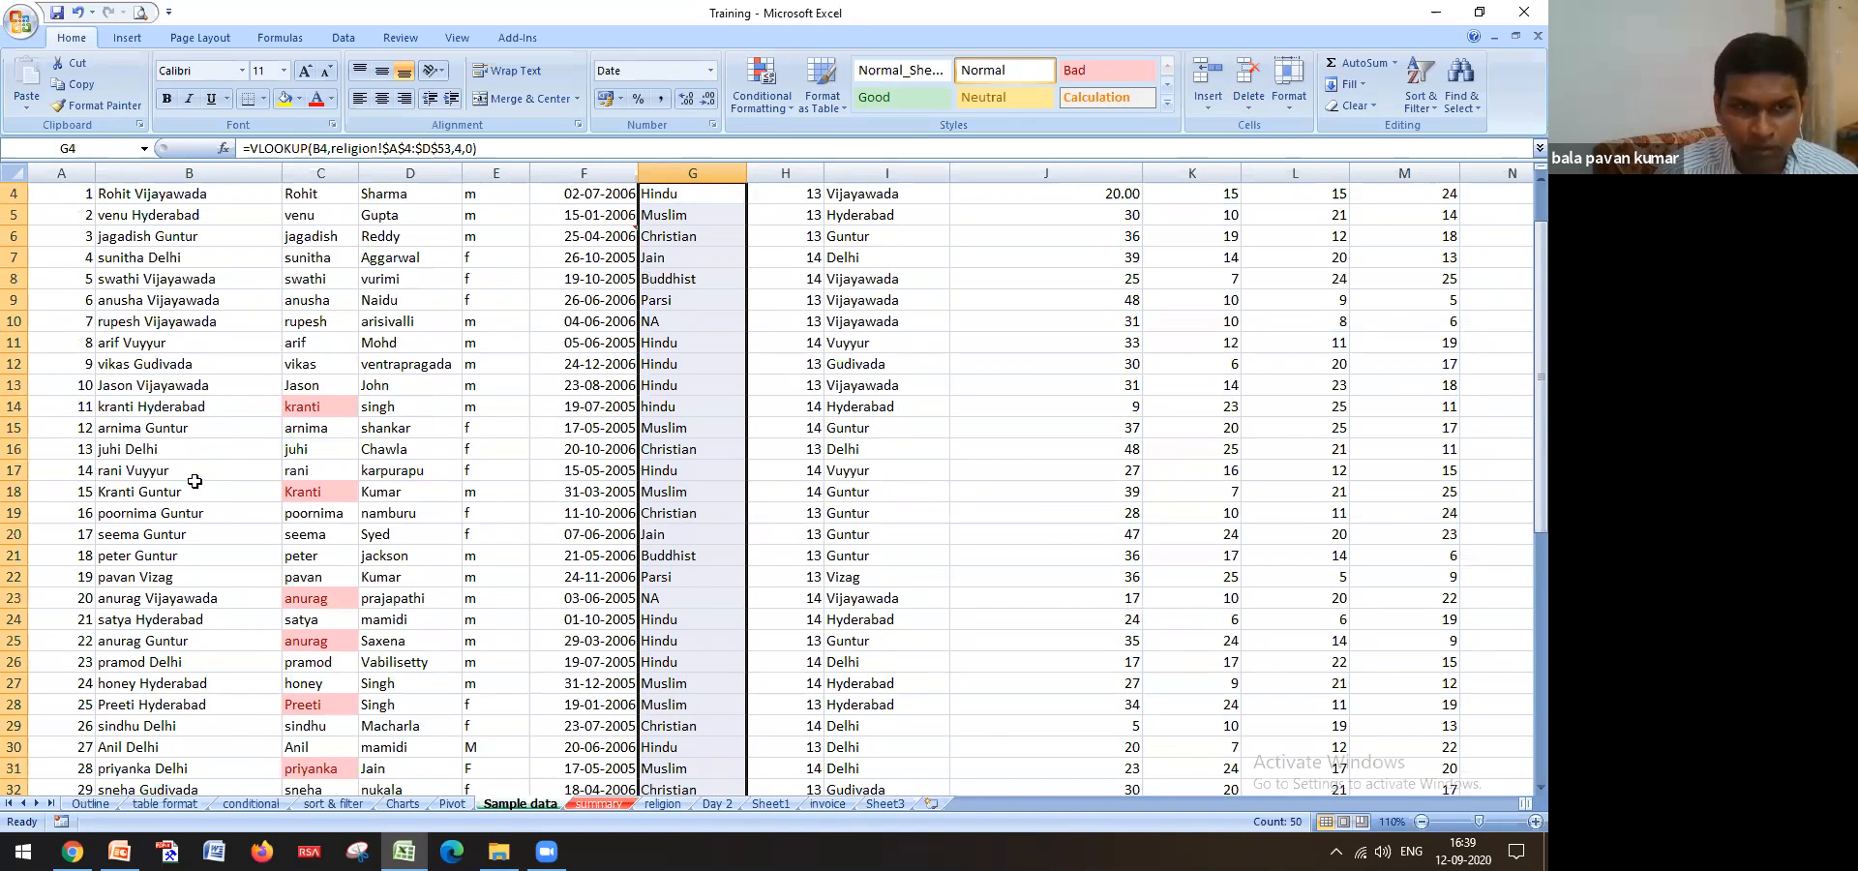
pyautogui.click(15, 406)
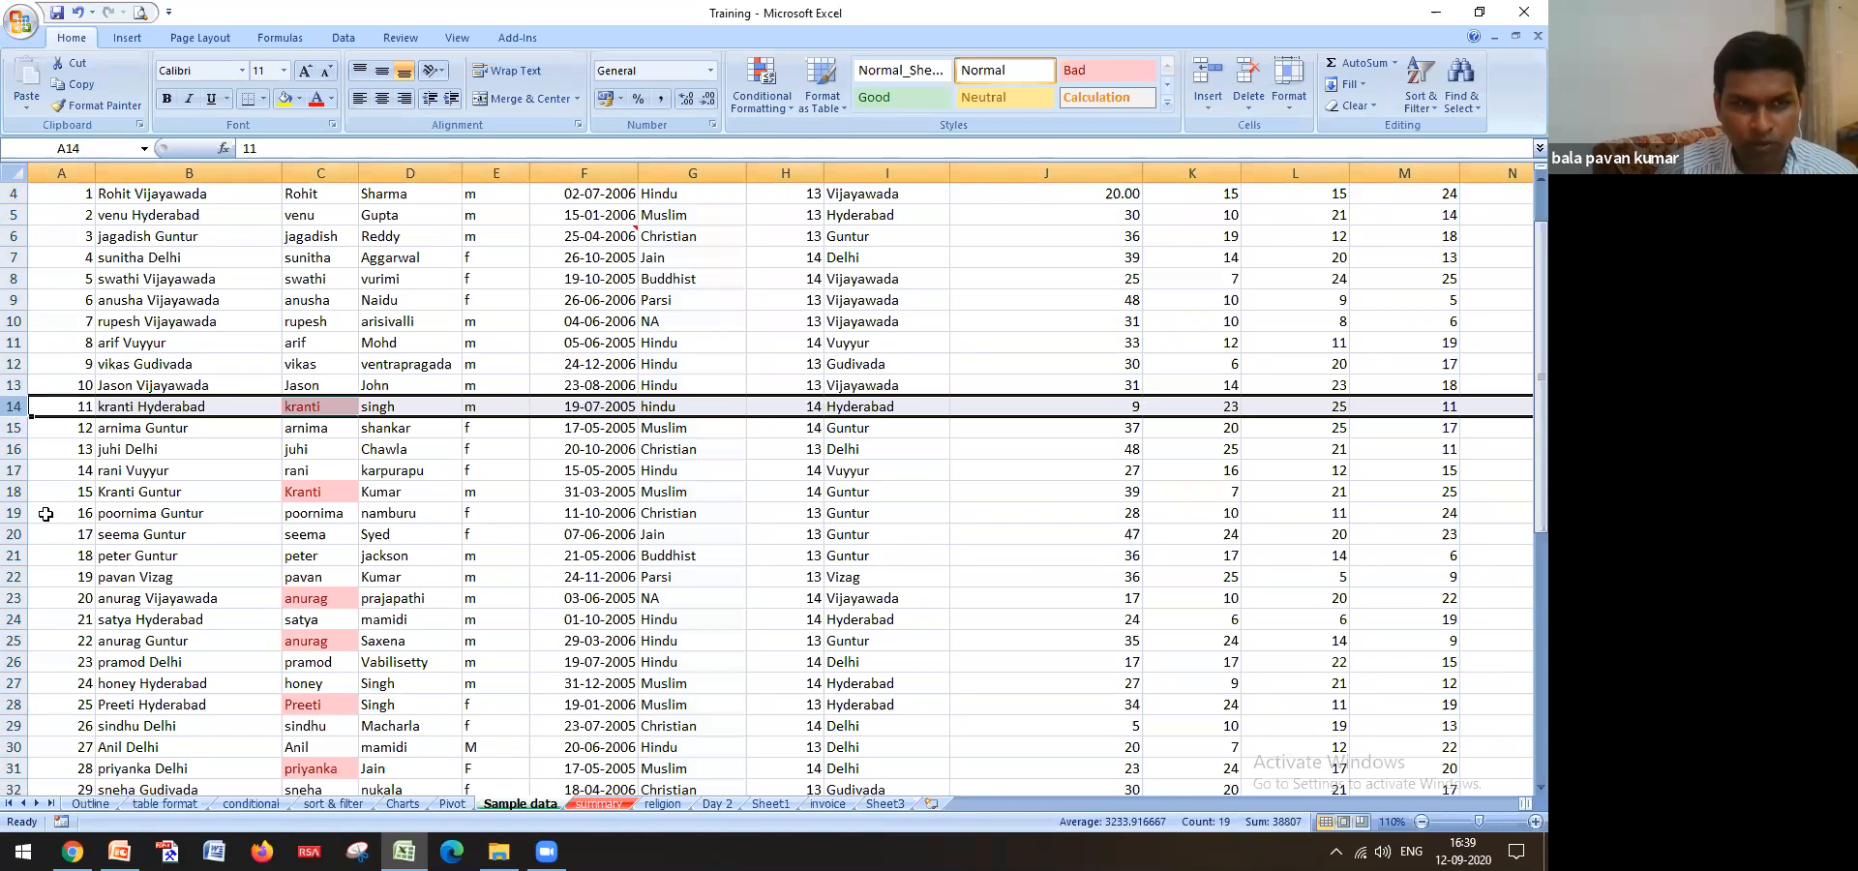
pyautogui.click(14, 491)
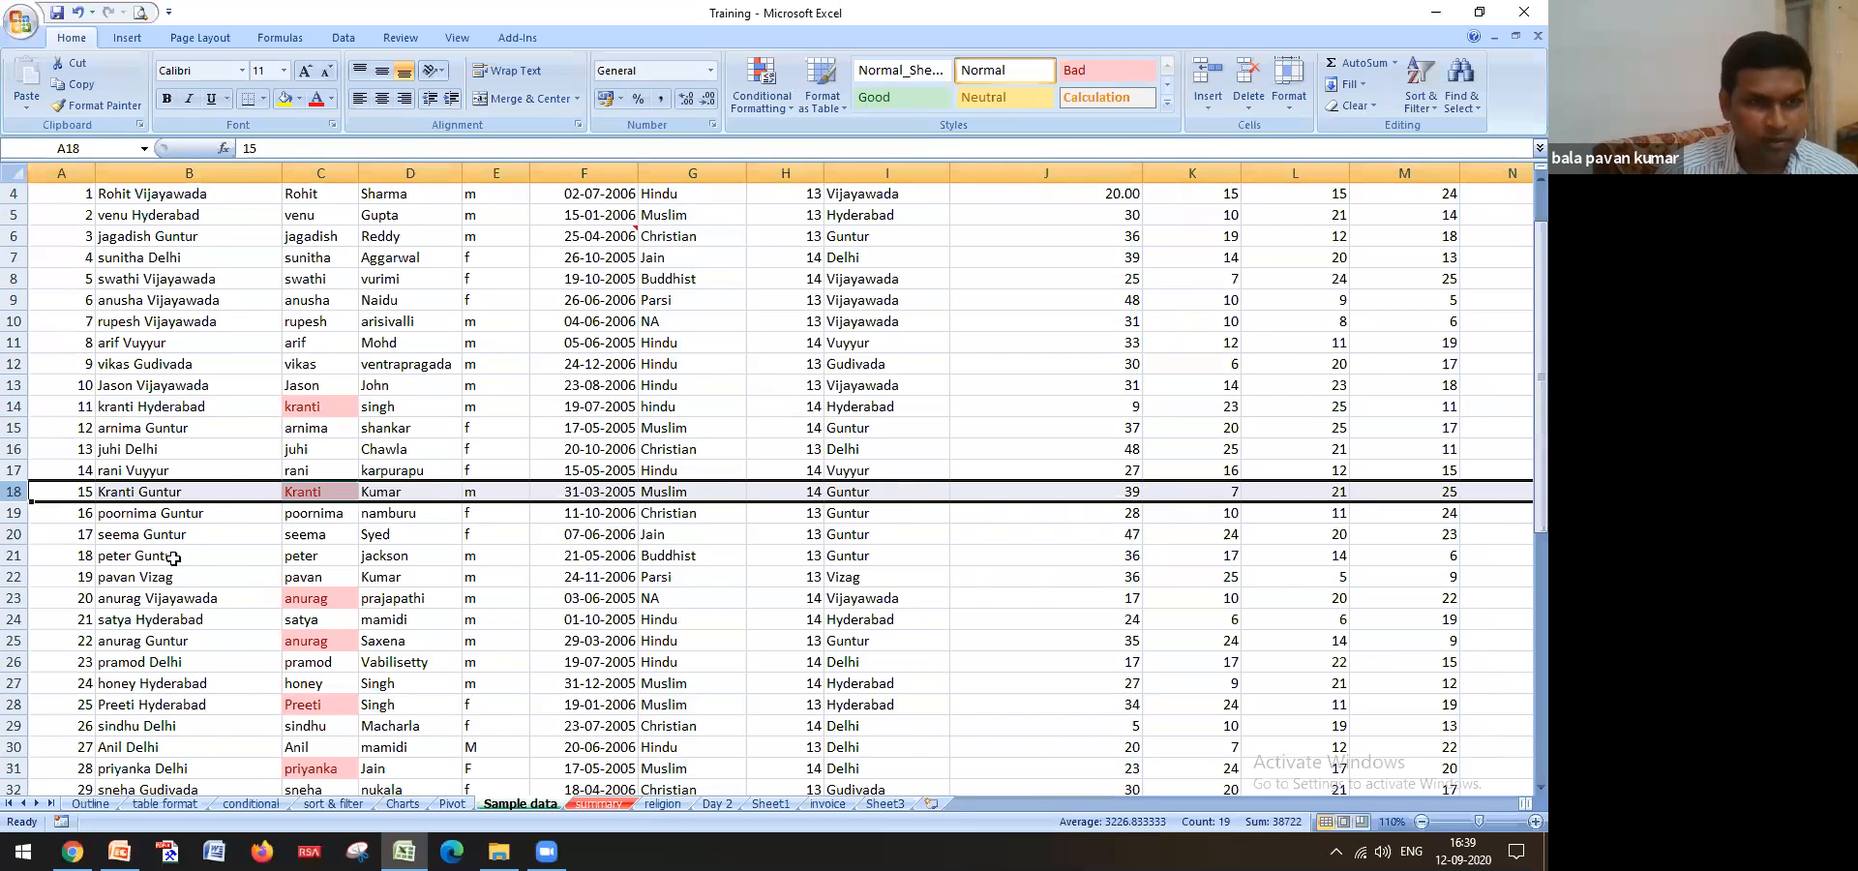
pyautogui.hotkey('ctrl', 'pagedown')
pyautogui.hotkey('ctrl', 'pagedown')
pyautogui.scroll(7, 142, 529)
# Find all kranti entries, stepping through matches in J10, B18 and B26
pyautogui.click(513, 443)
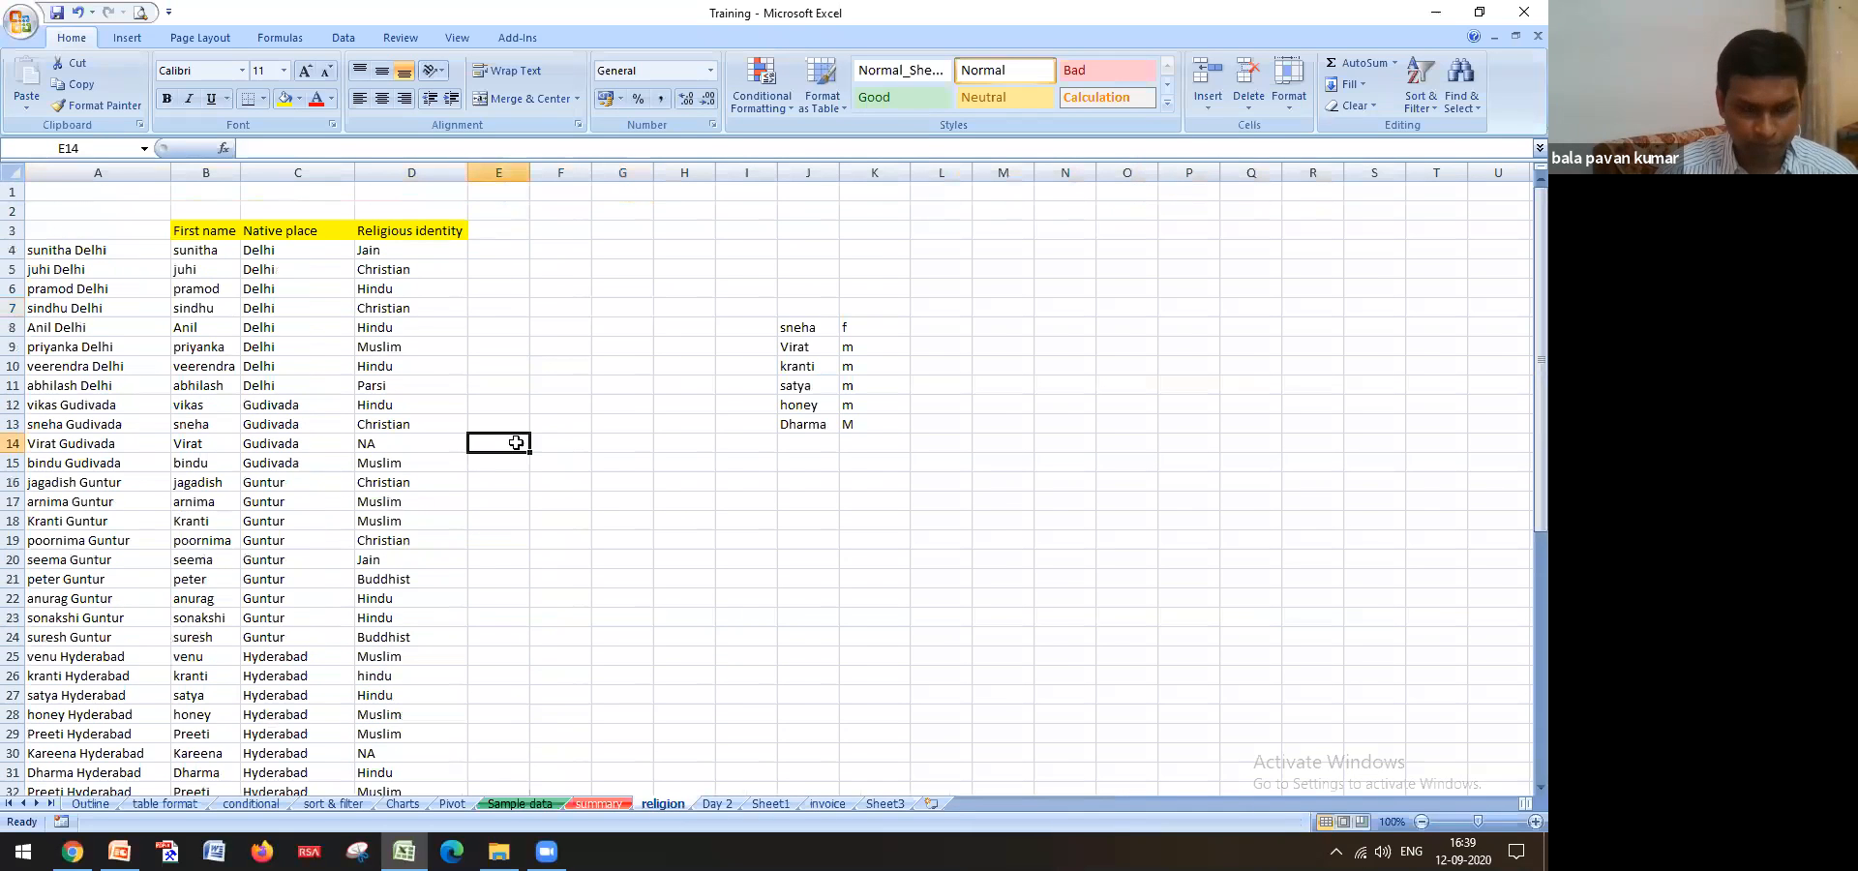
pyautogui.hotkey('ctrl', 'f')
pyautogui.write('kranti')
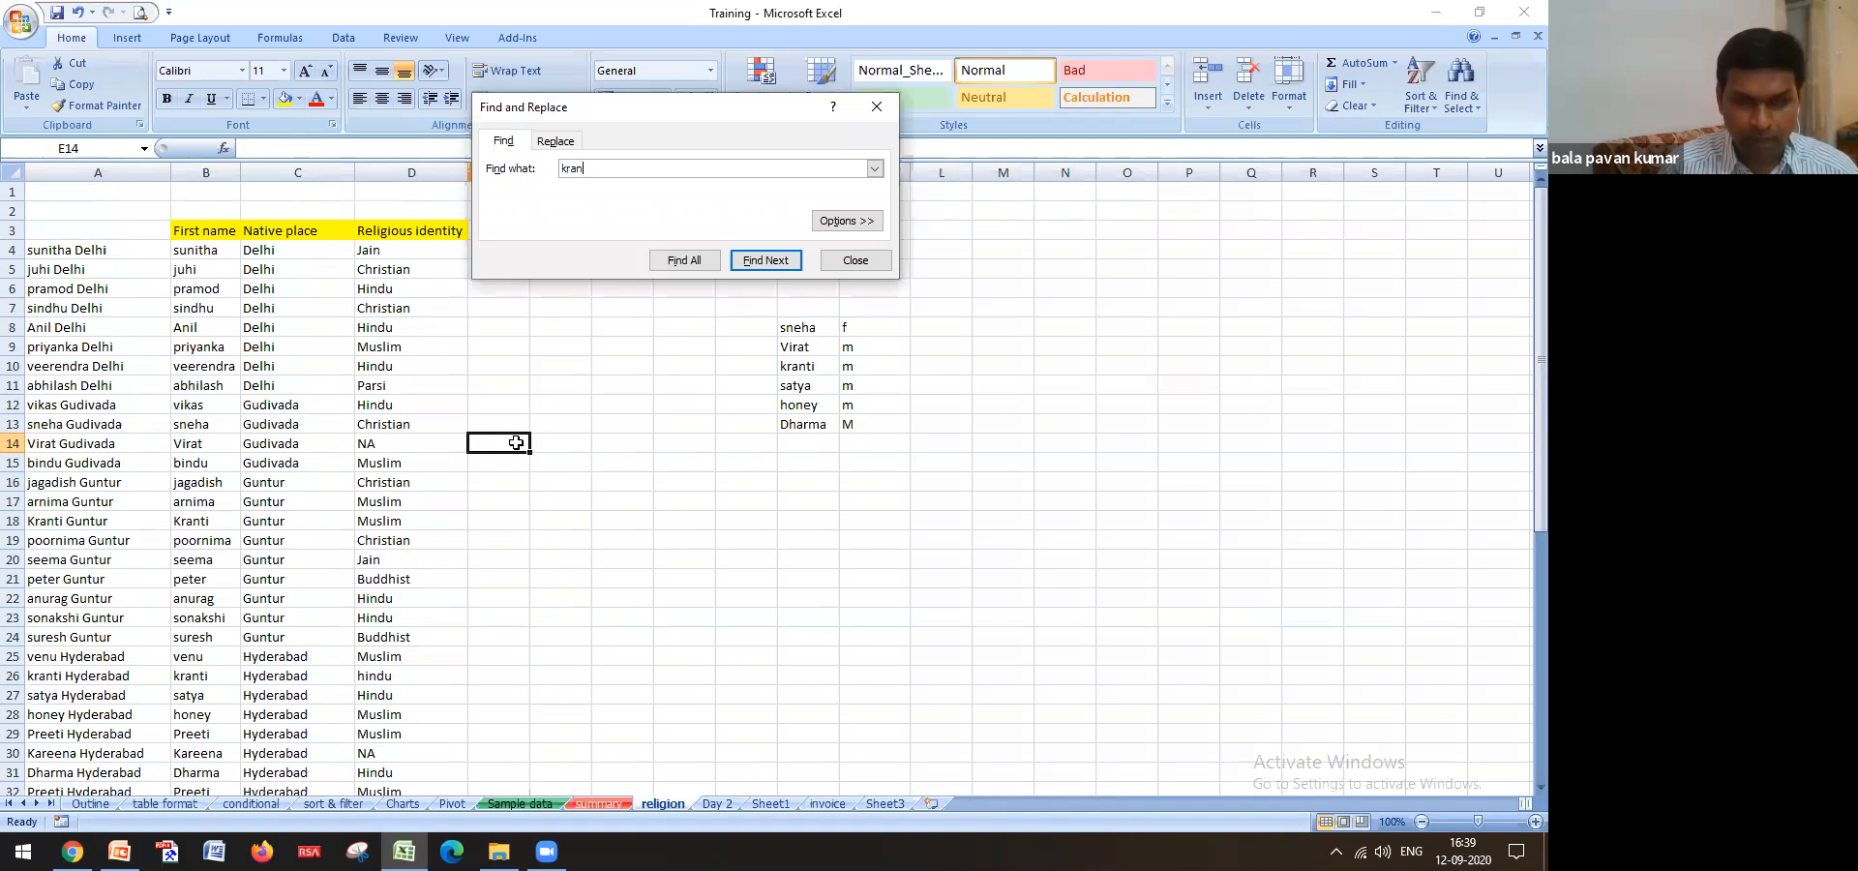
pyautogui.click(677, 258)
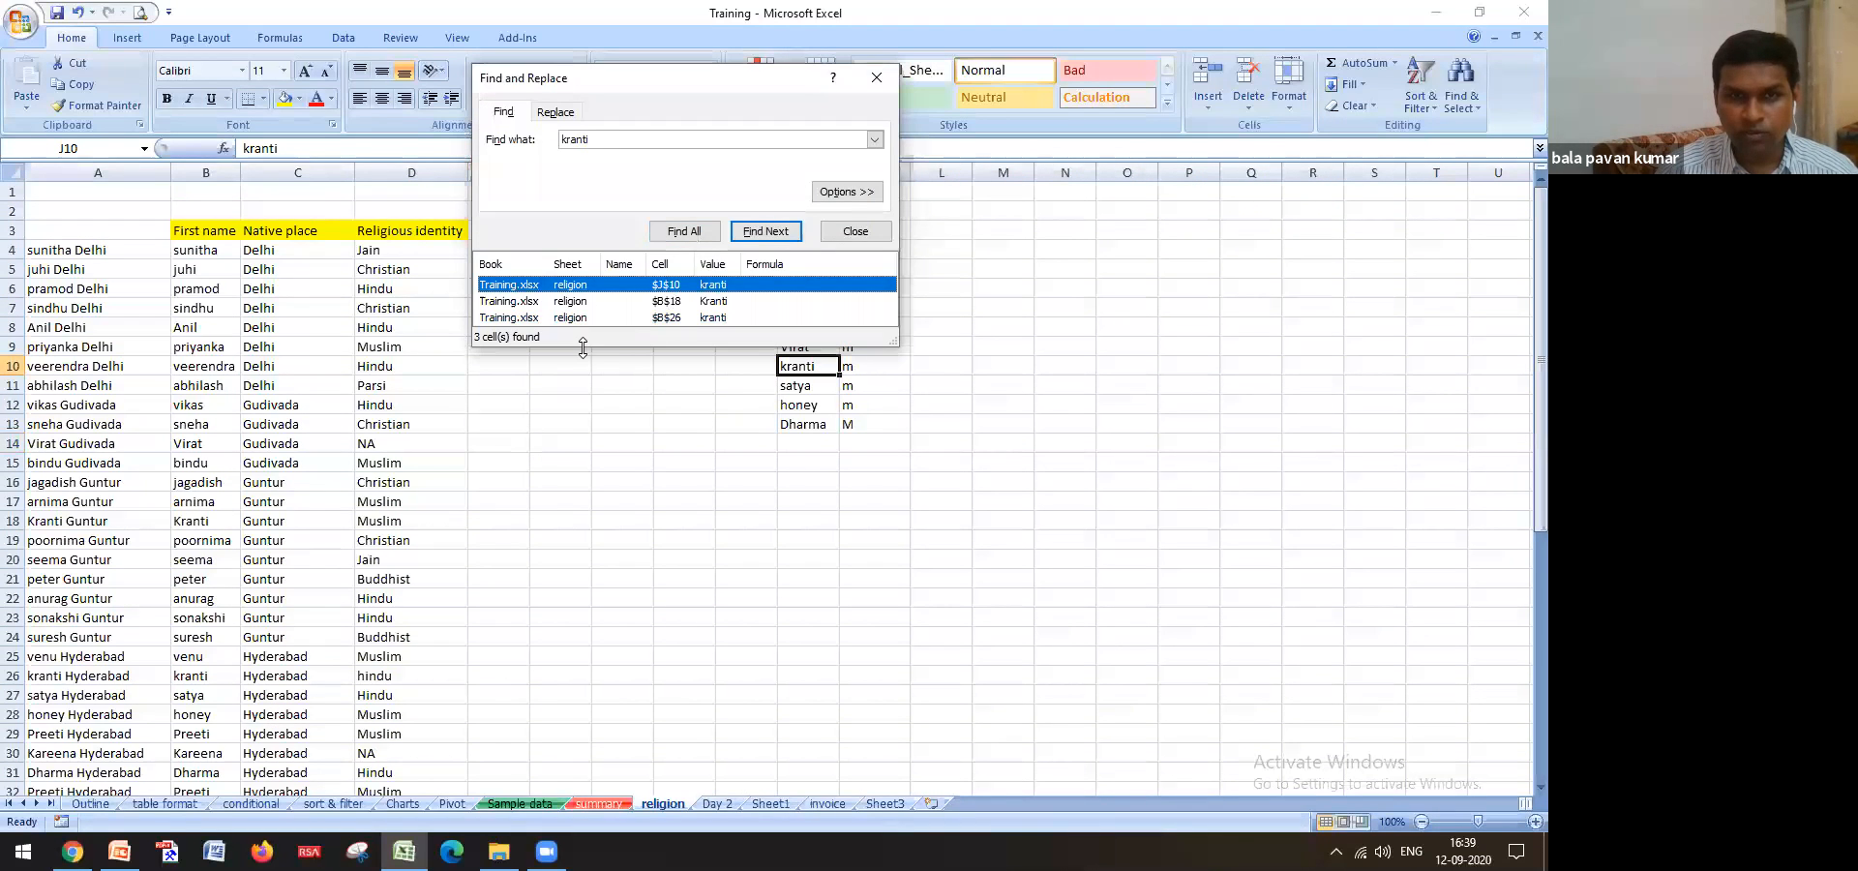
pyautogui.moveTo(583, 349); pyautogui.dragTo(651, 540)
pyautogui.click(513, 284)
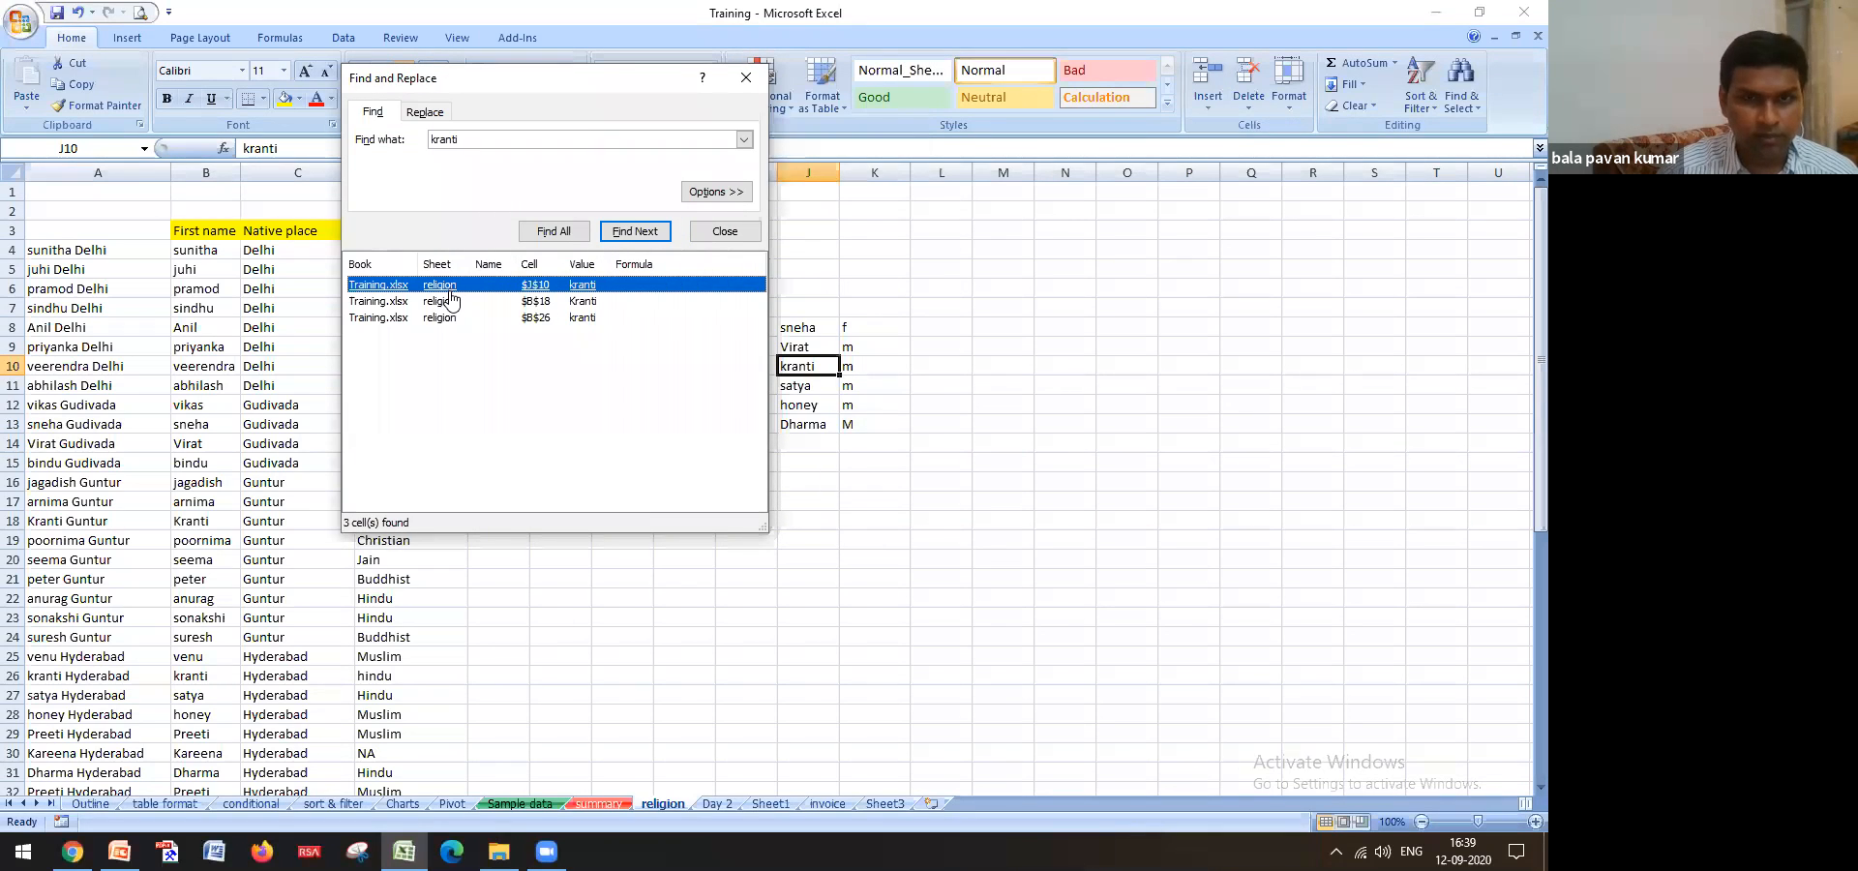
pyautogui.press('Return')
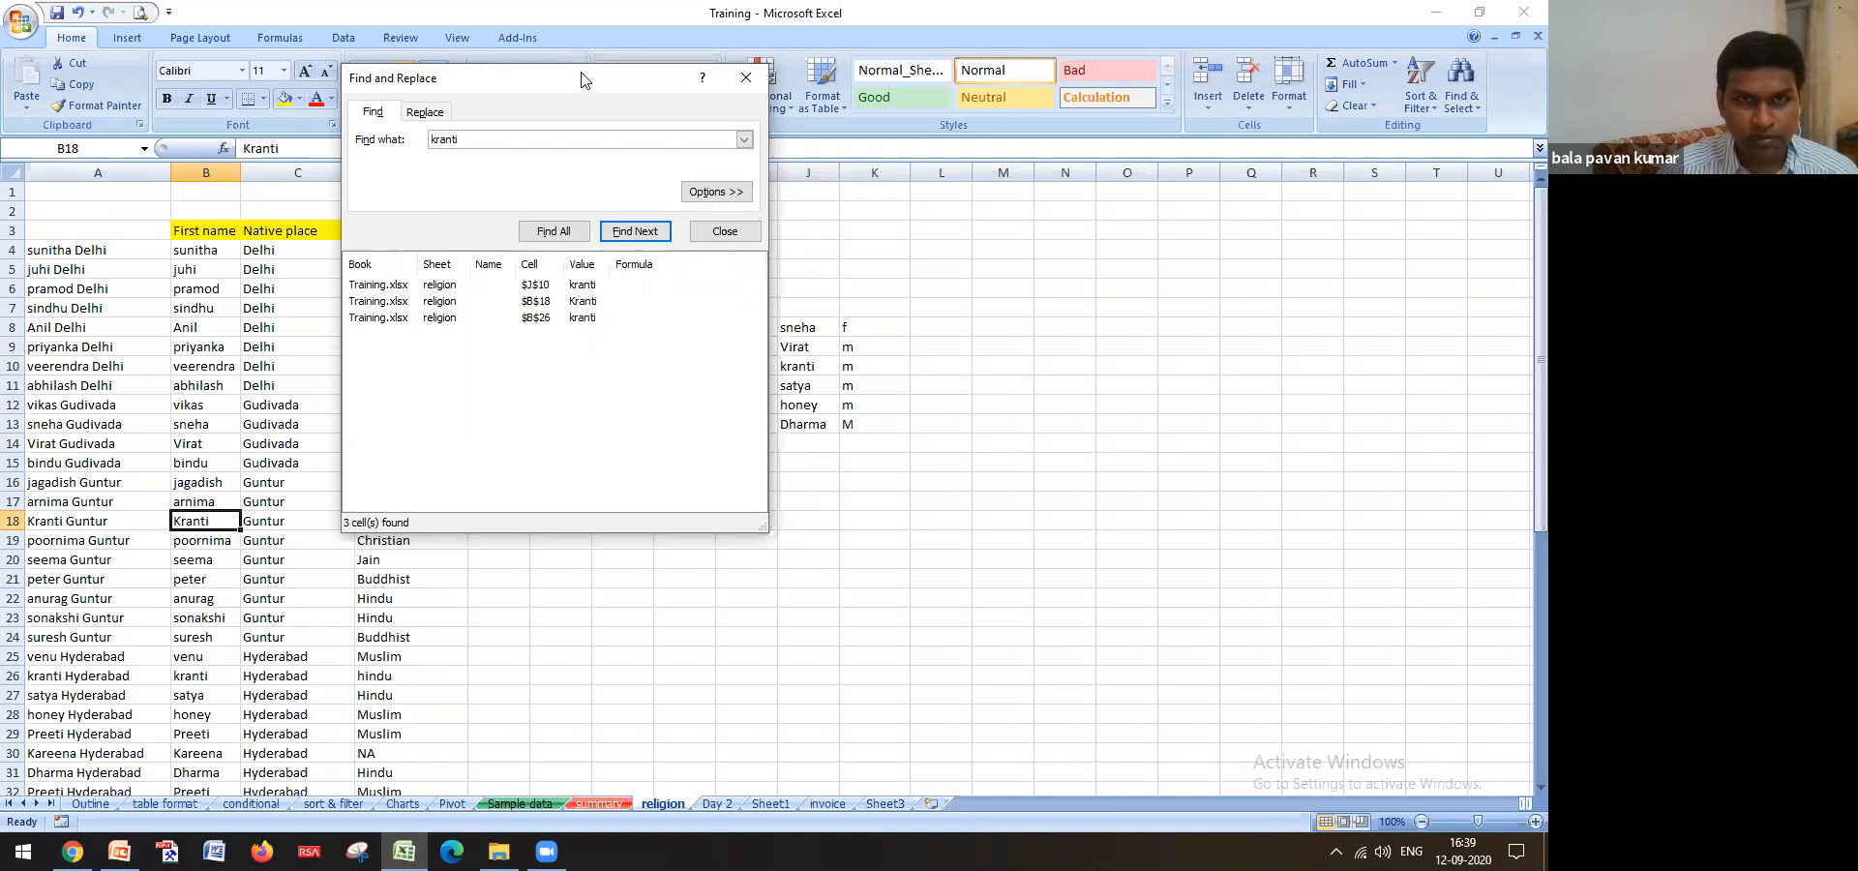
pyautogui.moveTo(581, 78); pyautogui.dragTo(797, 168)
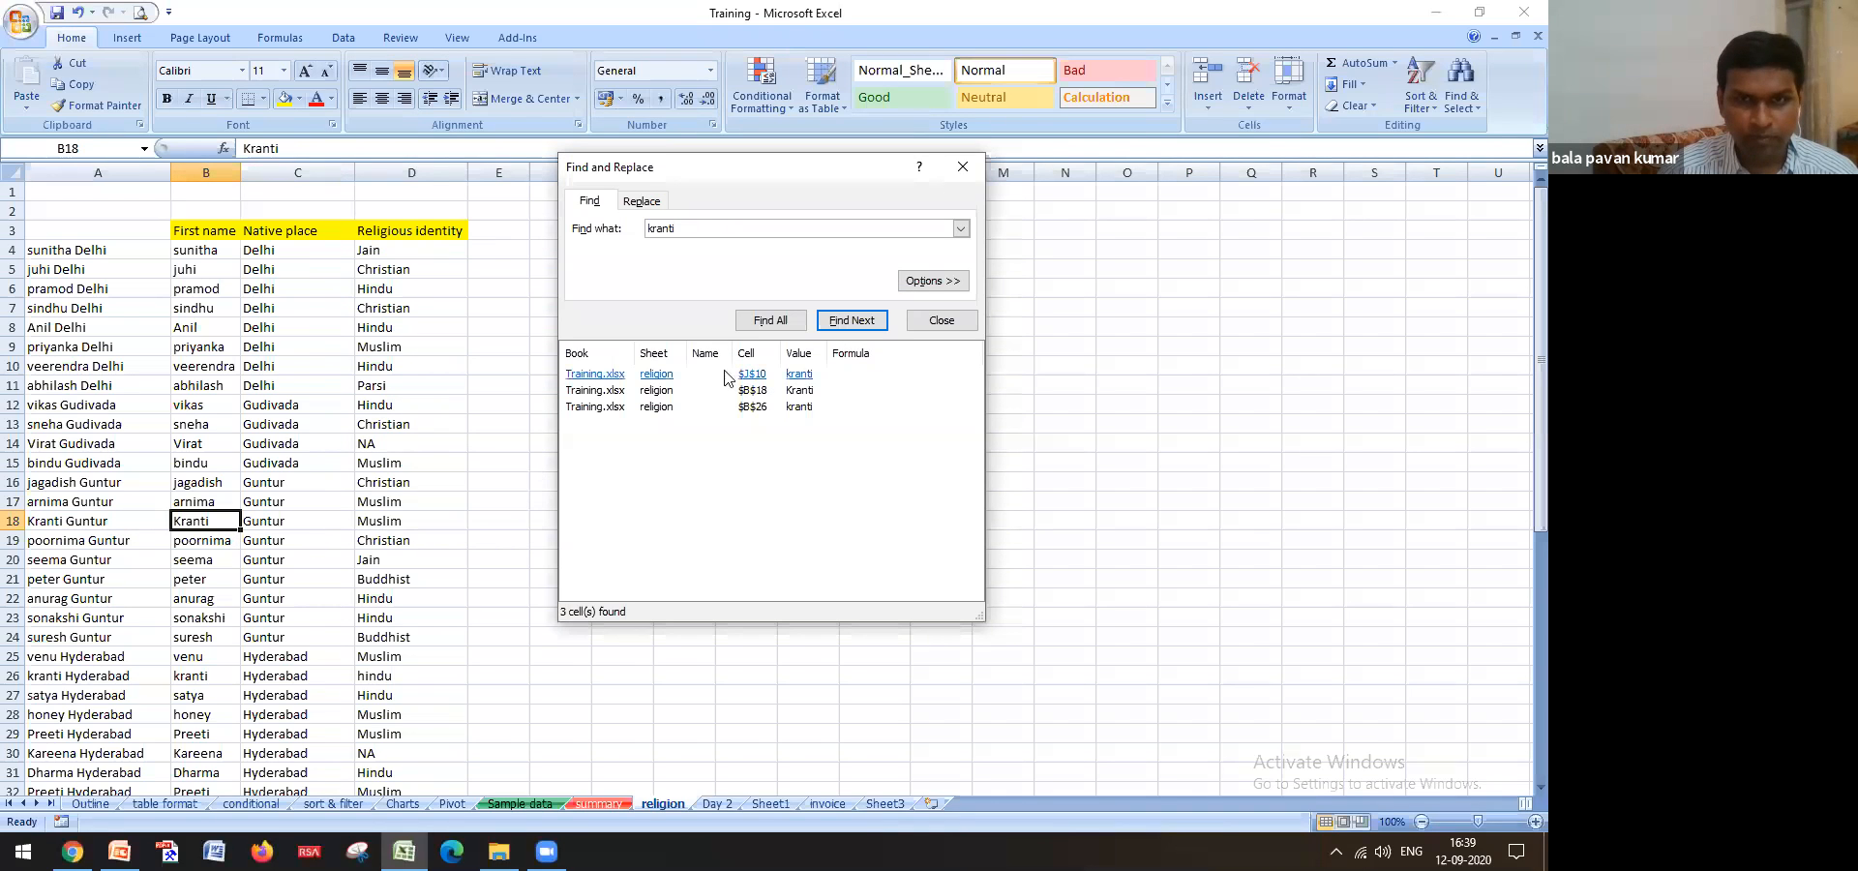
pyautogui.click(839, 327)
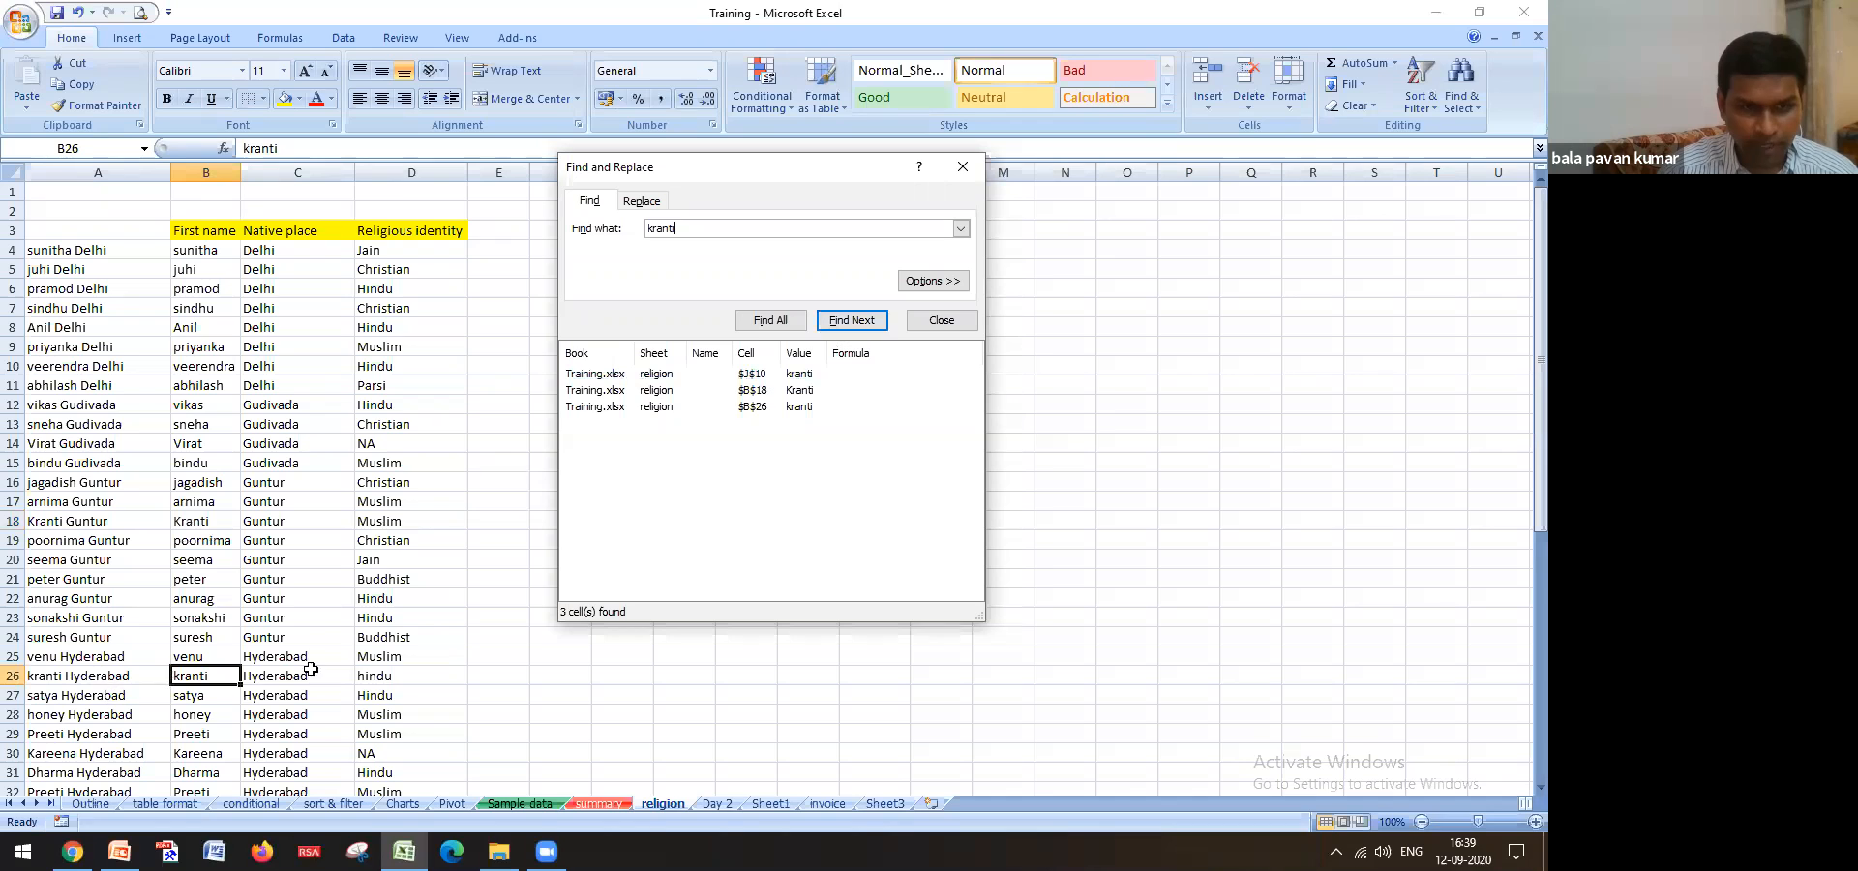
pyautogui.click(520, 803)
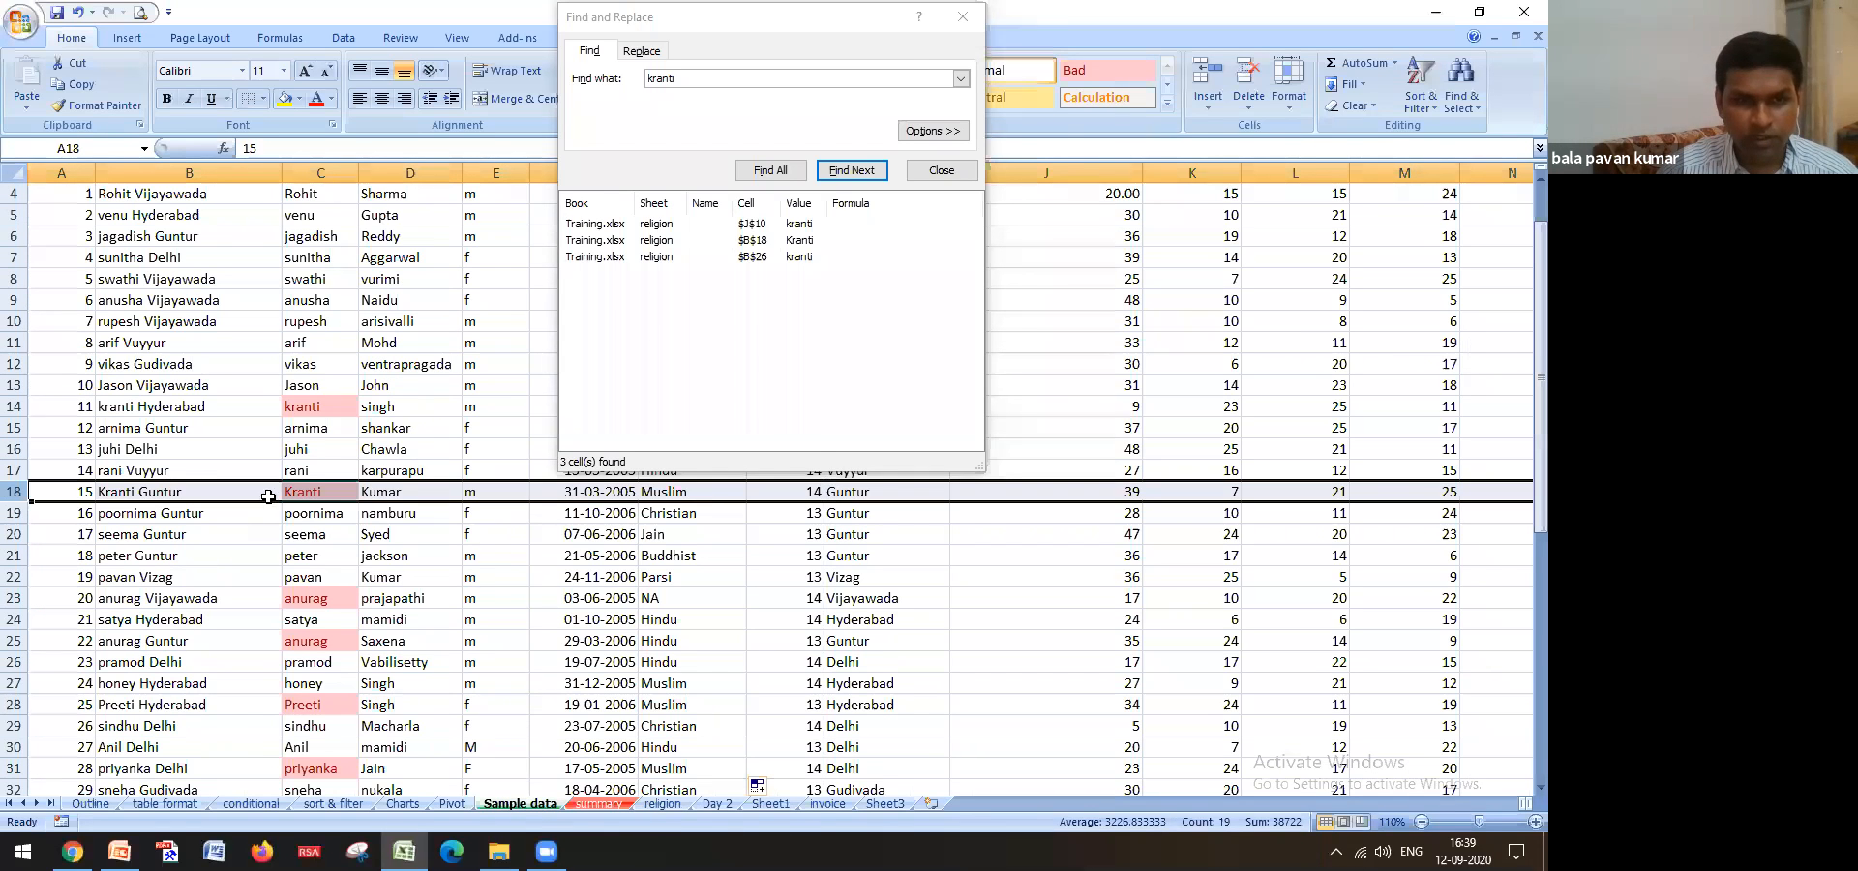
# Close the search and review row 4 of Sample data from G4 across and back
pyautogui.press('Escape')
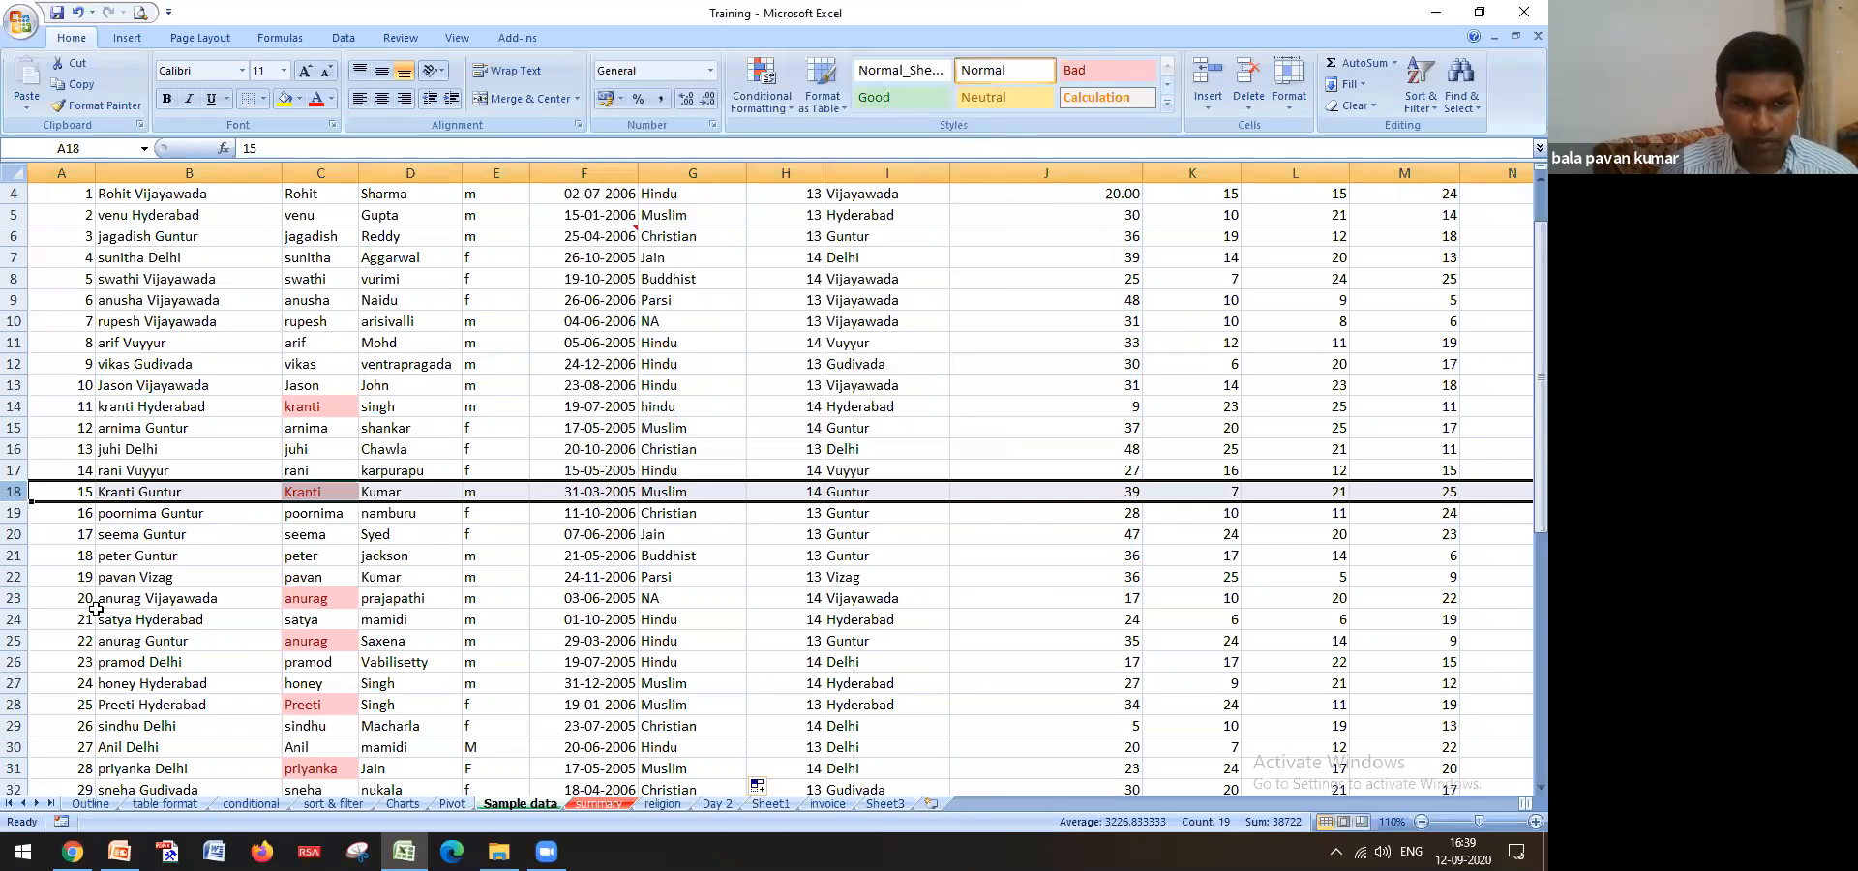
pyautogui.click(18, 405)
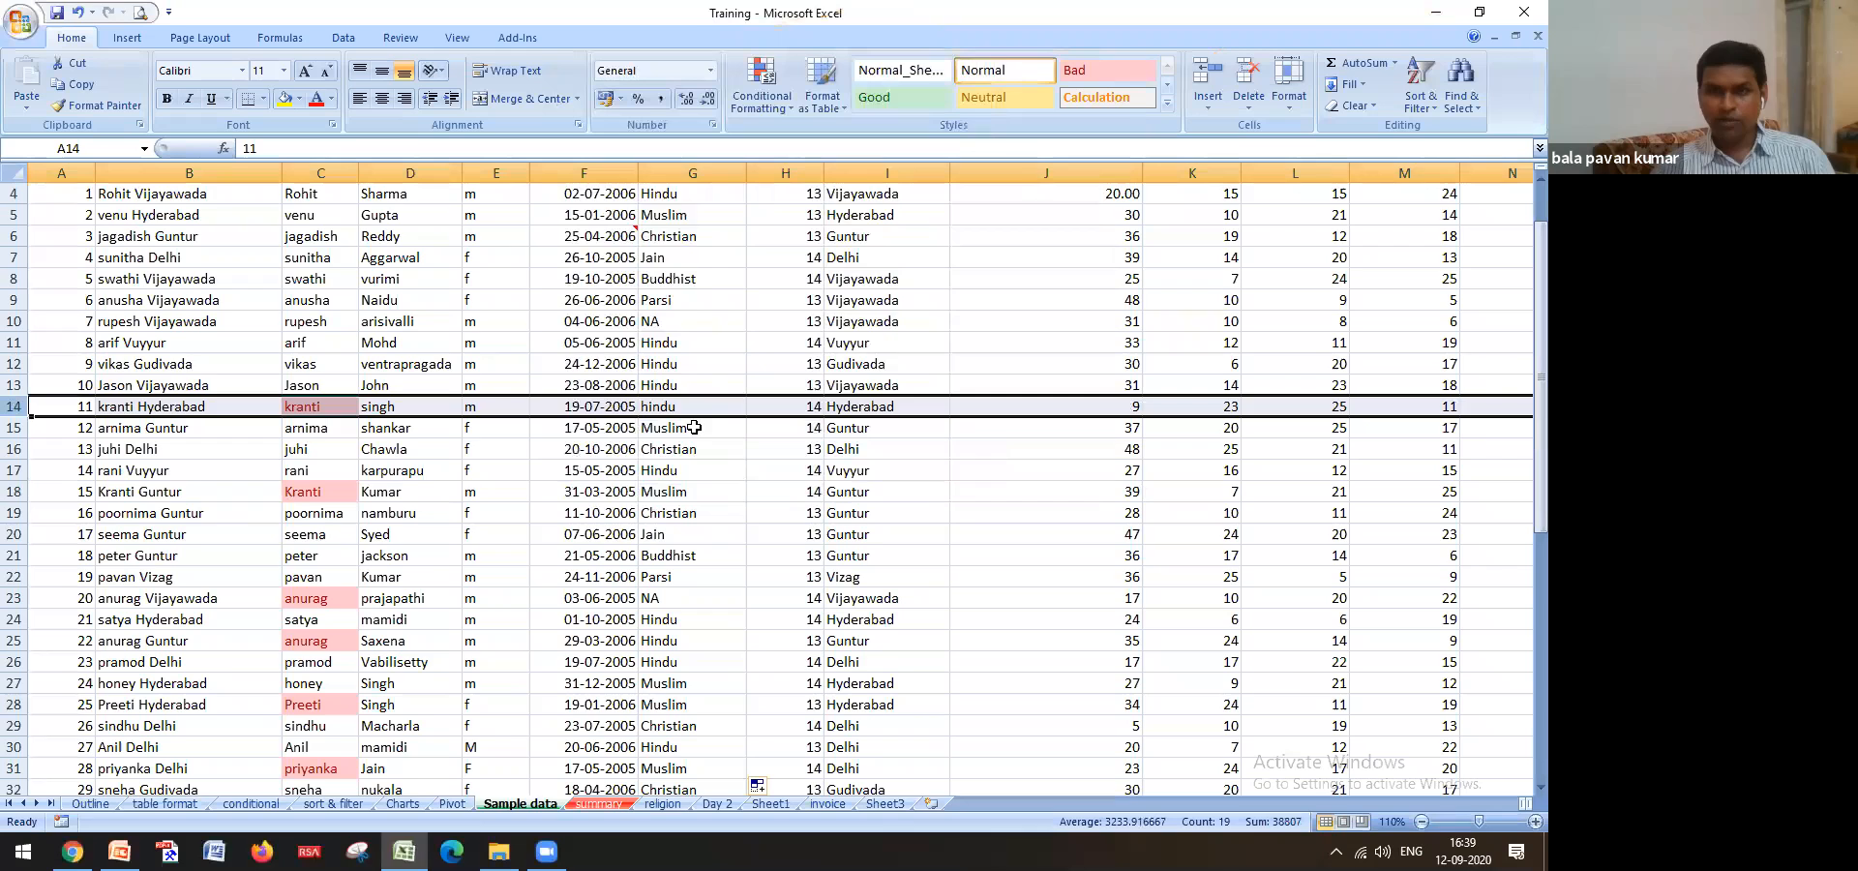
pyautogui.scroll(1, 686, 473)
pyautogui.click(668, 256)
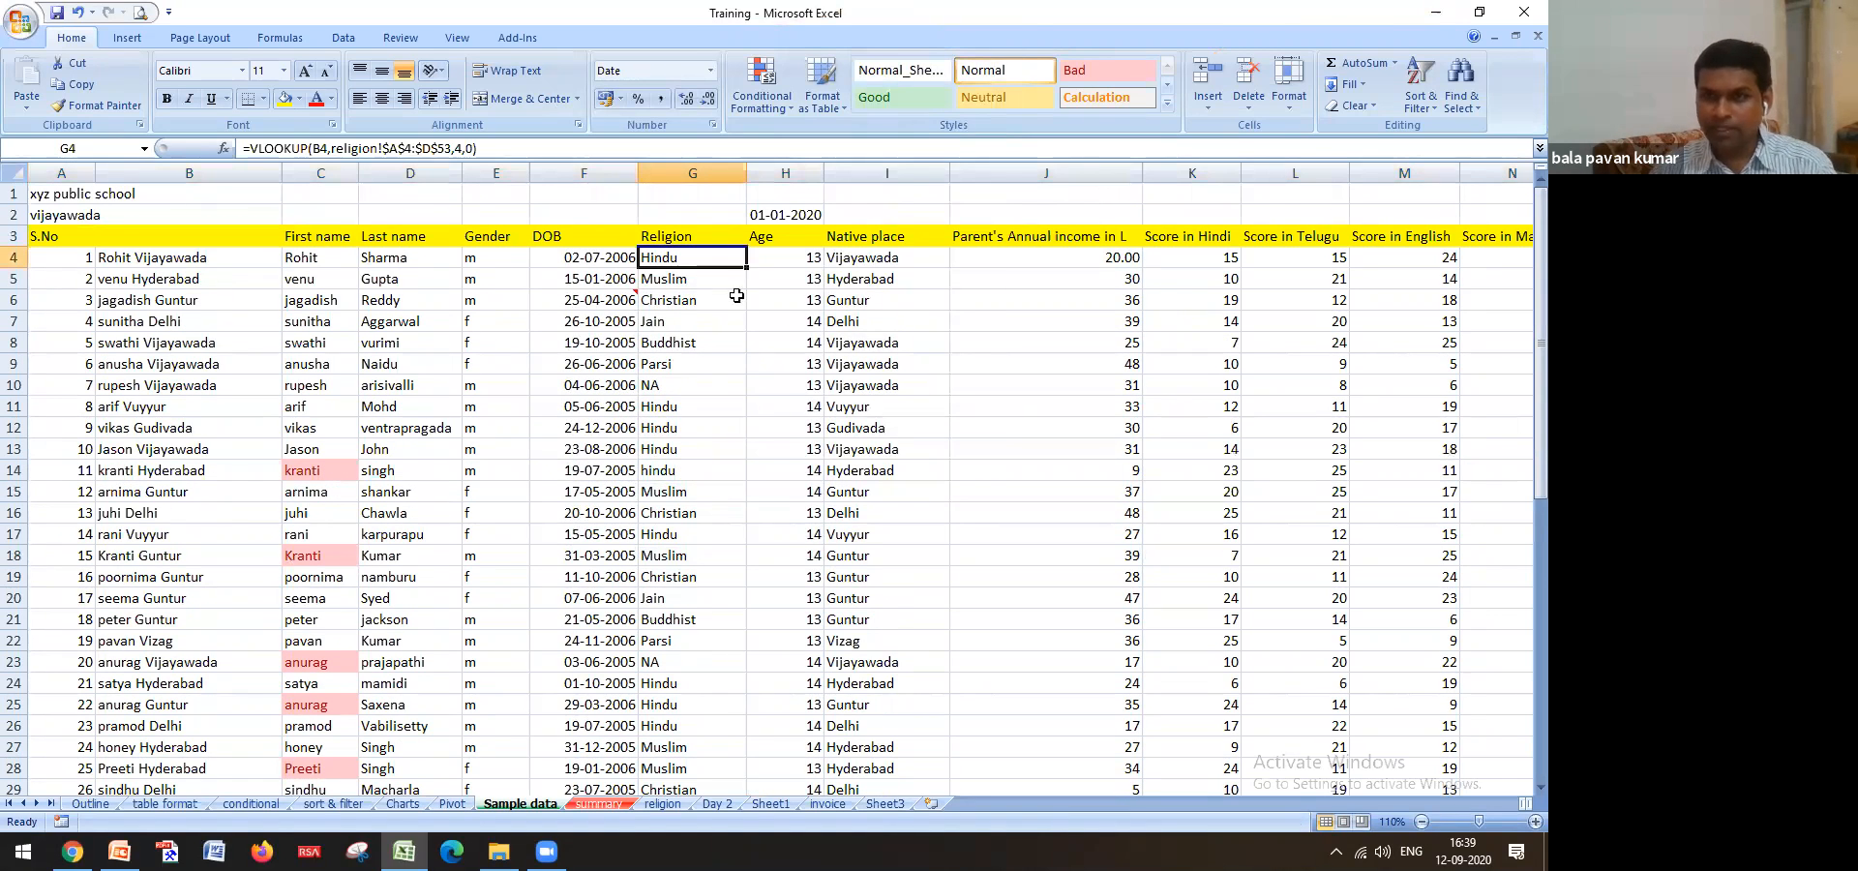
pyautogui.press('Right')
pyautogui.press('Right')
pyautogui.press('Right')
pyautogui.press('Right')
pyautogui.press('Right')
pyautogui.press('Right')
pyautogui.press('Right')
pyautogui.press('Right')
pyautogui.press('Right')
pyautogui.press('Right')
pyautogui.press('Right')
pyautogui.press('Right')
pyautogui.press('Right')
pyautogui.press('Right')
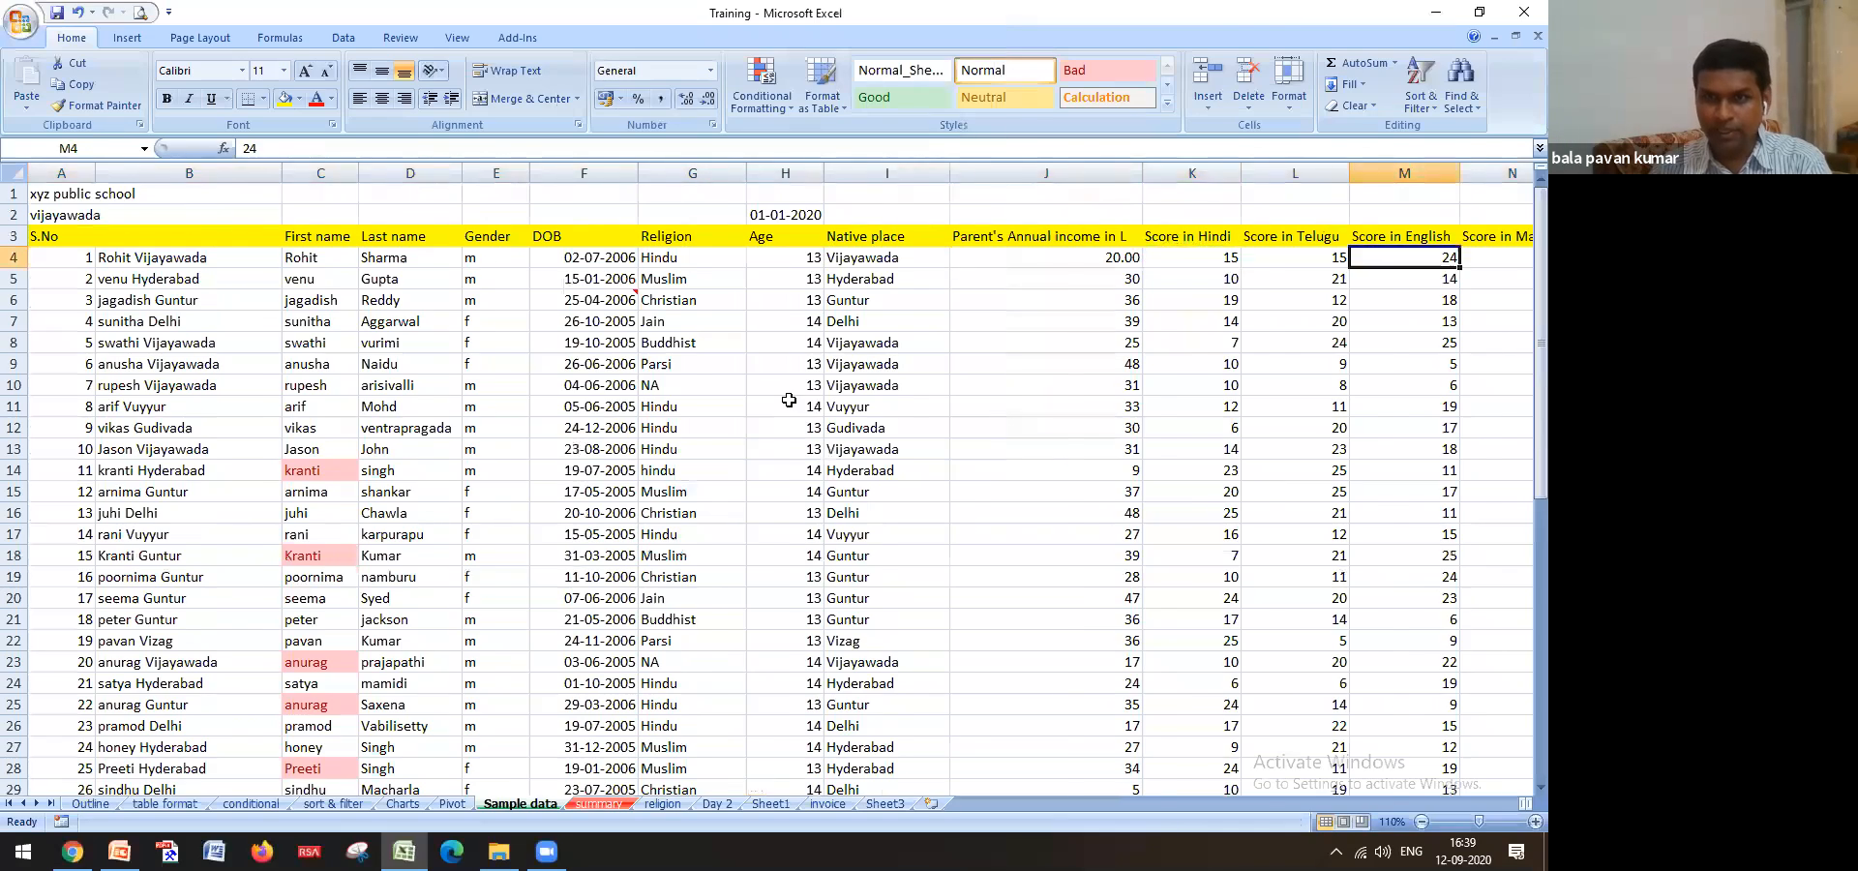
pyautogui.press('Right')
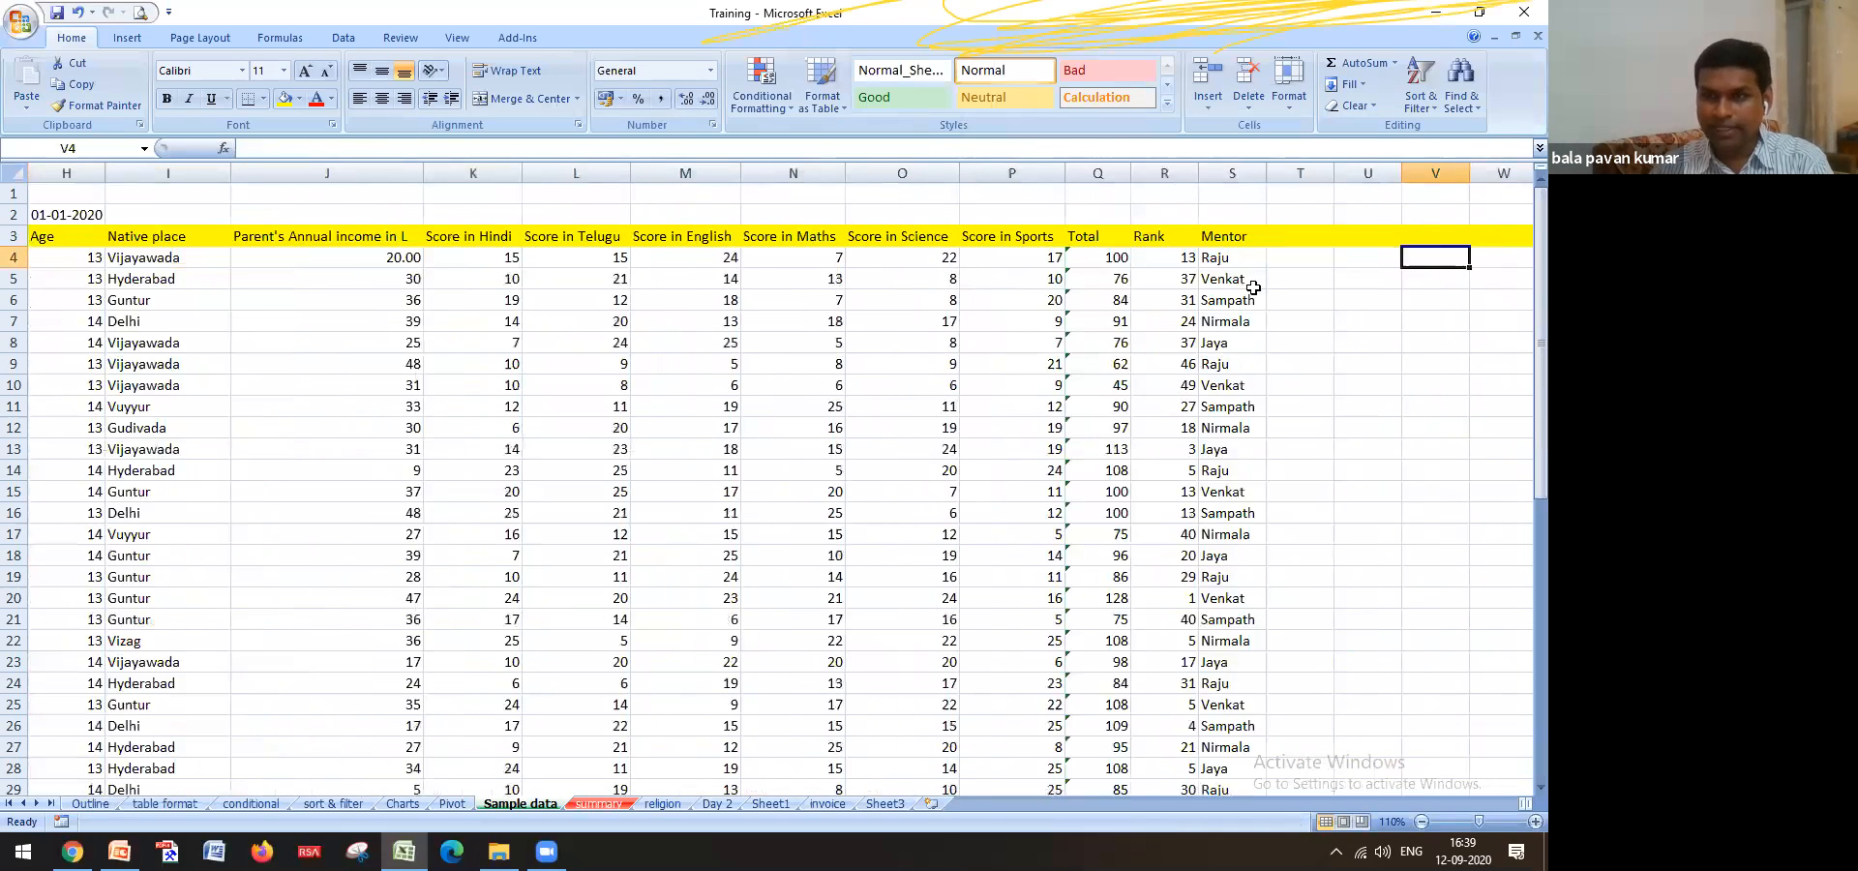
pyautogui.press('Left')
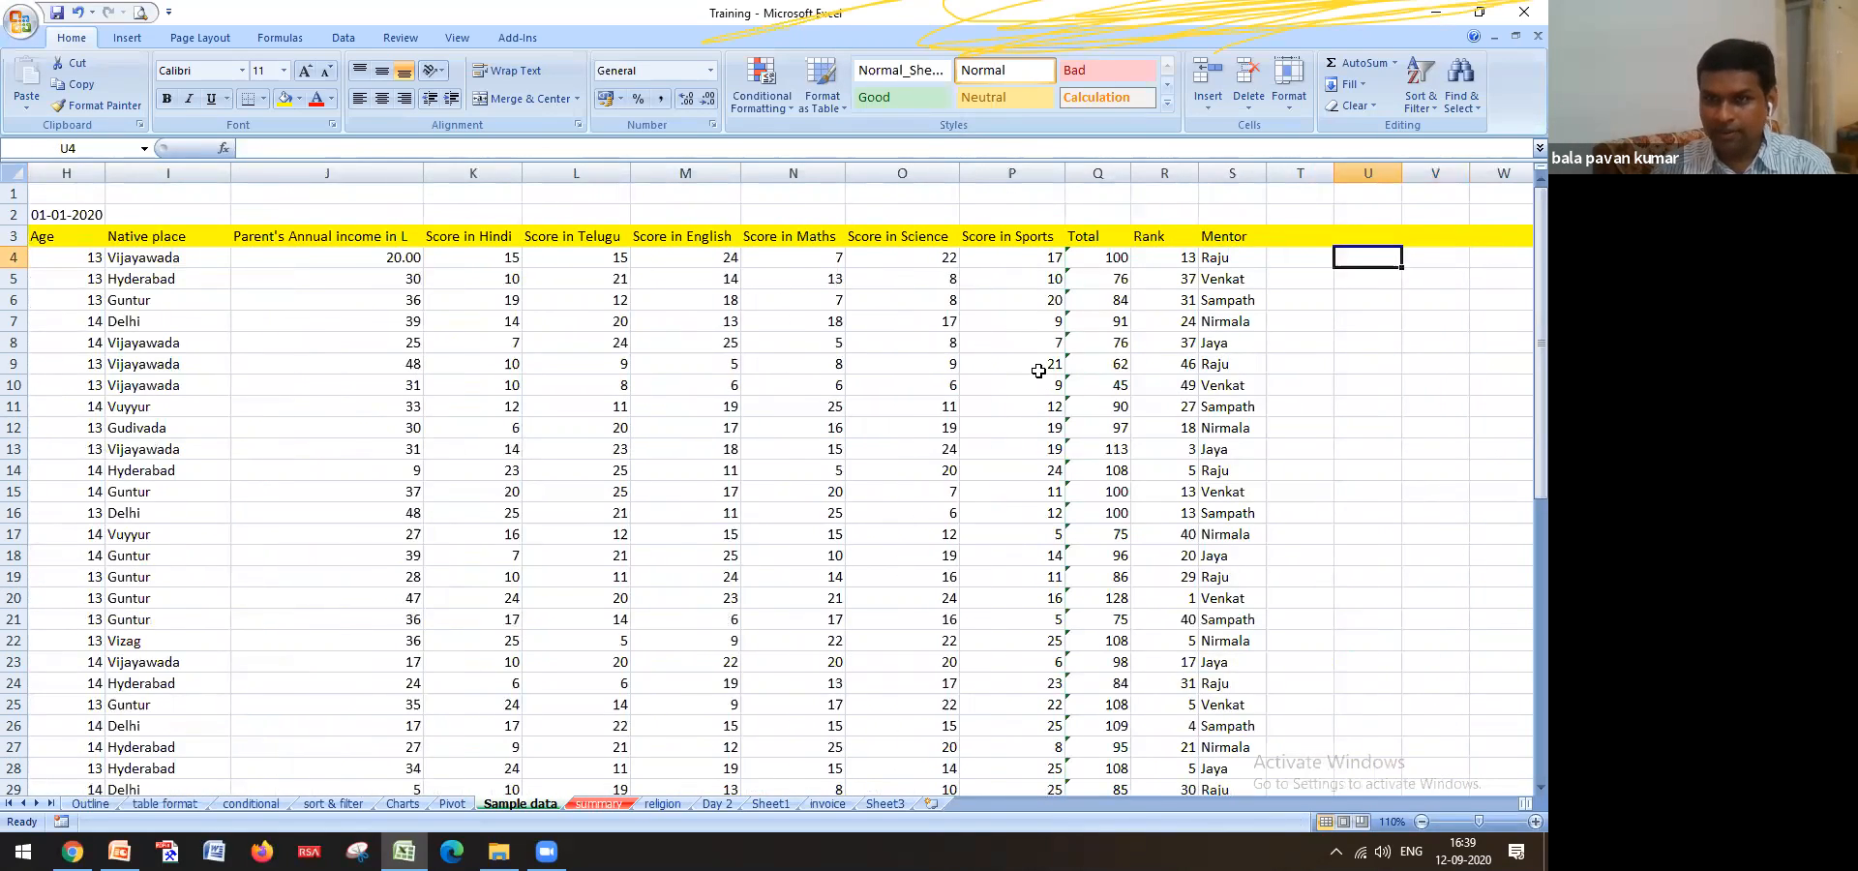
pyautogui.press('Left')
pyautogui.press('Left')
pyautogui.press('Left')
pyautogui.press('Left')
pyautogui.press('Left')
pyautogui.press('Left')
pyautogui.press('Left')
pyautogui.press('Left')
pyautogui.press('Left')
pyautogui.press('Left')
pyautogui.press('Left')
pyautogui.press('Left')
pyautogui.press('Left')
pyautogui.press('Left')
pyautogui.press('Left')
pyautogui.press('Left')
pyautogui.press('Left')
pyautogui.press('Left')
pyautogui.press('Left')
pyautogui.press('Left')
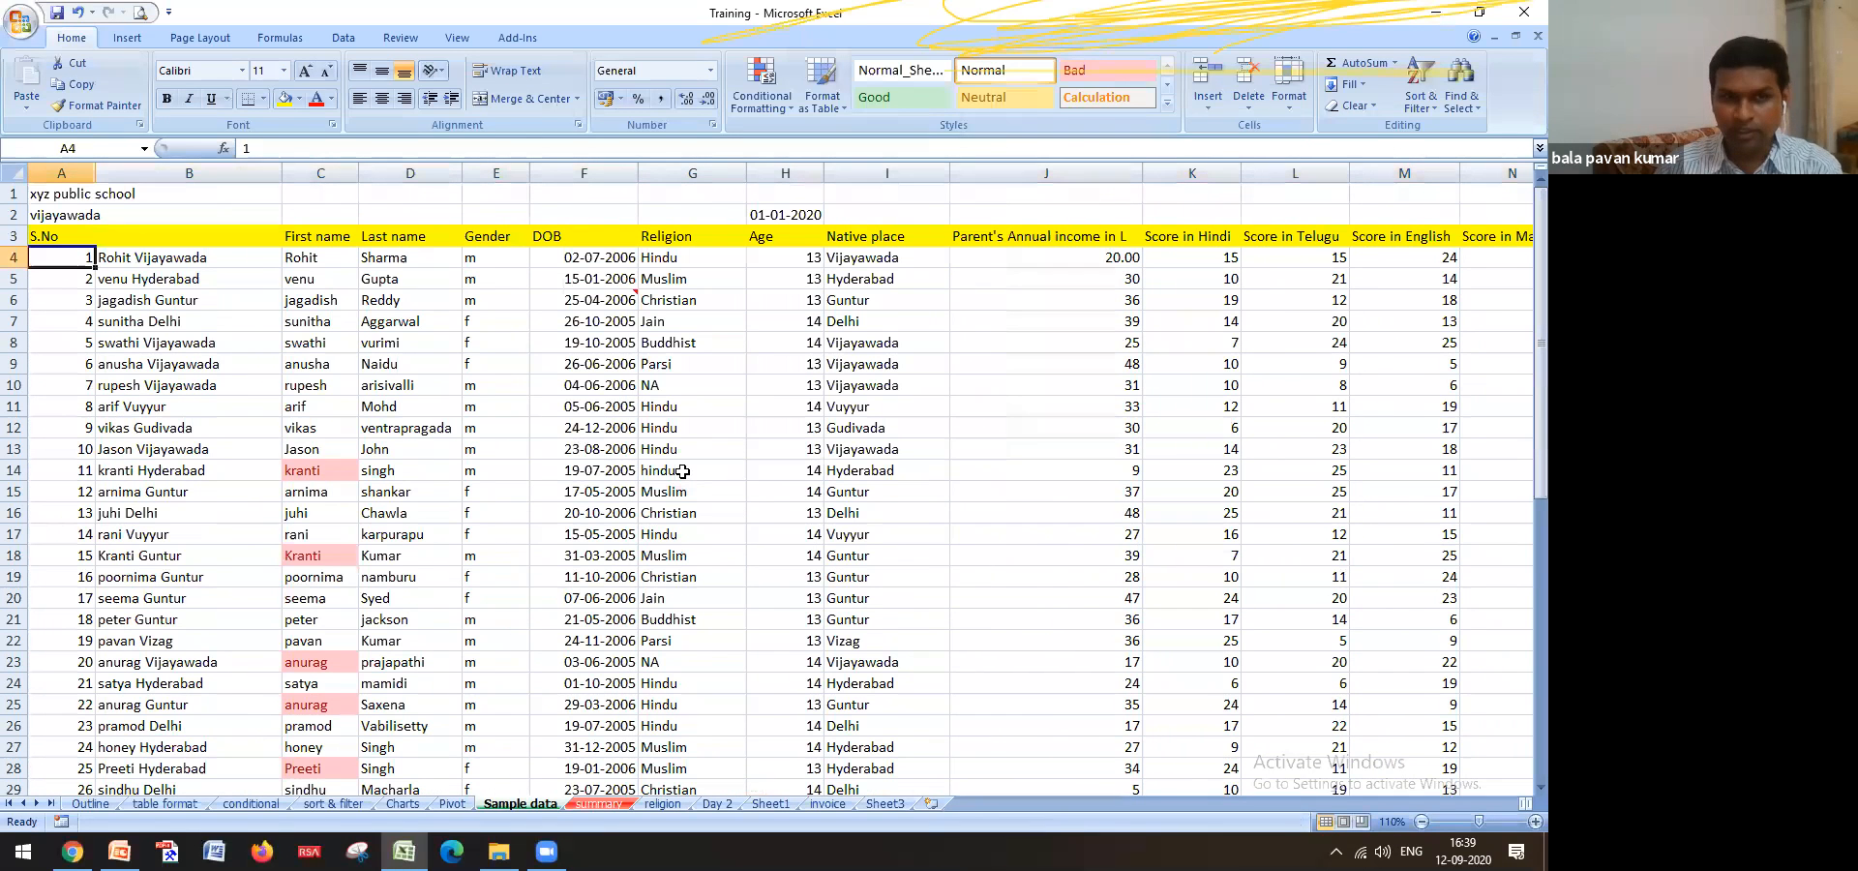
# On the religion sheet, type rank in E3 and mentor in F3
pyautogui.click(668, 805)
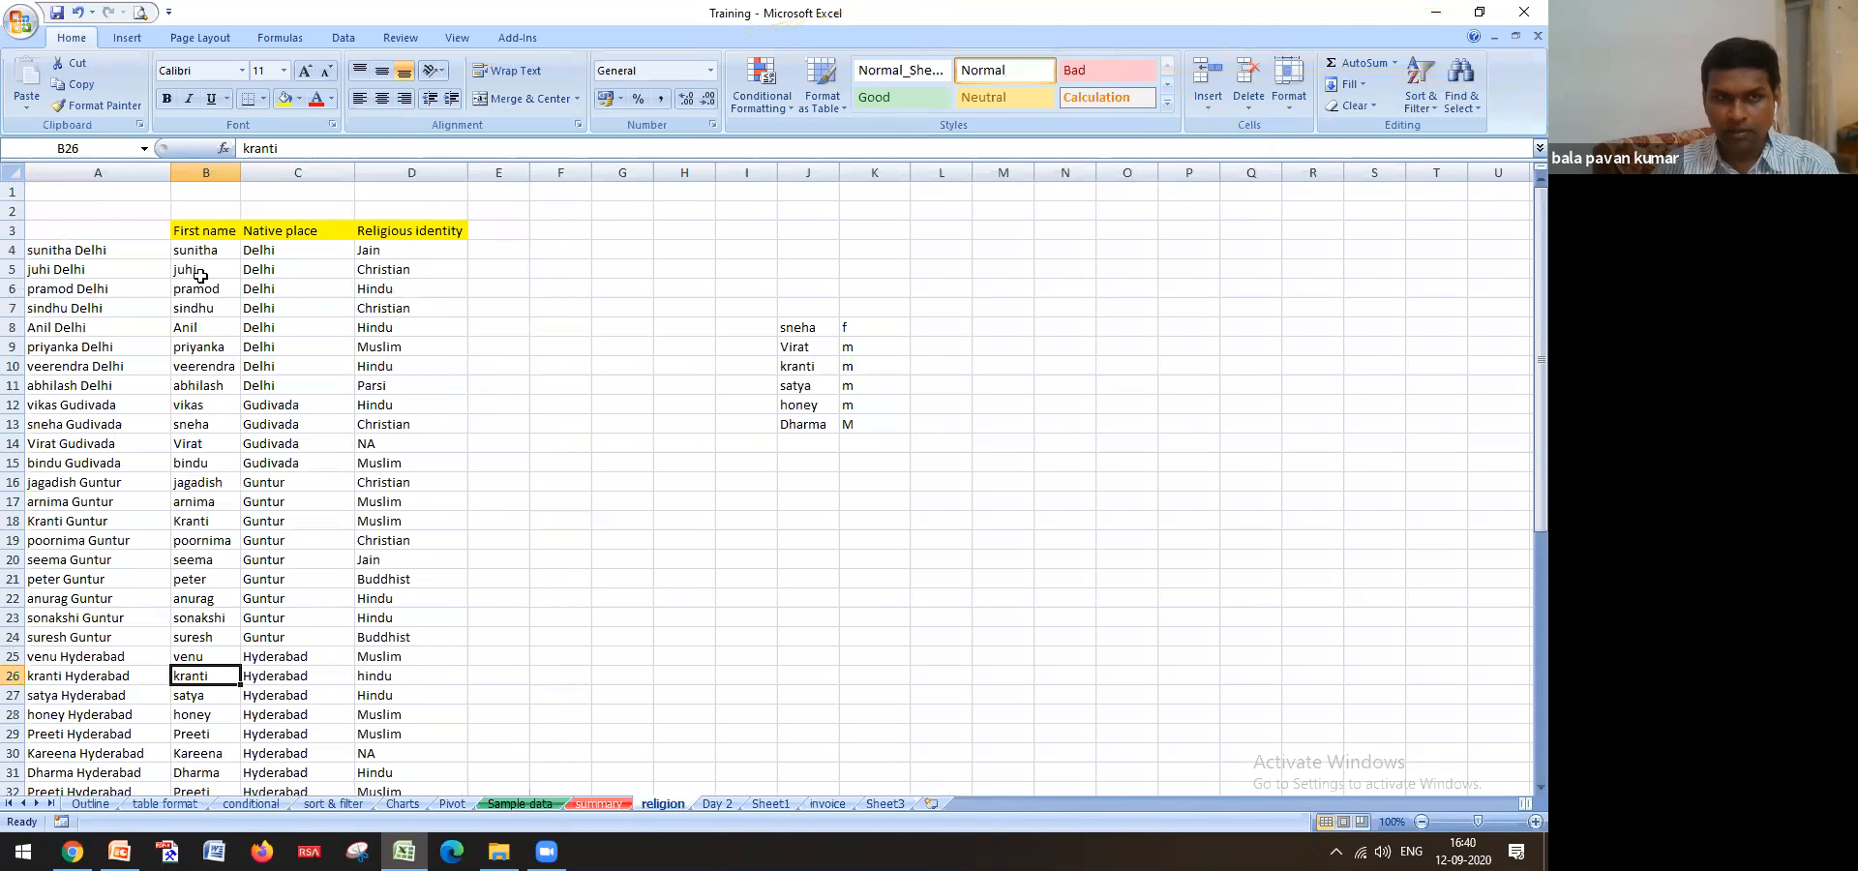
pyautogui.click(505, 249)
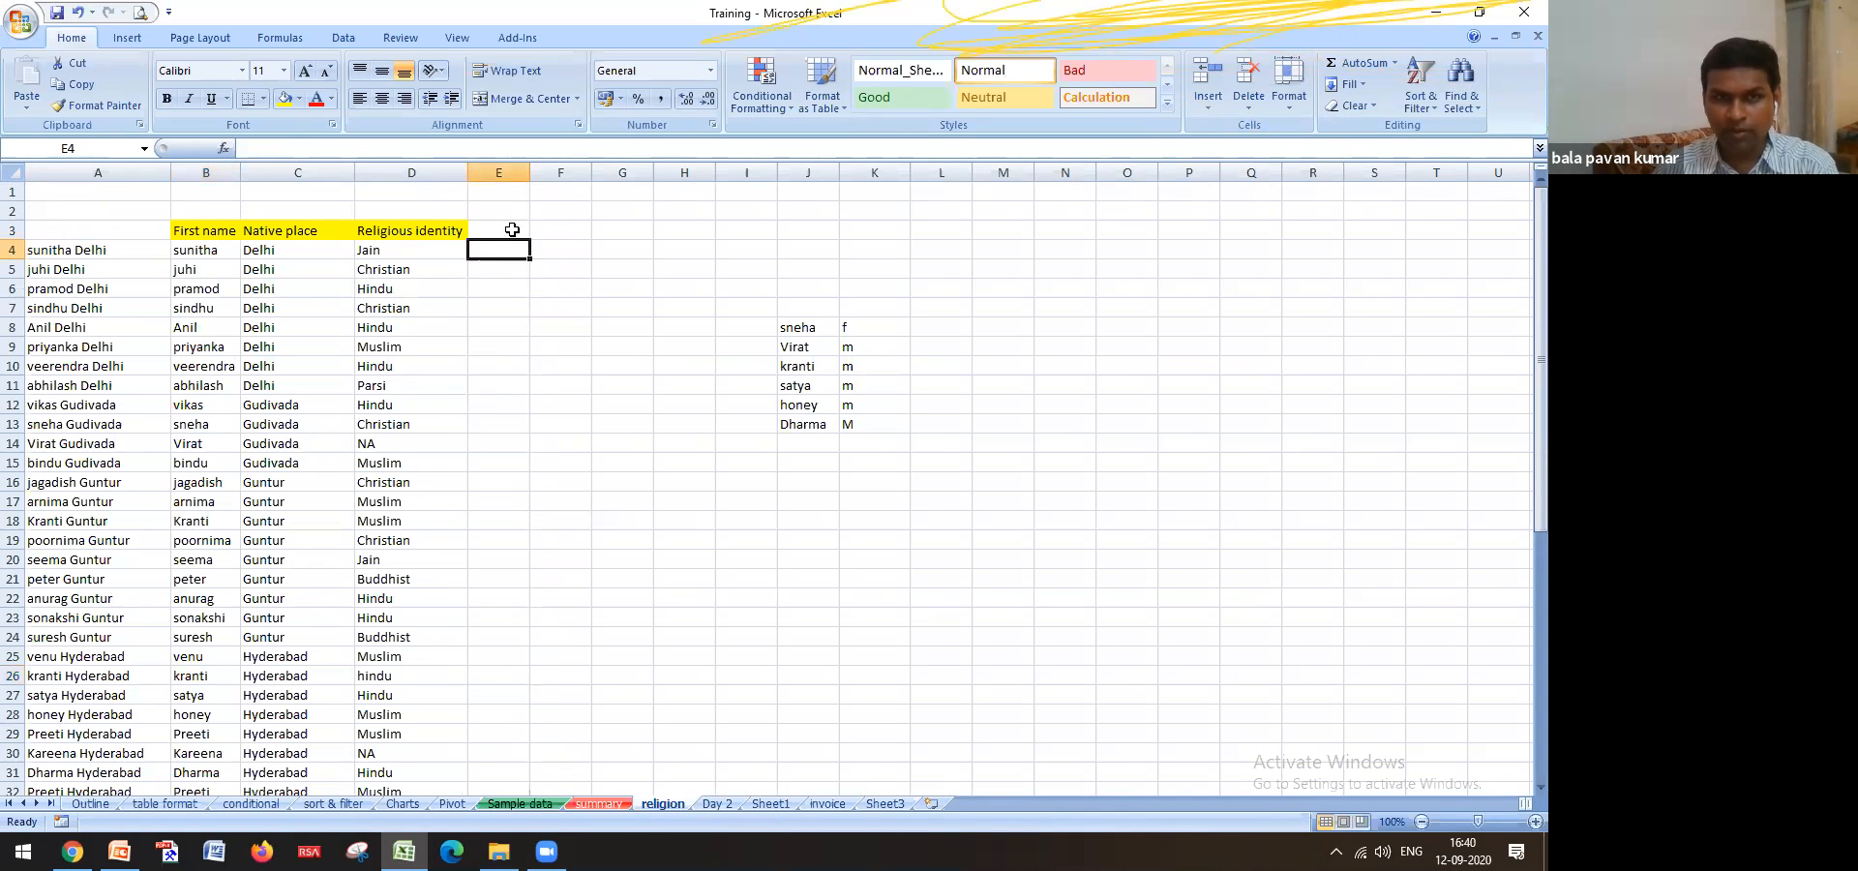
pyautogui.click(512, 228)
pyautogui.write('rank')
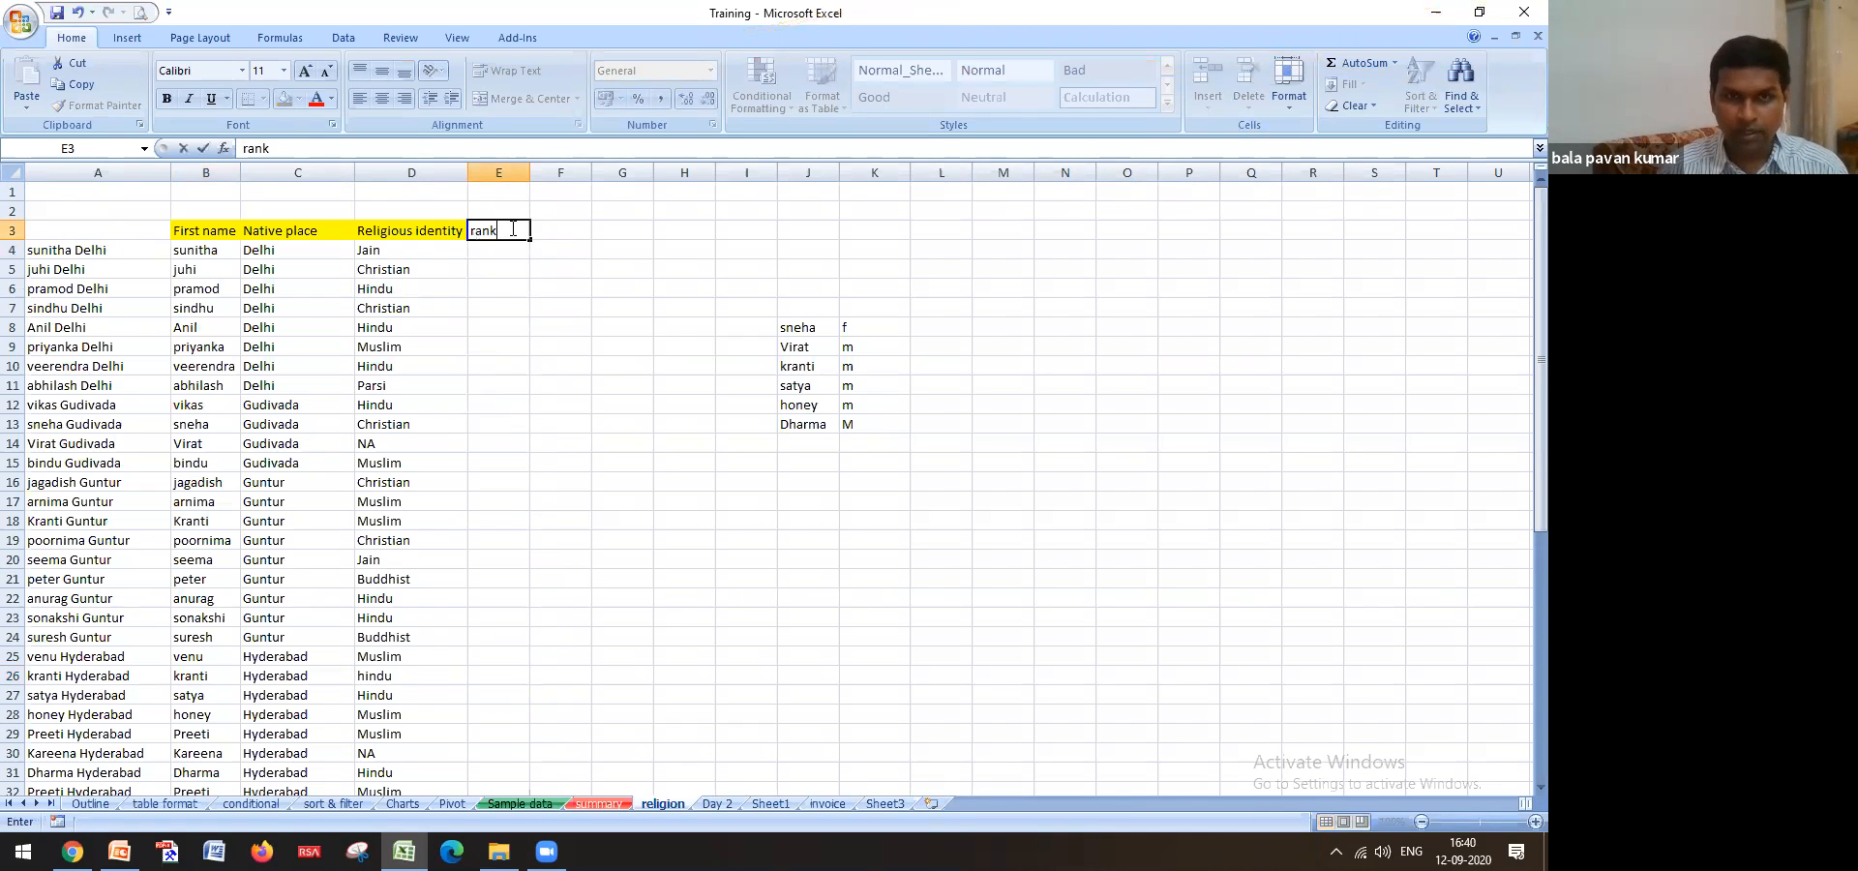
pyautogui.press('Return')
pyautogui.press('Up')
pyautogui.press('Right')
pyautogui.write('mentor')
pyautogui.press('Return')
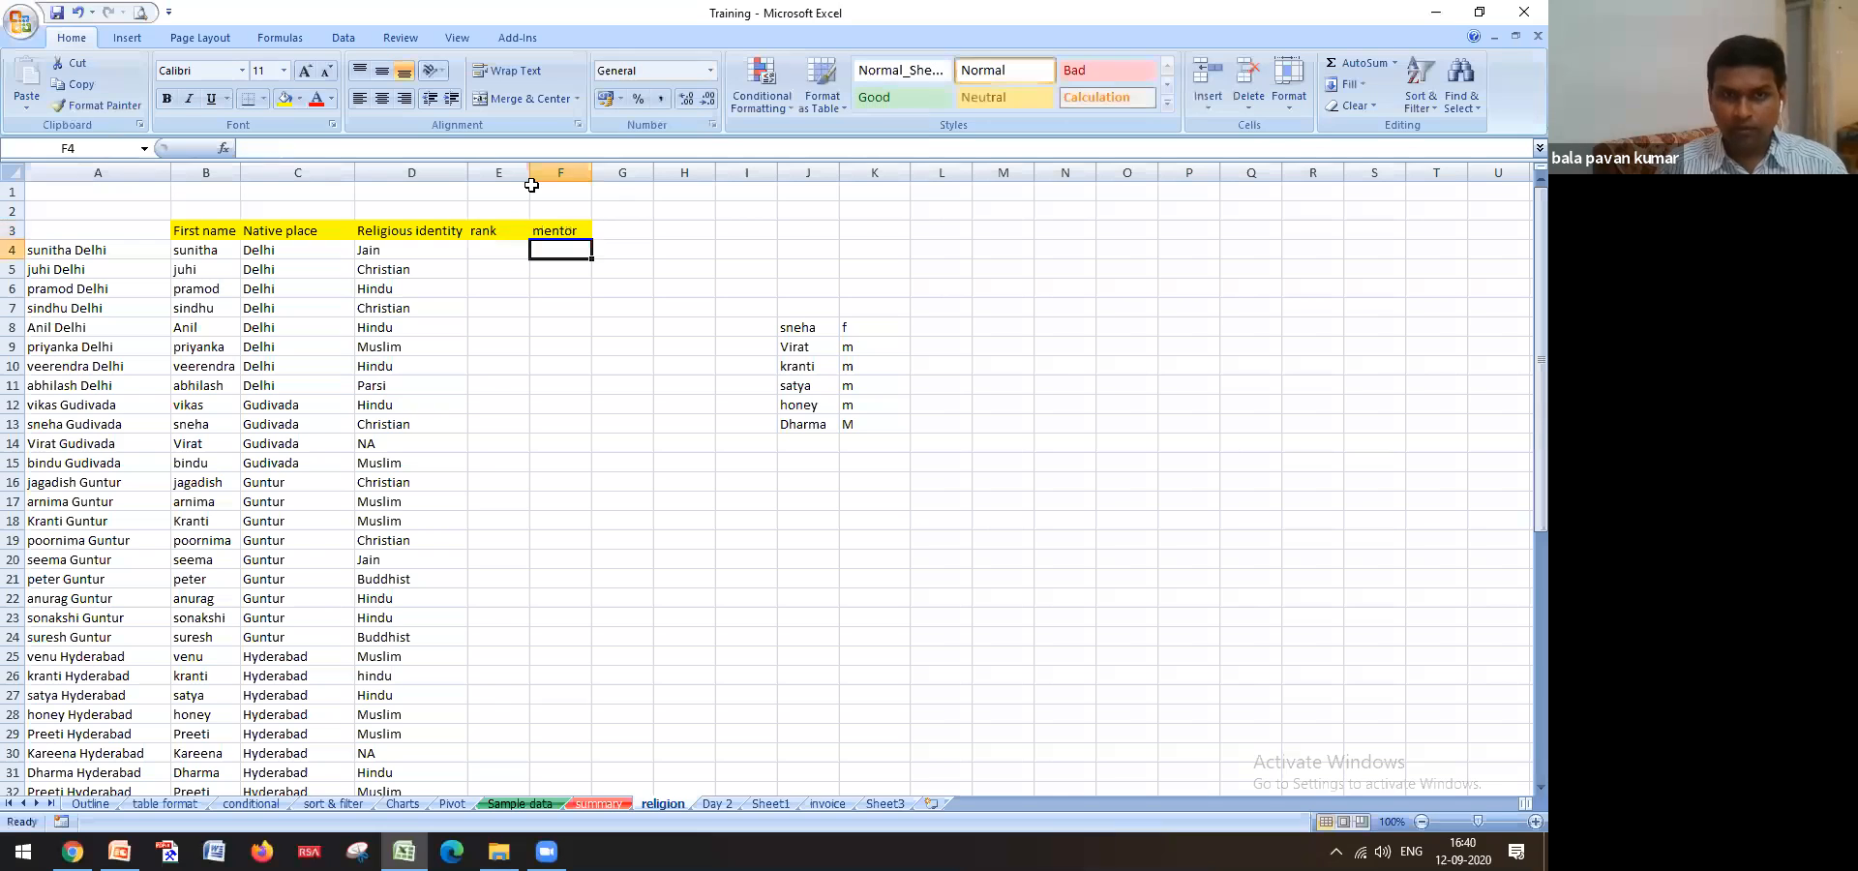
pyautogui.press('Left')
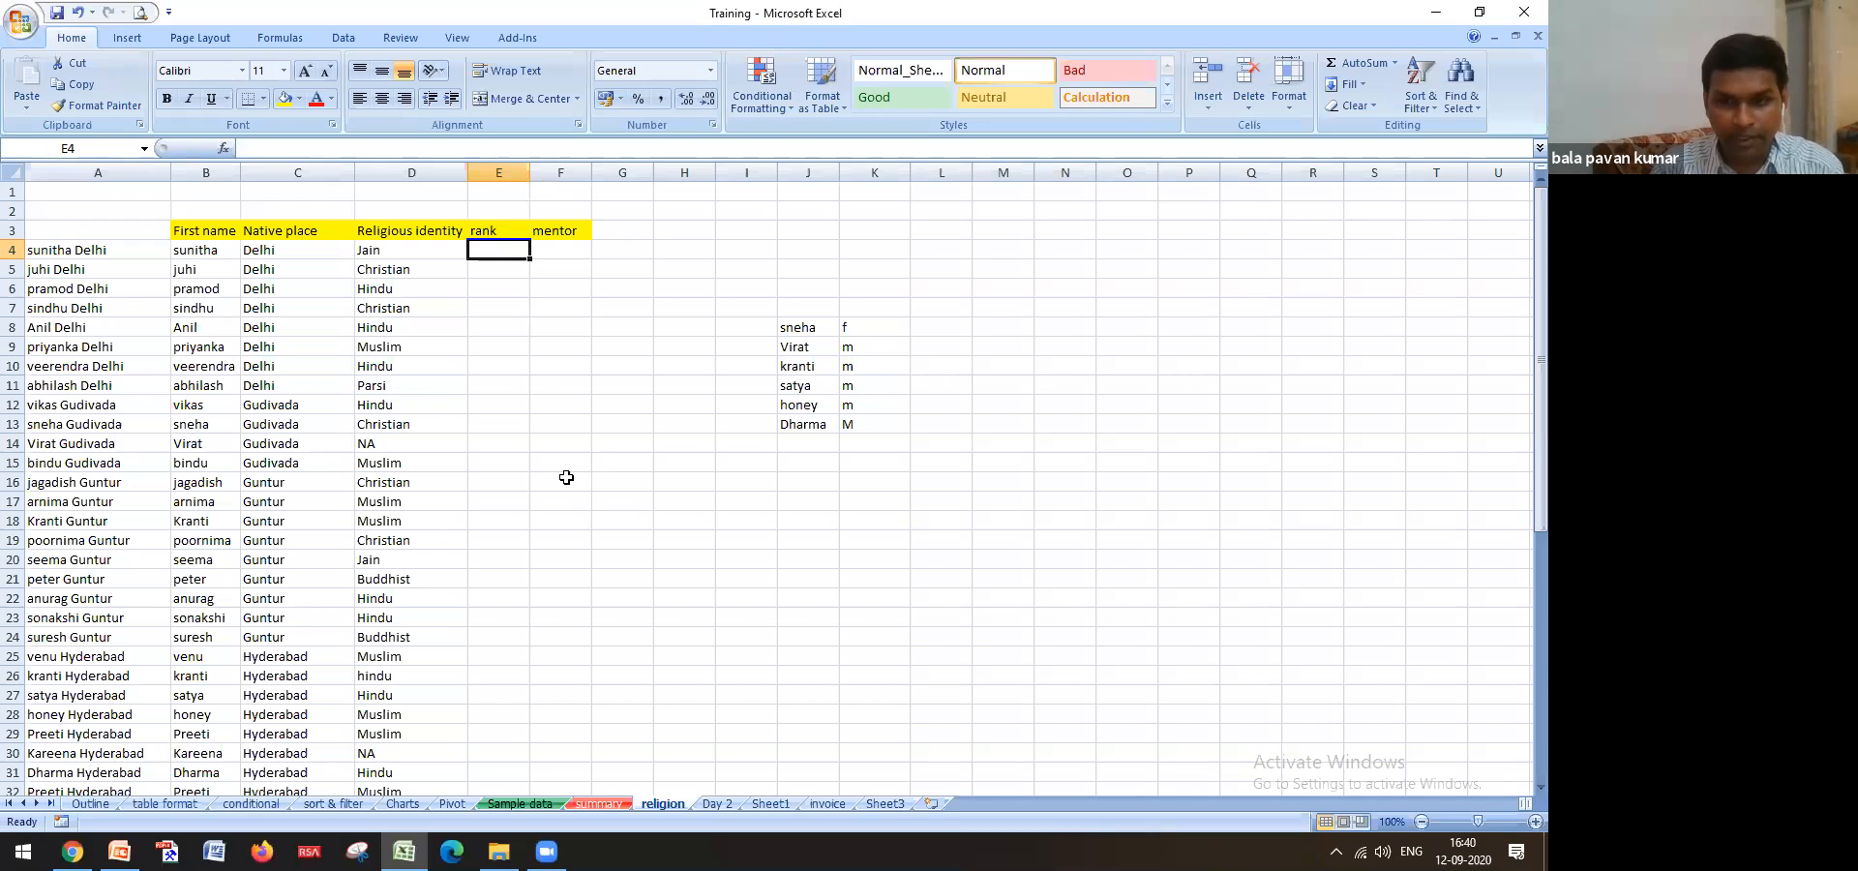
pyautogui.write('=')
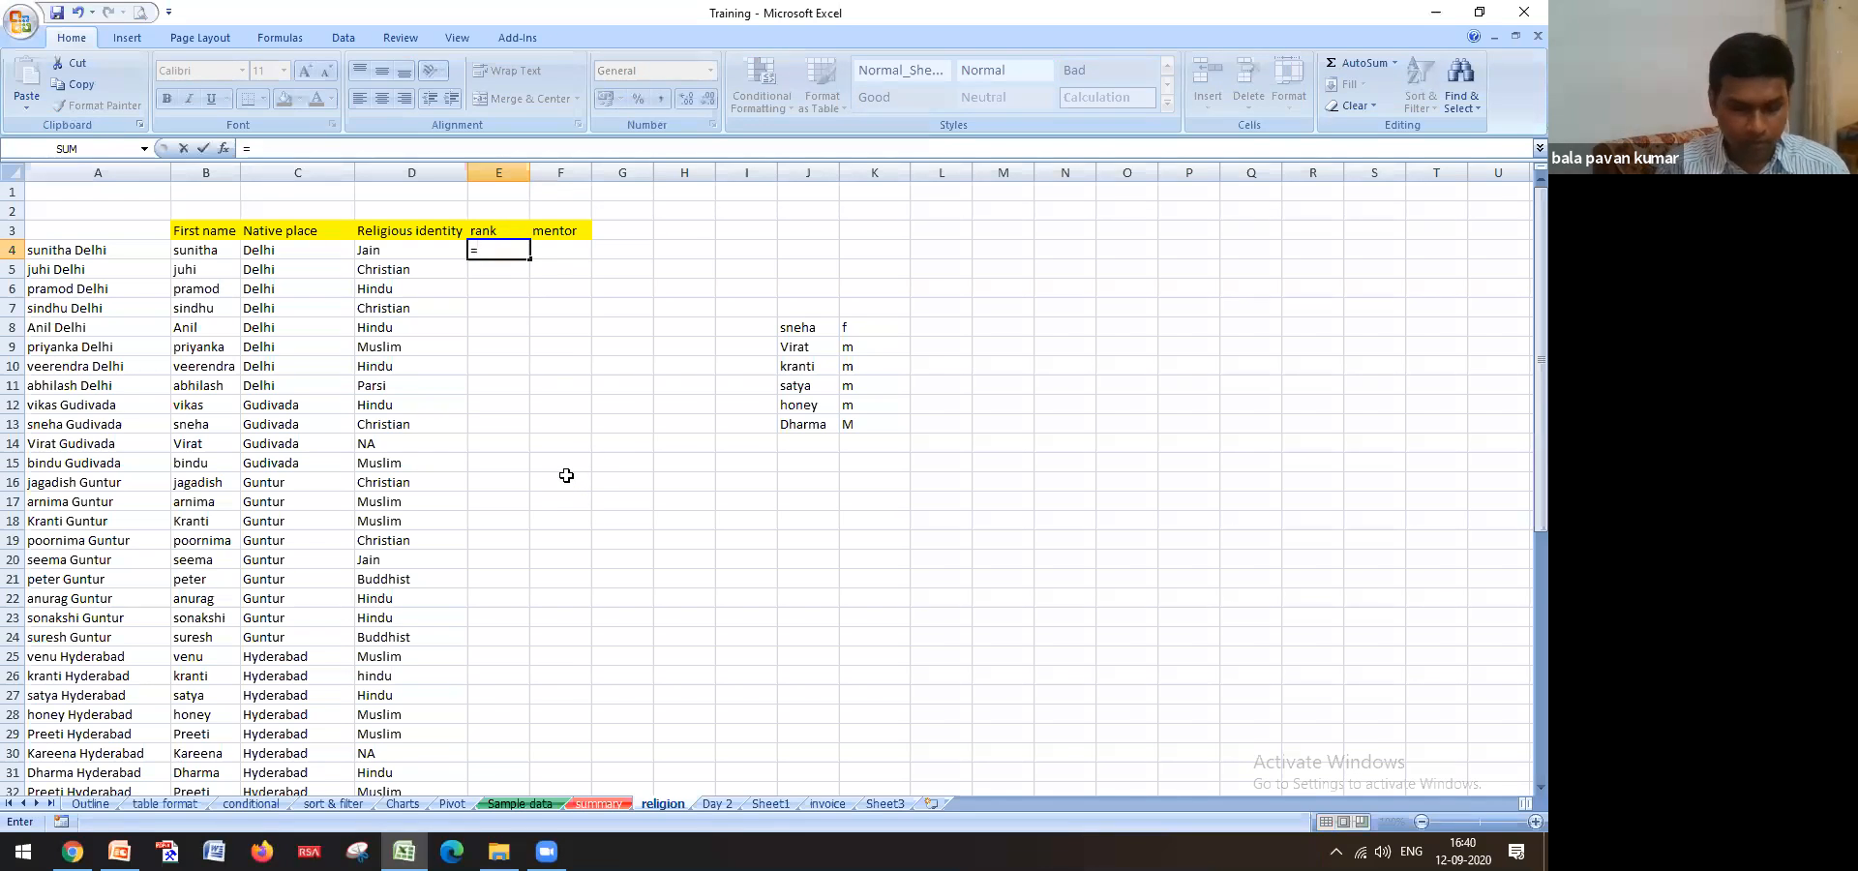
pyautogui.write('vlo')
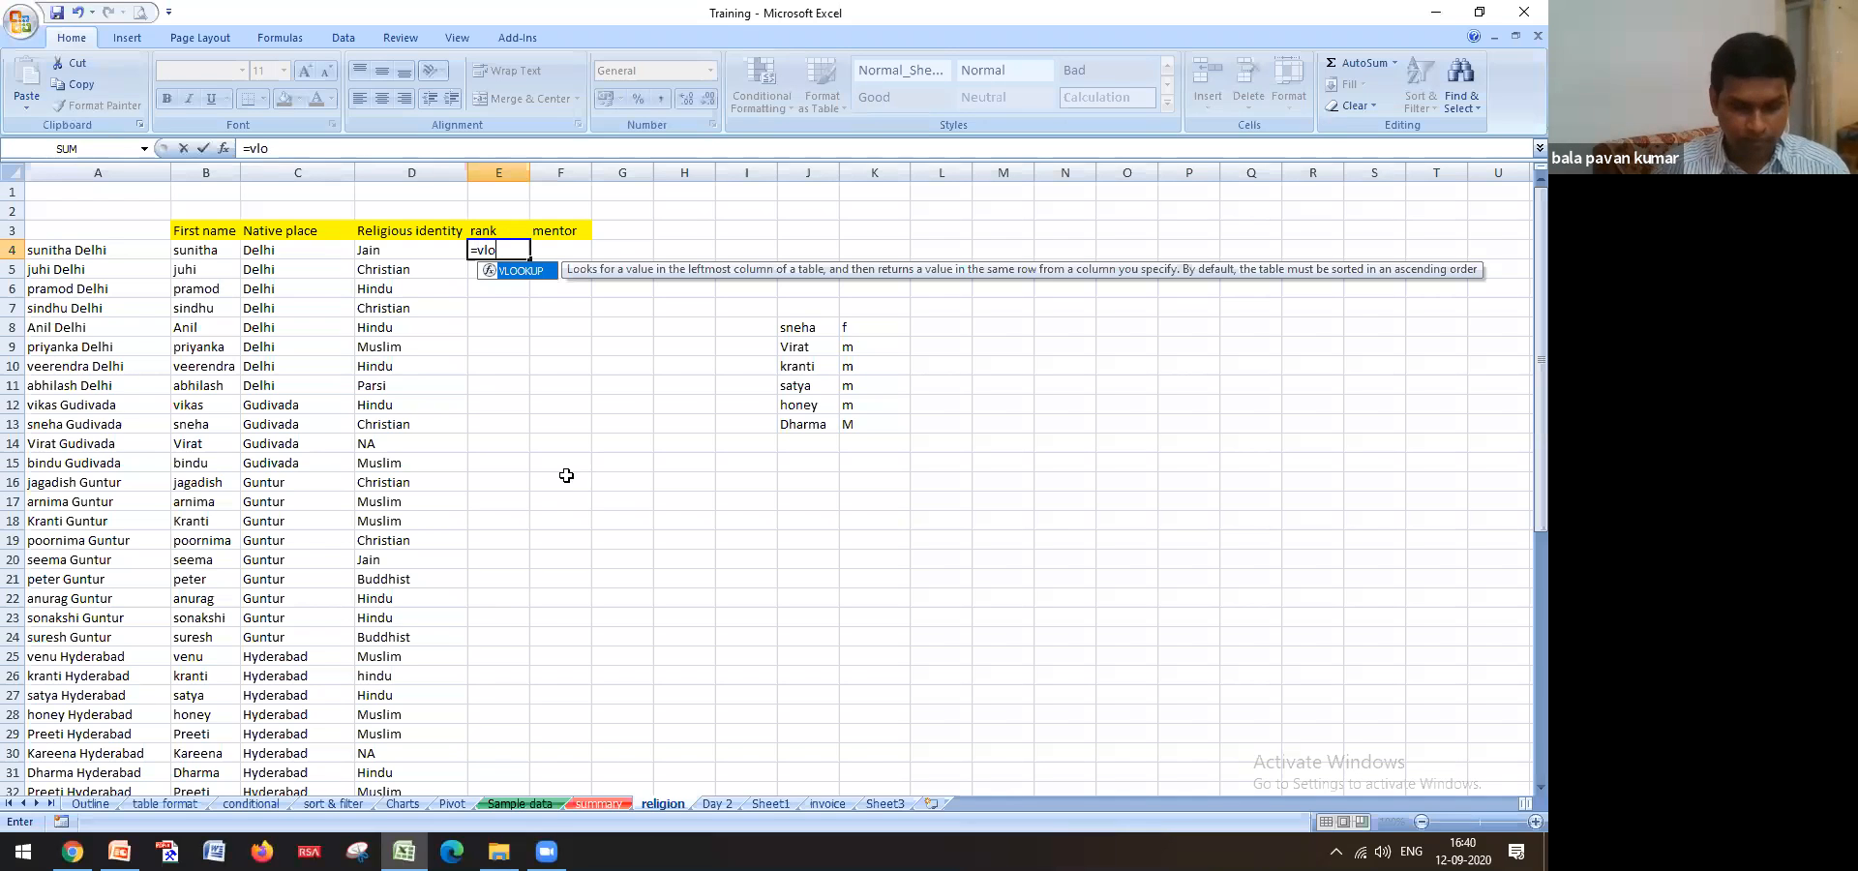
pyautogui.press('Tab')
pyautogui.click(135, 253)
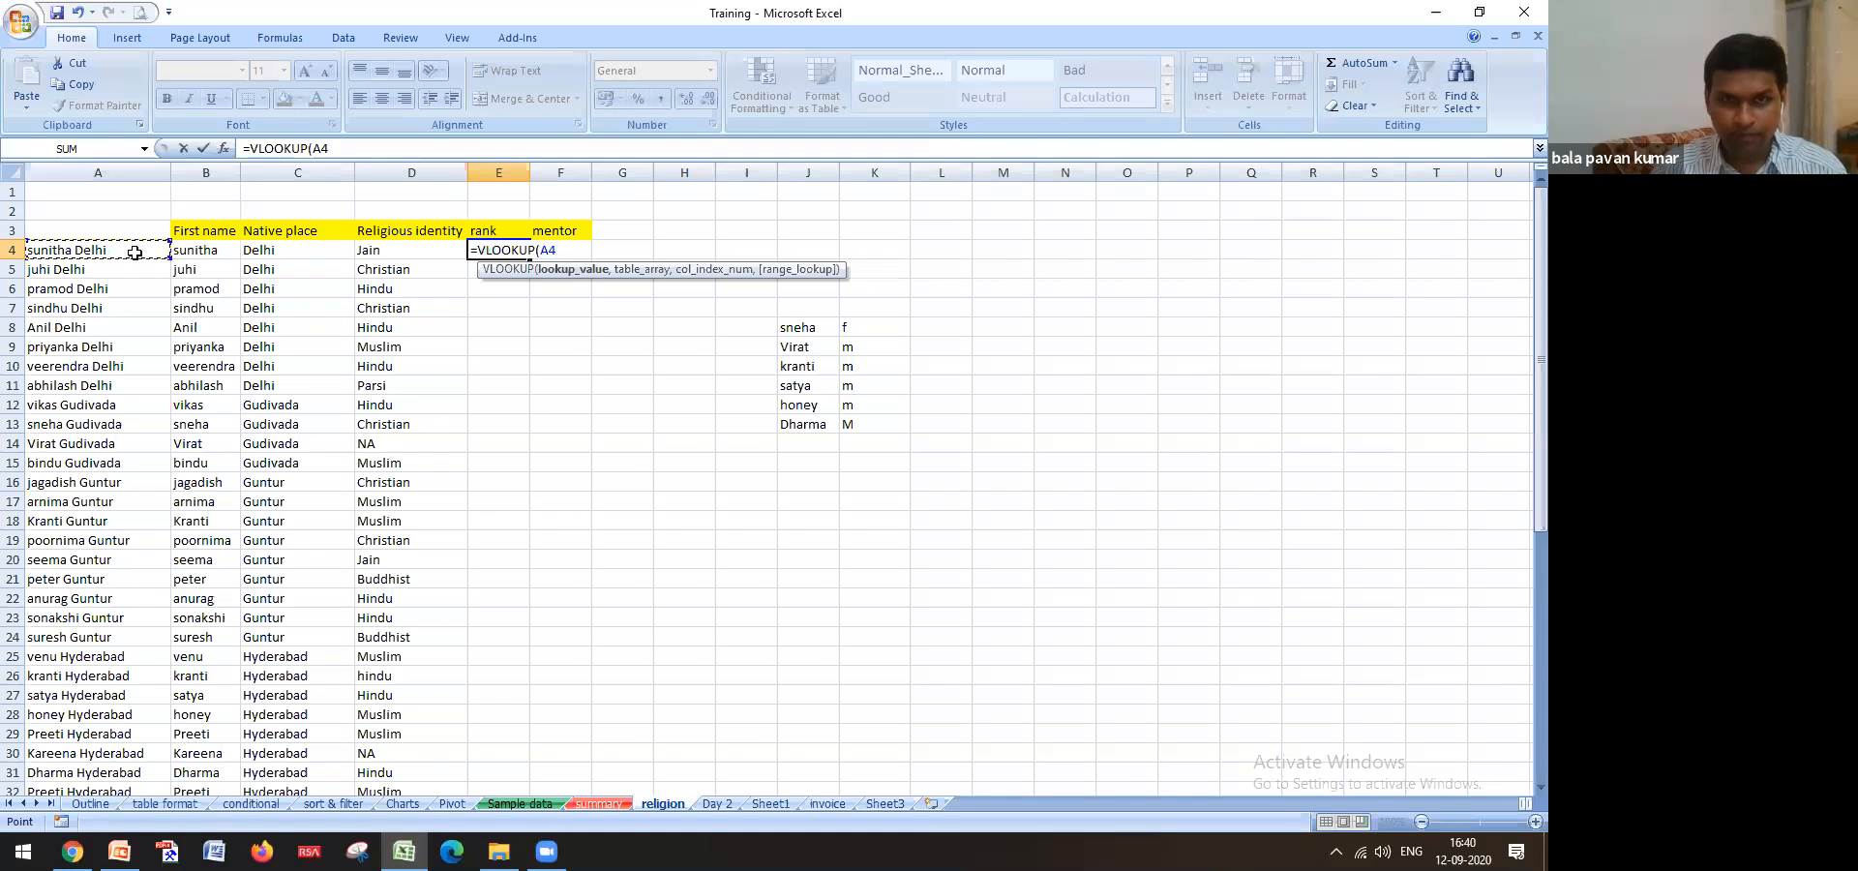
pyautogui.press('Escape')
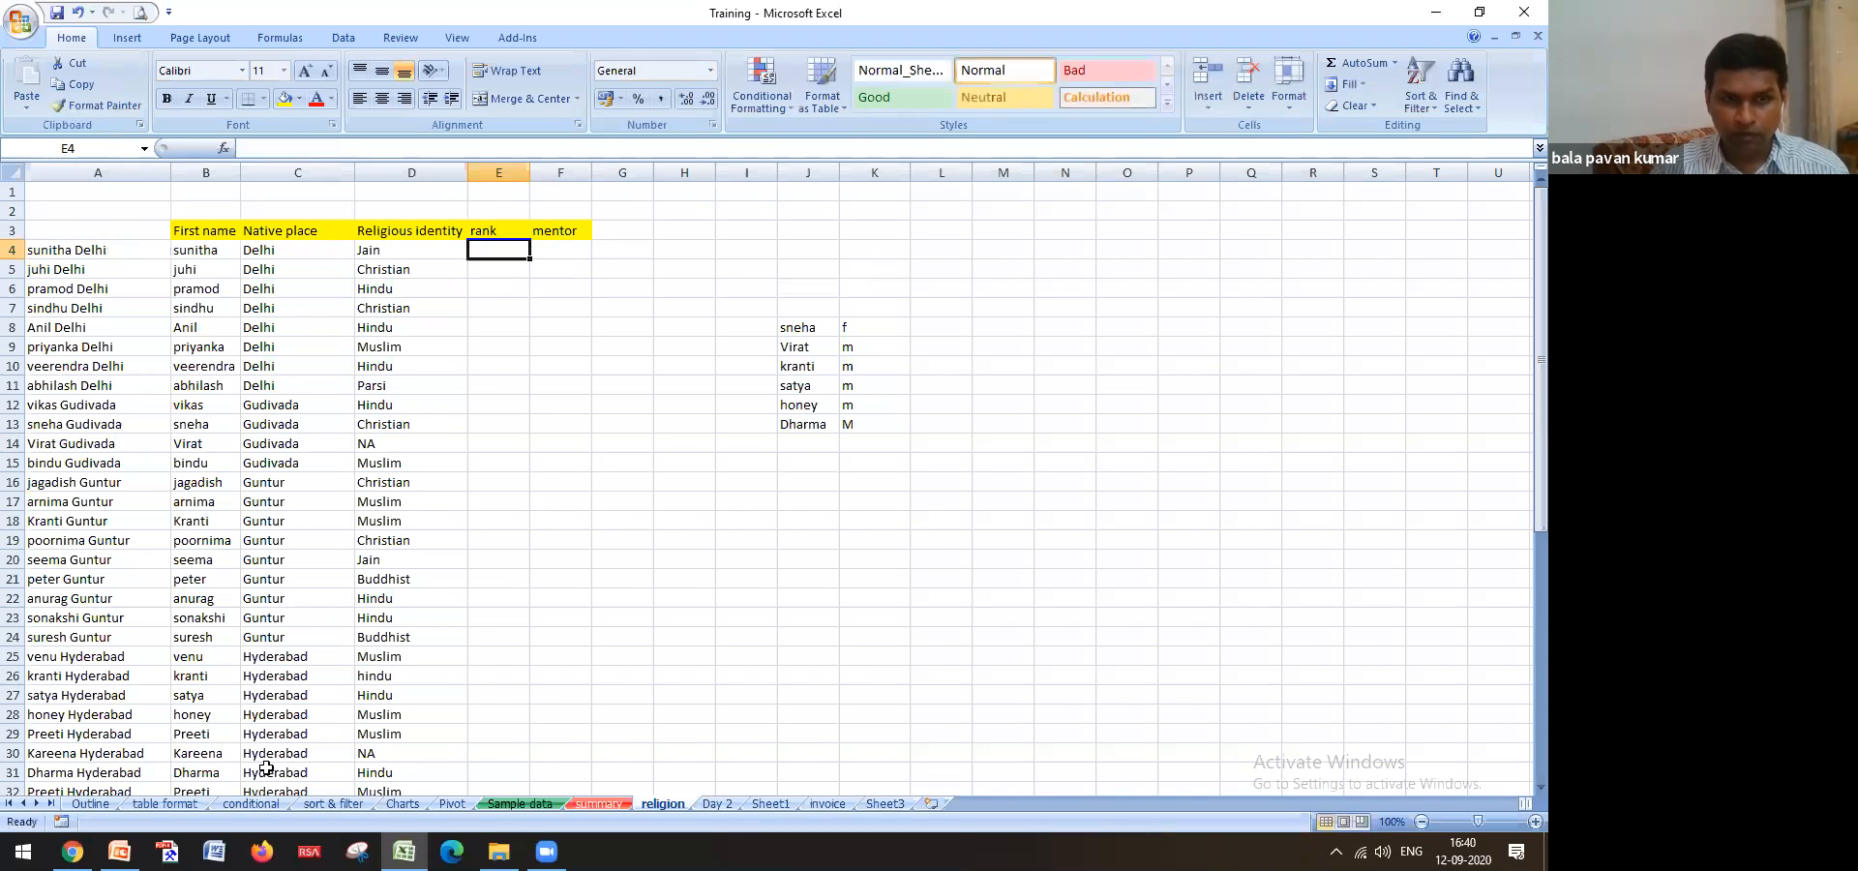
pyautogui.click(521, 805)
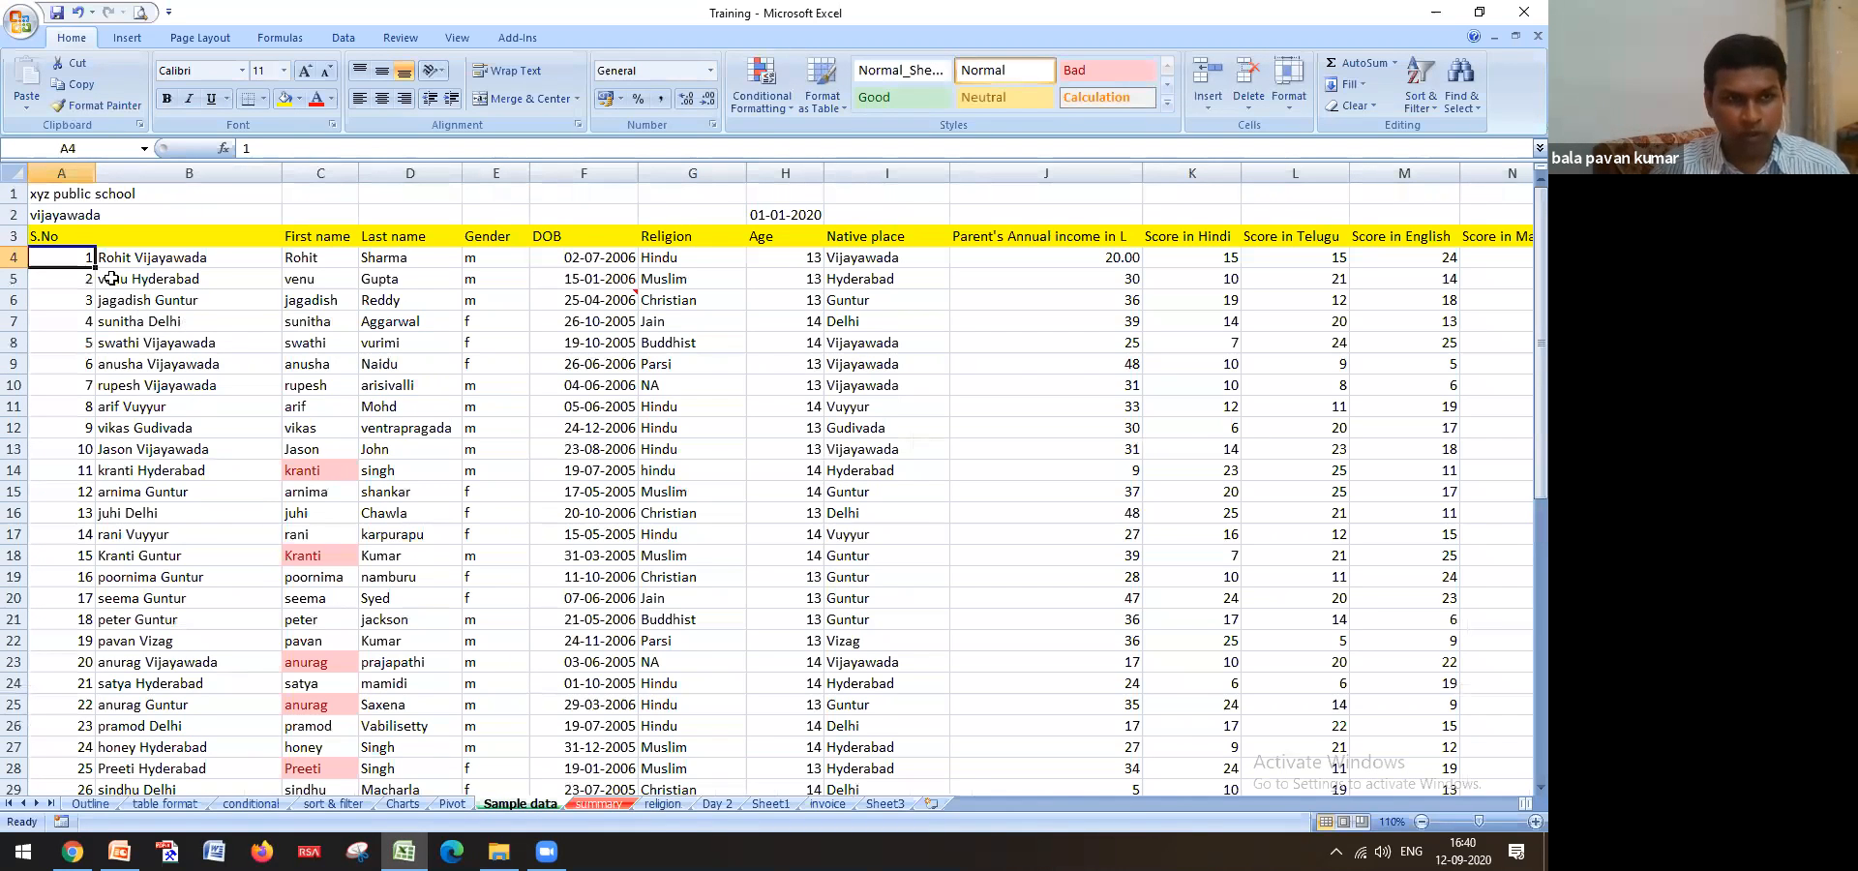
pyautogui.click(72, 174)
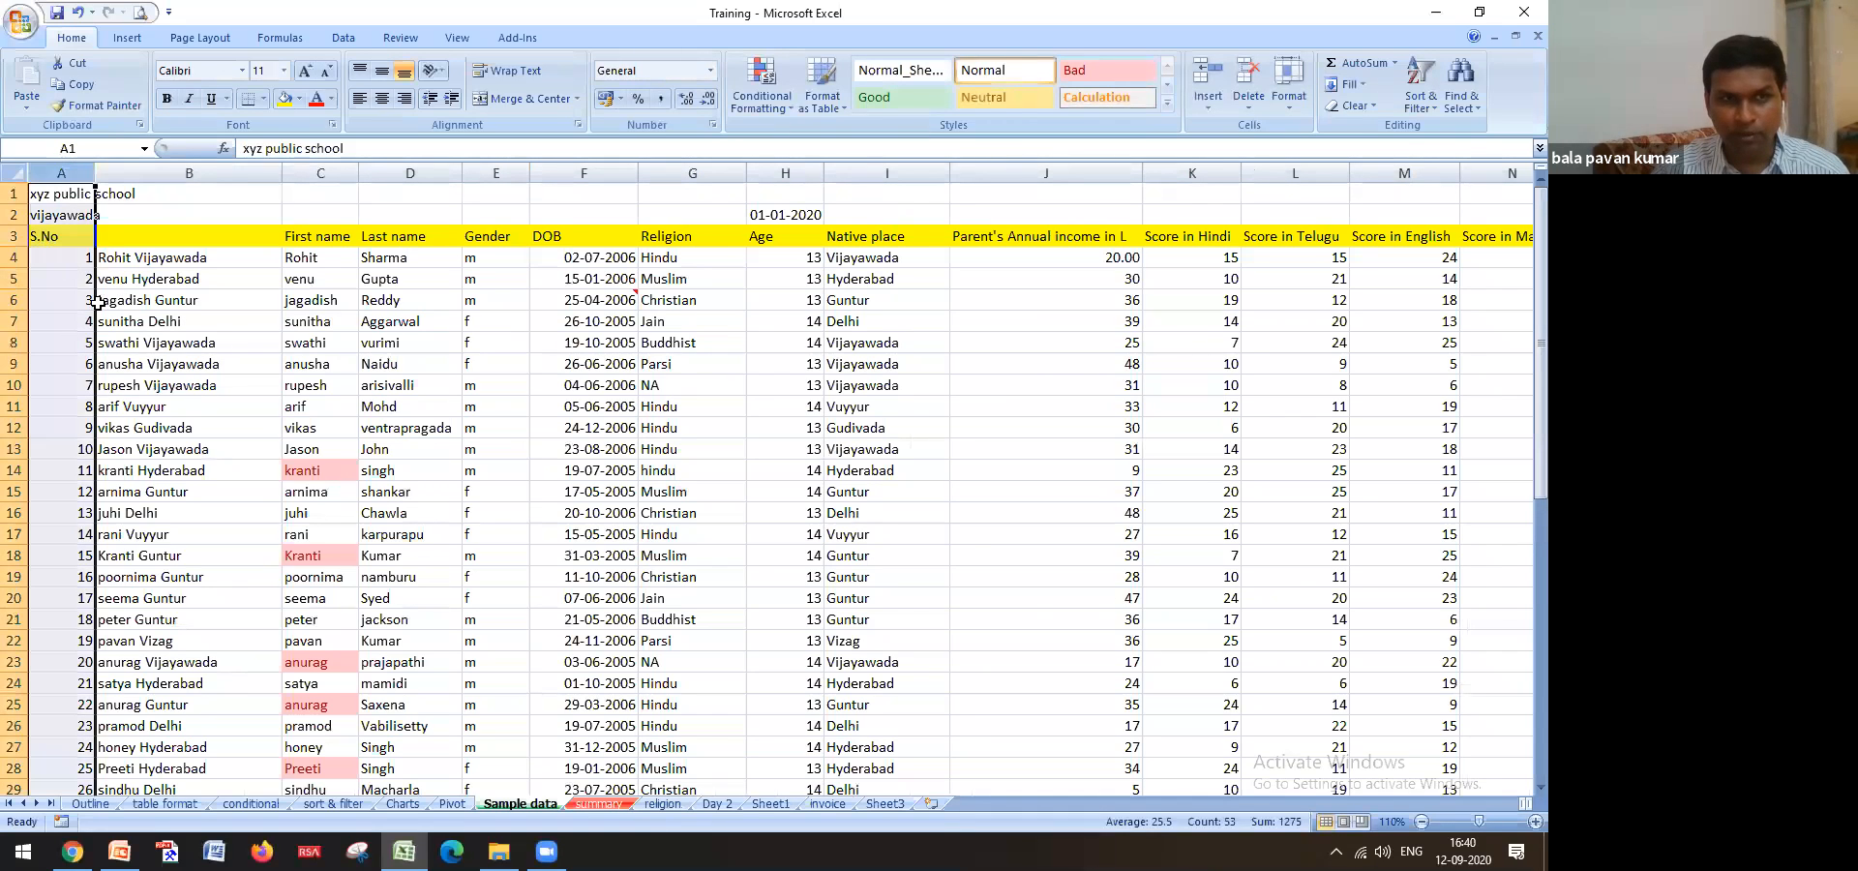
pyautogui.click(152, 261)
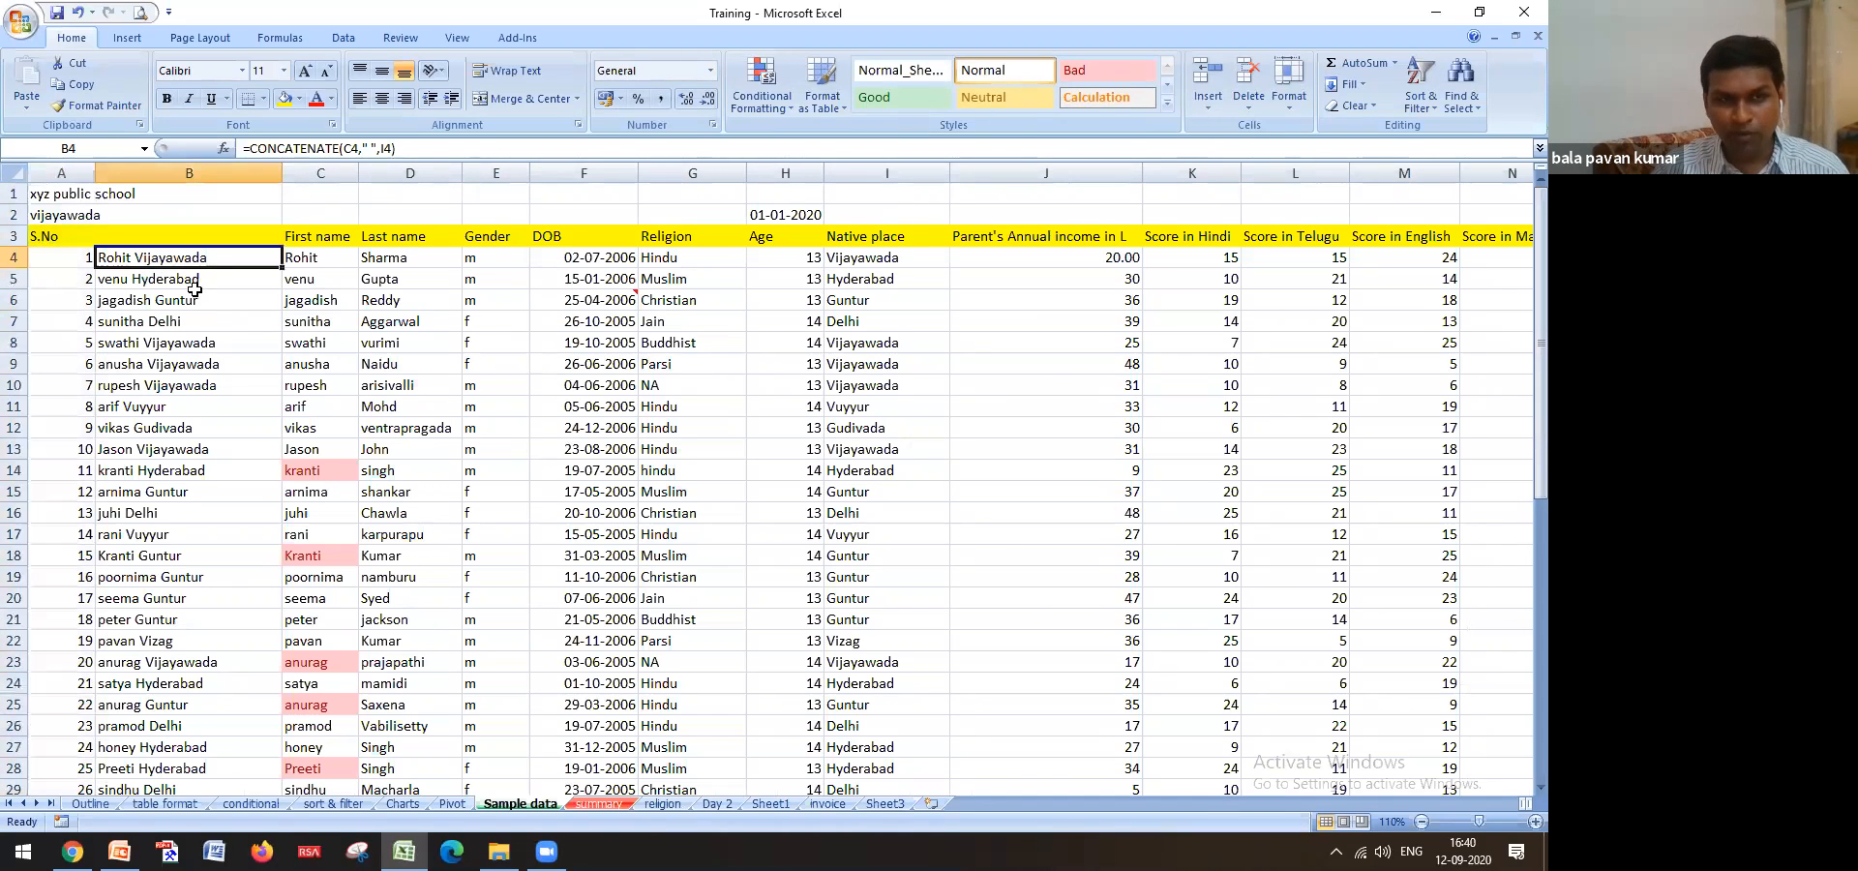
pyautogui.click(665, 805)
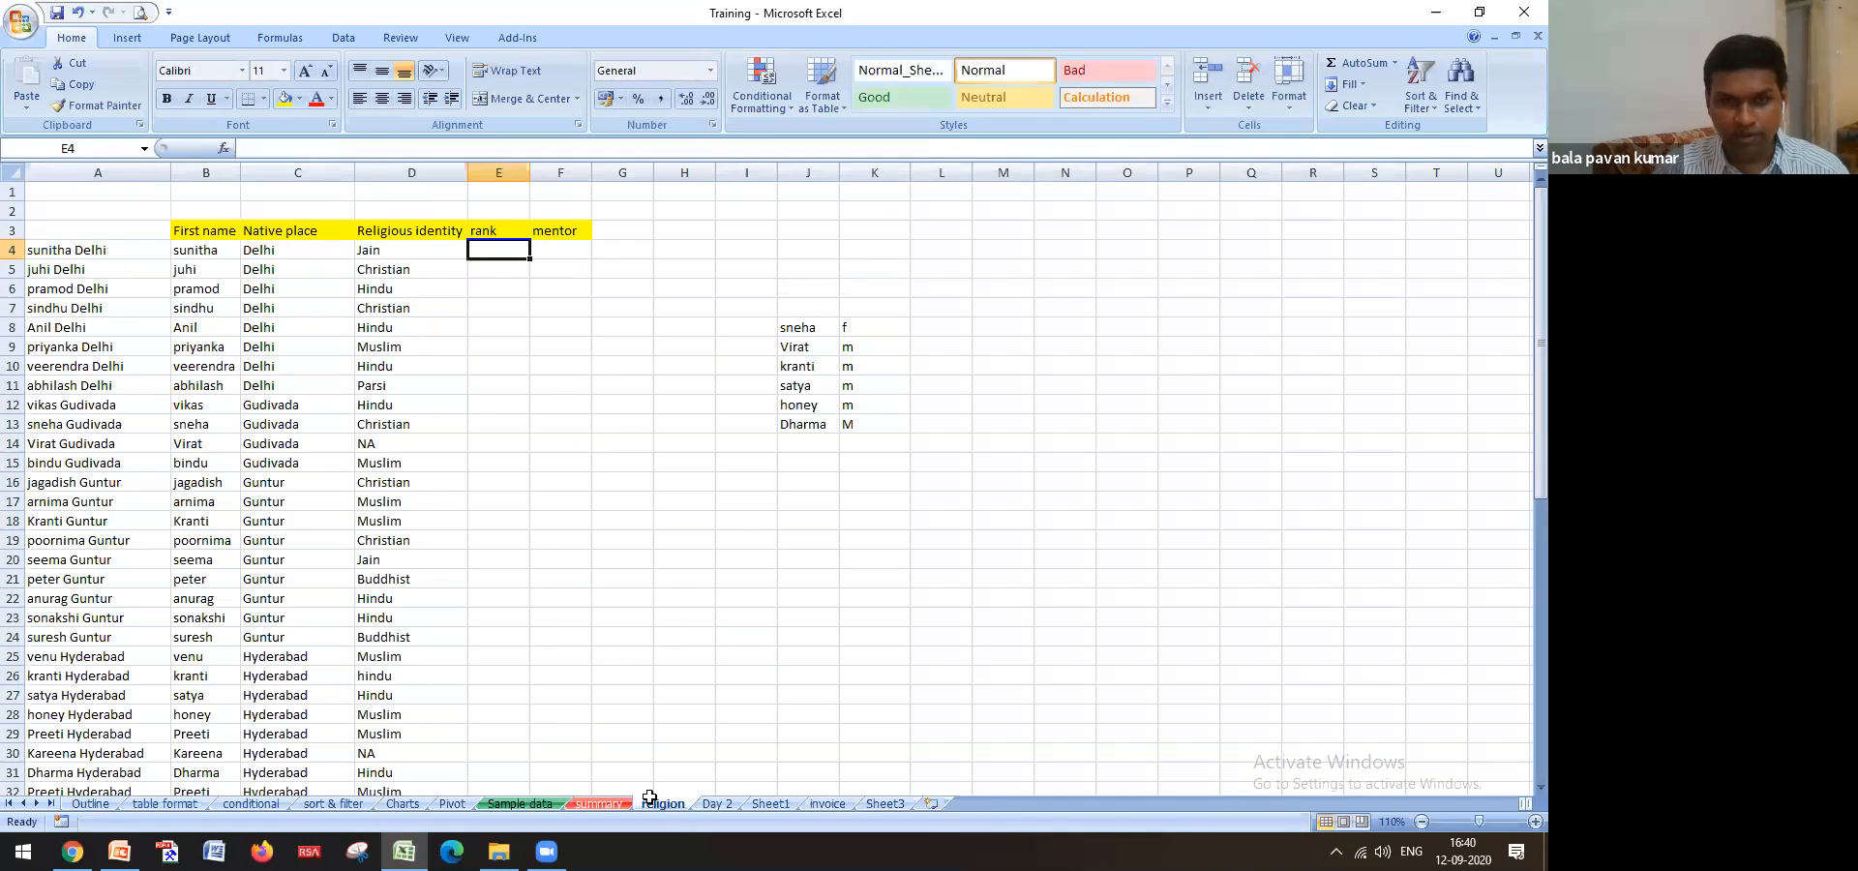
# Enter =VLOOKUP(A4,'Sample data'!$B$4:$S$53,17,0) in E4 so the rank shows 24
pyautogui.write('=')
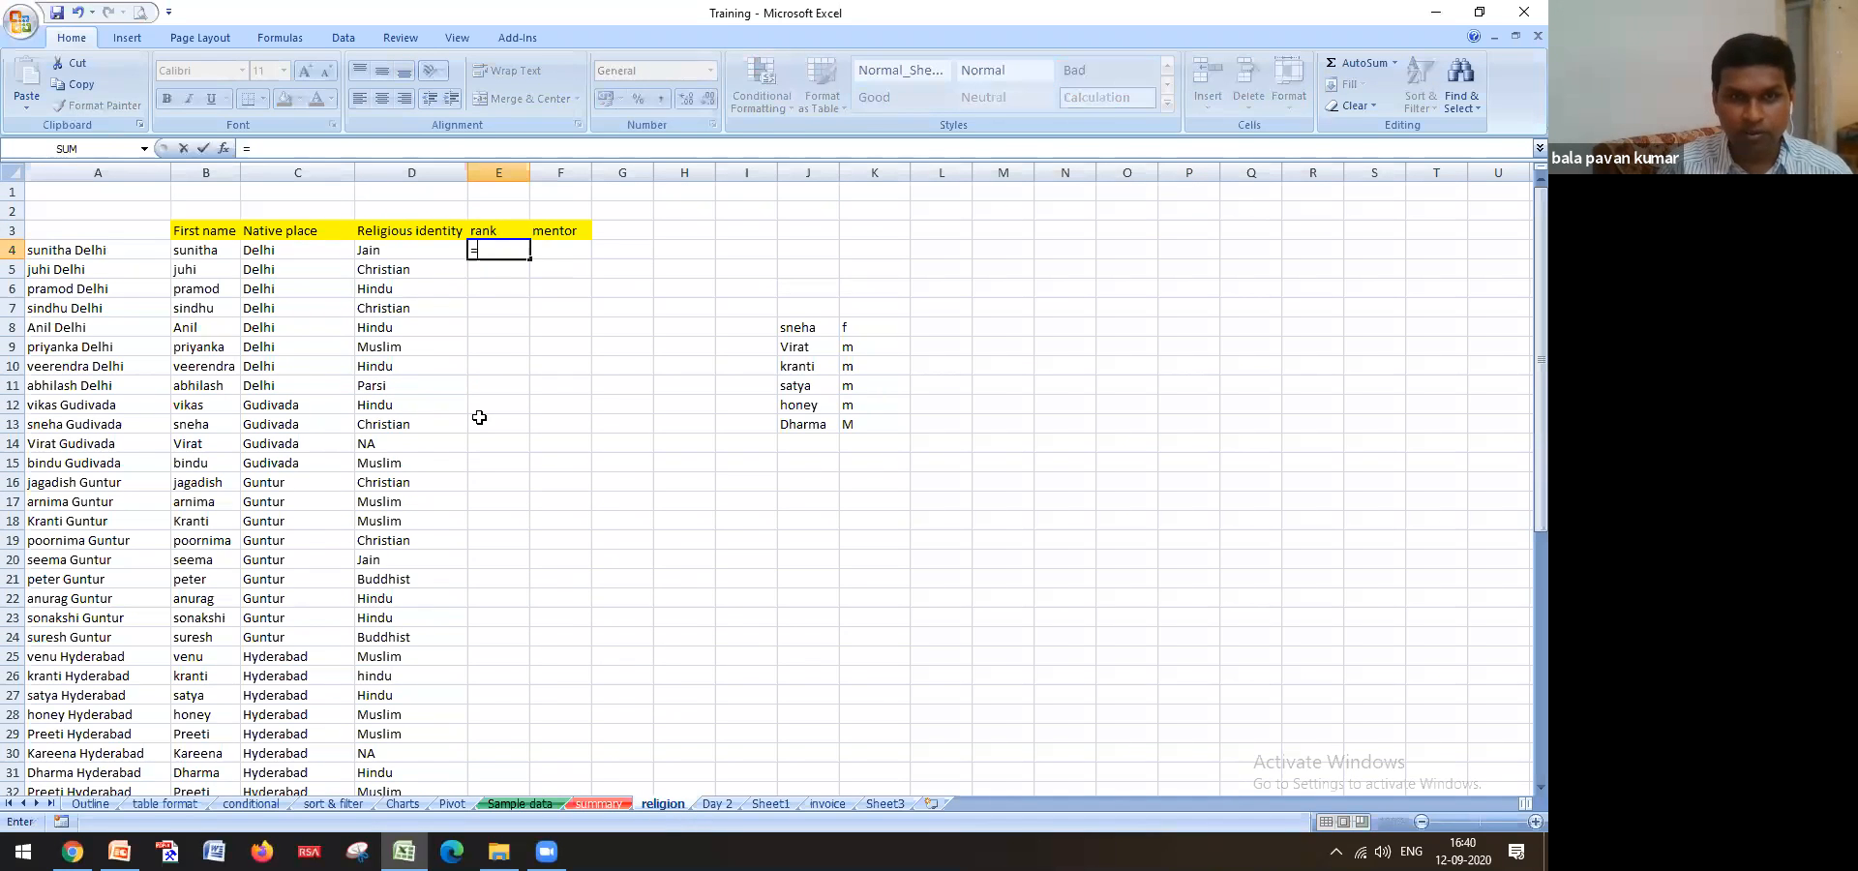
pyautogui.write('VLOOKUP(')
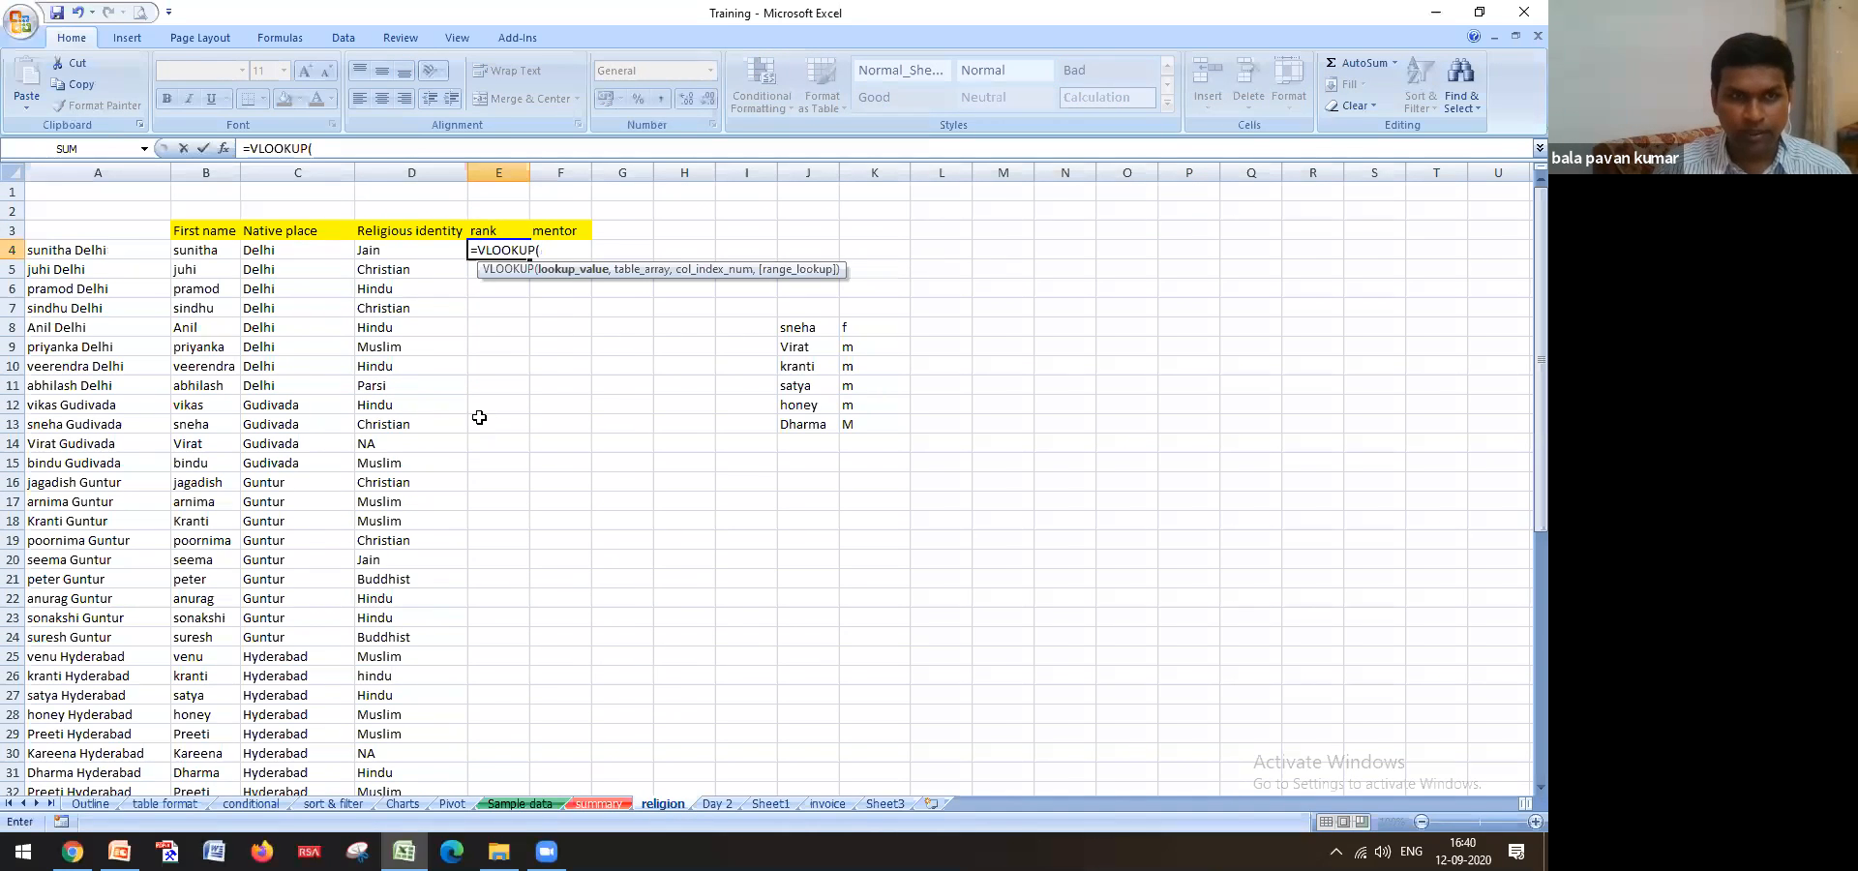
pyautogui.click(150, 253)
pyautogui.write(',')
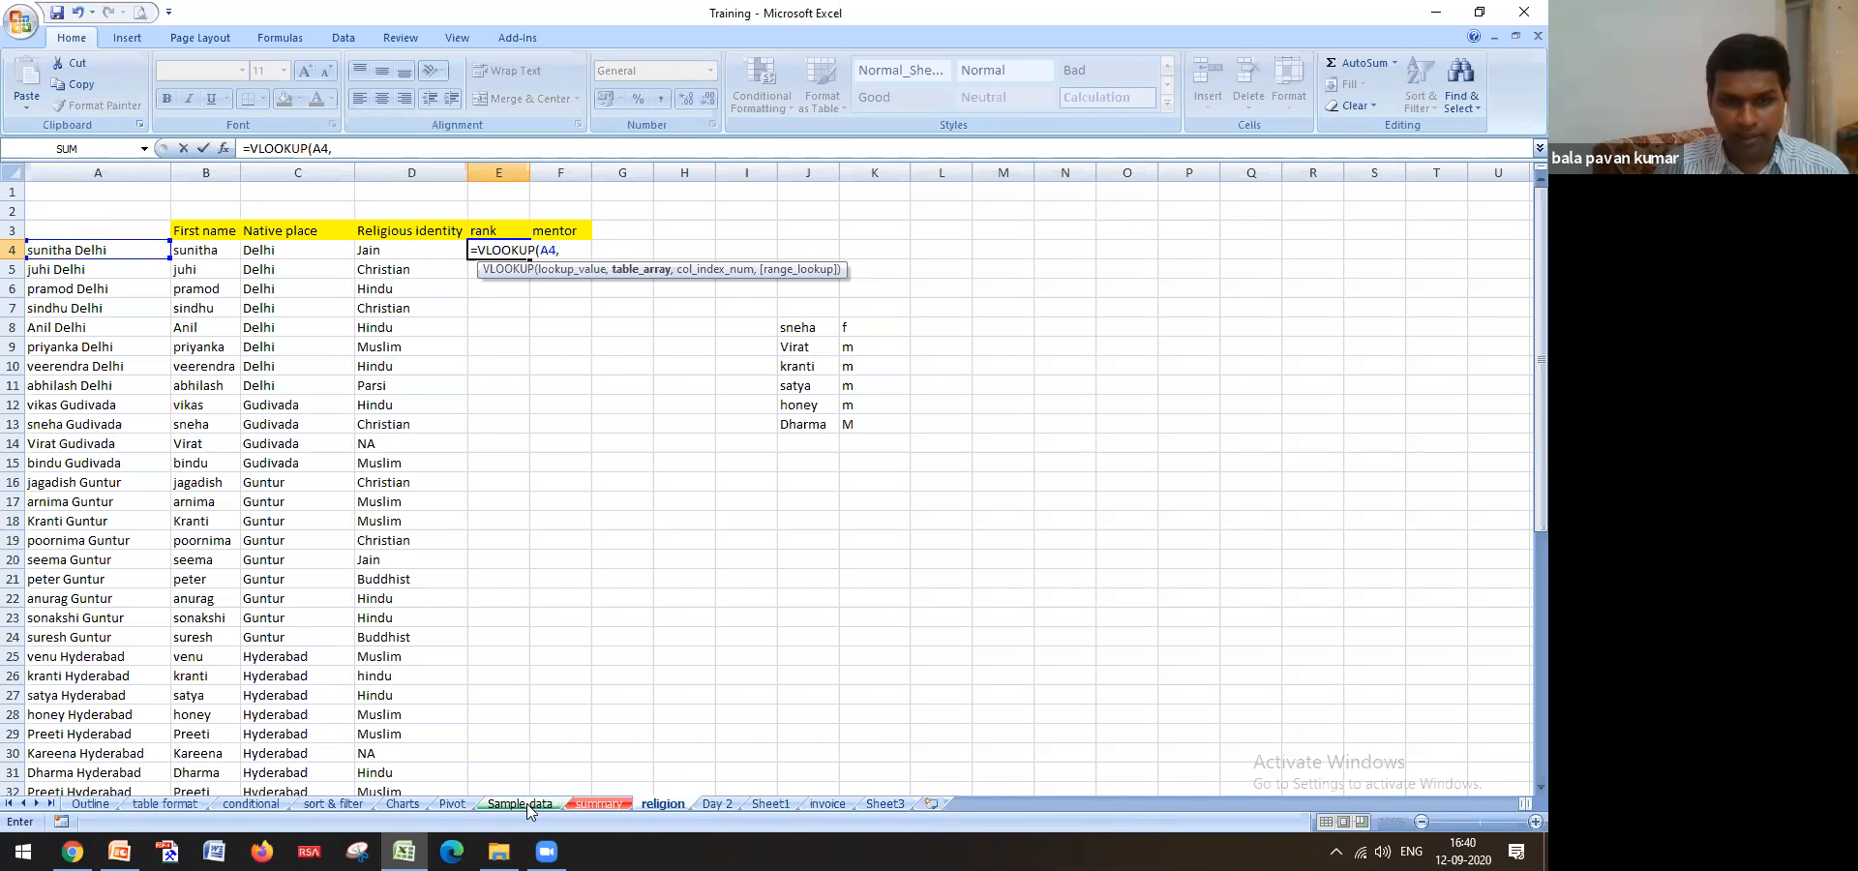
pyautogui.click(529, 808)
pyautogui.click(166, 260)
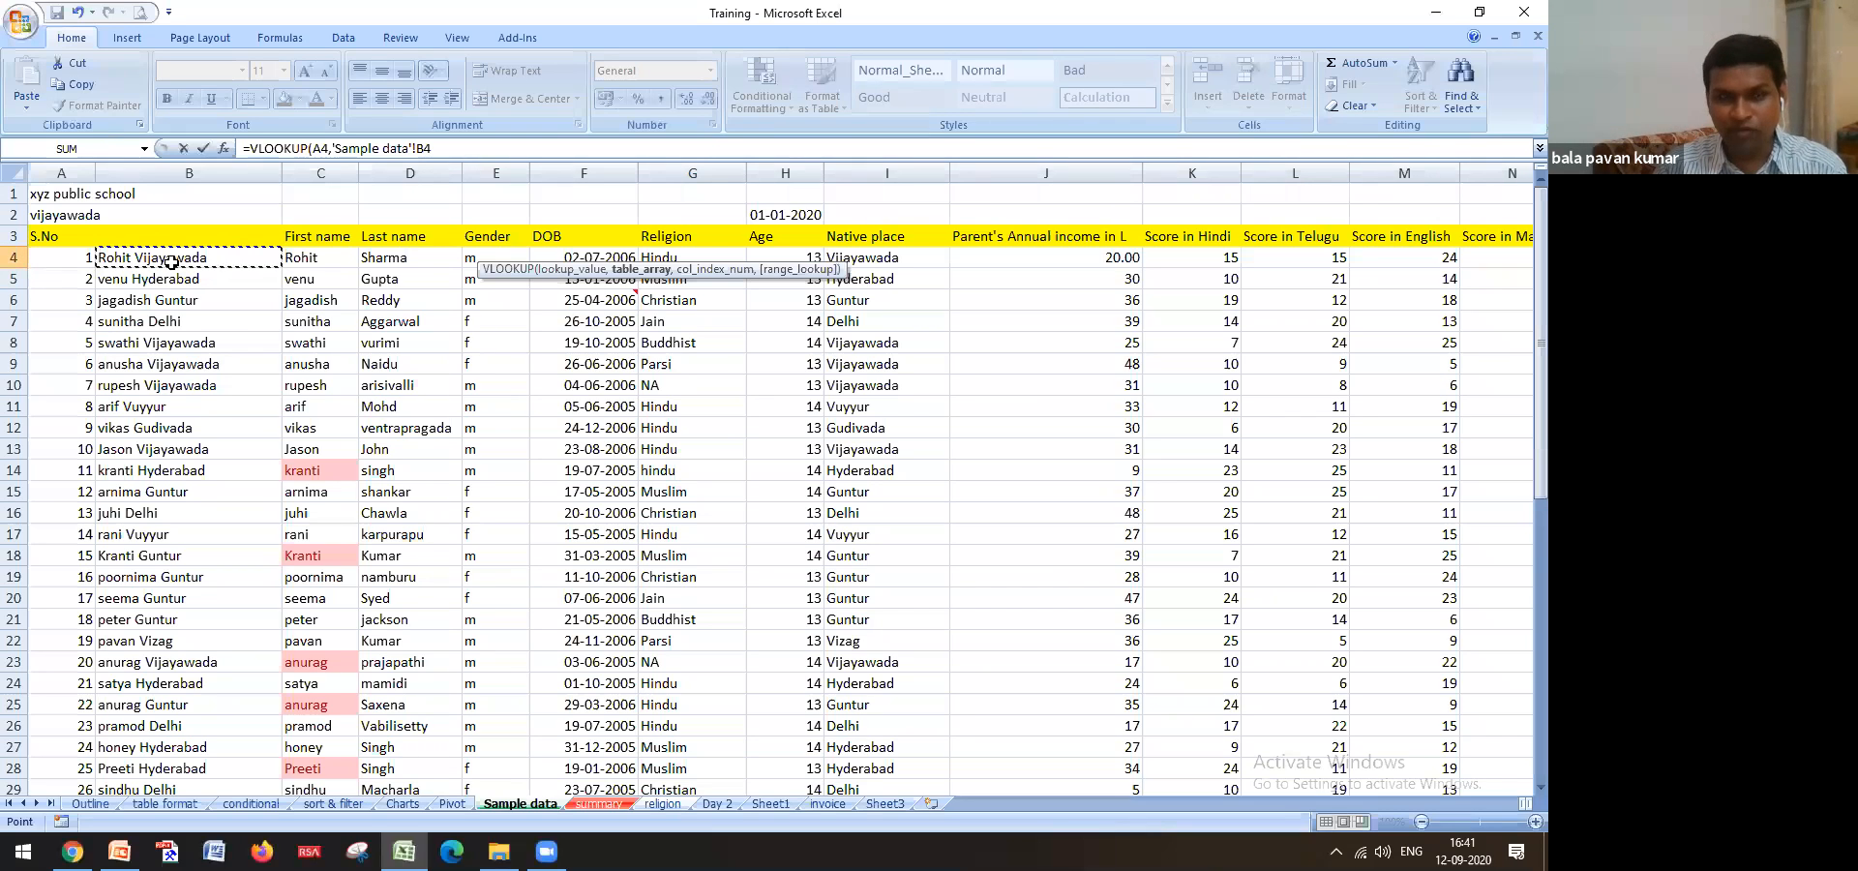
pyautogui.hotkey('shift', 'Right')
pyautogui.hotkey('shift', 'Right')
pyautogui.hotkey('shift', 'Right')
pyautogui.hotkey('shift', 'Right')
pyautogui.hotkey('shift', 'Right')
pyautogui.hotkey('shift', 'Right')
pyautogui.hotkey('shift', 'Right')
pyautogui.hotkey('shift', 'Right')
pyautogui.hotkey('shift', 'Right')
pyautogui.hotkey('shift', 'Right')
pyautogui.hotkey('shift', 'Right')
pyautogui.hotkey('shift', 'Right')
pyautogui.hotkey('shift', 'Right')
pyautogui.hotkey('shift', 'Right')
pyautogui.hotkey('shift', 'Right')
pyautogui.hotkey('shift', 'Right')
pyautogui.hotkey('shift', 'Right')
pyautogui.hotkey('shift', 'Right')
pyautogui.hotkey('shift', 'Right')
pyautogui.hotkey('shift', 'Right')
pyautogui.hotkey('shift', 'Right')
pyautogui.hotkey('shift', 'Left')
pyautogui.hotkey('shift', 'Left')
pyautogui.hotkey('shift', 'Left')
pyautogui.hotkey('shift', 'Left')
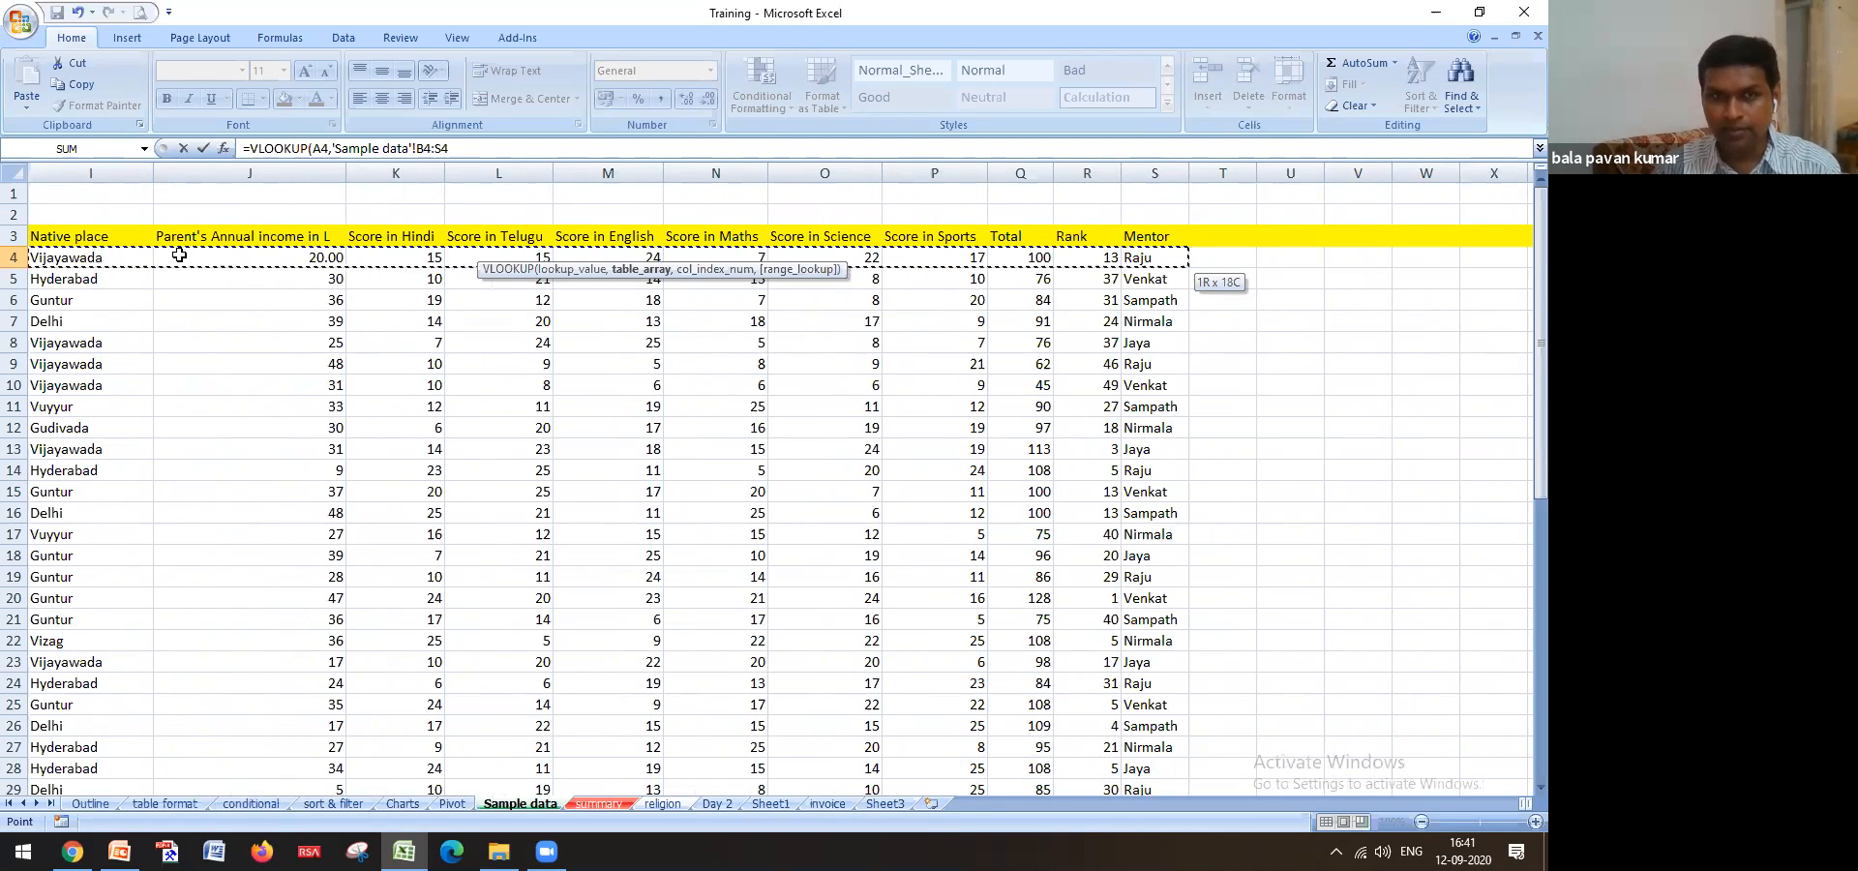
pyautogui.hotkey('ctrl', 'shift', 'Down')
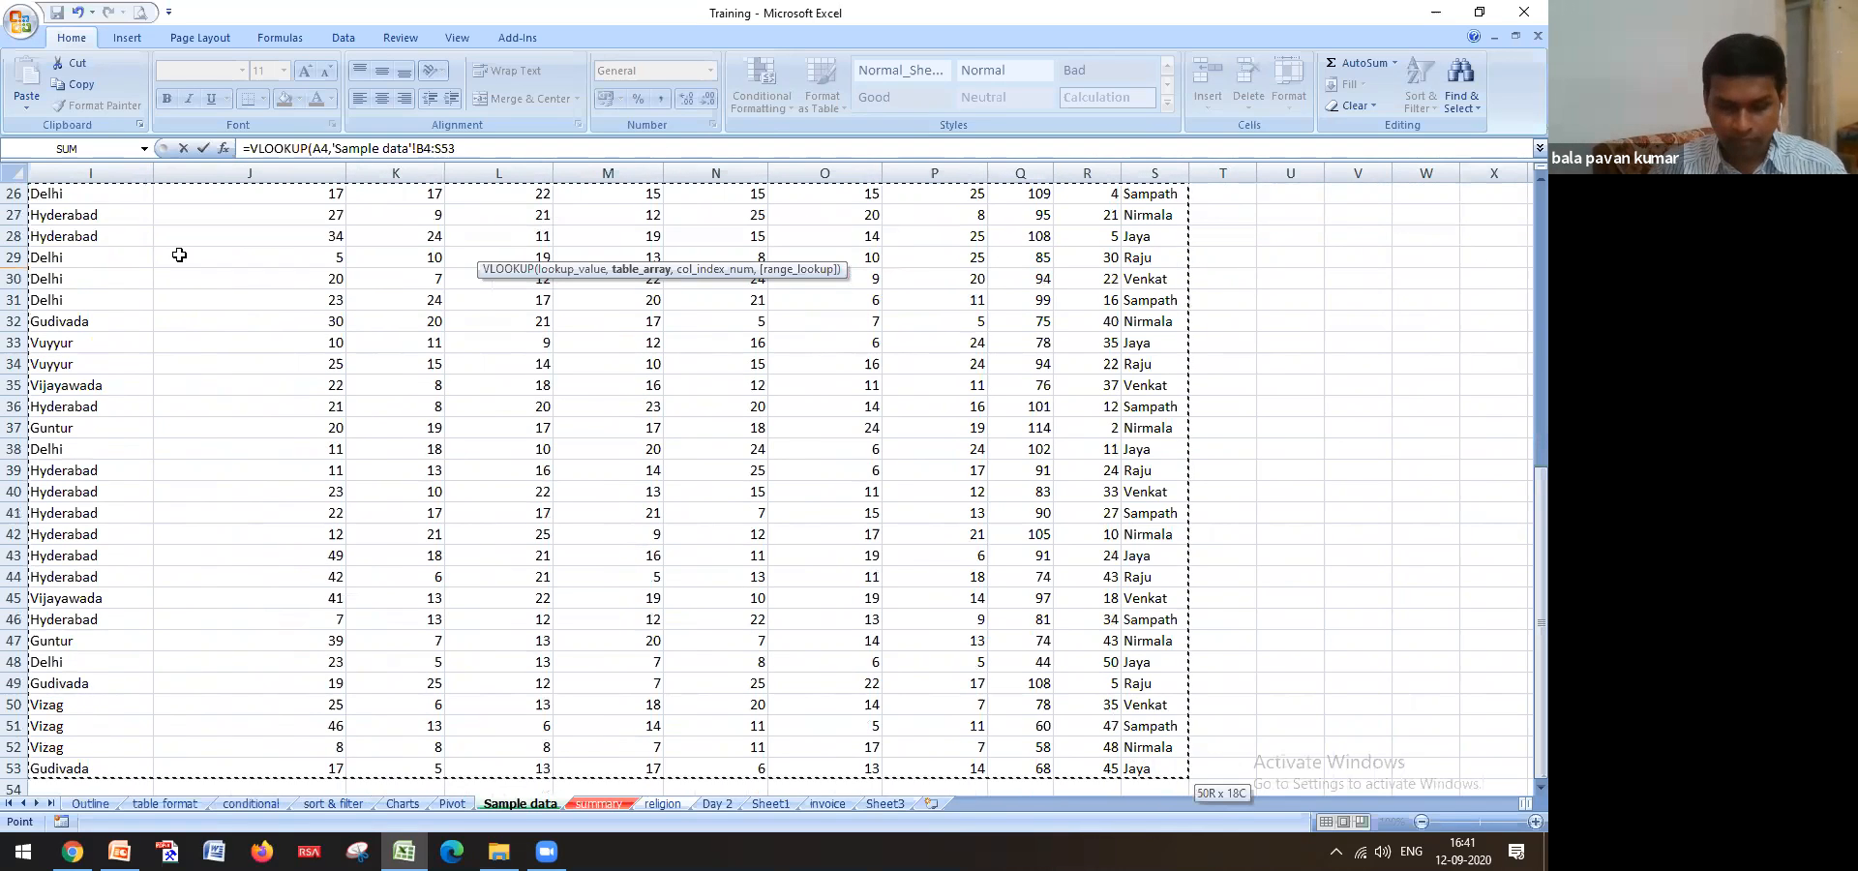
pyautogui.press('F4')
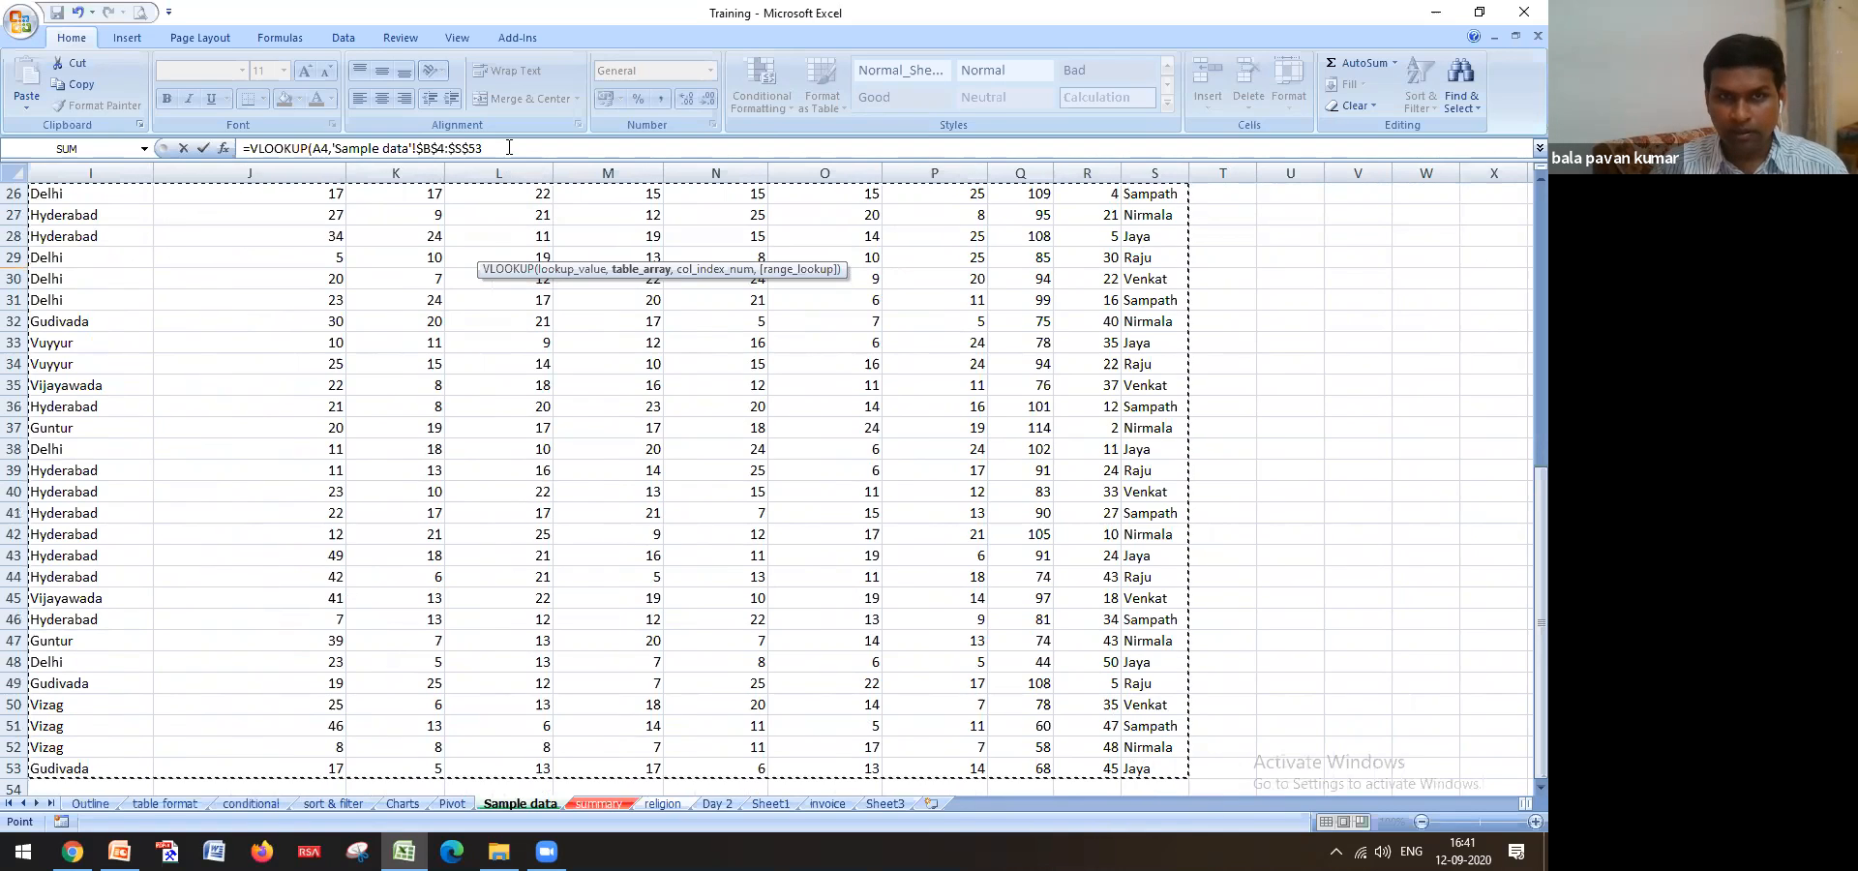
pyautogui.click(509, 147)
pyautogui.write(',')
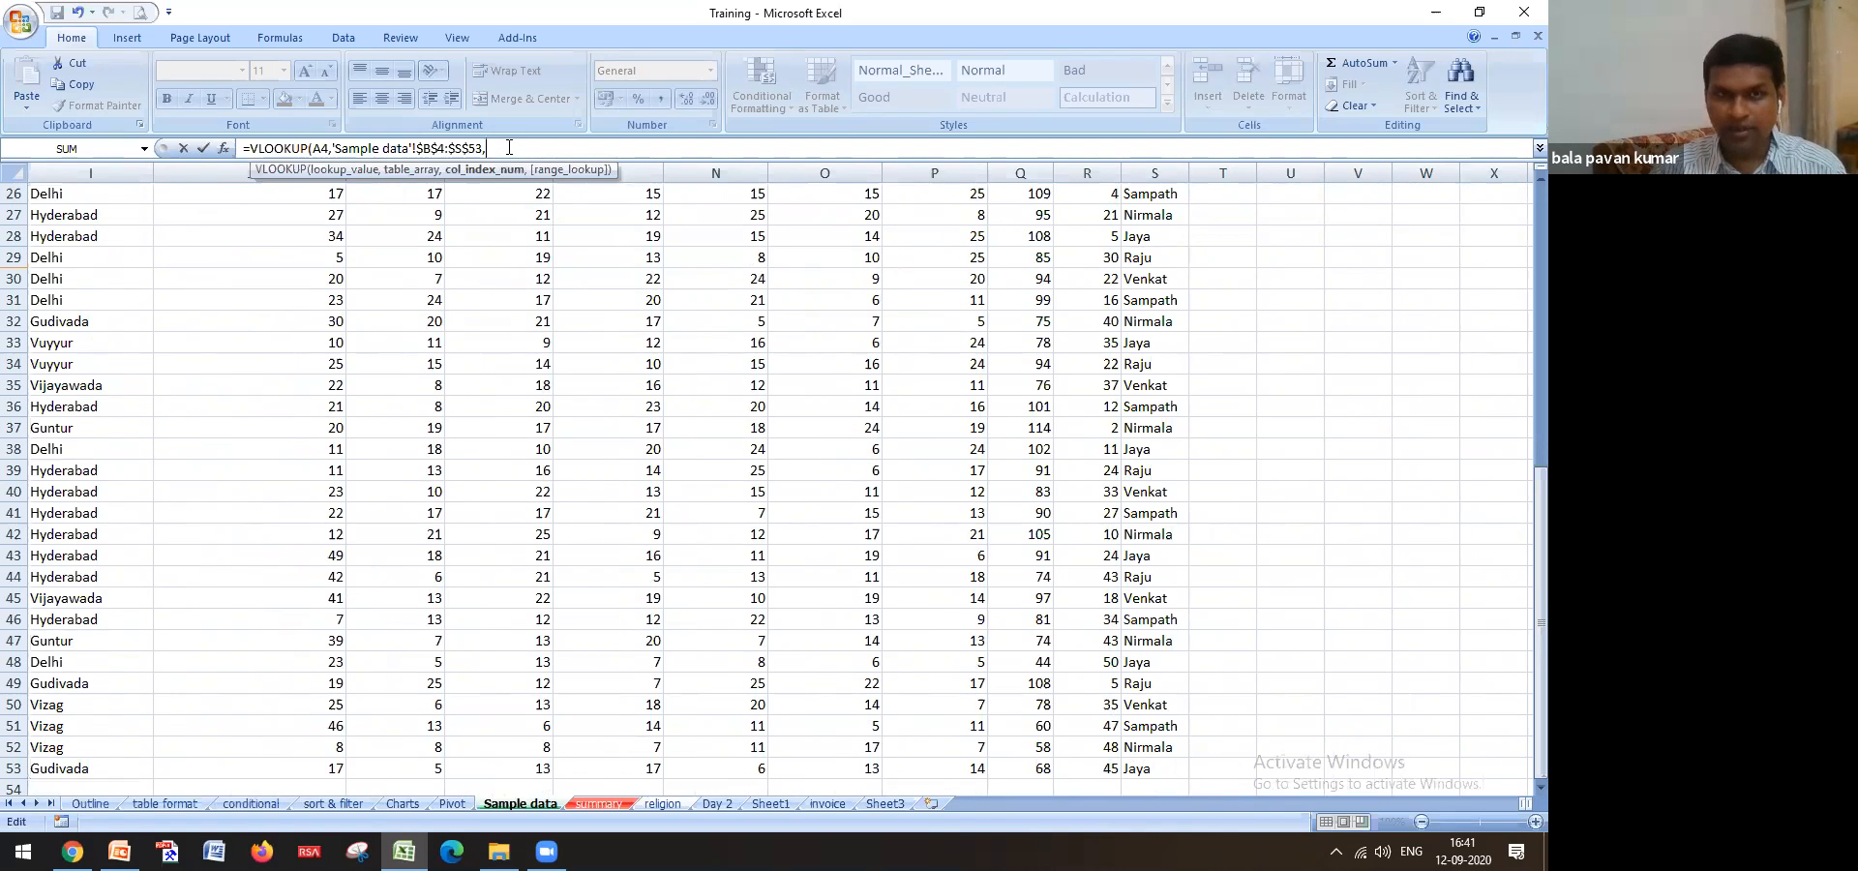
pyautogui.write('17,0')
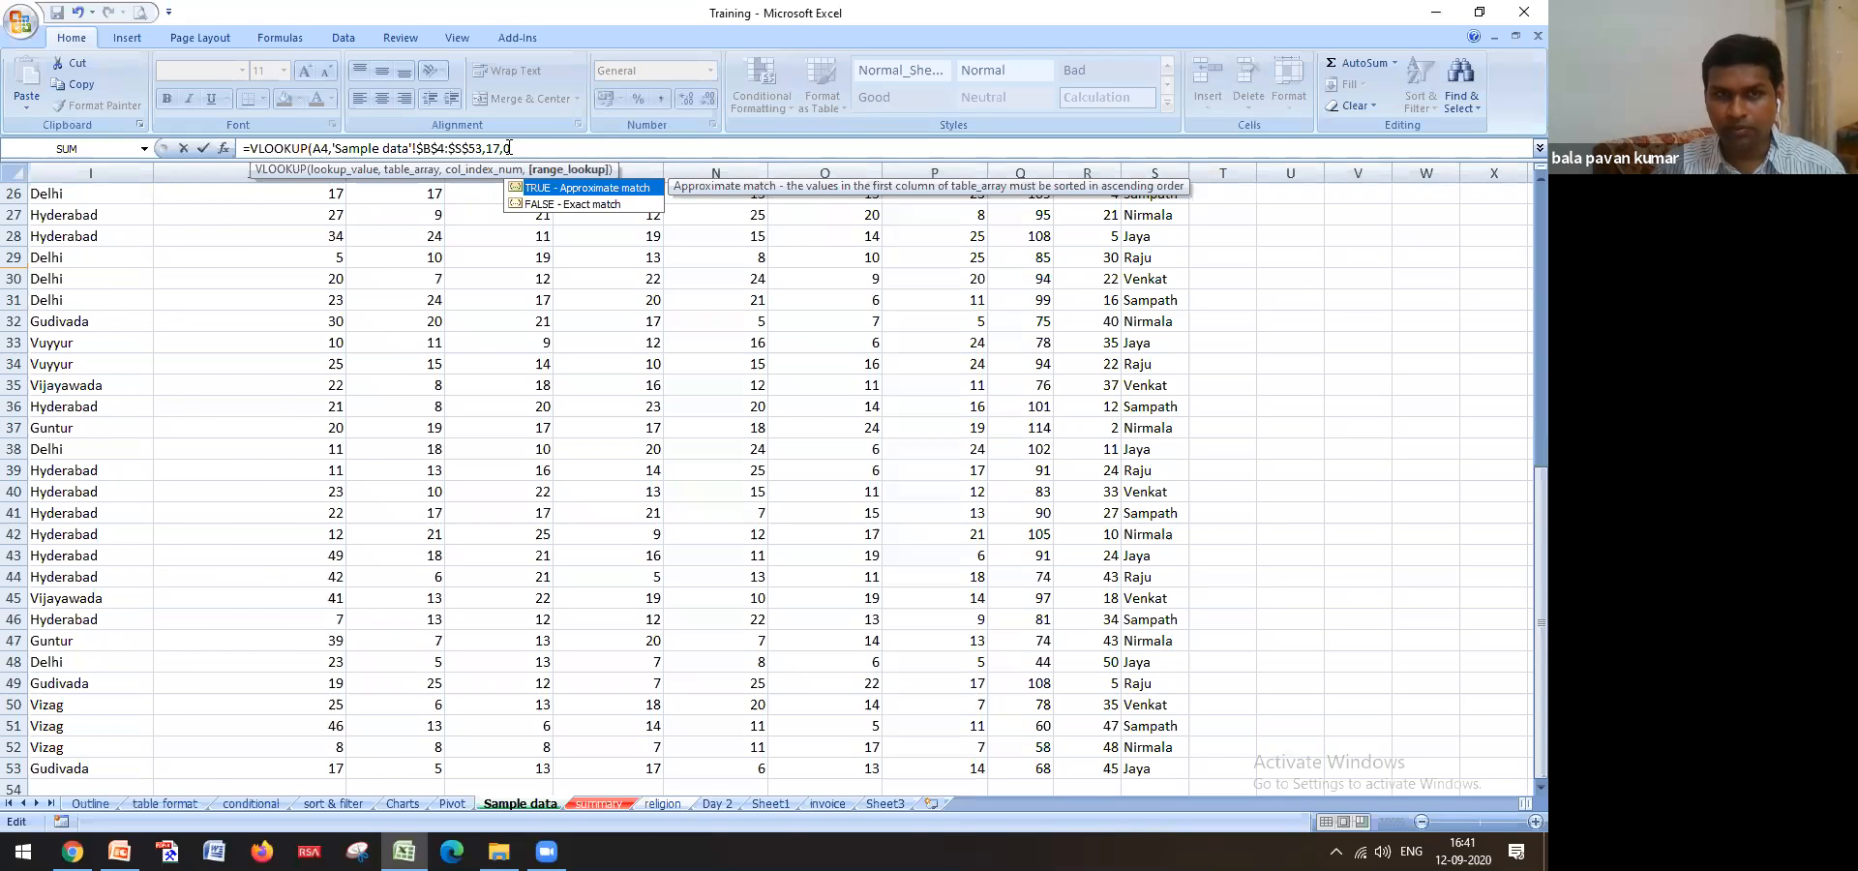
pyautogui.press('Return')
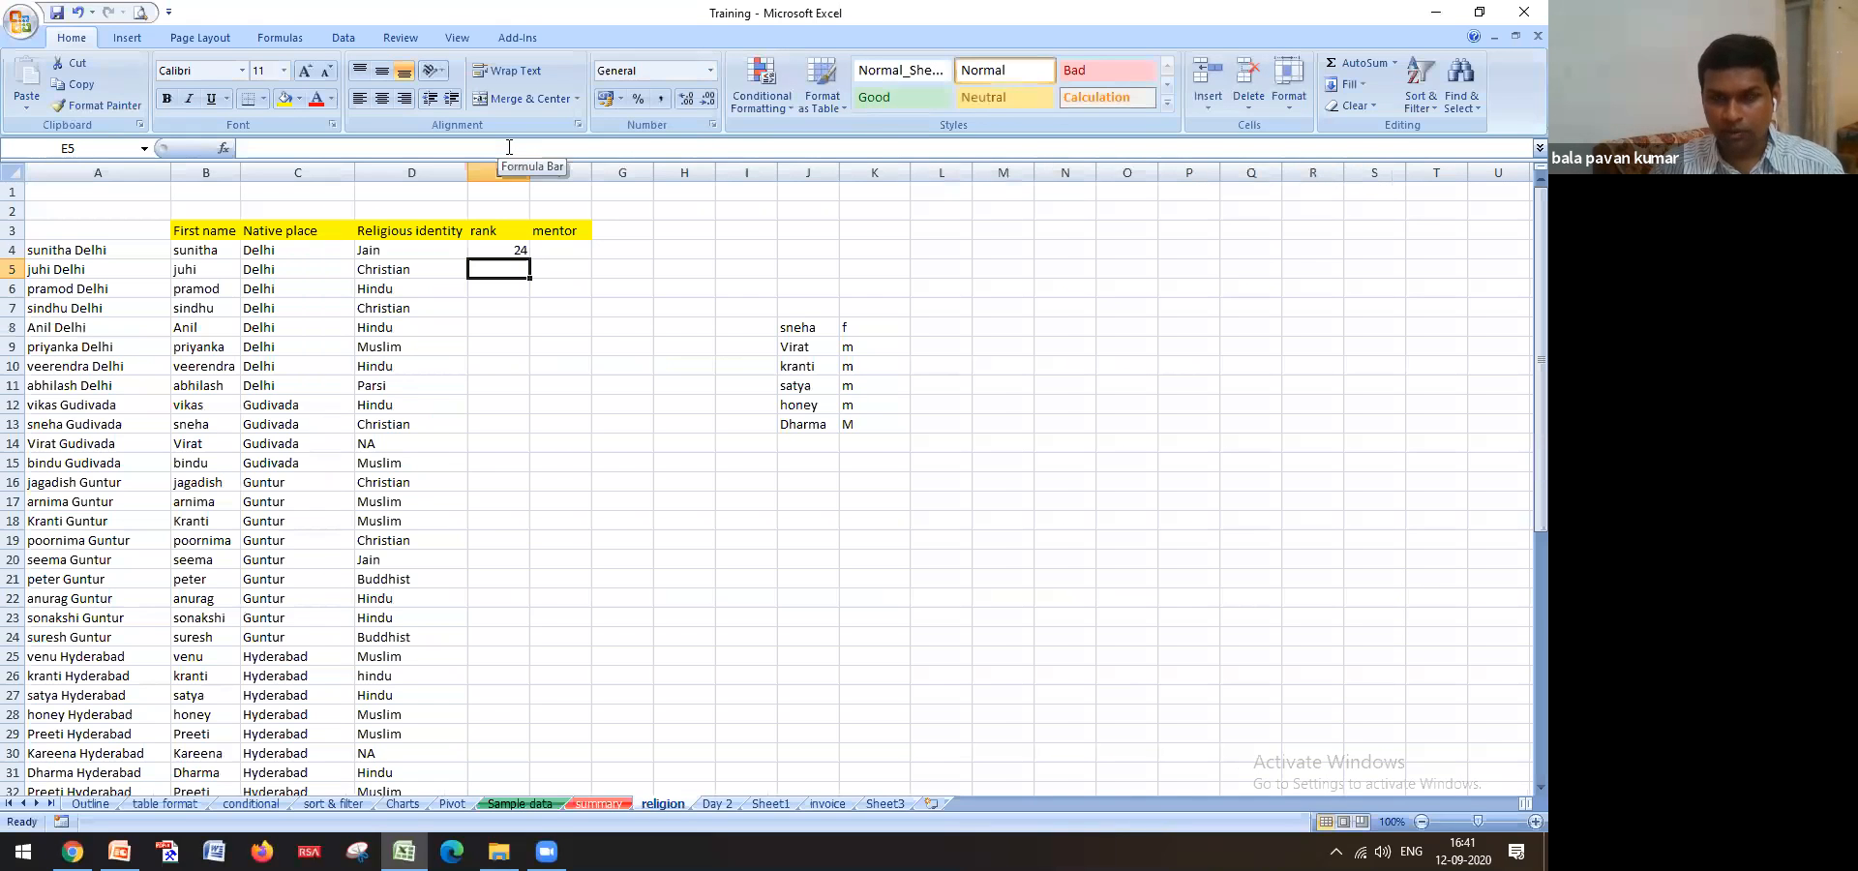
# Copy the rank lookup formula from E4 into the mentor cell F4
pyautogui.press('Up')
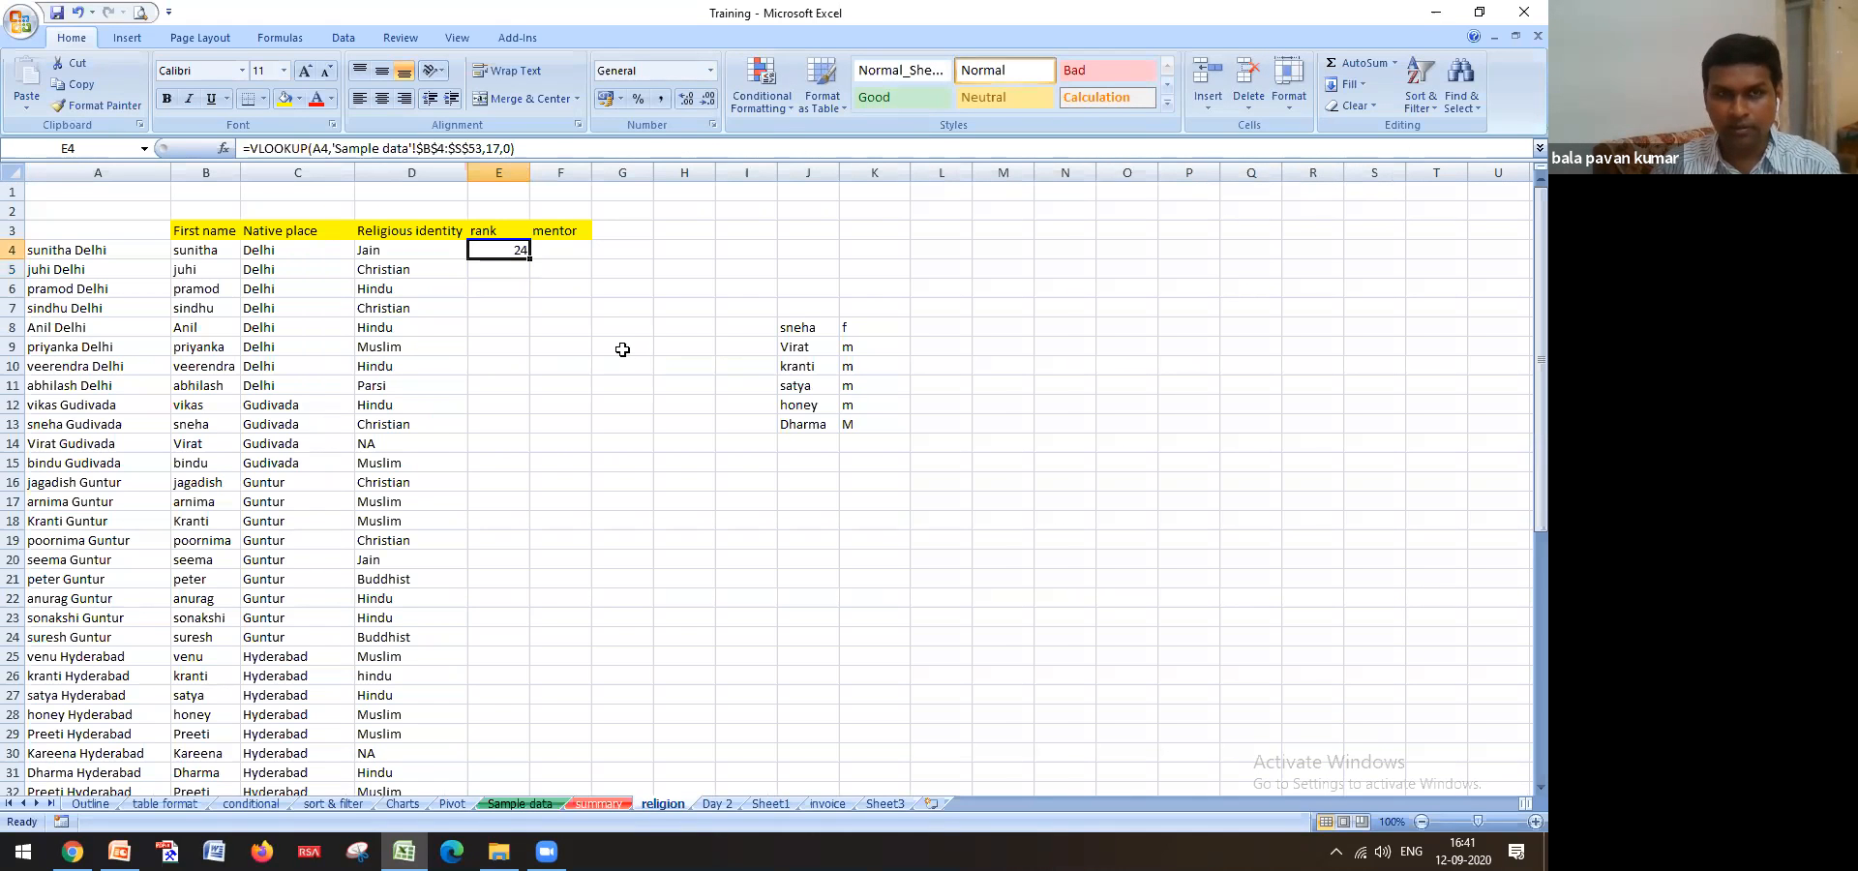
pyautogui.hotkey('ctrl', 'c')
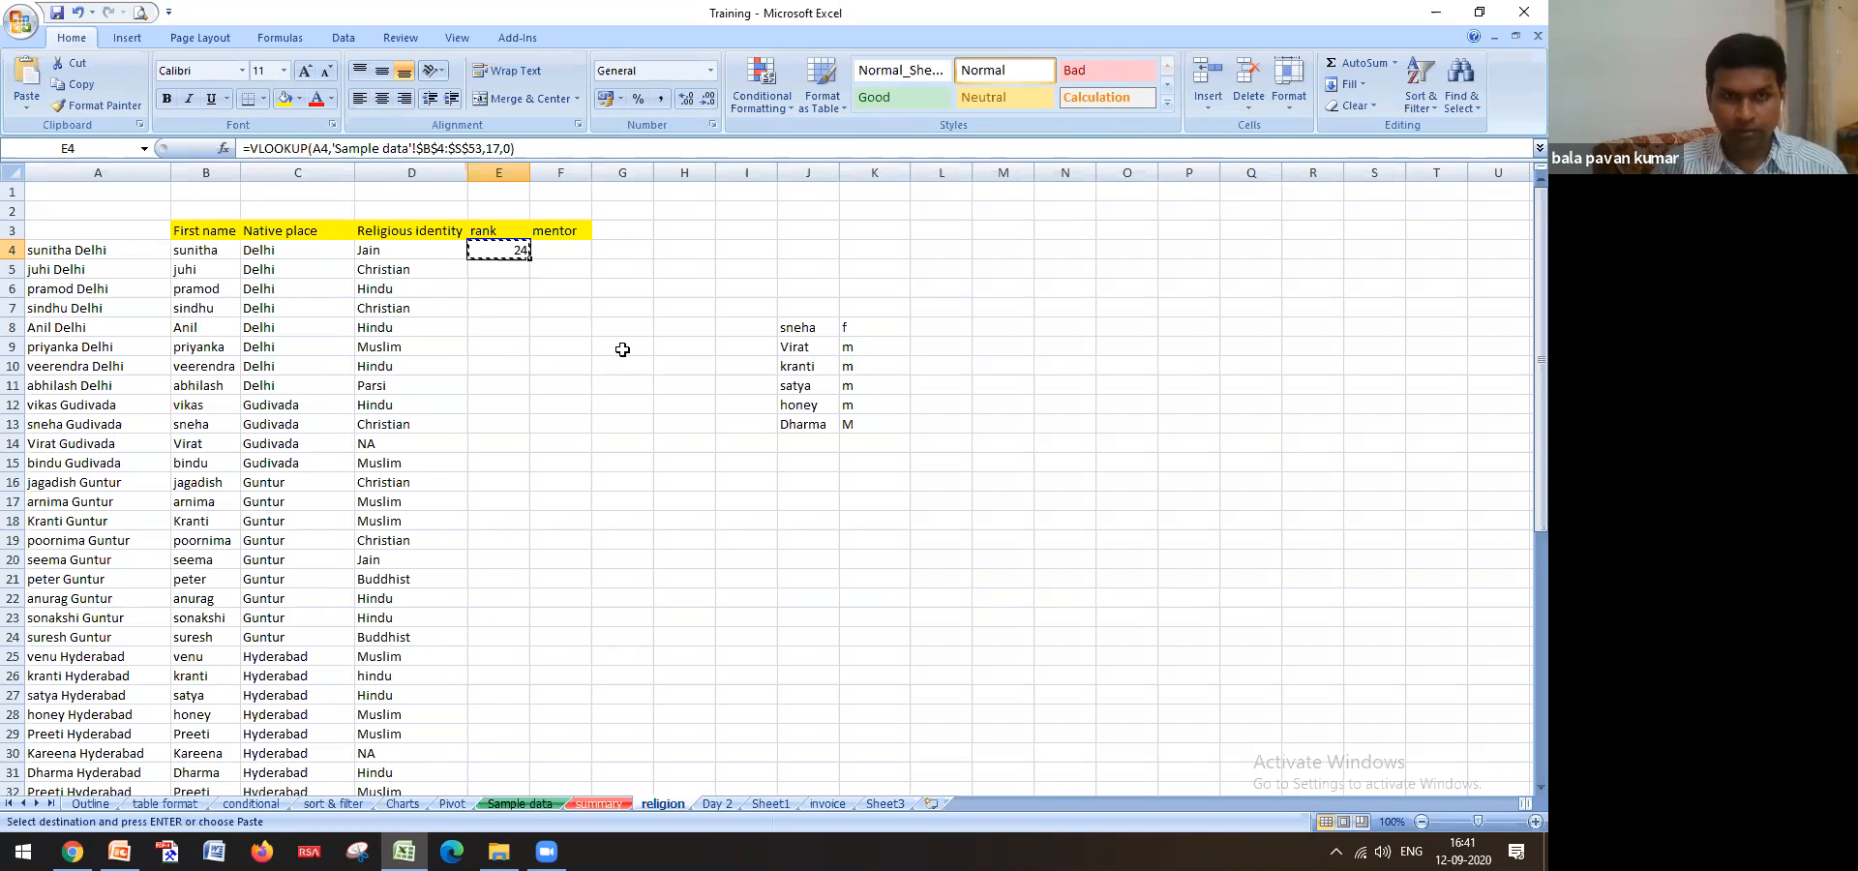
pyautogui.press('Right')
pyautogui.hotkey('ctrl', 'v')
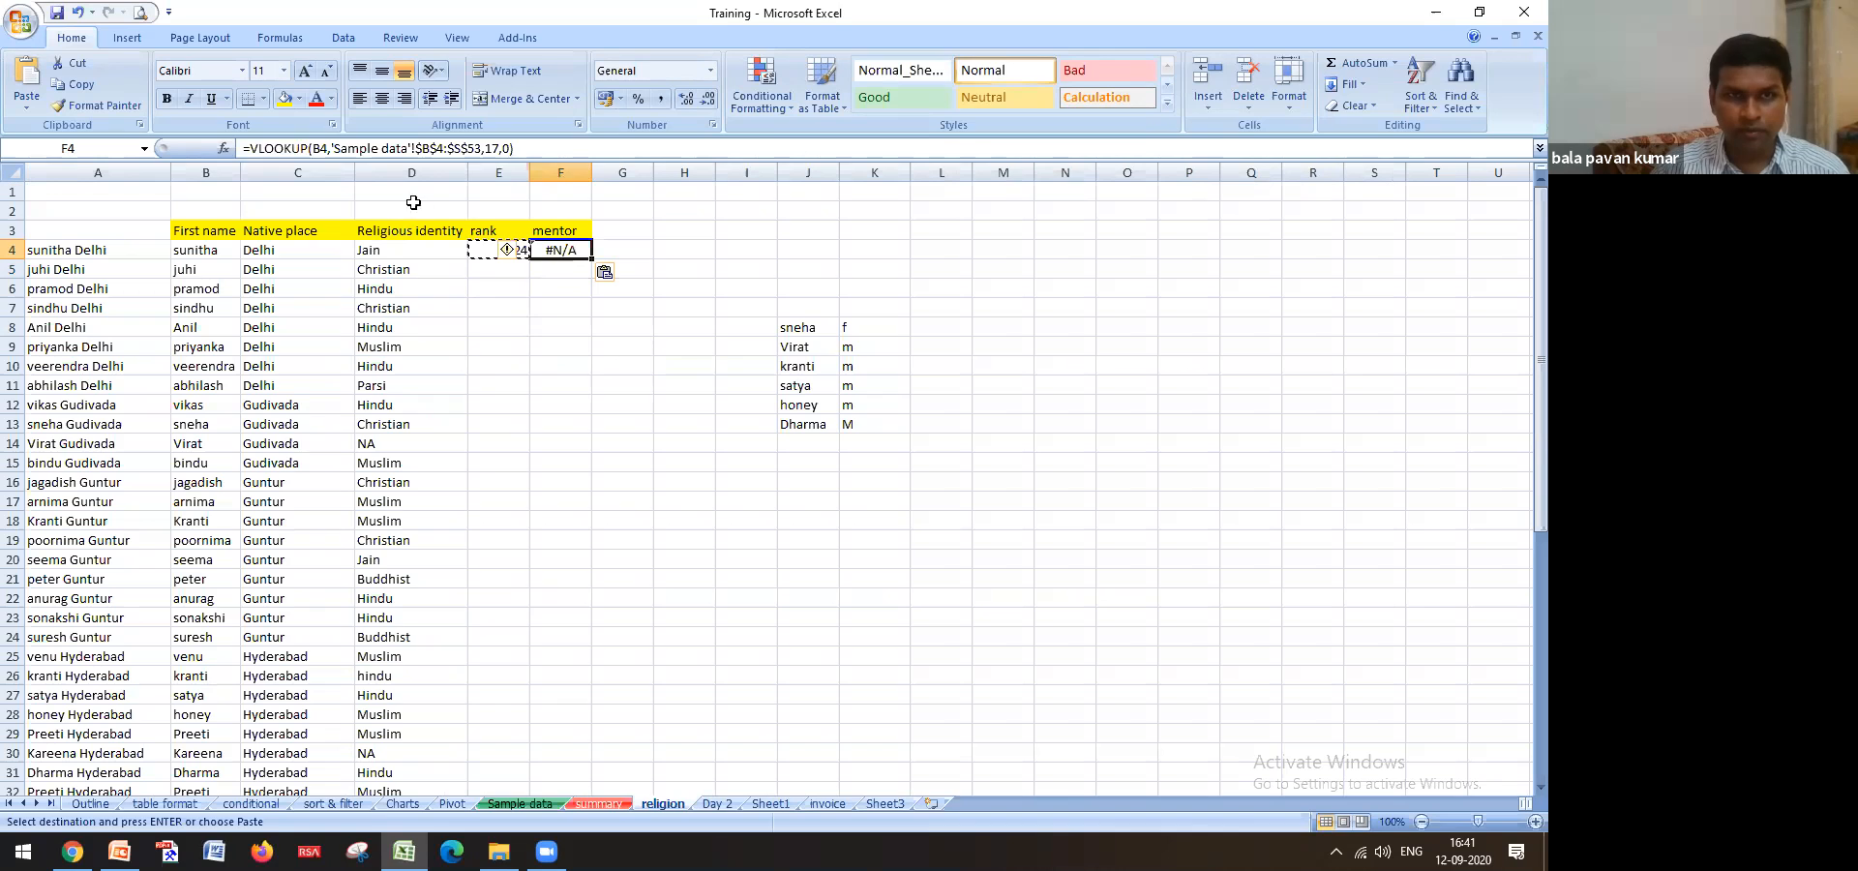
# Correct F4's formula to look up A4 and return column 18, showing Nirmala
pyautogui.click(322, 148)
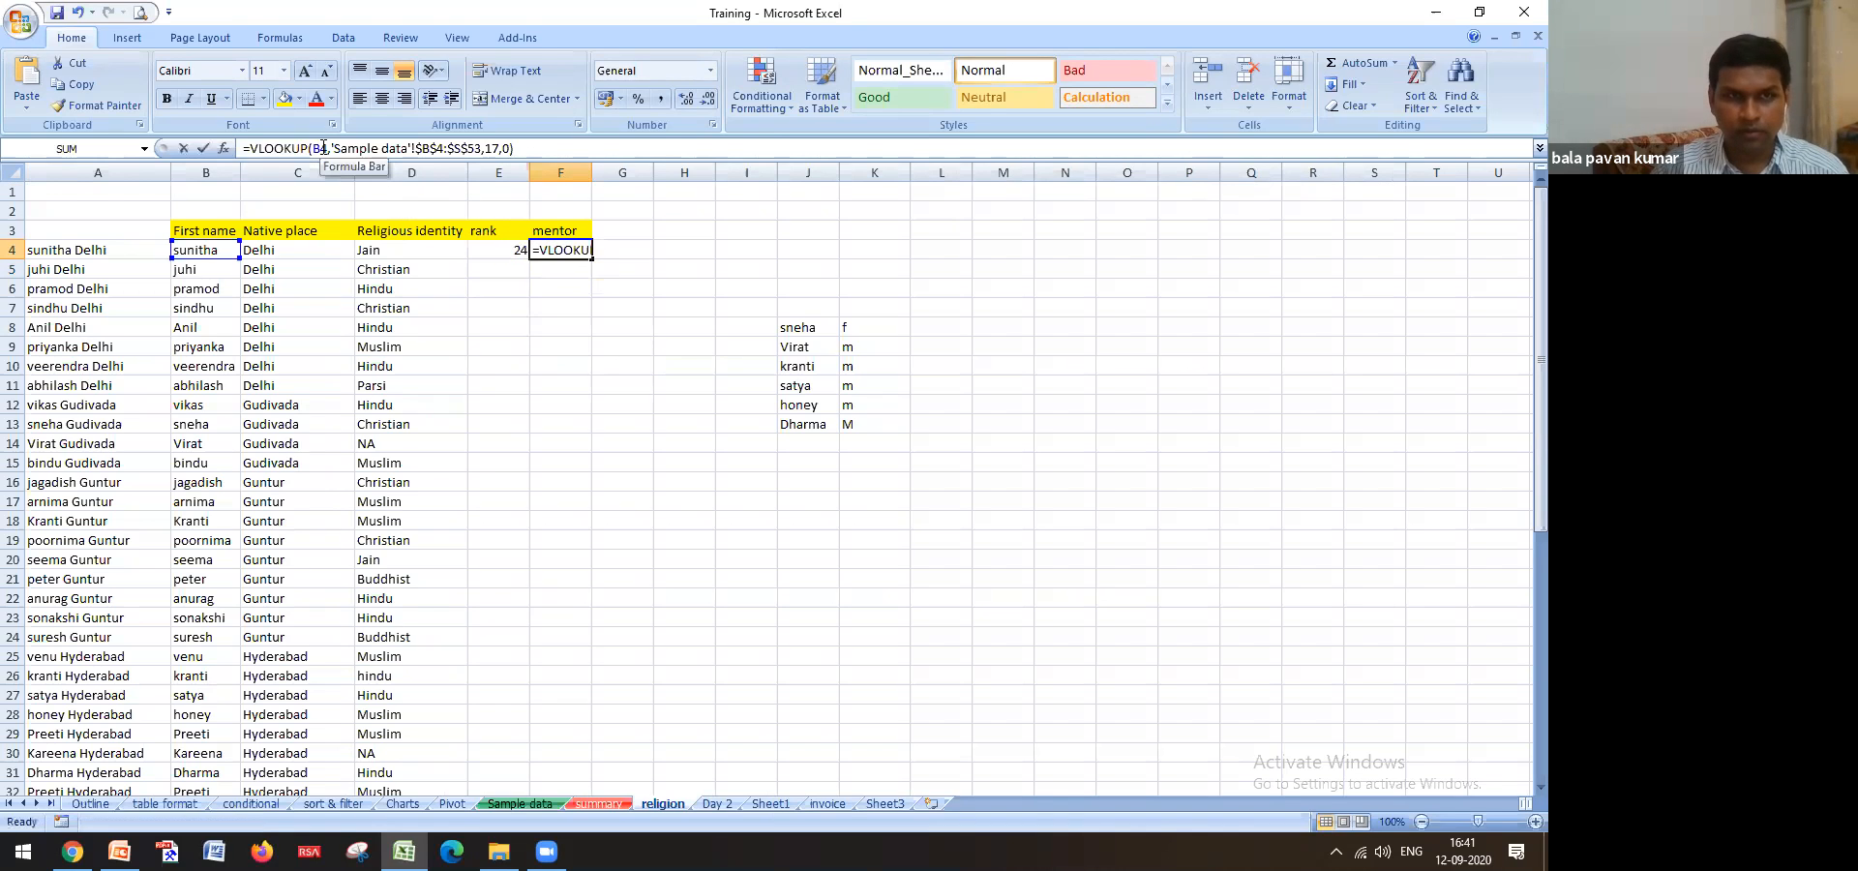
pyautogui.press('BackSpace')
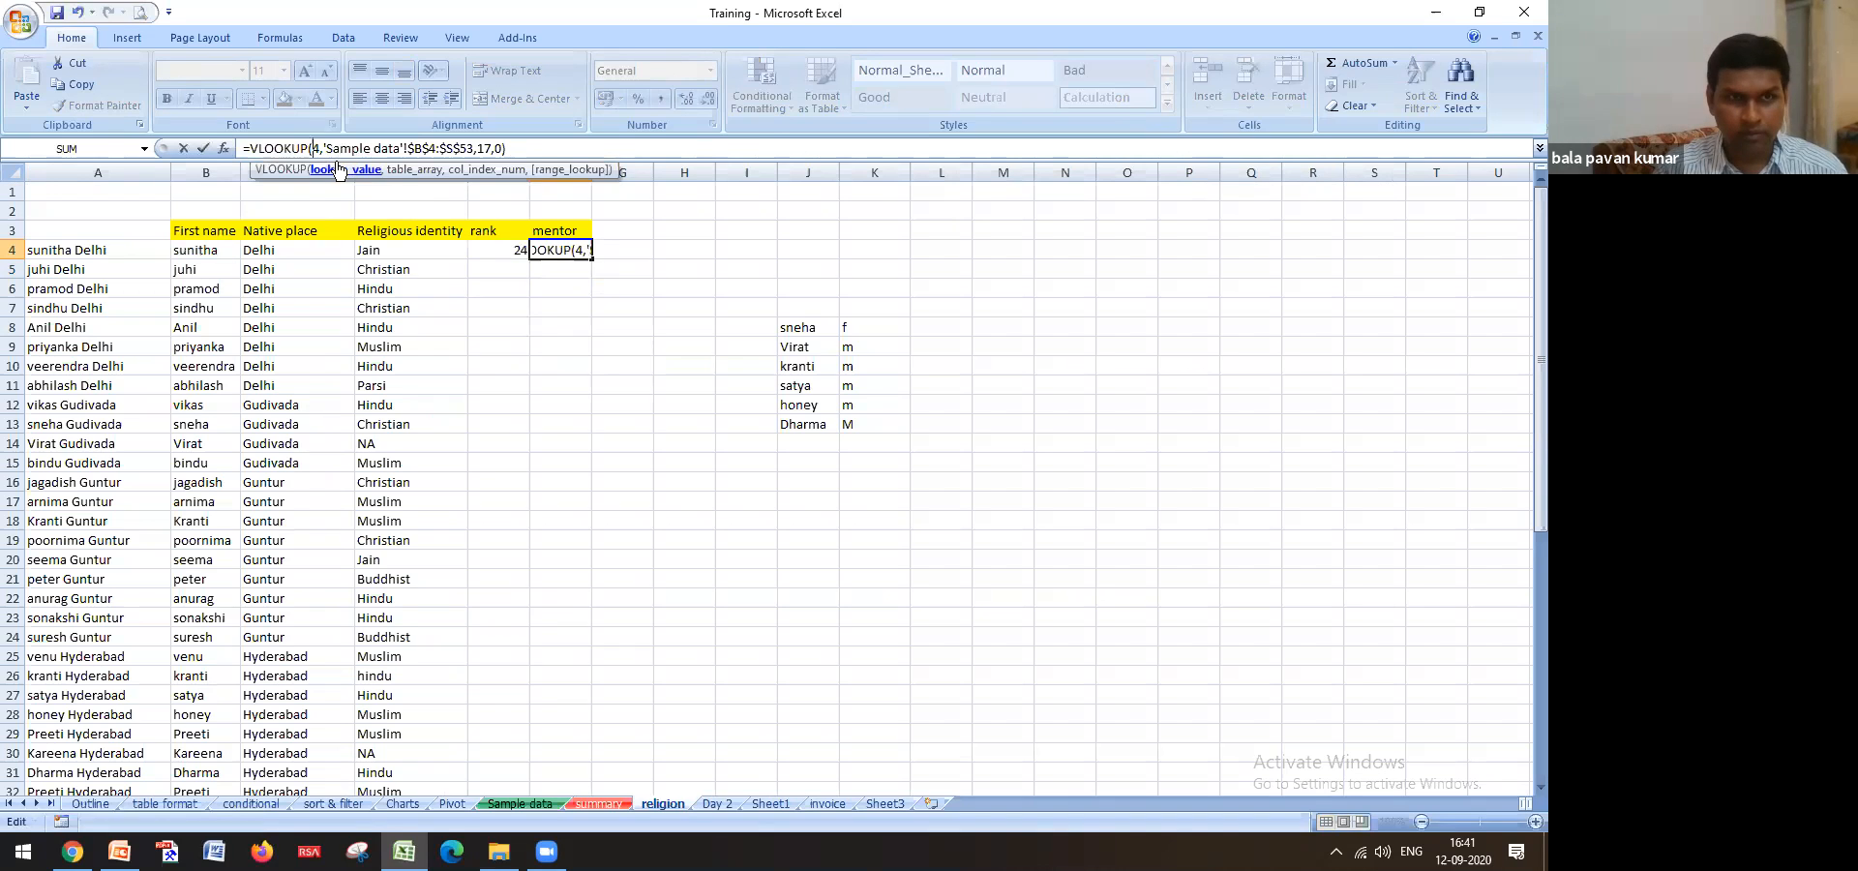
pyautogui.write('a')
pyautogui.press('Return')
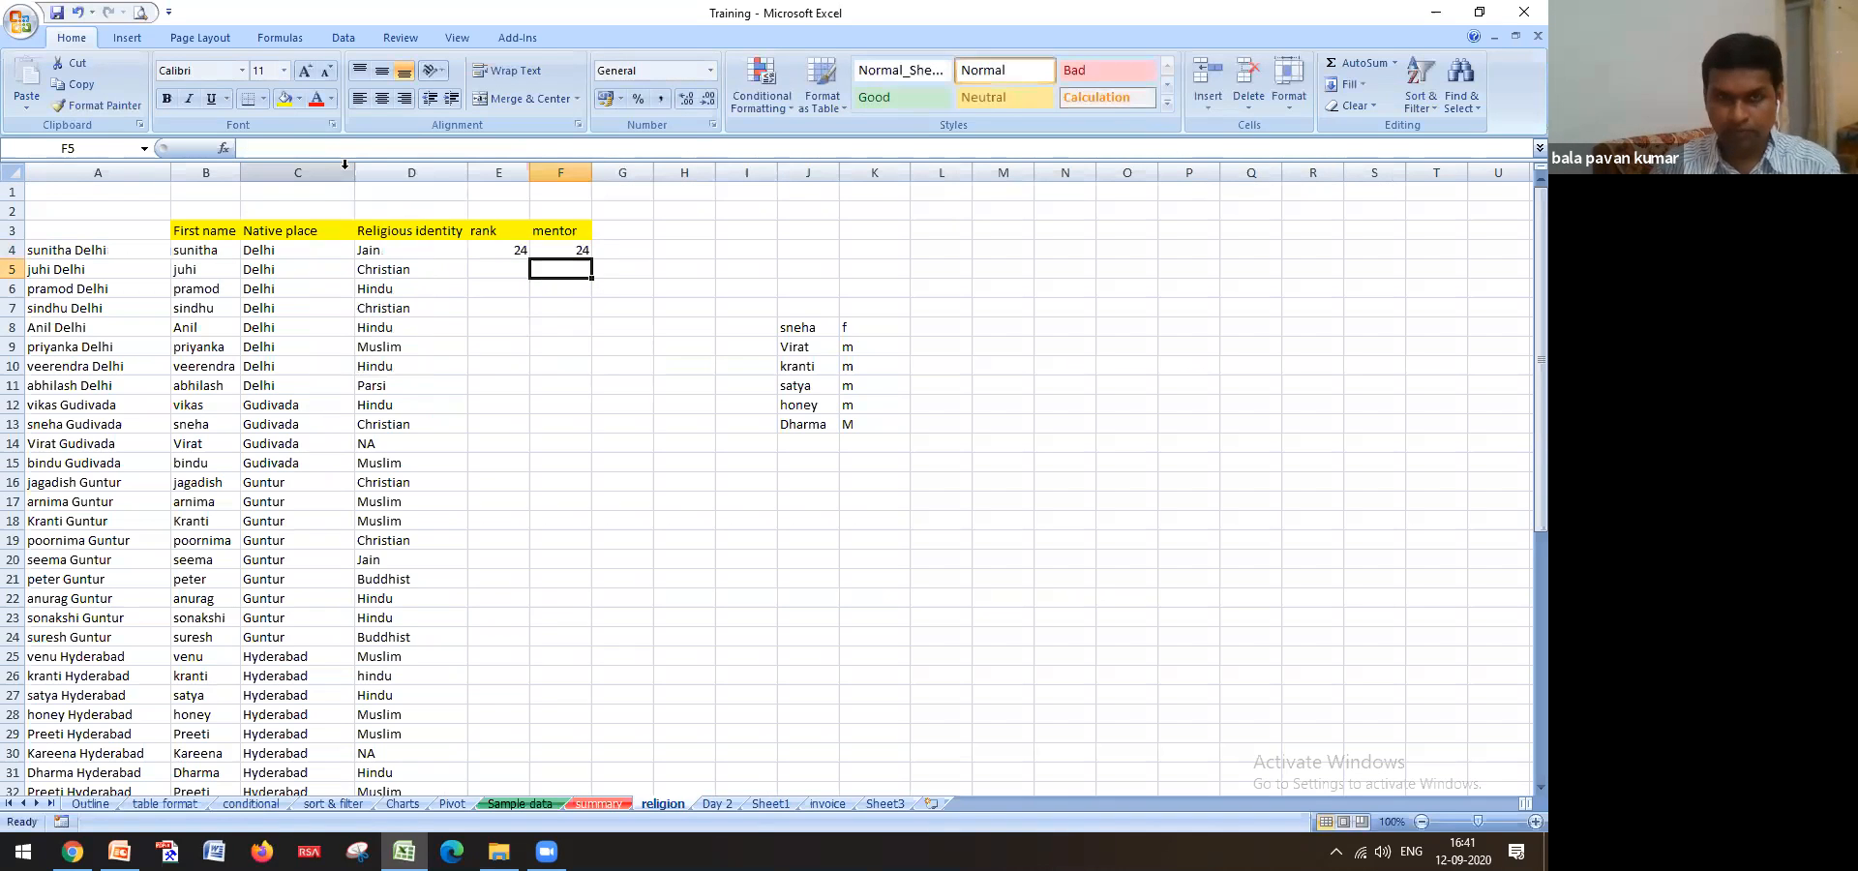
pyautogui.press('Up')
pyautogui.click(497, 149)
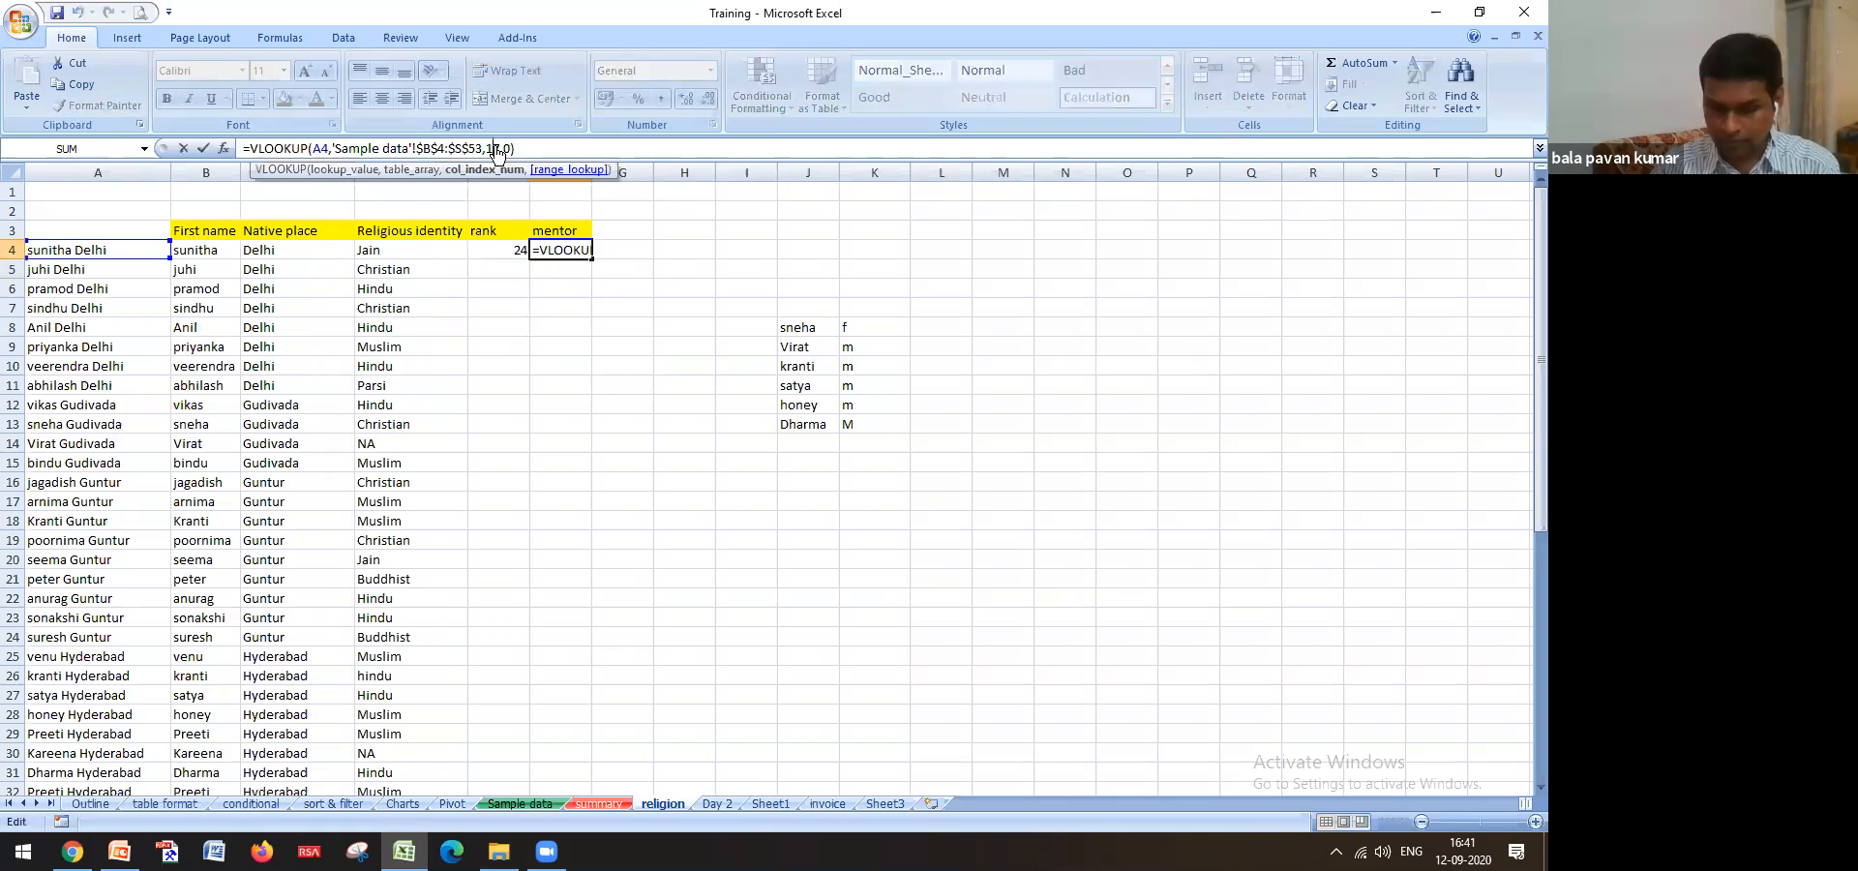
pyautogui.press('Return')
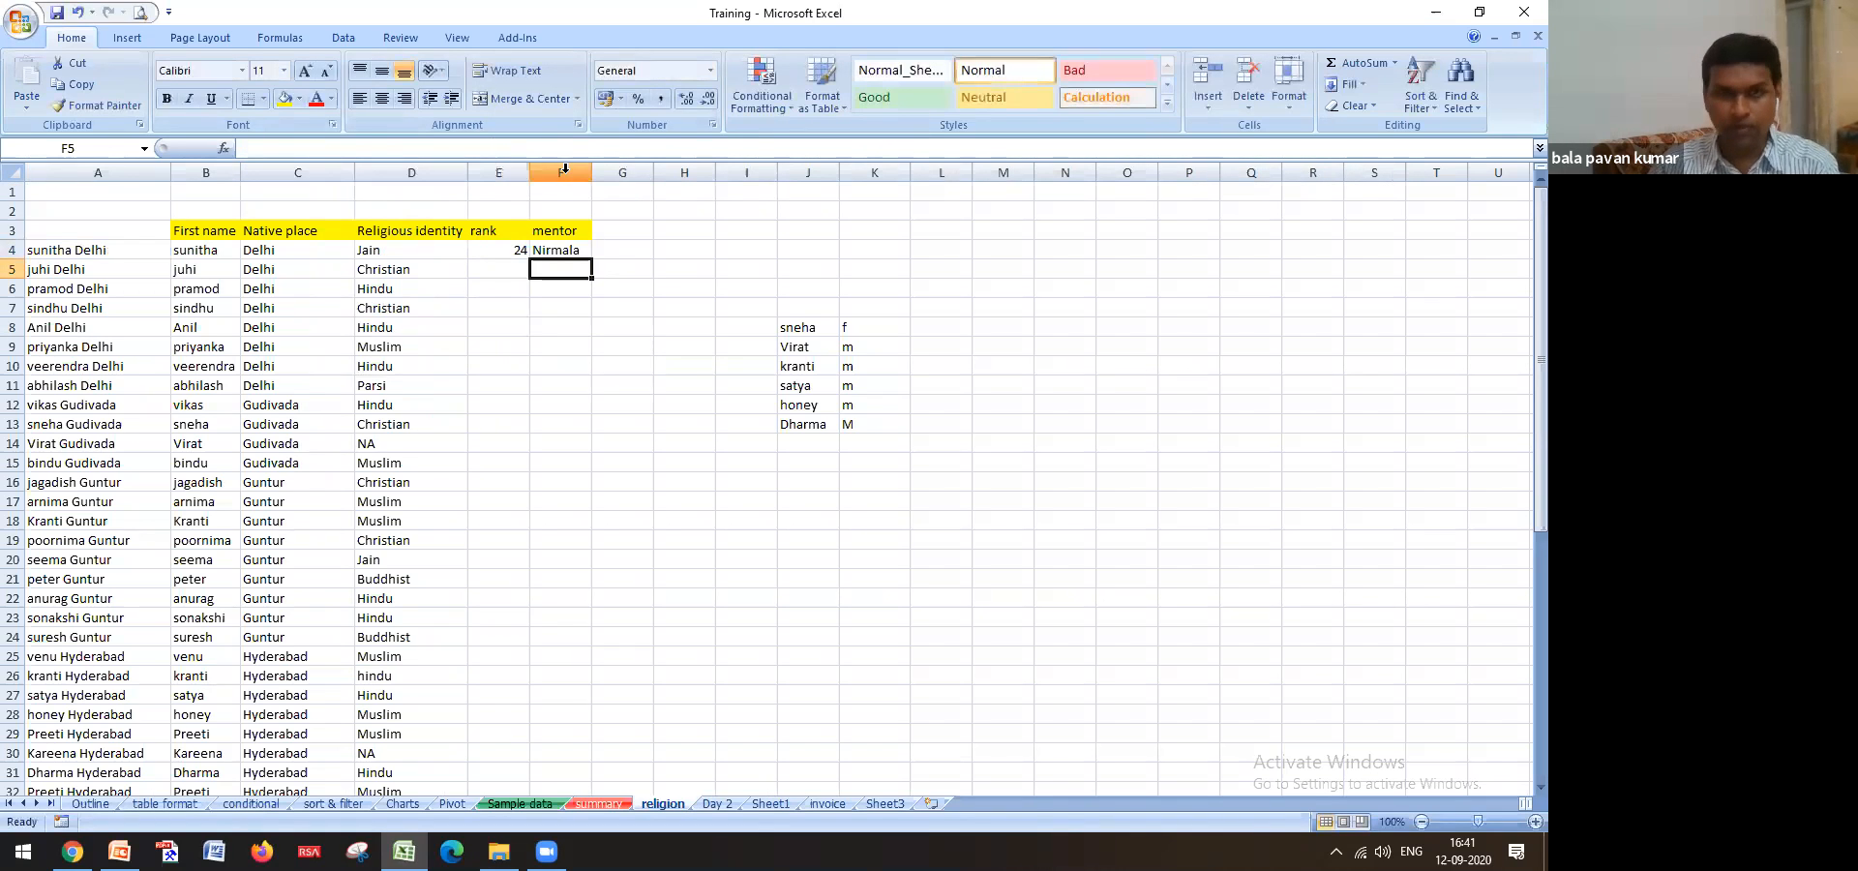
pyautogui.press('Up')
pyautogui.click(483, 254)
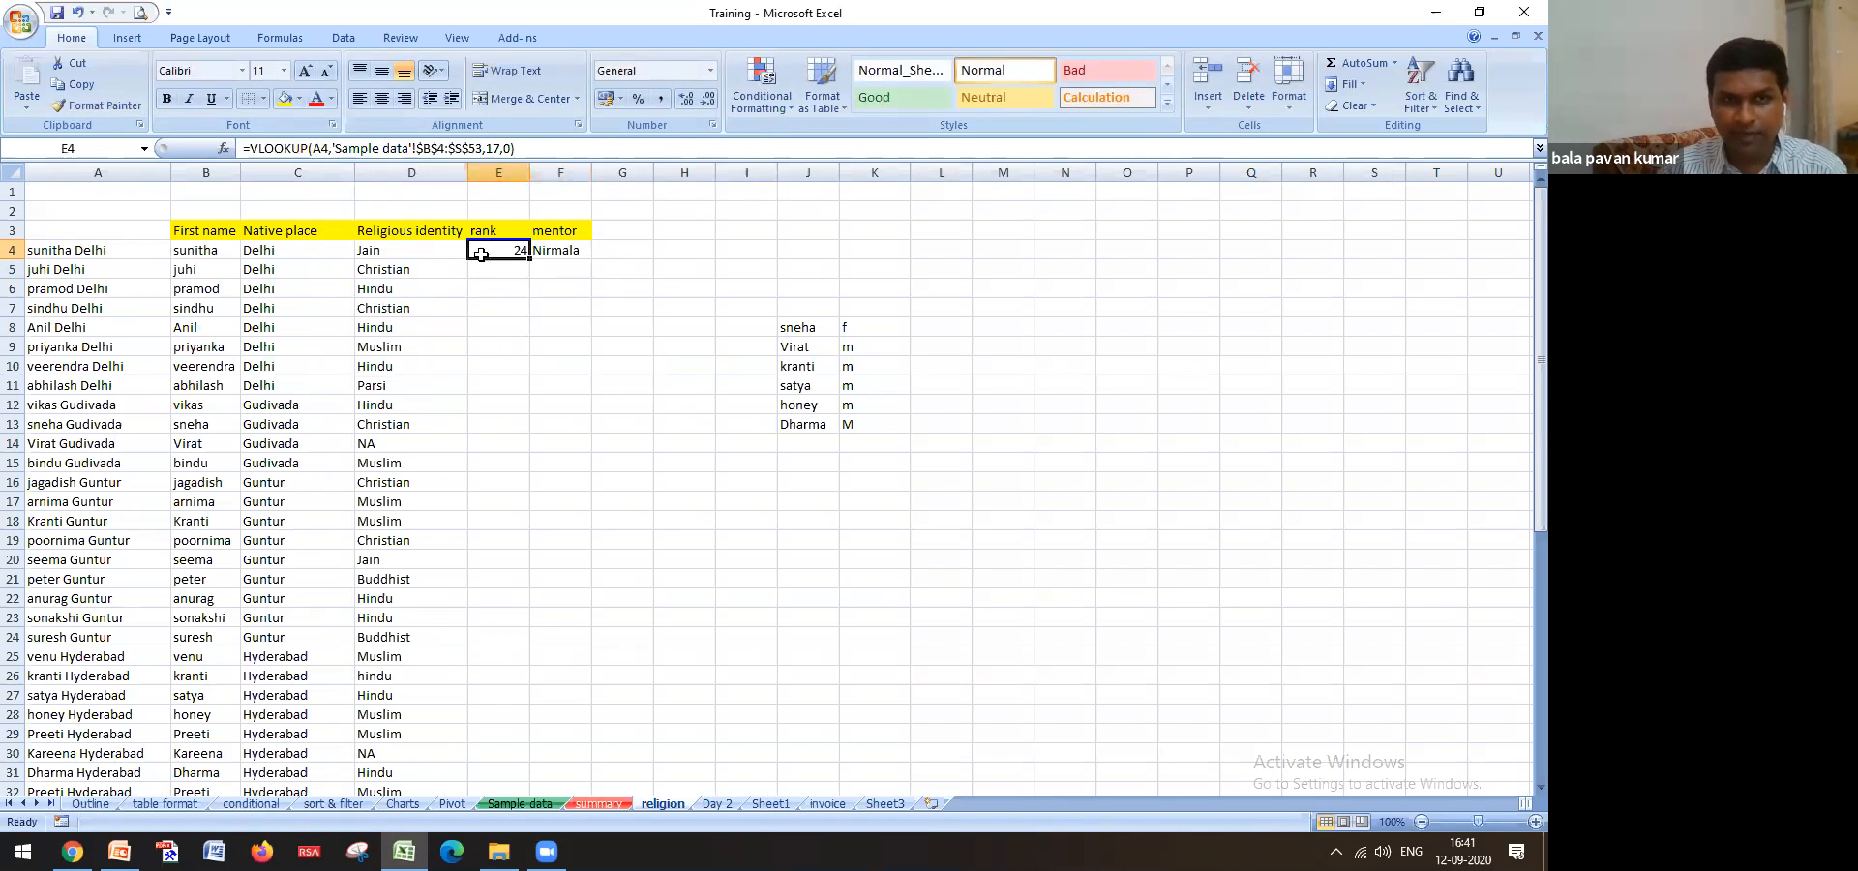
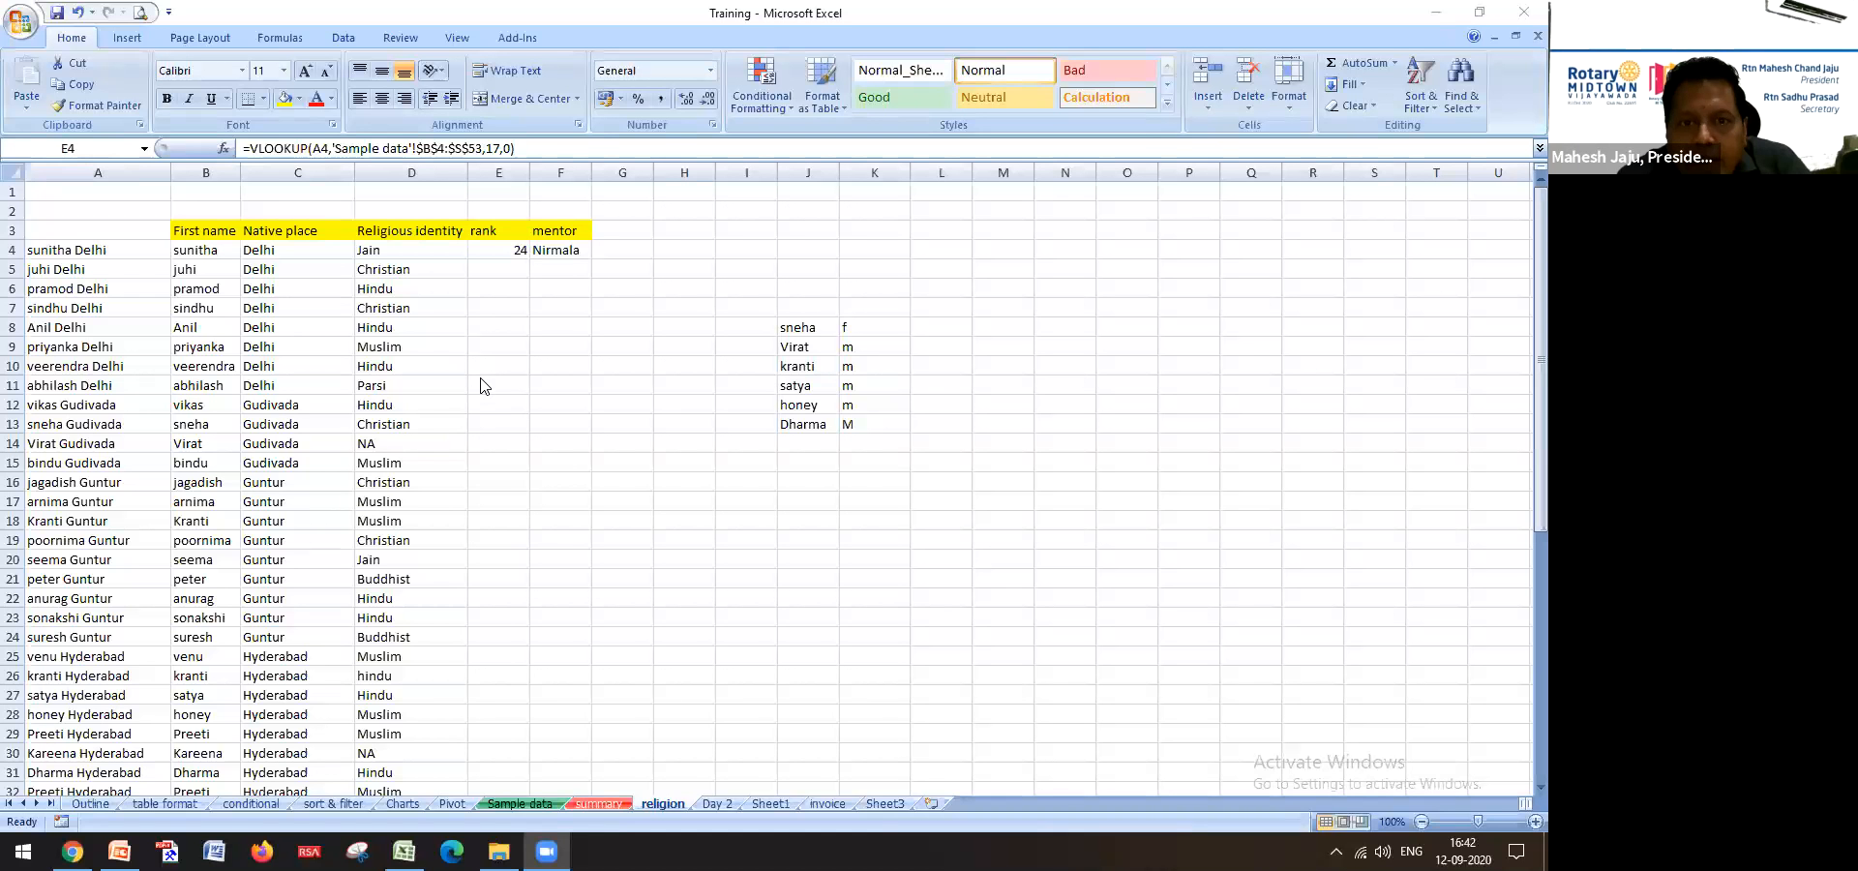
# Compare the E4 and F4 formulas, then fill the E4 rank lookup down to E14
pyautogui.click(512, 253)
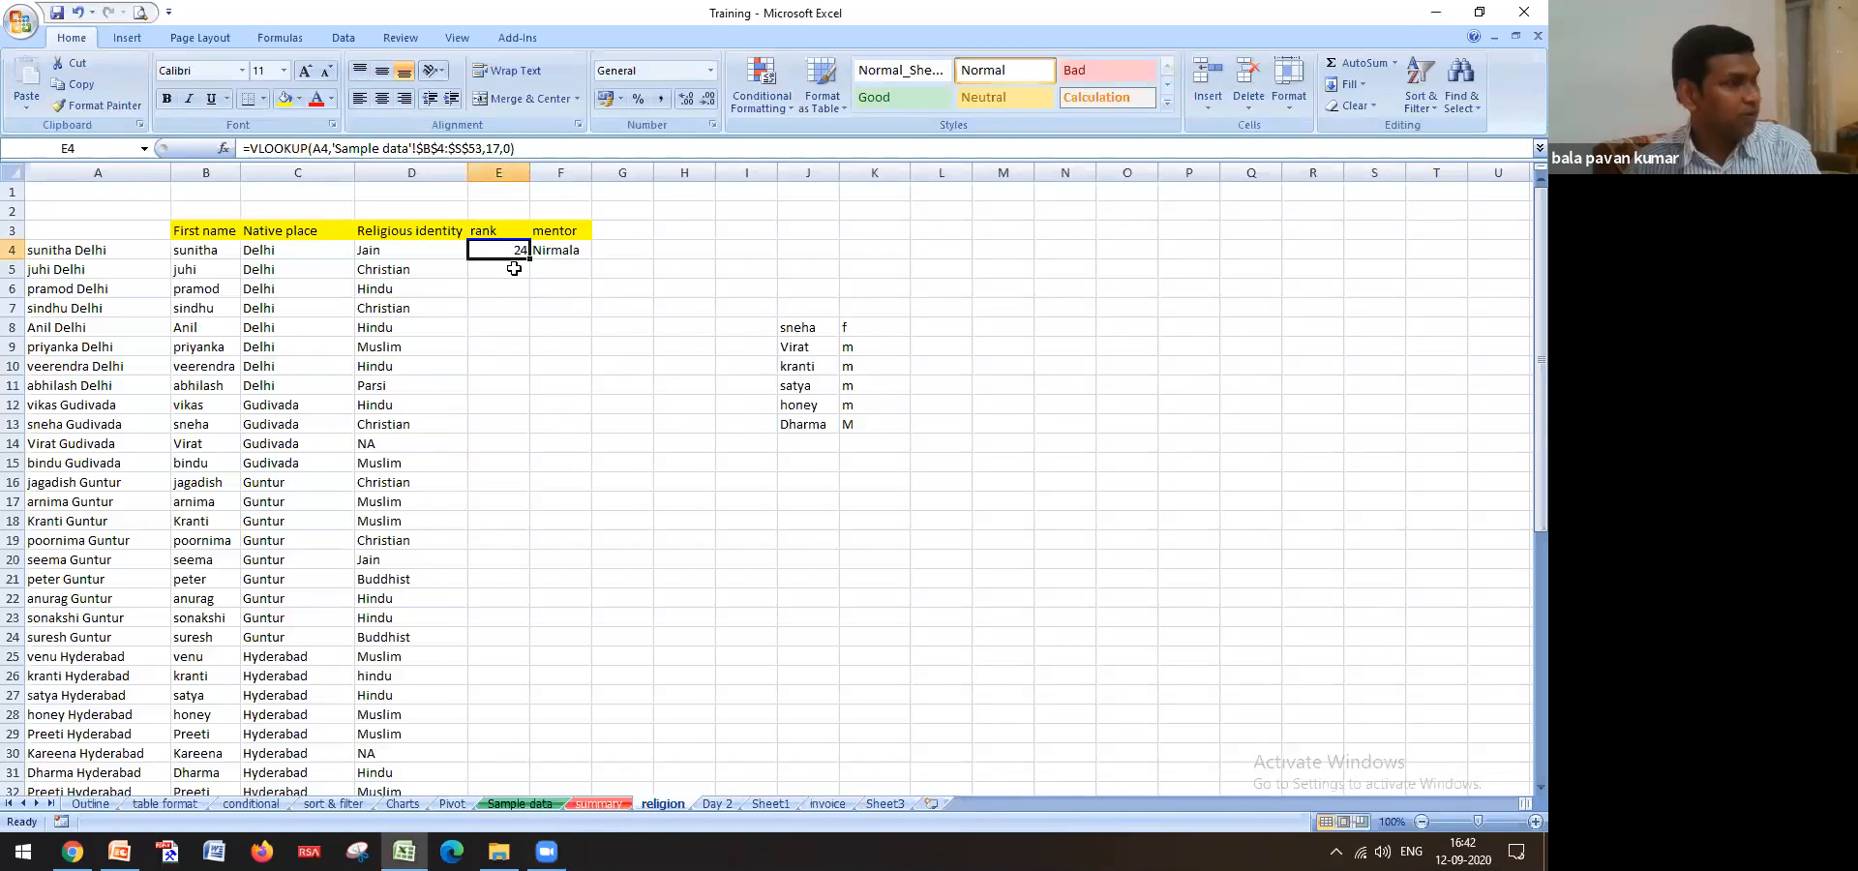
pyautogui.press('Right')
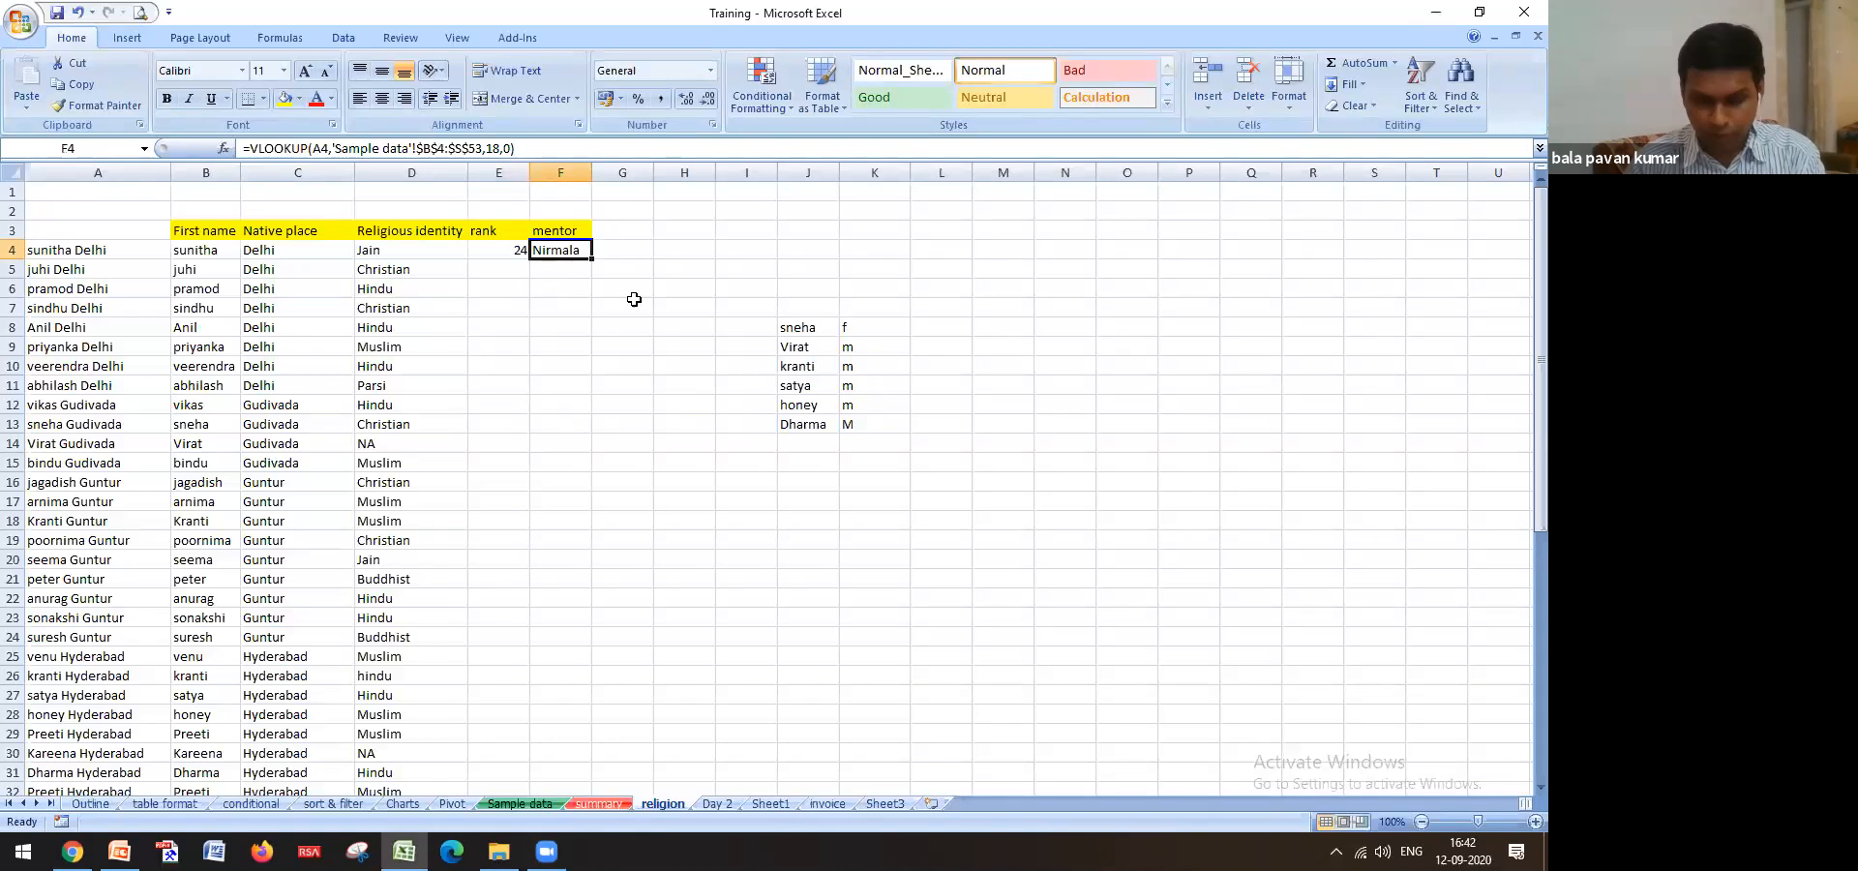
pyautogui.press('Left')
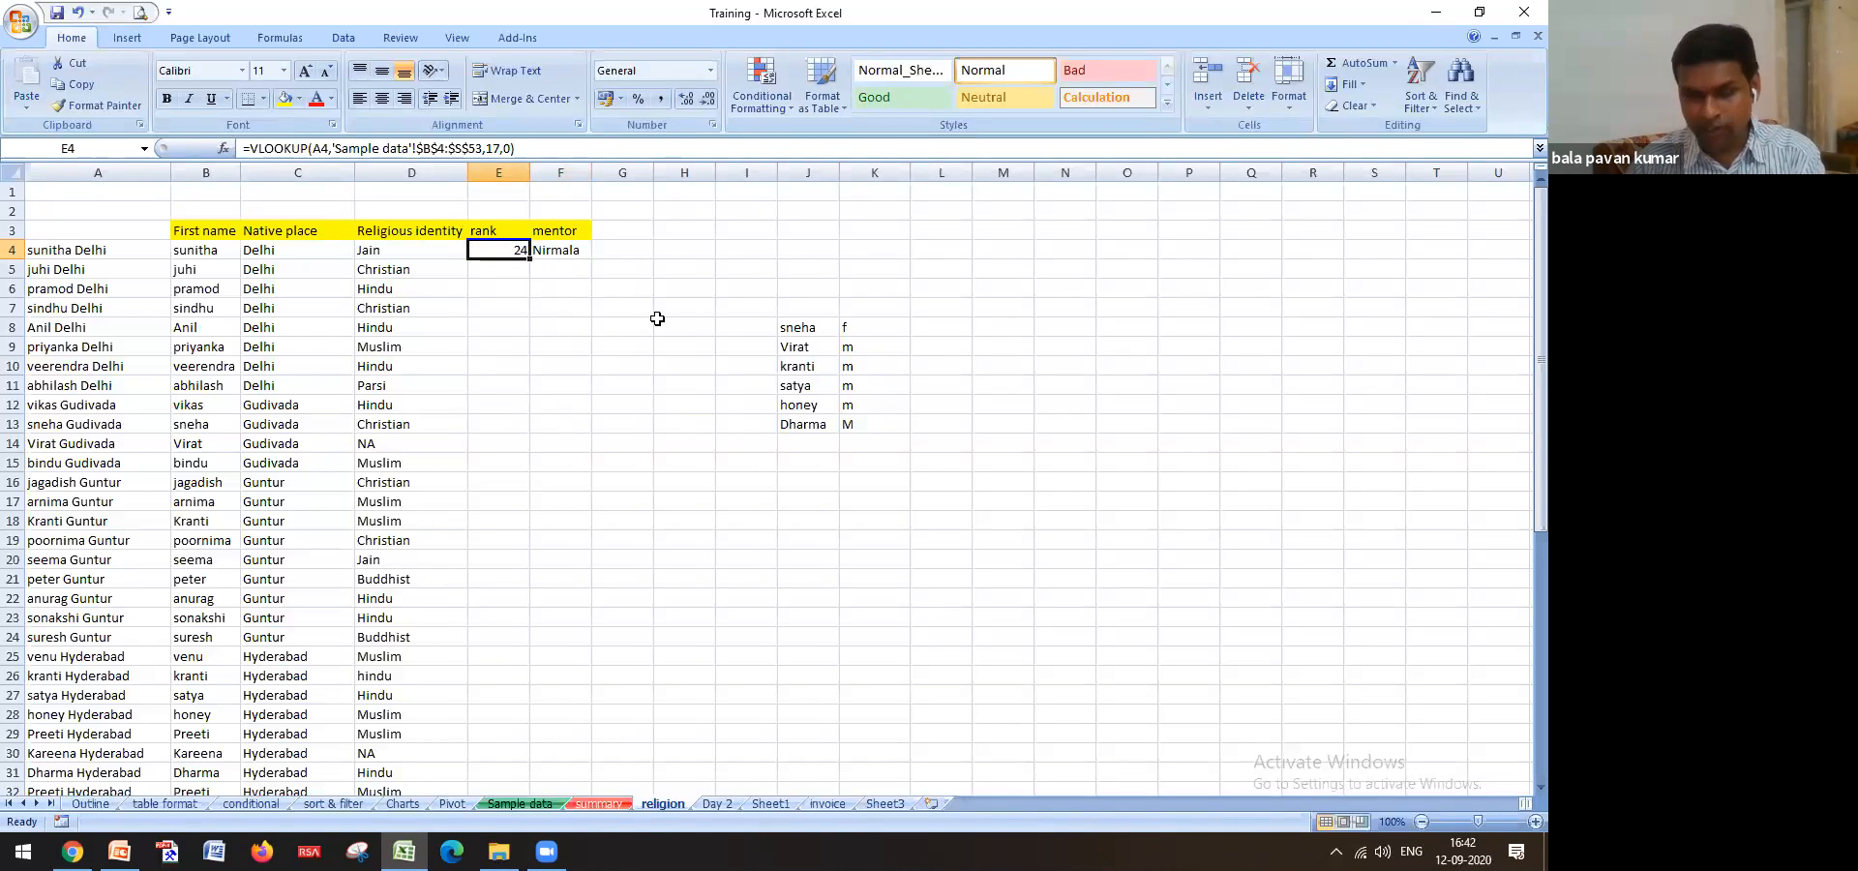
pyautogui.click(567, 252)
pyautogui.press('Left')
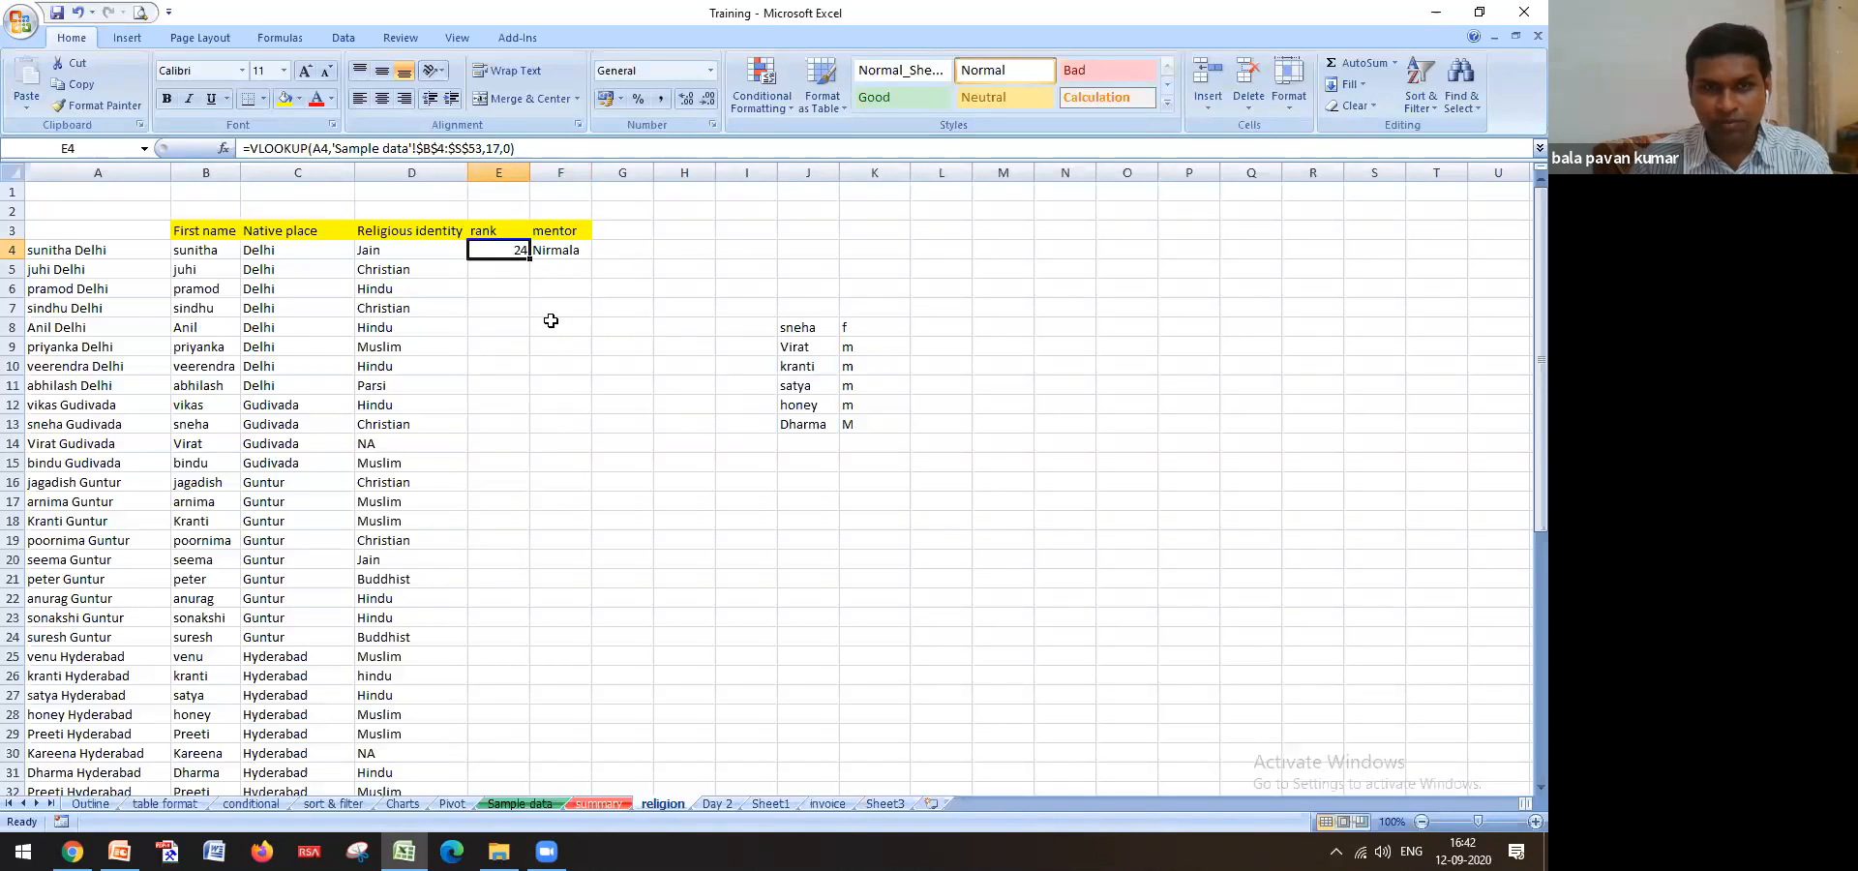
pyautogui.moveTo(530, 259); pyautogui.dragTo(560, 447)
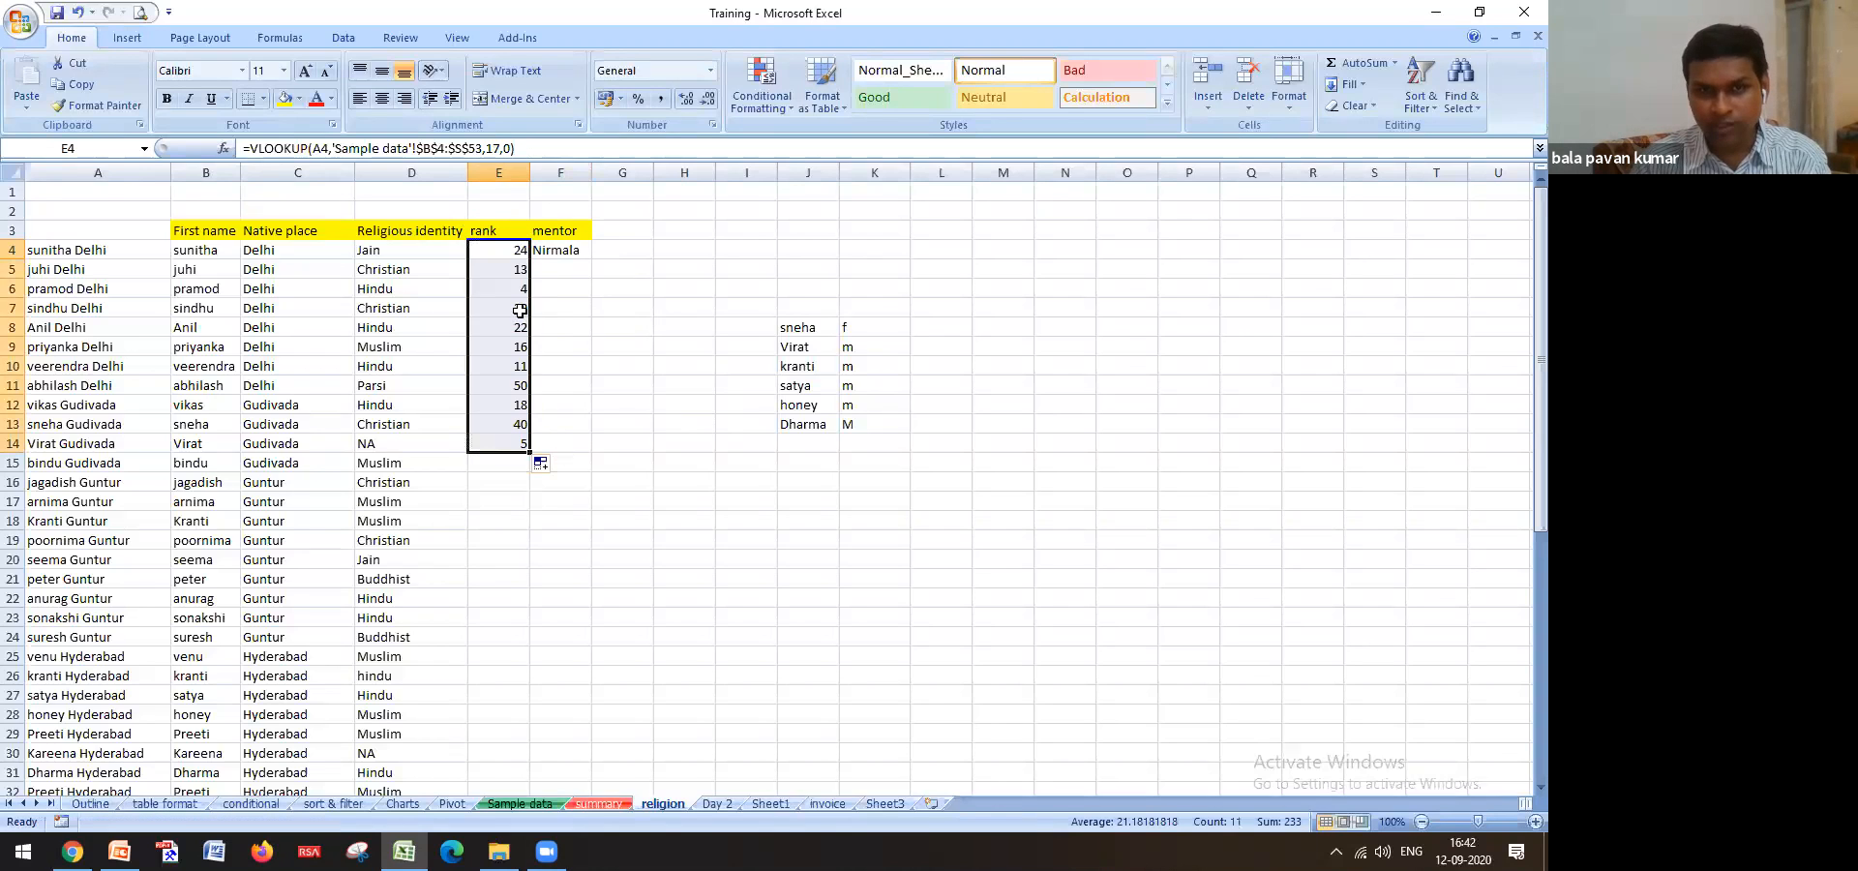
# Clear F4 and copy the E4 rank formula across into F4
pyautogui.click(510, 248)
pyautogui.click(550, 255)
pyautogui.press('Delete')
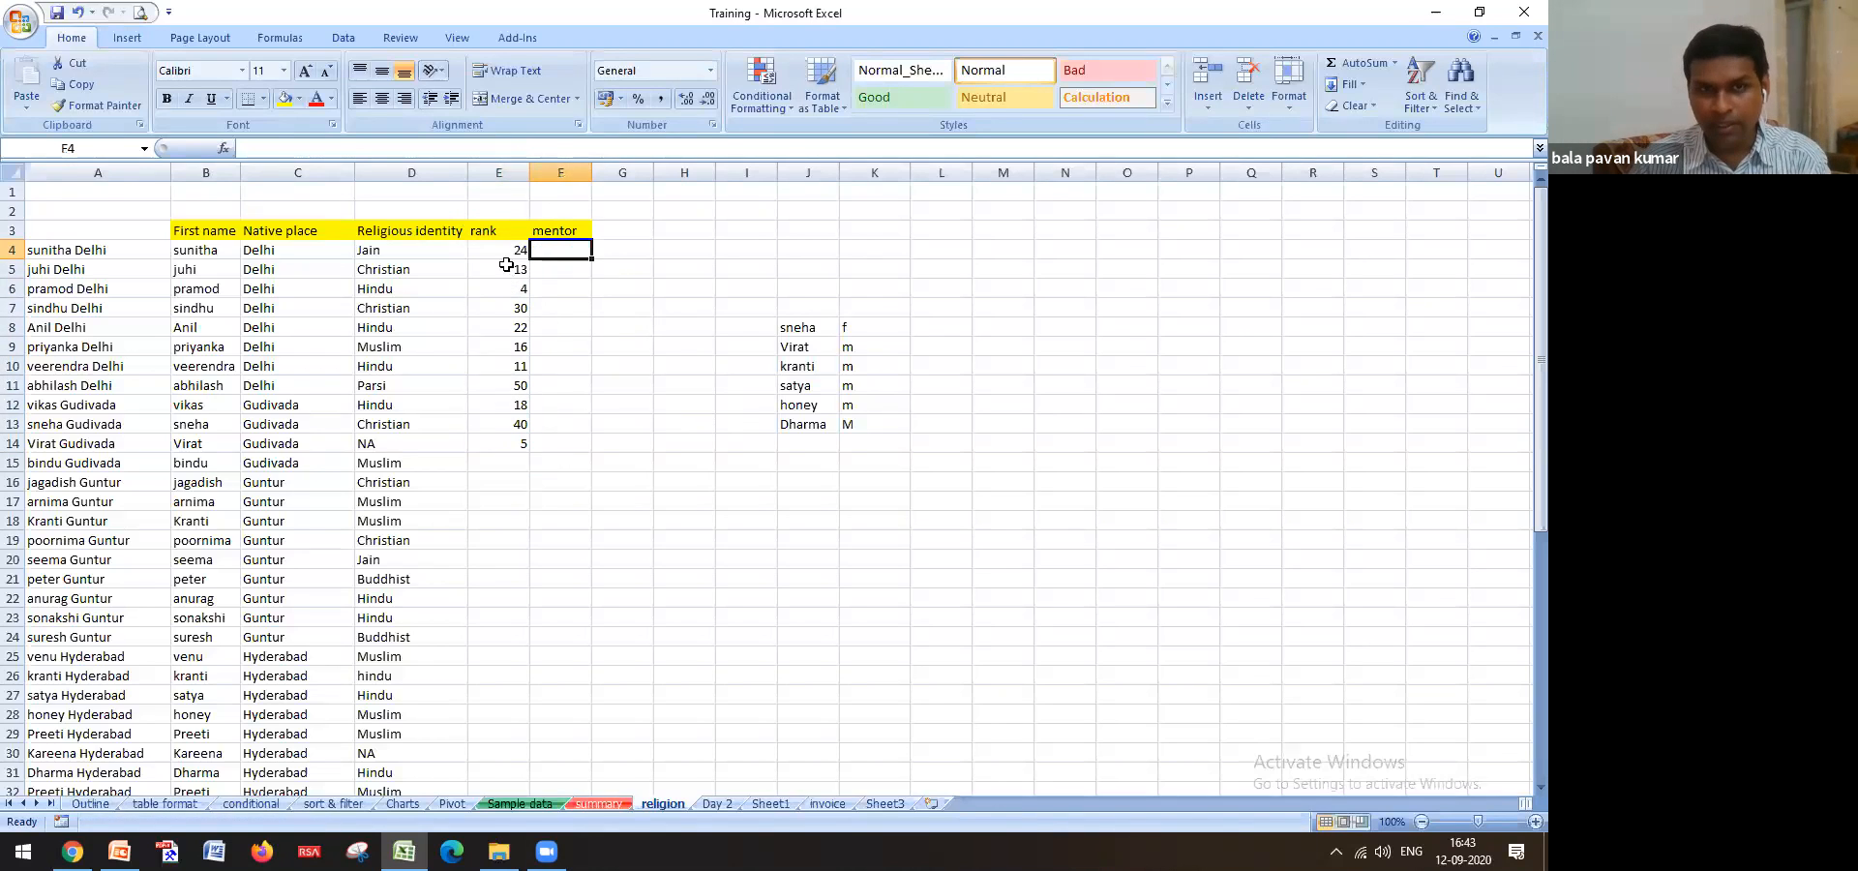
pyautogui.click(515, 256)
pyautogui.moveTo(532, 259); pyautogui.dragTo(571, 262)
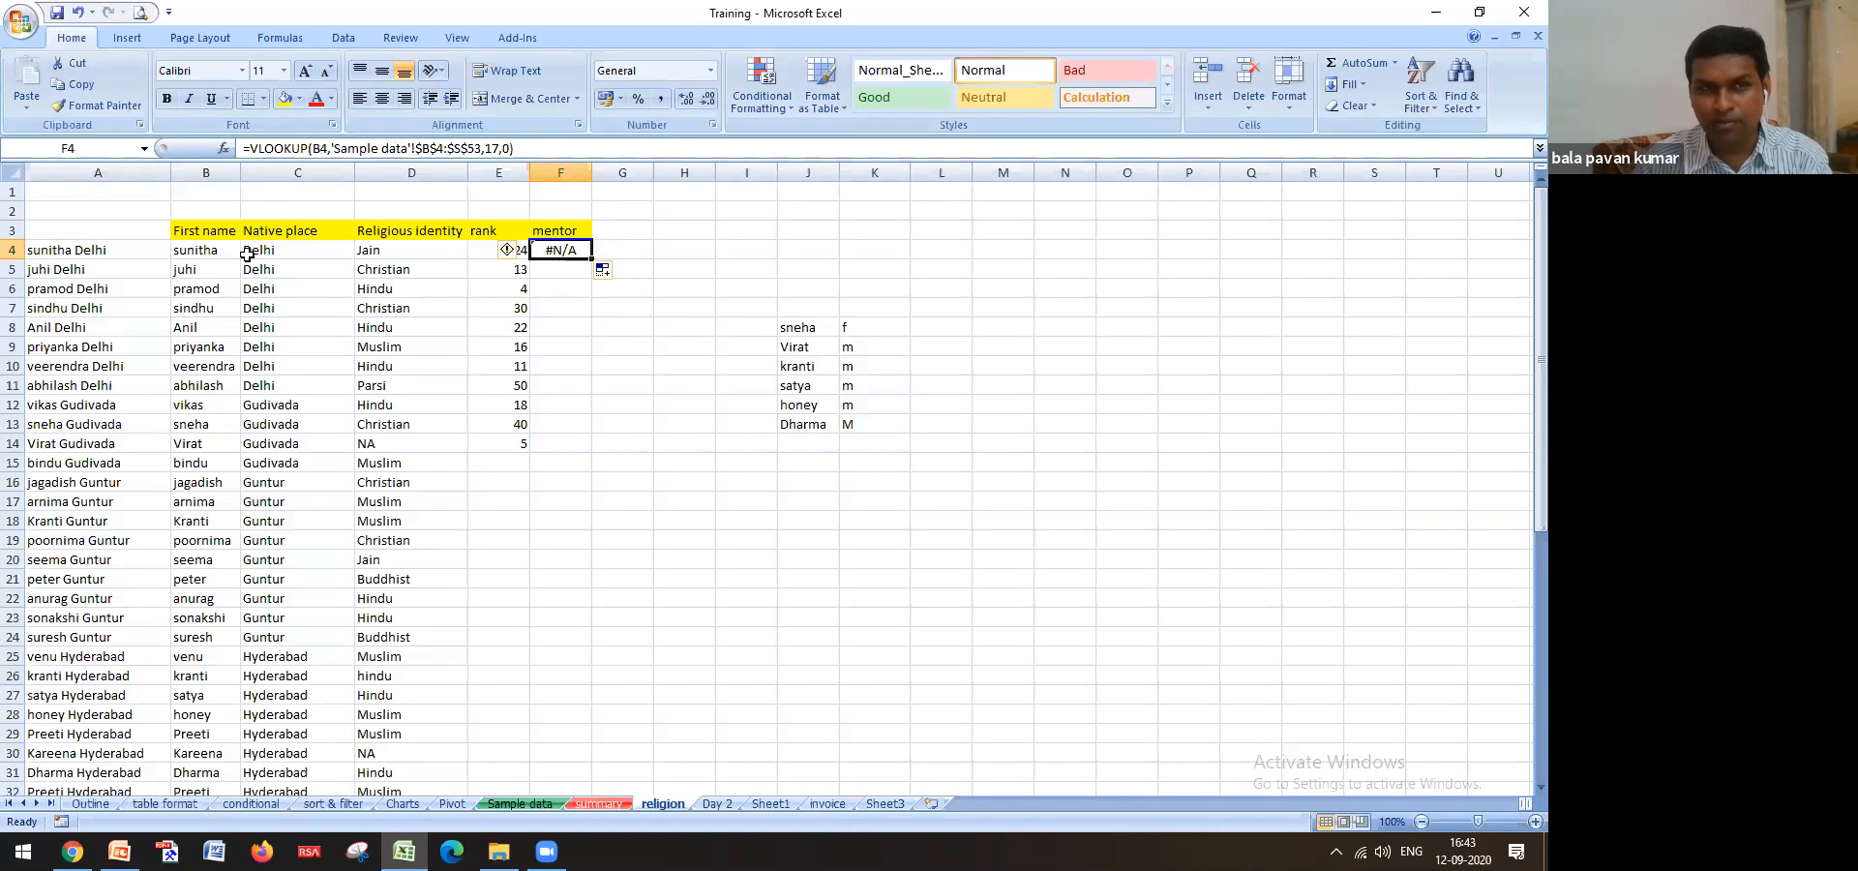
# Edit F4's VLOOKUP to look up A4 and return column 18
pyautogui.click(201, 172)
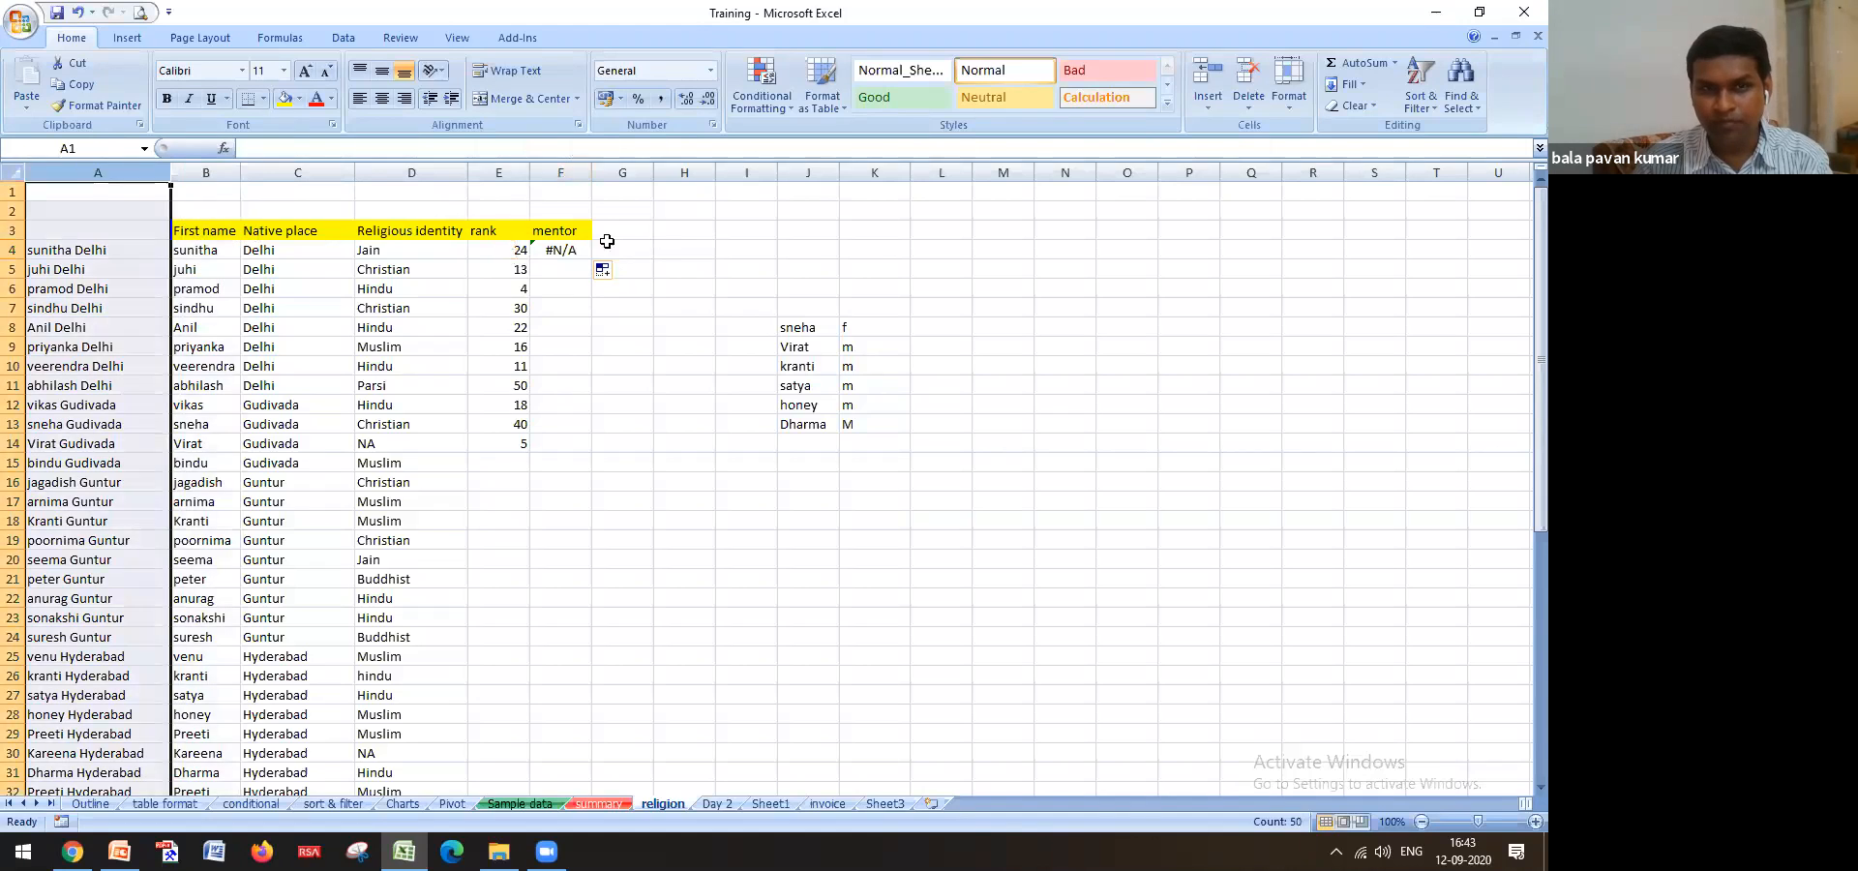
pyautogui.click(562, 250)
pyautogui.click(321, 148)
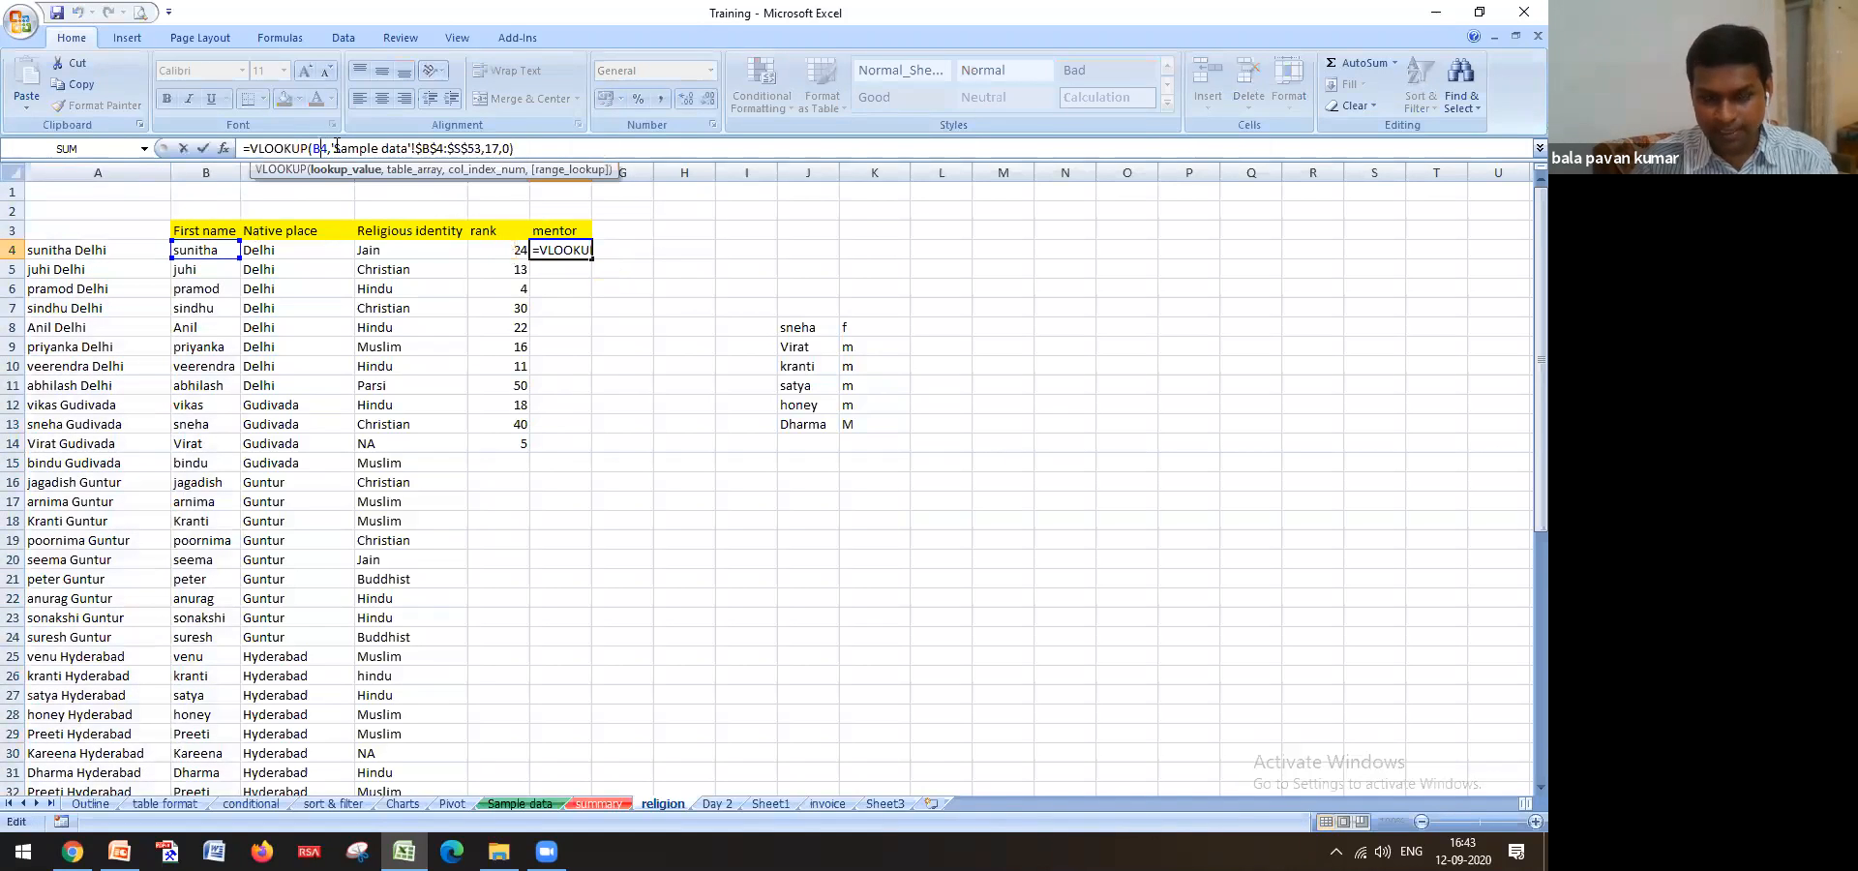
pyautogui.press('BackSpace')
pyautogui.write('A')
pyautogui.press('Return')
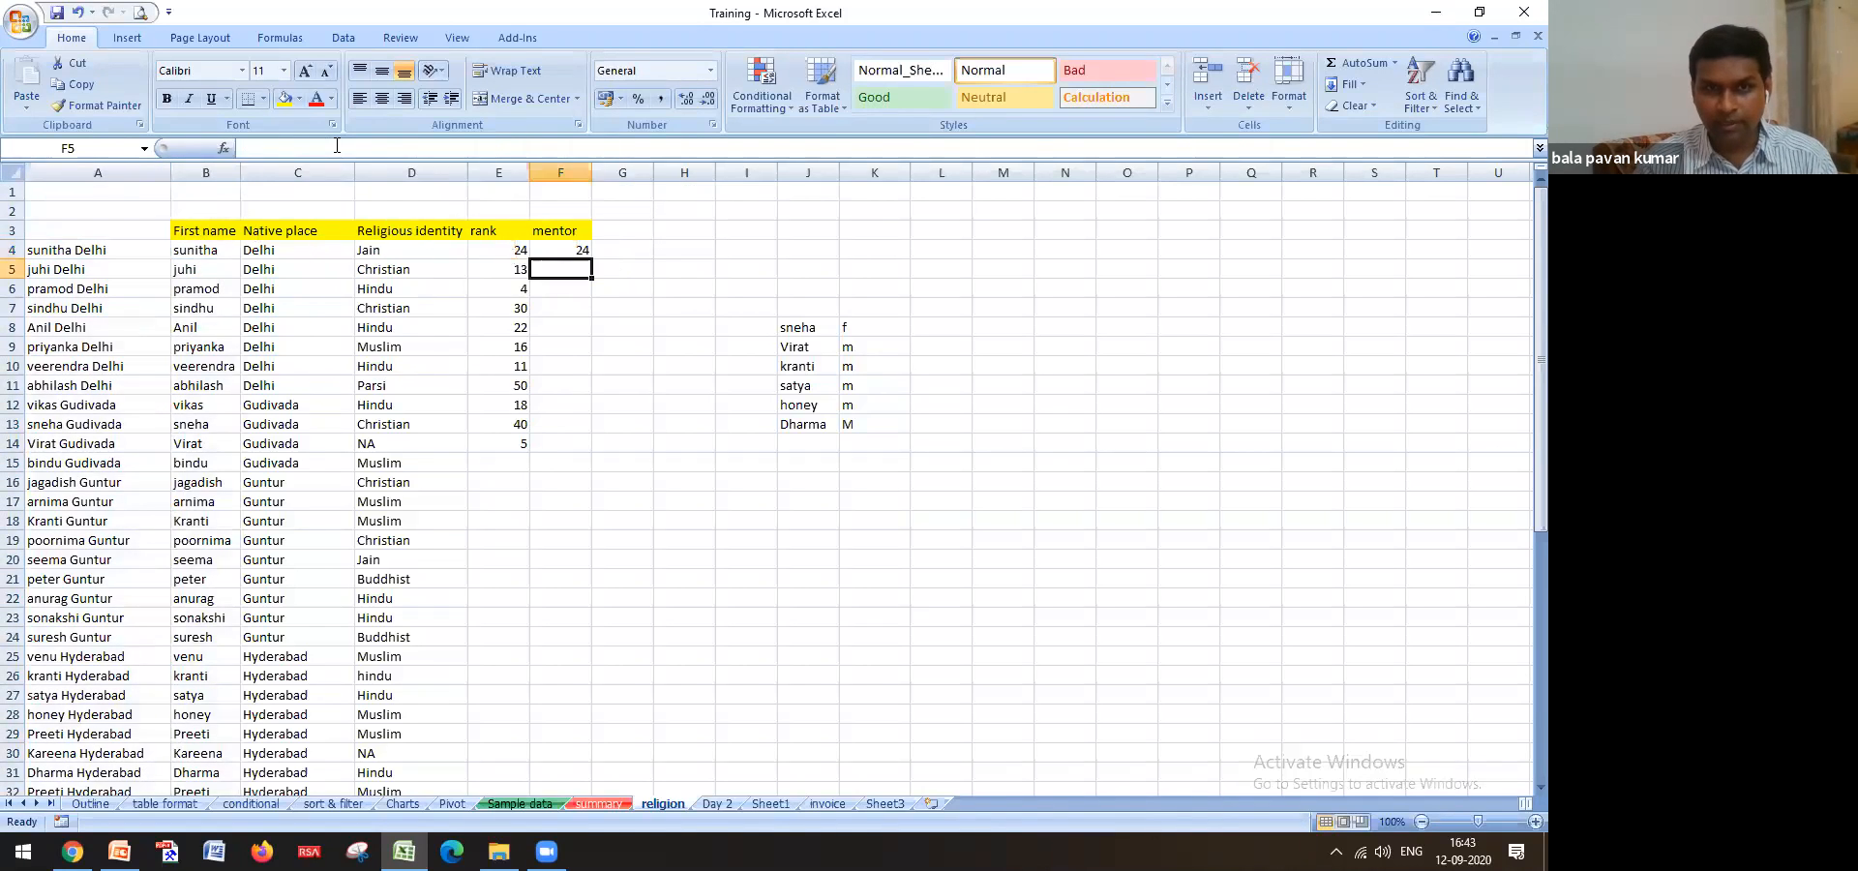
pyautogui.click(492, 149)
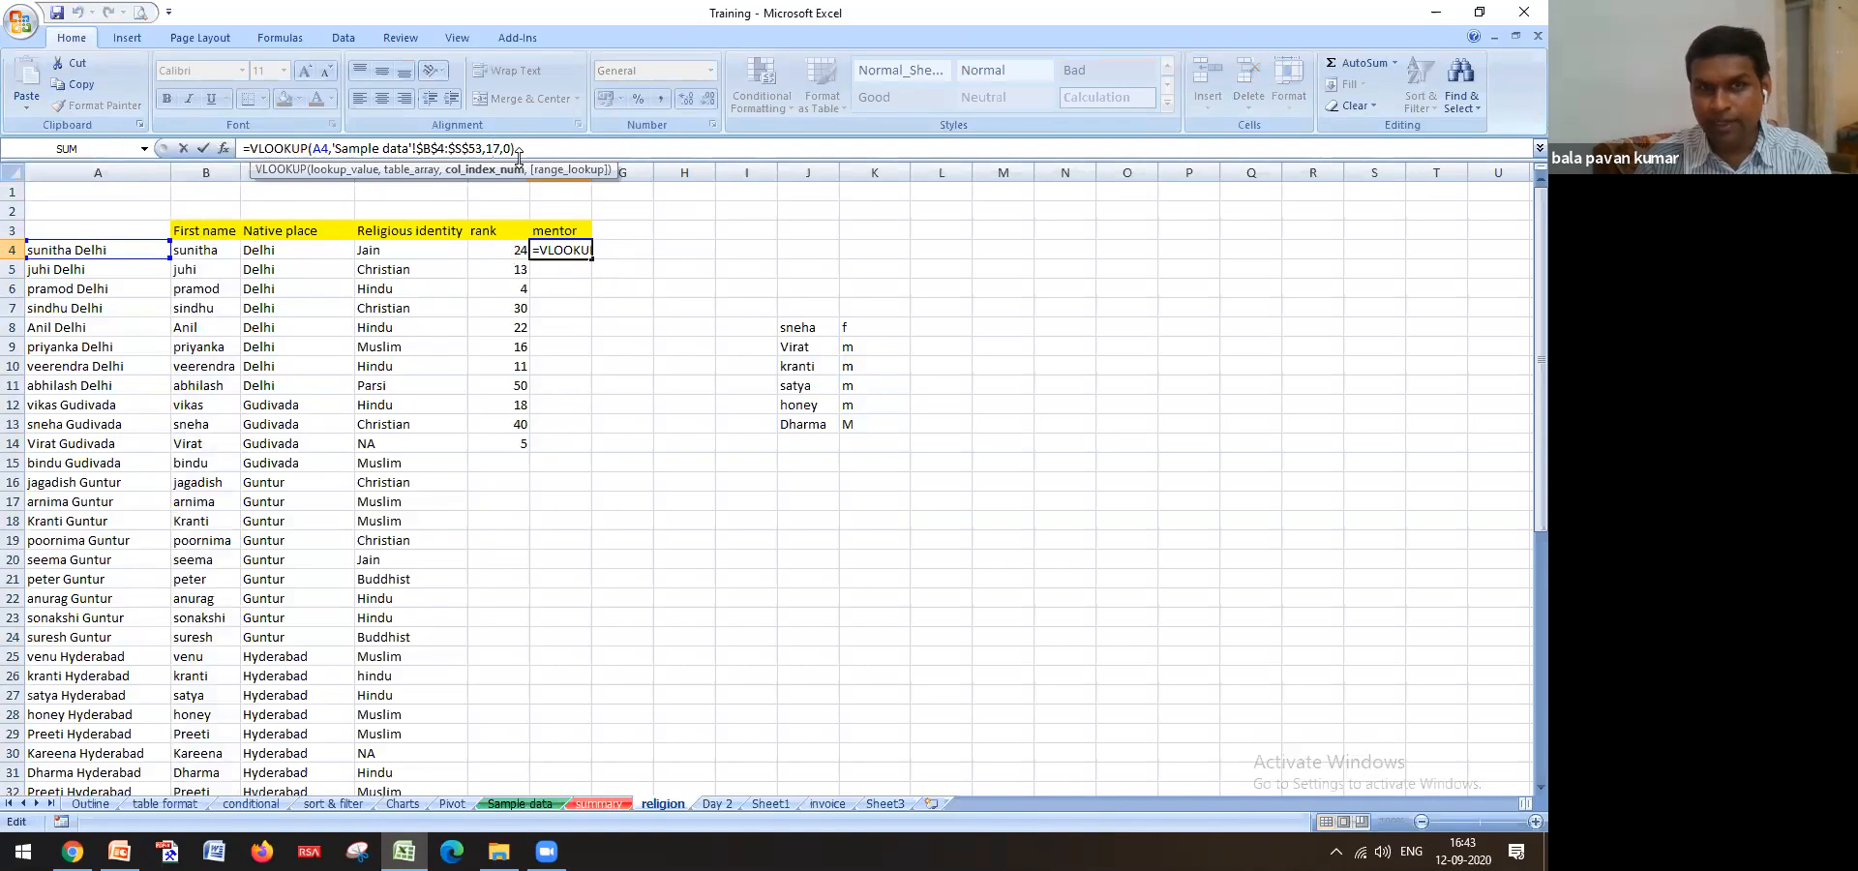
pyautogui.press('Delete')
pyautogui.write('8')
pyautogui.press('Return')
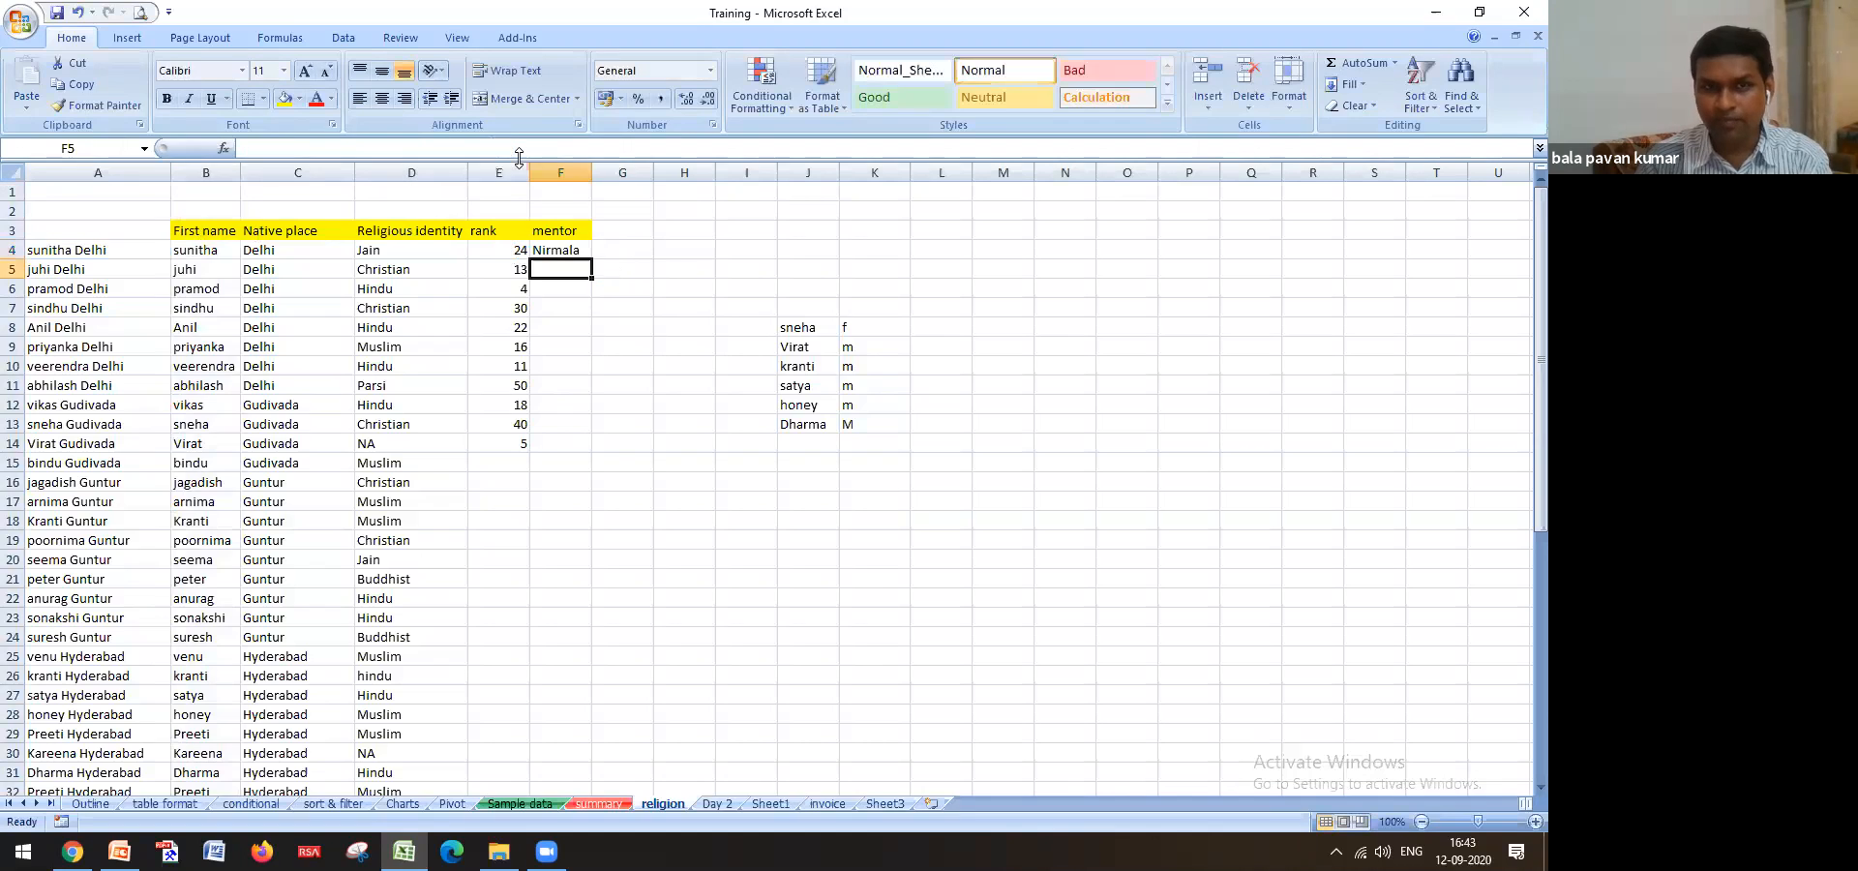
# Fill the E4:F4 rank and mentor formulas down to row 53
pyautogui.click(556, 249)
pyautogui.moveTo(508, 251); pyautogui.dragTo(576, 251)
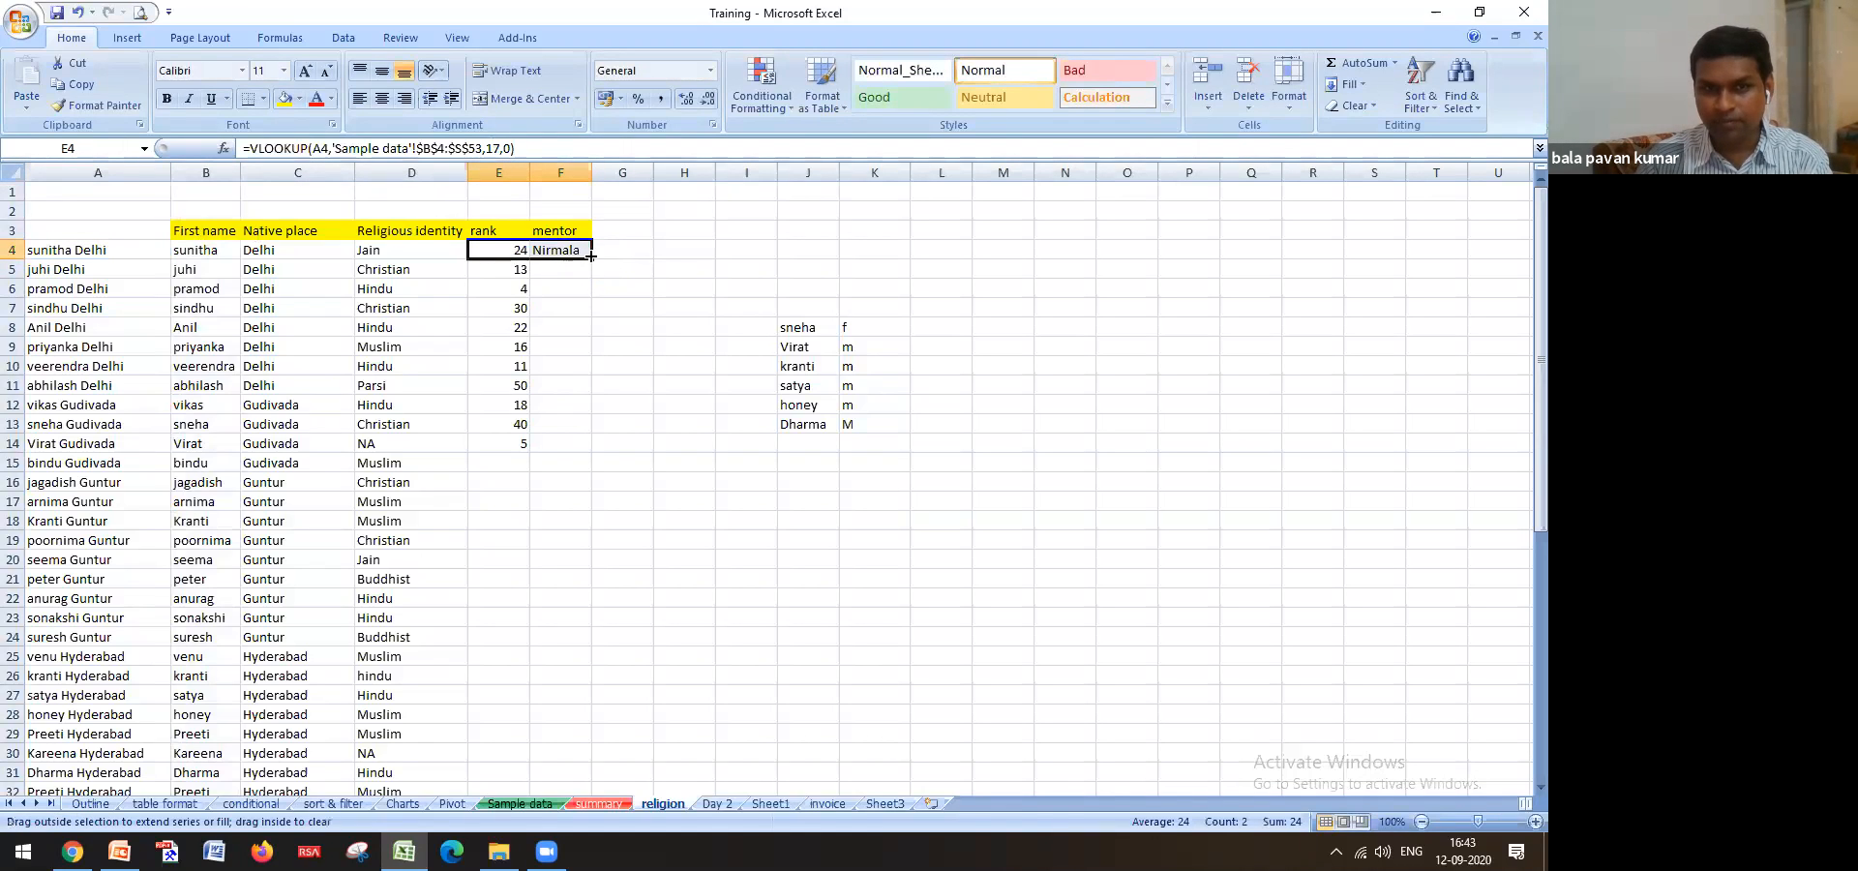
pyautogui.moveTo(628, 510); pyautogui.dragTo(628, 510)
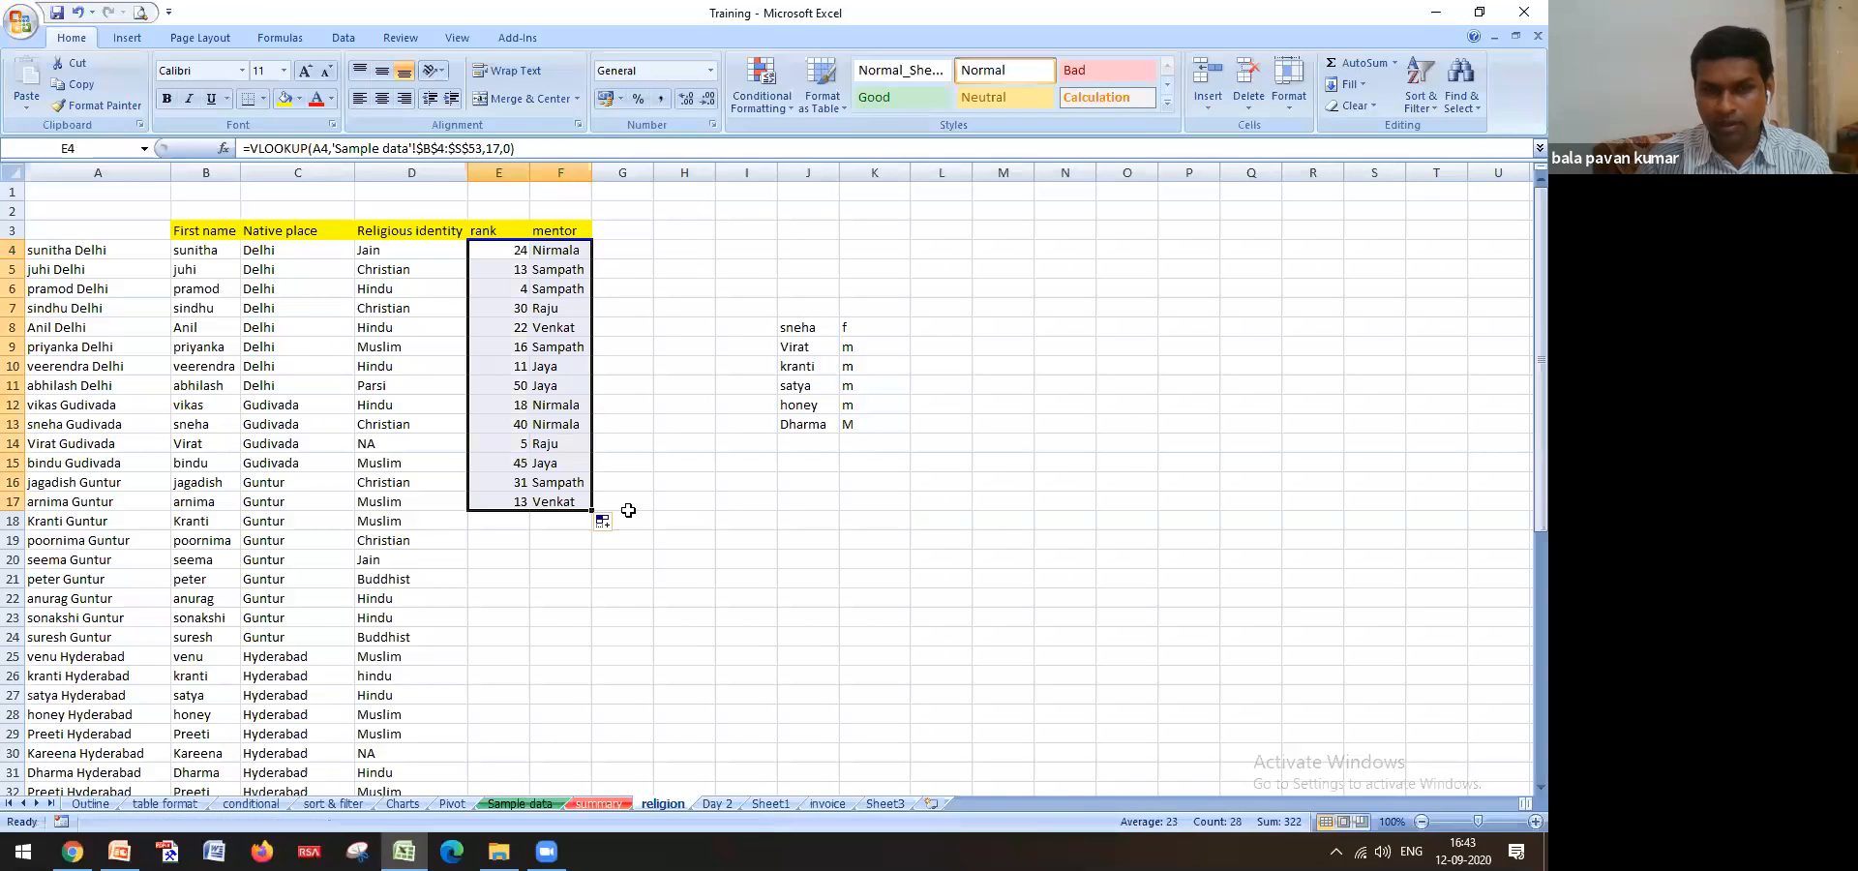
pyautogui.doubleClick(591, 510)
pyautogui.scroll(-13, 591, 515)
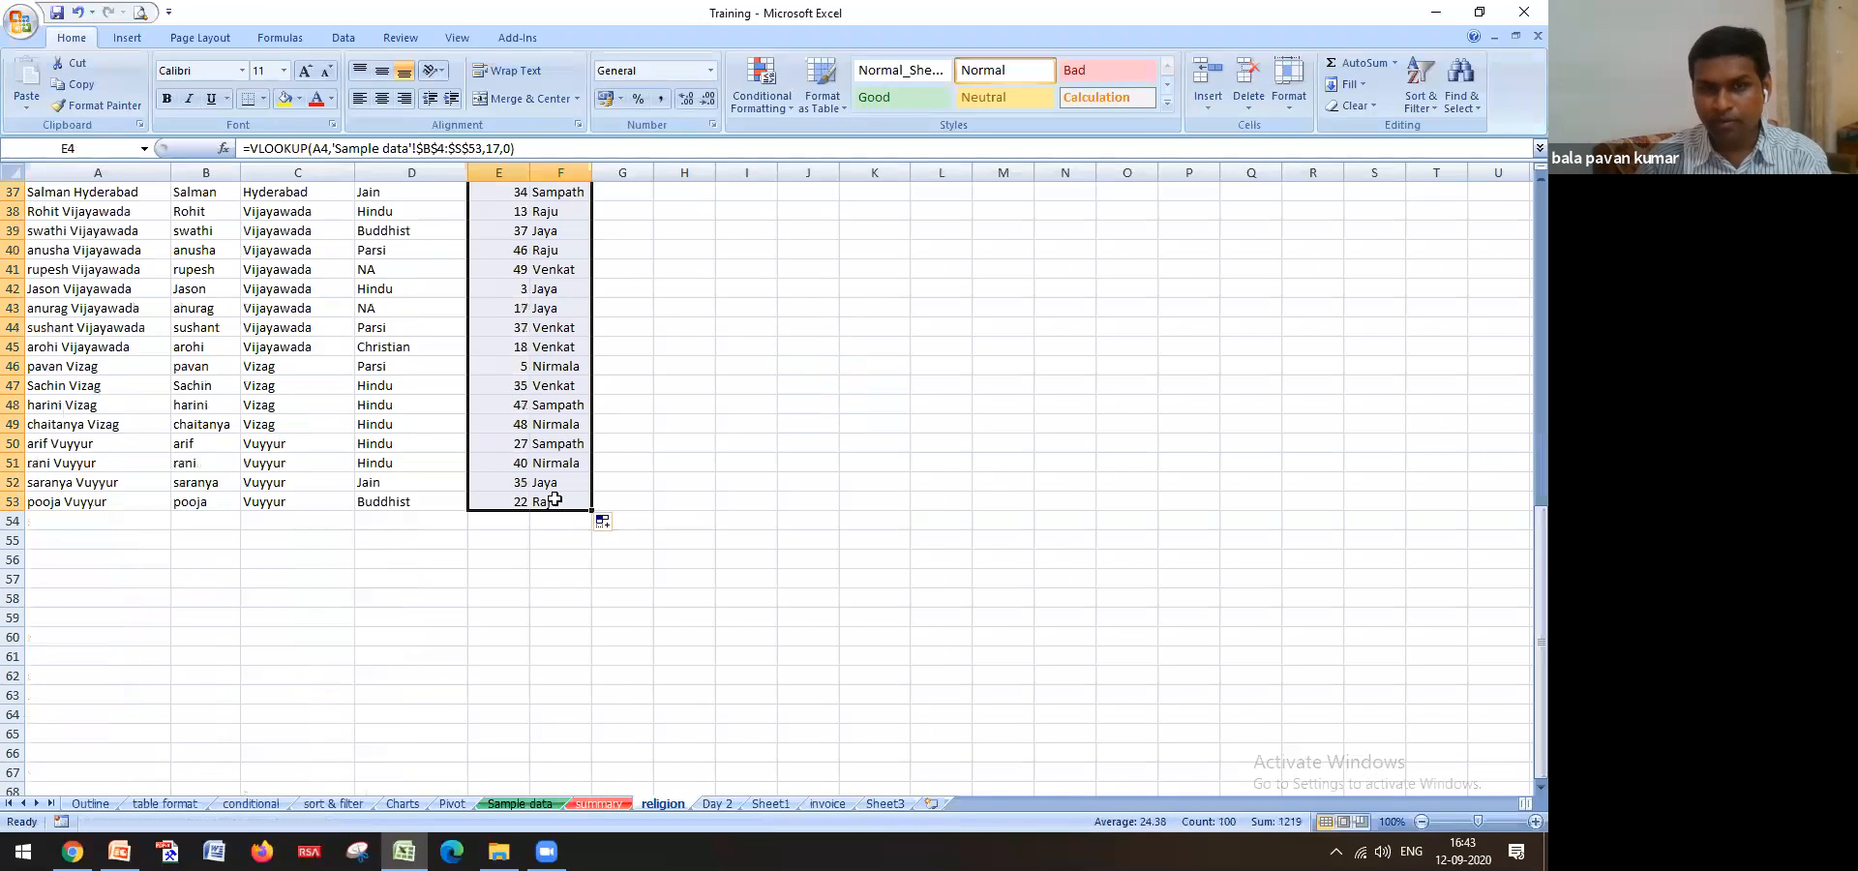
pyautogui.scroll(13, 580, 435)
pyautogui.moveTo(623, 249); pyautogui.dragTo(1024, 250)
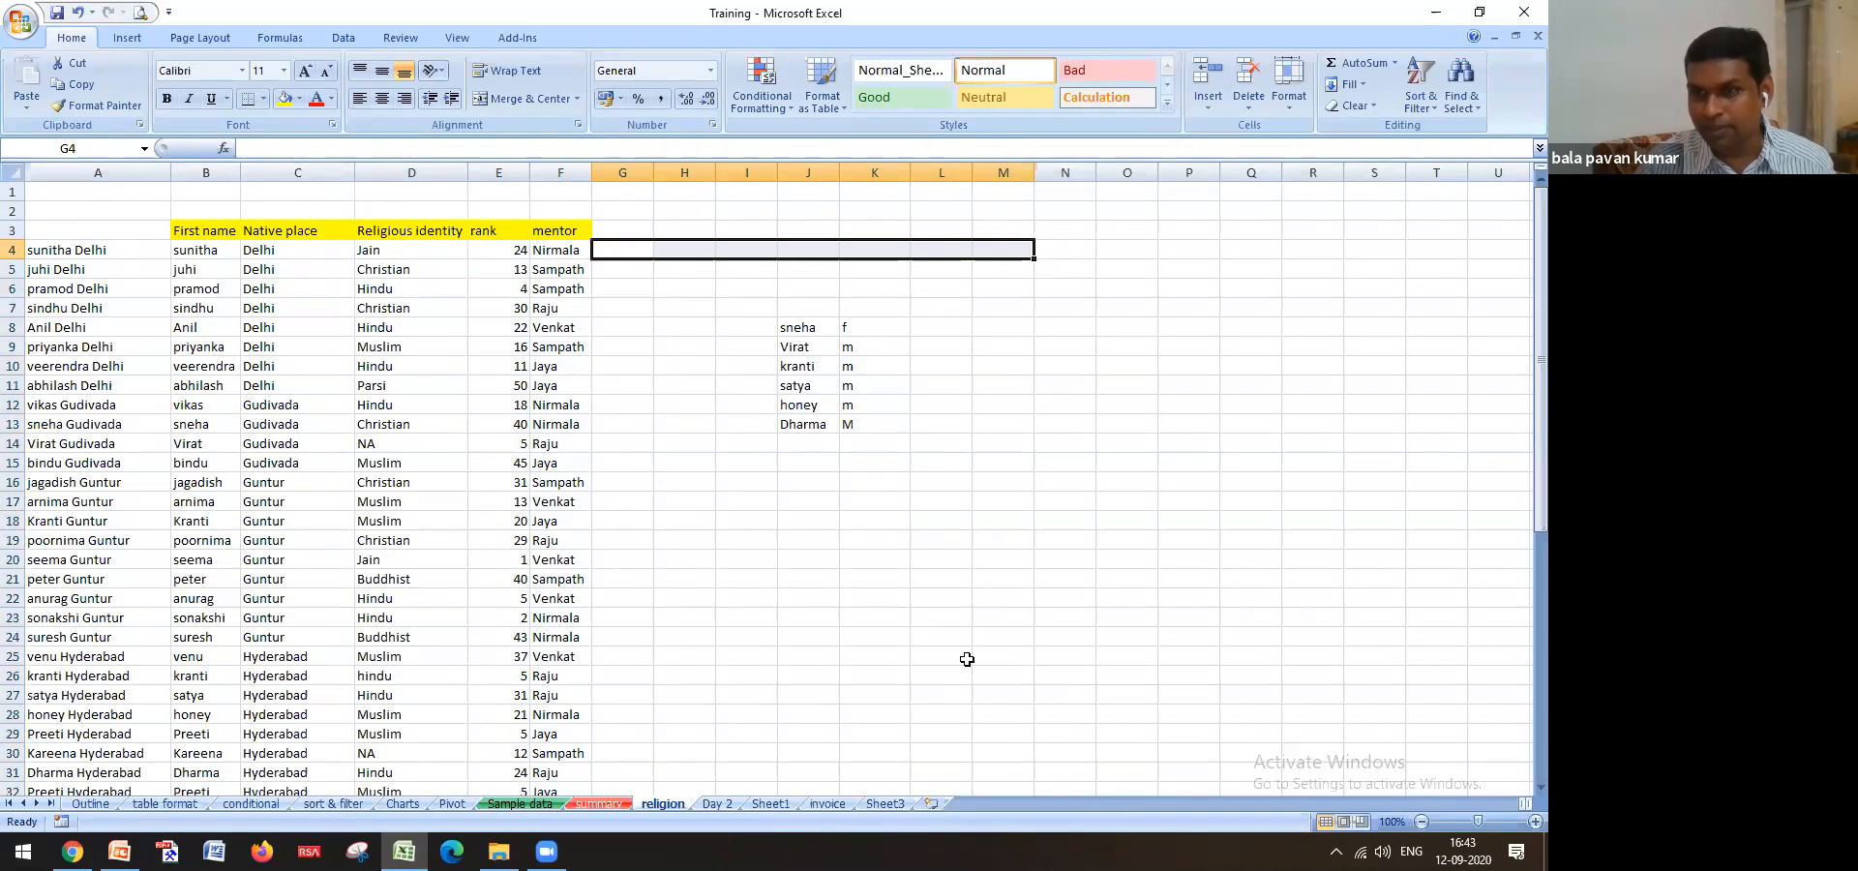
pyautogui.scroll(-7, 958, 653)
pyautogui.scroll(7, 955, 651)
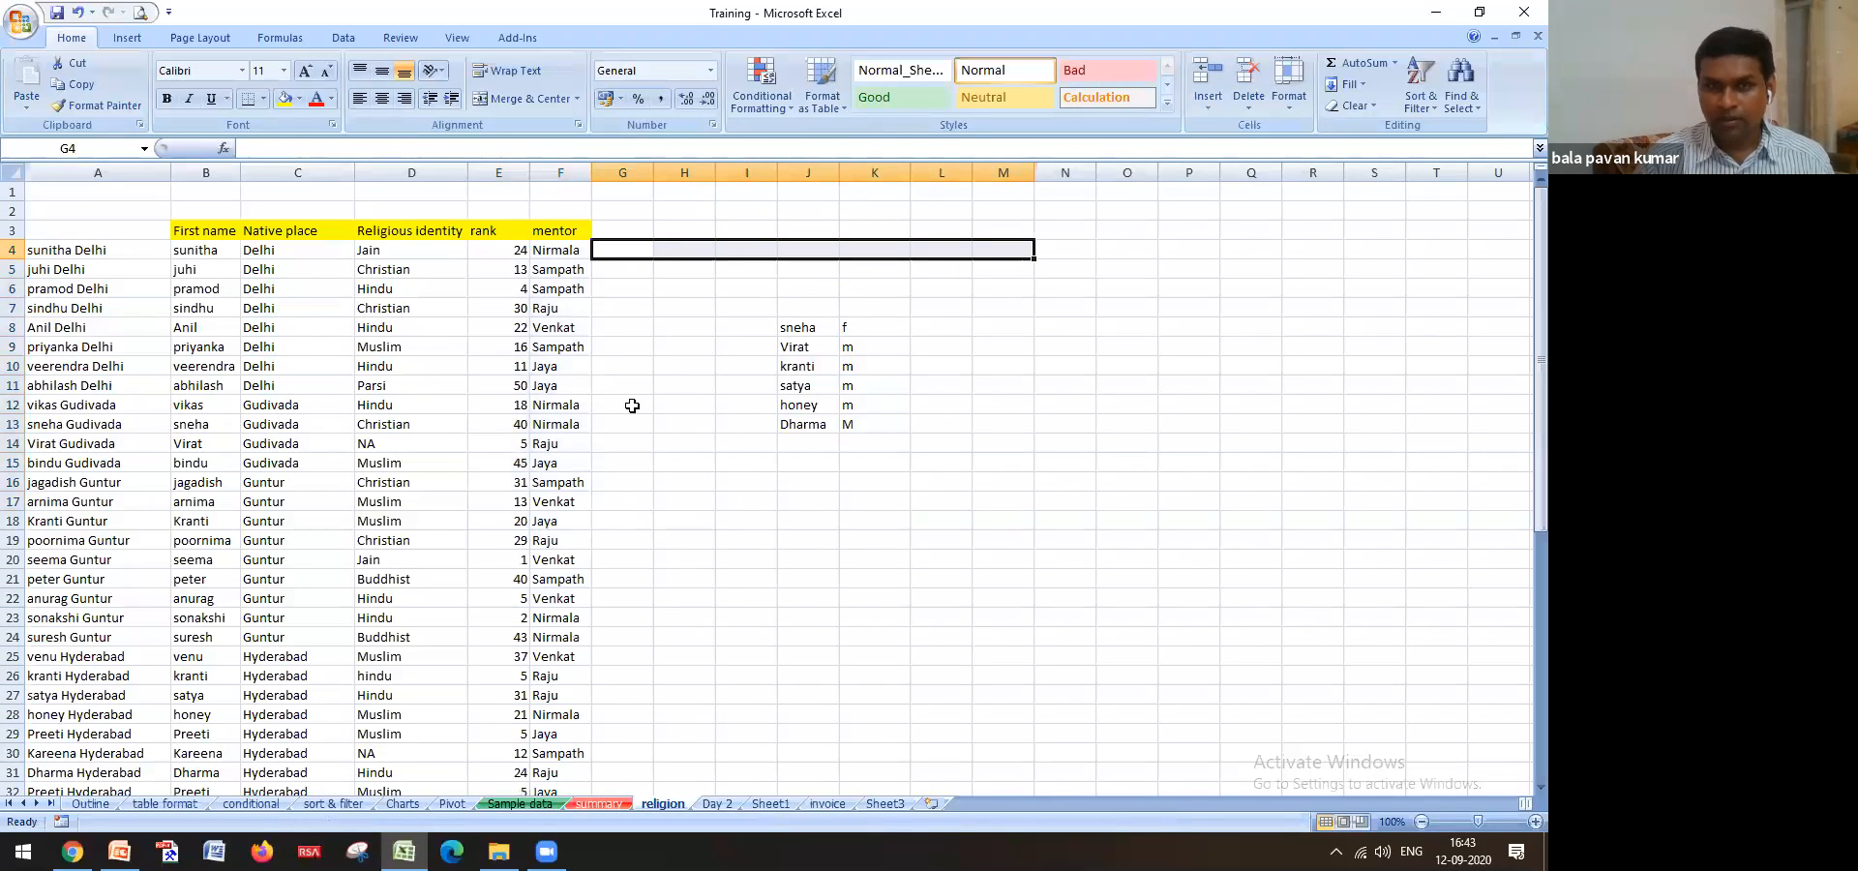
# Switch to Sample data and inspect the Religion VLOOKUP formula in G4
pyautogui.click(559, 253)
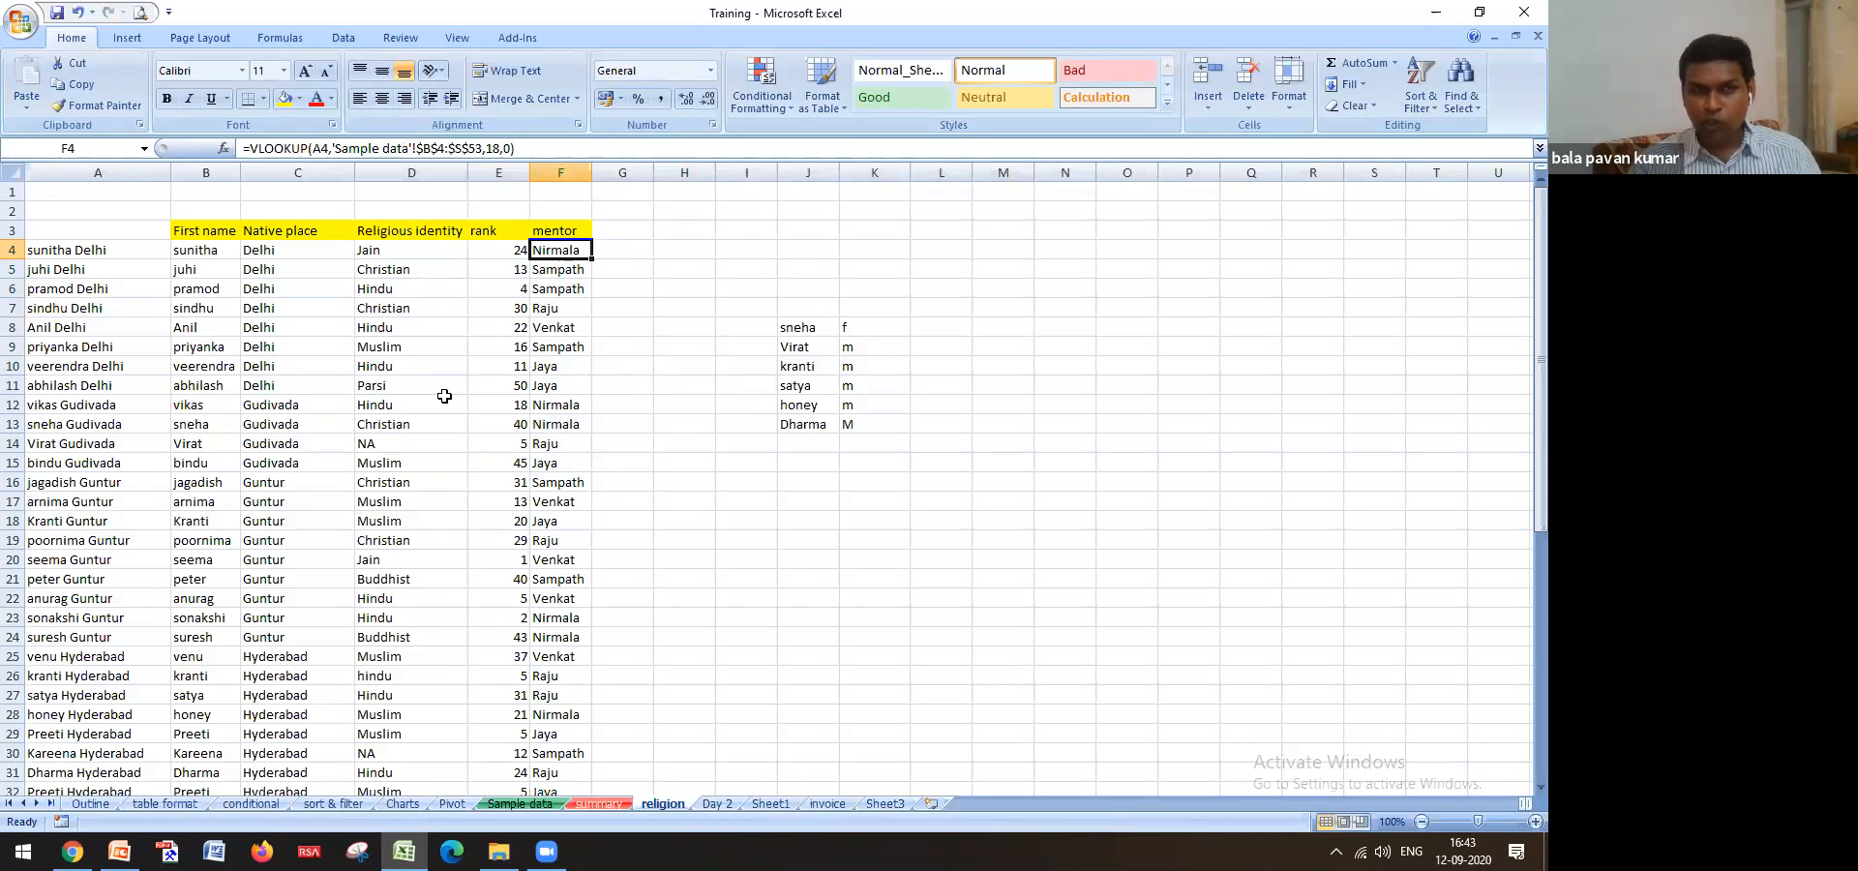
pyautogui.click(531, 805)
pyautogui.scroll(5, 539, 568)
pyautogui.click(541, 454)
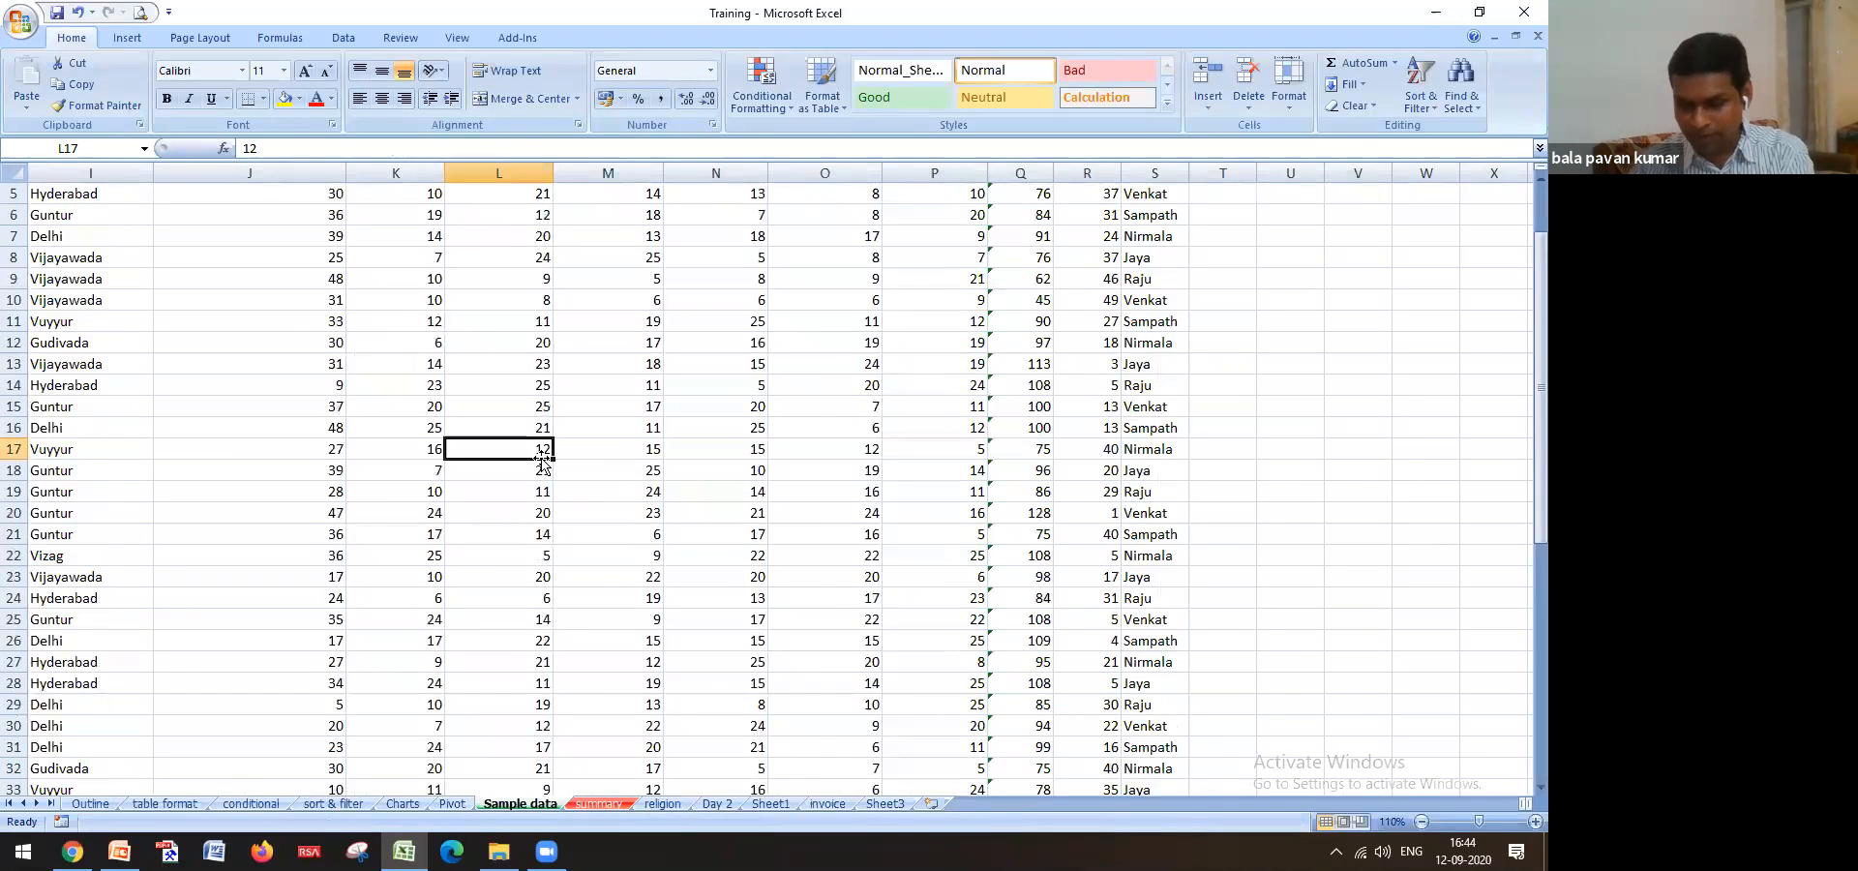
pyautogui.hotkey('ctrl', 'Home')
pyautogui.click(688, 259)
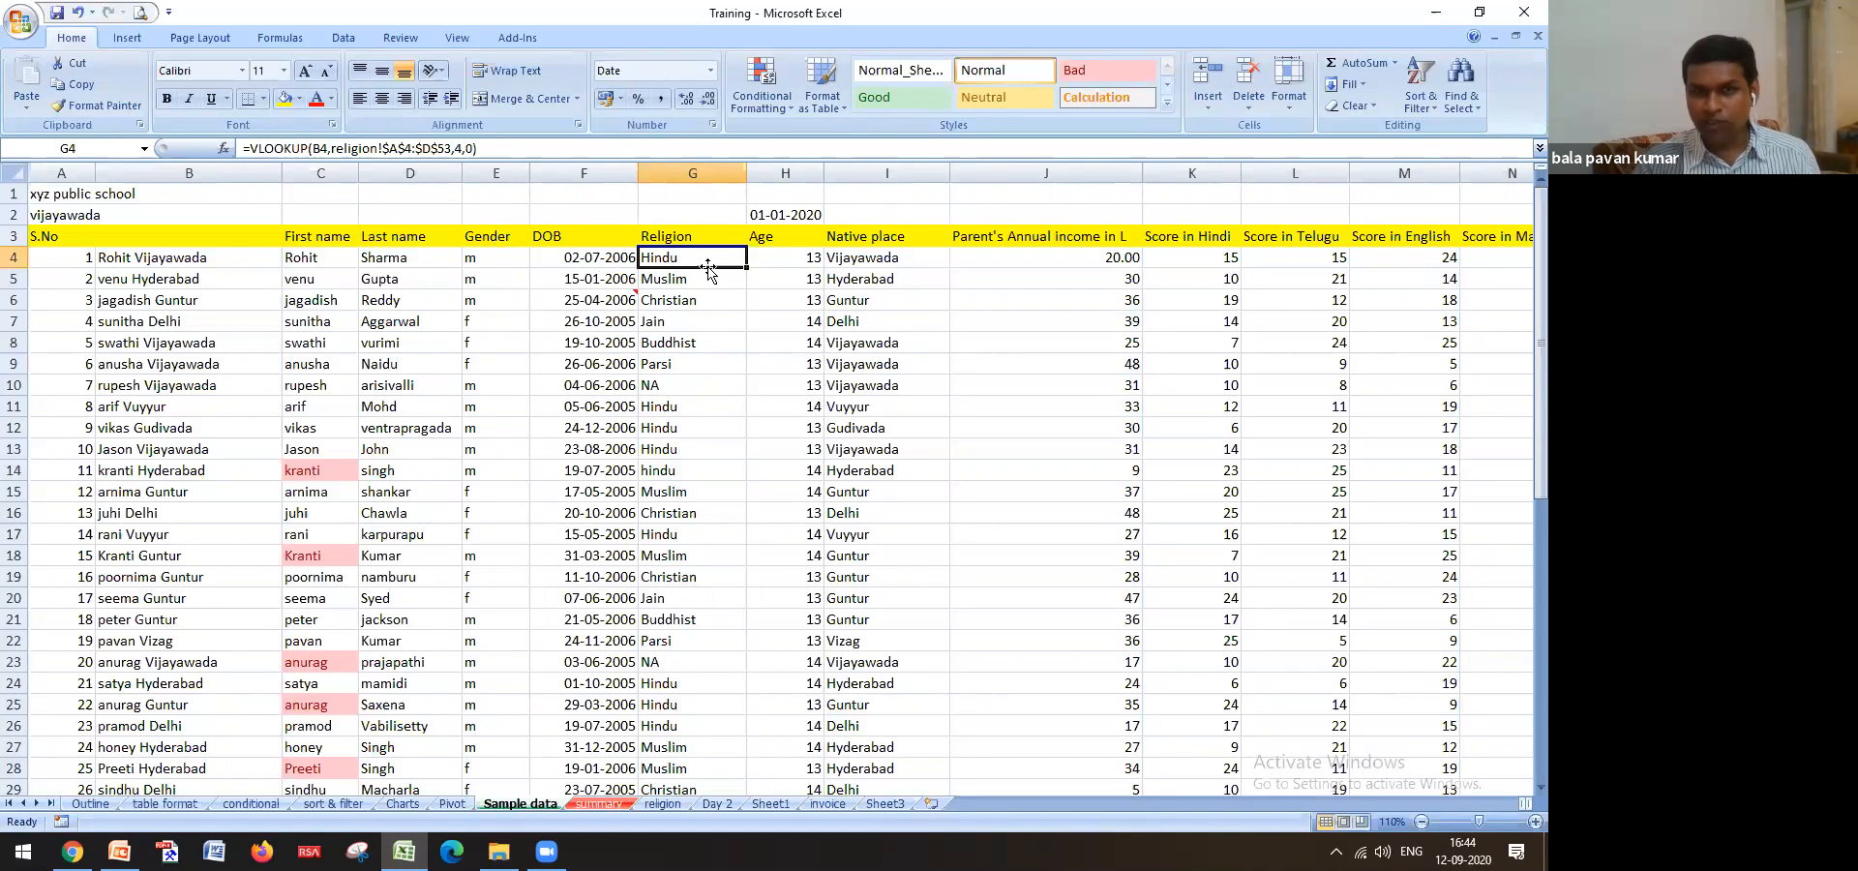
# On the religion sheet, copy Buddhist from D39 over Hindu in D38
pyautogui.click(661, 805)
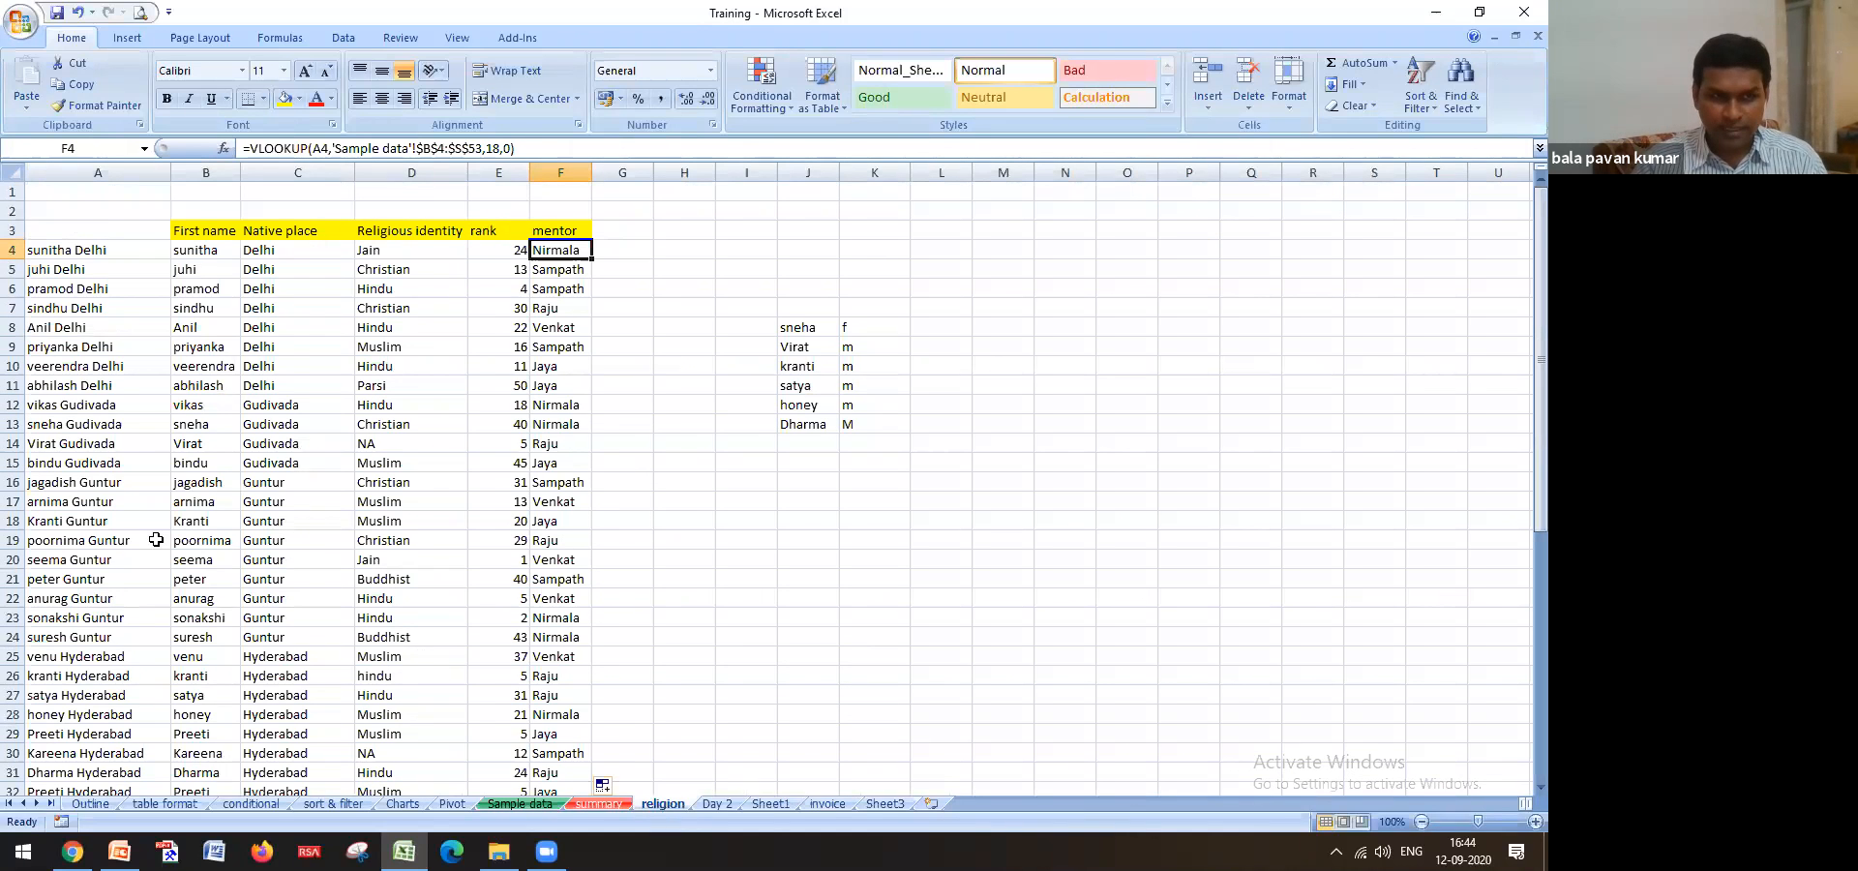
pyautogui.scroll(-2, 156, 540)
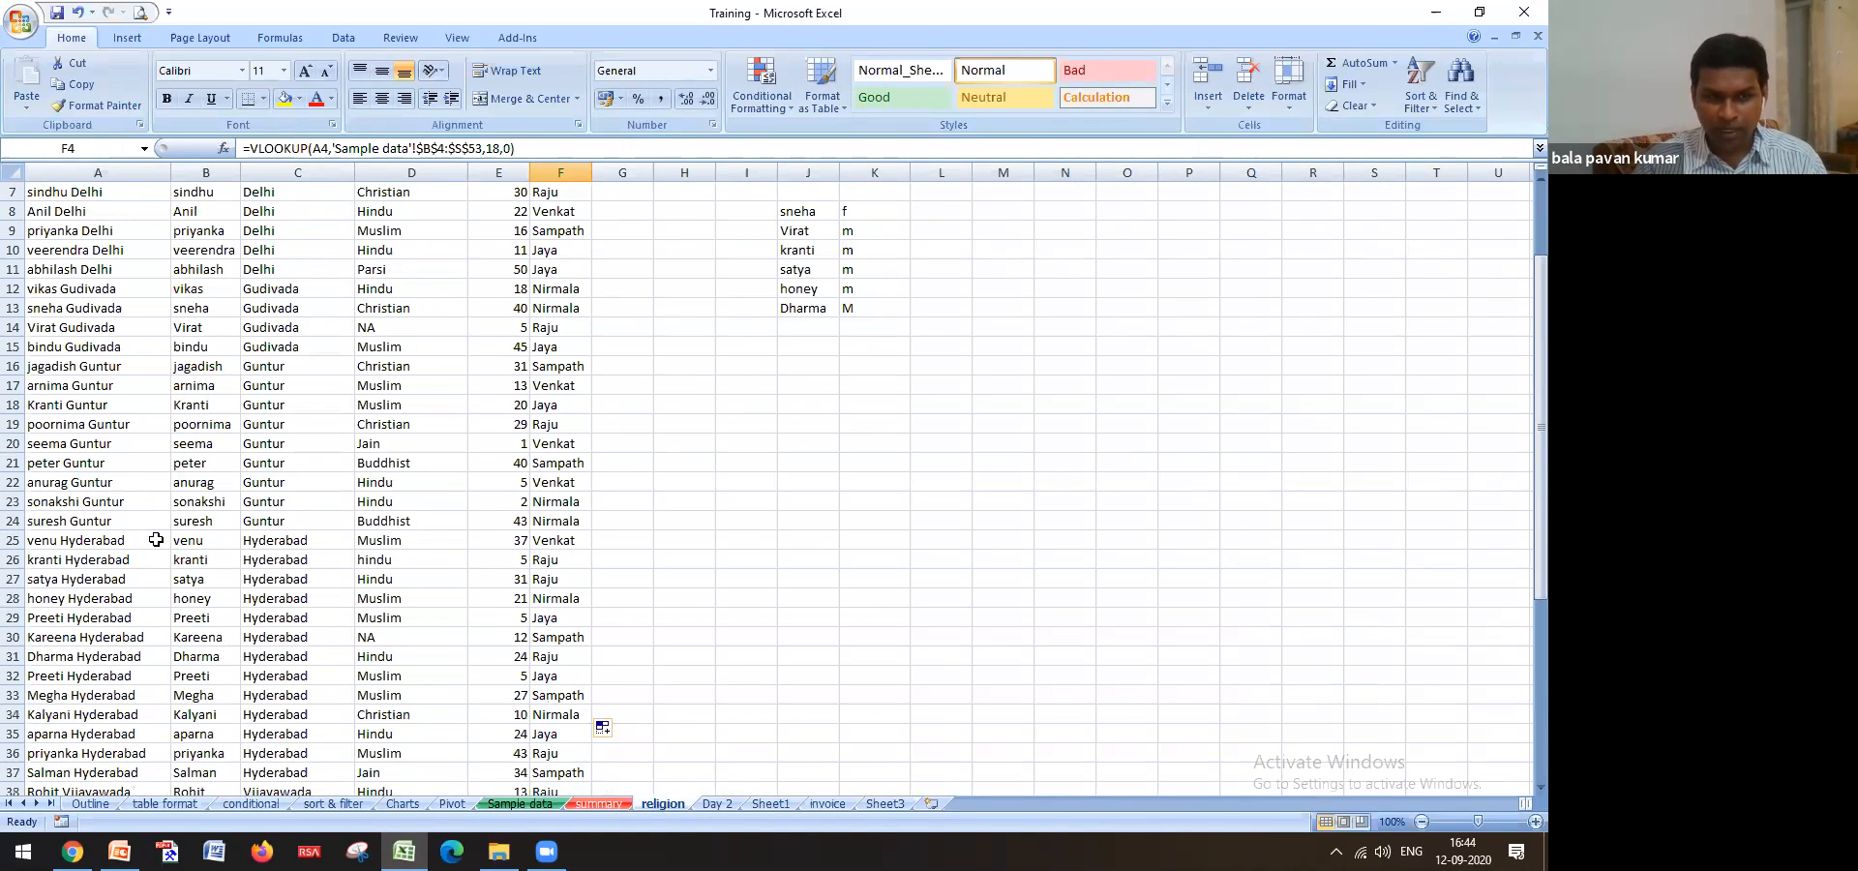
pyautogui.scroll(-2, 156, 540)
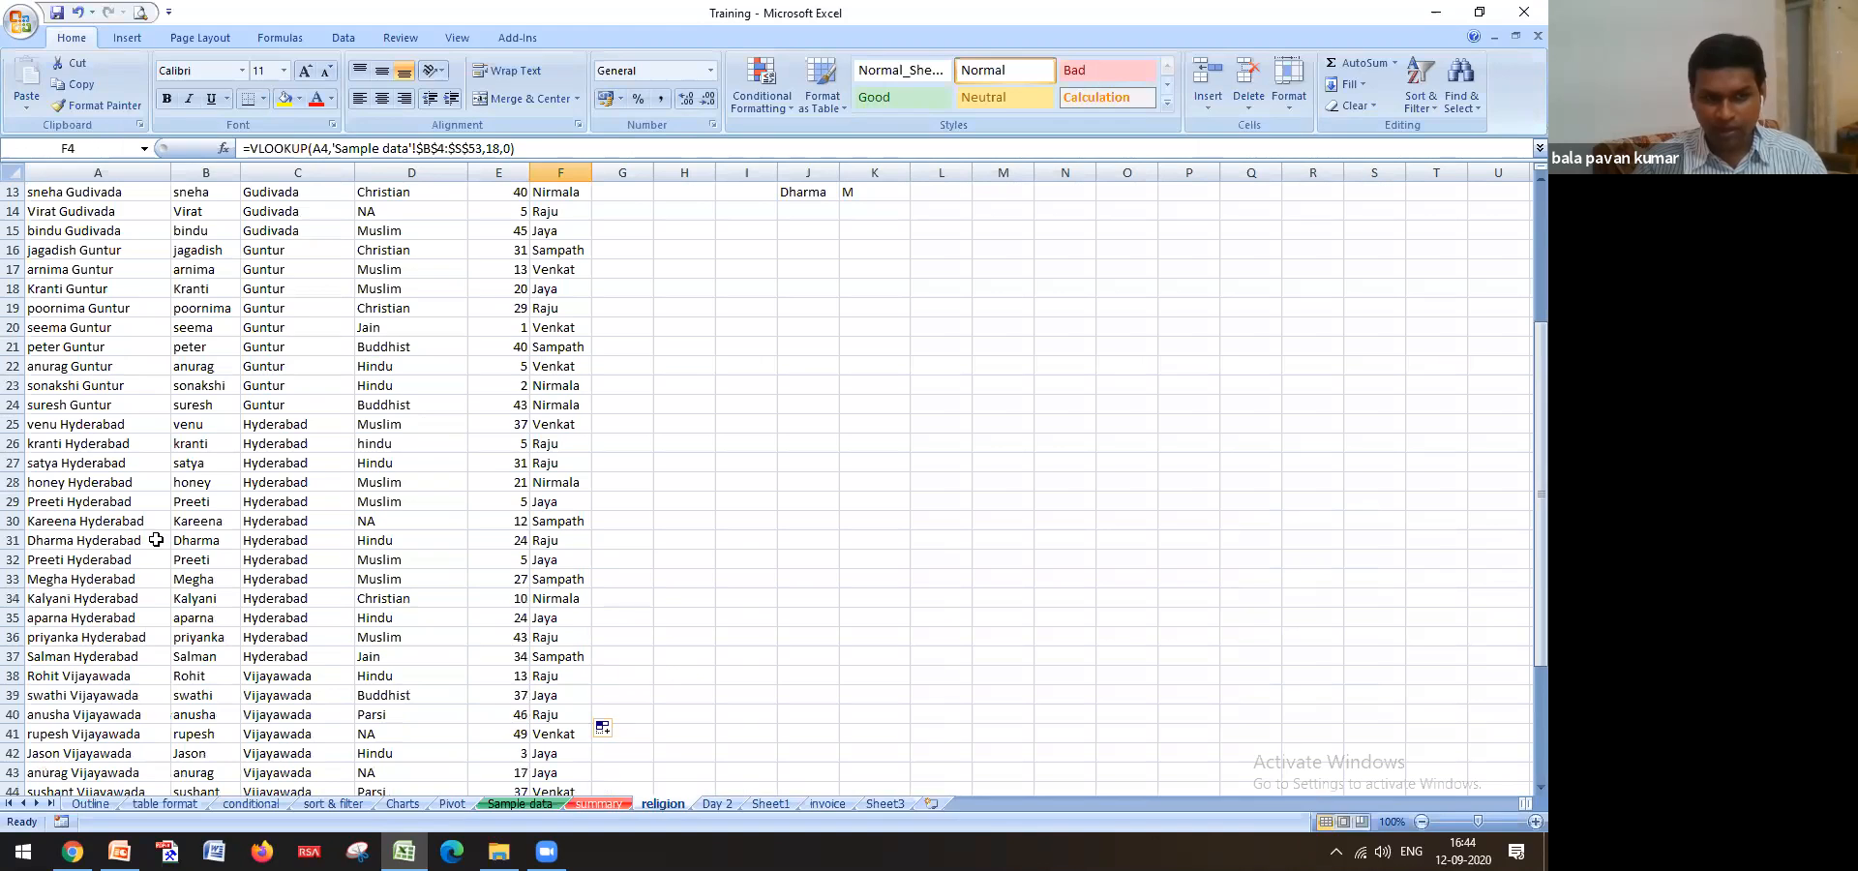
pyautogui.click(419, 679)
pyautogui.click(416, 697)
pyautogui.hotkey('ctrl', 'c')
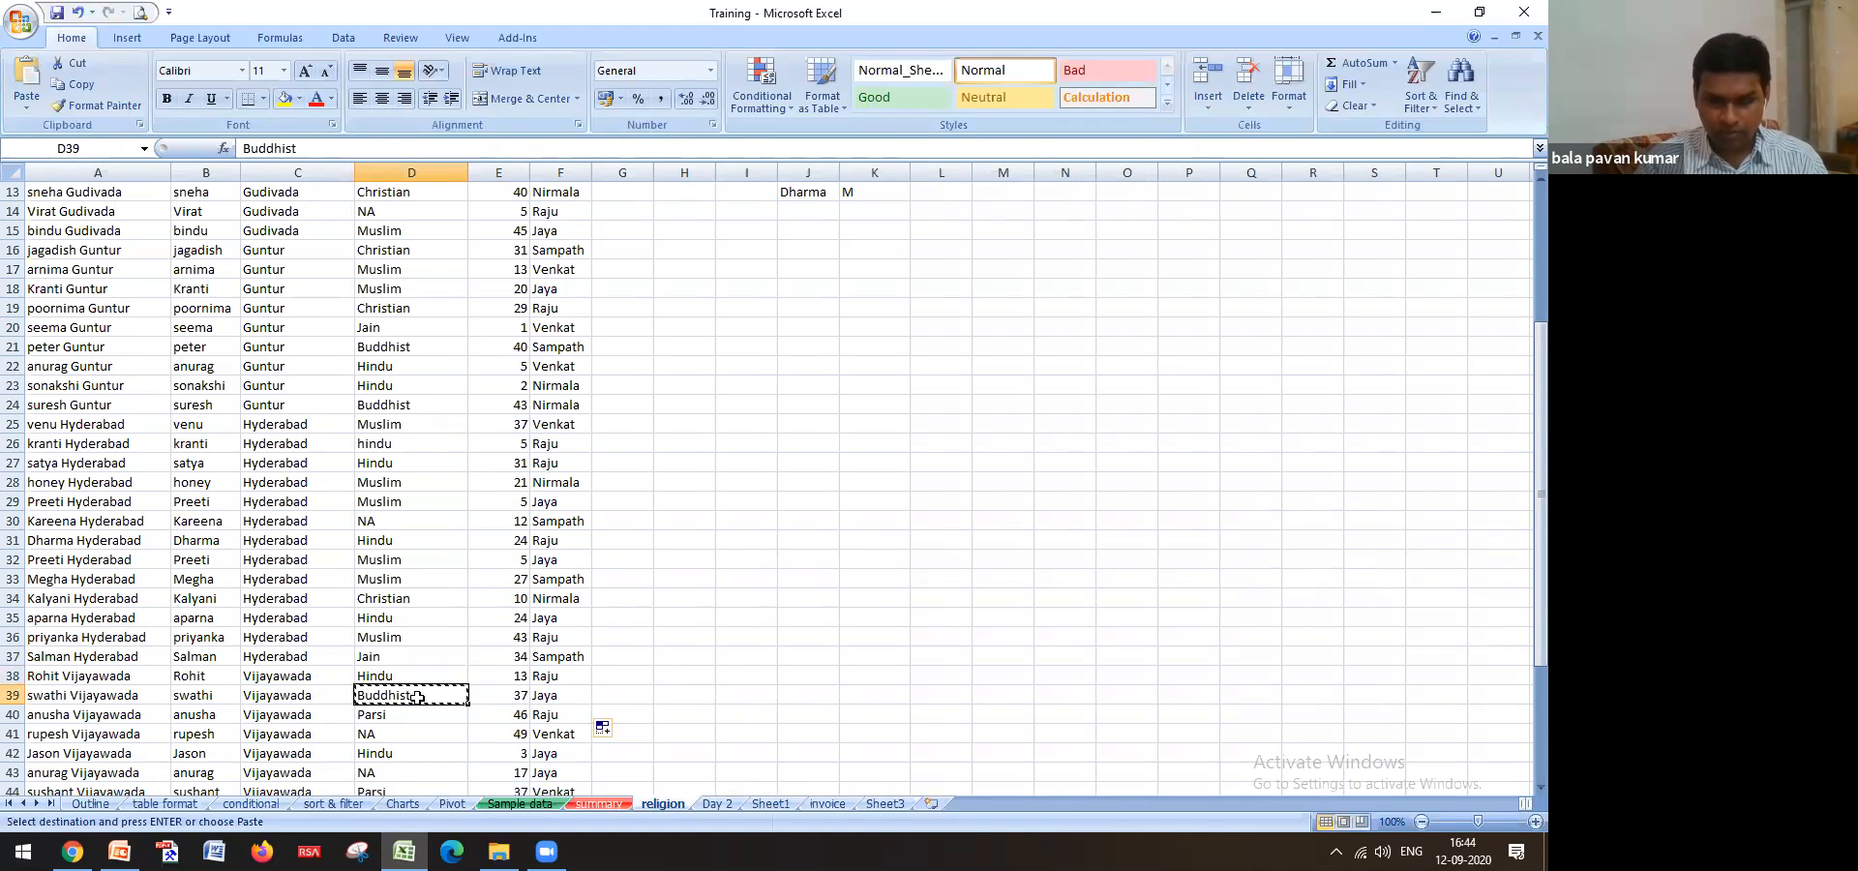
pyautogui.press('Up')
pyautogui.hotkey('ctrl', 'v')
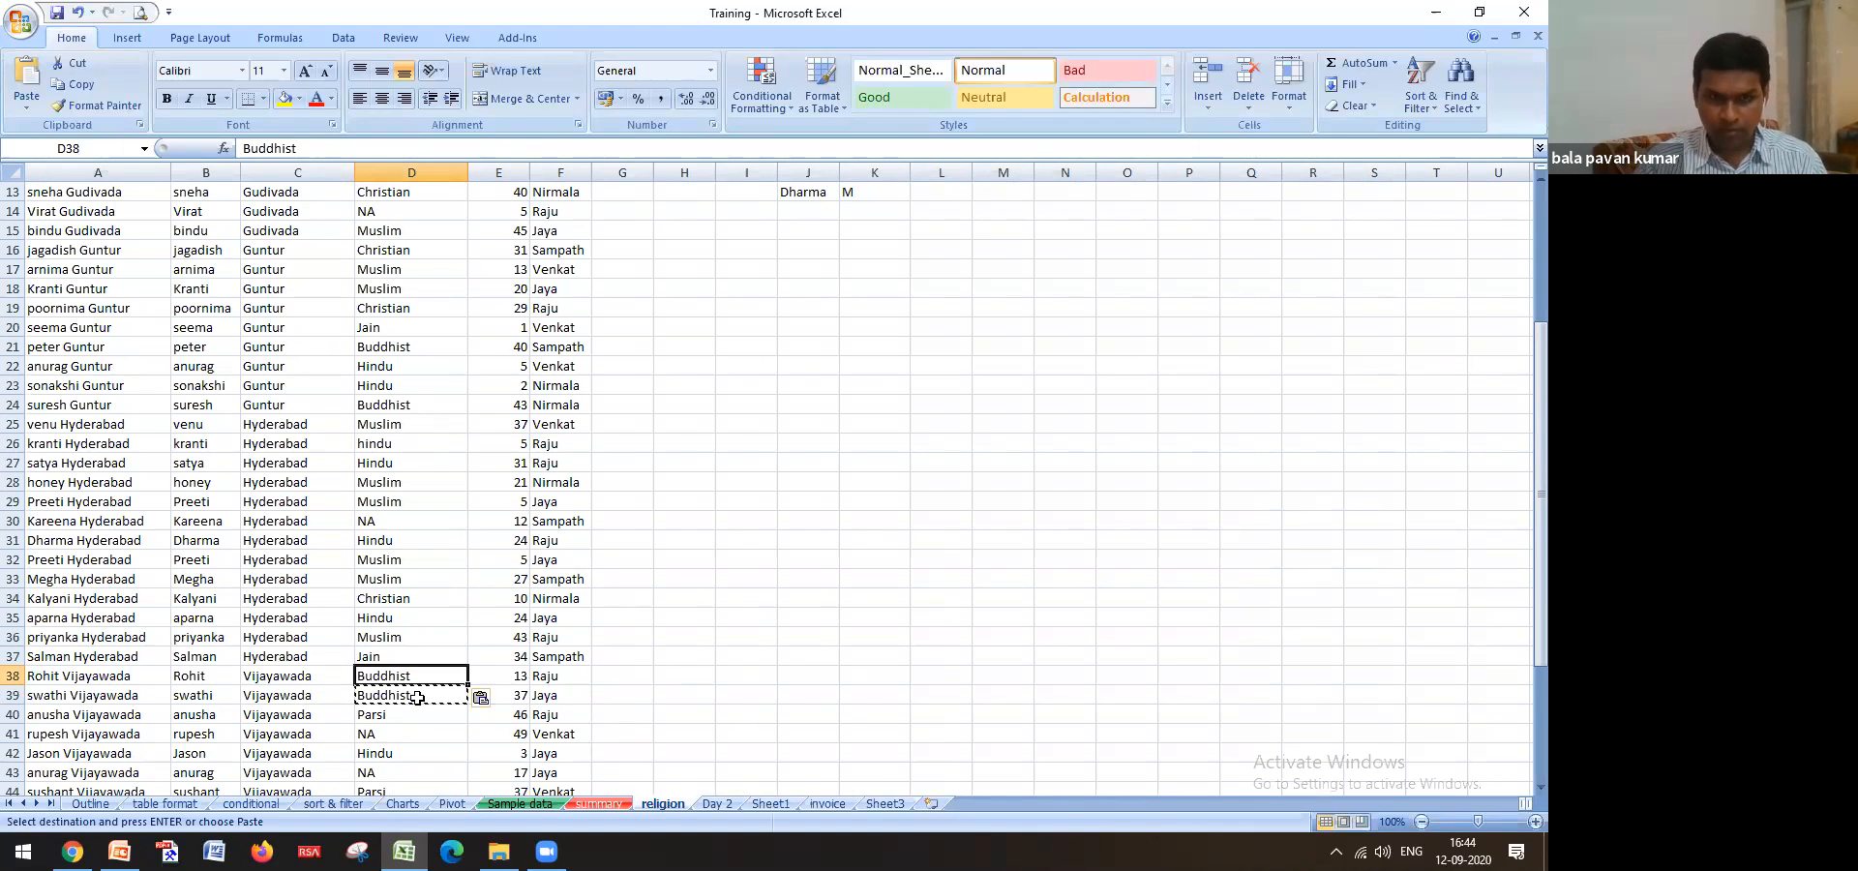
# Check G4 on Sample data, which looks up column 4 of religion!$A$4:$D$53
pyautogui.click(520, 803)
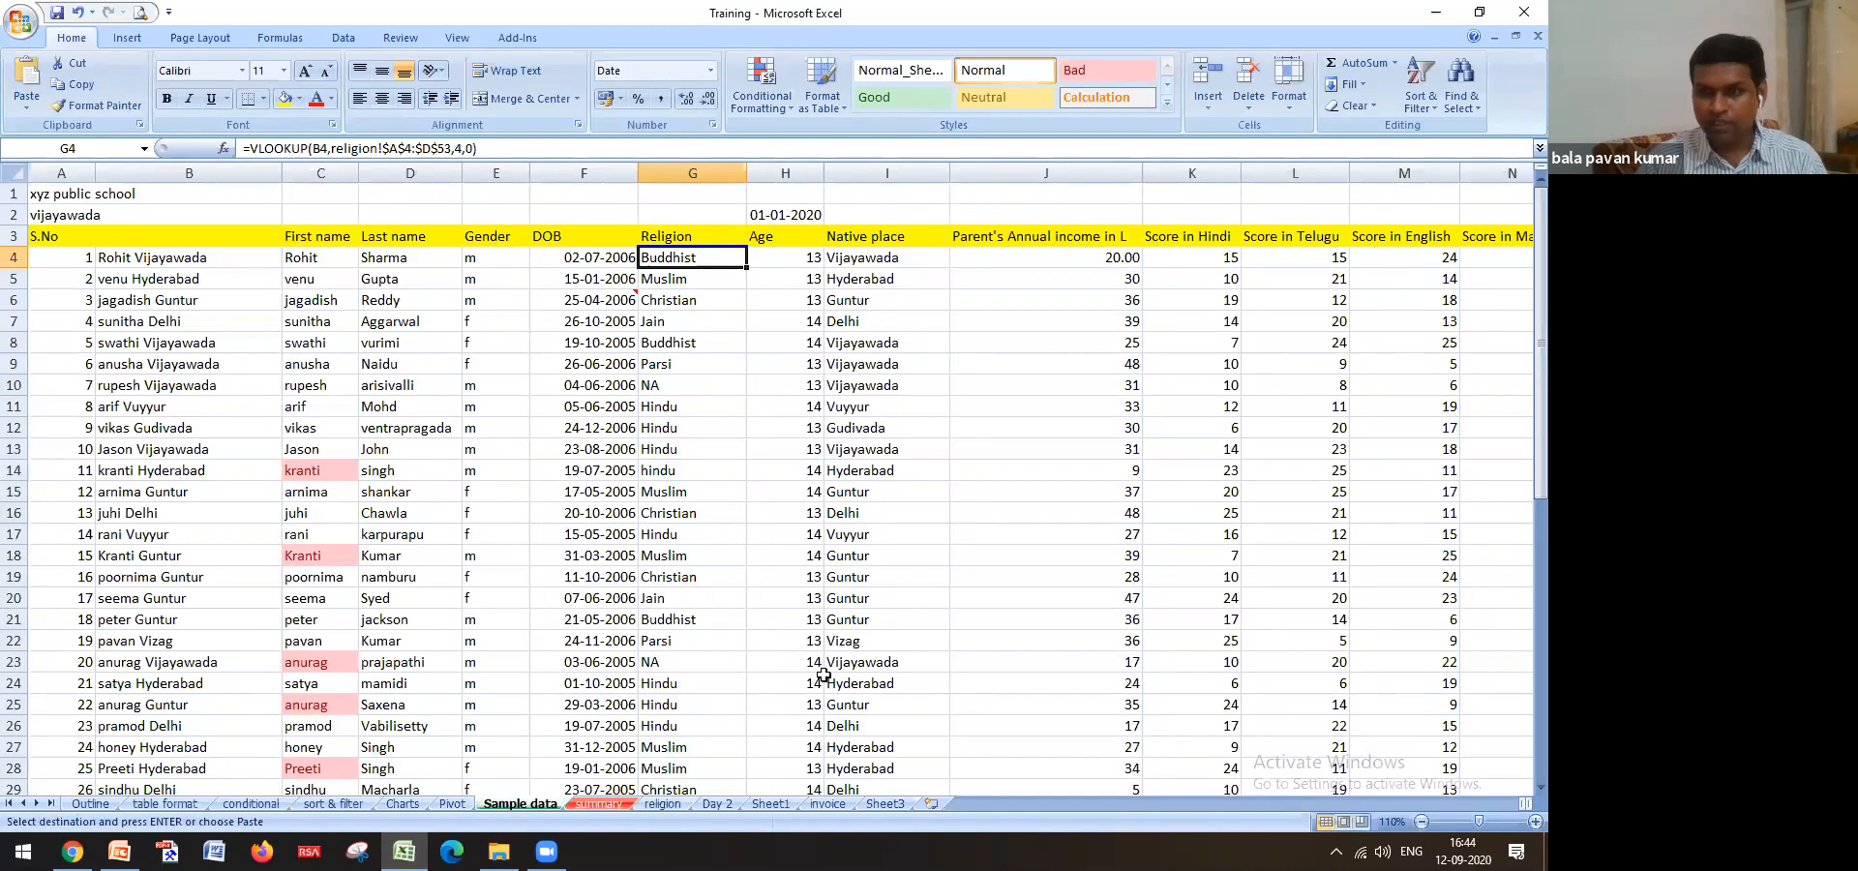
pyautogui.click(695, 241)
pyautogui.click(711, 258)
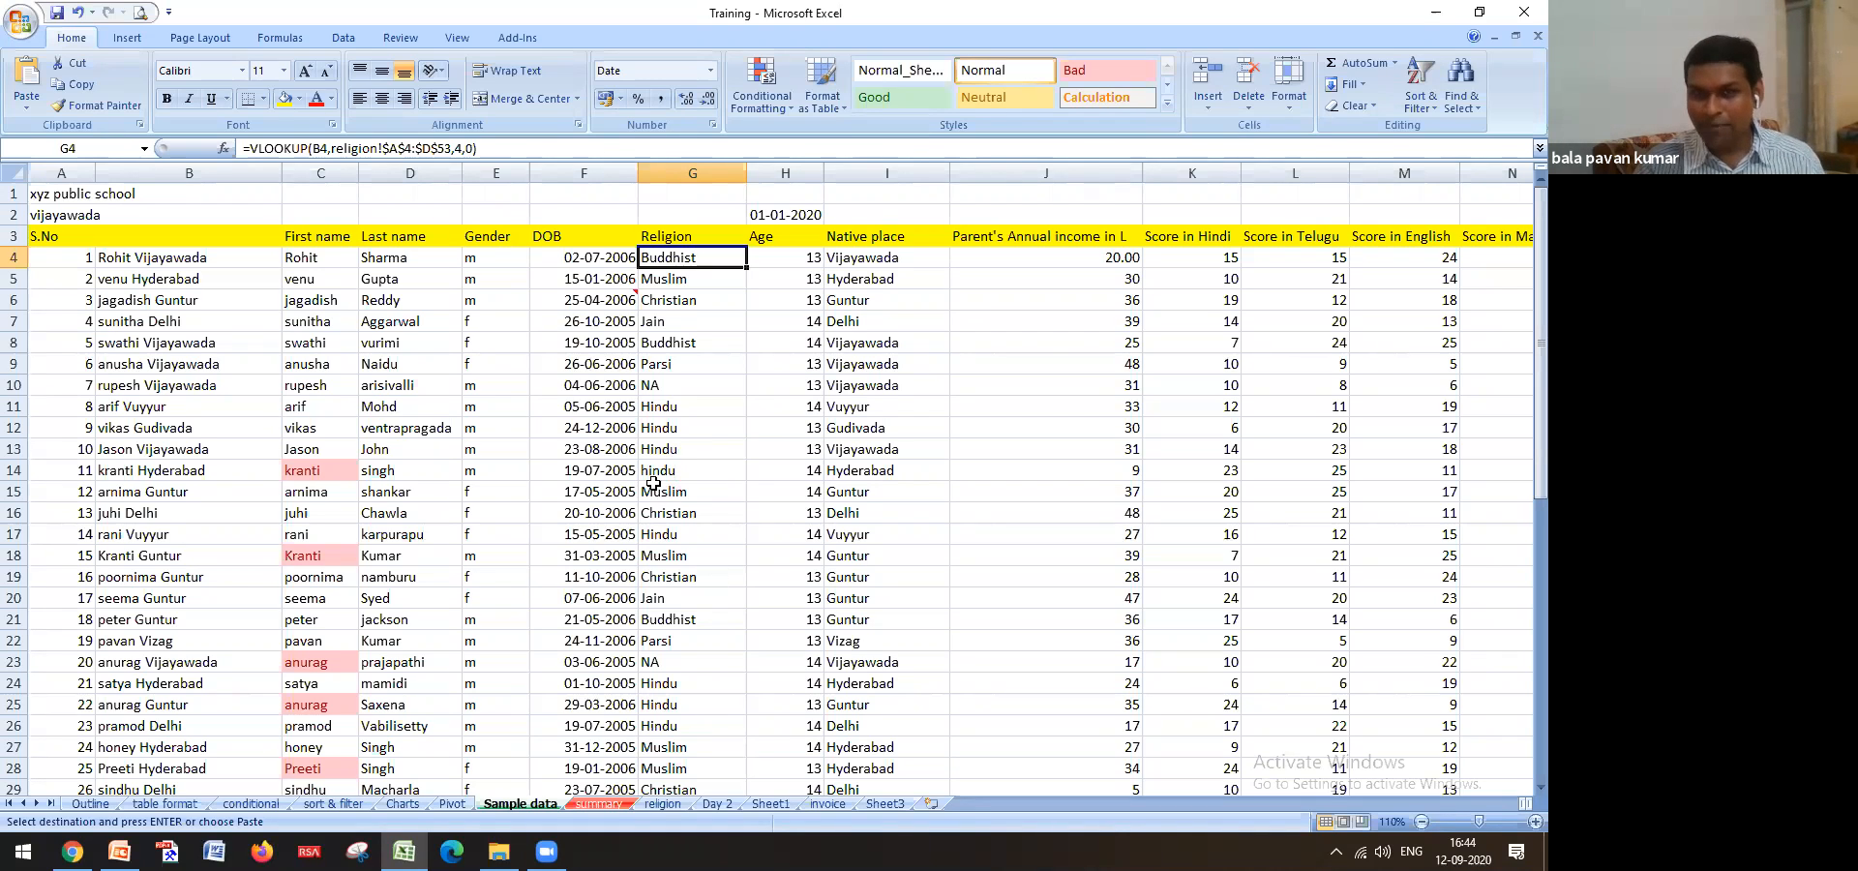
pyautogui.scroll(-12, 755, 554)
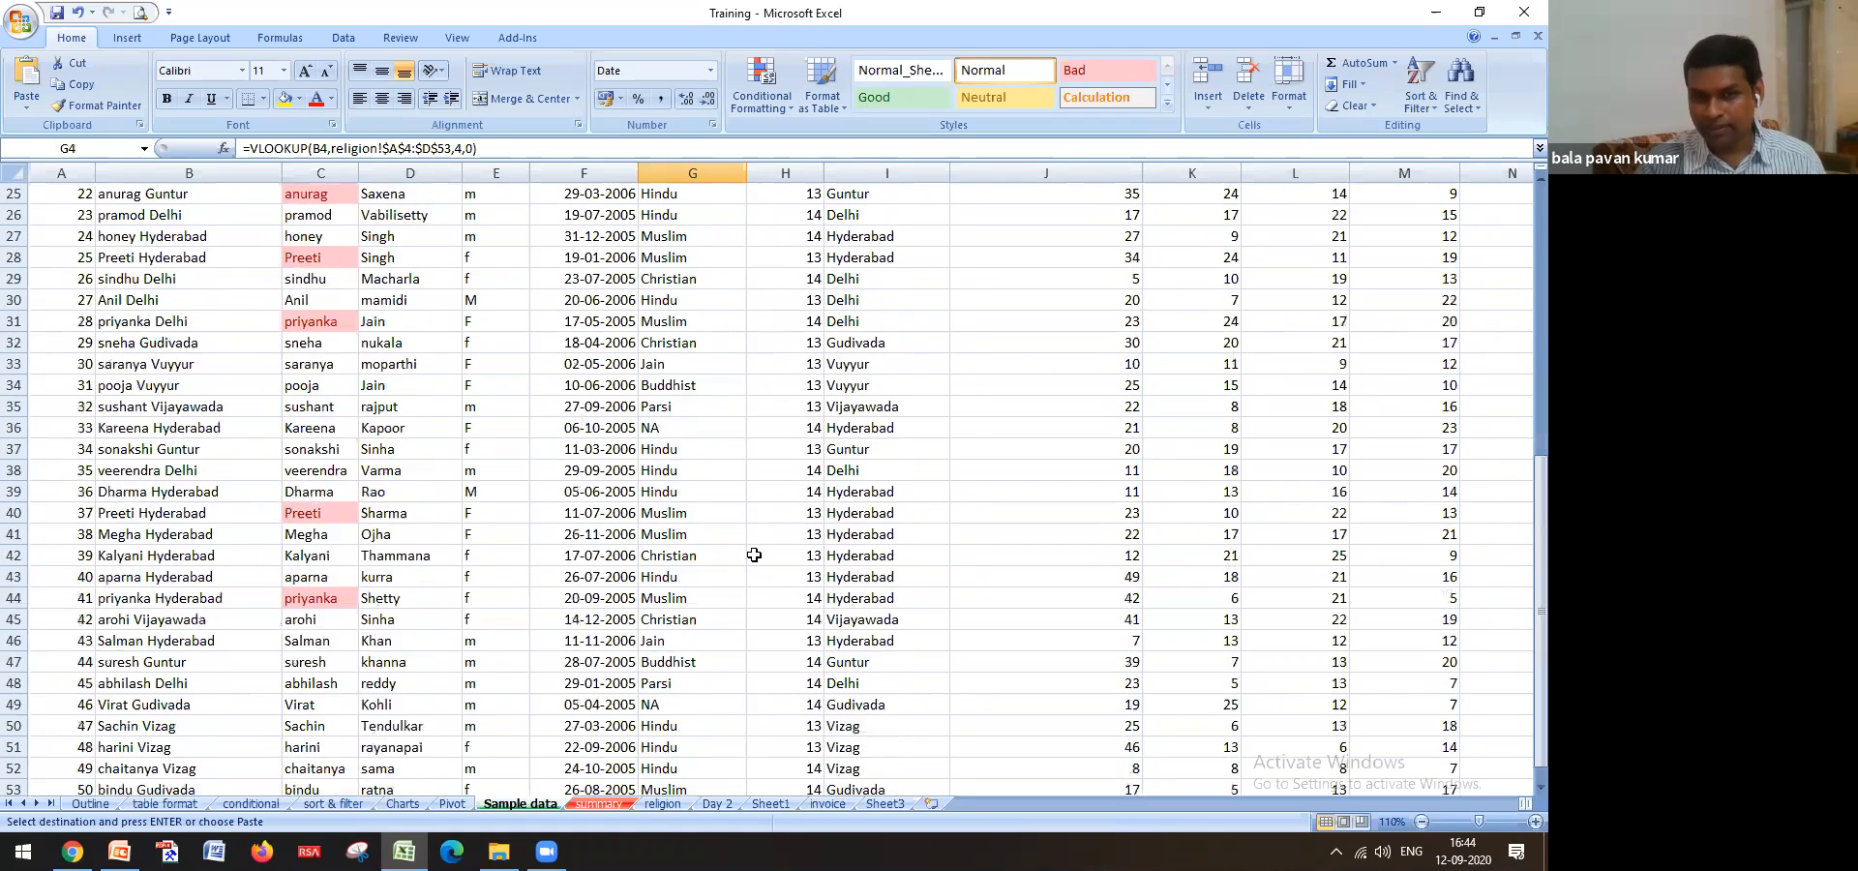
pyautogui.scroll(12, 754, 554)
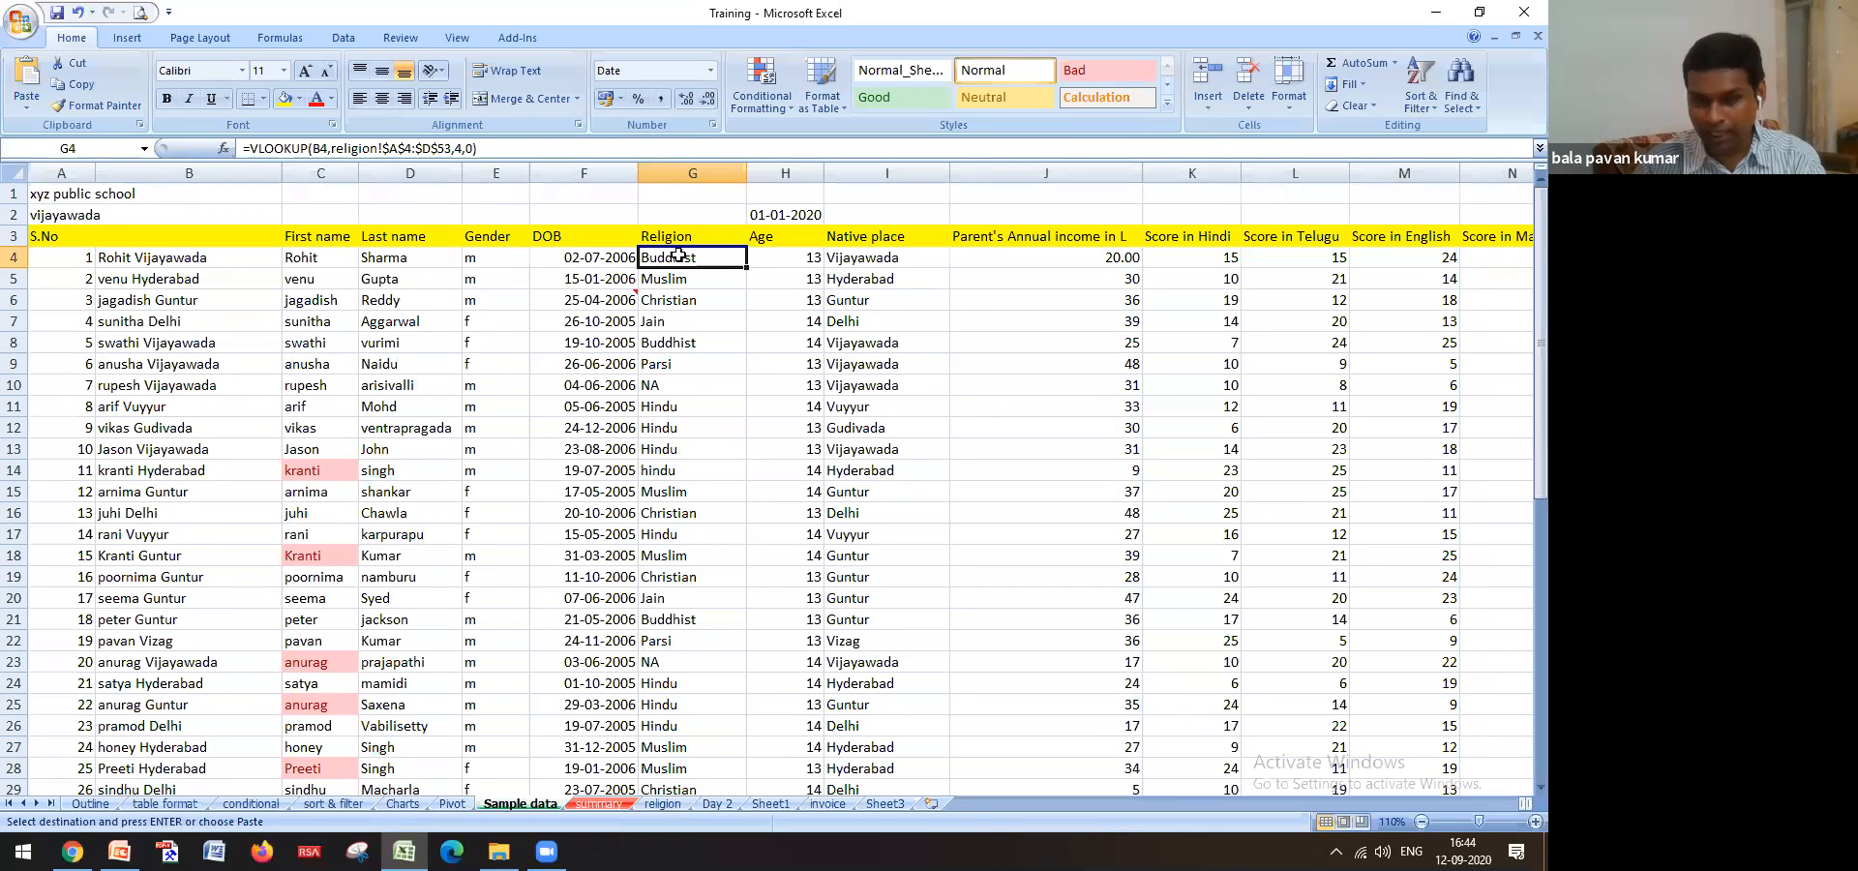
pyautogui.press('Down')
pyautogui.press('Up')
# Copy Parsi from D40 into the first student's religion cell D38, then recheck Sample data
pyautogui.press('Down')
pyautogui.press('Down')
pyautogui.press('Down')
pyautogui.press('Down')
pyautogui.press('Down')
pyautogui.press('Down')
pyautogui.press('Up')
pyautogui.press('Up')
pyautogui.press('Up')
pyautogui.press('Up')
pyautogui.press('Up')
pyautogui.press('Up')
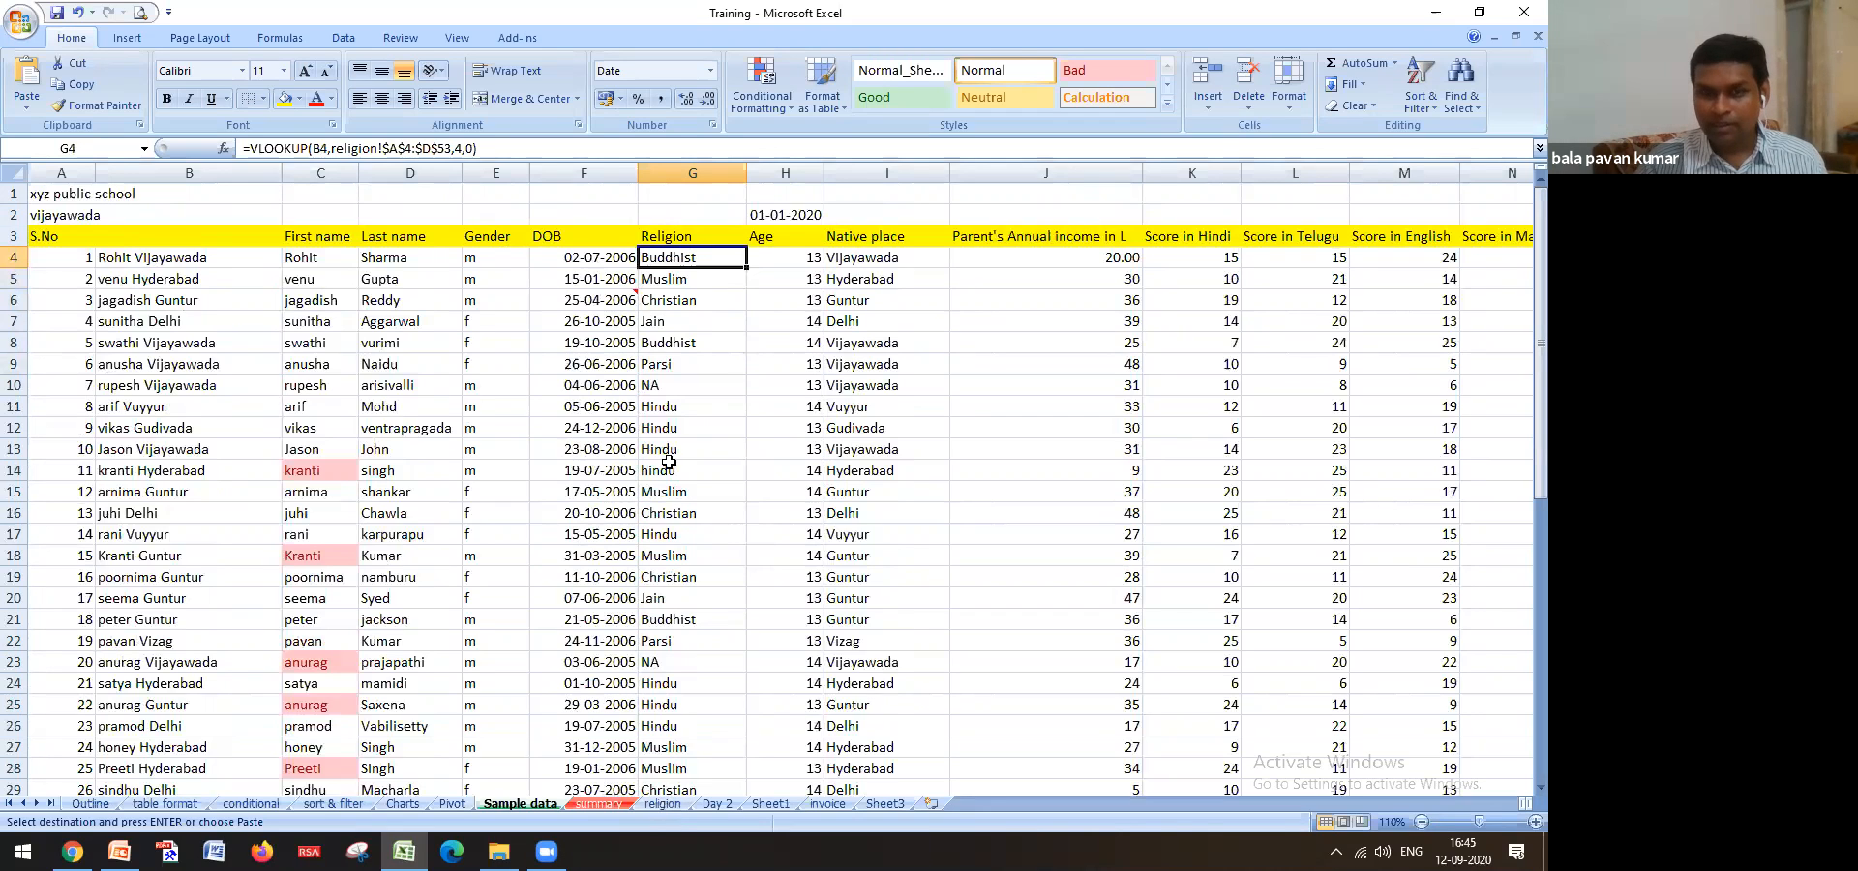
pyautogui.click(671, 807)
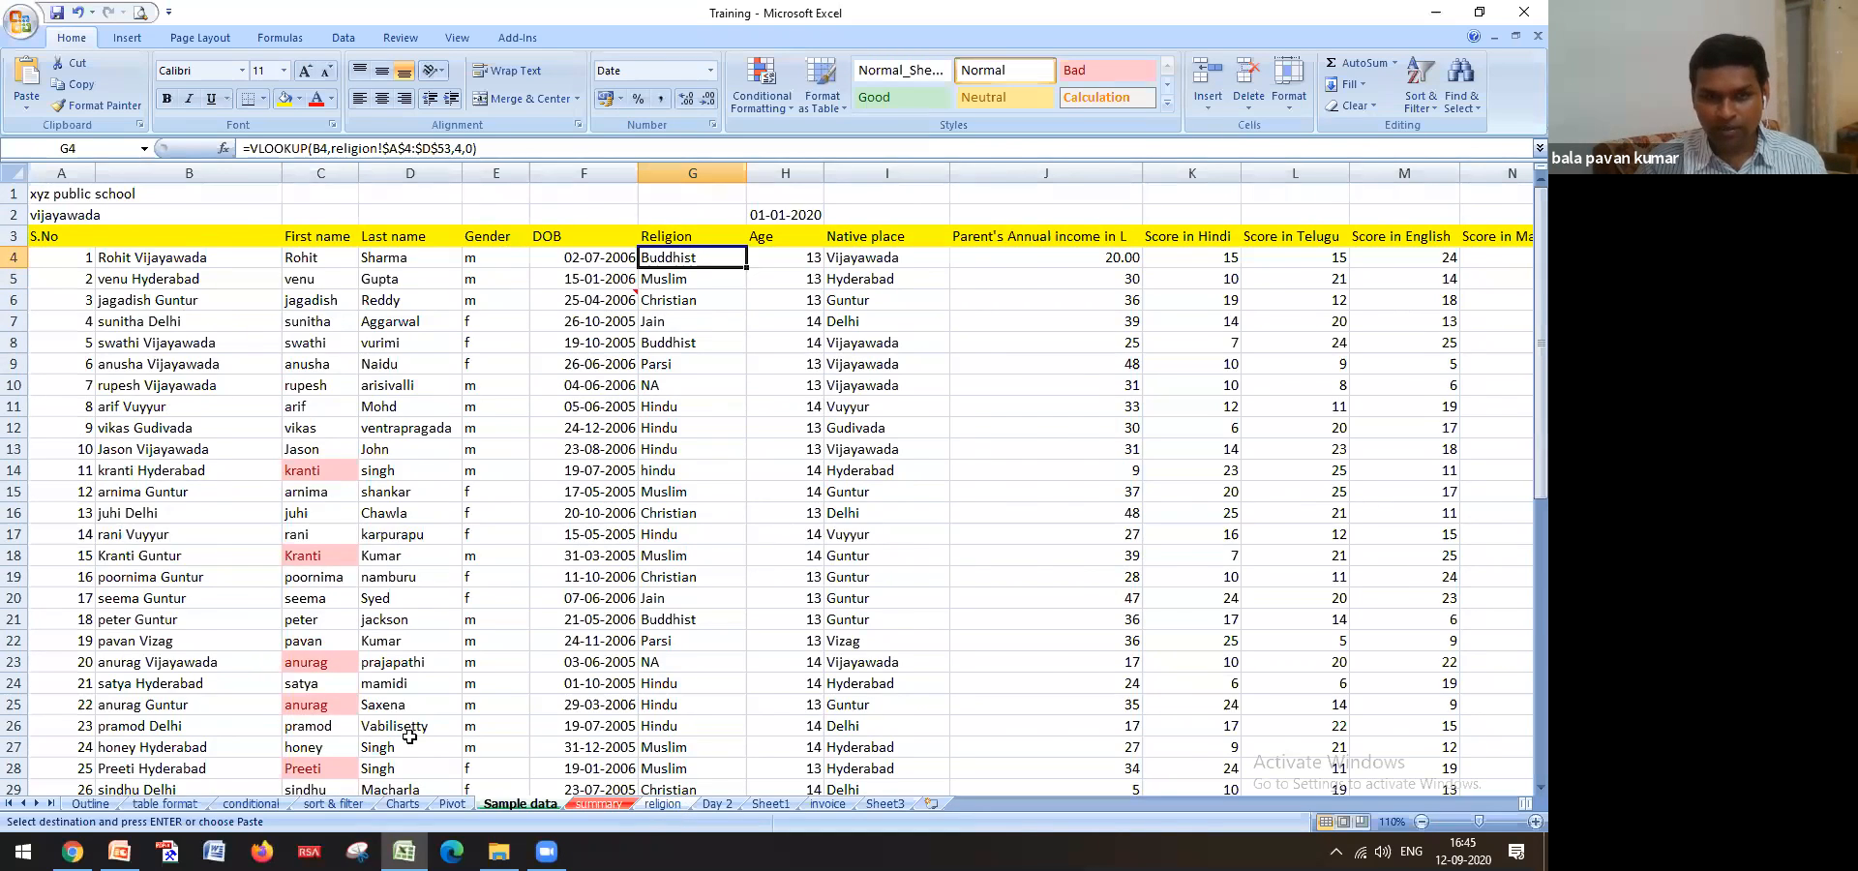
pyautogui.click(416, 715)
pyautogui.hotkey('ctrl', 'c')
pyautogui.click(407, 684)
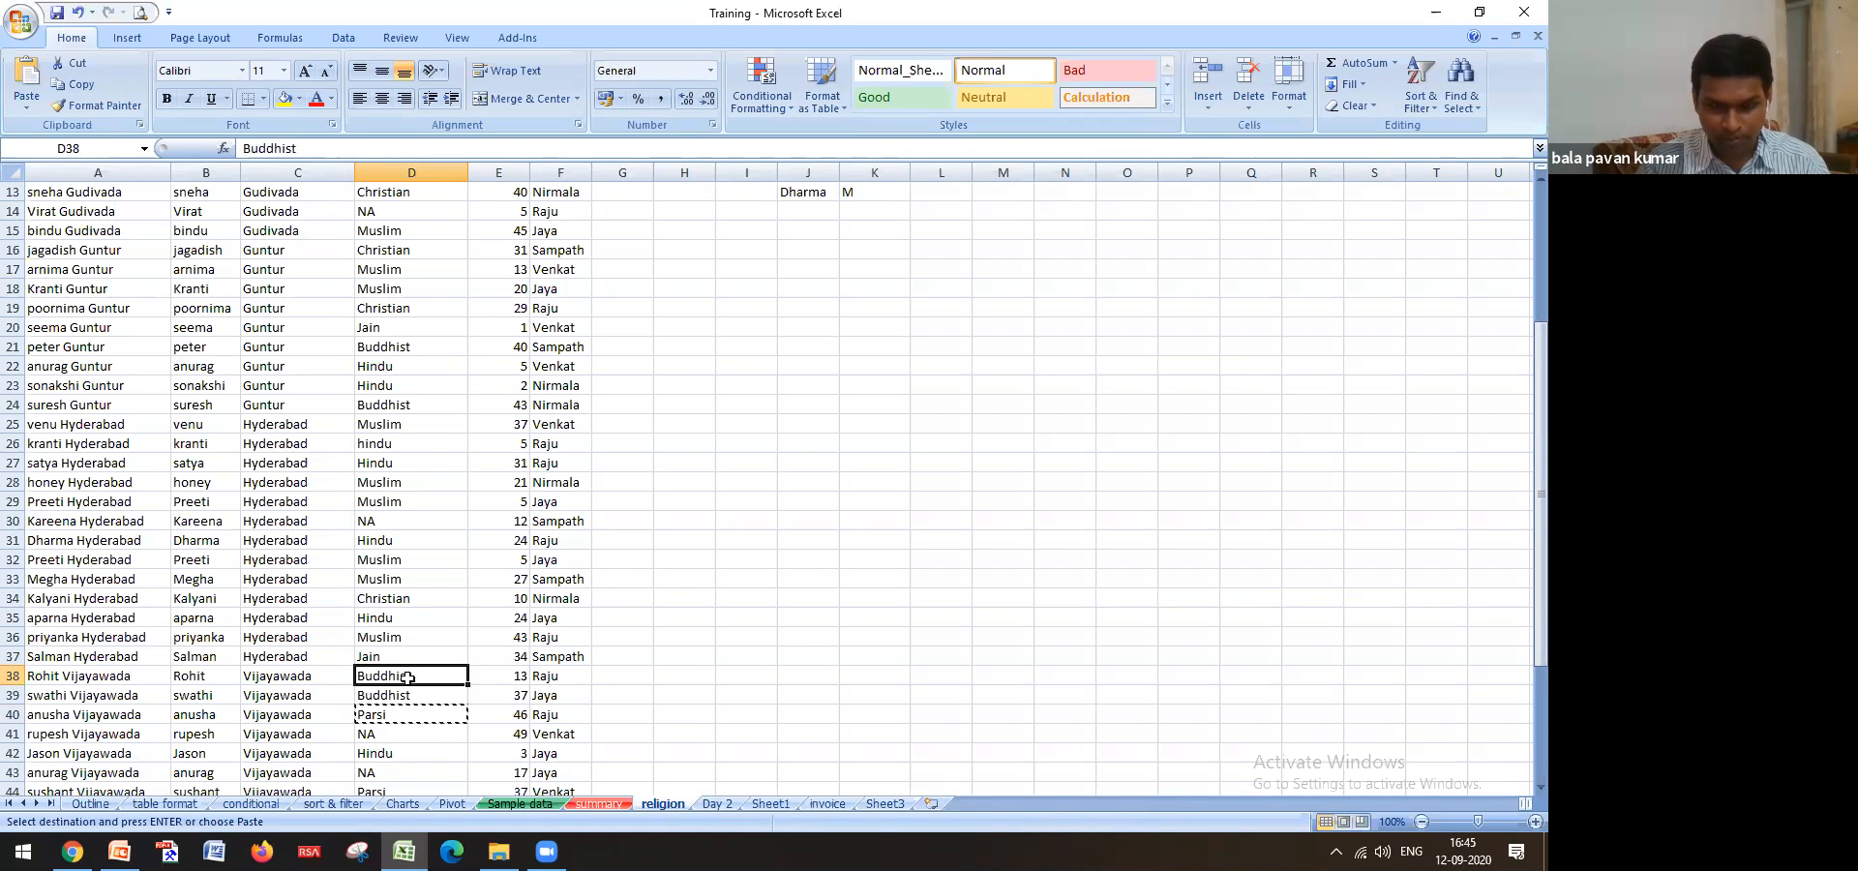
pyautogui.click(527, 804)
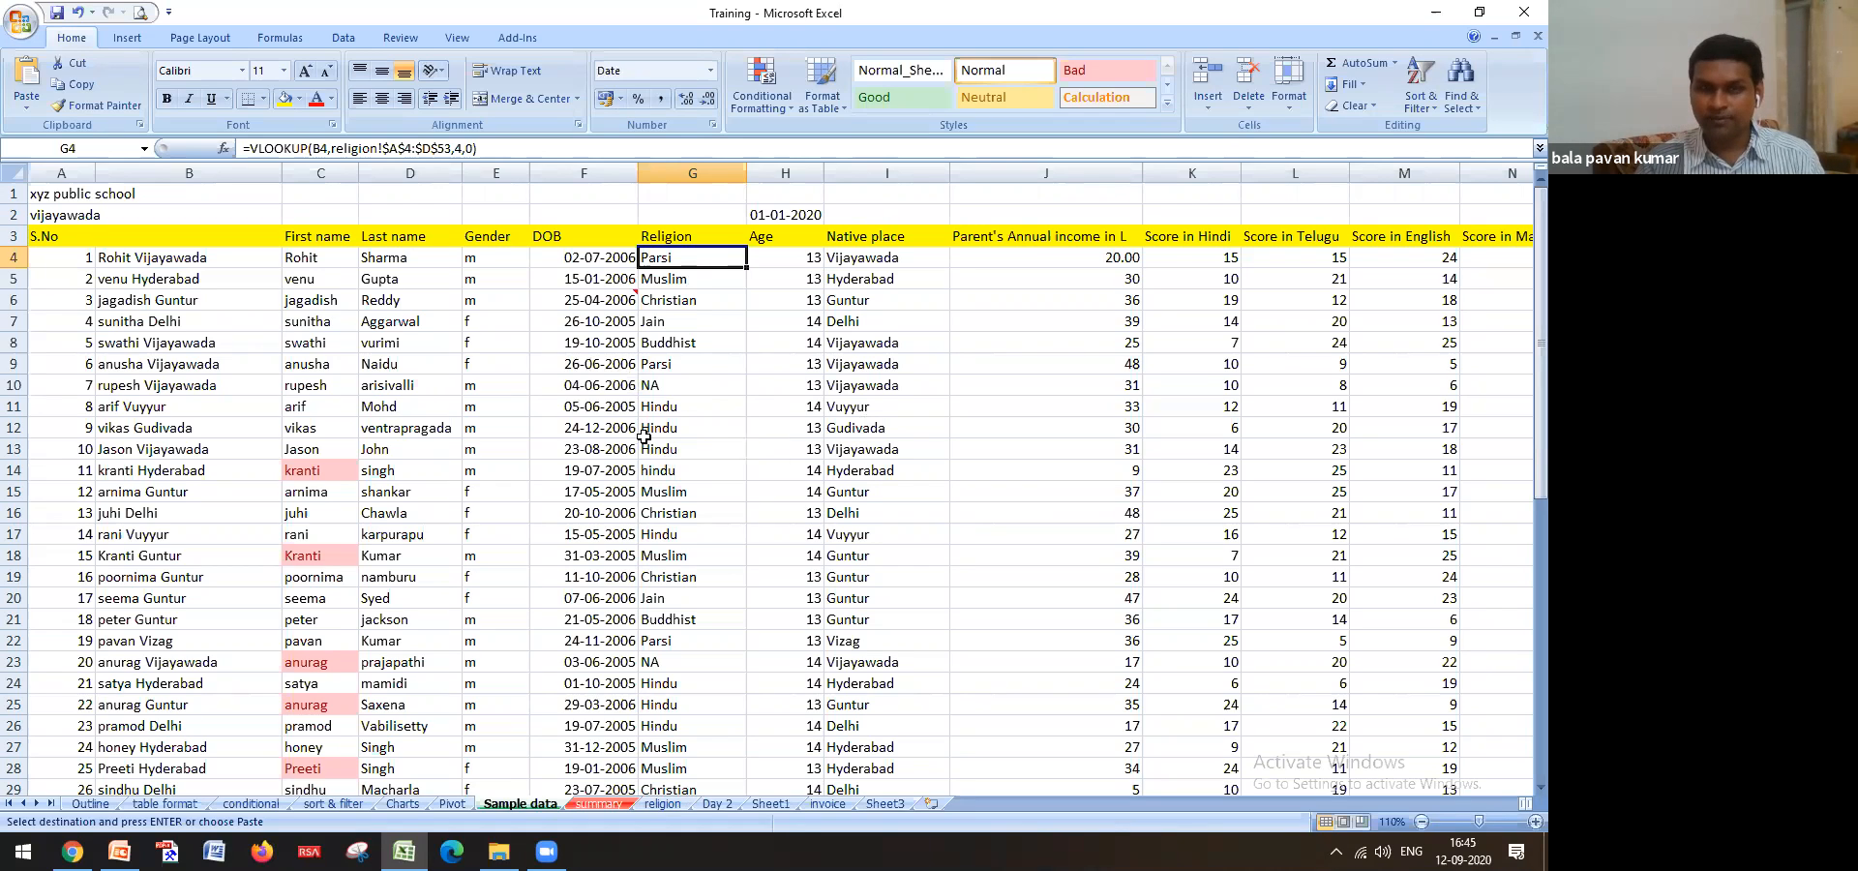
# Save the workbook and copy the Religion range G4:G53
pyautogui.click(55, 13)
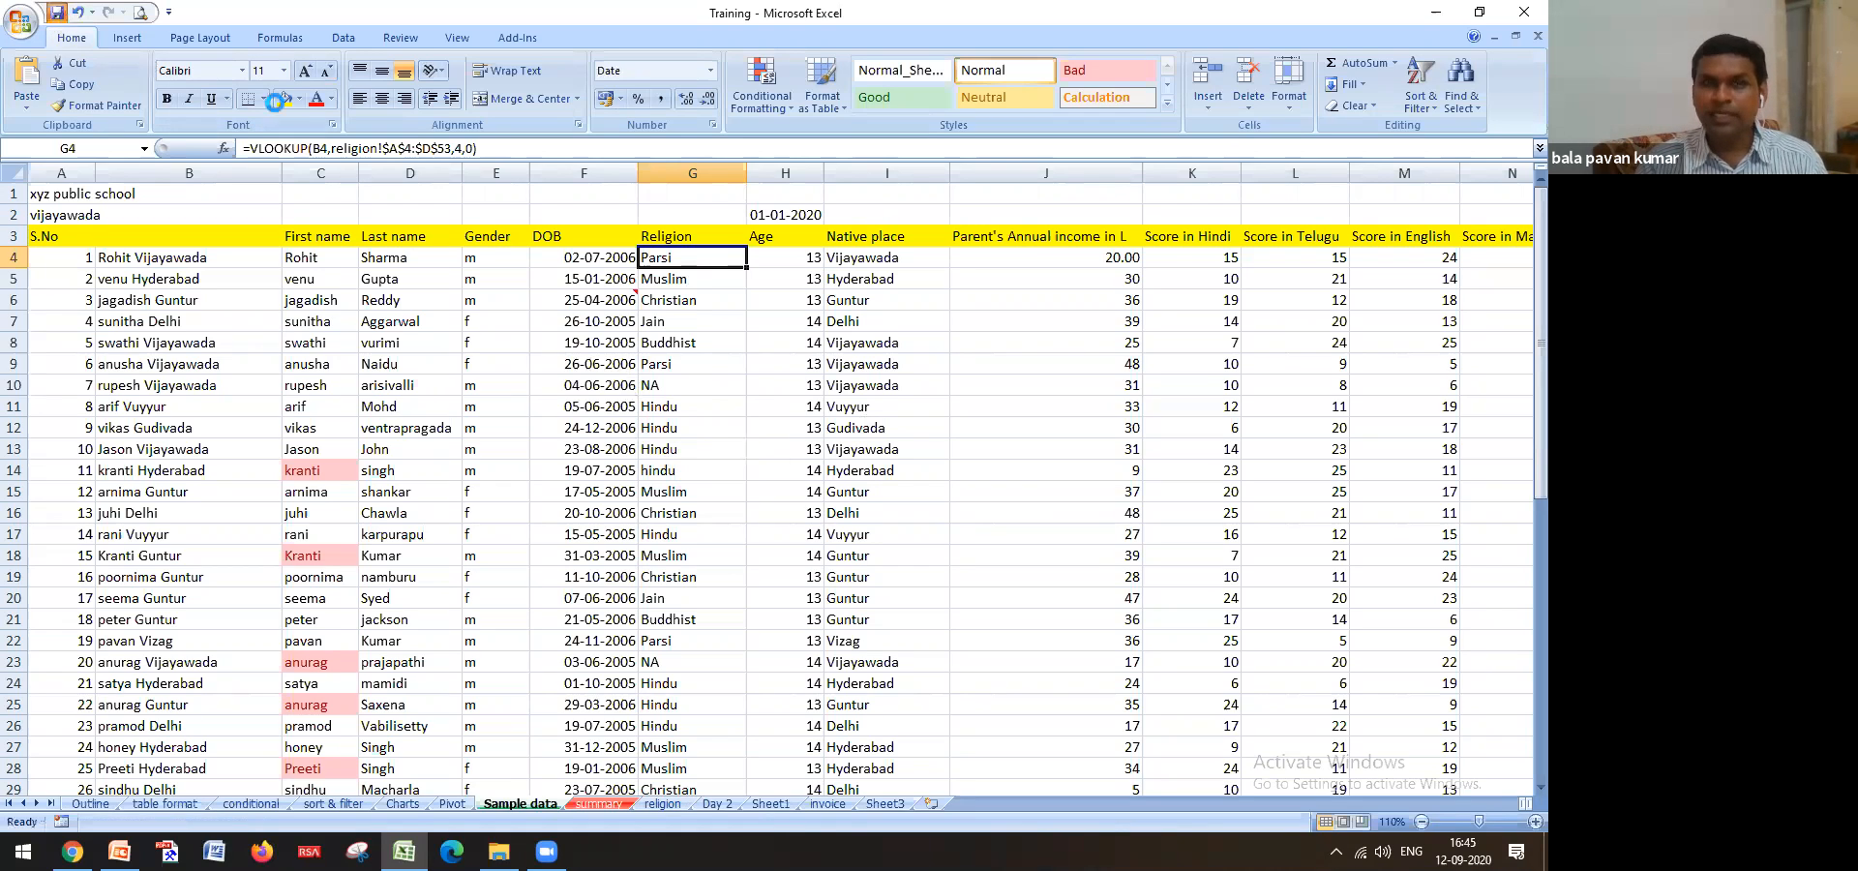
pyautogui.scroll(-12, 683, 465)
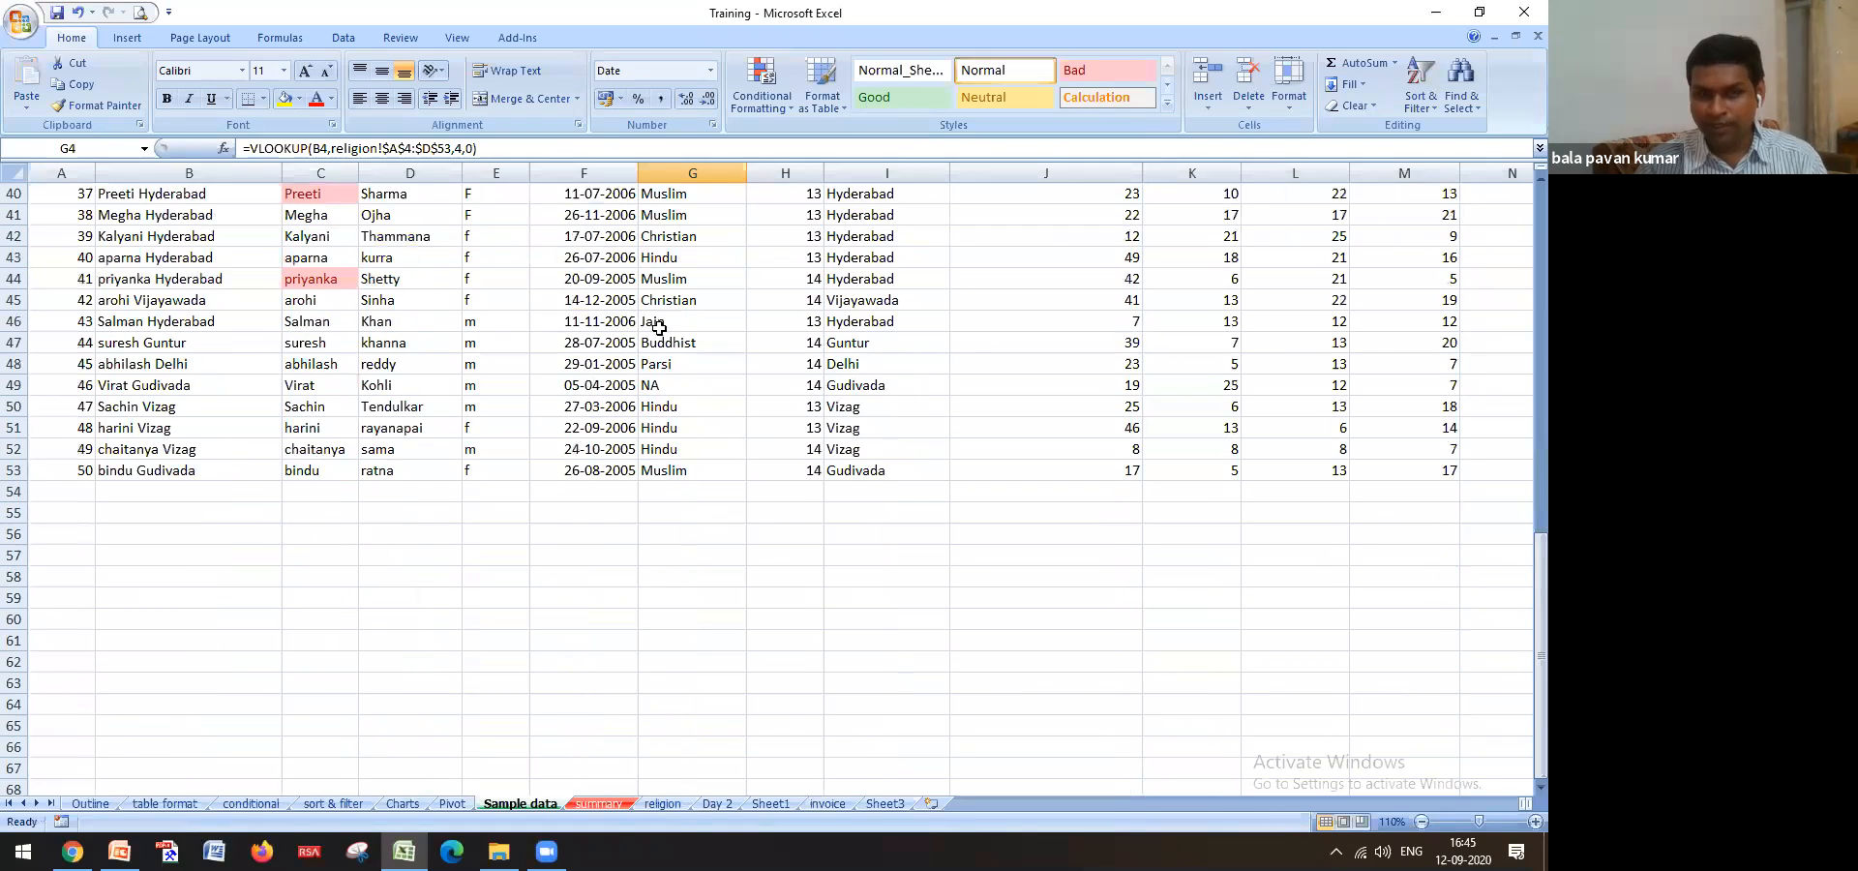
pyautogui.scroll(13, 737, 527)
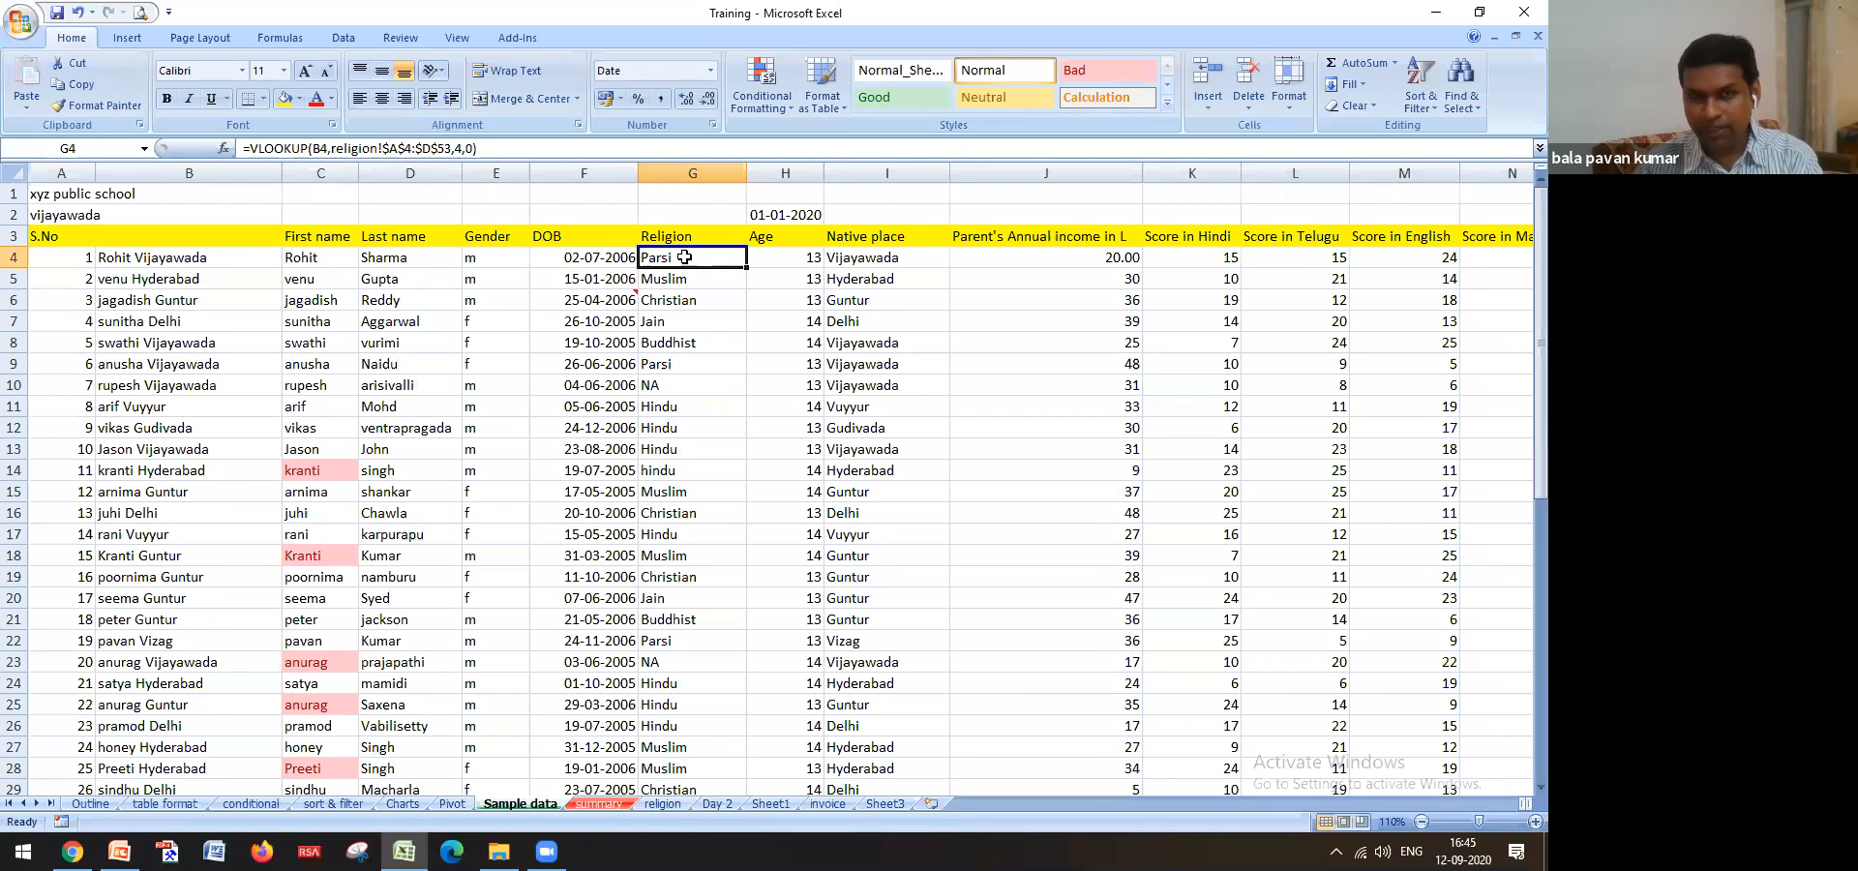
pyautogui.hotkey('ctrl', 'shift', 'Down')
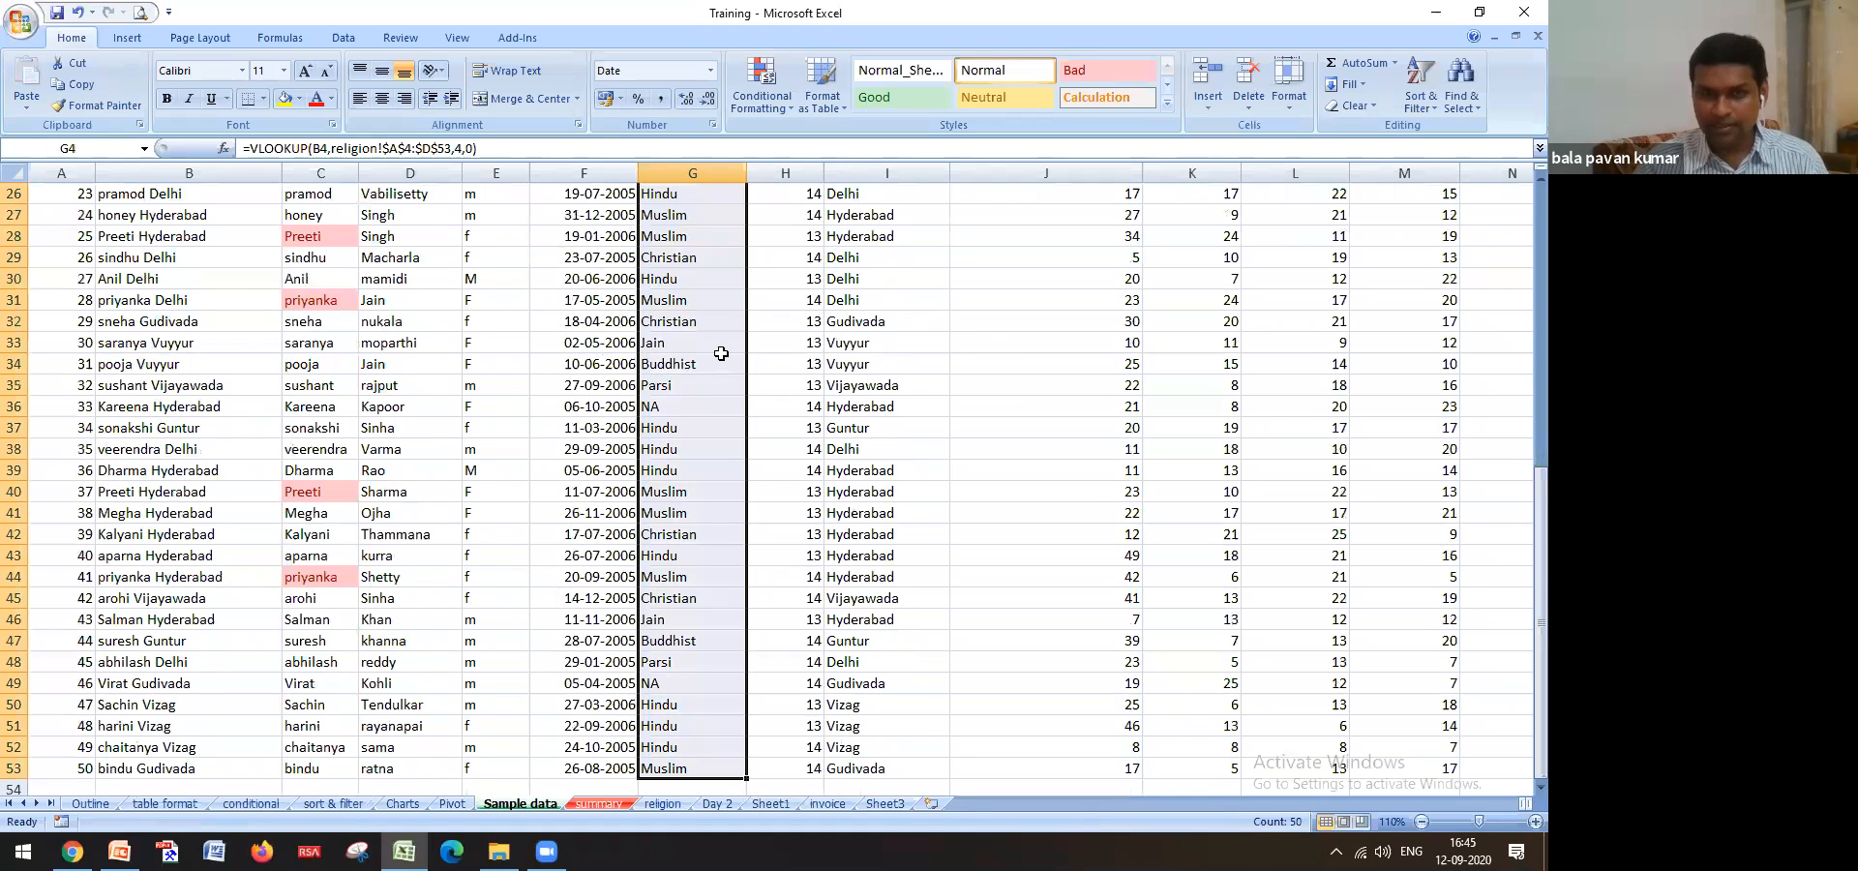
pyautogui.scroll(8, 721, 353)
pyautogui.hotkey('ctrl', 'c')
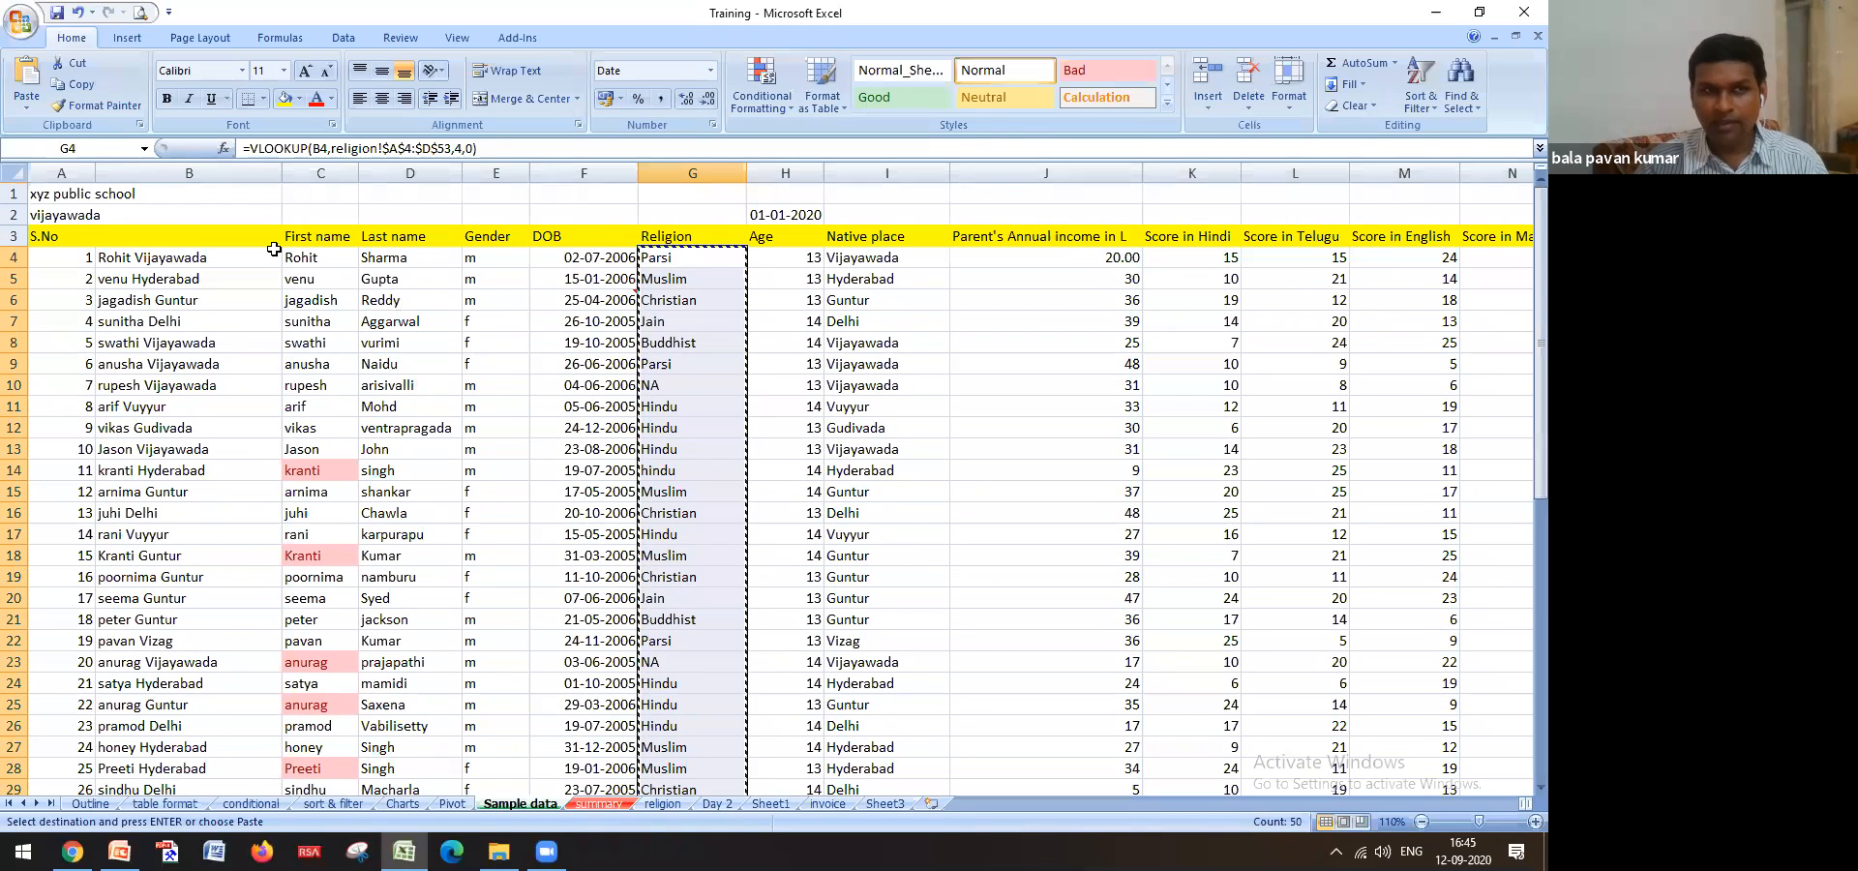
# Paste G4:G53 back as values only, then verify G6, G10 and G14
pyautogui.click(27, 105)
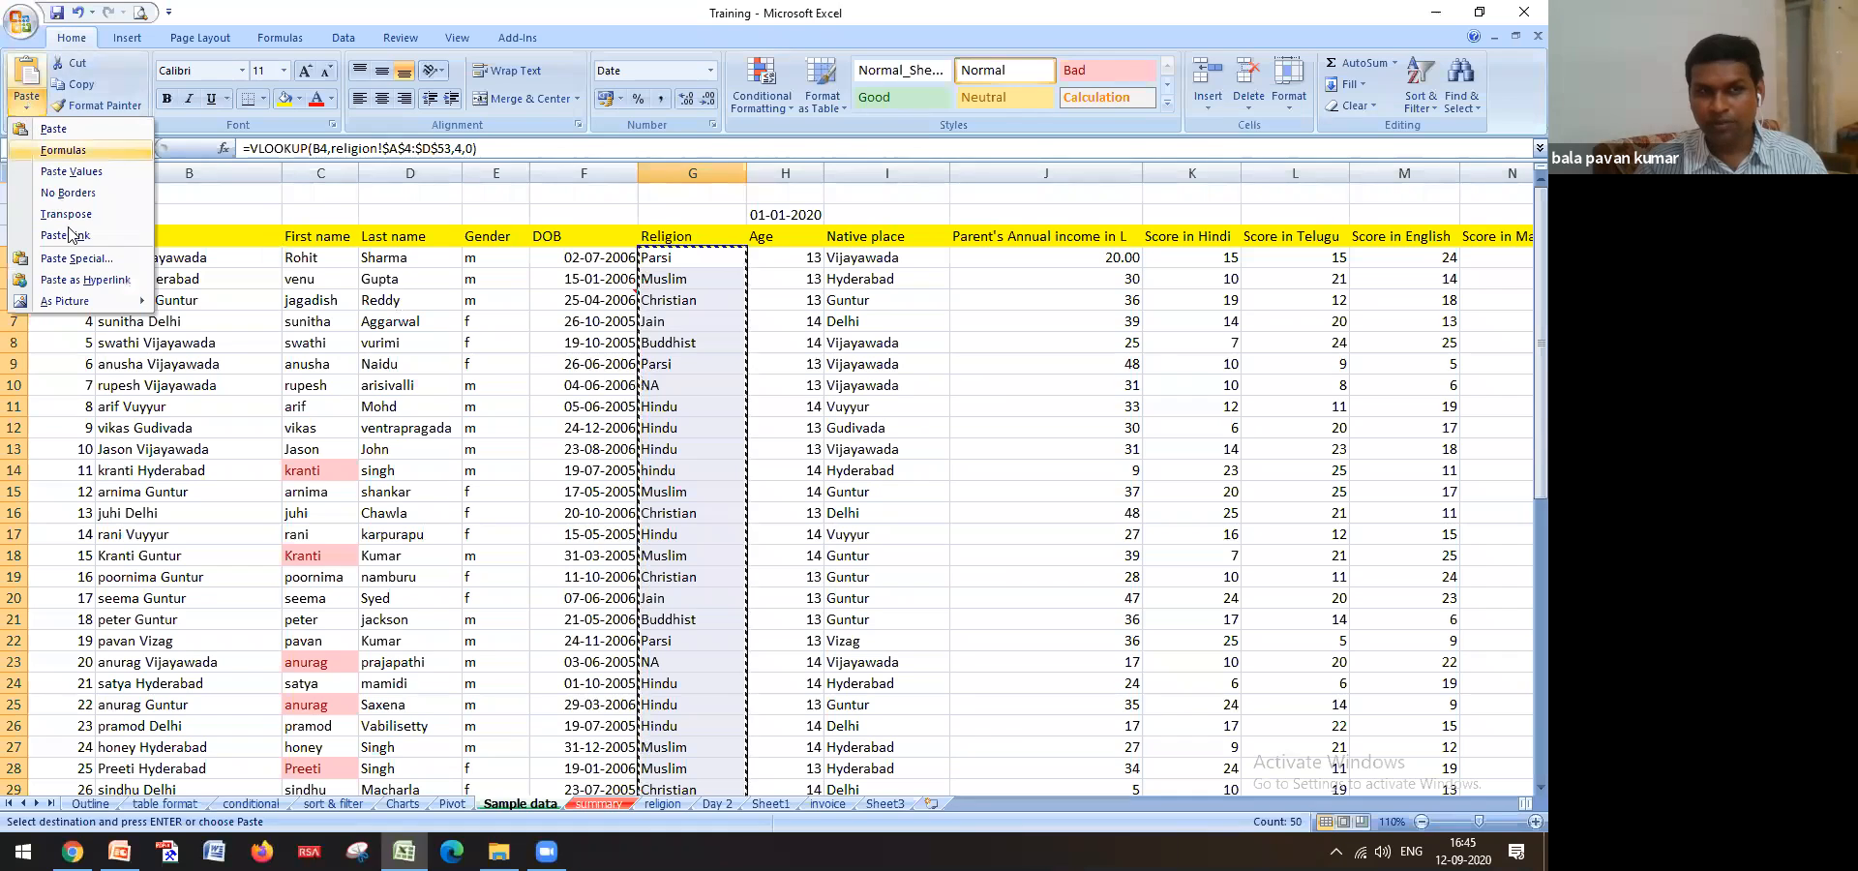
pyautogui.click(81, 259)
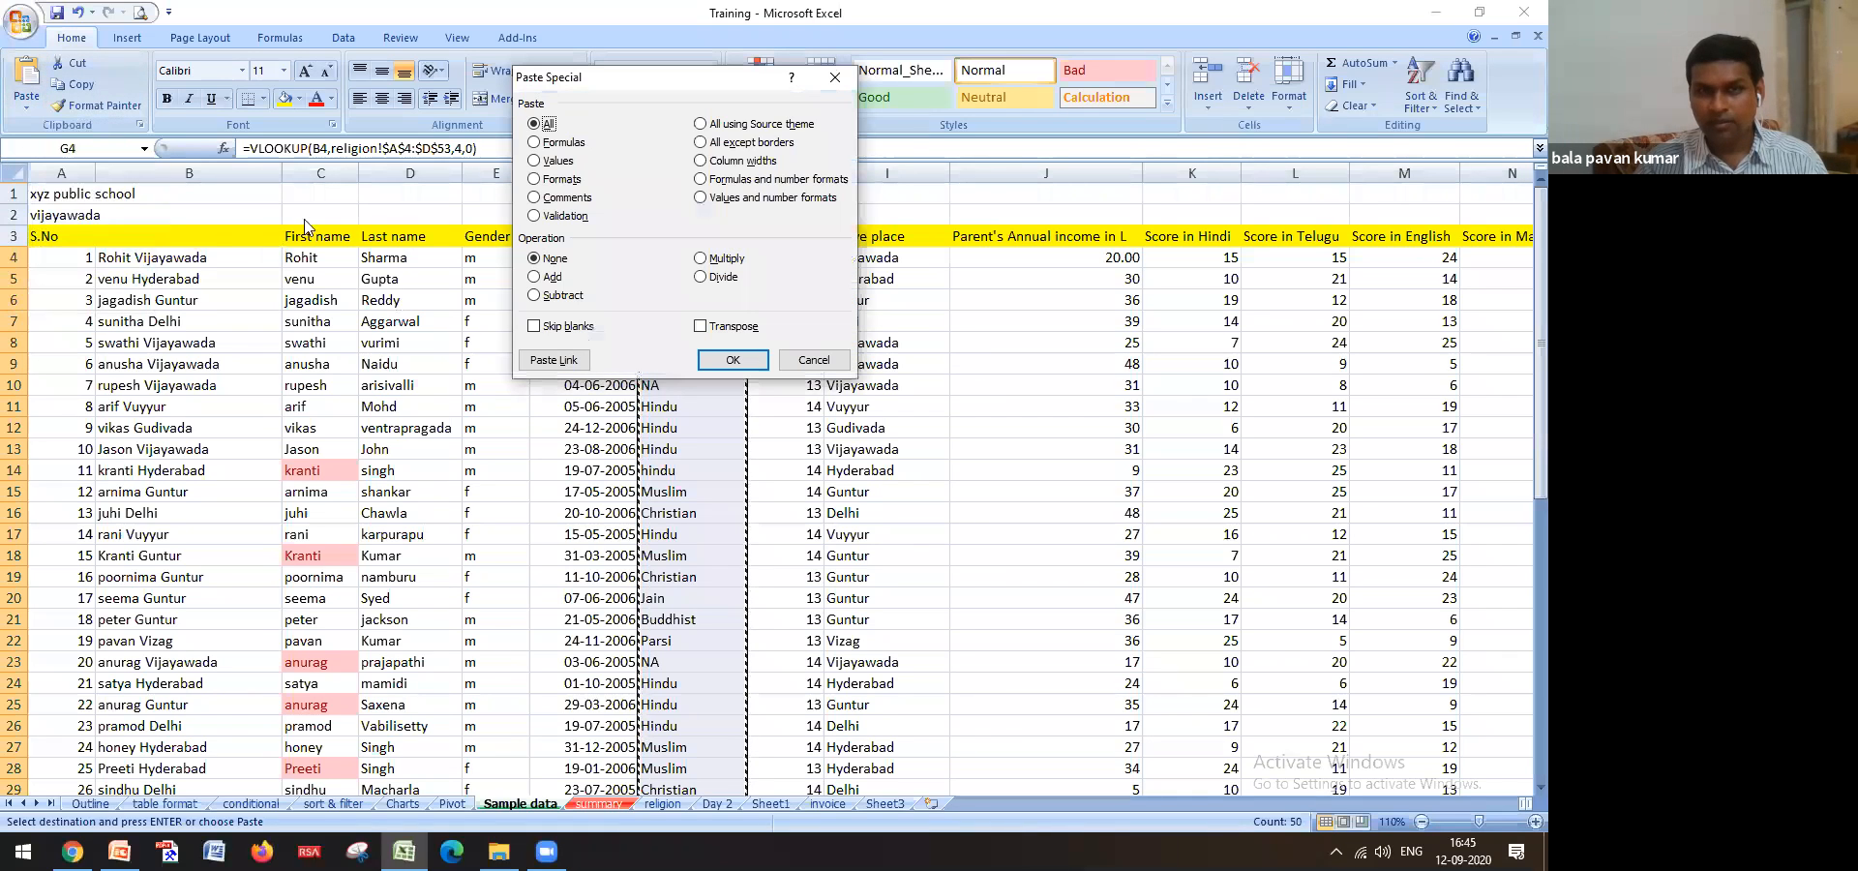
pyautogui.click(548, 162)
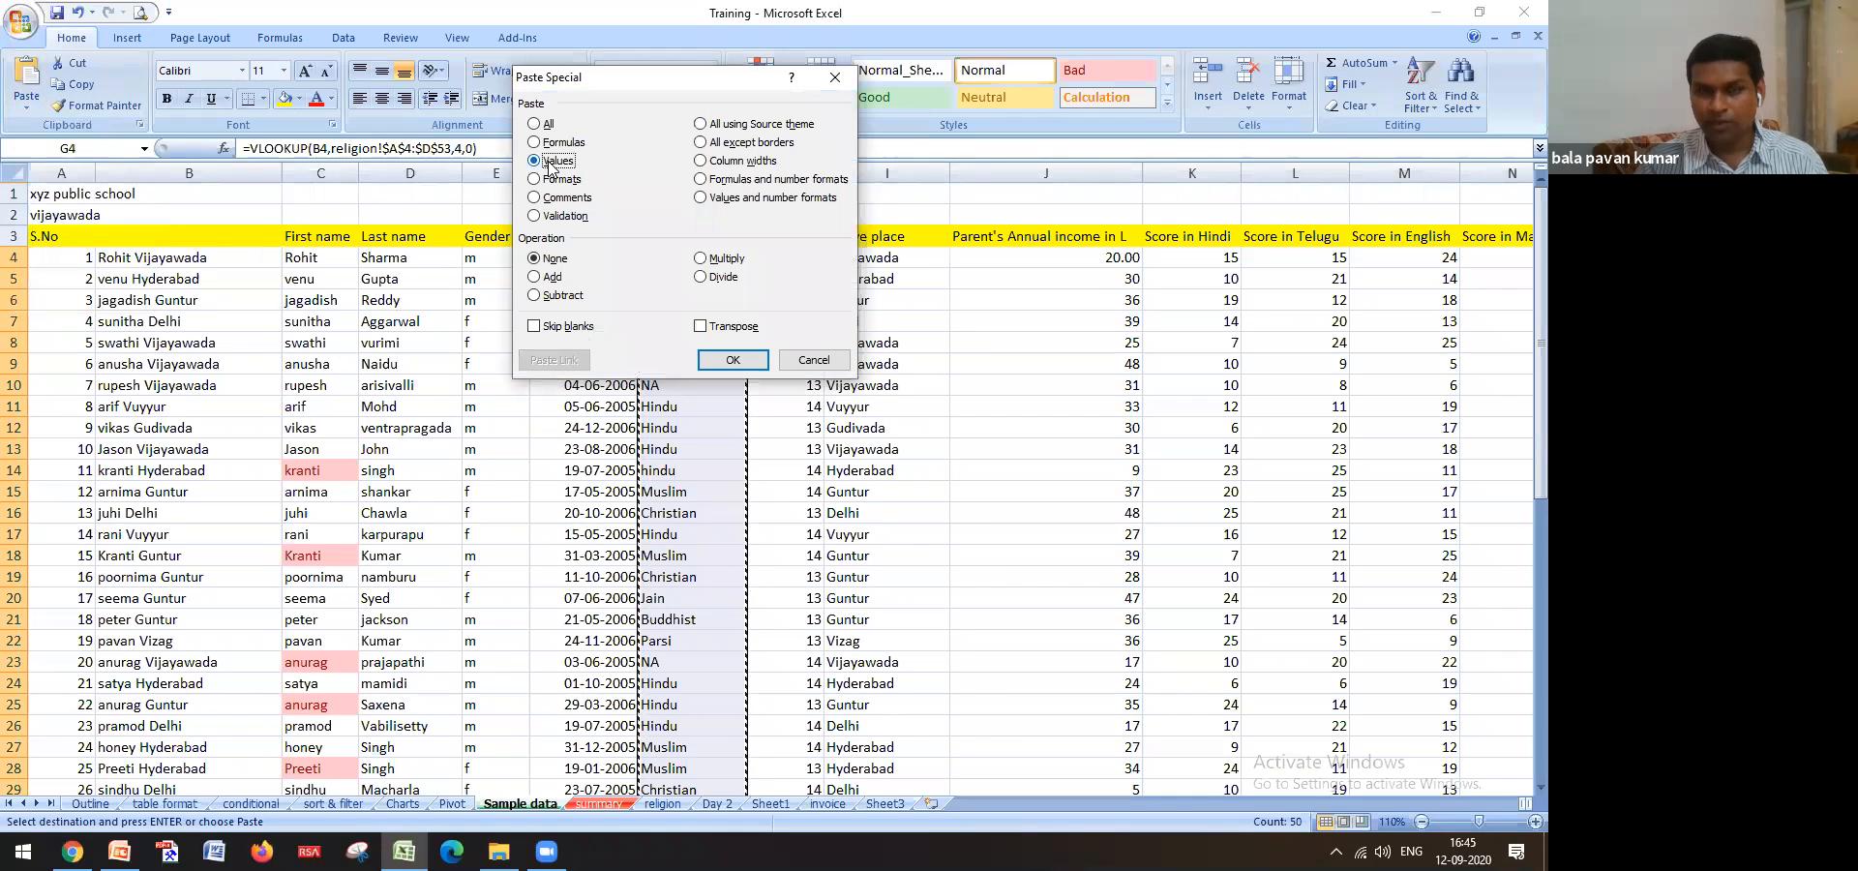
pyautogui.click(721, 360)
pyautogui.click(681, 254)
pyautogui.click(690, 301)
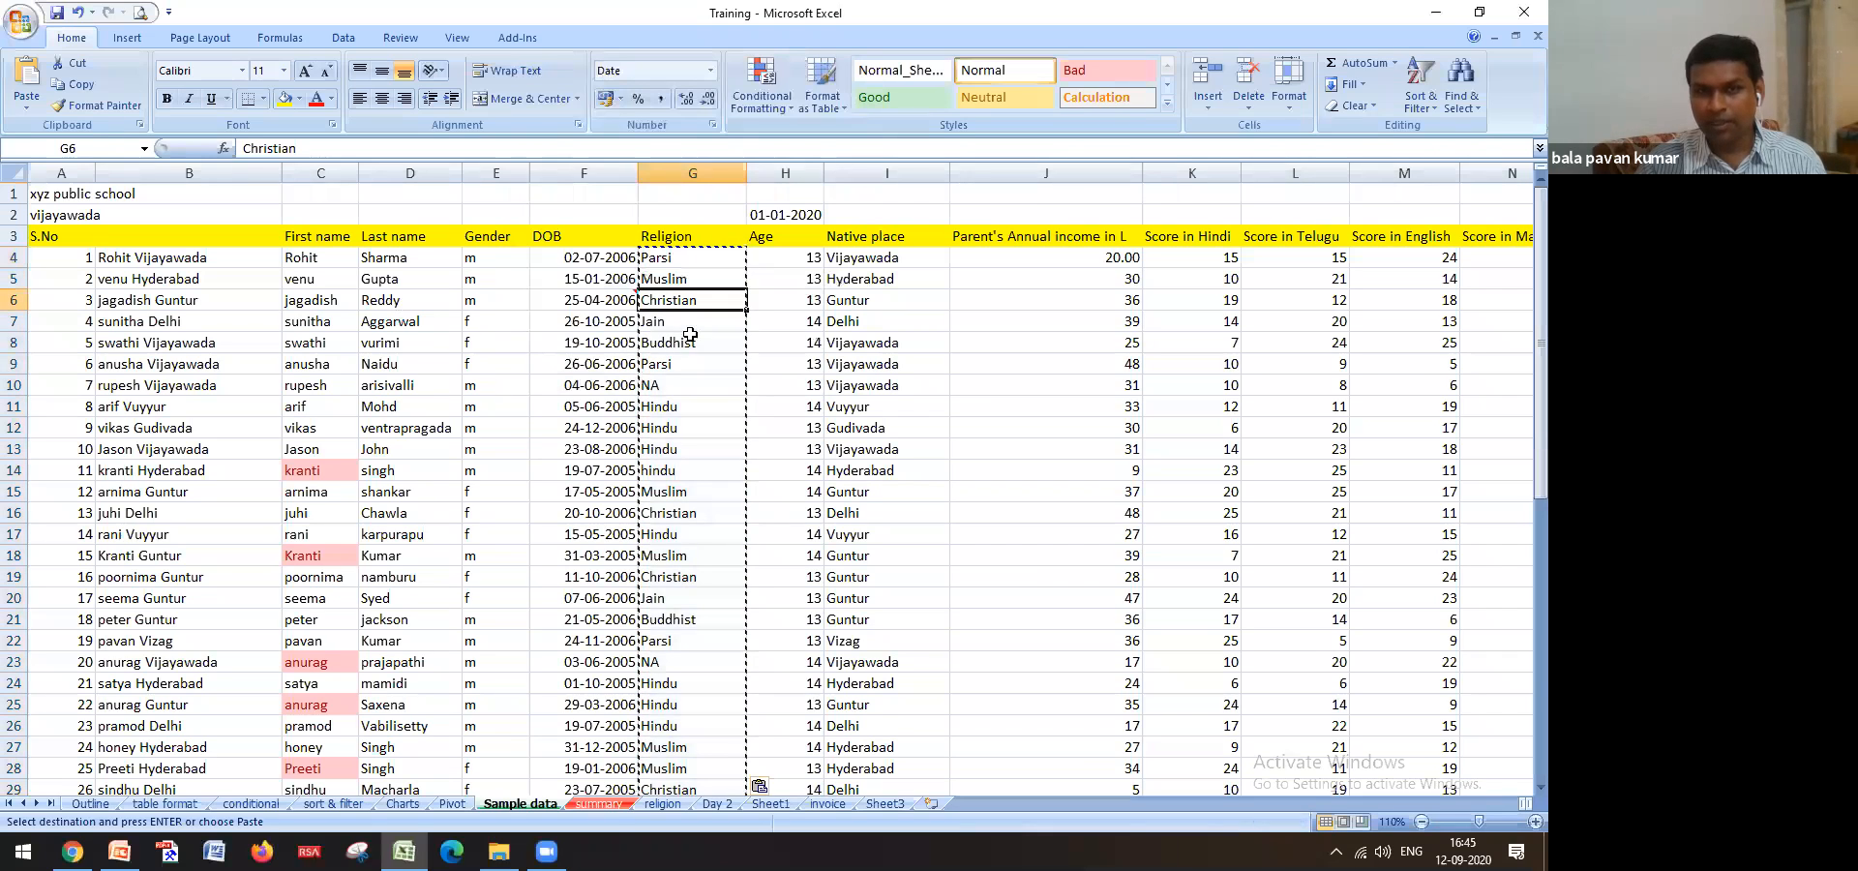
pyautogui.click(686, 383)
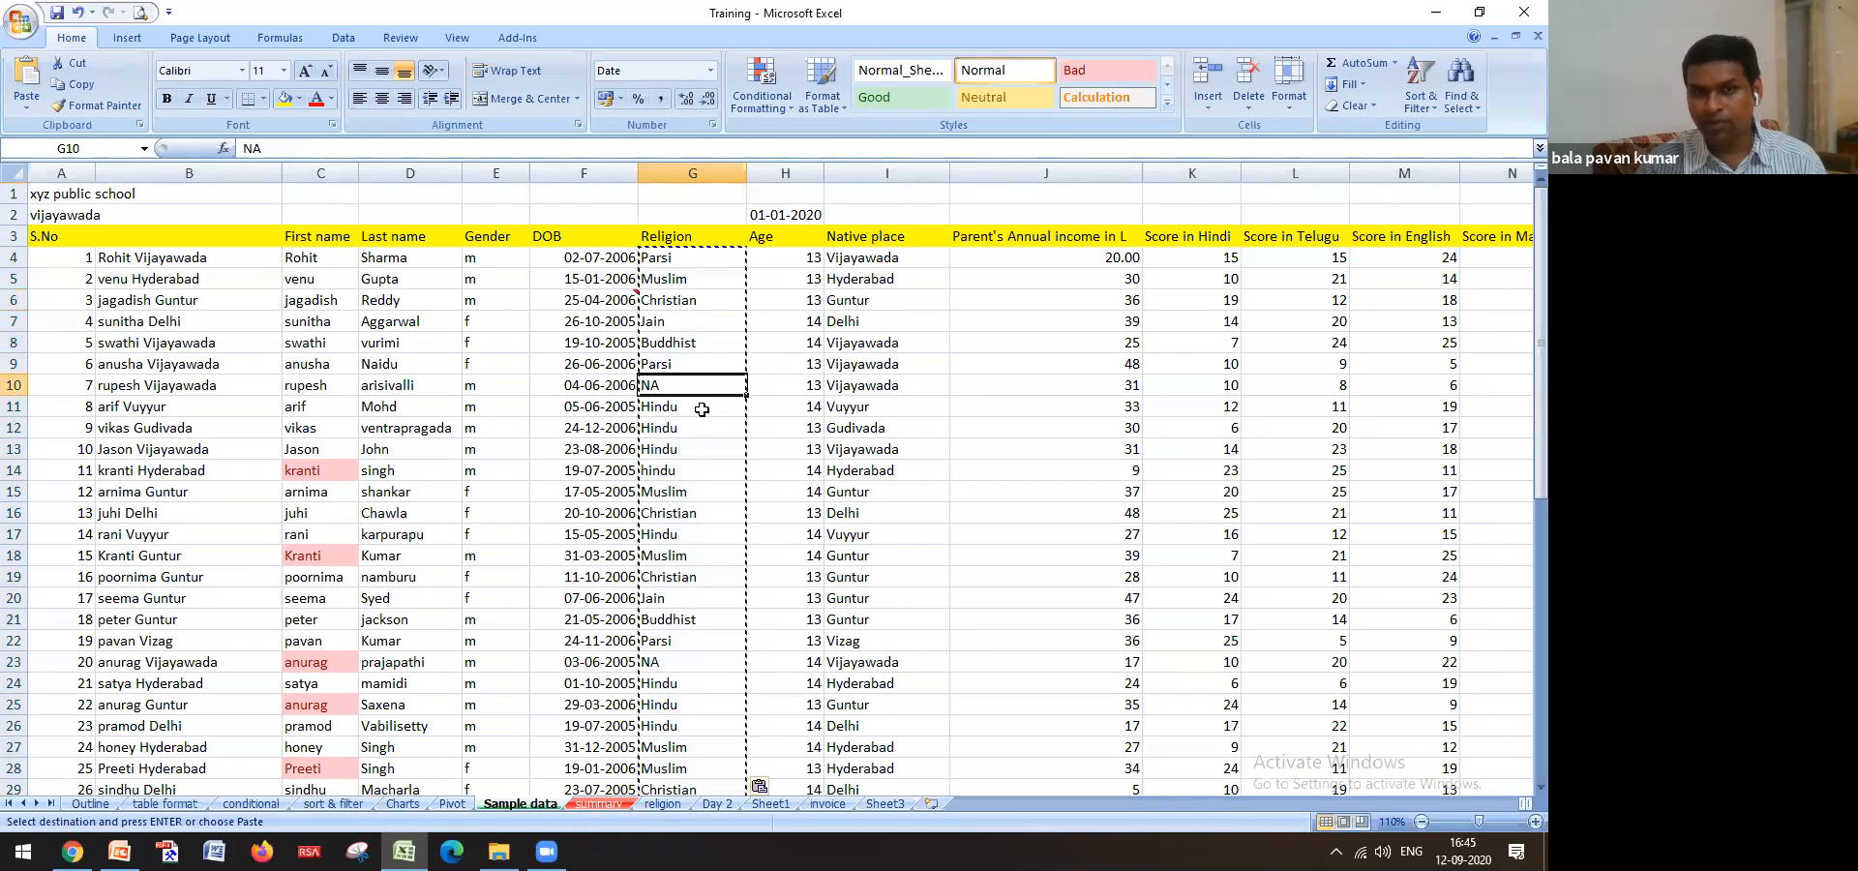
pyautogui.click(710, 471)
pyautogui.press('Escape')
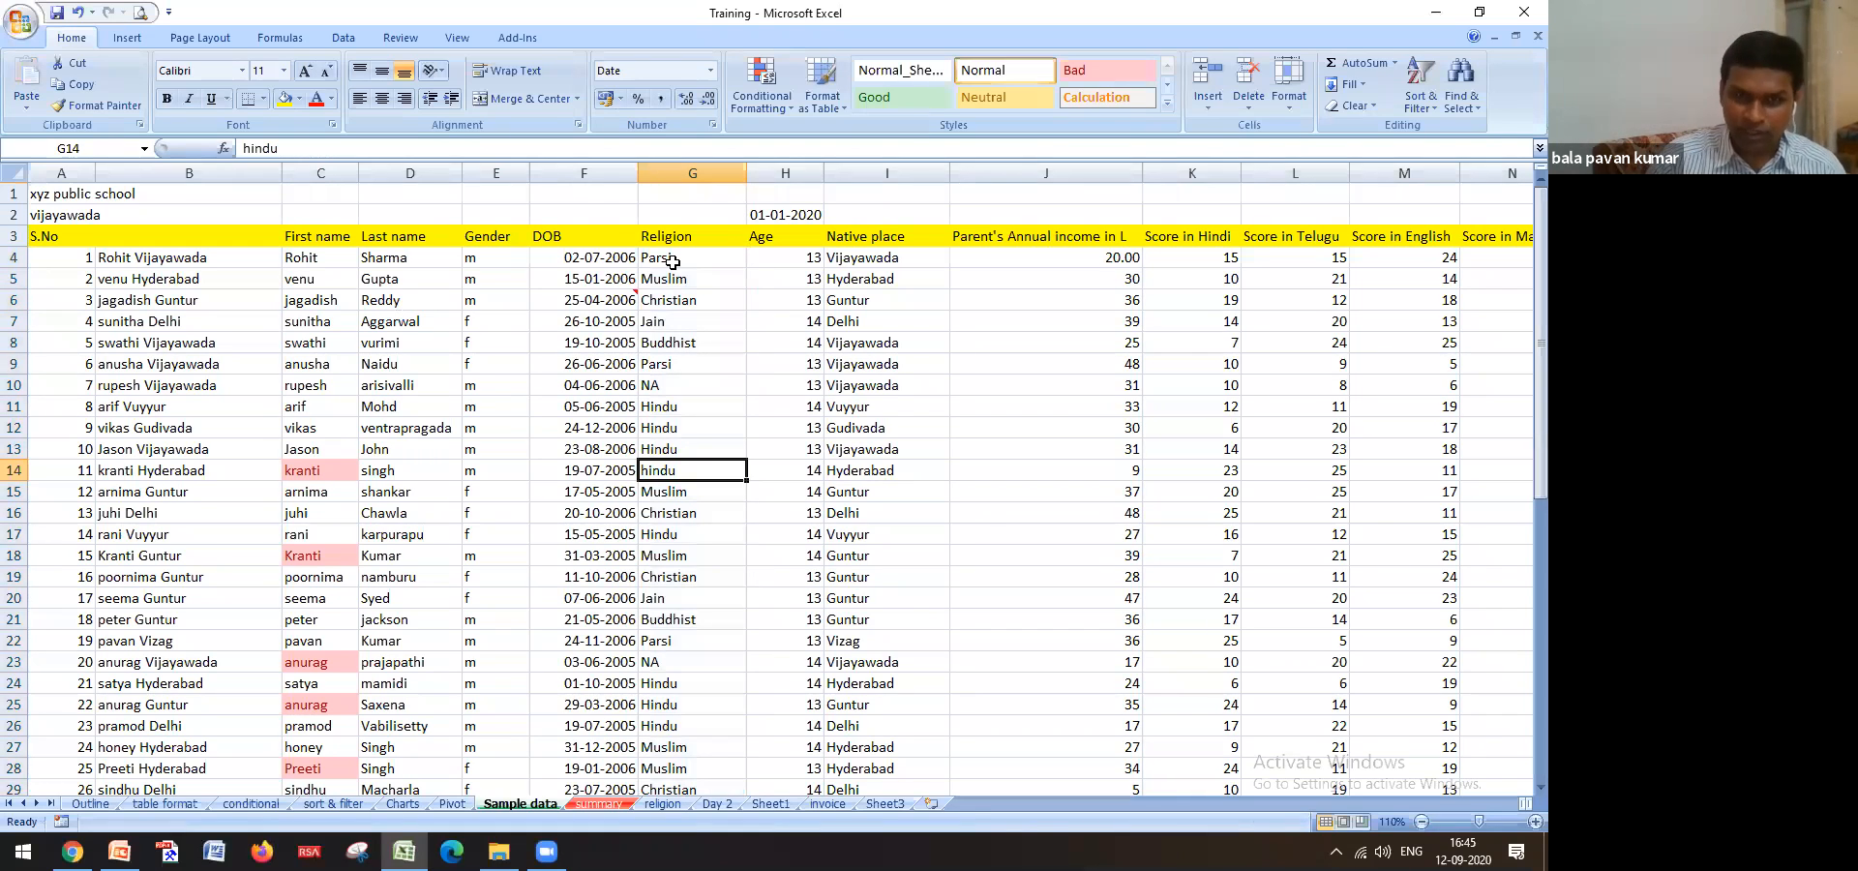
# Check the mentor VLOOKUP formulas in F4 and F7 on the religion sheet
pyautogui.click(662, 805)
pyautogui.scroll(4, 684, 468)
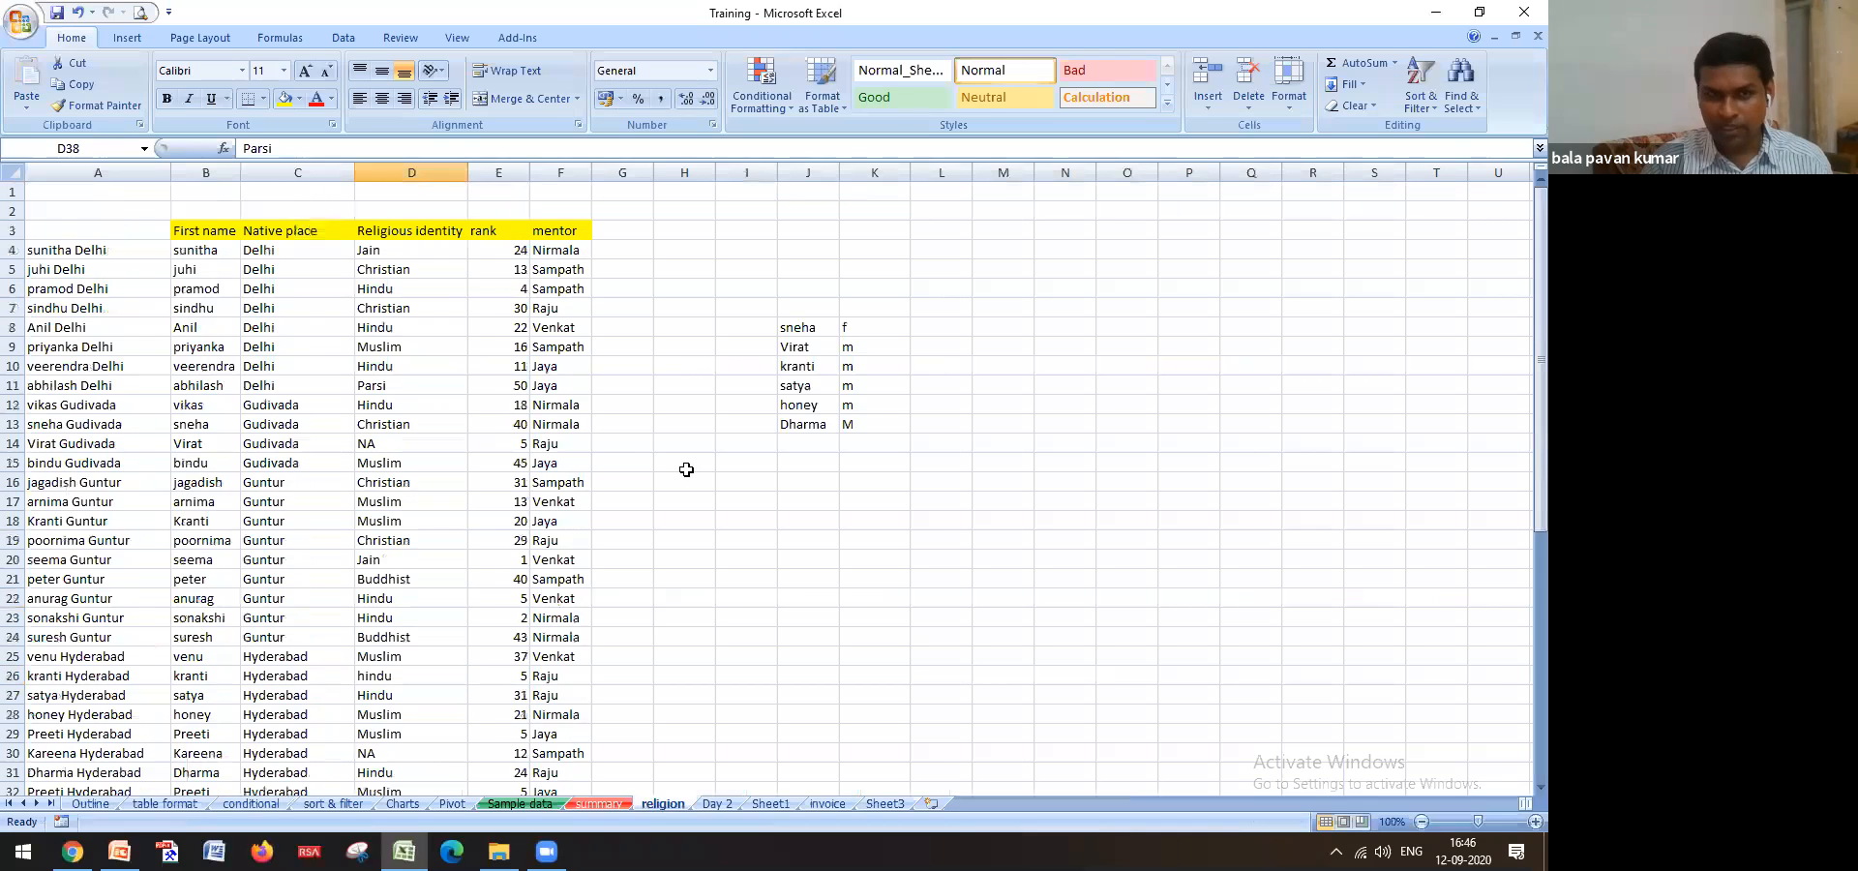
pyautogui.click(567, 254)
pyautogui.click(549, 308)
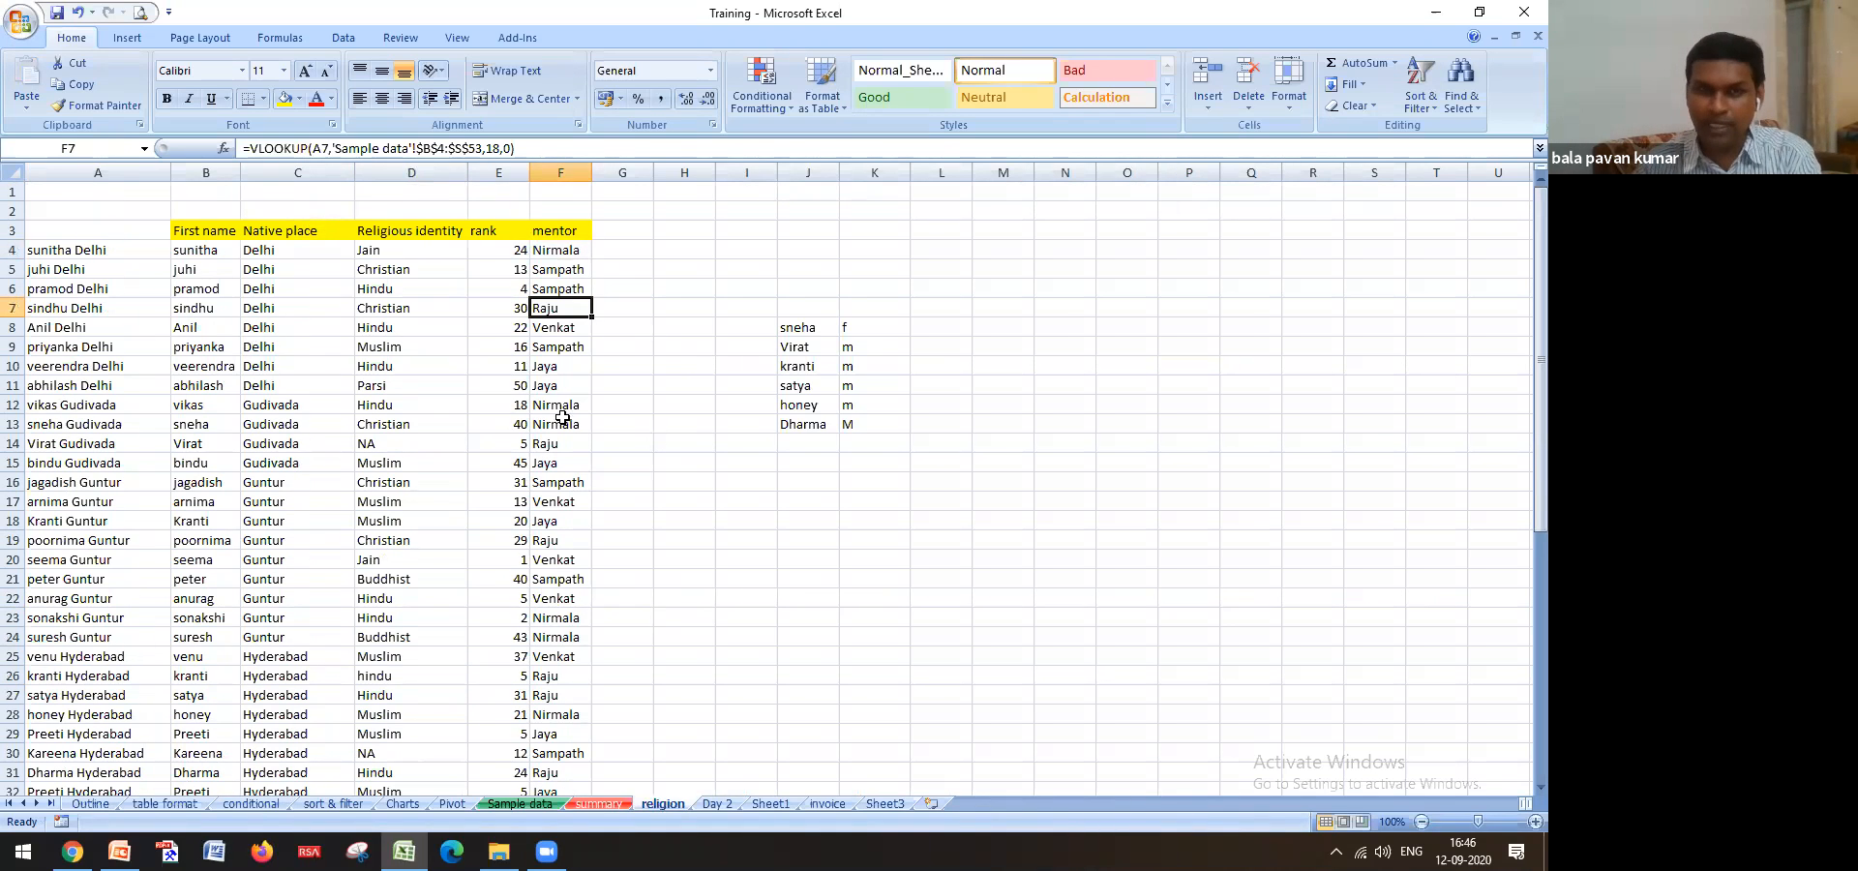
# Glance at the Outline sheet, confirm Sample data G4 reads Parsi, then revisit F4
pyautogui.click(89, 804)
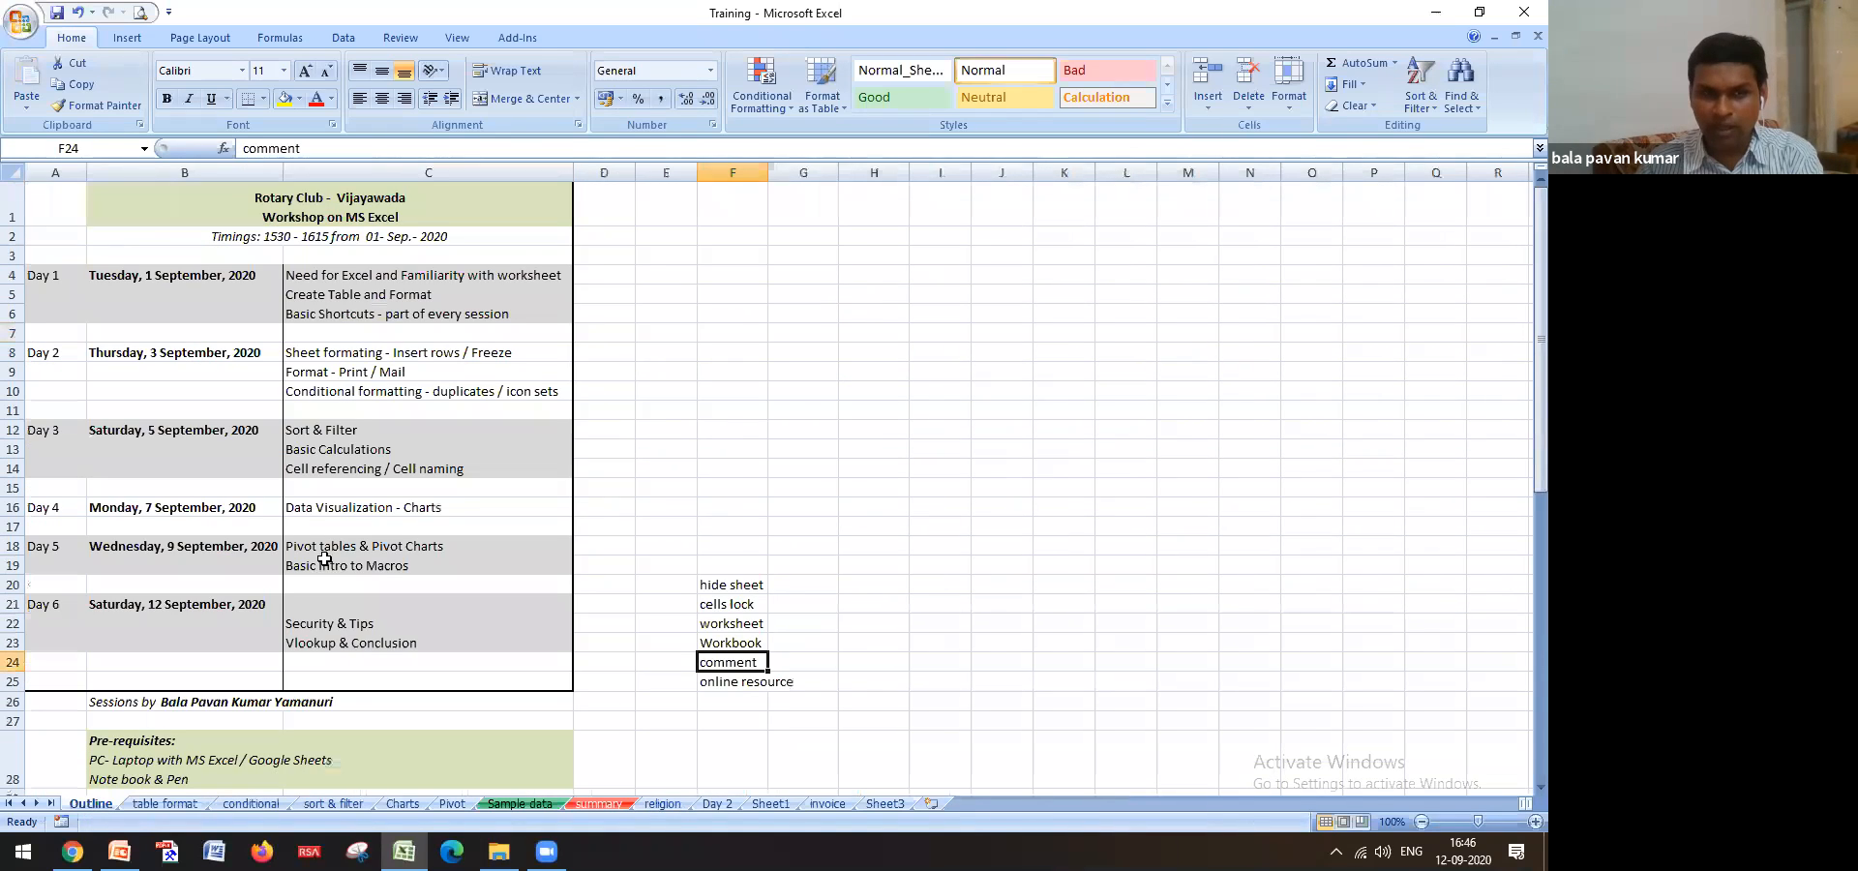
pyautogui.click(539, 809)
pyautogui.click(682, 256)
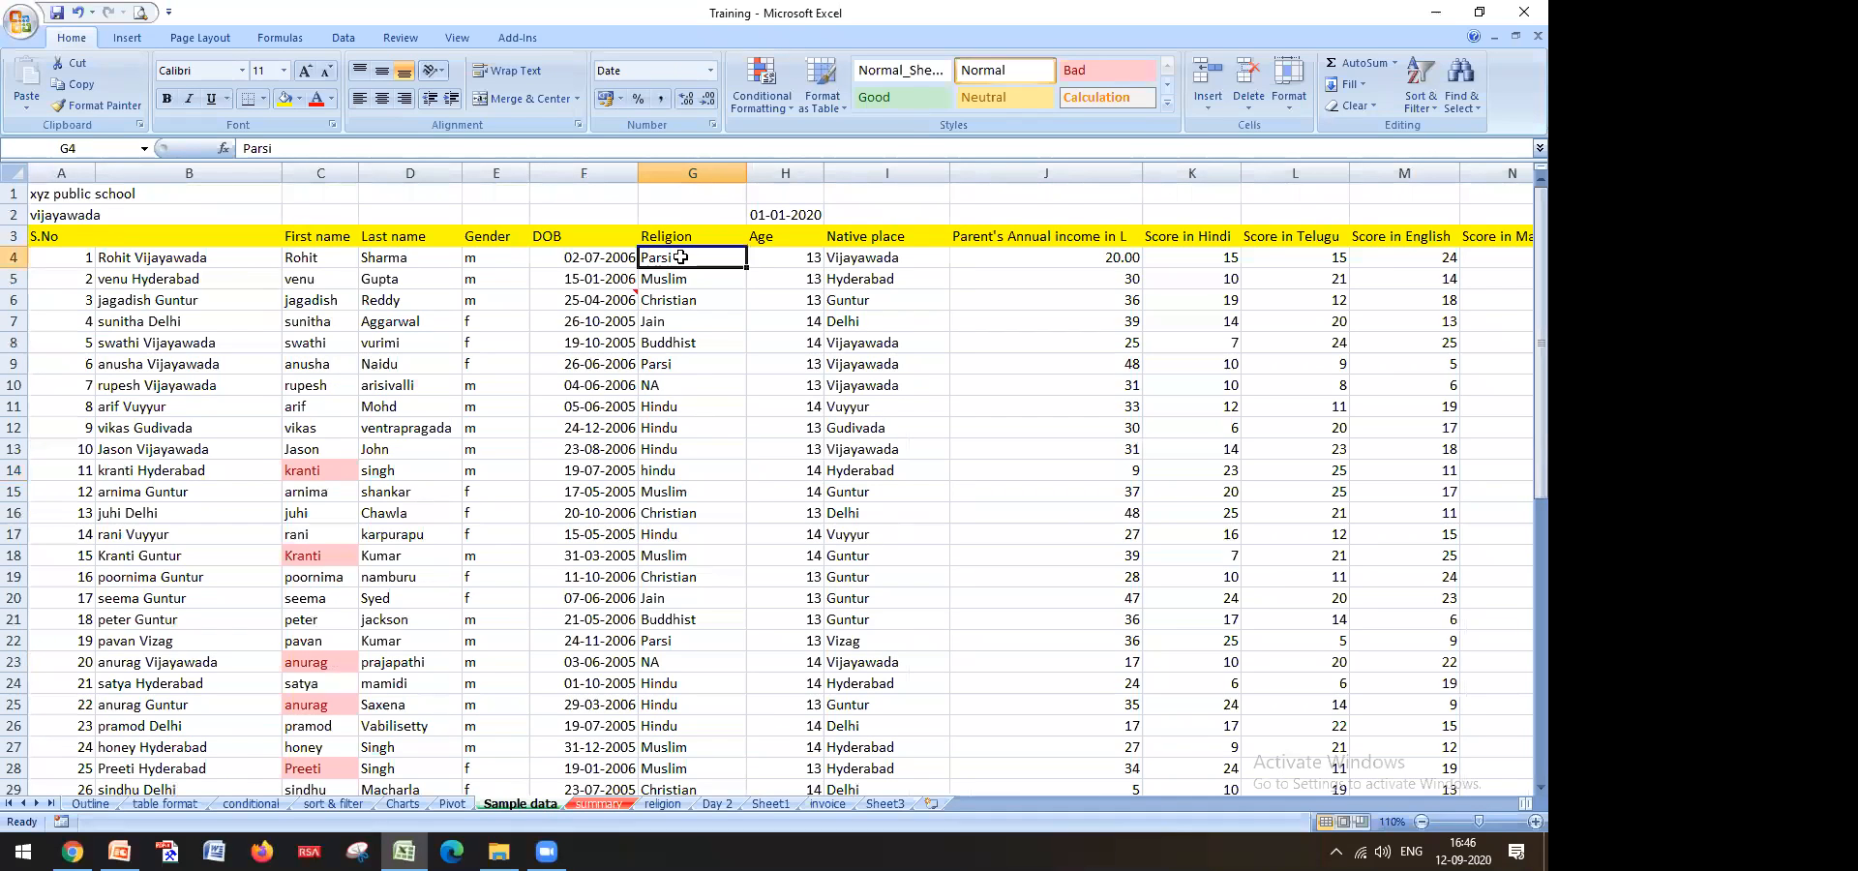
pyautogui.press('Down')
pyautogui.press('Up')
pyautogui.click(663, 805)
pyautogui.click(534, 250)
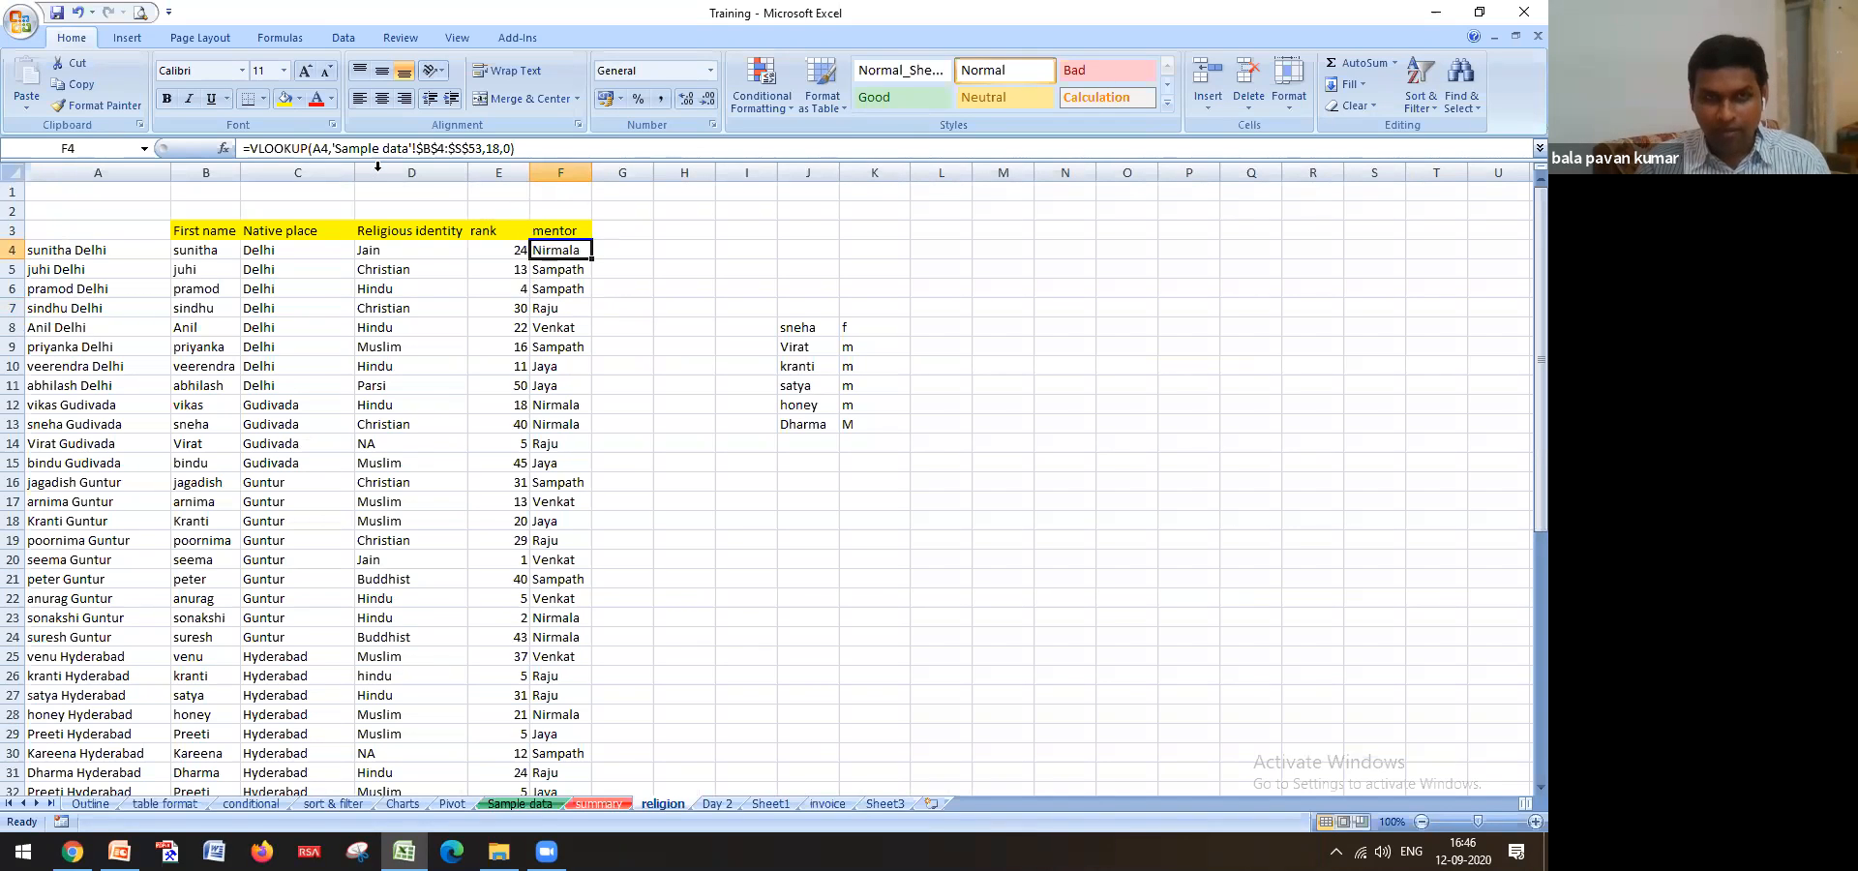
# Copy F4's mentor formula text and paste it into H4
pyautogui.click(252, 147)
pyautogui.moveTo(252, 147); pyautogui.dragTo(492, 165)
pyautogui.hotkey('ctrl', 'c')
pyautogui.press('Escape')
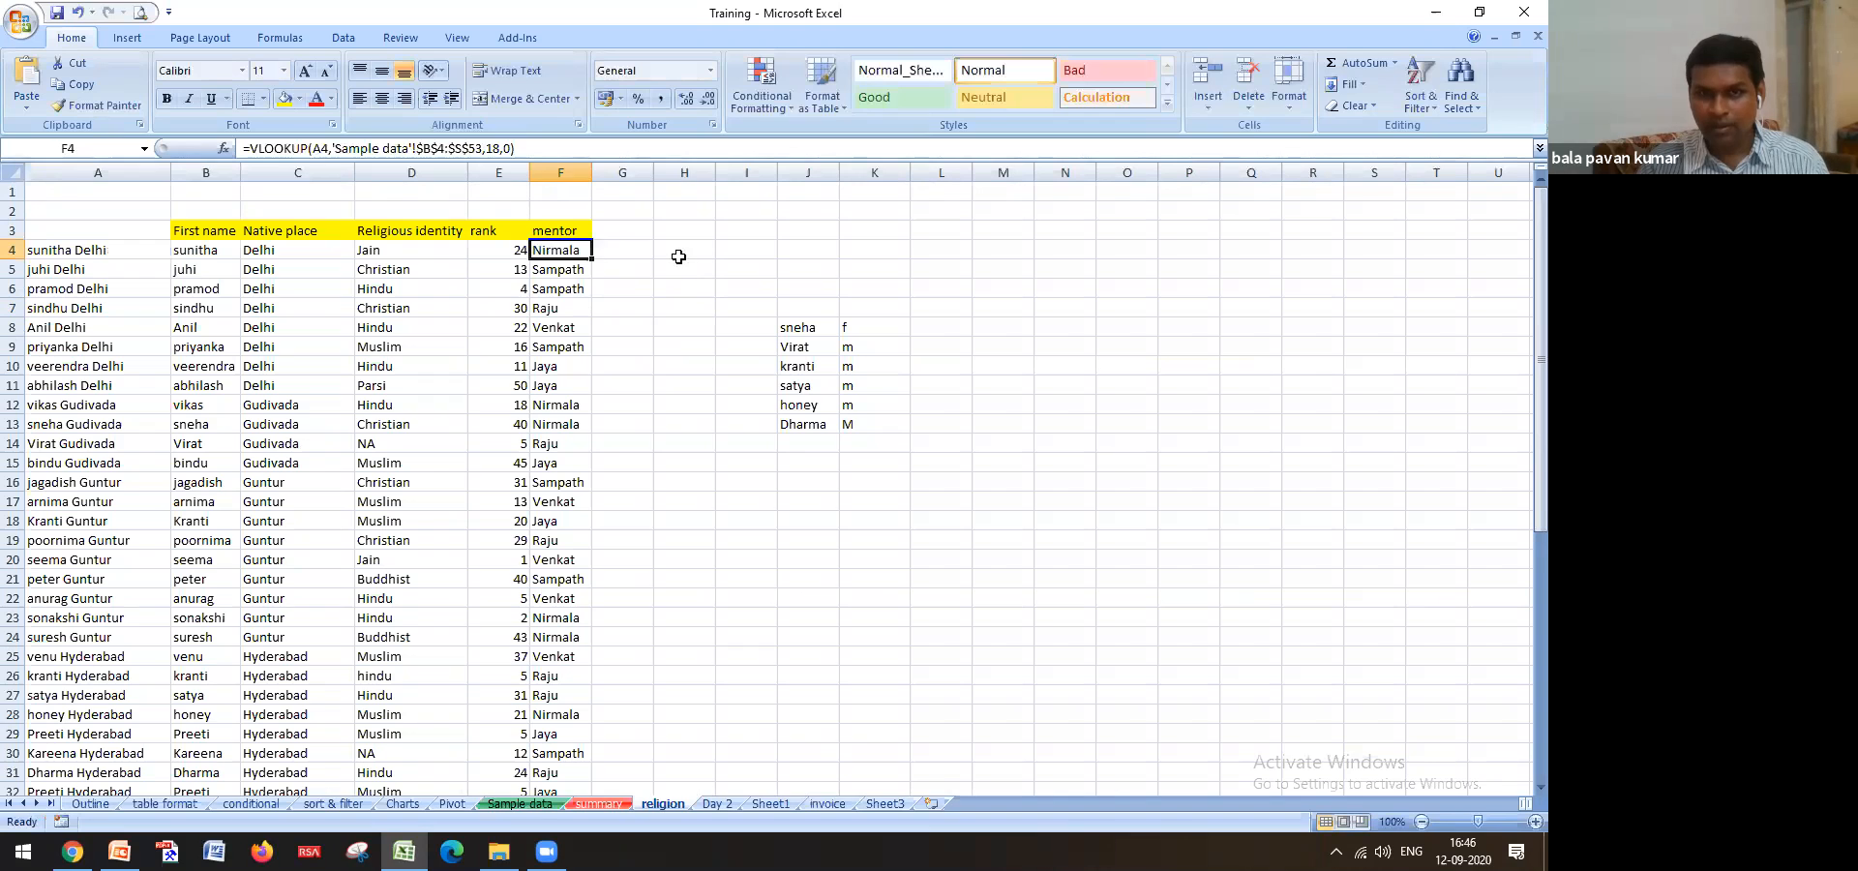
pyautogui.click(680, 253)
pyautogui.hotkey('ctrl', 'v')
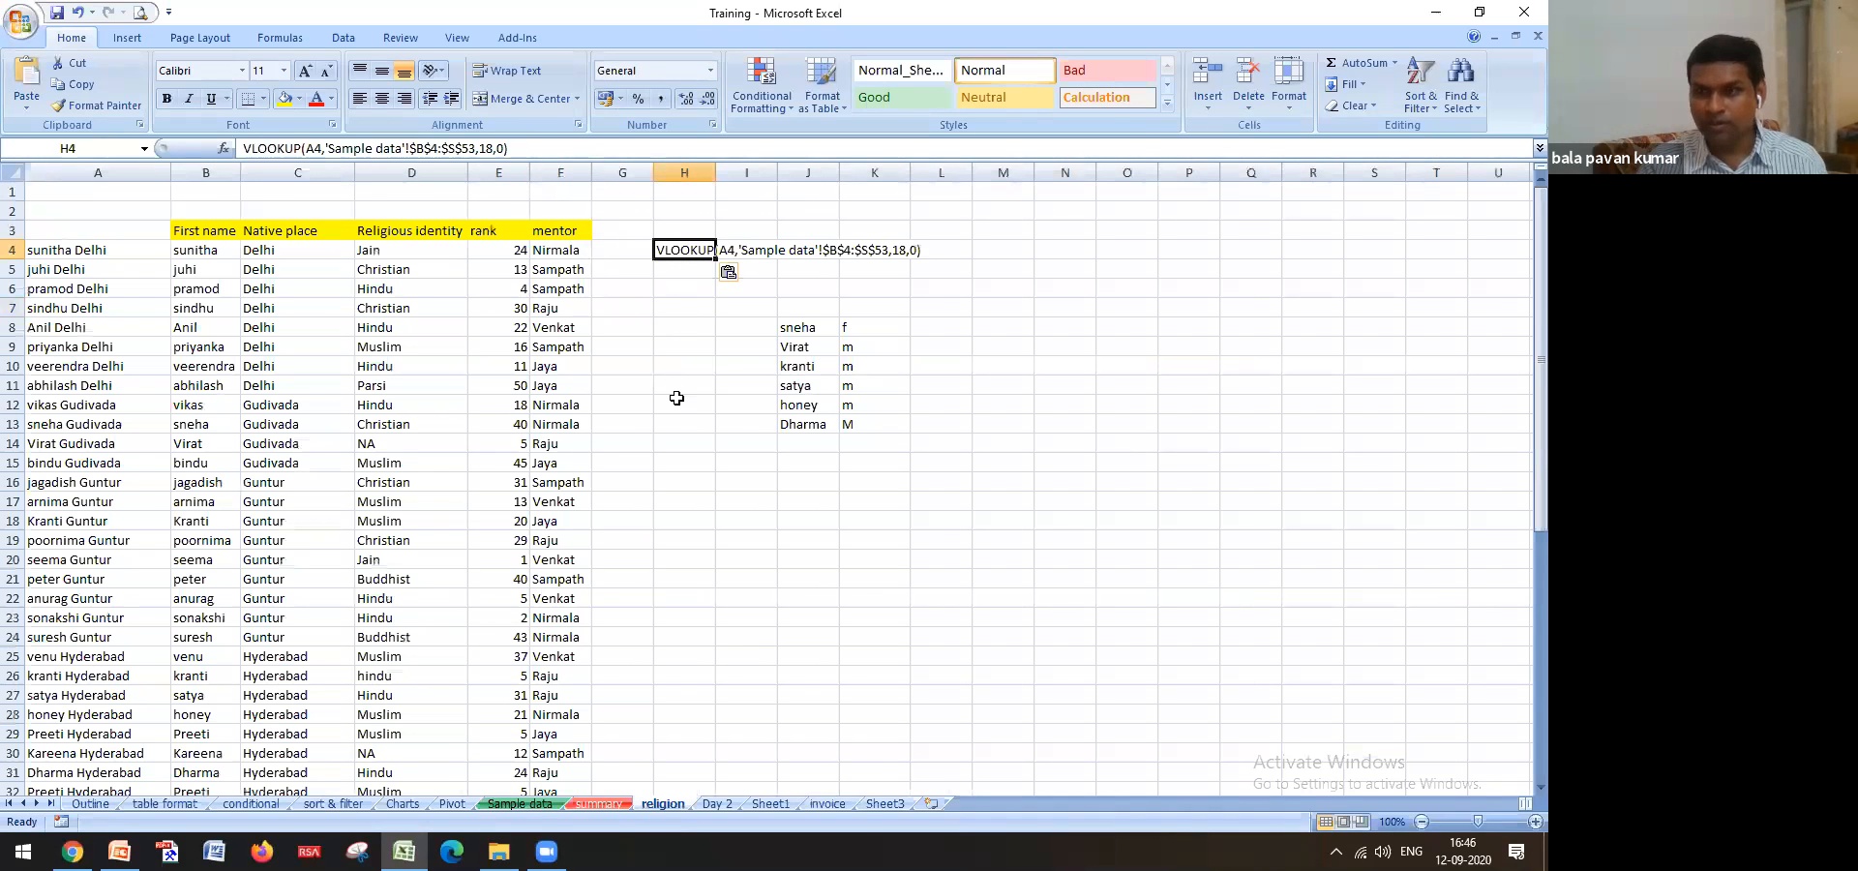
pyautogui.click(678, 295)
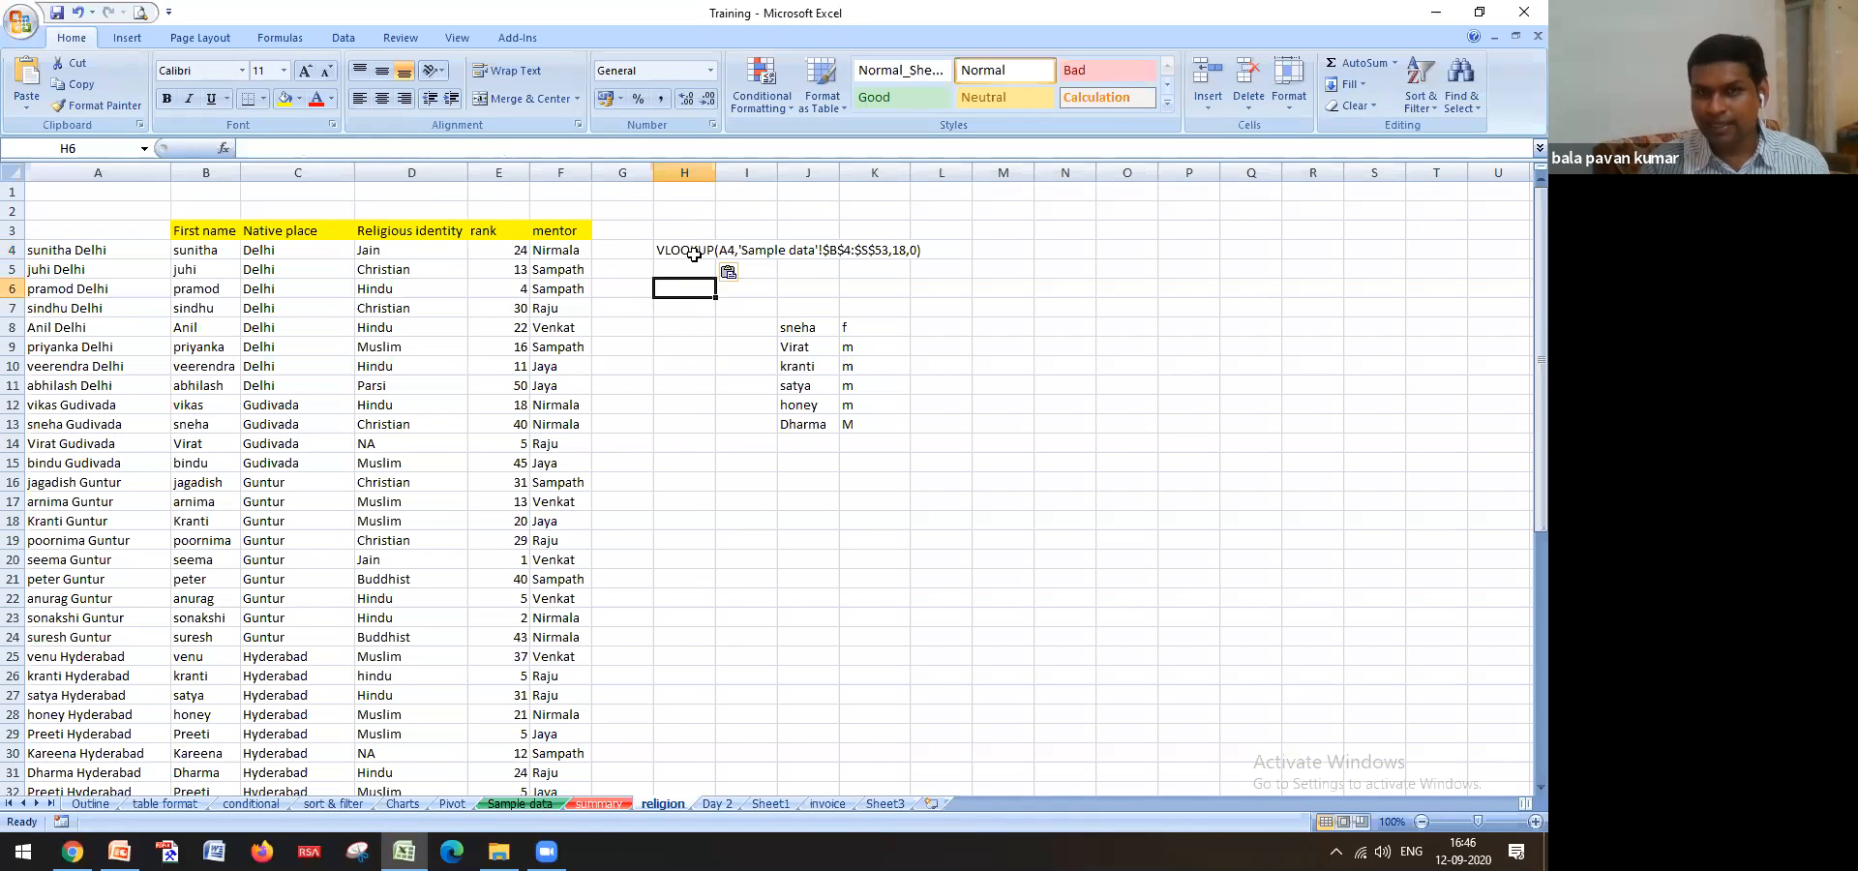
pyautogui.click(694, 254)
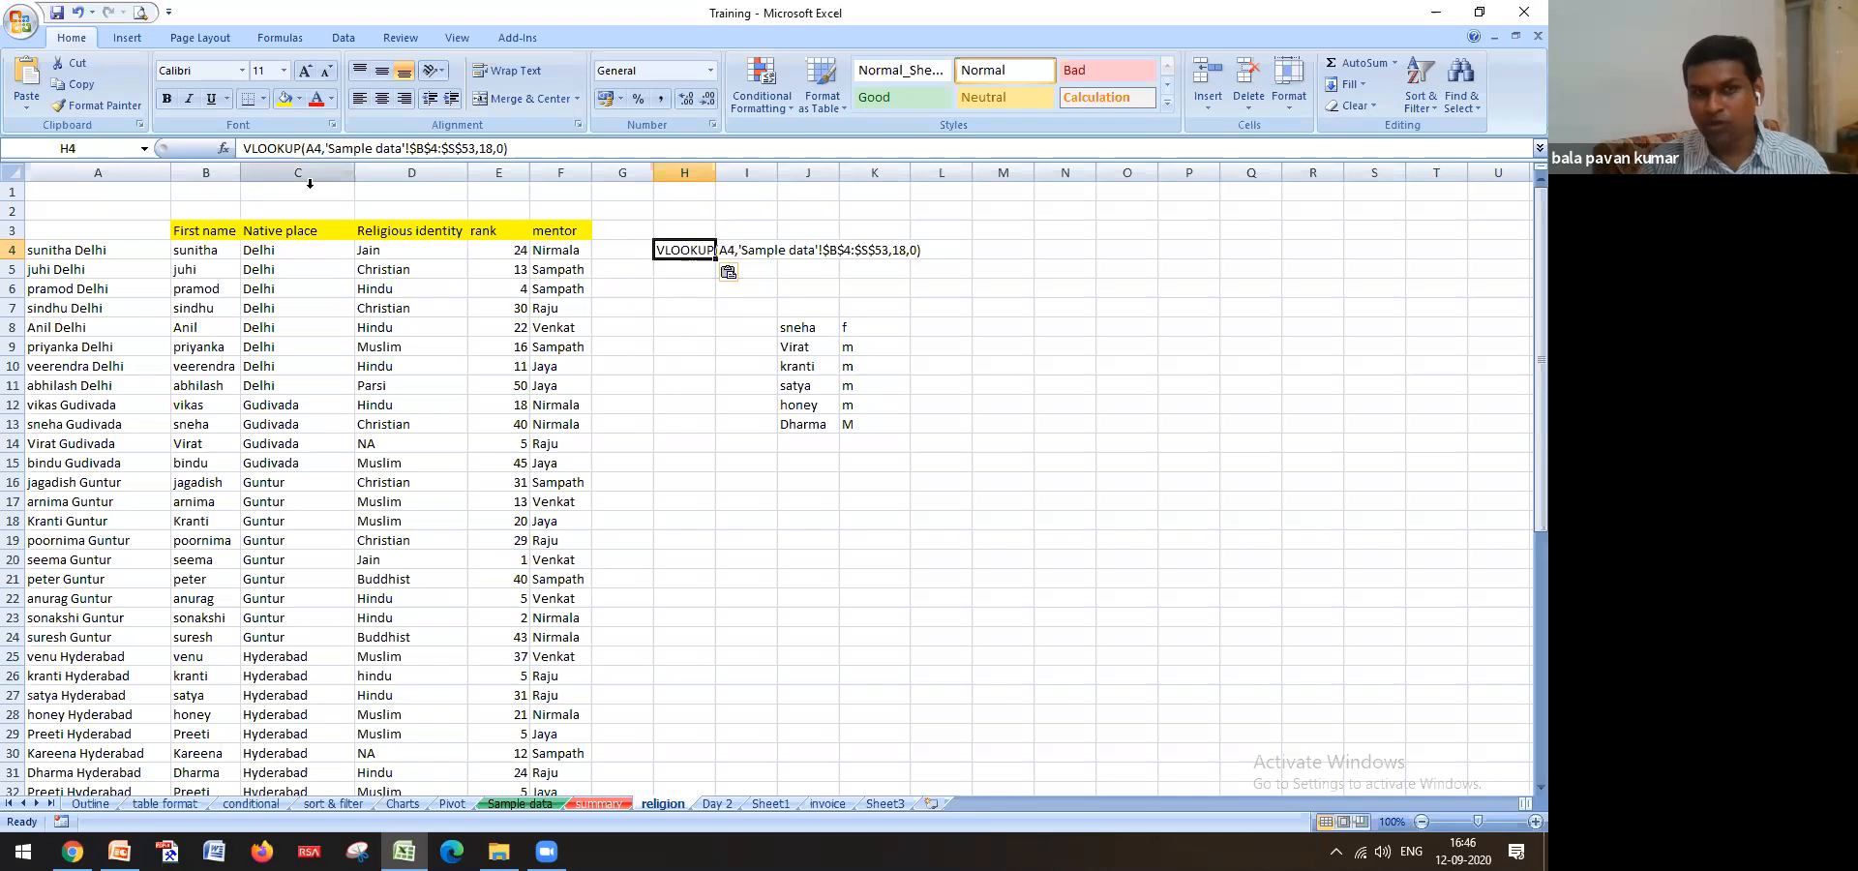
# Let H4 calculate to Nirmala, then remove its equals sign to leave plain VLOOKUP text
pyautogui.doubleClick(658, 250)
pyautogui.press('Return')
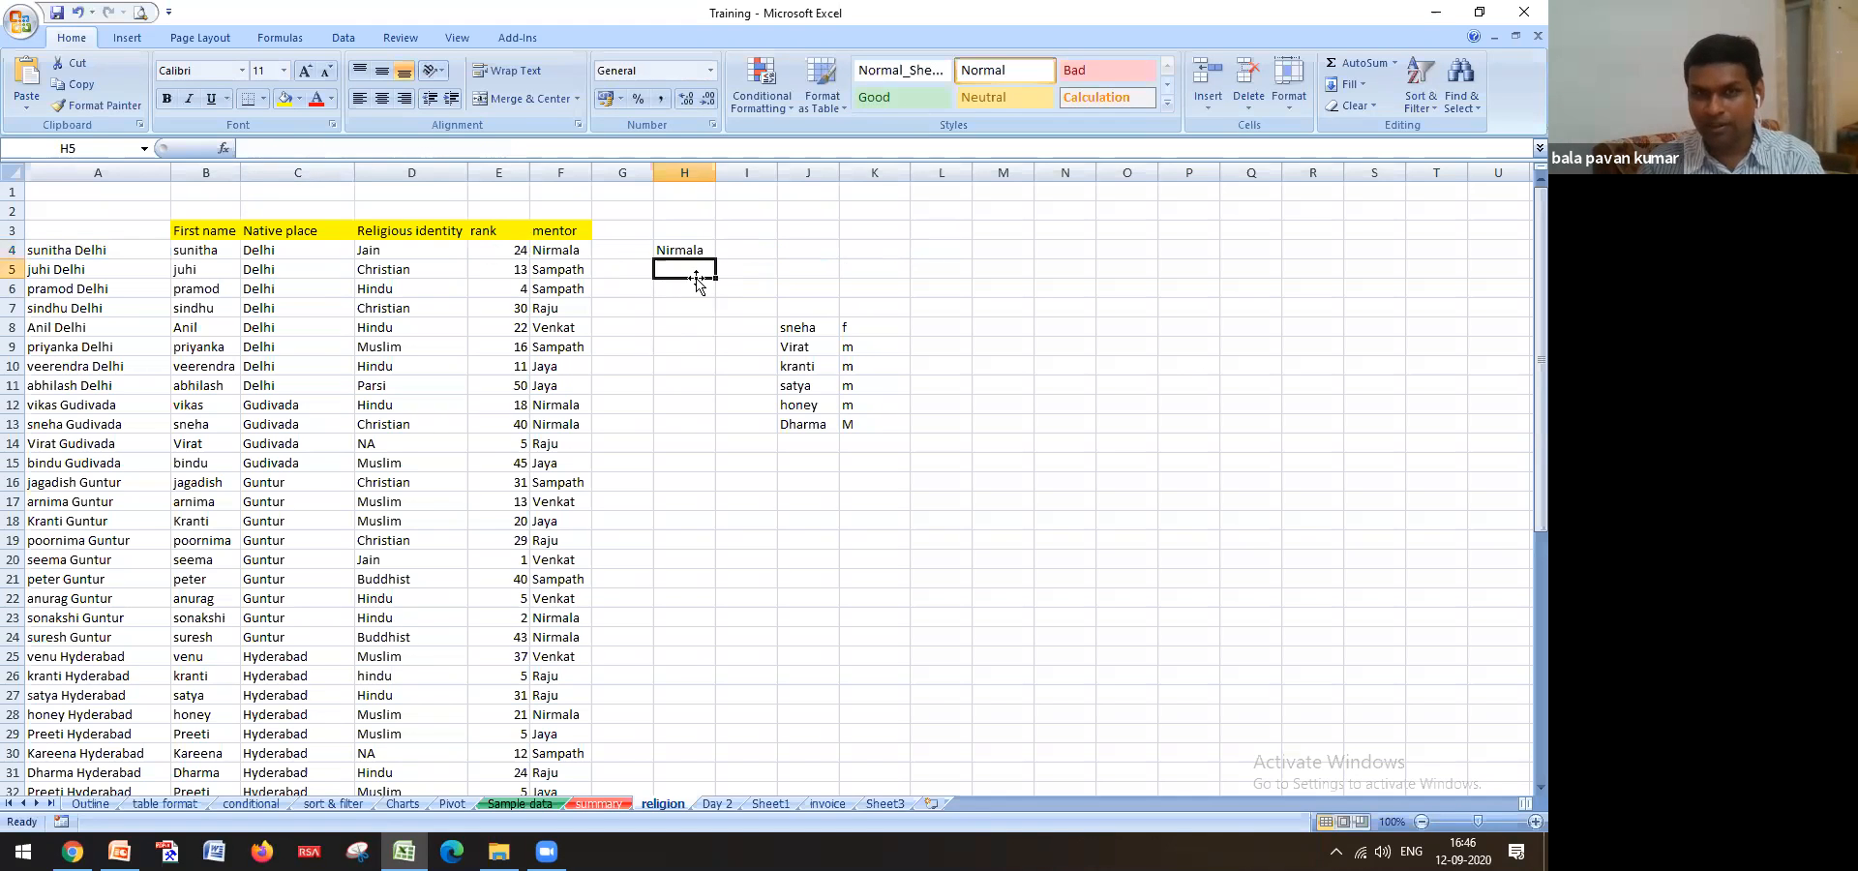
pyautogui.press('Up')
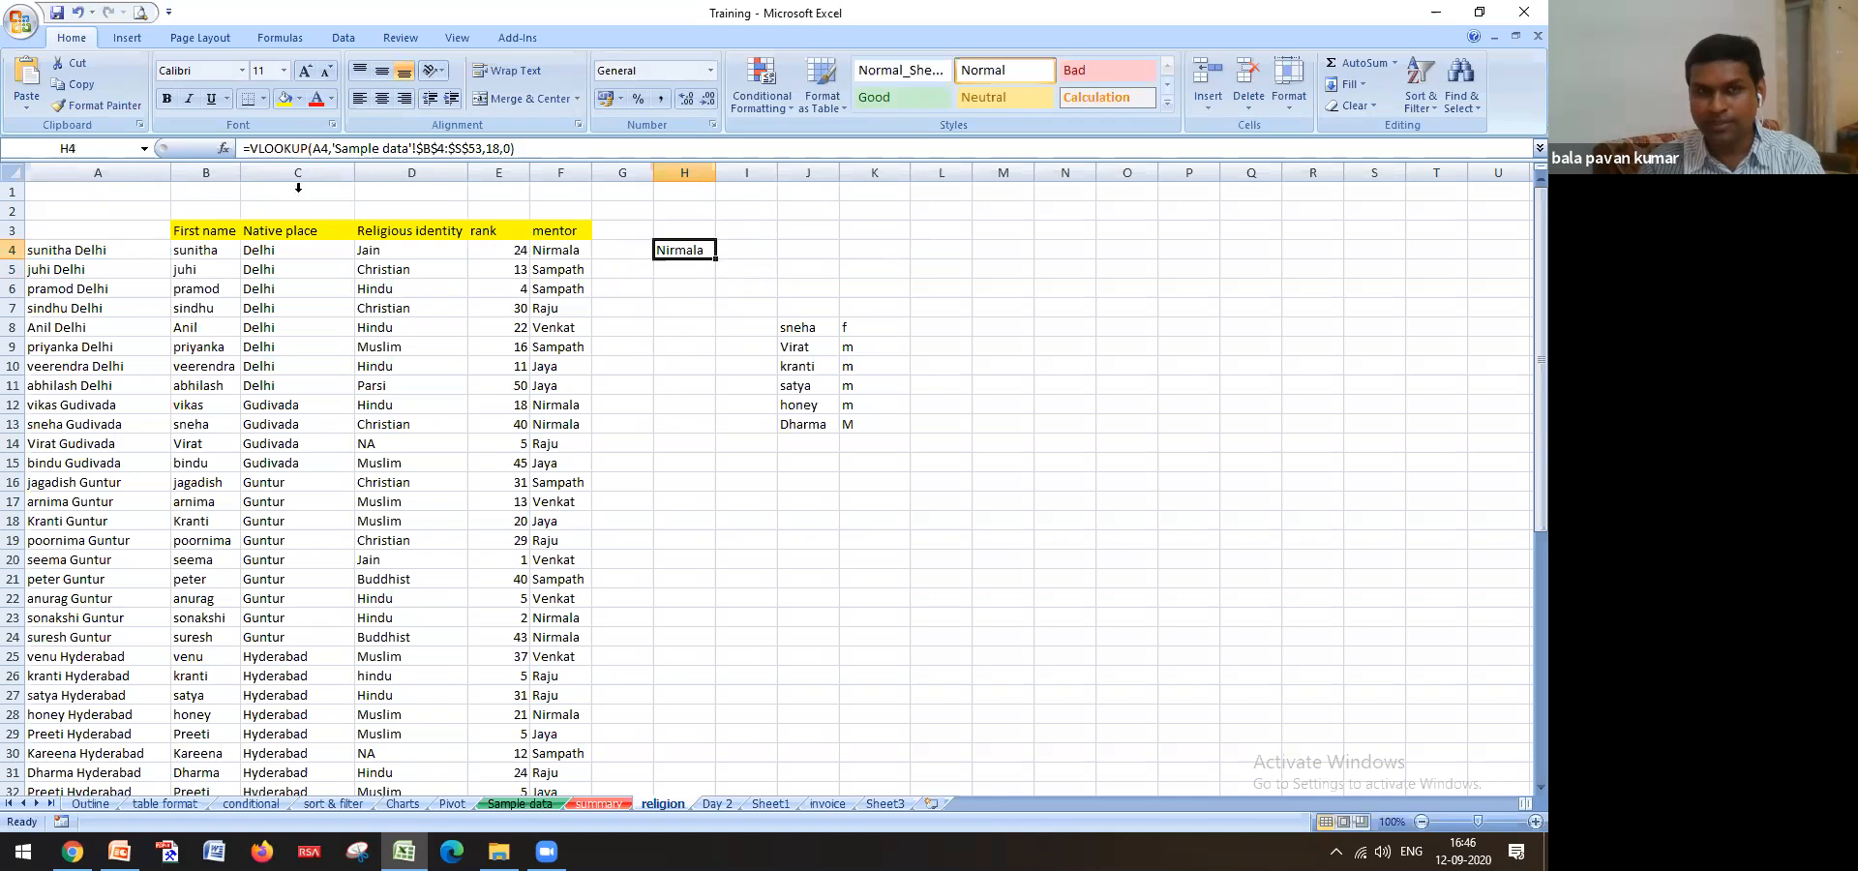
pyautogui.click(250, 147)
pyautogui.press('BackSpace')
pyautogui.press('Return')
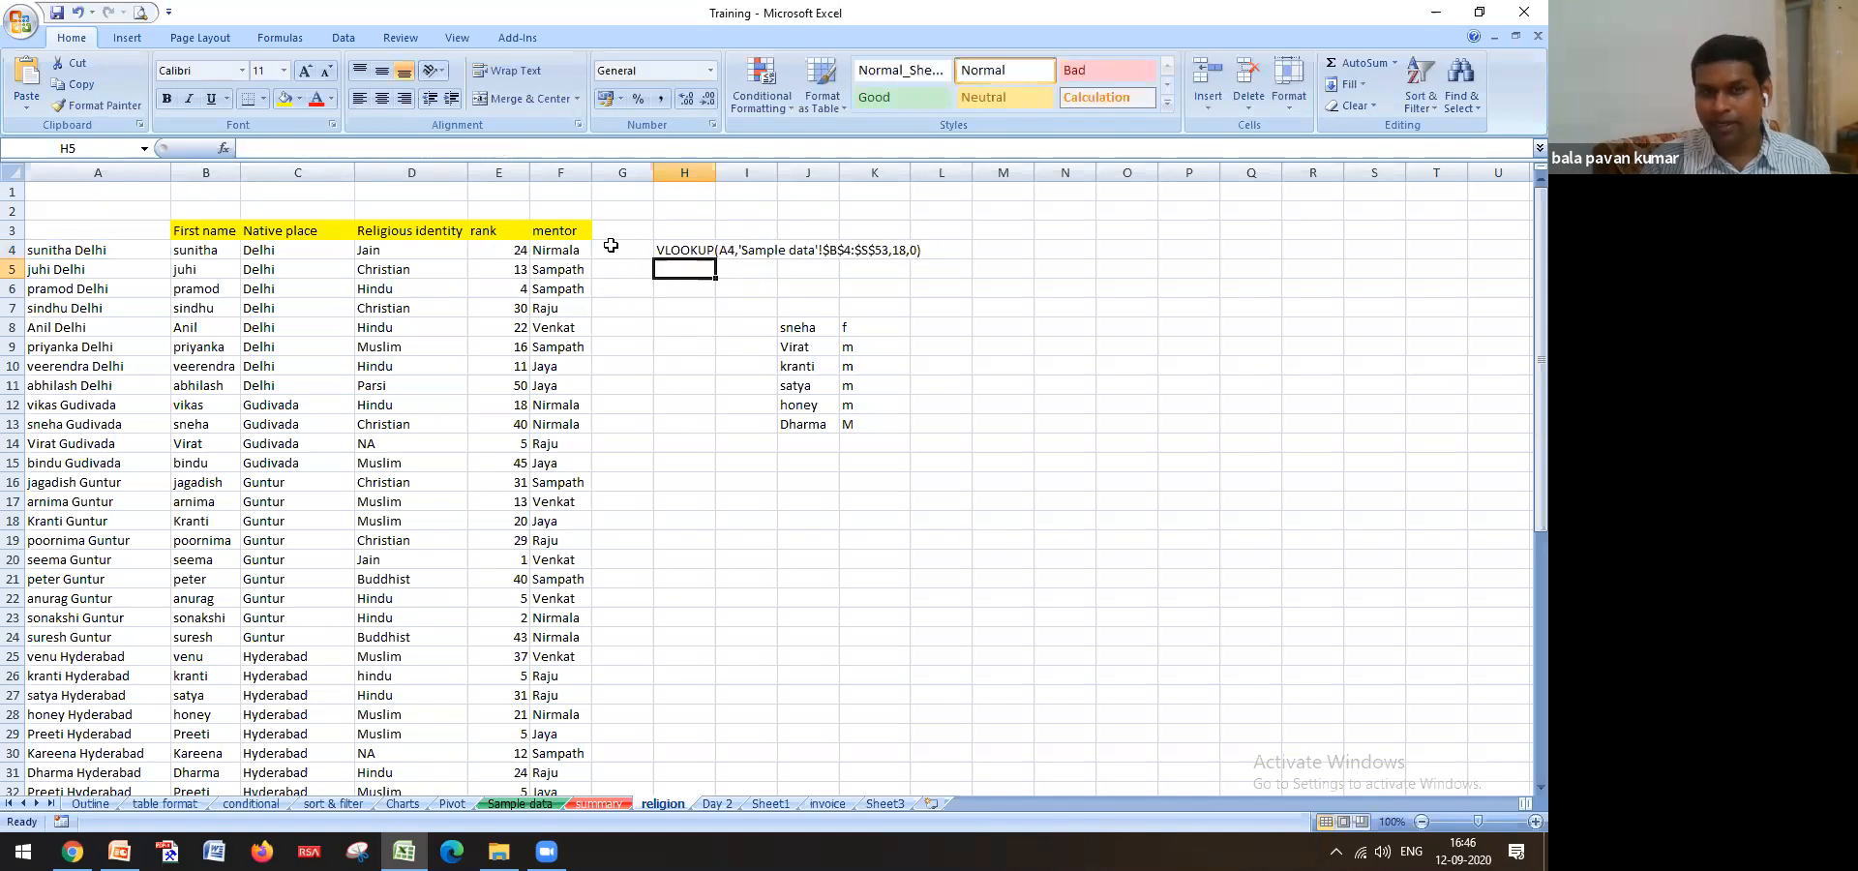
pyautogui.click(696, 252)
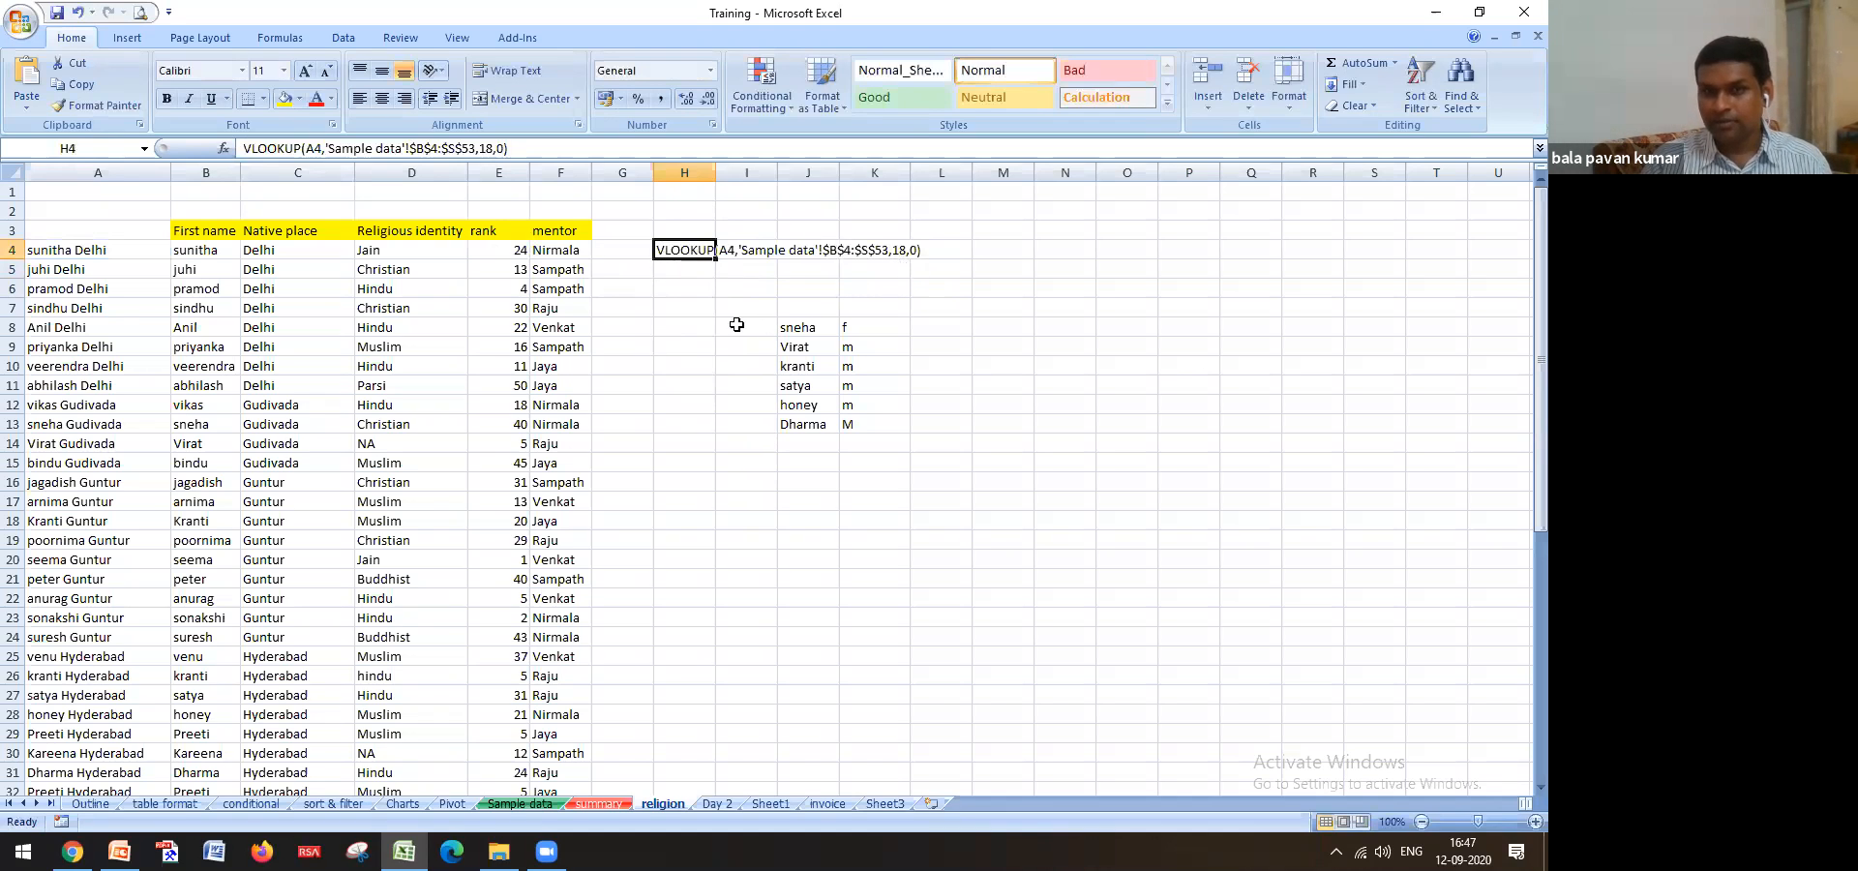
pyautogui.click(578, 807)
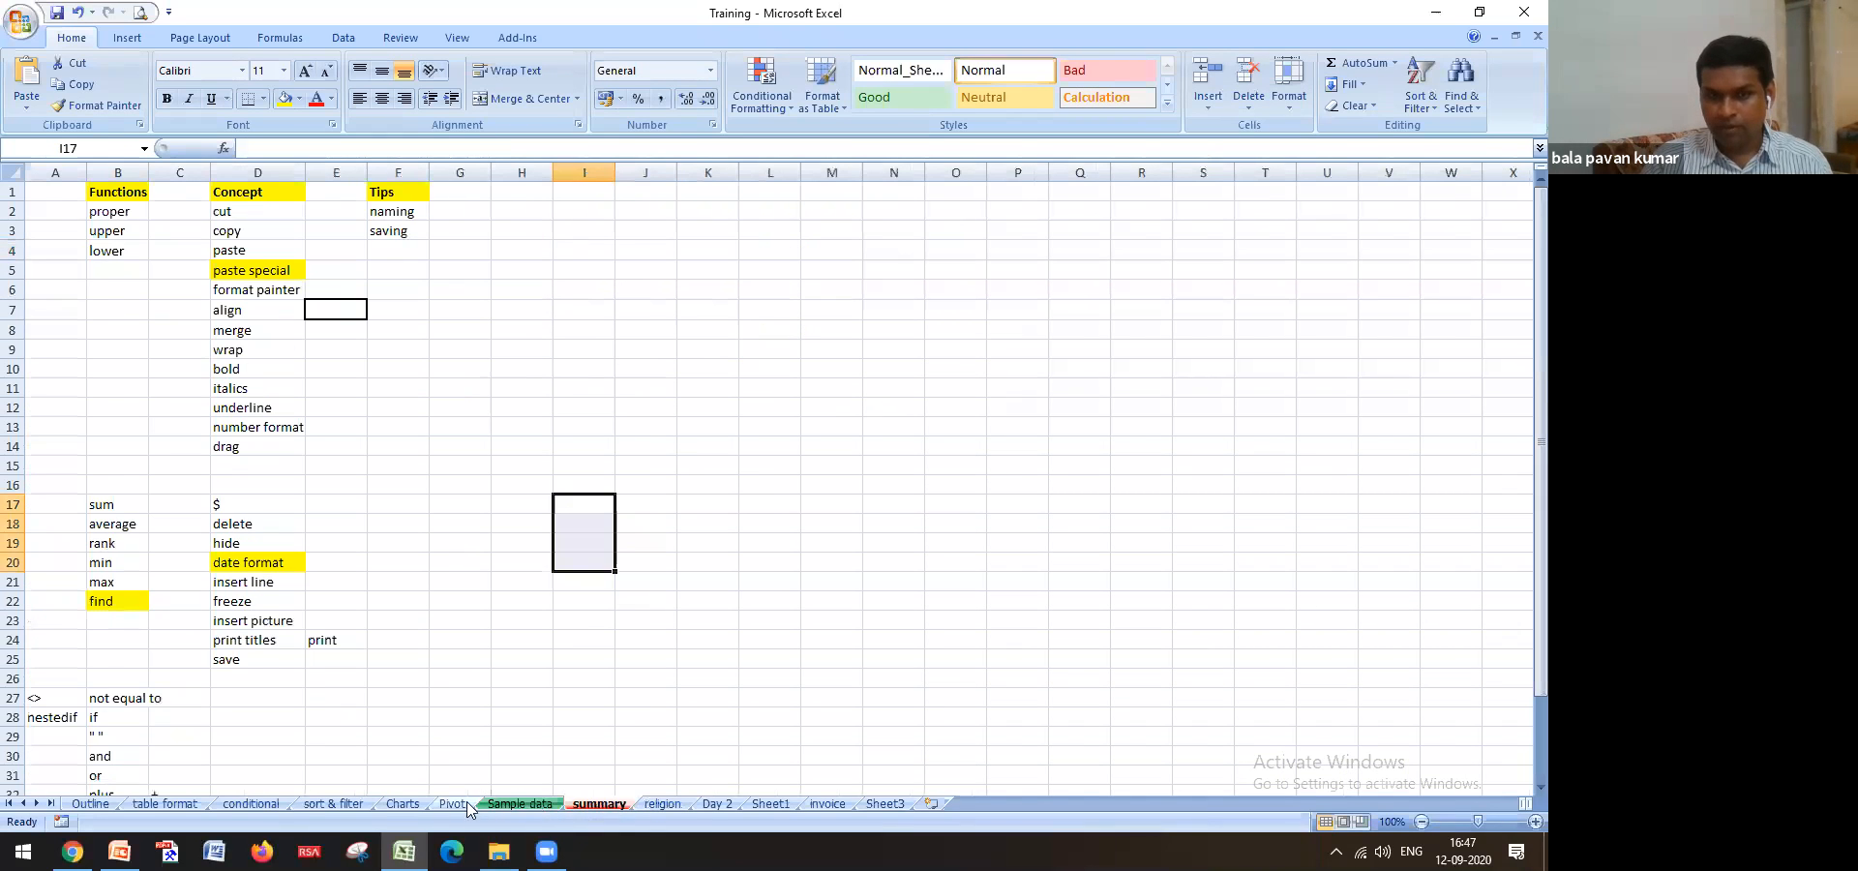
pyautogui.click(90, 805)
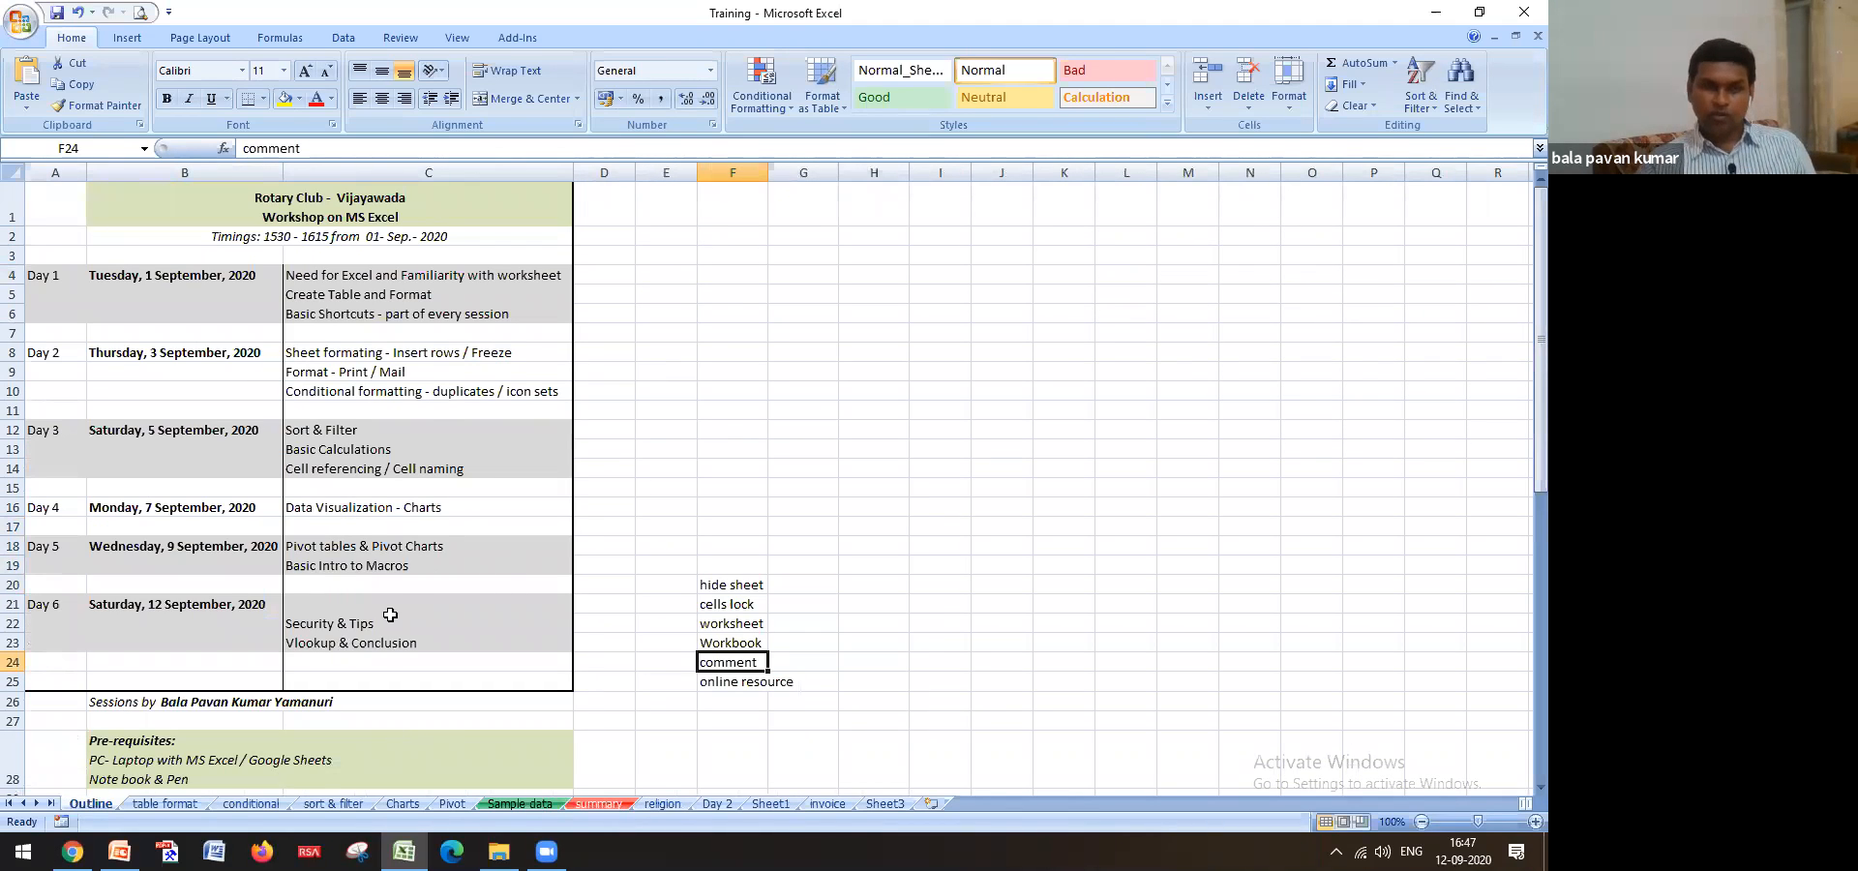
pyautogui.click(326, 644)
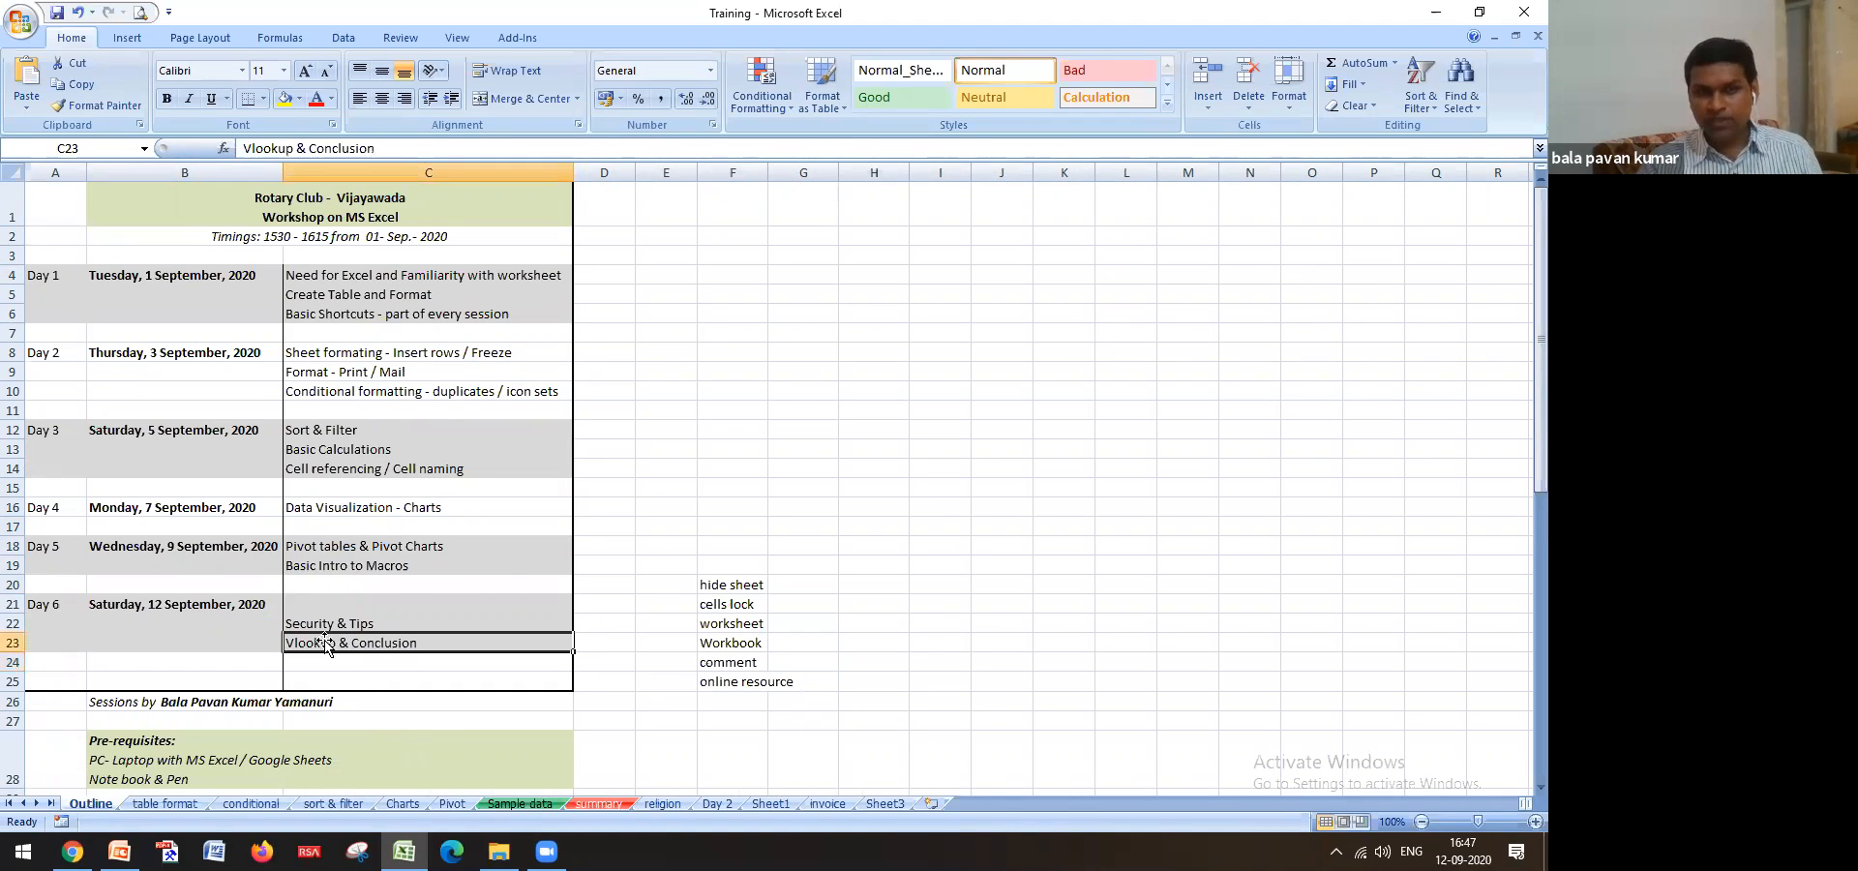
pyautogui.click(601, 805)
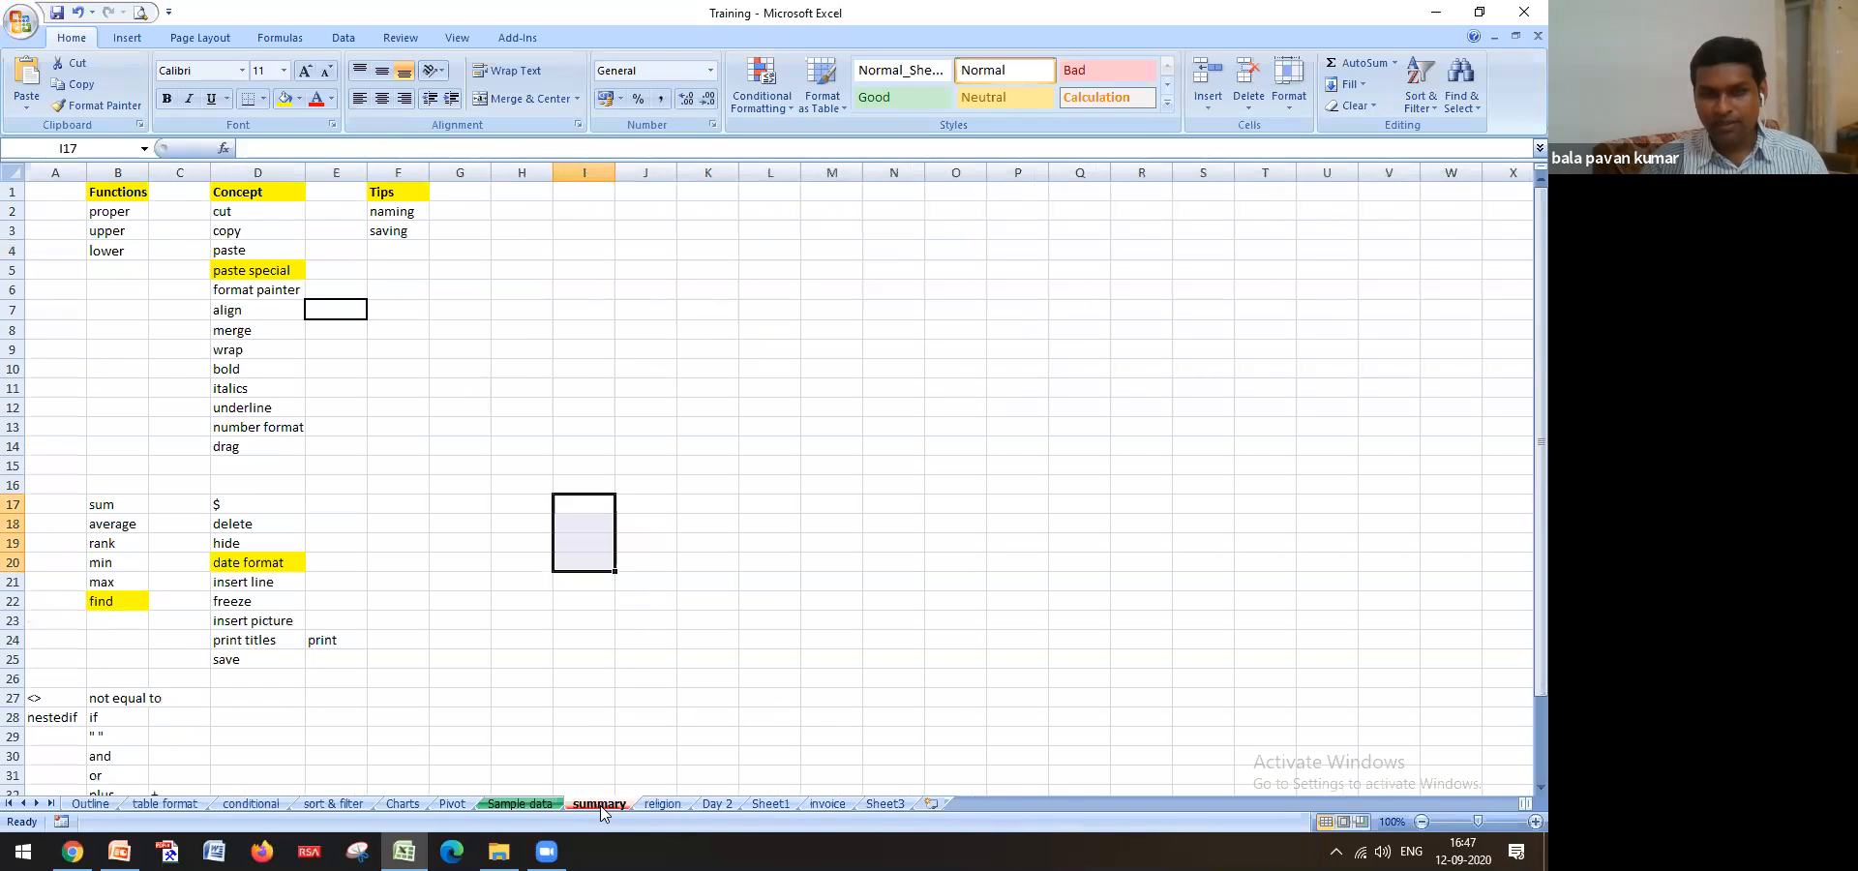
pyautogui.click(529, 805)
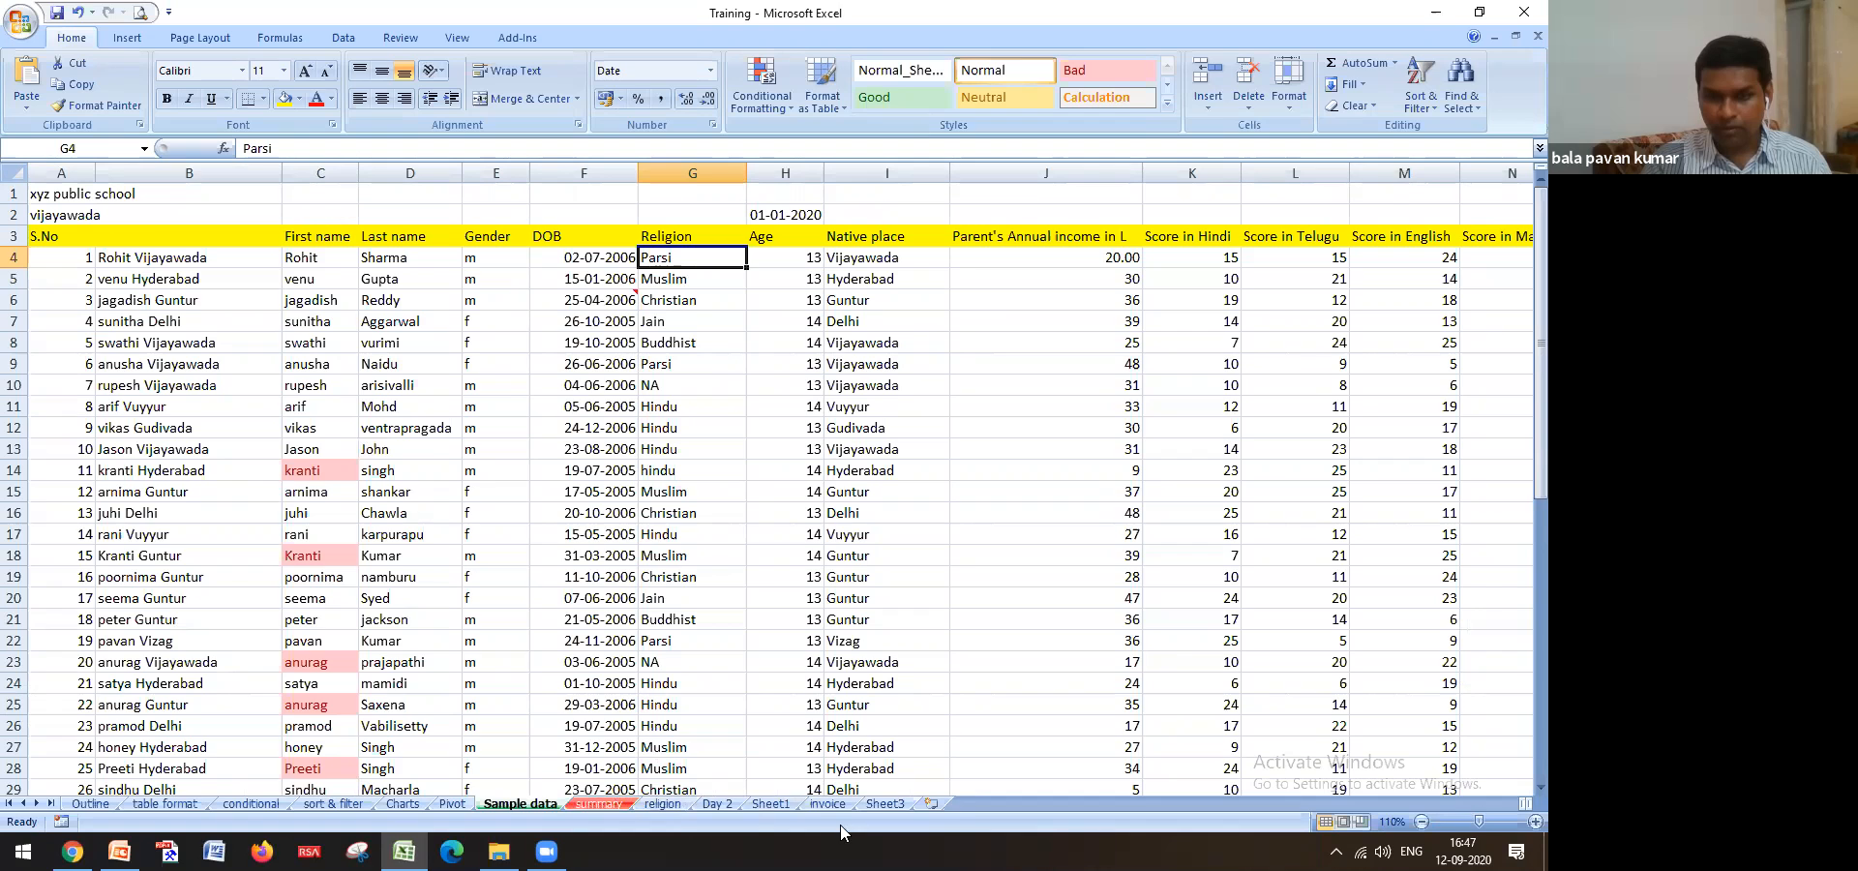
pyautogui.click(664, 805)
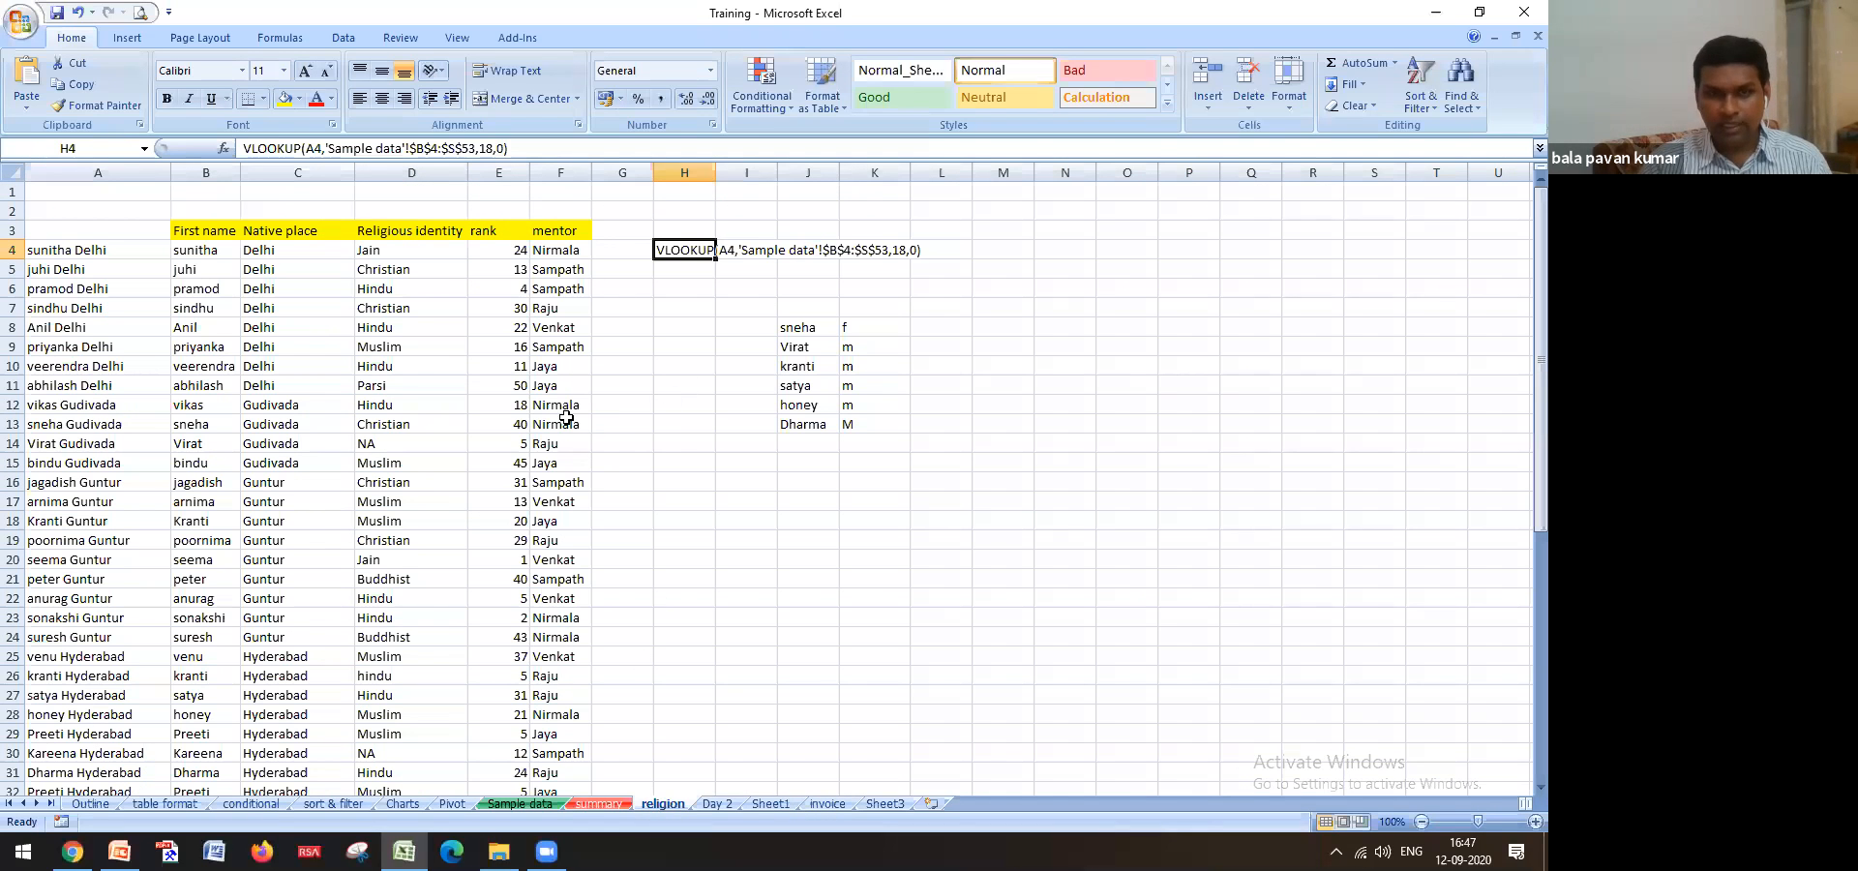
pyautogui.moveTo(802, 327); pyautogui.dragTo(825, 422)
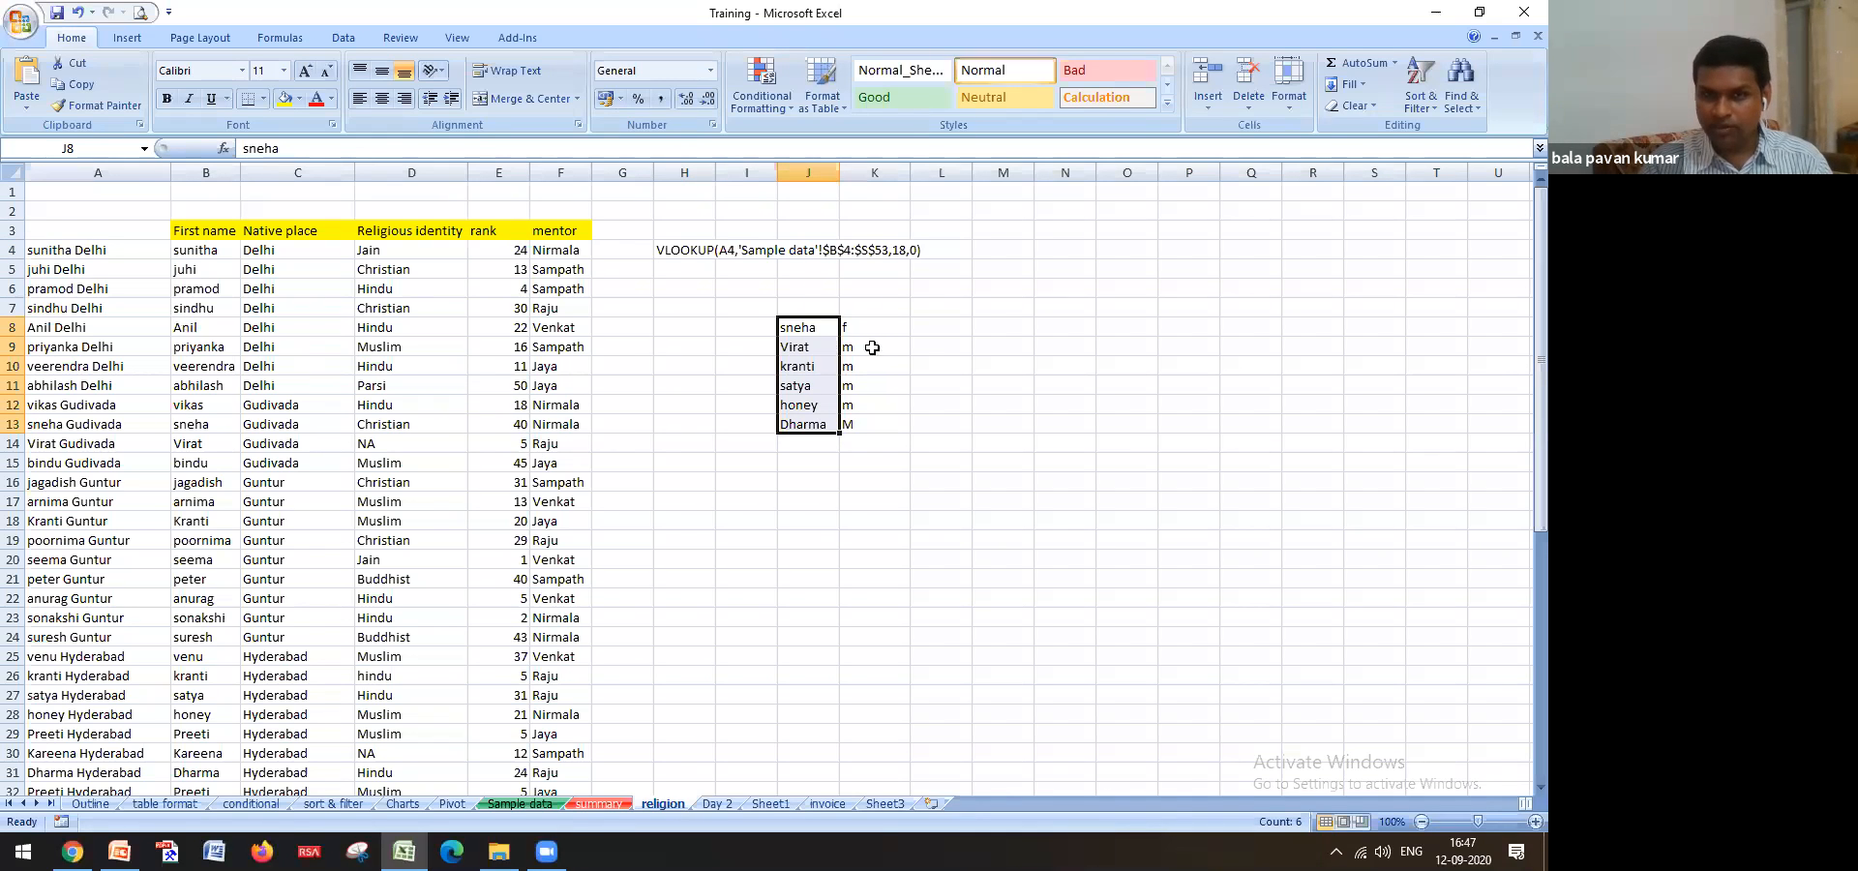
pyautogui.click(927, 333)
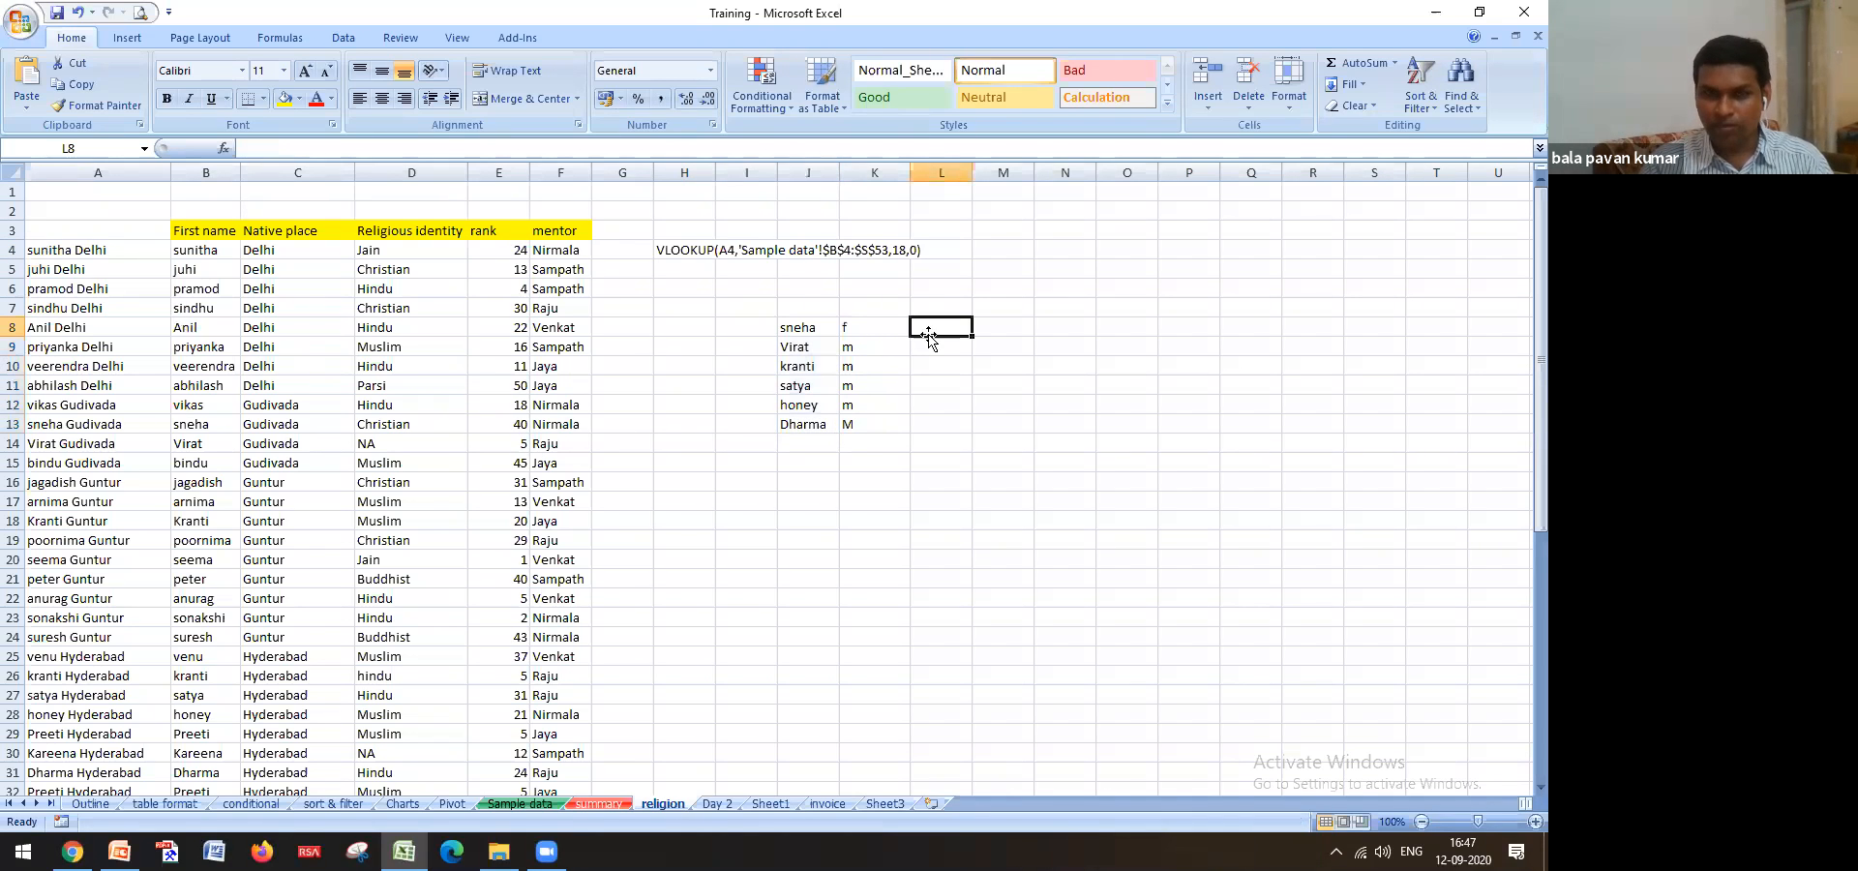
pyautogui.click(811, 334)
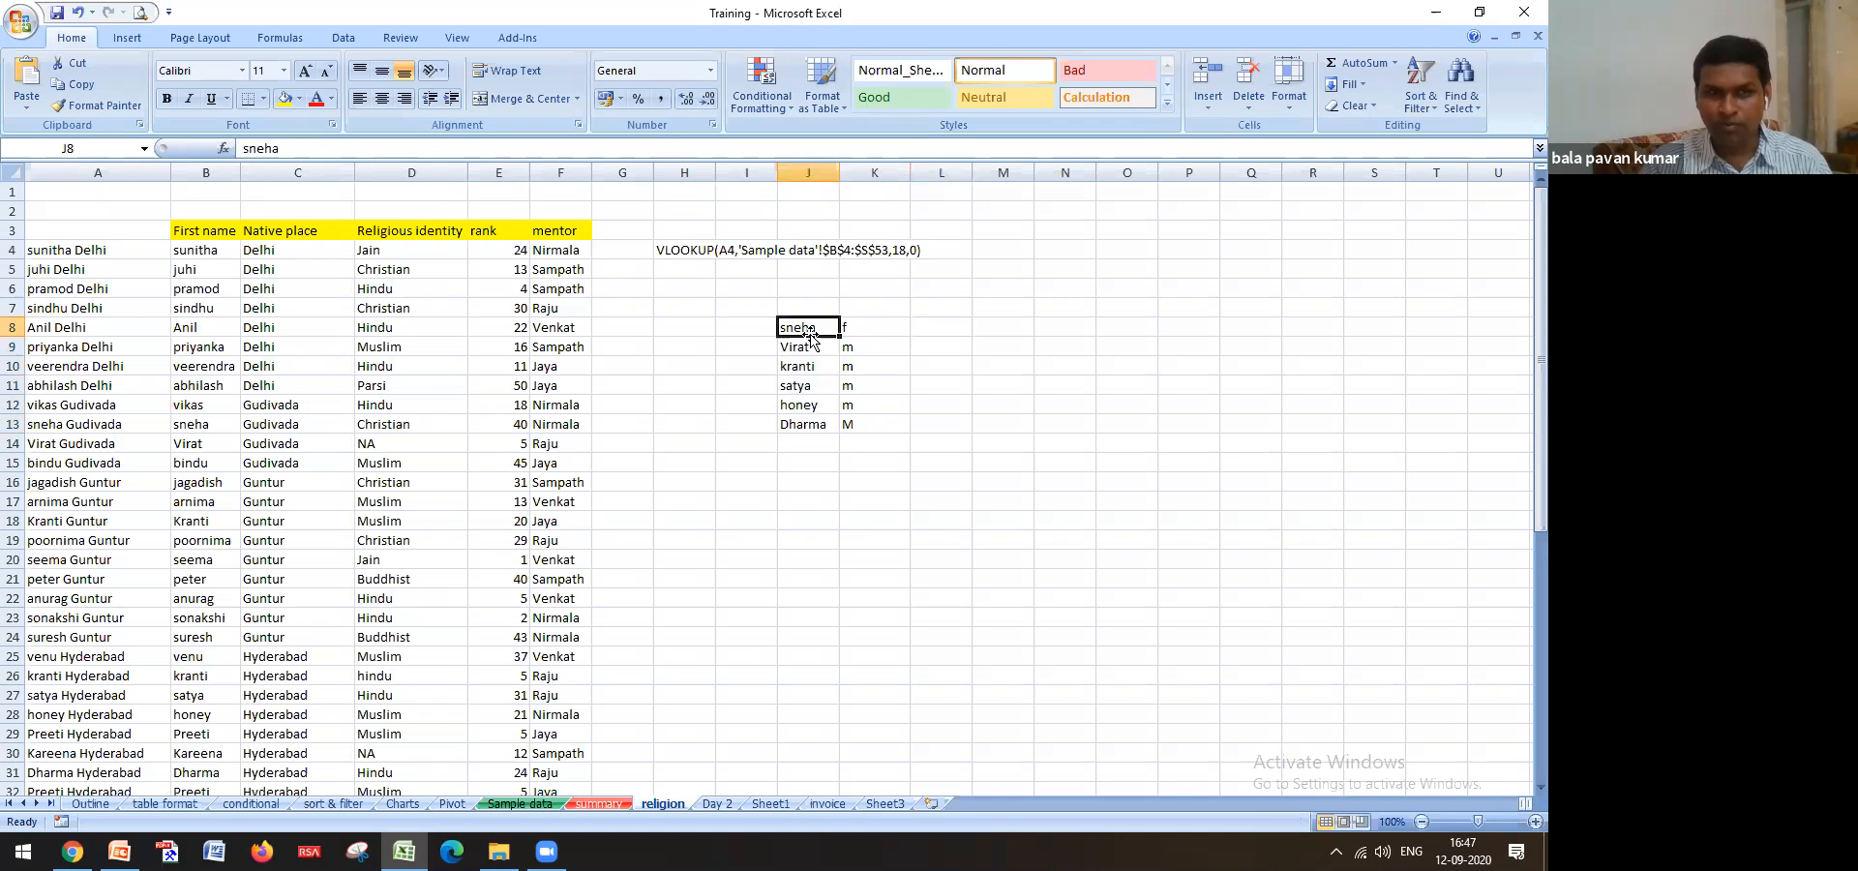
pyautogui.click(209, 426)
pyautogui.click(277, 423)
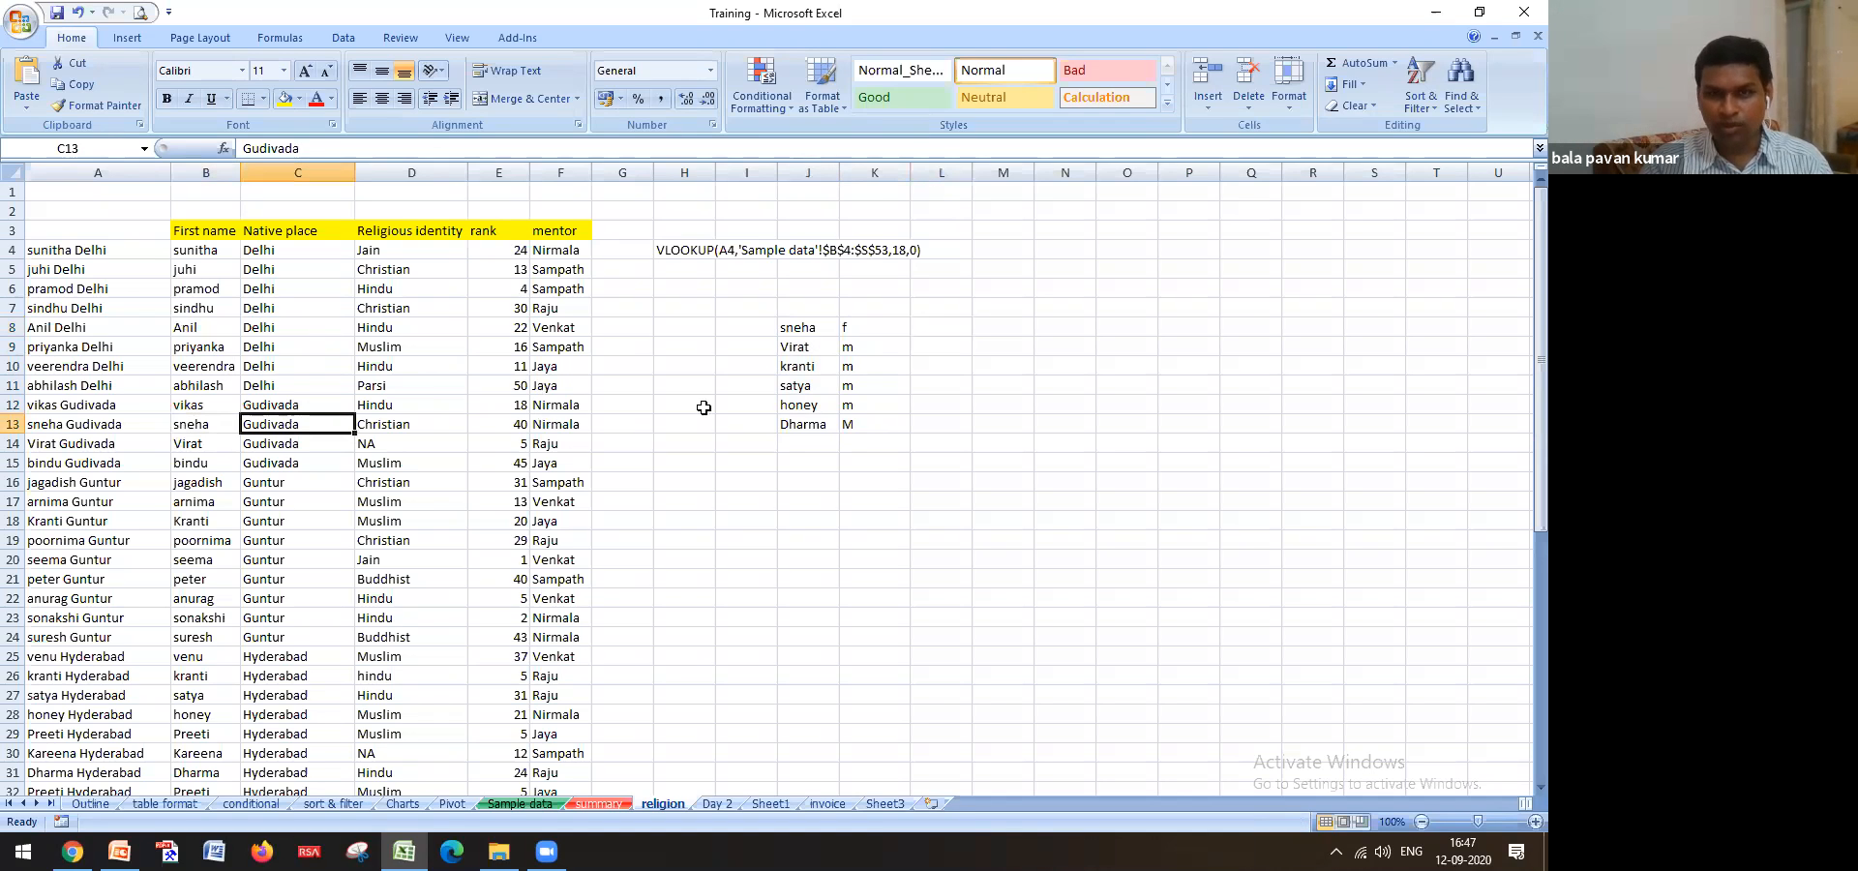
pyautogui.click(880, 330)
pyautogui.doubleClick(880, 330)
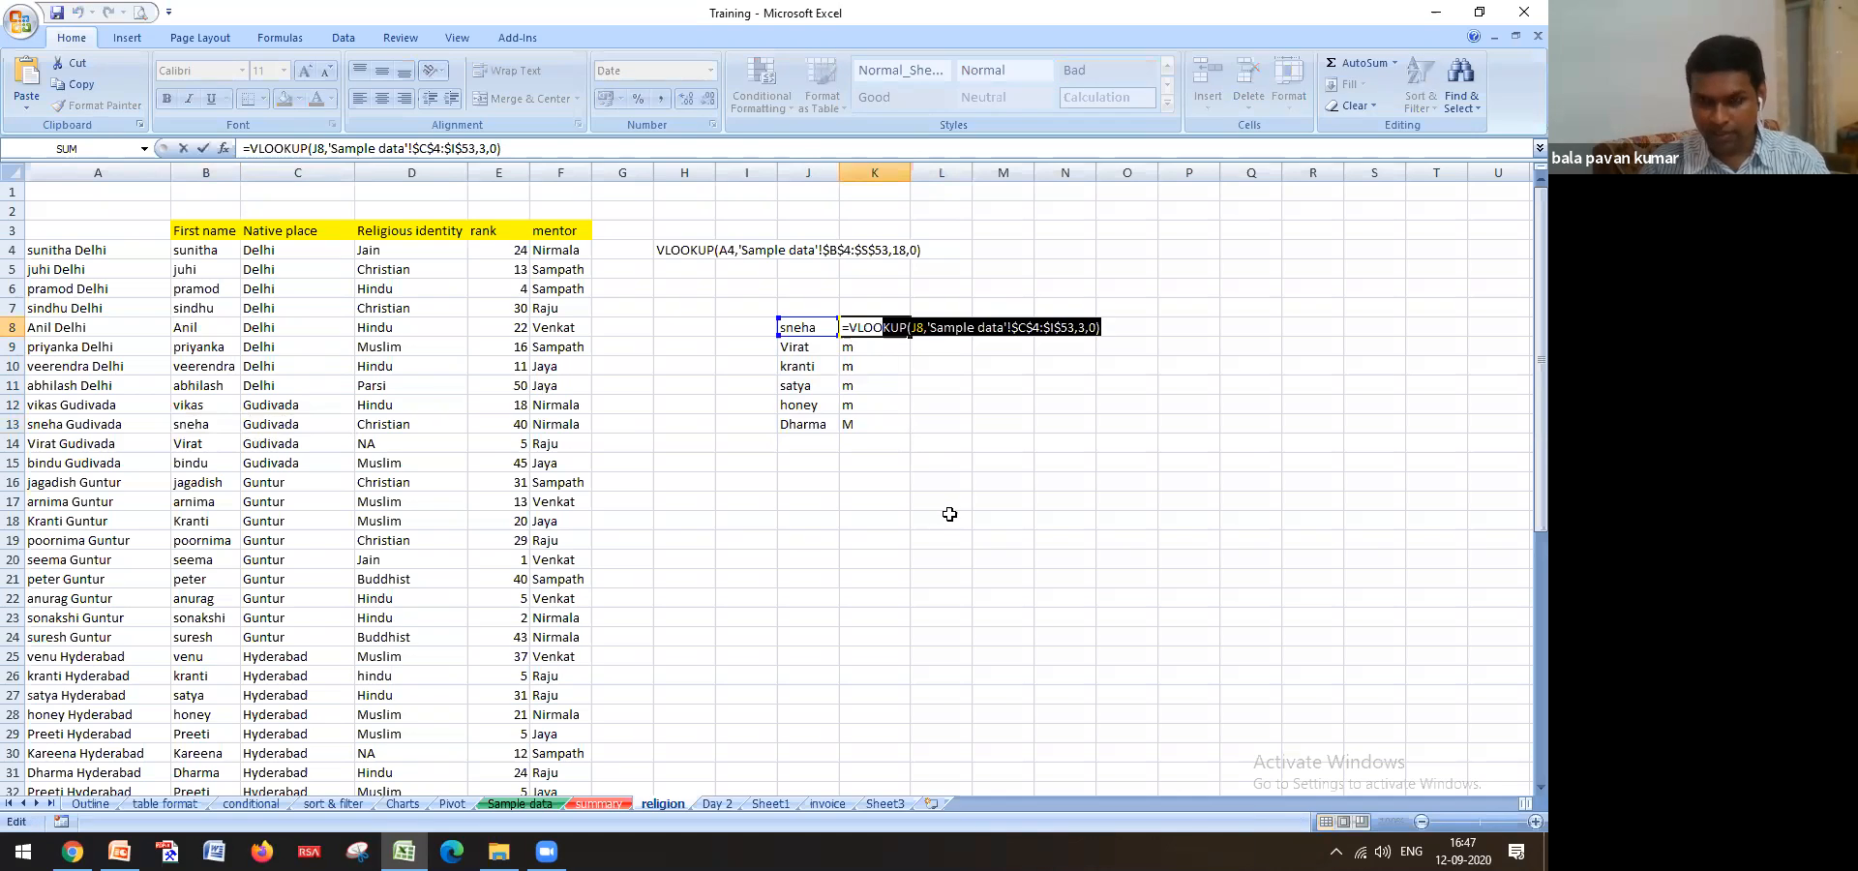
# Clear K8:K13 and start a VLOOKUP in K8 on J8 over B4:C53
pyautogui.press('Escape')
pyautogui.moveTo(871, 329); pyautogui.dragTo(876, 465)
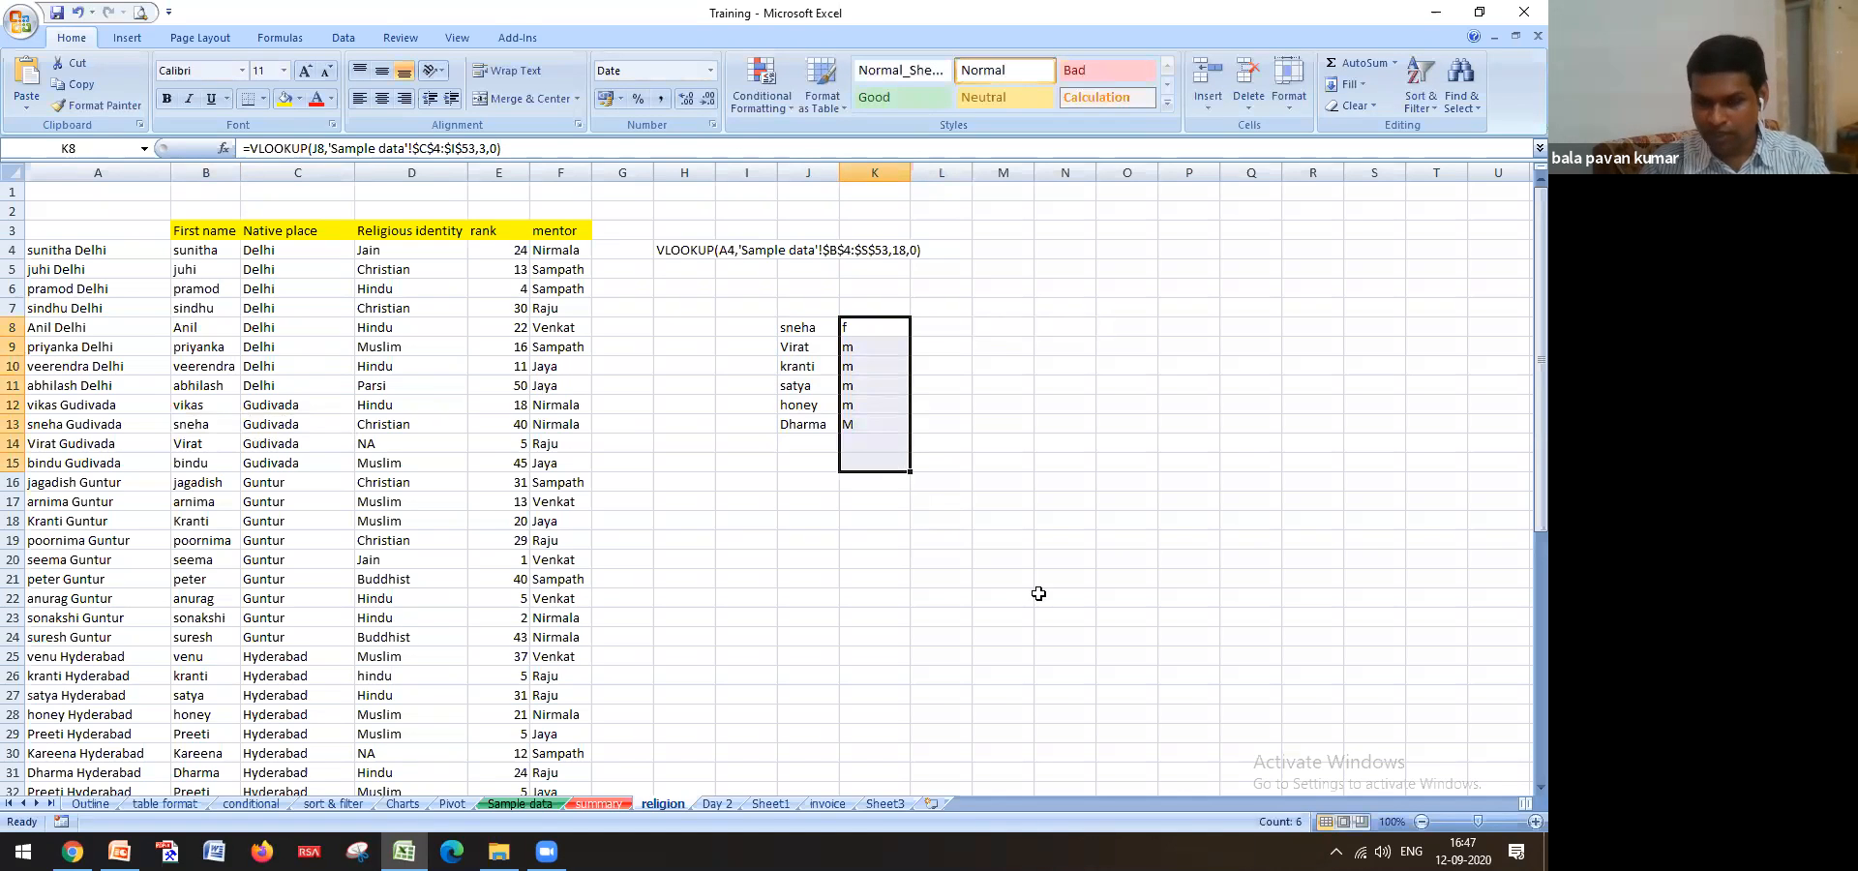
pyautogui.press('Delete')
pyautogui.click(872, 325)
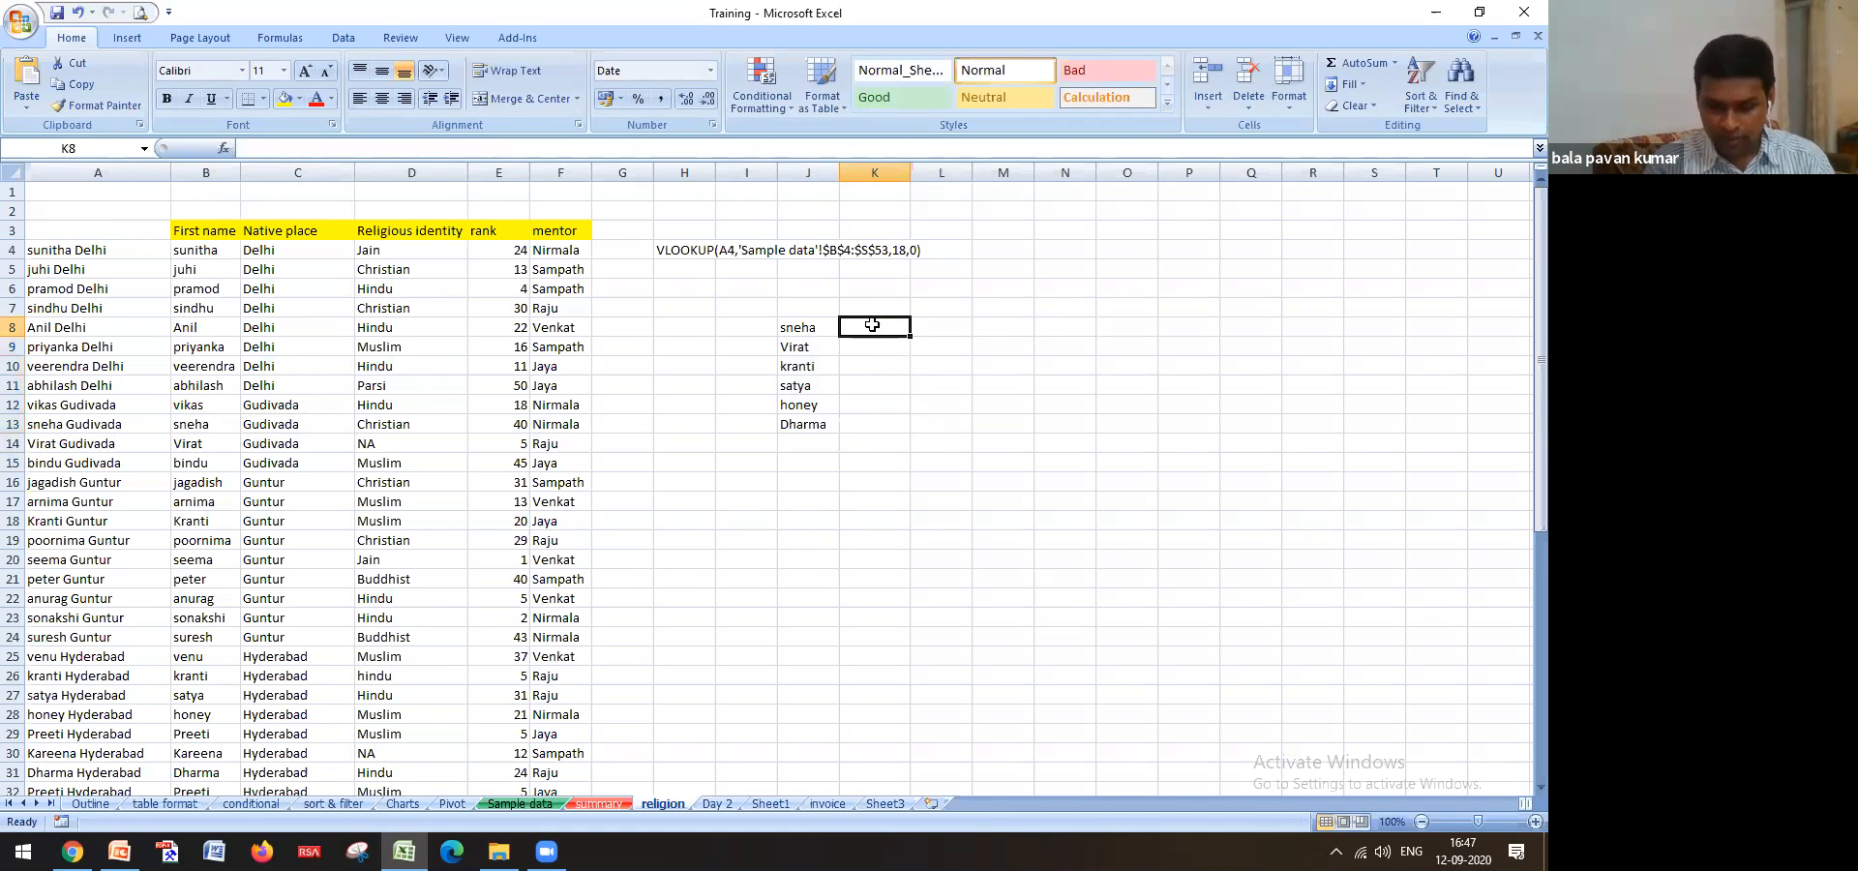
pyautogui.write('=vlo')
pyautogui.press('Tab')
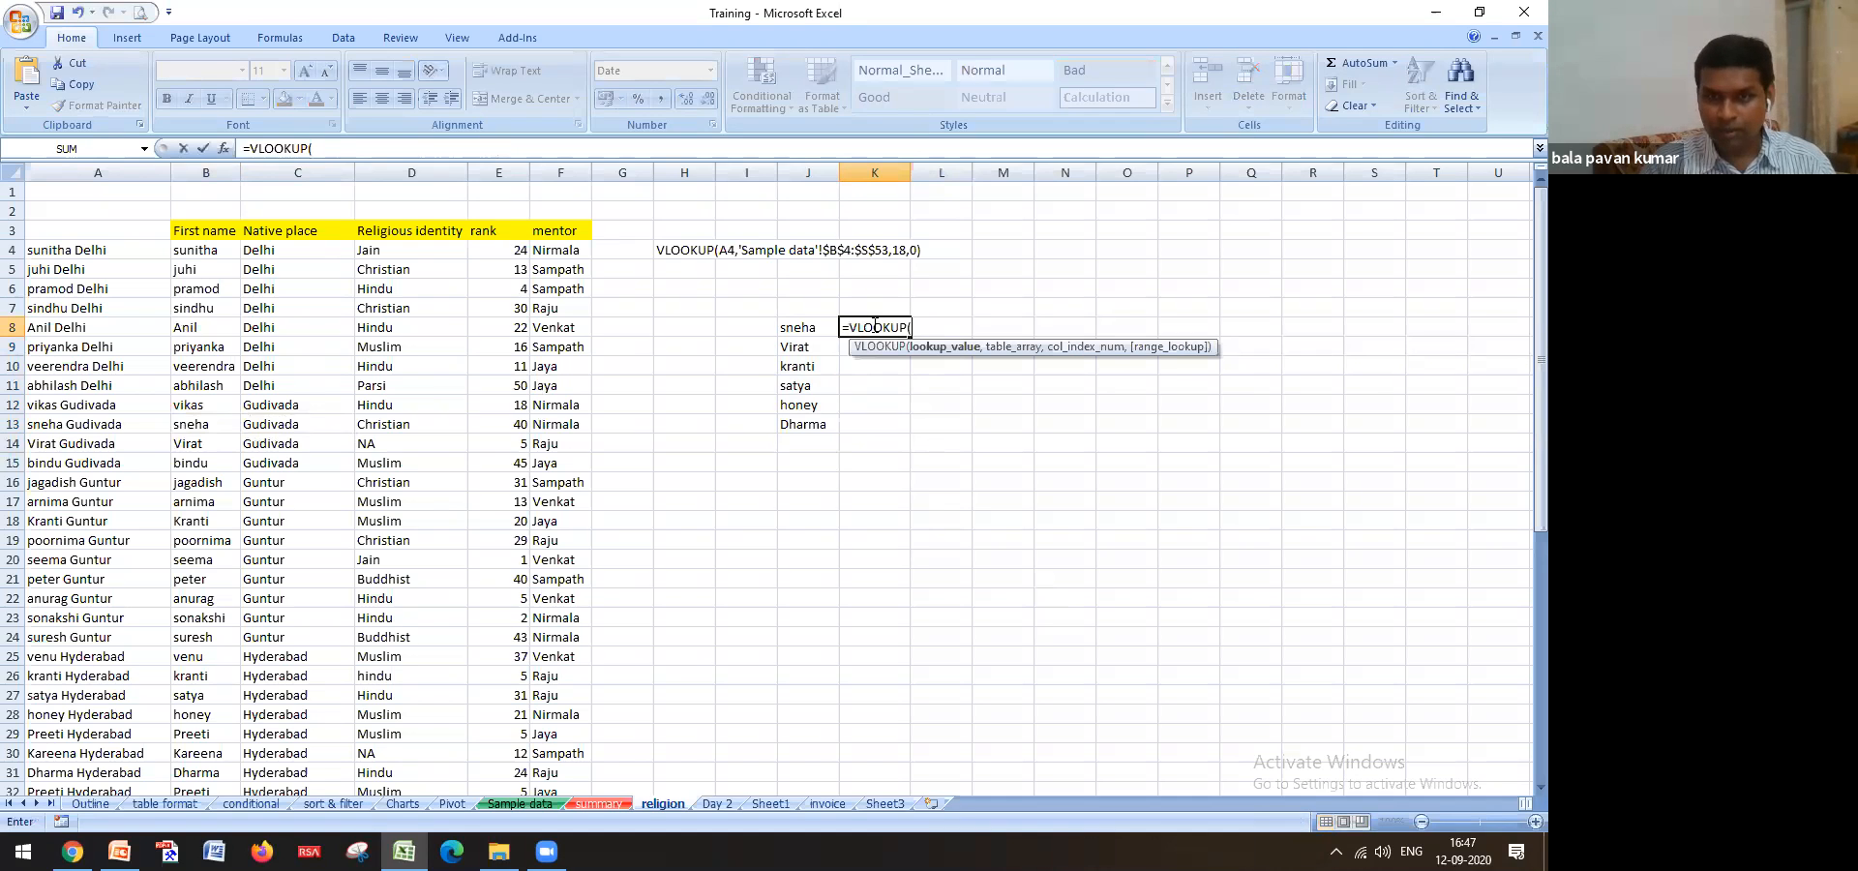
pyautogui.click(805, 325)
pyautogui.write(',')
pyautogui.click(203, 252)
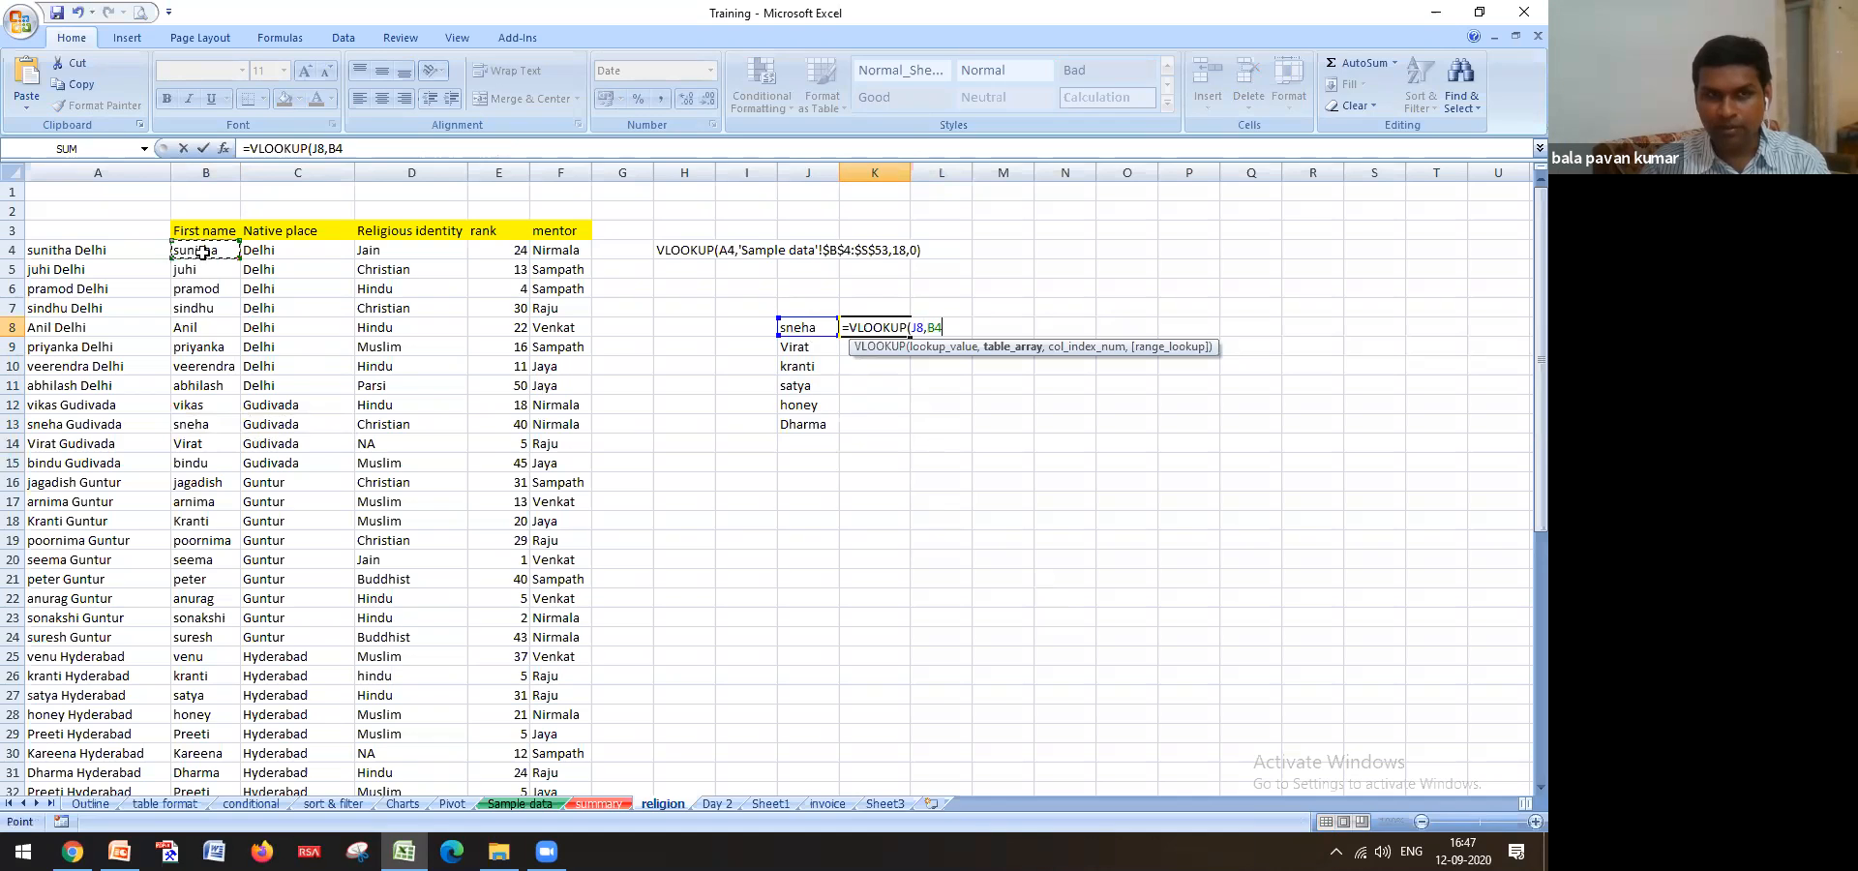
pyautogui.moveTo(207, 250); pyautogui.dragTo(266, 247)
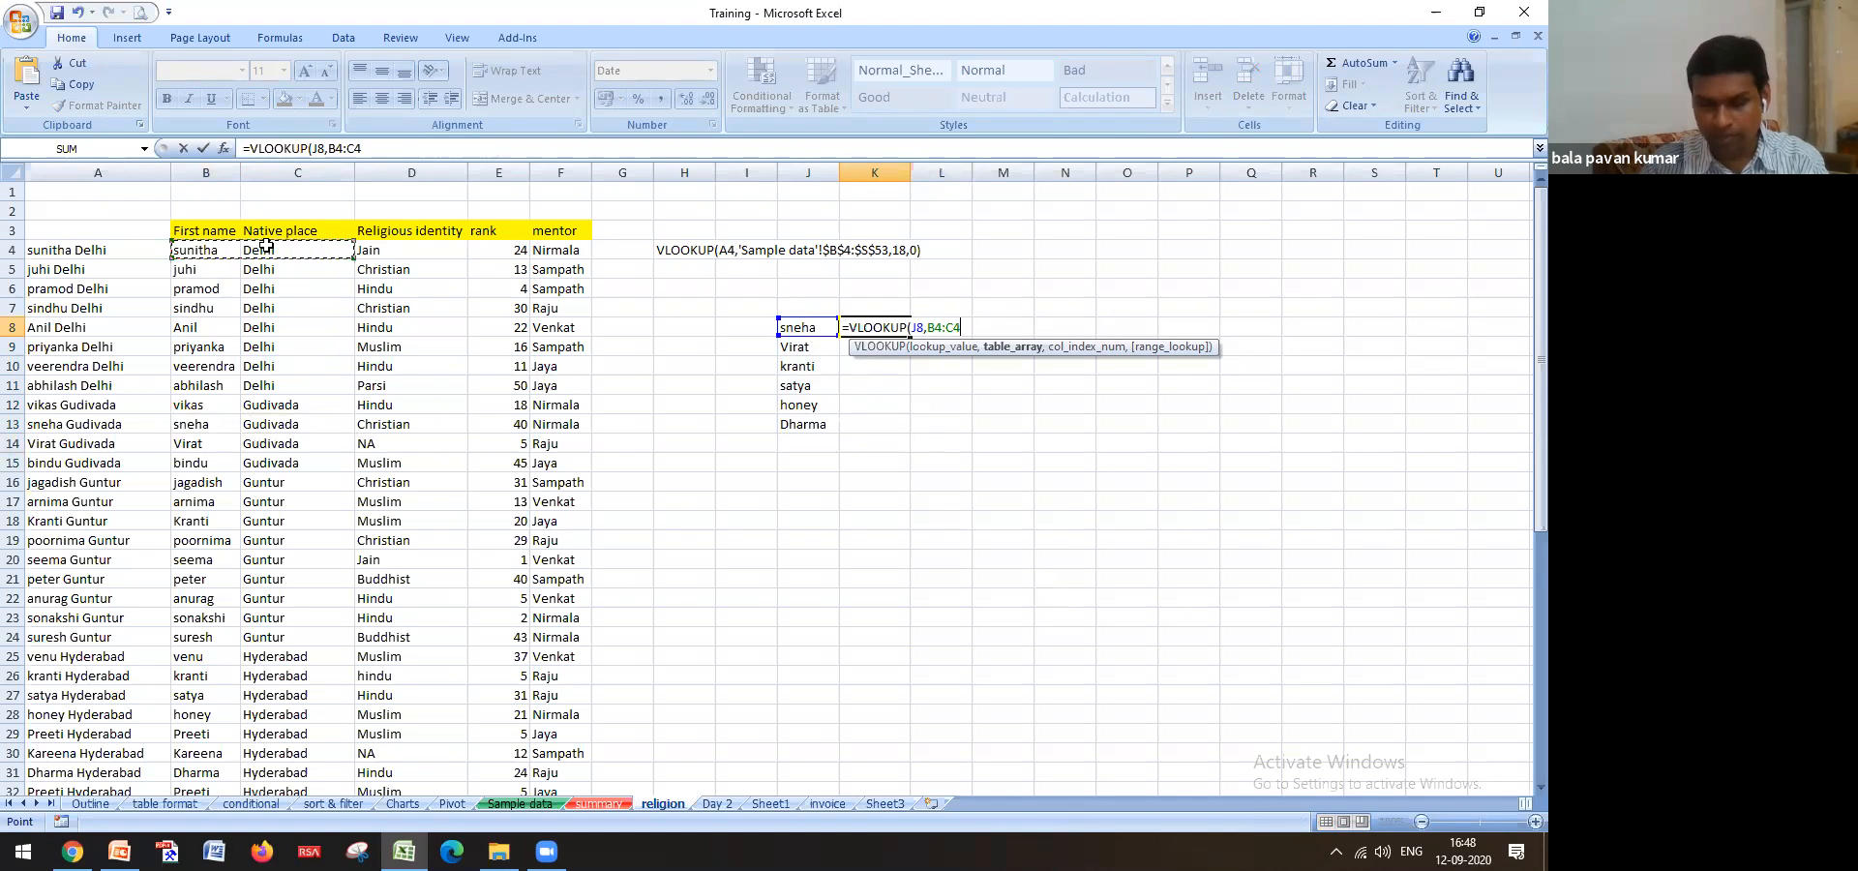
pyautogui.hotkey('ctrl', 'shift', 'Down')
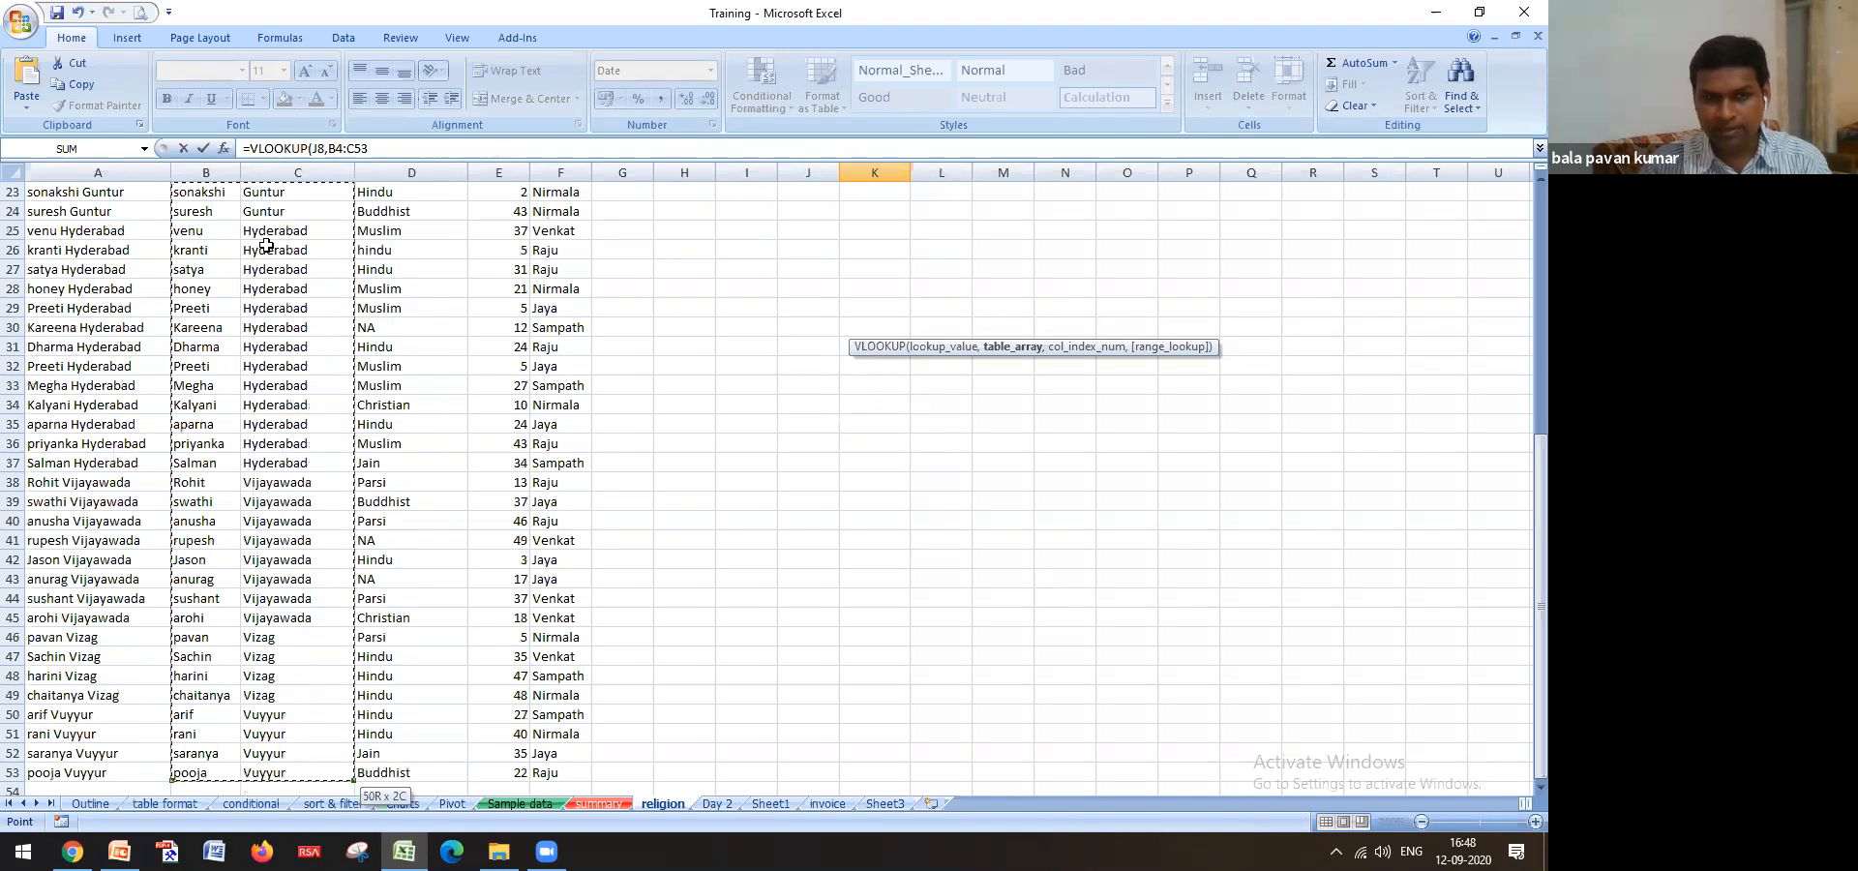
# Finish K8 as =VLOOKUP(J8,$B$4:$C$53,2,0) and fill it down to K13
pyautogui.scroll(4, 267, 253)
pyautogui.scroll(4, 266, 254)
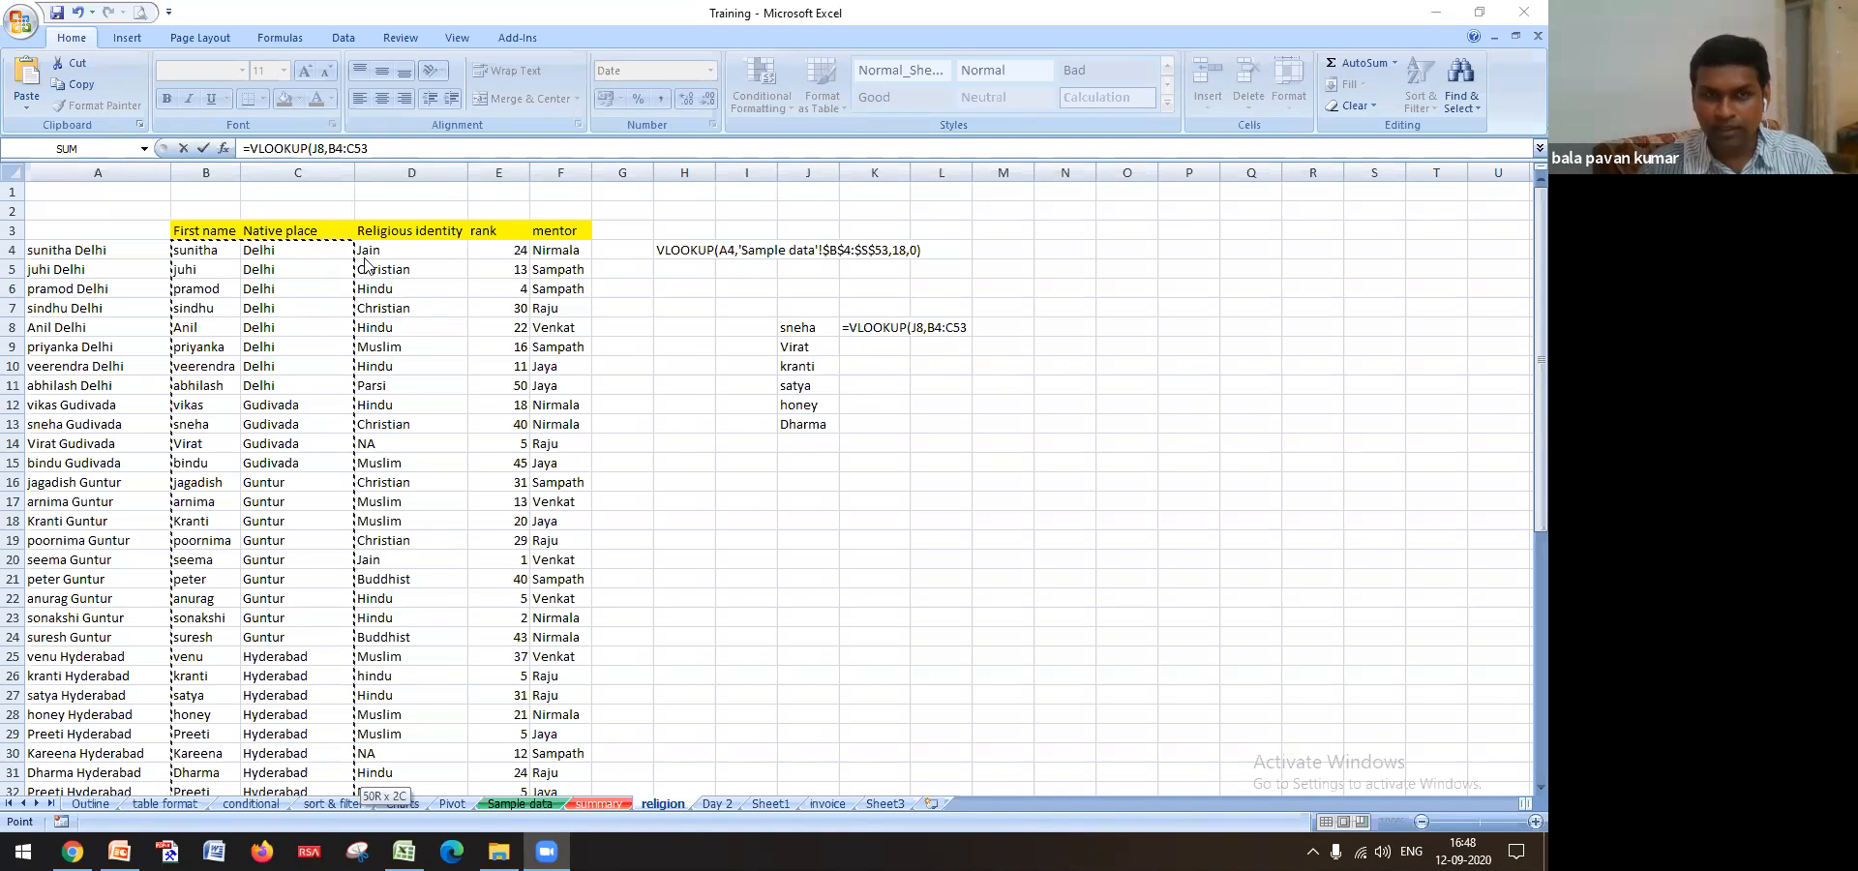
pyautogui.click(336, 152)
pyautogui.press('F4')
pyautogui.click(418, 142)
pyautogui.press('F4')
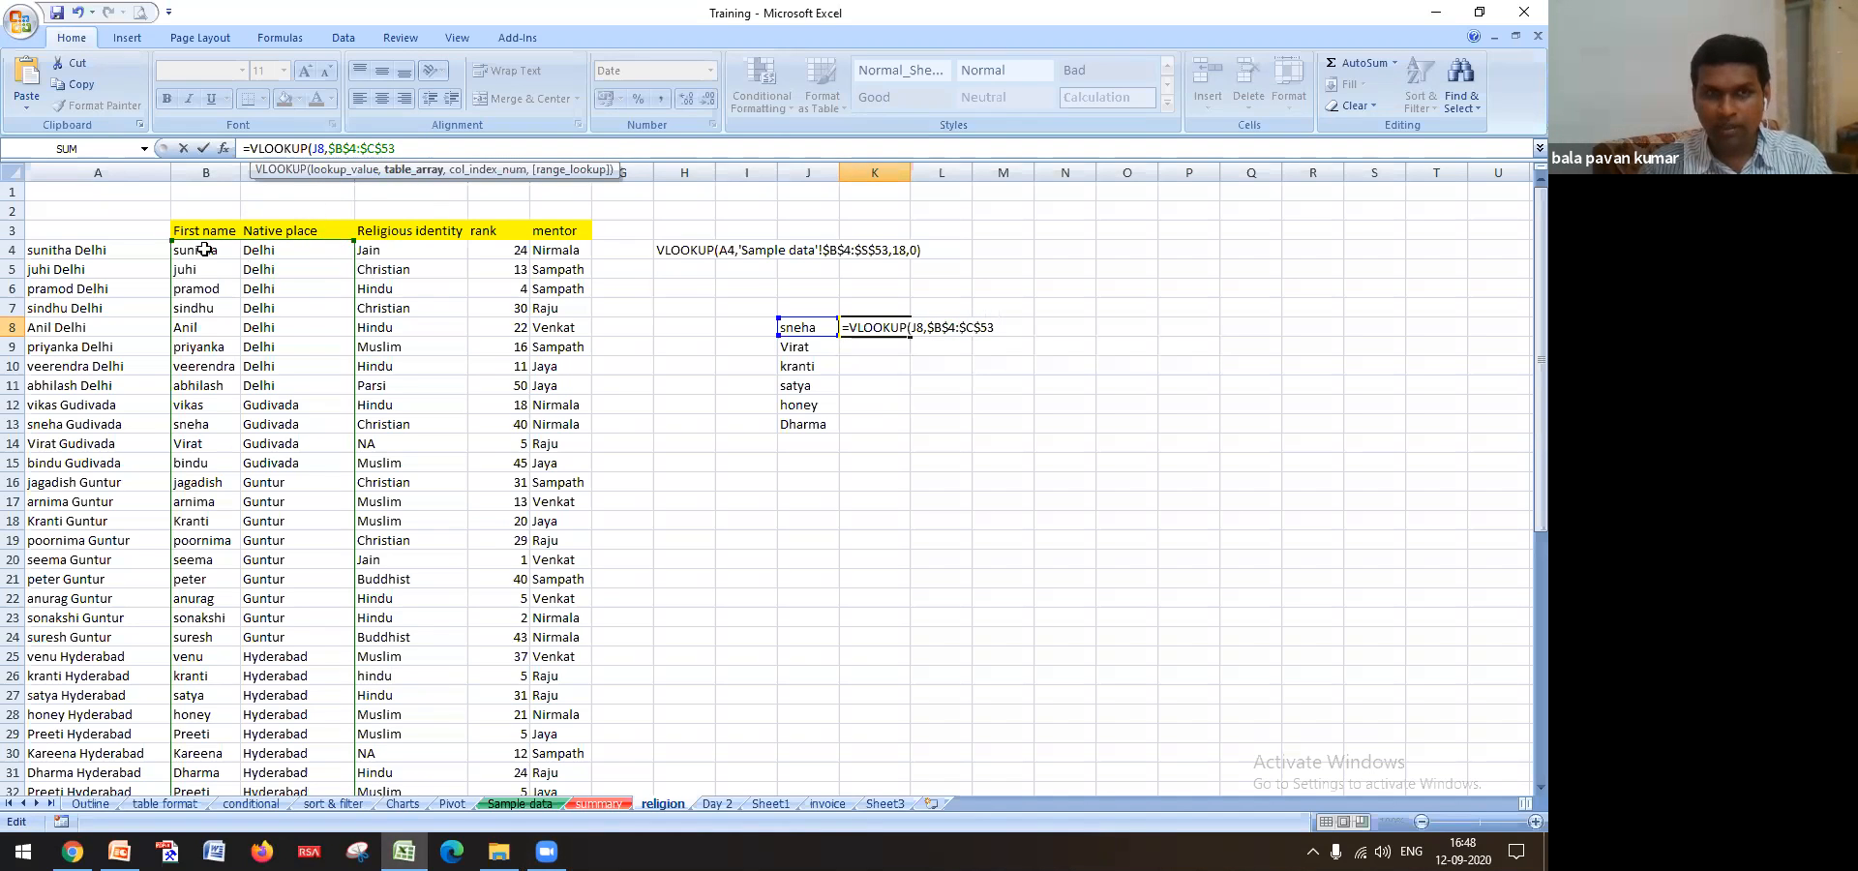
pyautogui.write(',')
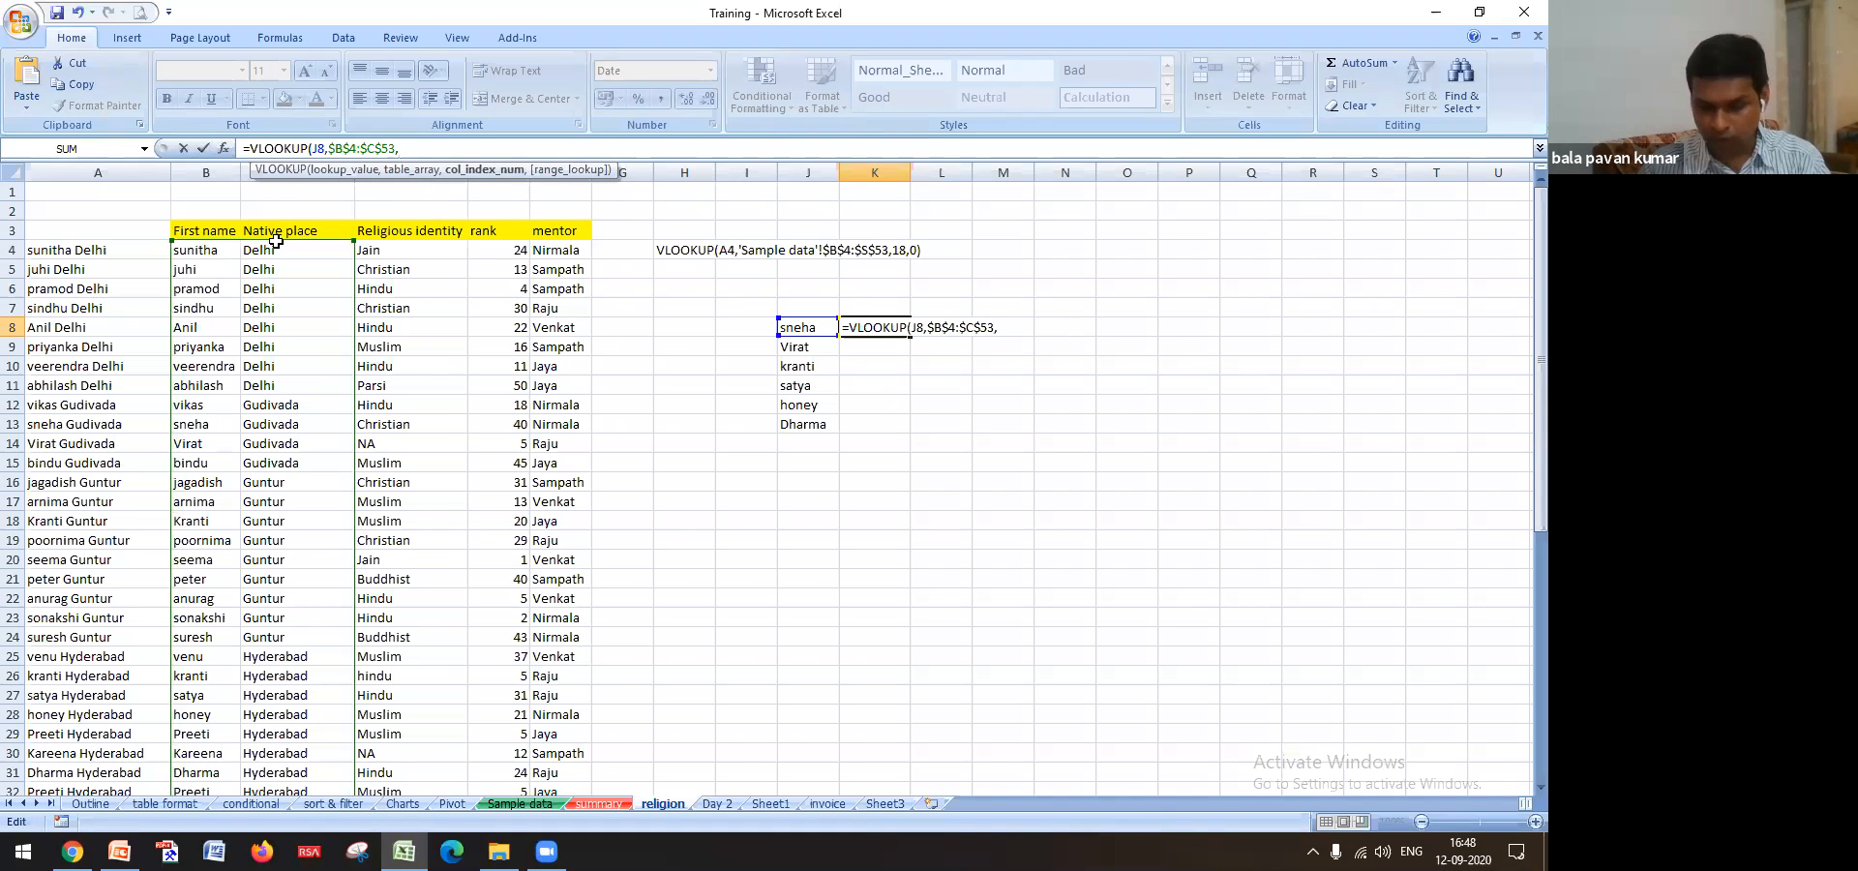
pyautogui.write('2,0')
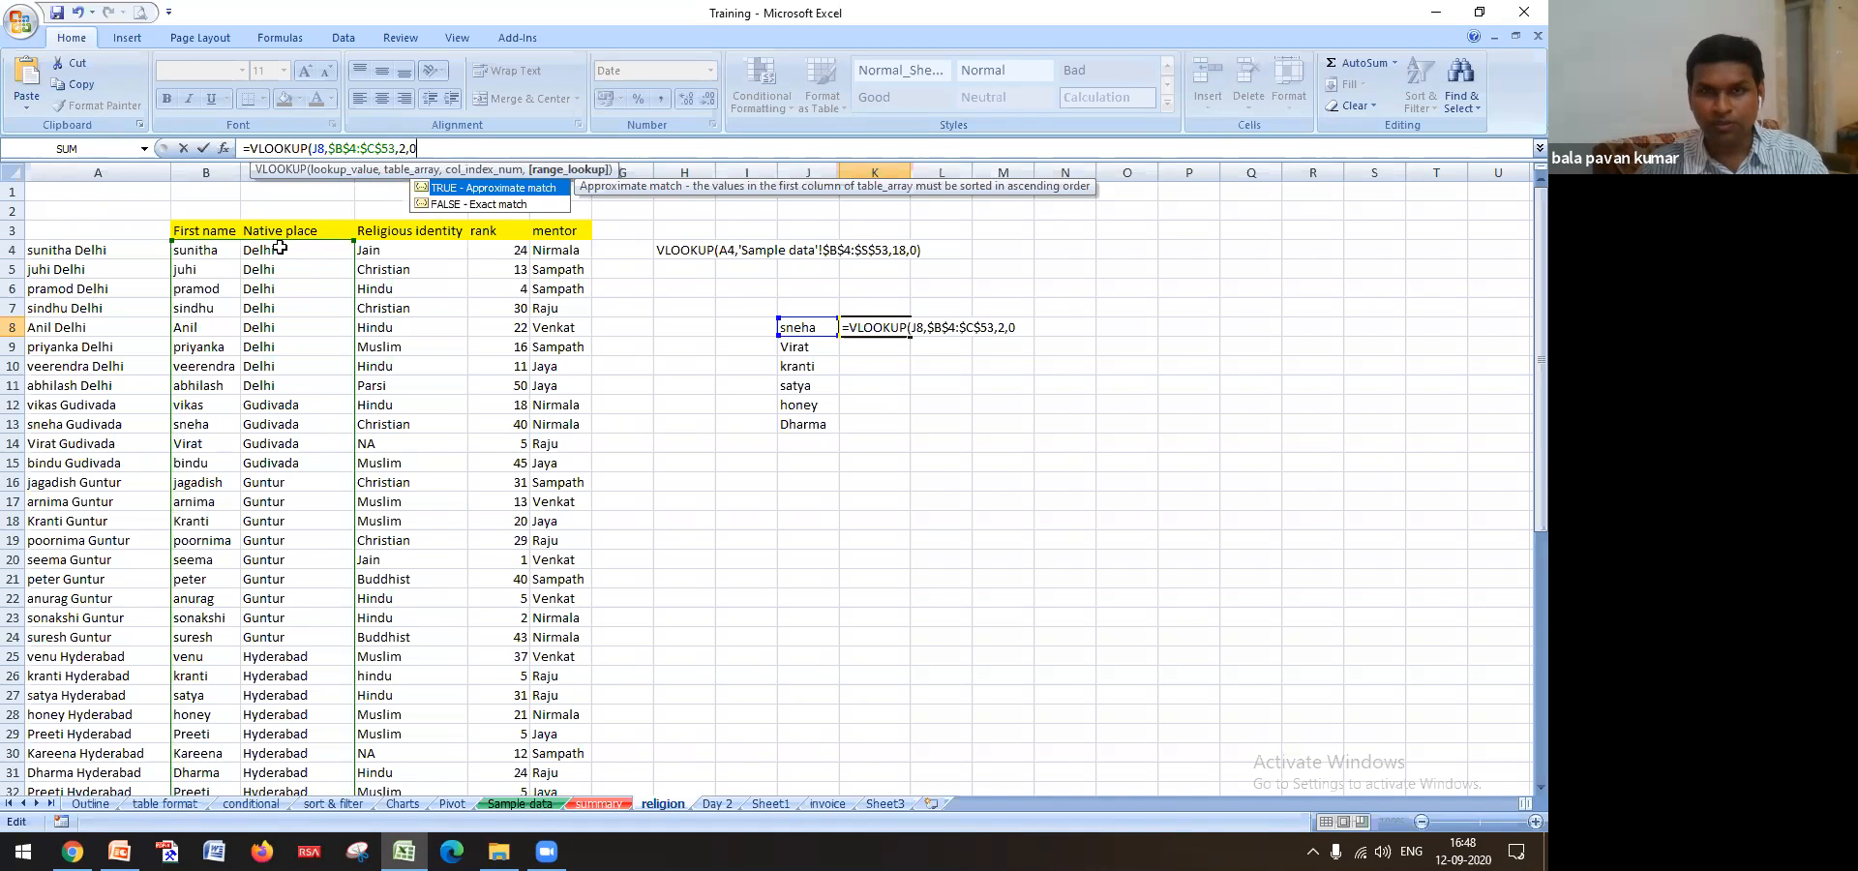
pyautogui.press('Return')
pyautogui.click(876, 329)
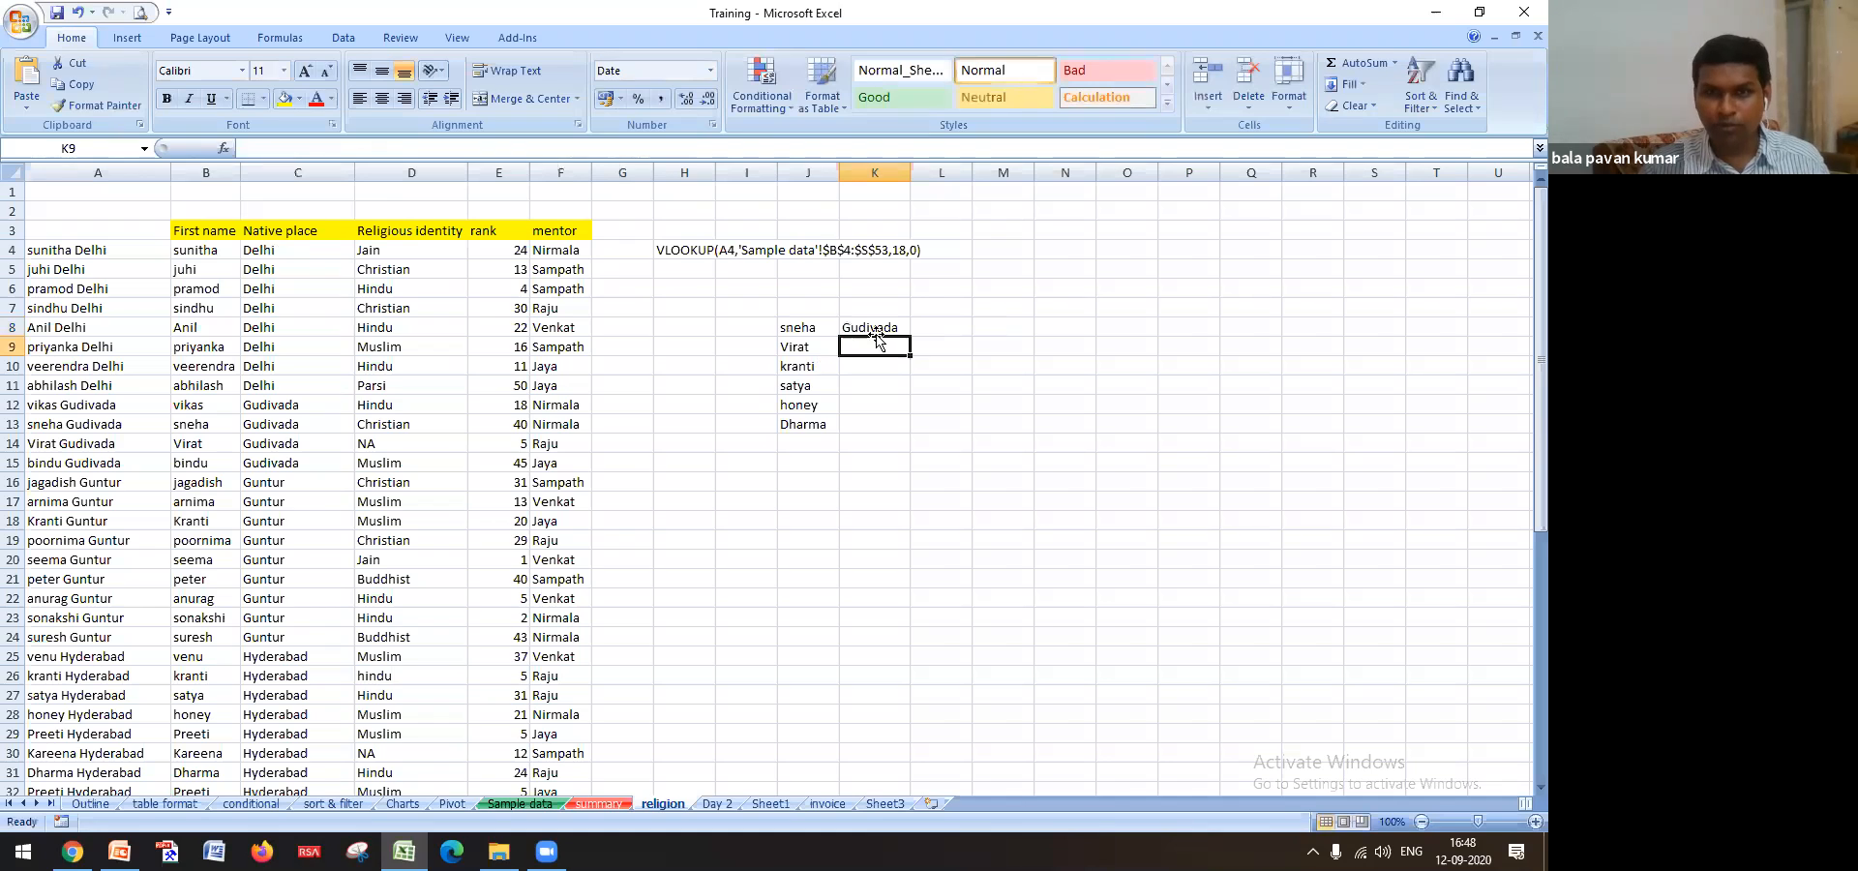
pyautogui.moveTo(912, 389); pyautogui.dragTo(913, 433)
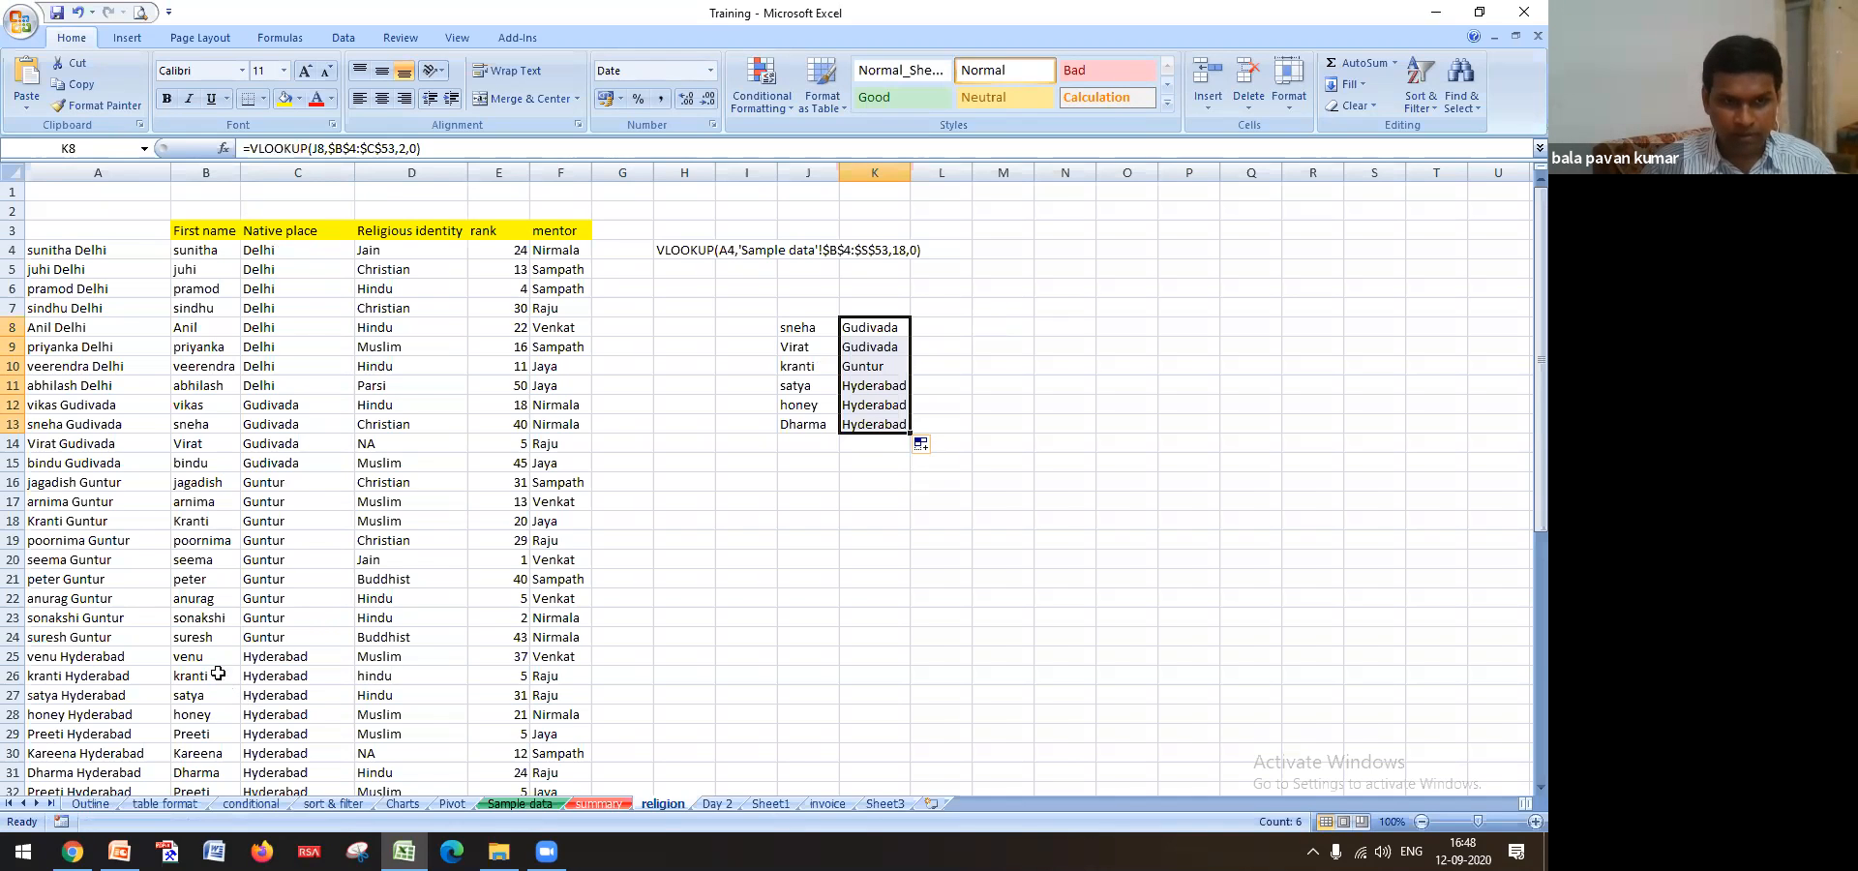
pyautogui.scroll(-4, 319, 632)
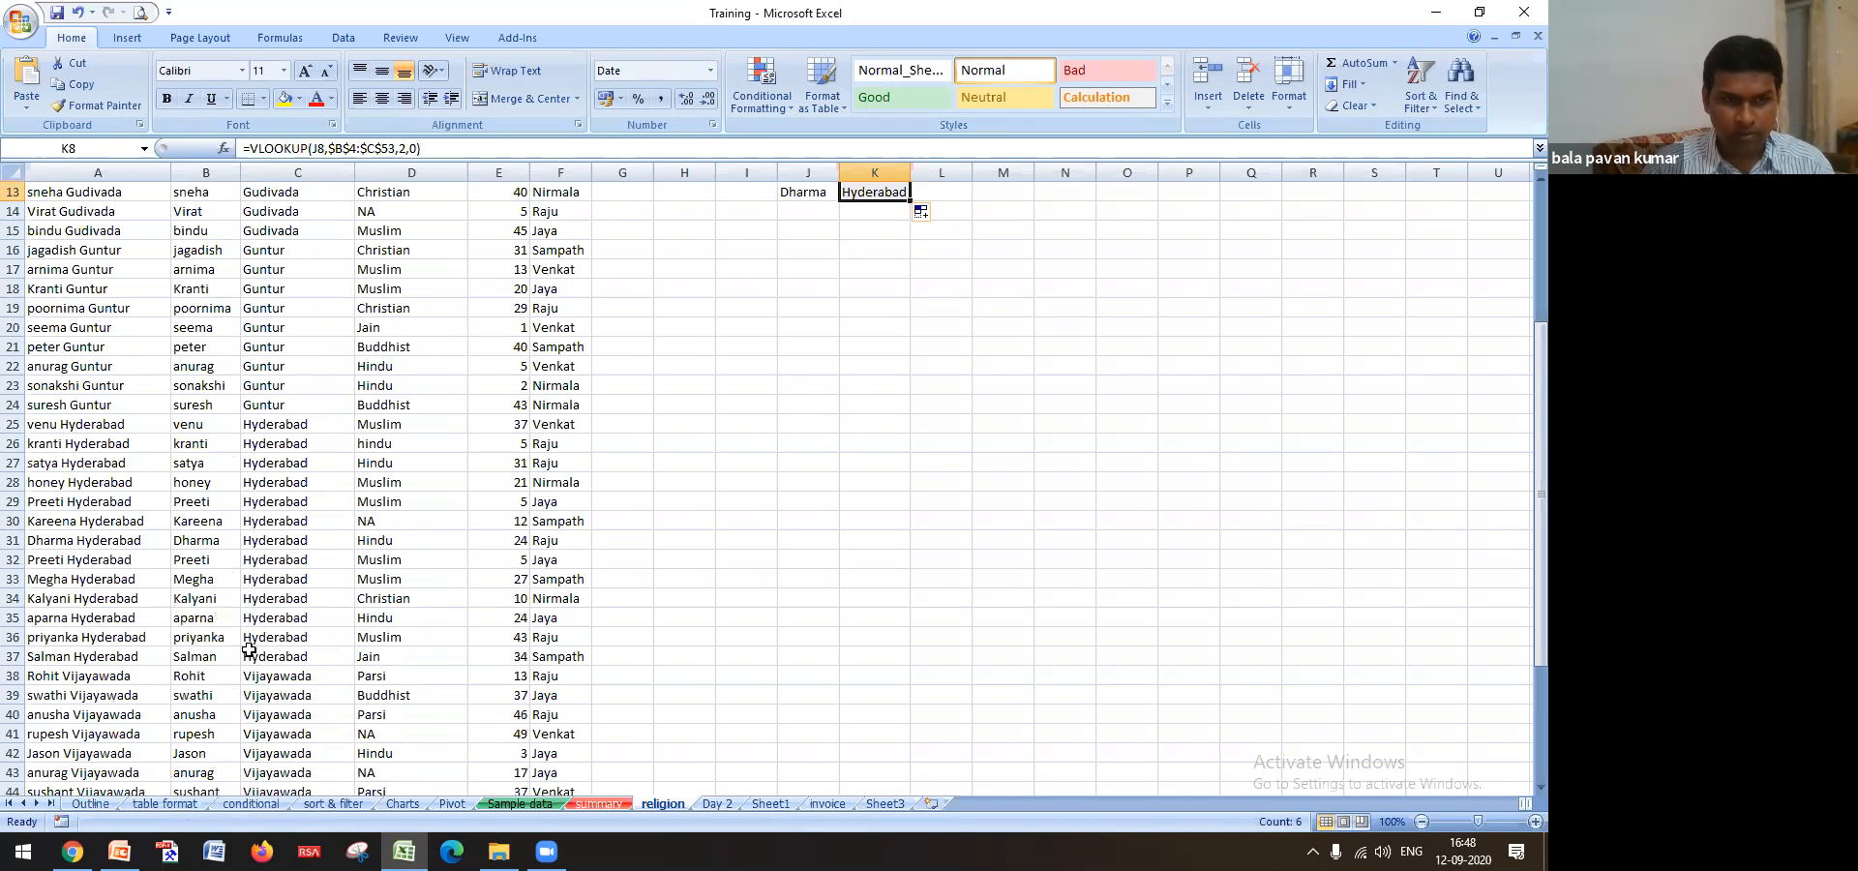
pyautogui.scroll(4, 248, 650)
pyautogui.click(206, 230)
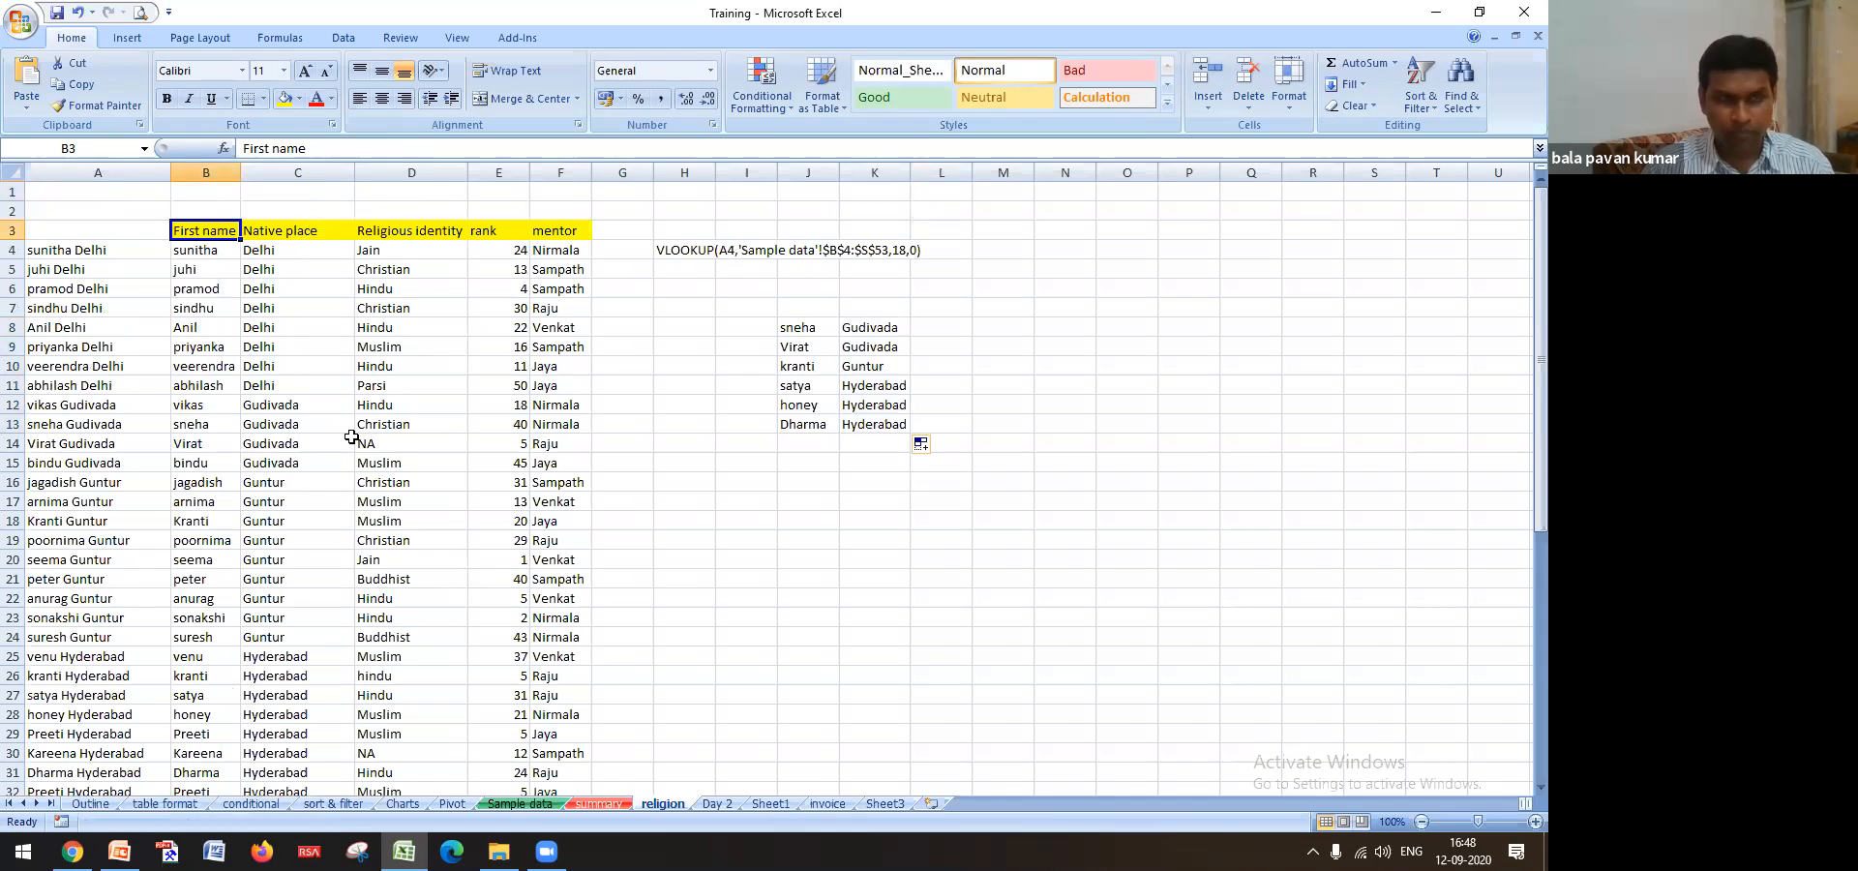
pyautogui.hotkey('ctrl', 'shift', 'l')
pyautogui.click(232, 231)
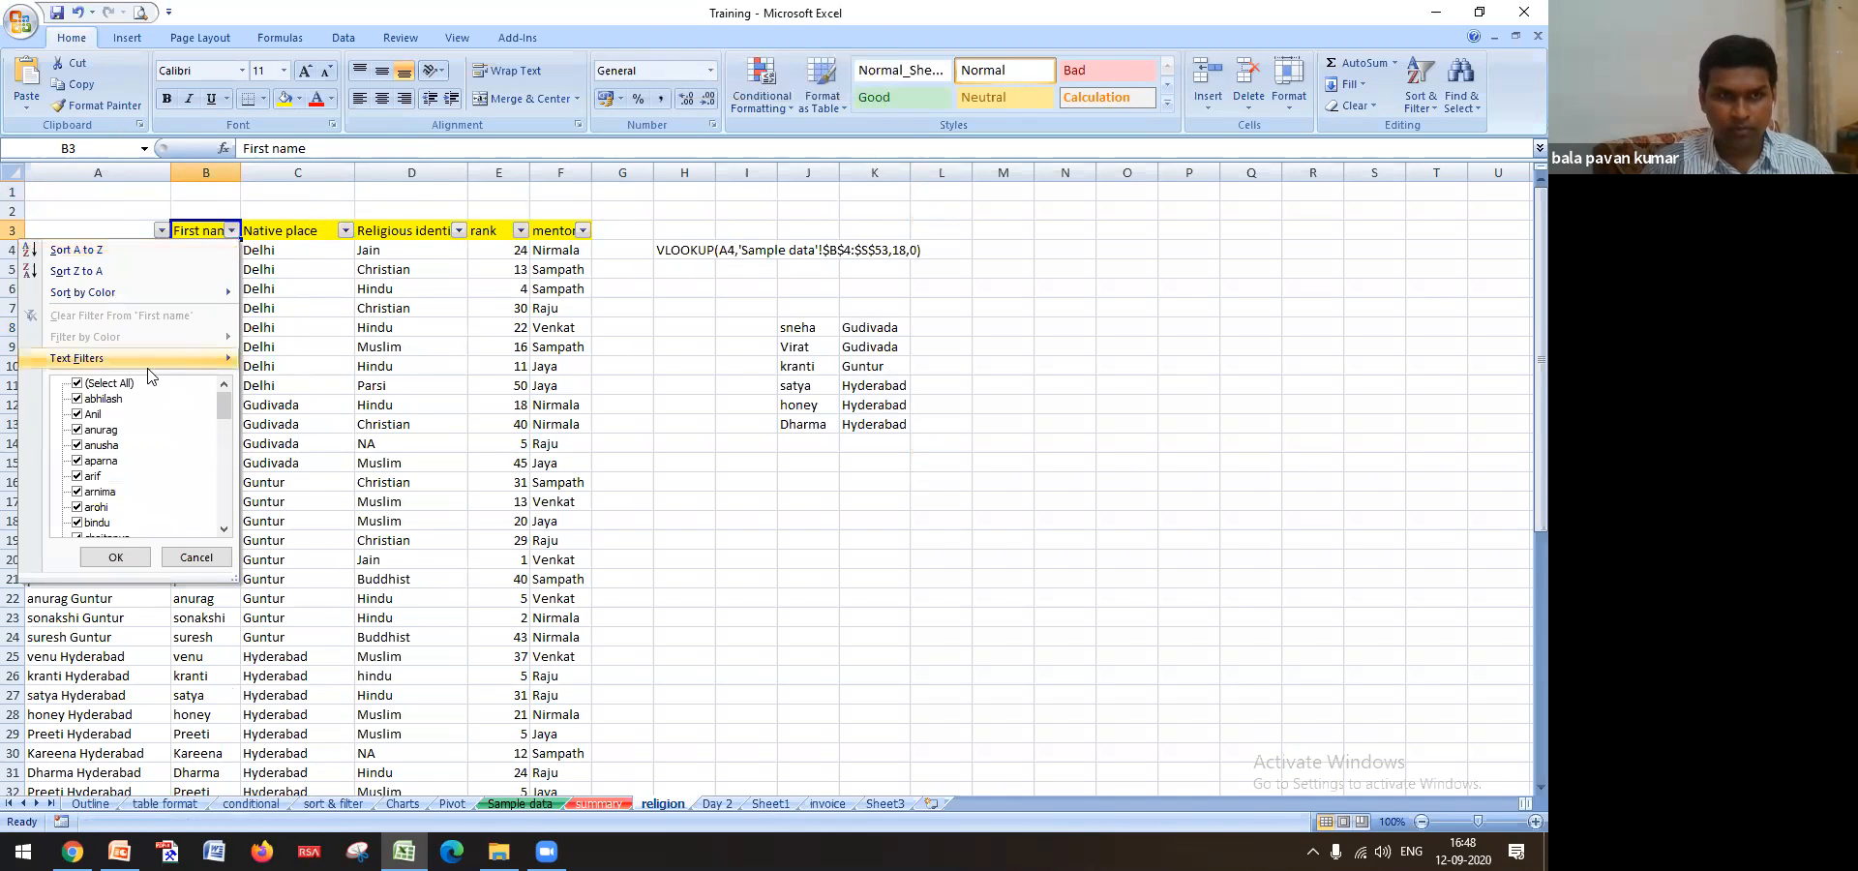
pyautogui.moveTo(125, 358)
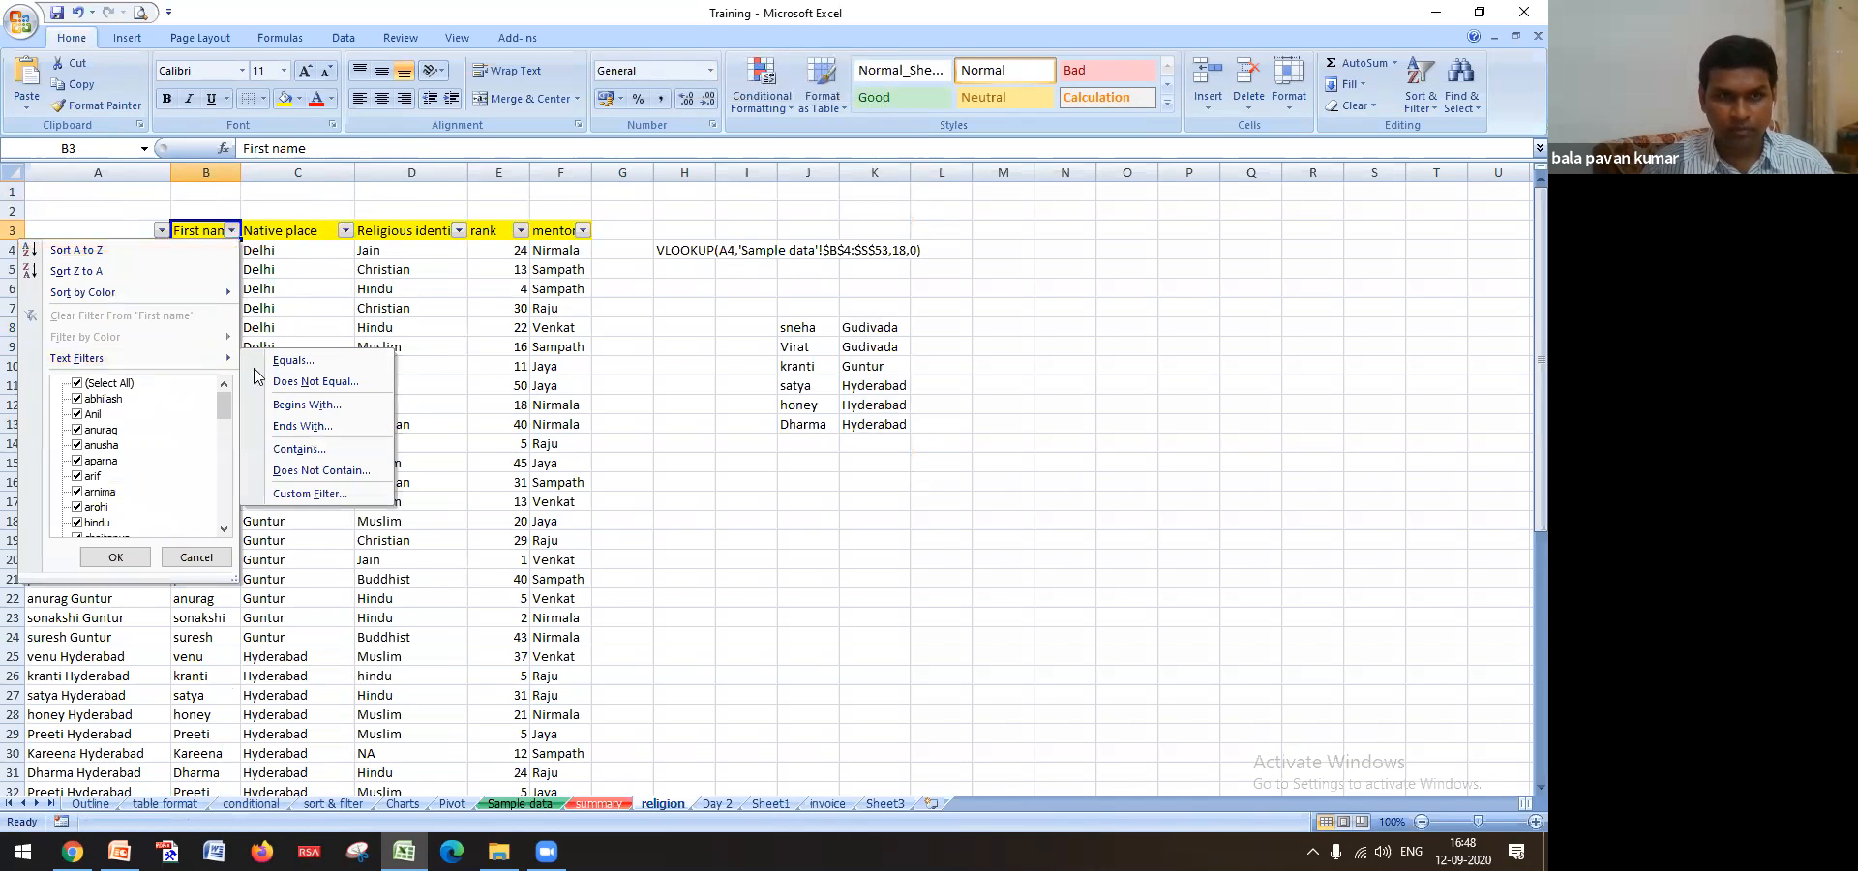
pyautogui.click(308, 451)
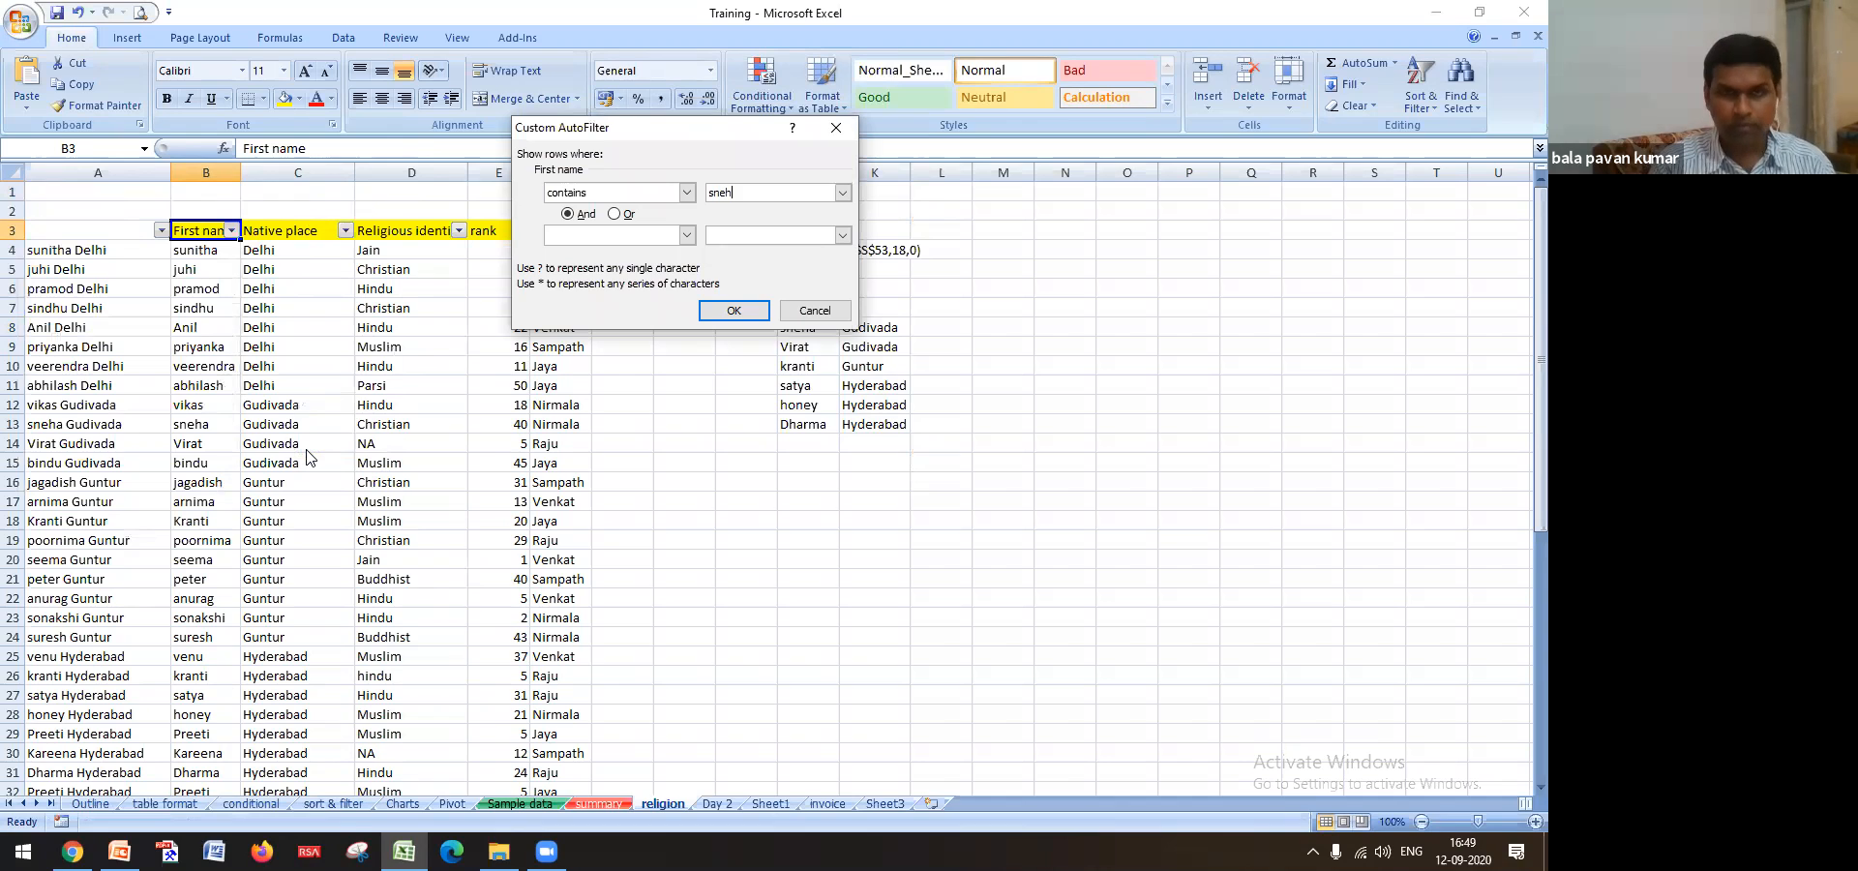
pyautogui.press('Return')
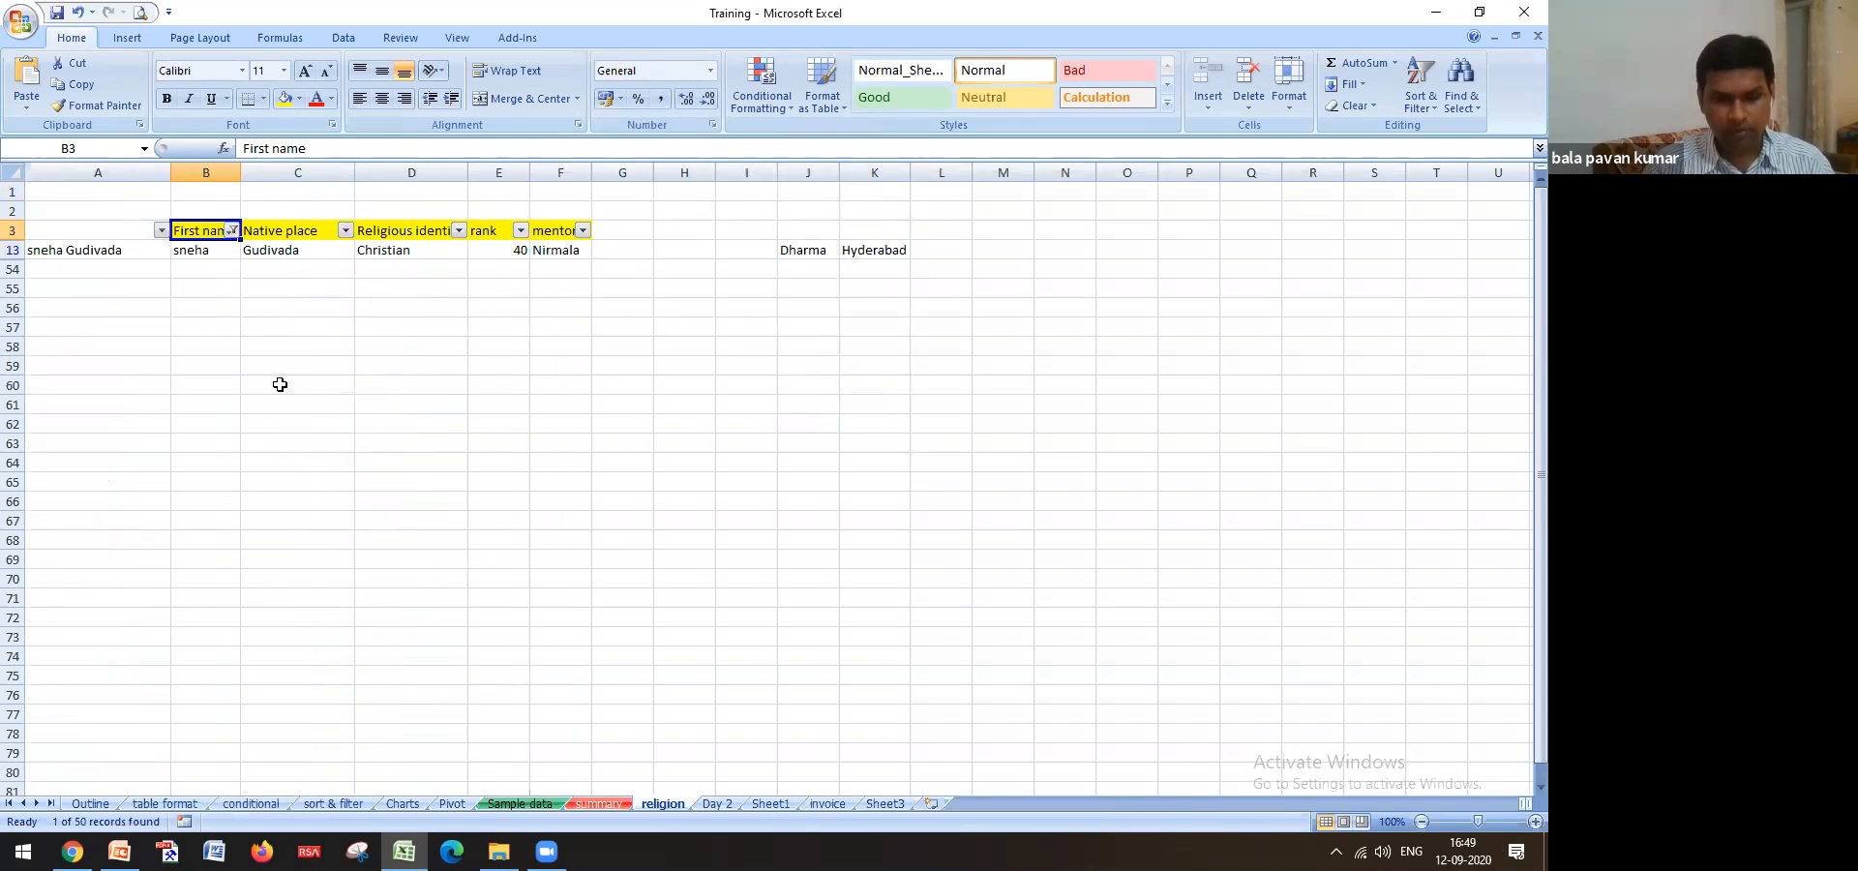
pyautogui.hotkey('alt', 'd')
pyautogui.press('f')
pyautogui.press('f')
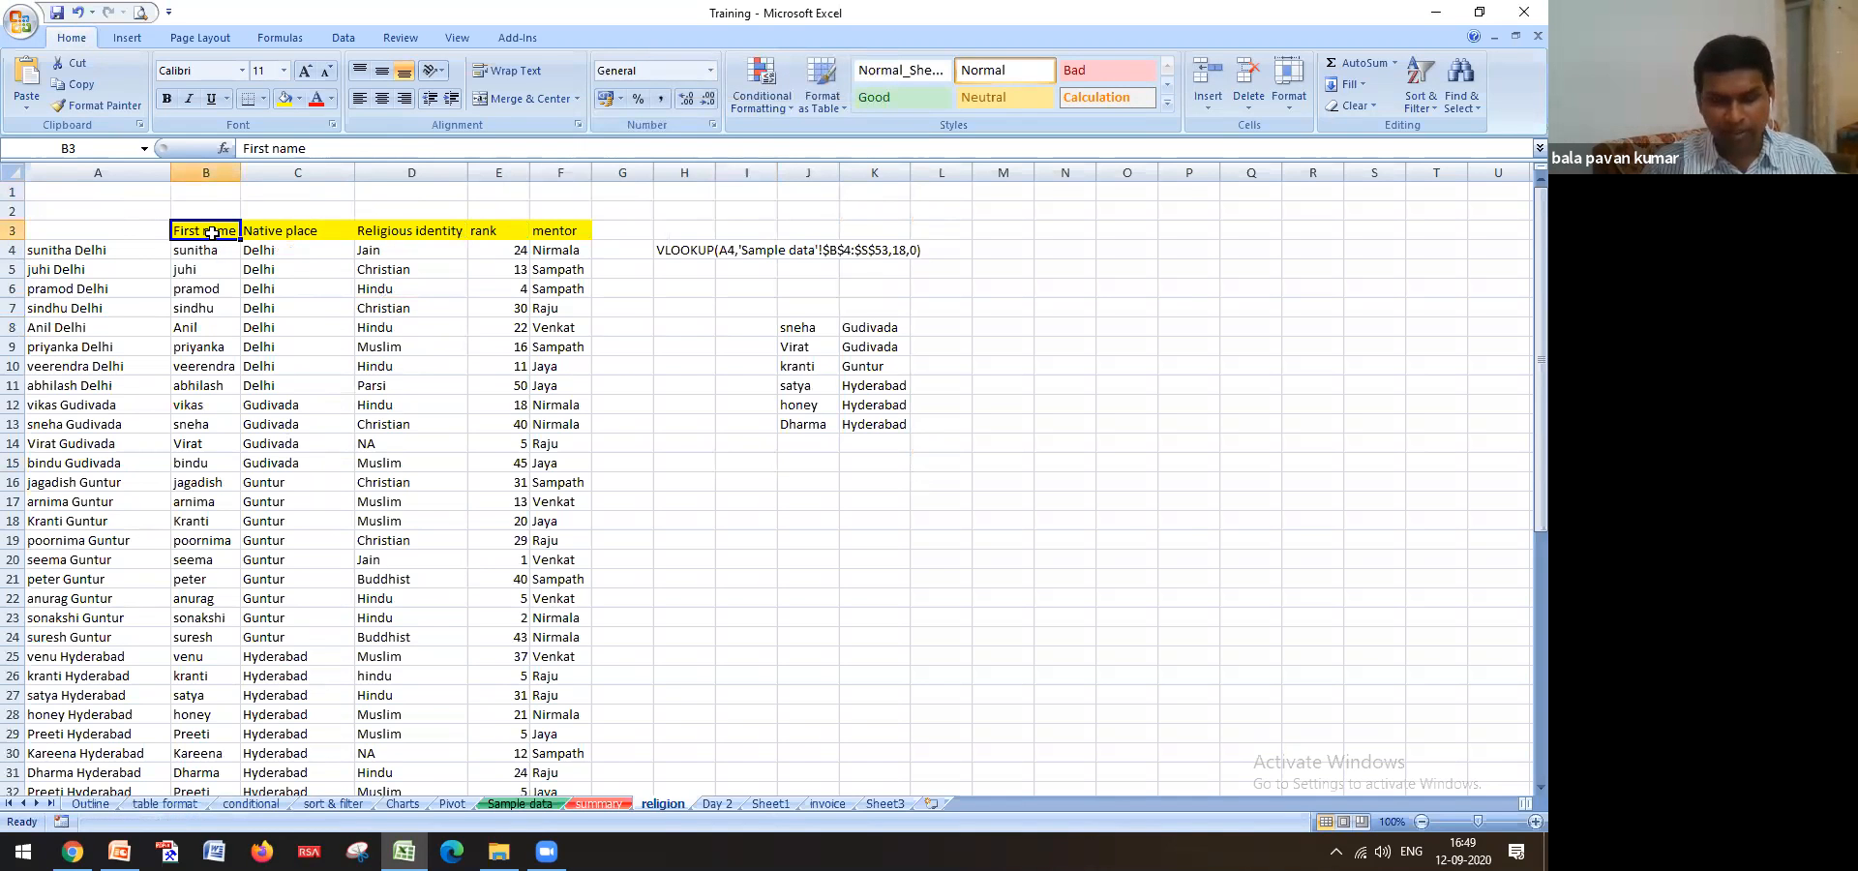
pyautogui.hotkey('ctrl', 'shift', 'l')
pyautogui.hotkey('alt', 'd')
pyautogui.press('f')
pyautogui.press('f')
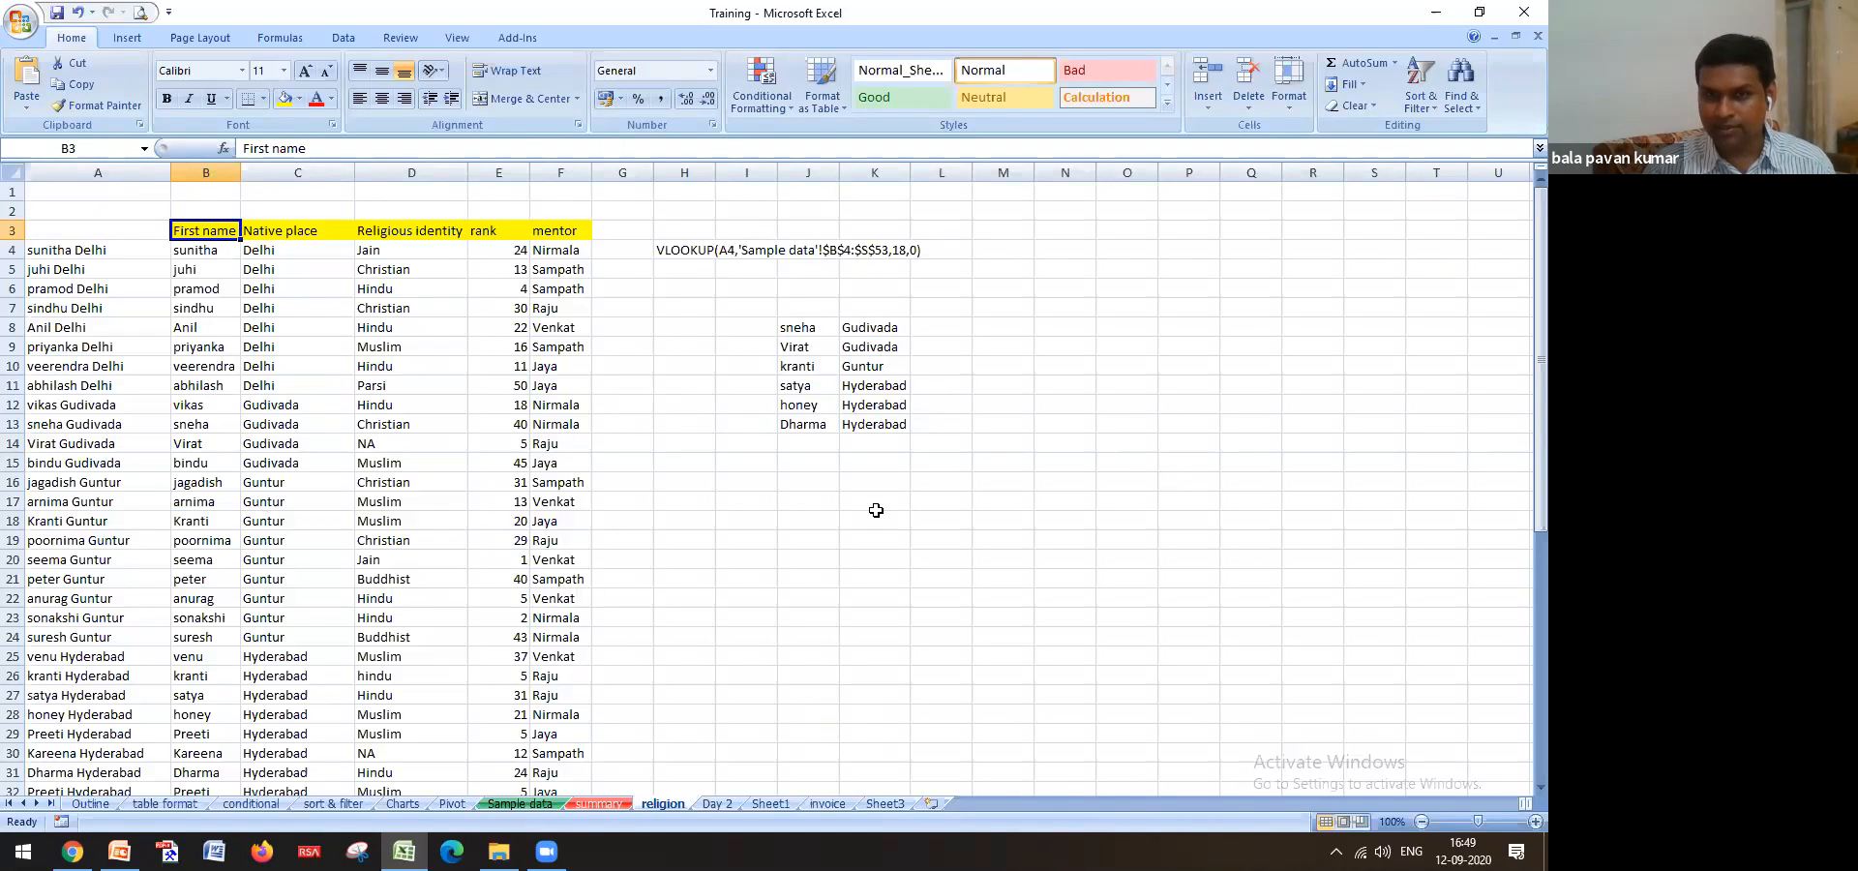
pyautogui.moveTo(808, 324); pyautogui.dragTo(867, 424)
pyautogui.click(945, 496)
pyautogui.click(878, 327)
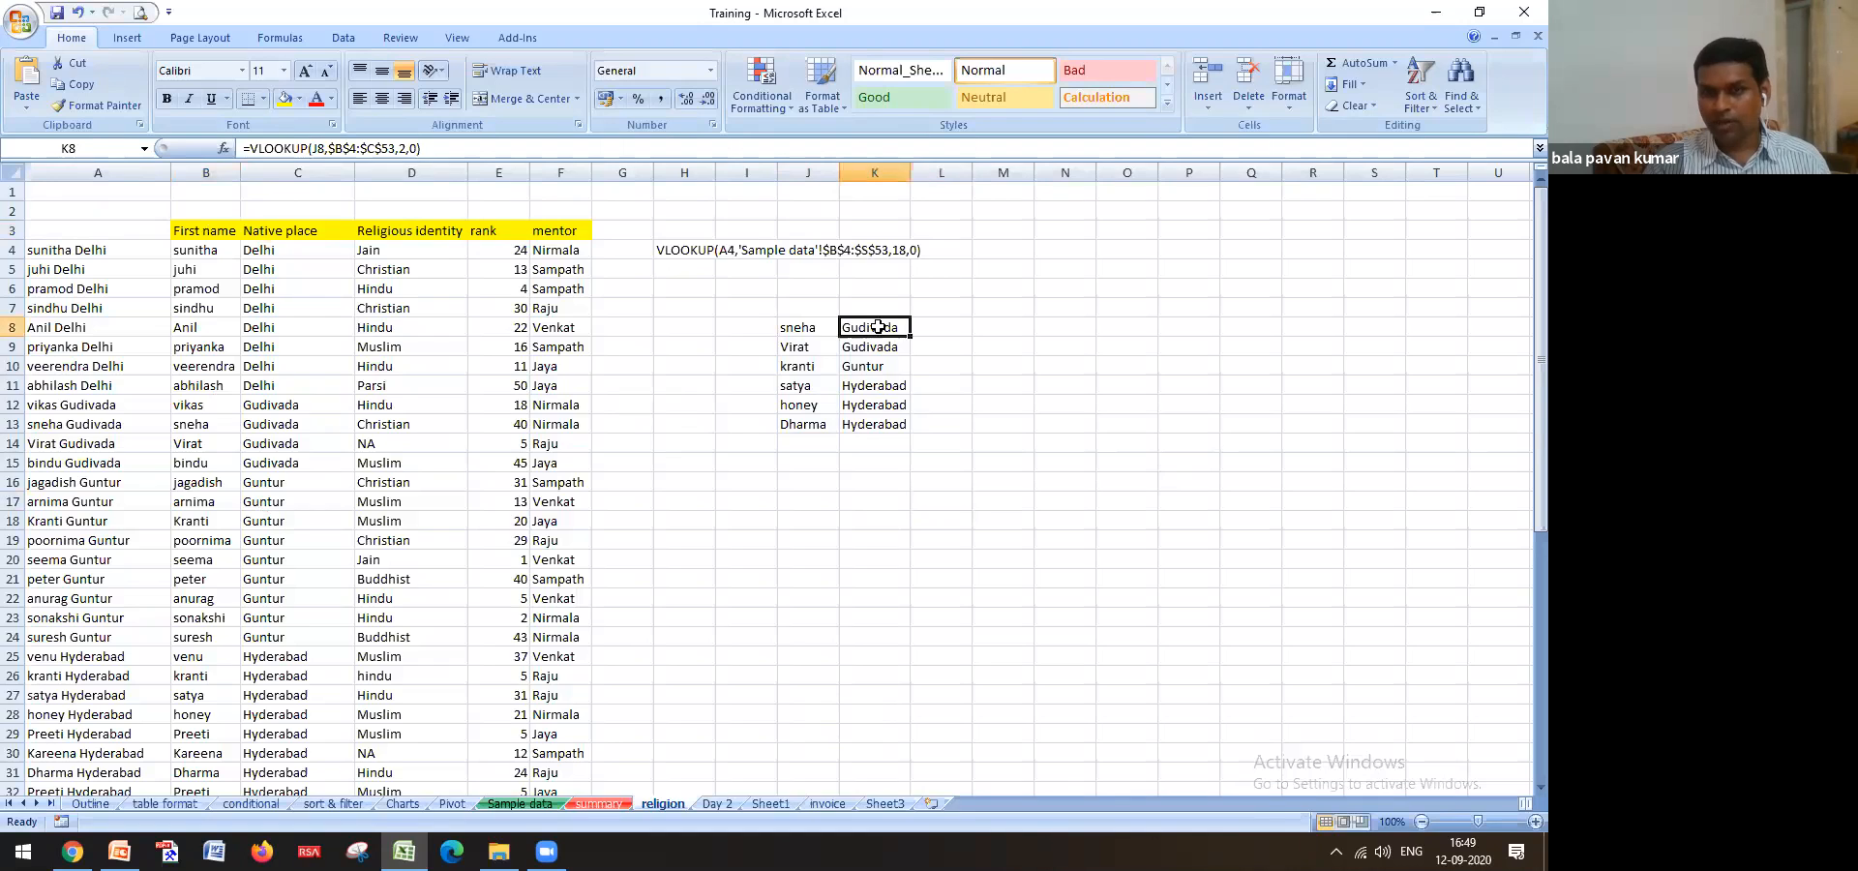
pyautogui.moveTo(878, 327); pyautogui.dragTo(876, 426)
pyautogui.click(953, 489)
pyautogui.click(879, 331)
pyautogui.click(890, 350)
pyautogui.click(893, 387)
pyautogui.click(891, 425)
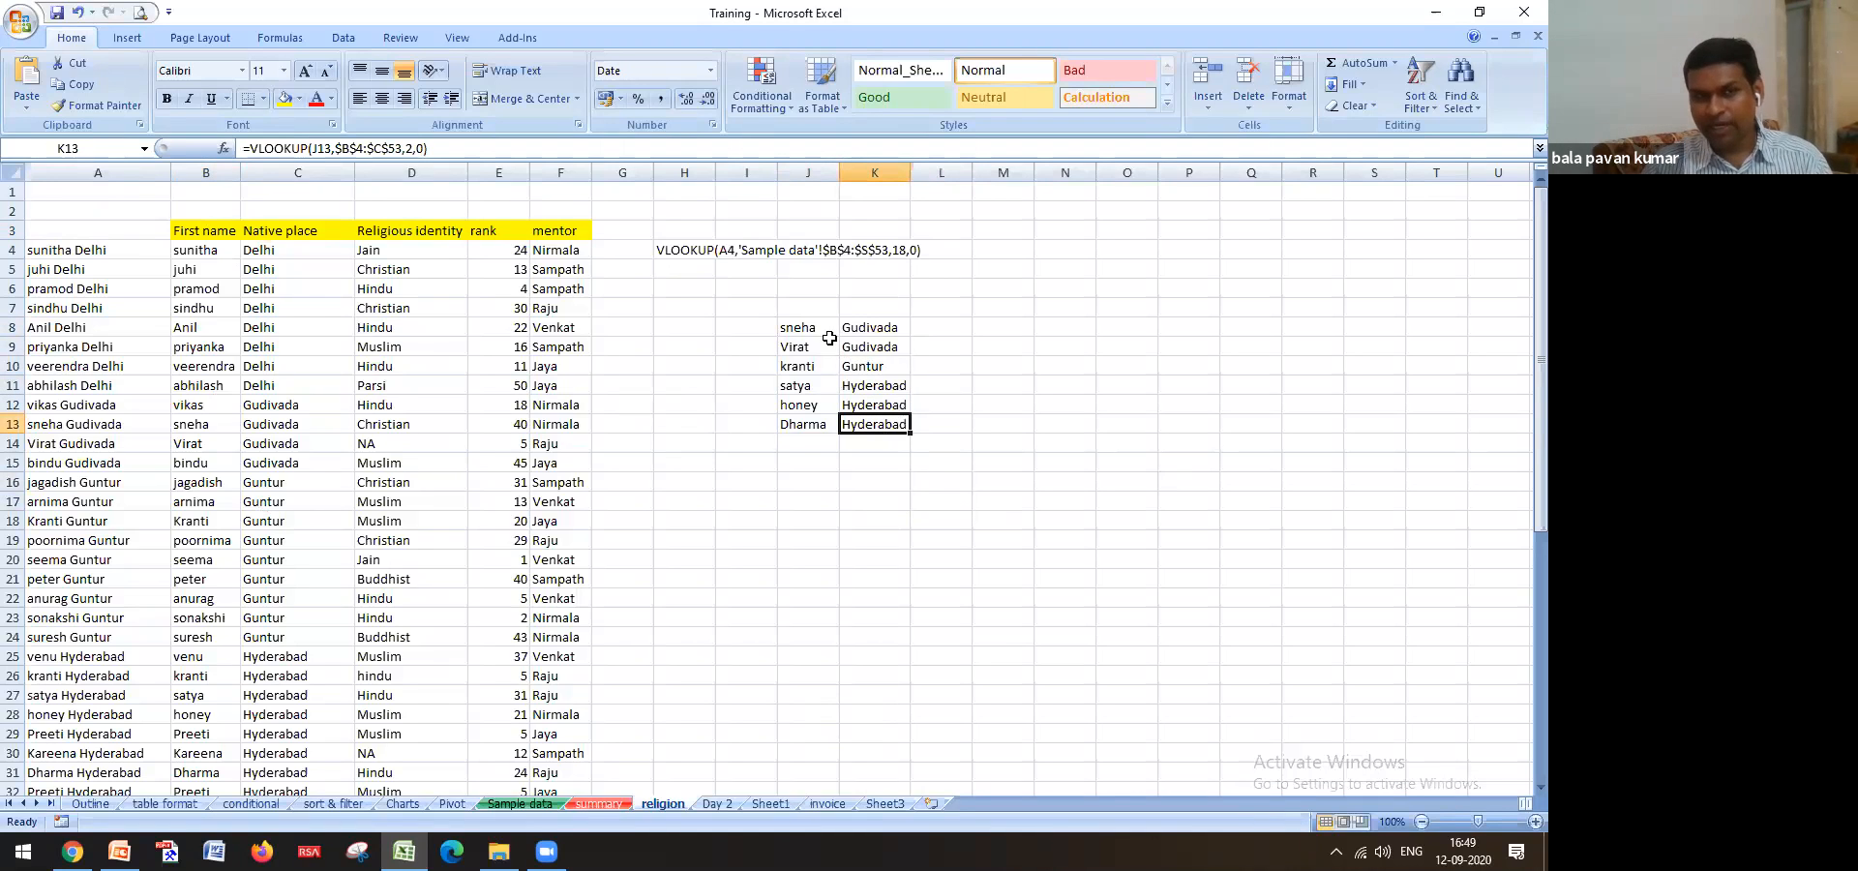
pyautogui.click(528, 804)
pyautogui.click(667, 804)
pyautogui.moveTo(891, 329); pyautogui.dragTo(876, 426)
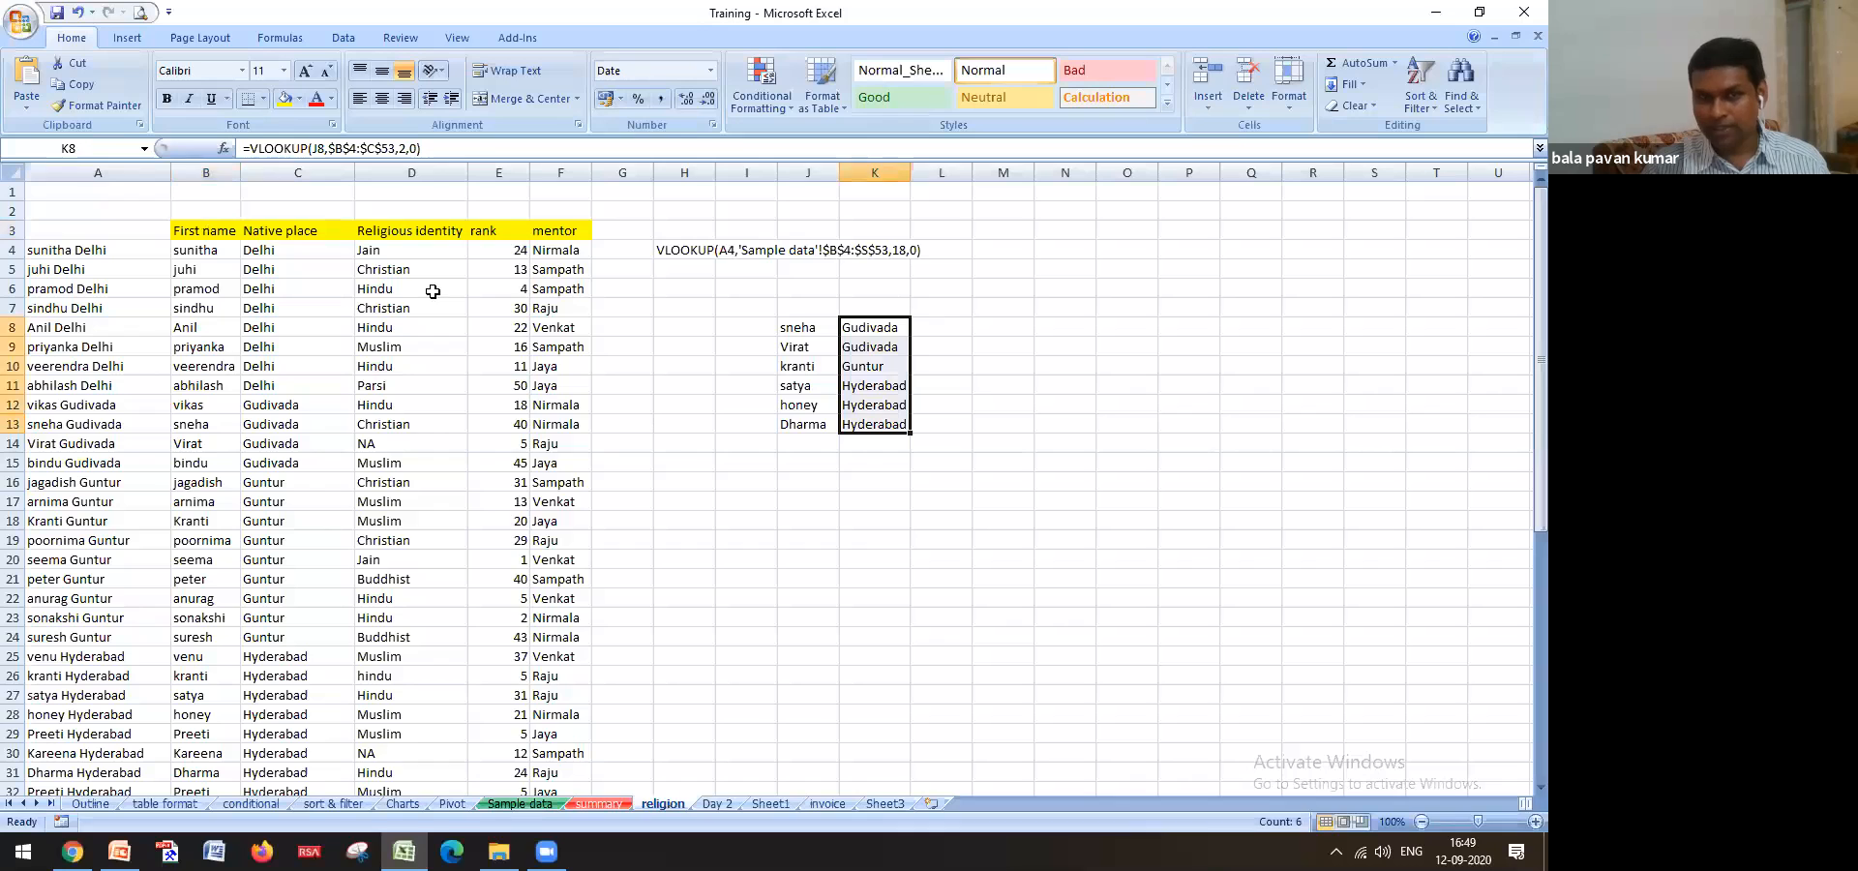
pyautogui.click(382, 256)
pyautogui.click(404, 327)
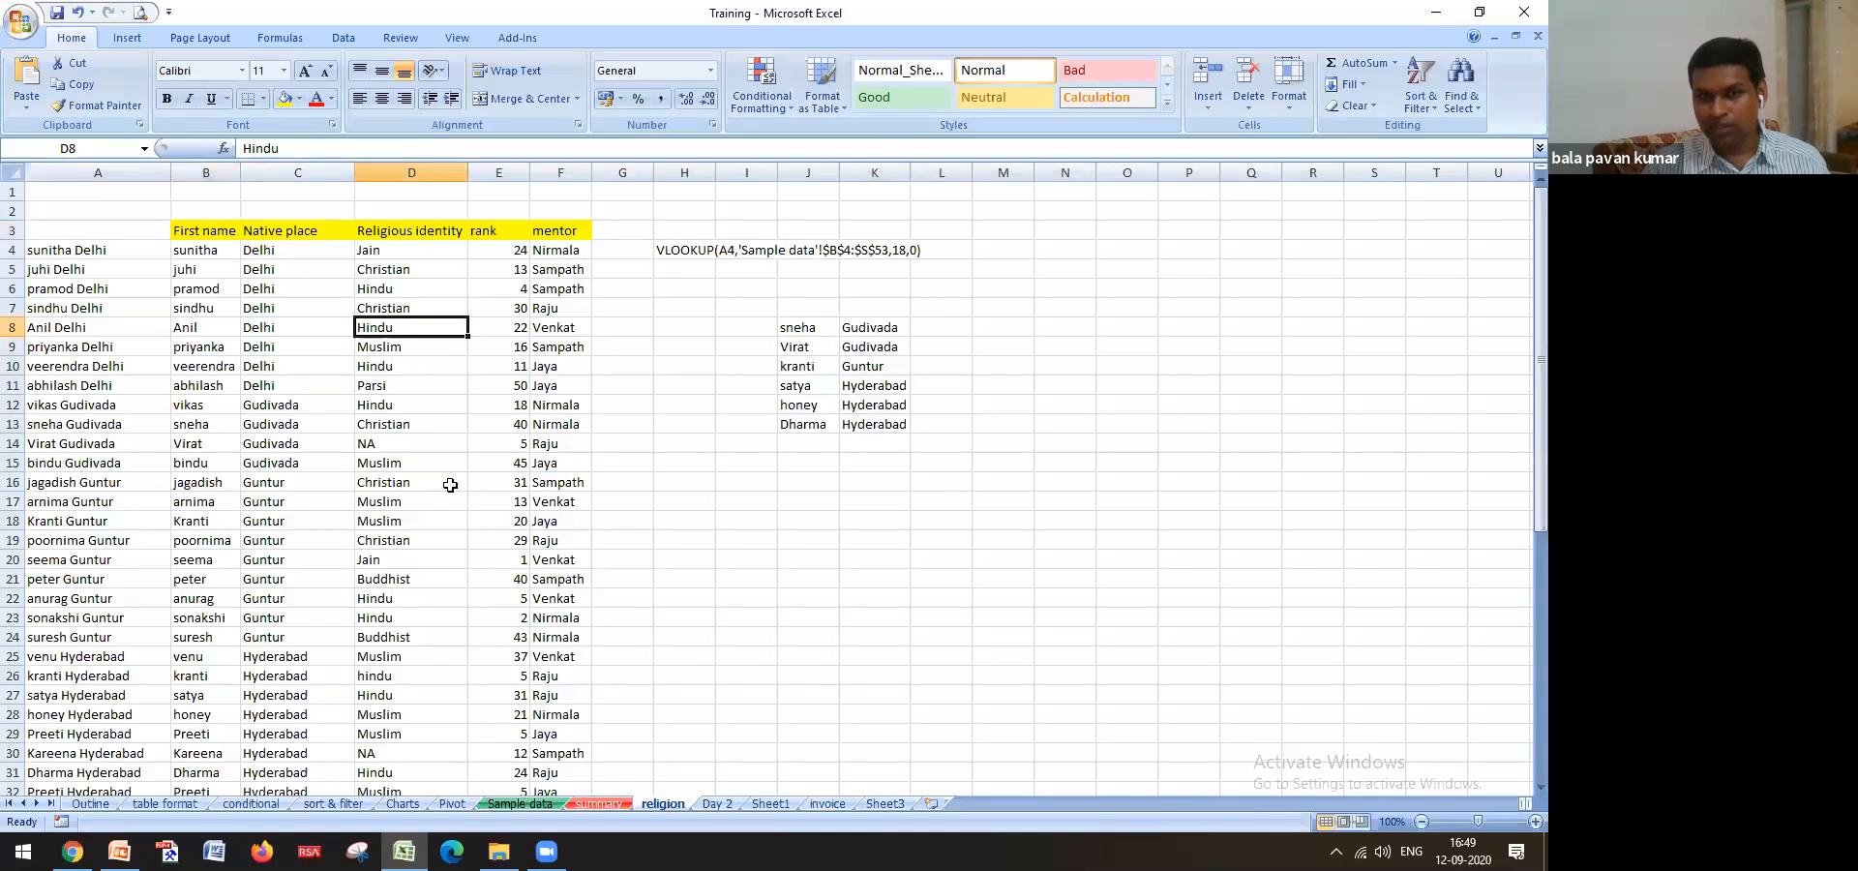
pyautogui.click(525, 804)
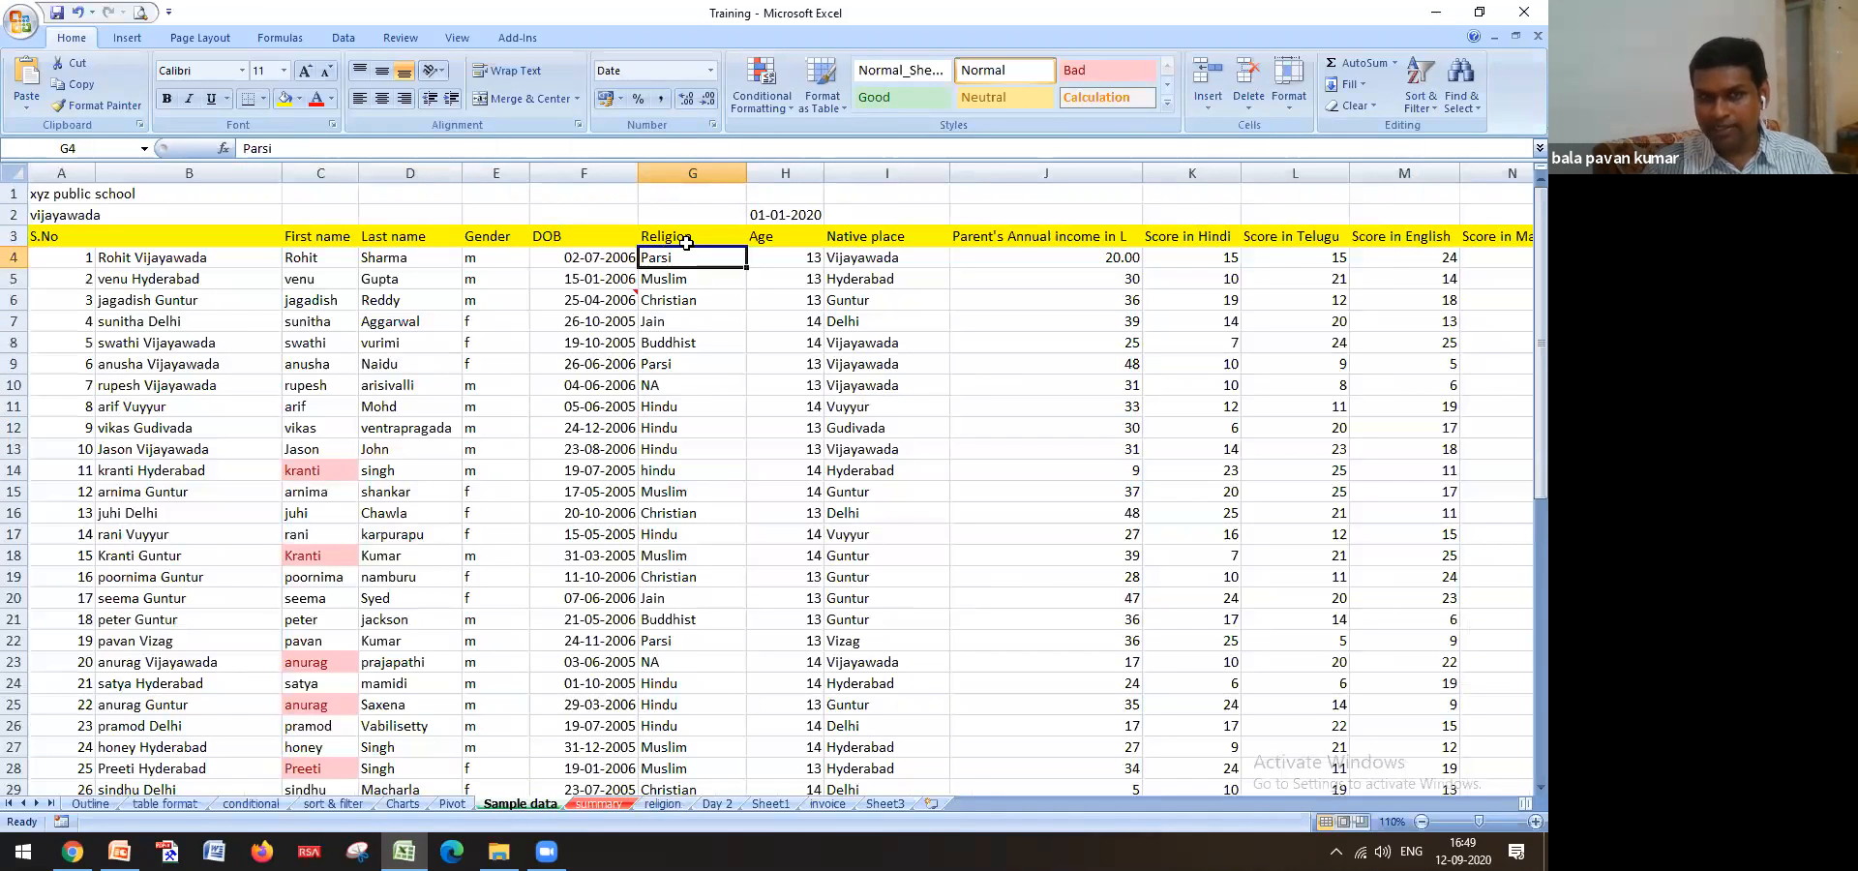
pyautogui.click(647, 804)
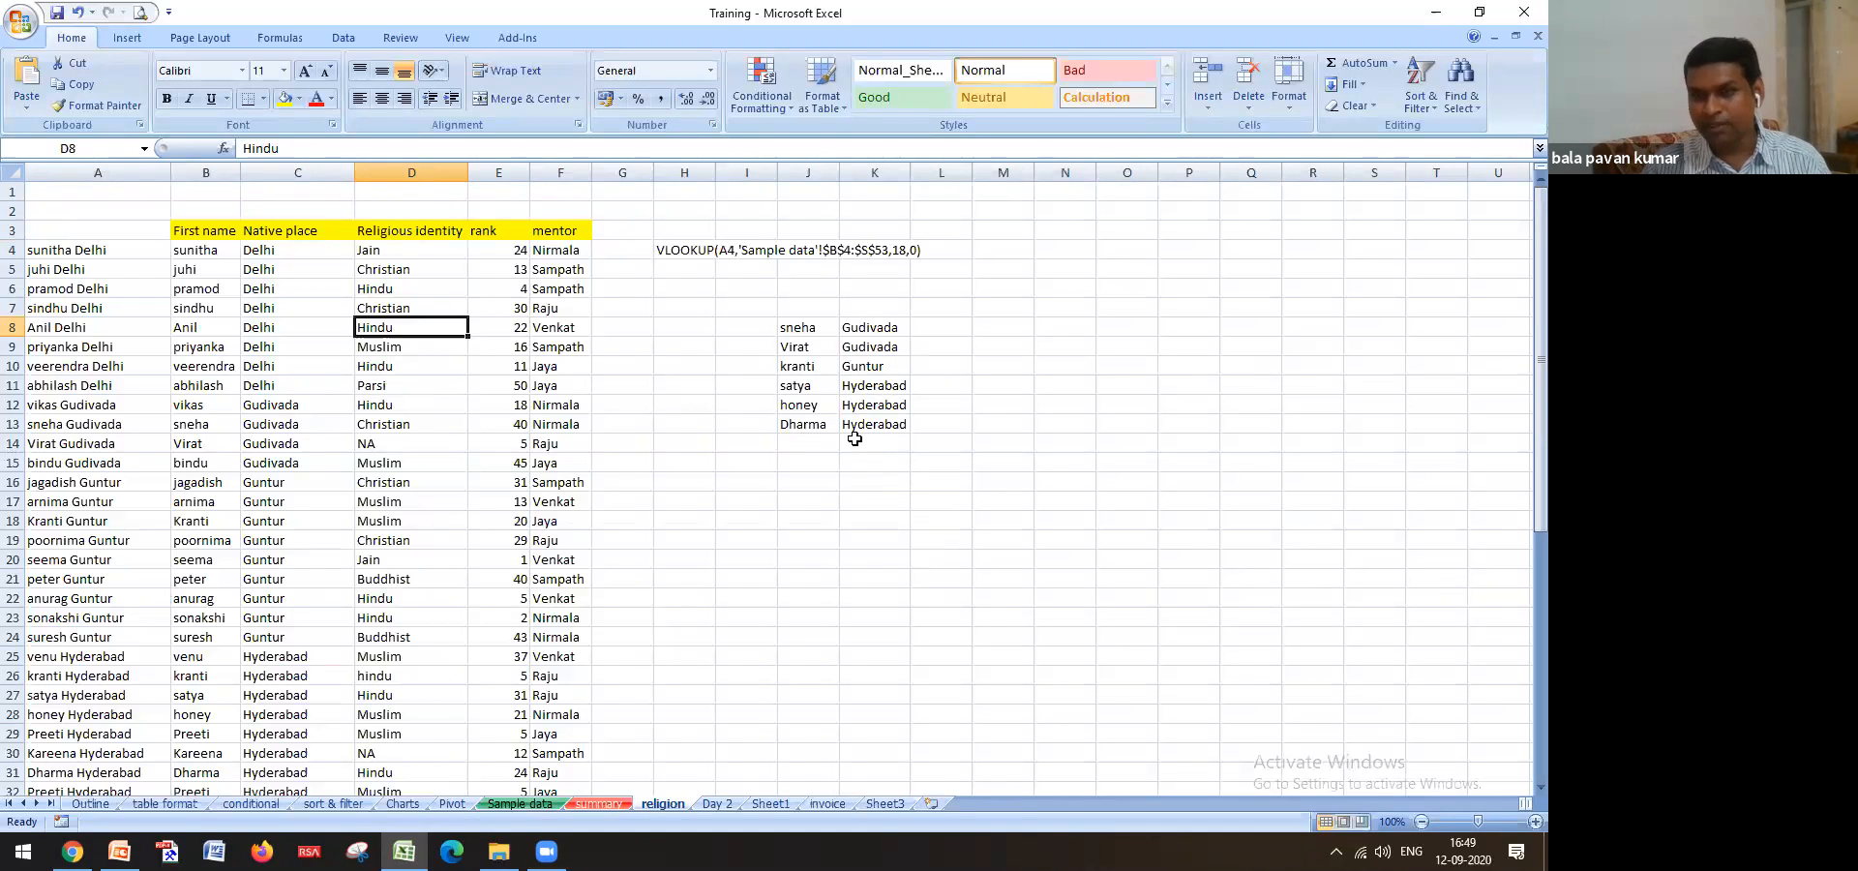
pyautogui.moveTo(879, 327); pyautogui.dragTo(878, 425)
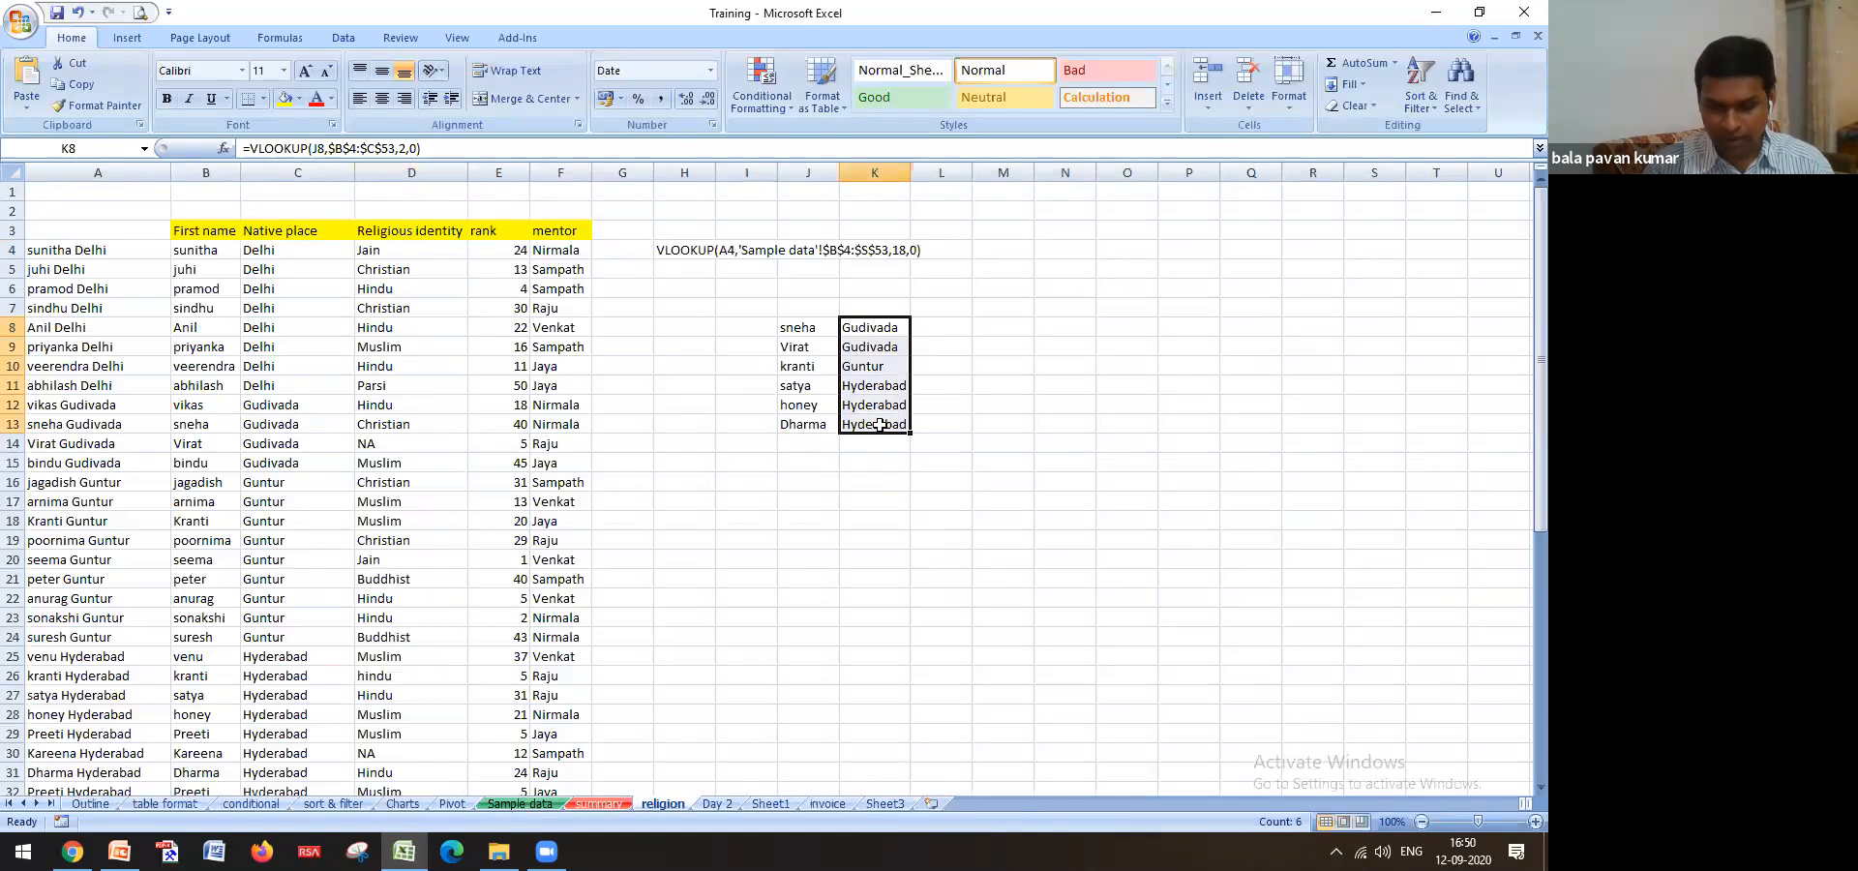
# Replace the K8:K13 native-place formulas with plain values and show the Outline sheet
pyautogui.hotkey('ctrl', 'c')
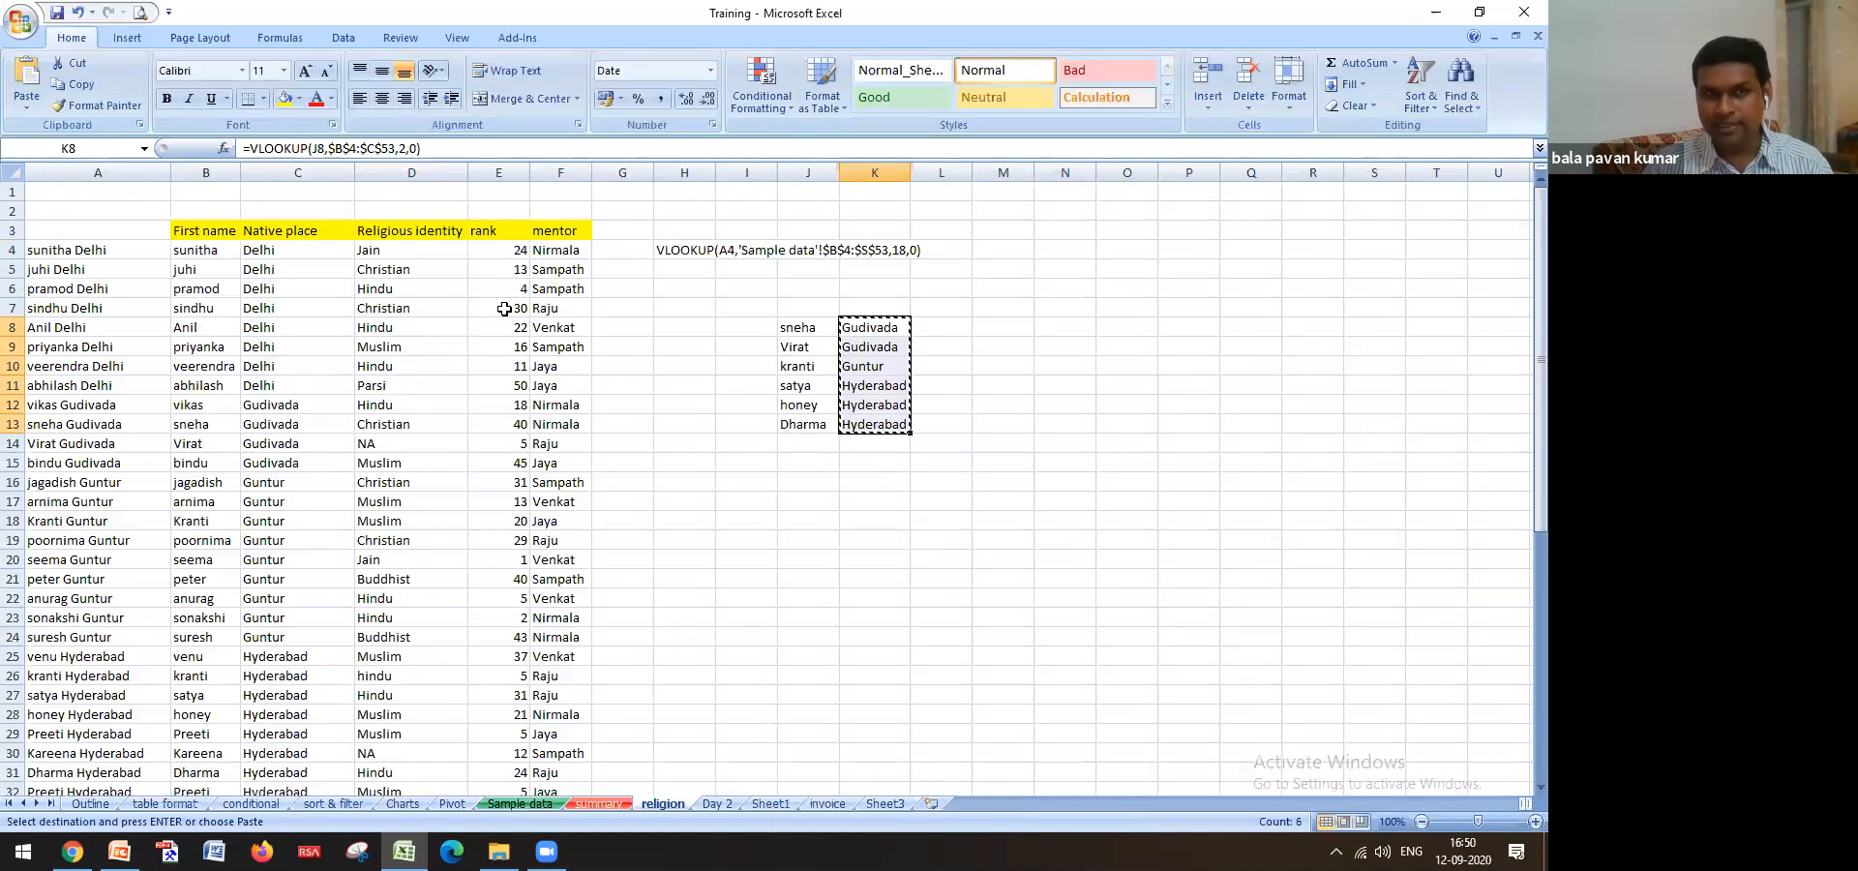
pyautogui.click(26, 101)
pyautogui.click(73, 258)
pyautogui.click(534, 160)
pyautogui.click(733, 359)
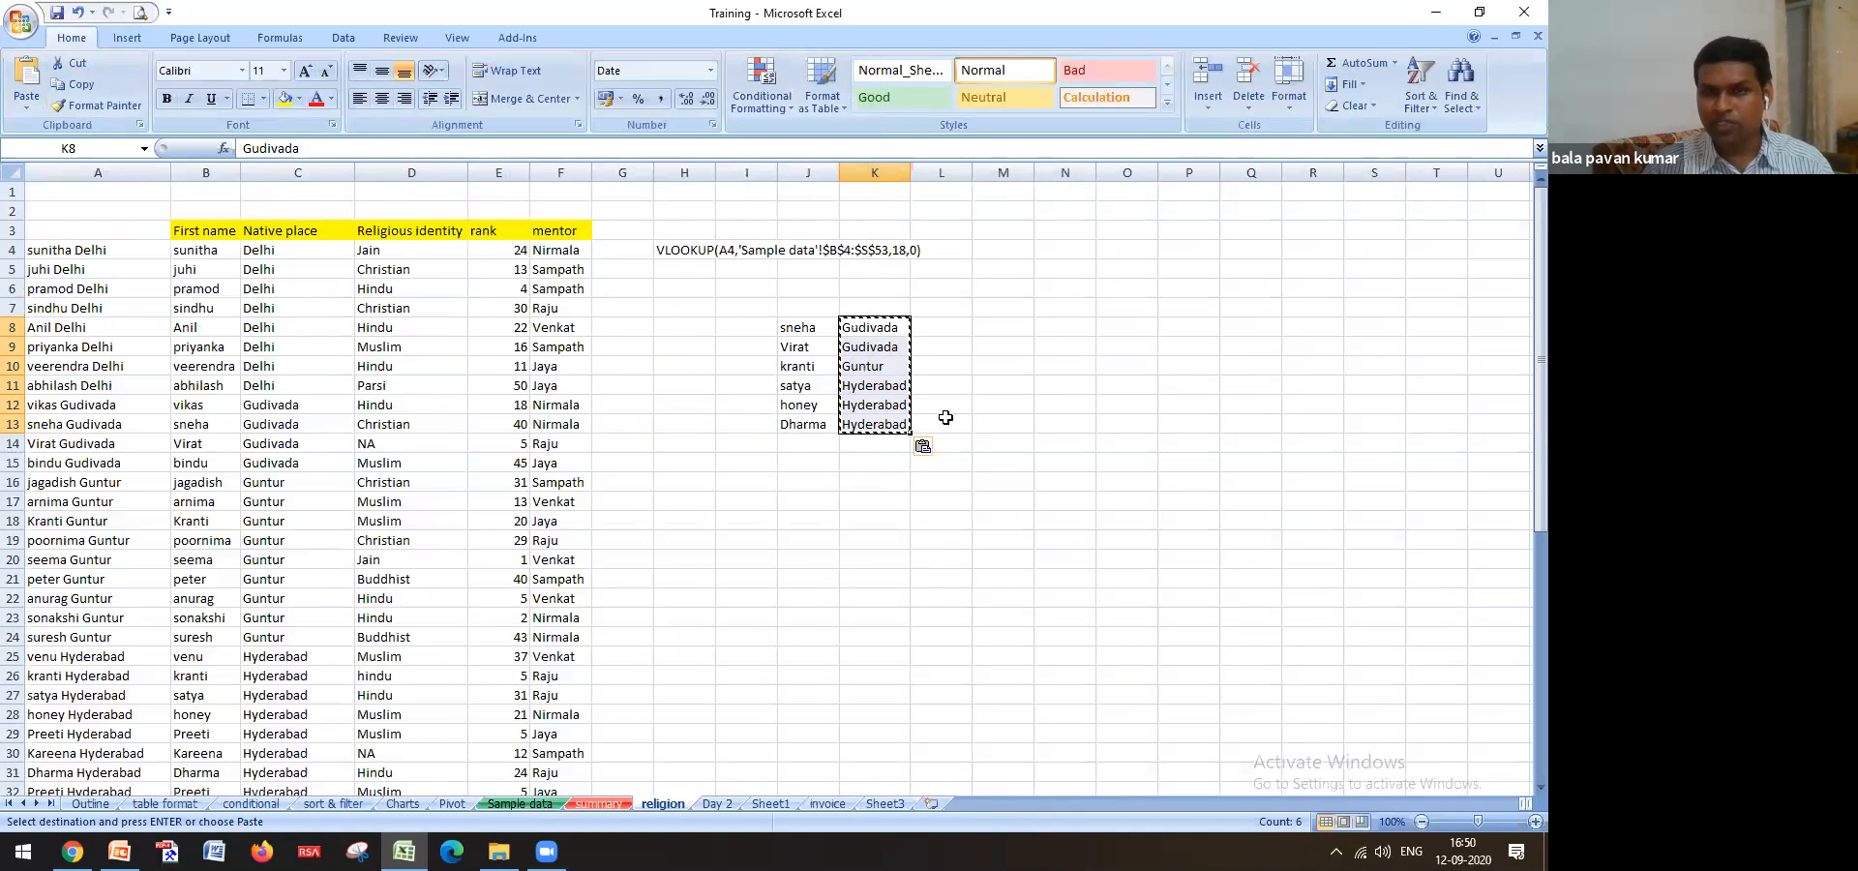
pyautogui.click(884, 386)
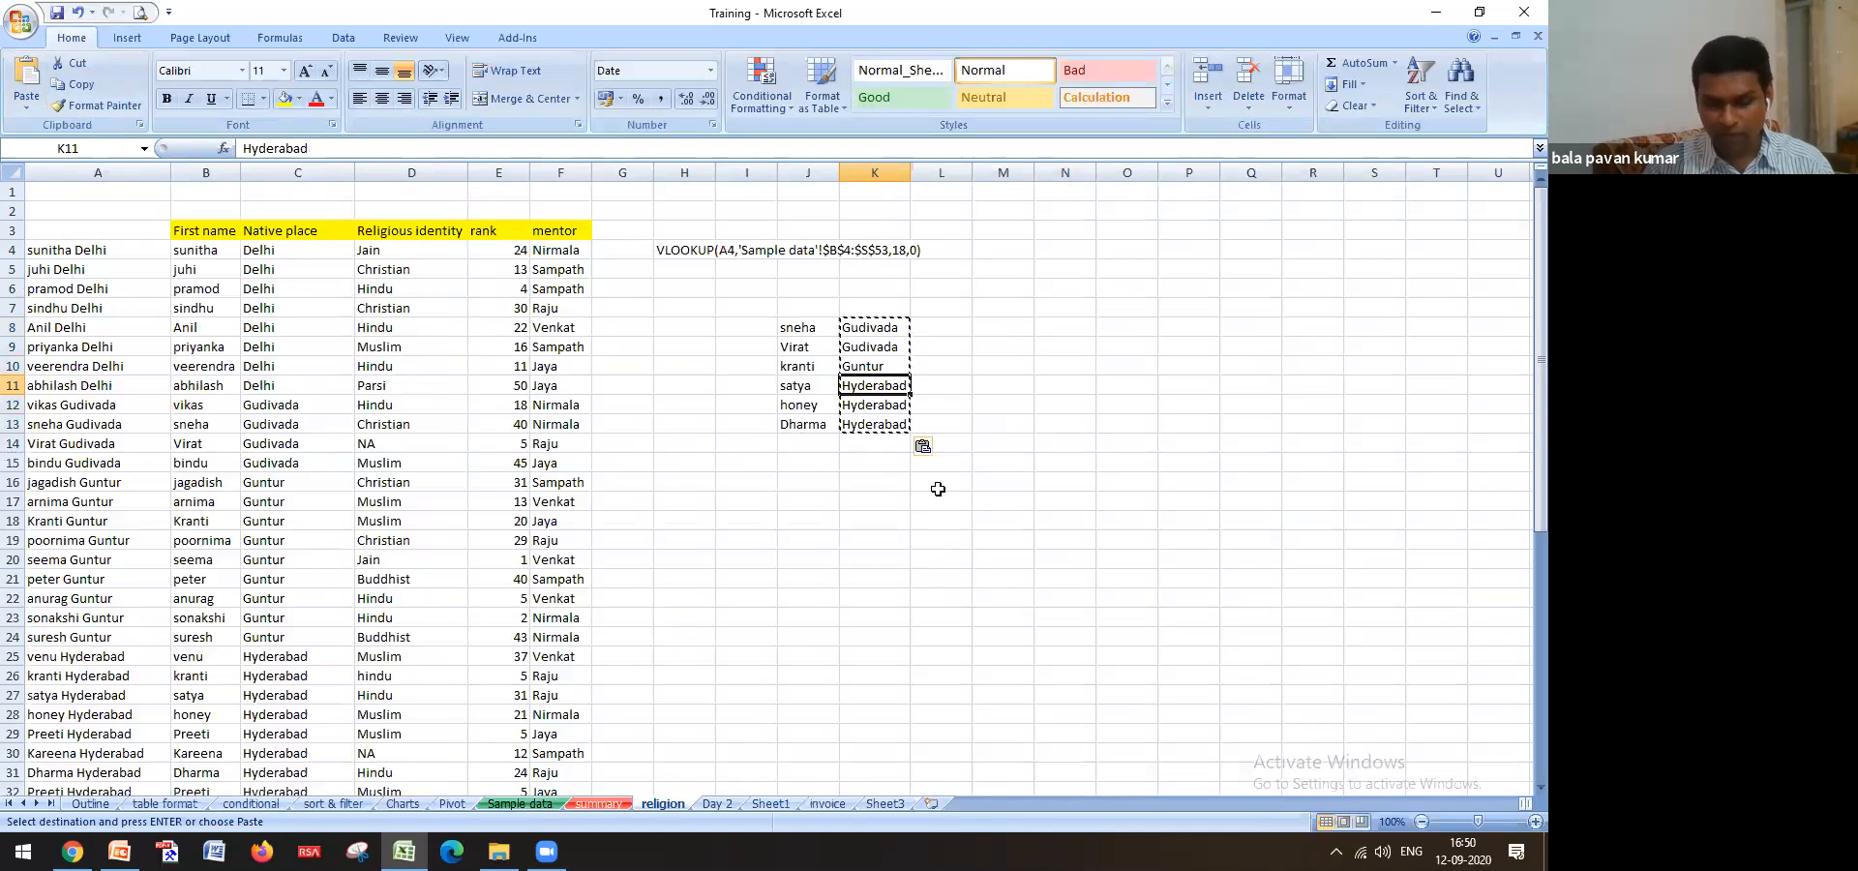
pyautogui.press('Escape')
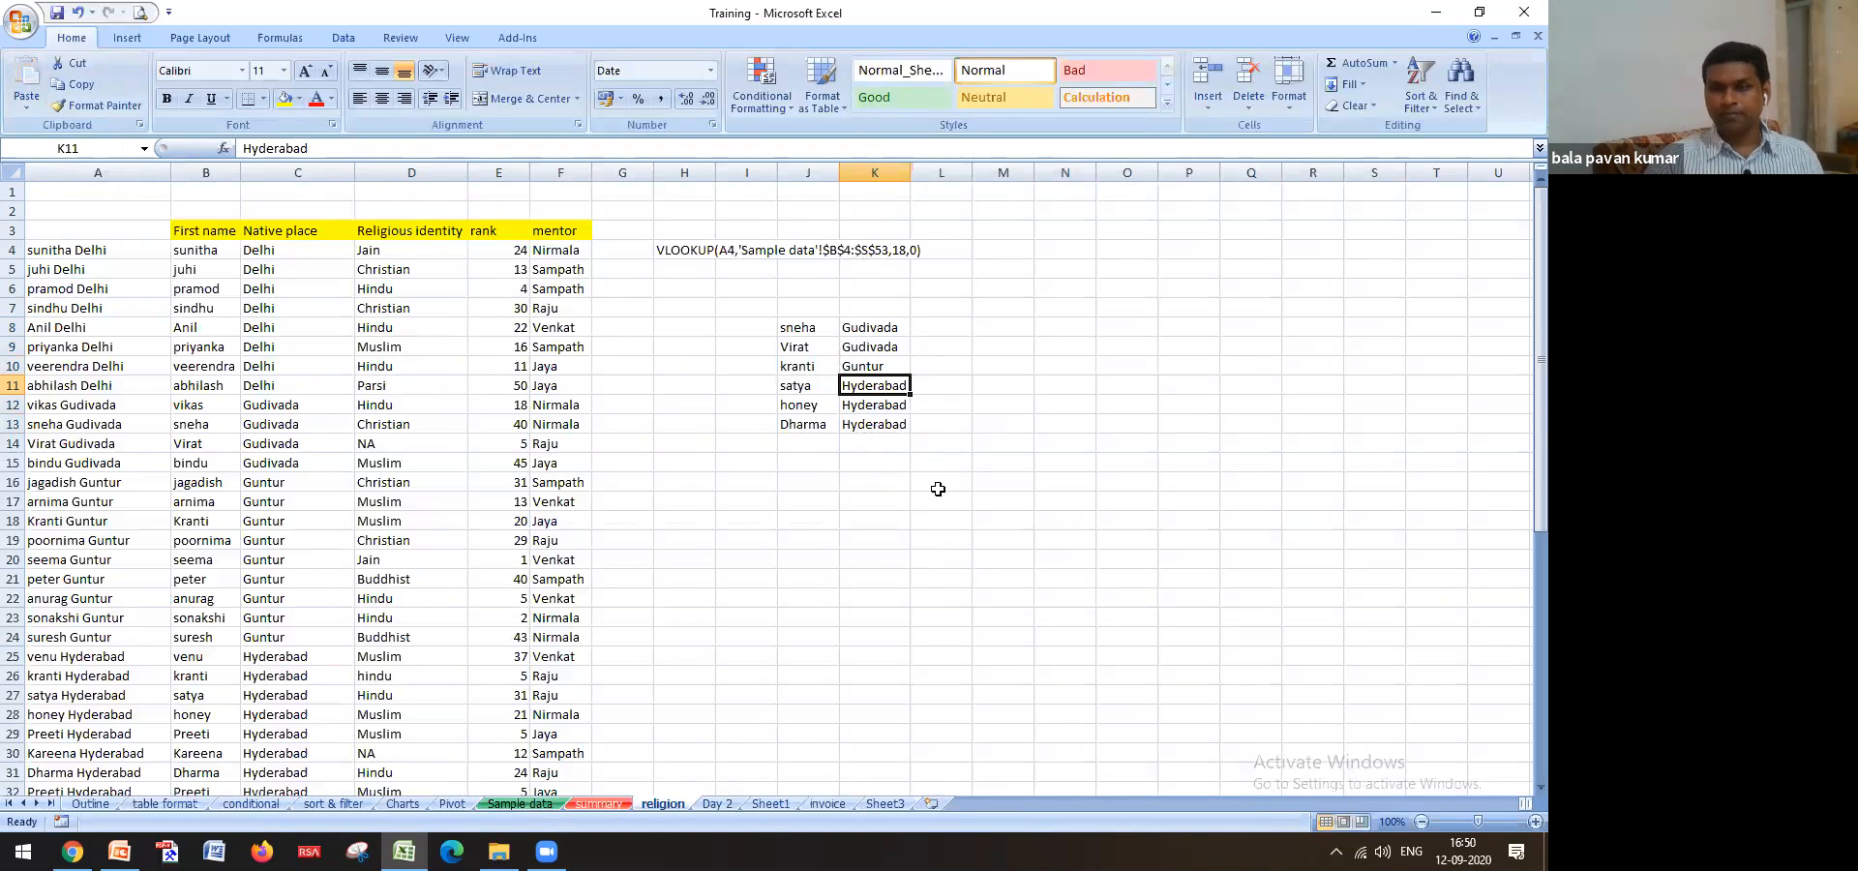
pyautogui.click(101, 804)
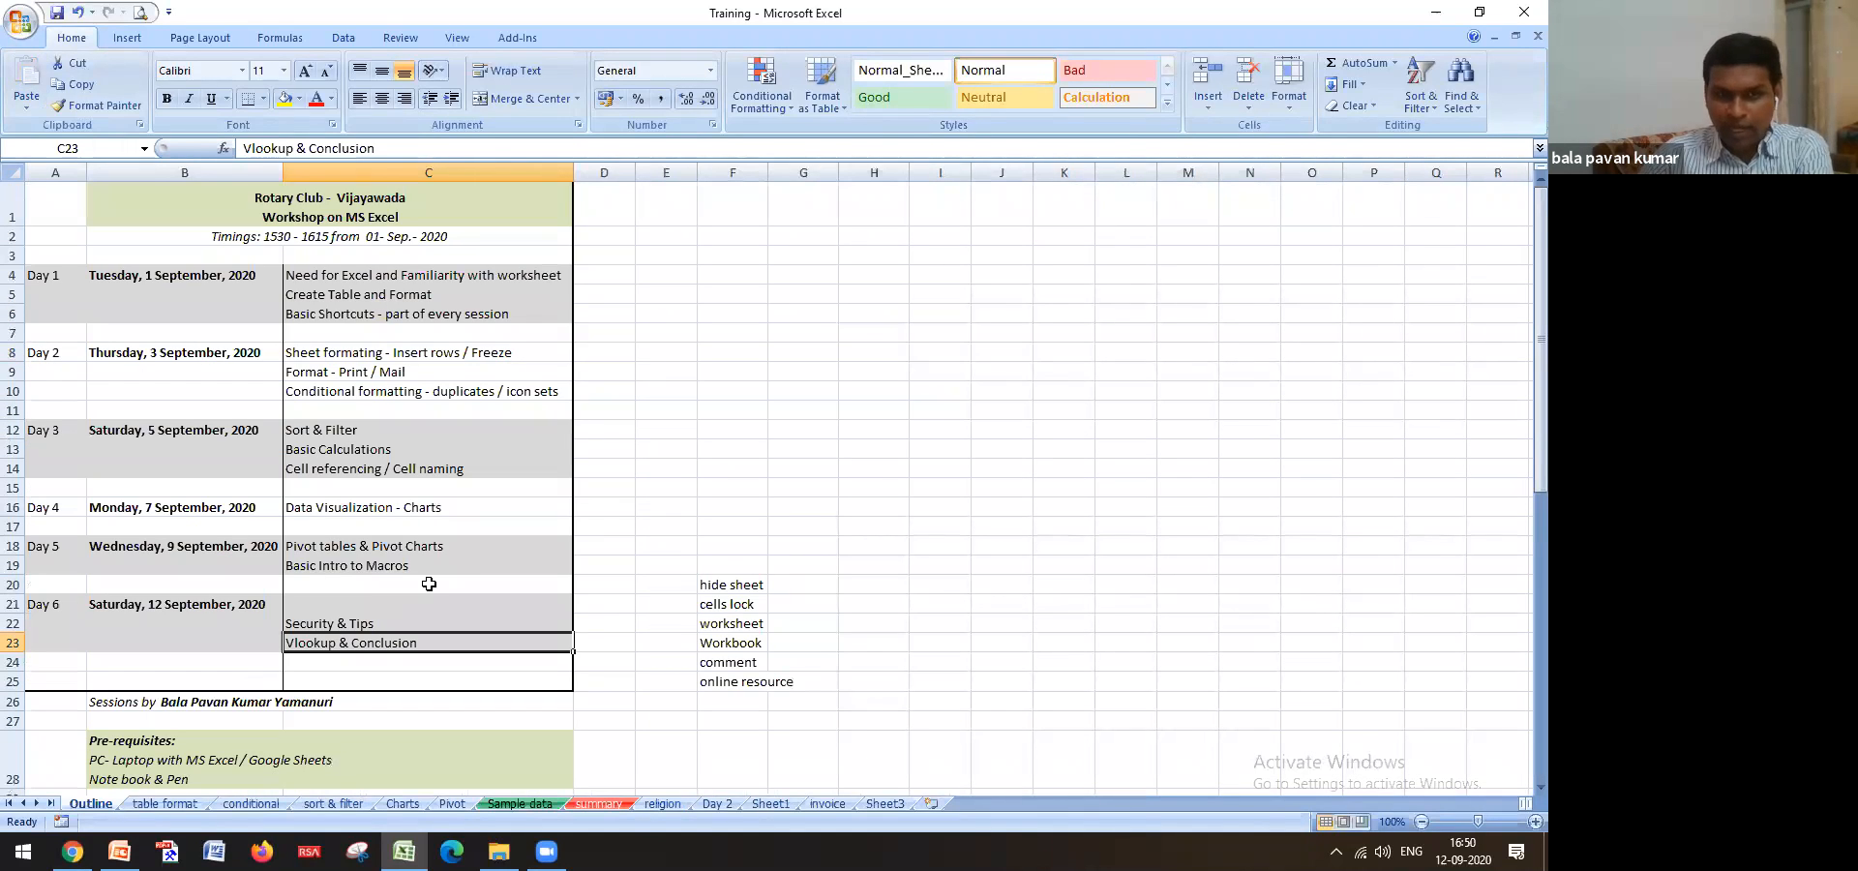